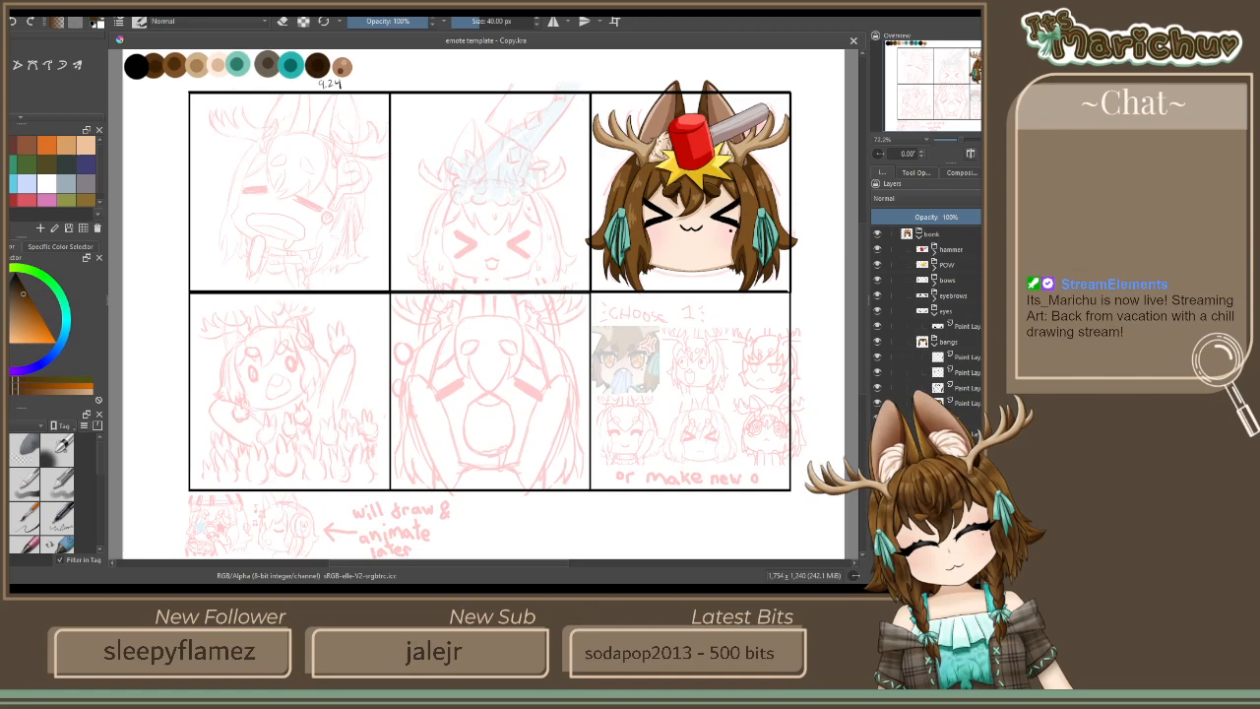
click(123, 514)
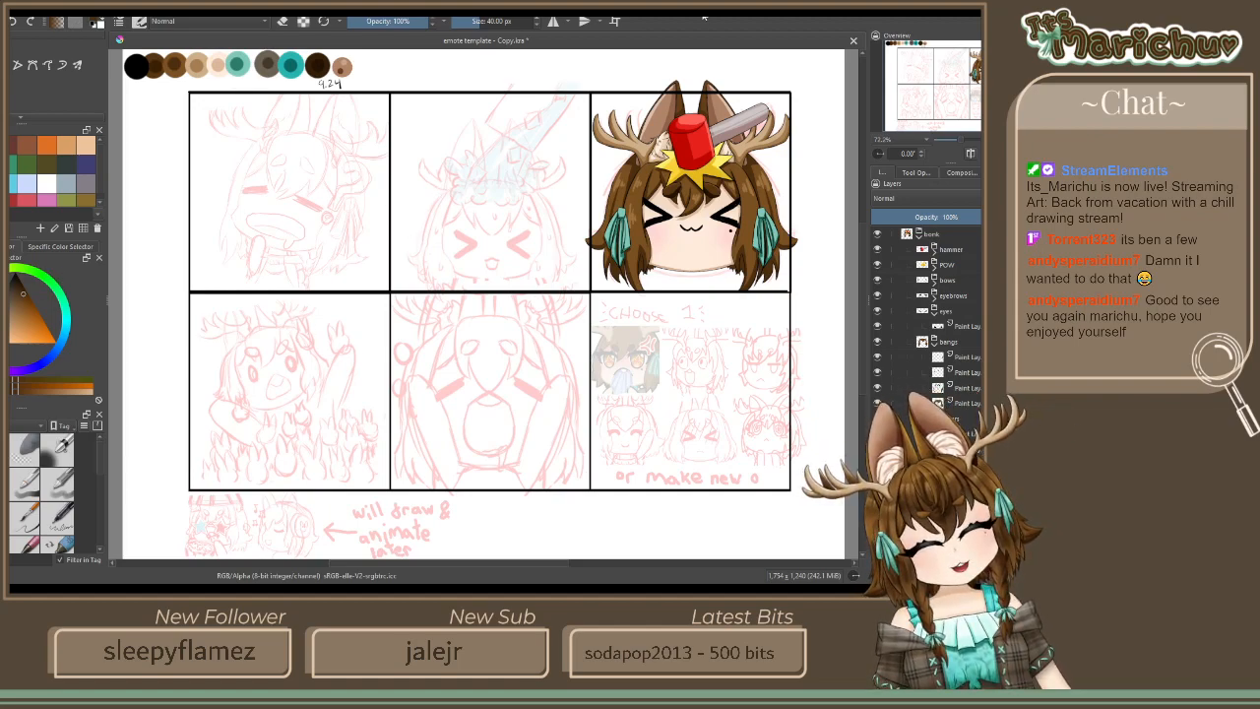
double_click(663, 17)
double_click(663, 17)
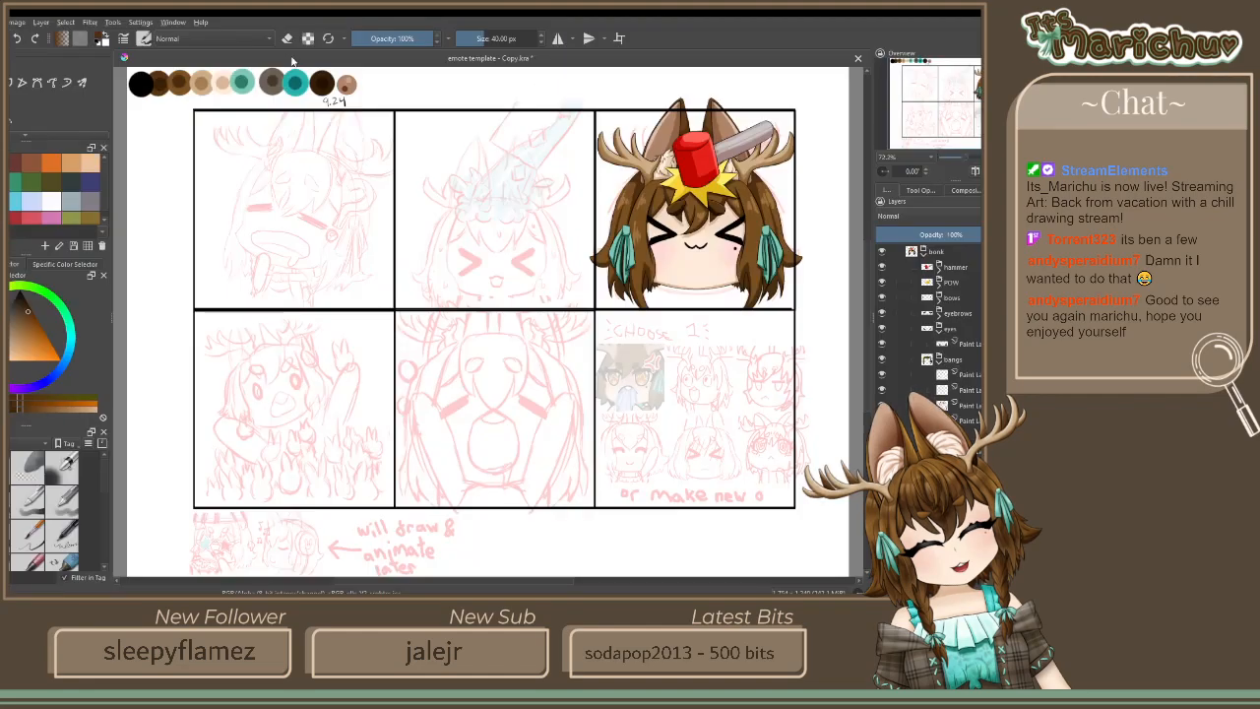
scroll(544, 329, down, 4)
scroll(543, 329, up, 3)
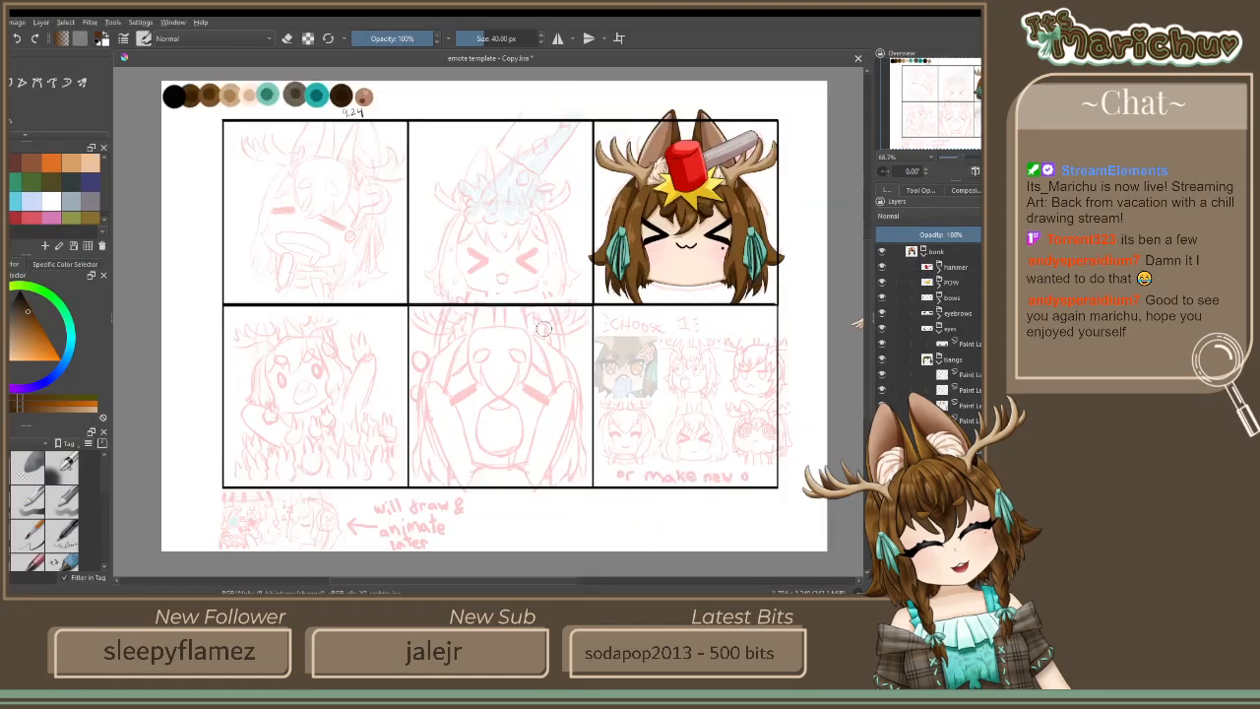
scroll(486, 307, down, 5)
scroll(477, 343, up, 1)
drag(486, 307, 434, 364)
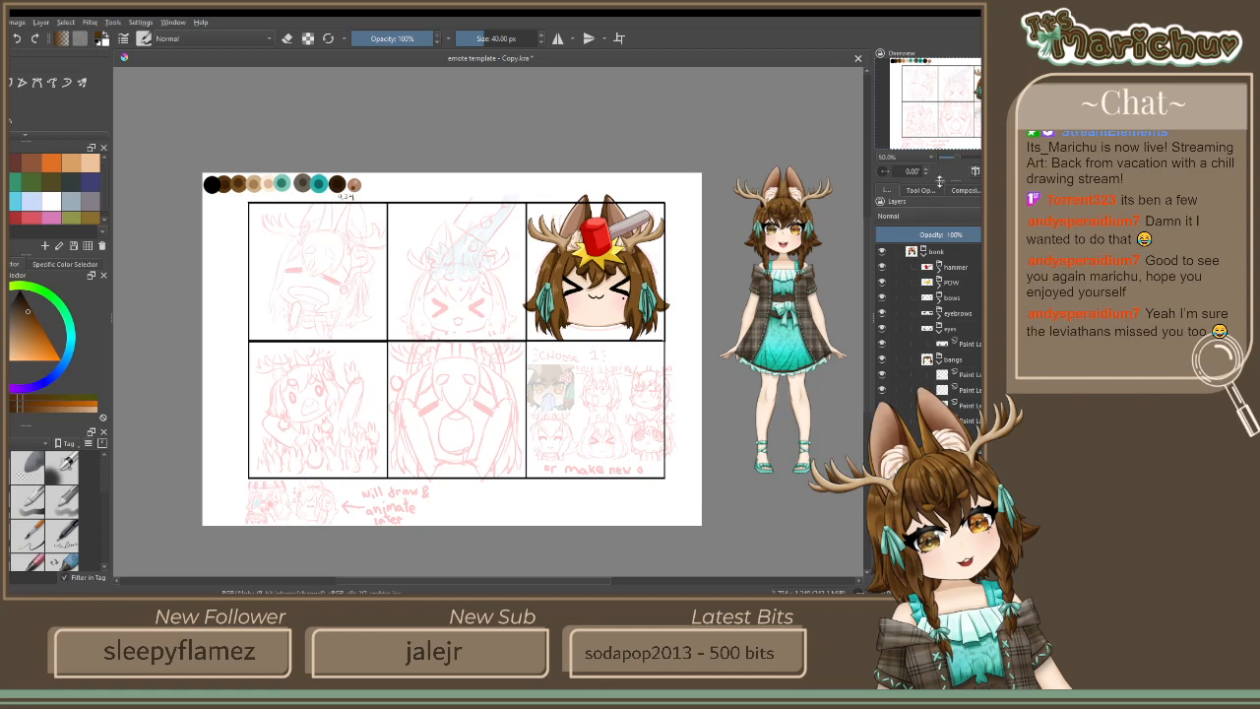
Collapse the bonk layer group and add a new group containing an empty paint layer above it
click(923, 252)
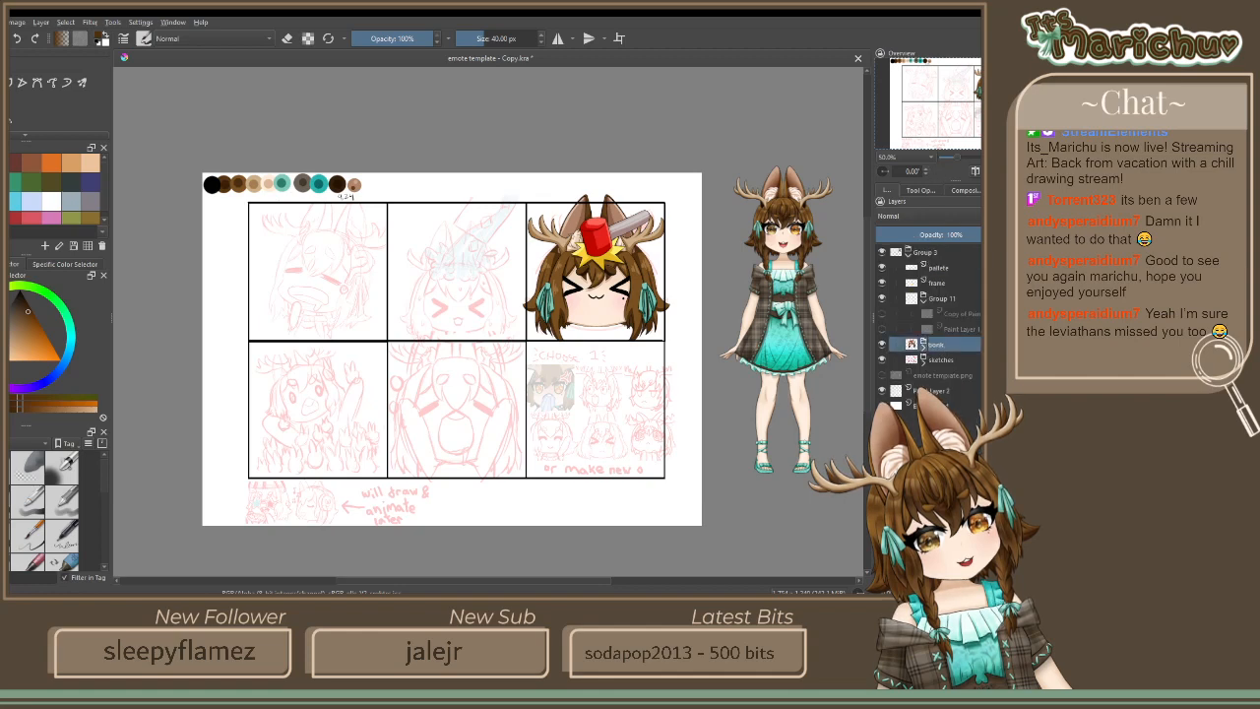
key(ctrl+g)
key(Insert)
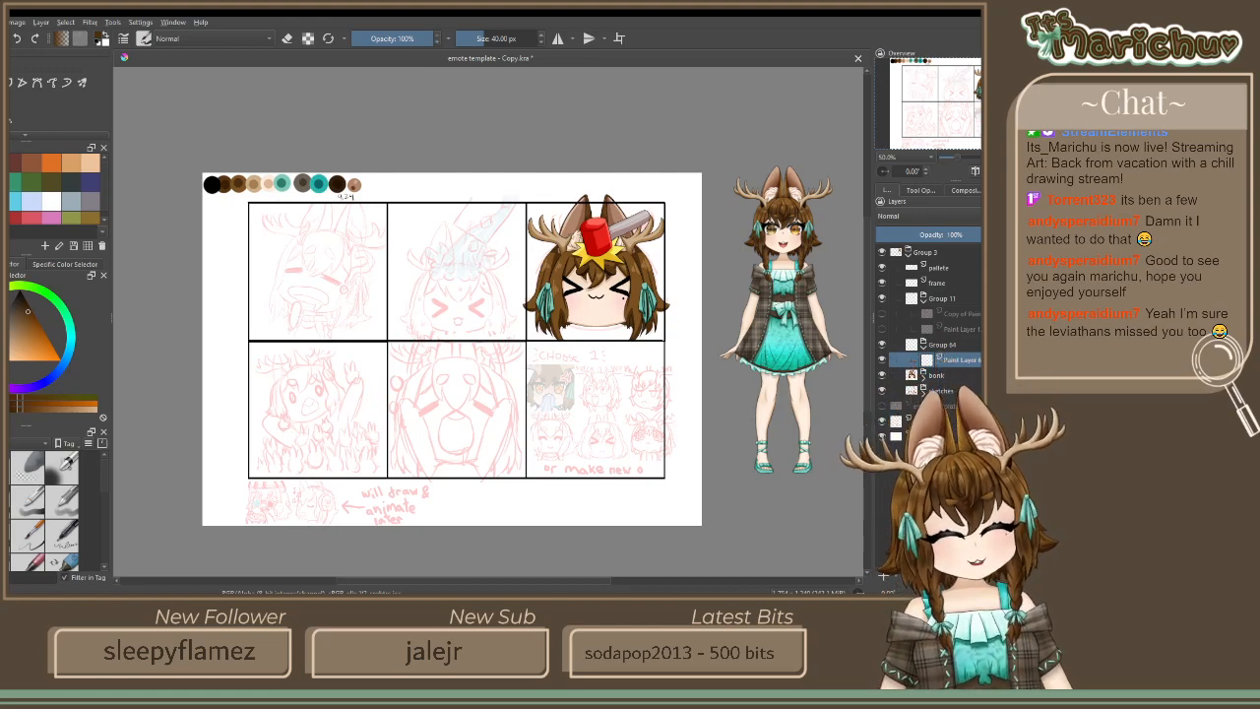
Look over the emote sketches on the template sheet, examining the alternative faces in the "CHOOSE 1" panel up close
scroll(593, 300, up, 2)
scroll(580, 271, down, 2)
scroll(500, 304, up, 2)
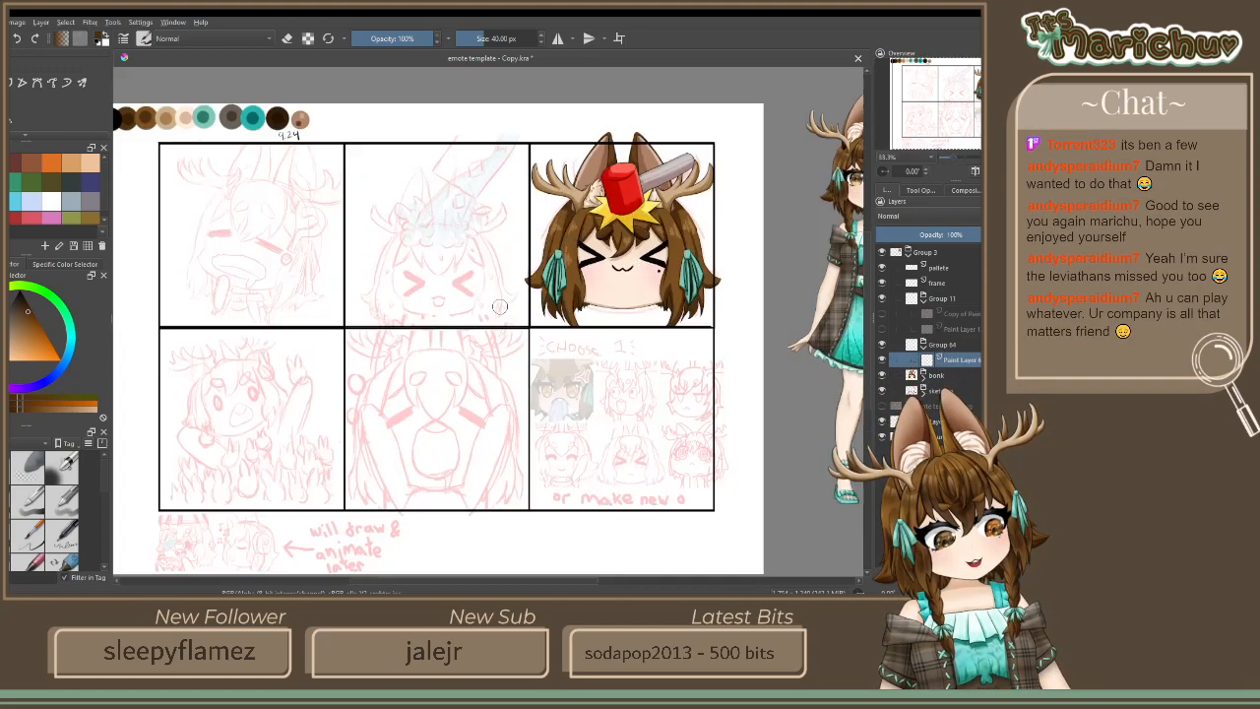
drag(459, 186, 558, 322)
scroll(543, 374, down, 3)
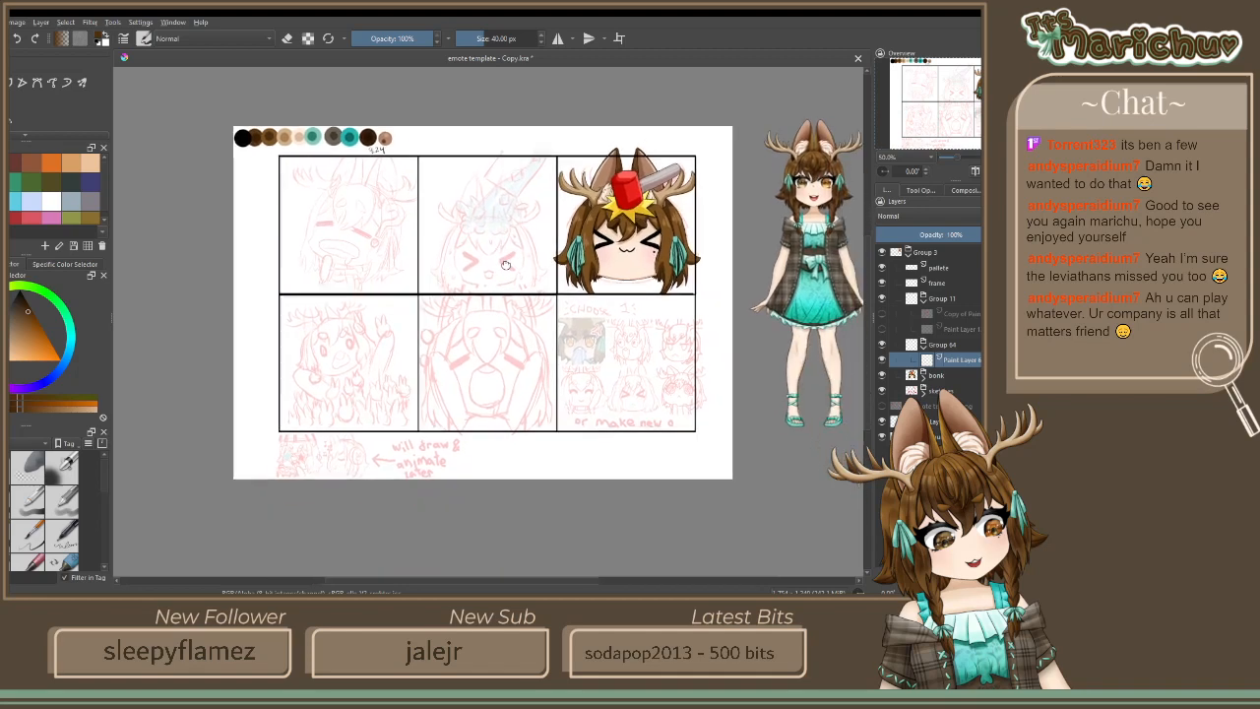
ctrl+scroll(477, 281, up, 1)
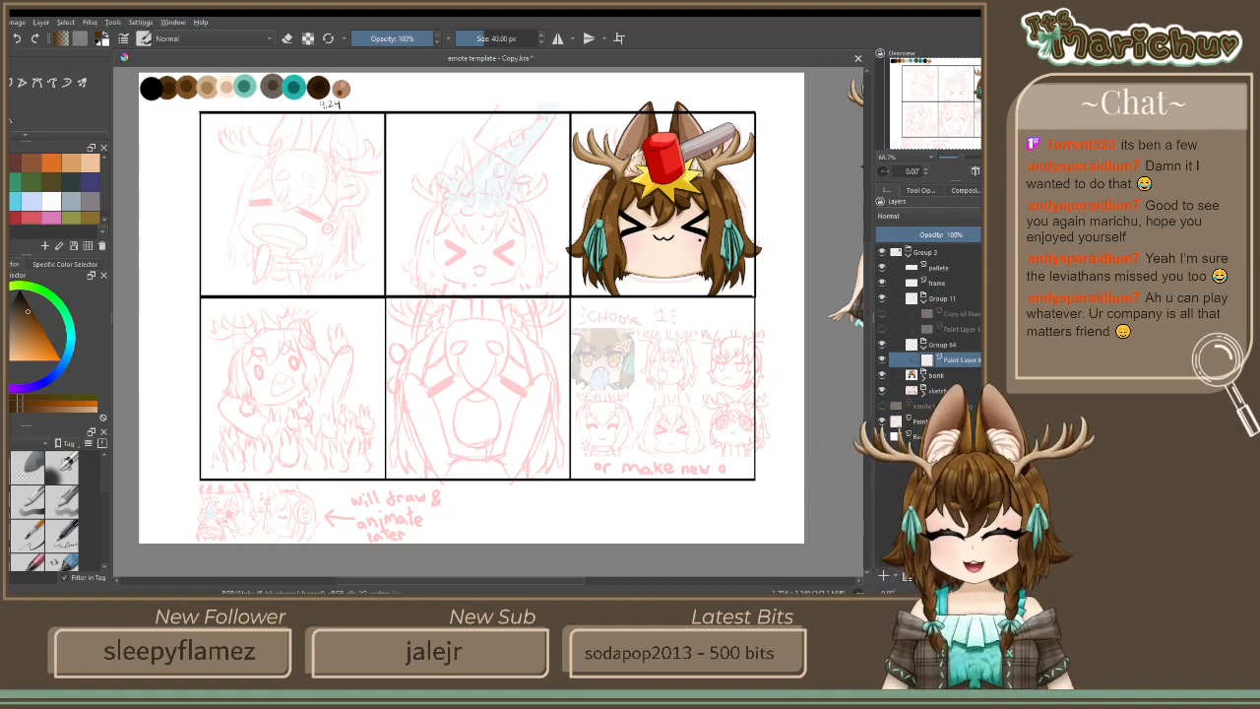
scroll(707, 460, up, 4)
scroll(554, 307, down, 4)
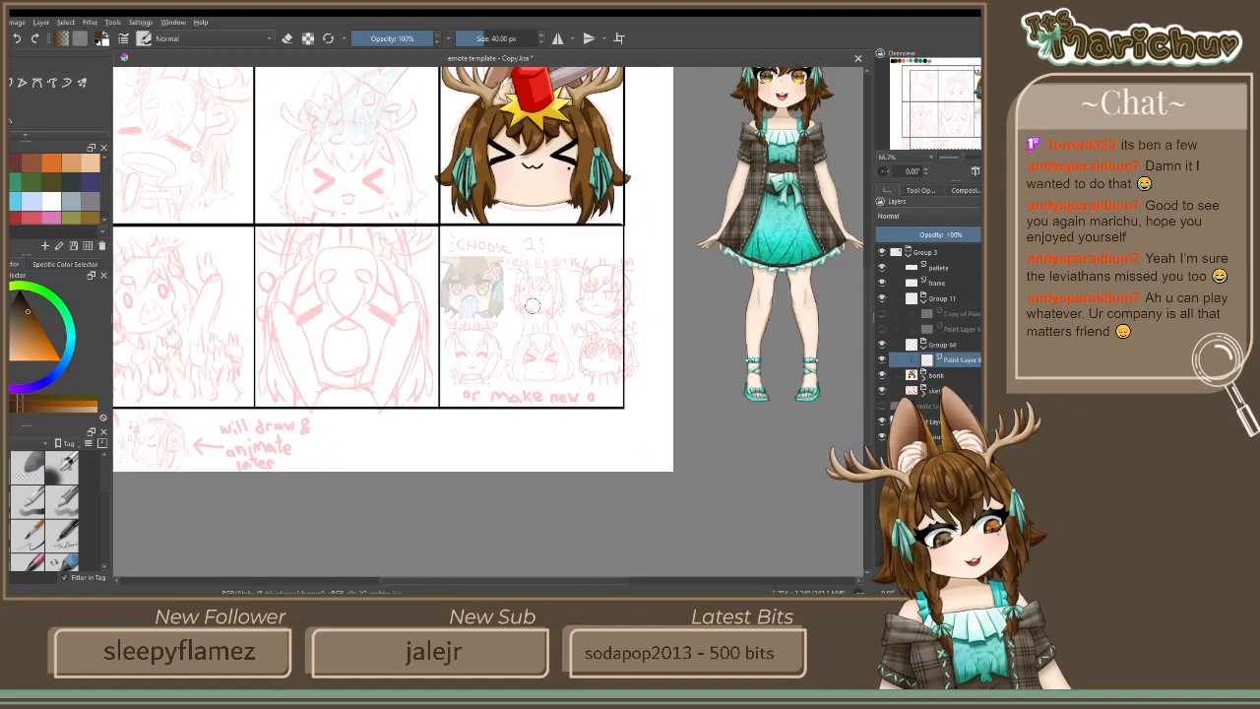
scroll(566, 310, up, 4)
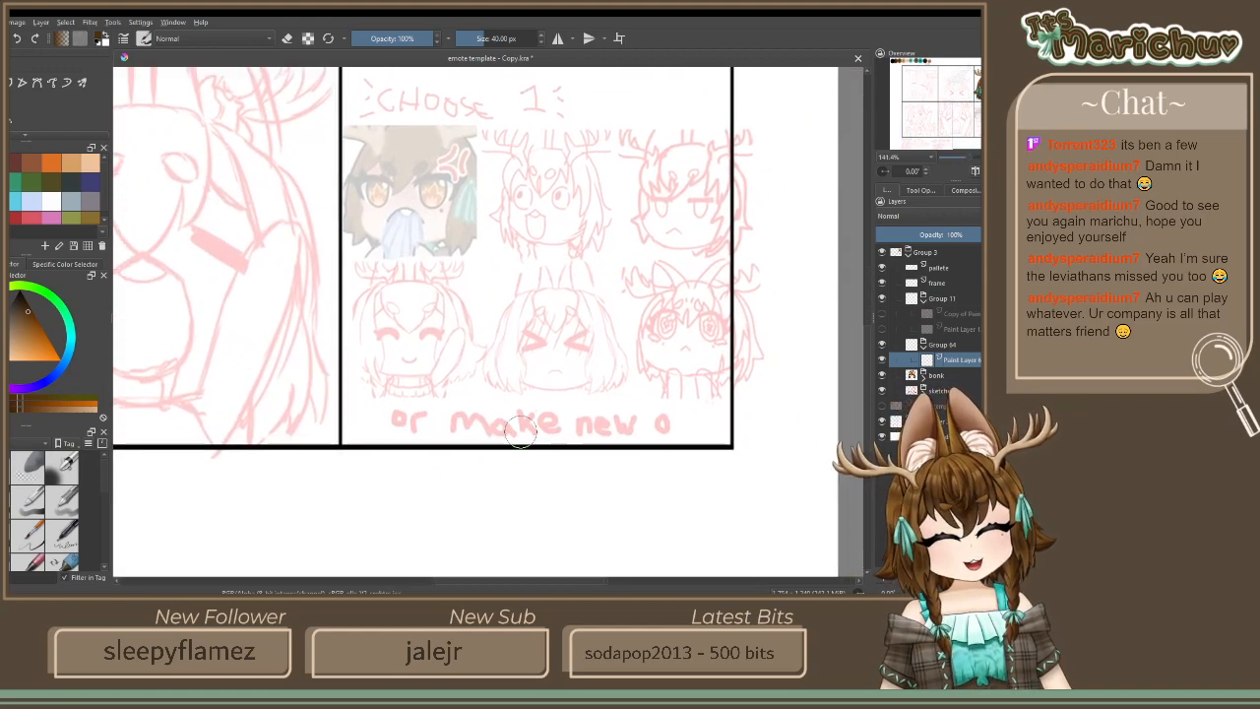
drag(408, 286, 436, 355)
scroll(588, 317, down, 3)
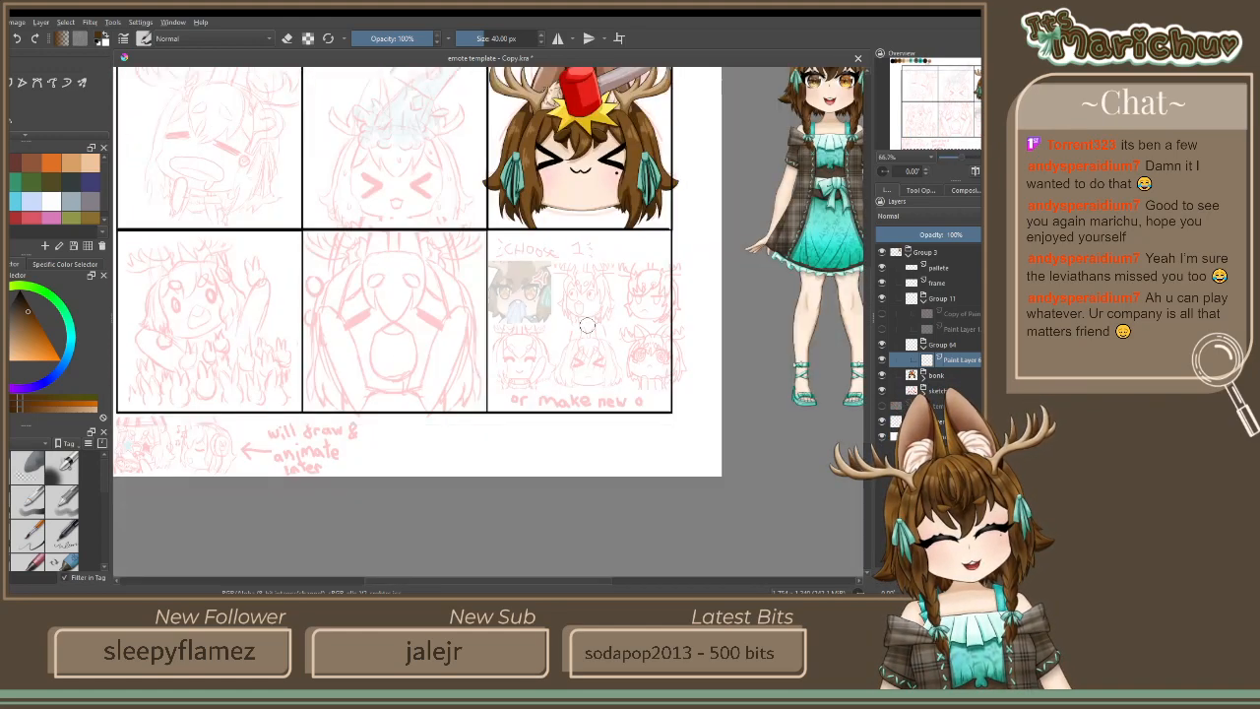
scroll(582, 341, up, 4)
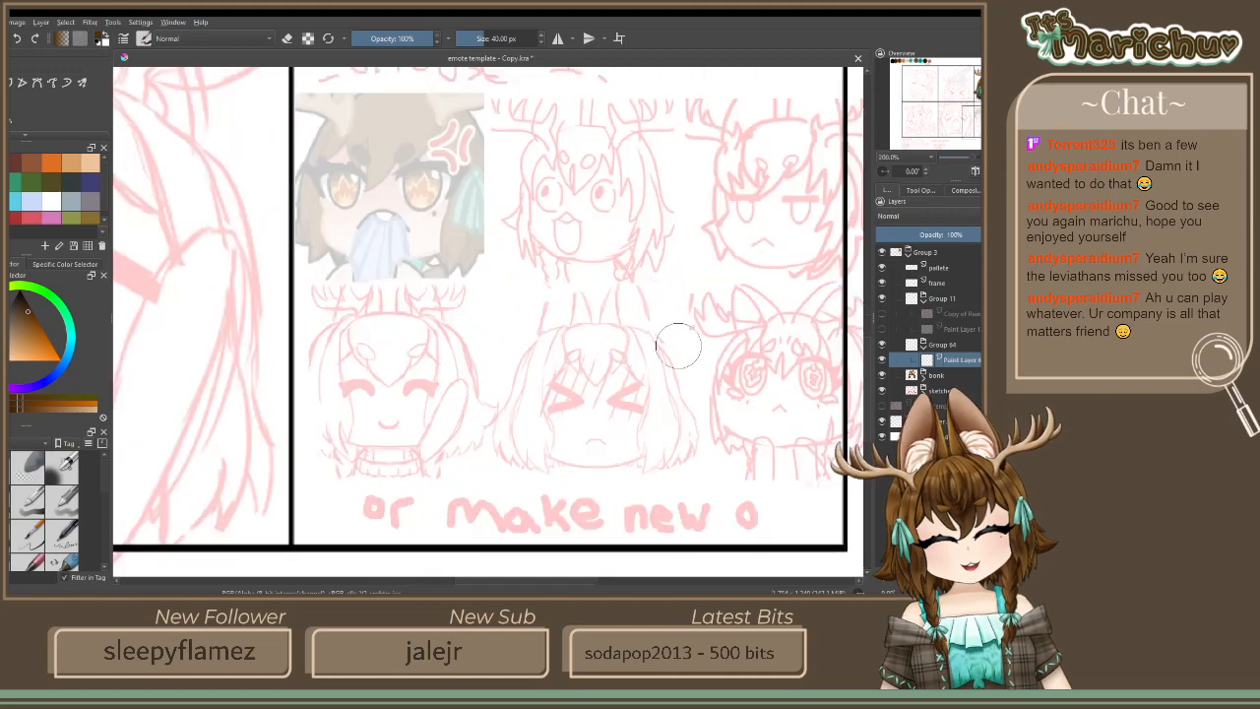
scroll(506, 358, down, 5)
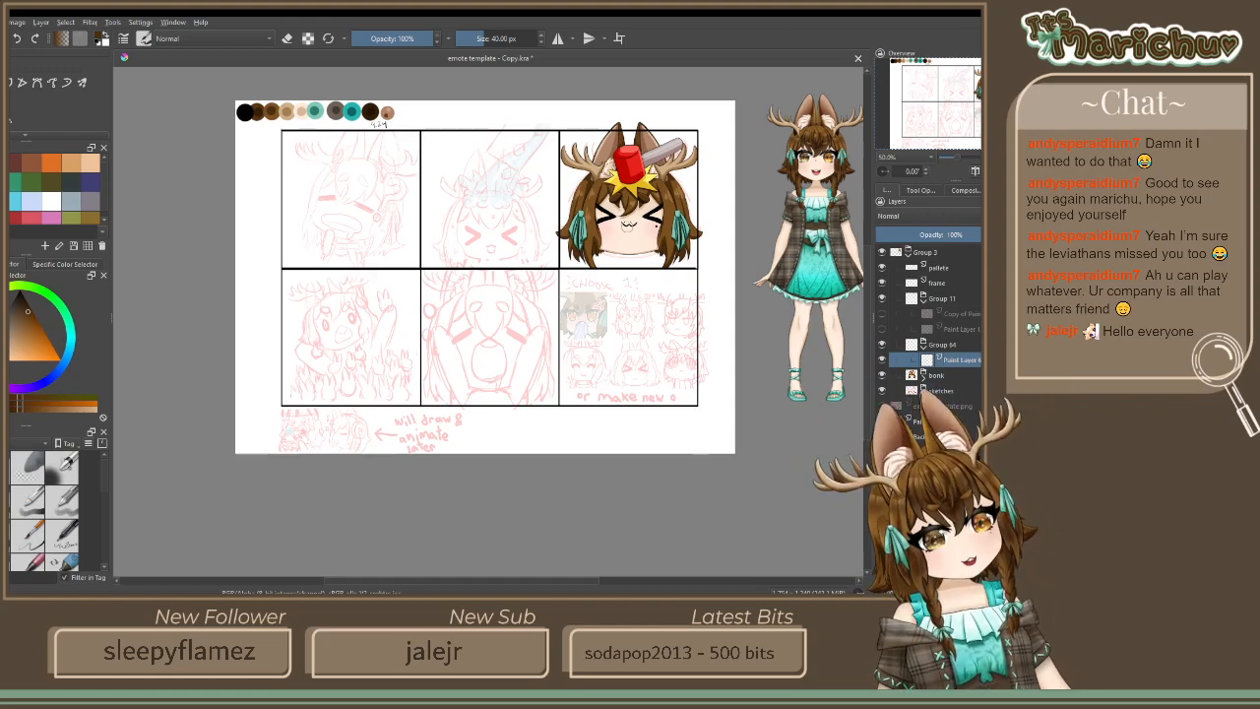
scroll(564, 233, up, 1)
scroll(530, 300, up, 1)
scroll(512, 297, down, 1)
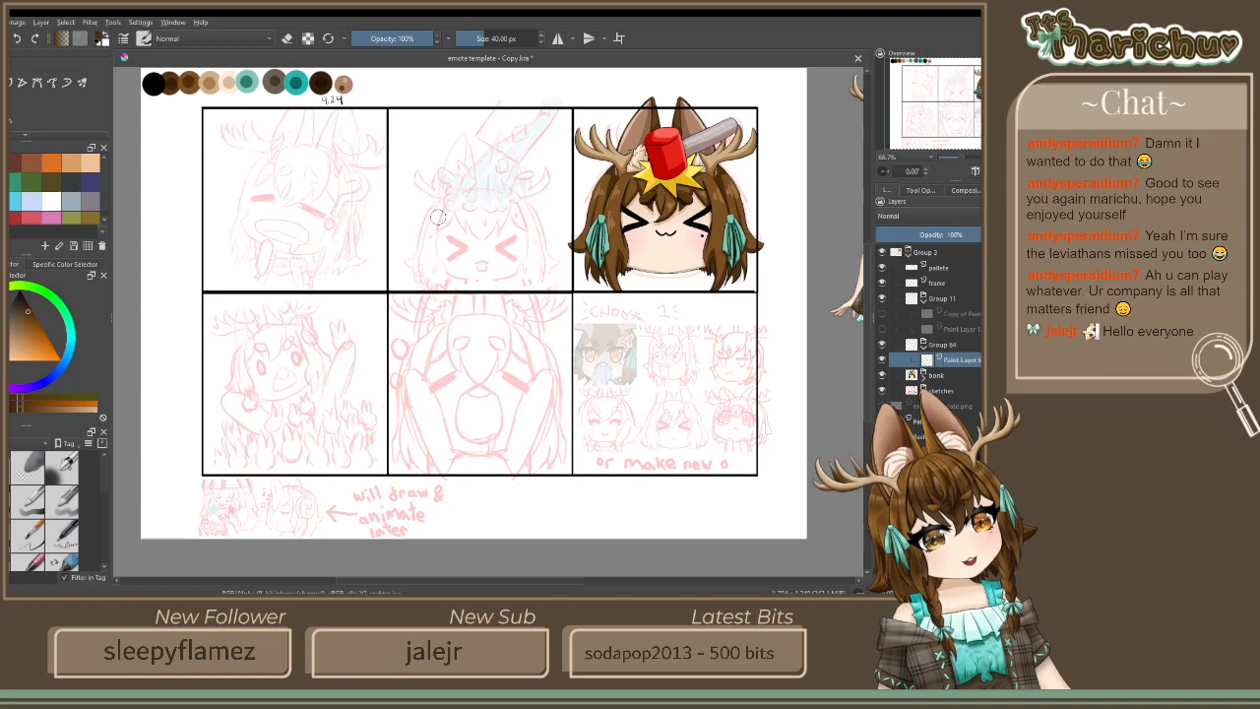
scroll(438, 218, down, 1)
scroll(380, 196, up, 1)
scroll(542, 182, up, 2)
scroll(522, 212, down, 4)
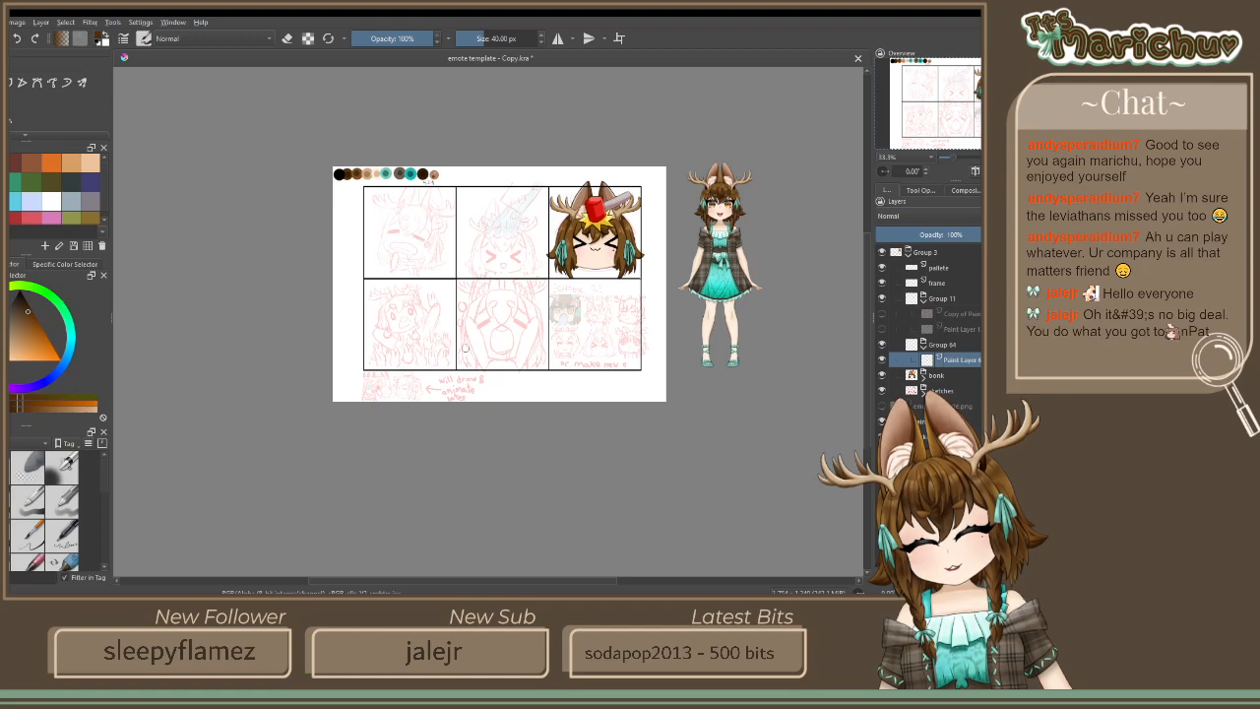
scroll(558, 267, up, 2)
scroll(577, 260, down, 2)
drag(577, 259, 499, 327)
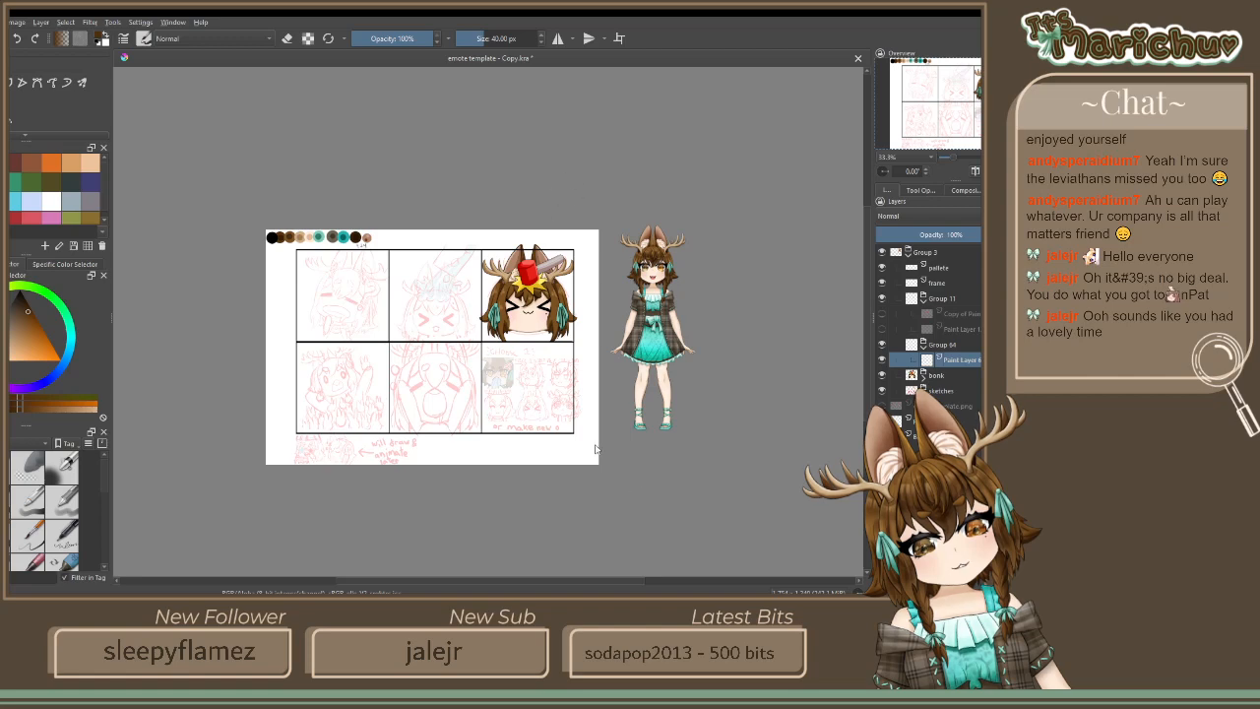
Create a new blank document with an empty paint layer alongside the open emote template
key(b)
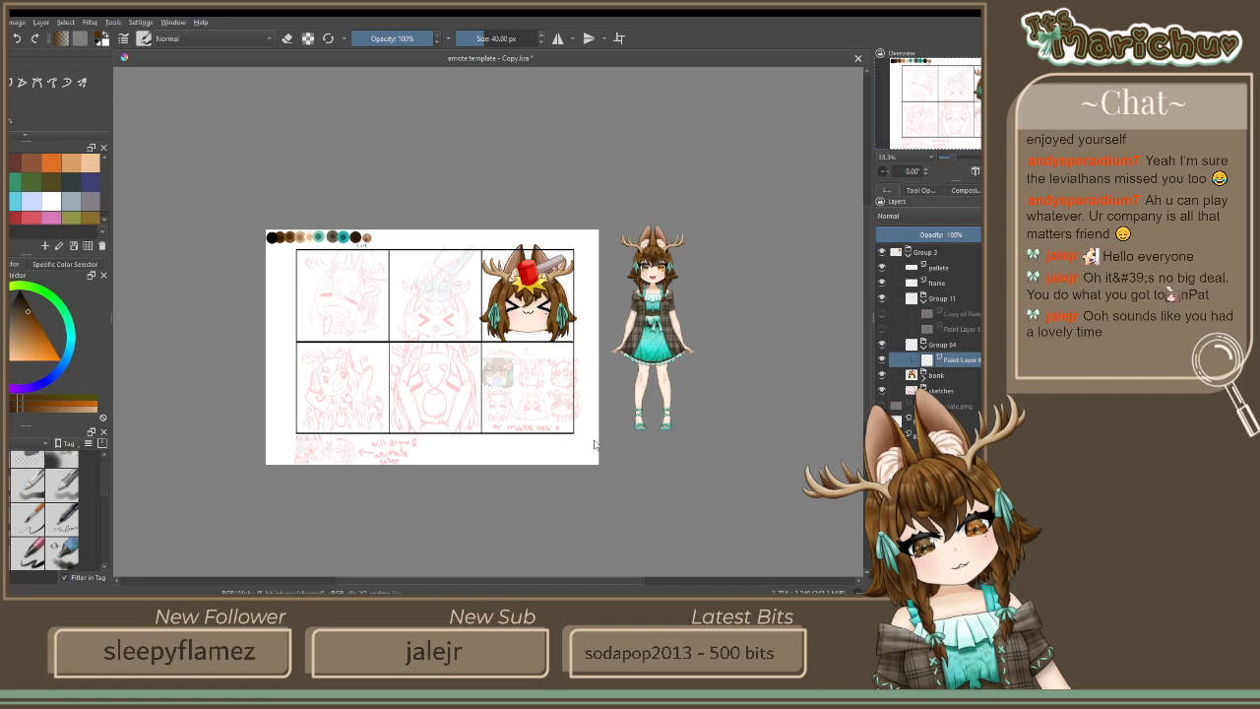
key(ctrl+shift+n)
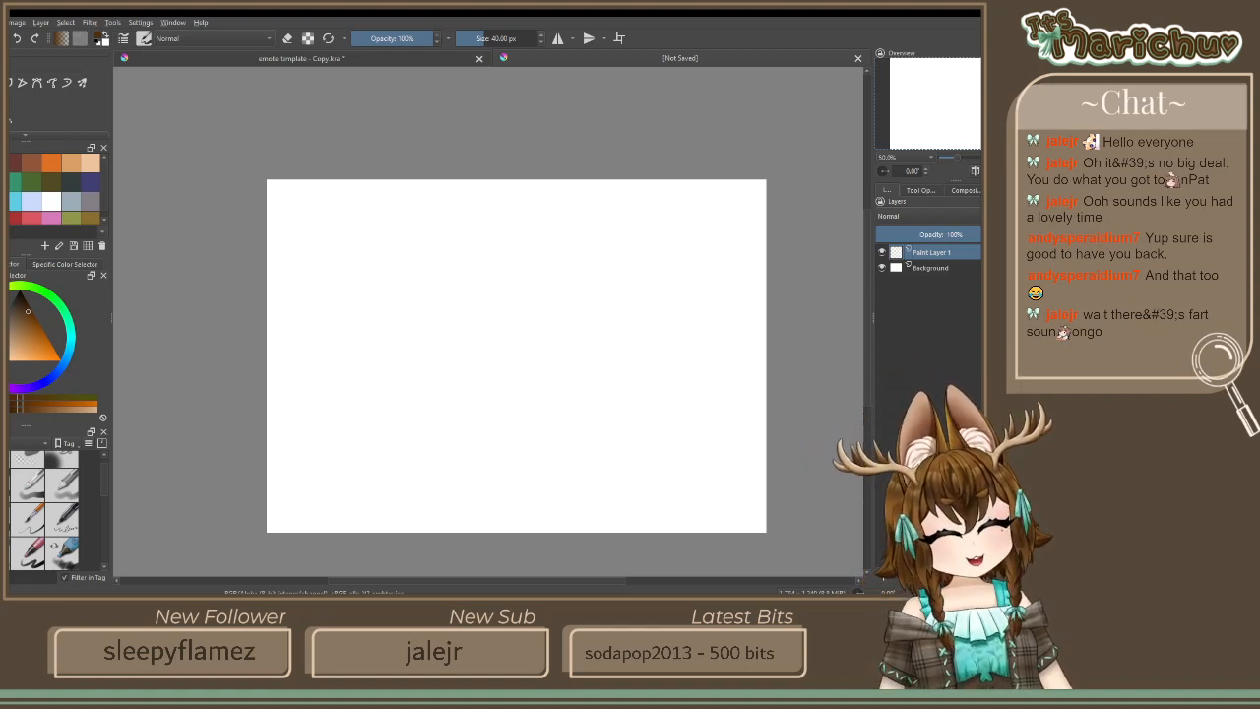
scroll(450, 284, up, 1)
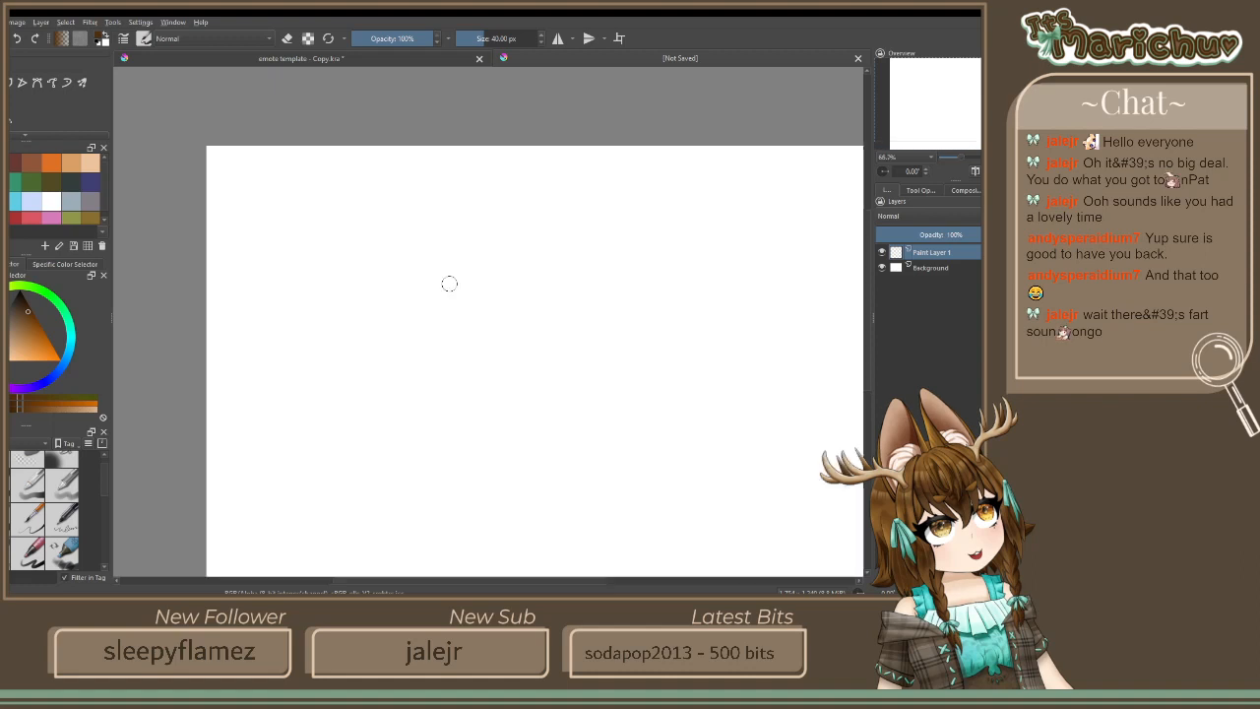
scroll(486, 324, down, 1)
drag(486, 324, 385, 279)
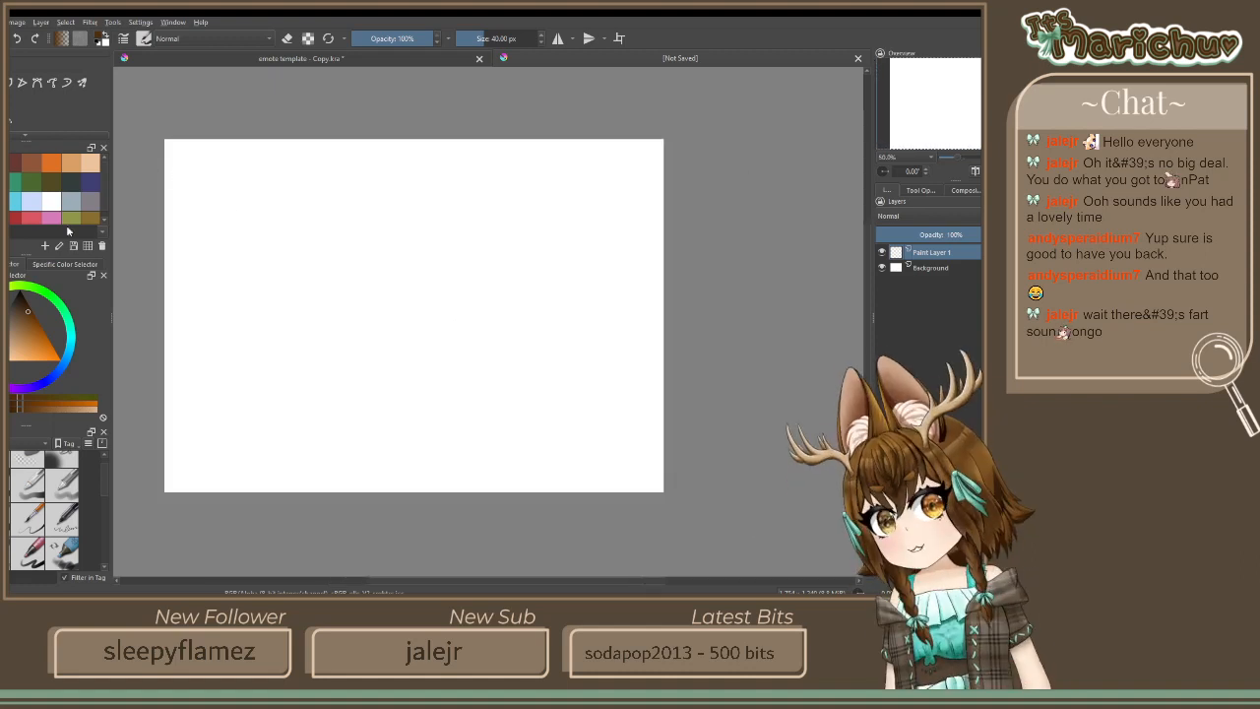
Reset the painting colours to default black and white and set the brush size to 5.35 px
key(d)
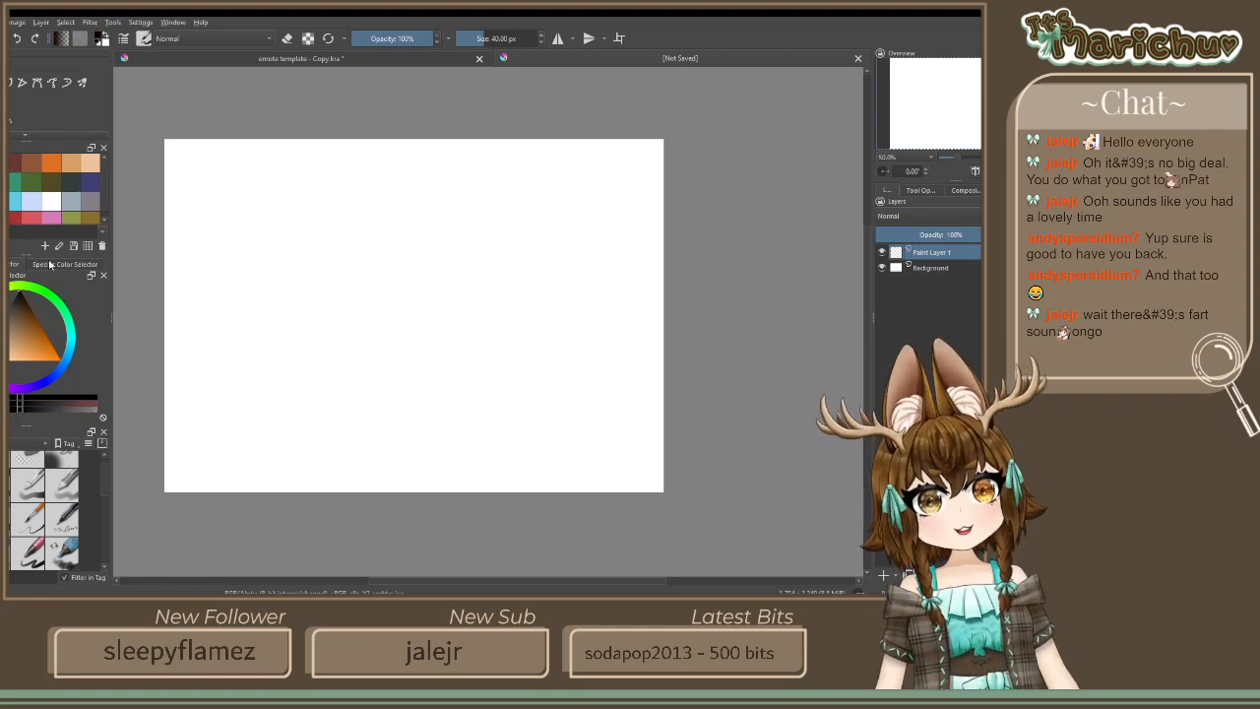
click(471, 40)
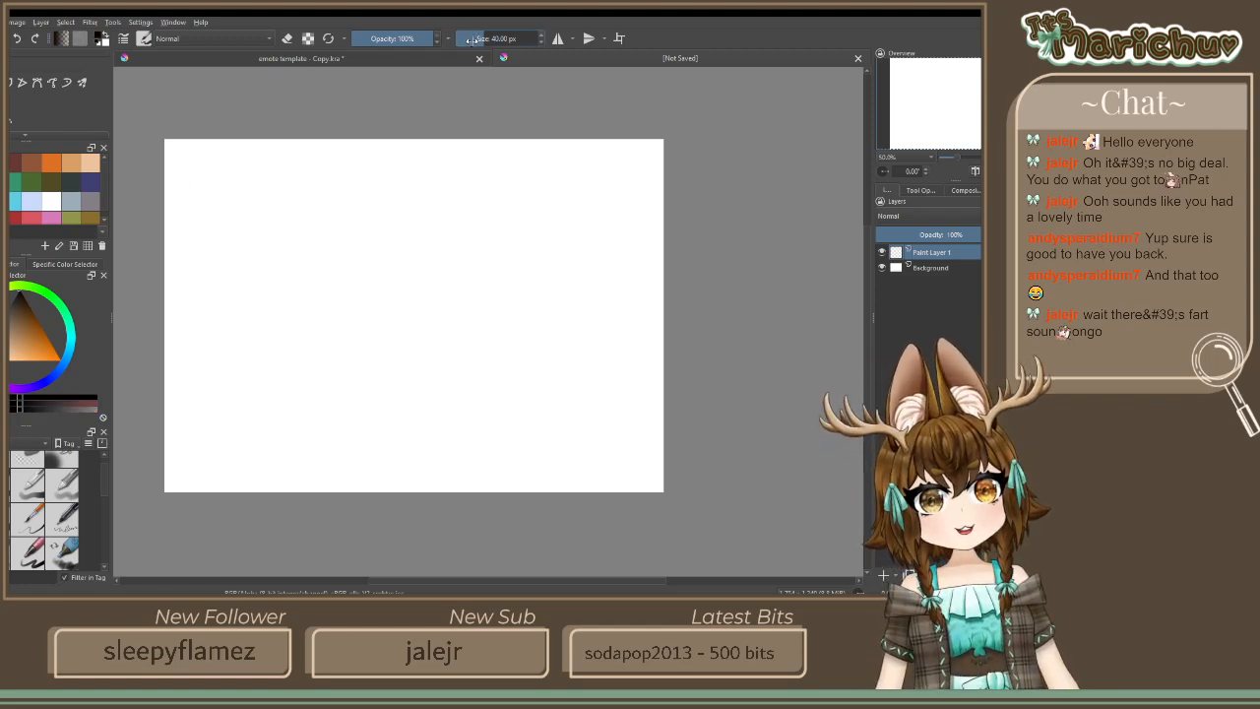
drag(471, 40, 465, 40)
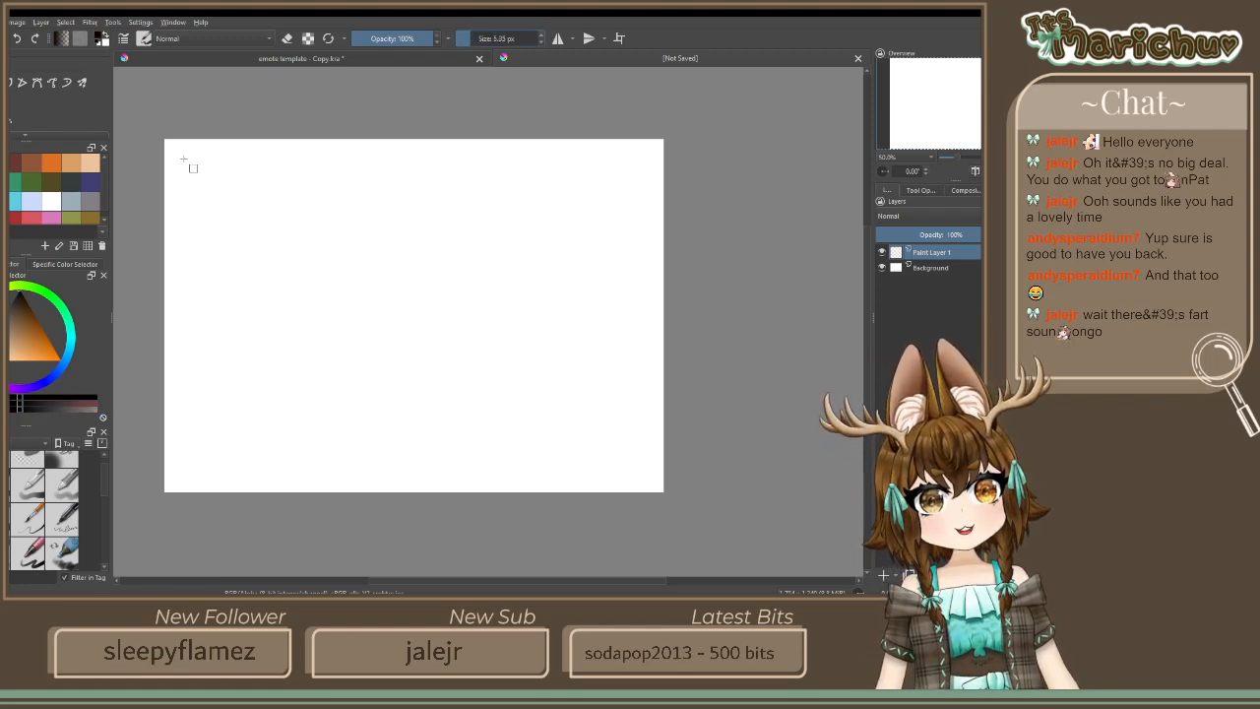
Draw a black rectangular frame just inside the canvas edges and try two horizontal dividing lines across it, undoing the lines
mouse_move(182, 158)
mouse_down()
mouse_move(311, 216)
mouse_move(596, 278)
mouse_move(659, 476)
mouse_move(645, 467)
mouse_up()
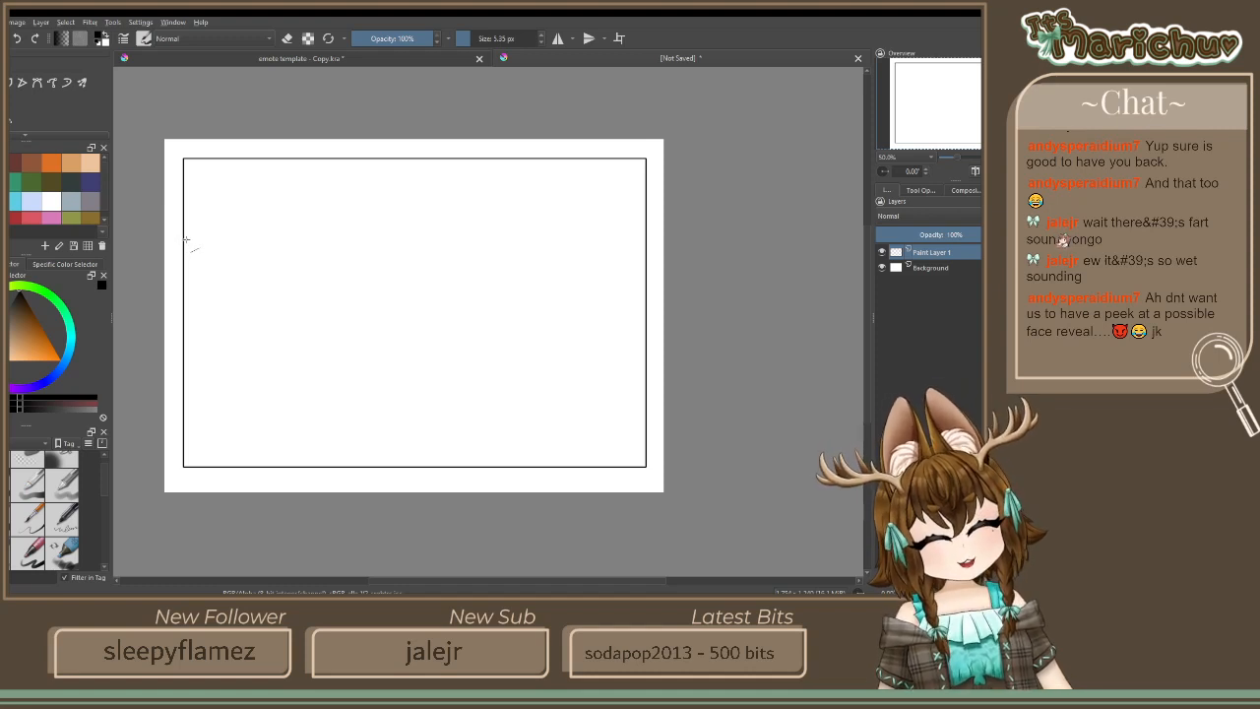
mouse_move(183, 236)
mouse_down()
mouse_move(472, 189)
mouse_move(647, 234)
mouse_up()
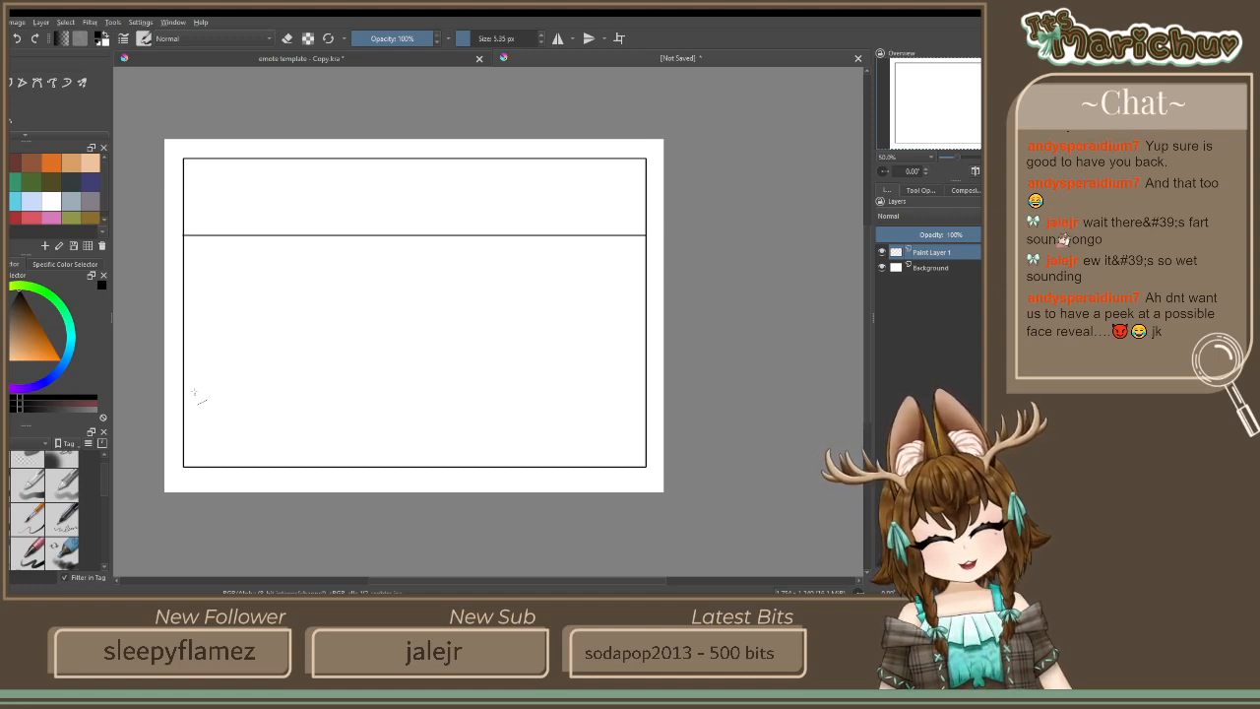
drag(186, 332, 647, 320)
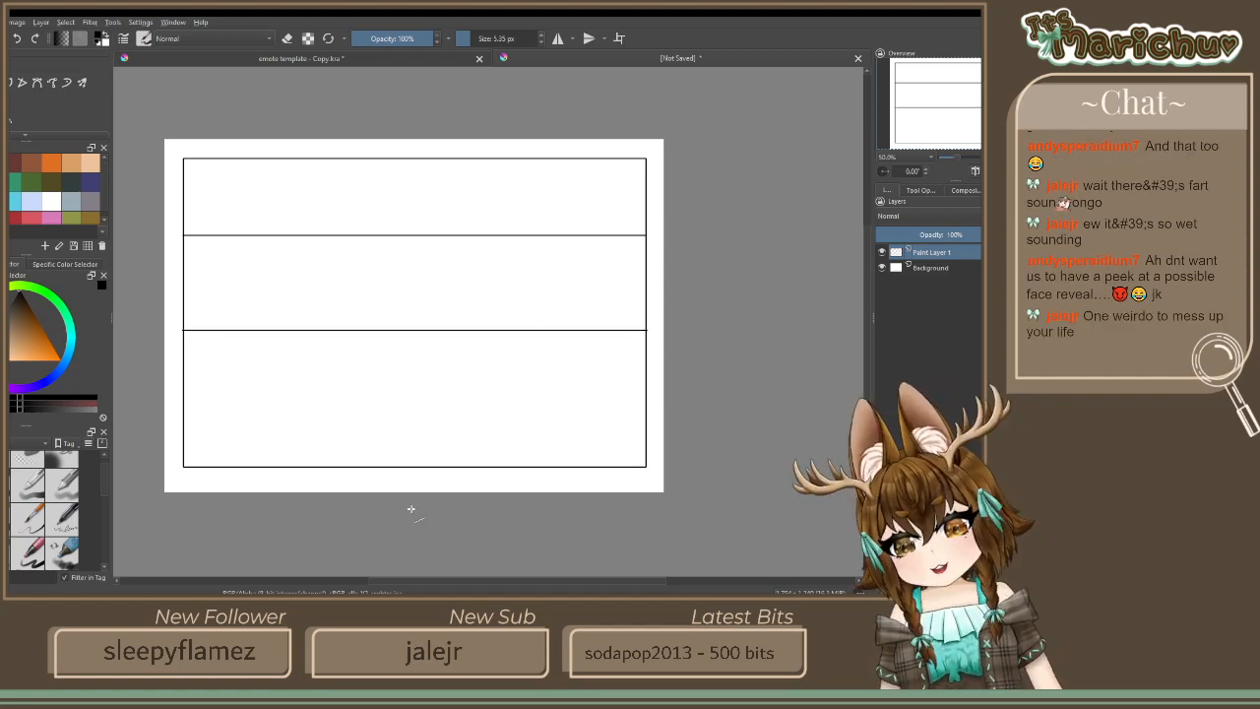
key(ctrl+z)
key(ctrl+z)
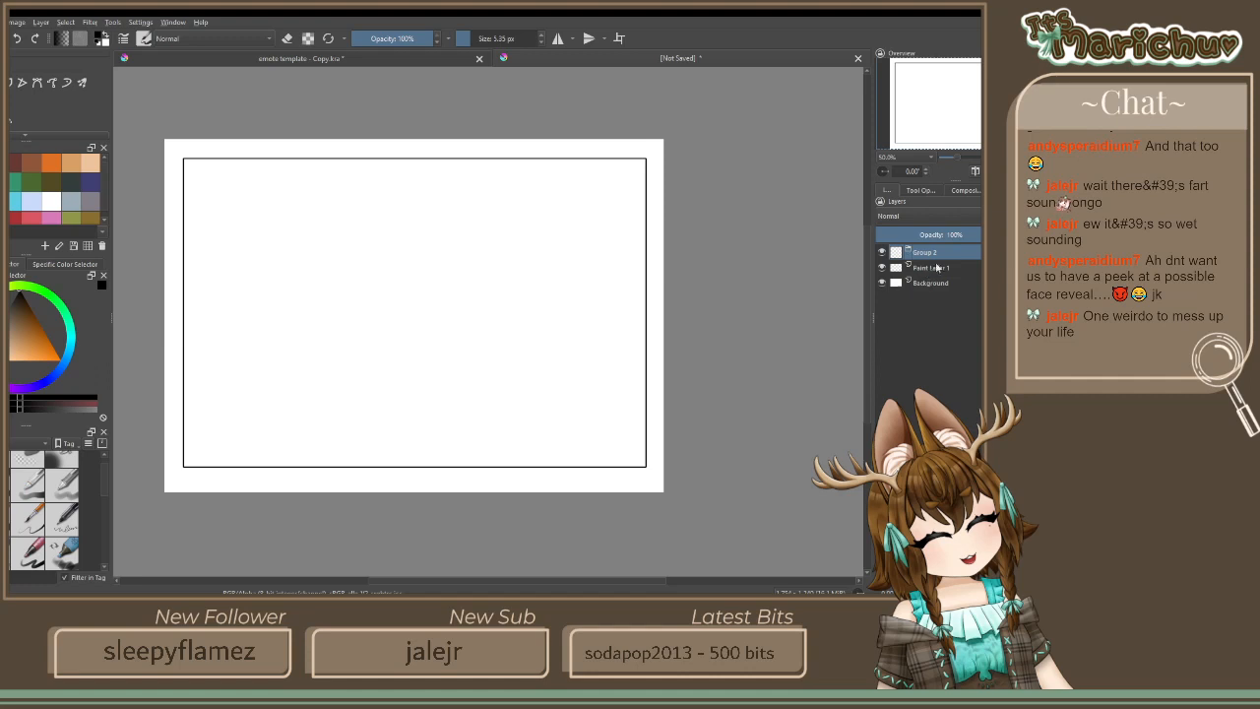
Group Paint Layer 1, add another paint layer inside the group, and draw two horizontal dividing lines across the frame on it
key(ctrl+g)
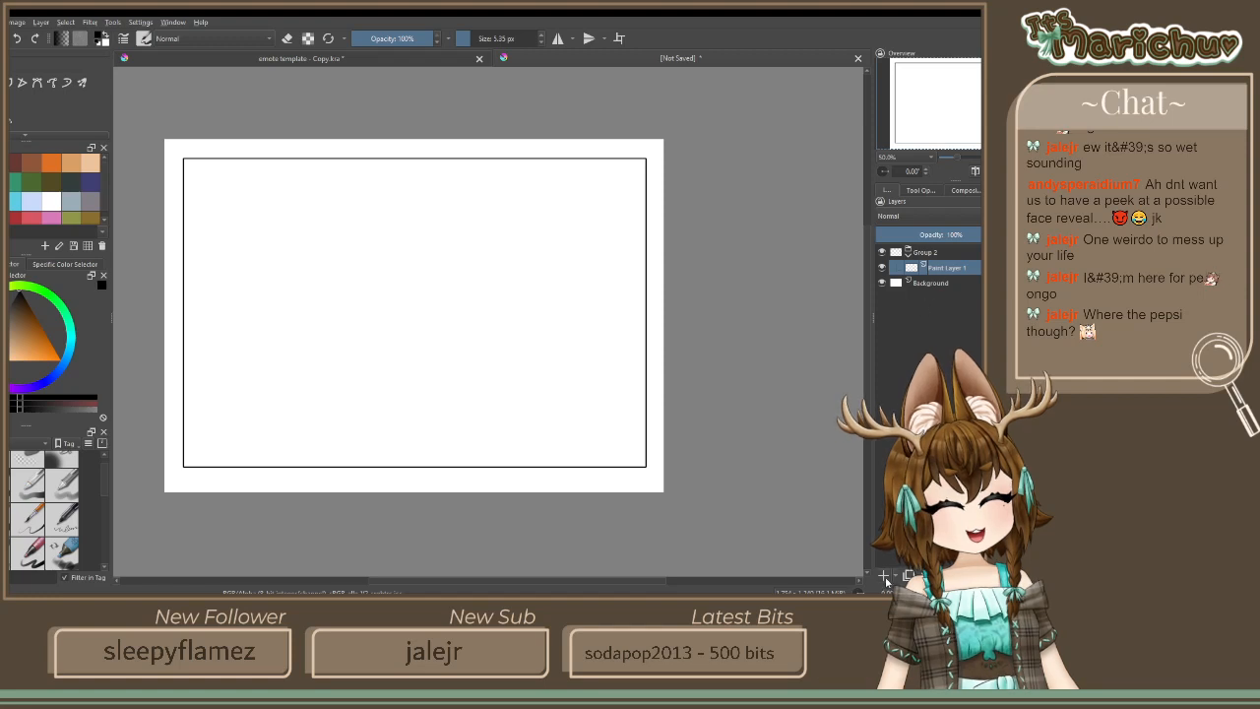
click(884, 576)
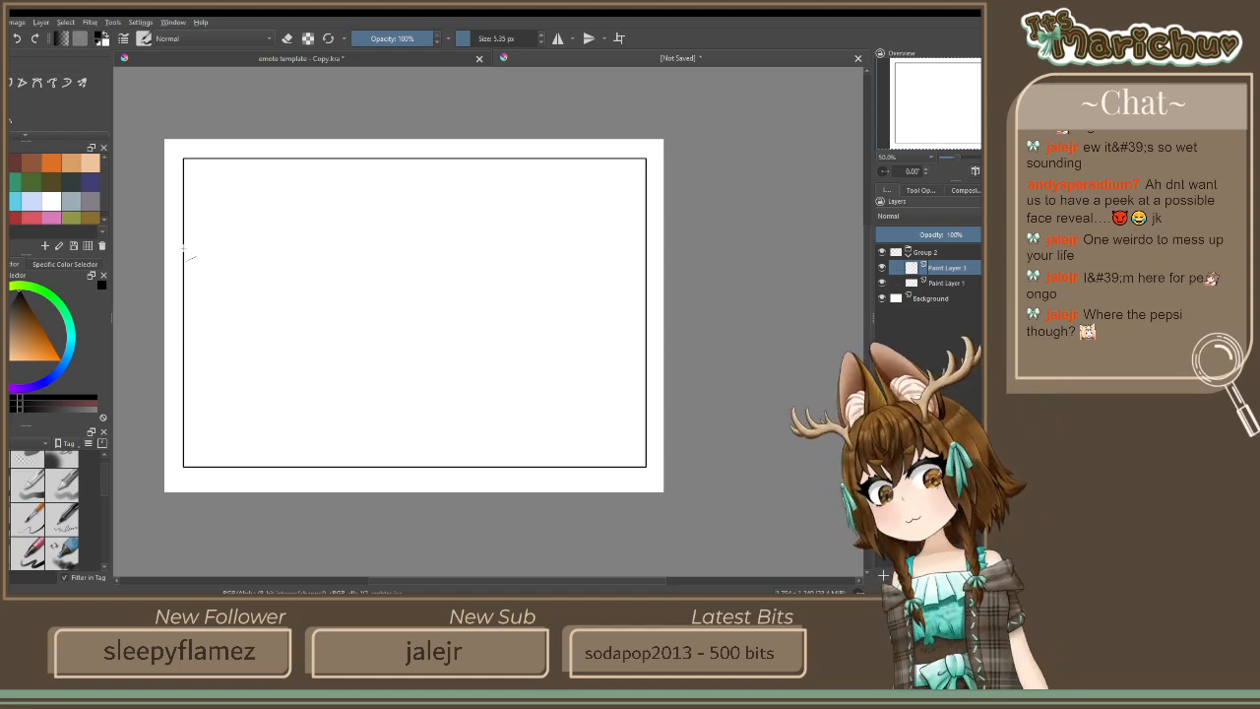
drag(186, 247, 649, 255)
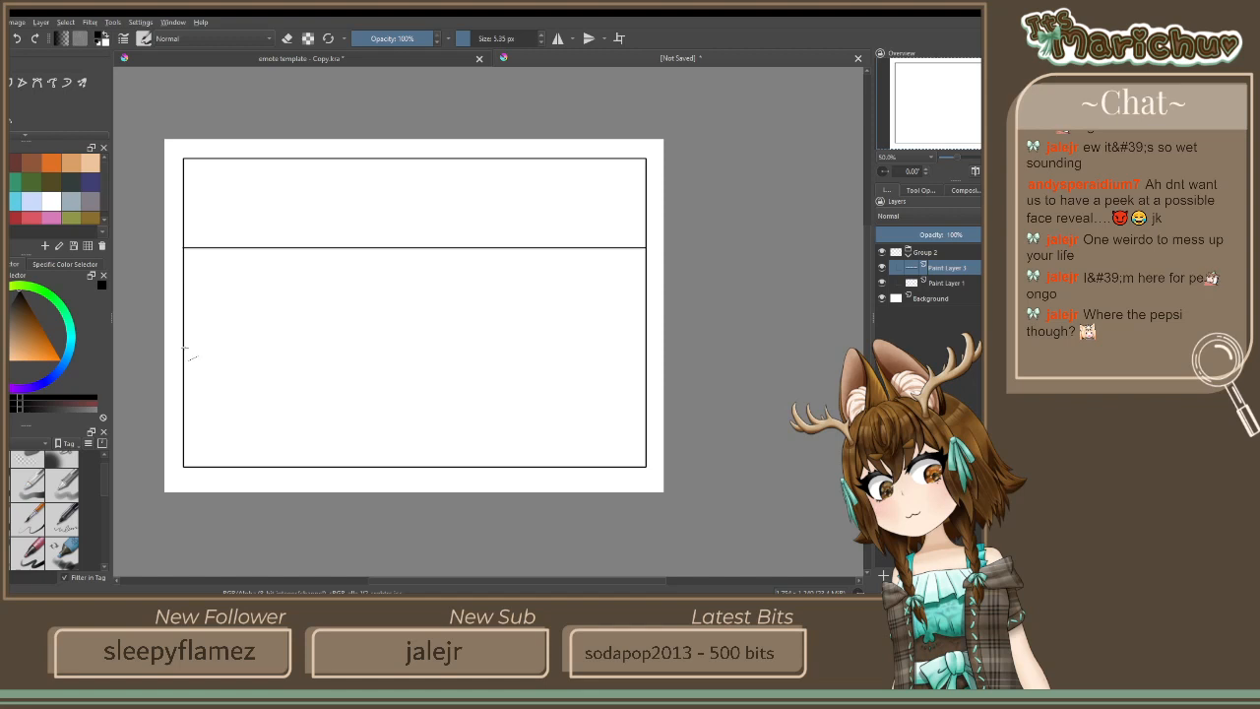
drag(186, 348, 644, 310)
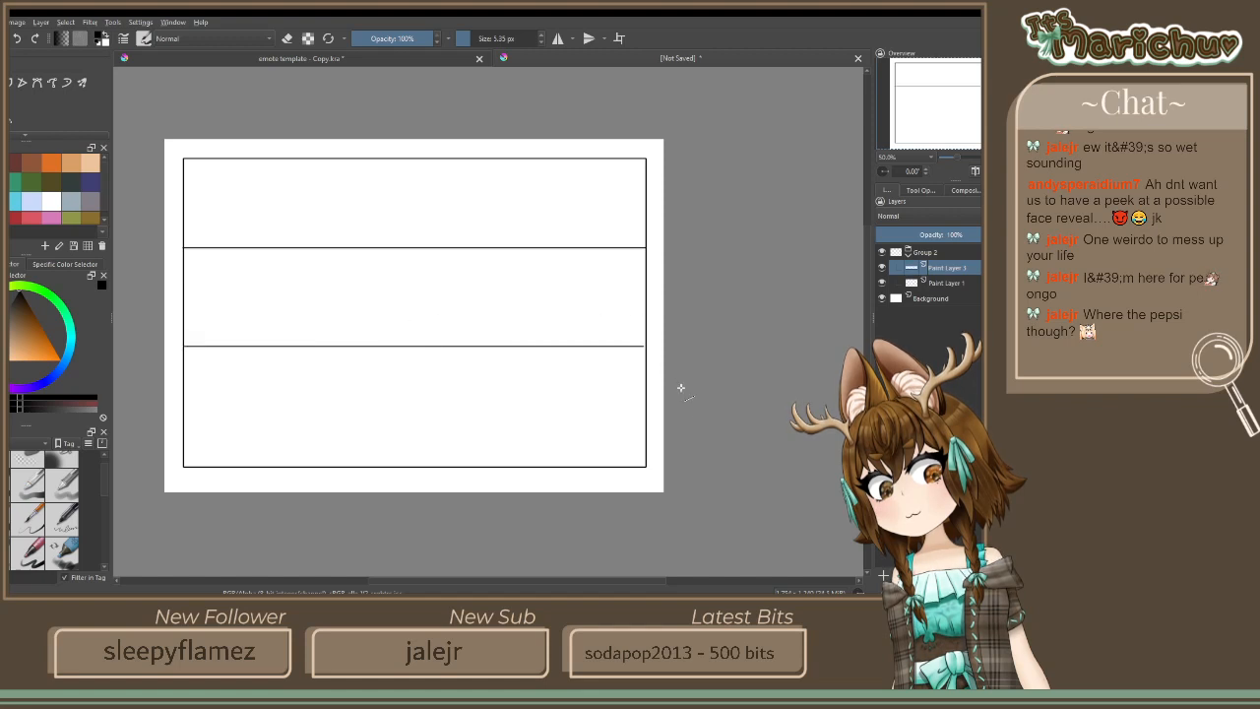
Undo the dividing lines, the added layer, the grouping and the rectangular frame
key(ctrl+z)
key(ctrl+z)
key(ctrl+z)
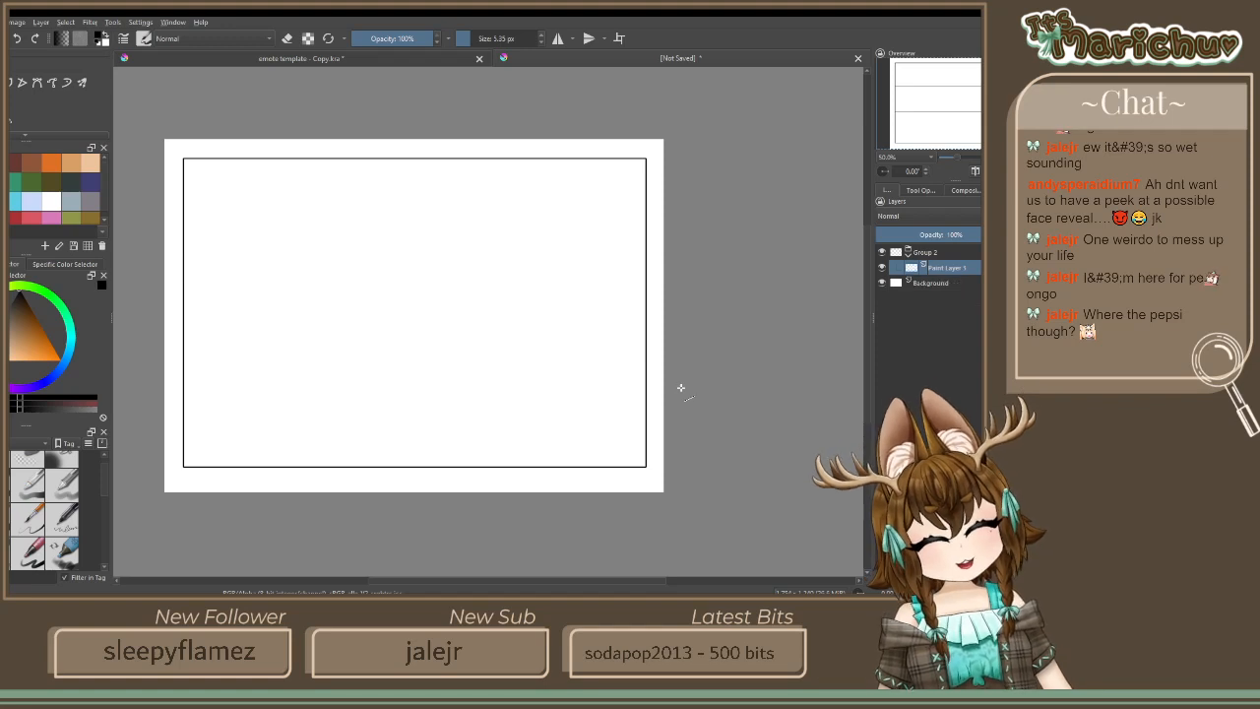
key(ctrl+z)
key(ctrl+z)
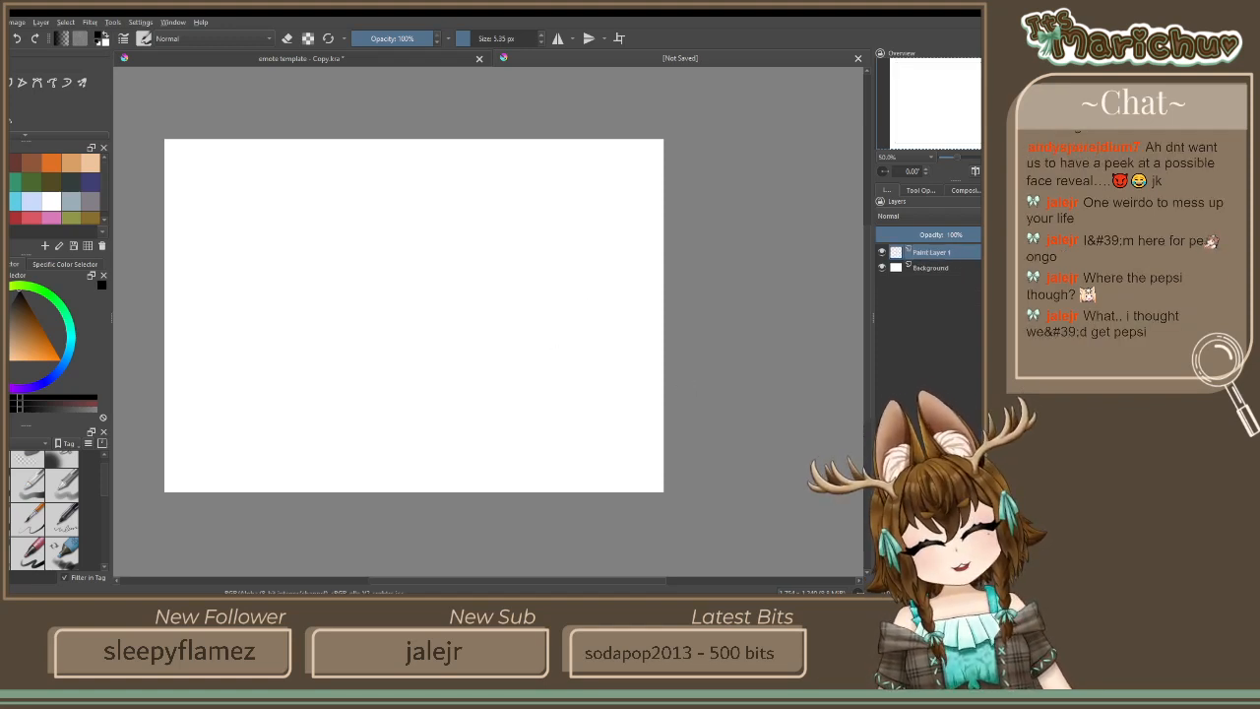
Put the empty Paint Layer 1 into a new layer group
key(ctrl+g)
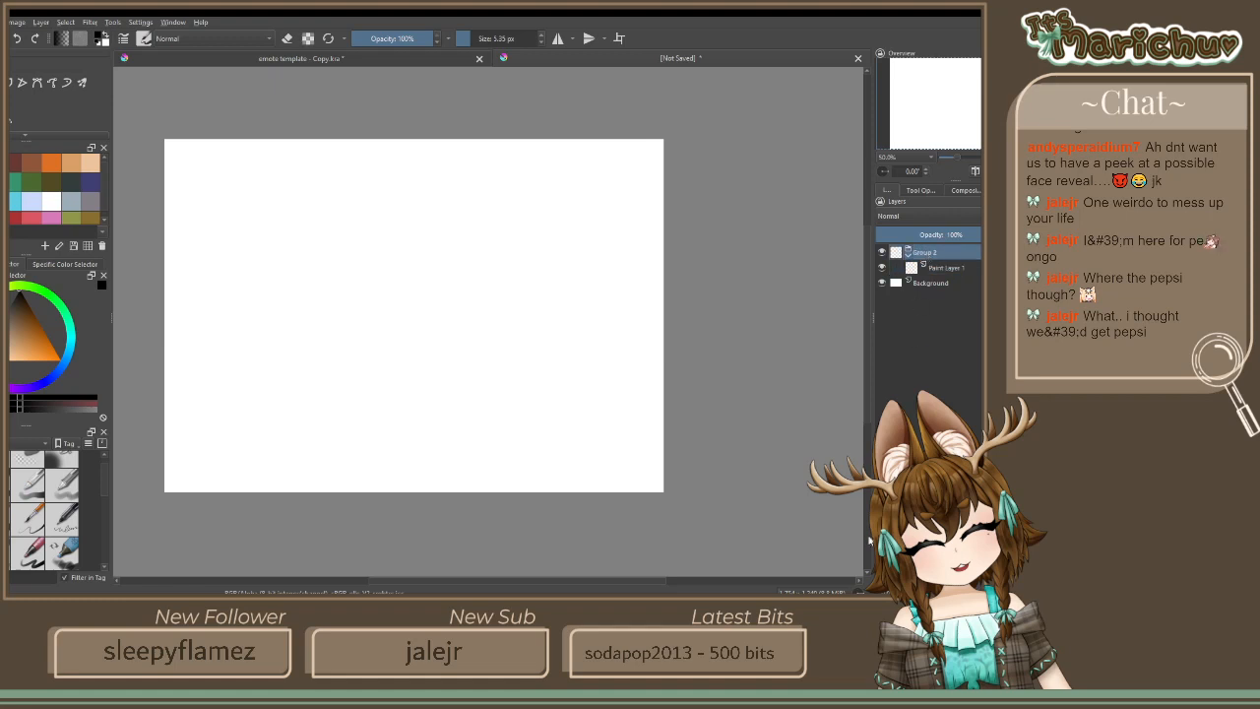
Add another paint layer inside the group and handwrite "Drawing New" along the canvas's upper edge
key(Insert)
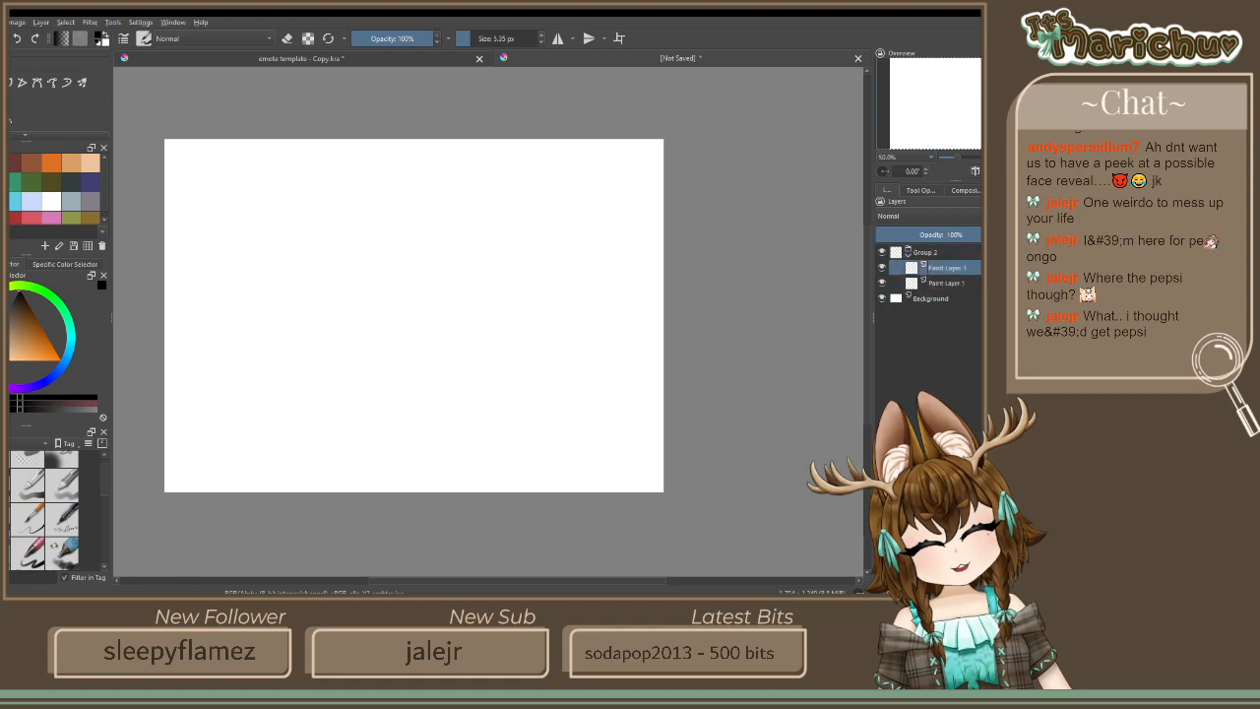
scroll(312, 298, up, 3)
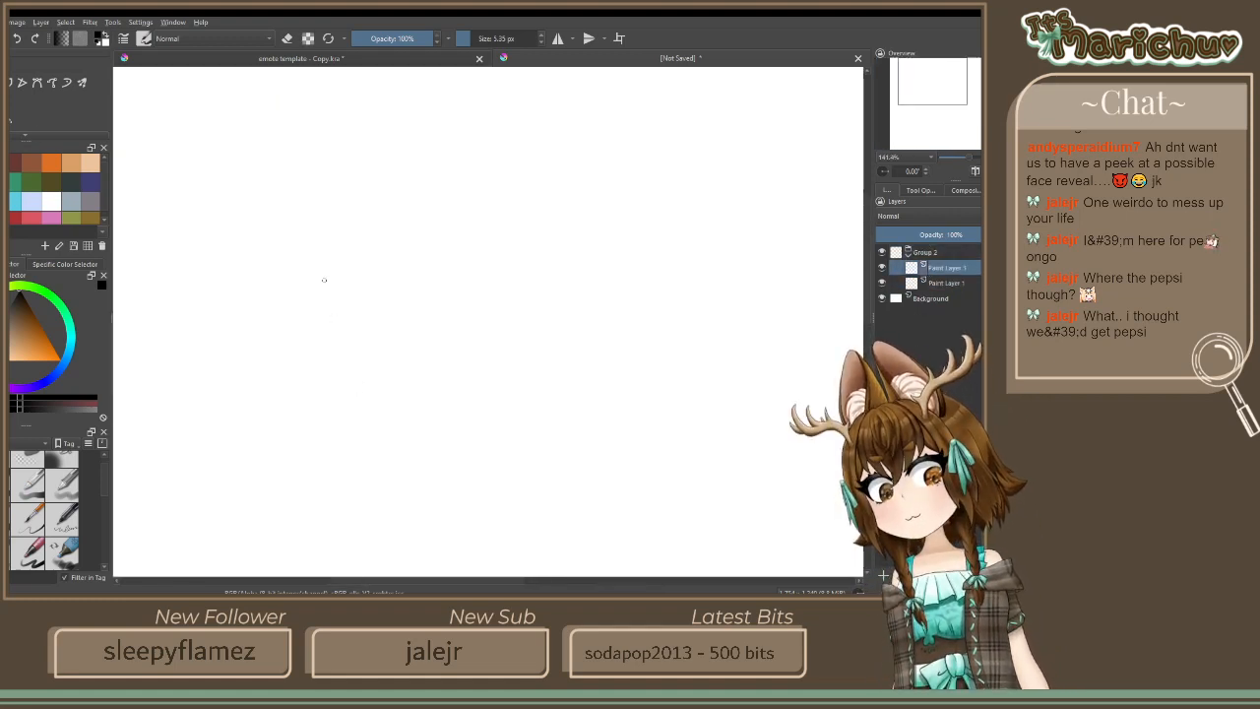
drag(324, 280, 456, 309)
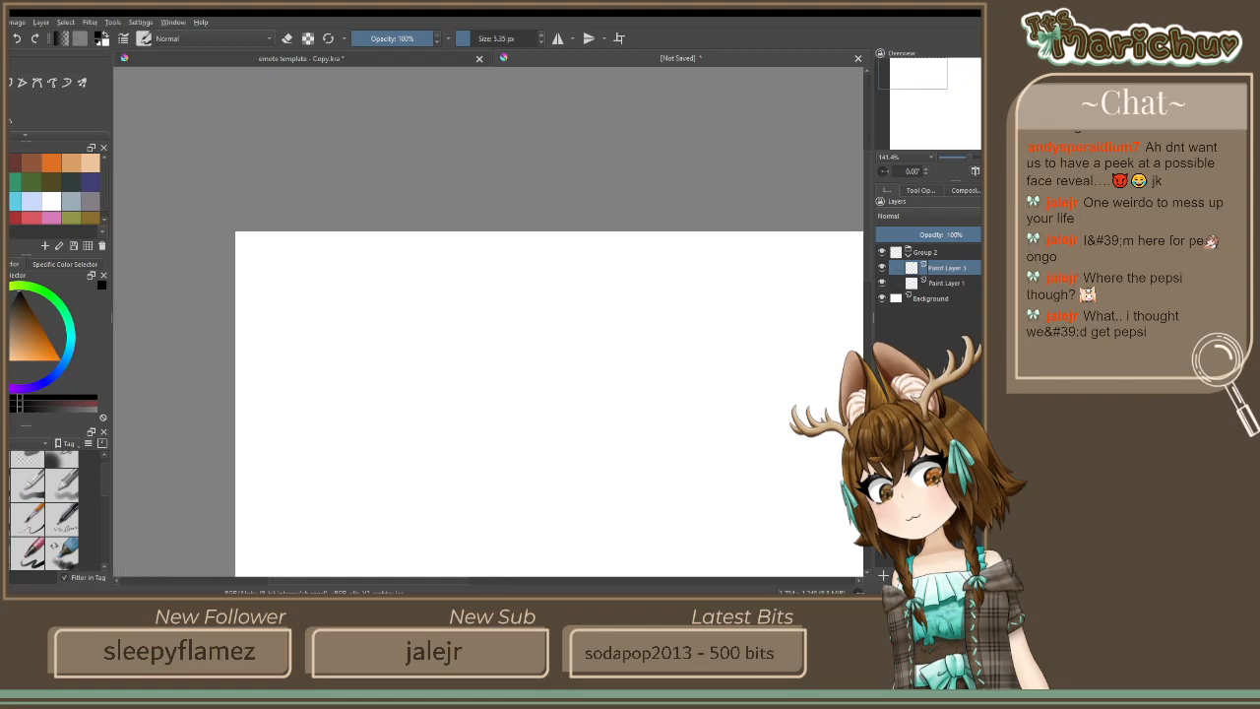
drag(316, 248, 320, 319)
mouse_move(317, 248)
mouse_down()
mouse_move(320, 319)
mouse_move(395, 278)
mouse_move(418, 309)
mouse_move(466, 286)
mouse_move(482, 307)
mouse_move(543, 288)
mouse_move(517, 339)
mouse_up()
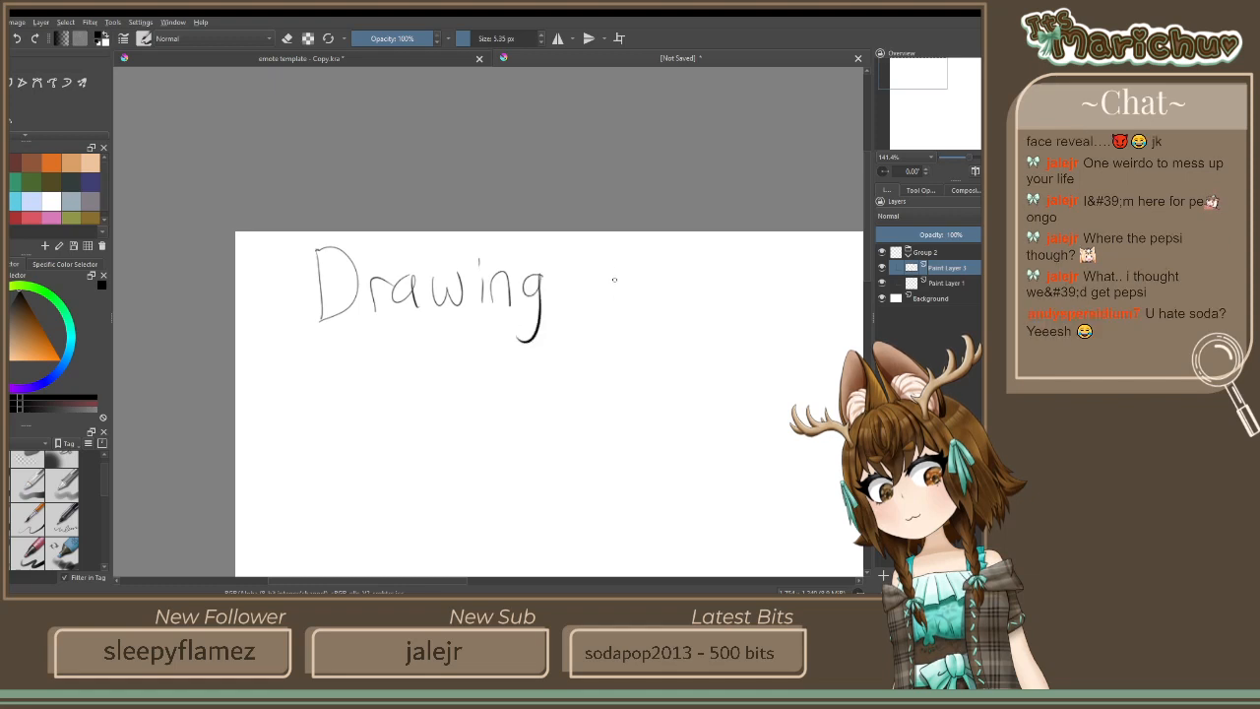
mouse_move(590, 243)
mouse_down()
mouse_move(591, 303)
mouse_move(627, 243)
mouse_up()
mouse_move(636, 288)
mouse_down()
mouse_move(661, 305)
mouse_move(693, 303)
mouse_move(701, 264)
mouse_up()
Handwrite "Pannels" after "Drawing New" on the same line
drag(596, 352, 255, 397)
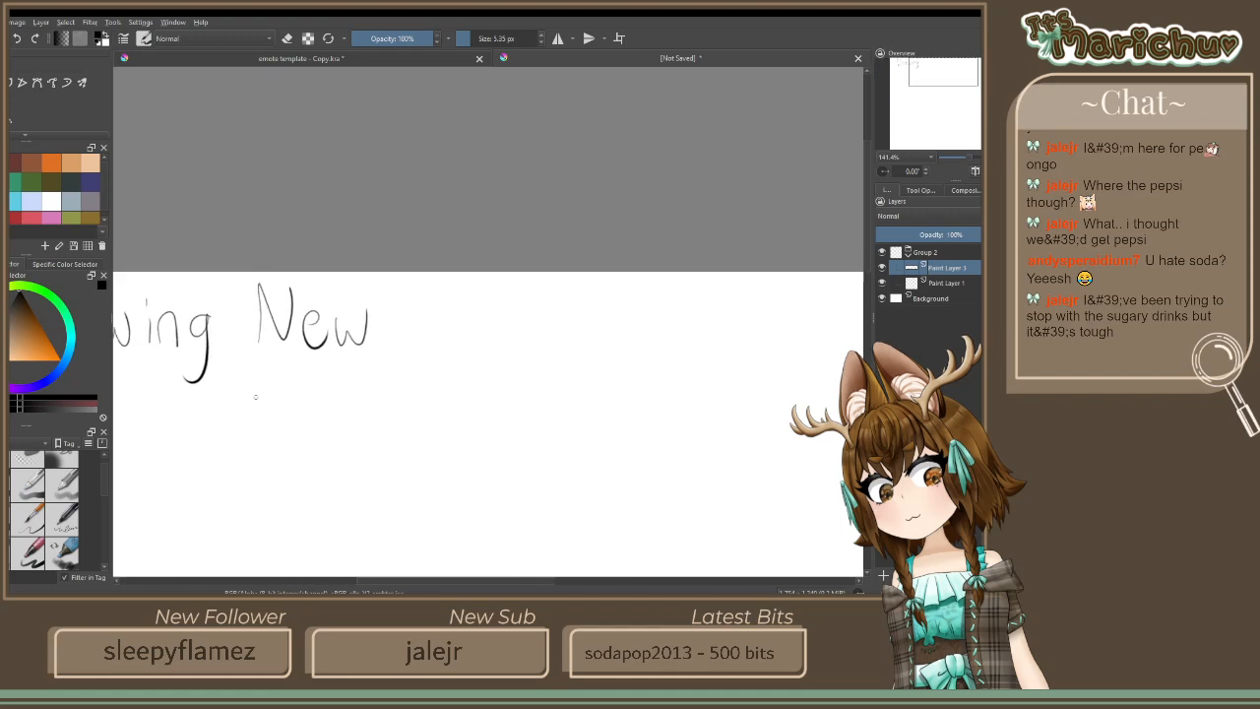
drag(435, 291, 436, 340)
mouse_move(435, 290)
mouse_down()
mouse_move(440, 311)
mouse_move(482, 342)
mouse_up()
drag(486, 342, 504, 341)
drag(508, 342, 549, 342)
drag(555, 287, 567, 352)
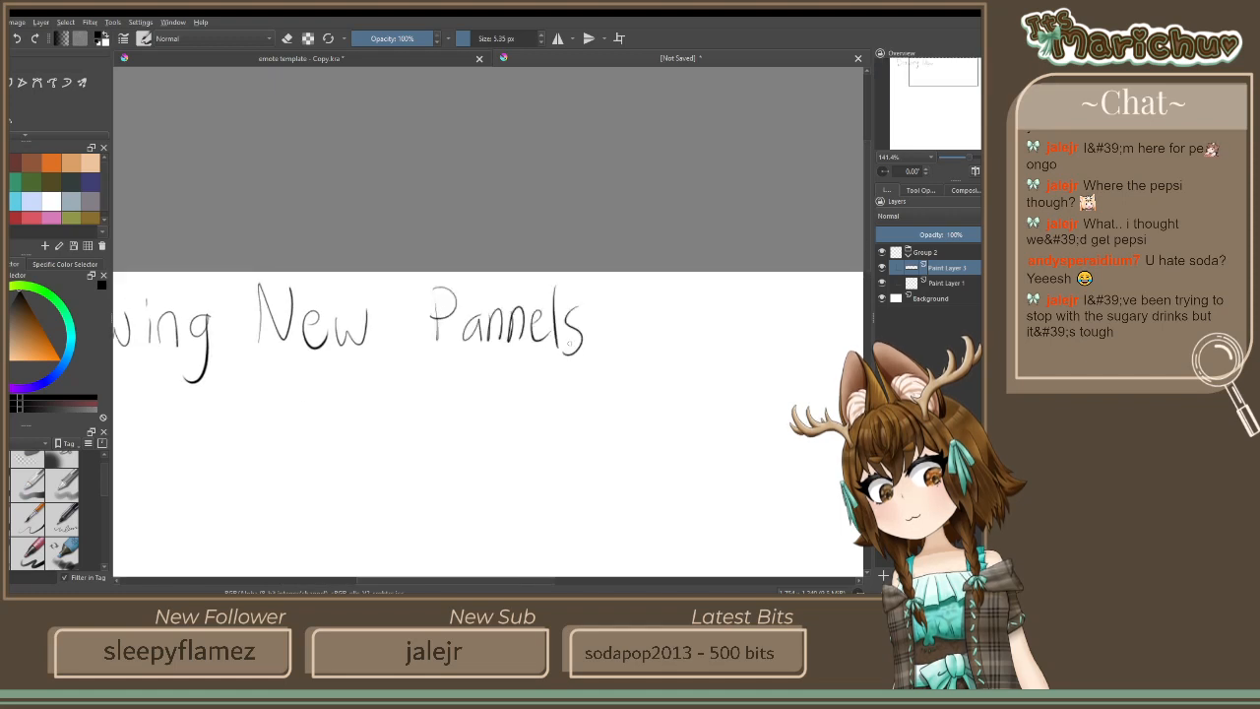
Undo the last letters of the misspelled "Pannels" and rewrite the ending so the word reads "Panels"
scroll(577, 339, down, 5)
scroll(583, 347, up, 5)
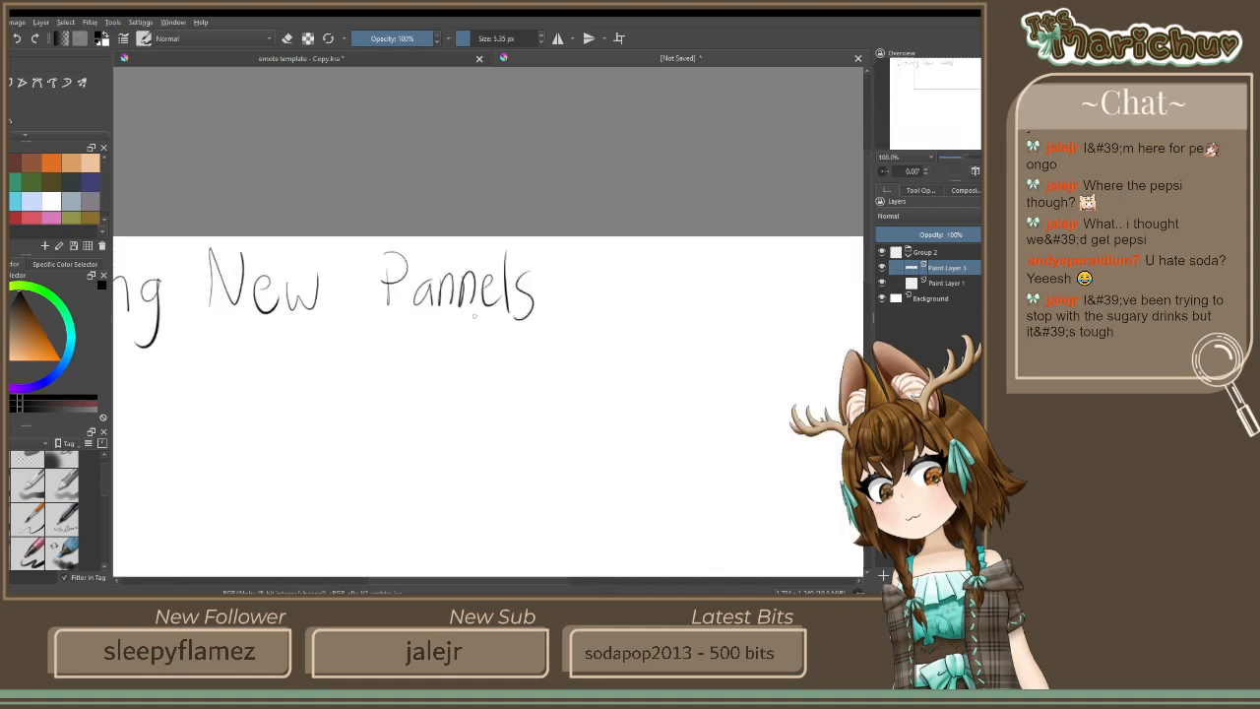
key(ctrl+z)
key(ctrl+z)
key(ctrl+z)
key(ctrl+z)
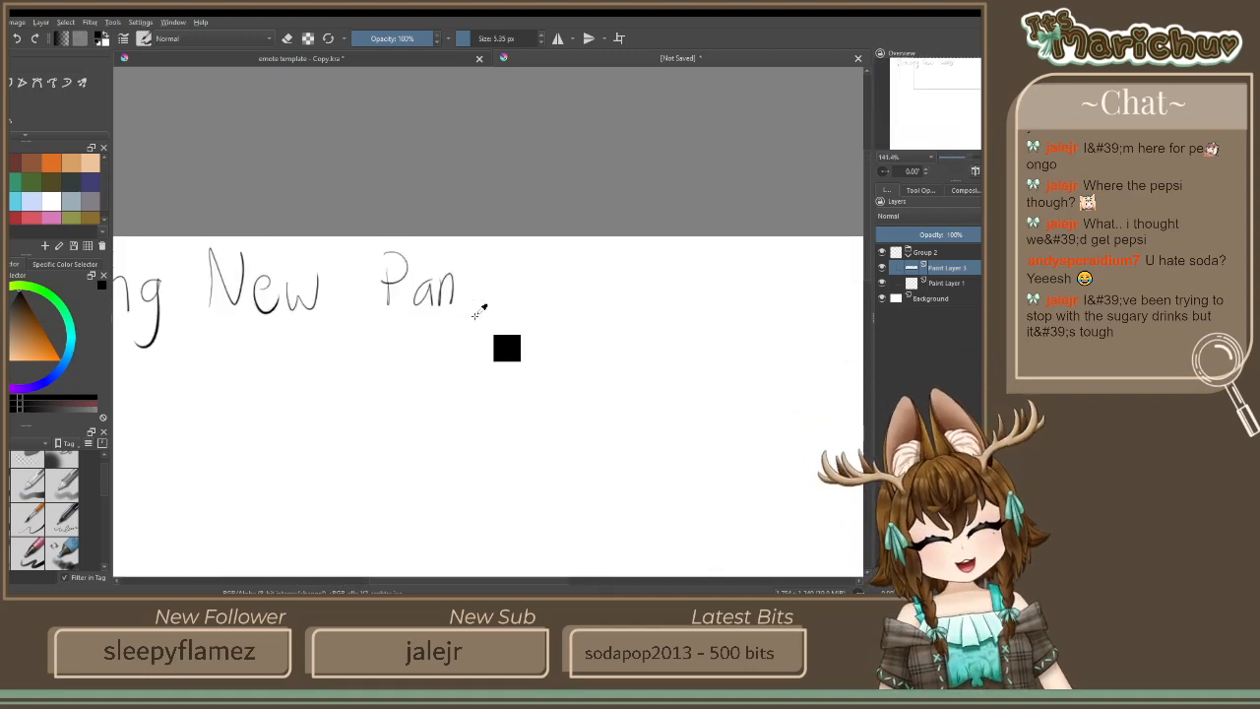
drag(463, 290, 480, 303)
drag(486, 254, 496, 307)
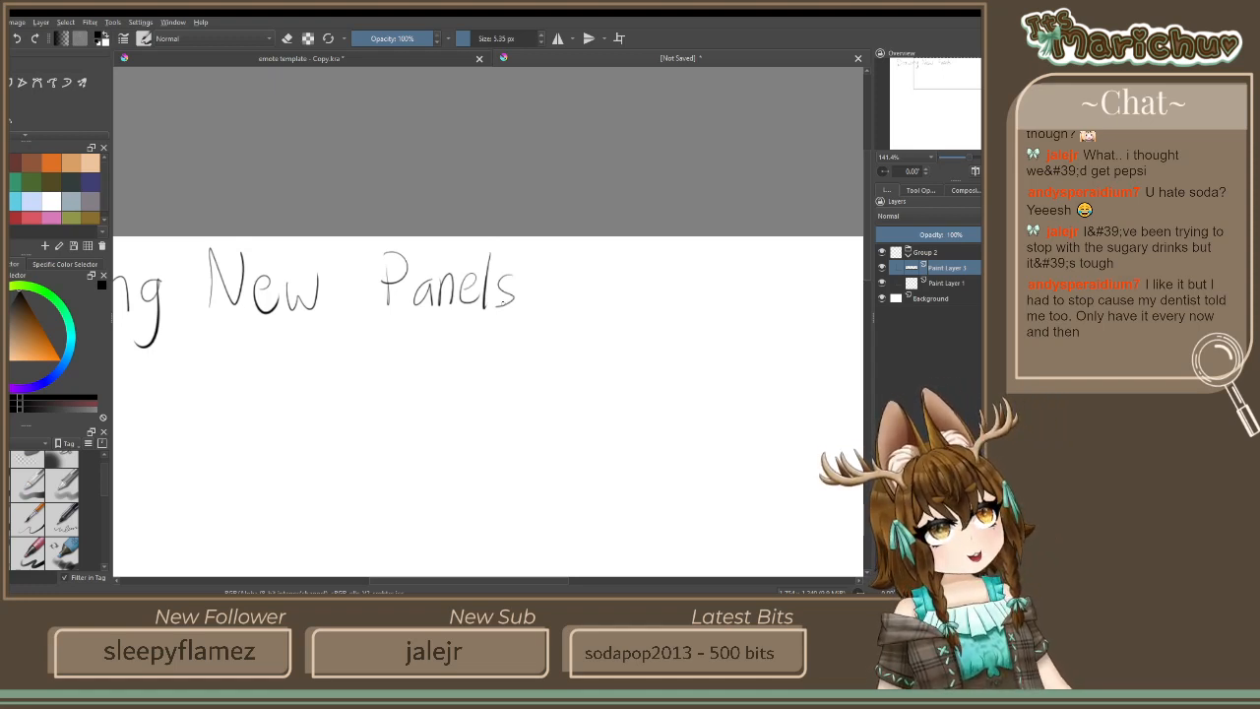
View the whole canvas and toggle the visibility of the handwritten title's layer to check what it holds
key(minus)
key(minus)
key(minus)
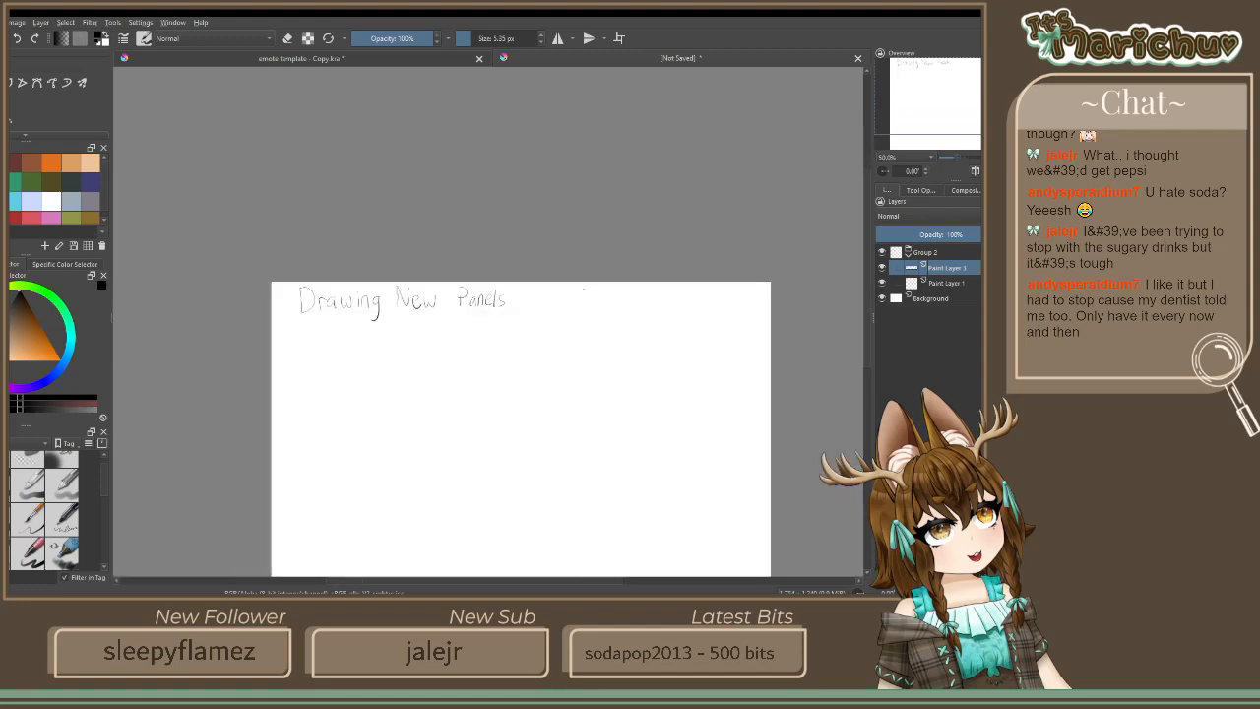
drag(506, 338, 498, 244)
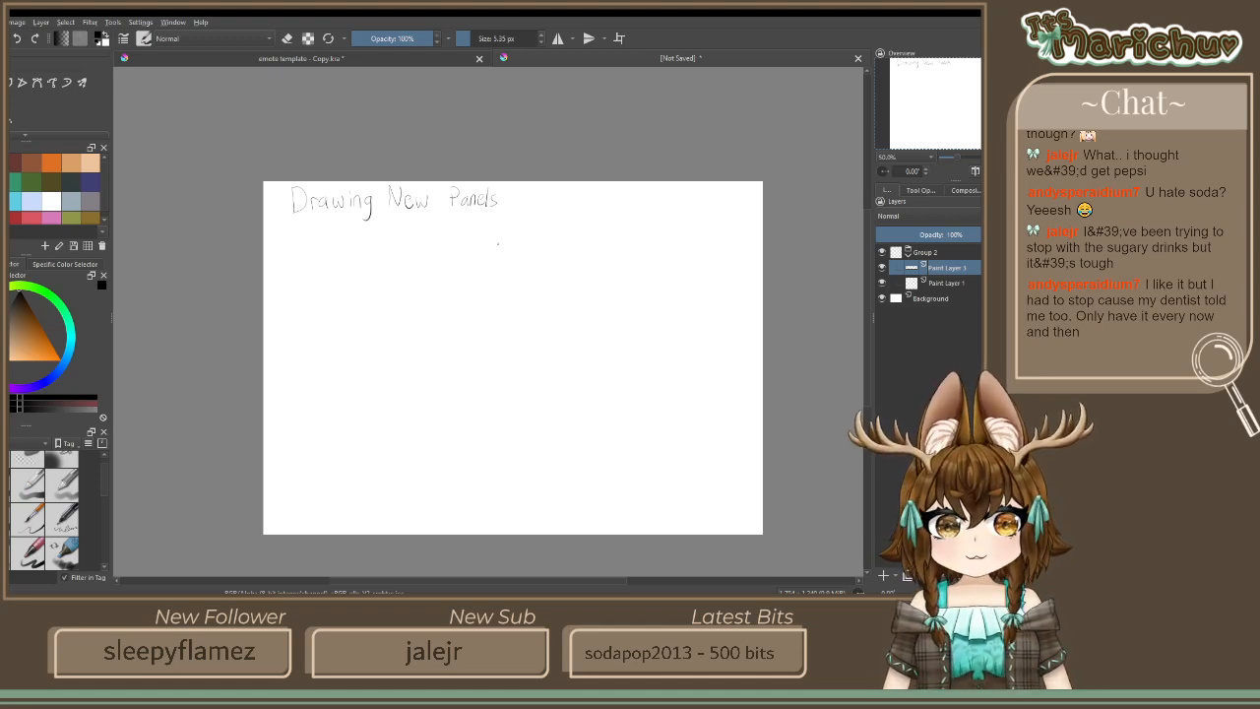
click(882, 268)
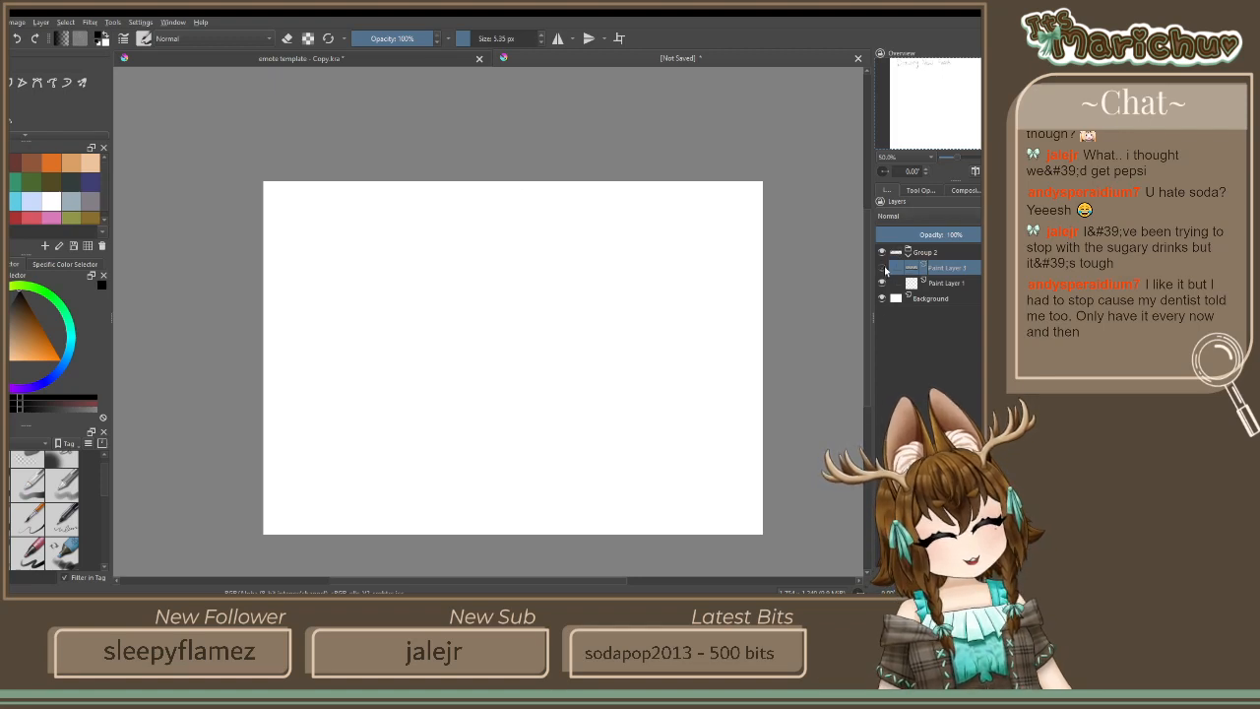
Make the empty Paint Layer 1 active and set the brush colour to red
click(947, 283)
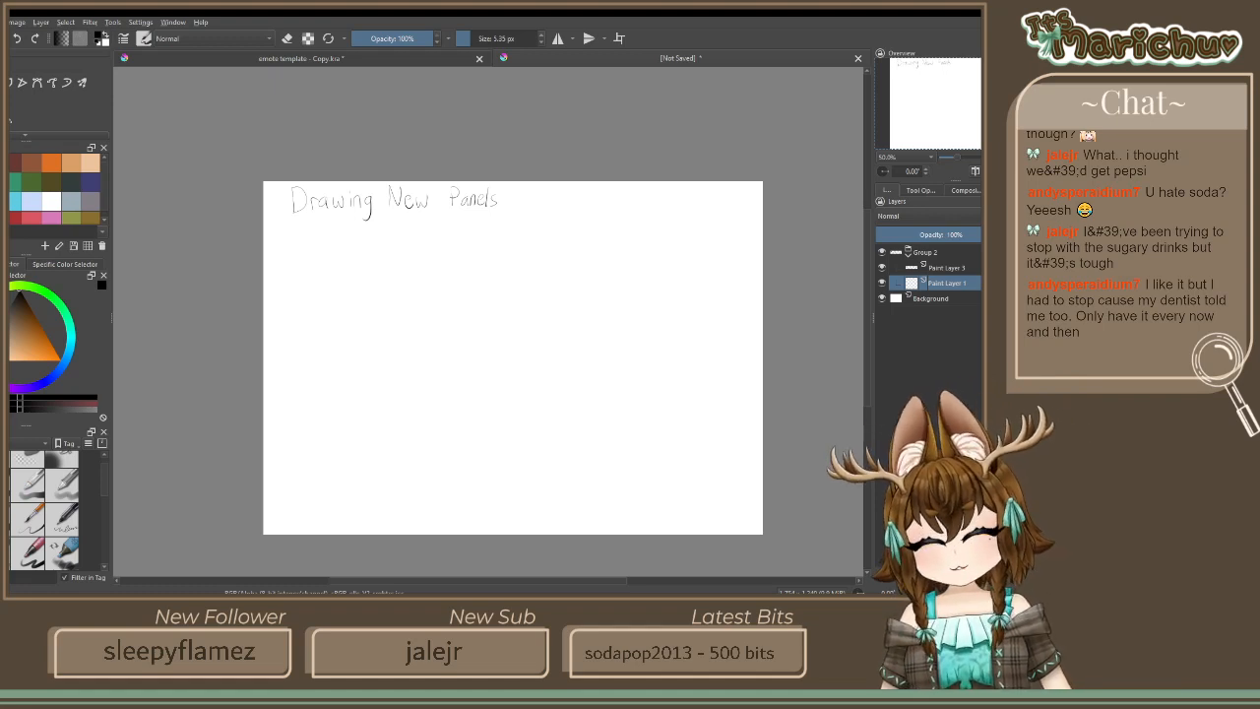
scroll(55, 189, down, 1)
scroll(56, 189, up, 1)
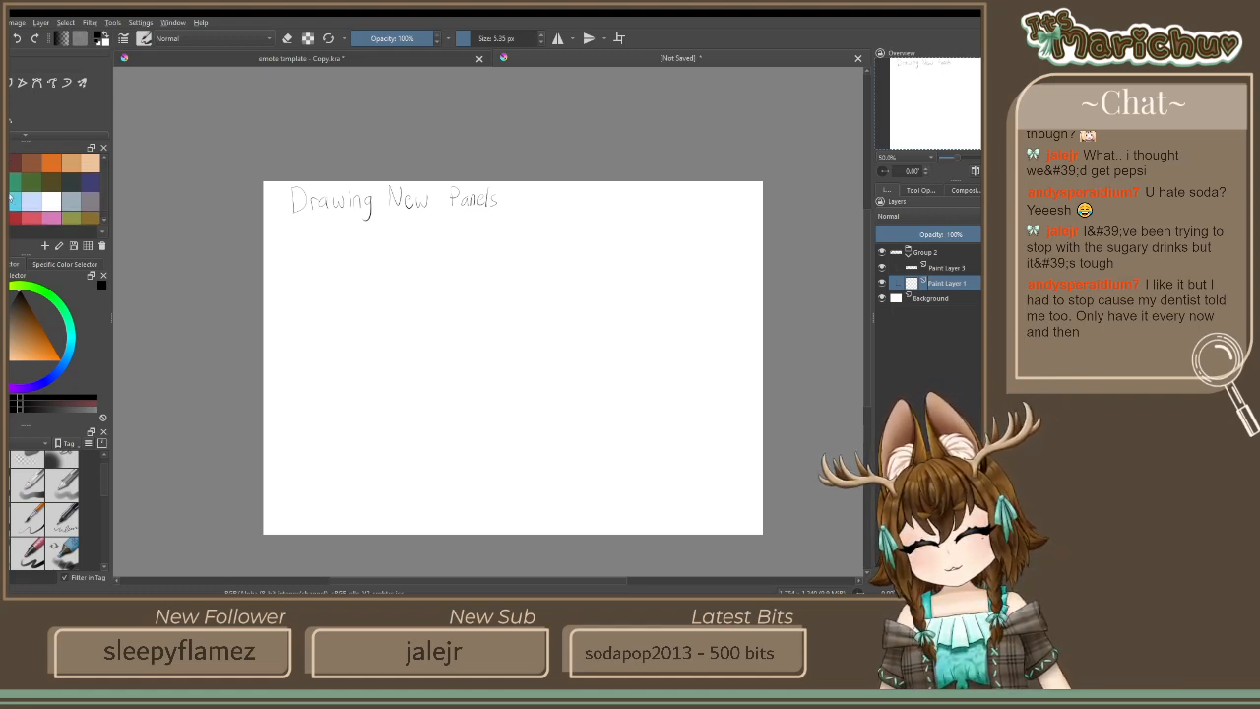
scroll(55, 189, down, 1)
key(d)
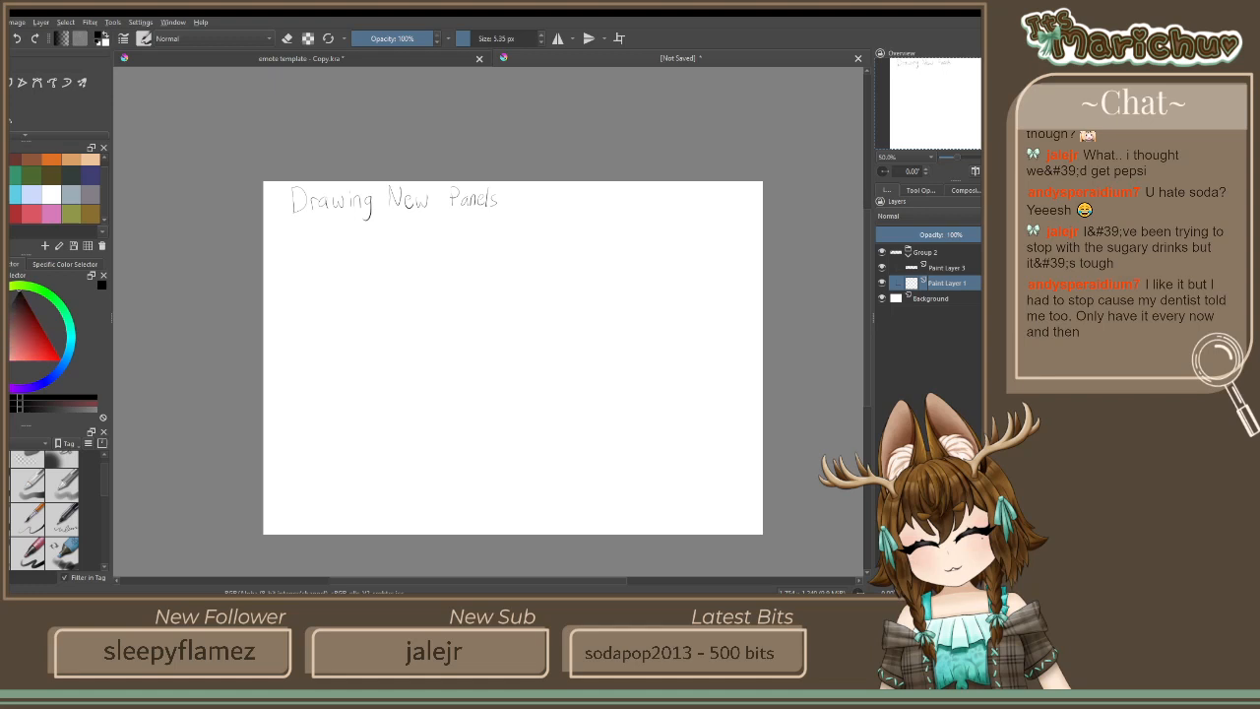
click(54, 365)
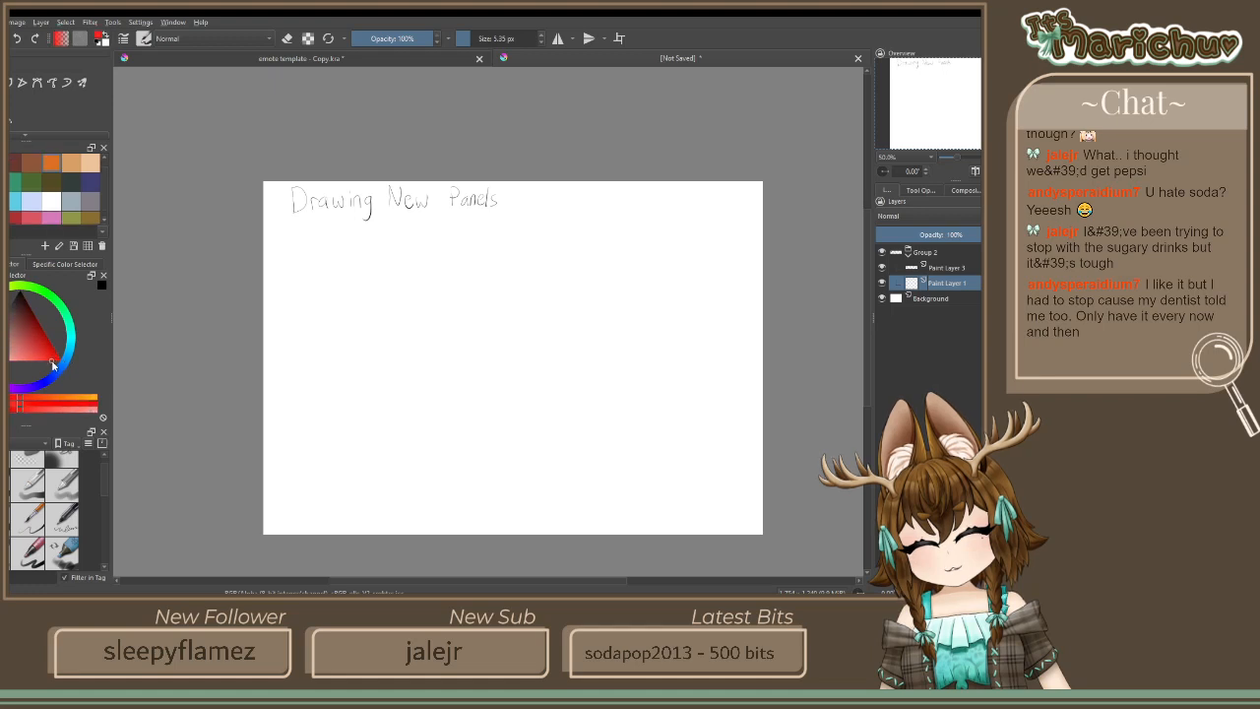
drag(52, 362, 45, 357)
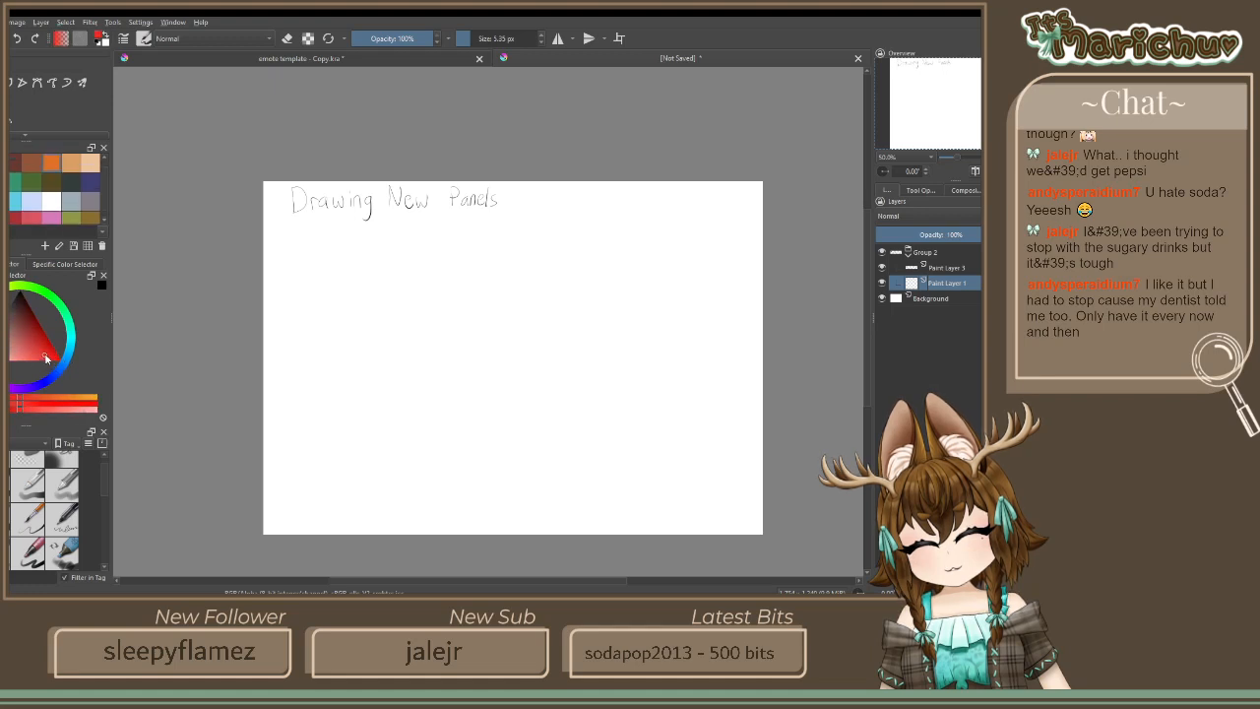
Sketch a loose red rectangular panel outline below the words "Drawing New" on Paint Layer 1
scroll(350, 267, up, 3)
mouse_move(293, 229)
mouse_down()
mouse_move(353, 289)
mouse_move(257, 324)
mouse_move(476, 274)
mouse_up()
scroll(259, 322, down, 2)
scroll(258, 324, up, 2)
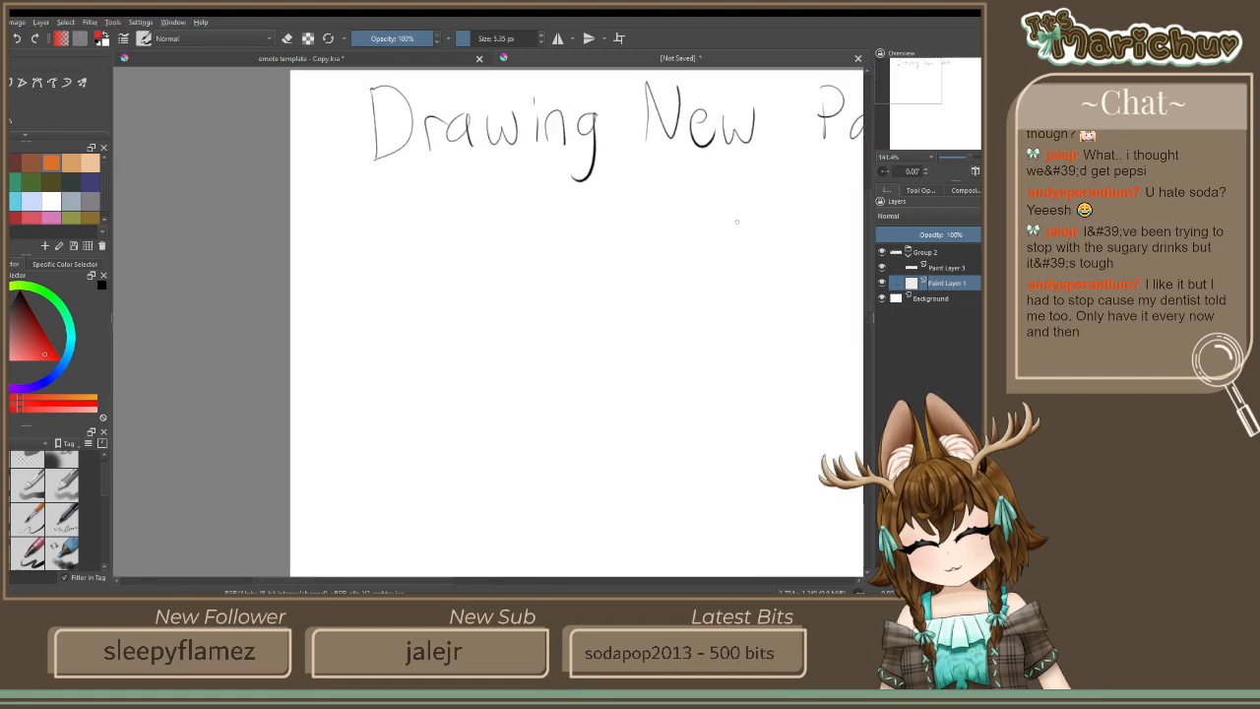
mouse_move(406, 225)
mouse_down()
mouse_move(689, 212)
mouse_move(736, 409)
mouse_up()
mouse_move(732, 319)
mouse_down()
mouse_move(741, 439)
mouse_move(512, 448)
mouse_up()
drag(675, 459, 423, 465)
drag(344, 241, 354, 447)
mouse_move(356, 244)
mouse_down()
mouse_move(357, 366)
mouse_move(457, 218)
mouse_up()
mouse_move(433, 466)
mouse_down()
mouse_move(488, 470)
mouse_move(387, 459)
mouse_up()
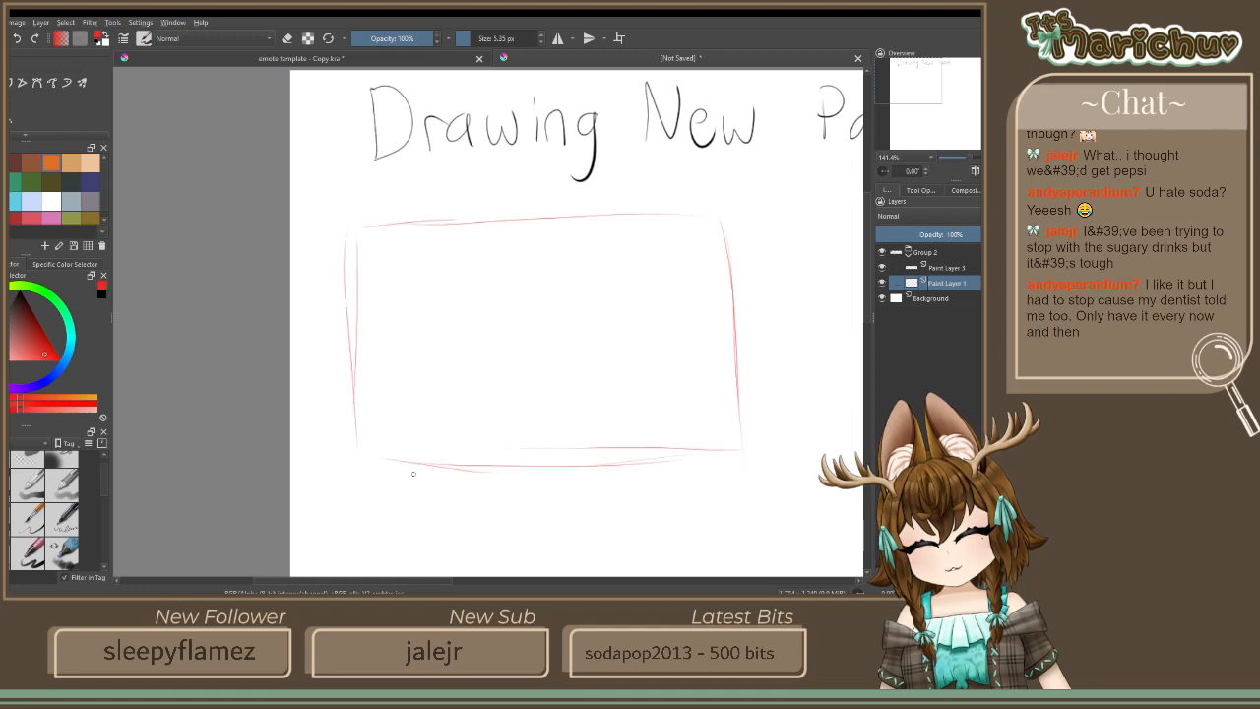
drag(746, 450, 483, 455)
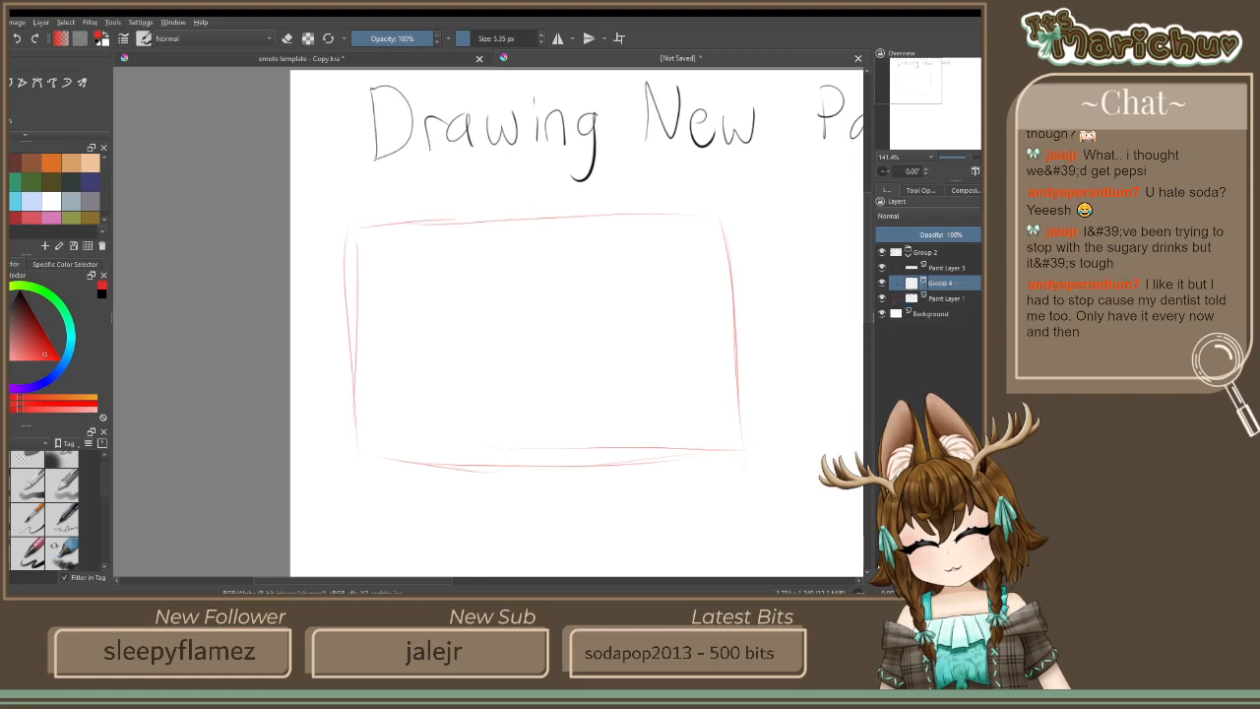
Create a layer group above Paint Layer 1 and move the layer with the red outline into it
key(ctrl+g)
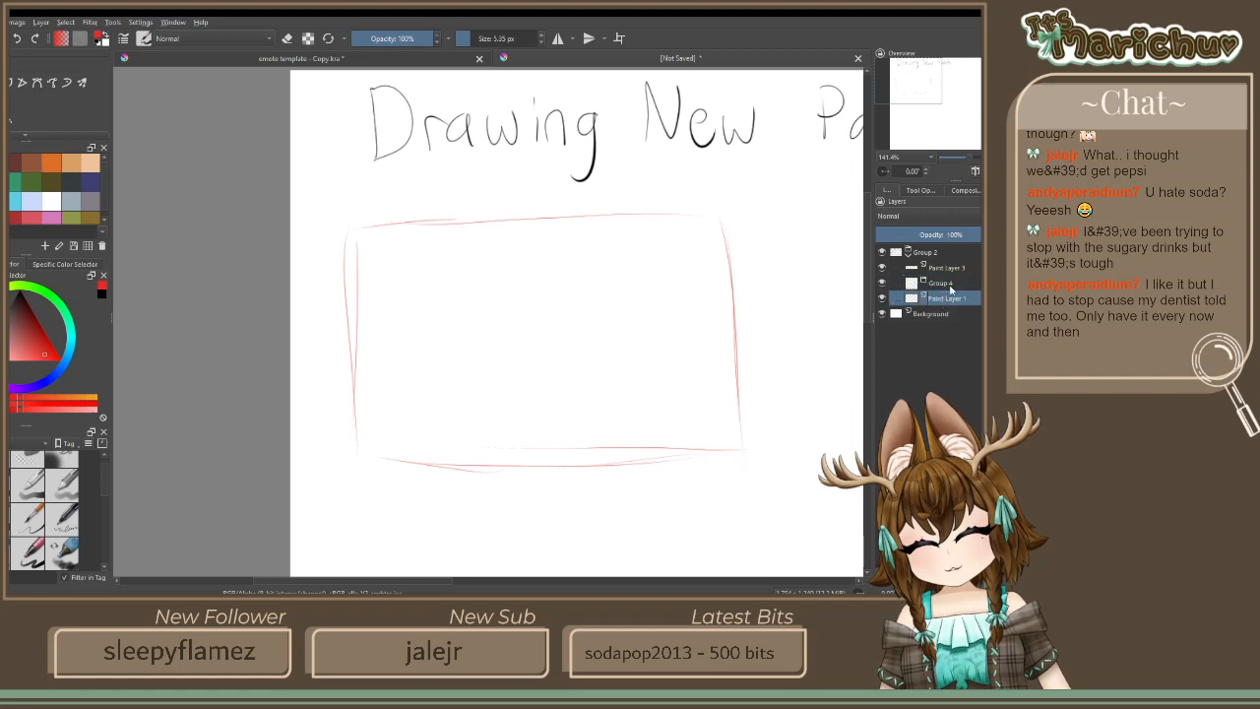
drag(946, 302, 946, 284)
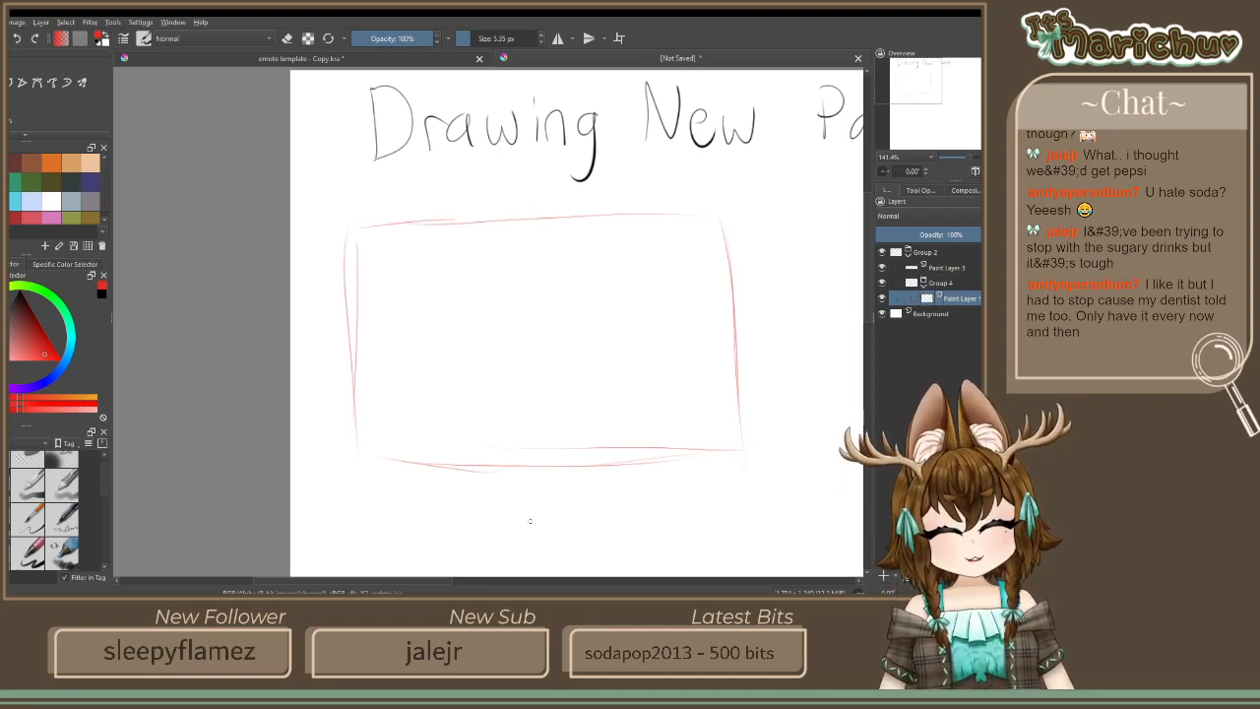
scroll(530, 521, down, 3)
drag(505, 426, 391, 232)
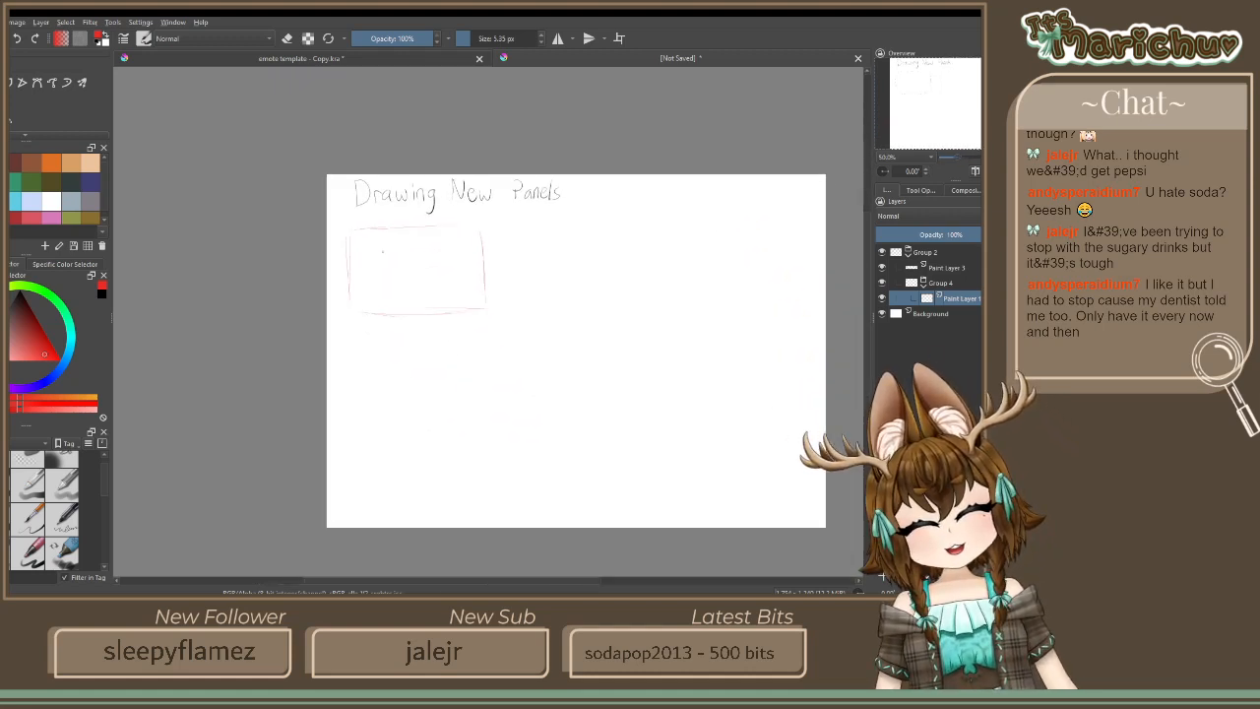
scroll(411, 231, up, 5)
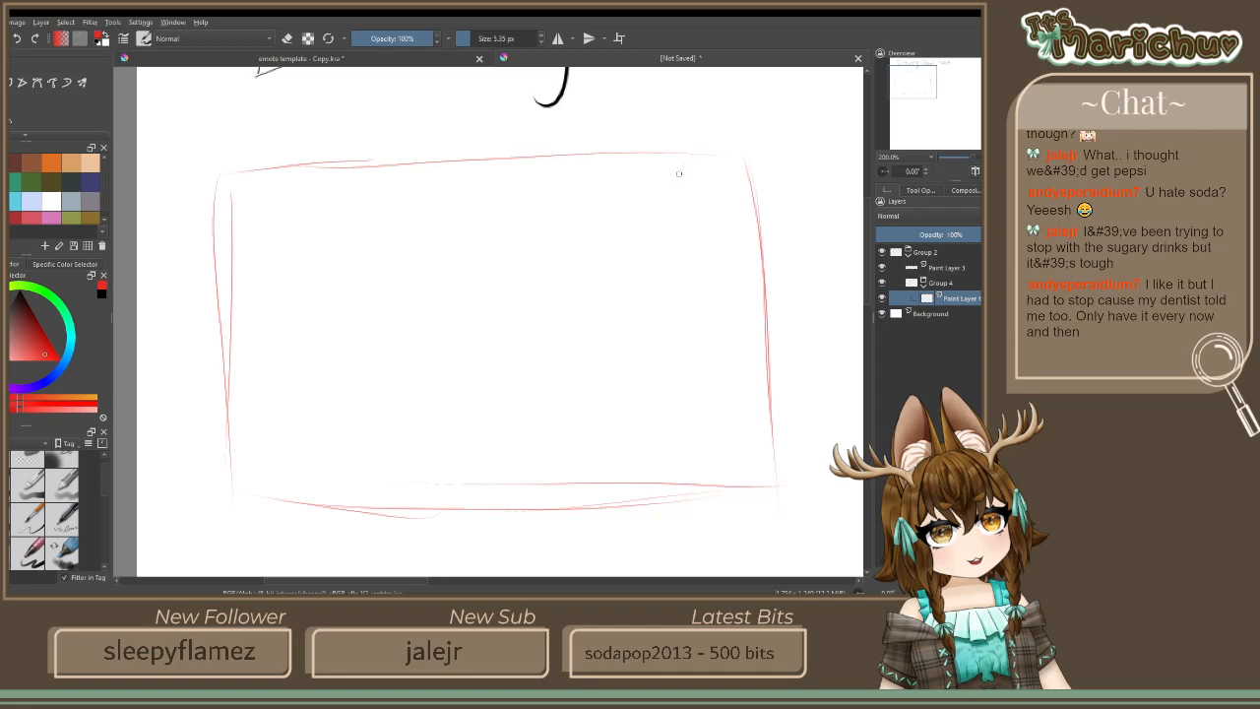
scroll(703, 145, down, 4)
Paste the full-body character picture as a reference, scale it down to about the canvas height, and place it just right of the canvas
drag(812, 254, 378, 389)
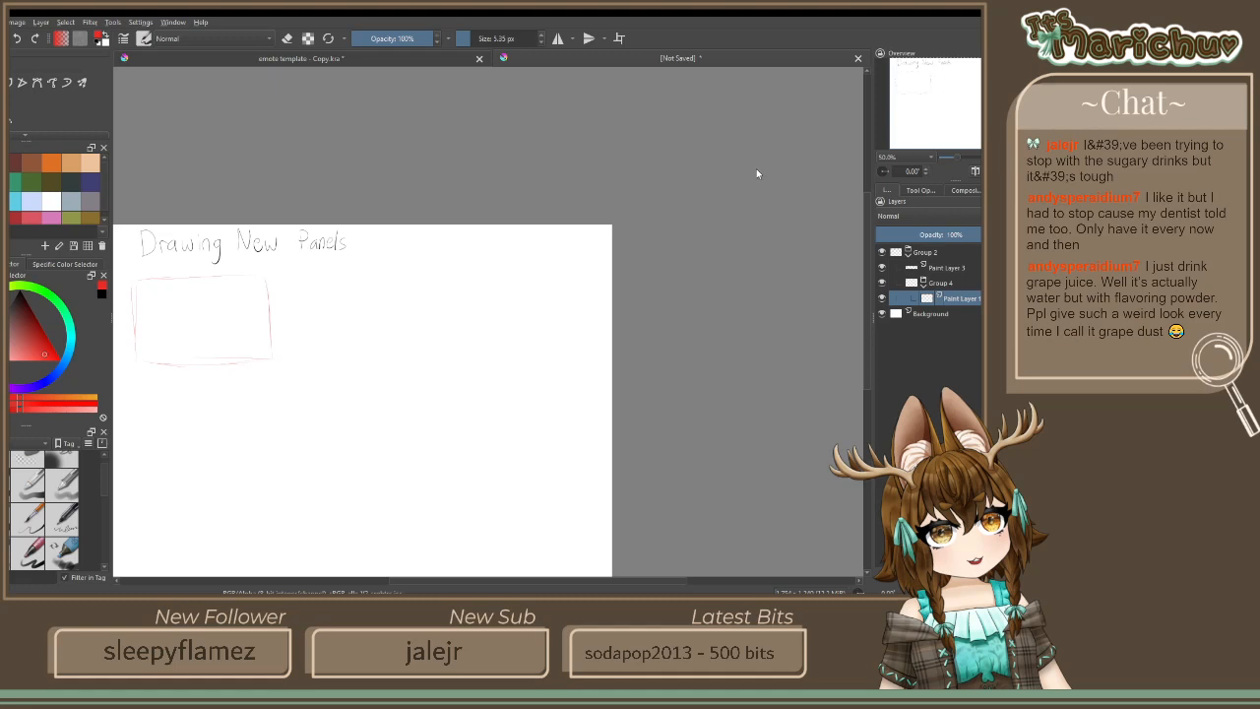
key(ctrl+v)
scroll(828, 347, down, 4)
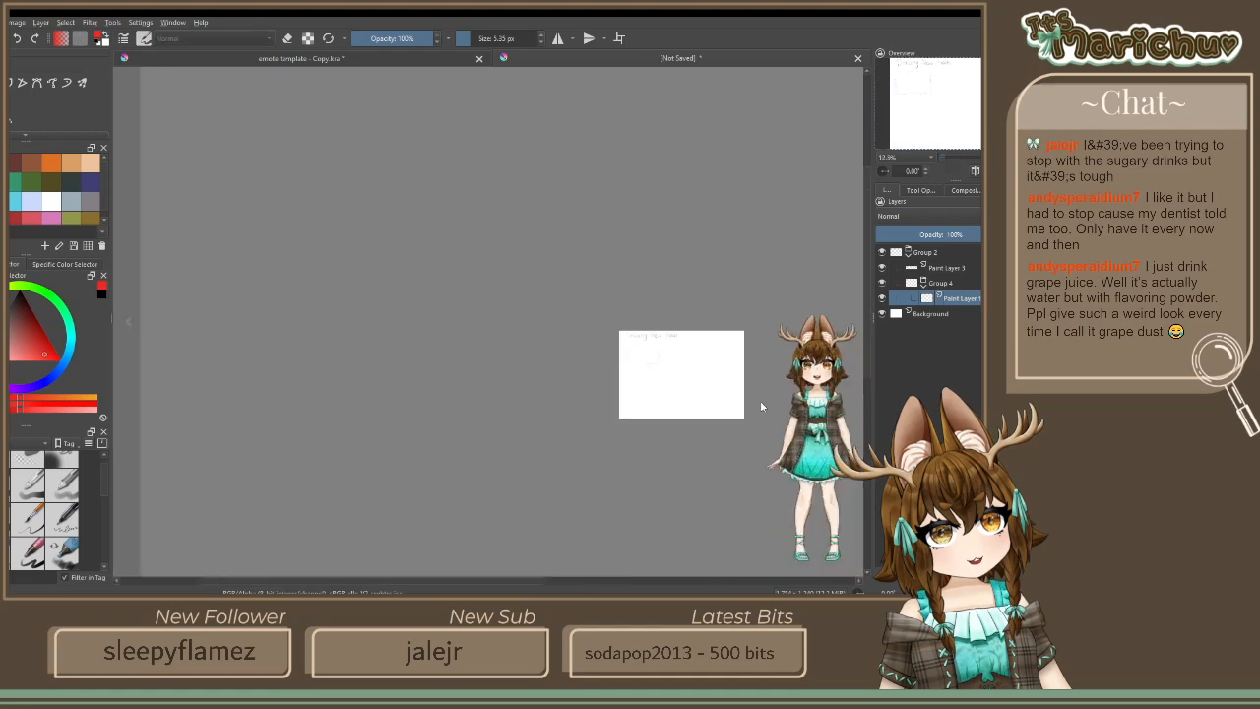
drag(761, 405, 557, 338)
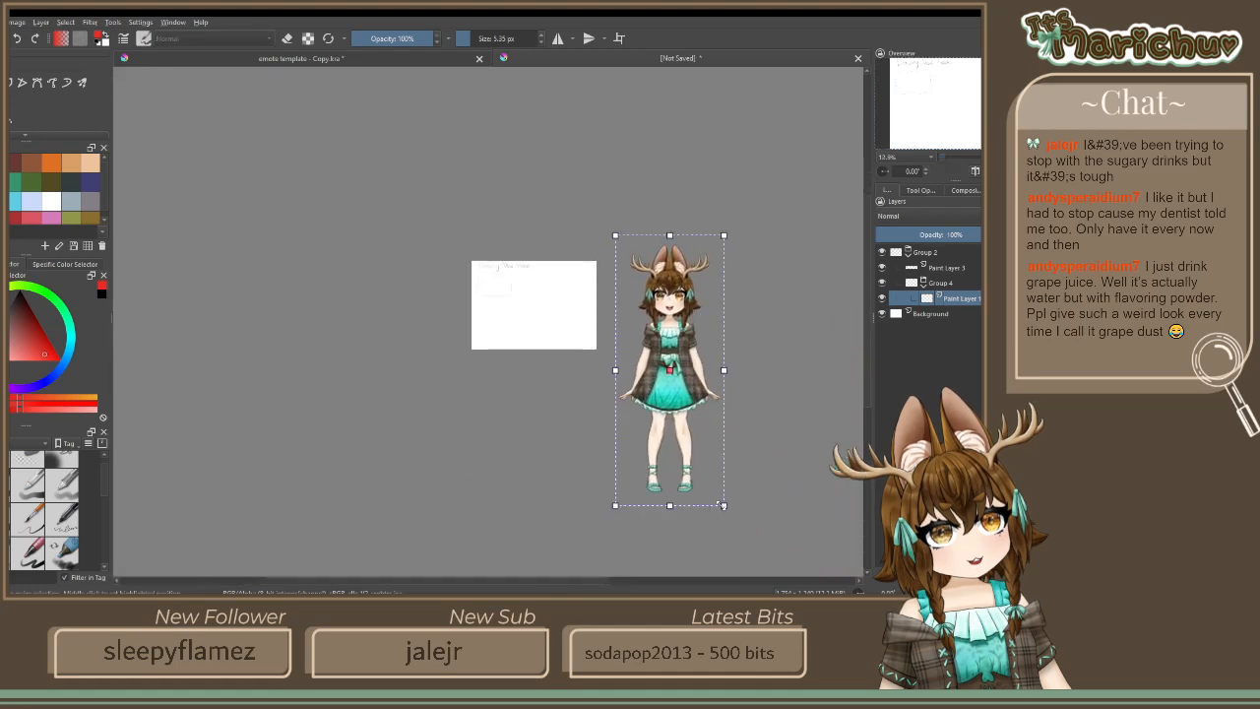
drag(726, 504, 651, 321)
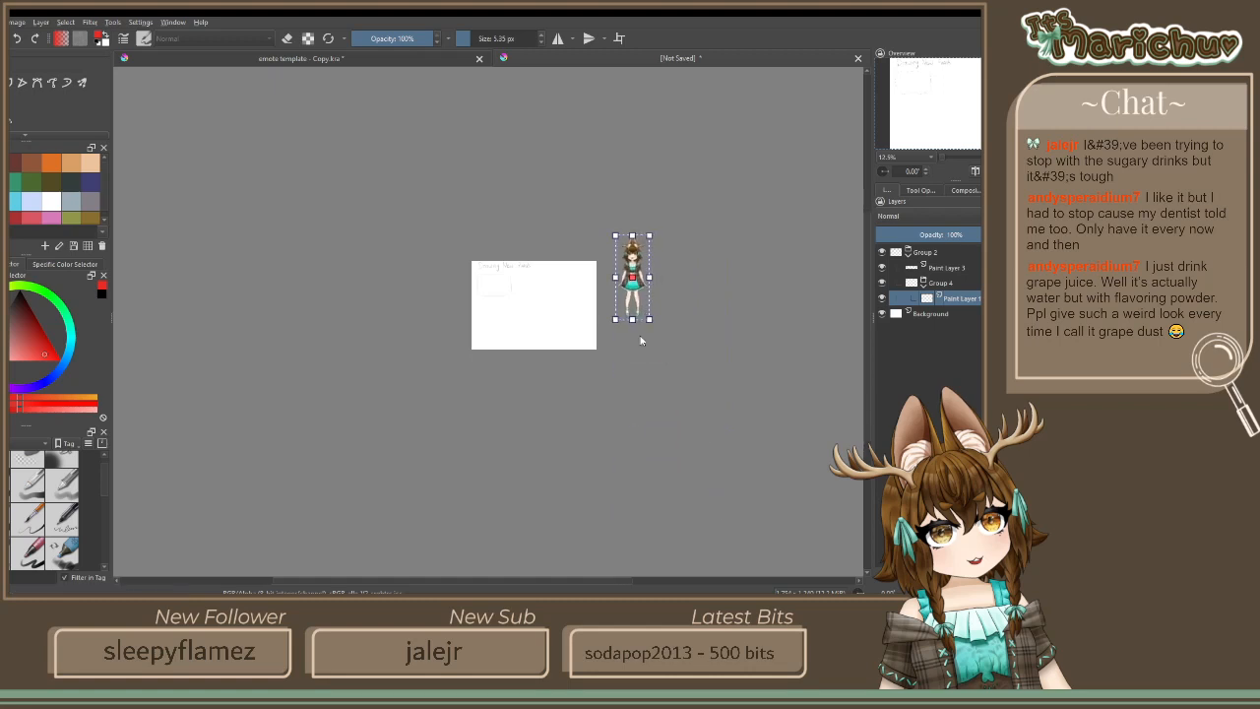
scroll(645, 333, up, 3)
drag(494, 279, 557, 367)
drag(689, 221, 652, 295)
key(Return)
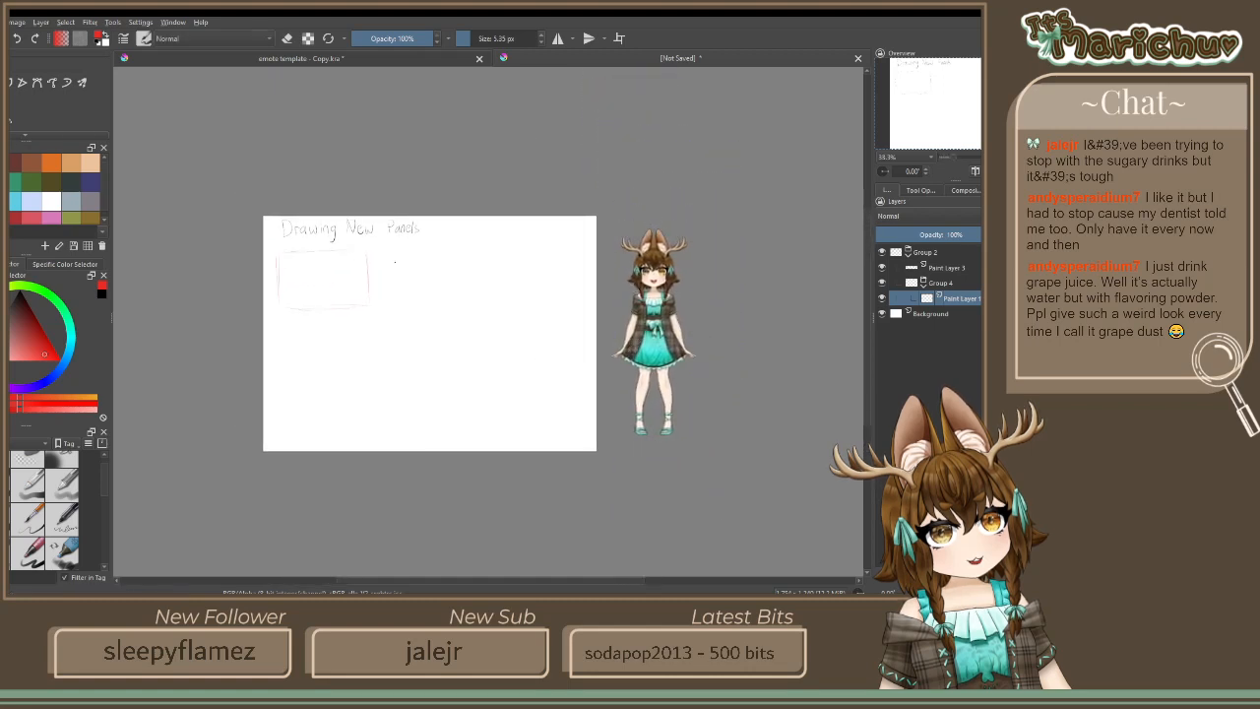
Add a new paint layer above the red outline's layer, inside the same nested group
scroll(778, 403, up, 2)
scroll(883, 576, down, 2)
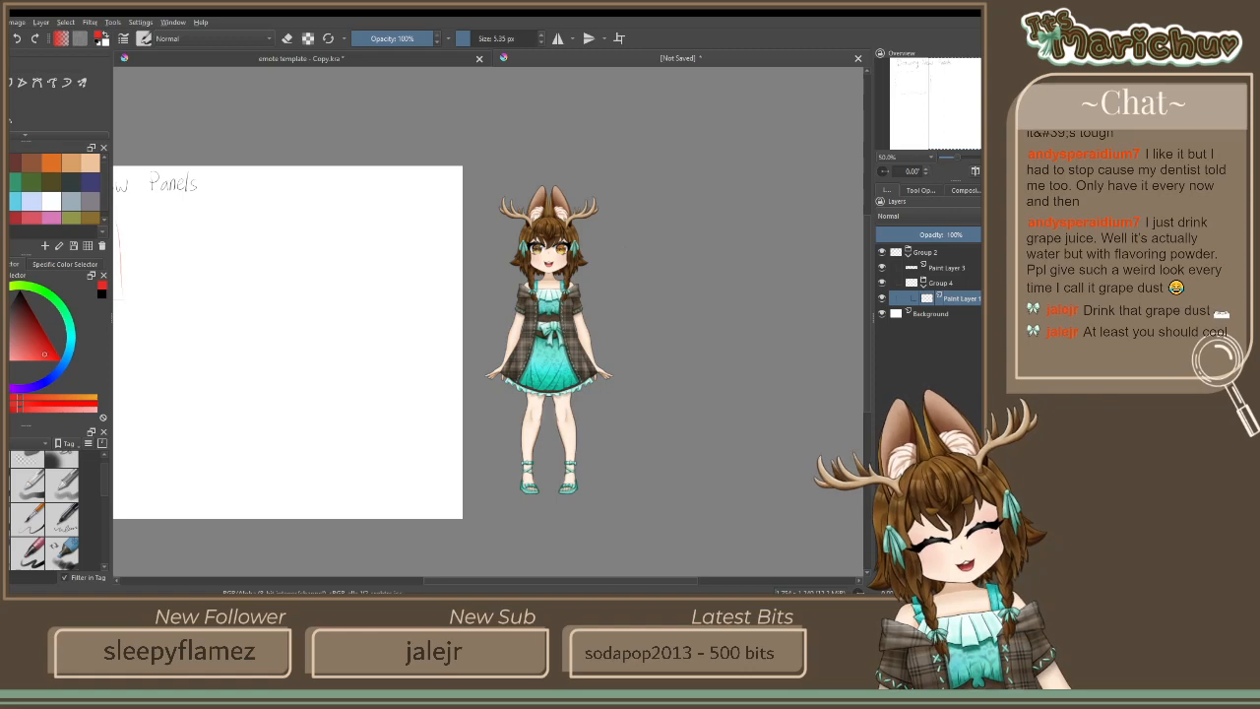
mouse_move(344, 276)
mouse_down()
mouse_move(510, 281)
mouse_move(850, 330)
mouse_up()
scroll(501, 371, up, 3)
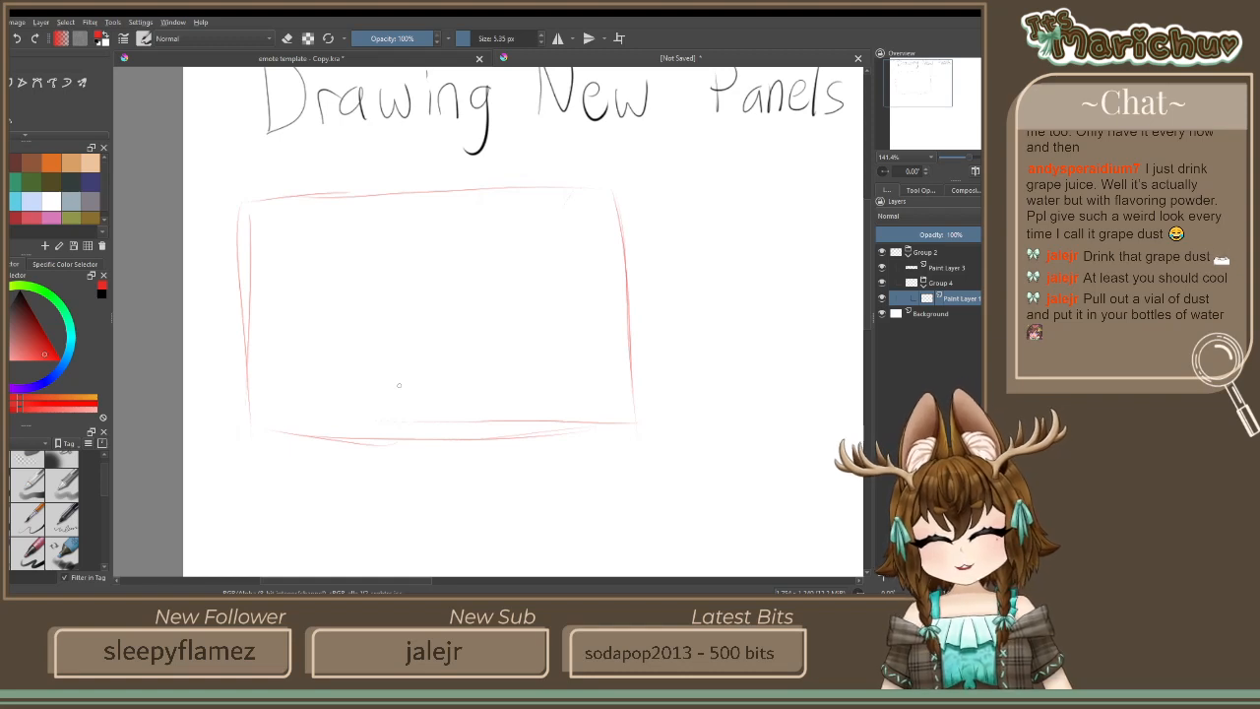
click(883, 576)
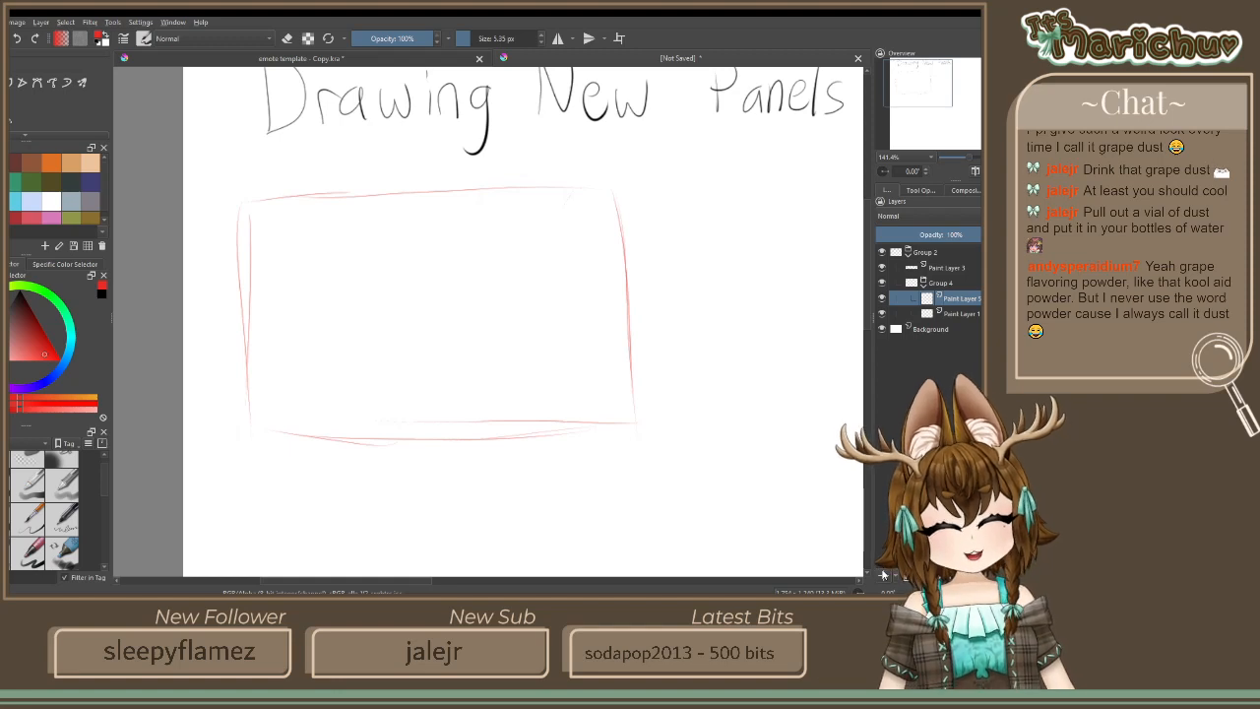
scroll(432, 302, up, 1)
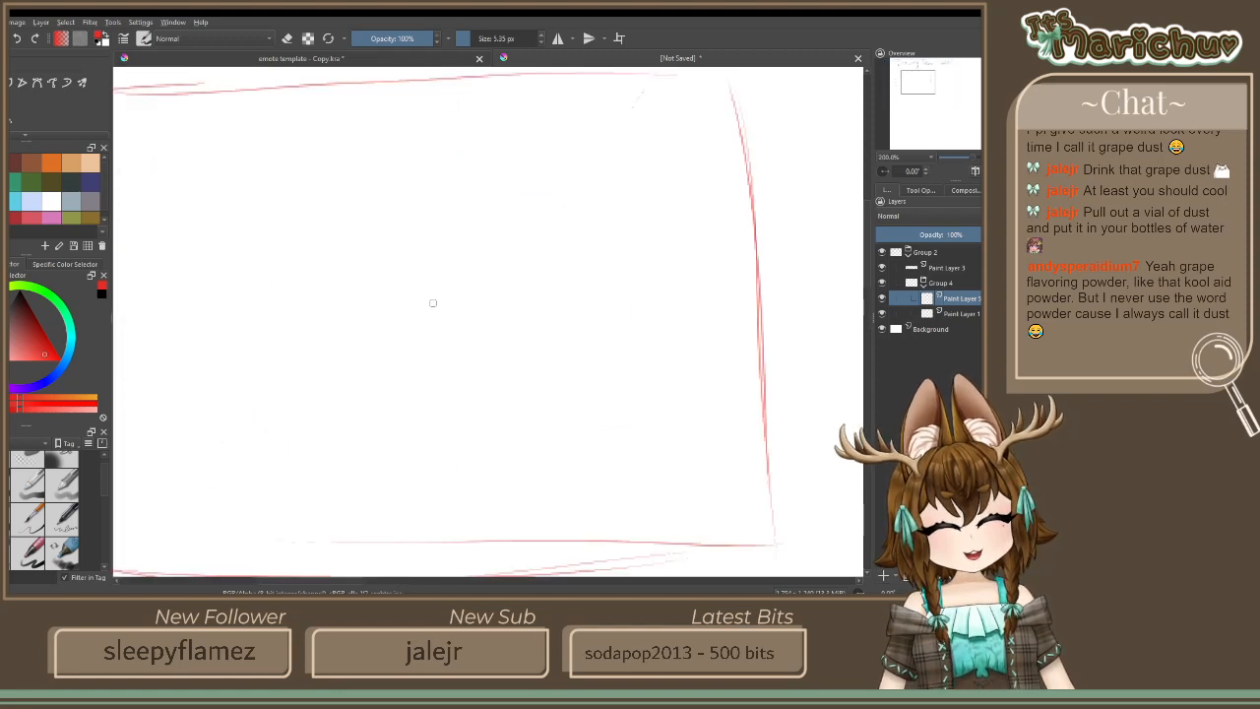
scroll(432, 302, down, 2)
mouse_move(457, 344)
mouse_down()
mouse_move(586, 341)
mouse_move(656, 366)
mouse_up()
scroll(663, 372, up, 1)
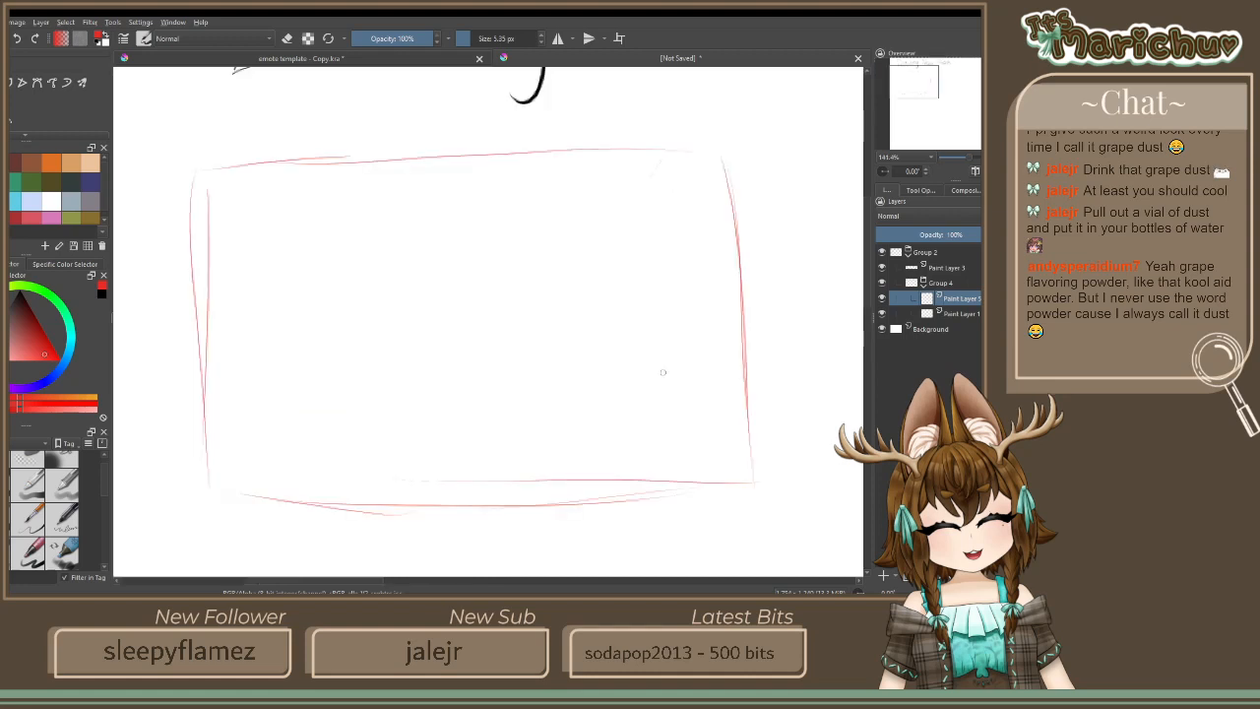
scroll(598, 315, up, 1)
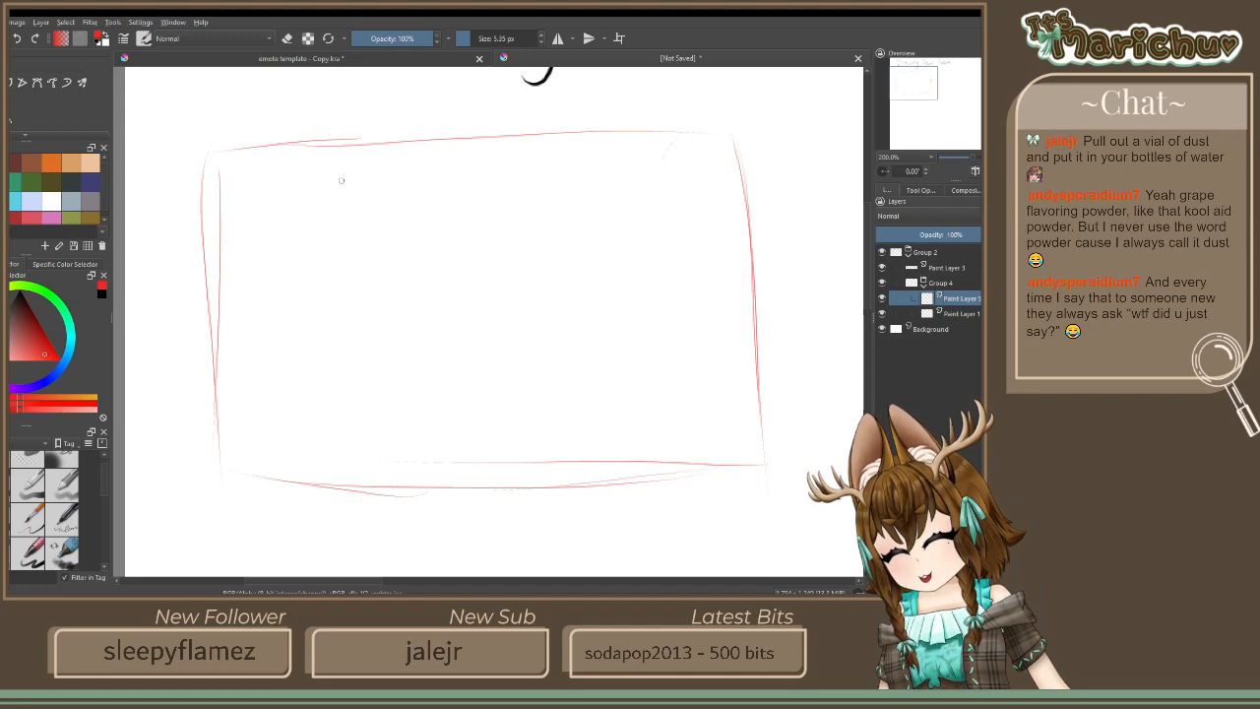
Draw a small red bullet dot outside the panel outline, below the word "Panels" in the title
scroll(340, 180, down, 4)
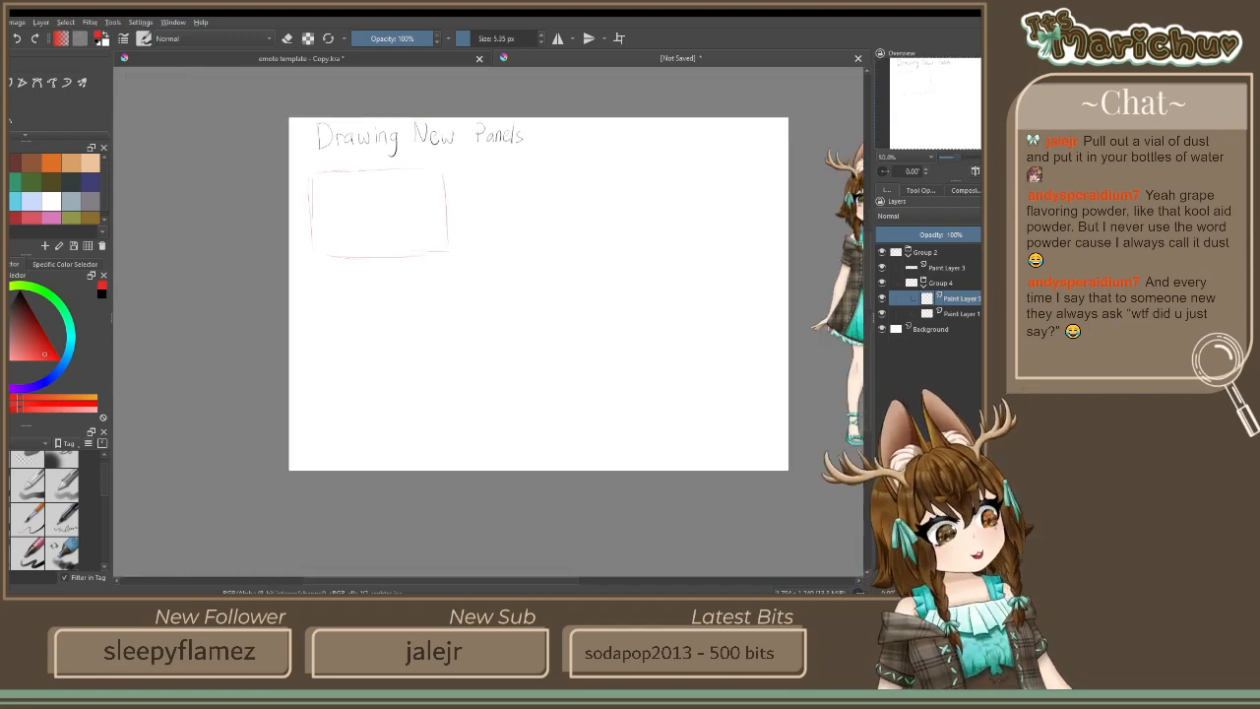
scroll(500, 193, up, 3)
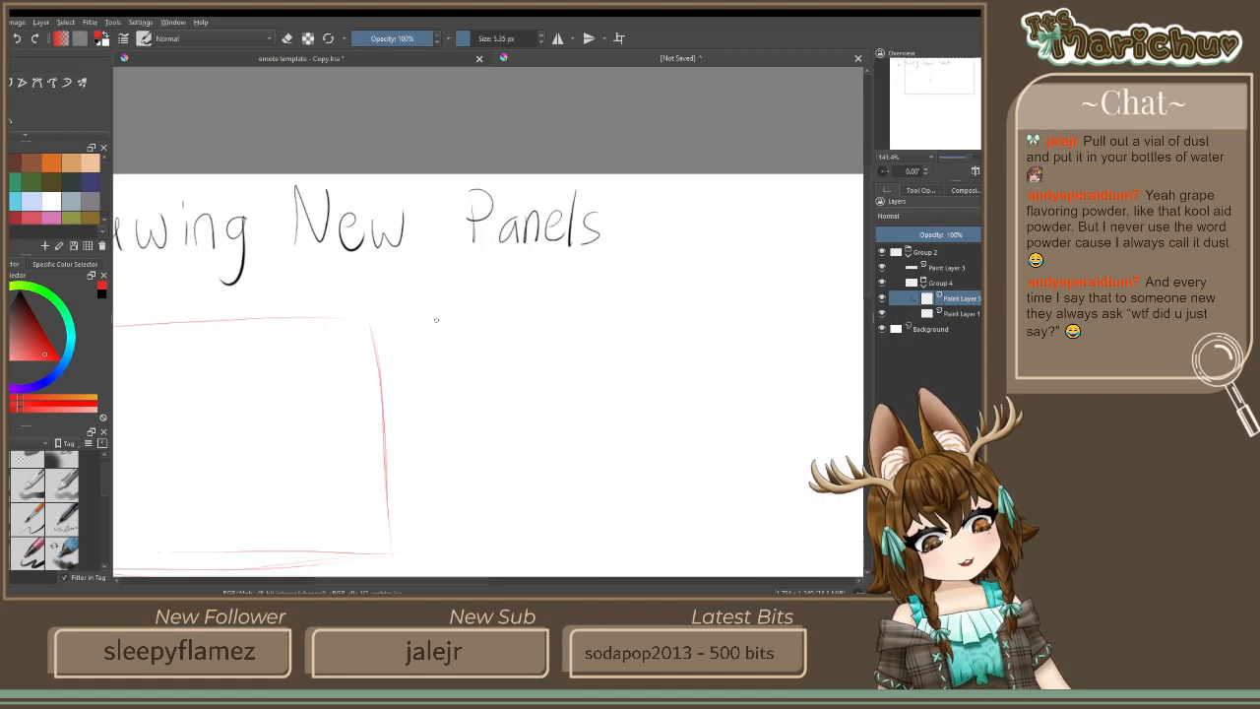
scroll(436, 319, up, 2)
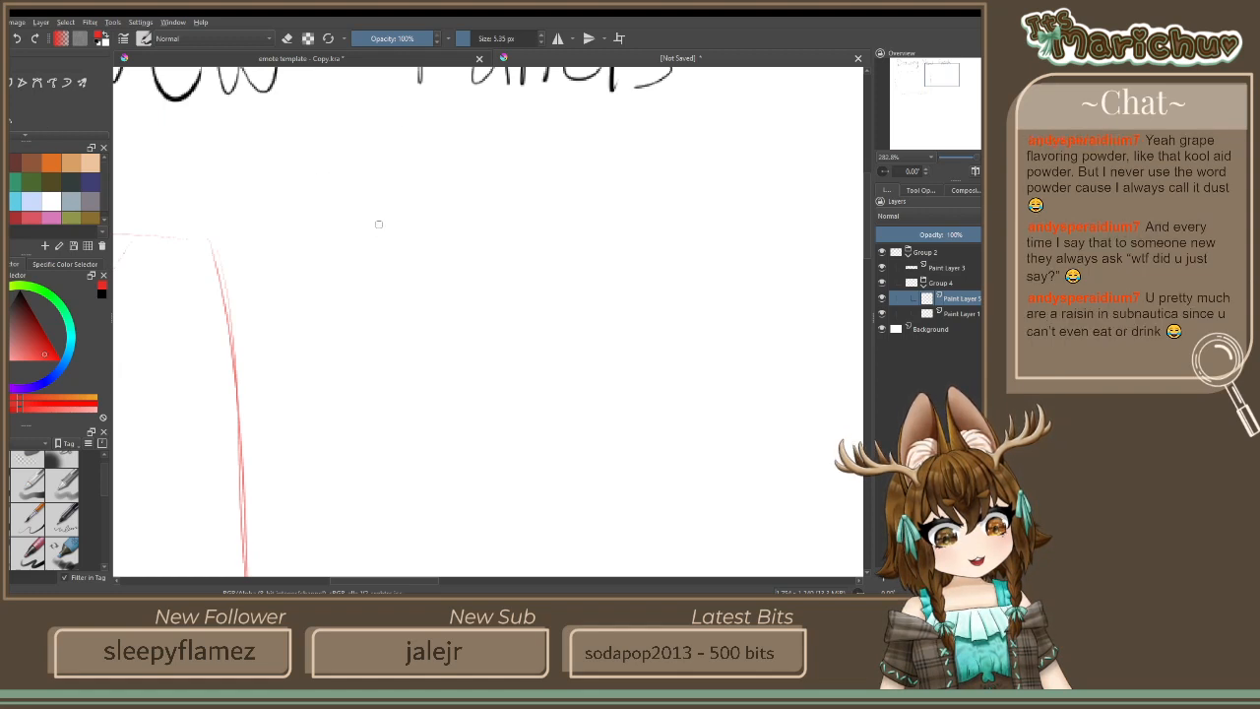
drag(327, 182, 328, 193)
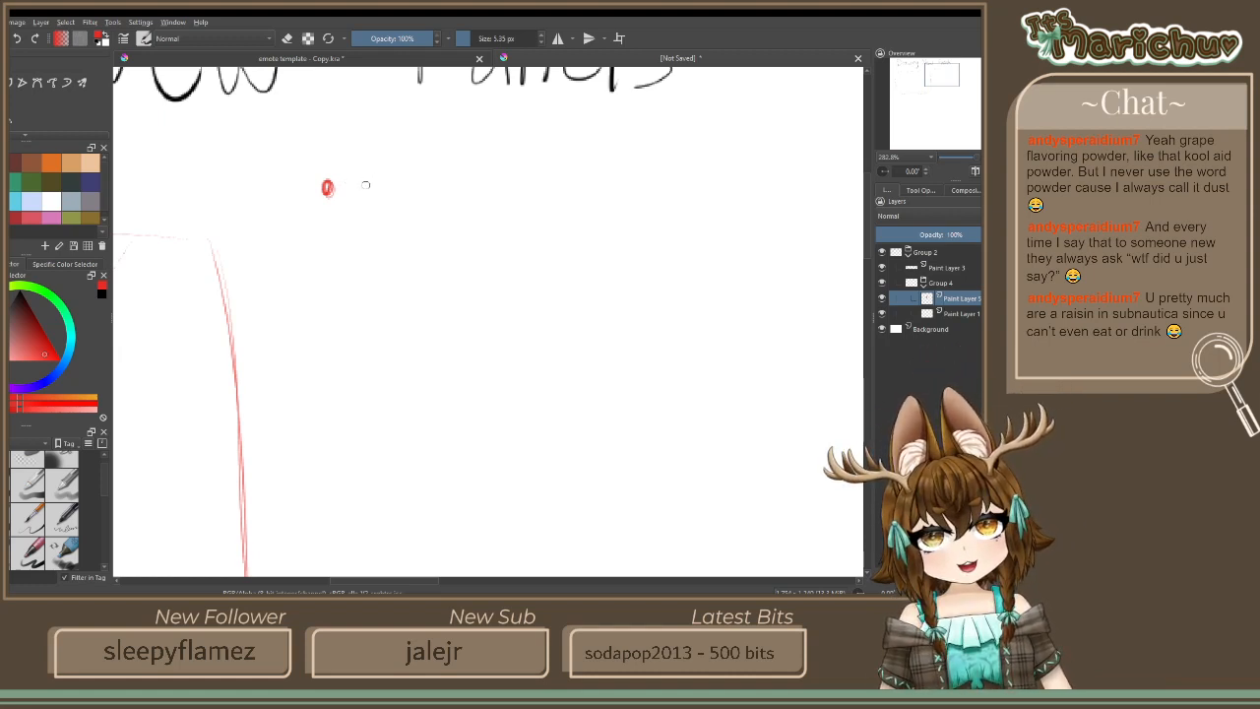
Handwrite "Discord" in red beside the bullet as the first list entry
key(1)
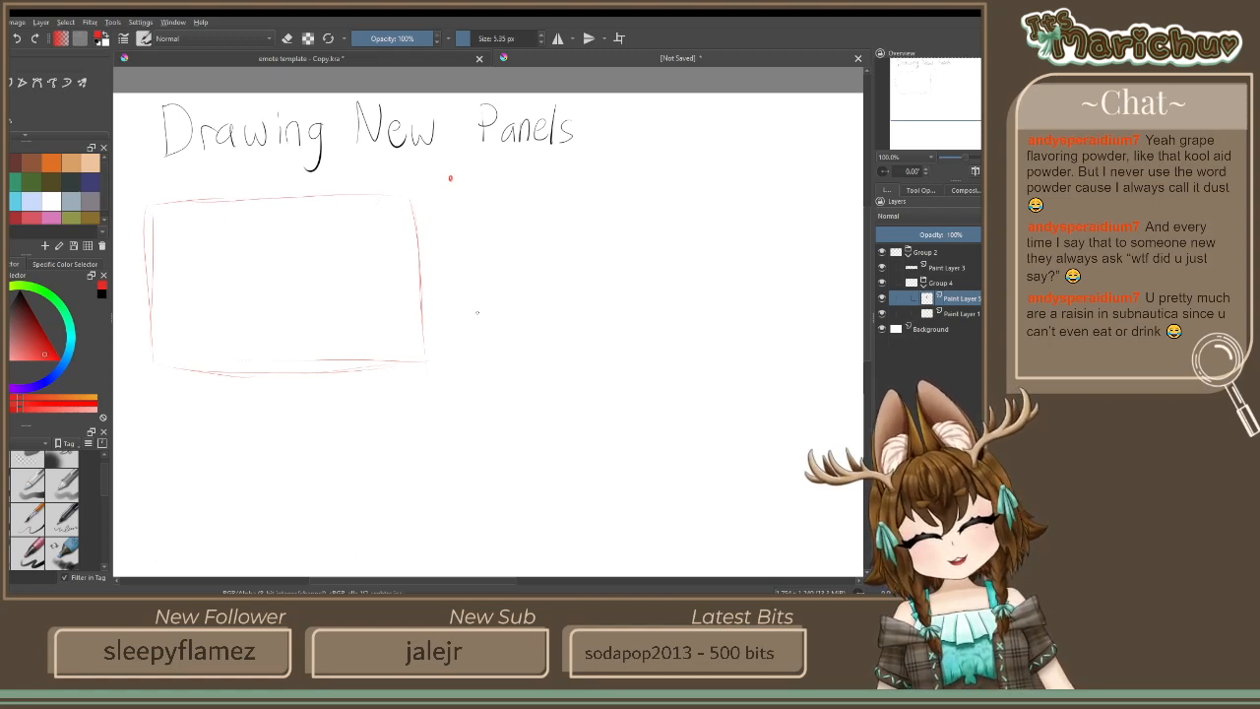
scroll(513, 293, up, 5)
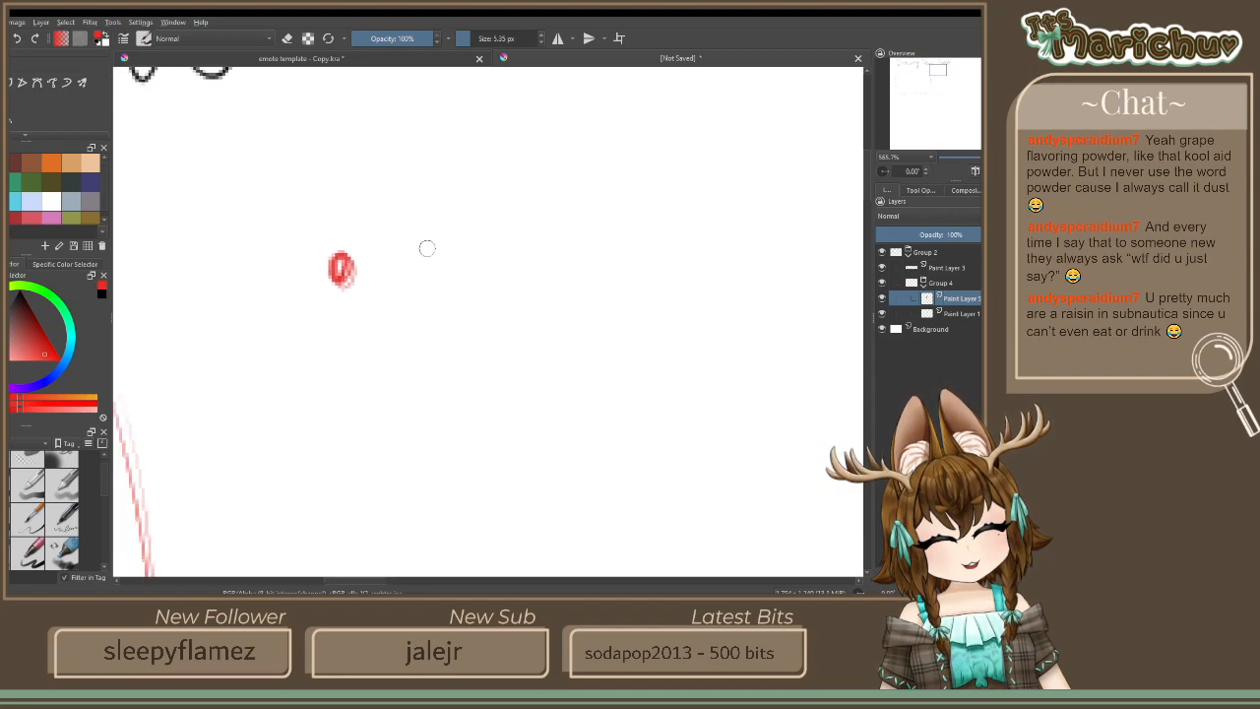
drag(414, 222, 411, 295)
drag(404, 195, 412, 295)
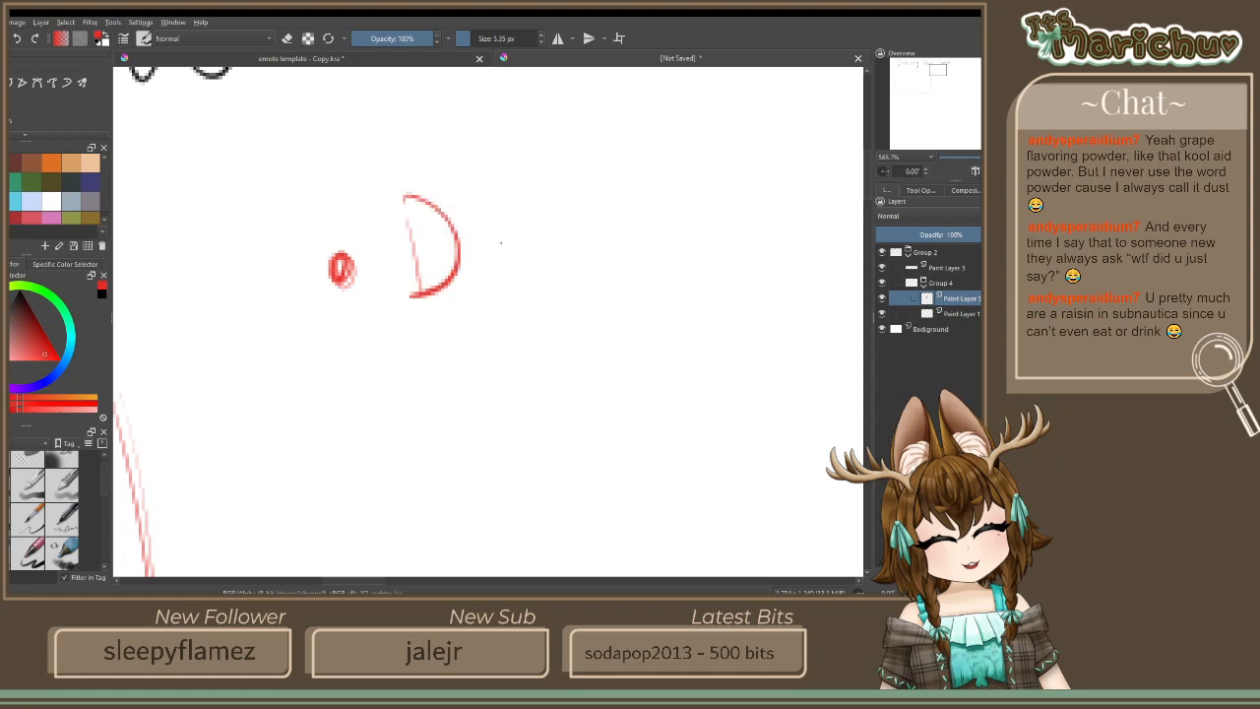
drag(500, 236, 502, 296)
mouse_move(543, 215)
mouse_down()
mouse_move(518, 234)
mouse_move(521, 285)
mouse_up()
mouse_move(597, 217)
mouse_down()
mouse_move(581, 222)
mouse_move(569, 276)
mouse_up()
mouse_move(645, 212)
mouse_down()
mouse_move(689, 202)
mouse_move(757, 258)
mouse_up()
drag(733, 147, 760, 263)
Add a second red bullet below "Discord" and handwrite "Twitter" beside it
scroll(629, 236, down, 3)
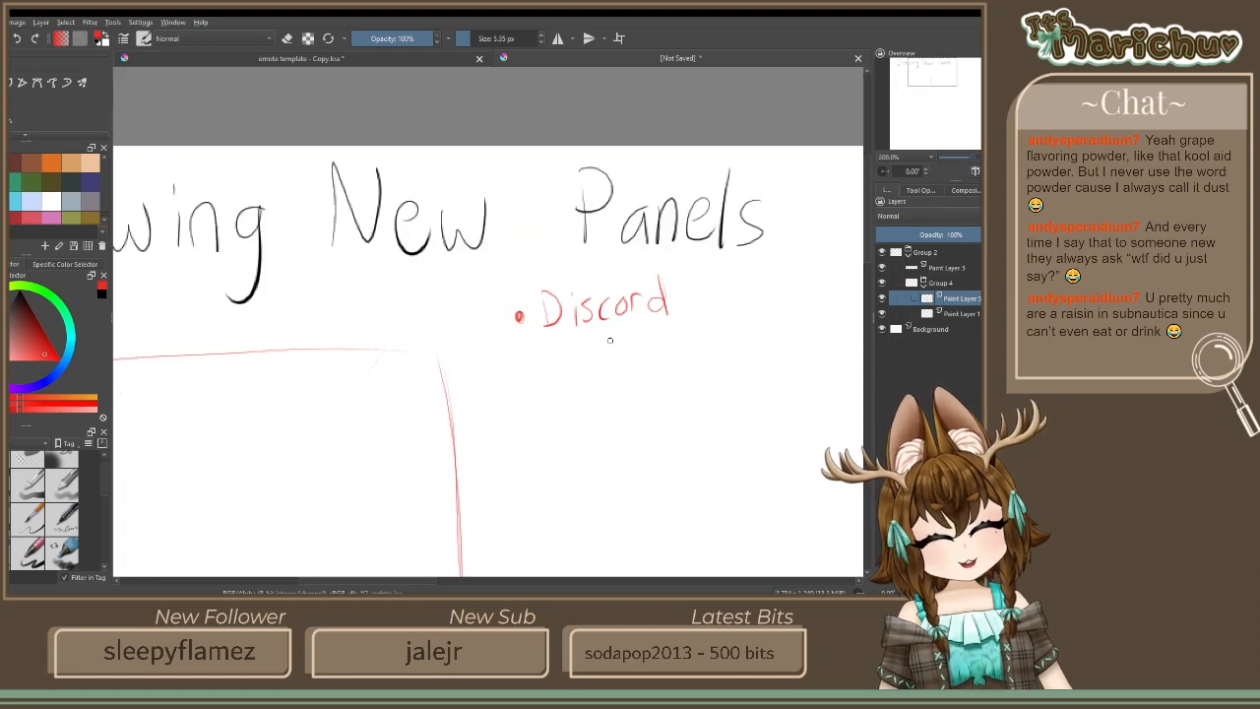
scroll(539, 256, up, 1)
scroll(539, 256, up, 1)
drag(506, 191, 551, 424)
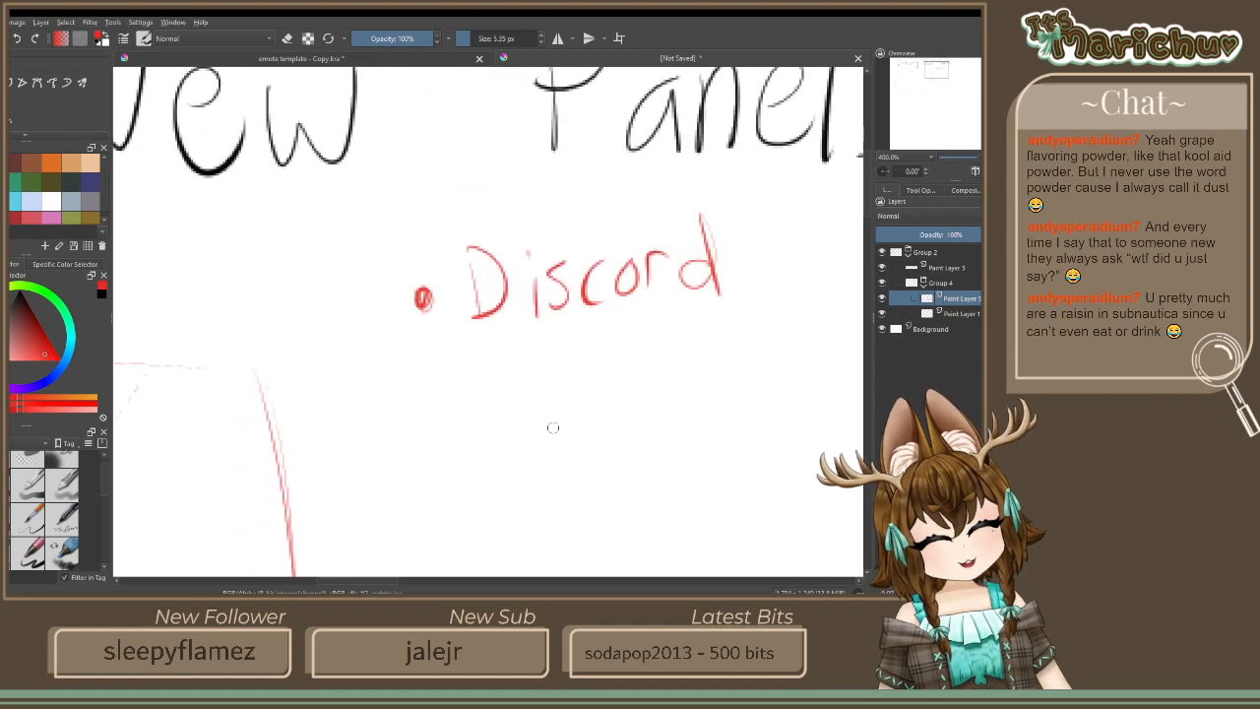
mouse_move(433, 394)
mouse_down()
mouse_move(420, 399)
mouse_move(428, 390)
mouse_up()
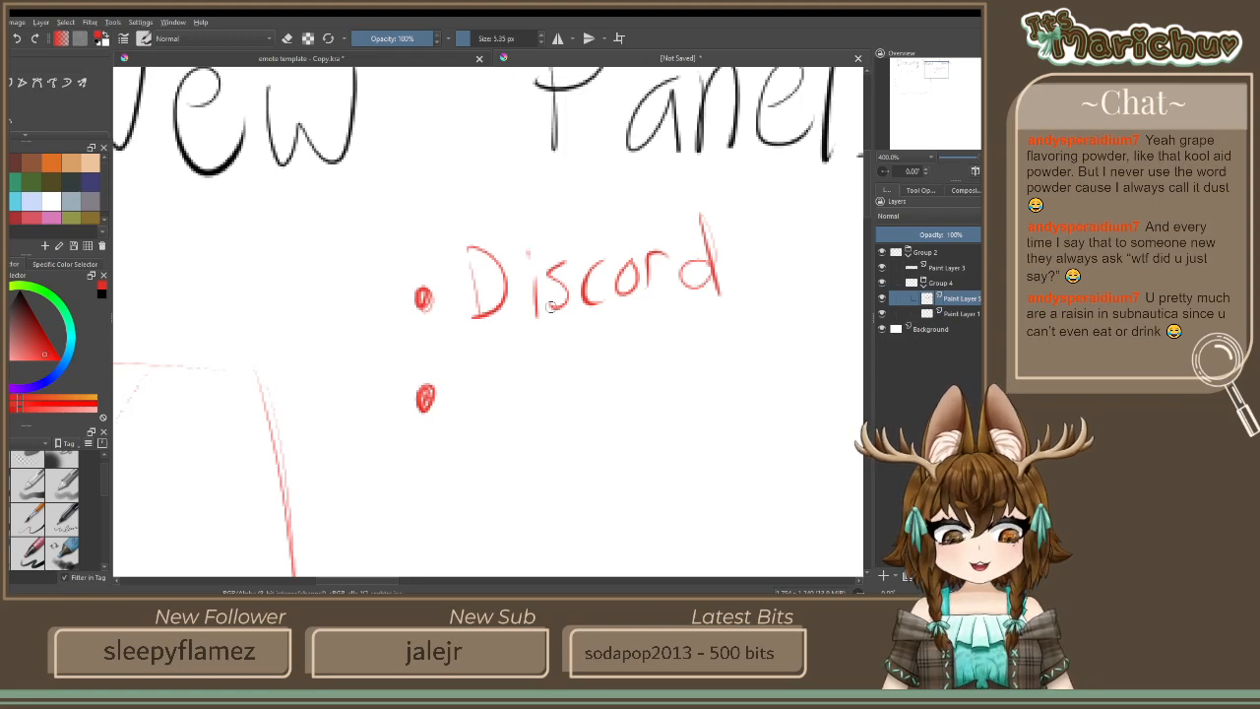
mouse_move(490, 378)
mouse_down()
mouse_move(495, 430)
mouse_move(456, 387)
mouse_move(592, 372)
mouse_move(588, 412)
mouse_up()
drag(626, 326, 640, 413)
drag(645, 366, 609, 380)
mouse_move(669, 316)
mouse_down()
mouse_move(685, 400)
mouse_move(650, 370)
mouse_up()
mouse_move(693, 378)
mouse_down()
mouse_move(703, 358)
mouse_move(729, 395)
mouse_up()
drag(730, 360, 762, 346)
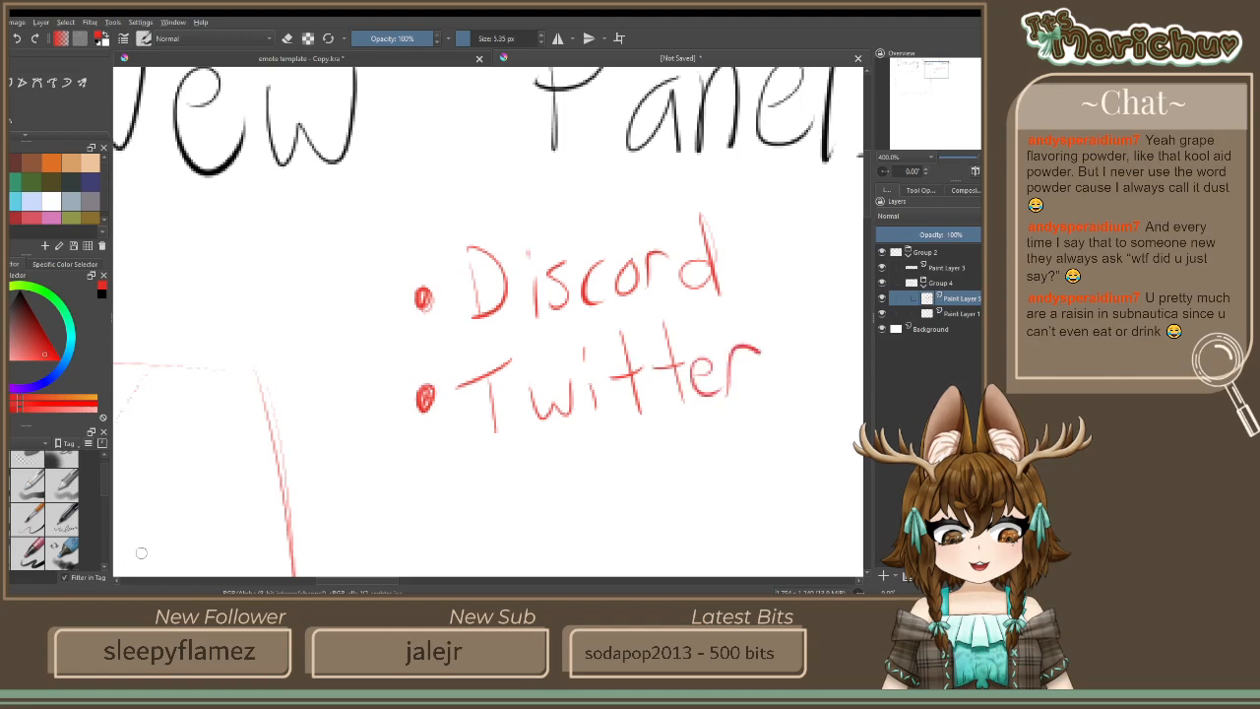
Add a third red bullet below "Twitter" and handwrite "Donate" beside it
drag(408, 387, 346, 214)
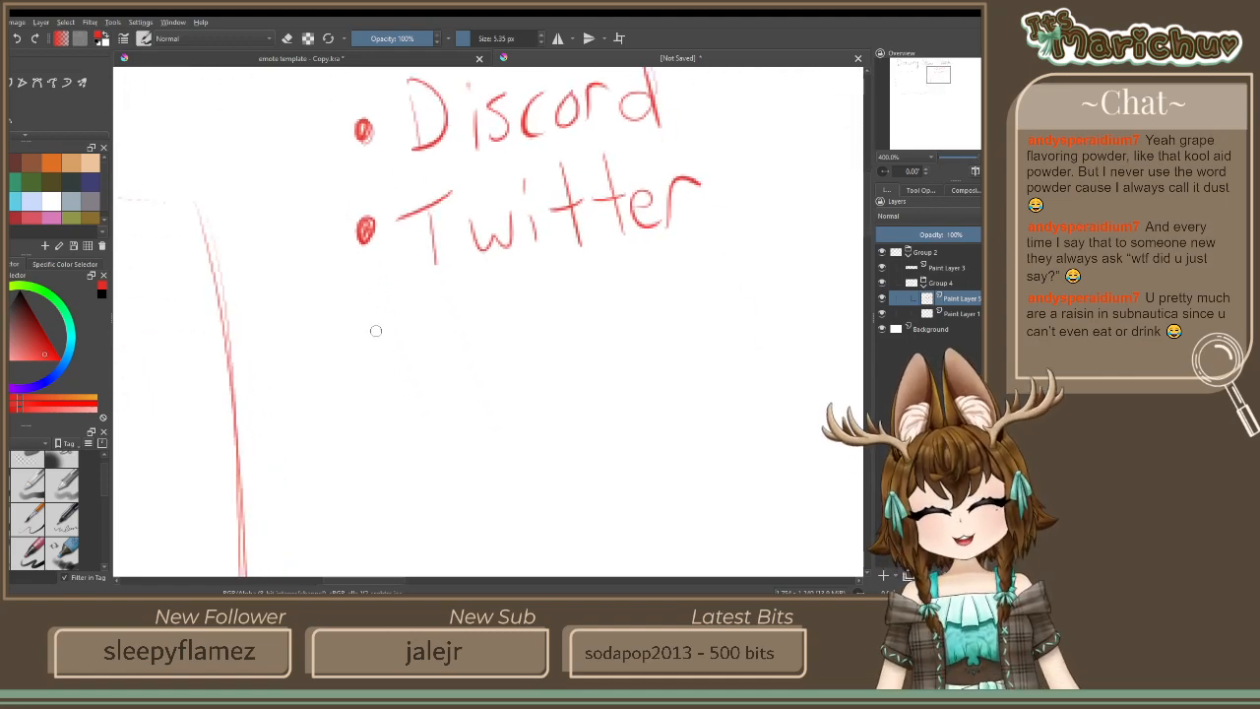
mouse_move(375, 331)
mouse_down()
mouse_move(361, 345)
mouse_move(378, 322)
mouse_move(433, 368)
mouse_up()
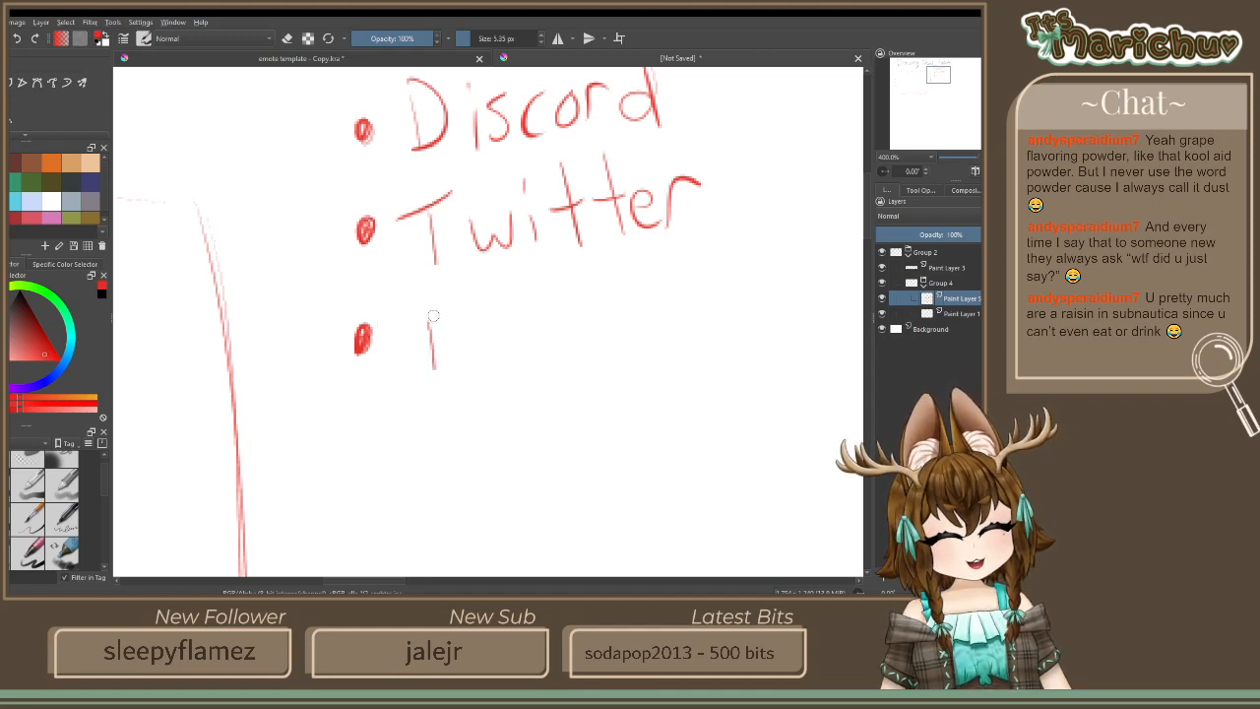
drag(430, 305, 433, 382)
mouse_move(506, 339)
mouse_down()
mouse_move(589, 335)
mouse_move(602, 295)
mouse_move(697, 337)
mouse_up()
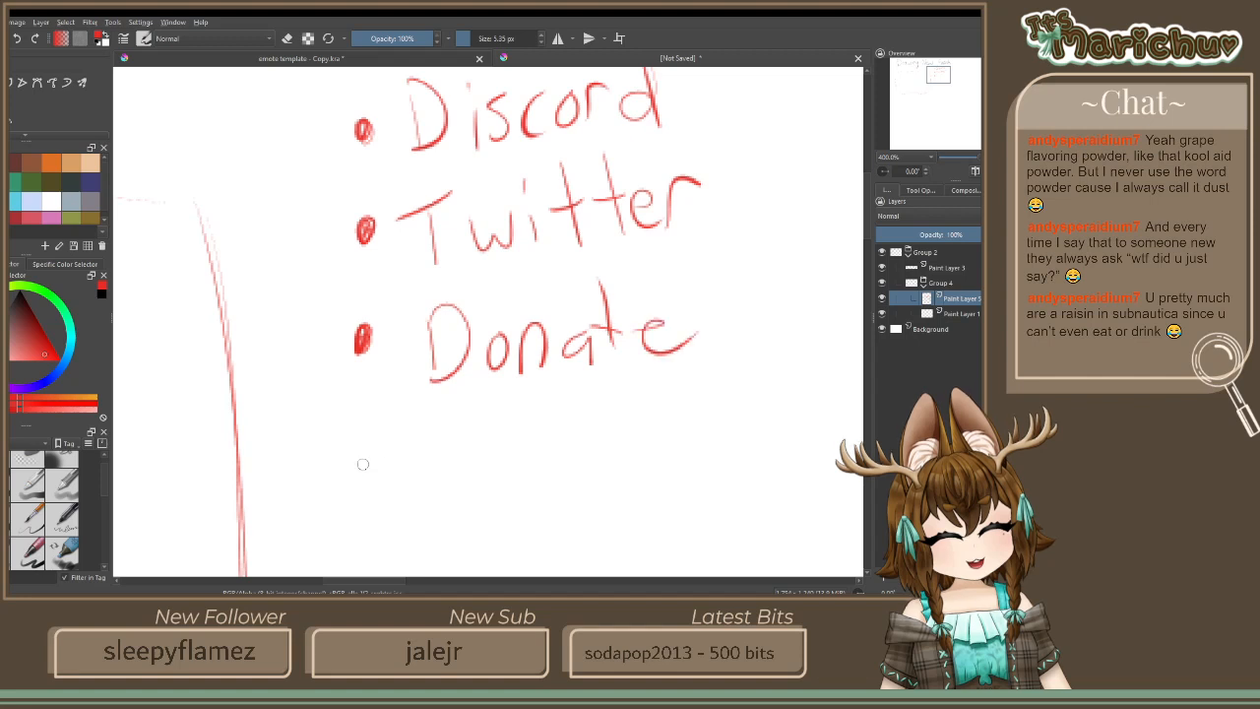
Add a fourth red bullet below "Donate" and handwrite "About me" beside it
mouse_move(362, 458)
mouse_down()
mouse_move(363, 473)
mouse_move(361, 461)
mouse_up()
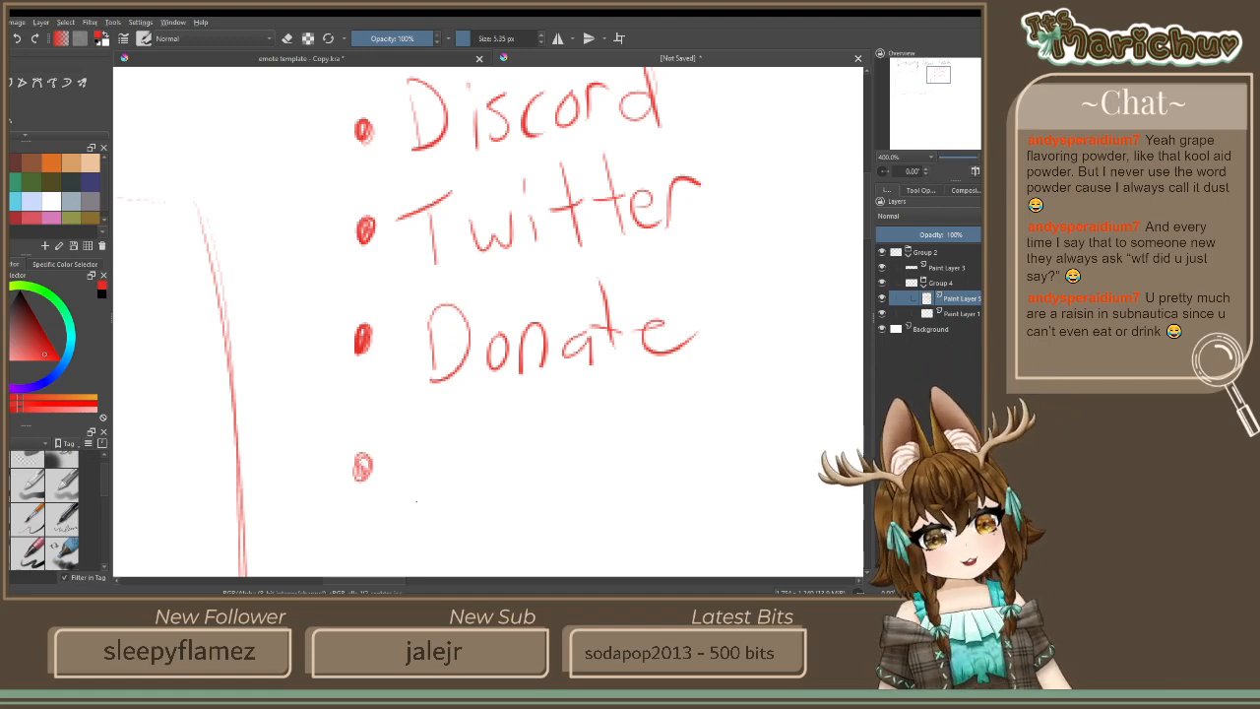
mouse_move(416, 497)
mouse_down()
mouse_move(453, 492)
mouse_move(449, 465)
mouse_up()
drag(473, 415, 476, 492)
drag(532, 450, 567, 433)
drag(569, 386, 595, 476)
drag(596, 418, 544, 424)
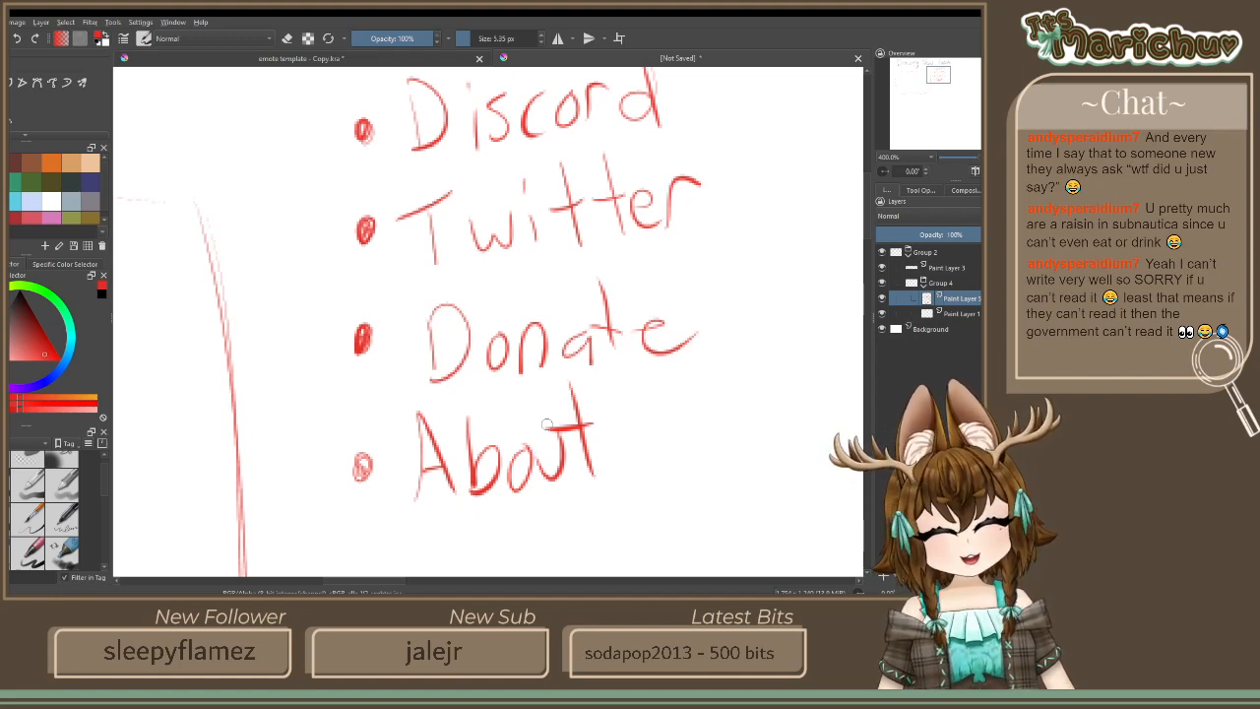
mouse_move(646, 439)
mouse_down()
mouse_move(691, 451)
mouse_move(713, 422)
mouse_move(750, 420)
mouse_up()
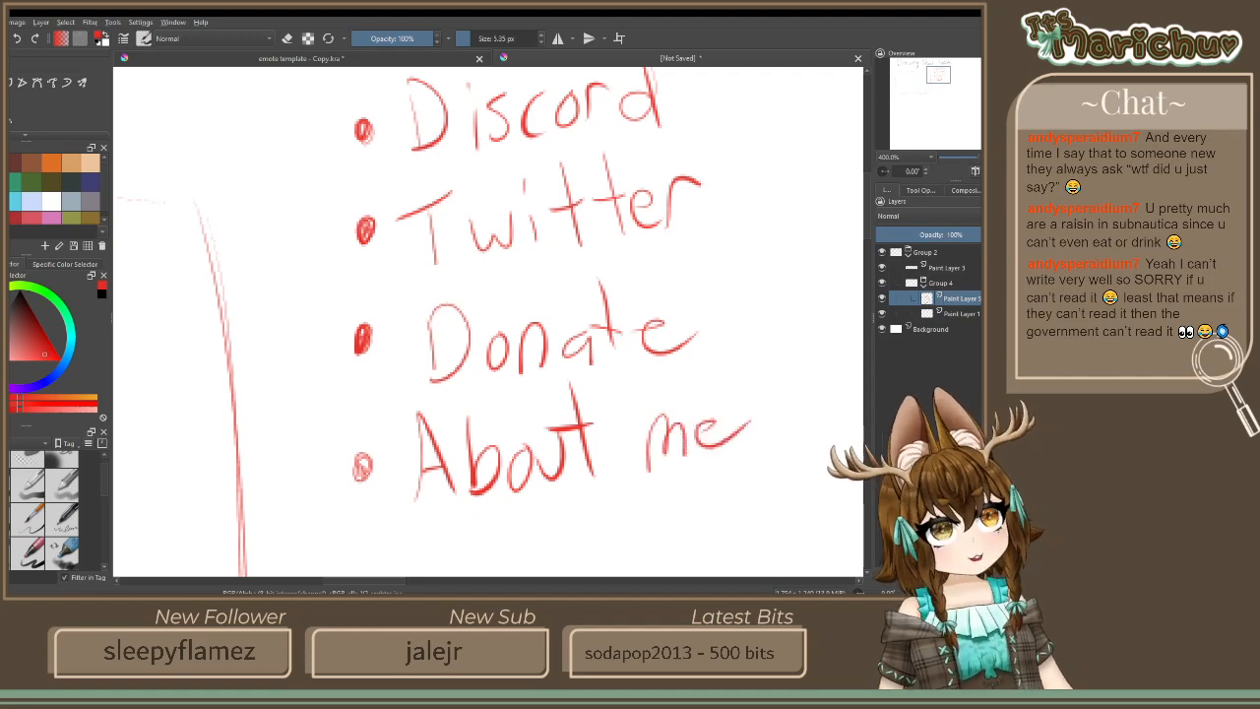
Add a bullet below "About me", fill both bullets in darker, and handwrite "Rules" beside the new one
drag(264, 432, 260, 171)
drag(317, 299, 316, 321)
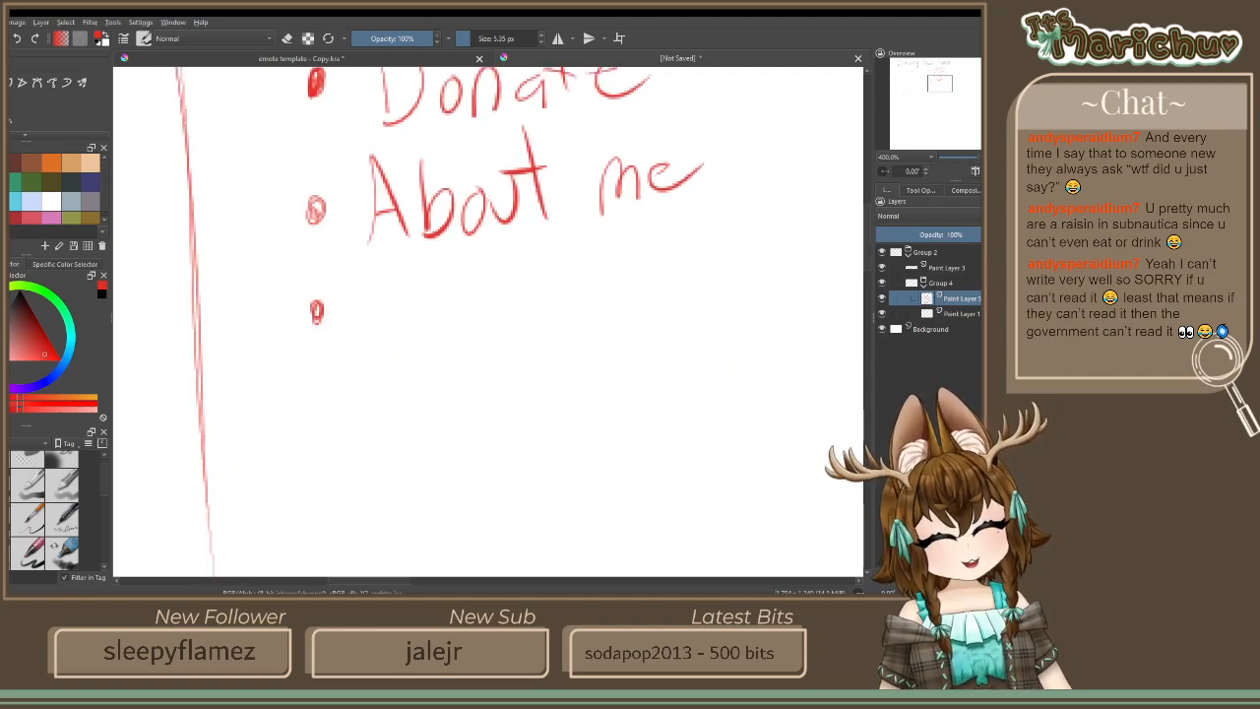
drag(315, 202, 315, 218)
drag(315, 303, 326, 321)
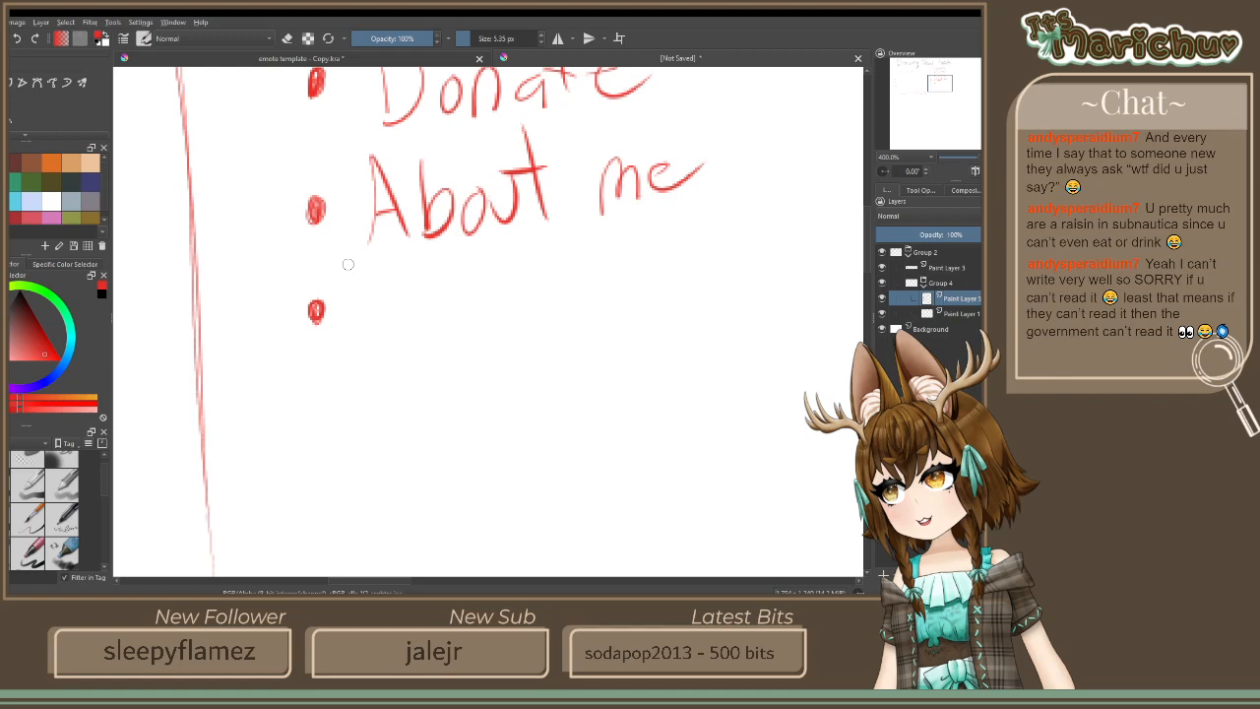
drag(351, 283, 351, 348)
mouse_move(354, 283)
mouse_down()
mouse_move(390, 339)
mouse_move(429, 295)
mouse_move(439, 335)
mouse_up()
mouse_move(458, 309)
mouse_down()
mouse_move(477, 306)
mouse_move(492, 335)
mouse_up()
drag(519, 285, 500, 351)
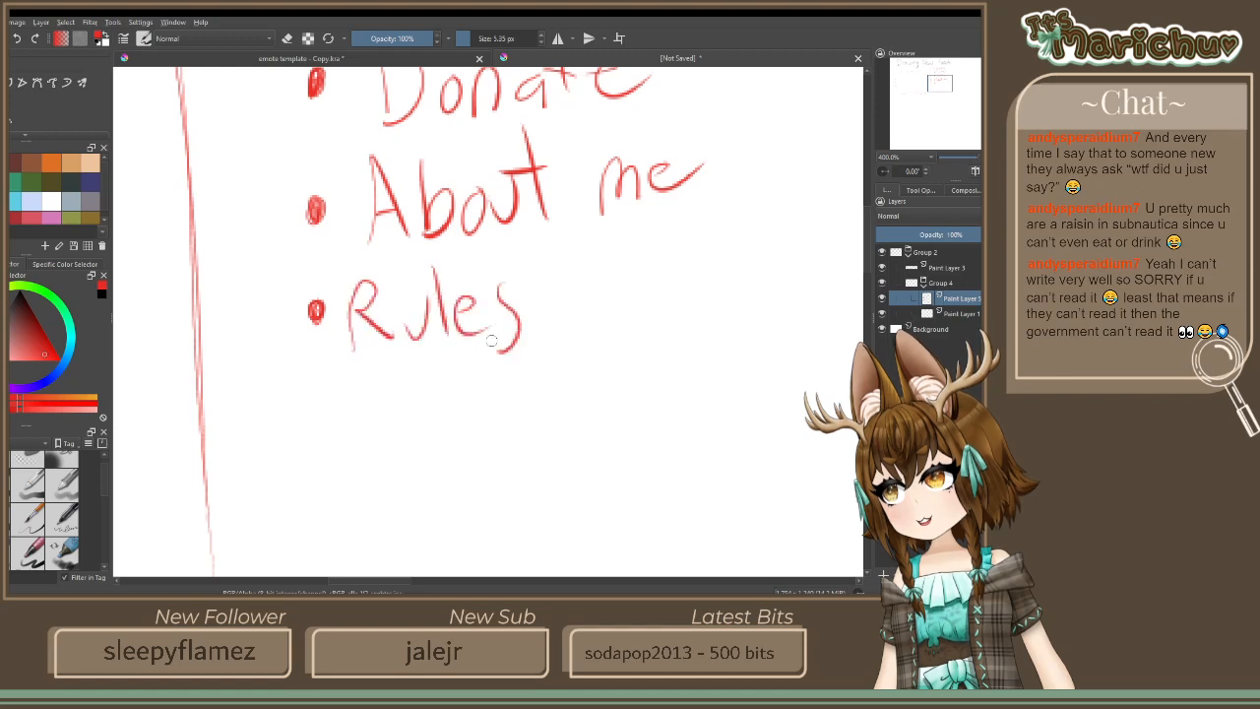
drag(405, 305, 413, 333)
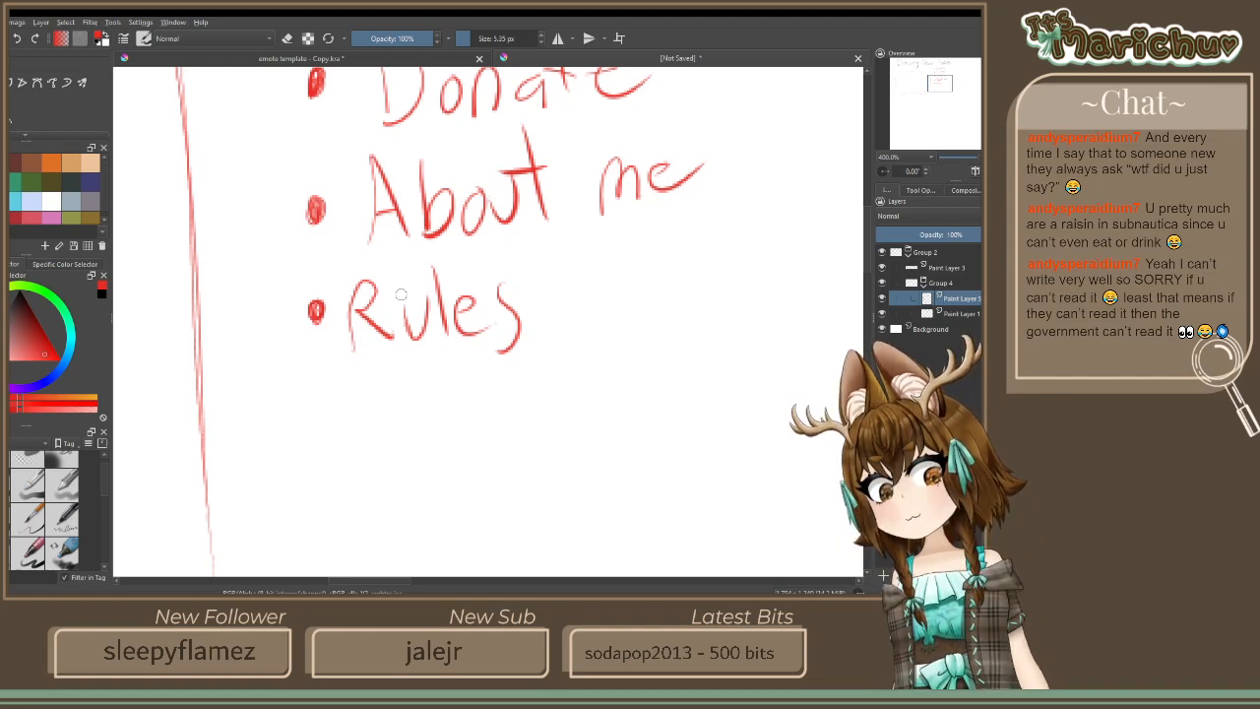
Add a red bullet below "Rules" and handwrite "Youtube" beside it
drag(313, 413, 313, 424)
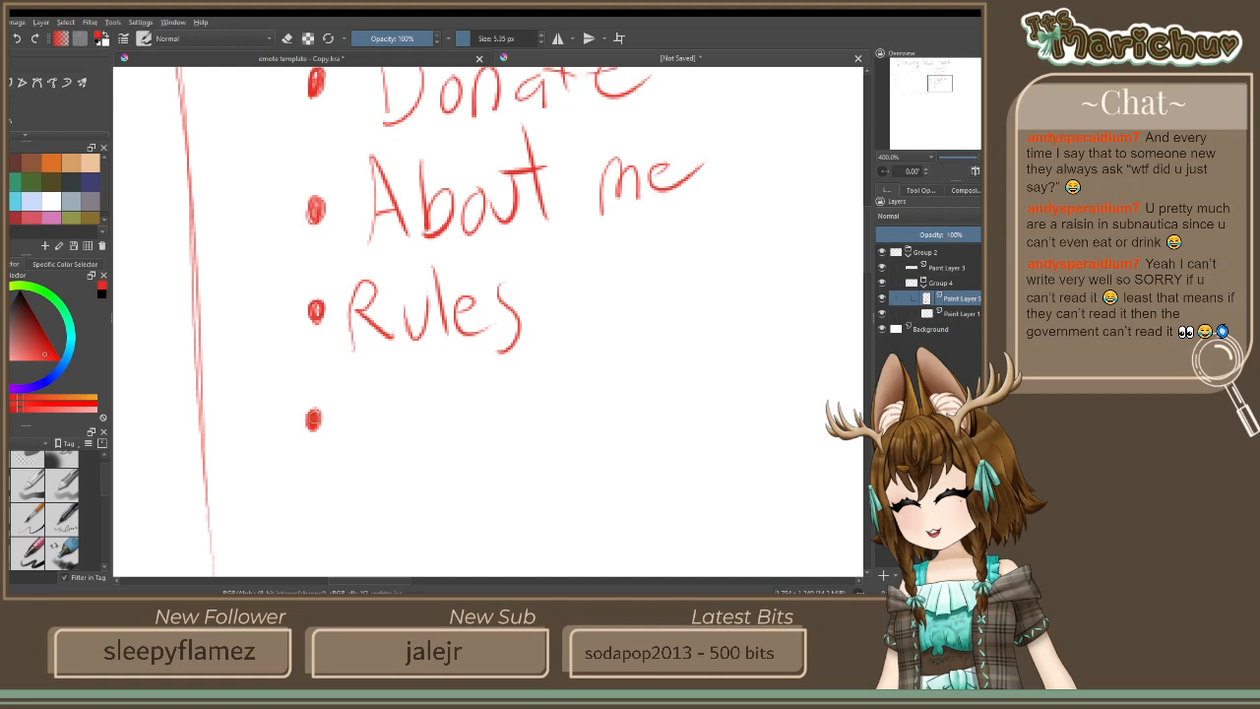
drag(355, 390, 372, 433)
drag(397, 380, 372, 471)
mouse_move(417, 431)
mouse_down()
mouse_move(404, 443)
mouse_move(421, 433)
mouse_up()
mouse_move(424, 412)
mouse_down()
mouse_move(453, 407)
mouse_move(469, 463)
mouse_move(484, 418)
mouse_up()
mouse_move(500, 421)
mouse_down()
mouse_move(541, 403)
mouse_move(550, 464)
mouse_move(645, 440)
mouse_up()
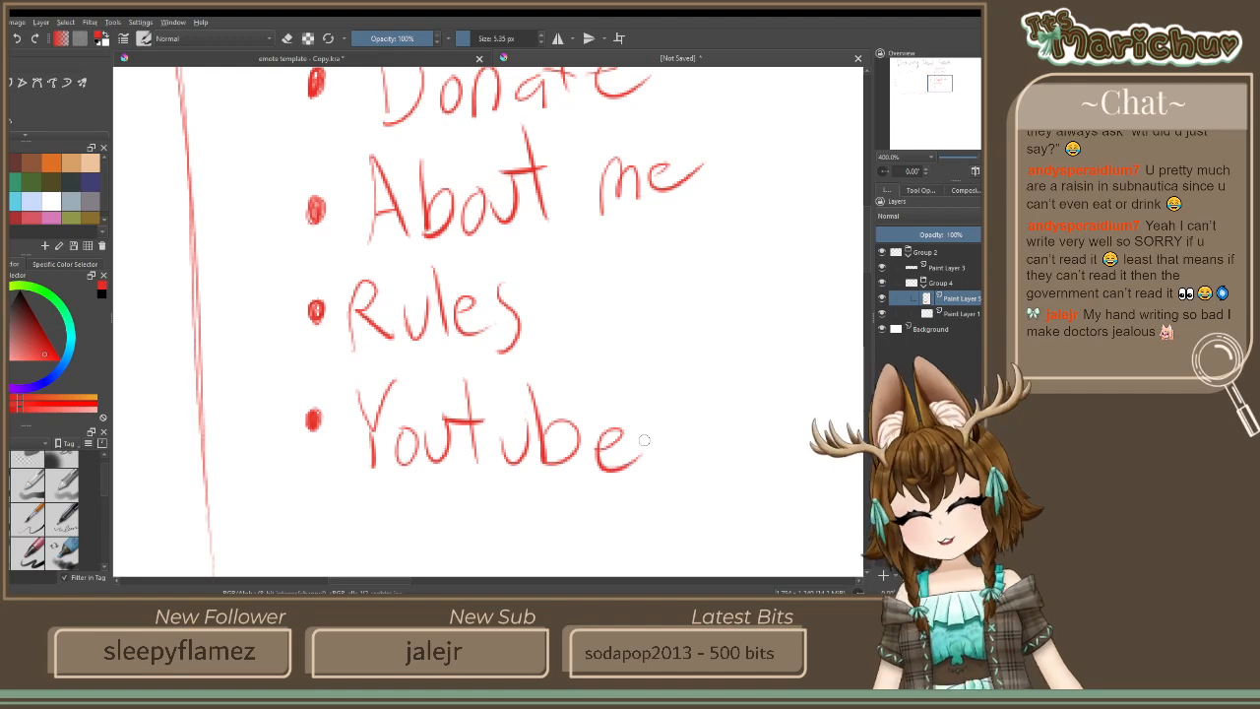
Draw one more red bullet below the "Youtube" entry, leaving its text blank
scroll(644, 440, down, 2)
drag(543, 511, 507, 358)
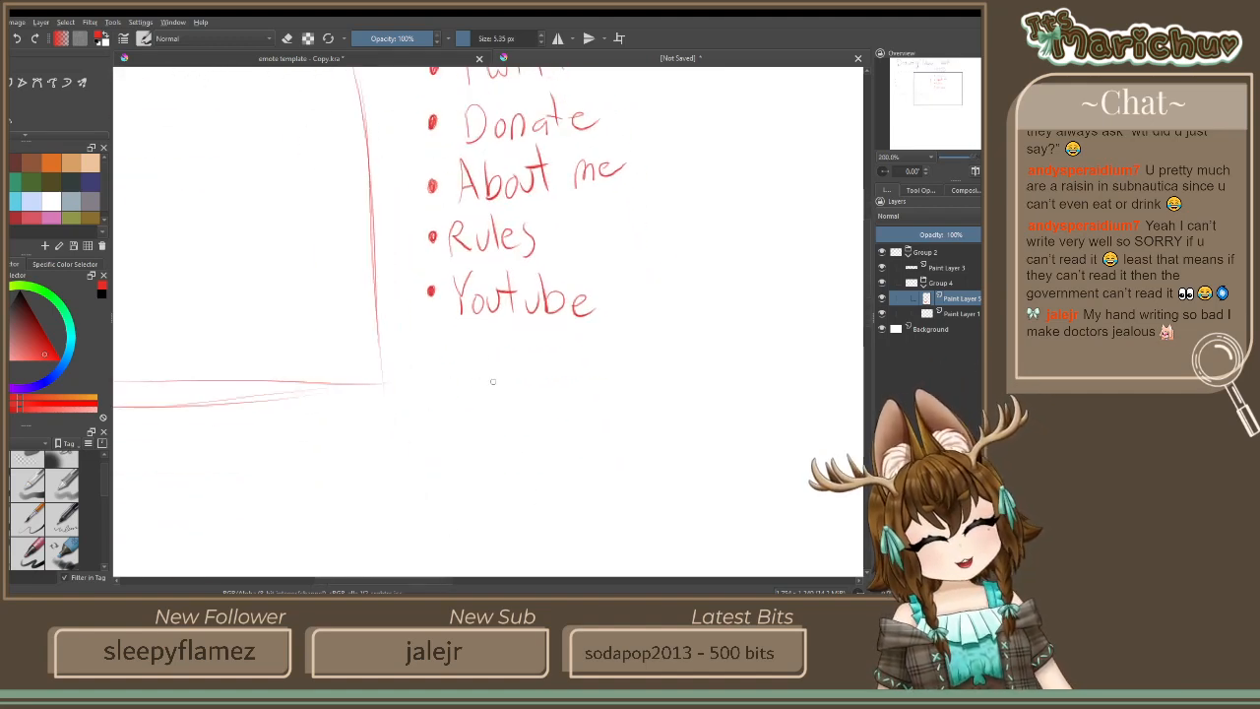
scroll(480, 386, up, 2)
click(369, 317)
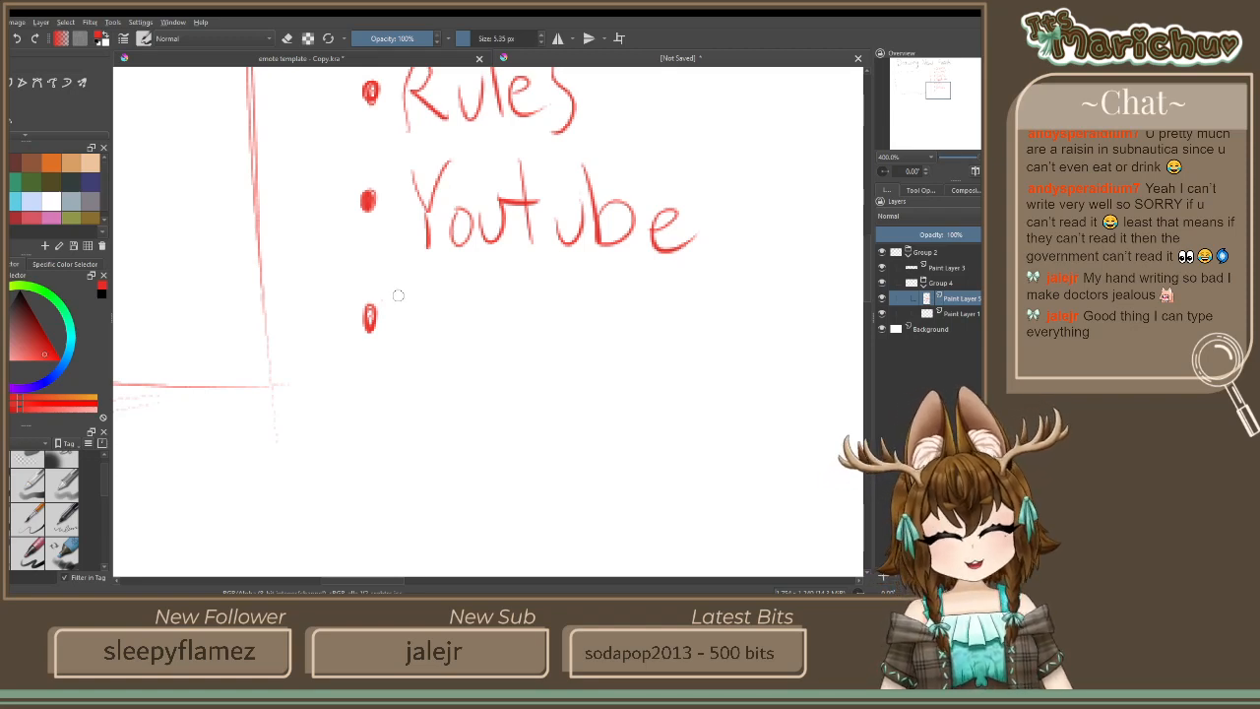
Add a new paint layer above the bullet list's layer, inside the same nested group
scroll(390, 278, down, 6)
scroll(432, 361, up, 2)
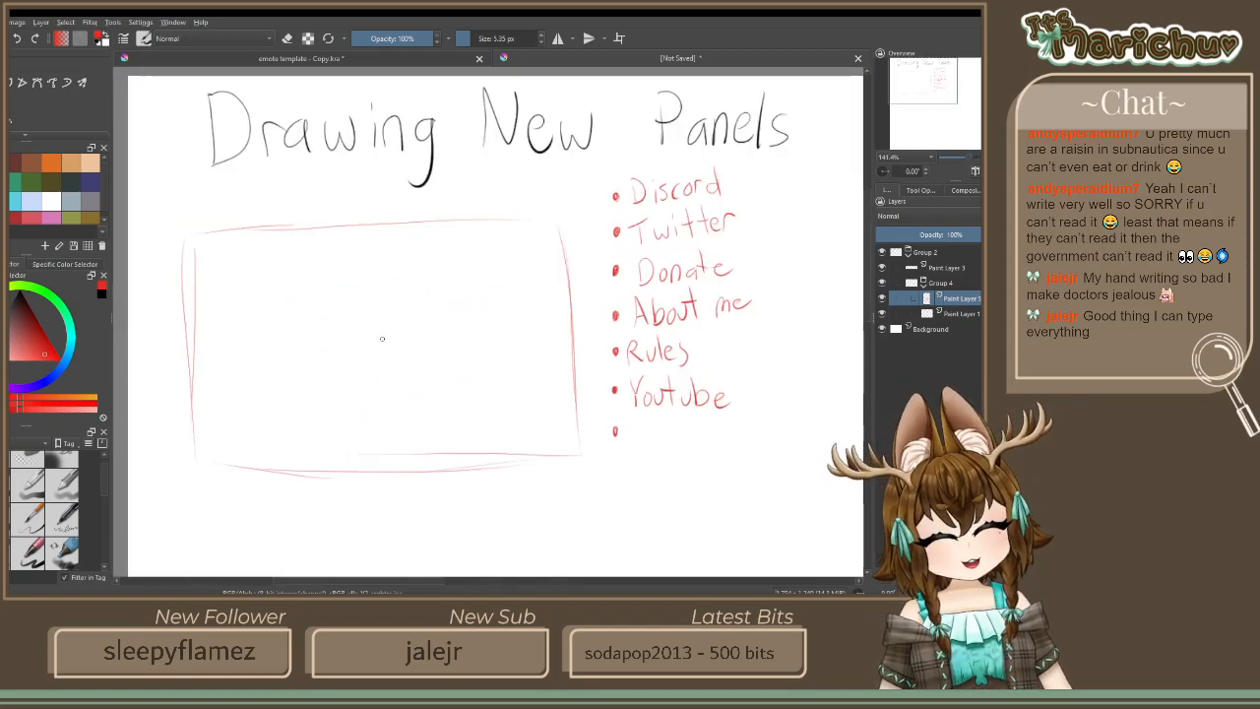
drag(382, 339, 461, 296)
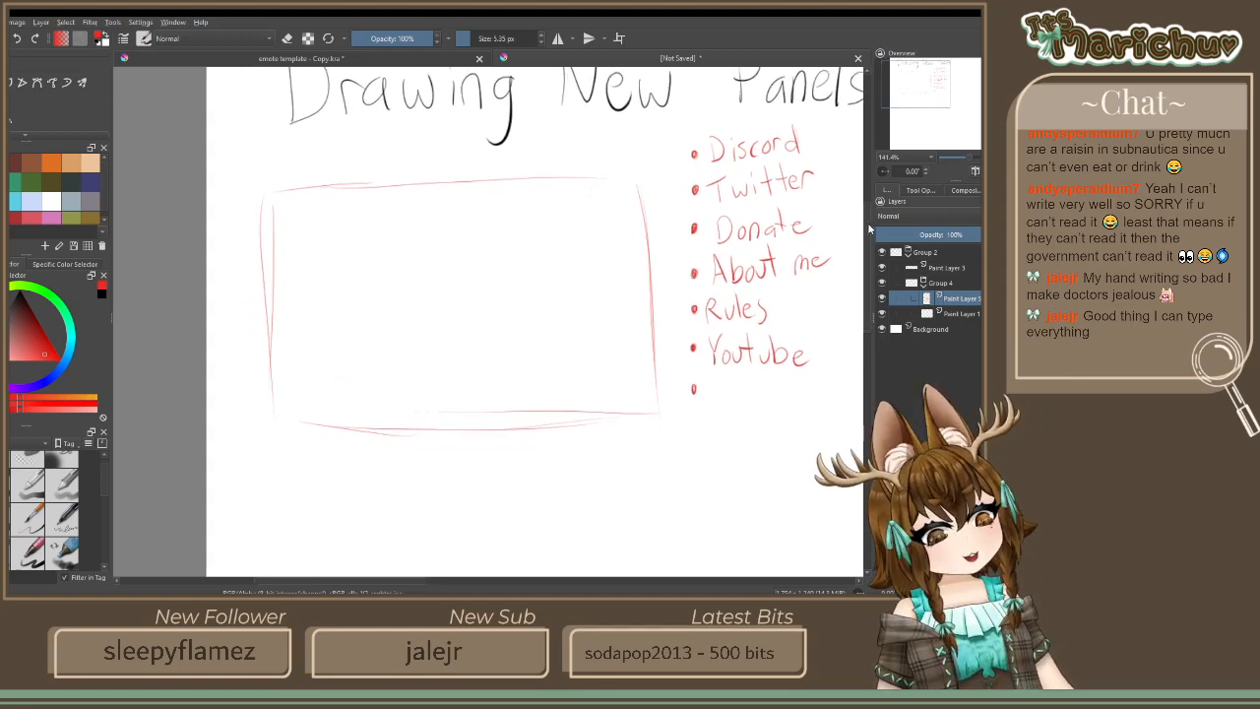
key(Insert)
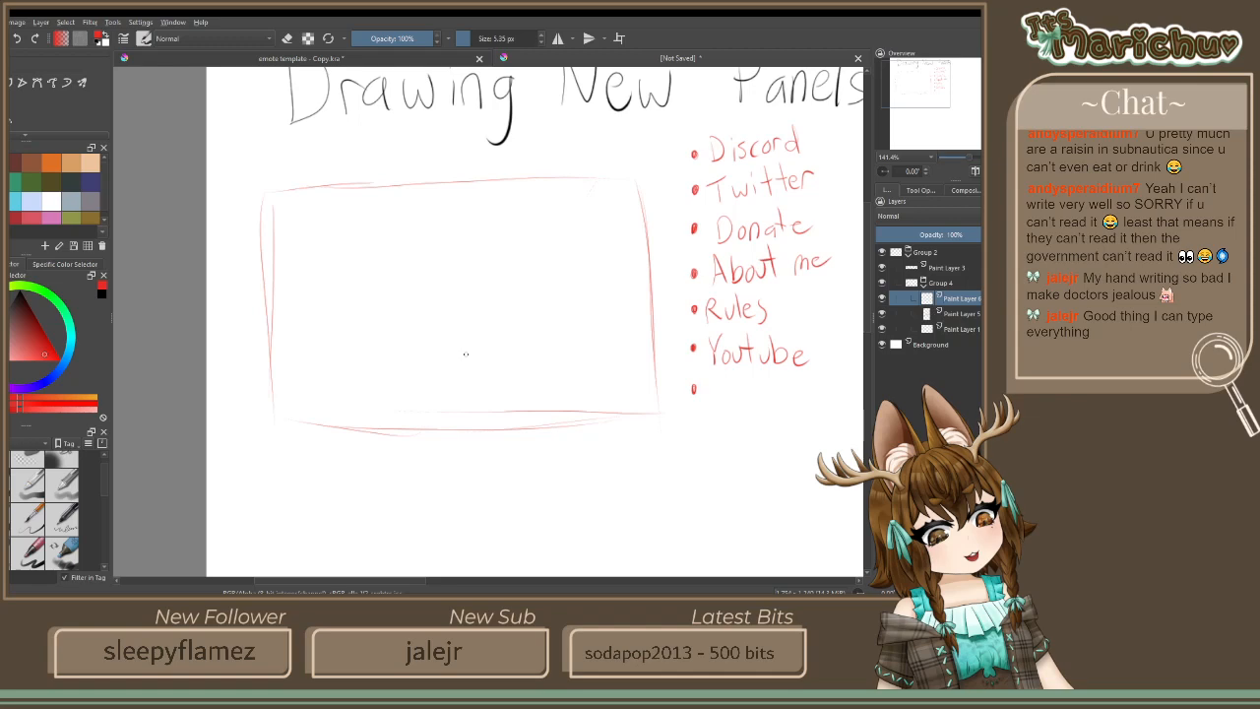
Handwrite loose red cursive letter samples in two rows below the panel outline on the new layer
scroll(466, 354, up, 2)
drag(463, 351, 525, 356)
scroll(525, 357, down, 3)
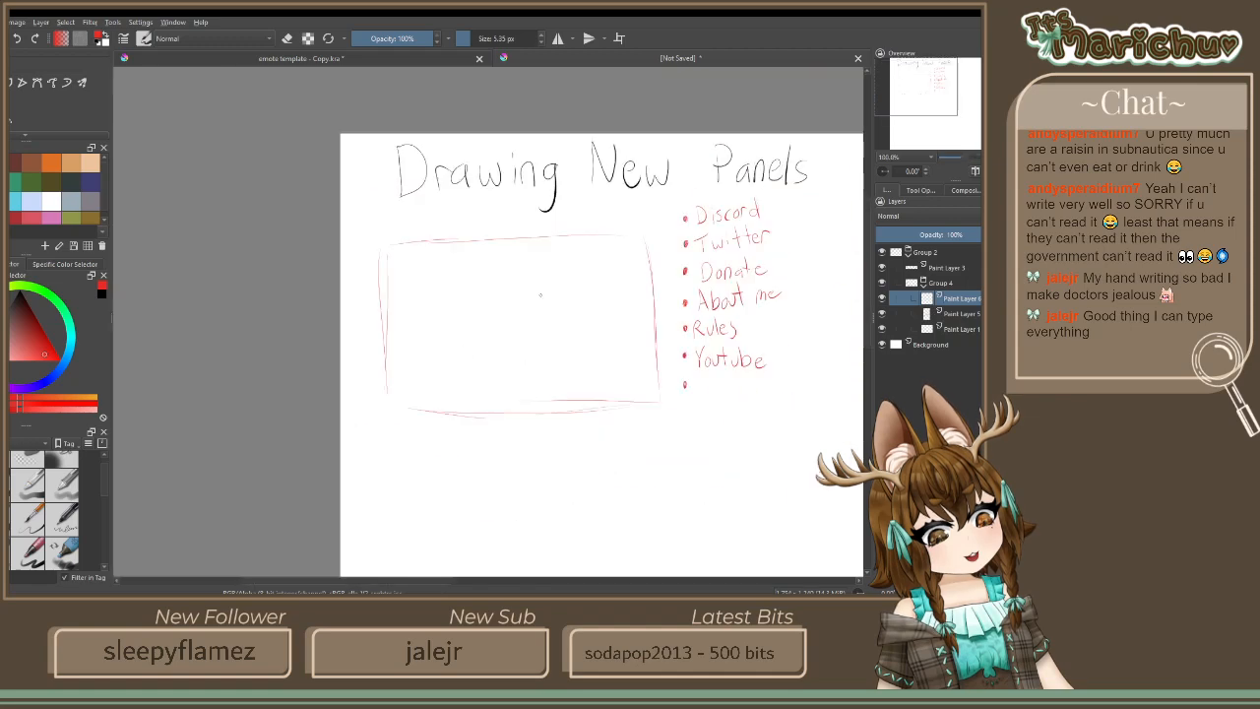
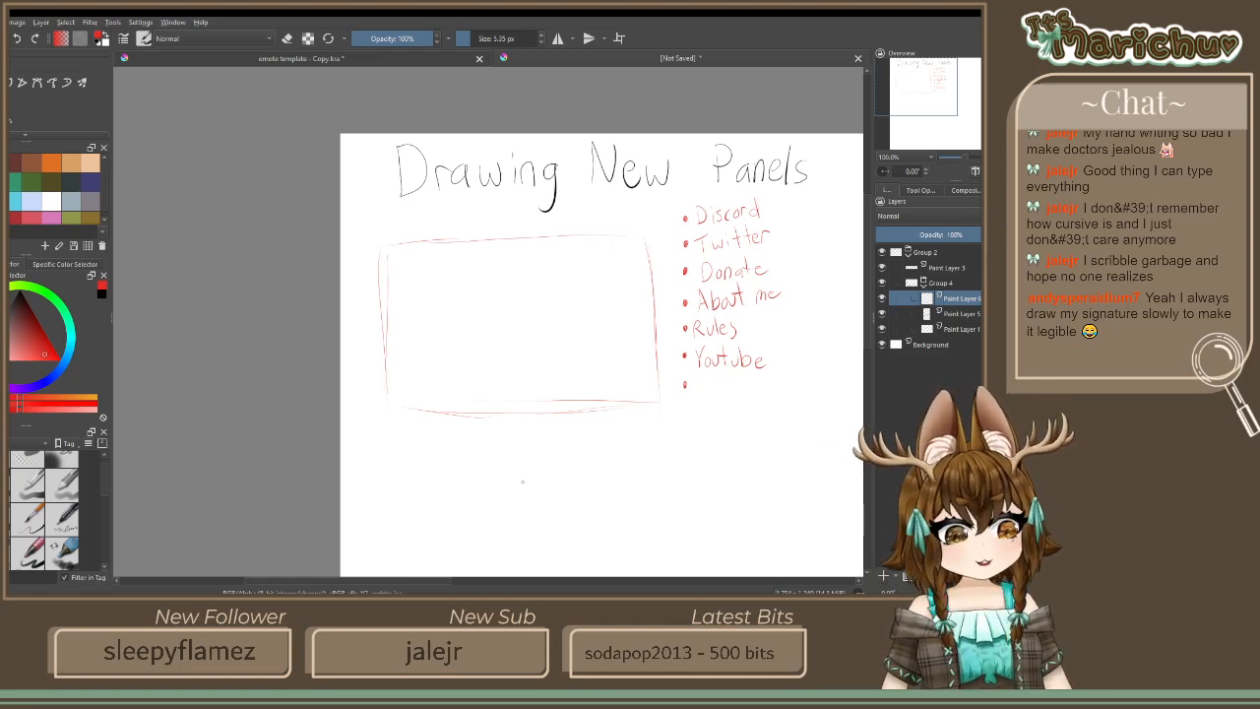
mouse_move(522, 489)
mouse_down()
mouse_move(542, 437)
mouse_move(588, 468)
mouse_move(628, 458)
mouse_up()
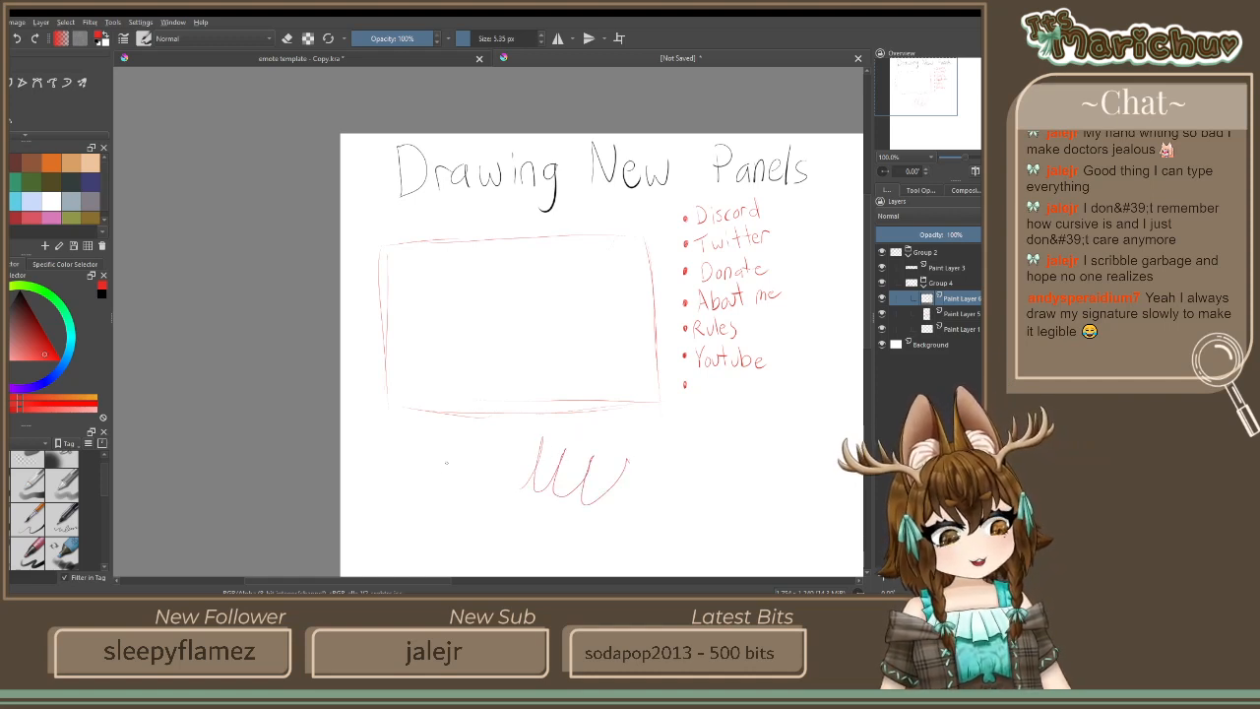
mouse_move(448, 435)
mouse_down()
mouse_move(420, 497)
mouse_move(451, 486)
mouse_move(478, 437)
mouse_up()
drag(469, 471, 512, 445)
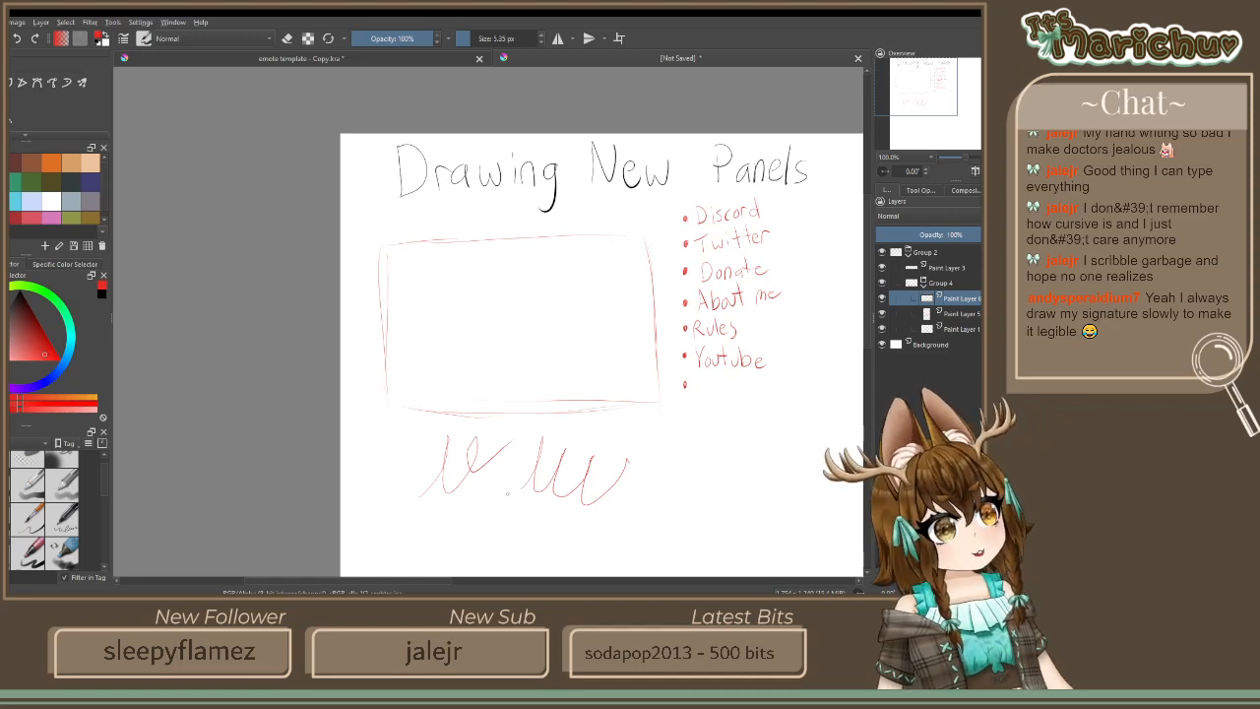
mouse_move(422, 514)
mouse_down()
mouse_move(419, 535)
mouse_move(439, 546)
mouse_move(429, 508)
mouse_up()
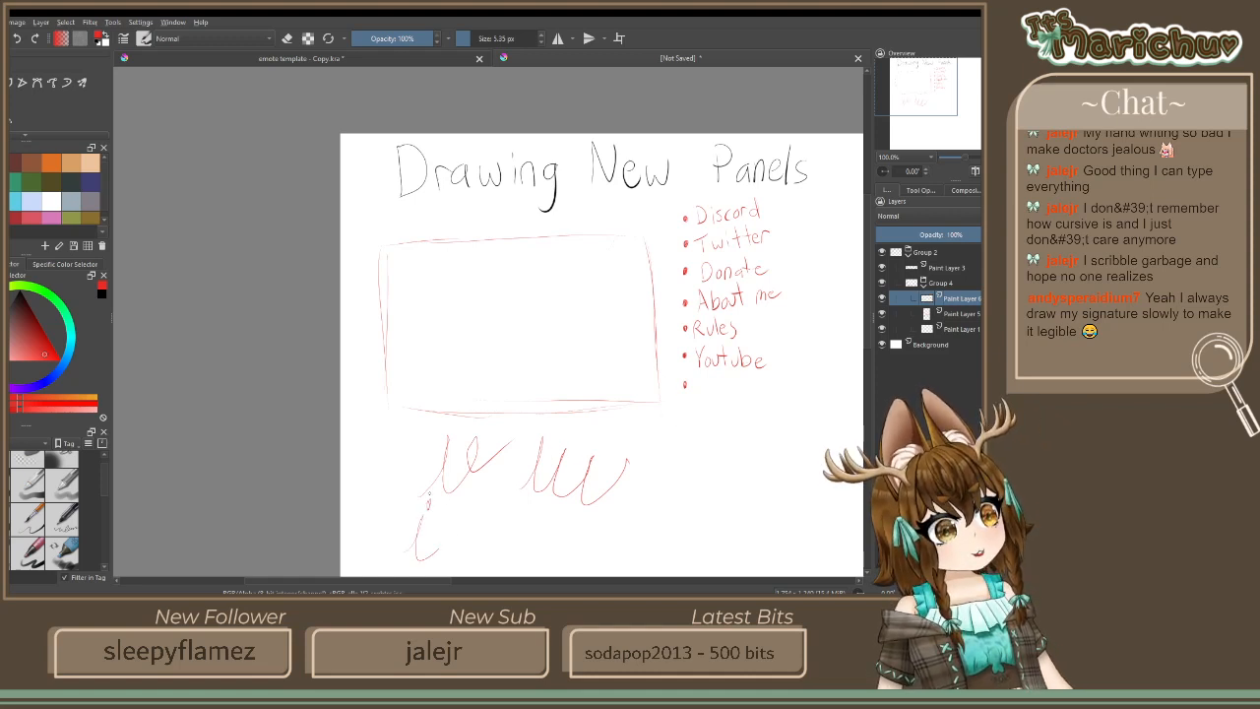
mouse_move(484, 554)
mouse_down()
mouse_move(508, 500)
mouse_move(509, 522)
mouse_up()
mouse_move(512, 498)
mouse_down()
mouse_move(519, 549)
mouse_move(632, 509)
mouse_move(593, 559)
mouse_up()
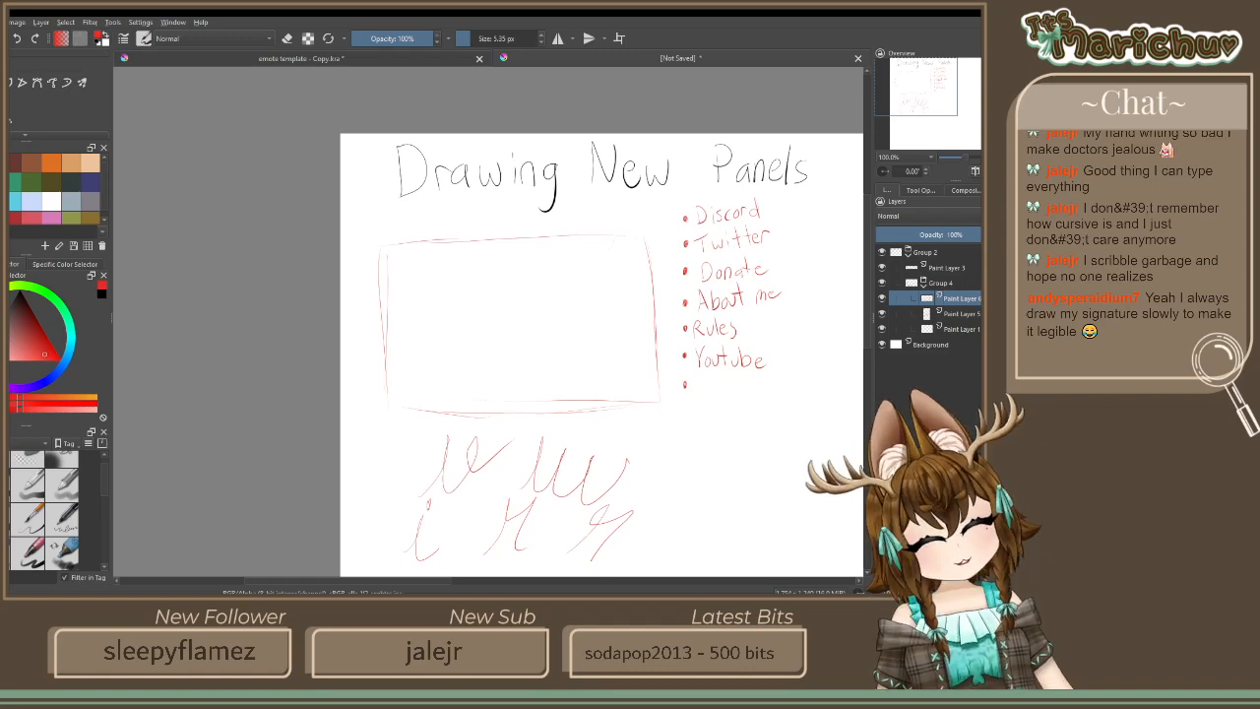
drag(641, 347, 612, 229)
scroll(554, 365, up, 3)
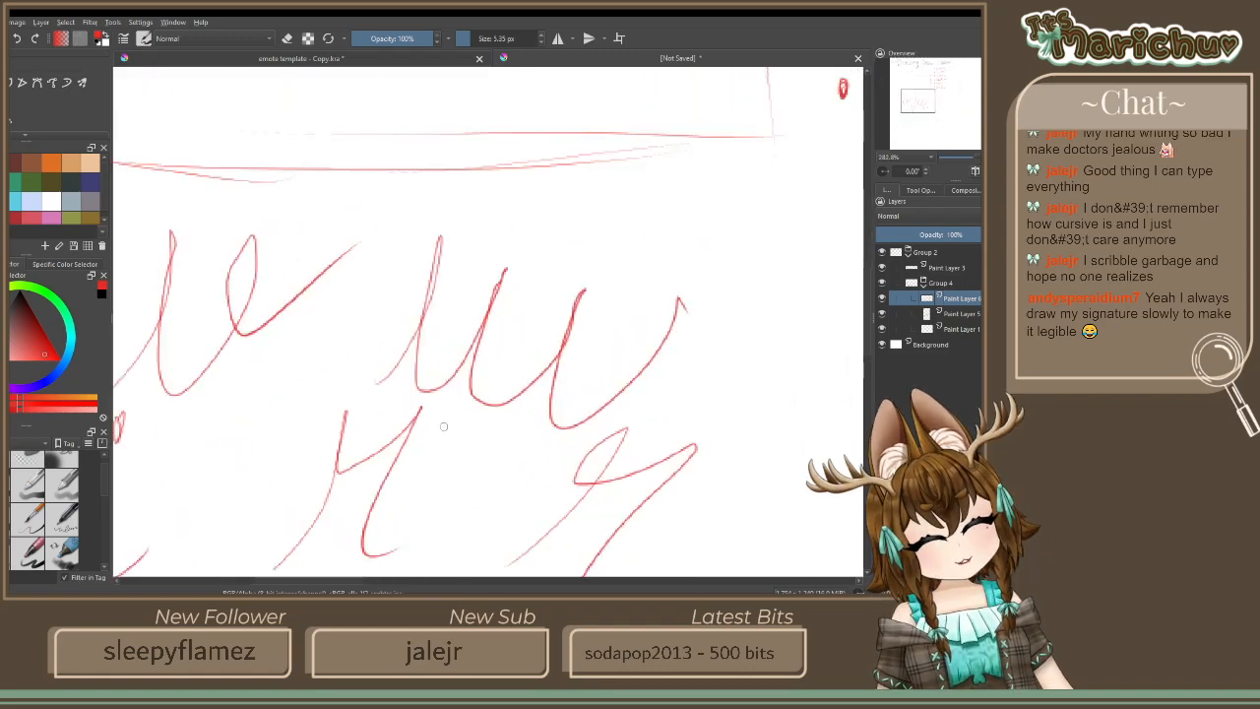
Handwrite another cursive word sample below the two rows of letters, cross its first letter and circle two of its shapes
scroll(452, 433, down, 2)
drag(374, 444, 354, 379)
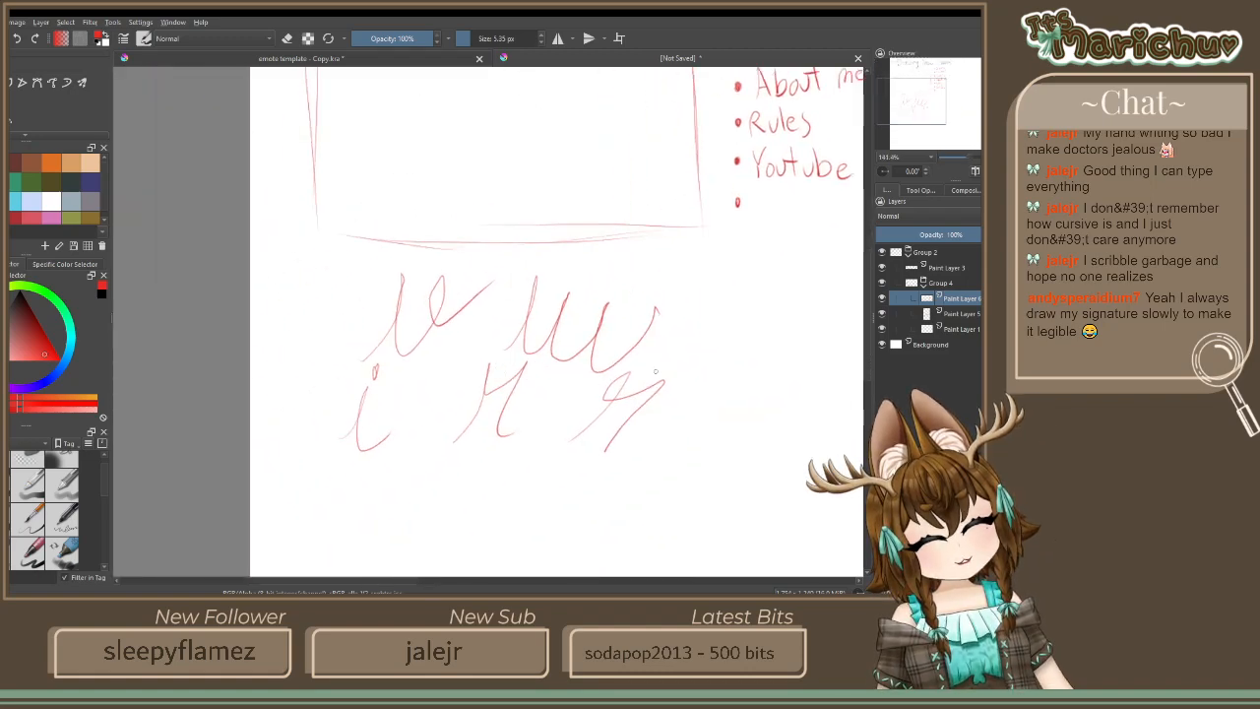
drag(439, 531, 714, 501)
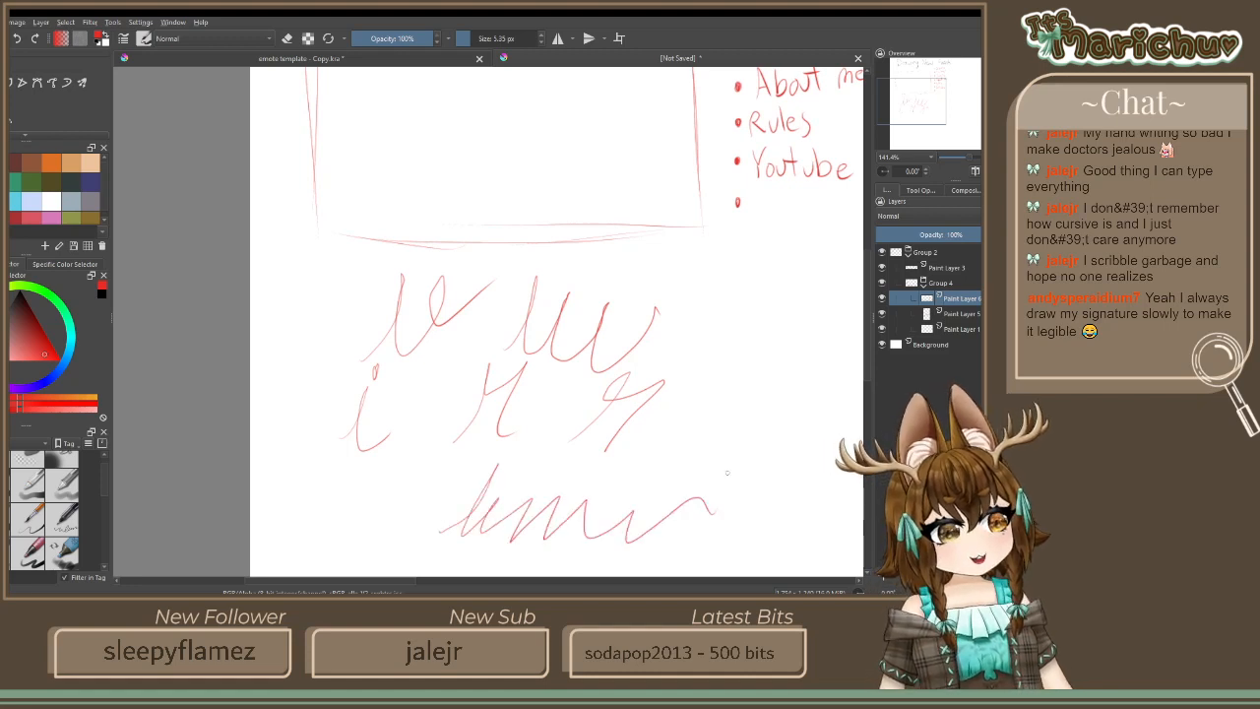
mouse_move(548, 483)
mouse_down()
mouse_move(560, 532)
mouse_move(521, 498)
mouse_move(569, 543)
mouse_move(567, 492)
mouse_up()
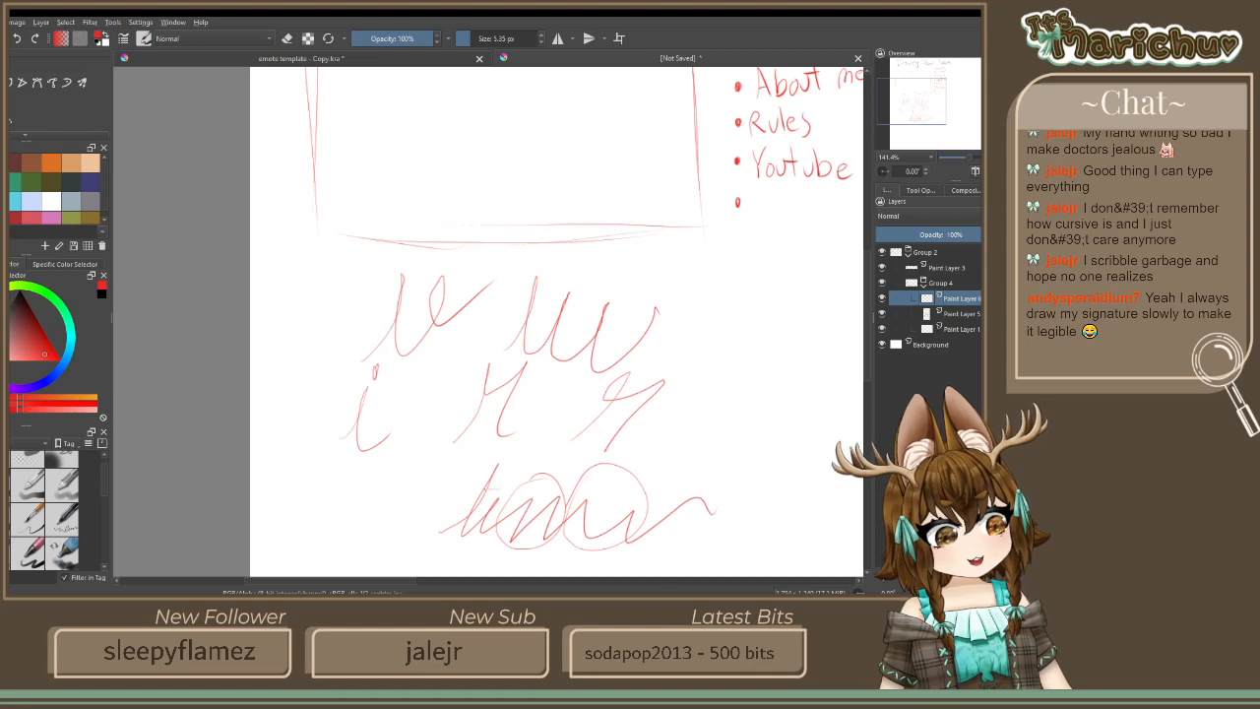
drag(488, 489, 425, 486)
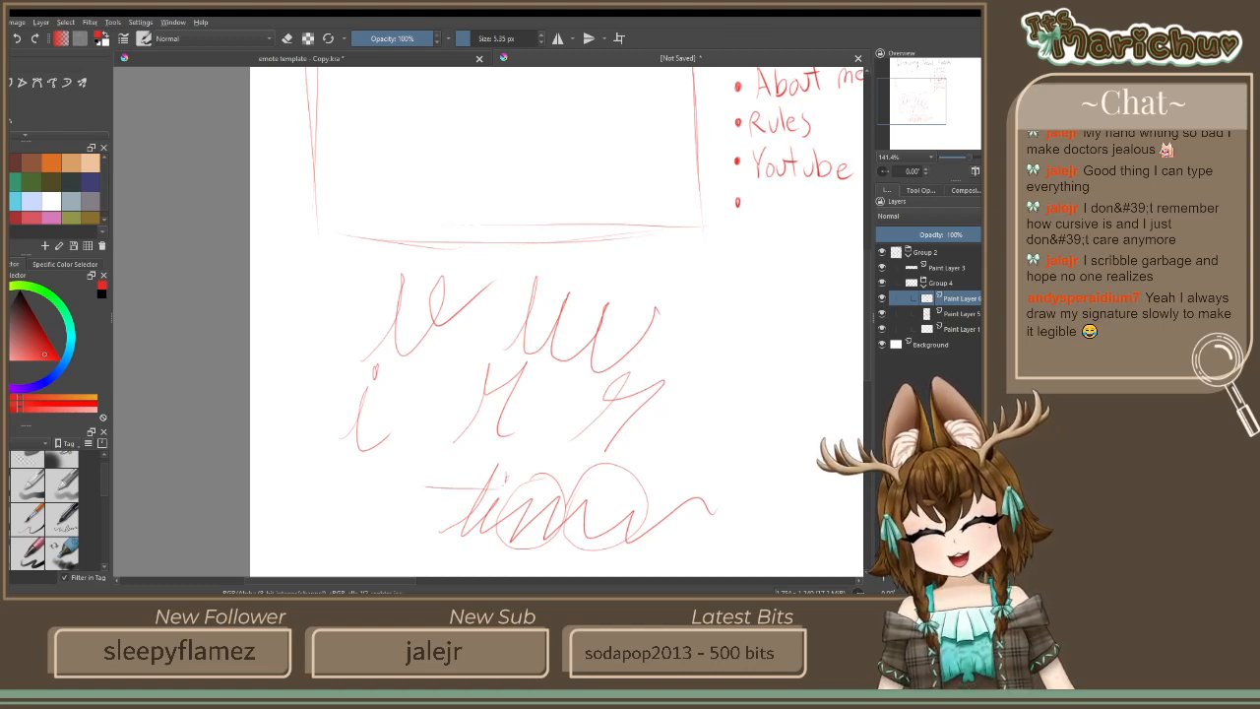
Delete the layer holding the cursive letter samples and add a fresh paint layer above the bullet list's layer
click(882, 299)
click(882, 299)
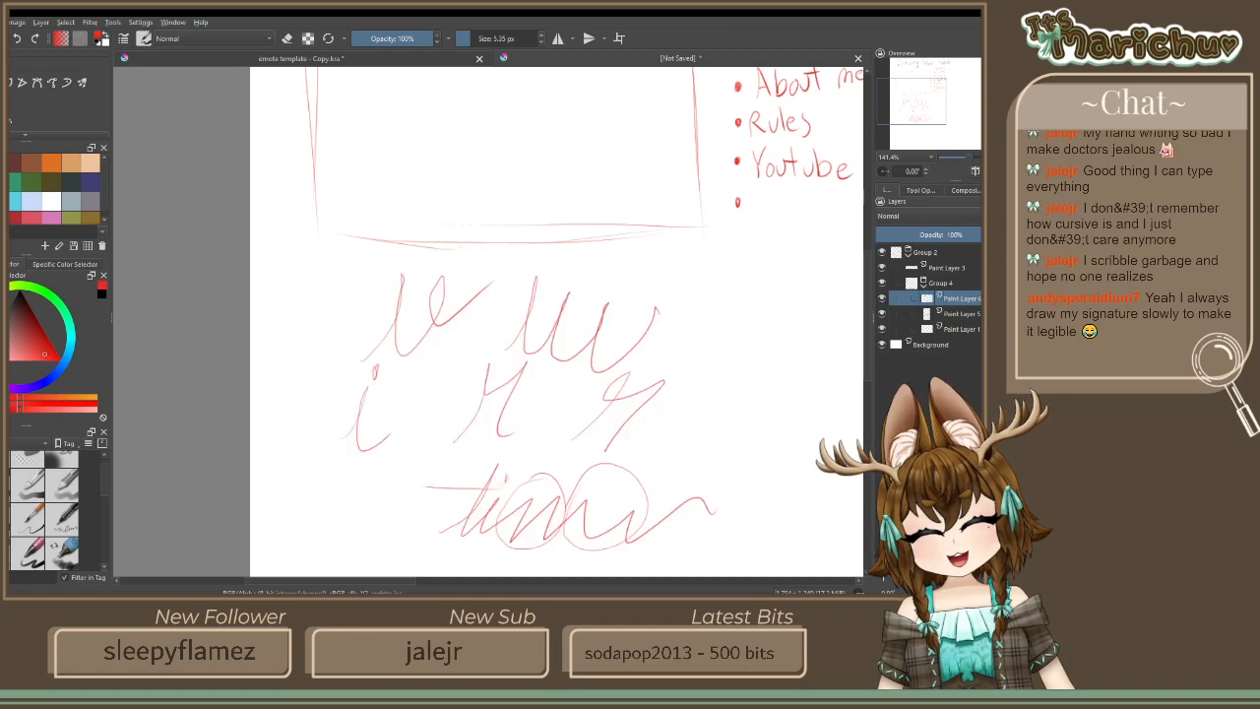
key(shift+Delete)
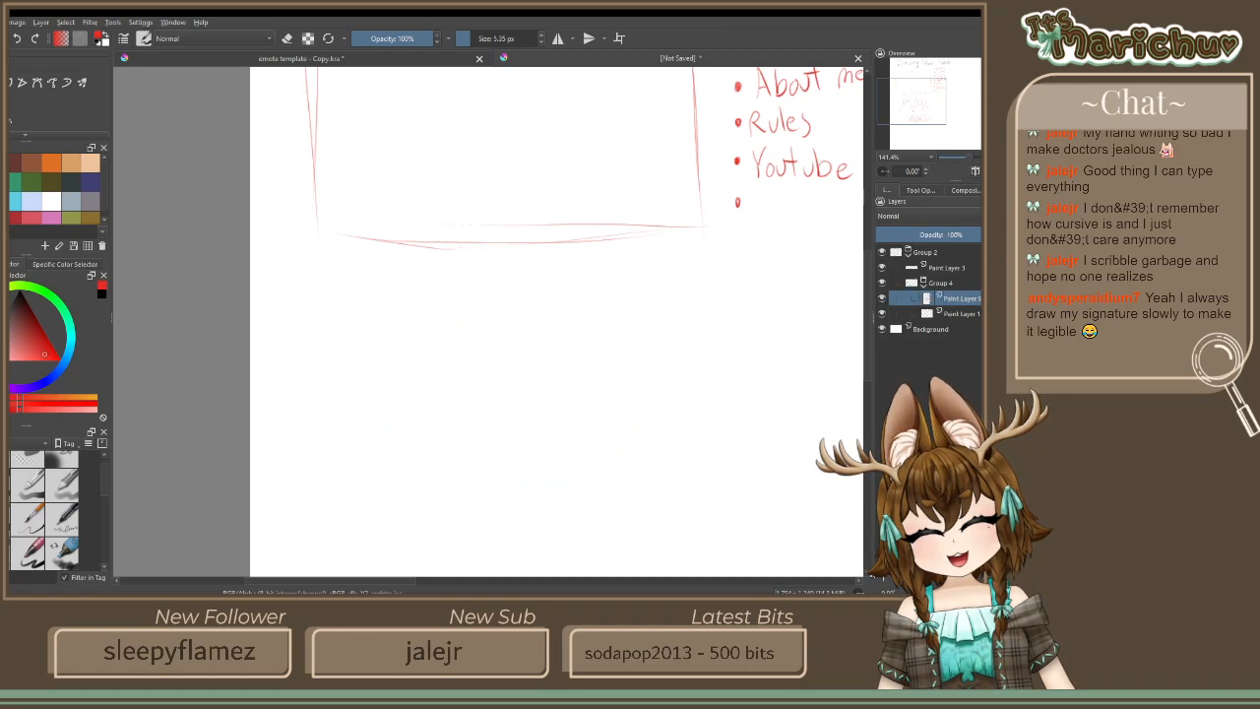
click(886, 582)
Try handwriting the cursive opening letters "Ma" below the panel outline, clearing each attempt
scroll(492, 426, up, 1)
drag(335, 317, 471, 315)
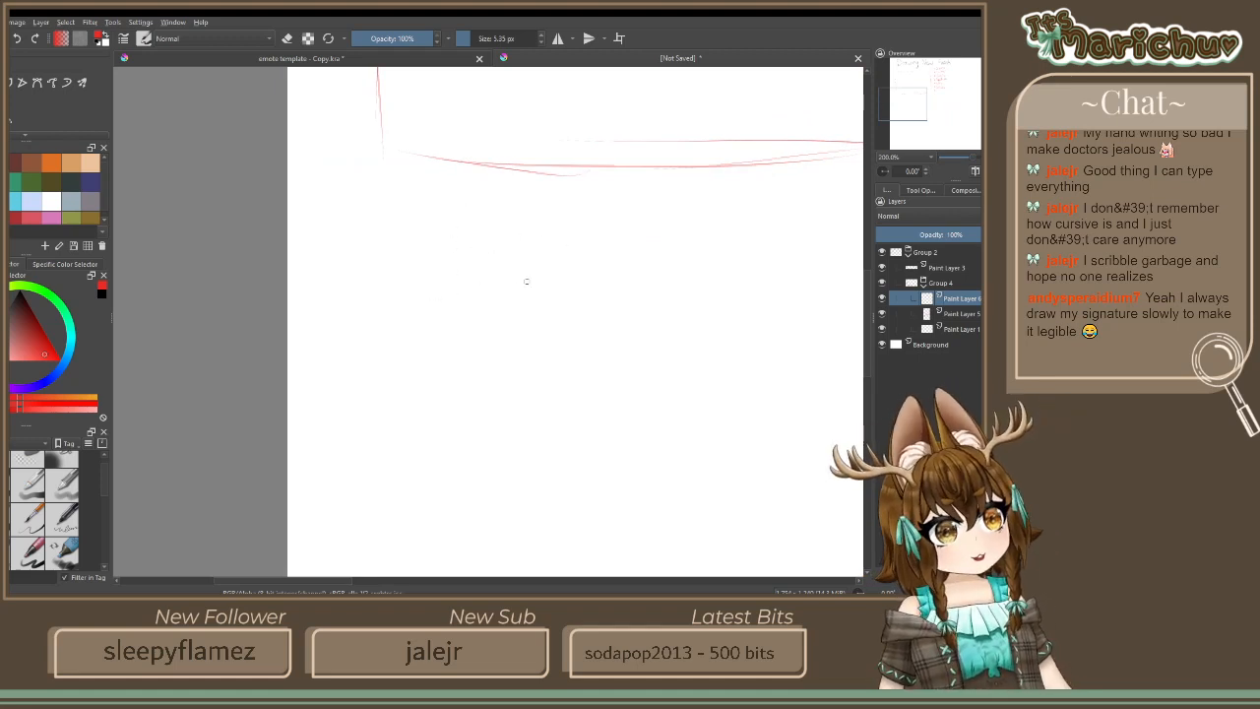
mouse_move(580, 292)
mouse_down()
mouse_move(476, 268)
mouse_move(512, 250)
mouse_move(446, 363)
mouse_move(533, 215)
mouse_move(499, 344)
mouse_move(571, 220)
mouse_move(528, 376)
mouse_move(601, 328)
mouse_move(577, 381)
mouse_move(650, 326)
mouse_up()
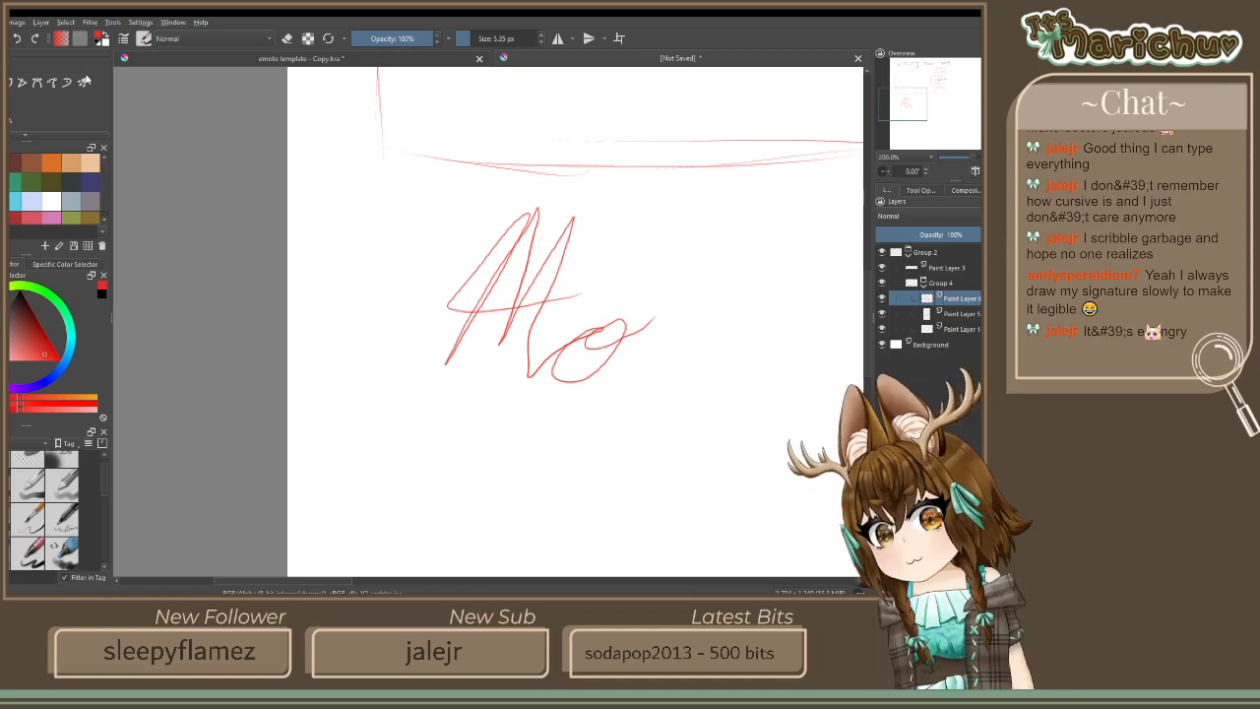
key(ctrl+z)
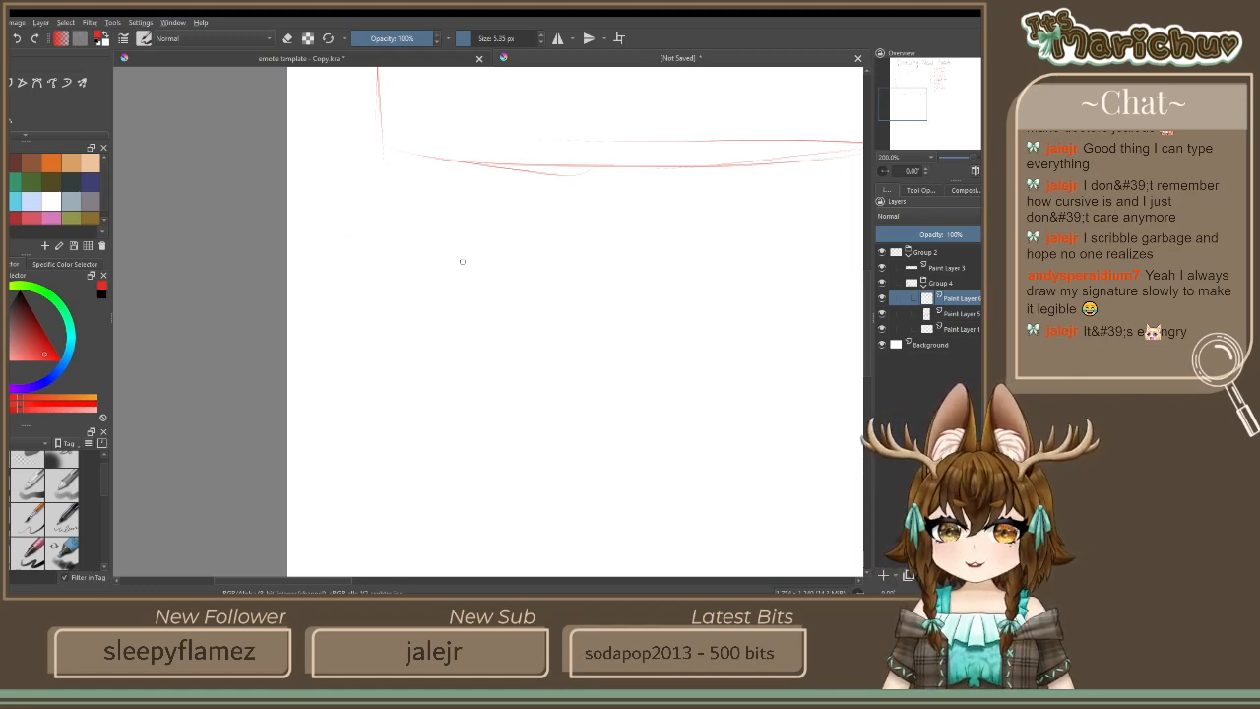
mouse_move(502, 278)
mouse_down()
mouse_move(434, 307)
mouse_move(431, 291)
mouse_move(471, 267)
mouse_move(408, 347)
mouse_up()
mouse_move(488, 244)
mouse_down()
mouse_move(448, 328)
mouse_move(510, 251)
mouse_move(483, 340)
mouse_move(541, 316)
mouse_move(510, 327)
mouse_move(516, 345)
mouse_move(546, 323)
mouse_move(526, 321)
mouse_move(576, 303)
mouse_move(563, 335)
mouse_up()
key(Delete)
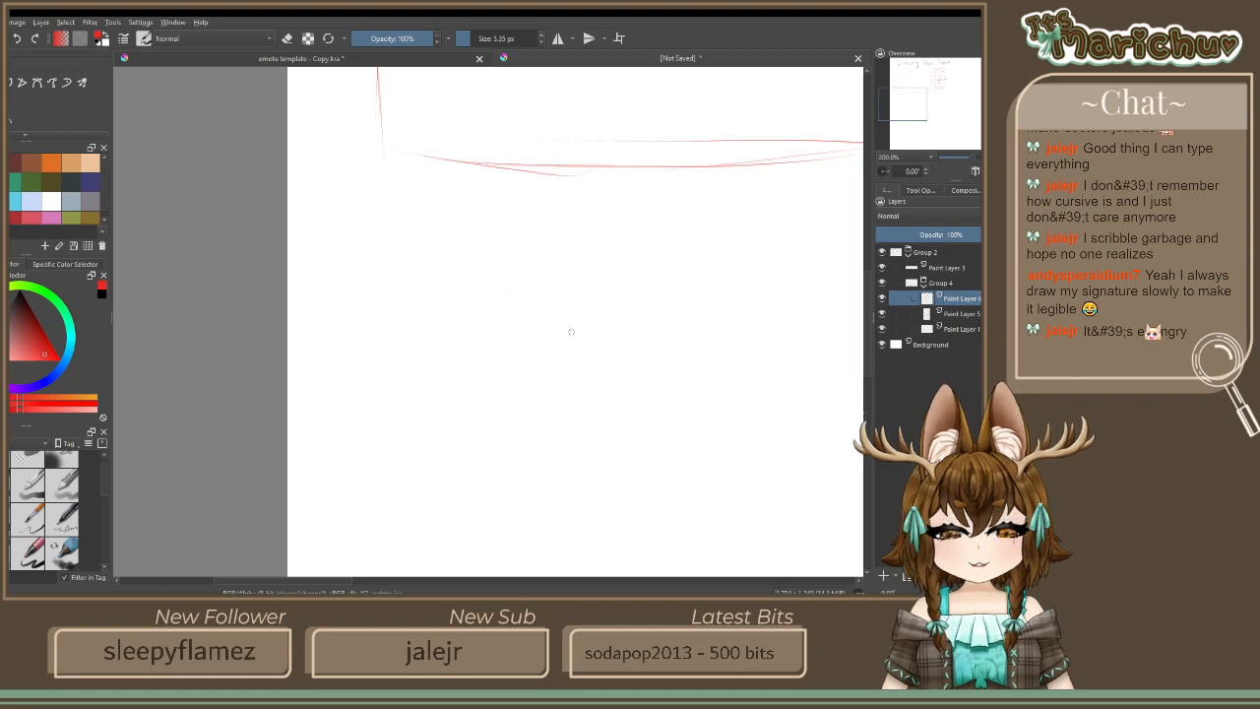
Handwrite the channel name "MariChu" in large red cursive below the panel outline, leaving the "i" undotted
mouse_move(550, 262)
mouse_down()
mouse_move(424, 300)
mouse_move(514, 230)
mouse_move(459, 303)
mouse_up()
mouse_move(516, 236)
mouse_down()
mouse_move(469, 317)
mouse_move(535, 239)
mouse_move(510, 334)
mouse_move(556, 308)
mouse_move(523, 336)
mouse_move(553, 334)
mouse_move(557, 311)
mouse_move(557, 338)
mouse_move(571, 337)
mouse_move(584, 306)
mouse_move(620, 301)
mouse_move(599, 339)
mouse_move(618, 335)
mouse_move(642, 299)
mouse_move(628, 329)
mouse_move(652, 338)
mouse_move(703, 275)
mouse_move(742, 270)
mouse_move(723, 268)
mouse_move(678, 351)
mouse_move(711, 352)
mouse_up()
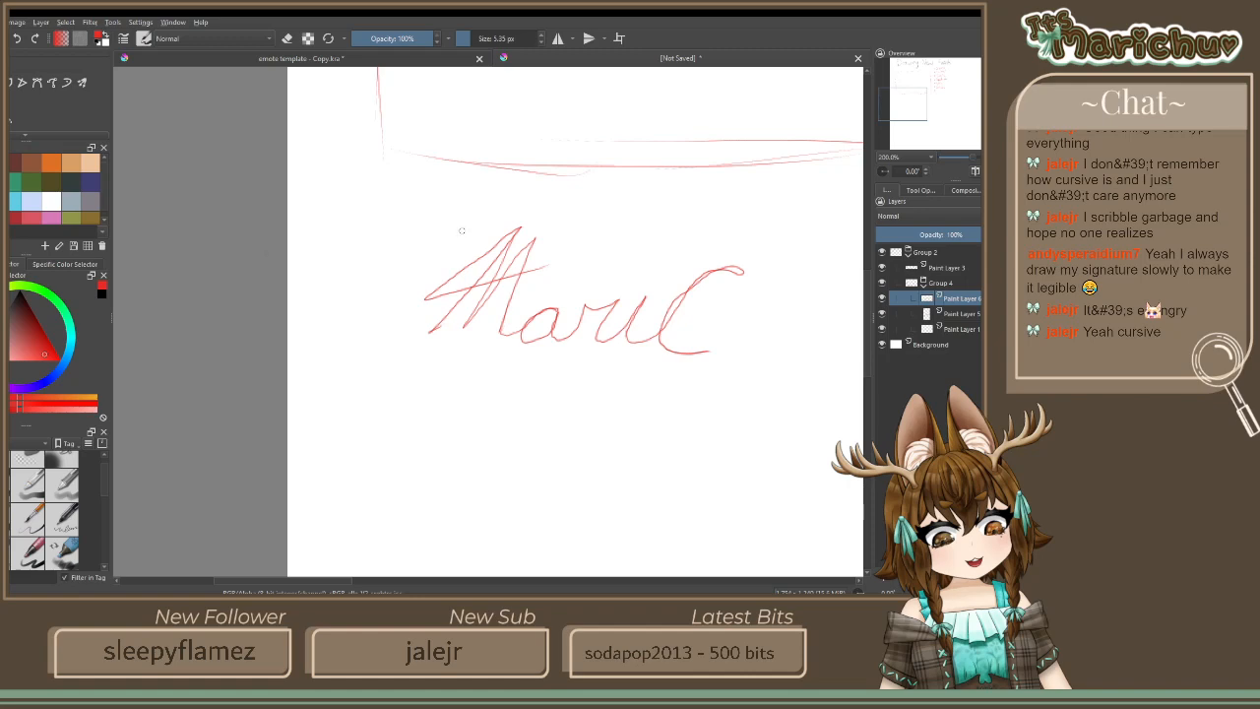
drag(706, 299, 473, 376)
scroll(410, 434, up, 1)
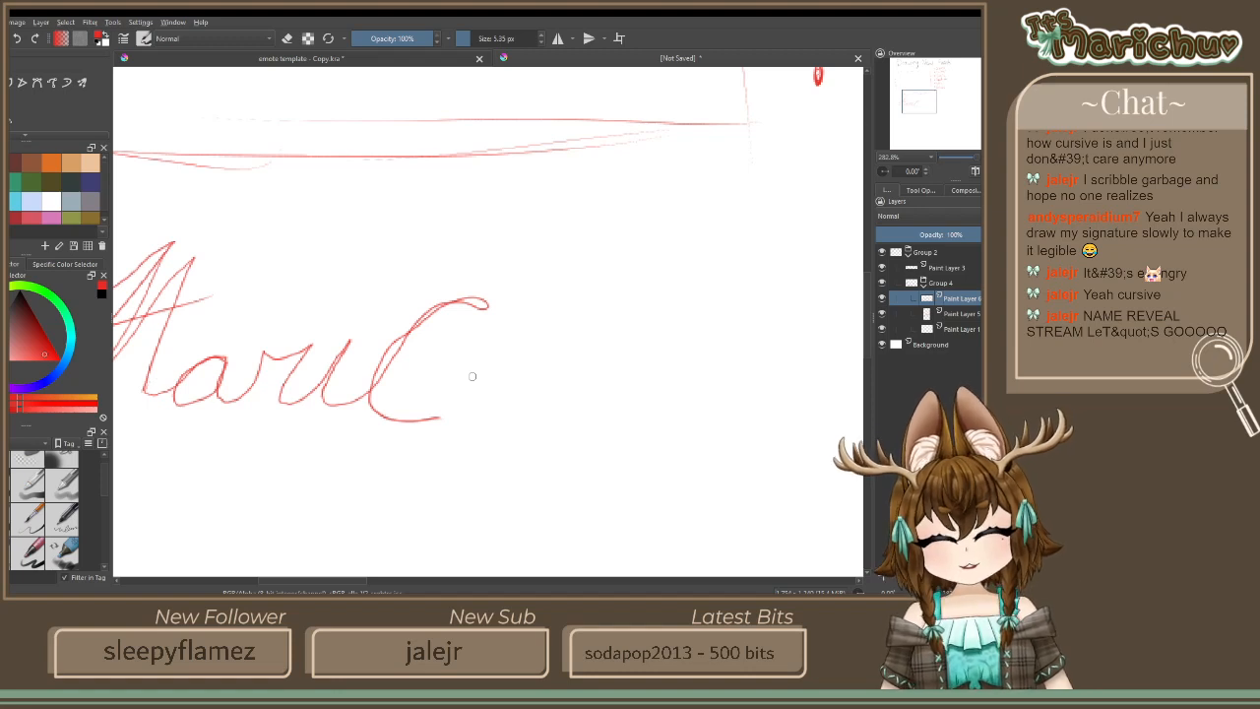
mouse_move(434, 419)
mouse_down()
mouse_move(461, 402)
mouse_move(500, 338)
mouse_up()
mouse_move(468, 389)
mouse_down()
mouse_move(497, 392)
mouse_move(477, 443)
mouse_move(529, 399)
mouse_move(566, 408)
mouse_move(559, 436)
mouse_move(657, 423)
mouse_up()
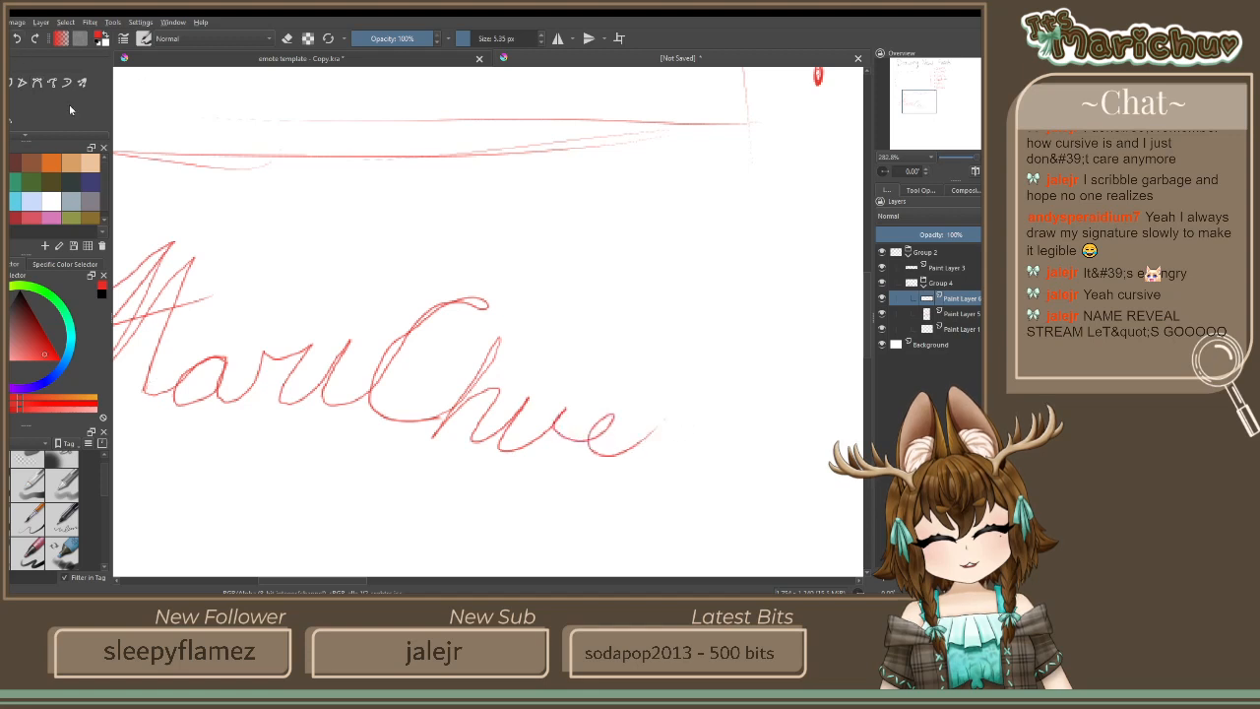
Erase the extra loop after the last "u" of the cursive name and redraw the letter's upward tail stroke
click(289, 41)
drag(665, 422, 605, 455)
drag(622, 410, 564, 458)
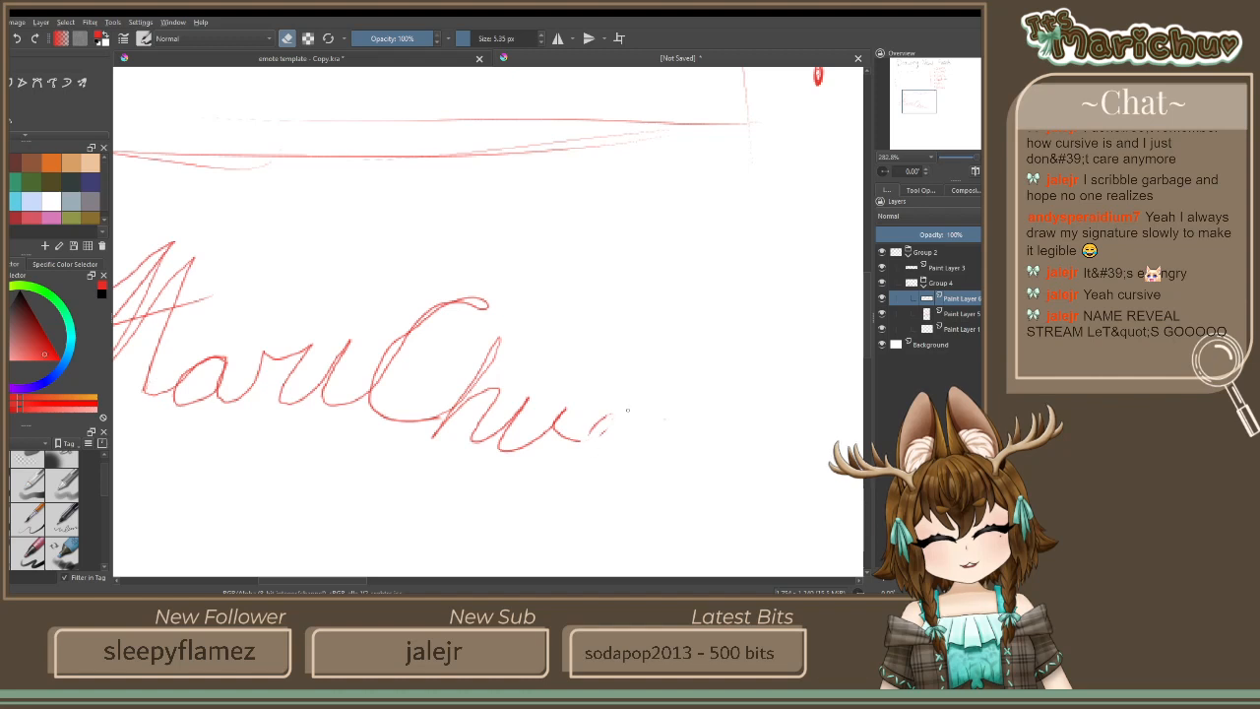
drag(611, 425, 584, 443)
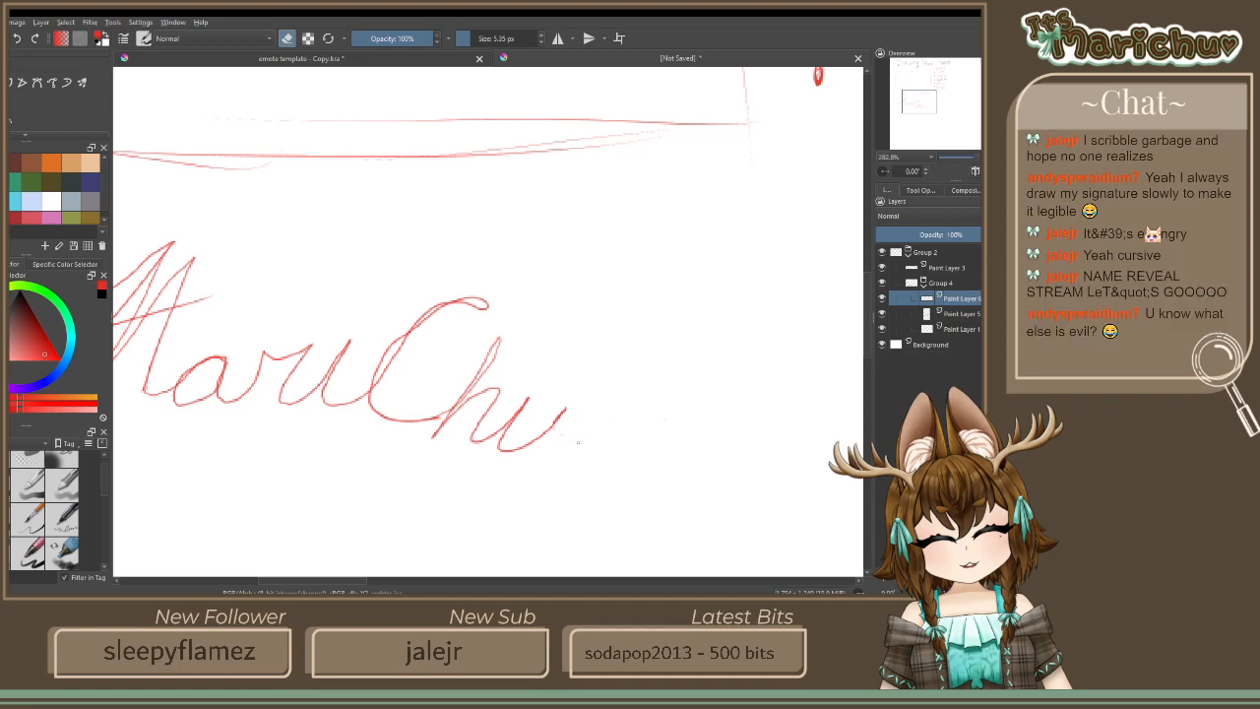
click(287, 40)
drag(555, 433, 626, 392)
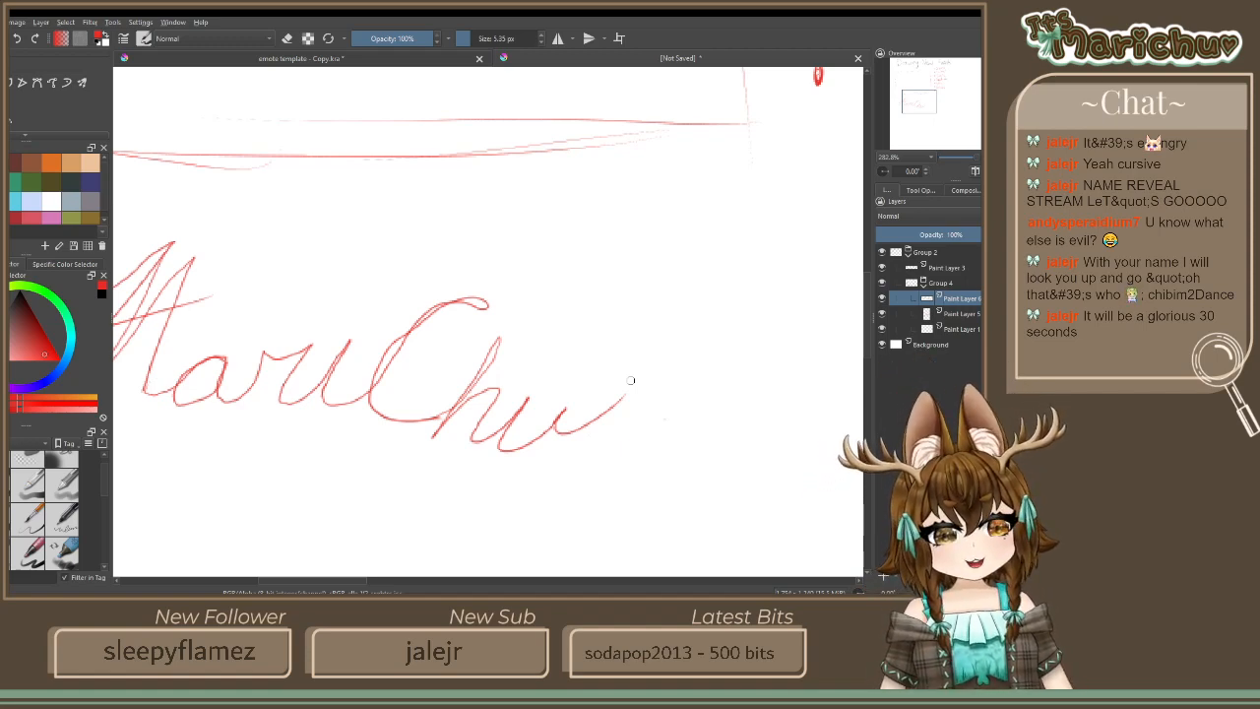
Dot the "i" in the cursive name and draw a red heart outline after the final "u"
scroll(631, 379, down, 1)
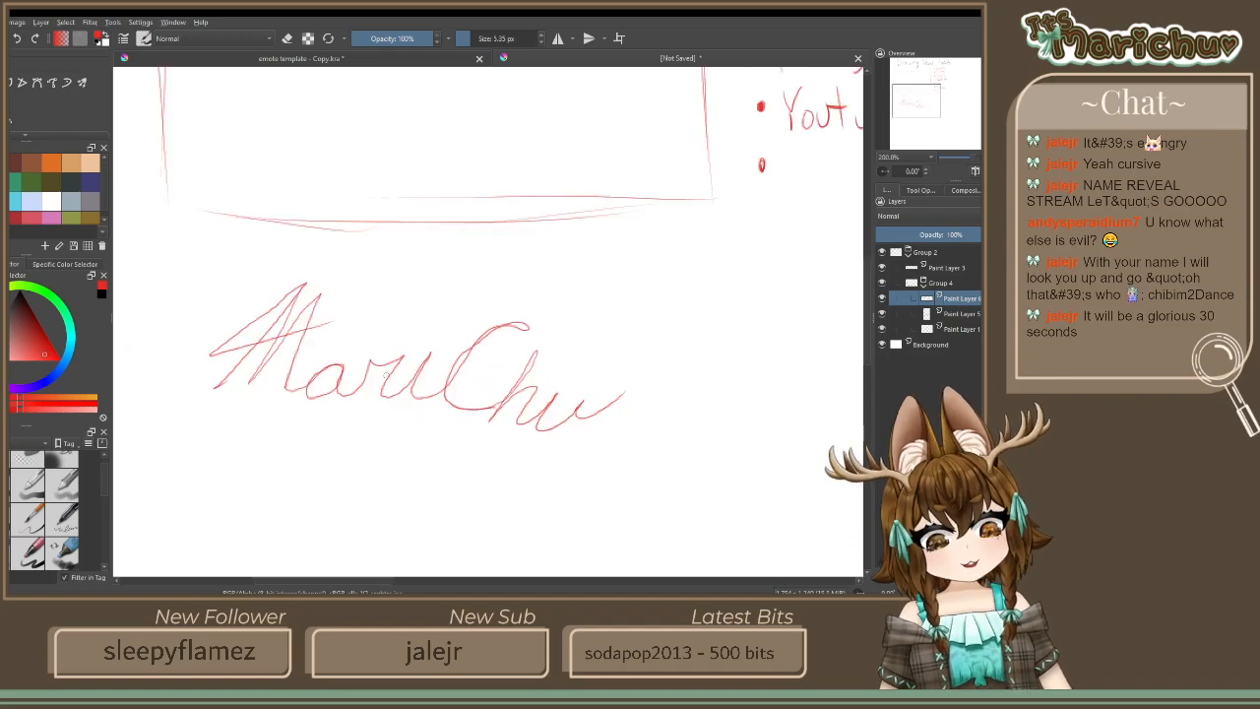
scroll(384, 370, up, 3)
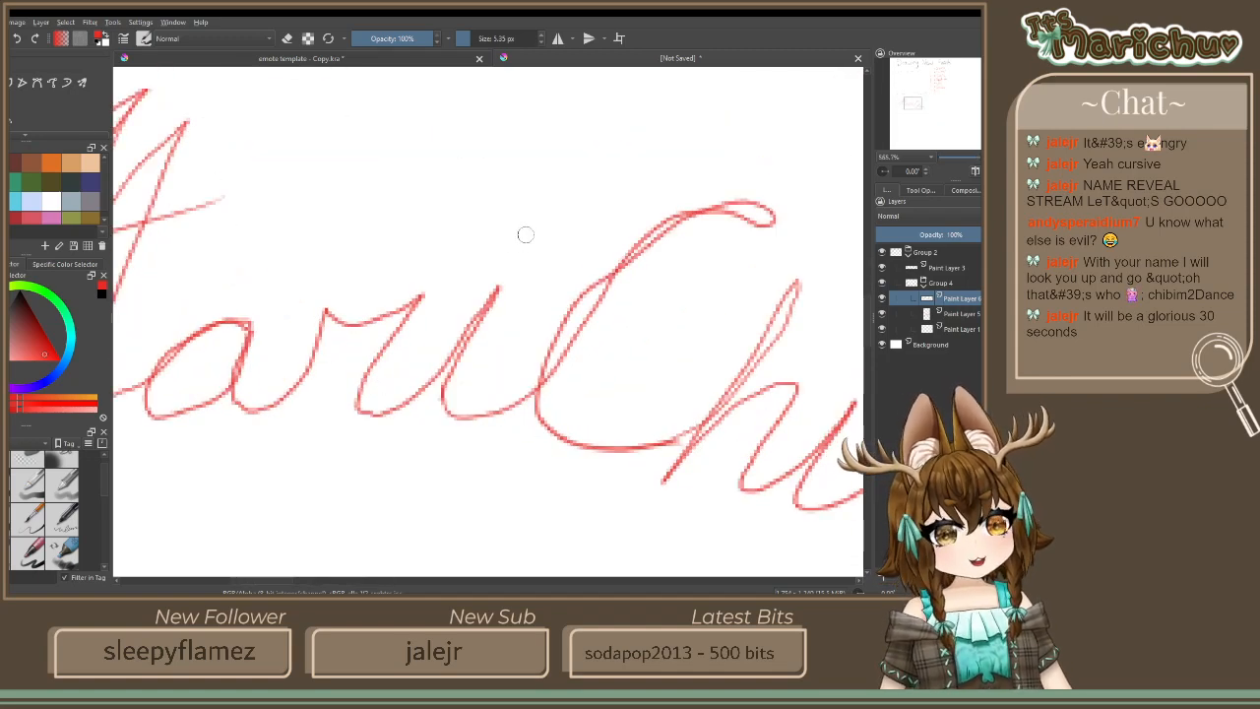
drag(521, 241, 525, 226)
drag(676, 341, 213, 272)
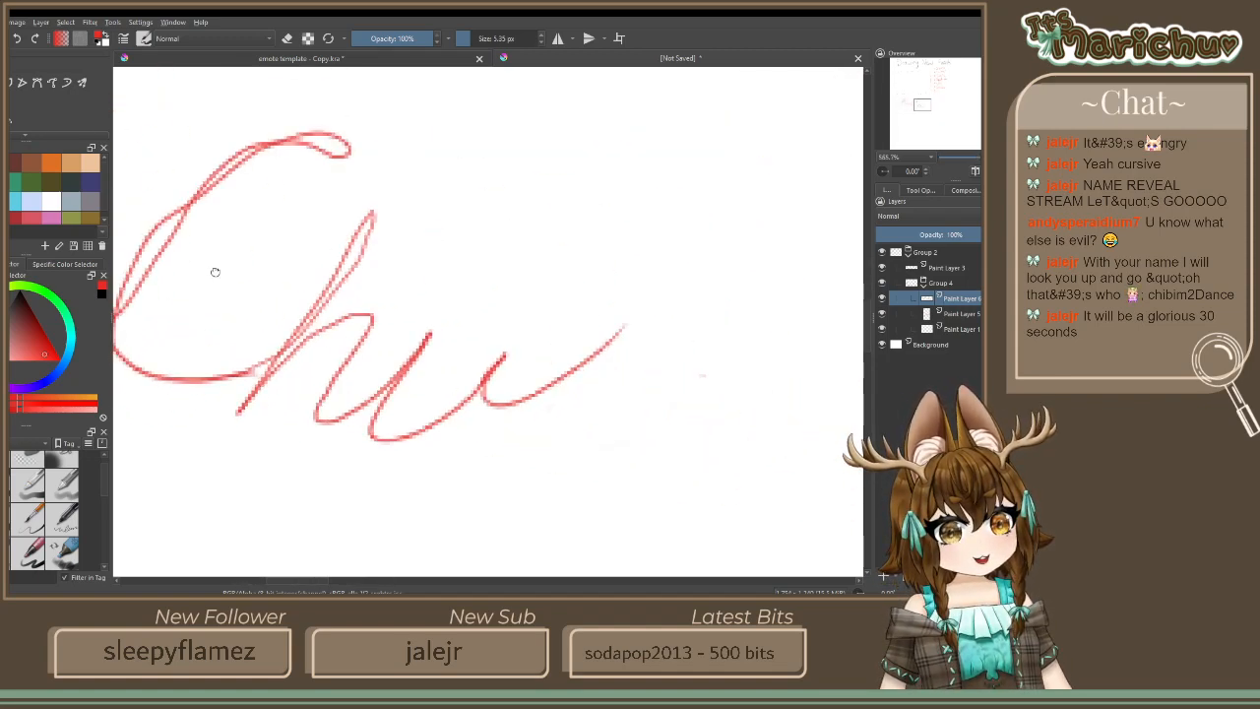
mouse_move(652, 343)
mouse_down()
mouse_move(649, 311)
mouse_move(614, 465)
mouse_move(738, 379)
mouse_move(623, 477)
mouse_up()
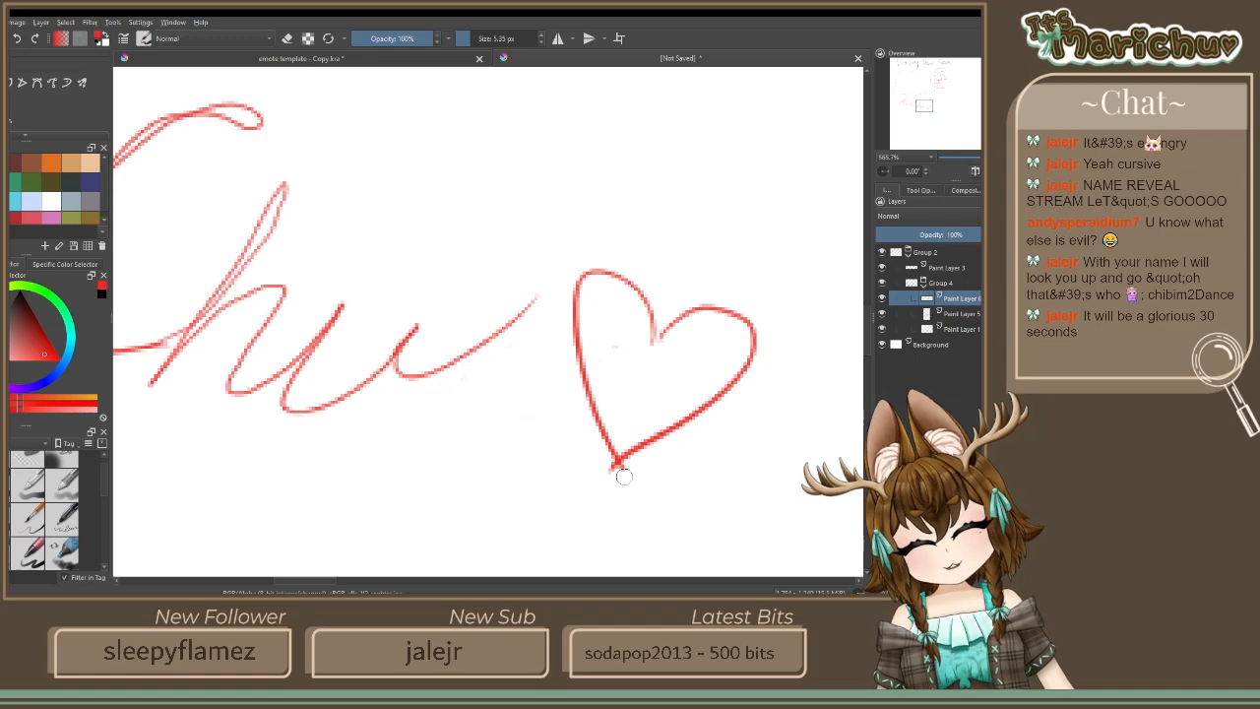
scroll(620, 462, down, 5)
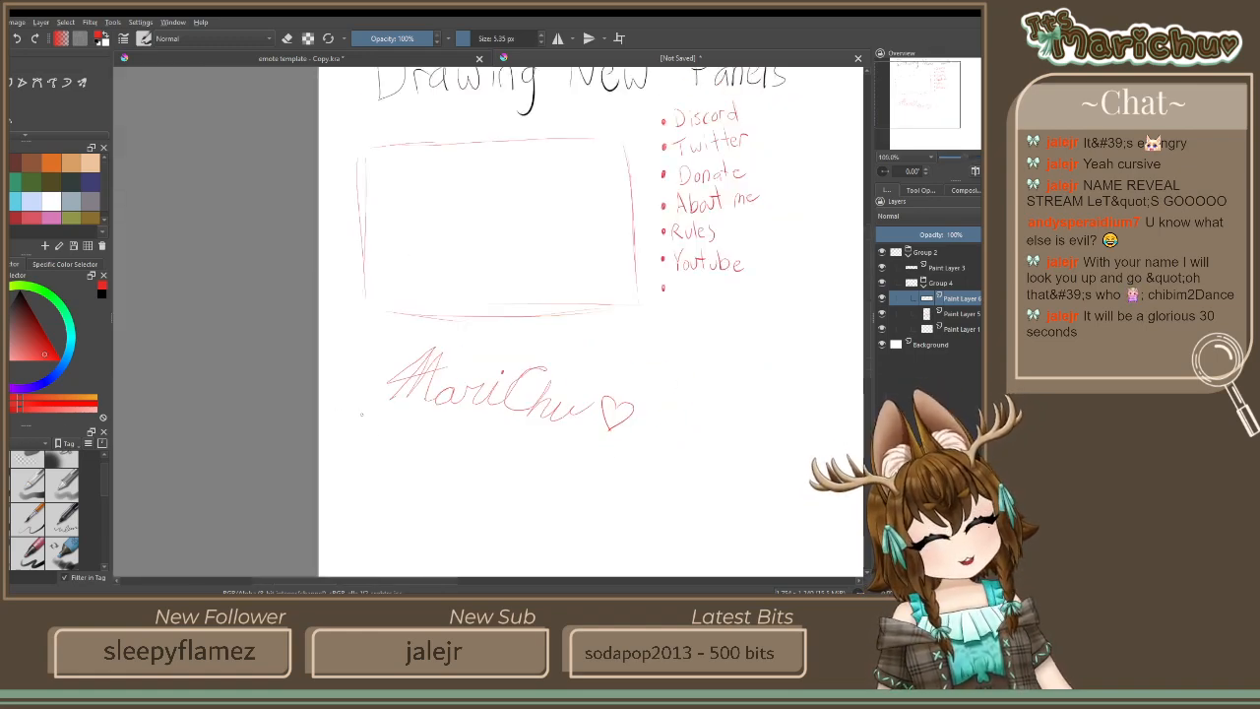
Examine the cursive name and heart up close and against the panel outline and bullet list
scroll(473, 407, up, 4)
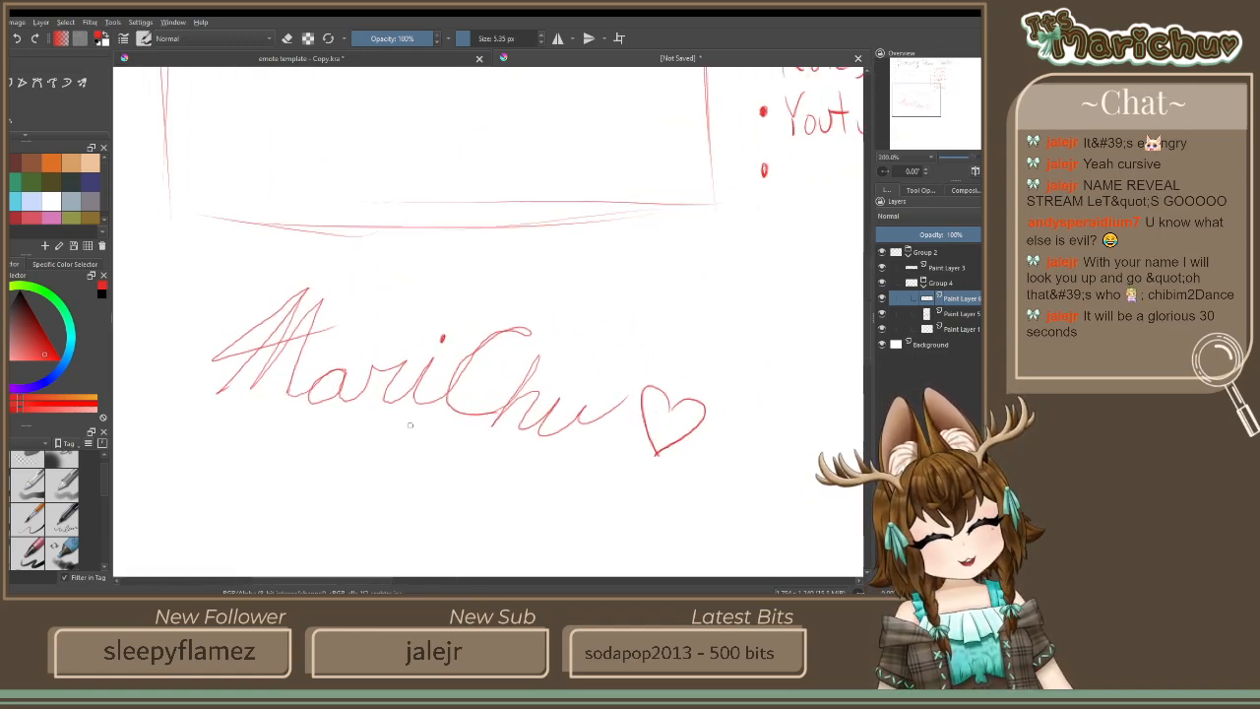
scroll(302, 385, up, 3)
scroll(281, 387, down, 1)
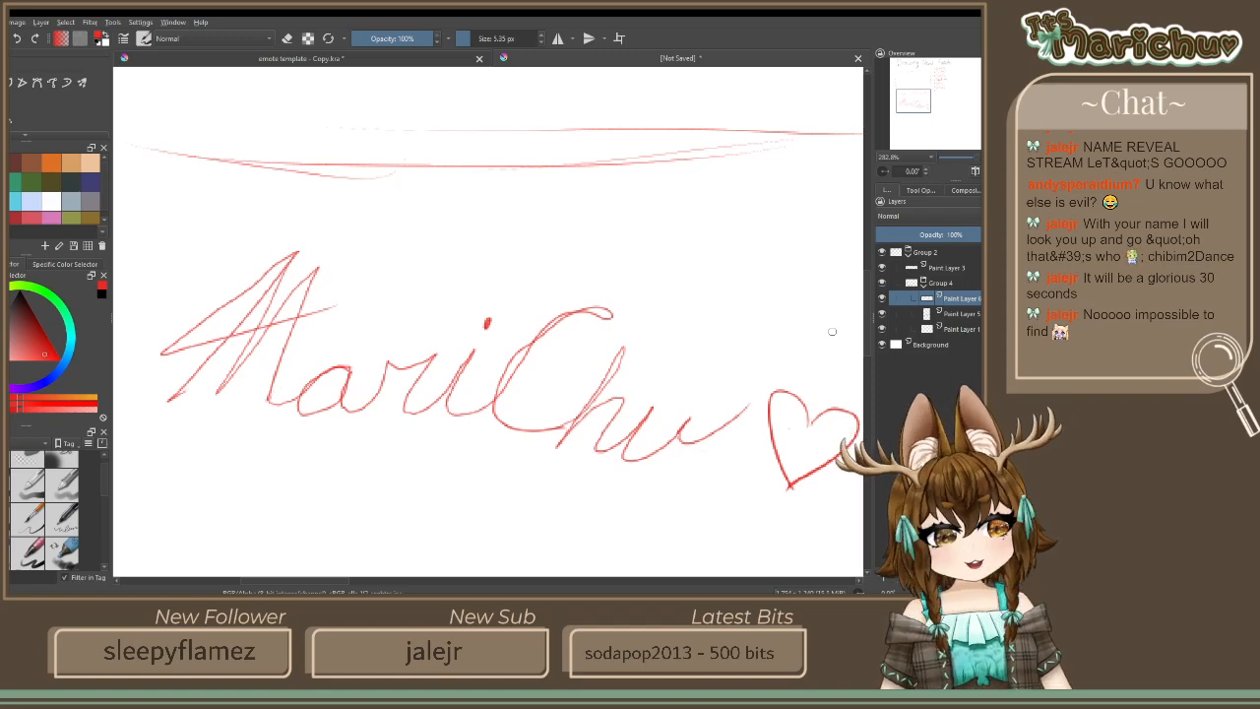
scroll(683, 458, down, 4)
scroll(682, 458, up, 1)
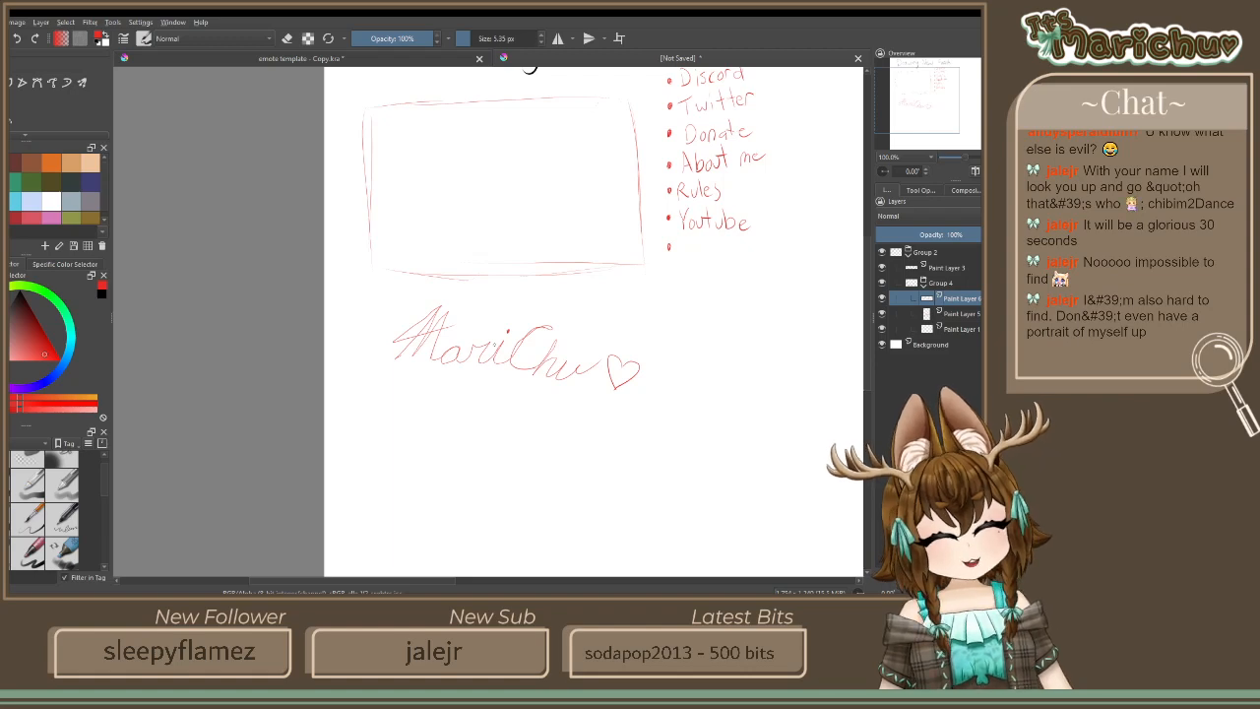
ctrl+scroll(470, 390, up, 2)
mouse_move(555, 306)
mouse_down()
mouse_move(441, 250)
mouse_move(441, 208)
mouse_move(385, 296)
mouse_up()
scroll(490, 283, up, 1)
scroll(482, 299, down, 1)
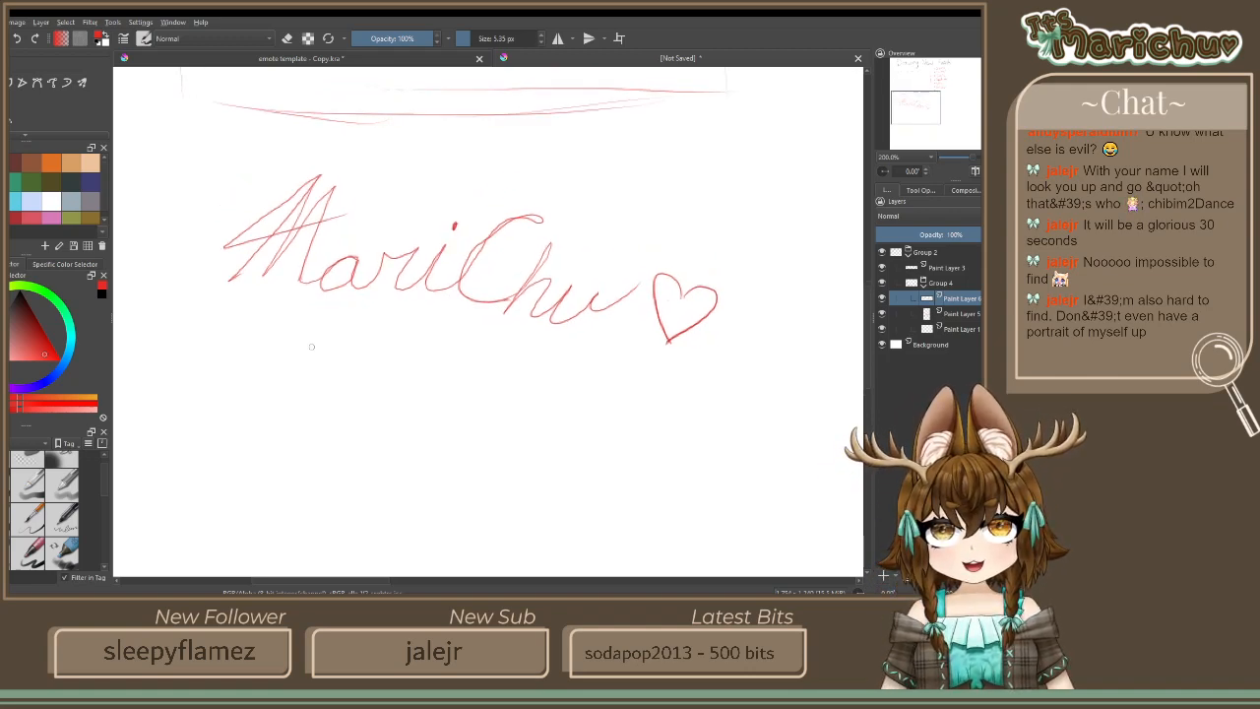
Try thickening the first downstroke of the cursive "M" and sketching a loose "S" above it, and undo both
drag(194, 243, 321, 344)
scroll(341, 365, up, 5)
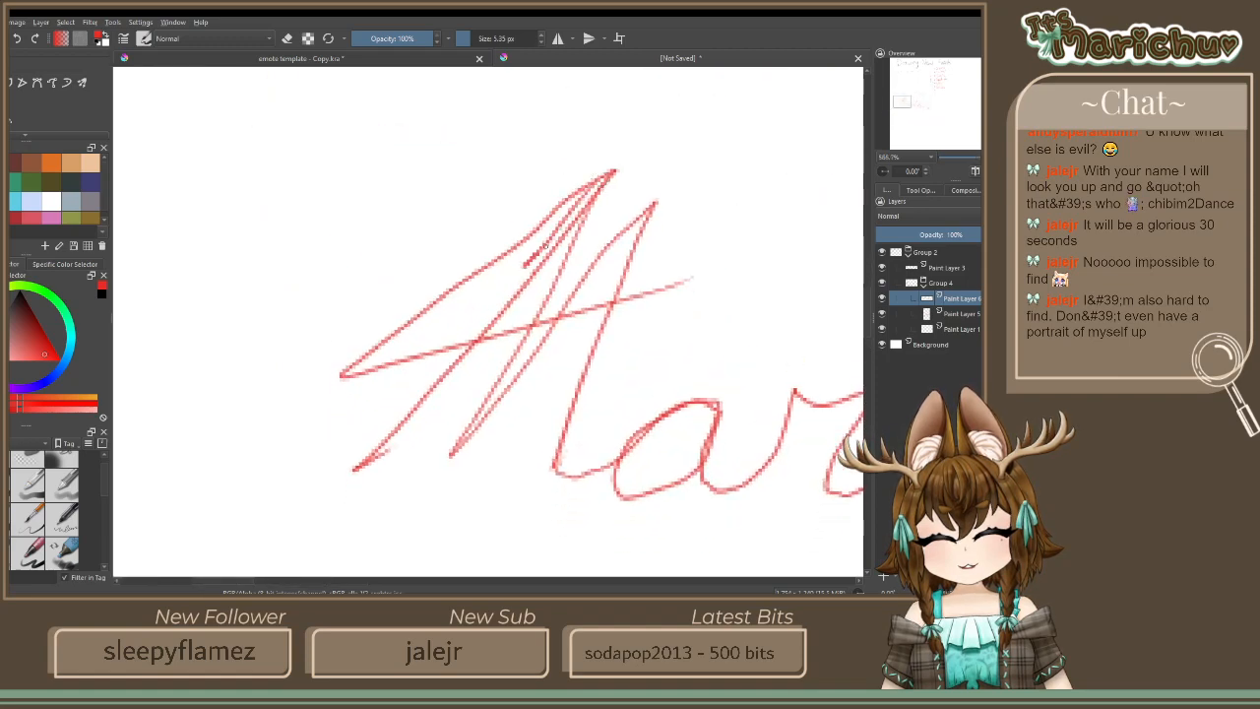
mouse_move(605, 178)
mouse_down()
mouse_move(540, 257)
mouse_move(611, 173)
mouse_up()
drag(531, 264, 357, 469)
mouse_move(298, 119)
mouse_down()
mouse_move(247, 164)
mouse_move(331, 173)
mouse_move(346, 143)
mouse_move(222, 239)
mouse_up()
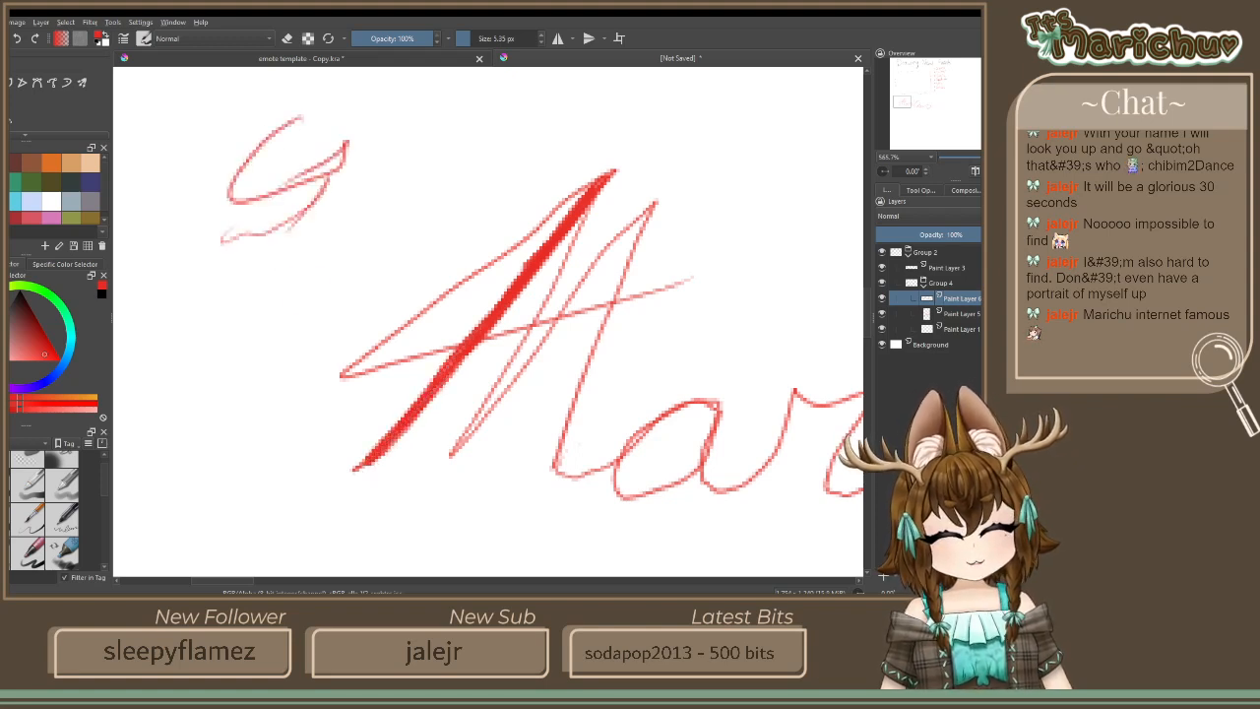
key(ctrl+z)
key(ctrl+z)
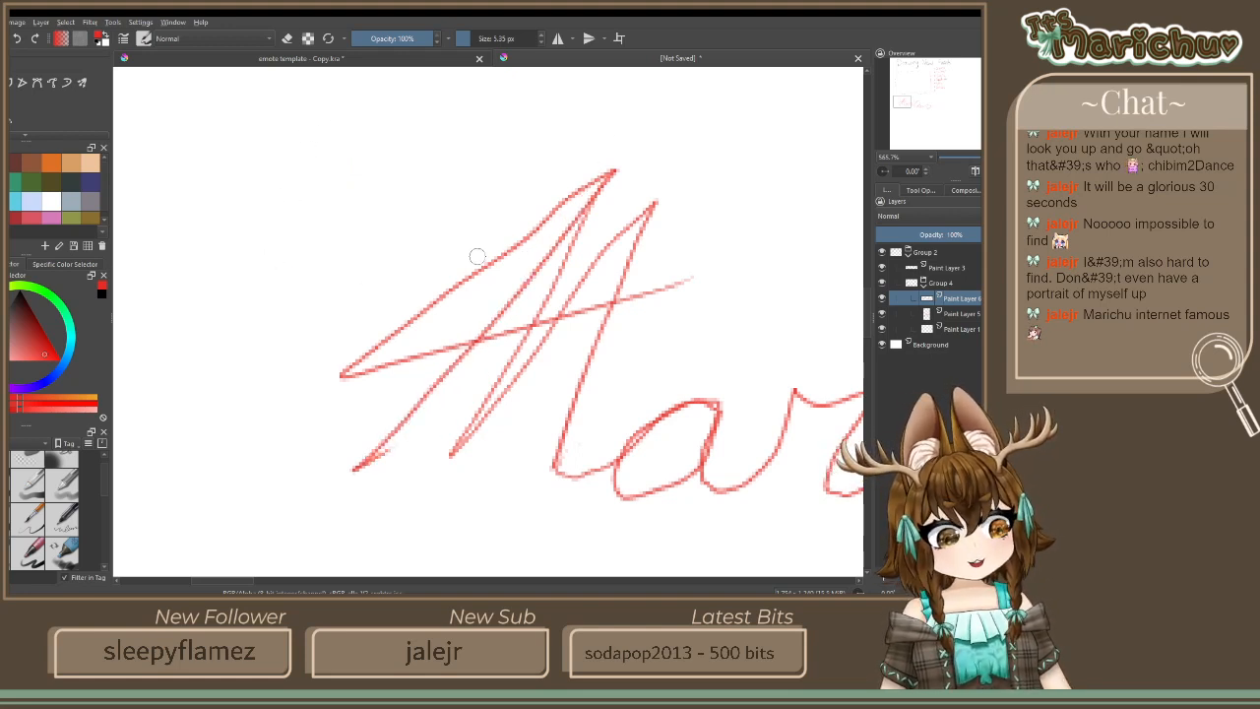
Add a parallel hooked downstroke to the large "M" and begin a smaller "M" variant above it with a thick, pointed first leg
mouse_move(526, 248)
mouse_down()
mouse_move(365, 430)
mouse_move(398, 409)
mouse_up()
mouse_move(399, 152)
mouse_down()
mouse_move(255, 215)
mouse_move(346, 123)
mouse_move(230, 266)
mouse_up()
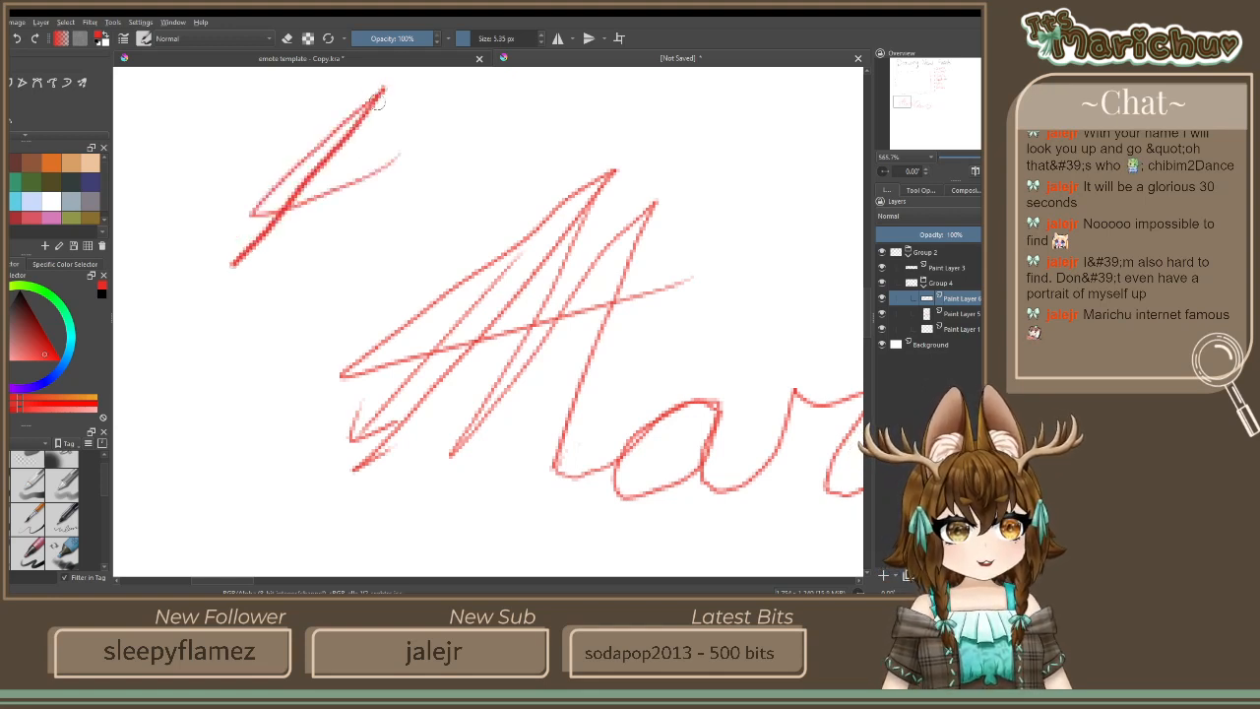
drag(376, 98, 281, 262)
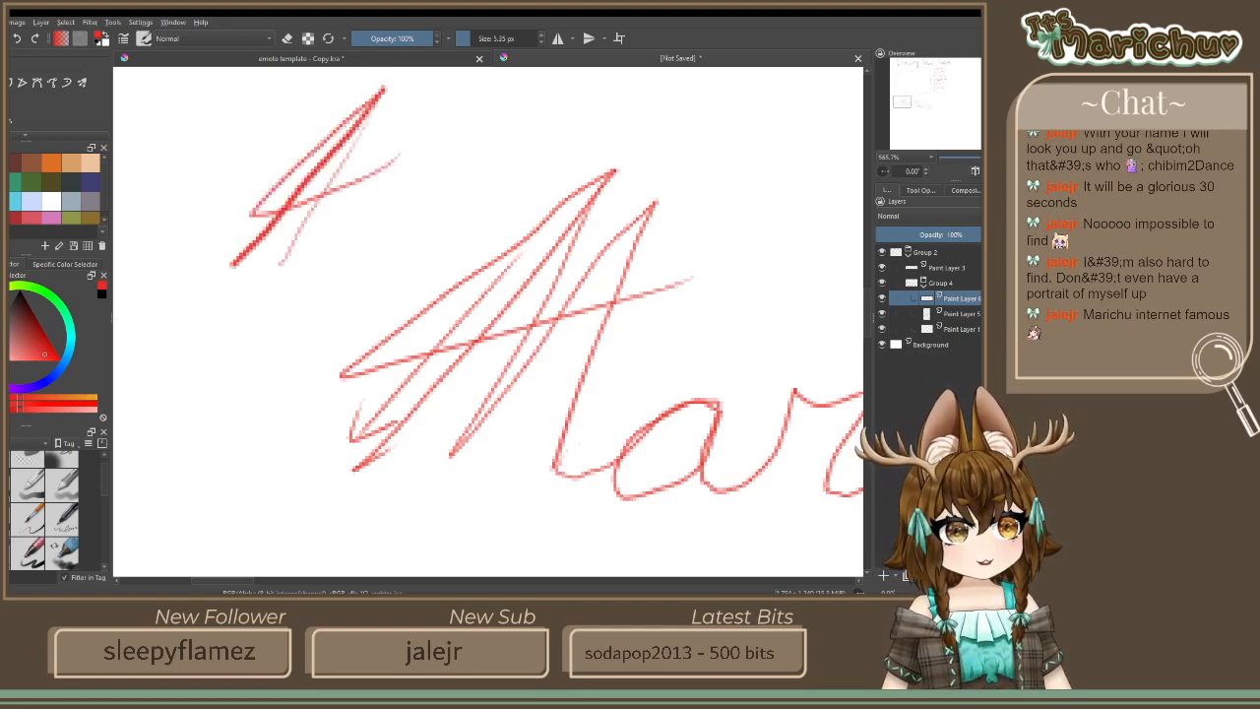
mouse_move(223, 212)
mouse_down()
mouse_move(232, 262)
mouse_move(202, 282)
mouse_move(249, 213)
mouse_move(203, 280)
mouse_up()
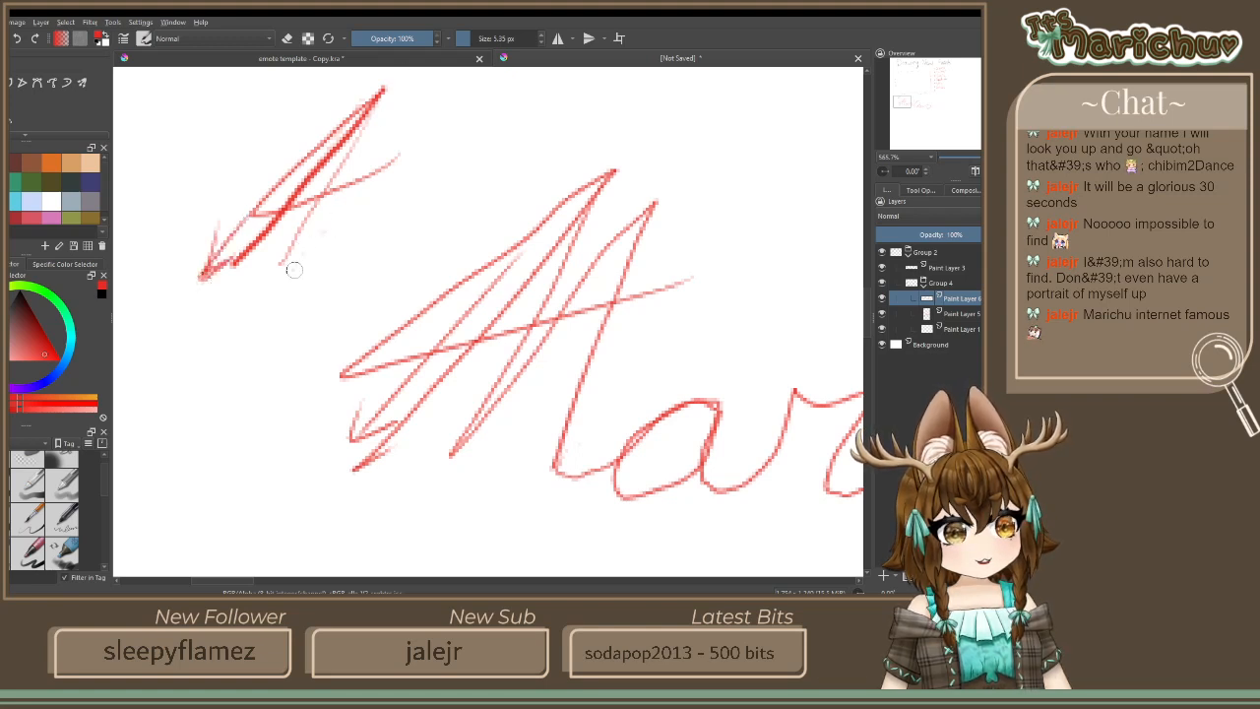
Try adding a pointed hook and a doubled line to the small "M" variant's second downstroke, and undo these strokes
drag(294, 238, 288, 278)
mouse_move(291, 270)
mouse_down()
mouse_move(320, 258)
mouse_move(289, 276)
mouse_up()
drag(365, 157, 288, 274)
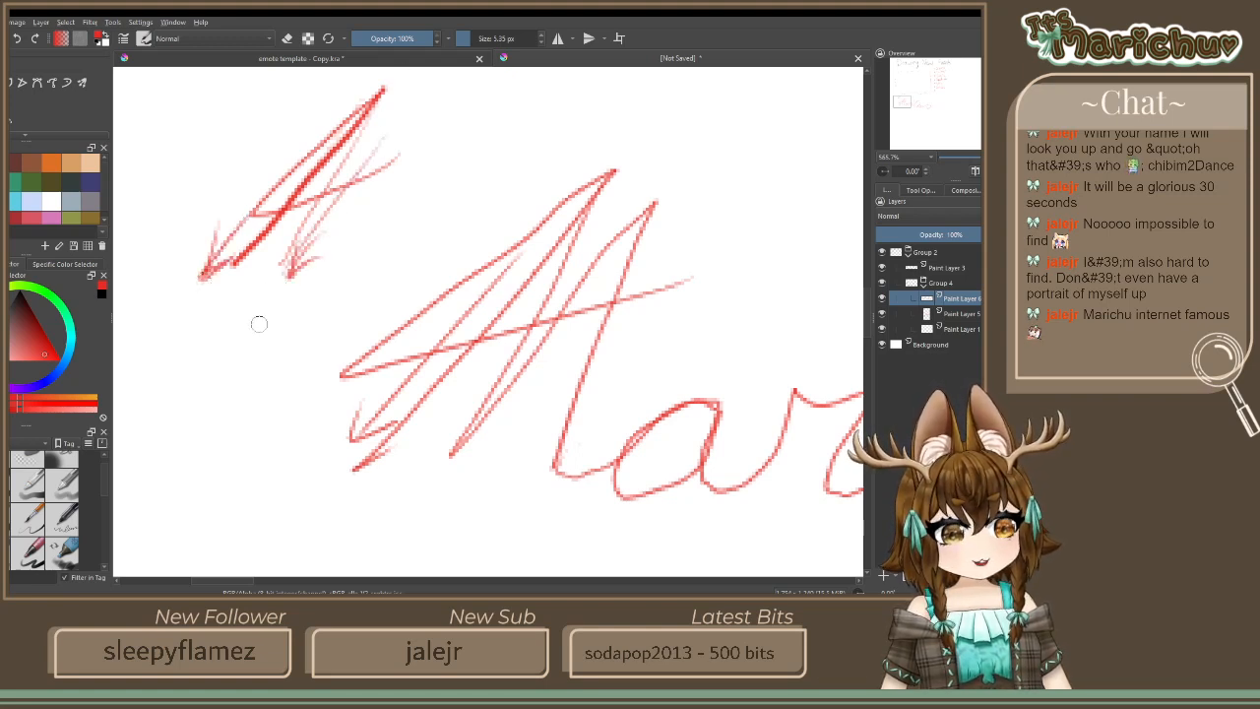
key(ctrl+z)
key(ctrl+z)
key(ctrl+z)
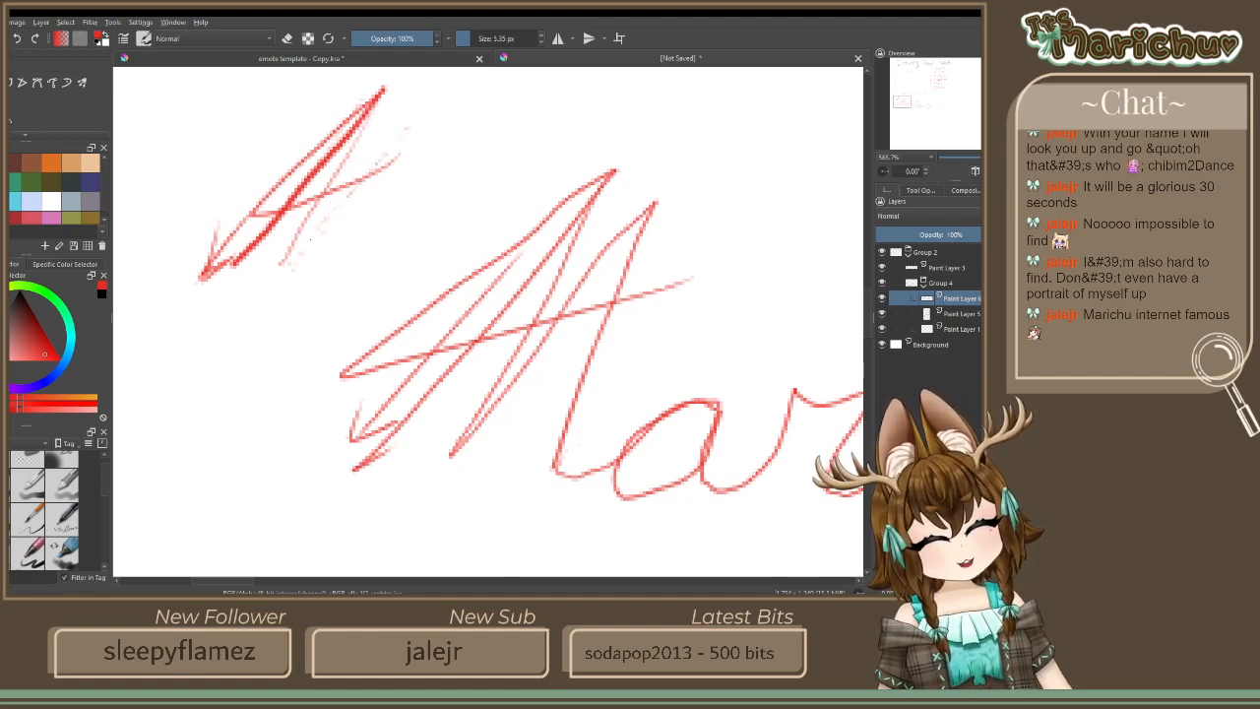
Draw the small "M" variant's last leg and thicken its second and third downstrokes with repeated red strokes
mouse_move(407, 121)
mouse_down()
mouse_move(293, 262)
mouse_move(313, 293)
mouse_up()
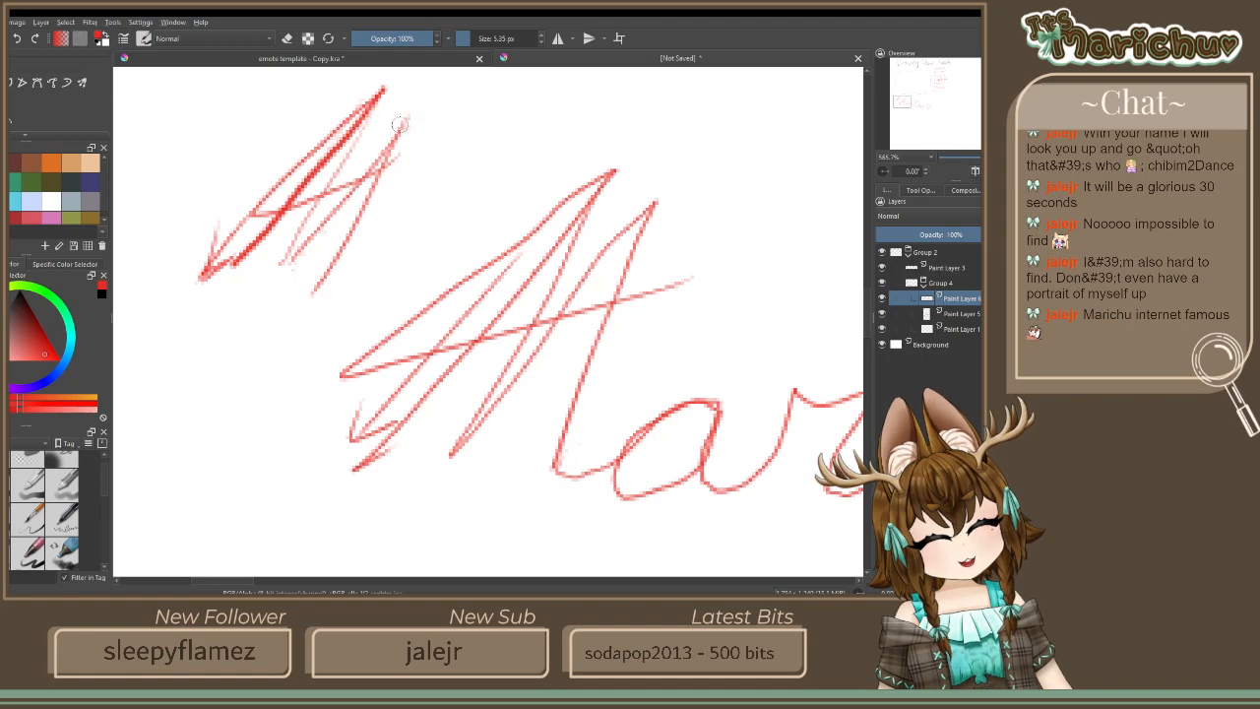
drag(402, 124, 313, 294)
drag(383, 169, 307, 298)
drag(360, 111, 292, 258)
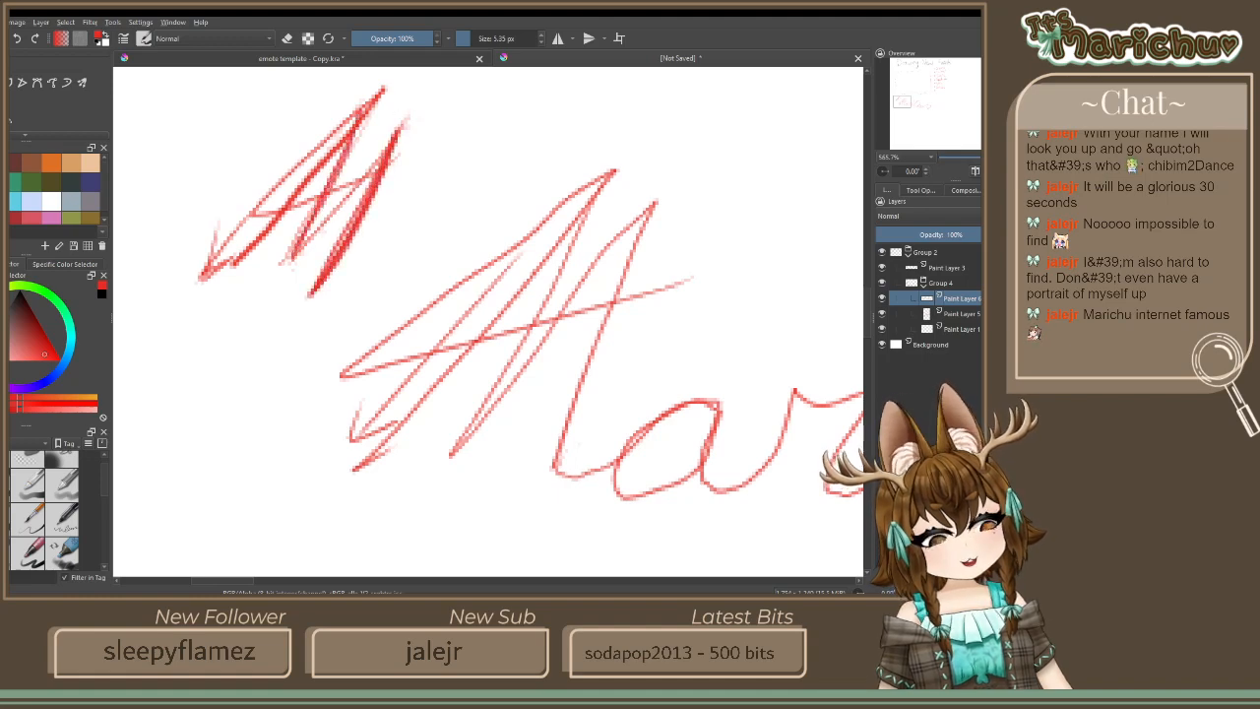
Add trial strokes to the small "M" variant, and undo them together with the whole variant and the hook on the large "M"
drag(353, 136, 293, 252)
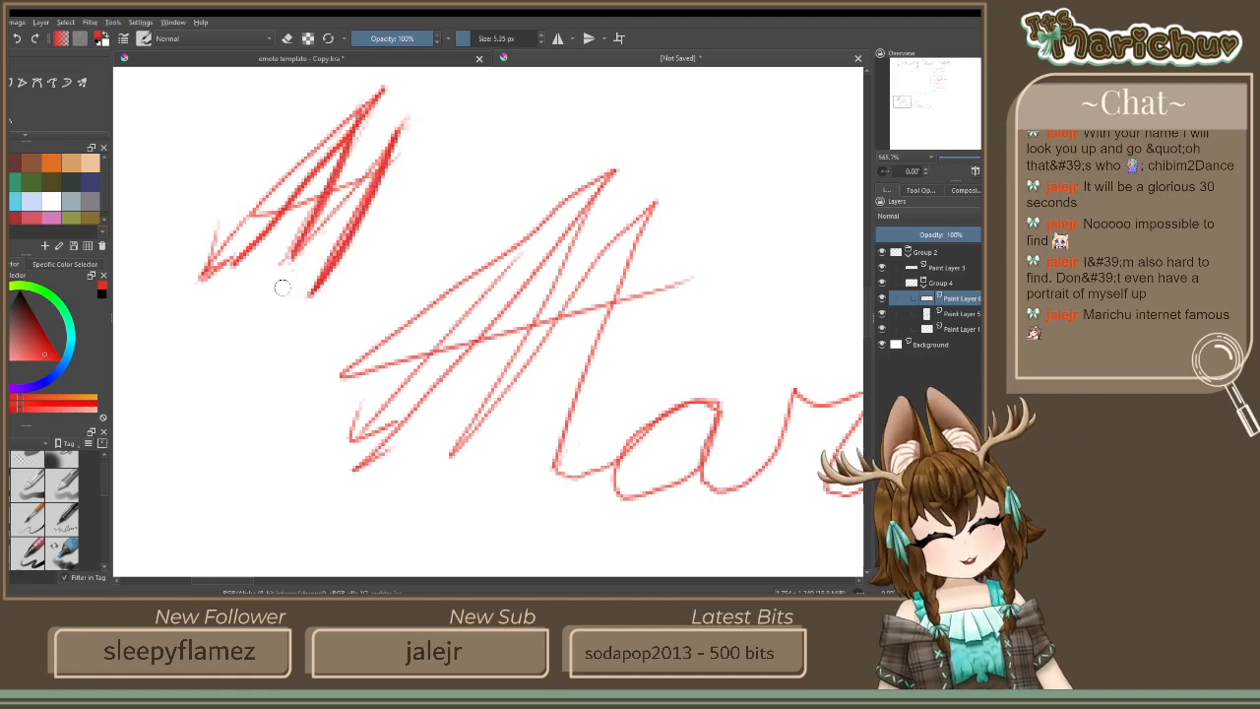
mouse_move(445, 107)
mouse_down()
mouse_move(408, 197)
mouse_move(433, 189)
mouse_up()
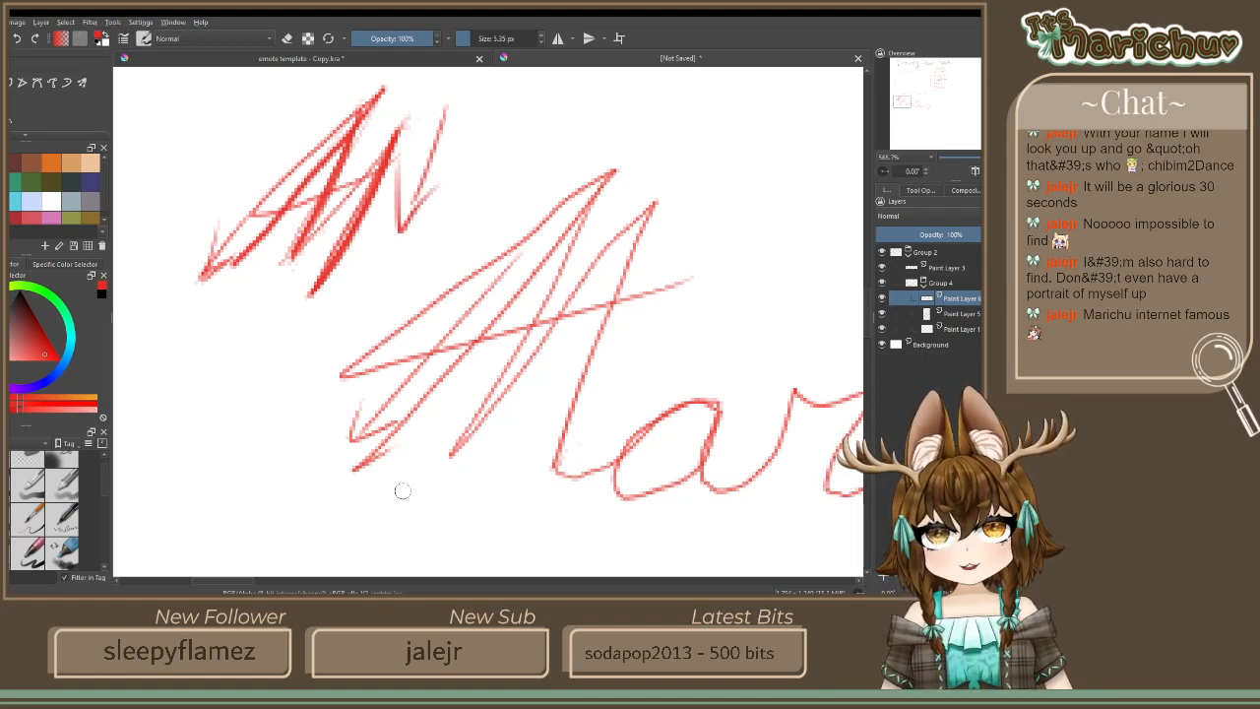
key(ctrl+z)
key(ctrl+z)
key(ctrl+z)
key(ctrl+z)
key(ctrl+z)
key(ctrl+z)
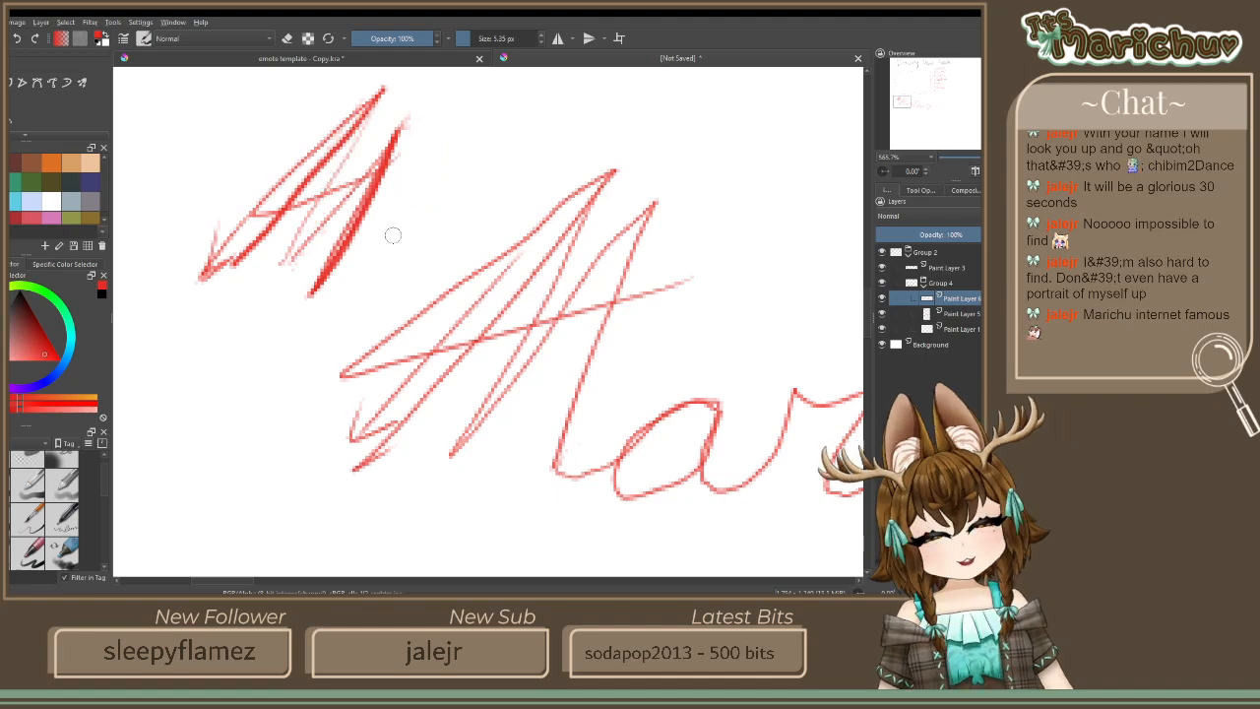
key(ctrl+z)
key(ctrl+z)
key(ctrl+z)
key(ctrl+z)
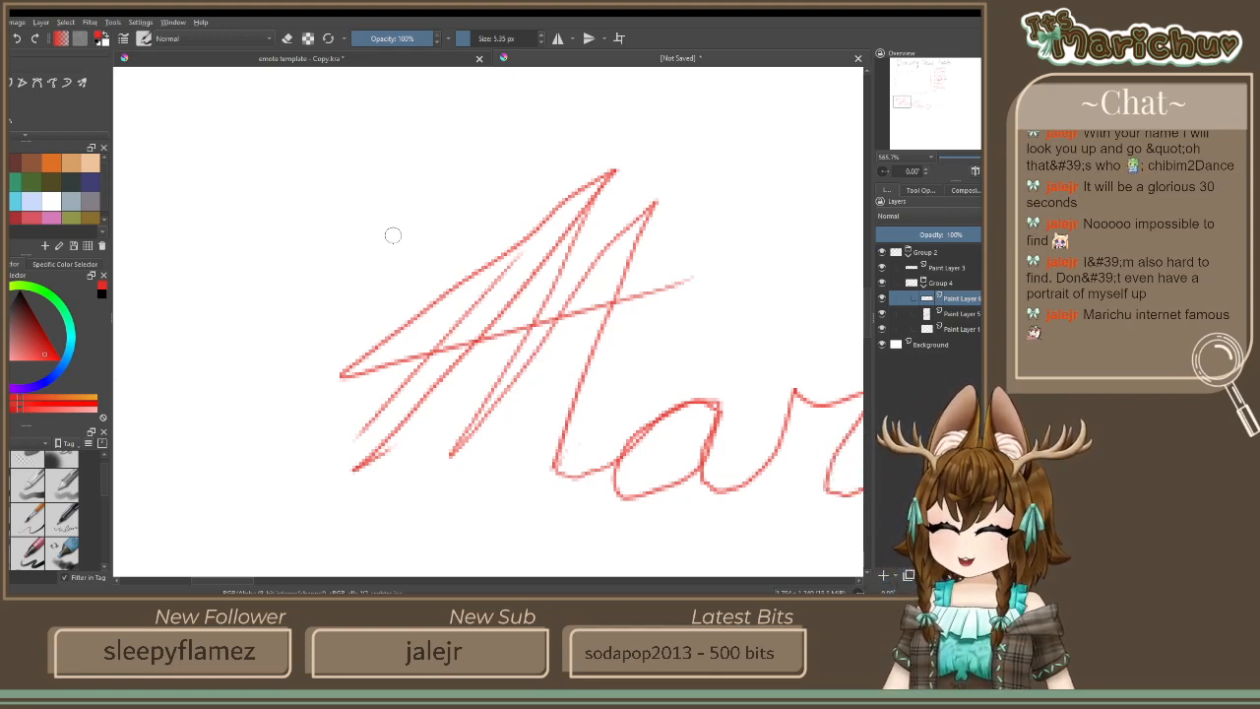
Thicken the main diagonal downstroke of the large "M" in red, and try thickening the second peak's upstroke before undoing that part
mouse_move(611, 176)
mouse_down()
mouse_move(413, 438)
mouse_move(372, 464)
mouse_move(433, 403)
mouse_move(366, 470)
mouse_move(452, 356)
mouse_move(369, 458)
mouse_move(404, 419)
mouse_up()
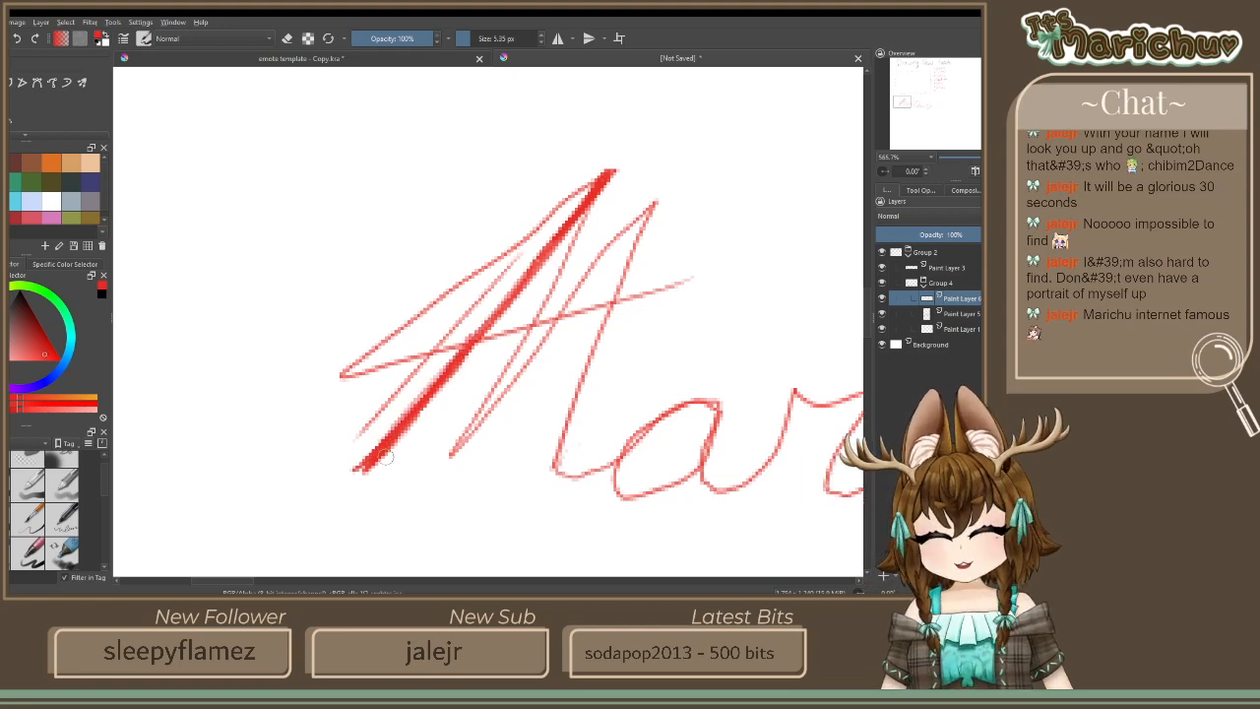
mouse_move(638, 217)
mouse_down()
mouse_move(603, 258)
mouse_move(649, 205)
mouse_move(641, 218)
mouse_up()
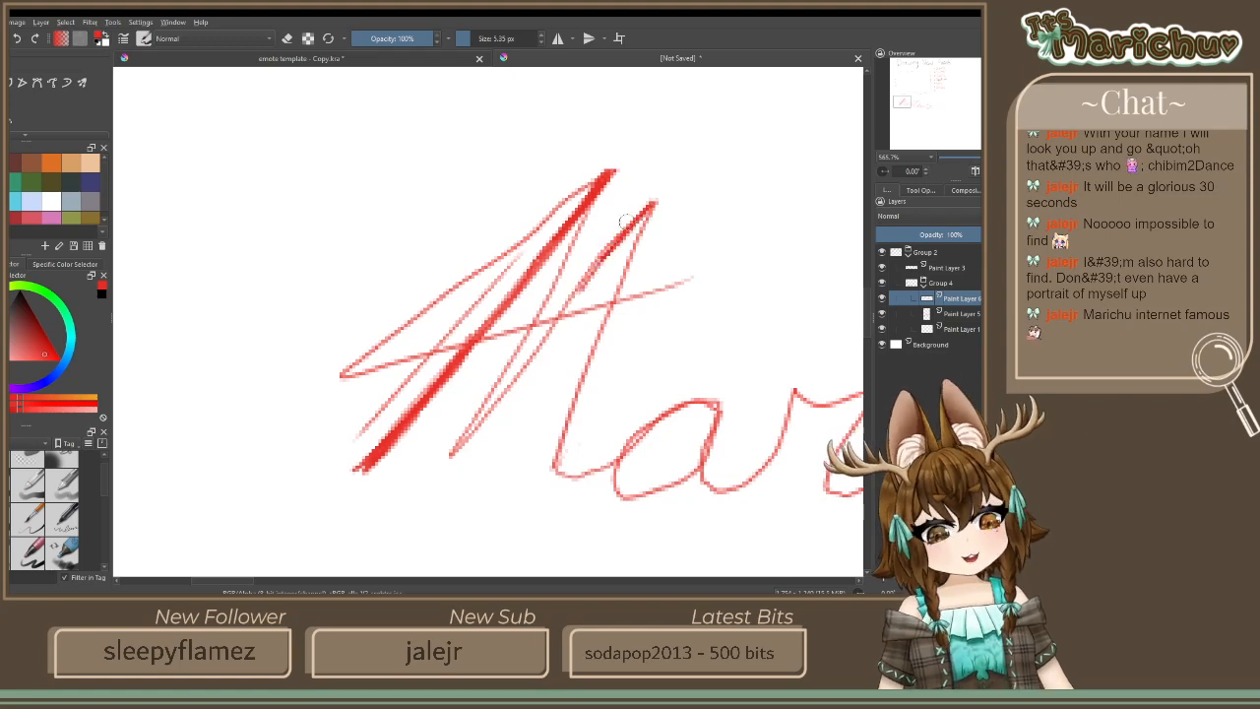
key(ctrl+z)
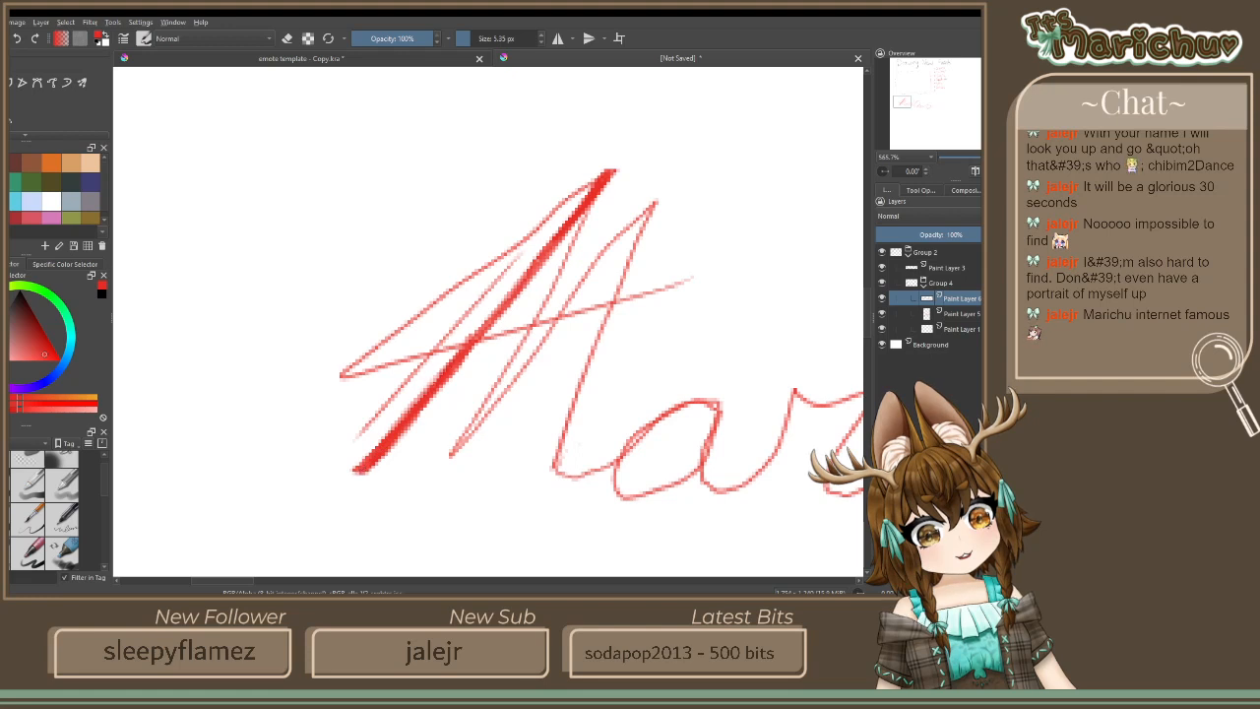
Thicken the last and the middle downstrokes of the large "M" with repeated red strokes
drag(620, 277, 646, 212)
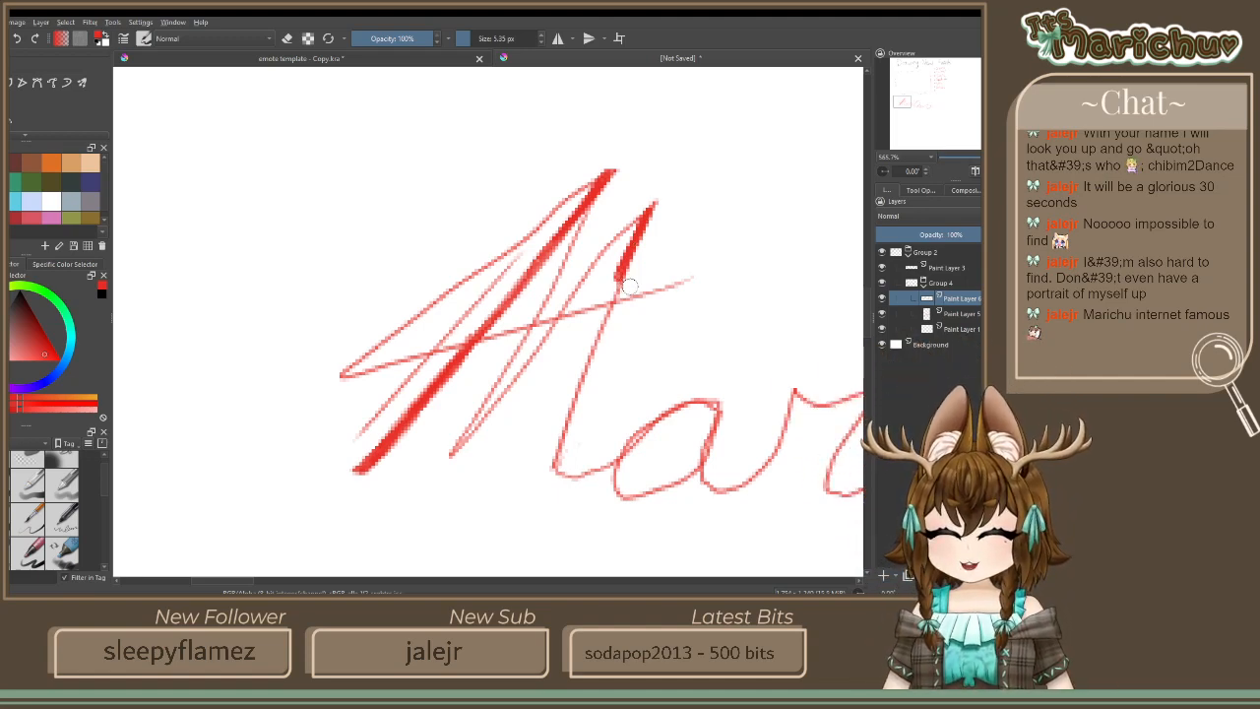
drag(622, 278, 565, 421)
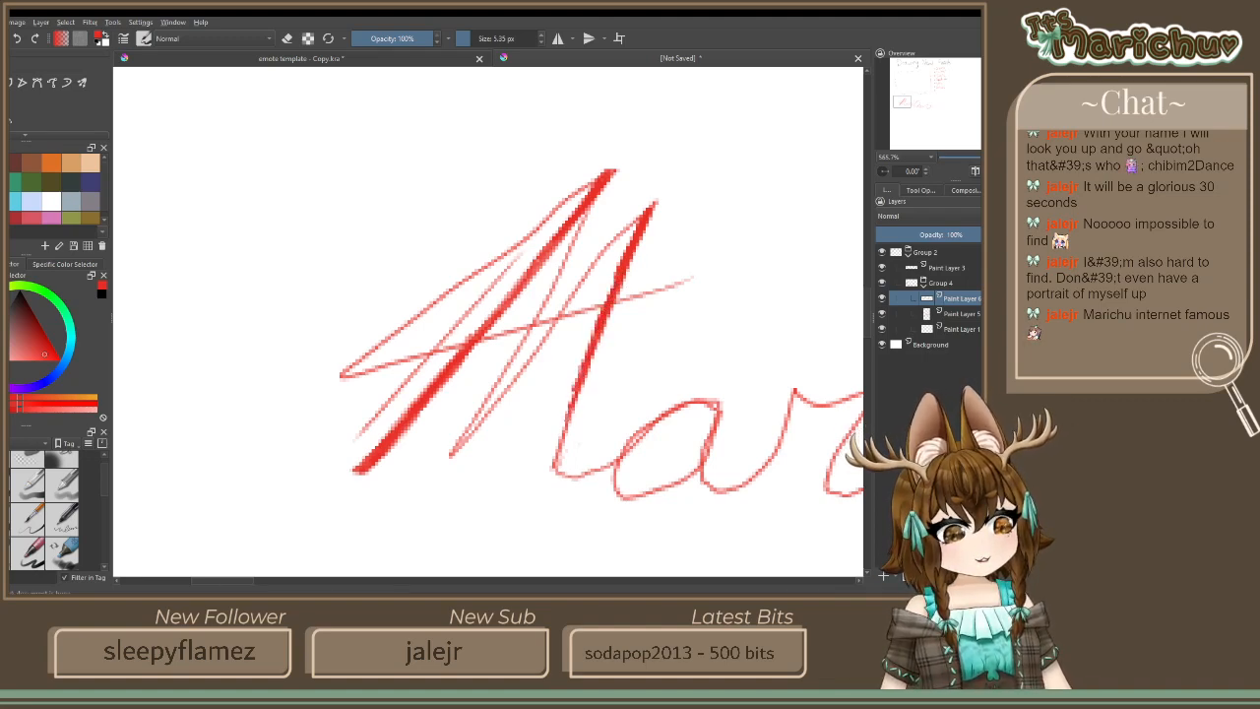
drag(588, 366, 548, 468)
drag(569, 428, 552, 469)
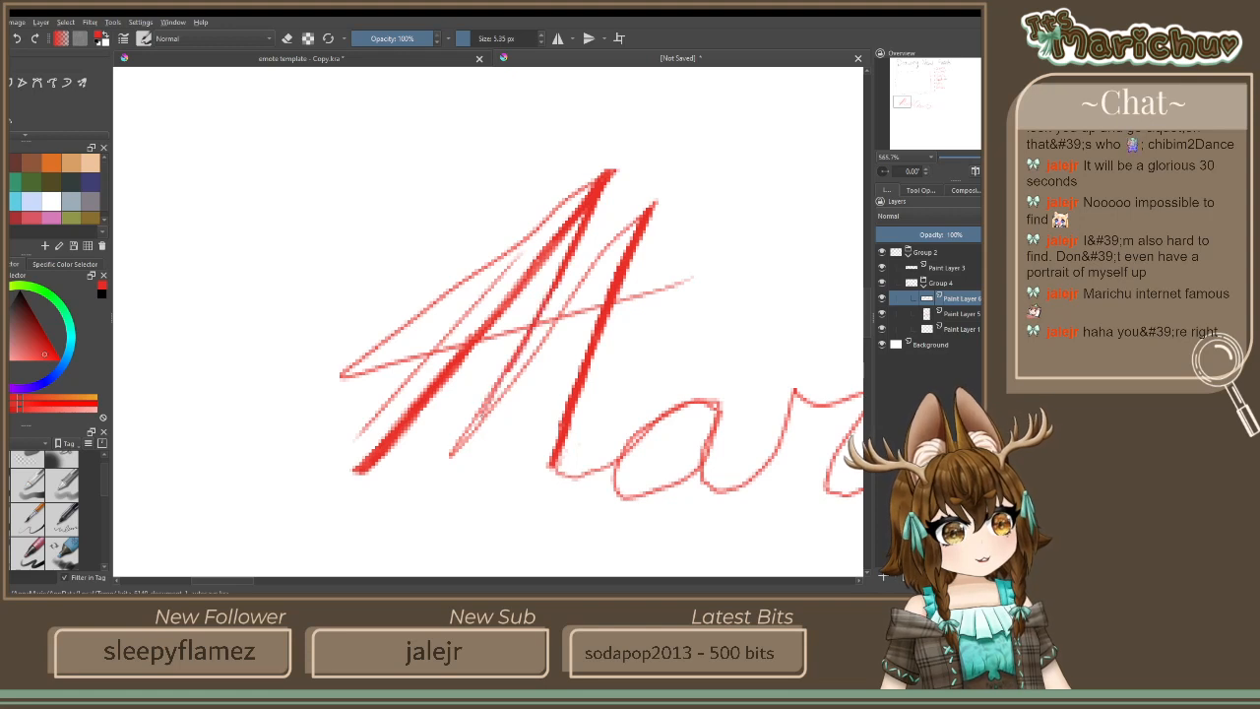
drag(528, 345, 456, 450)
mouse_move(555, 271)
mouse_down()
mouse_move(499, 388)
mouse_move(511, 367)
mouse_up()
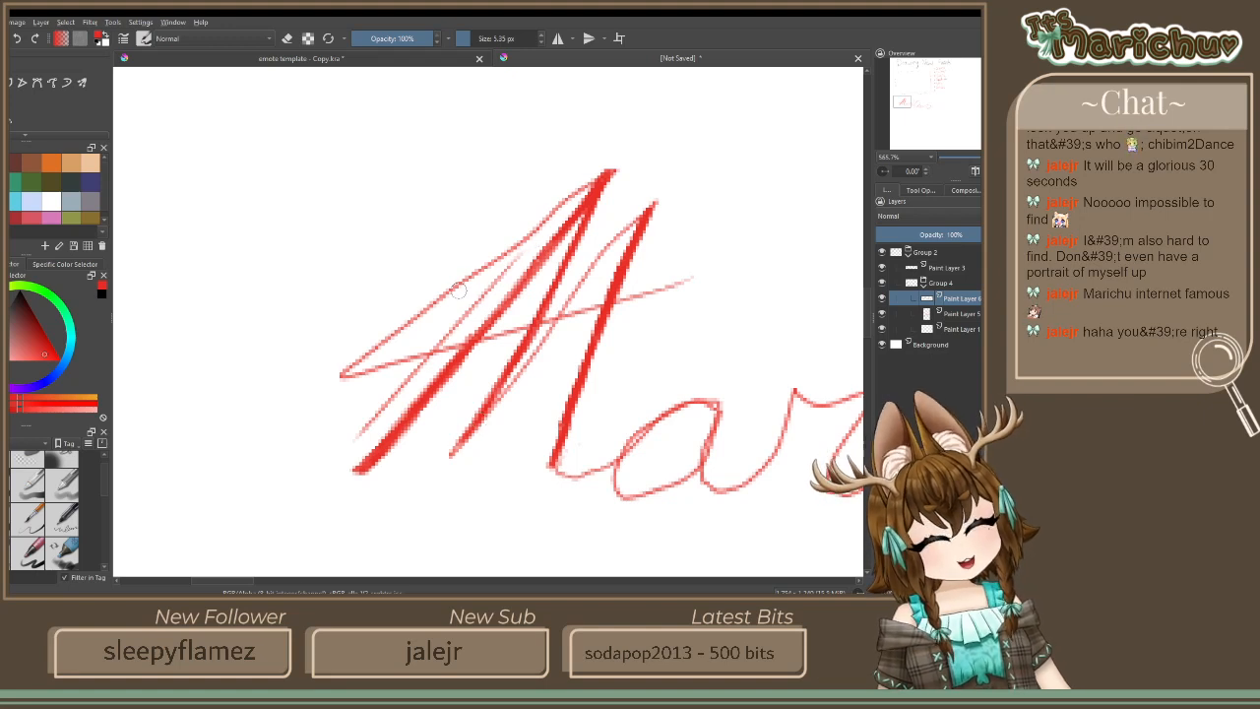
Thicken the pointed start of the large "M" and taper the weight along its entry stroke and crossbar
mouse_move(462, 285)
mouse_down()
mouse_move(376, 356)
mouse_move(425, 356)
mouse_move(350, 372)
mouse_move(376, 356)
mouse_up()
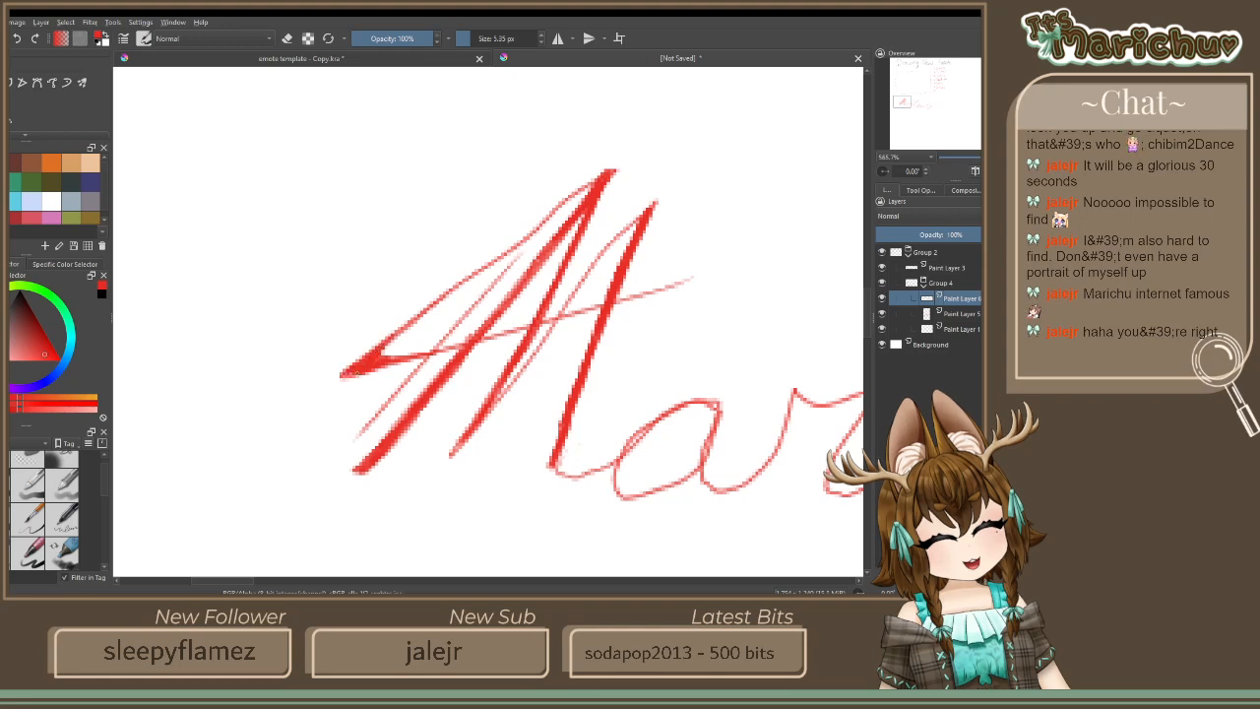
mouse_move(473, 276)
mouse_down()
mouse_move(388, 344)
mouse_move(477, 278)
mouse_up()
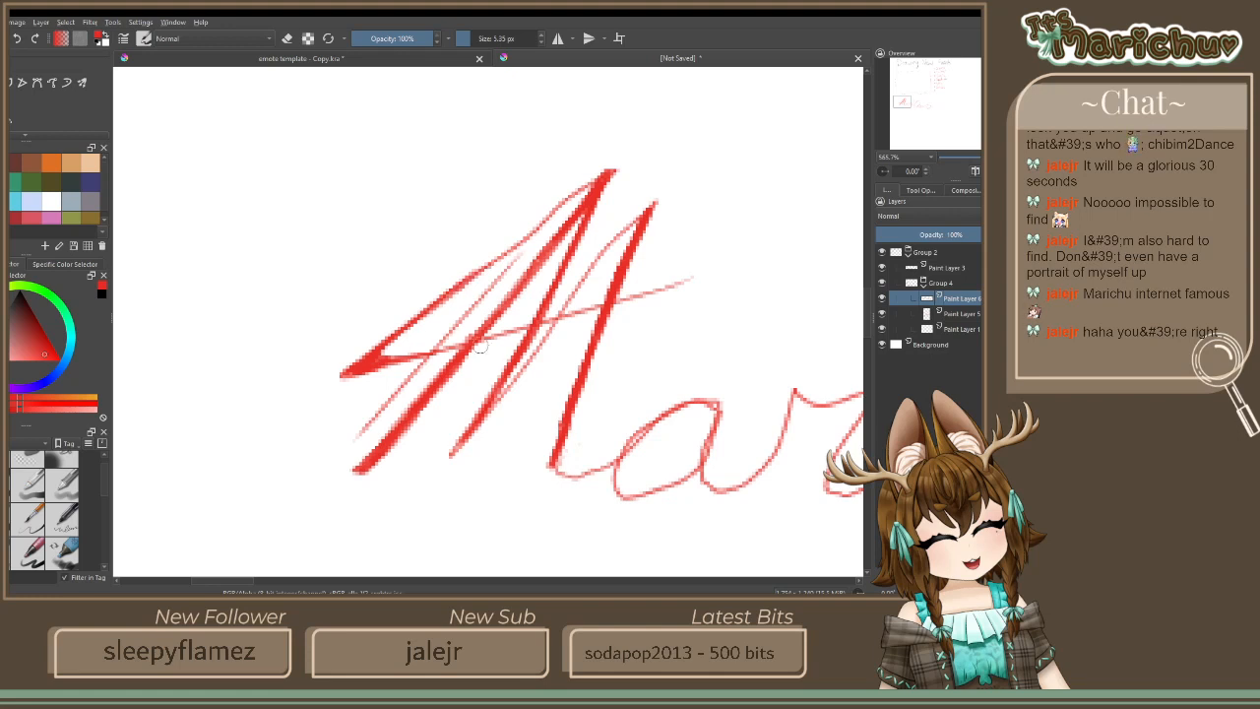
mouse_move(474, 345)
mouse_down()
mouse_move(392, 359)
mouse_move(497, 339)
mouse_move(384, 354)
mouse_move(492, 335)
mouse_up()
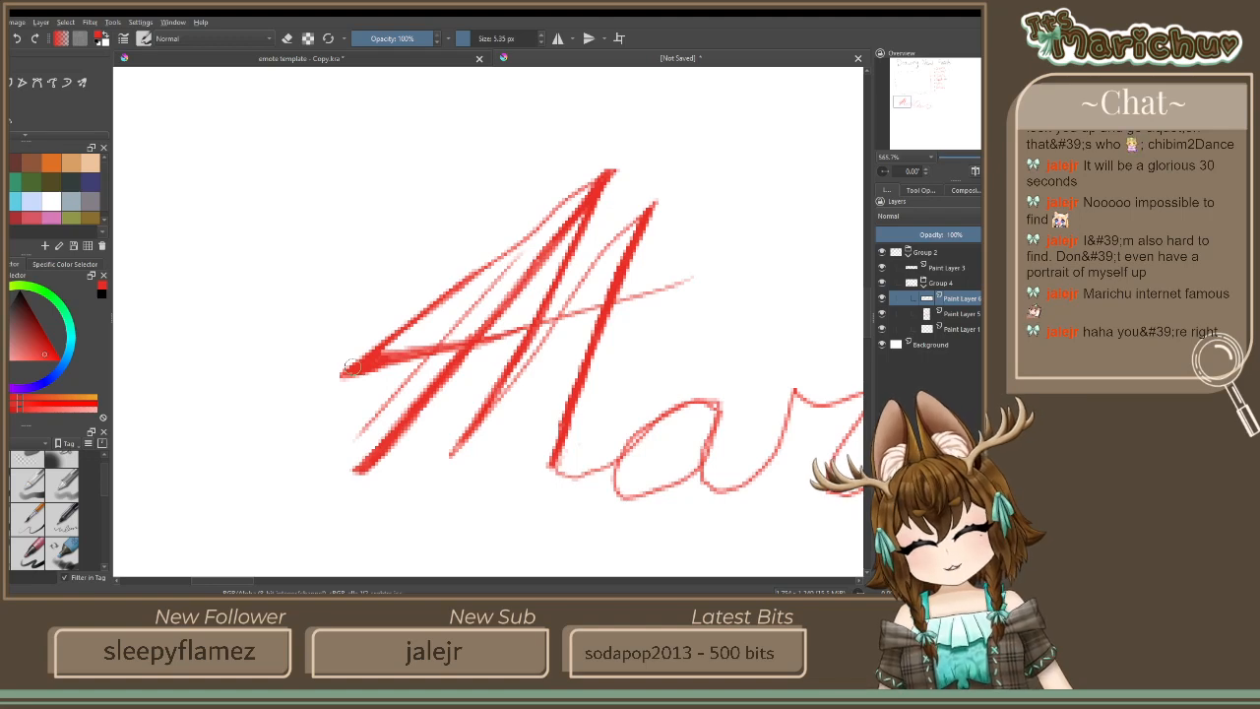
scroll(349, 335, down, 3)
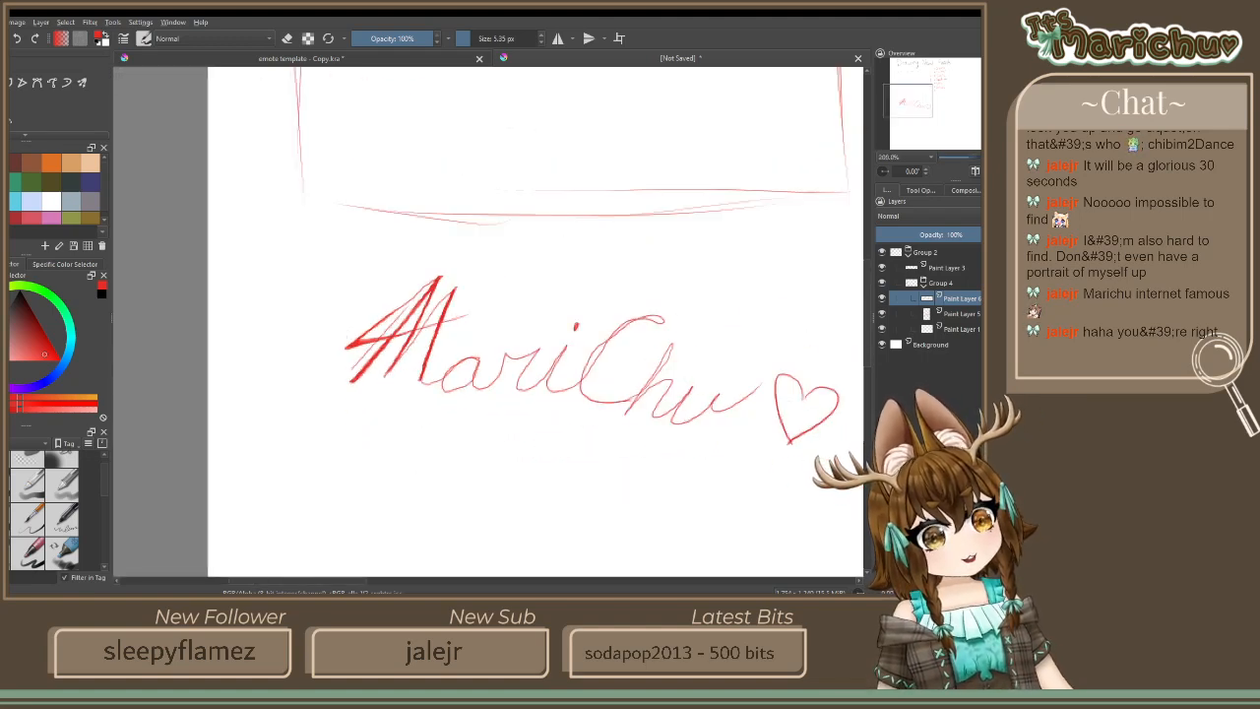
scroll(330, 349, up, 3)
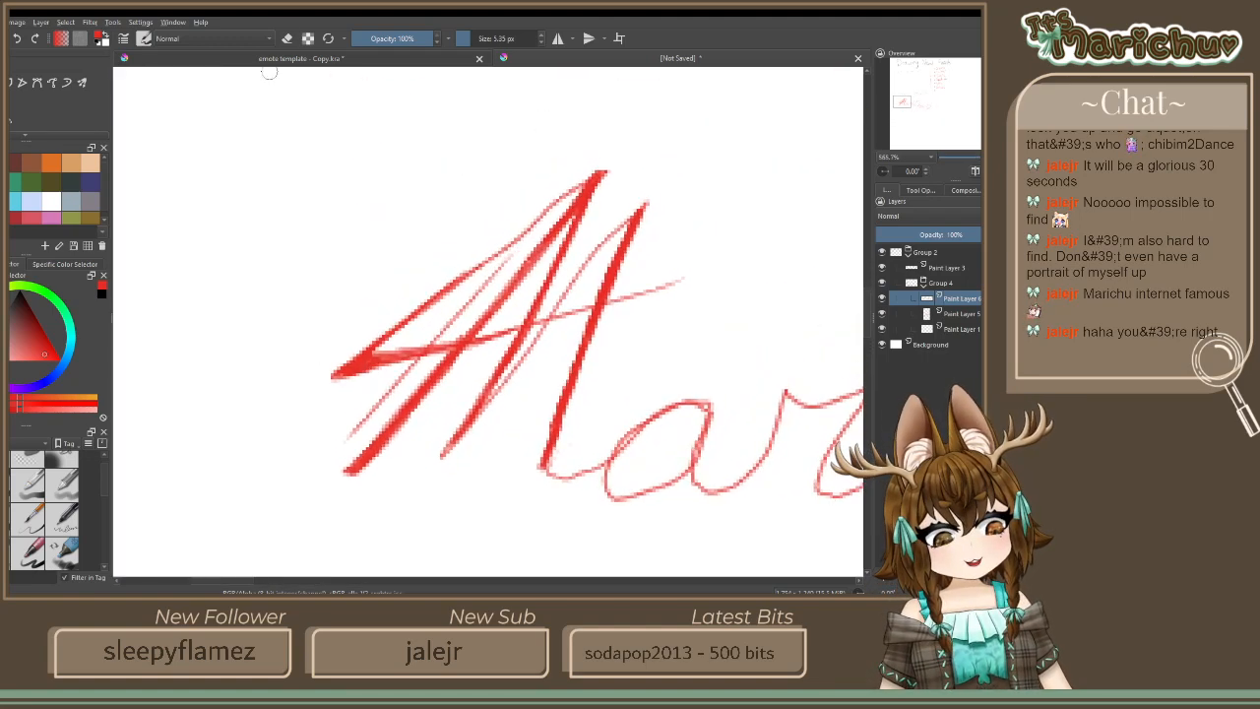
Erase the thin extra line running parallel to the first downstroke of the large "M", and return to painting mode
click(288, 39)
drag(390, 388, 345, 441)
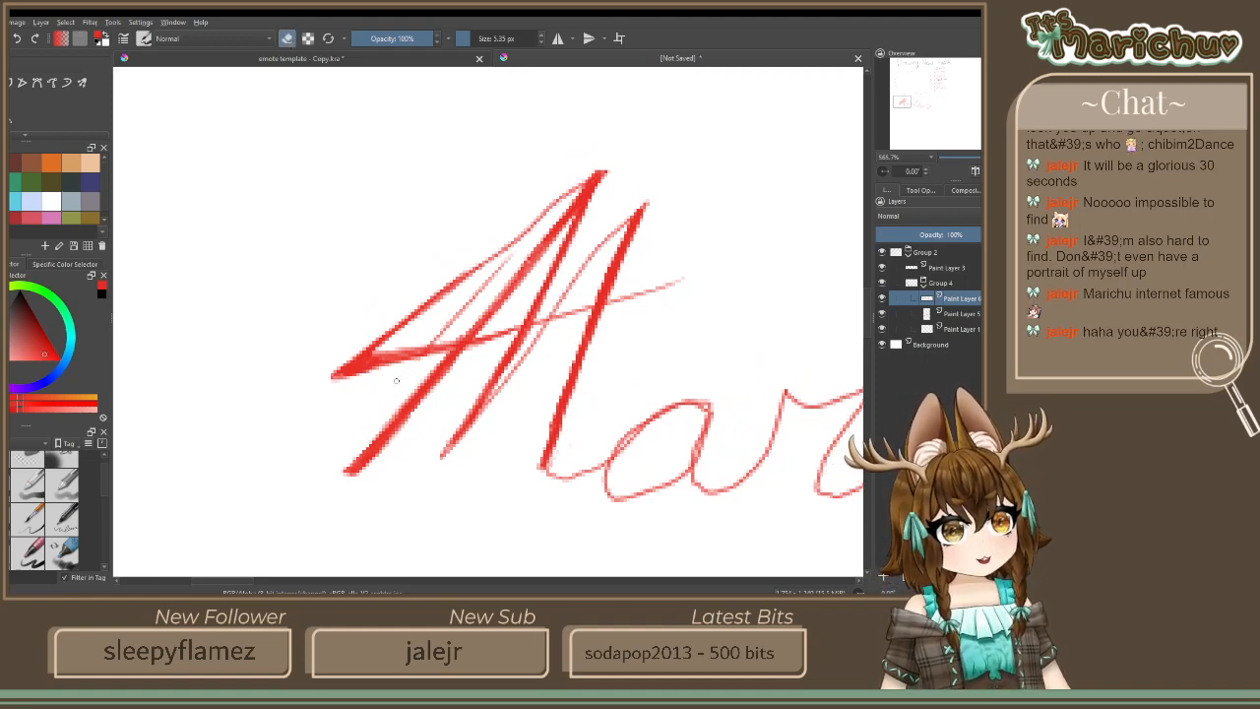
mouse_move(456, 322)
mouse_down()
mouse_move(492, 280)
mouse_move(444, 323)
mouse_up()
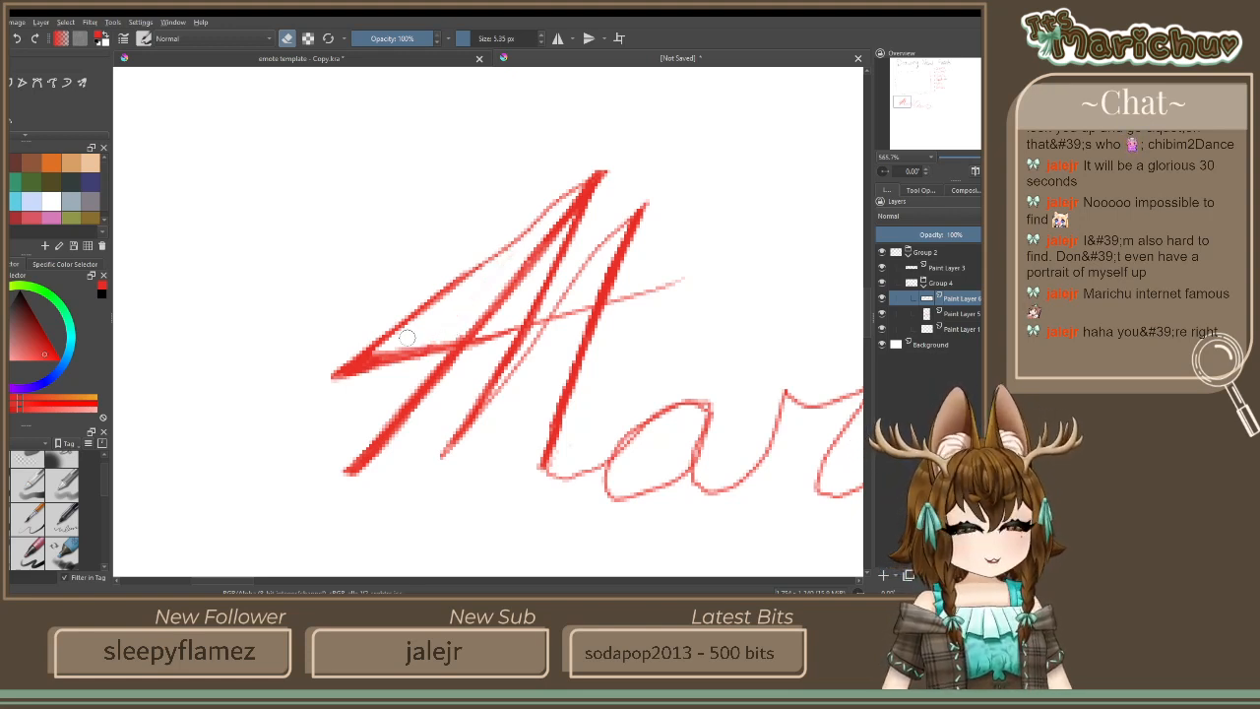
click(289, 39)
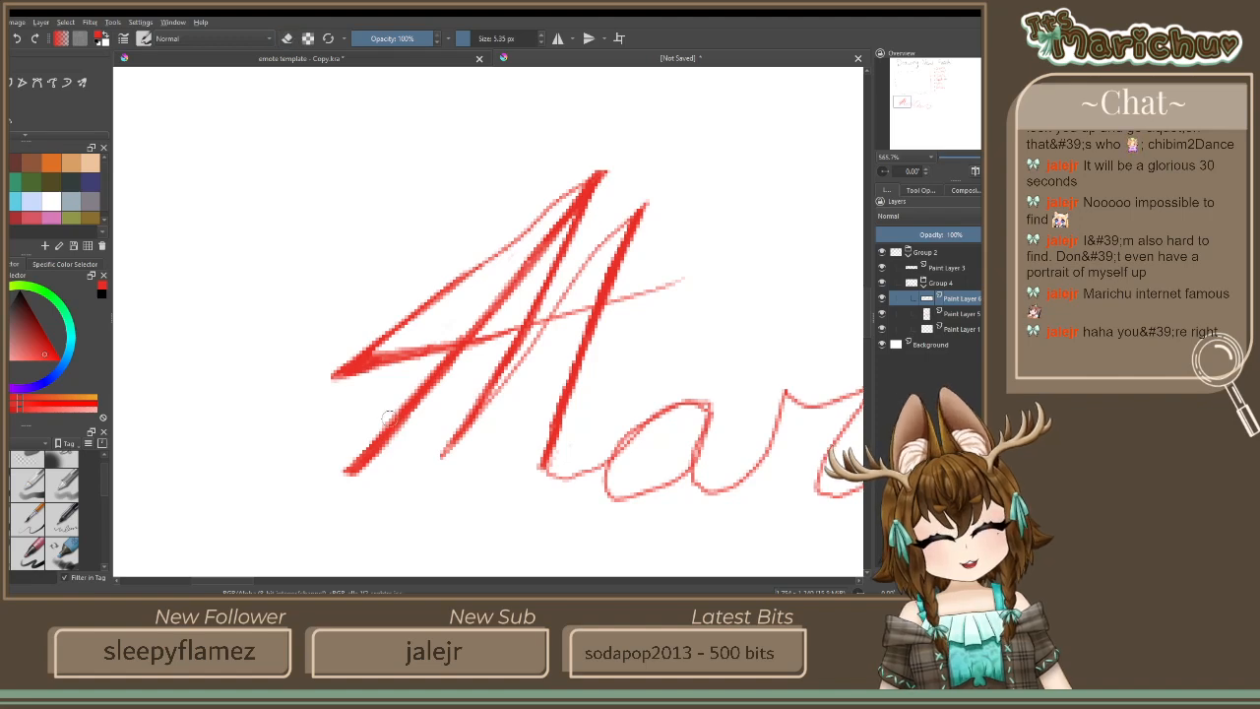
Try thickening the inside of the upper curve of the letter "a", and undo the strokes
scroll(474, 501, down, 1)
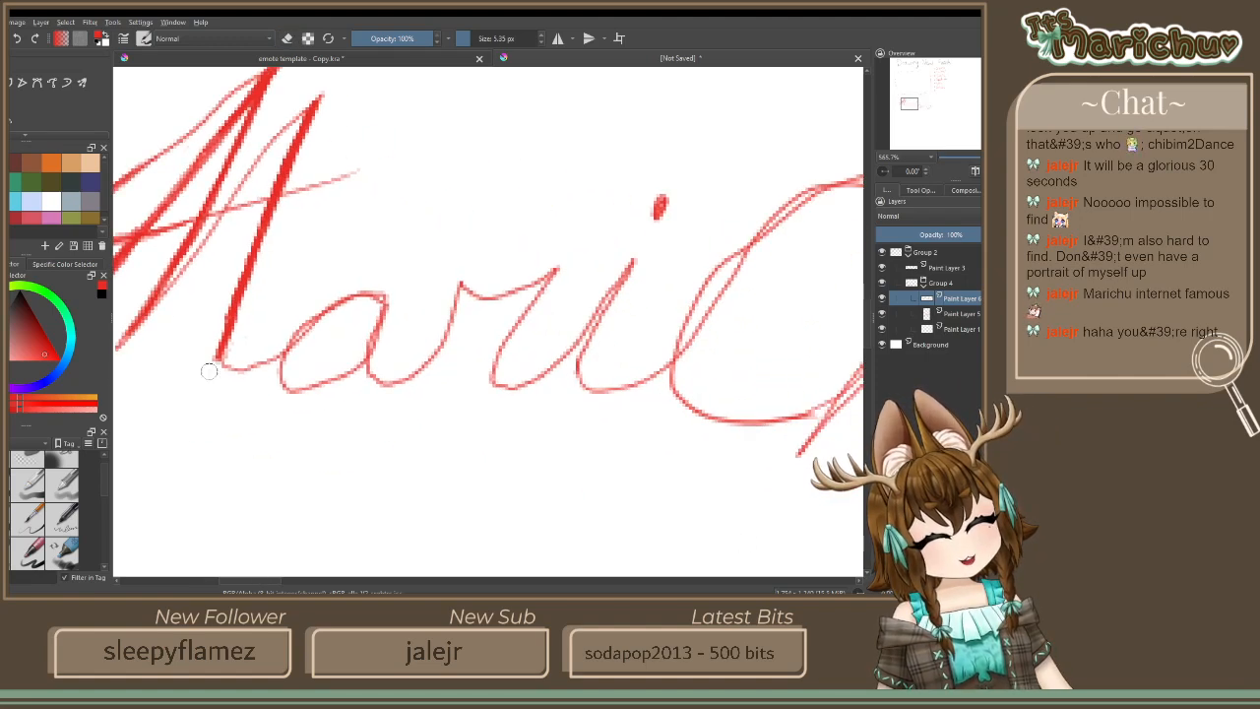
scroll(486, 367, up, 5)
mouse_move(340, 295)
mouse_down()
mouse_move(335, 335)
mouse_move(379, 367)
mouse_move(374, 202)
mouse_move(352, 257)
mouse_up()
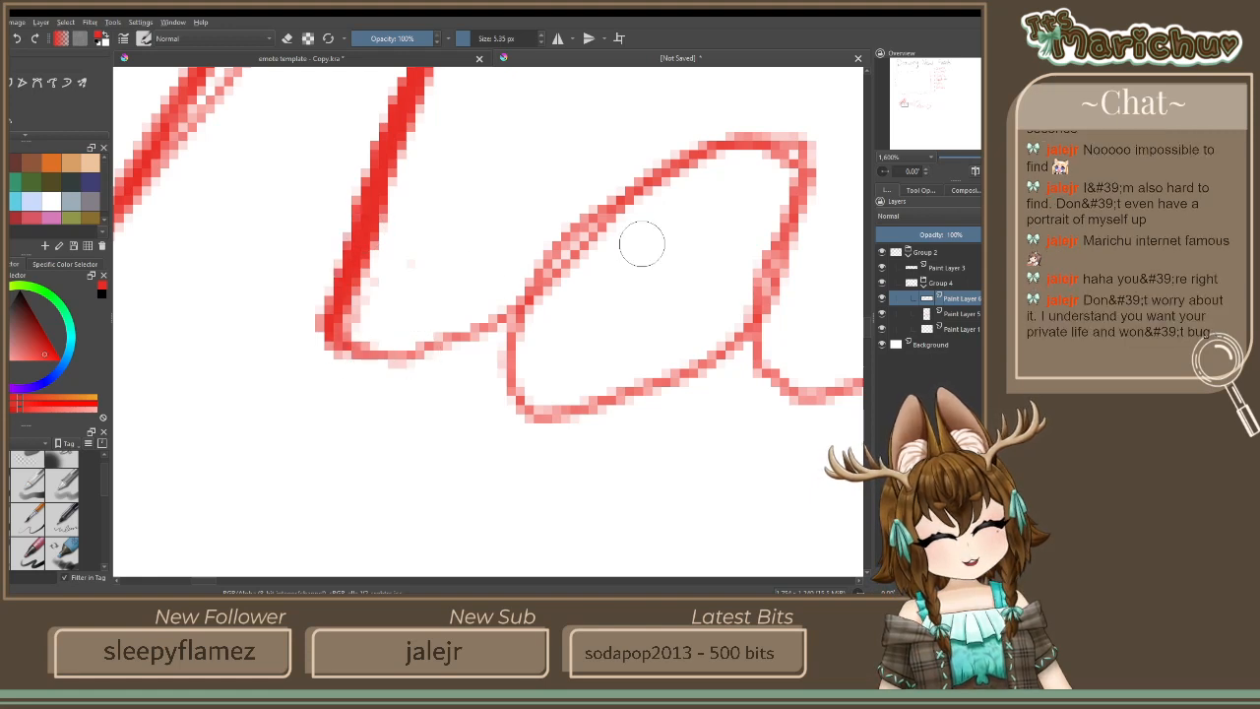
mouse_move(792, 153)
mouse_down()
mouse_move(633, 218)
mouse_move(548, 285)
mouse_up()
drag(605, 228, 547, 330)
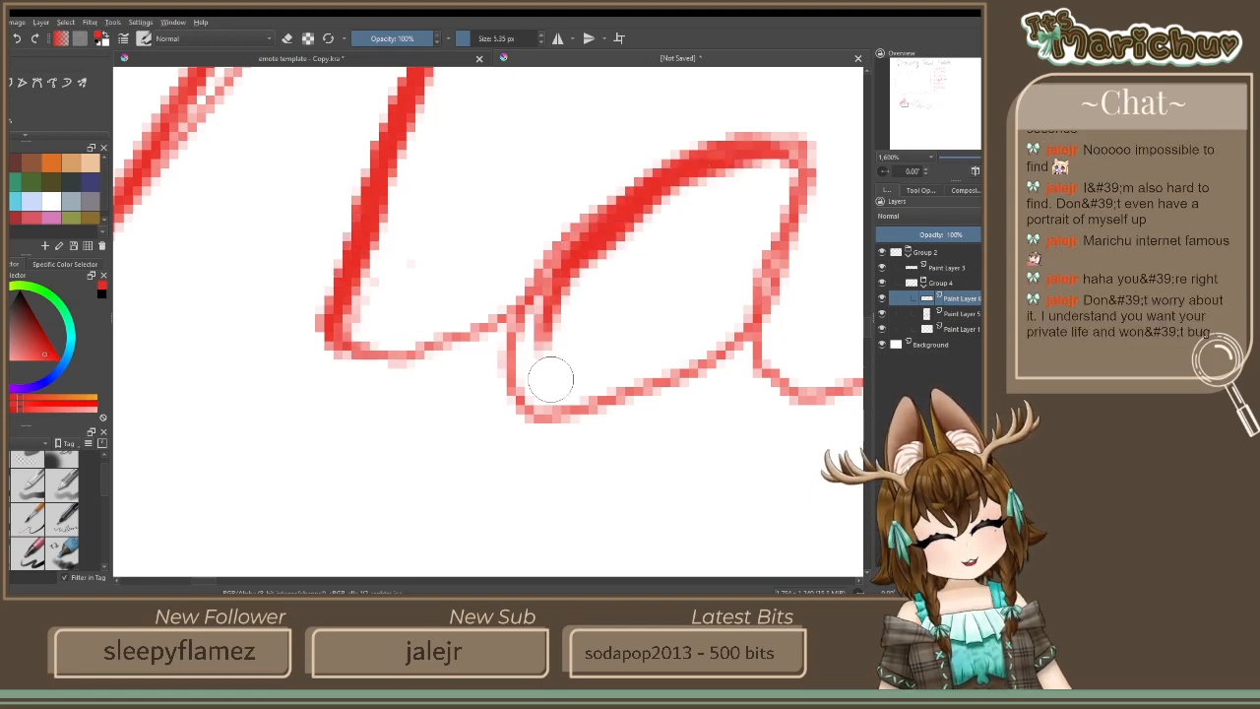
key(ctrl+z)
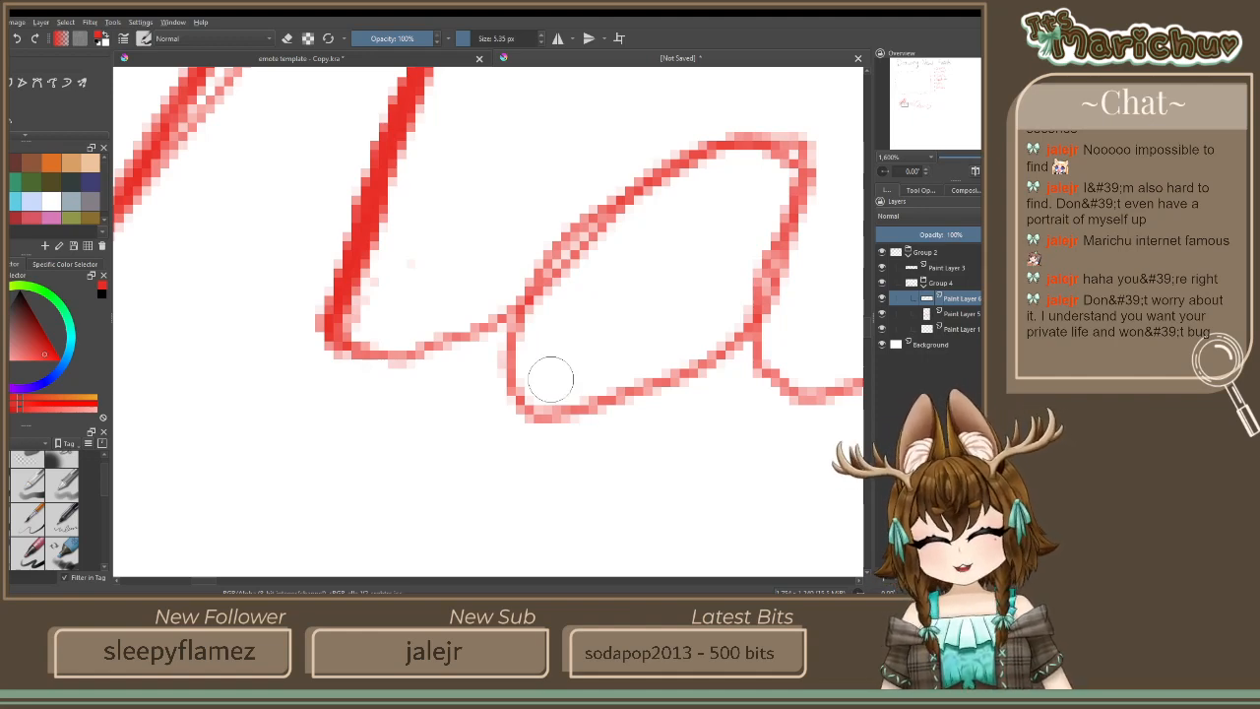
Thicken the top and outer curve of the letter "a", with the heaviest weight at its lower bend
scroll(771, 203, down, 3)
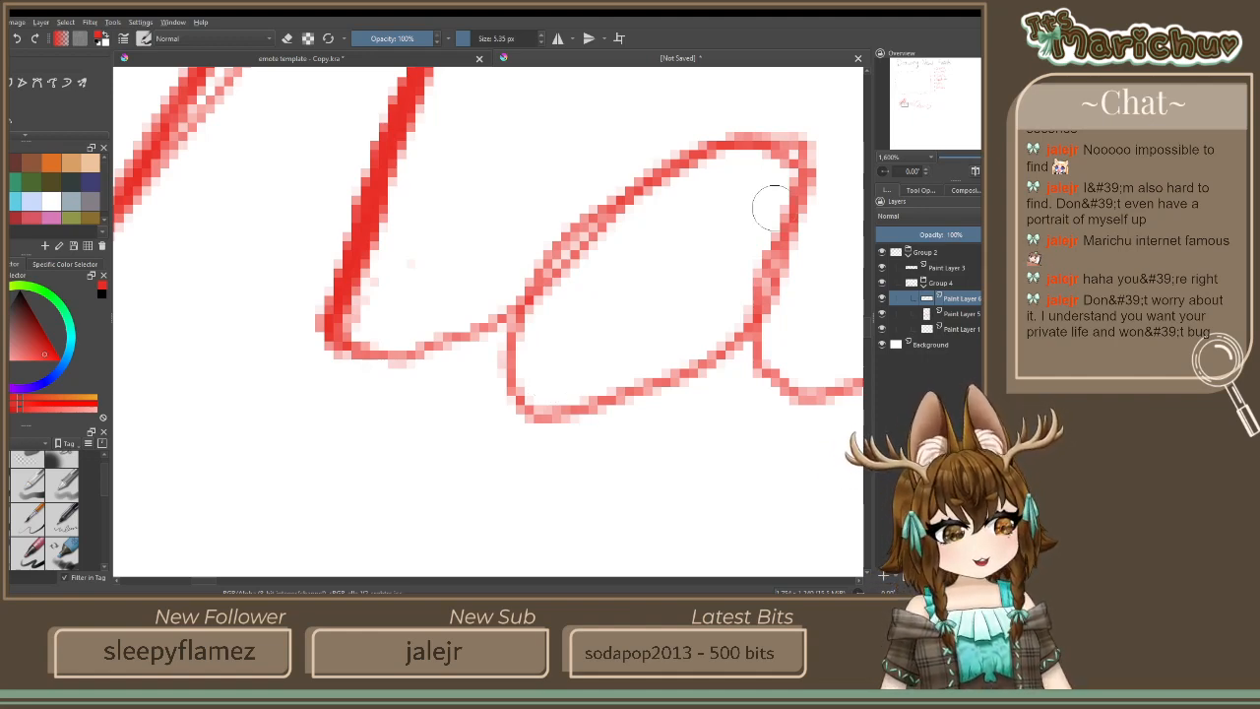
scroll(733, 183, up, 3)
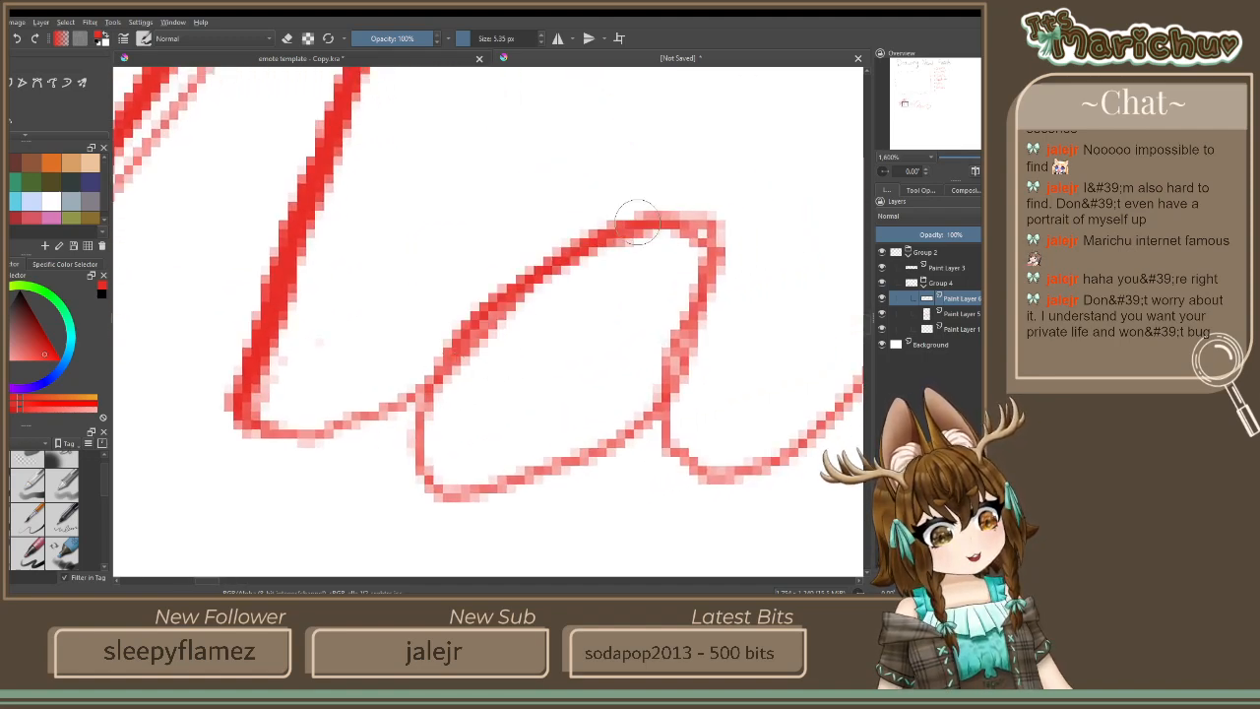
drag(638, 223, 450, 407)
mouse_move(518, 299)
mouse_down()
mouse_move(451, 440)
mouse_move(555, 472)
mouse_move(598, 458)
mouse_move(508, 493)
mouse_move(437, 474)
mouse_move(465, 487)
mouse_move(435, 450)
mouse_move(470, 487)
mouse_move(450, 373)
mouse_move(428, 419)
mouse_up()
mouse_move(703, 227)
mouse_down()
mouse_move(655, 229)
mouse_move(679, 226)
mouse_up()
scroll(419, 378, down, 5)
scroll(382, 393, up, 2)
scroll(382, 393, up, 6)
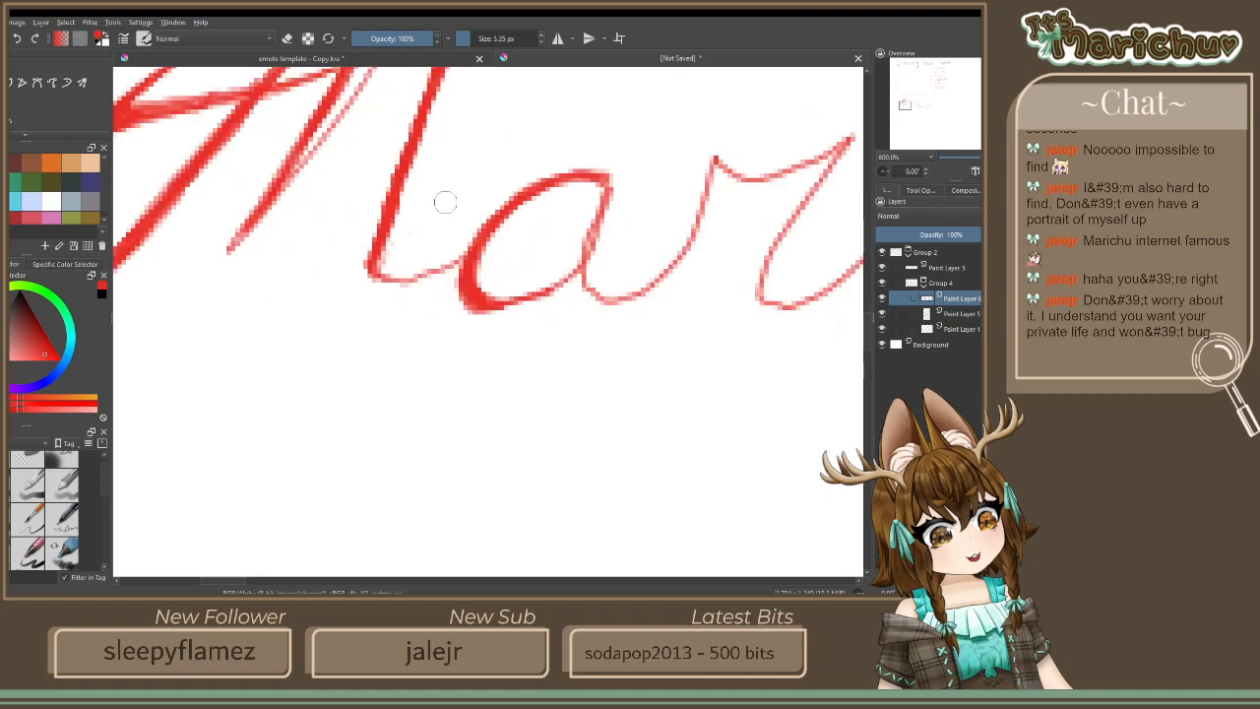
Erase the doubled pixels along the stem of the letter "a" and smooth the thickness of its lower curve
click(286, 37)
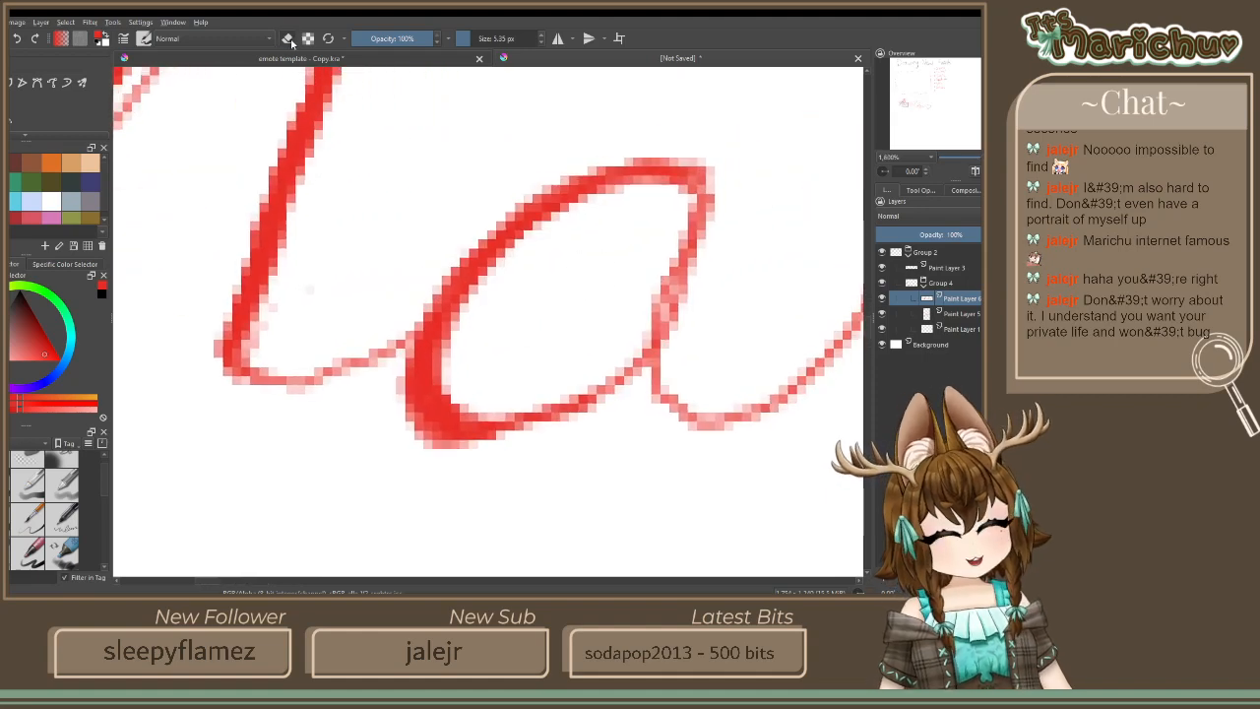
mouse_move(677, 234)
mouse_down()
mouse_move(666, 295)
mouse_move(628, 340)
mouse_up()
click(288, 41)
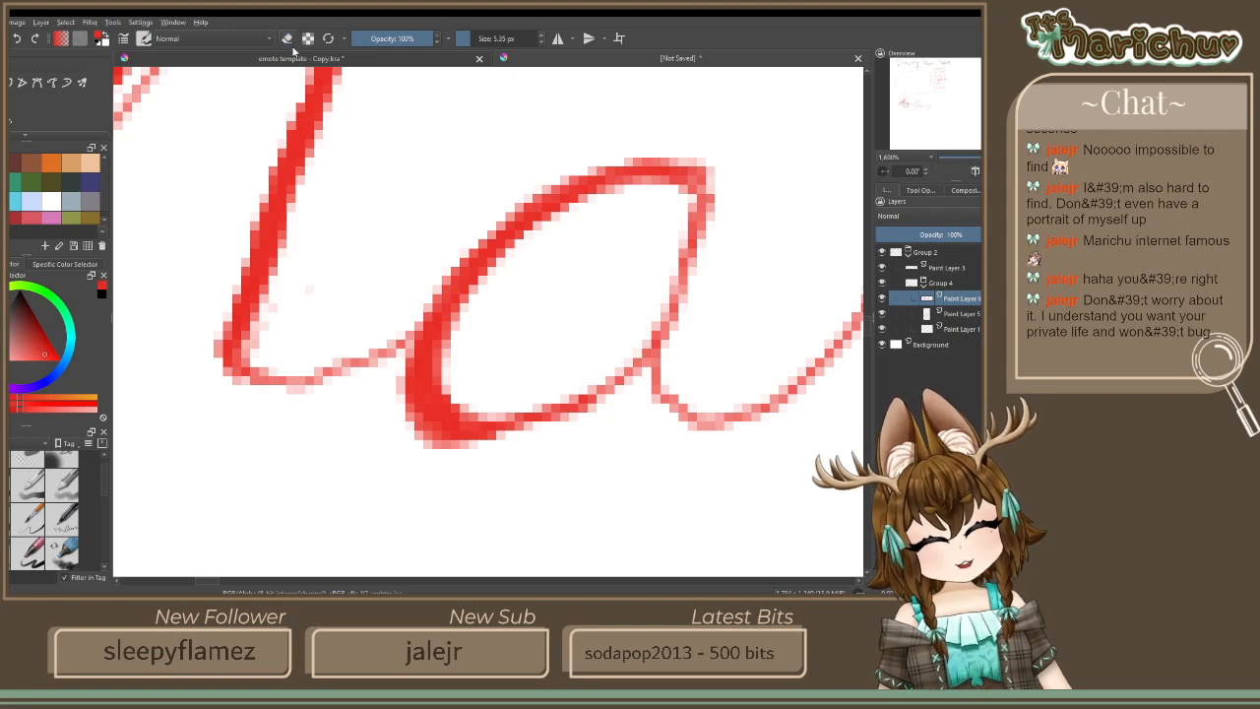
mouse_move(547, 408)
mouse_down()
mouse_move(458, 412)
mouse_move(570, 403)
mouse_up()
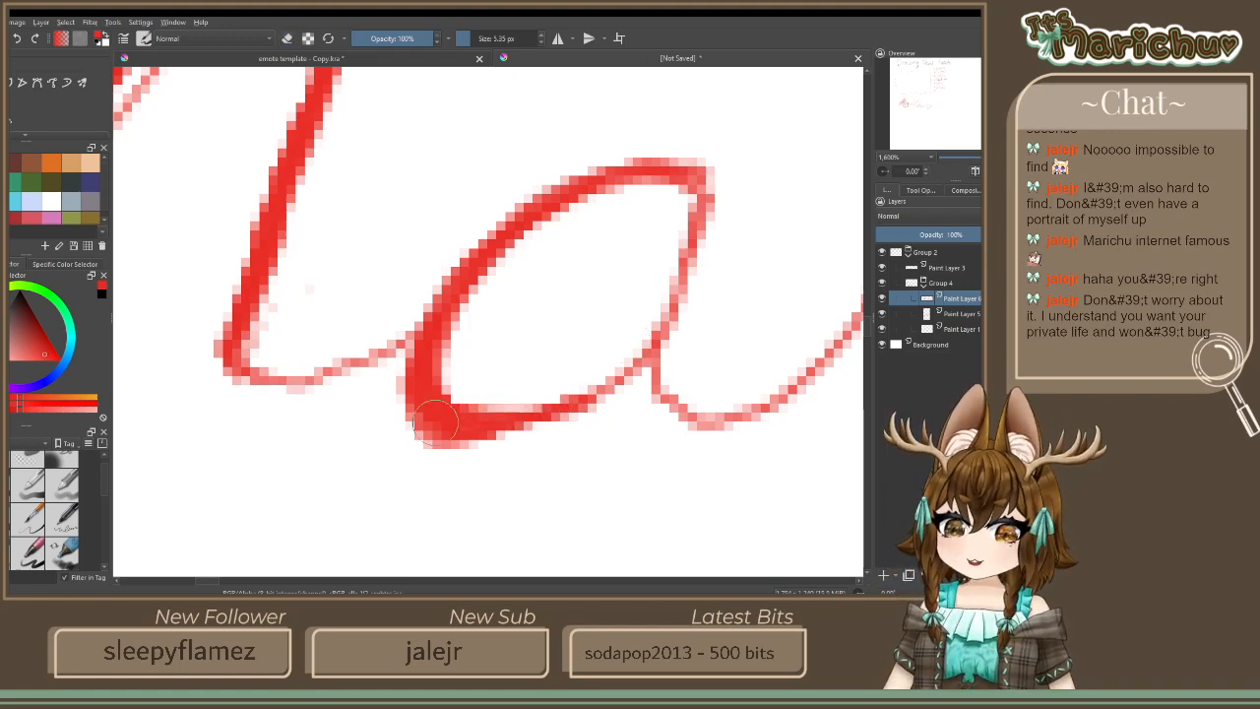
Clean up the stray pixels around the foot of the large "M" with the eraser, and switch back to painting
scroll(326, 336, down, 3)
scroll(336, 380, up, 3)
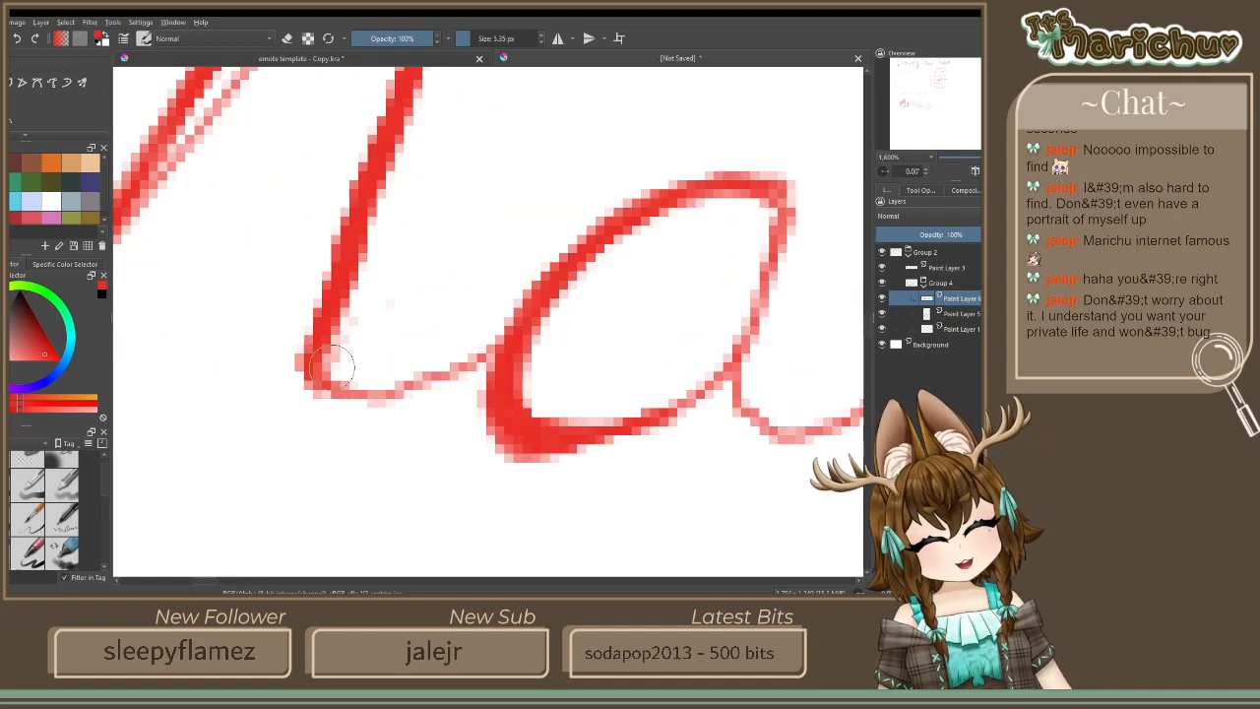
mouse_move(339, 364)
mouse_down()
mouse_move(381, 358)
mouse_move(404, 325)
mouse_move(388, 335)
mouse_move(394, 304)
mouse_move(427, 292)
mouse_up()
key(e)
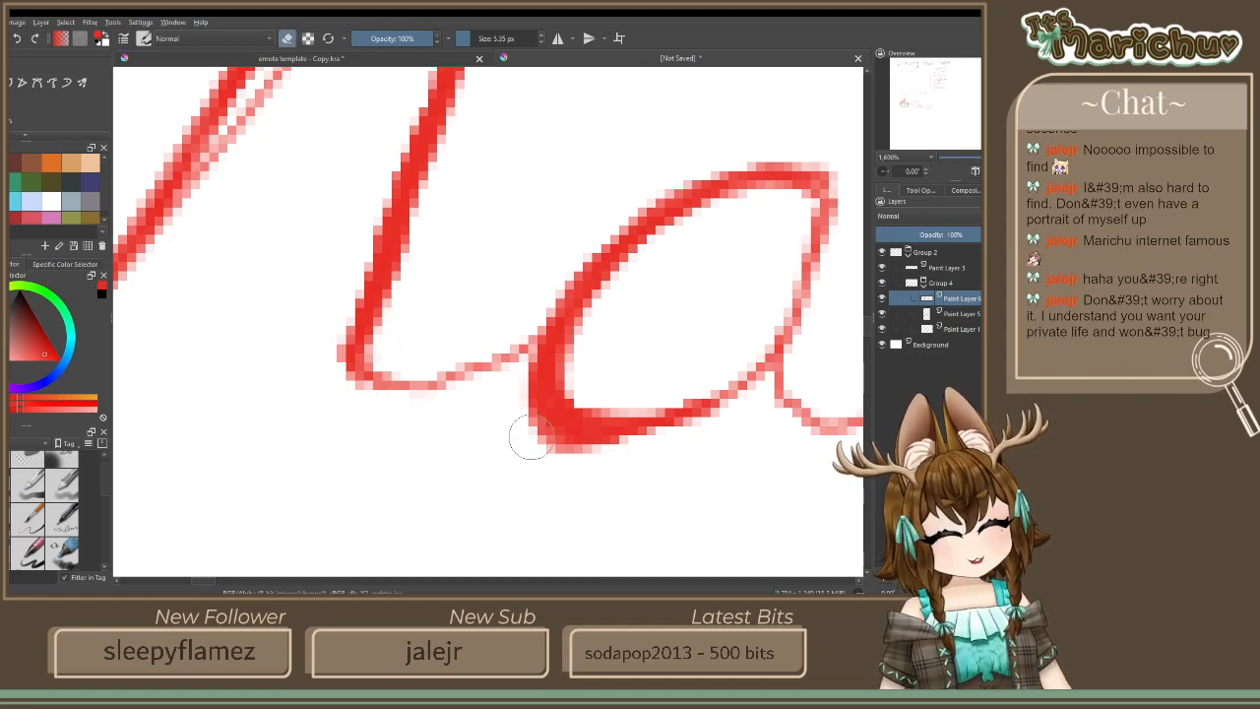
scroll(627, 445, down, 3)
scroll(627, 445, down, 3)
scroll(509, 385, up, 5)
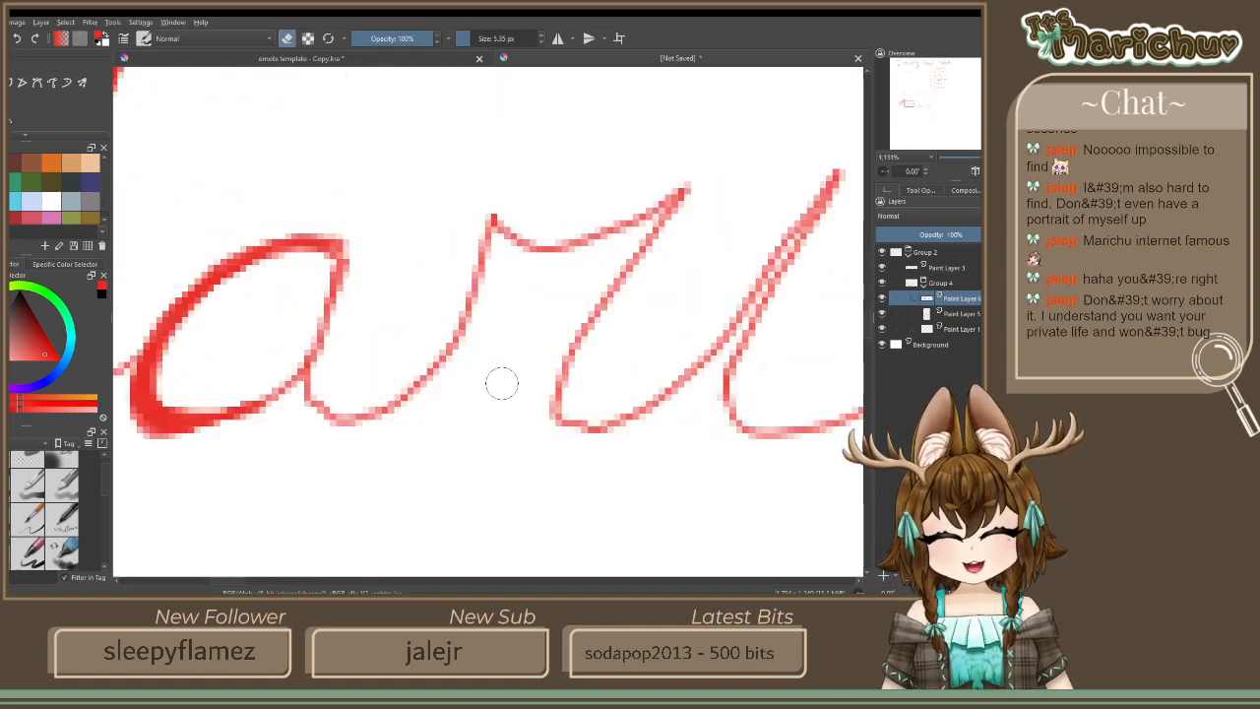
key(e)
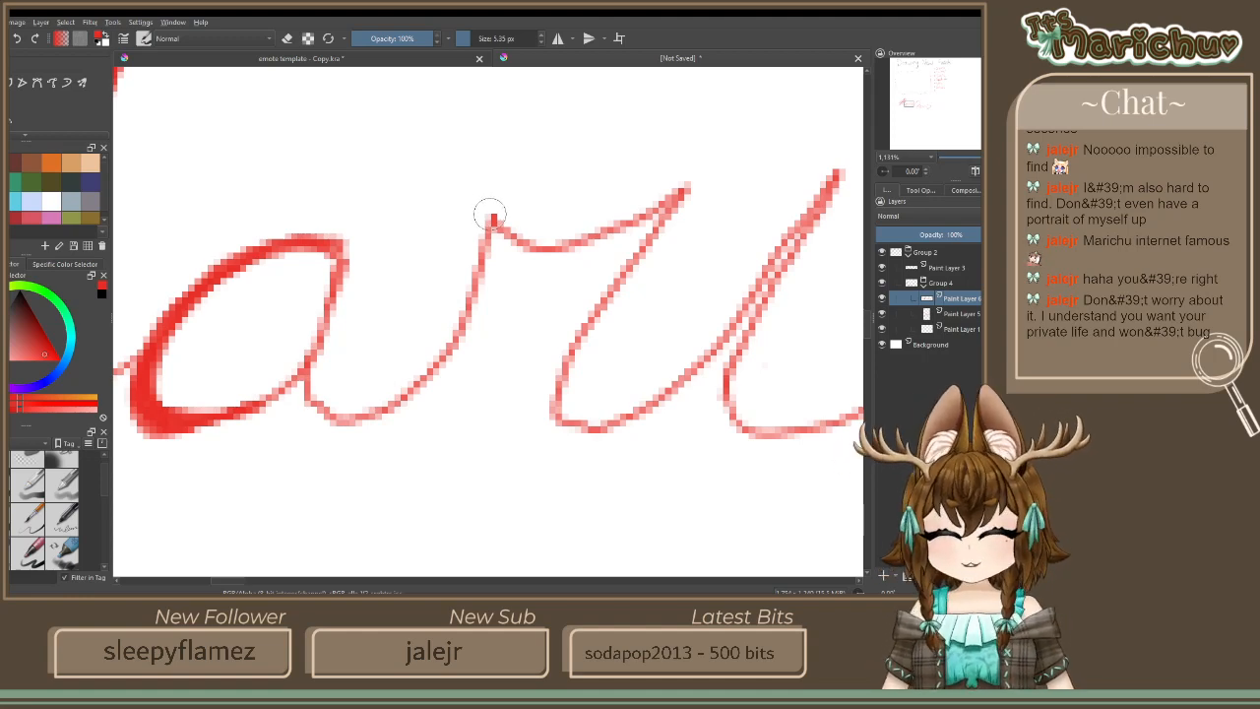
Hide the "MariChu" lettering layer and bring the panel outline above it into view
scroll(480, 257, down, 3)
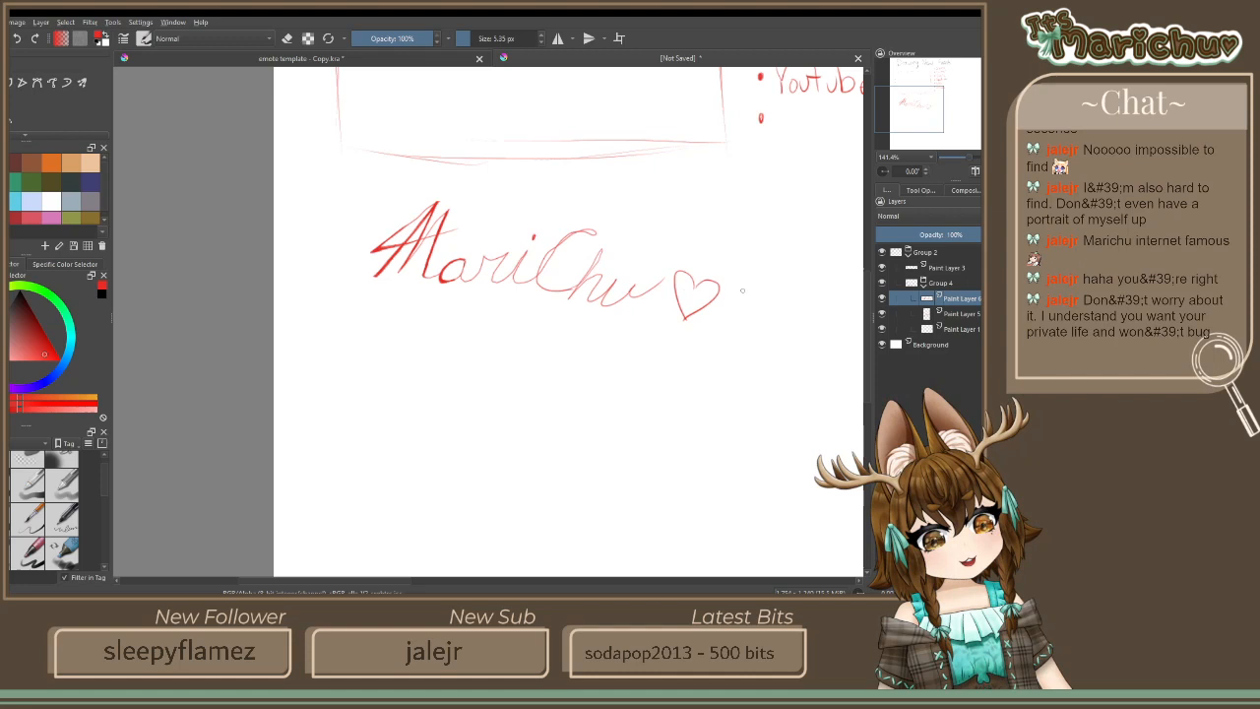
click(881, 299)
scroll(536, 357, up, 2)
drag(536, 357, 577, 477)
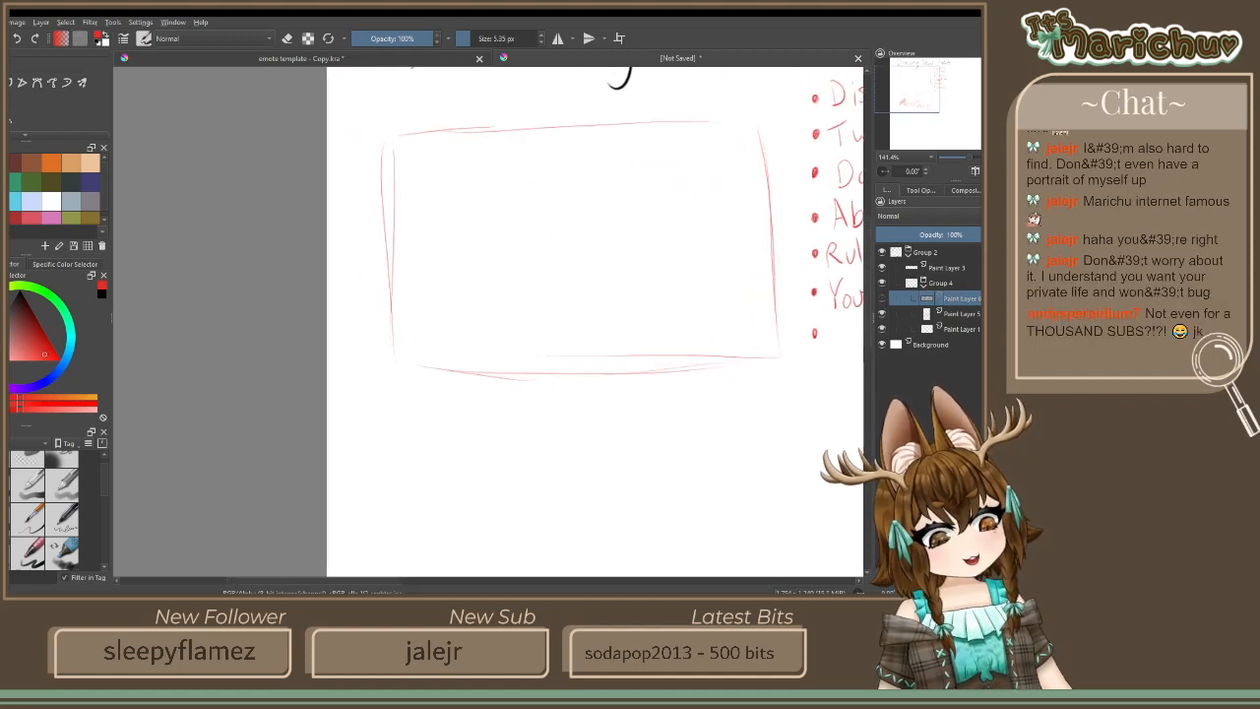
Add a new paint layer and sketch a ribbon bow in each upper corner of the panel outline
key(Insert)
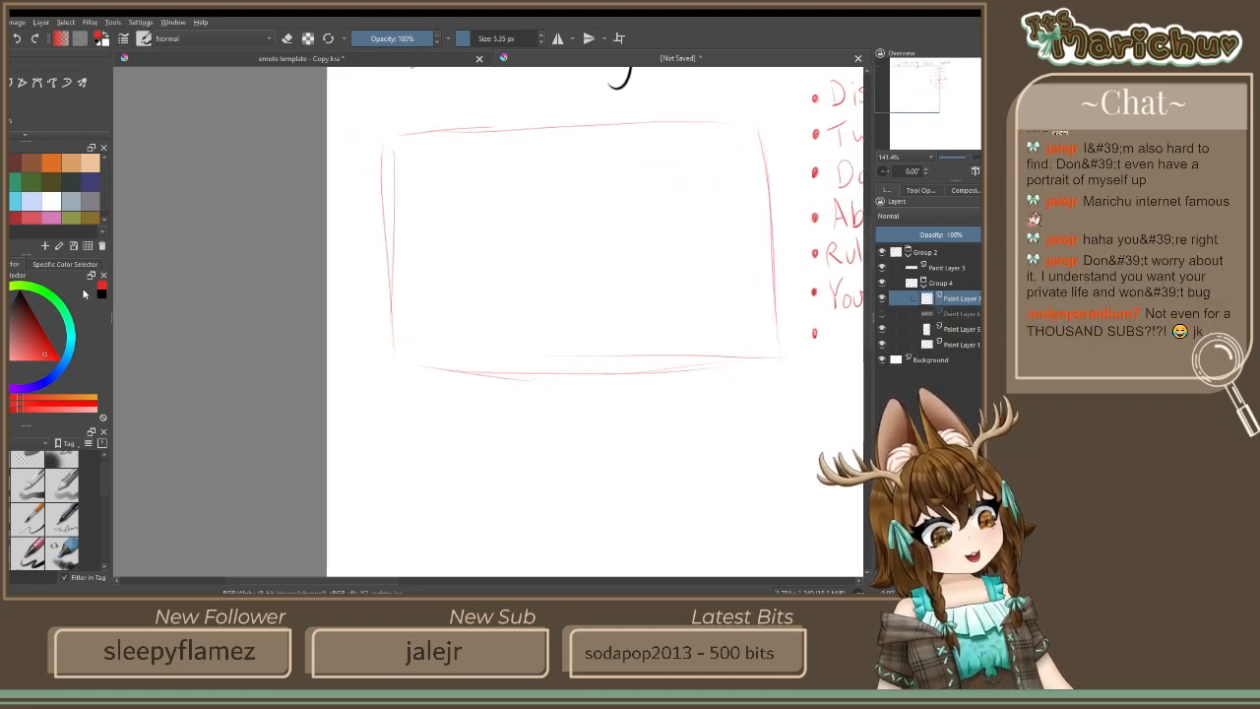
scroll(561, 246, up, 2)
drag(565, 258, 483, 284)
scroll(482, 290, down, 1)
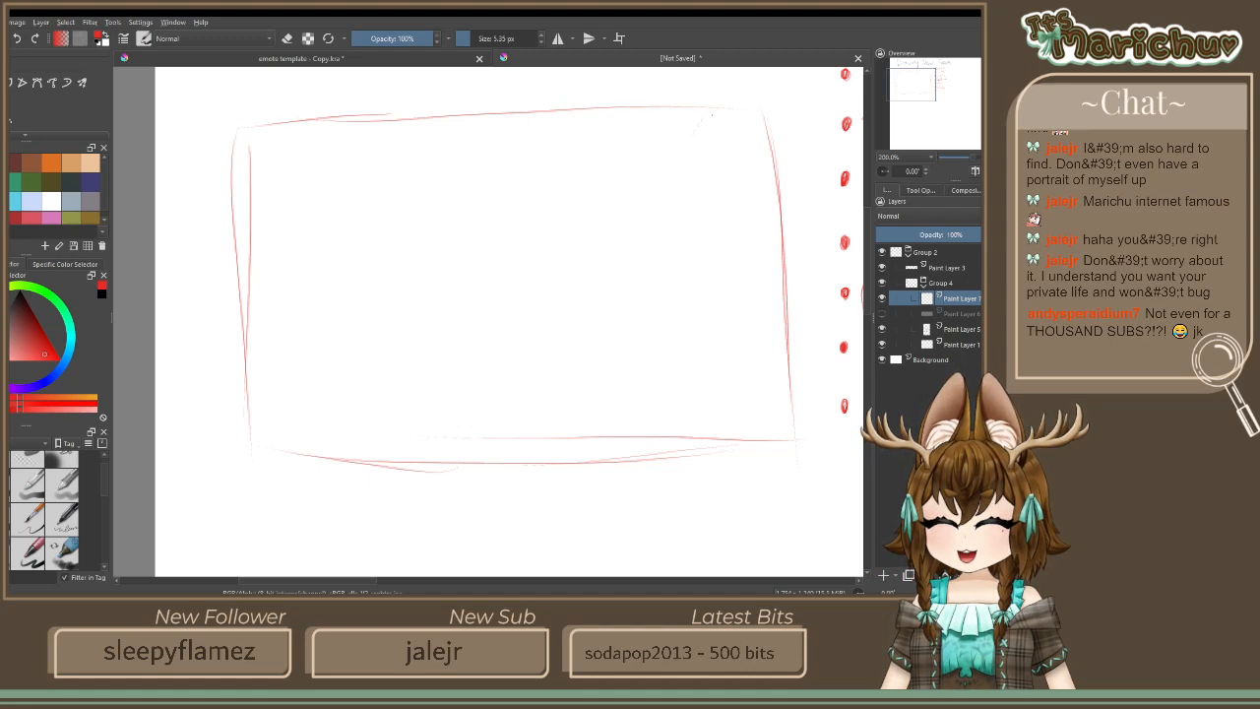
mouse_move(713, 116)
mouse_down()
mouse_move(727, 148)
mouse_move(764, 147)
mouse_move(740, 183)
mouse_up()
mouse_move(741, 183)
mouse_down()
mouse_move(727, 142)
mouse_move(731, 180)
mouse_move(707, 111)
mouse_move(702, 153)
mouse_move(678, 167)
mouse_move(727, 164)
mouse_move(736, 177)
mouse_move(714, 188)
mouse_move(721, 151)
mouse_move(712, 174)
mouse_move(679, 158)
mouse_up()
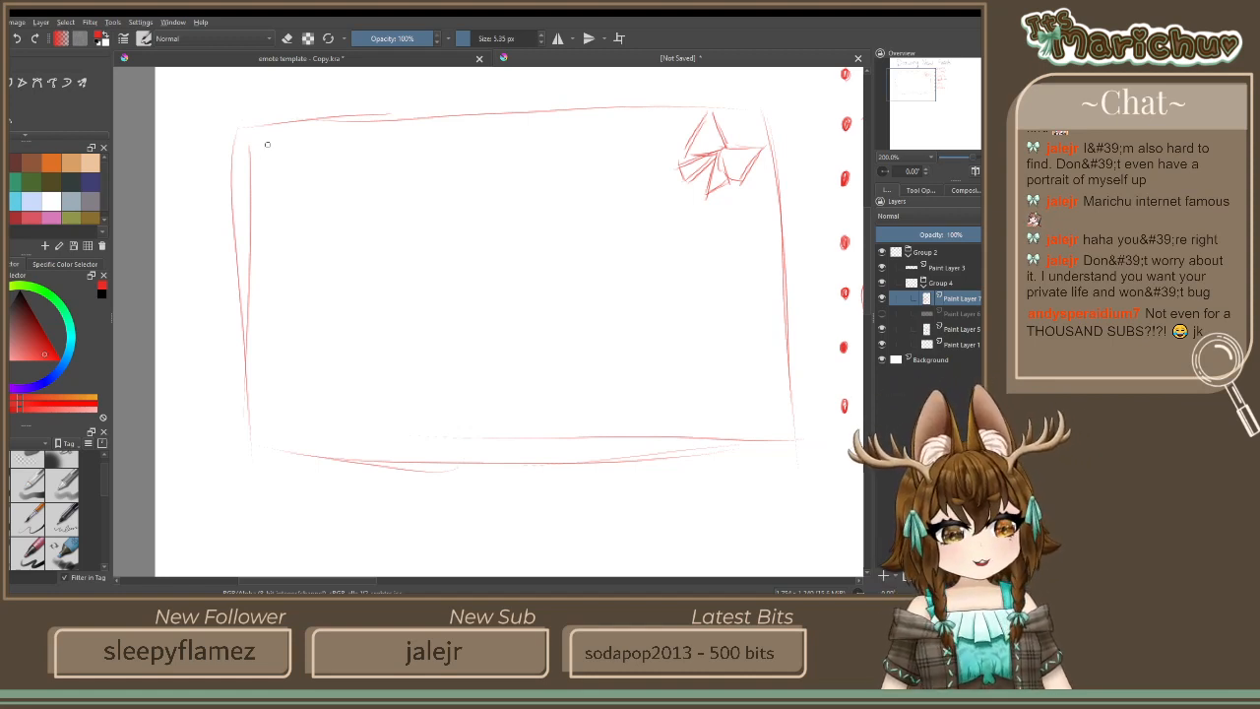
mouse_move(258, 157)
mouse_down()
mouse_move(287, 168)
mouse_move(295, 132)
mouse_move(326, 169)
mouse_move(285, 164)
mouse_move(296, 179)
mouse_move(271, 208)
mouse_move(285, 173)
mouse_move(286, 236)
mouse_up()
mouse_move(291, 173)
mouse_down()
mouse_move(301, 223)
mouse_move(329, 166)
mouse_move(323, 206)
mouse_move(297, 208)
mouse_up()
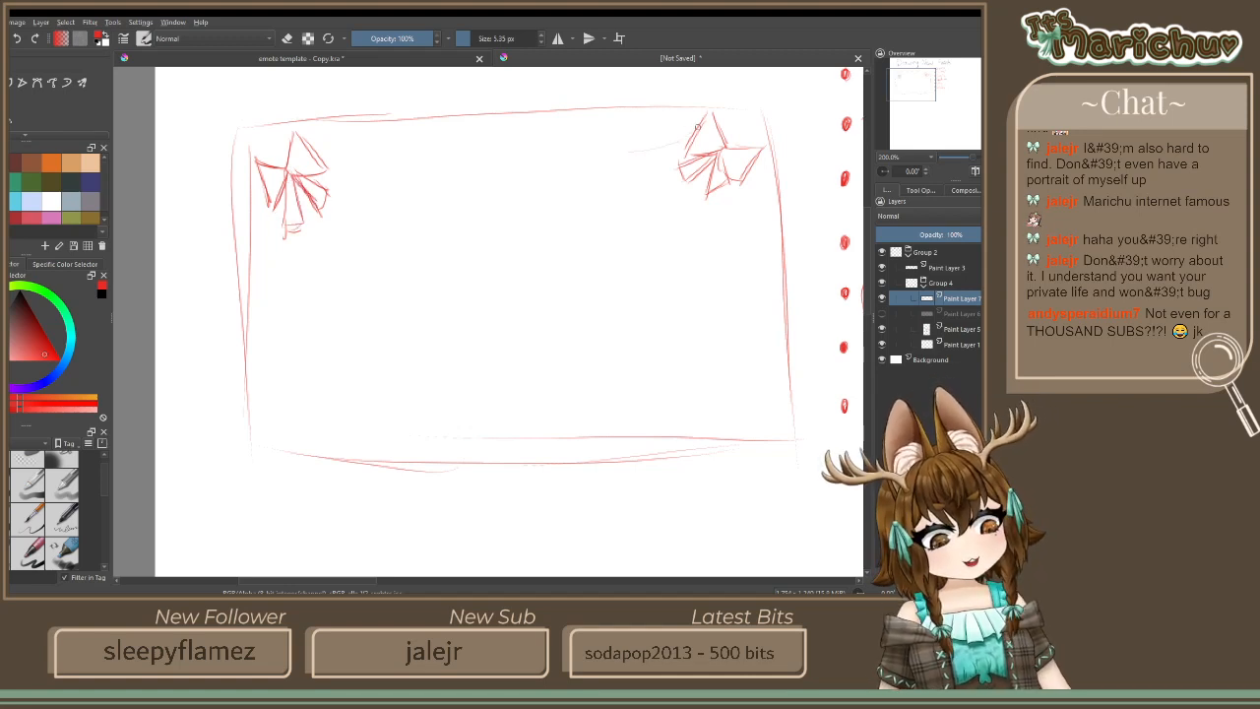
Sketch two draped curtain swags along the panel's upper edge, running from each bow and meeting in the middle
drag(687, 135, 569, 147)
mouse_move(679, 155)
mouse_down()
mouse_move(573, 172)
mouse_move(528, 138)
mouse_up()
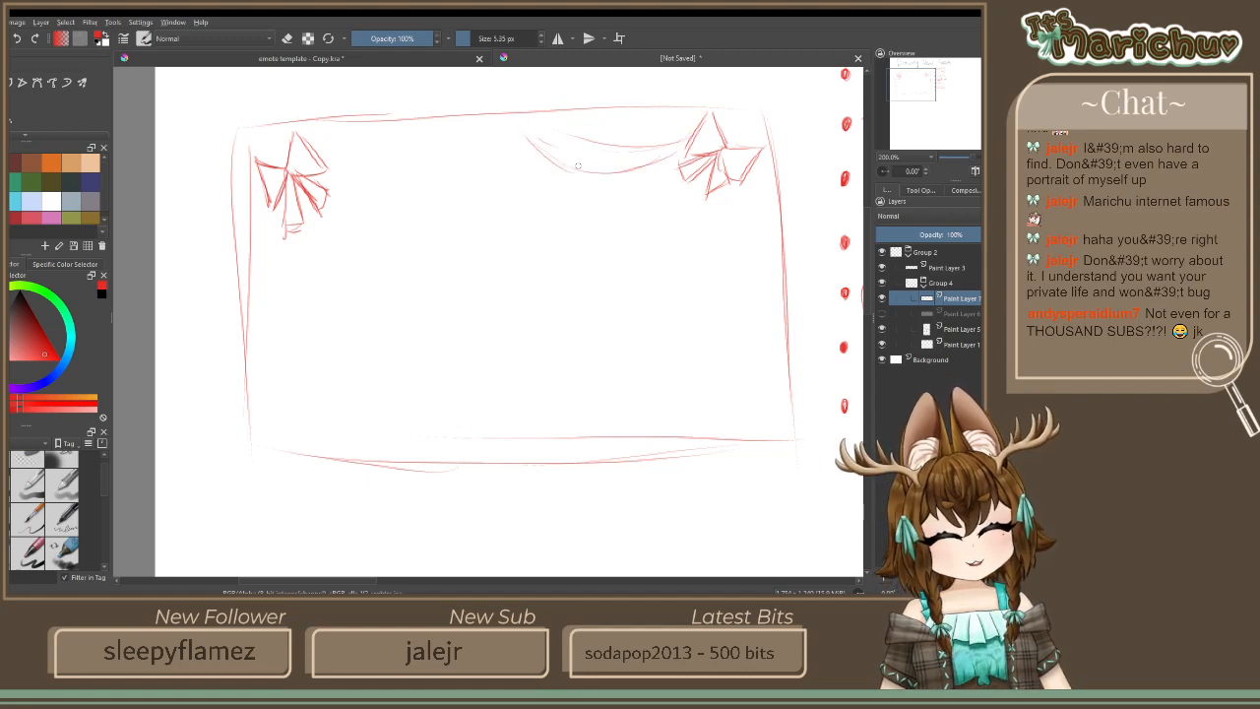
mouse_move(609, 153)
mouse_down()
mouse_move(522, 119)
mouse_move(441, 149)
mouse_move(330, 143)
mouse_move(510, 125)
mouse_up()
drag(386, 162, 325, 147)
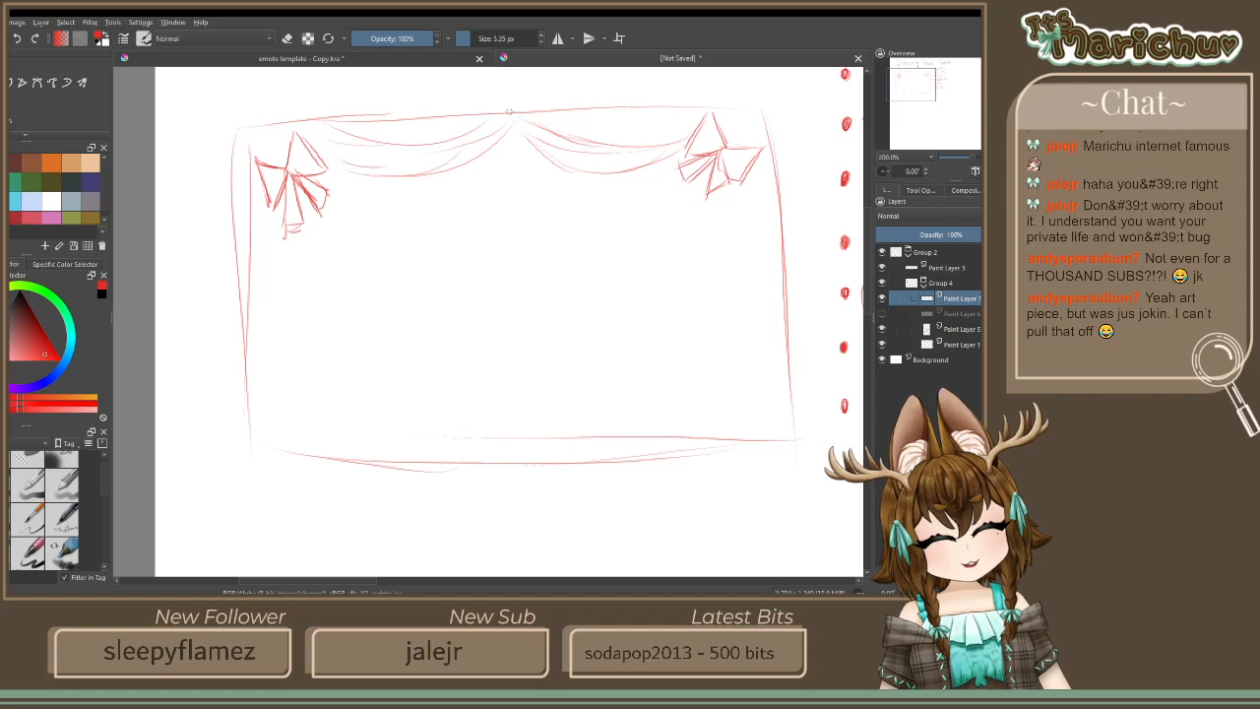
drag(511, 124, 555, 166)
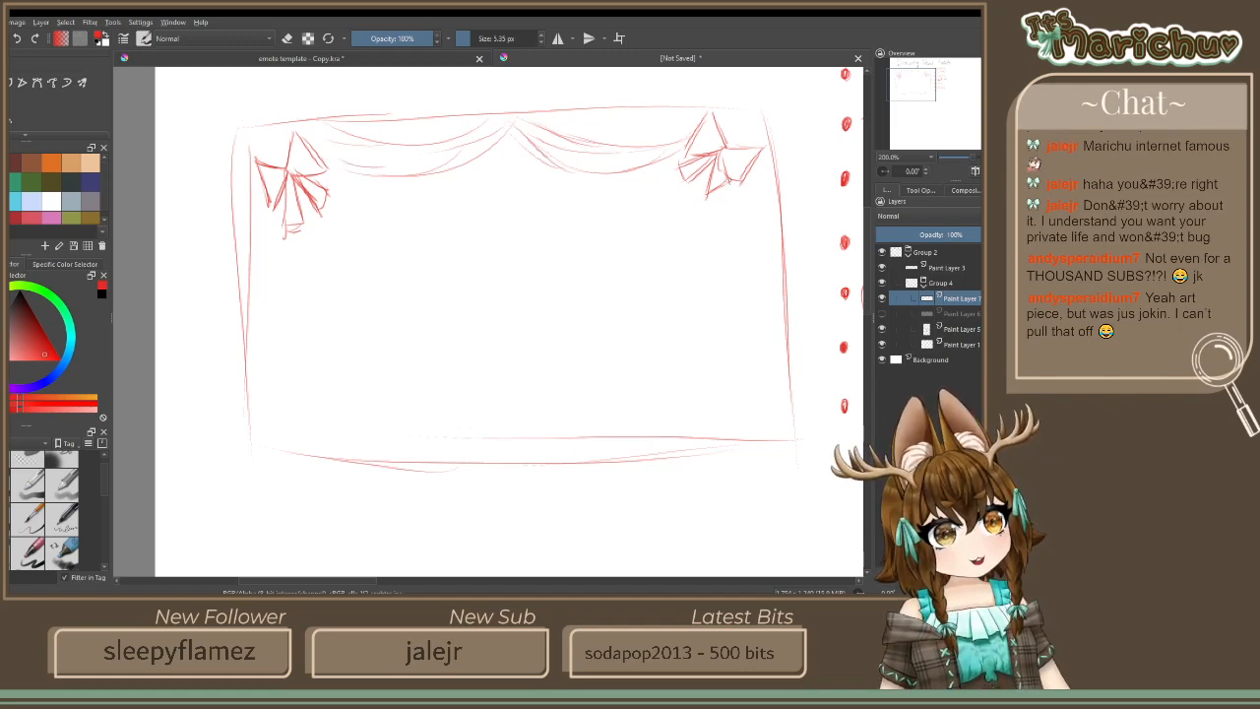
Sketch a flared curtain drape with fold lines and a scalloped hem hanging below the upper-right bow
drag(734, 187, 764, 298)
mouse_move(733, 209)
mouse_down()
mouse_move(786, 339)
mouse_move(699, 329)
mouse_up()
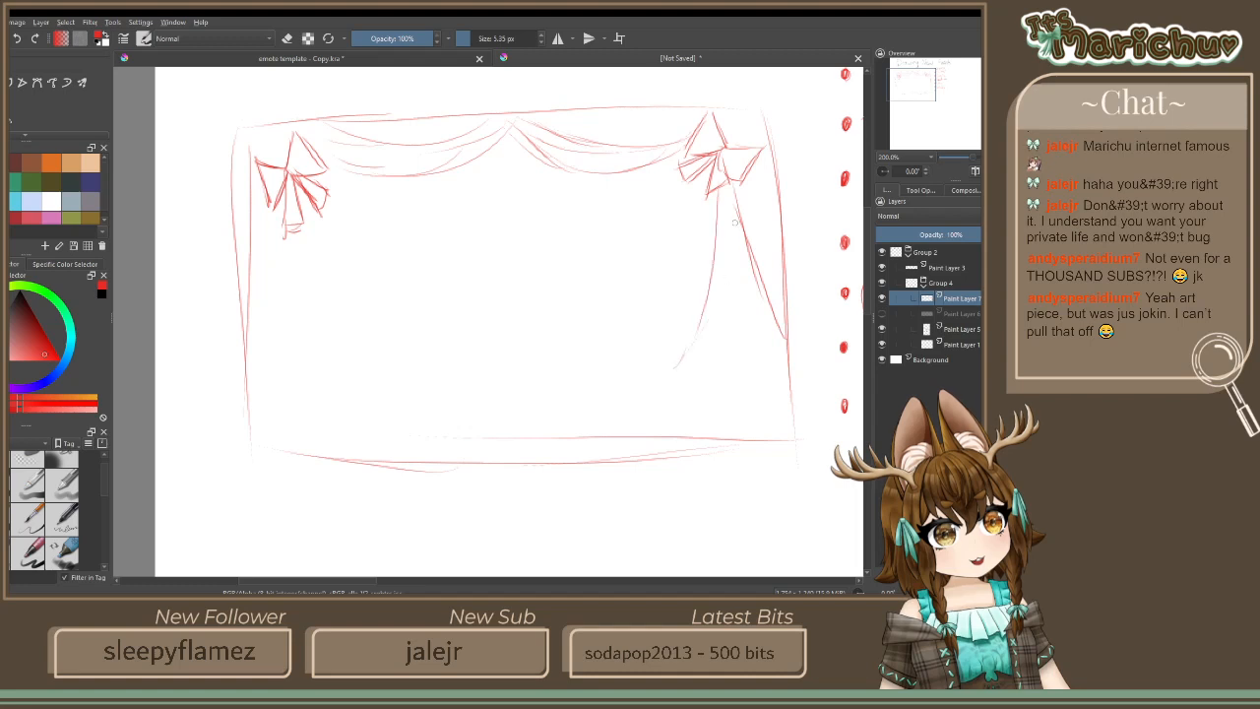
drag(734, 219, 739, 332)
drag(740, 287, 758, 380)
mouse_move(733, 232)
mouse_down()
mouse_move(747, 340)
mouse_move(675, 368)
mouse_up()
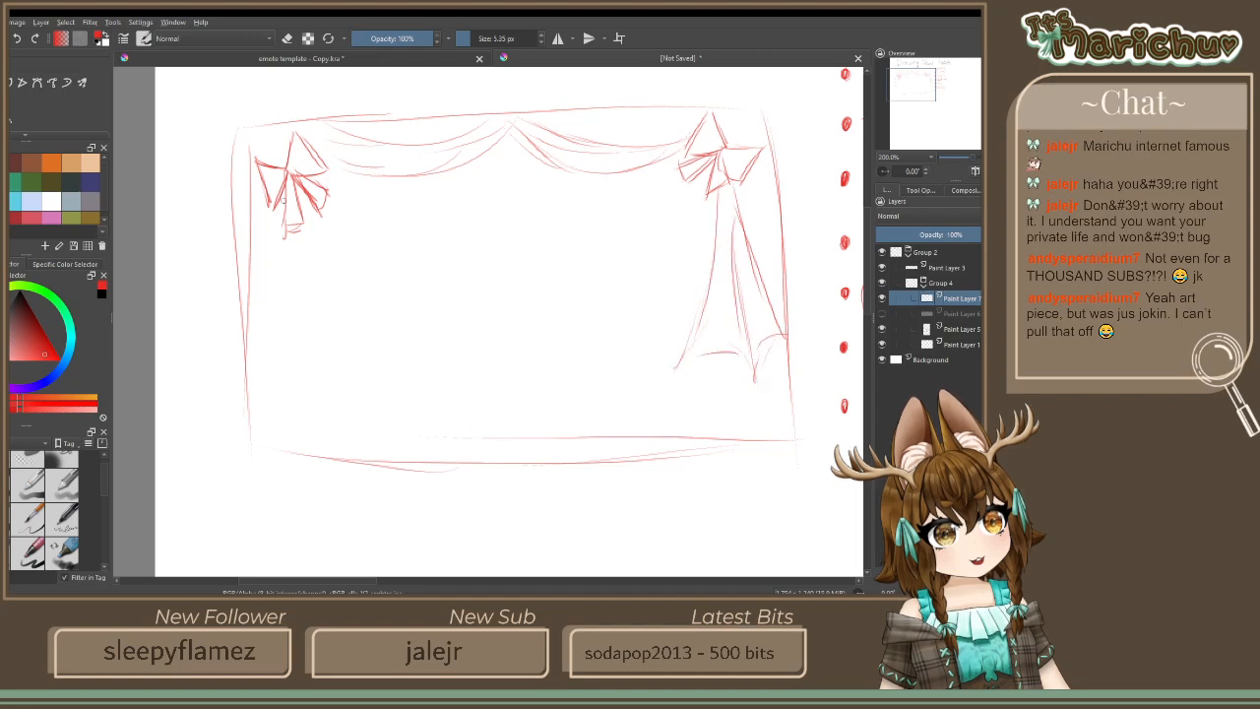
Sketch a matching curtain drape with side edges and inner folds hanging below the upper-left bow
drag(280, 223, 276, 254)
drag(273, 256, 246, 370)
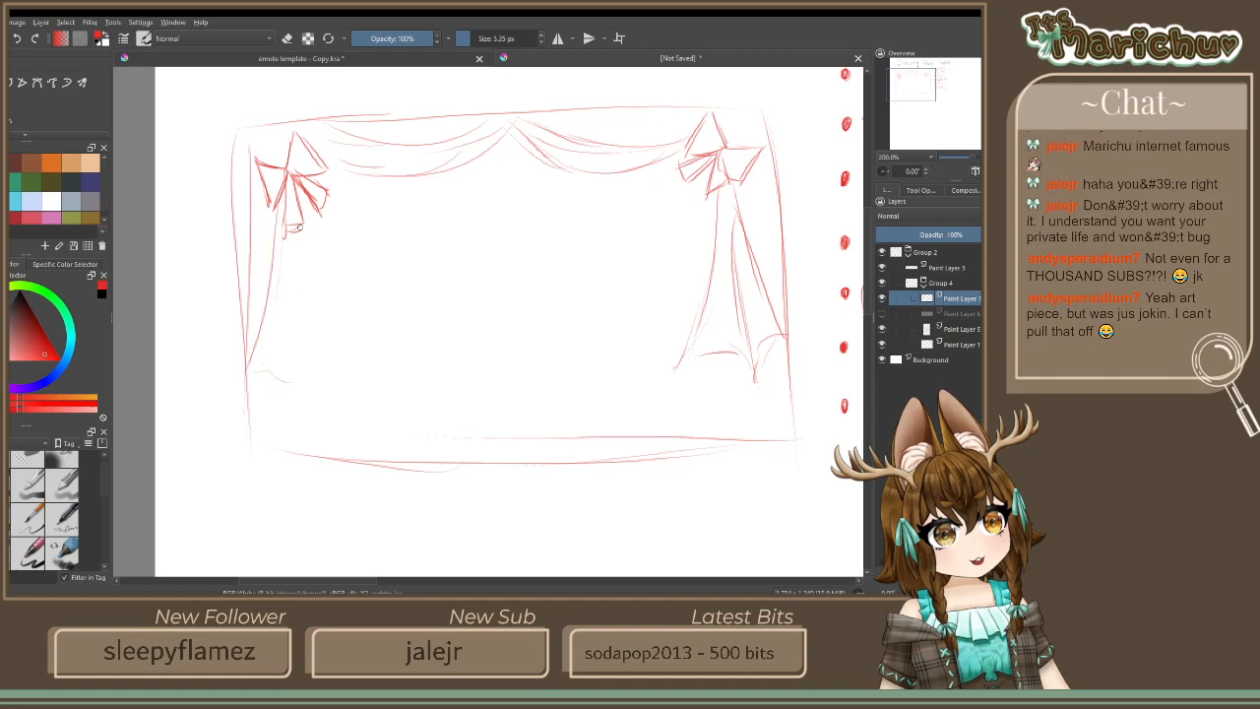
mouse_move(296, 226)
mouse_down()
mouse_move(285, 405)
mouse_move(329, 380)
mouse_up()
drag(316, 223, 338, 342)
mouse_move(329, 295)
mouse_down()
mouse_move(346, 390)
mouse_move(348, 366)
mouse_up()
drag(320, 242, 340, 361)
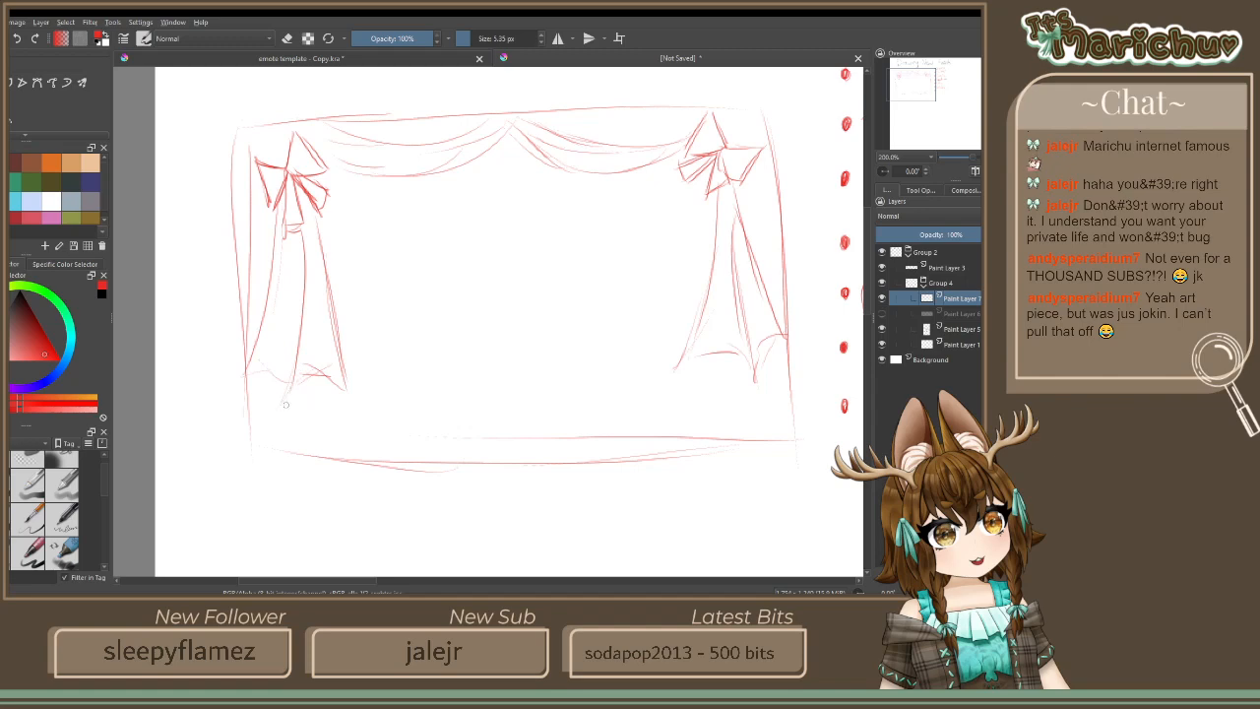
Extend the left drape's hem into pointed folds, erase the stray lines at its lower corner, and switch back to painting
drag(336, 343, 326, 427)
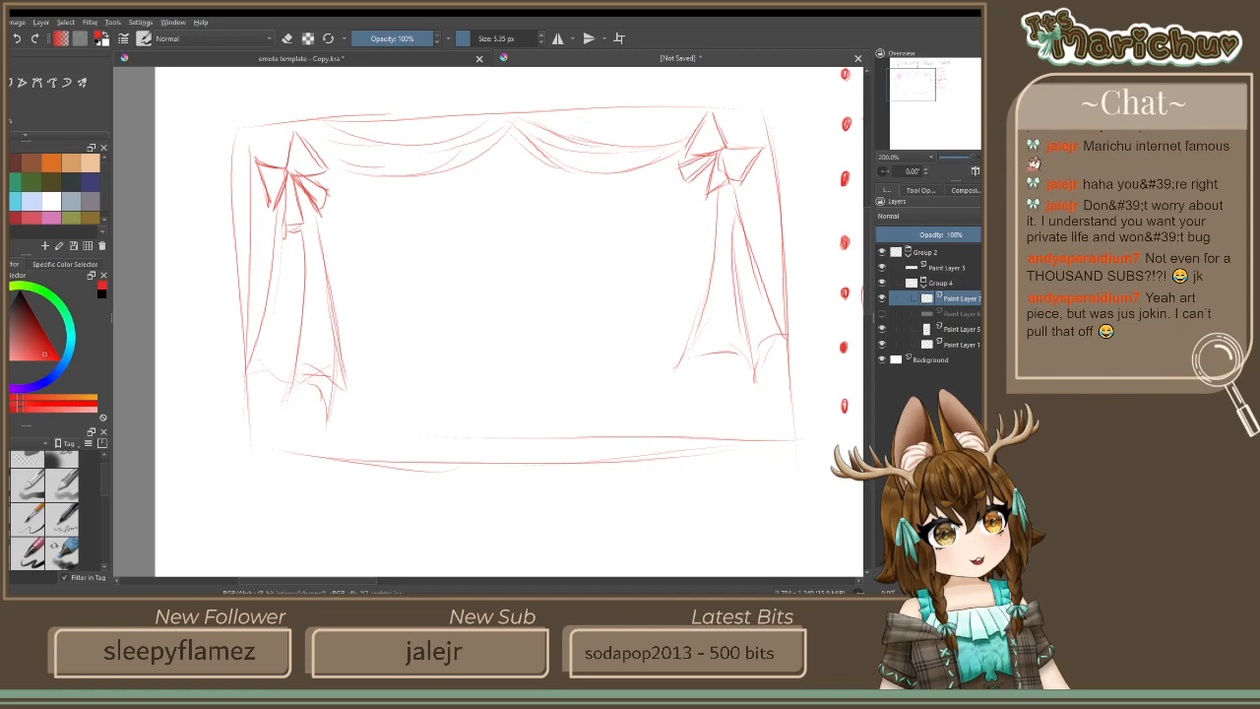
drag(286, 376, 290, 412)
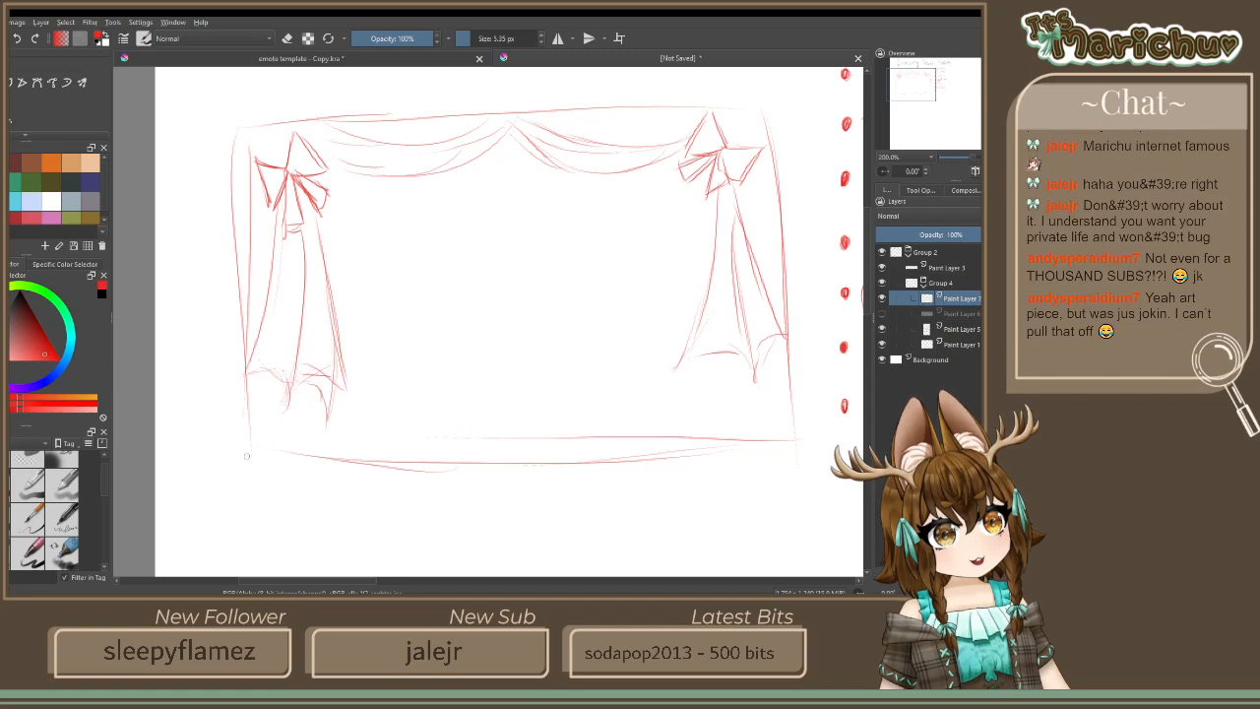
key(e)
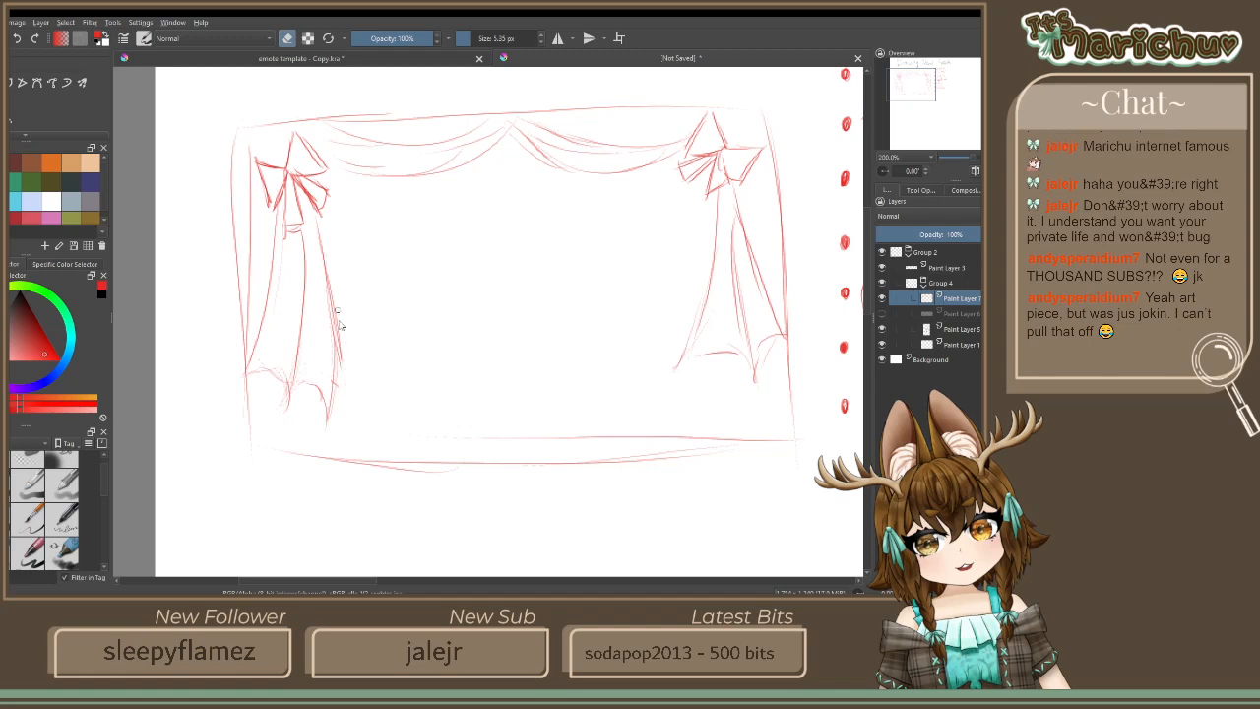
click(288, 40)
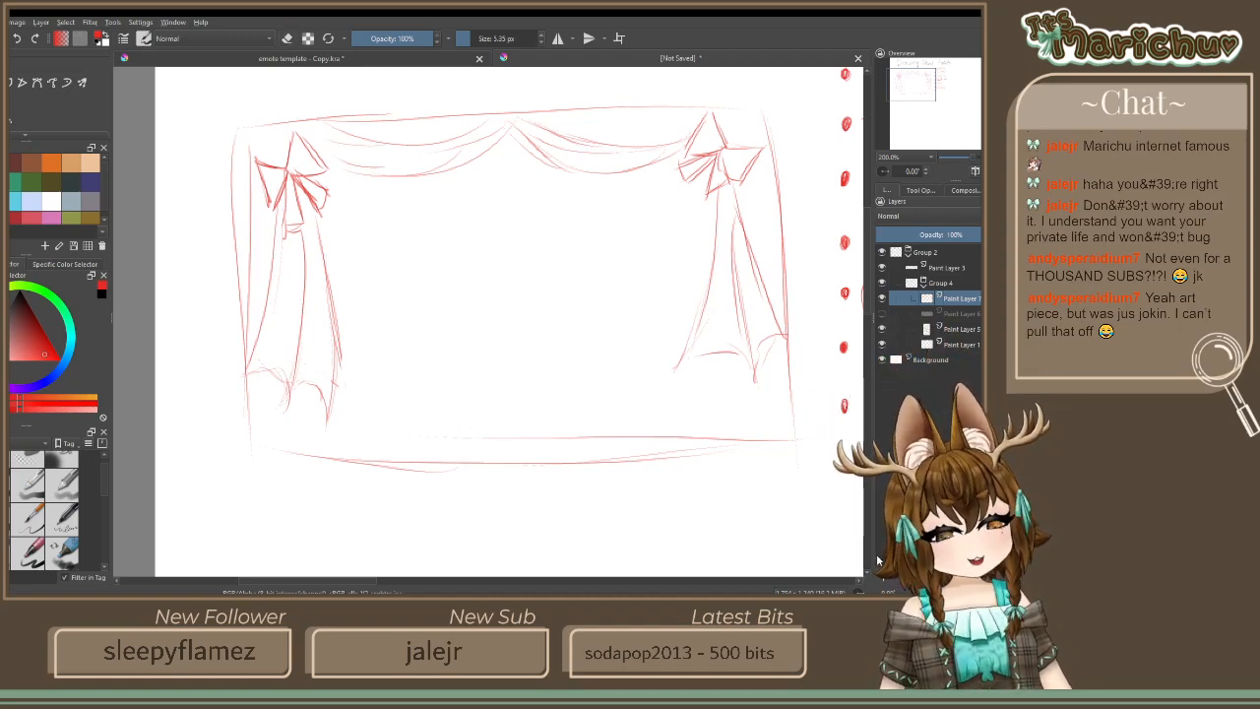
Add a new paint layer above the curtain sketch and make it the active layer
click(881, 582)
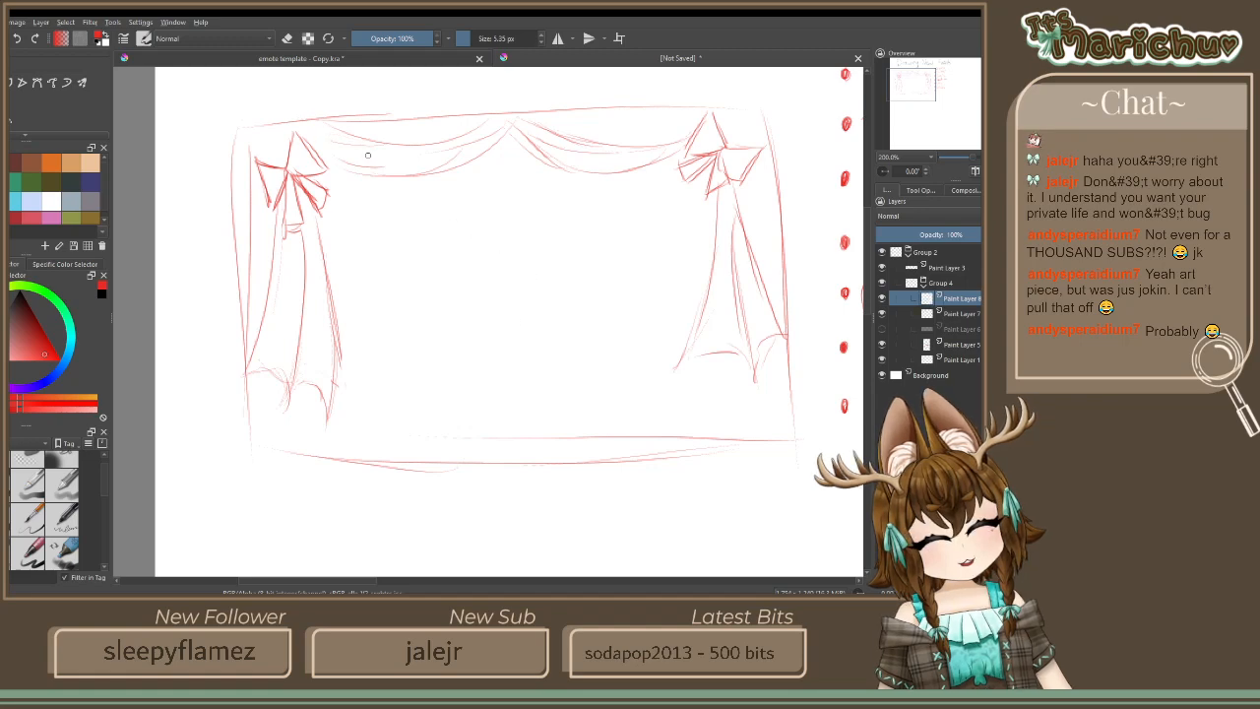
click(957, 309)
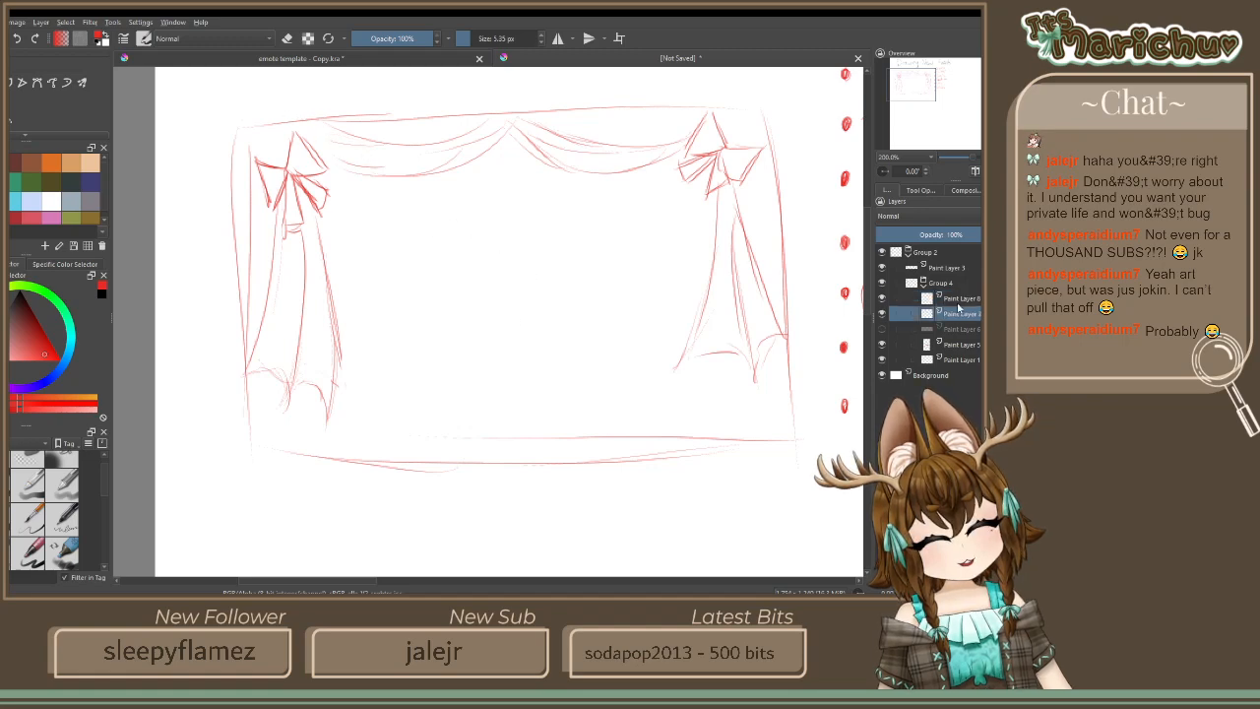
key(ctrl+t)
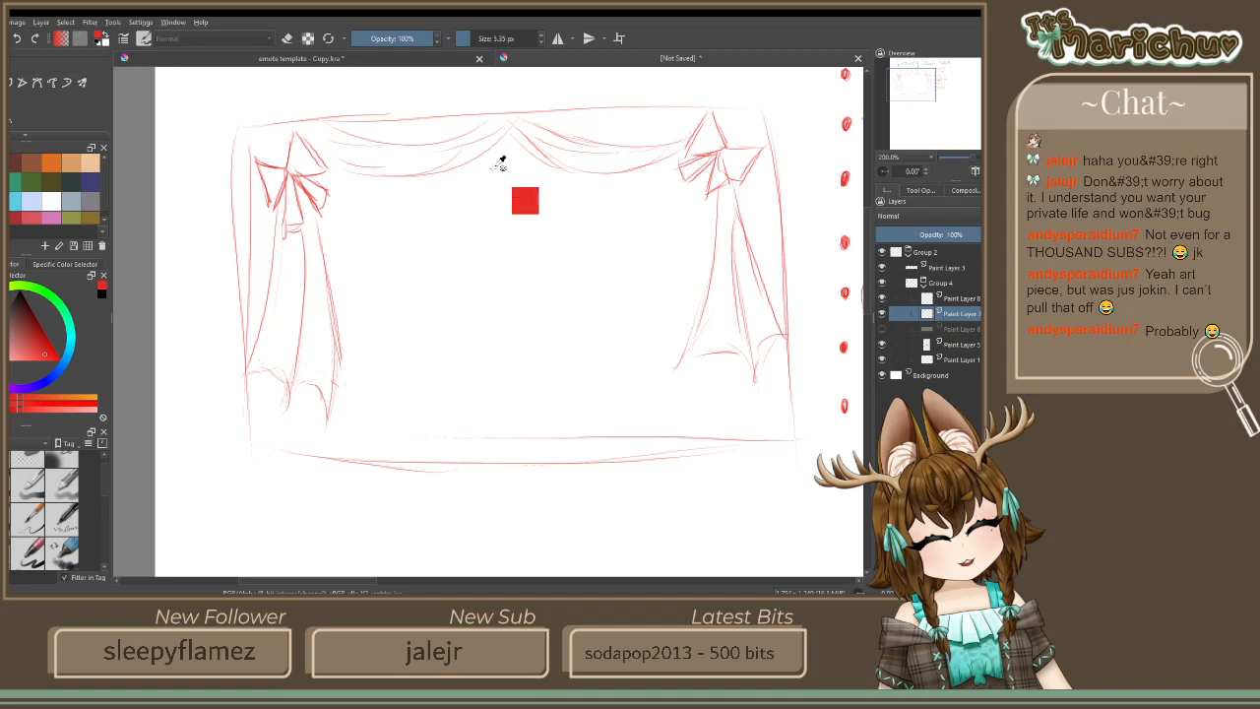
key(b)
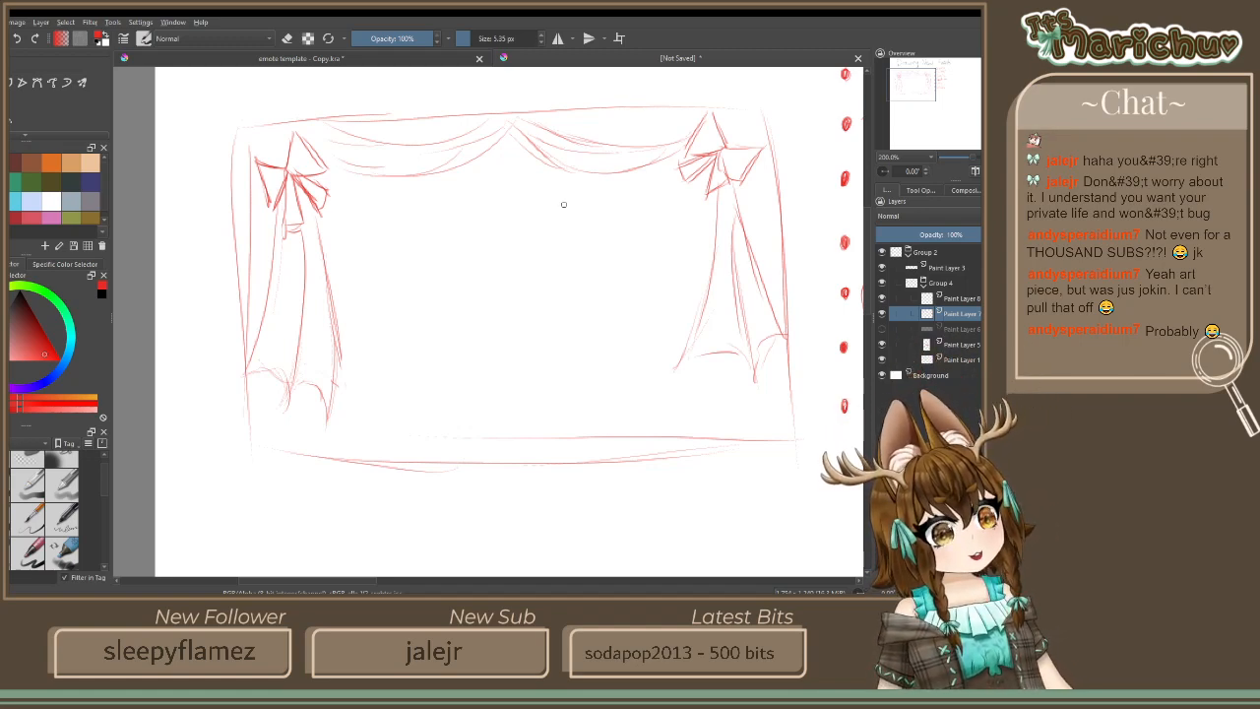
click(960, 298)
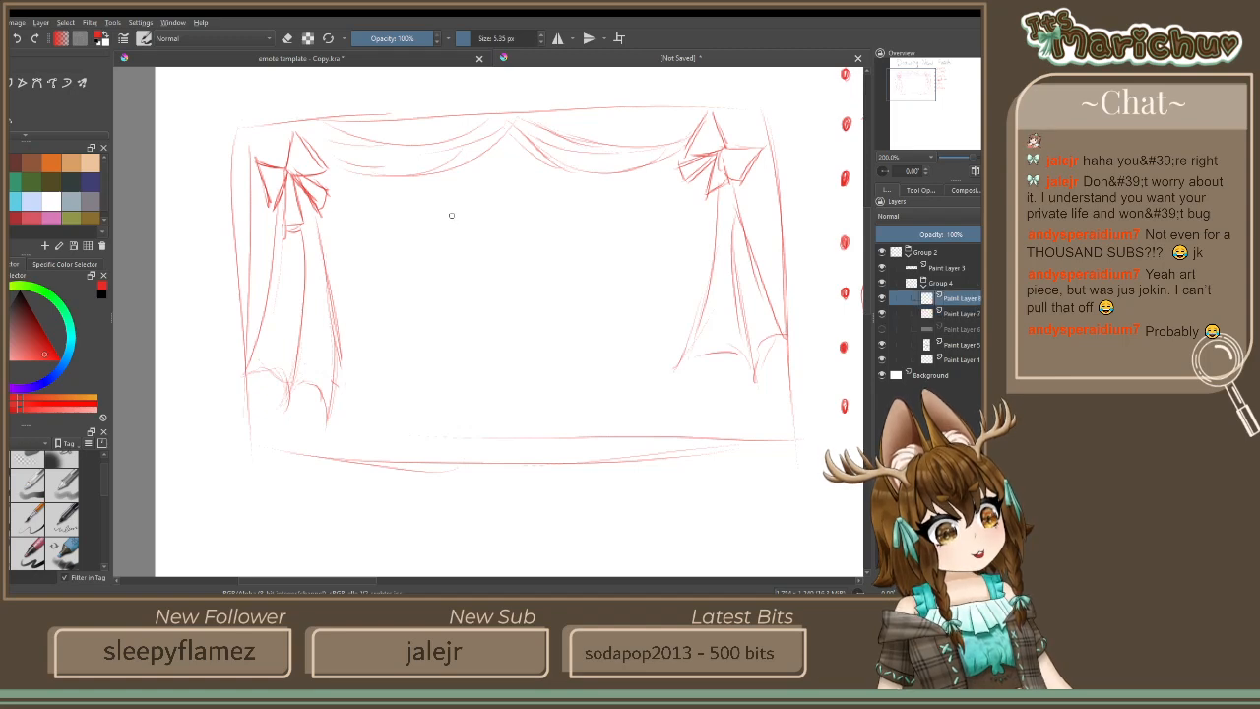
Examine the curtain panel sketch up close and as part of the whole page
scroll(564, 401, down, 3)
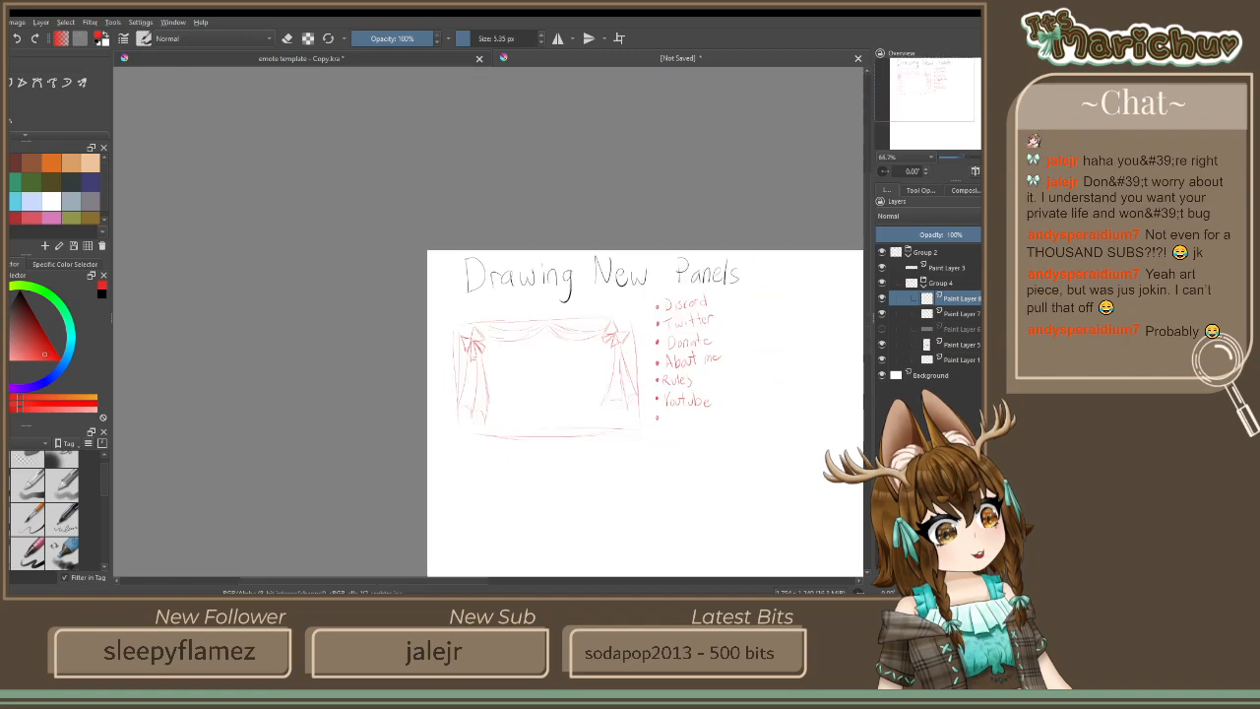
scroll(839, 338, up, 1)
scroll(248, 289, up, 3)
drag(242, 330, 165, 35)
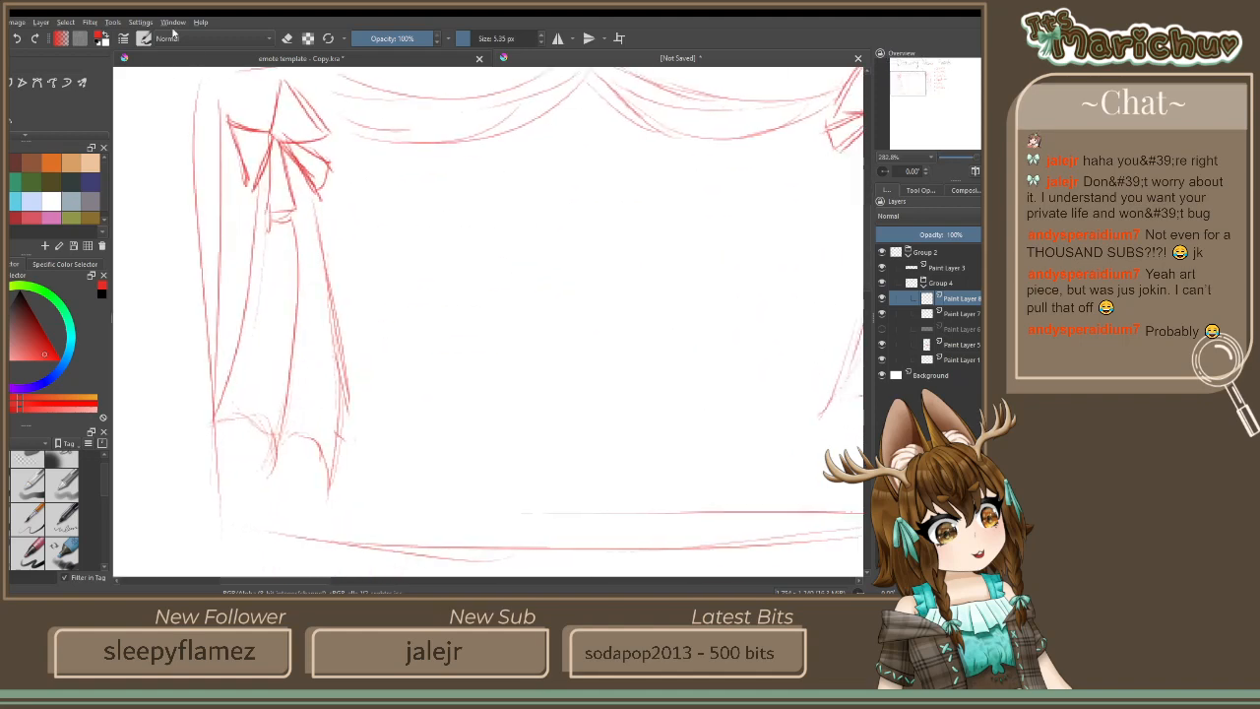
scroll(352, 183, down, 2)
drag(421, 173, 445, 284)
scroll(561, 323, up, 1)
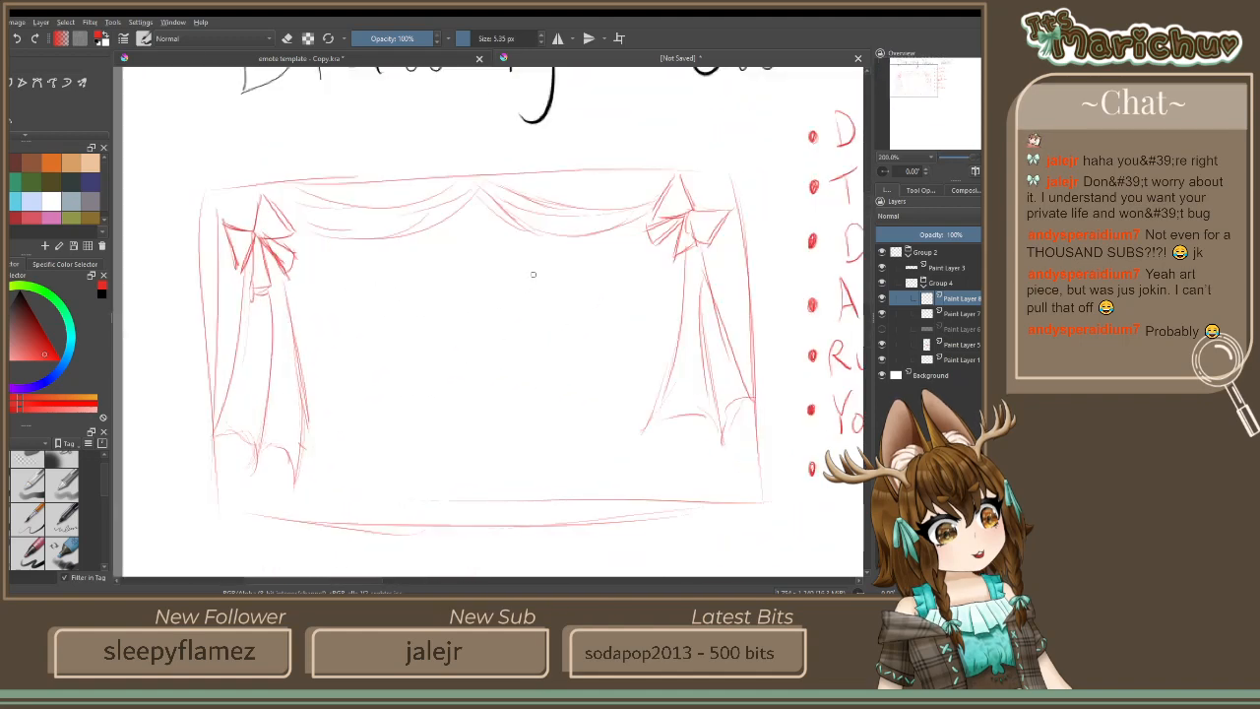
scroll(561, 323, down, 4)
scroll(541, 210, up, 1)
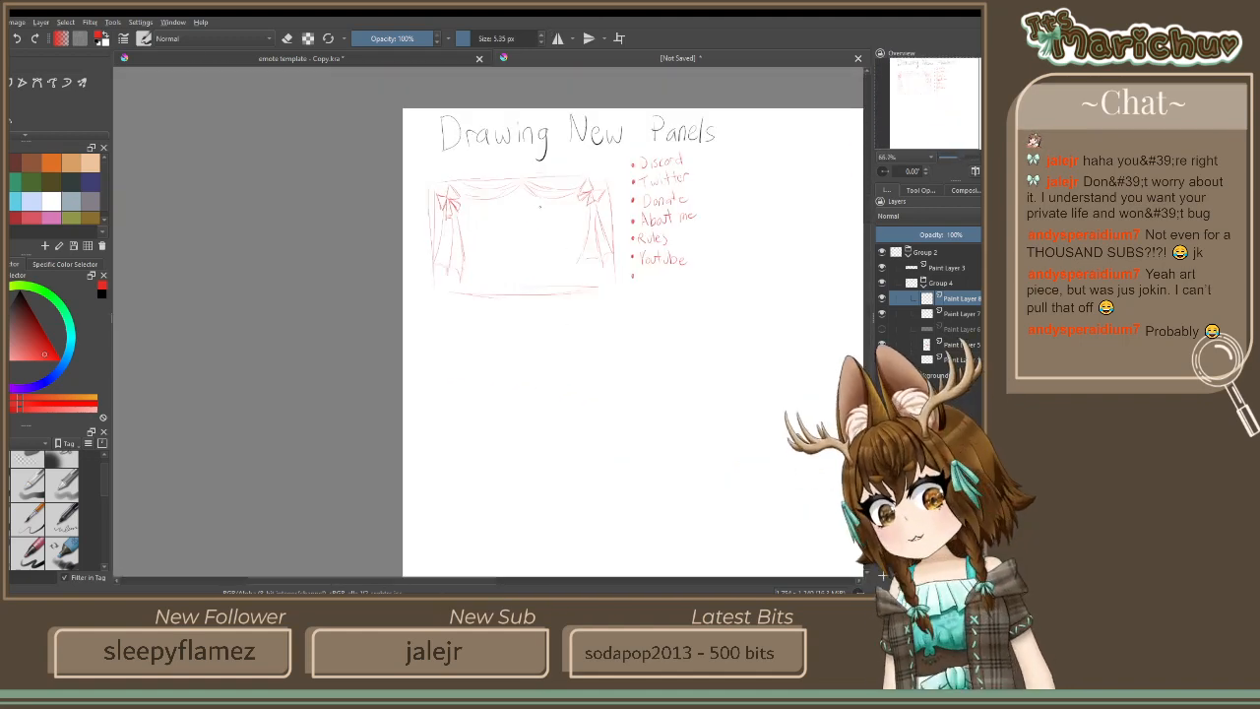
scroll(541, 211, down, 1)
Examine the character reference beside the page from the sandals up to the face, and return to the panel sketch
drag(542, 261, 212, 225)
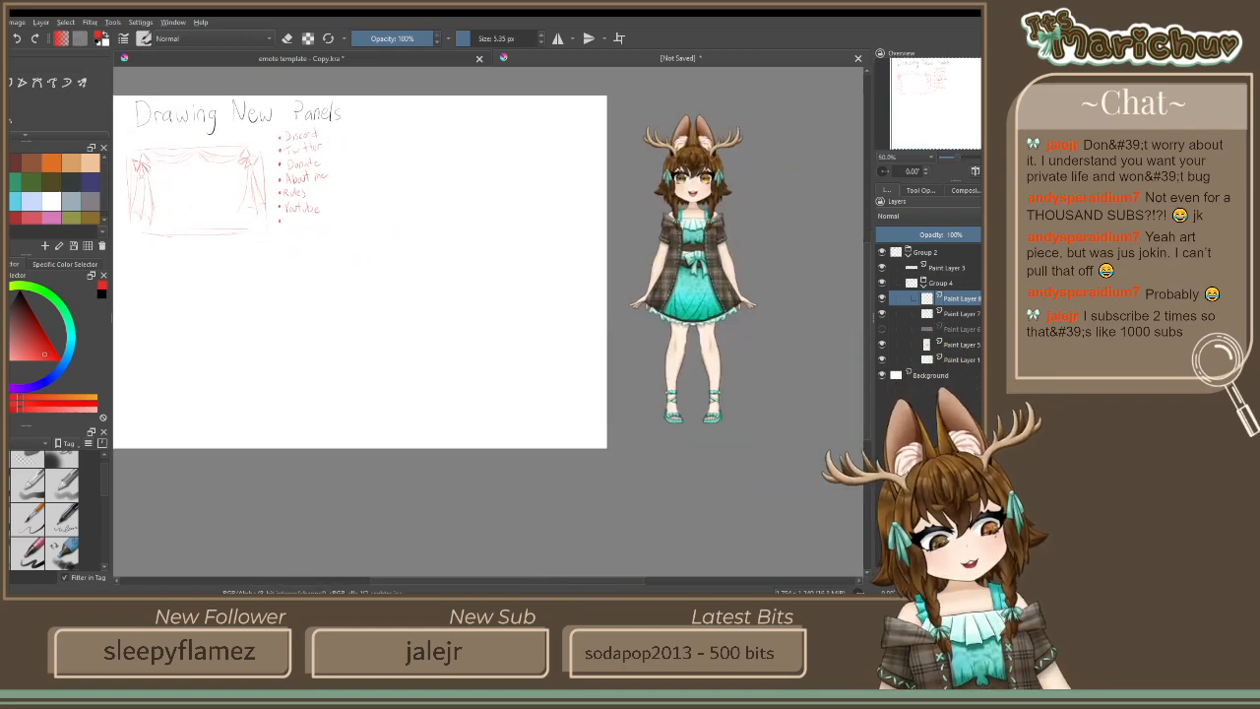
mouse_move(706, 350)
mouse_down()
mouse_move(551, 369)
mouse_move(571, 273)
mouse_up()
scroll(551, 369, up, 4)
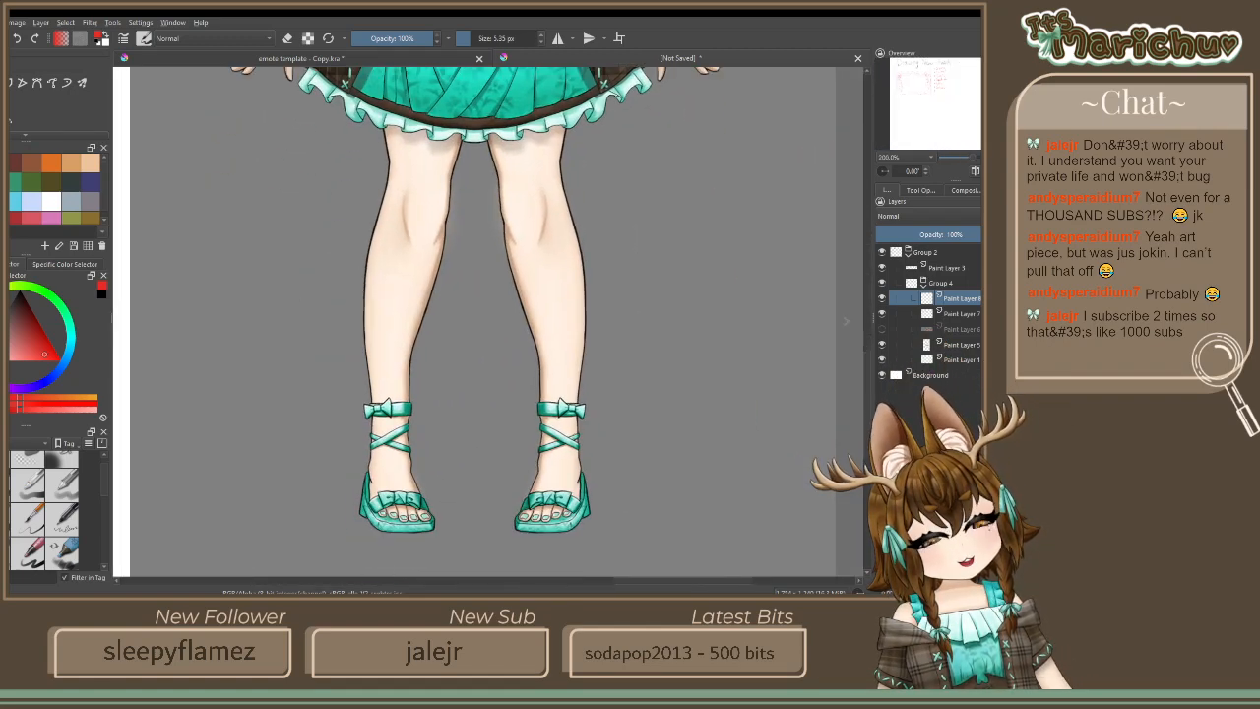
drag(443, 240, 445, 559)
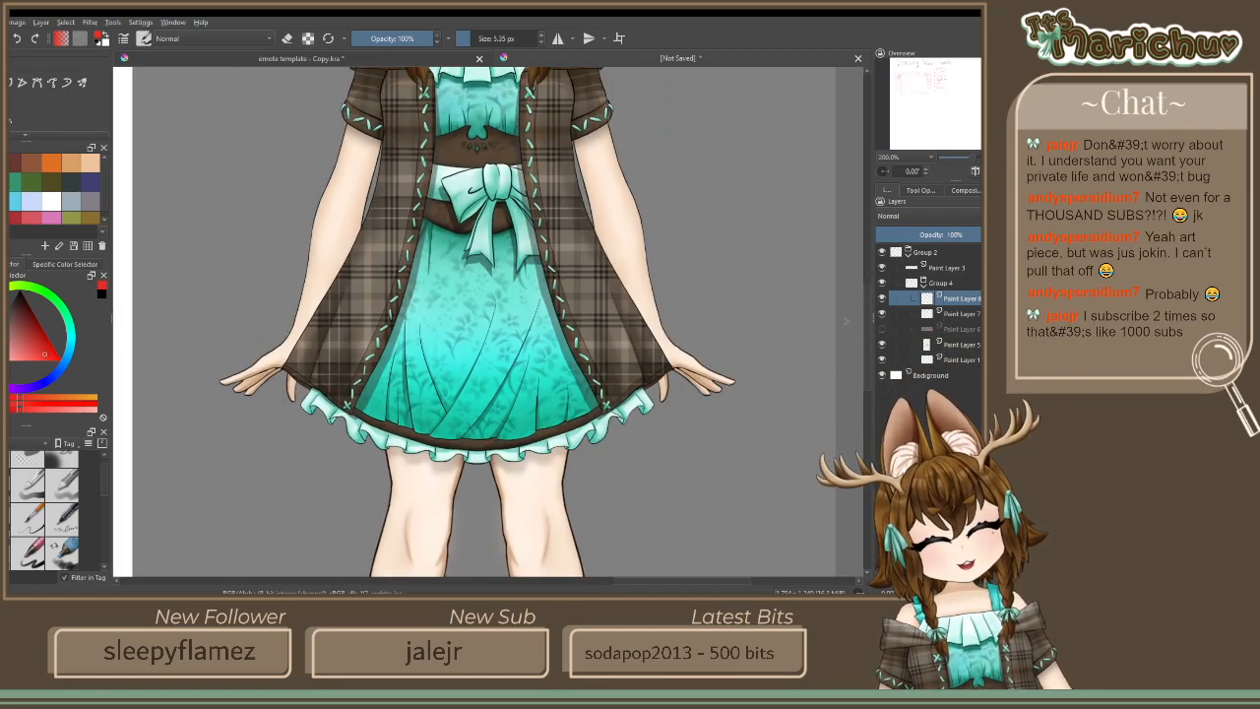
mouse_move(462, 258)
mouse_down()
mouse_move(458, 307)
mouse_move(500, 550)
mouse_up()
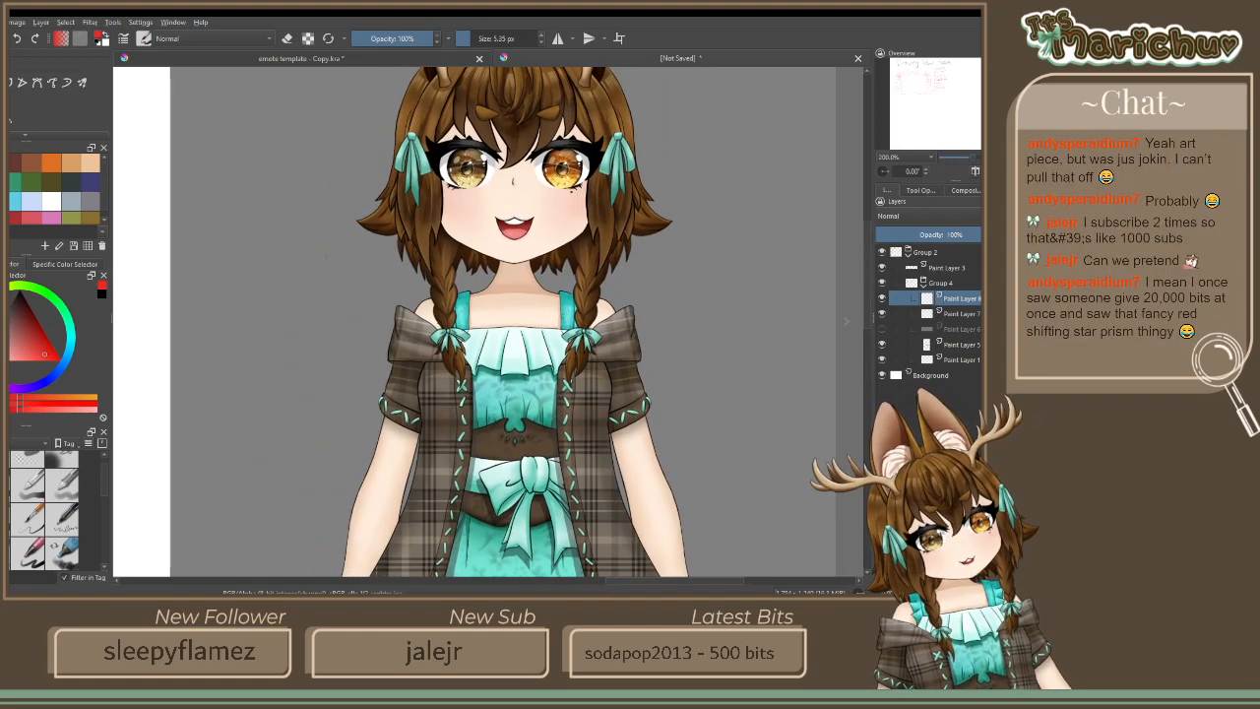
drag(285, 280, 590, 271)
scroll(296, 347, down, 2)
mouse_move(310, 357)
mouse_down()
mouse_move(647, 399)
mouse_move(751, 345)
mouse_up()
scroll(568, 171, up, 2)
drag(344, 290, 515, 251)
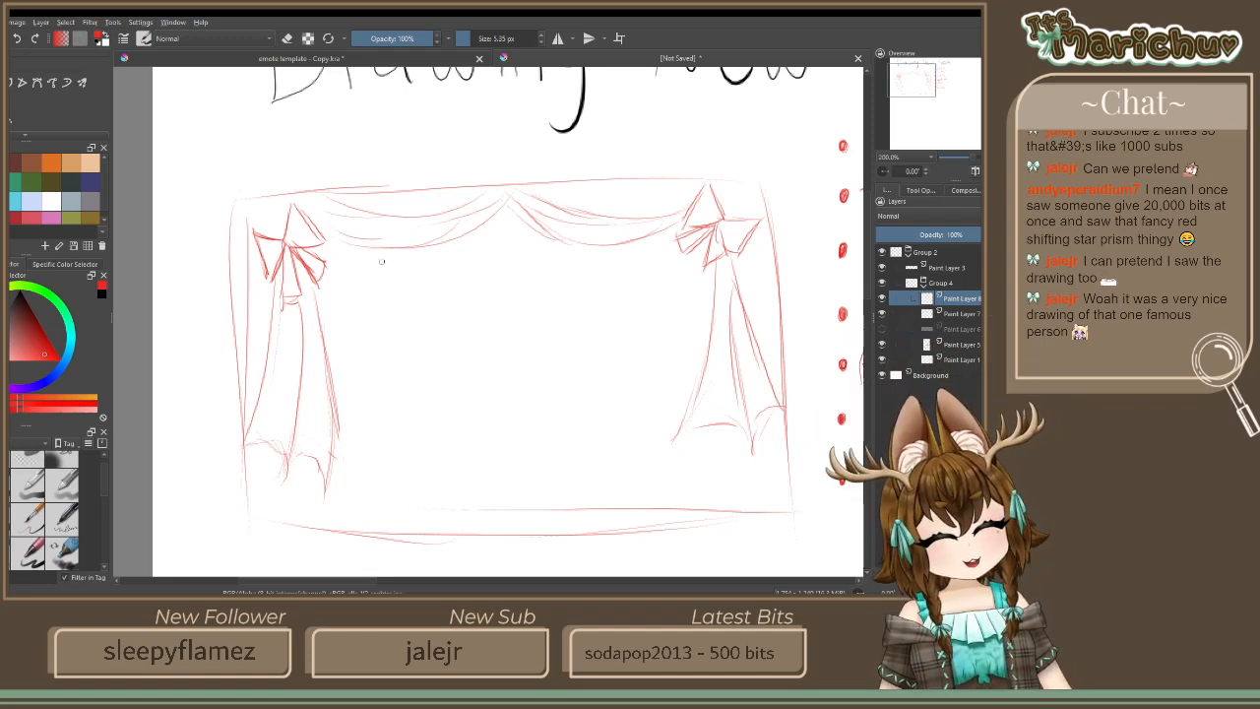
Select the curtain sketch layer and compare the panel with that layer hidden and shown
click(963, 313)
click(883, 315)
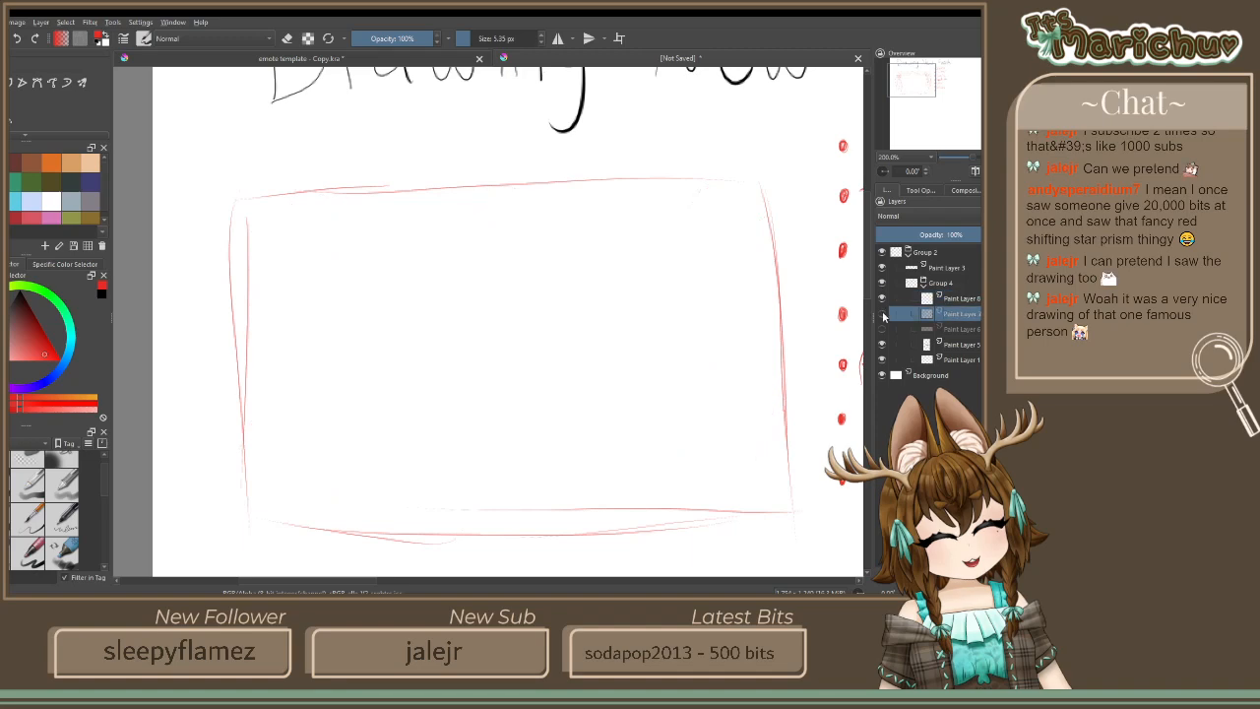
click(883, 315)
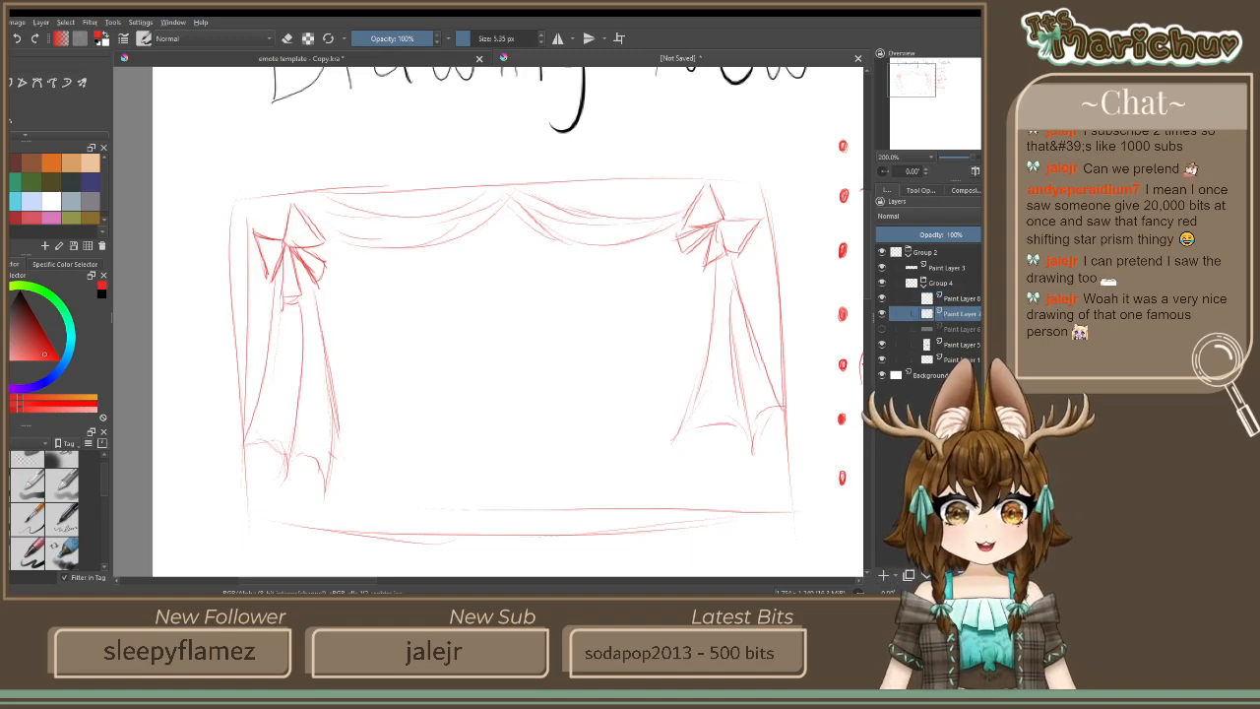
scroll(72, 104, down, 3)
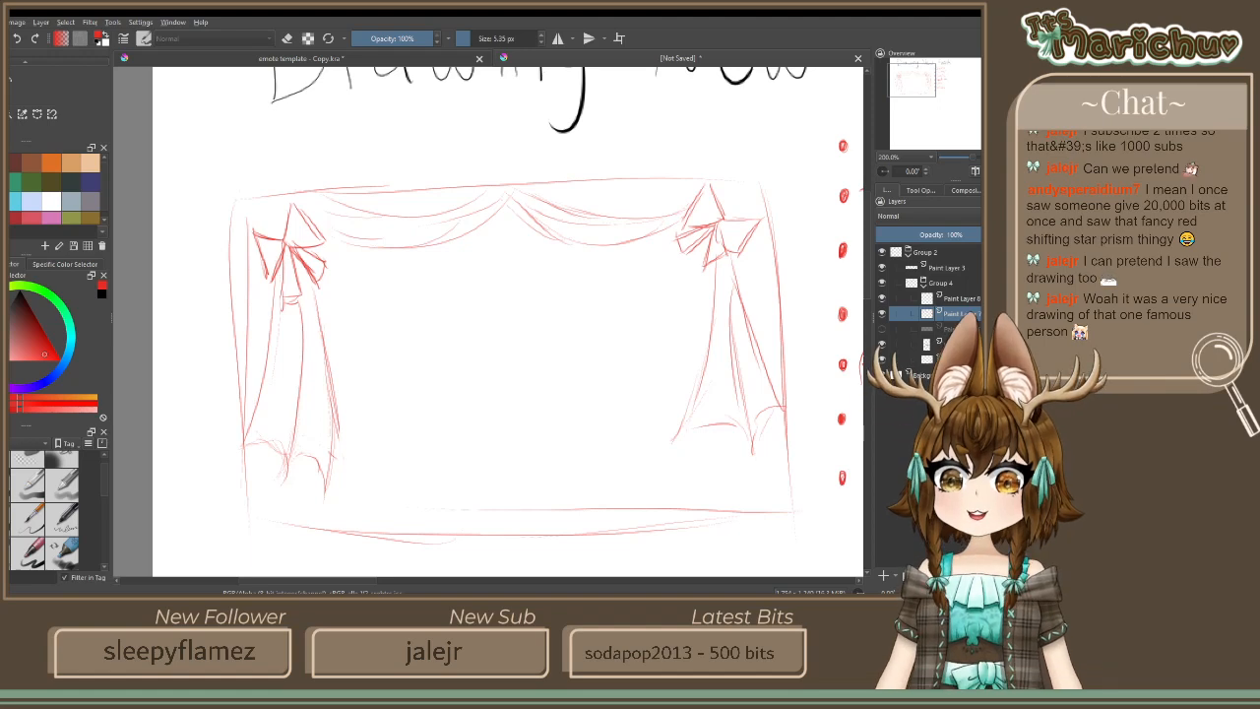
mouse_move(707, 275)
mouse_down()
mouse_move(766, 305)
mouse_move(799, 391)
mouse_move(691, 486)
mouse_move(628, 392)
mouse_move(707, 275)
mouse_up()
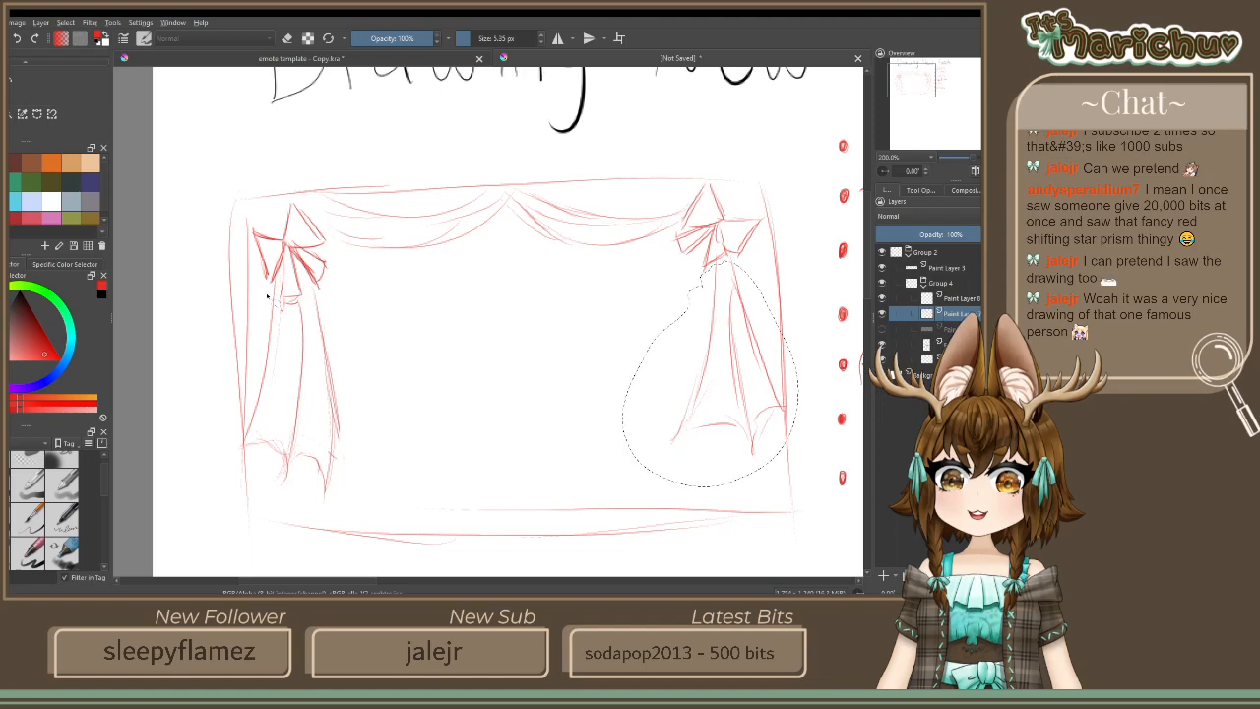
mouse_move(267, 293)
mouse_down()
mouse_move(295, 318)
mouse_move(354, 433)
mouse_move(305, 526)
mouse_move(211, 433)
mouse_move(267, 310)
mouse_up()
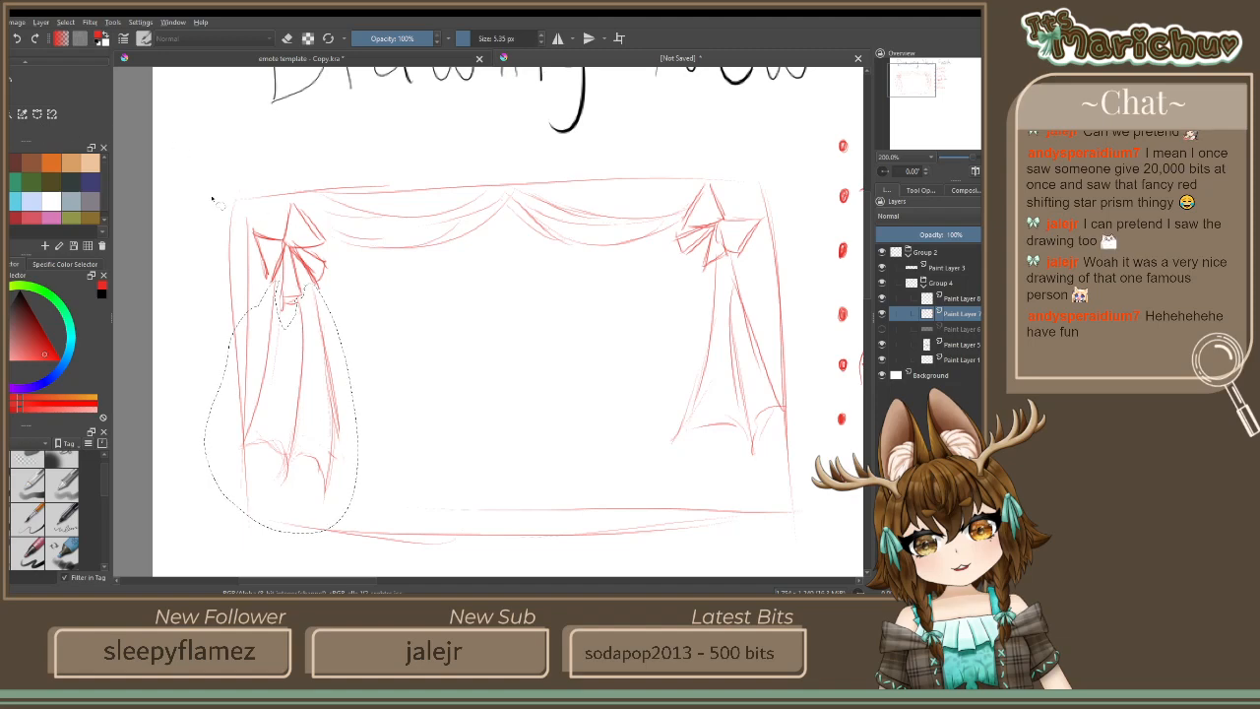
click(18, 39)
key(ctrl+shift+a)
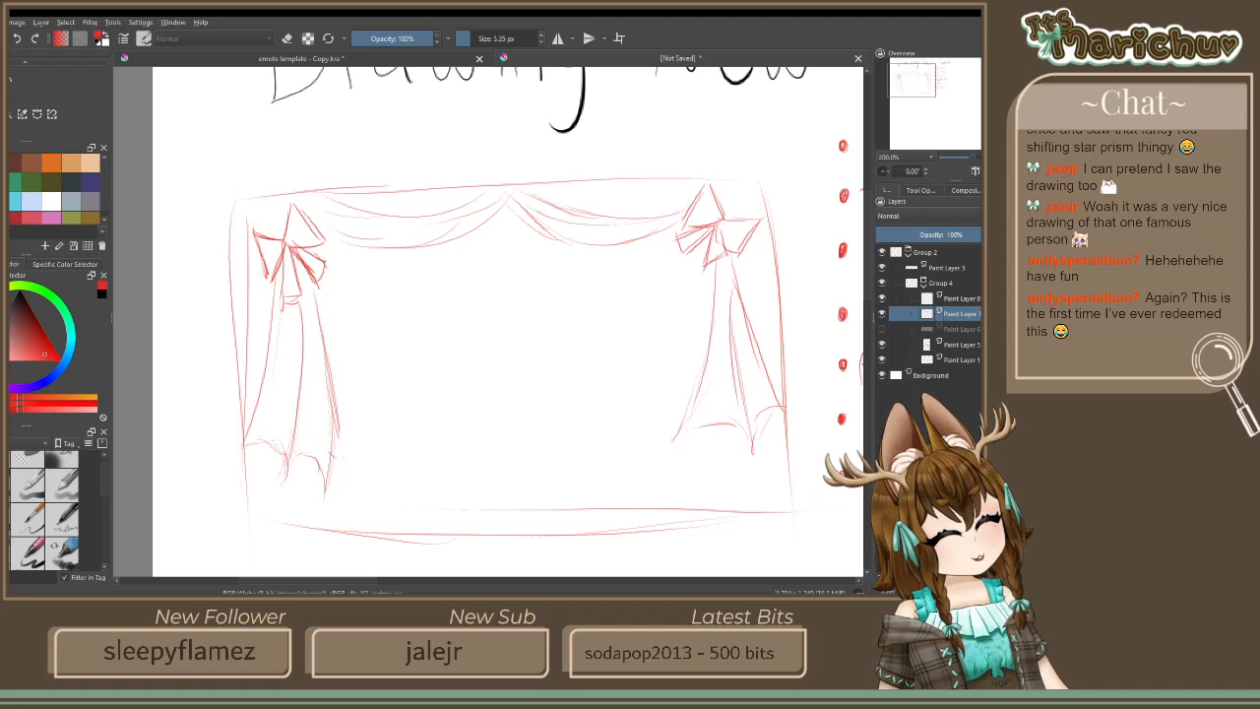
Add a new paint layer above the topmost paint layer in Group 4
key(minus)
key(minus)
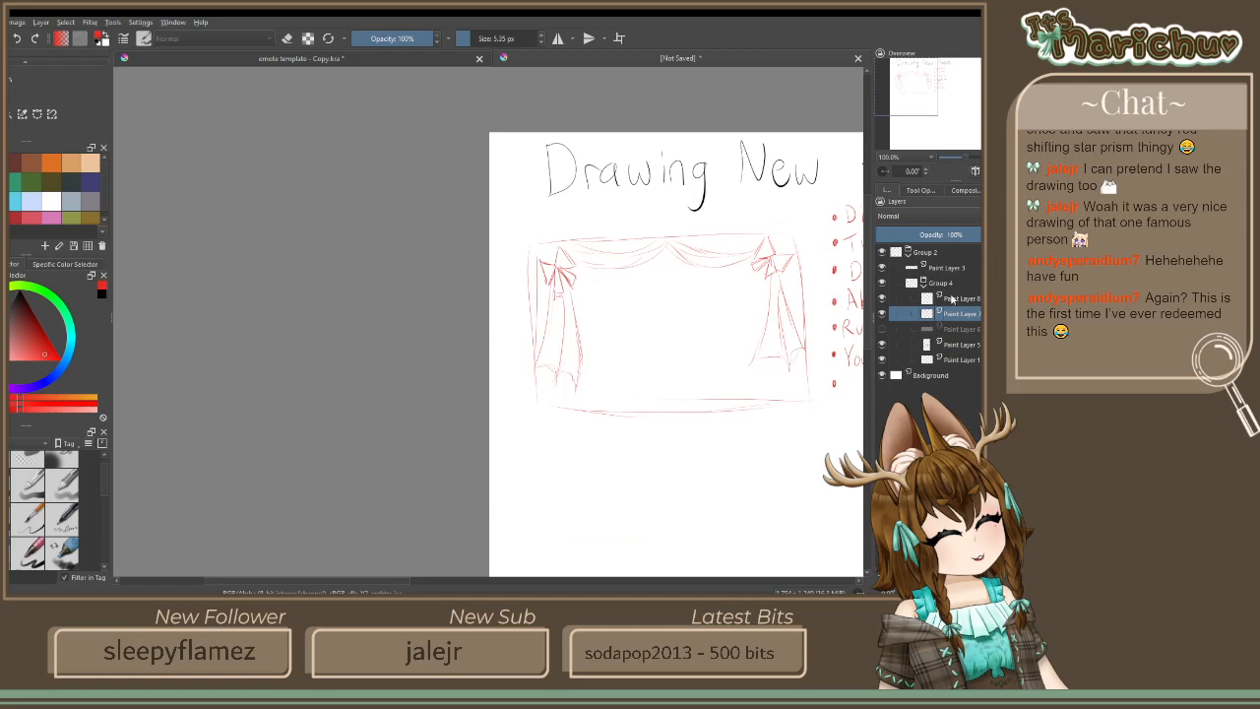
click(952, 299)
key(Insert)
Sketch a large round chibi head with a protruding cheek in the blank area beside the panel list
mouse_move(845, 374)
mouse_down()
mouse_move(664, 300)
mouse_move(410, 385)
mouse_move(527, 466)
mouse_move(483, 373)
mouse_move(492, 415)
mouse_move(428, 309)
mouse_up()
key(plus)
drag(554, 291, 444, 364)
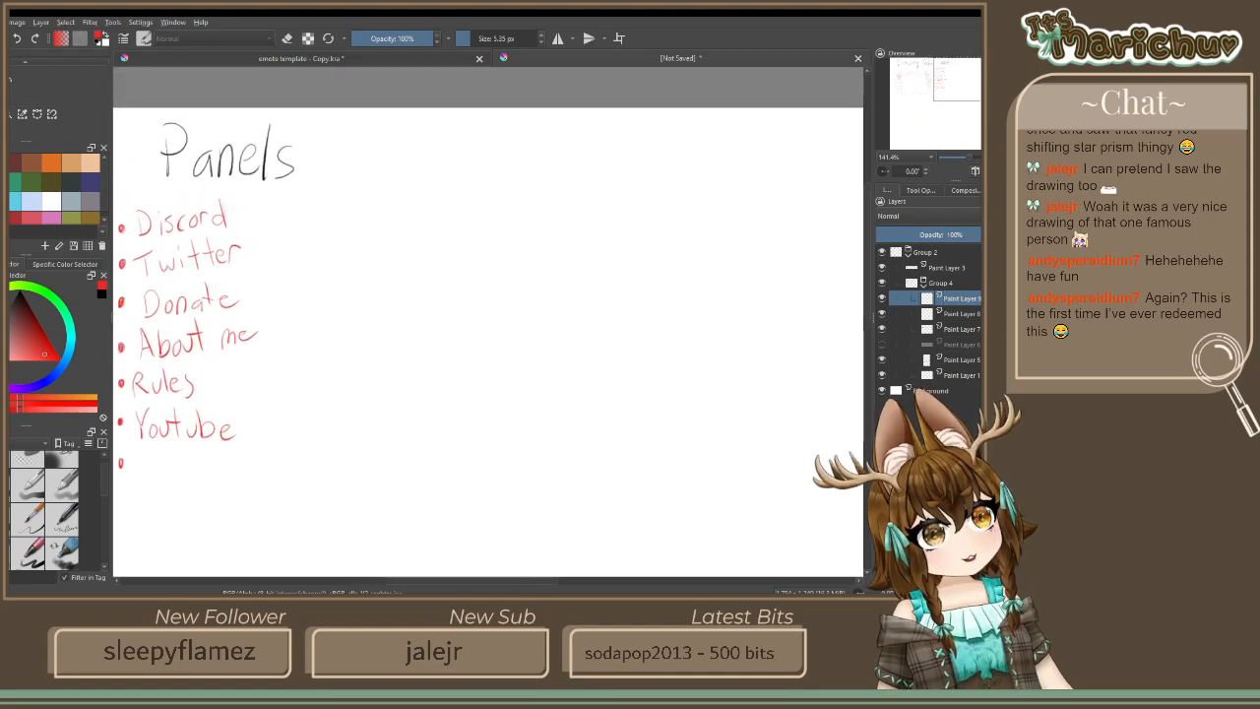
key(b)
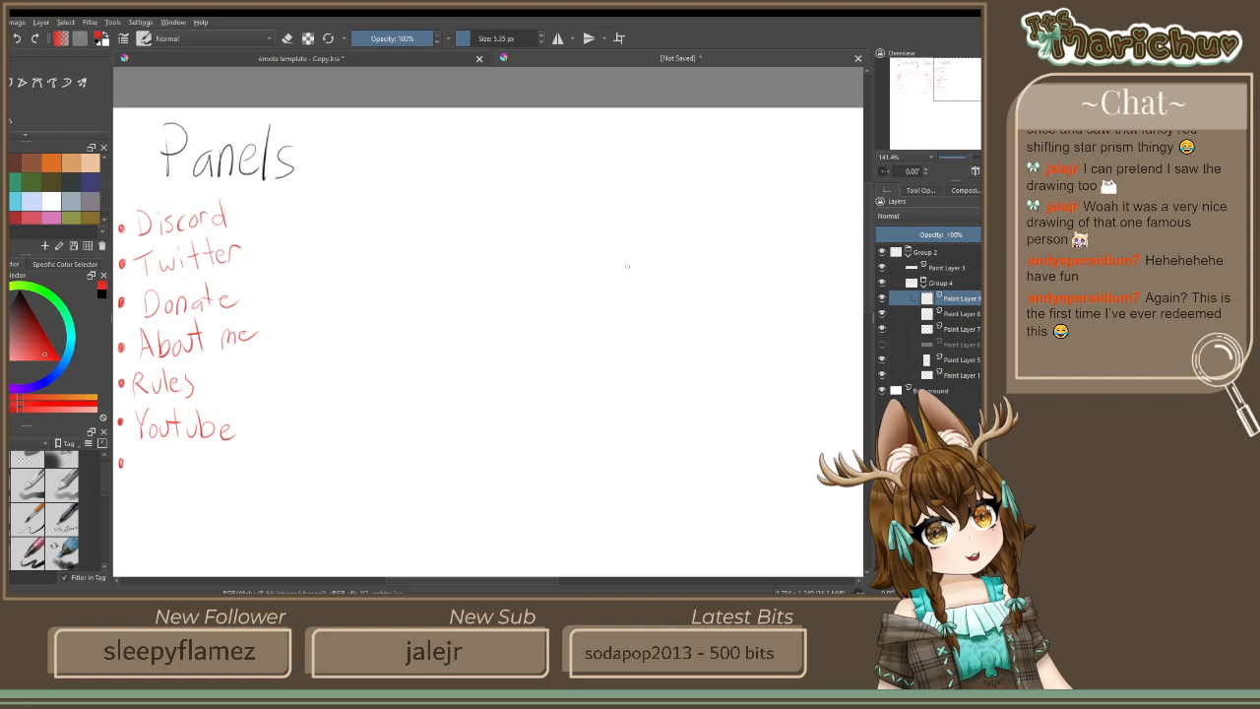
drag(648, 349, 632, 371)
mouse_move(586, 208)
mouse_down()
mouse_move(704, 299)
mouse_move(645, 374)
mouse_up()
drag(563, 224, 529, 295)
mouse_move(675, 354)
mouse_down()
mouse_move(579, 386)
mouse_move(644, 384)
mouse_up()
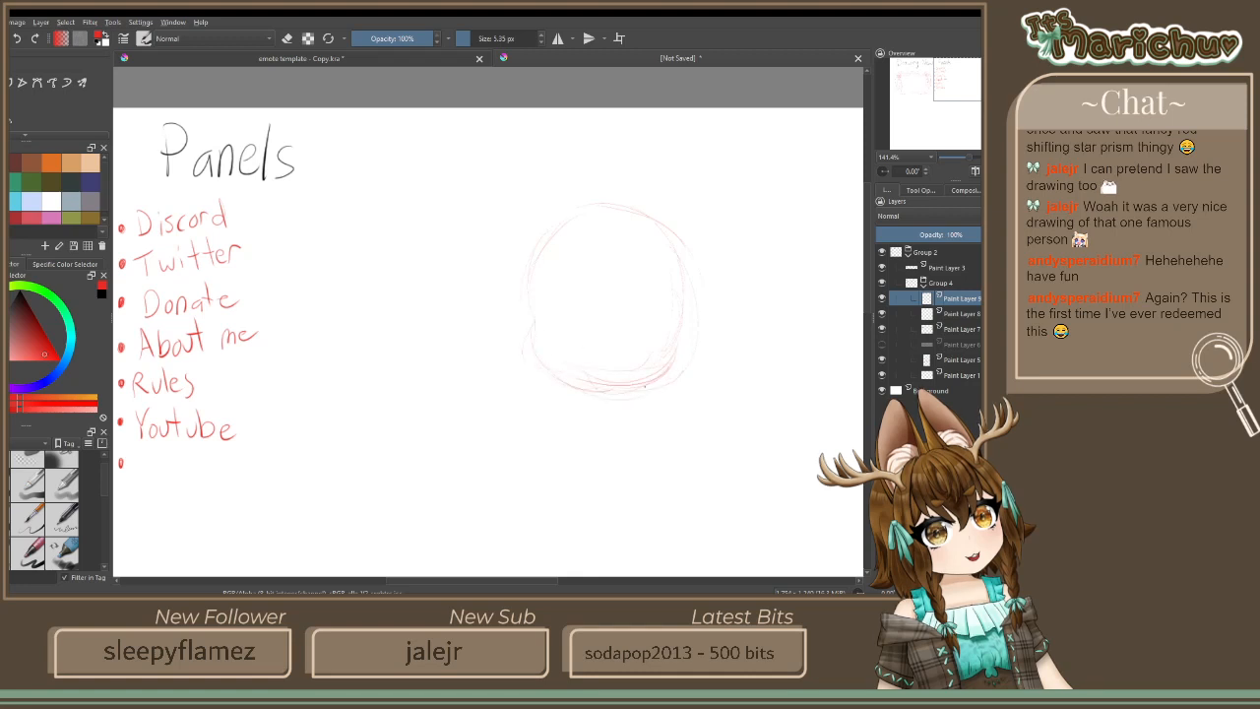
drag(595, 241, 544, 256)
drag(531, 303, 520, 379)
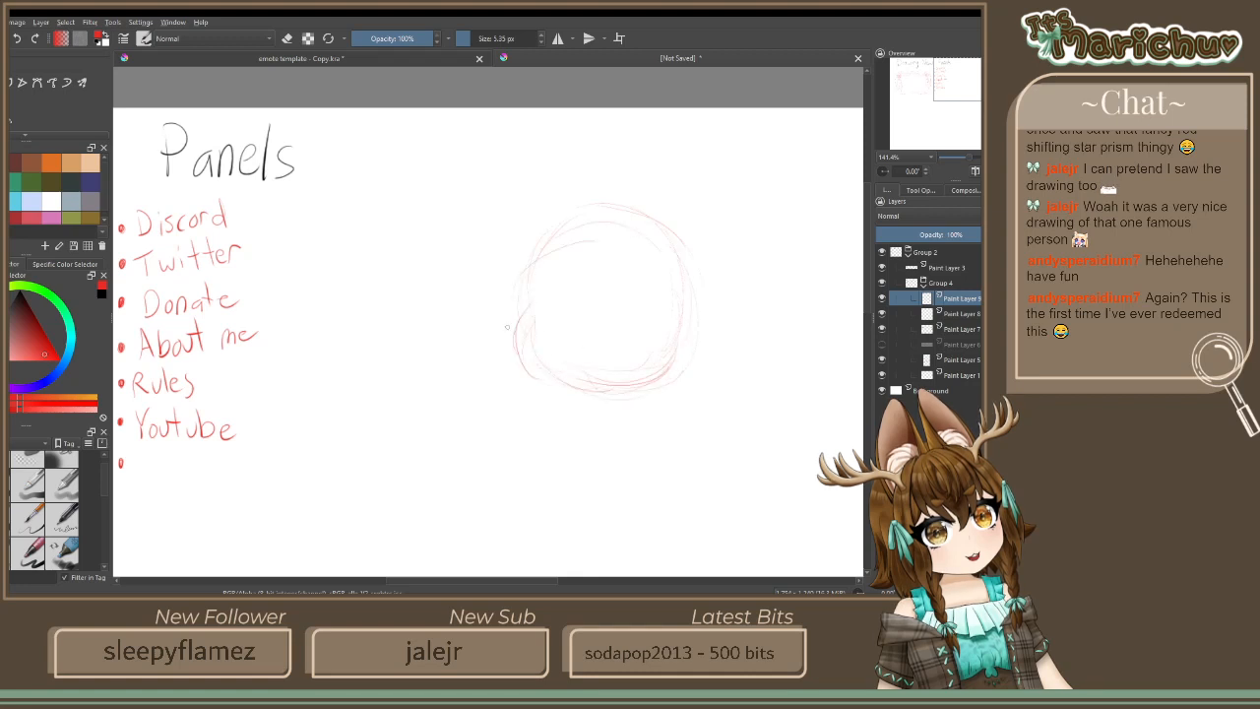
mouse_move(541, 304)
mouse_down()
mouse_move(507, 321)
mouse_move(539, 376)
mouse_up()
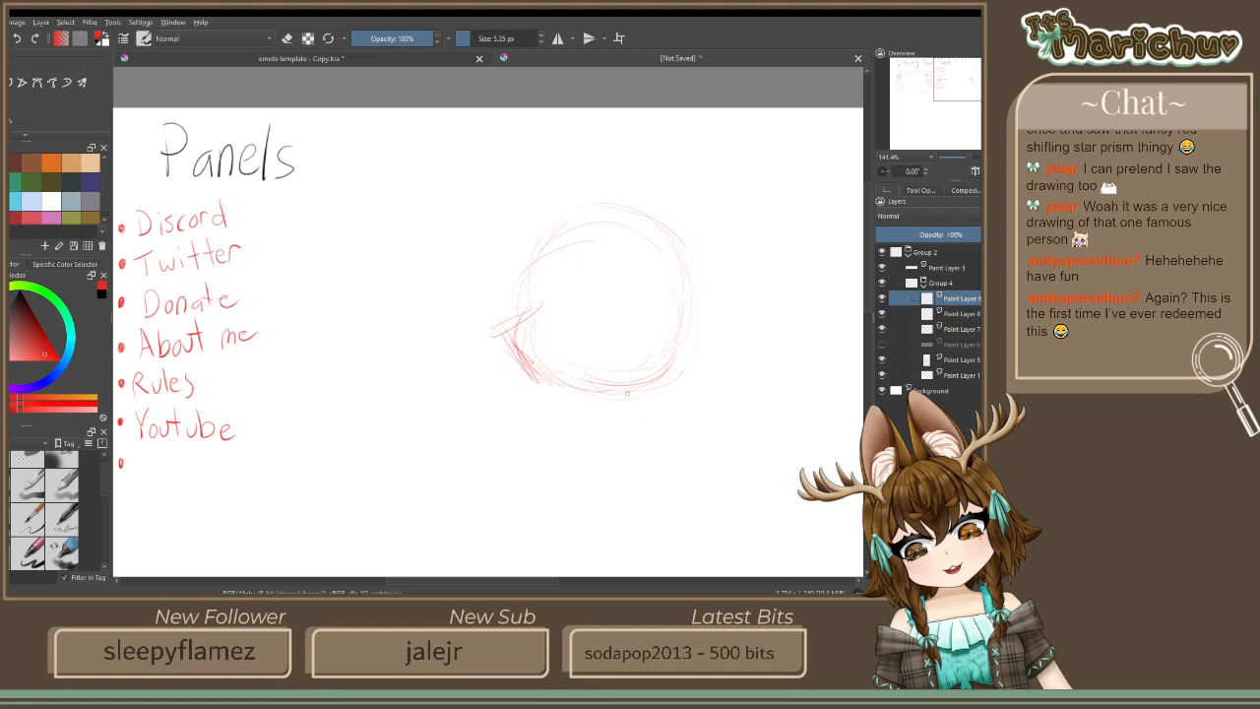
Sketch the shoulders and one bent arm with its sleeve and hand below the head
drag(530, 387, 490, 430)
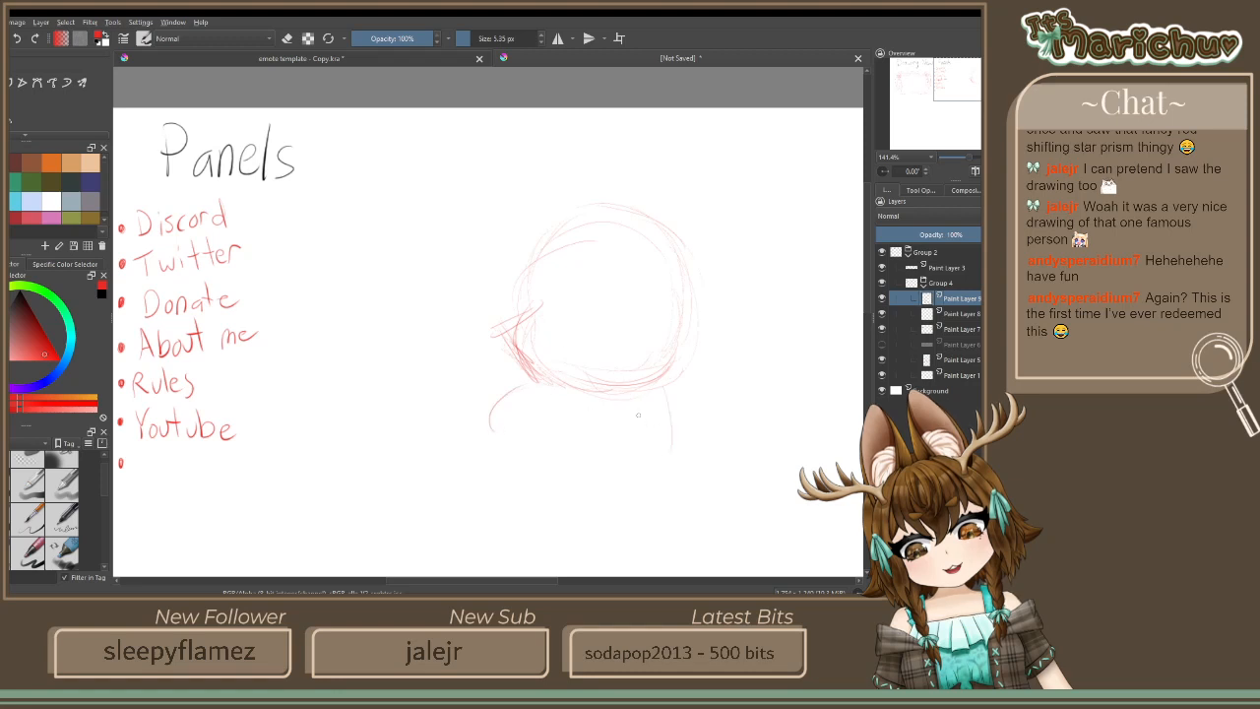
mouse_move(665, 392)
mouse_down()
mouse_move(639, 495)
mouse_move(591, 449)
mouse_up()
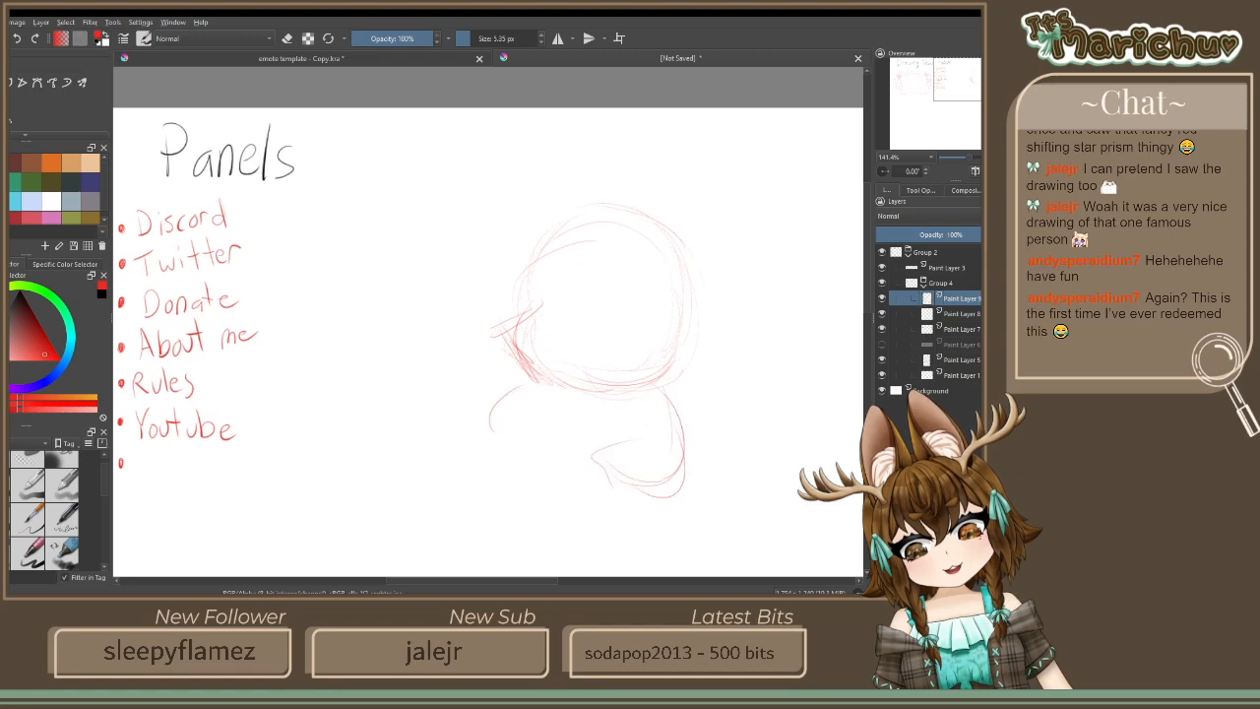
drag(603, 493, 630, 467)
drag(645, 396, 640, 448)
drag(636, 417, 635, 453)
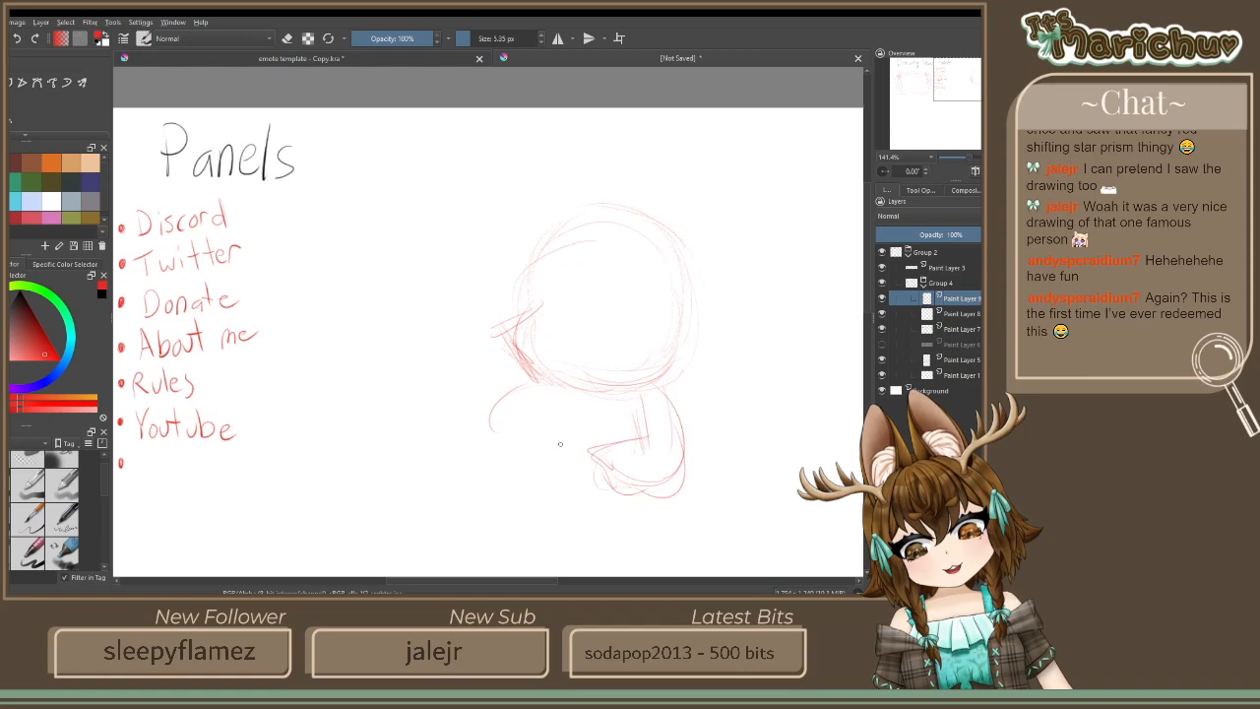
Block in a square sign in front of the chibi's body and draw the other arm and hand gripping it
drag(593, 399, 630, 445)
mouse_move(610, 400)
mouse_down()
mouse_move(614, 457)
mouse_move(610, 447)
mouse_up()
drag(514, 401, 522, 500)
drag(512, 502, 612, 502)
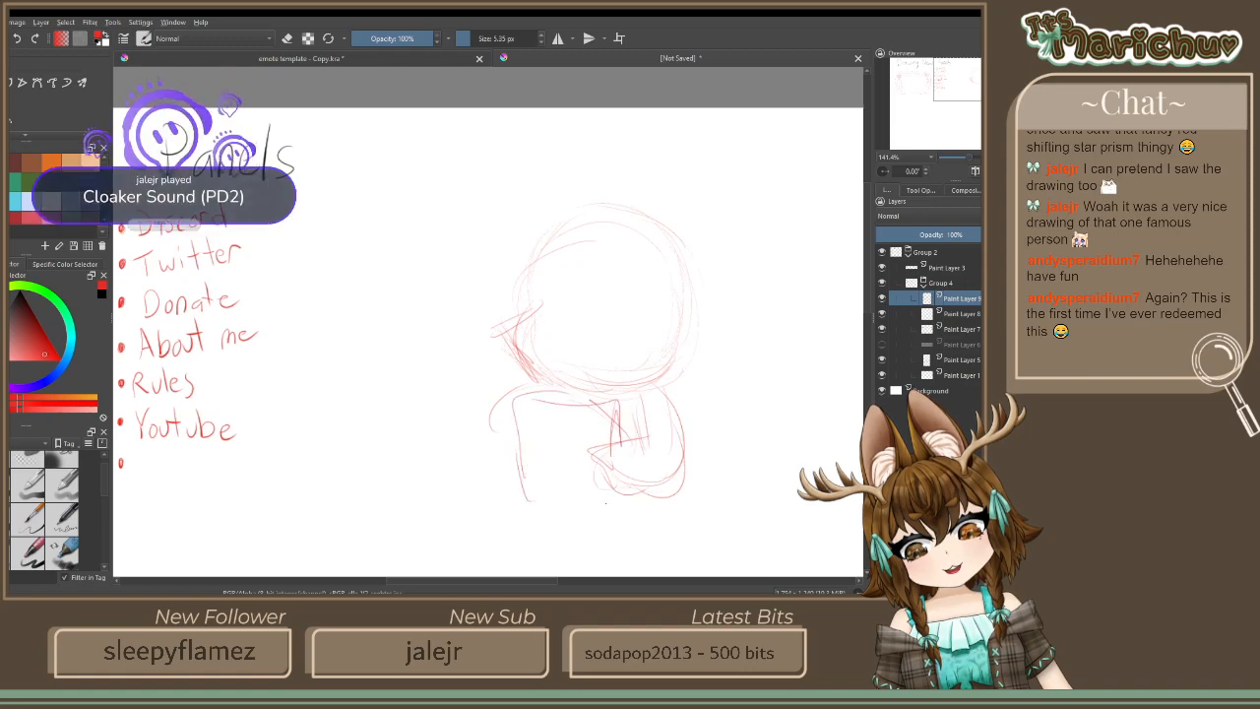
mouse_move(640, 396)
mouse_down()
mouse_move(516, 402)
mouse_move(504, 504)
mouse_up()
drag(506, 506, 600, 520)
mouse_move(537, 388)
mouse_down()
mouse_move(474, 425)
mouse_move(504, 469)
mouse_up()
mouse_move(489, 443)
mouse_down()
mouse_move(520, 473)
mouse_move(489, 464)
mouse_up()
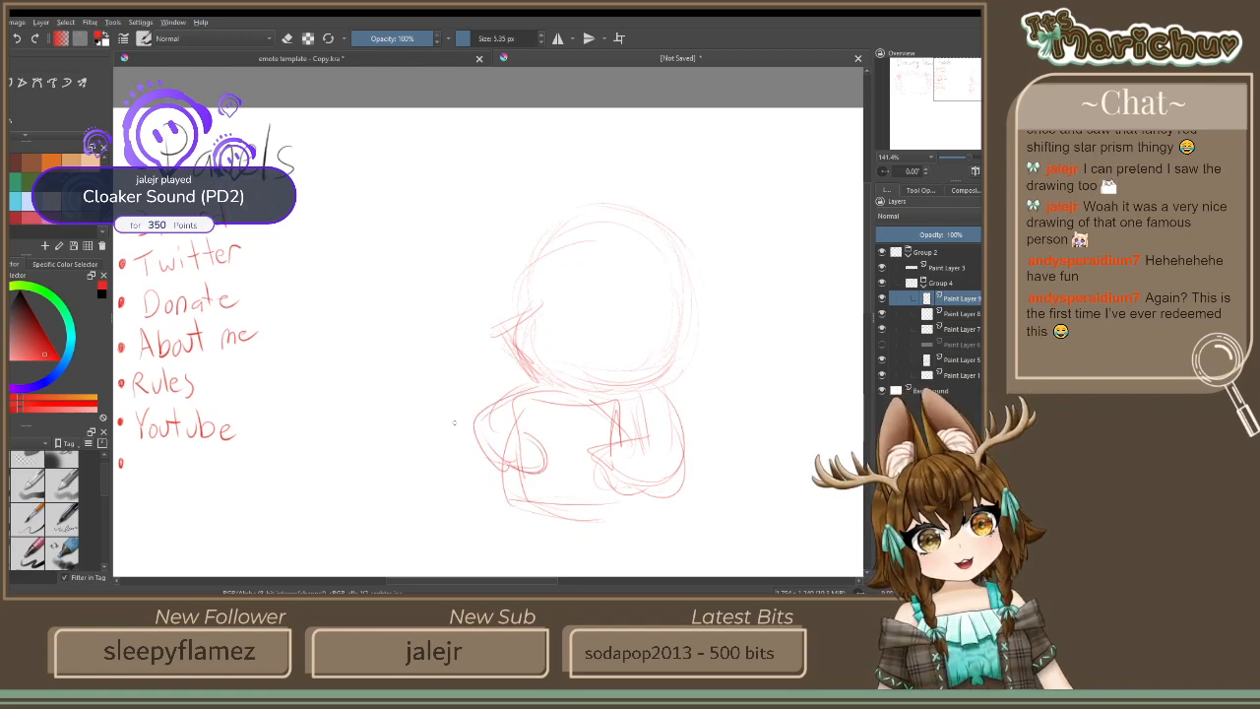
Reinforce the edges and corners of the sign held between the chibi's hands
drag(602, 412, 624, 396)
drag(634, 386, 622, 415)
mouse_move(629, 398)
mouse_down()
mouse_move(619, 436)
mouse_move(595, 401)
mouse_move(630, 396)
mouse_move(620, 443)
mouse_up()
mouse_move(577, 400)
mouse_down()
mouse_move(527, 400)
mouse_move(516, 437)
mouse_up()
drag(512, 464, 502, 498)
drag(510, 491, 536, 497)
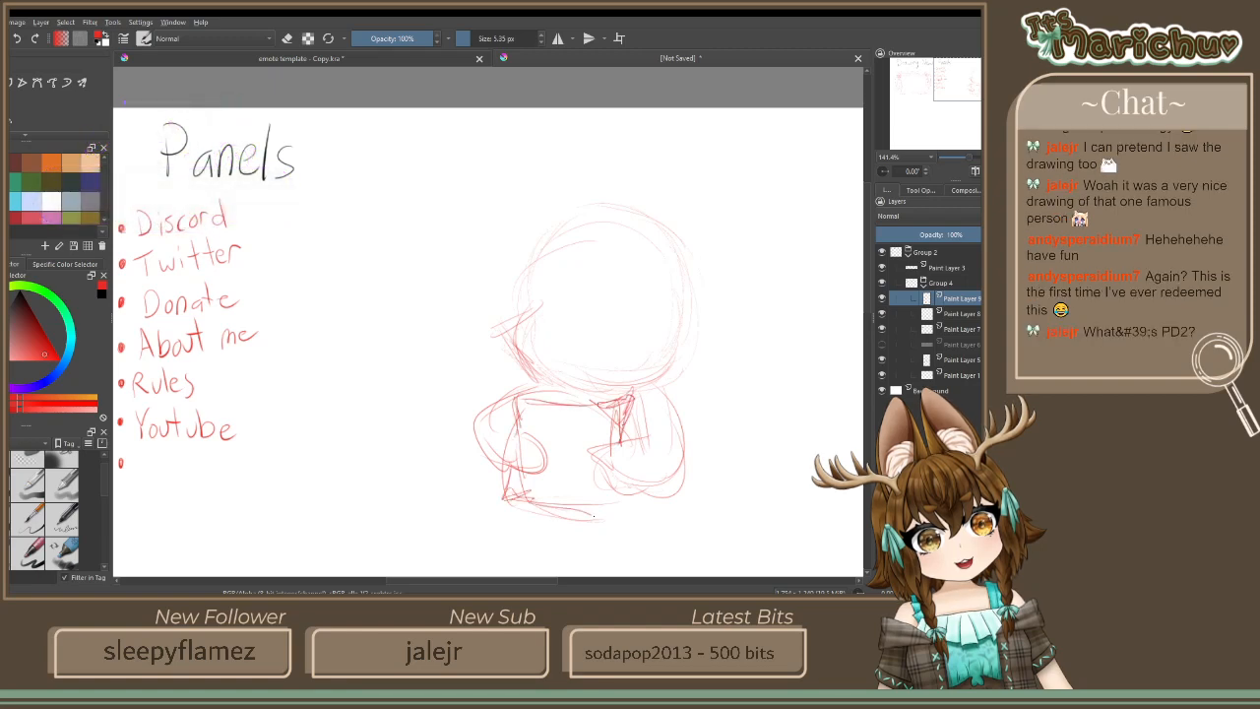
mouse_move(616, 474)
mouse_down()
mouse_move(626, 510)
mouse_move(585, 512)
mouse_up()
drag(620, 512, 545, 517)
drag(614, 482, 634, 525)
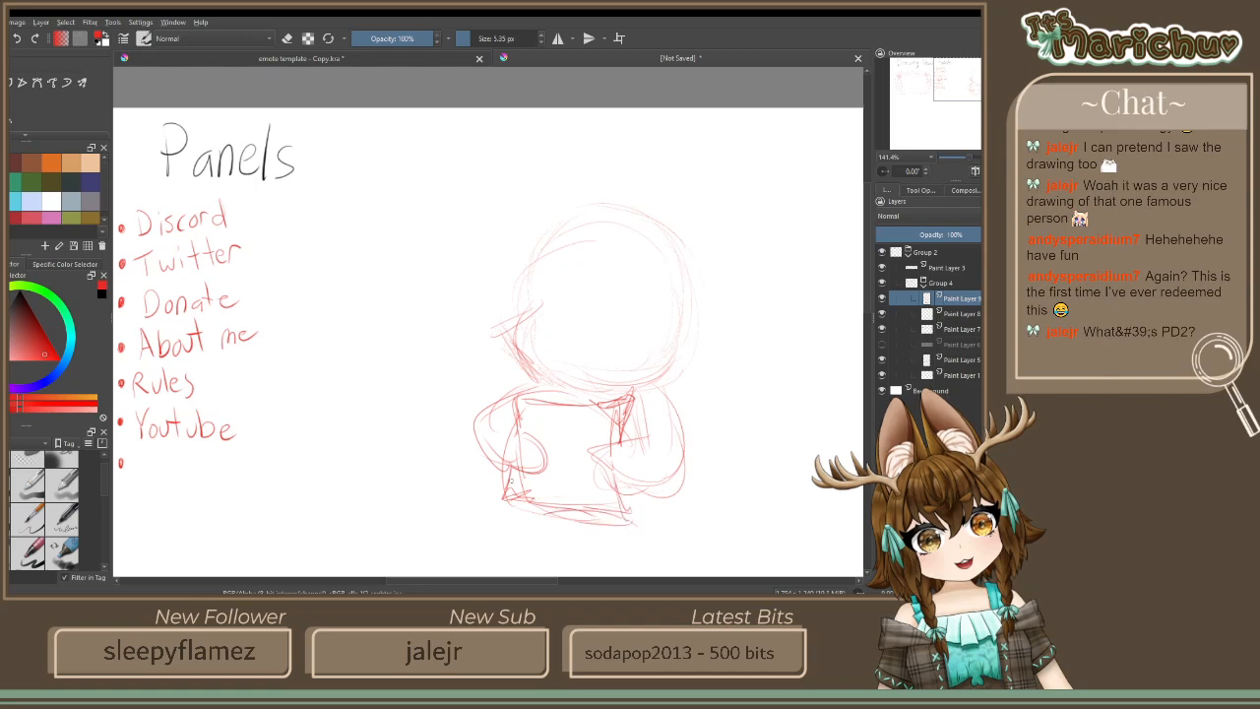
drag(509, 479, 516, 496)
mouse_move(506, 486)
mouse_down()
mouse_move(532, 514)
mouse_move(508, 506)
mouse_up()
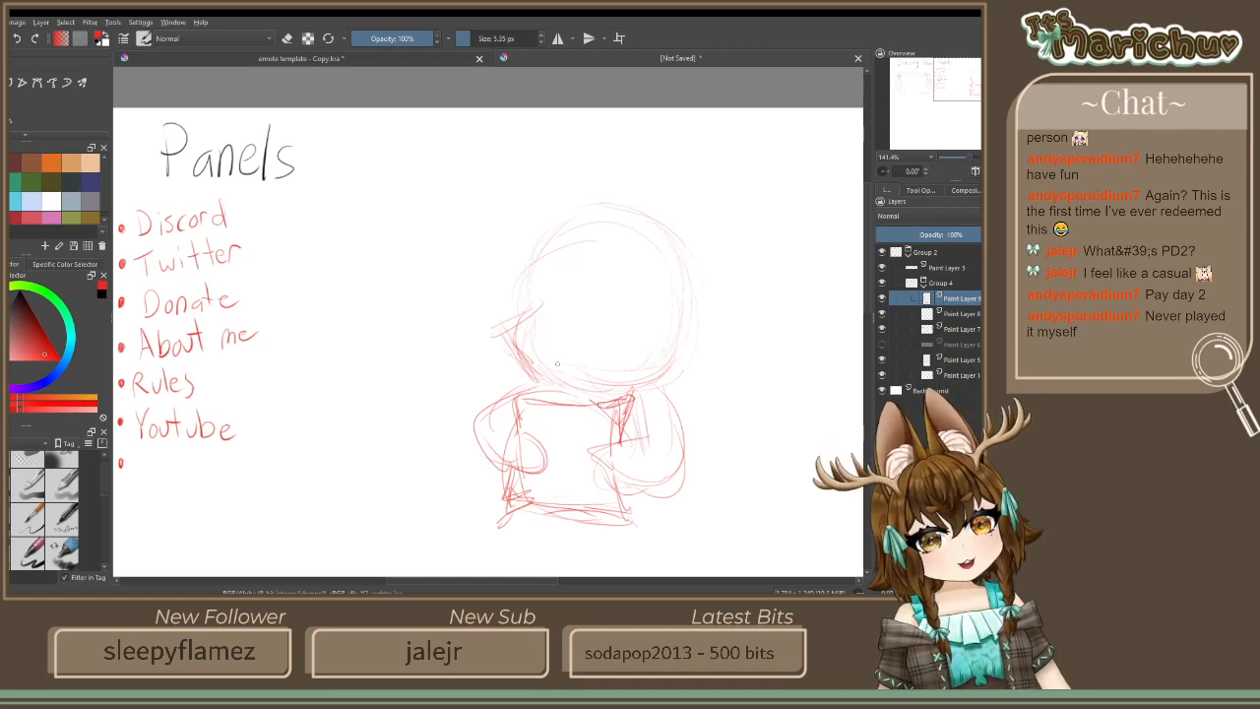
Sketch the first leg and the curved hip line below the sign
drag(182, 450, 152, 320)
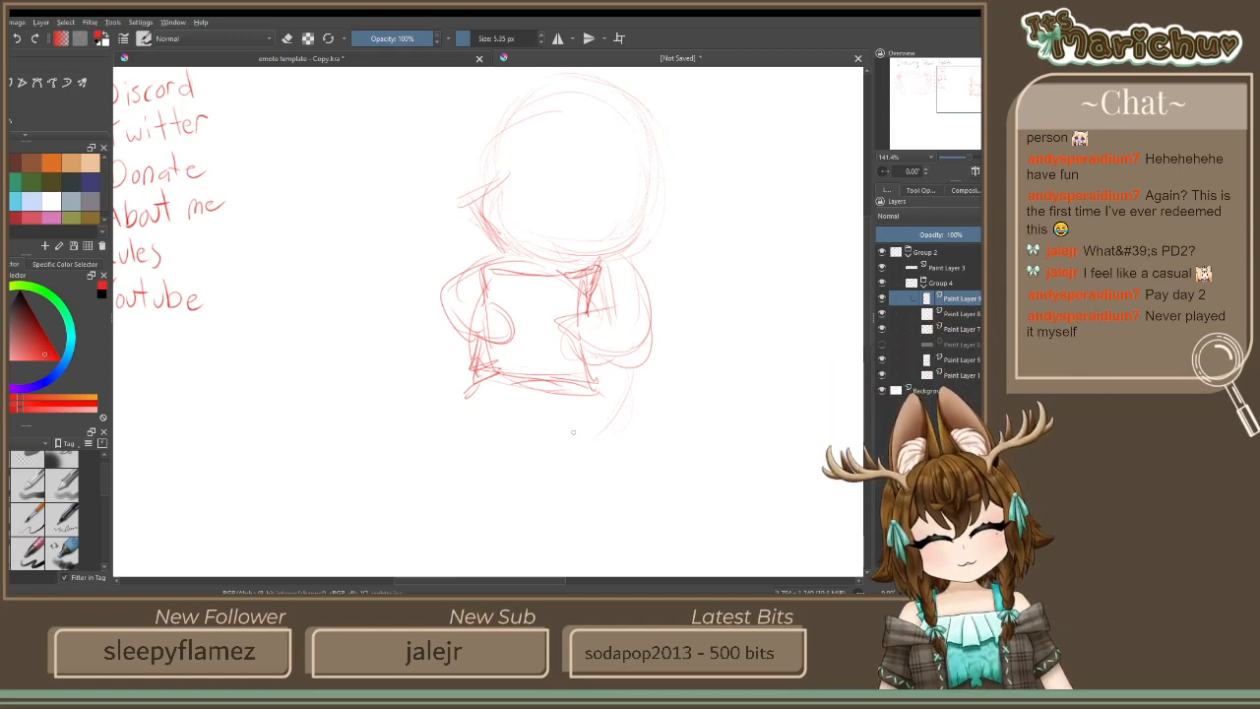
drag(533, 384, 537, 421)
mouse_move(580, 351)
mouse_down()
mouse_move(585, 421)
mouse_move(525, 474)
mouse_move(577, 441)
mouse_up()
mouse_move(624, 376)
mouse_down()
mouse_move(602, 450)
mouse_move(584, 461)
mouse_up()
drag(612, 434, 552, 457)
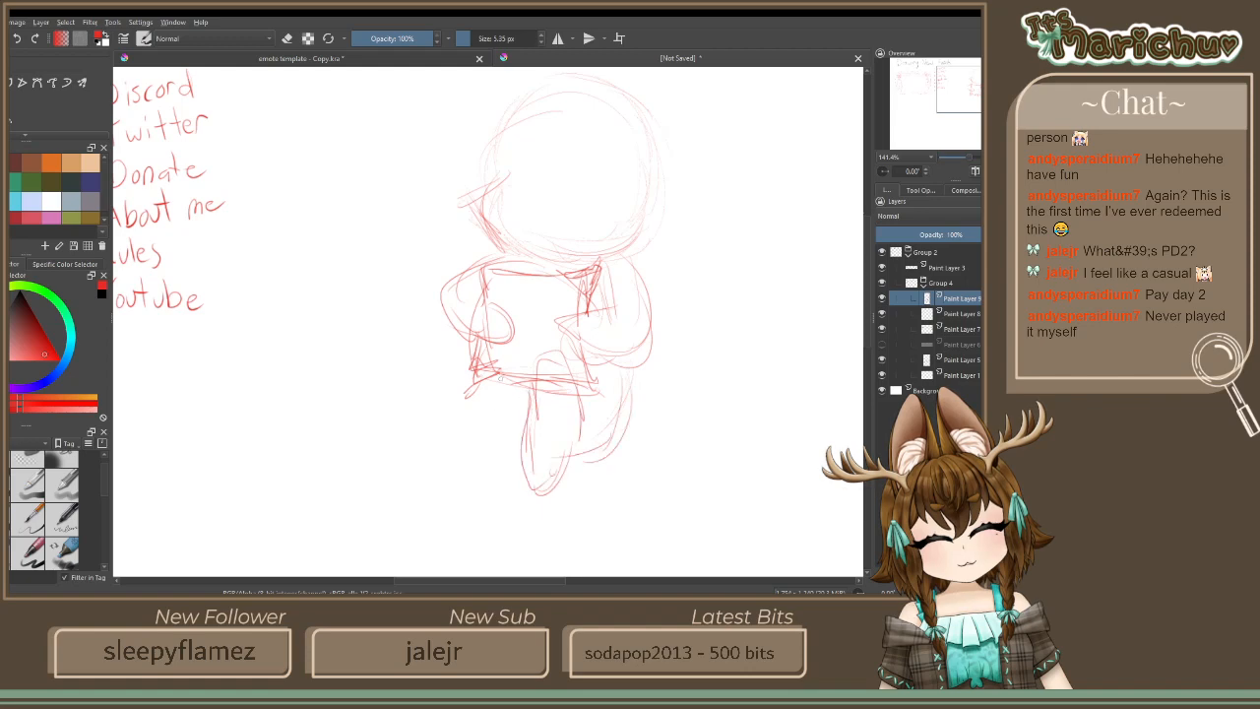
Sketch the second leg under the sign and redraw the outline of the head and face
drag(475, 392, 475, 427)
key(ctrl+z)
mouse_move(502, 368)
mouse_down()
mouse_move(539, 401)
mouse_move(490, 492)
mouse_move(513, 494)
mouse_up()
drag(541, 367, 511, 495)
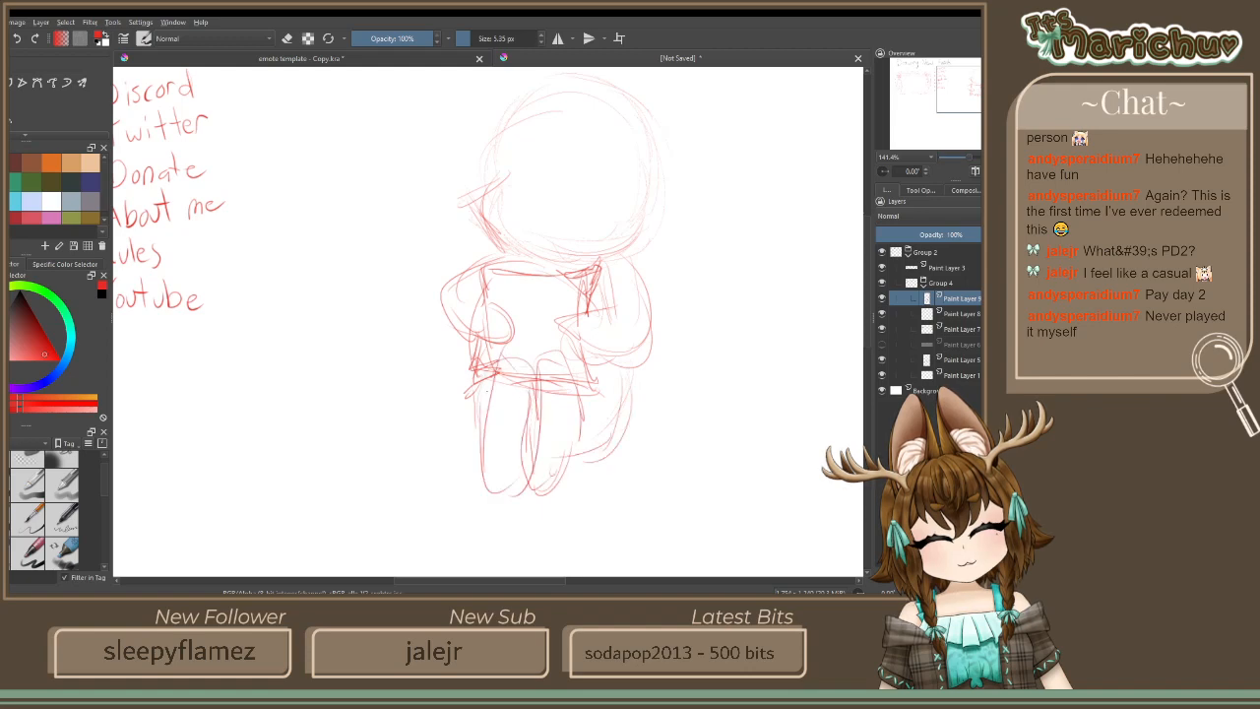
drag(483, 393, 487, 490)
drag(487, 376, 479, 404)
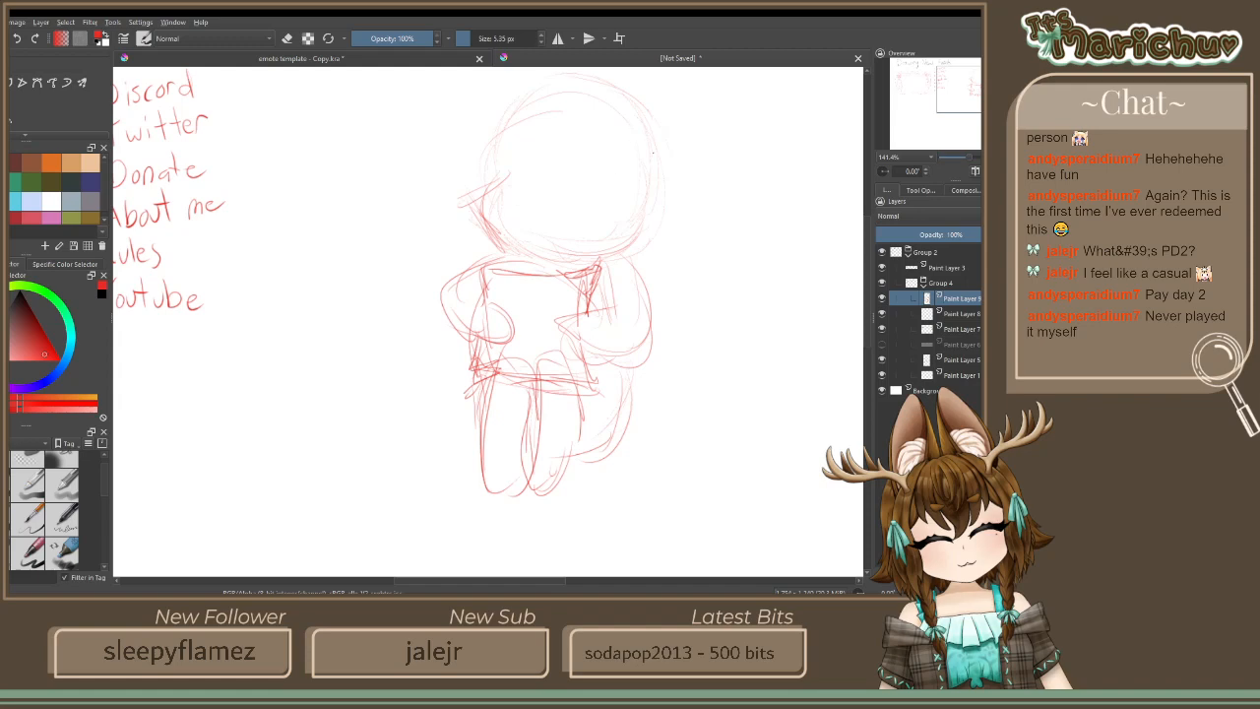
mouse_move(596, 258)
mouse_down()
mouse_move(664, 193)
mouse_move(566, 91)
mouse_move(492, 182)
mouse_move(510, 179)
mouse_up()
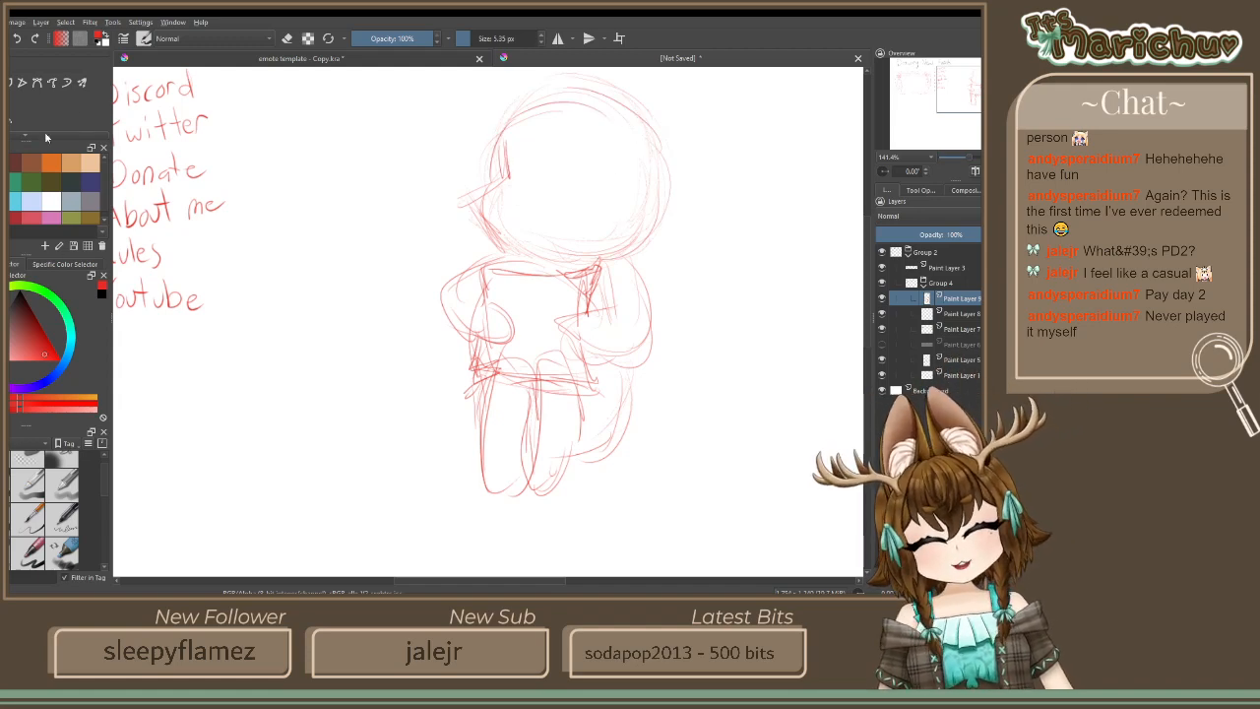
Add another paint layer and sketch two tall pointed ears on top of the chibi's head
drag(502, 202, 474, 324)
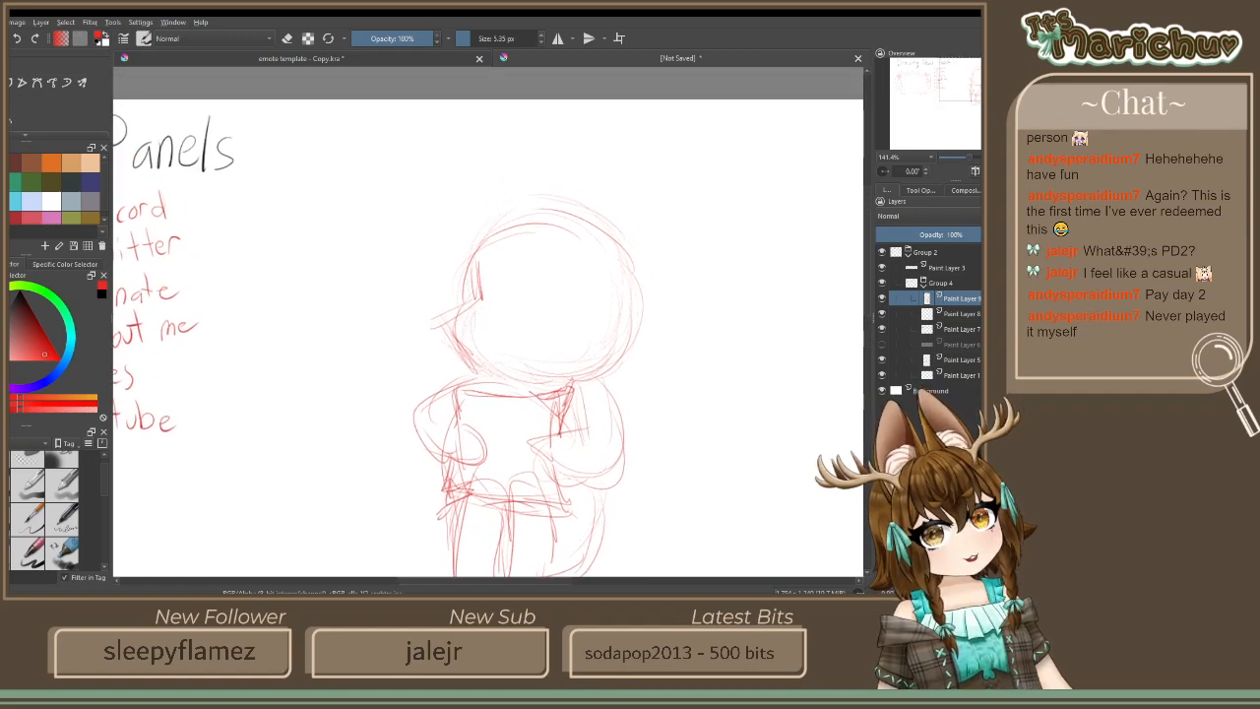
key(Insert)
mouse_move(575, 133)
mouse_down()
mouse_move(572, 210)
mouse_move(589, 146)
mouse_move(628, 220)
mouse_up()
drag(618, 176, 632, 266)
mouse_move(539, 145)
mouse_down()
mouse_move(545, 234)
mouse_move(495, 236)
mouse_up()
mouse_move(508, 165)
mouse_down()
mouse_move(492, 248)
mouse_move(538, 143)
mouse_up()
Sketch the chibi's pointed bangs, the side locks framing the face and the outer hair with flicked ends
mouse_move(577, 234)
mouse_down()
mouse_move(589, 298)
mouse_move(548, 319)
mouse_up()
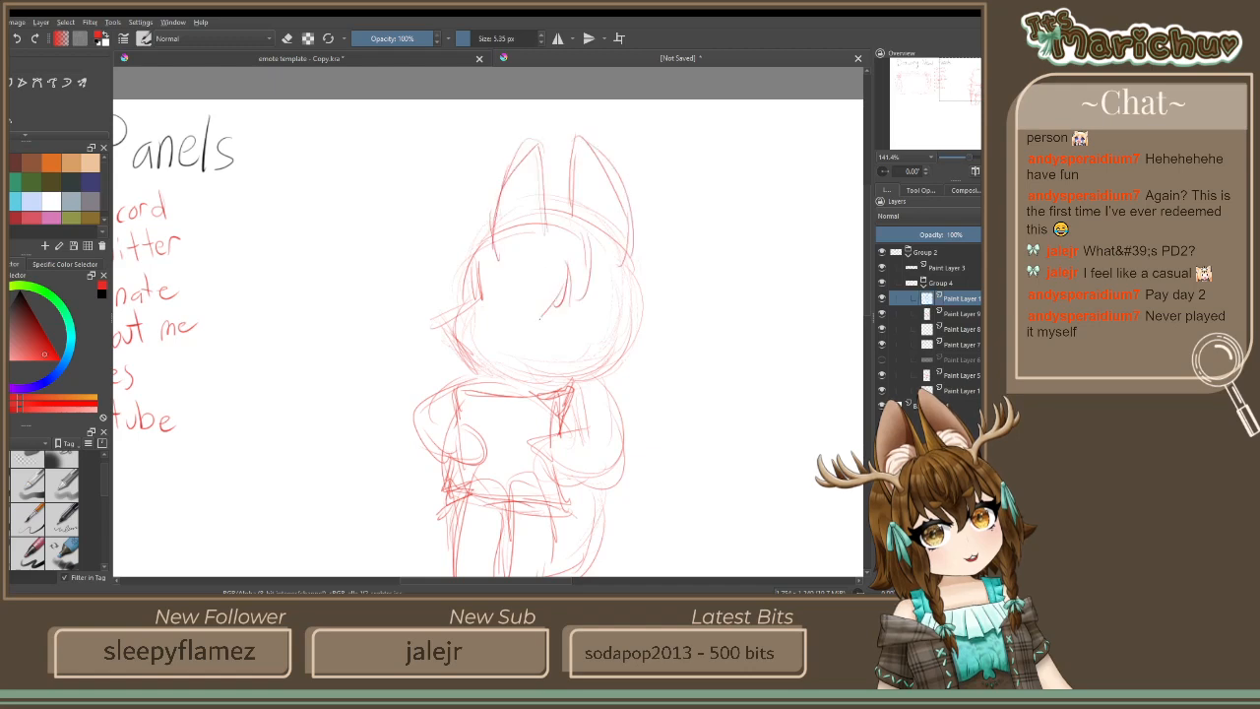
mouse_move(506, 244)
mouse_down()
mouse_move(509, 292)
mouse_move(610, 301)
mouse_move(480, 291)
mouse_up()
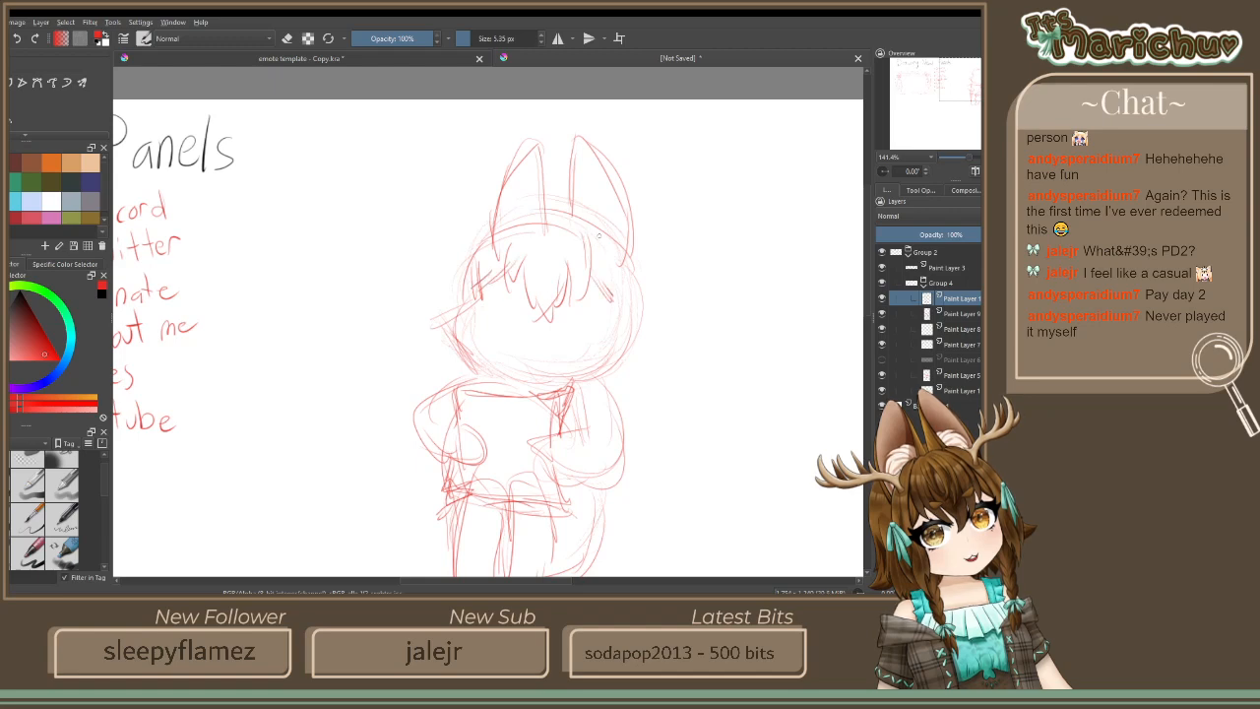
mouse_move(602, 235)
mouse_down()
mouse_move(616, 335)
mouse_move(588, 341)
mouse_move(595, 406)
mouse_up()
drag(630, 355, 627, 387)
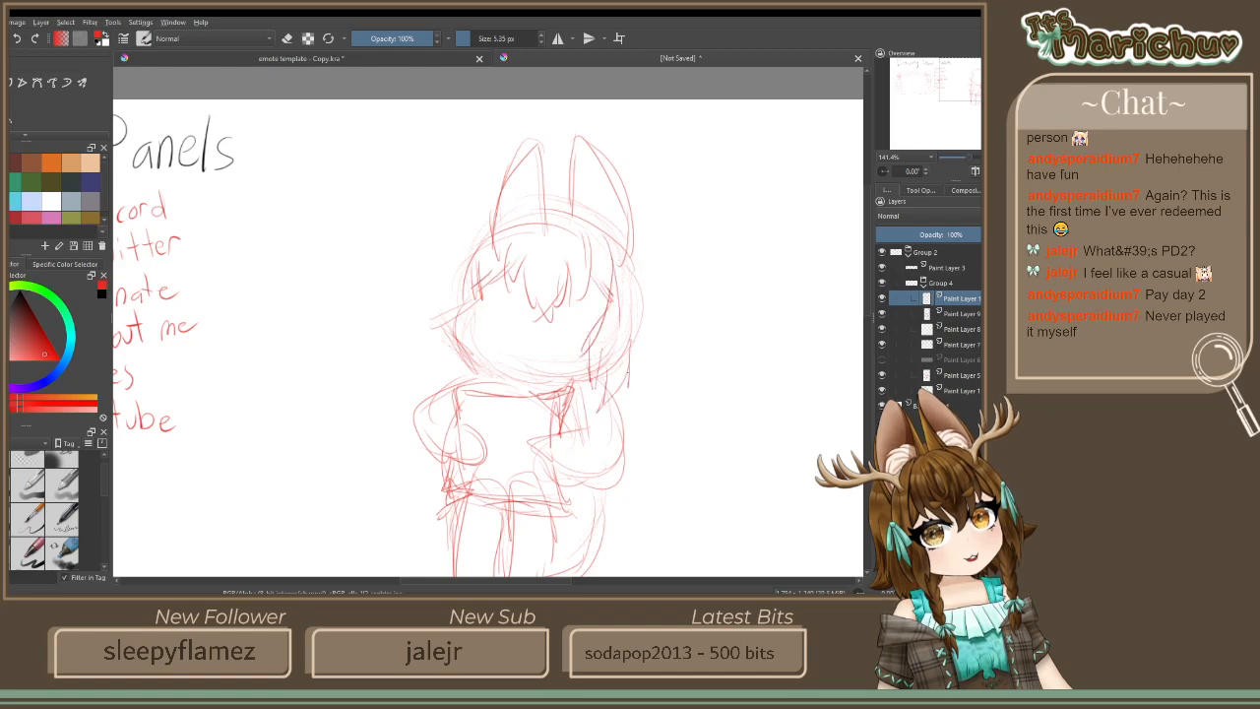
drag(632, 302, 643, 384)
mouse_move(466, 254)
mouse_down()
mouse_move(455, 323)
mouse_move(471, 378)
mouse_up()
mouse_move(626, 252)
mouse_down()
mouse_move(657, 309)
mouse_move(644, 252)
mouse_move(667, 348)
mouse_move(691, 358)
mouse_move(610, 417)
mouse_up()
mouse_move(516, 225)
mouse_down()
mouse_move(565, 220)
mouse_move(490, 226)
mouse_up()
drag(453, 274, 447, 378)
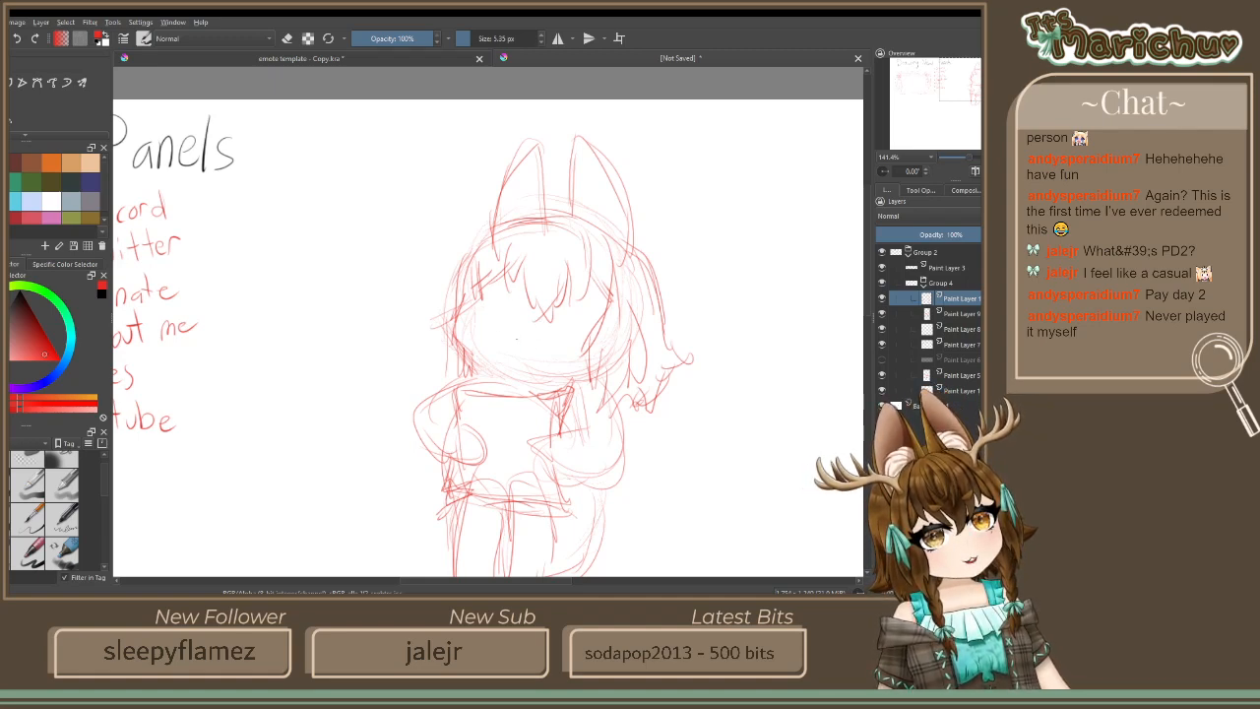
Draw the chibi's face with a cat-like mouth, two oval eyes and lashes
drag(536, 338, 554, 346)
mouse_move(510, 294)
mouse_down()
mouse_move(509, 311)
mouse_move(581, 323)
mouse_up()
drag(504, 299, 504, 317)
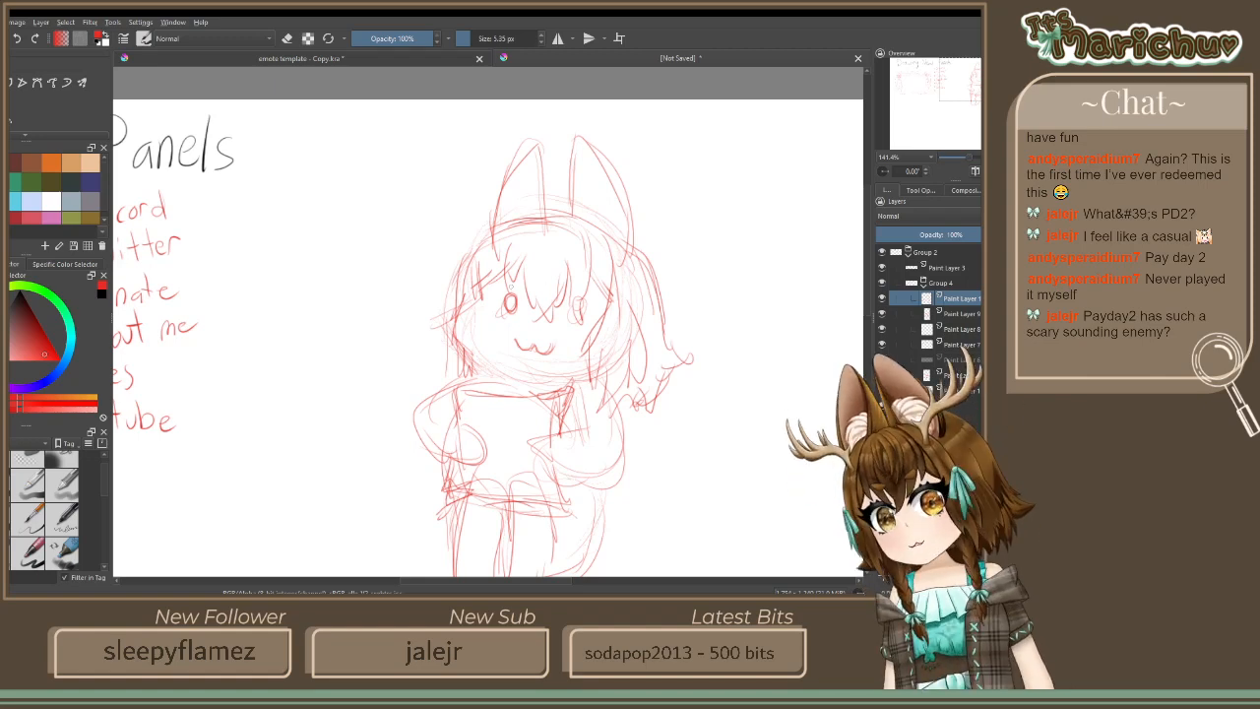
mouse_move(578, 295)
mouse_down()
mouse_move(597, 327)
mouse_move(608, 321)
mouse_up()
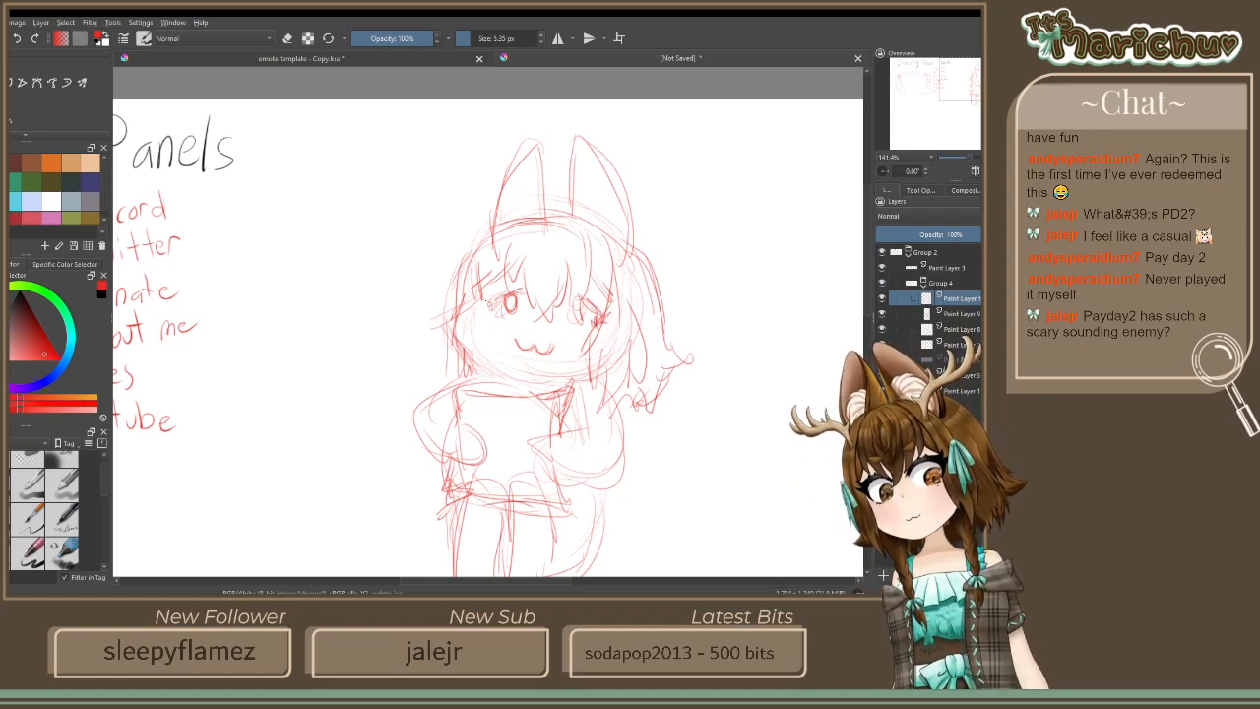
drag(485, 299, 491, 311)
drag(585, 304, 587, 326)
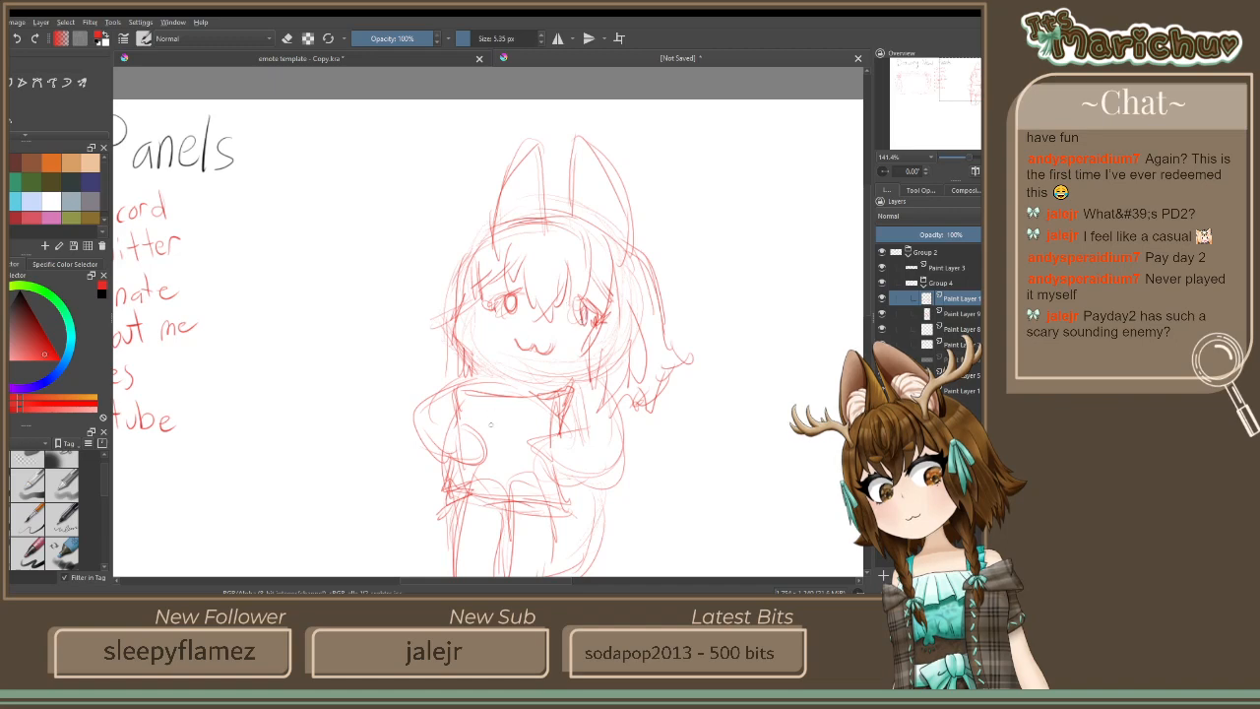
Compare the chibi sketch with the full-body character reference beside the page
scroll(306, 331, down, 5)
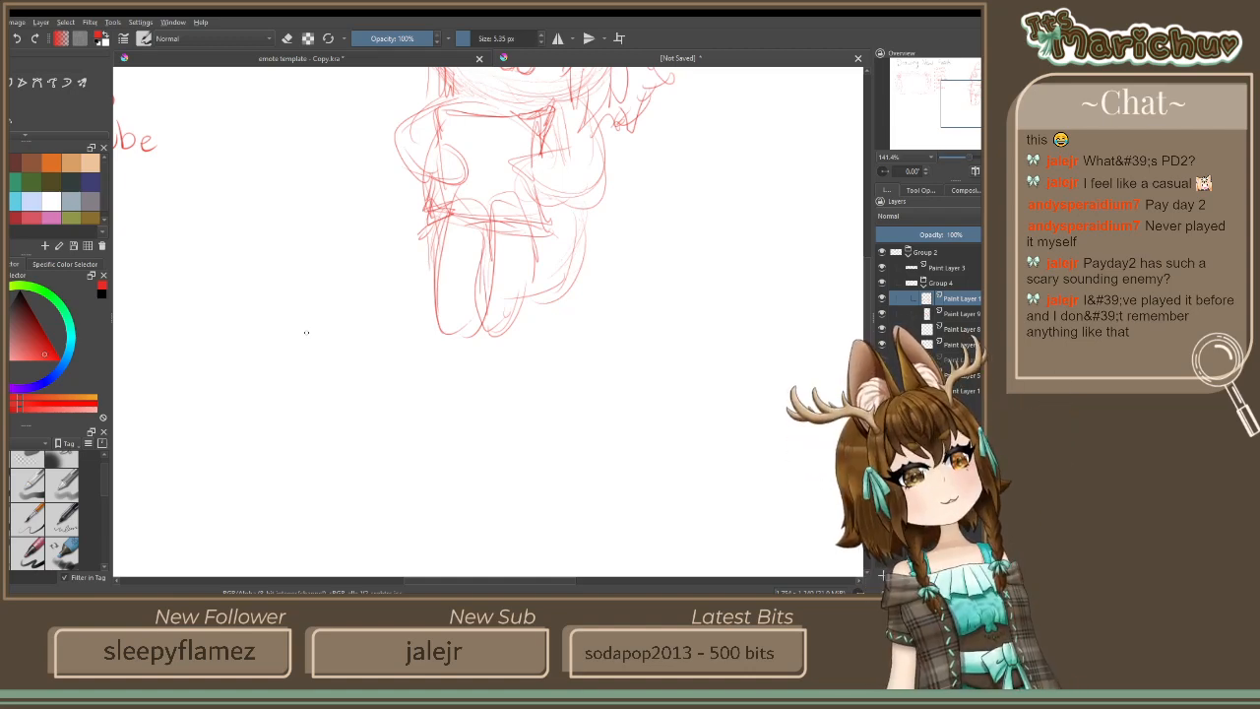
scroll(363, 294, up, 3)
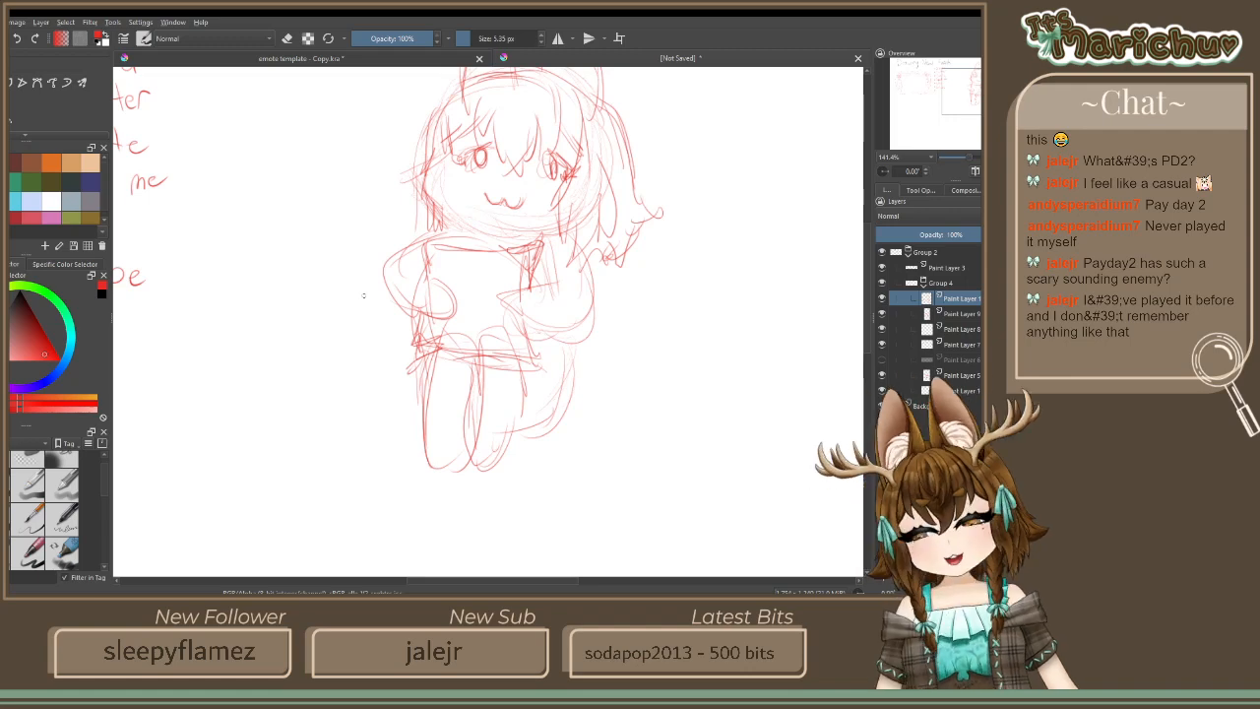
scroll(266, 192, down, 2)
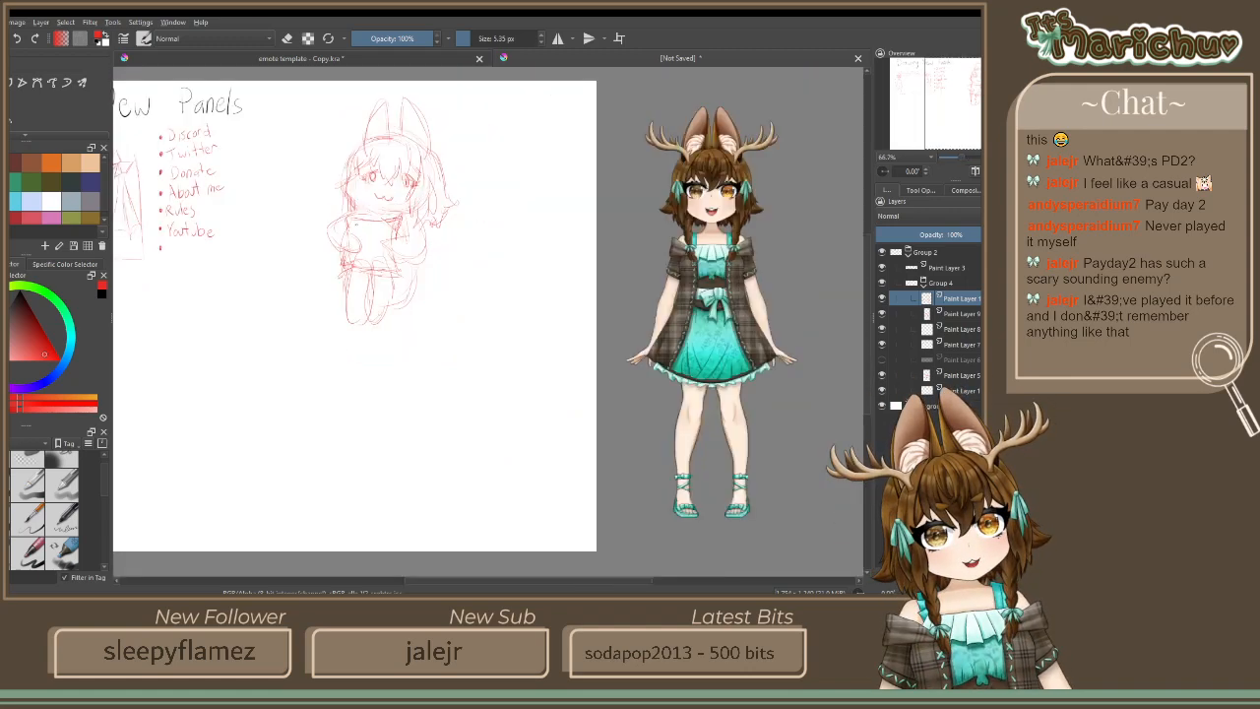
drag(379, 192, 522, 296)
scroll(522, 296, up, 3)
scroll(520, 272, down, 2)
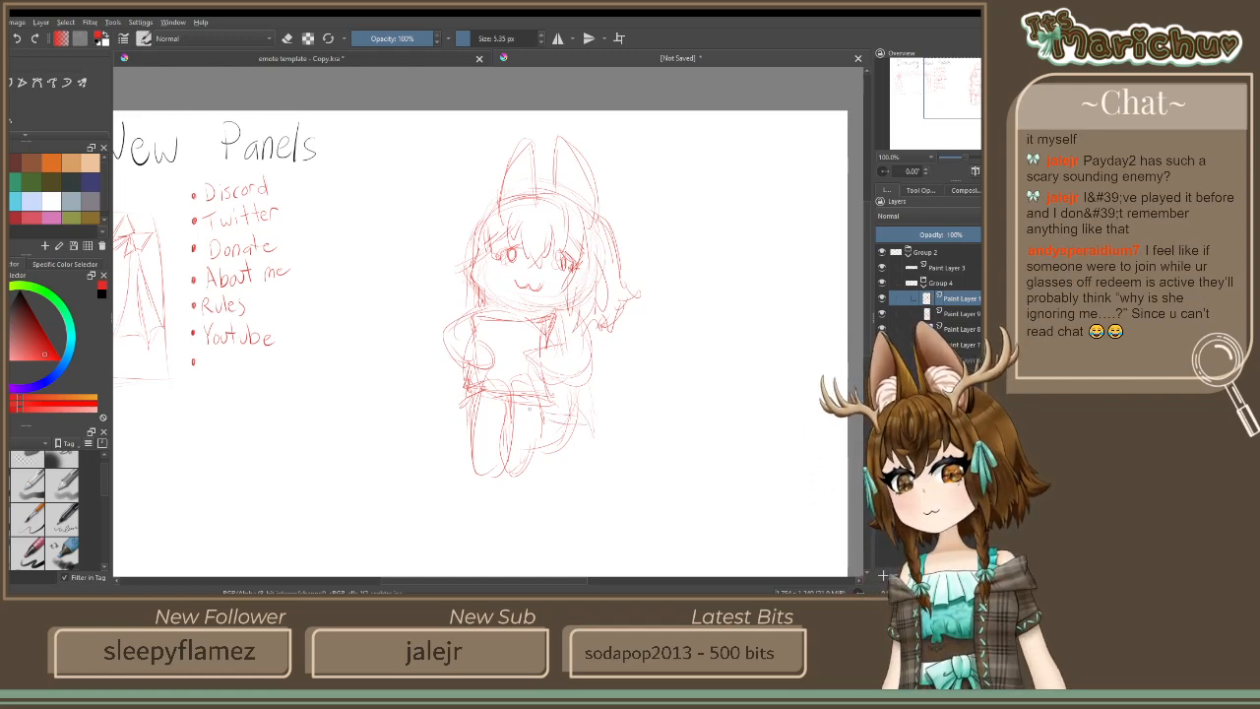
Sketch the flared, hanging hem of the jacket beside the chibi's hip and legs
scroll(529, 408, up, 6)
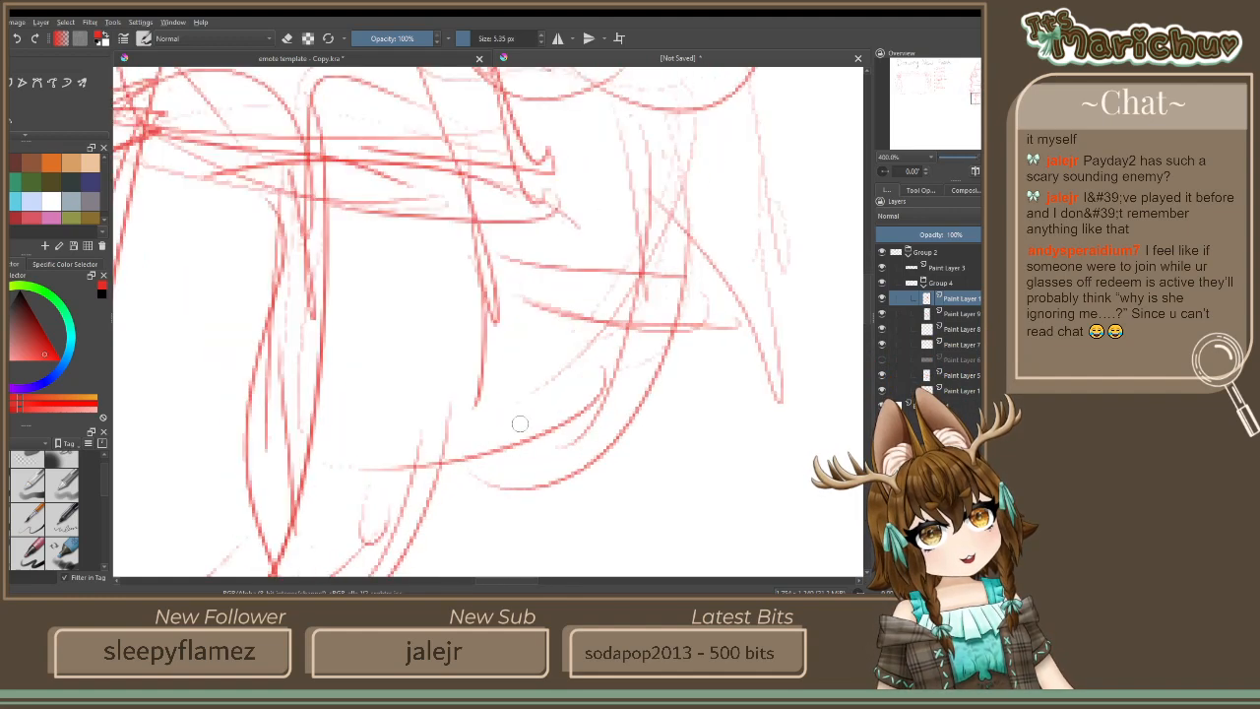
mouse_move(689, 378)
mouse_down()
mouse_move(672, 429)
mouse_move(599, 394)
mouse_up()
mouse_move(565, 364)
mouse_down()
mouse_move(630, 459)
mouse_move(592, 393)
mouse_up()
drag(615, 393, 603, 485)
mouse_move(666, 367)
mouse_down()
mouse_move(595, 490)
mouse_move(612, 490)
mouse_up()
drag(591, 370, 551, 506)
drag(582, 341, 514, 450)
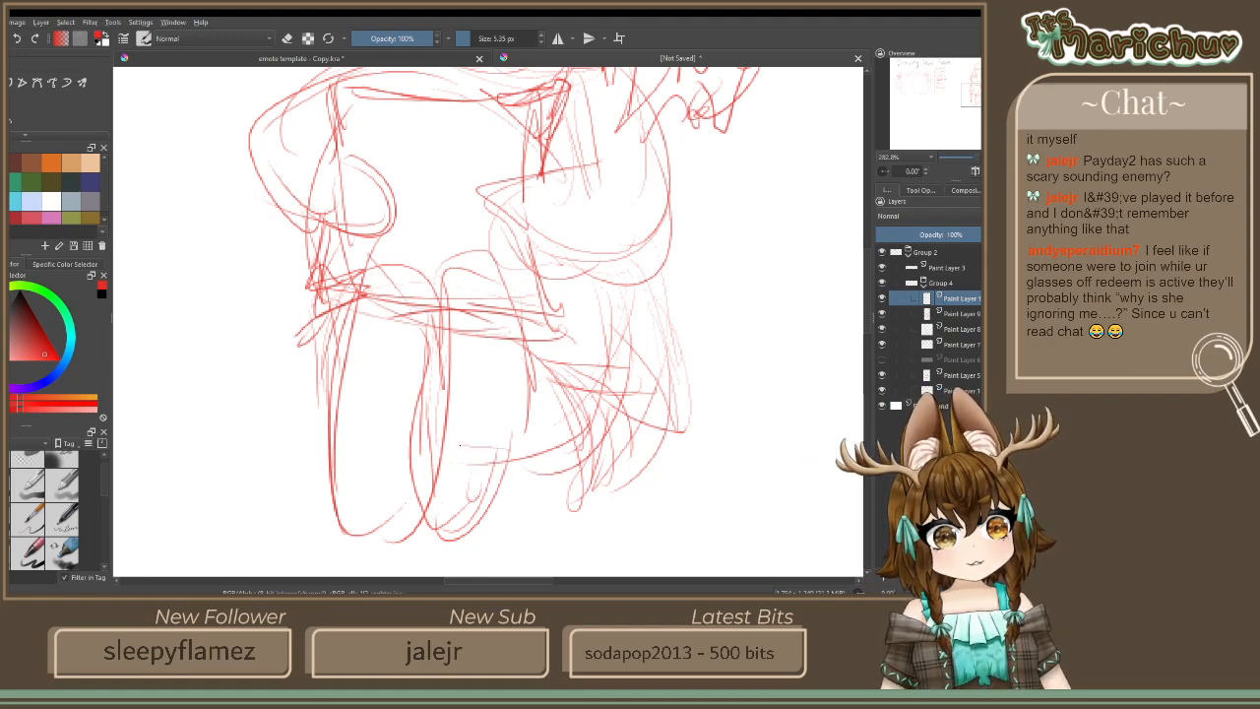
Draw cuff lines across both lower legs and rough in the footwear on both feet
drag(528, 433, 483, 534)
mouse_move(532, 437)
mouse_down()
mouse_move(455, 447)
mouse_move(449, 433)
mouse_up()
mouse_move(498, 423)
mouse_down()
mouse_move(324, 412)
mouse_move(335, 426)
mouse_up()
mouse_move(339, 429)
mouse_down()
mouse_move(348, 512)
mouse_move(391, 542)
mouse_up()
drag(413, 415, 390, 542)
drag(384, 502, 349, 534)
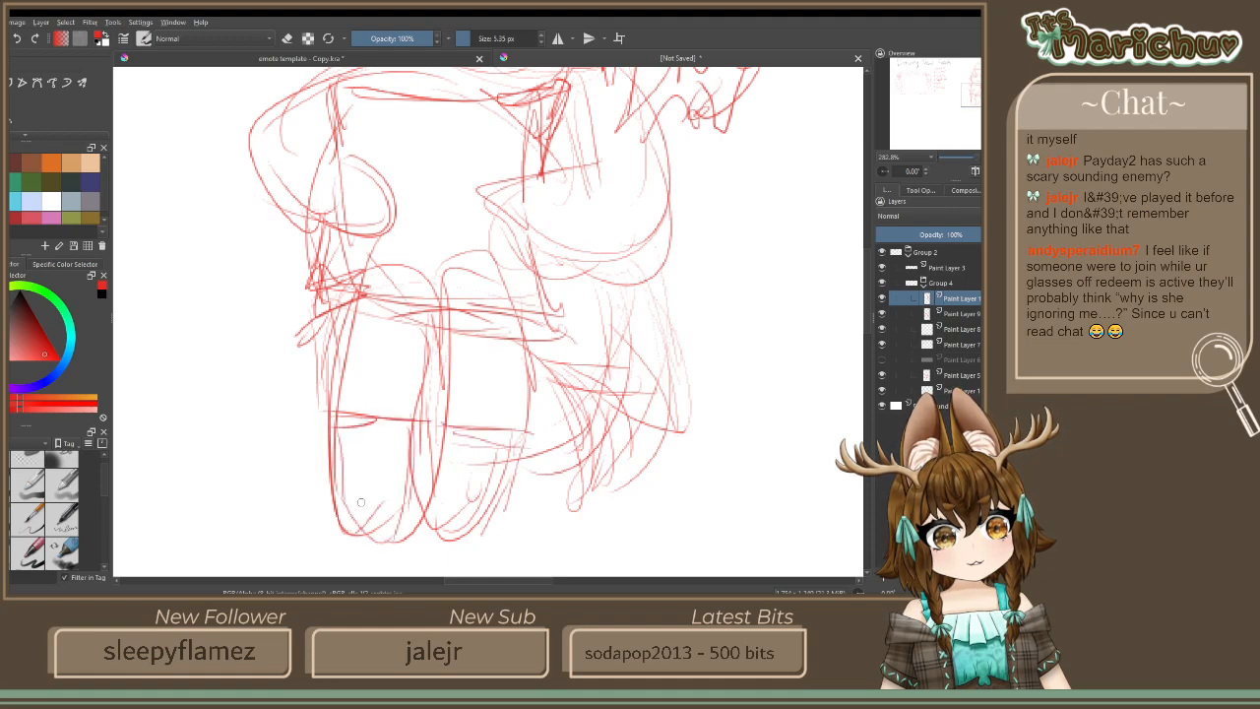
drag(491, 485, 449, 486)
mouse_move(352, 473)
mouse_down()
mouse_move(411, 507)
mouse_move(382, 517)
mouse_up()
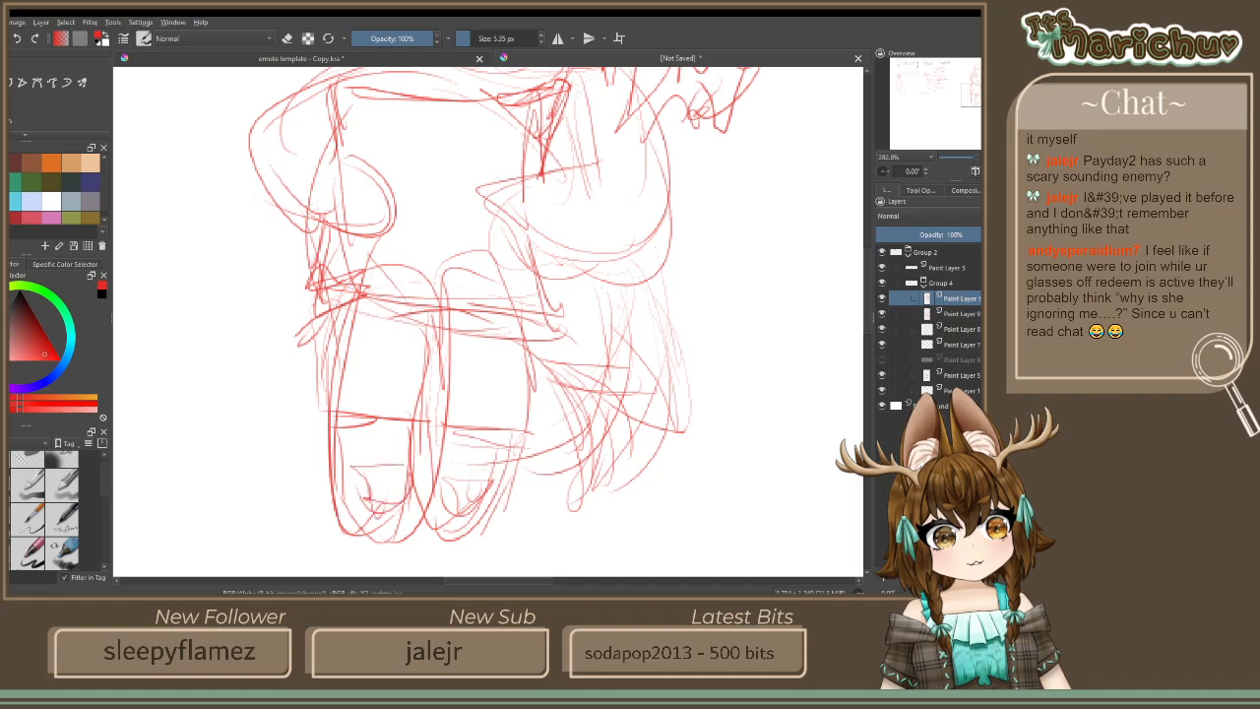
Sketch the hair ends on both sides of the chibi's neck and reinforce the line beneath the chin
drag(370, 91, 386, 276)
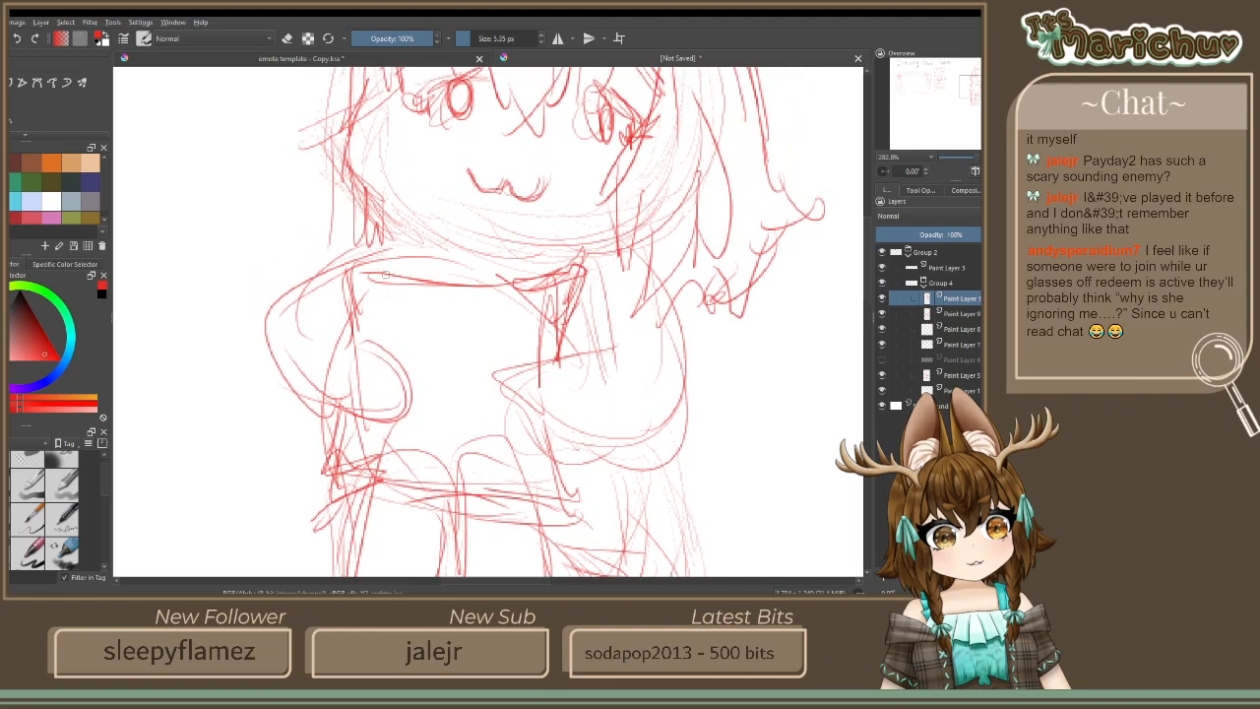
mouse_move(642, 311)
mouse_down()
mouse_move(689, 236)
mouse_move(561, 324)
mouse_move(585, 250)
mouse_up()
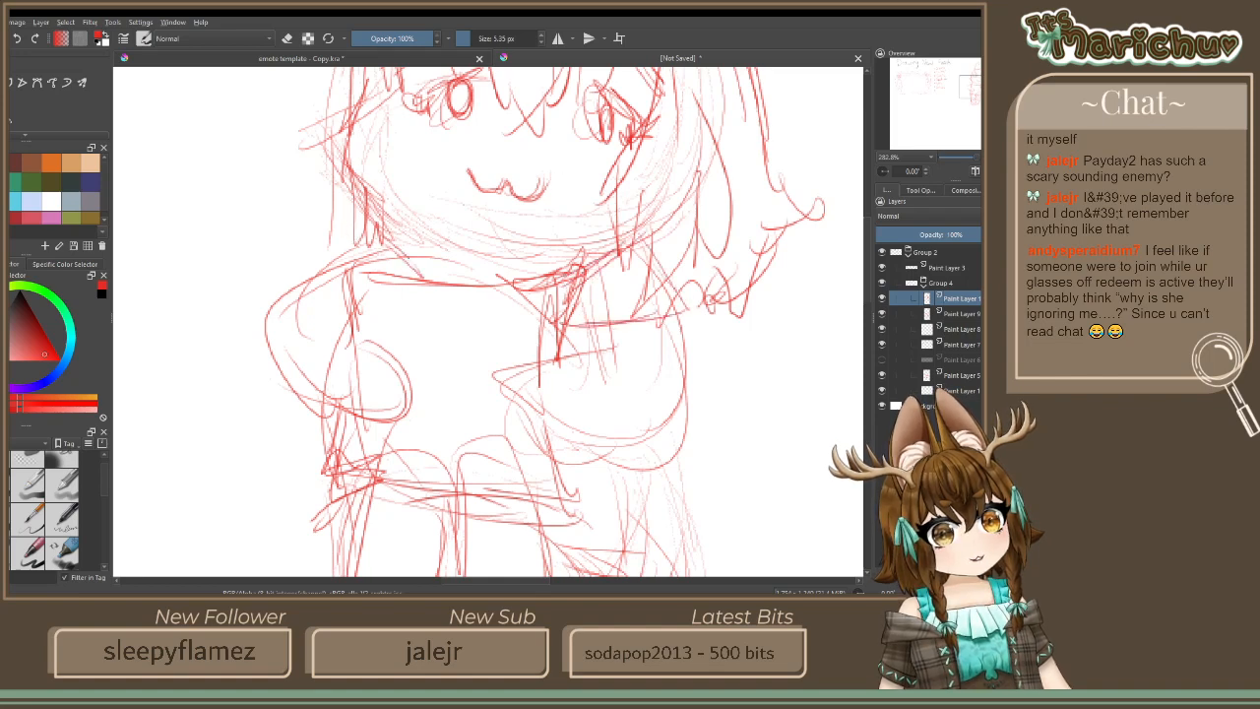
drag(394, 208, 361, 258)
mouse_move(307, 246)
mouse_down()
mouse_move(392, 218)
mouse_move(331, 283)
mouse_up()
drag(368, 246, 328, 278)
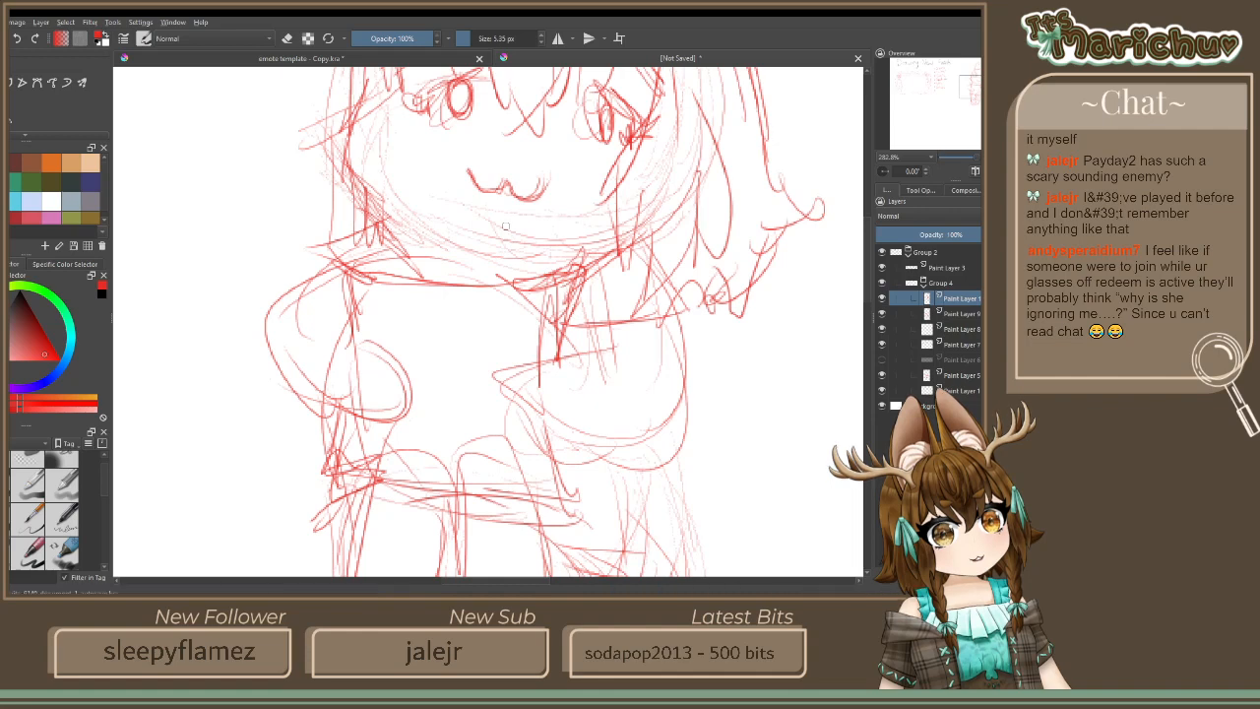
drag(482, 253, 591, 255)
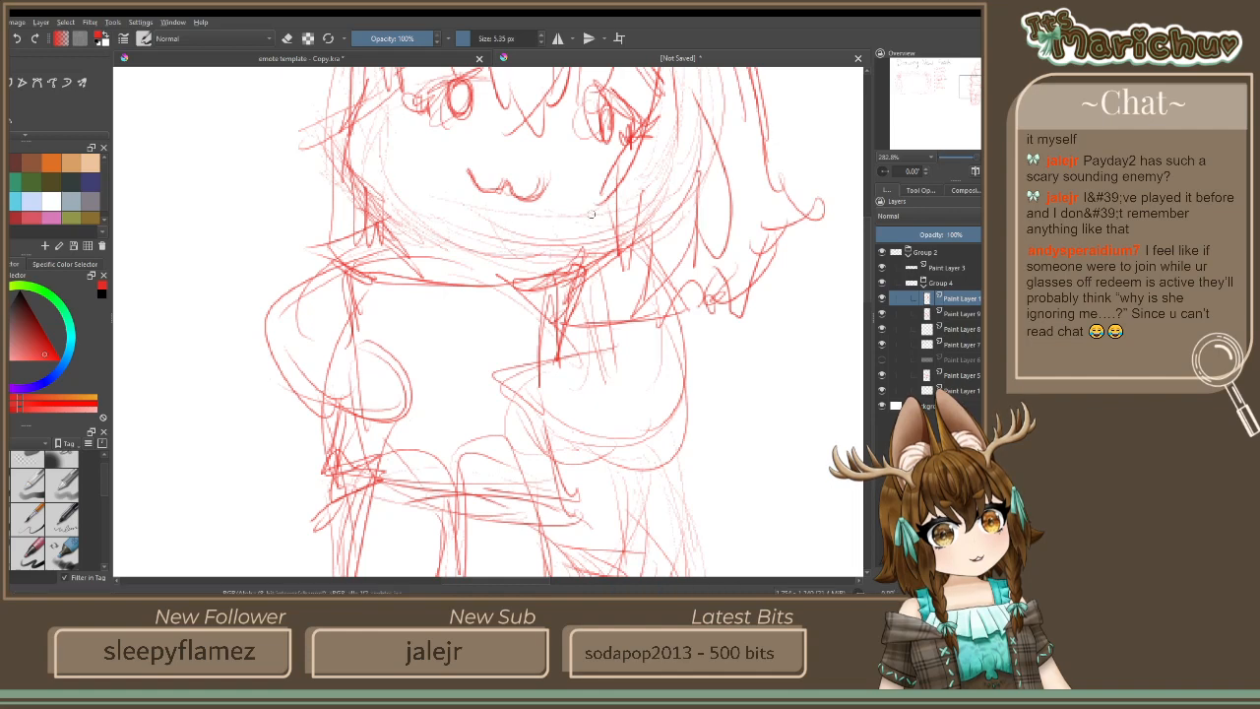
drag(426, 231, 599, 252)
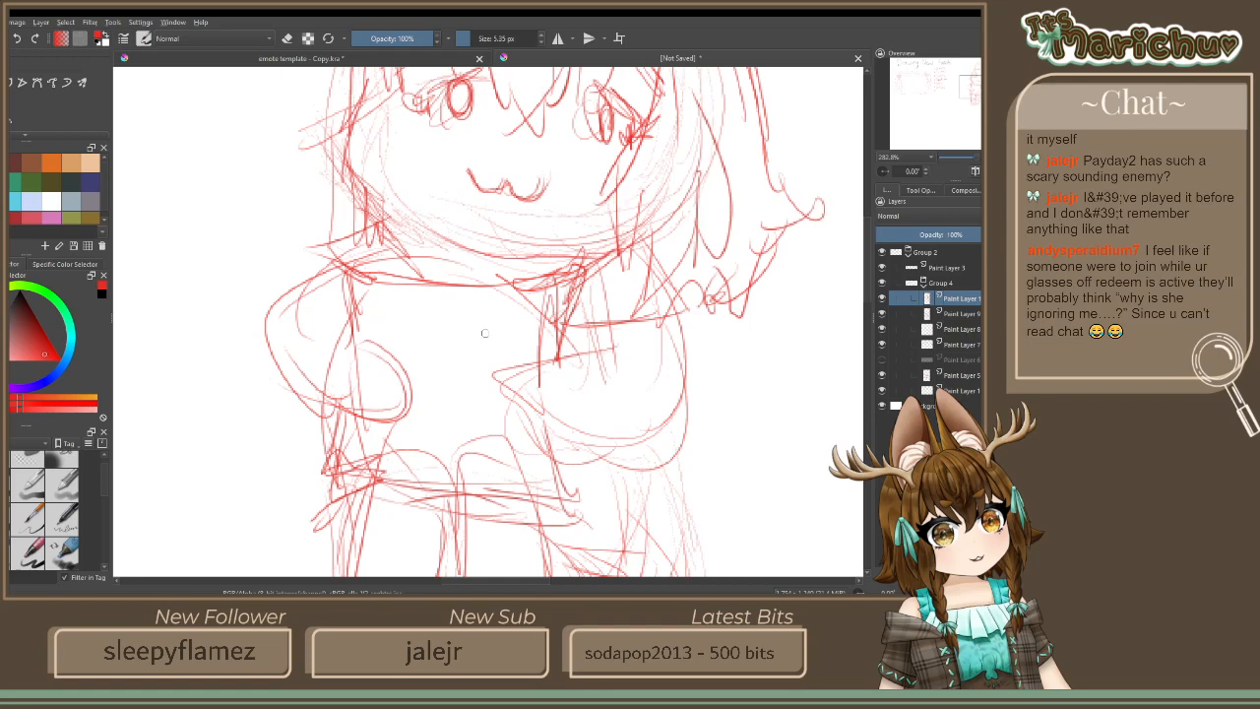
Draw a ribbon with hanging tails in the hair beside the chibi's face
drag(519, 88, 458, 311)
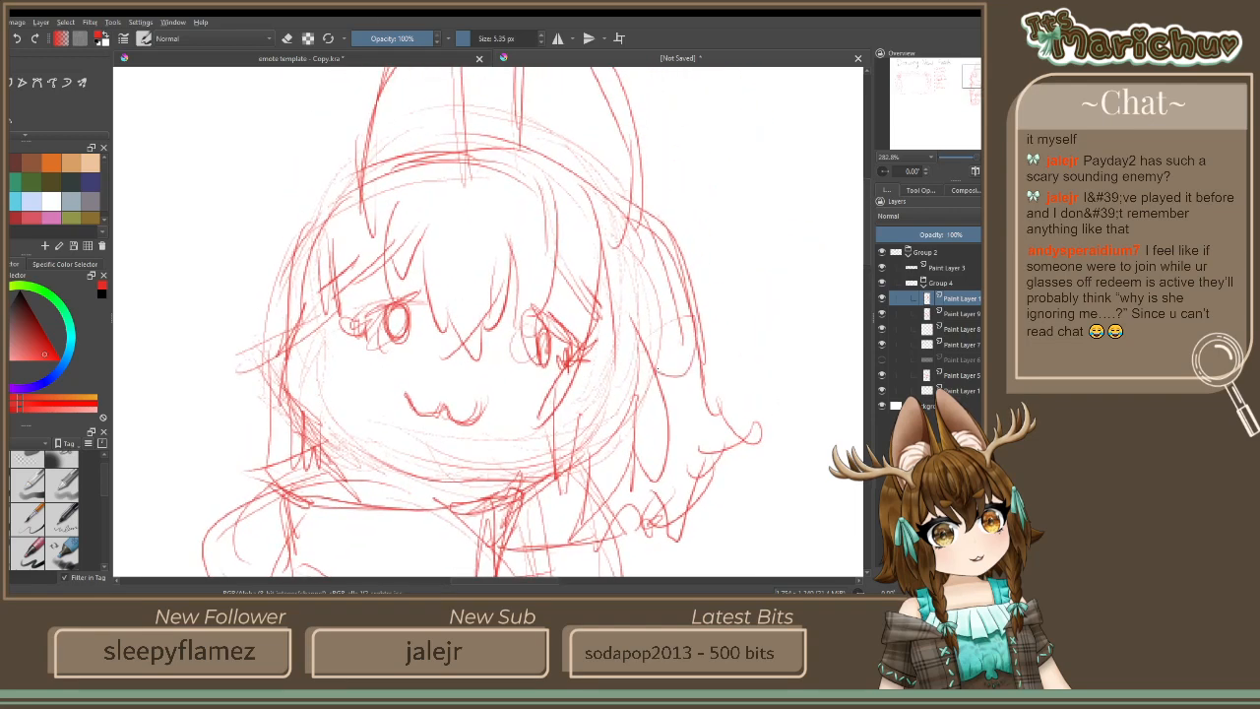
drag(591, 372, 602, 462)
mouse_move(645, 356)
mouse_down()
mouse_move(630, 460)
mouse_move(675, 468)
mouse_up()
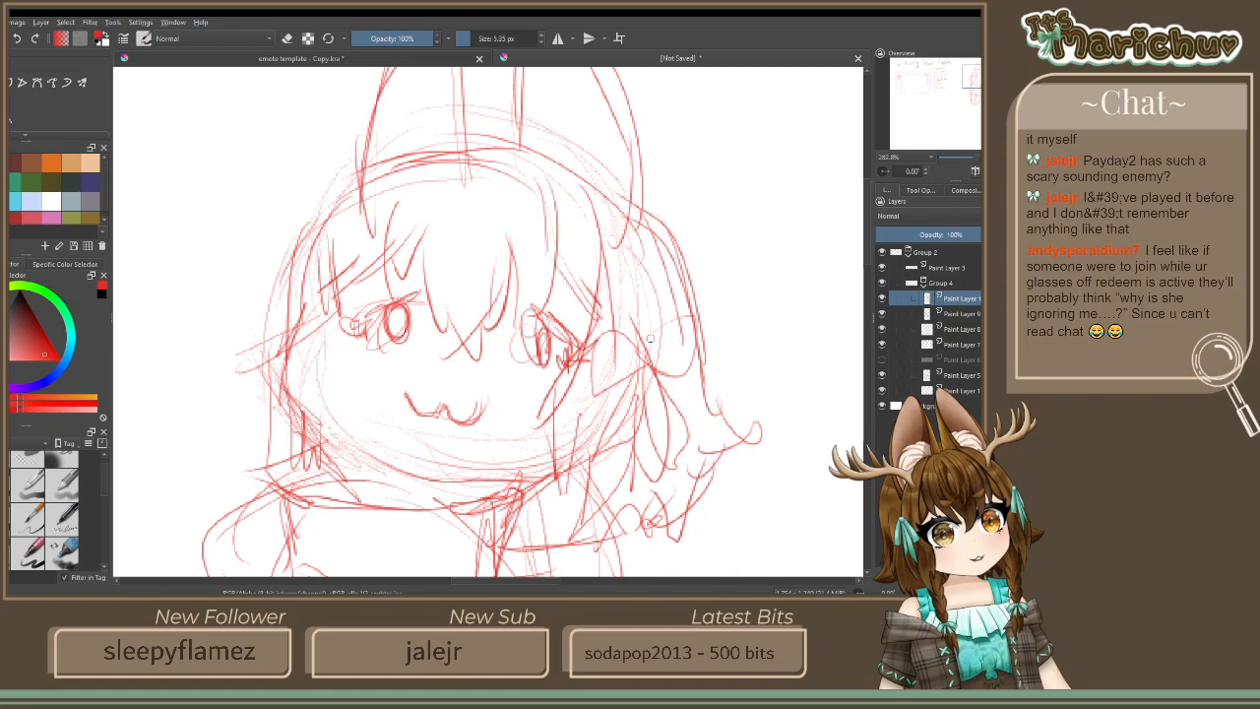
Draw branching antlers on both sides of the chibi's head, beside the ears
scroll(649, 339, down, 1)
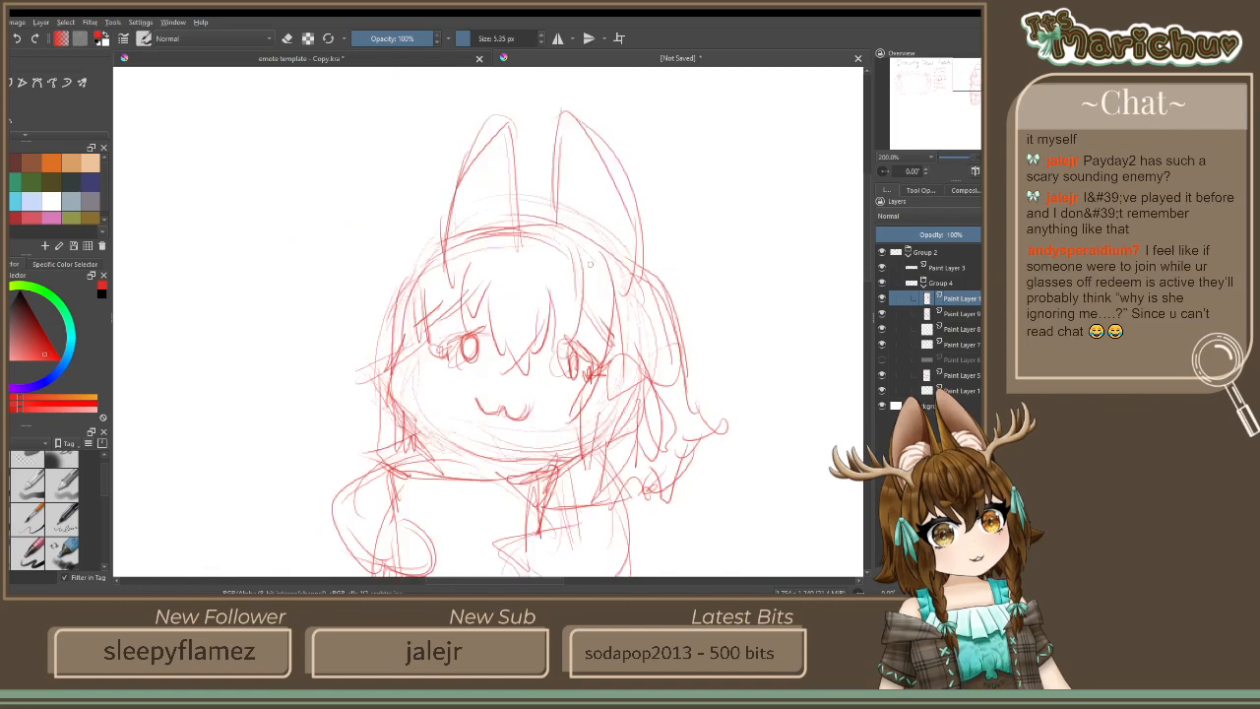
mouse_move(590, 264)
mouse_down()
mouse_move(595, 225)
mouse_move(667, 174)
mouse_move(679, 246)
mouse_up()
drag(689, 201, 605, 272)
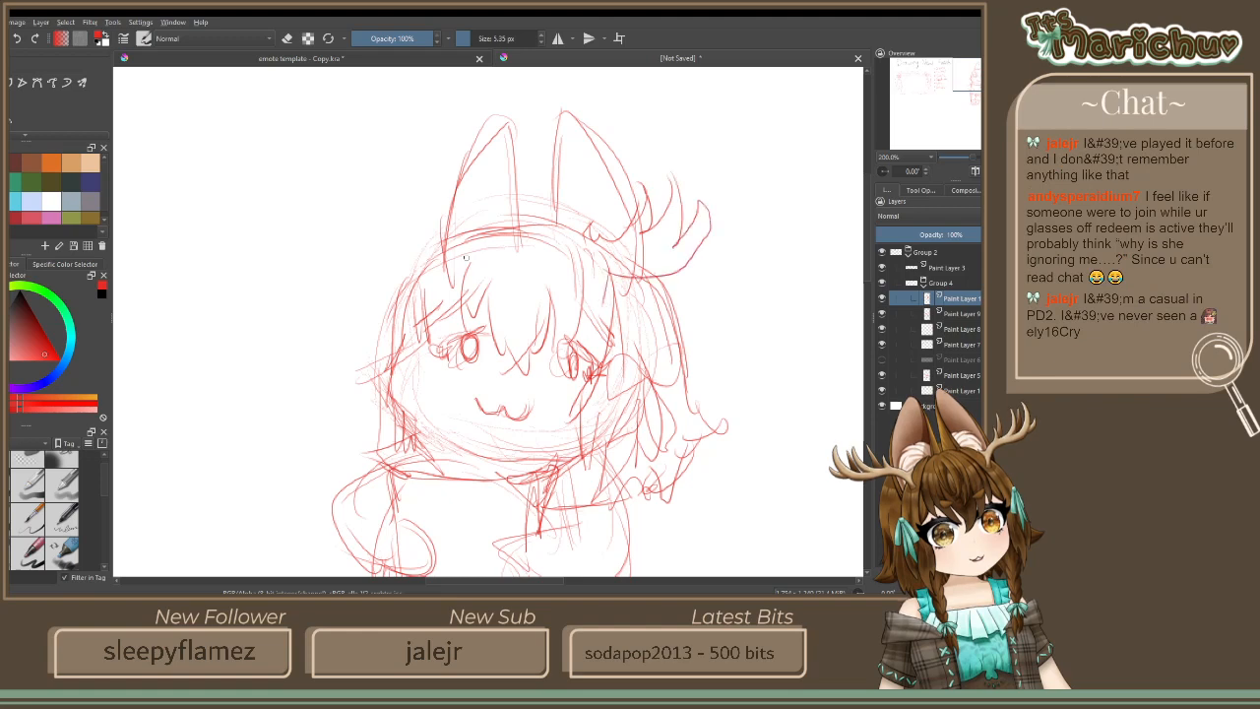
mouse_move(445, 263)
mouse_down()
mouse_move(443, 283)
mouse_move(380, 236)
mouse_move(405, 203)
mouse_up()
mouse_move(401, 154)
mouse_down()
mouse_move(441, 229)
mouse_move(464, 189)
mouse_move(492, 254)
mouse_move(471, 291)
mouse_up()
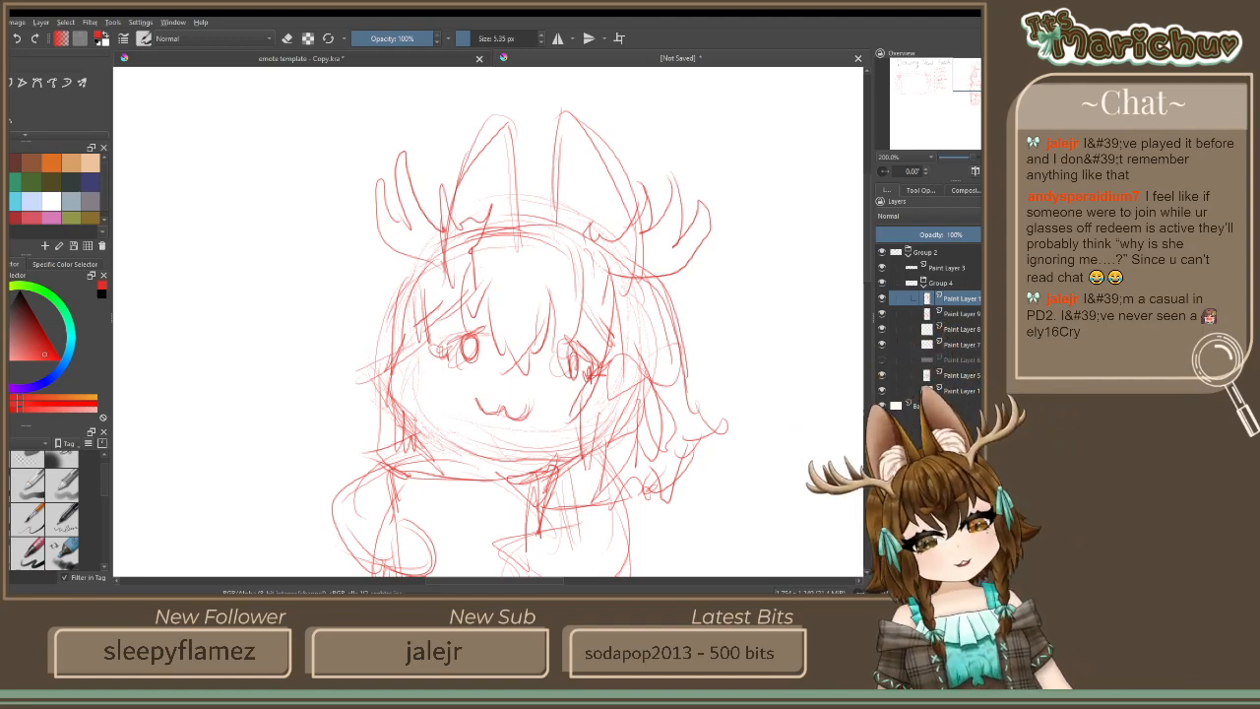
Hide the layer with the hair, face and clothing details and add a new paint layer above it
click(882, 298)
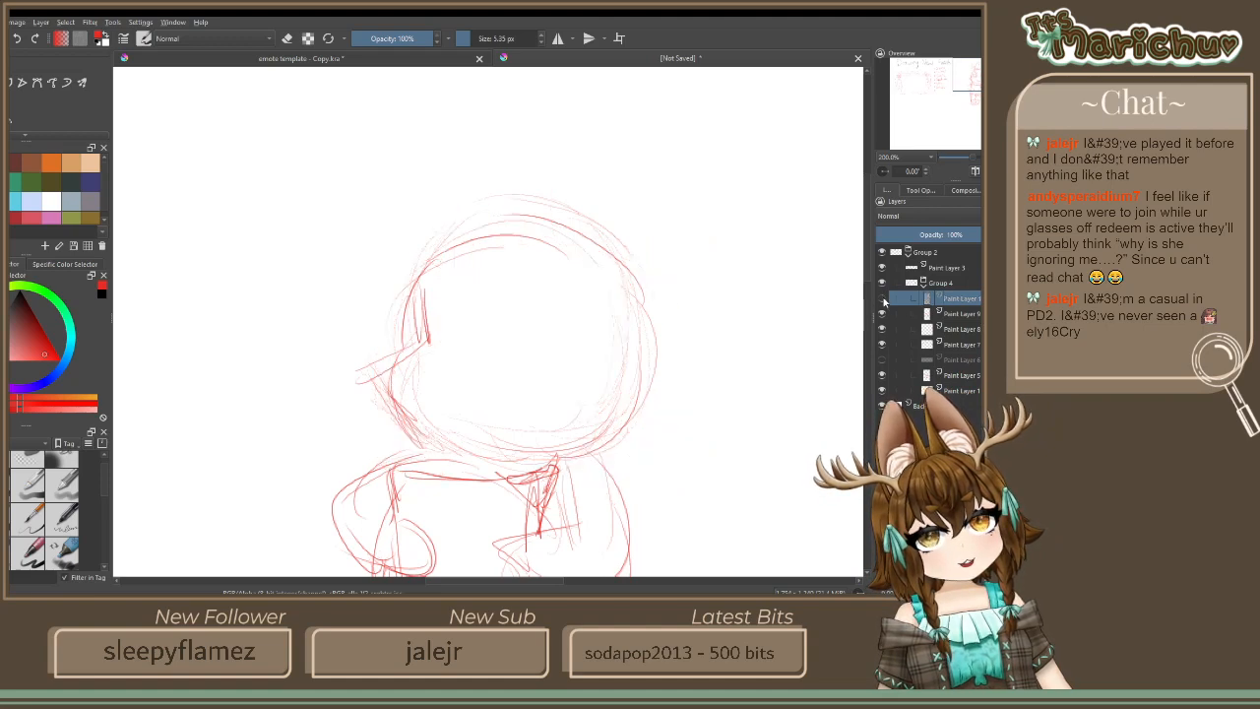
key(Insert)
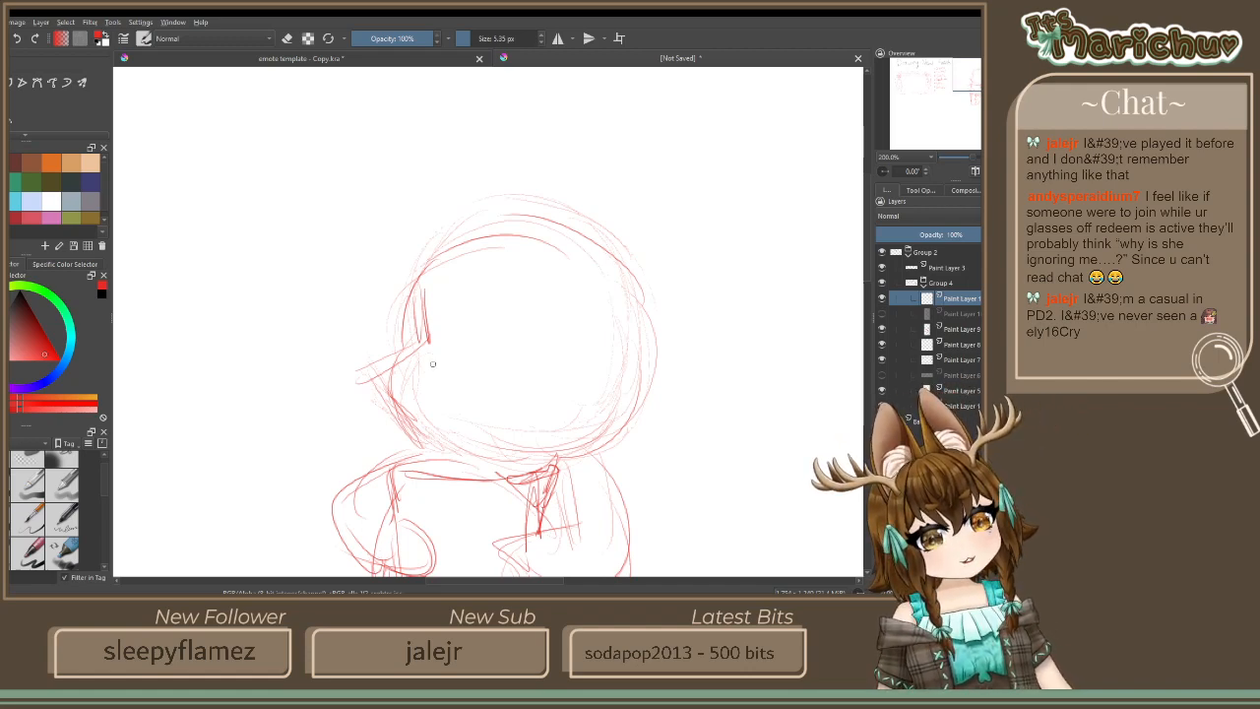
key(minus)
key(minus)
key(minus)
key(minus)
scroll(462, 311, up, 5)
scroll(463, 311, down, 2)
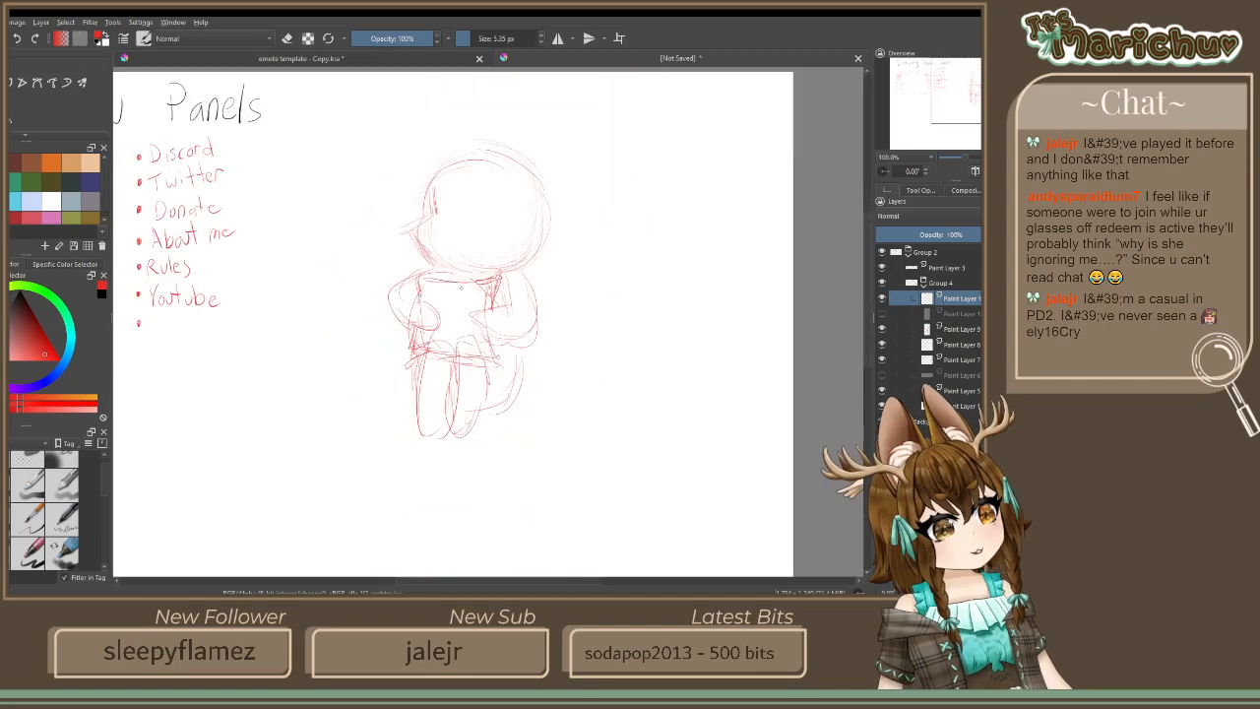
scroll(430, 364, up, 2)
drag(430, 364, 455, 293)
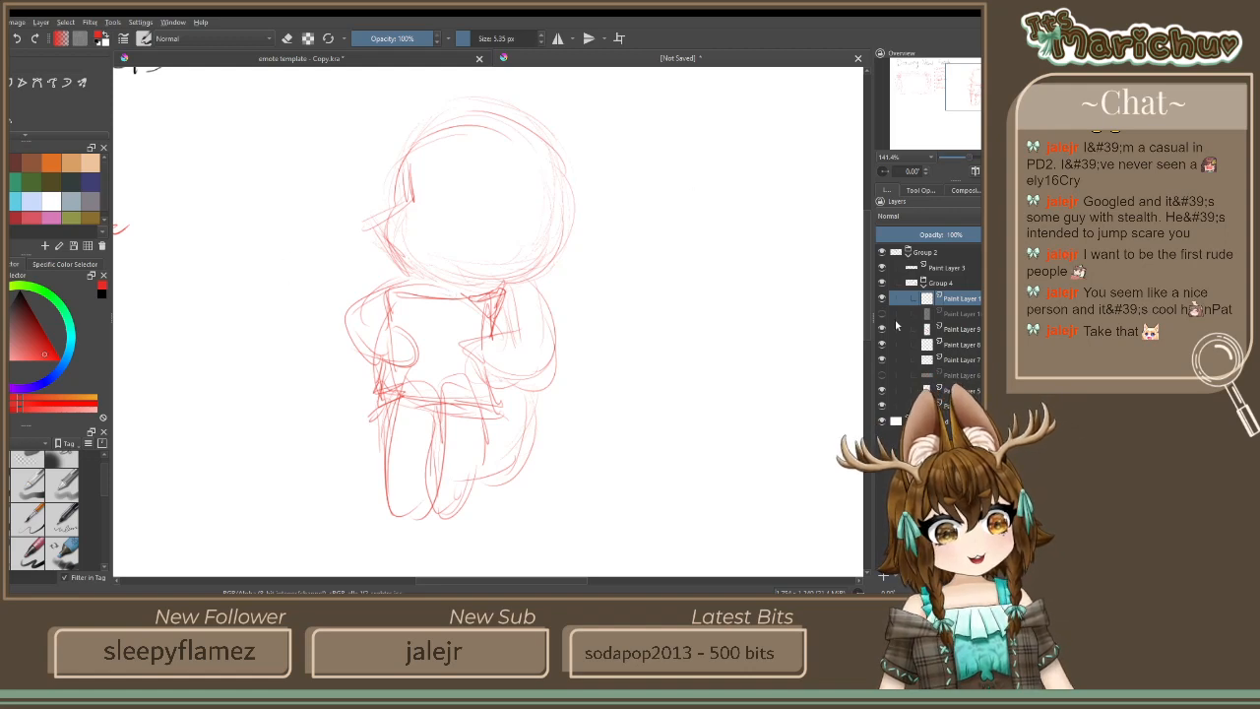
Lower the opacity of the chibi's body sketch layer to about 36% and reselect the new top layer
click(975, 329)
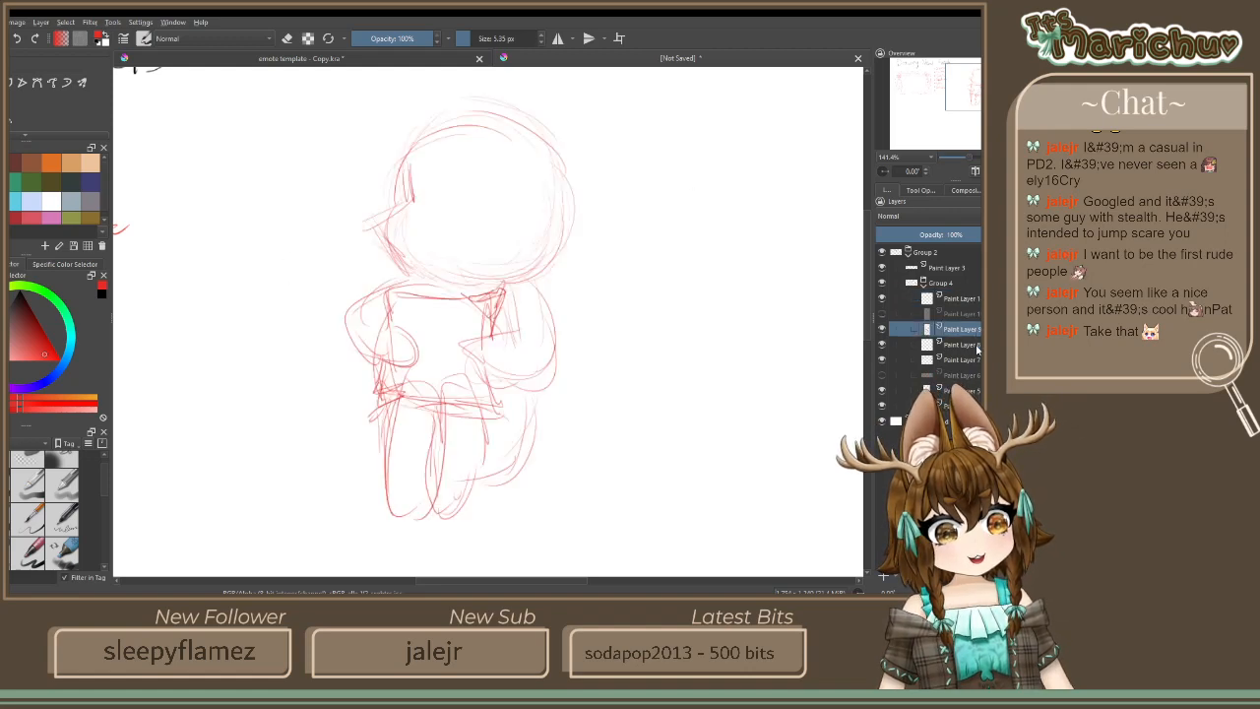
drag(945, 235, 923, 237)
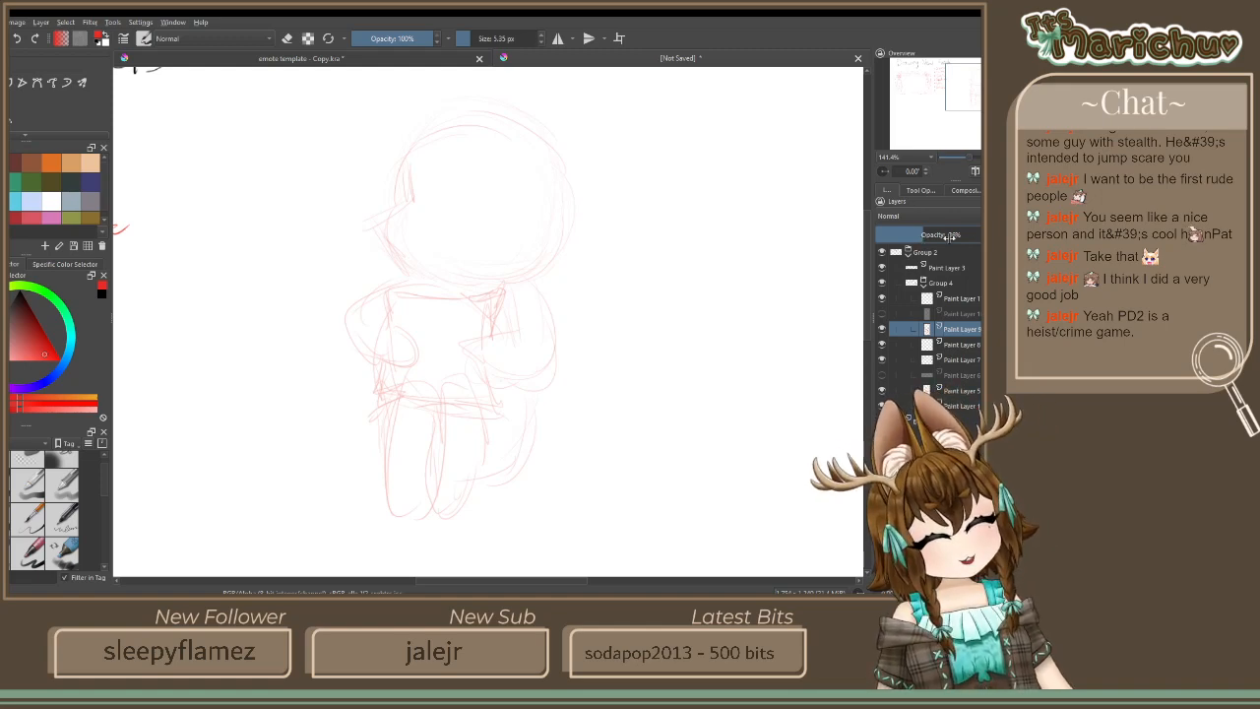
click(952, 301)
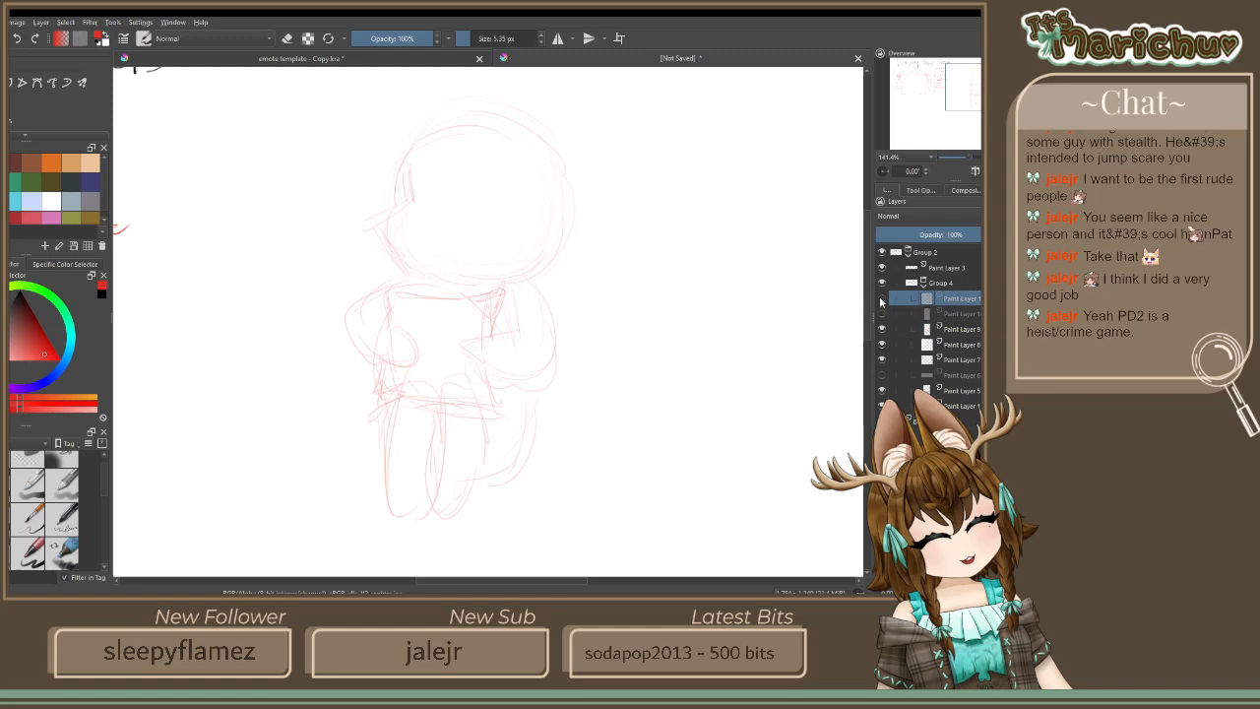
click(881, 299)
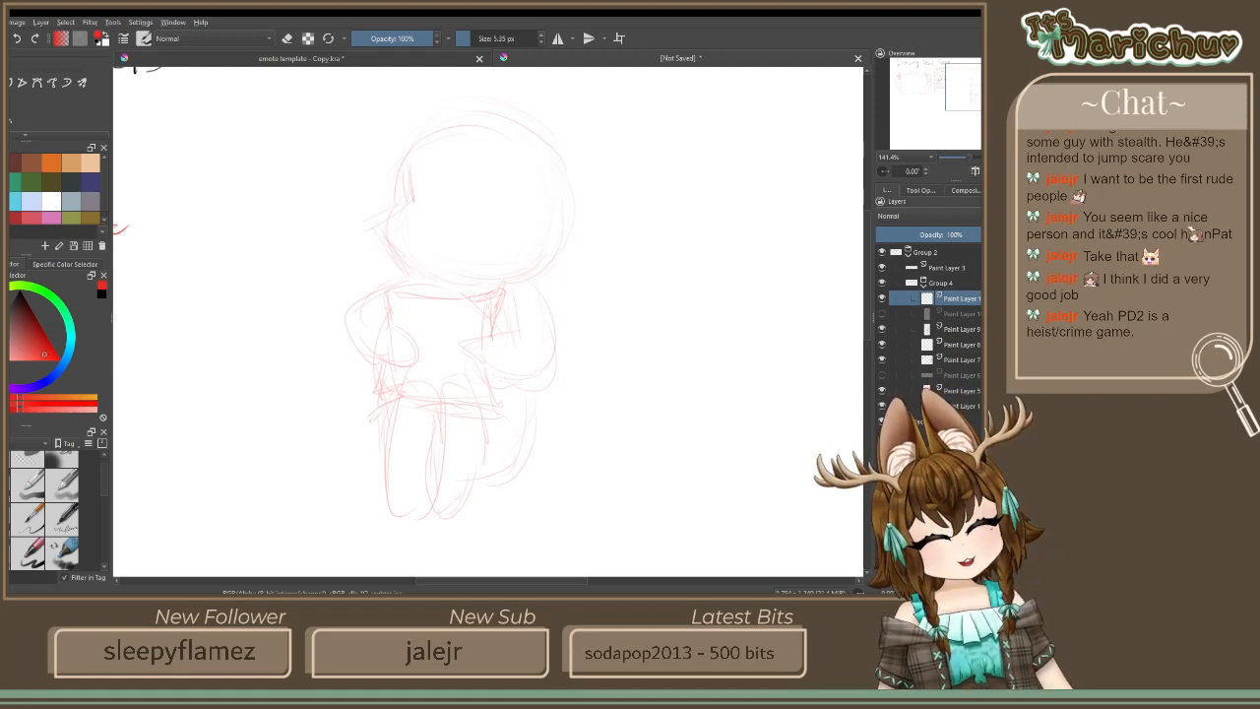
Redraw the chibi's head outline over the faded sketch, with the rounded skull, cheek indent and jaw, on the new layer
drag(450, 247, 418, 343)
scroll(418, 343, up, 1)
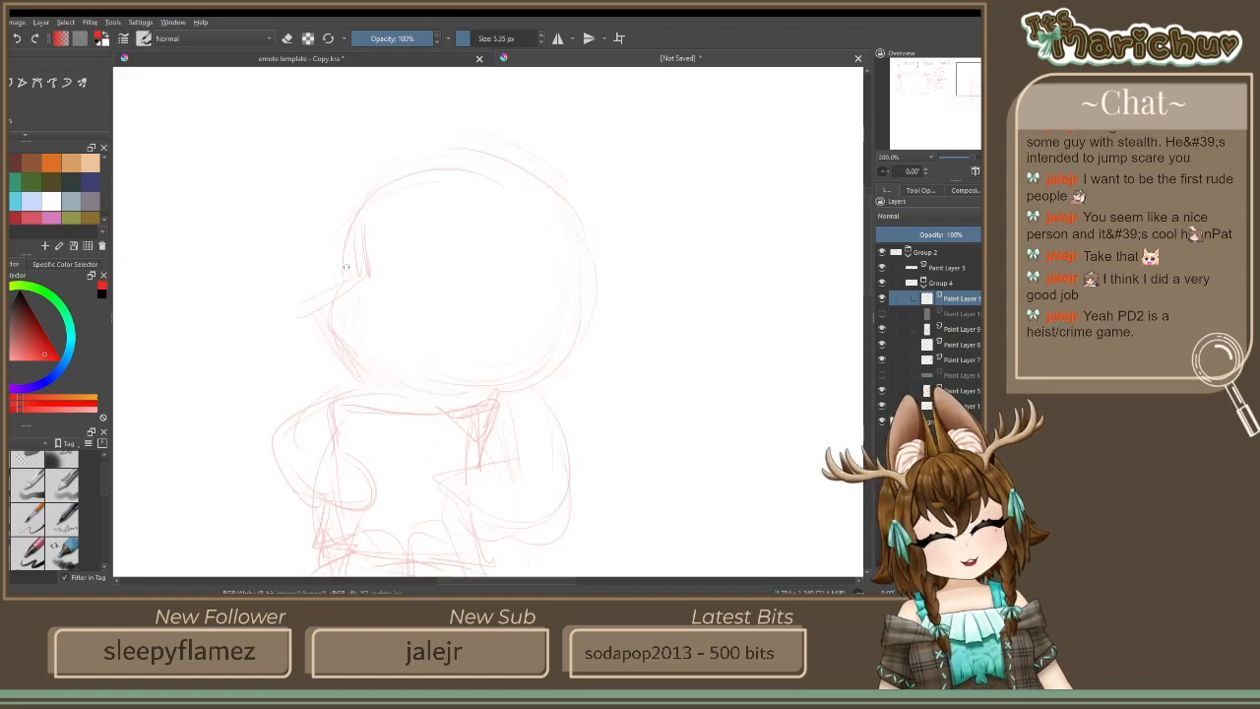
click(960, 329)
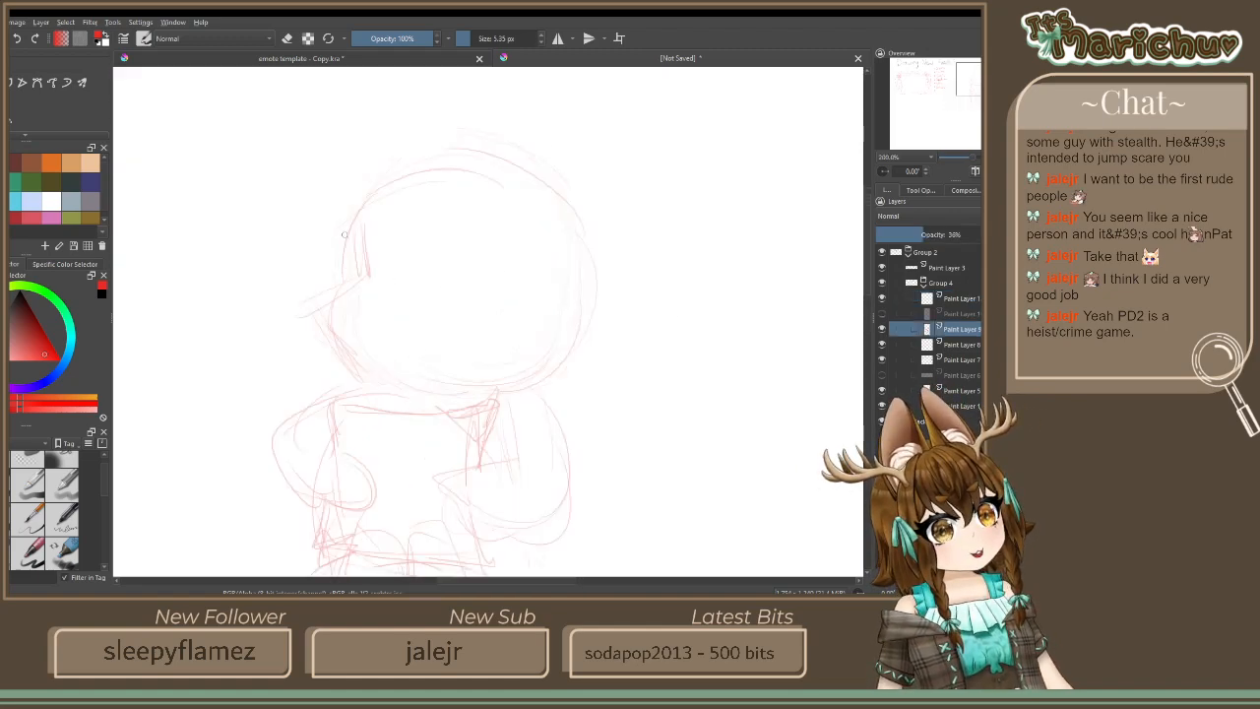
click(960, 297)
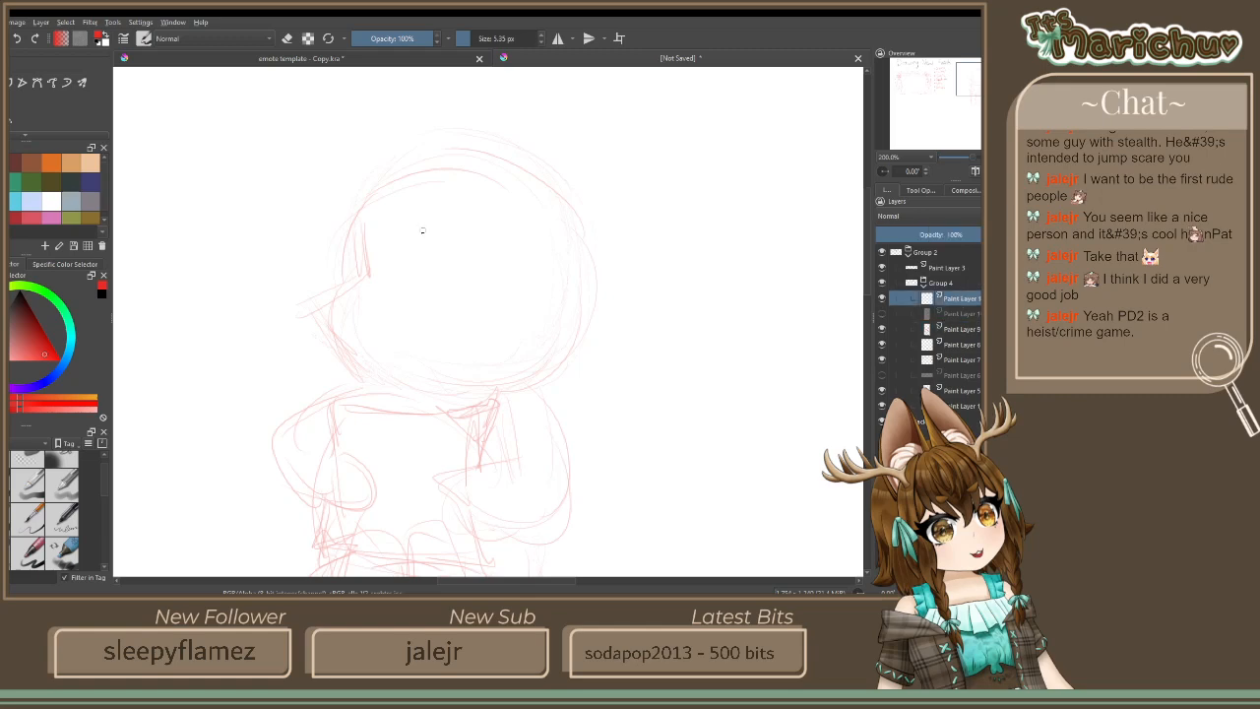
mouse_move(355, 256)
mouse_down()
mouse_move(358, 285)
mouse_move(354, 227)
mouse_move(419, 163)
mouse_move(350, 216)
mouse_up()
mouse_move(410, 157)
mouse_down()
mouse_move(547, 164)
mouse_move(585, 288)
mouse_move(539, 358)
mouse_up()
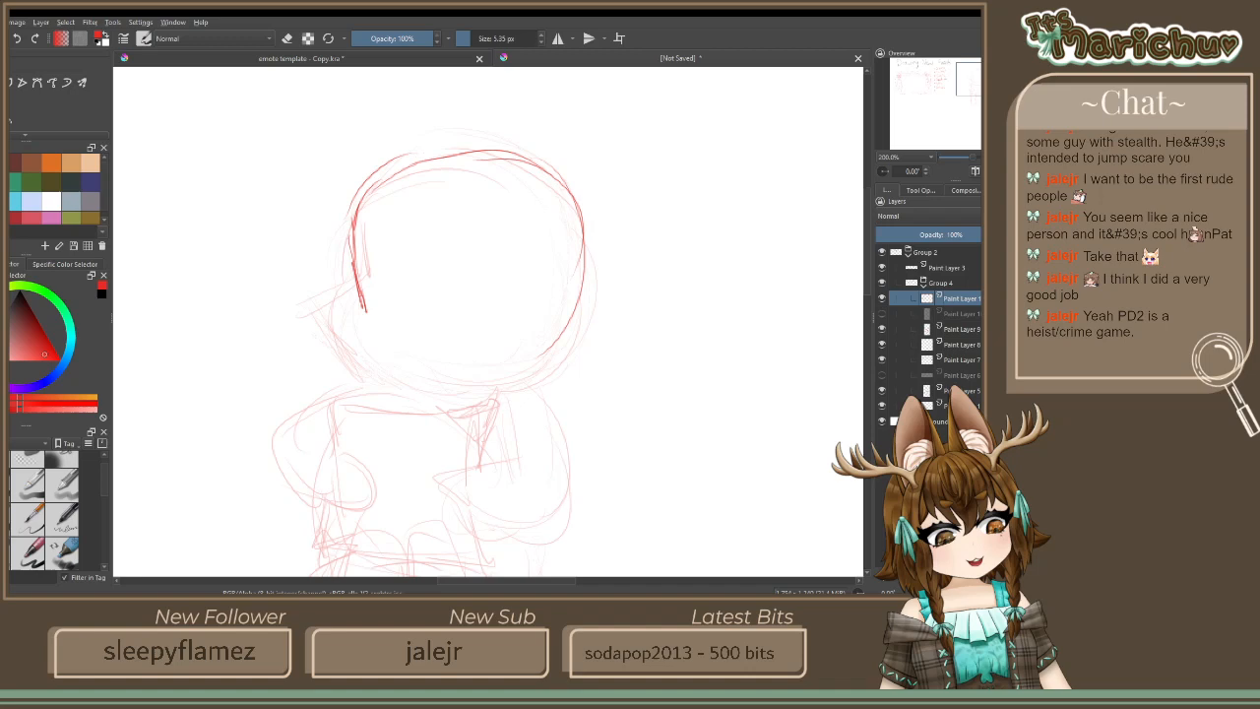
mouse_move(362, 294)
mouse_down()
mouse_move(345, 340)
mouse_move(399, 368)
mouse_move(531, 382)
mouse_up()
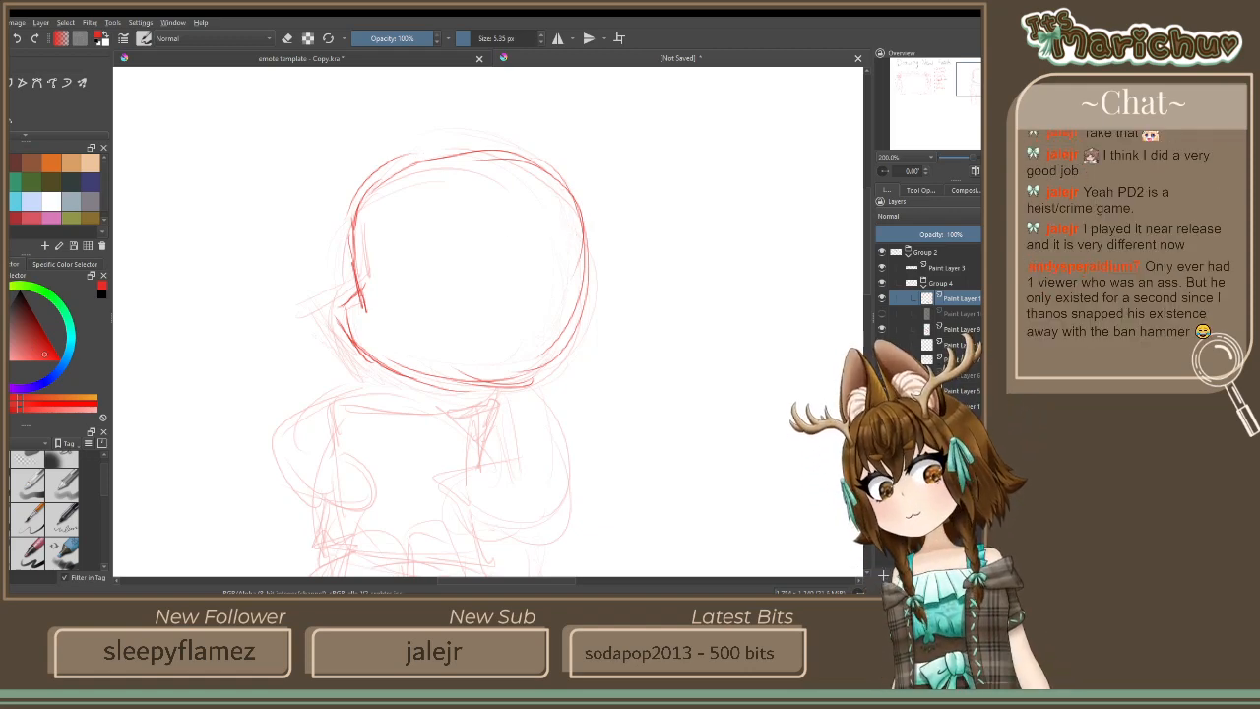
Transform the new head outline by shifting it slightly left and down over the body sketch
key(ctrl+t)
drag(476, 215, 451, 226)
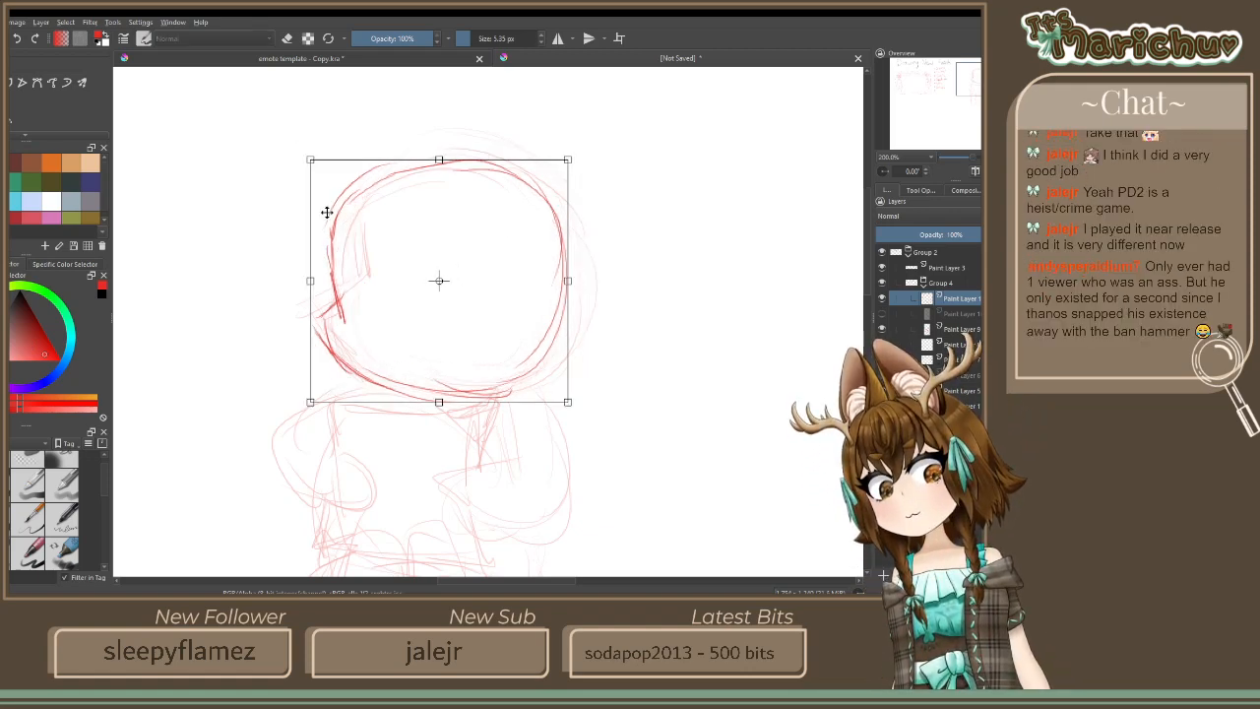
key(b)
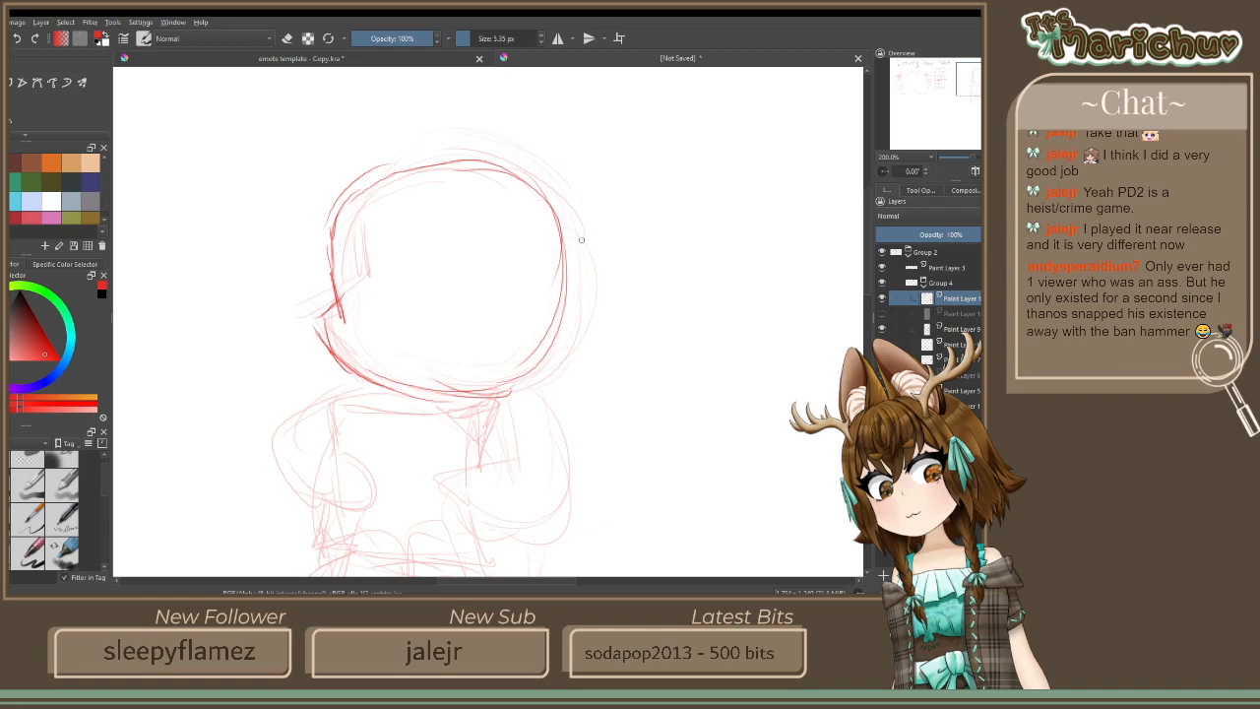
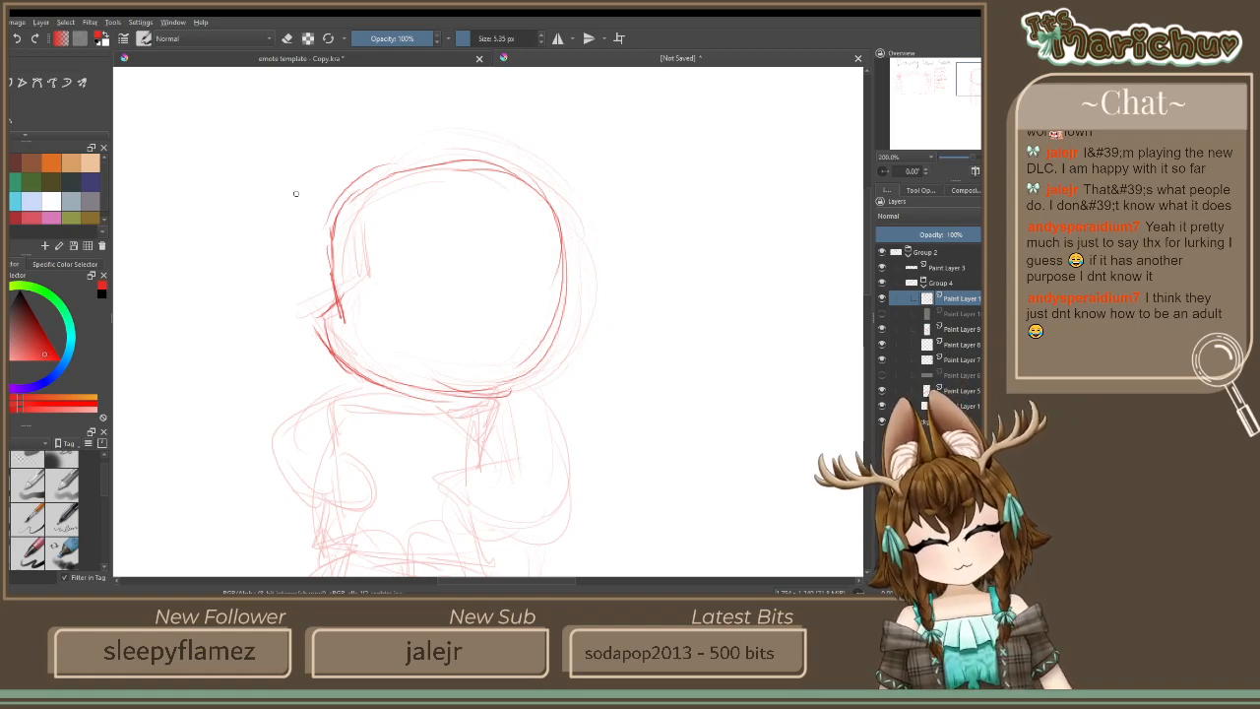
Erase the stray strokes around the cheek, jaw and chin of the new head outline
key(e)
mouse_move(338, 309)
mouse_down()
mouse_move(340, 321)
mouse_move(338, 306)
mouse_up()
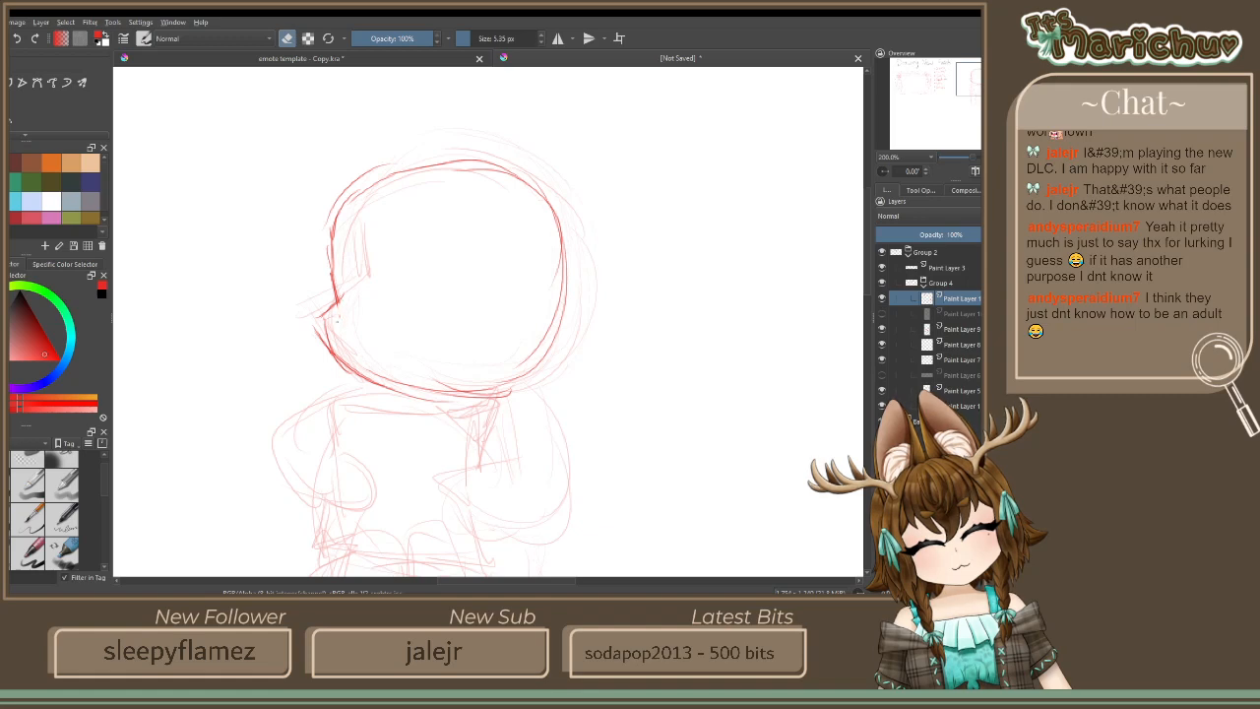
mouse_move(327, 362)
mouse_down()
mouse_move(314, 323)
mouse_move(356, 381)
mouse_move(317, 336)
mouse_up()
drag(524, 389, 481, 401)
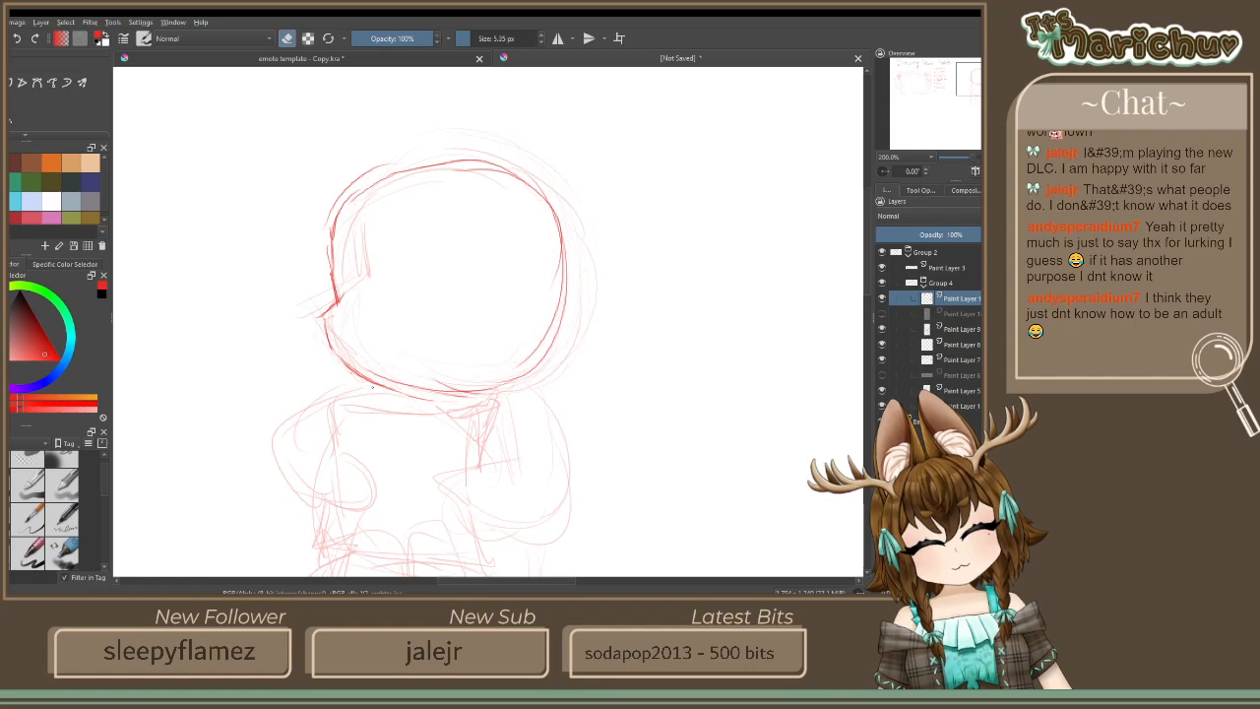
drag(373, 386, 433, 398)
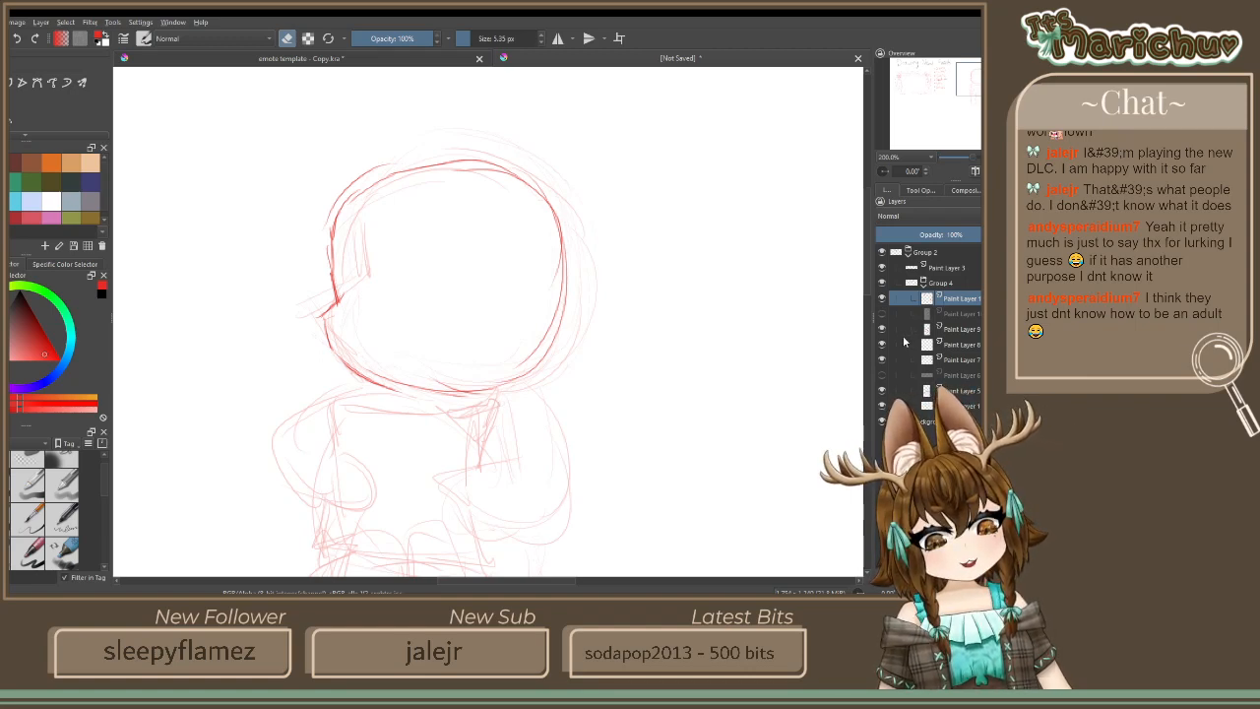
Erase the old head lines from the faded body sketch layer with an eraser of about 51 px
click(959, 329)
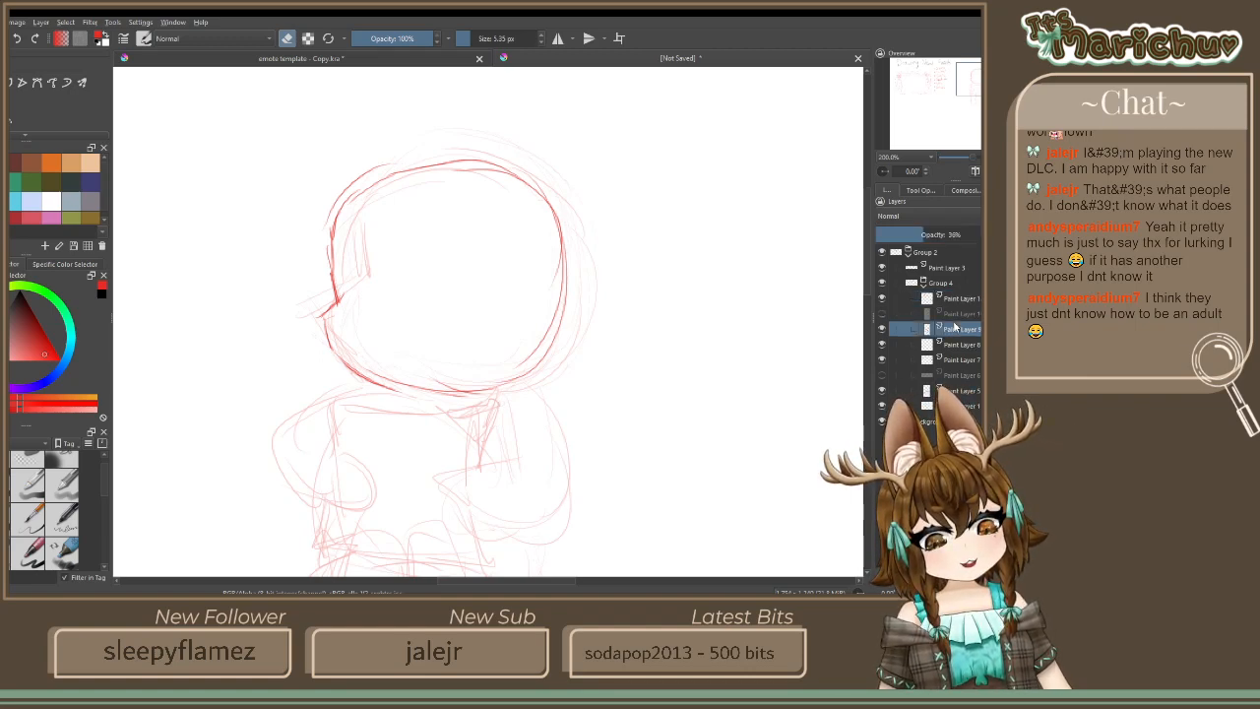
click(286, 37)
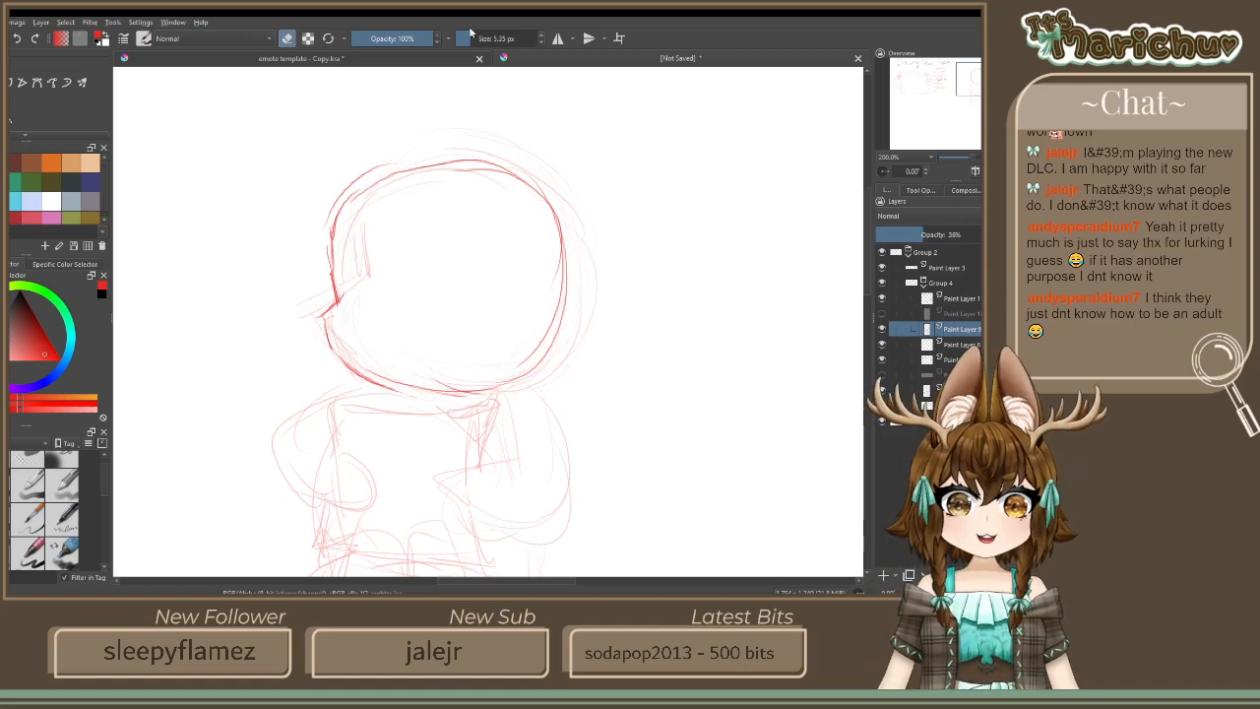
mouse_move(374, 248)
mouse_down()
mouse_move(350, 295)
mouse_move(351, 226)
mouse_up()
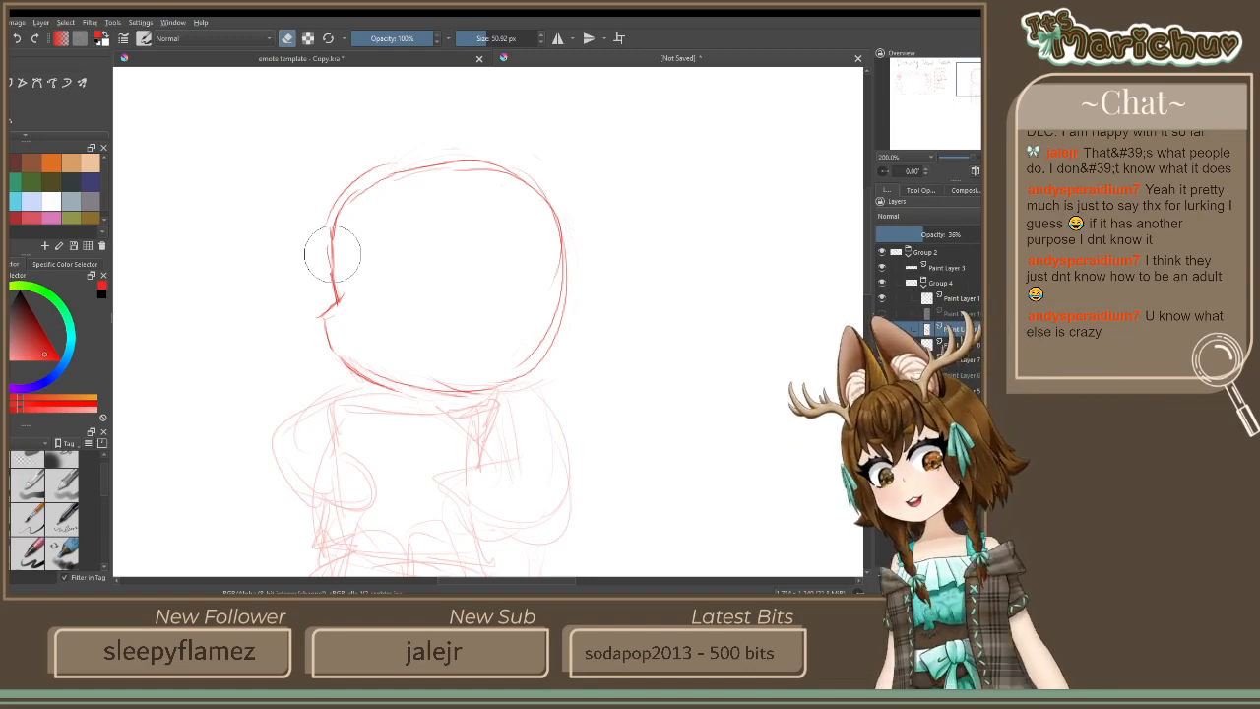
Return to the new head outline layer and switch from erasing to drawing with a 6.02 px brush
click(957, 298)
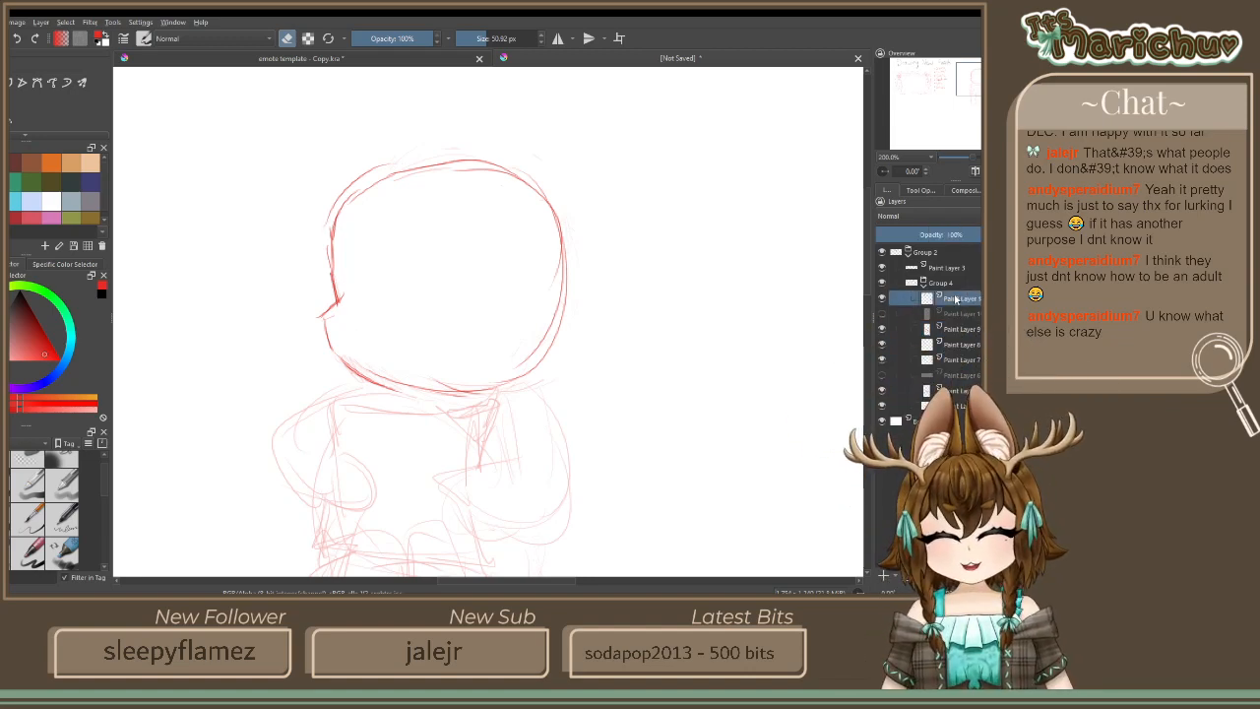
click(286, 39)
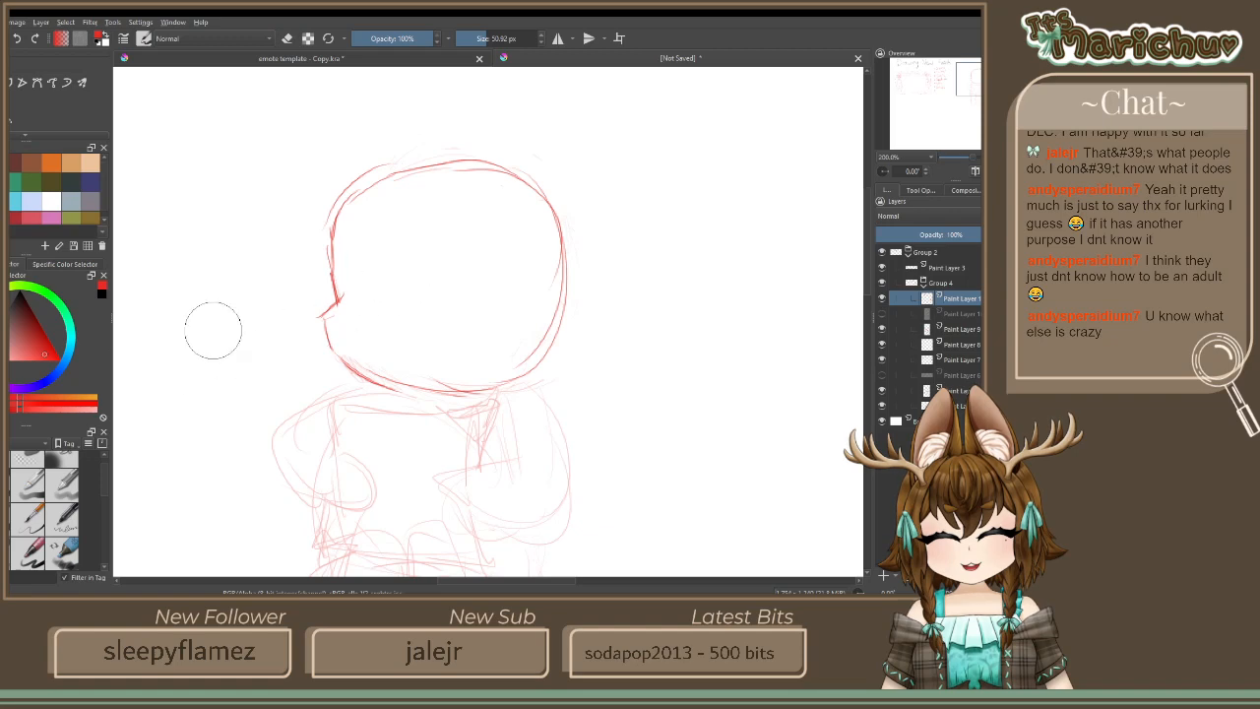
drag(487, 40, 465, 40)
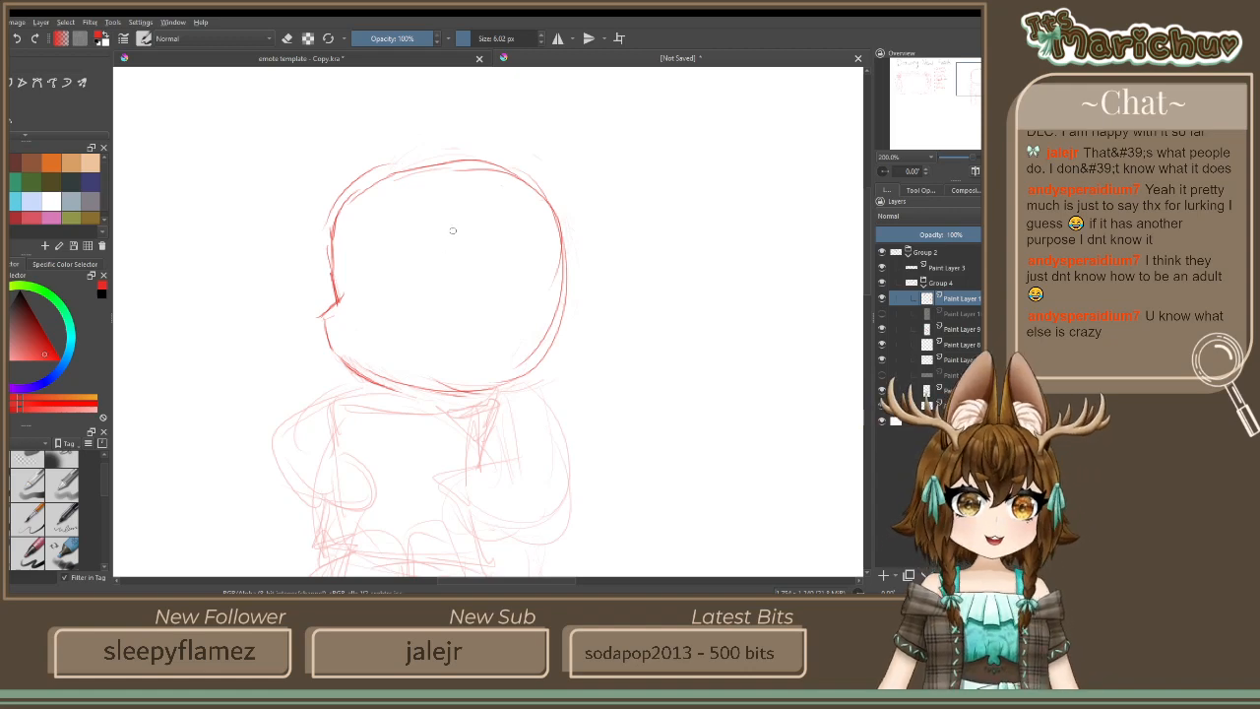
click(882, 575)
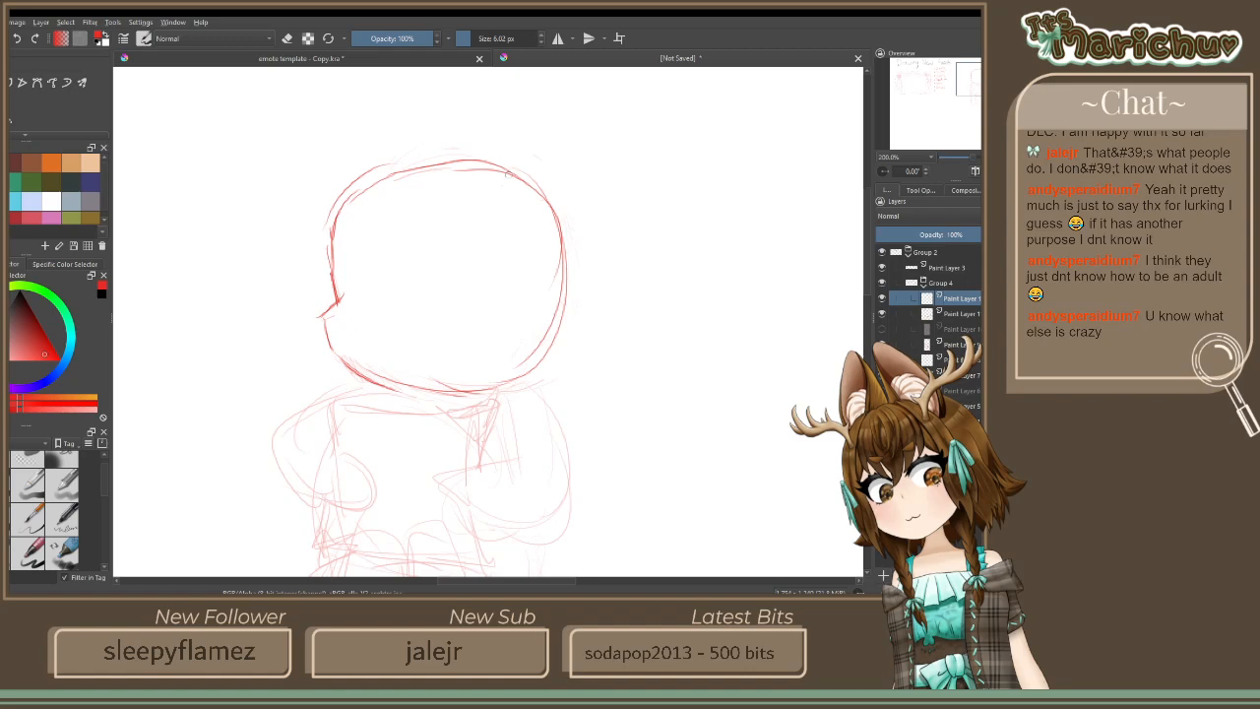
mouse_move(489, 148)
mouse_down()
mouse_move(506, 211)
mouse_move(455, 258)
mouse_move(480, 246)
mouse_move(421, 274)
mouse_up()
drag(432, 209, 419, 268)
mouse_move(396, 160)
mouse_down()
mouse_move(391, 209)
mouse_move(409, 247)
mouse_up()
mouse_move(413, 191)
mouse_down()
mouse_move(412, 242)
mouse_move(426, 236)
mouse_up()
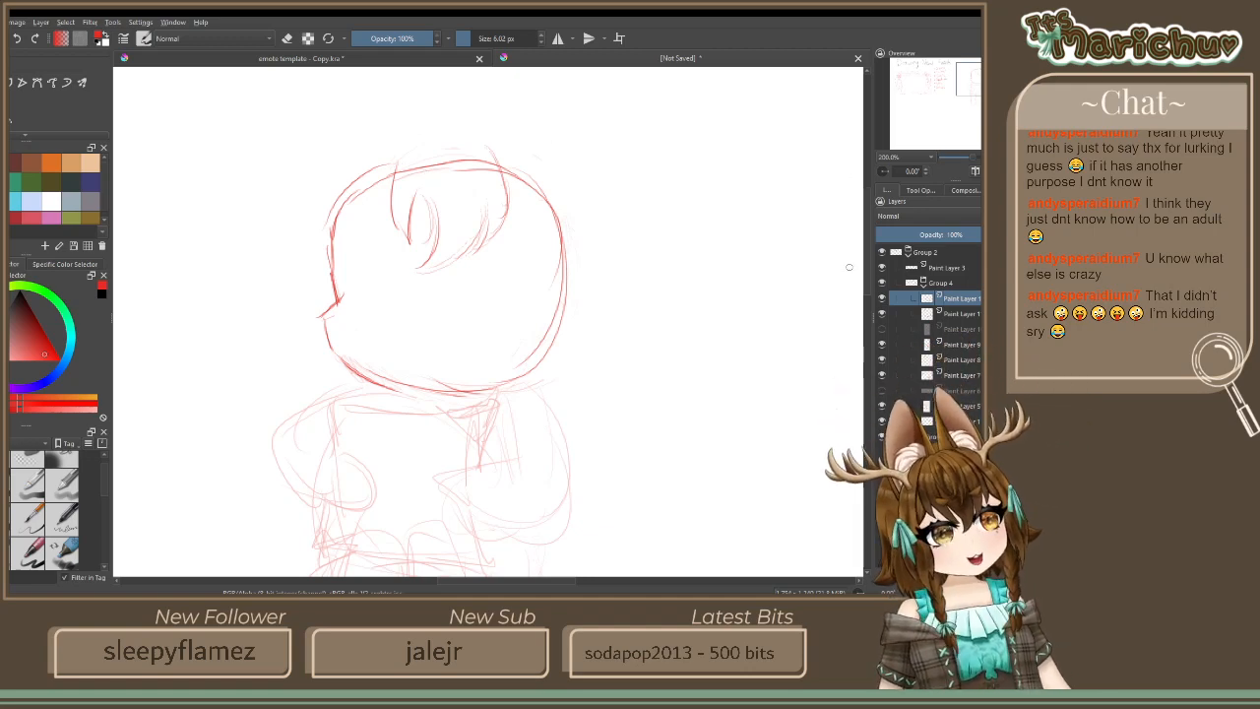
click(882, 297)
click(882, 298)
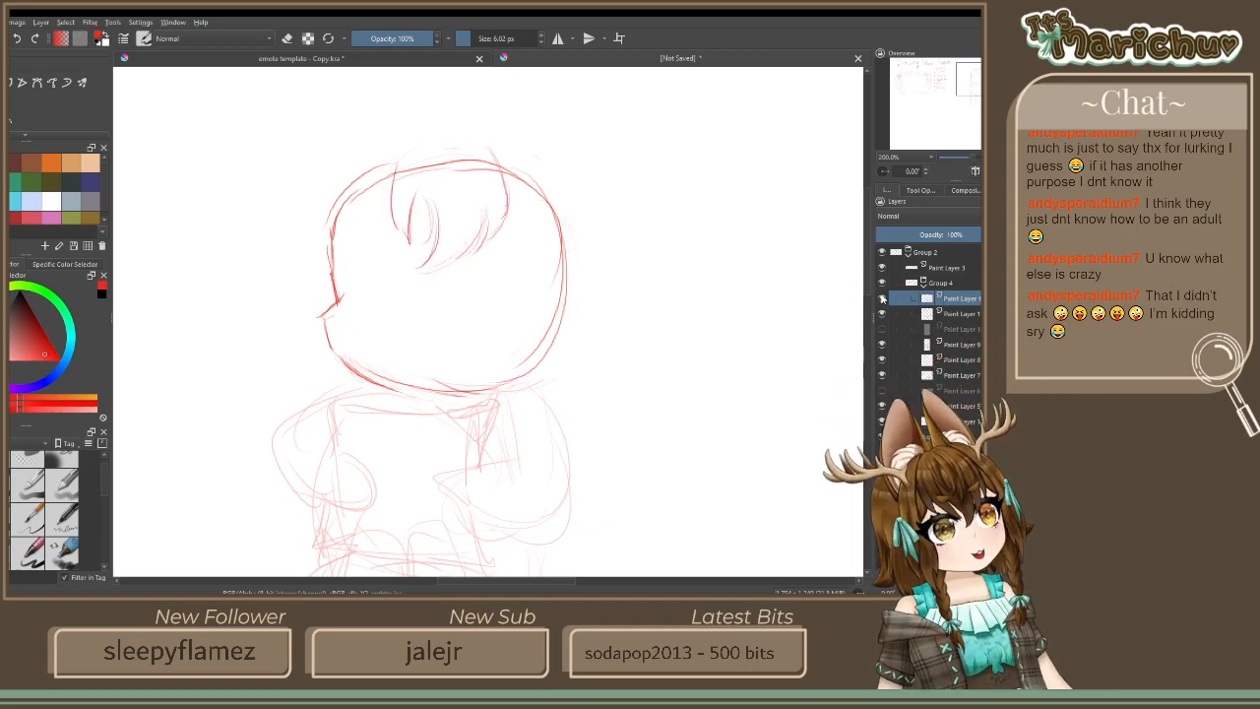
key(shift+Delete)
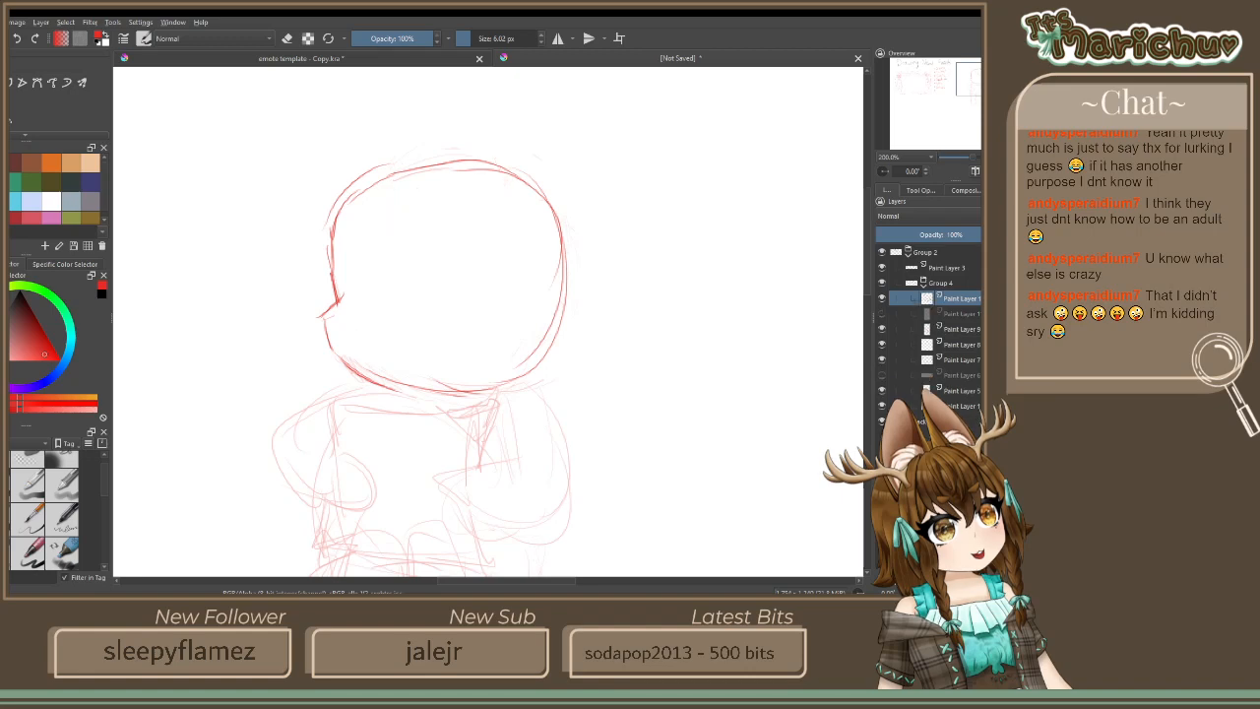
Add a new layer above the head outline and sketch the pointed middle fringe locks over the forehead
key(Insert)
drag(379, 173, 425, 285)
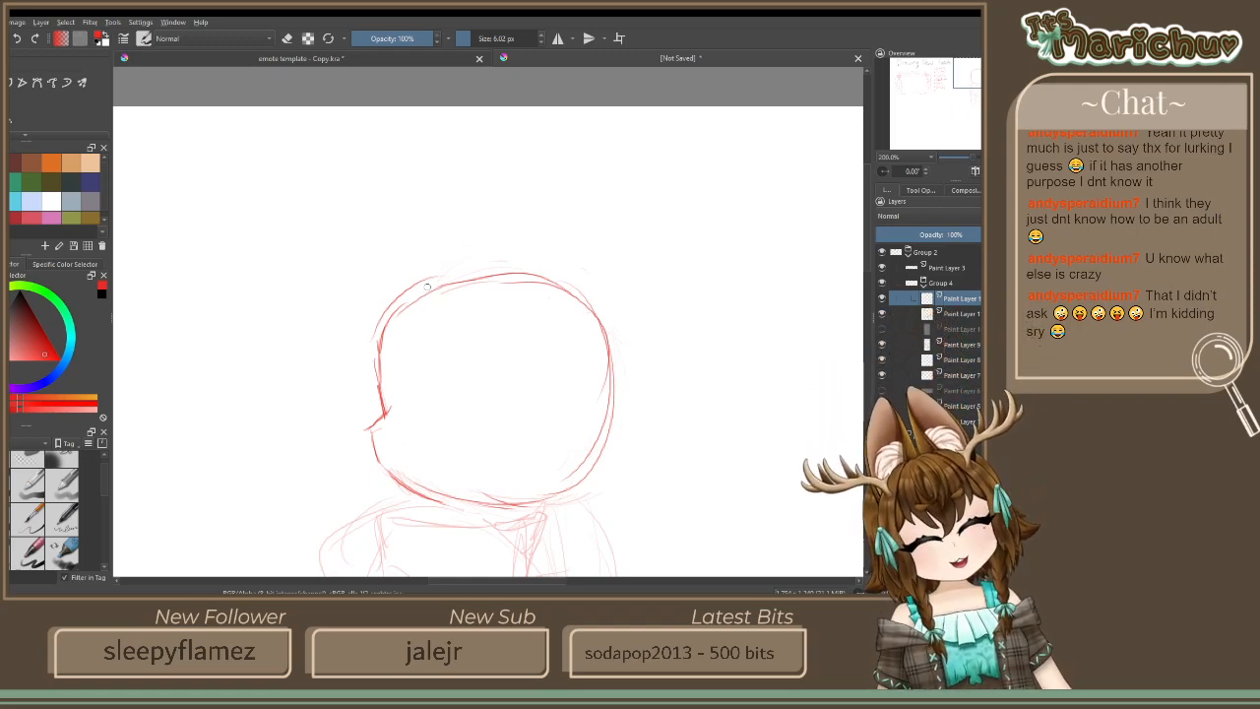
drag(504, 345, 521, 215)
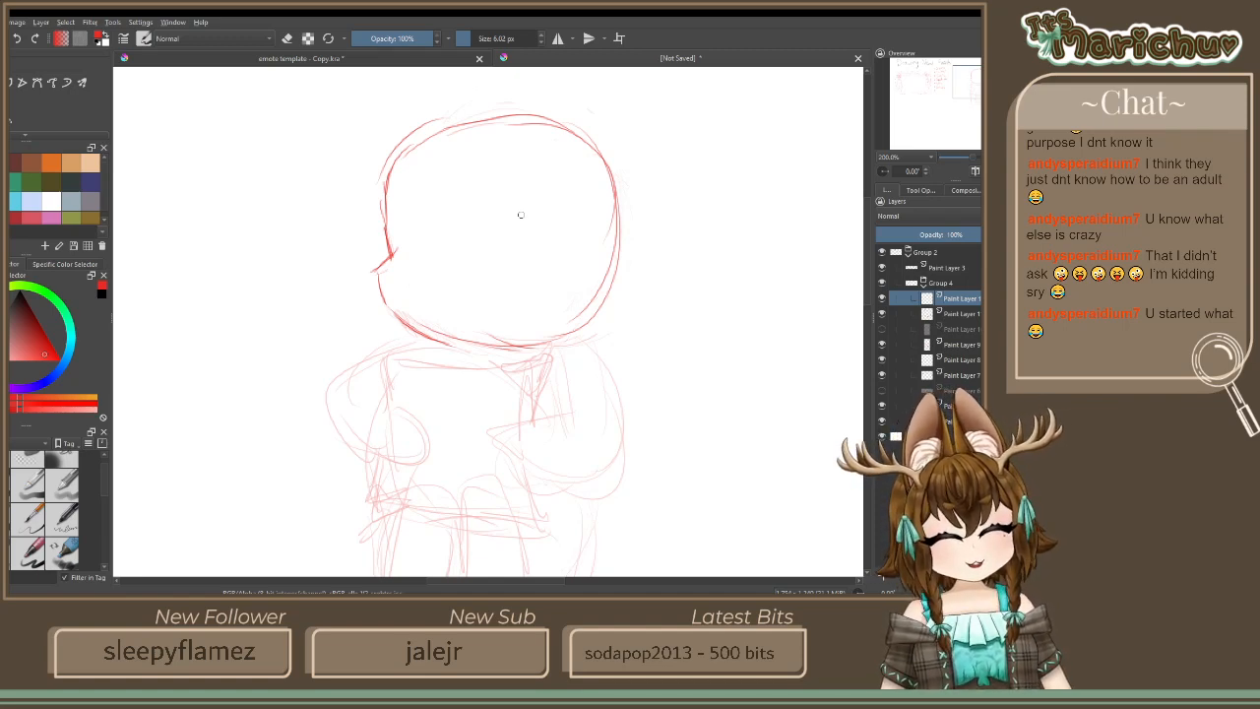
drag(364, 210, 359, 338)
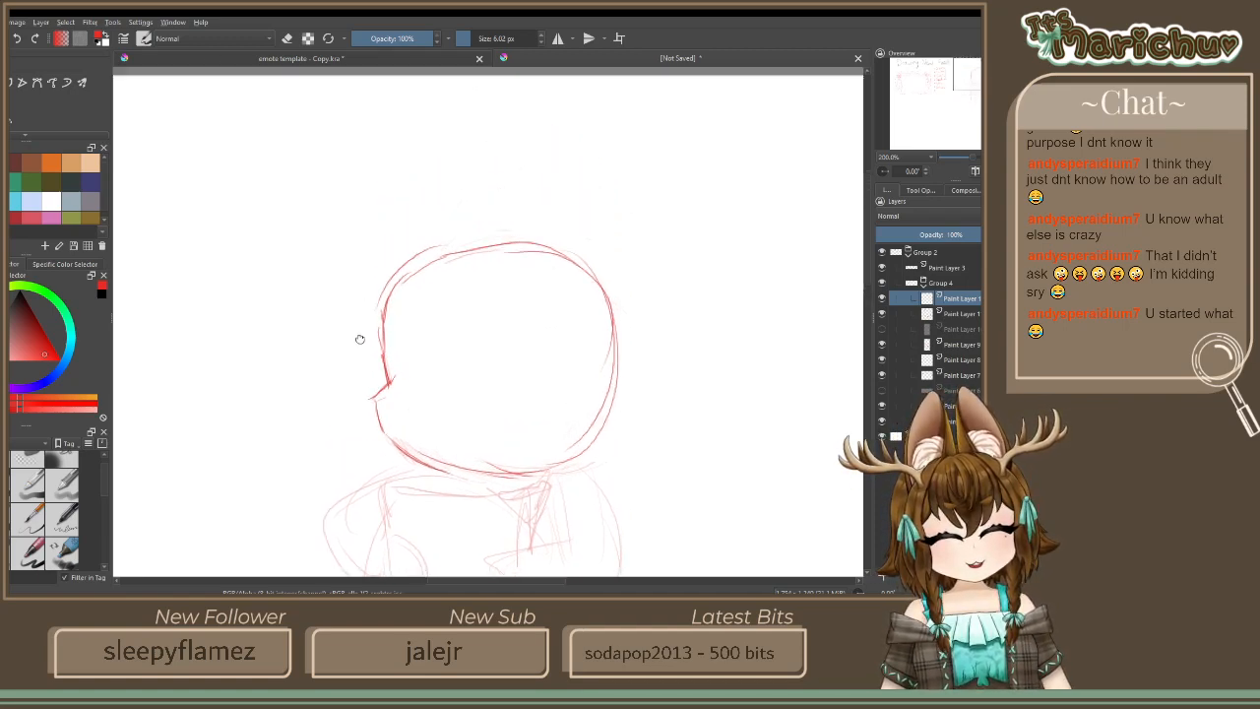
scroll(359, 338, up, 2)
mouse_move(450, 374)
mouse_down()
mouse_move(424, 337)
mouse_move(417, 170)
mouse_move(376, 236)
mouse_up()
mouse_move(400, 140)
mouse_down()
mouse_move(381, 256)
mouse_move(417, 205)
mouse_move(423, 315)
mouse_move(483, 233)
mouse_move(481, 275)
mouse_up()
drag(474, 279, 427, 323)
mouse_move(414, 207)
mouse_down()
mouse_move(392, 331)
mouse_move(435, 313)
mouse_up()
drag(481, 221, 480, 288)
drag(513, 191, 484, 295)
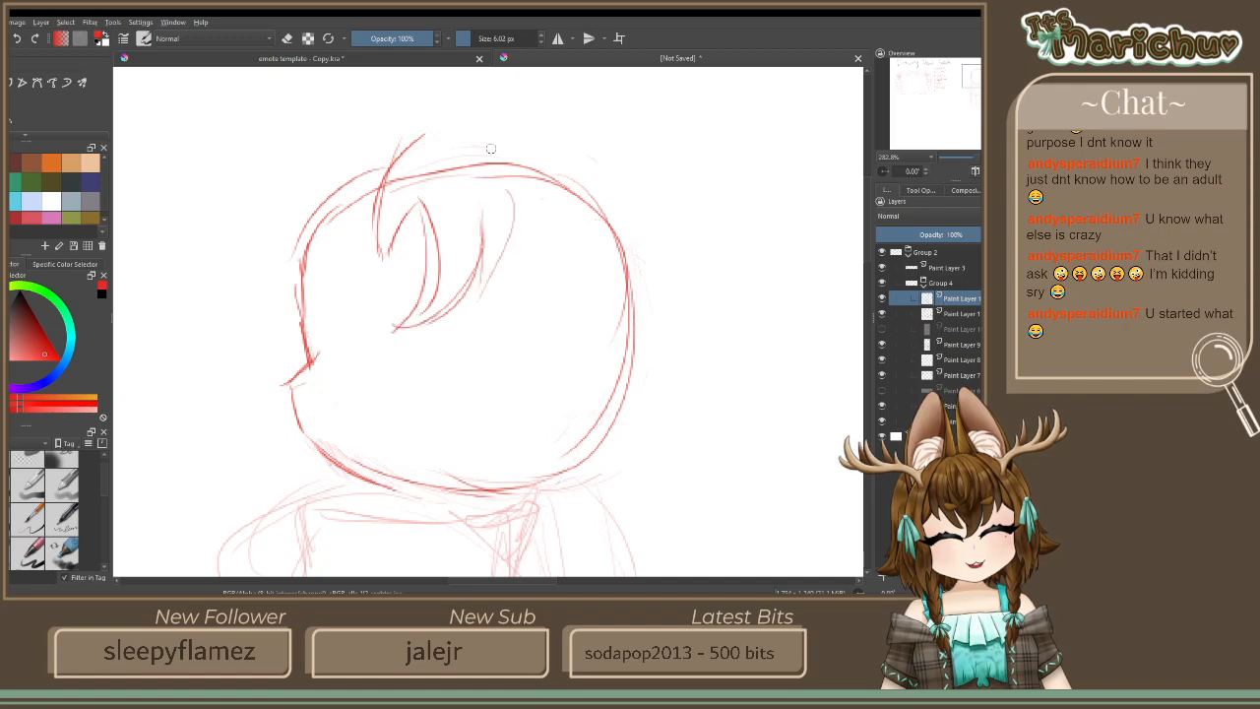
Sketch the outer curves of the fringe on both sides, starting above the top of the head outline
mouse_move(478, 116)
mouse_down()
mouse_move(515, 268)
mouse_move(528, 179)
mouse_move(486, 283)
mouse_up()
mouse_move(518, 140)
mouse_down()
mouse_move(534, 229)
mouse_move(478, 293)
mouse_up()
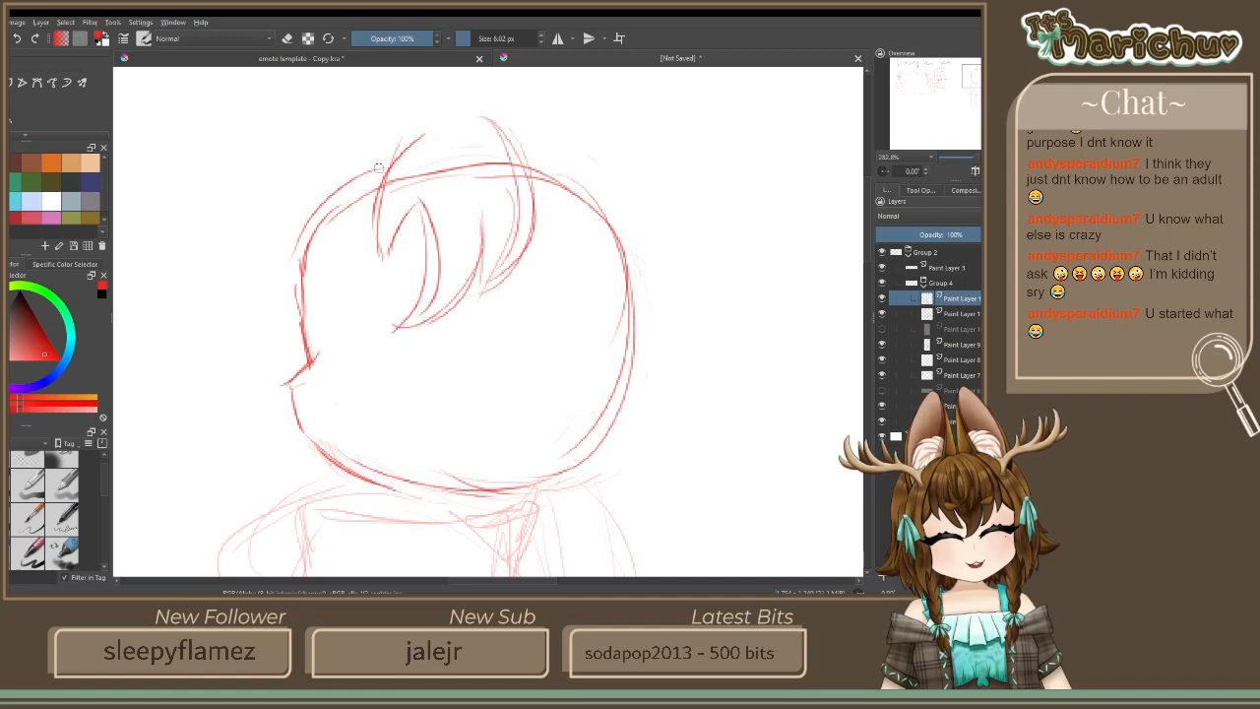
drag(399, 132, 374, 278)
drag(411, 203, 386, 283)
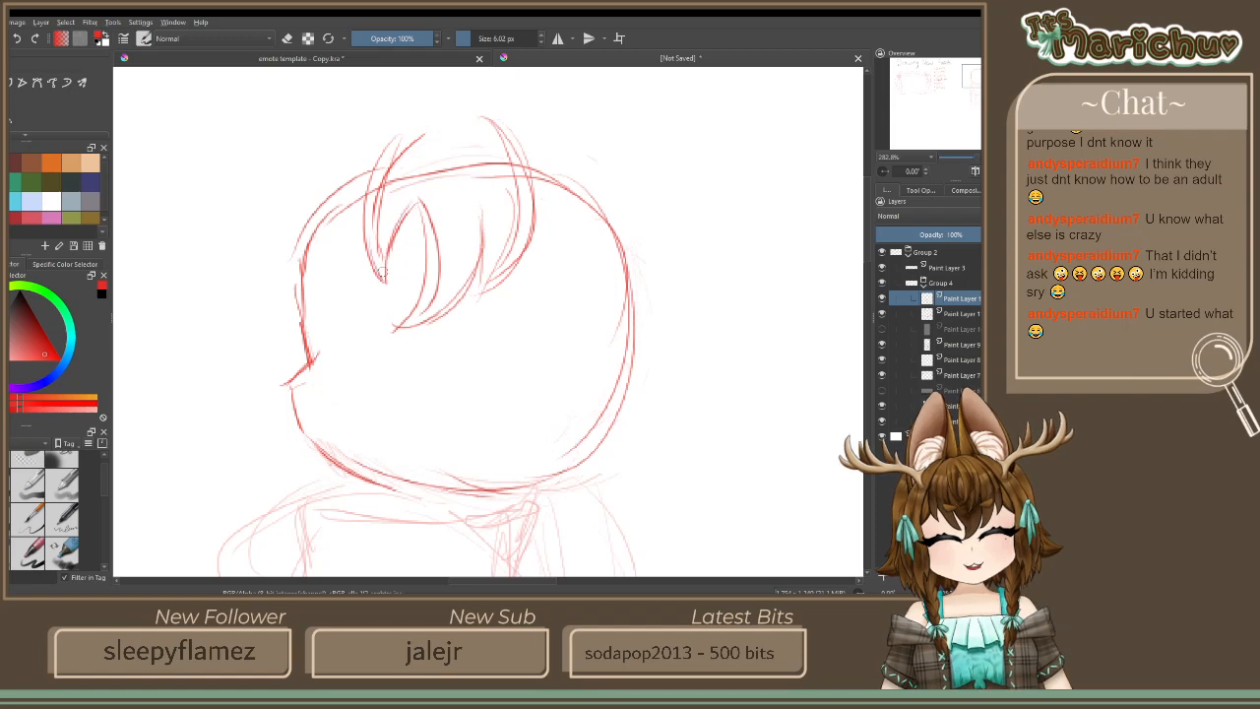
Erase the doubled inner strokes along the front and rear edges of the fringe
click(285, 38)
drag(378, 183, 376, 246)
mouse_move(397, 153)
mouse_down()
mouse_move(376, 218)
mouse_move(378, 195)
mouse_up()
mouse_move(425, 134)
mouse_down()
mouse_move(394, 172)
mouse_move(408, 129)
mouse_up()
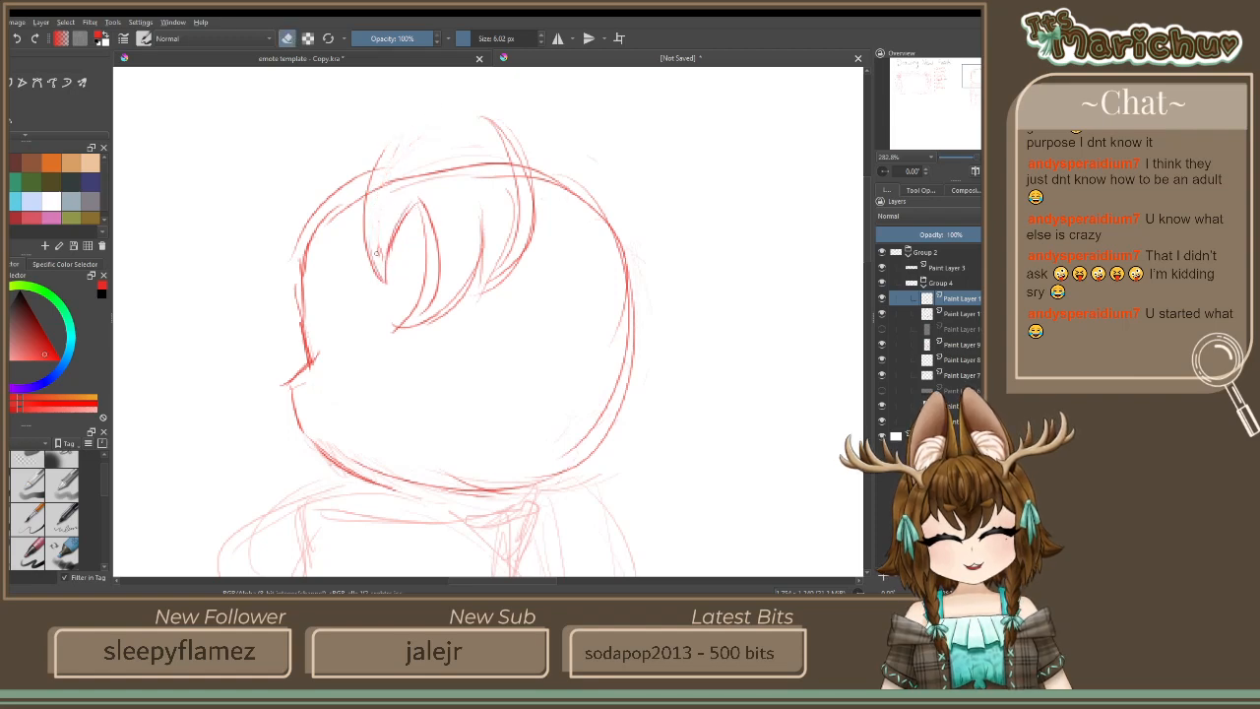
drag(380, 240, 375, 268)
mouse_move(492, 112)
mouse_down()
mouse_move(516, 226)
mouse_move(500, 260)
mouse_up()
drag(523, 203, 493, 275)
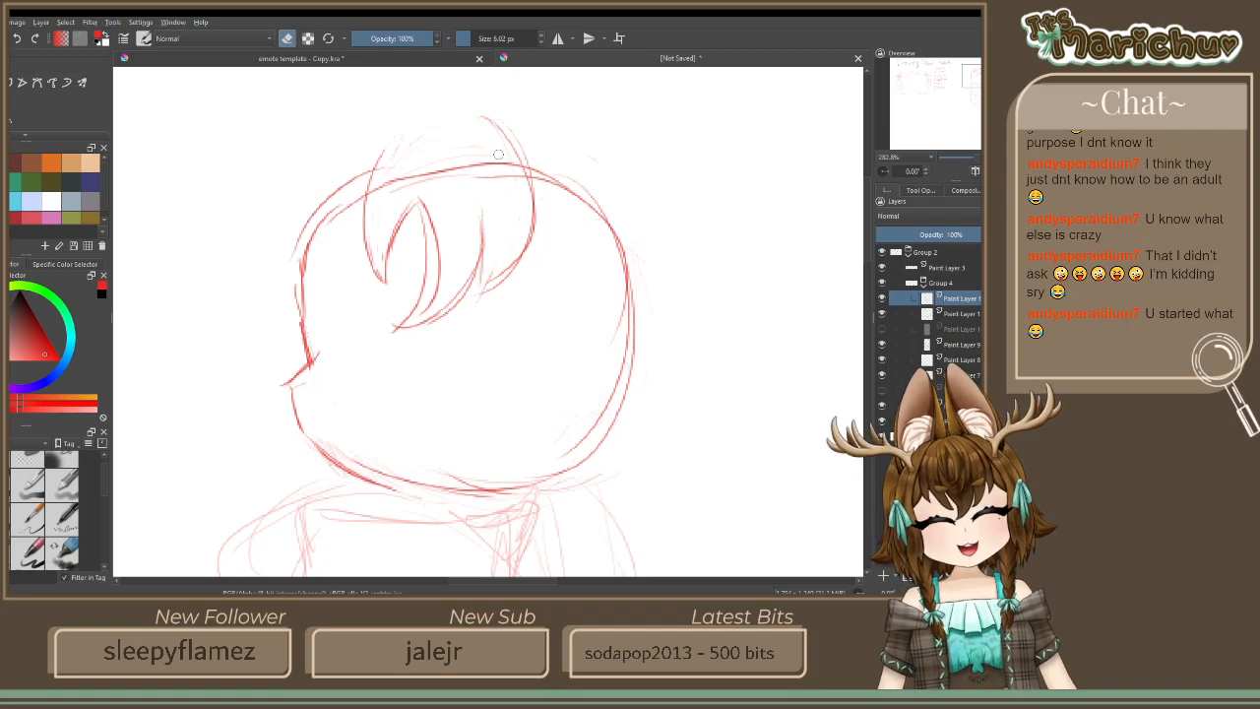
Redraw the inner edge of the rear fringe lock and erase the doubled line on the middle lock
key(e)
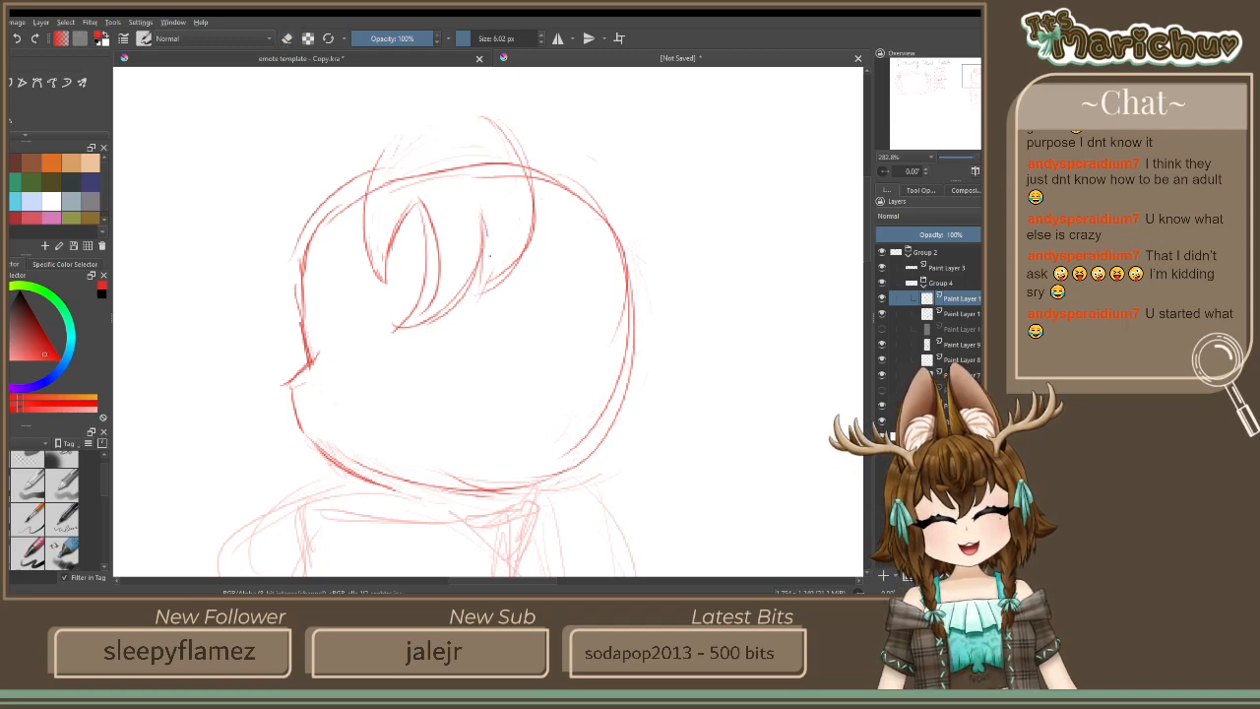
drag(485, 220, 478, 283)
click(287, 39)
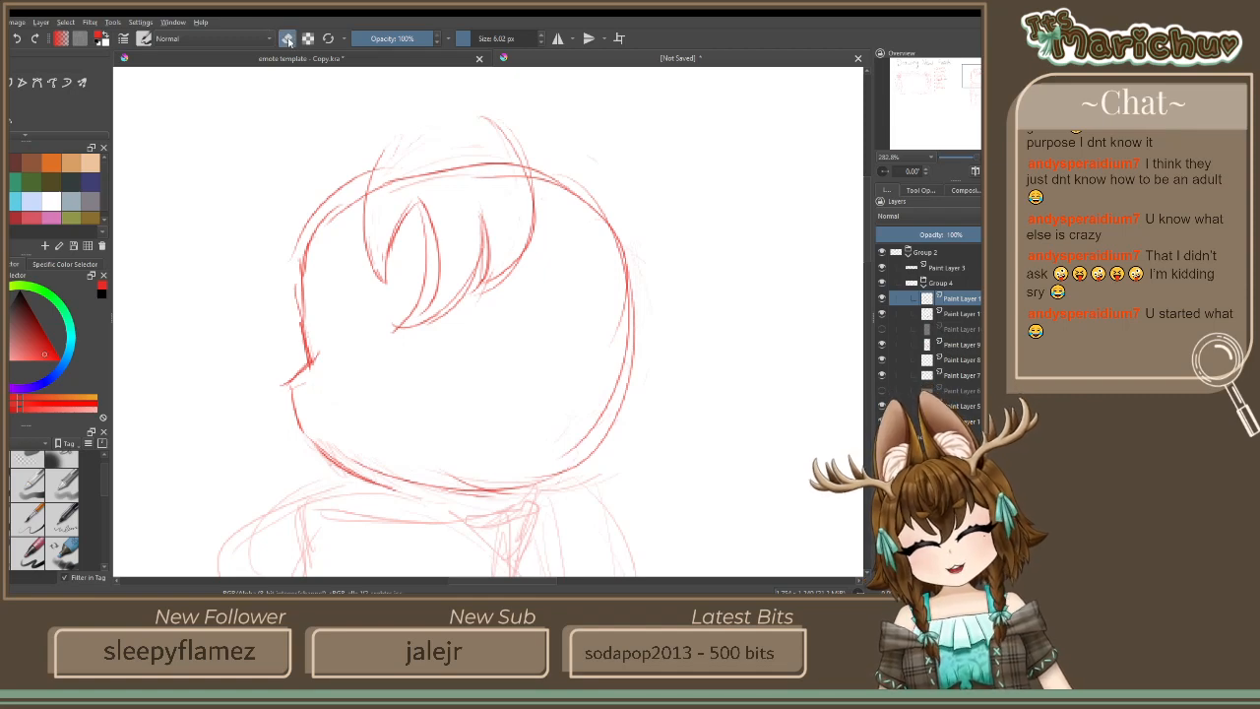
drag(437, 289, 425, 313)
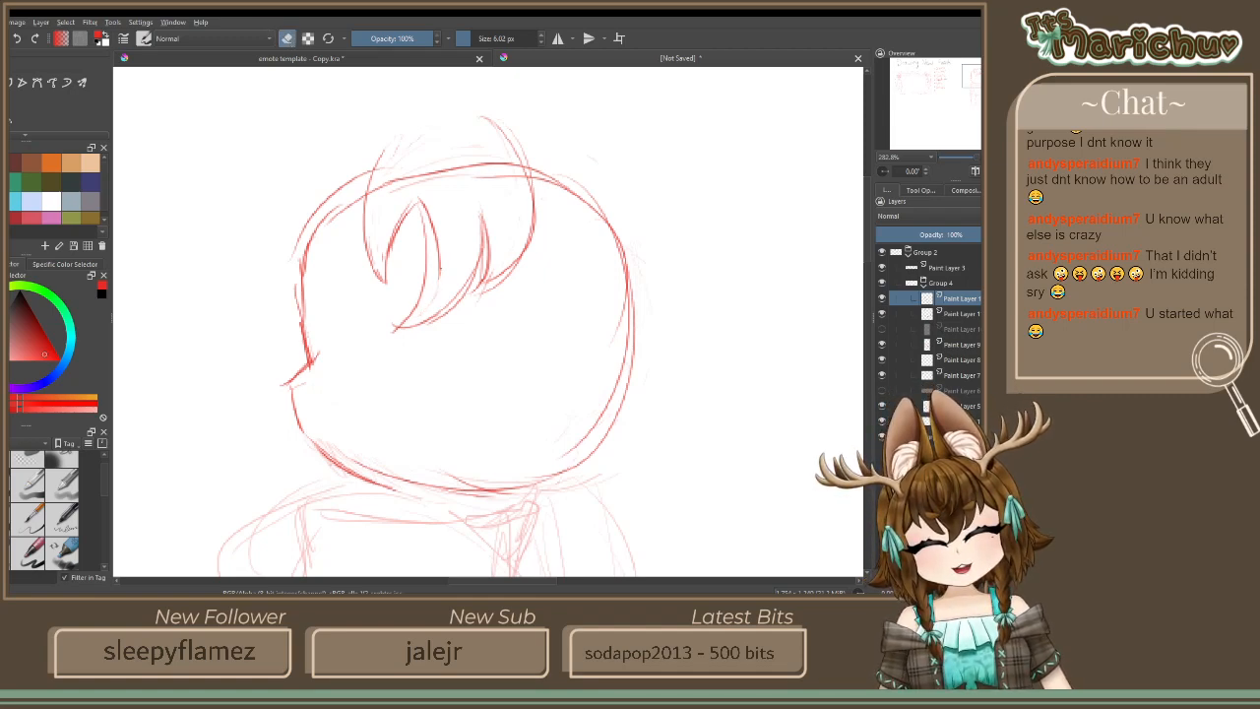
mouse_move(440, 266)
mouse_down()
mouse_move(437, 212)
mouse_move(406, 172)
mouse_up()
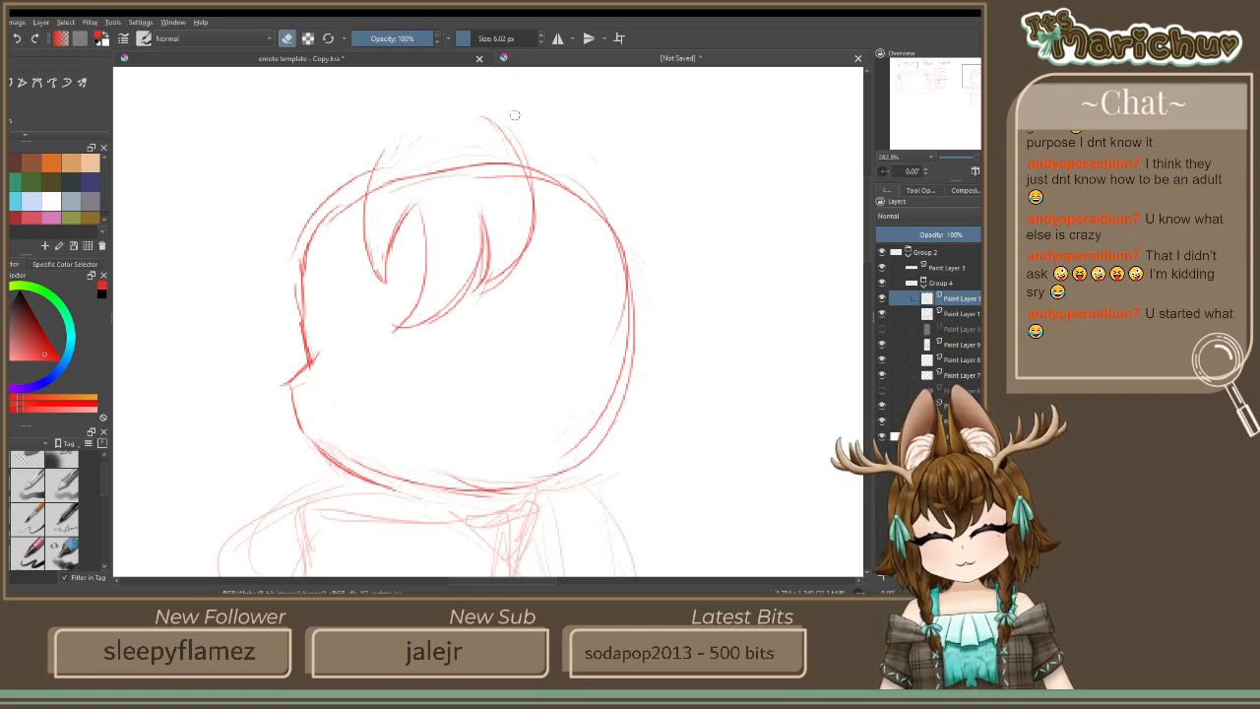
Add a new layer and sketch the long side lock from behind the fringe down to the jaw
click(883, 575)
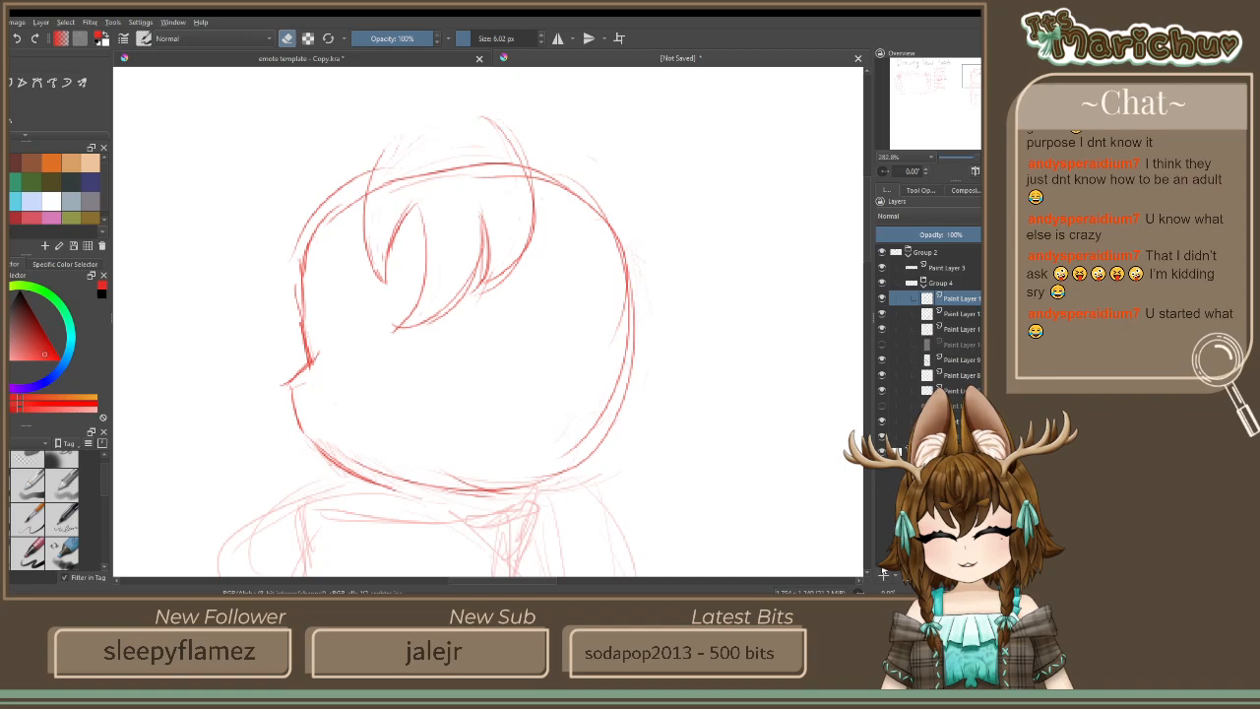
click(294, 42)
drag(536, 209, 581, 251)
mouse_move(532, 130)
mouse_down()
mouse_move(571, 199)
mouse_move(566, 346)
mouse_up()
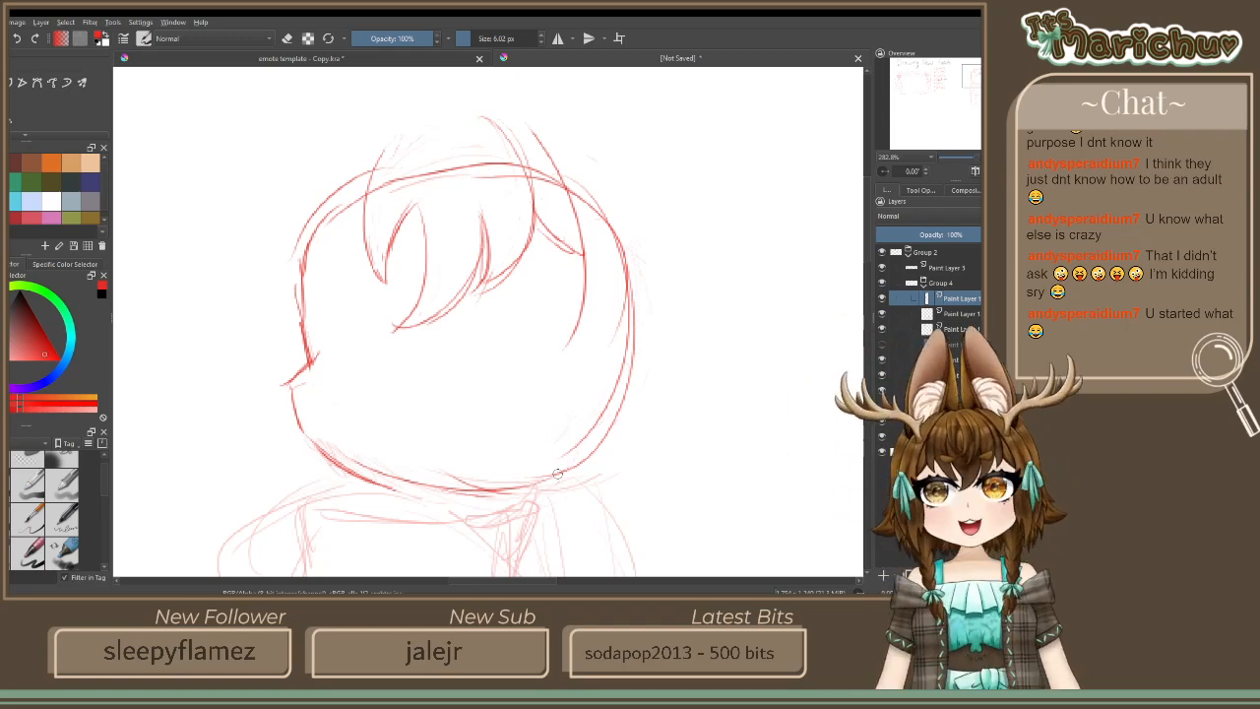
drag(574, 334, 549, 433)
drag(566, 388, 522, 494)
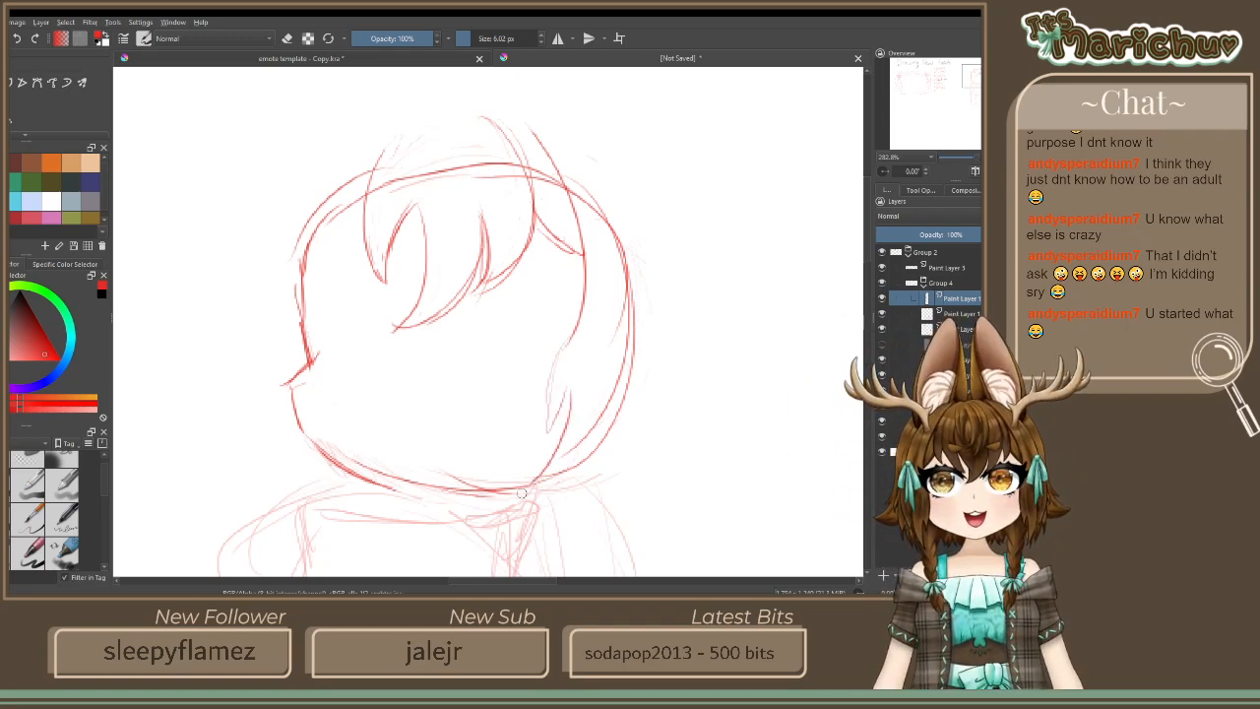
Sketch the pointed lower hair tips behind the jaw at the back of the head
mouse_move(611, 390)
mouse_down()
mouse_move(588, 455)
mouse_move(557, 484)
mouse_up()
mouse_move(612, 431)
mouse_down()
mouse_move(543, 491)
mouse_move(606, 475)
mouse_up()
drag(646, 412, 614, 471)
drag(649, 356, 638, 439)
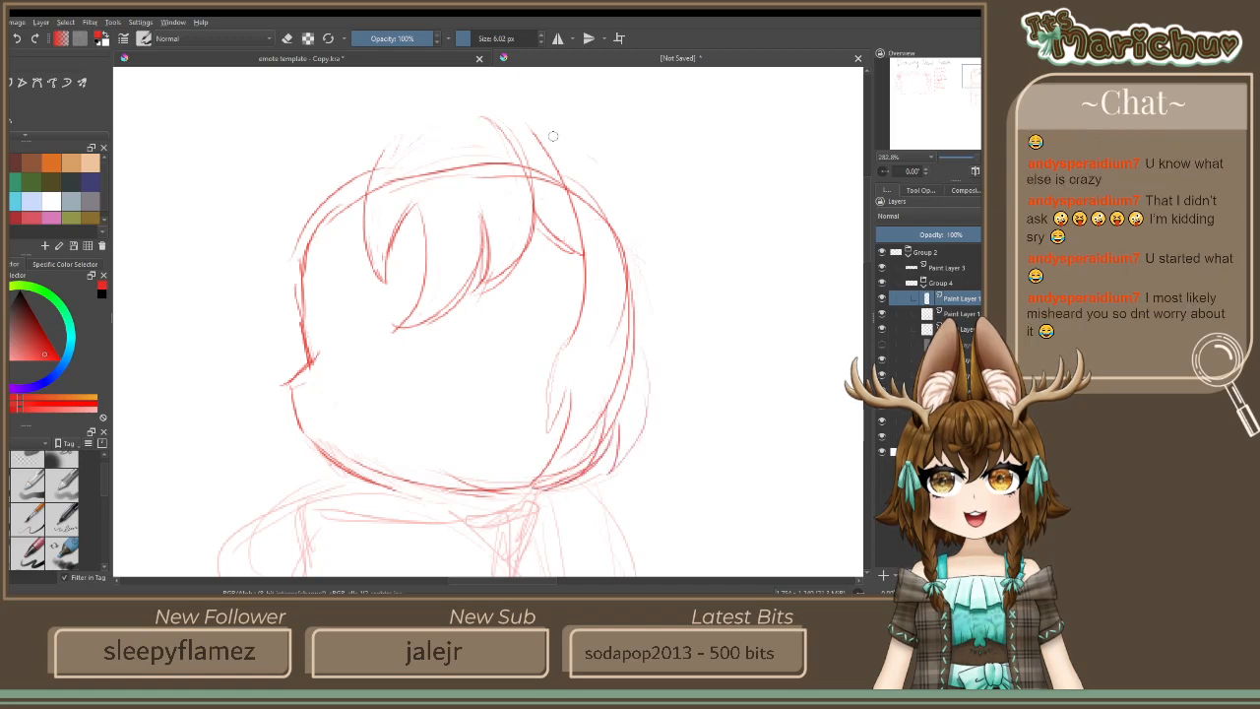
Draw the outer hair contour from the crown down the back of the head to the lower tips
mouse_move(565, 140)
mouse_down()
mouse_move(618, 262)
mouse_move(630, 326)
mouse_up()
drag(593, 170, 642, 367)
mouse_move(644, 329)
mouse_down()
mouse_move(639, 423)
mouse_move(633, 361)
mouse_move(607, 467)
mouse_up()
mouse_move(528, 110)
mouse_down()
mouse_move(561, 129)
mouse_move(526, 128)
mouse_up()
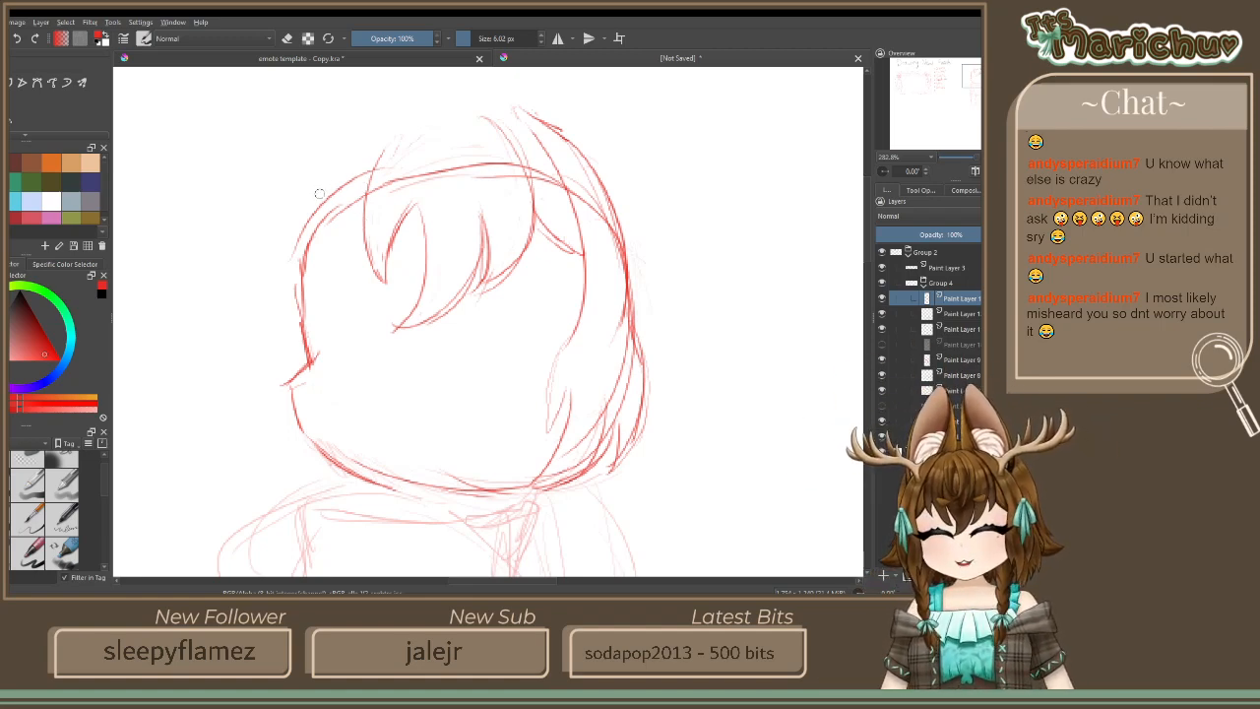
mouse_move(329, 189)
mouse_down()
mouse_move(361, 244)
mouse_move(333, 288)
mouse_up()
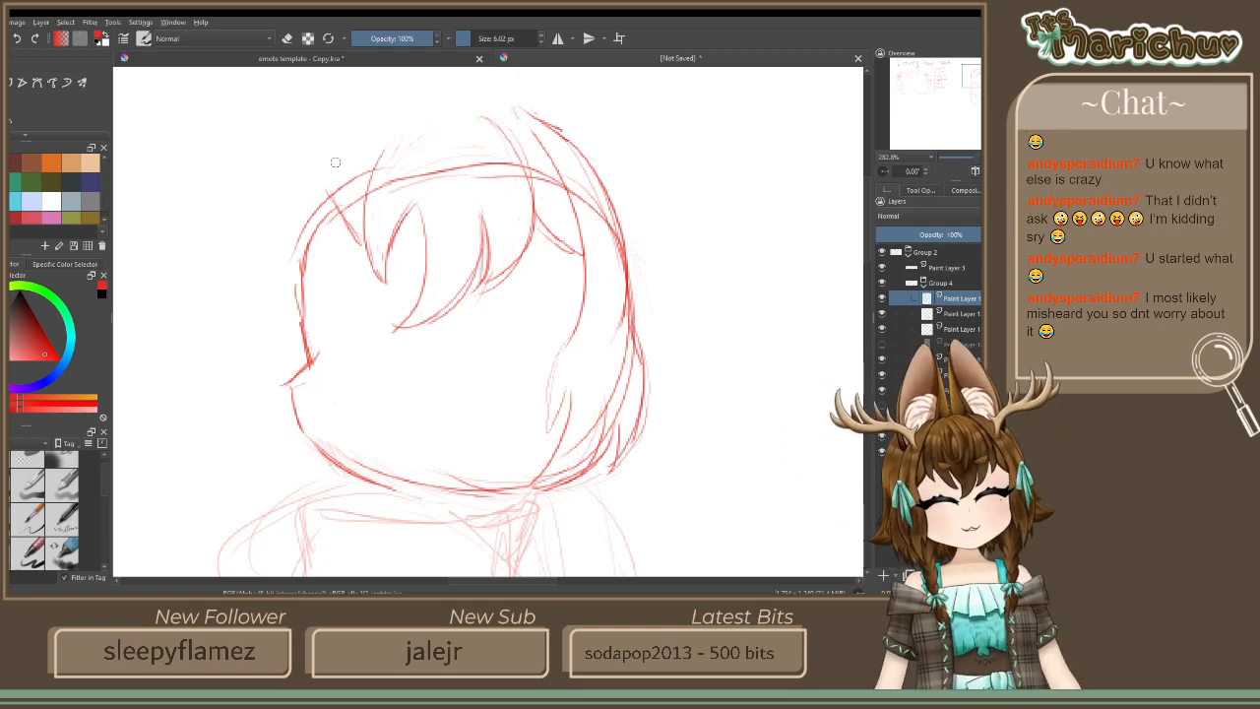
key(ctrl+z)
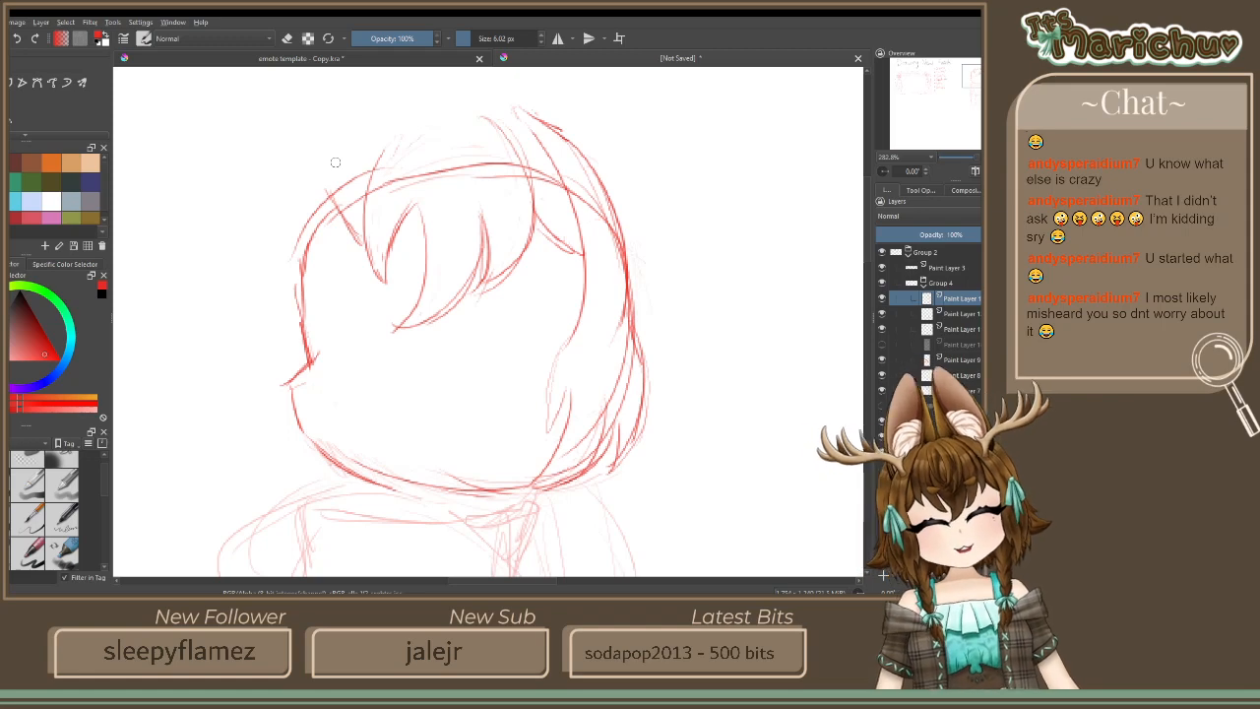
drag(367, 136, 303, 246)
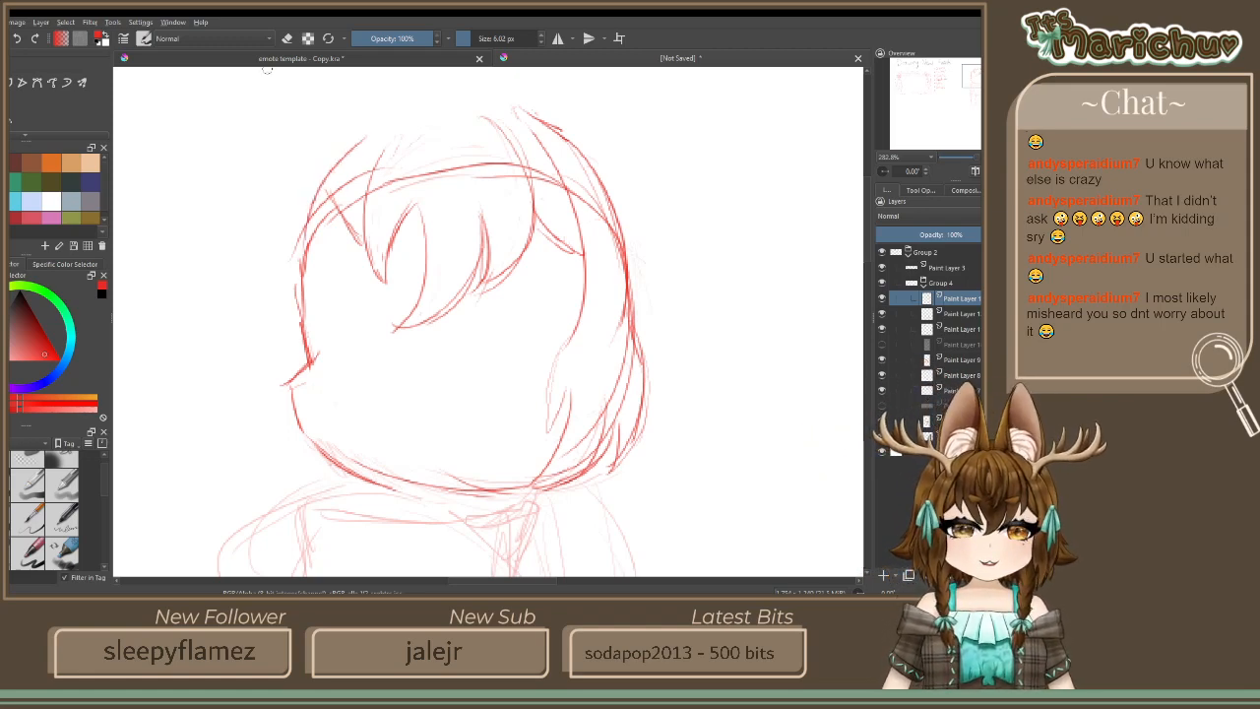
key(ctrl+z)
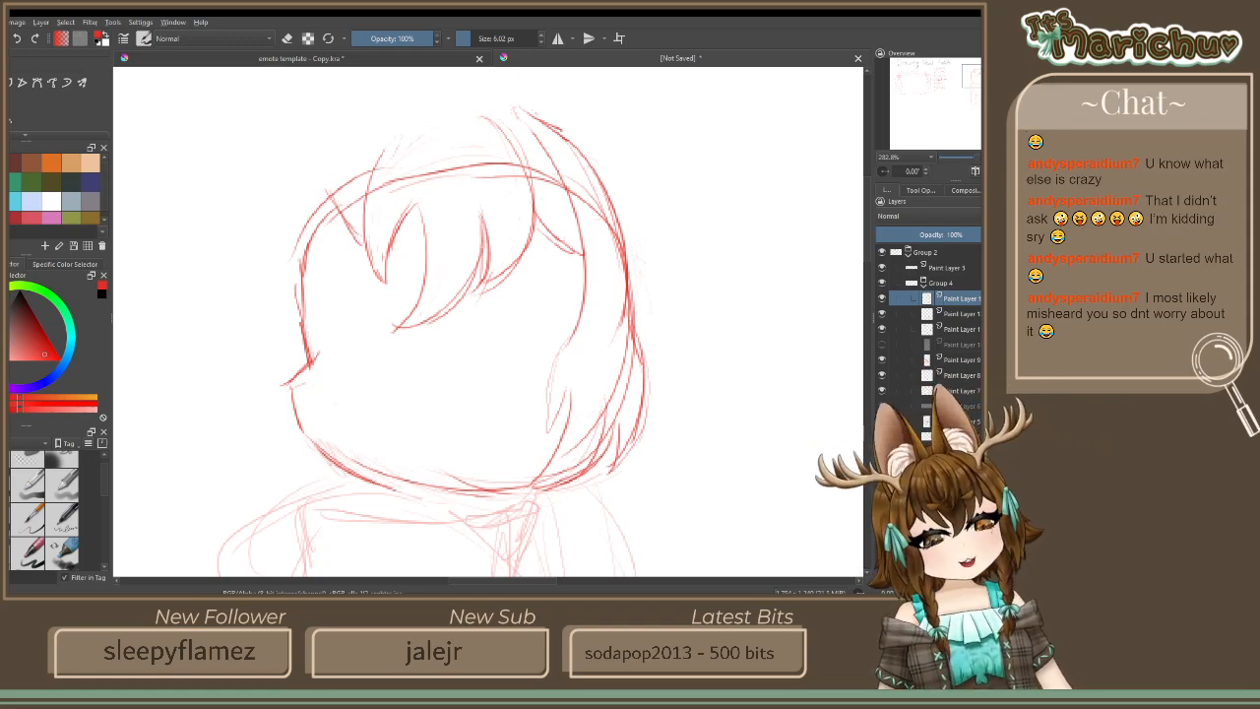
key(ctrl+z)
key(ctrl+z)
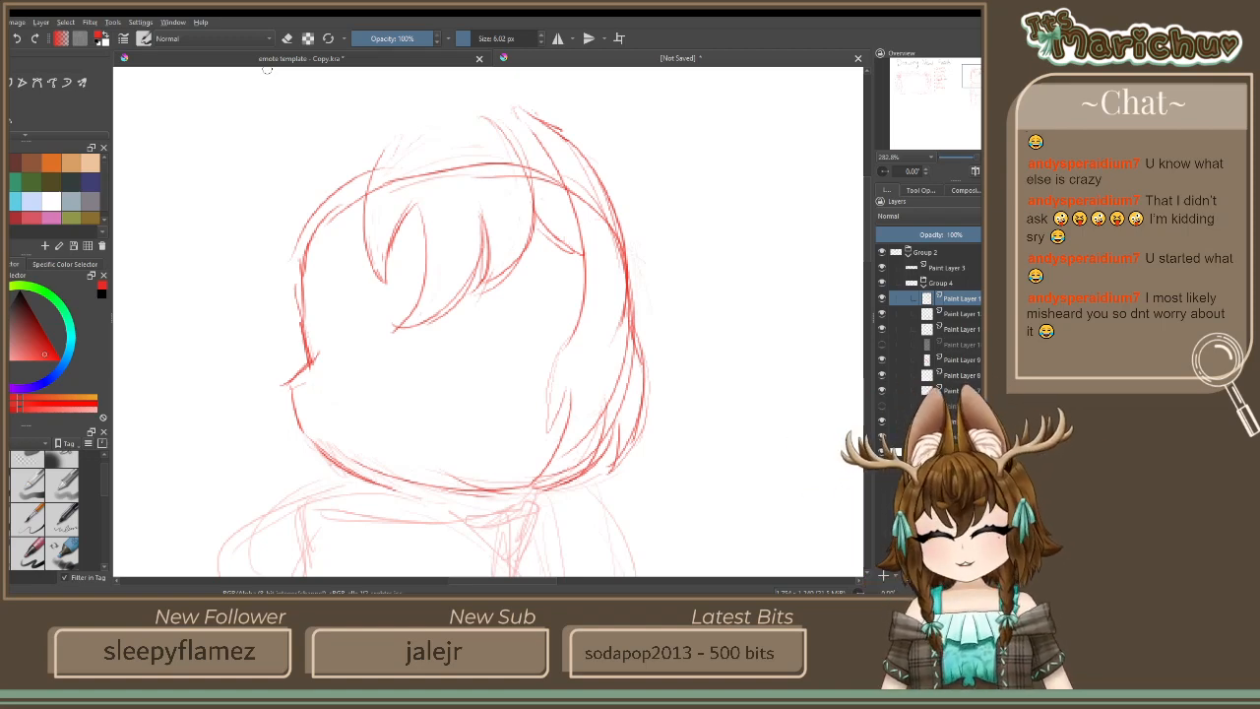
Sketch a short strand in front of the fringe, and undo the extra strands tried along the forehead
mouse_move(366, 234)
mouse_down()
mouse_move(333, 175)
mouse_move(329, 258)
mouse_up()
mouse_move(351, 147)
mouse_down()
mouse_move(327, 212)
mouse_move(325, 291)
mouse_up()
drag(328, 246, 314, 325)
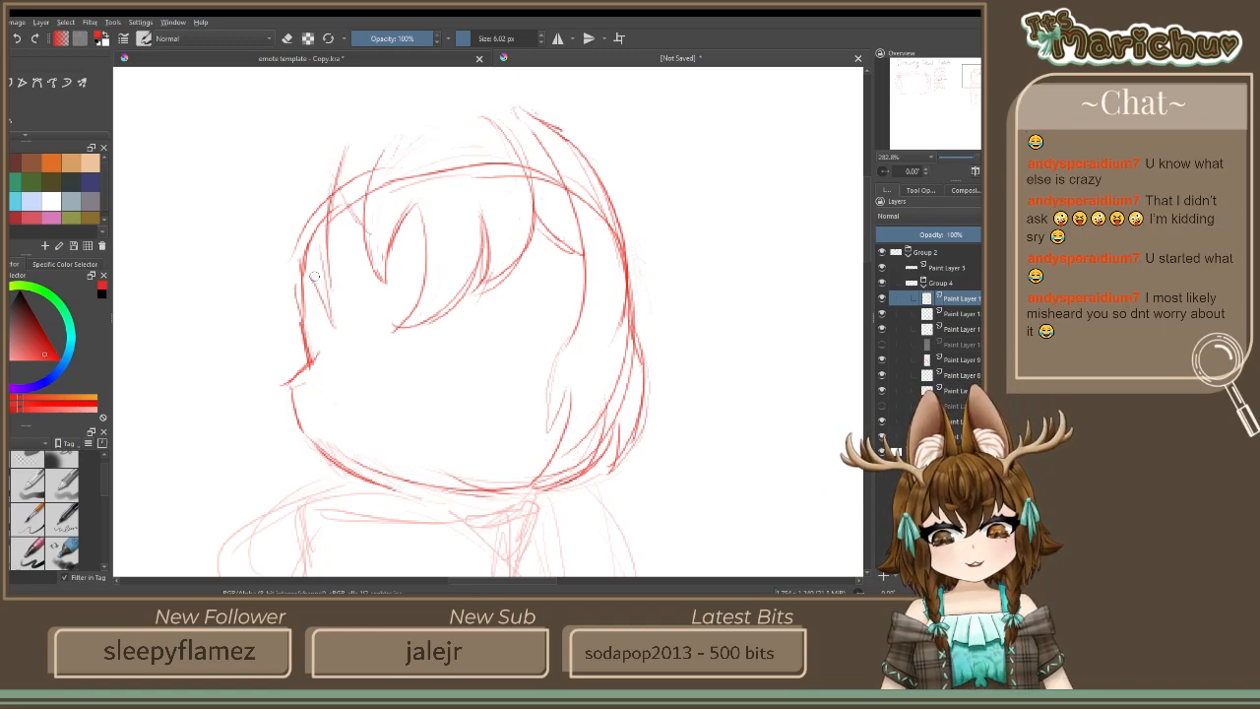
drag(315, 275, 316, 346)
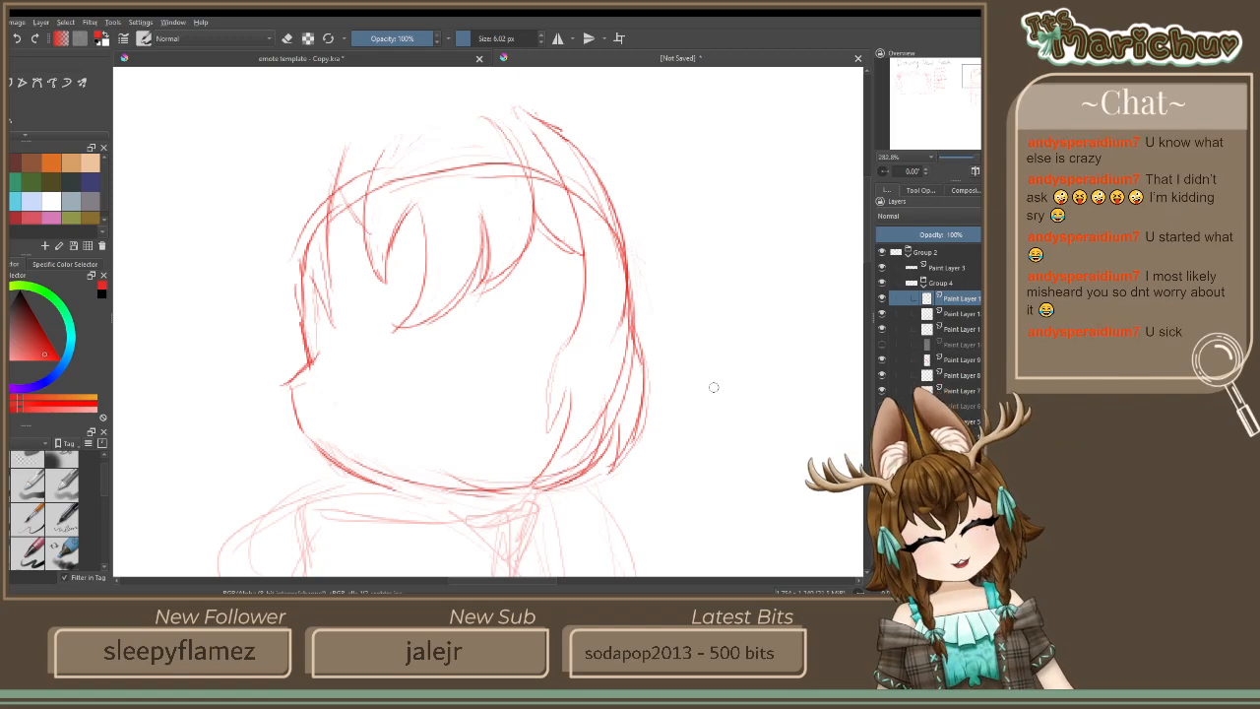
key(ctrl+z)
key(ctrl+z)
key(ctrl+z)
key(ctrl+z)
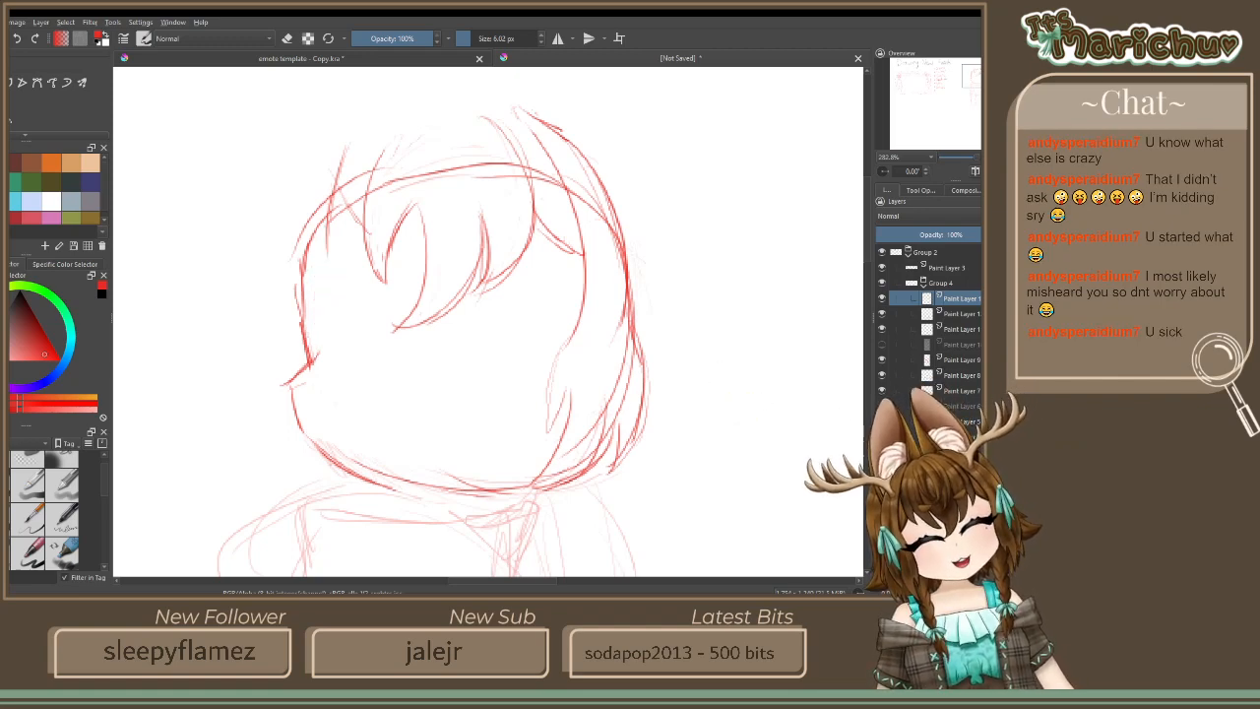
key(ctrl+z)
key(ctrl+z)
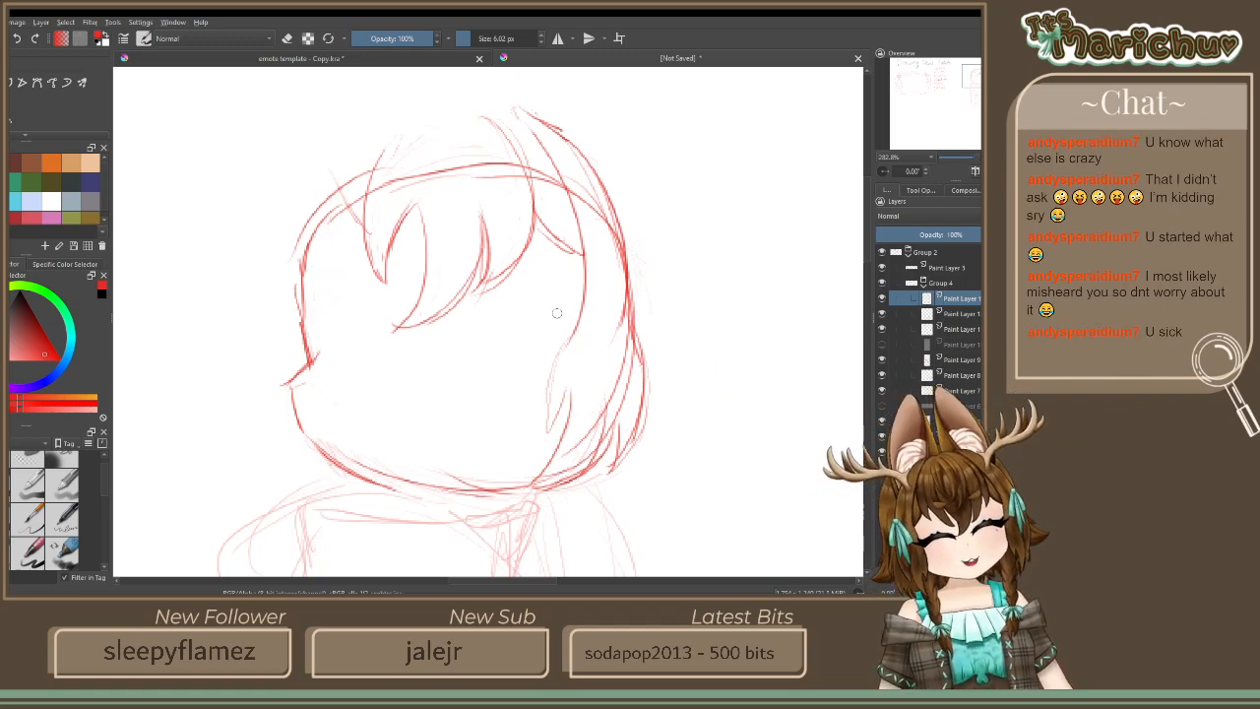
Erase the back hair lines crossing the fringe and the head contour lines overlapping the hair, each on its own layer
scroll(556, 313, down, 5)
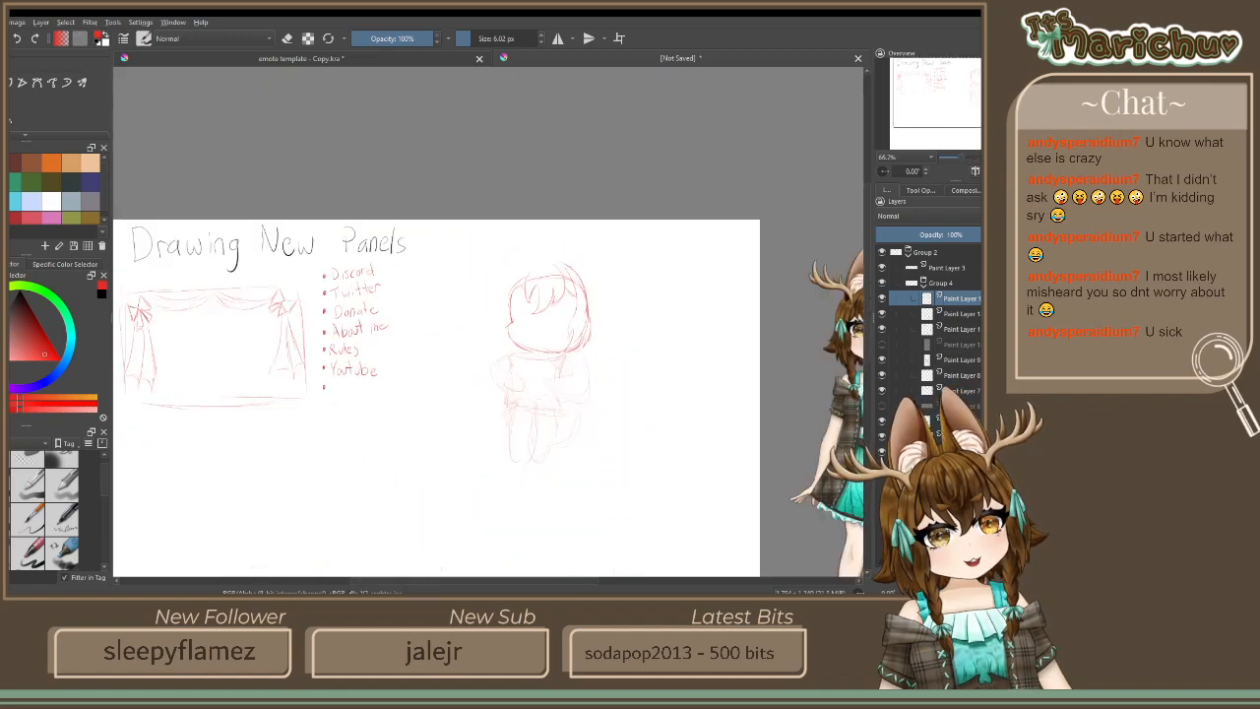
scroll(531, 247, up, 4)
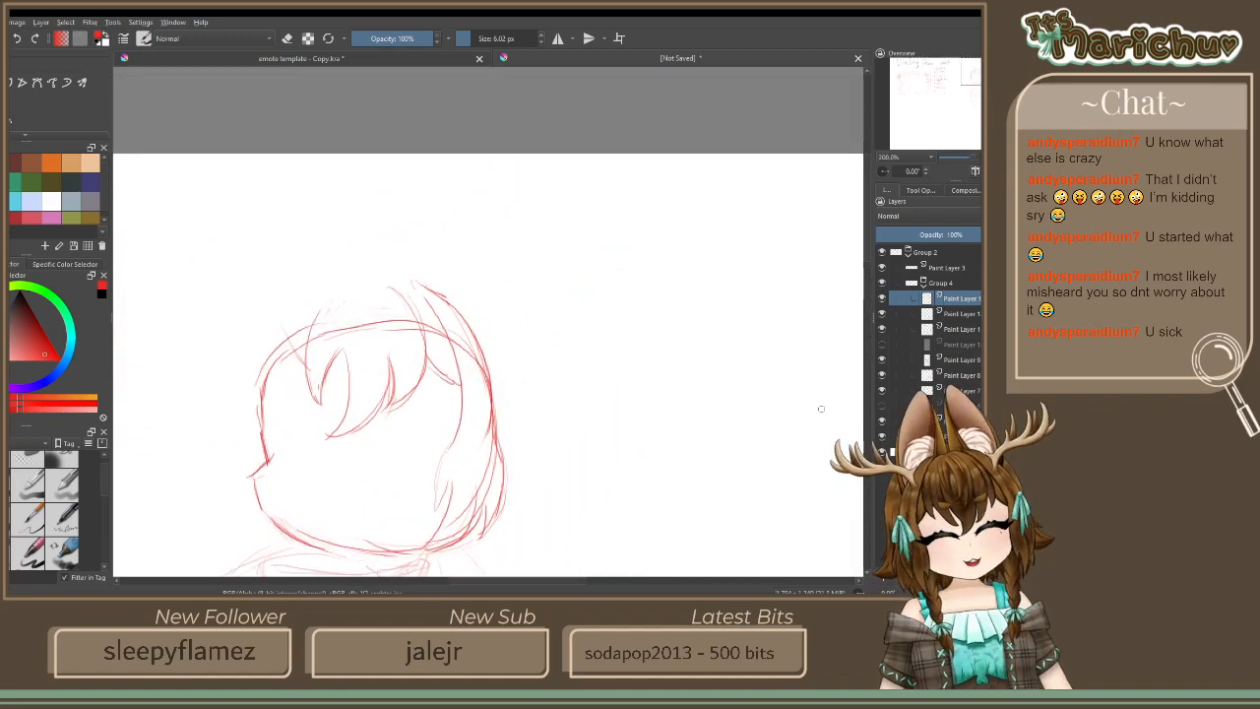
click(963, 315)
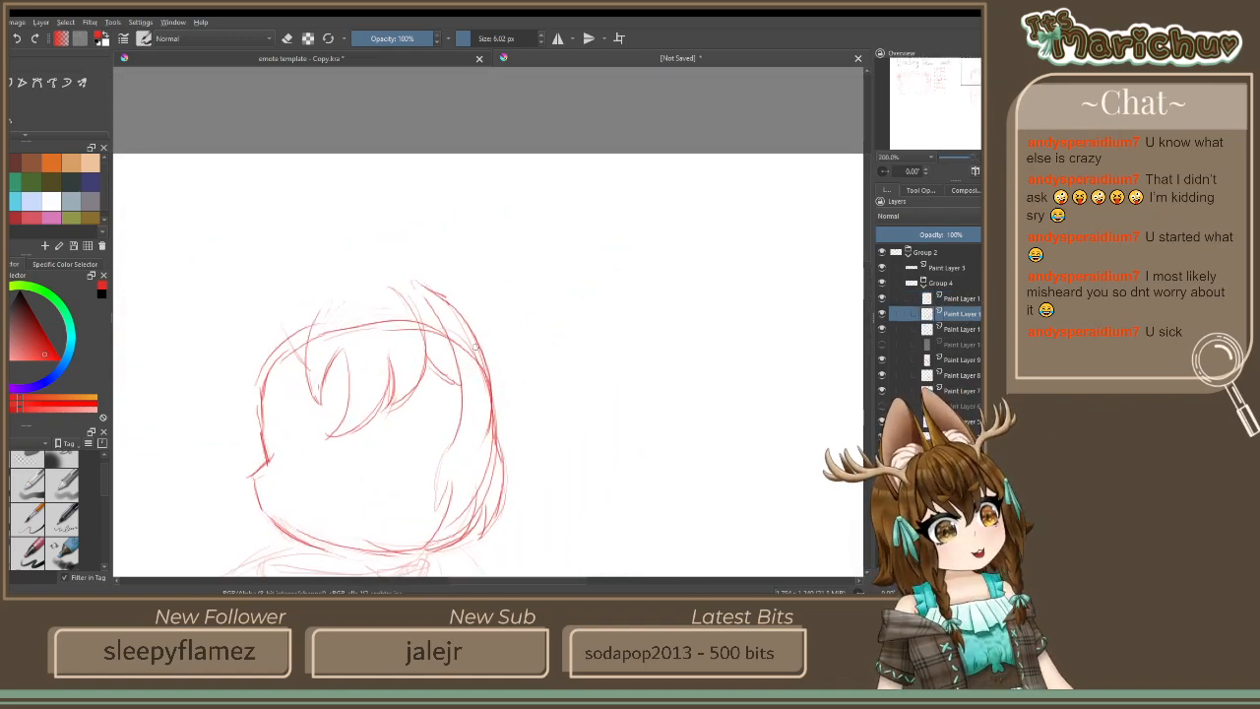
drag(473, 334, 502, 445)
key(ctrl+z)
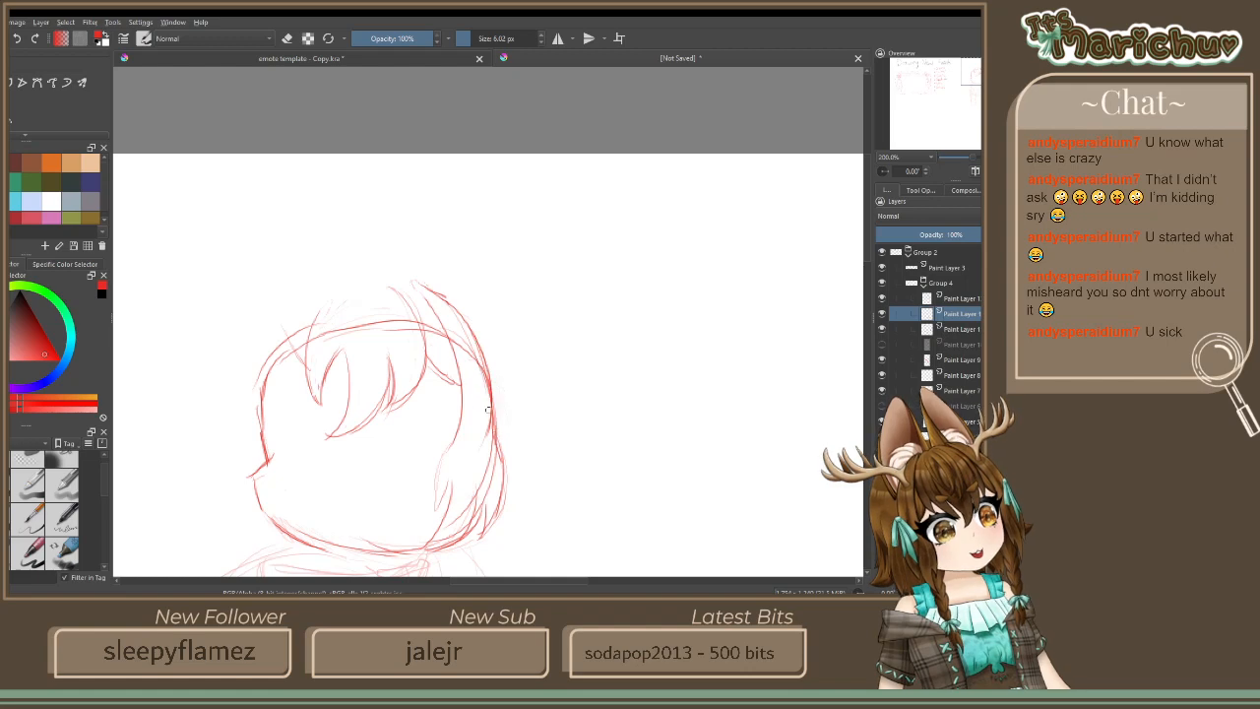
click(286, 39)
scroll(44, 510, up, 1)
click(27, 468)
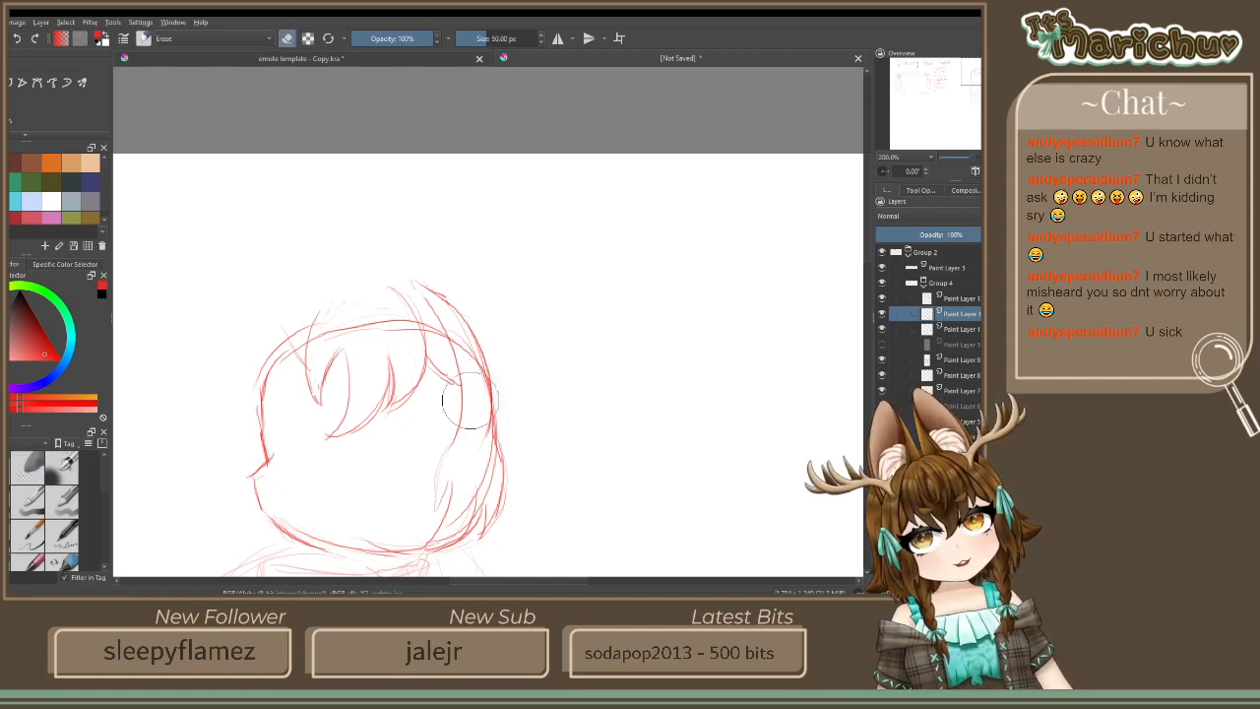
key(ctrl+z)
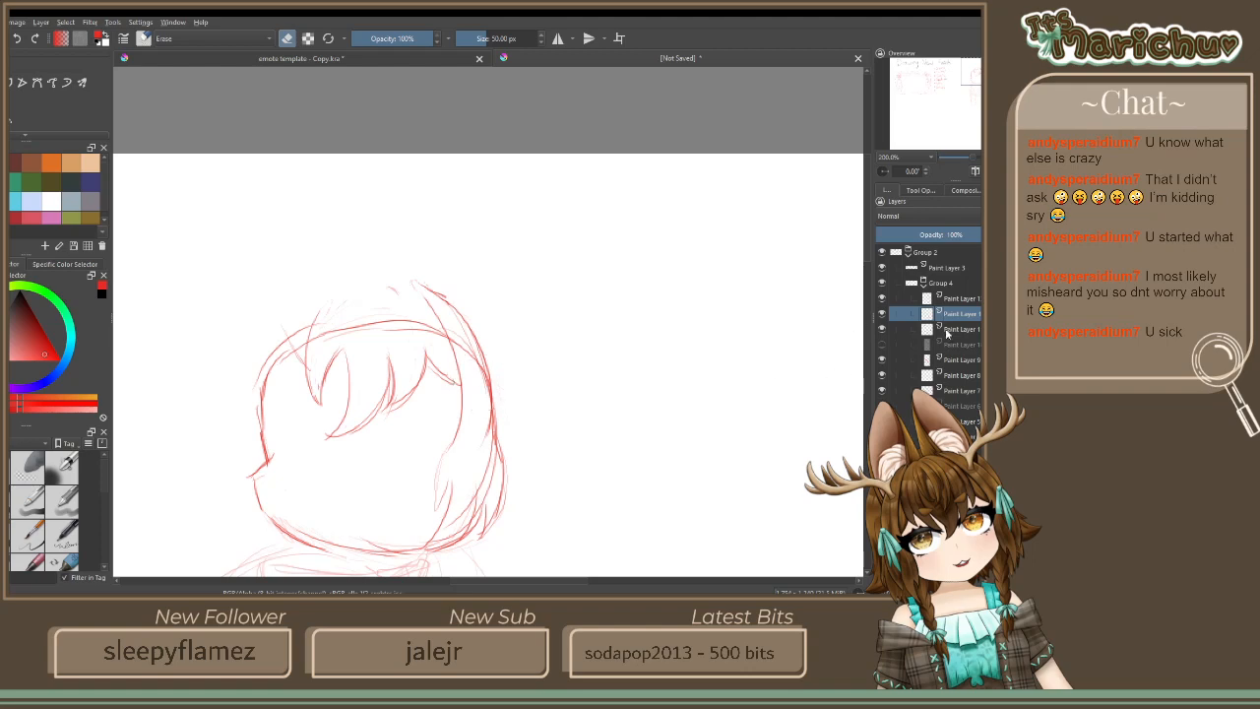
key(Page_Down)
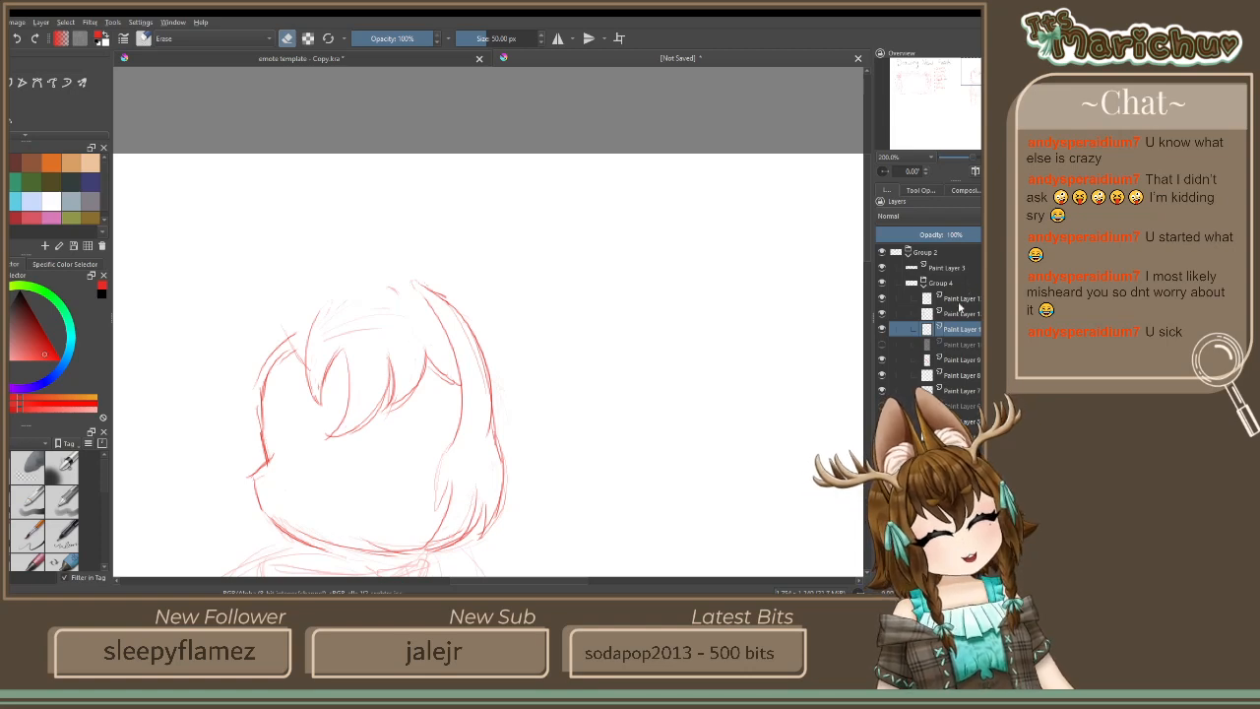
Create a new layer group above the hair layers and move the fringe and back hair layers into it
key(Page_Up)
key(Page_Up)
click(882, 298)
click(883, 300)
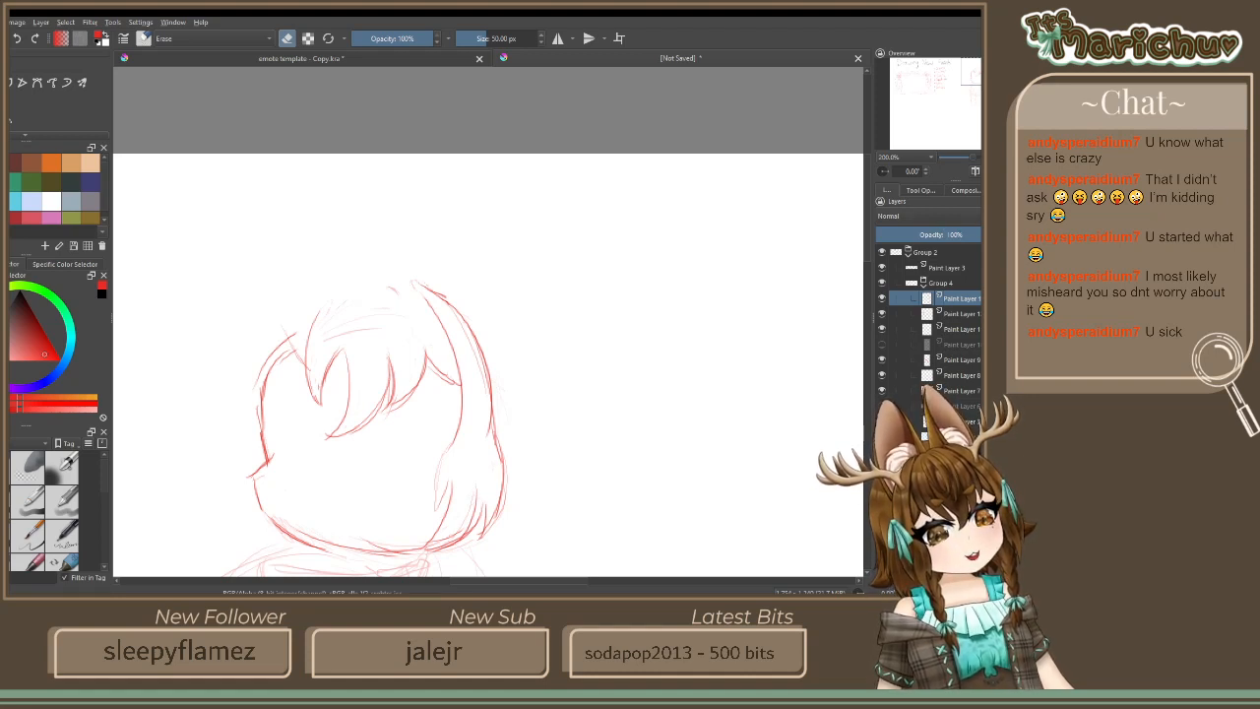
key(e)
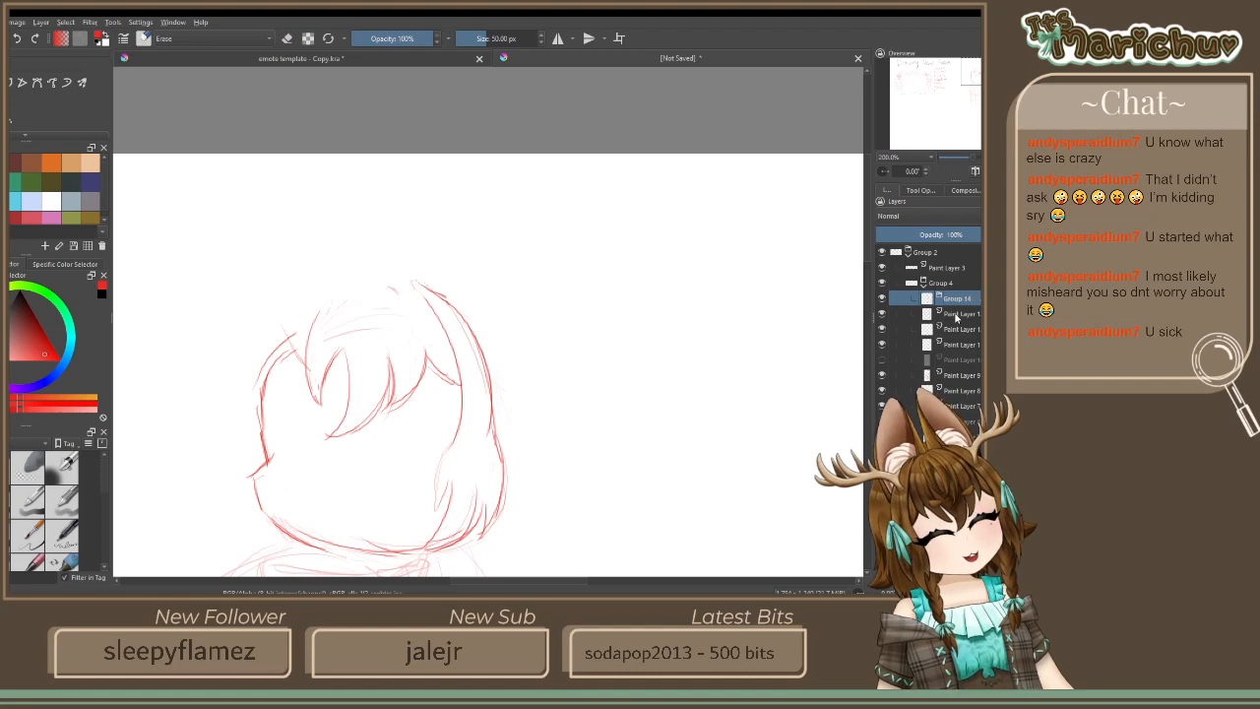
key(ctrl+g)
ctrl+click(960, 331)
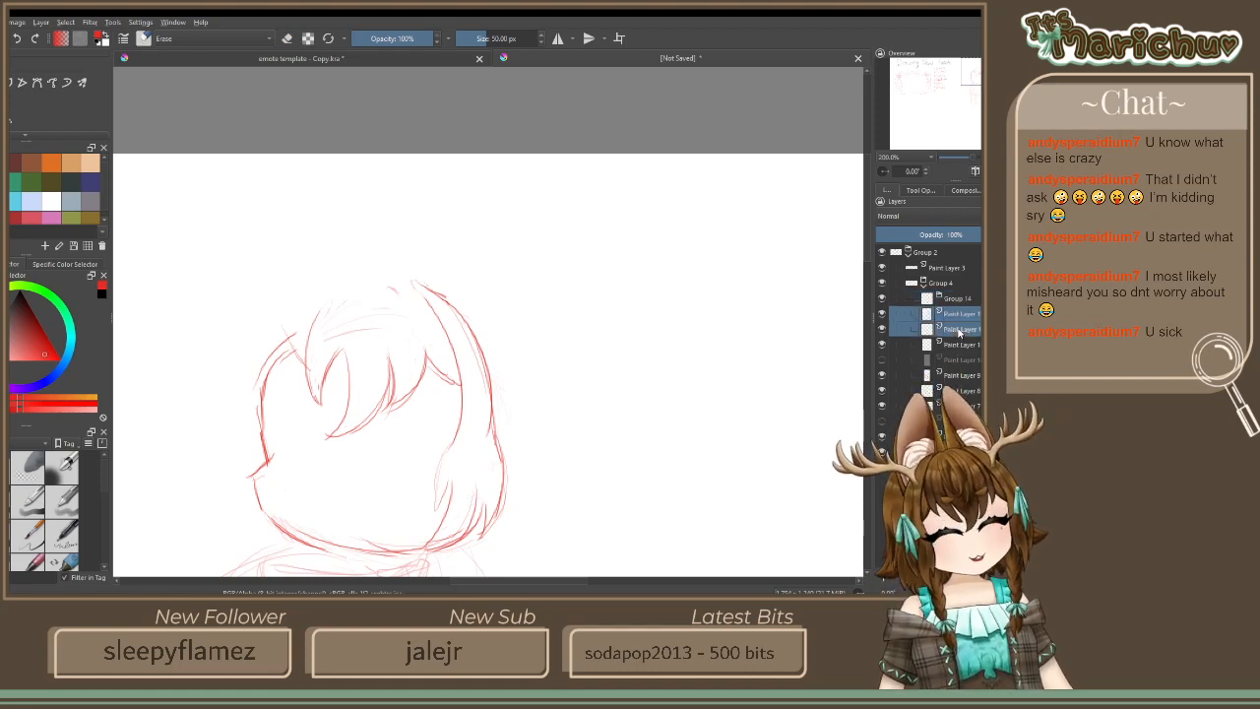
drag(957, 315, 962, 298)
click(962, 298)
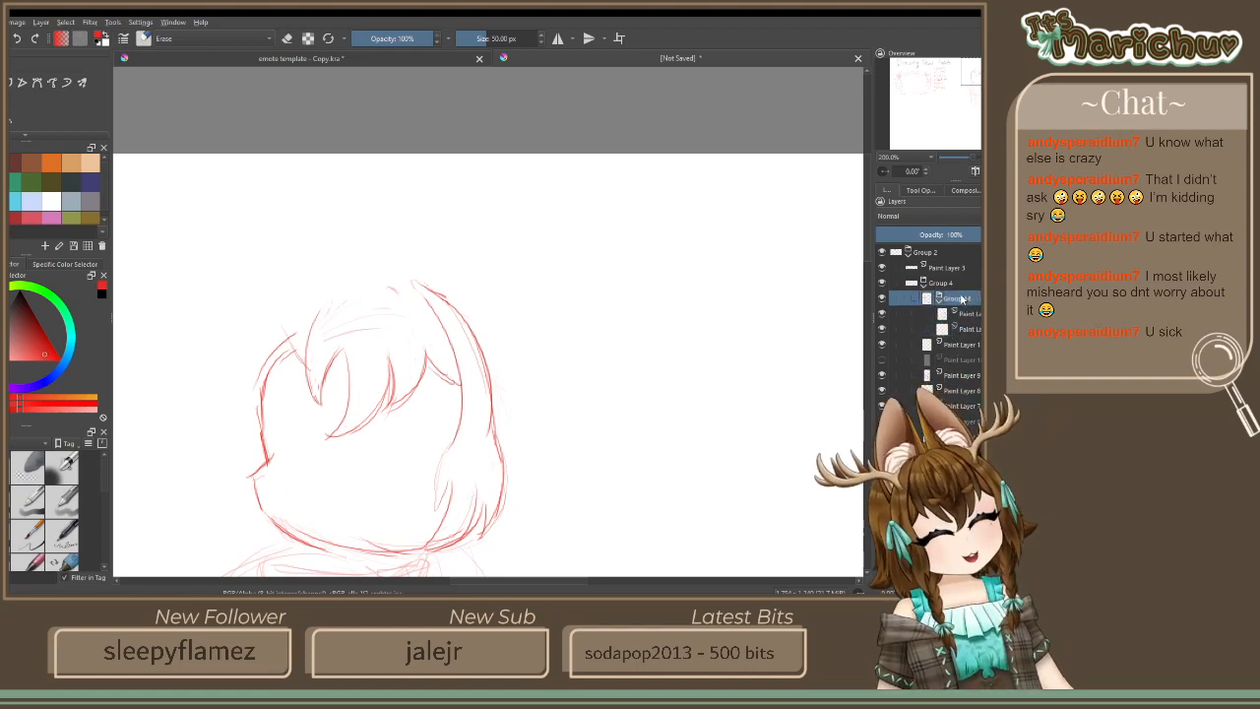
Rotate the hair group slightly clockwise so the fringe and back hair fit the head
key(ctrl+t)
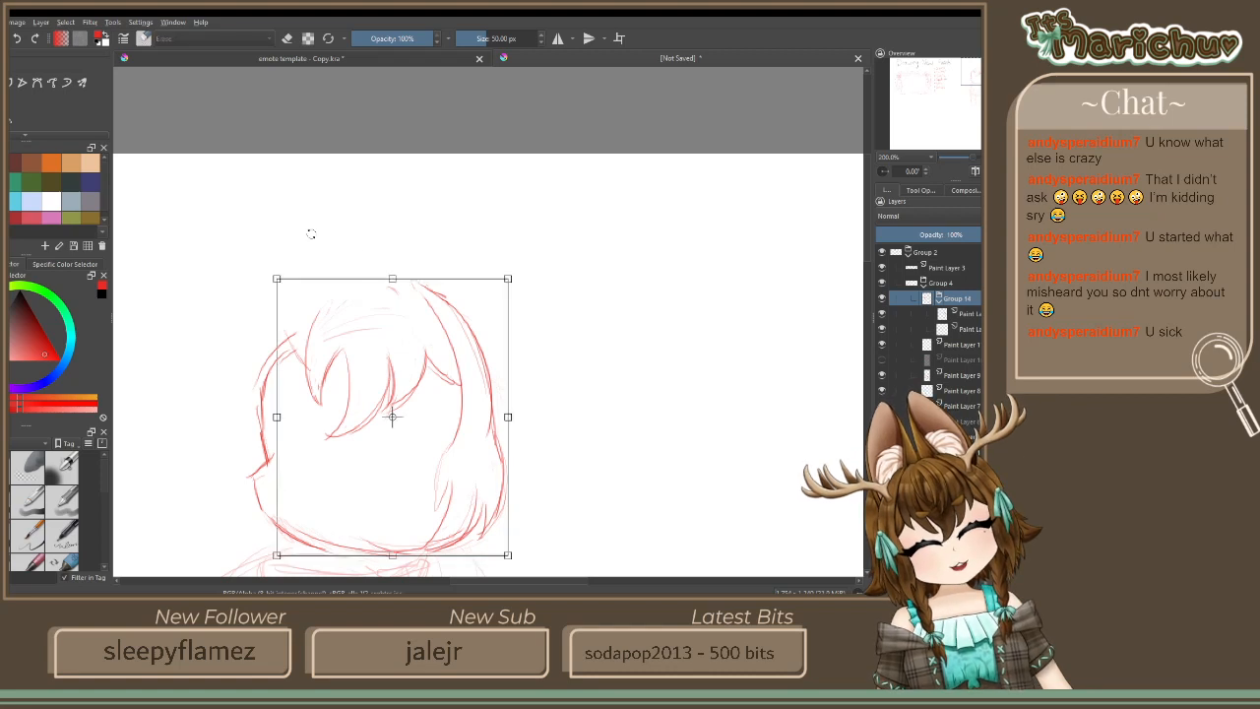
mouse_move(546, 267)
mouse_down()
mouse_move(574, 276)
mouse_move(584, 298)
mouse_move(573, 275)
mouse_up()
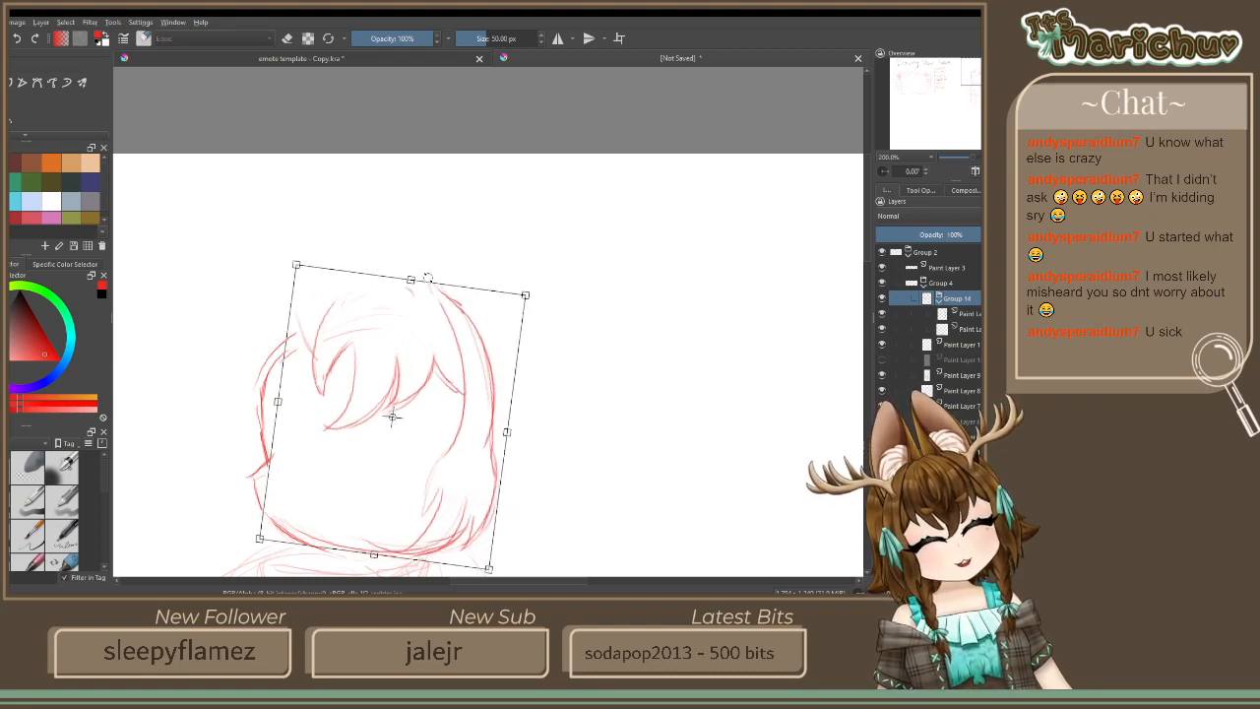
key(Return)
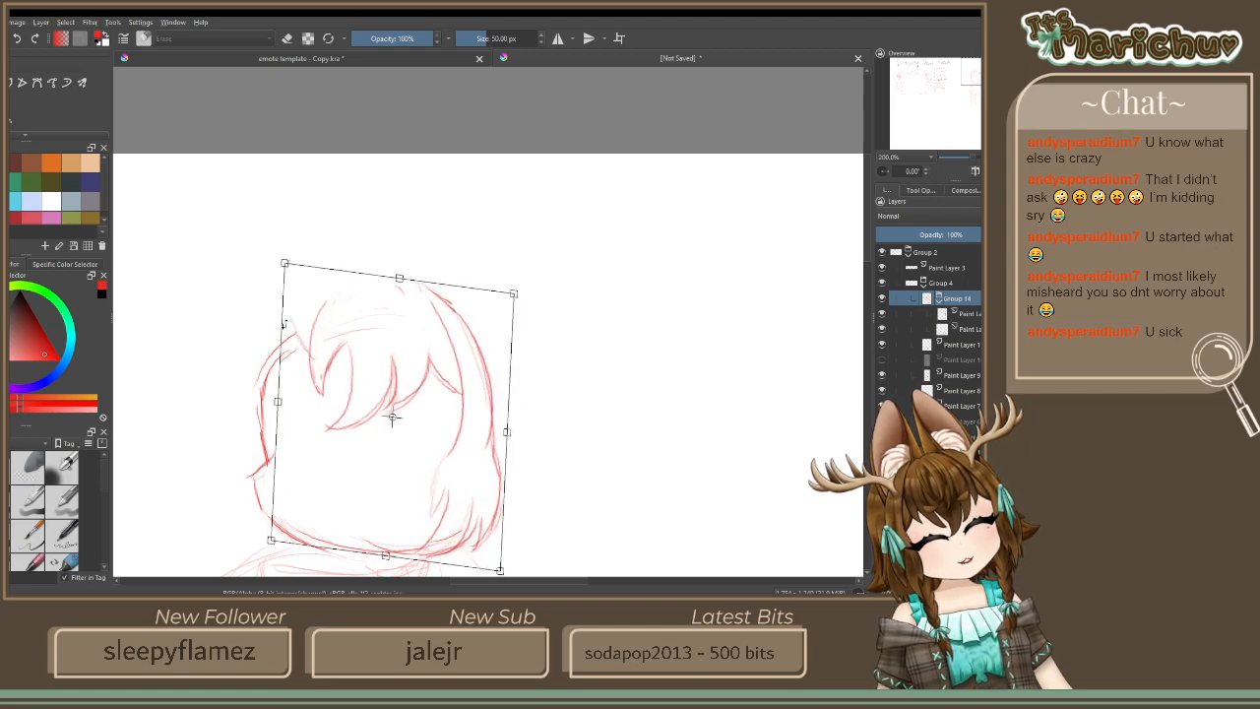
key(Return)
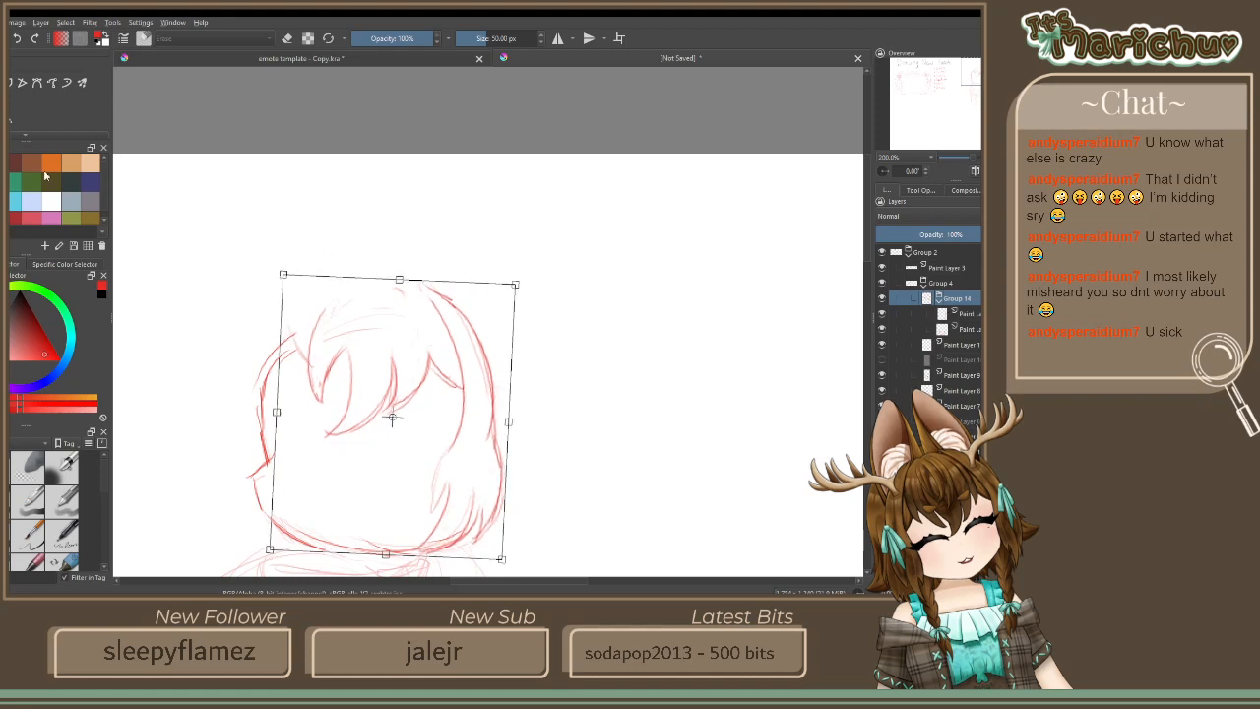
key(Return)
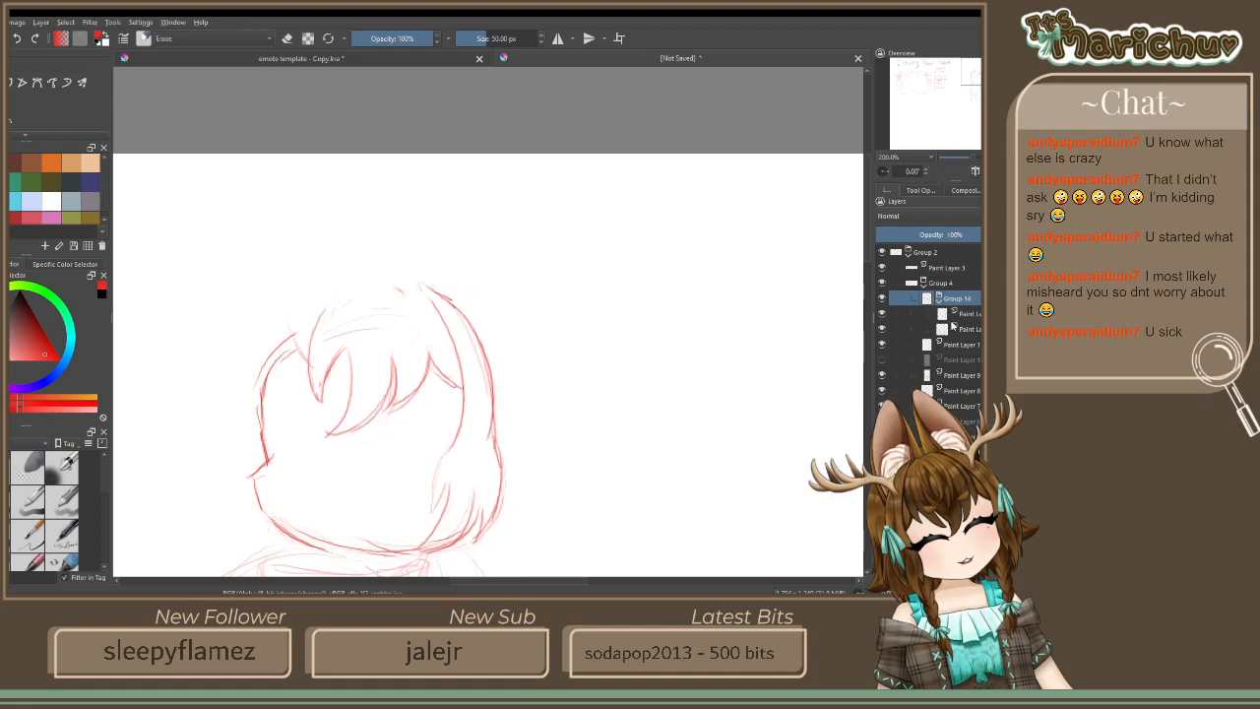
Switch back to the 6.02 px sketch brush, add a paint layer in the hair group and redraw the strand line behind the fringe
click(955, 328)
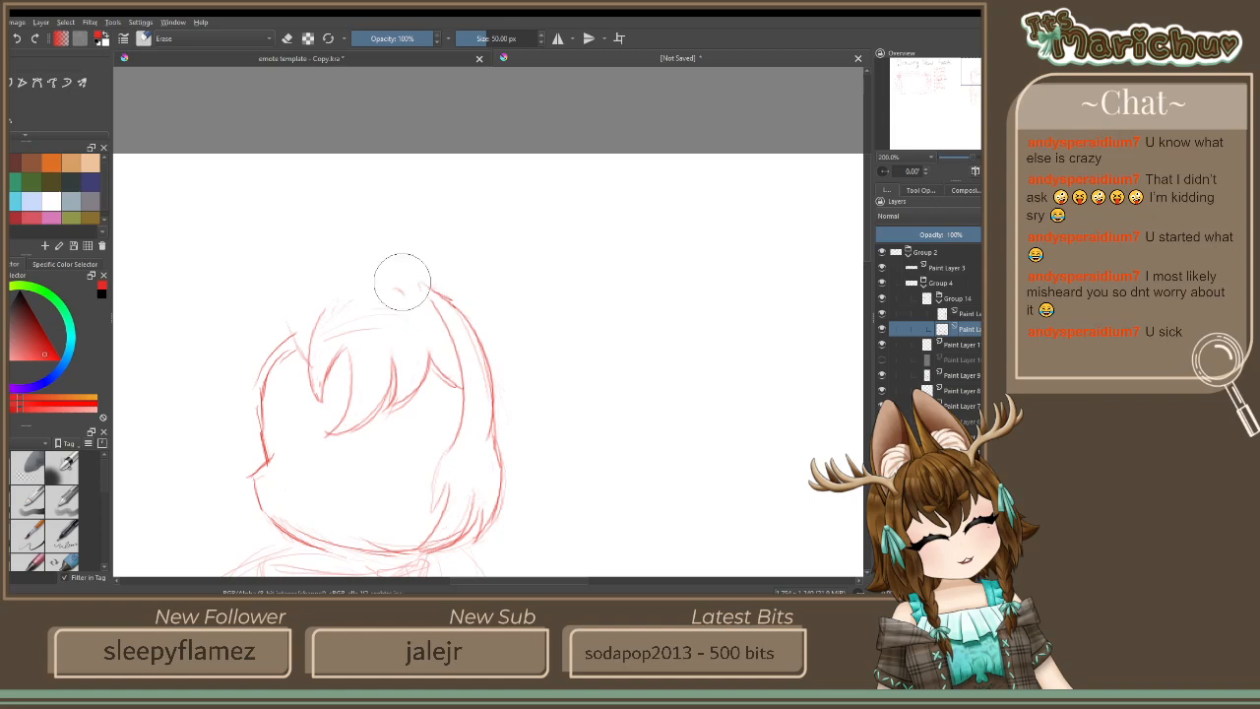
key(e)
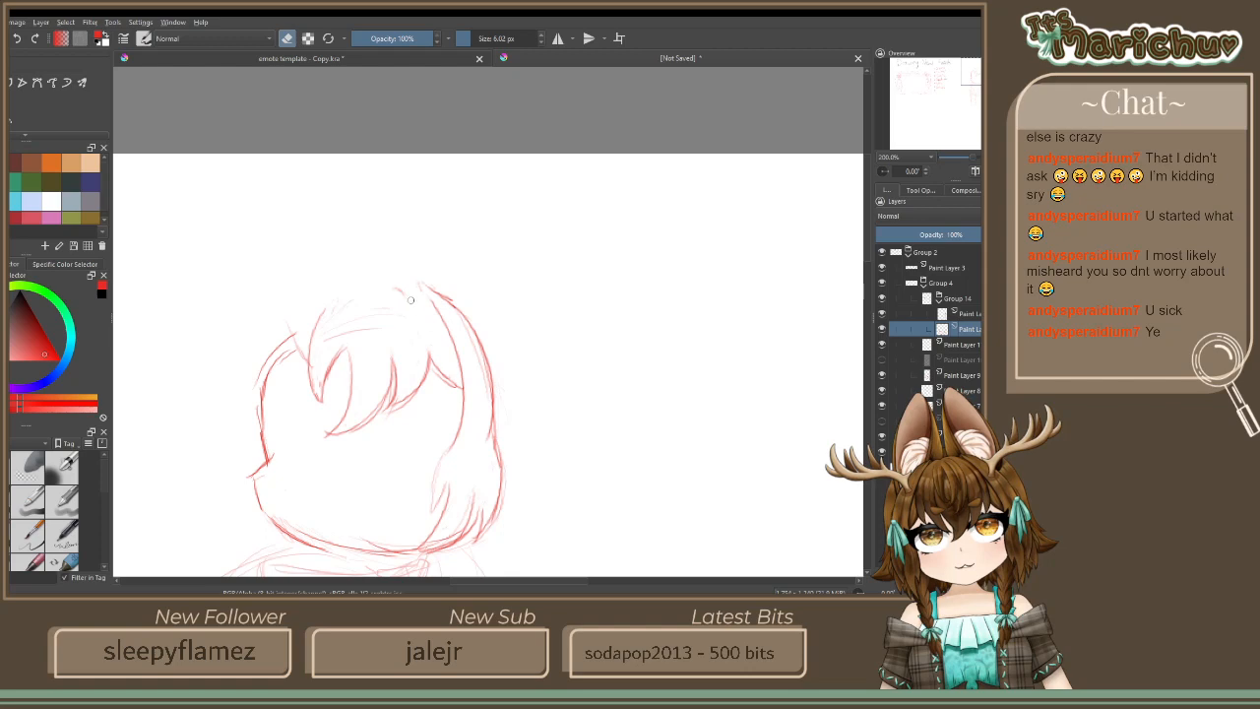
click(287, 39)
click(883, 582)
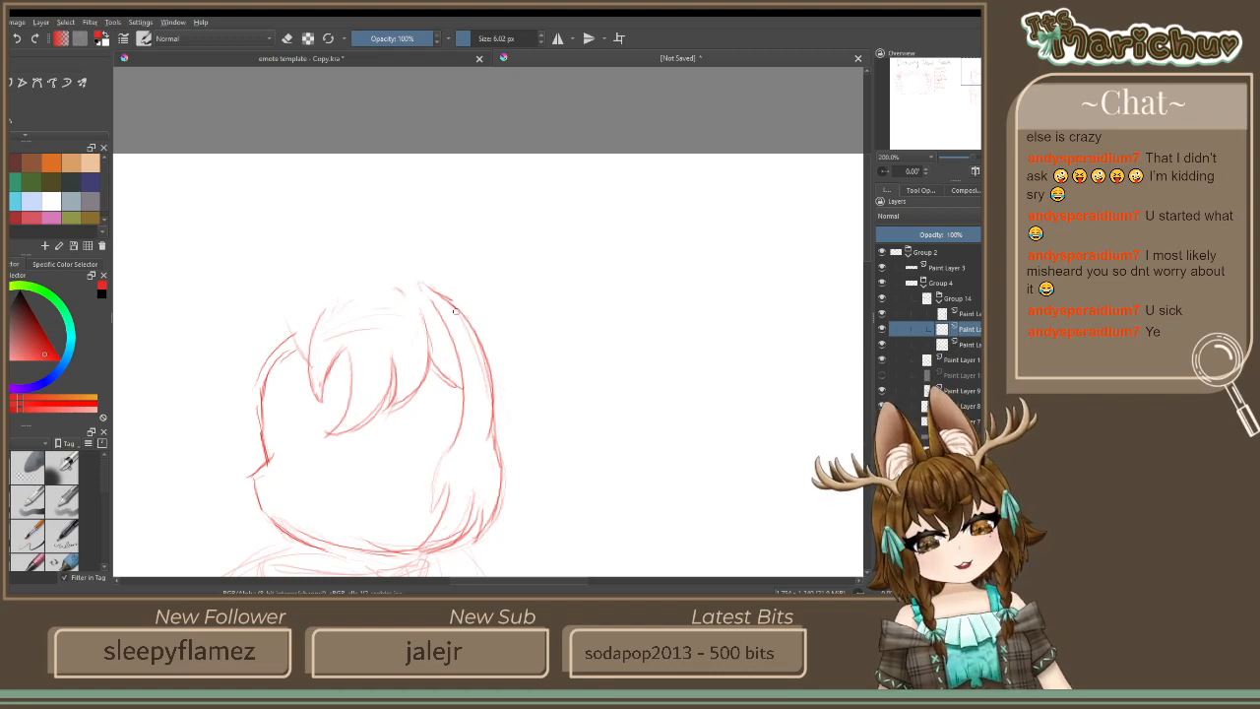
mouse_move(461, 306)
mouse_down()
mouse_move(513, 355)
mouse_move(520, 436)
mouse_move(546, 474)
mouse_up()
mouse_move(521, 429)
mouse_down()
mouse_move(551, 492)
mouse_move(517, 418)
mouse_move(549, 497)
mouse_move(511, 510)
mouse_up()
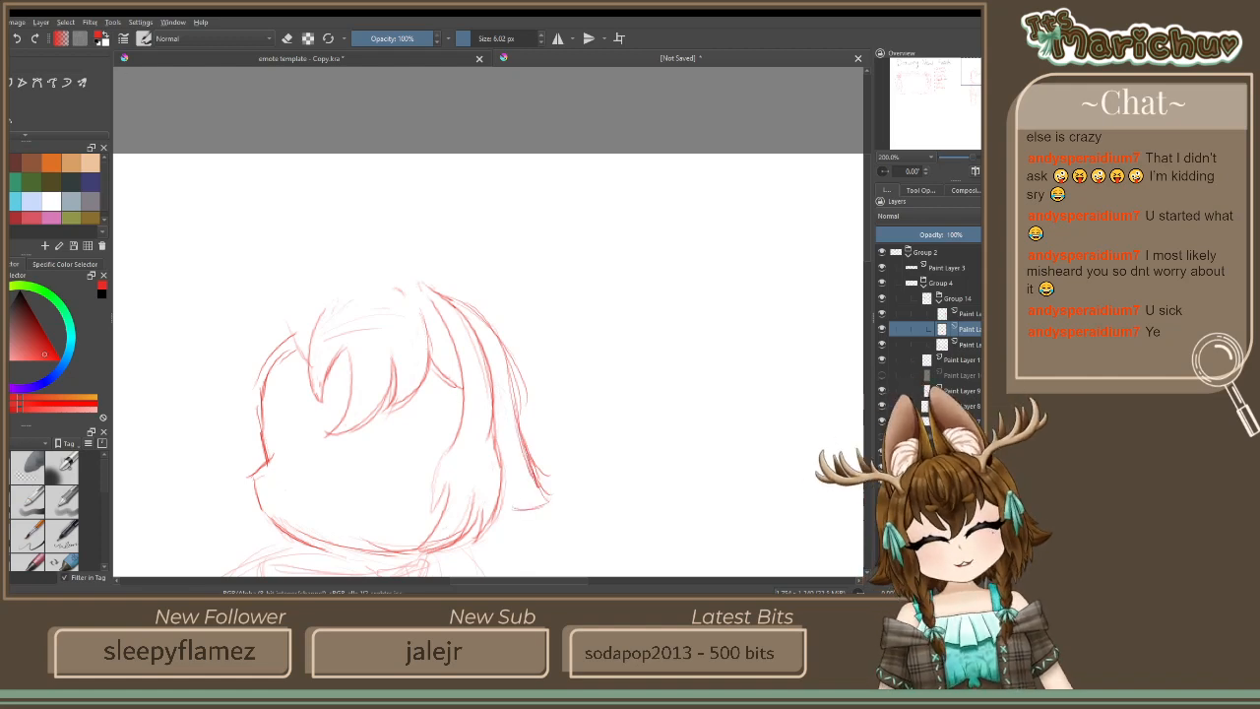
key(ctrl+z)
click(15, 38)
click(14, 38)
click(15, 38)
click(15, 38)
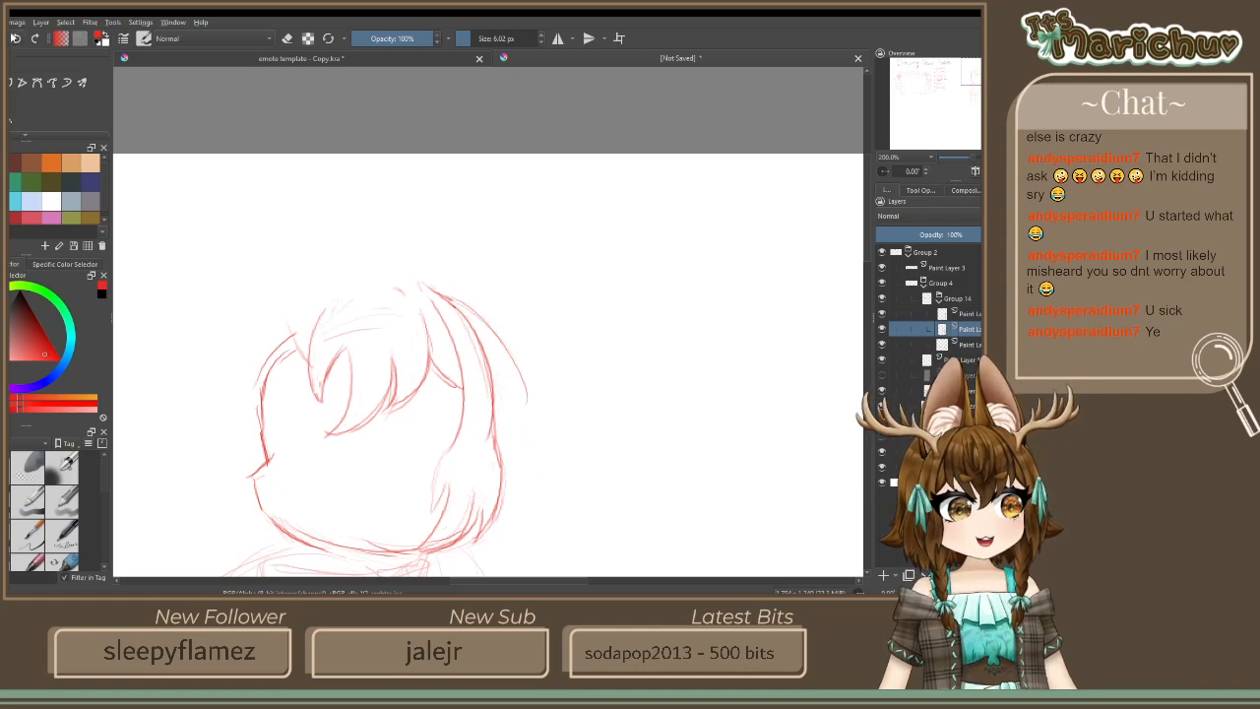
click(15, 38)
Sketch the back hair outline curving from the crown down behind the head to a flicked-out tip
drag(643, 388, 601, 290)
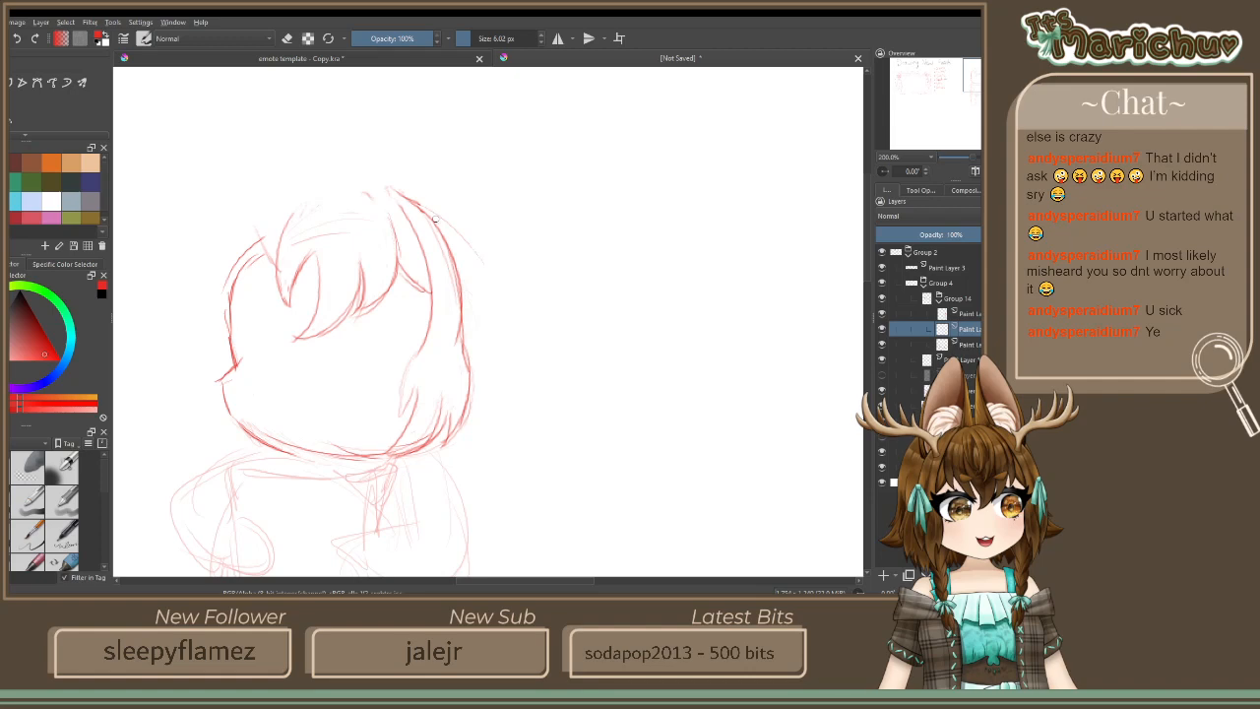
drag(478, 280, 488, 370)
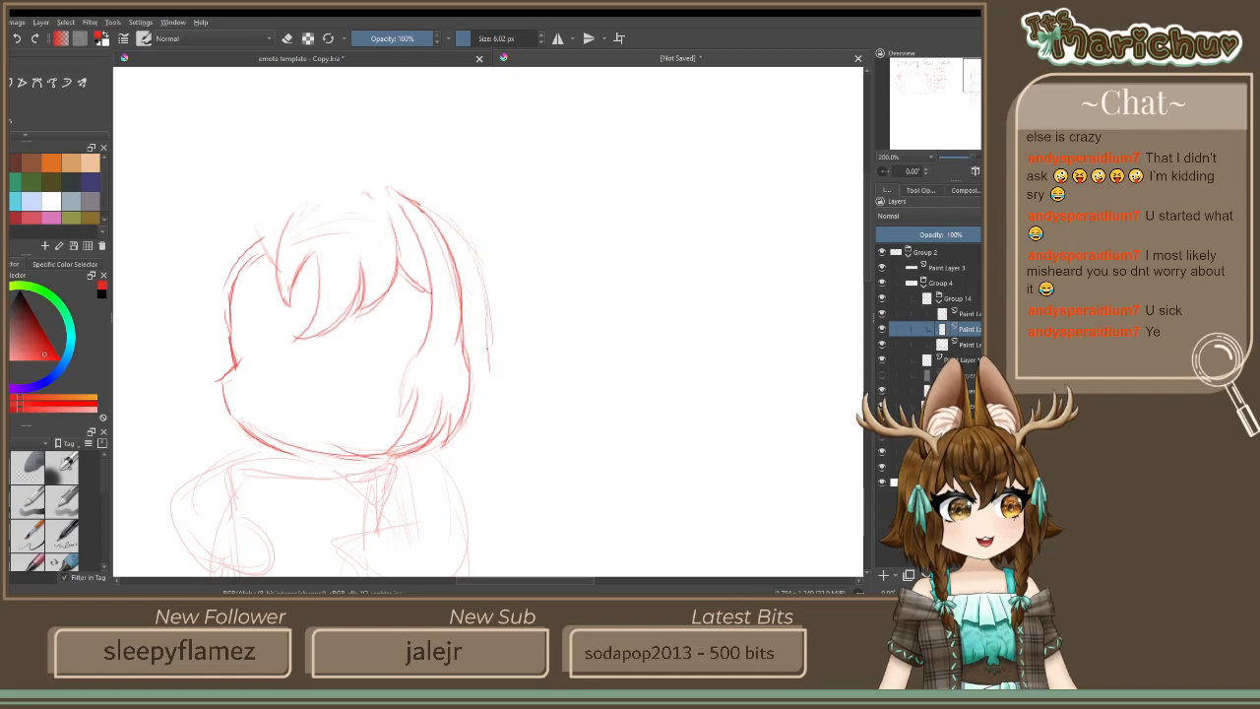
mouse_move(471, 246)
mouse_down()
mouse_move(492, 374)
mouse_move(496, 362)
mouse_up()
mouse_move(437, 207)
mouse_down()
mouse_move(497, 354)
mouse_move(489, 262)
mouse_up()
mouse_move(394, 189)
mouse_down()
mouse_move(464, 221)
mouse_move(492, 354)
mouse_move(525, 422)
mouse_move(475, 431)
mouse_move(461, 467)
mouse_move(435, 450)
mouse_move(441, 466)
mouse_move(464, 465)
mouse_up()
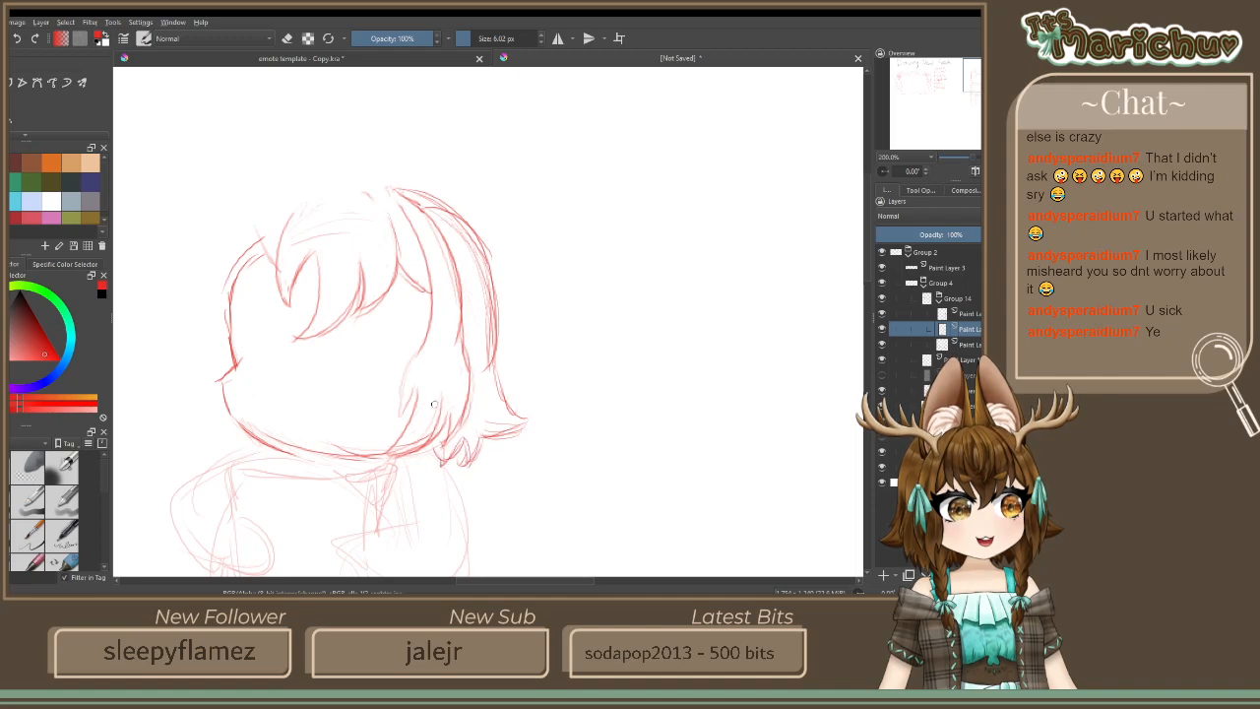
Sketch small jagged hair tips below the jaw, erasing the stray marks between them and redrawing the points
drag(457, 439, 437, 461)
drag(436, 445, 422, 466)
drag(422, 452, 411, 468)
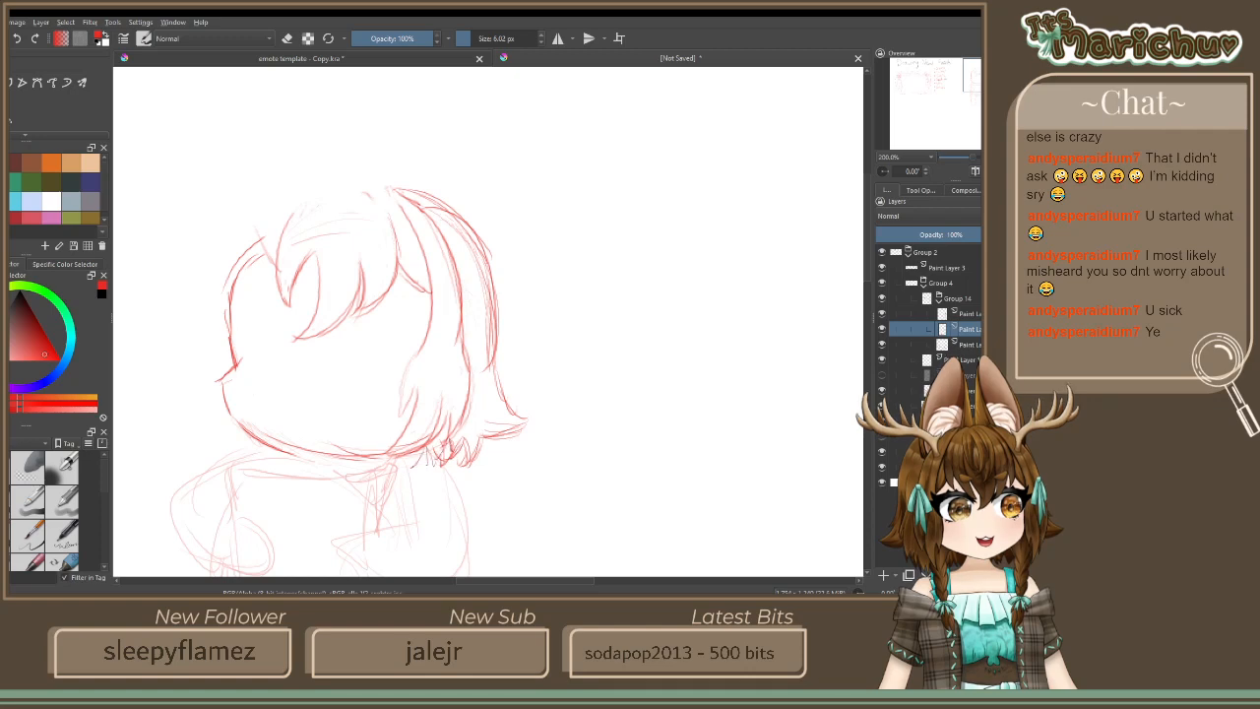
click(286, 38)
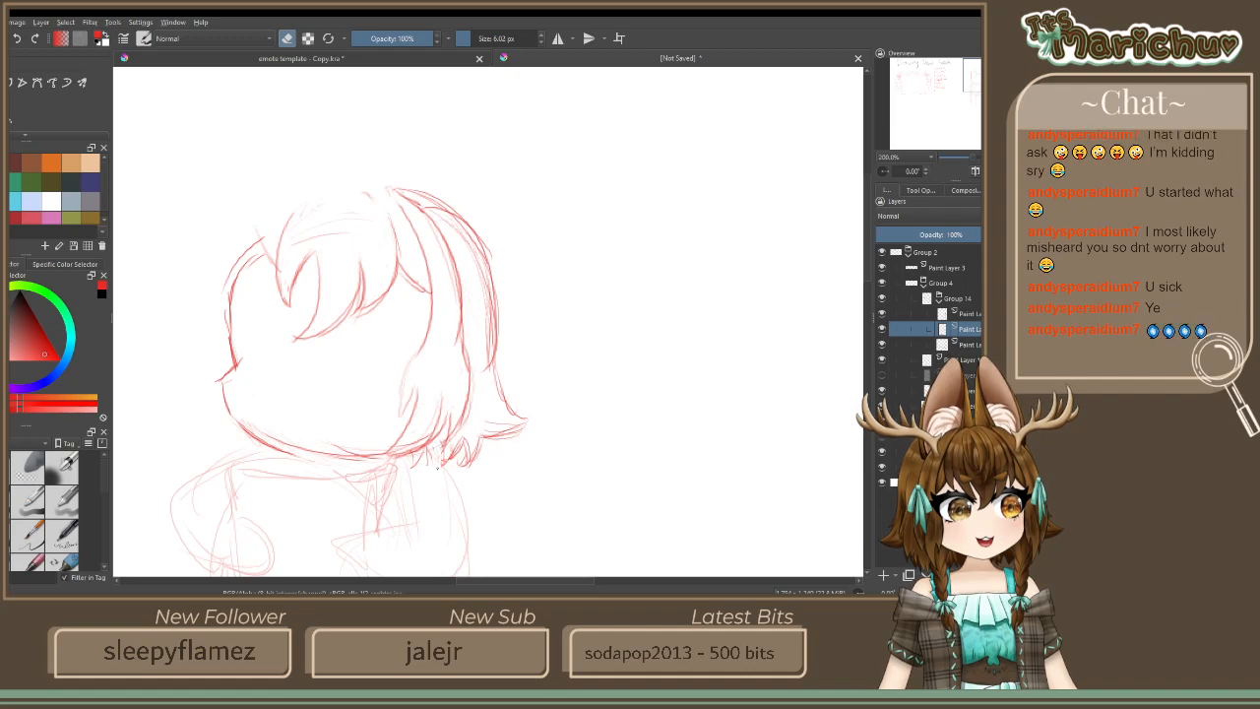
drag(451, 443, 463, 463)
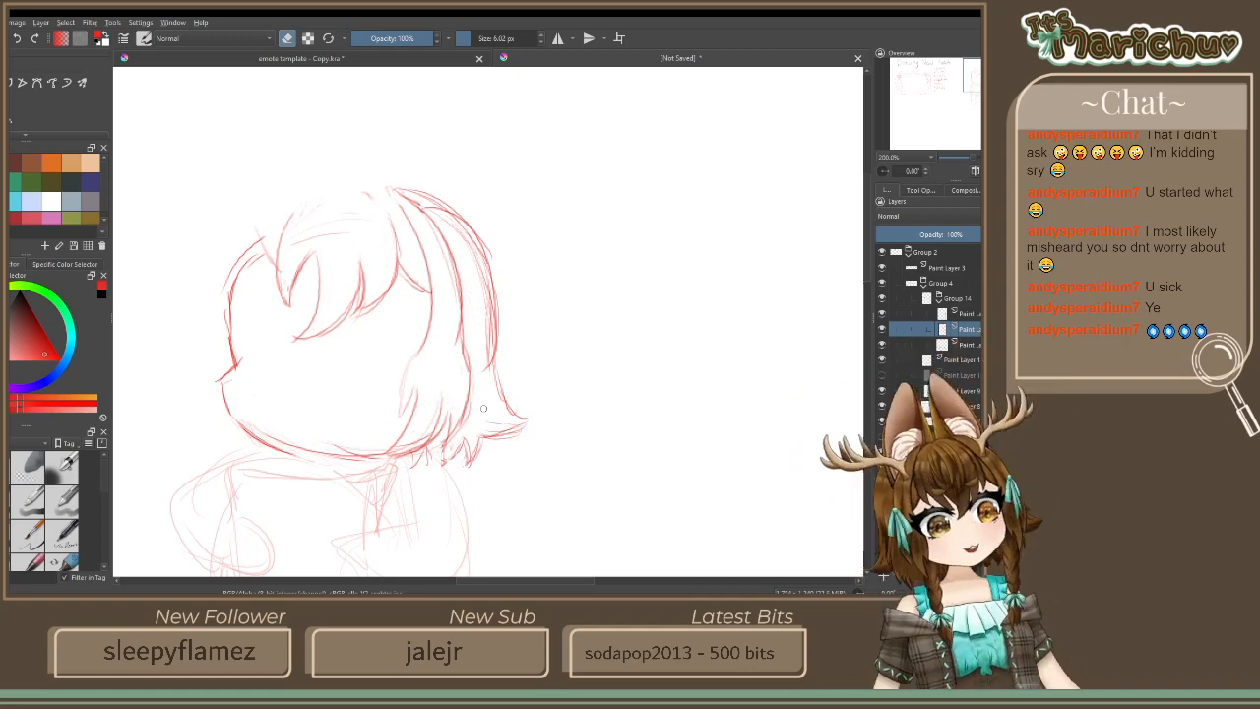
click(286, 38)
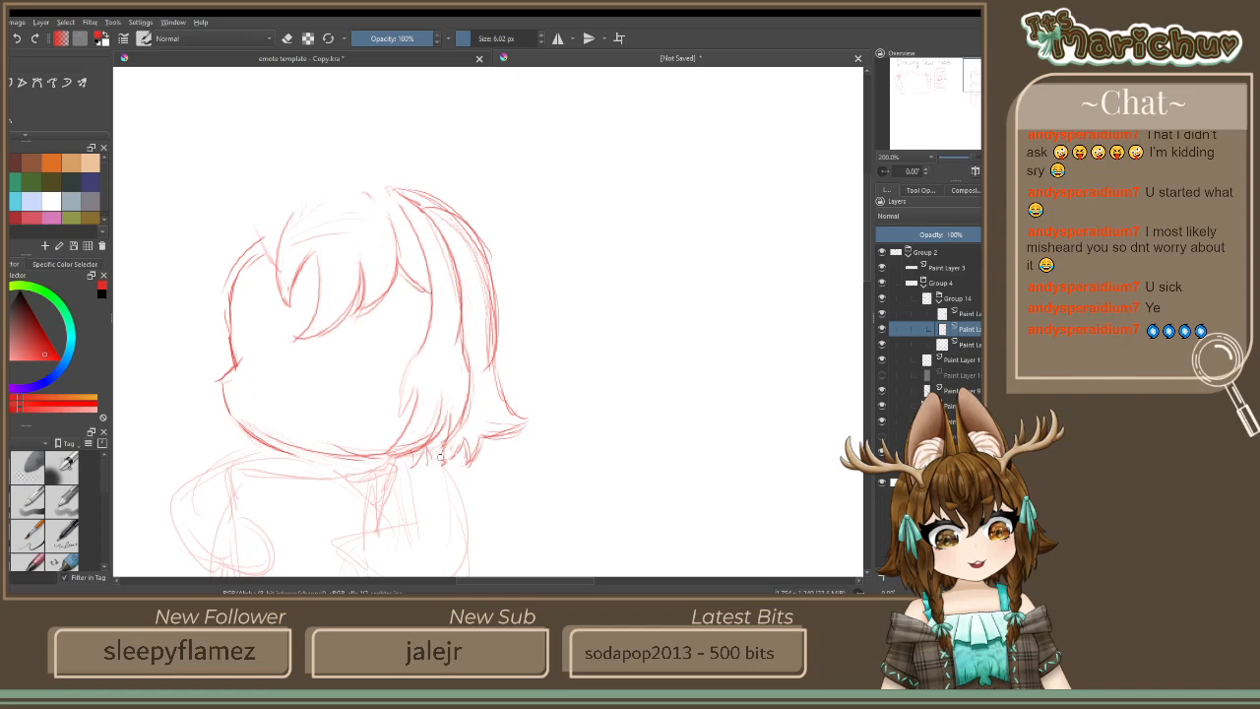
mouse_move(440, 449)
mouse_down()
mouse_move(437, 472)
mouse_move(415, 459)
mouse_up()
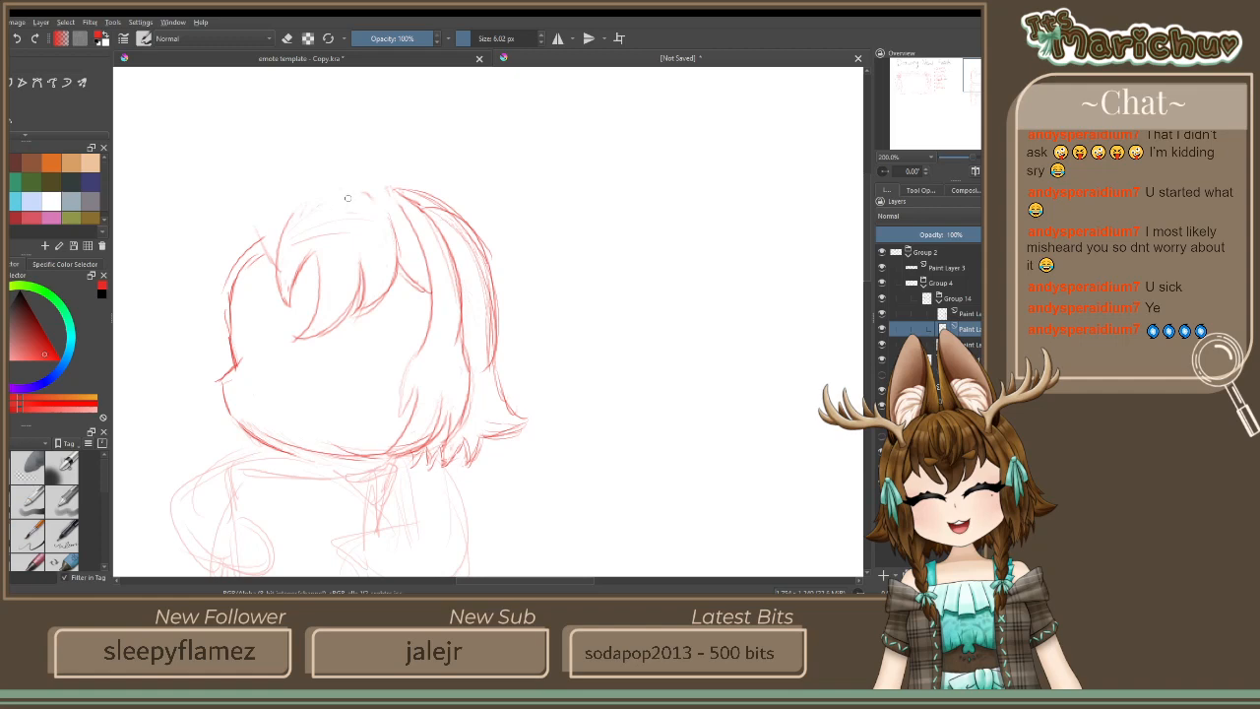
Erase the extra sketch lines along the inside of the back hair's outer contour
click(286, 39)
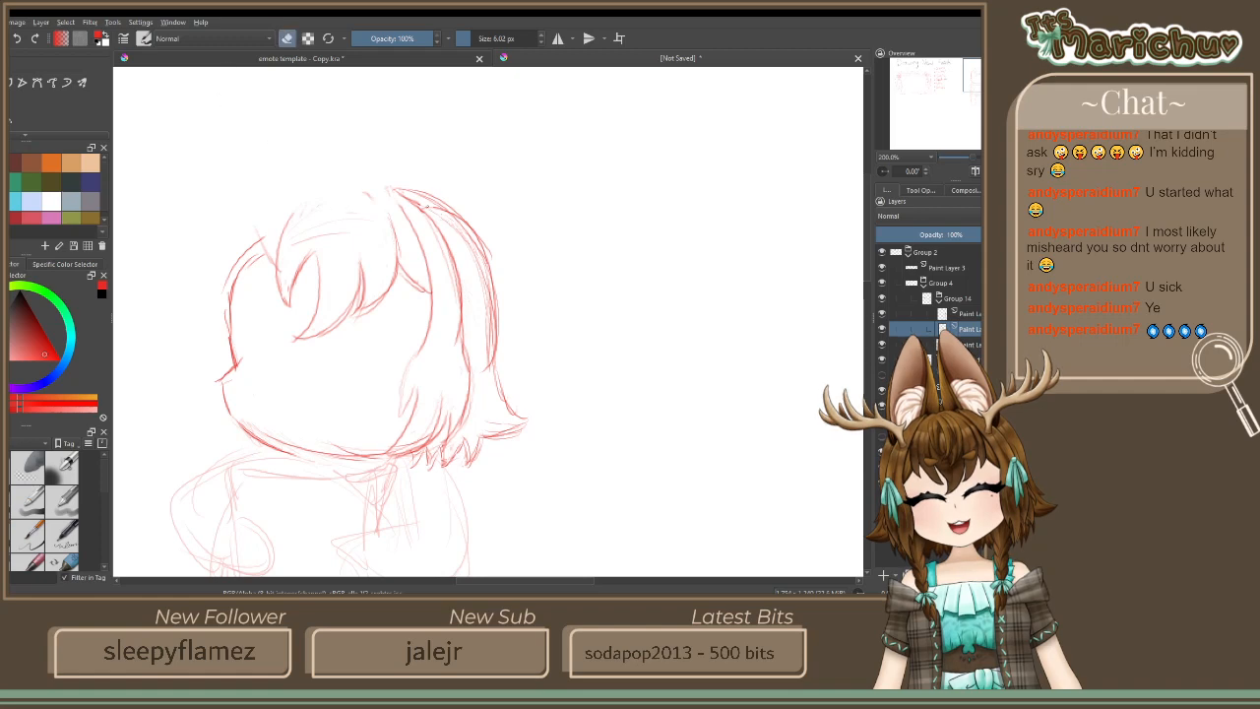
drag(444, 221, 443, 208)
drag(472, 252, 488, 374)
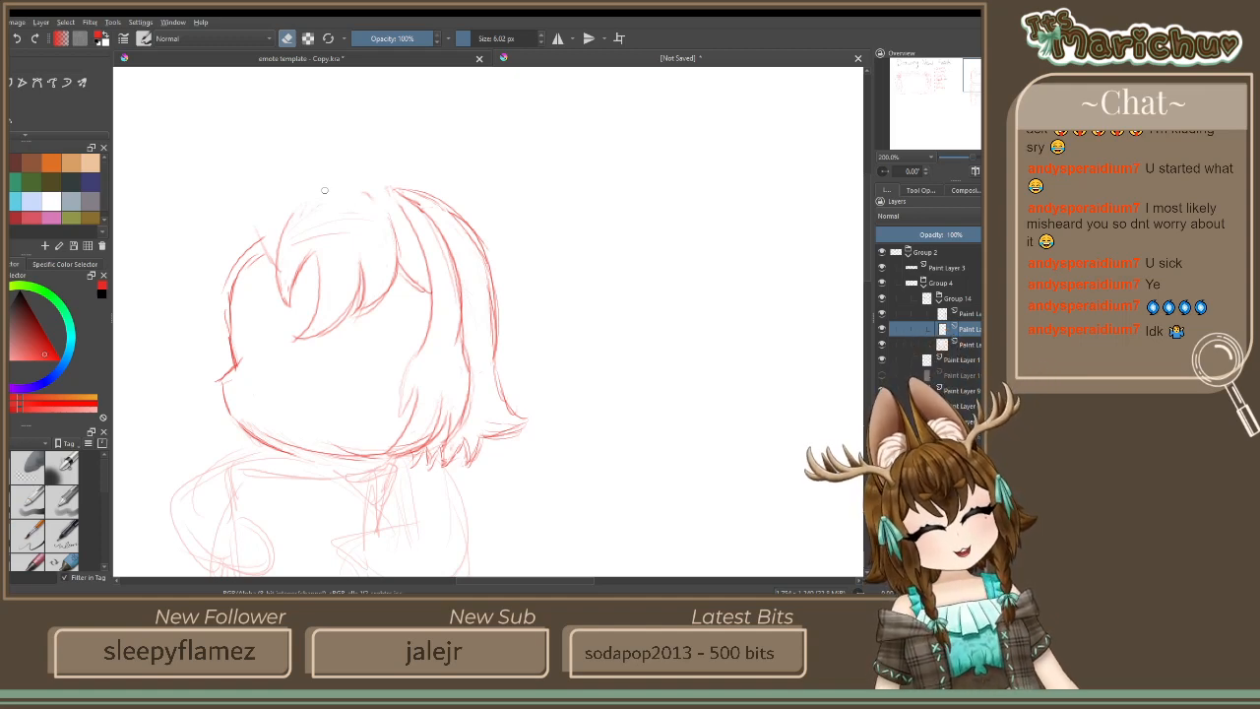
click(286, 38)
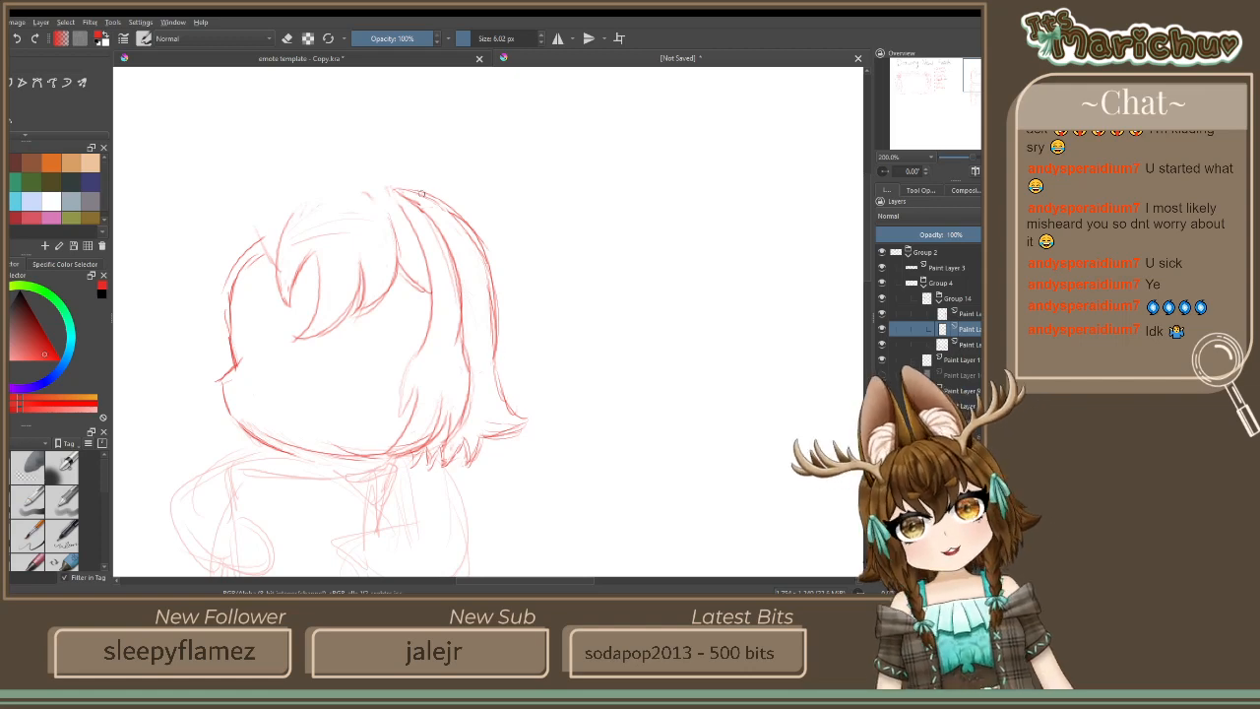
Transform Group 14 to shift all the hair sketches slightly left over the head
click(970, 314)
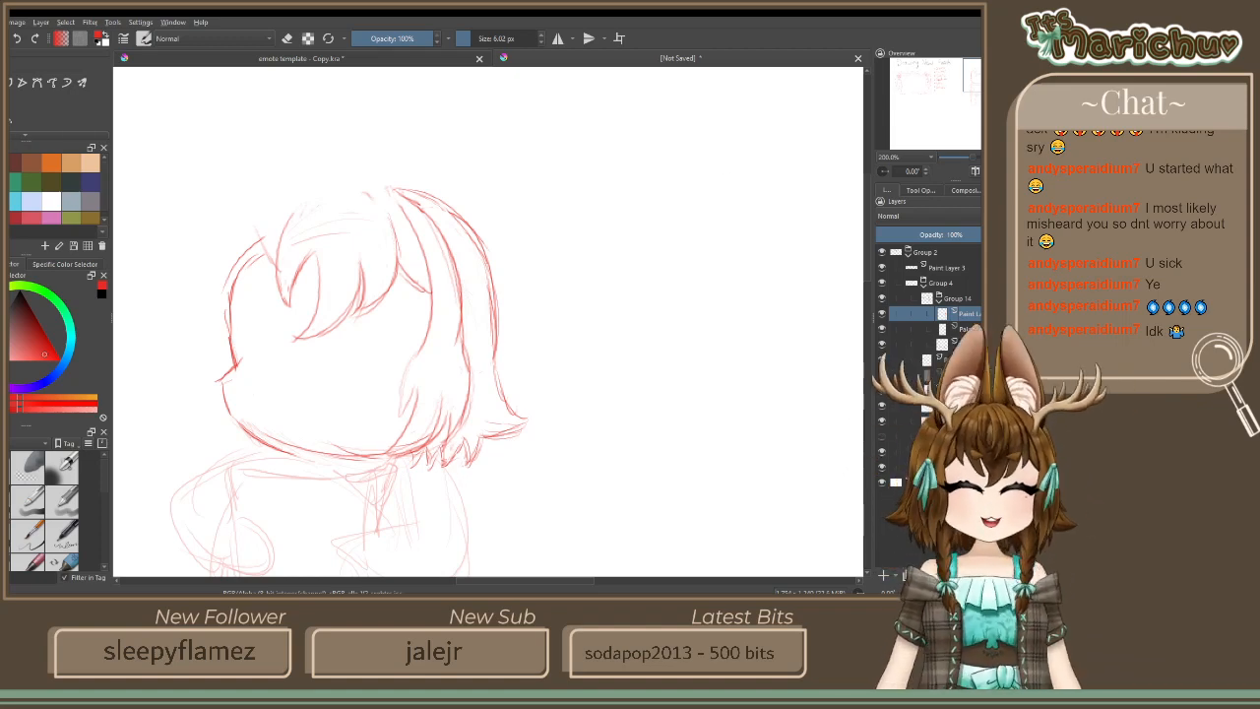
click(962, 299)
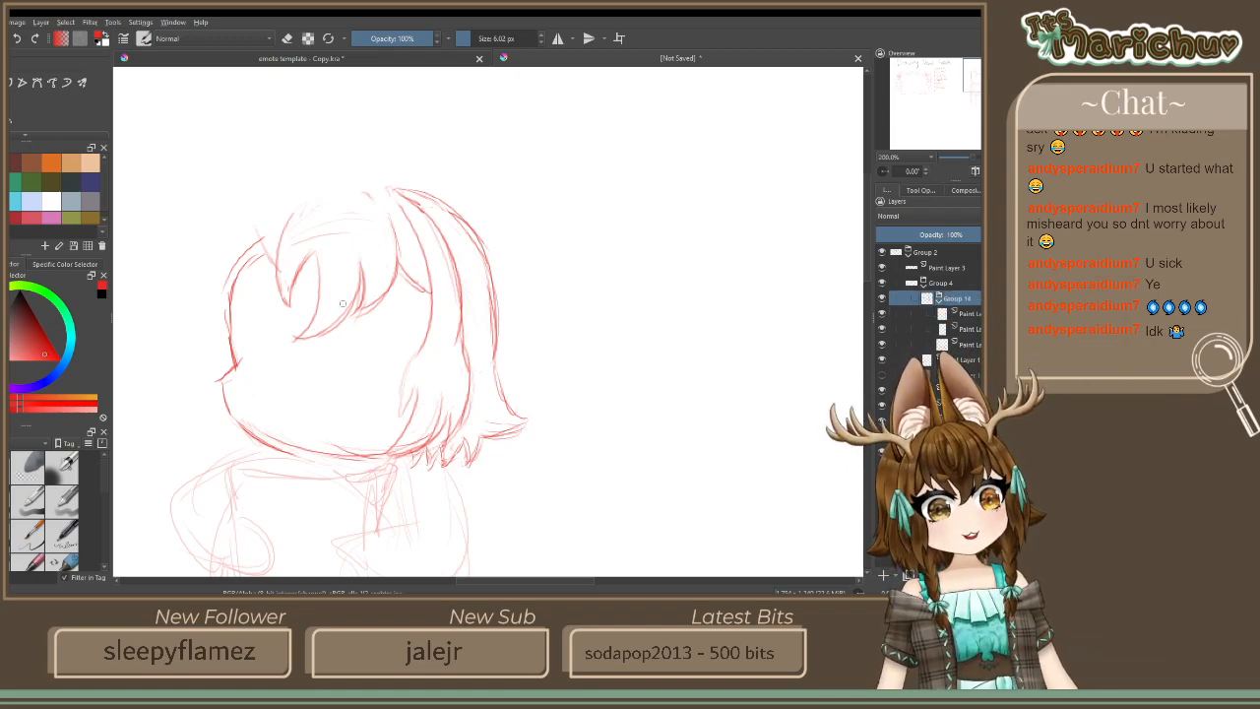
key(ctrl+t)
drag(428, 329, 405, 330)
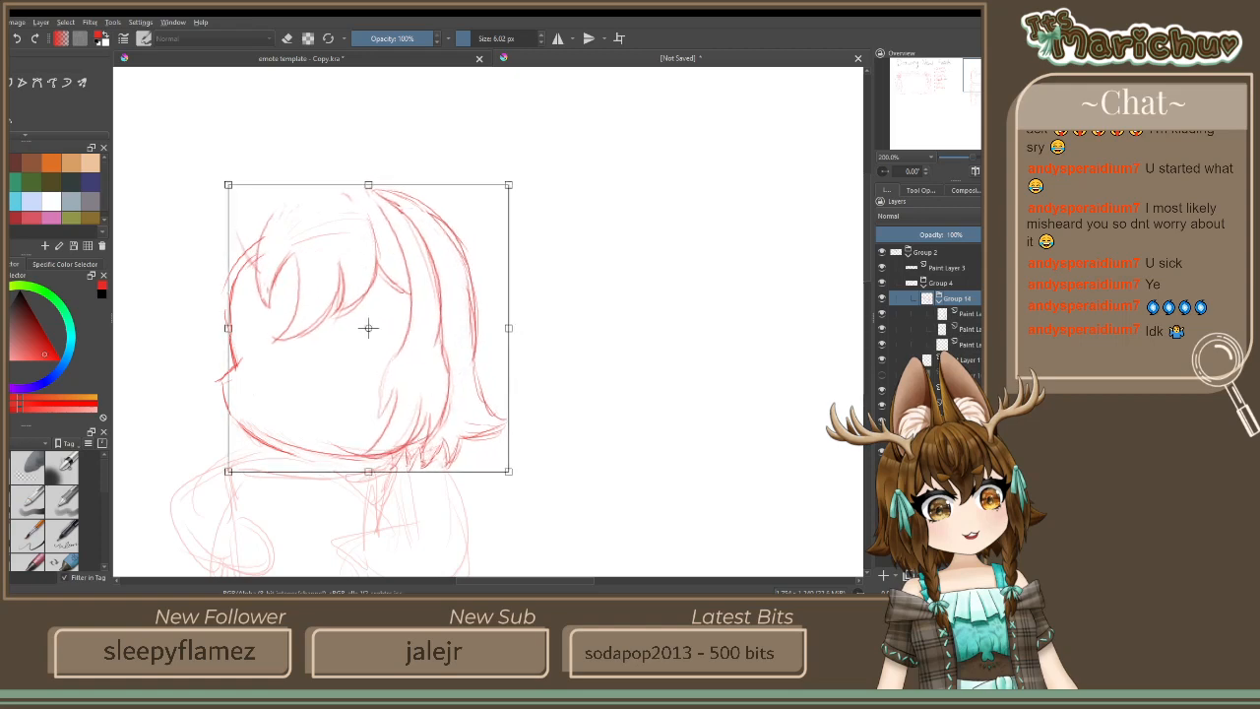
Transform the back hair layer, moving it slightly right and lowering its upper edge to fit the head
click(955, 344)
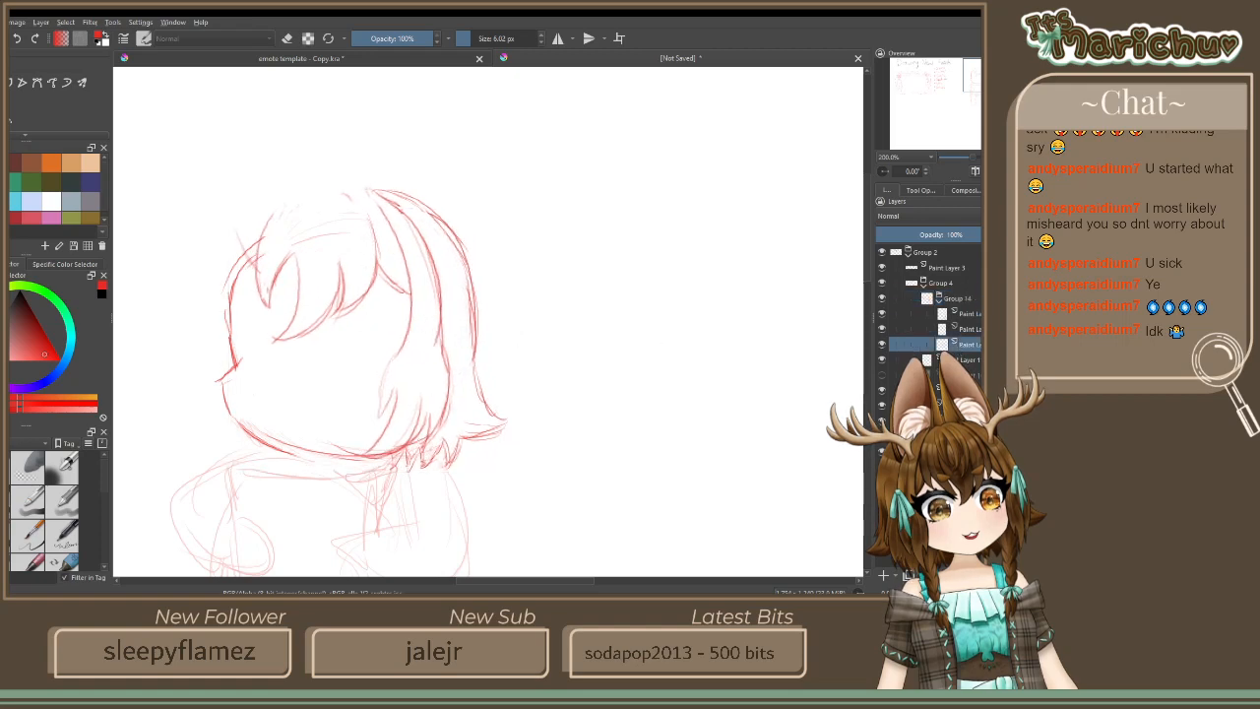
key(Page_Up)
key(ctrl+t)
drag(475, 315, 501, 315)
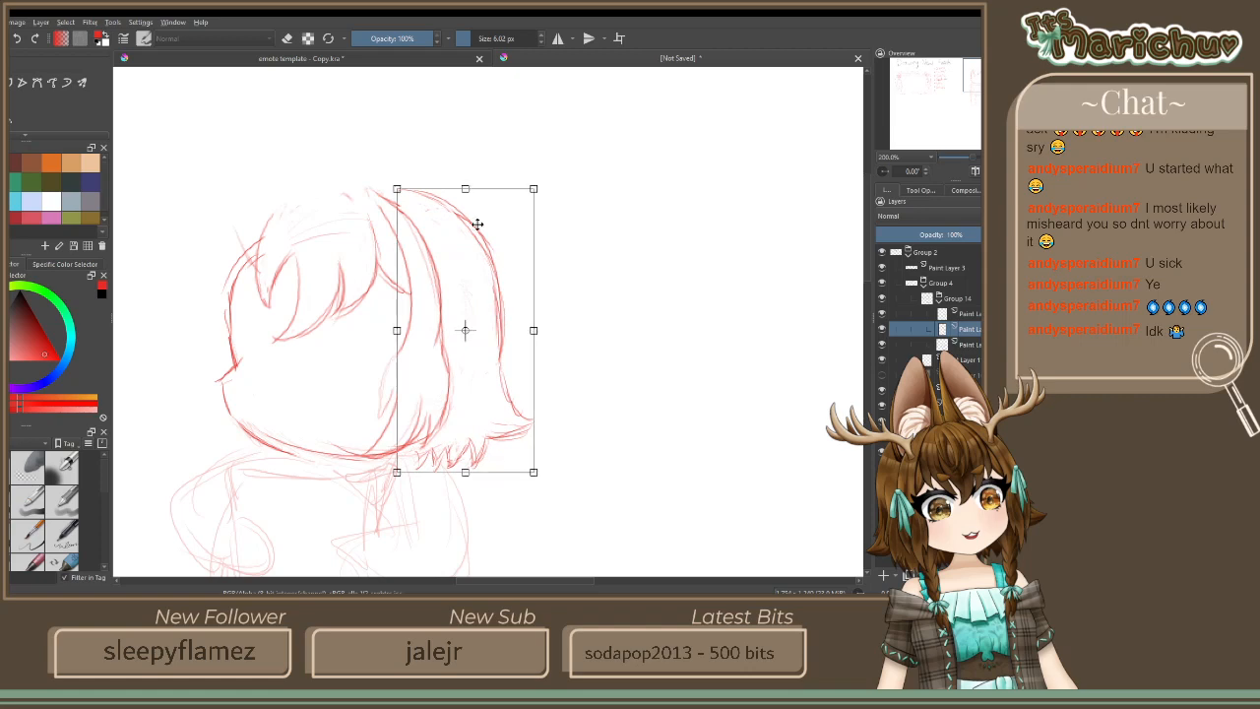
drag(463, 188, 465, 216)
key(ctrl+z)
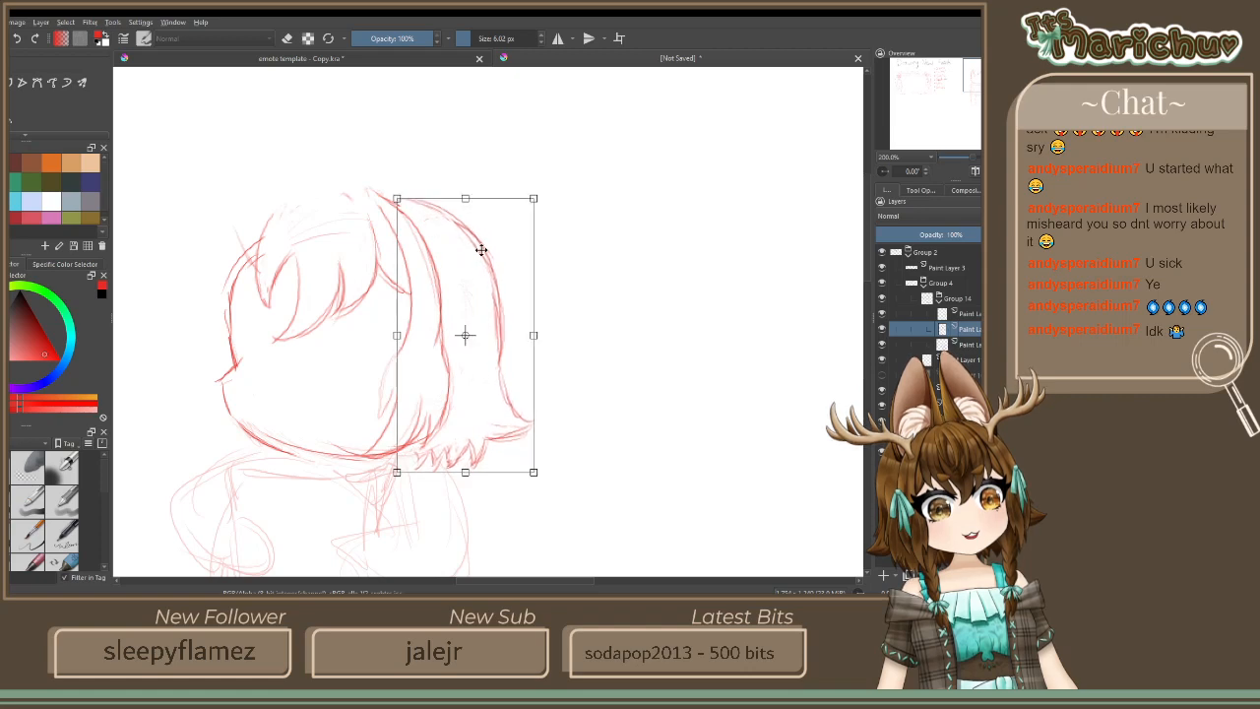
key(ctrl+z)
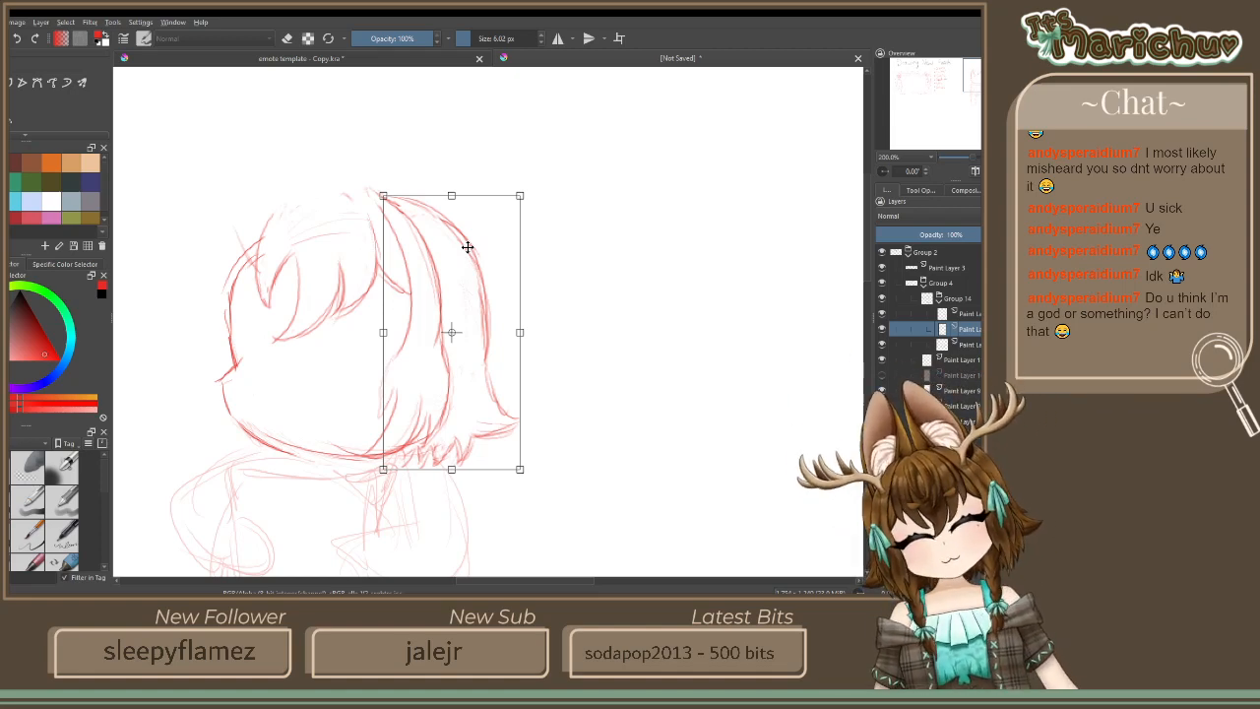
click(963, 313)
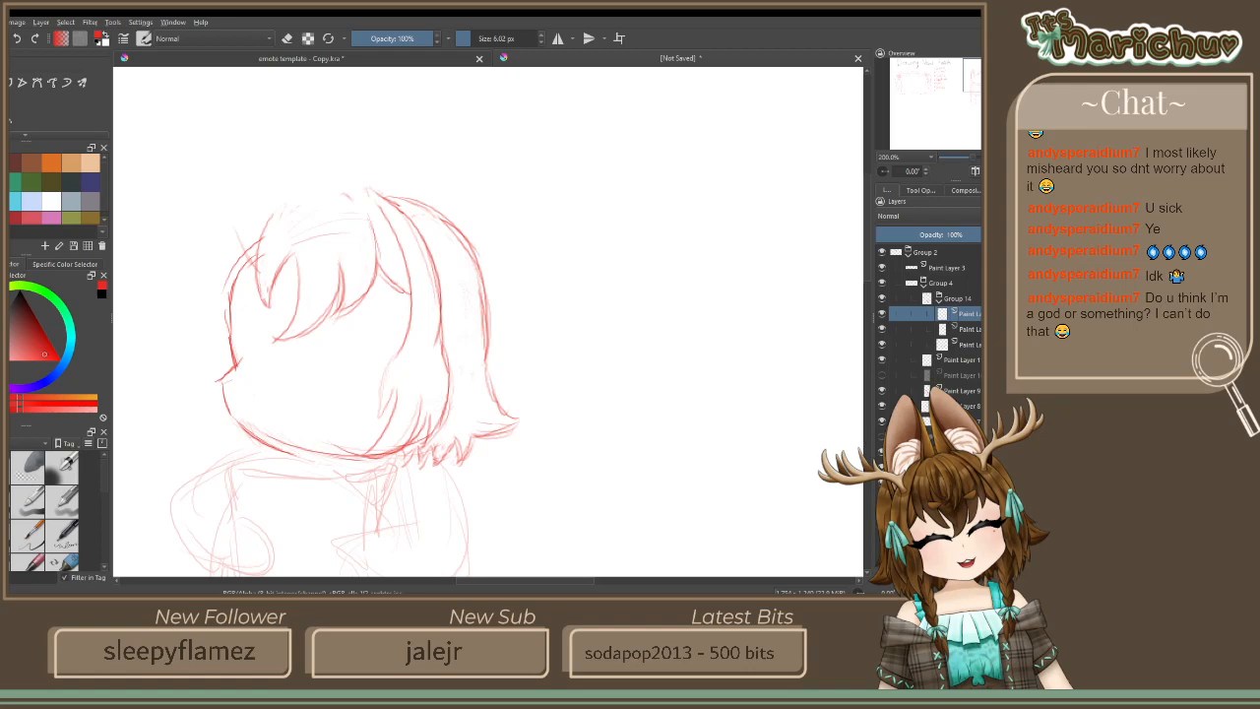
On the front hair layer, erase the stray line beside the fringe and sketch the left hair lock down past the cheek
click(286, 39)
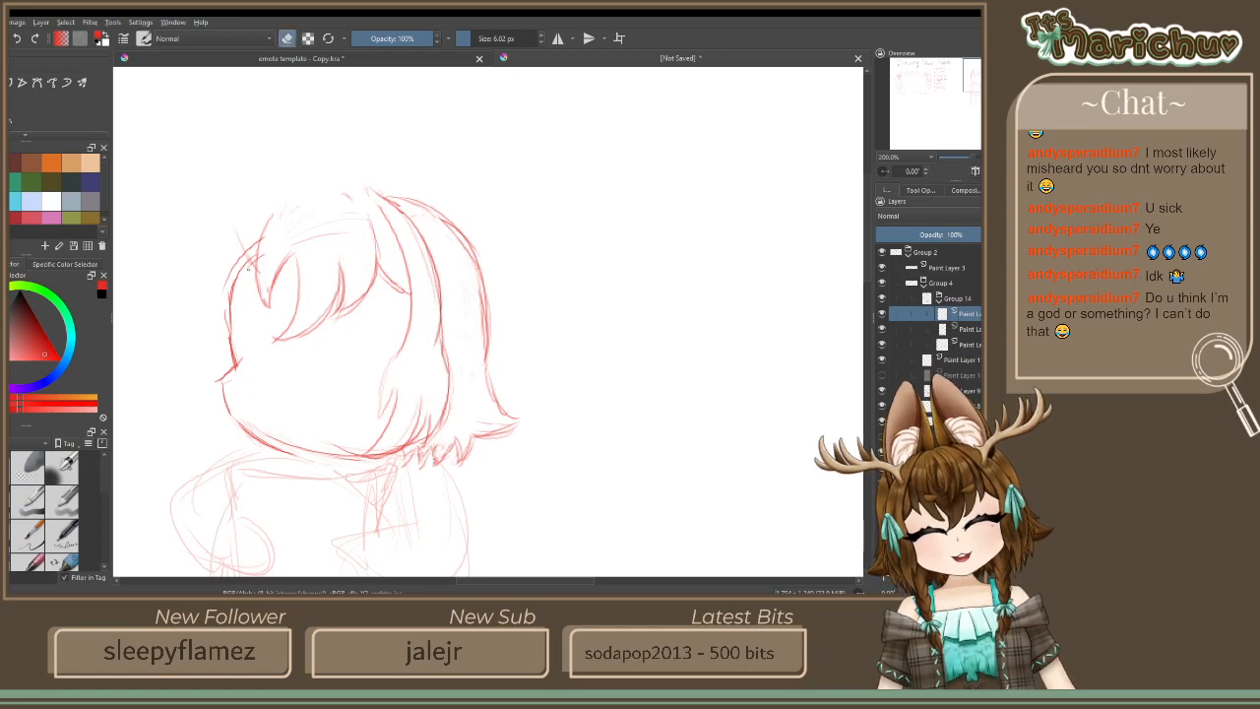
click(287, 39)
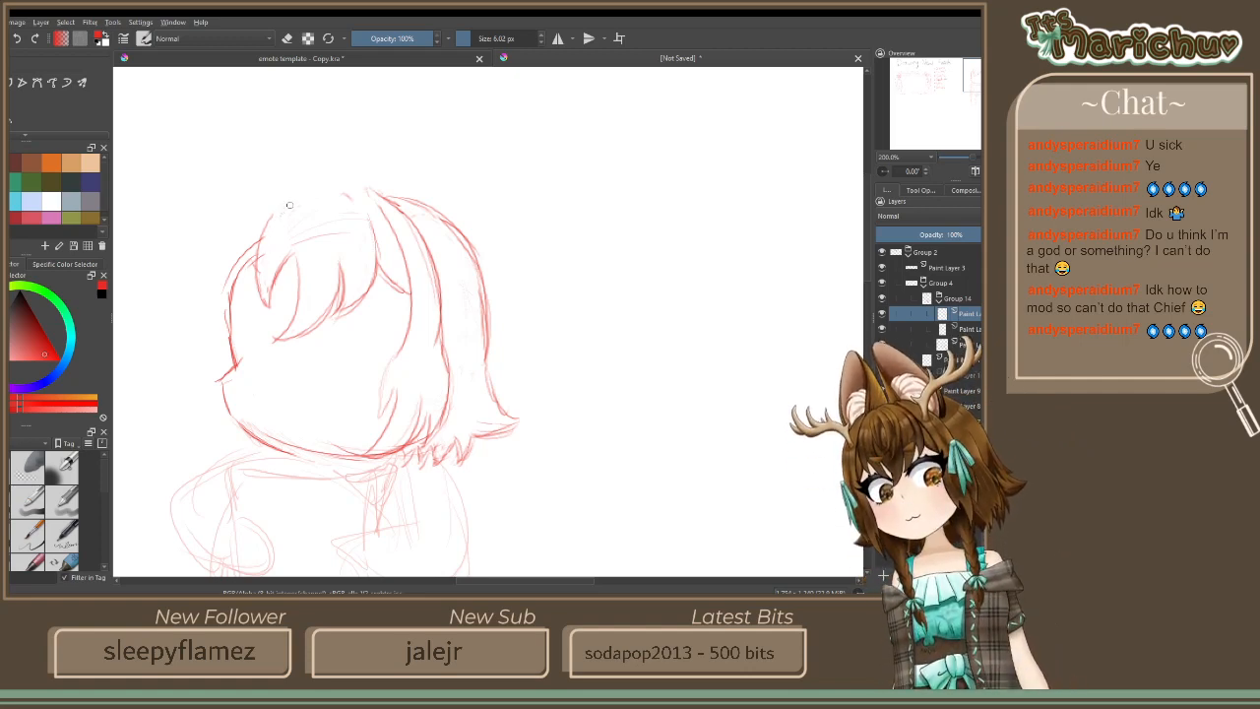
drag(285, 203, 225, 277)
mouse_move(250, 226)
mouse_down()
mouse_move(218, 322)
mouse_move(215, 313)
mouse_move(214, 429)
mouse_up()
mouse_move(219, 422)
mouse_down()
mouse_move(222, 397)
mouse_move(226, 457)
mouse_move(252, 431)
mouse_up()
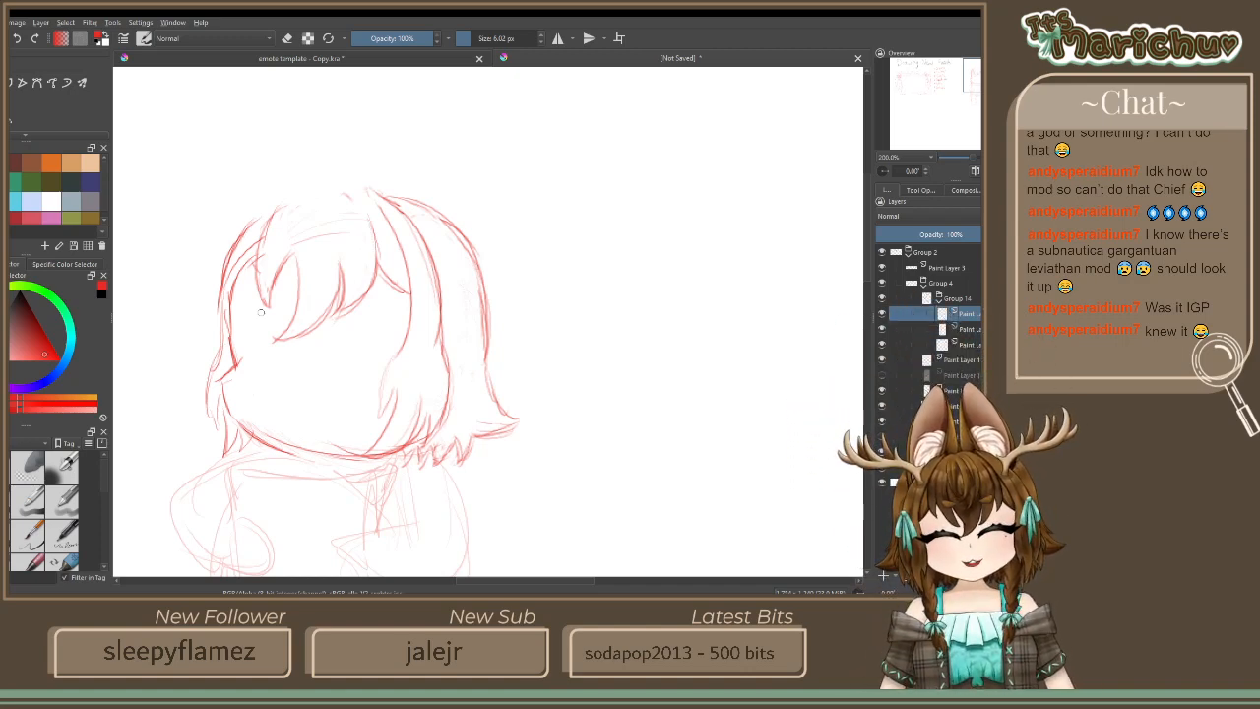
Check the front hair layer by toggling its visibility, and sketch the crown outline and its left end on a new layer
click(882, 313)
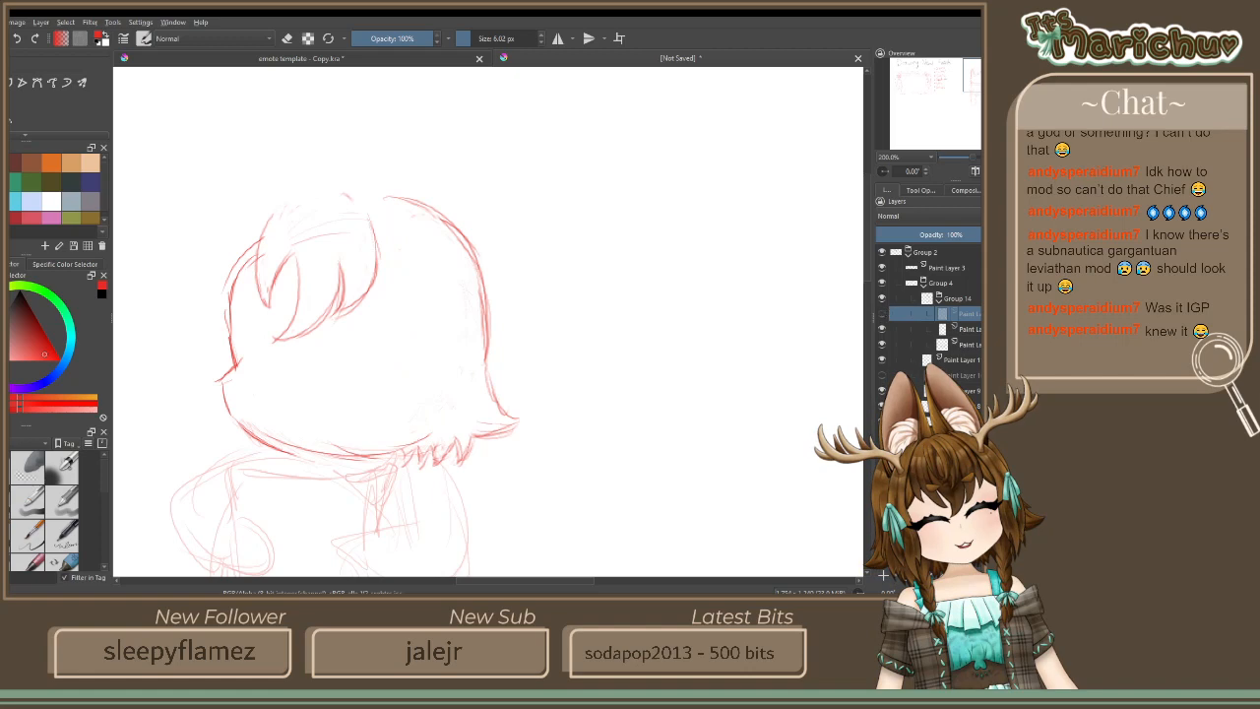
click(882, 313)
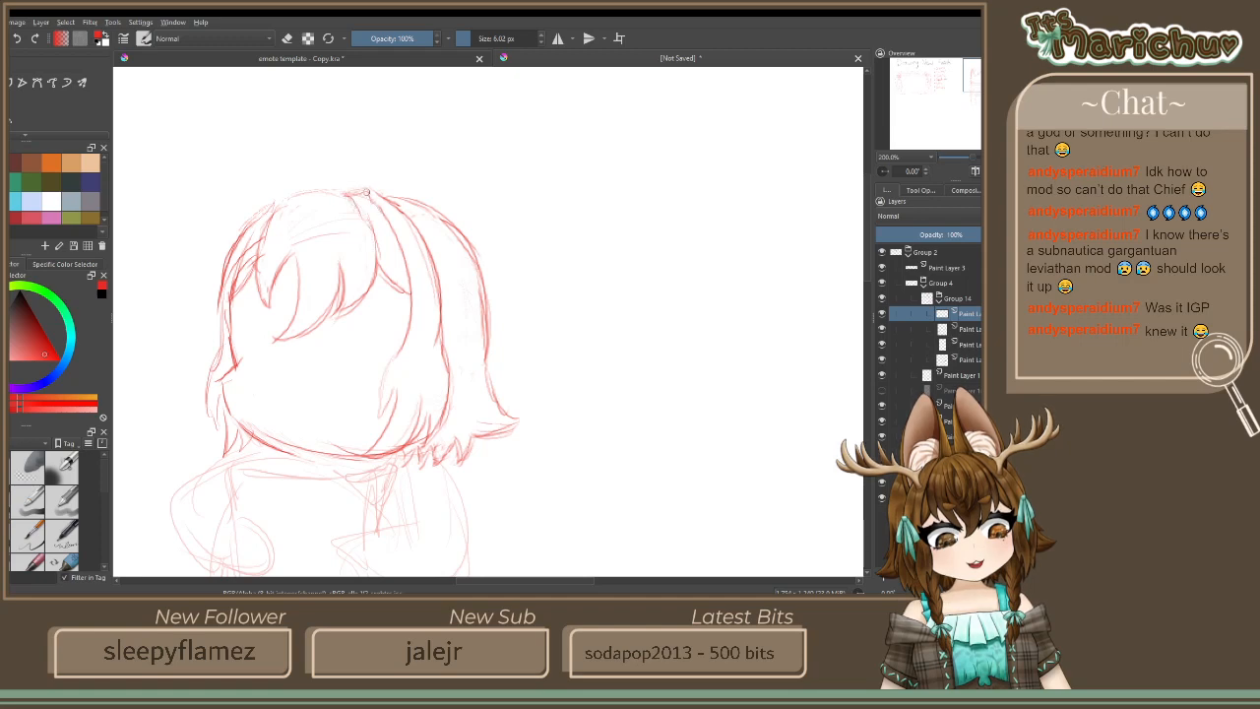
drag(276, 195, 252, 223)
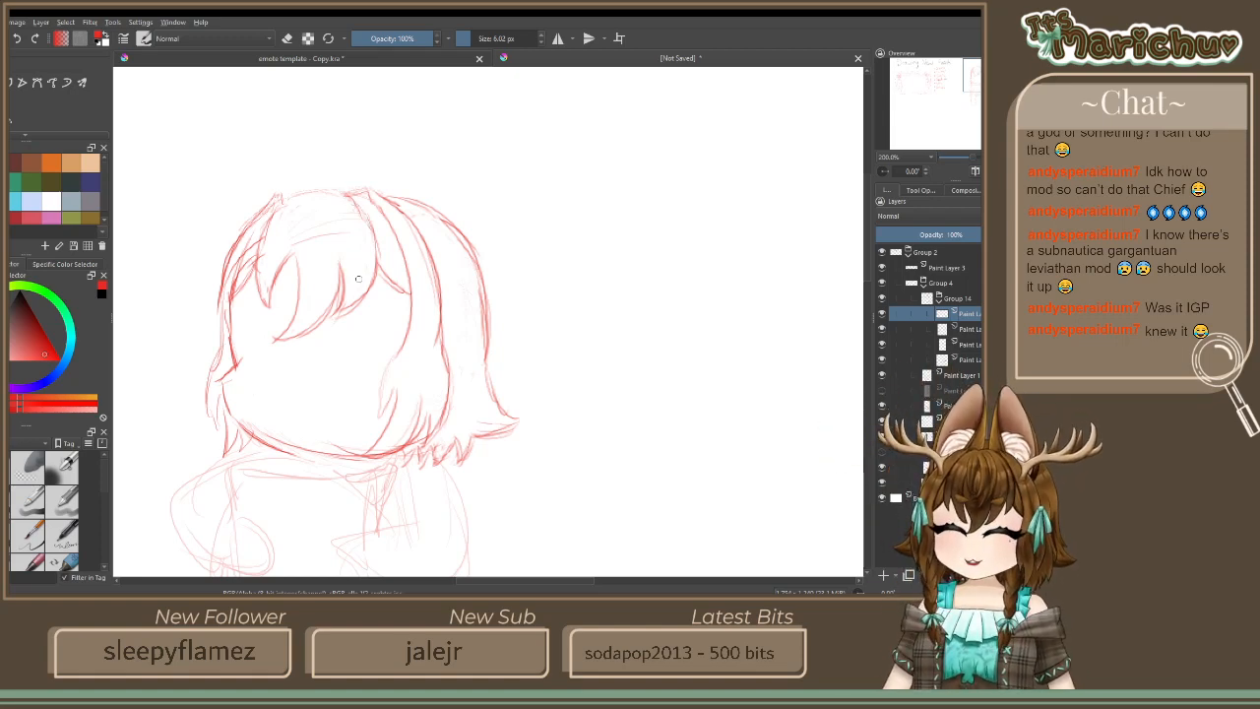
Add a new layer and sketch a tall pointed animal ear rising from the right side of the crown
click(883, 575)
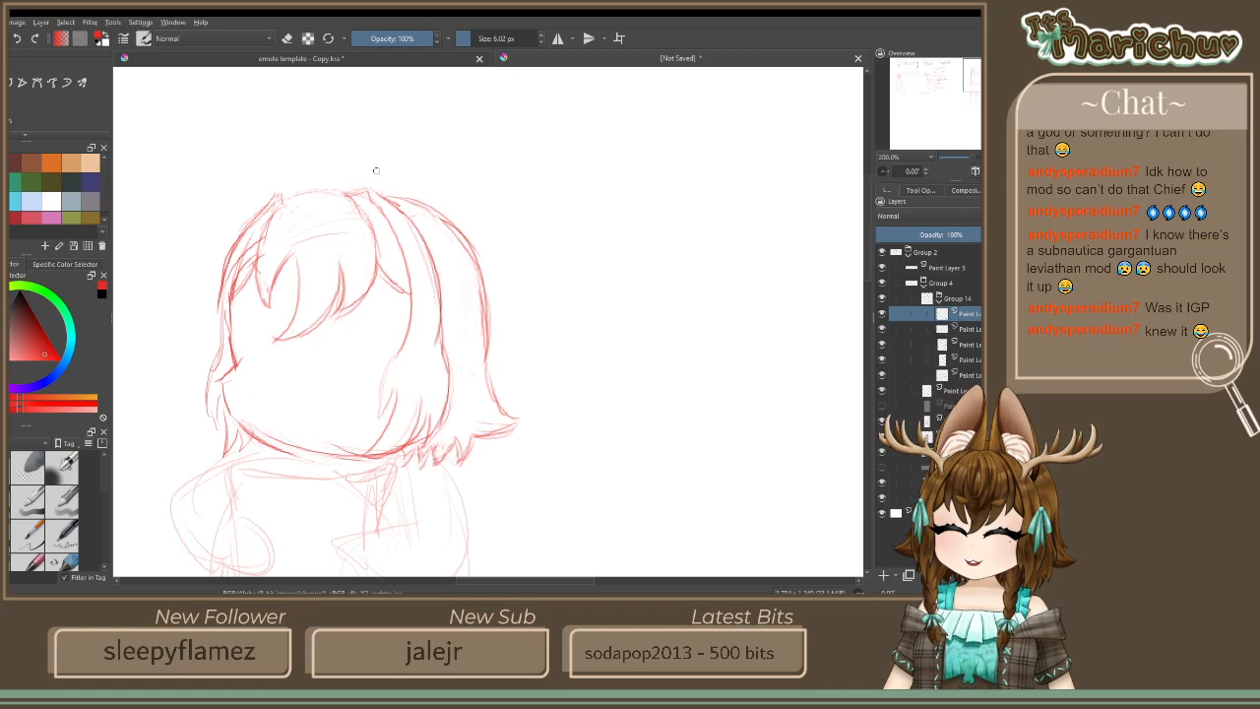
drag(352, 187, 351, 89)
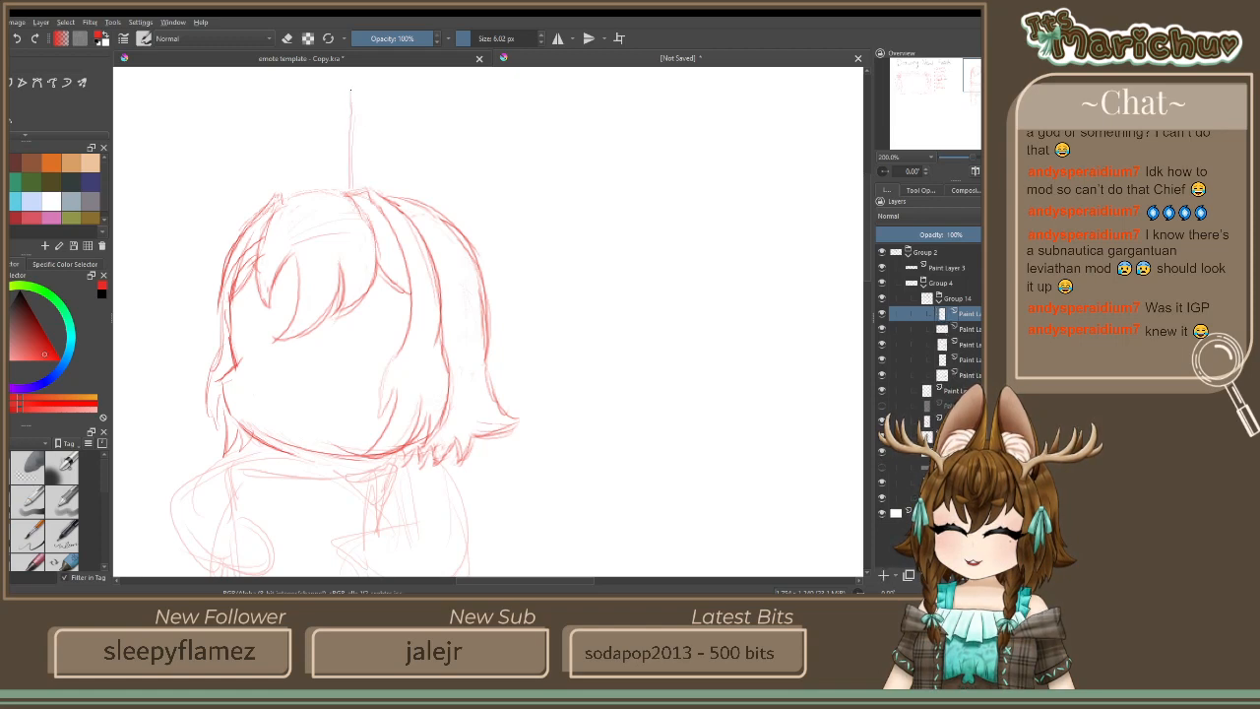
mouse_move(436, 234)
mouse_down()
mouse_move(420, 131)
mouse_move(370, 80)
mouse_move(343, 187)
mouse_up()
mouse_move(349, 91)
mouse_down()
mouse_move(337, 191)
mouse_move(348, 113)
mouse_move(380, 191)
mouse_up()
drag(358, 124, 392, 210)
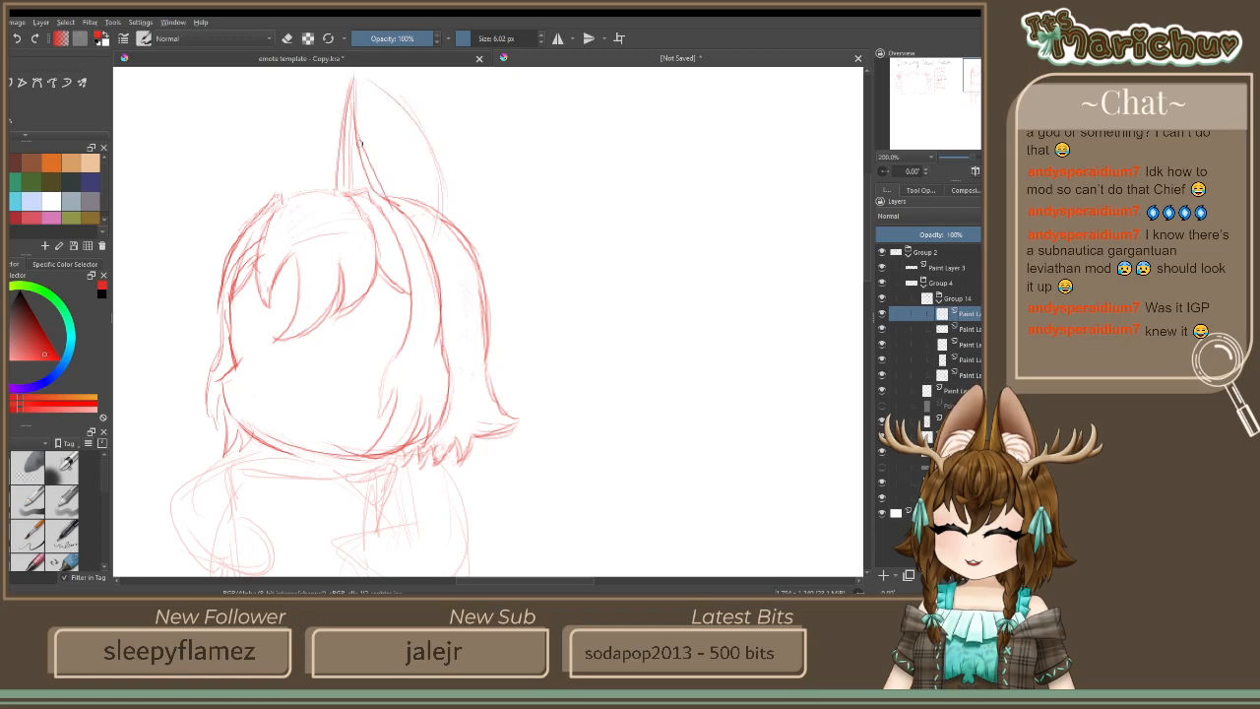
drag(363, 153, 401, 206)
mouse_move(350, 124)
mouse_down()
mouse_move(411, 223)
mouse_move(435, 169)
mouse_up()
mouse_move(438, 205)
mouse_down()
mouse_move(429, 157)
mouse_move(443, 236)
mouse_up()
drag(433, 163, 438, 252)
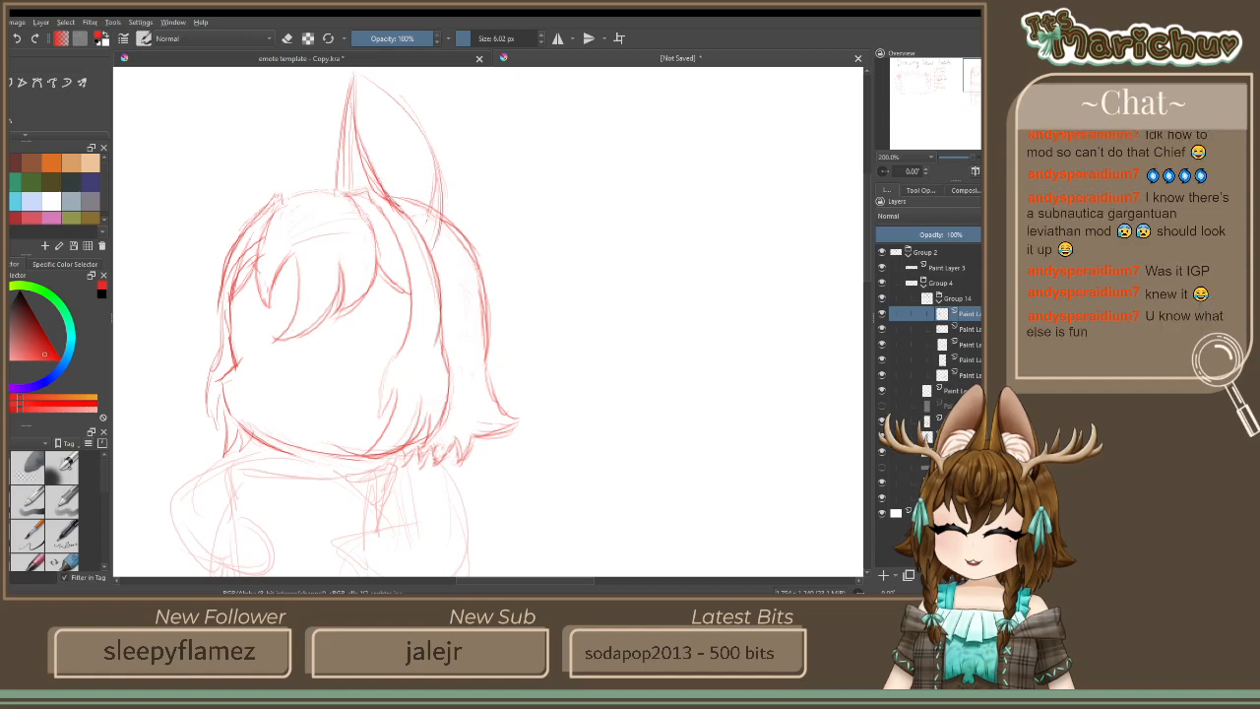
drag(435, 185, 423, 234)
Erase the overlapping construction lines at the base and along the inner edge of the ear
key(e)
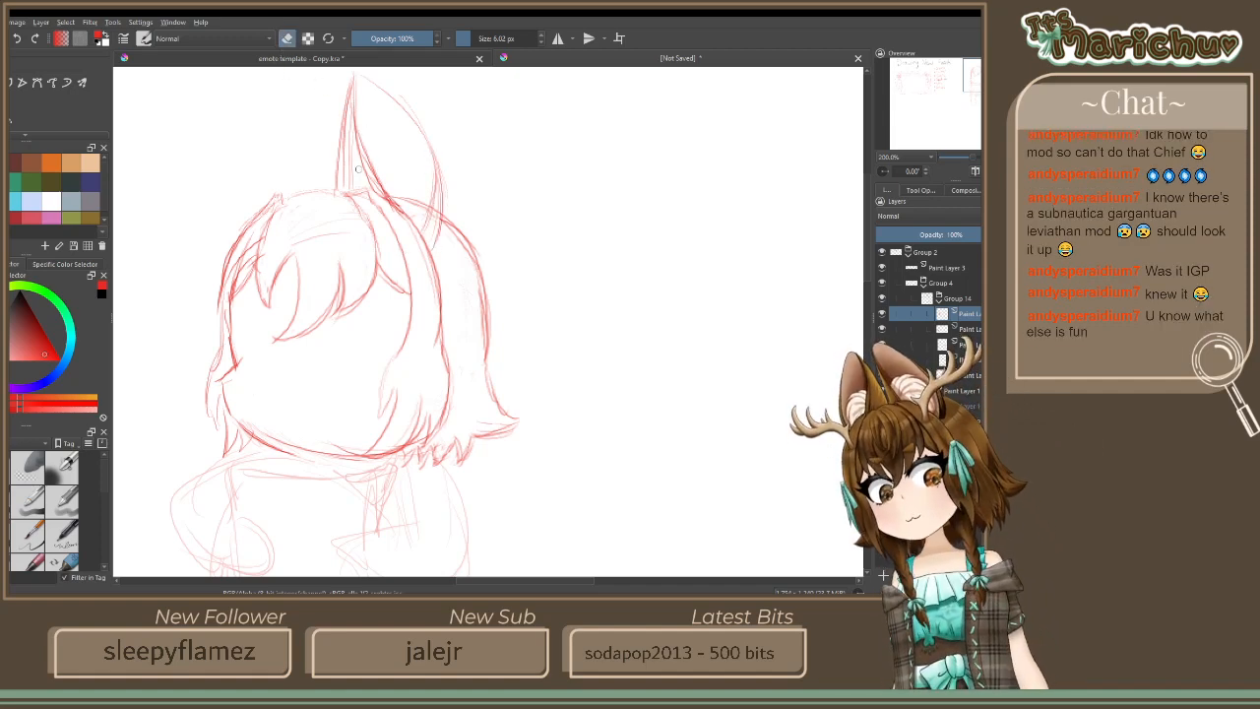
drag(374, 179, 405, 220)
drag(349, 164, 349, 187)
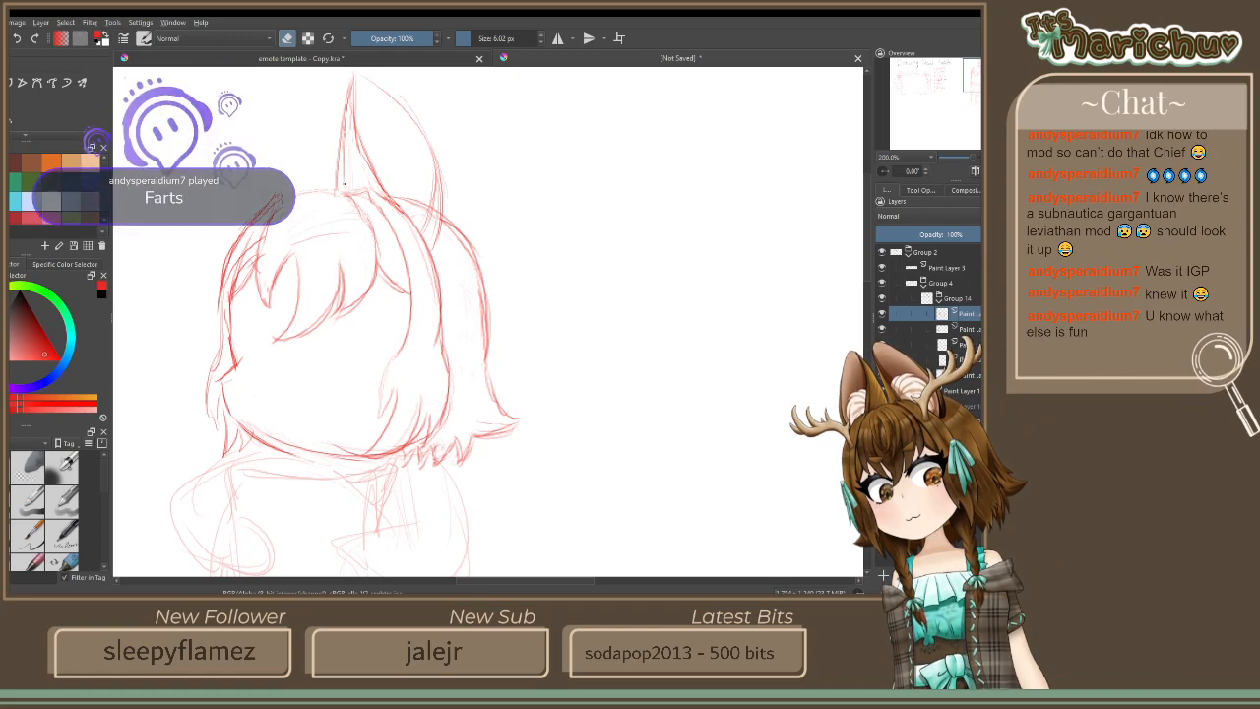
drag(353, 128, 358, 142)
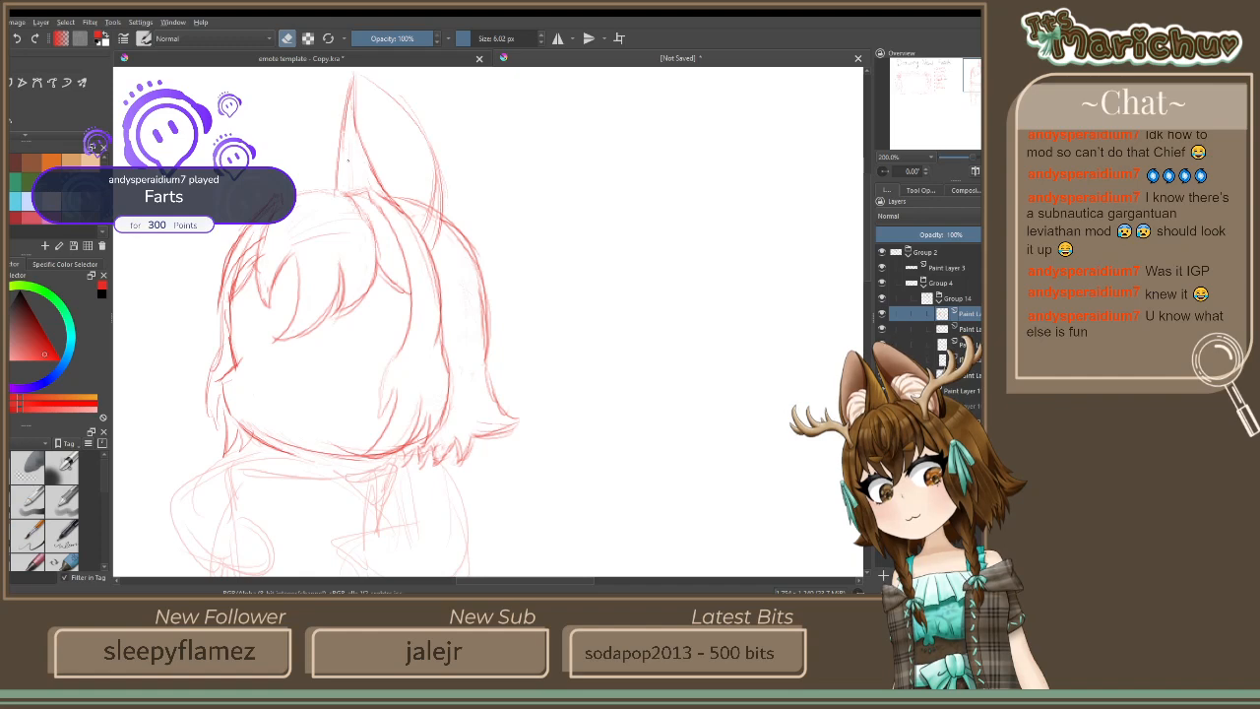
click(285, 40)
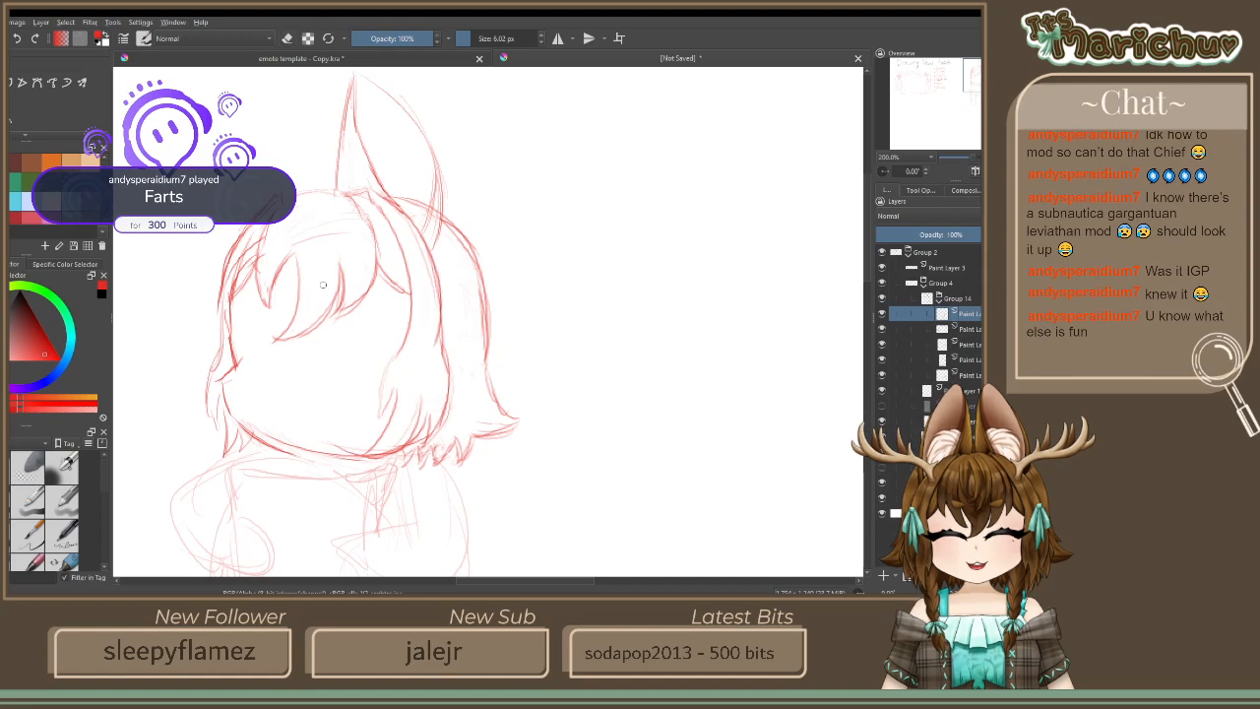
Sketch a second tall pointed animal ear rising from the left side of the crown, with its inner fold line
drag(384, 283, 423, 398)
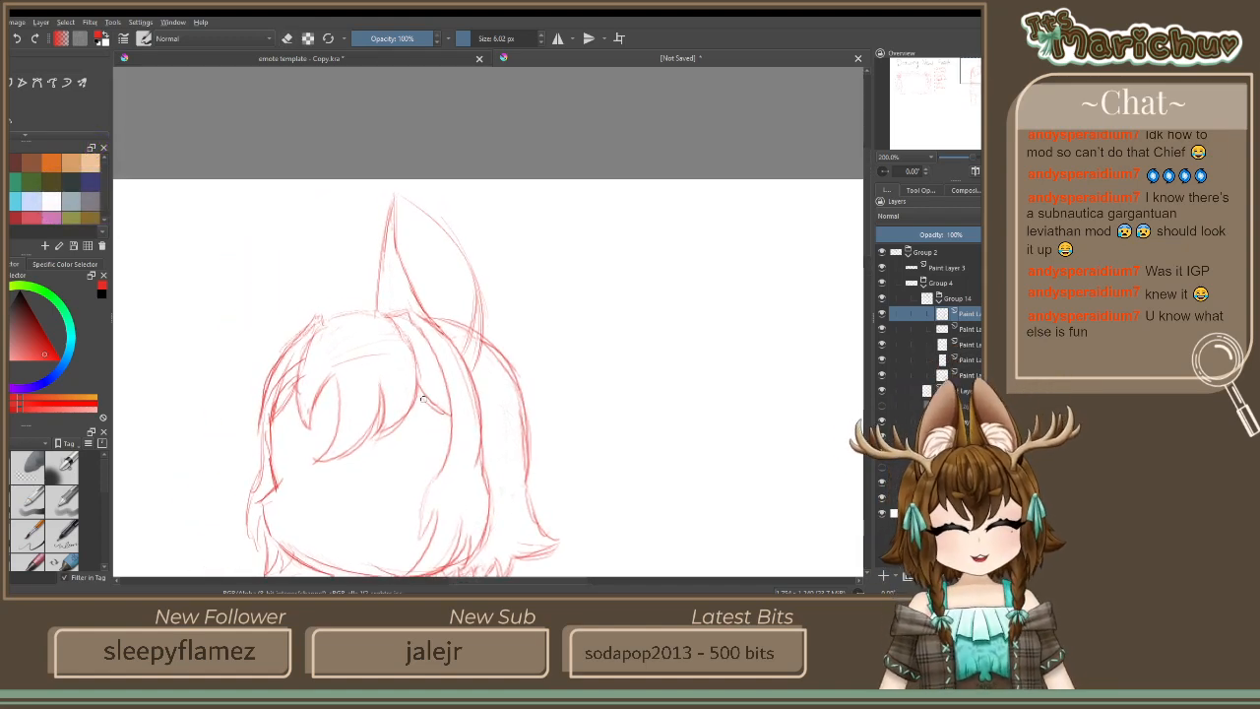
drag(358, 312, 345, 233)
mouse_move(358, 282)
mouse_down()
mouse_move(336, 190)
mouse_move(318, 286)
mouse_up()
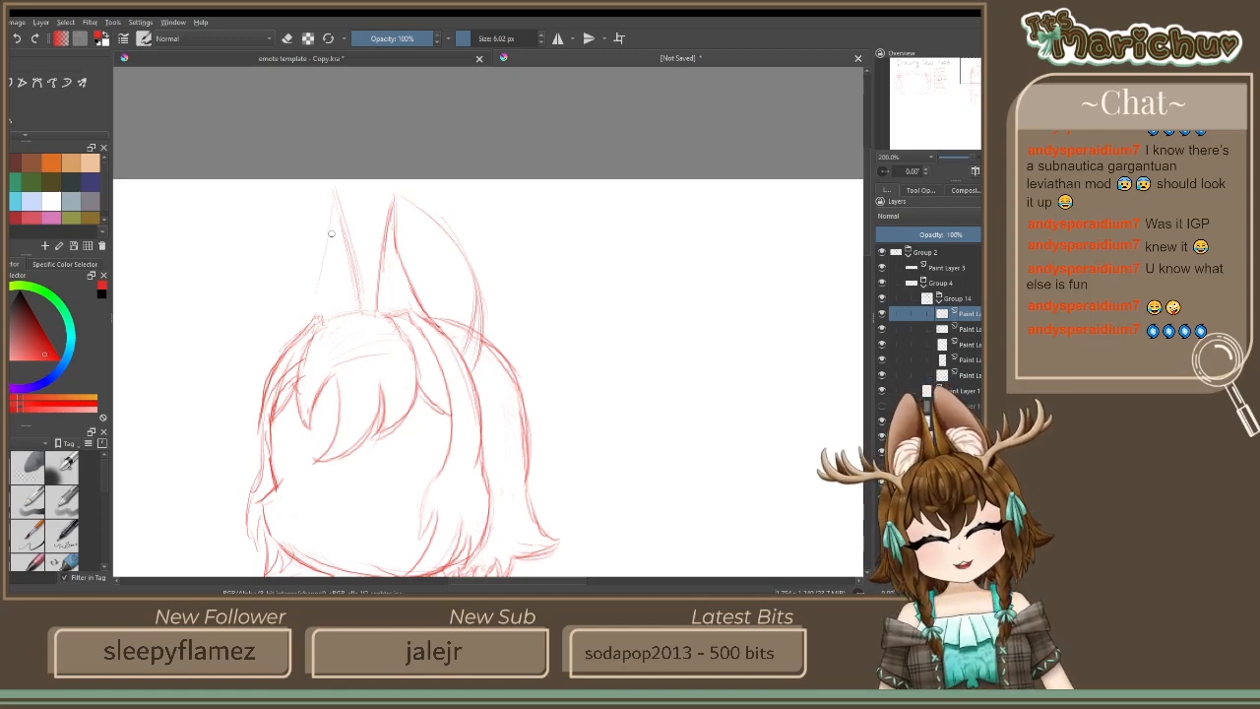
drag(322, 197, 358, 300)
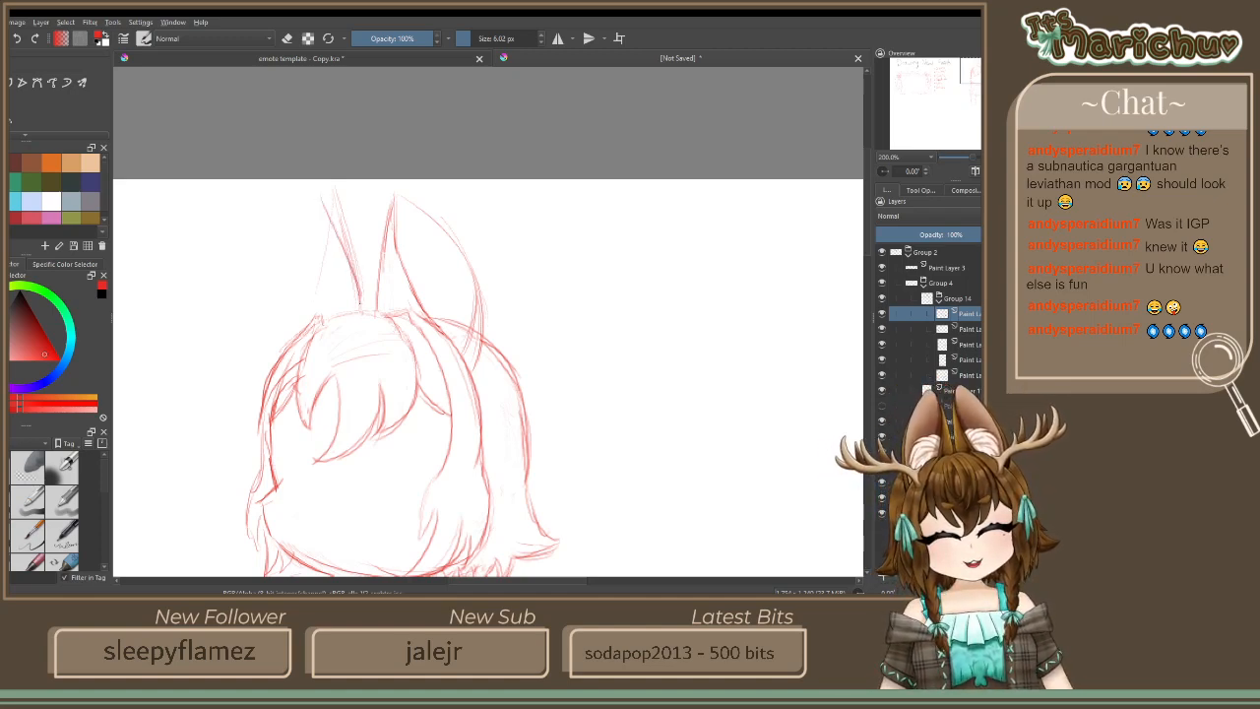
drag(314, 196, 299, 325)
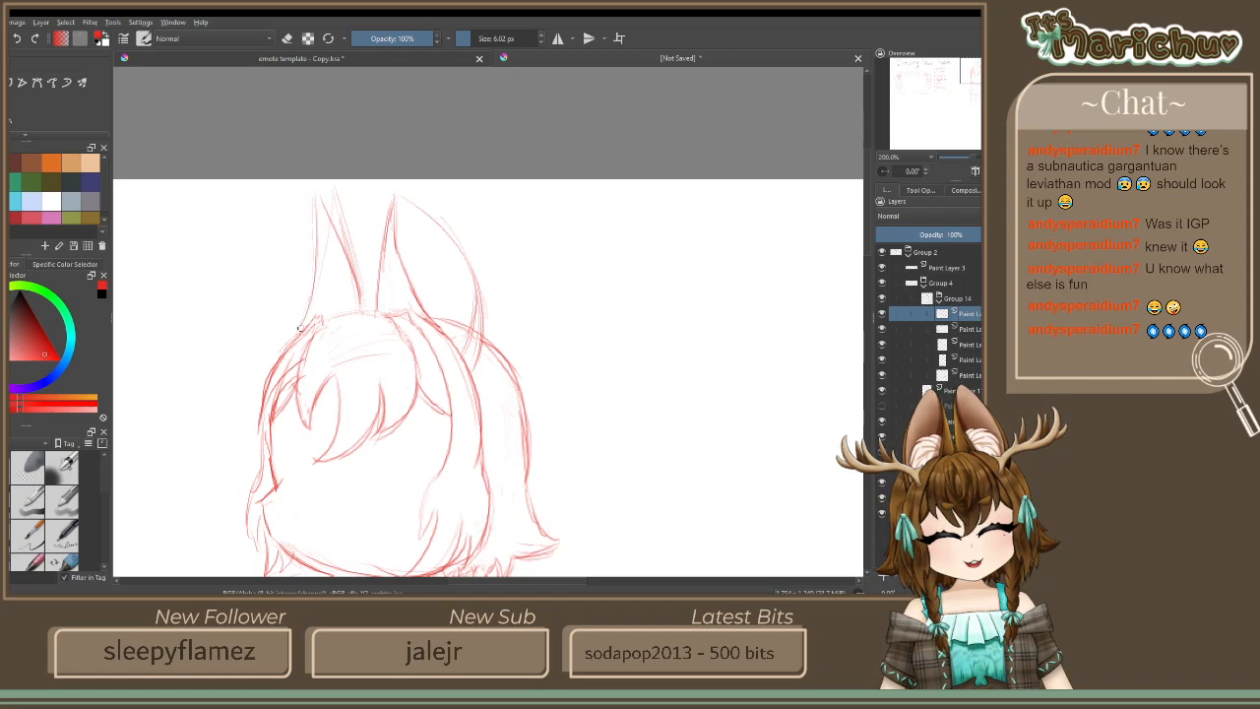
drag(313, 225, 295, 331)
mouse_move(372, 296)
mouse_down()
mouse_move(311, 195)
mouse_move(276, 330)
mouse_up()
drag(307, 198, 281, 344)
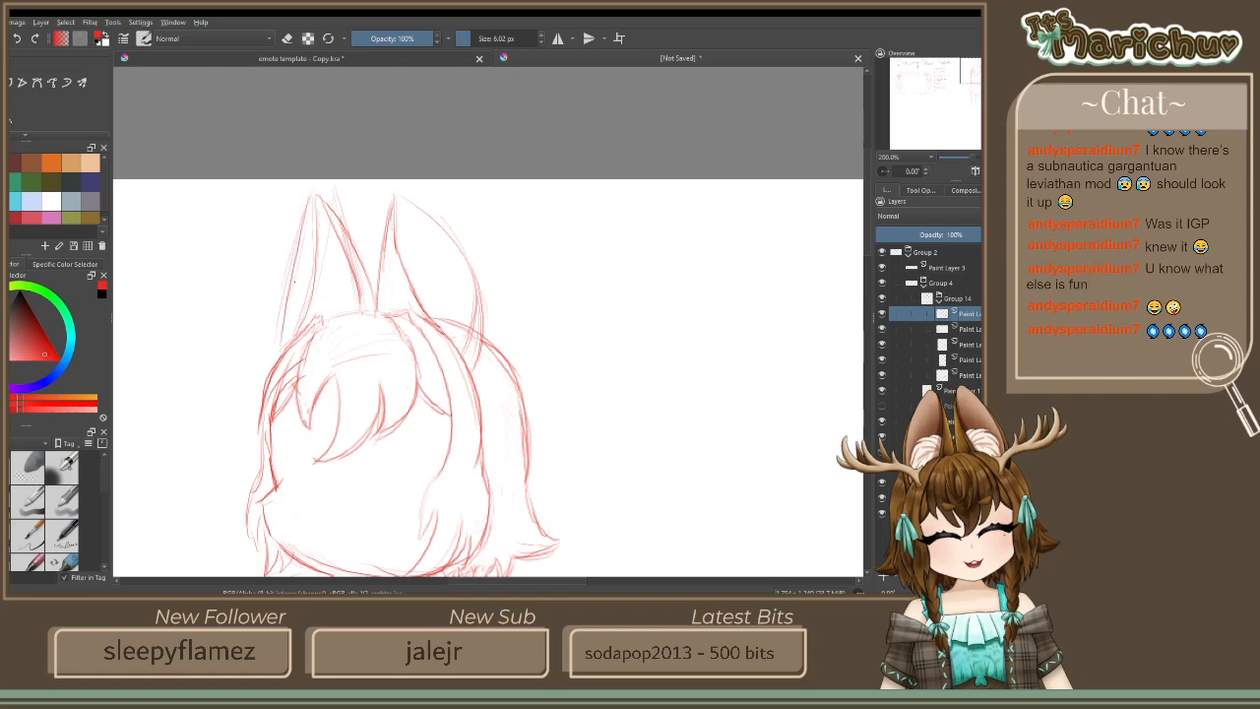
Erase the overlapping construction lines inside the left ear and redraw its inner fold more cleanly
click(288, 39)
mouse_move(335, 234)
mouse_down()
mouse_move(362, 300)
mouse_move(323, 209)
mouse_up()
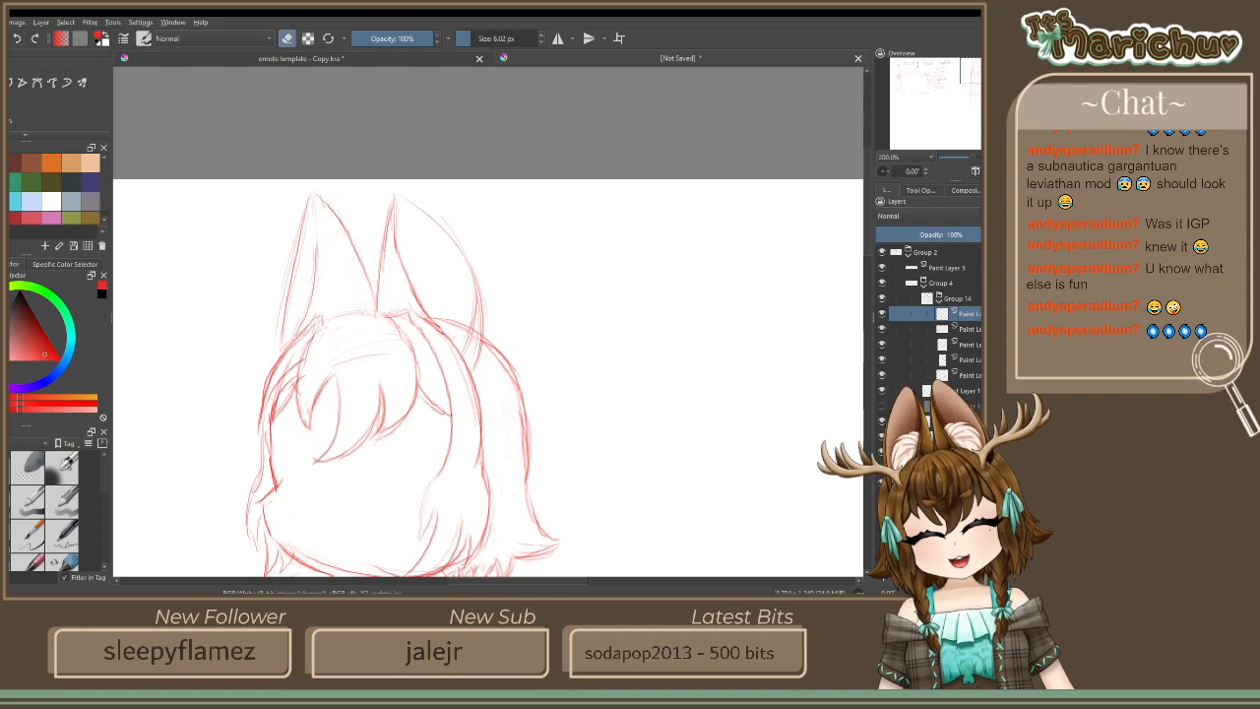
click(291, 40)
drag(322, 218, 315, 257)
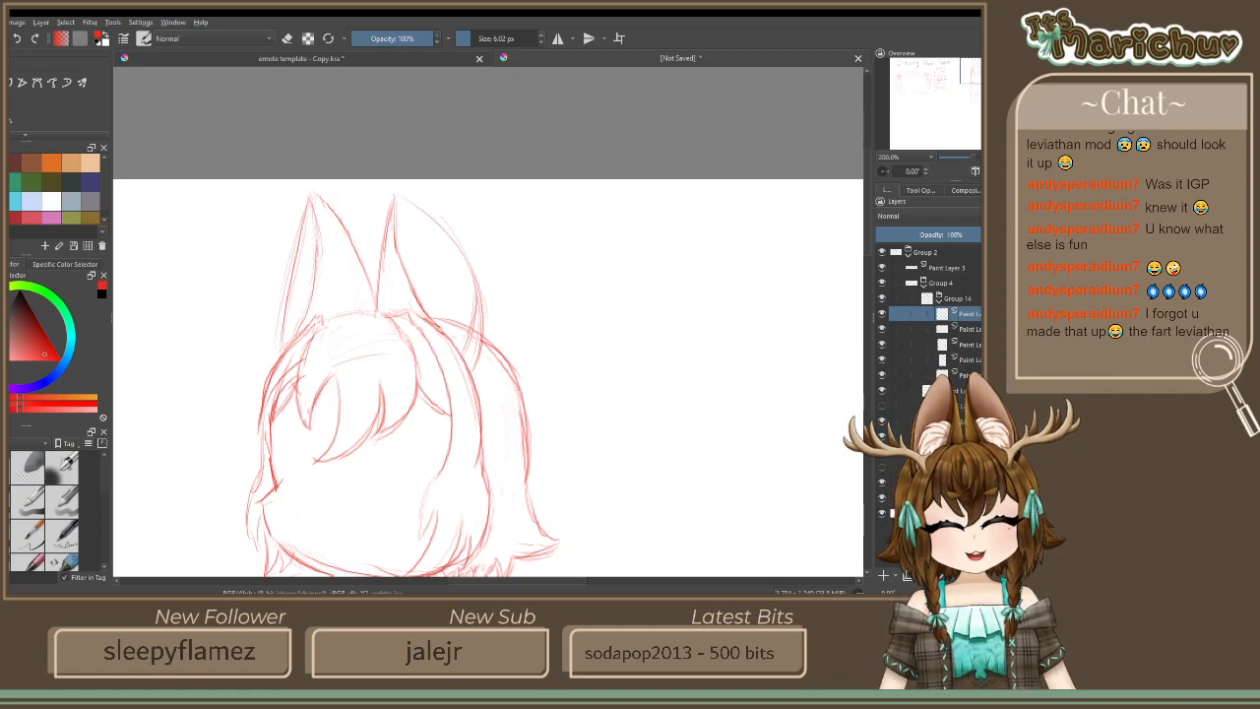
drag(311, 203, 298, 323)
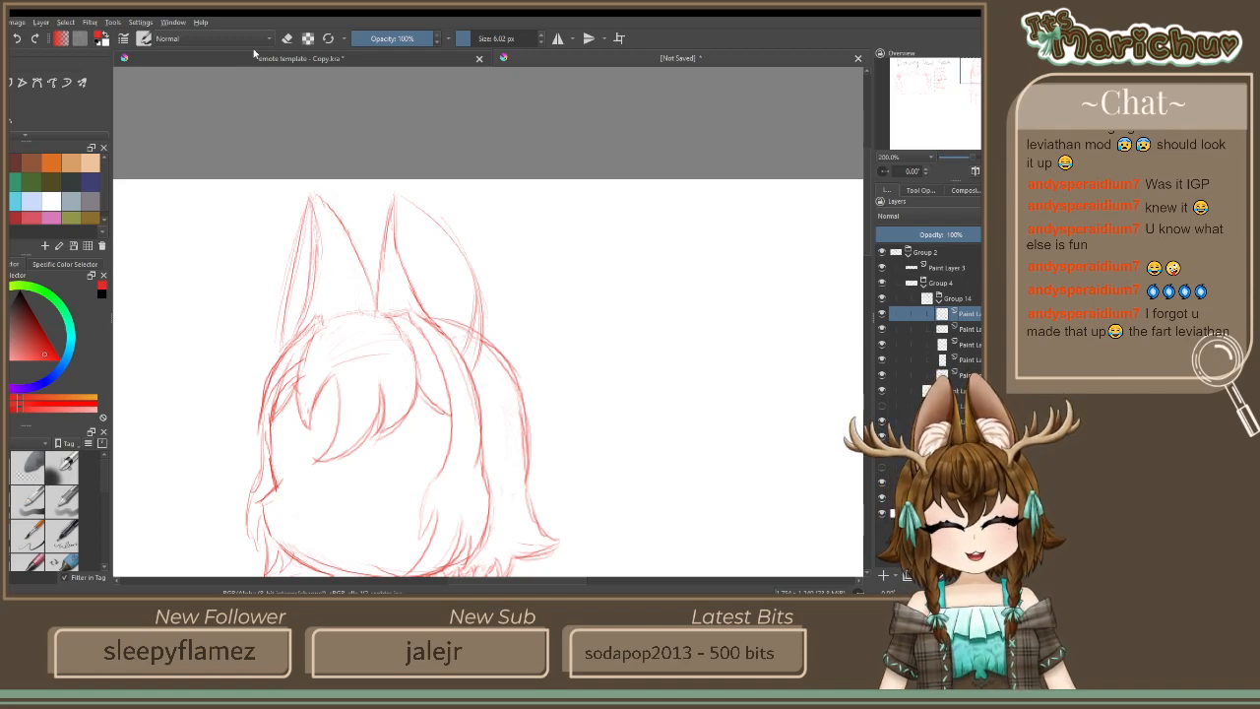
click(287, 37)
drag(315, 214, 320, 257)
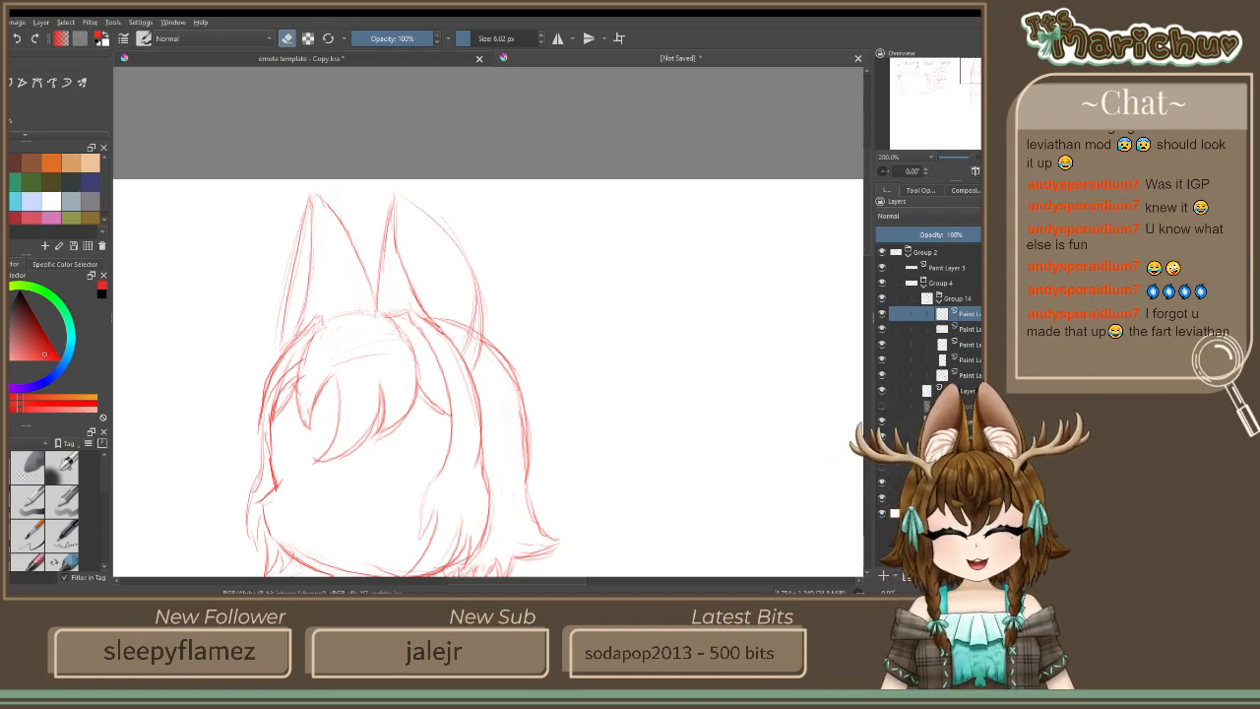
Add a new layer and sketch a ribbon bow with a small knot and hanging tails on the right side lock
drag(468, 235, 651, 215)
scroll(633, 285, down, 4)
scroll(630, 315, up, 4)
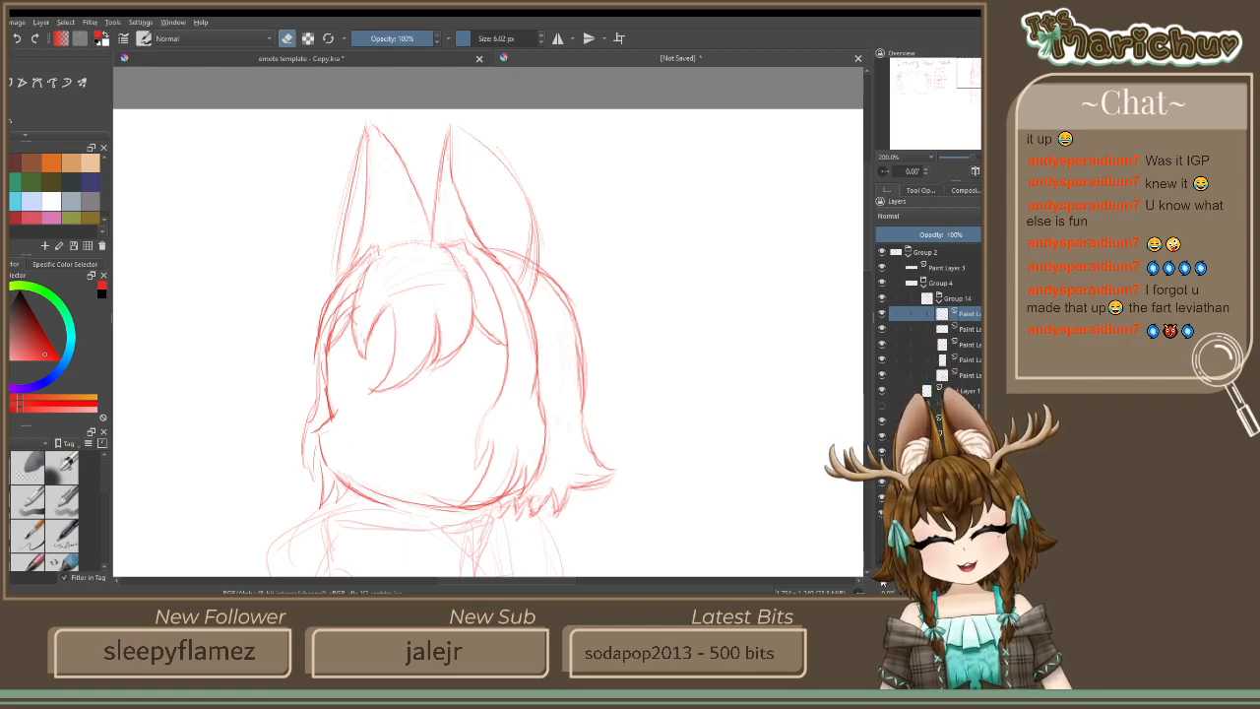
key(Insert)
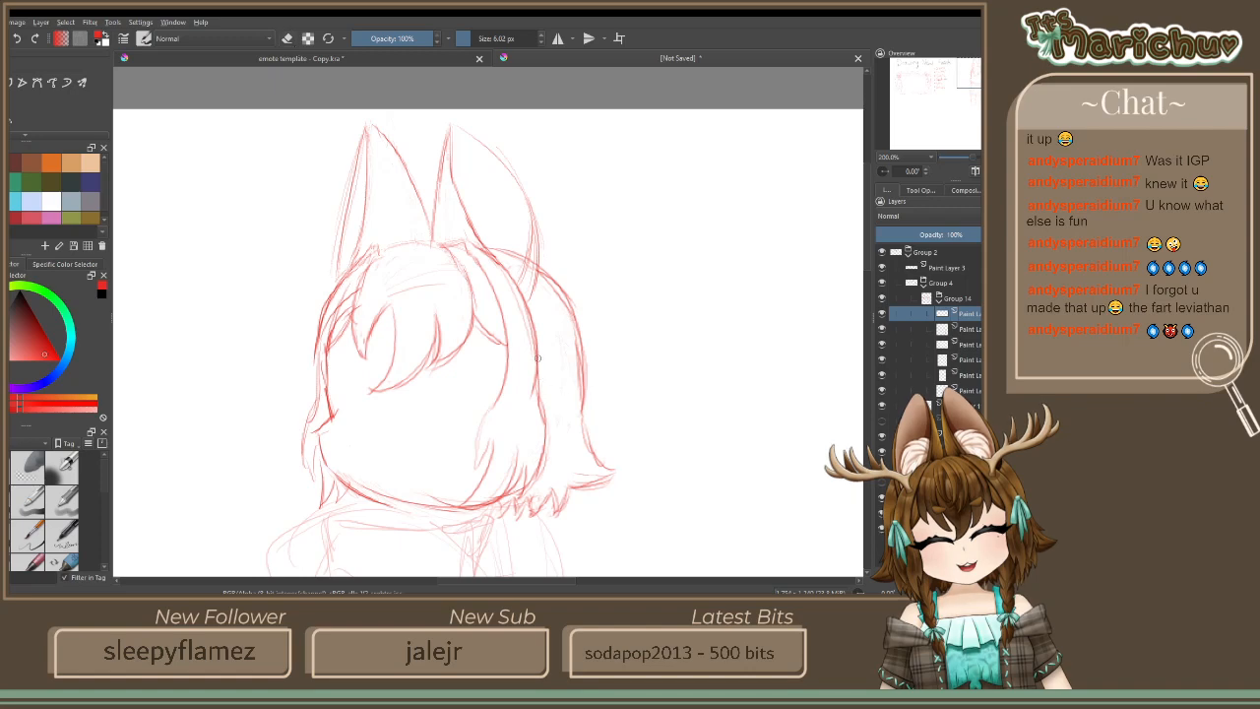
drag(568, 391, 551, 417)
mouse_move(541, 369)
mouse_down()
mouse_move(540, 399)
mouse_move(527, 360)
mouse_move(522, 398)
mouse_move(527, 387)
mouse_move(505, 430)
mouse_up()
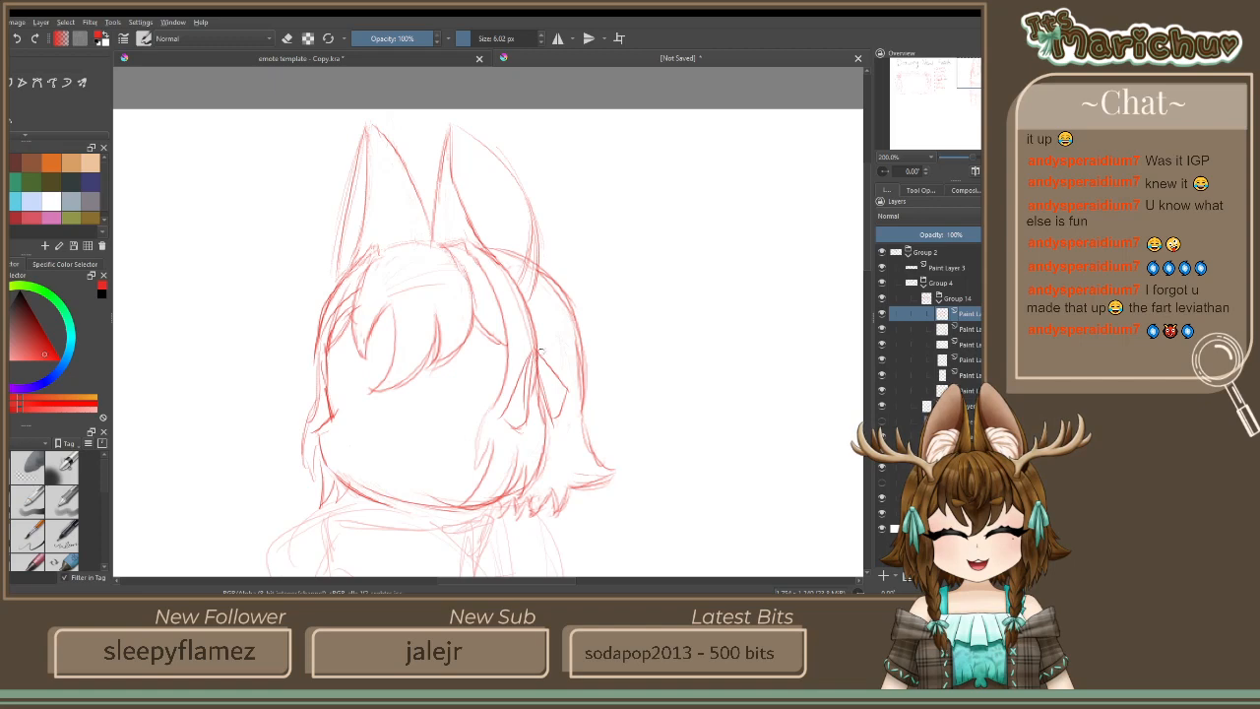
drag(533, 350, 533, 365)
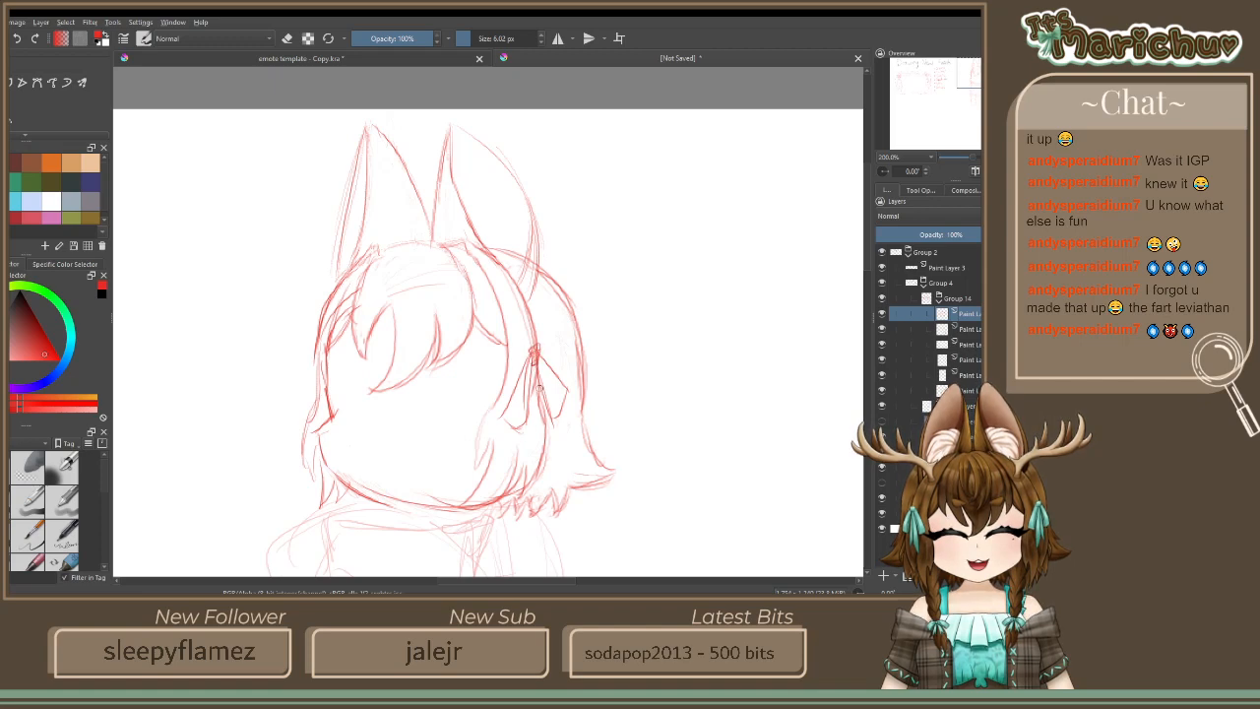
drag(562, 419, 551, 449)
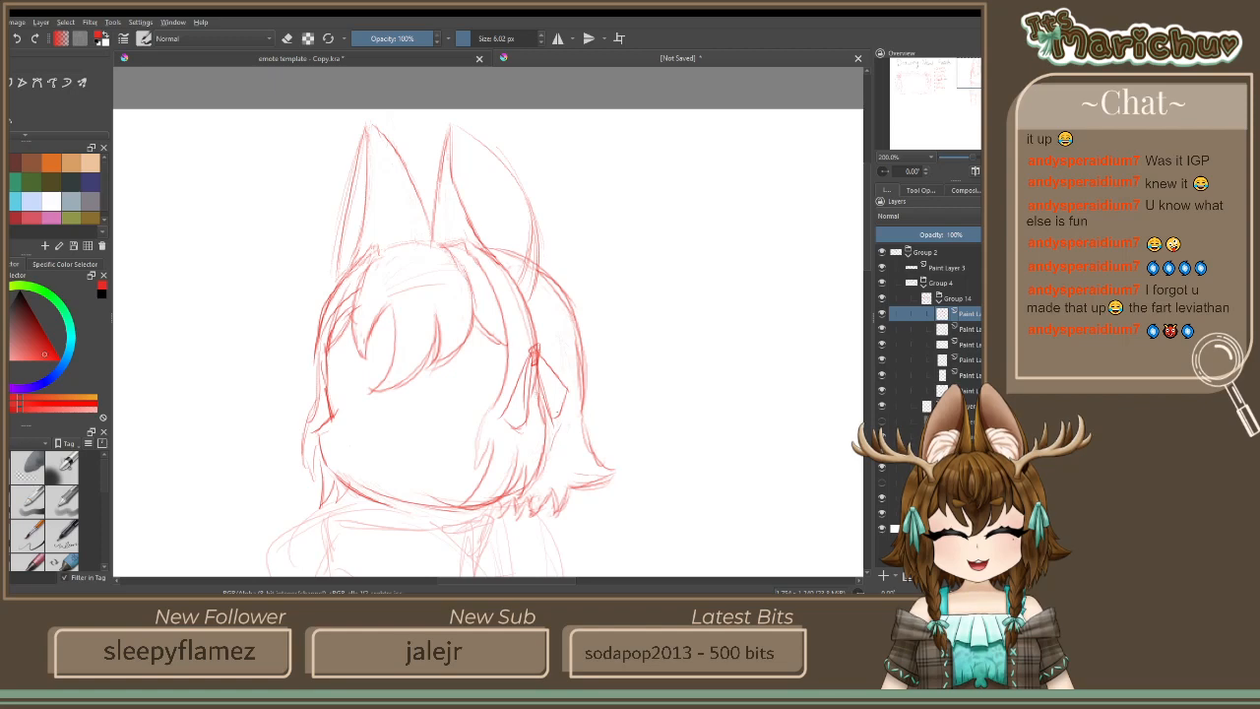
mouse_move(564, 395)
mouse_down()
mouse_move(541, 436)
mouse_move(547, 466)
mouse_move(535, 392)
mouse_move(530, 456)
mouse_move(521, 430)
mouse_up()
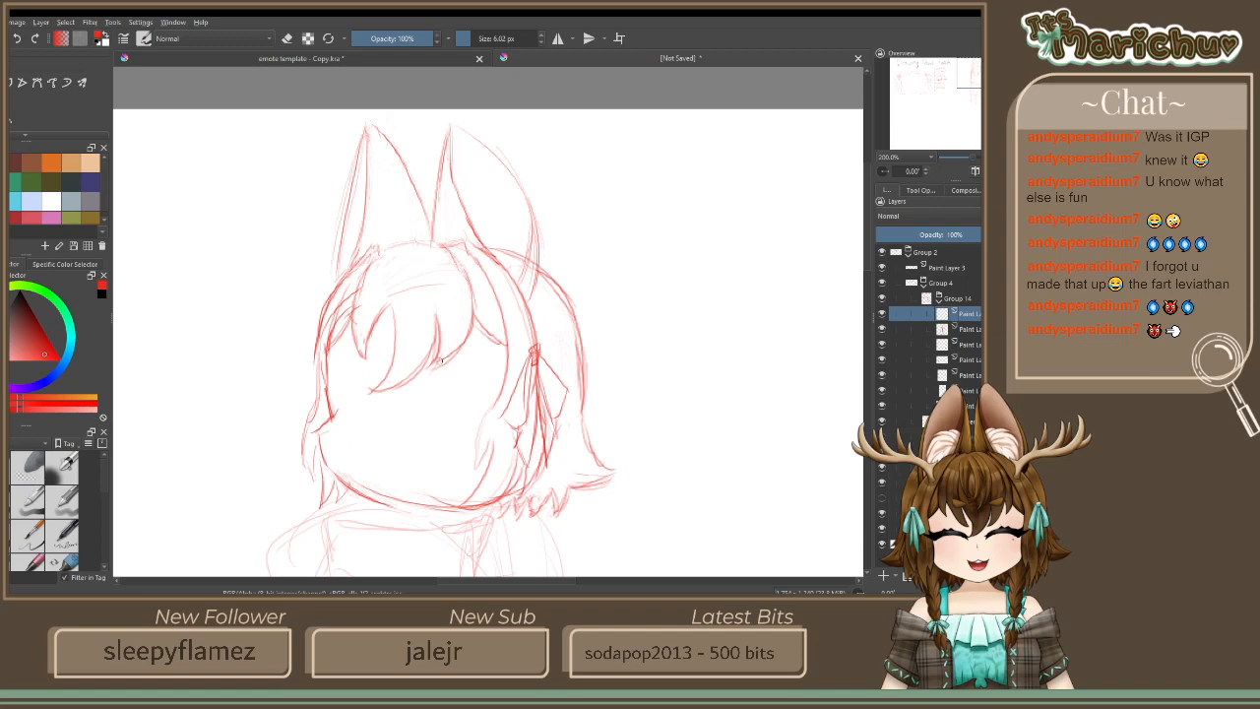
mouse_move(465, 356)
mouse_down()
mouse_move(430, 380)
mouse_move(482, 356)
mouse_up()
key(ctrl+z)
key(ctrl+z)
key(ctrl+z)
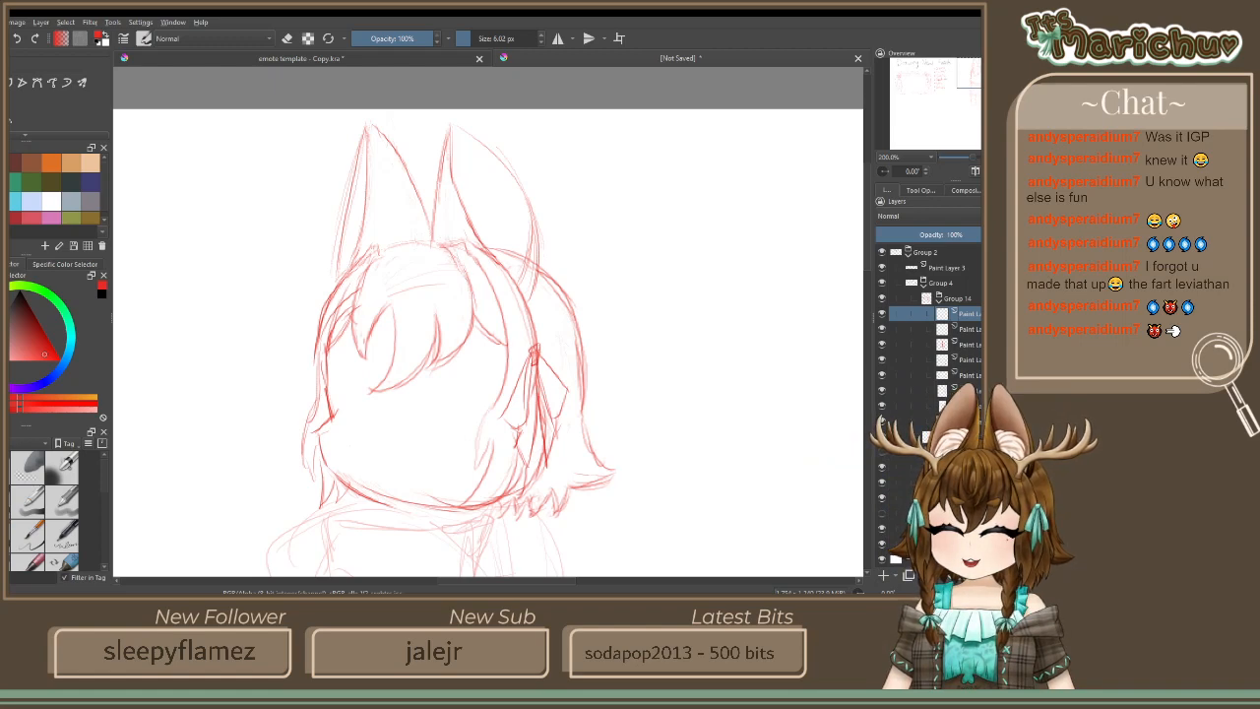
Sketch a branching antler with several curved tines growing from the crown in front of the right ear
drag(443, 232, 463, 284)
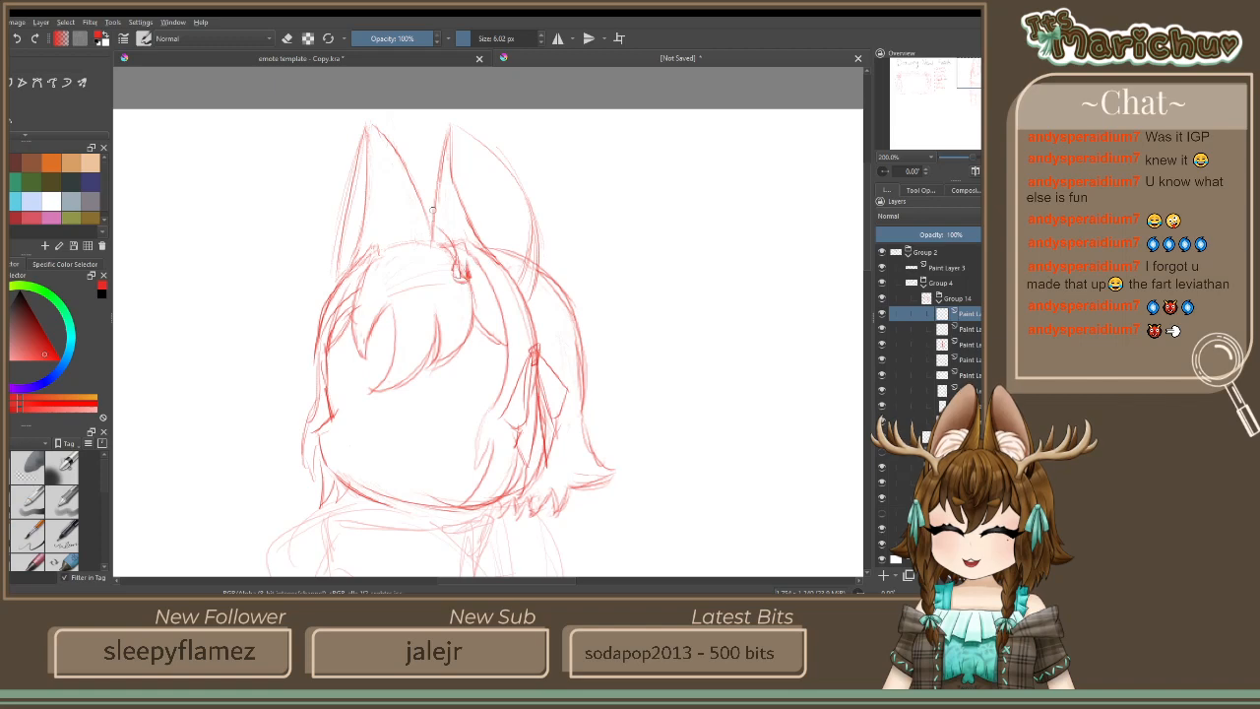
mouse_move(430, 204)
mouse_down()
mouse_move(434, 224)
mouse_move(449, 221)
mouse_move(467, 179)
mouse_move(476, 219)
mouse_move(490, 203)
mouse_move(487, 215)
mouse_move(504, 165)
mouse_move(496, 211)
mouse_move(509, 161)
mouse_move(522, 224)
mouse_up()
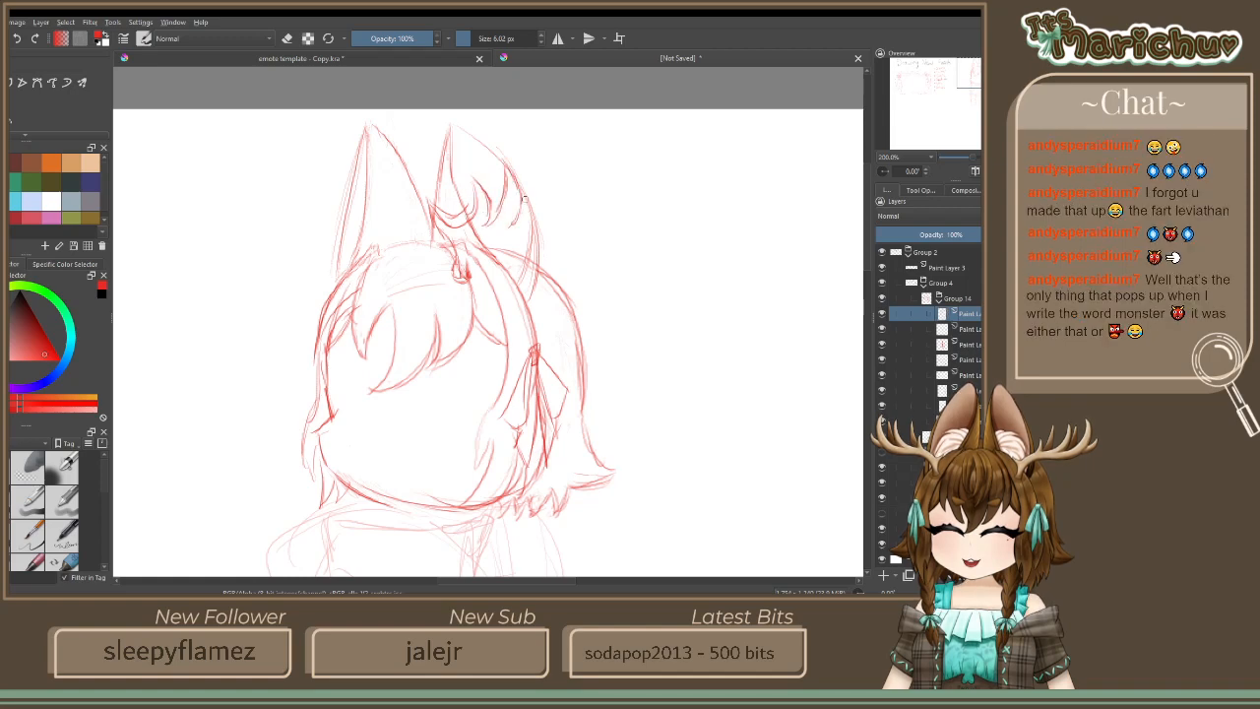
drag(522, 157, 519, 217)
mouse_move(525, 165)
mouse_down()
mouse_move(545, 211)
mouse_move(520, 242)
mouse_move(529, 157)
mouse_move(516, 223)
mouse_move(467, 270)
mouse_up()
mouse_move(526, 236)
mouse_down()
mouse_move(477, 246)
mouse_move(489, 240)
mouse_up()
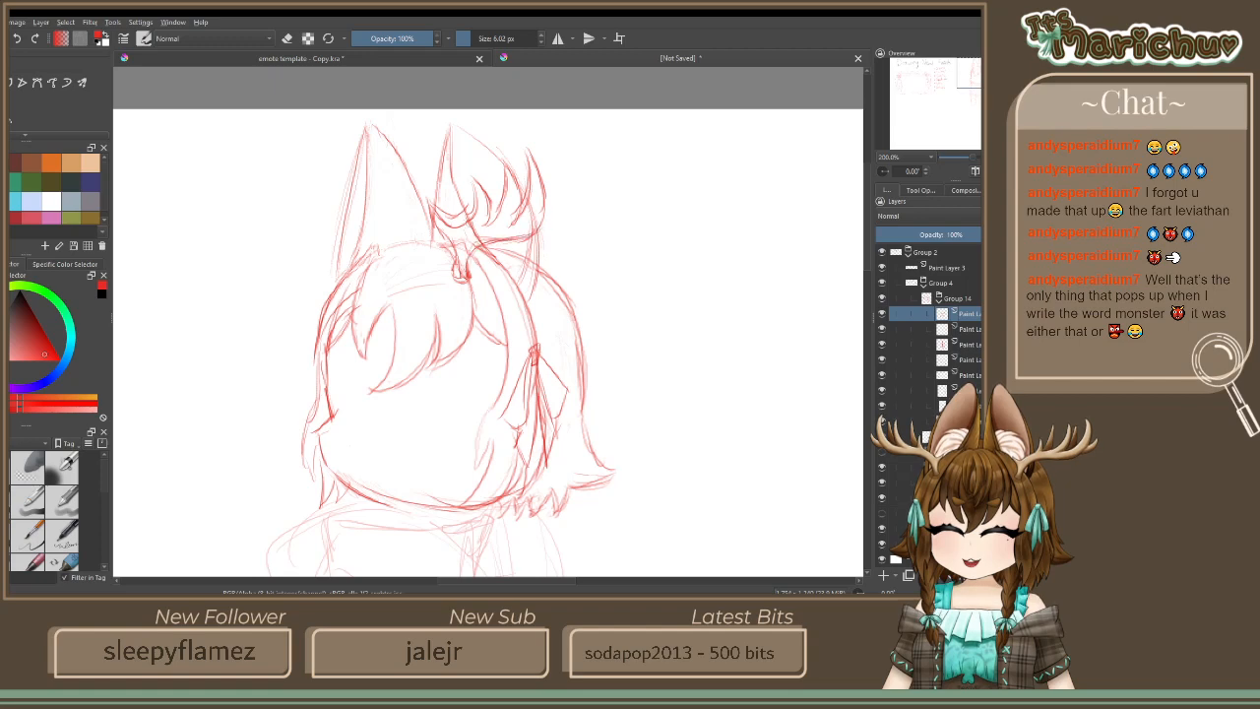
Transform the antler by moving, rotating and skewing it so its tines branch outward past the right ear
click(287, 39)
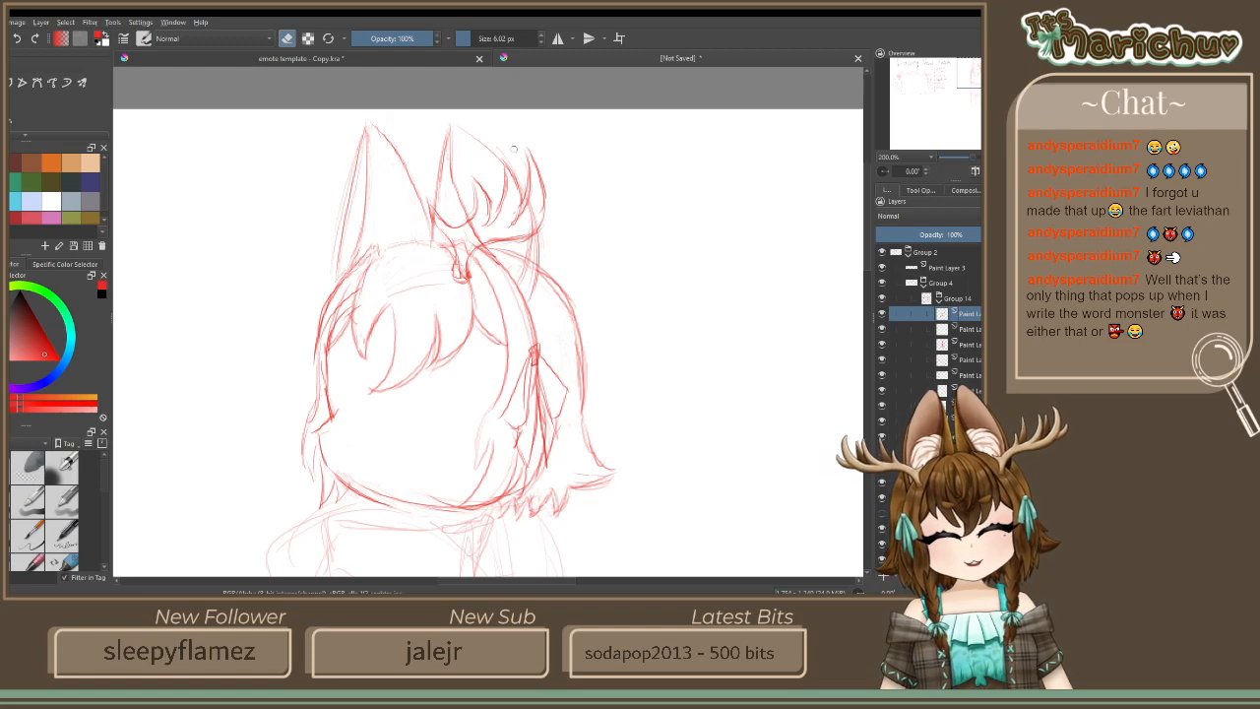
key(ctrl+t)
mouse_move(507, 248)
mouse_down()
mouse_move(522, 236)
mouse_move(522, 268)
mouse_up()
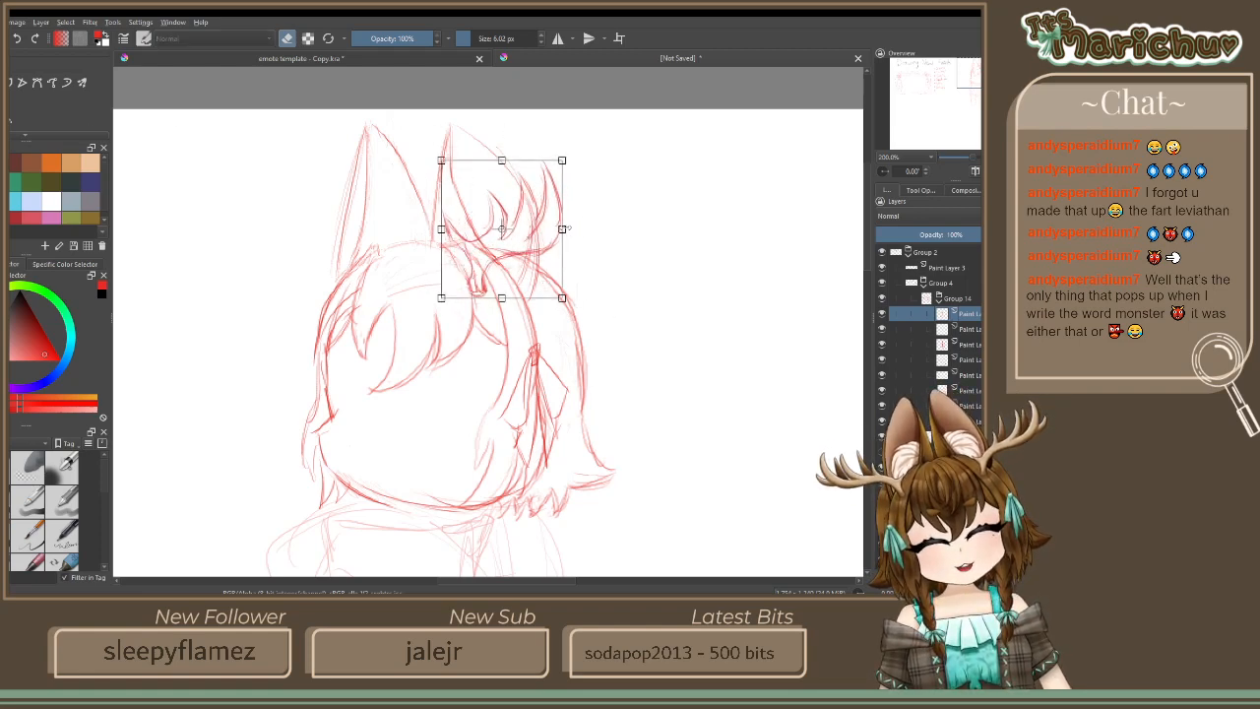
mouse_move(562, 228)
mouse_down()
mouse_move(604, 228)
mouse_move(602, 269)
mouse_move(554, 306)
mouse_up()
drag(528, 246, 534, 258)
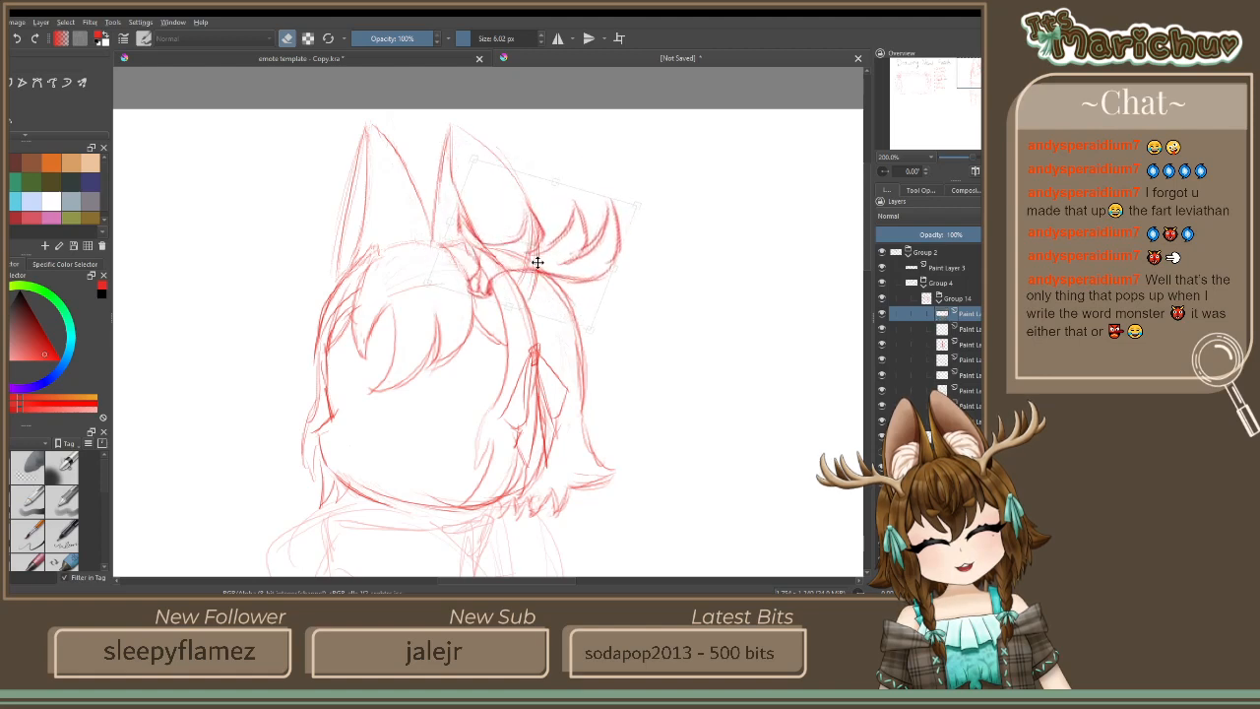
mouse_move(641, 206)
mouse_down()
mouse_move(648, 184)
mouse_move(600, 211)
mouse_move(562, 211)
mouse_up()
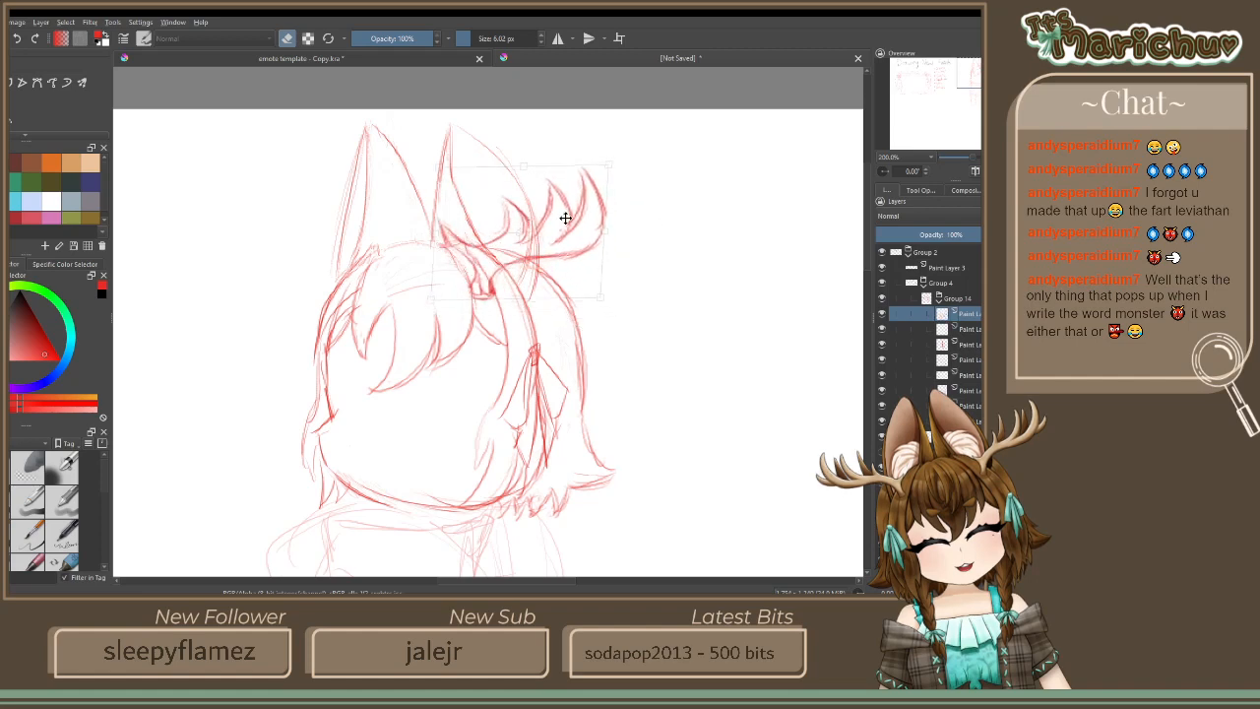
mouse_move(635, 195)
mouse_down()
mouse_move(644, 188)
mouse_move(565, 225)
mouse_move(579, 239)
mouse_move(630, 193)
mouse_move(640, 236)
mouse_up()
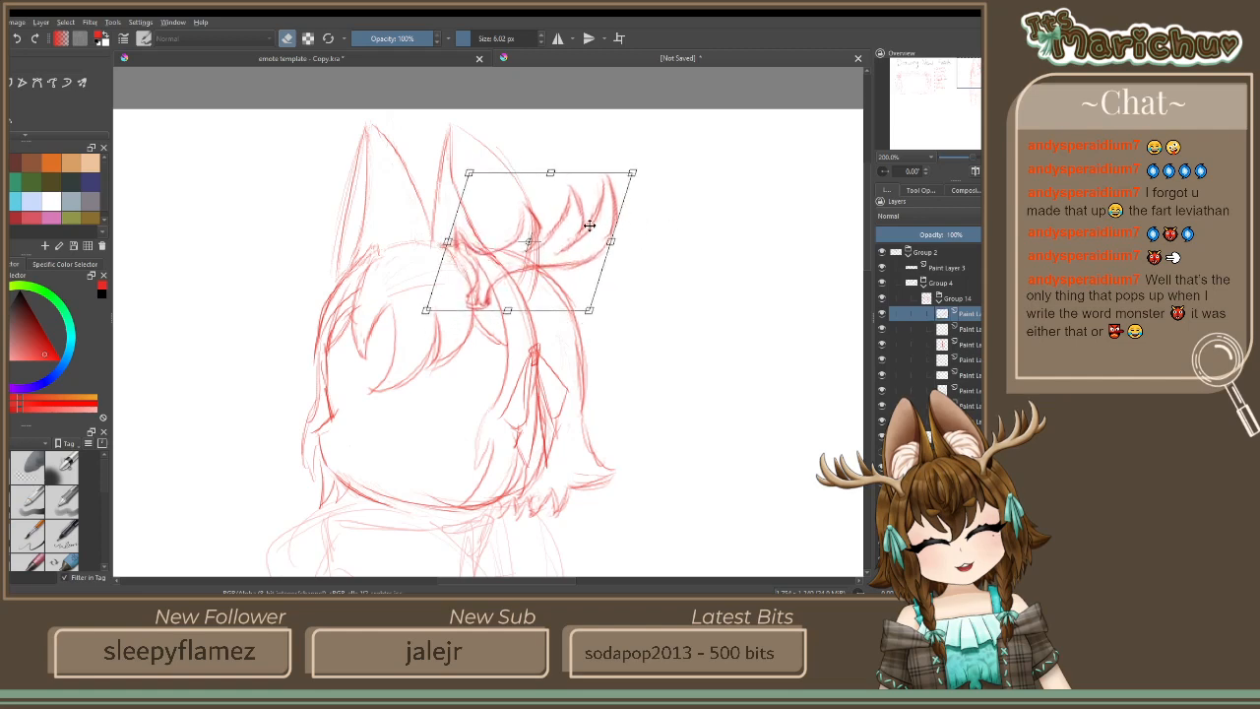
drag(543, 217, 538, 220)
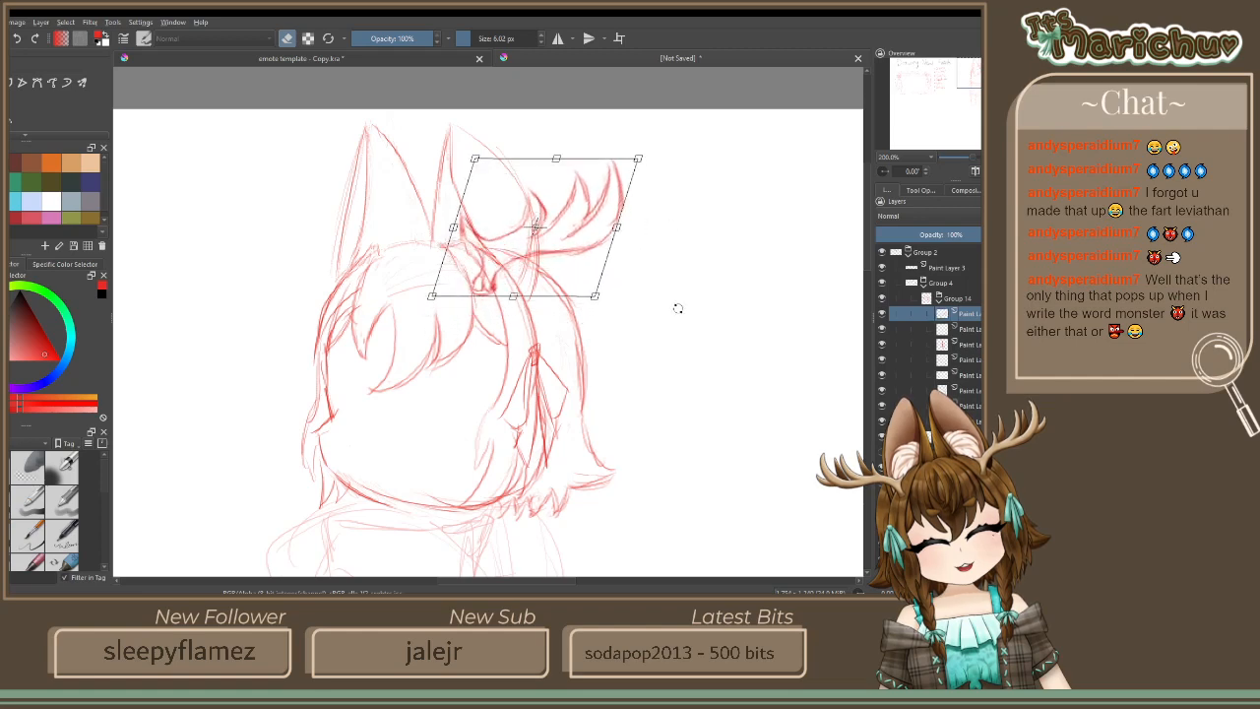
drag(678, 309, 672, 321)
drag(499, 237, 502, 242)
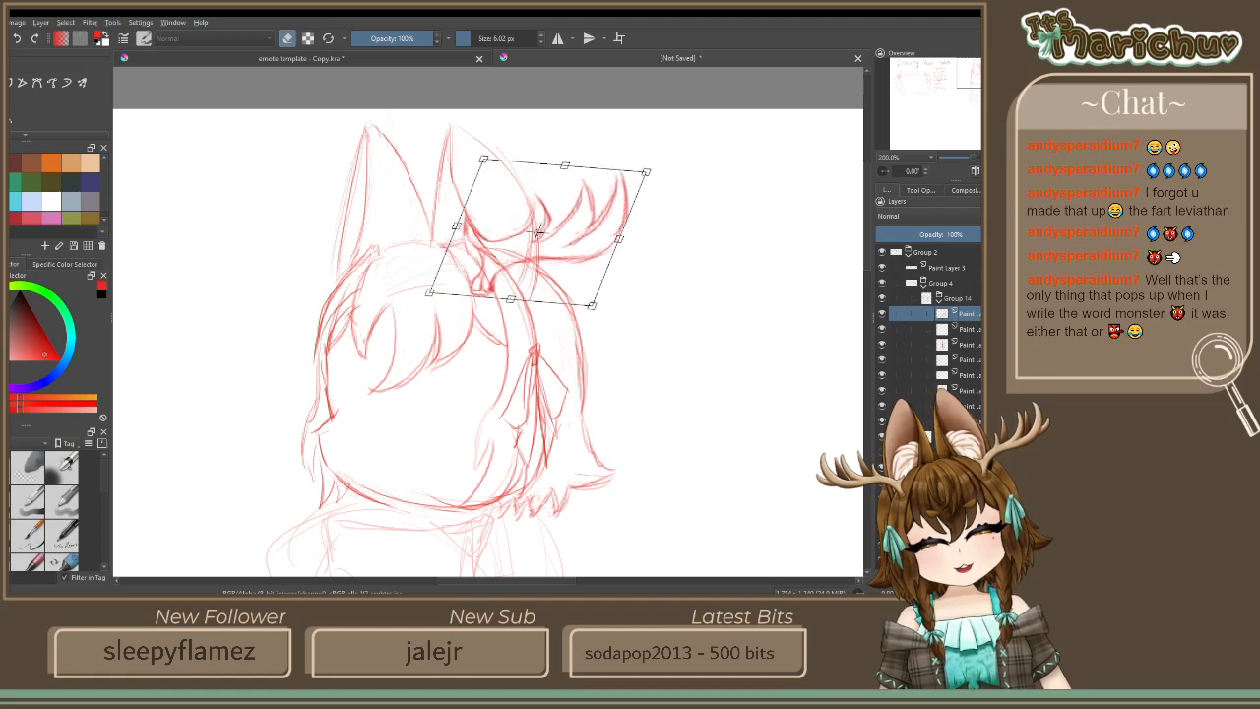
key(b)
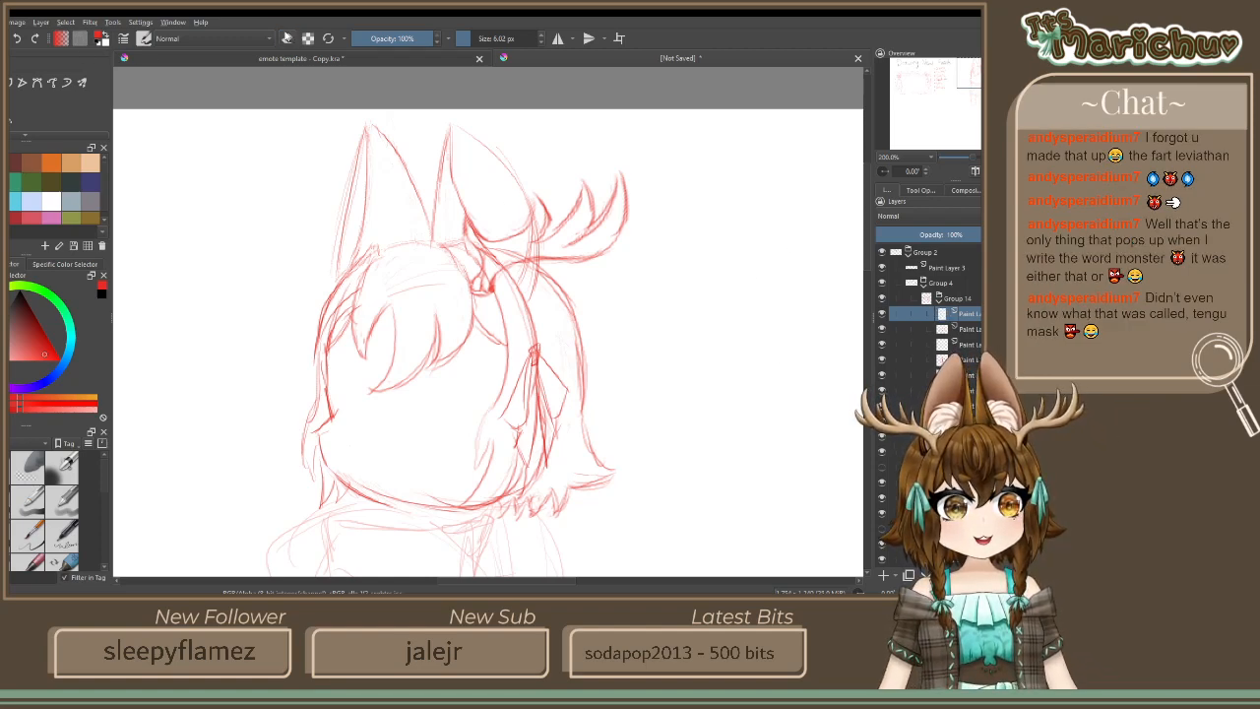
Sketch a small rounded head outline with an eye in the blank area to the right of the character
click(287, 38)
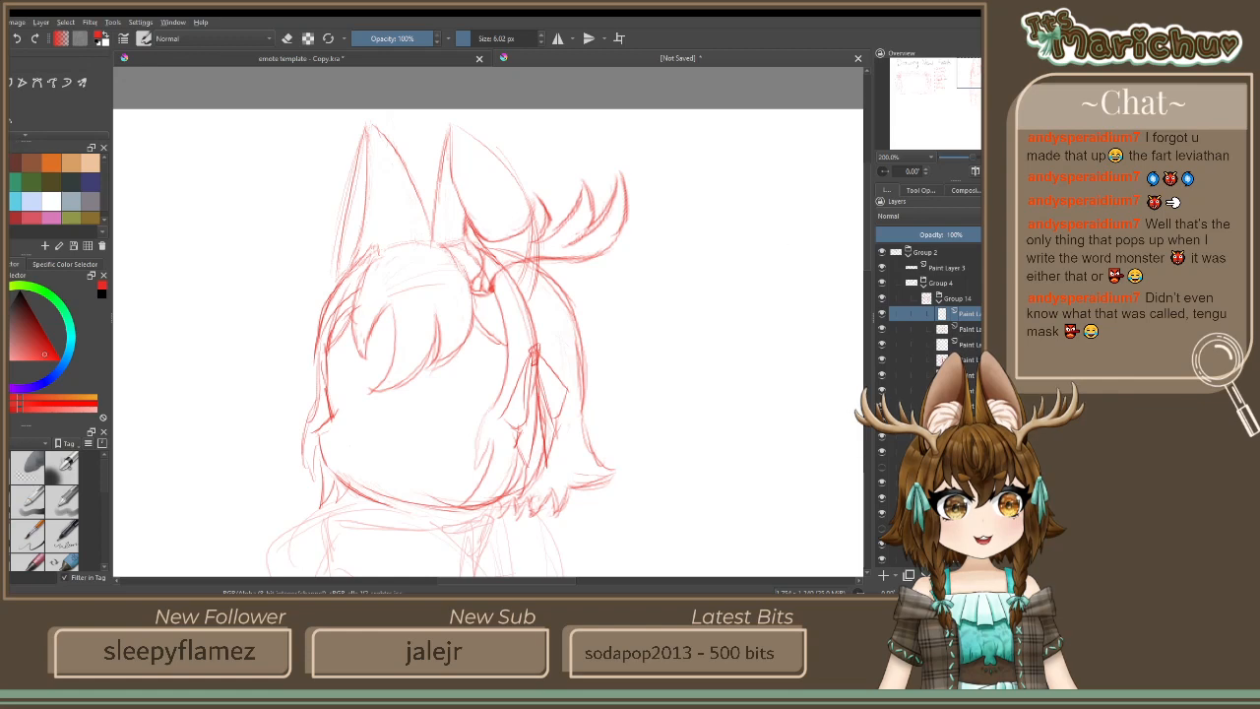
mouse_move(798, 358)
mouse_down()
mouse_move(817, 275)
mouse_move(748, 225)
mouse_move(691, 244)
mouse_move(673, 326)
mouse_move(705, 360)
mouse_move(799, 342)
mouse_up()
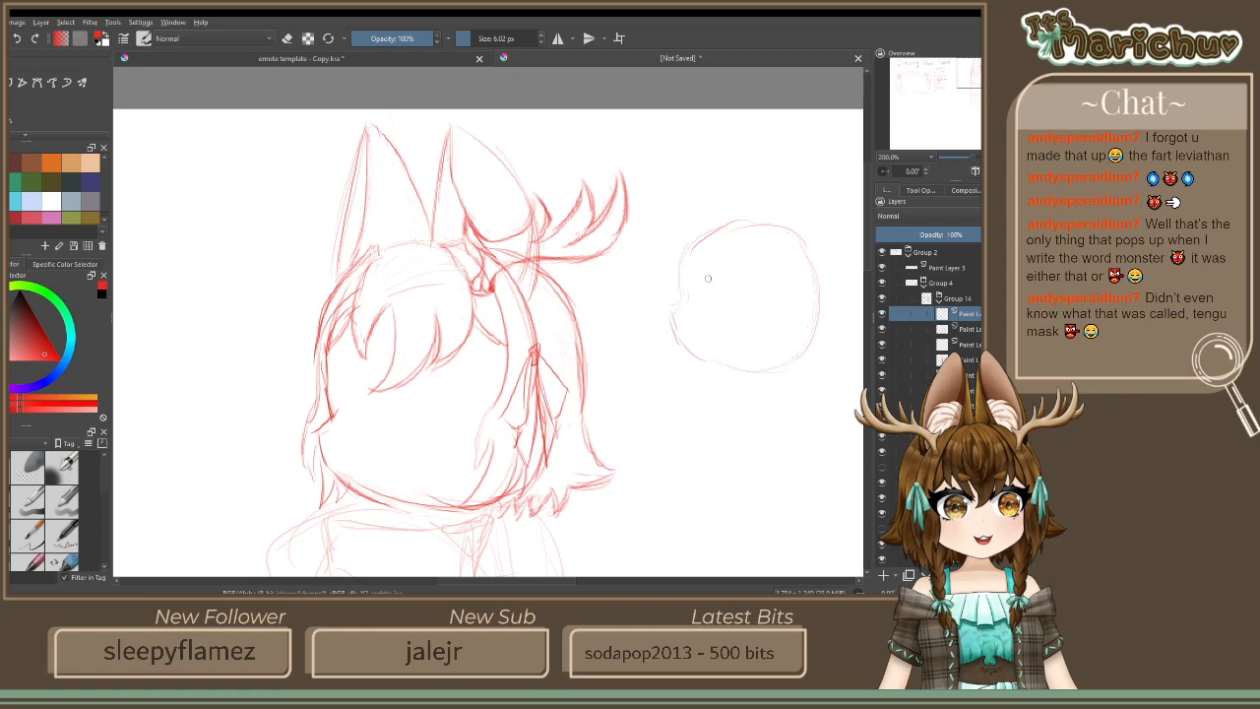
mouse_move(711, 281)
mouse_down()
mouse_move(708, 307)
mouse_move(732, 311)
mouse_move(723, 317)
mouse_up()
Sketch an upright spiky tuft with a narrow base on top of the small round head
mouse_move(760, 227)
mouse_down()
mouse_move(756, 213)
mouse_move(765, 242)
mouse_move(757, 155)
mouse_move(768, 222)
mouse_up()
drag(756, 163, 758, 191)
drag(757, 191, 763, 248)
drag(756, 222, 754, 250)
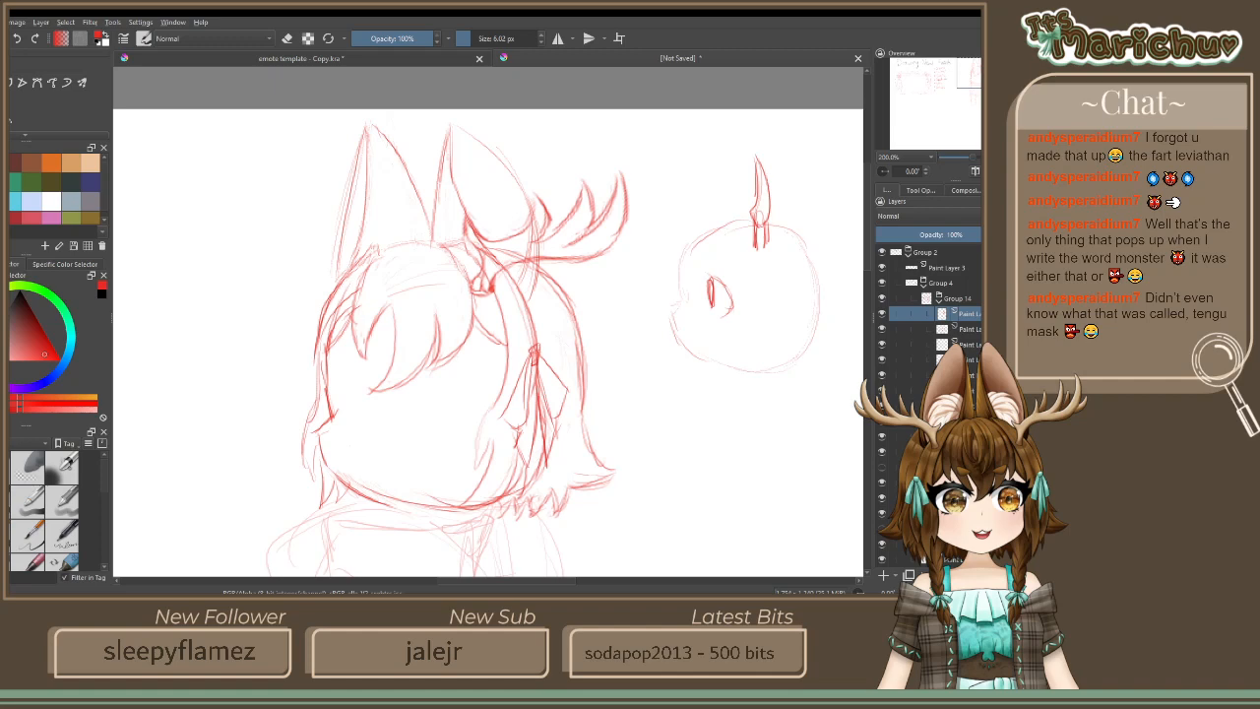
drag(773, 197, 775, 217)
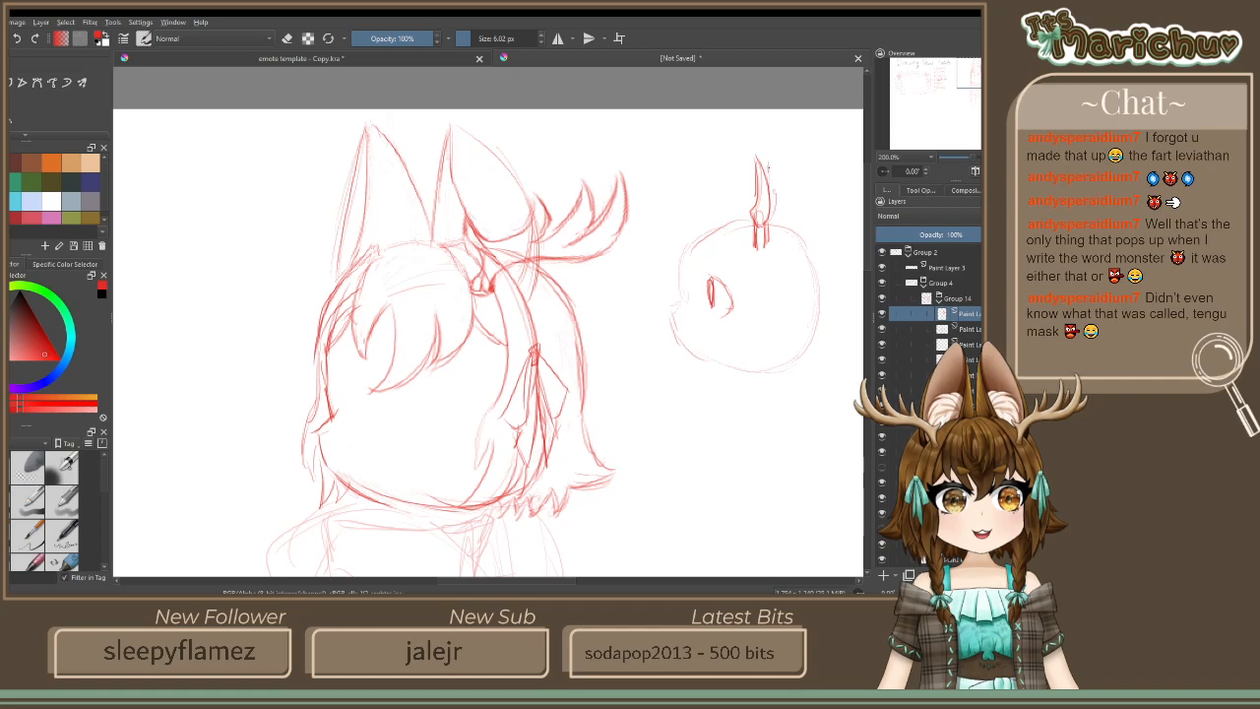
drag(767, 166, 774, 224)
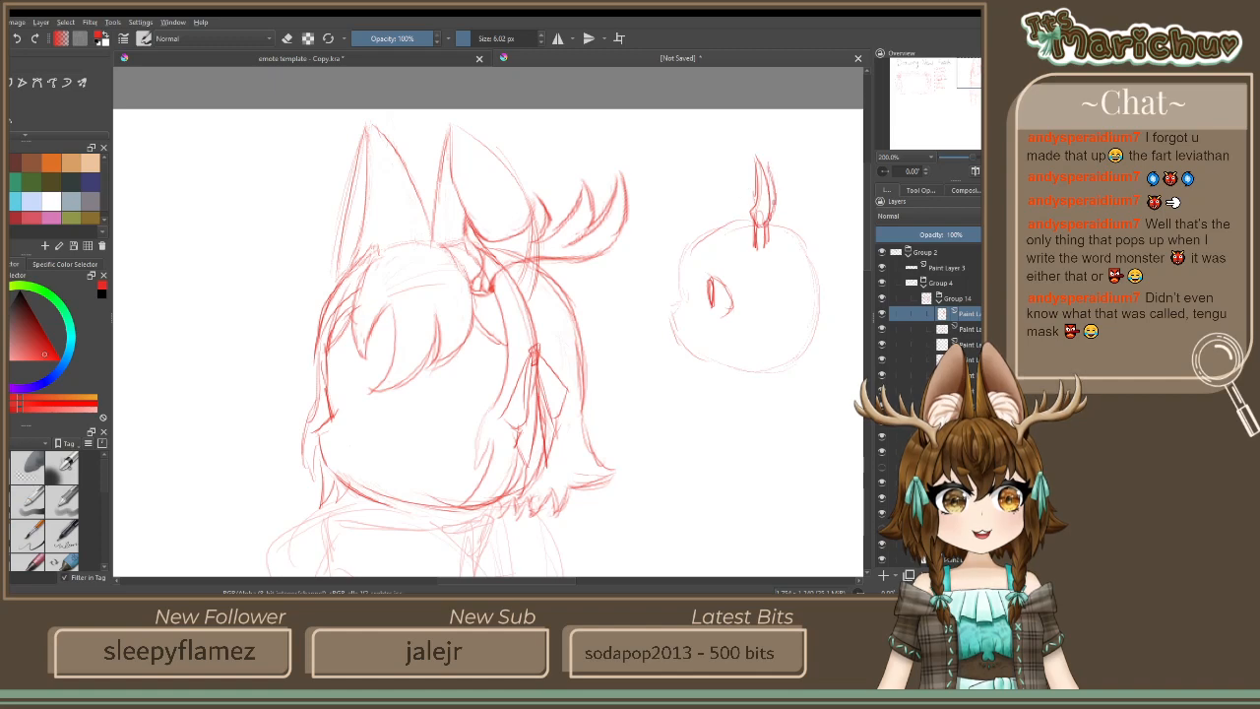
drag(754, 173, 754, 217)
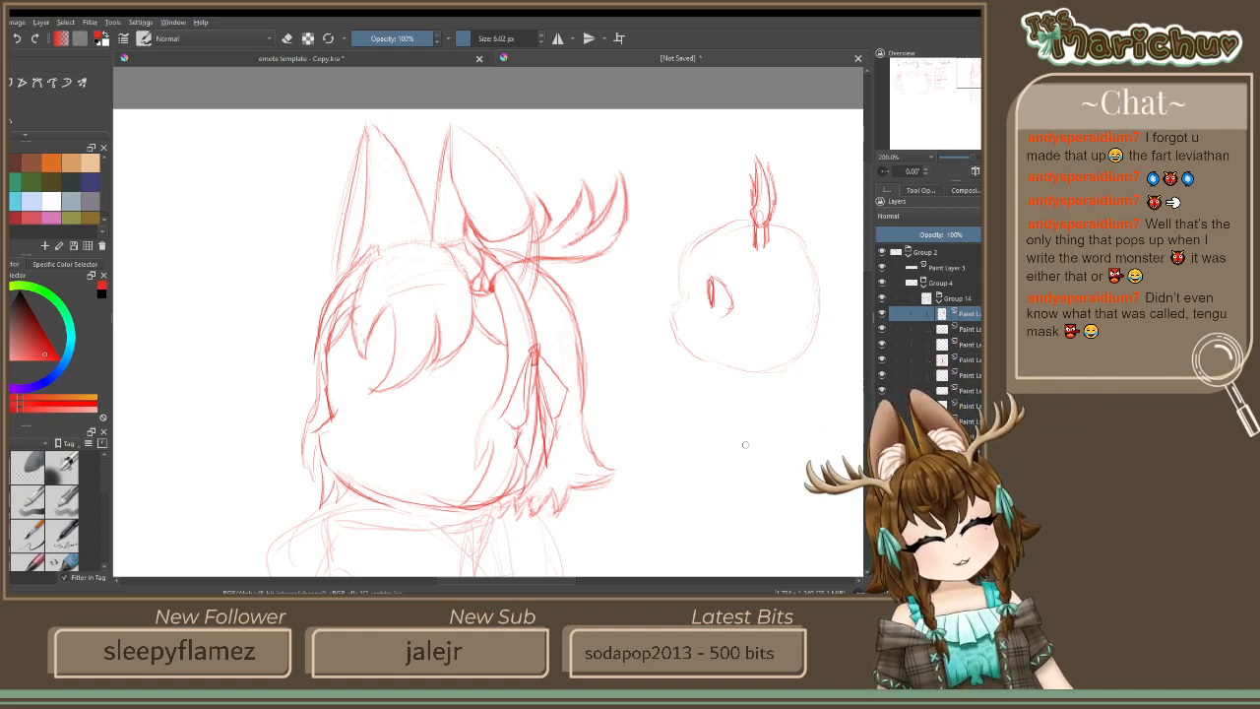
Sketch a rounded rectangular shape filled with a row of U-shaped loops below the small head
mouse_move(757, 425)
mouse_down()
mouse_move(779, 424)
mouse_move(788, 451)
mouse_move(784, 421)
mouse_move(808, 460)
mouse_move(782, 486)
mouse_up()
mouse_move(805, 402)
mouse_down()
mouse_move(730, 406)
mouse_move(751, 455)
mouse_up()
drag(721, 414, 719, 453)
mouse_move(794, 421)
mouse_down()
mouse_move(795, 473)
mouse_move(689, 498)
mouse_up()
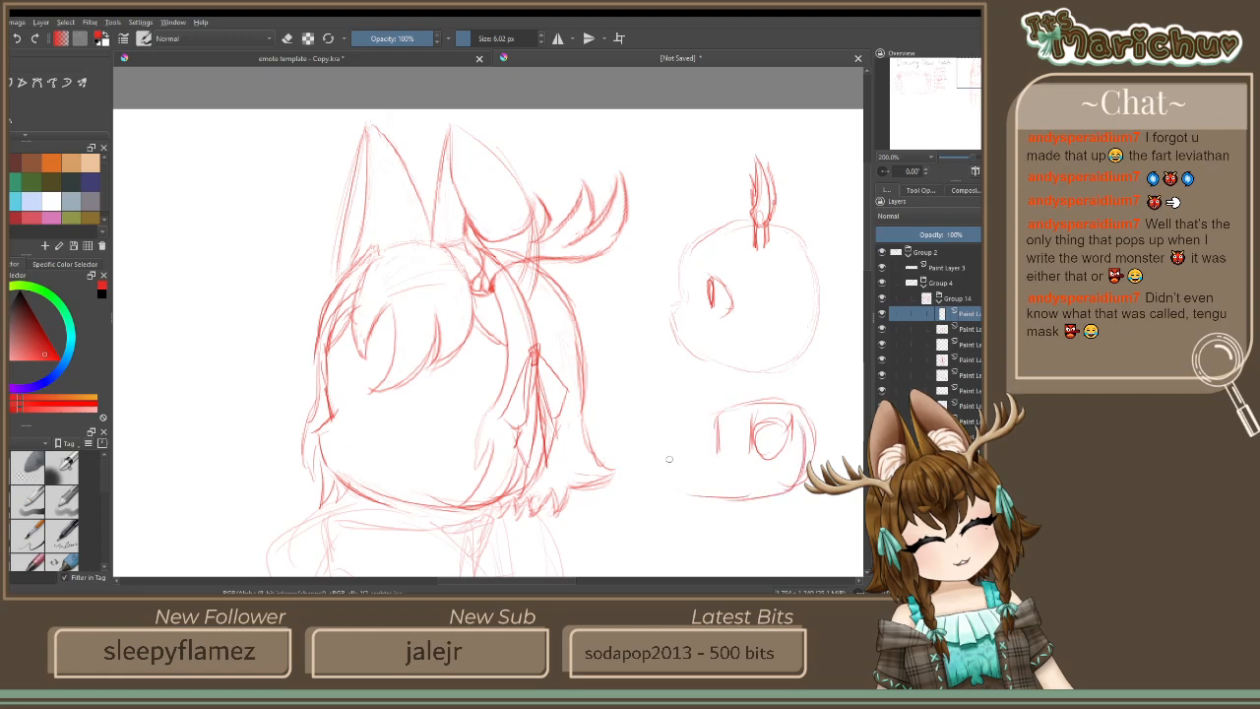
drag(709, 406, 665, 415)
mouse_move(665, 425)
mouse_down()
mouse_move(675, 482)
mouse_move(718, 435)
mouse_move(734, 472)
mouse_up()
drag(748, 435, 736, 491)
mouse_move(718, 450)
mouse_down()
mouse_move(717, 486)
mouse_move(745, 490)
mouse_up()
drag(707, 445, 701, 486)
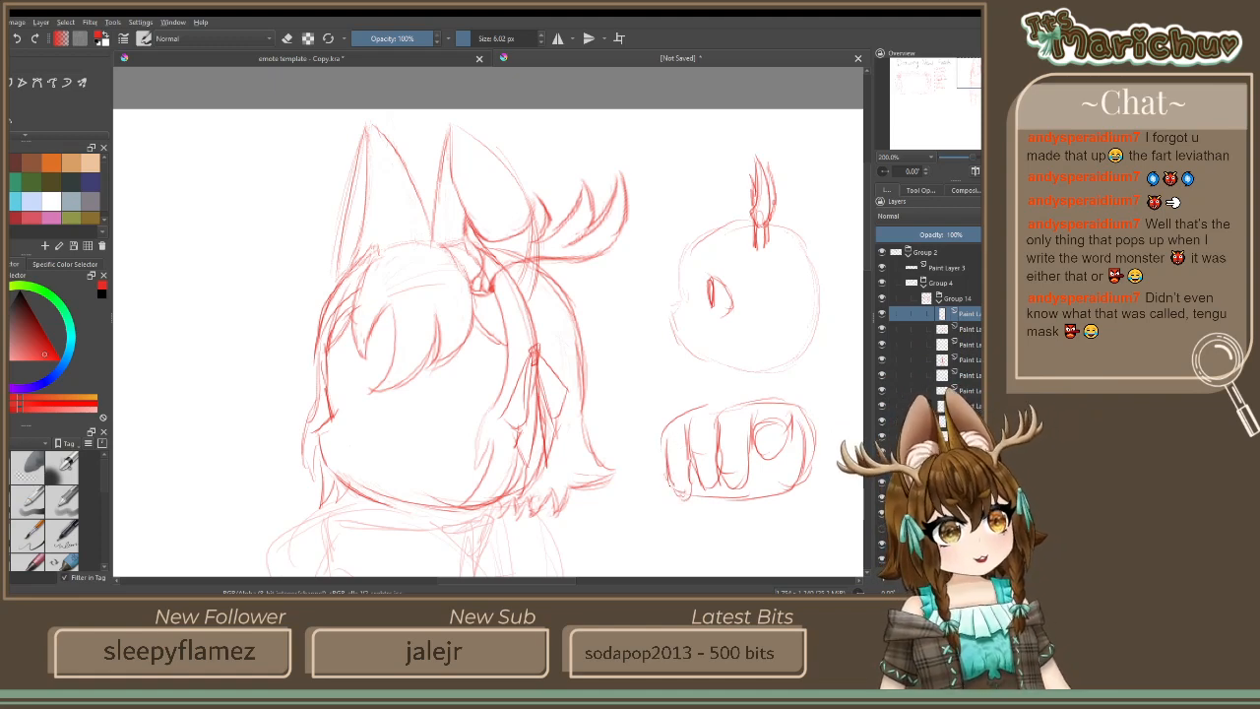
Extend the rounded rectangular doodle with another looping stroke around its left end
mouse_move(669, 451)
mouse_down()
mouse_move(659, 494)
mouse_move(658, 447)
mouse_move(658, 498)
mouse_up()
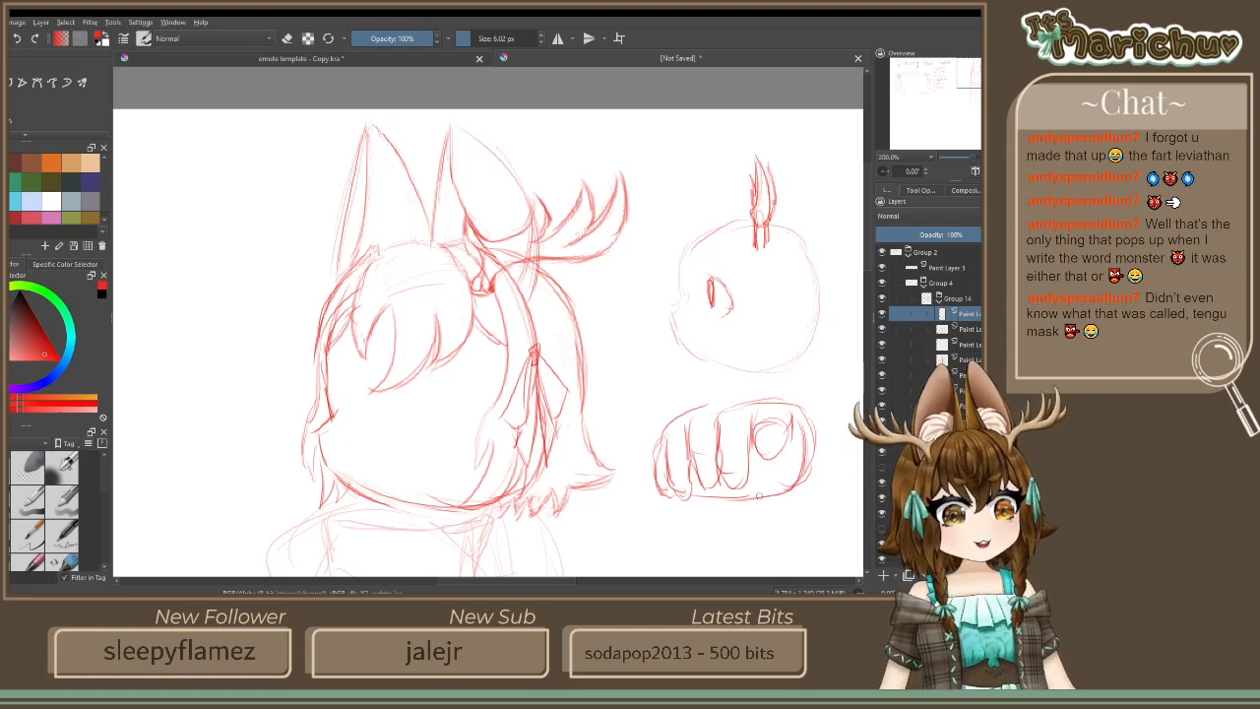
mouse_move(759, 496)
mouse_down()
mouse_move(779, 484)
mouse_move(762, 493)
mouse_up()
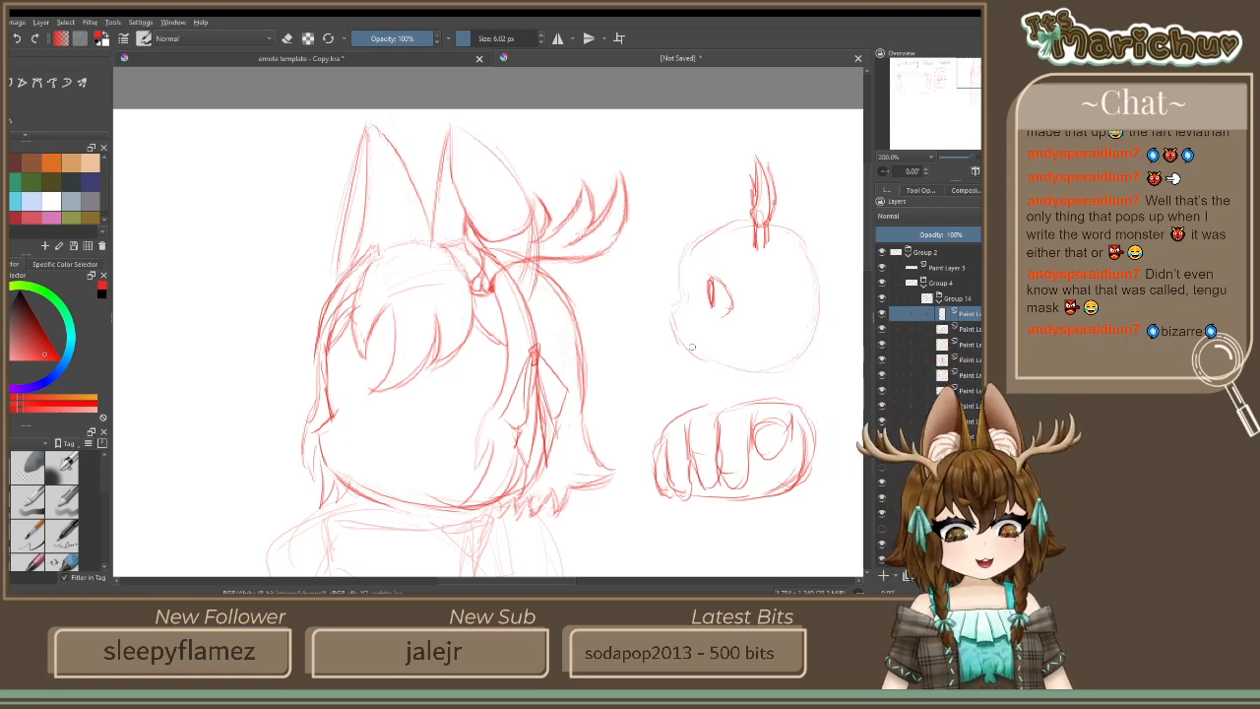
Hide the doodle layer, add a new paint layer above it for the second antler, and keep the first antler's layer visible
click(883, 313)
click(883, 329)
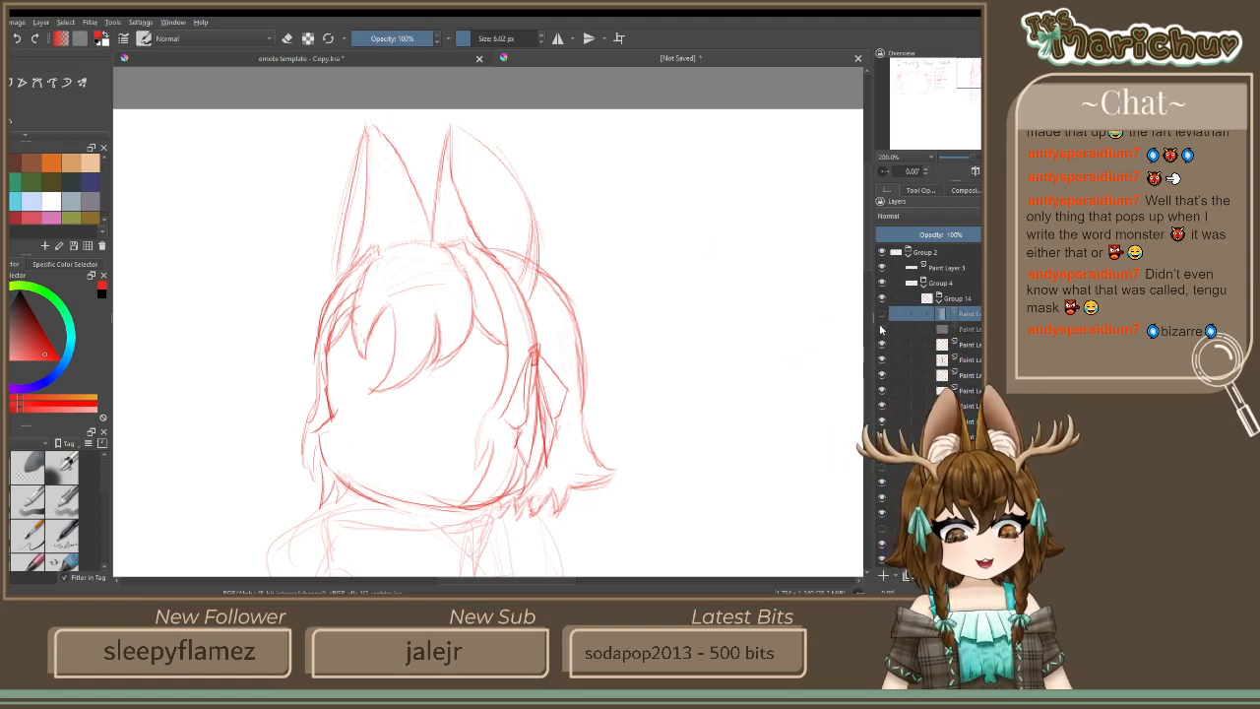
click(884, 577)
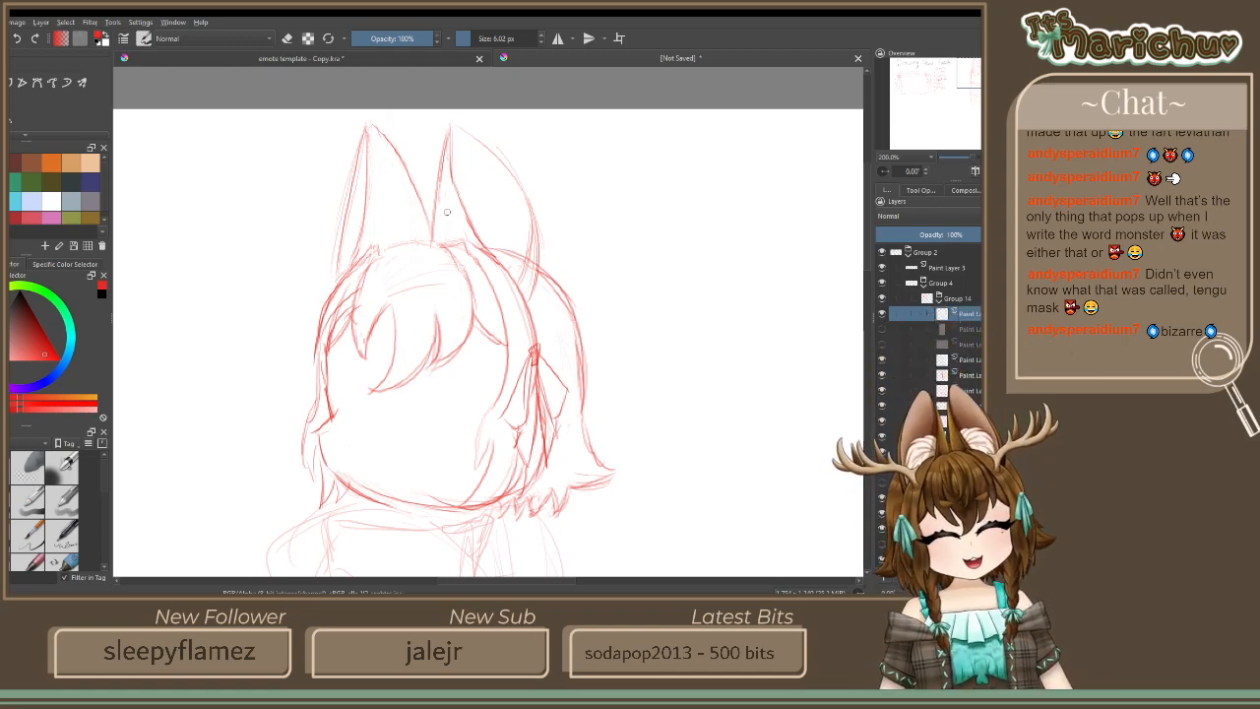
click(881, 343)
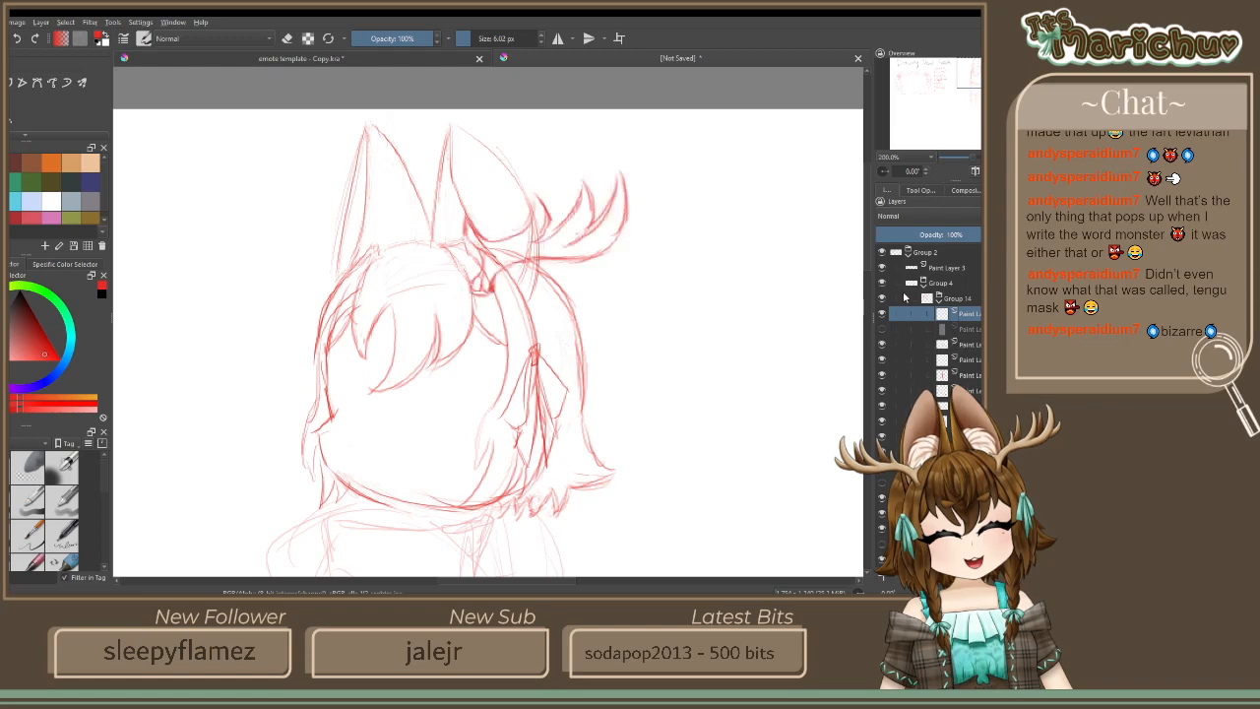
click(966, 329)
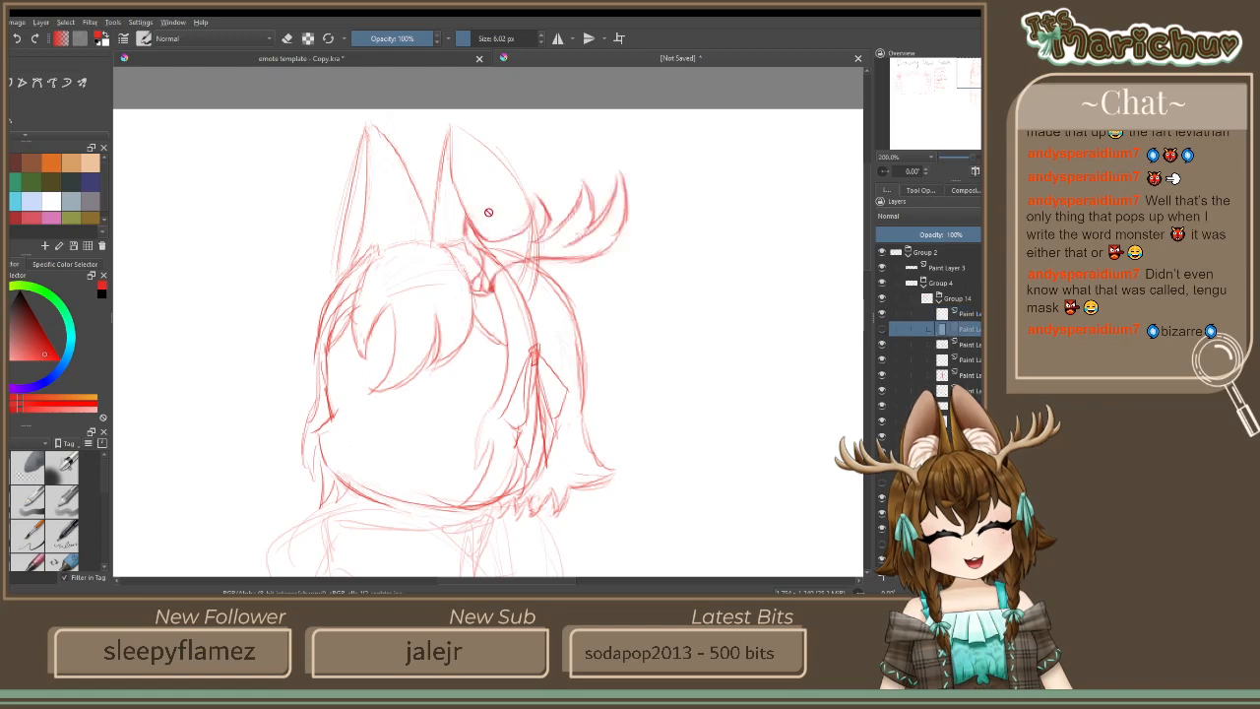
click(969, 313)
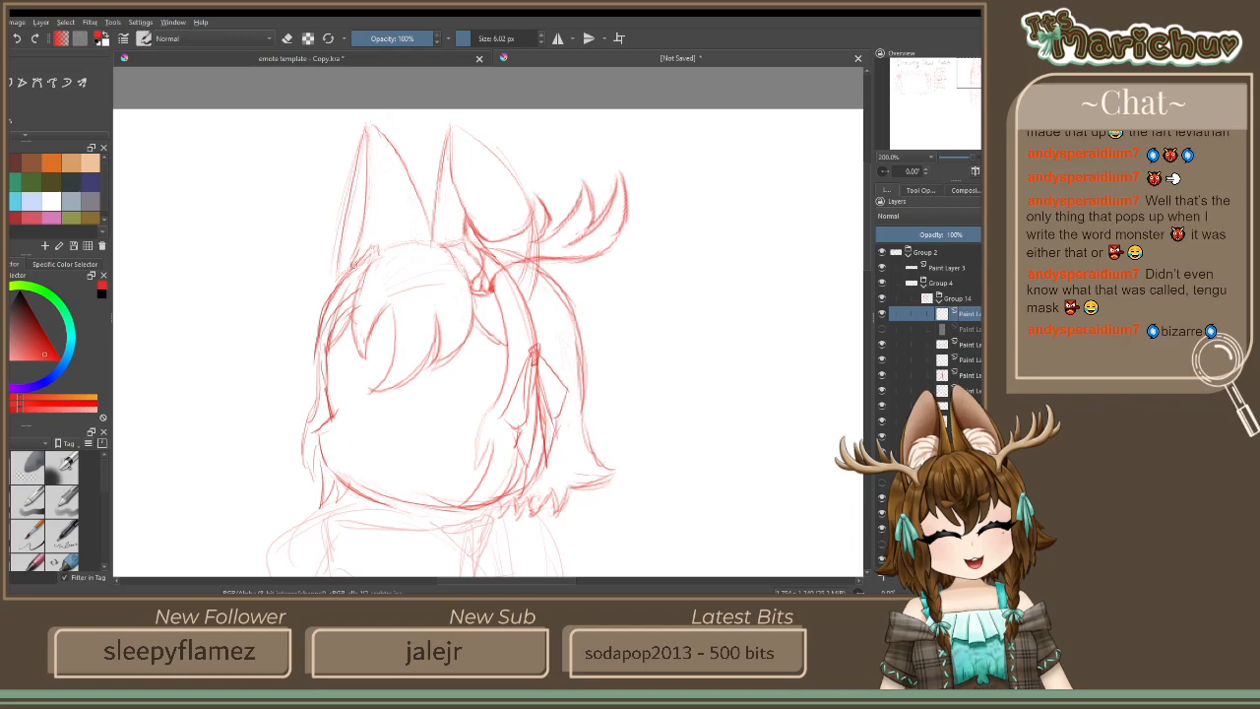
Sketch a second antler beside the left ear, with its base at the hairline, upward tines and a curved lower edge
drag(355, 254, 348, 290)
drag(352, 275, 359, 289)
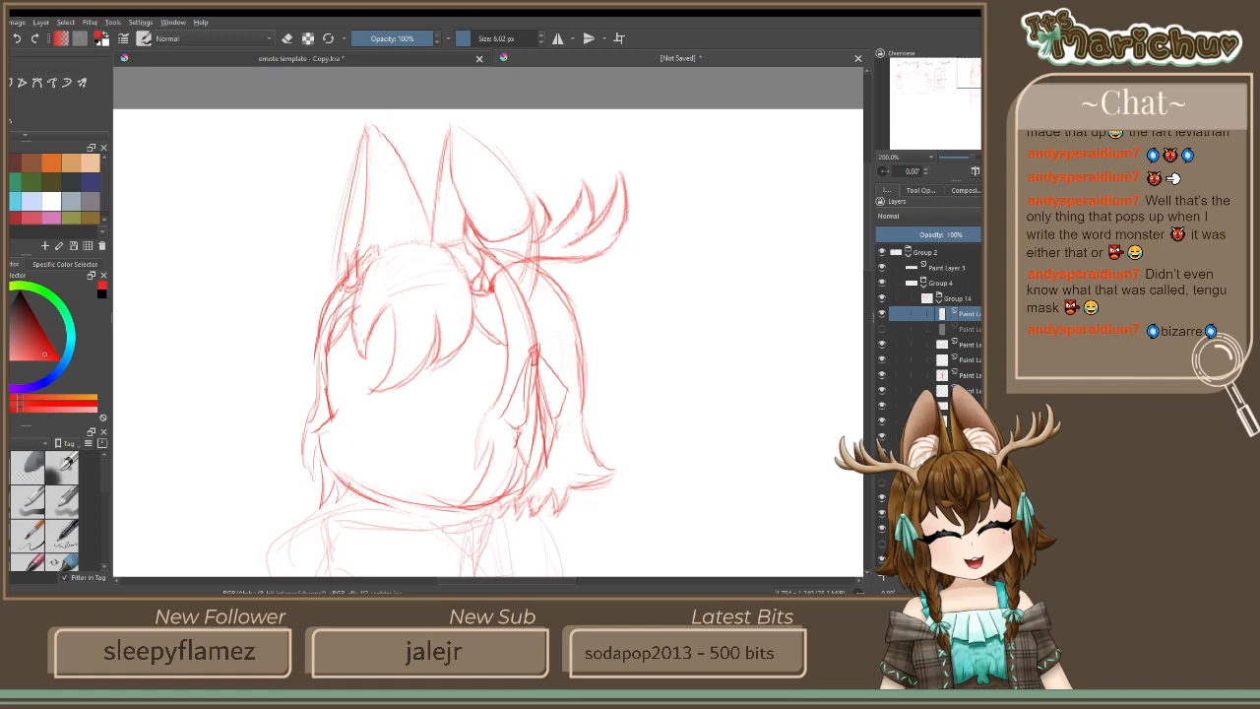
mouse_move(366, 195)
mouse_down()
mouse_move(360, 254)
mouse_move(350, 226)
mouse_move(326, 227)
mouse_up()
mouse_move(312, 171)
mouse_down()
mouse_move(315, 219)
mouse_move(335, 226)
mouse_move(276, 188)
mouse_move(280, 173)
mouse_move(311, 229)
mouse_up()
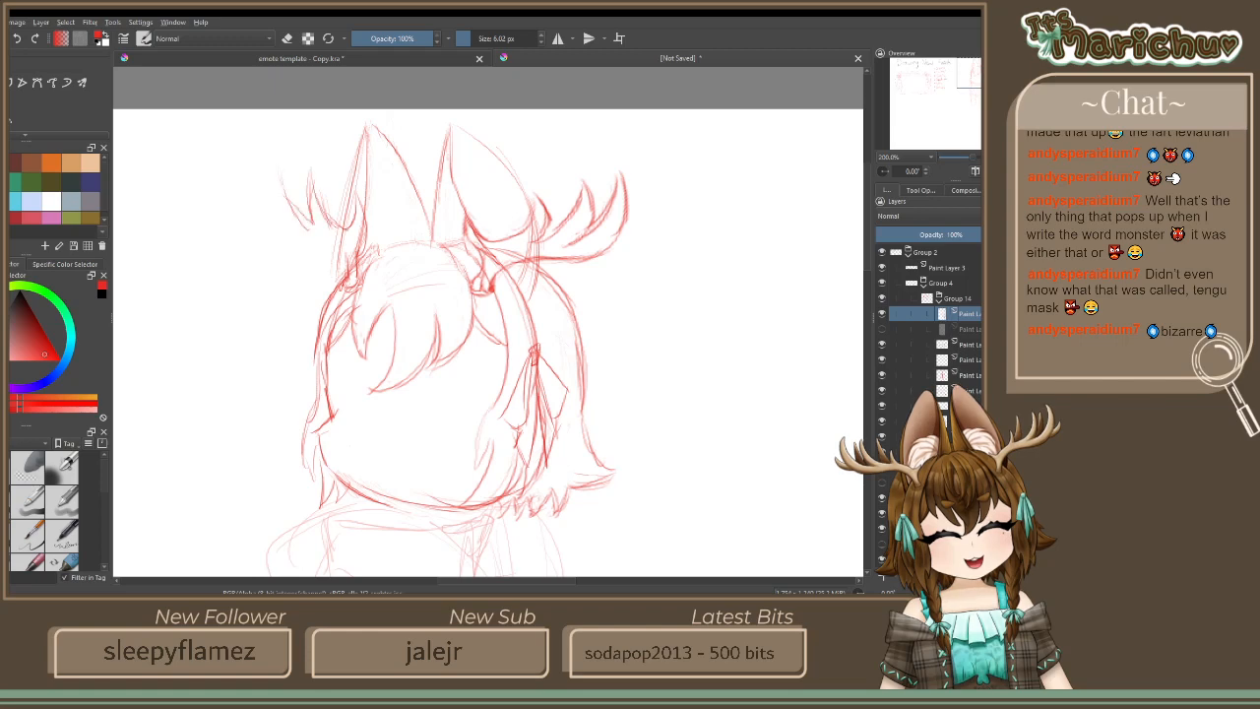
mouse_move(276, 179)
mouse_down()
mouse_move(293, 235)
mouse_move(292, 202)
mouse_up()
drag(301, 212, 309, 226)
mouse_move(280, 173)
mouse_down()
mouse_move(296, 214)
mouse_move(262, 211)
mouse_up()
mouse_move(249, 194)
mouse_down()
mouse_move(269, 246)
mouse_move(279, 239)
mouse_move(251, 225)
mouse_move(261, 242)
mouse_move(338, 289)
mouse_up()
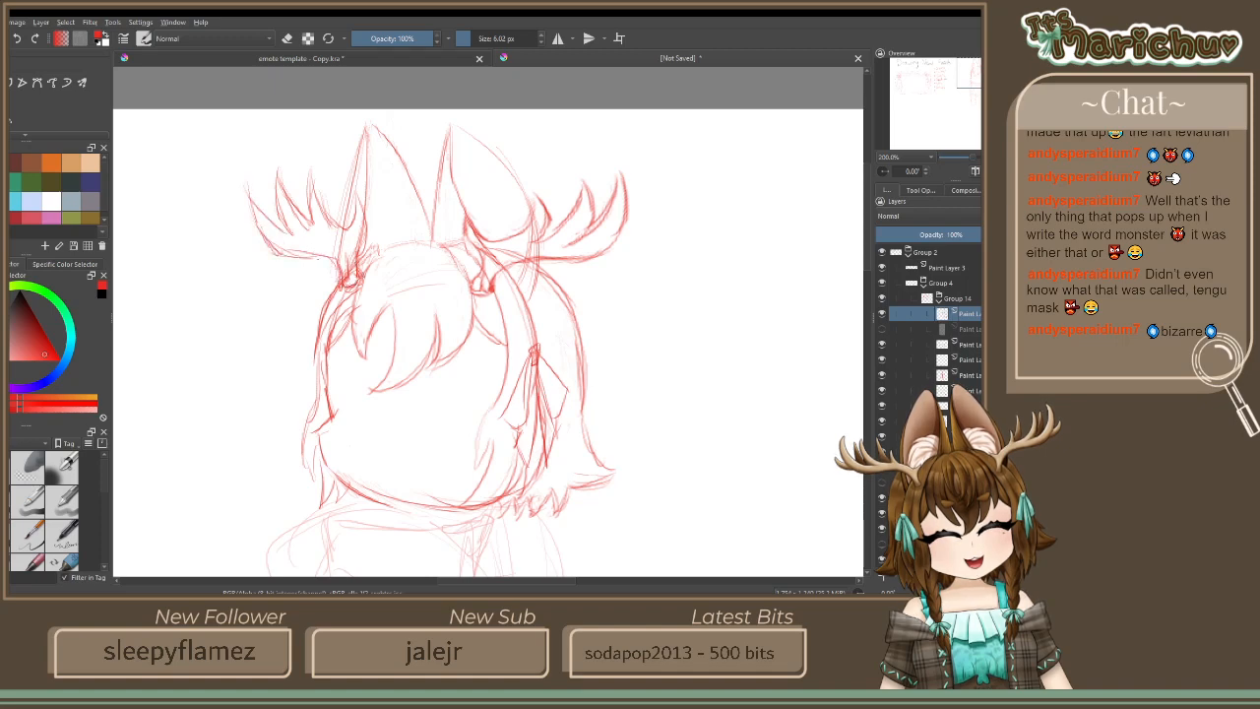
Strengthen the left antler's lower edge and thicken its outer and middle tines with additional strokes
drag(285, 253, 327, 258)
mouse_move(240, 174)
mouse_down()
mouse_move(250, 226)
mouse_move(281, 252)
mouse_up()
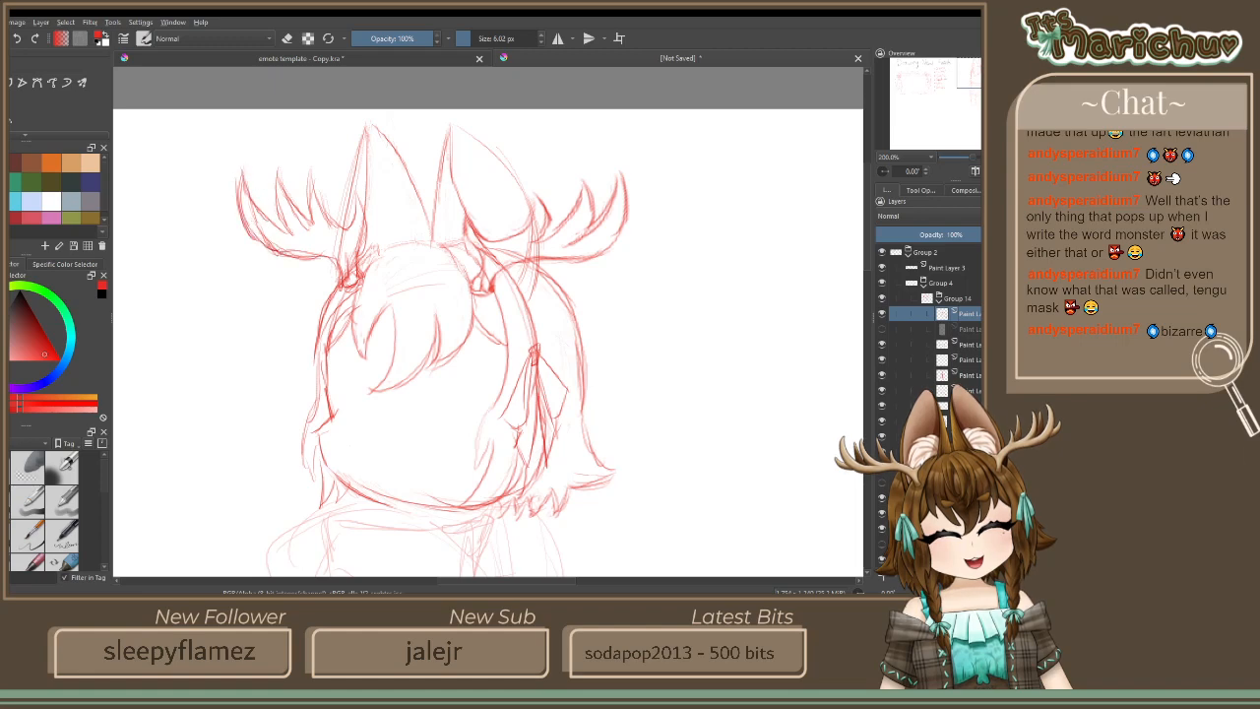
drag(254, 203, 290, 234)
mouse_move(276, 182)
mouse_down()
mouse_move(288, 234)
mouse_move(304, 219)
mouse_up()
drag(305, 178, 310, 224)
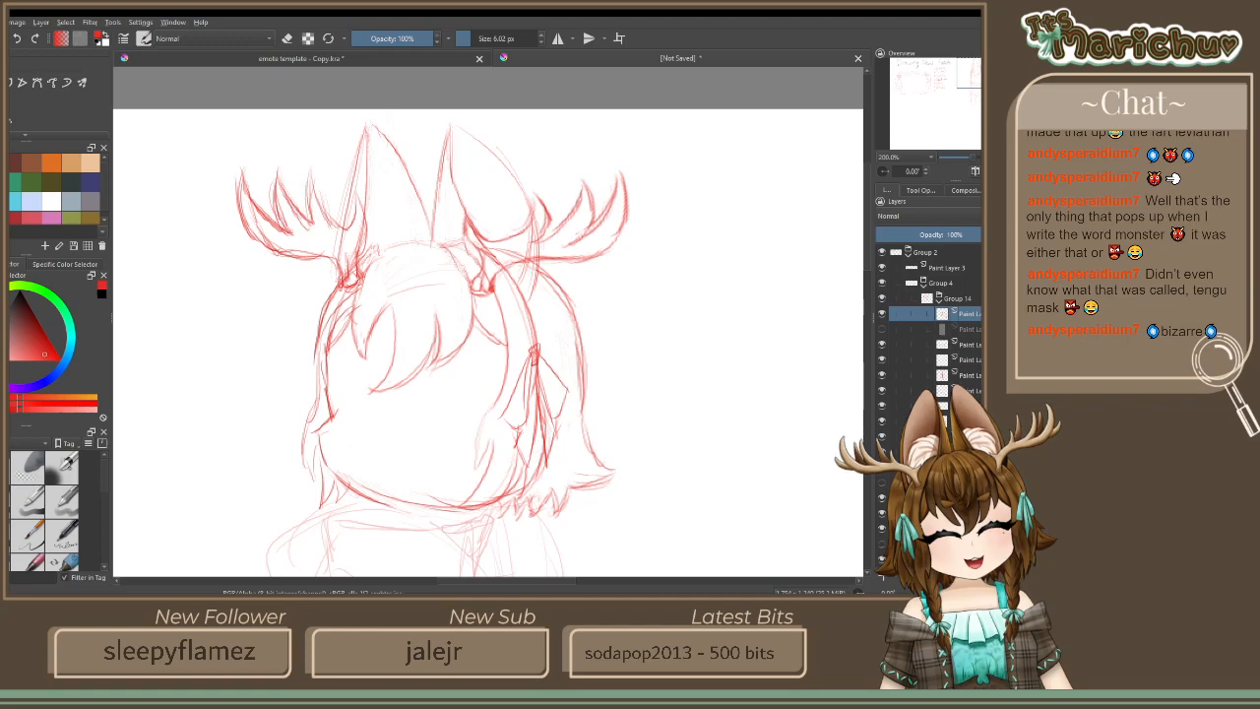
Transform the left antler by skewing, rotating and slightly narrowing it to balance the antler on the other side
key(ctrl+t)
drag(236, 208, 237, 200)
drag(300, 165, 300, 183)
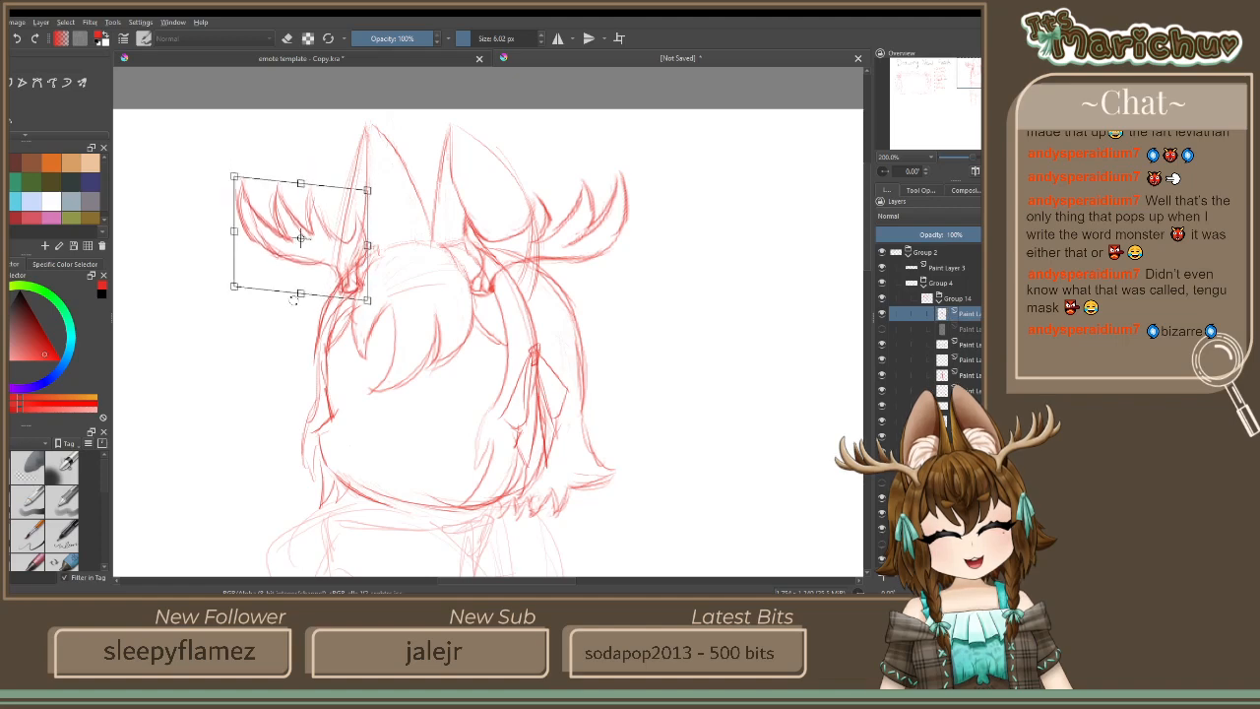
drag(266, 287, 257, 293)
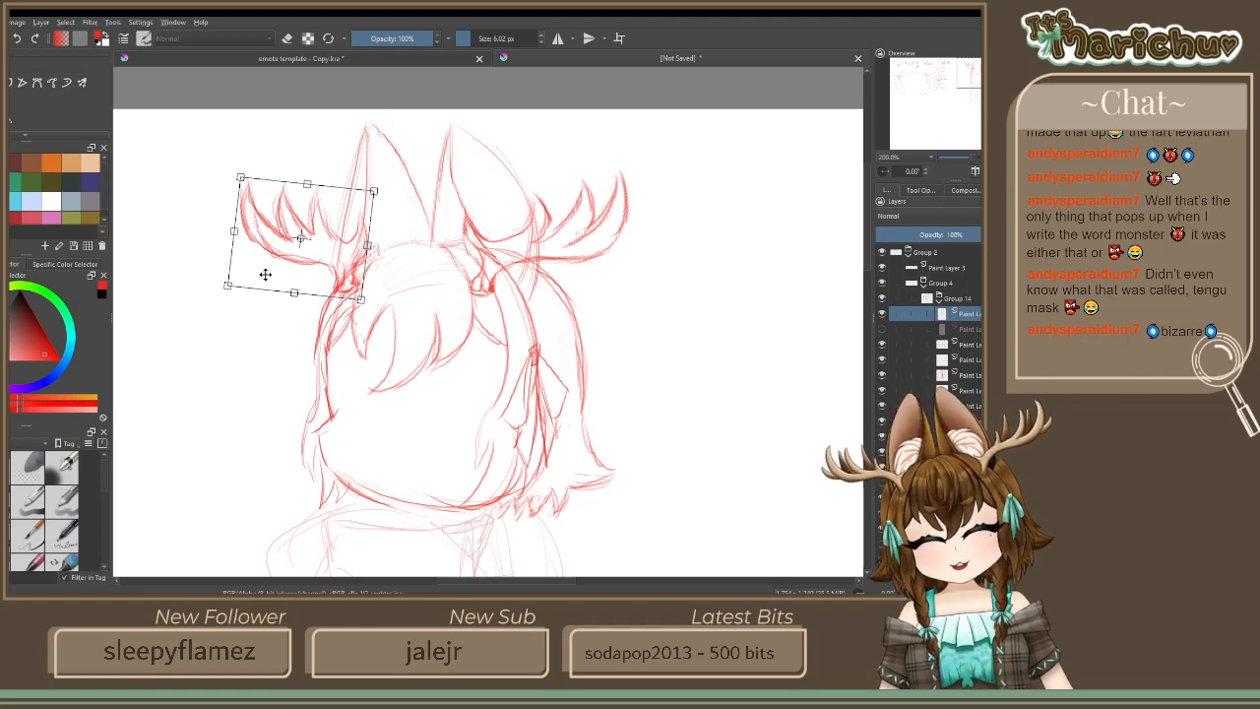
key(Return)
click(266, 212)
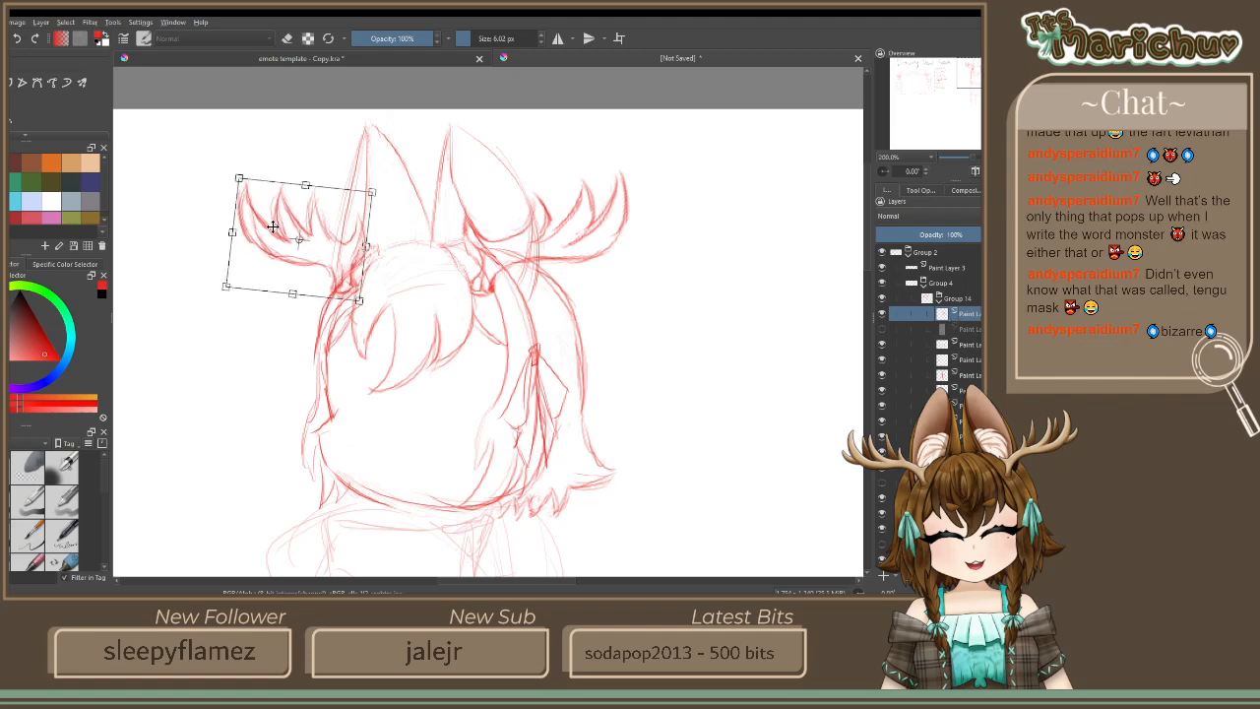
drag(230, 232, 249, 209)
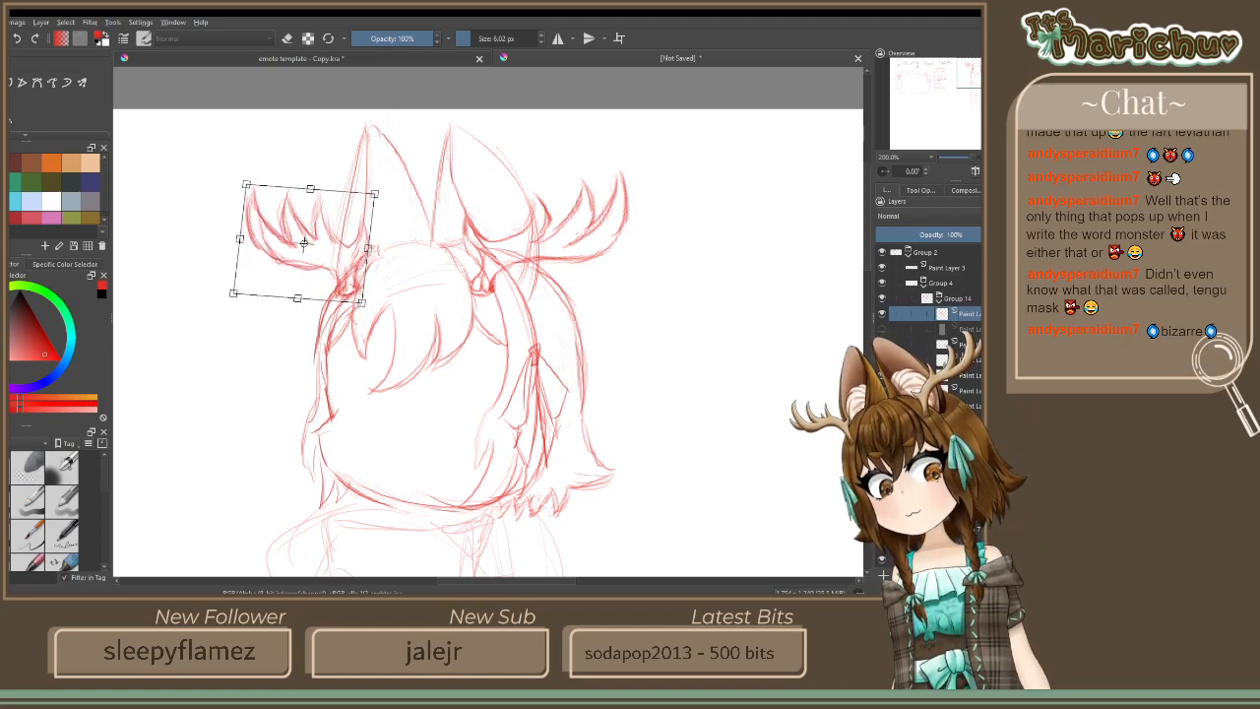
key(b)
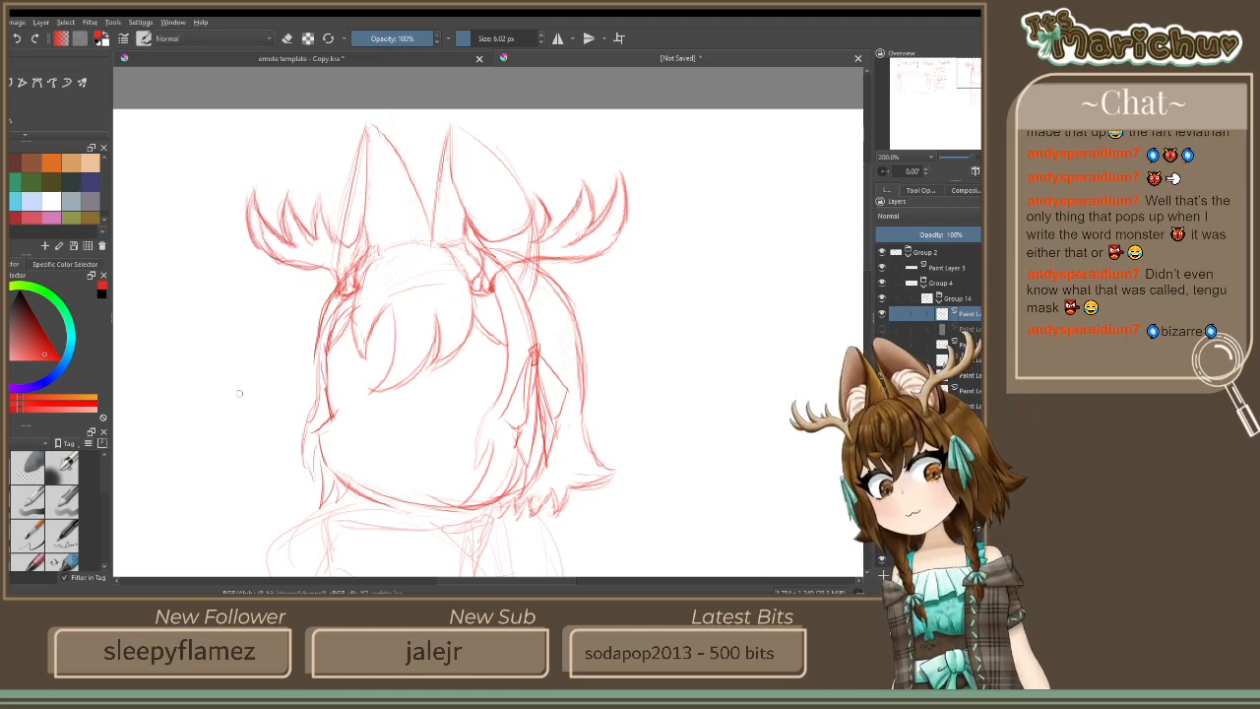
Redraw the left antler's innermost tine with a rounded tip and erase the excess strokes around it
scroll(305, 433, down, 4)
scroll(294, 380, up, 6)
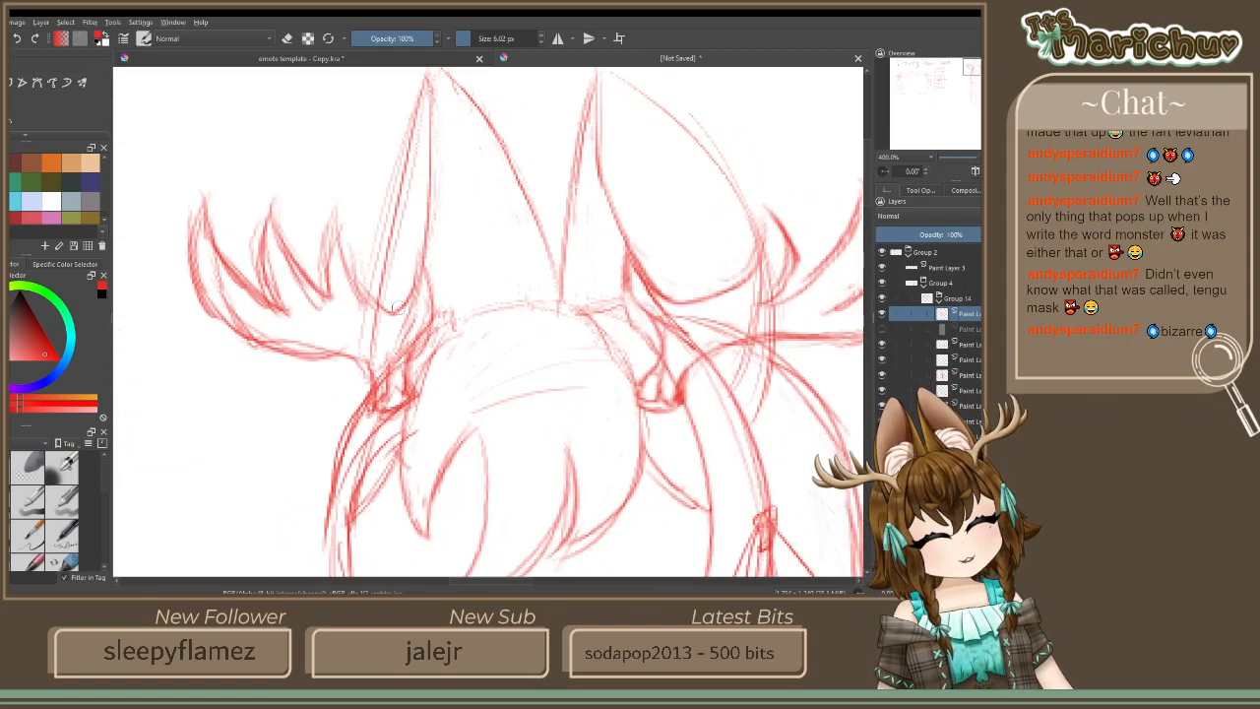
drag(332, 183, 319, 291)
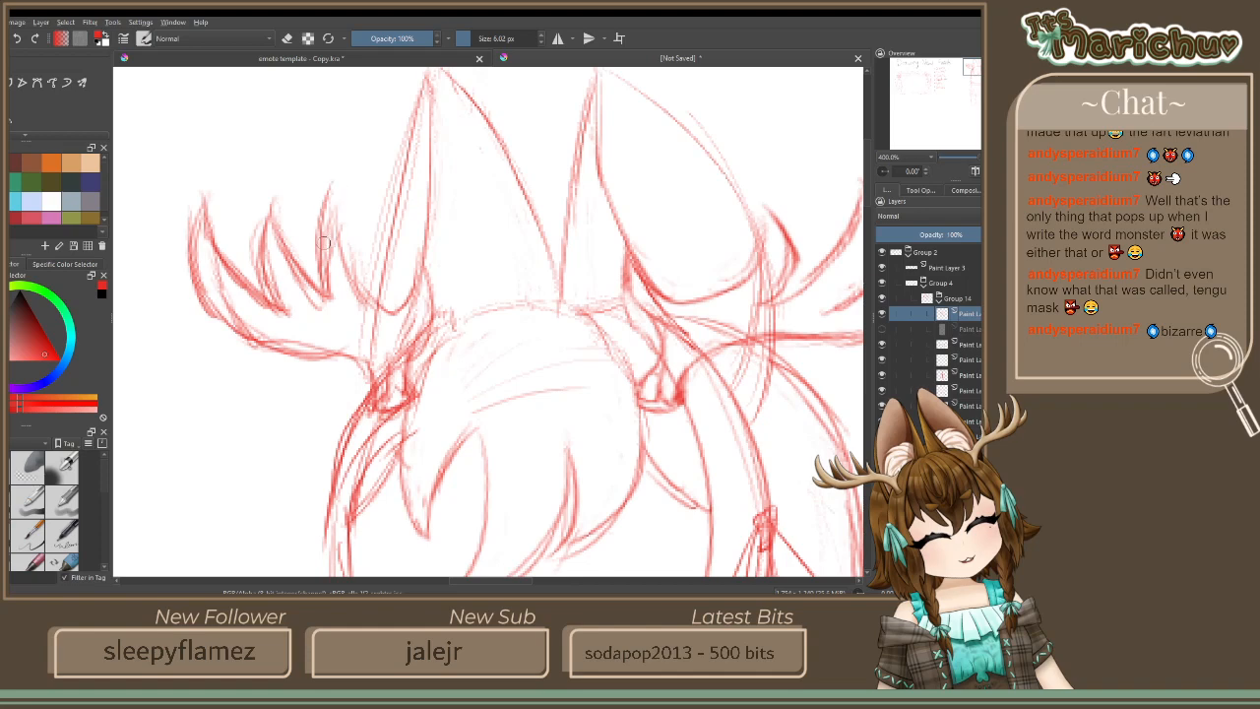
mouse_move(334, 193)
mouse_down()
mouse_move(340, 240)
mouse_move(378, 305)
mouse_up()
mouse_move(326, 215)
mouse_down()
mouse_move(337, 250)
mouse_move(321, 278)
mouse_up()
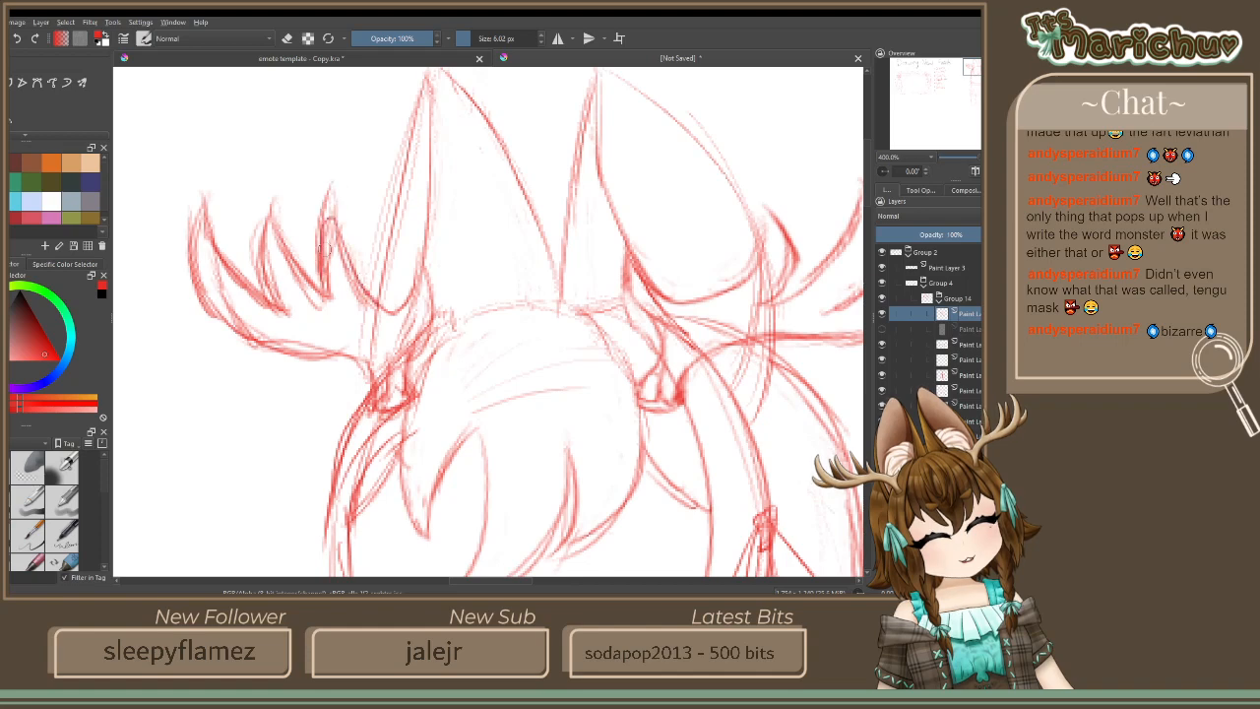
click(287, 38)
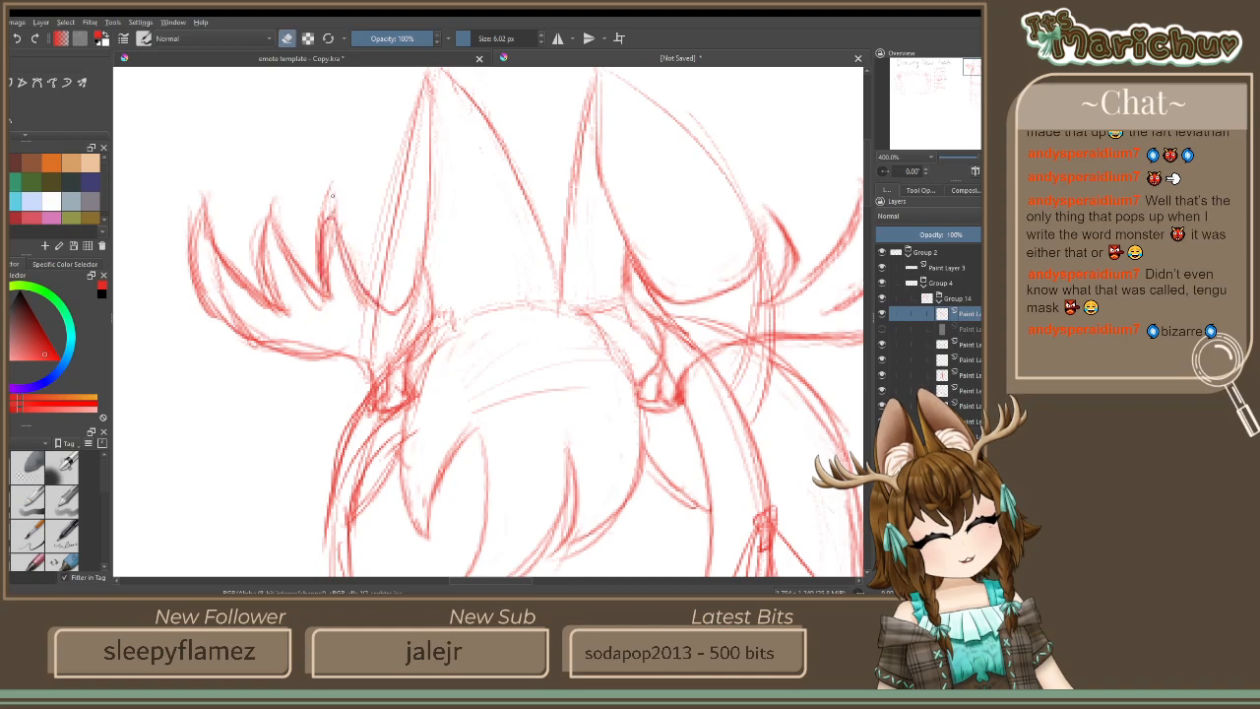
mouse_move(331, 229)
mouse_down()
mouse_move(333, 289)
mouse_move(334, 270)
mouse_move(371, 317)
mouse_move(300, 285)
mouse_up()
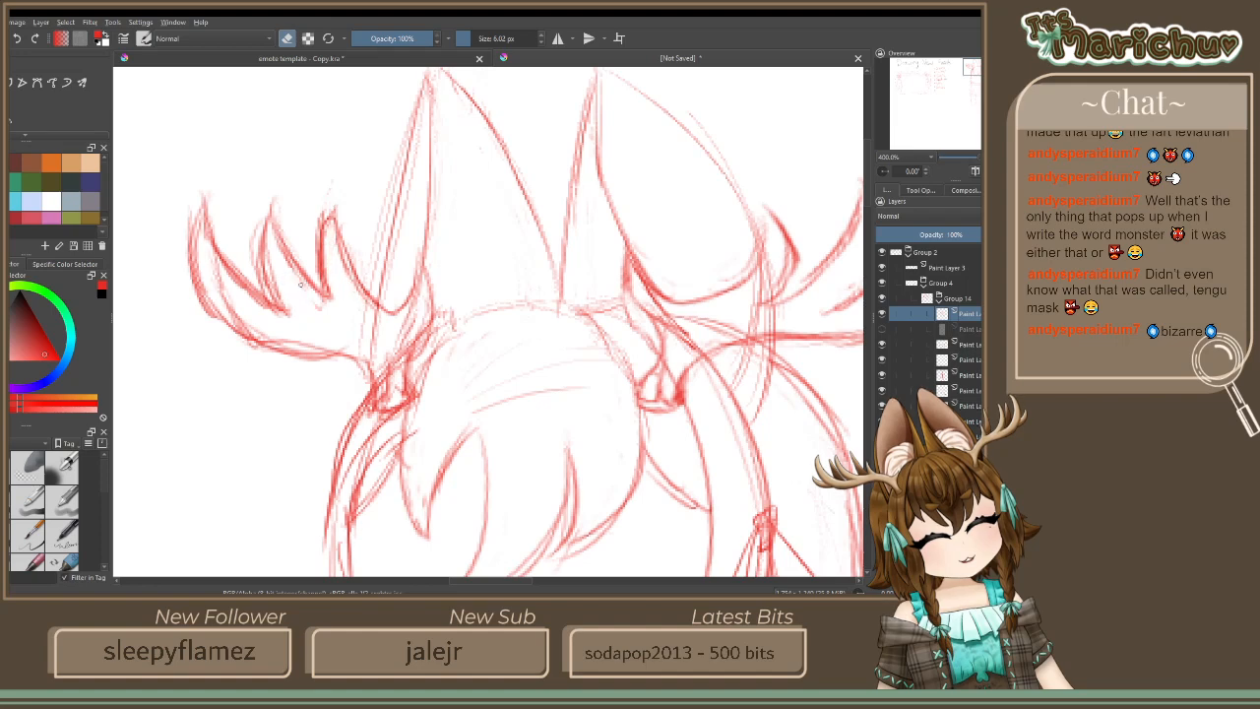
key(e)
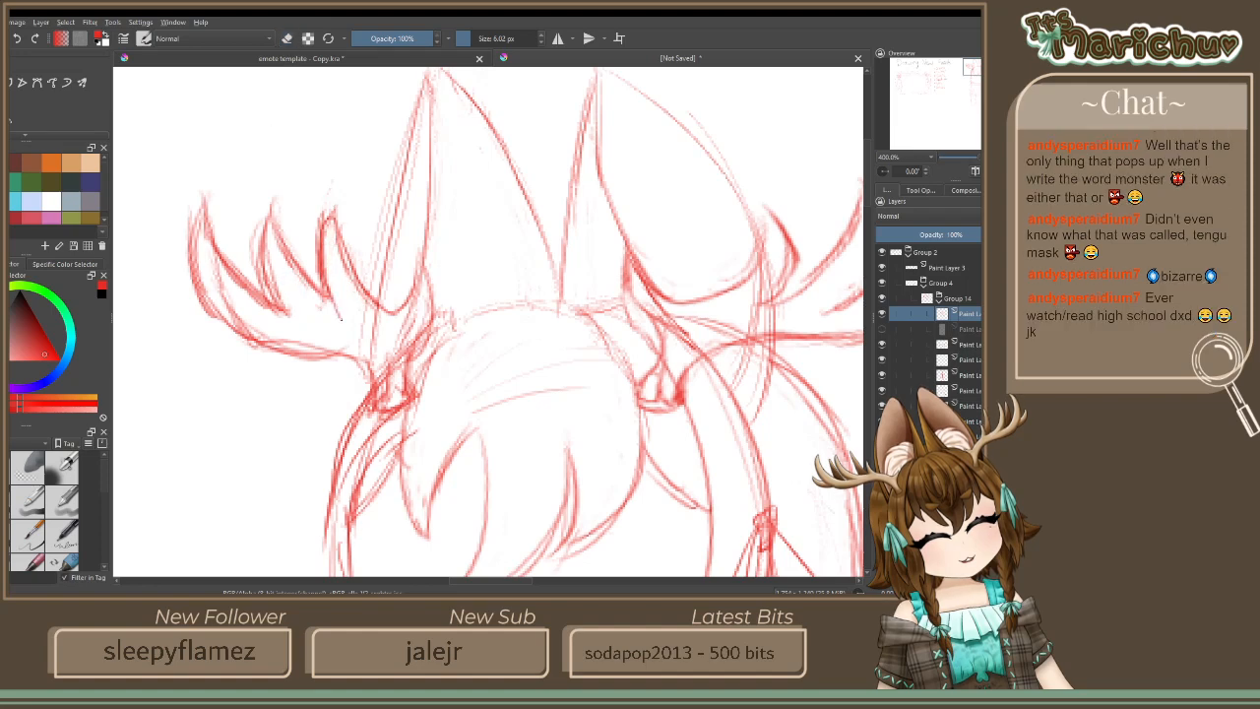
Round off the left antler's middle tine, check the emote template document, and erase excess lines around the two inner tines
mouse_move(283, 222)
mouse_down()
mouse_move(282, 293)
mouse_move(275, 225)
mouse_move(293, 301)
mouse_move(269, 232)
mouse_up()
click(287, 59)
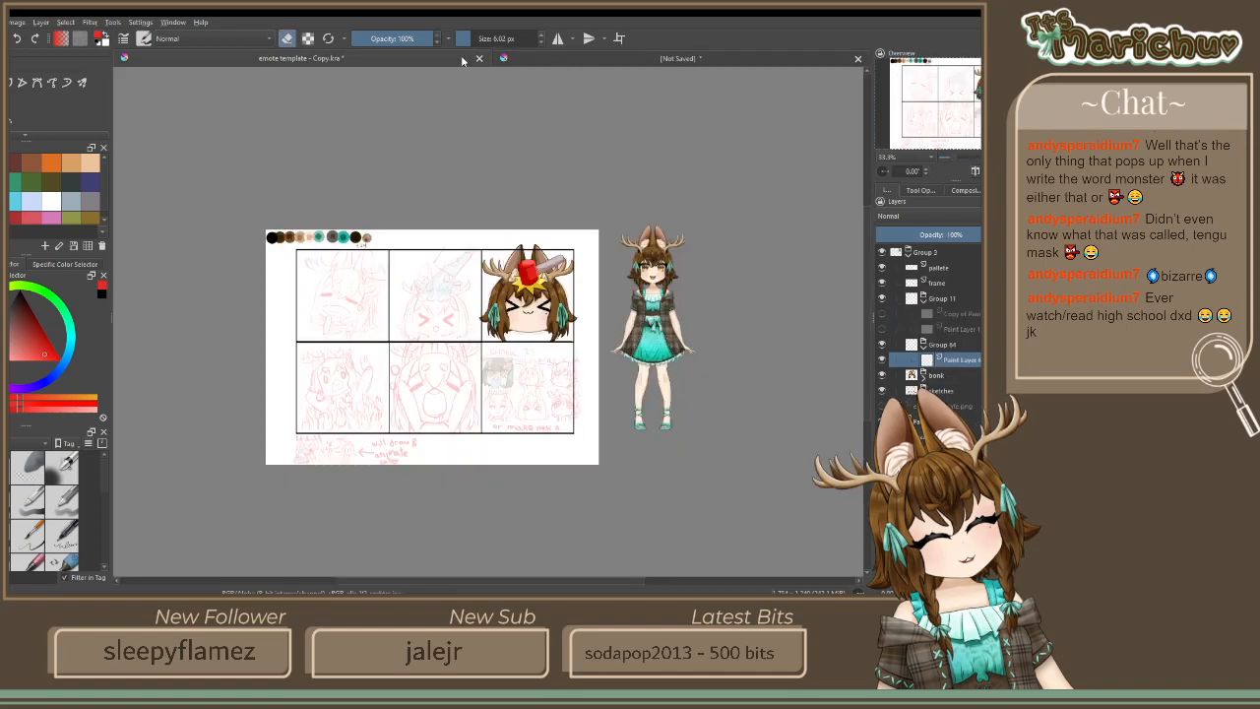
click(575, 61)
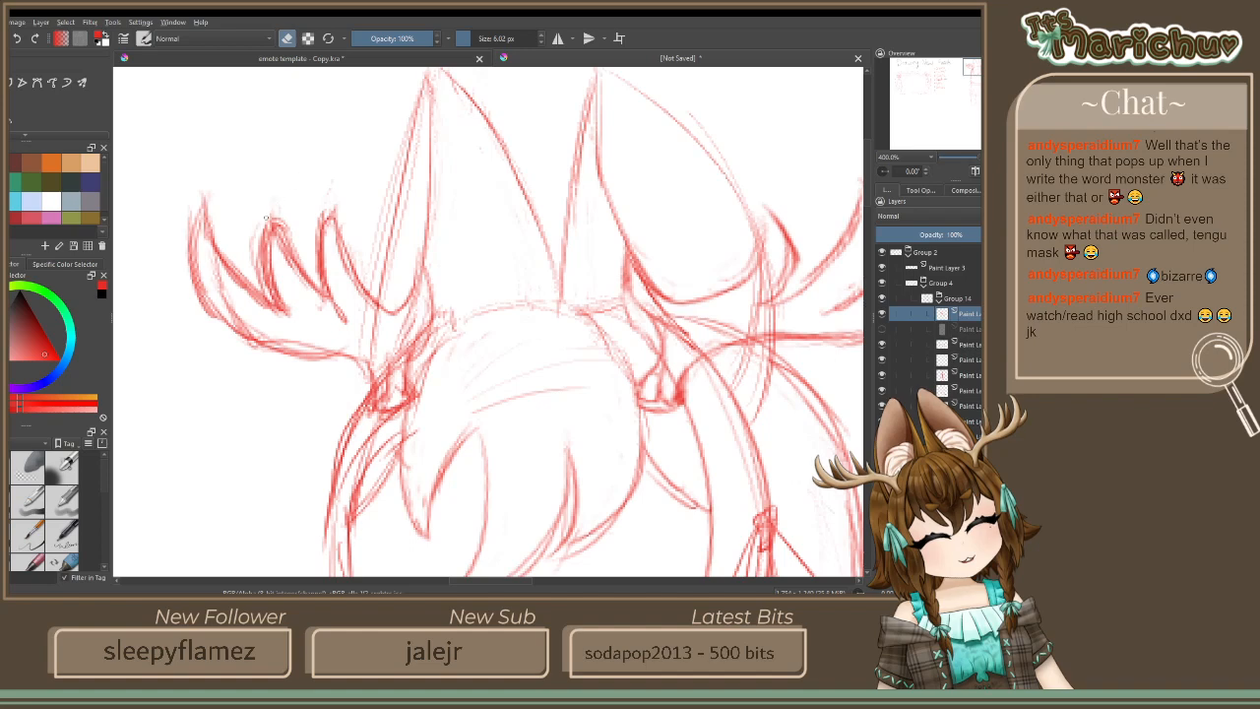
mouse_move(266, 217)
mouse_down()
mouse_move(257, 260)
mouse_move(269, 292)
mouse_move(257, 233)
mouse_move(264, 287)
mouse_move(254, 247)
mouse_move(276, 261)
mouse_move(279, 240)
mouse_move(294, 277)
mouse_move(272, 253)
mouse_move(282, 284)
mouse_move(258, 244)
mouse_move(263, 209)
mouse_move(260, 275)
mouse_move(272, 219)
mouse_up()
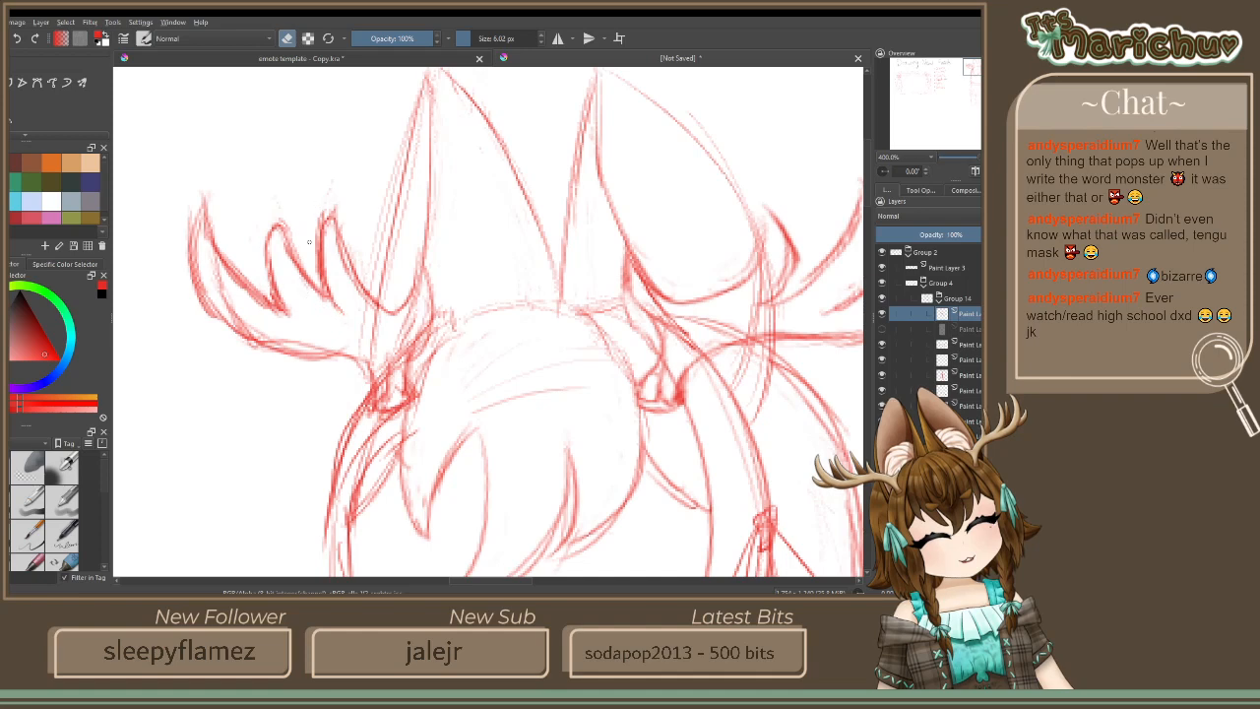
mouse_move(319, 260)
mouse_down()
mouse_move(321, 285)
mouse_move(360, 302)
mouse_up()
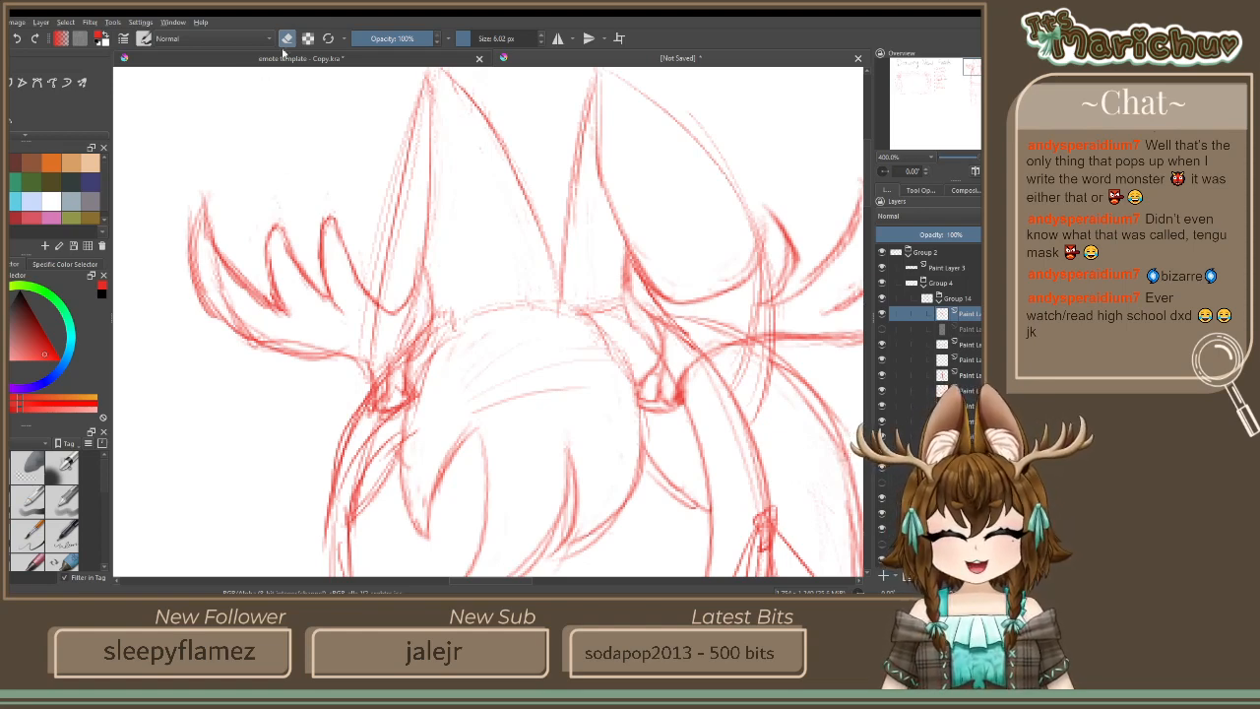
Replace the left antler's middle tine with a narrower one closer to the innermost tine, erasing the old lines
drag(282, 237, 322, 300)
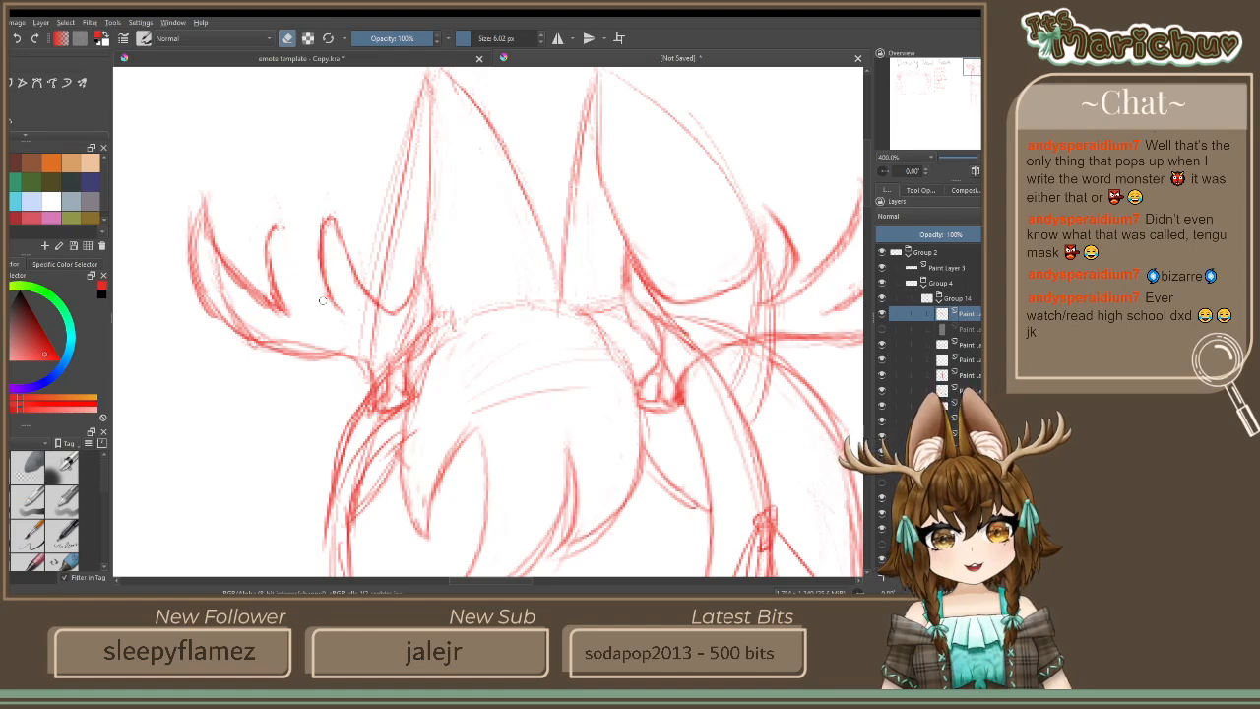
click(287, 39)
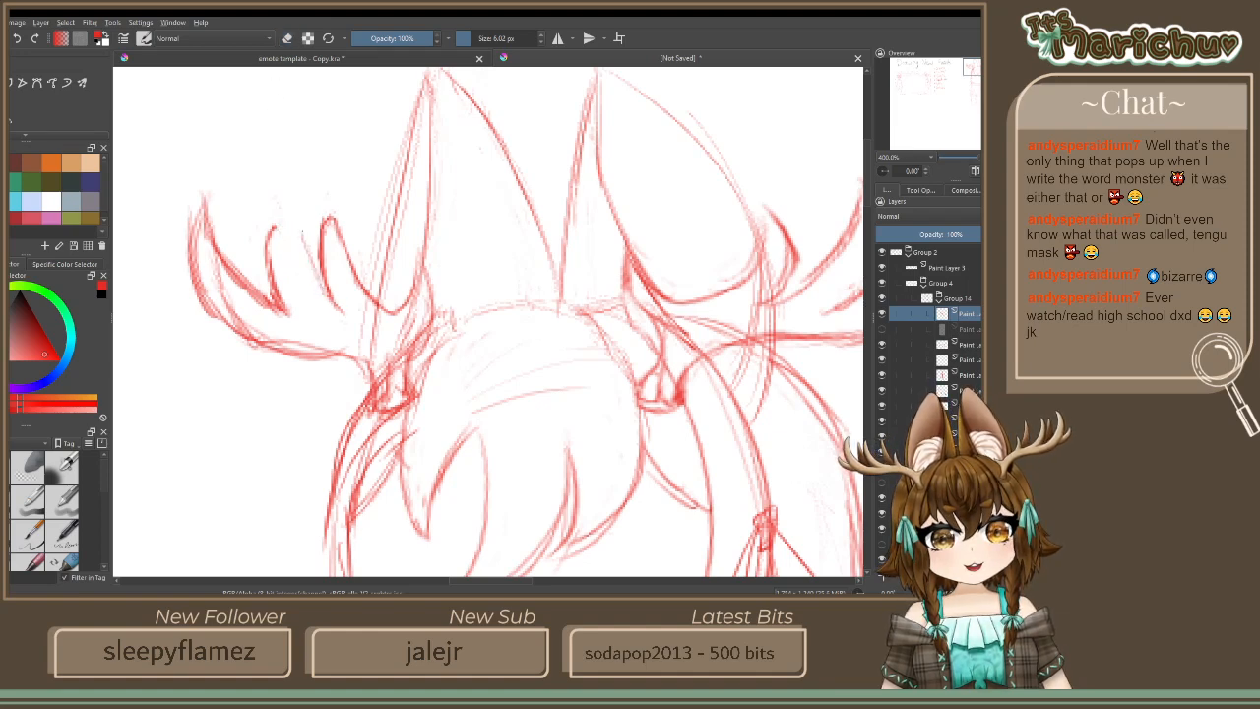
drag(309, 241, 328, 298)
mouse_move(301, 232)
mouse_down()
mouse_move(292, 288)
mouse_move(307, 319)
mouse_up()
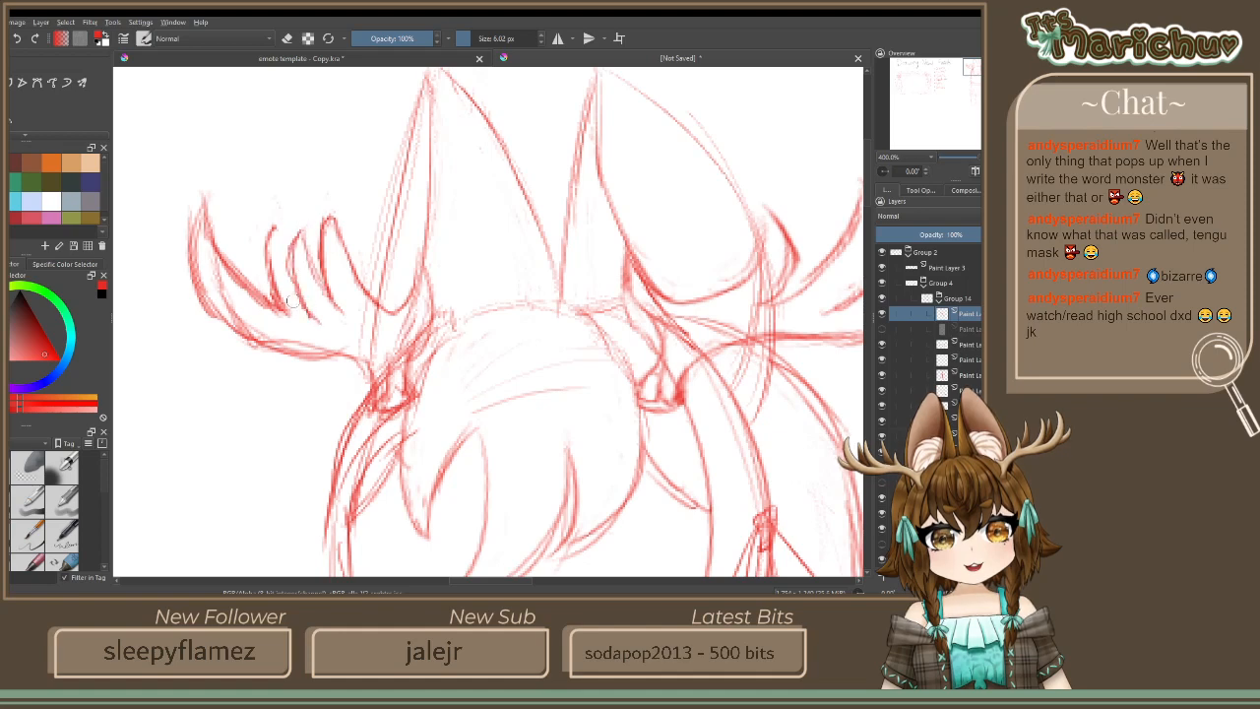
click(286, 37)
mouse_move(268, 230)
mouse_down()
mouse_move(268, 262)
mouse_move(267, 233)
mouse_move(278, 281)
mouse_move(272, 177)
mouse_move(249, 241)
mouse_move(292, 329)
mouse_move(271, 278)
mouse_move(239, 324)
mouse_move(209, 252)
mouse_up()
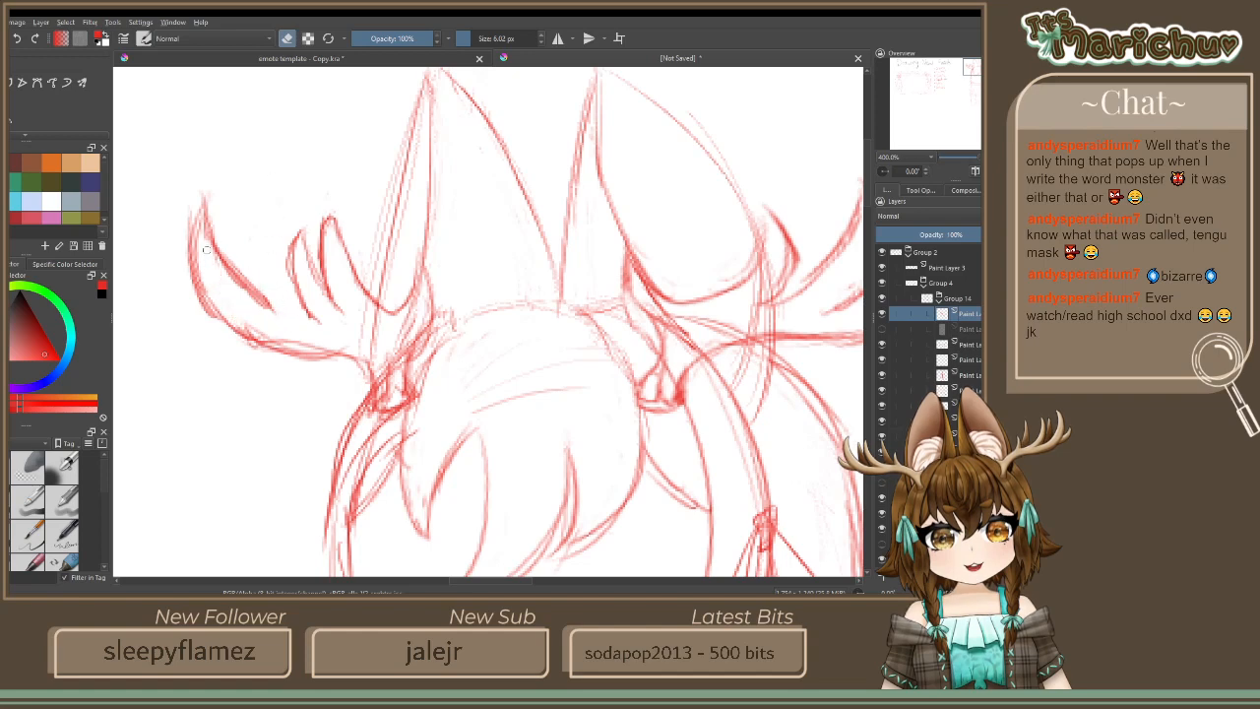
Erase stray lines along the left antler's lower edge, base and outer tine
mouse_move(246, 323)
mouse_down()
mouse_move(287, 349)
mouse_move(274, 335)
mouse_up()
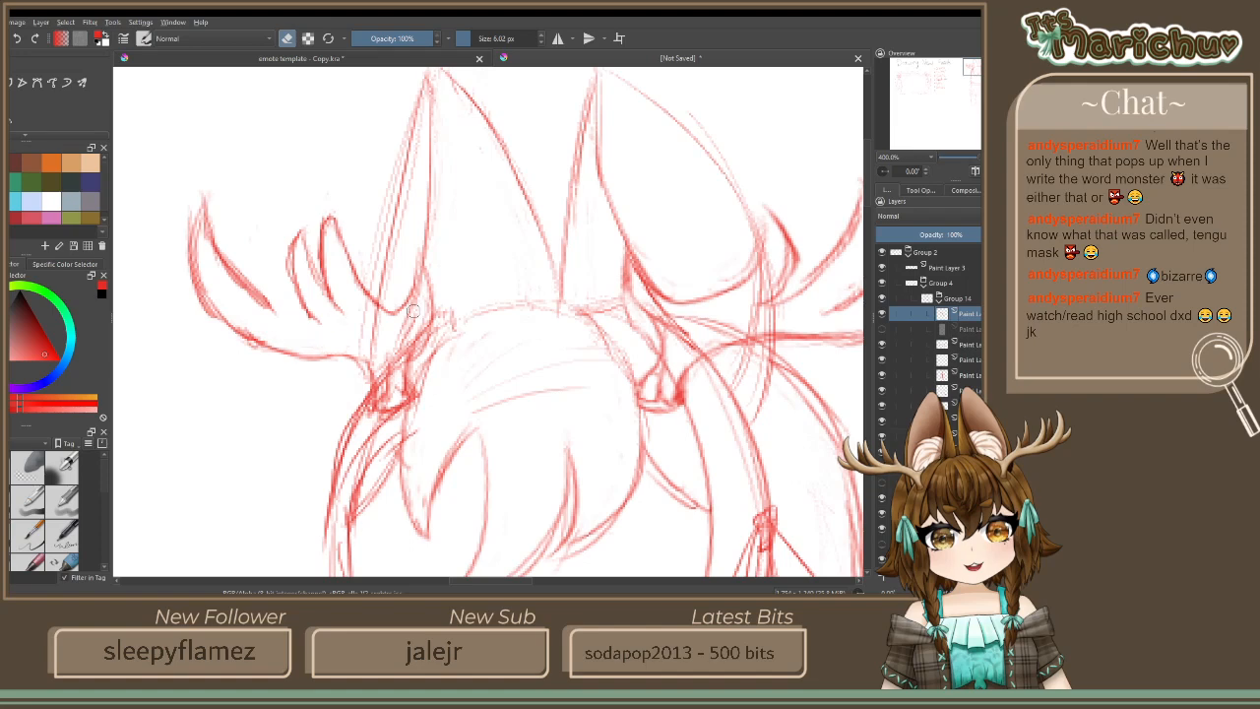
mouse_move(390, 362)
mouse_down()
mouse_move(387, 399)
mouse_move(358, 390)
mouse_move(368, 408)
mouse_move(411, 415)
mouse_up()
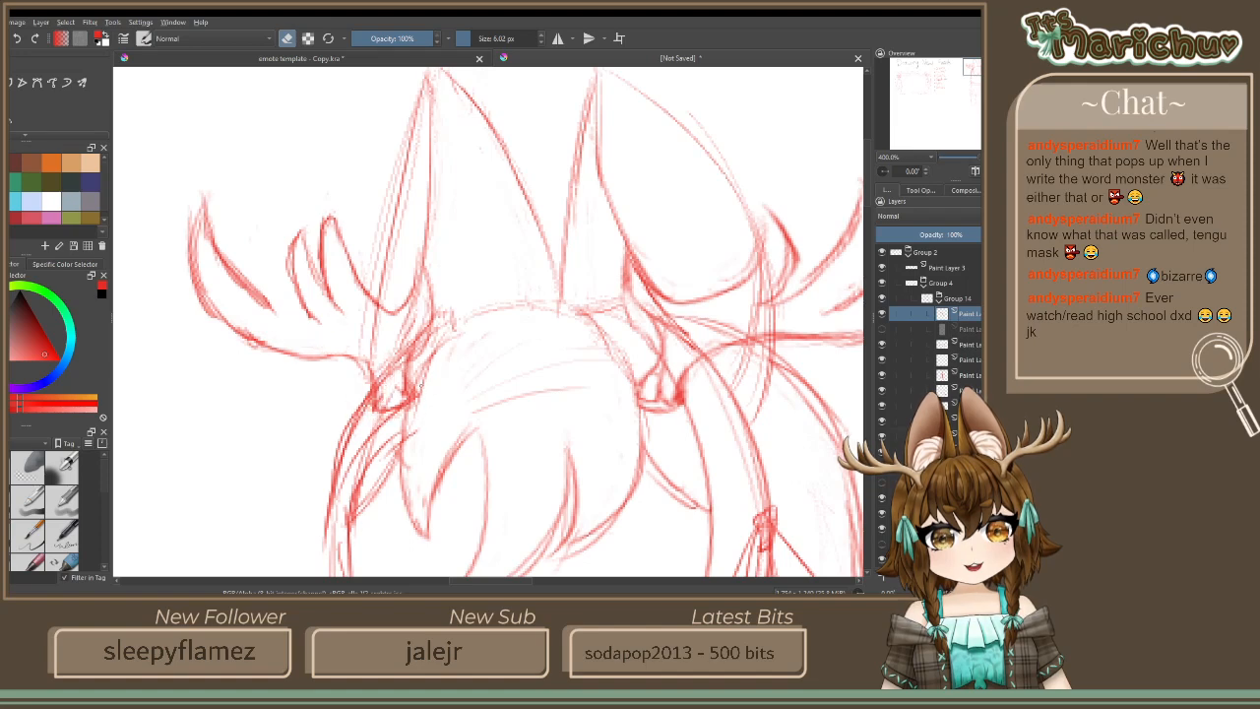
drag(413, 356, 411, 387)
mouse_move(236, 266)
mouse_down()
mouse_move(267, 313)
mouse_move(205, 213)
mouse_move(231, 271)
mouse_up()
mouse_move(211, 222)
mouse_down()
mouse_move(204, 197)
mouse_move(261, 301)
mouse_up()
Sketch a new outer tine and lower edge closer to the left antler's middle tine, and erase the old outer tine
click(285, 38)
mouse_move(266, 258)
mouse_down()
mouse_move(284, 226)
mouse_move(293, 288)
mouse_up()
mouse_move(254, 208)
mouse_down()
mouse_move(269, 293)
mouse_move(313, 351)
mouse_up()
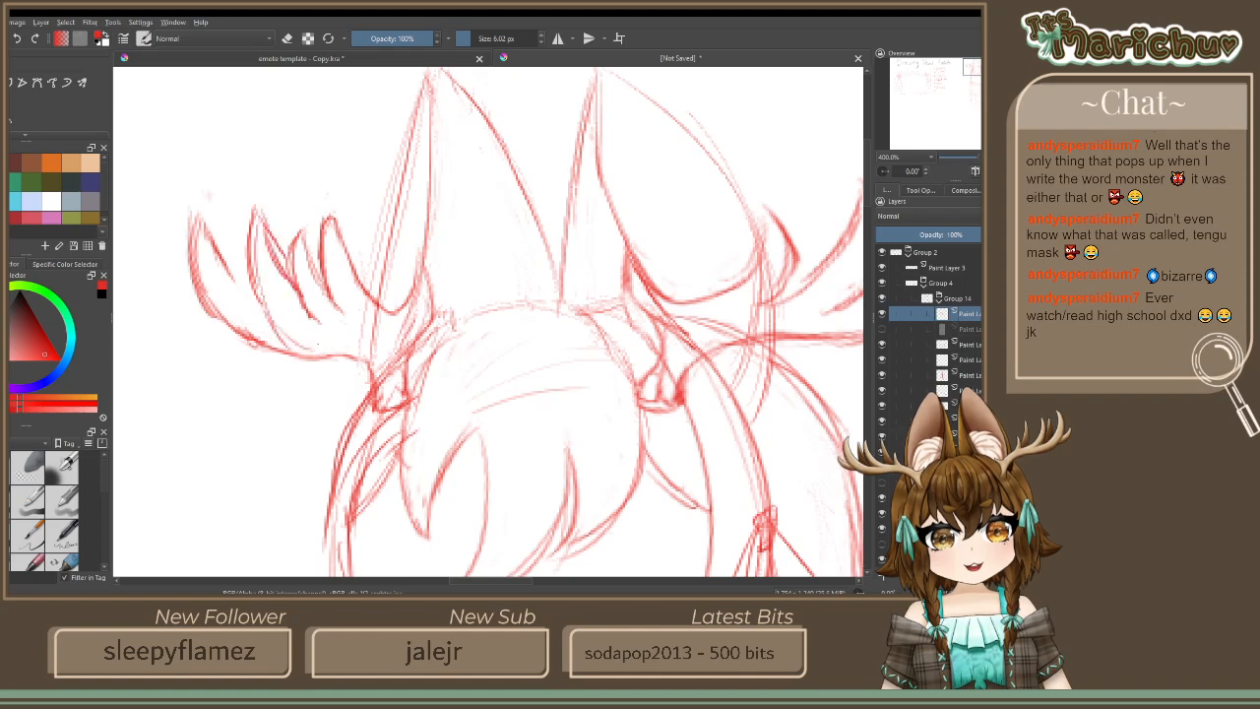
drag(266, 310, 331, 363)
click(286, 38)
mouse_move(201, 216)
mouse_down()
mouse_move(226, 274)
mouse_move(195, 238)
mouse_move(205, 308)
mouse_move(192, 246)
mouse_up()
mouse_move(254, 352)
mouse_down()
mouse_move(292, 385)
mouse_move(204, 296)
mouse_move(323, 370)
mouse_up()
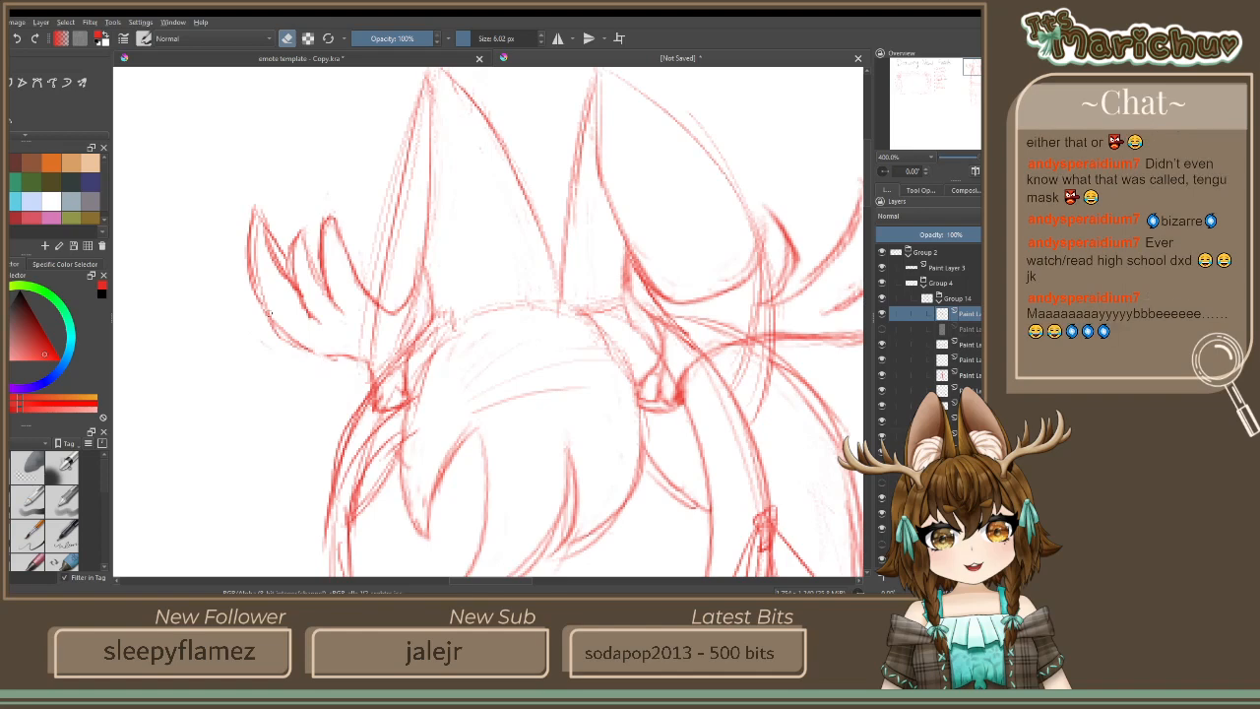
Erase stray lines around the left antler's outer tine and lower edge, and replace its innermost tine with a shorter one
drag(269, 314, 329, 378)
mouse_move(266, 224)
mouse_down()
mouse_move(285, 265)
mouse_move(266, 224)
mouse_move(254, 263)
mouse_up()
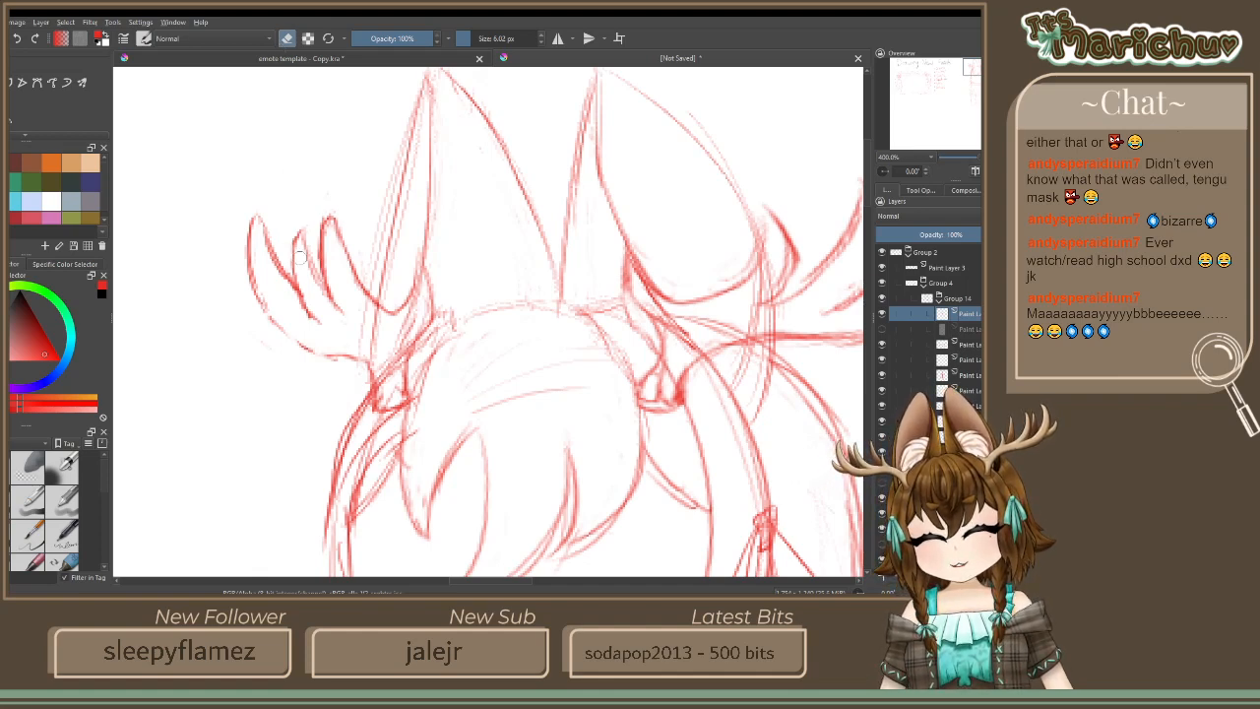
mouse_move(322, 215)
mouse_down()
mouse_move(322, 266)
mouse_move(326, 191)
mouse_move(360, 285)
mouse_move(350, 272)
mouse_up()
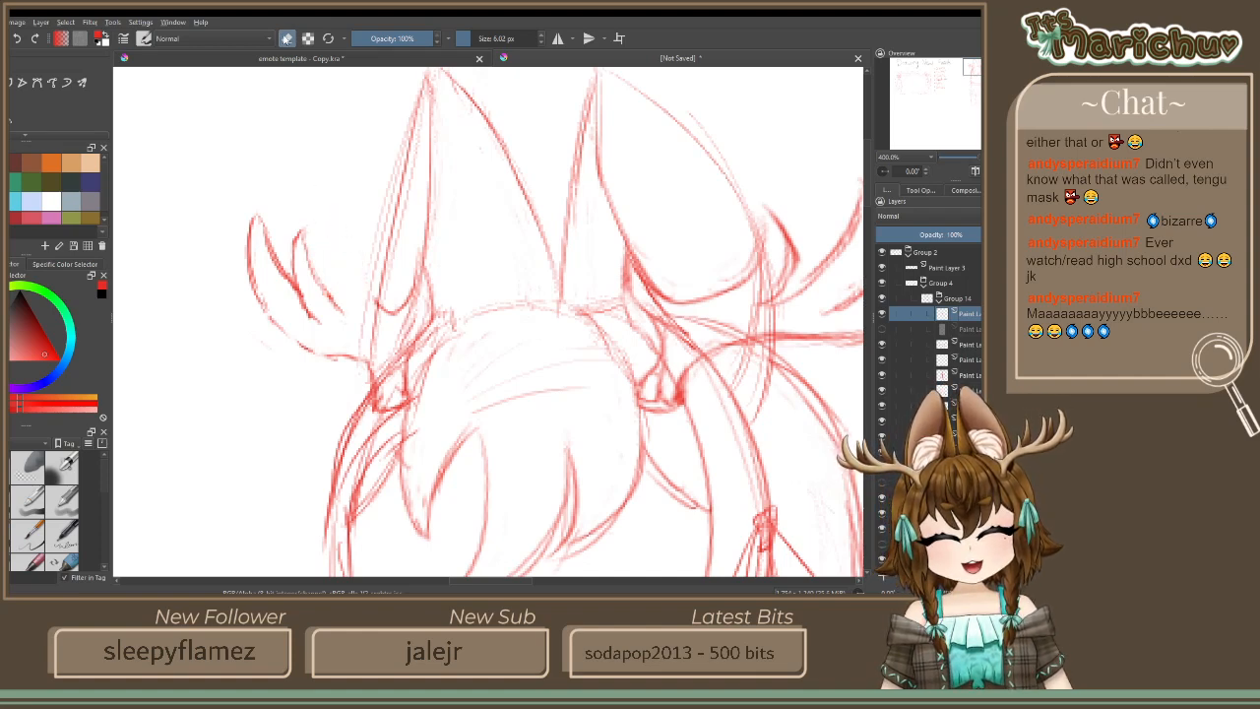
click(285, 38)
drag(336, 268, 332, 256)
drag(374, 300, 345, 254)
mouse_move(335, 297)
mouse_down()
mouse_move(349, 248)
mouse_move(359, 287)
mouse_move(392, 321)
mouse_move(411, 317)
mouse_move(349, 266)
mouse_up()
click(286, 37)
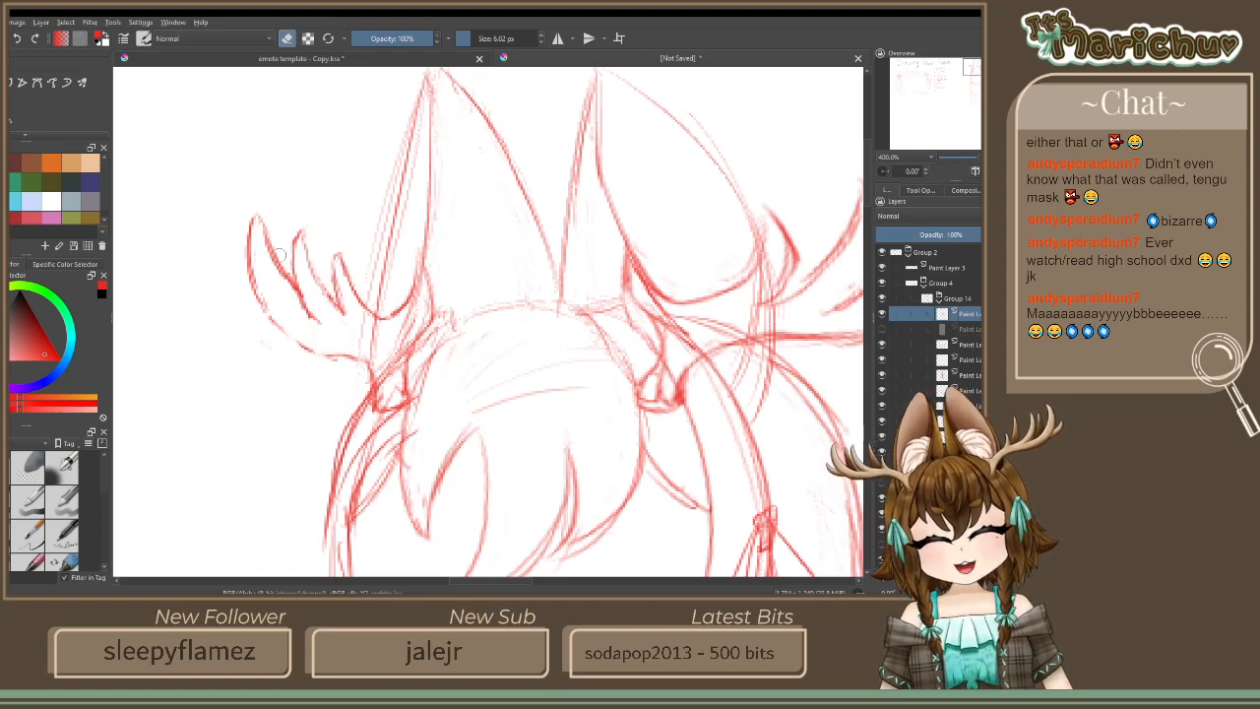
Clean up the gap between the left antler's outer and middle tines, and touch up the line below them
drag(280, 255, 292, 288)
click(286, 40)
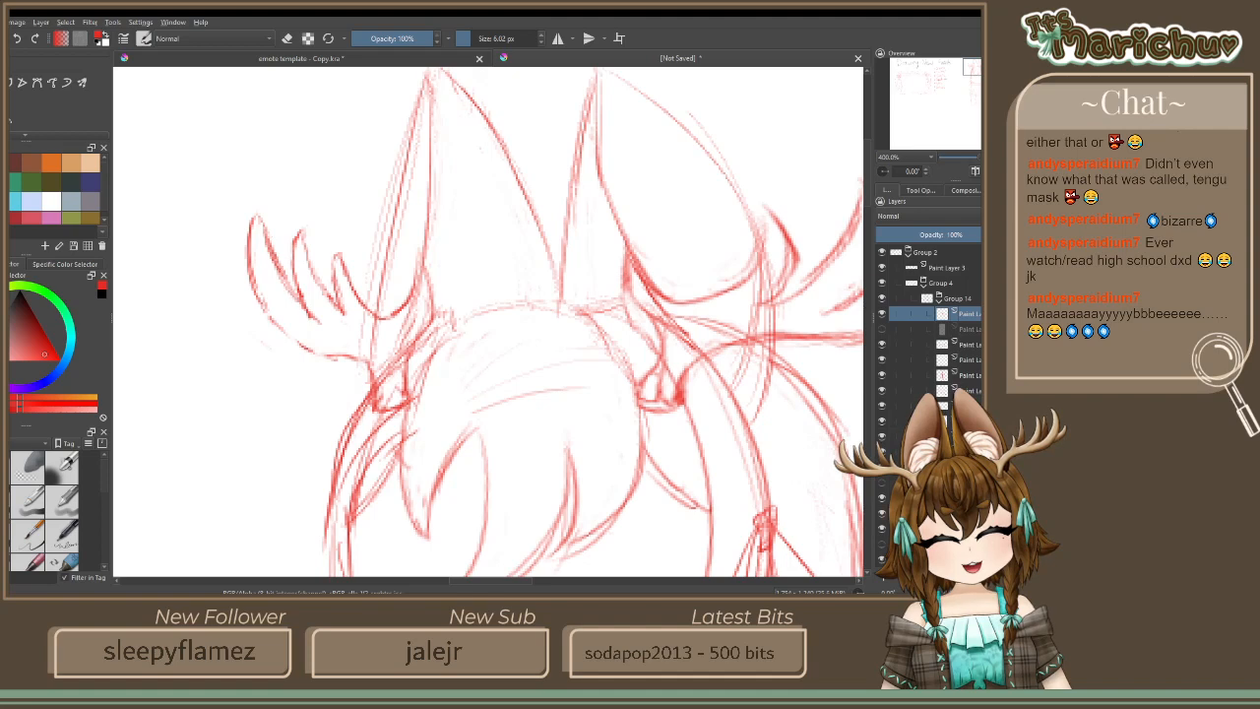
mouse_move(298, 337)
mouse_down()
mouse_move(307, 348)
mouse_move(324, 325)
mouse_up()
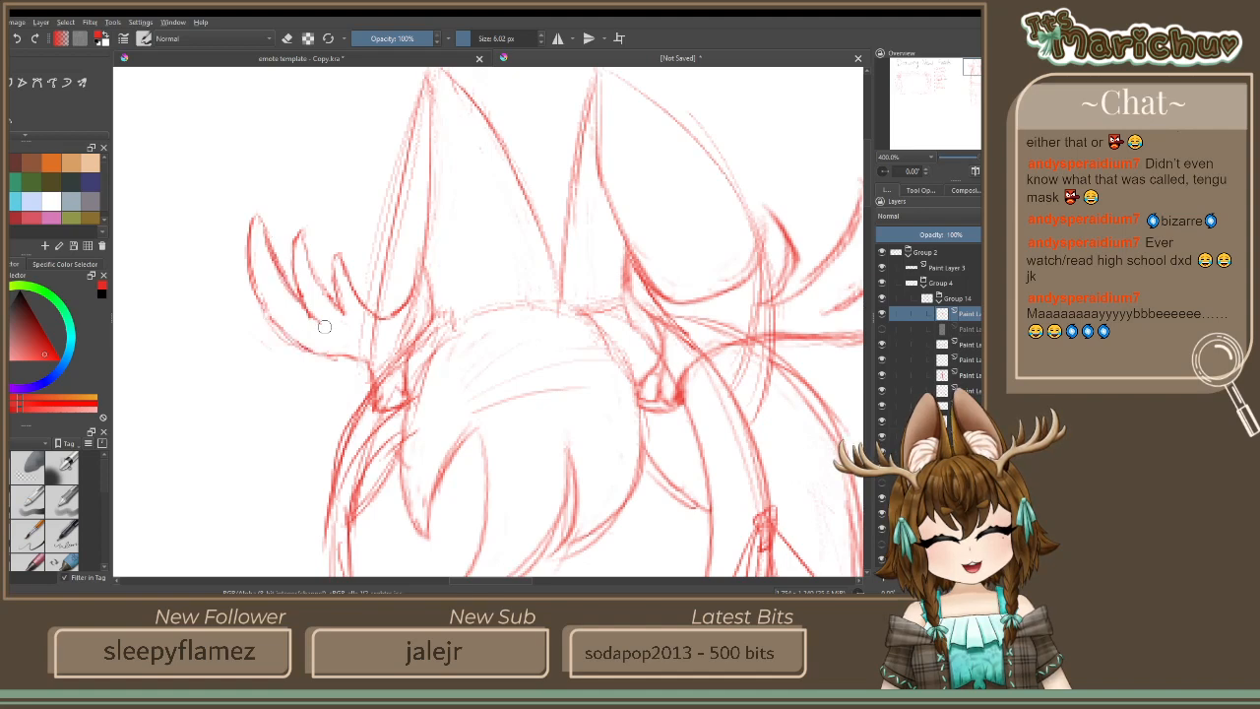
scroll(324, 325, down, 8)
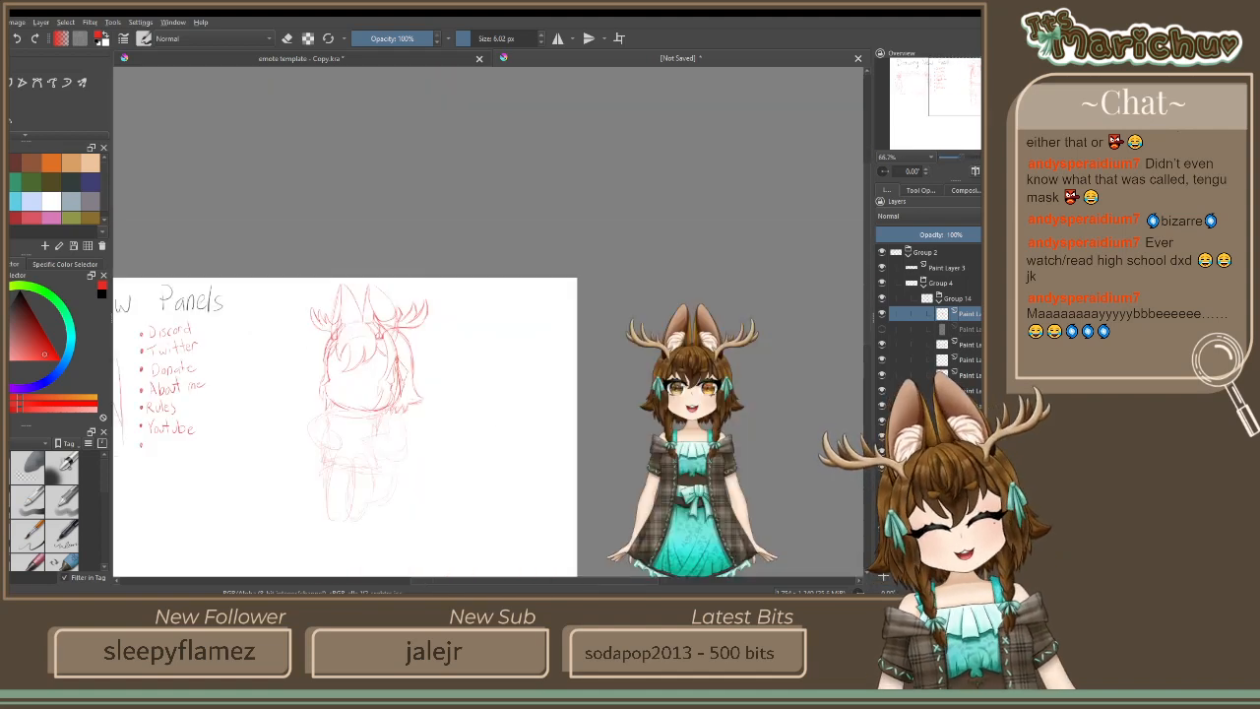
scroll(310, 354, up, 5)
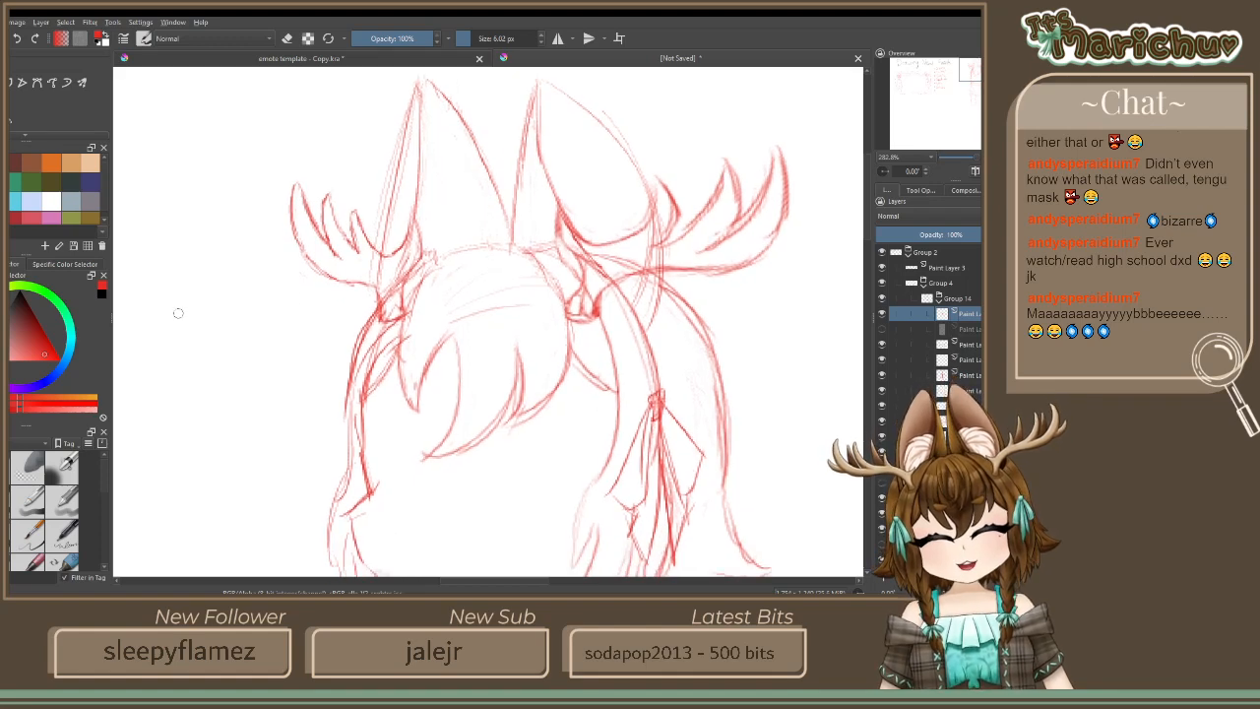
scroll(425, 439, up, 2)
Tidy the left antler's base and lower edge by erasing excess lines and redrawing the edge near the ear
drag(326, 143, 339, 195)
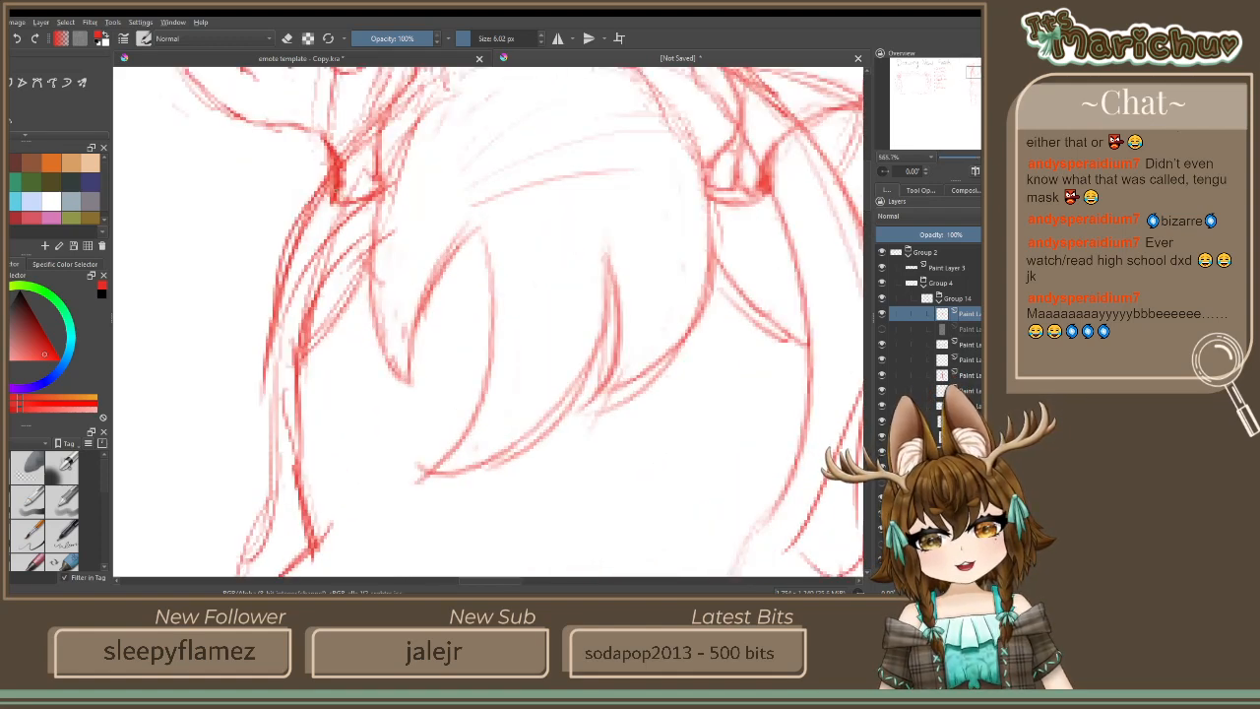
click(287, 37)
mouse_move(326, 149)
mouse_down()
mouse_move(329, 201)
mouse_move(368, 183)
mouse_up()
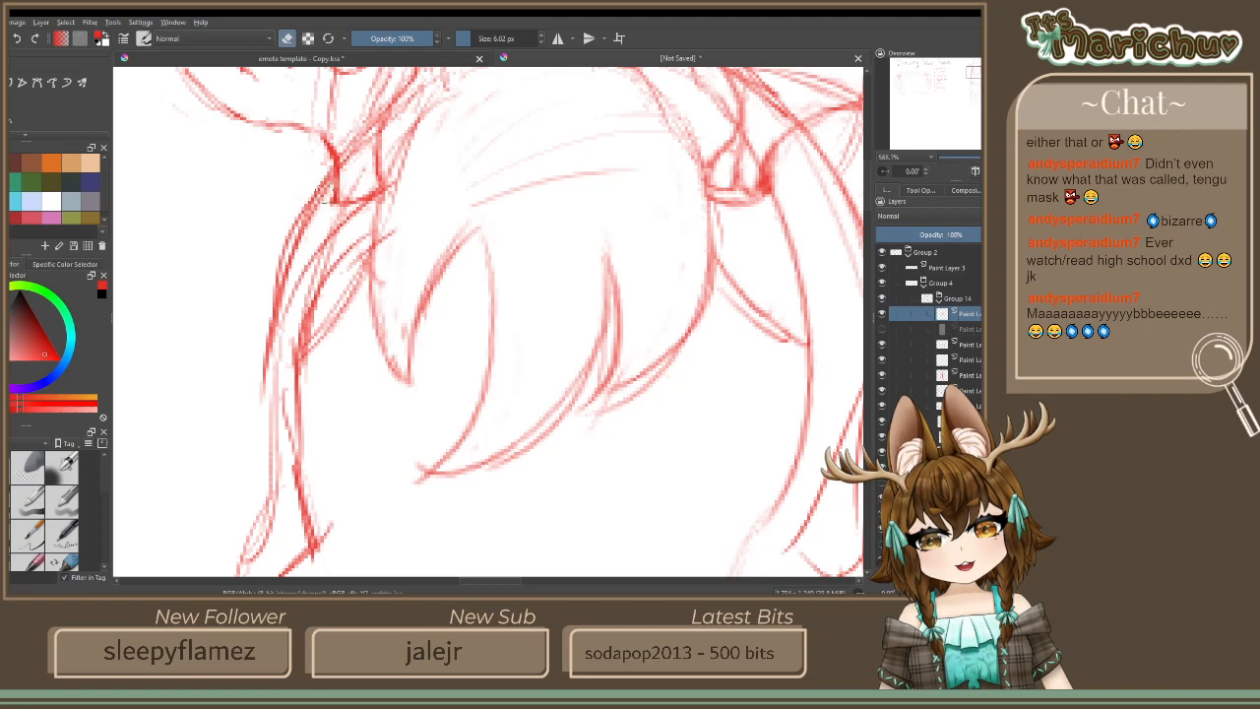
mouse_move(470, 241)
mouse_down()
mouse_move(561, 509)
mouse_move(590, 553)
mouse_up()
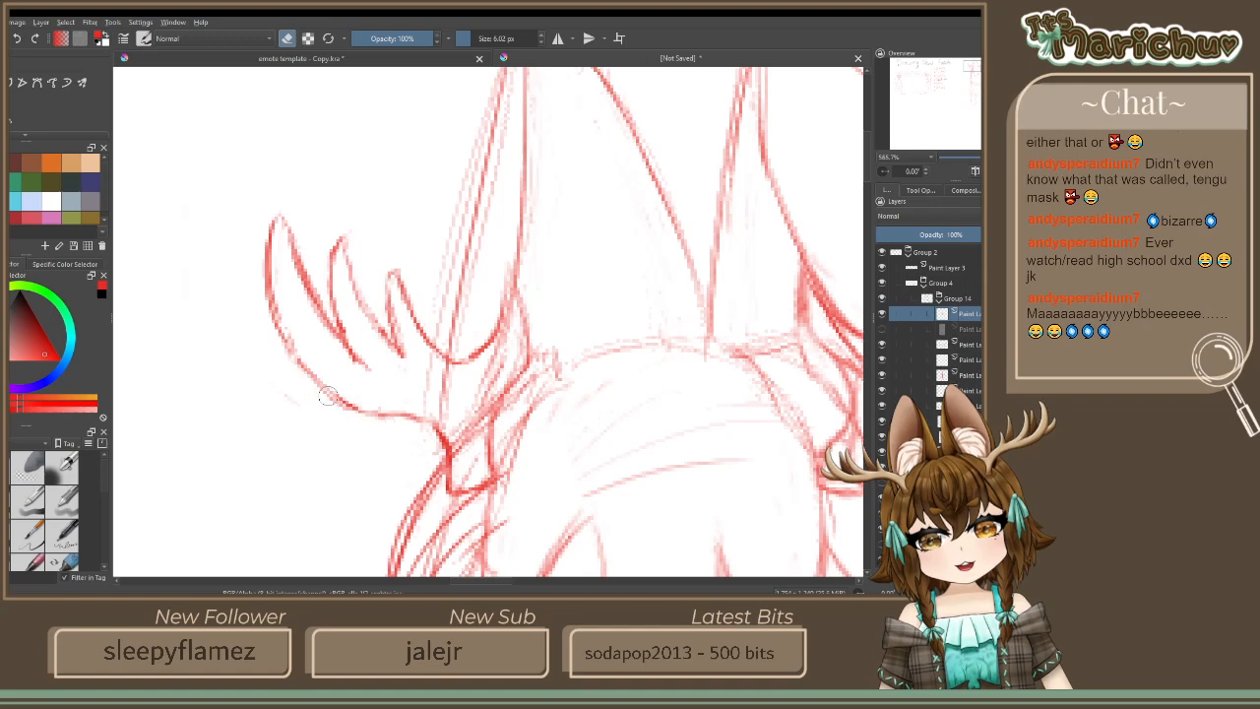
click(286, 37)
mouse_move(508, 321)
mouse_down()
mouse_move(506, 295)
mouse_move(522, 313)
mouse_move(526, 356)
mouse_up()
Transform the left antler to widen it slightly, shift it outward from the head and tilt its outer side upward
scroll(510, 384, down, 4)
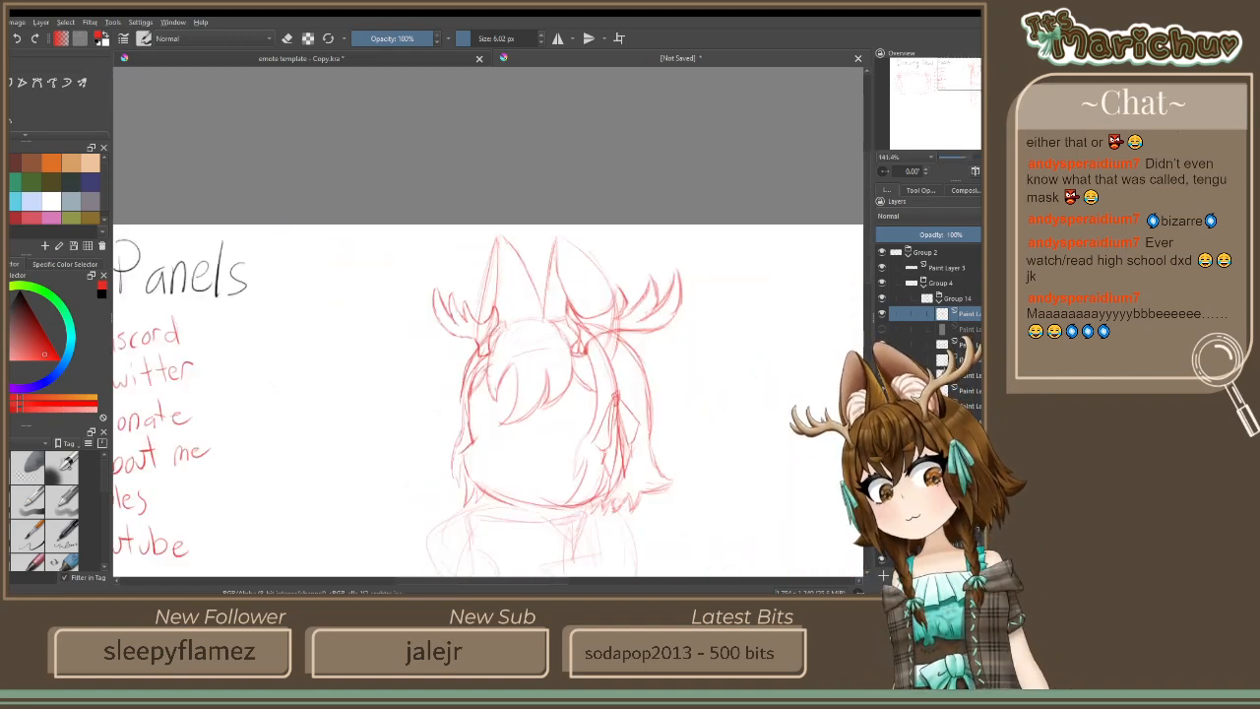
key(ctrl+t)
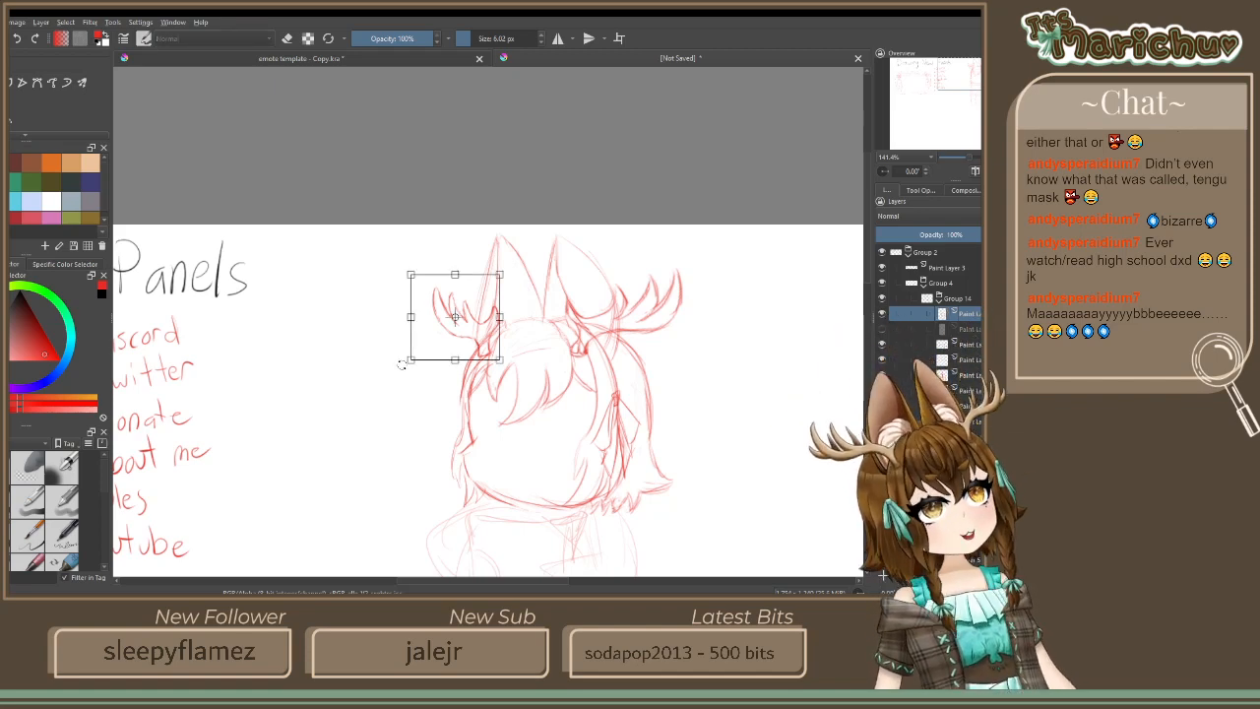
mouse_move(412, 274)
mouse_down()
mouse_move(384, 266)
mouse_move(414, 289)
mouse_move(400, 315)
mouse_up()
key(Return)
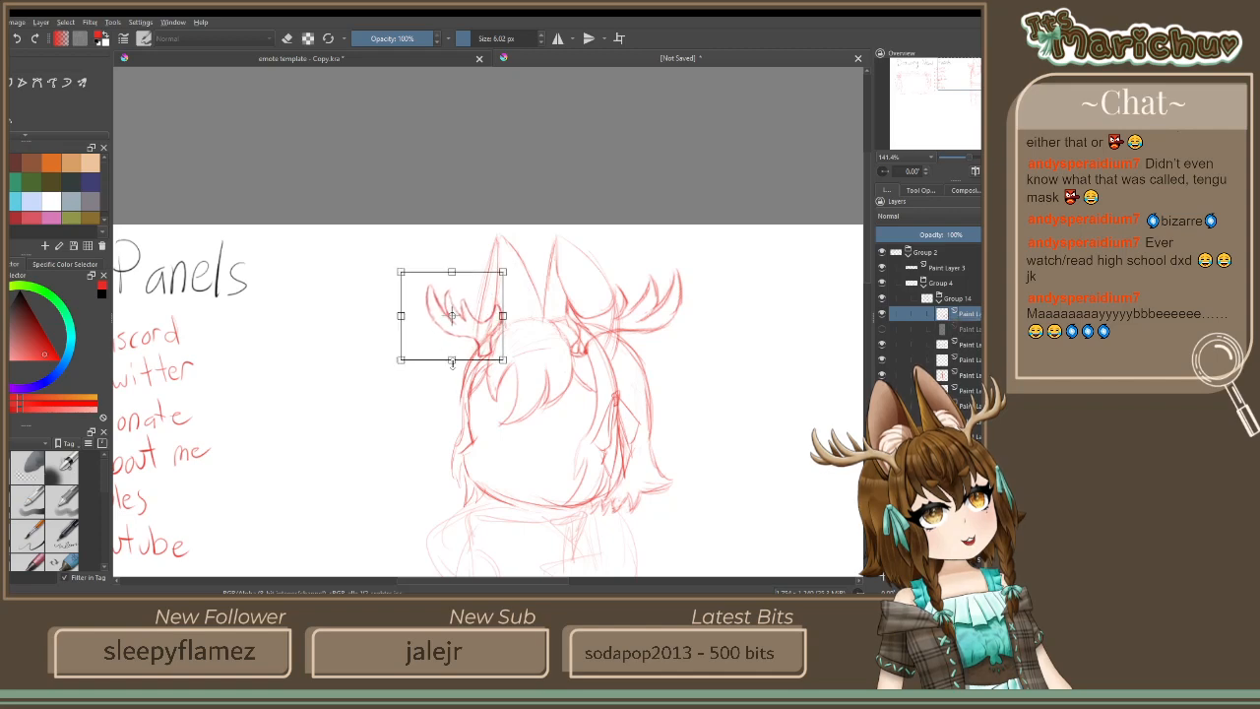
drag(466, 364, 466, 348)
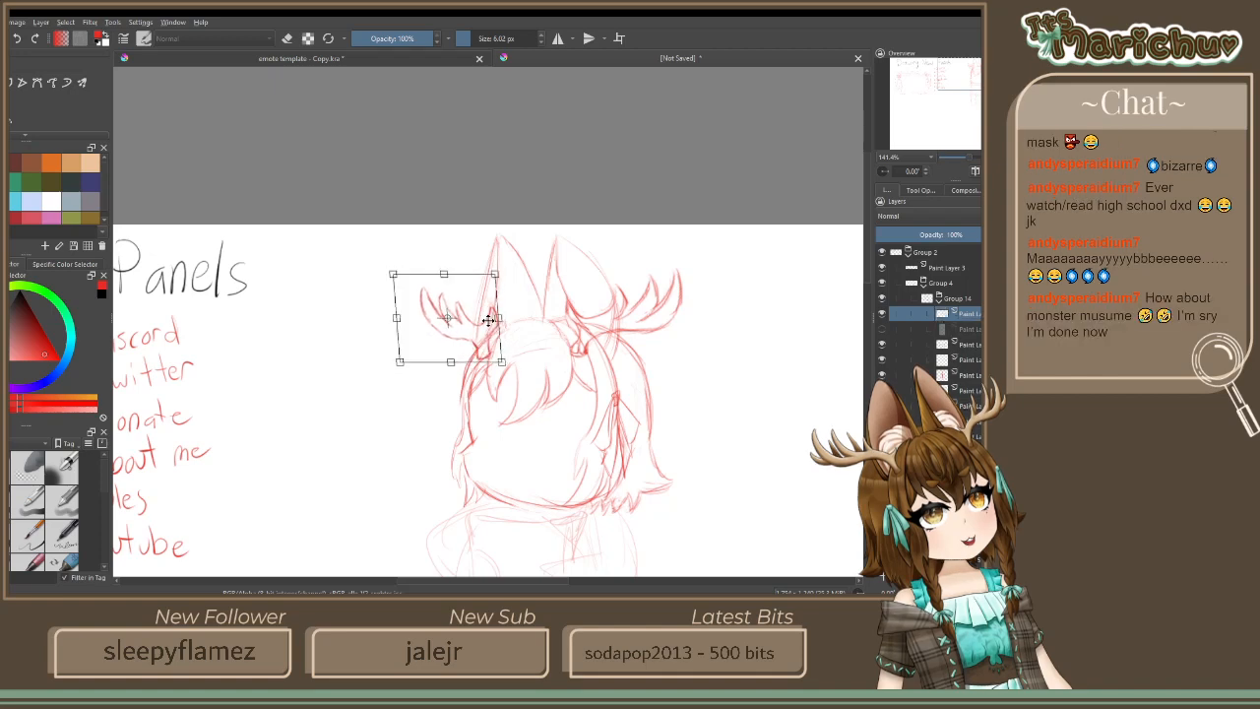
drag(500, 295, 476, 309)
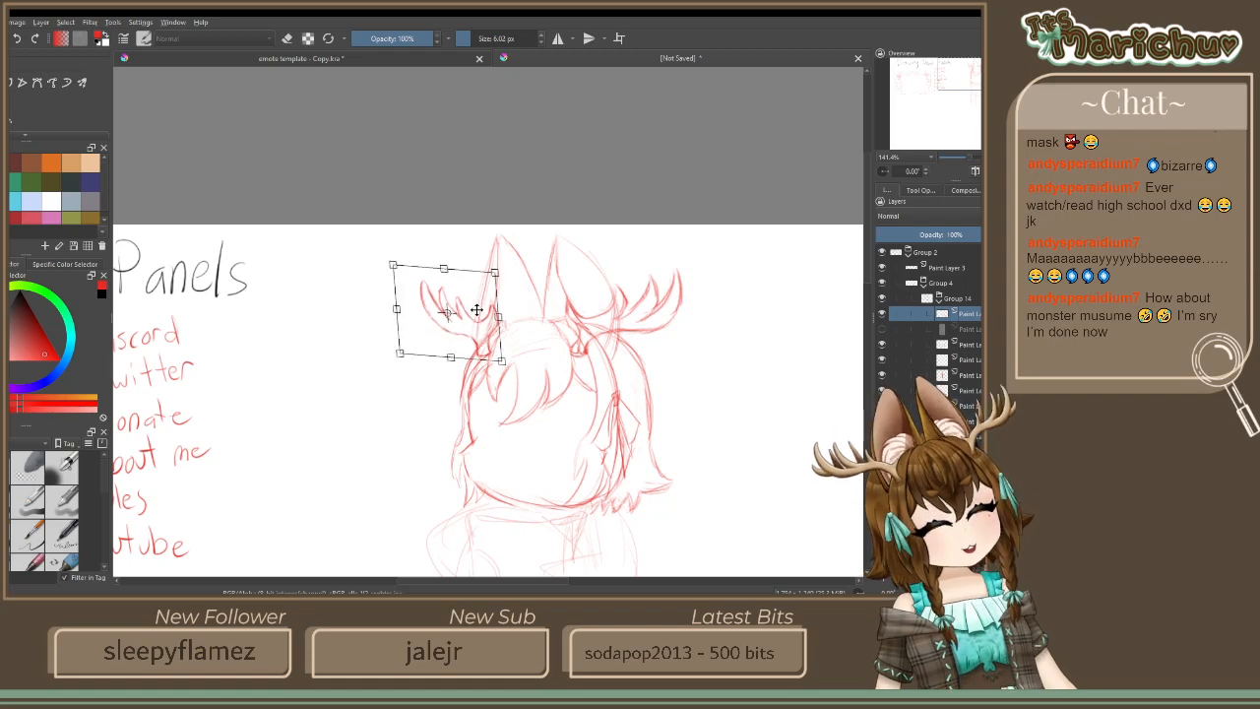
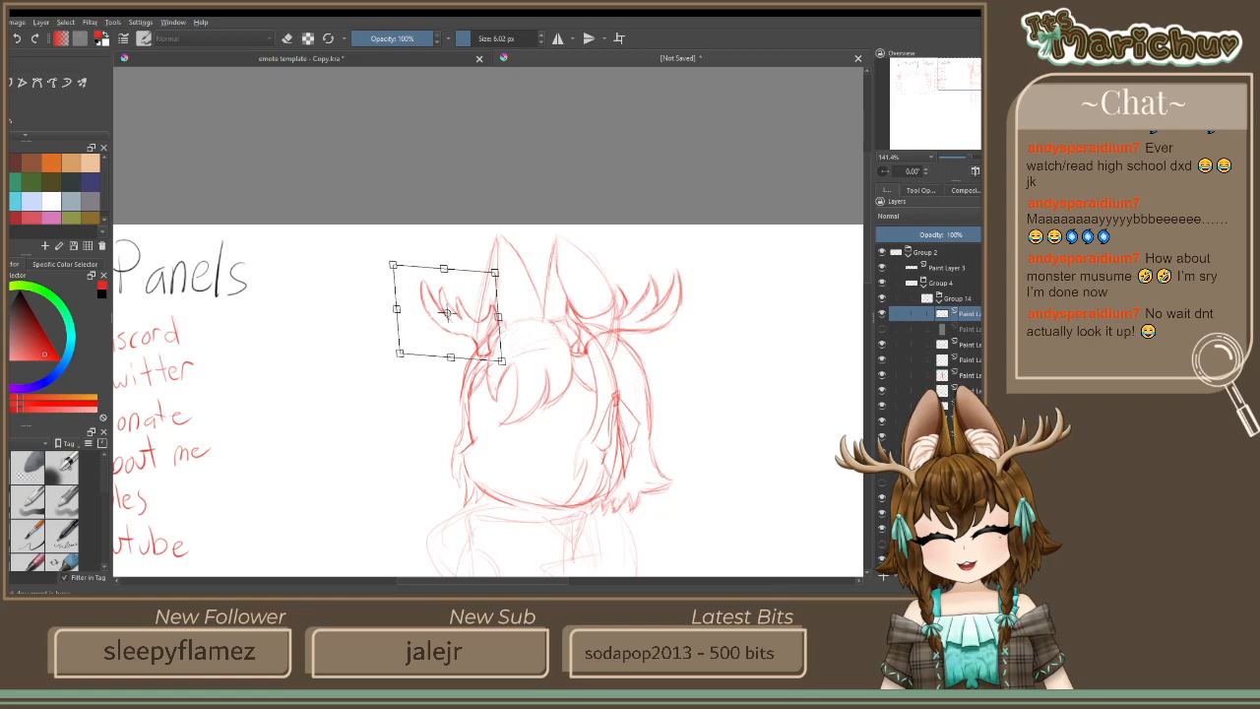
Sketch a thick, arched upper lash line for the right eye beside the bangs on a new layer
key(b)
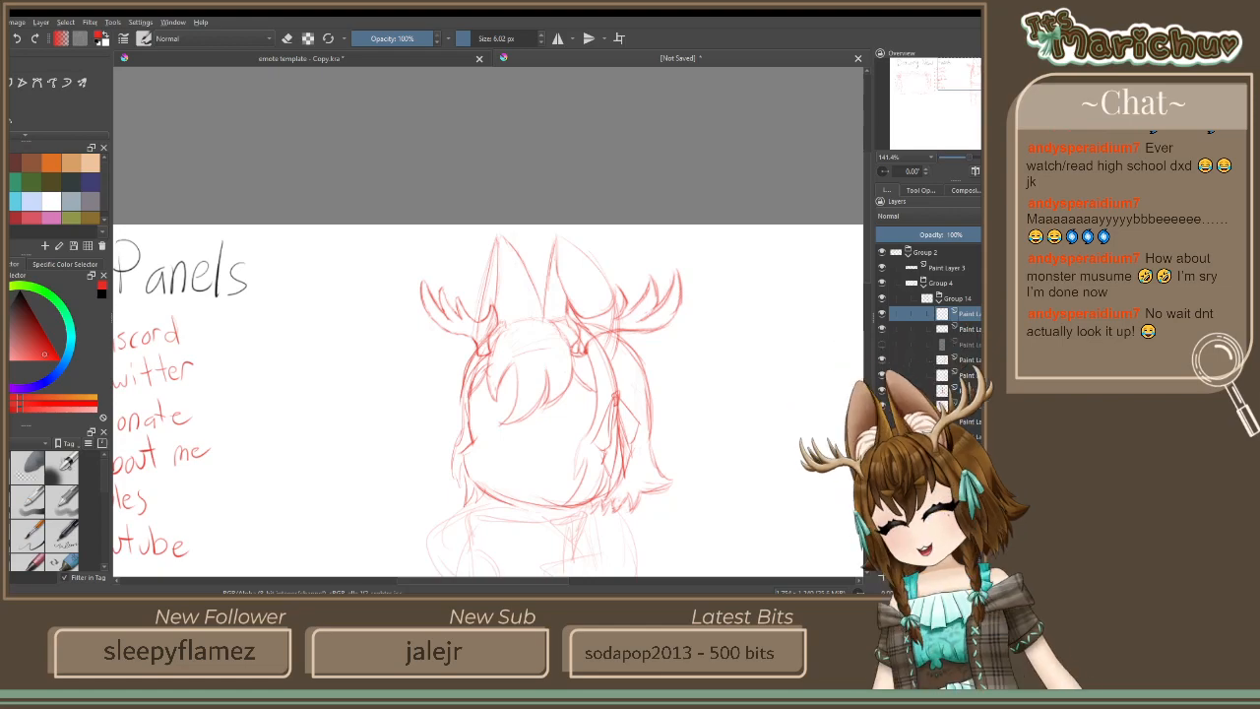
scroll(488, 393, up, 3)
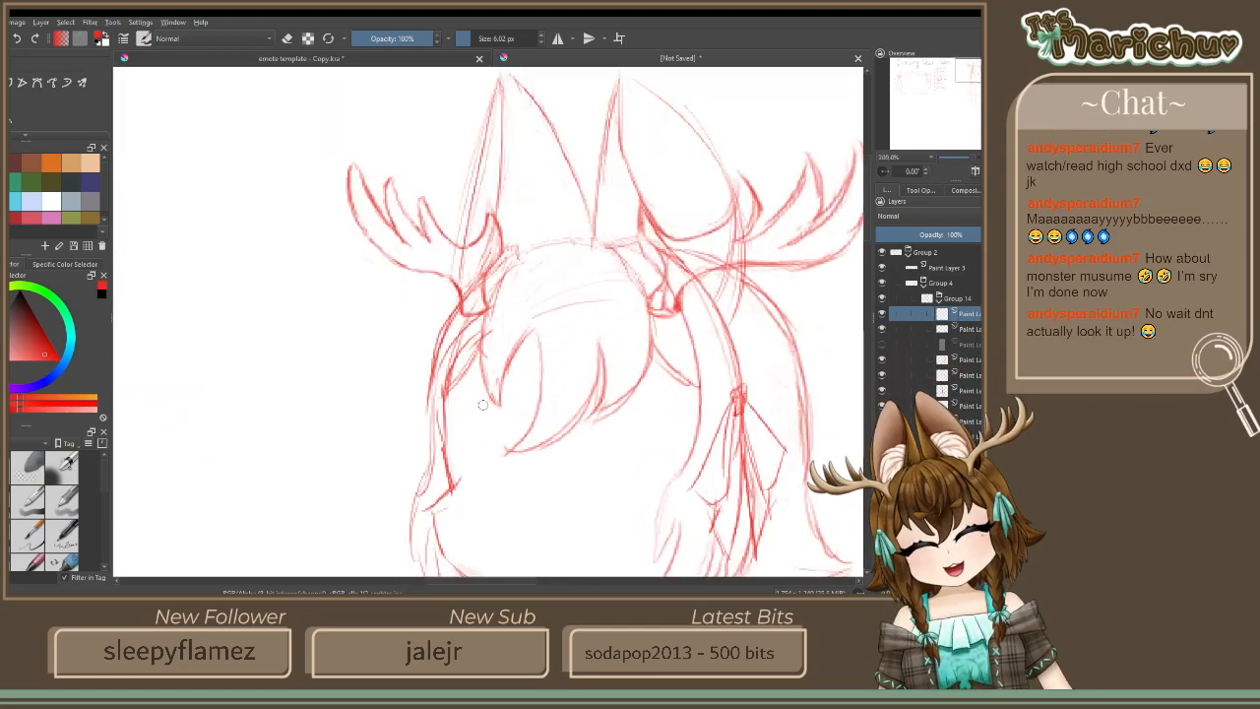
scroll(492, 466, down, 3)
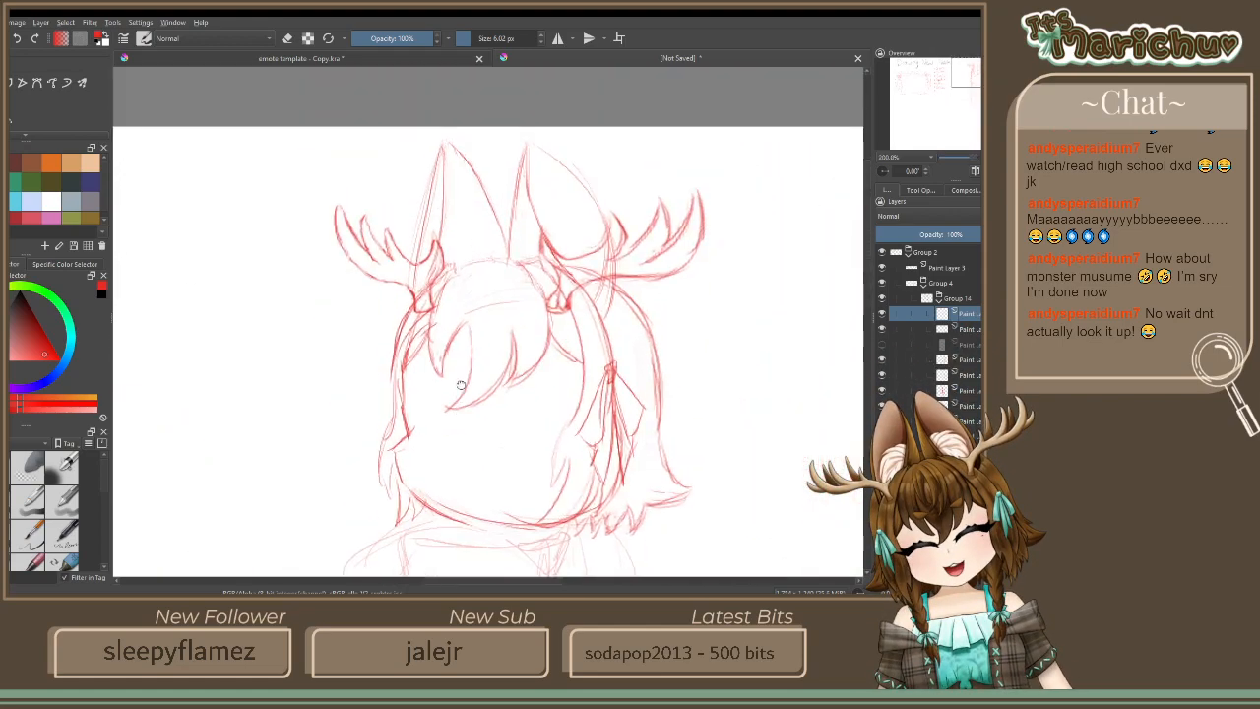
scroll(488, 415, up, 3)
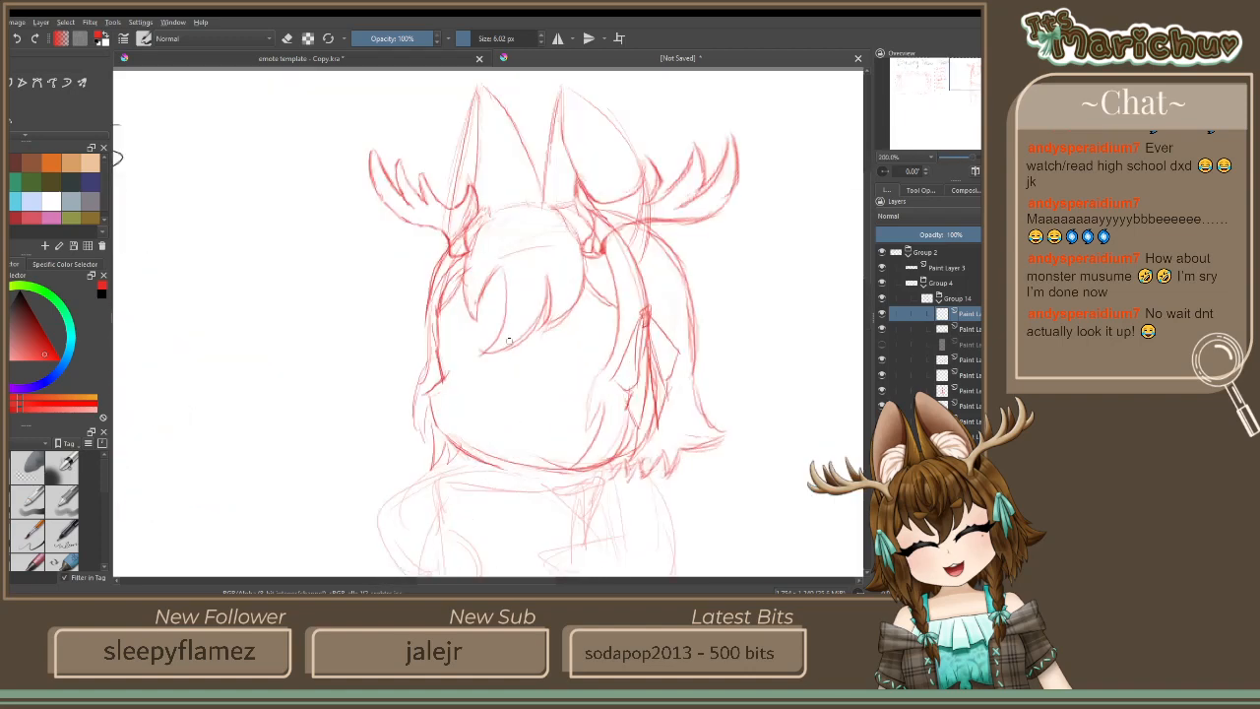
scroll(472, 384, up, 1)
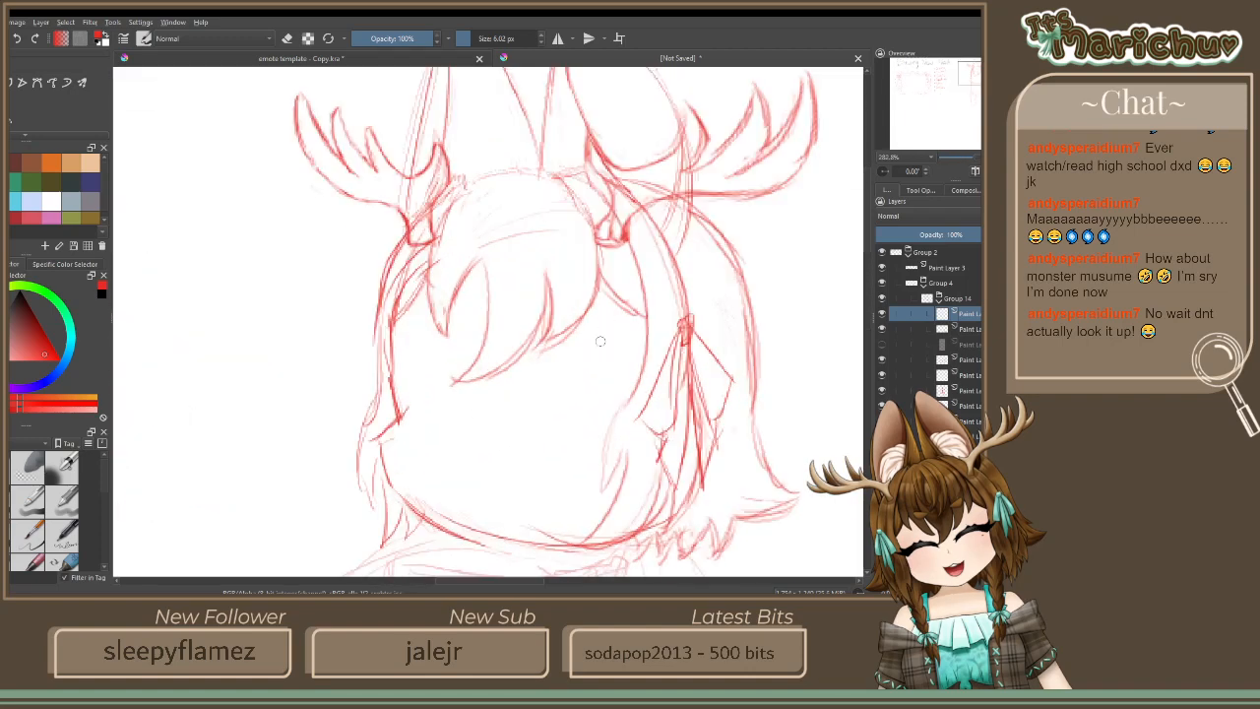
mouse_move(591, 319)
mouse_down()
mouse_move(620, 332)
mouse_move(561, 325)
mouse_move(630, 345)
mouse_move(635, 394)
mouse_move(618, 398)
mouse_move(630, 339)
mouse_move(563, 327)
mouse_up()
mouse_move(630, 357)
mouse_down()
mouse_move(630, 399)
mouse_move(651, 384)
mouse_move(630, 392)
mouse_move(645, 382)
mouse_move(635, 390)
mouse_move(626, 346)
mouse_move(603, 329)
mouse_move(626, 399)
mouse_move(616, 335)
mouse_move(564, 342)
mouse_move(626, 348)
mouse_move(624, 403)
mouse_up()
mouse_move(616, 329)
mouse_down()
mouse_move(557, 341)
mouse_move(602, 324)
mouse_move(557, 340)
mouse_move(569, 331)
mouse_up()
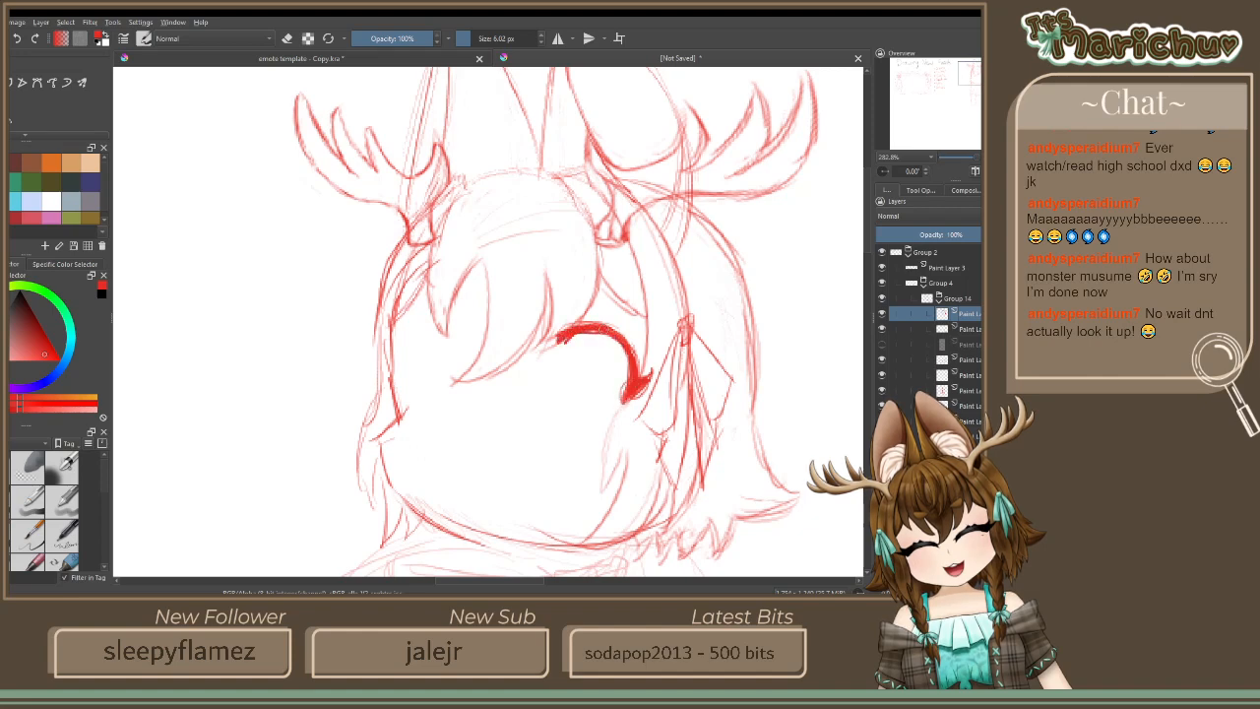
Refine the right eye's lash line by erasing along its inner edge and reshaping its outer corner
click(286, 38)
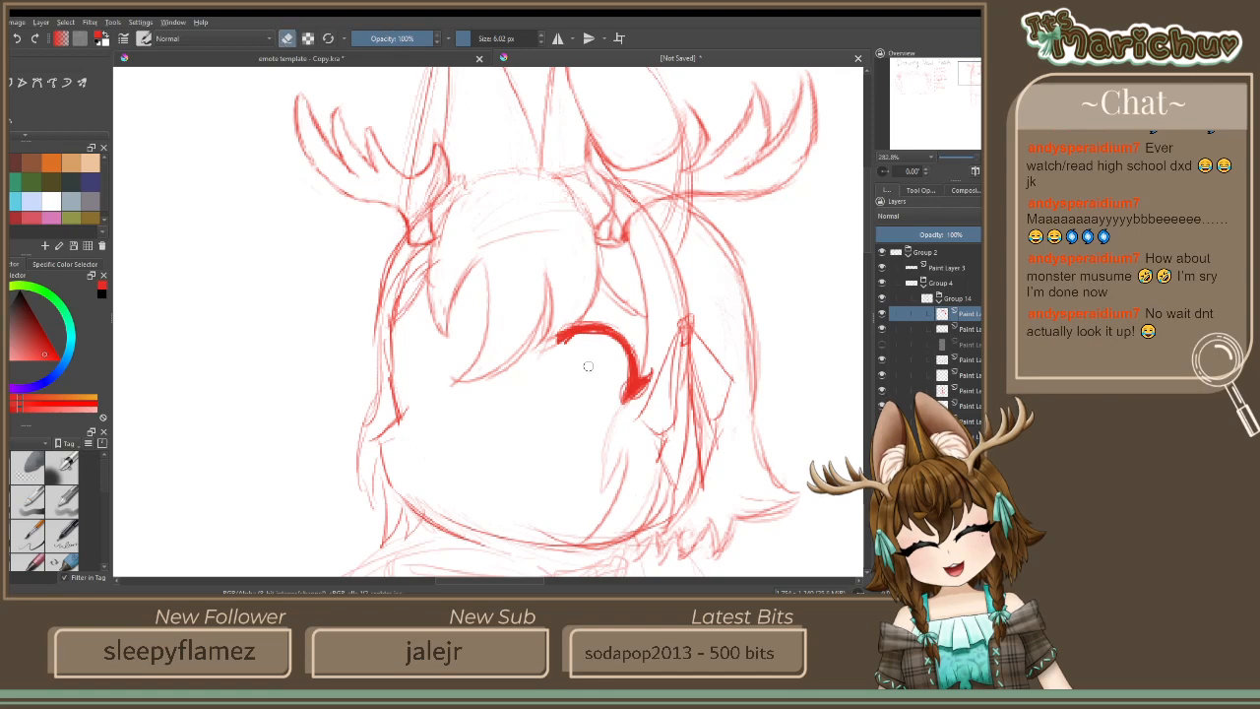
mouse_move(569, 345)
mouse_down()
mouse_move(557, 342)
mouse_move(604, 333)
mouse_move(616, 404)
mouse_move(635, 399)
mouse_move(624, 406)
mouse_up()
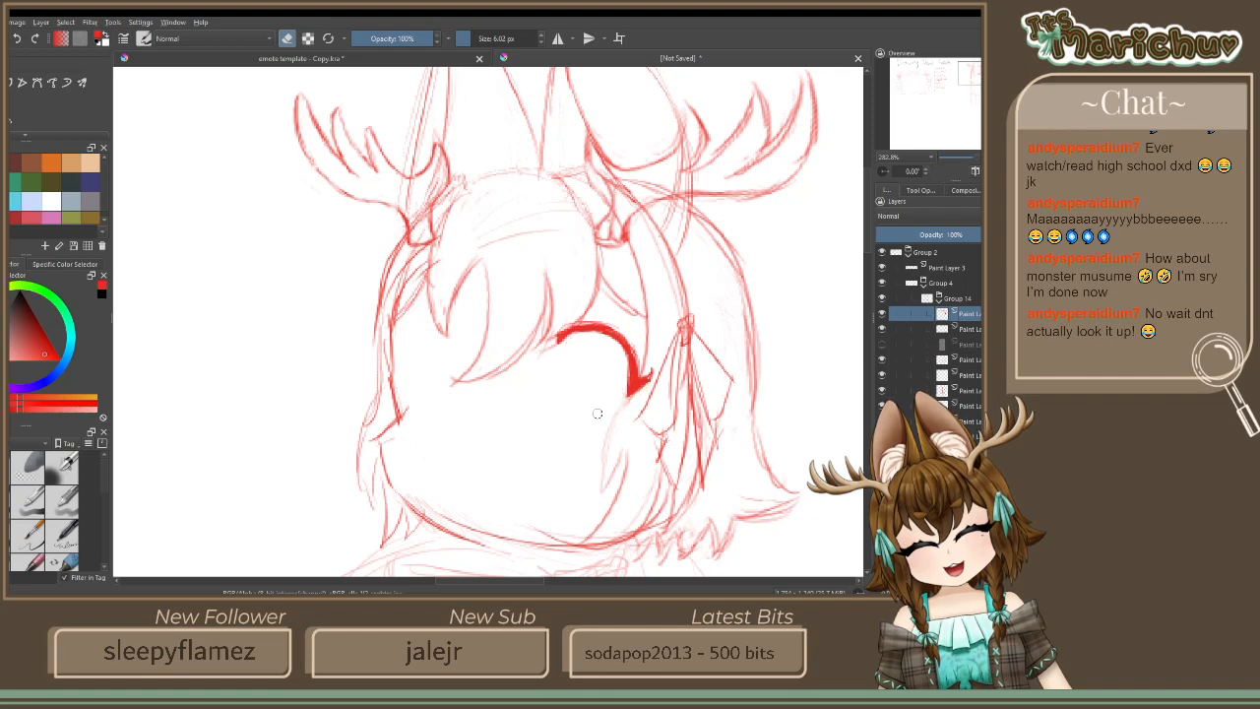
key(e)
drag(630, 384, 623, 398)
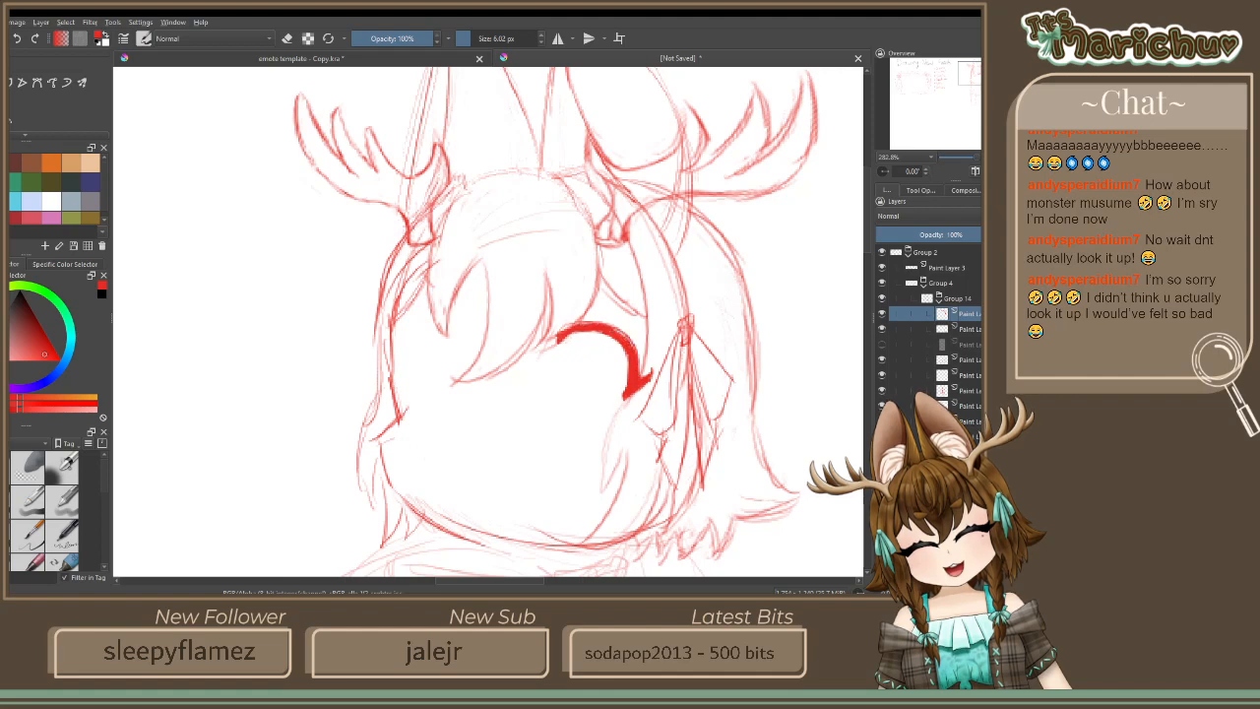
key(e)
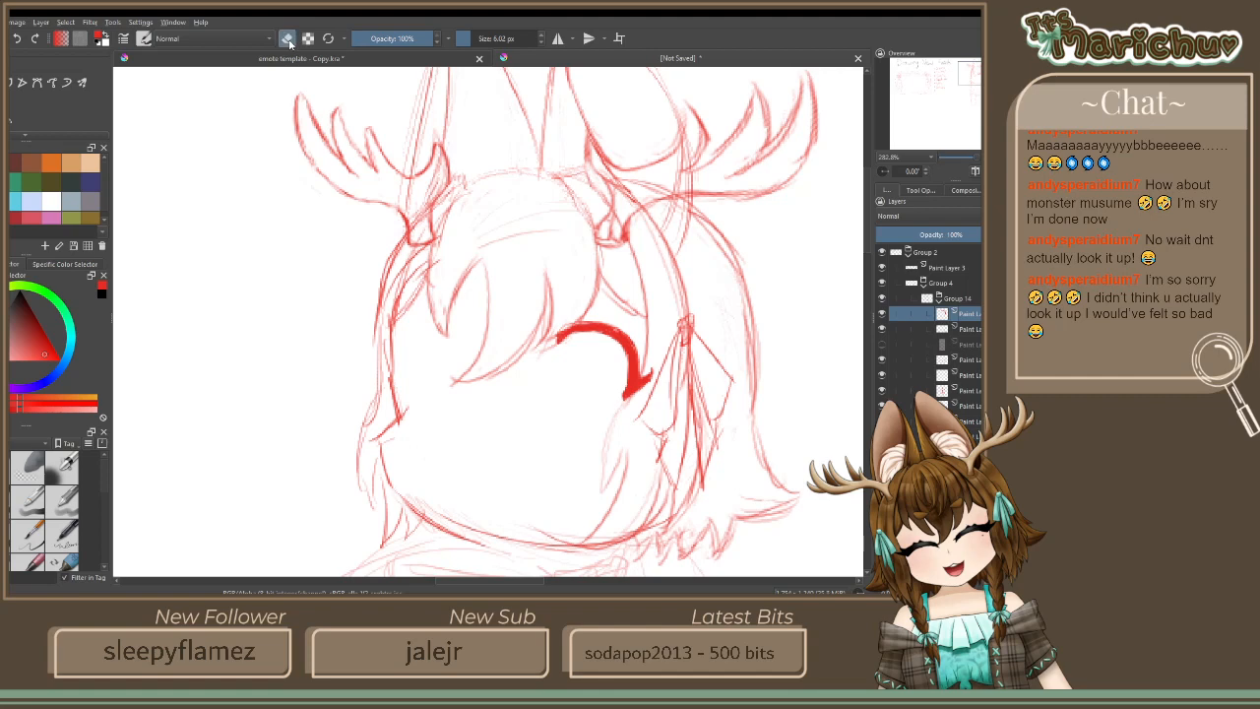
drag(627, 366, 628, 390)
click(287, 40)
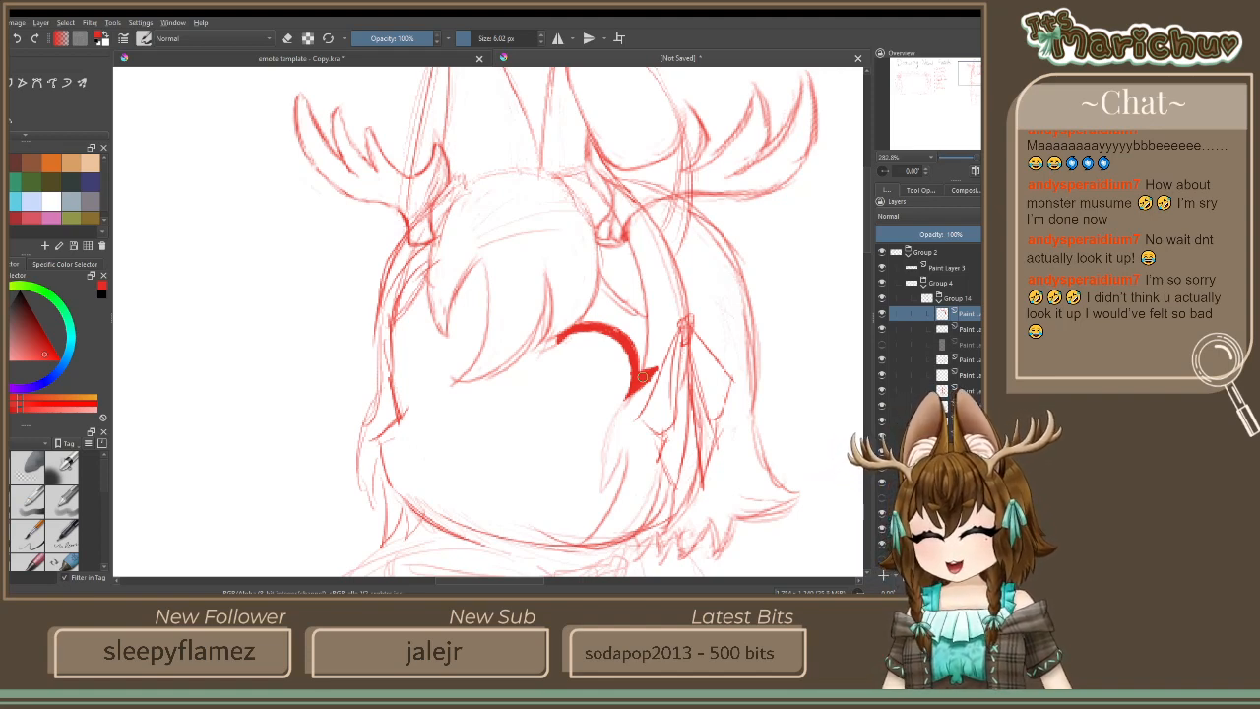
Add pointed, upswept lashes to the outer corner of the right eye, trimming the lower spikes
drag(642, 376, 656, 370)
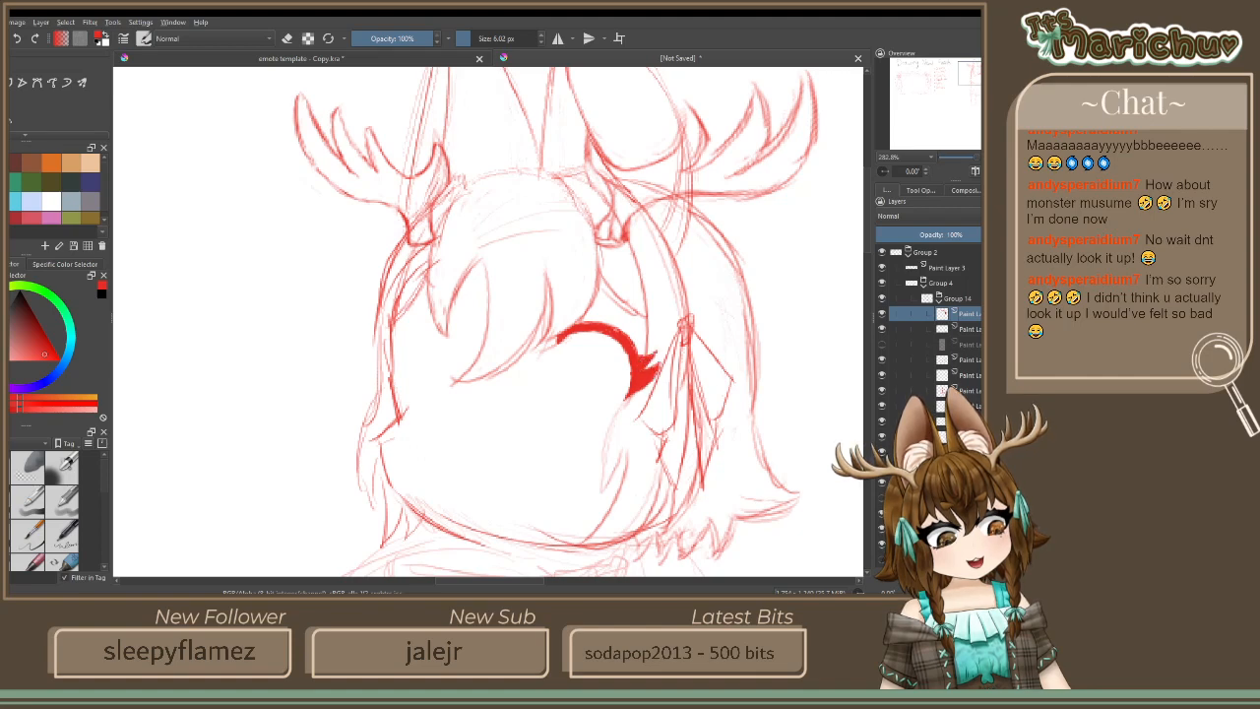
click(285, 38)
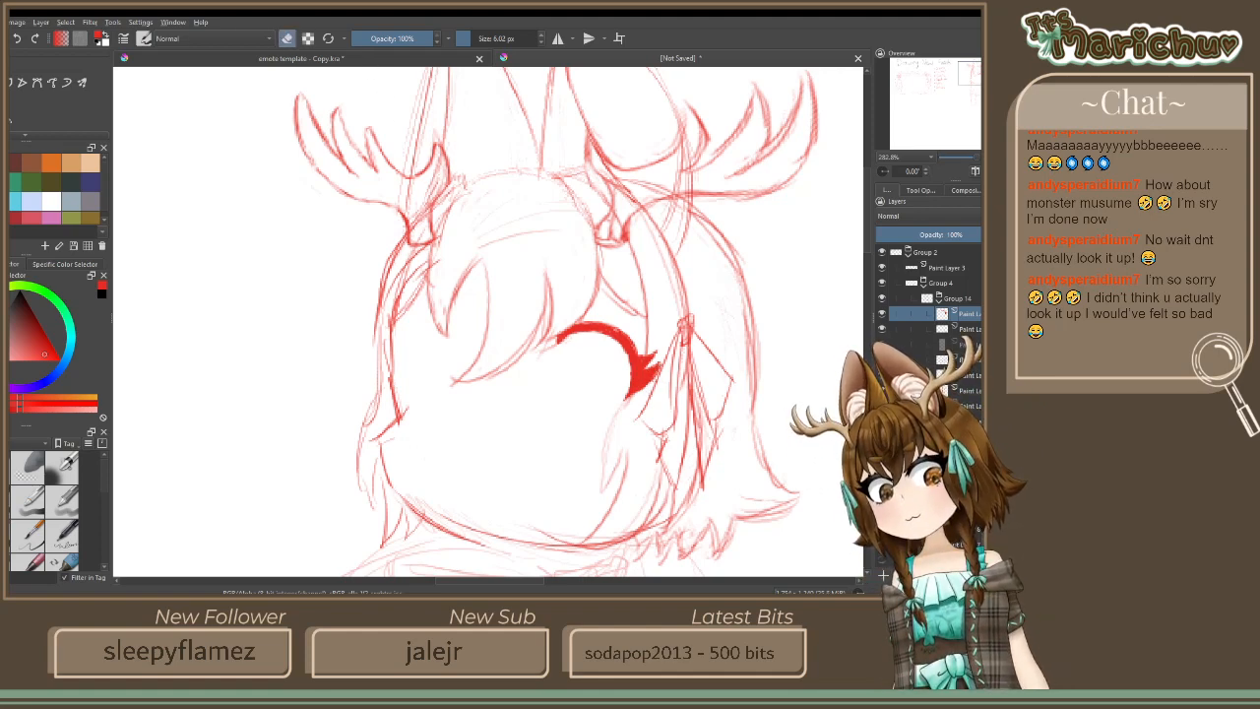
drag(642, 386, 658, 374)
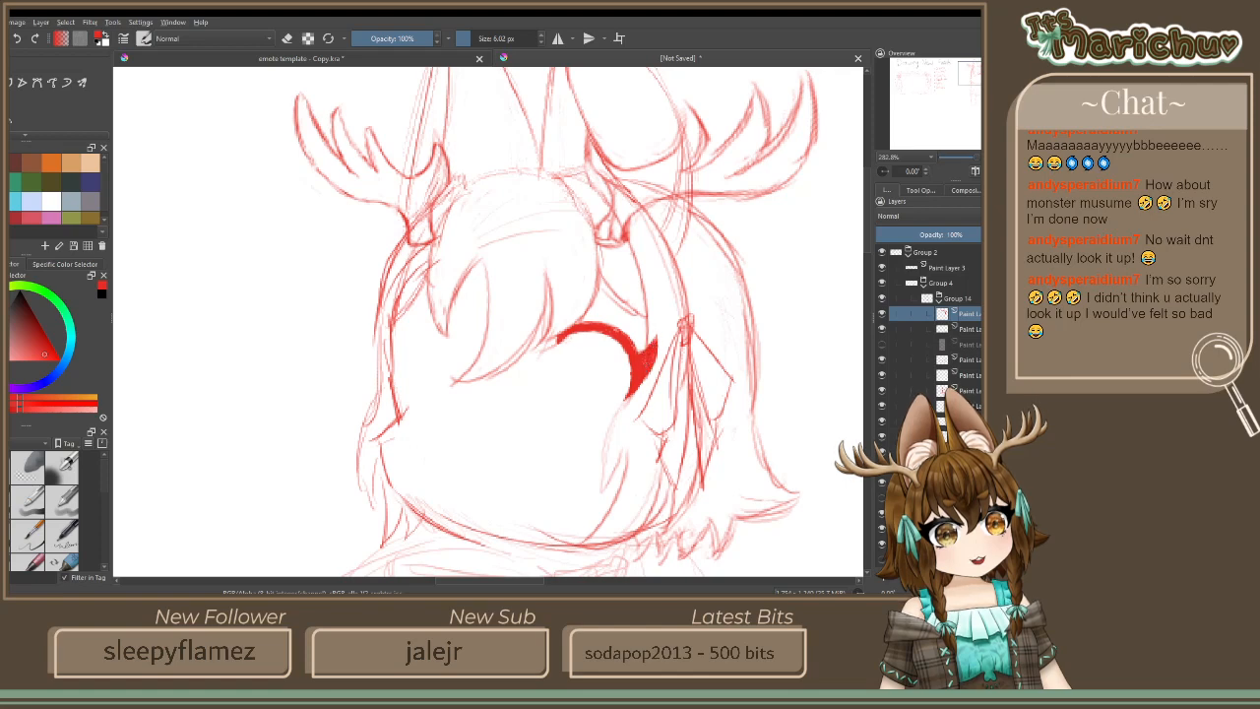
drag(633, 346, 642, 344)
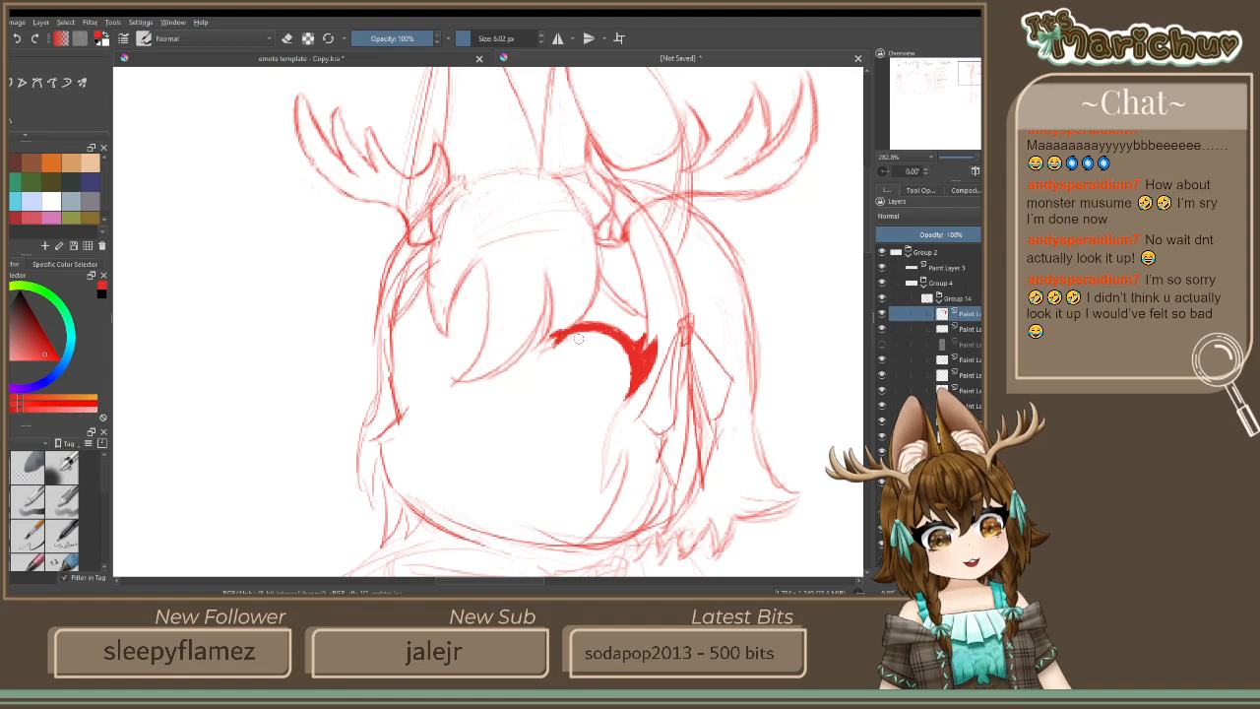
Sketch an oval iris beneath the right eye's lash line, then hide the eye layer and add a new layer
mouse_move(579, 337)
mouse_down()
mouse_move(564, 370)
mouse_move(600, 333)
mouse_move(583, 389)
mouse_move(603, 334)
mouse_move(594, 368)
mouse_move(582, 333)
mouse_move(582, 386)
mouse_move(610, 394)
mouse_up()
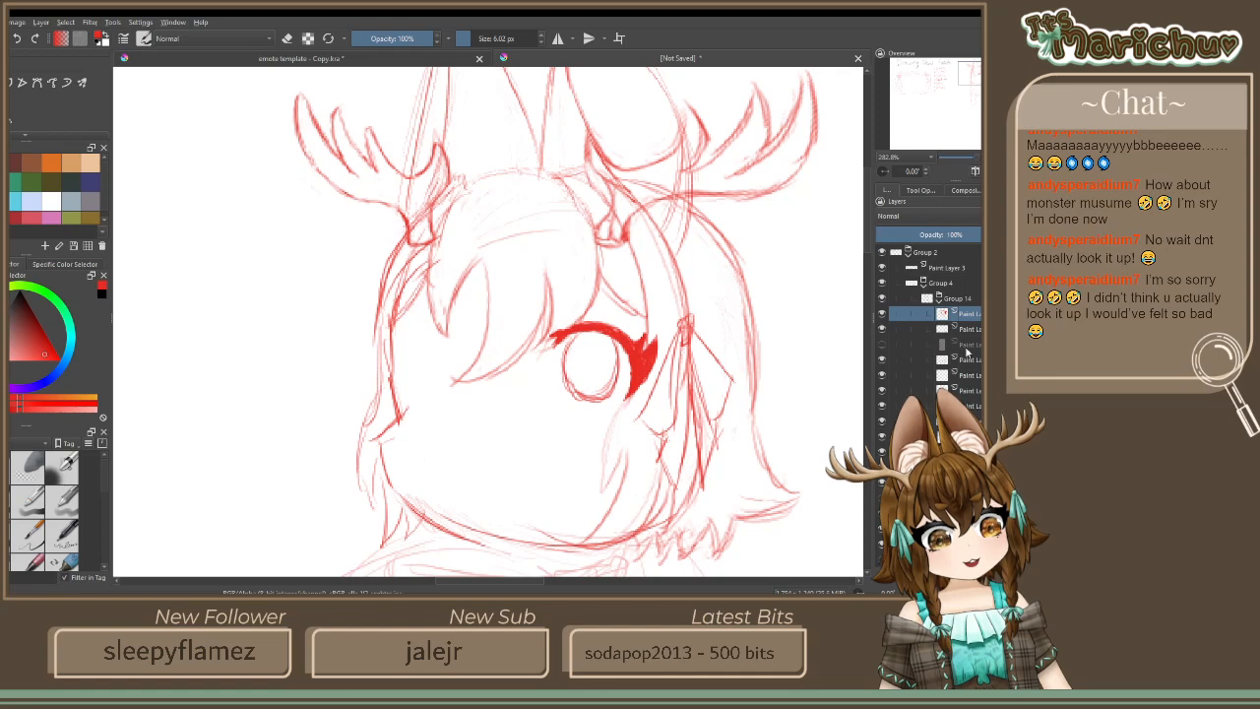
click(883, 313)
click(882, 577)
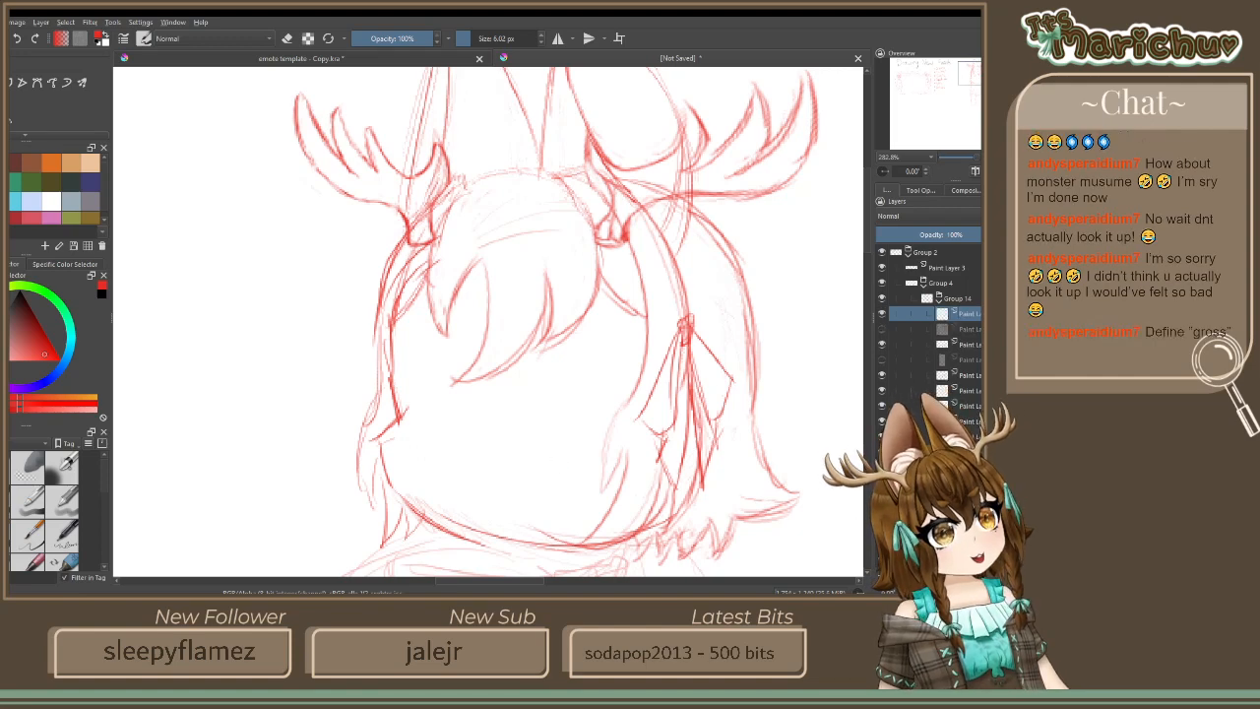
Try a wide mouth made of two joined curves across the lower face, and undo it
mouse_move(581, 453)
mouse_down()
mouse_move(536, 478)
mouse_move(431, 452)
mouse_move(479, 473)
mouse_up()
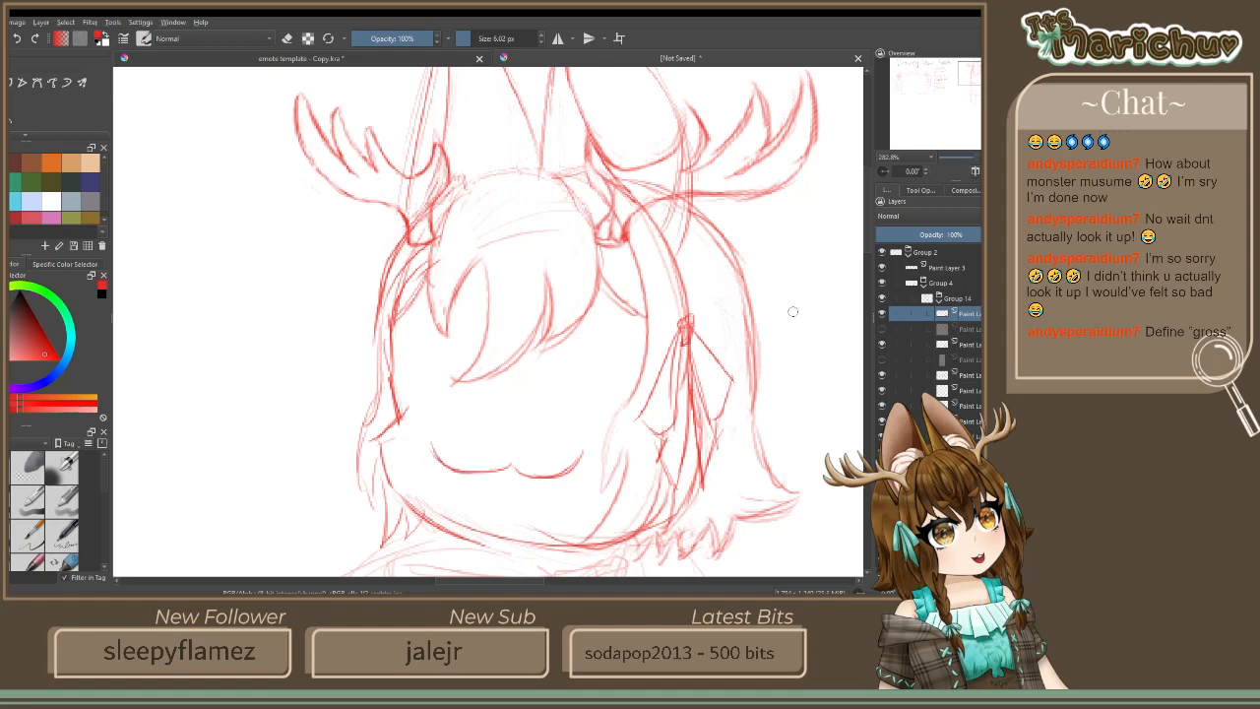
key(ctrl+z)
key(ctrl+z)
key(ctrl+z)
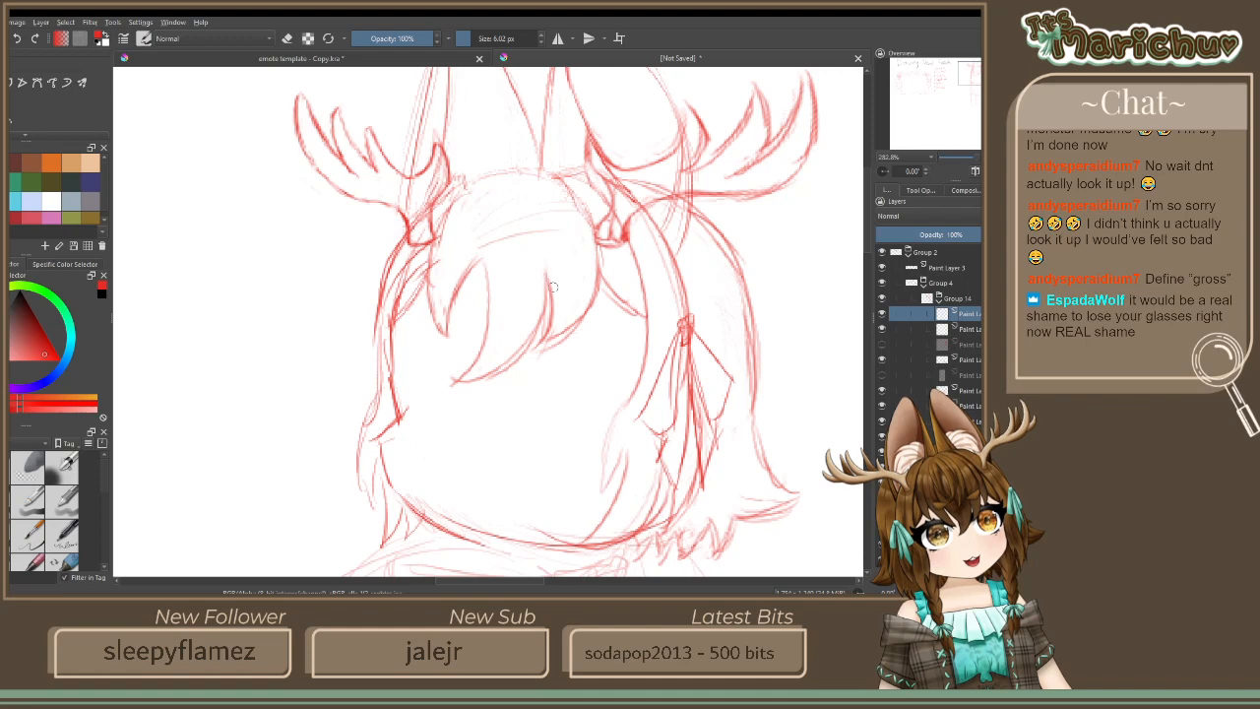
Sketch both eyes closed in happy upward arches, with short lashes at their outer corners
scroll(591, 306, down, 2)
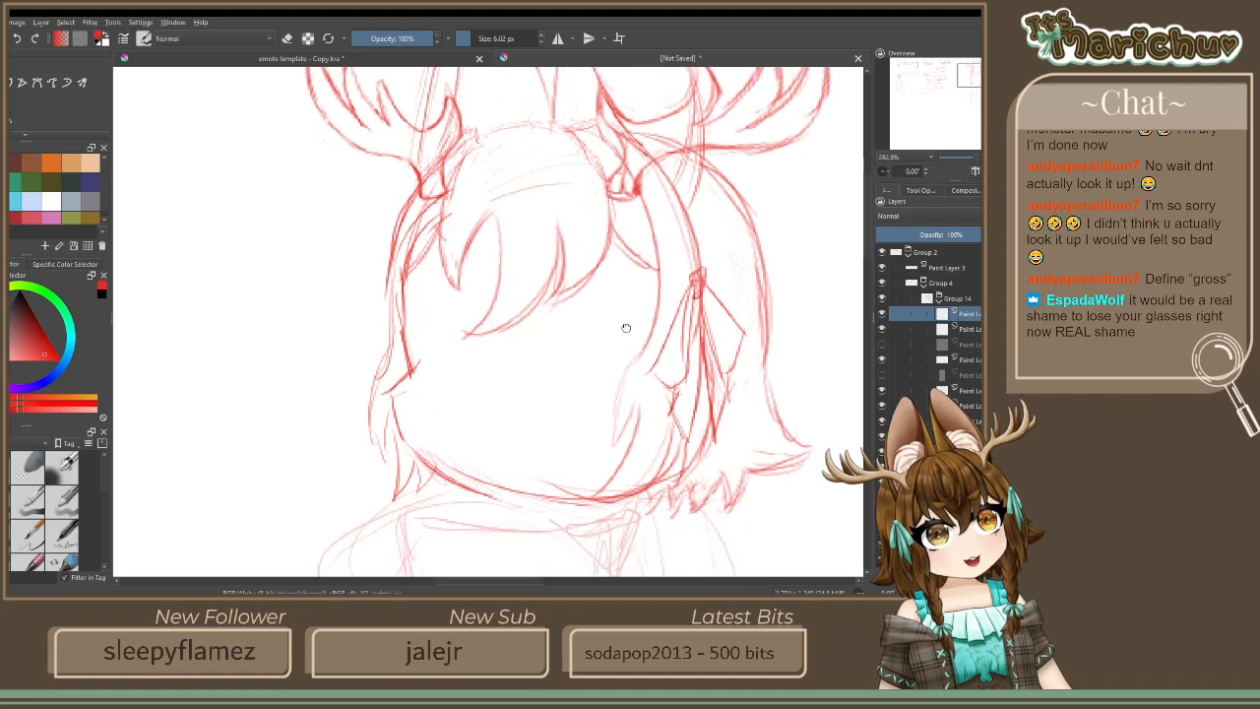
scroll(620, 315, down, 5)
scroll(618, 289, up, 5)
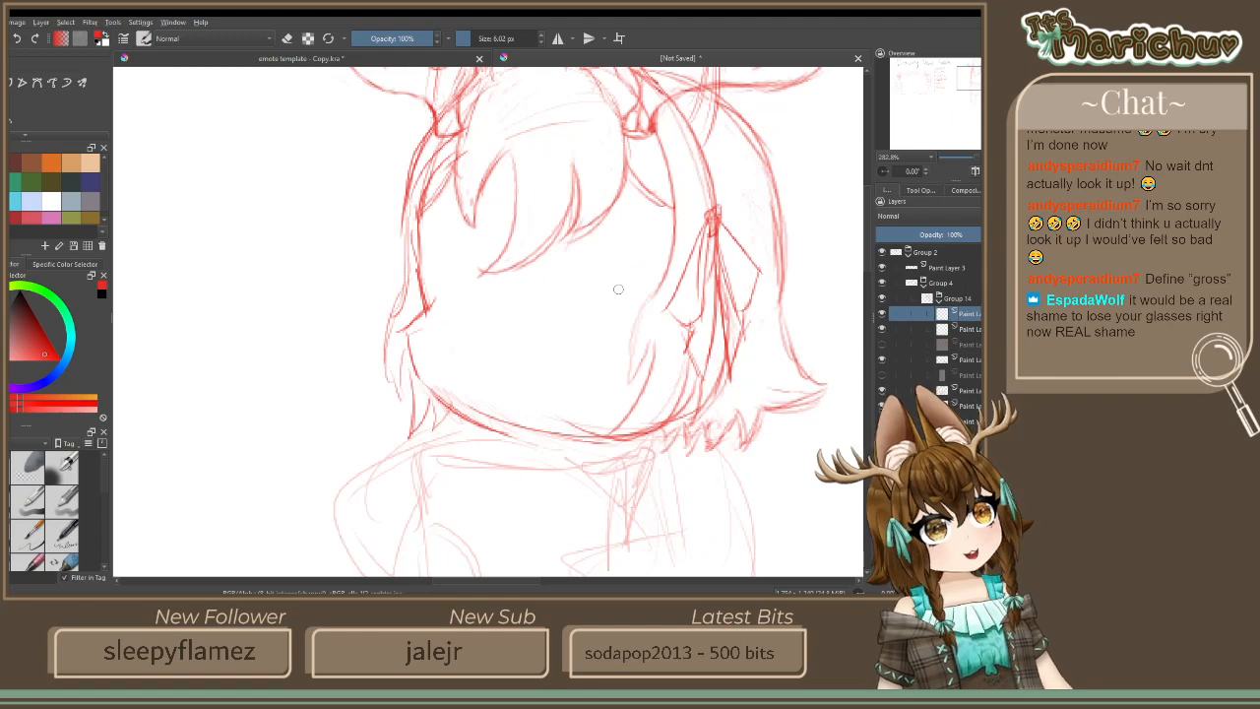
mouse_move(589, 258)
mouse_down()
mouse_move(654, 252)
mouse_move(620, 247)
mouse_move(578, 272)
mouse_move(675, 264)
mouse_up()
mouse_move(603, 250)
mouse_down()
mouse_move(578, 274)
mouse_move(695, 248)
mouse_up()
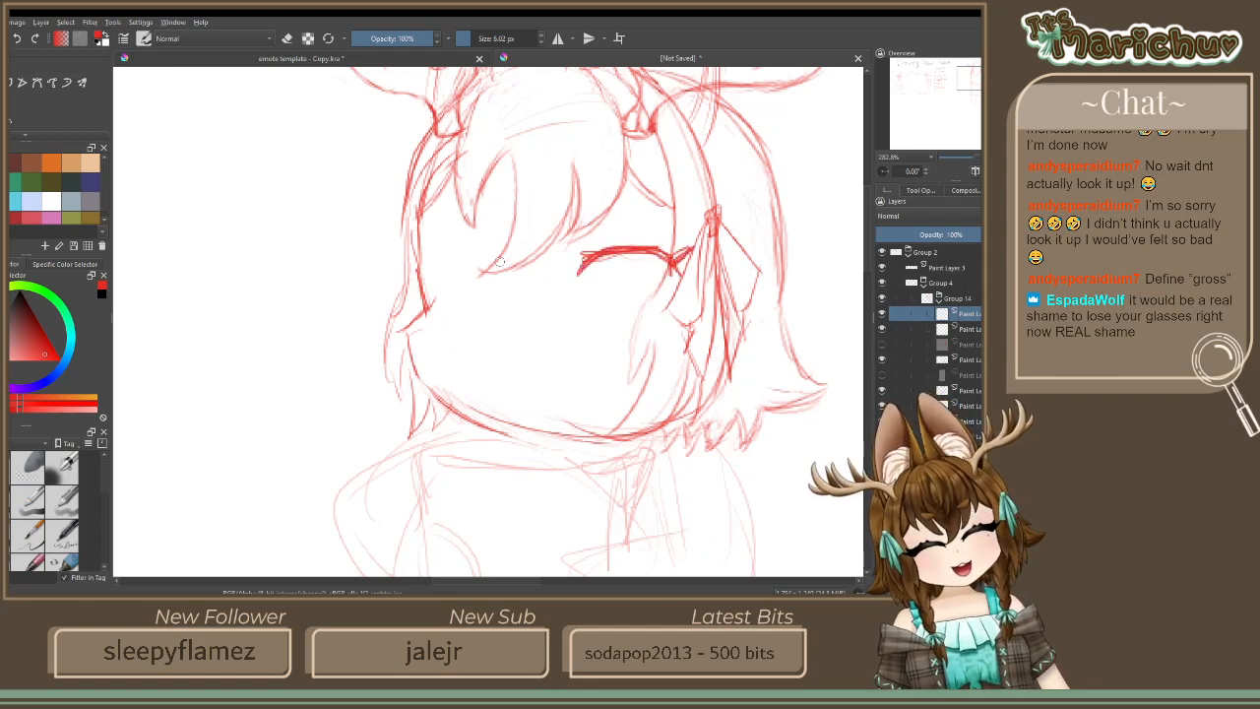
mouse_move(499, 261)
mouse_down()
mouse_move(428, 258)
mouse_move(431, 273)
mouse_move(519, 272)
mouse_up()
drag(435, 238, 421, 267)
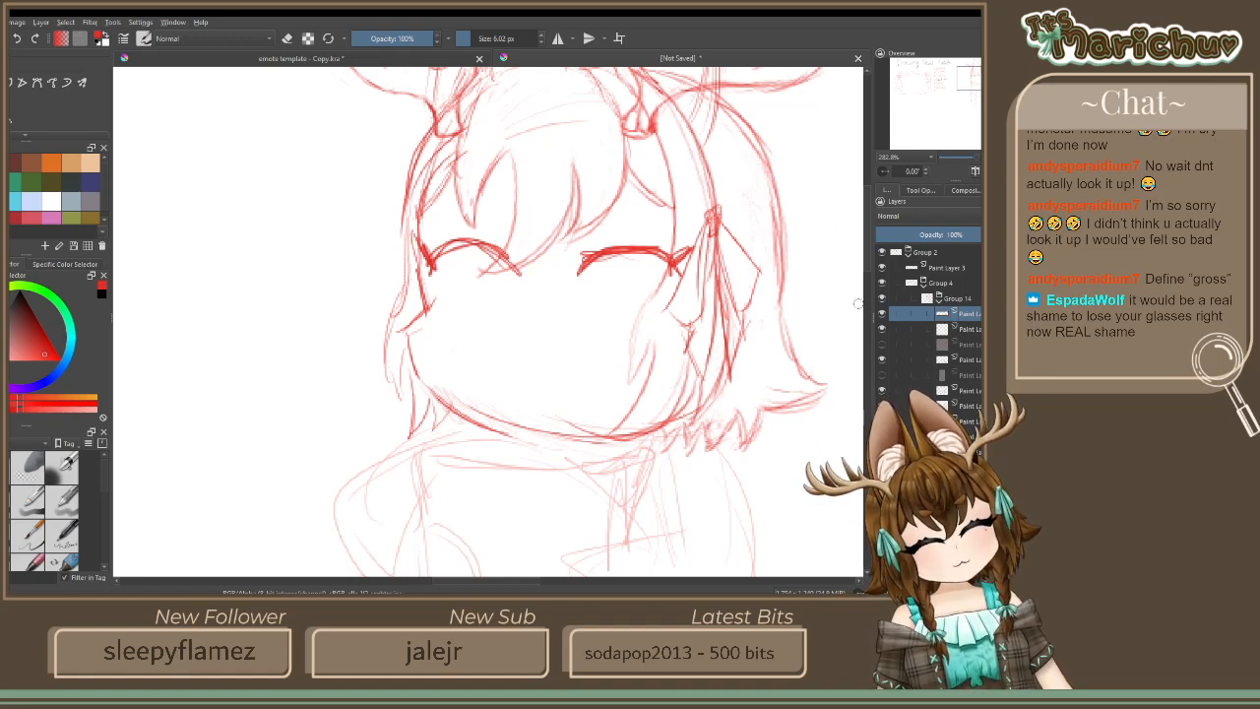
With the arched-eye layer hidden, sketch the right eye on a new layer, squeezed shut as a "<" shape
click(882, 313)
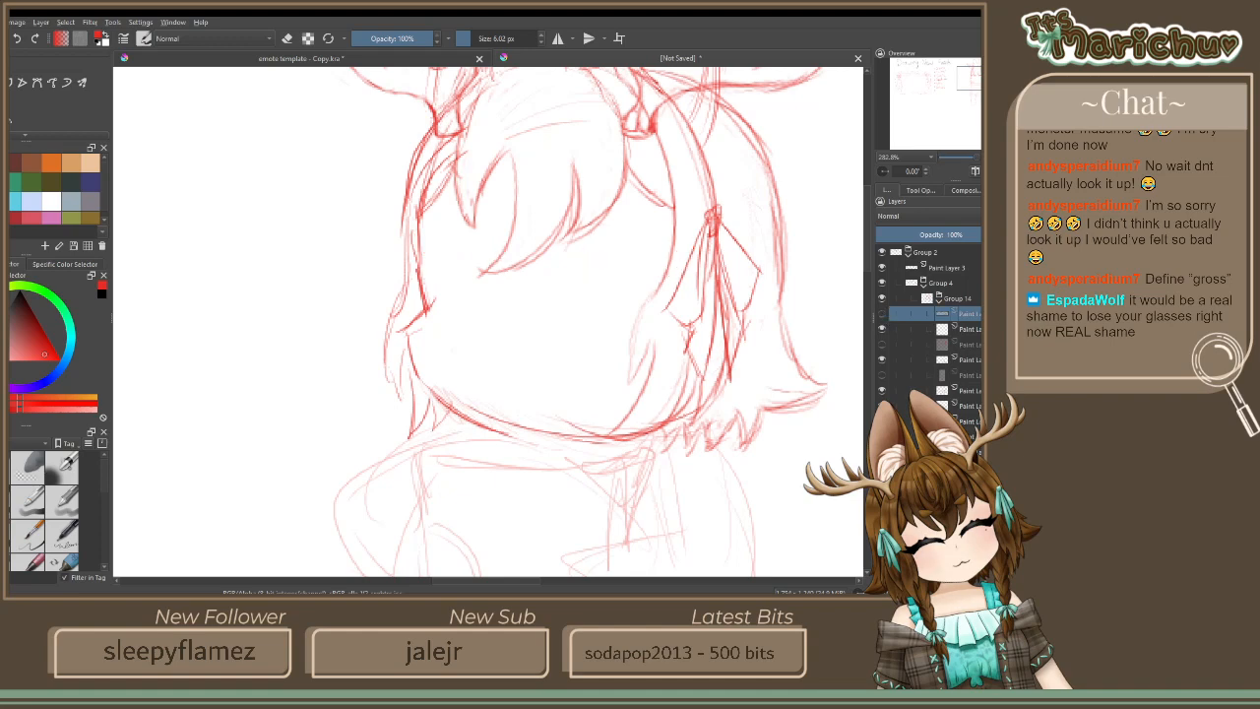
key(shift+Delete)
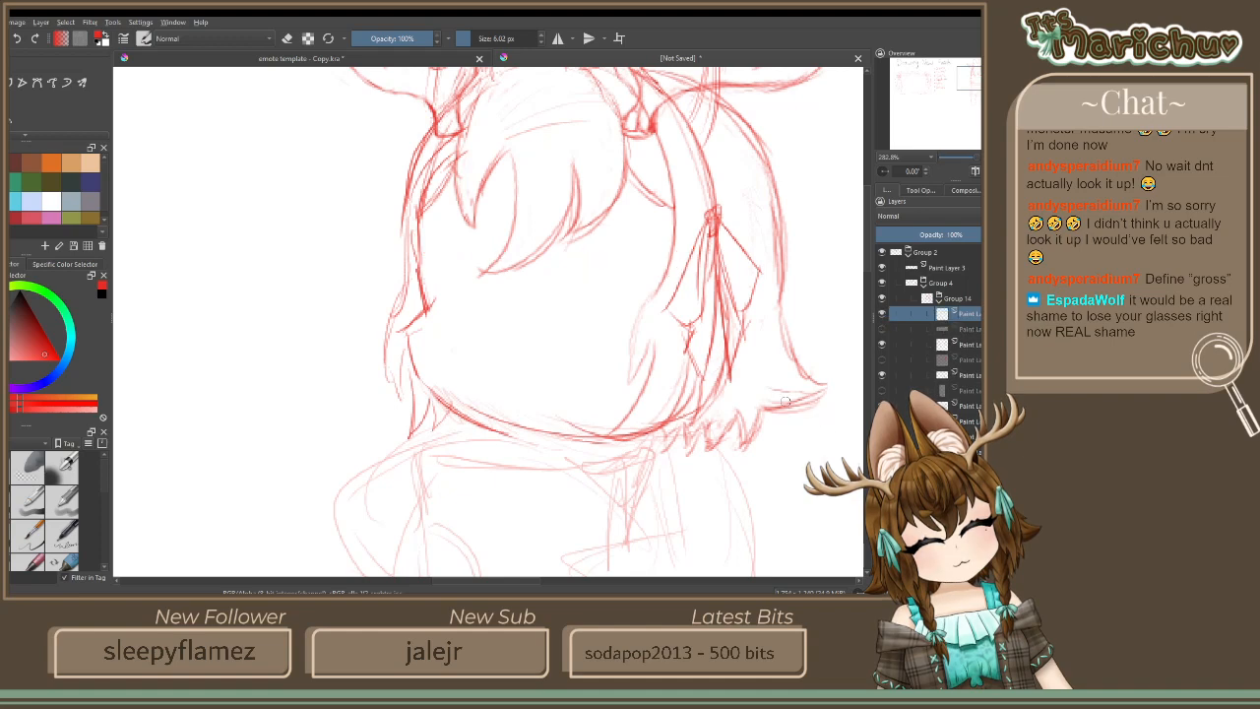
drag(655, 209, 585, 258)
drag(588, 262, 667, 304)
drag(554, 248, 640, 287)
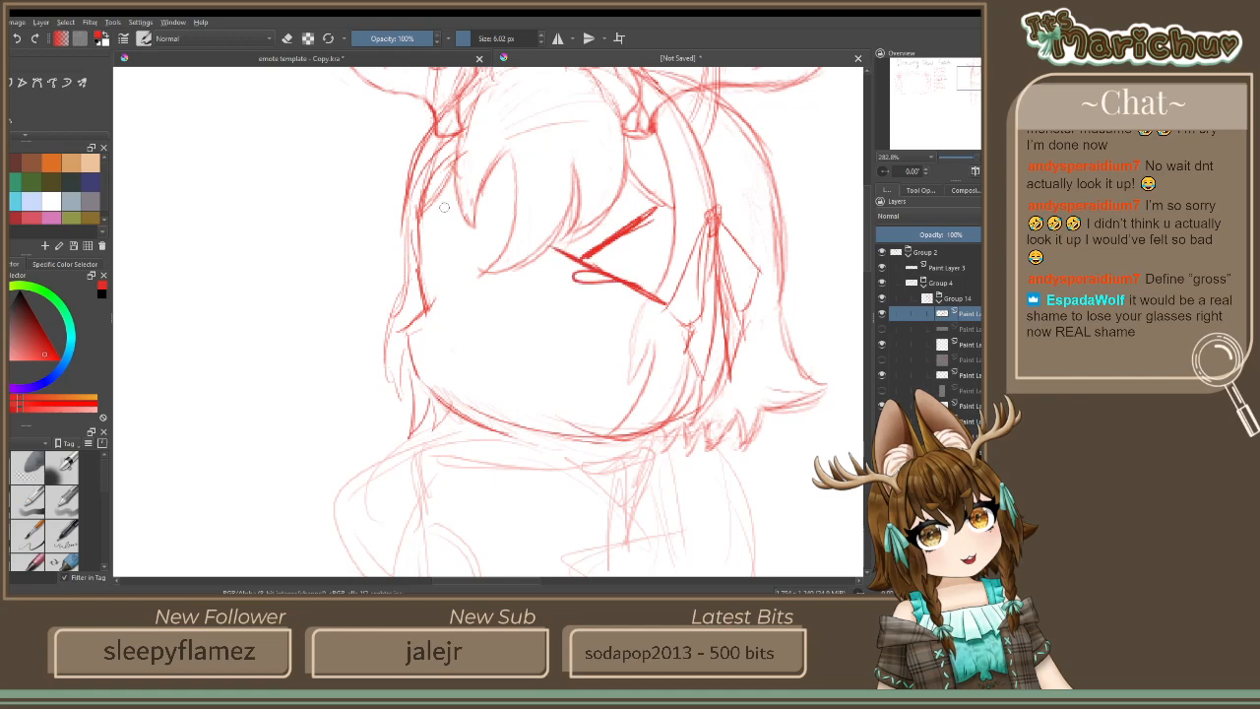
mouse_move(444, 207)
mouse_down()
mouse_move(514, 261)
mouse_move(435, 305)
mouse_move(531, 269)
mouse_move(430, 253)
mouse_up()
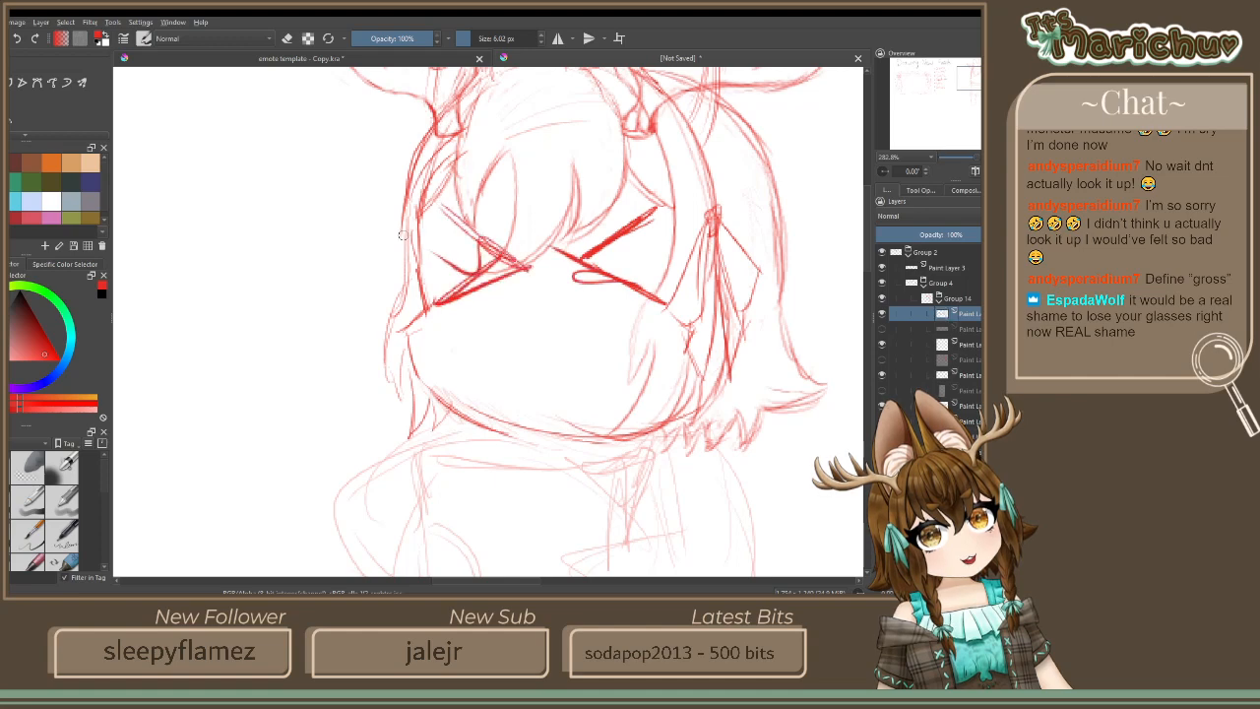
key(ctrl+z)
key(ctrl+z)
key(ctrl+z)
key(ctrl+z)
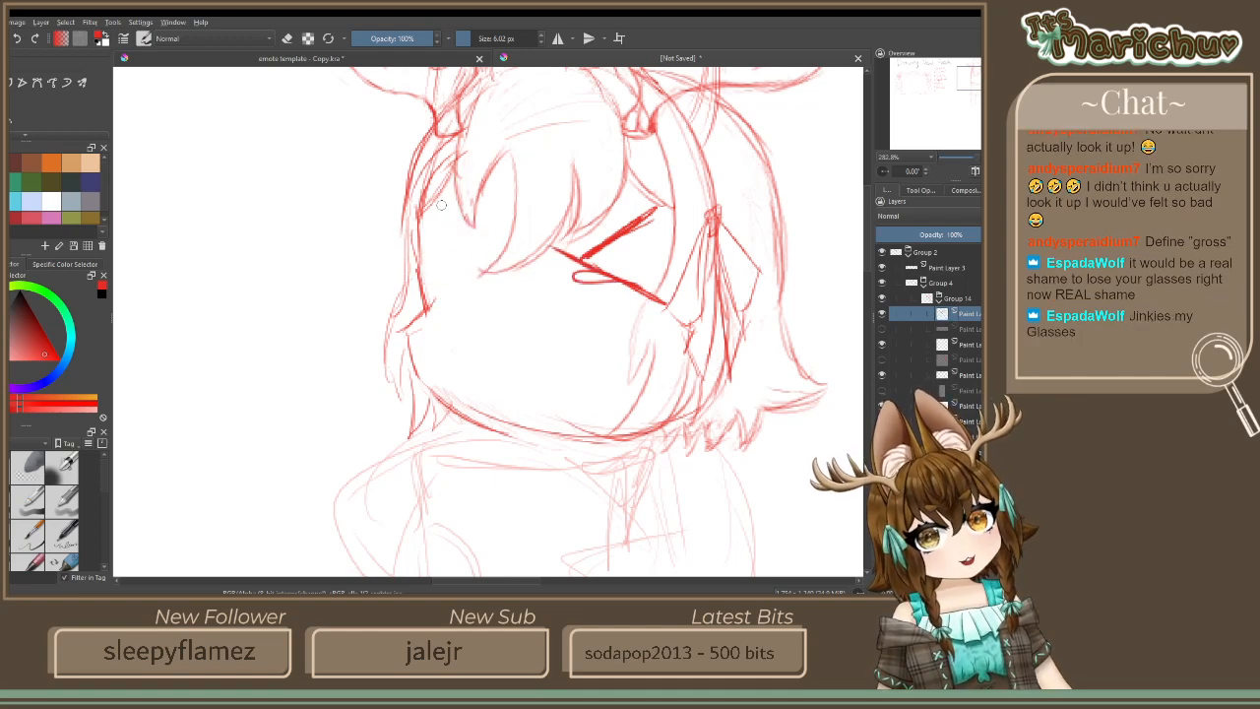
drag(433, 202, 484, 242)
drag(484, 242, 418, 285)
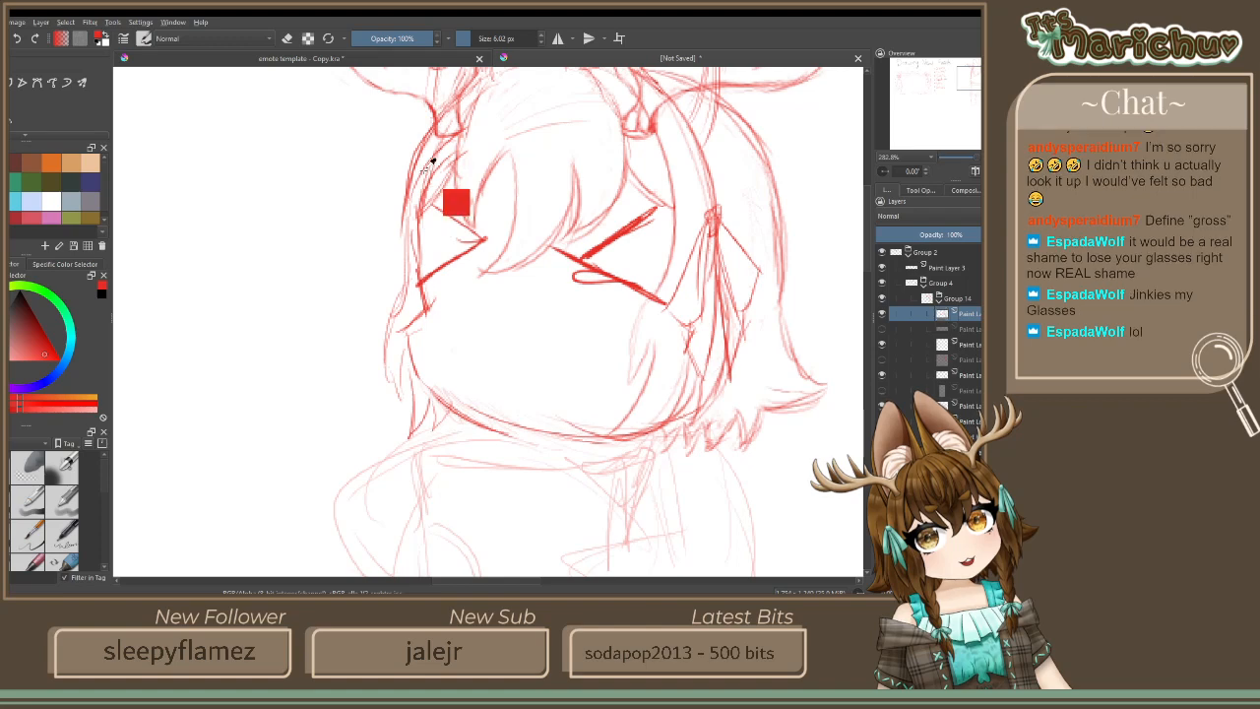
key(ctrl+z)
key(ctrl+z)
Sketch the left eye squeezed shut as a compact ">" shape, thickening its strokes to match the right eye
drag(439, 215, 486, 258)
drag(486, 260, 435, 289)
drag(441, 216, 491, 262)
drag(471, 269, 439, 290)
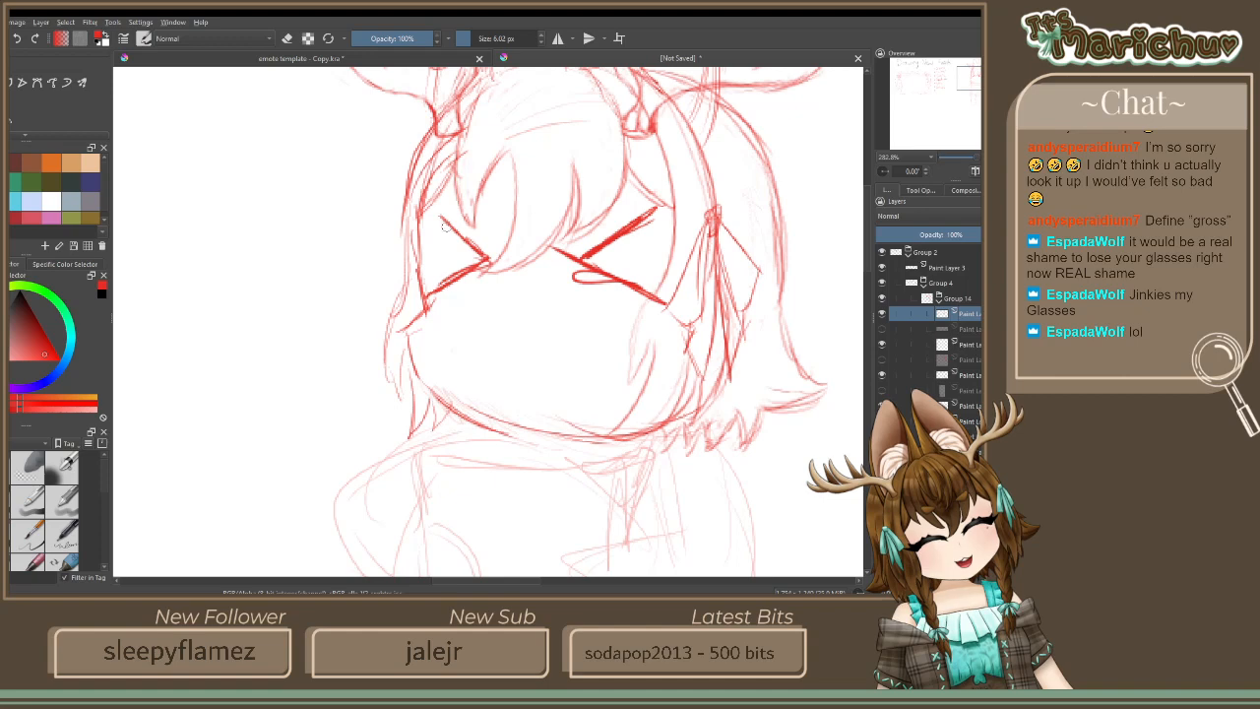
mouse_move(436, 220)
mouse_down()
mouse_move(488, 259)
mouse_move(436, 218)
mouse_up()
drag(638, 217, 582, 254)
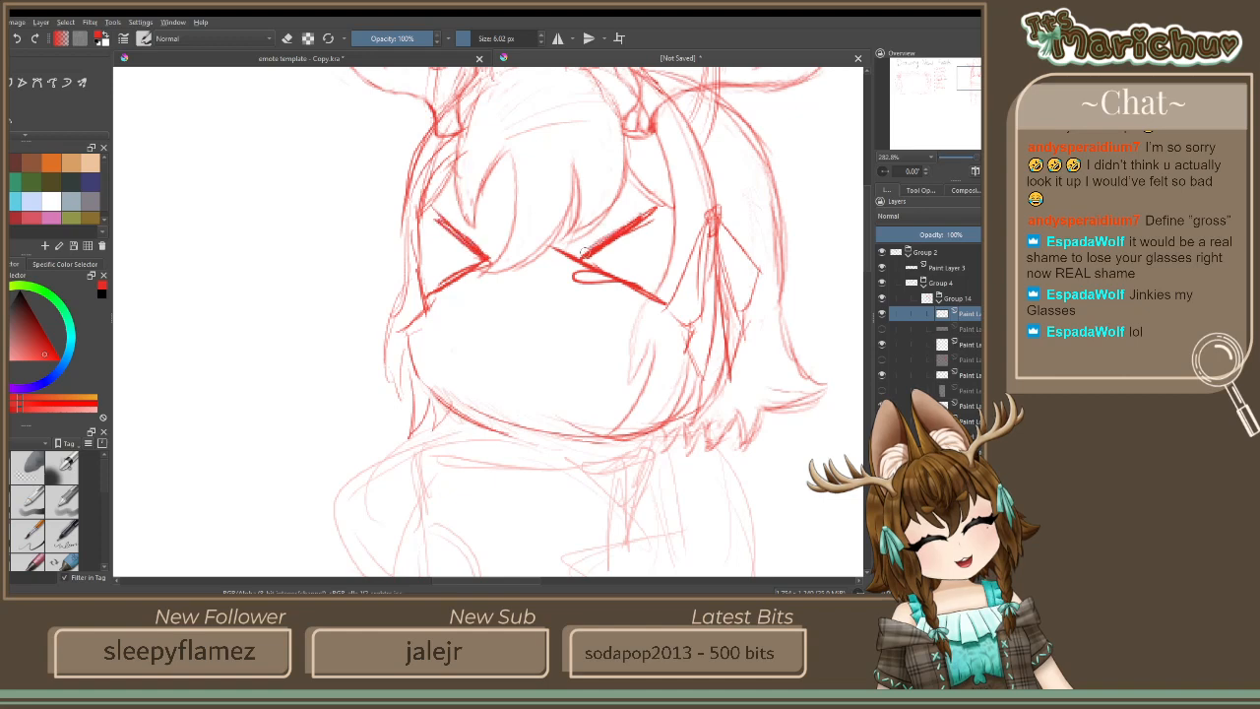
Hide the squeezed-eye layer, and show and select the layer with the arched closed eyes
key(minus)
key(minus)
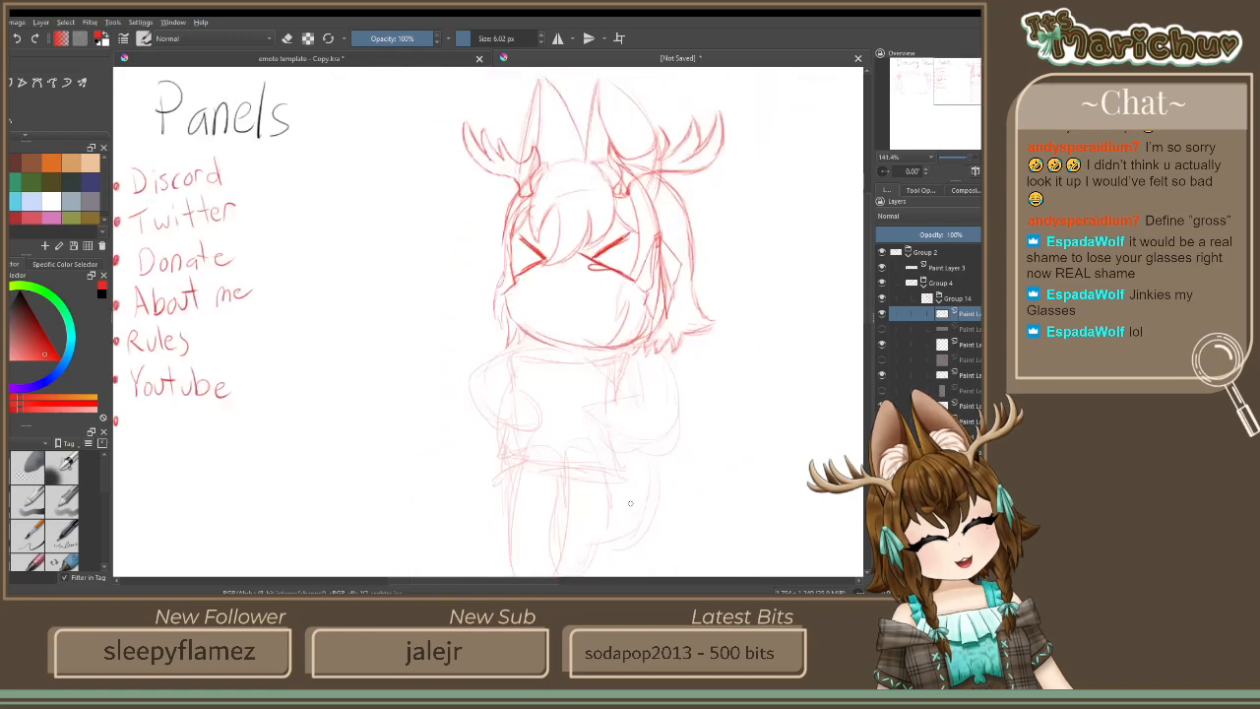
key(plus)
key(plus)
key(plus)
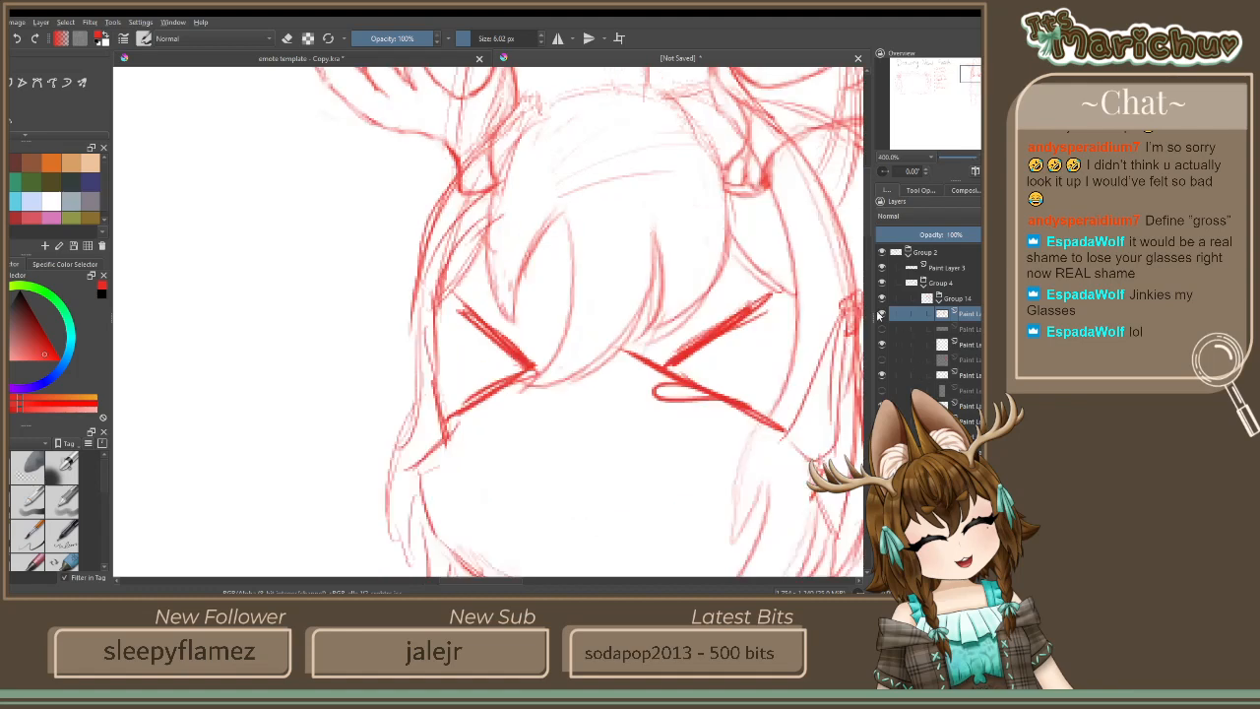
click(881, 313)
click(883, 329)
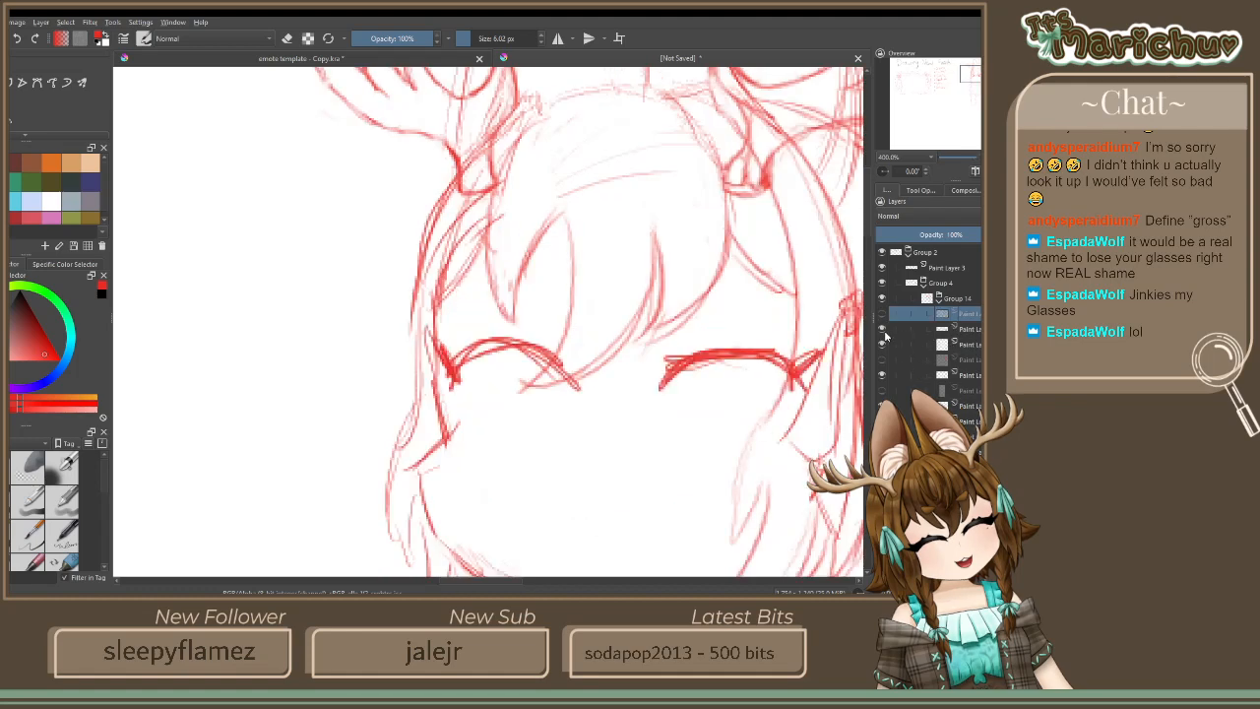
scroll(471, 429, down, 4)
drag(519, 488, 609, 396)
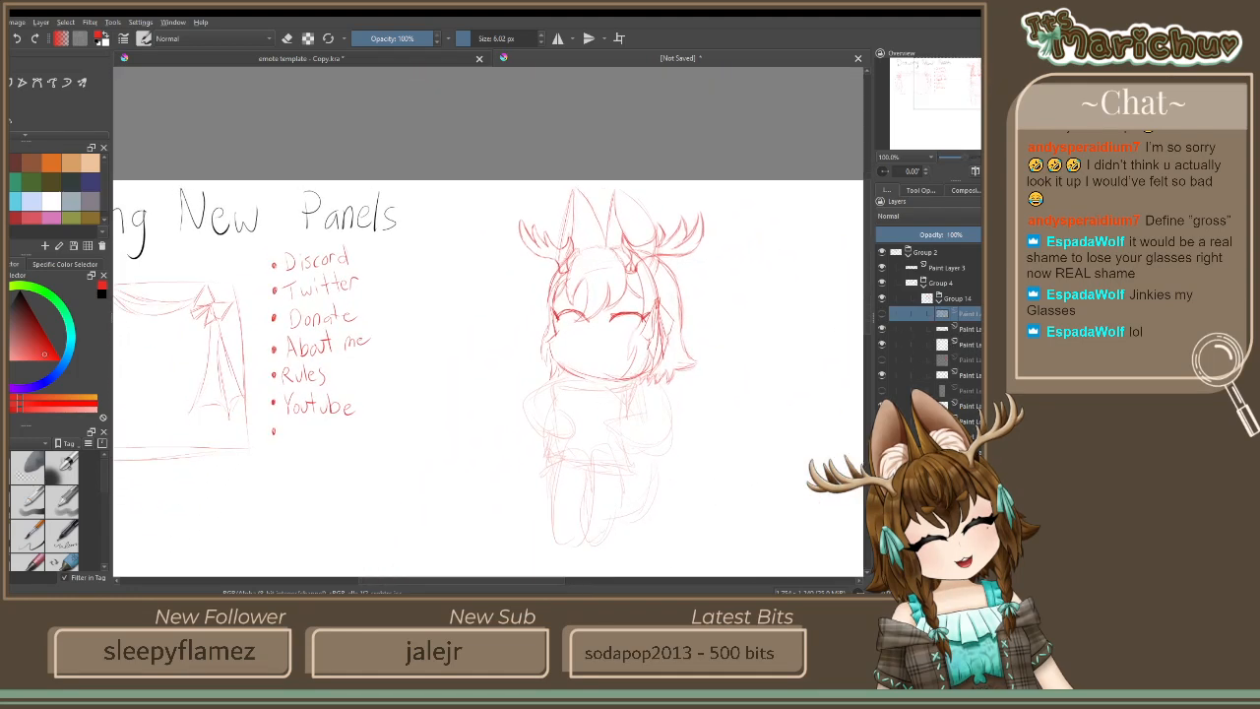
click(972, 331)
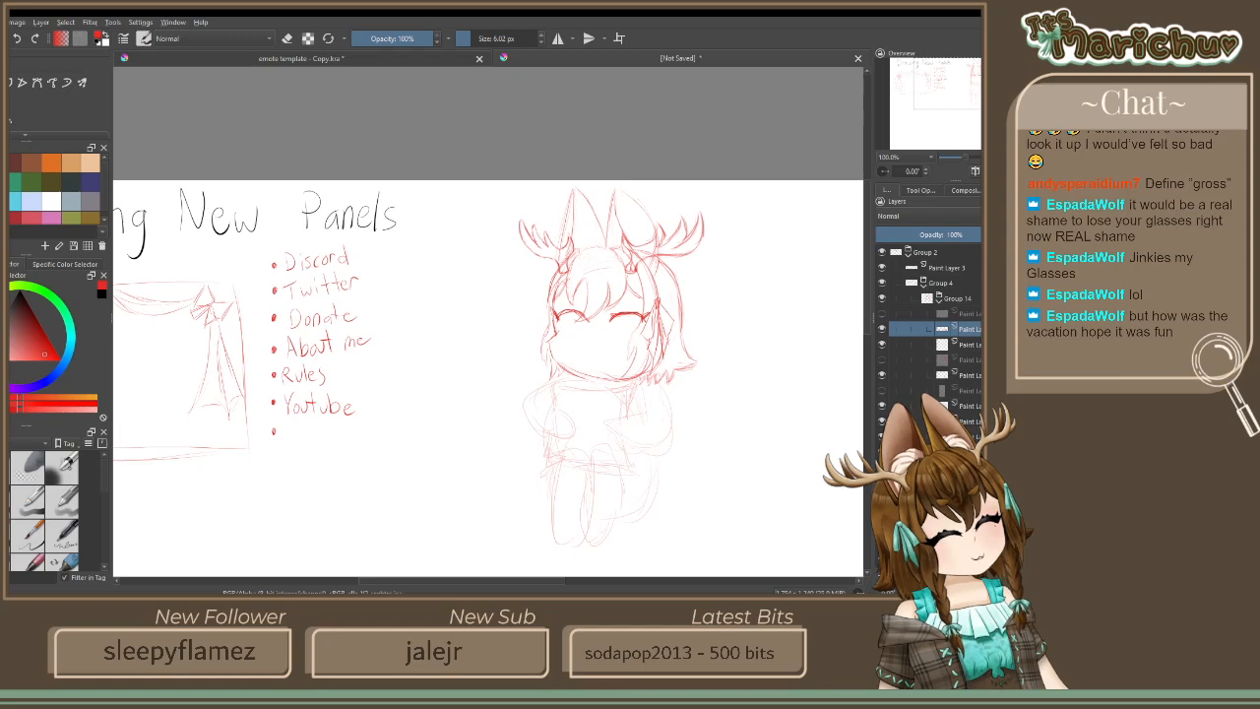
Sketch a small w-shaped cat mouth and an oval blush mark under each eye on a new layer, then add another empty layer
scroll(626, 359, up, 5)
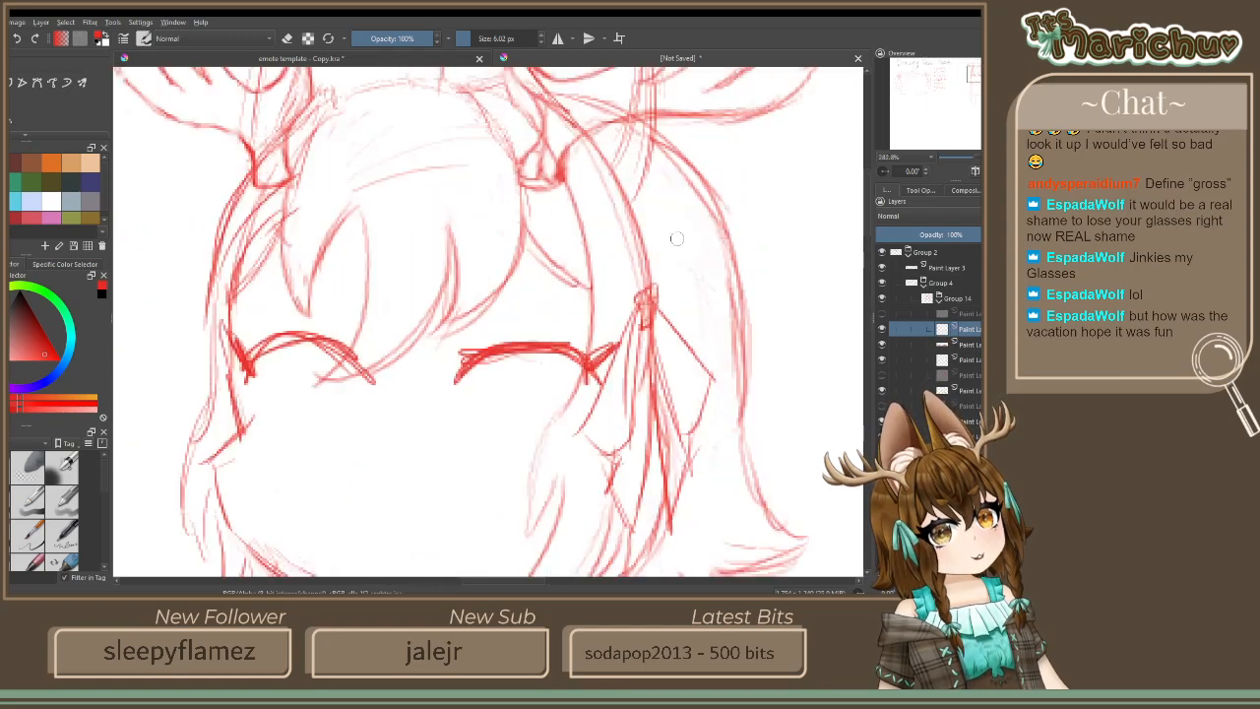
scroll(599, 349, down, 2)
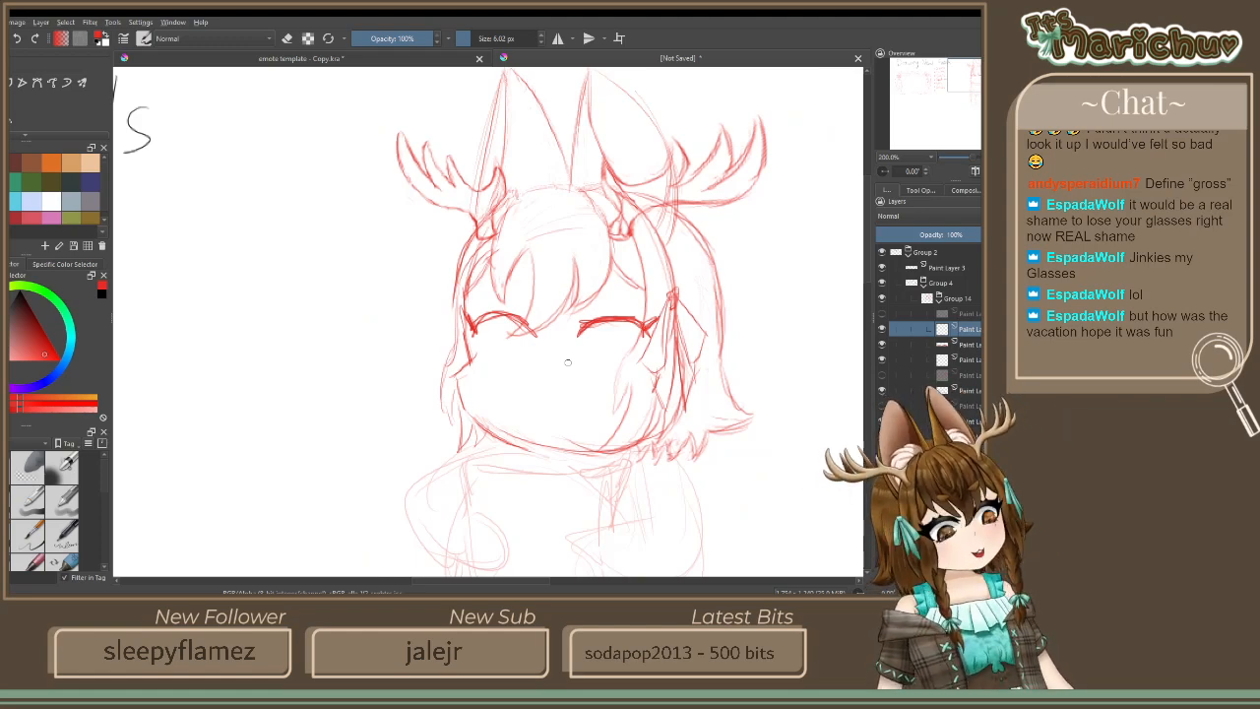
scroll(568, 362, up, 2)
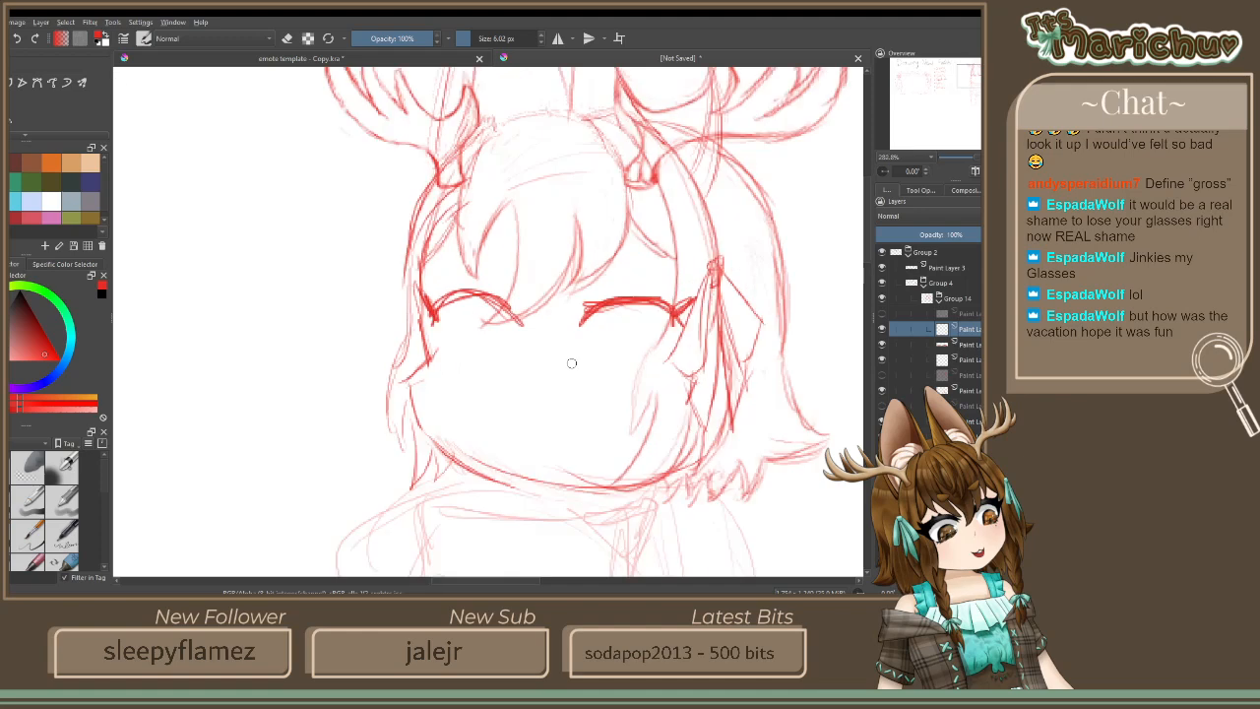
mouse_move(528, 404)
mouse_down()
mouse_move(564, 401)
mouse_move(500, 398)
mouse_up()
drag(660, 344, 657, 344)
mouse_move(467, 335)
mouse_down()
mouse_move(478, 348)
mouse_move(465, 335)
mouse_up()
scroll(529, 355, down, 3)
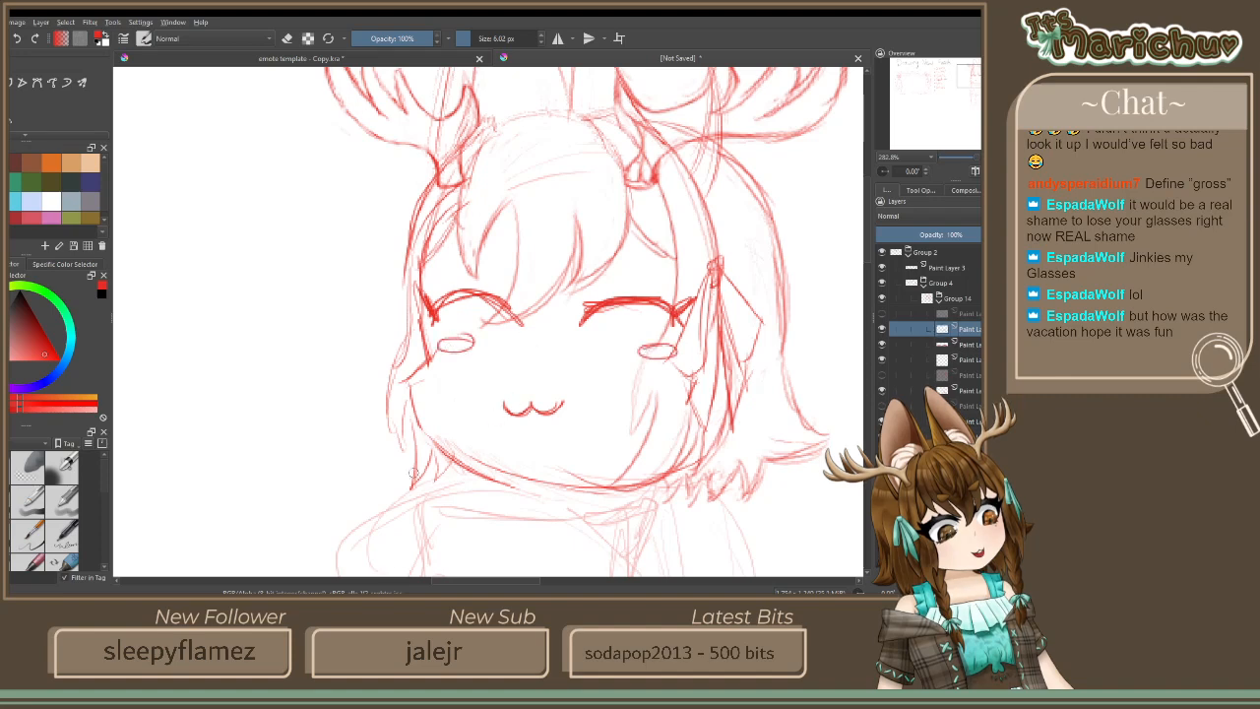
scroll(573, 442, up, 3)
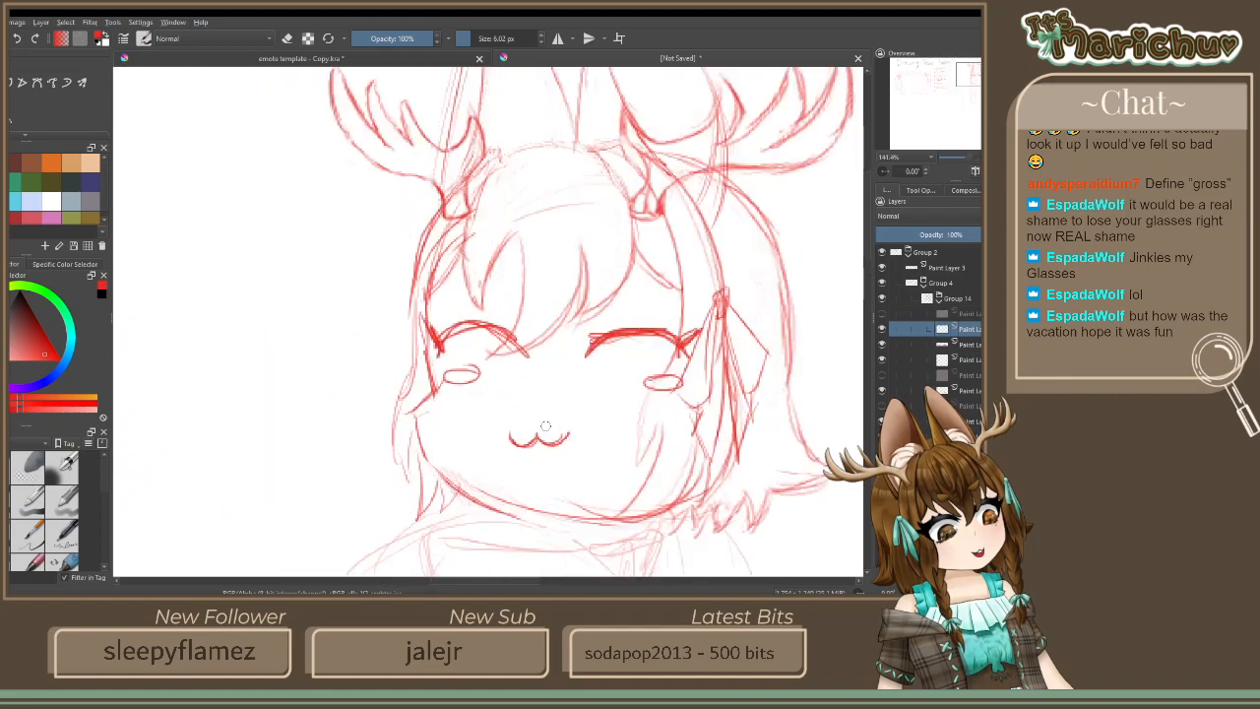
scroll(561, 461, down, 2)
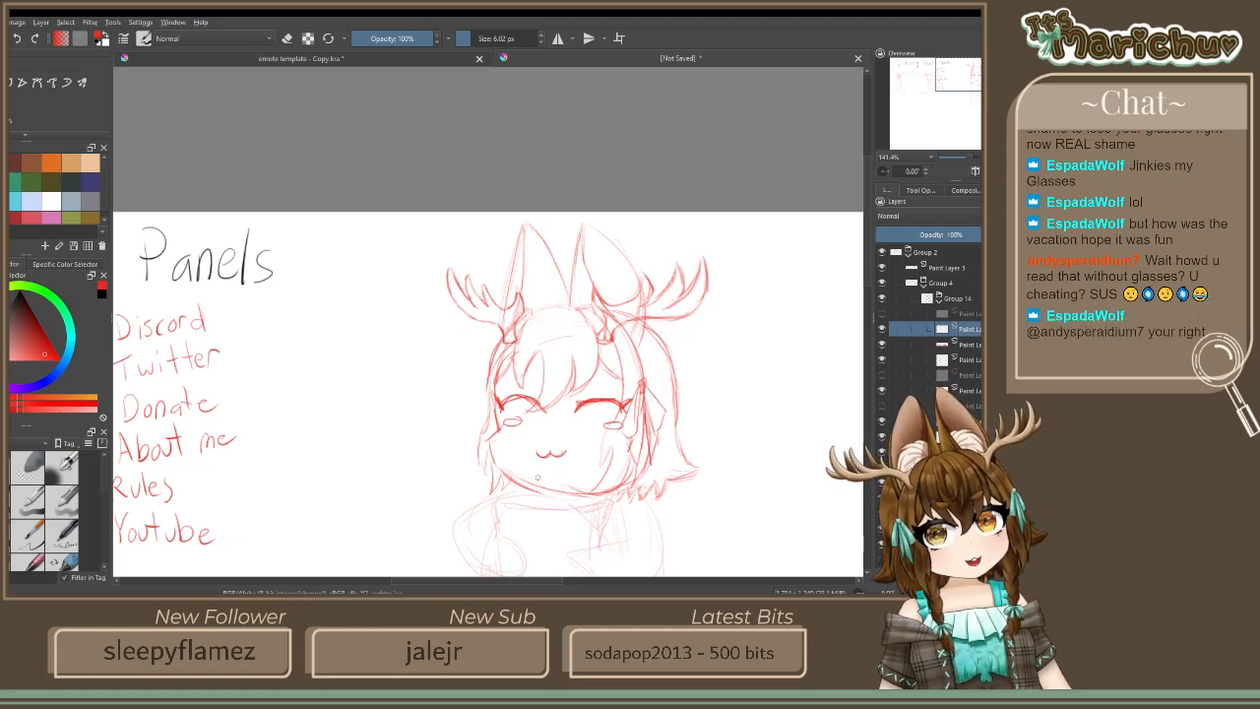
scroll(571, 417, up, 1)
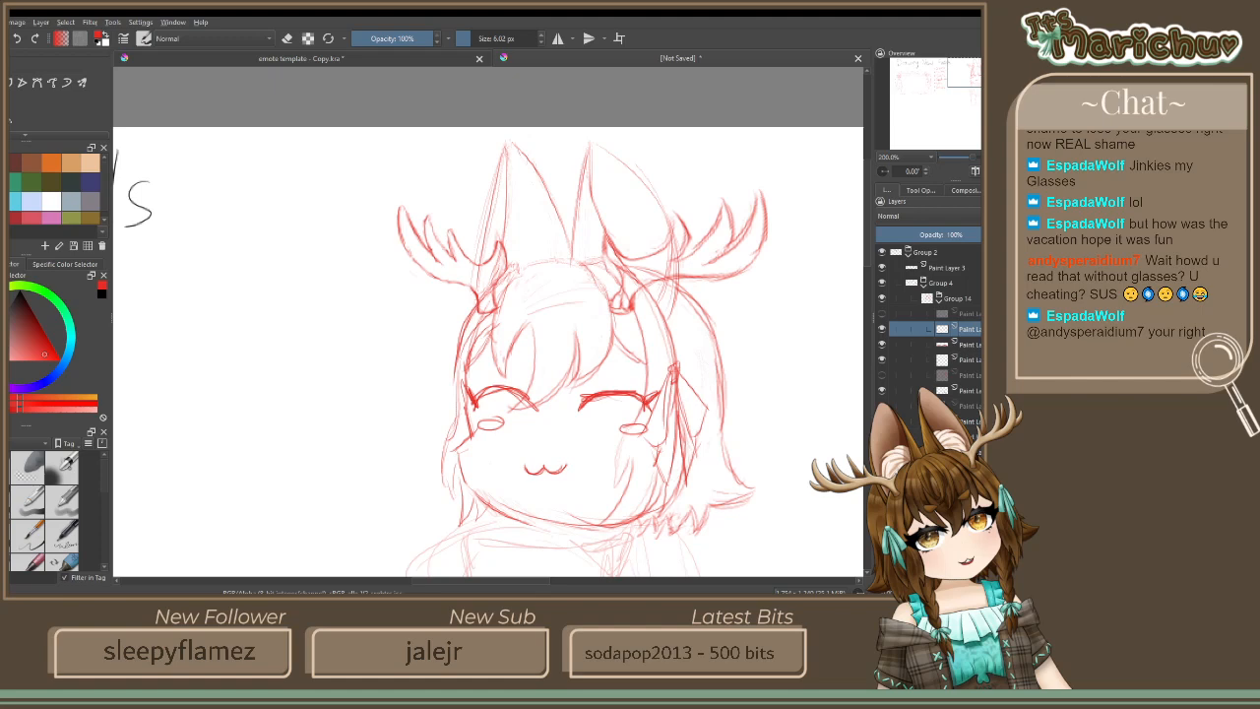
key(Insert)
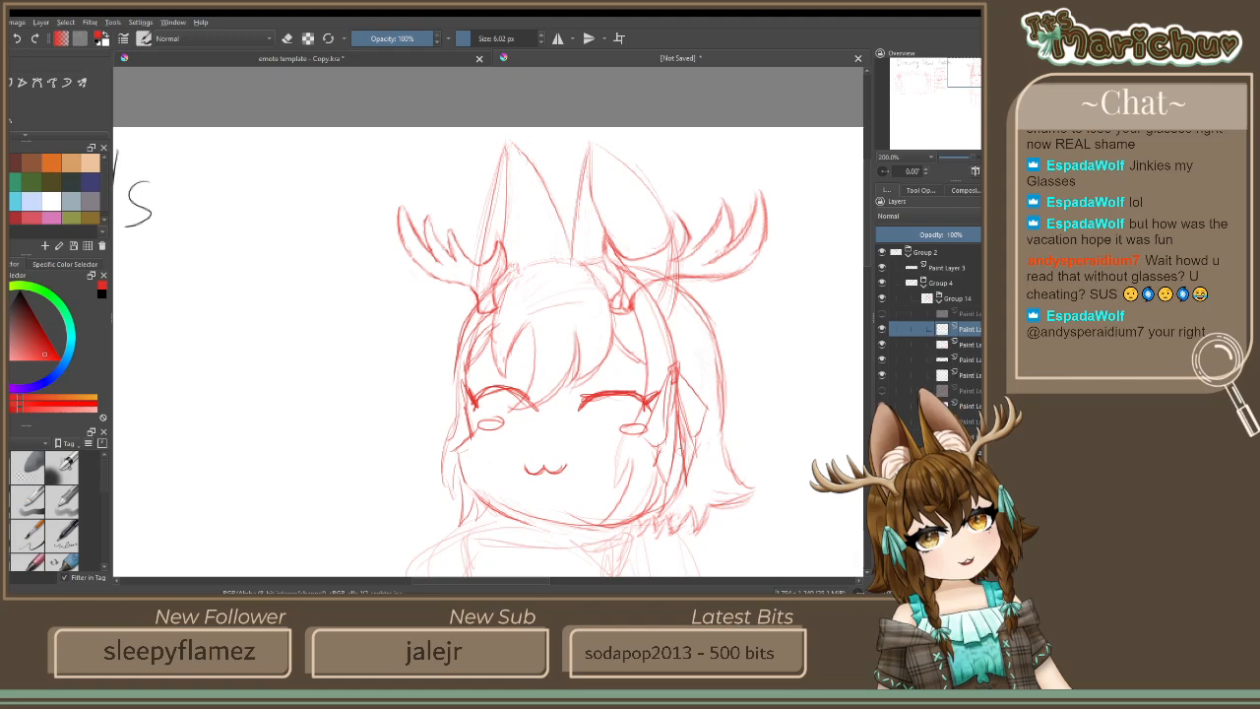
scroll(579, 451, down, 2)
scroll(579, 452, up, 1)
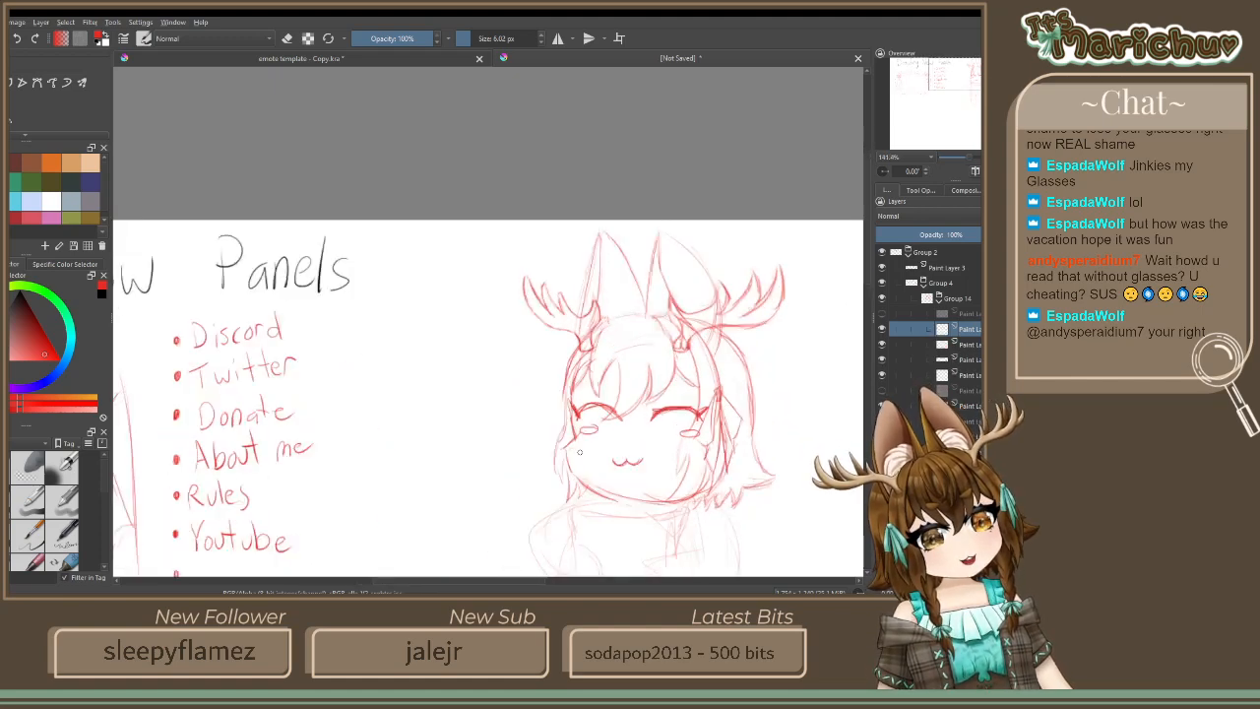
drag(612, 448, 474, 235)
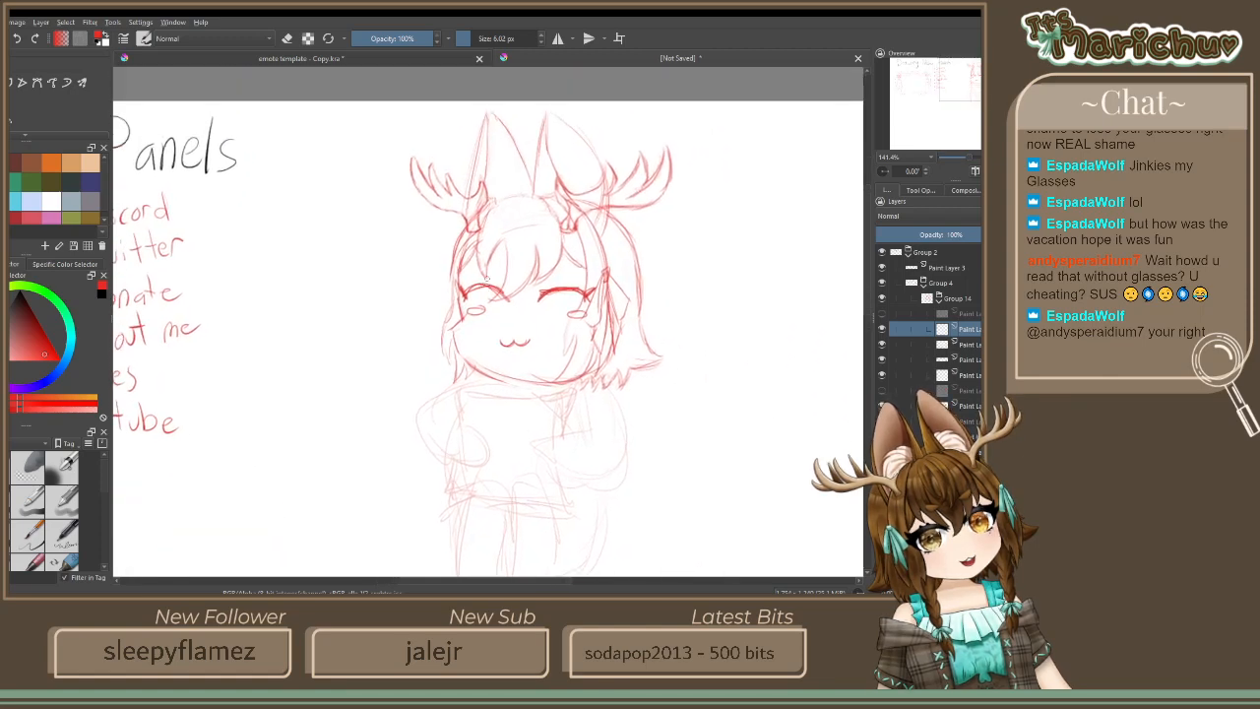
scroll(484, 278, up, 1)
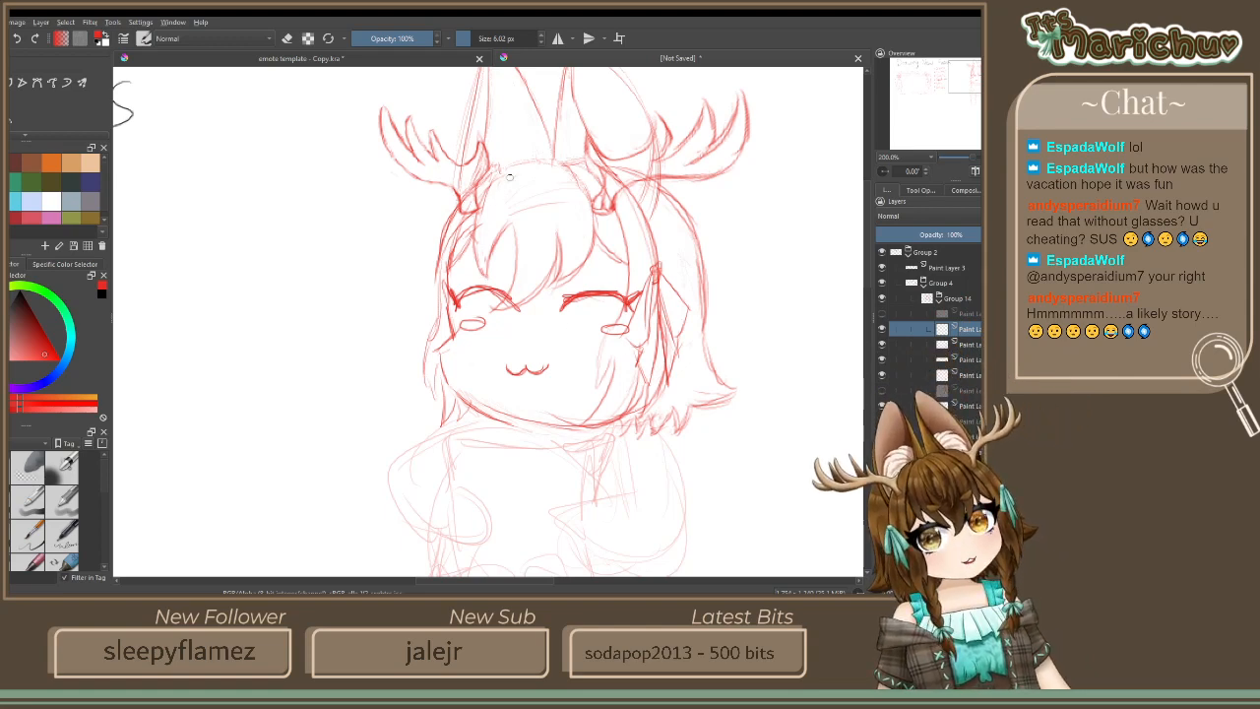
scroll(561, 243, up, 2)
scroll(561, 243, down, 1)
scroll(348, 261, down, 1)
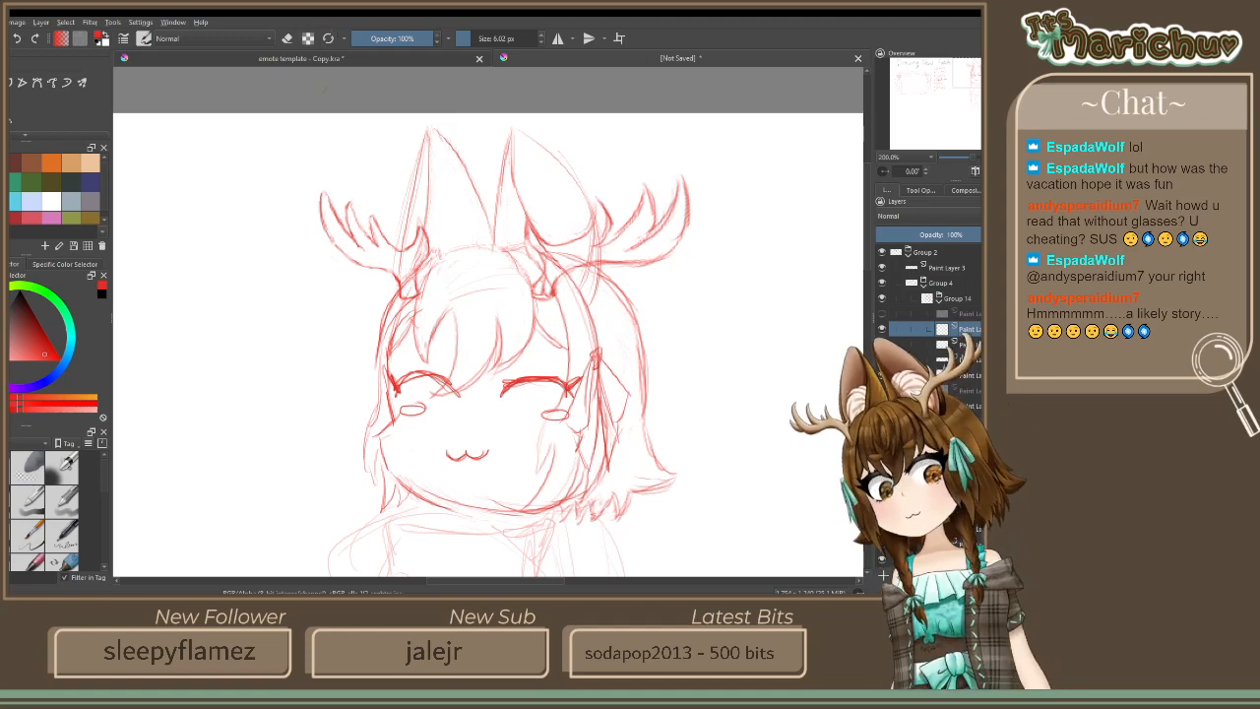
click(882, 331)
click(882, 332)
click(883, 331)
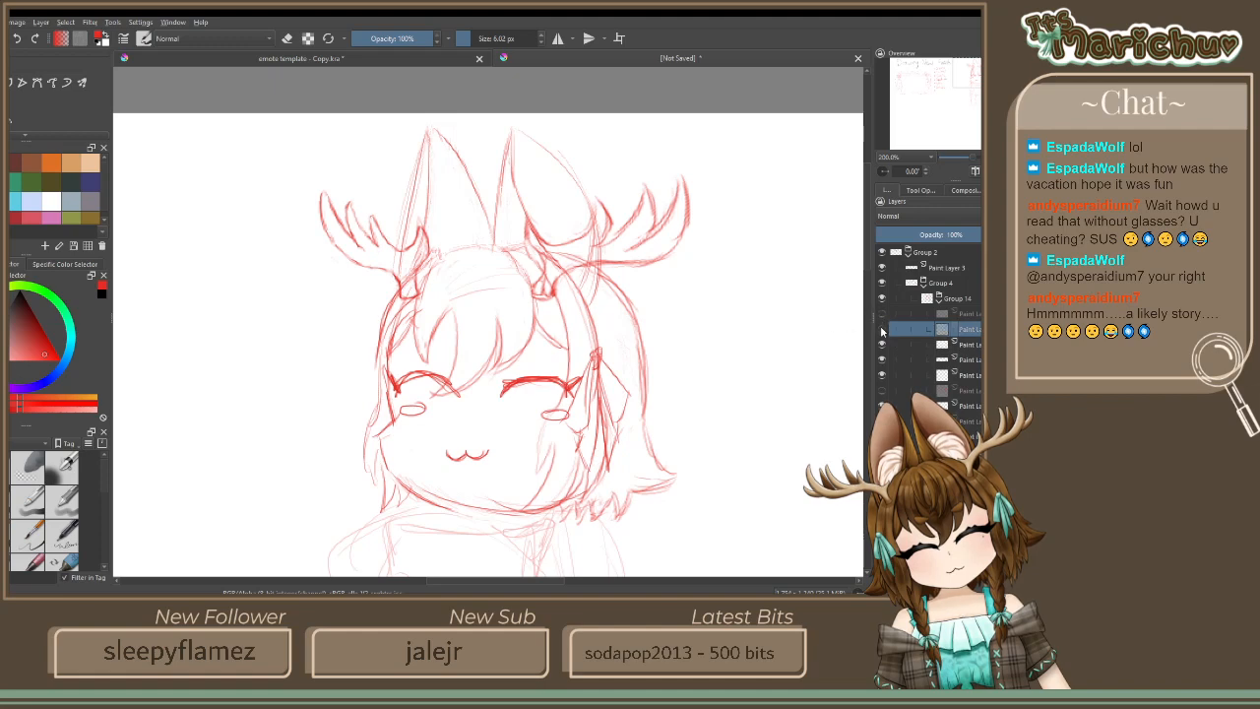
click(883, 331)
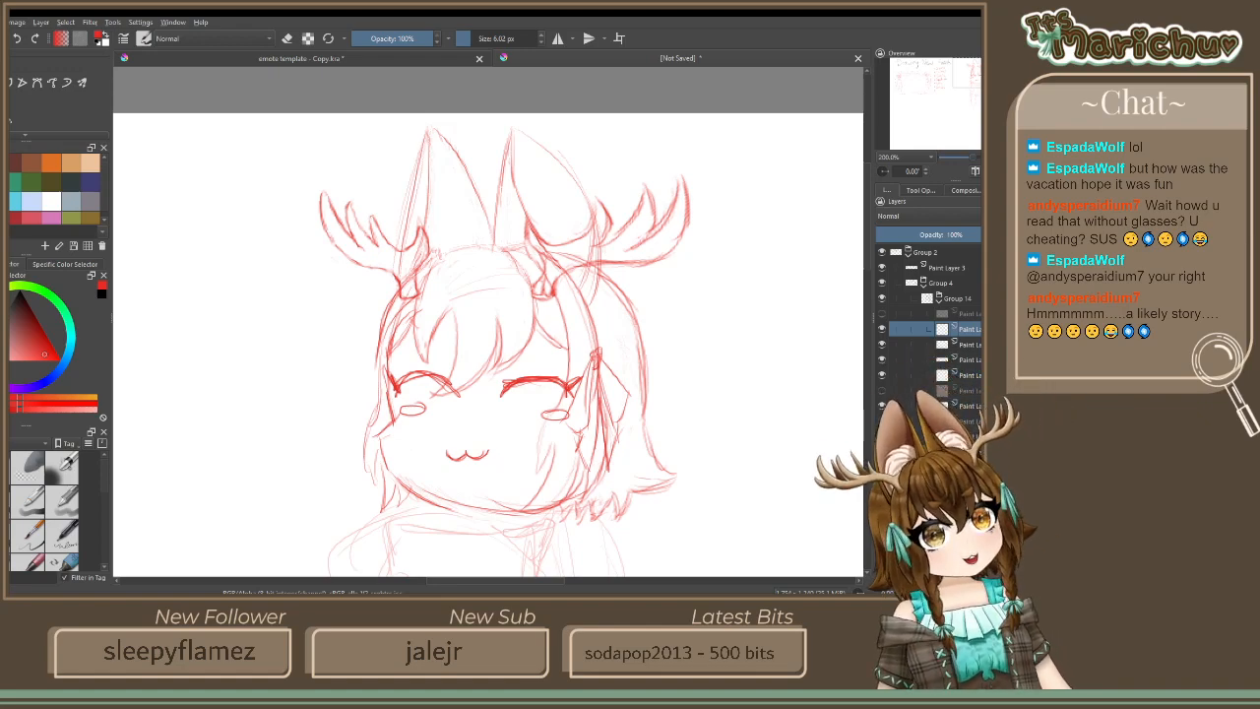
Sketch the outer curve of the right-hand arm down from below the hair flick, and try a forearm stroke reaching across the body
scroll(525, 377, down, 3)
scroll(526, 377, up, 5)
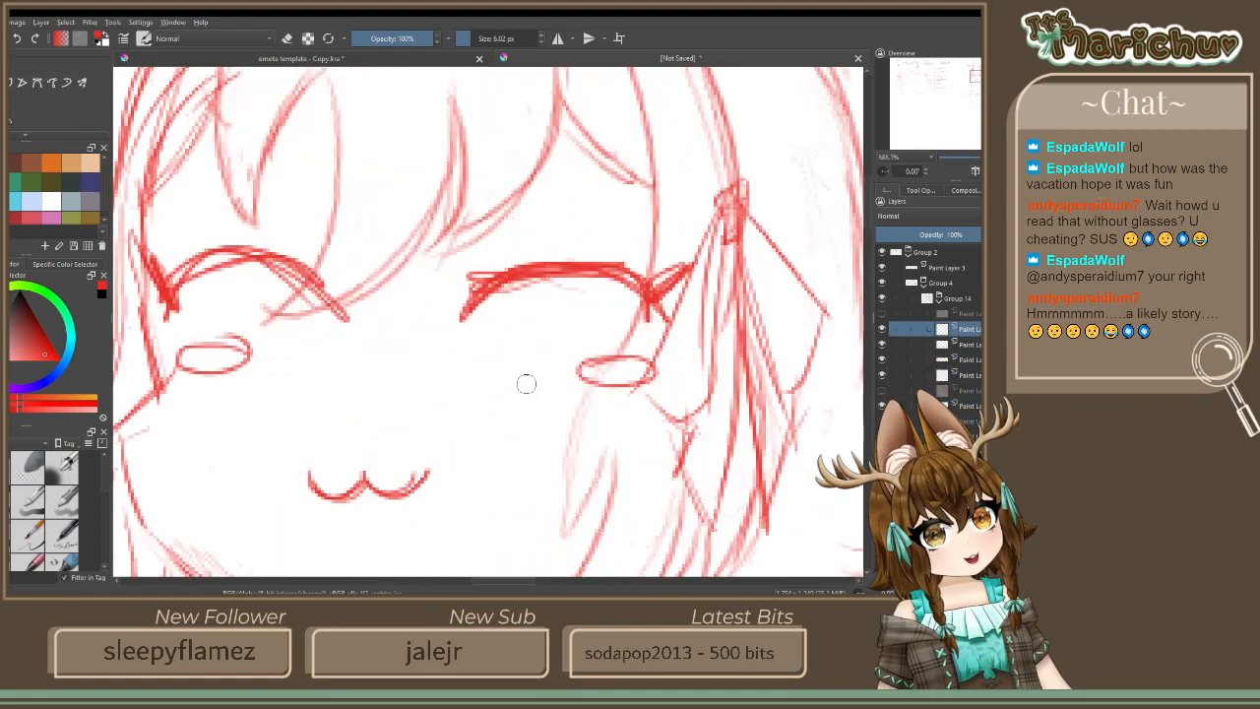
scroll(514, 431, down, 4)
drag(514, 431, 511, 163)
scroll(512, 163, up, 3)
scroll(512, 164, down, 1)
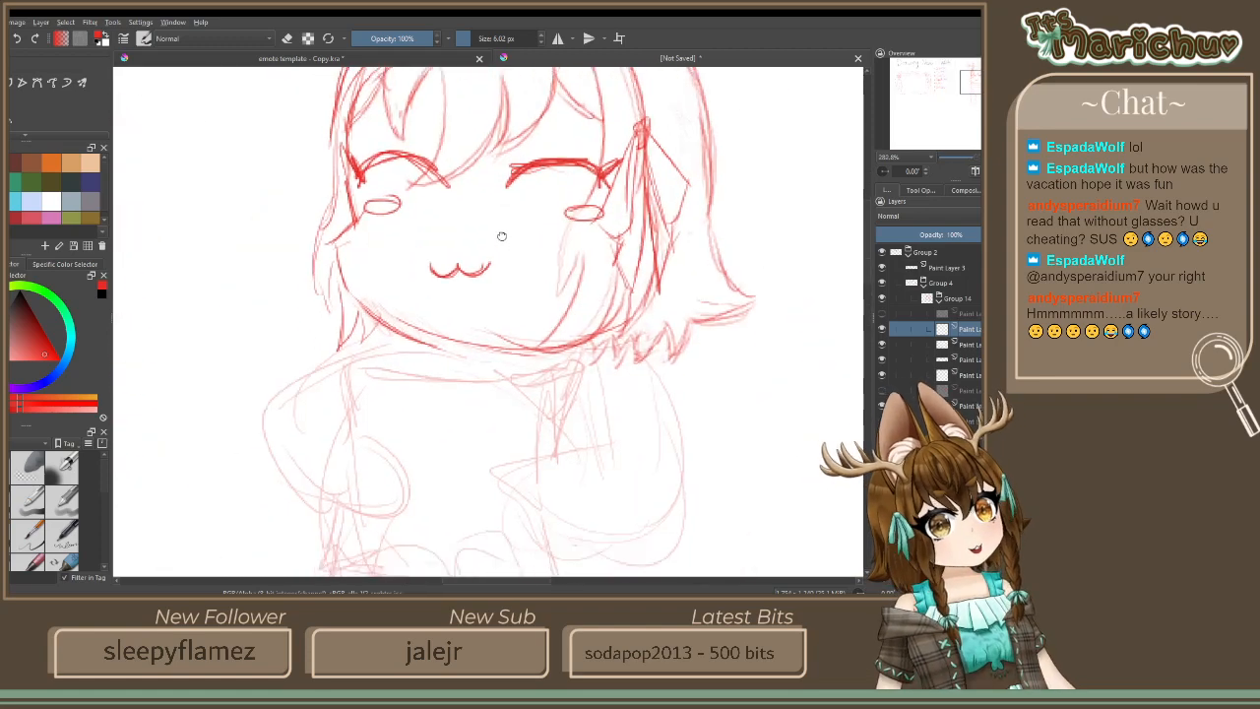
scroll(513, 189, up, 1)
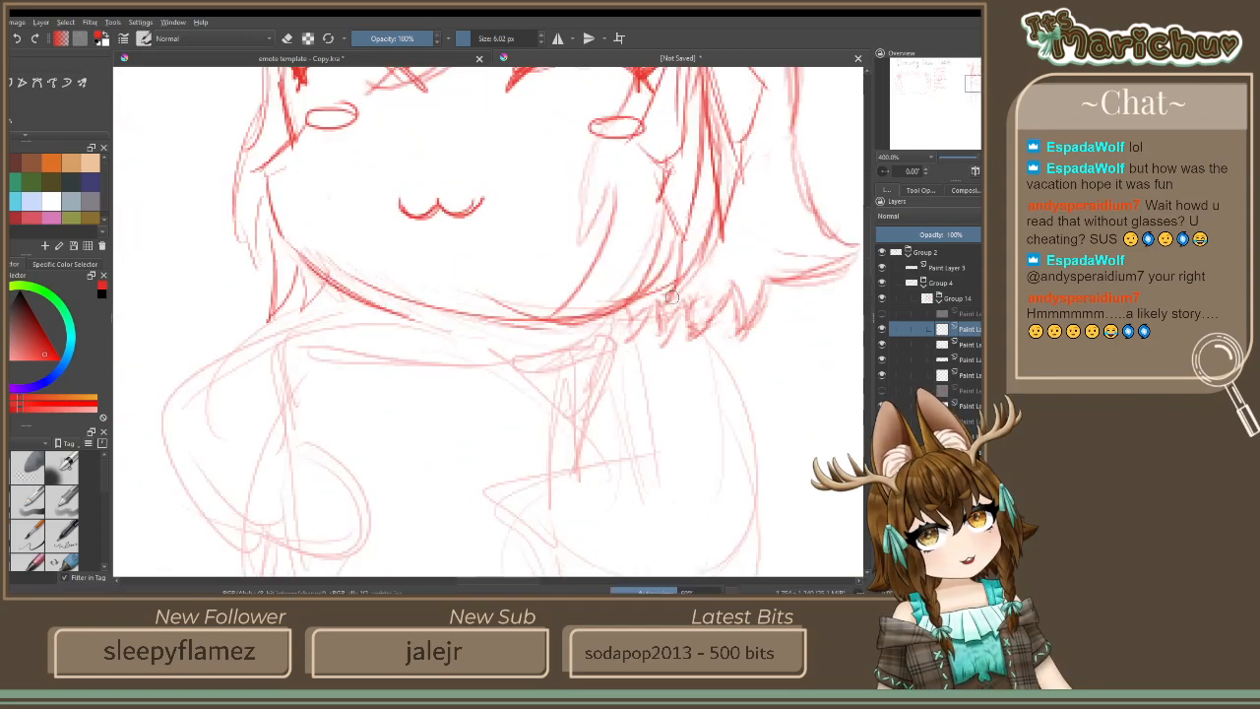
mouse_move(691, 313)
mouse_down()
mouse_move(740, 433)
mouse_move(750, 573)
mouse_up()
mouse_move(636, 461)
mouse_down()
mouse_move(577, 463)
mouse_move(561, 546)
mouse_up()
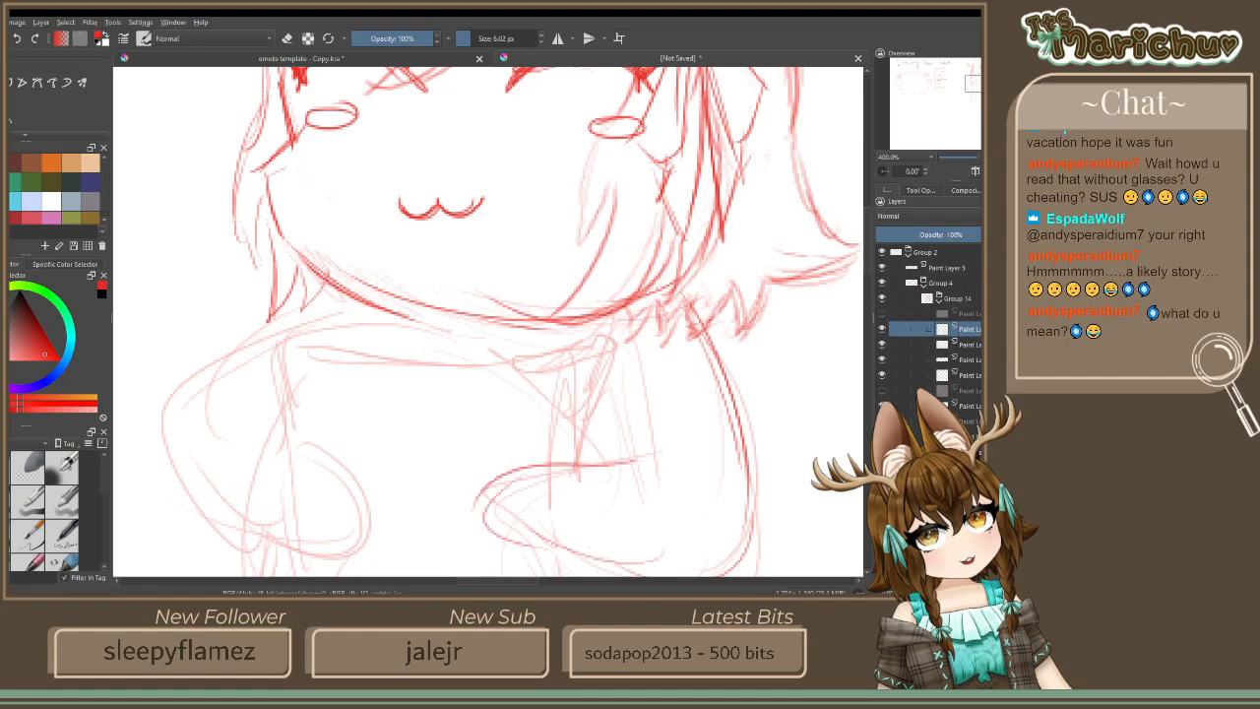
key(ctrl+z)
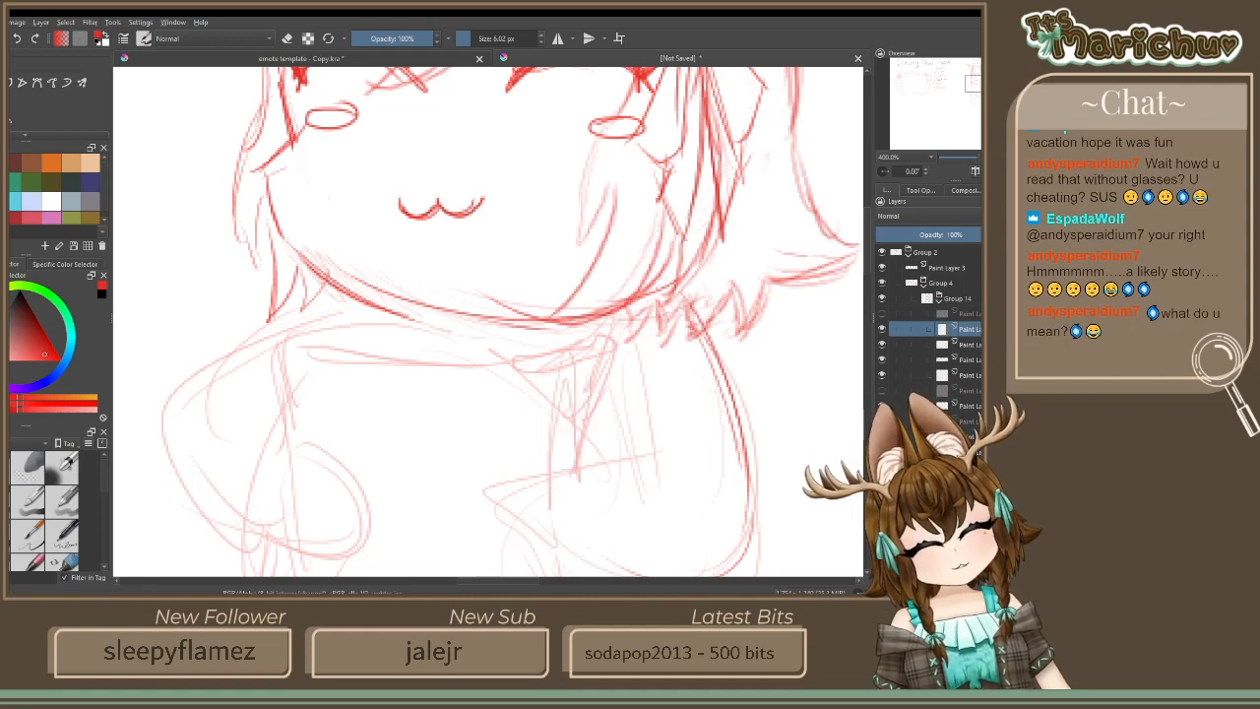
Sketch the rest of the right-hand arm with a straight inner line and a rounded end overlapping the torso
drag(507, 442, 492, 368)
key(minus)
key(minus)
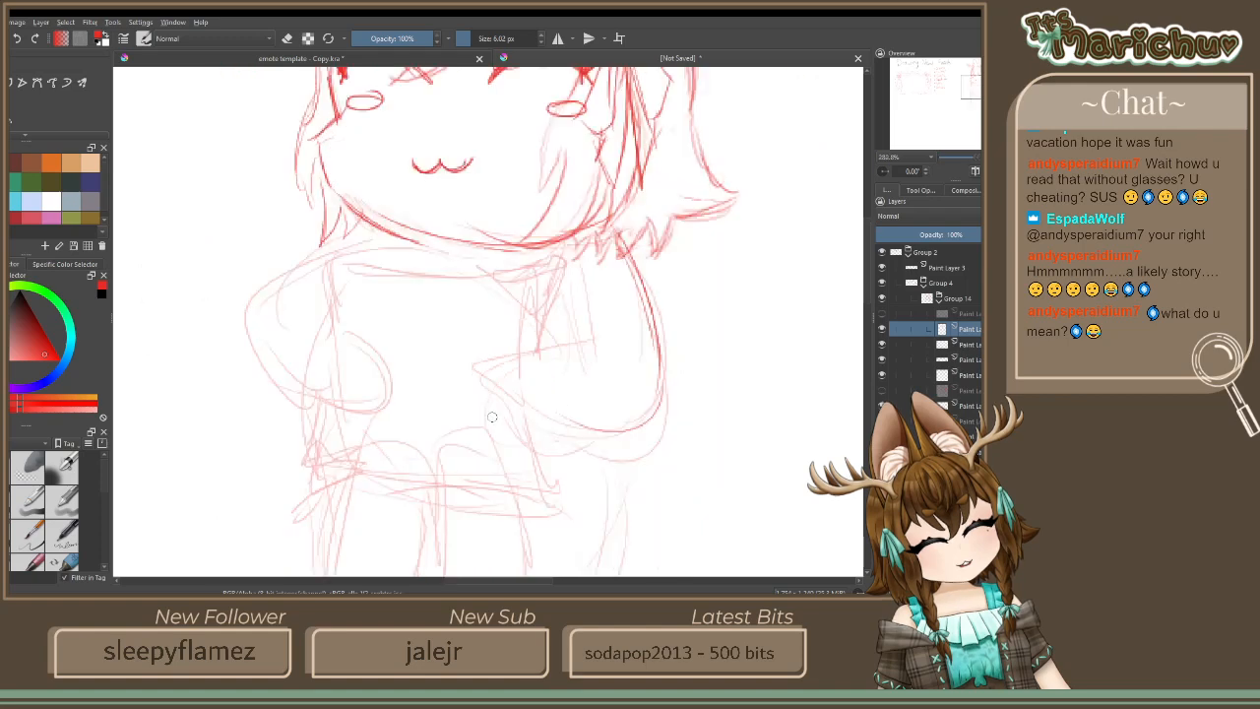
mouse_move(568, 258)
mouse_down()
mouse_move(577, 339)
mouse_move(497, 413)
mouse_move(624, 431)
mouse_up()
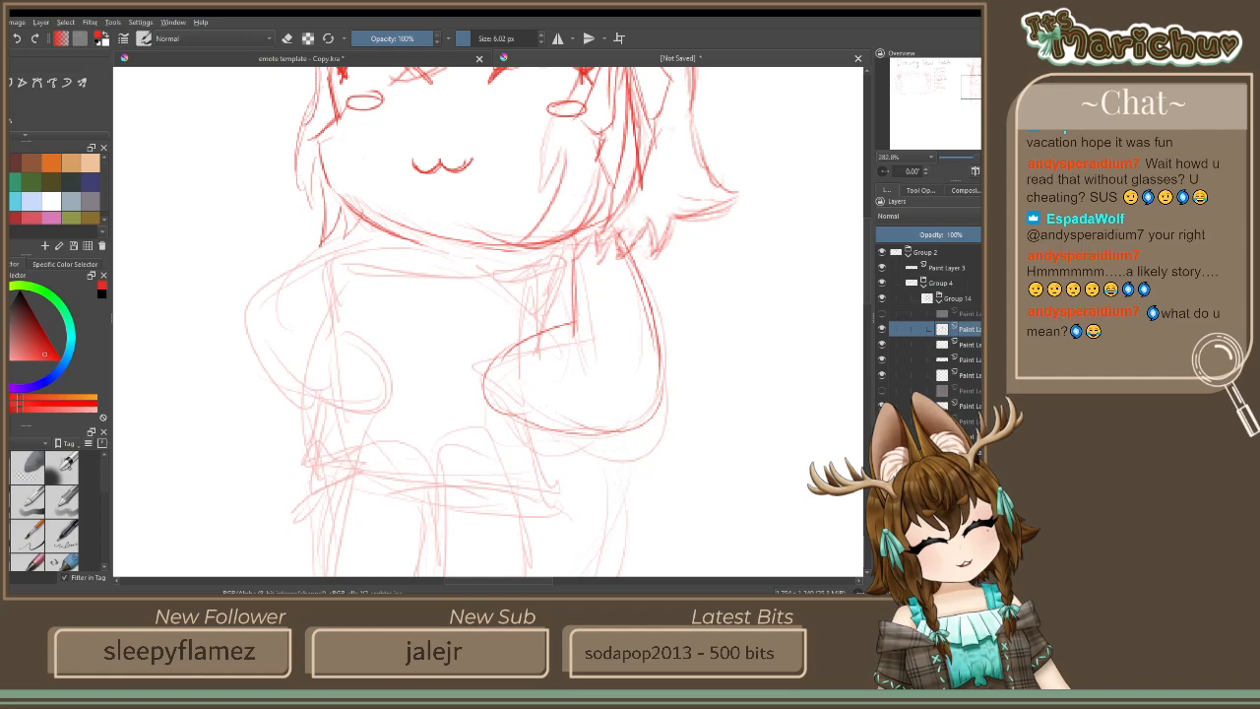
On new layers, sketch a pillow-shaped rectangle over the torso with slightly curved edges and pinched corners
drag(559, 274, 537, 356)
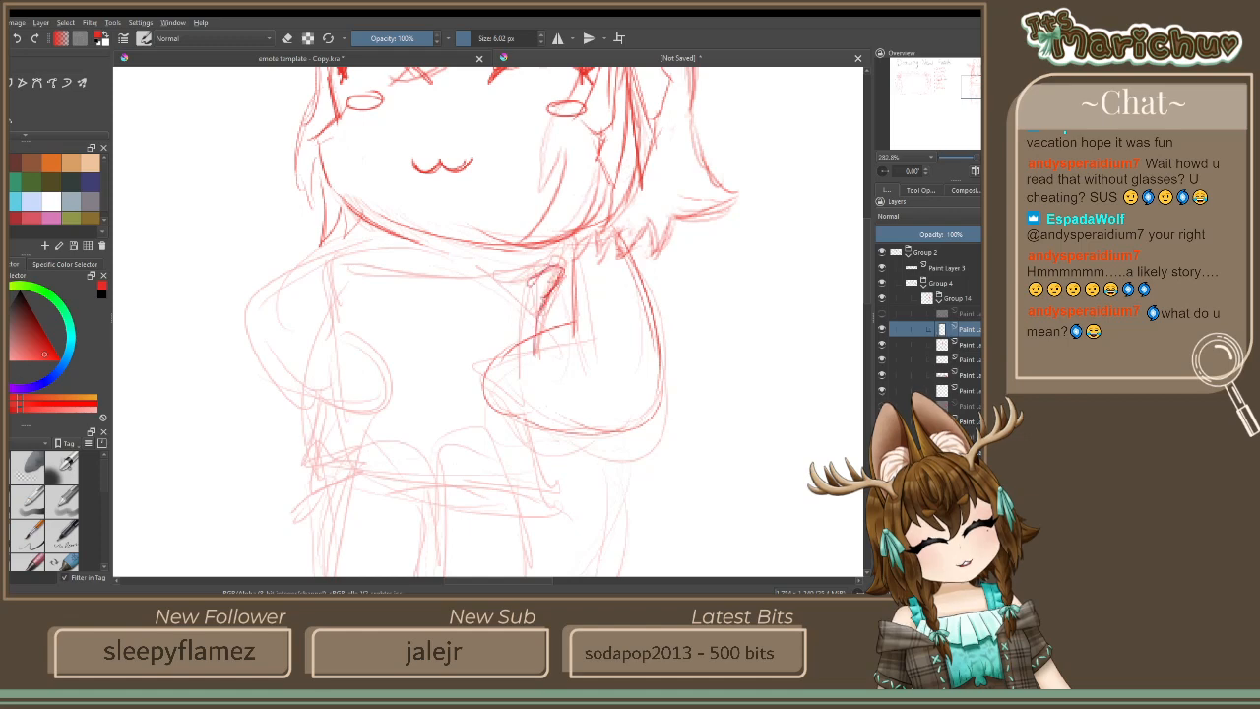
mouse_move(546, 299)
mouse_down()
mouse_move(533, 384)
mouse_move(563, 521)
mouse_move(522, 504)
mouse_move(366, 504)
mouse_up()
drag(528, 522, 320, 502)
mouse_move(321, 264)
mouse_down()
mouse_move(327, 325)
mouse_move(317, 237)
mouse_move(329, 289)
mouse_move(514, 279)
mouse_up()
drag(362, 264, 526, 277)
drag(409, 268, 535, 284)
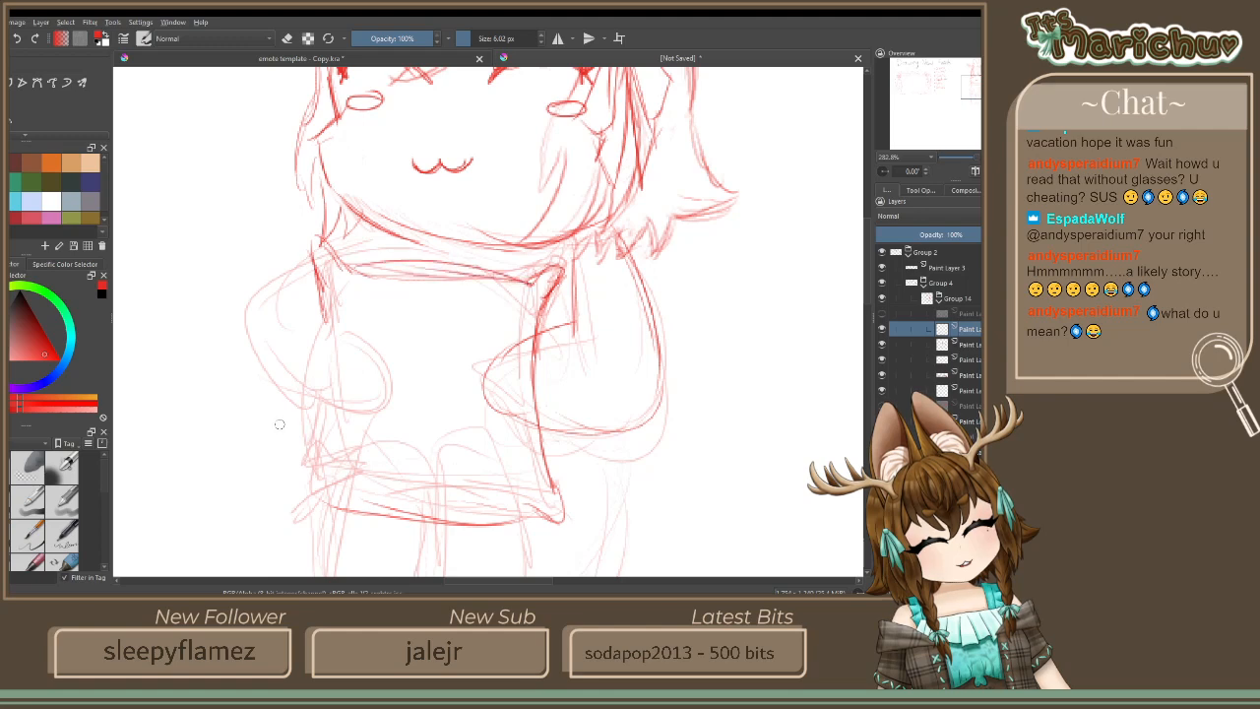
mouse_move(321, 309)
mouse_down()
mouse_move(315, 447)
mouse_move(308, 302)
mouse_move(294, 416)
mouse_move(329, 518)
mouse_up()
mouse_move(313, 463)
mouse_down()
mouse_move(301, 528)
mouse_move(318, 512)
mouse_up()
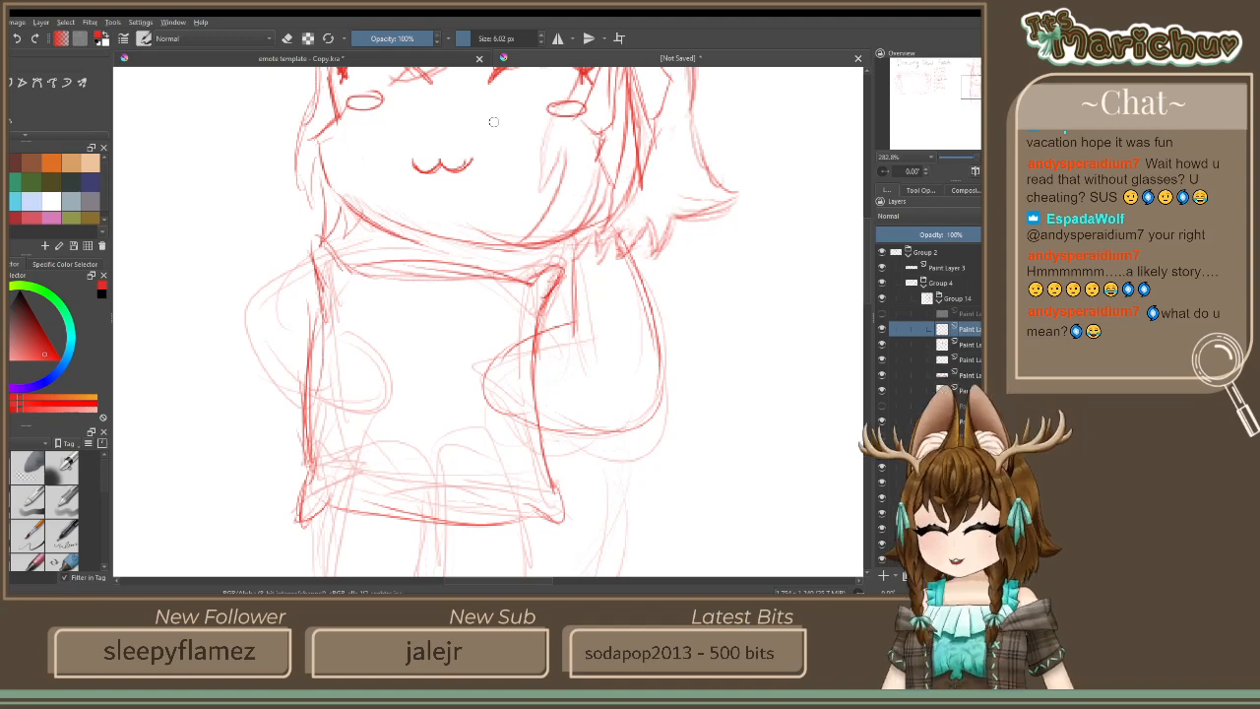
Redraw the right edge of the pillow-shaped rectangle as a straighter line and erase the old inward-curving edge
key(e)
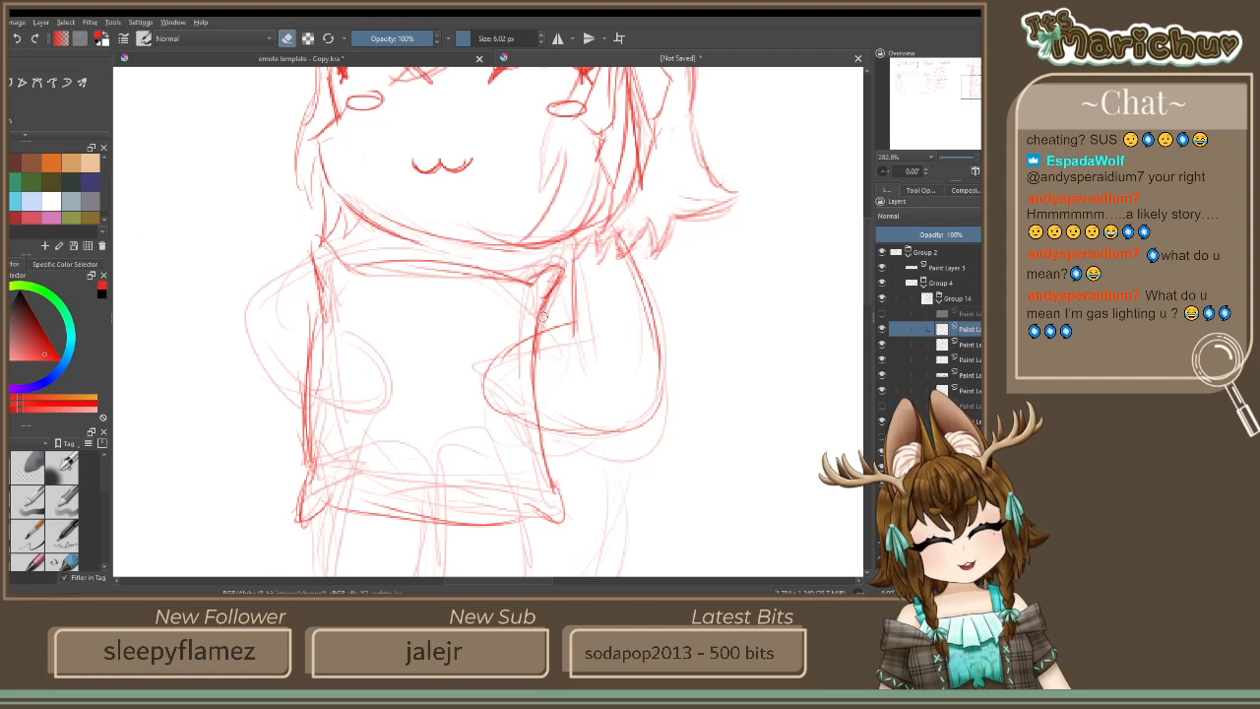
click(288, 41)
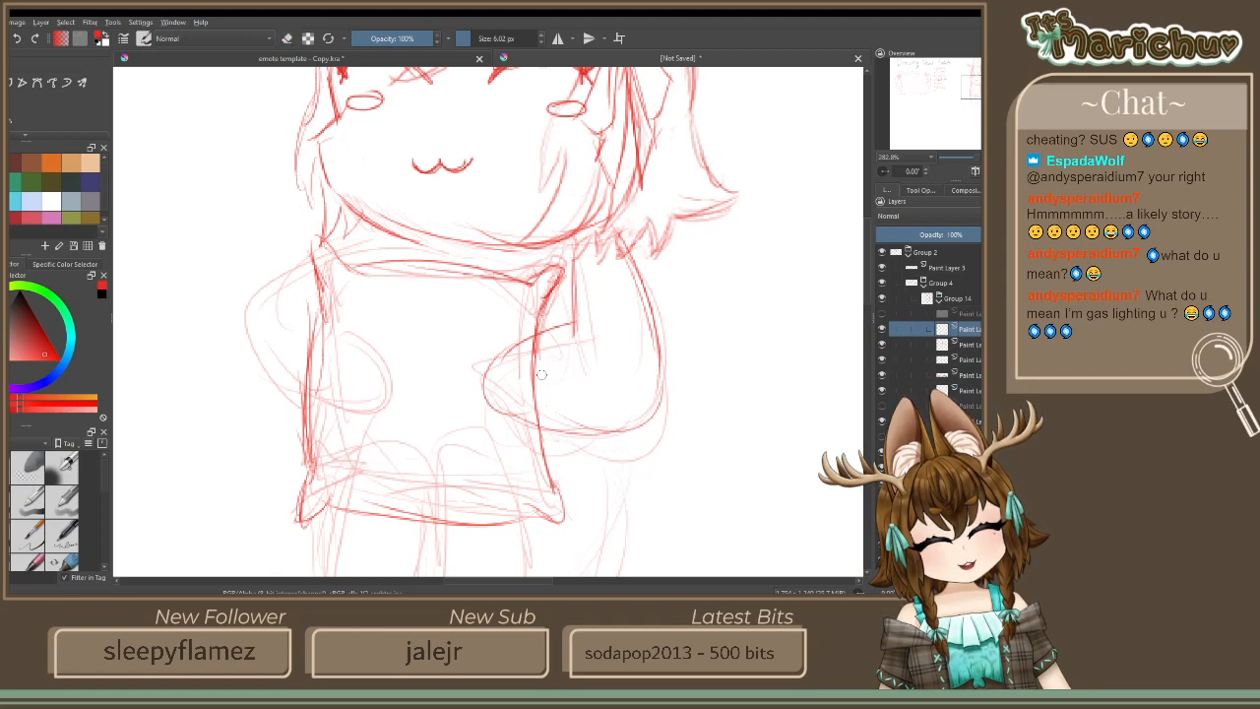
drag(546, 321, 551, 496)
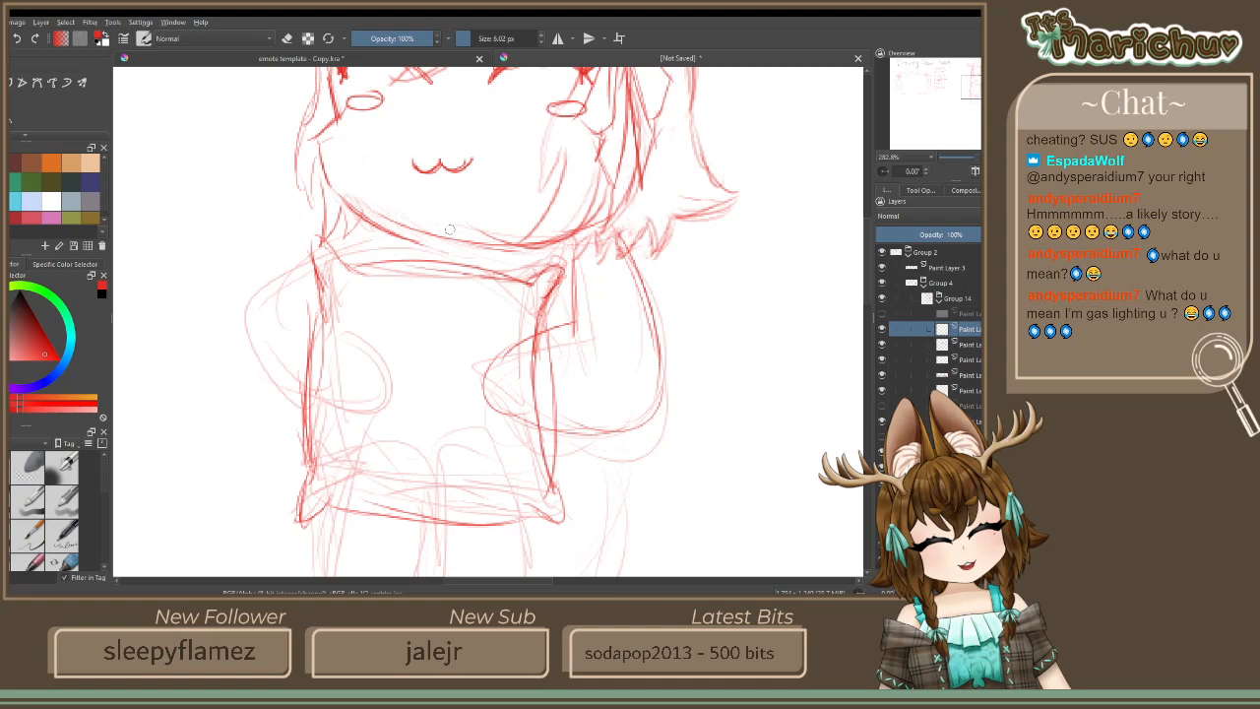
click(287, 41)
mouse_move(534, 346)
mouse_down()
mouse_move(547, 473)
mouse_move(527, 356)
mouse_move(537, 313)
mouse_move(535, 327)
mouse_up()
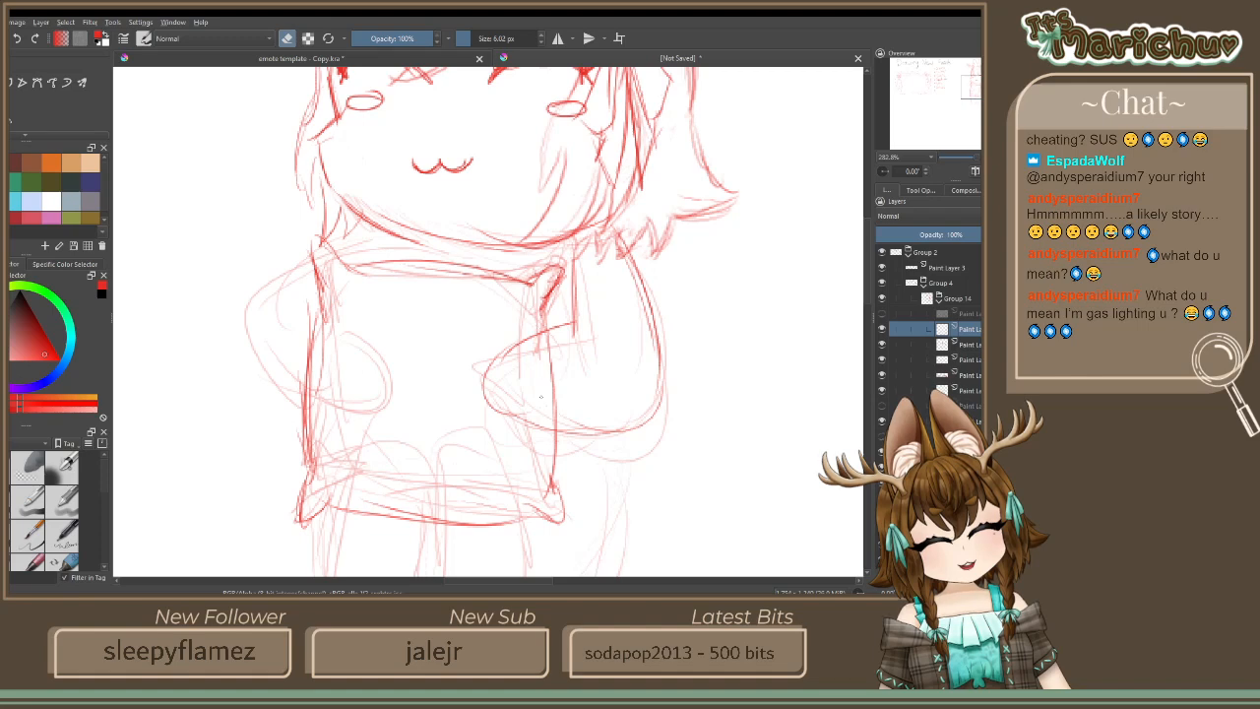
drag(551, 473, 548, 498)
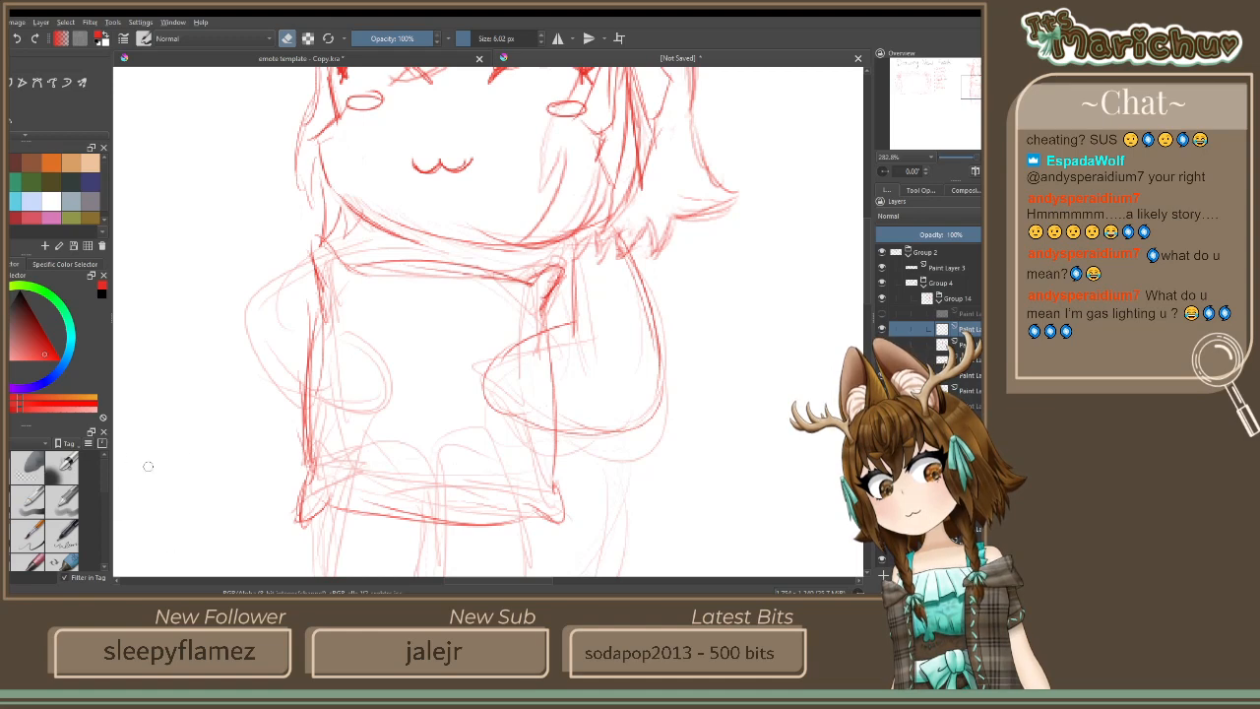
Erase stray strokes along the left edge and lower-left corner of the pillow-shaped rectangle
drag(285, 419, 301, 334)
scroll(300, 335, up, 2)
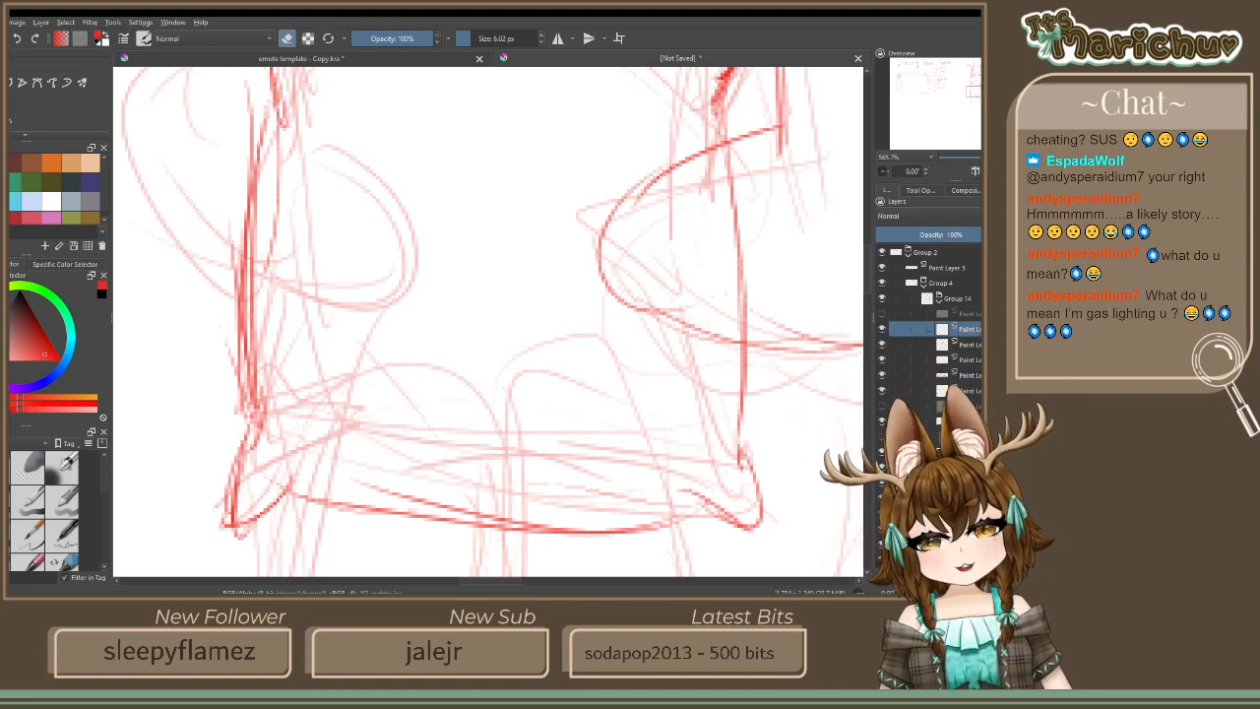
scroll(677, 367, down, 1)
scroll(677, 367, down, 1)
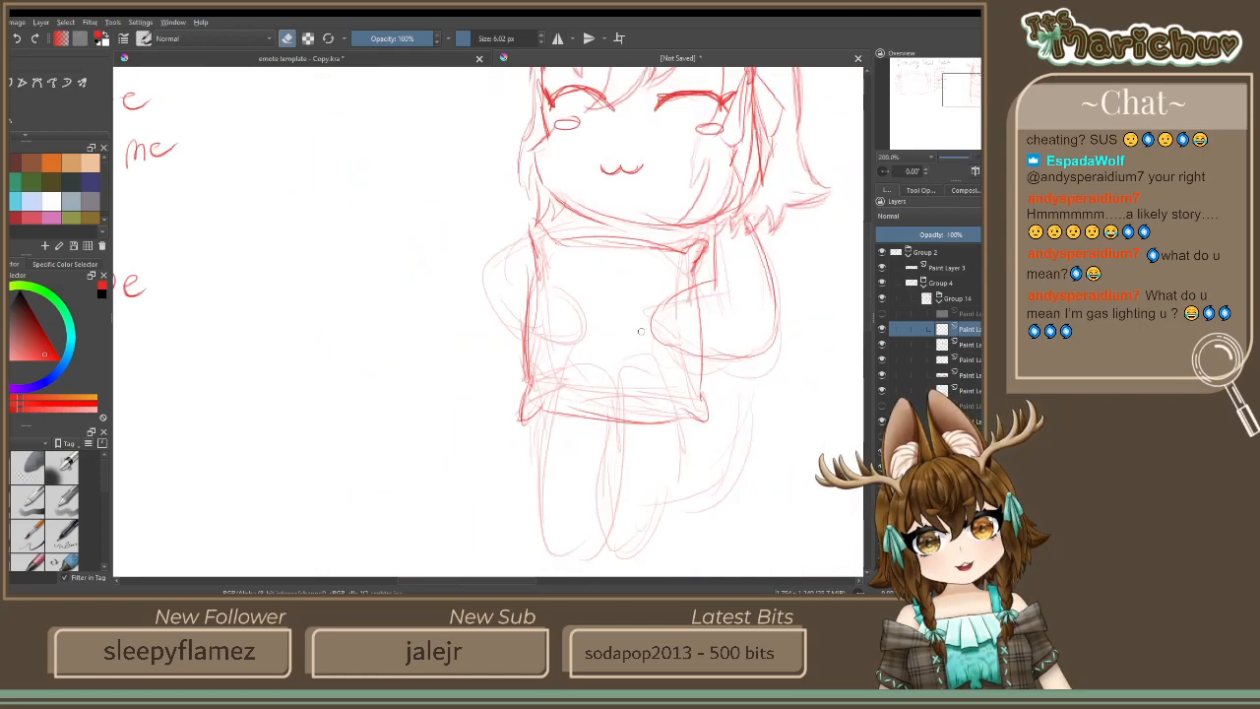
scroll(640, 334, up, 2)
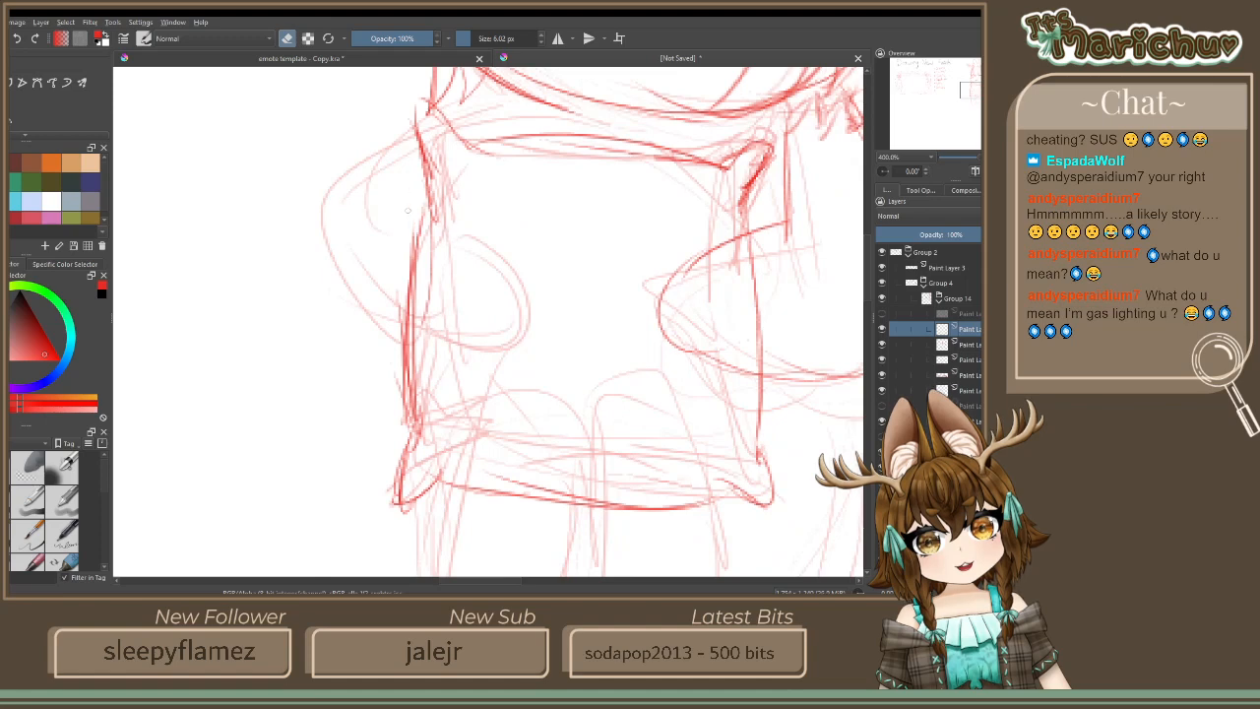
mouse_move(435, 267)
mouse_down()
mouse_move(431, 235)
mouse_move(431, 253)
mouse_up()
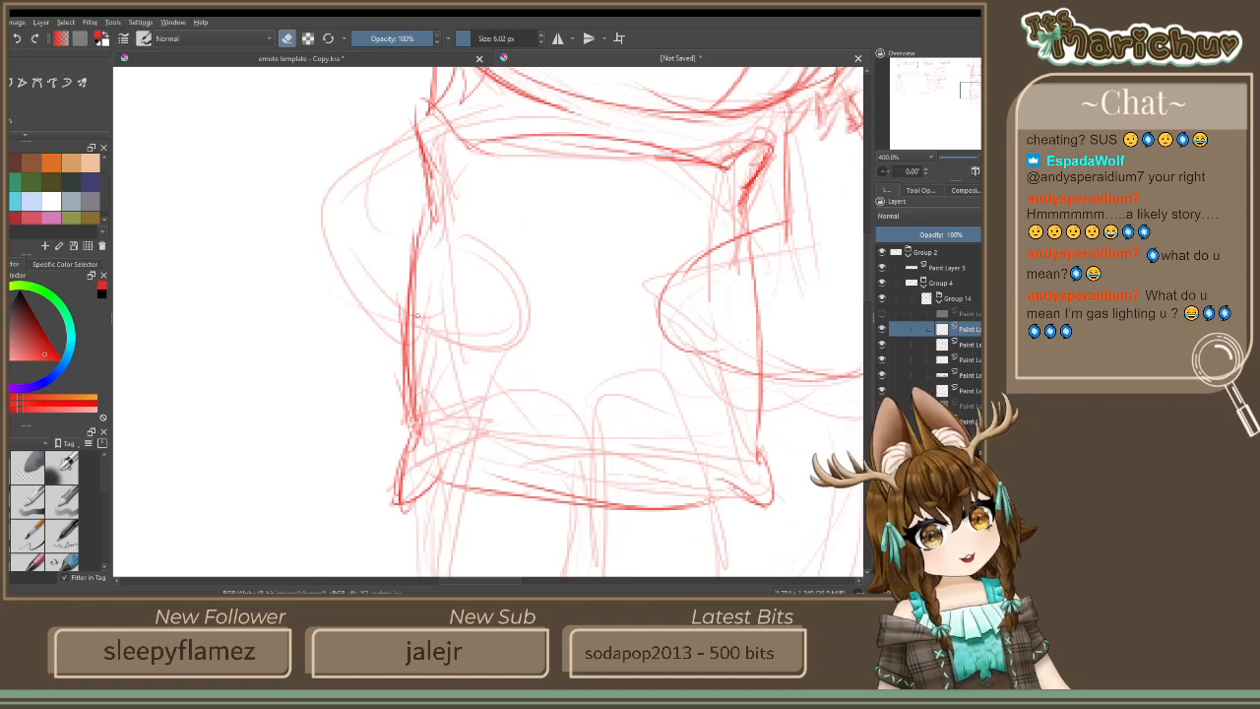
mouse_move(414, 354)
mouse_down()
mouse_move(422, 403)
mouse_move(403, 376)
mouse_move(398, 308)
mouse_move(392, 412)
mouse_up()
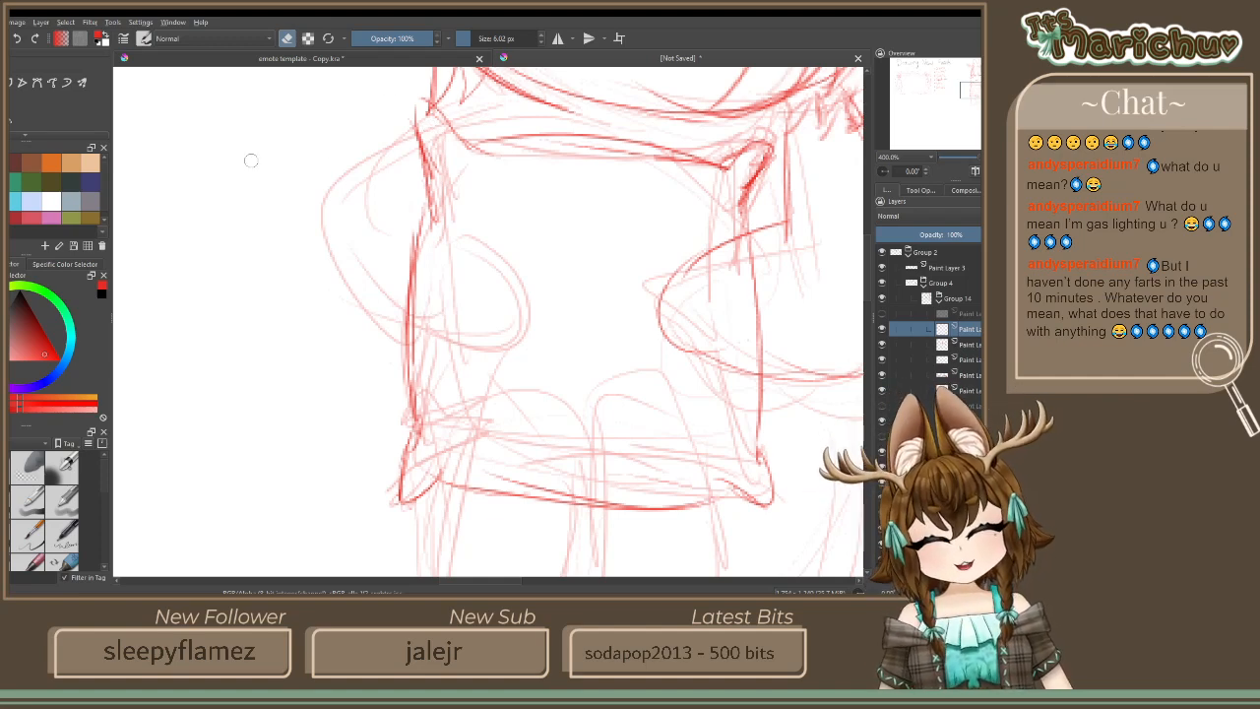
Erase the upper part of the rectangle's left edge and redraw it as a cleaner line from a small rounded corner
mouse_move(427, 157)
mouse_down()
mouse_move(435, 225)
mouse_move(440, 179)
mouse_move(415, 135)
mouse_move(439, 112)
mouse_up()
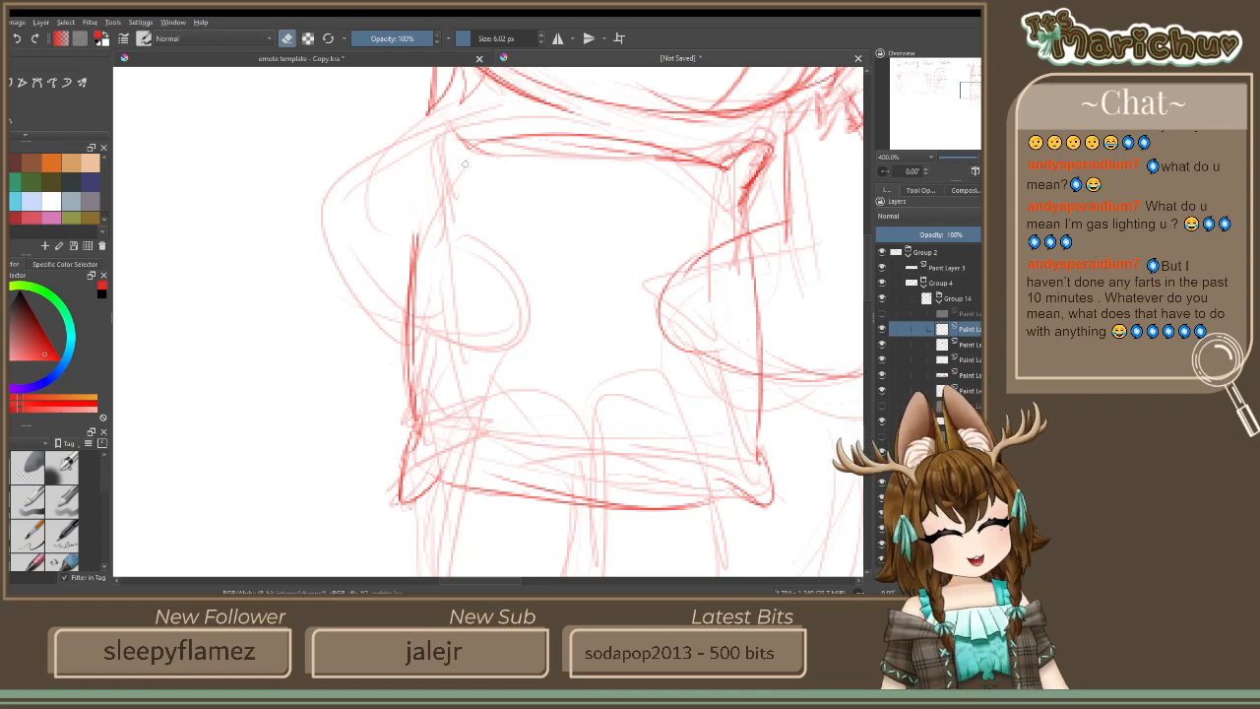
key(e)
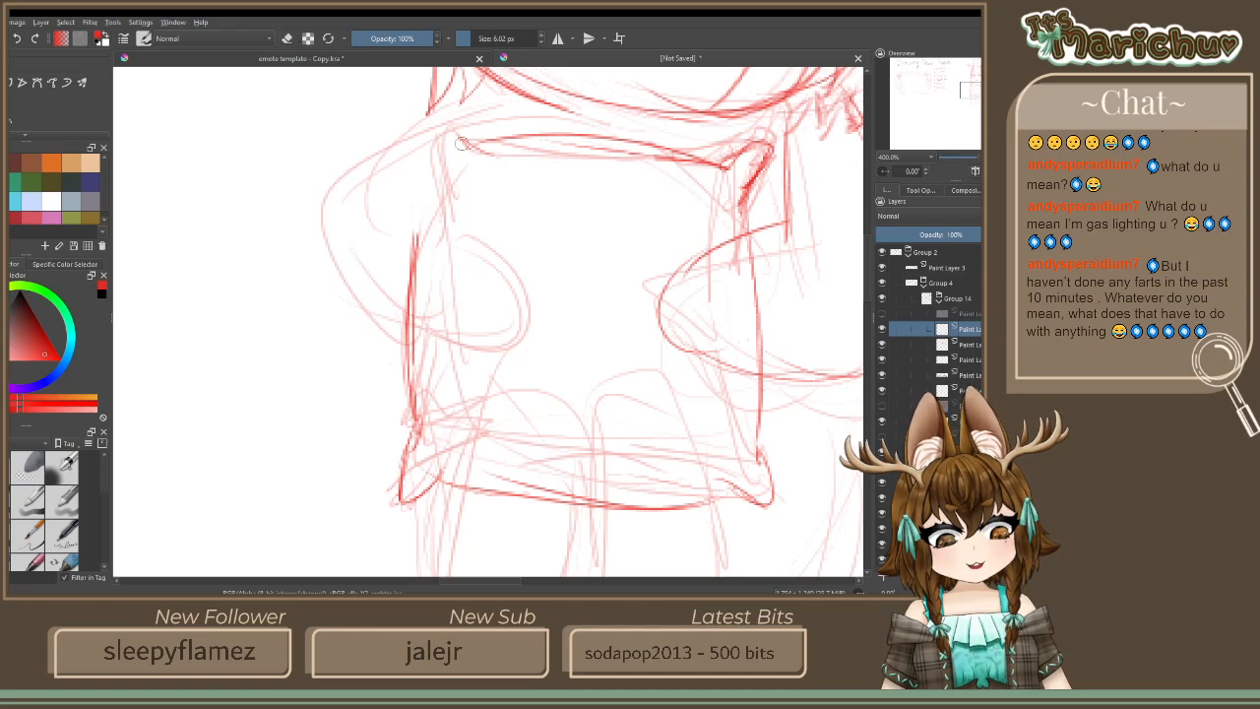
drag(426, 108, 419, 235)
drag(433, 137, 417, 252)
drag(419, 207, 415, 260)
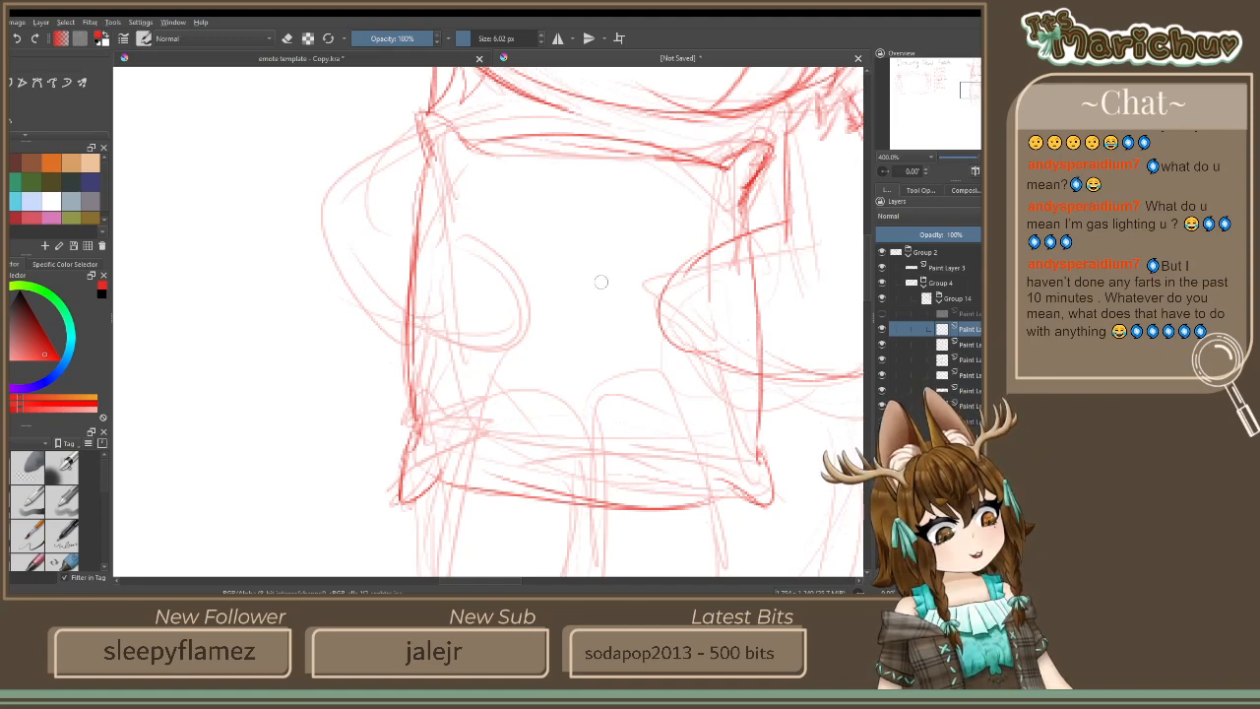
Try a small X-shaped mark in the middle of the pillow-shaped rectangle, and erase it again
mouse_move(594, 262)
mouse_down()
mouse_move(565, 309)
mouse_move(602, 327)
mouse_up()
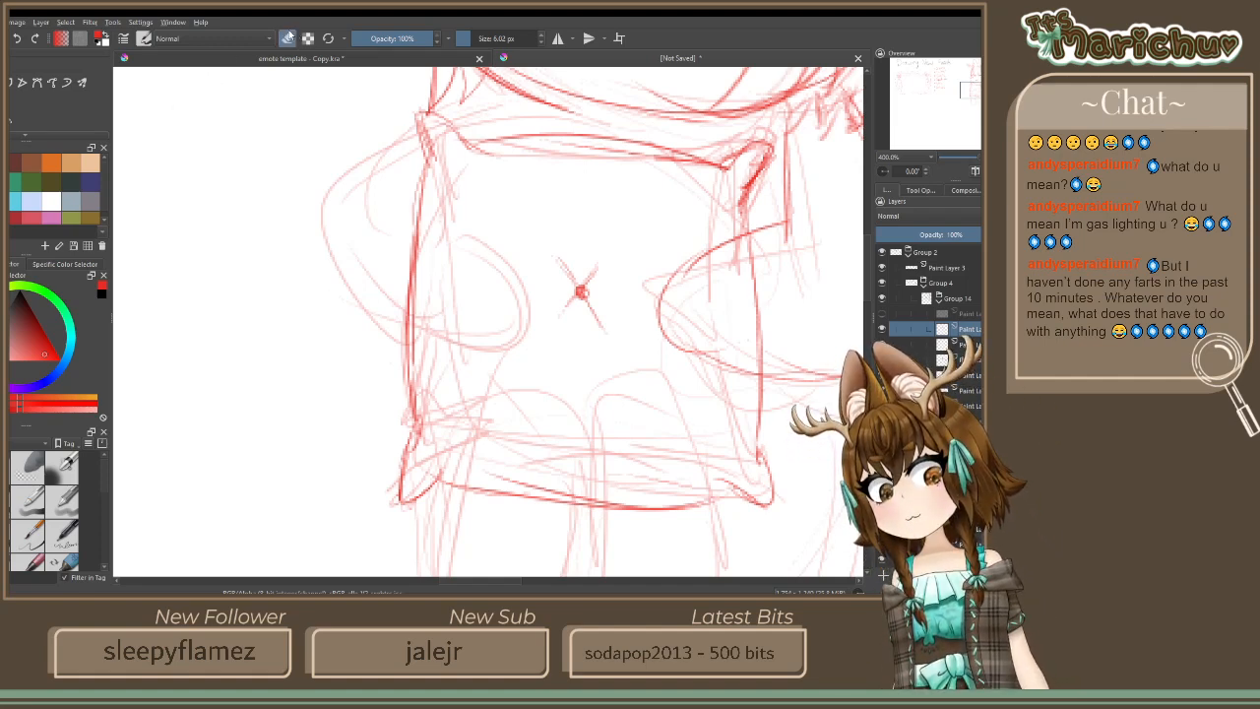
mouse_move(581, 291)
mouse_down()
mouse_move(590, 338)
mouse_move(581, 250)
mouse_move(597, 270)
mouse_move(594, 339)
mouse_up()
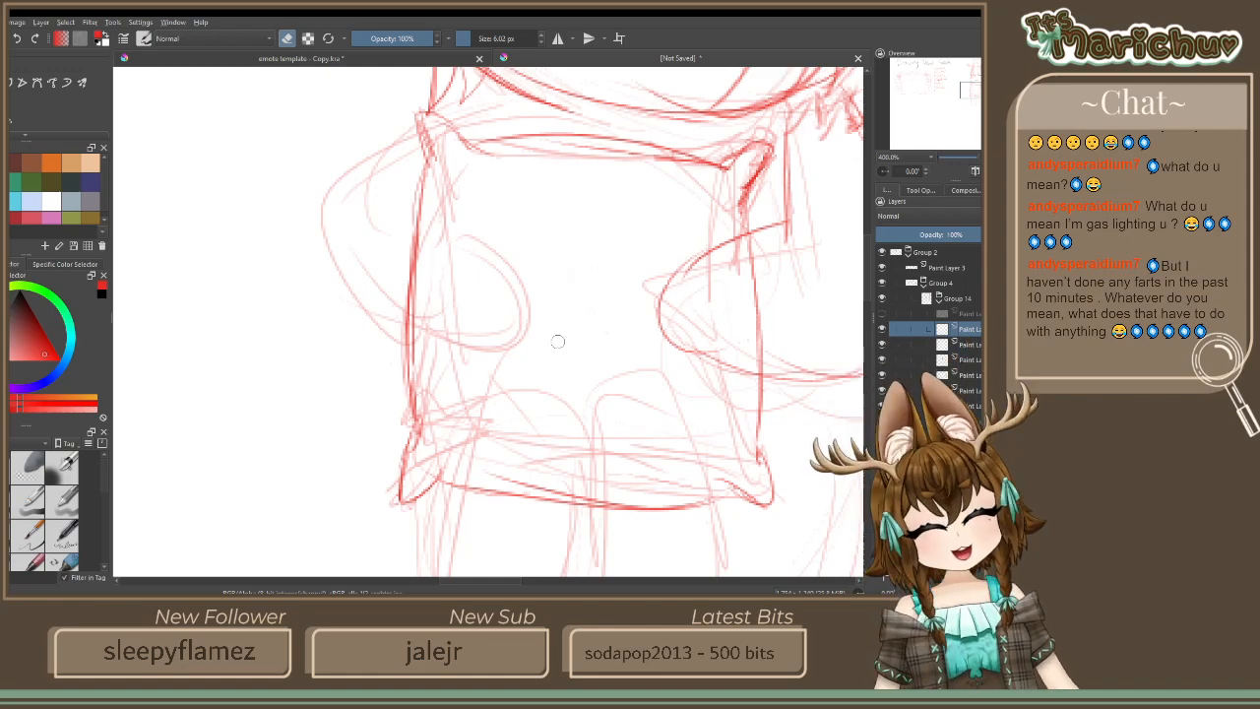
scroll(601, 434, down, 3)
scroll(665, 457, up, 3)
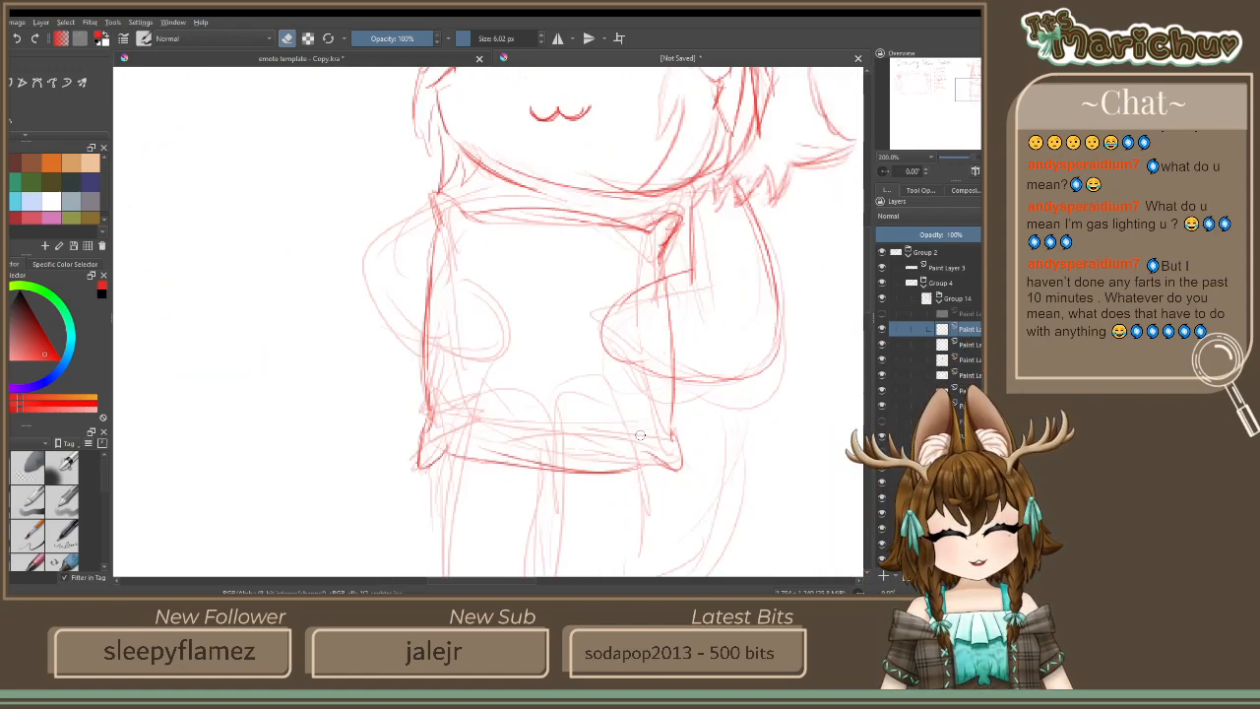
drag(533, 305, 512, 360)
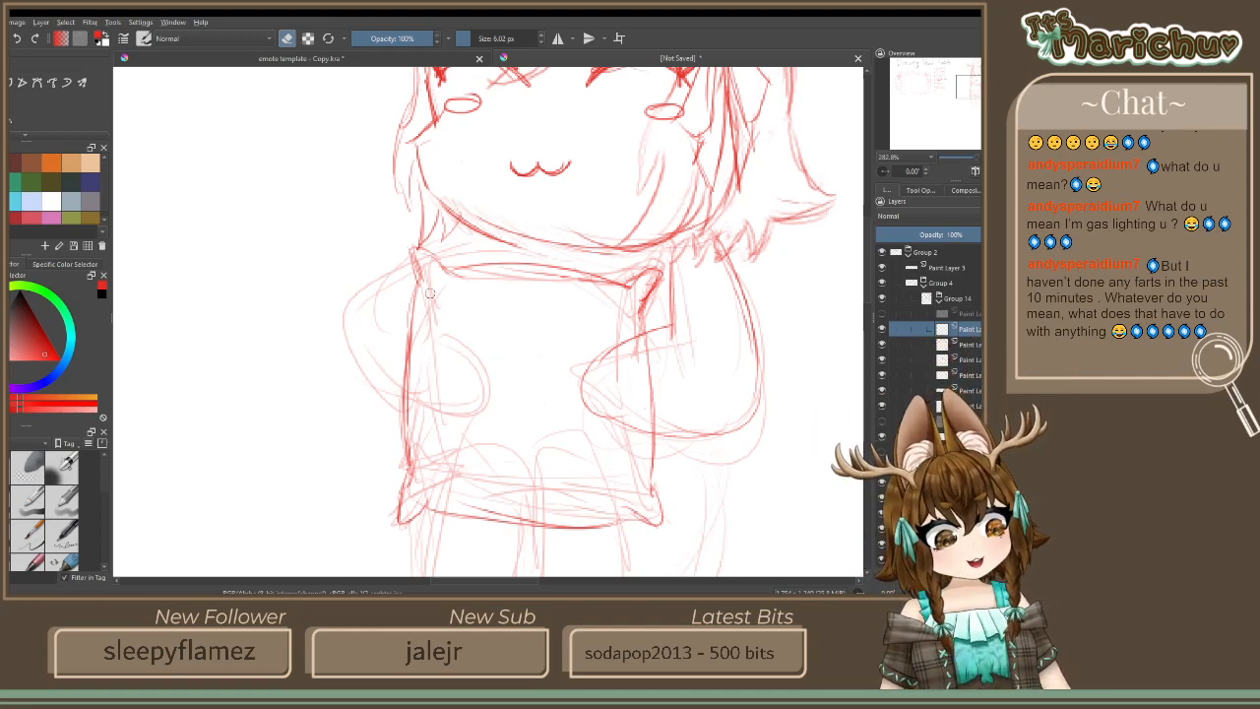
scroll(539, 381, down, 3)
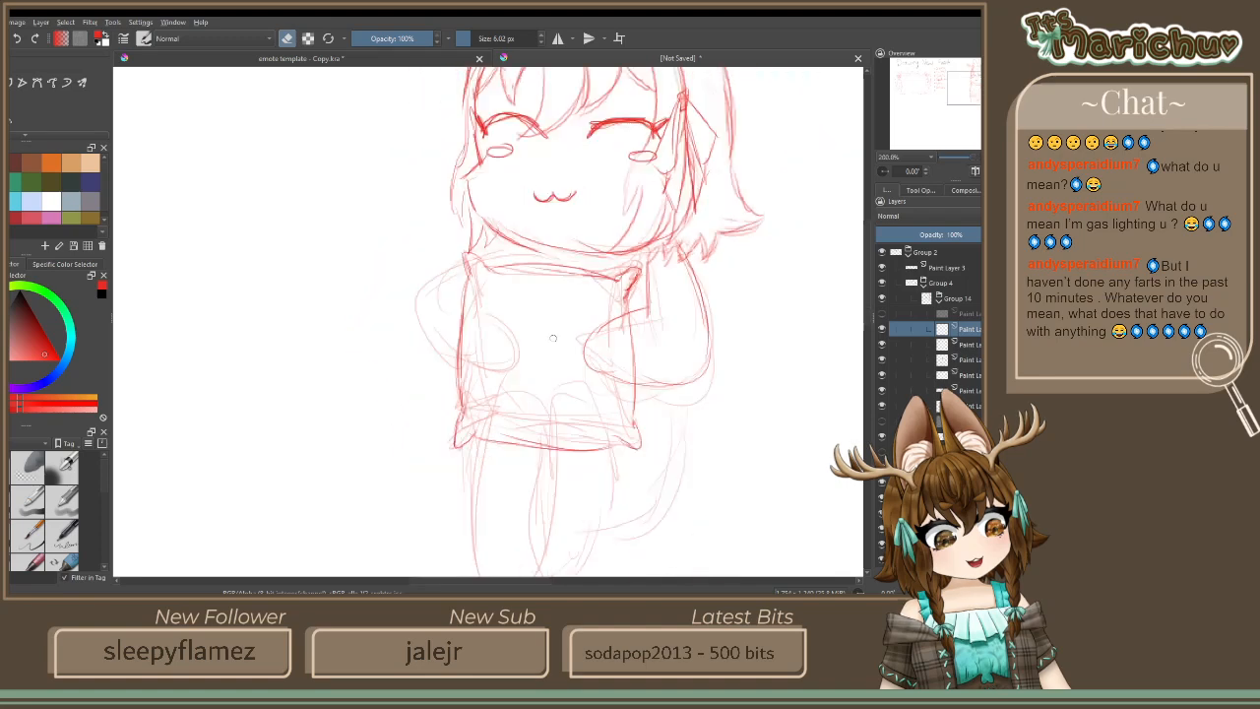
scroll(641, 368, up, 3)
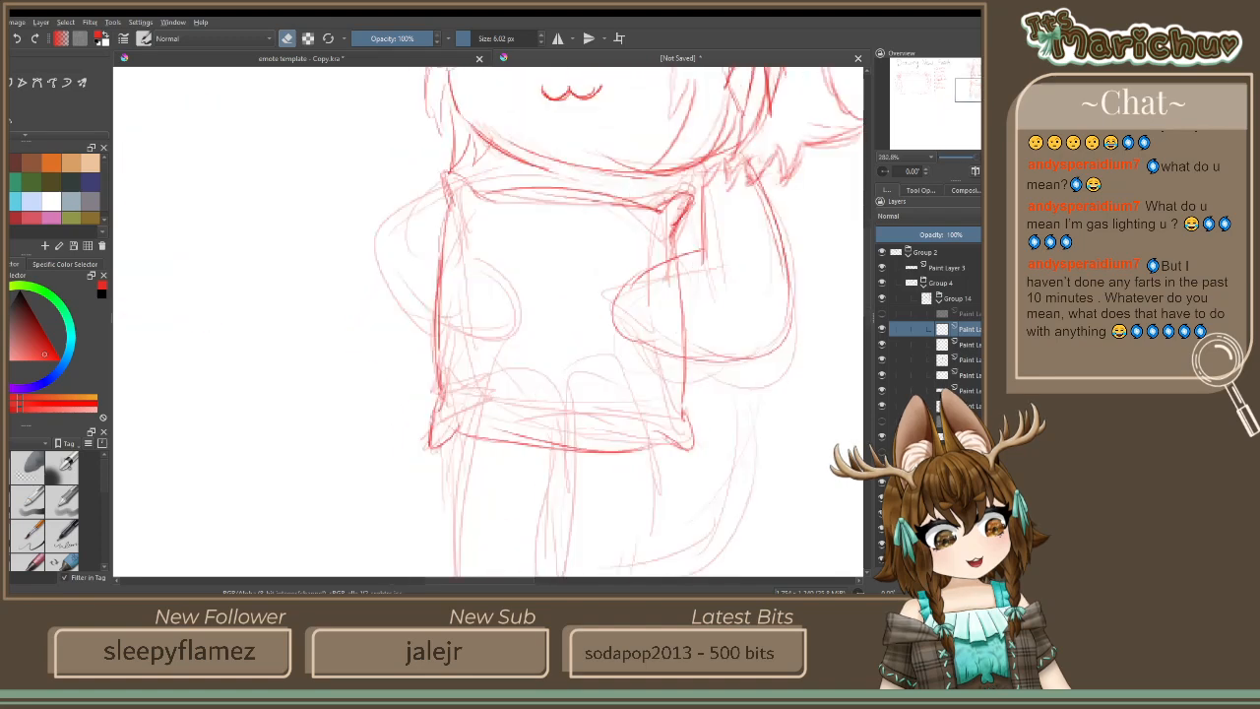
Find the layer holding the right-hand arm by toggling its visibility, and delete that layer
click(970, 343)
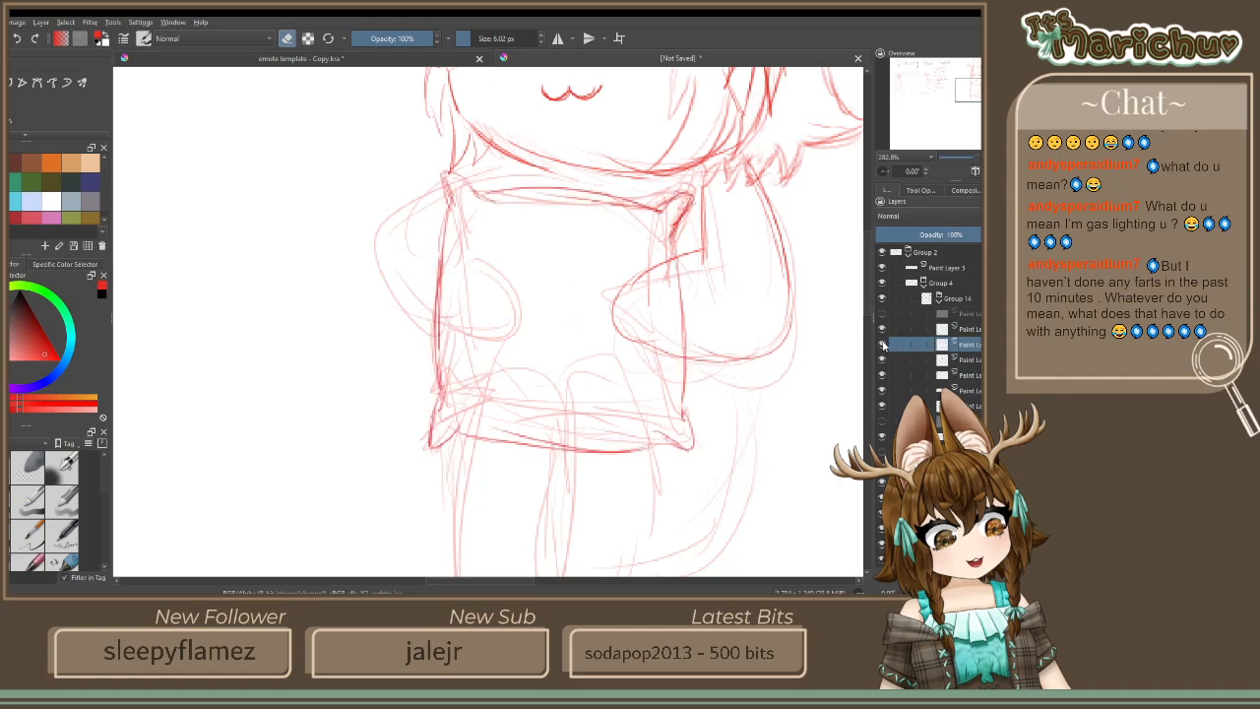
click(882, 360)
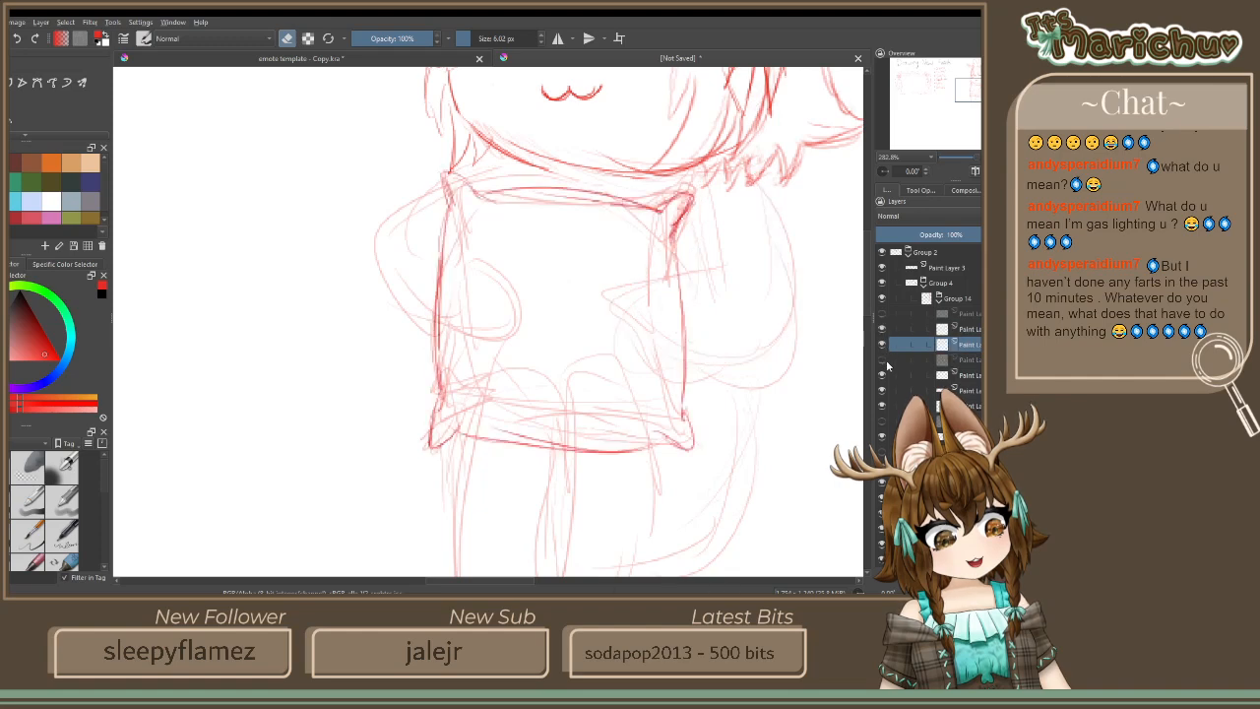
click(882, 361)
click(968, 360)
mouse_move(629, 188)
mouse_down()
mouse_move(584, 273)
mouse_move(604, 319)
mouse_up()
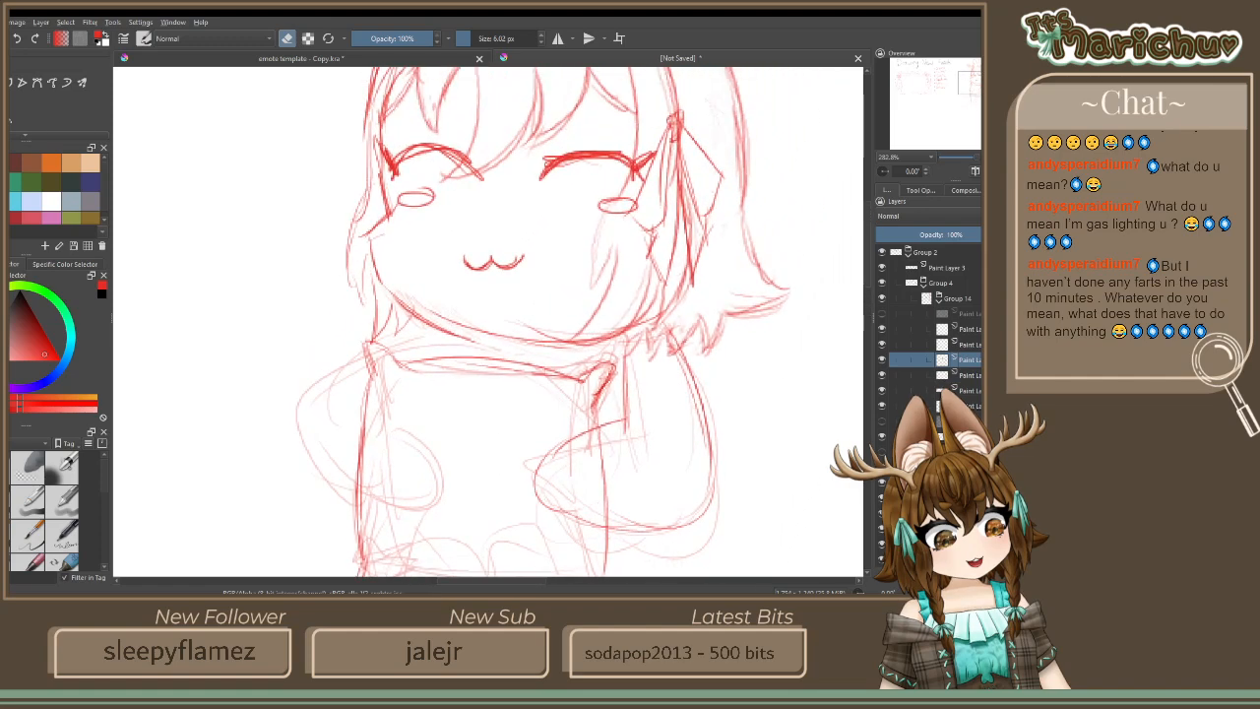
key(shift+Delete)
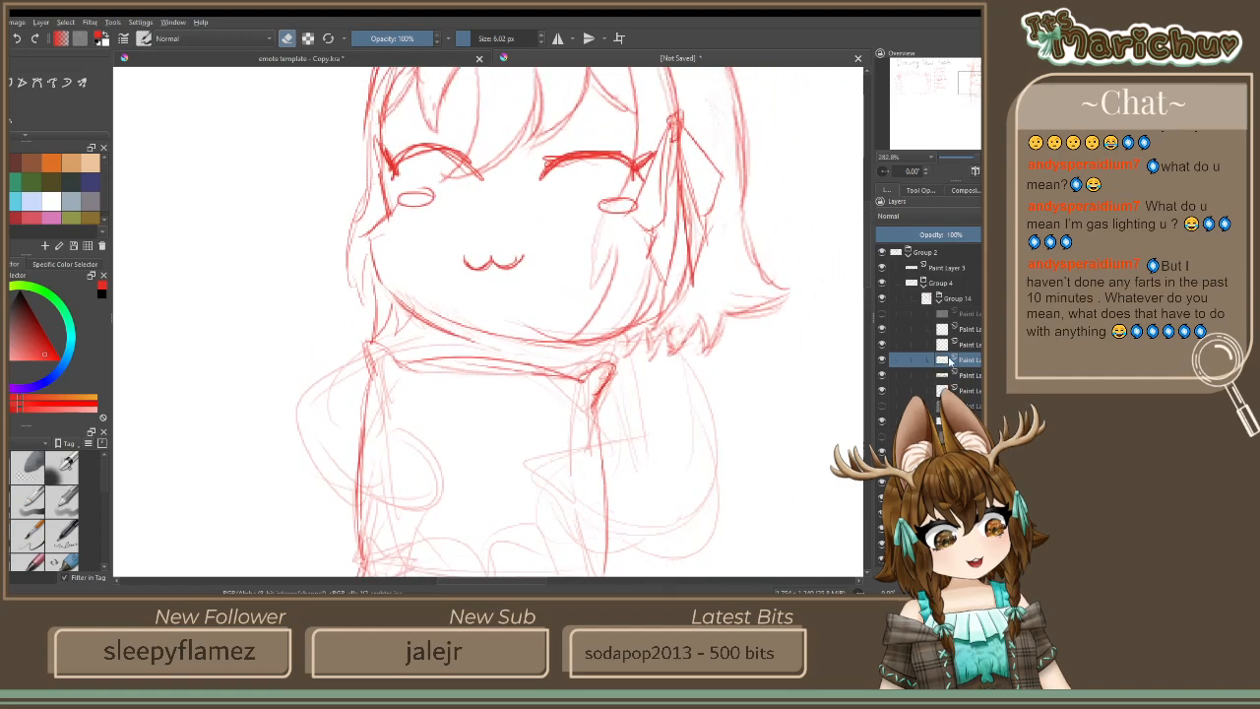
Sketch a narrower right-hand arm on the topmost visible layer, closer to the body, with a rounded end overlapping the rectangle's edge
click(950, 328)
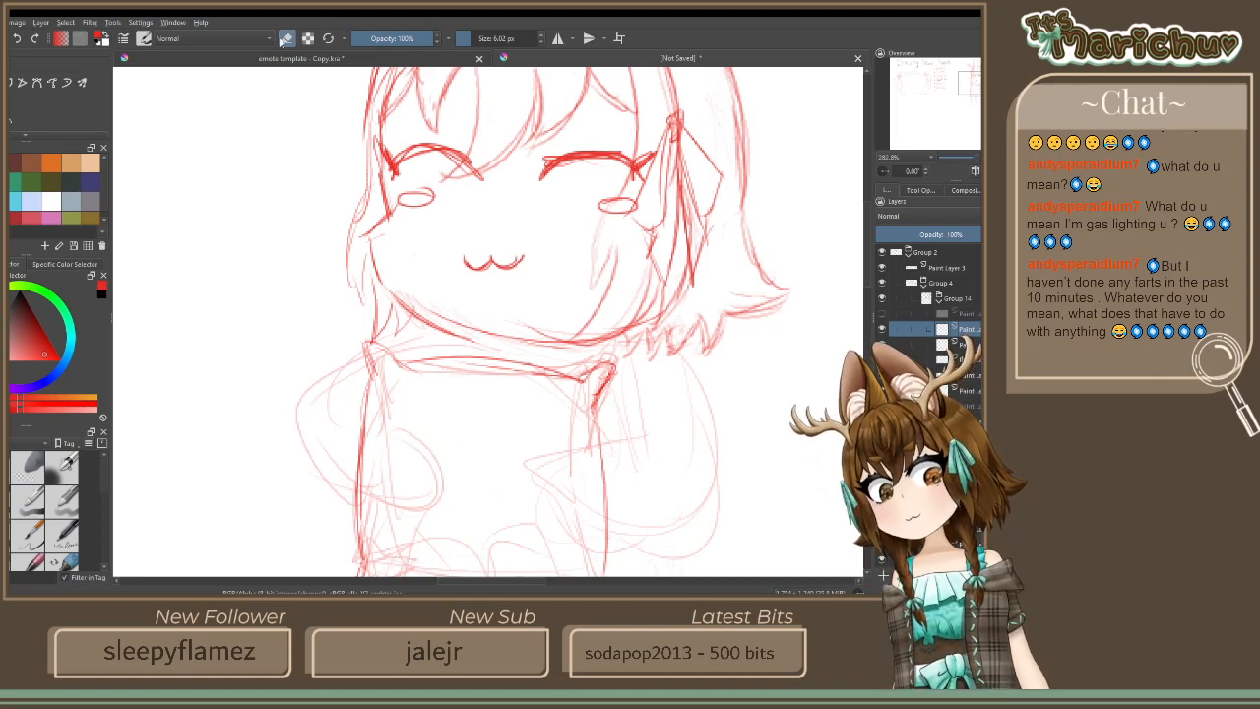
drag(658, 313, 672, 439)
drag(666, 378, 675, 504)
drag(548, 522, 644, 510)
mouse_move(595, 421)
mouse_down()
mouse_move(514, 448)
mouse_move(551, 507)
mouse_move(574, 512)
mouse_up()
mouse_move(618, 339)
mouse_down()
mouse_move(601, 423)
mouse_move(540, 431)
mouse_move(527, 483)
mouse_move(572, 519)
mouse_up()
mouse_move(672, 443)
mouse_down()
mouse_move(653, 505)
mouse_move(670, 500)
mouse_move(626, 522)
mouse_up()
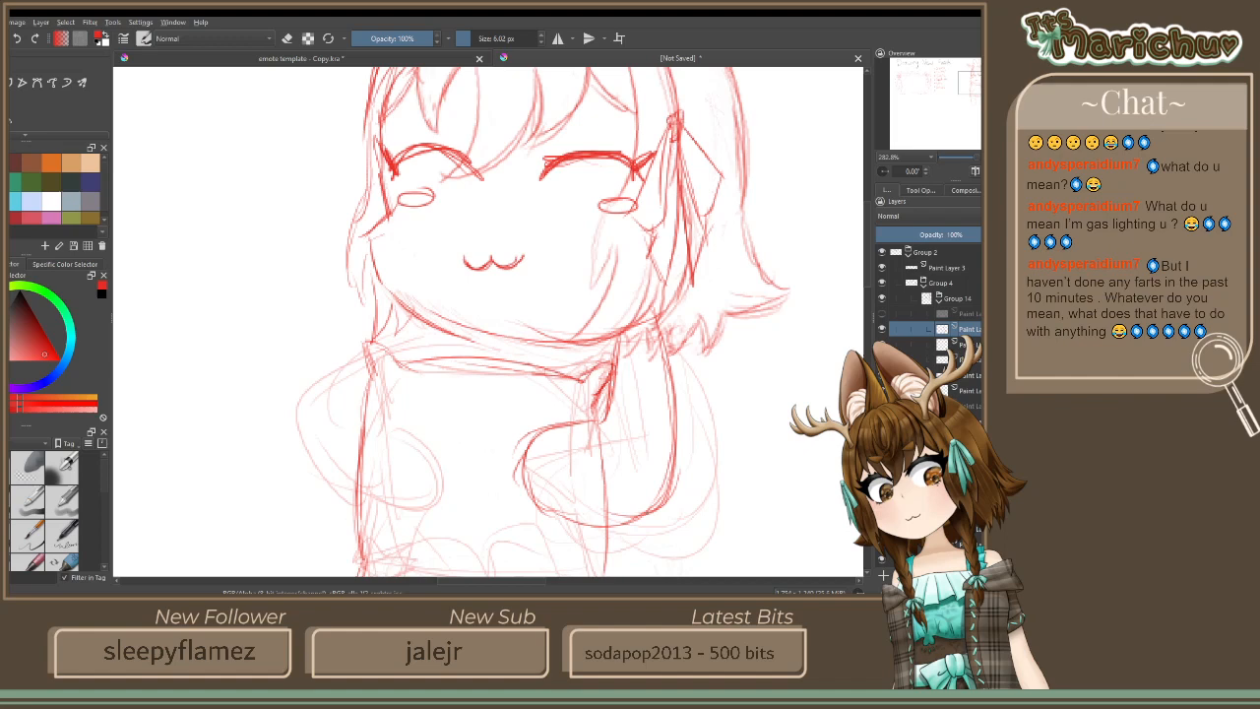
drag(380, 286, 336, 455)
drag(370, 289, 339, 461)
drag(340, 448, 394, 510)
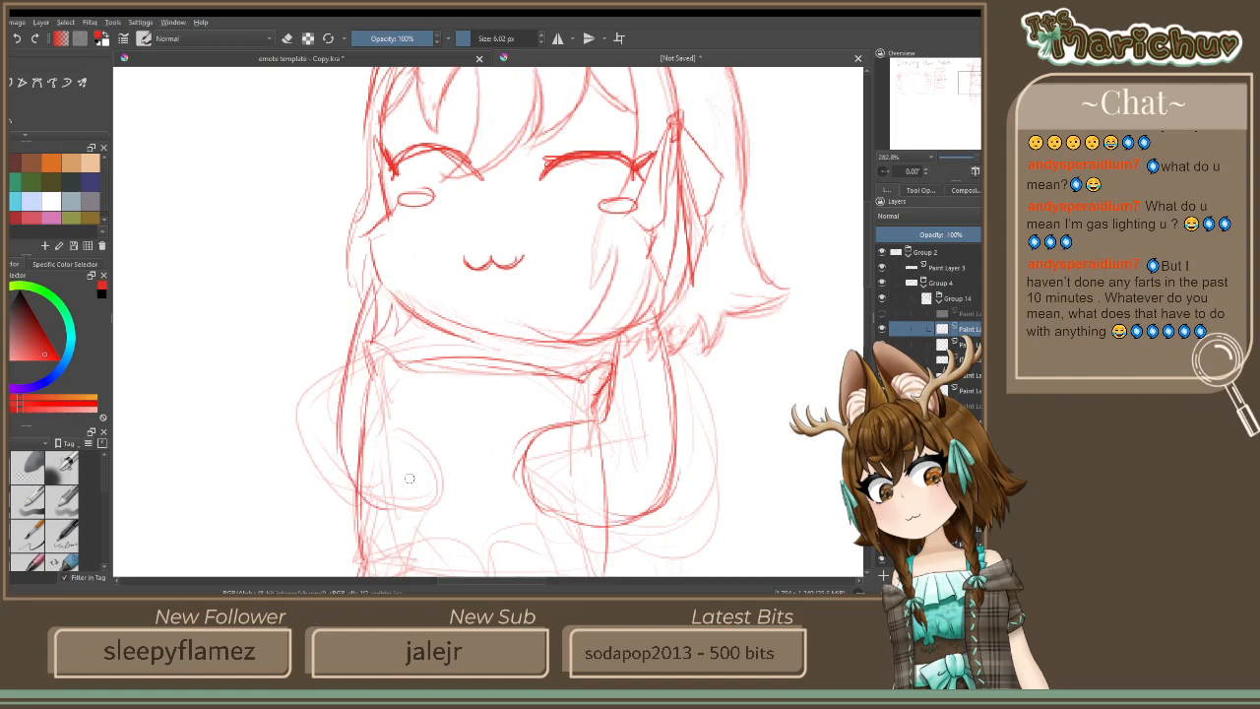
key(ctrl+z)
key(ctrl+z)
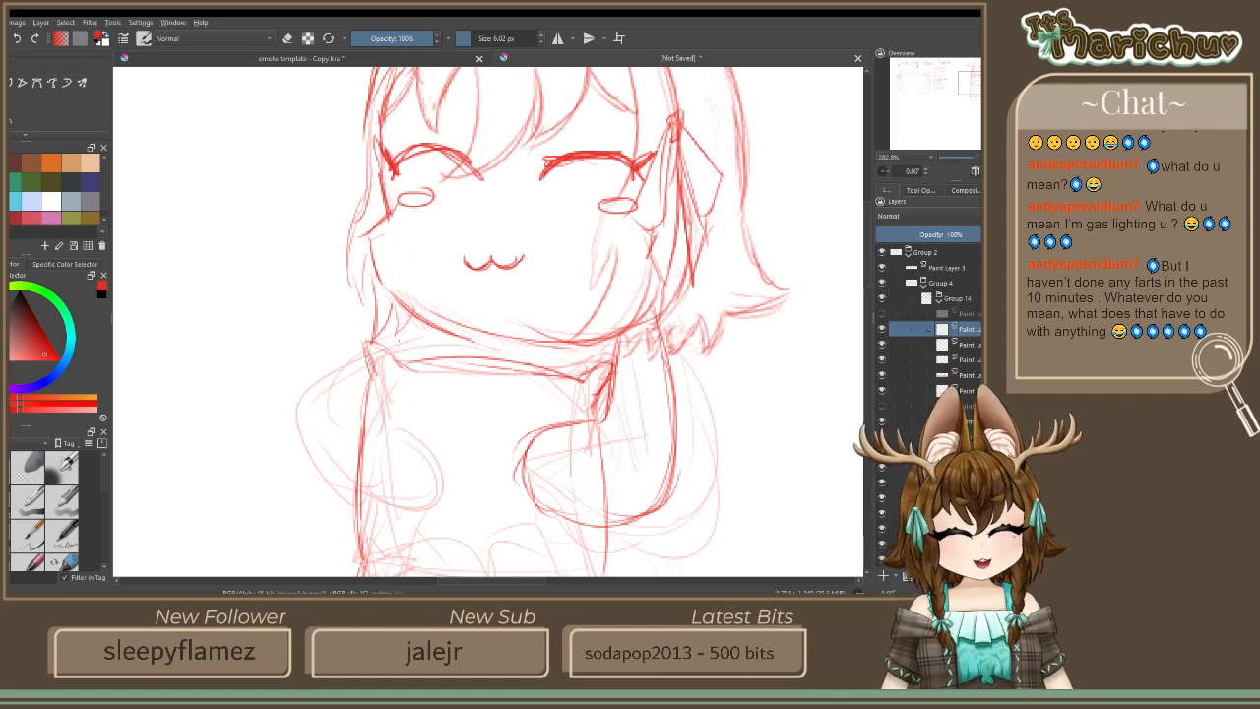
Sketch the left-hand arm close to the body, with a rounded end overlapping the rectangle's left edge
drag(400, 327, 392, 354)
mouse_move(374, 368)
mouse_down()
mouse_move(333, 448)
mouse_move(334, 493)
mouse_move(423, 479)
mouse_up()
mouse_move(394, 433)
mouse_down()
mouse_move(437, 497)
mouse_move(350, 516)
mouse_up()
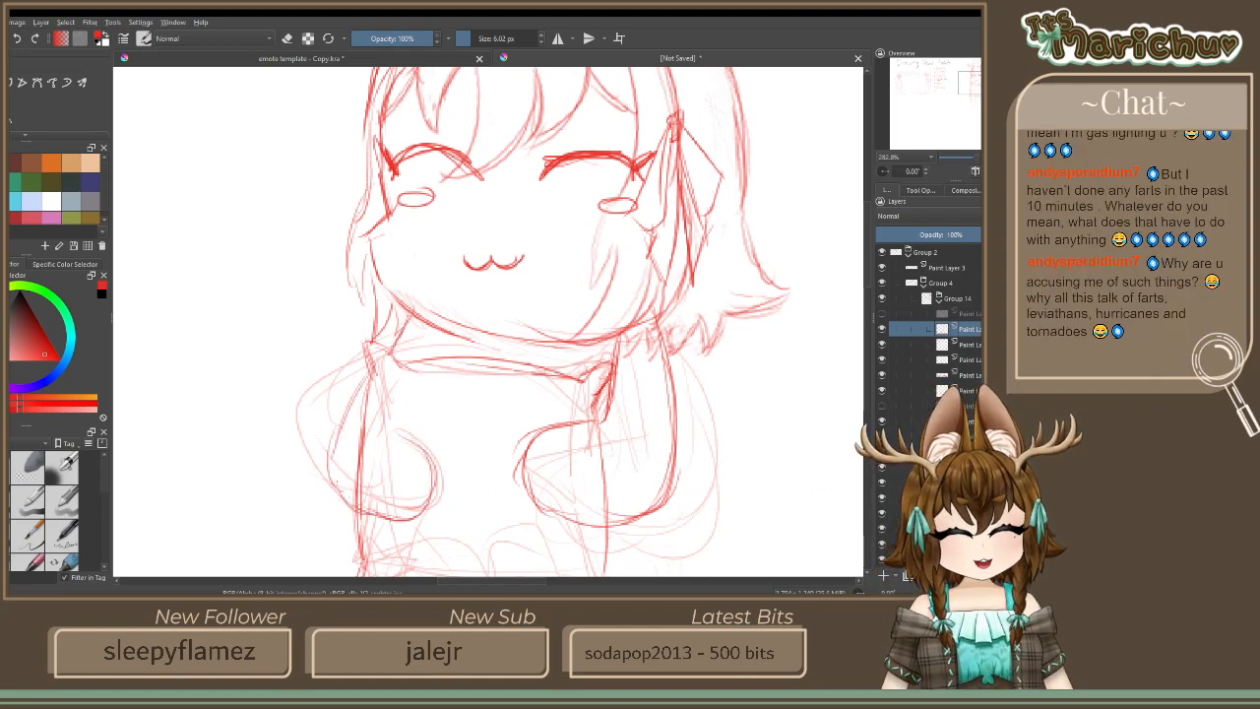
drag(392, 473, 332, 513)
mouse_move(396, 436)
mouse_down()
mouse_move(378, 426)
mouse_move(428, 461)
mouse_move(400, 497)
mouse_up()
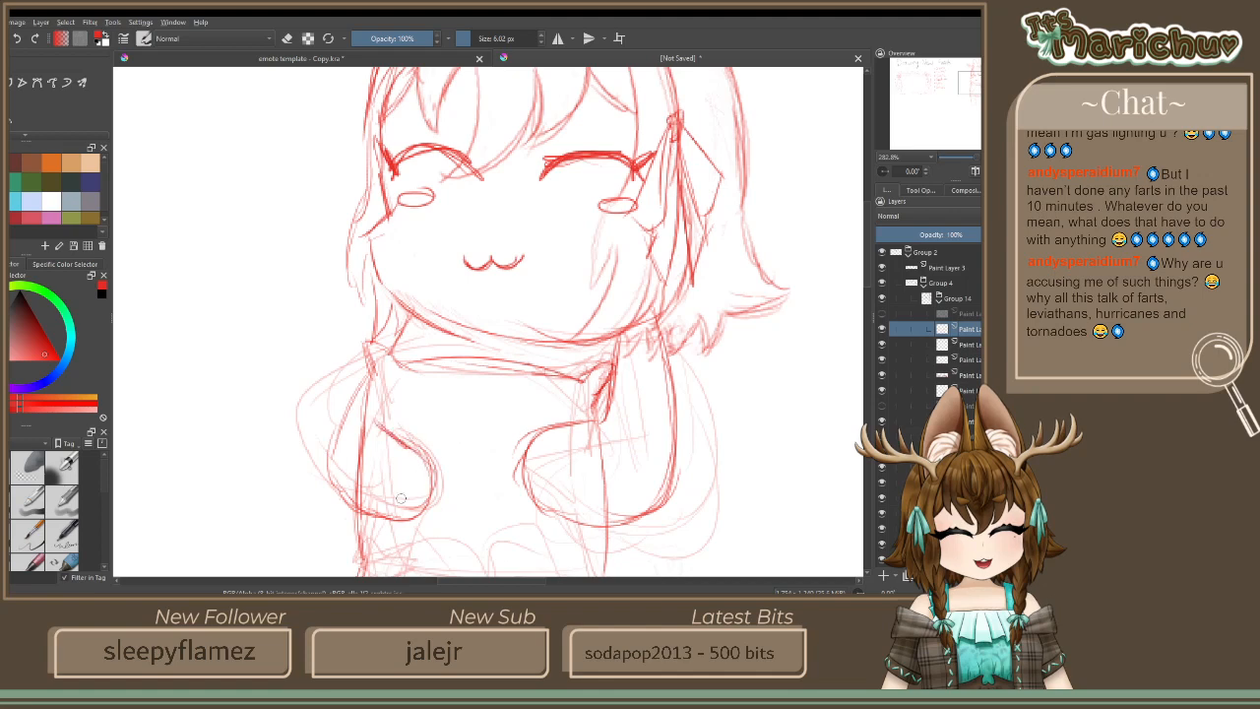
Erase the inner curve of the left-hand arm's rounded end and redraw it, joined to an inner arm line from the rectangle's upper corner
key(e)
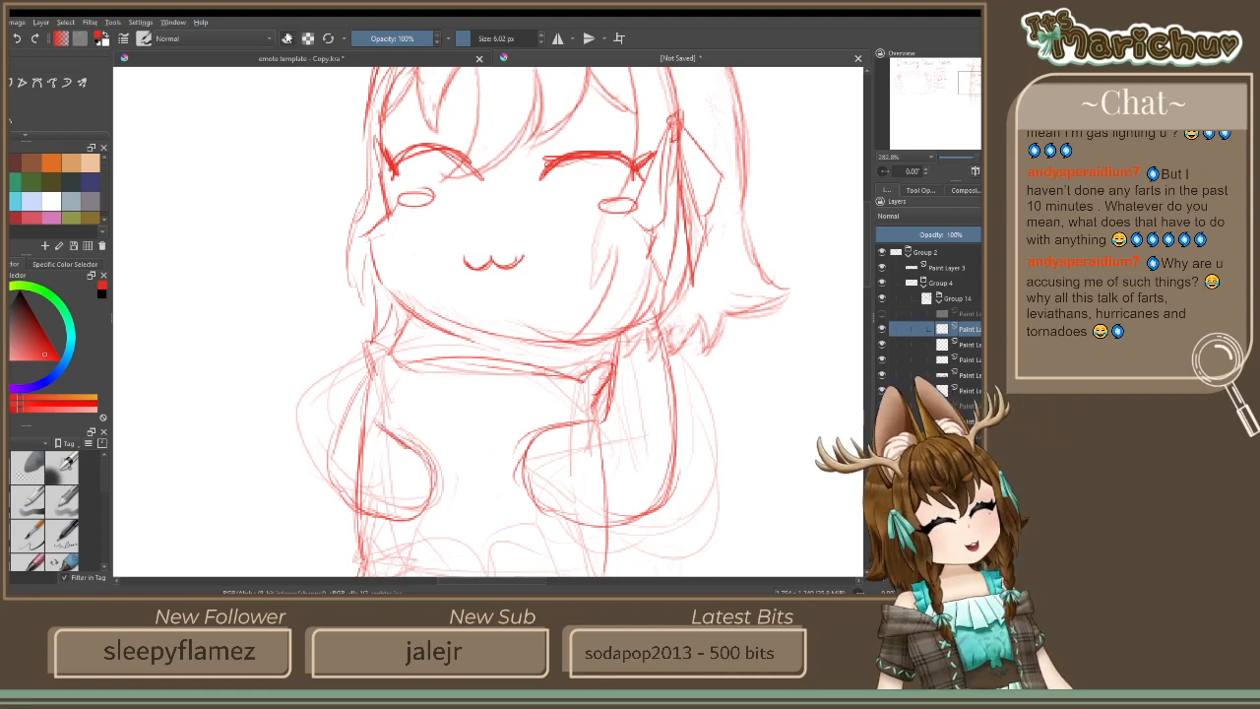
mouse_move(404, 449)
mouse_down()
mouse_move(363, 415)
mouse_move(433, 480)
mouse_move(434, 464)
mouse_up()
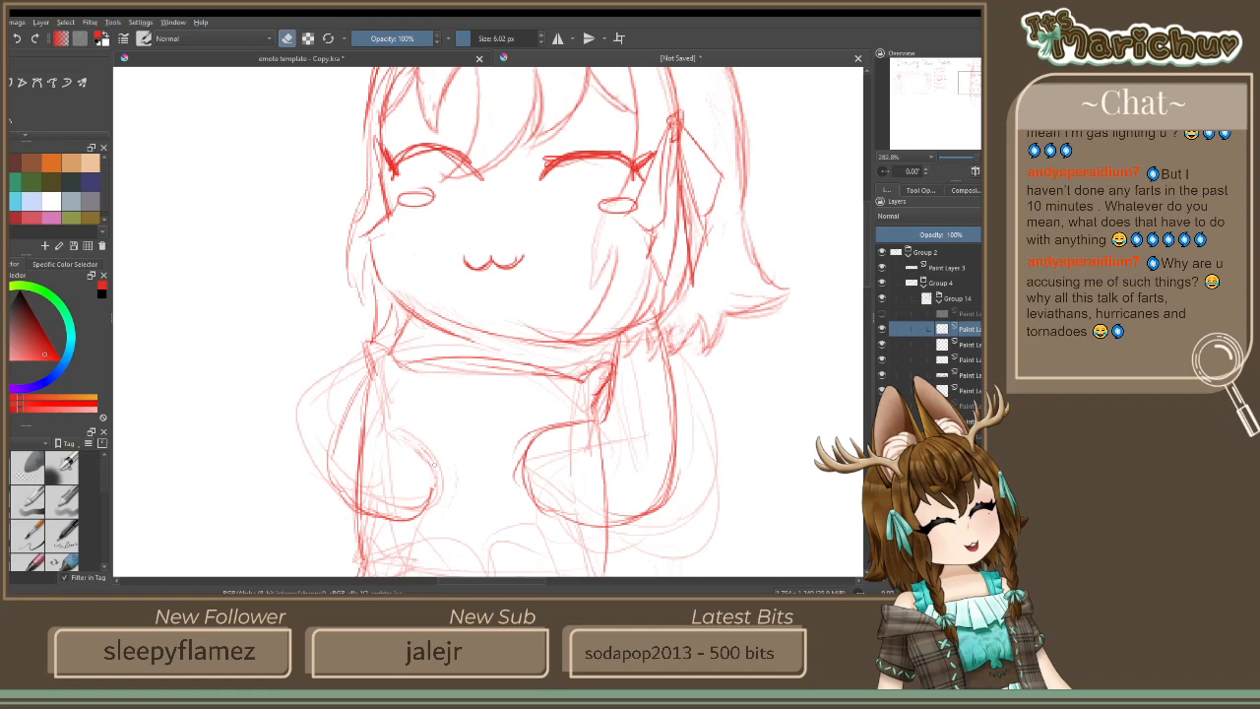
click(296, 40)
mouse_move(398, 420)
mouse_down()
mouse_move(438, 486)
mouse_move(414, 468)
mouse_move(409, 508)
mouse_up()
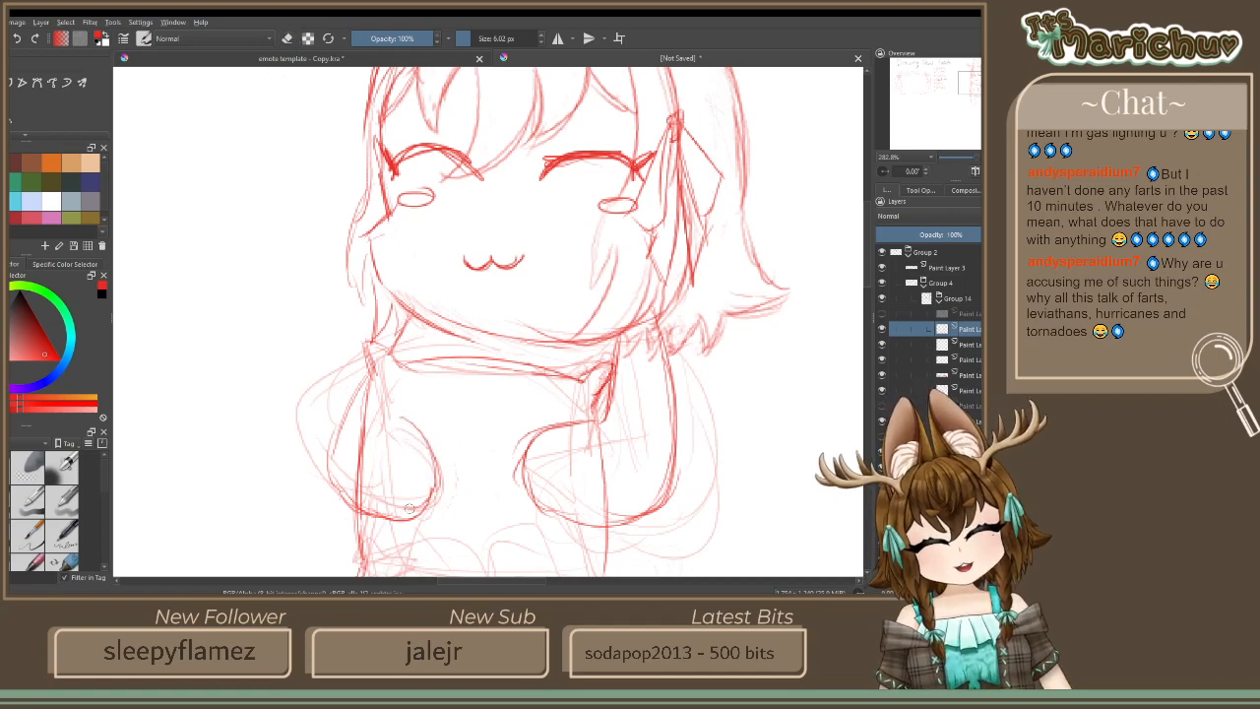
drag(386, 421, 422, 433)
drag(380, 380, 388, 421)
drag(396, 421, 421, 433)
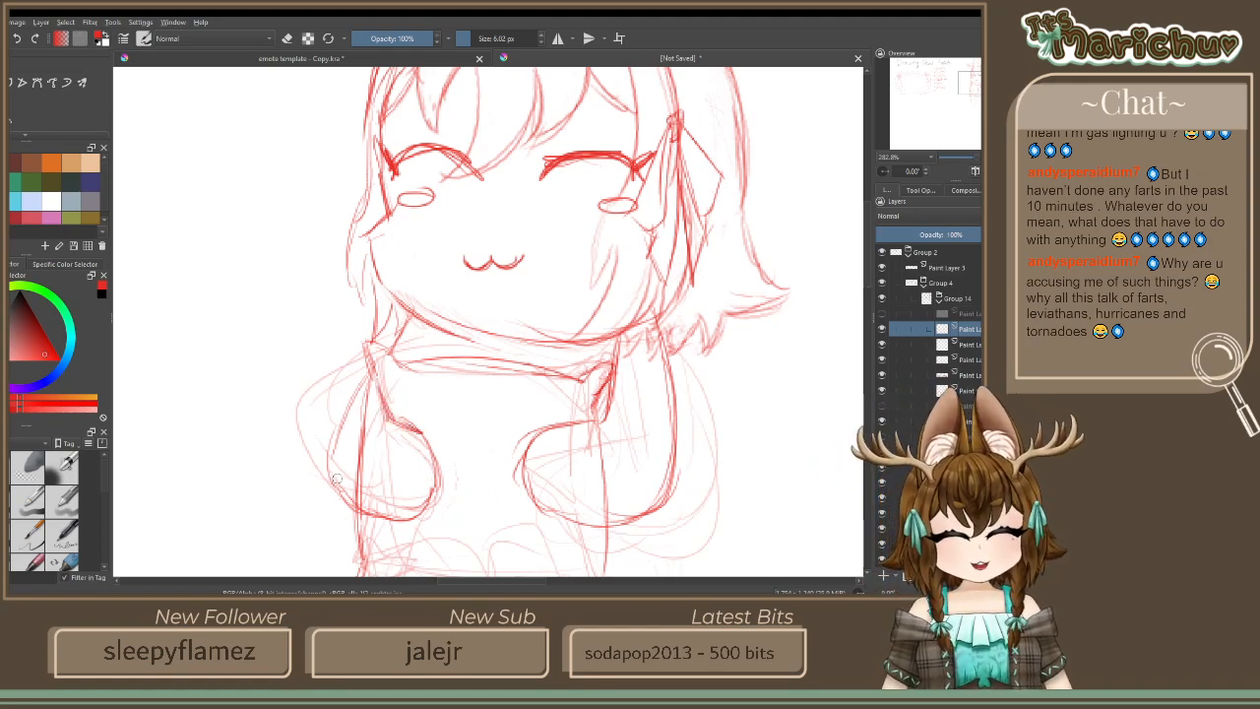
Sketch a slimmer outer curve for the right-hand arm, and erase its old outer line and rounded end
mouse_move(665, 321)
mouse_down()
mouse_move(638, 477)
mouse_move(605, 521)
mouse_up()
mouse_move(660, 339)
mouse_down()
mouse_move(662, 431)
mouse_move(582, 504)
mouse_move(531, 504)
mouse_up()
drag(626, 506, 542, 506)
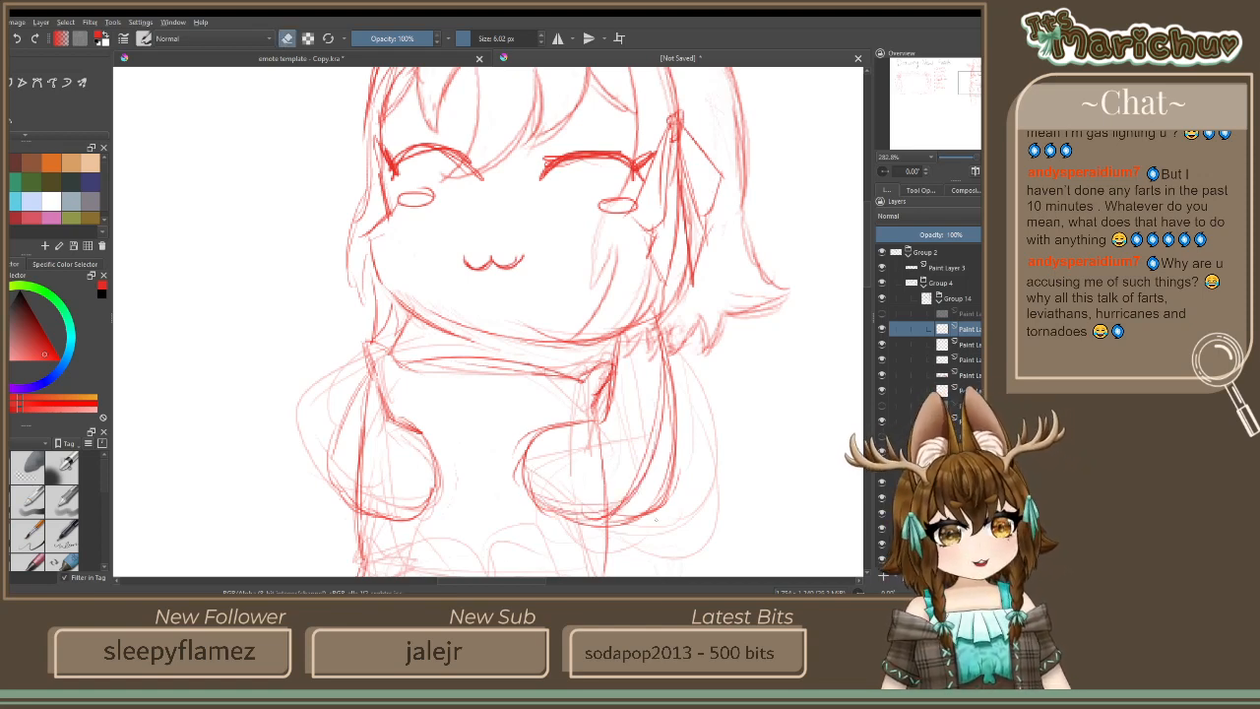
drag(656, 519, 679, 451)
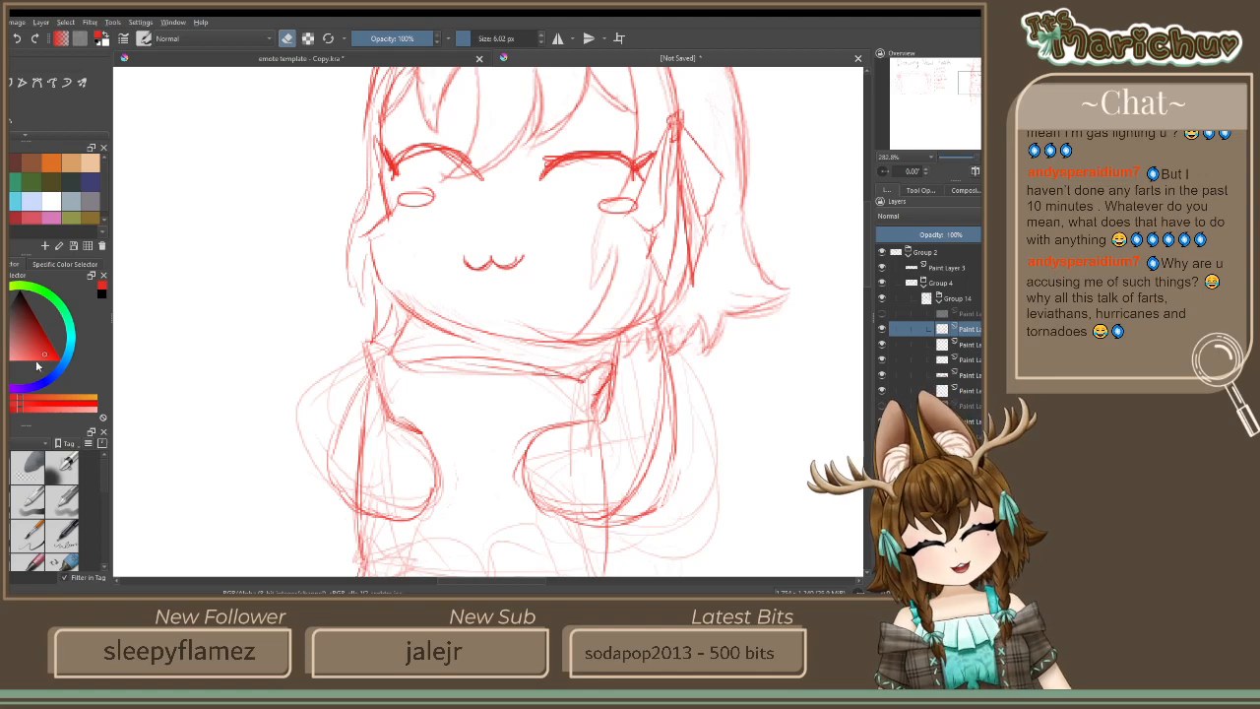
key(e)
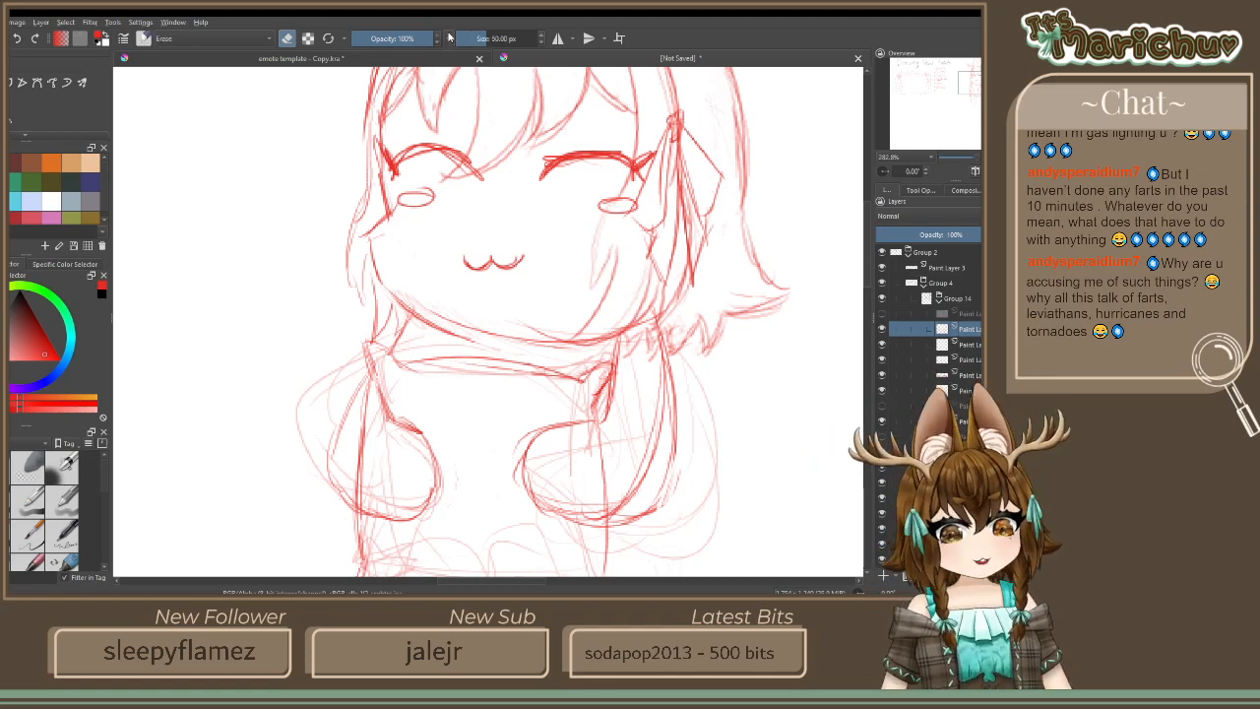
drag(667, 506, 689, 354)
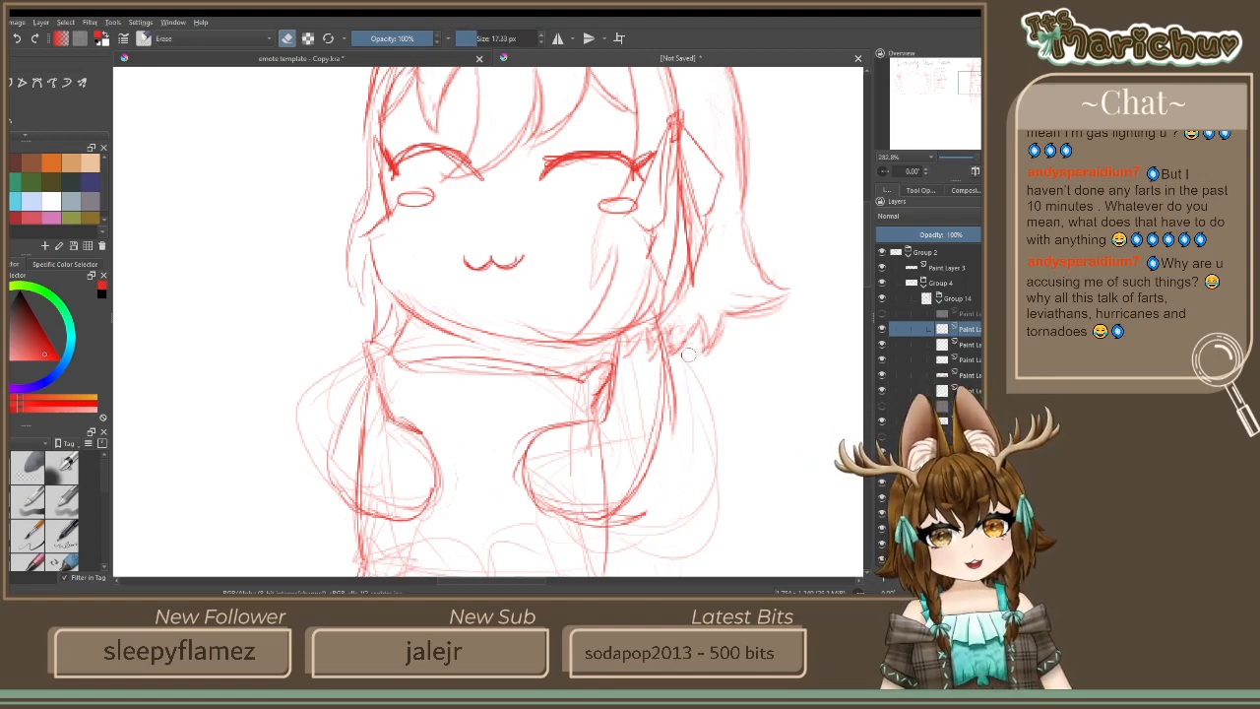
mouse_move(677, 481)
mouse_down()
mouse_move(639, 520)
mouse_move(547, 521)
mouse_move(665, 509)
mouse_move(553, 529)
mouse_move(559, 508)
mouse_move(658, 515)
mouse_move(553, 522)
mouse_move(514, 465)
mouse_move(524, 473)
mouse_move(539, 421)
mouse_move(518, 389)
mouse_up()
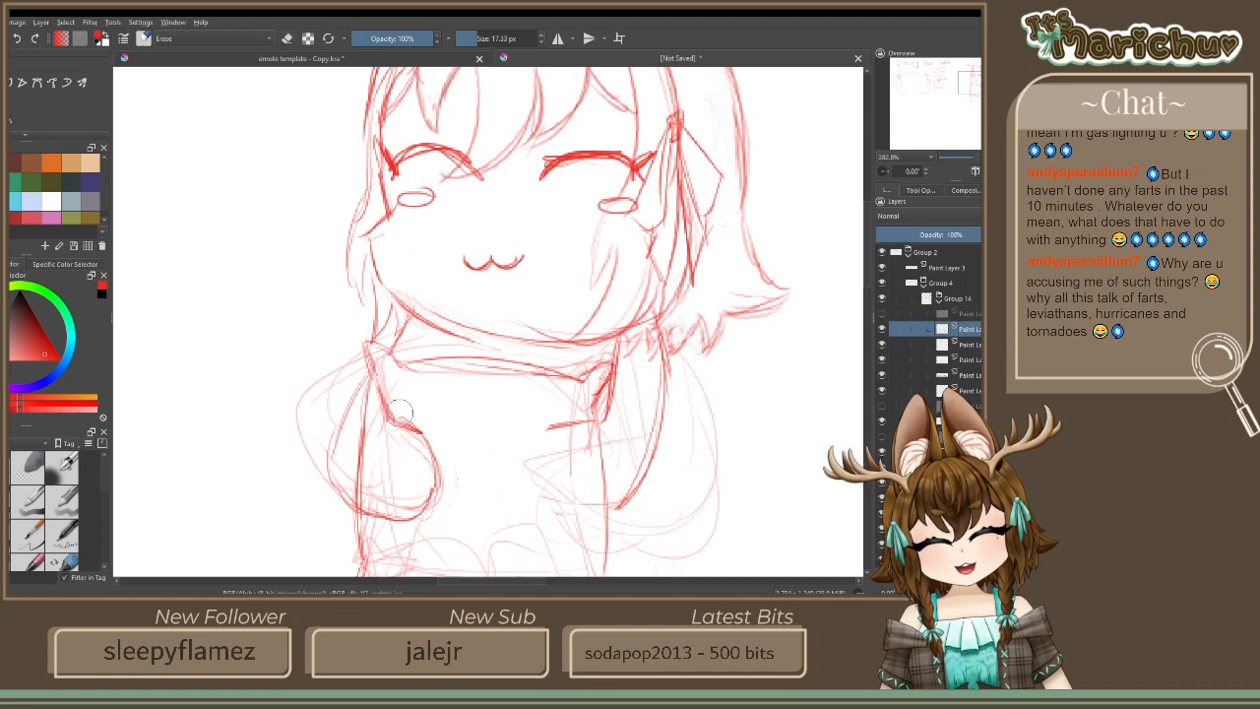
Redraw the right-hand arm's rounded end over the rectangle, connecting it to the slimmer outer curve
key(e)
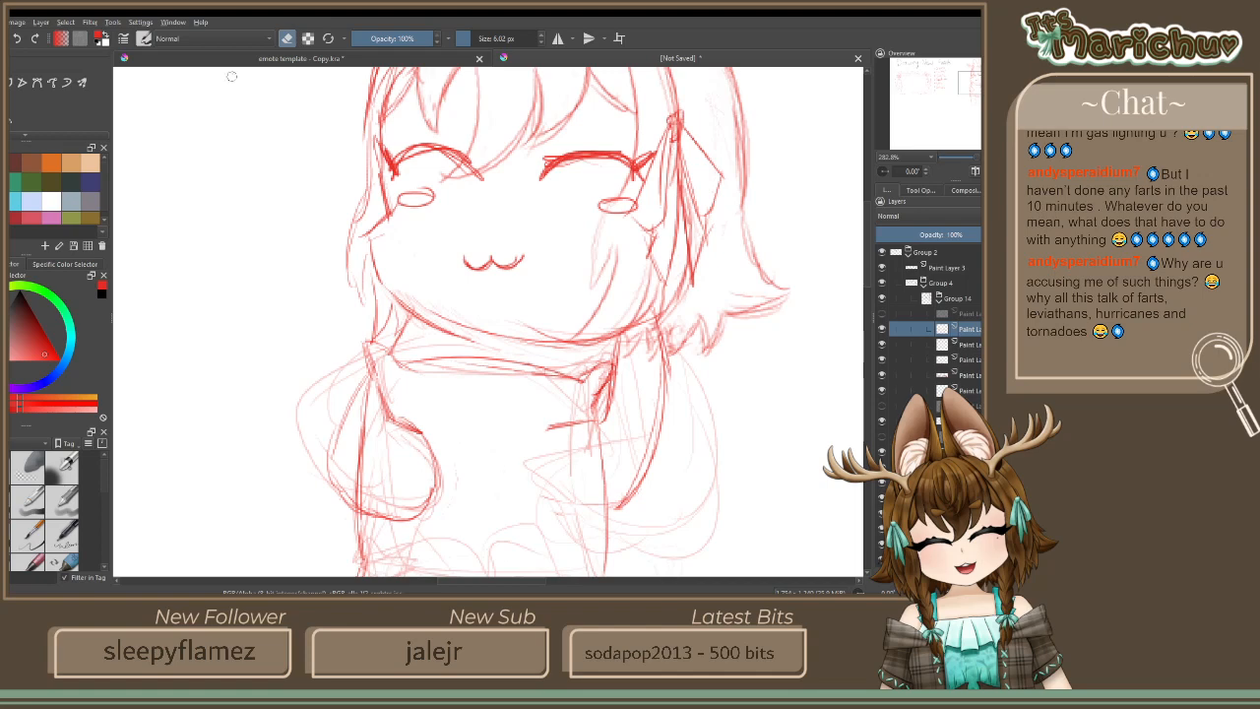
click(287, 39)
mouse_move(553, 429)
mouse_down()
mouse_move(510, 476)
mouse_move(581, 514)
mouse_move(571, 521)
mouse_move(540, 482)
mouse_move(536, 512)
mouse_up()
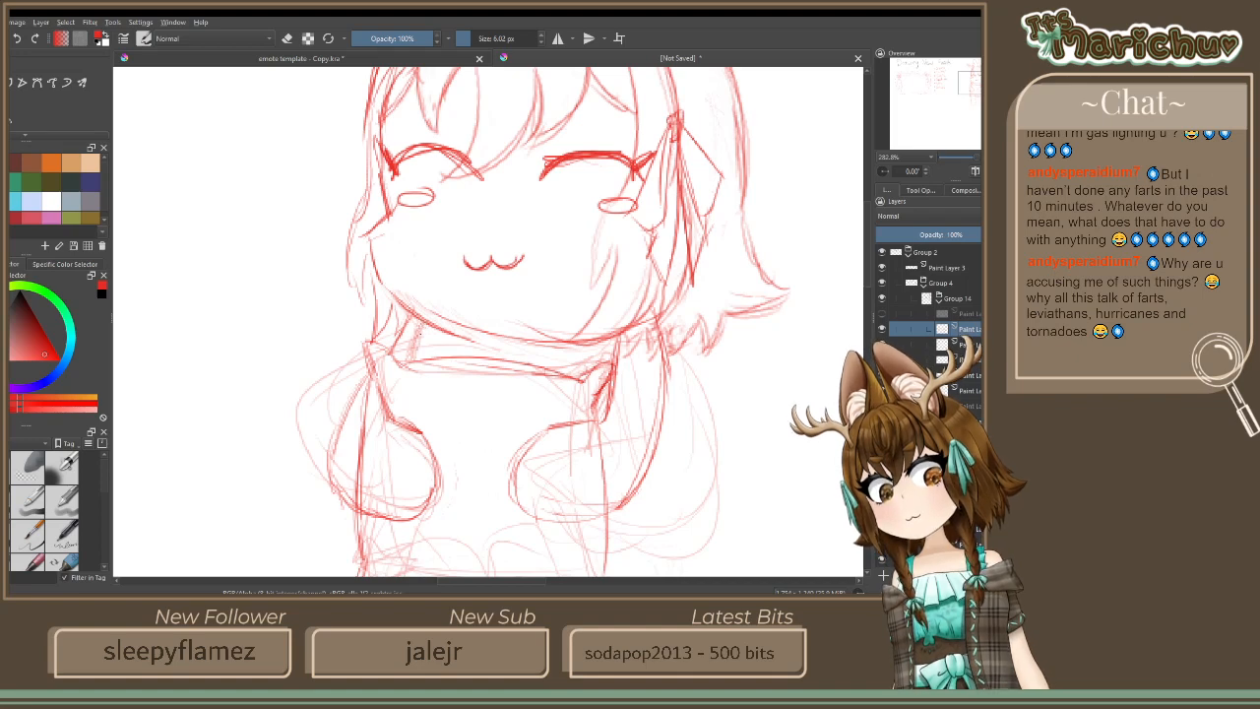
click(287, 39)
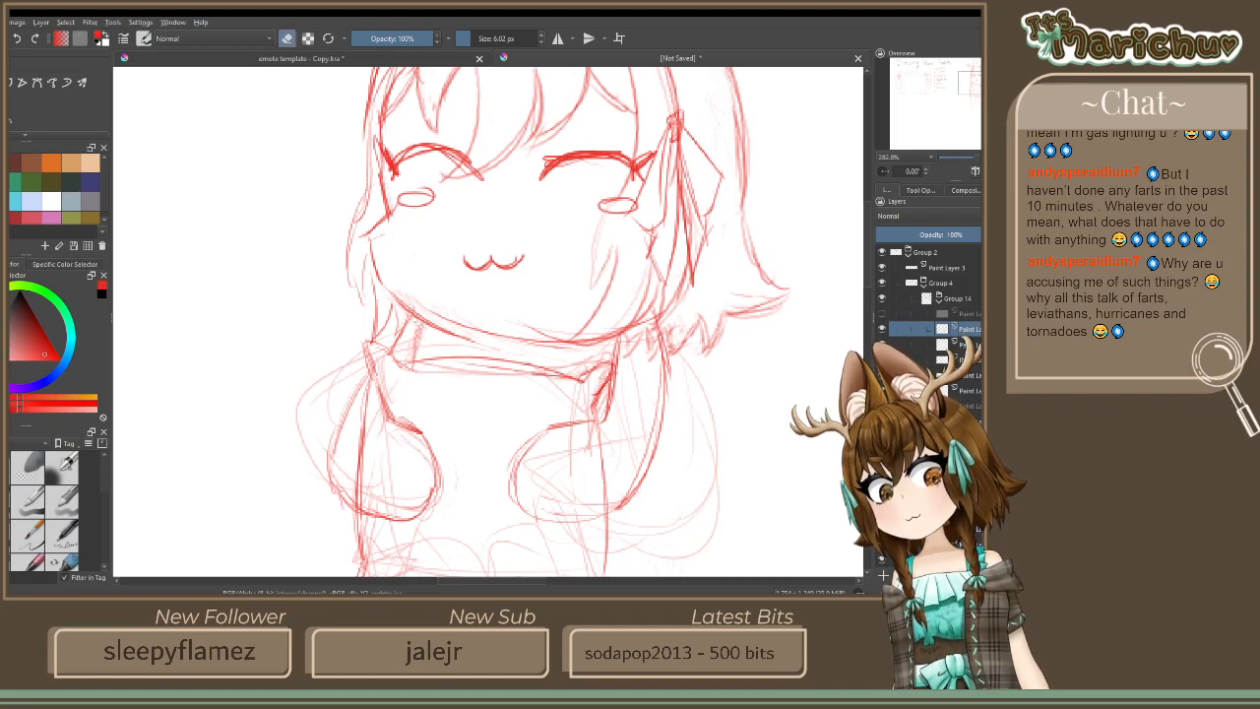
key(e)
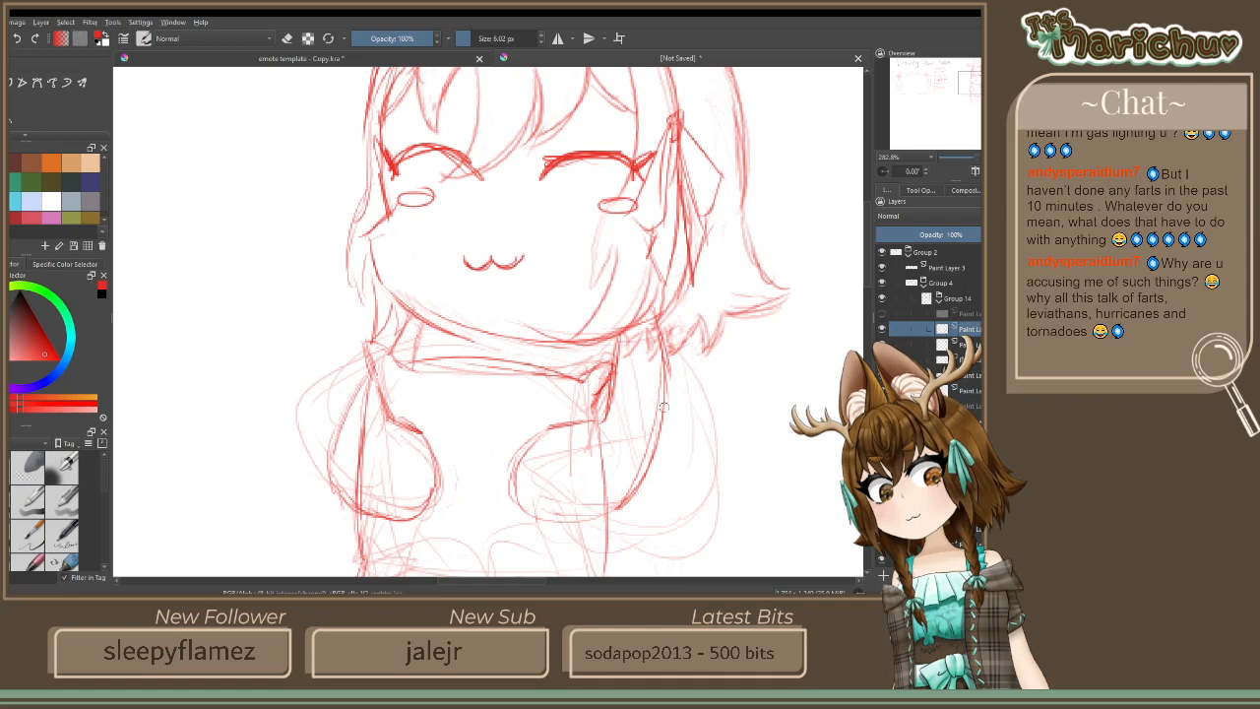
Sketch a long vertical line outside the right-hand arm, and undo its curve toward the rectangle's lower corner
scroll(602, 429, down, 2)
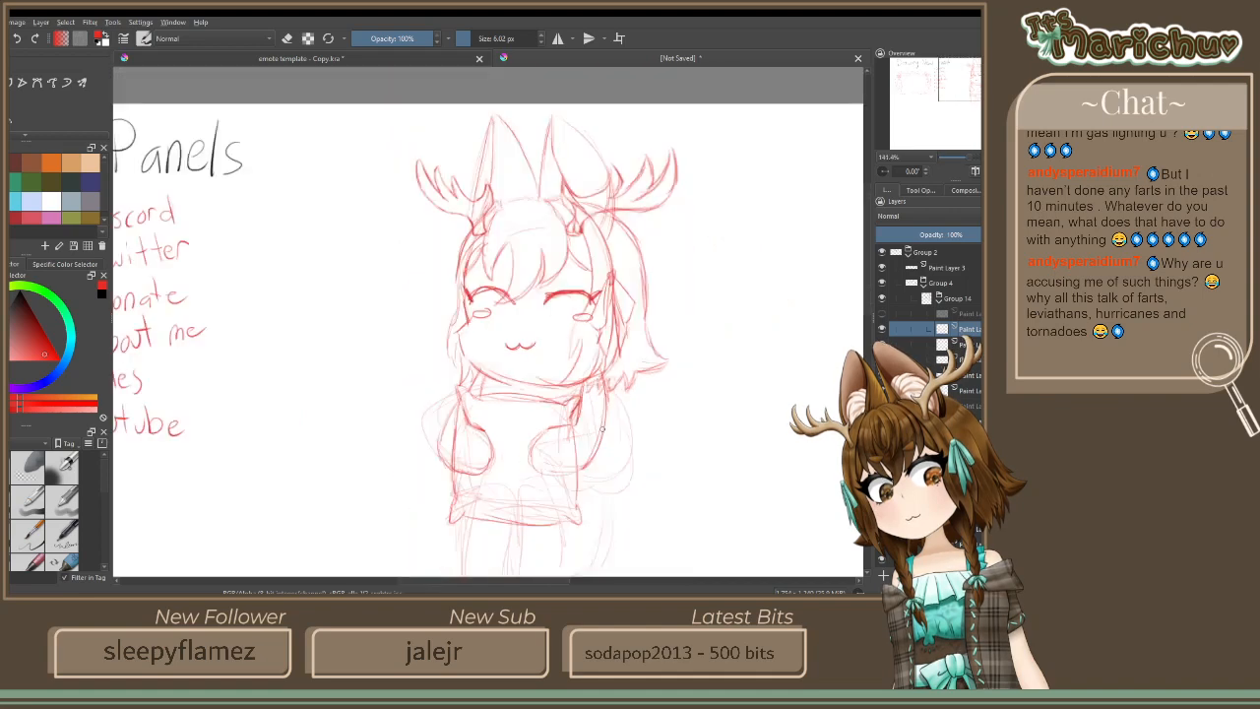
scroll(384, 398, up, 1)
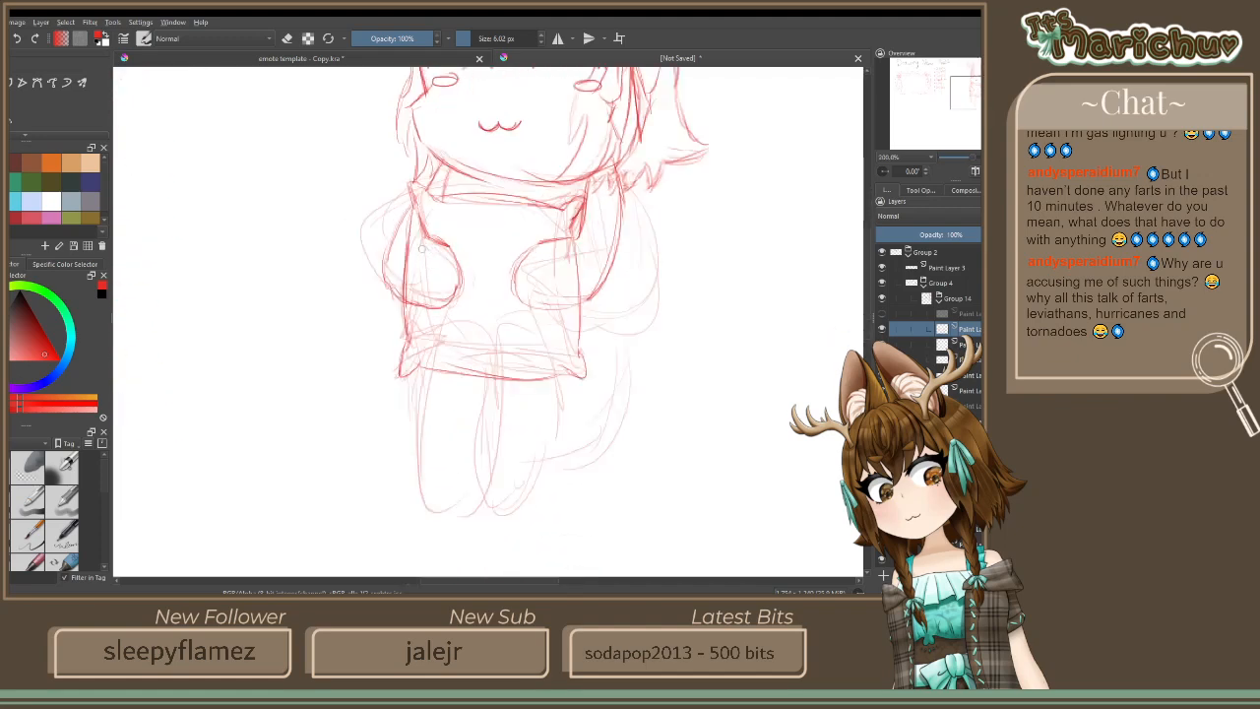
mouse_move(626, 229)
mouse_down()
mouse_move(629, 321)
mouse_move(634, 297)
mouse_up()
mouse_move(636, 282)
mouse_down()
mouse_move(616, 362)
mouse_move(634, 362)
mouse_up()
mouse_move(630, 252)
mouse_down()
mouse_move(632, 326)
mouse_move(581, 364)
mouse_up()
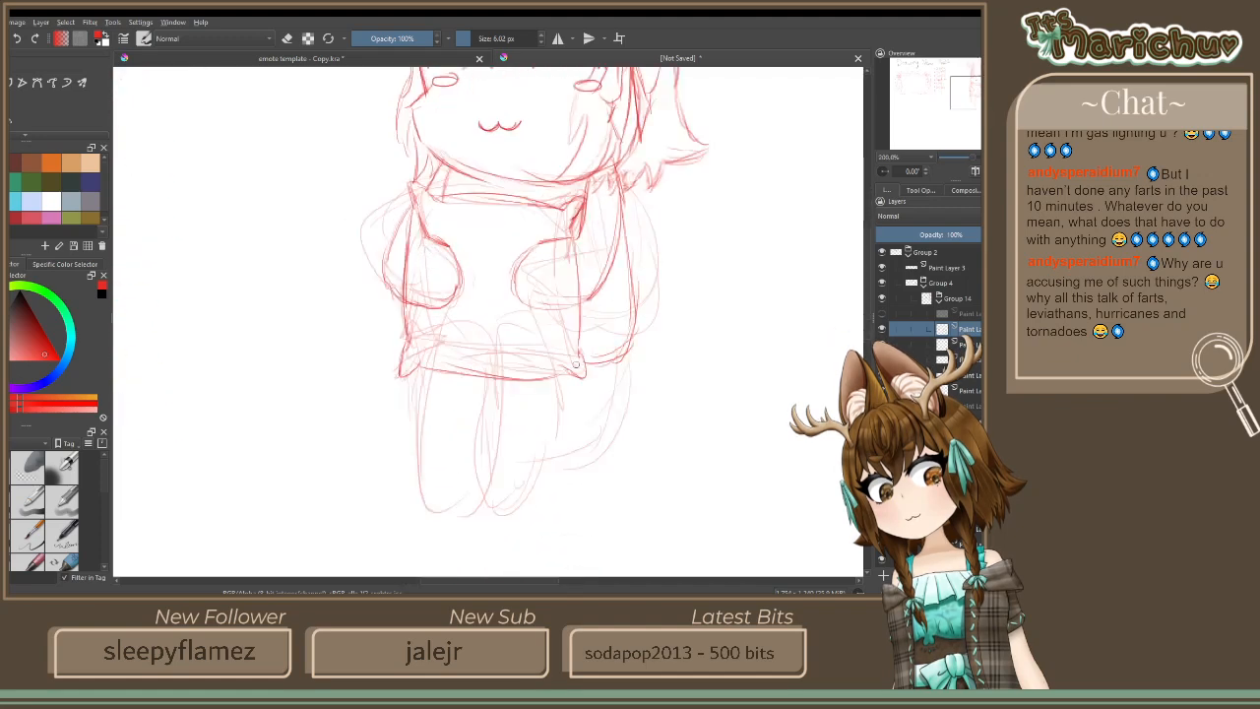
key(ctrl+z)
key(ctrl+z)
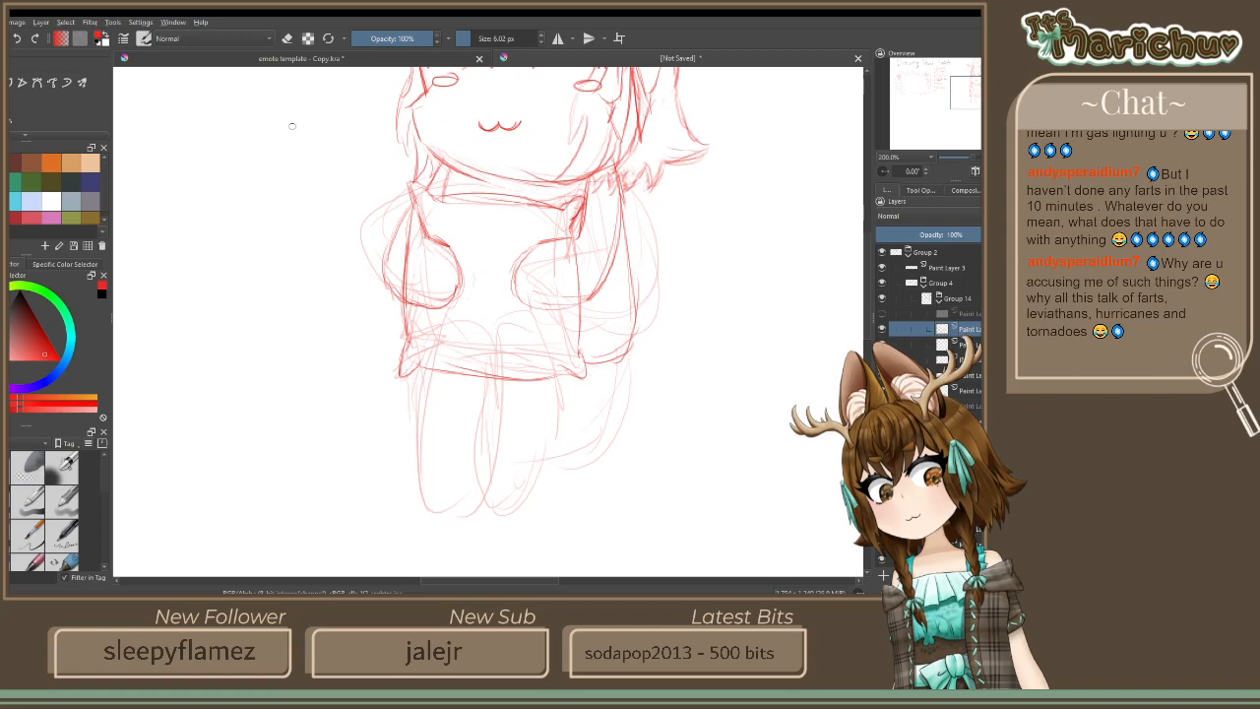
key(ctrl+z)
key(ctrl+z)
key(ctrl+z)
Check the arm layer by toggling its visibility, and sketch the right-hand leg on it as a long rounded shape overlapping the rectangle's lower edge
click(881, 329)
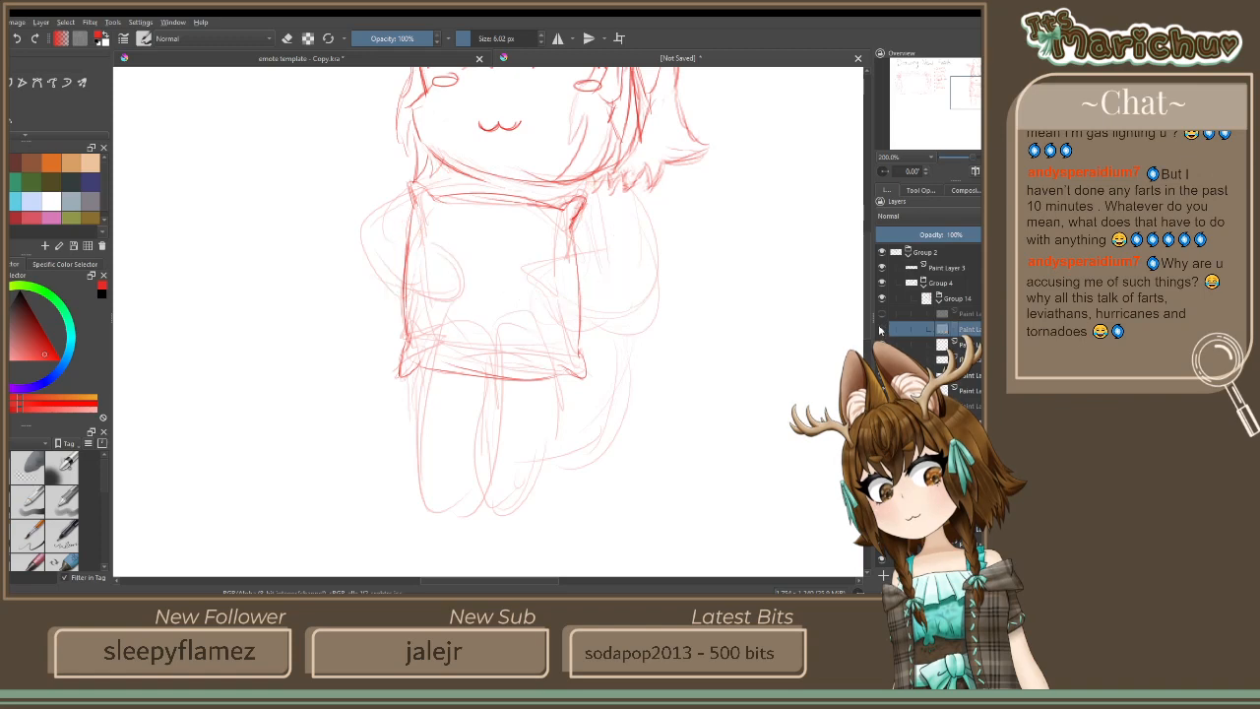
click(881, 328)
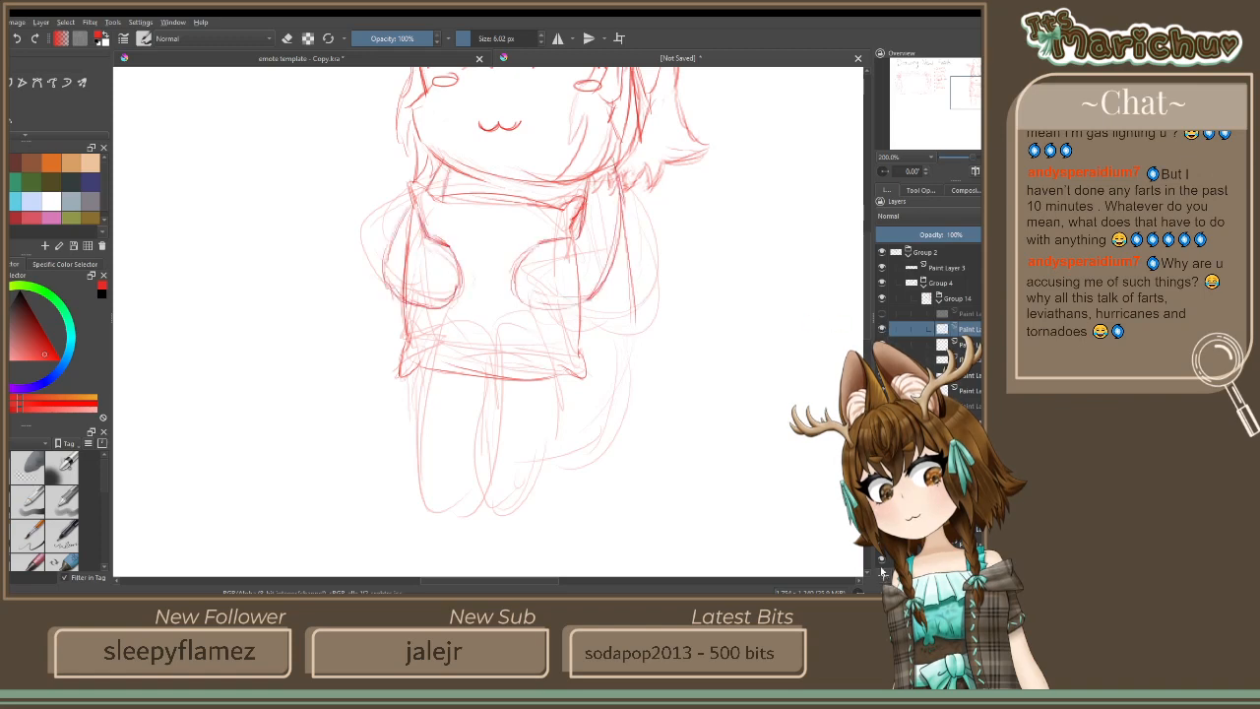
mouse_move(502, 329)
mouse_down()
mouse_move(479, 470)
mouse_move(484, 506)
mouse_move(516, 517)
mouse_up()
mouse_move(551, 418)
mouse_down()
mouse_move(492, 507)
mouse_move(539, 461)
mouse_up()
mouse_move(549, 338)
mouse_down()
mouse_move(553, 356)
mouse_move(531, 372)
mouse_up()
mouse_move(532, 317)
mouse_down()
mouse_move(502, 338)
mouse_move(498, 370)
mouse_move(532, 319)
mouse_up()
mouse_move(563, 336)
mouse_down()
mouse_move(547, 459)
mouse_move(523, 492)
mouse_up()
drag(551, 417, 516, 502)
drag(487, 374, 478, 484)
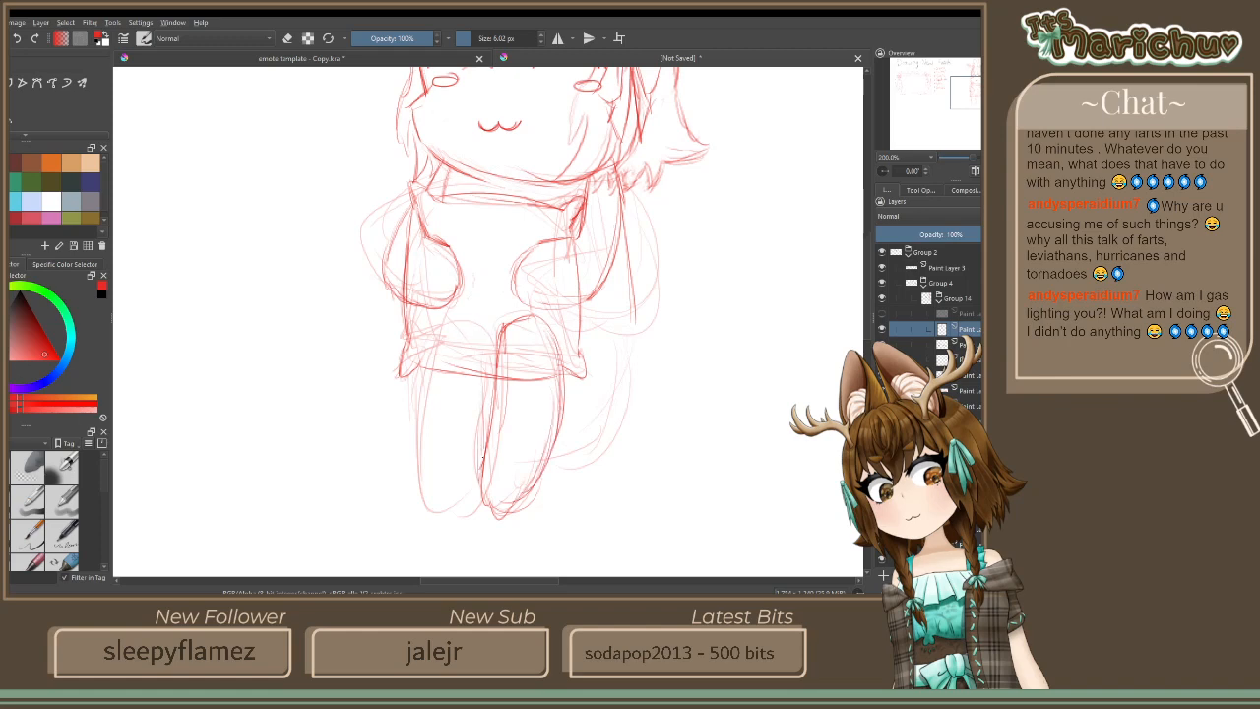
Sketch the left-hand leg as a matching long rounded shape beside the first, overlapping the rectangle's lower edge
mouse_move(486, 334)
mouse_down()
mouse_move(482, 461)
mouse_move(487, 376)
mouse_up()
mouse_move(488, 321)
mouse_down()
mouse_move(419, 337)
mouse_move(434, 379)
mouse_move(420, 463)
mouse_up()
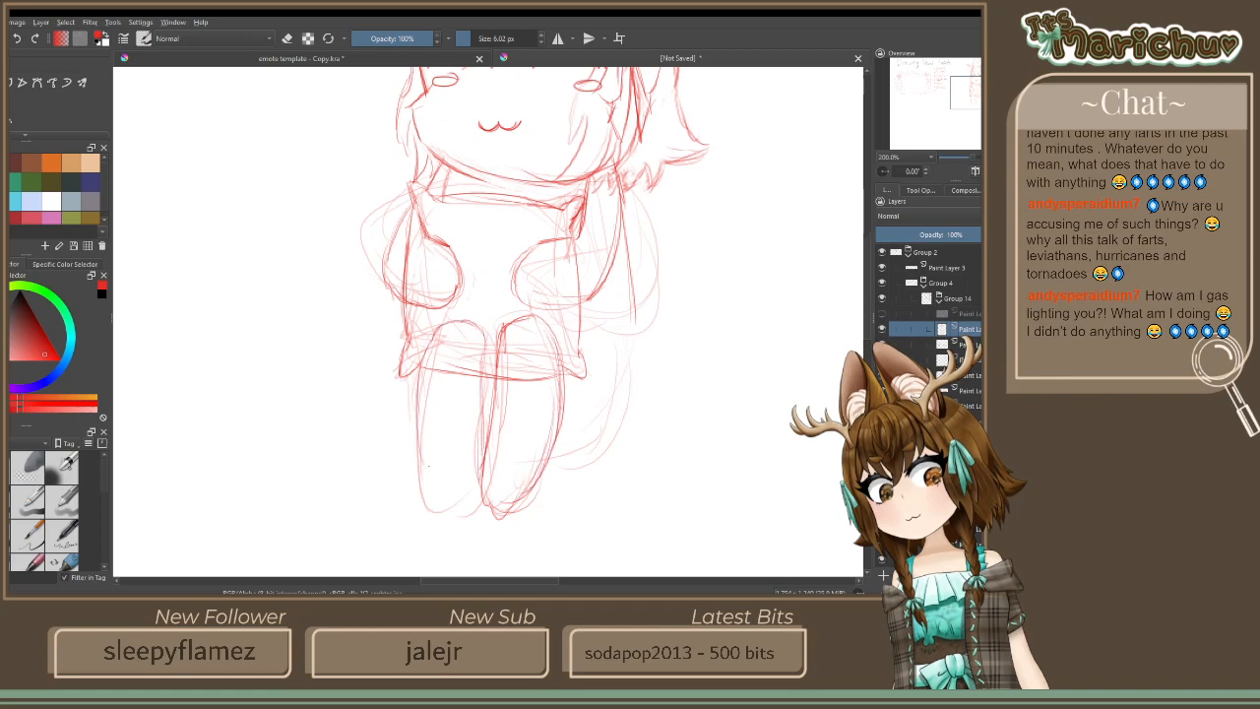
drag(419, 392, 435, 502)
mouse_move(483, 451)
mouse_down()
mouse_move(460, 509)
mouse_move(431, 493)
mouse_up()
drag(423, 472, 442, 508)
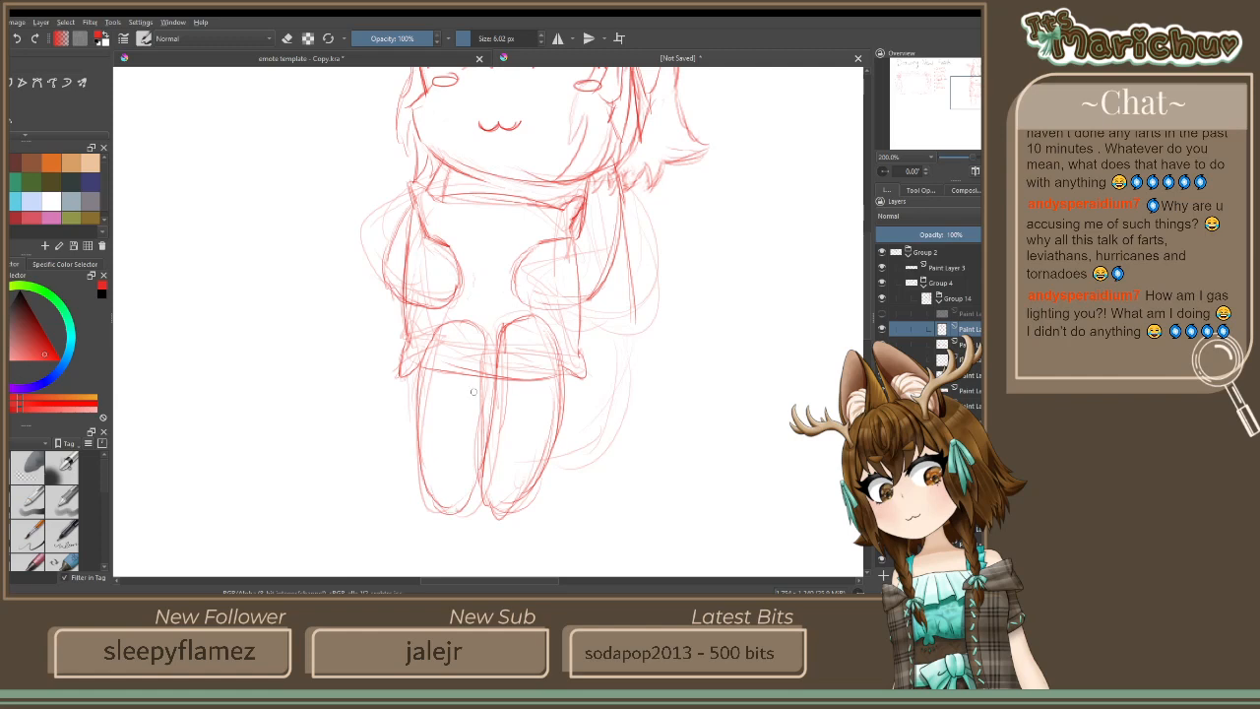
mouse_move(475, 400)
mouse_down()
mouse_move(474, 508)
mouse_move(454, 521)
mouse_up()
mouse_move(488, 346)
mouse_down()
mouse_move(478, 426)
mouse_move(470, 325)
mouse_move(450, 327)
mouse_up()
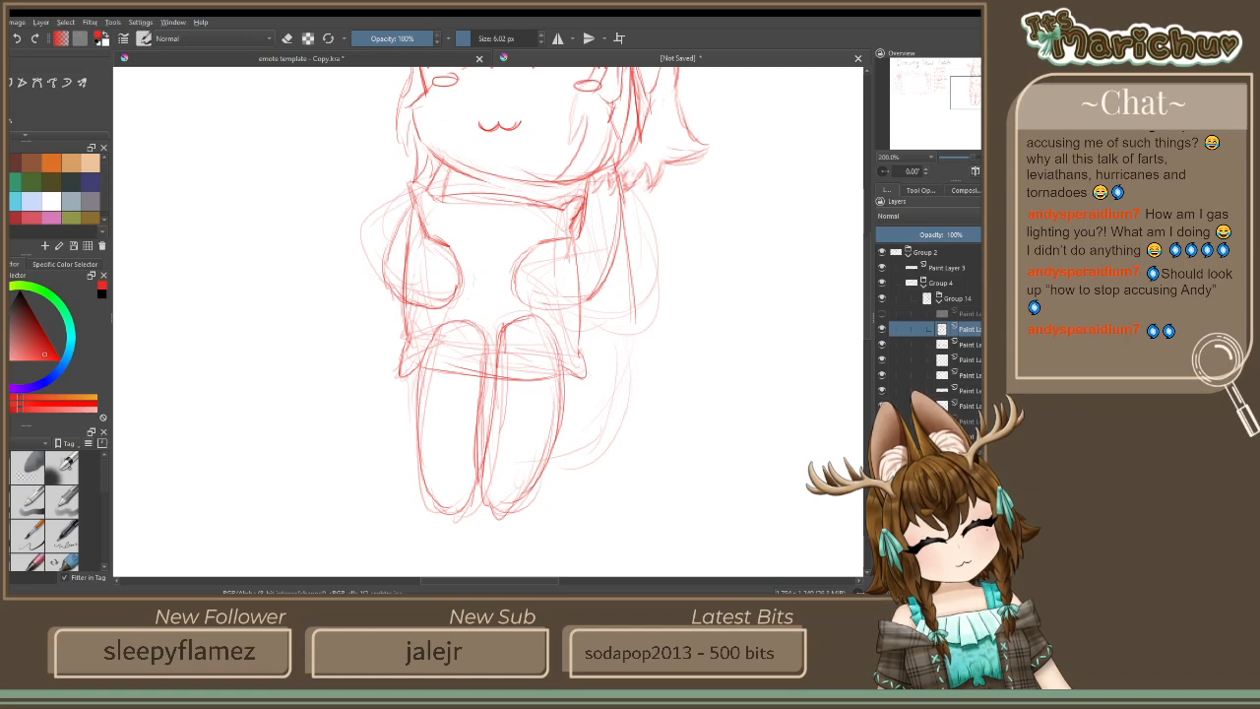
Switch to the browser and open the Rainforest Animals tutorials on the We Draw Animals site
key(alt+Tab)
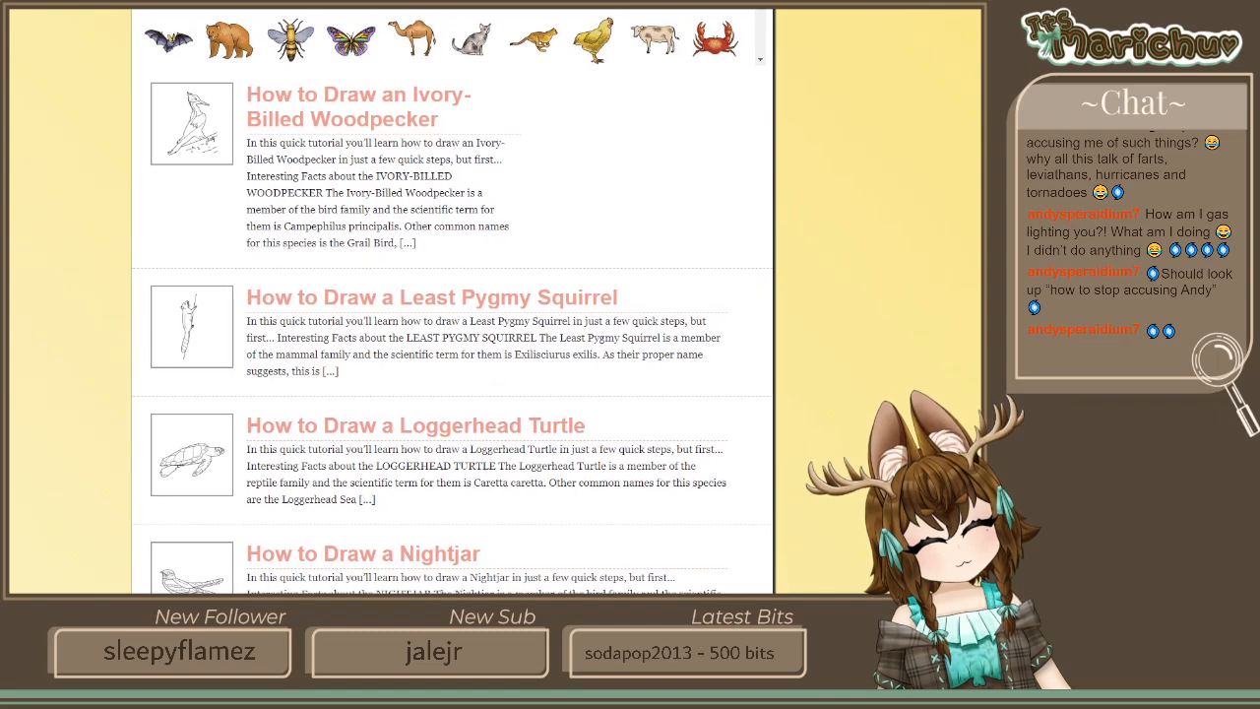
scroll(504, 99, up, 3)
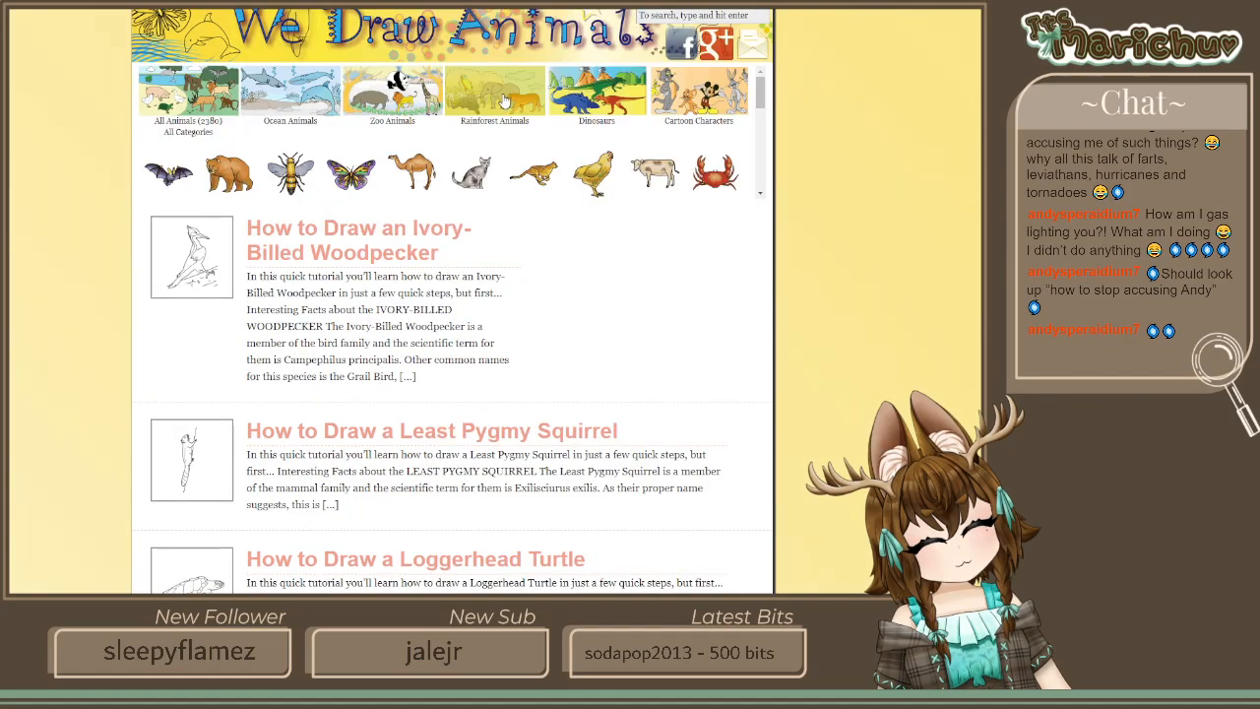
click(504, 99)
scroll(334, 404, down, 5)
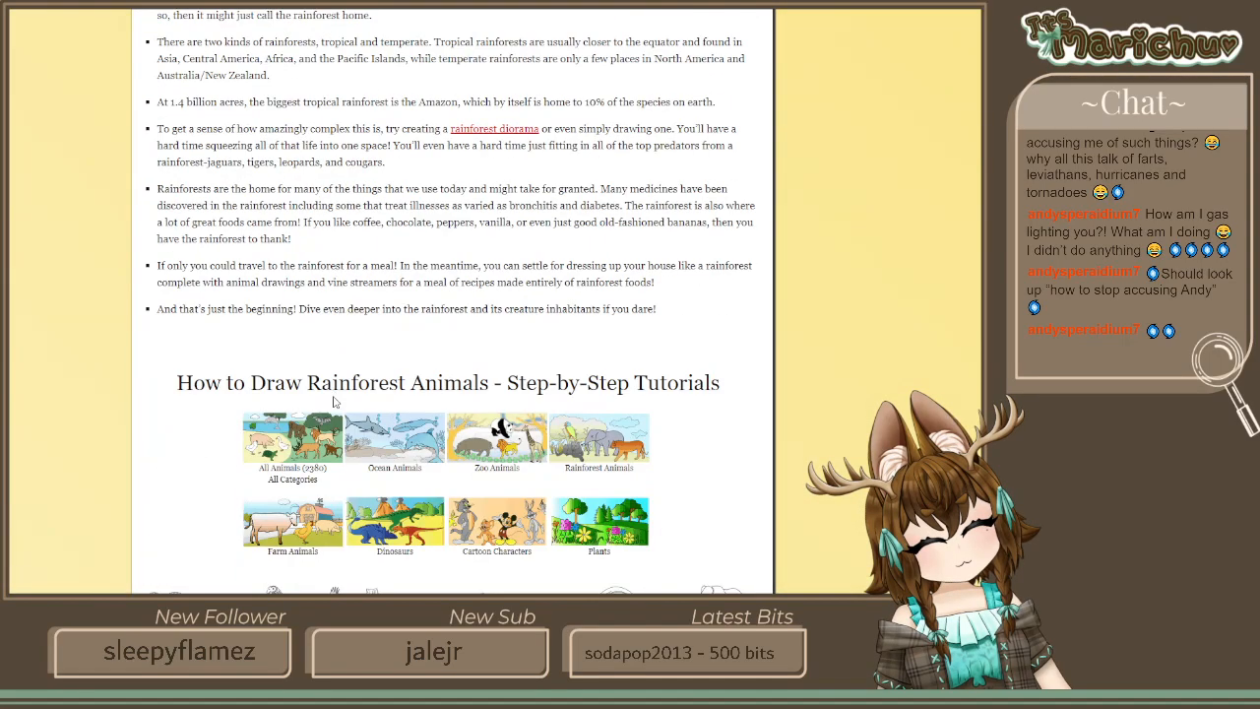
Browse the rainforest animal drawings and open the Blue Monkey tutorial
scroll(340, 422, down, 10)
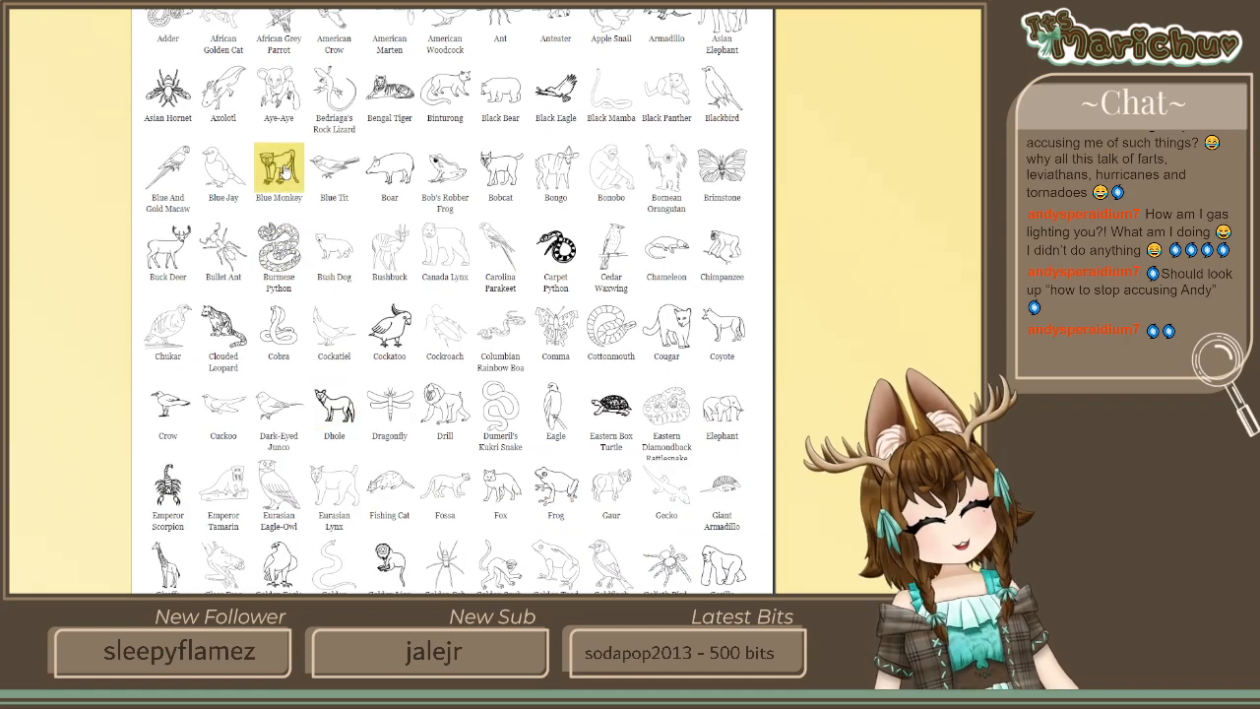
scroll(284, 169, up, 10)
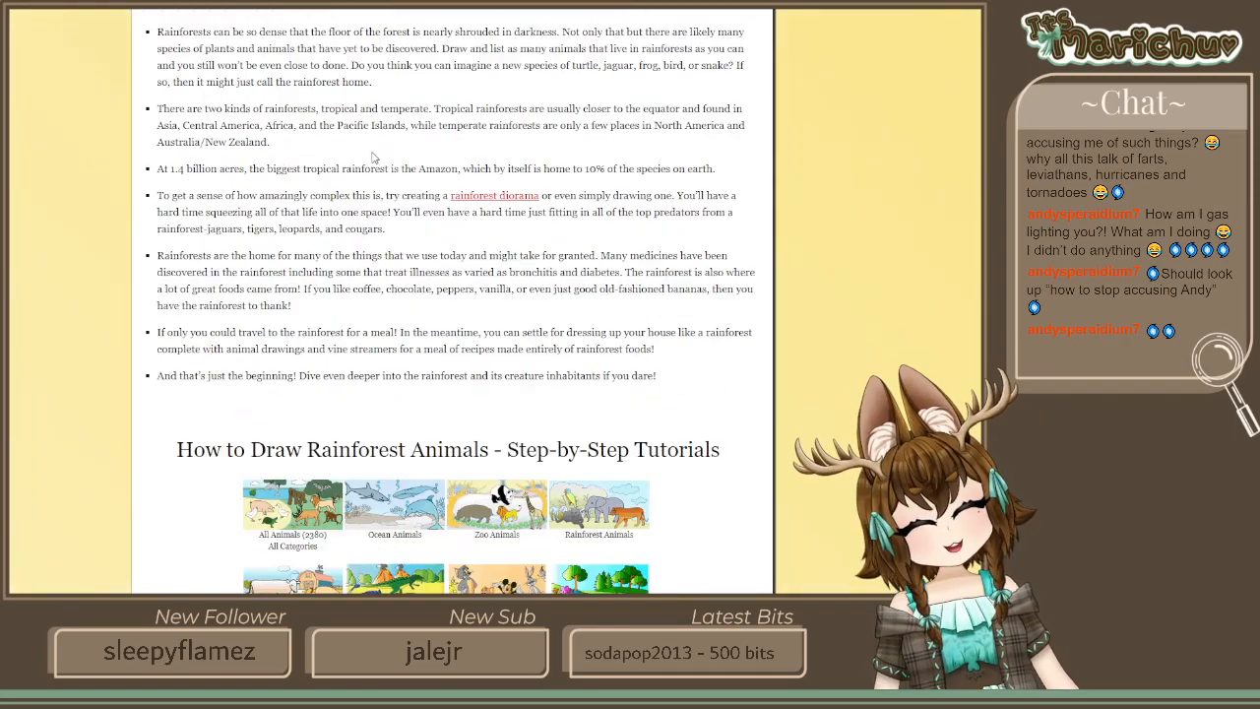
scroll(335, 379, down, 5)
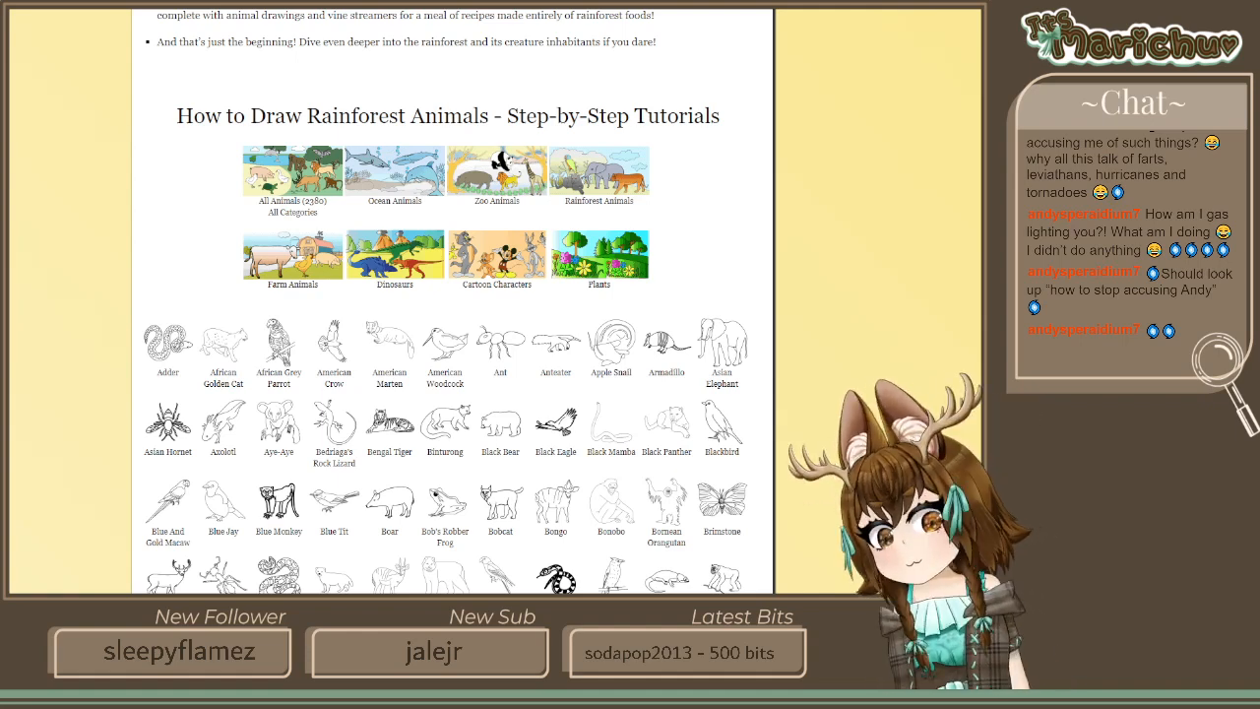
click(278, 502)
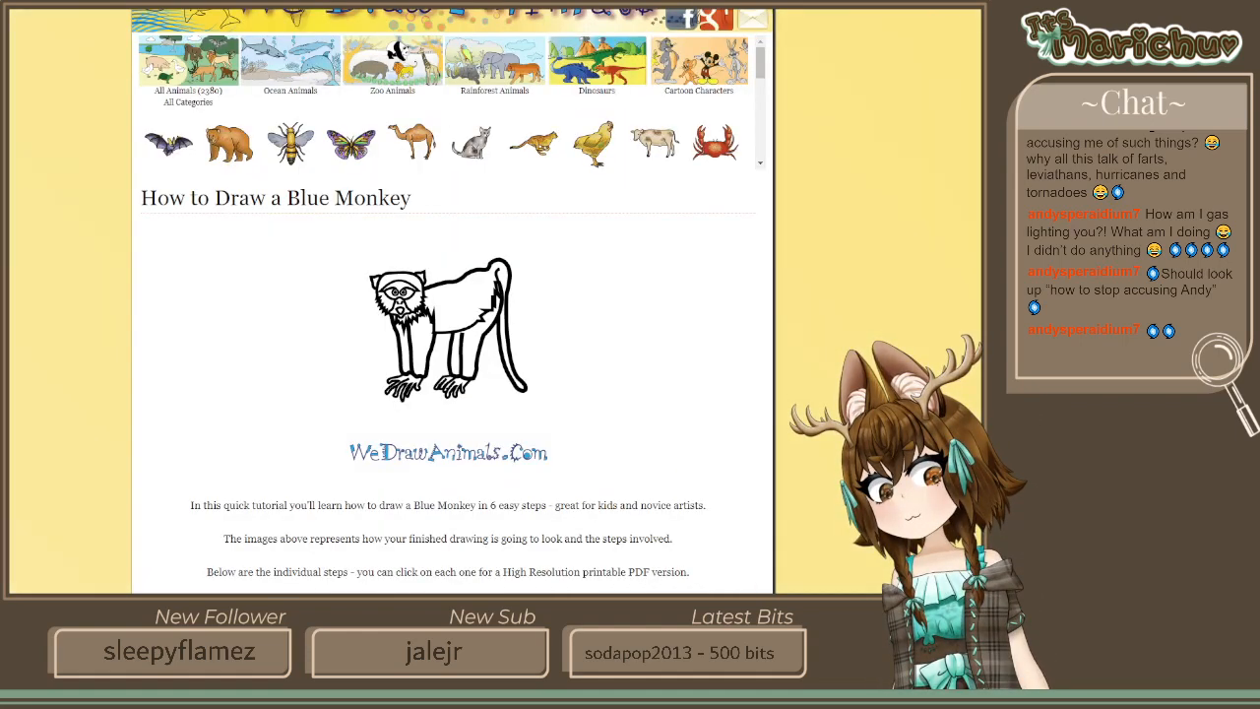
scroll(526, 400, down, 1)
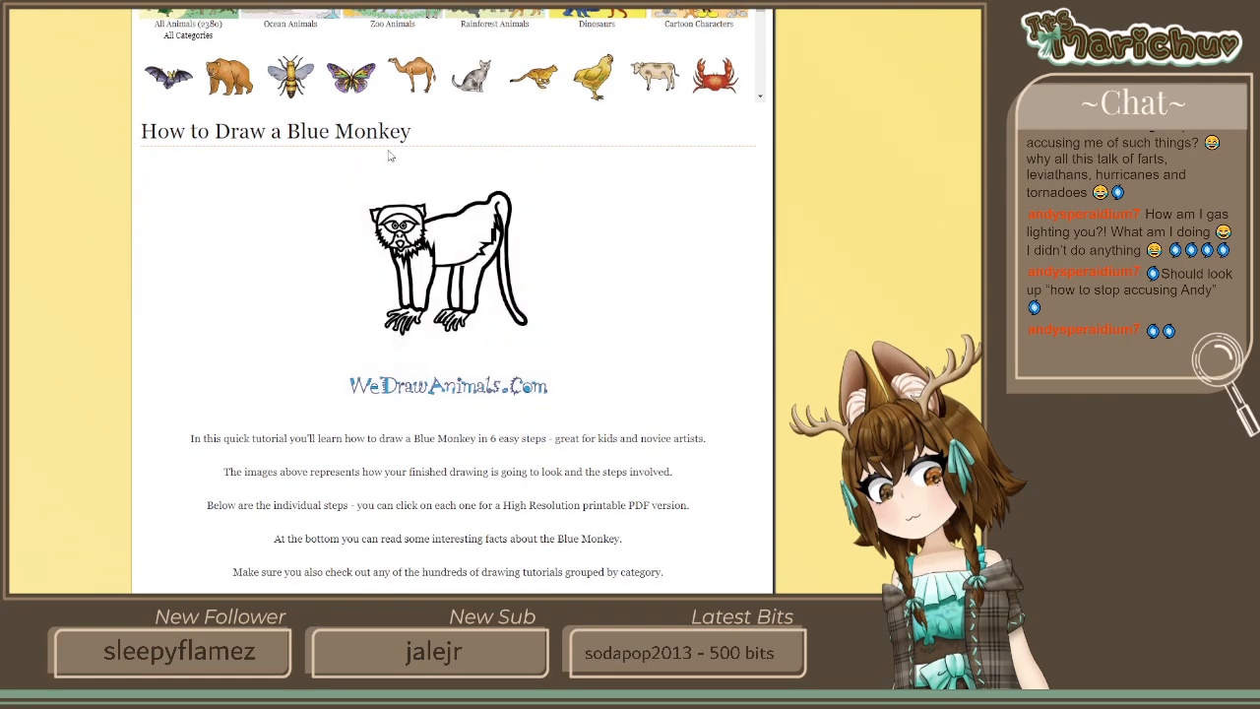
Search the web for the Blue Monkey named in the tutorial title and show the image results
drag(352, 154, 285, 133)
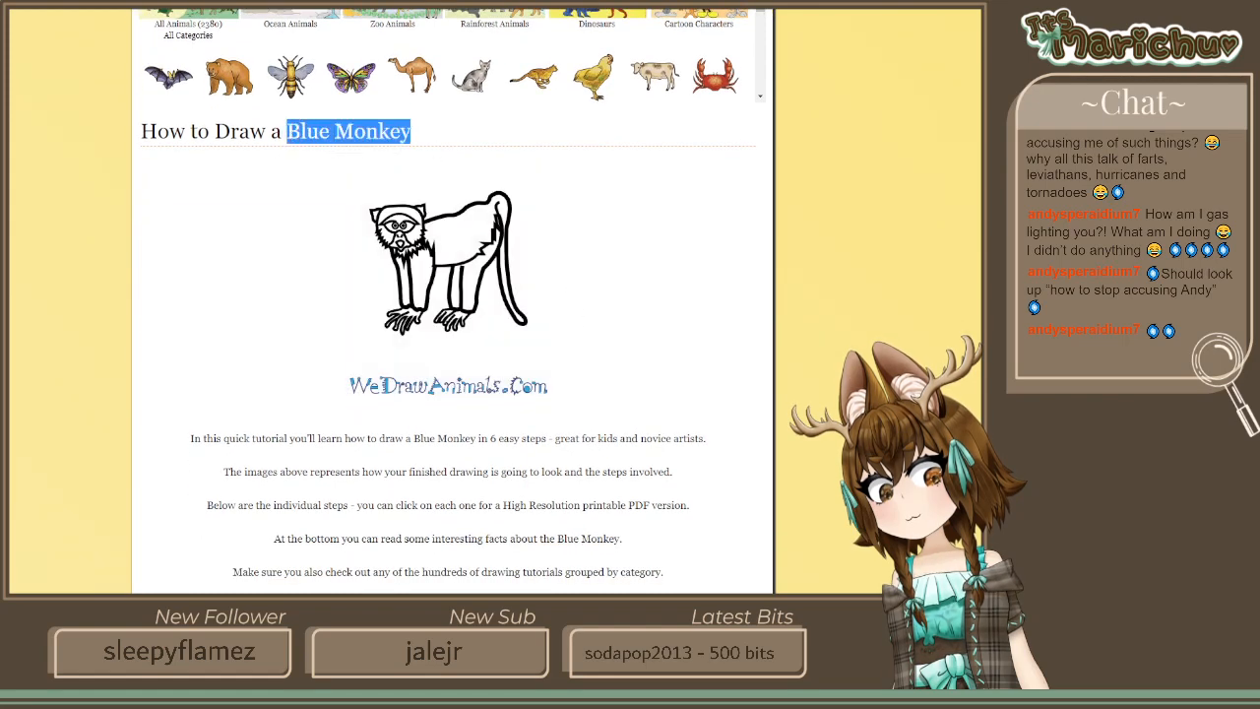
click(341, 165)
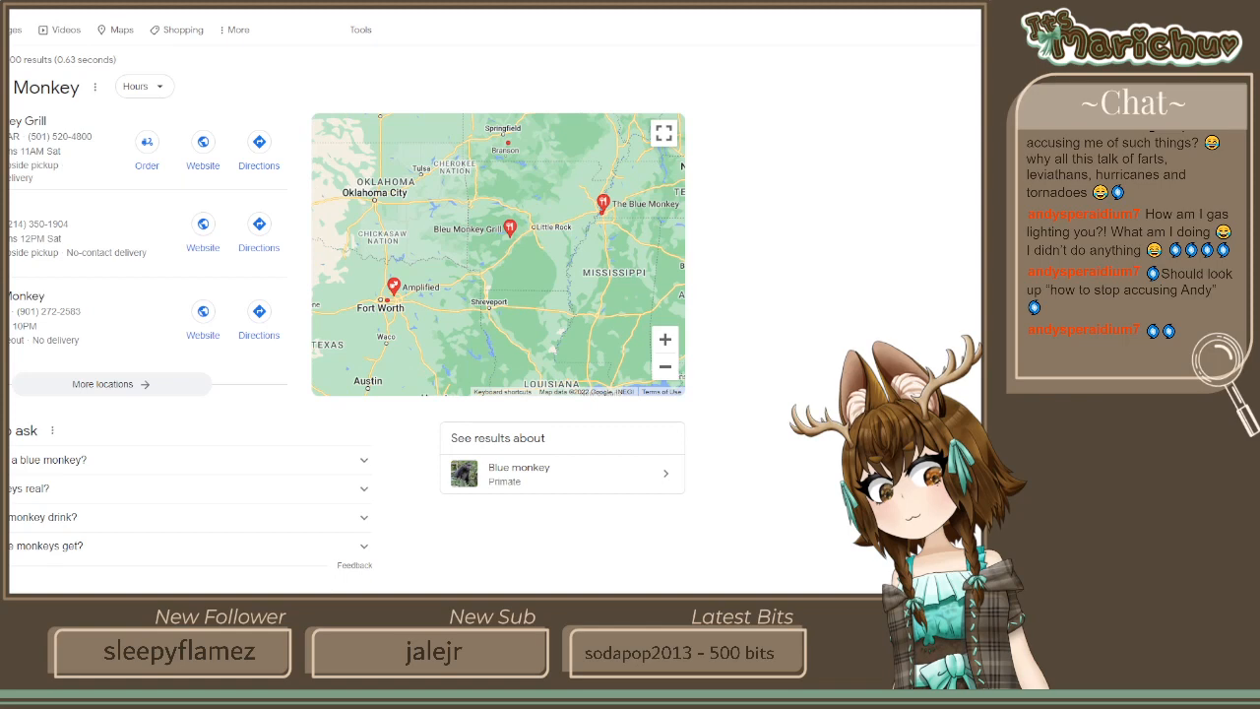
click(14, 29)
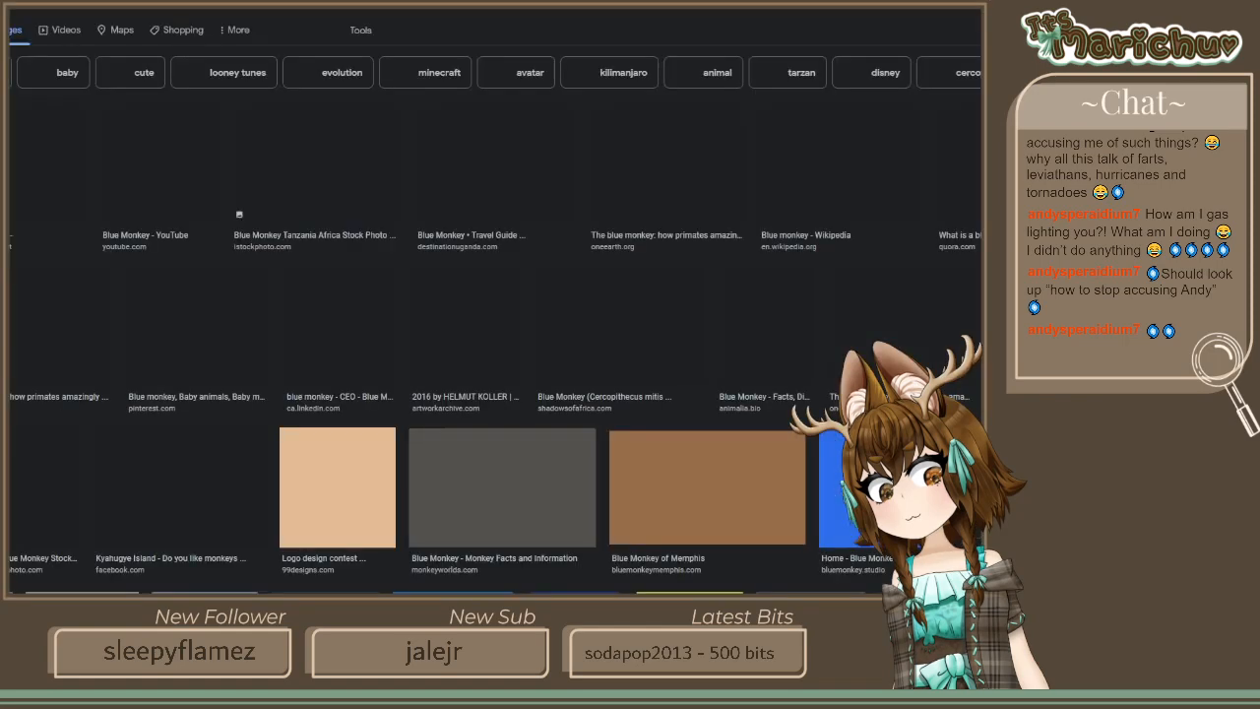
key(ctrl+shift+Tab)
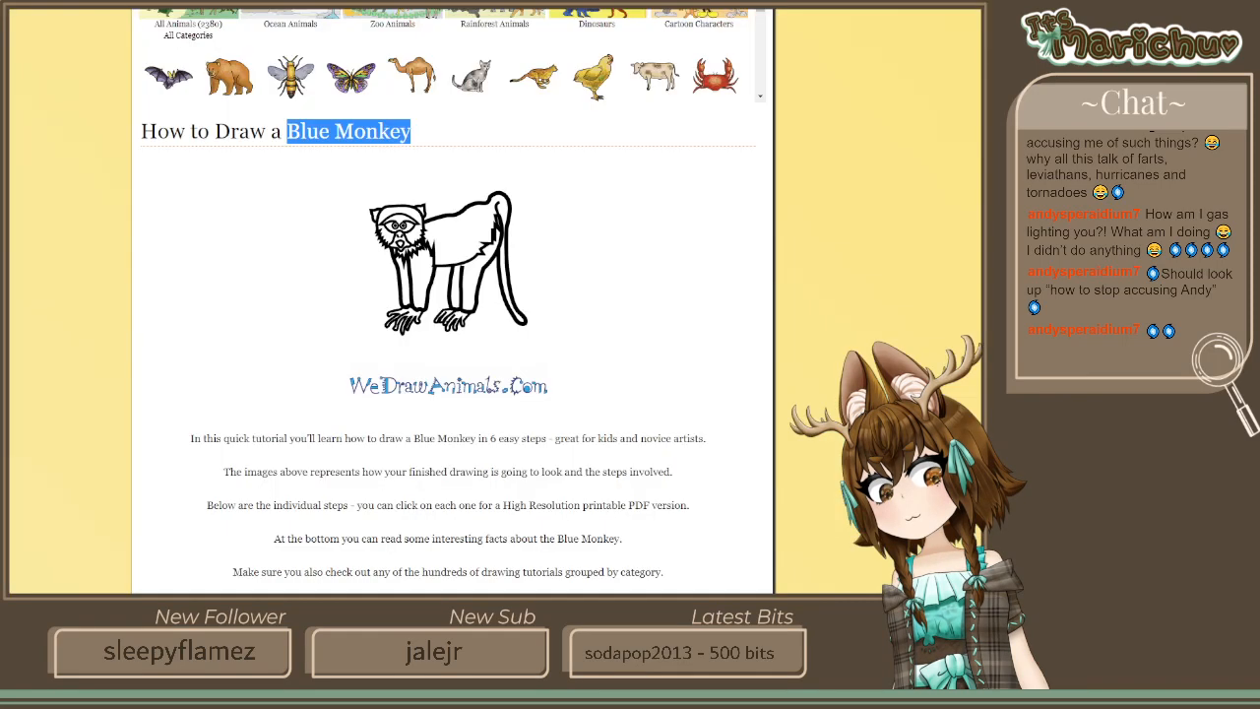
key(ctrl+Tab)
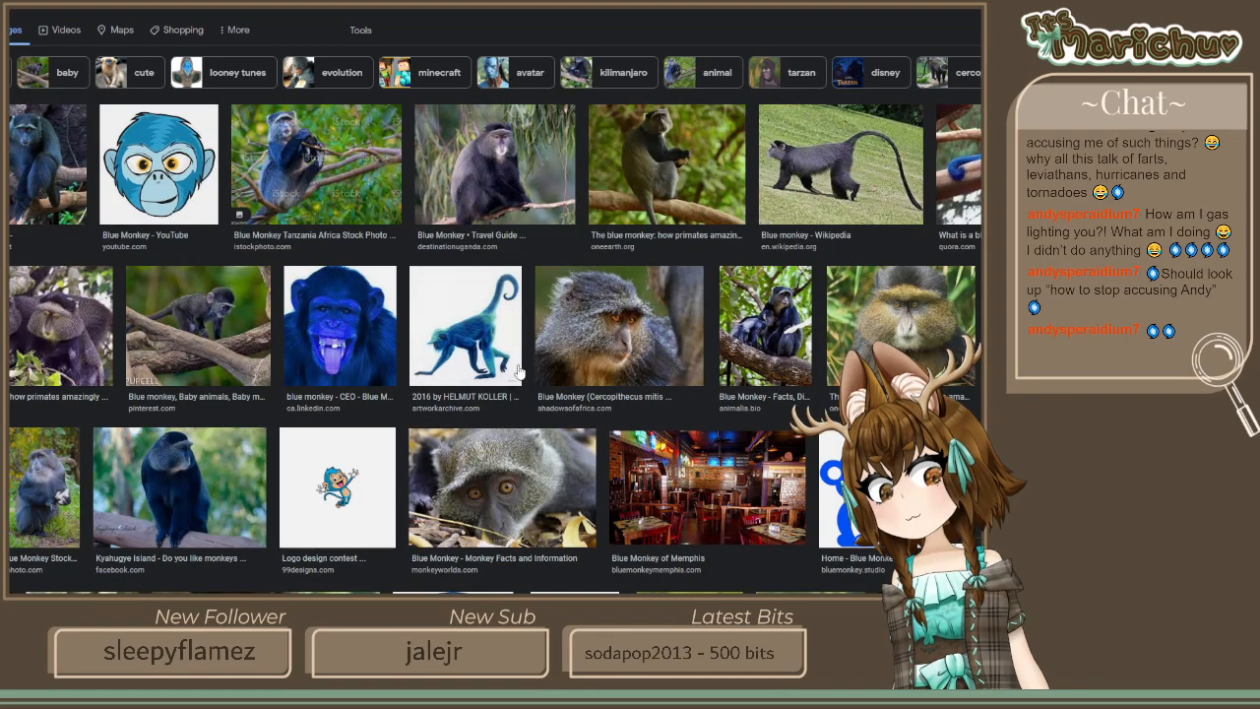
Look through the Blue Monkey reference photos, close the image results and return to the drawing tutorial
scroll(415, 421, down, 6)
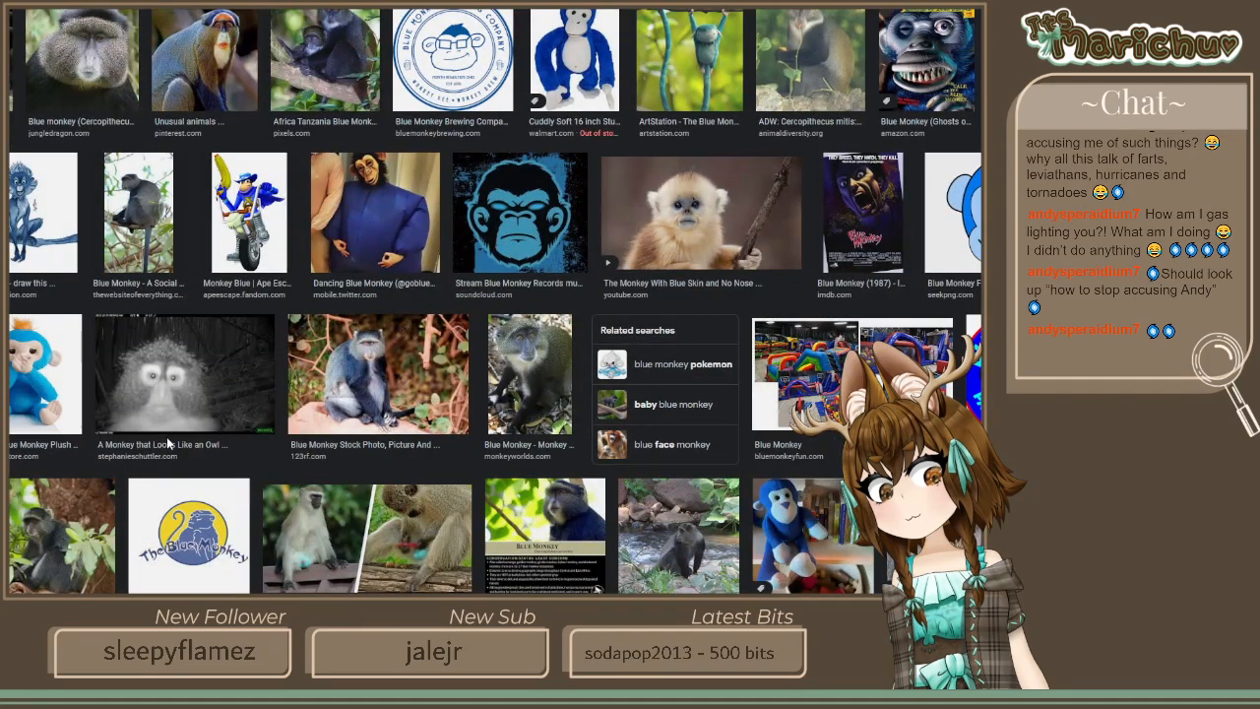
scroll(347, 430, down, 1)
scroll(346, 429, up, 8)
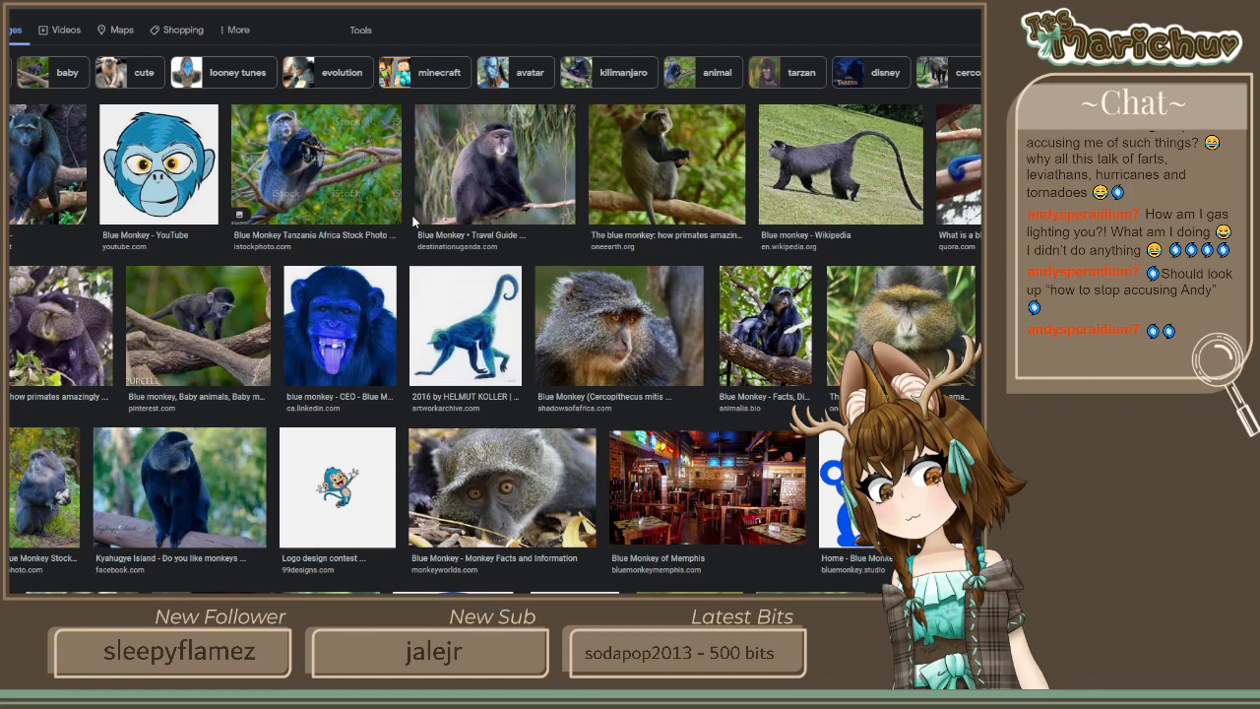
key(ctrl+w)
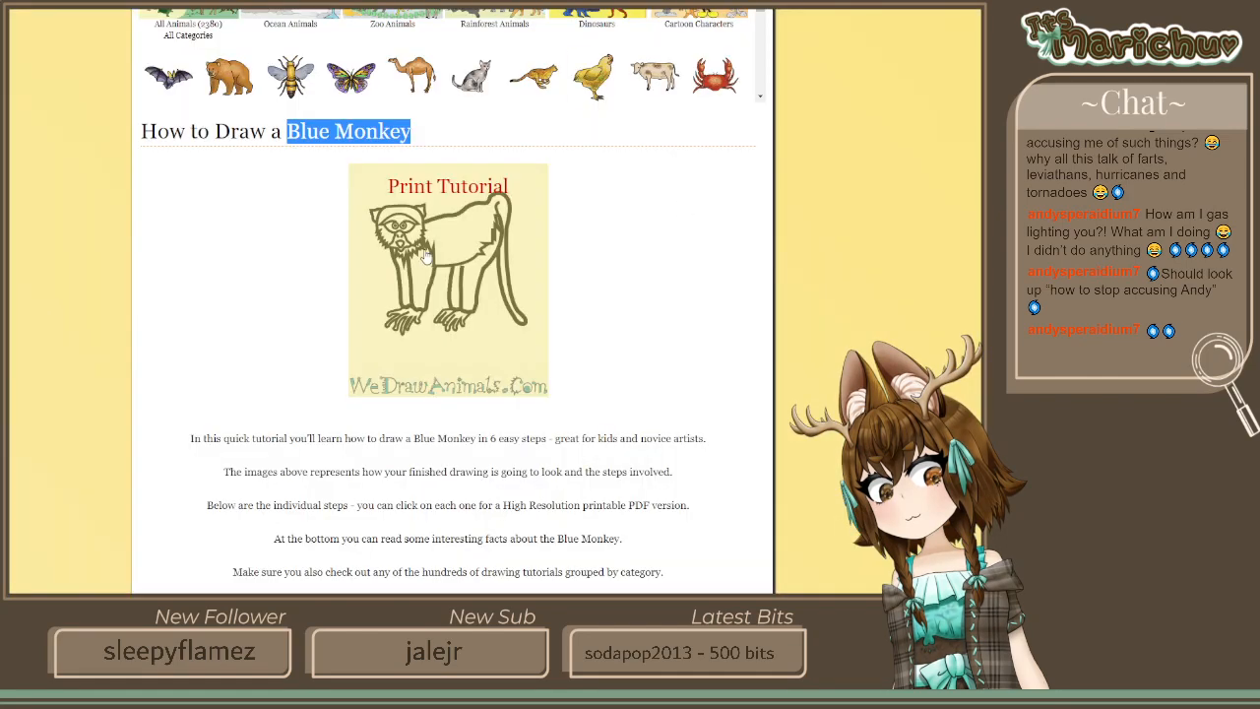
Read through the six drawing steps of the Blue Monkey tutorial, from the eyes to the toes, and return to its beginning
scroll(559, 307, down, 3)
scroll(560, 307, down, 4)
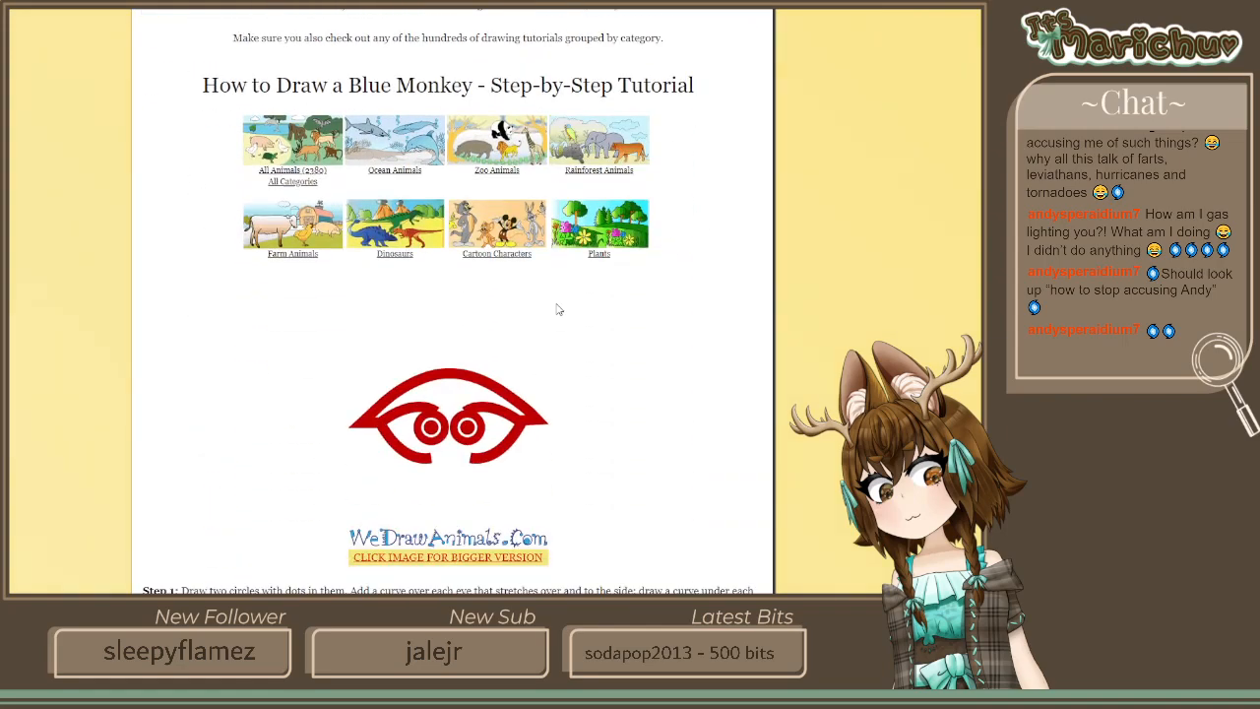
scroll(589, 377, up, 5)
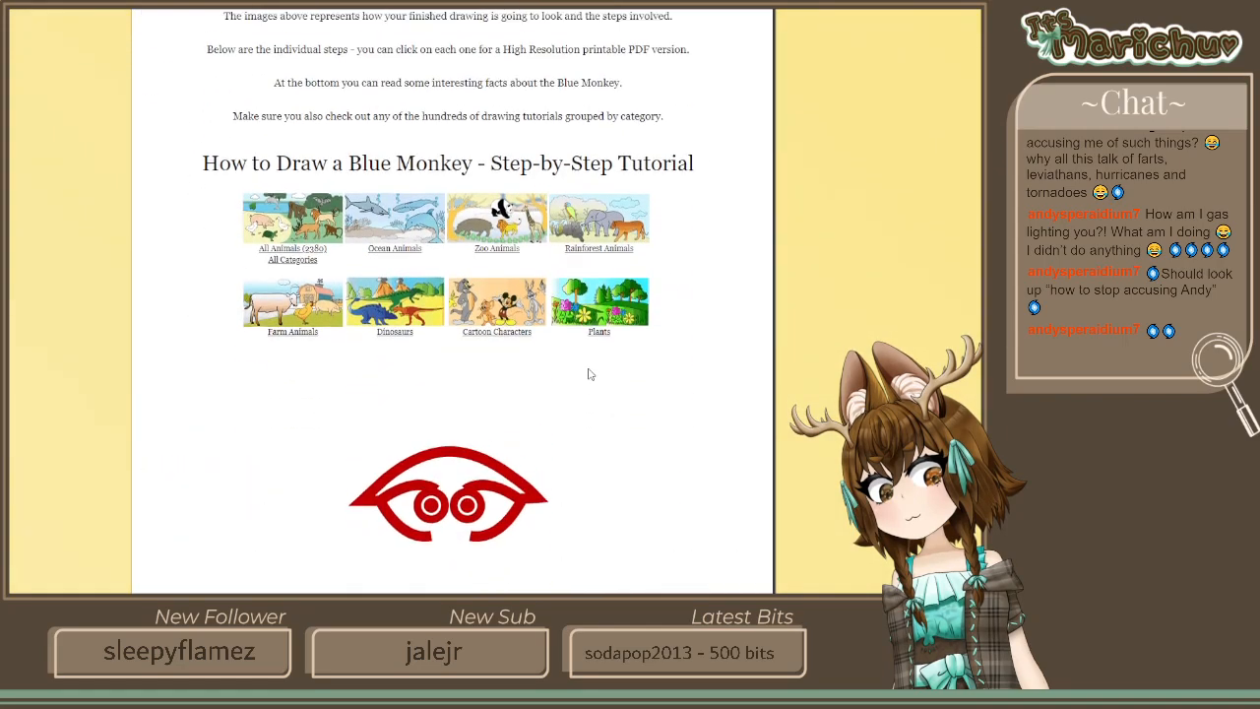
scroll(447, 406, down, 3)
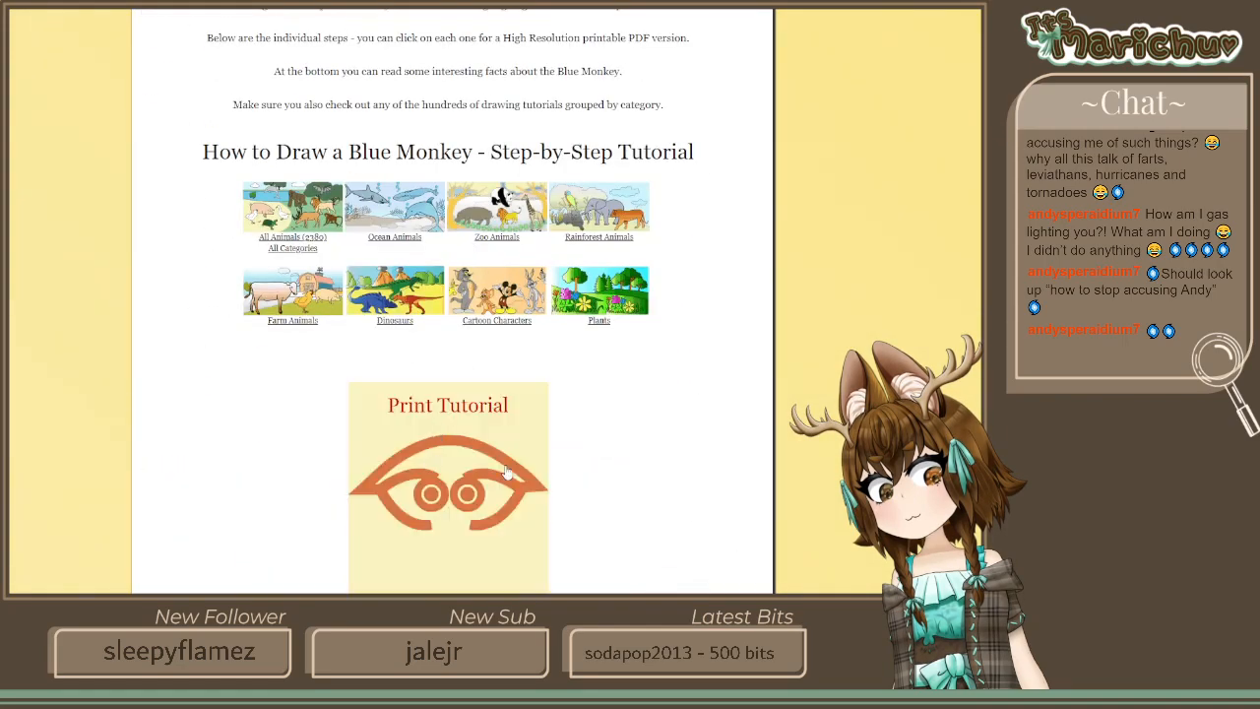
scroll(448, 407, down, 2)
scroll(438, 303, down, 6)
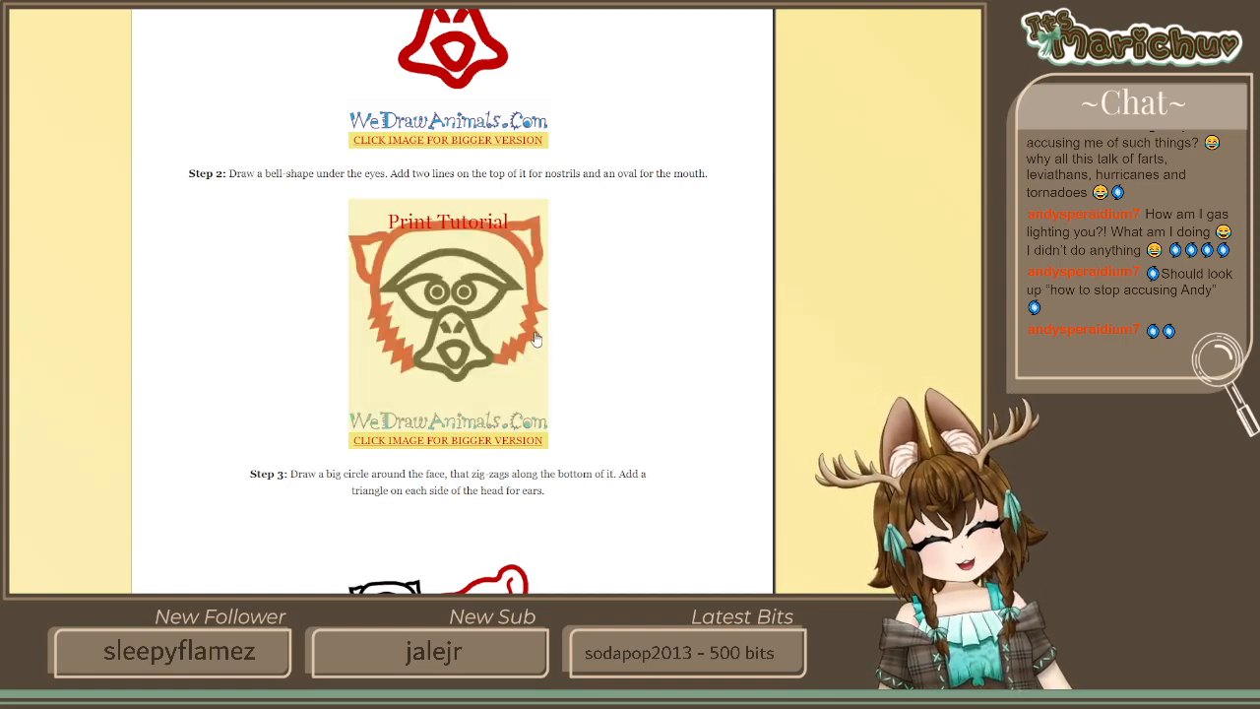
scroll(552, 350, down, 5)
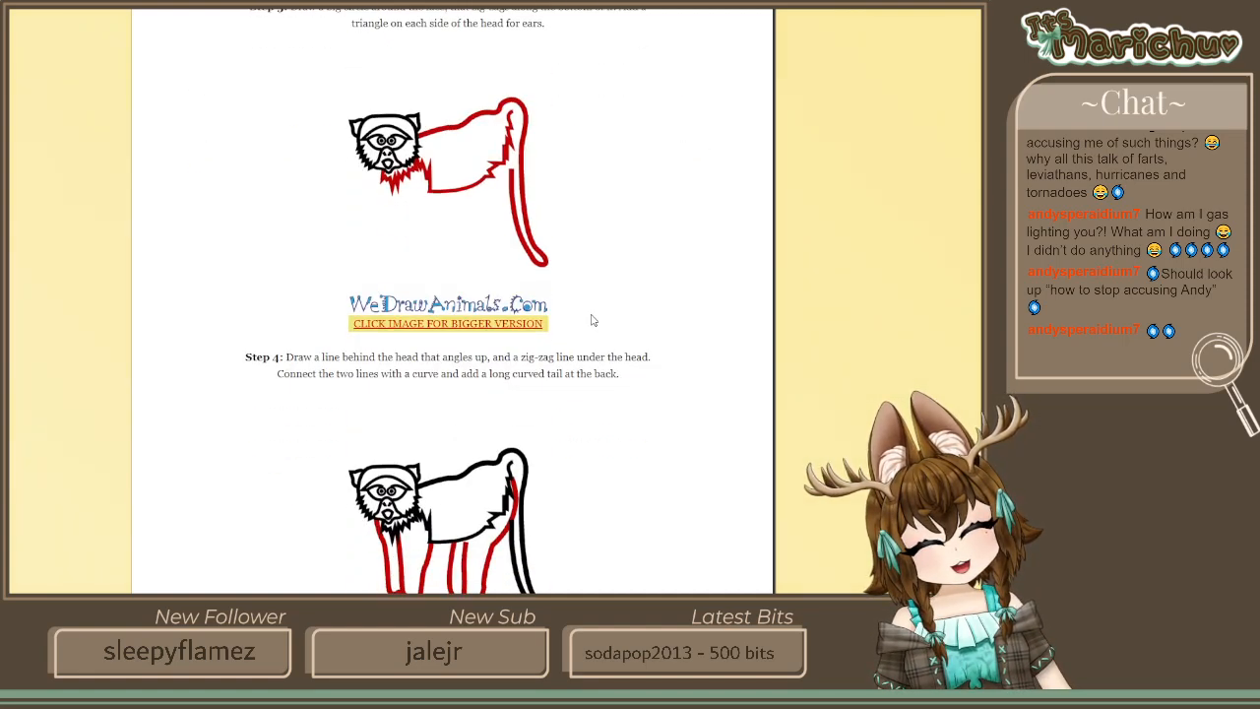
scroll(581, 315, down, 7)
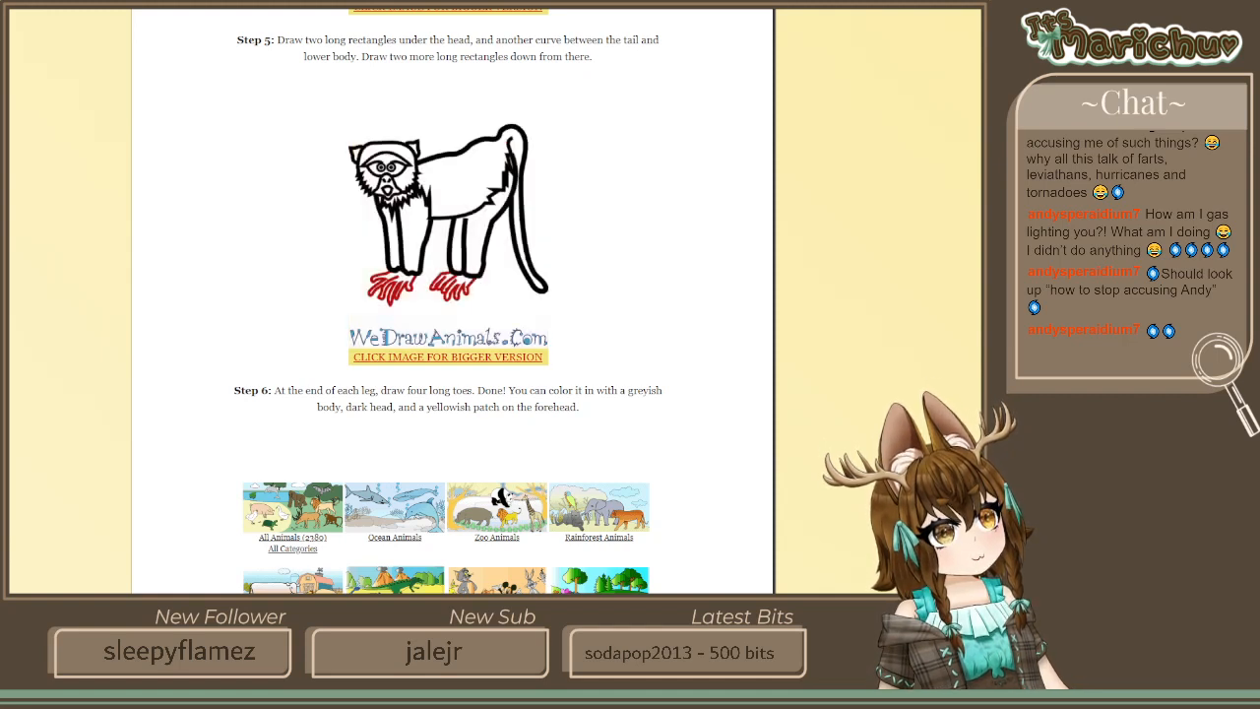
scroll(295, 202, up, 15)
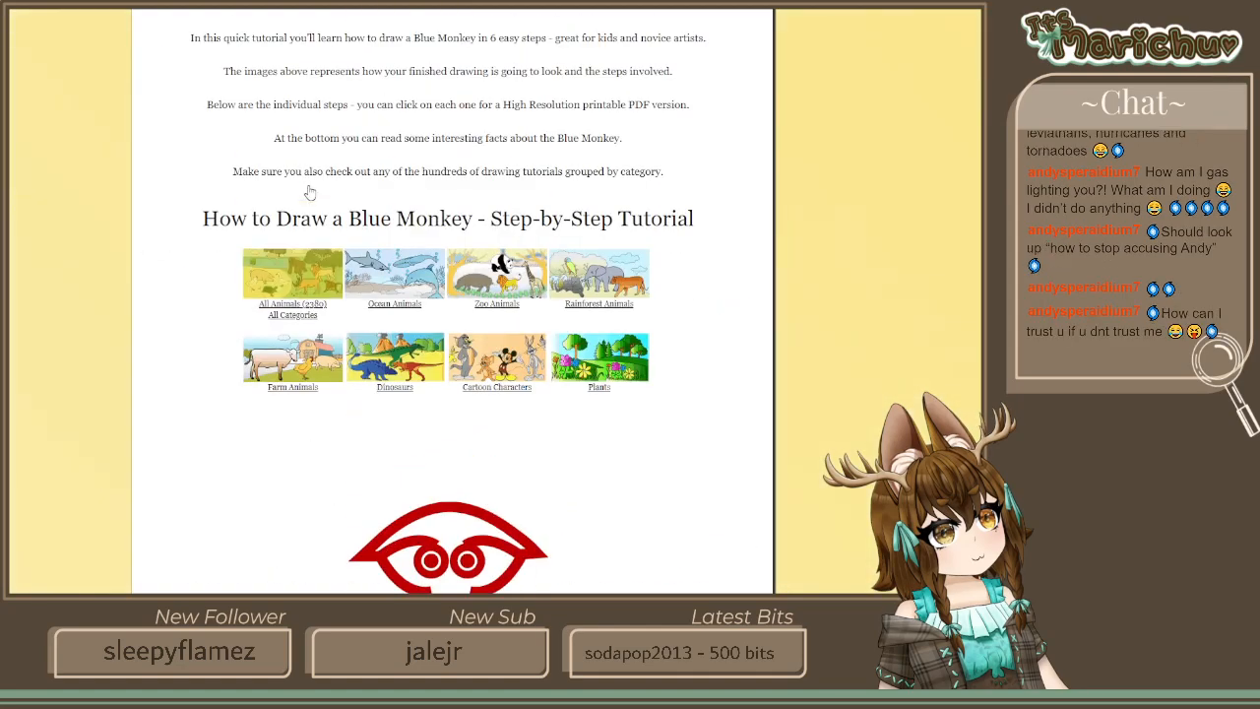
scroll(305, 186, up, 1)
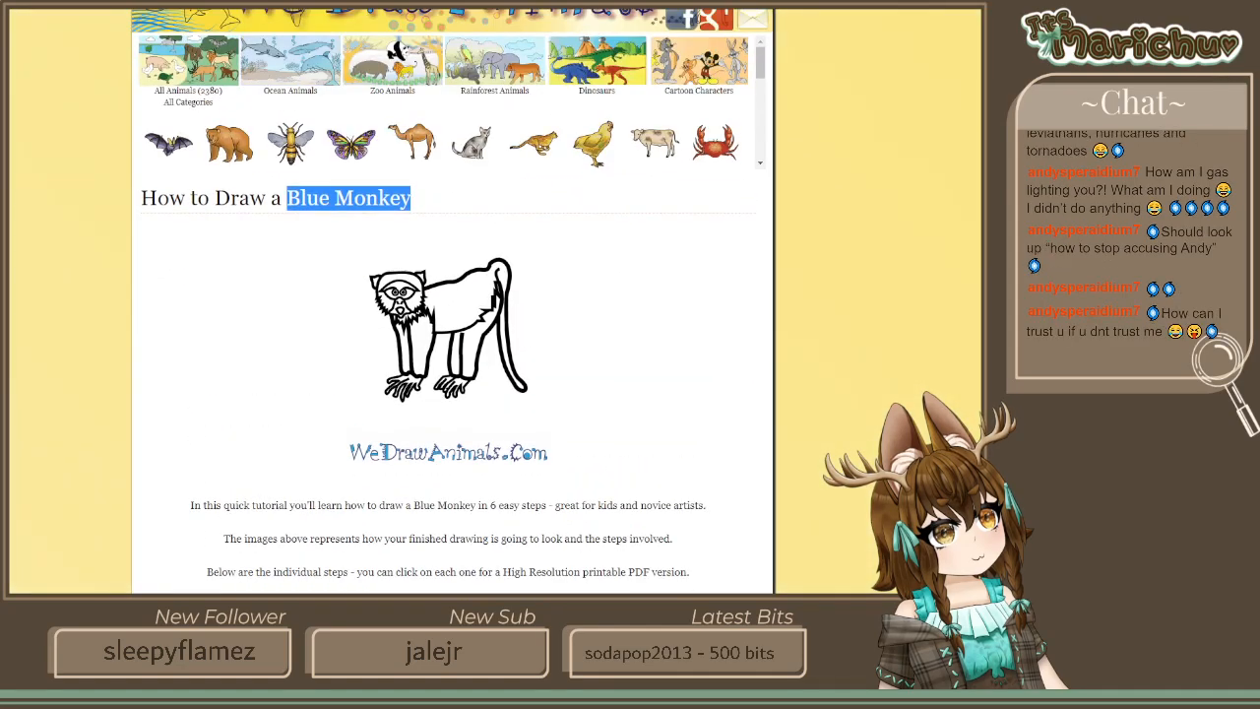
Go back to the rainforest animals list, view the Anteater tutorial and return to the list
key(alt+Left)
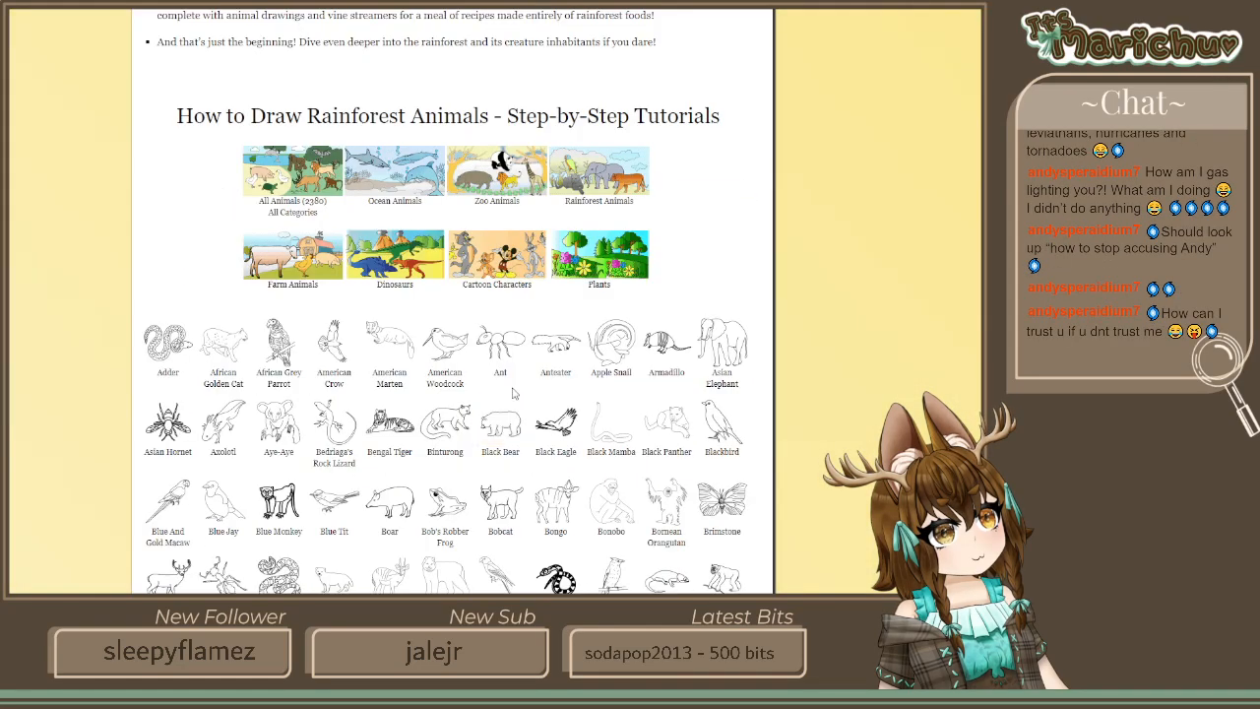
scroll(574, 375, down, 1)
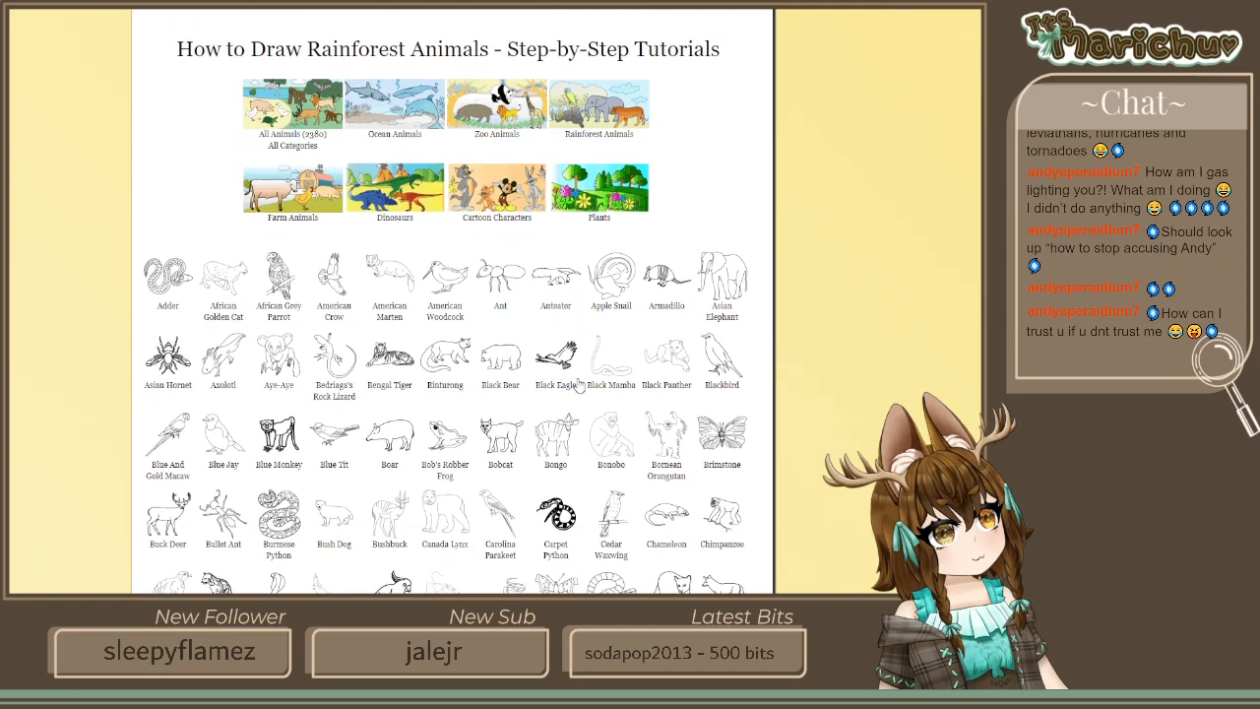
click(563, 292)
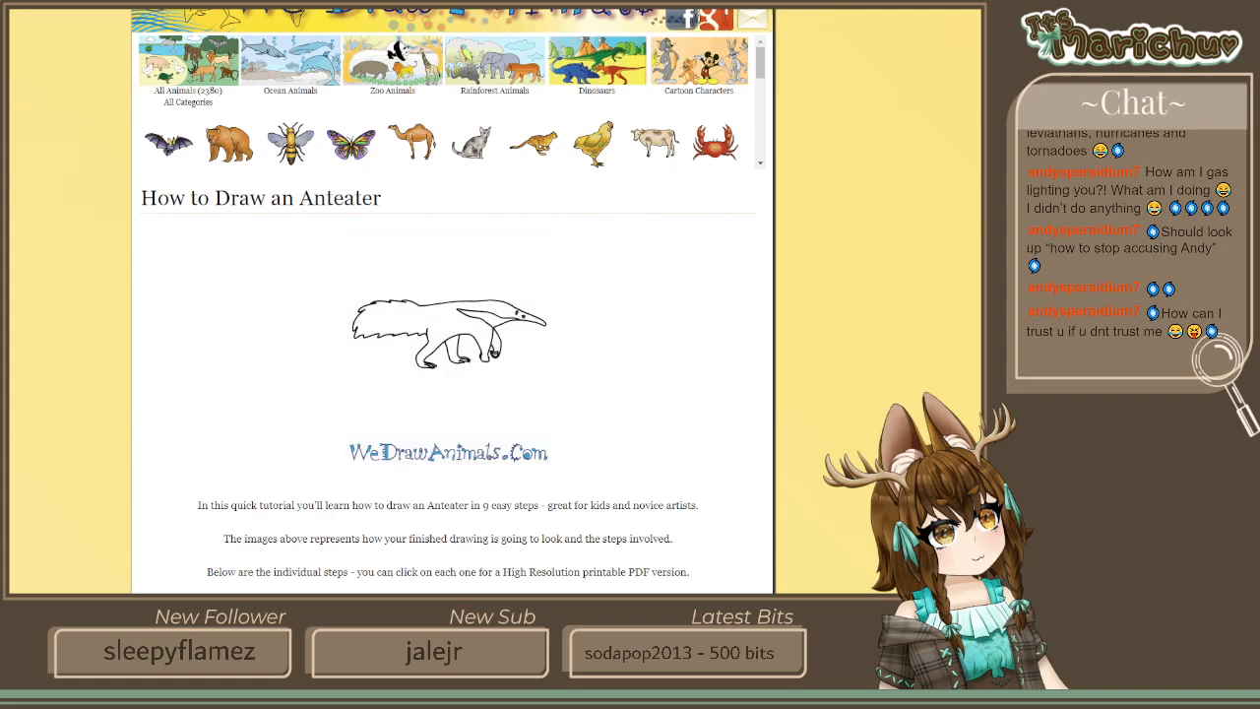
key(alt+Left)
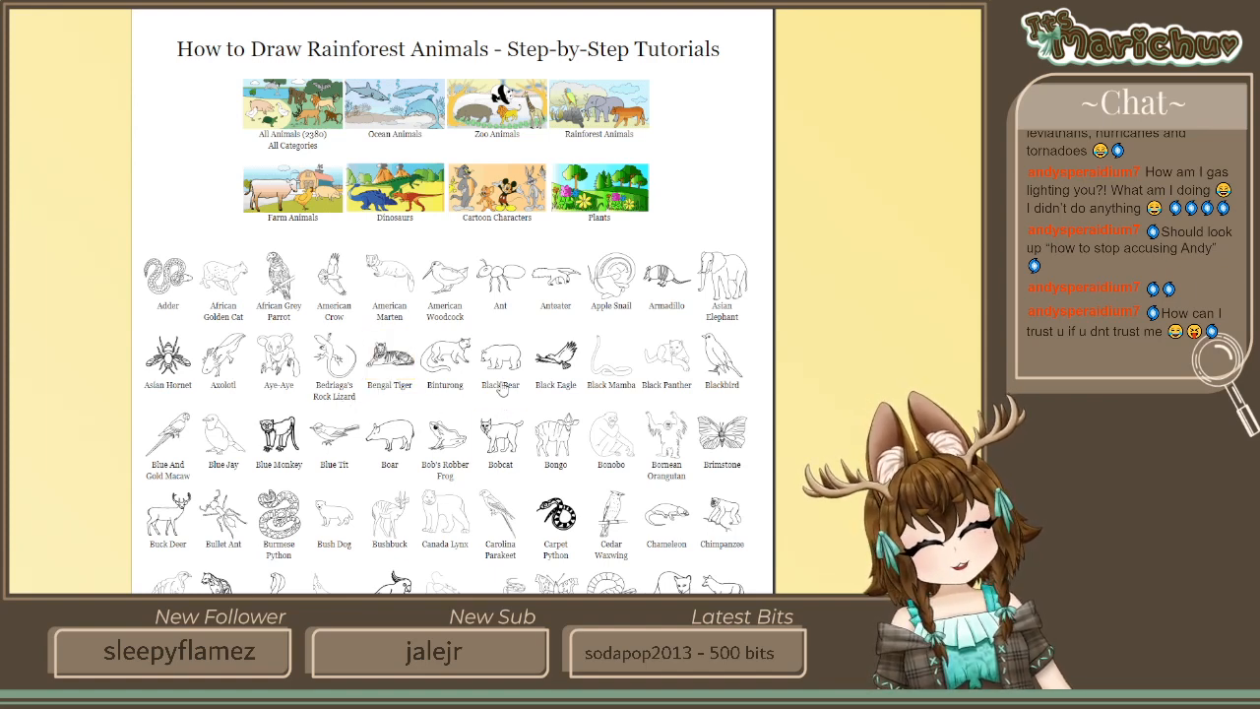
View the Clouded Leopard tutorial and switch back through the open Anteater tutorial to the rainforest animals list
scroll(566, 412, down, 2)
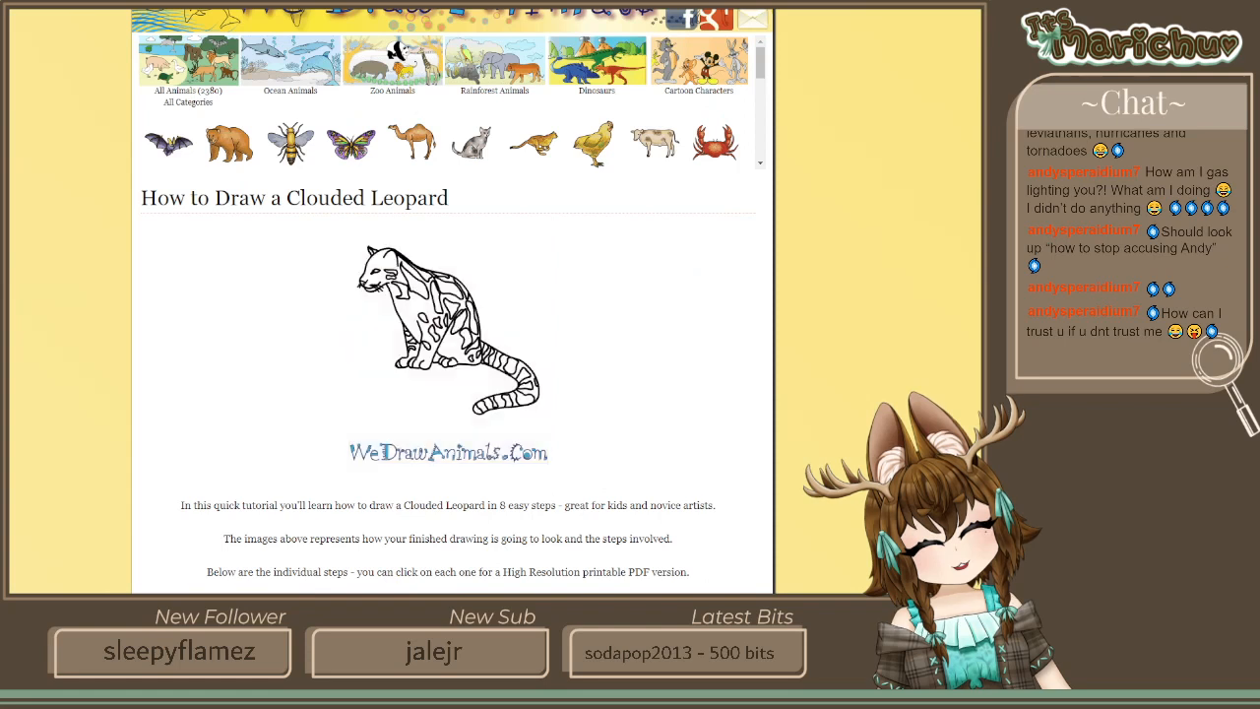
key(ctrl+Tab)
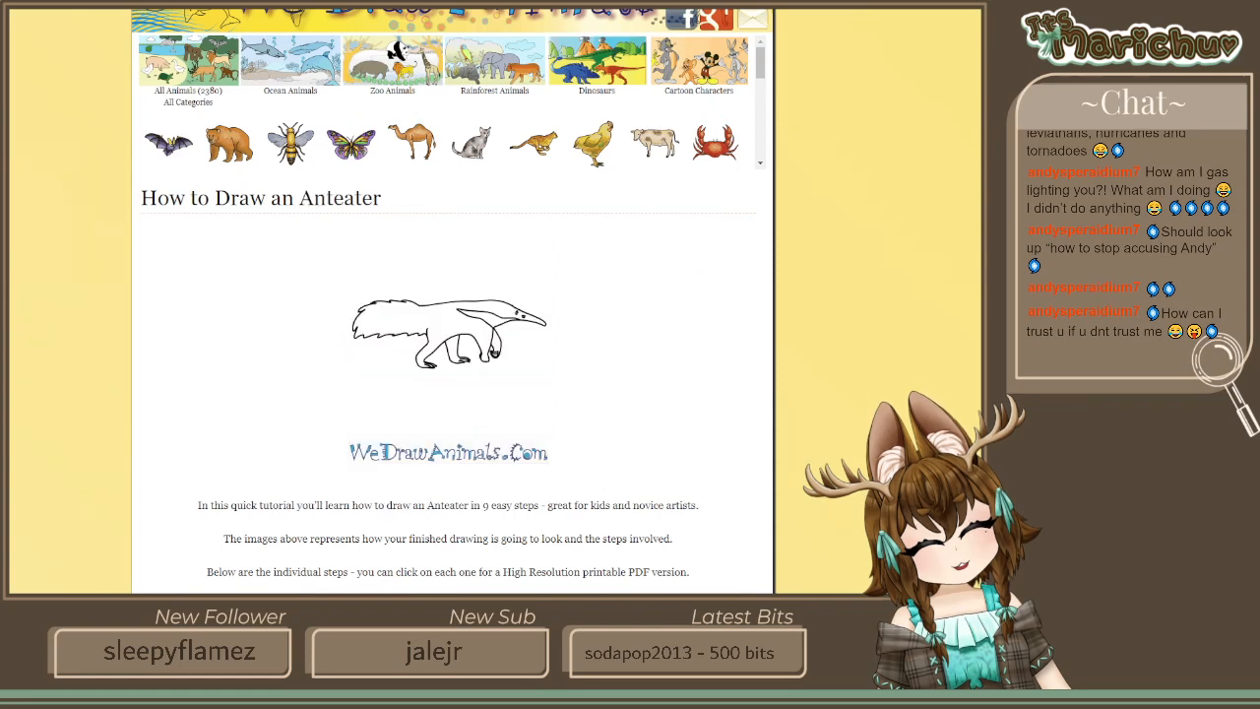
key(ctrl+Tab)
Browse further through the rainforest animals list, view the Japanese Macaque tutorial and return to the list
scroll(631, 440, down, 3)
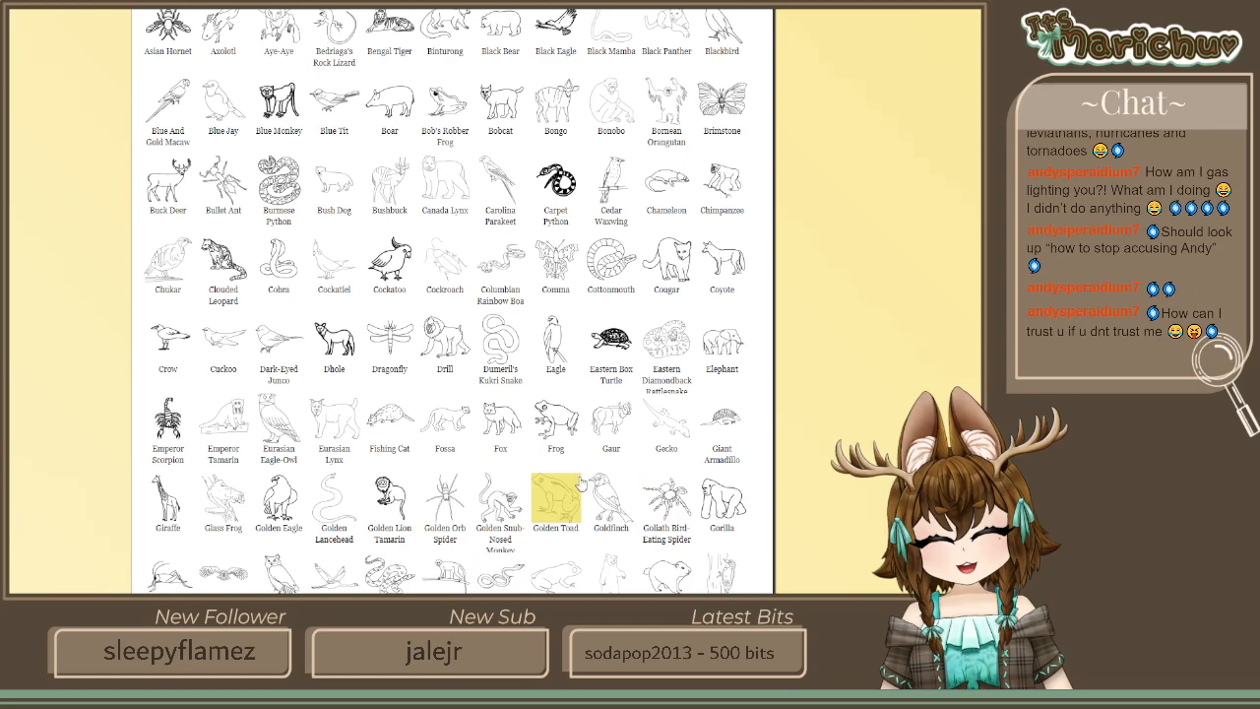
scroll(551, 264, down, 3)
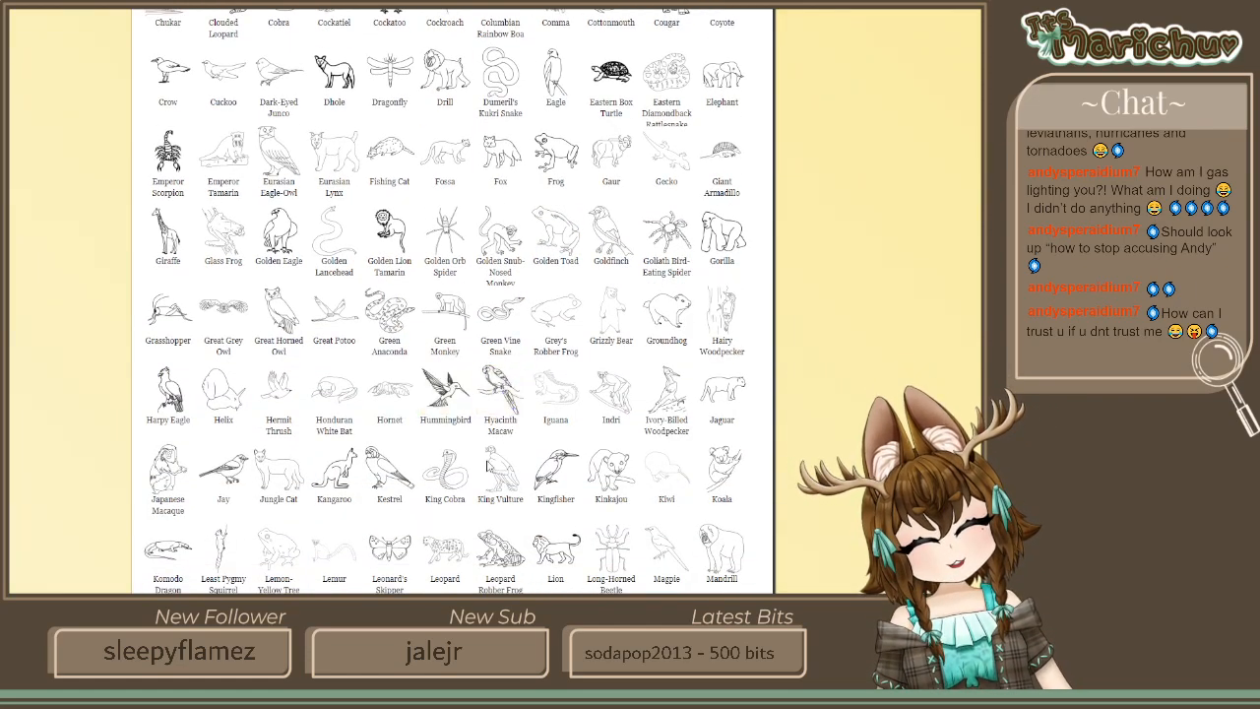
scroll(453, 507, down, 2)
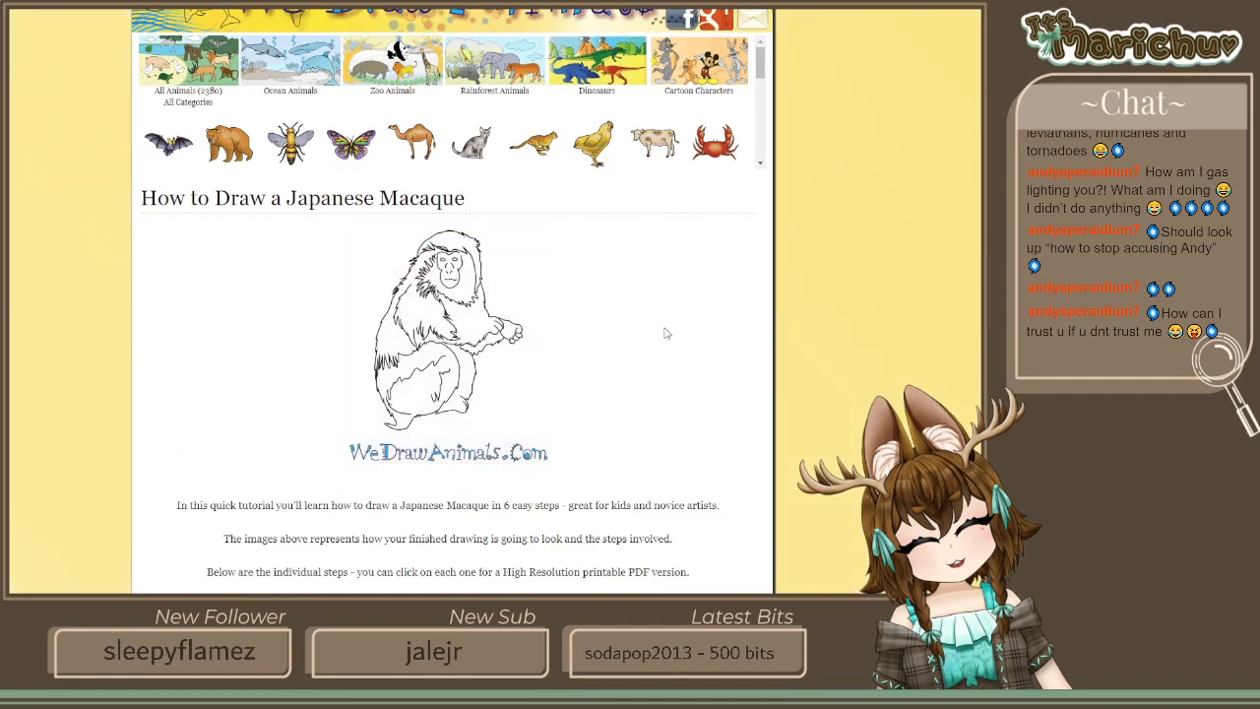
key(alt+Left)
Browse the remaining rainforest animals and open the Tawny Owl tutorial
scroll(511, 324, down, 1)
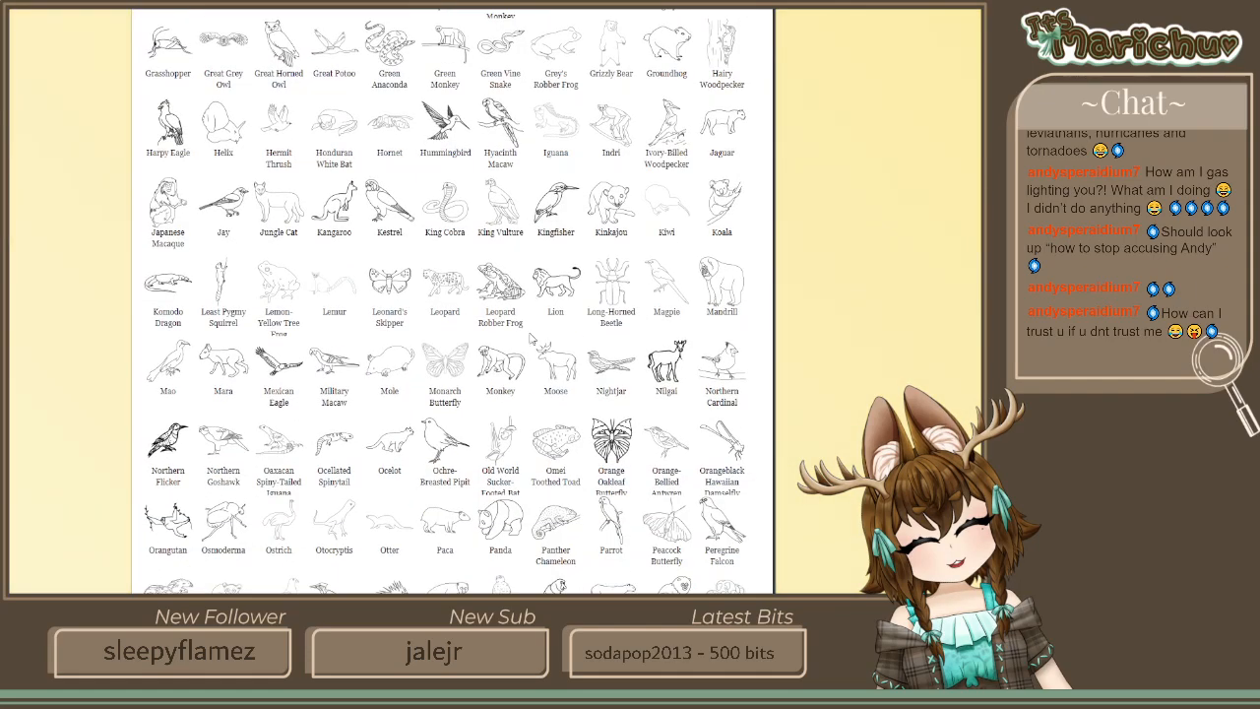
scroll(517, 476, down, 2)
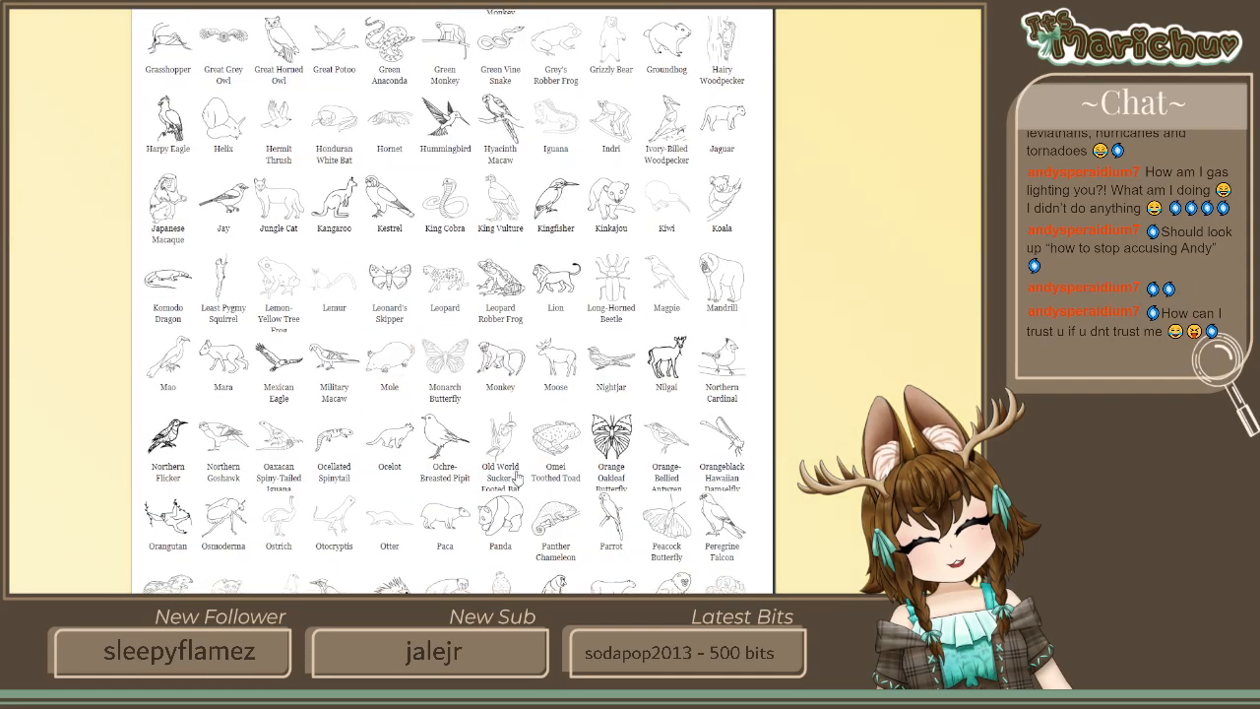
scroll(521, 473, down, 3)
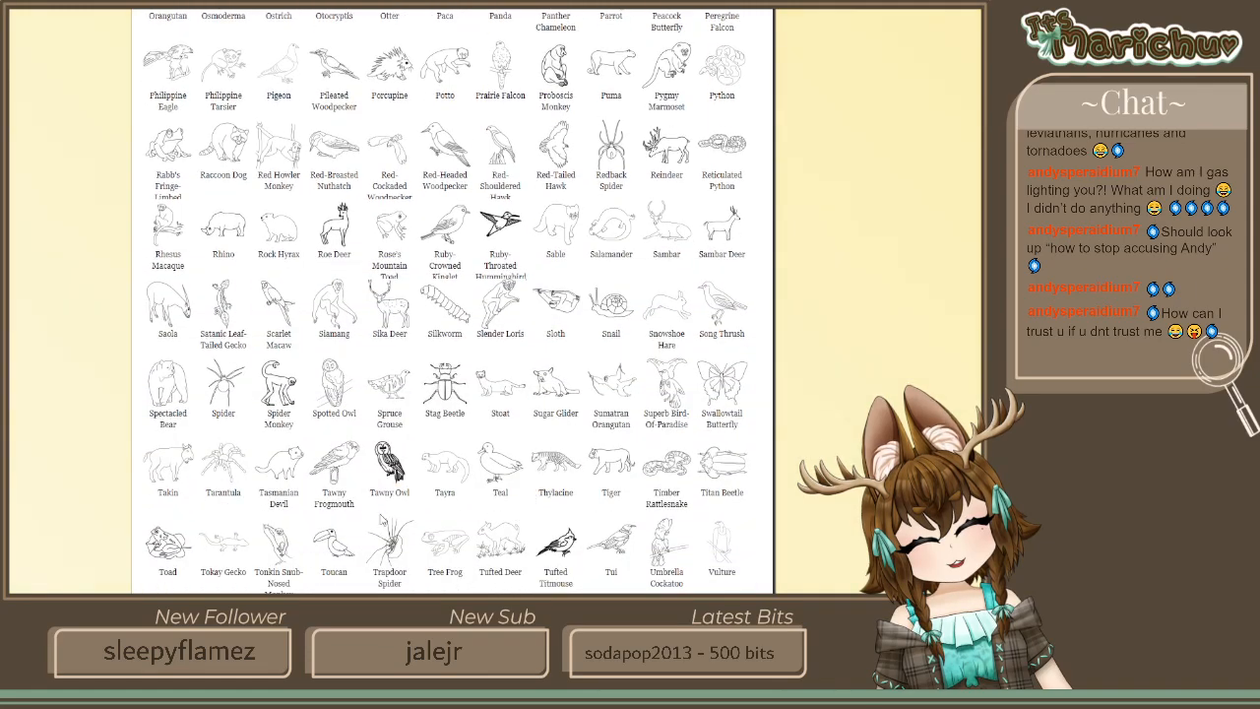
click(423, 464)
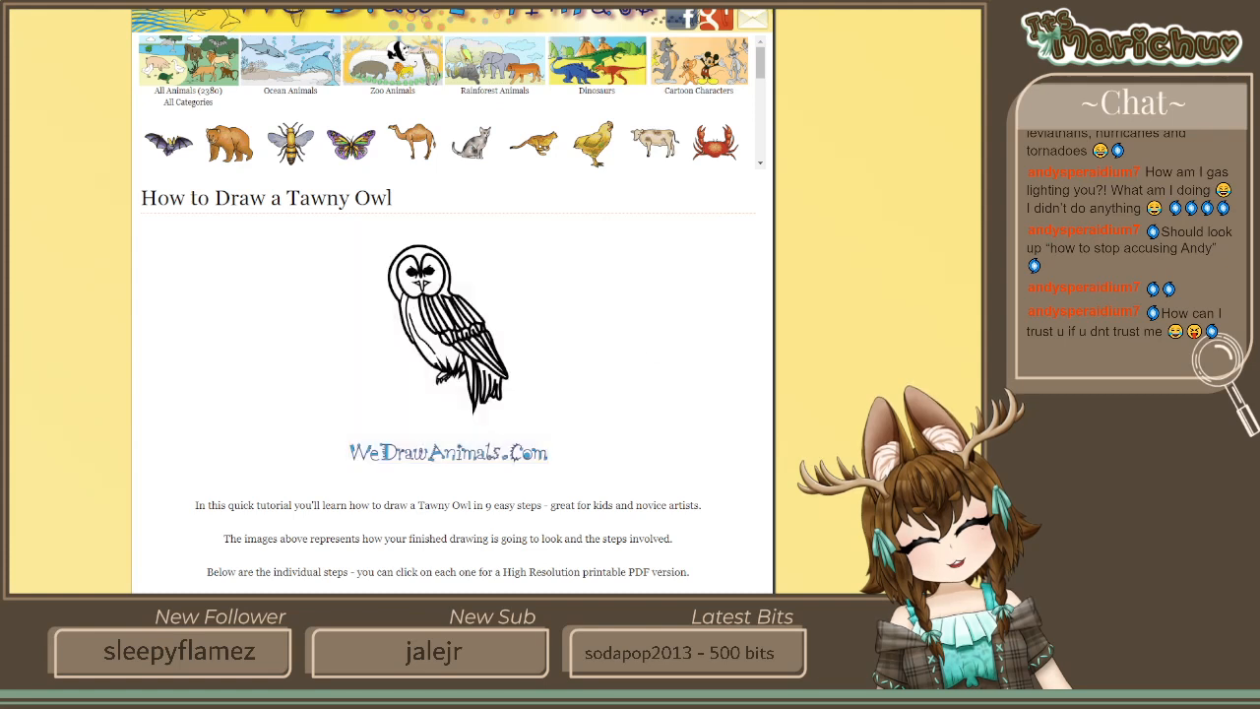
Search the web for Tawny Owl images, check them alongside the Blue Monkey photos and return to the Tawny Owl tutorial
drag(396, 200, 286, 200)
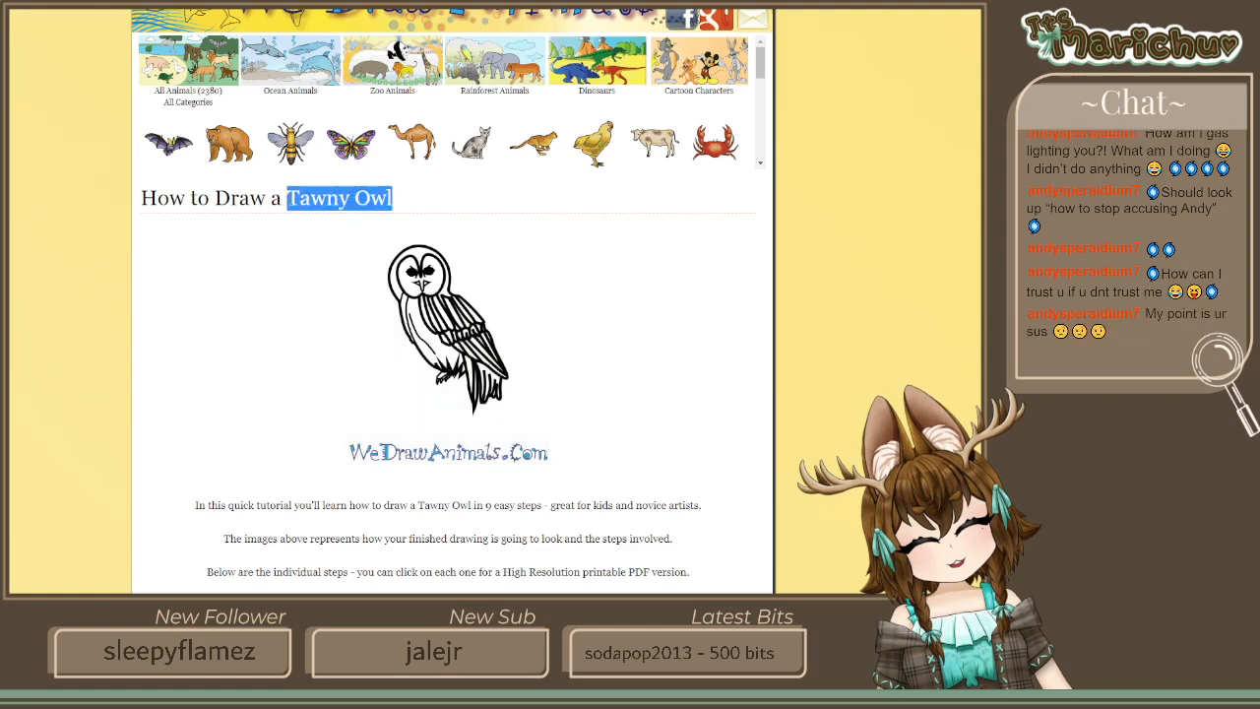
click(374, 248)
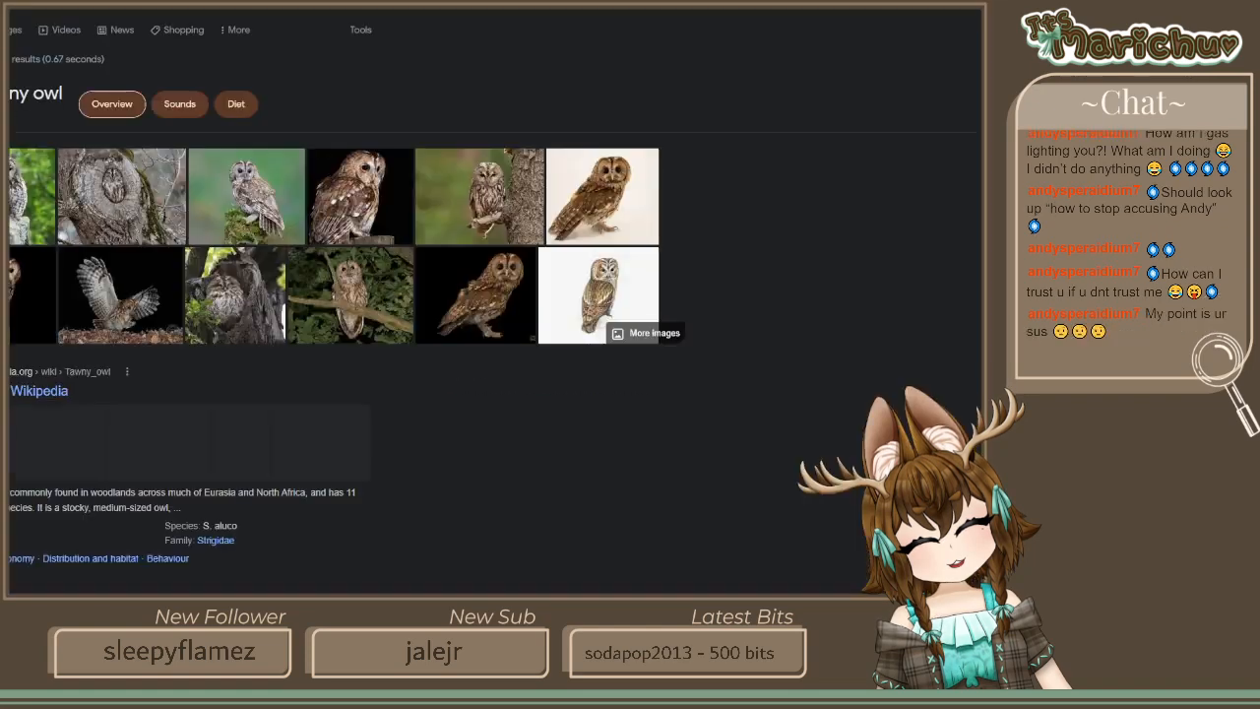
click(15, 31)
key(ctrl+shift+Tab)
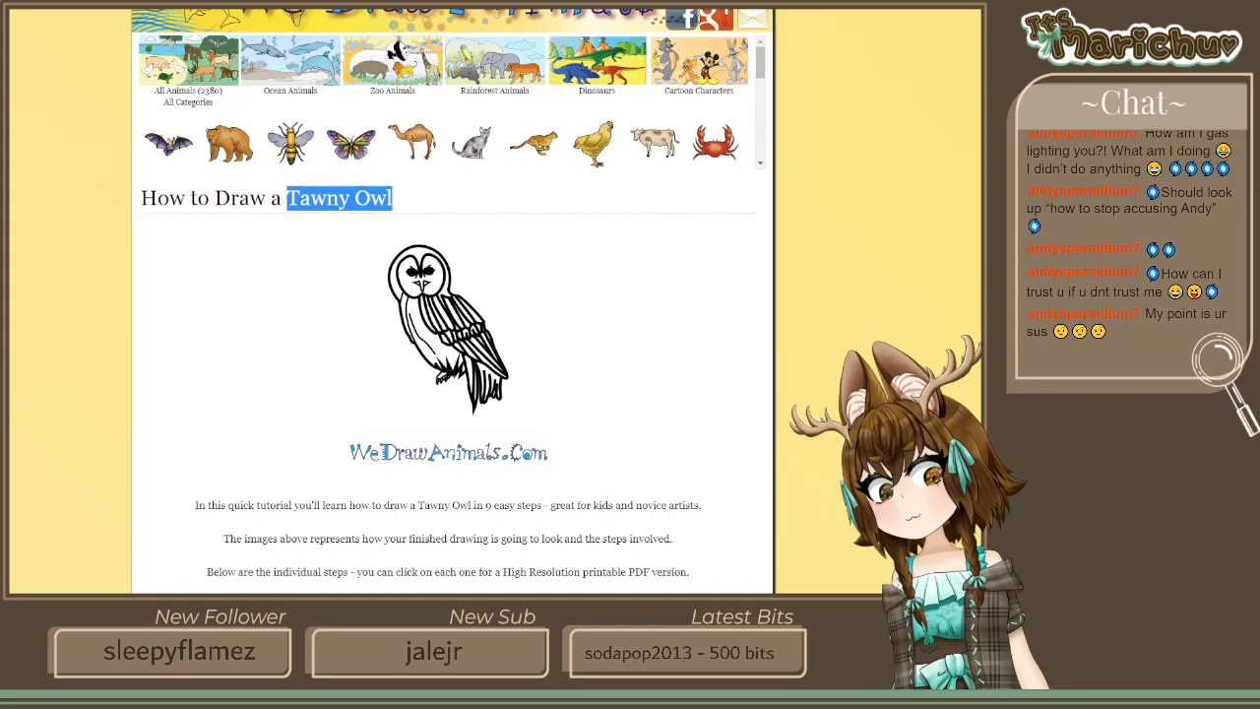
key(ctrl+Tab)
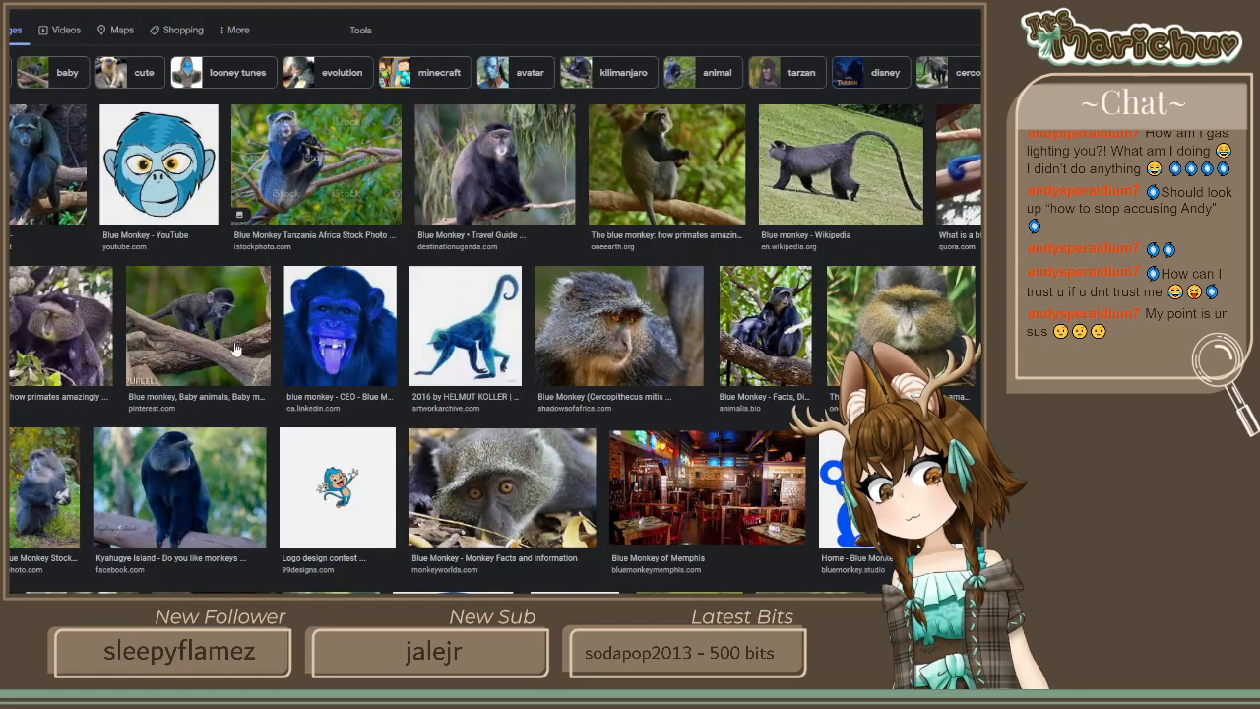
key(ctrl+Tab)
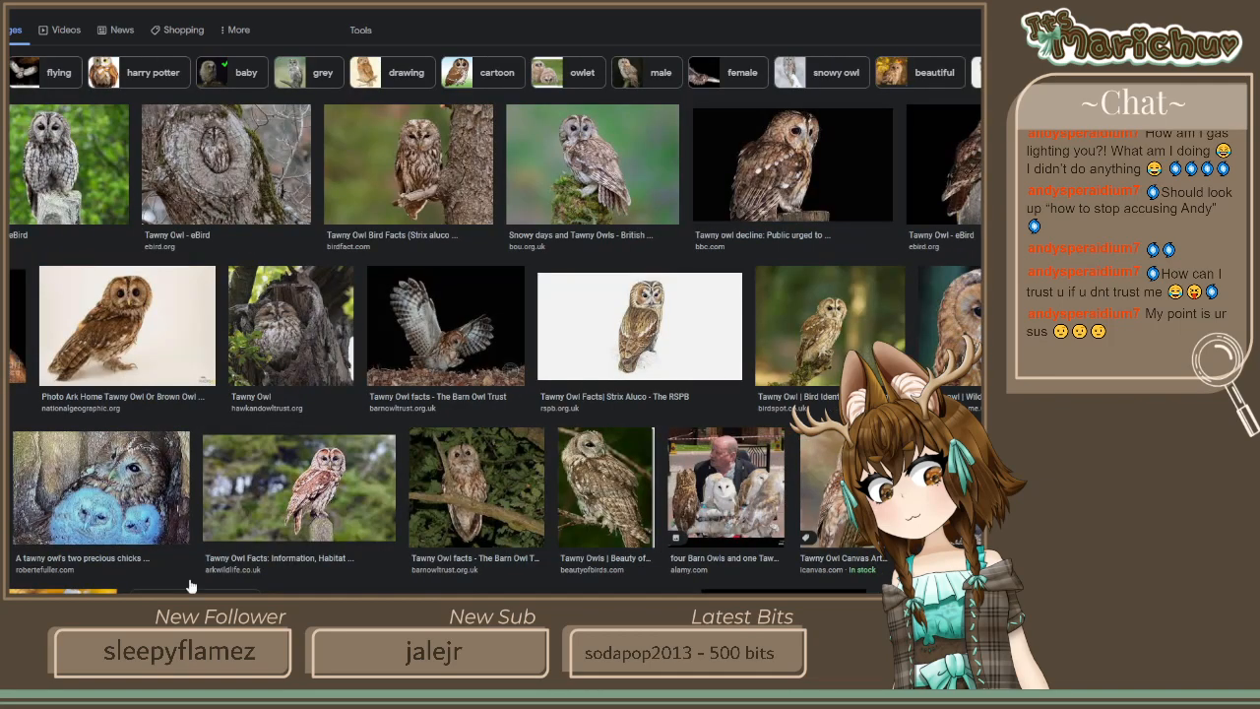
key(ctrl+shift+Tab)
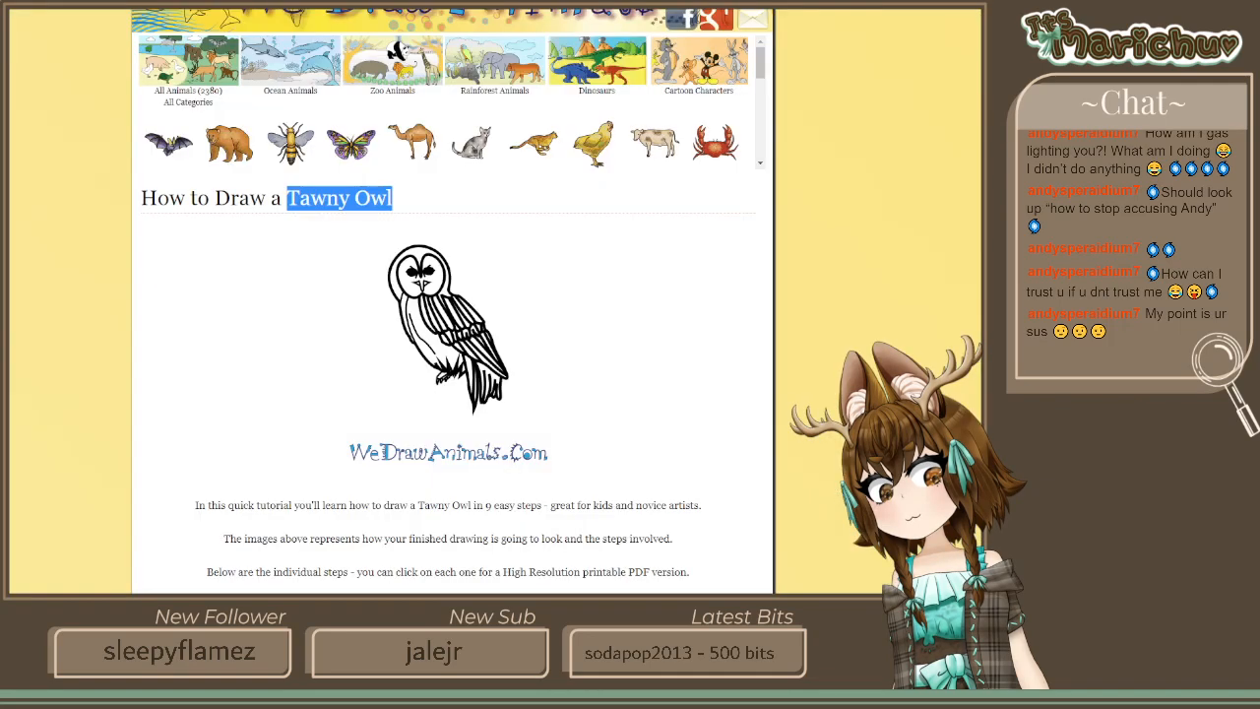
Enlarge the Wikipedia photo in the Tawny Owl image results, check it, and return through the tutorial to the rainforest animals list
key(ctrl+Tab)
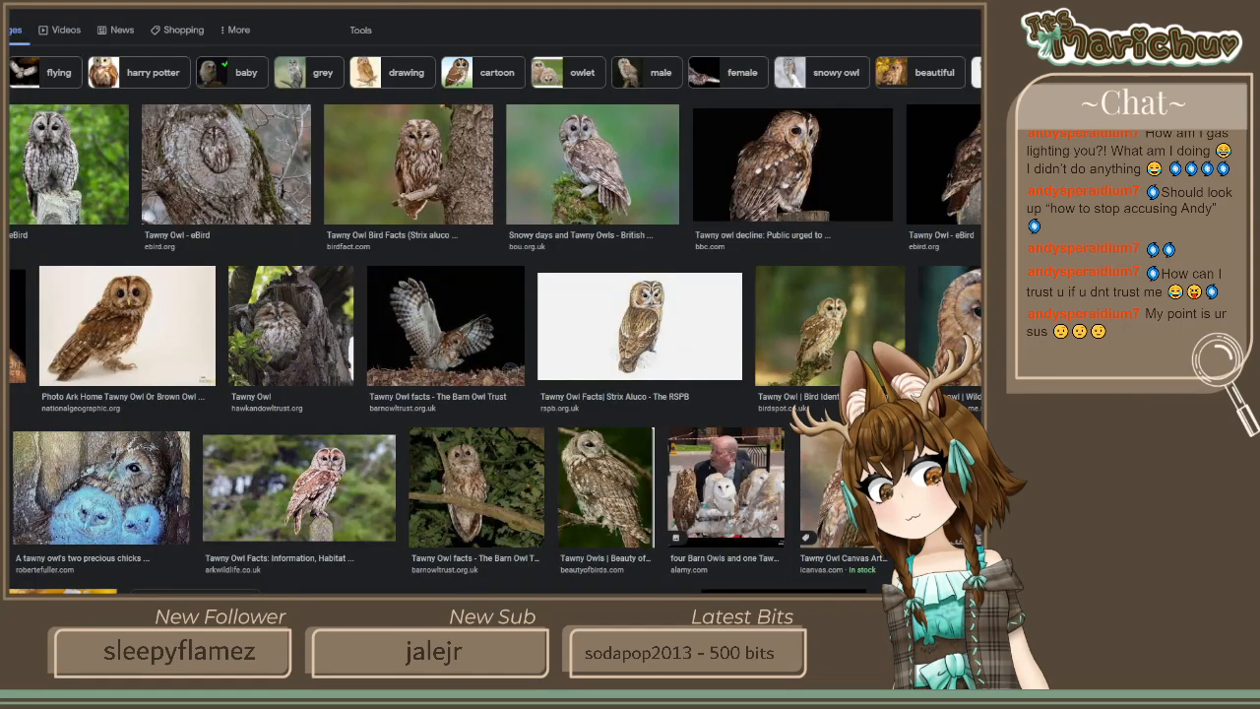
click(4, 165)
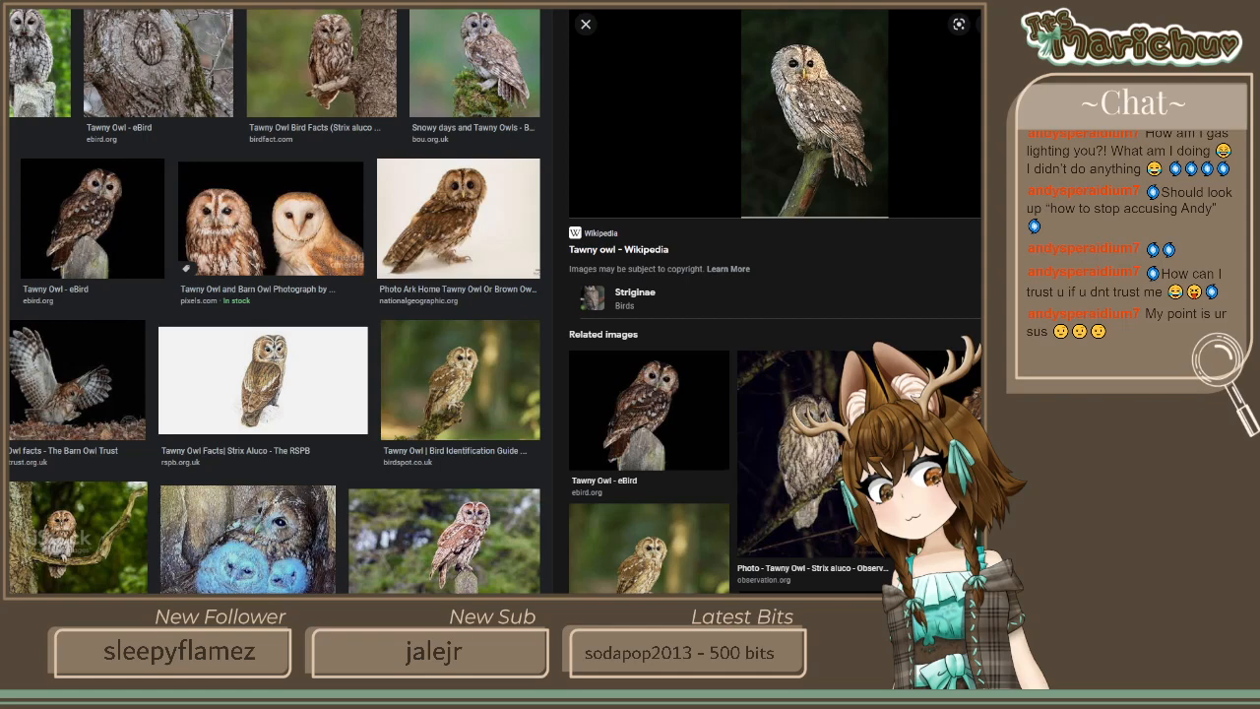
key(ctrl+Tab)
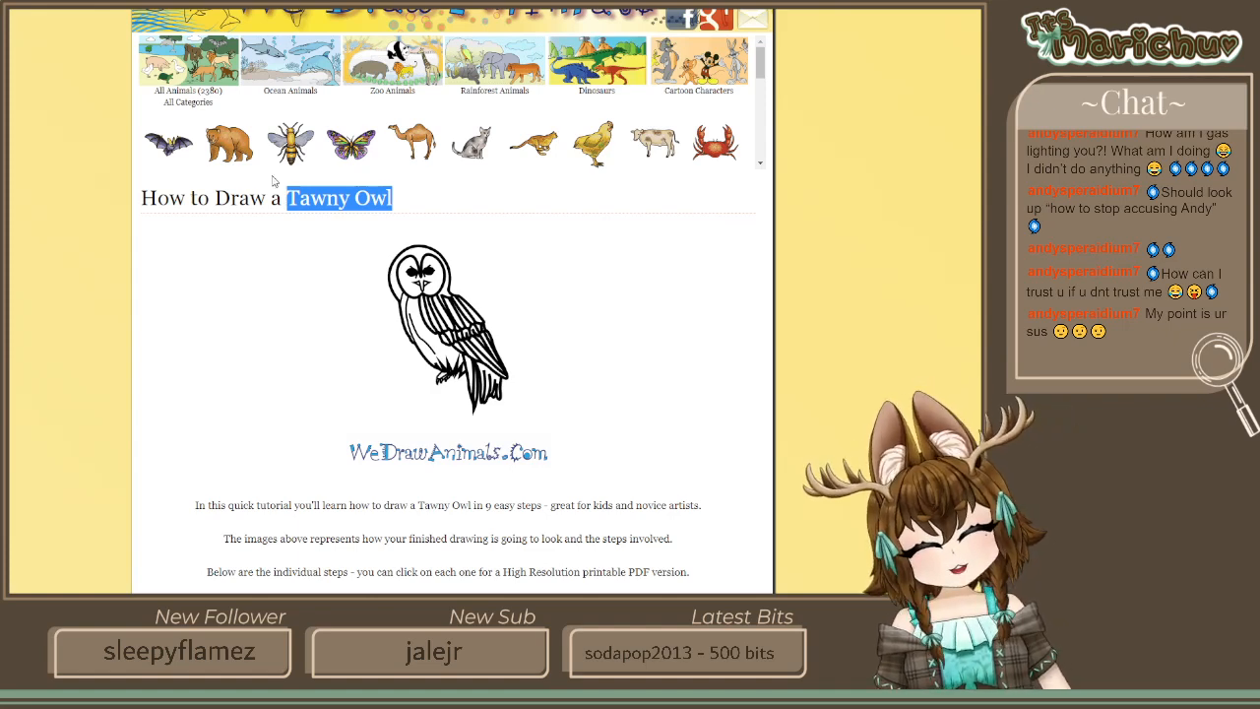
key(alt+Left)
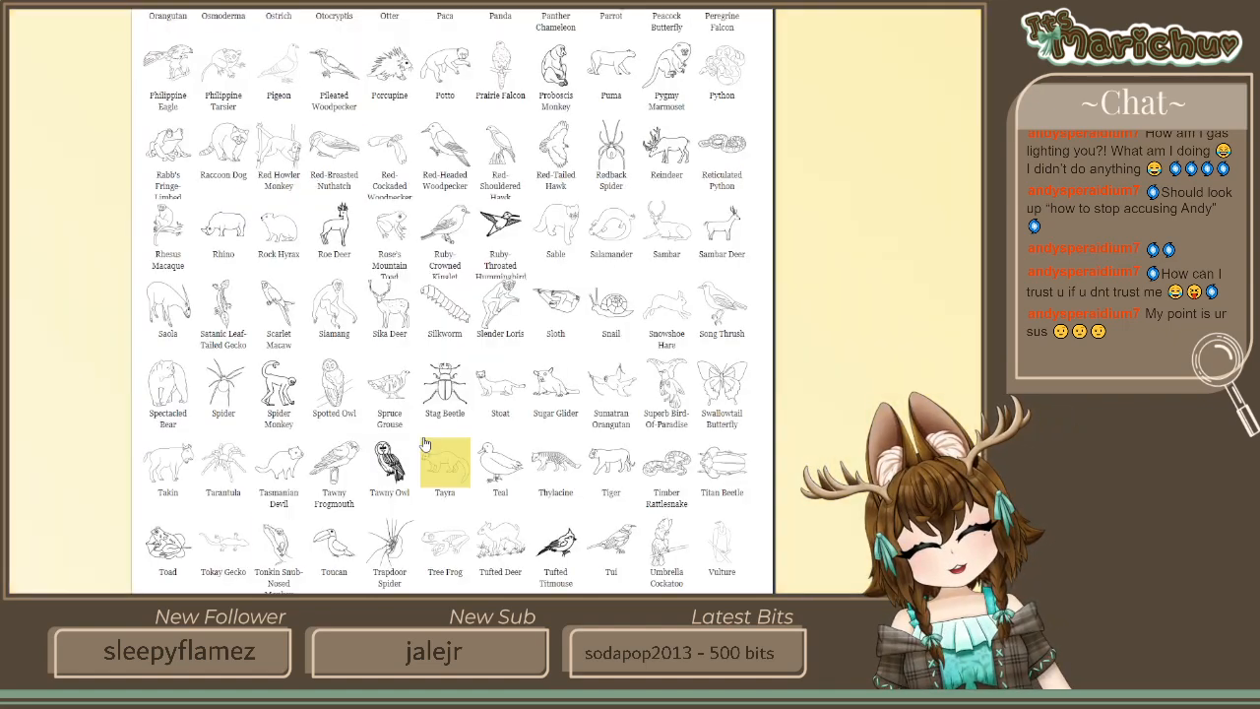
Open the Tufted Titmouse tutorial from the rainforest animals list and read its drawing steps 1 to 5
scroll(536, 392, down, 3)
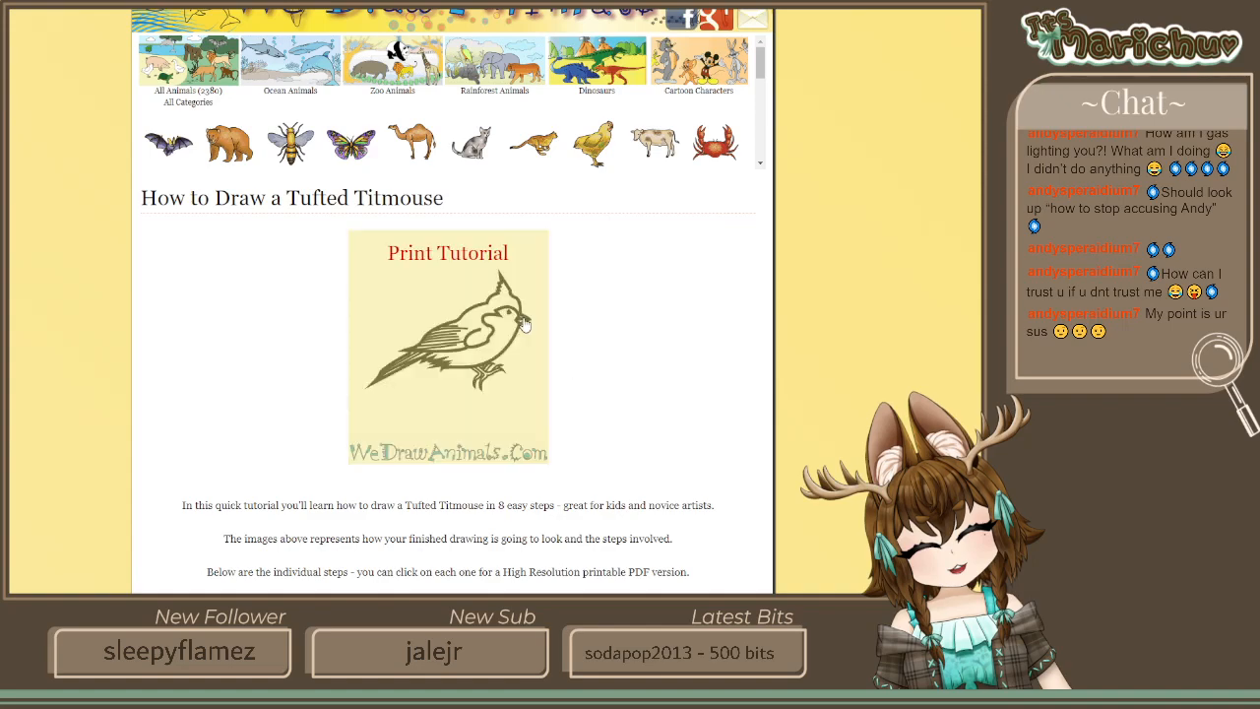
scroll(512, 258, down, 1)
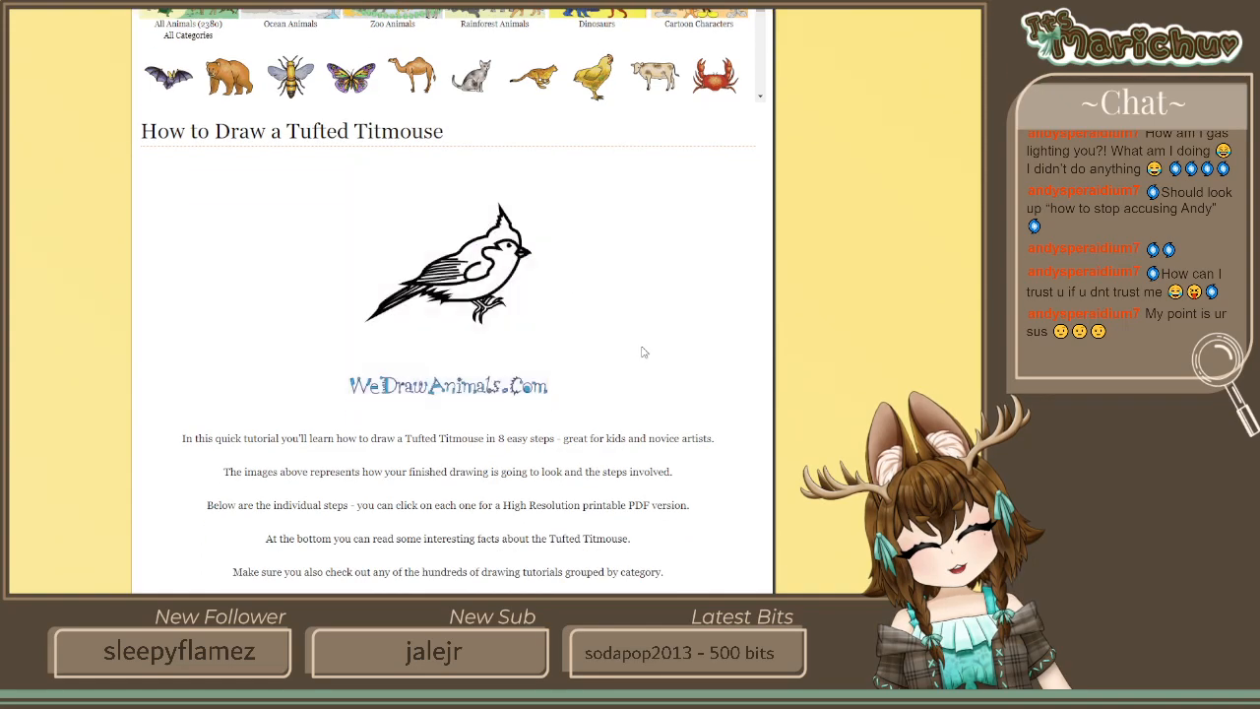
scroll(638, 352, down, 10)
scroll(442, 286, up, 3)
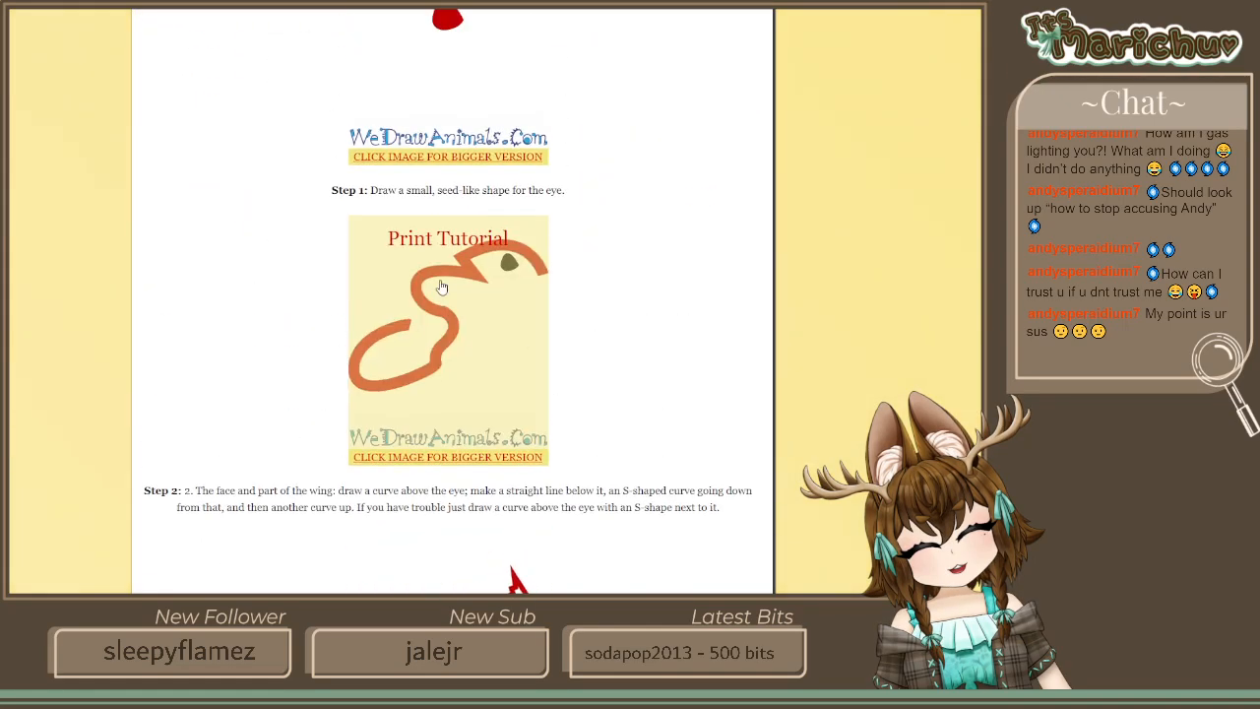
scroll(457, 268, down, 11)
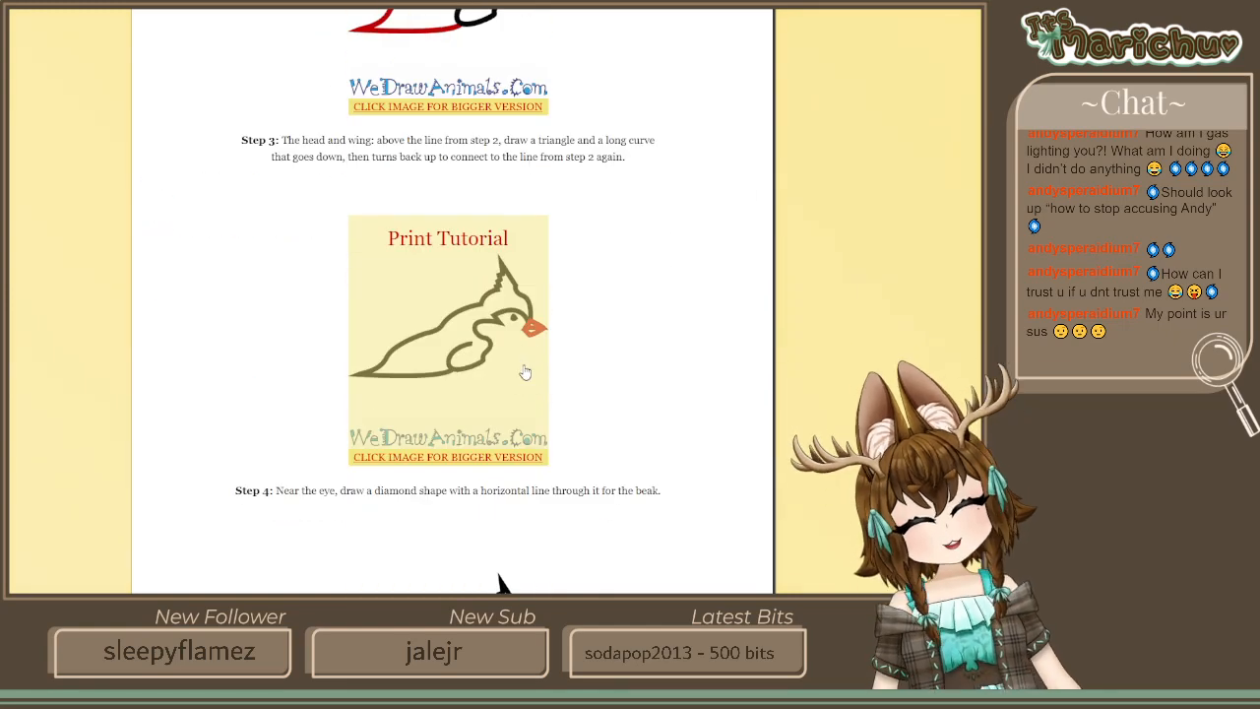
scroll(532, 359, down, 5)
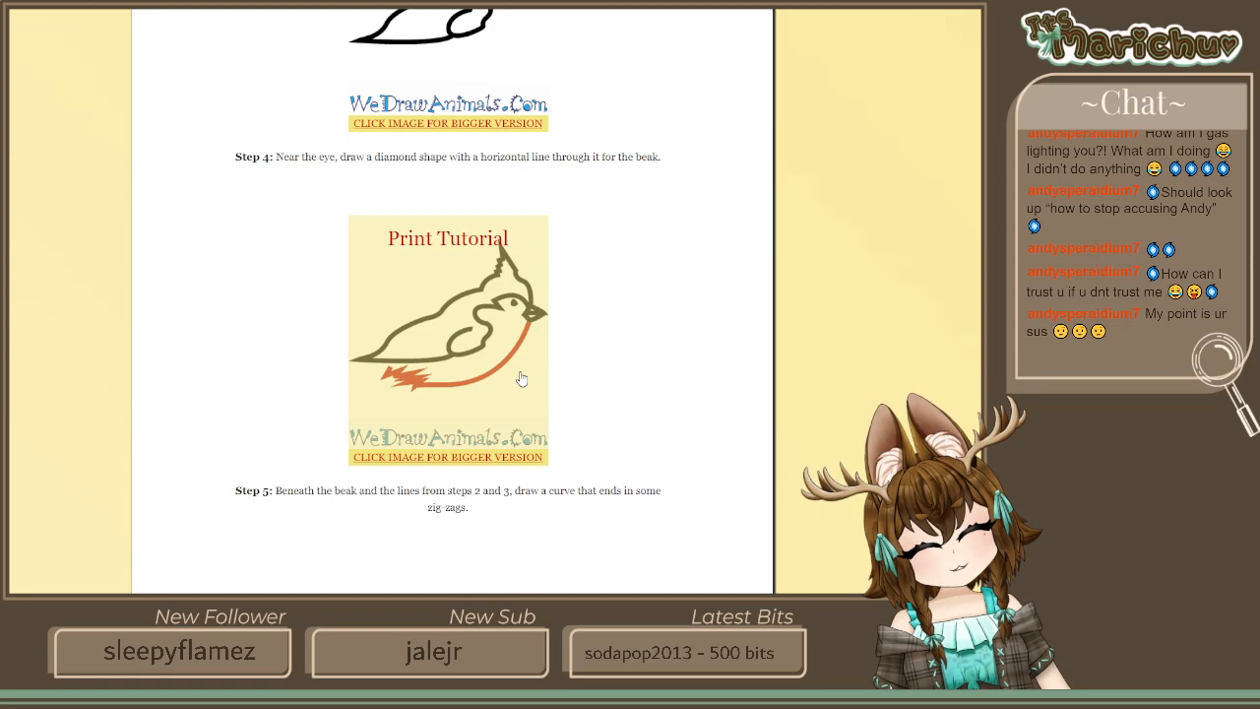
Review the Tufted Titmouse beak step, examine the tail, feather and feet steps, and return to the rainforest animals list
scroll(602, 212, up, 5)
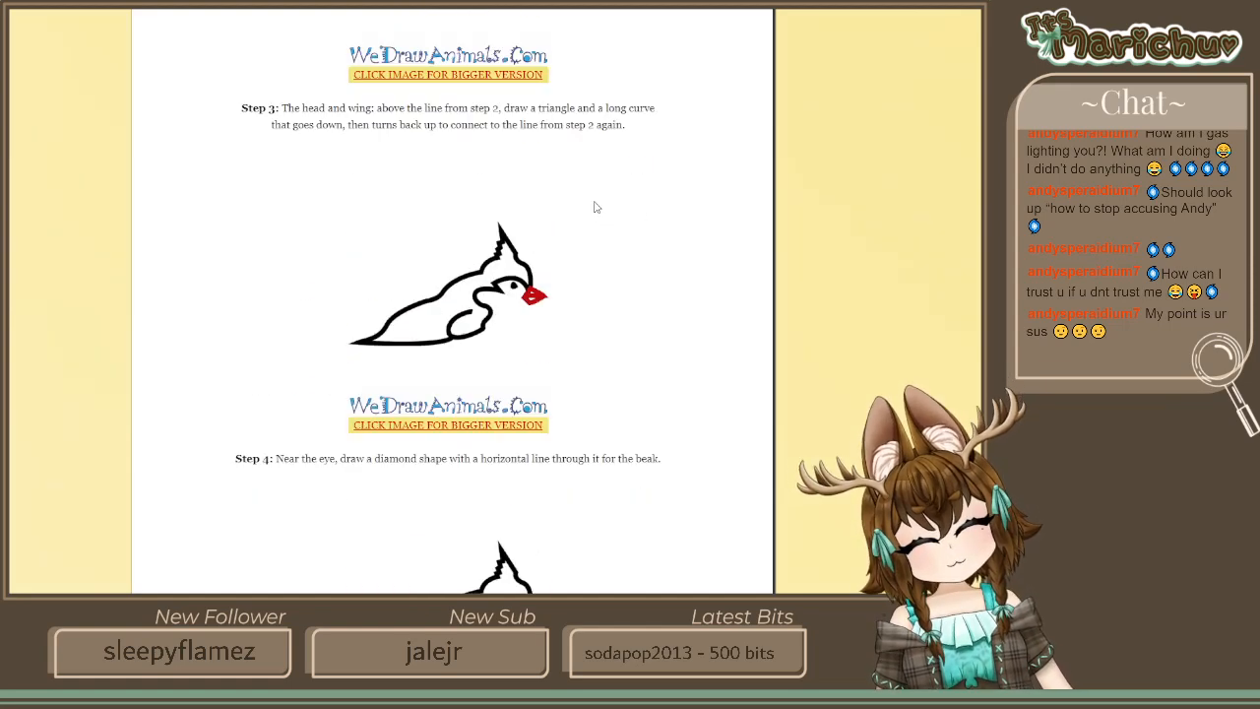
scroll(594, 226, up, 2)
scroll(580, 246, down, 10)
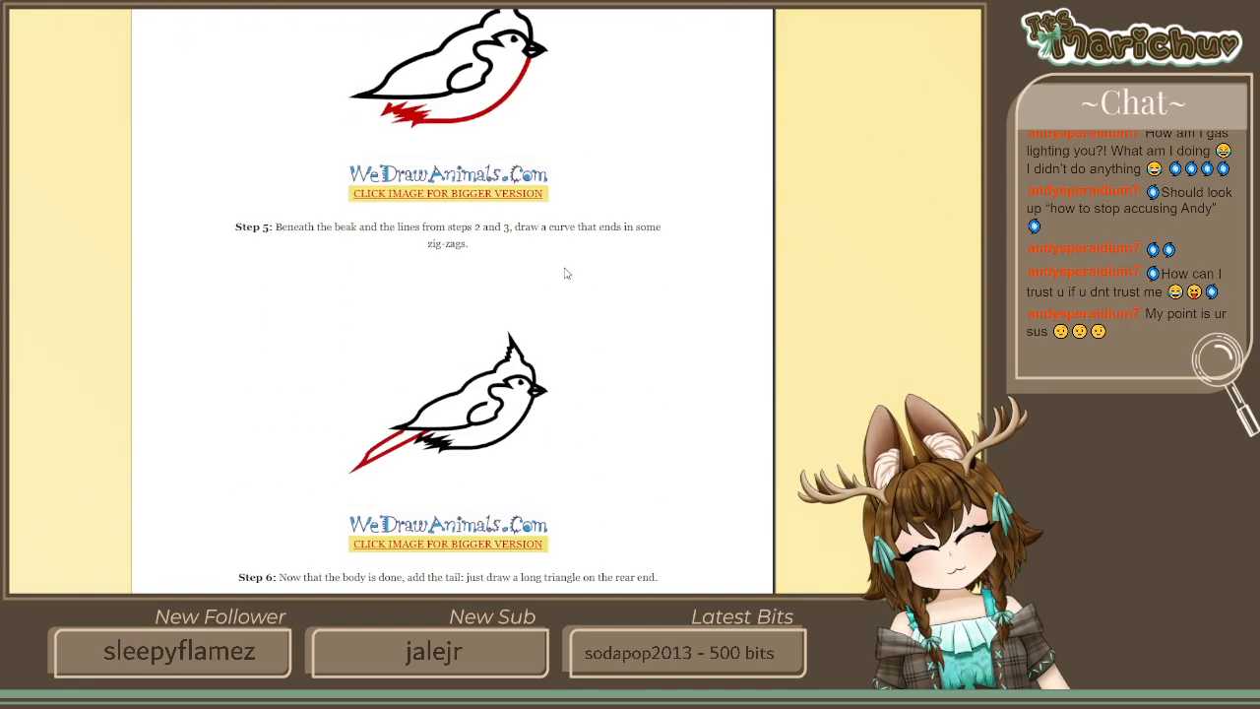
scroll(583, 338, down, 10)
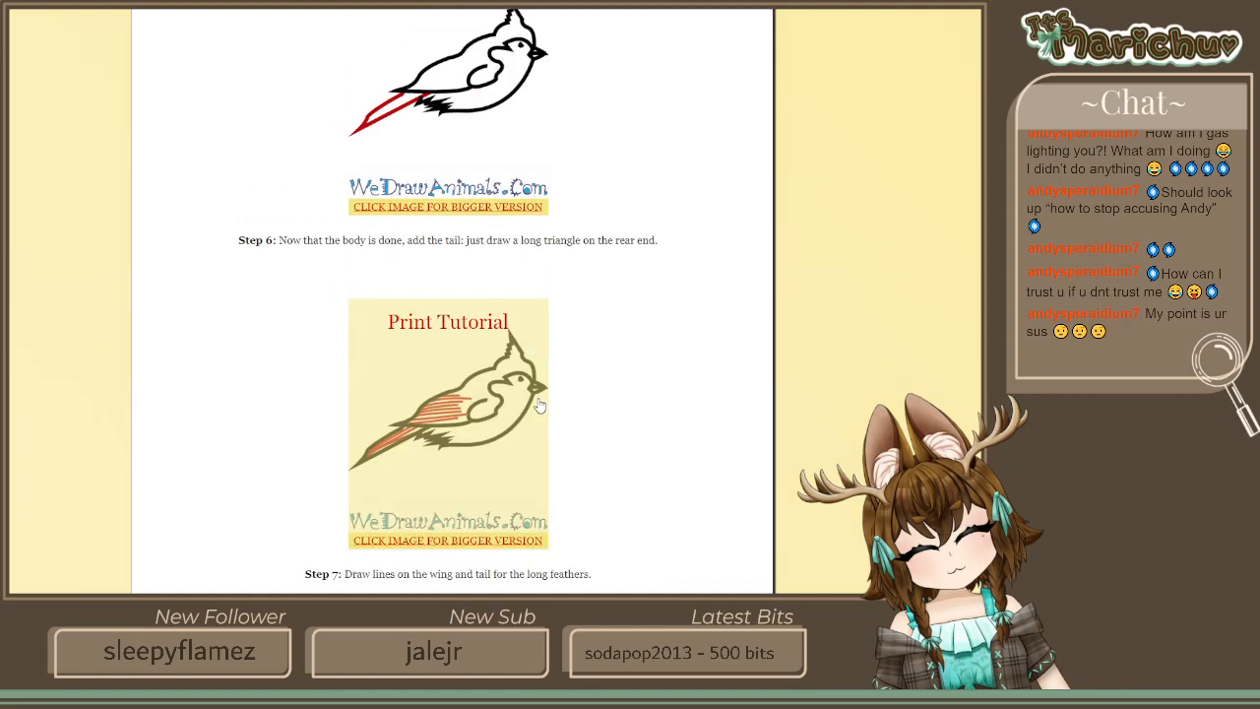
scroll(583, 364, up, 5)
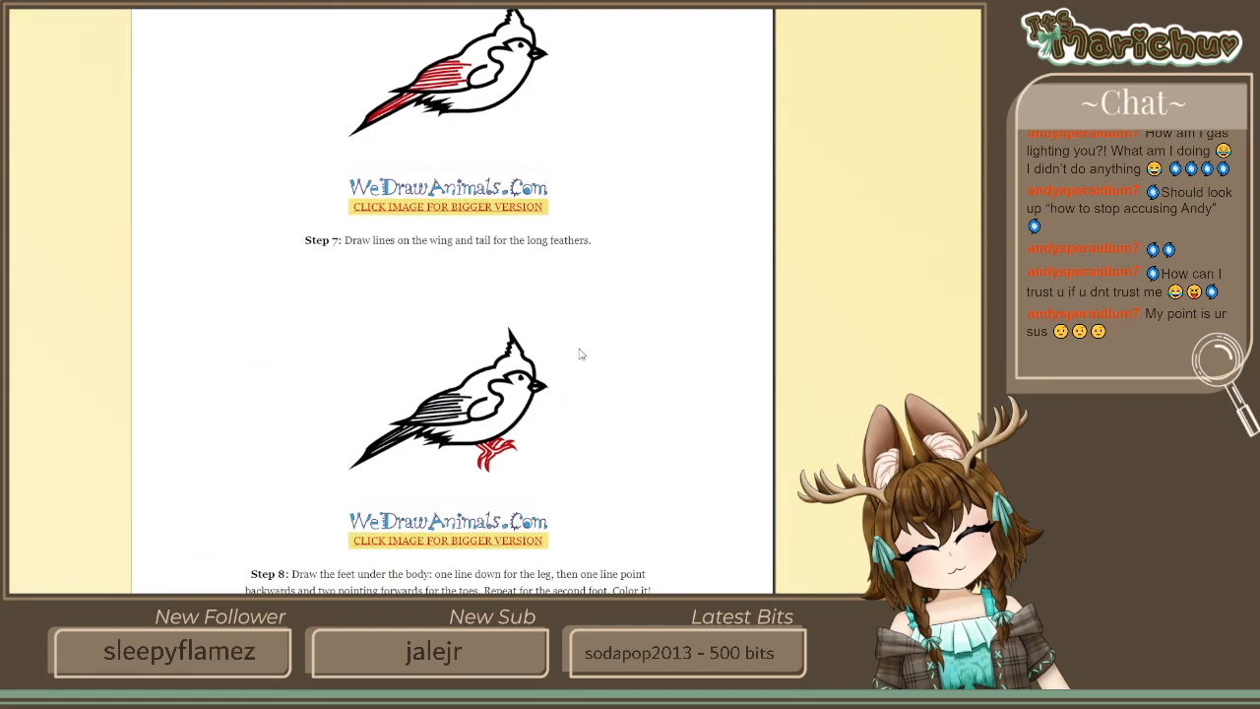
mouse_move(485, 344)
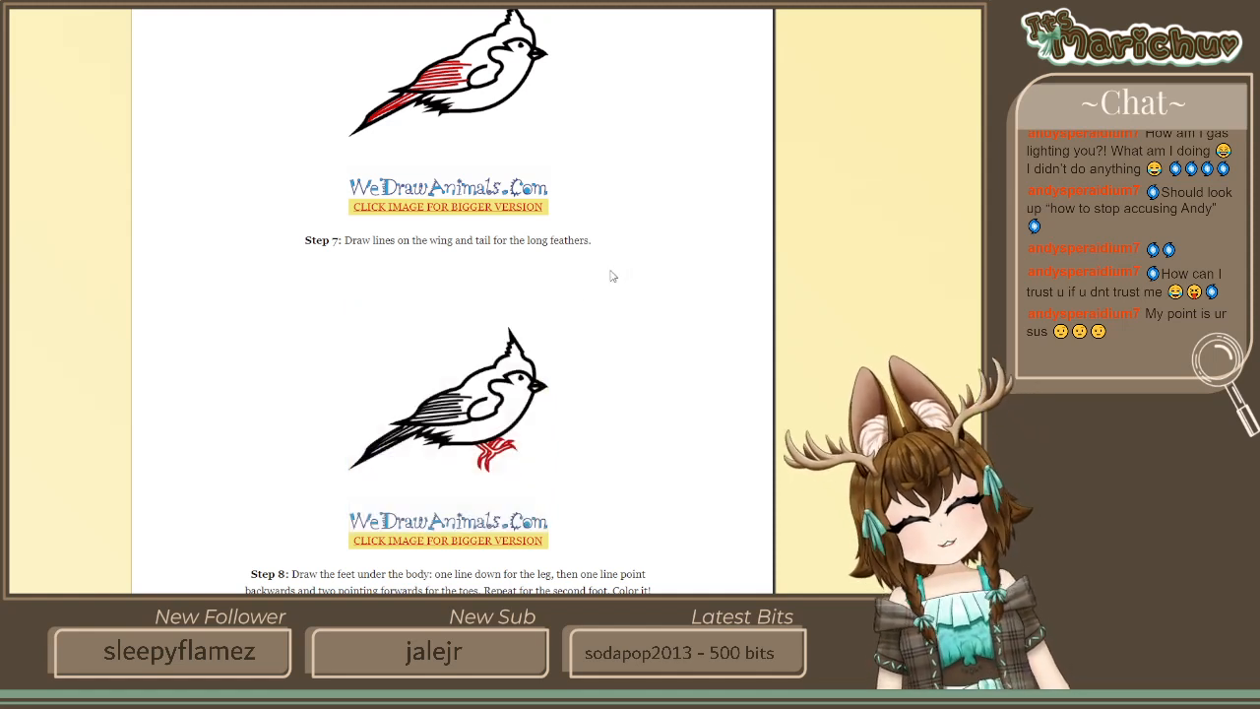
mouse_move(492, 428)
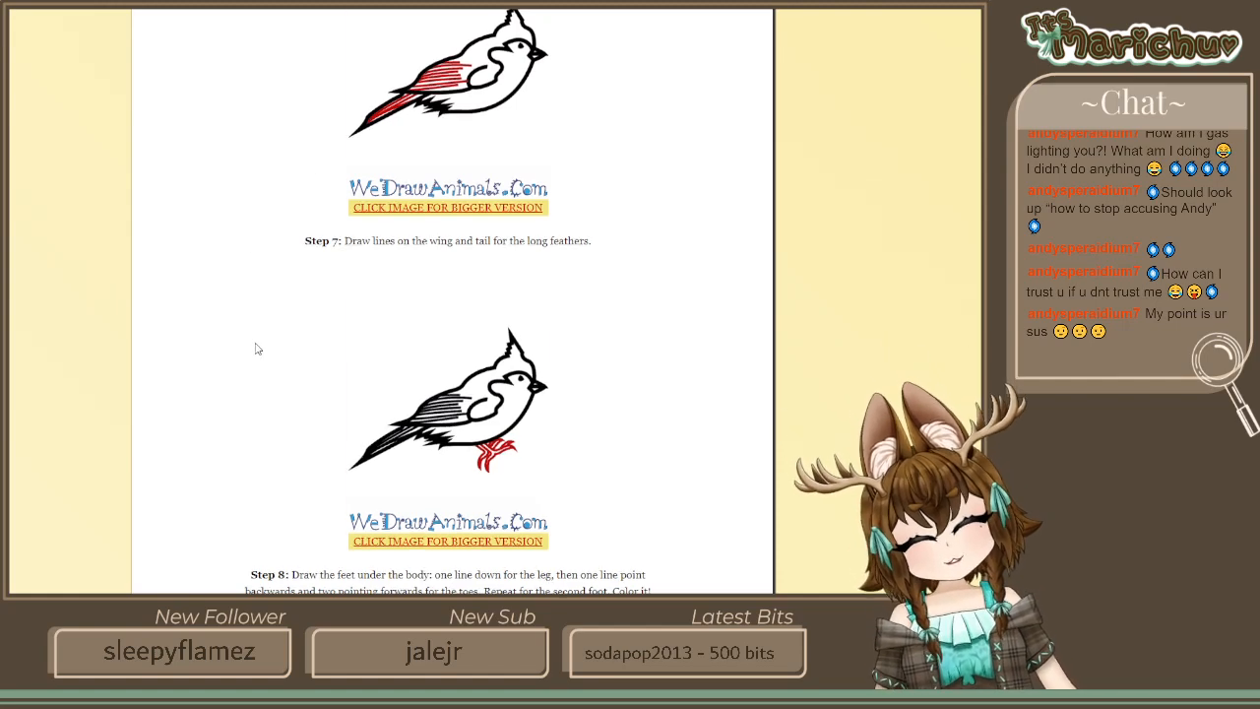
scroll(248, 318, up, 8)
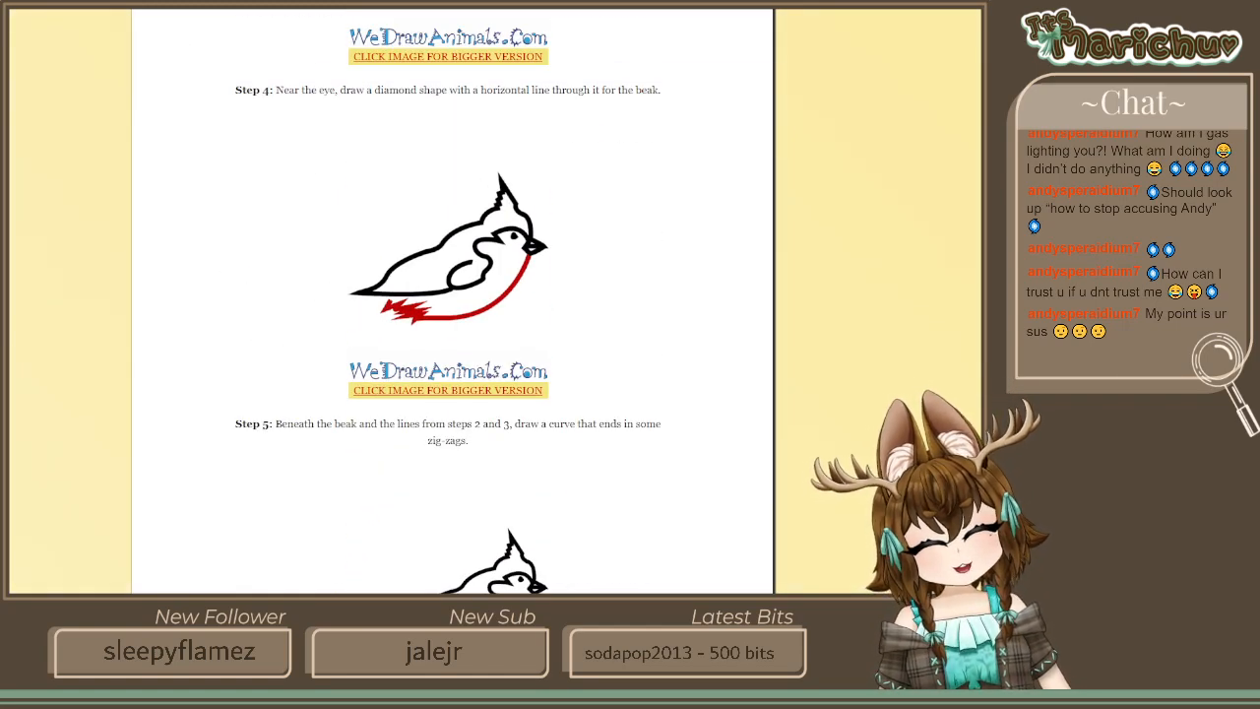
key(alt+Left)
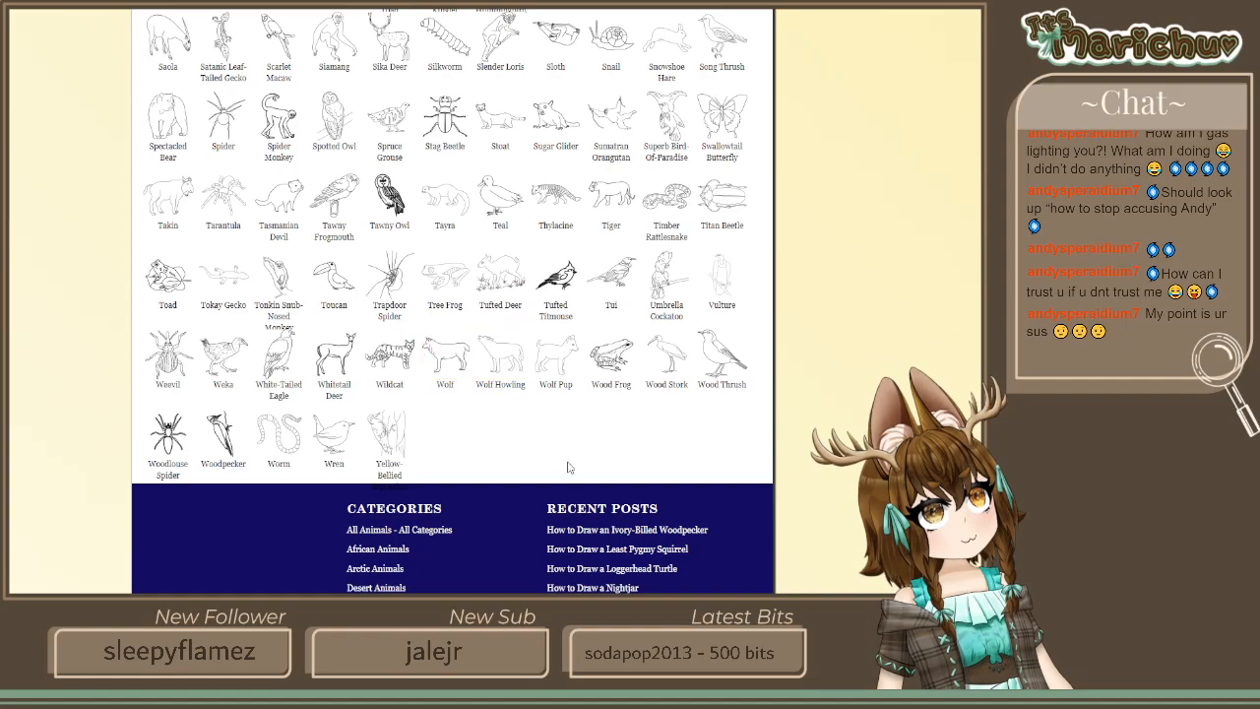
Browse the rainforest animals list from its beginning, open the Golden Lion Tamarin tutorial and examine its head and face steps
scroll(567, 467, up, 20)
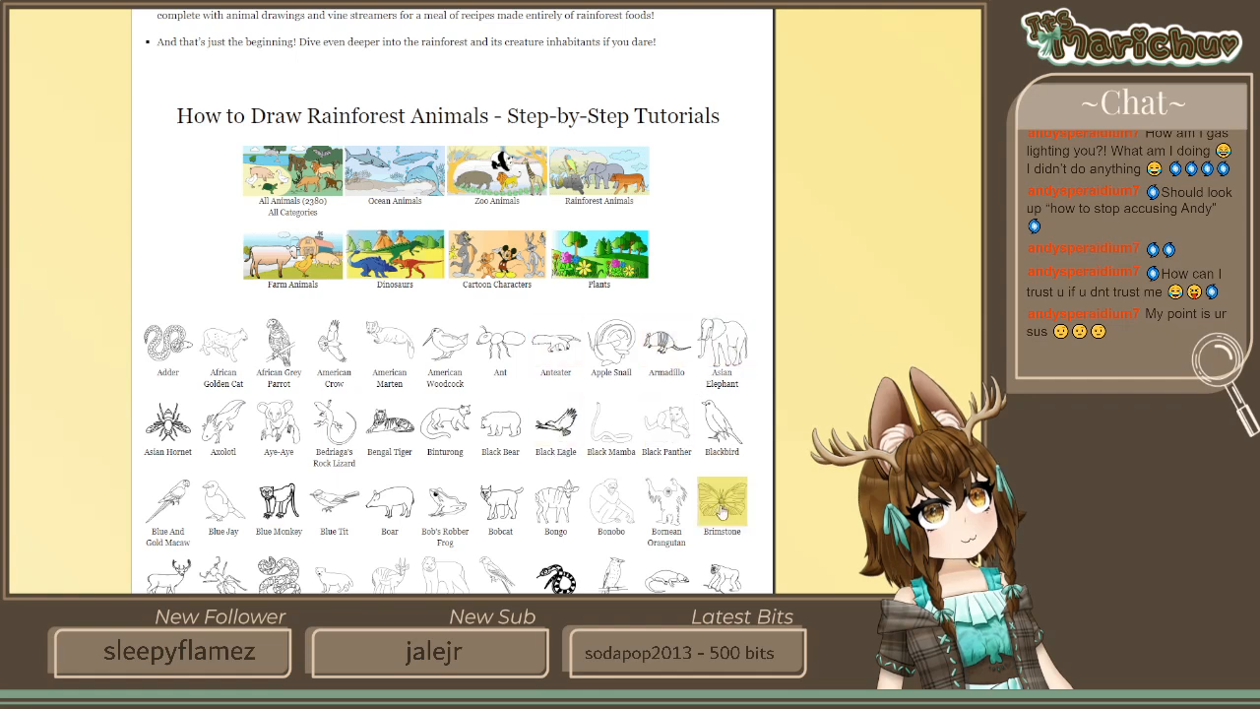
scroll(601, 522, down, 2)
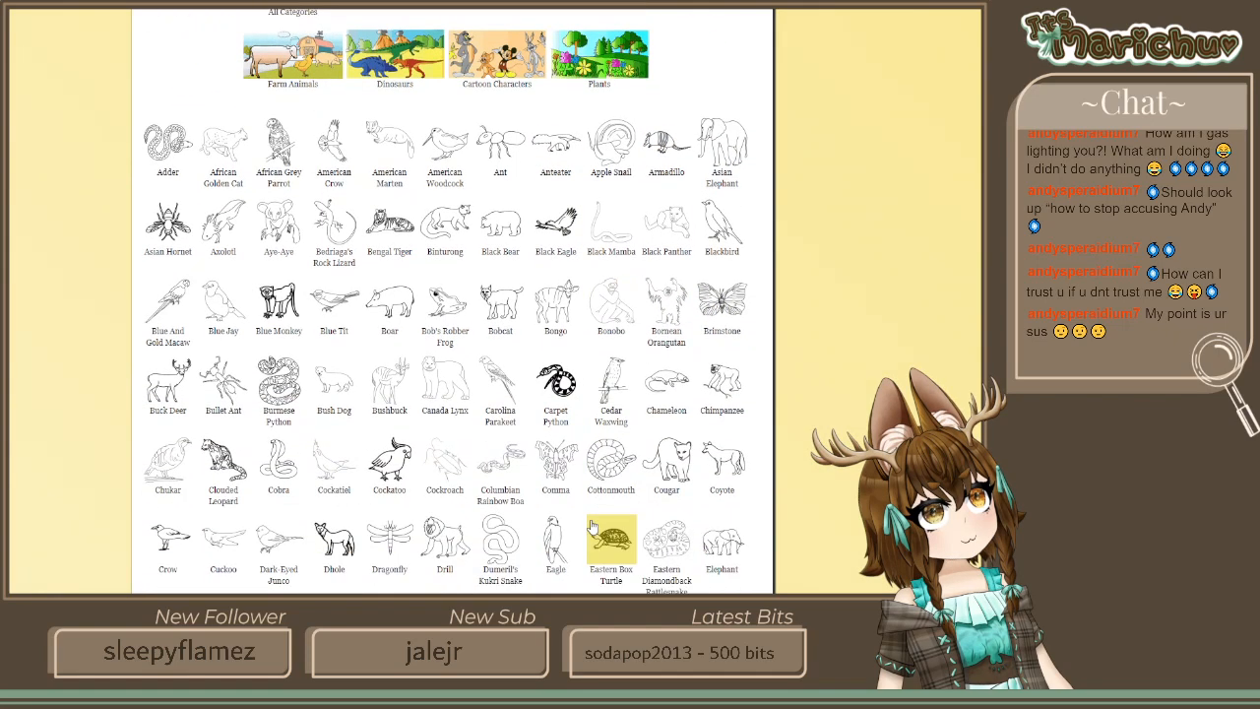
scroll(438, 389, down, 3)
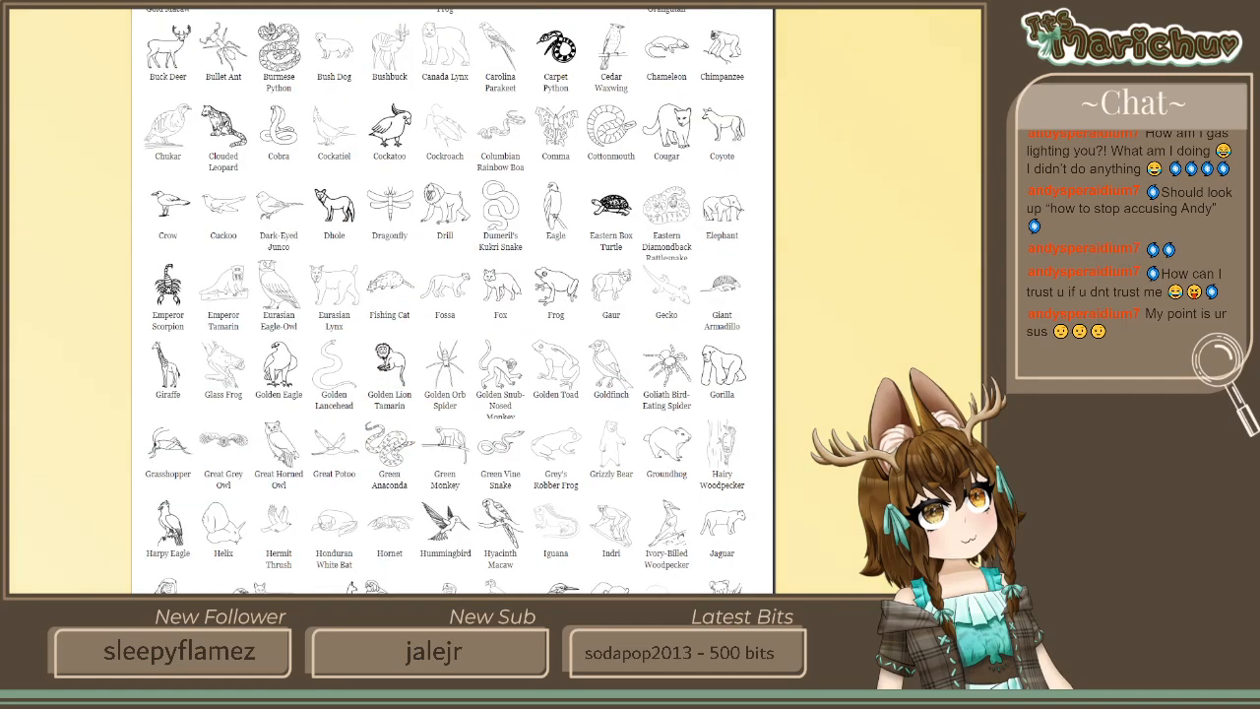
scroll(571, 384, down, 7)
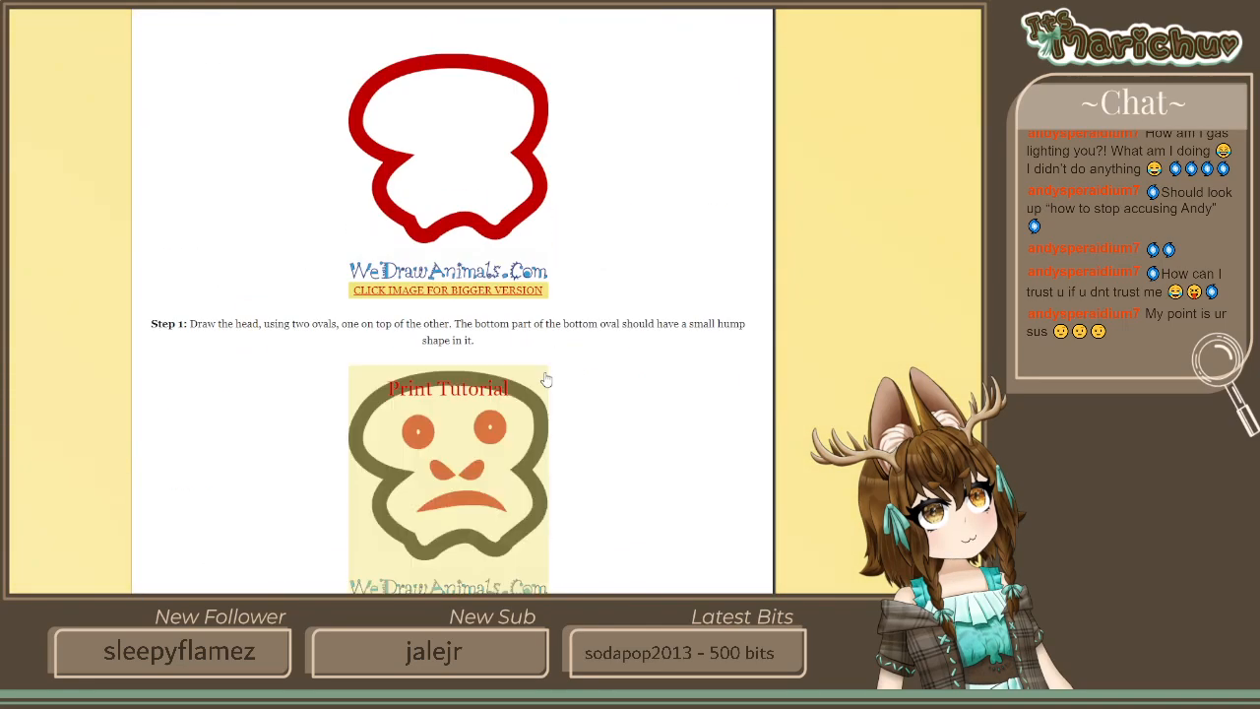
scroll(463, 518, down, 2)
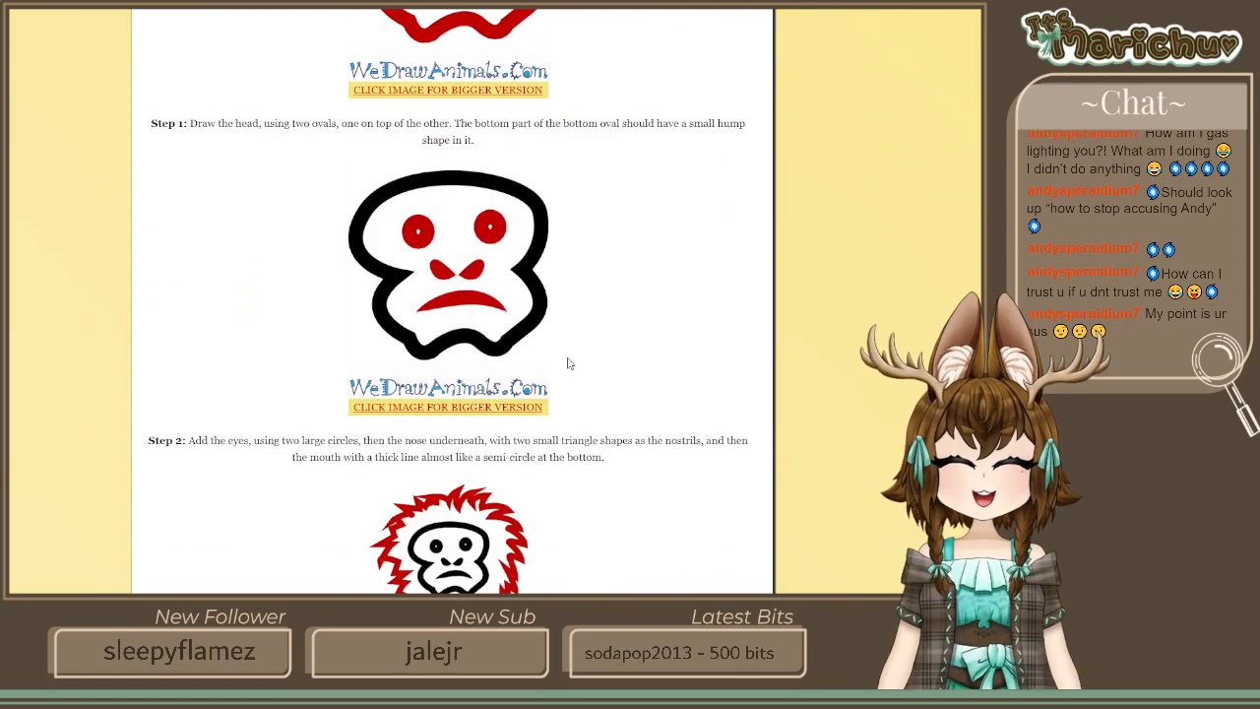
mouse_move(543, 366)
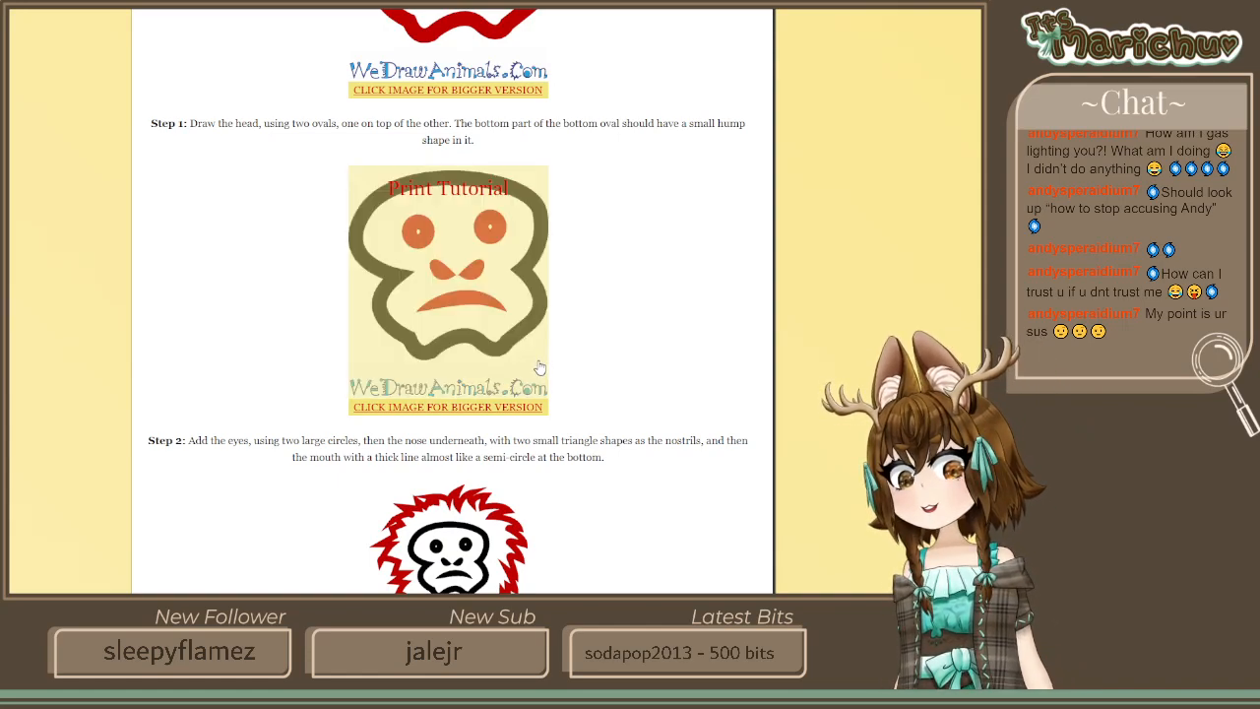
Read through the Golden Lion Tamarin tutorial to its 7-step overview graphic and return to the rainforest animals list
scroll(599, 253, up, 6)
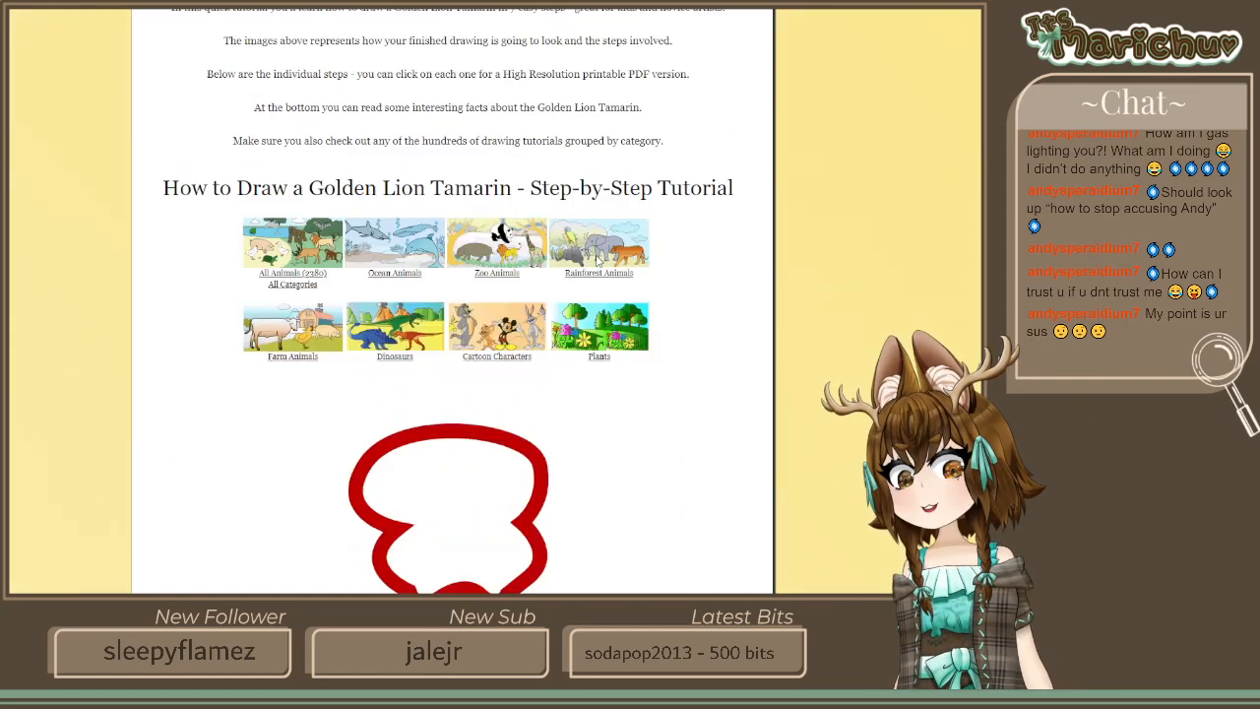
scroll(596, 273, down, 7)
scroll(681, 323, down, 7)
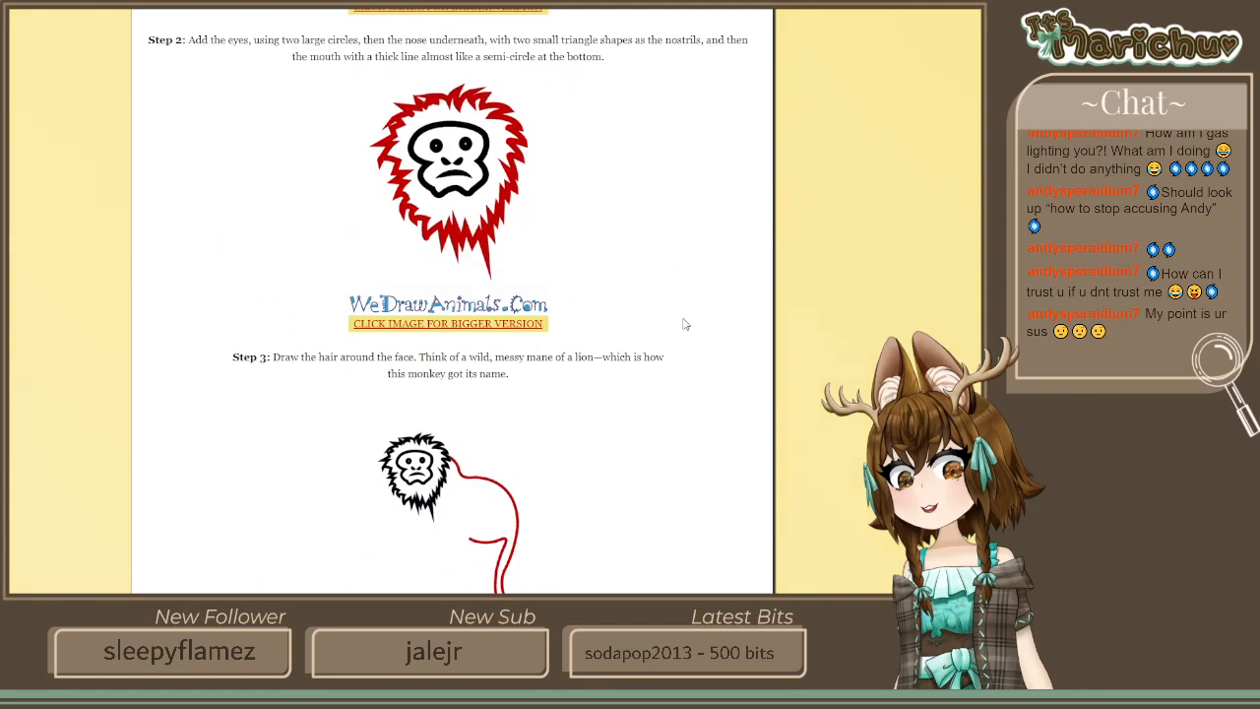
scroll(689, 295, down, 7)
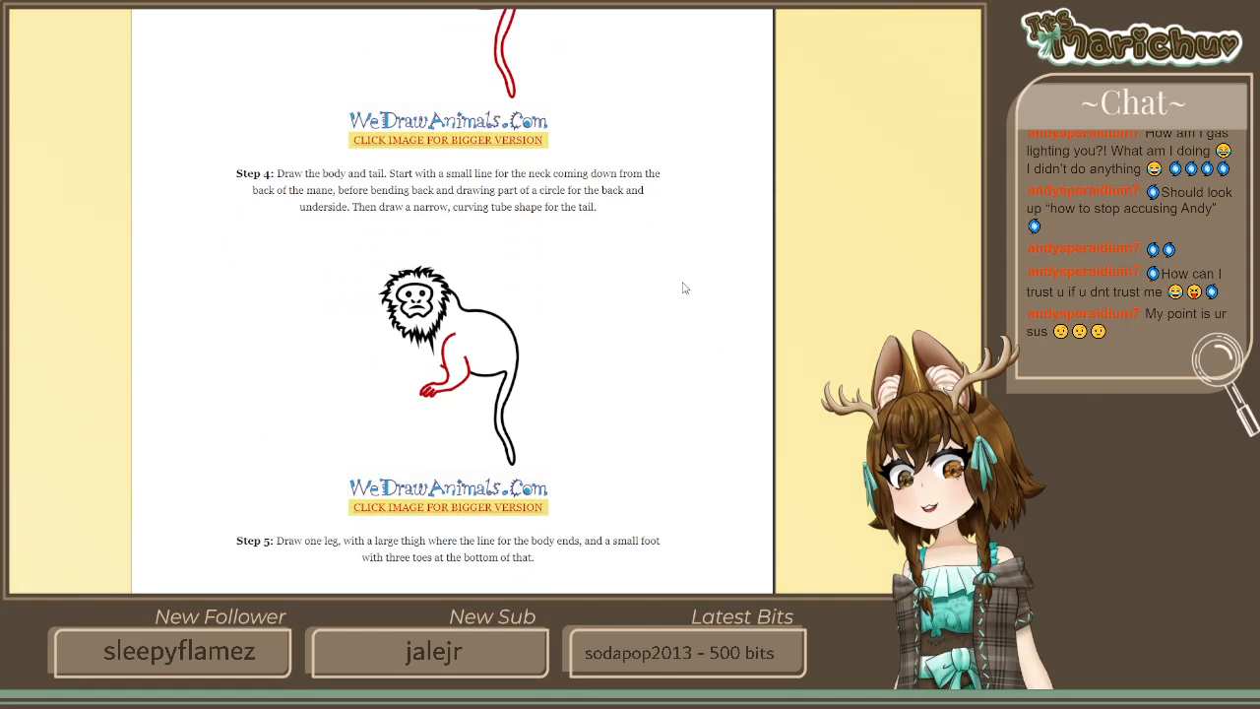
scroll(676, 288, down, 10)
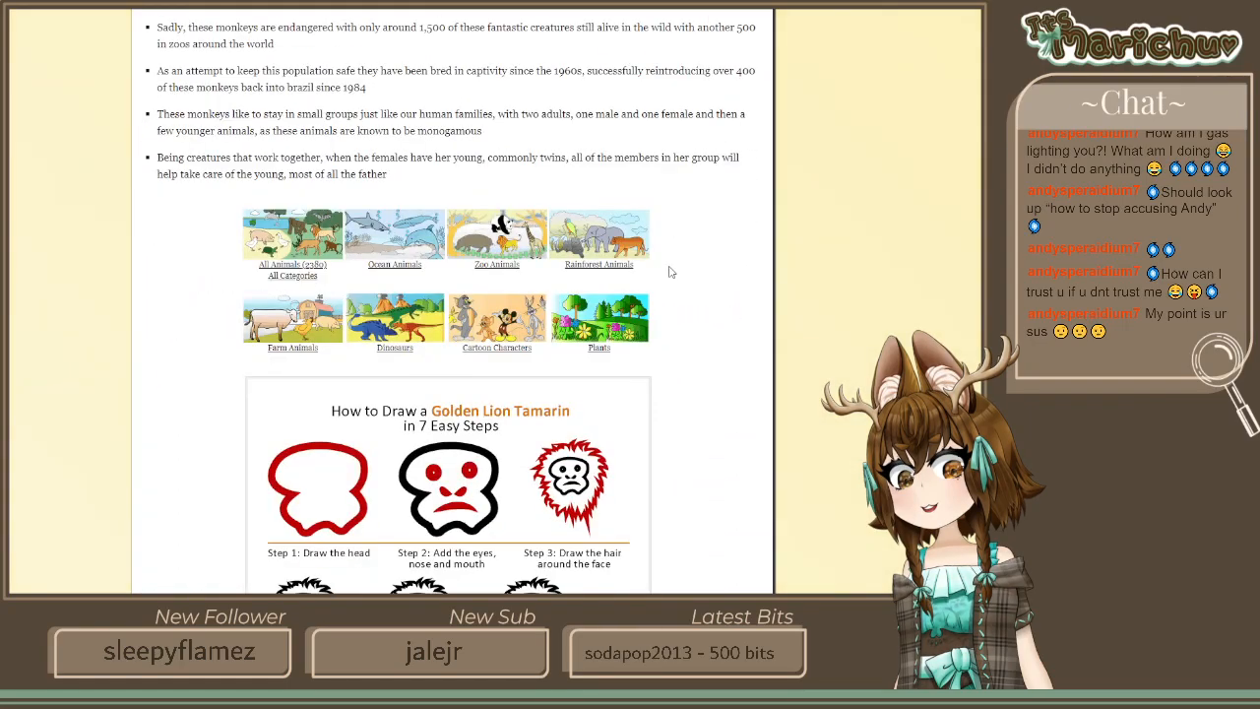
scroll(669, 272, down, 4)
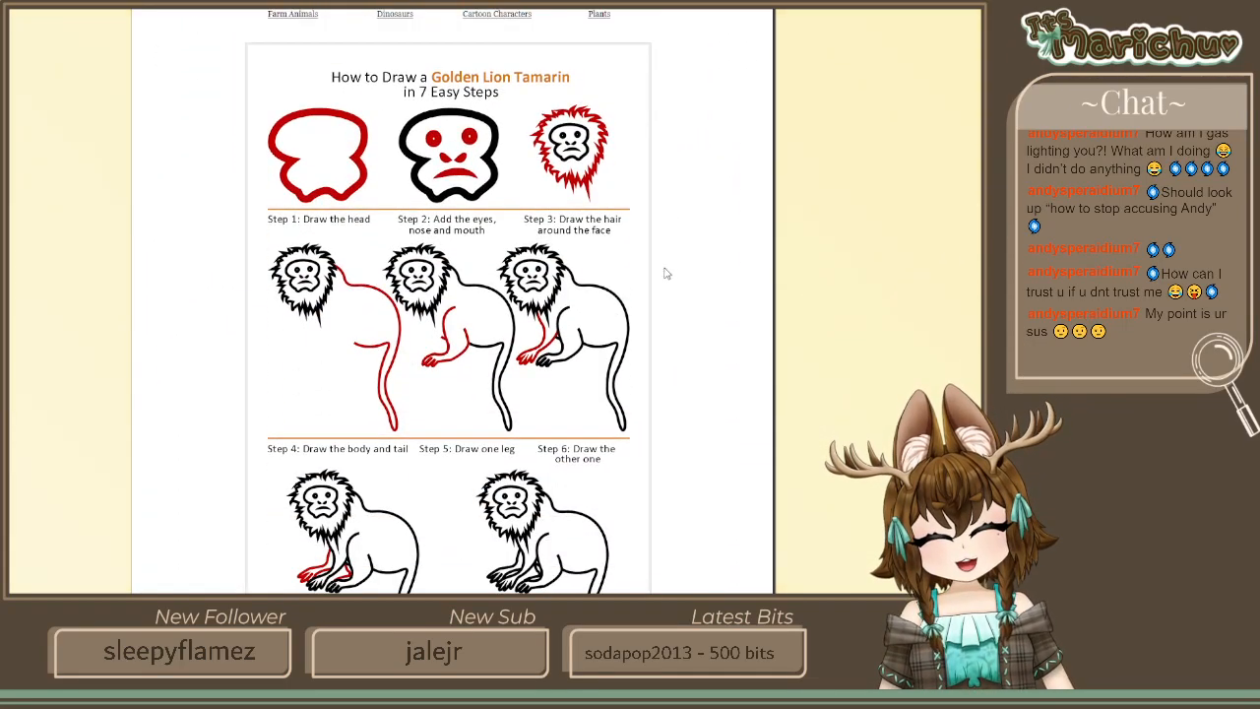
scroll(439, 266, down, 3)
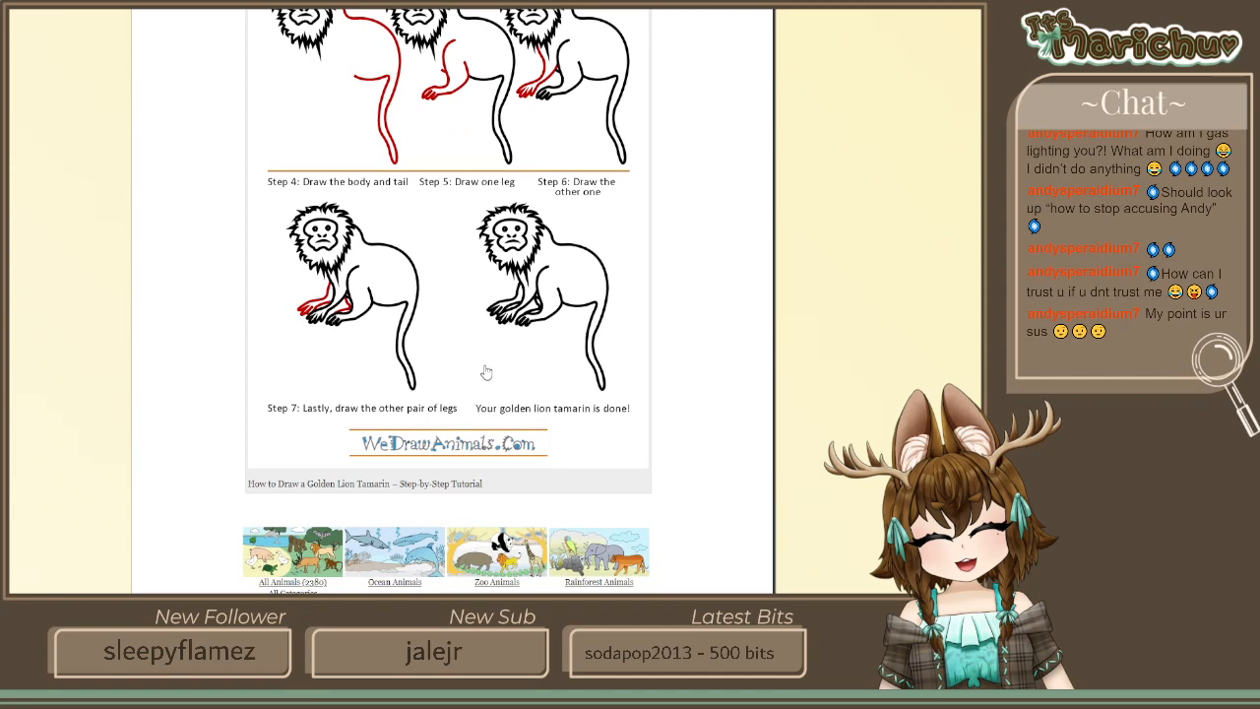
scroll(485, 372, up, 3)
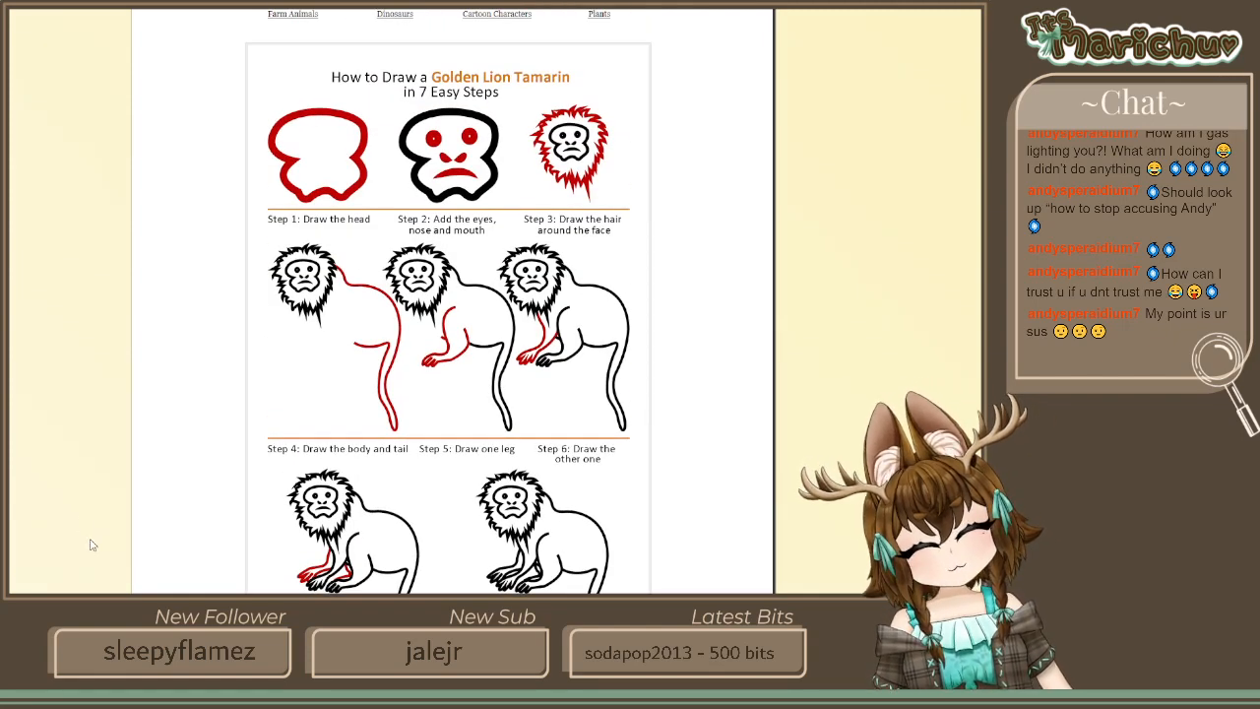
key(alt+Left)
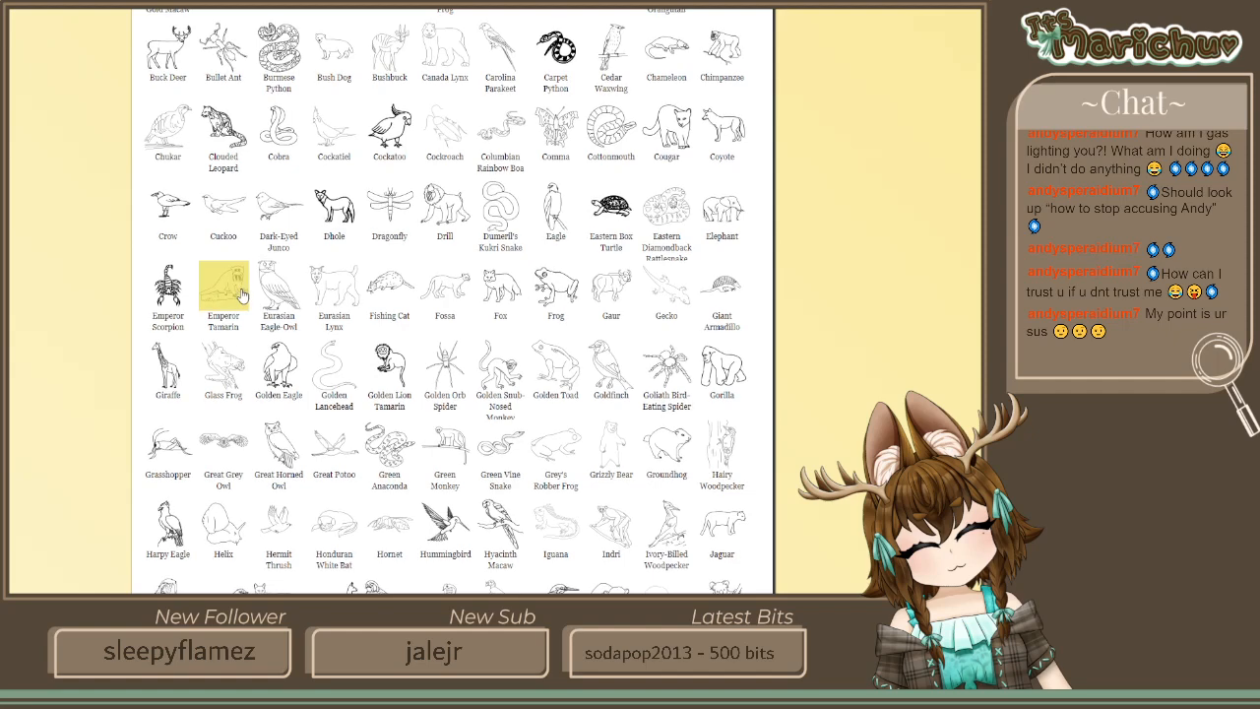
Switch to the Zoo Animals category and browse its list of step-by-step tutorials
scroll(239, 293, up, 15)
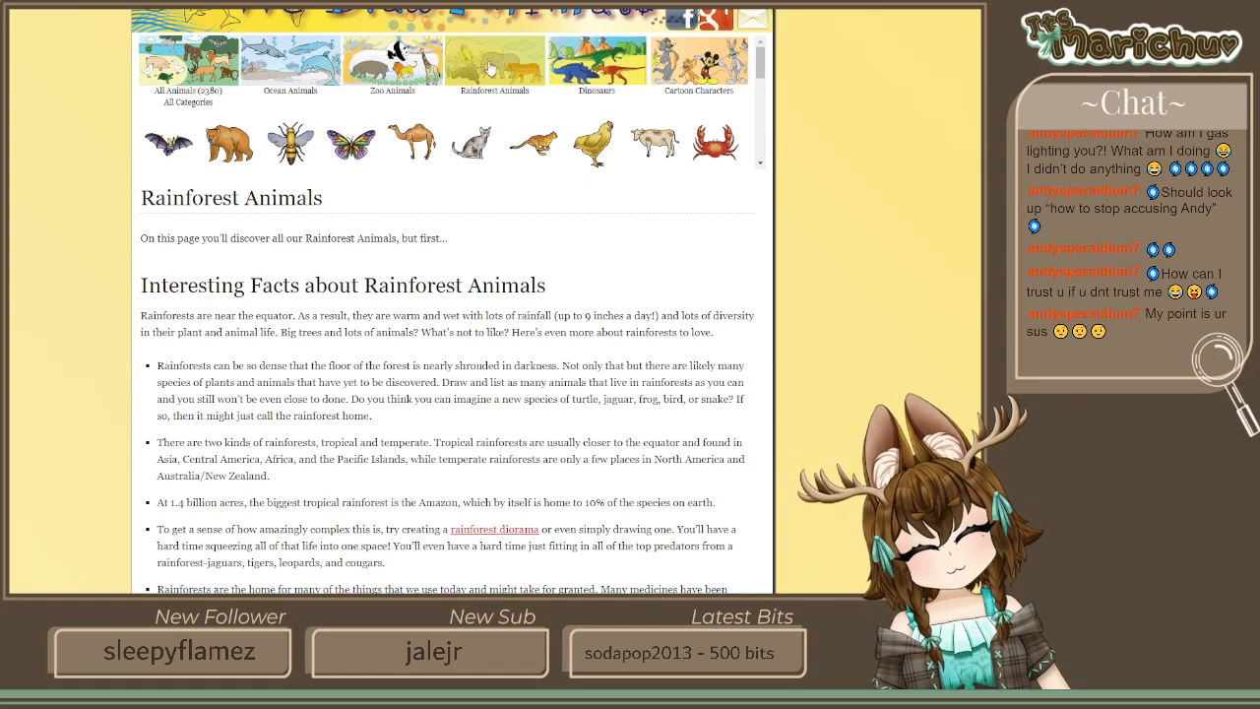
click(411, 67)
scroll(452, 202, down, 5)
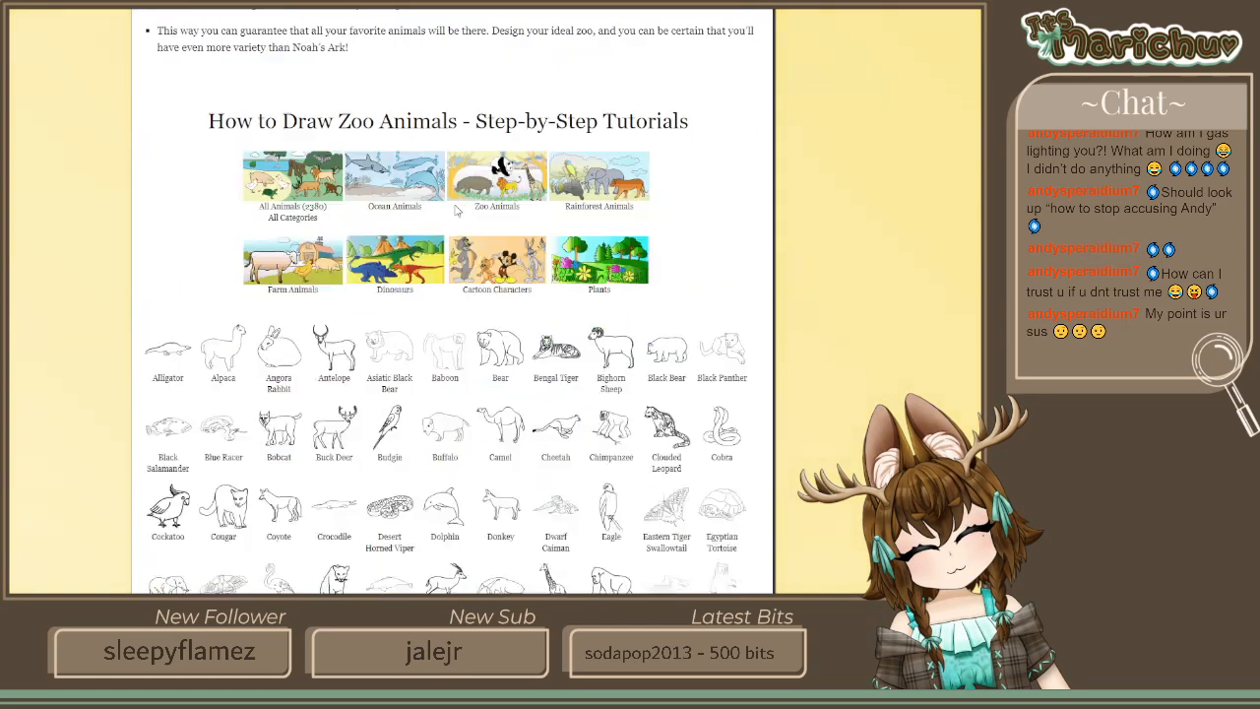
scroll(532, 337, down, 5)
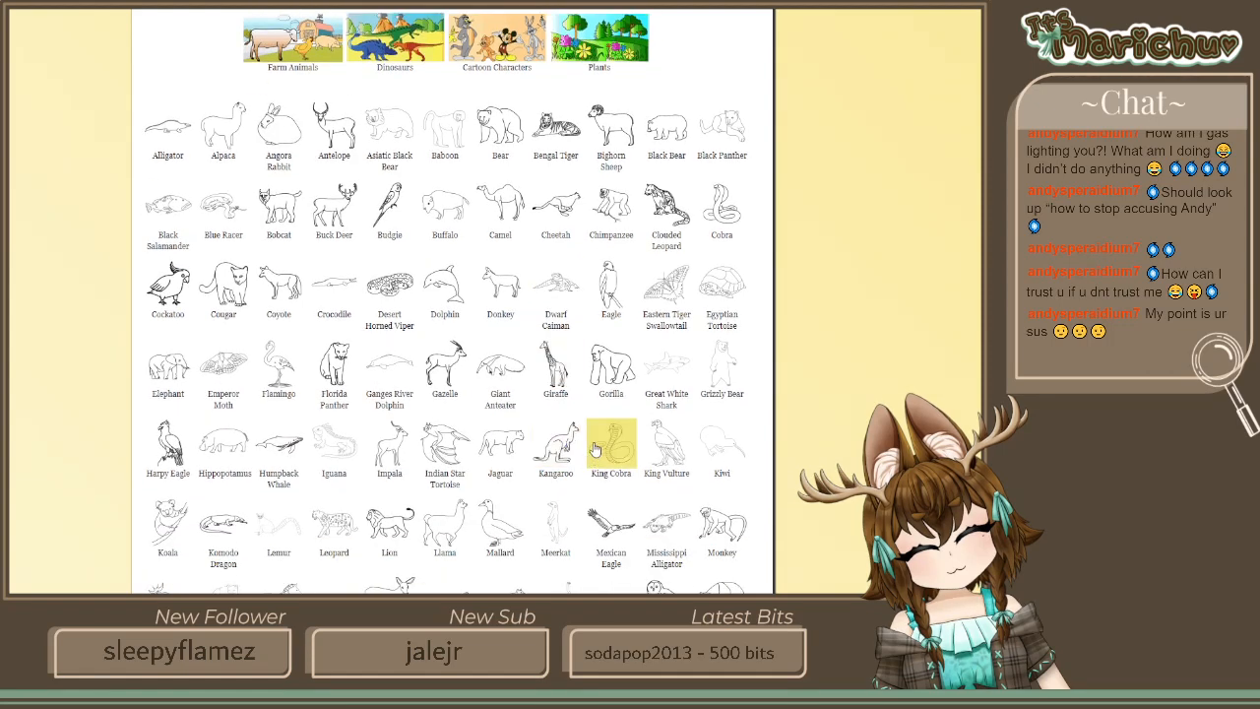
scroll(594, 446, down, 2)
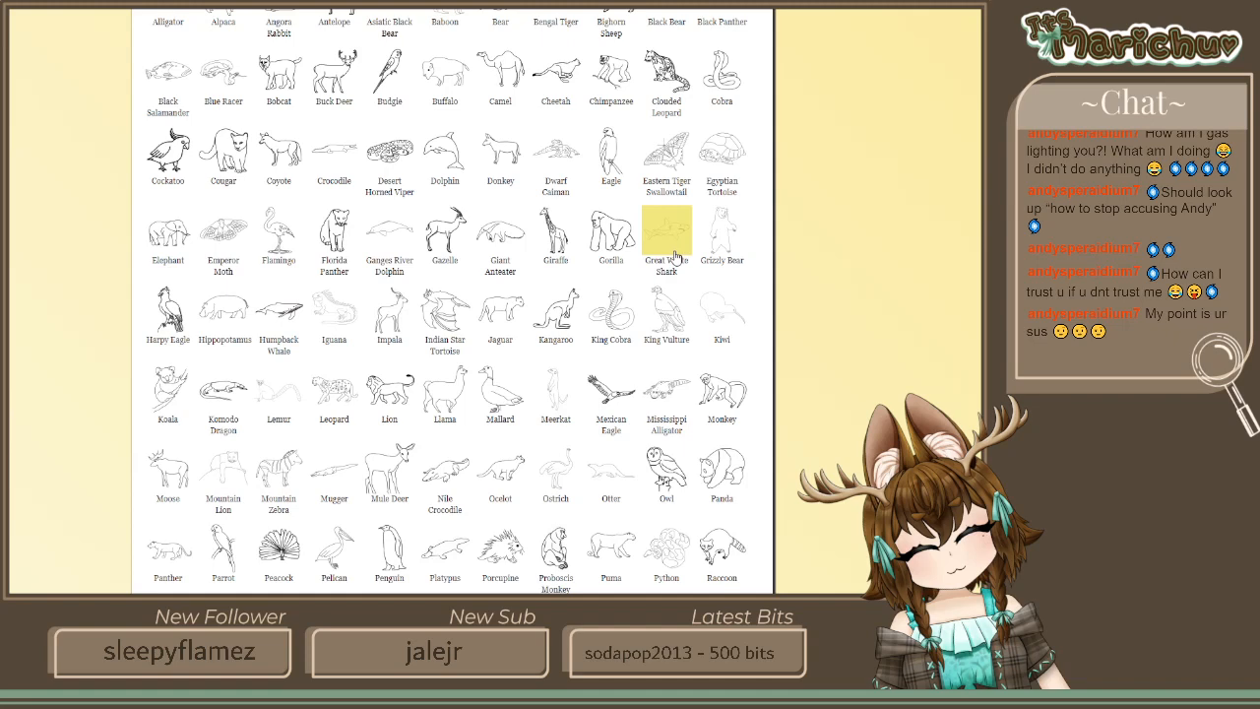
Look through the Zoo Animals tutorial list and open the Peacock tutorial
scroll(612, 463, down, 2)
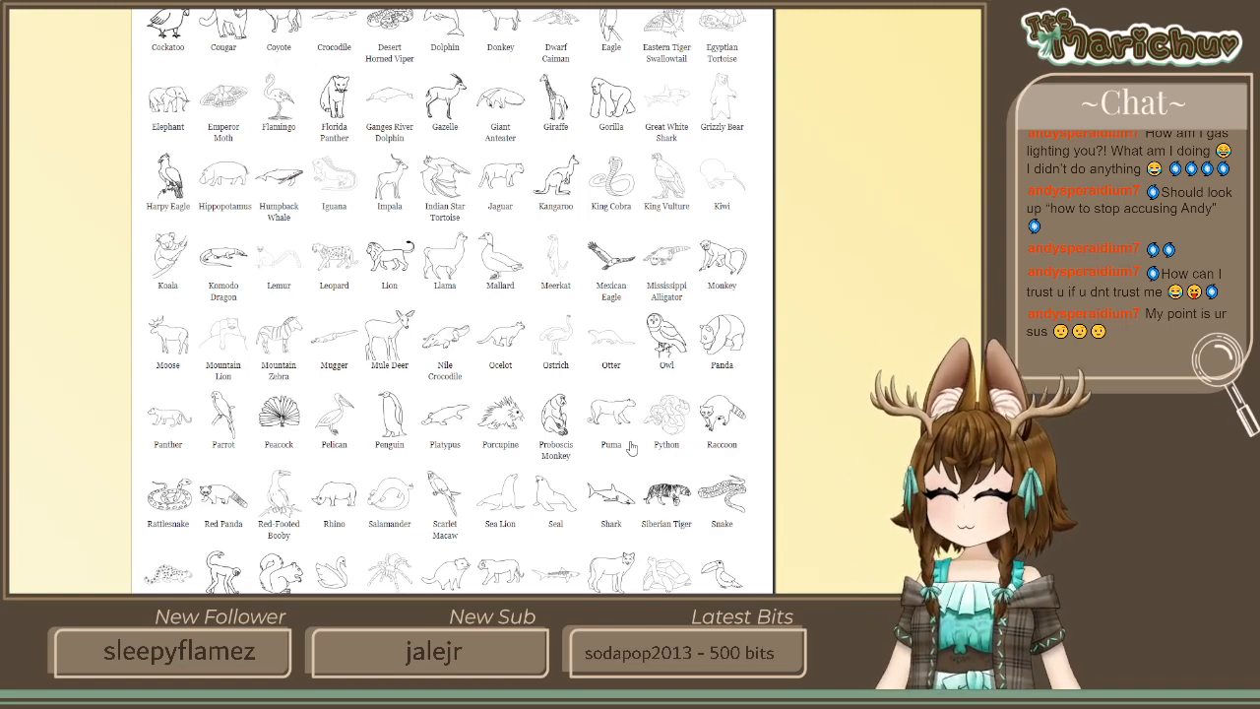
scroll(631, 447, up, 15)
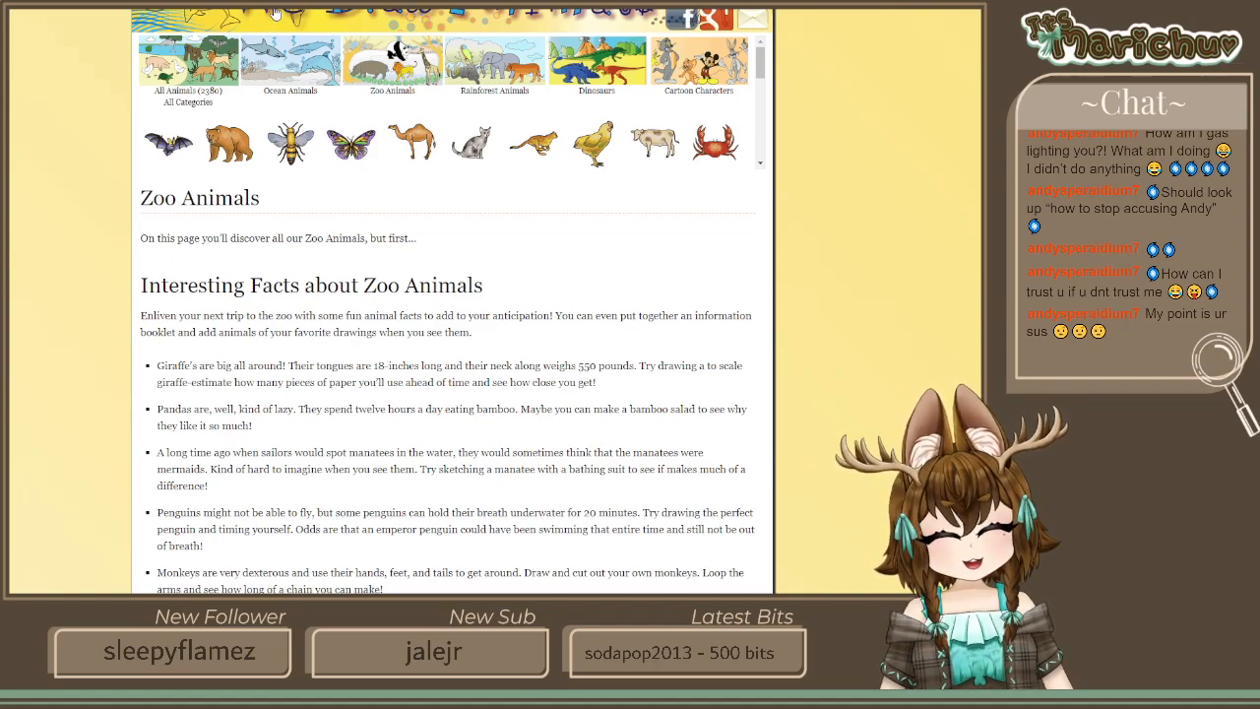
scroll(611, 239, down, 15)
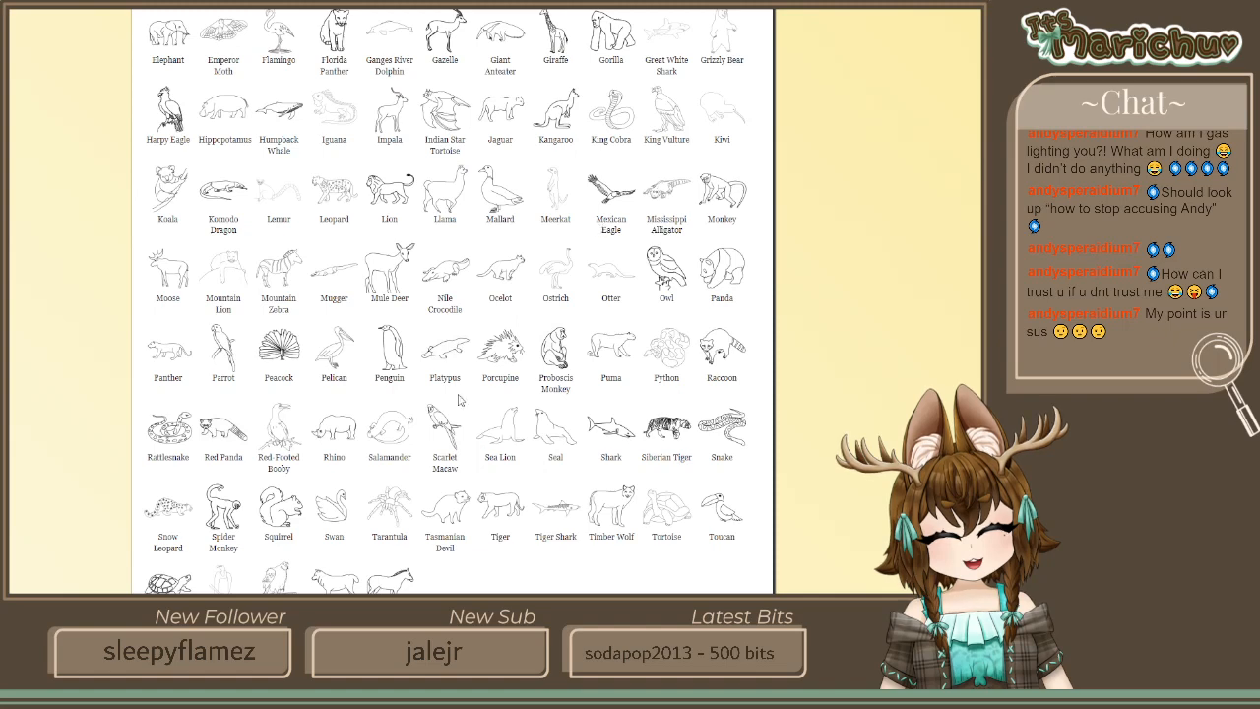
click(275, 354)
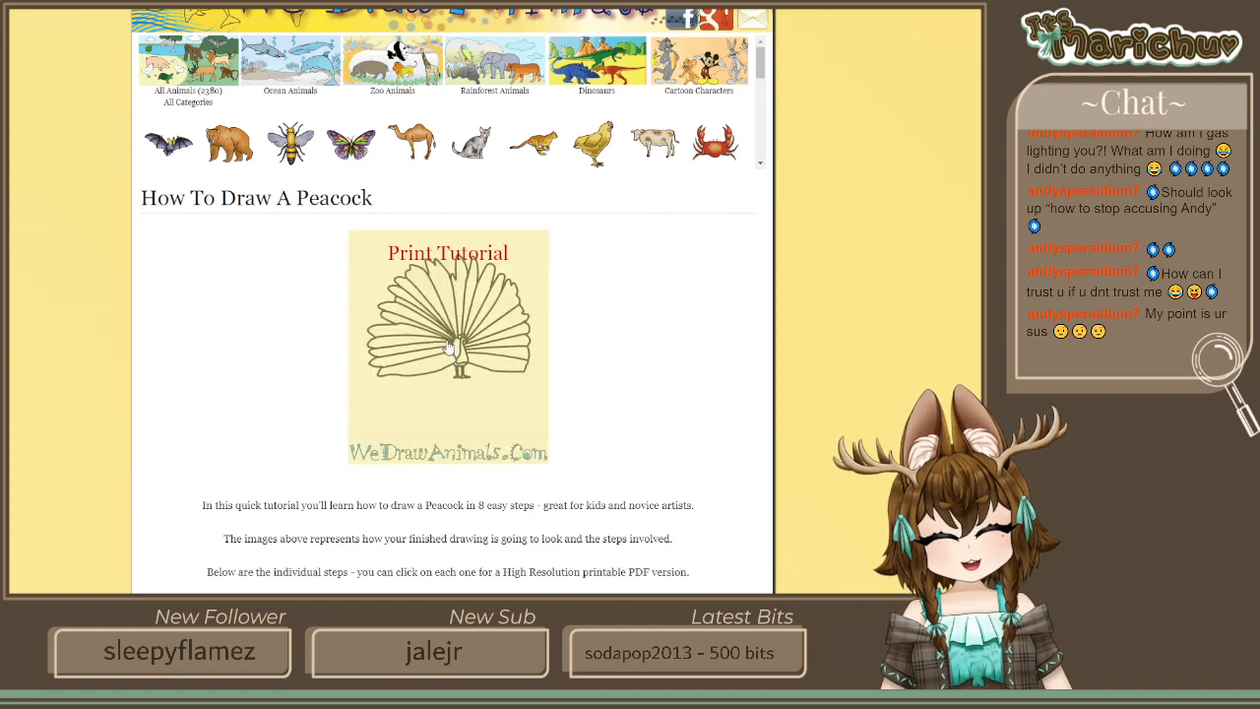
Skim the Peacock tutorial's introduction and examine the related peacock drawing variants below the embedded video
scroll(600, 287, down, 2)
scroll(600, 287, down, 10)
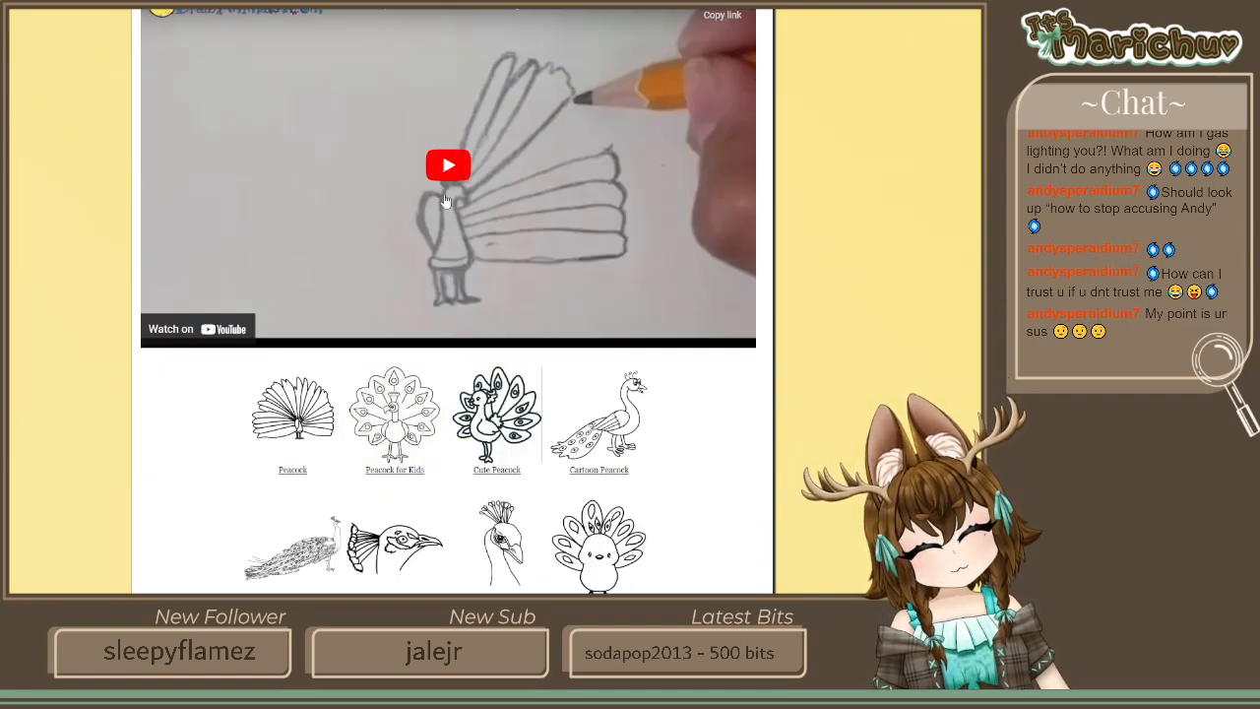
scroll(675, 415, down, 6)
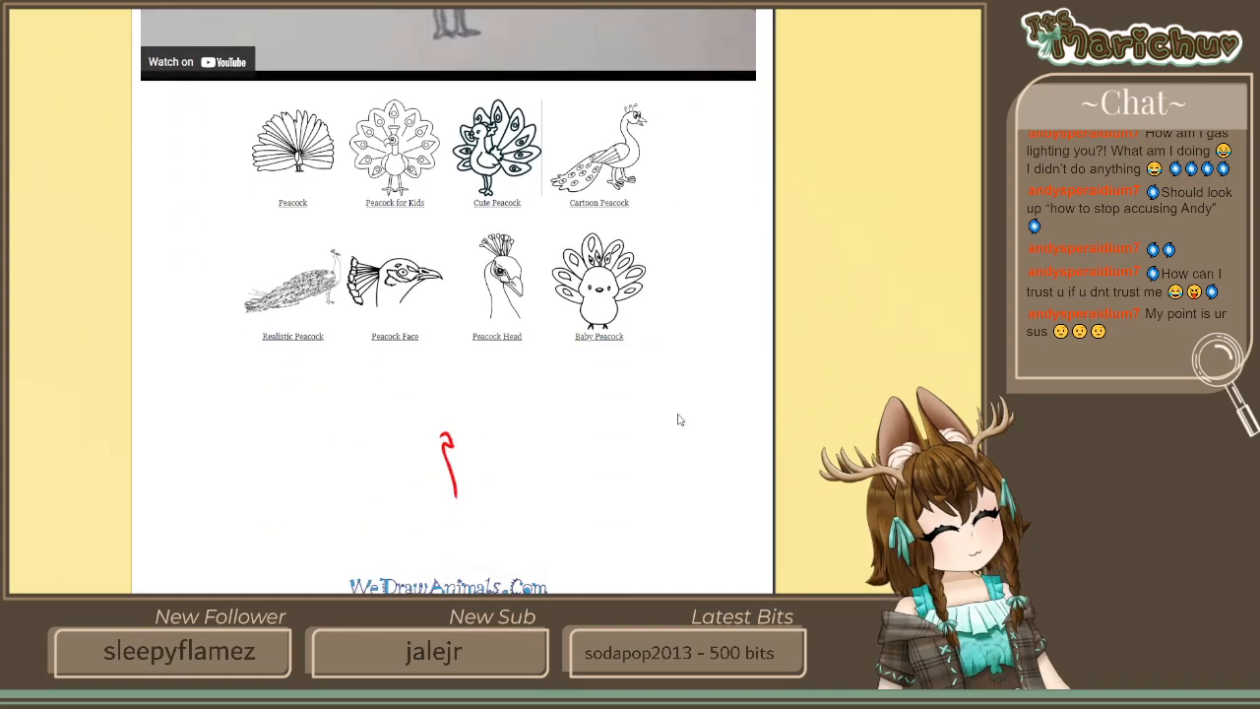
scroll(413, 128, up, 1)
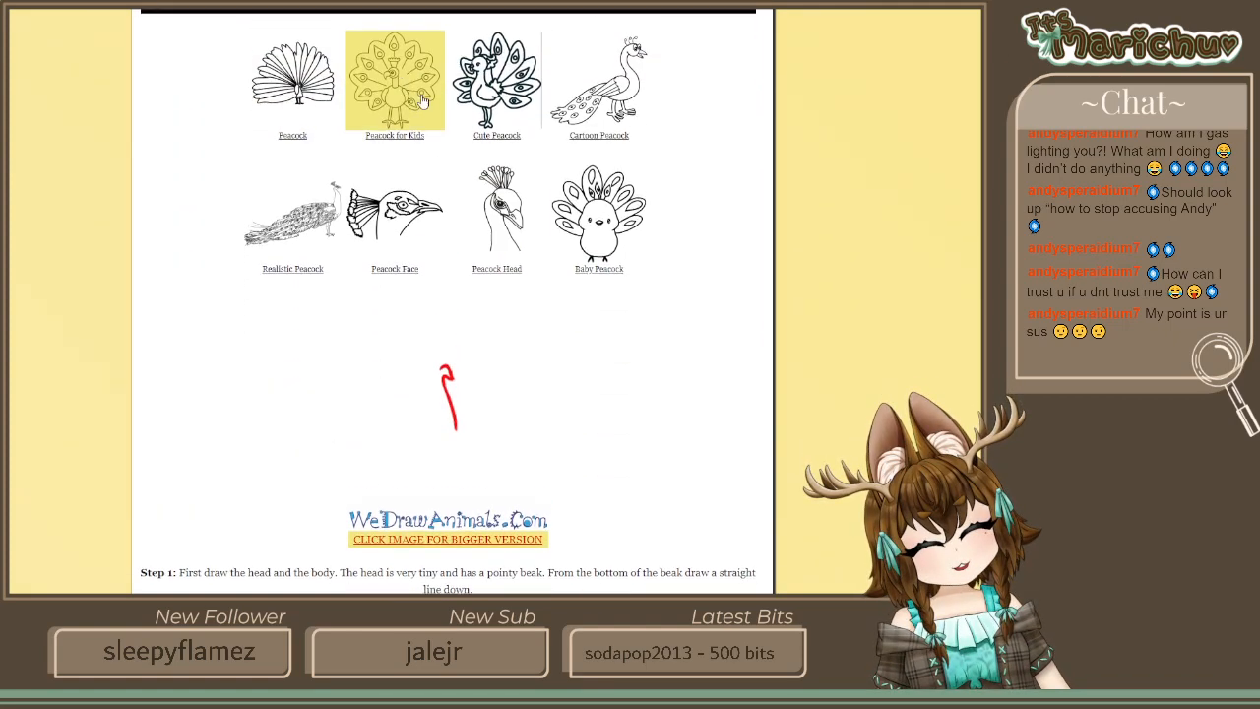
Read the Peacock drawing steps from the head and body in Step 1 through the tail feathers in Step 7
scroll(838, 354, down, 7)
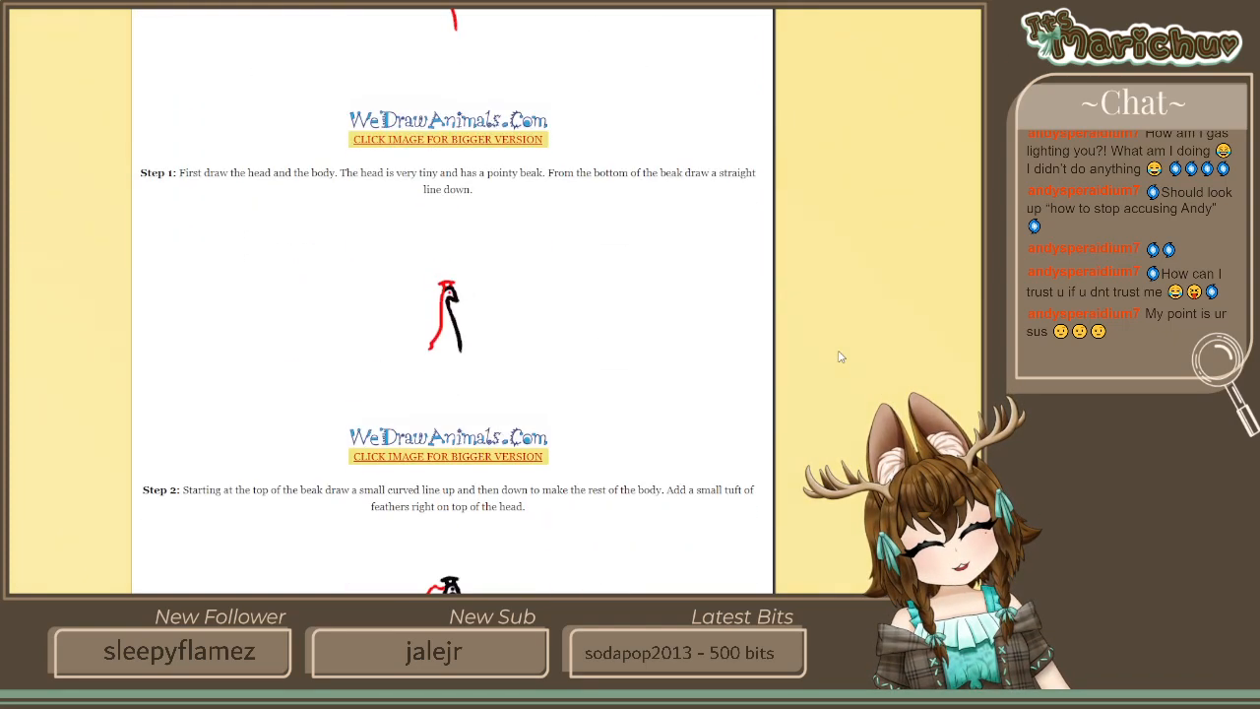
scroll(798, 354, up, 3)
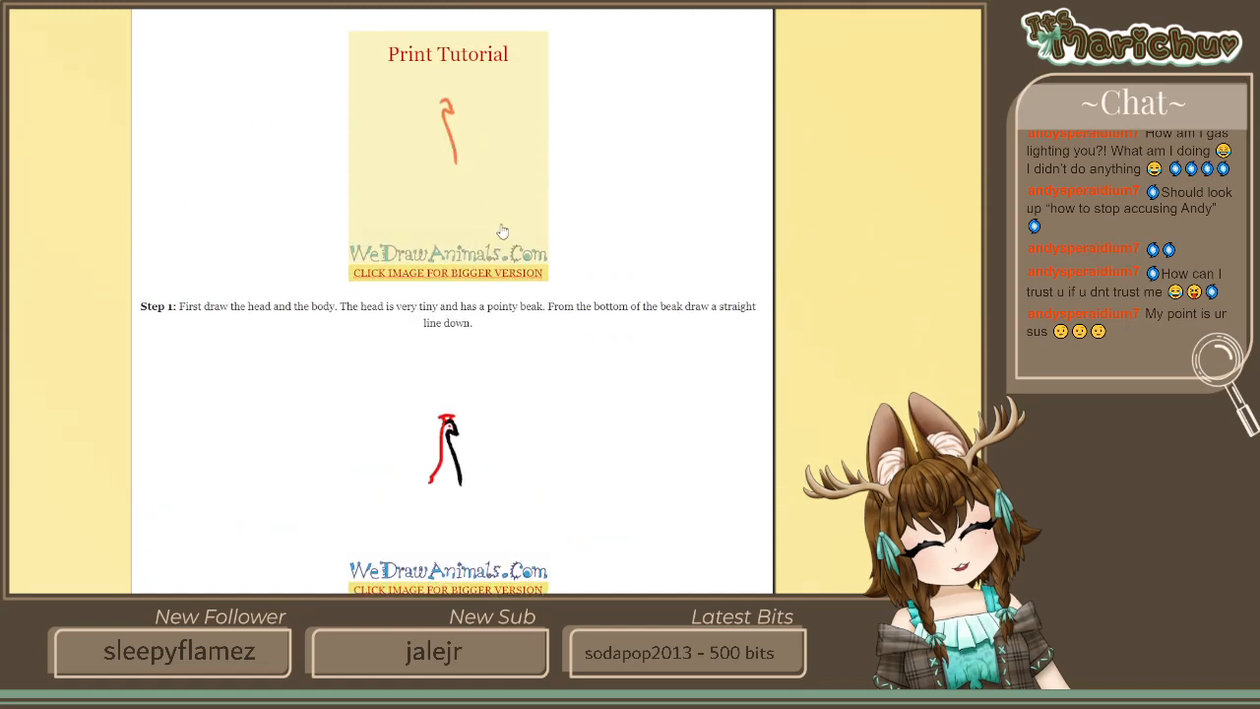
scroll(502, 231, down, 5)
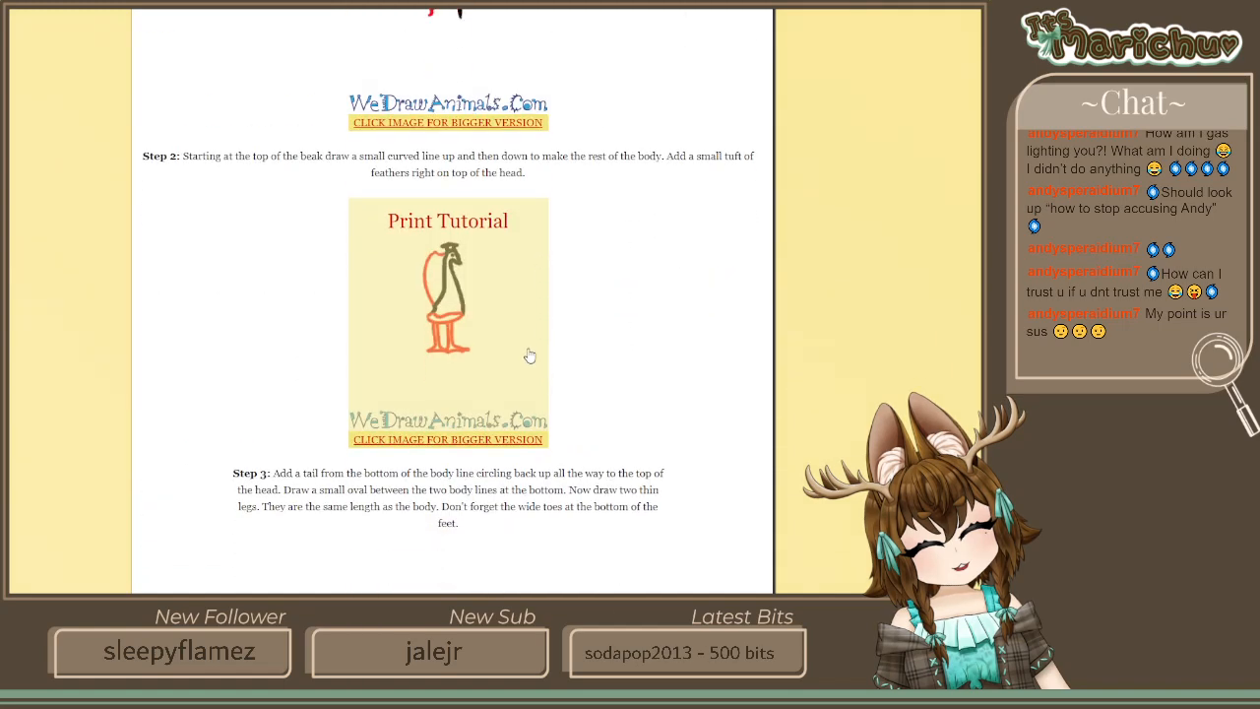
scroll(528, 335, down, 7)
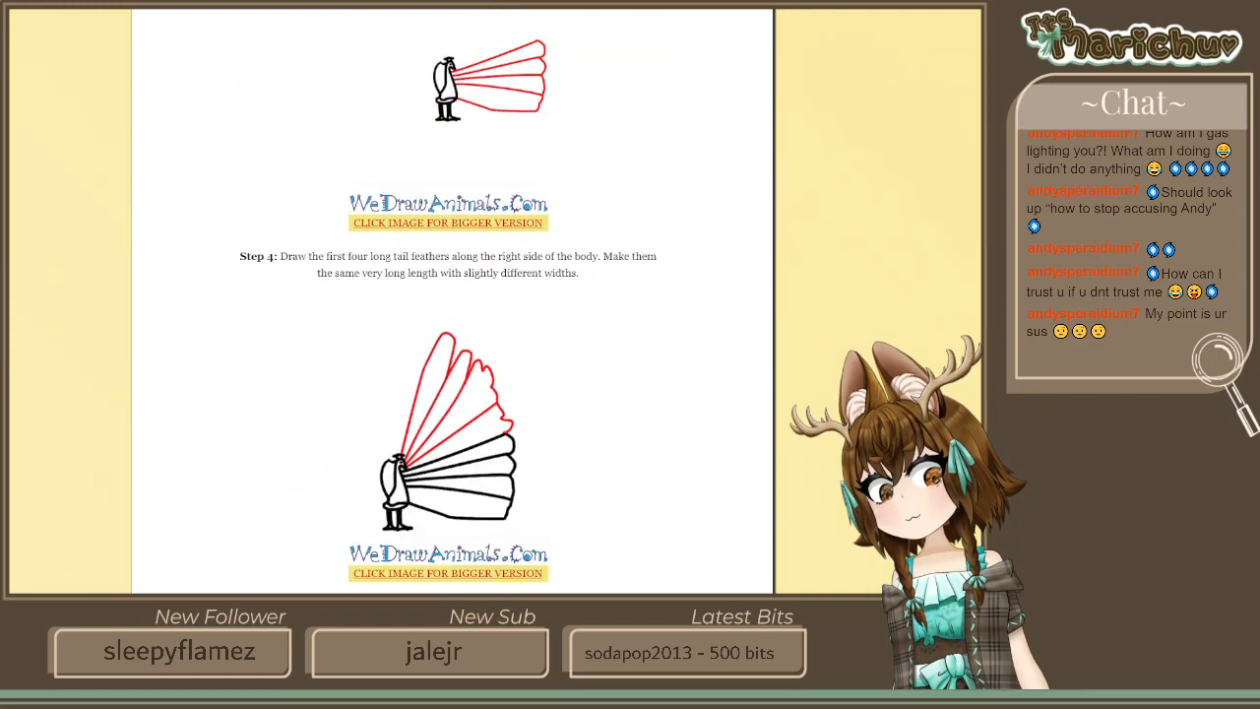
scroll(196, 383, down, 10)
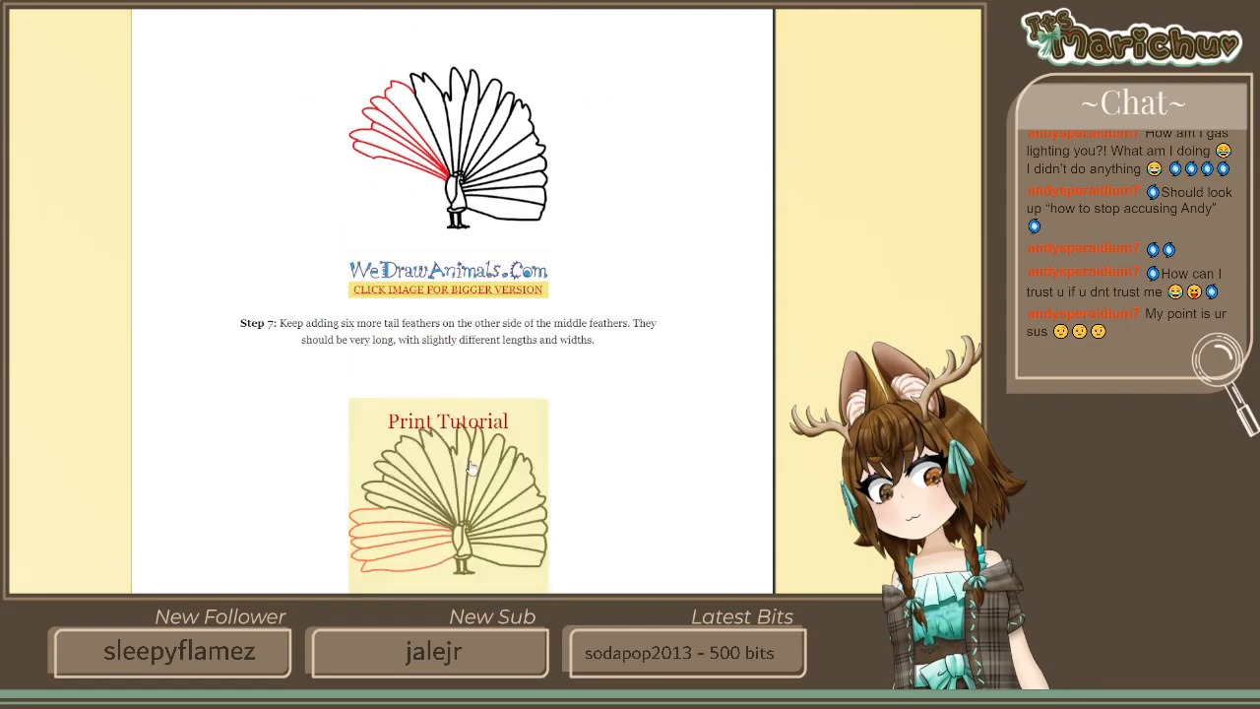
Re-examine the tail feather instructions and illustrations in Steps 4 to 6 of the Peacock tutorial
scroll(496, 529, down, 3)
scroll(495, 295, up, 3)
scroll(495, 295, up, 3)
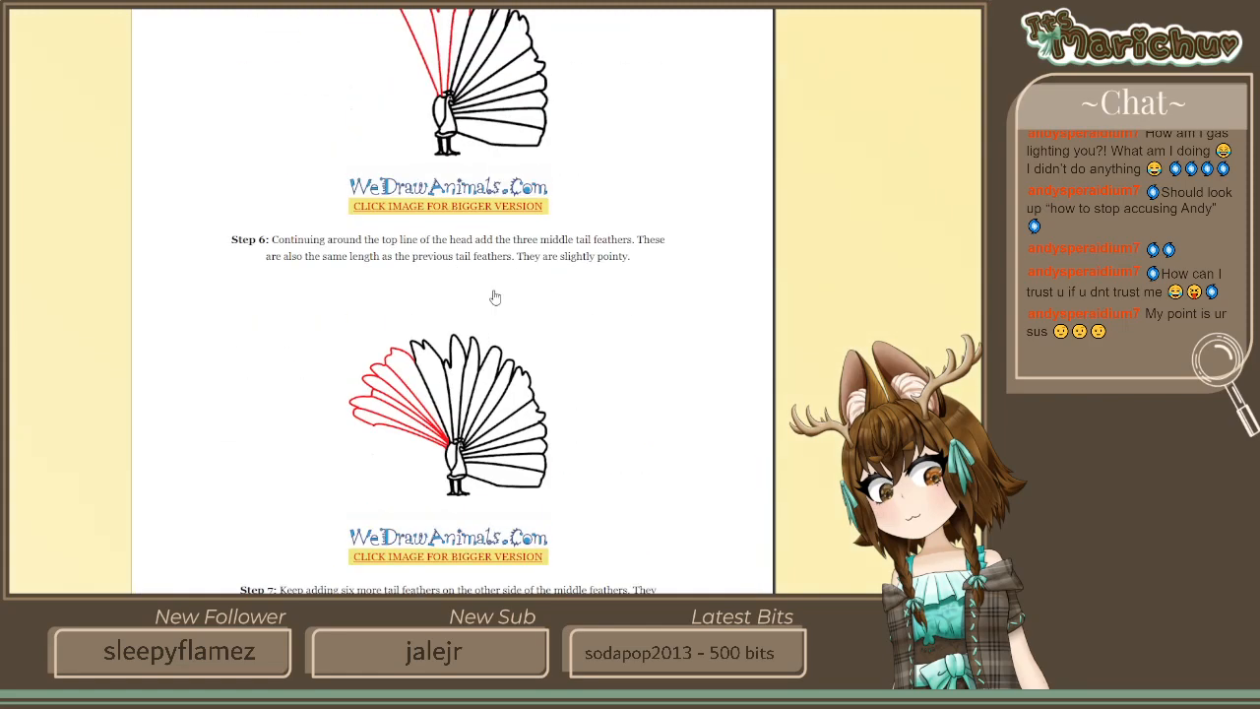
scroll(462, 412, up, 5)
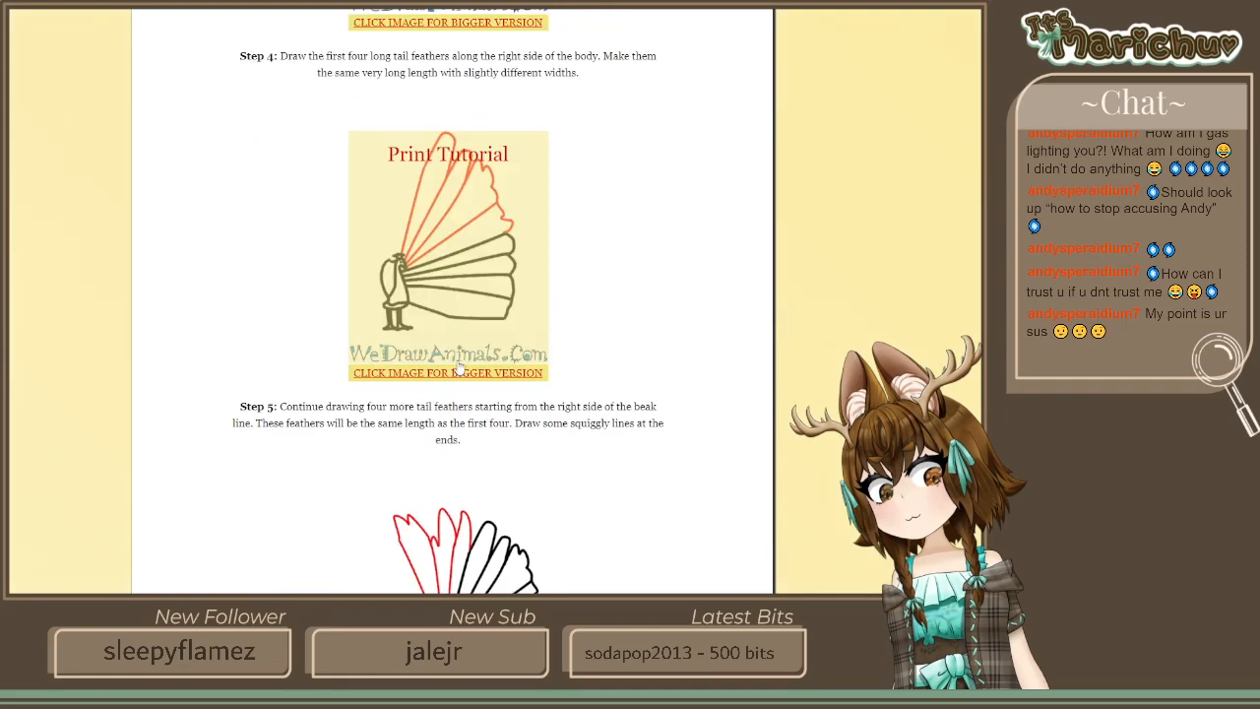
scroll(456, 389, down, 3)
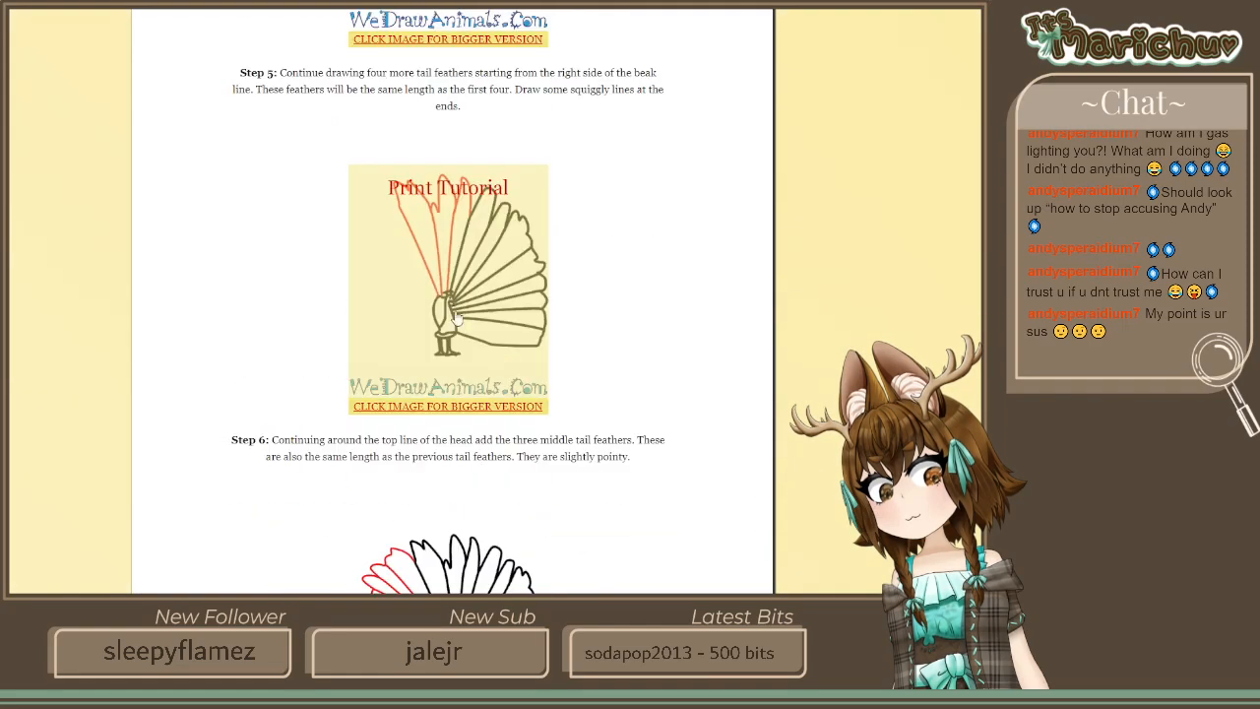
Review the peacock drawing steps once more and play the embedded video "How to Draw a Peacock In 8 EASY Steps"
scroll(456, 315, down, 12)
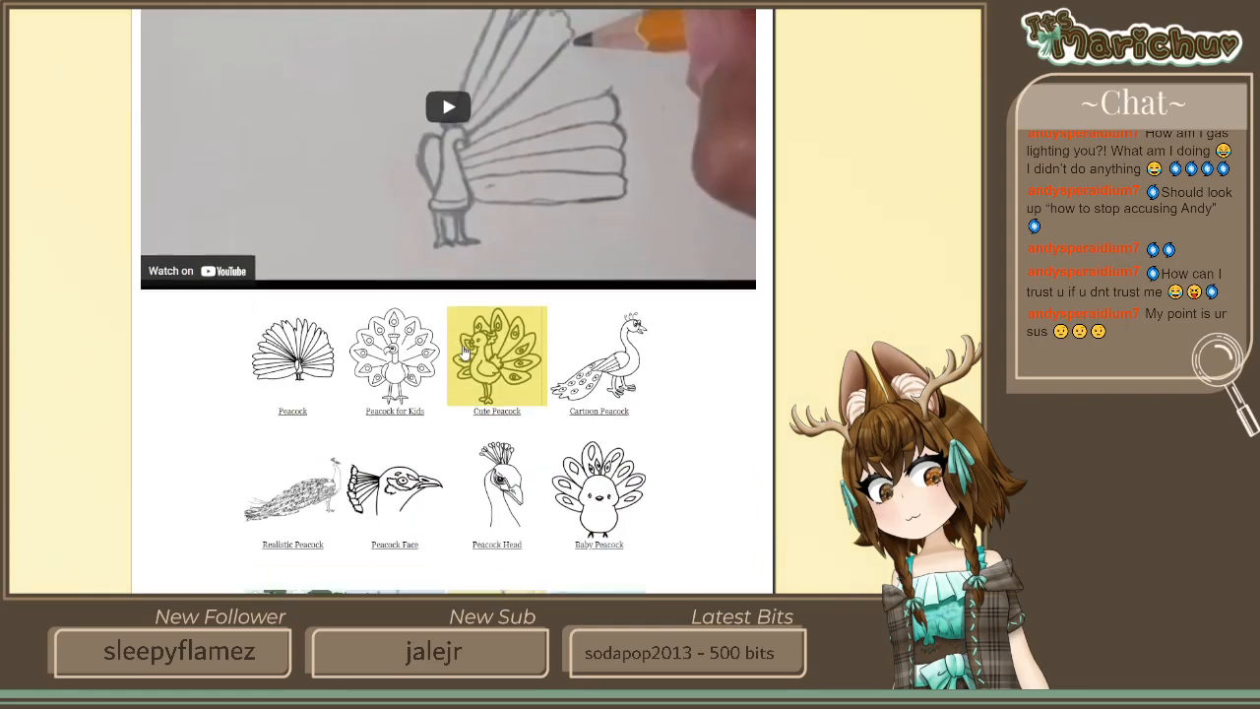
scroll(465, 351, up, 18)
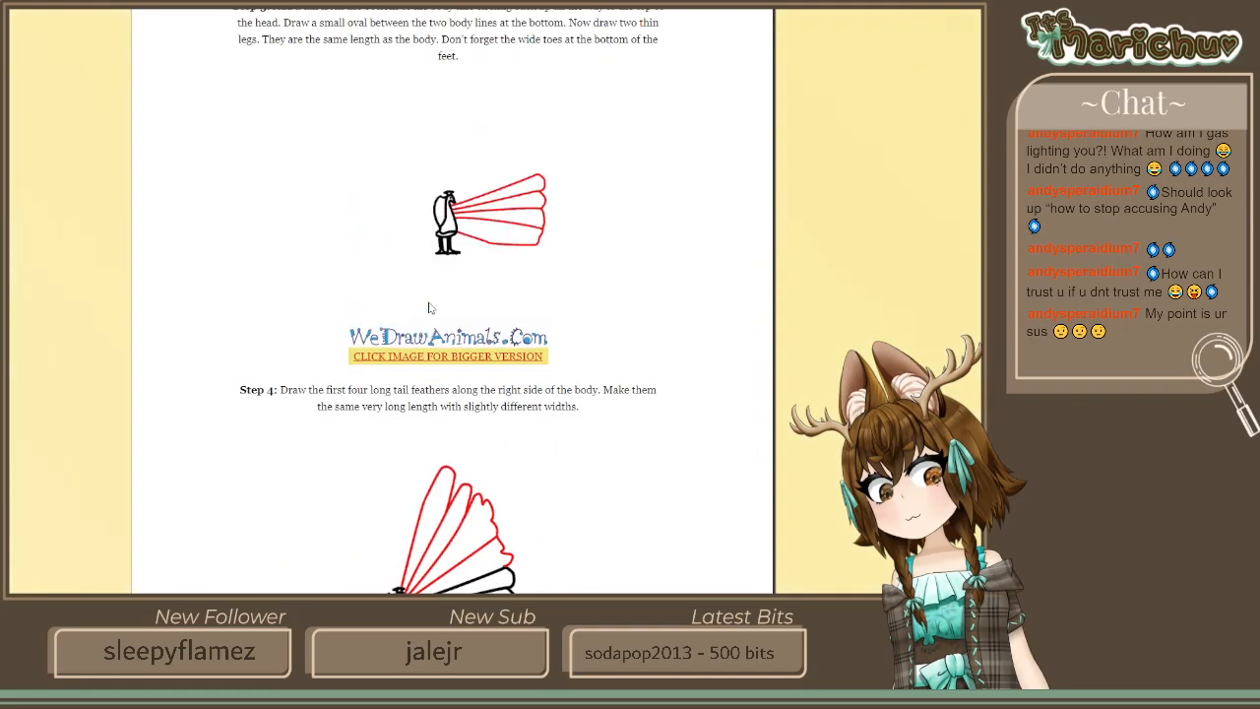
scroll(429, 308, up, 6)
scroll(425, 255, down, 20)
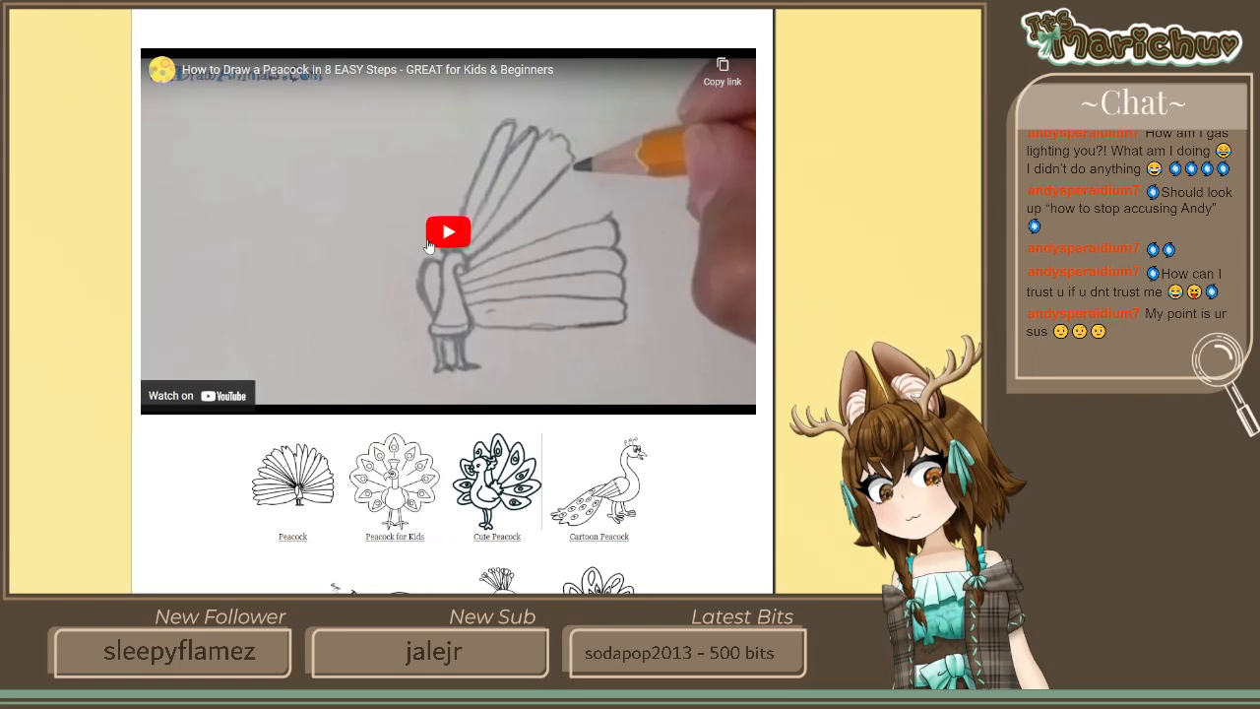
click(448, 234)
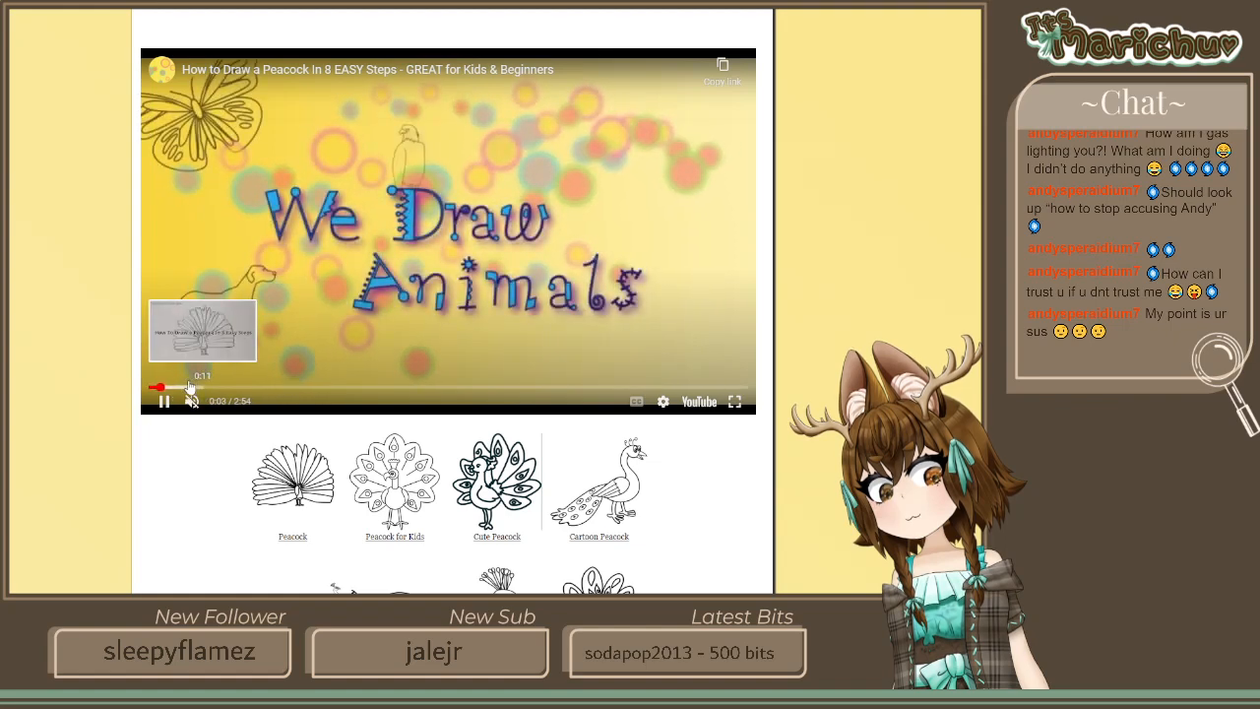
Skip the intro of the peacock tutorial video, watch the drawing demonstration and look over the peacock variants below it
click(189, 388)
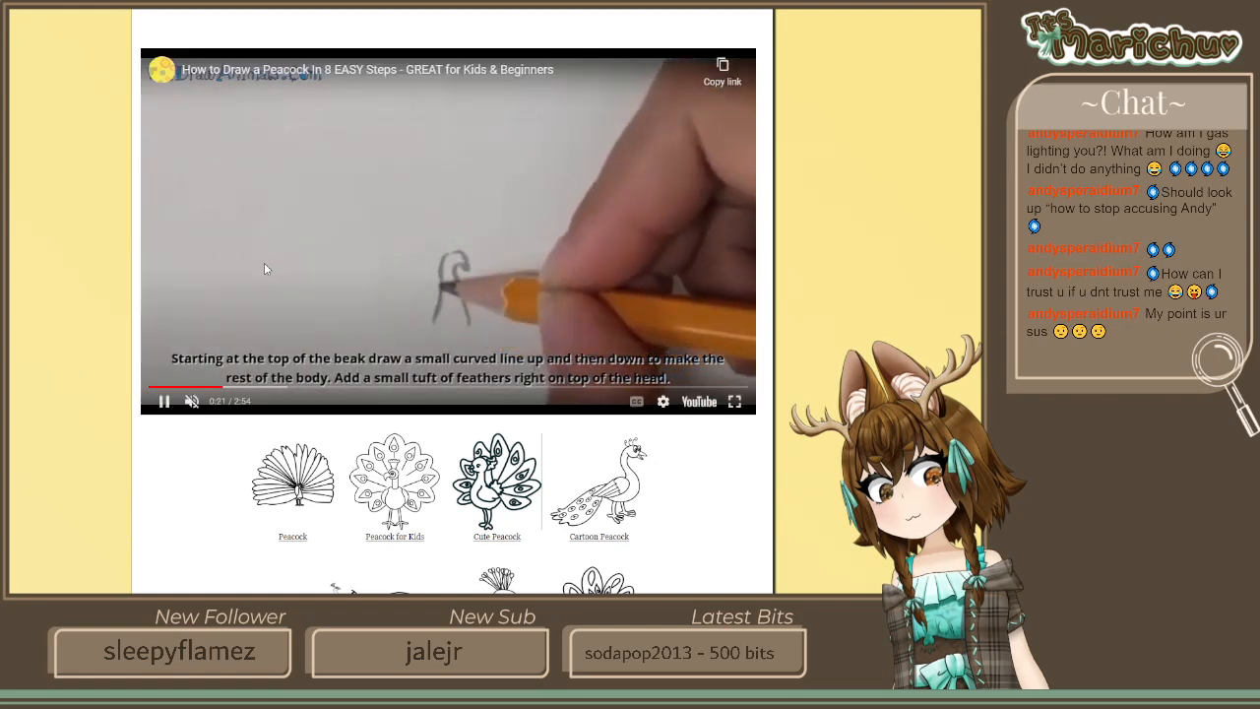
click(213, 385)
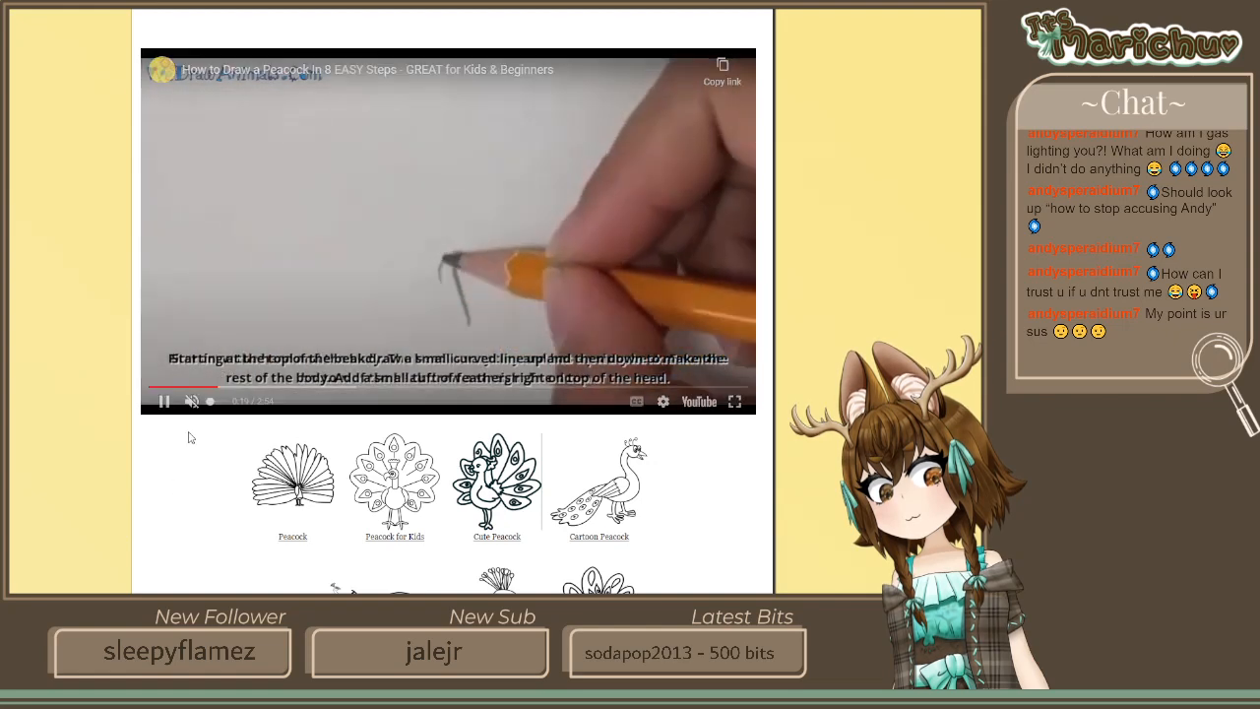
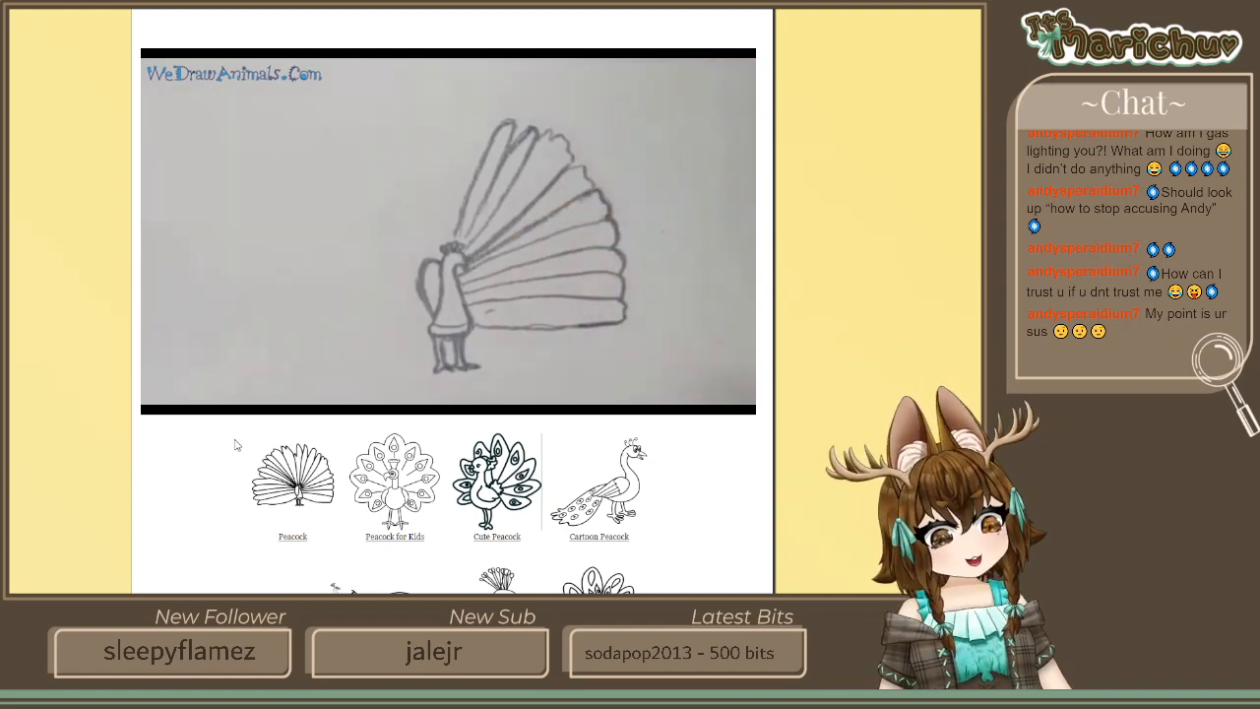
scroll(235, 497, down, 1)
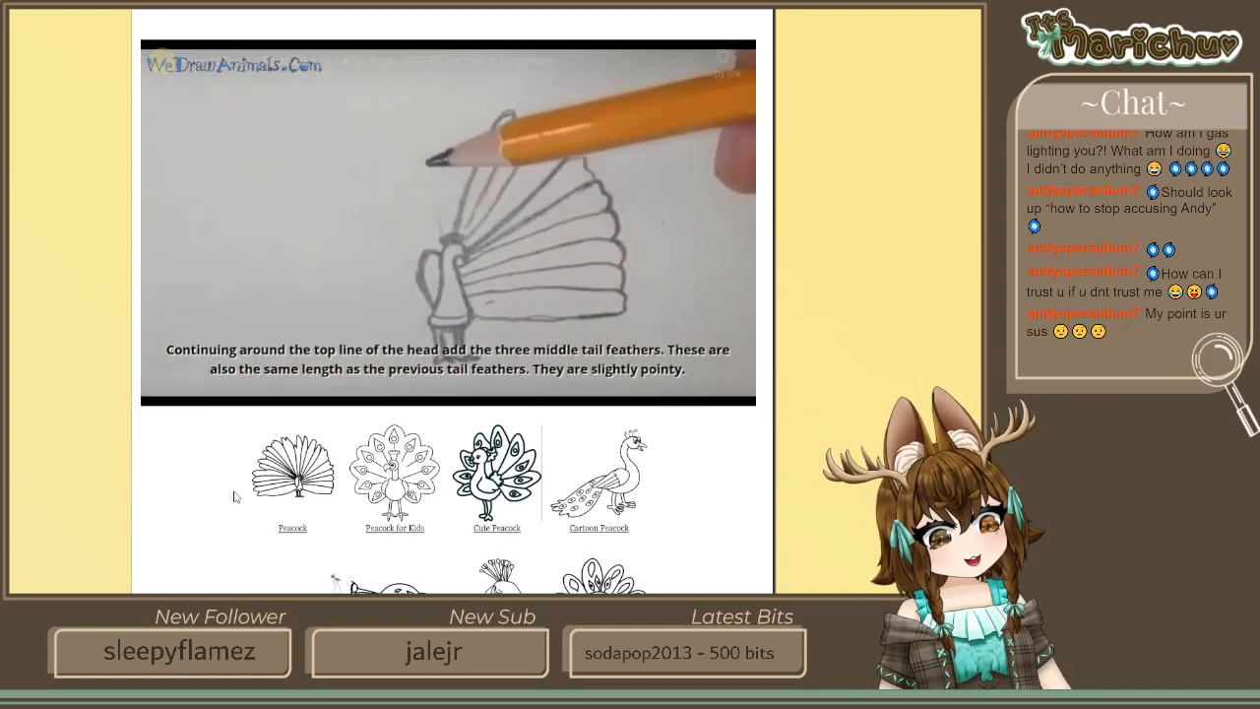
scroll(183, 419, down, 1)
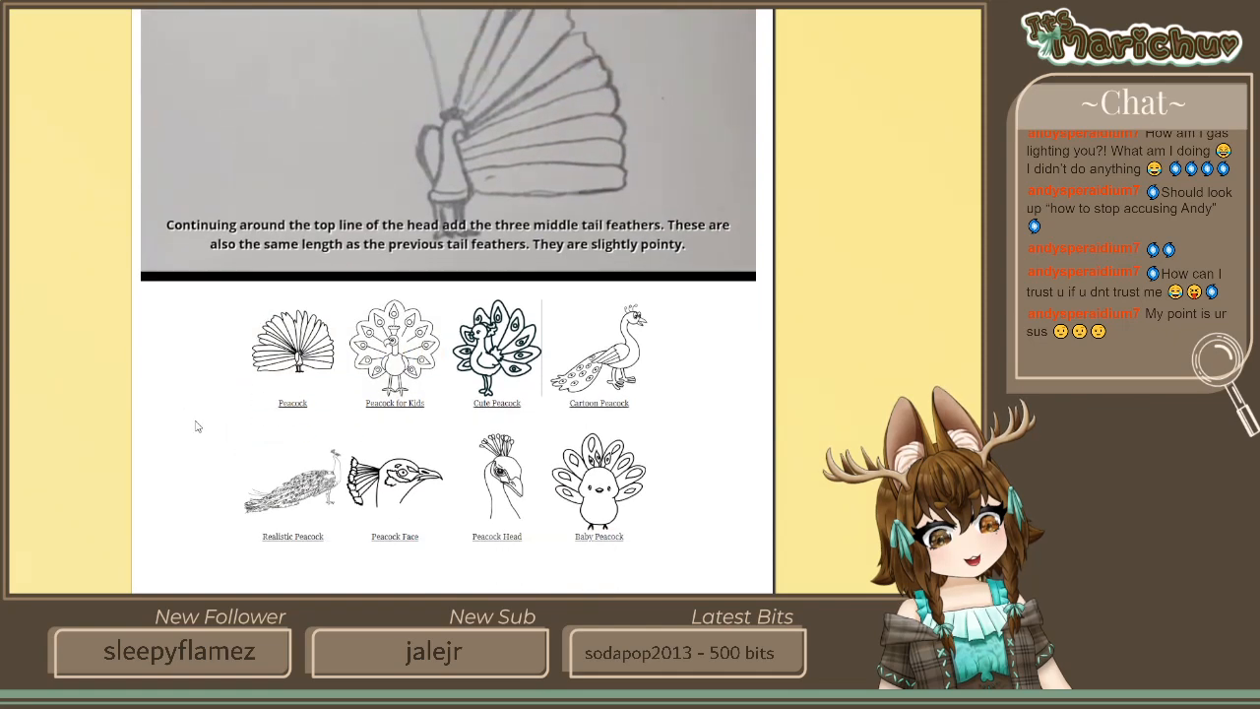
scroll(236, 433, up, 2)
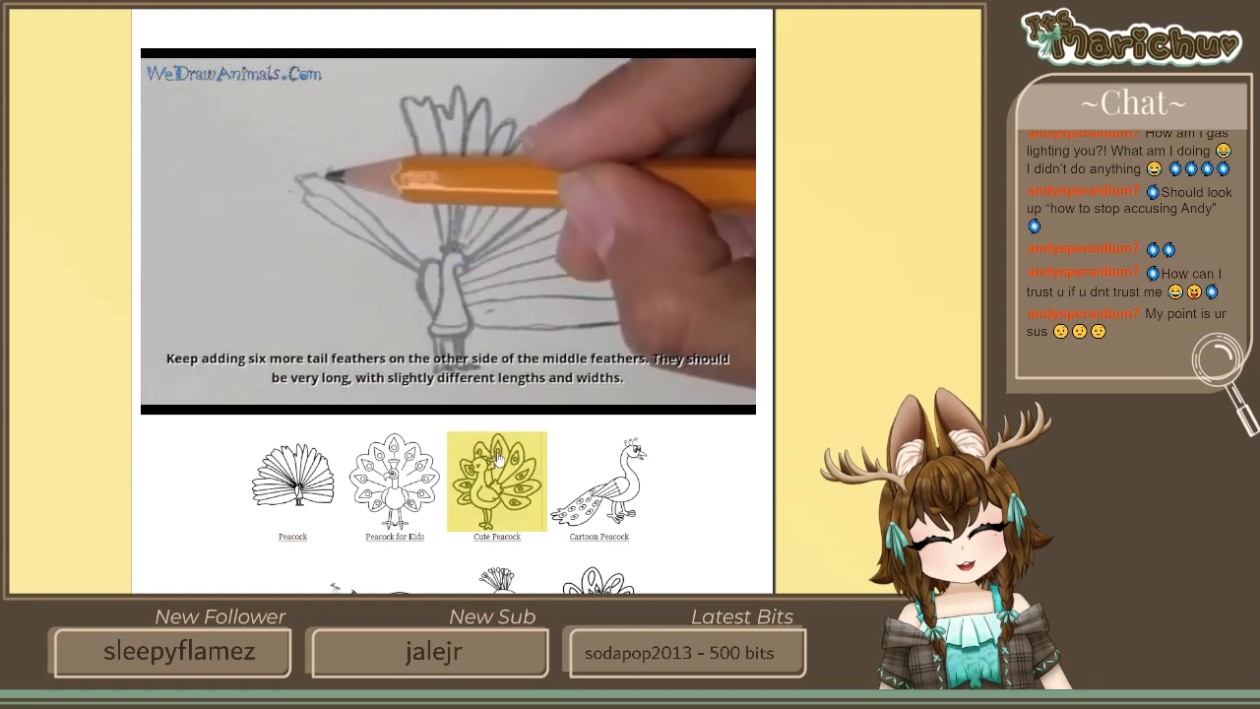
scroll(465, 300, down, 1)
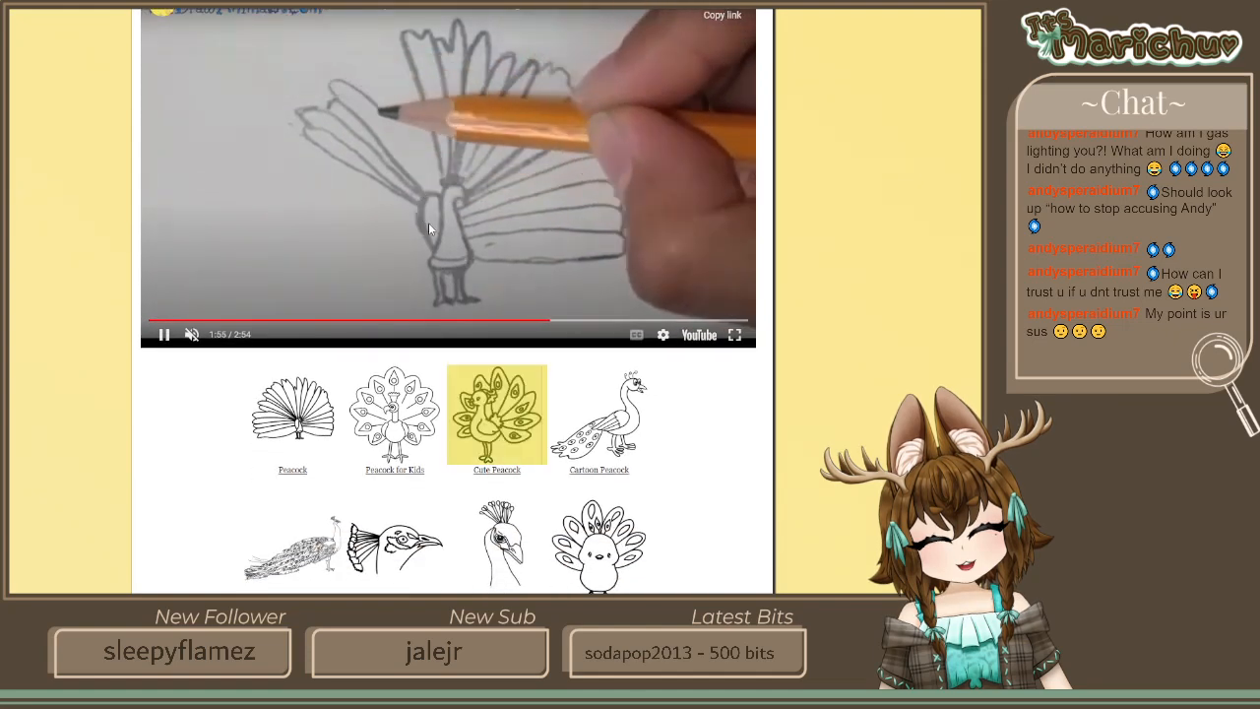
Compare the first written tutorial steps for the head, body and legs with the drawing in the video
scroll(659, 442, down, 2)
scroll(663, 427, down, 3)
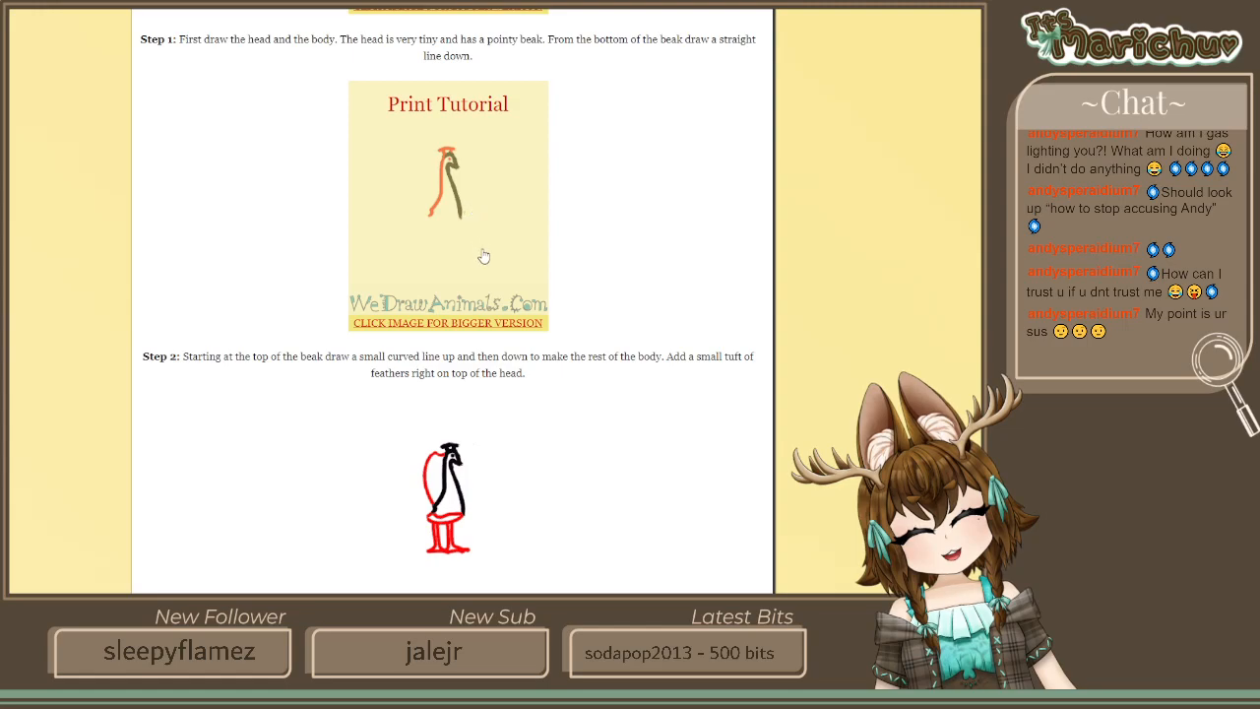
scroll(476, 254, up, 10)
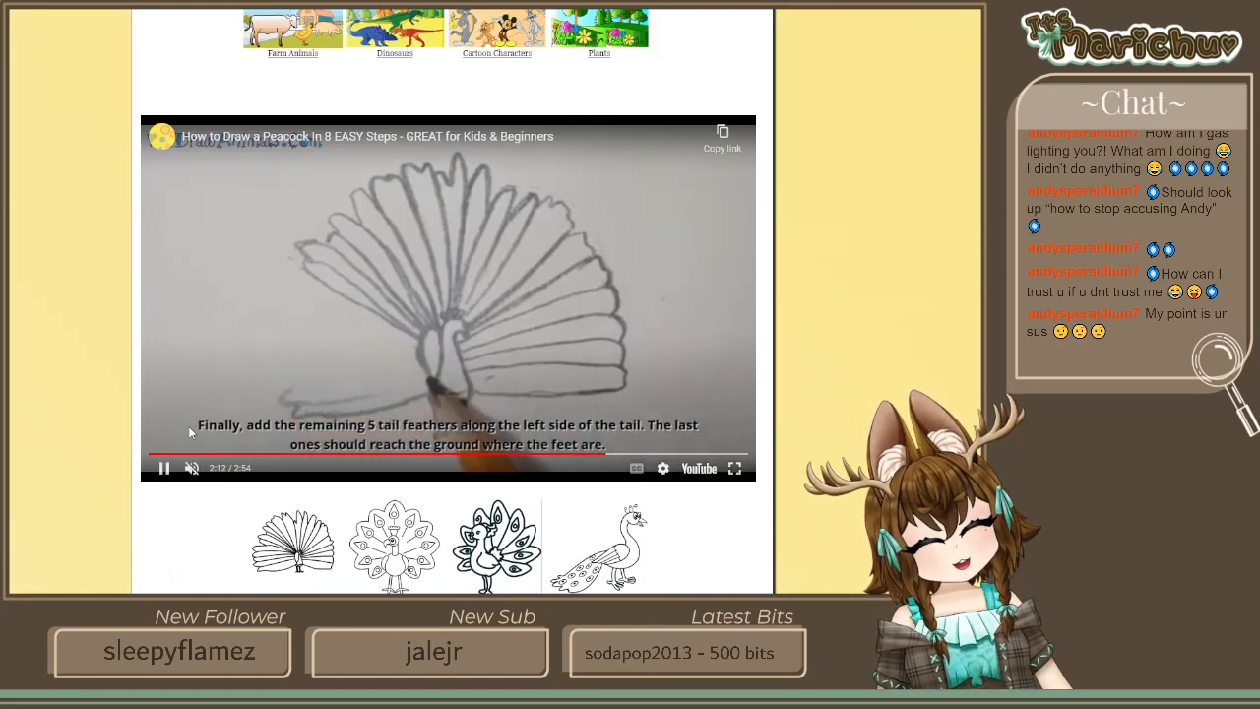
scroll(190, 431, down, 12)
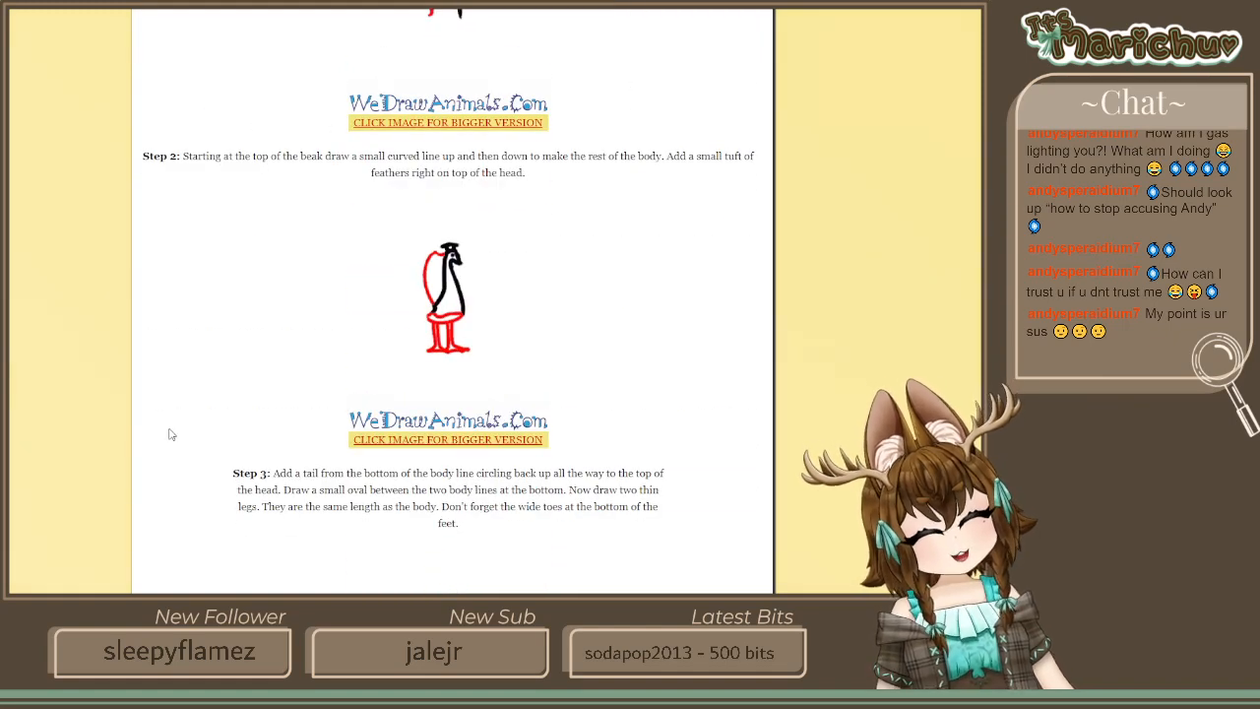
scroll(304, 320, up, 12)
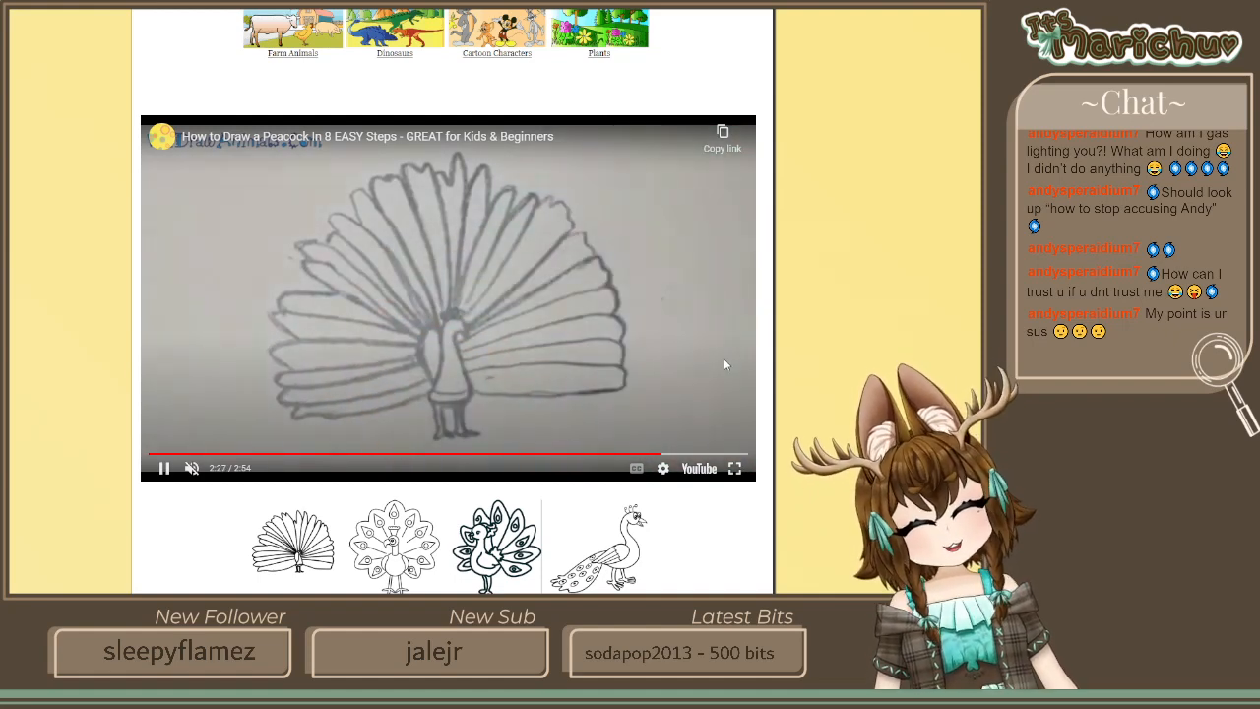
Examine the written tutorial steps for the tail feathers through step 8 and return to the video
scroll(669, 342, up, 3)
scroll(672, 343, down, 4)
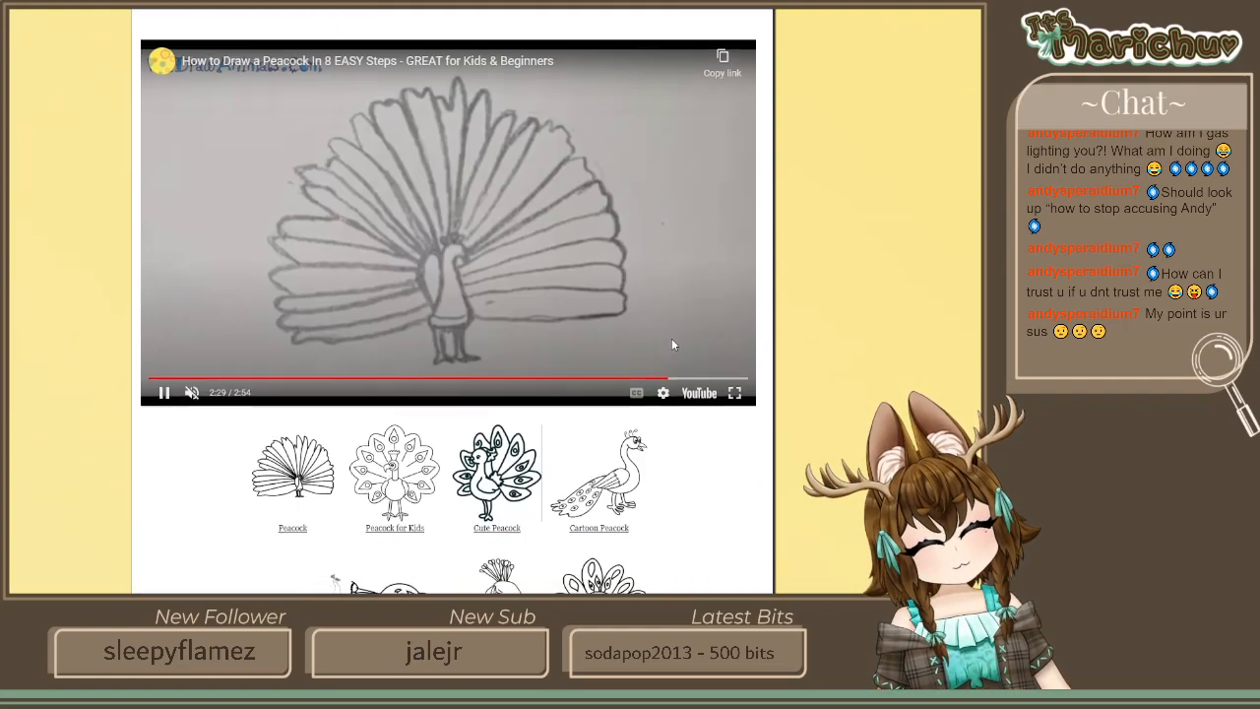
scroll(671, 344, down, 10)
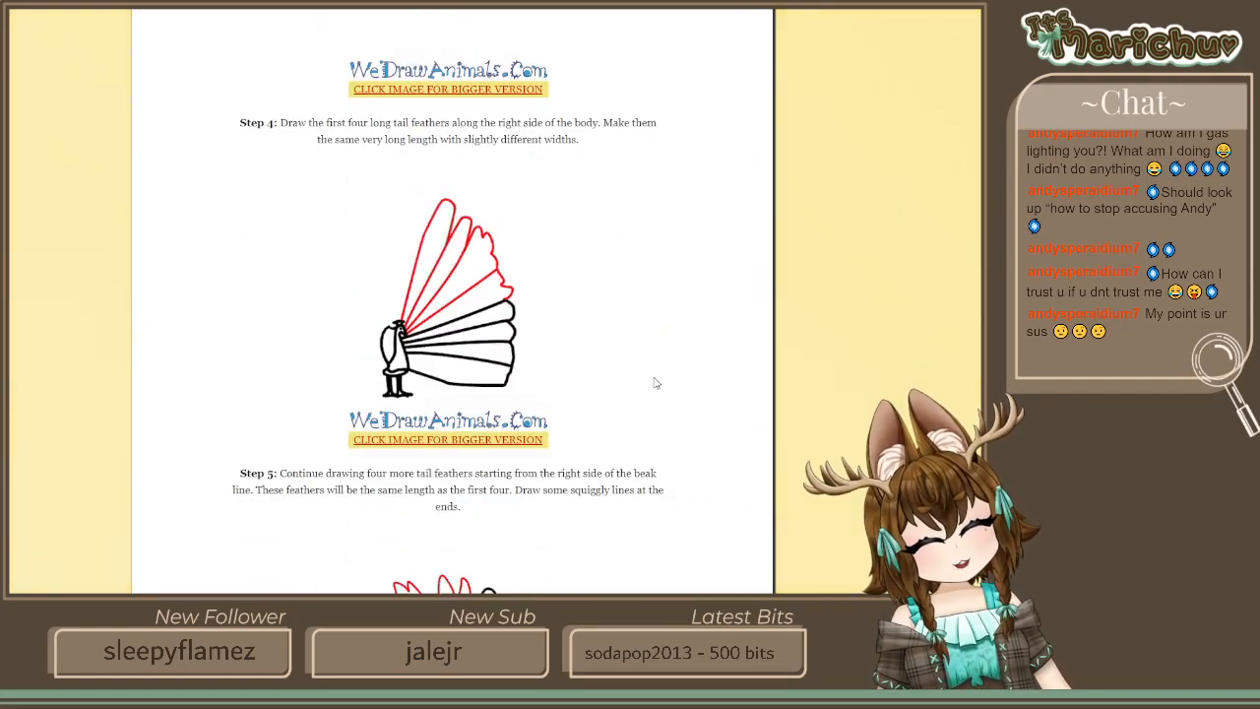
scroll(656, 383, down, 7)
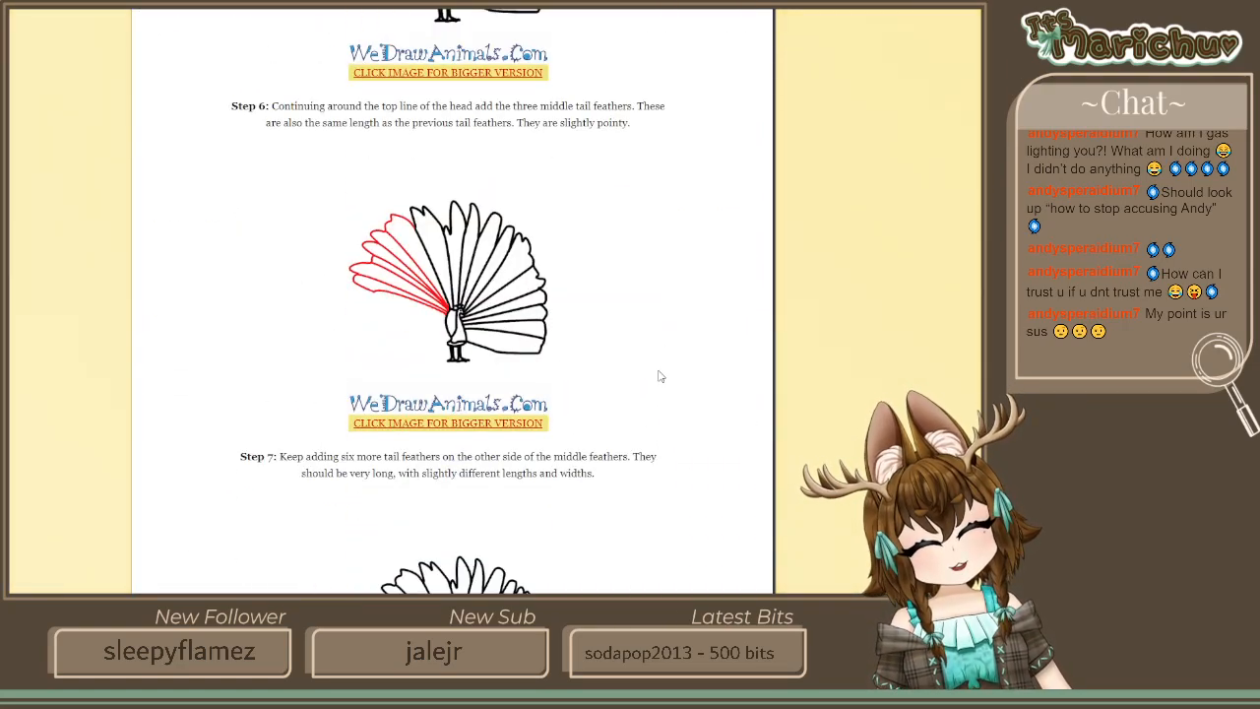
scroll(659, 372, up, 1)
scroll(651, 382, down, 3)
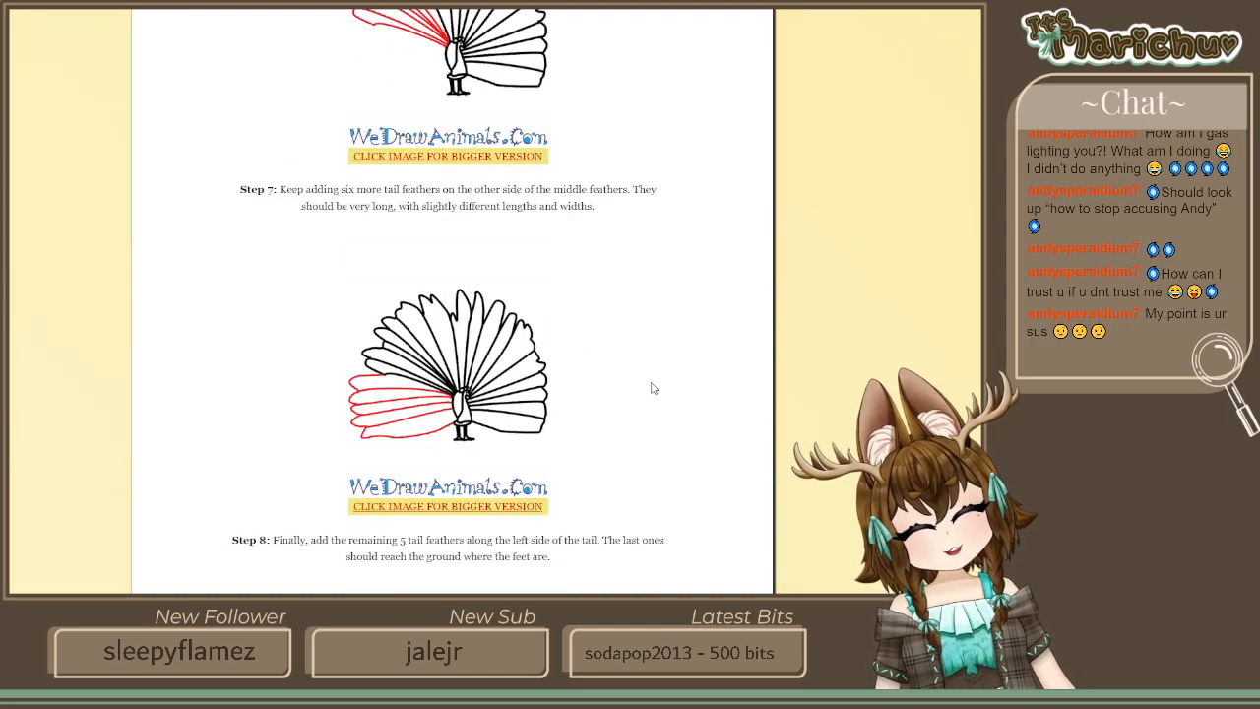
scroll(655, 384, up, 20)
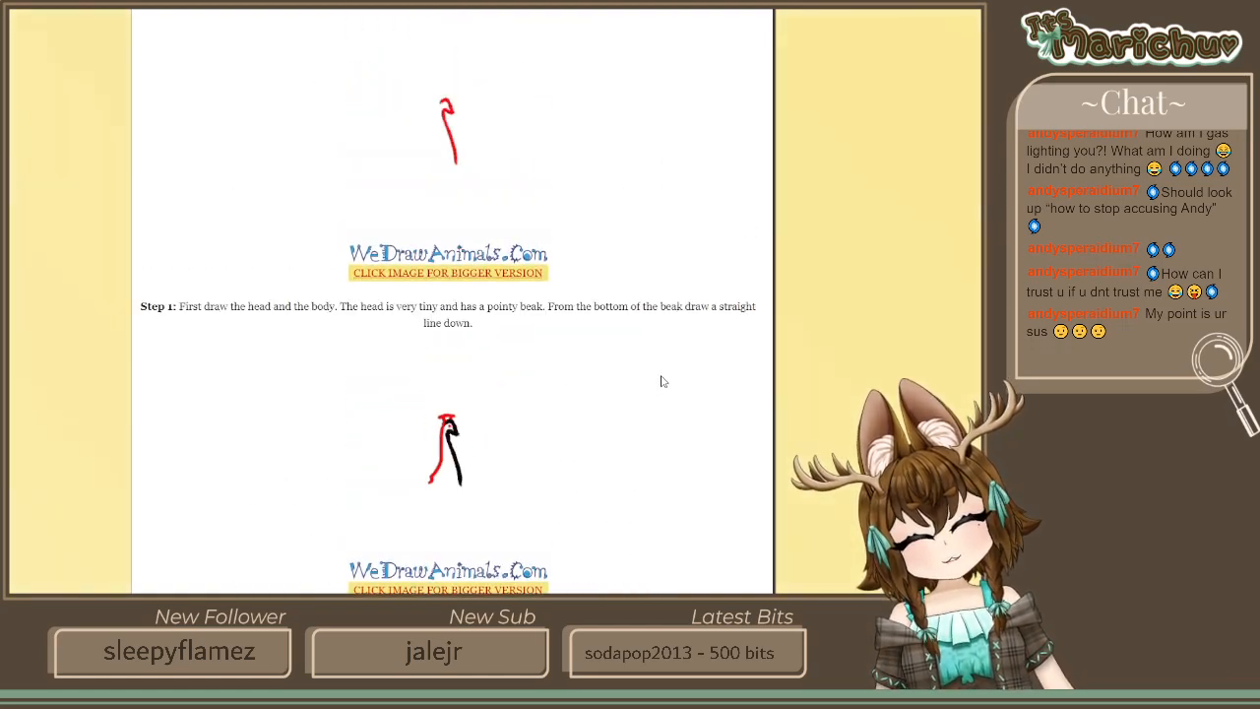
scroll(662, 382, up, 2)
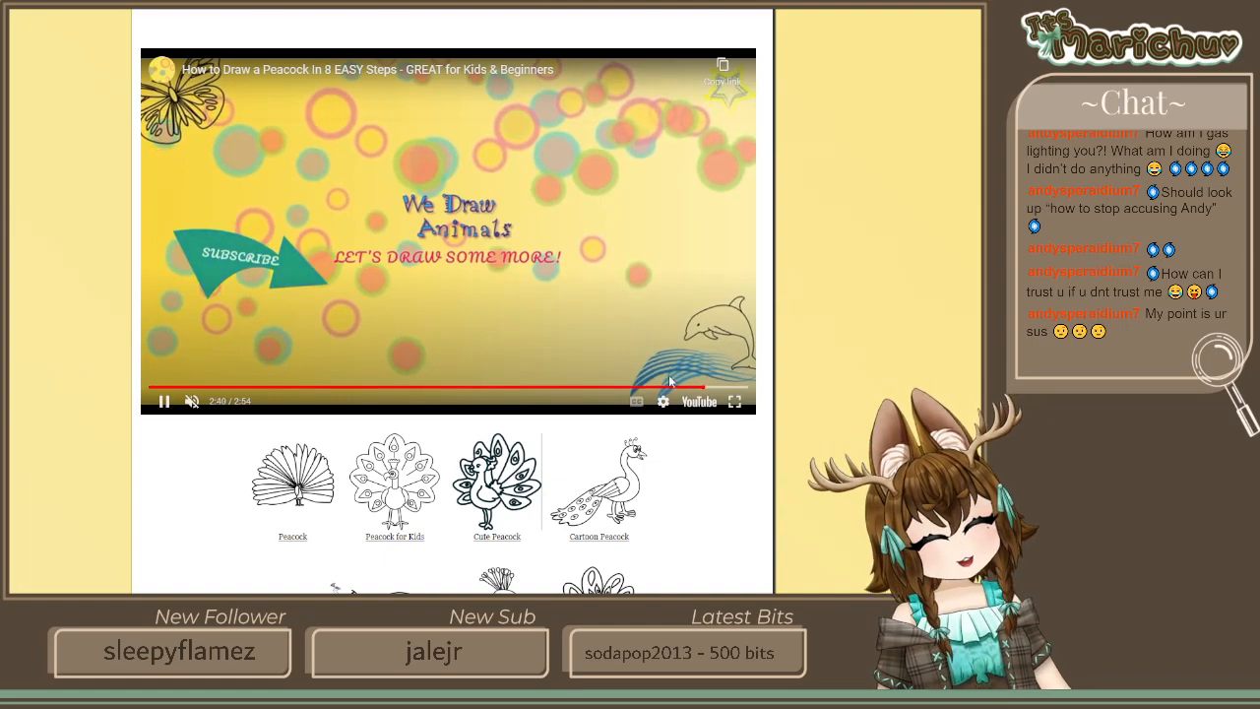
Rewind the peacock video to 2:19, pause it on the tail feathers and look over the rest of the page
drag(675, 389, 633, 390)
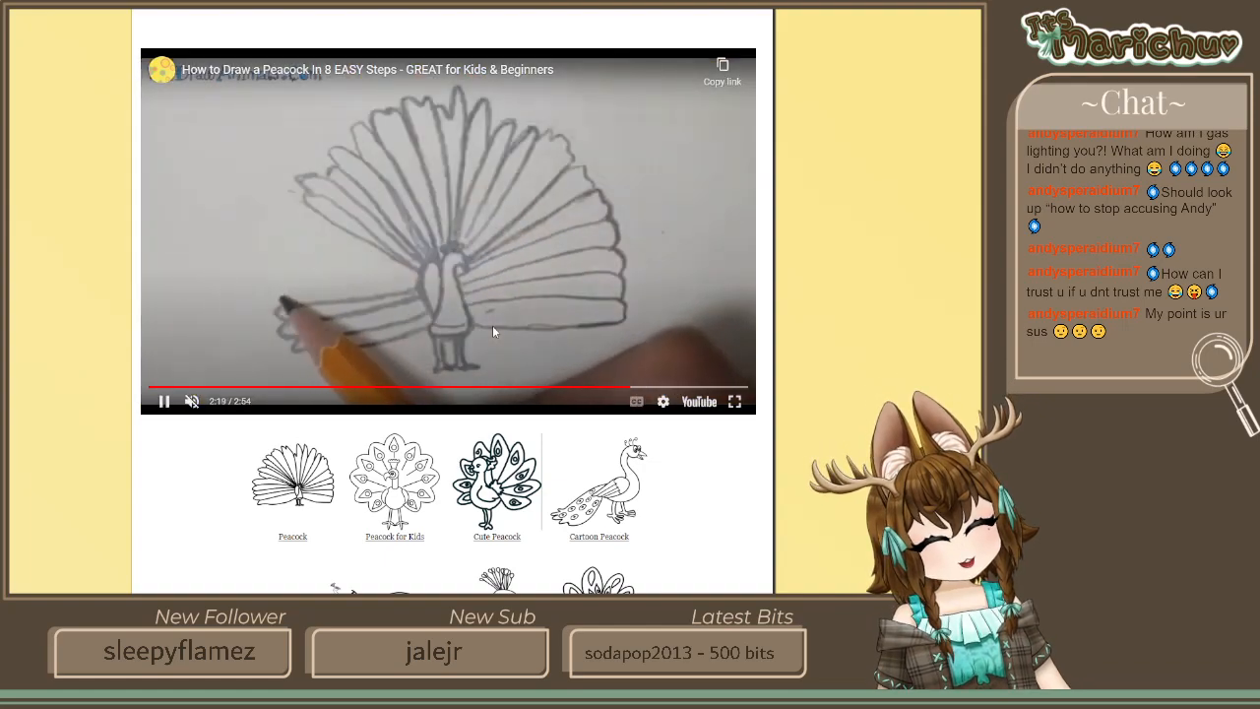
click(492, 325)
scroll(552, 390, down, 1)
scroll(554, 390, down, 4)
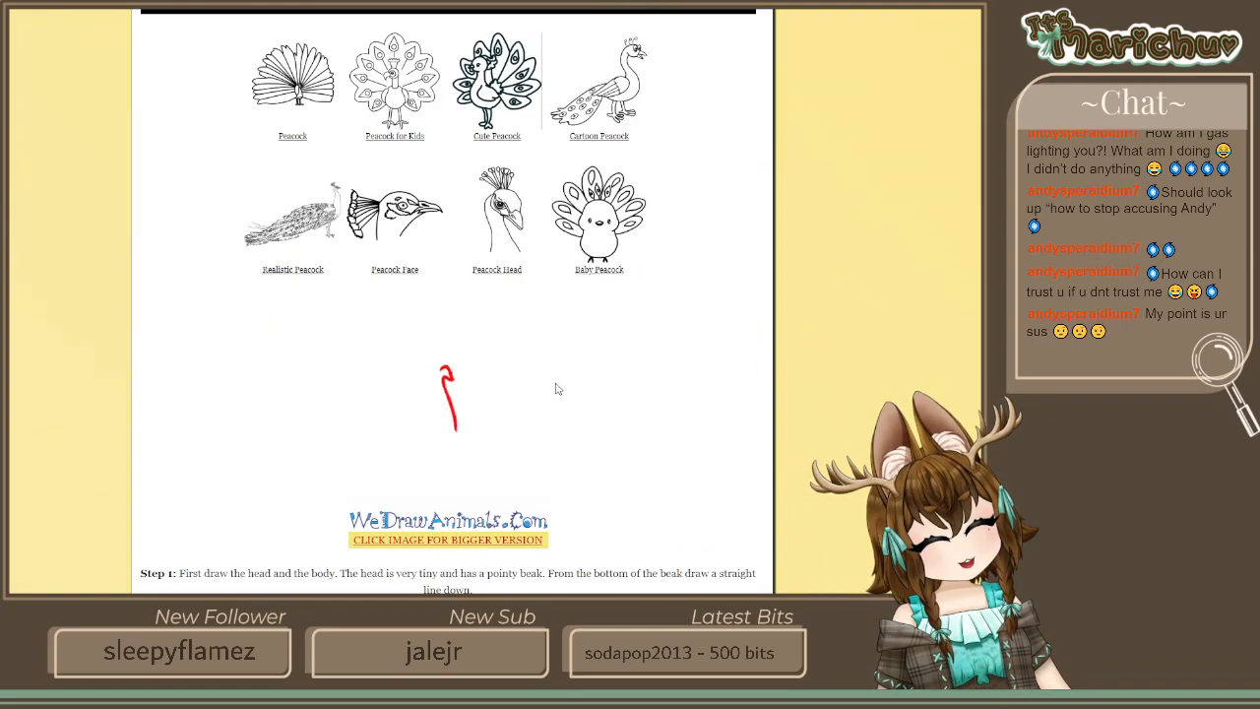
scroll(556, 389, up, 2)
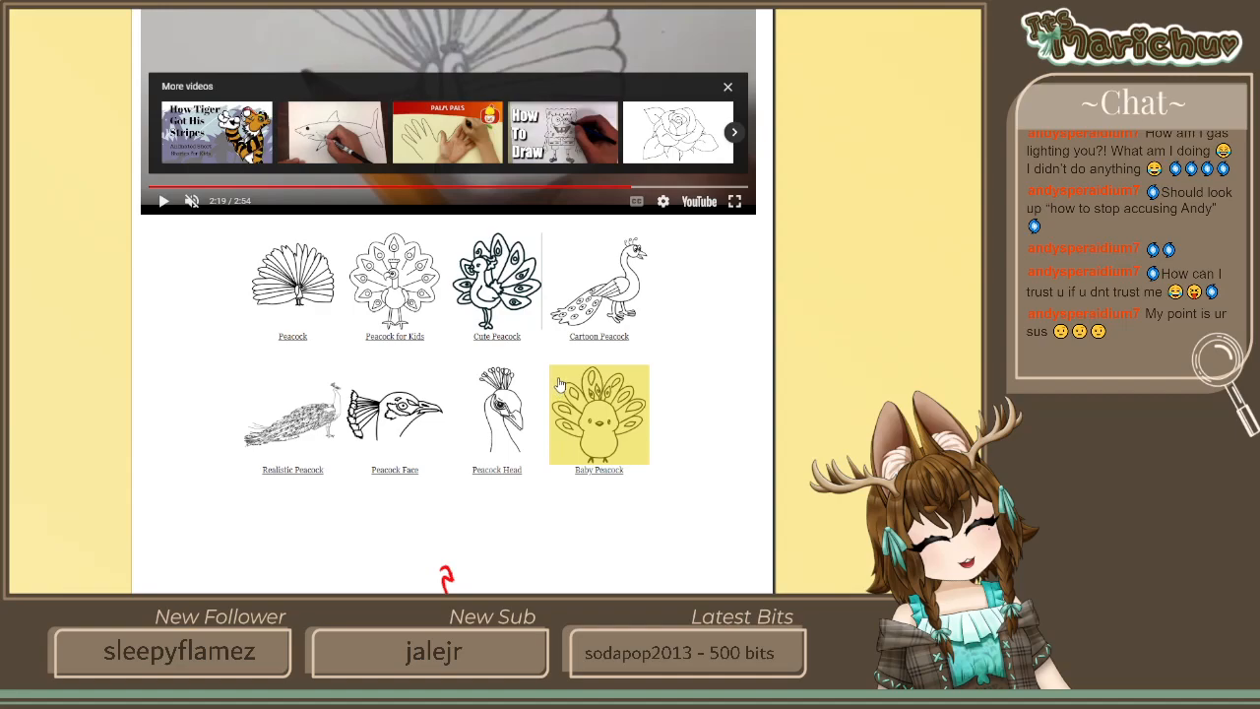
scroll(559, 379, up, 9)
scroll(564, 337, down, 3)
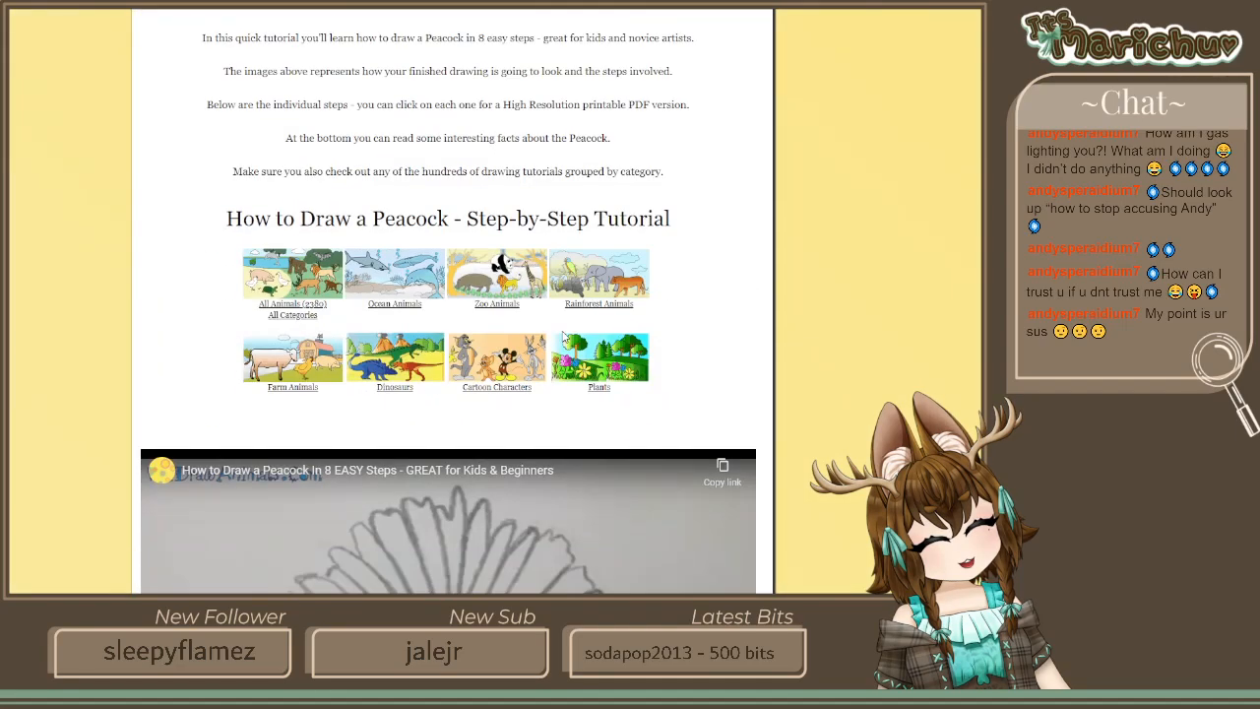
Review tutorial steps 1 to 3 for drawing the peacock's head, body, legs and first tail feathers
scroll(564, 338, up, 4)
scroll(564, 338, down, 15)
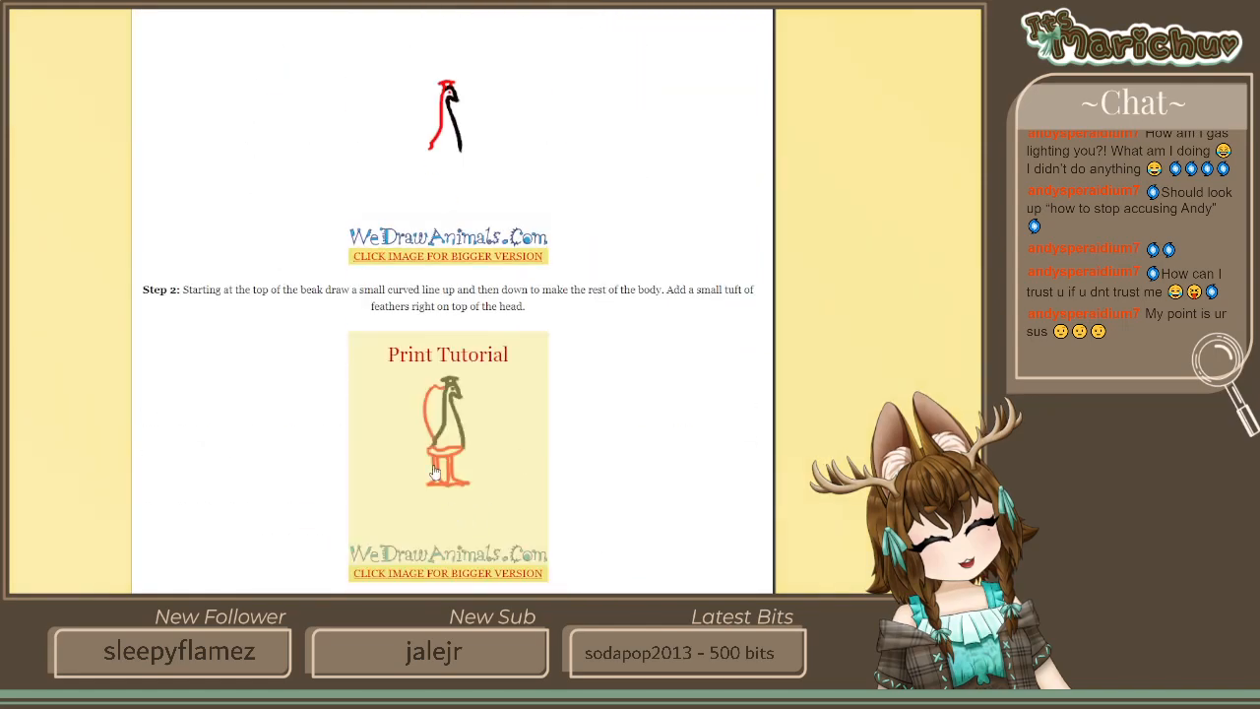
scroll(498, 421, up, 4)
scroll(494, 416, up, 4)
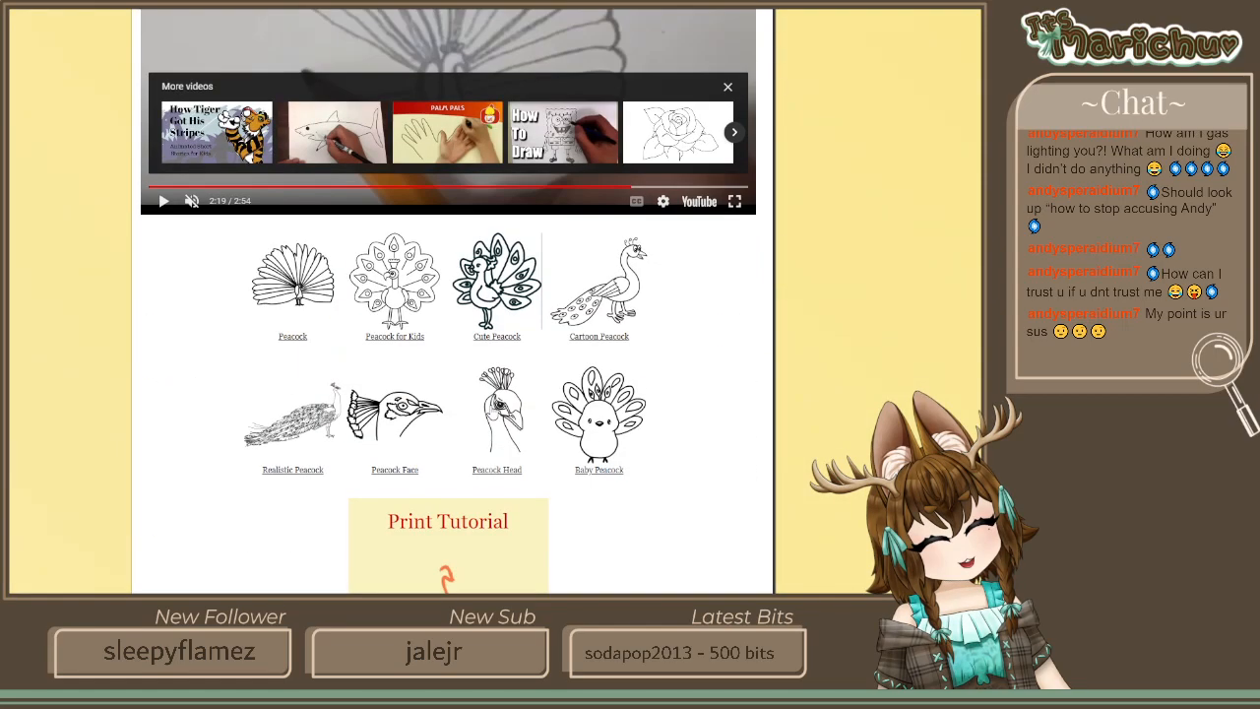
scroll(495, 398, down, 6)
scroll(425, 416, down, 3)
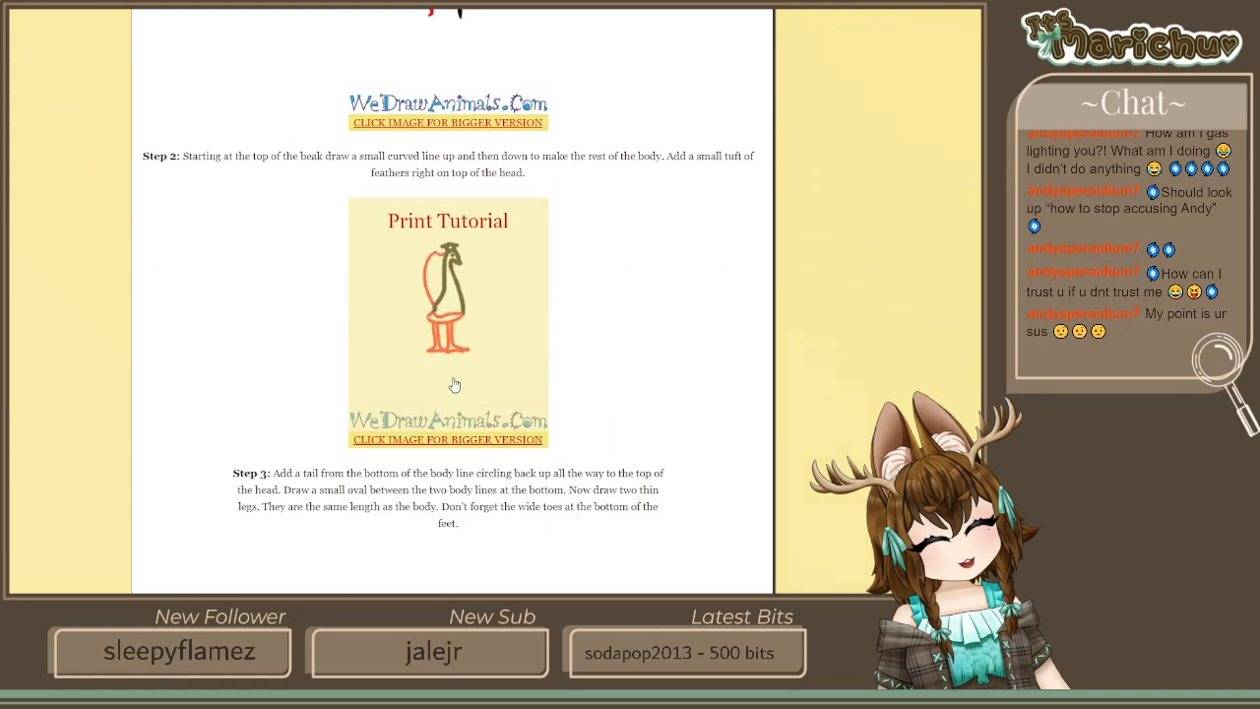
scroll(515, 312, down, 3)
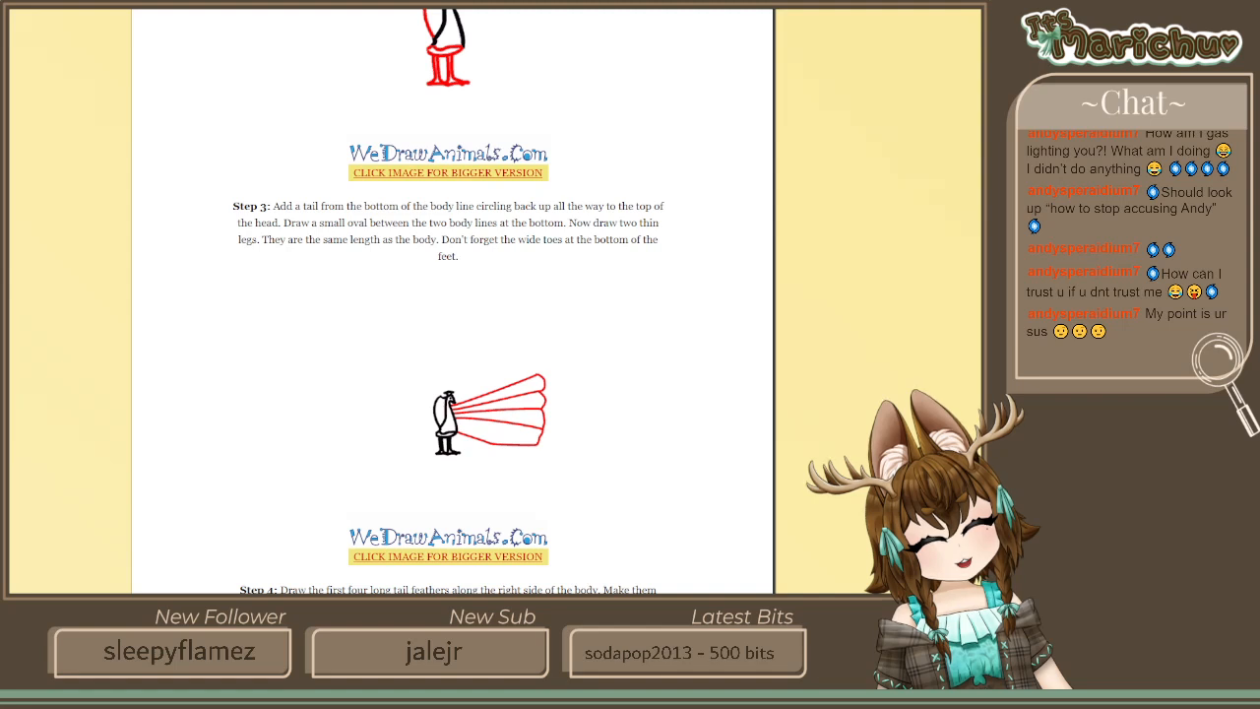
Switch to Krita and add a new paint layer above Group 2 at the head of the layer stack
key(alt+Tab)
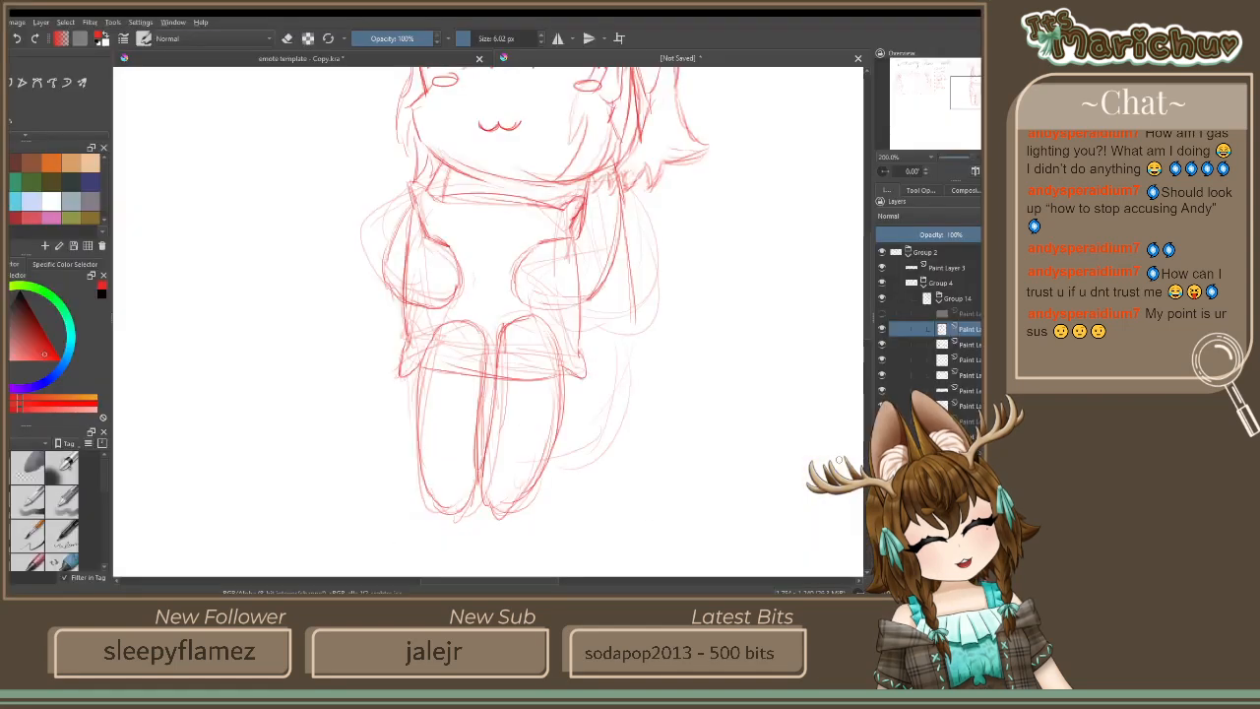
click(962, 267)
click(952, 255)
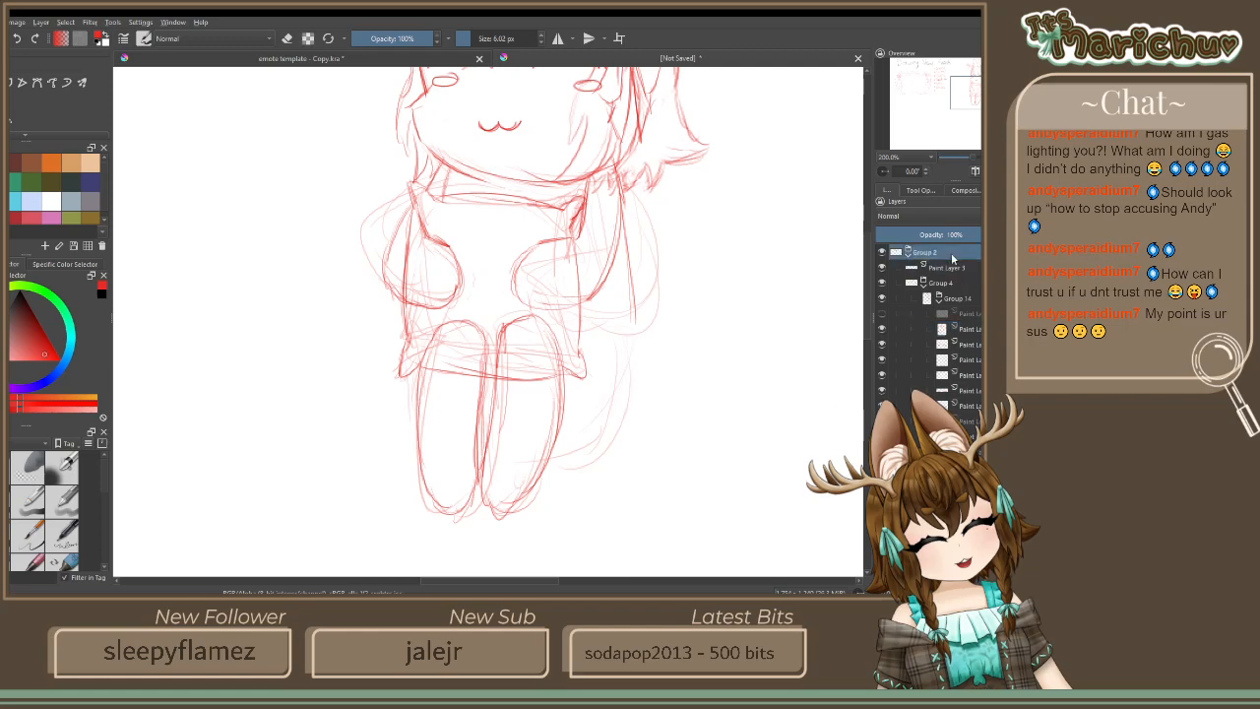
key(Insert)
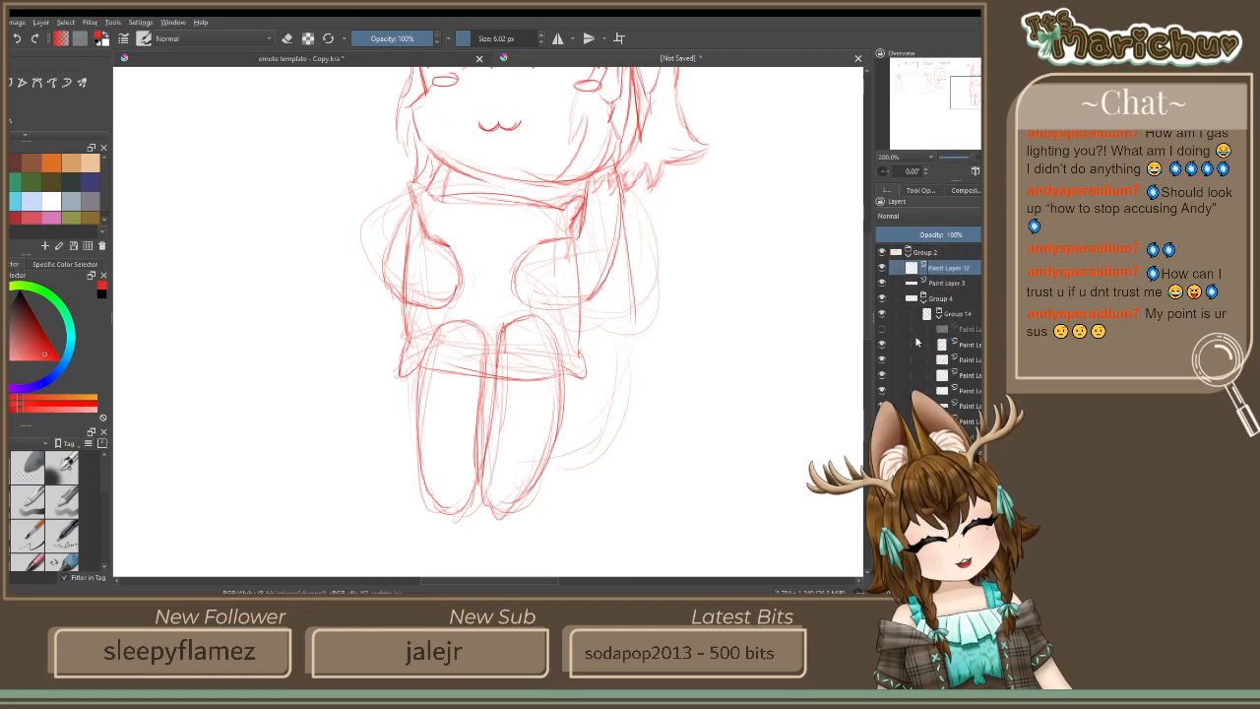
drag(933, 273, 936, 250)
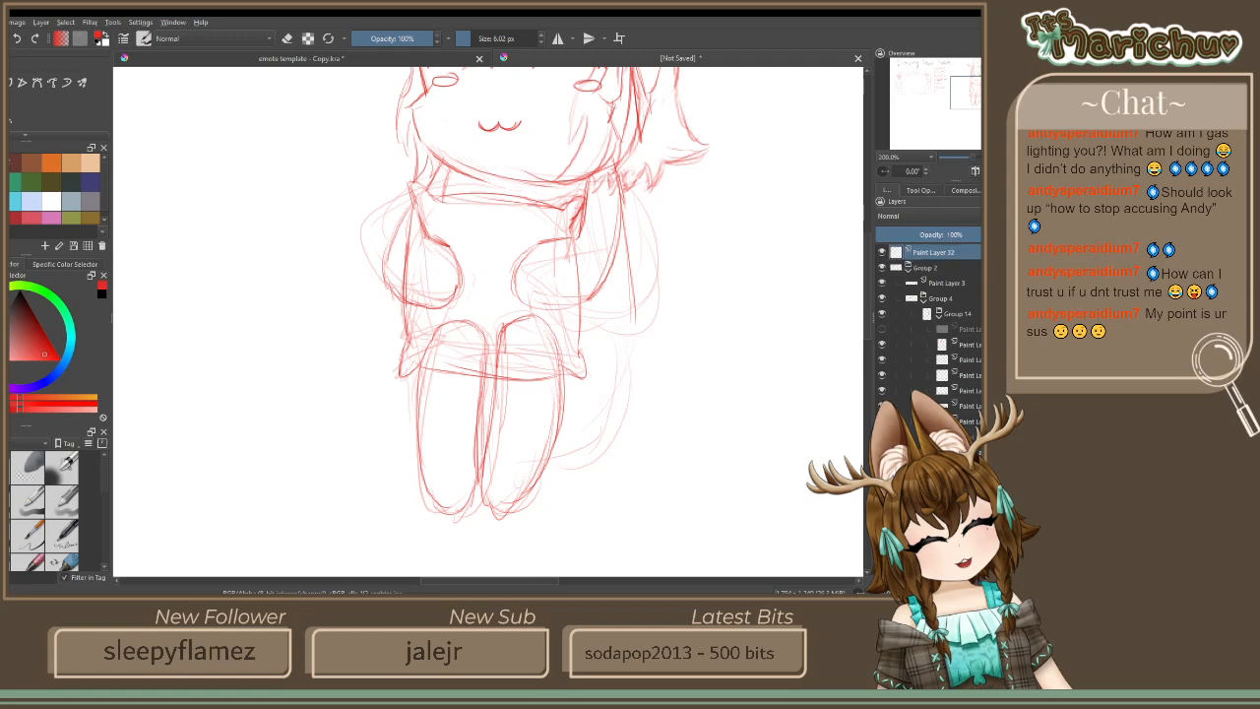
Sketch the peacock's head, beak, neck and body sides in red on the empty canvas below and left of the character
scroll(609, 296, down, 1)
scroll(609, 295, left, 5)
scroll(609, 295, down, 5)
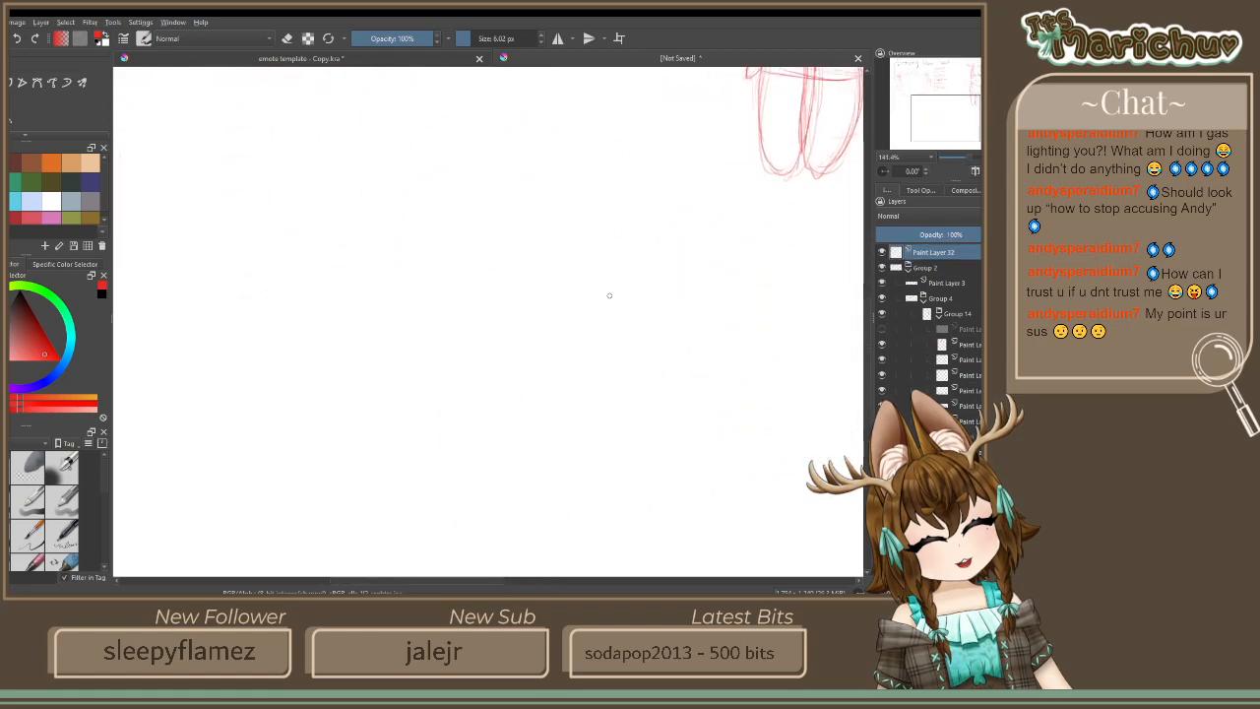
drag(525, 317, 528, 367)
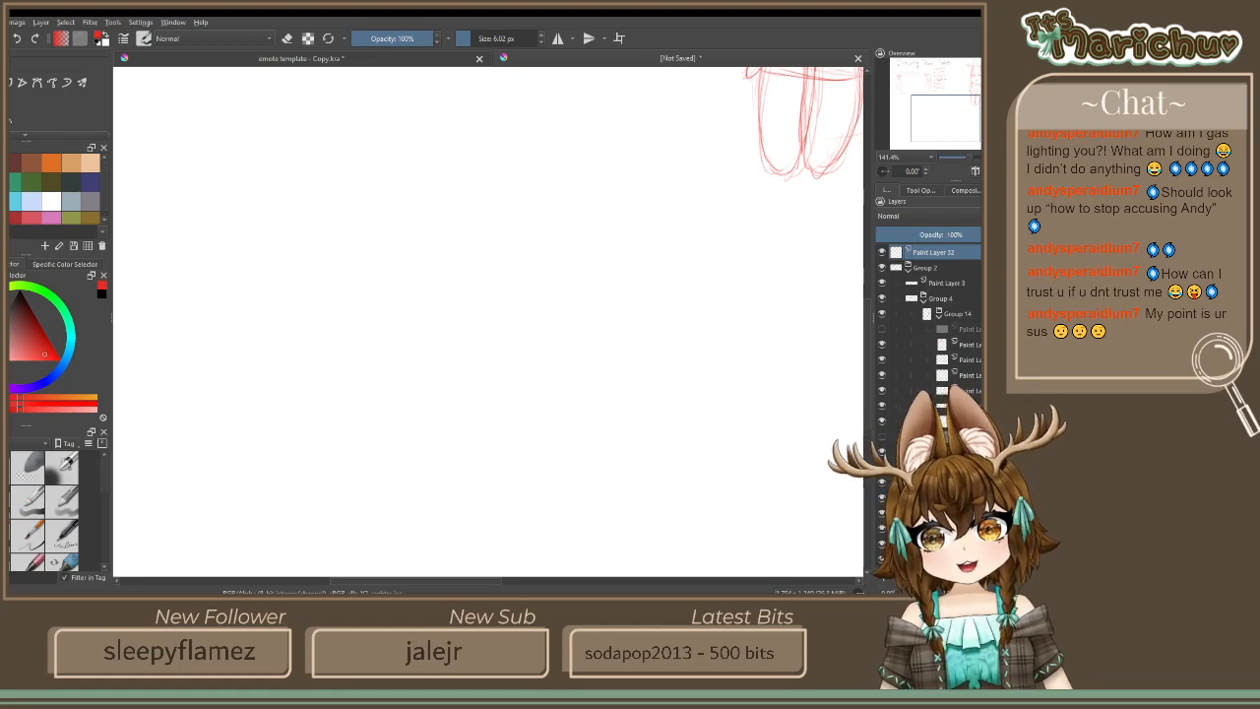
mouse_move(525, 317)
mouse_down()
mouse_move(532, 301)
mouse_move(529, 327)
mouse_move(555, 300)
mouse_move(482, 366)
mouse_move(482, 341)
mouse_up()
drag(458, 431, 468, 458)
drag(539, 375, 549, 393)
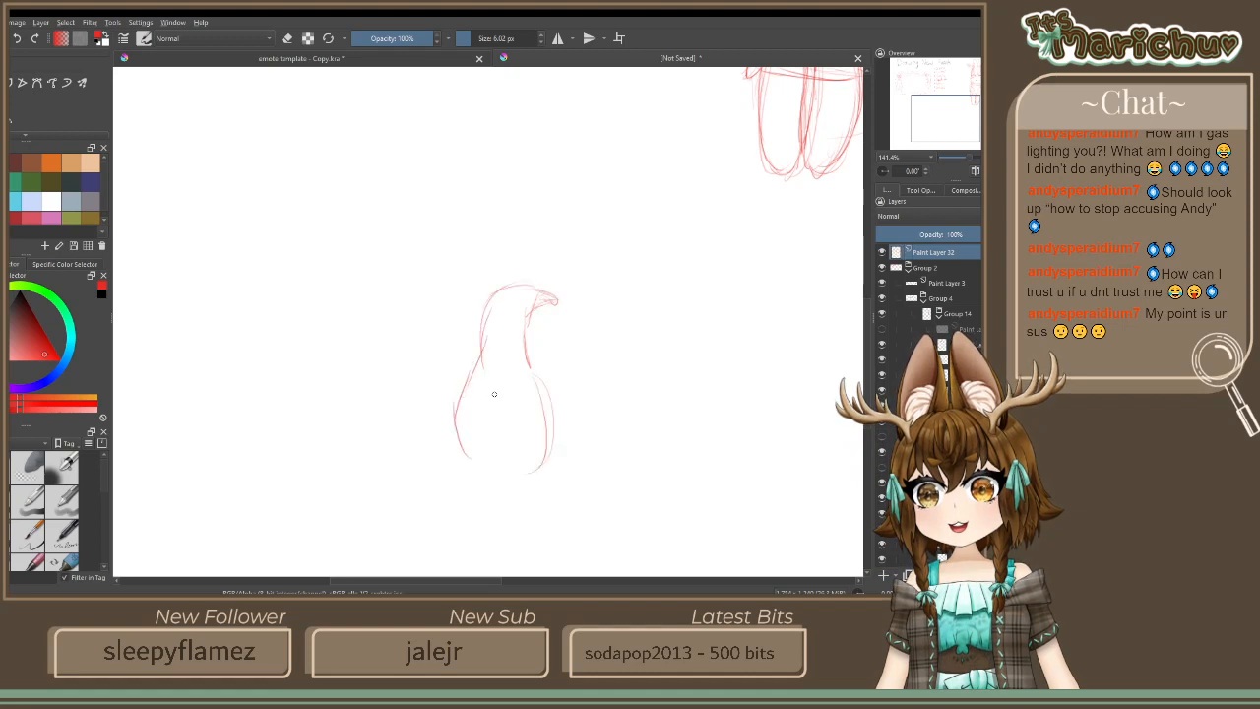
Close the rounded underside of the peacock's body with loose curved strokes joining both sides
drag(557, 468, 453, 421)
drag(484, 481, 544, 370)
drag(456, 428, 543, 413)
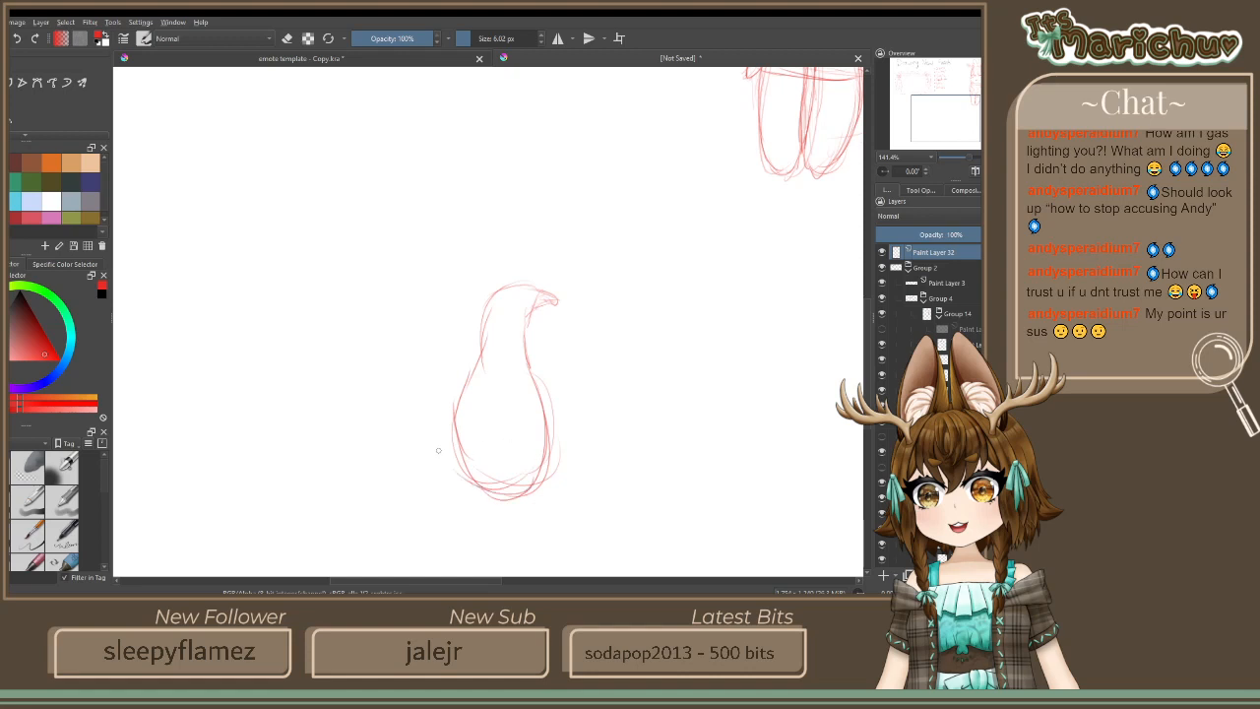
Sketch two straight legs under the peacock's body and jagged feather outlines along both of its sides
drag(482, 495, 486, 540)
drag(526, 504, 535, 550)
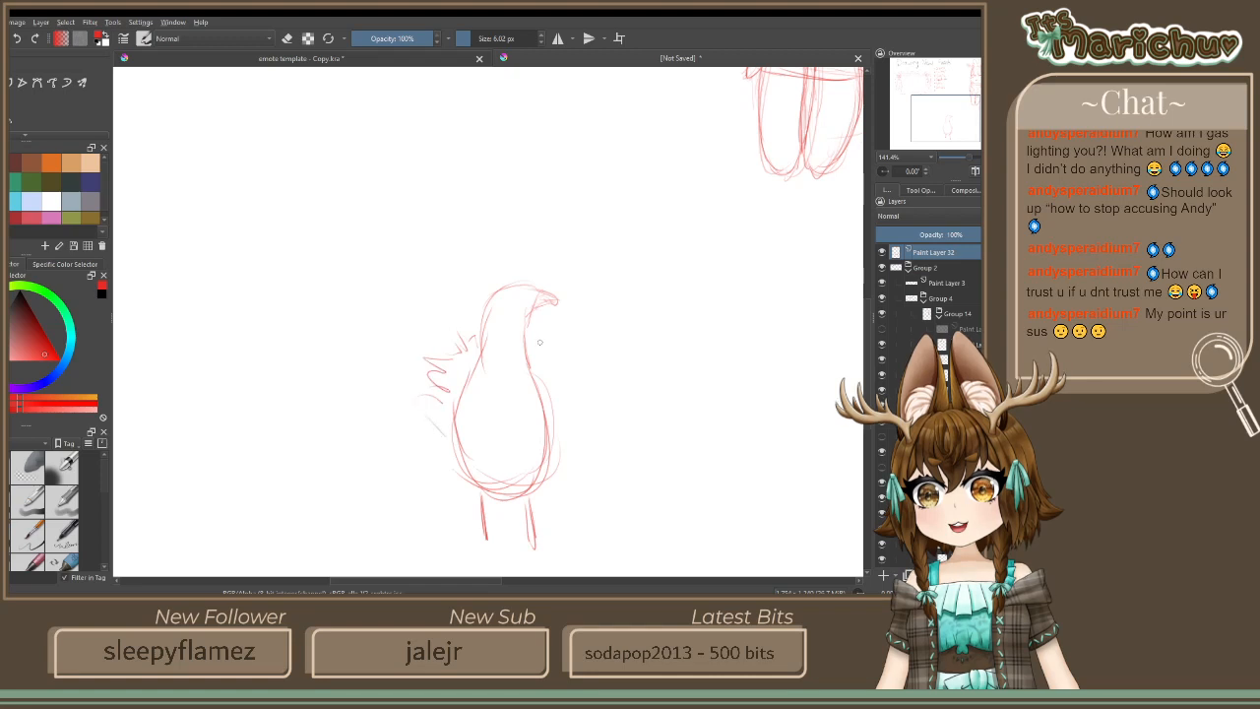
drag(580, 395, 551, 466)
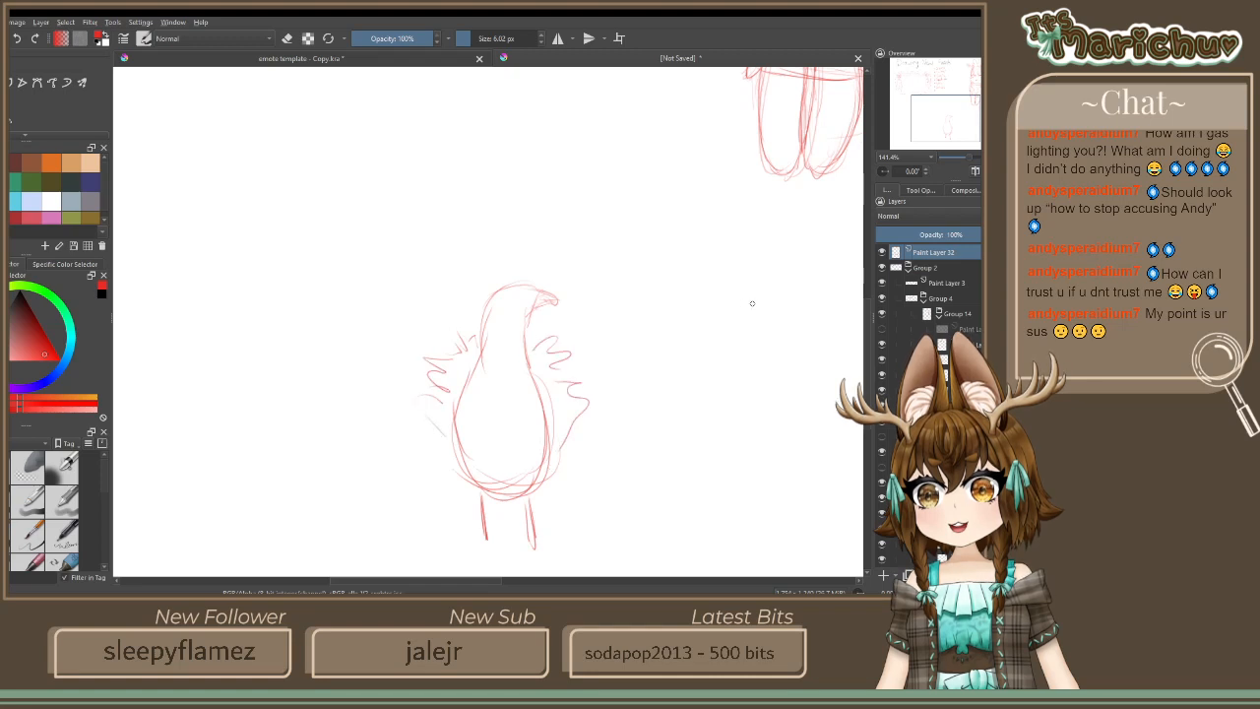
mouse_move(754, 278)
mouse_down()
mouse_move(715, 345)
mouse_move(759, 398)
mouse_move(751, 241)
mouse_move(818, 197)
mouse_move(821, 406)
mouse_move(778, 445)
mouse_up()
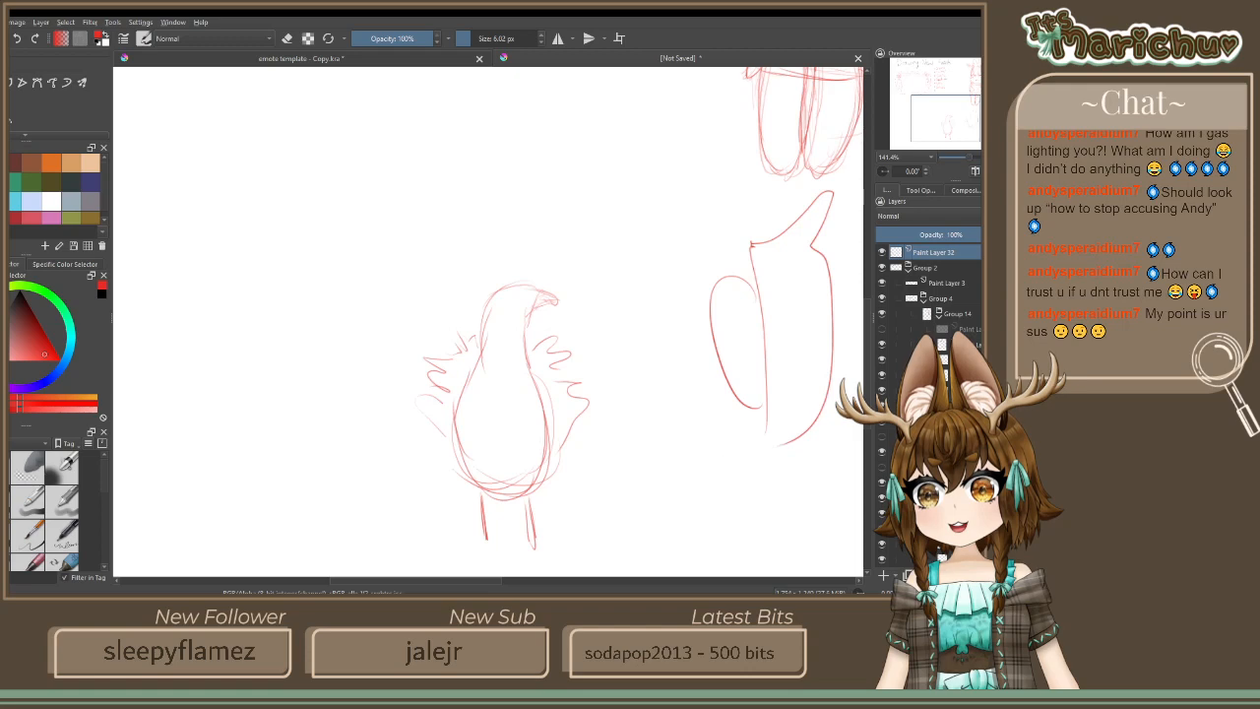
key(ctrl+z)
key(ctrl+z)
key(ctrl+z)
key(ctrl+z)
key(ctrl+z)
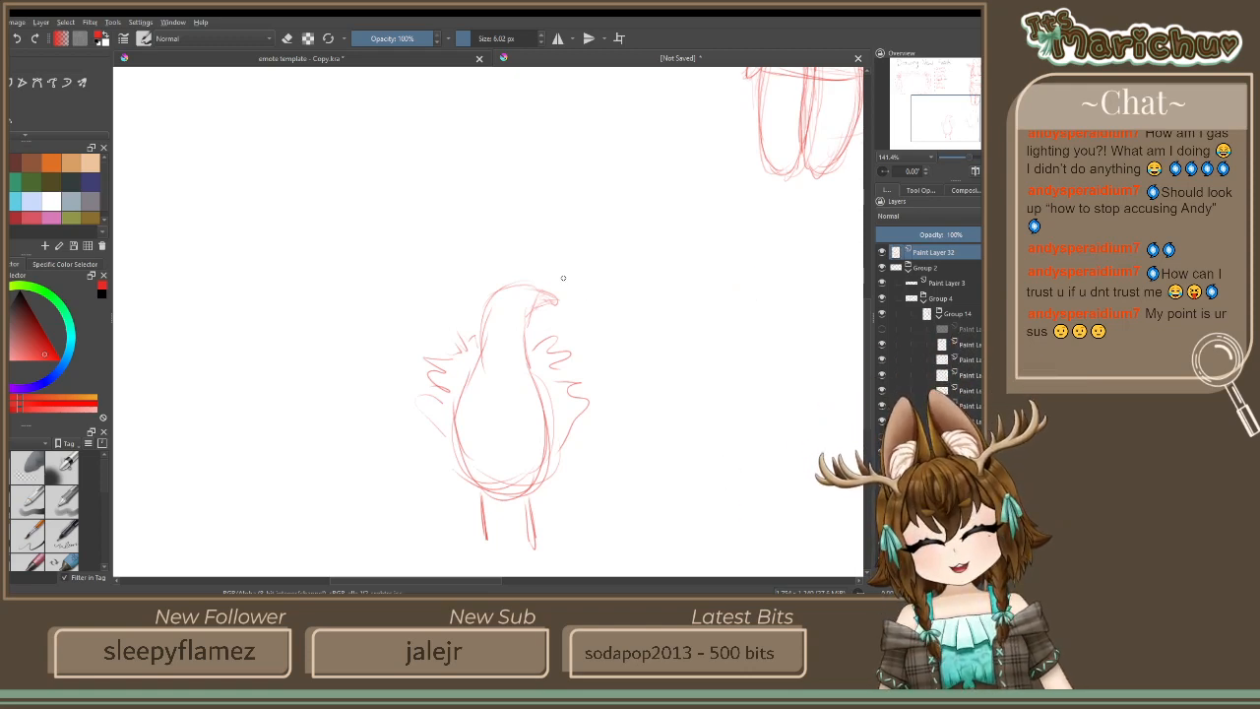
Sketch a small crest on the peacock's head and long tail feathers fanning out on the beak side of its body
drag(556, 302, 610, 210)
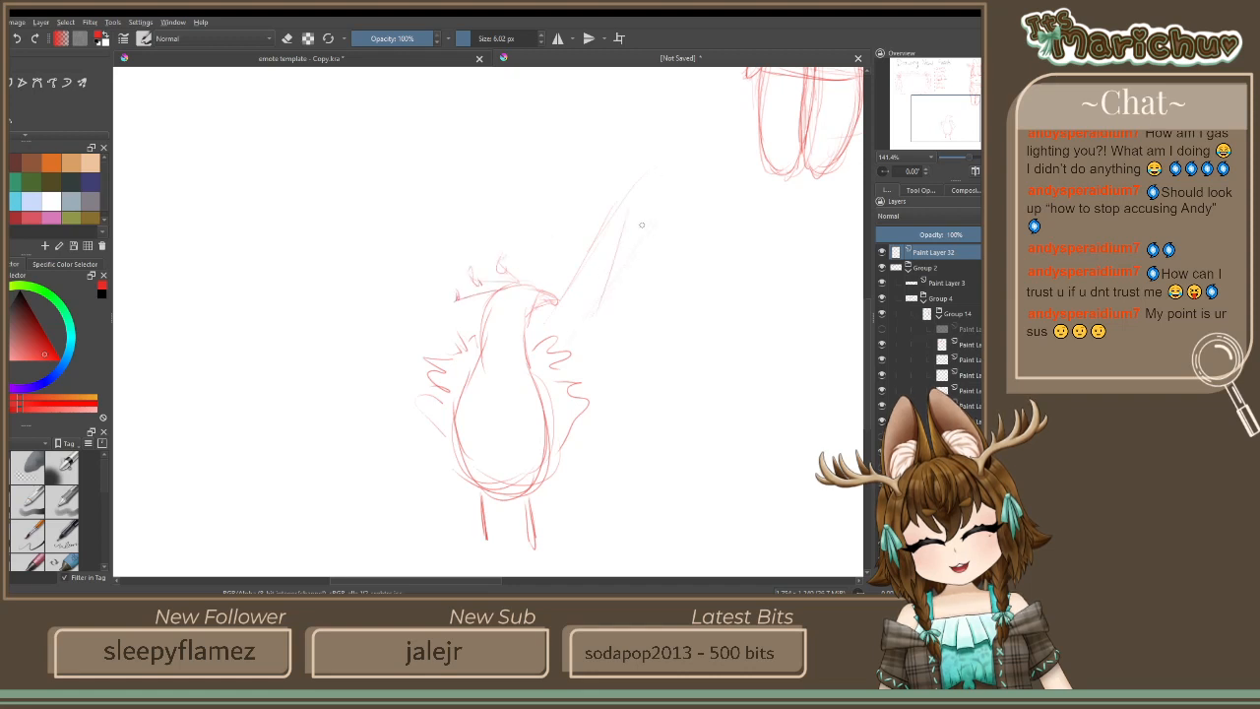
drag(585, 339, 661, 179)
drag(644, 320, 723, 231)
mouse_move(610, 374)
mouse_down()
mouse_move(715, 290)
mouse_move(766, 333)
mouse_up()
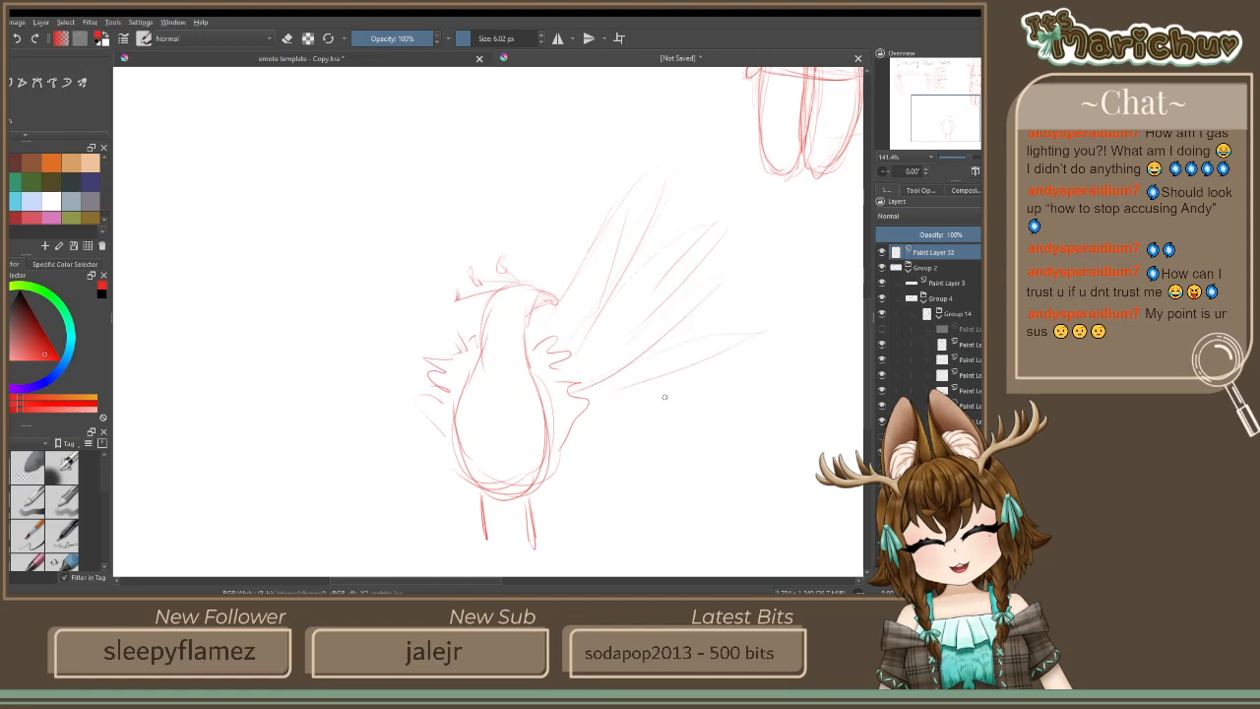
drag(620, 399, 727, 377)
drag(635, 426, 751, 400)
drag(547, 459, 699, 454)
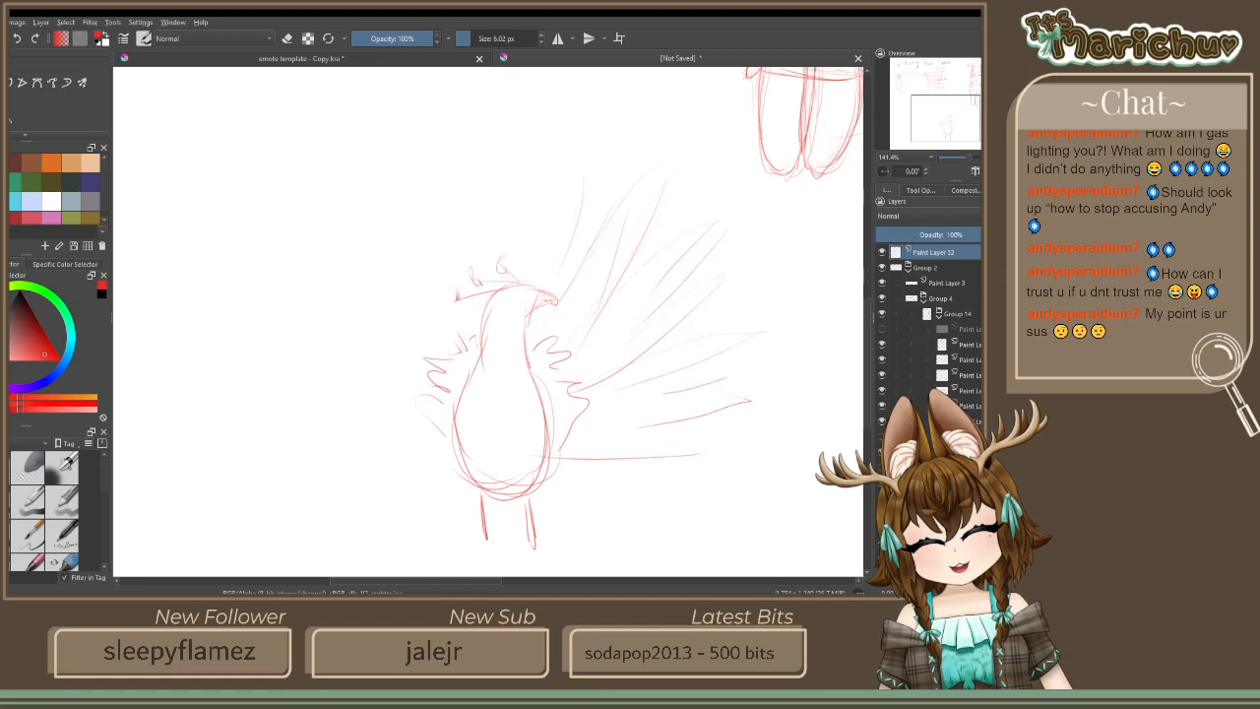
Continue the tail fan with long feather strokes above the peacock's head and down the side behind its head
drag(520, 246, 518, 140)
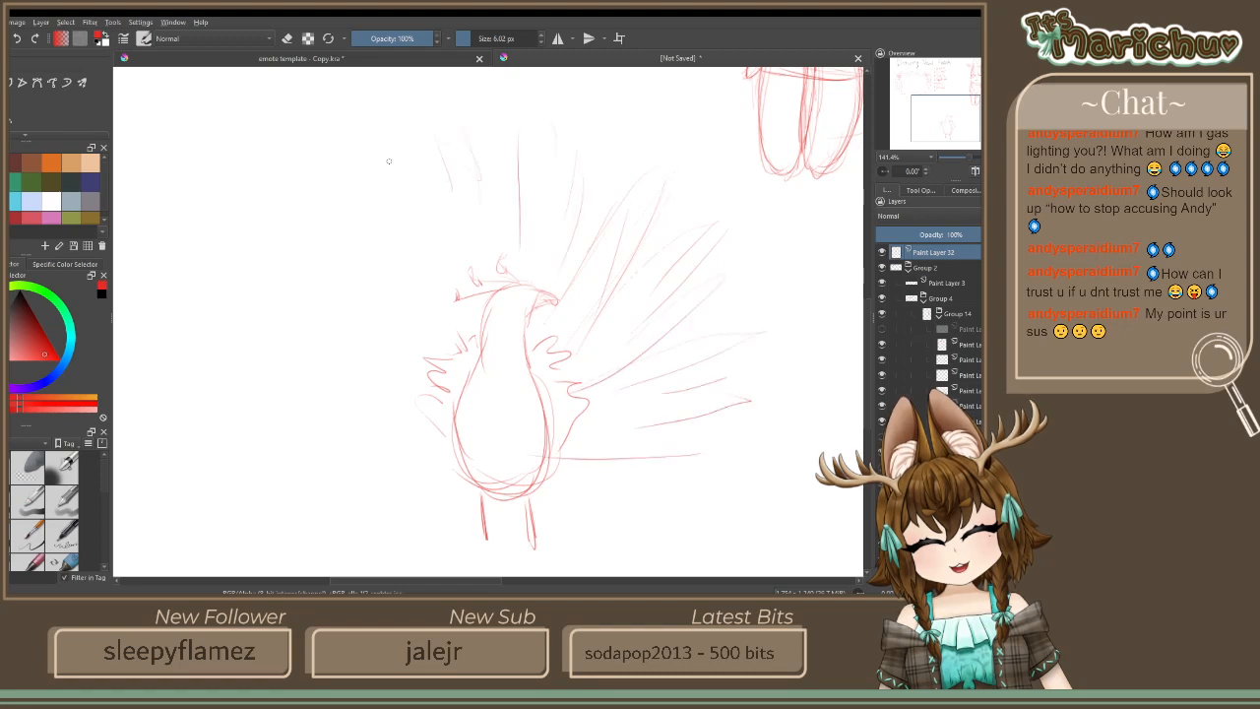
drag(501, 229, 455, 104)
drag(506, 268, 456, 138)
mouse_move(384, 147)
mouse_down()
mouse_move(425, 156)
mouse_move(425, 211)
mouse_up()
mouse_move(437, 272)
mouse_down()
mouse_move(356, 185)
mouse_move(422, 347)
mouse_up()
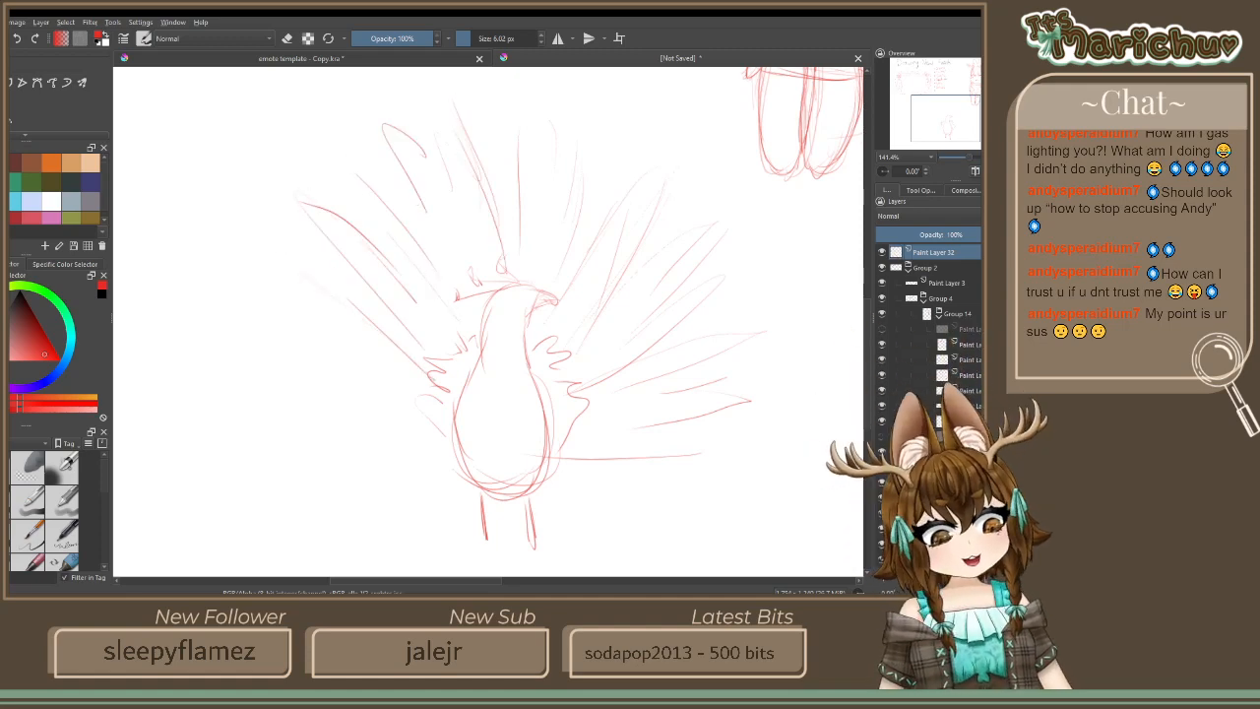
drag(280, 236, 348, 307)
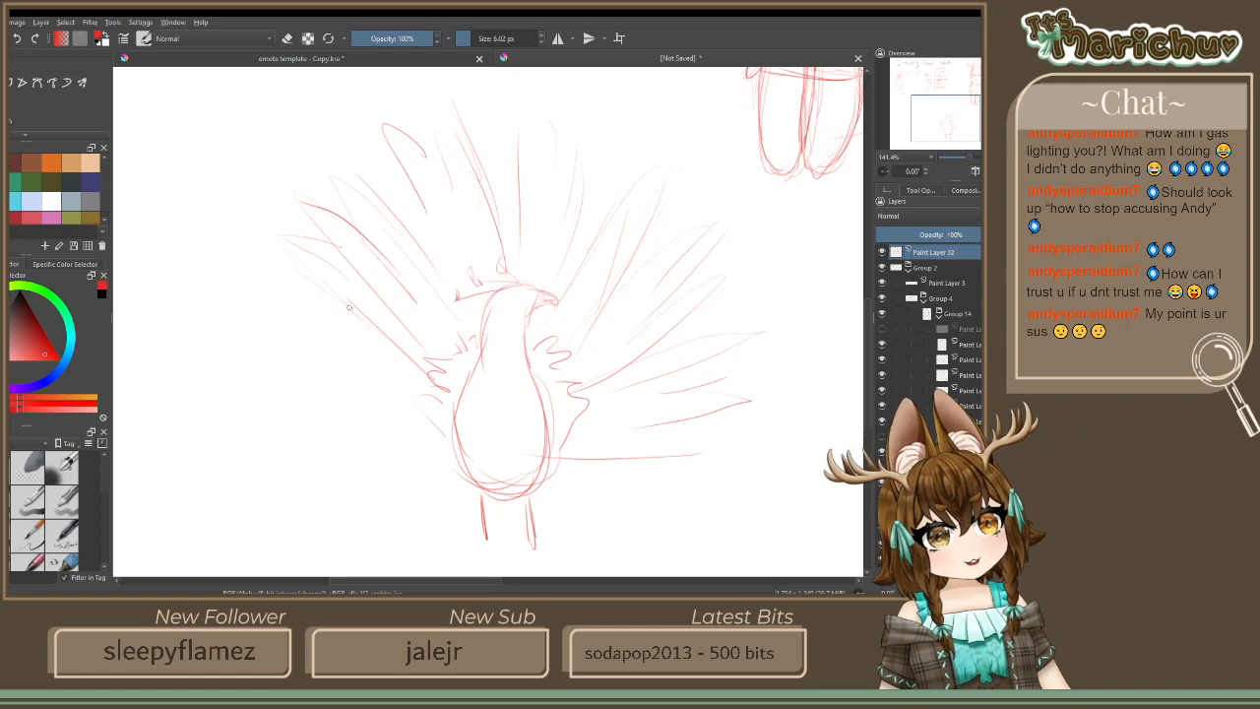
drag(261, 302, 400, 395)
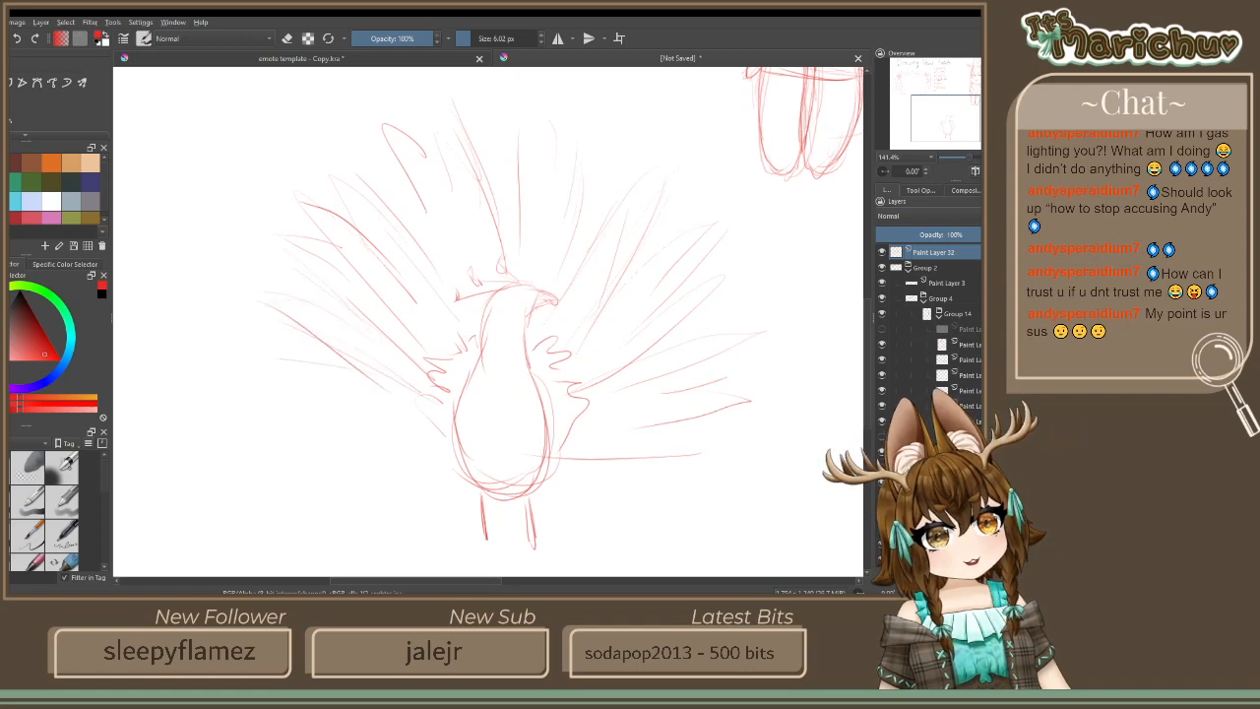
Add the lowest tail feathers on the side behind the peacock's head and retrace both sides of its body
drag(244, 434, 345, 425)
drag(259, 451, 461, 469)
drag(335, 473, 461, 468)
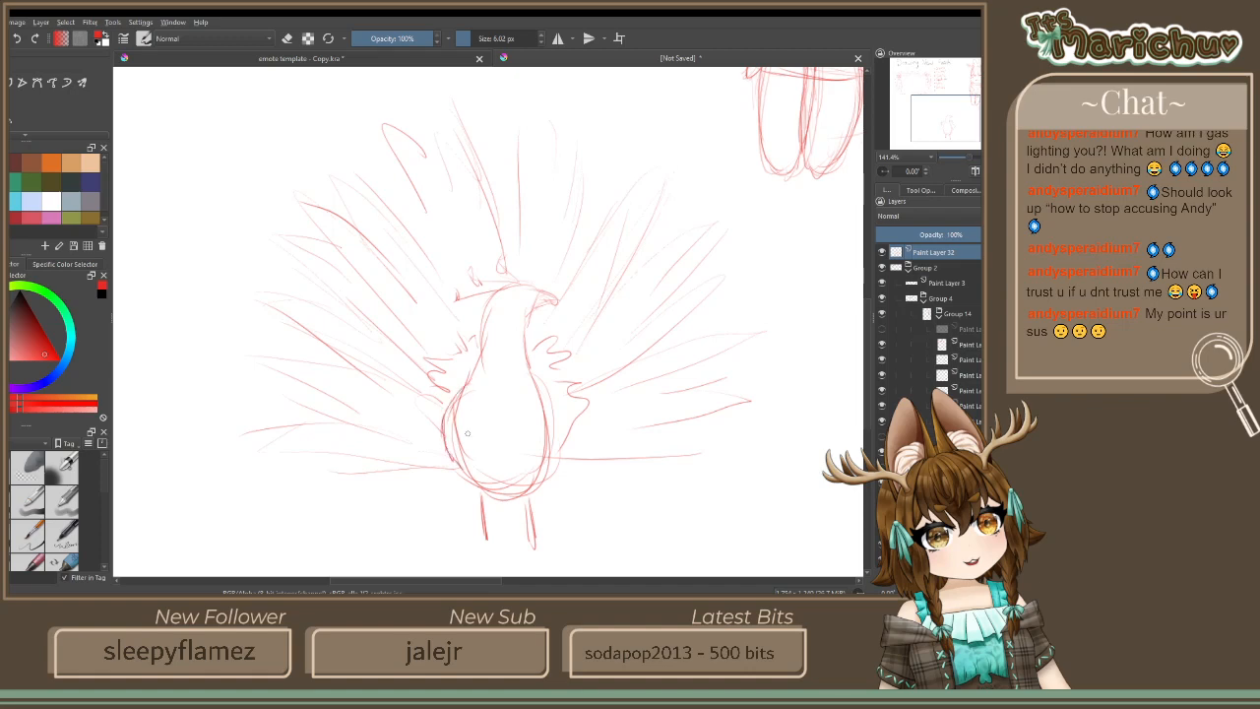
mouse_move(529, 379)
mouse_down()
mouse_move(535, 454)
mouse_move(495, 421)
mouse_move(530, 478)
mouse_up()
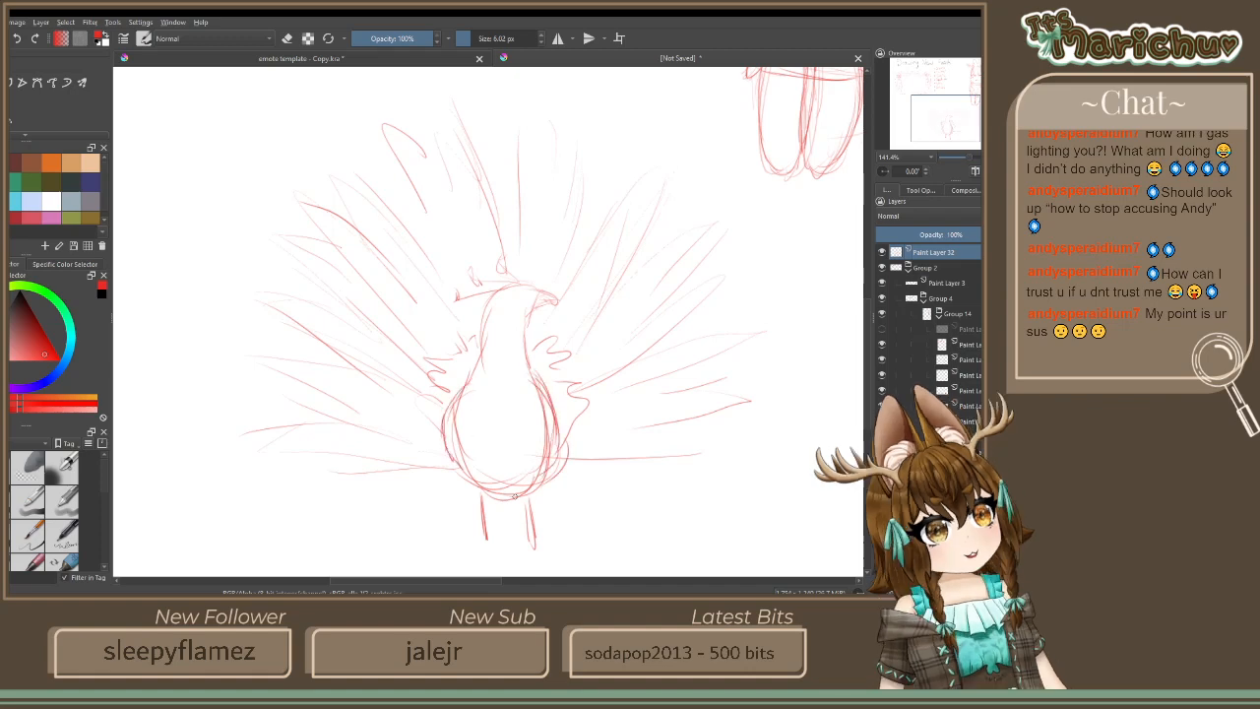
Hide the peacock layer and add a new paint layer above the hidden layer inside Group 14
scroll(476, 509, down, 3)
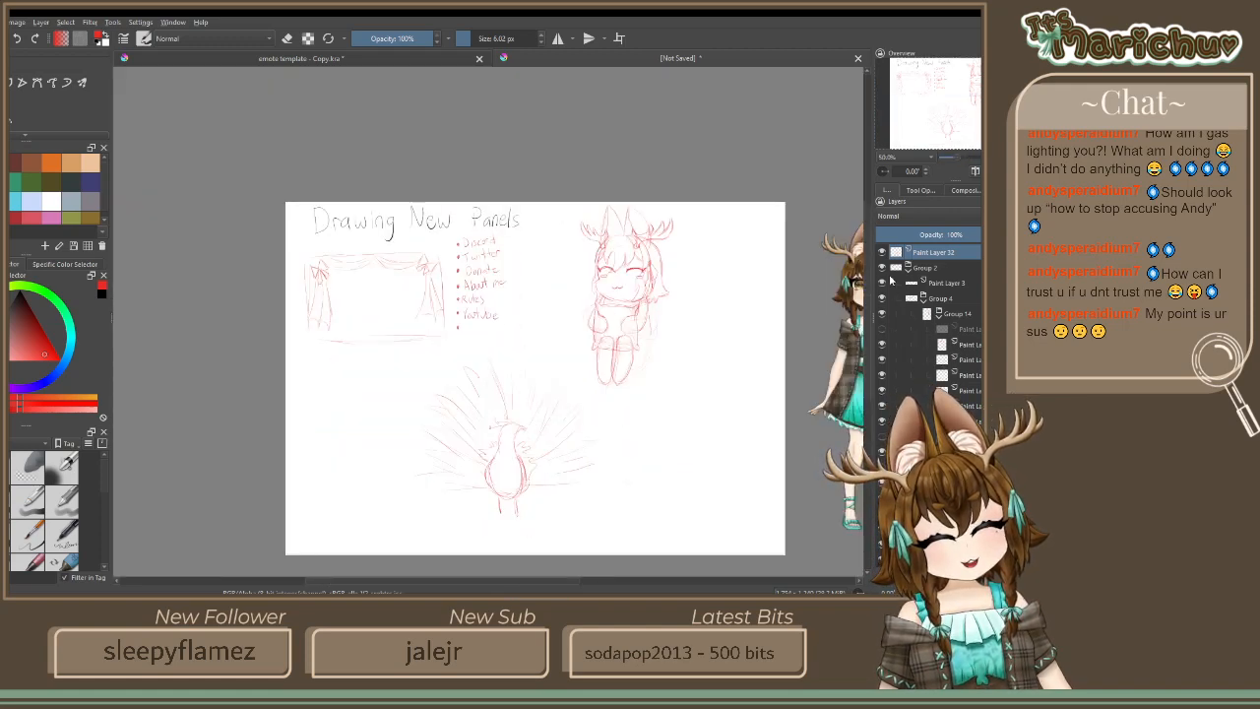
click(882, 252)
click(967, 330)
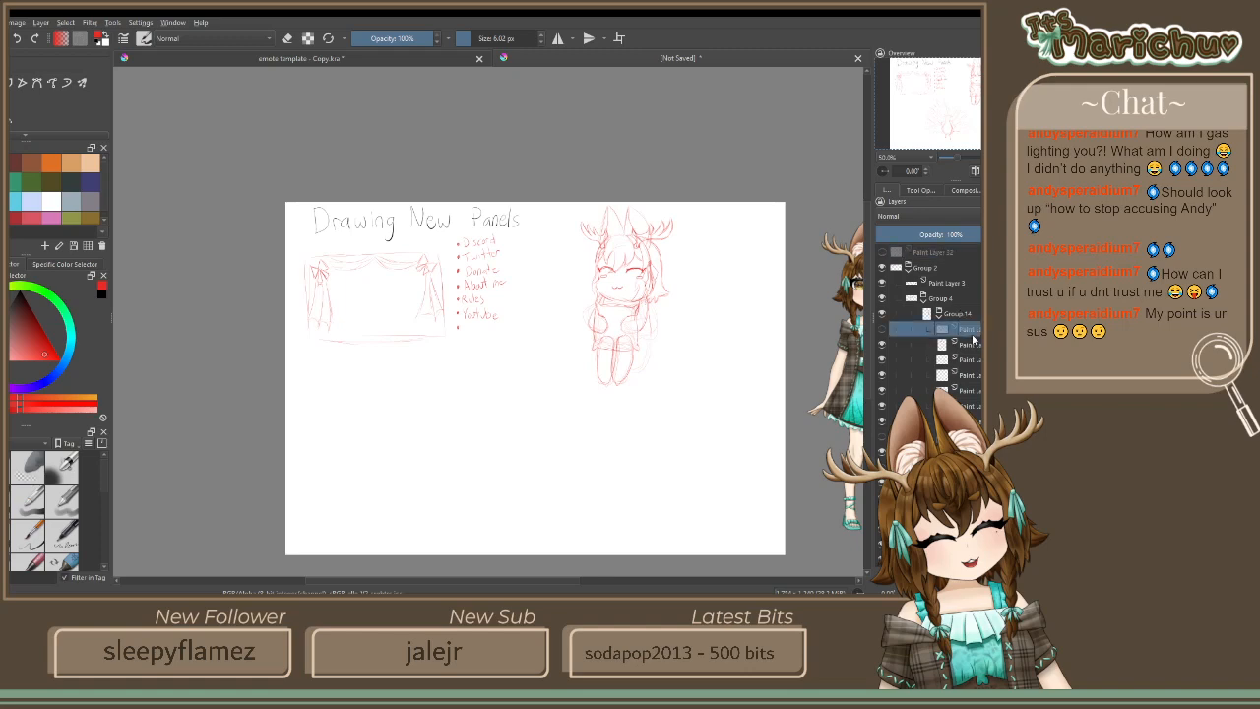
key(Insert)
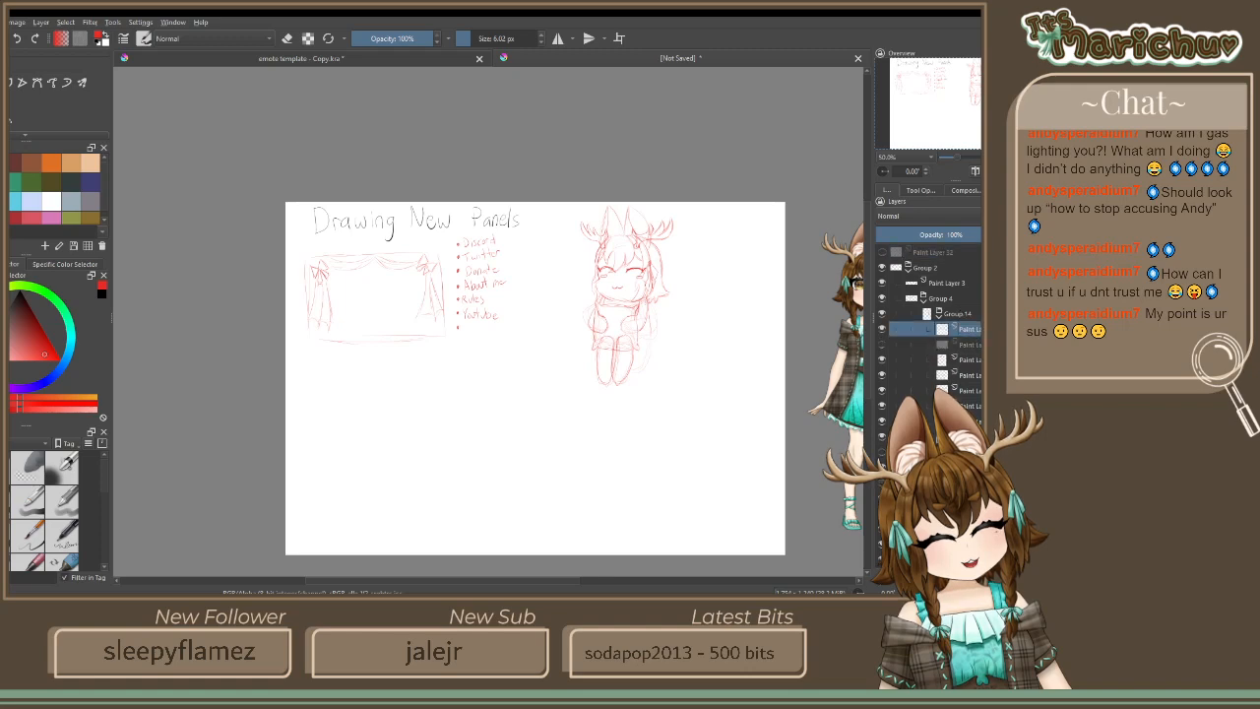
Check the character's legs layer by hiding and reshowing it, and reselect the new paint layer in Group 14
scroll(606, 437, up, 4)
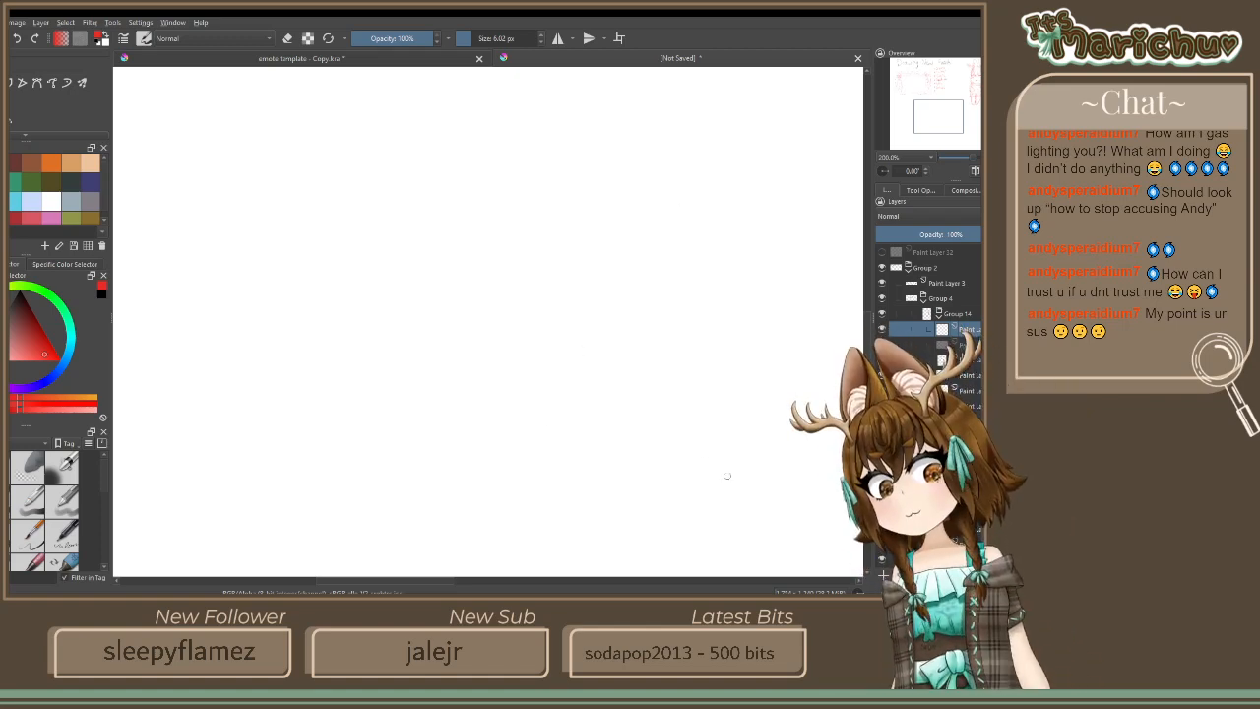
key(minus)
scroll(490, 295, up, 5)
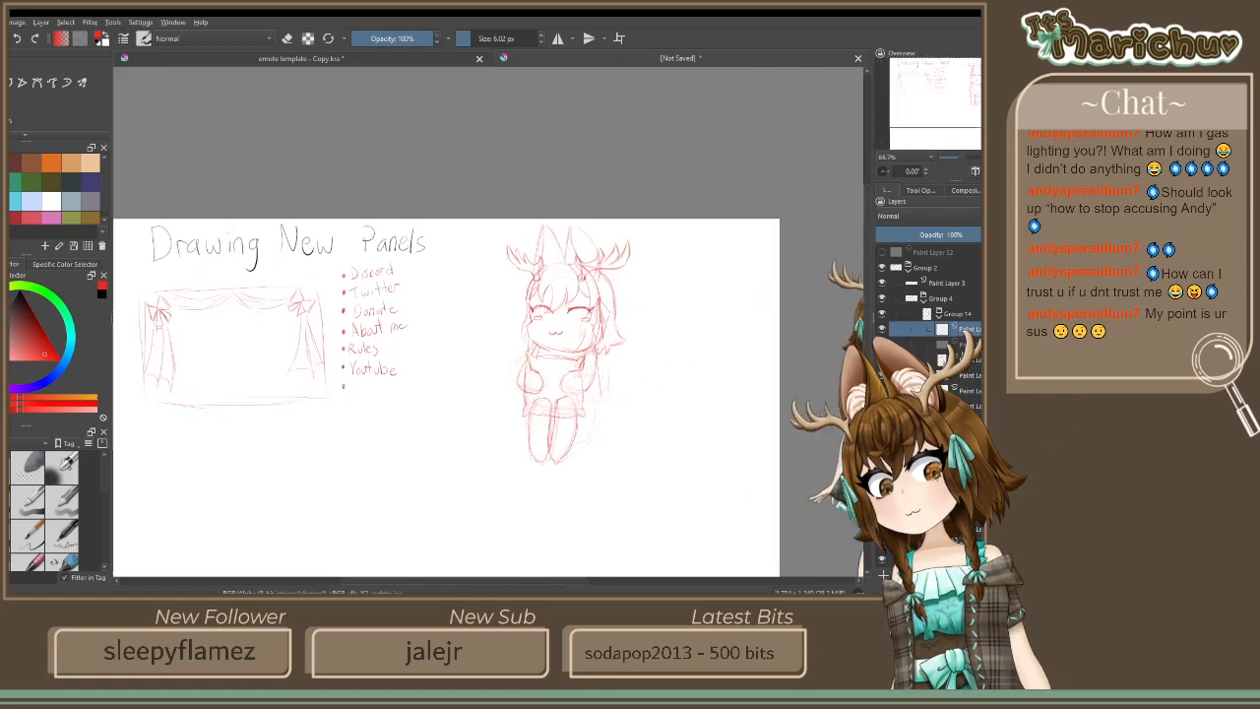
scroll(492, 380, up, 4)
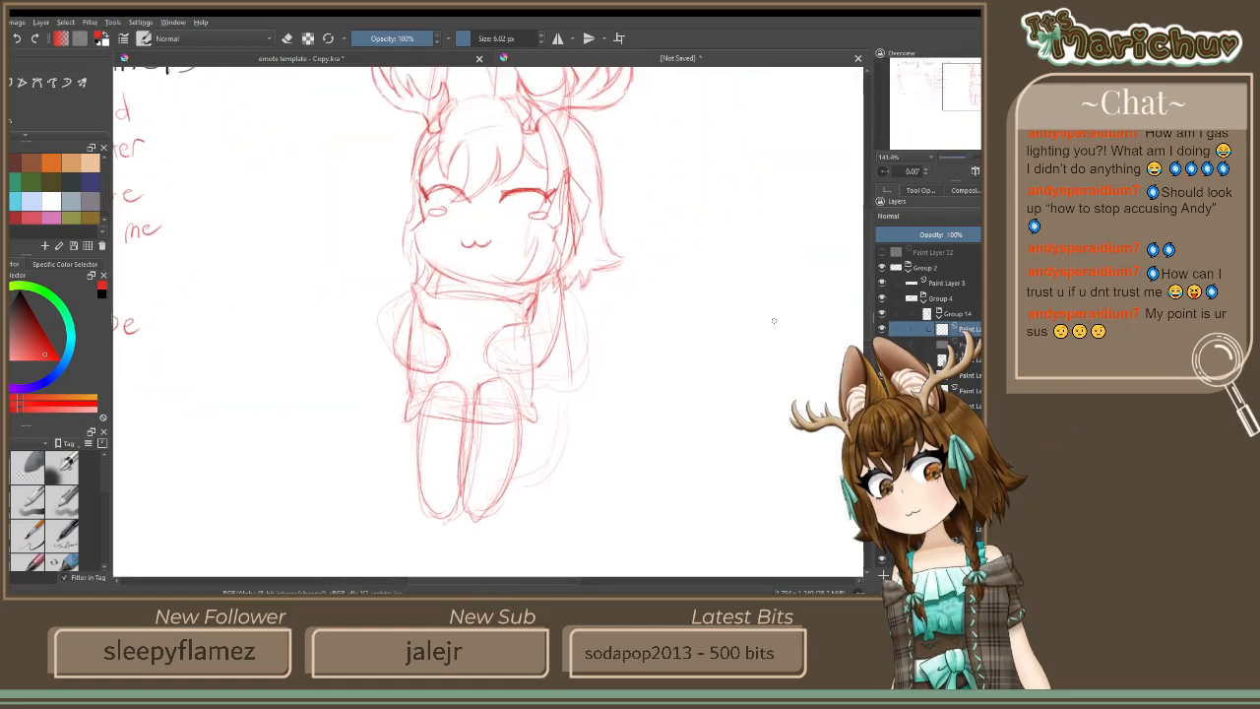
click(965, 359)
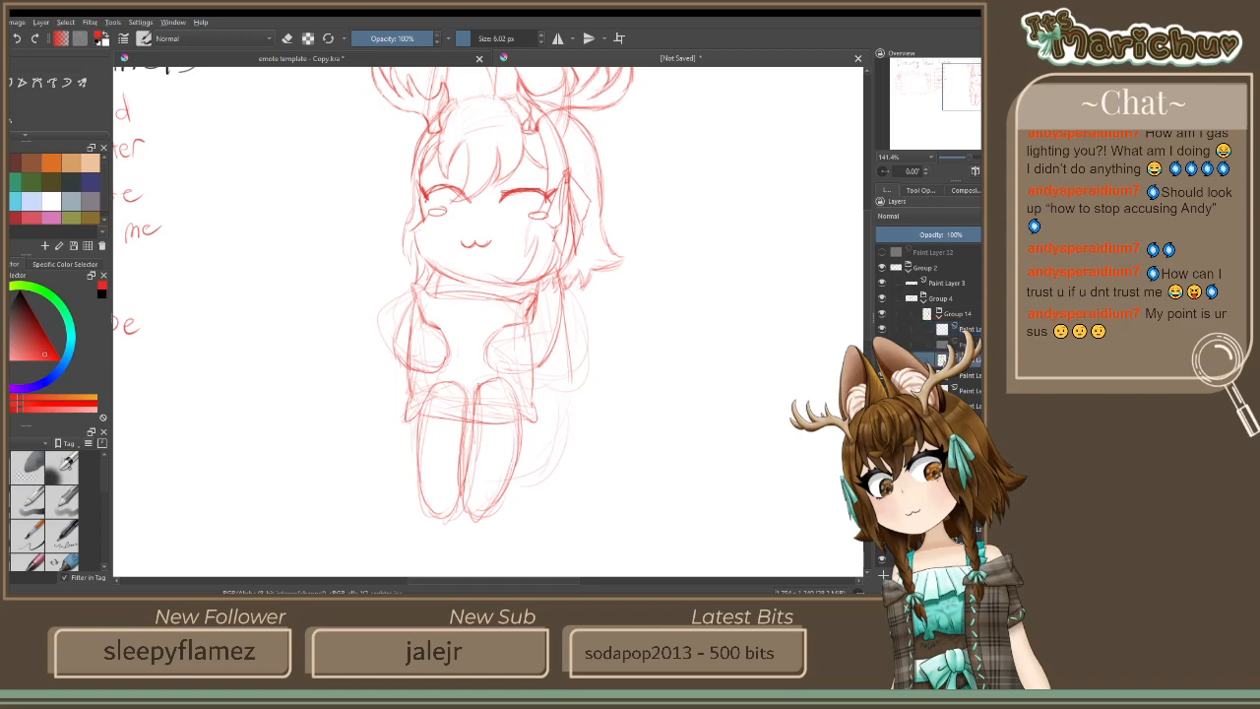
click(882, 359)
click(882, 359)
click(969, 330)
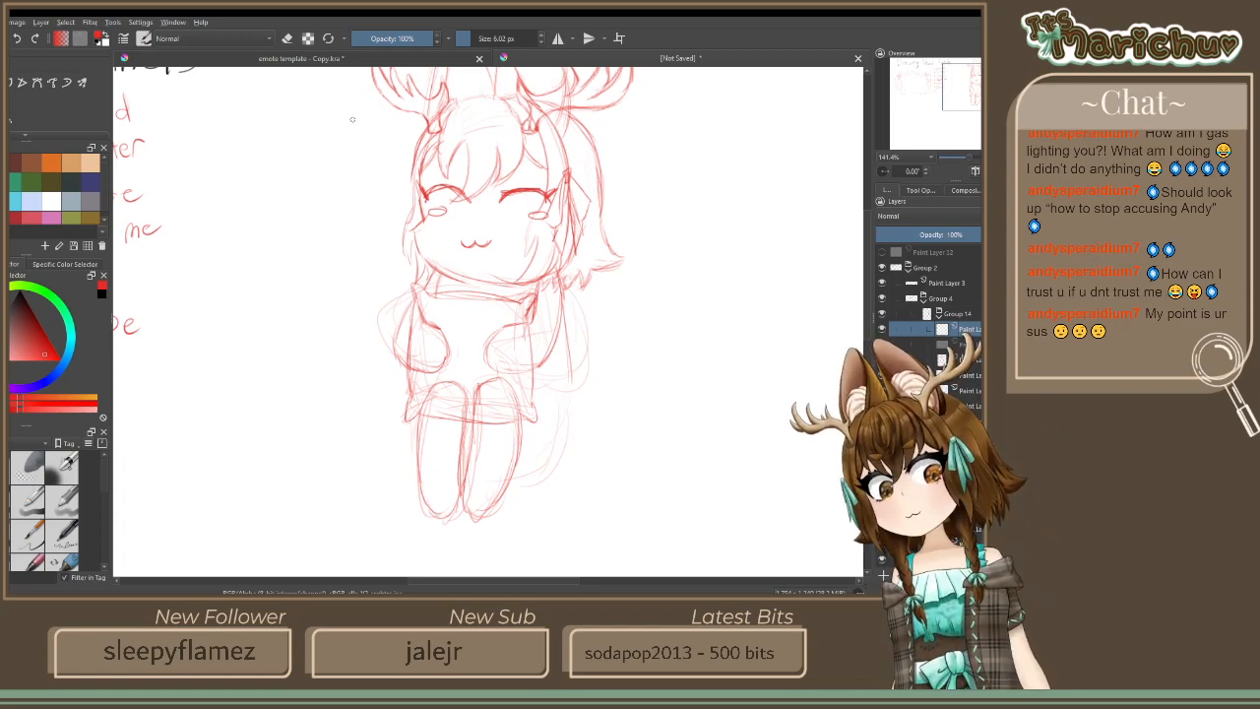
Sketch a rounded curve bulging out from the character's skirt beside the right-hand leg, joining the knee and the hem
drag(569, 376, 536, 423)
mouse_move(561, 421)
mouse_down()
mouse_move(515, 430)
mouse_move(545, 390)
mouse_move(529, 382)
mouse_up()
drag(560, 401, 512, 381)
drag(525, 380, 484, 385)
mouse_move(541, 420)
mouse_down()
mouse_move(518, 431)
mouse_move(519, 448)
mouse_up()
Erase the rough outer lines of the curve beside the skirt and redraw it as a smoother line down to the hem
key(e)
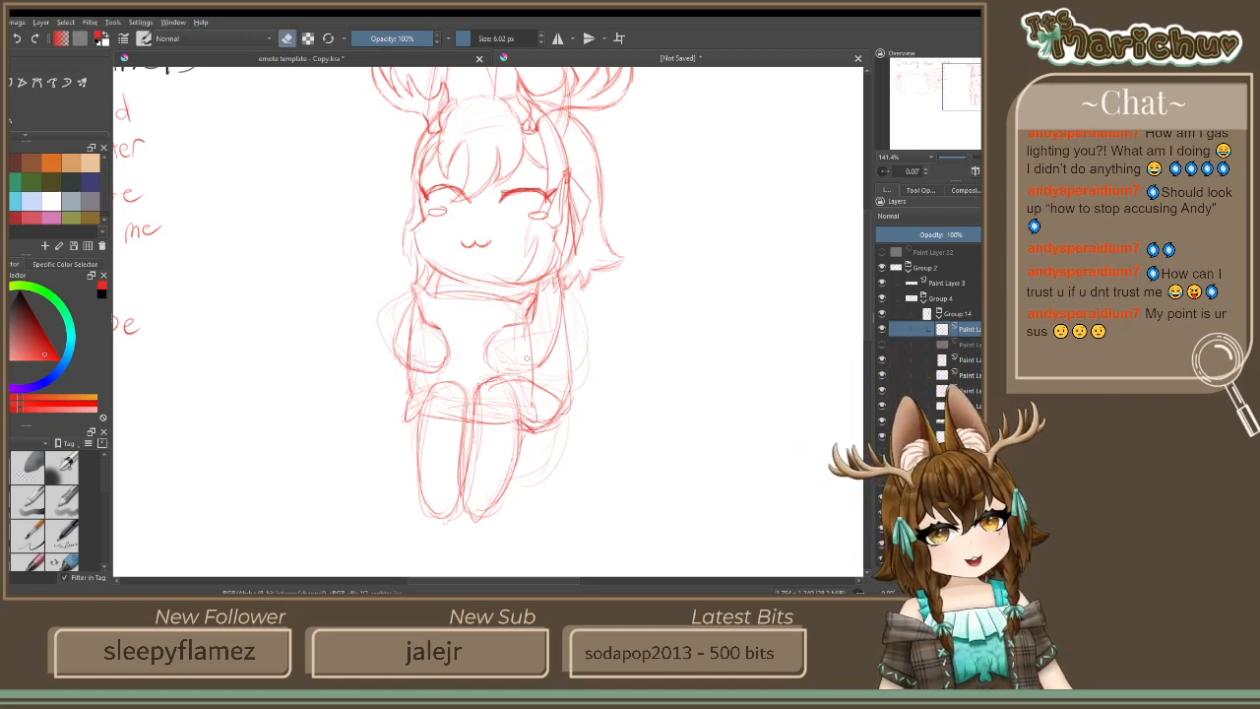
click(287, 39)
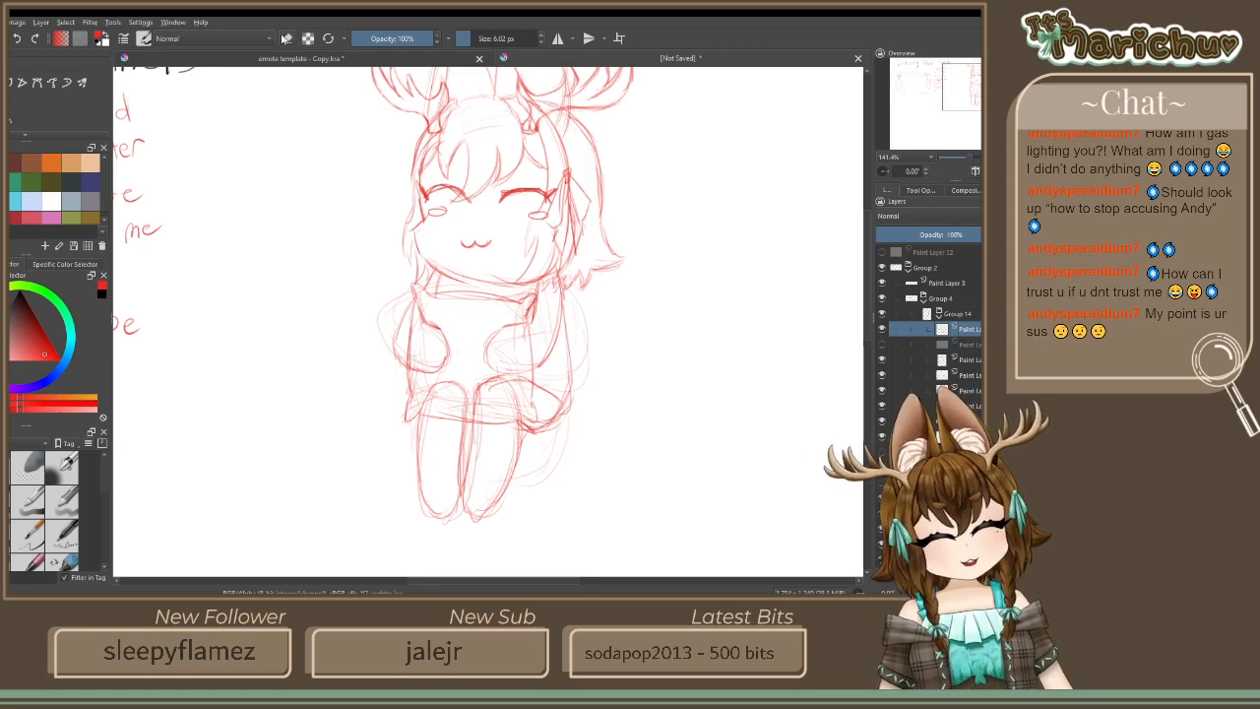
scroll(547, 391, up, 2)
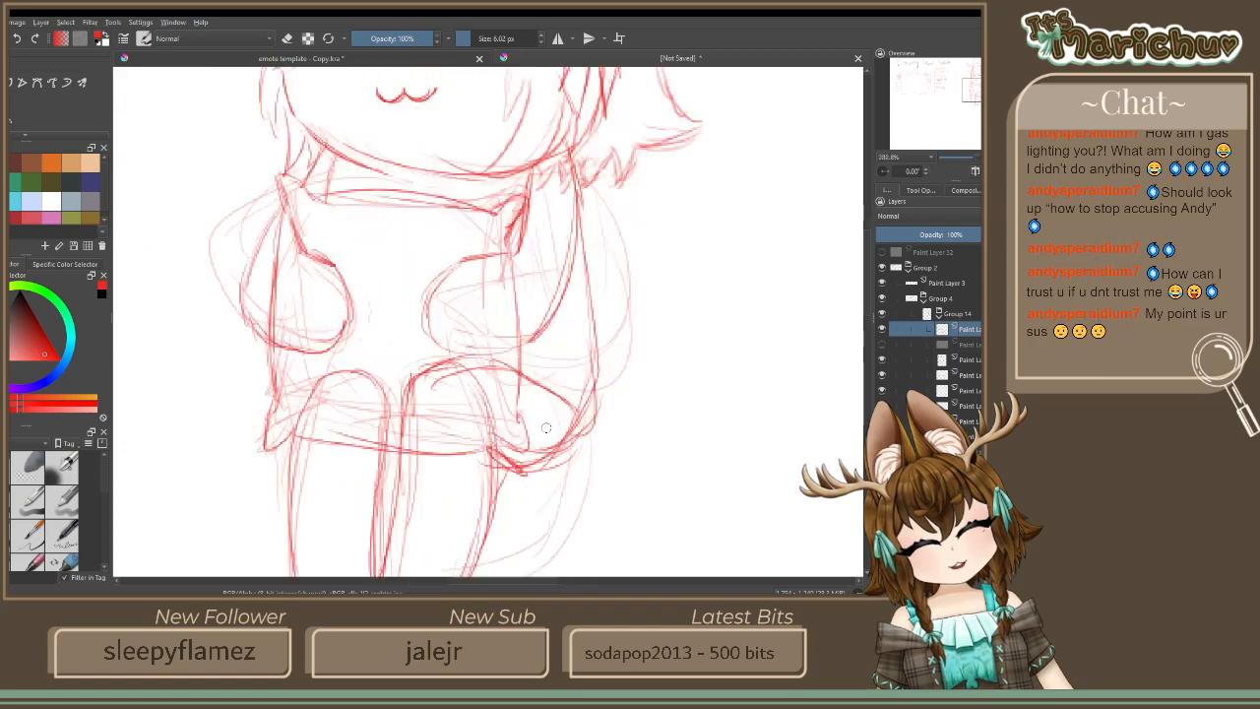
click(286, 38)
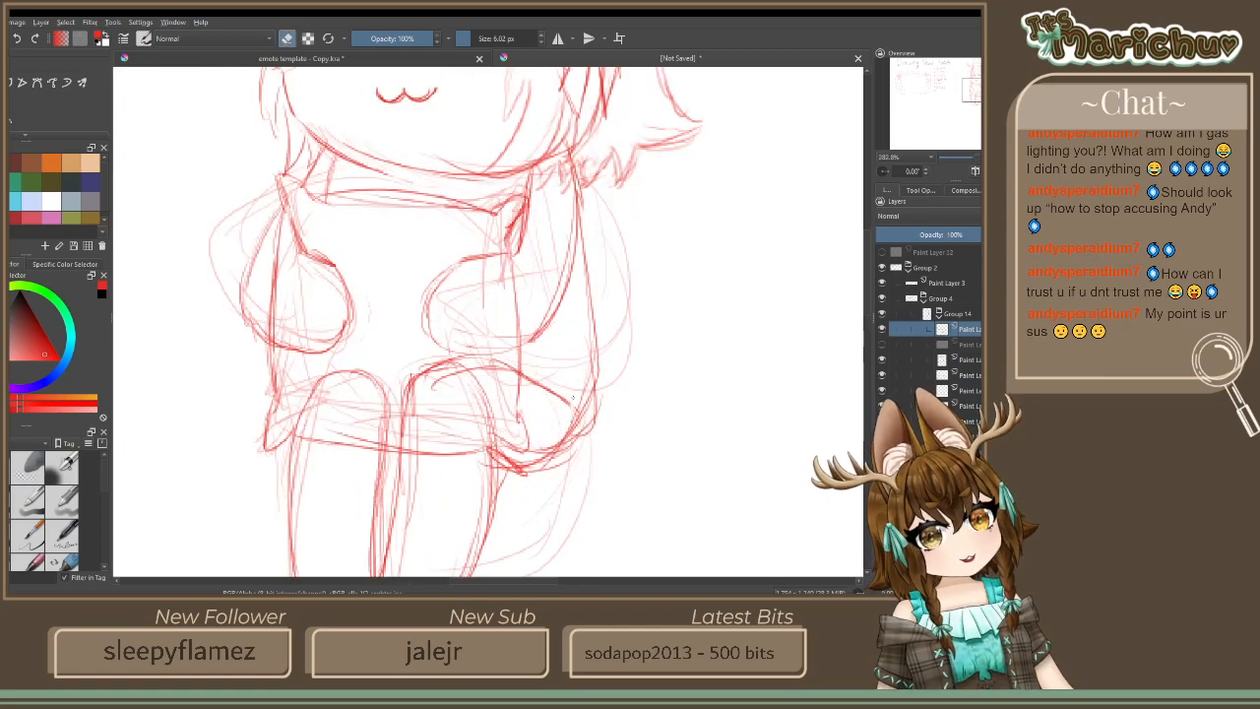
mouse_move(583, 413)
mouse_down()
mouse_move(553, 447)
mouse_move(587, 397)
mouse_move(539, 452)
mouse_move(519, 449)
mouse_move(594, 424)
mouse_up()
drag(532, 484, 507, 473)
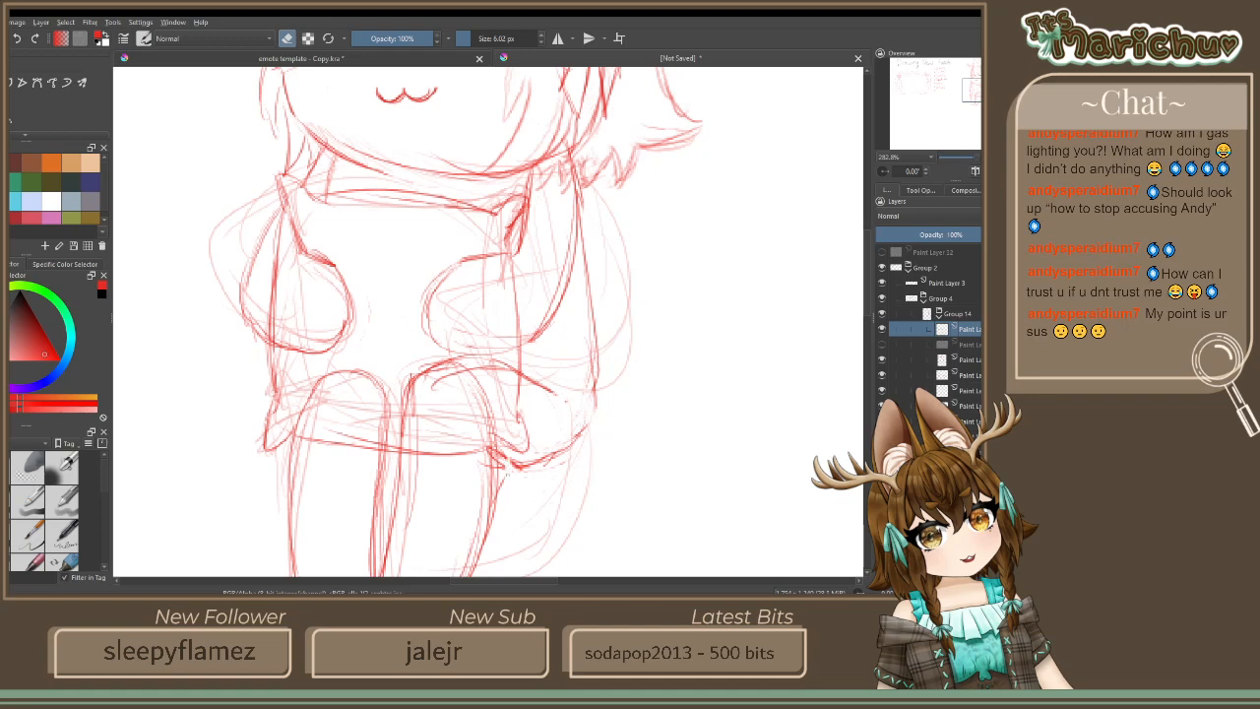
click(287, 39)
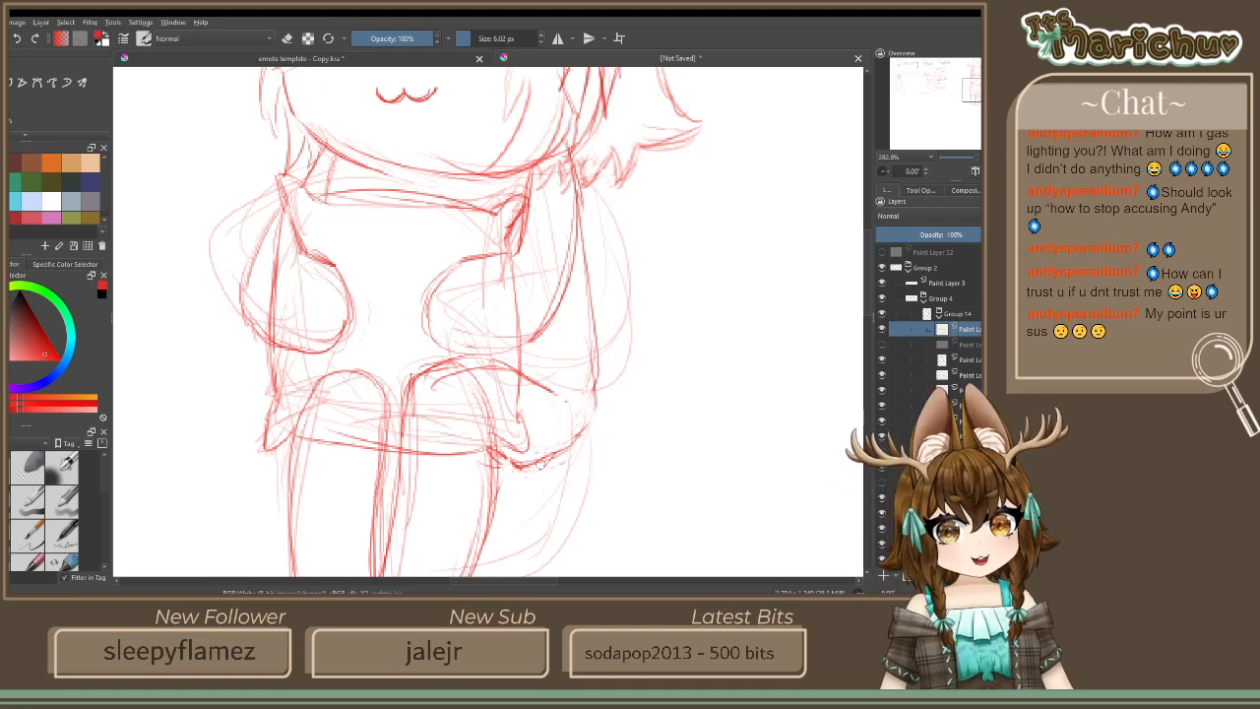
drag(597, 370, 549, 453)
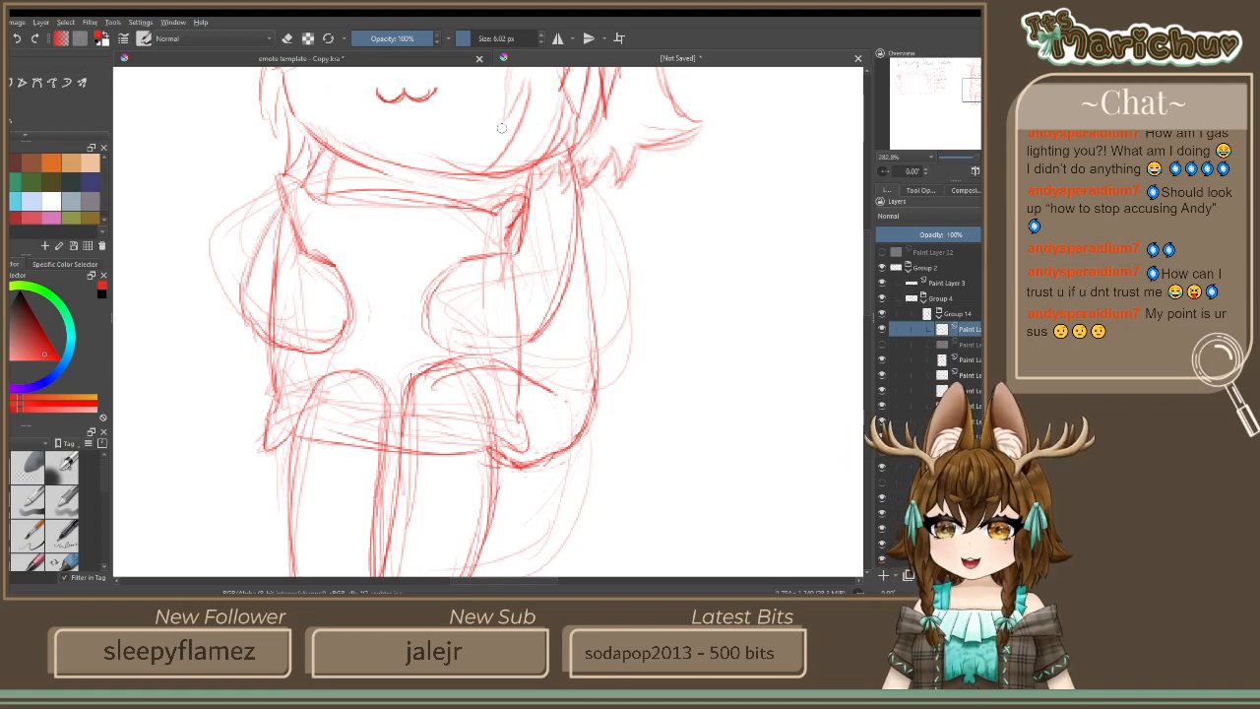
Compare the character sketch with and without its legs by toggling the legs layer's visibility
scroll(474, 195, down, 5)
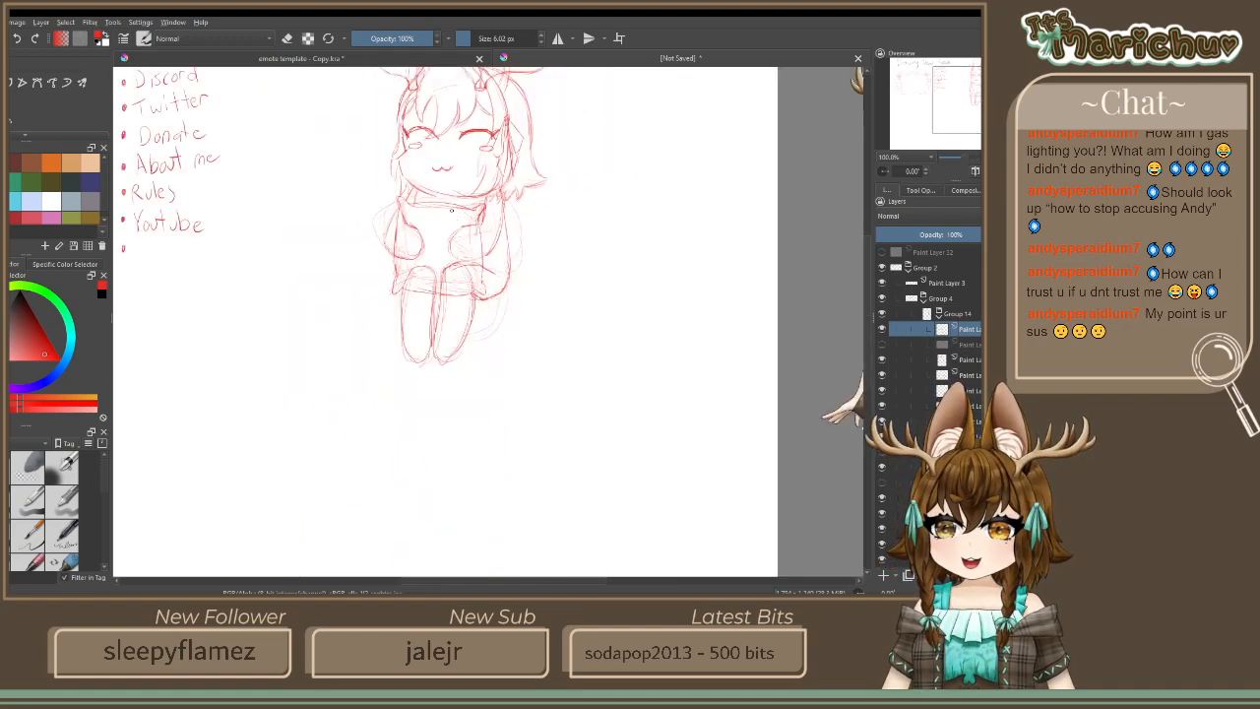
click(881, 360)
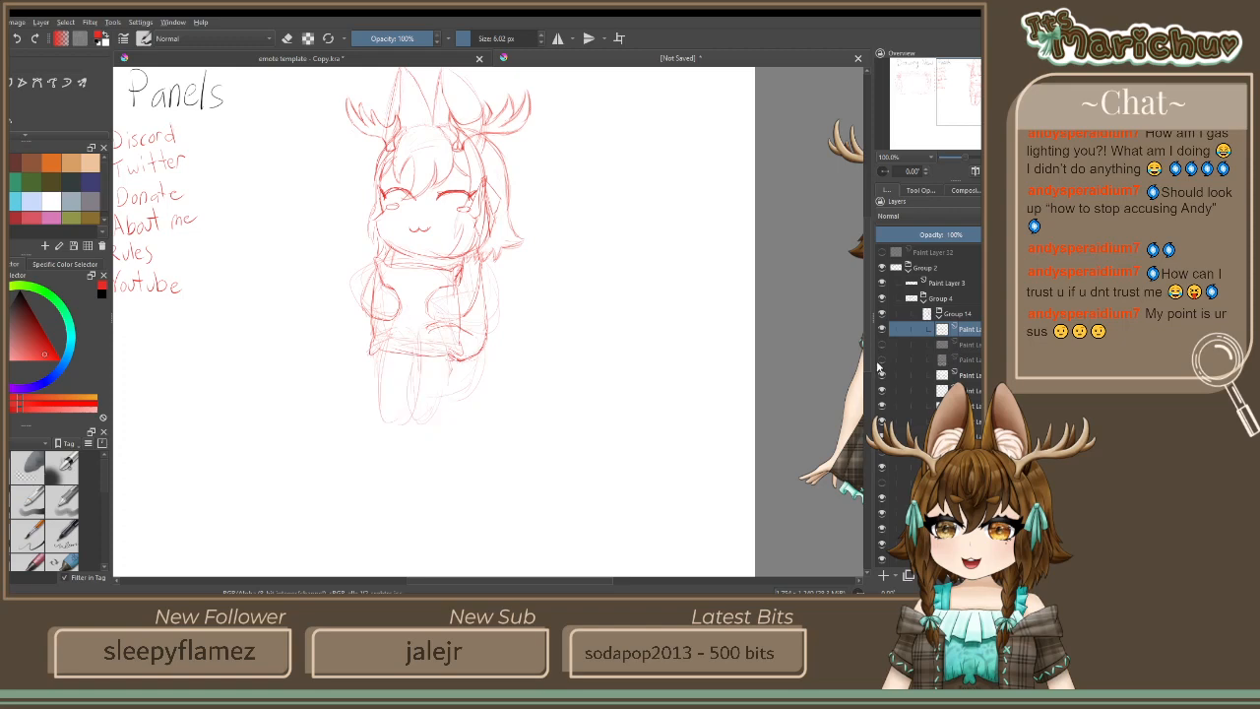
click(880, 361)
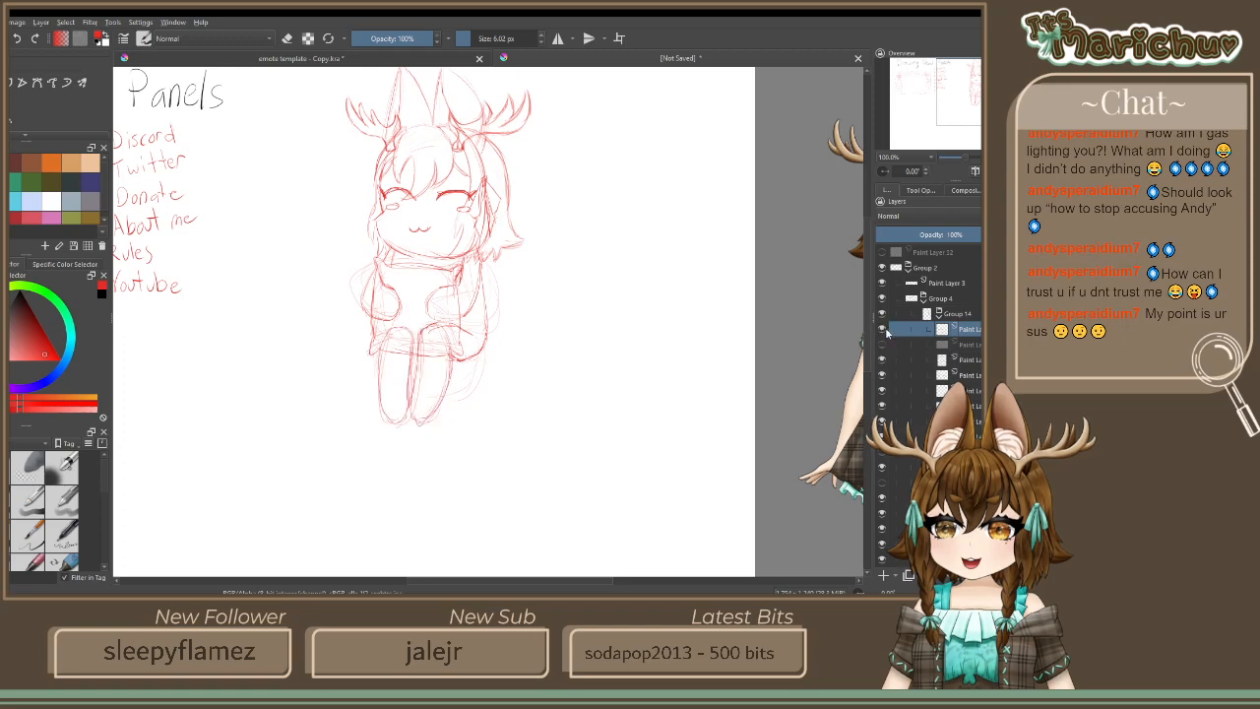
click(882, 361)
click(882, 362)
Examine the character's torso, arms and face up close and the whole panel sketch from a distance
scroll(552, 354, up, 3)
scroll(440, 382, up, 5)
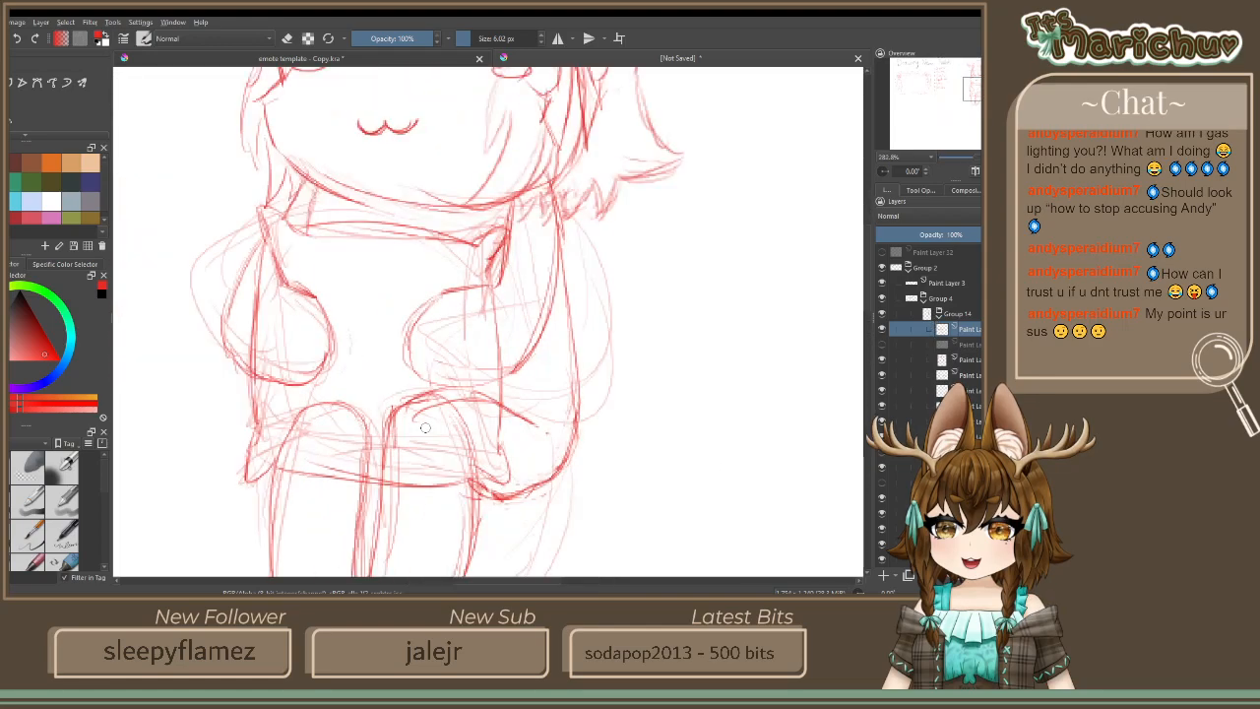
scroll(440, 383, down, 4)
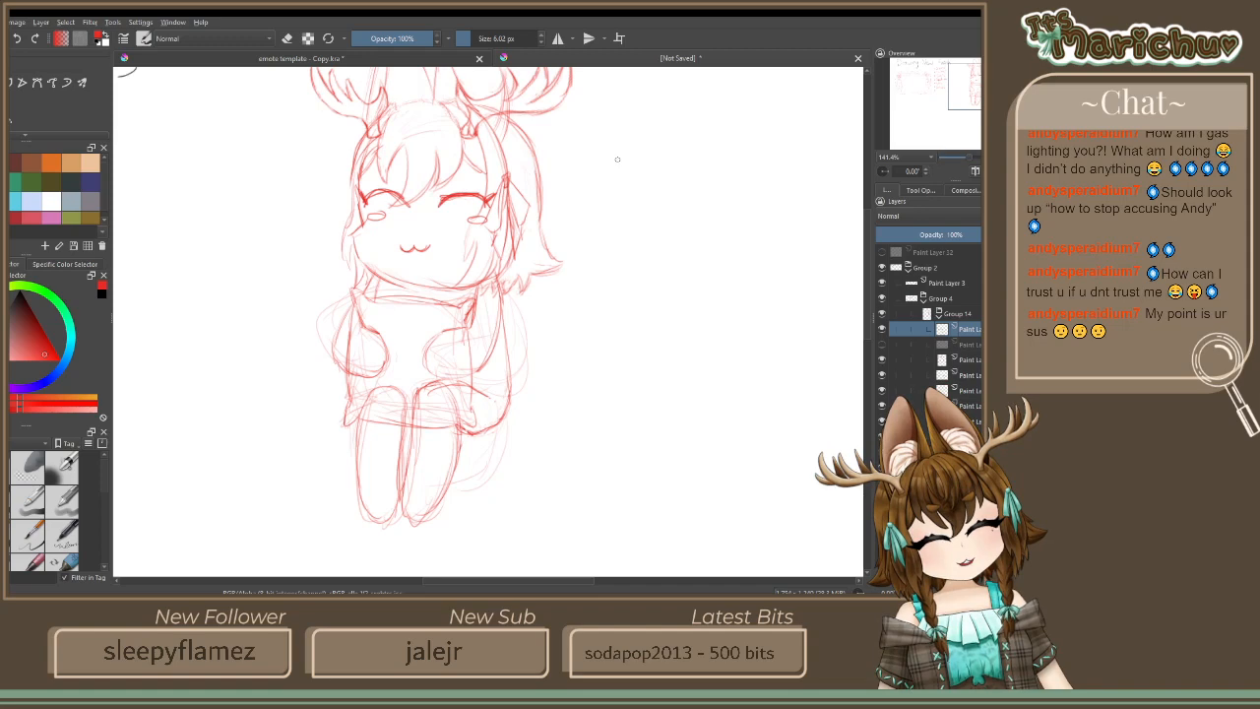
scroll(364, 332, up, 5)
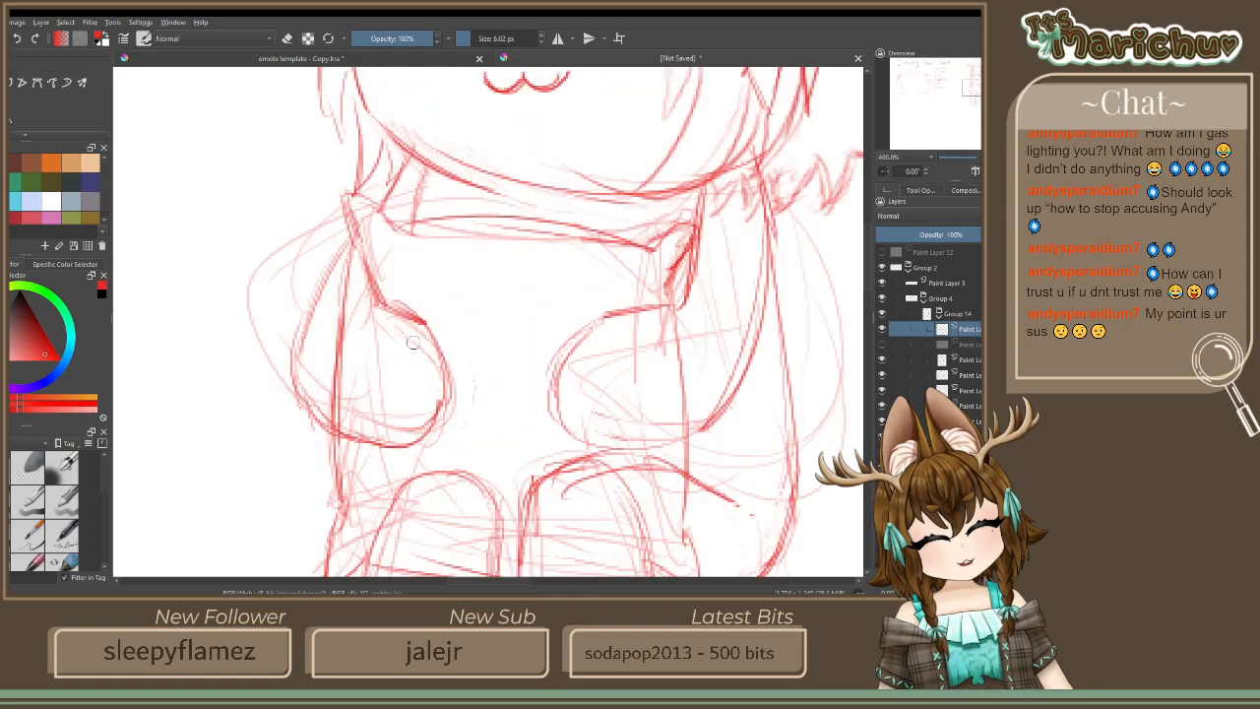
scroll(552, 332, down, 3)
mouse_move(551, 332)
mouse_down()
mouse_move(567, 278)
mouse_move(447, 342)
mouse_up()
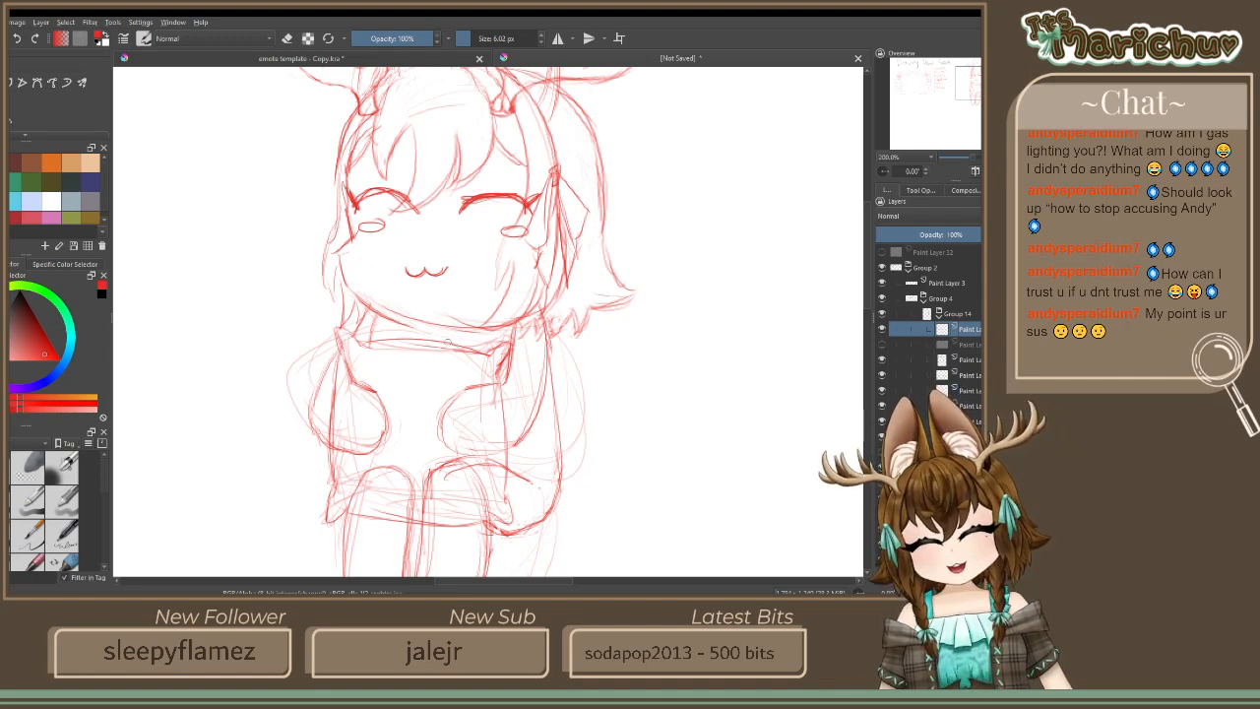
scroll(524, 379, up, 1)
scroll(526, 393, down, 4)
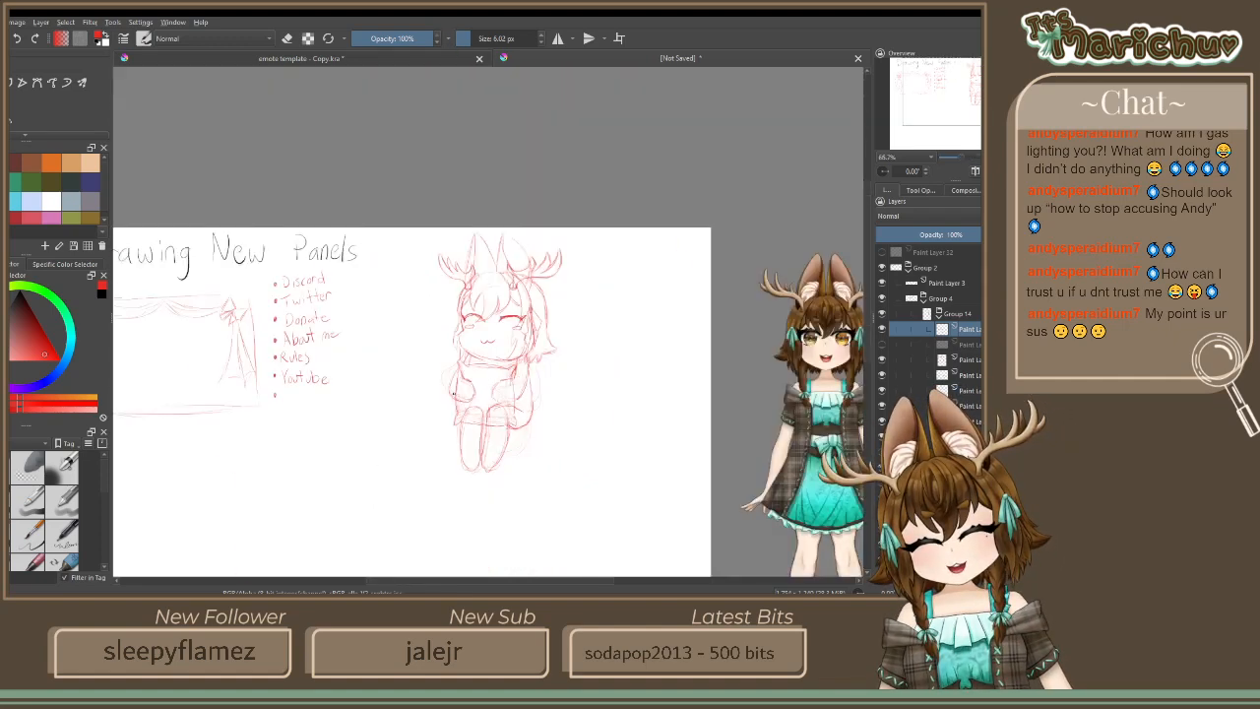
scroll(502, 401, up, 1)
mouse_move(470, 391)
mouse_down()
mouse_move(900, 229)
mouse_move(903, 349)
mouse_up()
scroll(810, 333, down, 1)
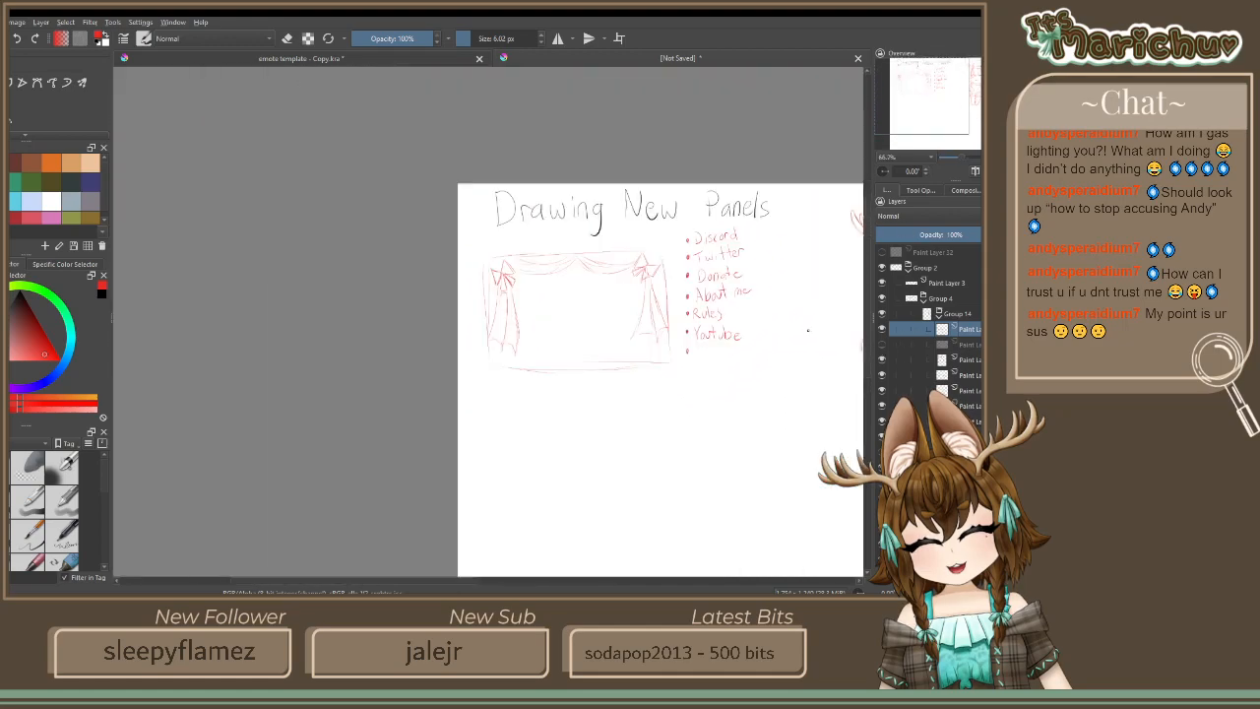
Examine the character sketch within the whole panel layout, then inspect its head and face up close
mouse_move(771, 336)
mouse_down()
mouse_move(459, 343)
mouse_move(368, 360)
mouse_up()
scroll(472, 344, up, 1)
drag(672, 265, 565, 340)
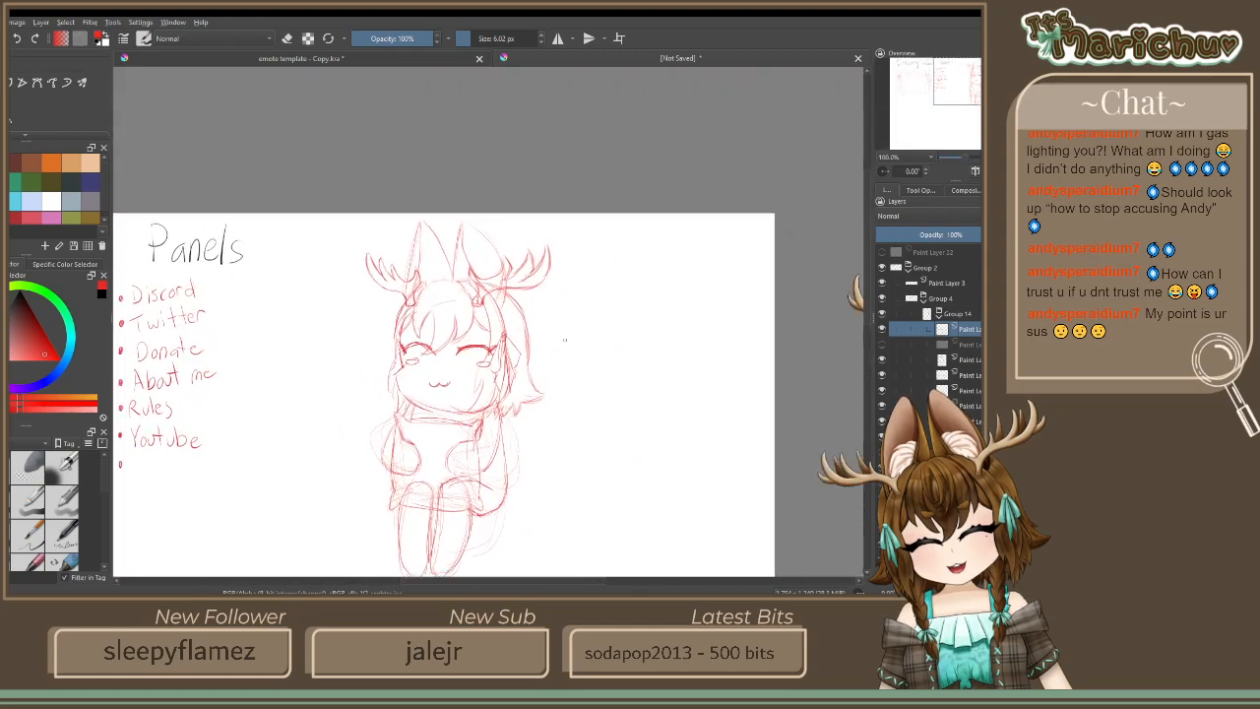
scroll(520, 366, up, 2)
scroll(462, 342, down, 1)
scroll(465, 313, down, 2)
drag(374, 354, 458, 326)
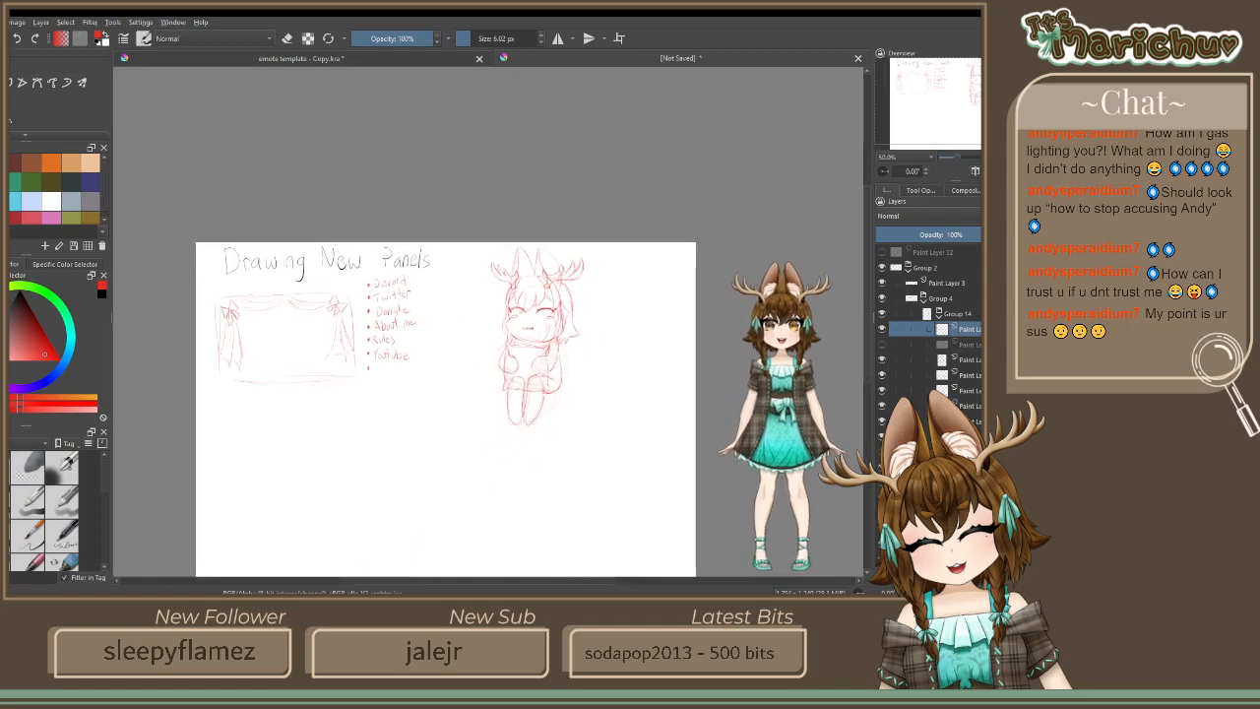
scroll(401, 370, up, 3)
drag(576, 207, 493, 418)
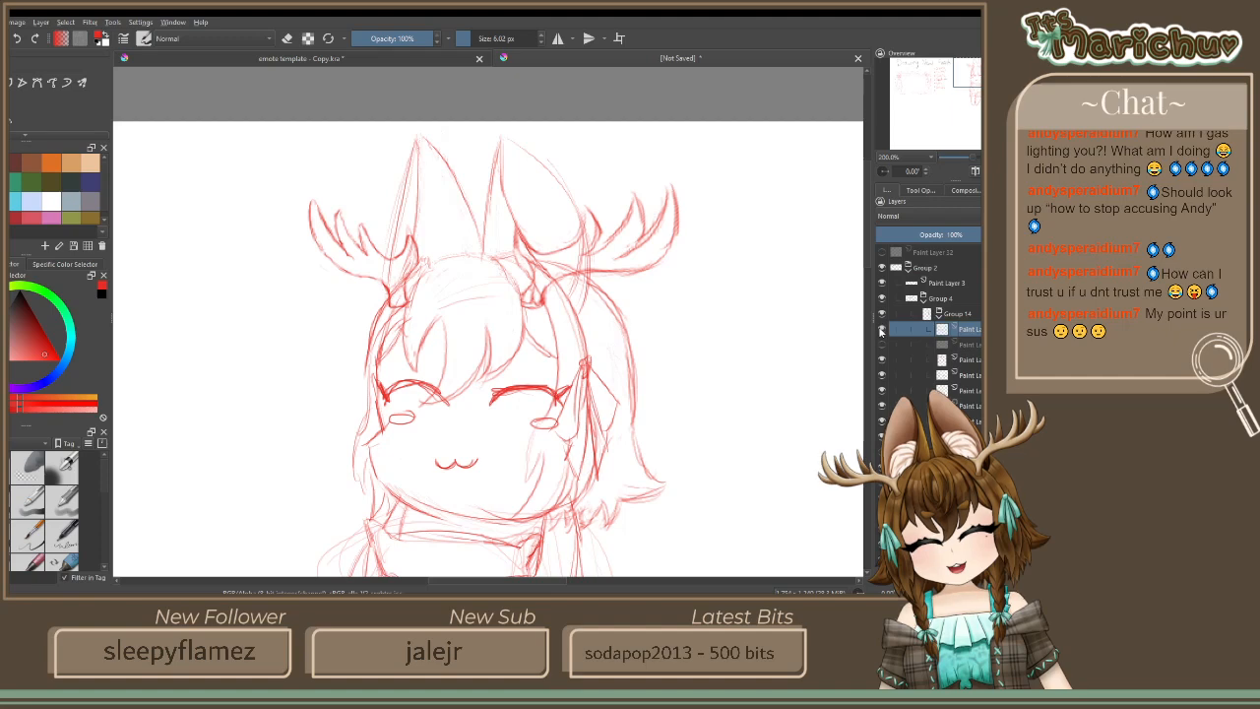
Compare the character's head and body with and without the selected sketch layer by toggling its visibility
click(880, 329)
click(881, 330)
click(882, 331)
click(882, 331)
drag(682, 484, 679, 212)
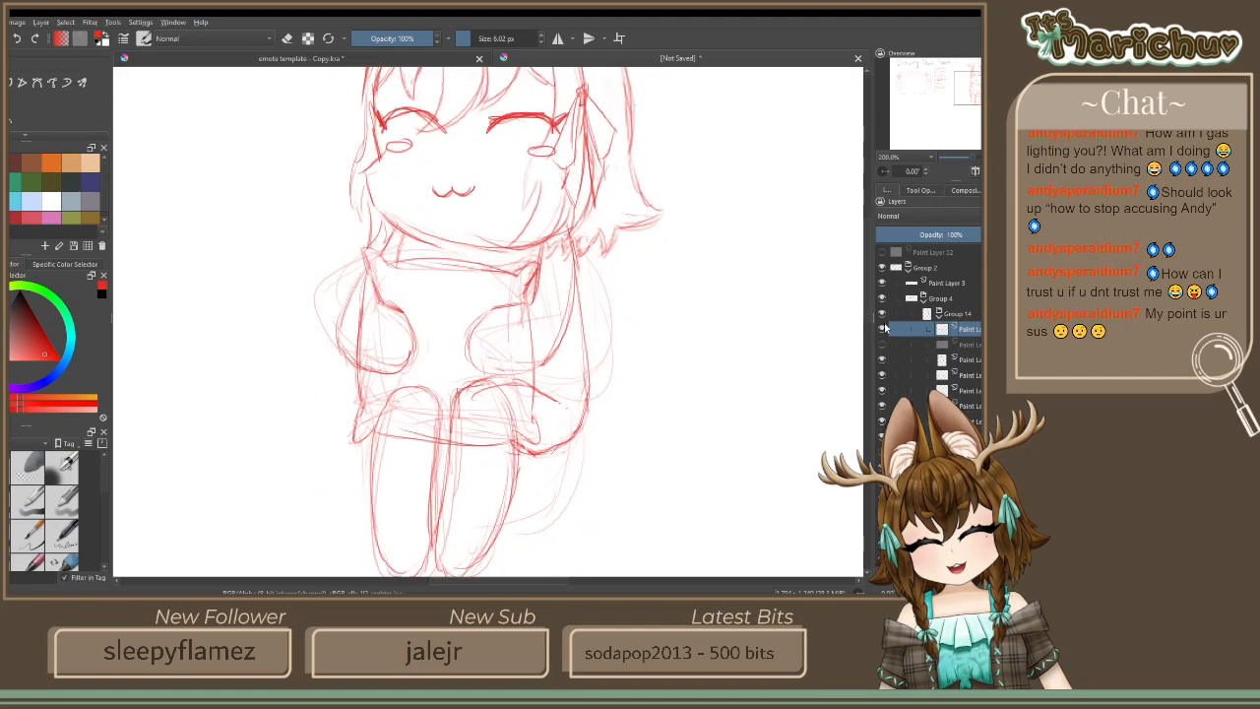
click(883, 330)
click(882, 330)
click(883, 330)
click(883, 330)
Add a new paint layer above the selected sketch layer, keeping the whole character in view
mouse_move(524, 398)
mouse_down()
mouse_move(499, 557)
mouse_move(534, 467)
mouse_up()
scroll(533, 469, down, 2)
scroll(531, 471, up, 1)
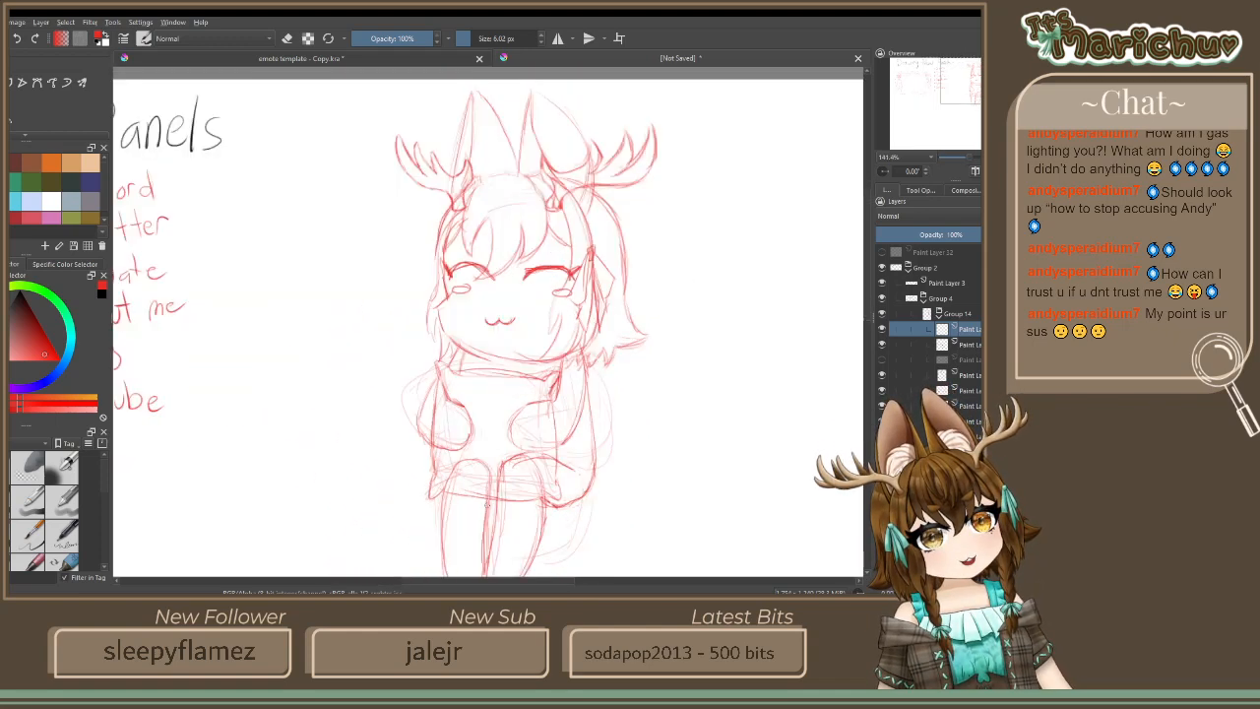
drag(485, 504, 514, 378)
drag(560, 257, 540, 350)
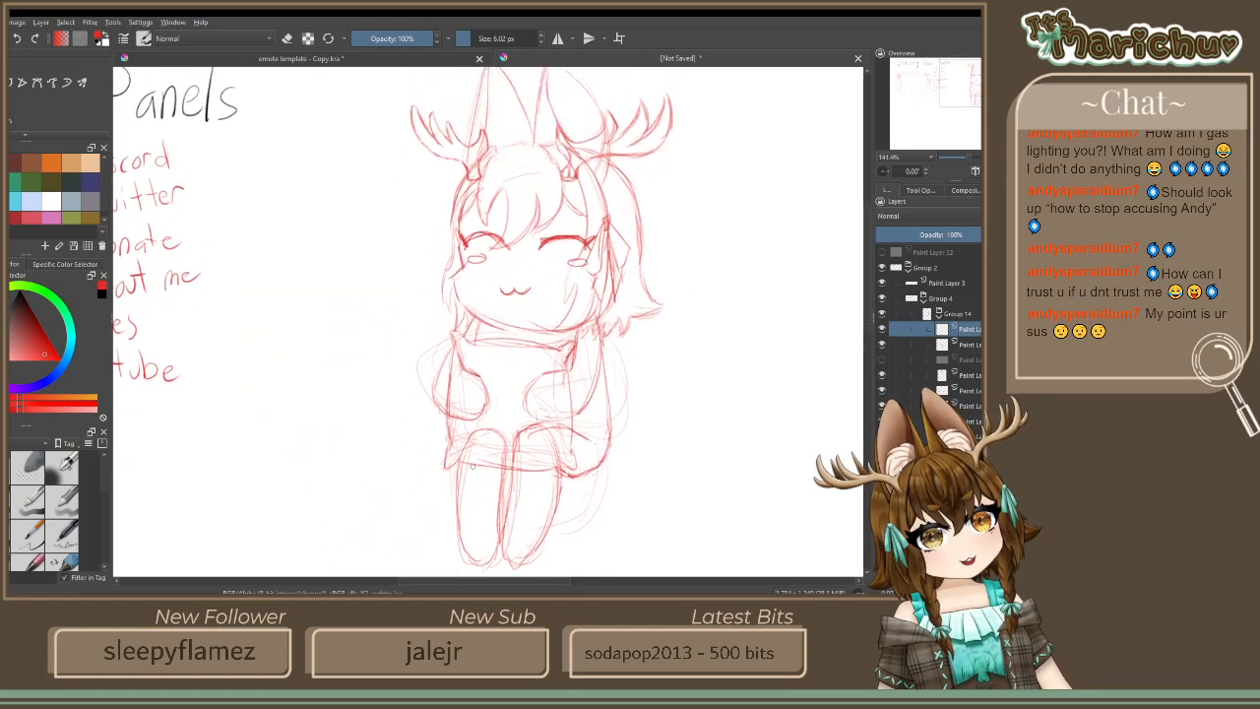
mouse_move(527, 300)
mouse_down()
mouse_move(523, 359)
mouse_move(525, 285)
mouse_up()
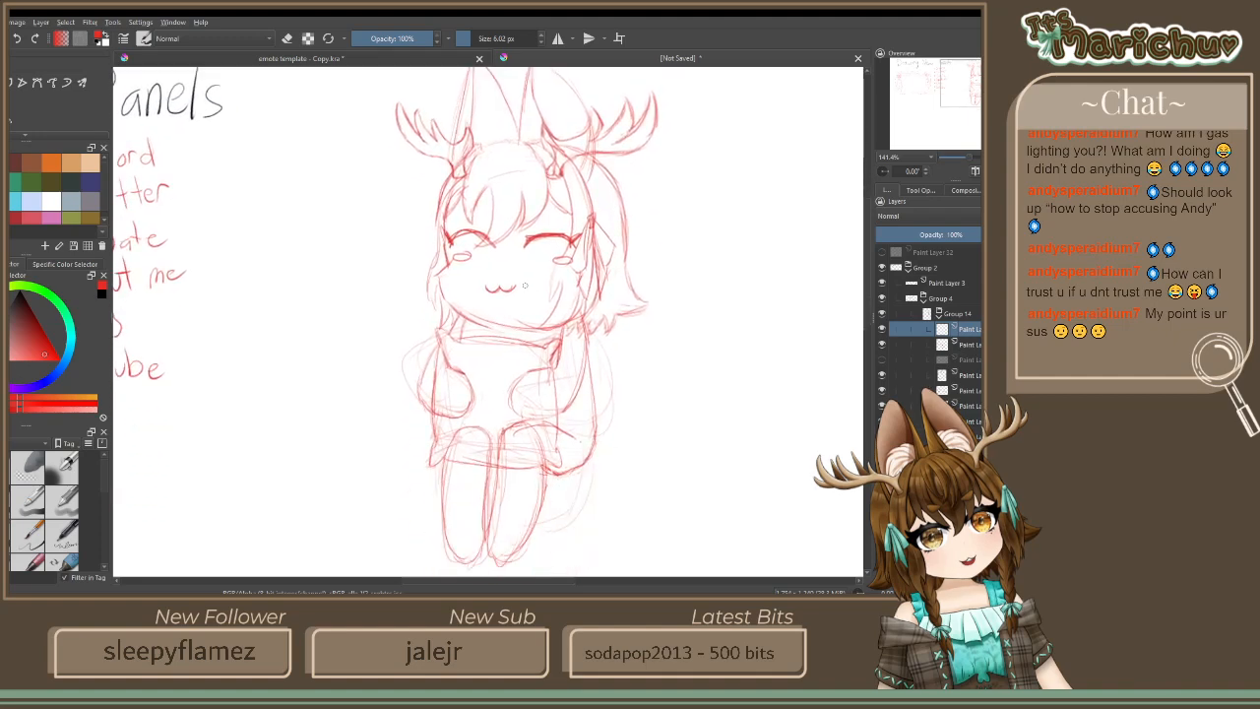
Identify the layer that holds the character's dress by toggling the lower sketch layers' visibility one by one
click(959, 374)
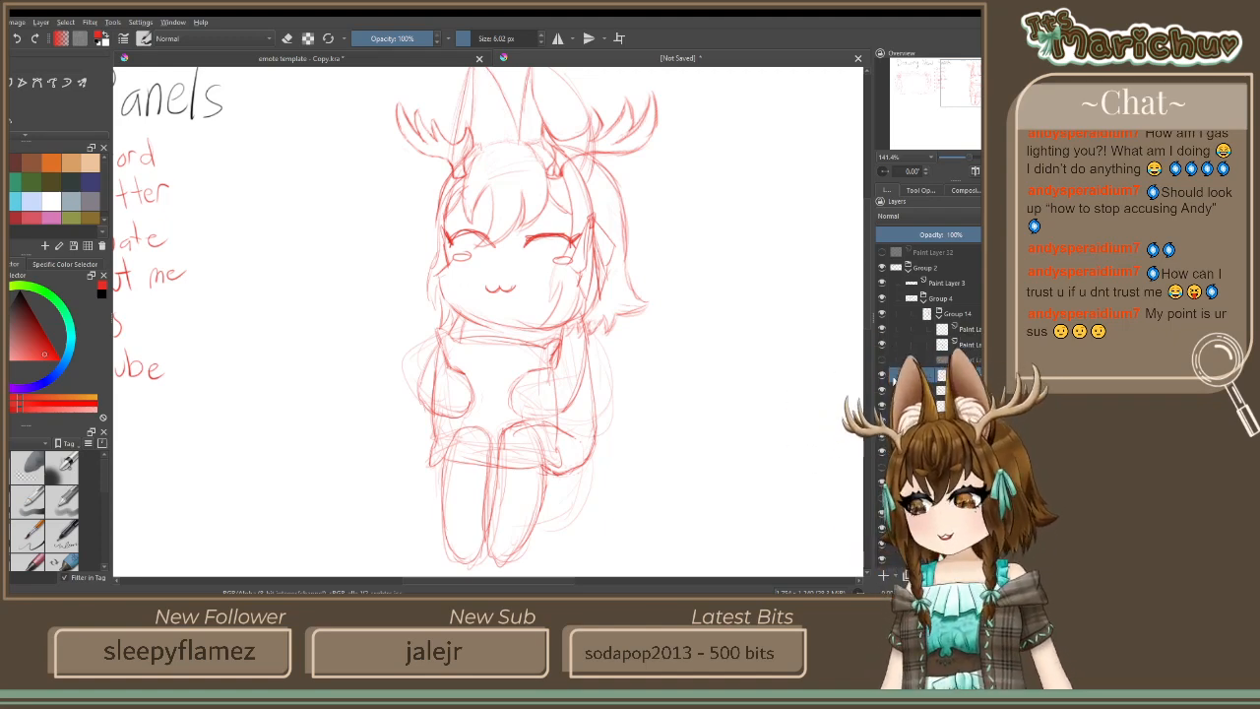
click(882, 376)
click(882, 376)
click(882, 391)
click(882, 391)
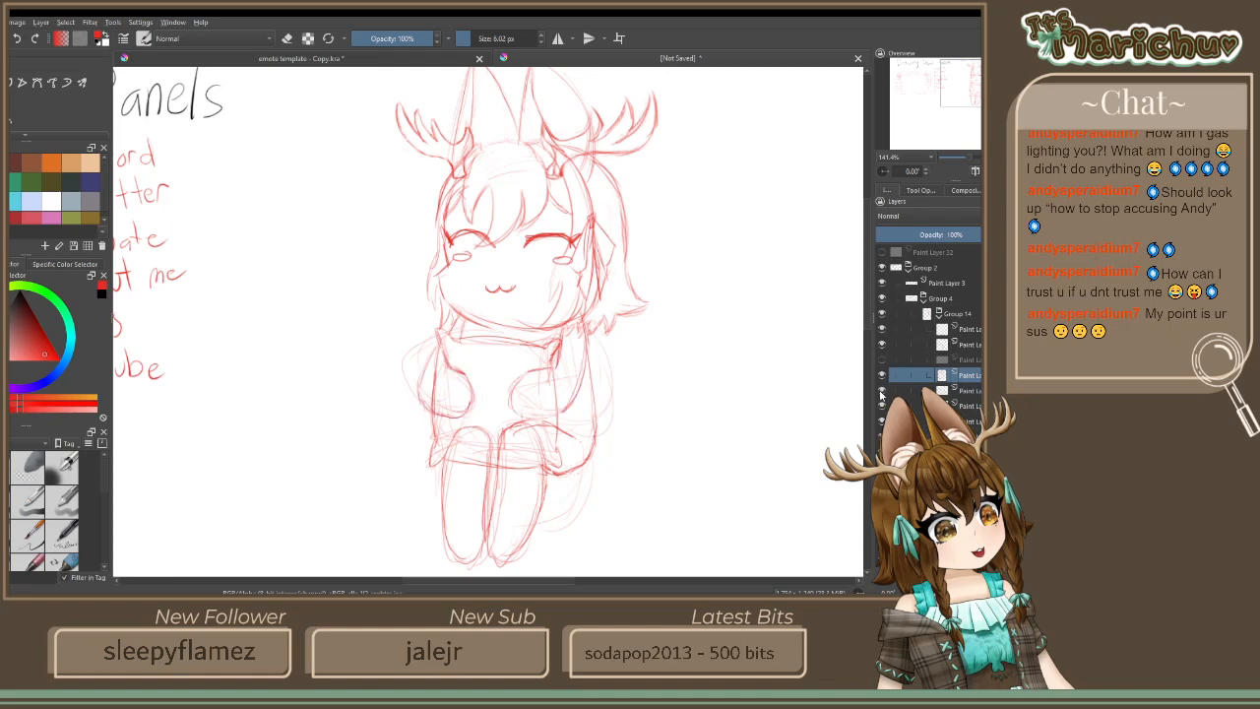
click(881, 393)
click(881, 393)
click(882, 404)
click(882, 404)
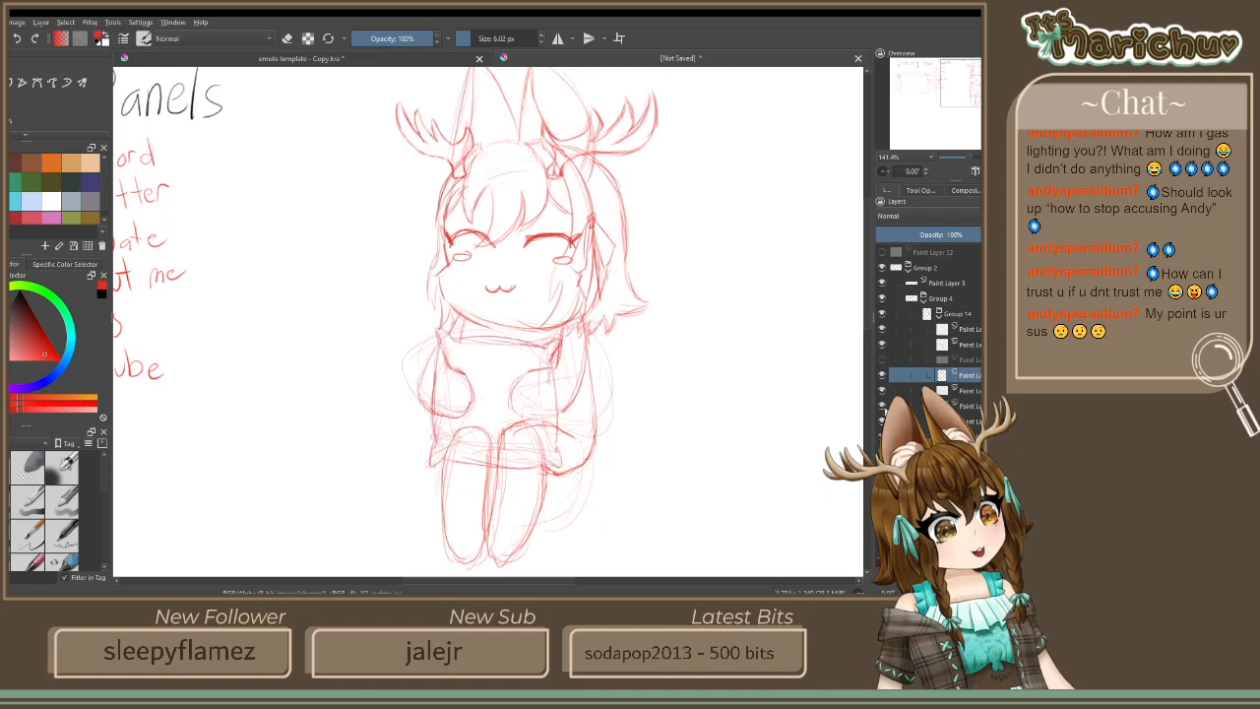
click(882, 404)
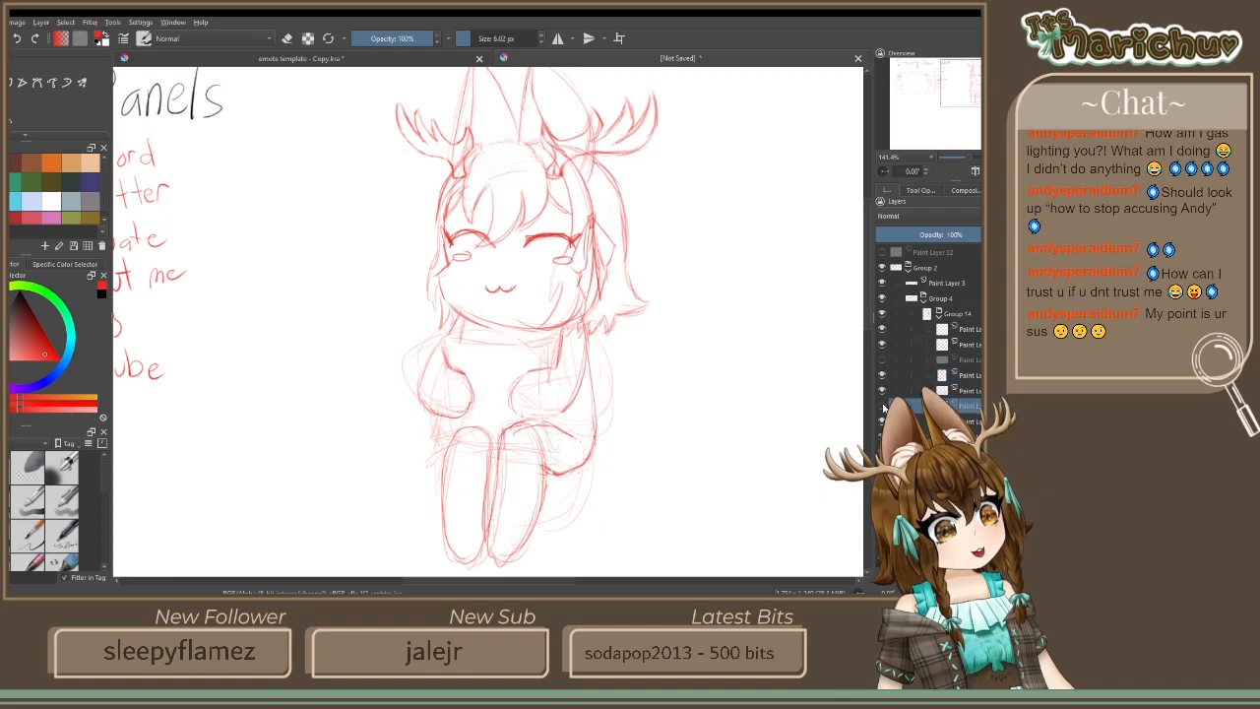
click(882, 404)
Move the dress sketch up slightly so that its neckline overlaps the character's chin
key(t)
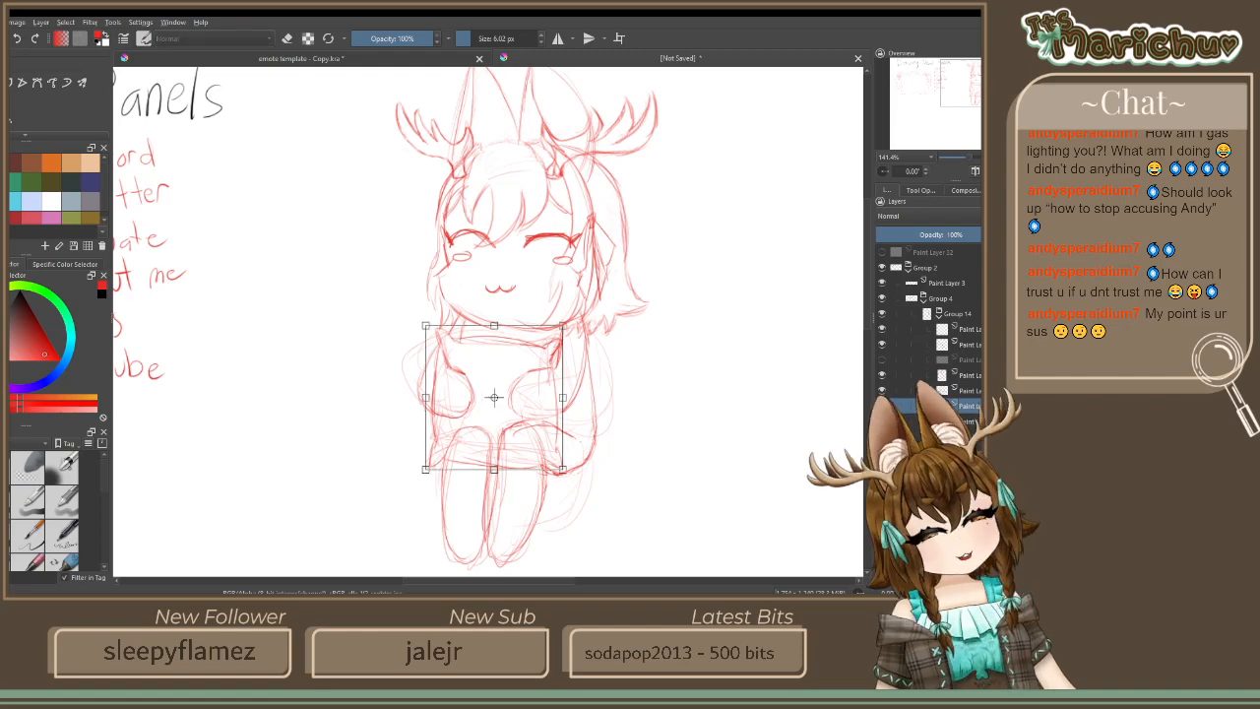
drag(506, 362, 509, 348)
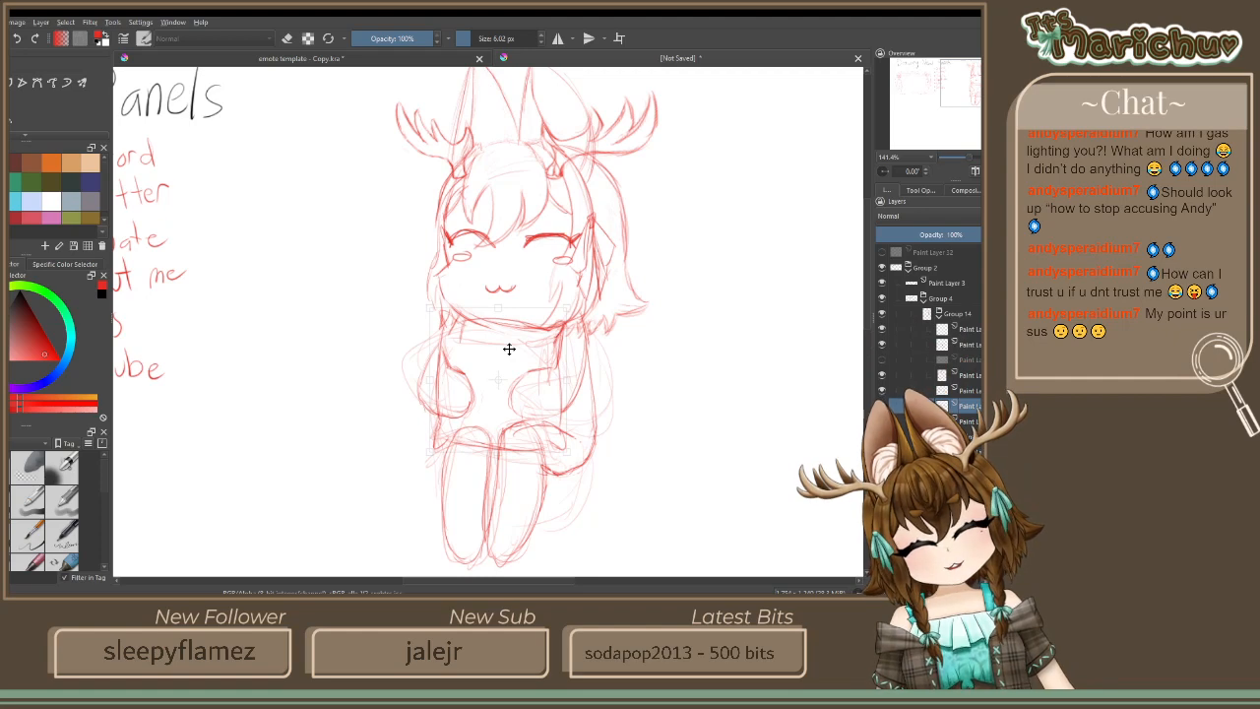
key(ctrl+t)
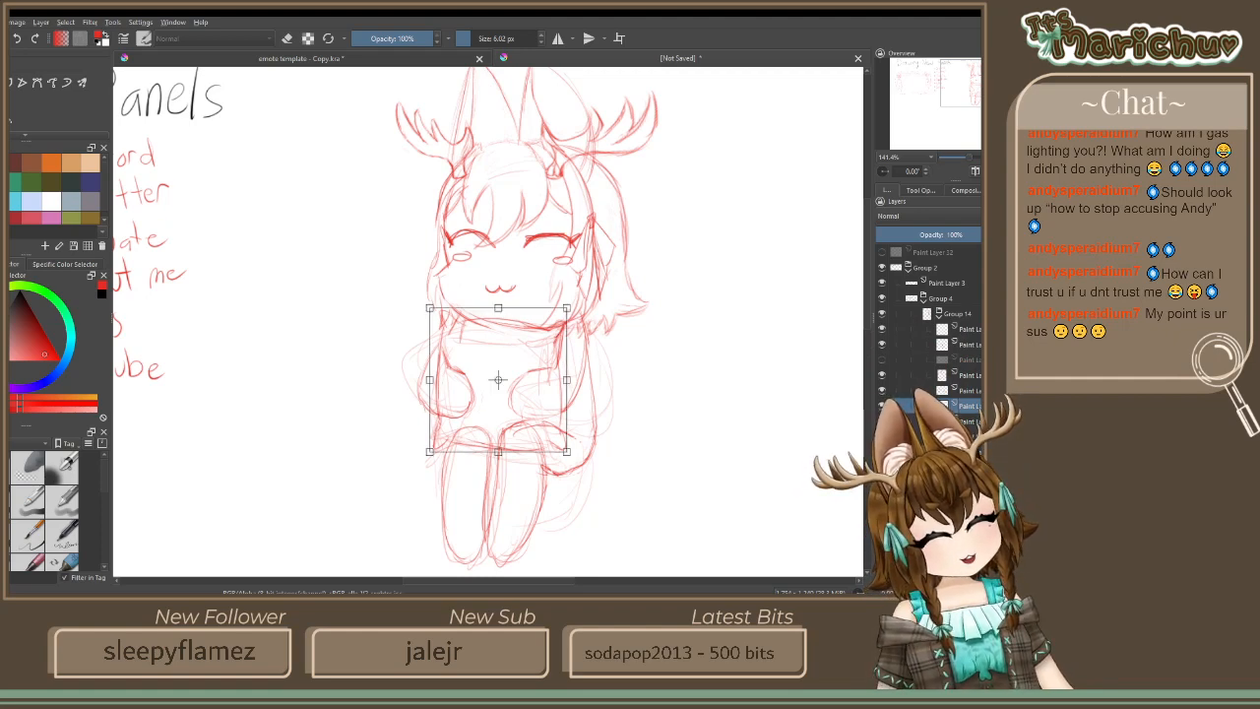
key(b)
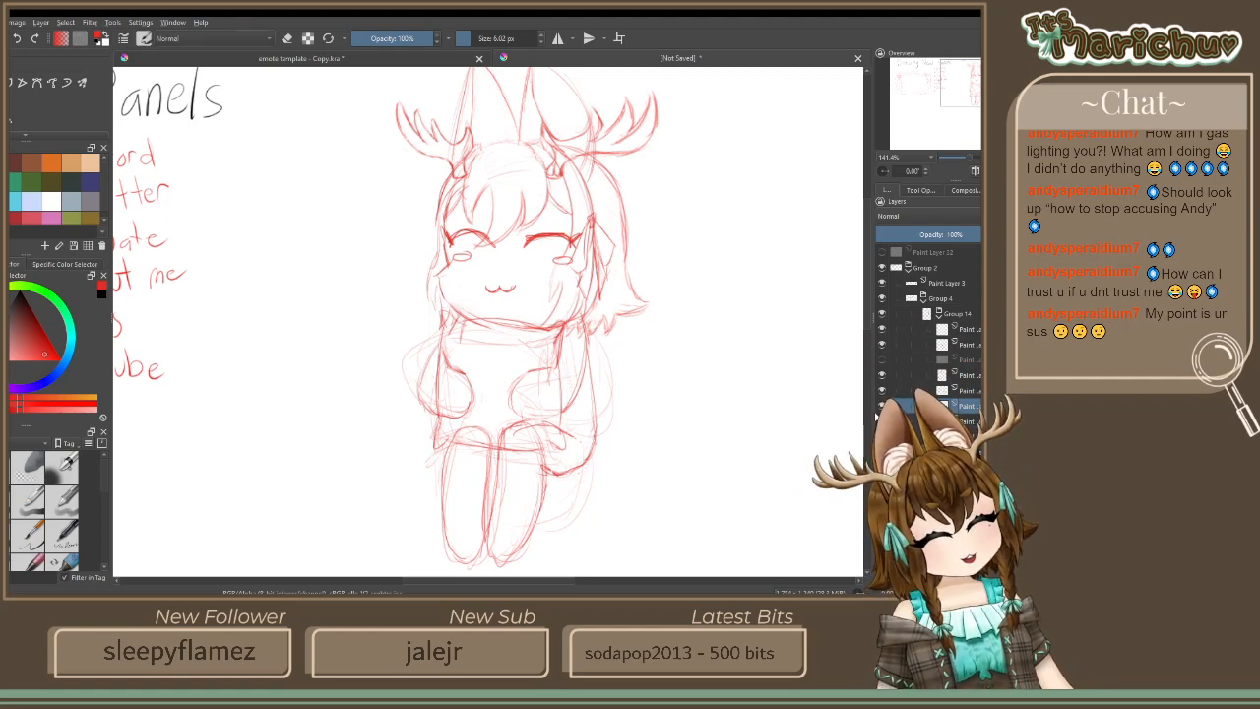
Draw short hem strokes at the skirt's right-hand corner and between the knees, and erase the hem line crossing the legs
scroll(577, 384, up, 6)
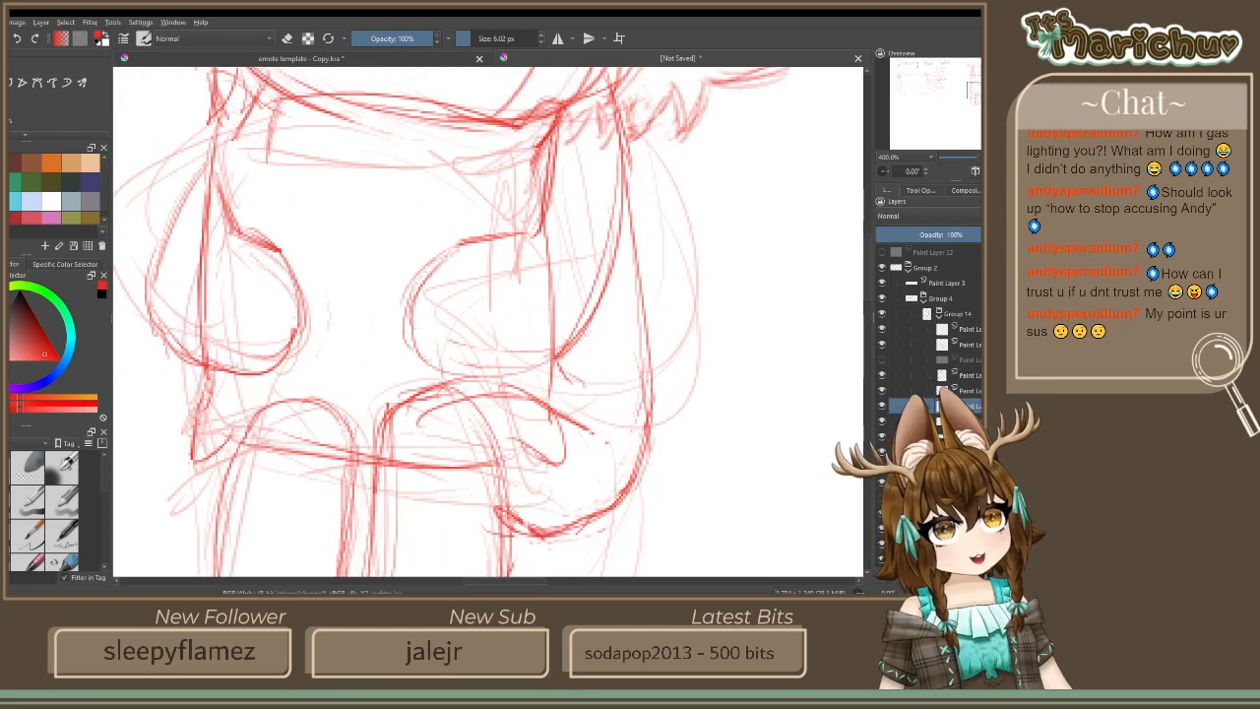
mouse_move(557, 365)
mouse_down()
mouse_move(587, 404)
mouse_move(537, 413)
mouse_up()
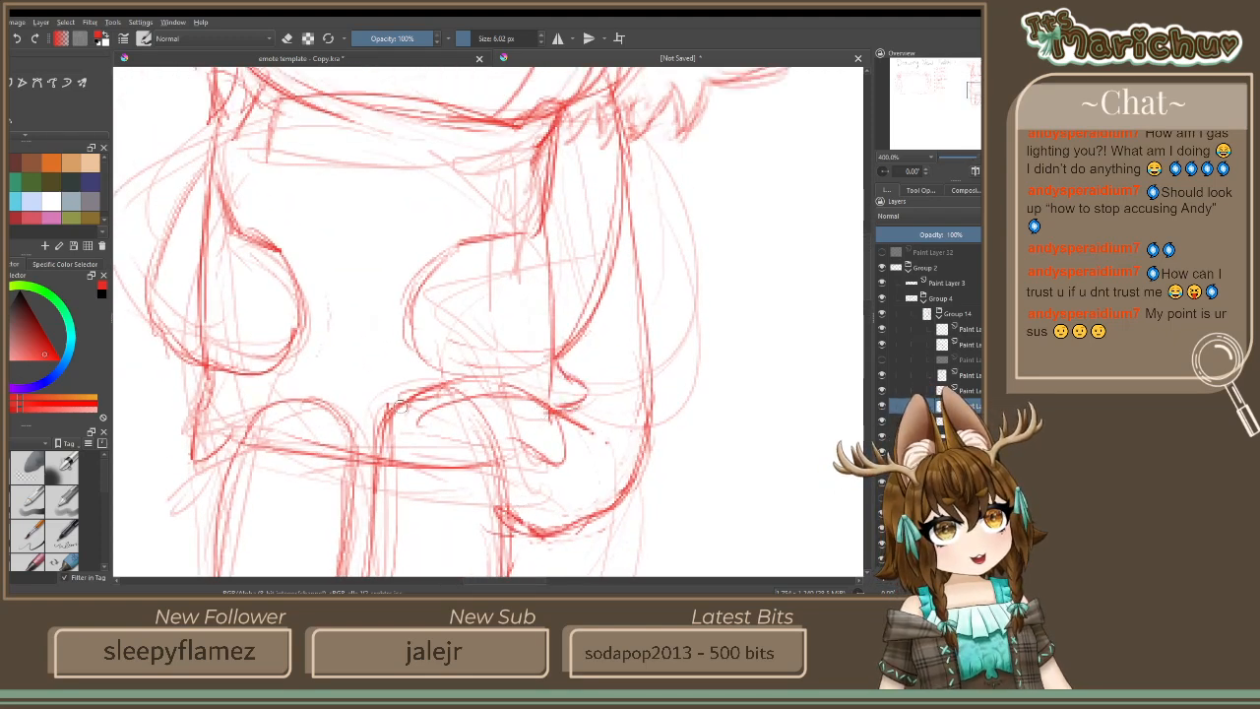
drag(389, 418, 344, 429)
click(287, 39)
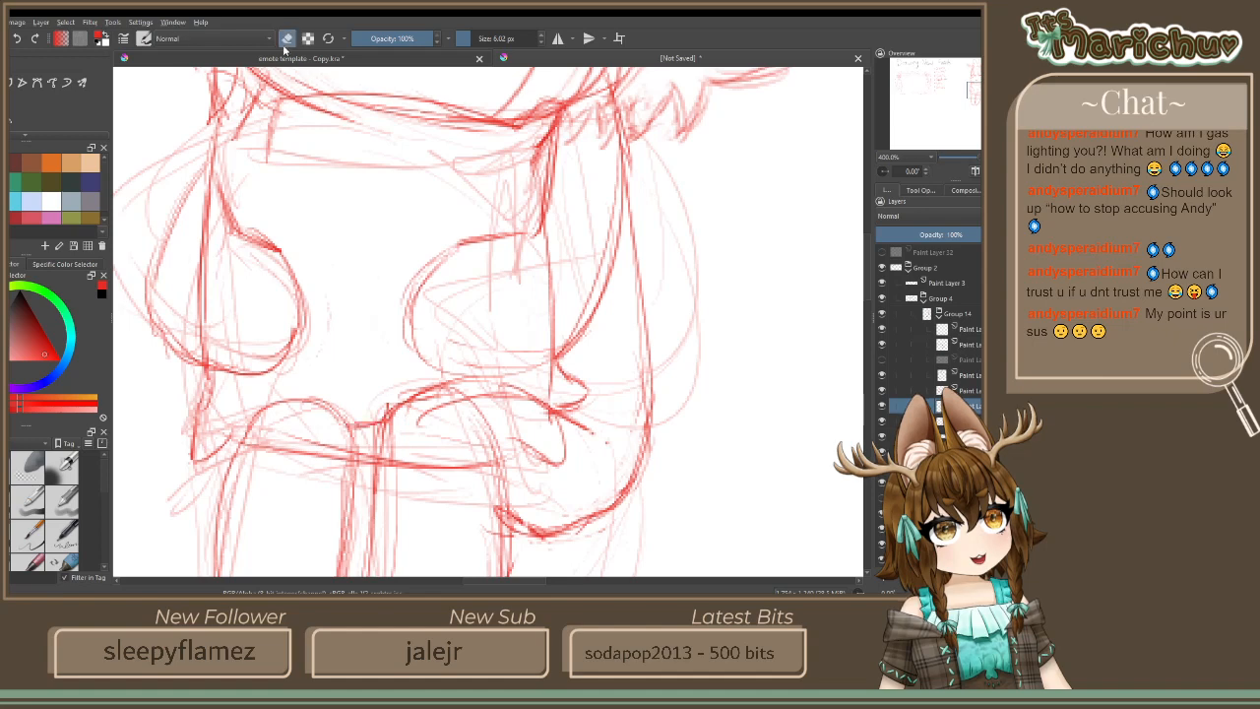
mouse_move(389, 471)
mouse_down()
mouse_move(295, 452)
mouse_move(552, 460)
mouse_move(526, 445)
mouse_move(570, 444)
mouse_up()
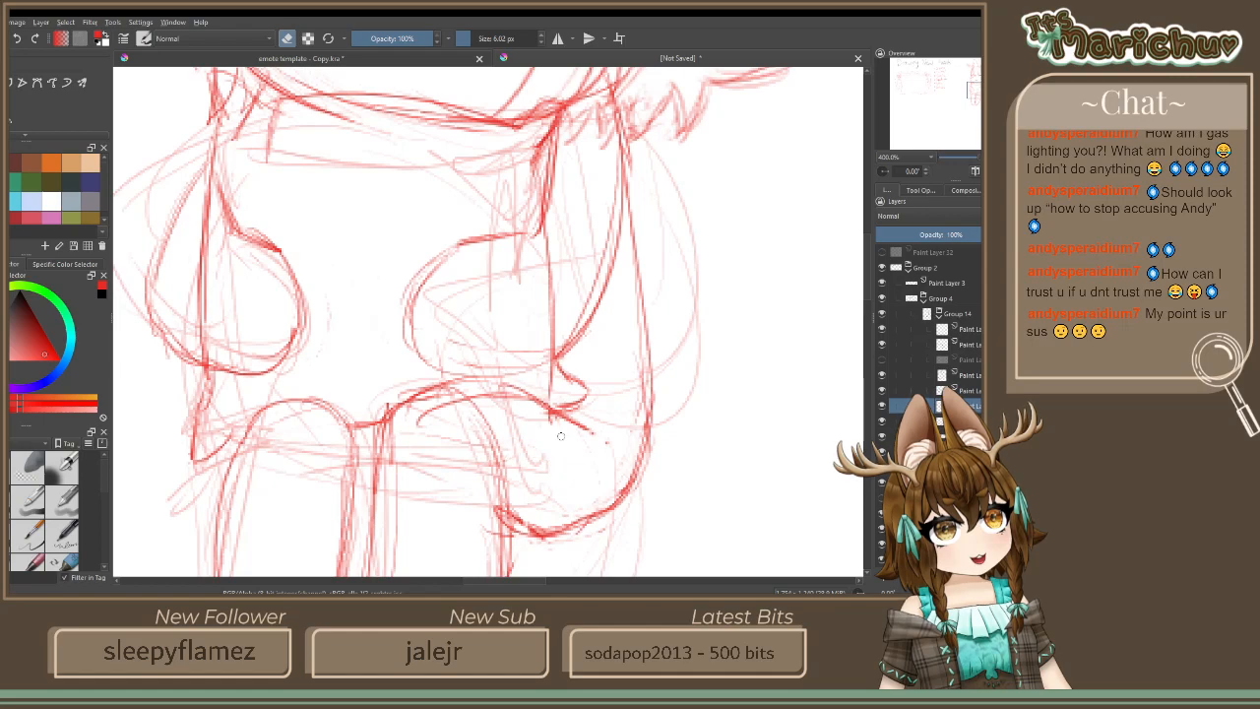
scroll(532, 406, down, 6)
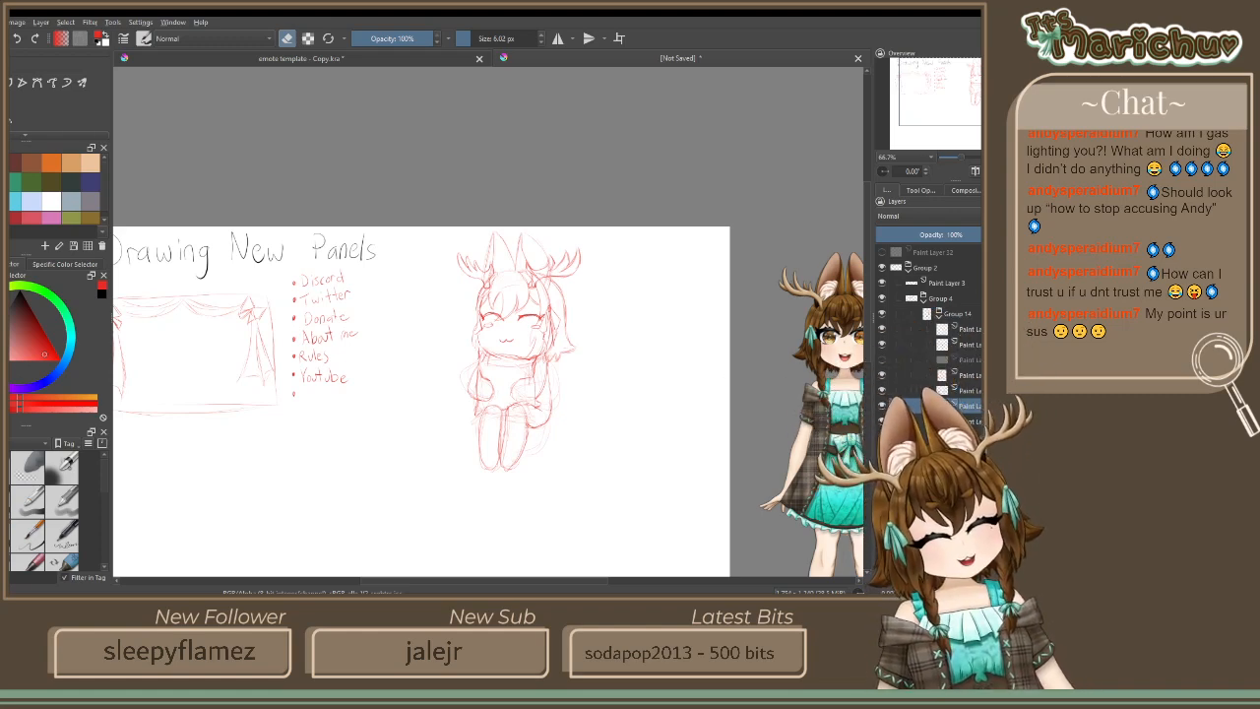
Identify the layers holding the arms, the legs and the curve beside the skirt by toggling their visibility
click(881, 393)
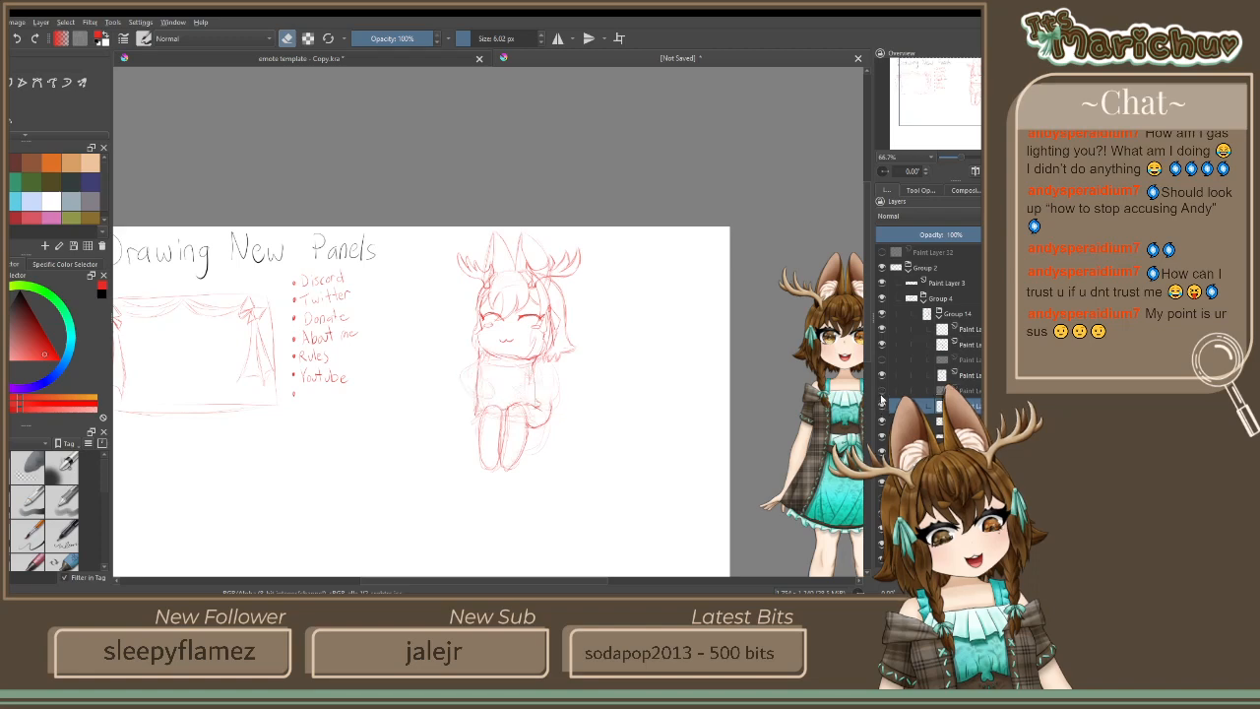
click(881, 394)
click(883, 377)
click(883, 377)
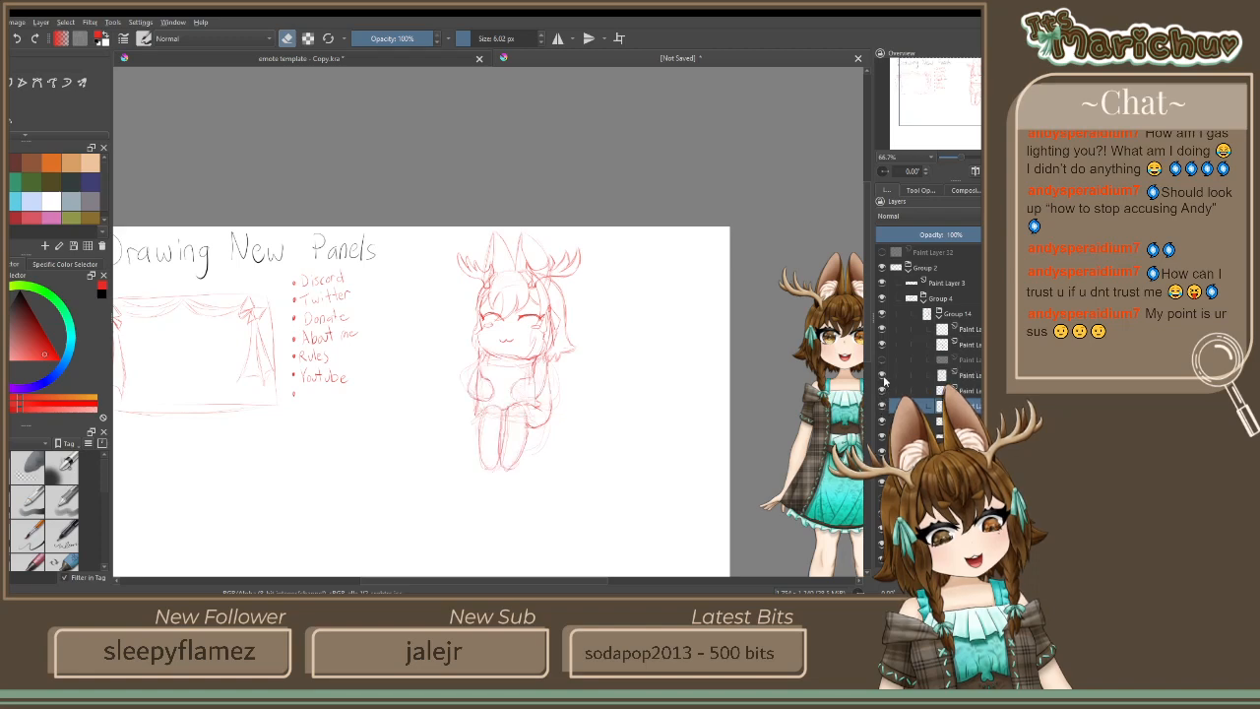
click(882, 377)
click(883, 377)
click(881, 346)
click(881, 347)
Move the layer with the curve beside the skirt down to the legs layer and merge the two
drag(950, 344, 963, 389)
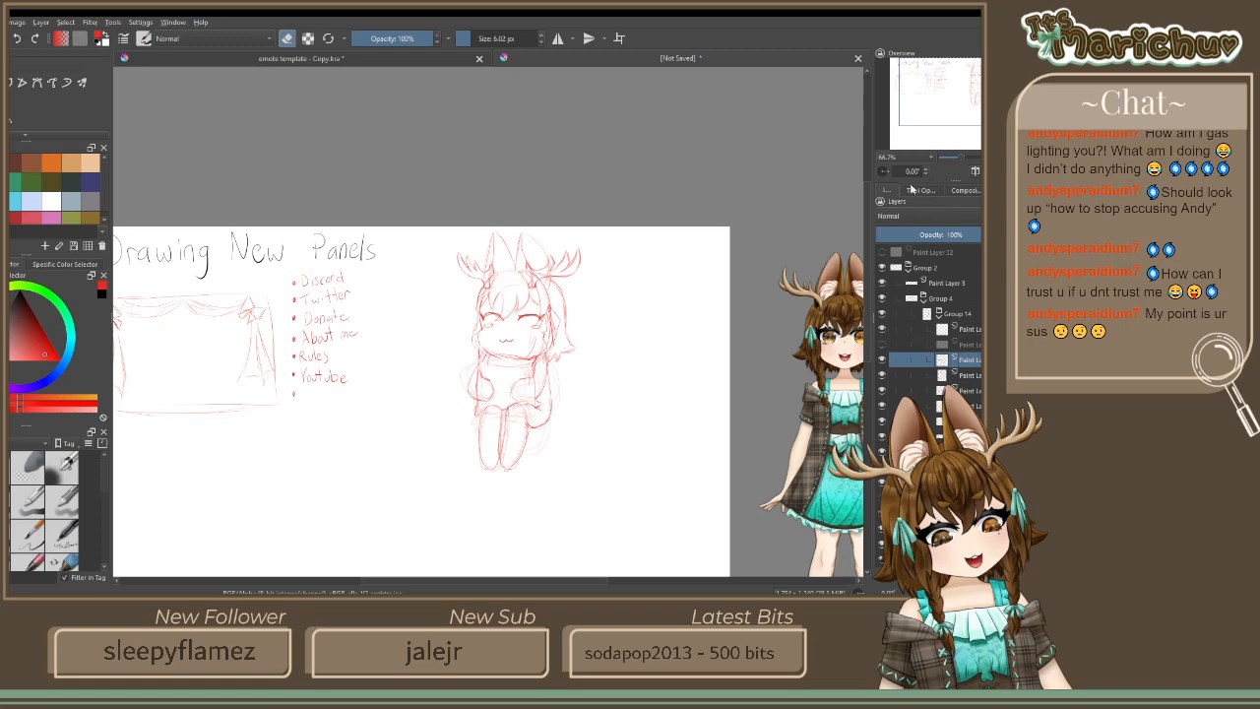
click(881, 362)
click(881, 361)
Move the legs sketch up over the dress until the knees sit just below the character's chin
key(ctrl+t)
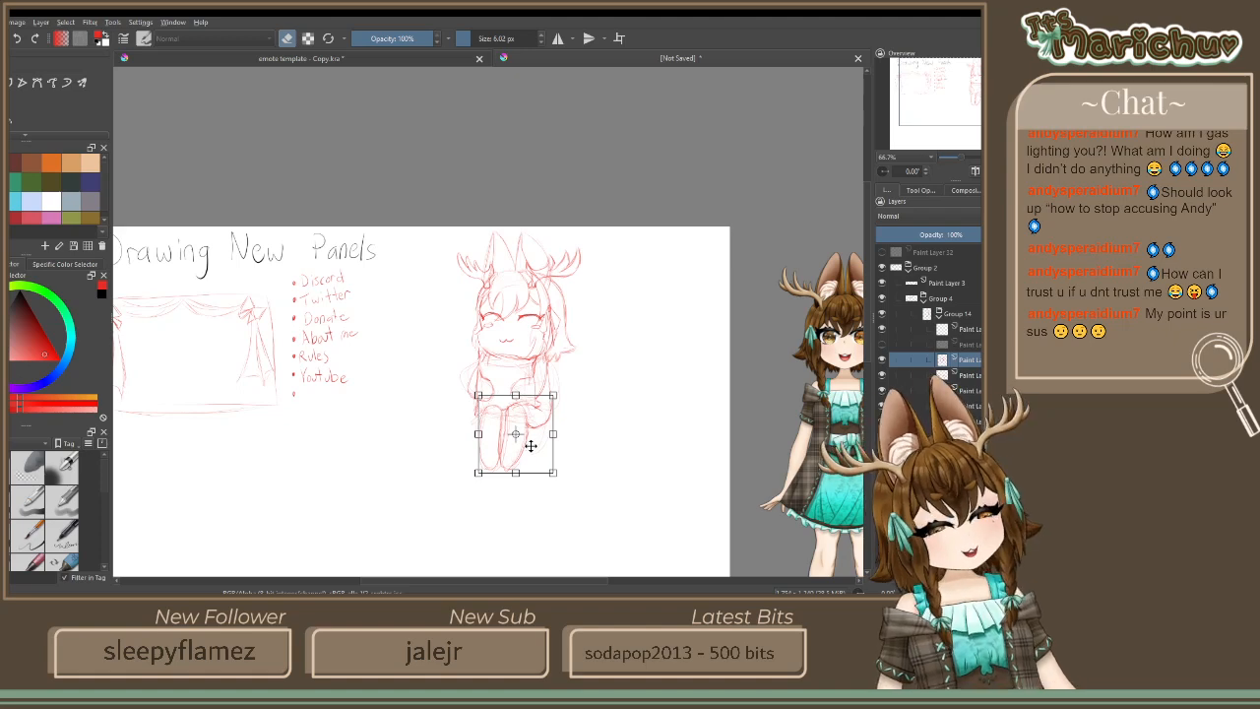
drag(529, 446, 526, 410)
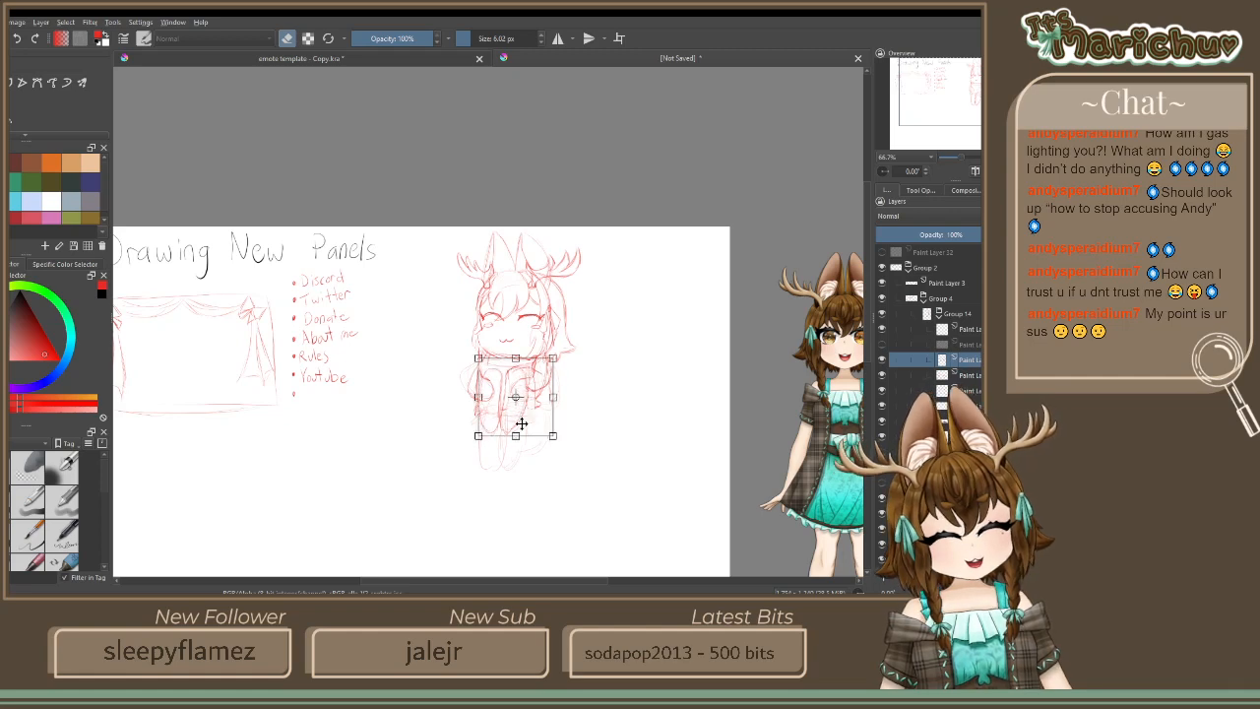
scroll(516, 431, up, 2)
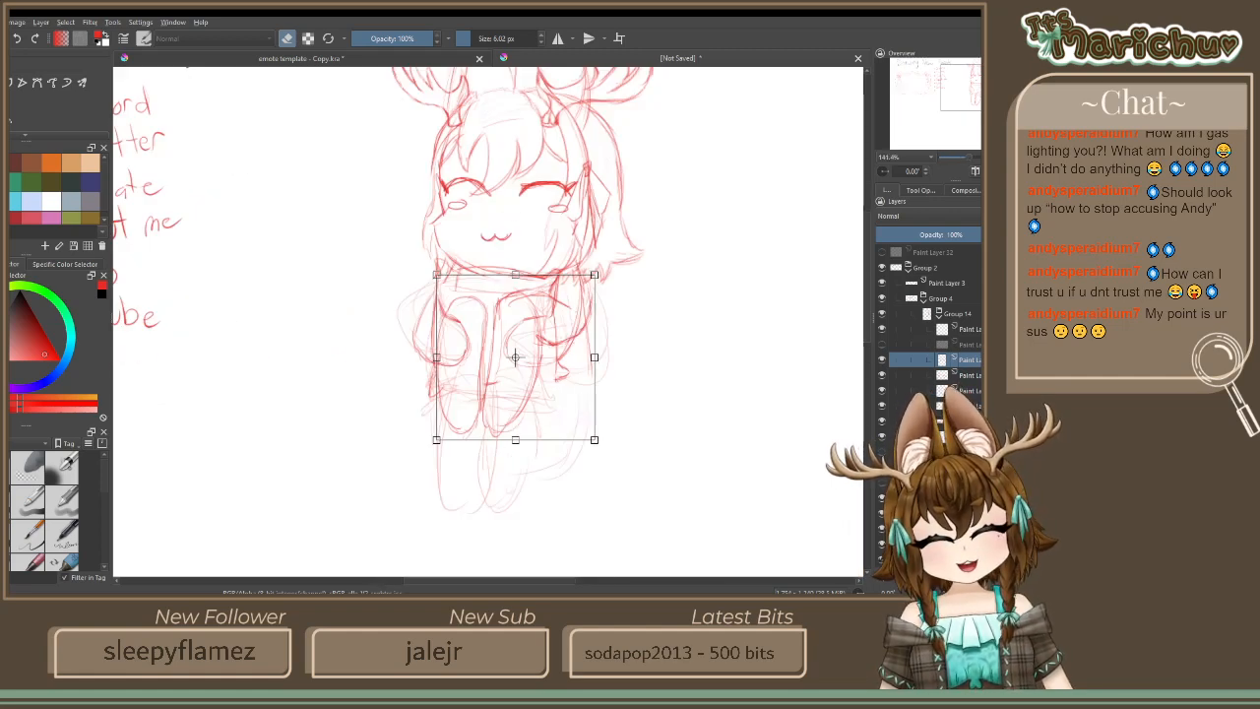
key(b)
Erase the curve beside the raised right-hand leg and the stray strokes around its knee where they cross the arm
scroll(544, 352, up, 2)
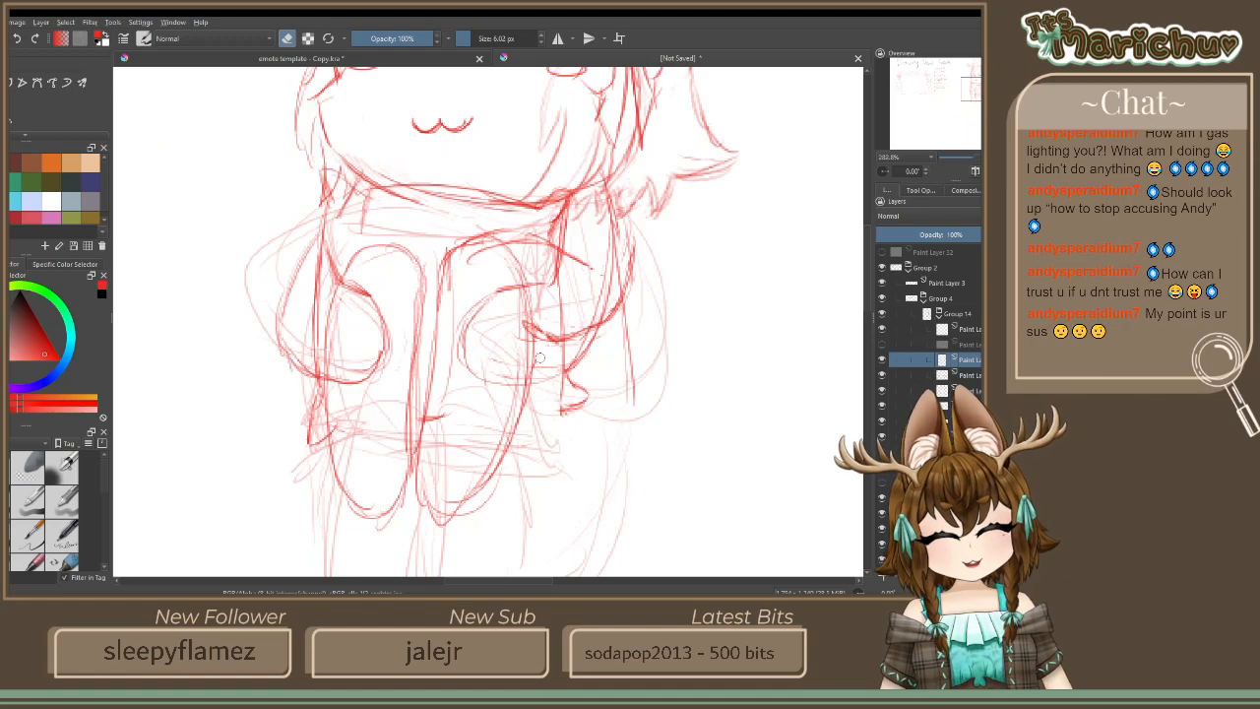
click(286, 39)
mouse_move(610, 295)
mouse_down()
mouse_move(628, 271)
mouse_move(600, 325)
mouse_move(633, 254)
mouse_up()
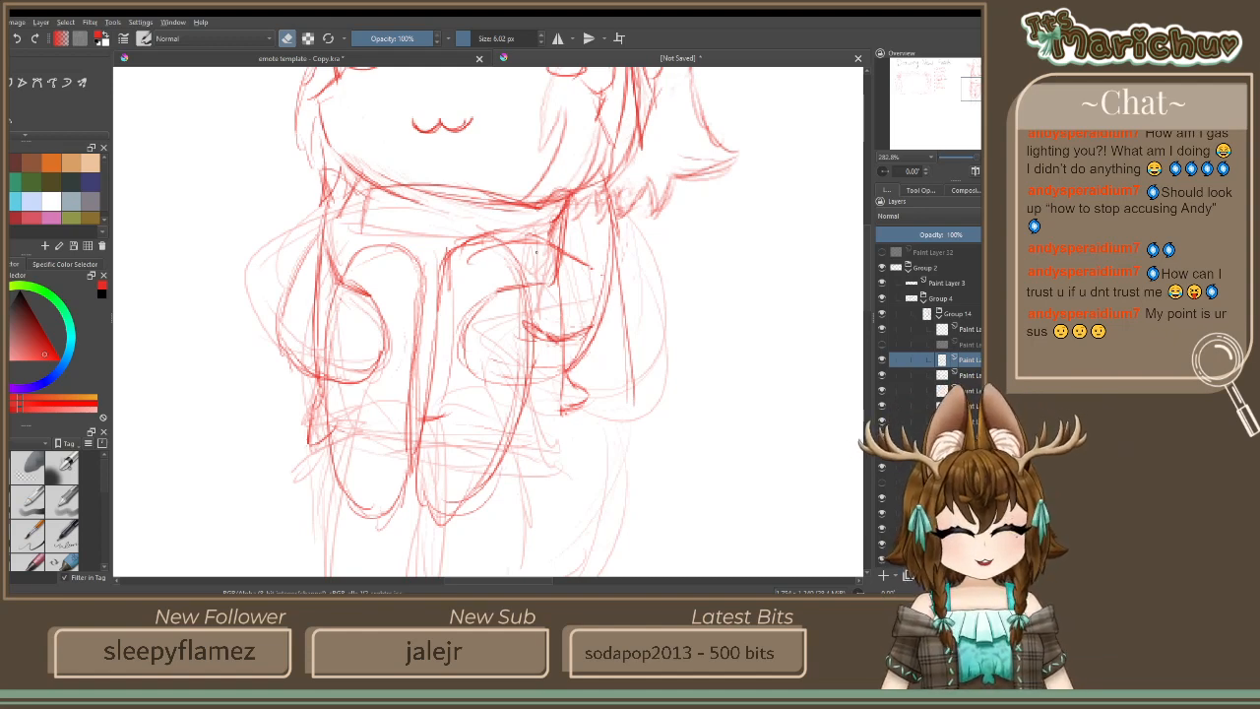
drag(579, 260, 565, 253)
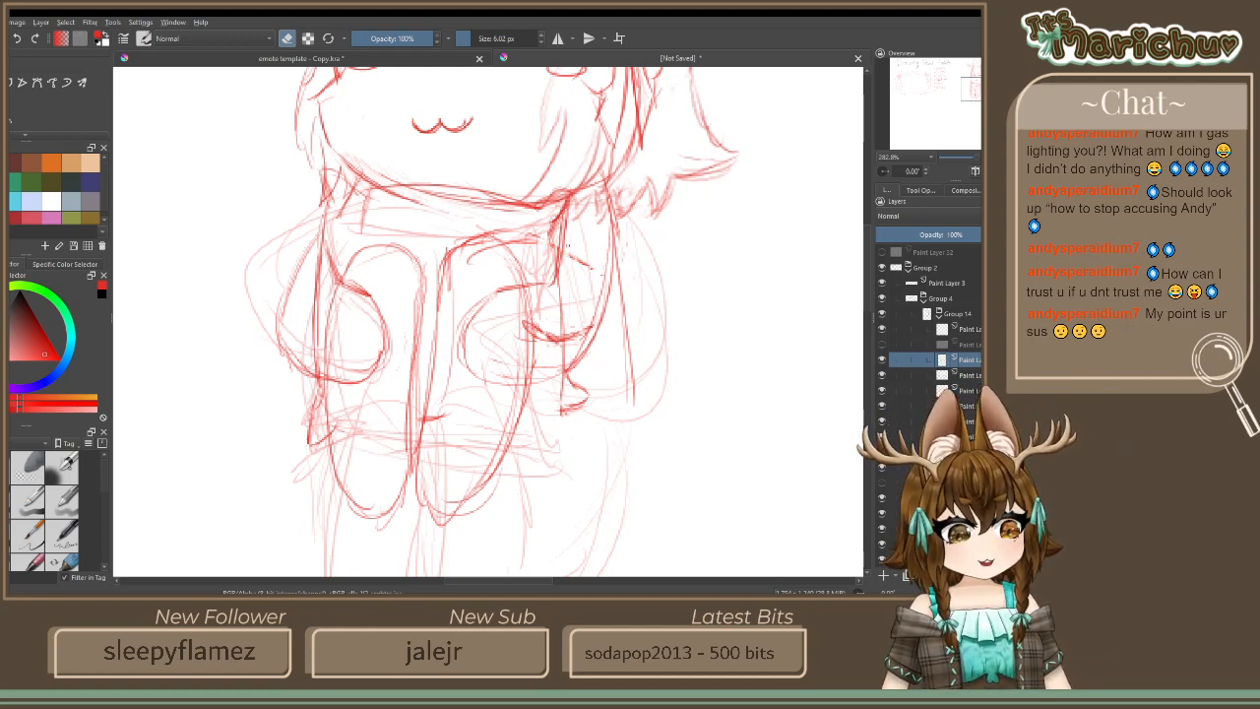
mouse_move(584, 333)
mouse_down()
mouse_move(555, 349)
mouse_move(540, 333)
mouse_up()
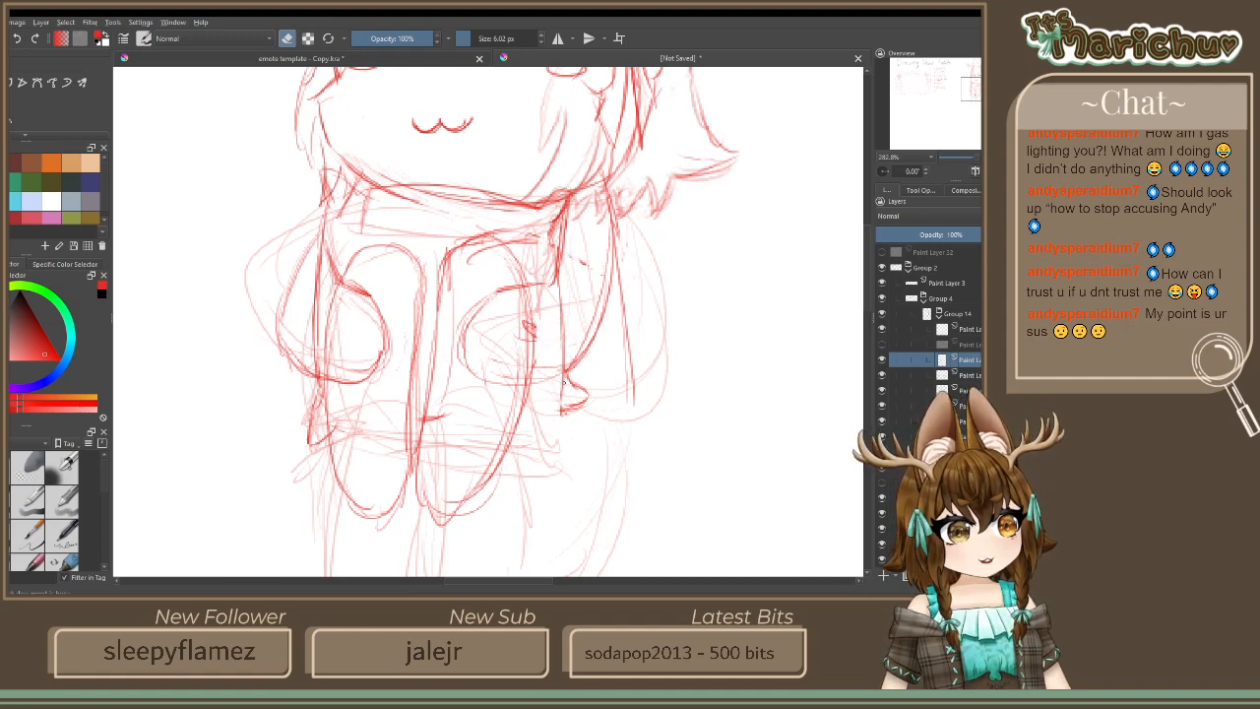
drag(527, 308, 526, 358)
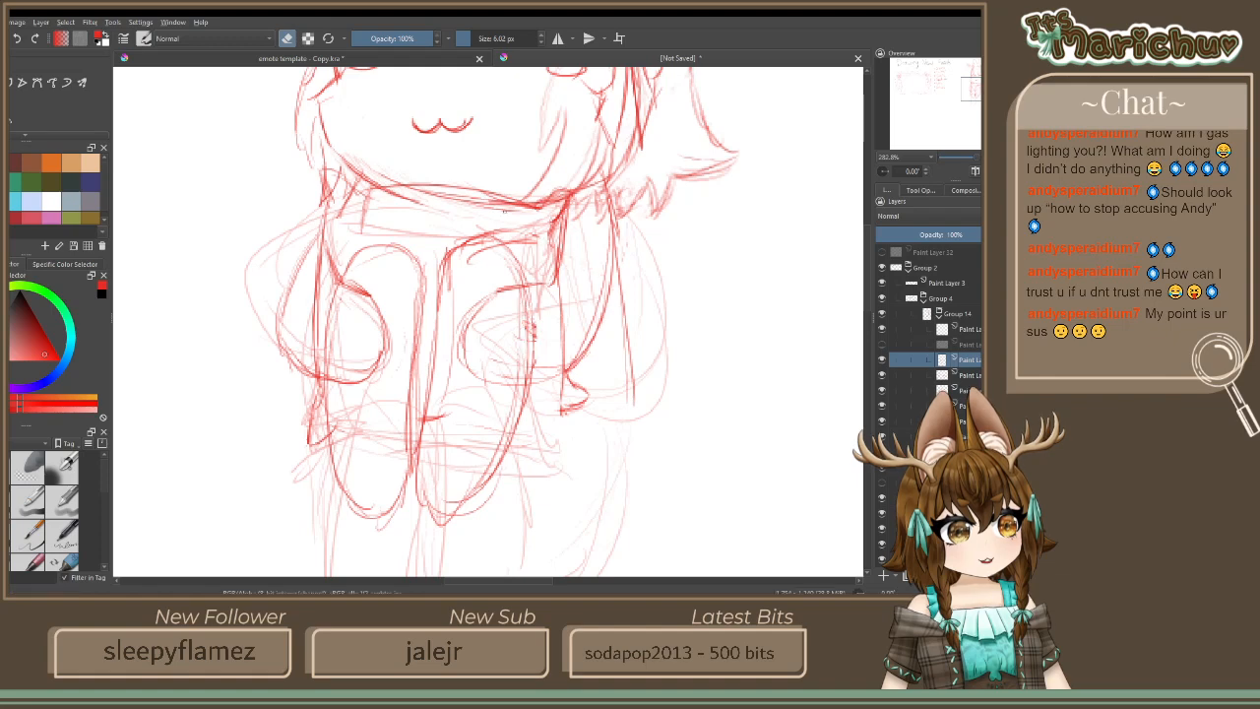
drag(522, 241, 537, 241)
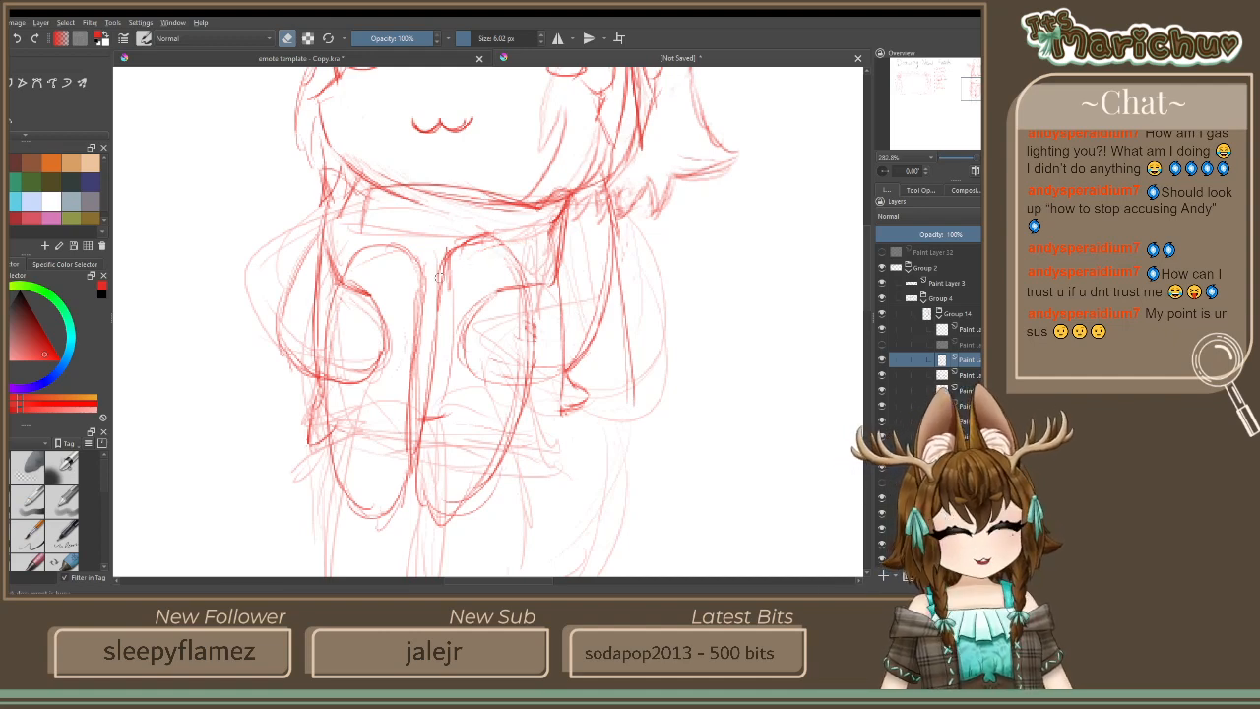
scroll(440, 276, down, 3)
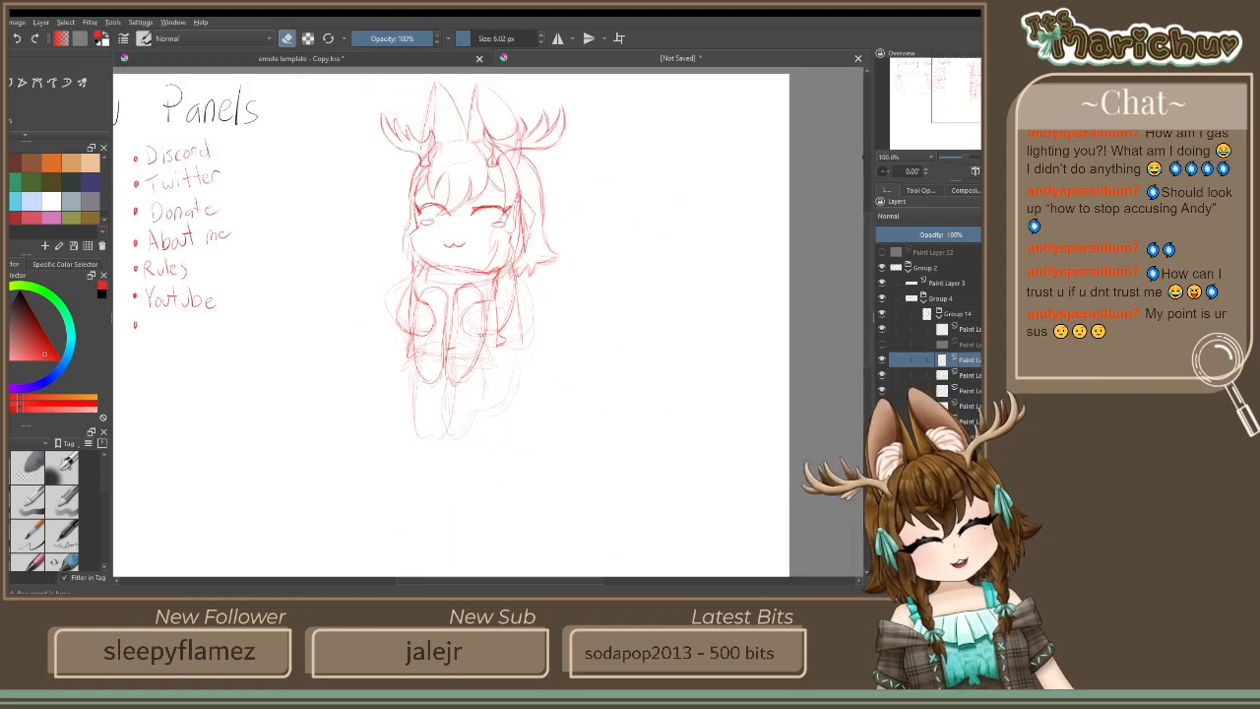
scroll(467, 332, up, 3)
scroll(459, 350, up, 1)
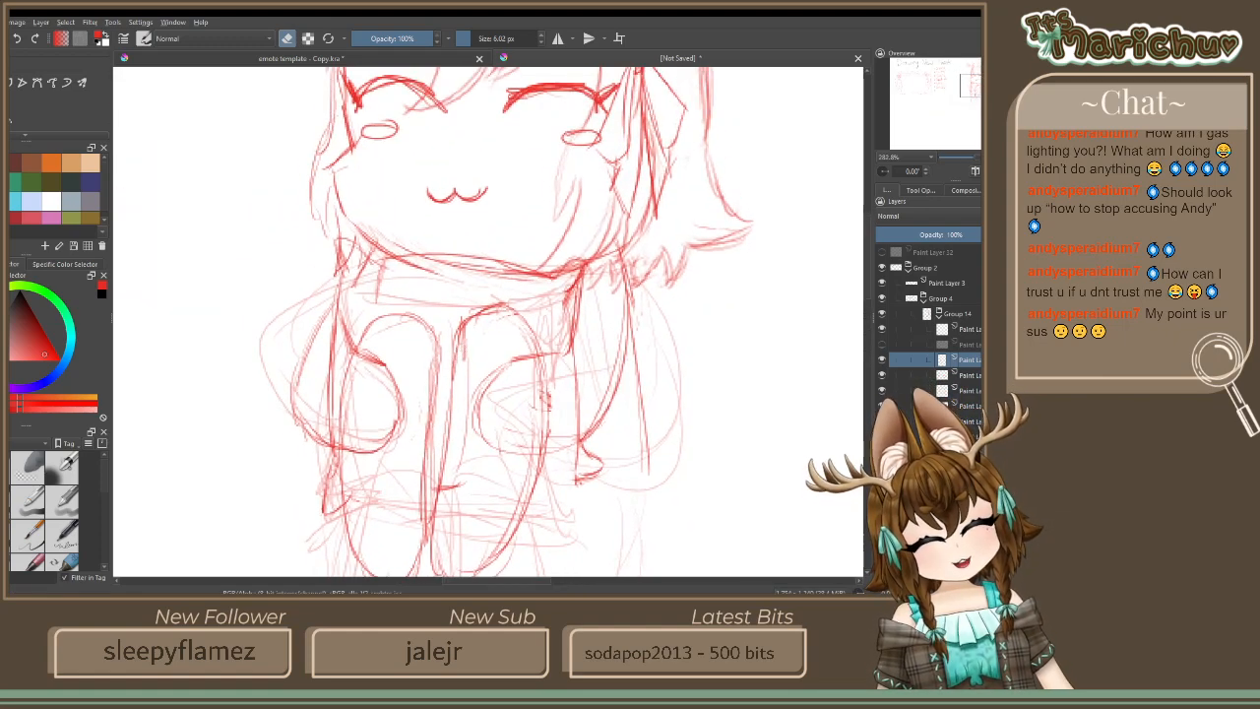
scroll(473, 307, down, 1)
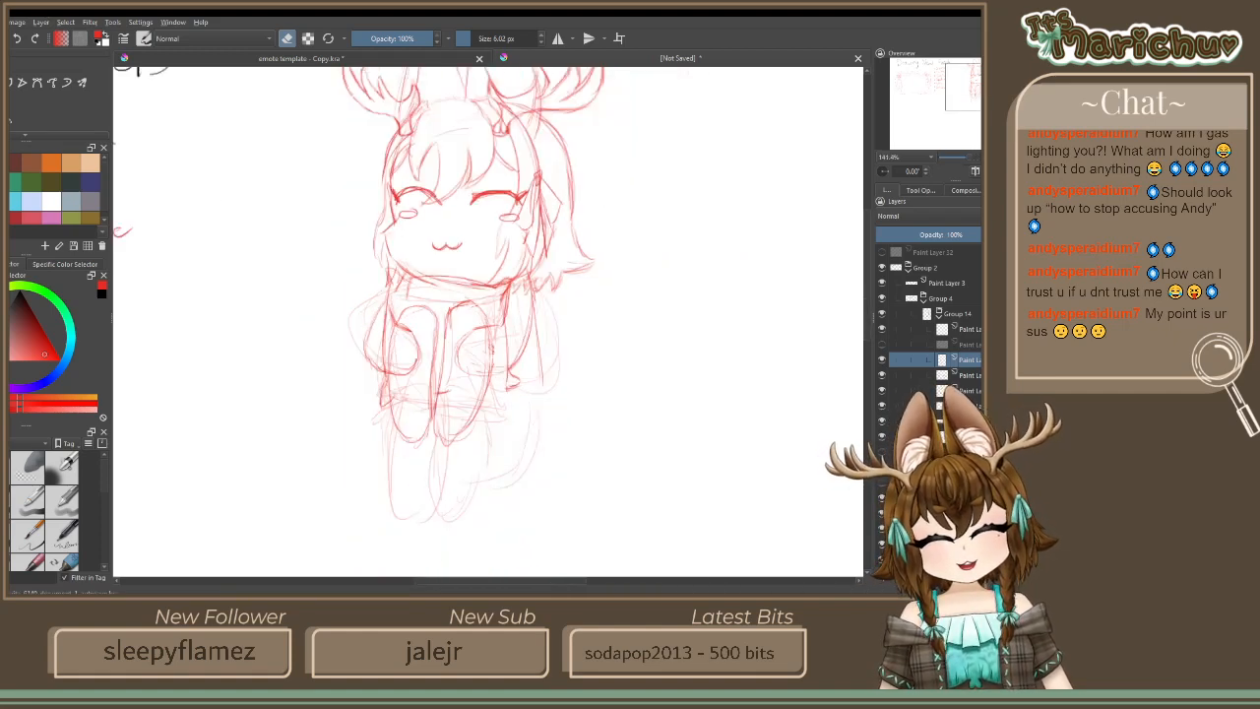
Move the raised legs sketch slightly down so the knees sit lower on the torso, leaving more room under the chin
key(ctrl+t)
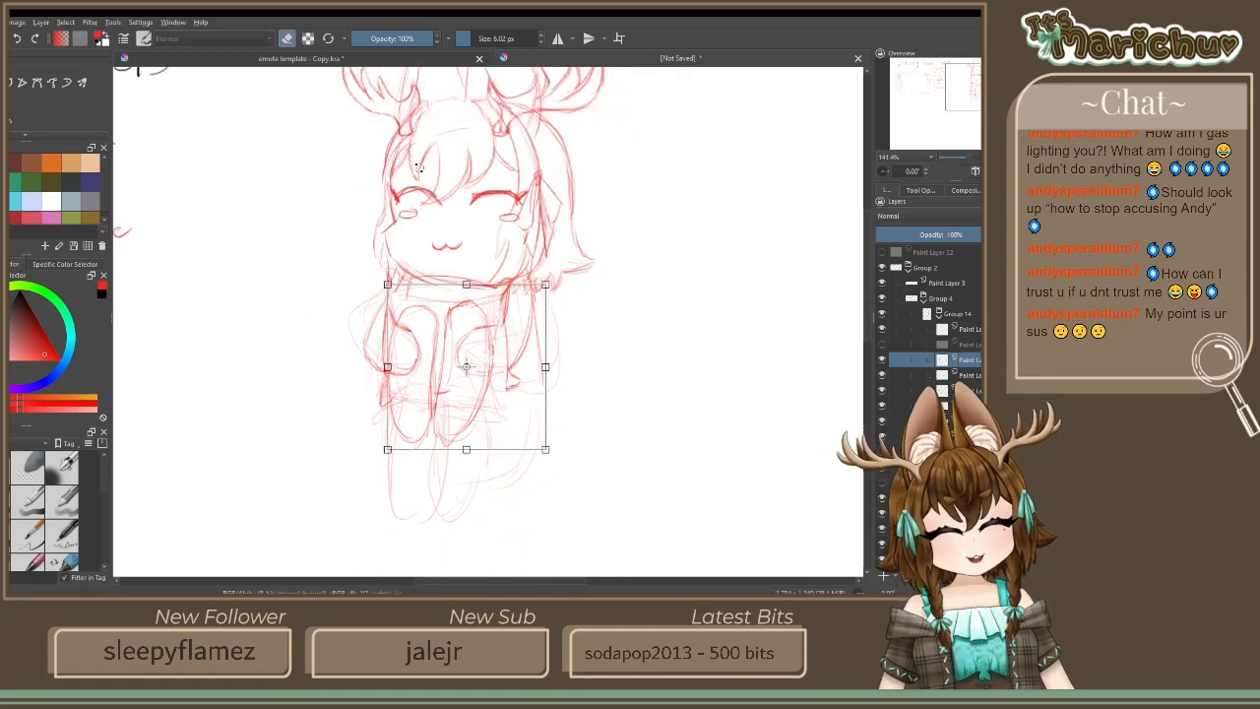
drag(466, 334, 462, 354)
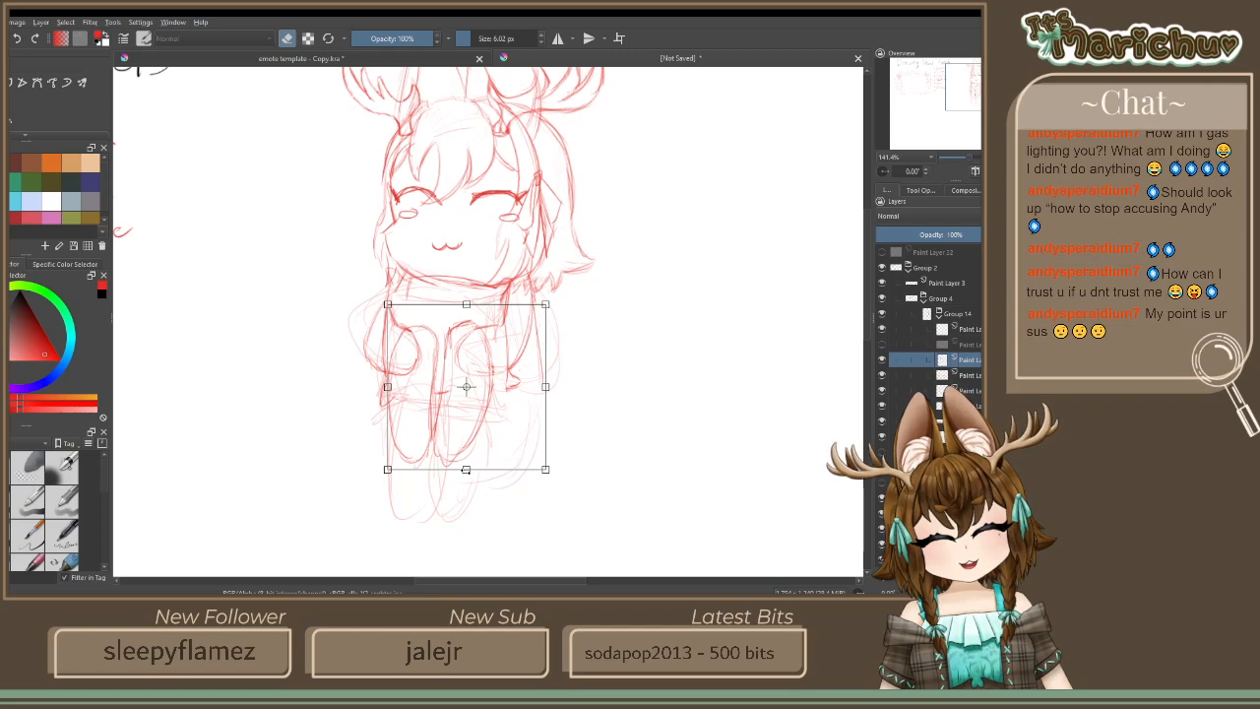
mouse_move(466, 470)
mouse_down()
mouse_move(458, 440)
mouse_move(462, 452)
mouse_up()
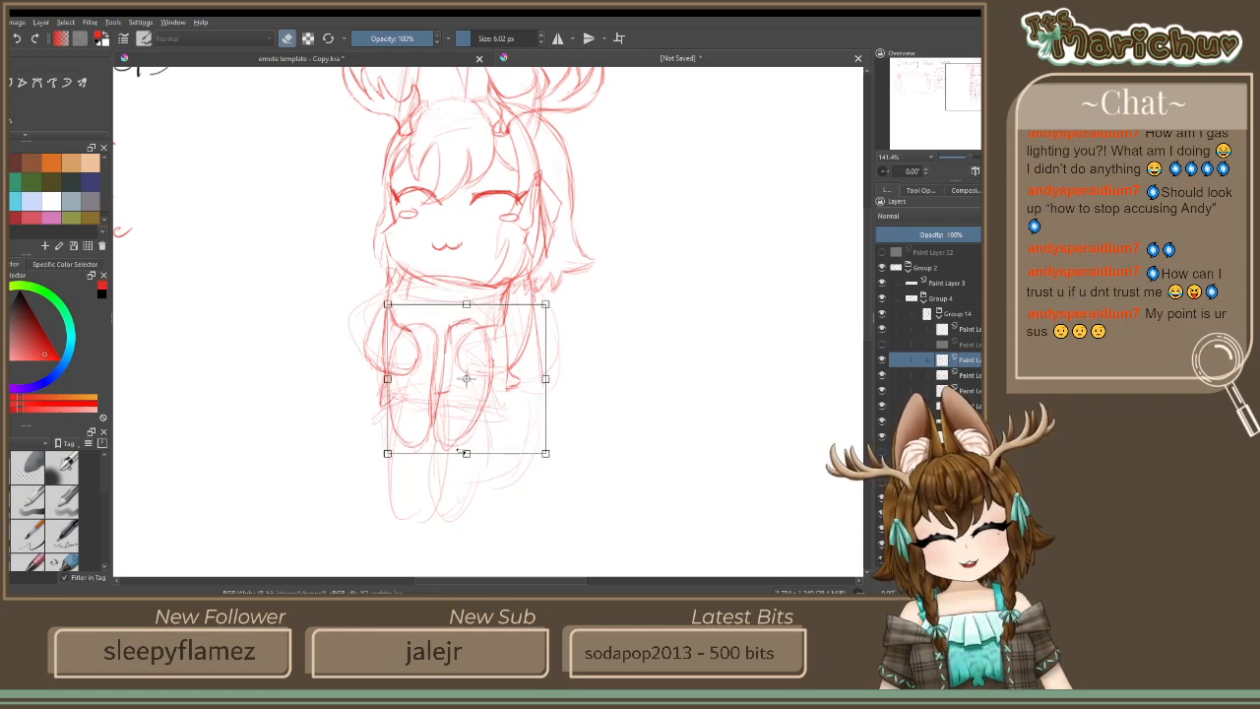
key(ctrl+z)
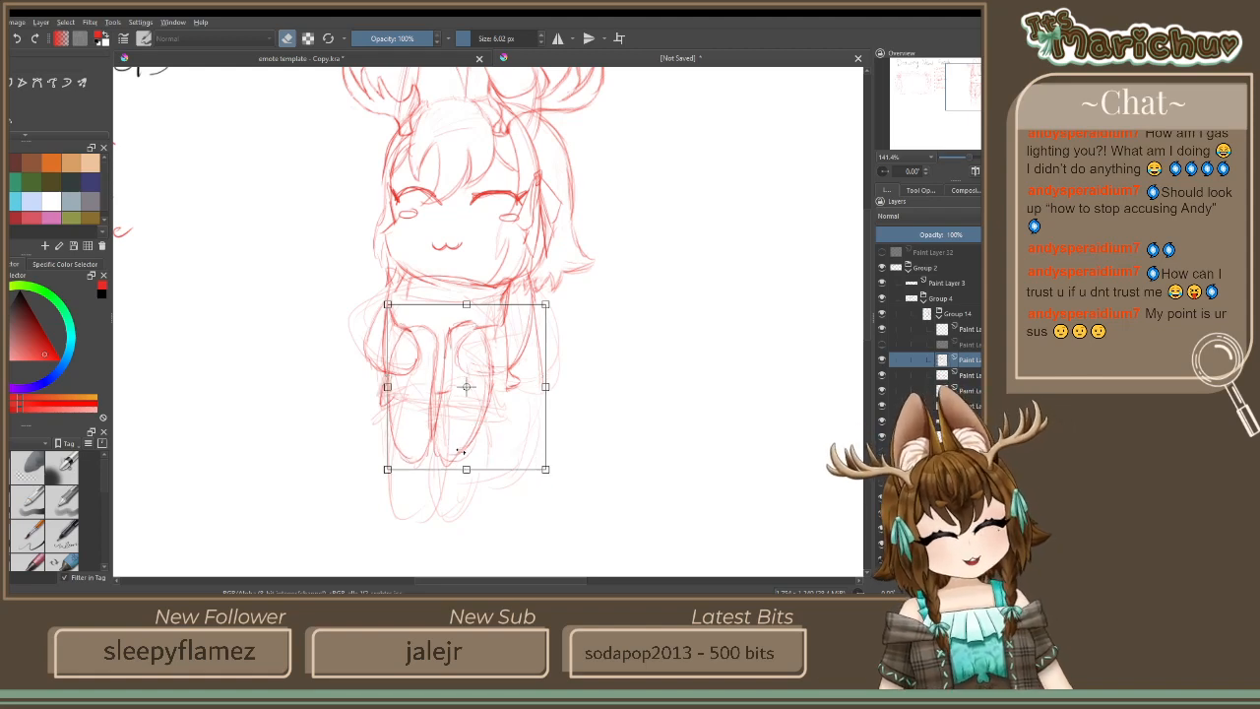
drag(453, 414, 454, 412)
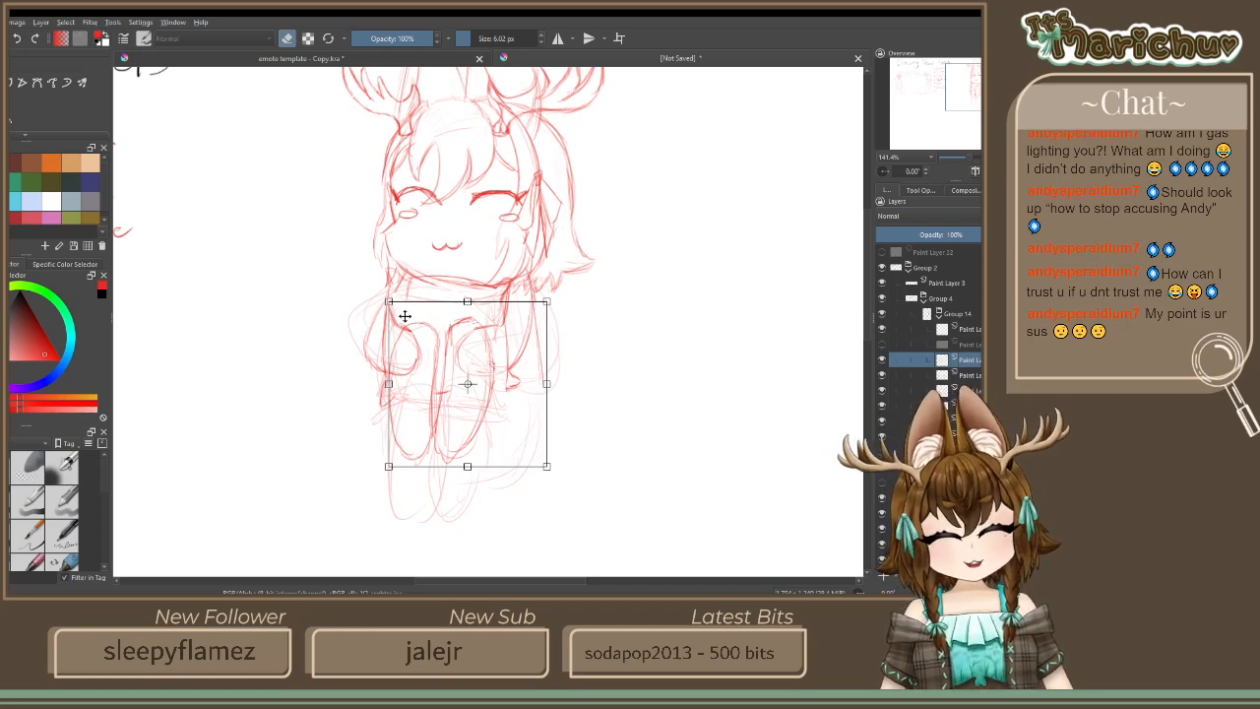
drag(447, 360, 446, 370)
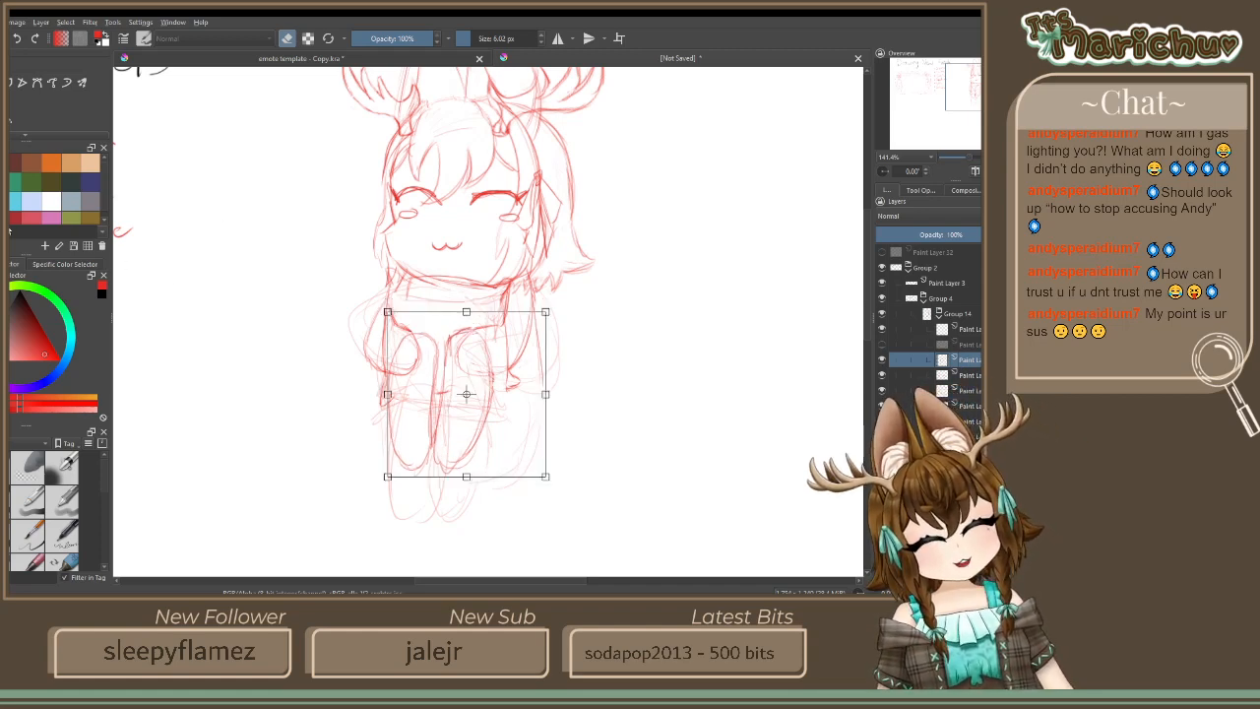
drag(441, 416, 444, 408)
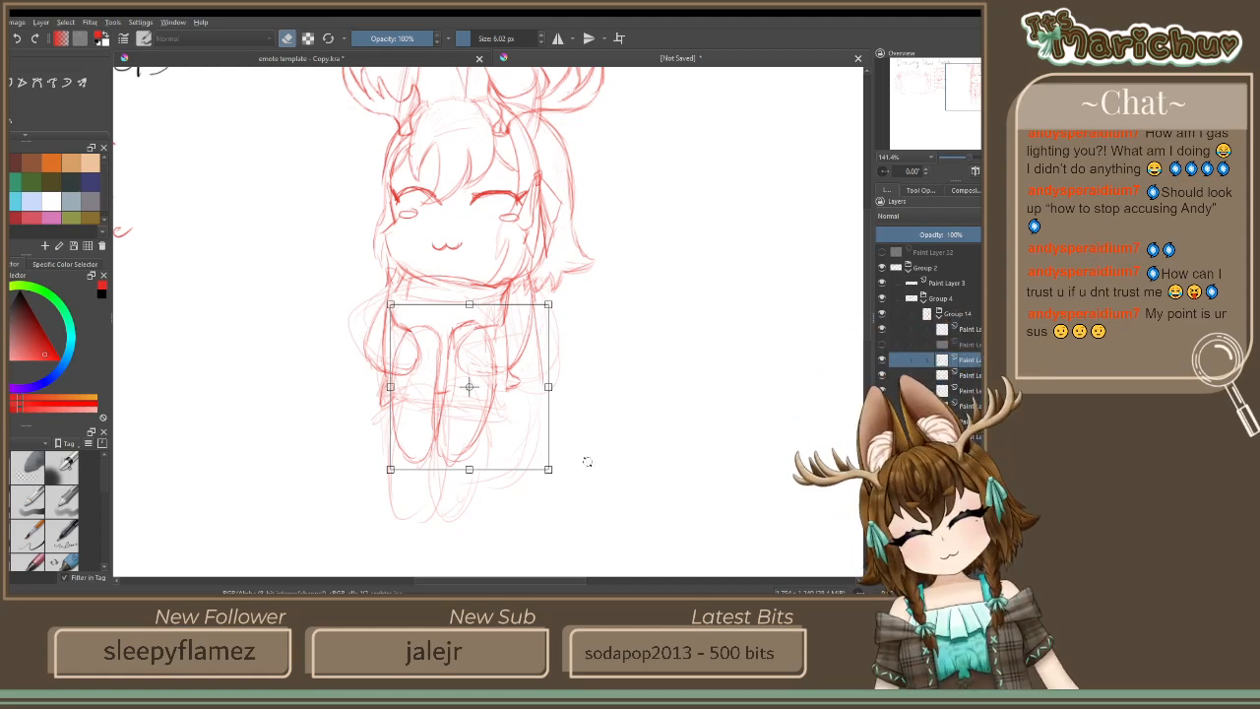
key(Return)
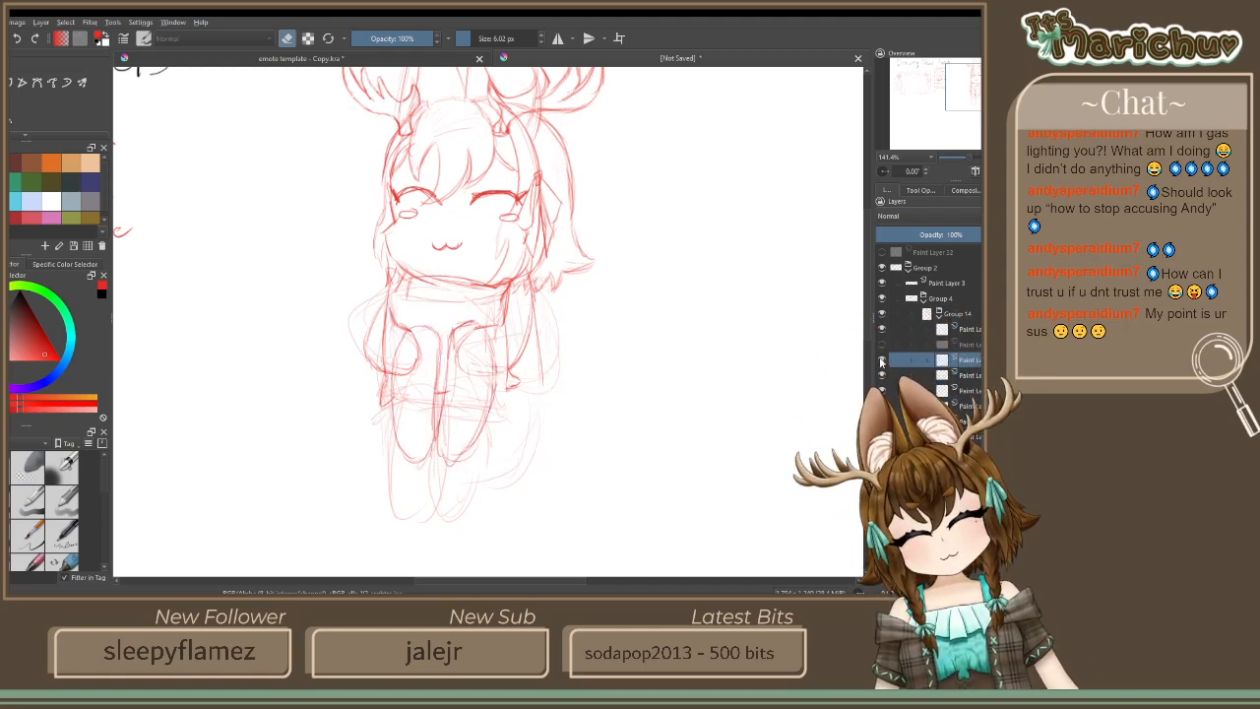
Compare the drawing with and without the legs layer and check what the layers below it hold by toggling their visibility
click(882, 361)
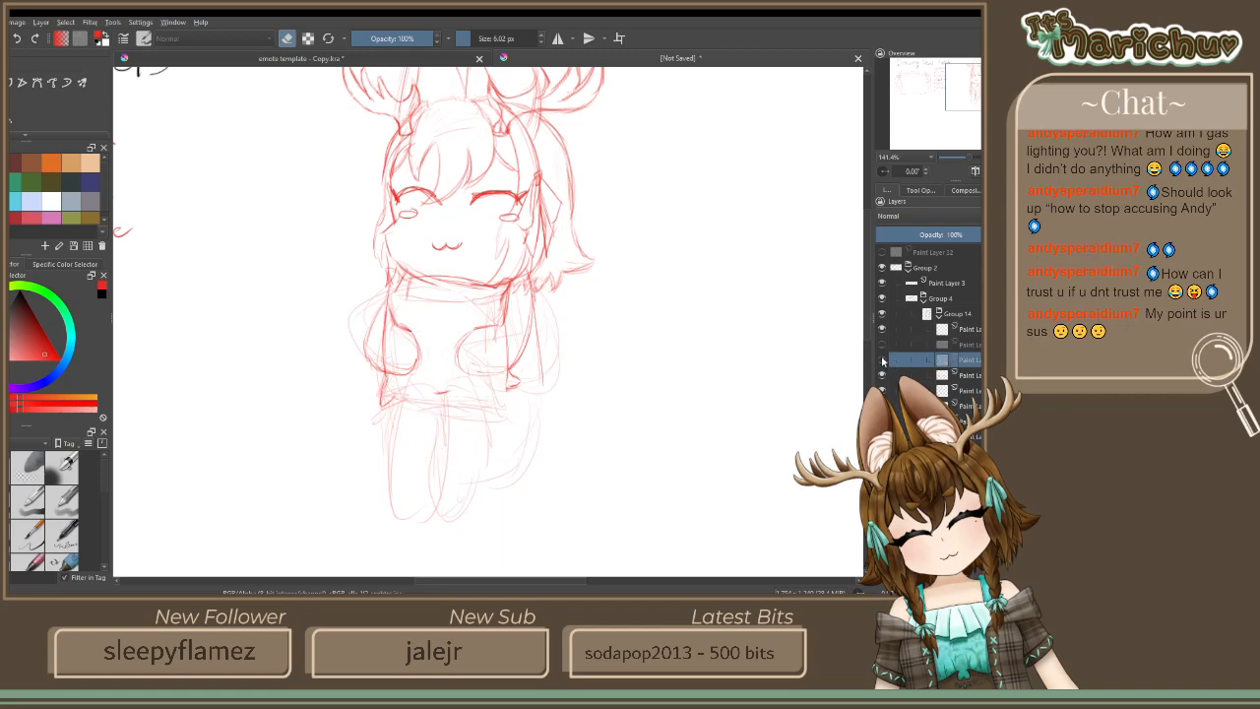
click(882, 361)
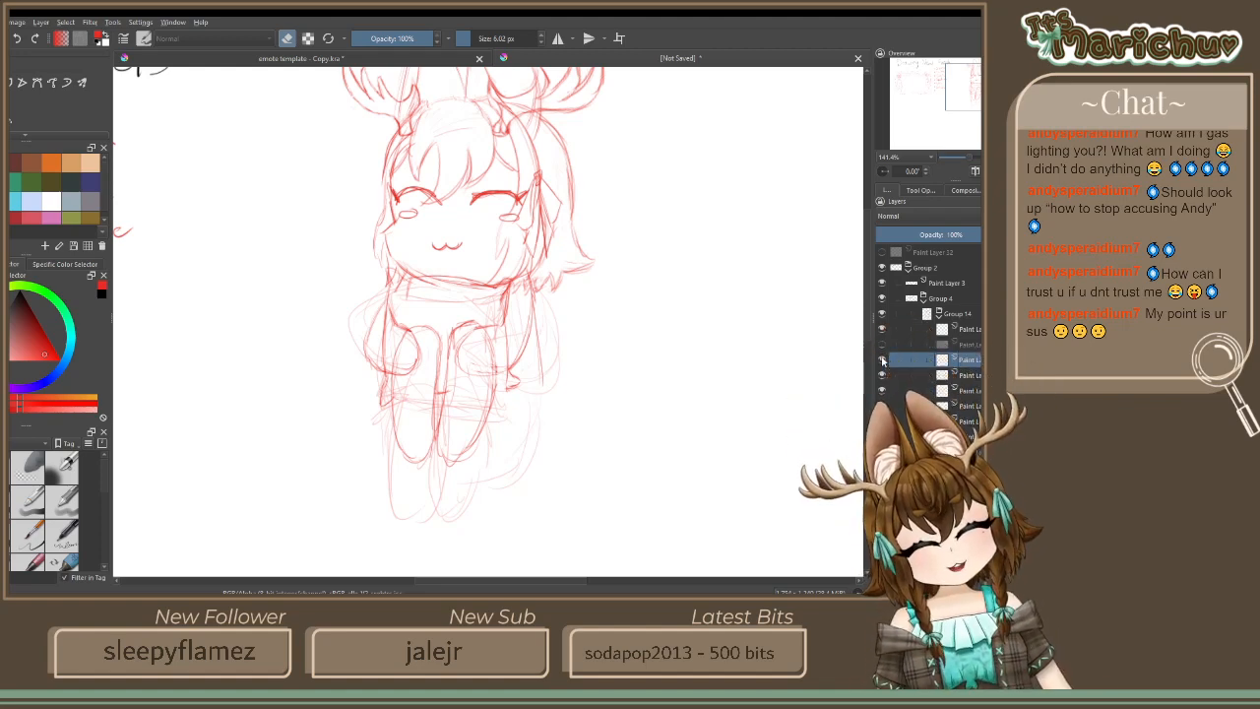
scroll(536, 270, up, 2)
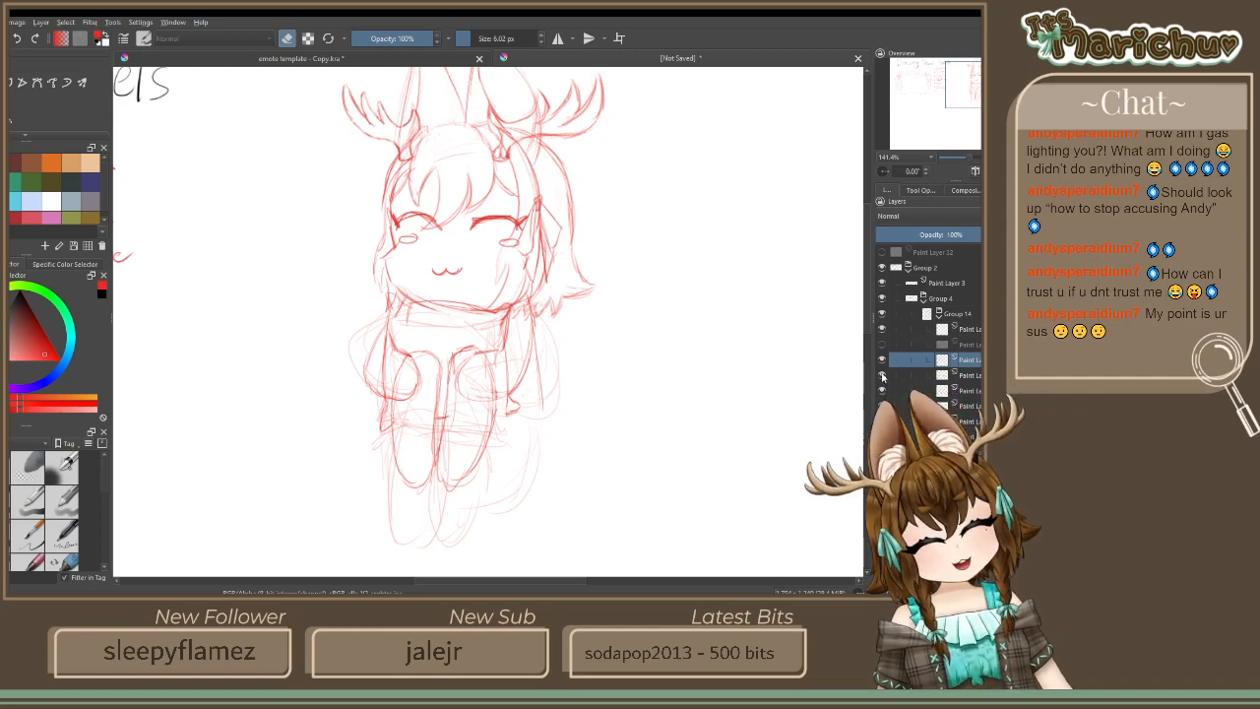
click(881, 362)
click(881, 362)
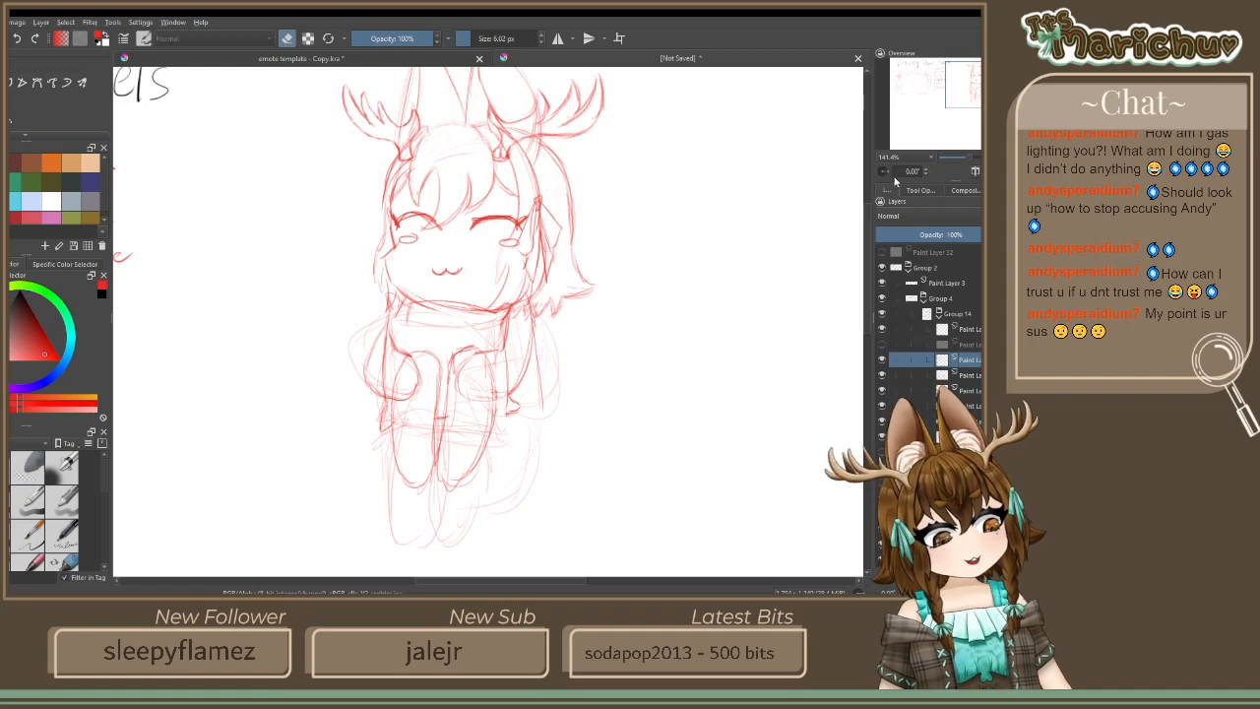
click(881, 391)
click(882, 391)
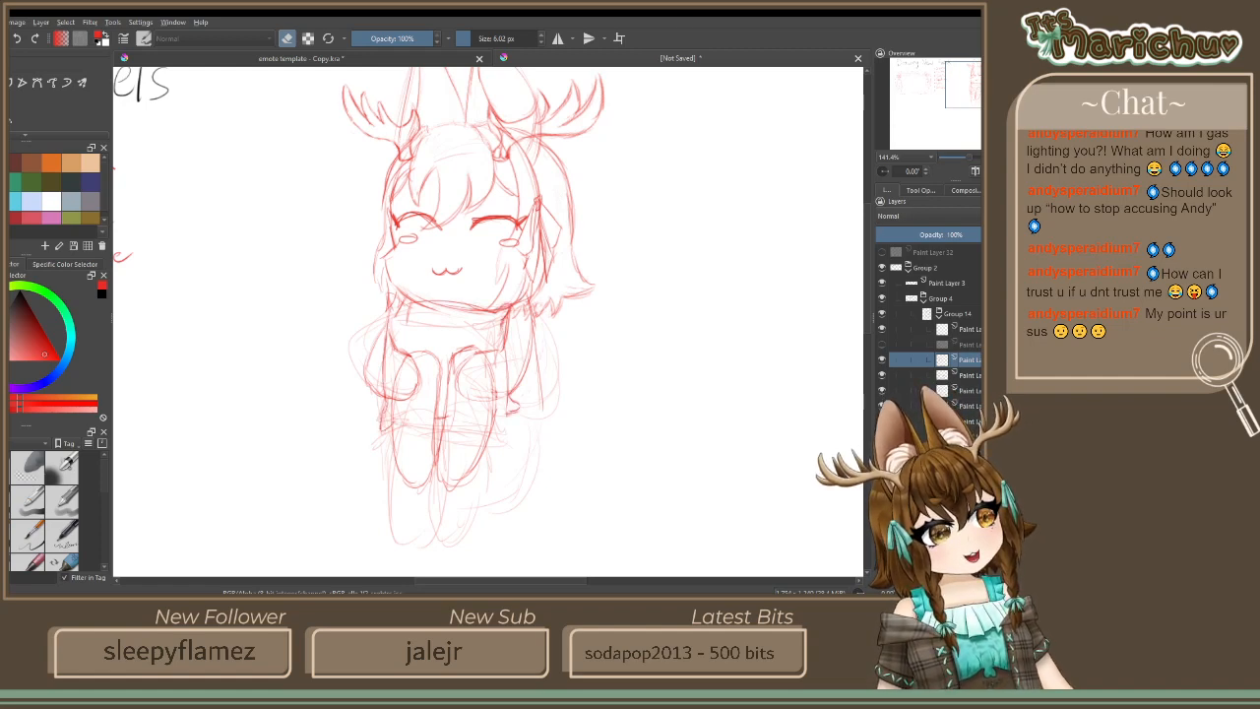
click(882, 405)
click(882, 404)
click(881, 405)
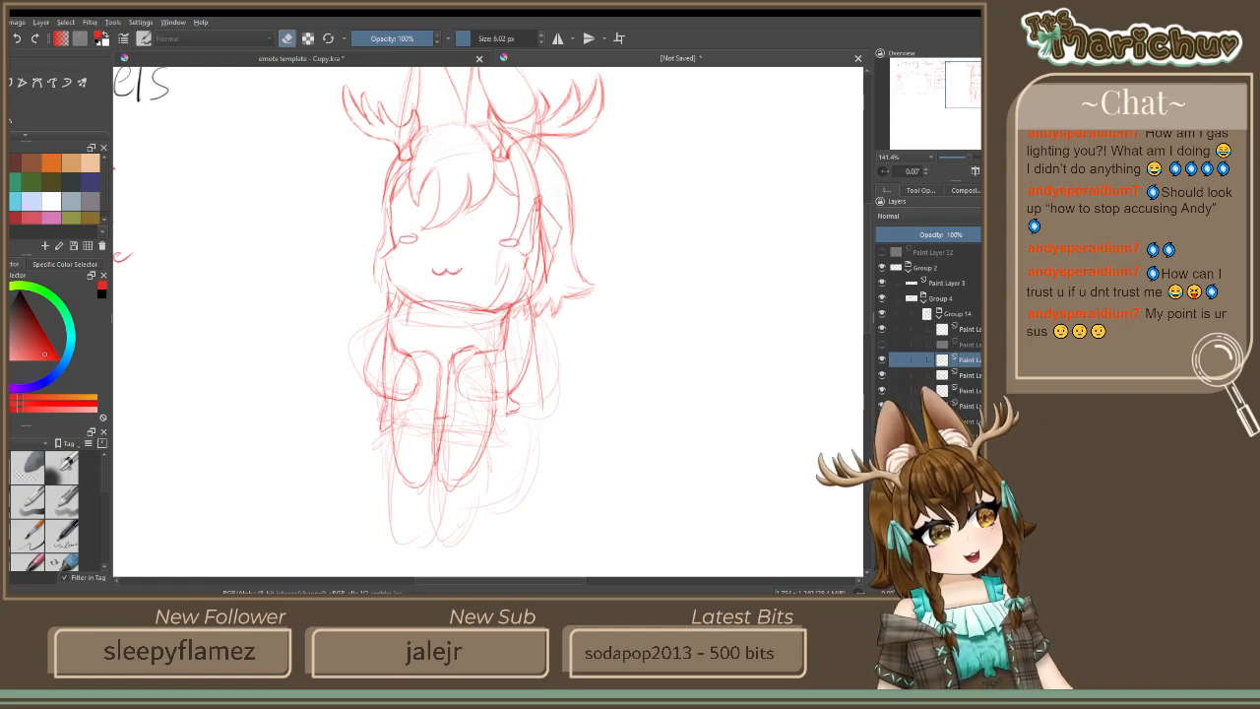
click(882, 404)
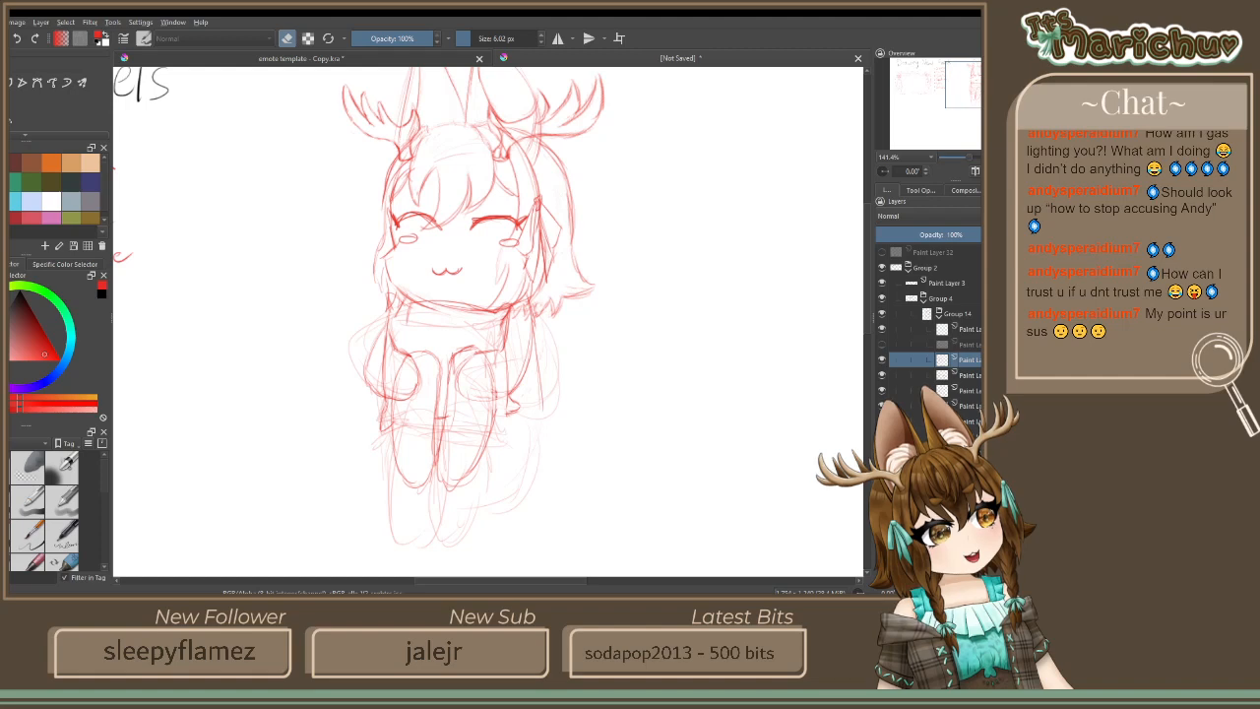
click(882, 421)
click(882, 421)
click(882, 436)
click(882, 436)
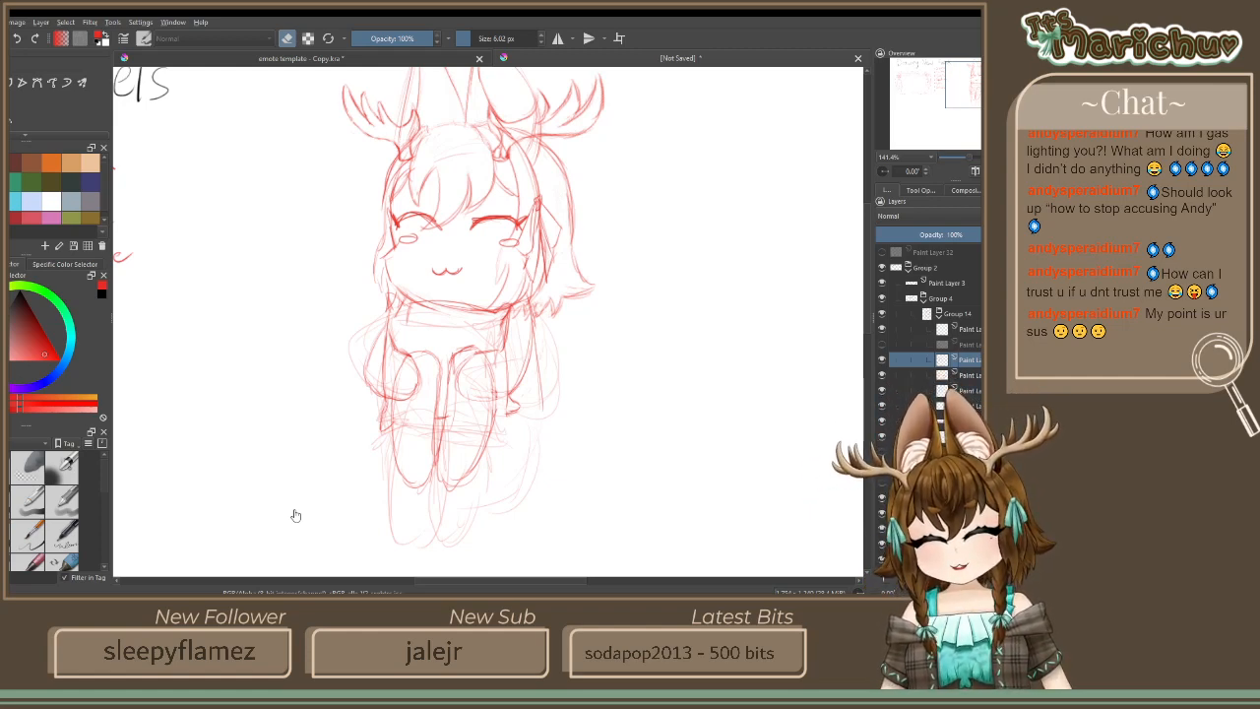
key(b)
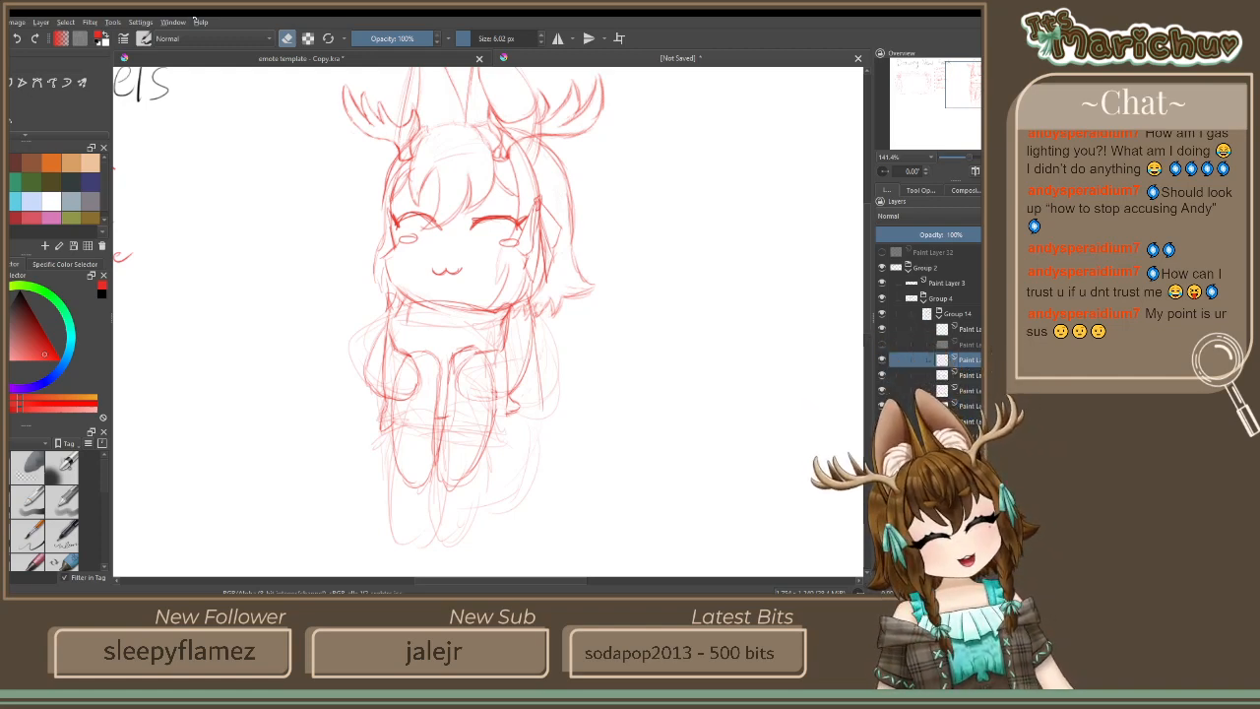
Check the legs against the whole figure and nudge the legs sketch a little further down
scroll(468, 295, down, 3)
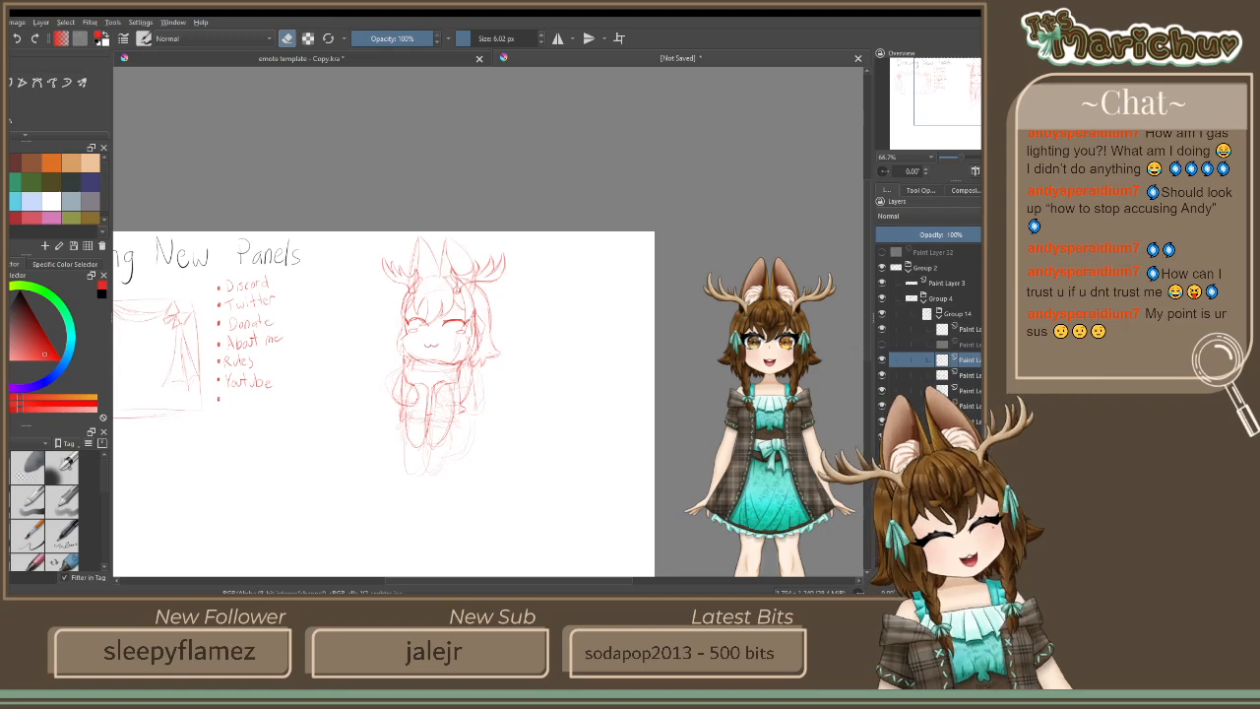
click(881, 361)
click(882, 362)
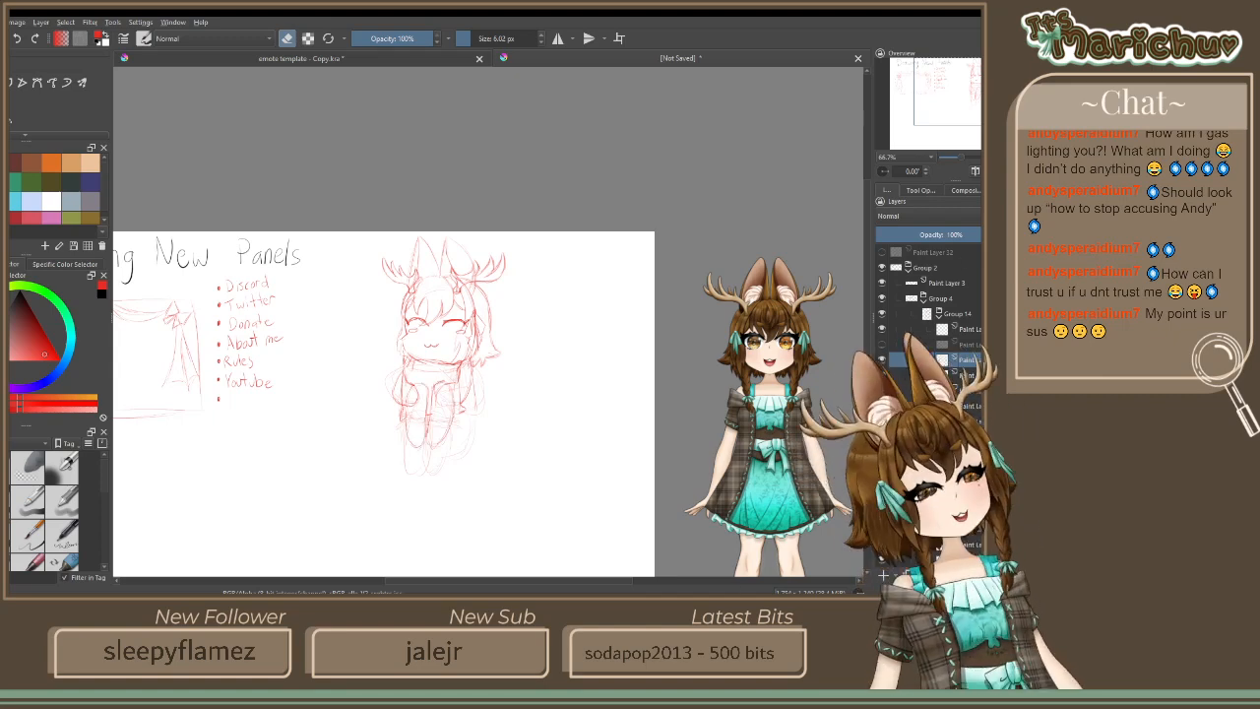
key(ctrl+t)
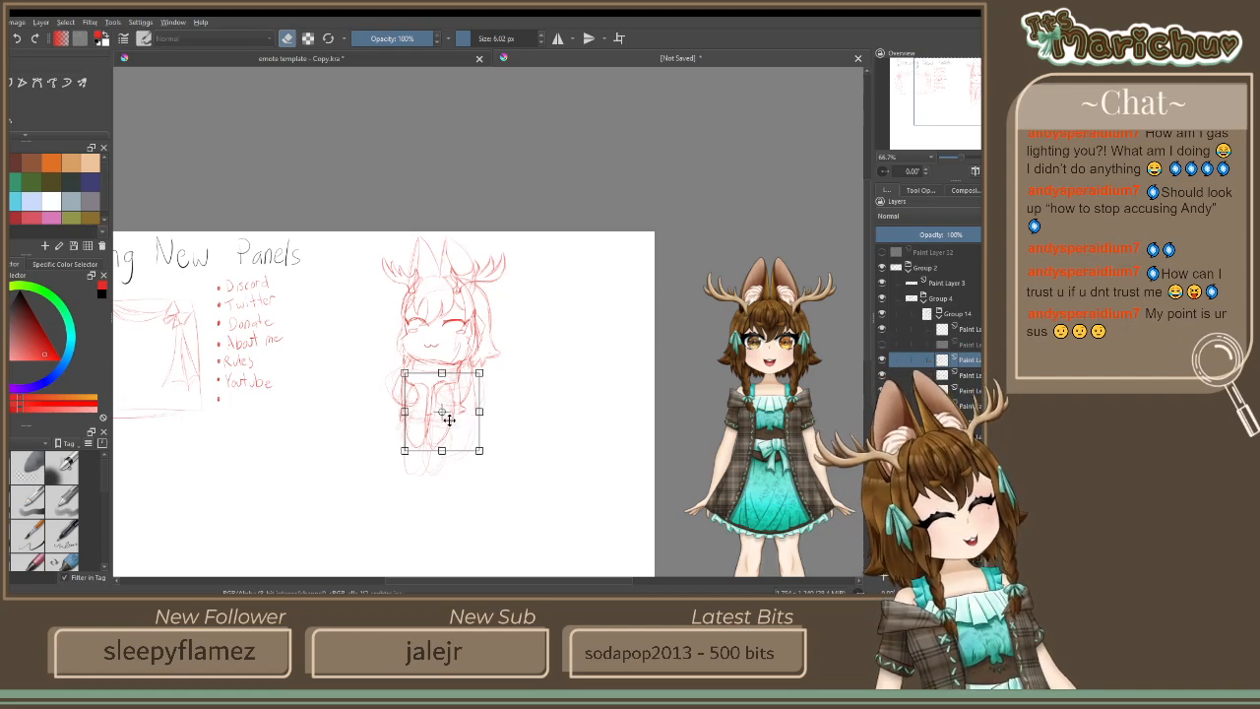
drag(447, 419, 448, 425)
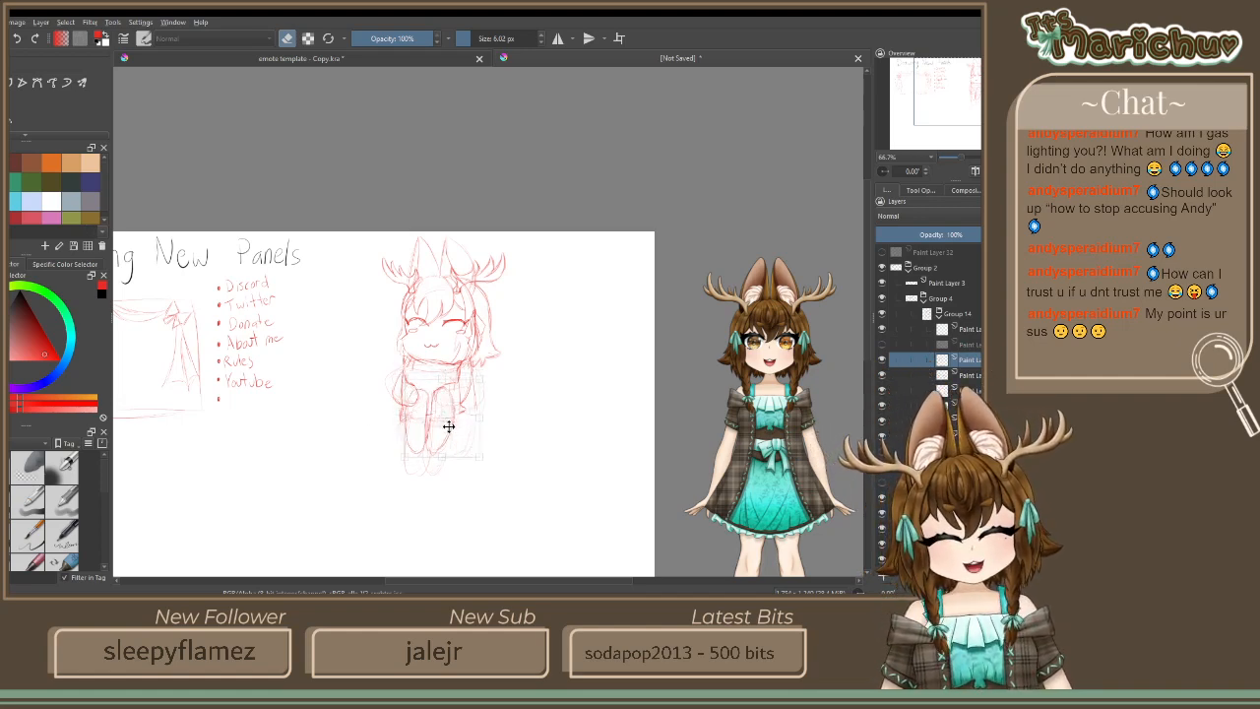
scroll(445, 422, up, 3)
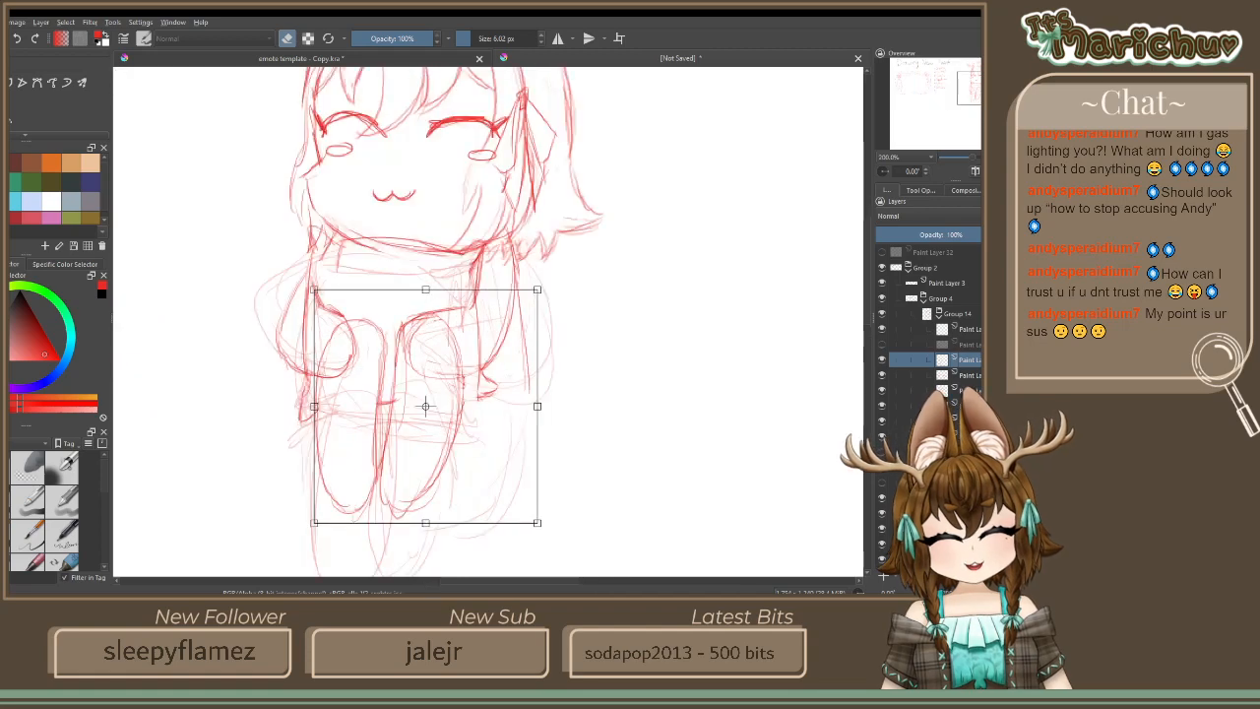
key(b)
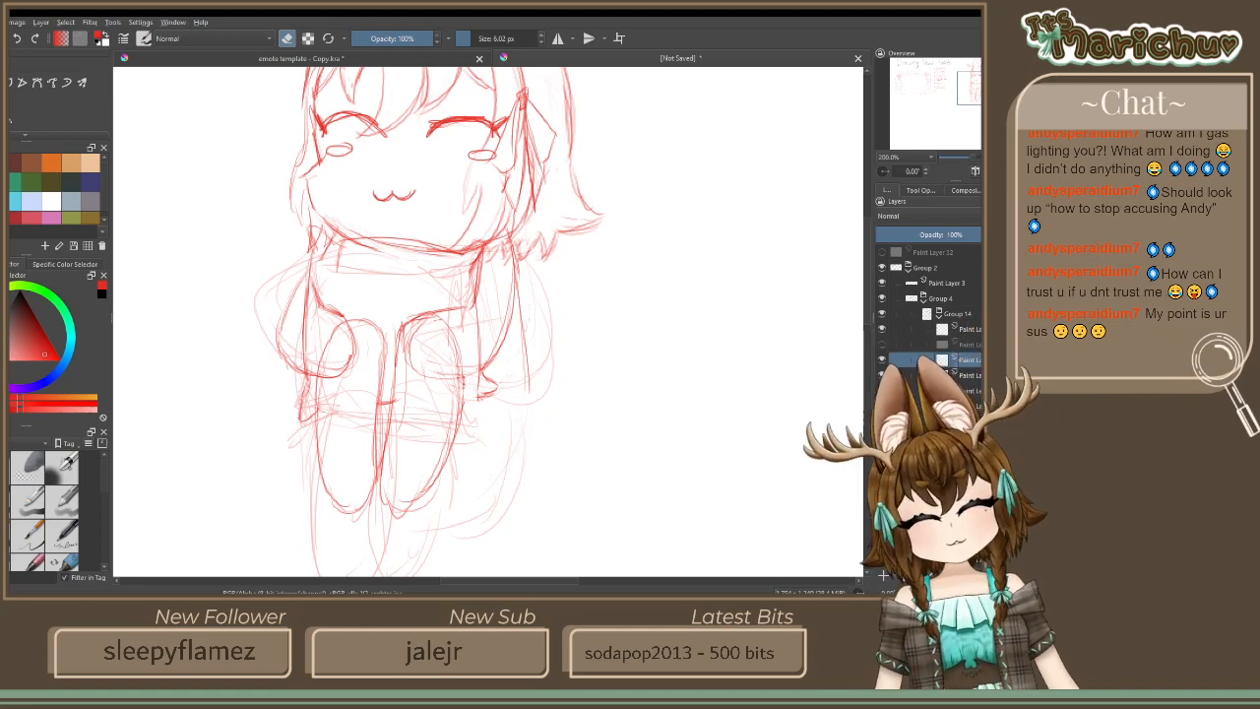
Find the layer below the legs layer and erase its stray near-vertical line outside the right-hand arm
click(882, 359)
click(882, 360)
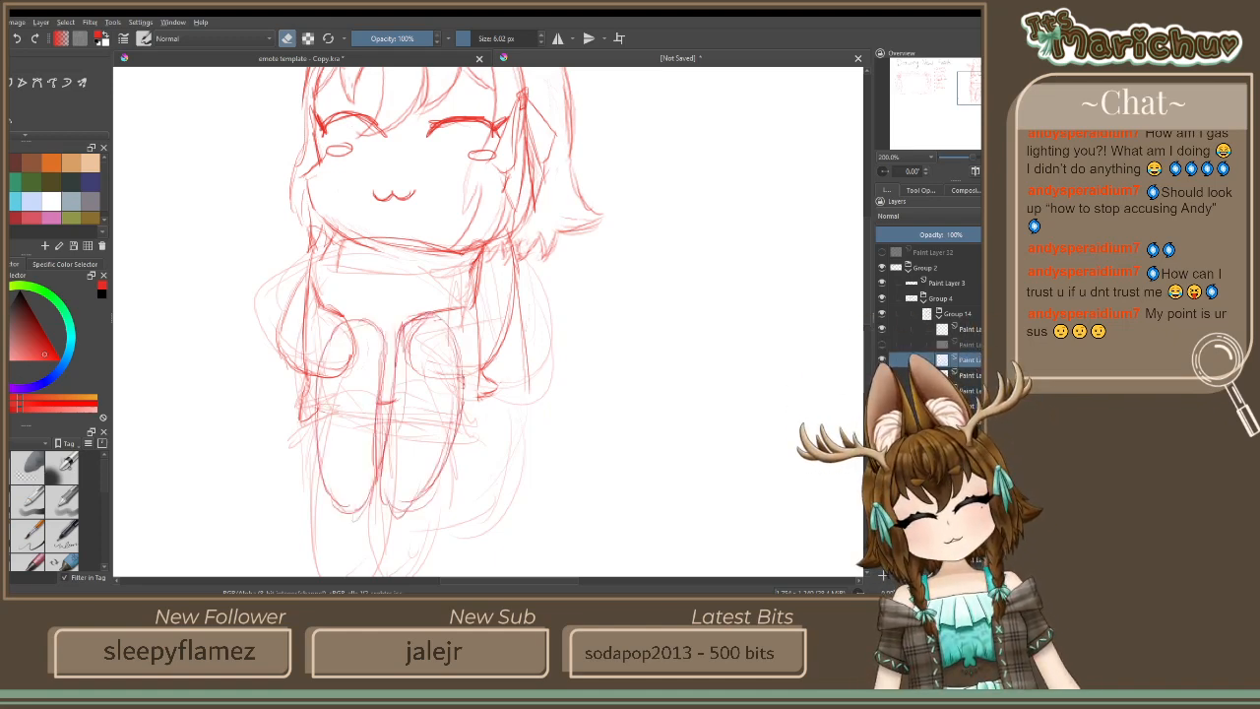
click(882, 359)
click(882, 359)
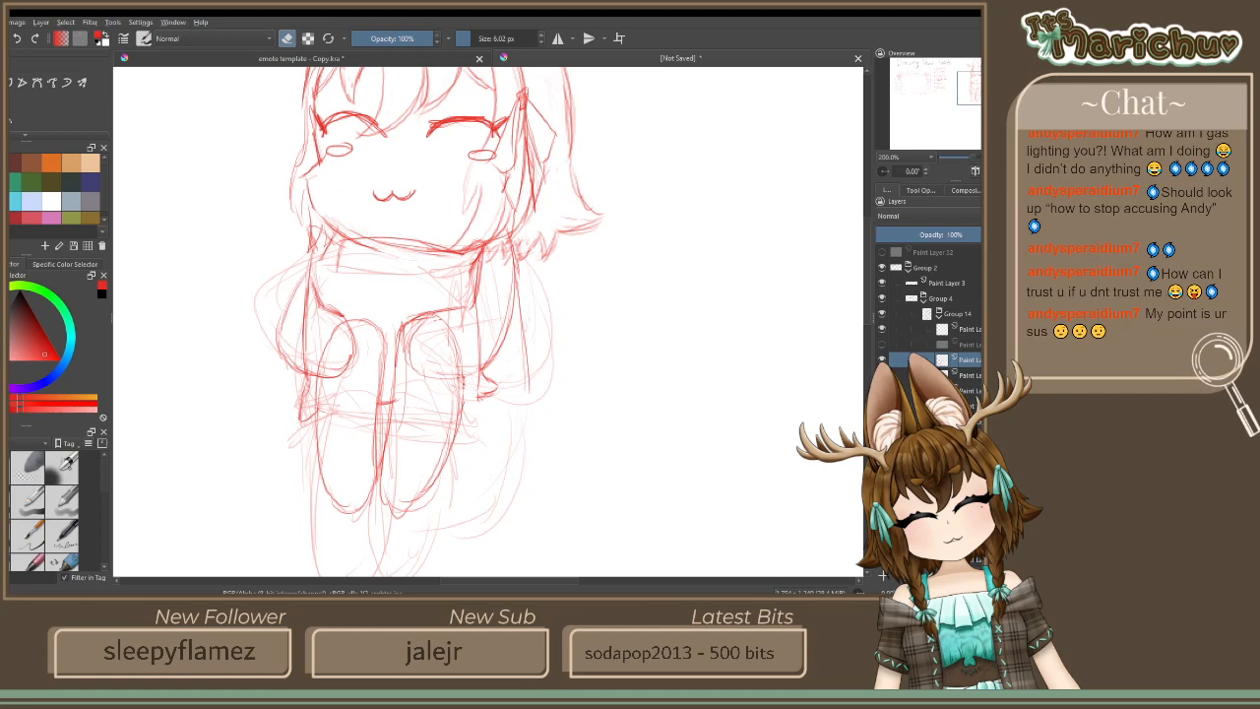
click(882, 359)
click(882, 359)
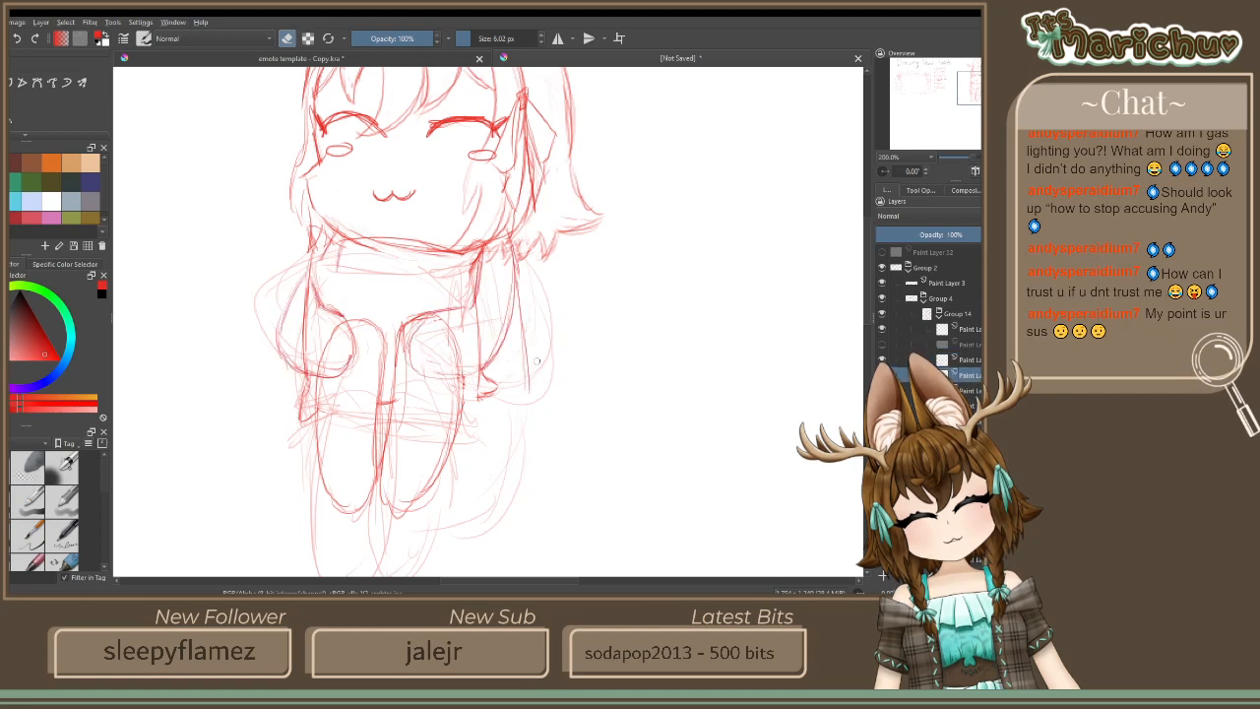
mouse_move(529, 394)
mouse_down()
mouse_move(527, 368)
mouse_move(520, 403)
mouse_move(513, 316)
mouse_up()
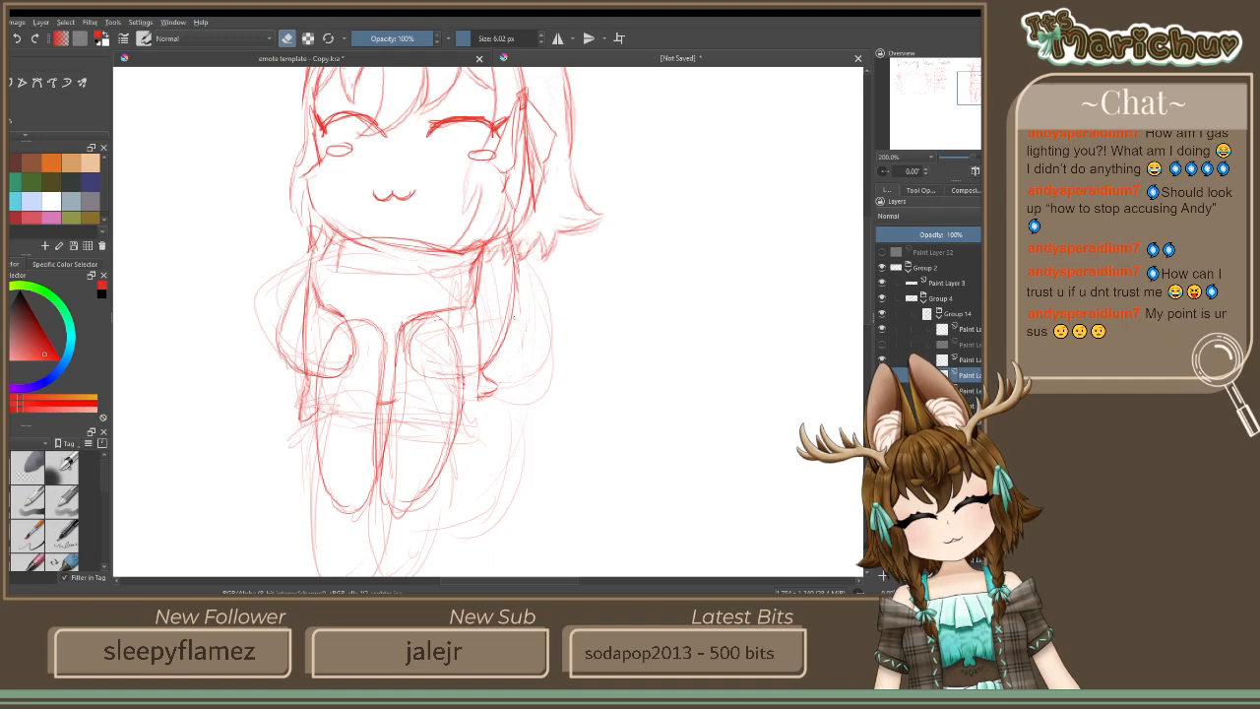
Find the layer holding the faint old body sketch with the long legs and skirt, and hide it
scroll(930, 324, down, 2)
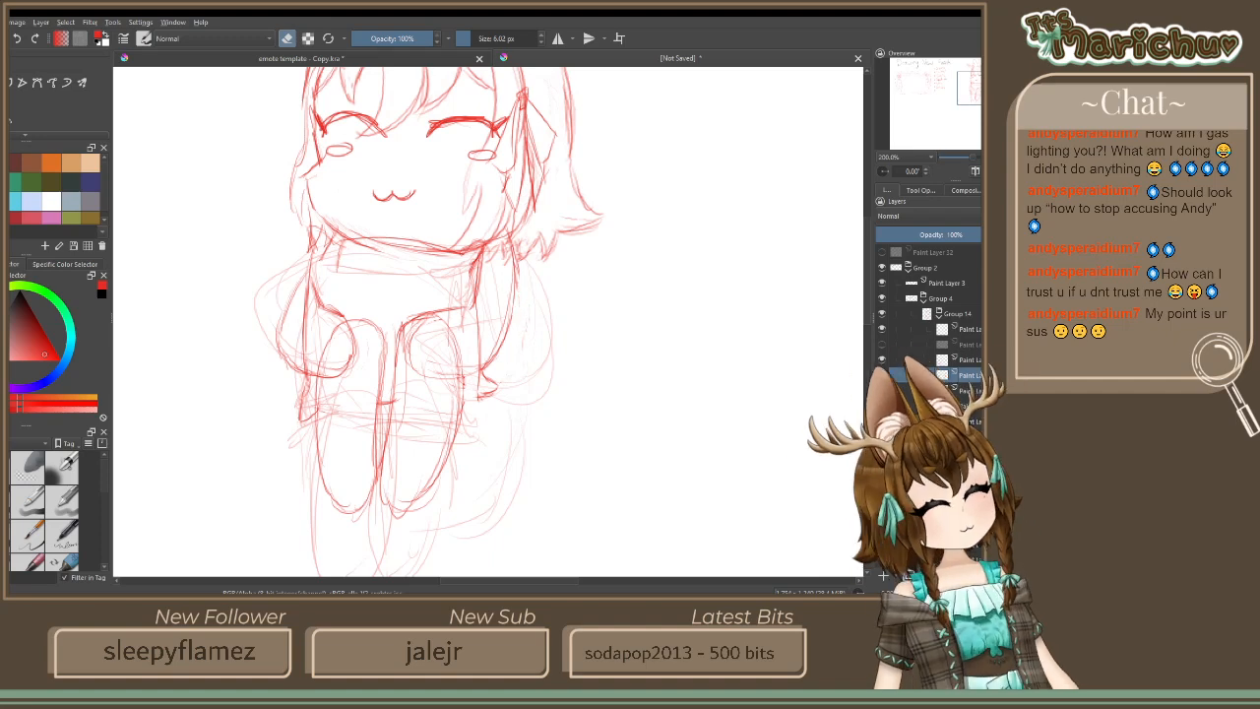
scroll(915, 325, down, 1)
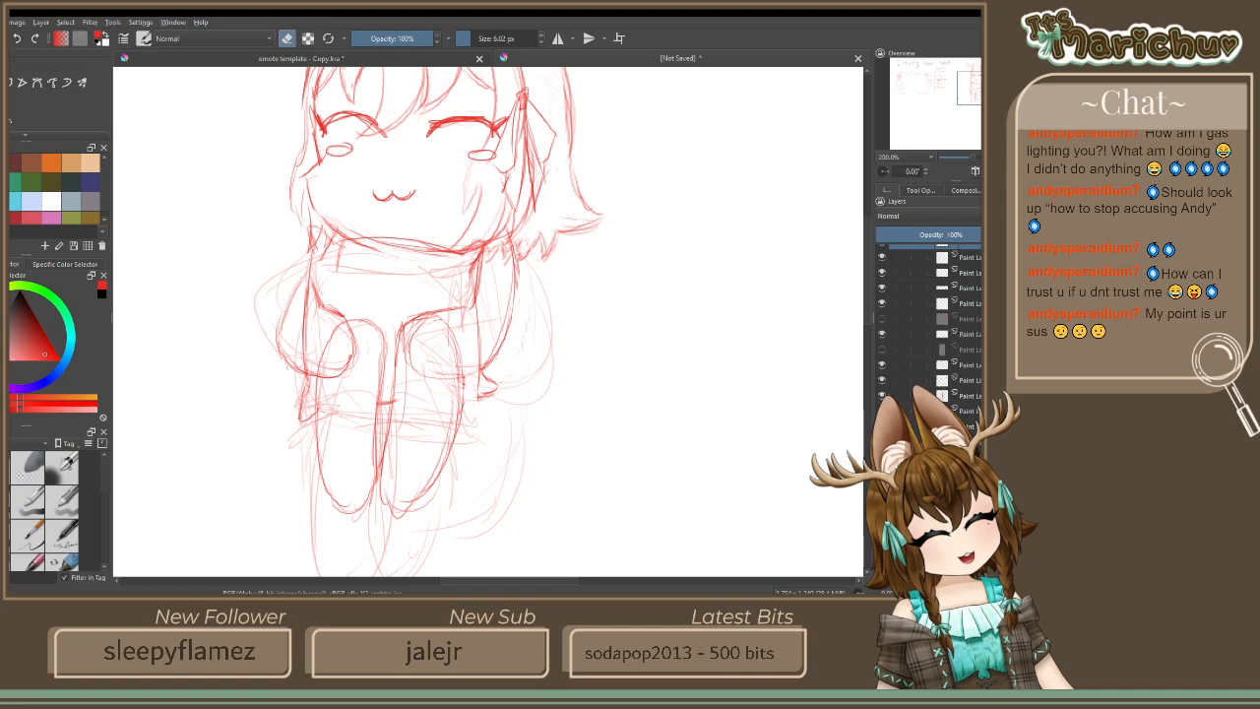
click(882, 410)
click(882, 411)
click(882, 426)
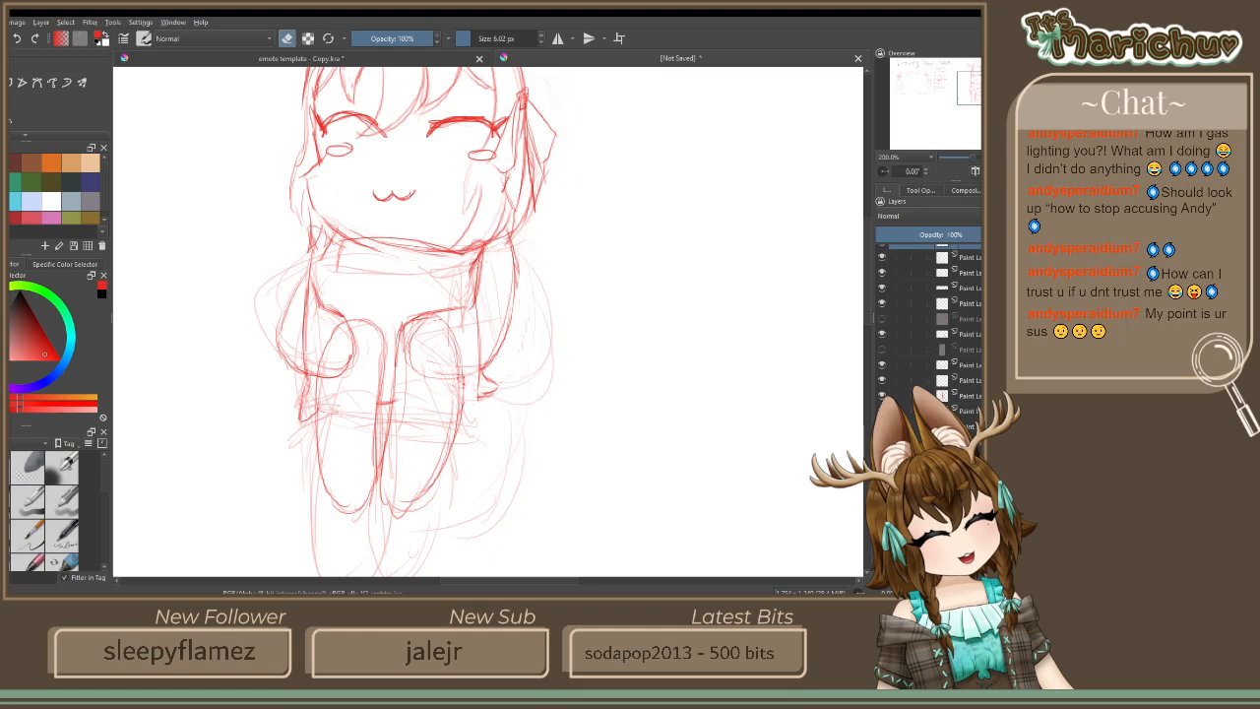
click(882, 427)
scroll(882, 426, down, 1)
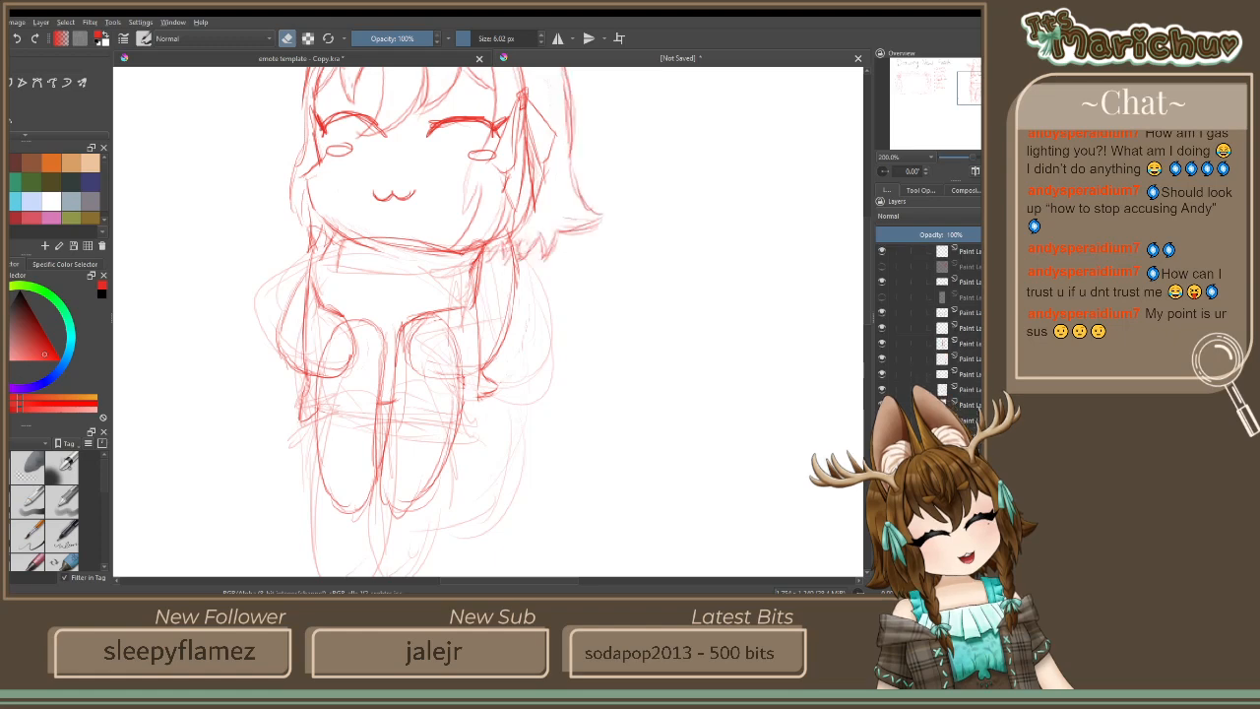
click(882, 426)
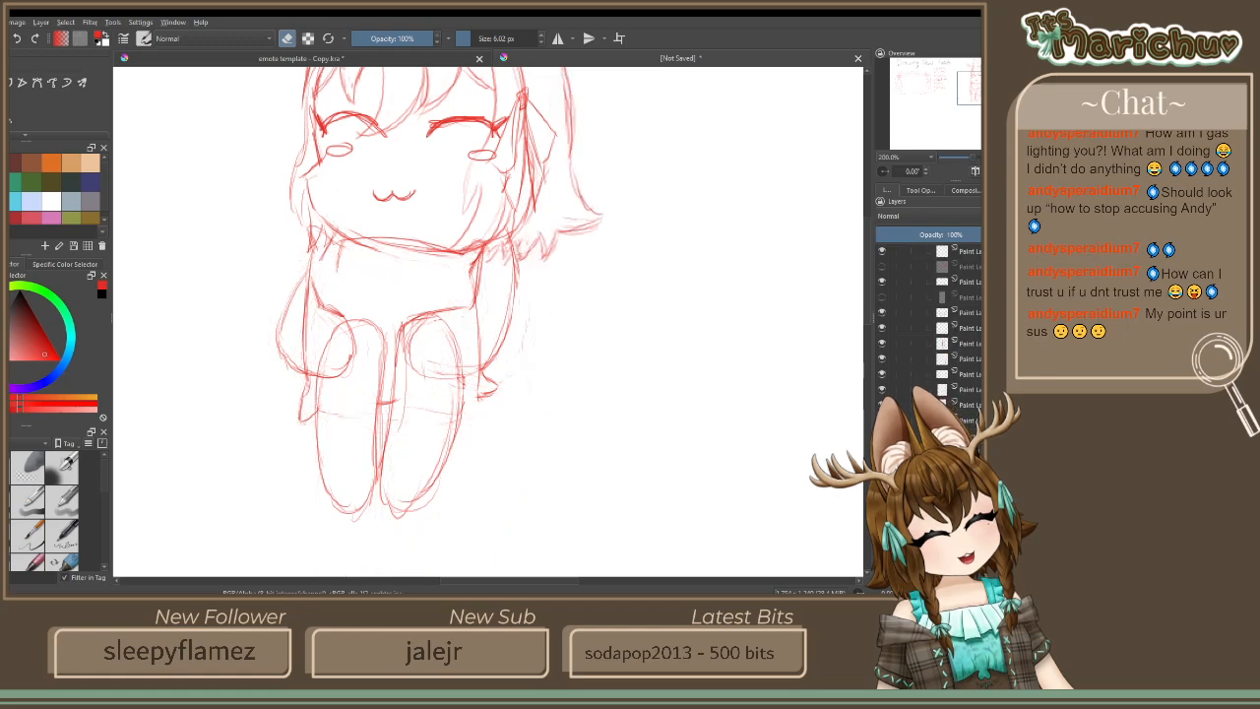
Toggle the visibility of Group 14 to check what it contains, and review the cleaned-up figure as a whole
scroll(930, 371, up, 3)
click(882, 320)
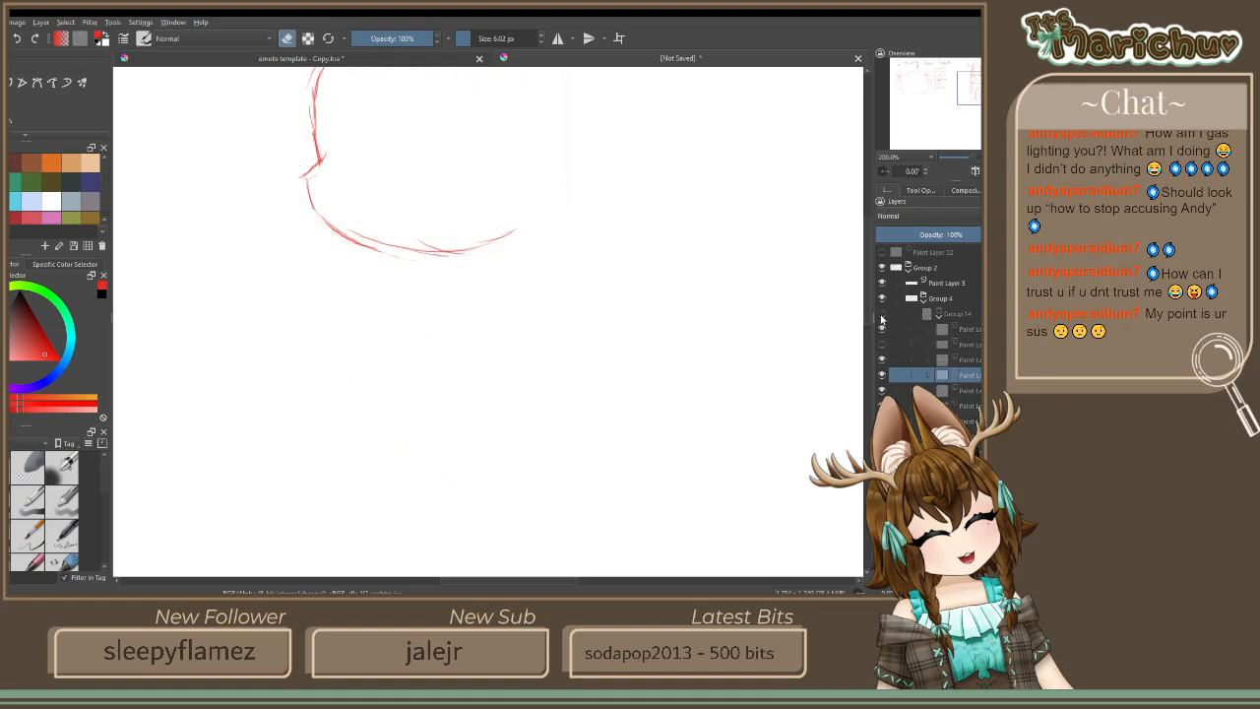
click(882, 320)
click(882, 320)
click(882, 320)
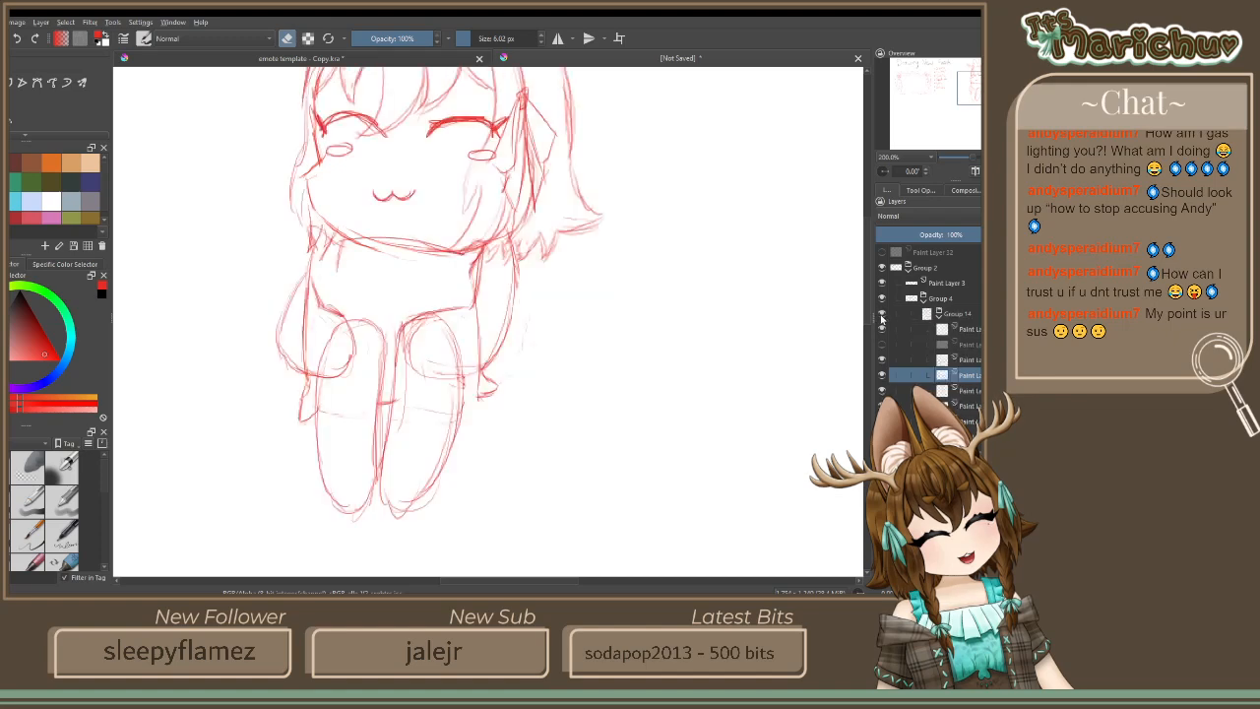
key(minus)
key(minus)
key(minus)
key(plus)
key(plus)
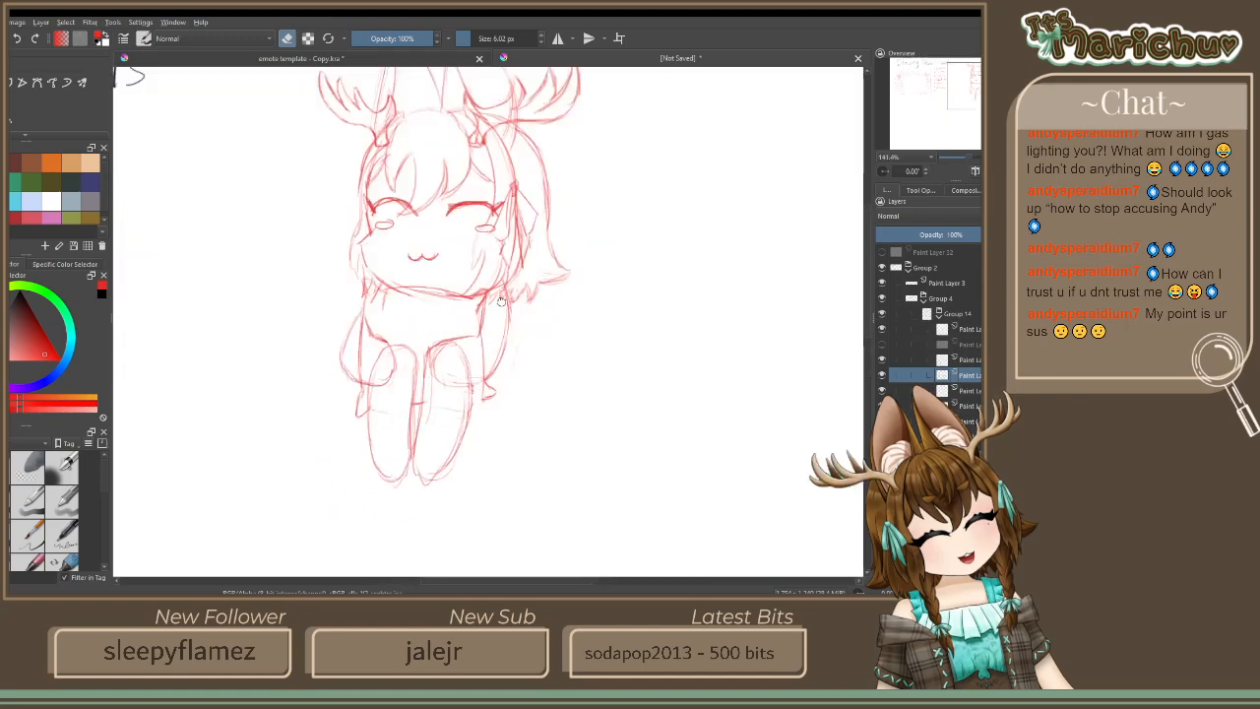
Find the layer with the torso and collar sketch, shift it slightly up and rotate it a few degrees clockwise
click(925, 360)
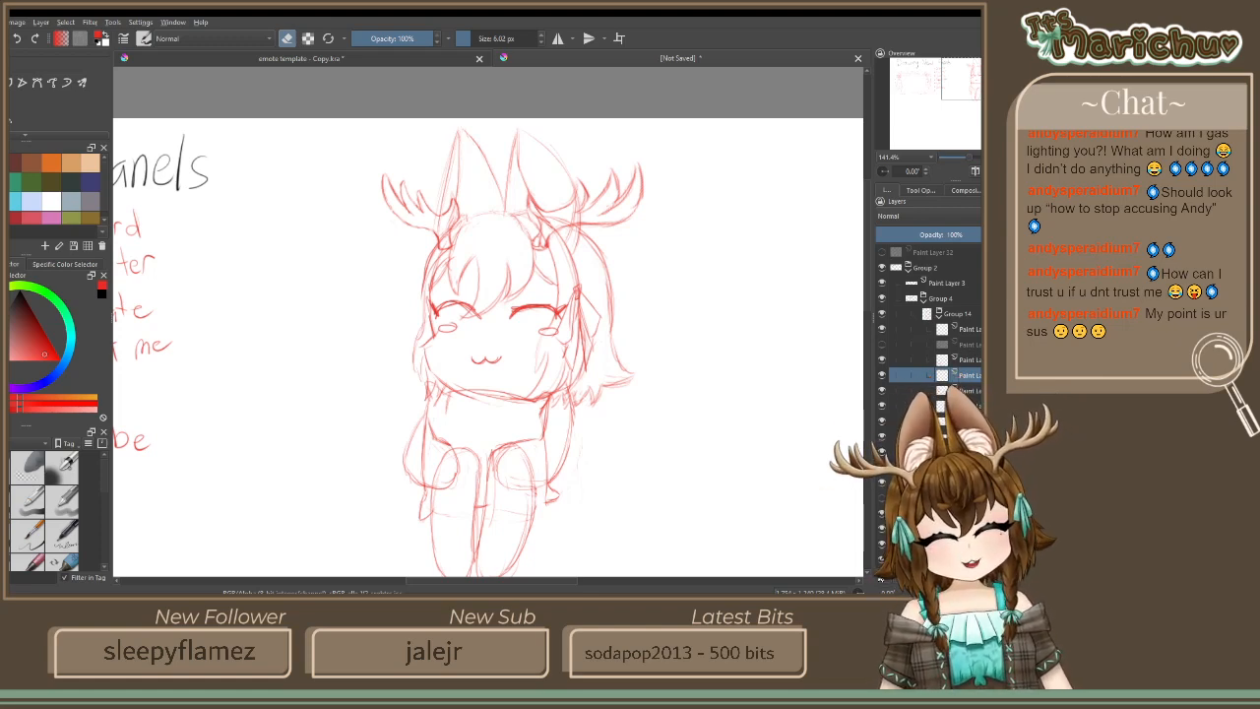
click(883, 406)
click(883, 406)
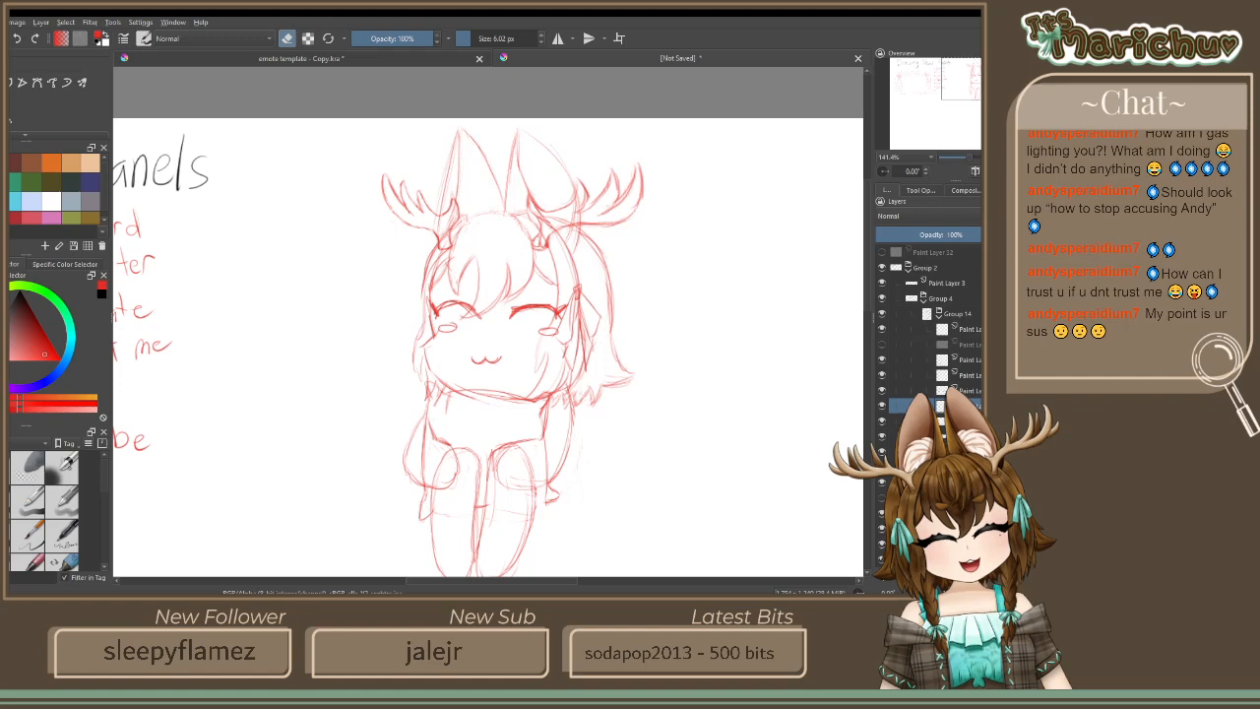
key(ctrl+t)
mouse_move(479, 444)
mouse_down()
mouse_move(475, 420)
mouse_move(485, 434)
mouse_up()
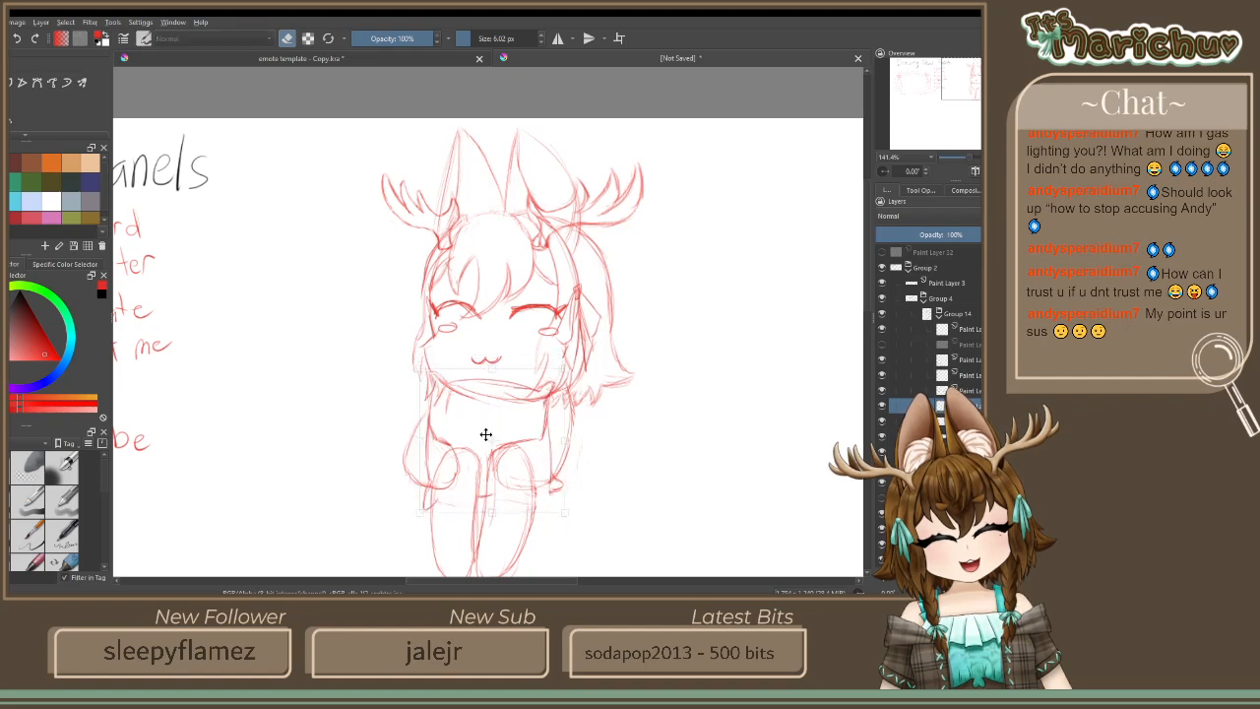
key(Return)
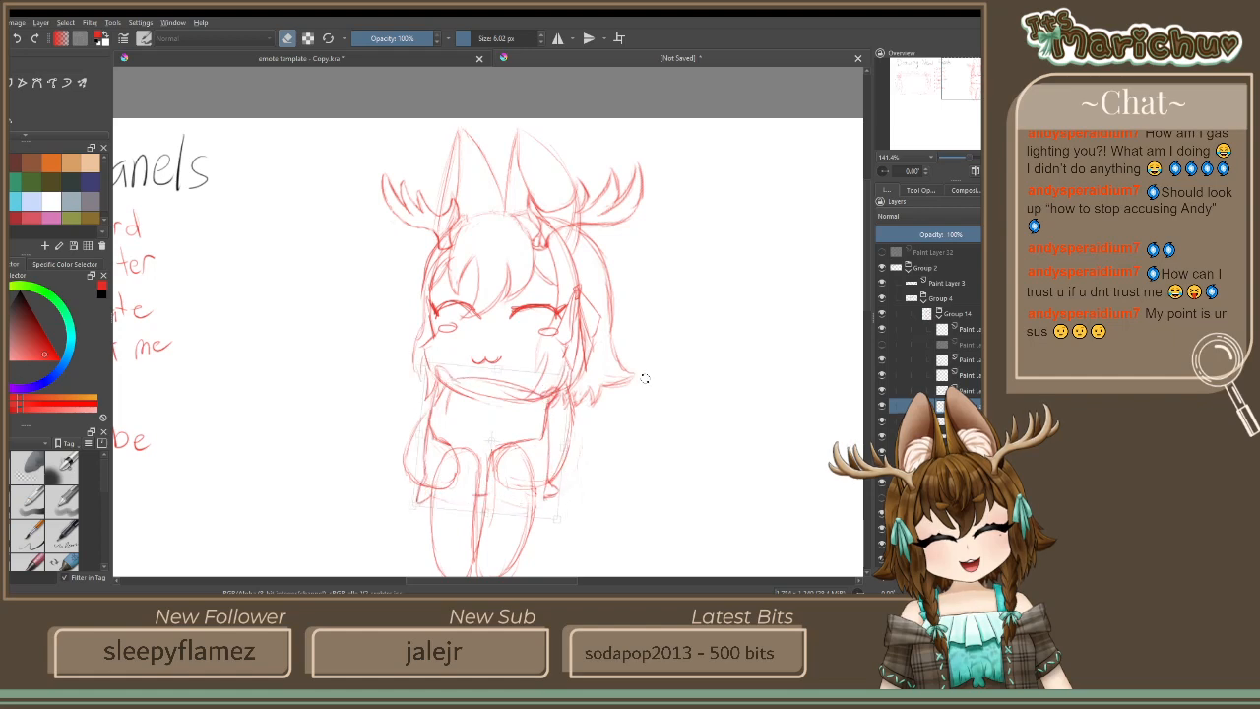
key(ctrl+t)
drag(500, 416, 496, 403)
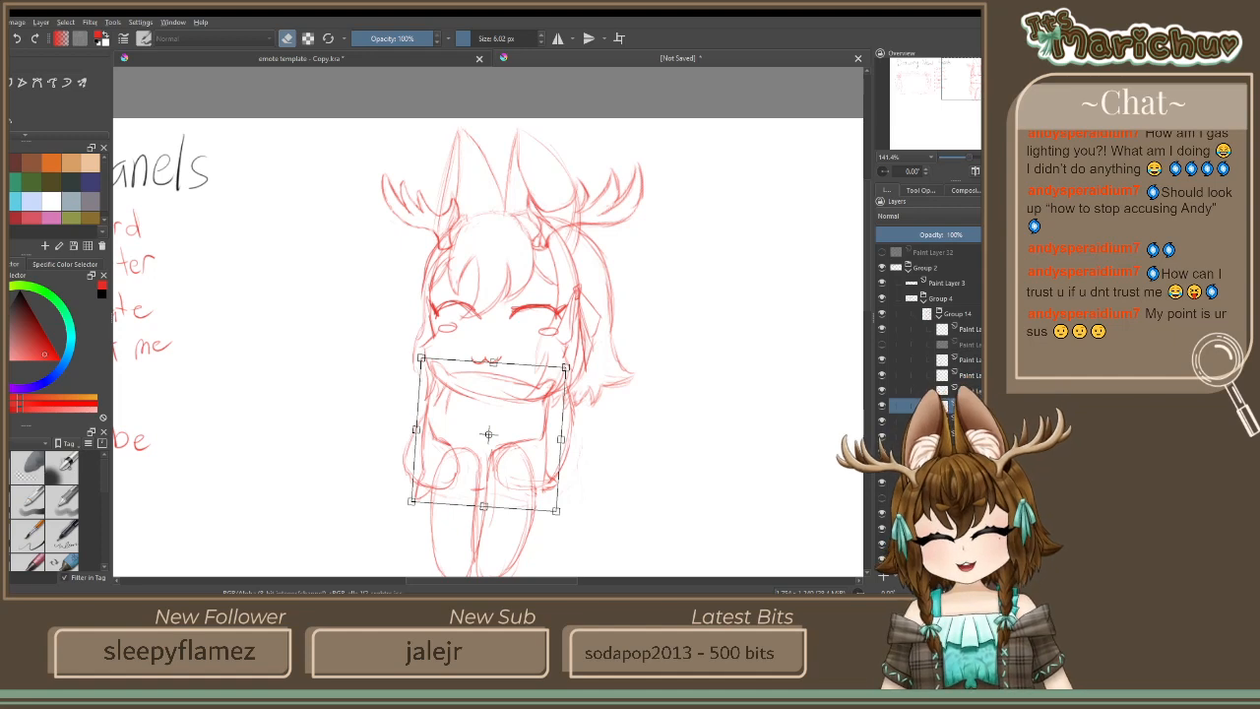
key(Return)
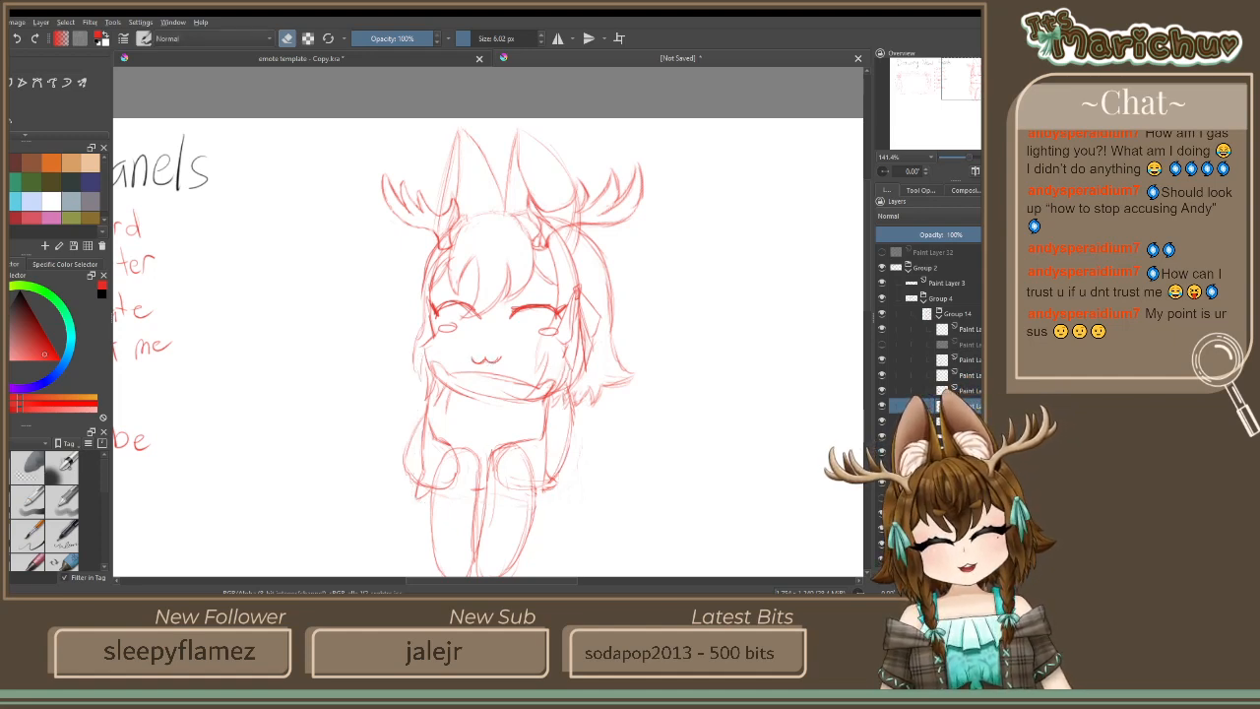
Check which layer holds the legs sketch and move the legs slightly up towards the torso
key(minus)
scroll(488, 344, down, 2)
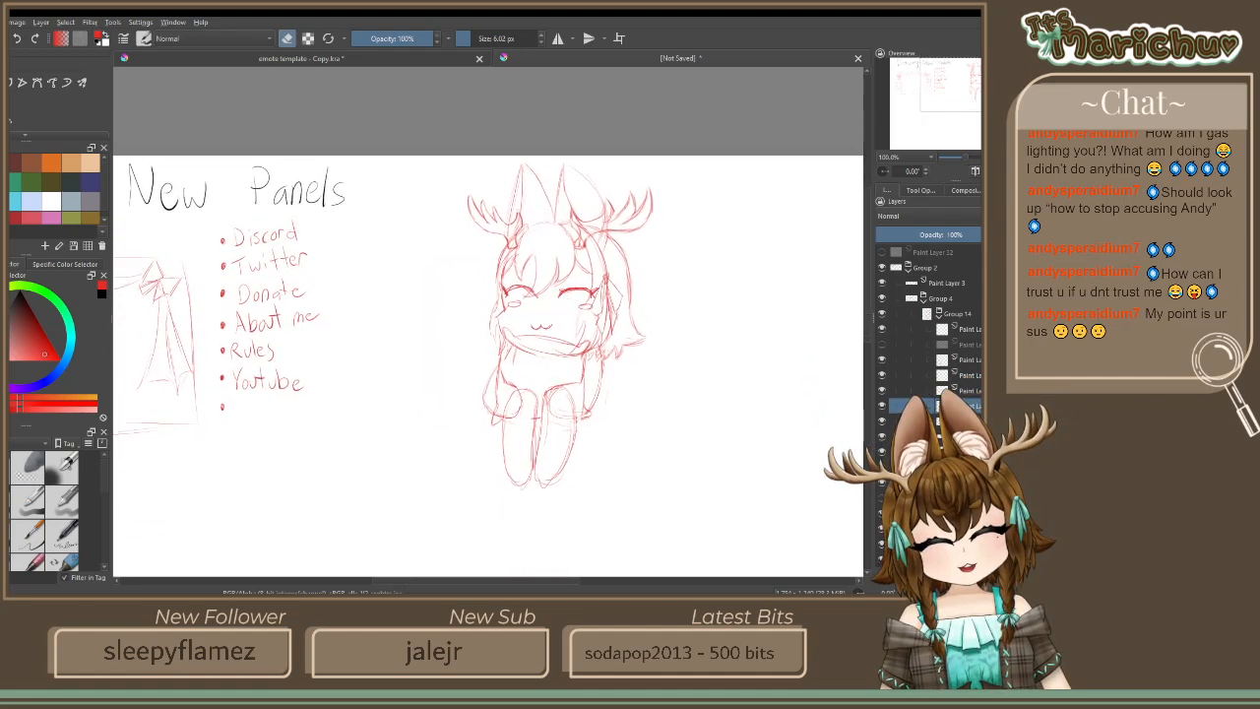
click(882, 389)
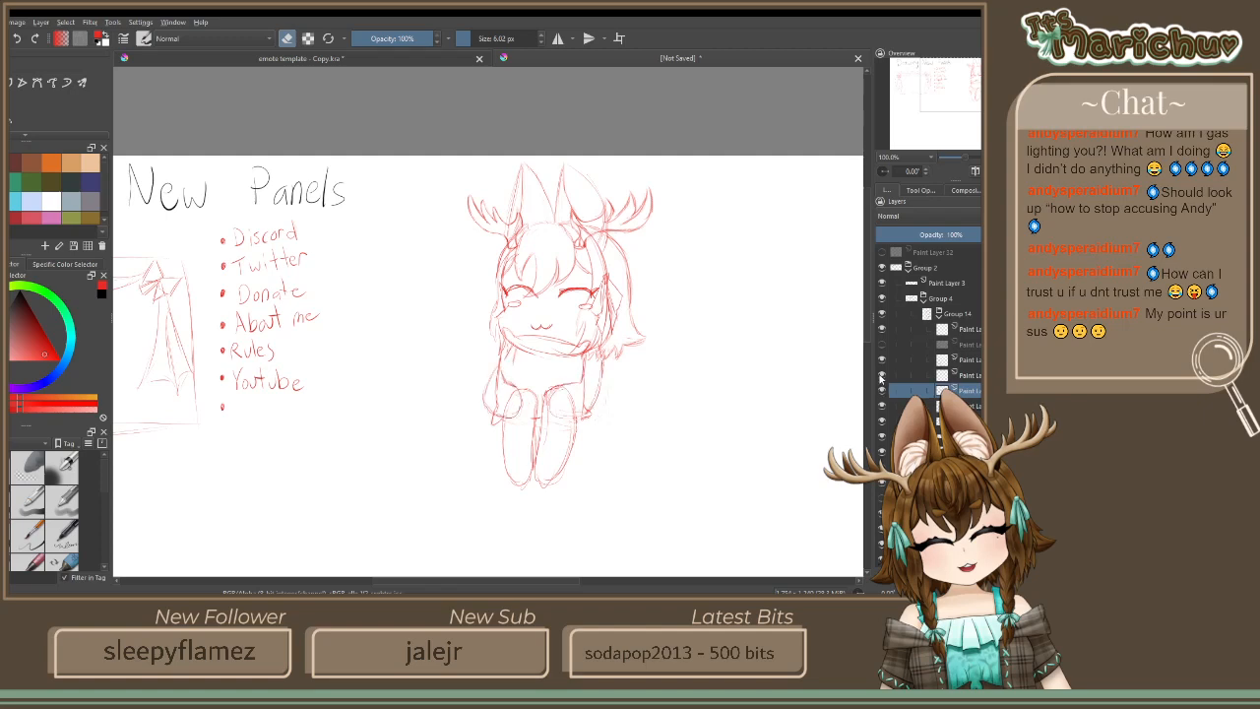
click(882, 361)
click(882, 361)
click(965, 359)
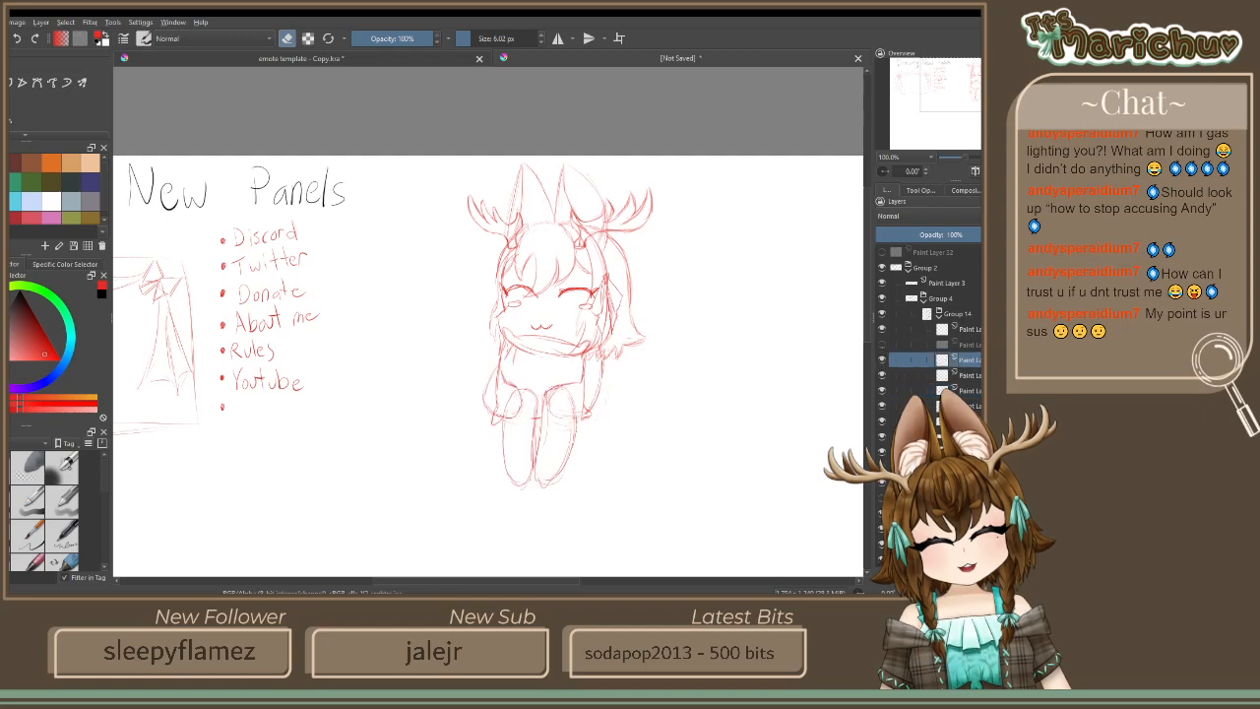
key(ctrl+t)
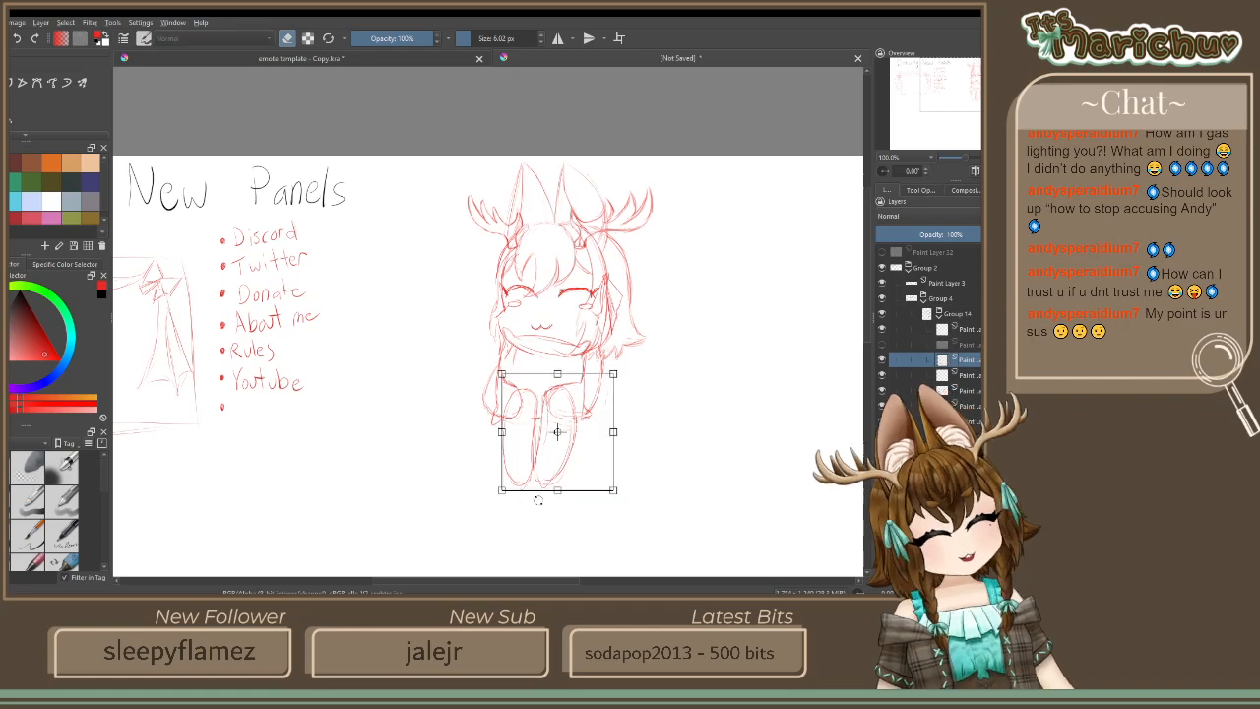
drag(537, 439, 535, 429)
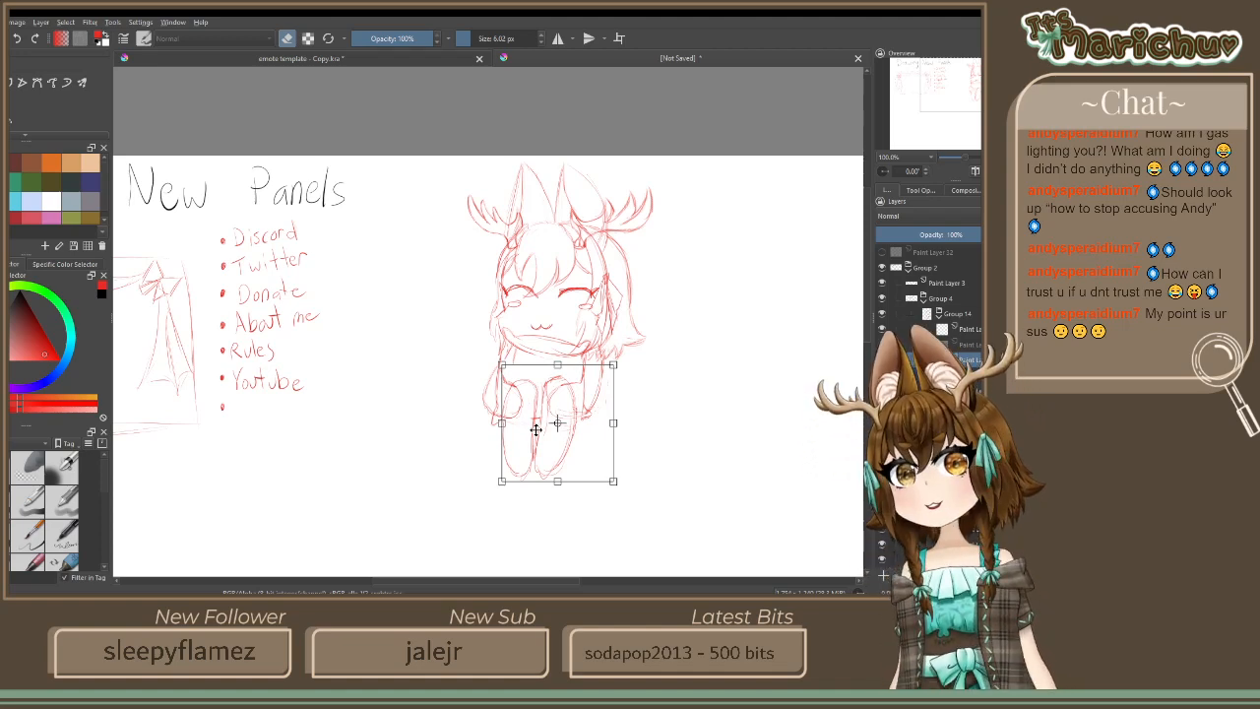
key(b)
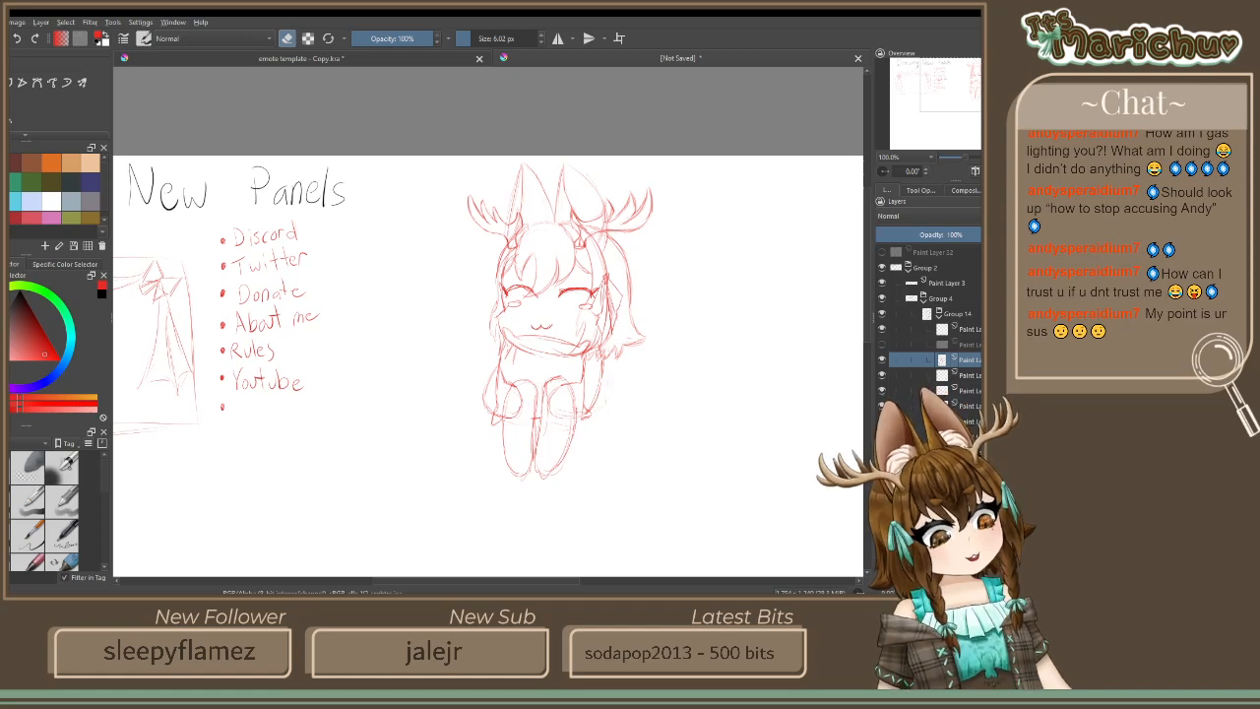
On the top paint layer of Group 14, sketch a curved hip line outside the right-hand leg and short body lines beside both legs
click(885, 360)
click(885, 360)
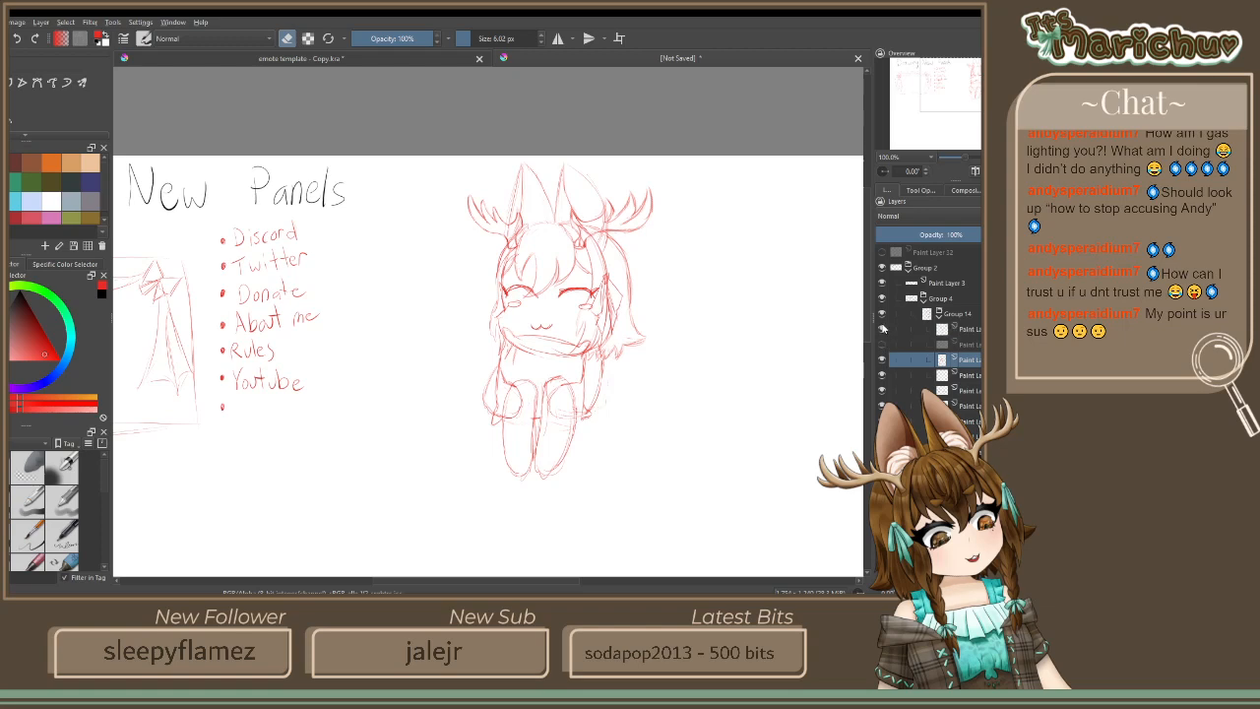
click(970, 330)
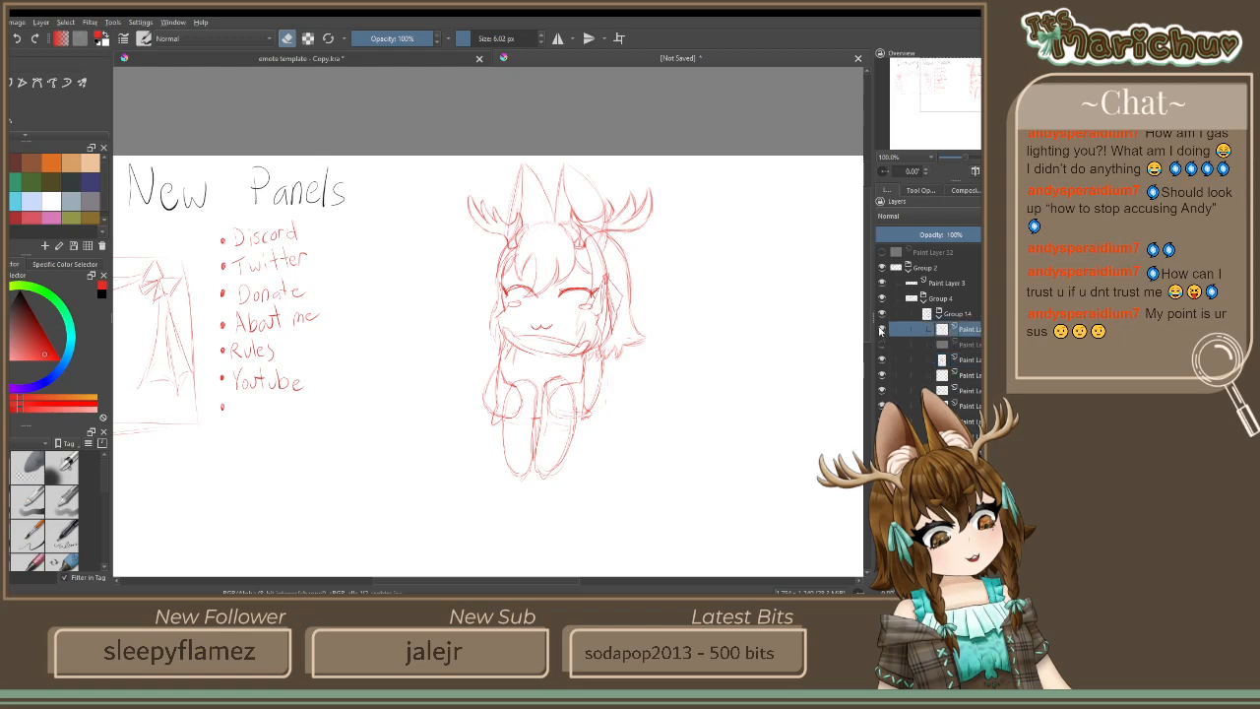
scroll(649, 502, up, 1)
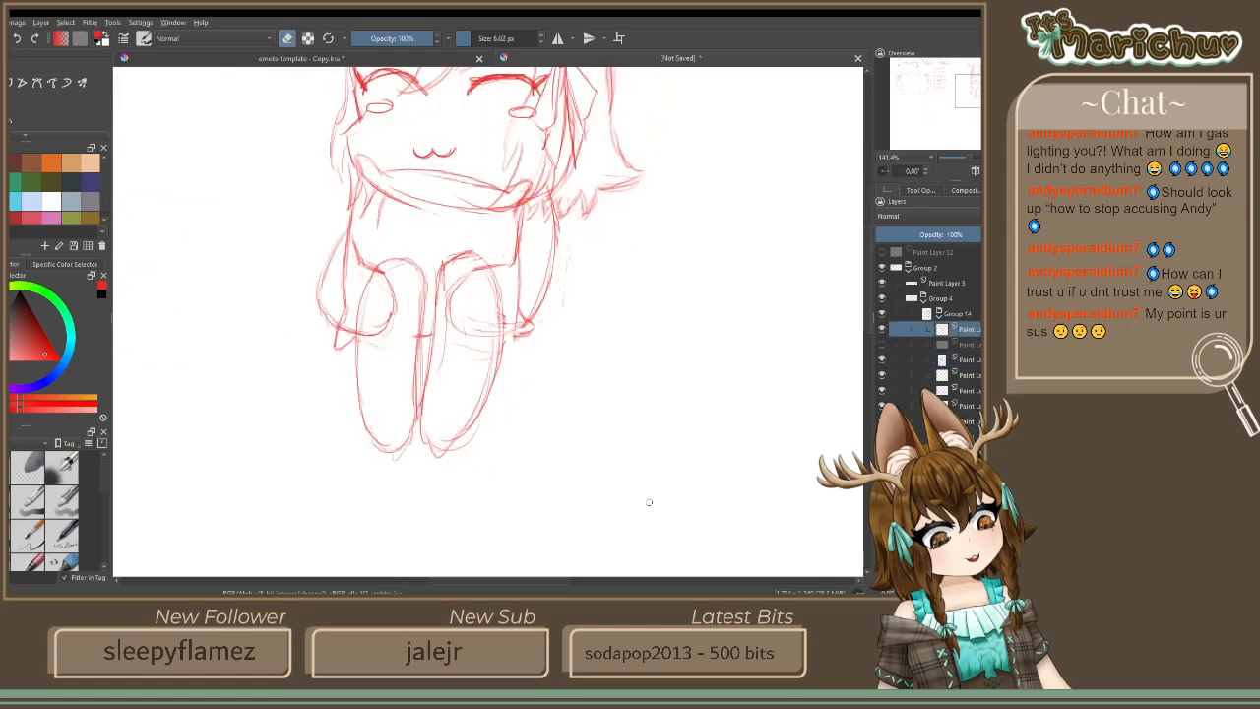
scroll(649, 502, up, 1)
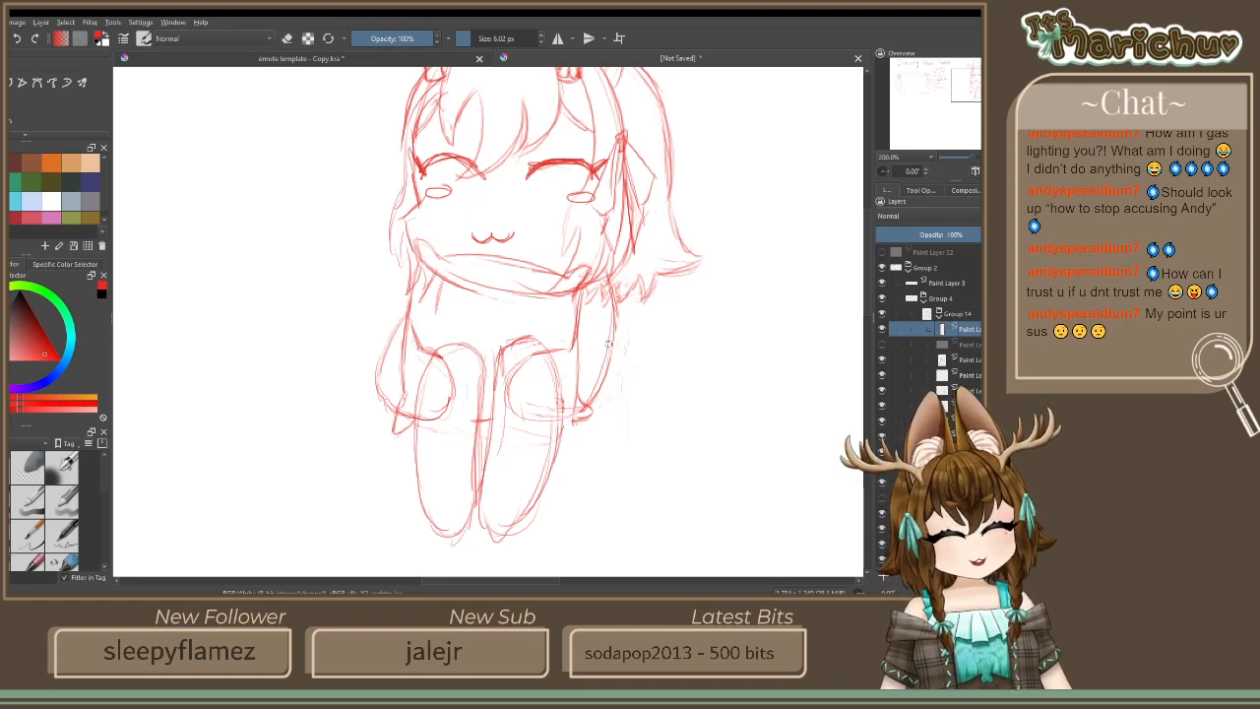
mouse_move(613, 355)
mouse_down()
mouse_move(607, 414)
mouse_move(556, 456)
mouse_up()
drag(606, 408, 565, 453)
drag(593, 437, 553, 458)
drag(555, 370, 580, 416)
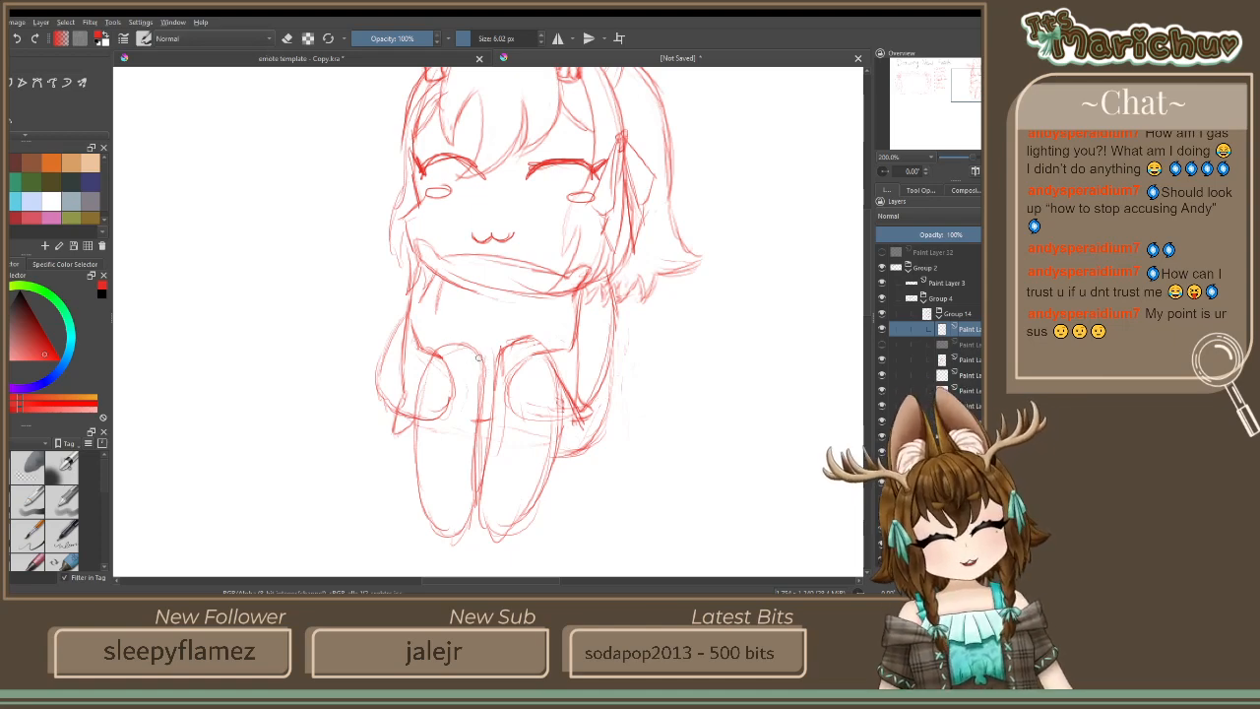
drag(481, 366, 493, 411)
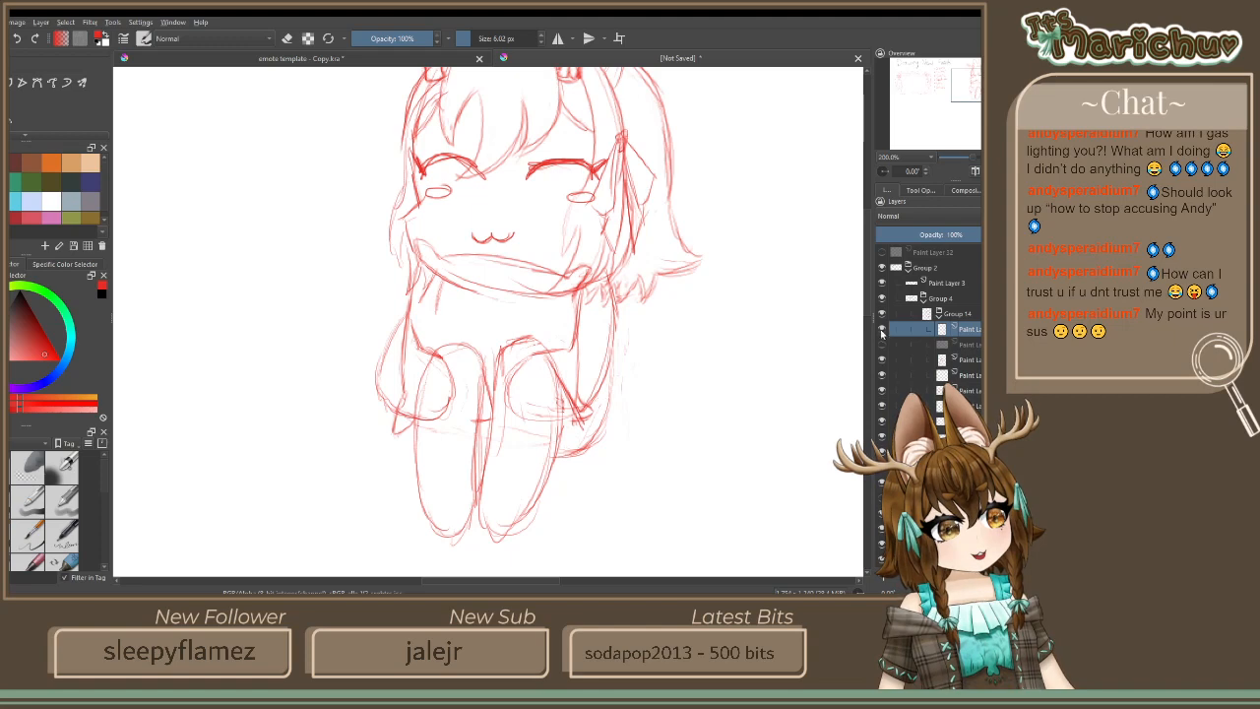
Find the arms layer, select the left-hand arm with an ellipse, move it slightly up and inward, and clear the selection
click(883, 391)
click(884, 391)
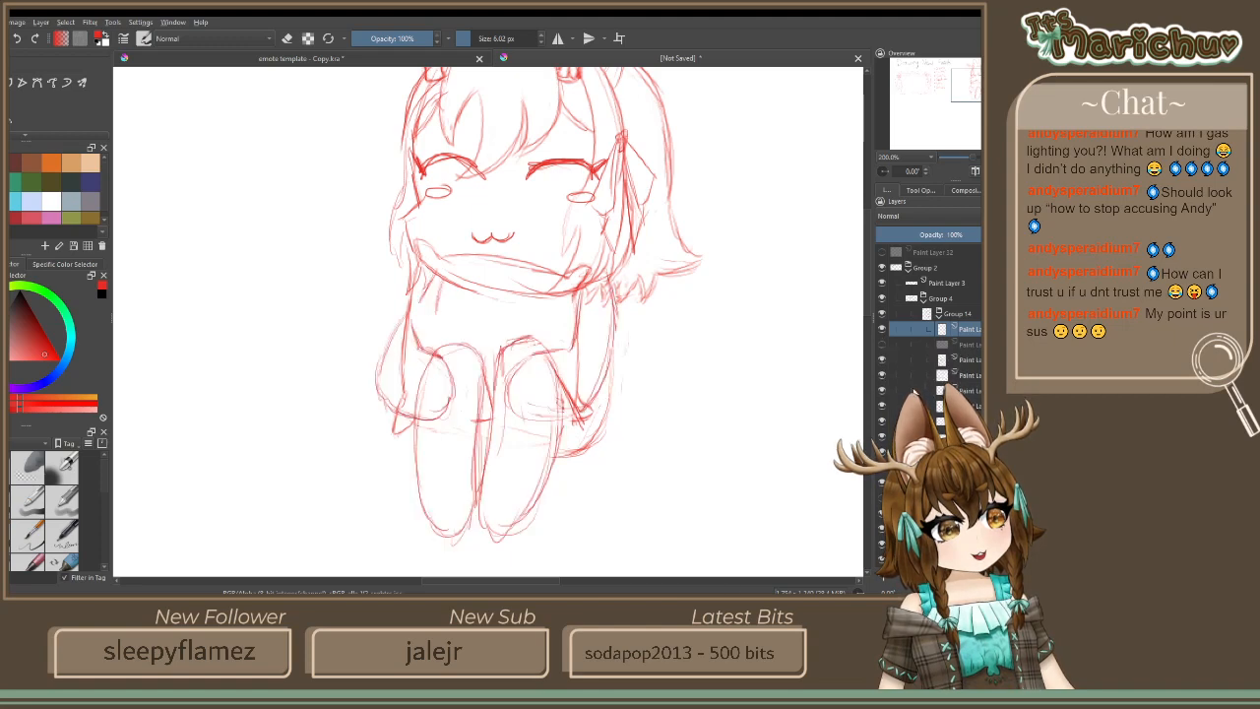
click(979, 392)
click(286, 39)
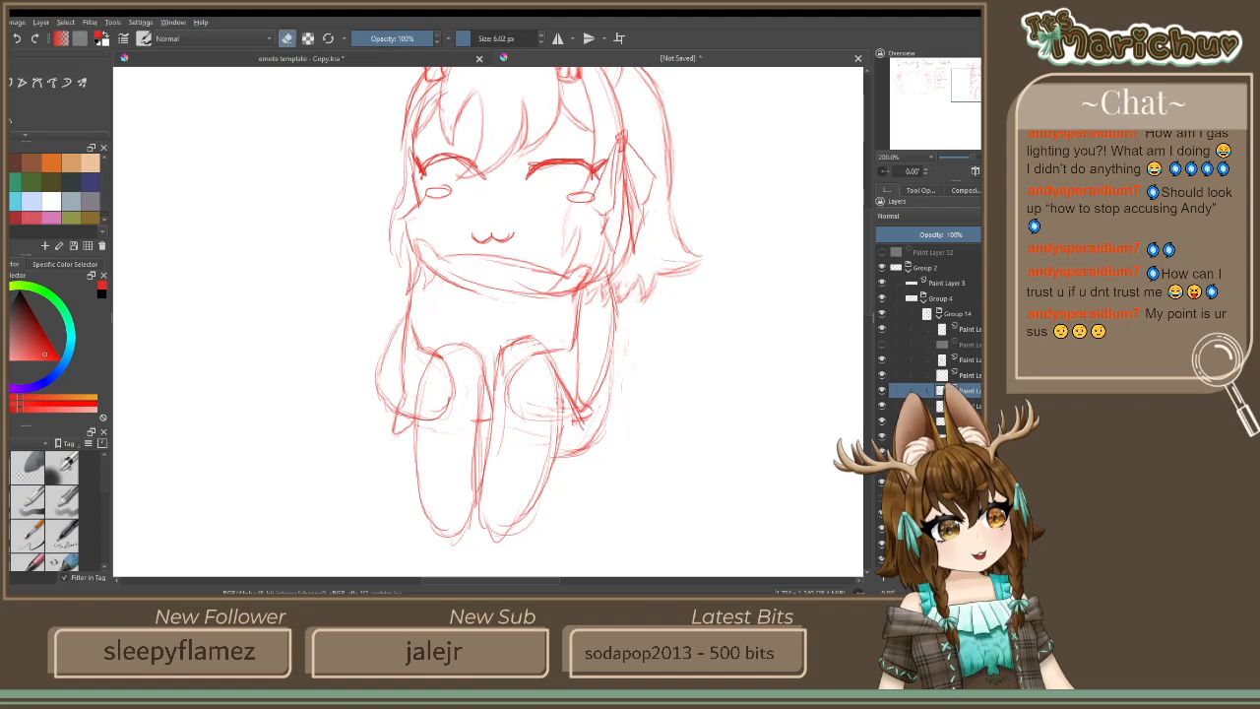
key(ctrl+t)
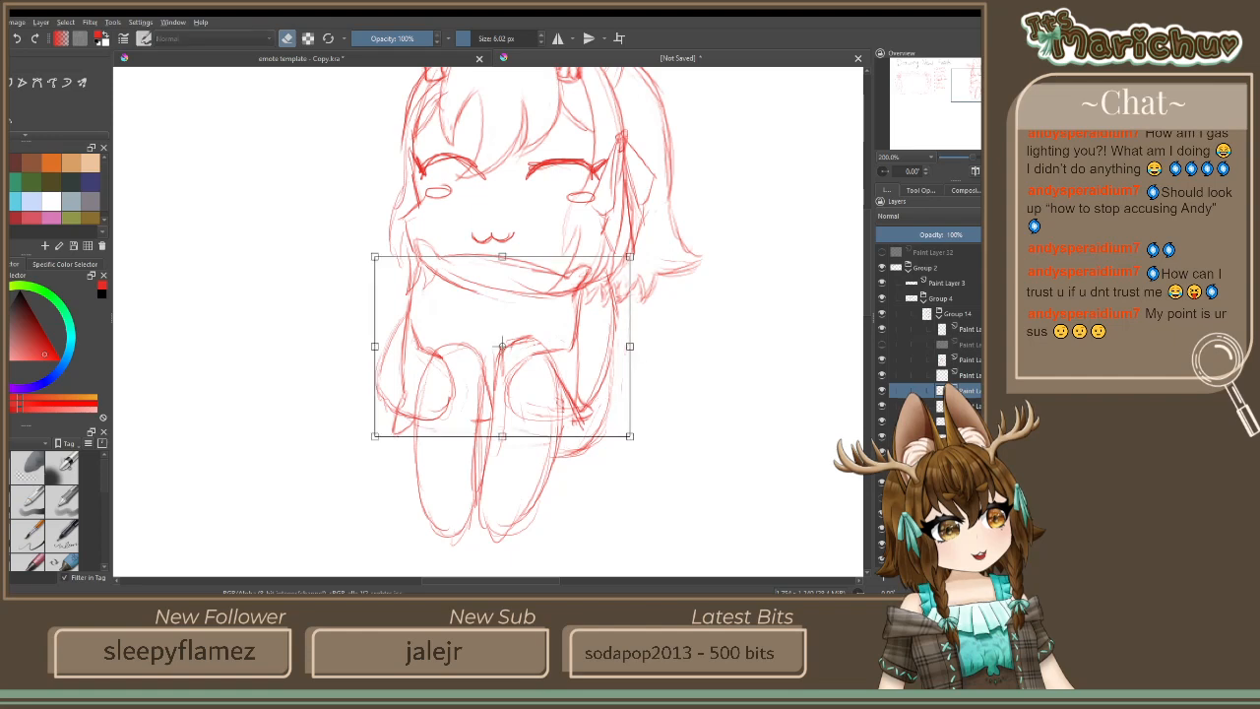
scroll(49, 102, down, 2)
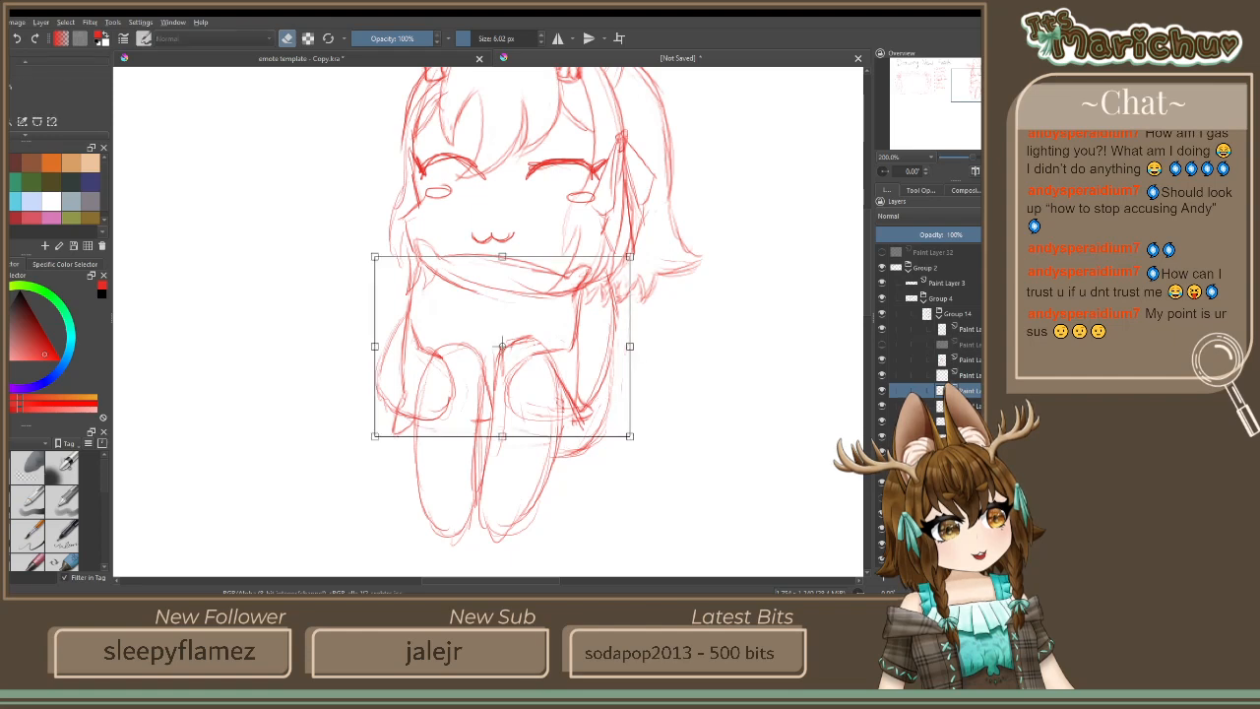
click(11, 122)
mouse_move(347, 270)
mouse_down()
mouse_move(441, 357)
mouse_move(480, 467)
mouse_move(466, 459)
mouse_up()
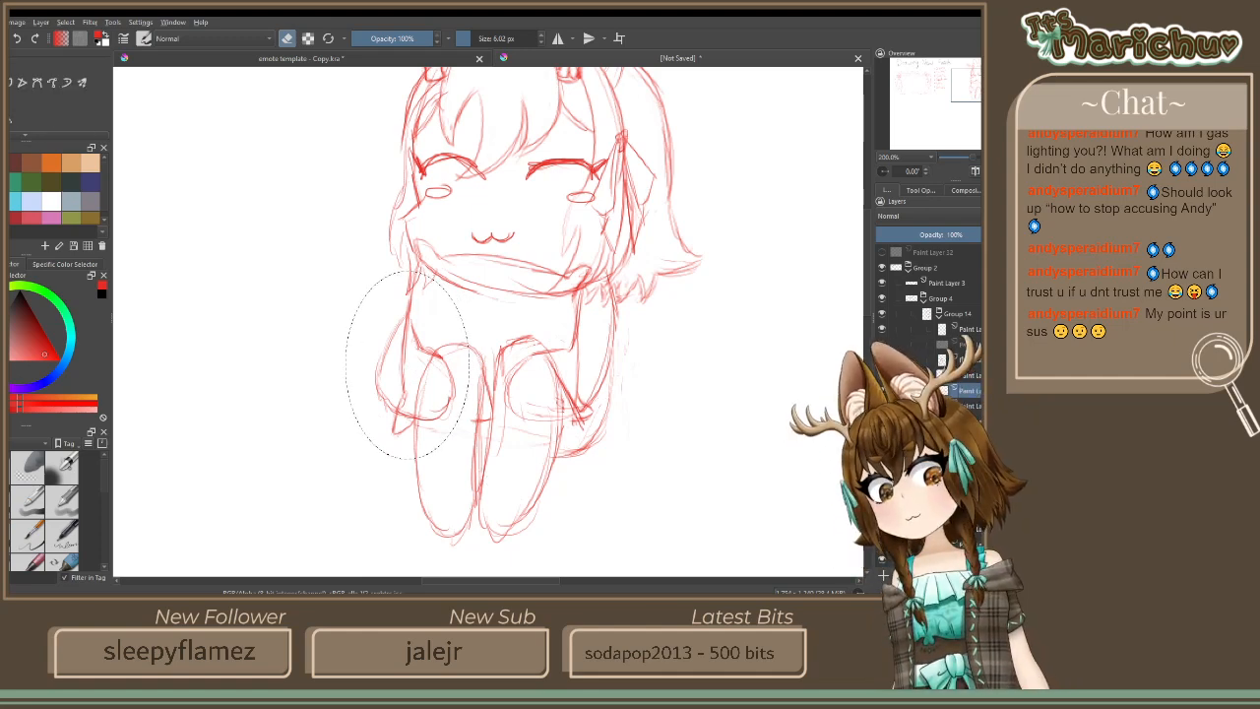
key(ctrl+t)
mouse_move(365, 321)
mouse_down()
mouse_move(365, 298)
mouse_move(378, 312)
mouse_up()
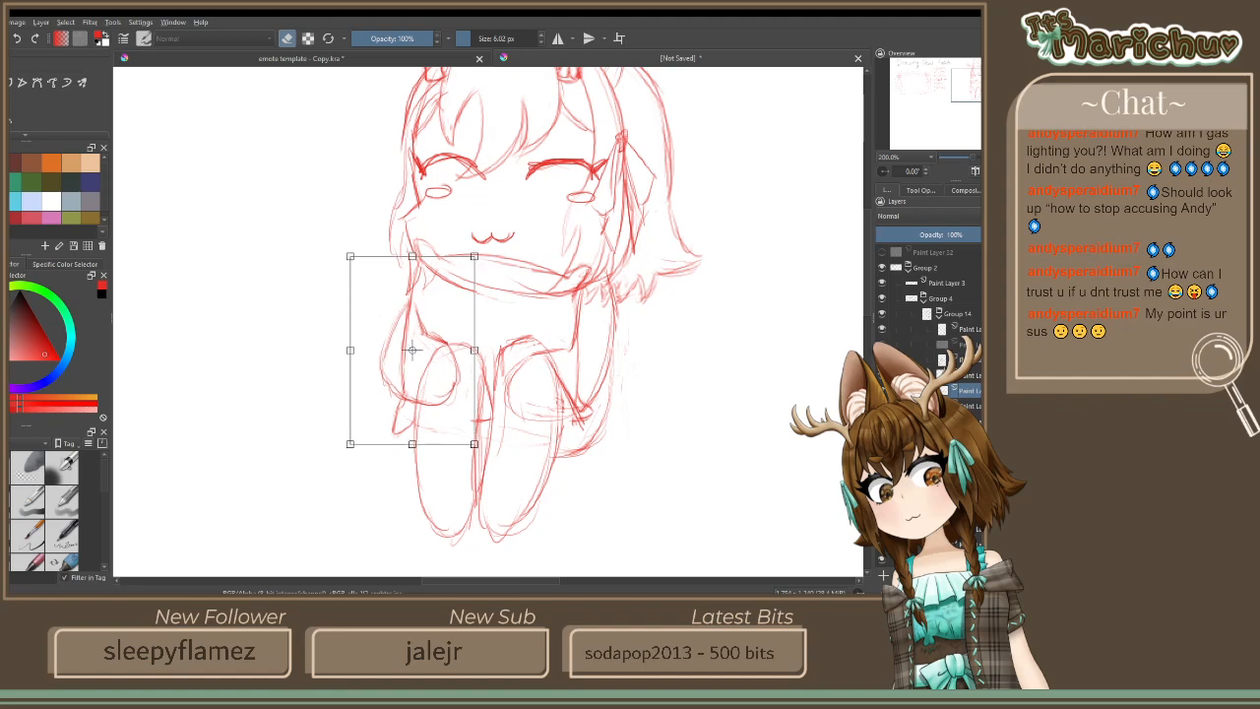
key(Return)
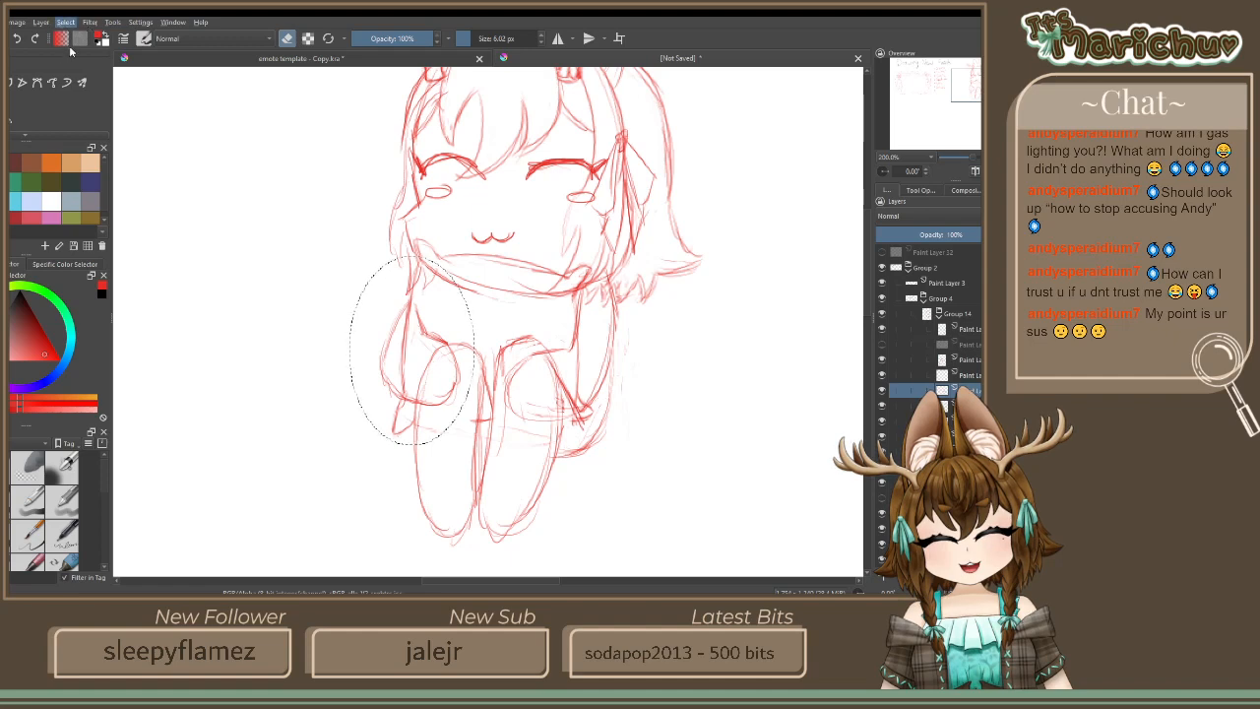
key(ctrl+shift+a)
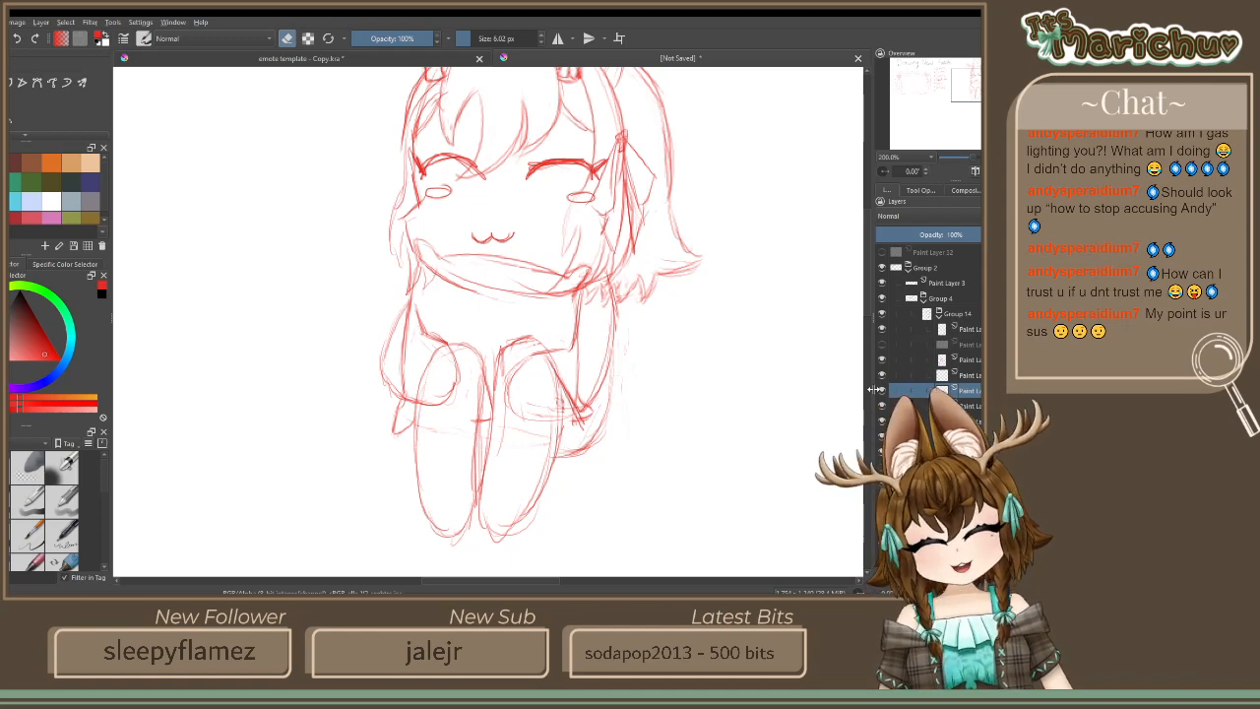
Toggle the visibility of the arms layer and the top sketch layer, and examine the proportions of the whole figure
click(881, 390)
click(881, 391)
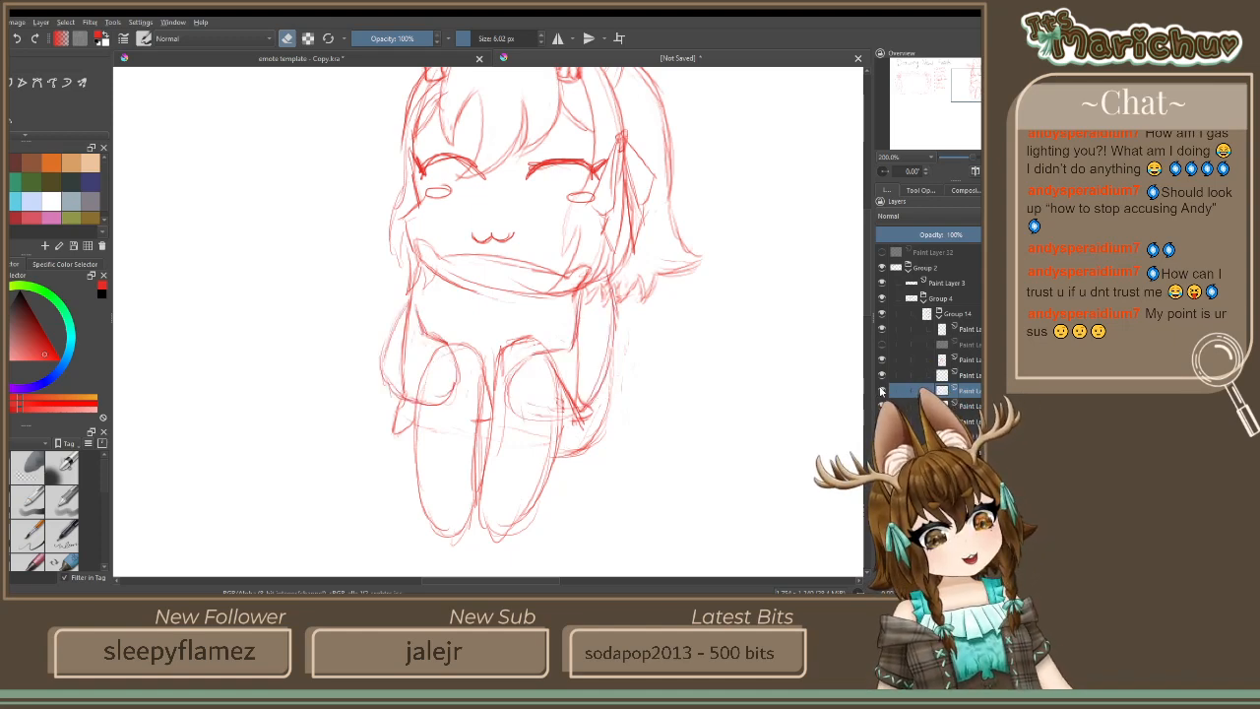
scroll(539, 295, down, 5)
scroll(538, 352, up, 5)
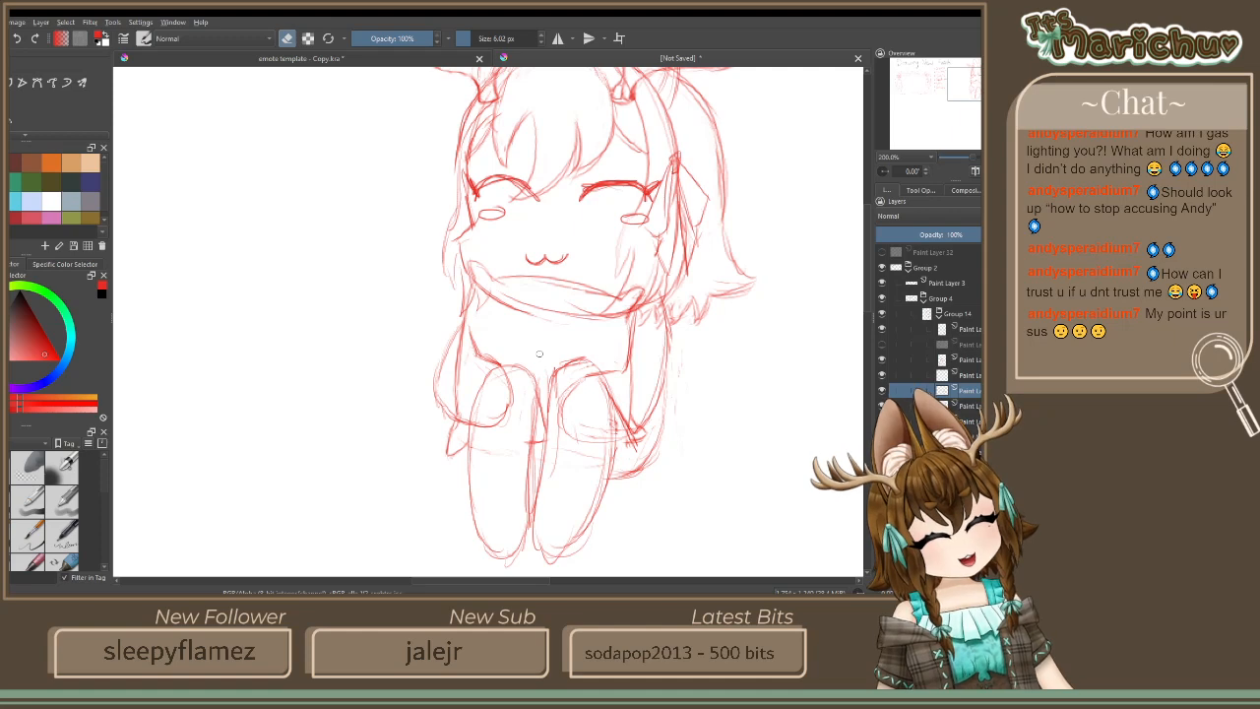
click(959, 331)
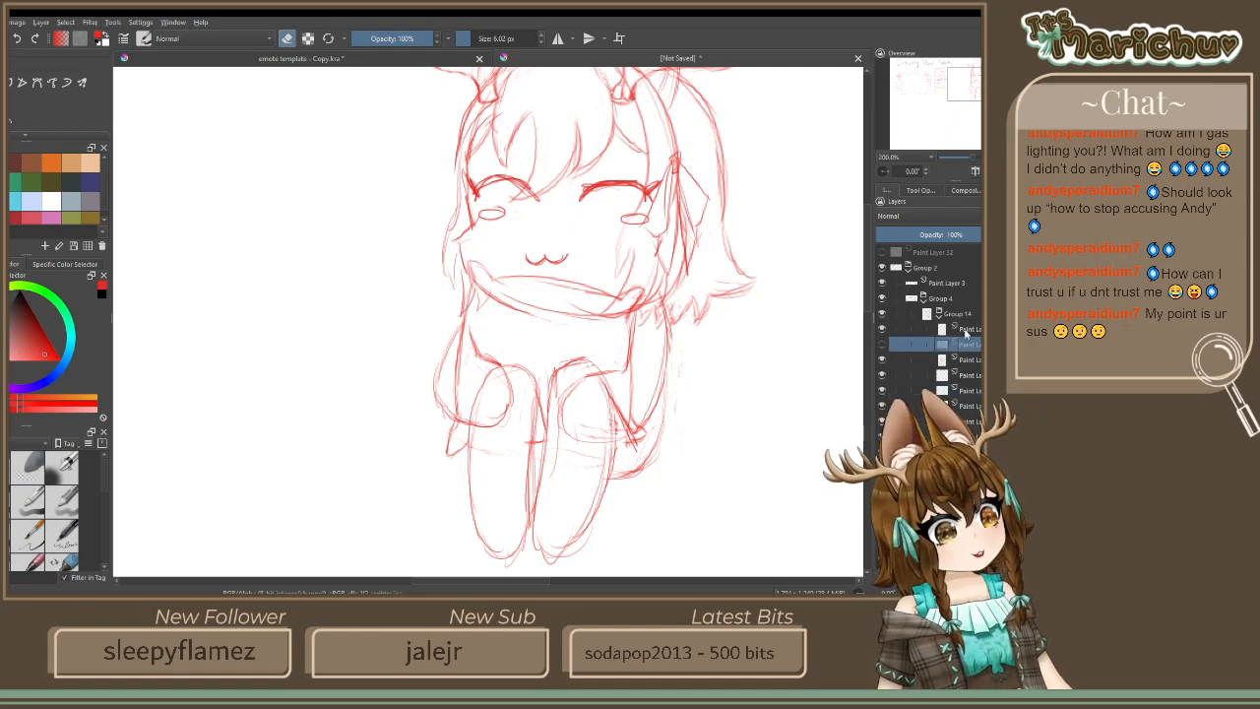
click(881, 329)
click(881, 329)
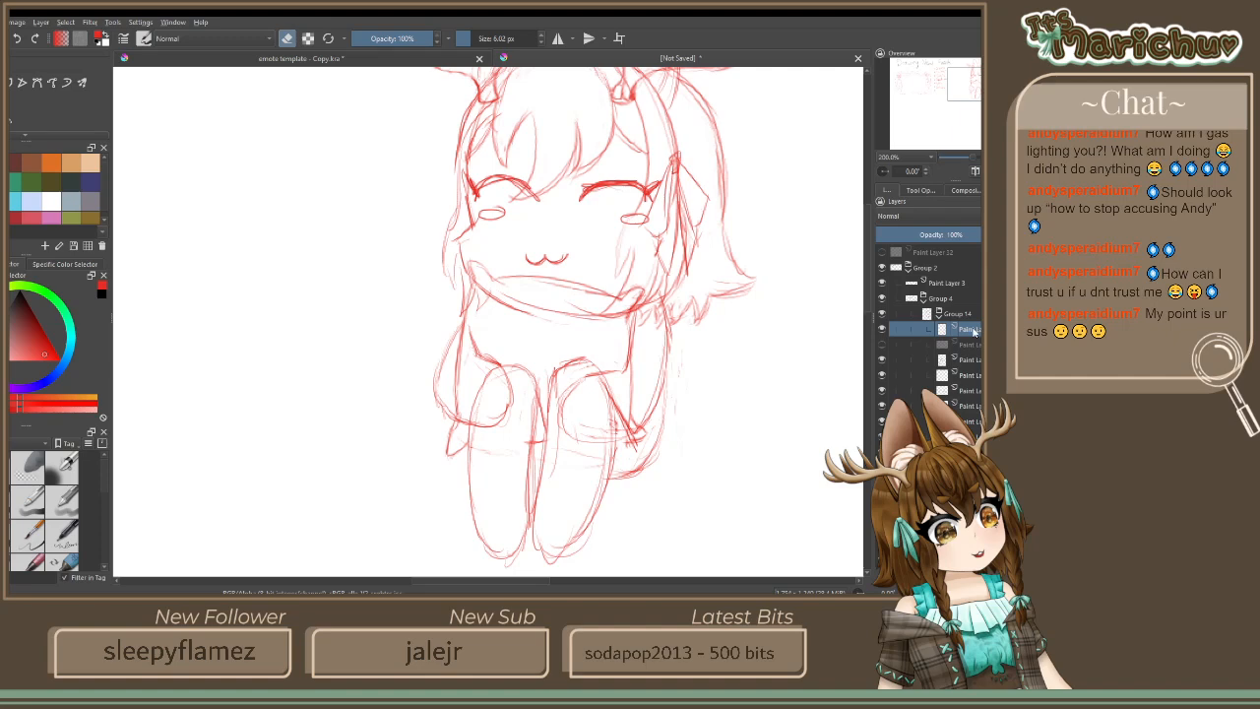
scroll(608, 391, down, 4)
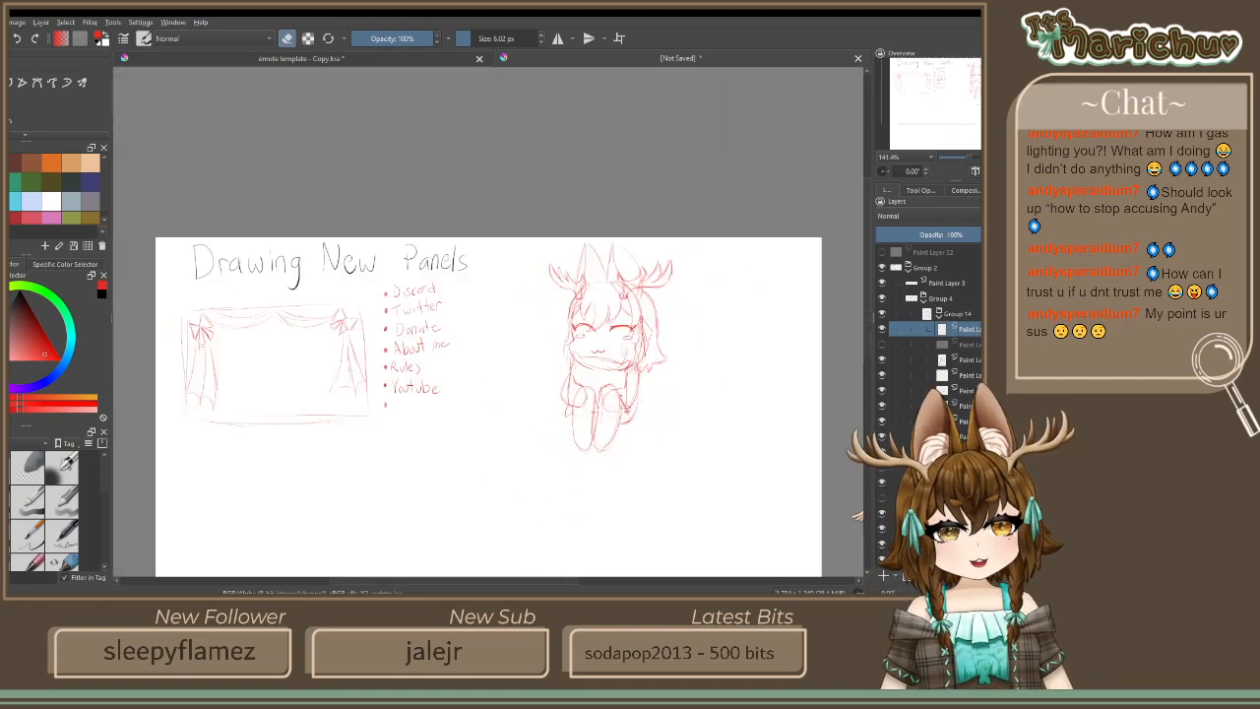
scroll(608, 390, up, 3)
scroll(609, 391, up, 1)
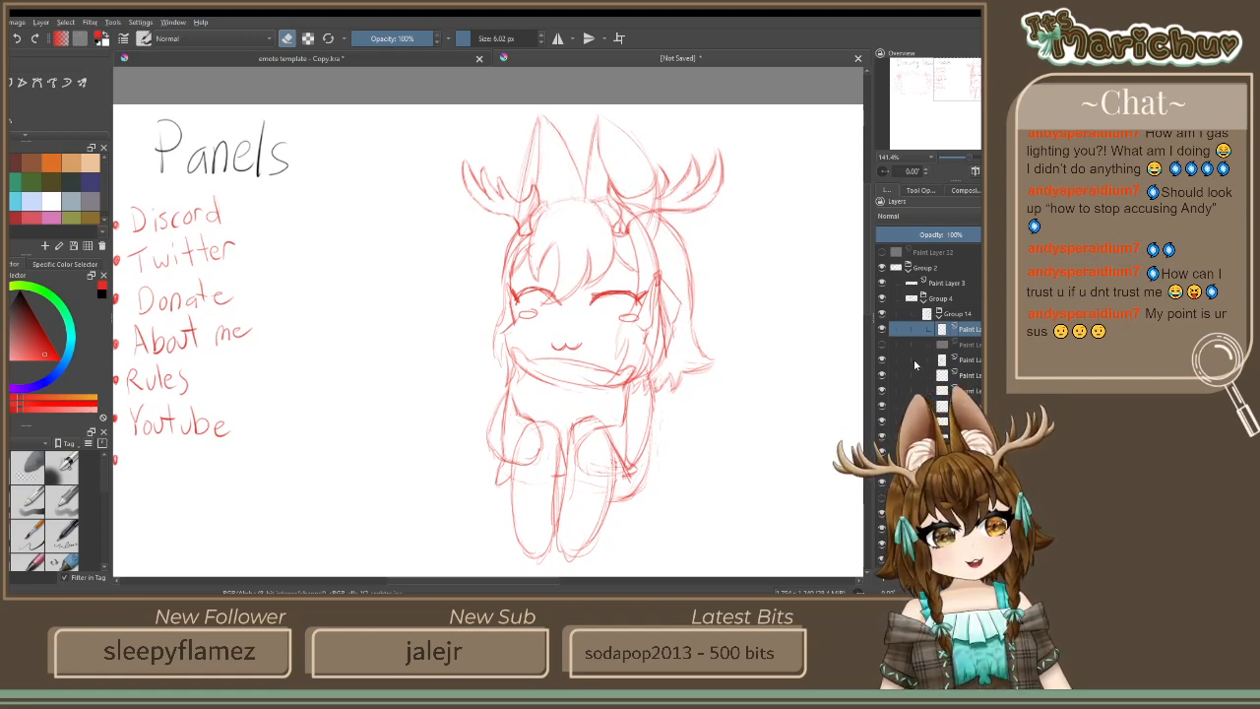
Find the torso layer in Group 14 by toggling layer visibility, and transform the torso sketch slightly sideways and up
click(970, 394)
click(882, 390)
click(882, 391)
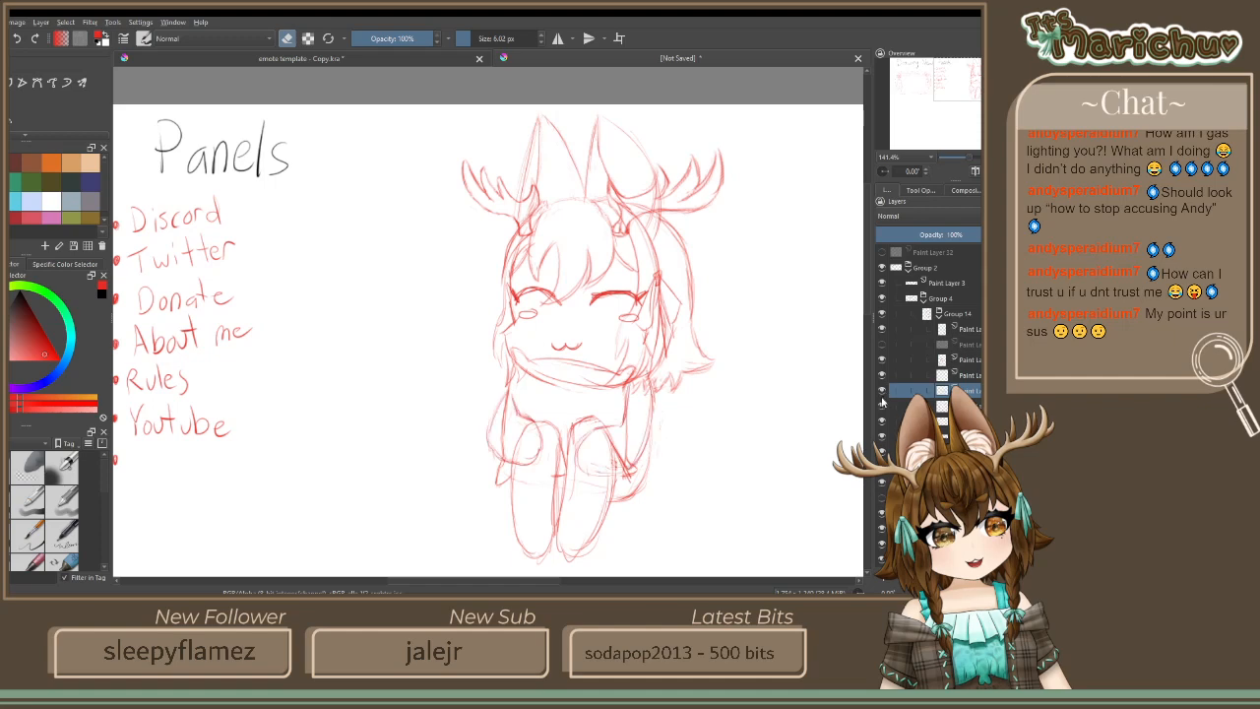
click(882, 405)
click(882, 406)
click(881, 406)
click(882, 406)
click(881, 406)
click(882, 405)
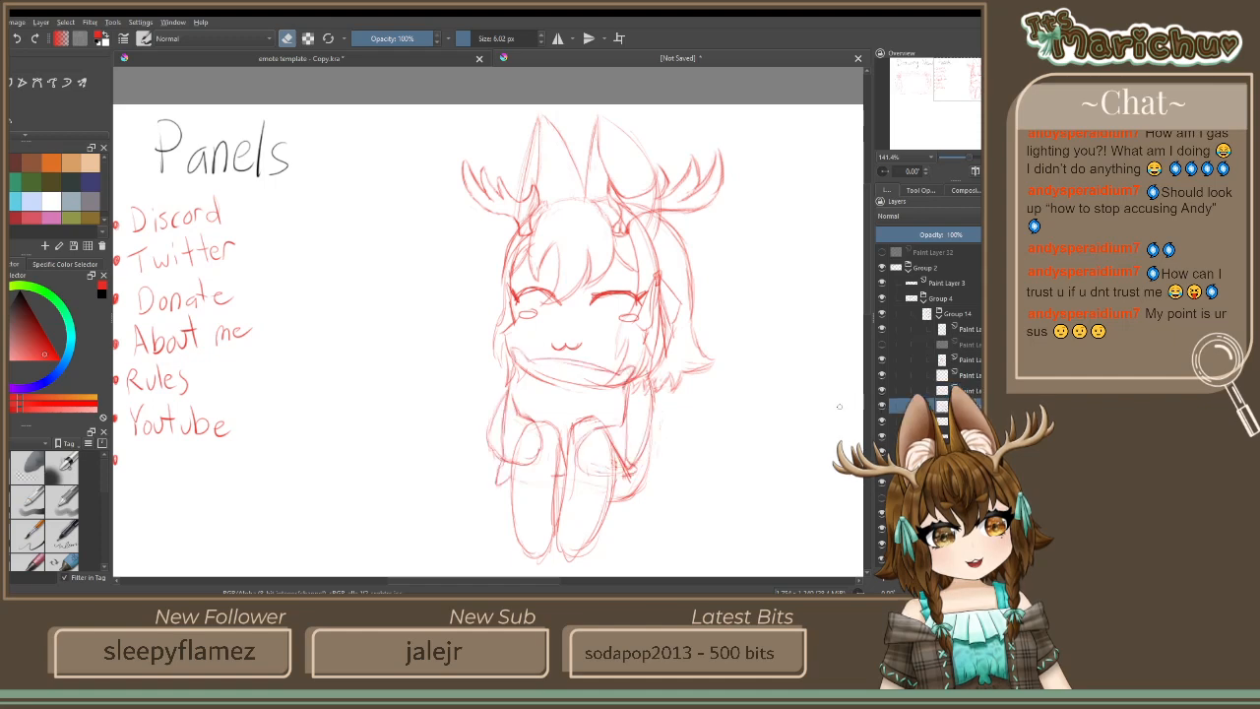
key(ctrl+t)
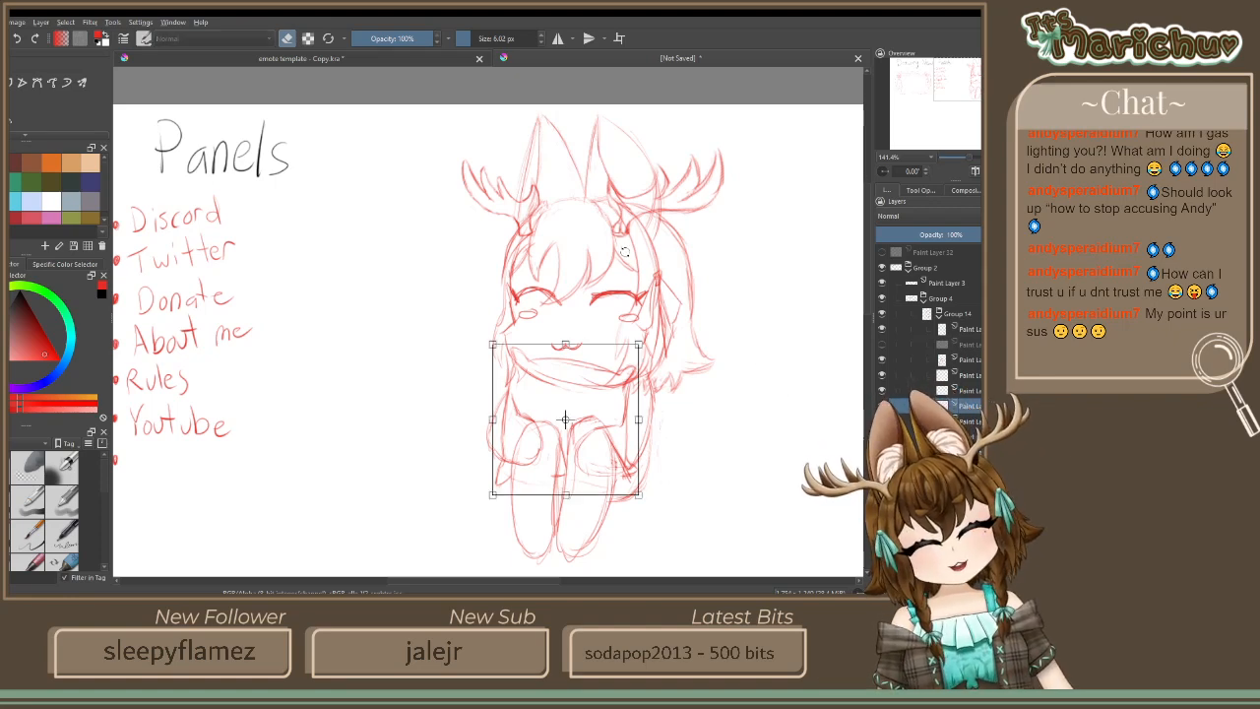
drag(562, 361, 571, 370)
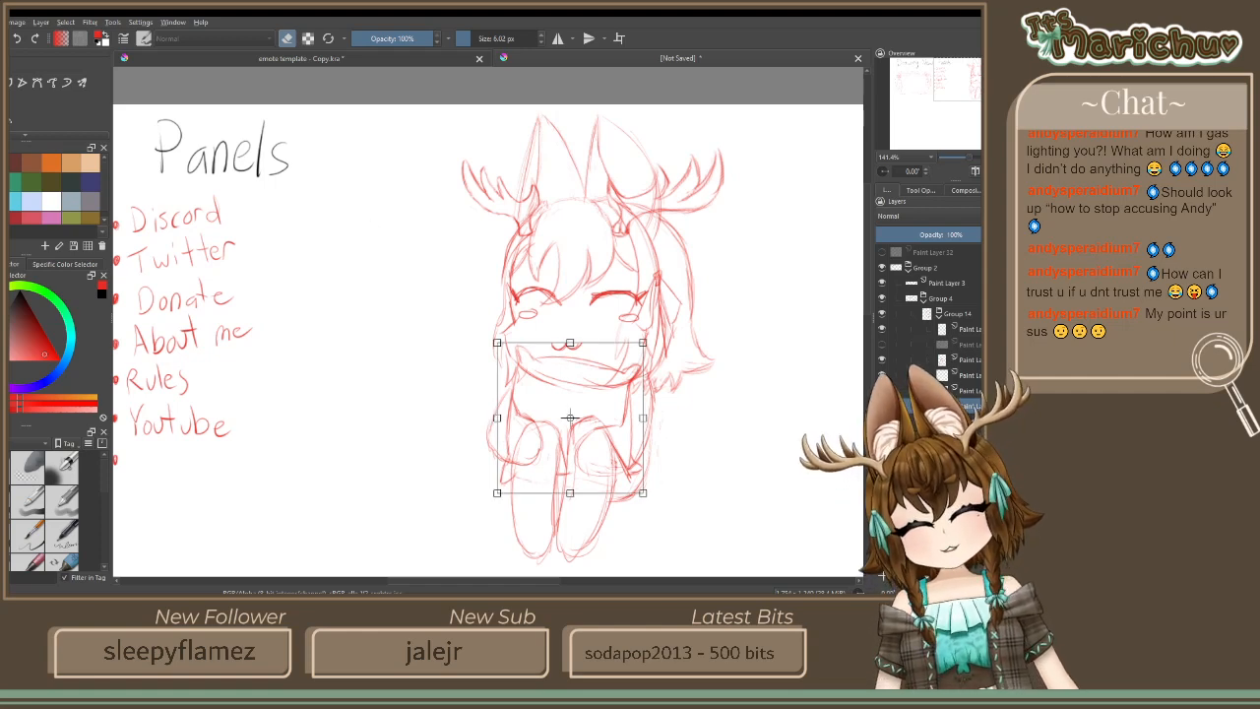
key(b)
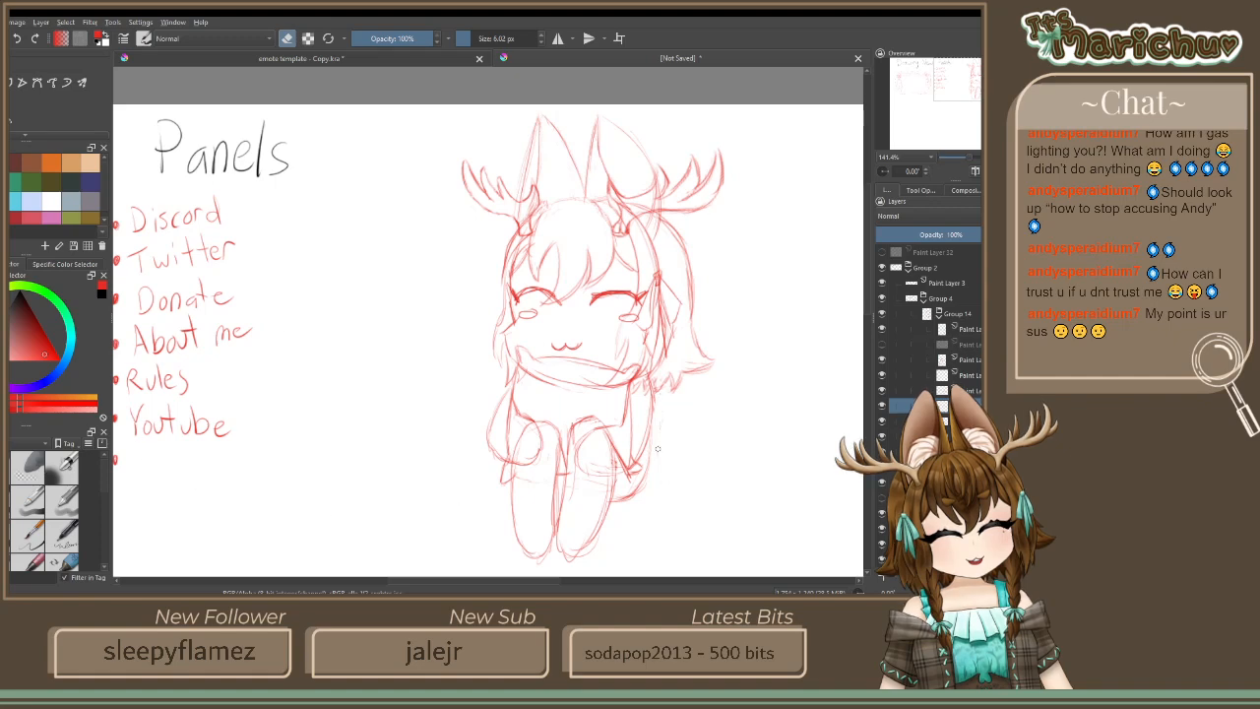
Toggle the torso layer's visibility and examine the figure's proportions against the whole canvas
click(882, 404)
click(882, 404)
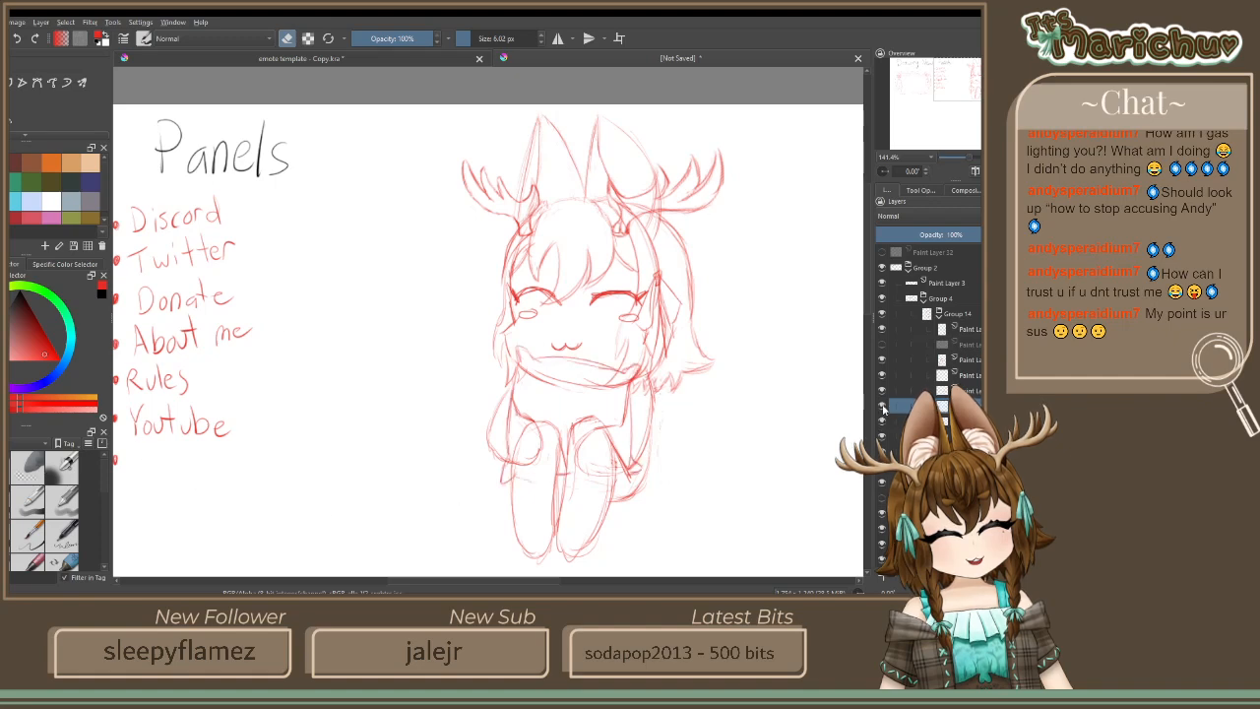
click(882, 404)
click(882, 405)
key(minus)
key(minus)
key(minus)
drag(633, 489, 603, 443)
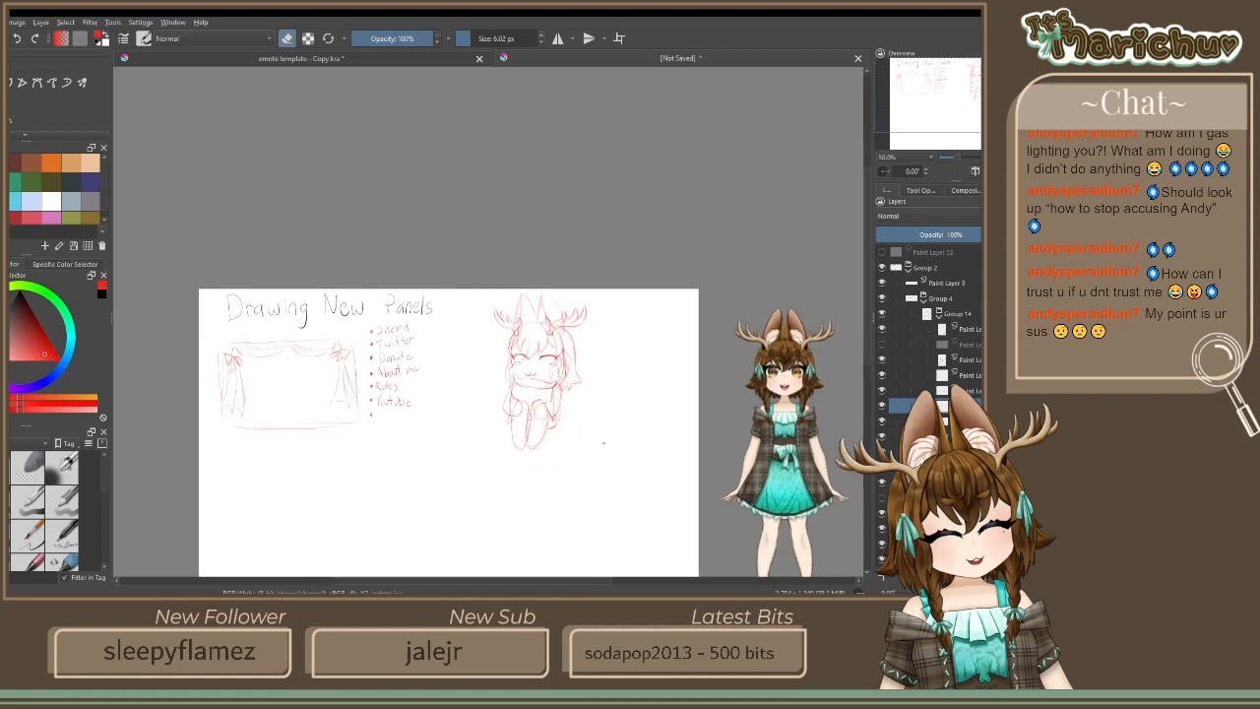
Try sketching long angled sleeve lines over the right-hand arm on a new paint layer at the top of Group 14
click(965, 362)
click(971, 330)
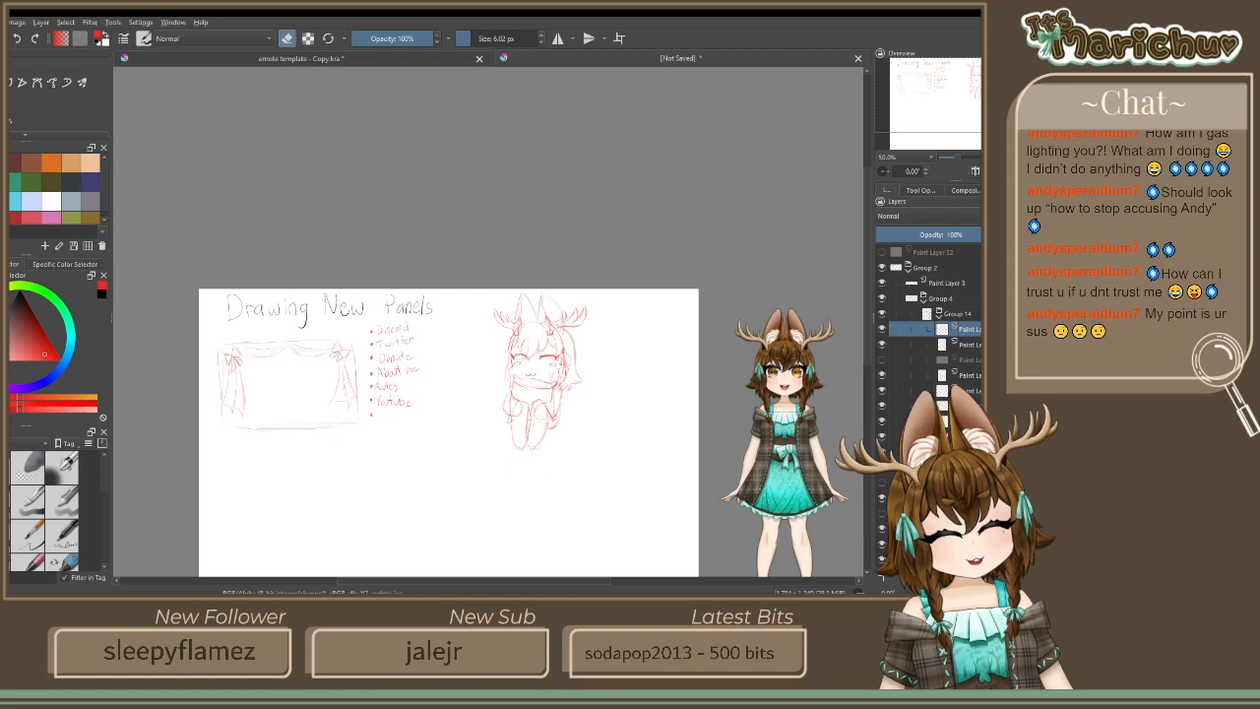
scroll(584, 427, up, 2)
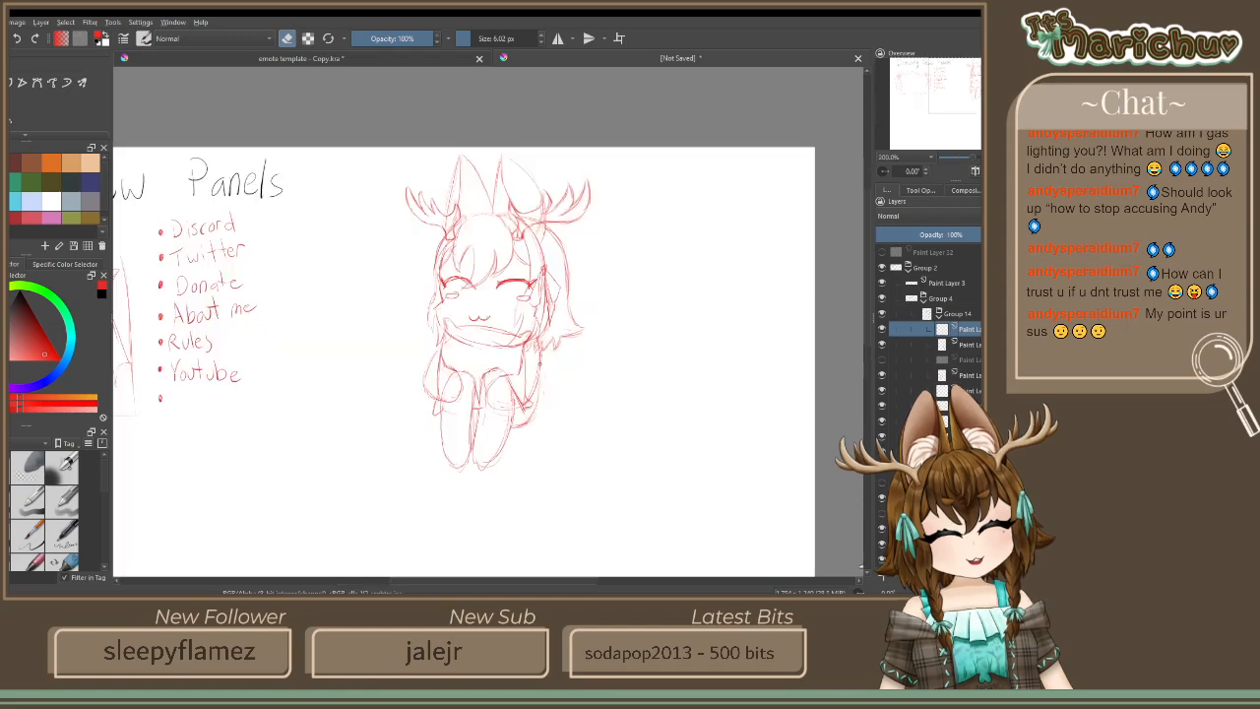
scroll(532, 325, up, 3)
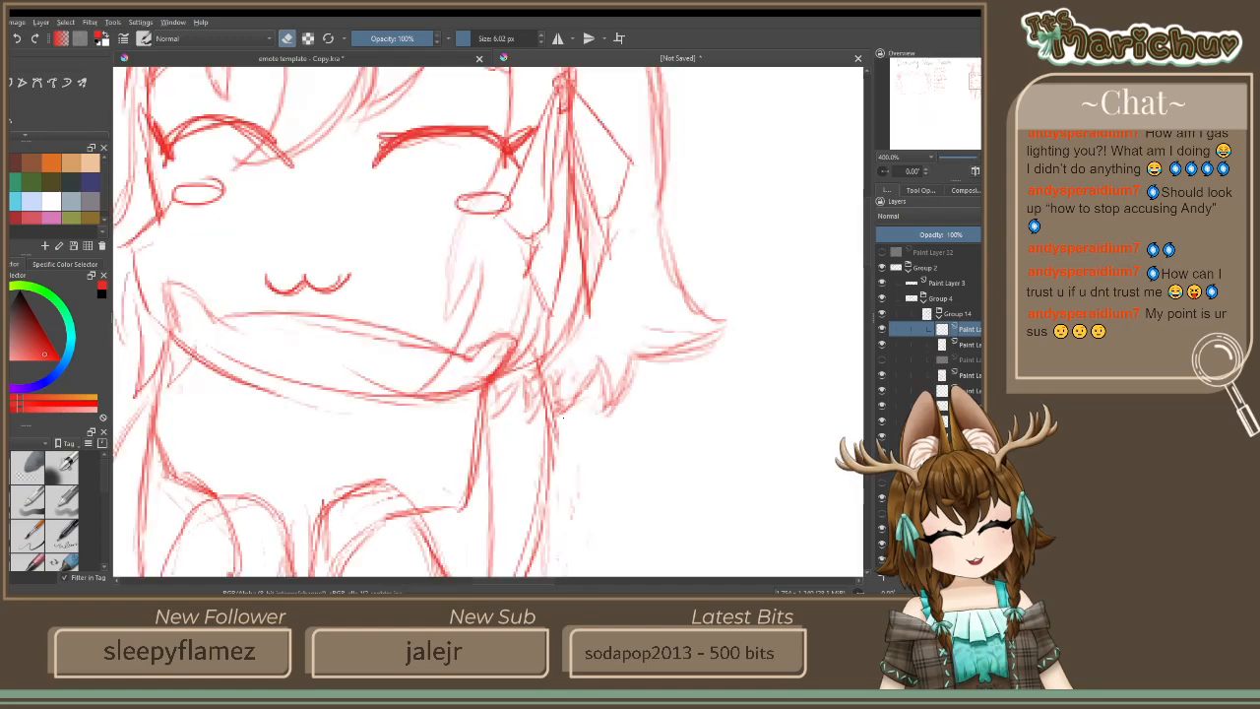
key(e)
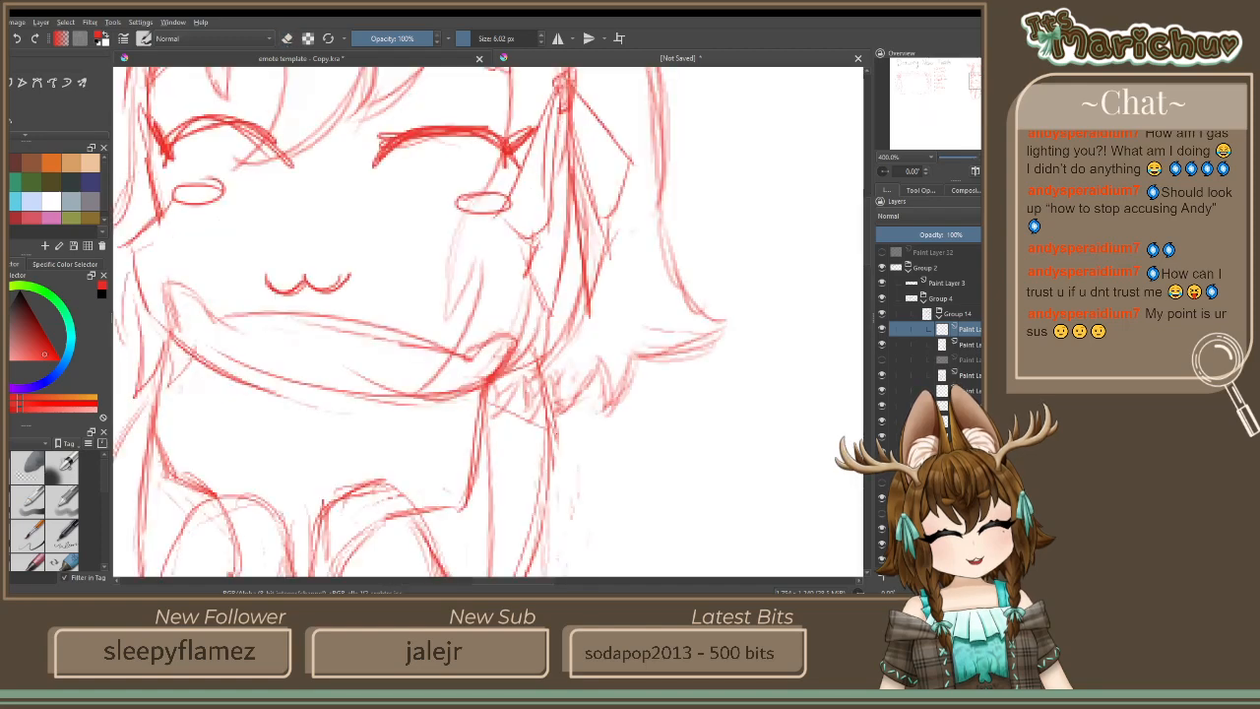
mouse_move(487, 403)
mouse_down()
mouse_move(548, 425)
mouse_move(558, 506)
mouse_up()
drag(568, 439, 556, 529)
mouse_move(481, 471)
mouse_down()
mouse_move(528, 523)
mouse_move(498, 492)
mouse_up()
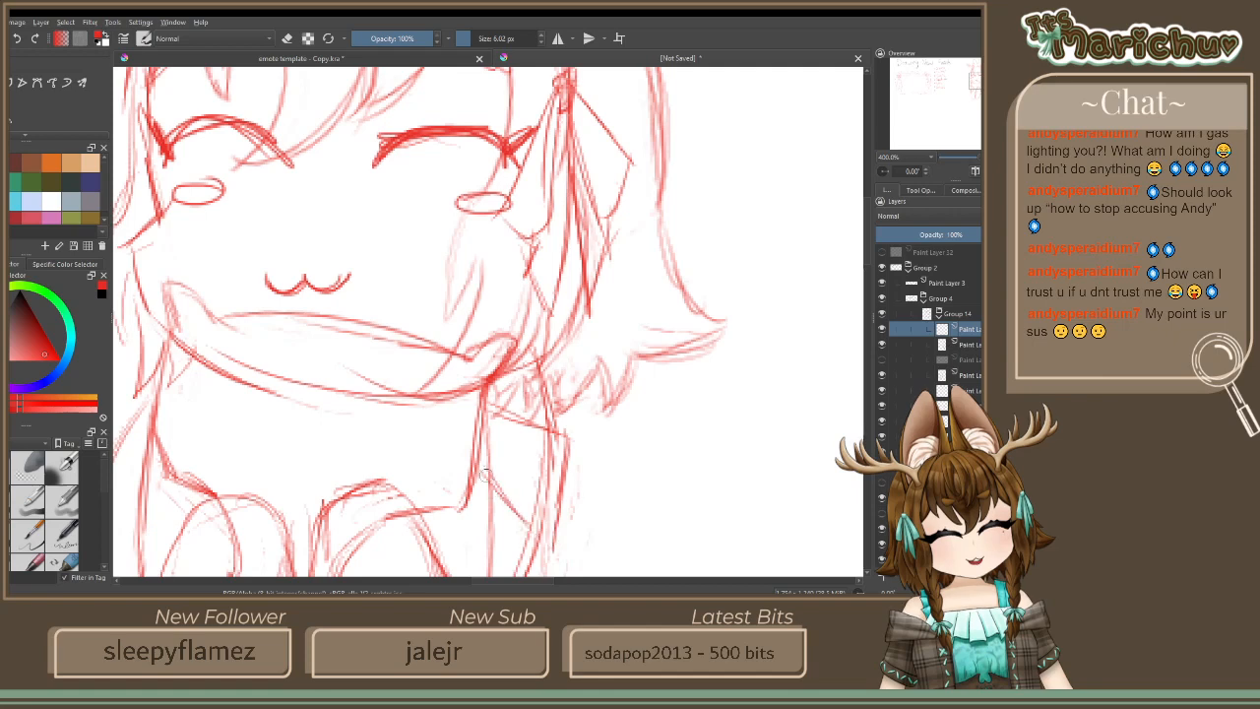
drag(482, 470, 551, 559)
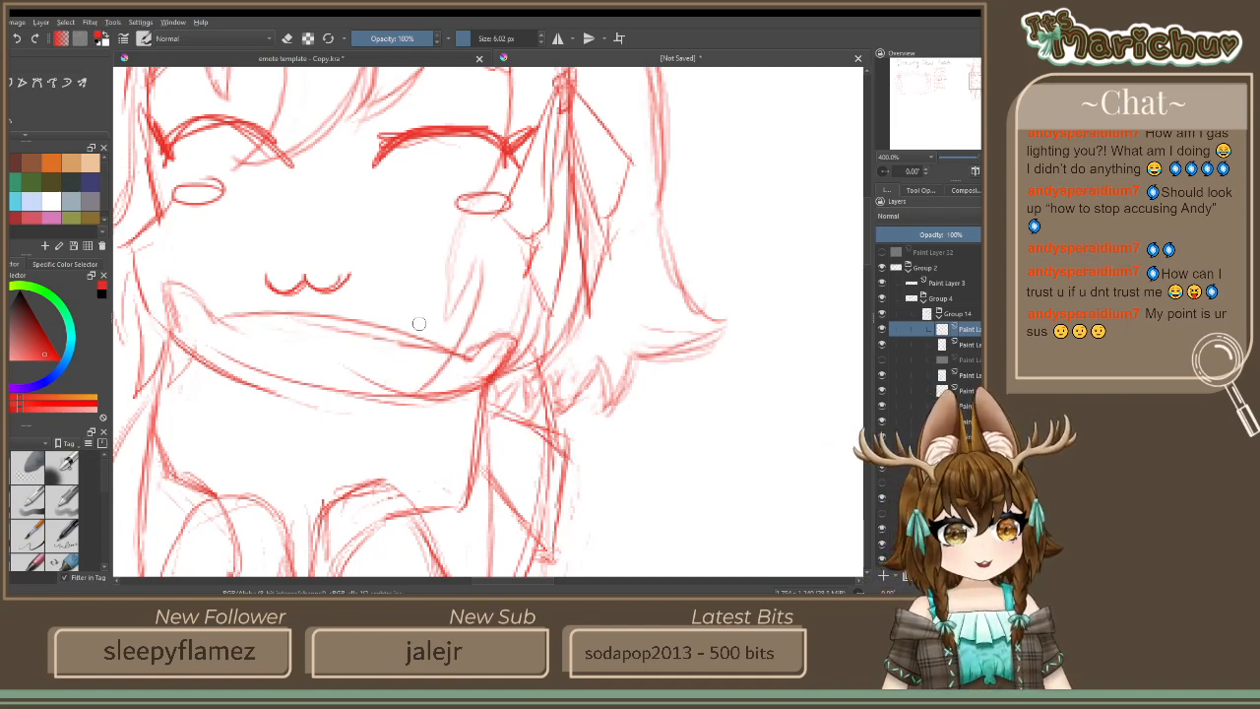
Try a slanted sleeve line on the left-hand shoulder, check the whole figure, and undo the sleeve sketches together with their layer
click(288, 39)
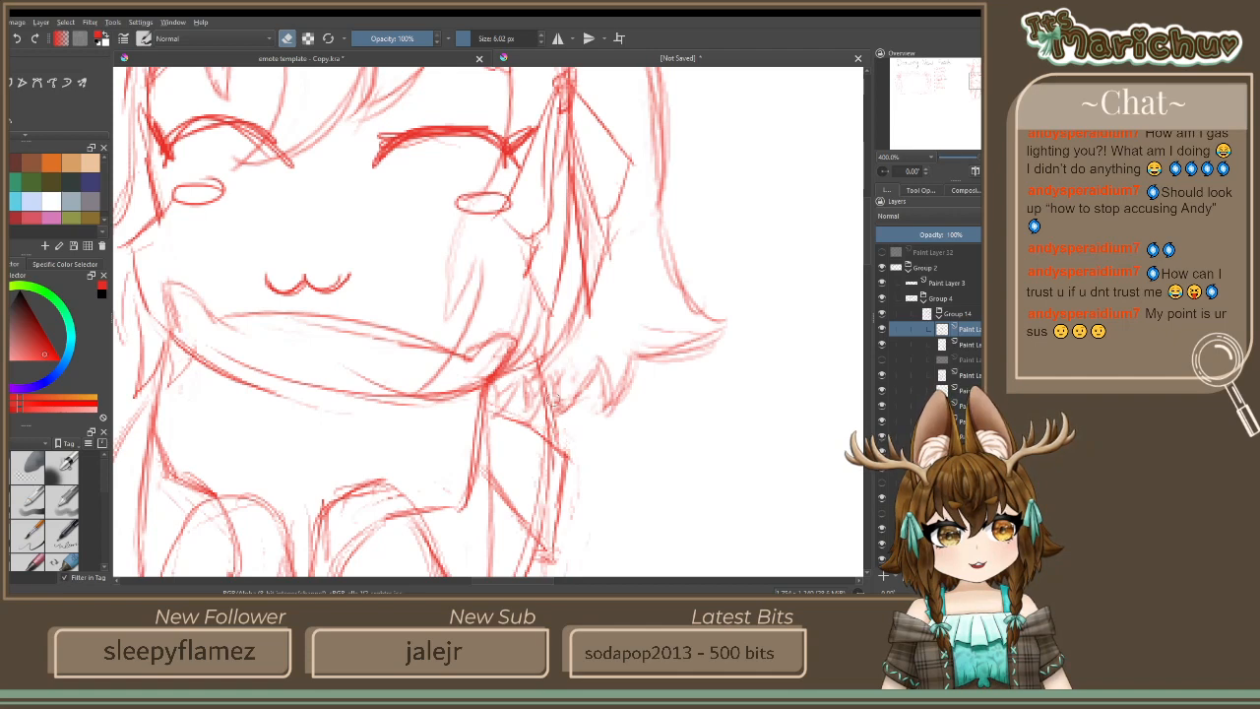
click(287, 39)
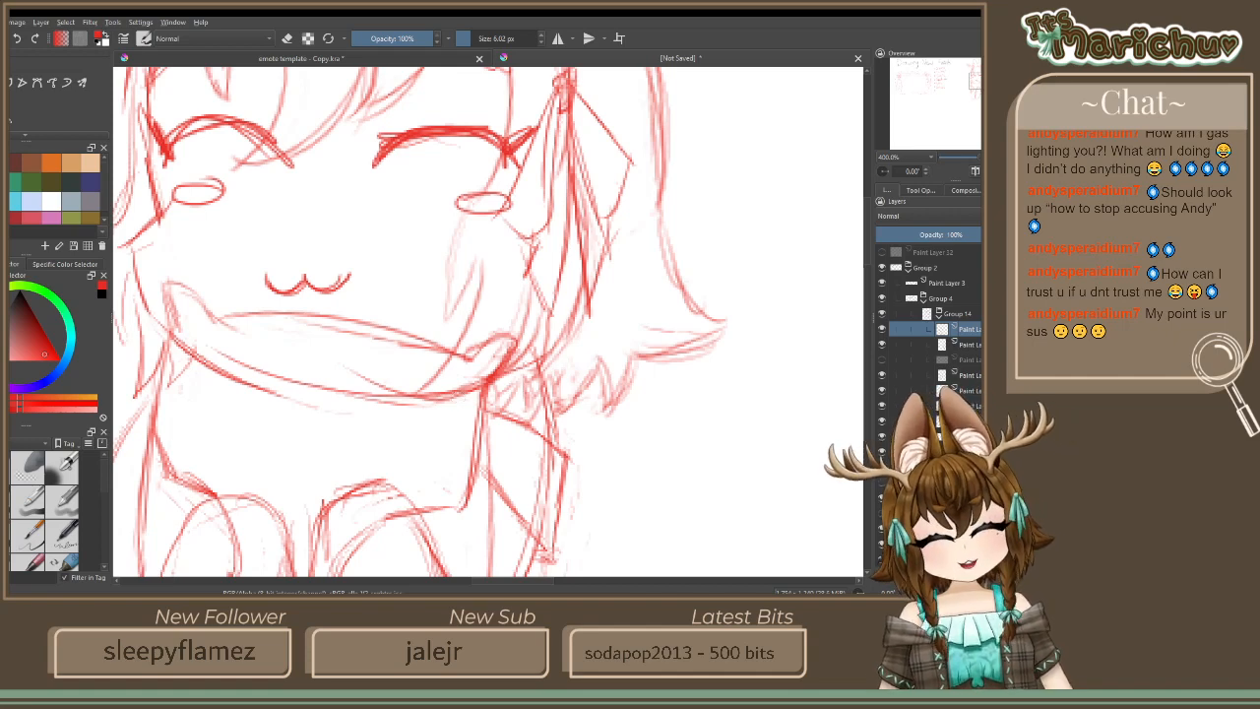
drag(439, 381, 625, 258)
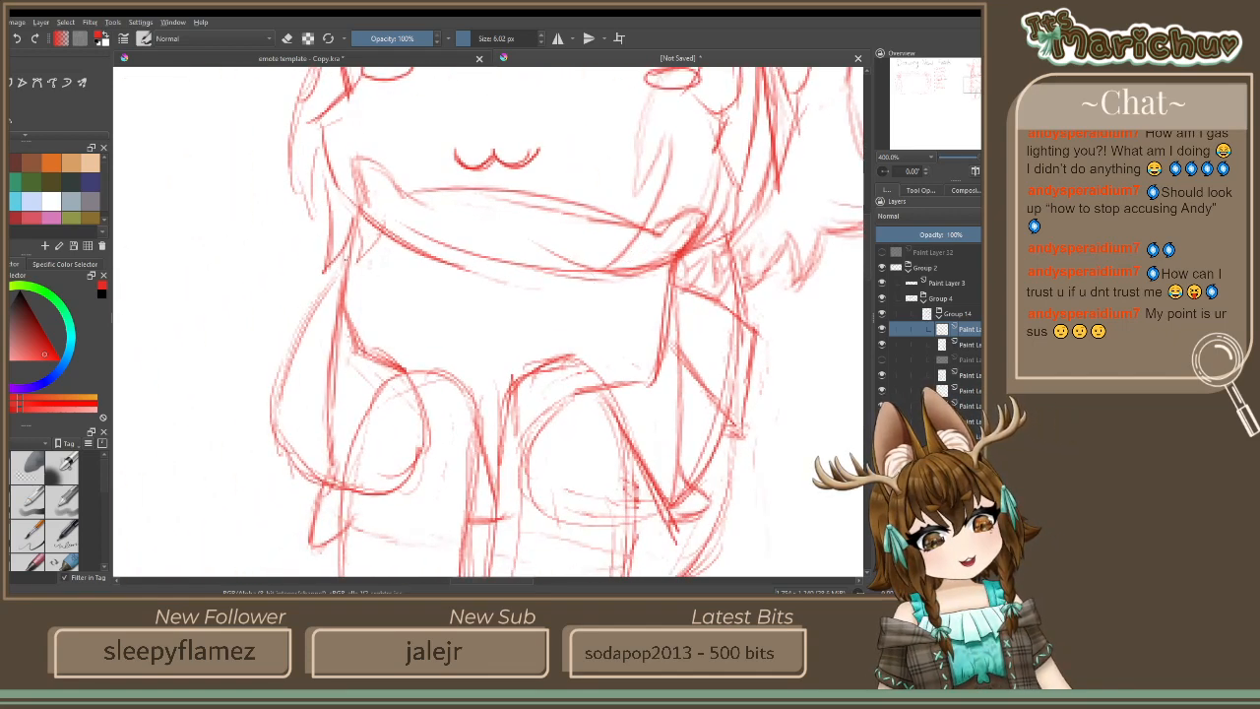
mouse_move(344, 259)
mouse_down()
mouse_move(315, 274)
mouse_move(295, 317)
mouse_up()
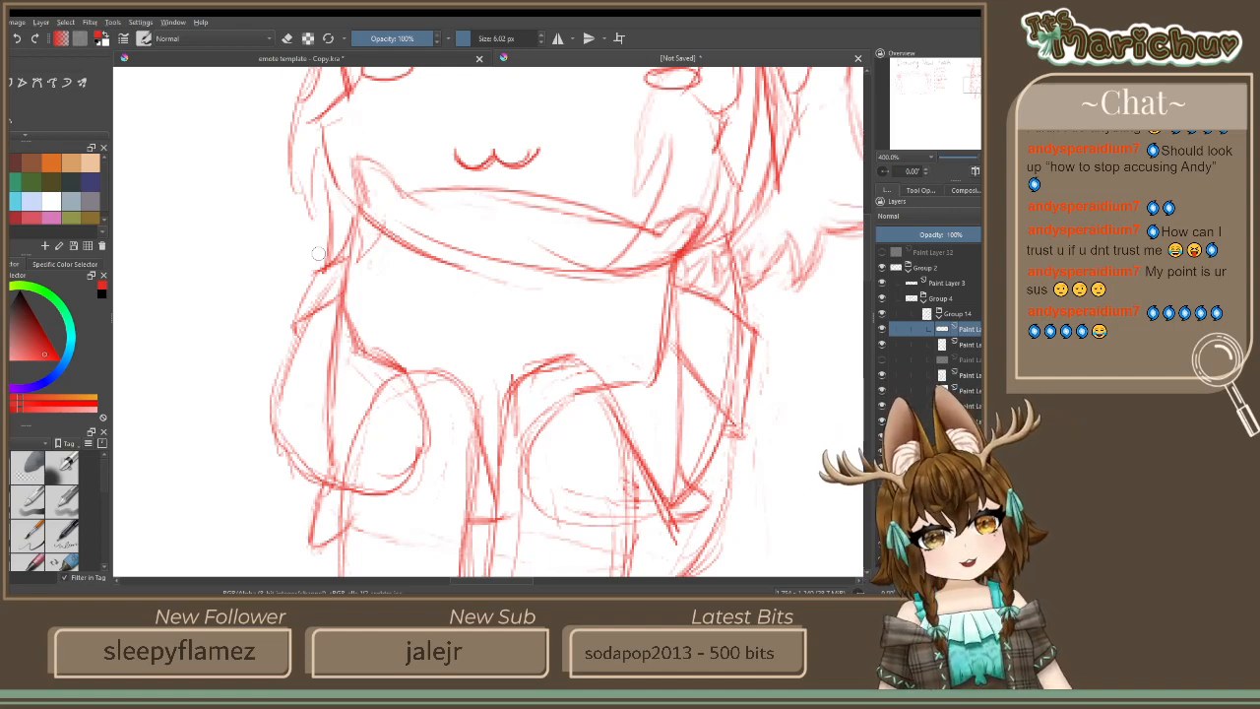
key(1)
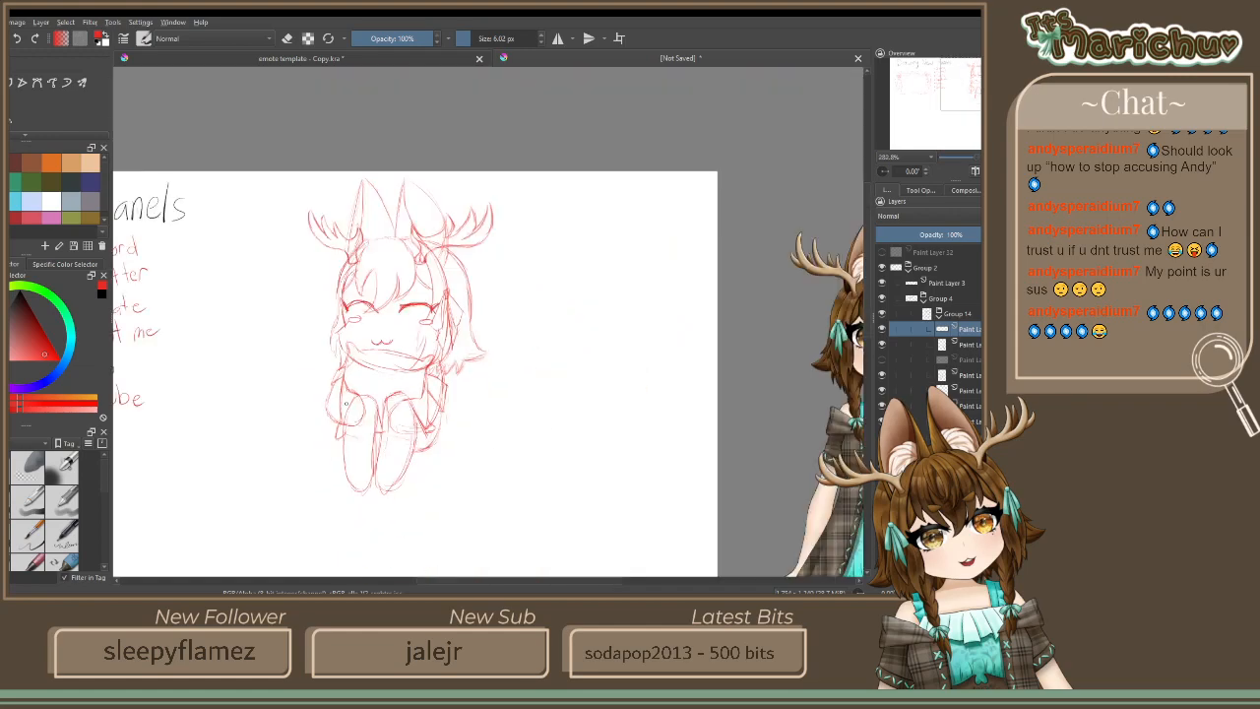
mouse_move(645, 381)
mouse_down()
mouse_move(462, 233)
mouse_move(388, 220)
mouse_move(374, 262)
mouse_move(643, 408)
mouse_up()
scroll(593, 384, up, 5)
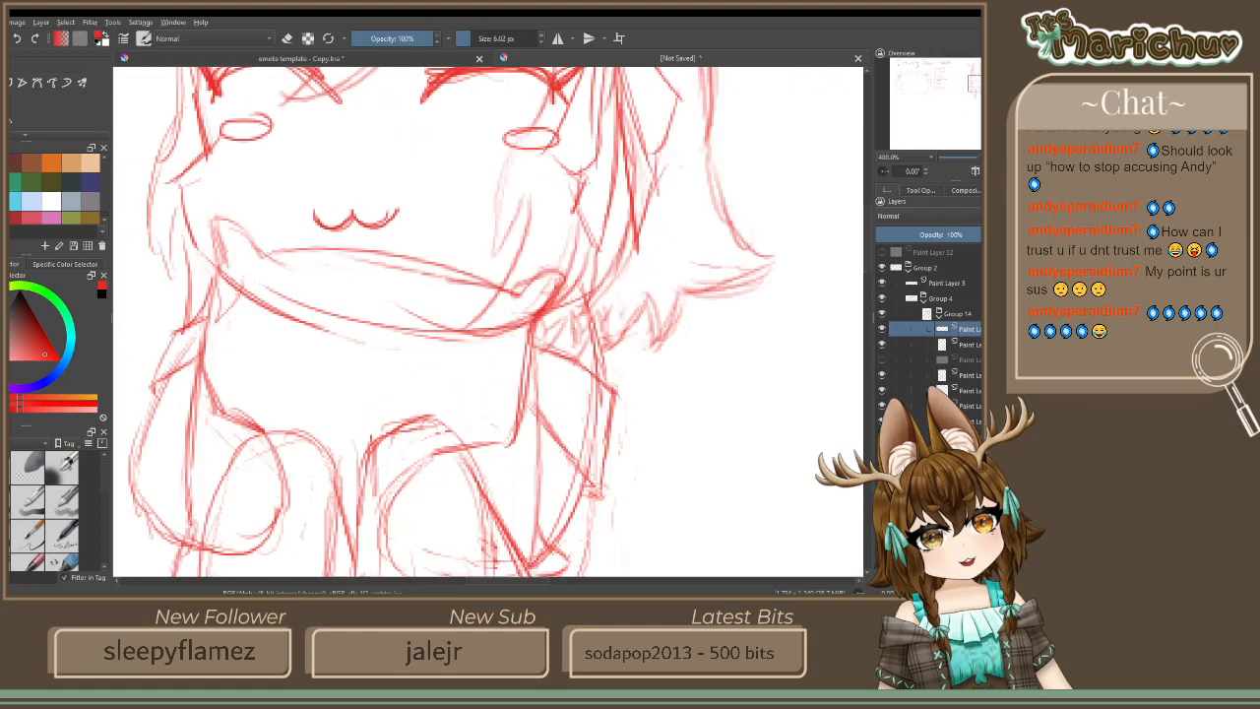
key(ctrl+z)
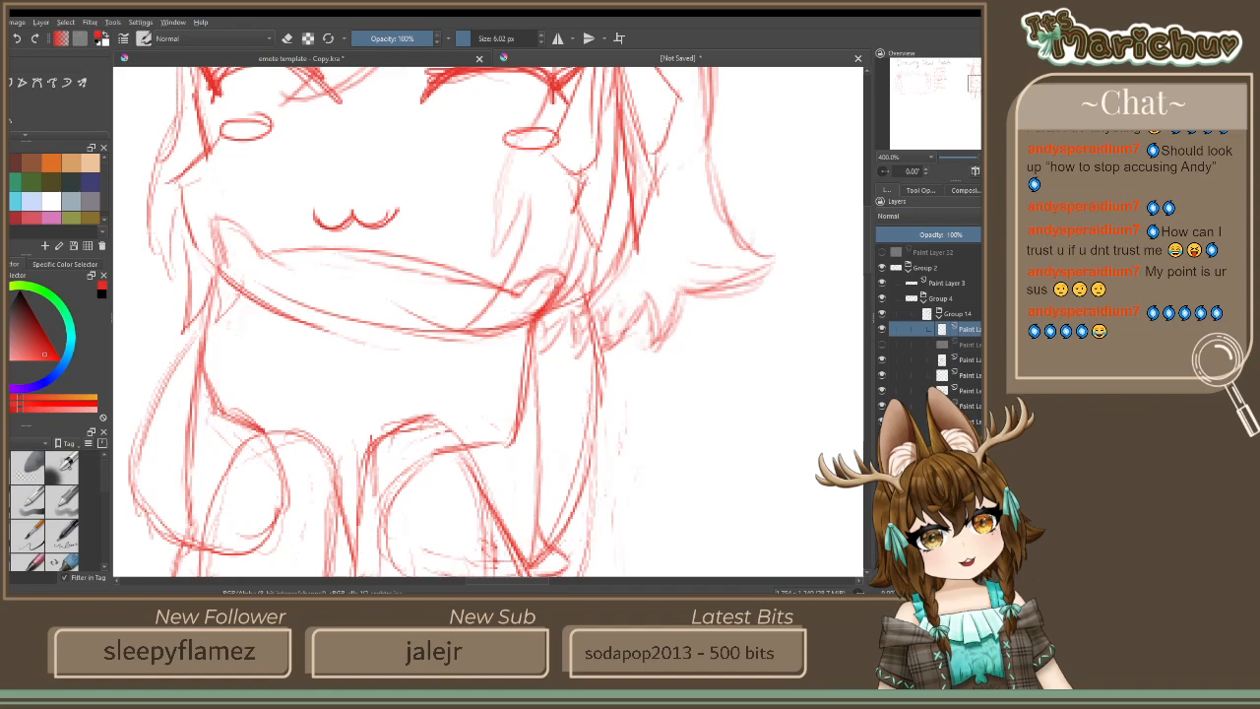
On a new paint layer at the top of Group 14, sketch a short sleeve over the right-hand upper arm and small sleeve strokes at the left-hand shoulder
mouse_move(596, 280)
mouse_down()
mouse_move(618, 374)
mouse_move(551, 301)
mouse_up()
mouse_move(618, 376)
mouse_down()
mouse_move(529, 366)
mouse_move(602, 386)
mouse_move(586, 394)
mouse_up()
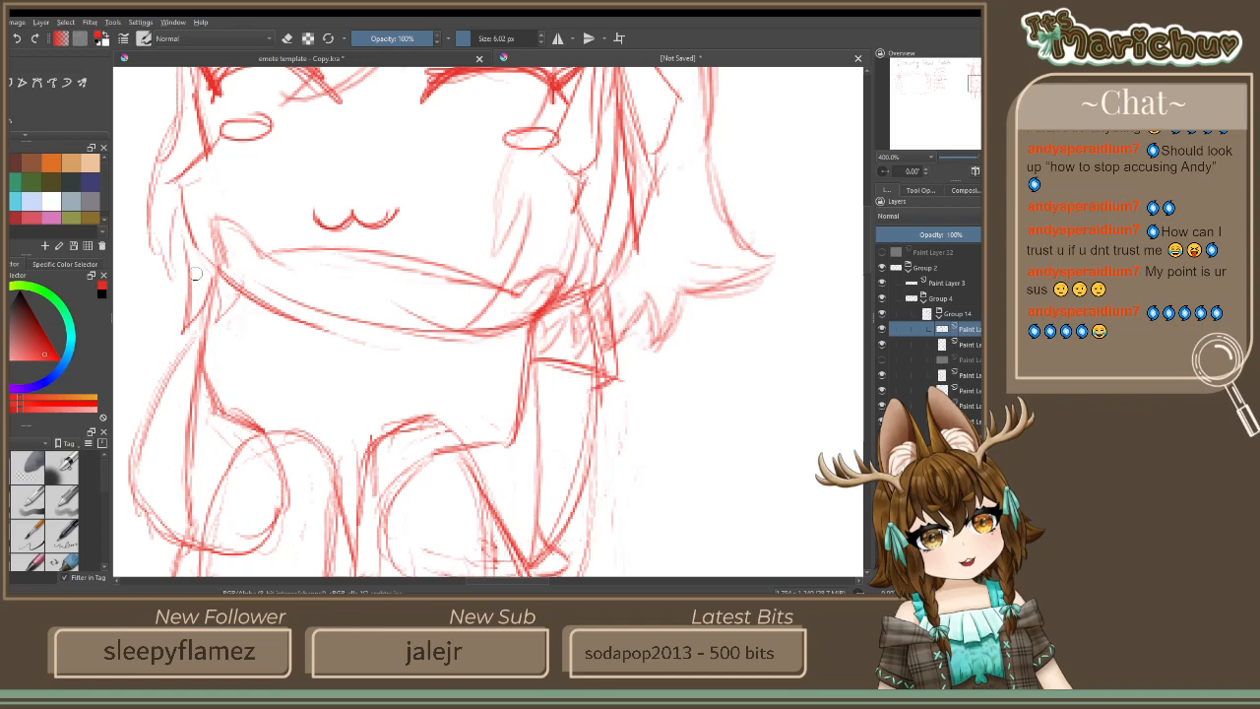
mouse_move(211, 258)
mouse_down()
mouse_move(173, 321)
mouse_move(185, 326)
mouse_up()
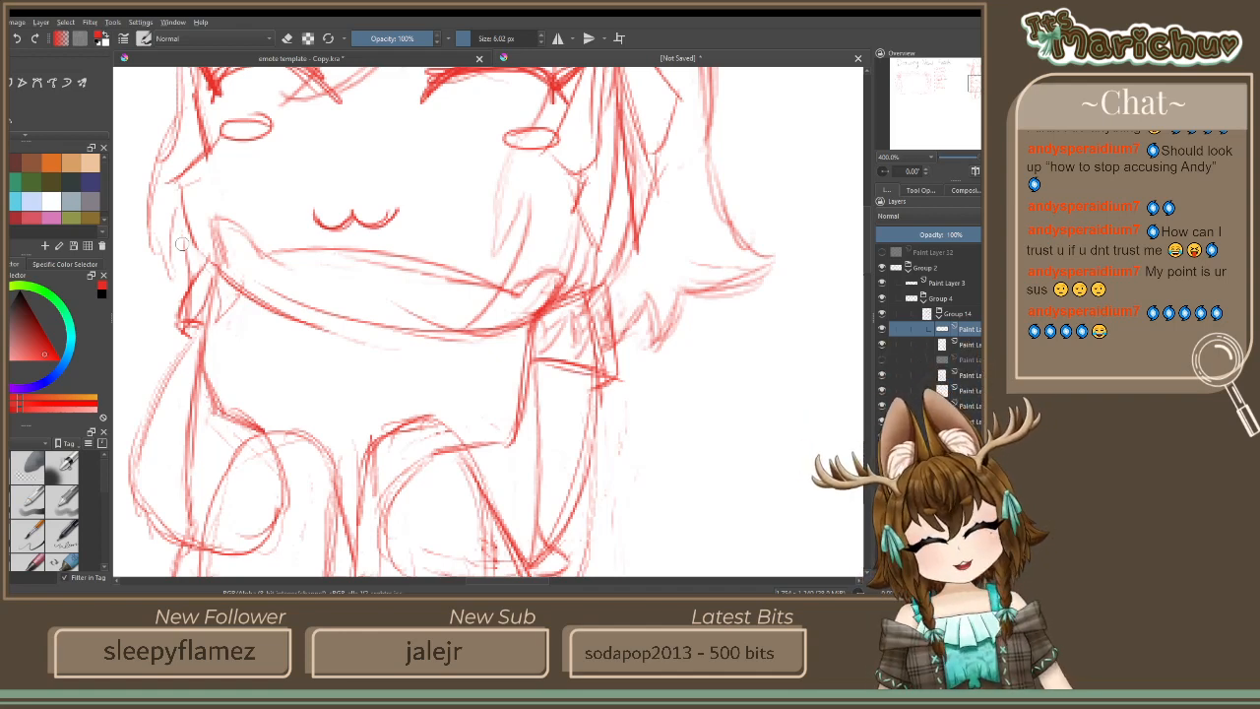
drag(370, 319, 540, 346)
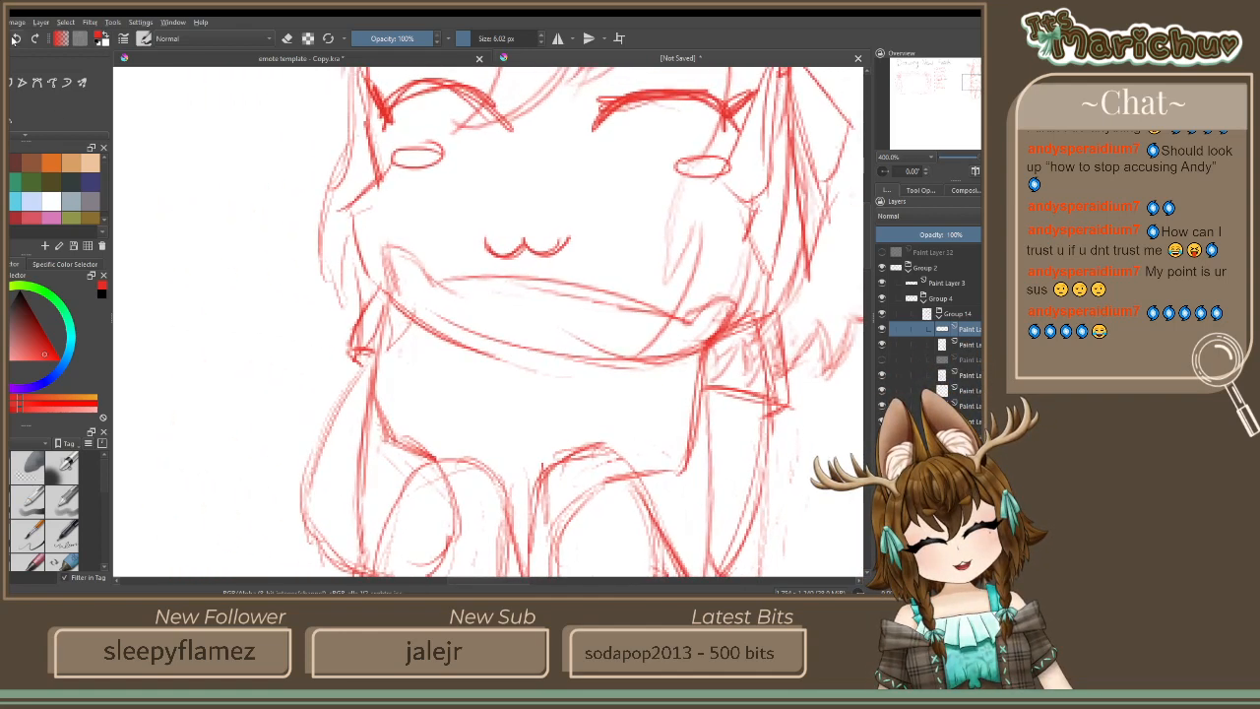
Undo the latest sleeve strokes at the left-hand shoulder, keeping the short sleeve on the right-hand arm
click(16, 38)
click(16, 38)
click(15, 37)
click(16, 38)
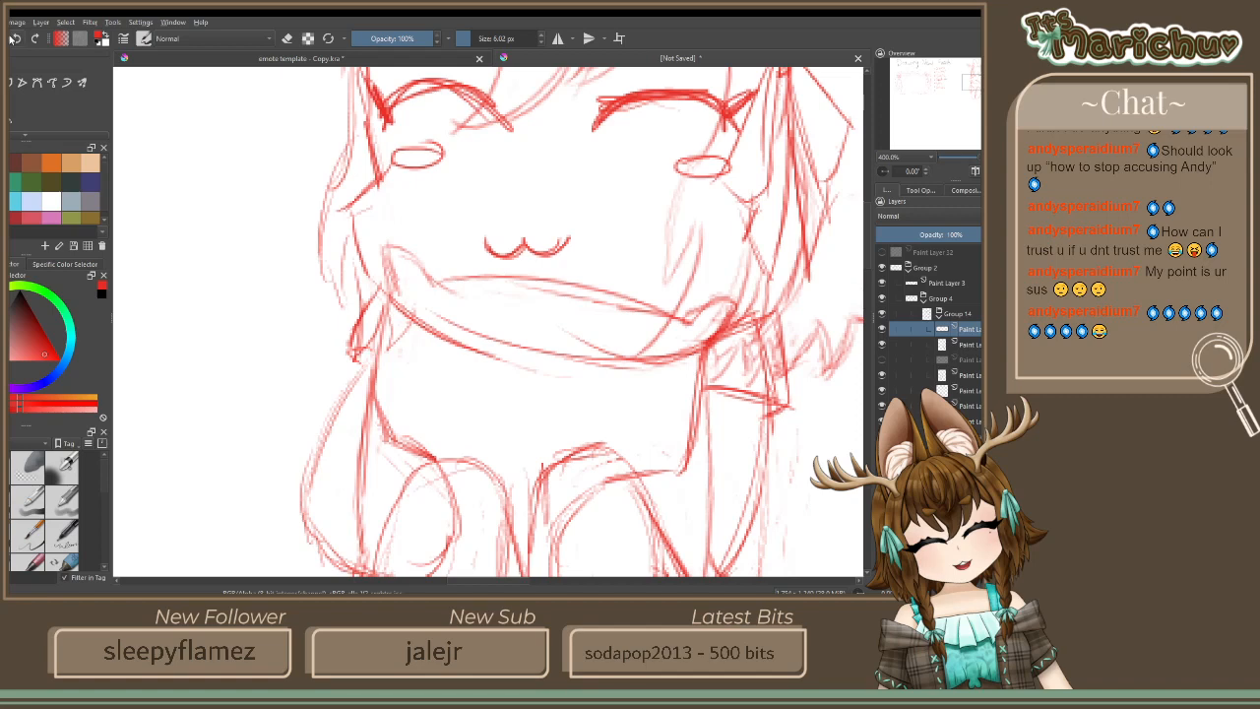
click(16, 38)
click(16, 38)
click(15, 37)
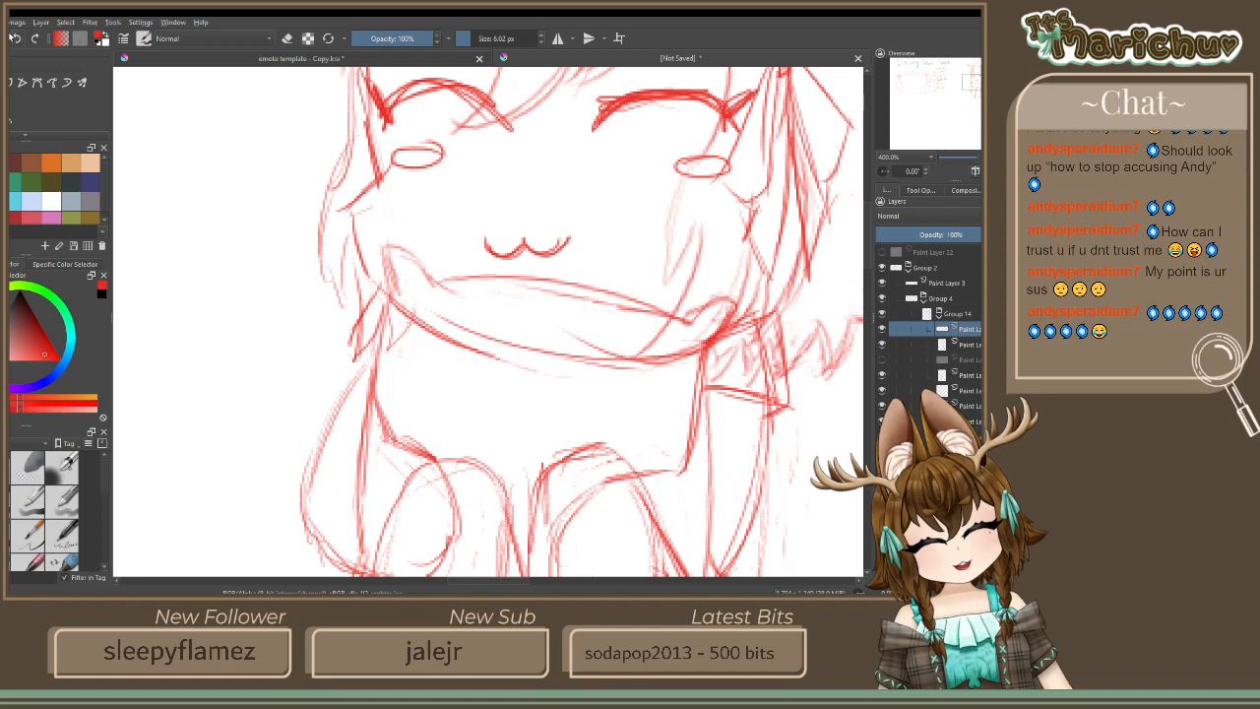
click(15, 37)
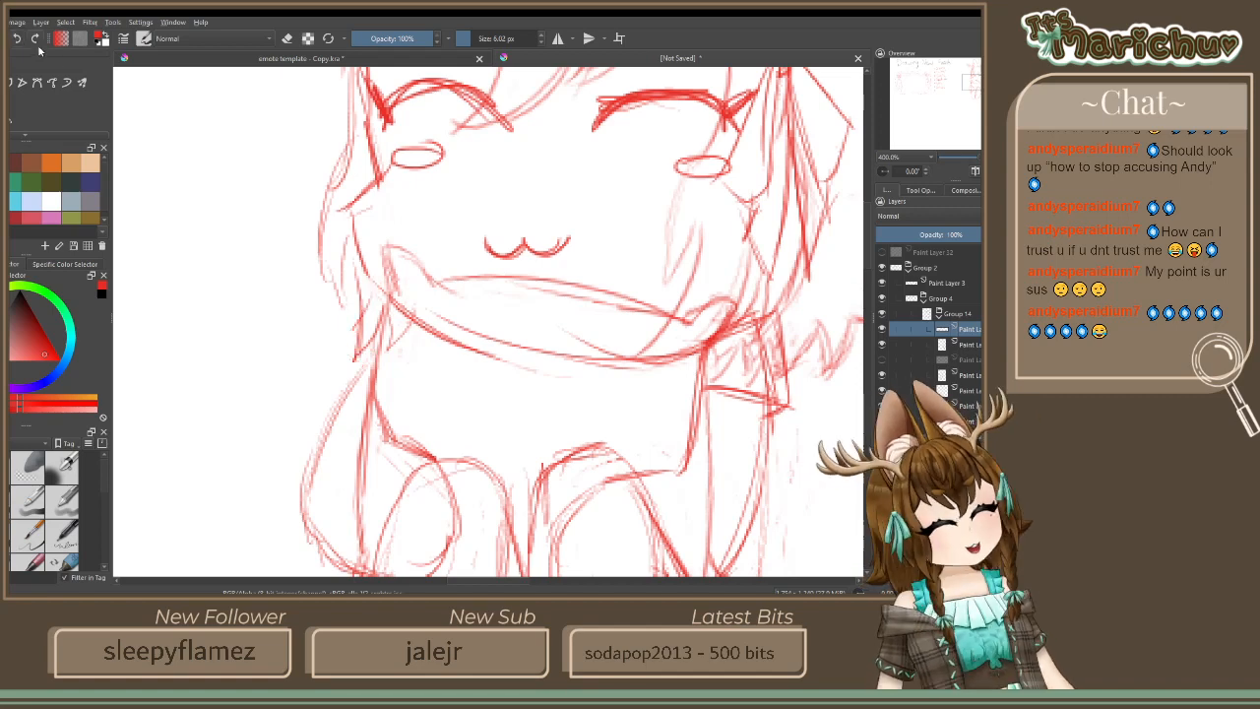
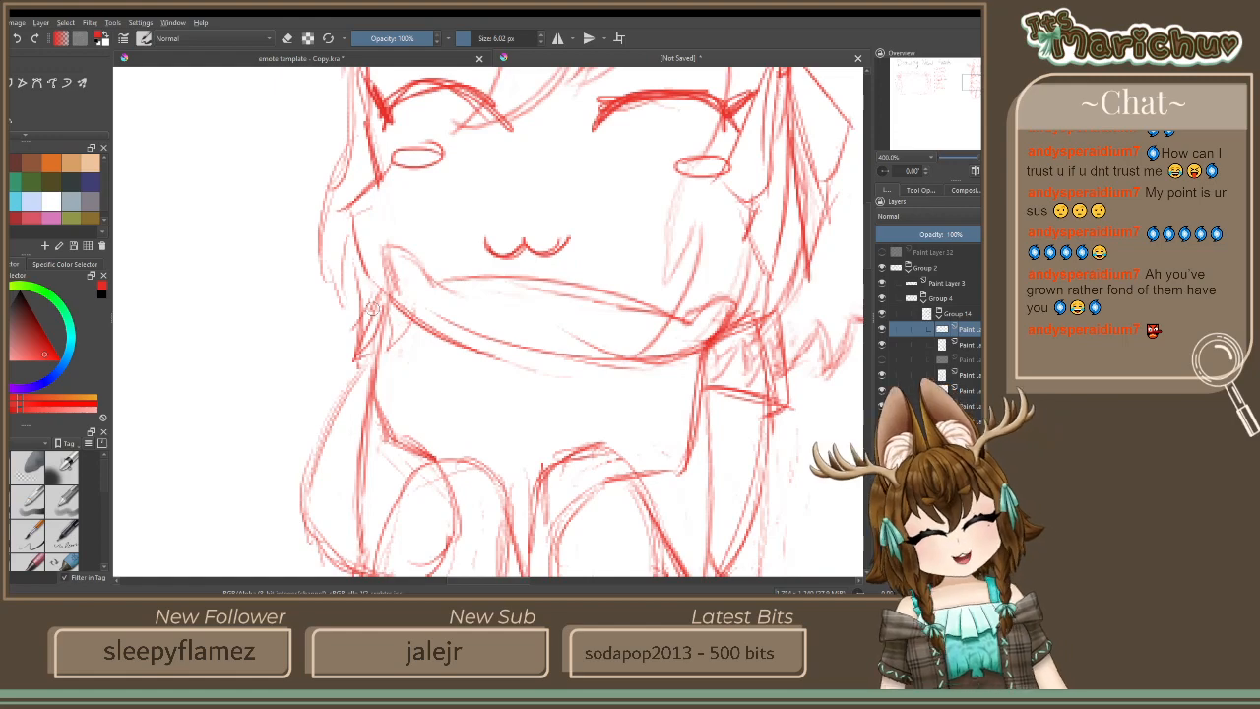
Examine the whole figure on the canvas, select Group 4, and toggle group visibility to check what the groups contain
scroll(275, 254, down, 4)
drag(424, 262, 639, 302)
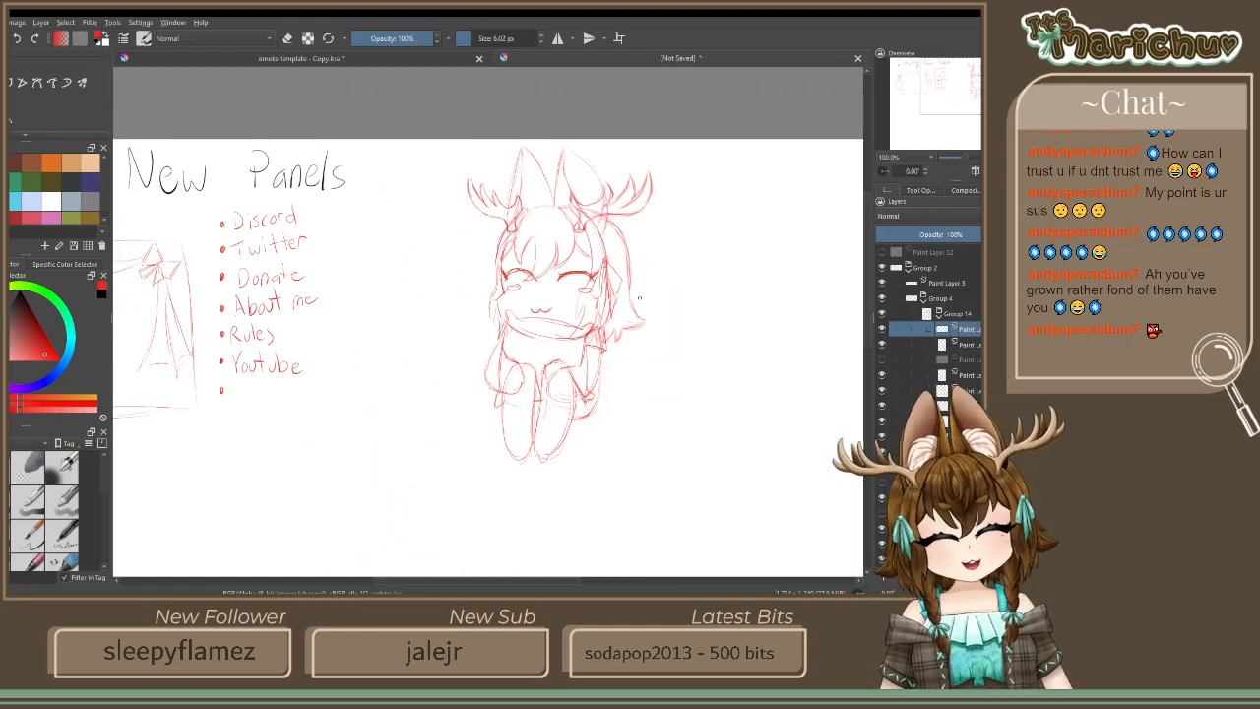
scroll(568, 362, up, 1)
scroll(573, 257, down, 3)
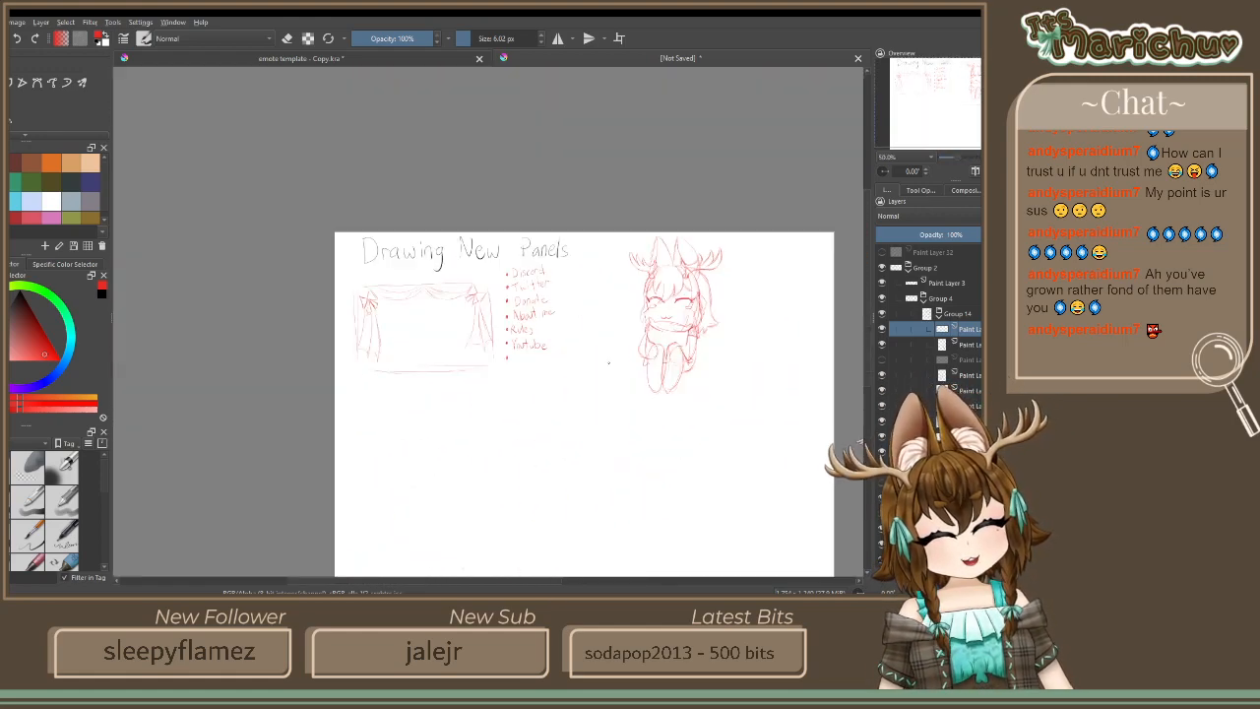
click(935, 298)
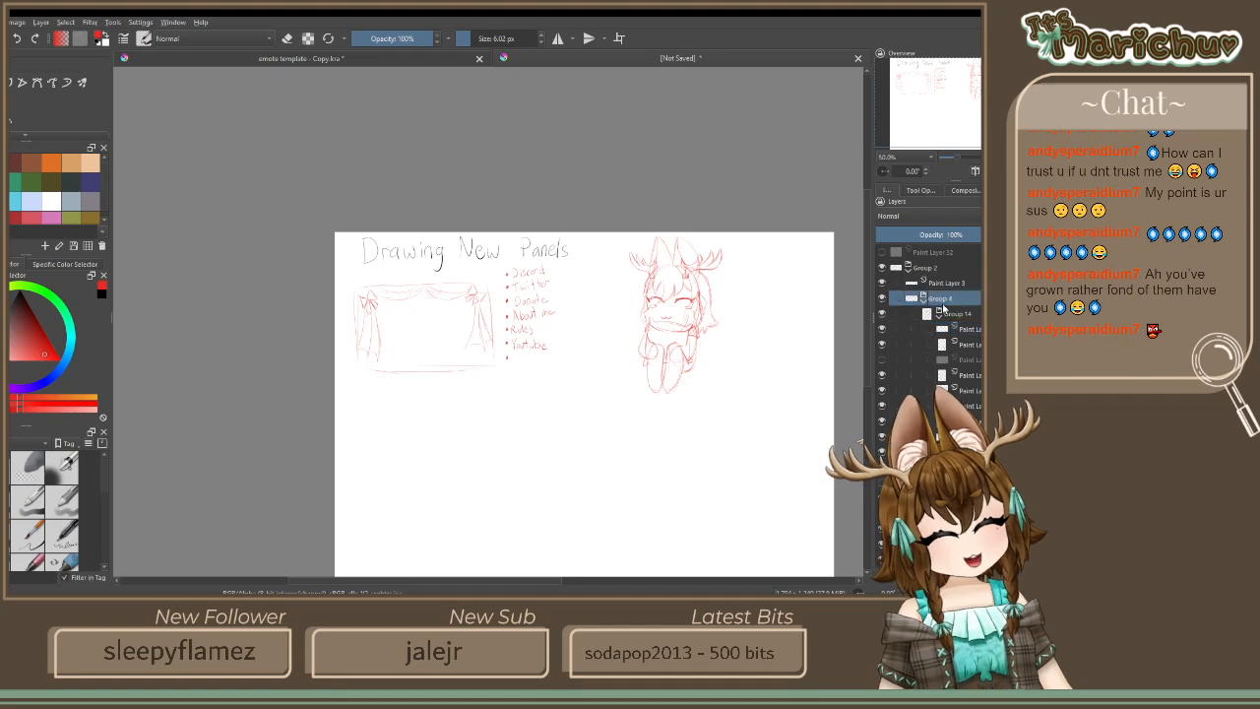
click(880, 313)
click(880, 313)
click(880, 313)
click(880, 313)
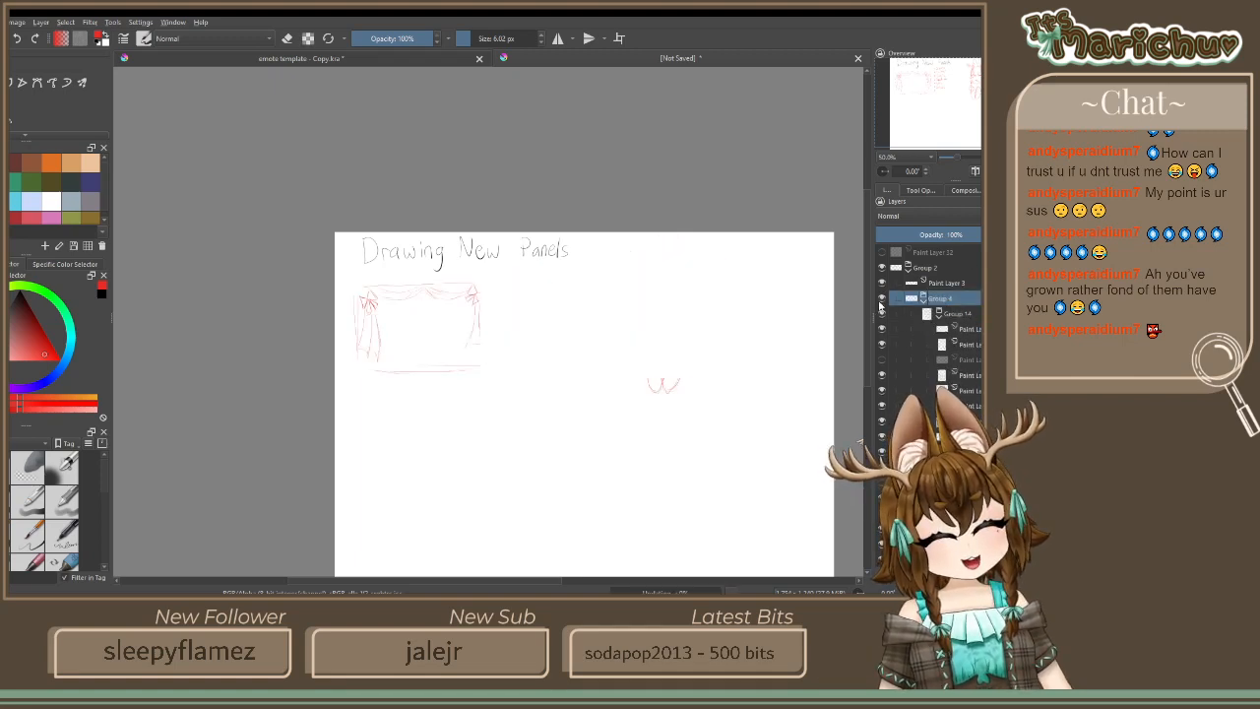
click(880, 313)
click(880, 313)
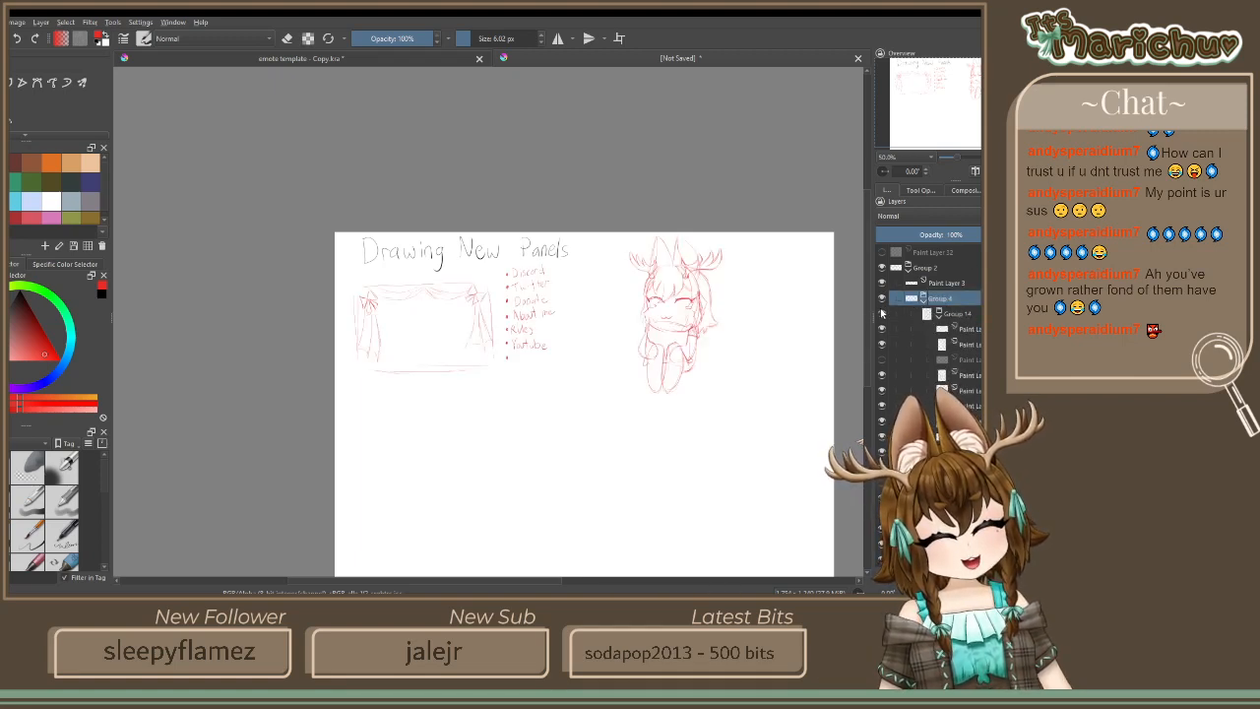
Examine the contents of Group 4 and Group 14 and check which sketch Group 14 holds by toggling its visibility
click(938, 314)
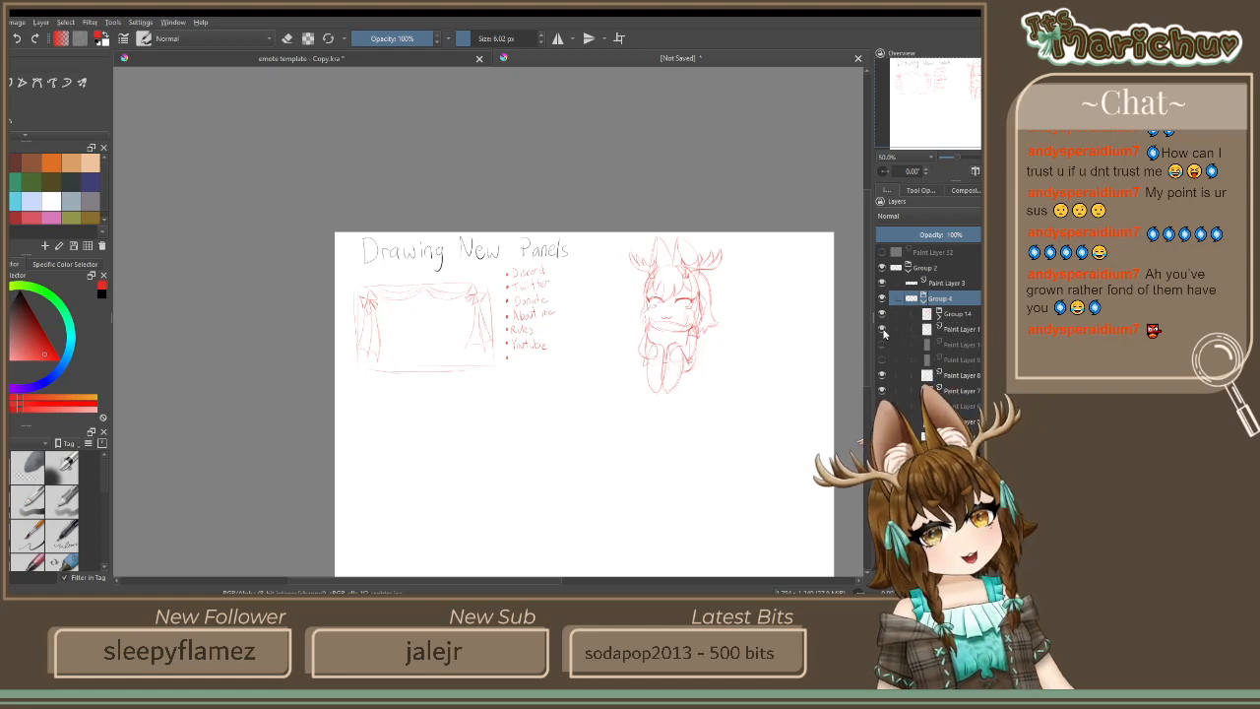
click(924, 301)
click(923, 300)
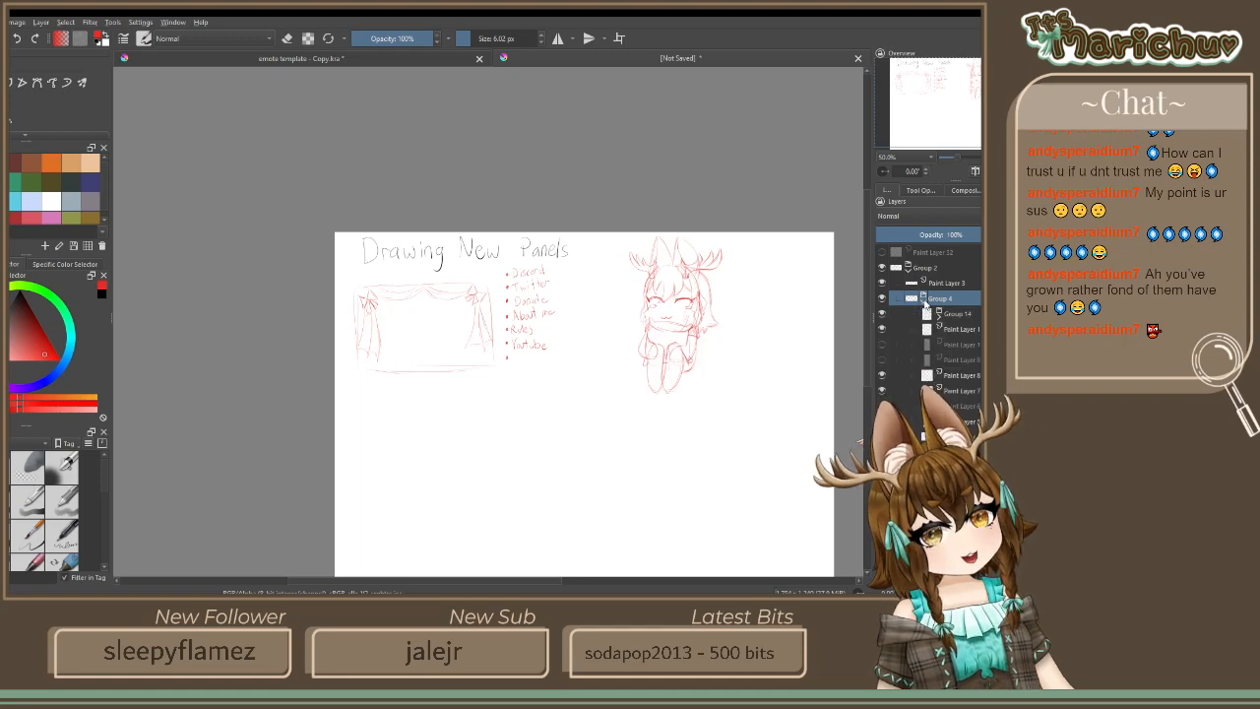
click(938, 314)
scroll(935, 315, down, 3)
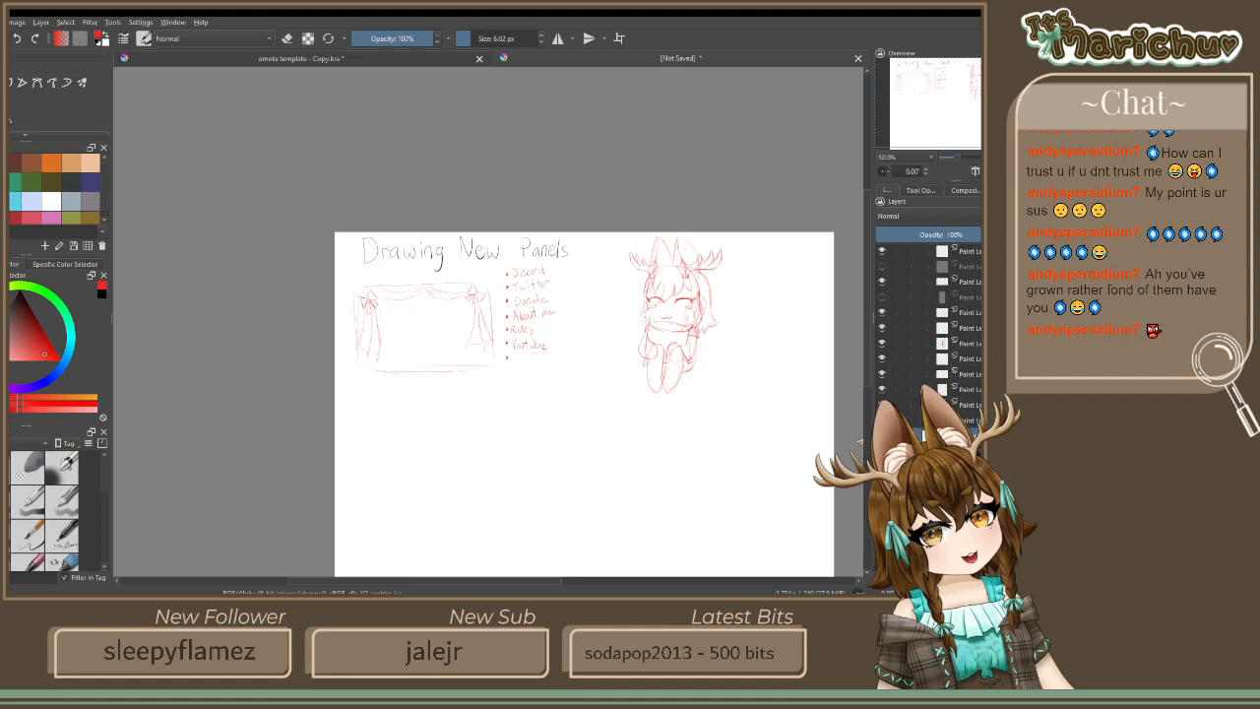
scroll(945, 319, up, 3)
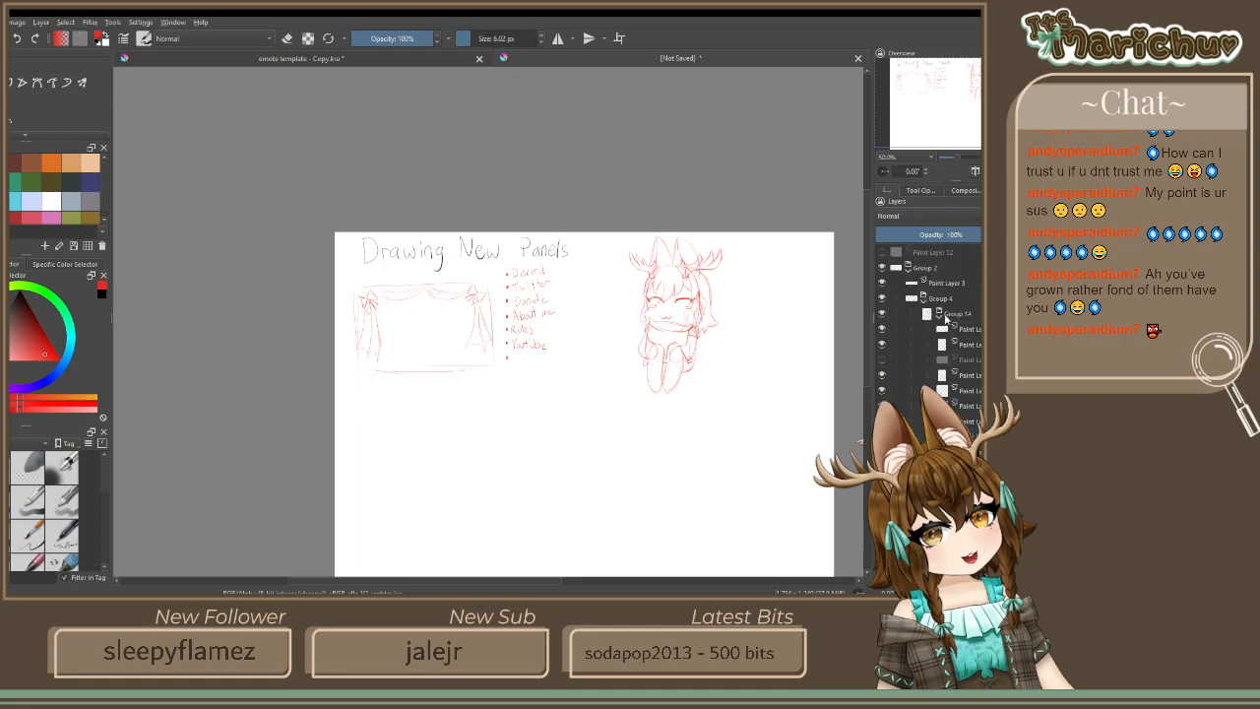
click(881, 313)
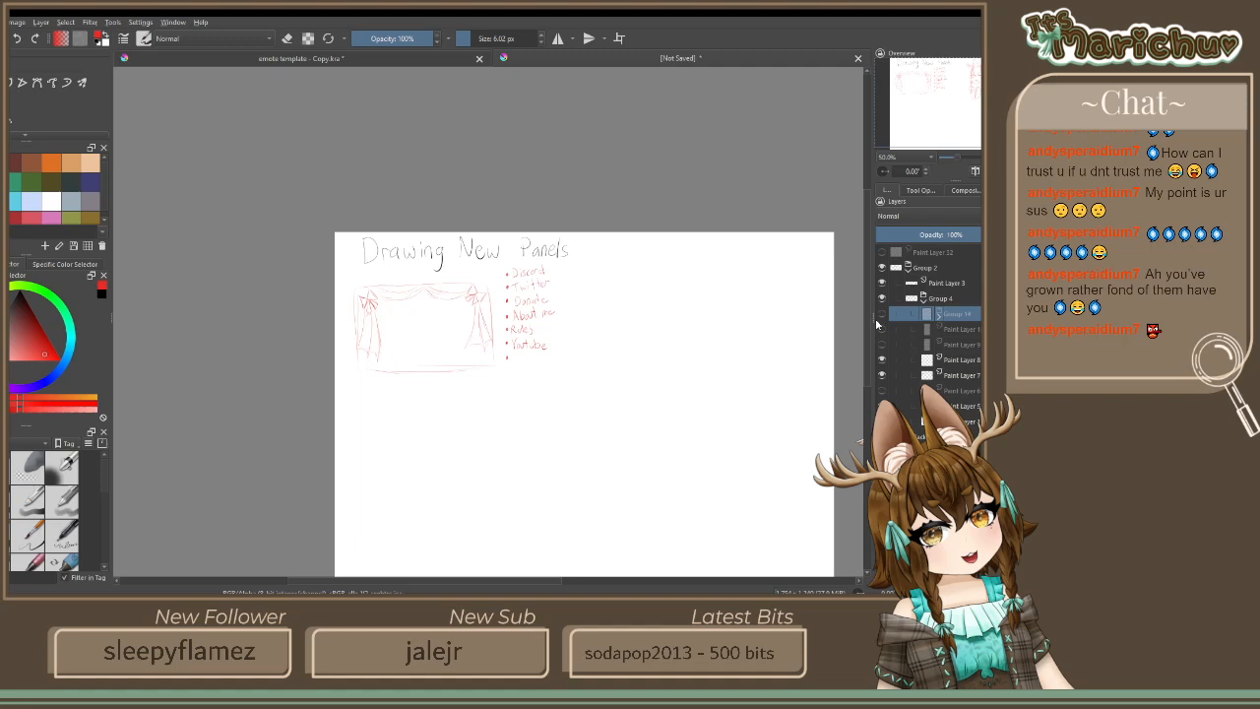
click(879, 314)
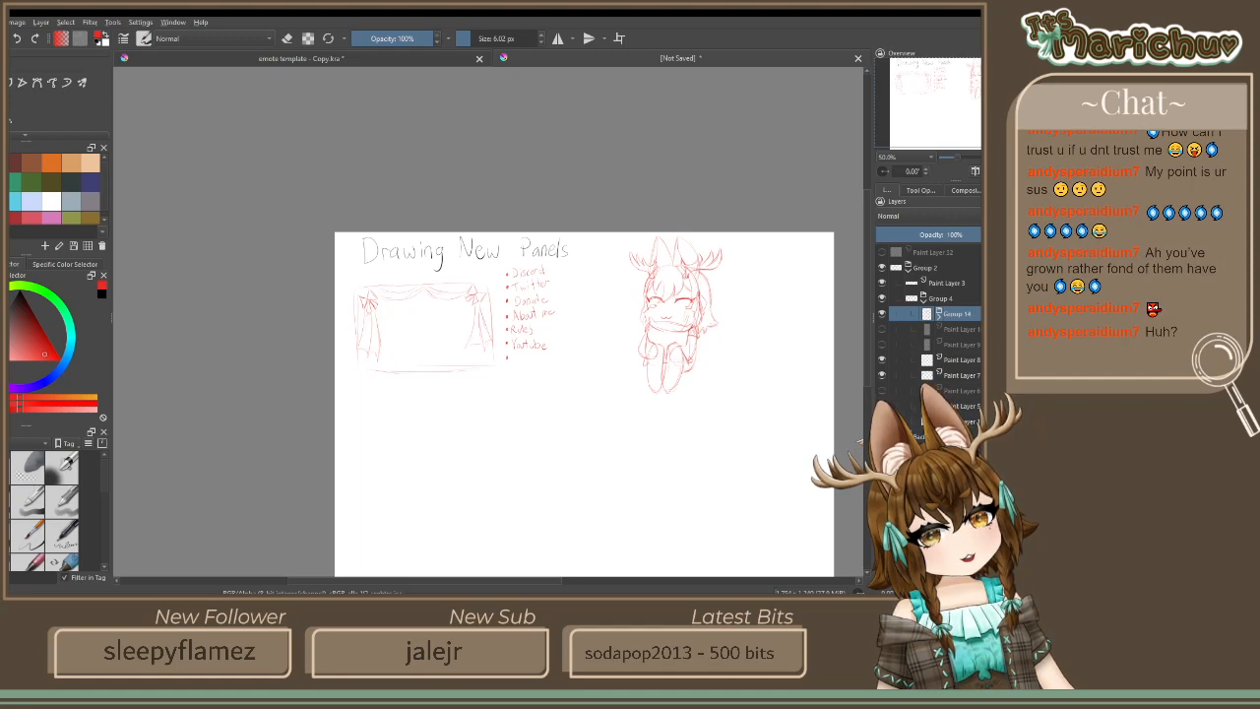
Transform Group 14 by scaling the character down and moving it to the right-hand side of the curtain frame
key(ctrl+t)
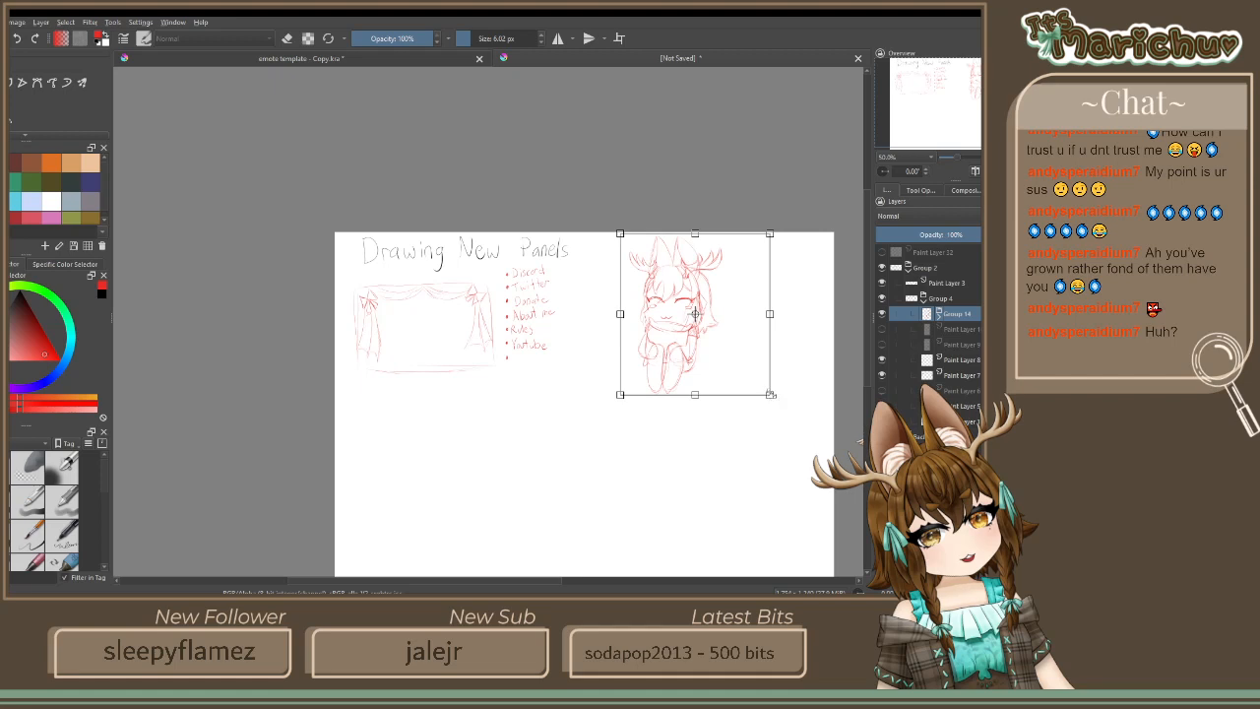
drag(770, 394, 705, 330)
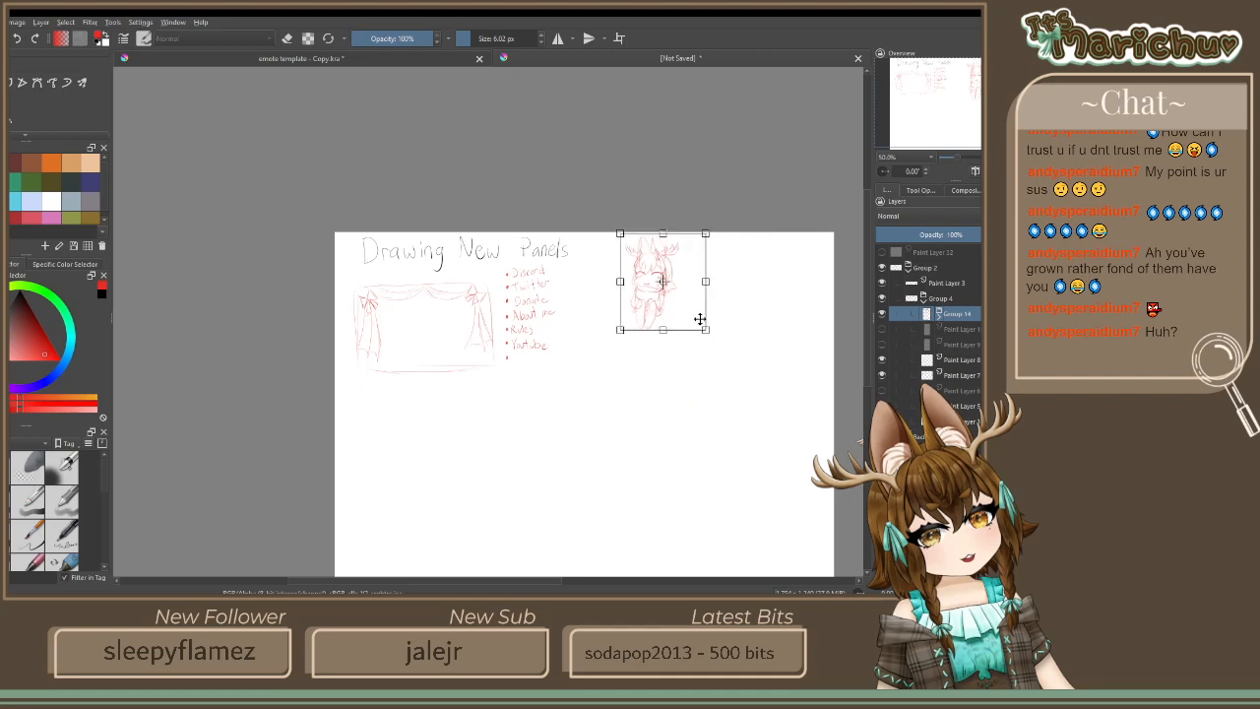
key(ctrl+z)
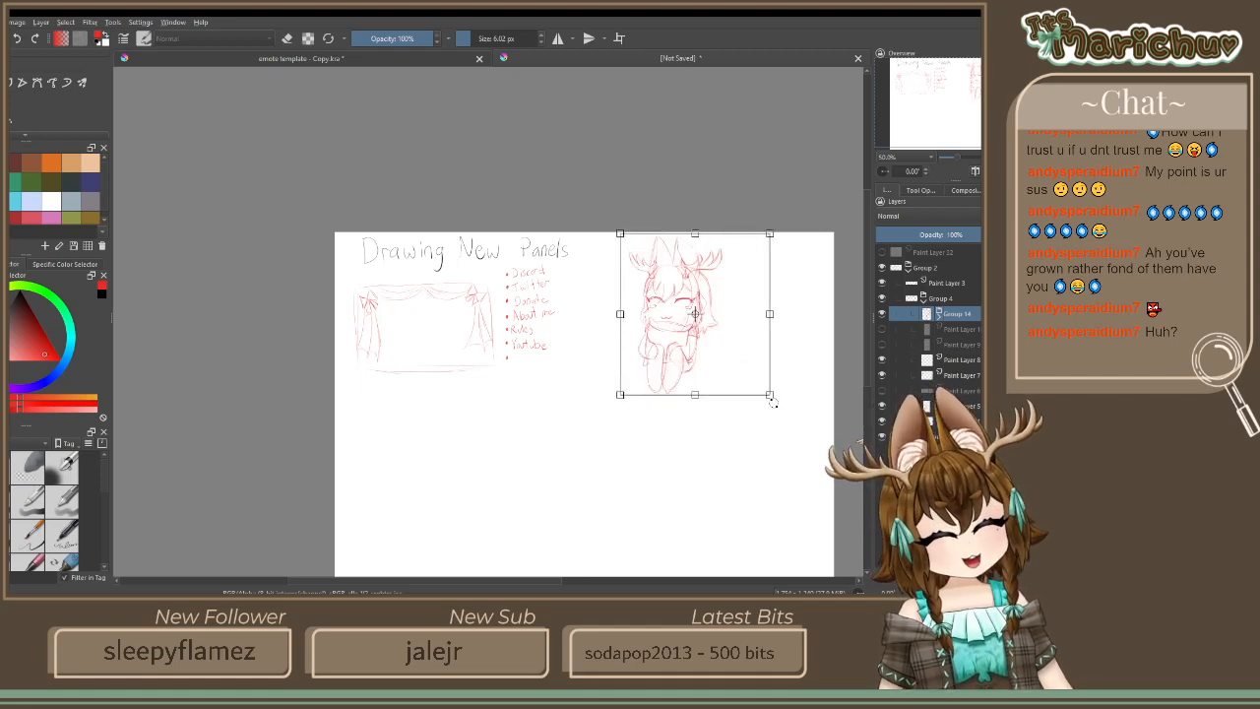
mouse_move(771, 396)
mouse_down()
mouse_move(713, 334)
mouse_move(519, 357)
mouse_move(451, 343)
mouse_up()
scroll(400, 346, up, 3)
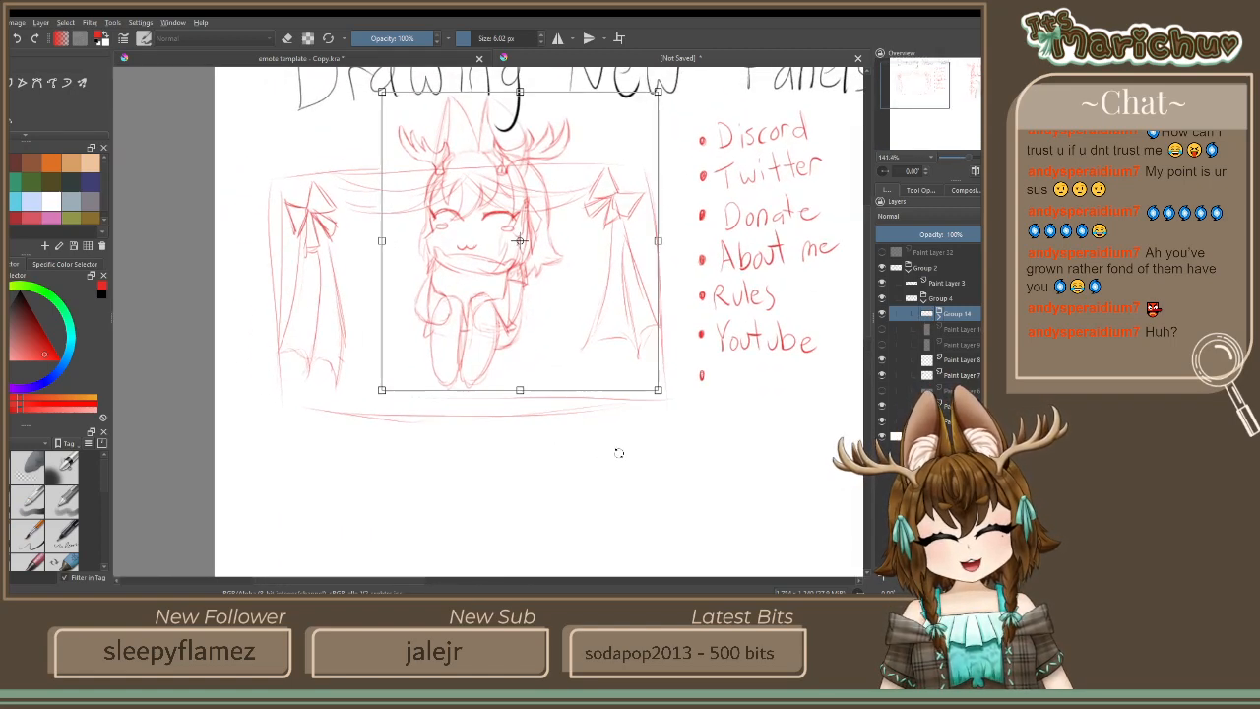
mouse_move(656, 386)
mouse_down()
mouse_move(590, 332)
mouse_move(592, 316)
mouse_up()
mouse_move(502, 253)
mouse_down()
mouse_move(586, 335)
mouse_move(633, 345)
mouse_up()
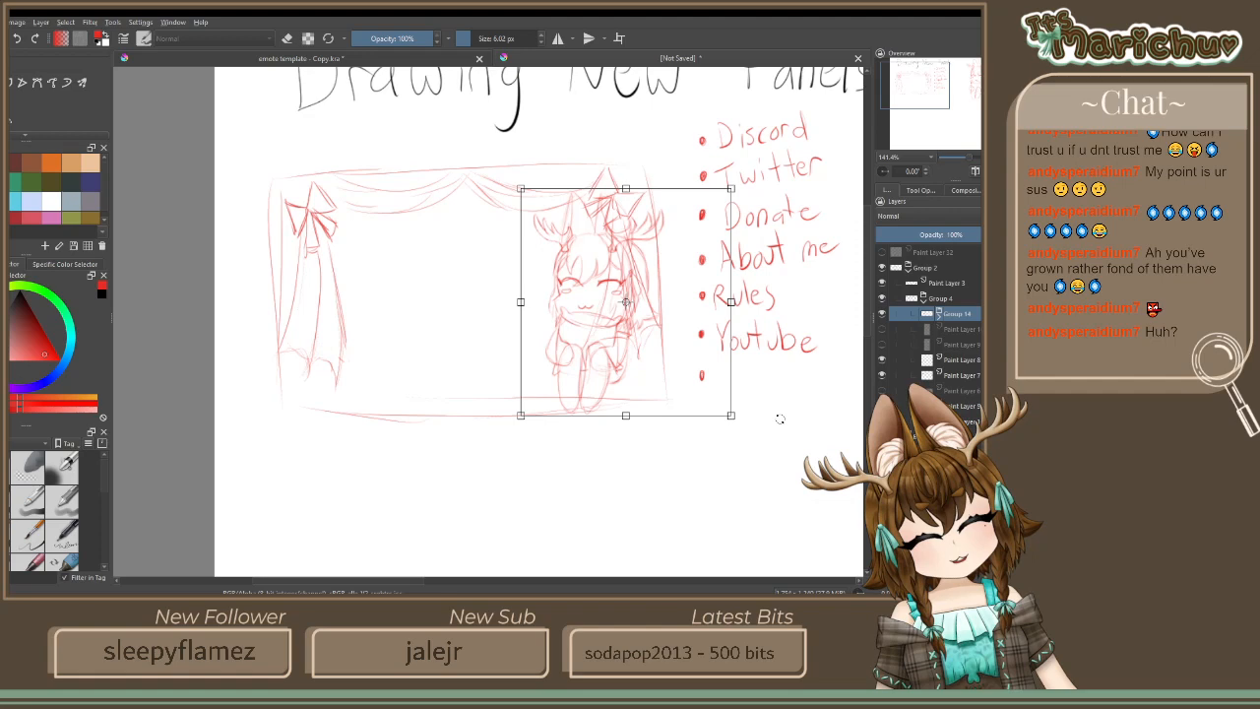
Tilt the character clockwise, enlarge it slightly against the right-hand curtain, undo the extra leftward move, and apply the transform
drag(780, 419, 717, 435)
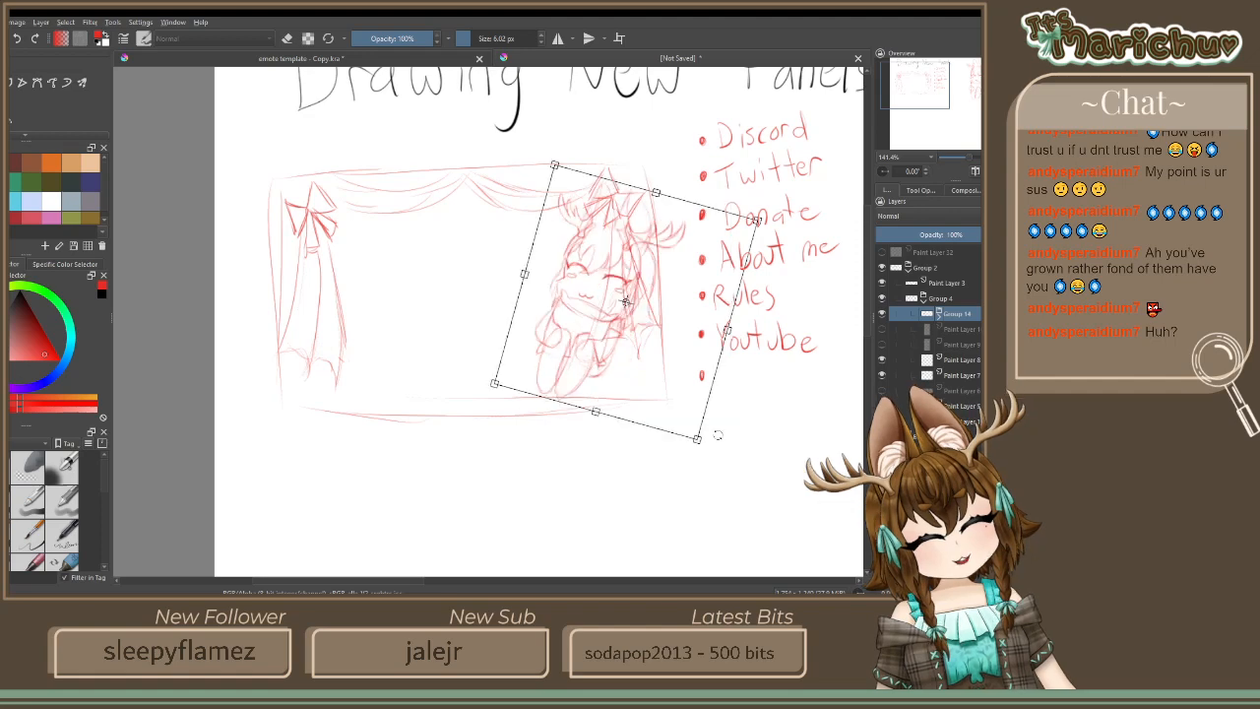
drag(630, 315, 598, 329)
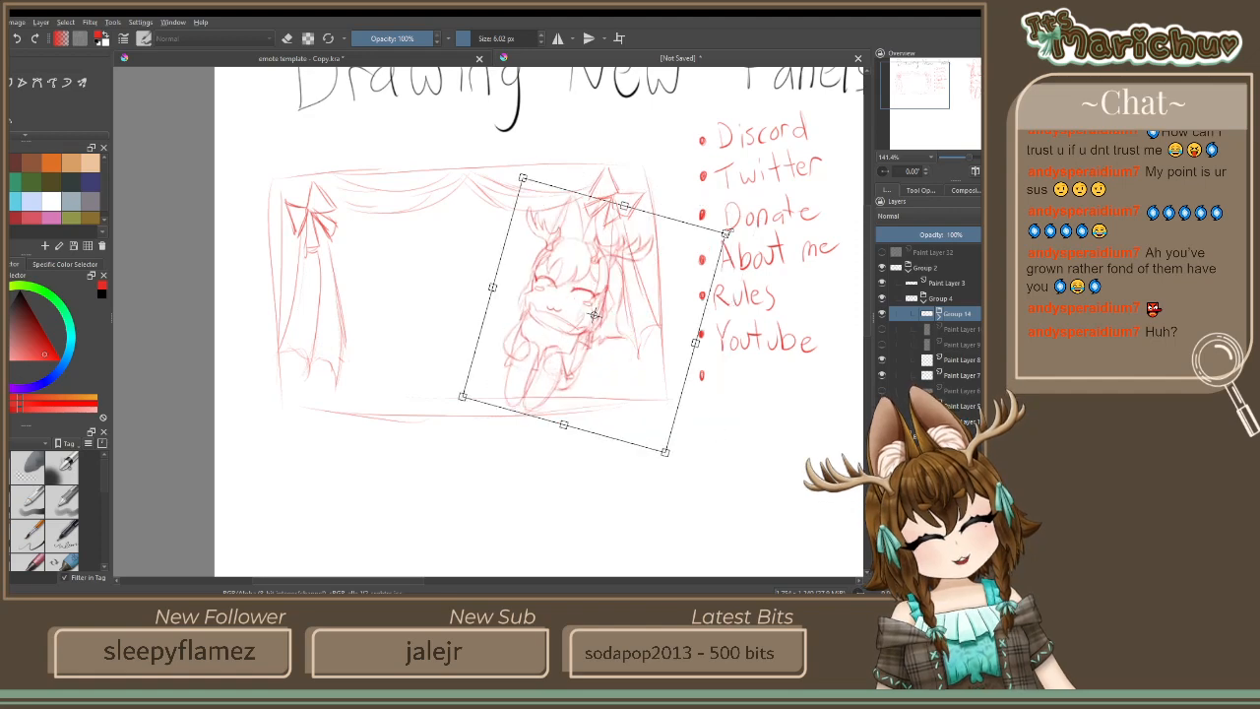
drag(725, 233, 761, 217)
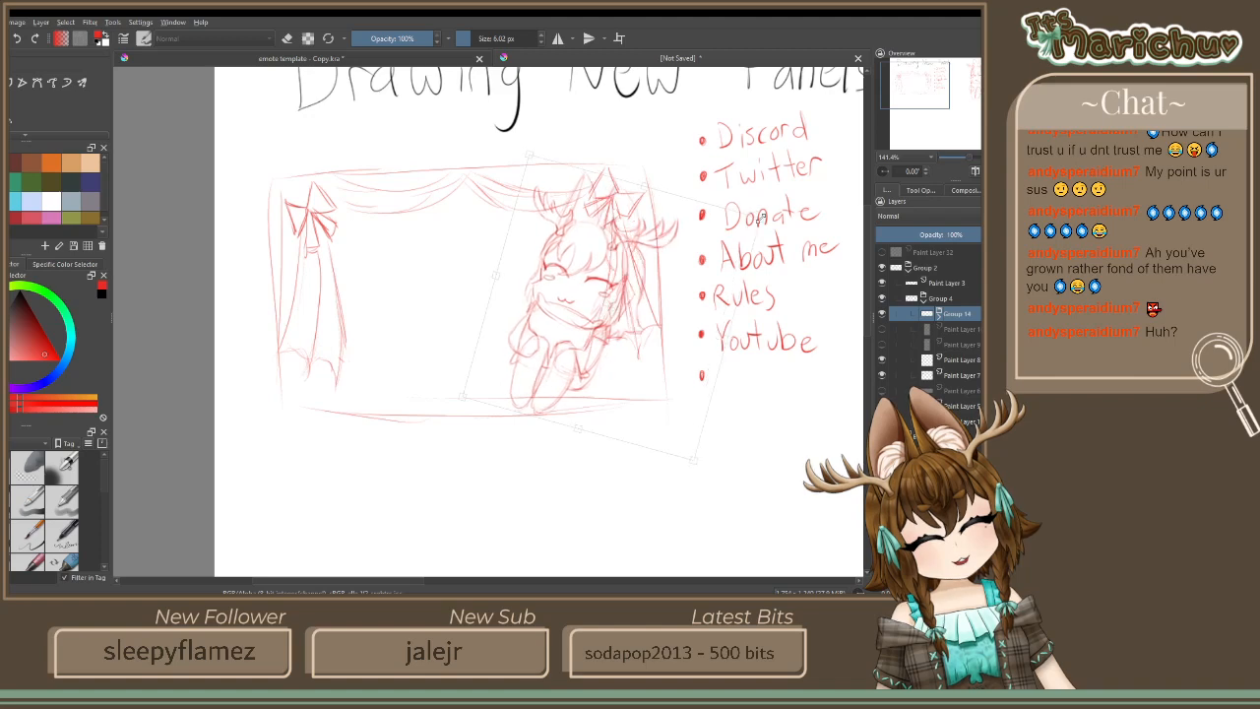
drag(642, 255, 611, 249)
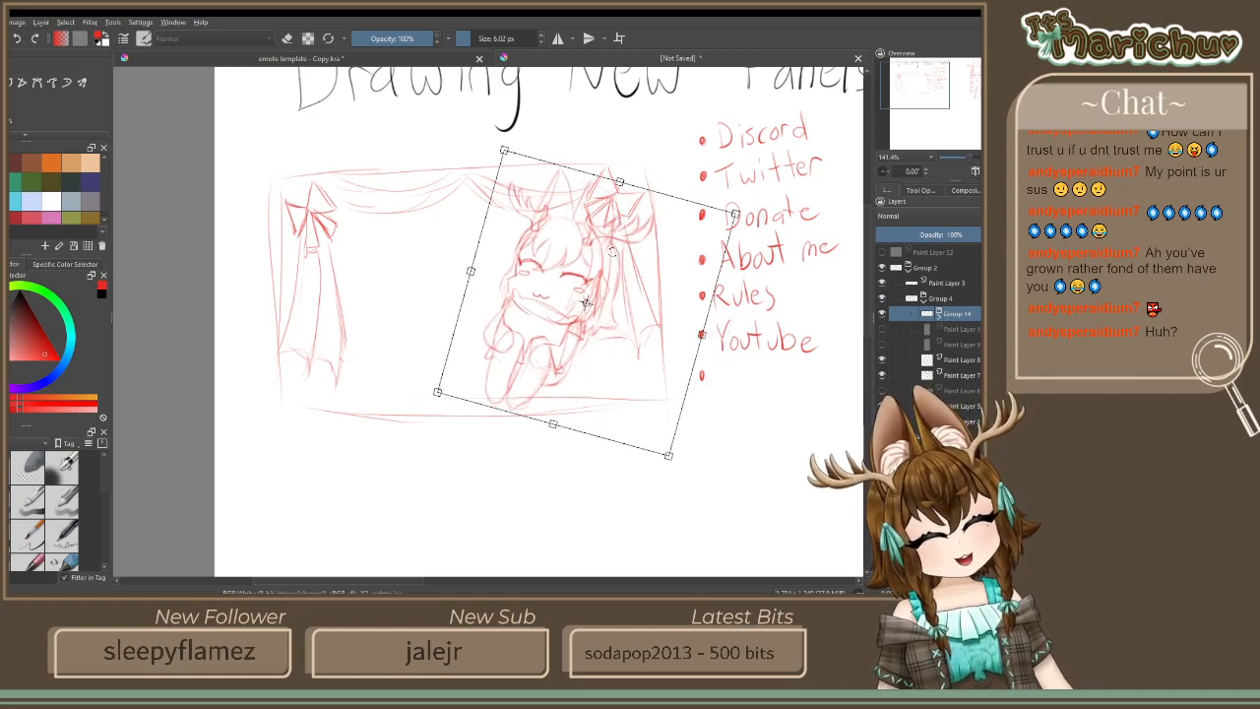
key(ctrl+z)
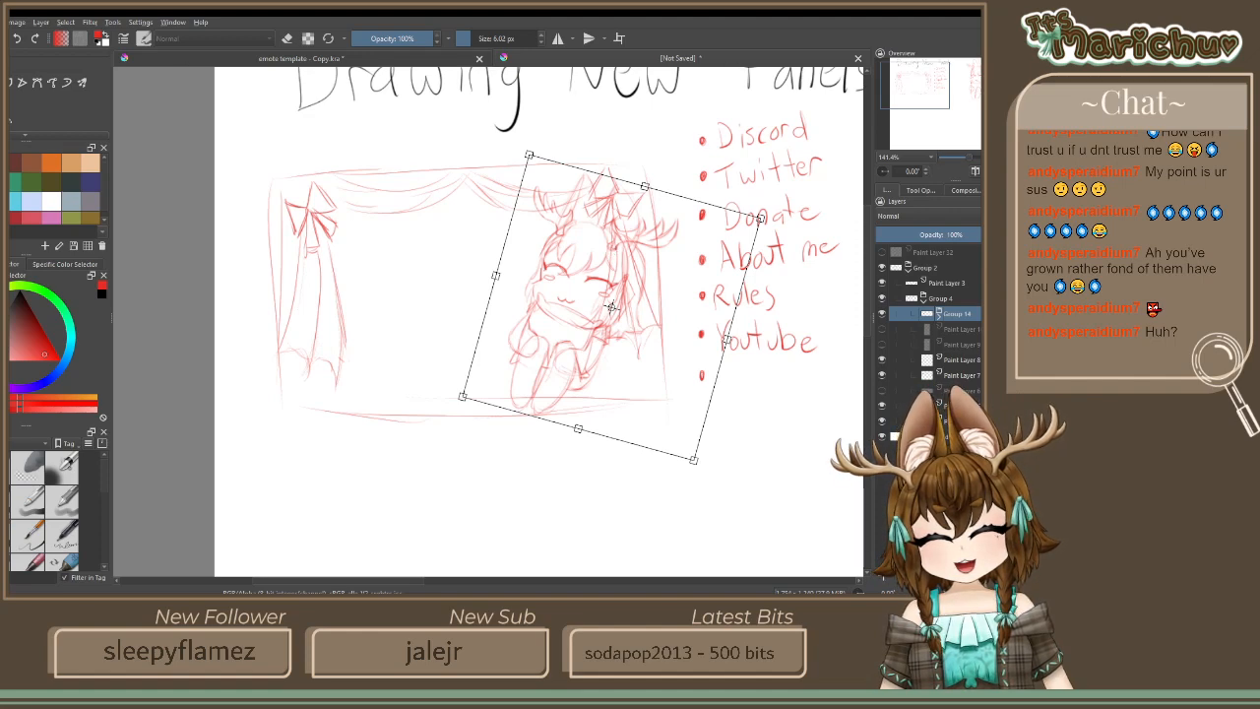
scroll(49, 103, down, 2)
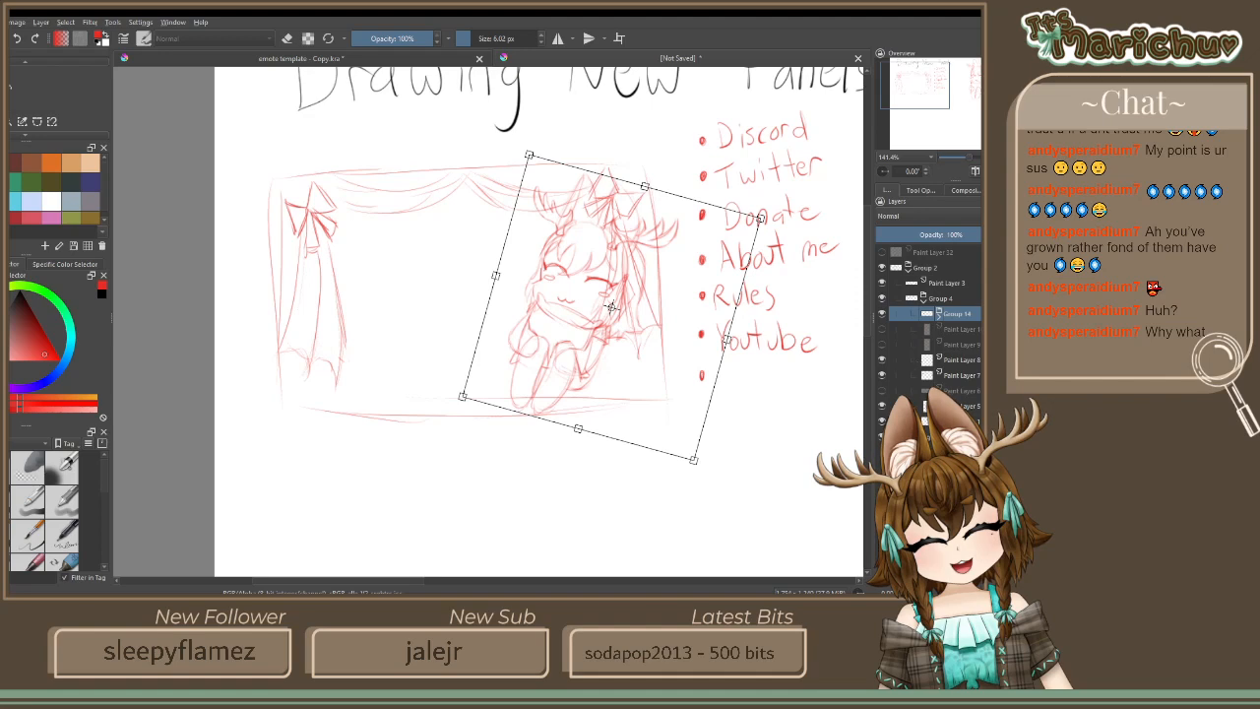
key(Return)
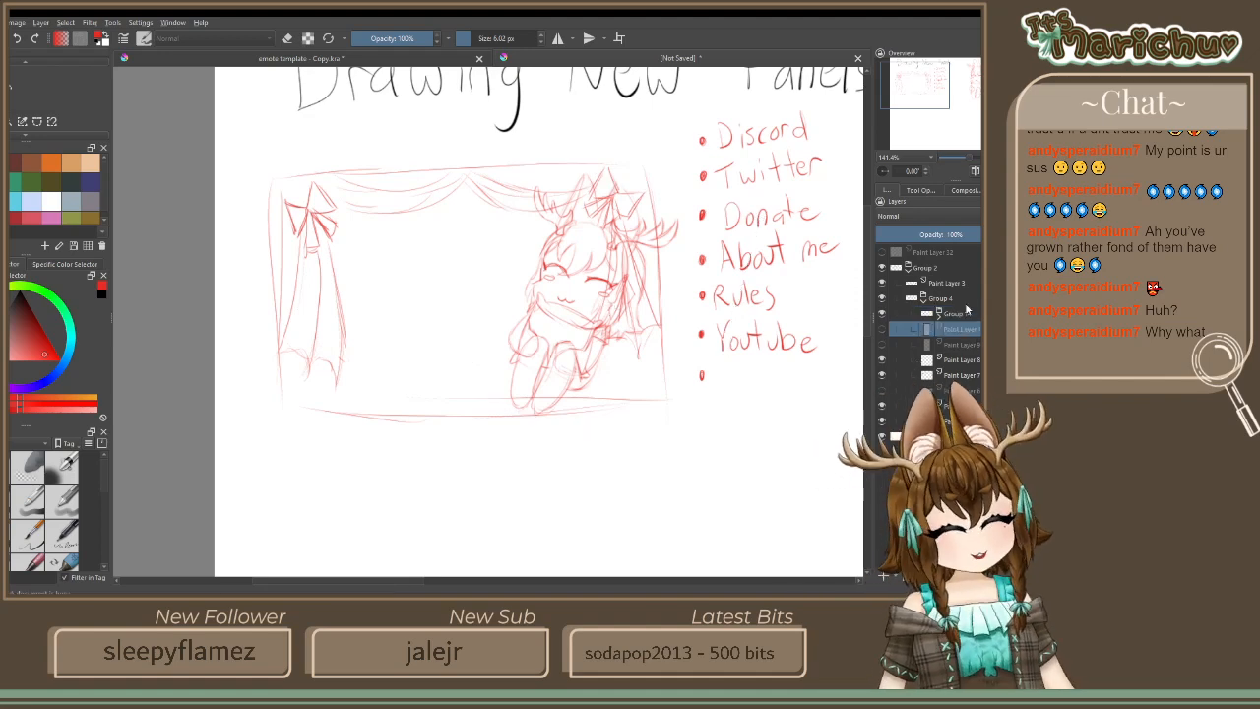
Try adding a text box below the curtain frame and undo it
click(967, 299)
click(961, 285)
click(952, 267)
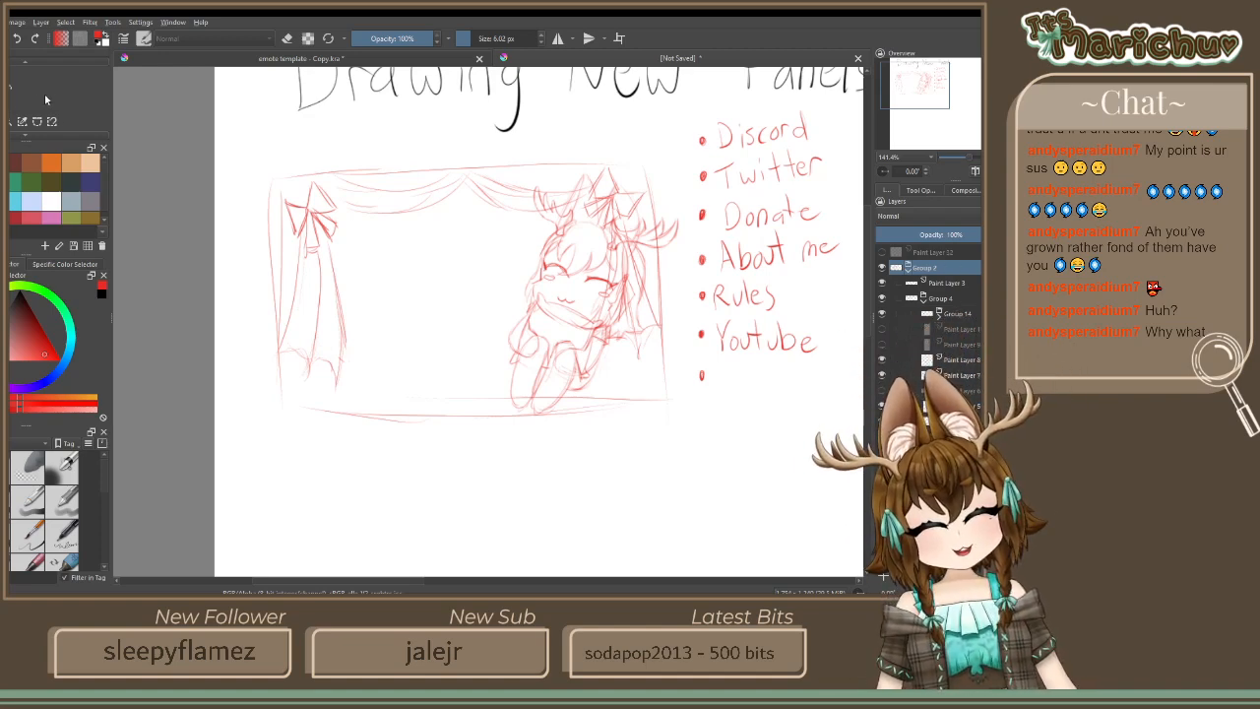
scroll(44, 95, up, 2)
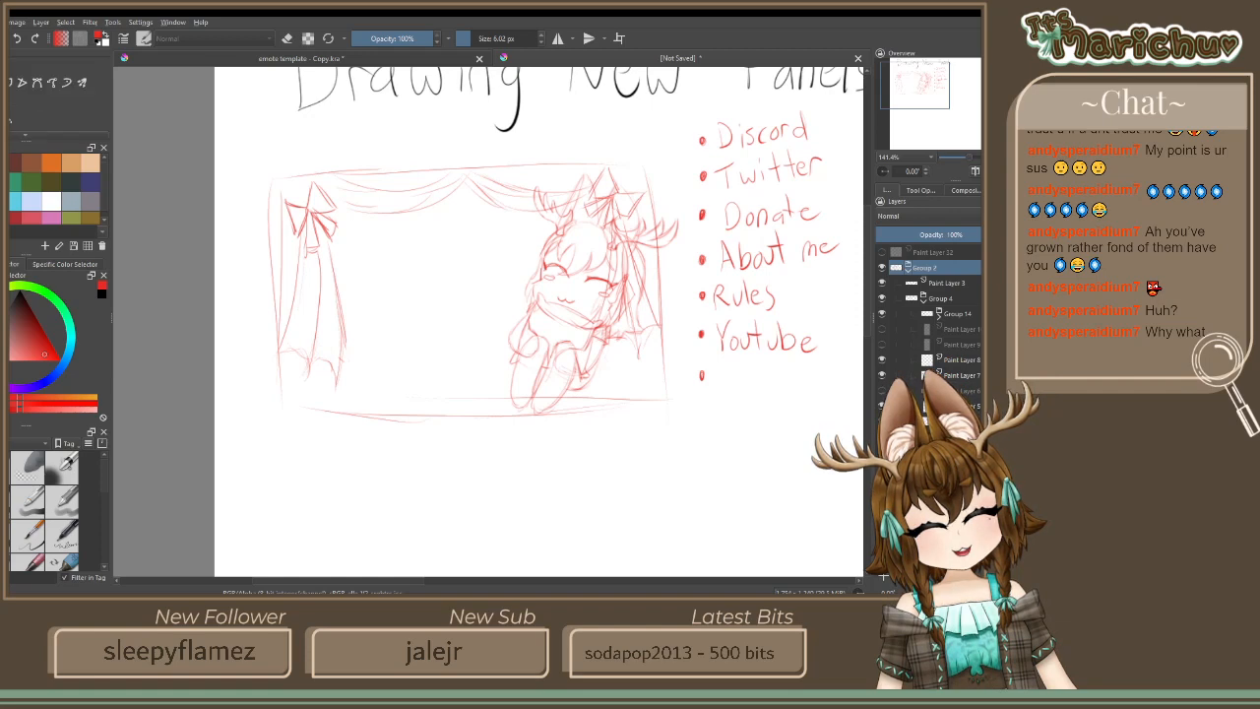
drag(287, 450, 611, 530)
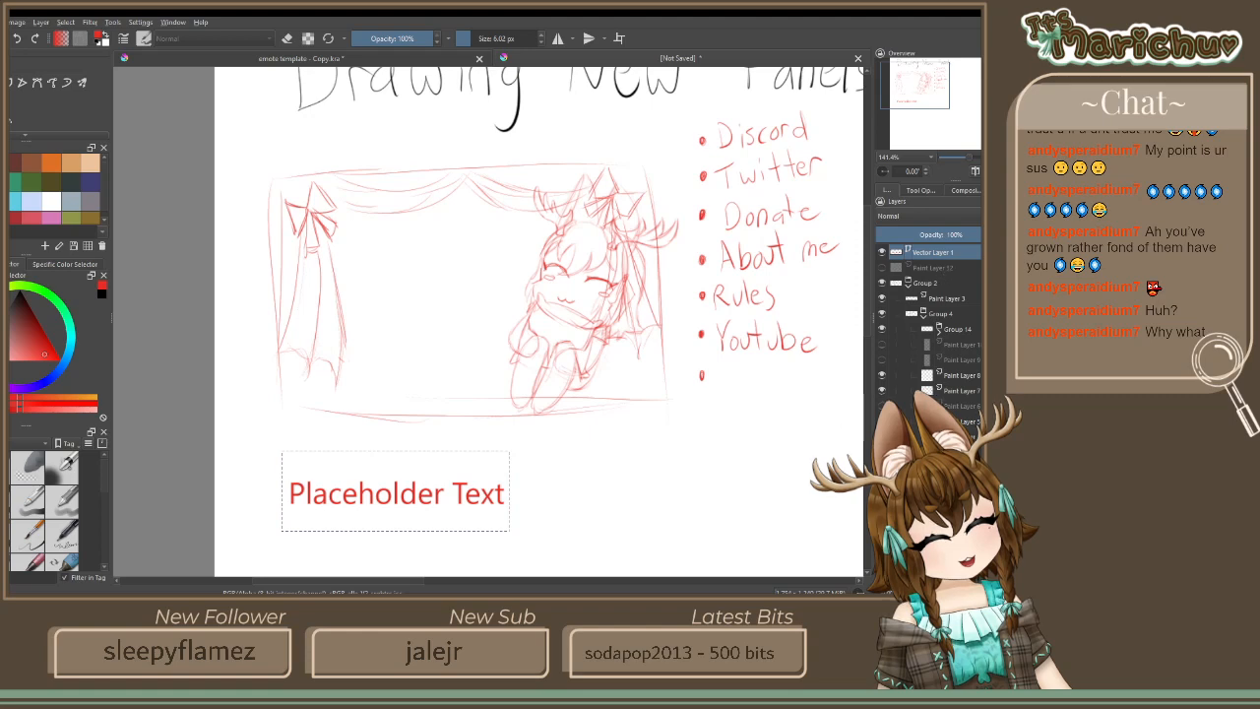
key(ctrl+z)
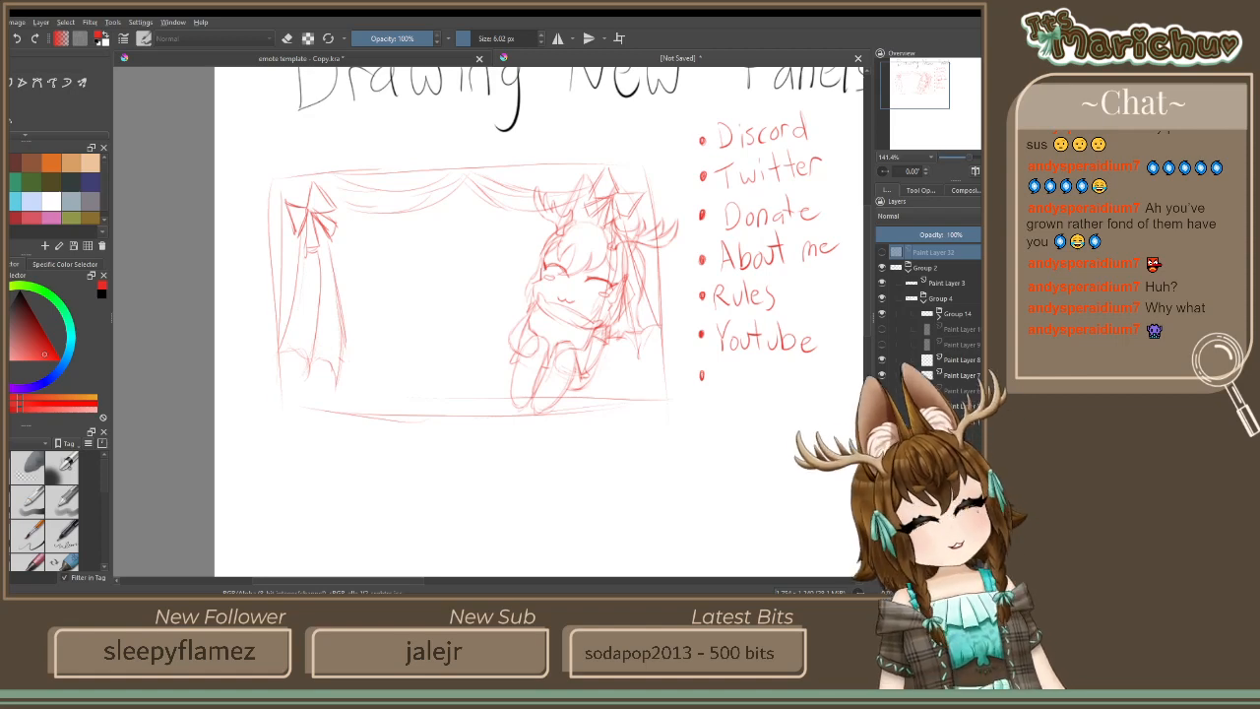
Toggle Group 14's visibility to check the character's placement, expand the group, and select its topmost paint layer
click(882, 313)
click(882, 313)
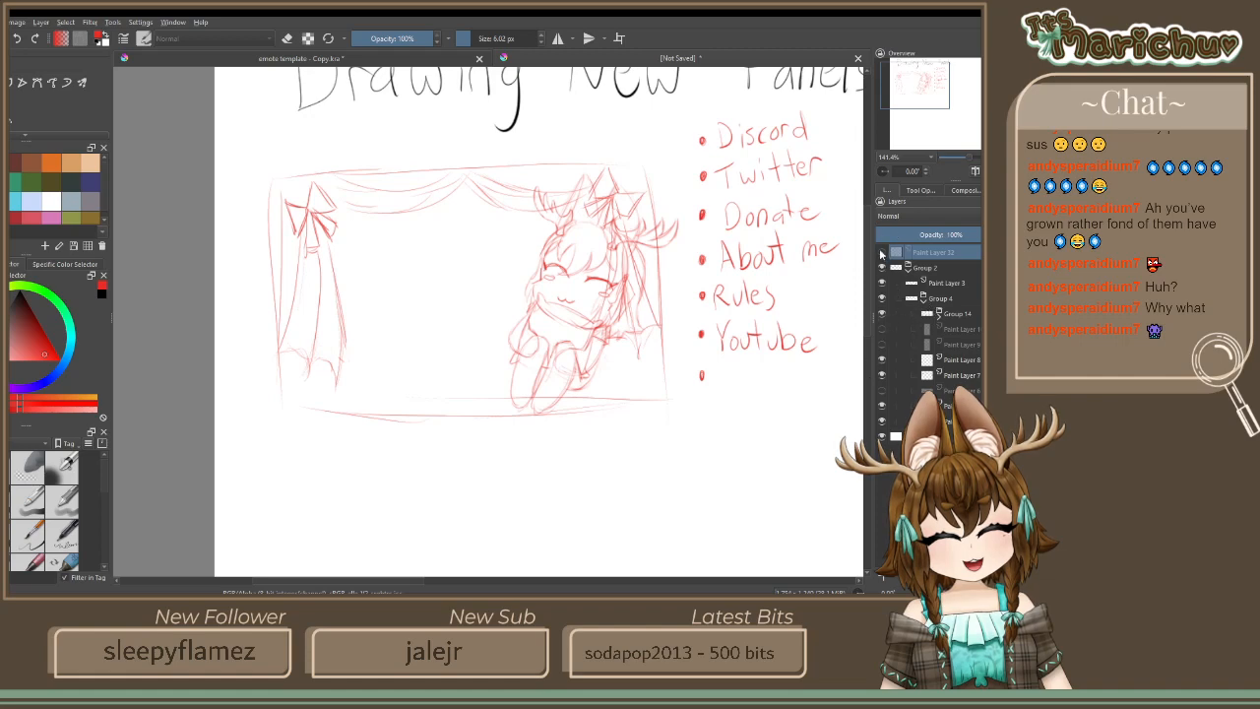
click(883, 315)
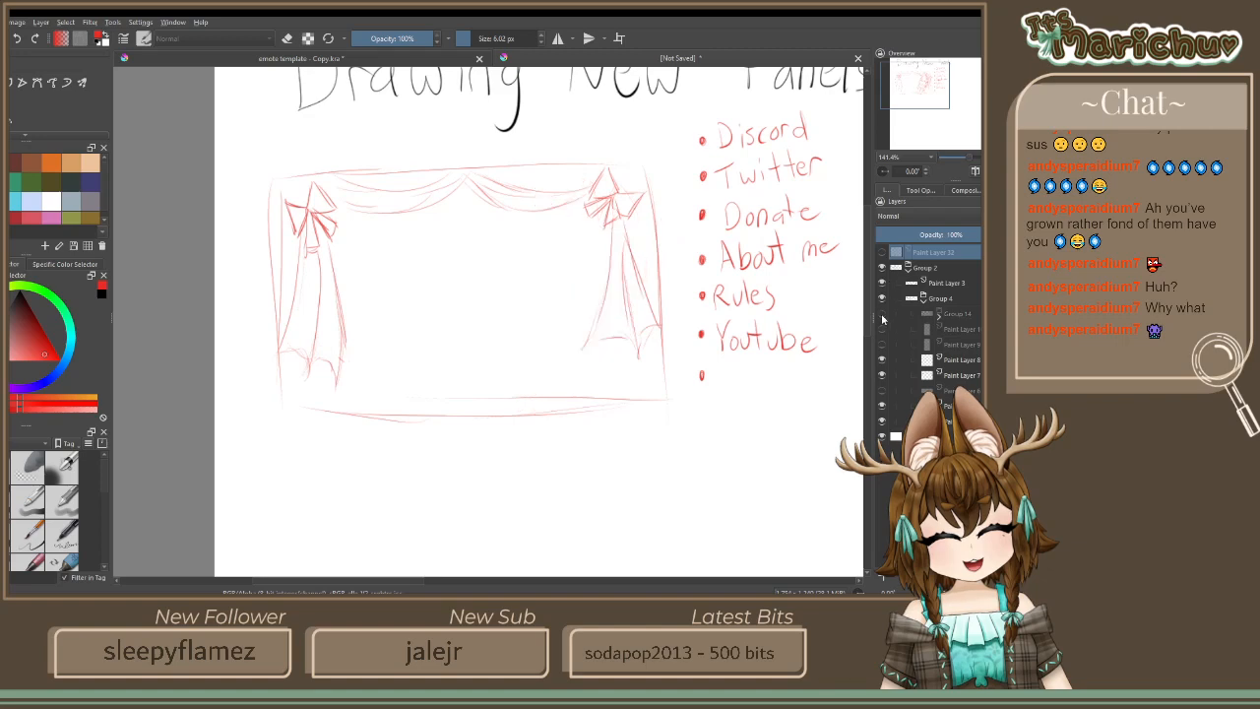
click(883, 316)
click(940, 315)
click(968, 334)
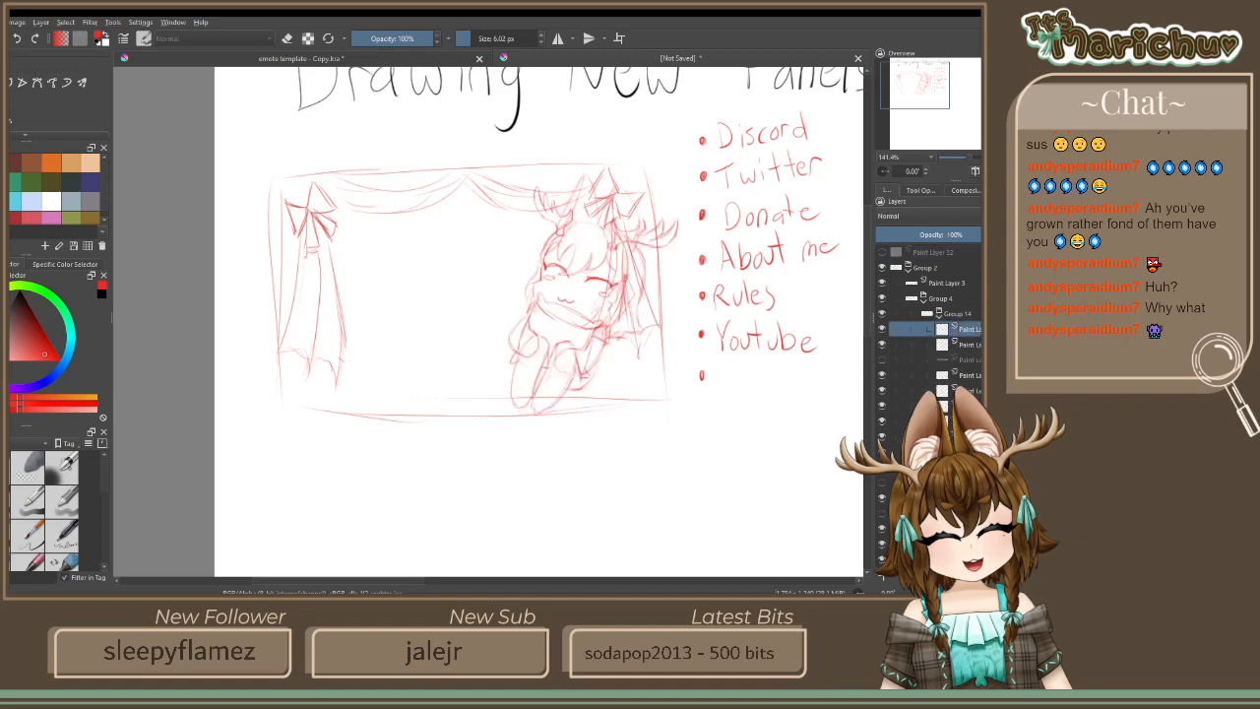
Try sketching short ribbon-like strokes at the base of the right-hand antler below the curtain bow, and undo them all
scroll(477, 330, up, 6)
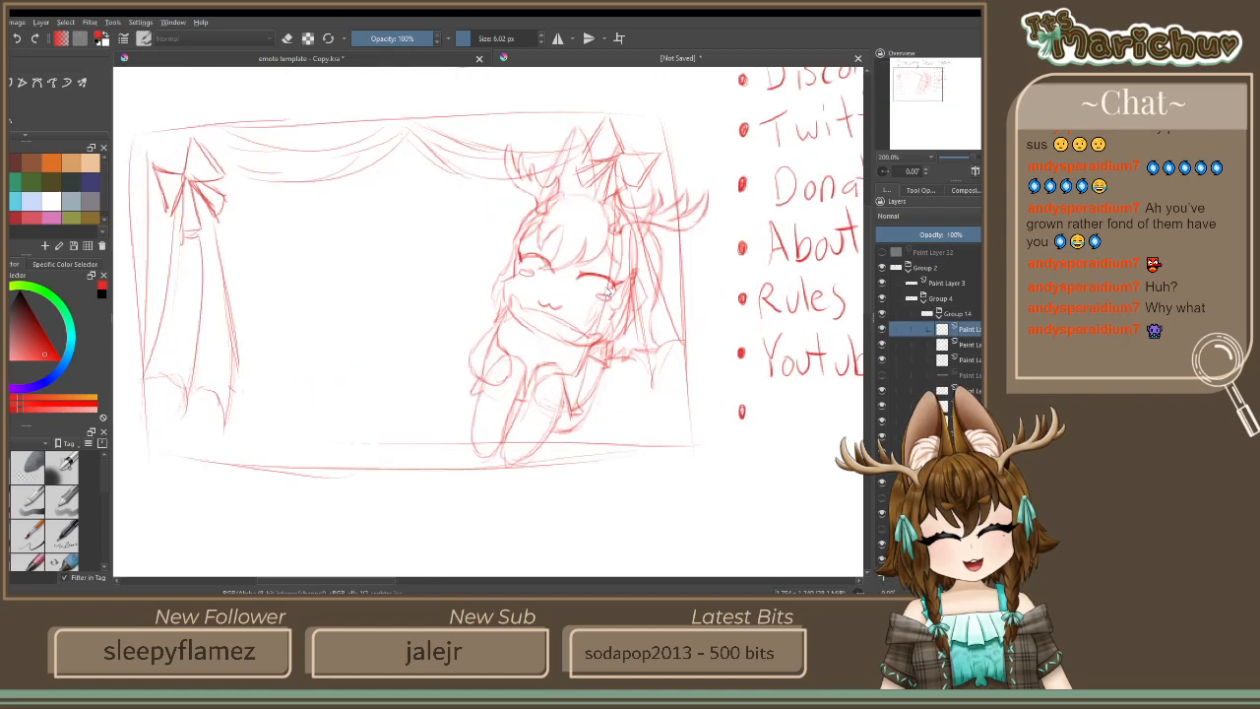
scroll(477, 330, up, 3)
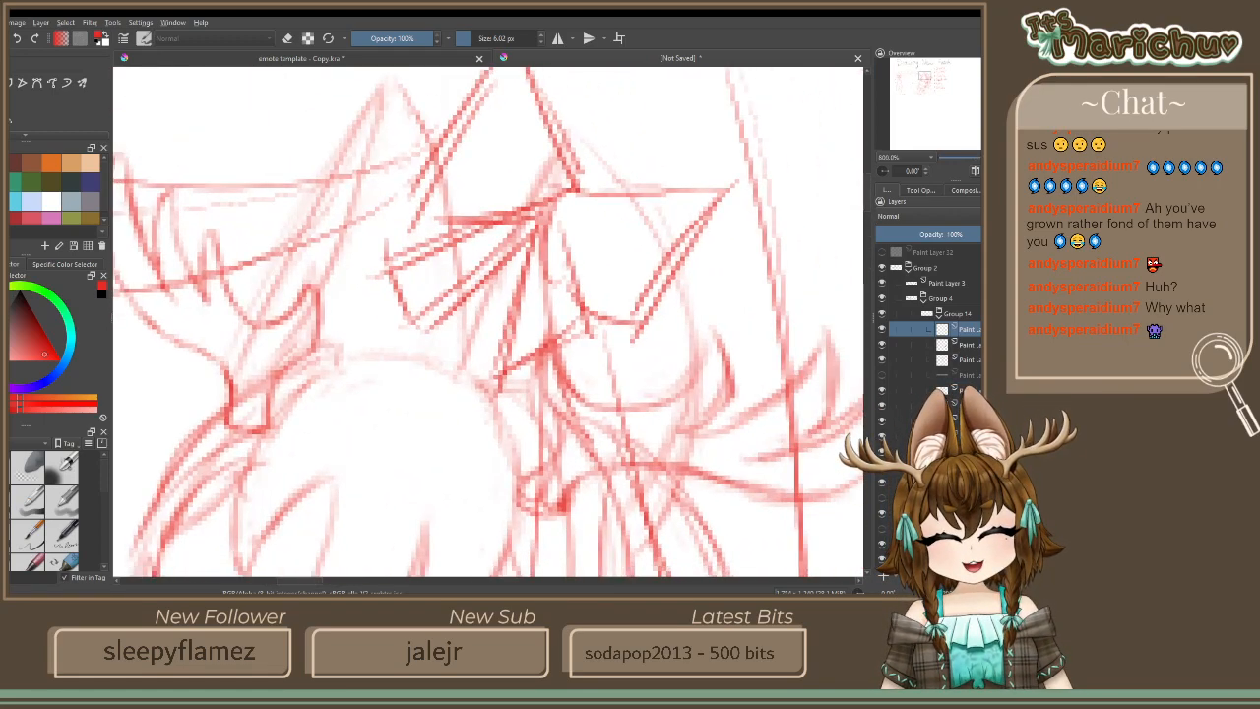
key(e)
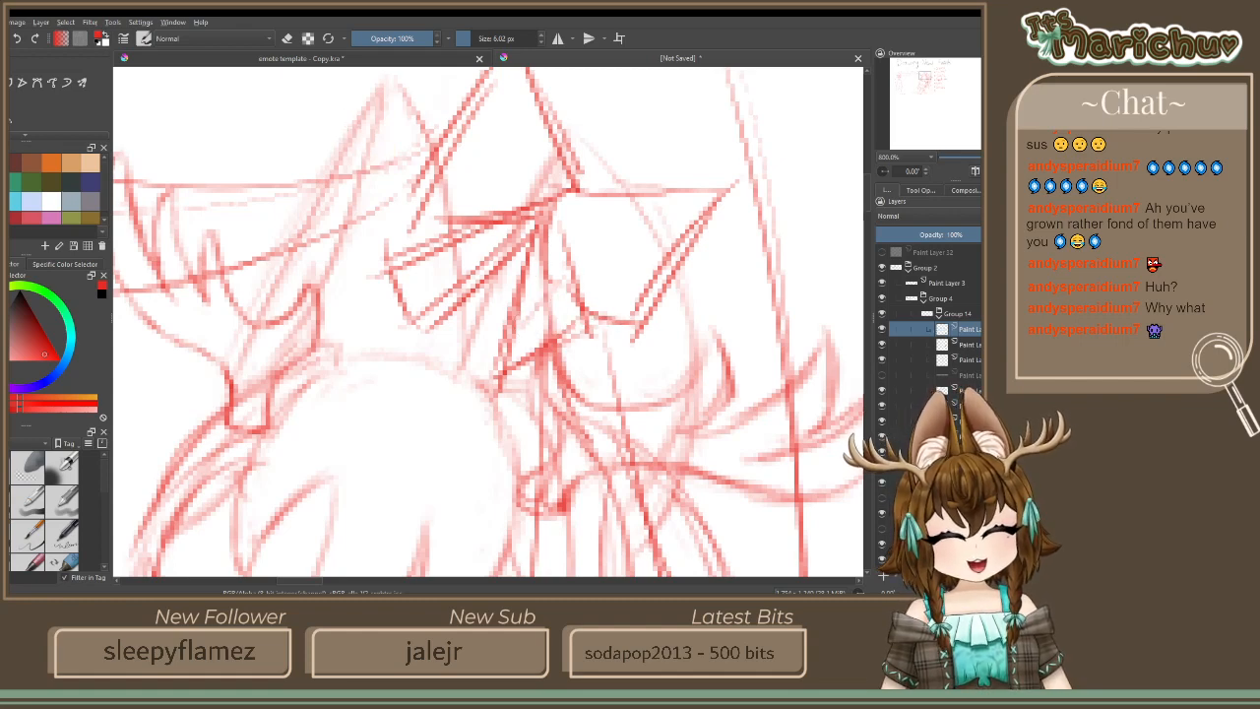
mouse_move(557, 287)
mouse_down()
mouse_move(527, 321)
mouse_move(563, 362)
mouse_up()
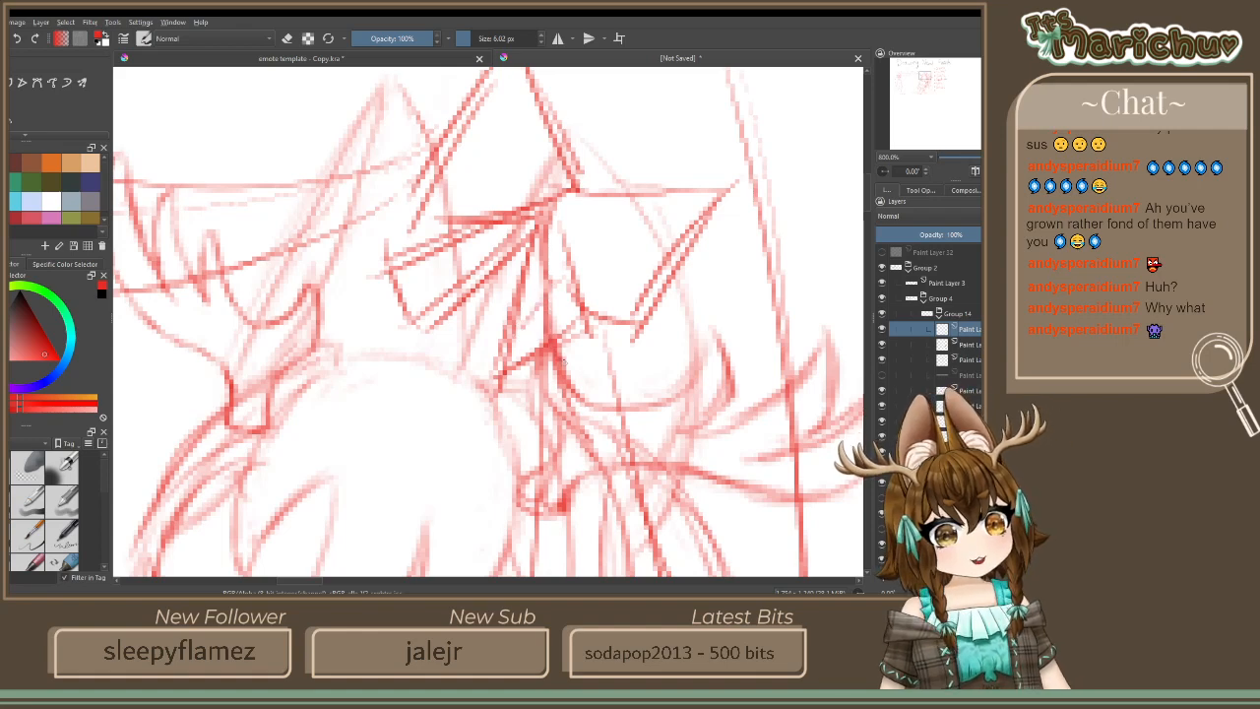
drag(586, 321, 608, 428)
mouse_move(638, 372)
mouse_down()
mouse_move(630, 507)
mouse_move(604, 523)
mouse_up()
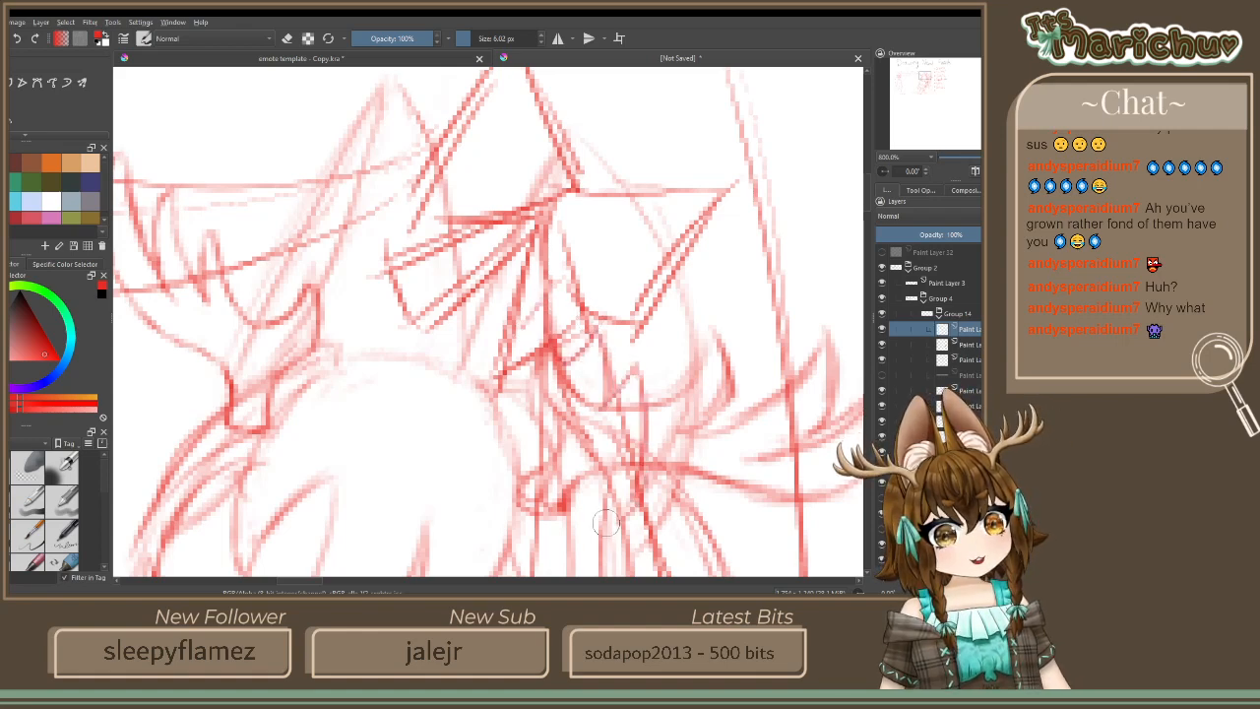
key(ctrl+z)
key(ctrl+z)
key(ctrl+z)
key(ctrl+z)
key(ctrl+z)
key(ctrl+z)
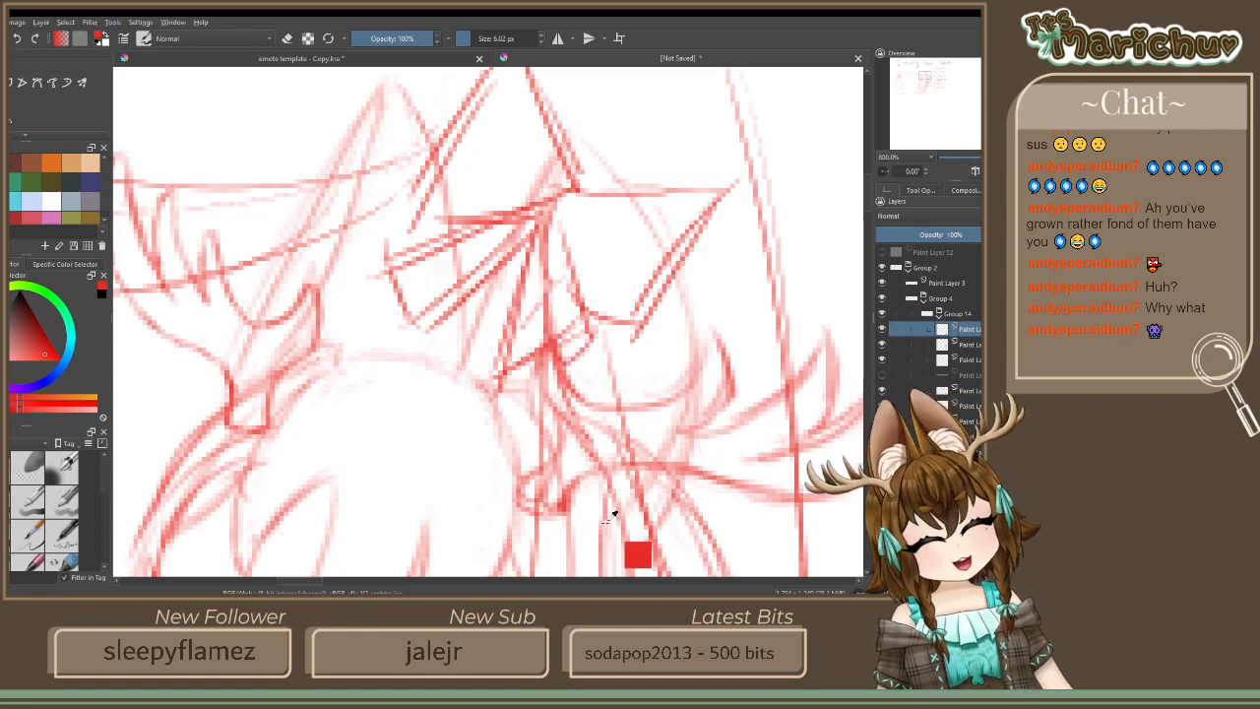
key(ctrl+z)
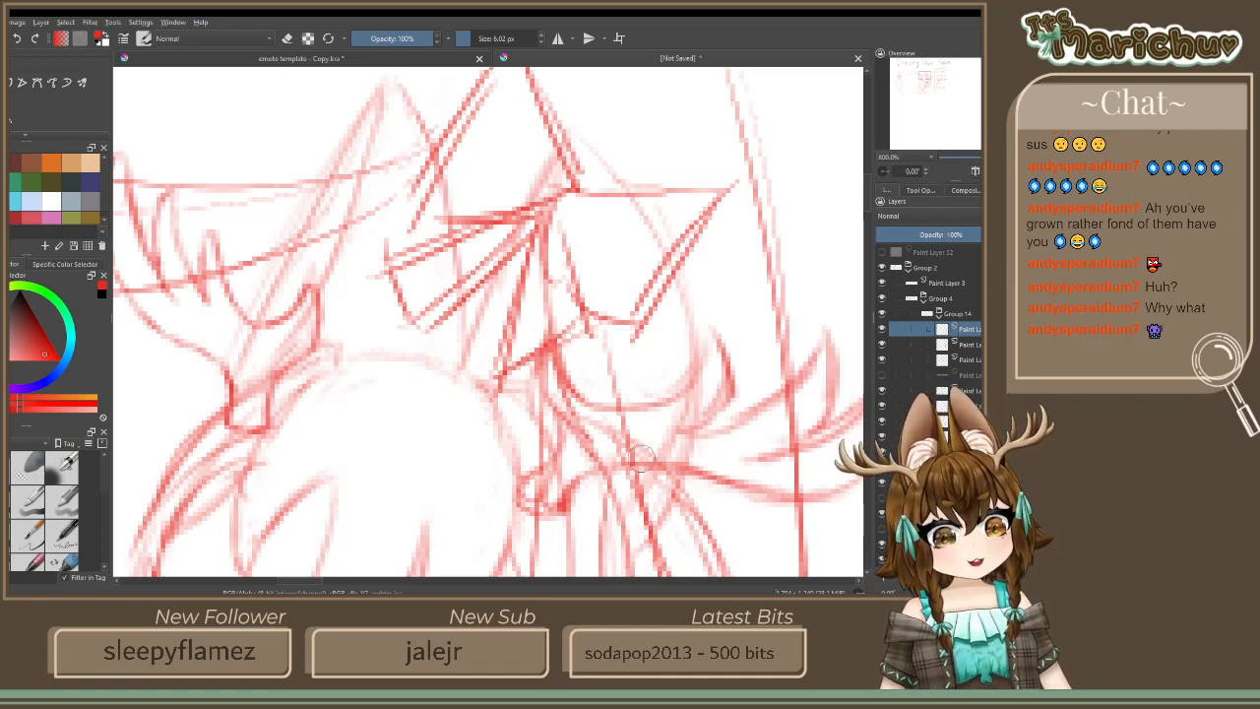
Sketch ribbon-like strokes at the base of the right-hand antler below the curtain bow and erase the overlapping stray lines
mouse_move(533, 287)
mouse_down()
mouse_move(547, 318)
mouse_move(568, 367)
mouse_move(654, 471)
mouse_move(623, 442)
mouse_move(625, 534)
mouse_up()
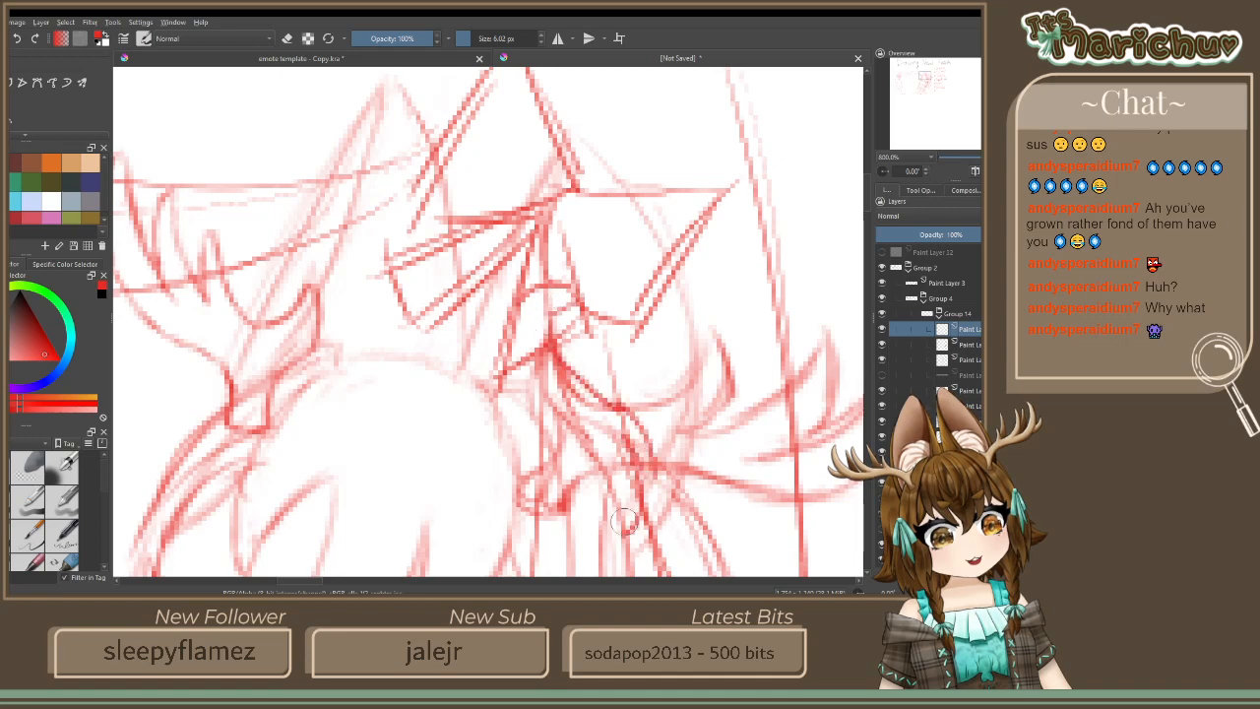
drag(537, 330, 628, 376)
drag(569, 347, 620, 413)
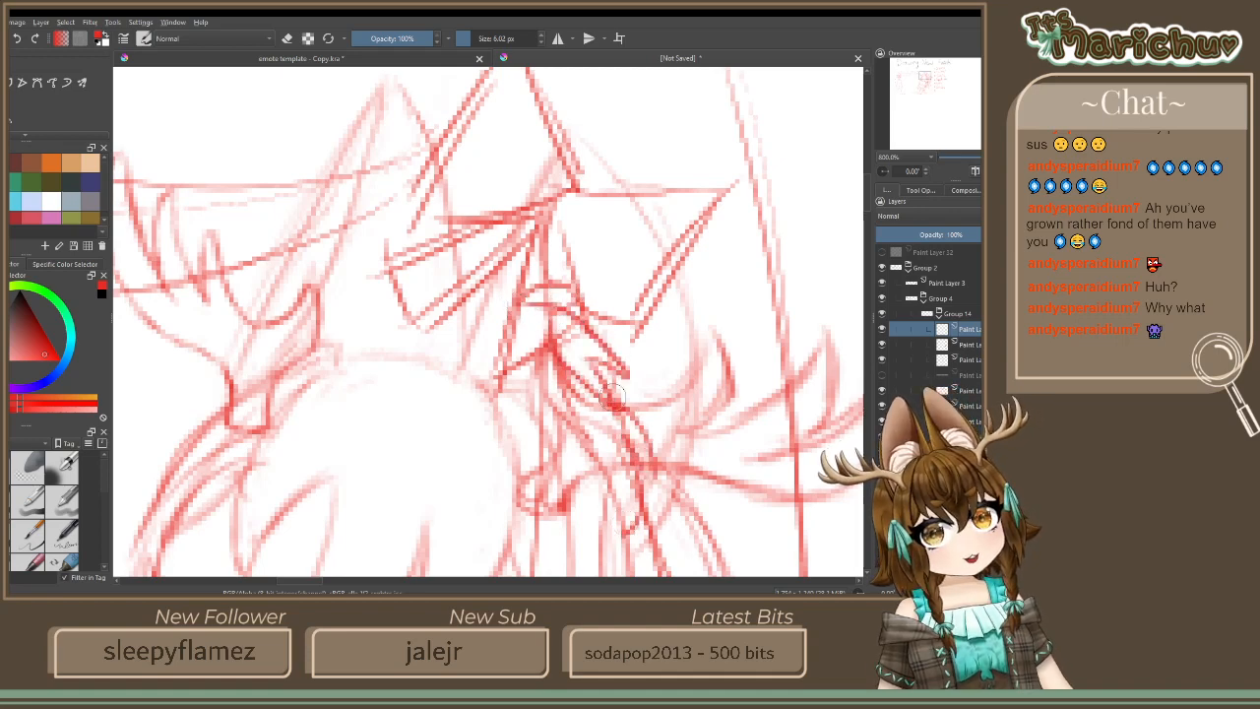
click(287, 38)
mouse_move(567, 356)
mouse_down()
mouse_move(594, 398)
mouse_move(548, 335)
mouse_move(529, 349)
mouse_move(576, 295)
mouse_move(556, 277)
mouse_move(536, 284)
mouse_up()
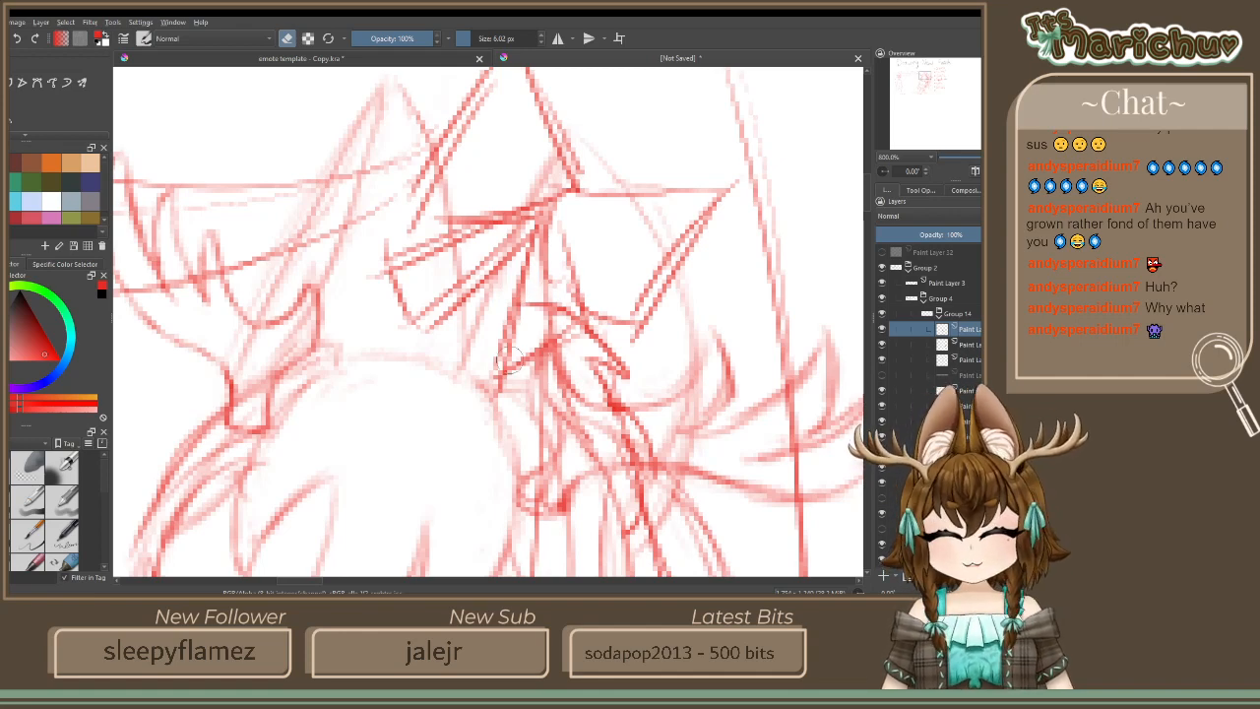
Leave eraser mode and extend the ribbon below the curtain bow with a short curved stroke down to the right-hand antler
scroll(507, 361, down, 7)
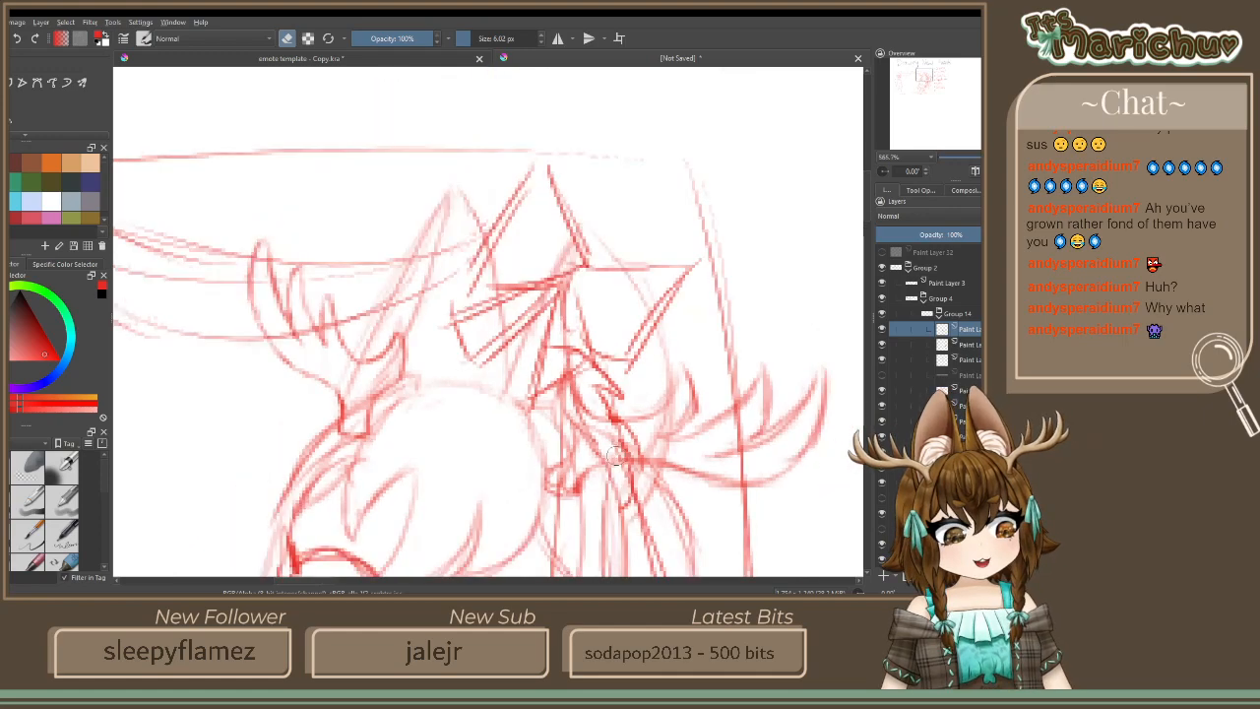
scroll(576, 384, up, 8)
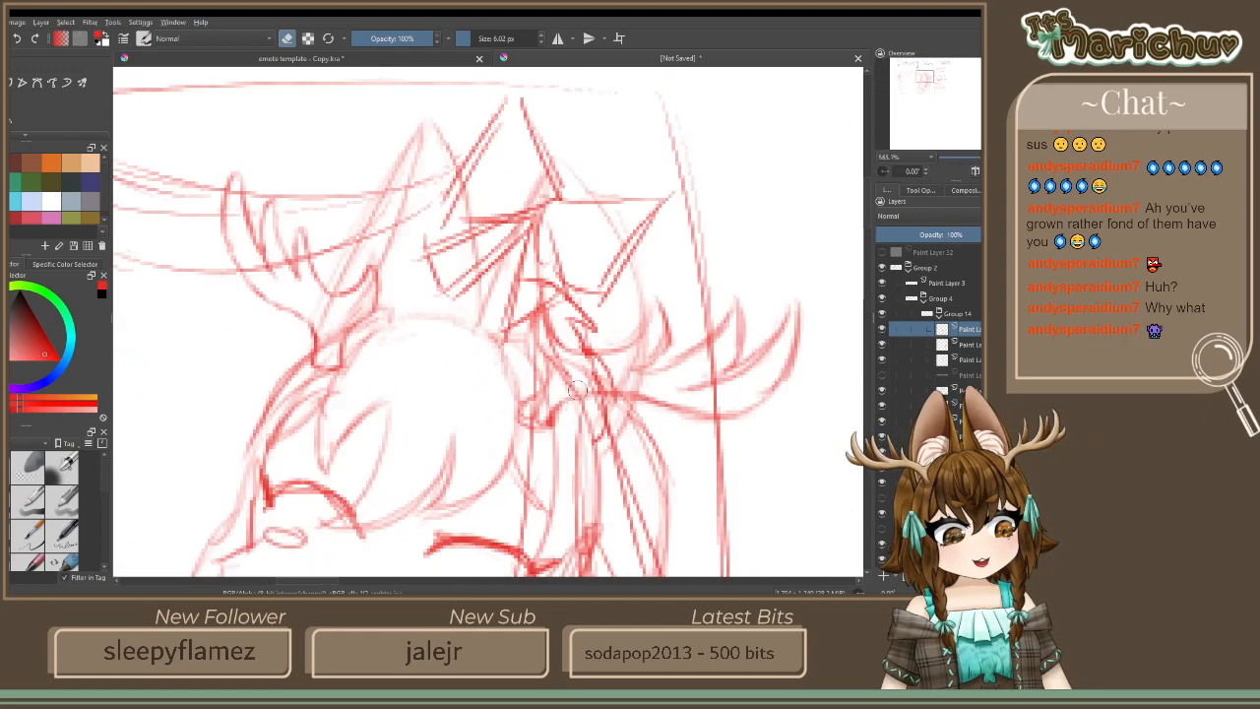
scroll(576, 382, down, 3)
scroll(575, 384, up, 4)
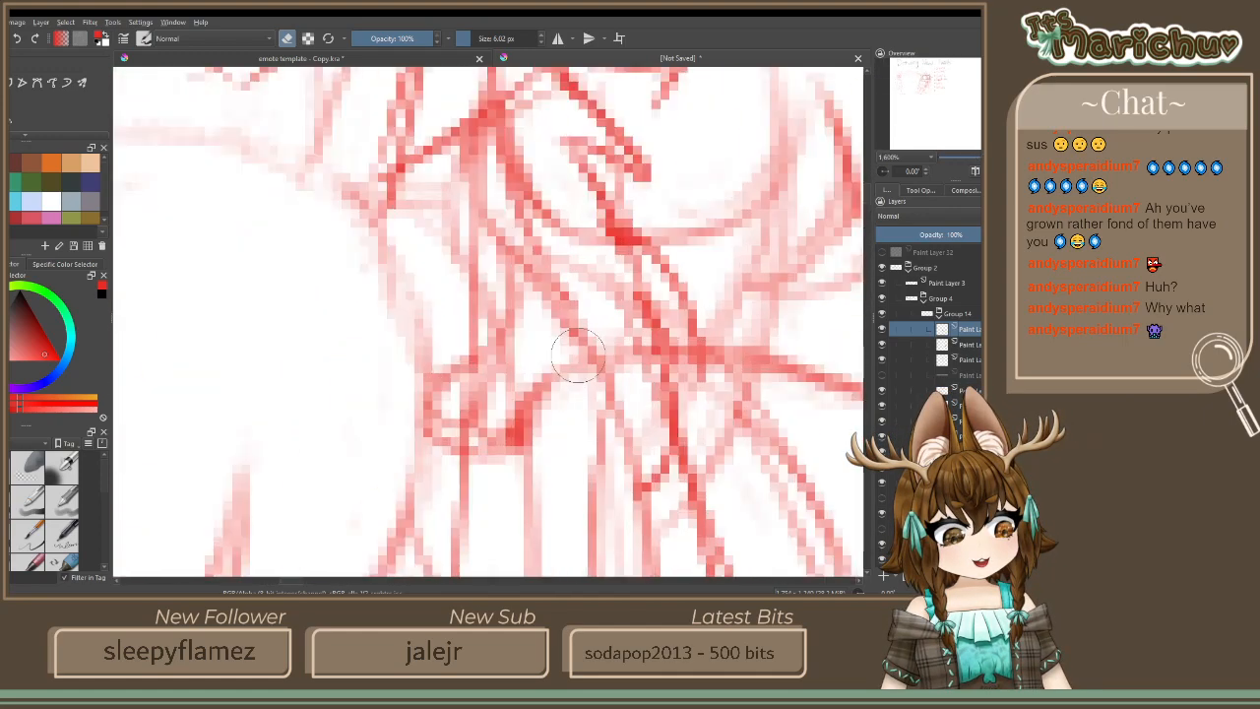
scroll(616, 247, down, 4)
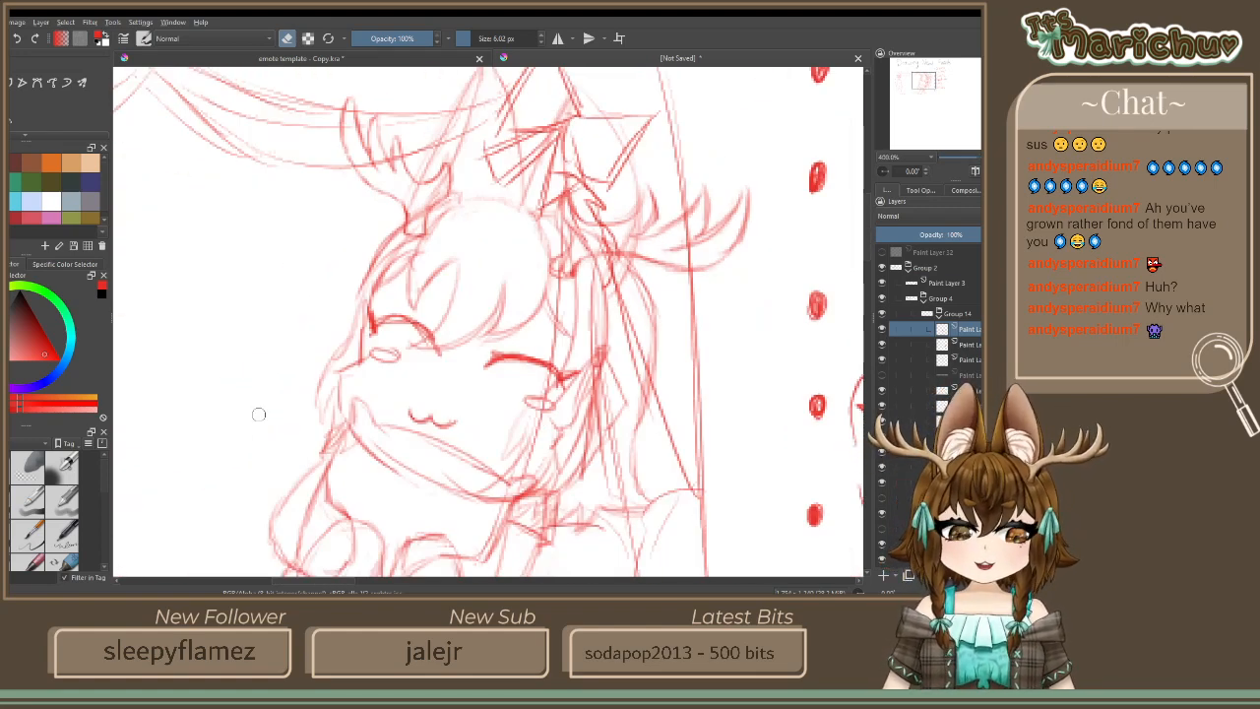
scroll(575, 315, up, 4)
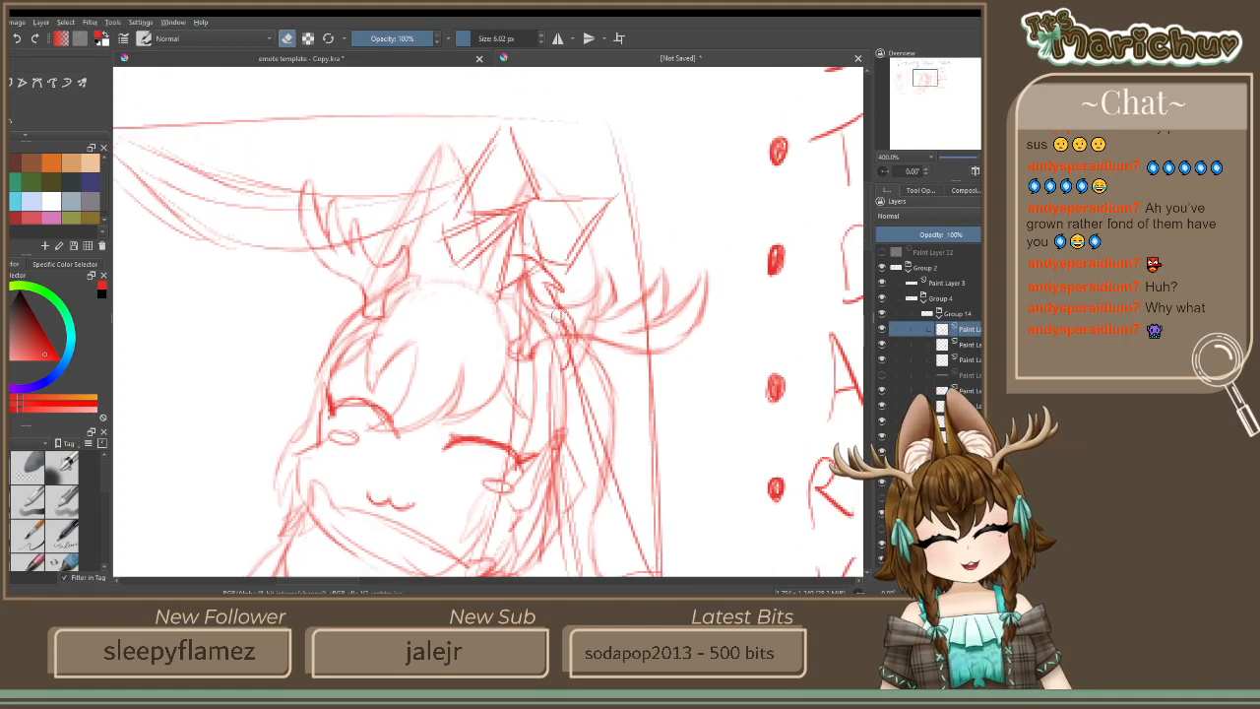
scroll(576, 315, down, 2)
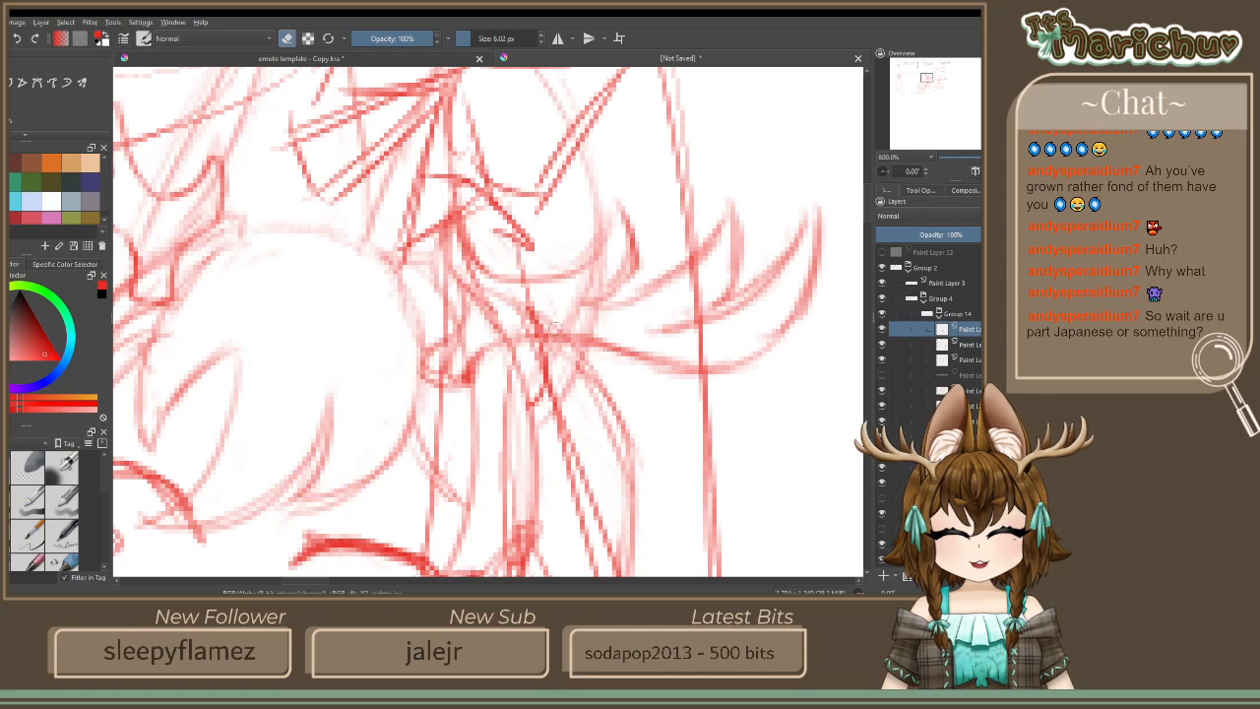
key(e)
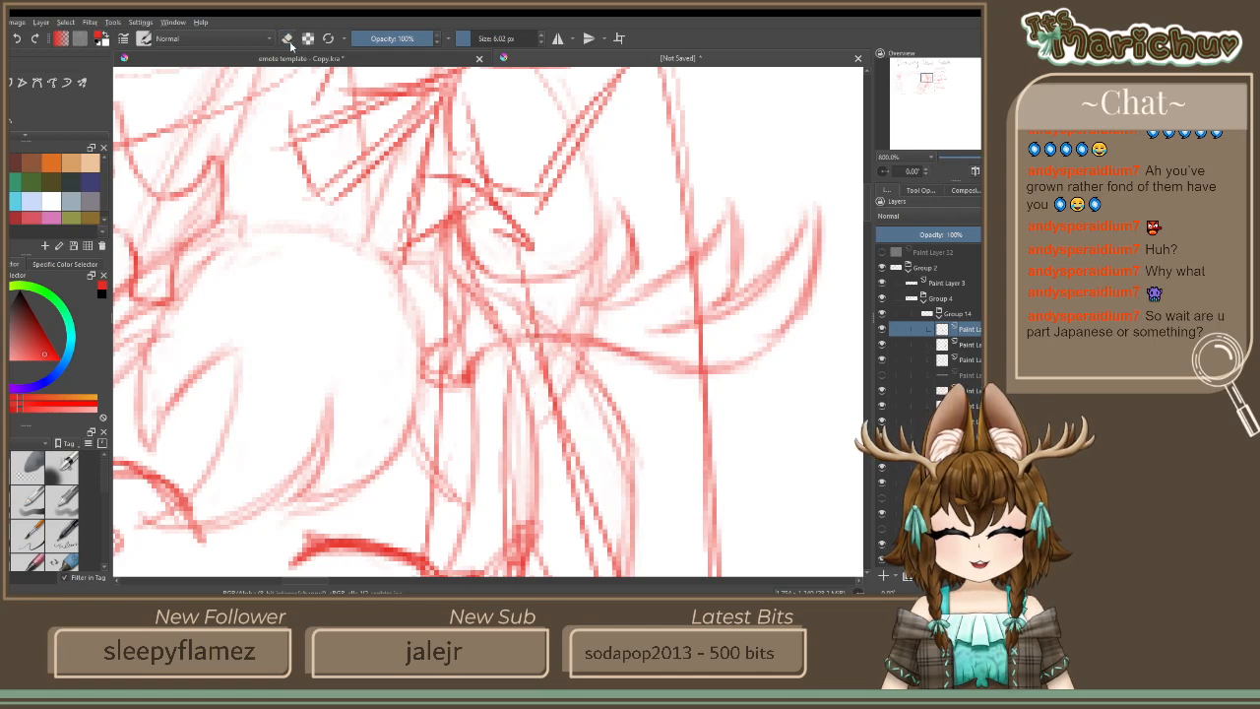
drag(513, 240, 547, 334)
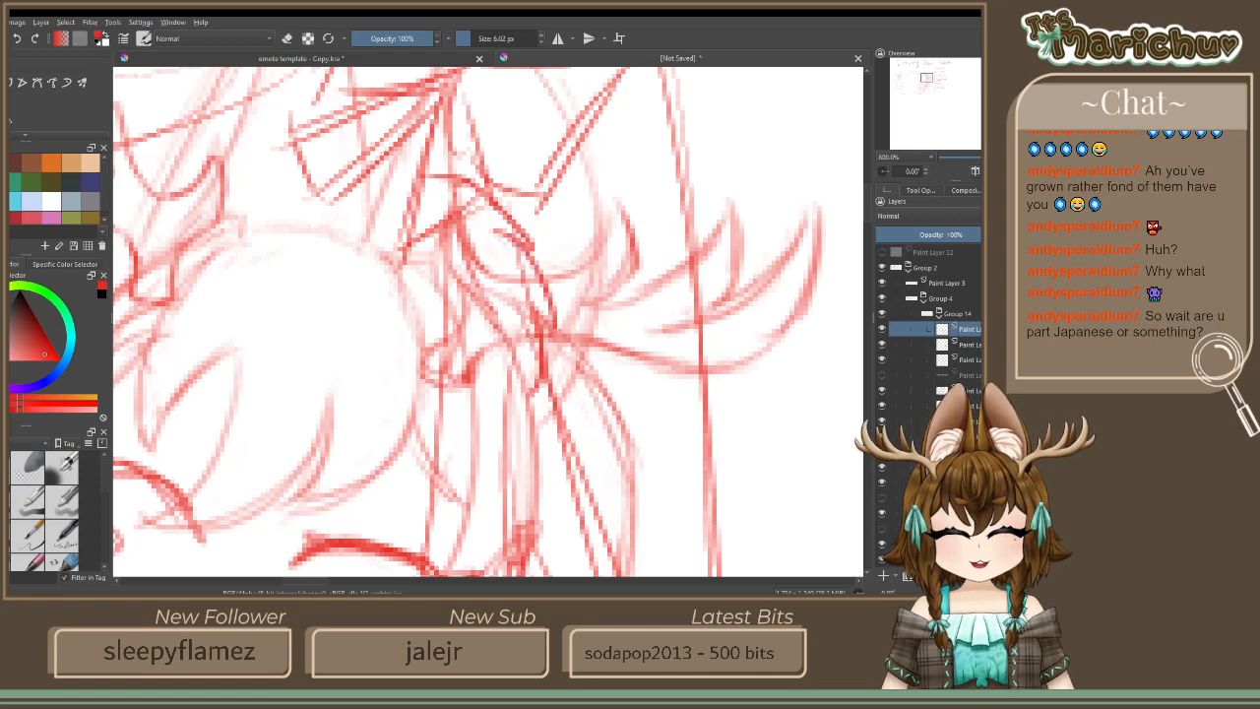
Examine the character's antlers, bow and pose close up and within the whole curtain frame and canvas
key(minus)
key(minus)
key(minus)
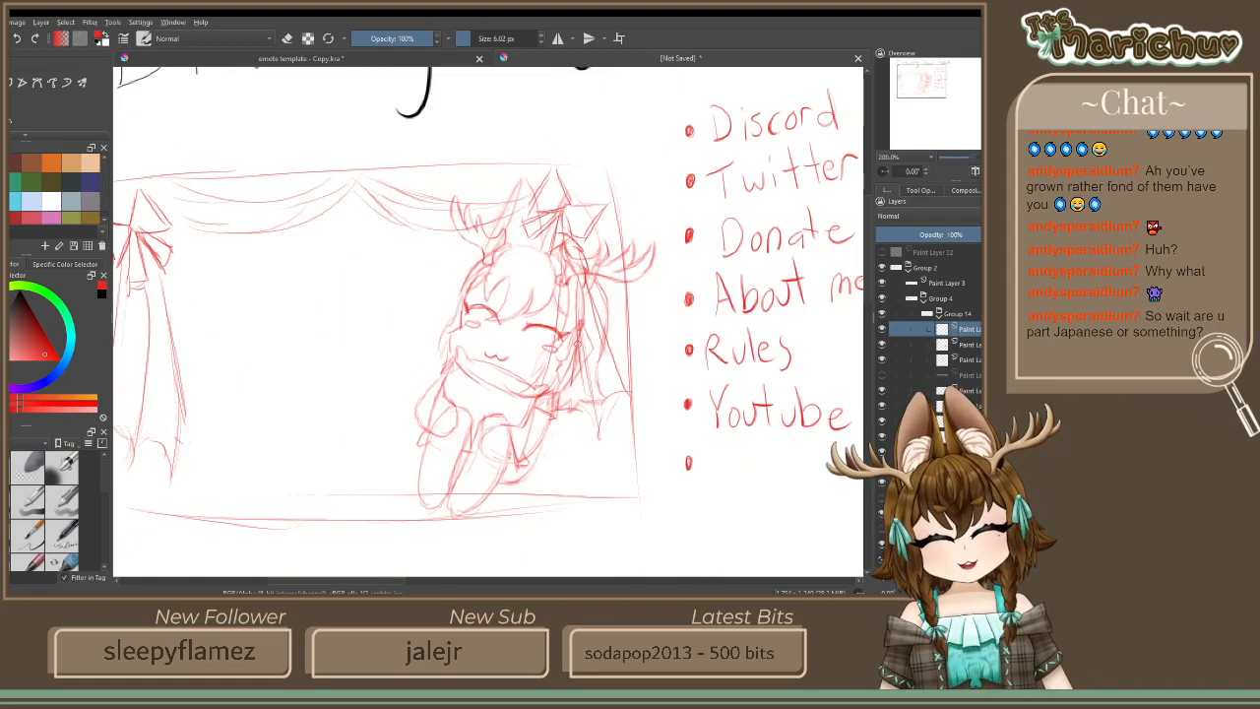
scroll(520, 274, up, 3)
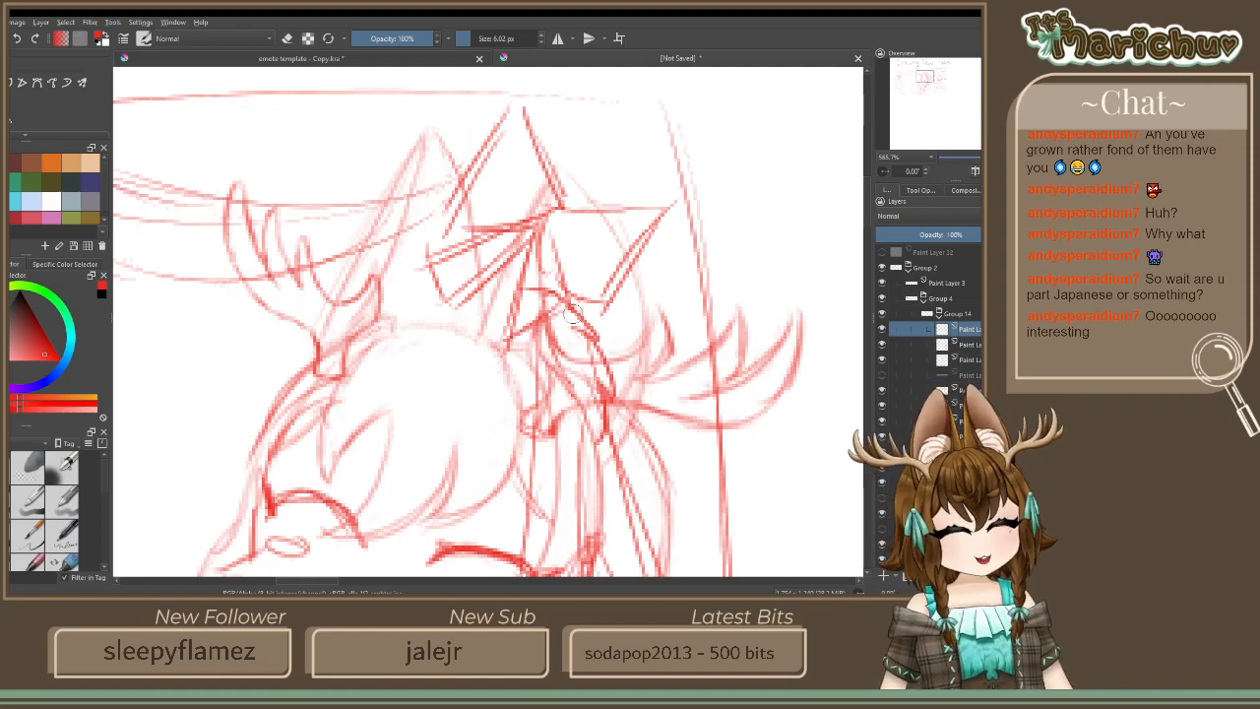
scroll(522, 202, down, 5)
scroll(490, 229, up, 5)
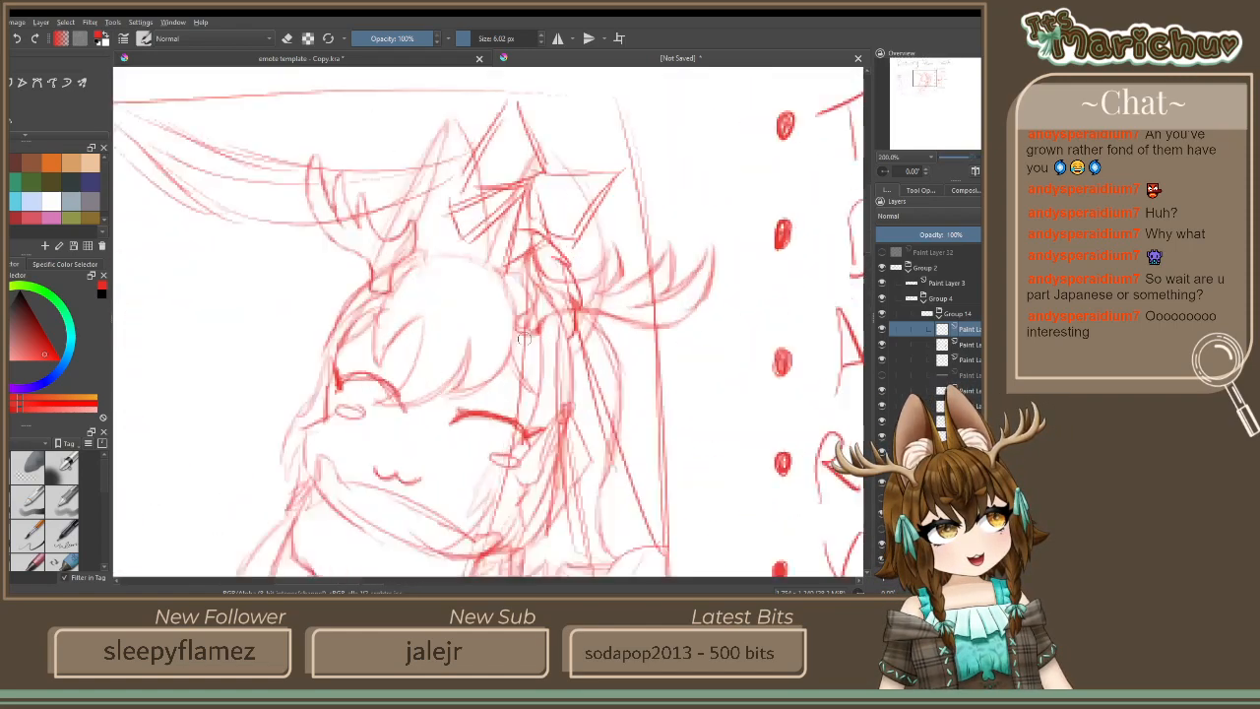
scroll(484, 207, down, 5)
scroll(484, 206, up, 5)
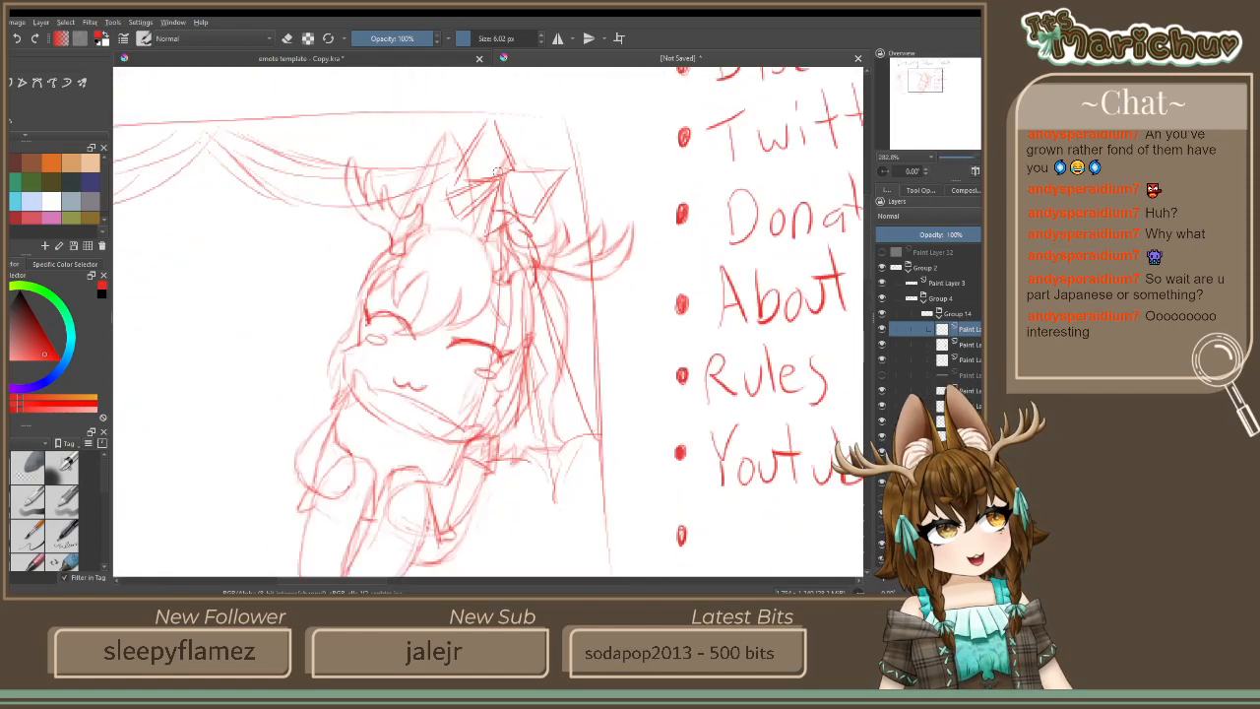
scroll(485, 403, down, 5)
scroll(485, 403, down, 3)
scroll(470, 451, up, 5)
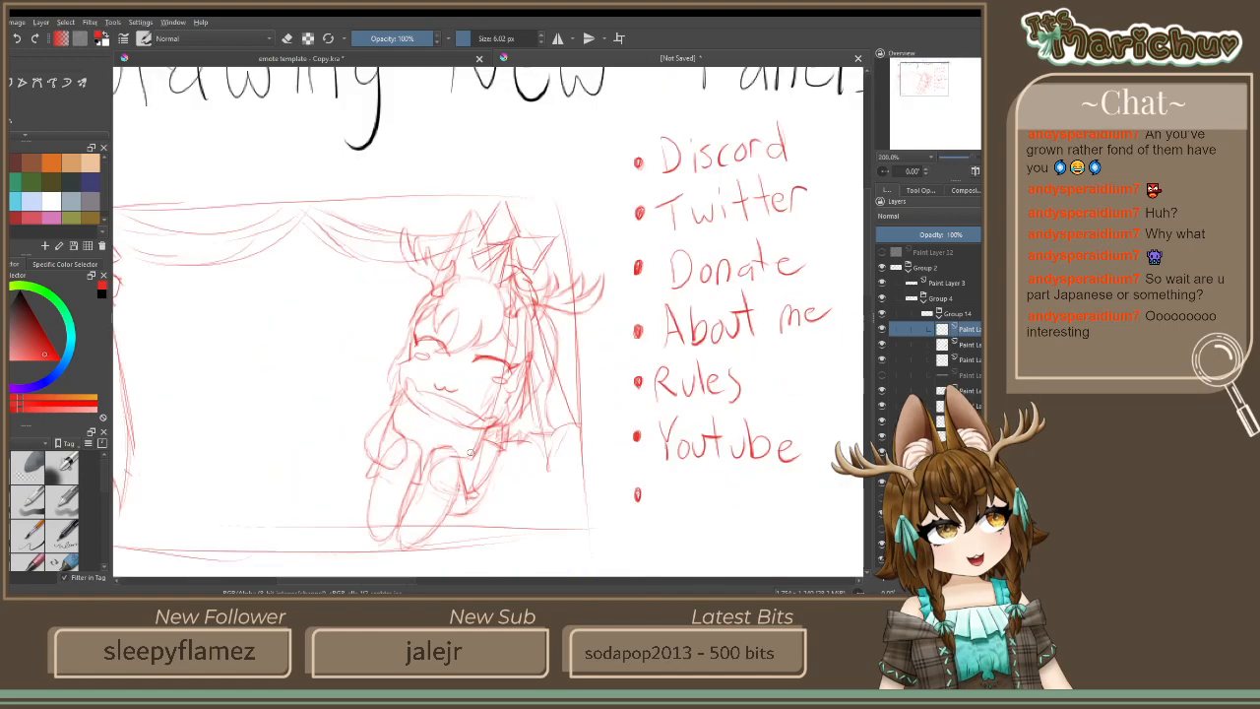
scroll(444, 341, up, 3)
scroll(452, 332, down, 5)
scroll(469, 423, up, 4)
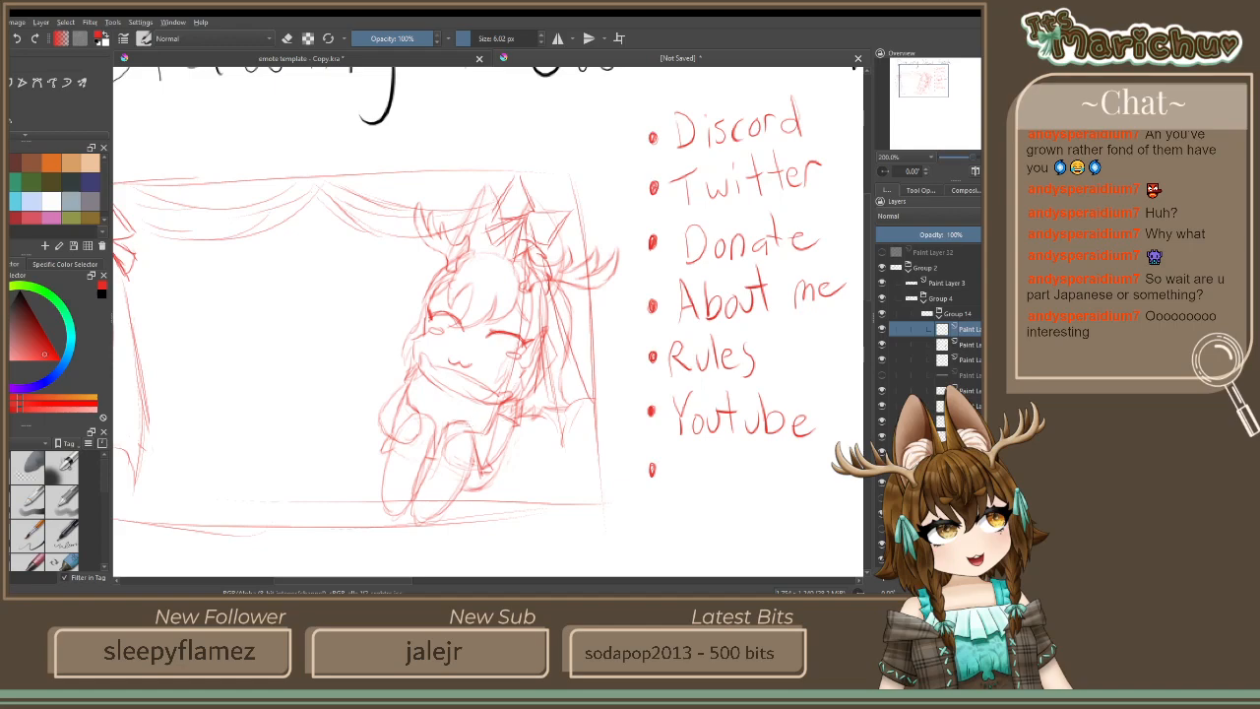
scroll(503, 452, down, 3)
scroll(503, 452, up, 4)
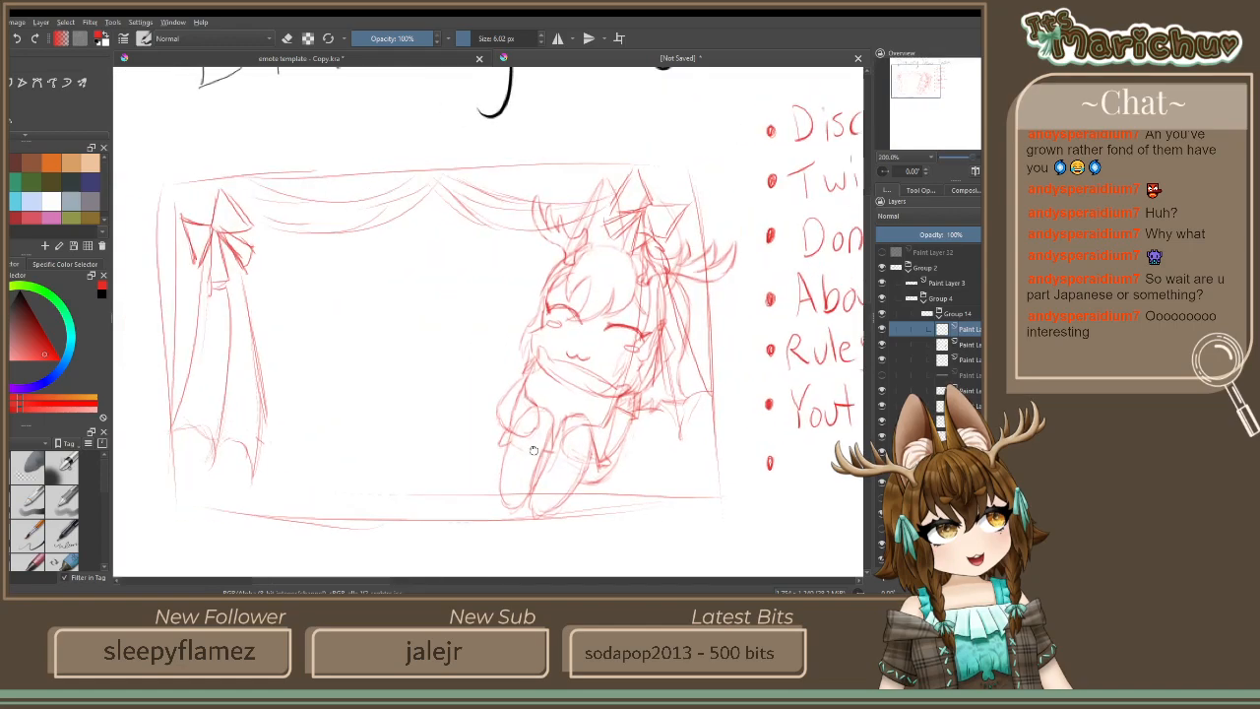
scroll(503, 451, down, 4)
drag(585, 498, 399, 338)
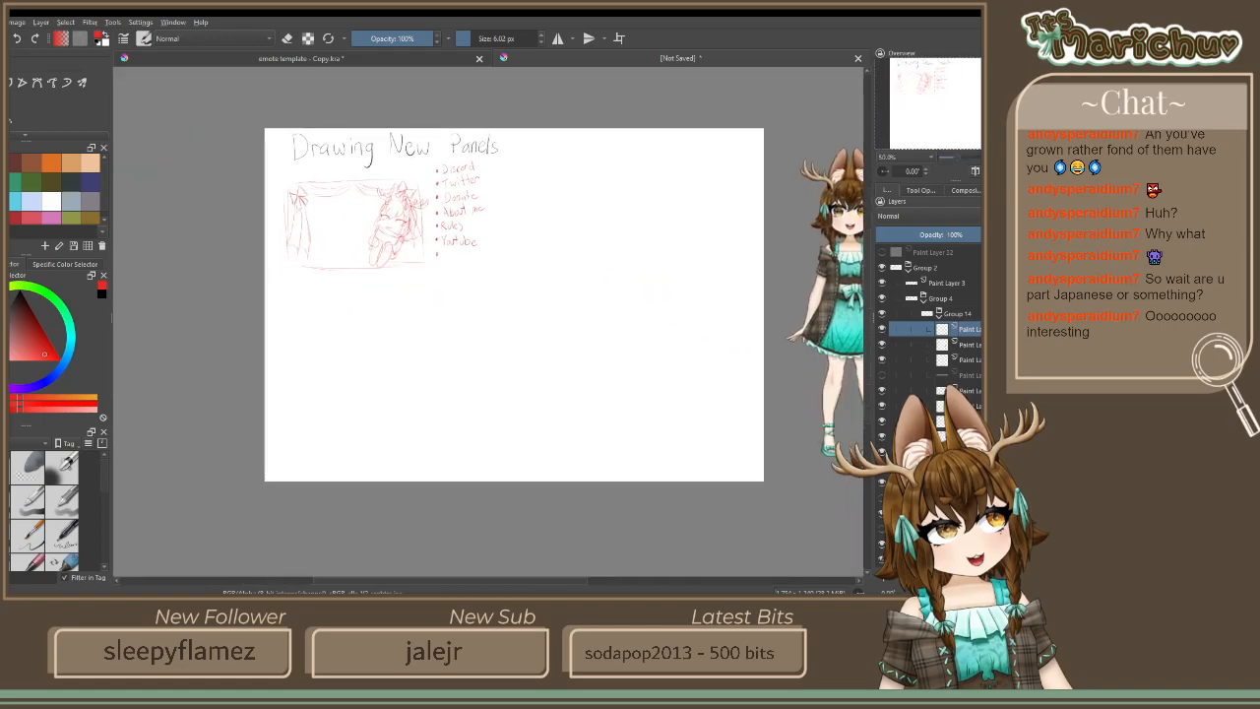
Collapse Group 4, try enlarging all of Group 2 with the Transform tool, and undo the scaling
click(922, 299)
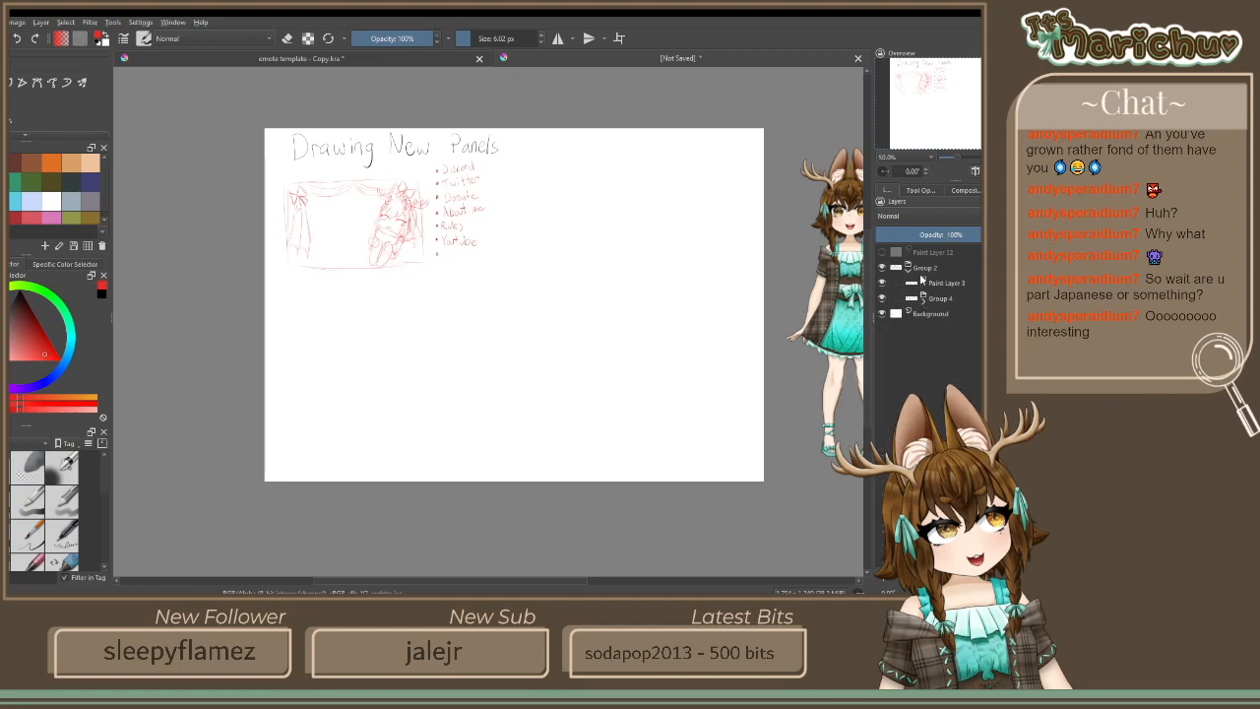
click(921, 270)
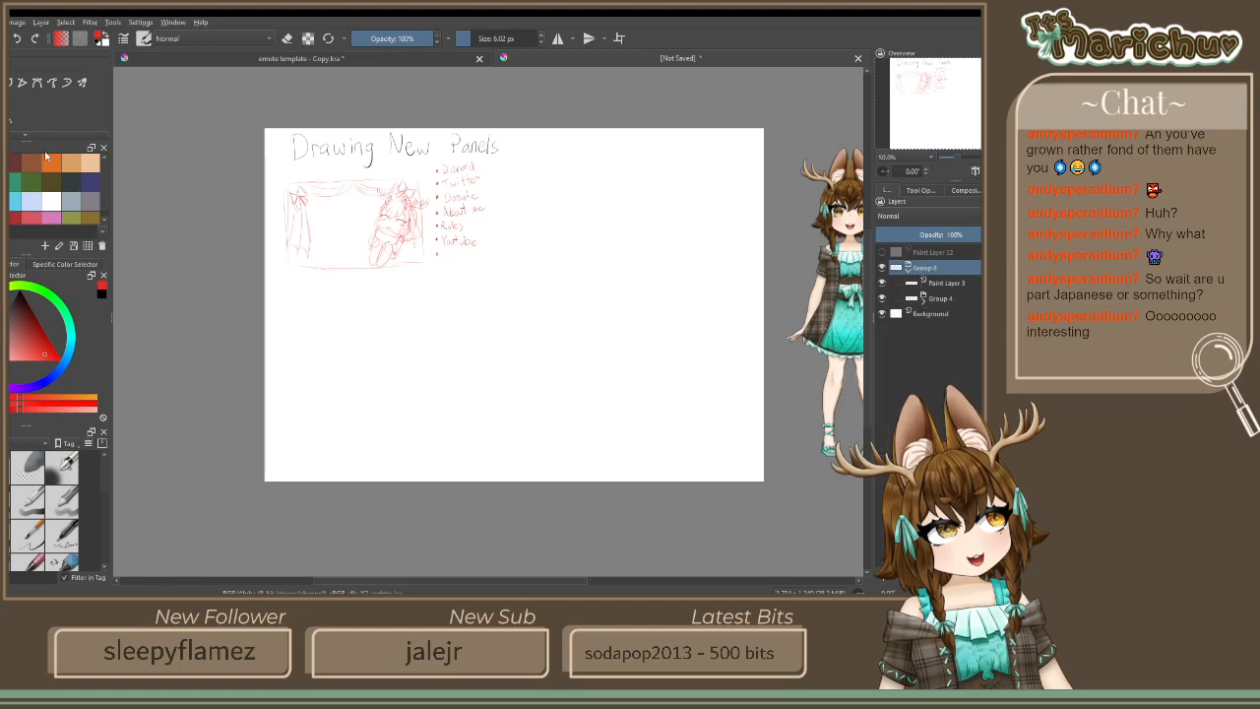
key(ctrl+t)
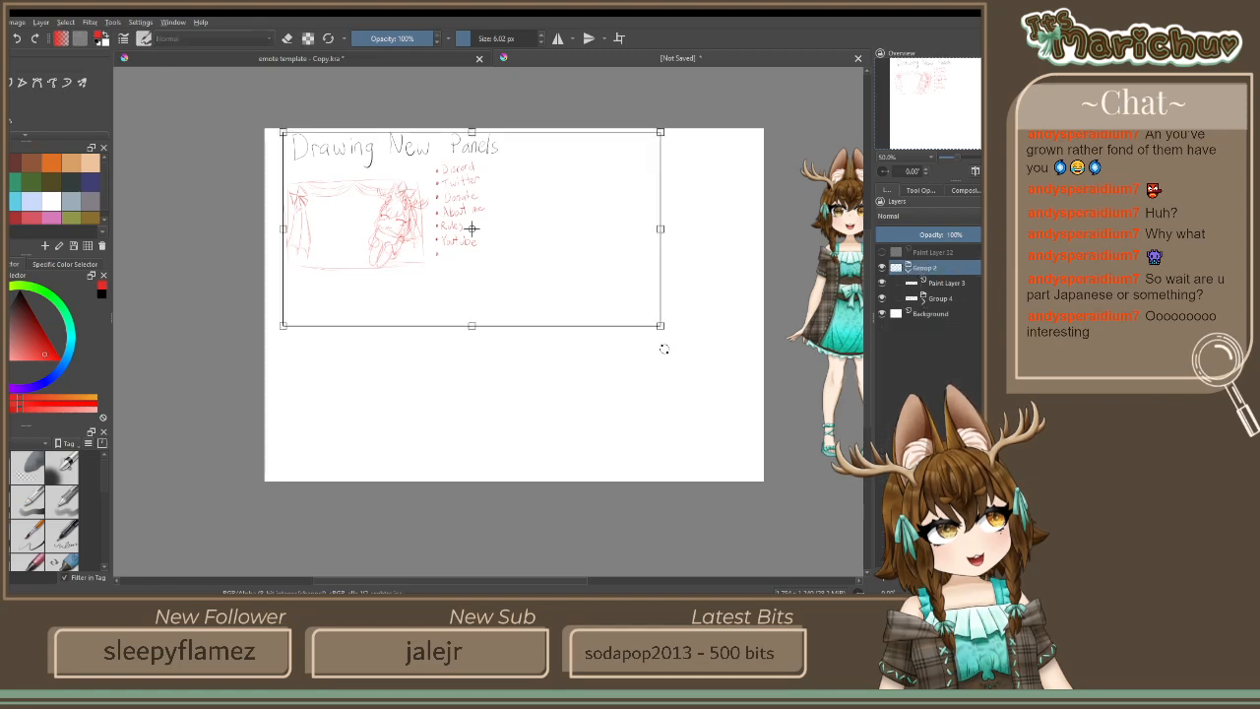
drag(665, 328, 823, 482)
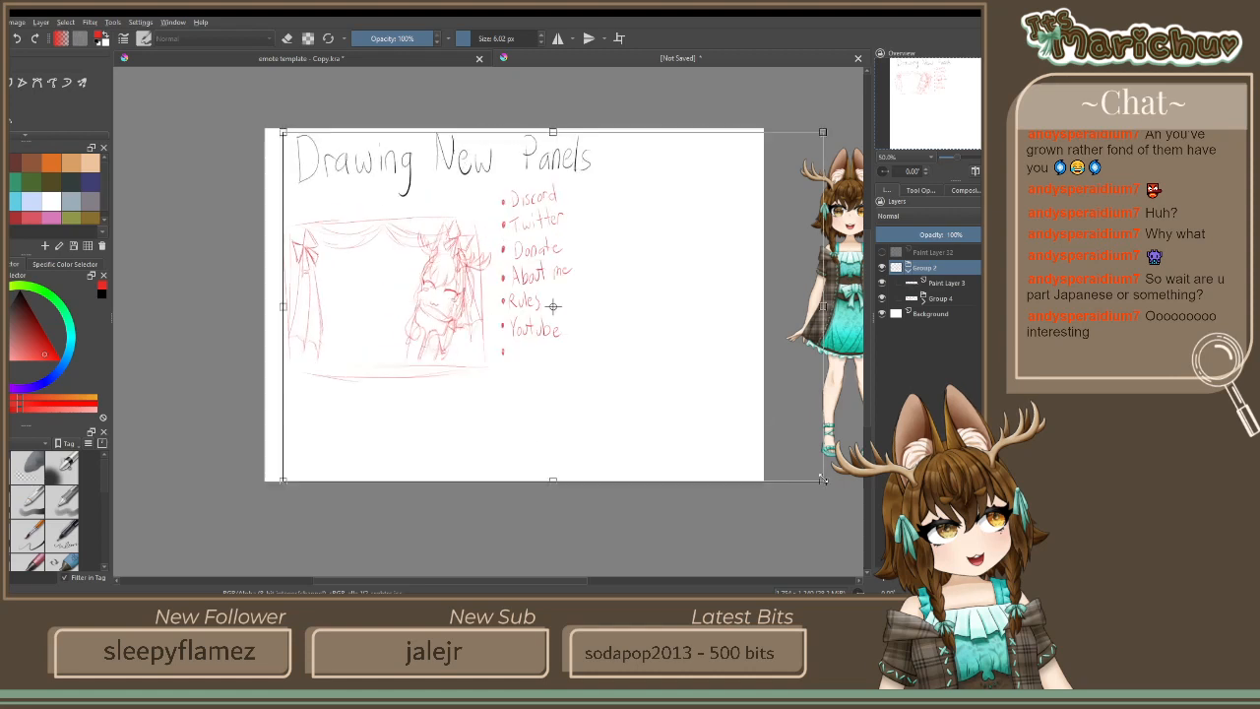
key(ctrl+z)
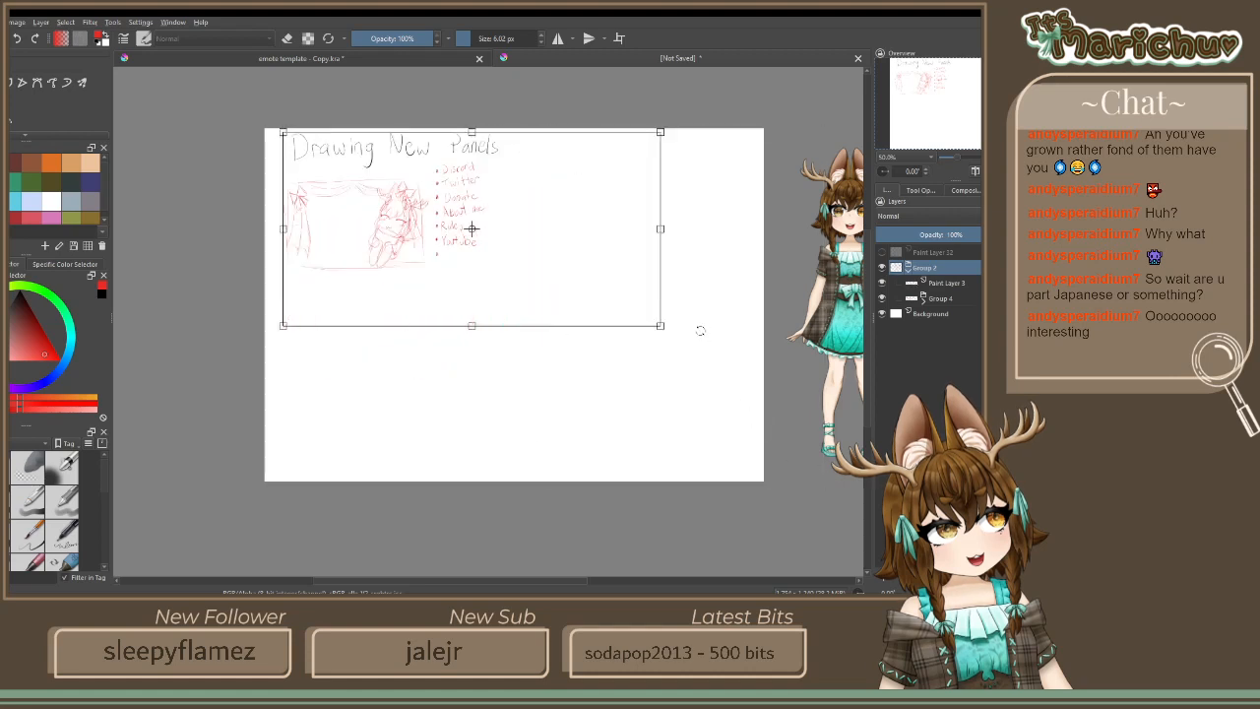
Hide the "Drawing New Panels" heading layer and move the bullet list's paint layer out of Group 4, directly above it
click(882, 284)
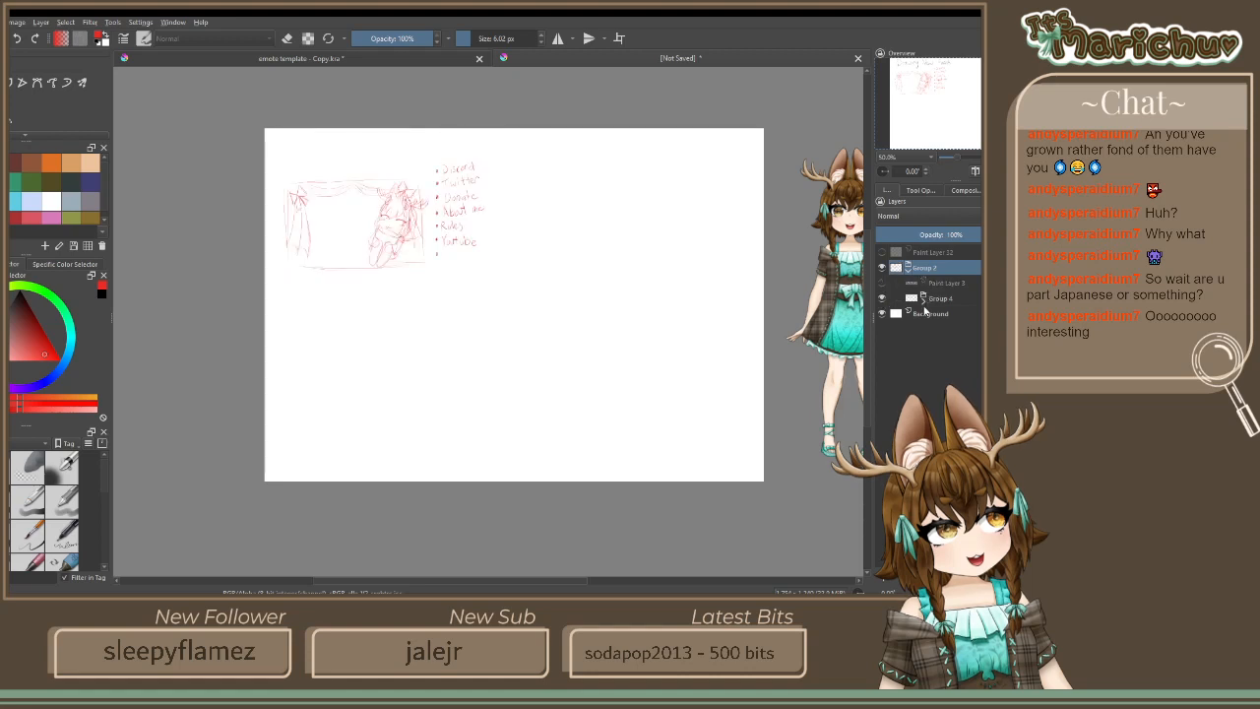
click(925, 311)
click(923, 303)
scroll(928, 308, down, 4)
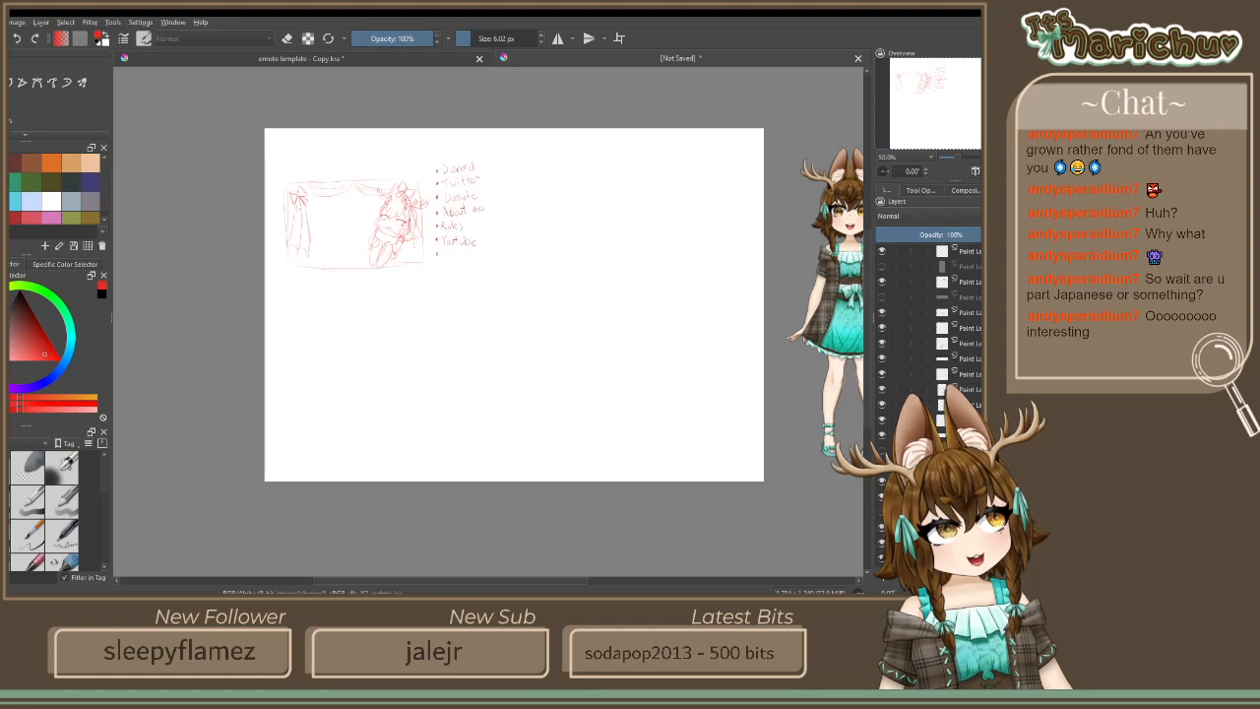
drag(960, 256, 970, 295)
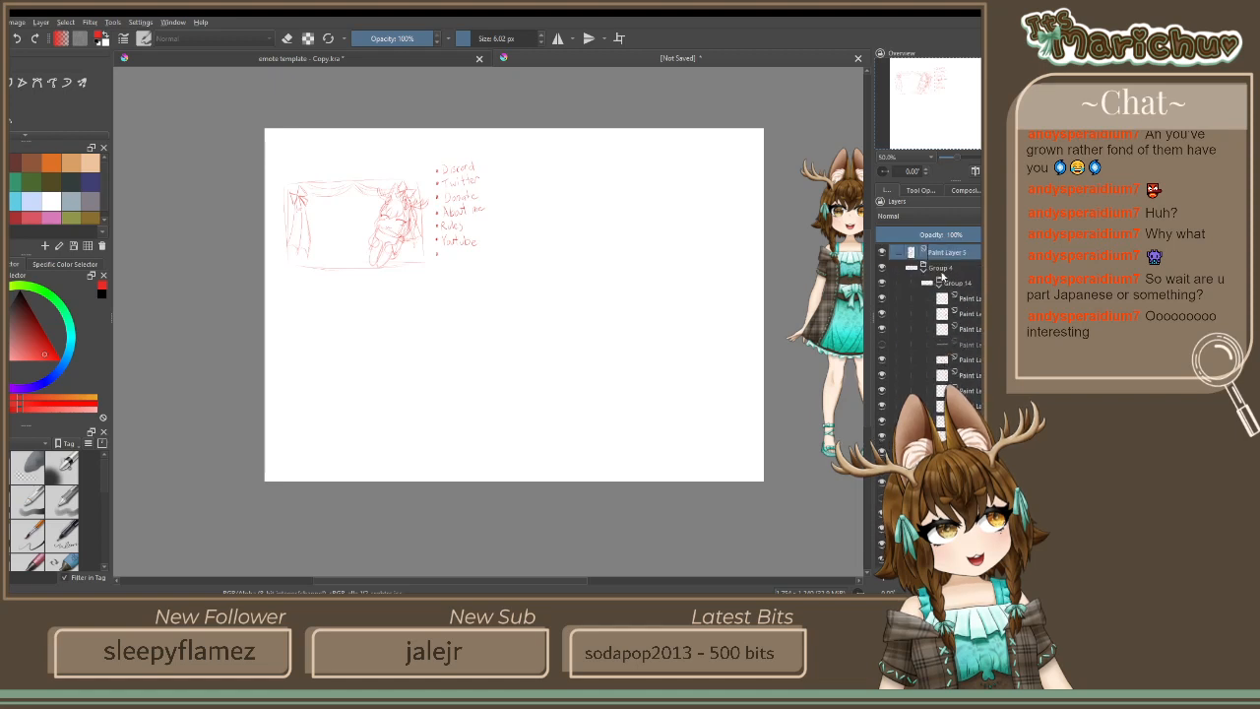
click(923, 269)
Hide the bullet list layer and toggle Group 4's visibility to check that it holds the curtain frame drawing
click(882, 297)
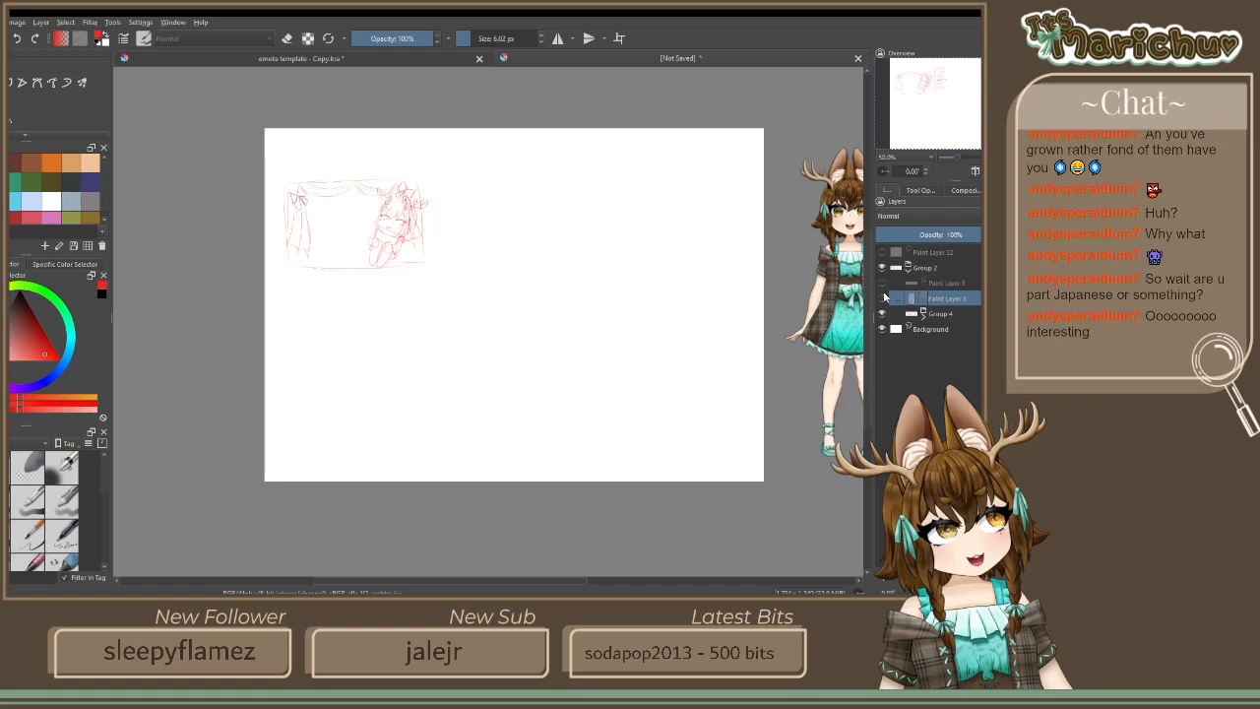
click(883, 297)
click(883, 298)
click(883, 313)
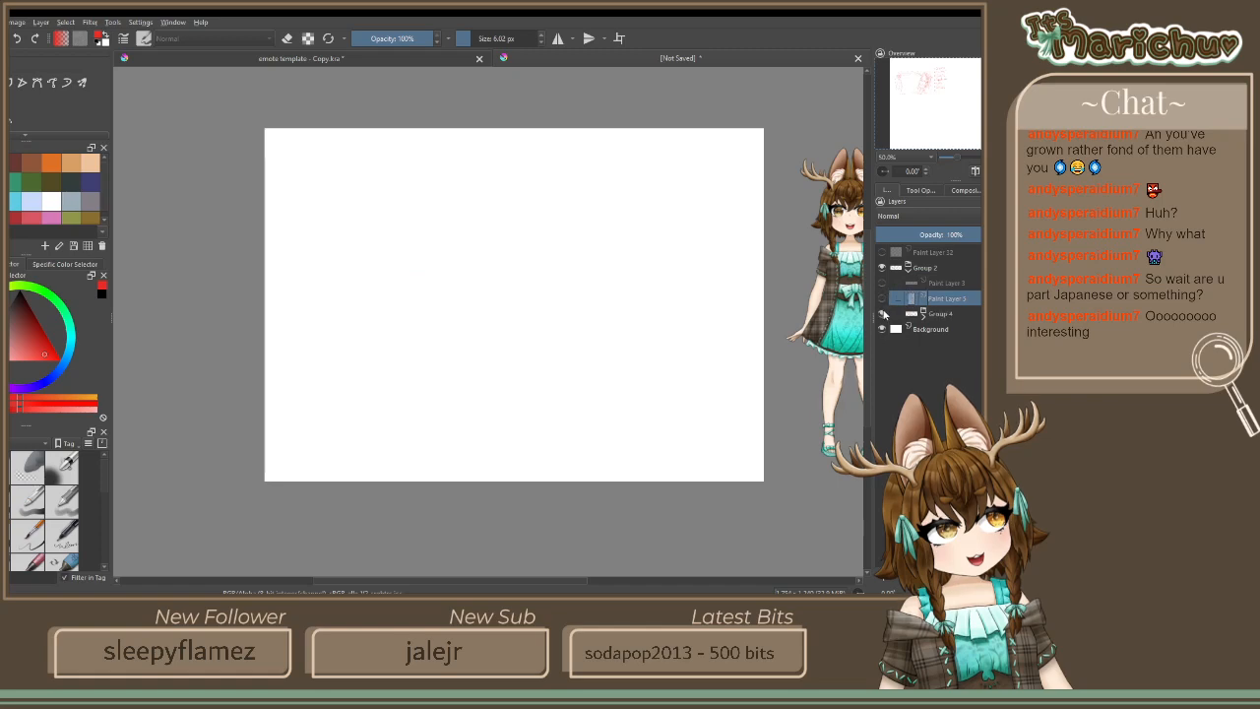
click(883, 313)
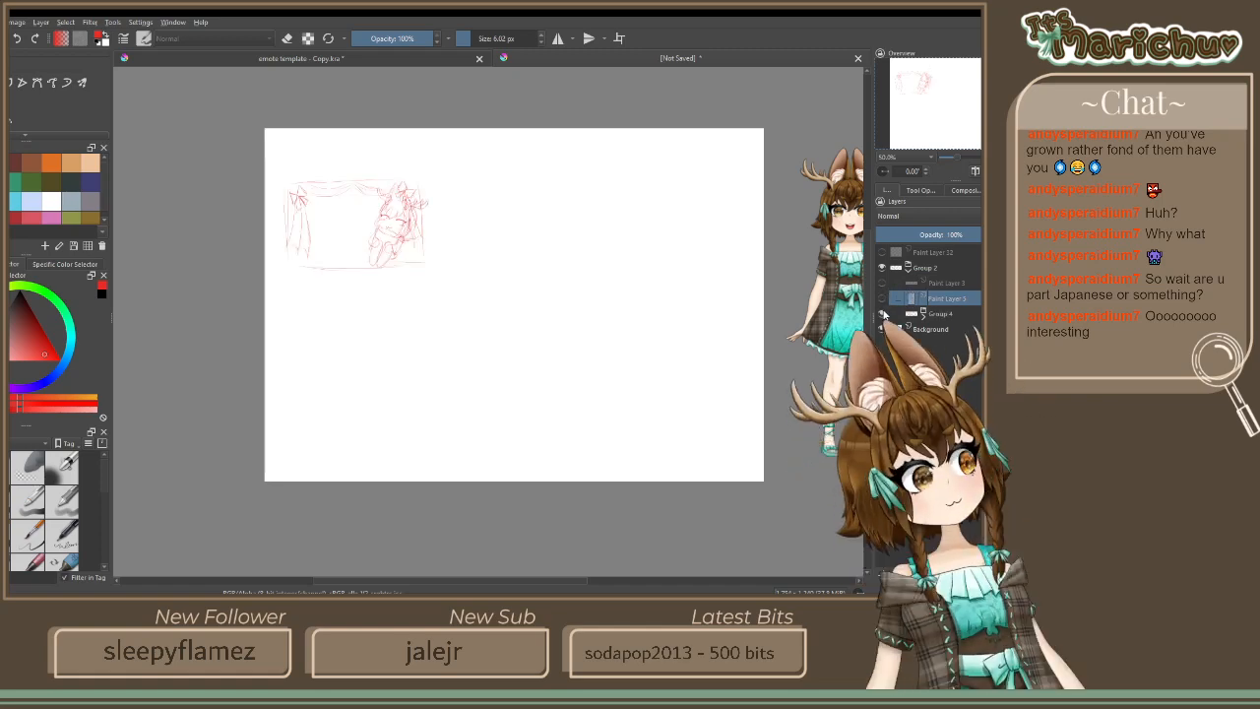
Enlarge Group 4's curtain frame sketch with the Transform tool until the frame is nearly as wide as the canvas
click(953, 317)
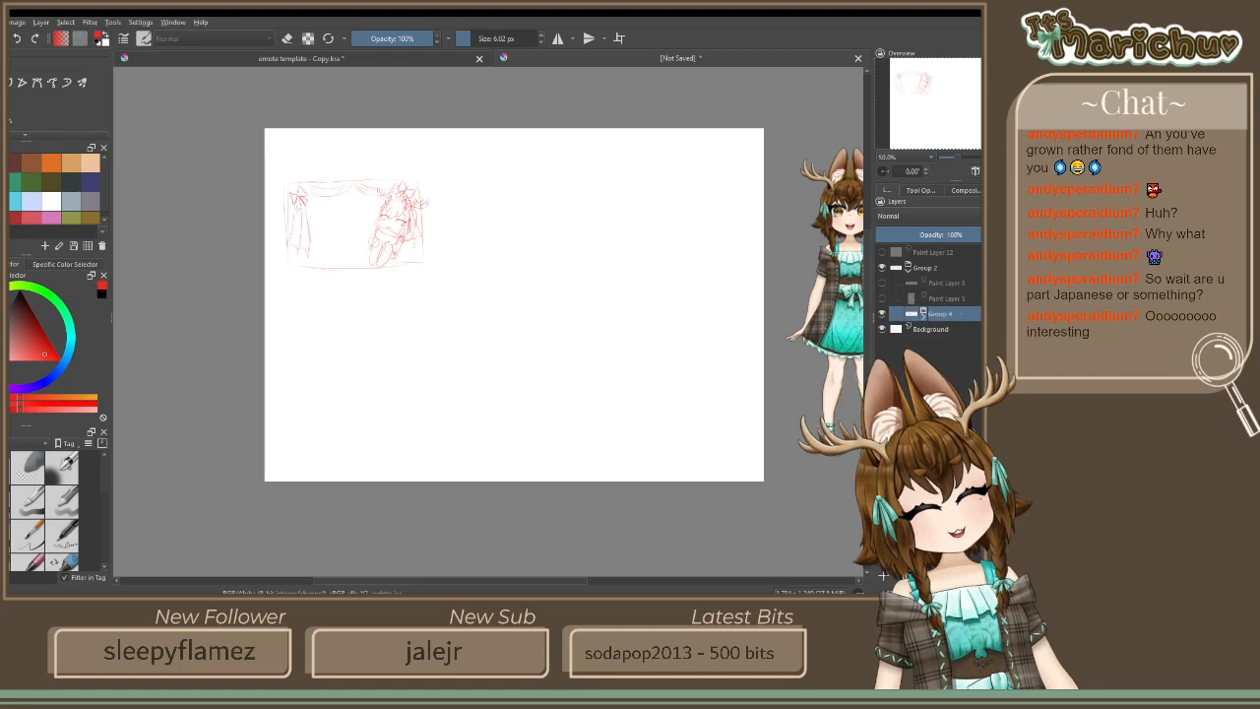
key(ctrl+t)
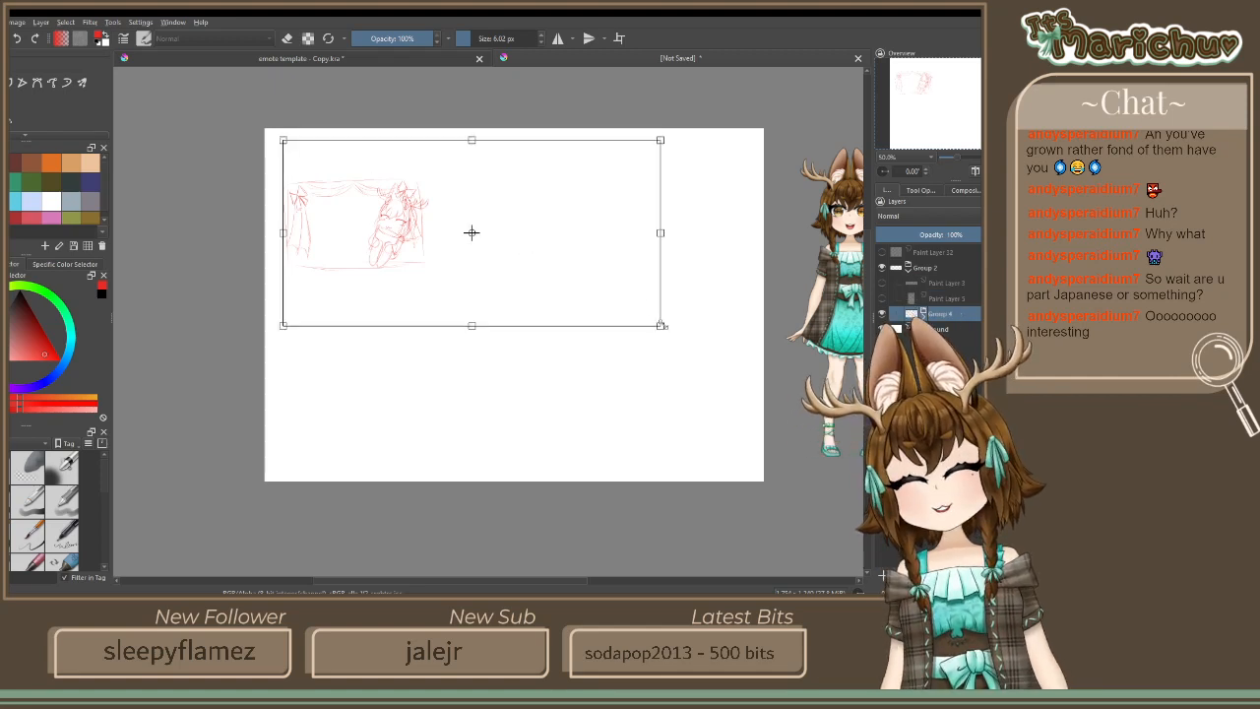
mouse_move(658, 323)
mouse_down()
mouse_move(804, 473)
mouse_move(773, 476)
mouse_up()
key(ctrl+z)
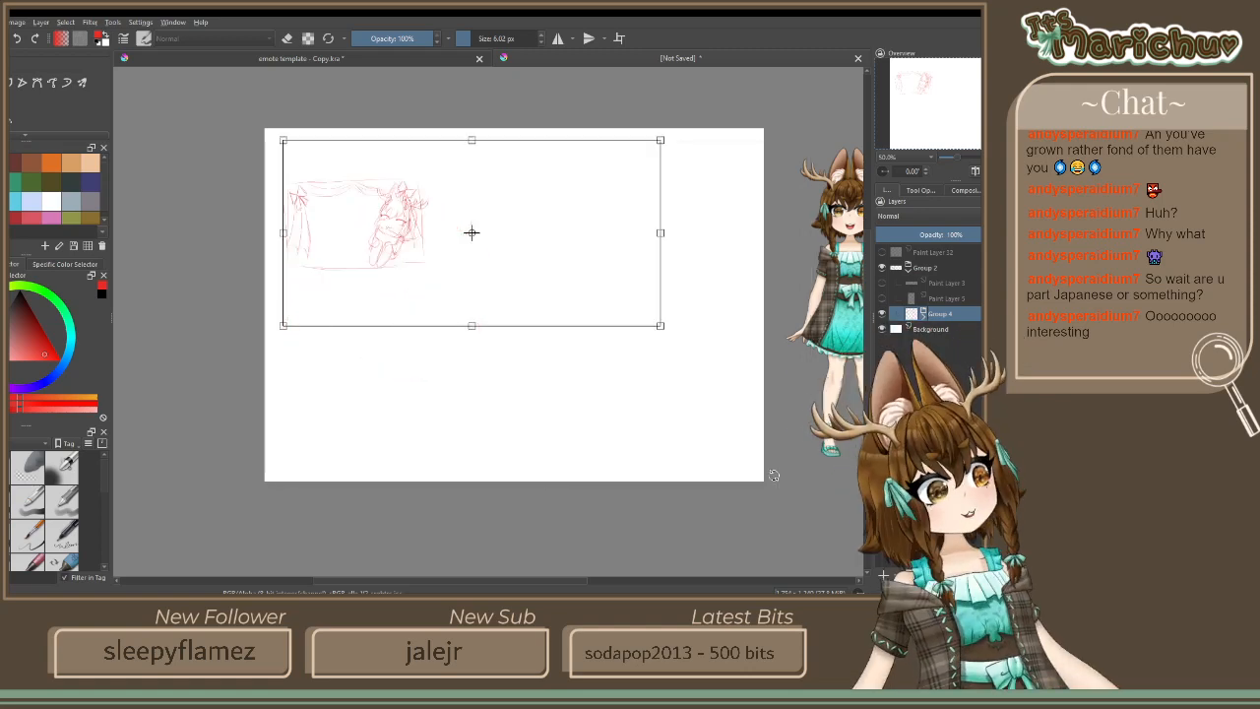
drag(664, 329, 689, 453)
scroll(690, 453, down, 2)
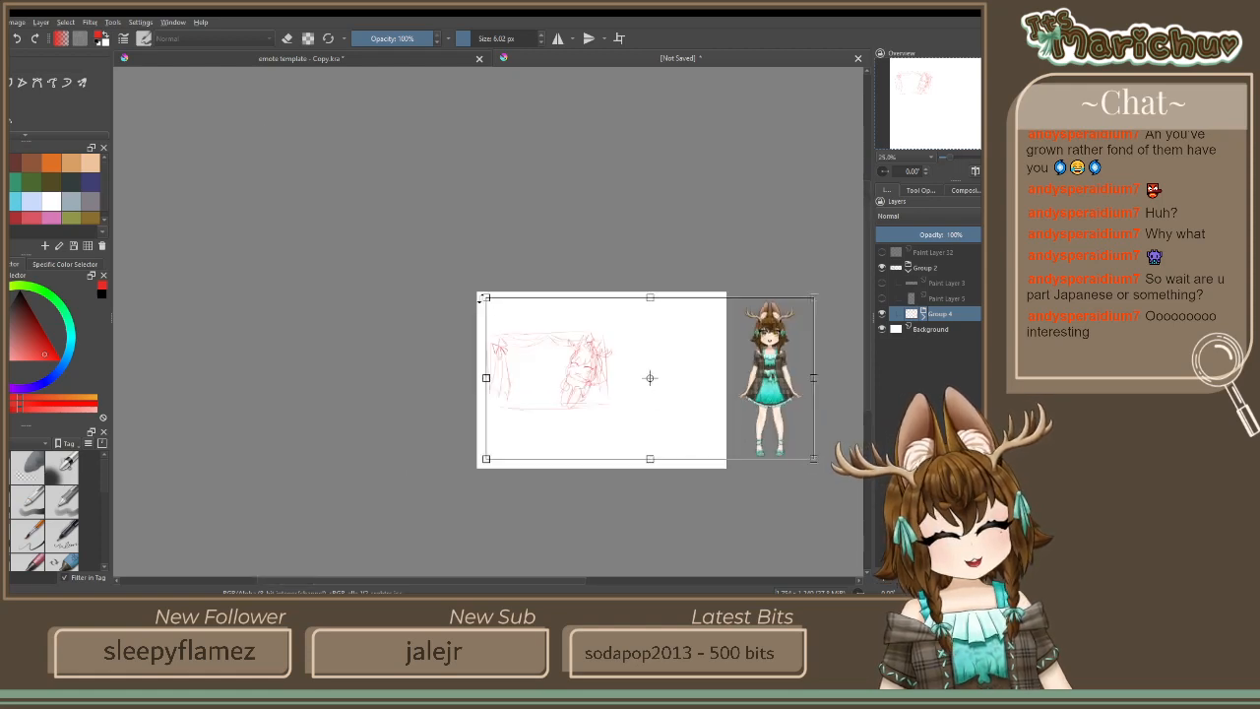
drag(484, 296, 388, 259)
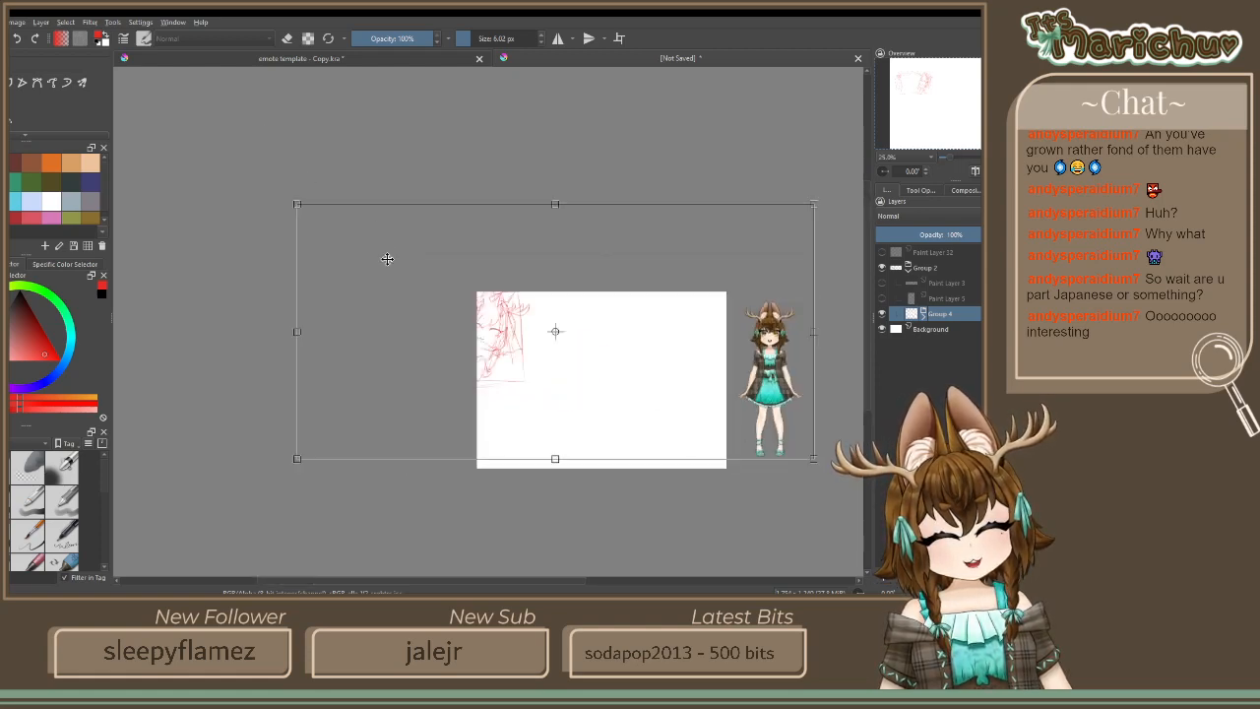
Move the enlarged curtain frame sketch so all of it lies inside the canvas, apply the transformation and return to the brush
key(Return)
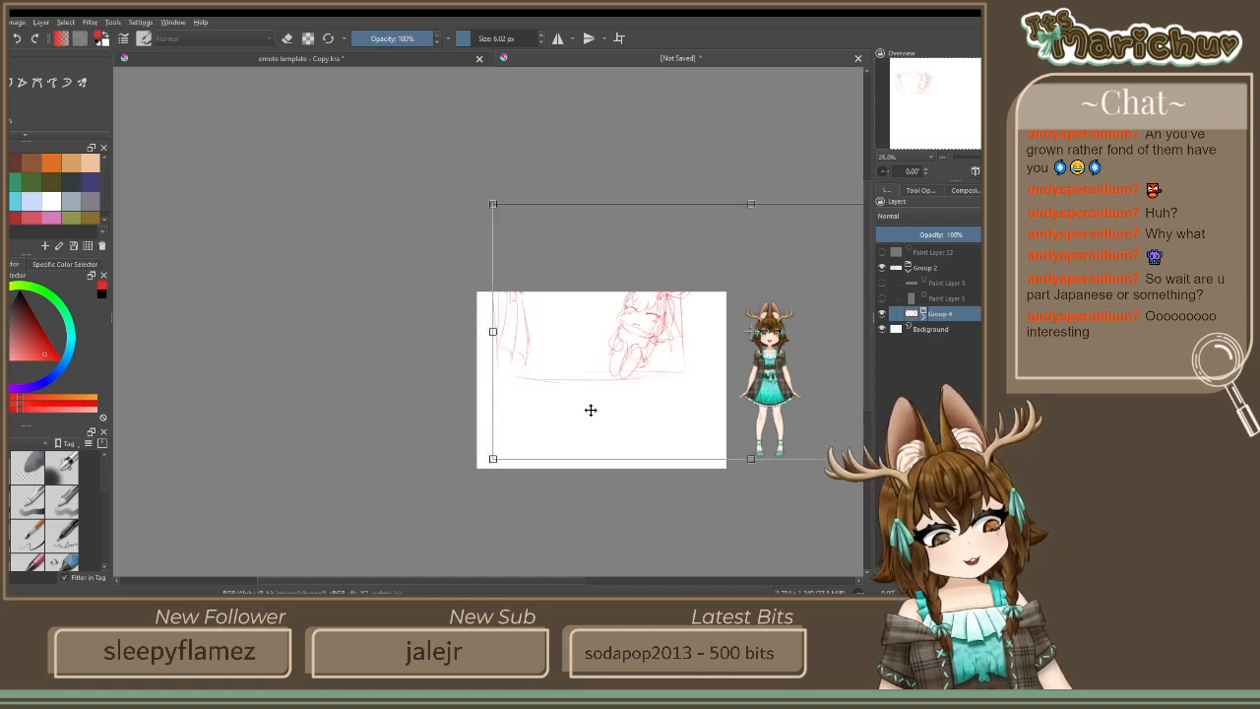
drag(588, 366, 601, 437)
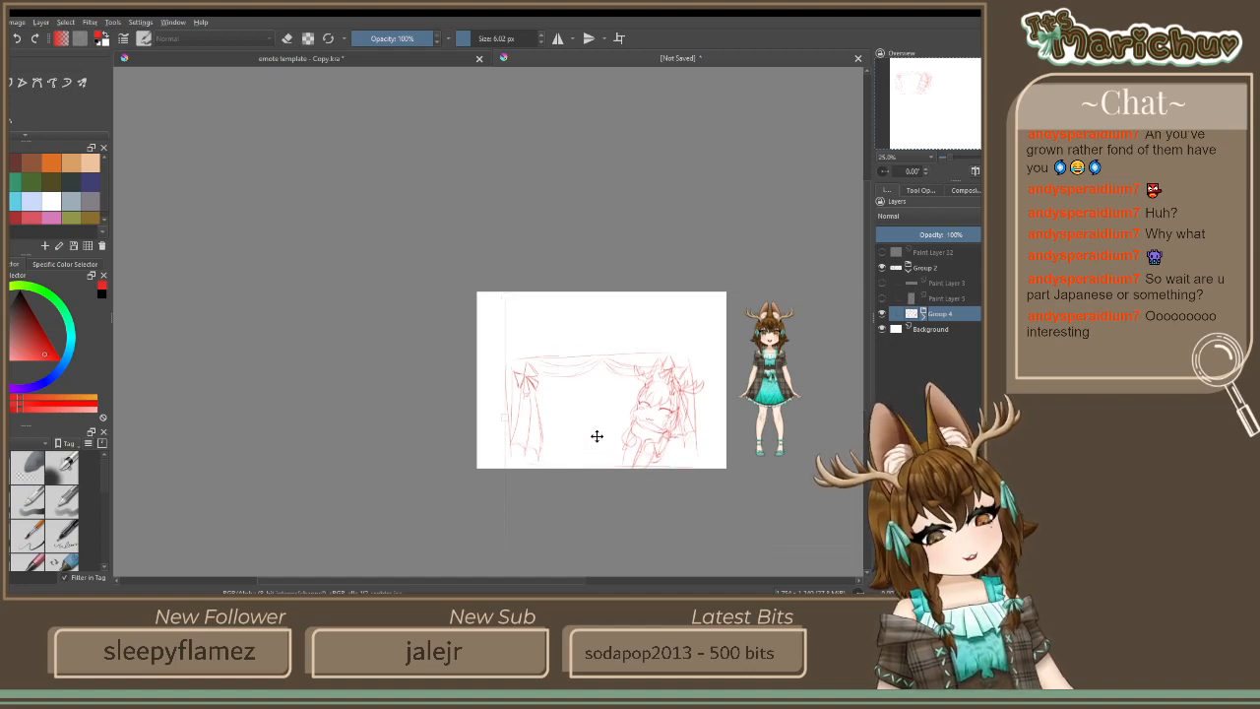
key(ctrl+t)
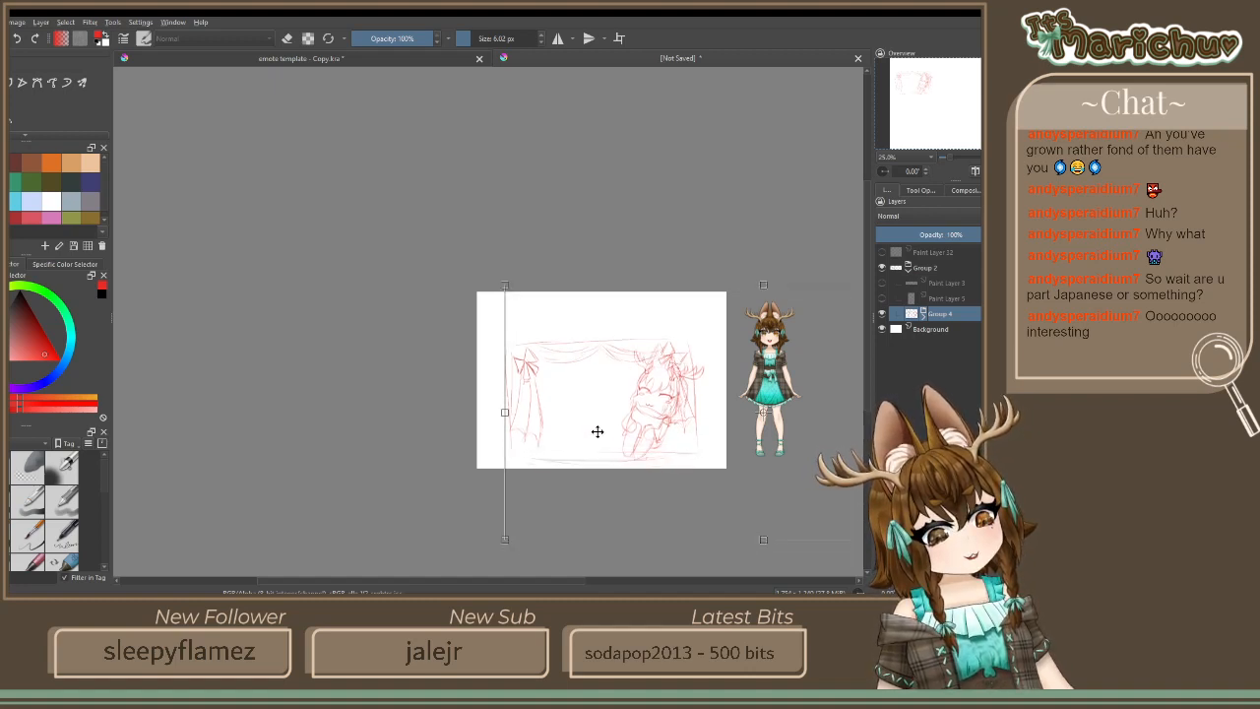
key(b)
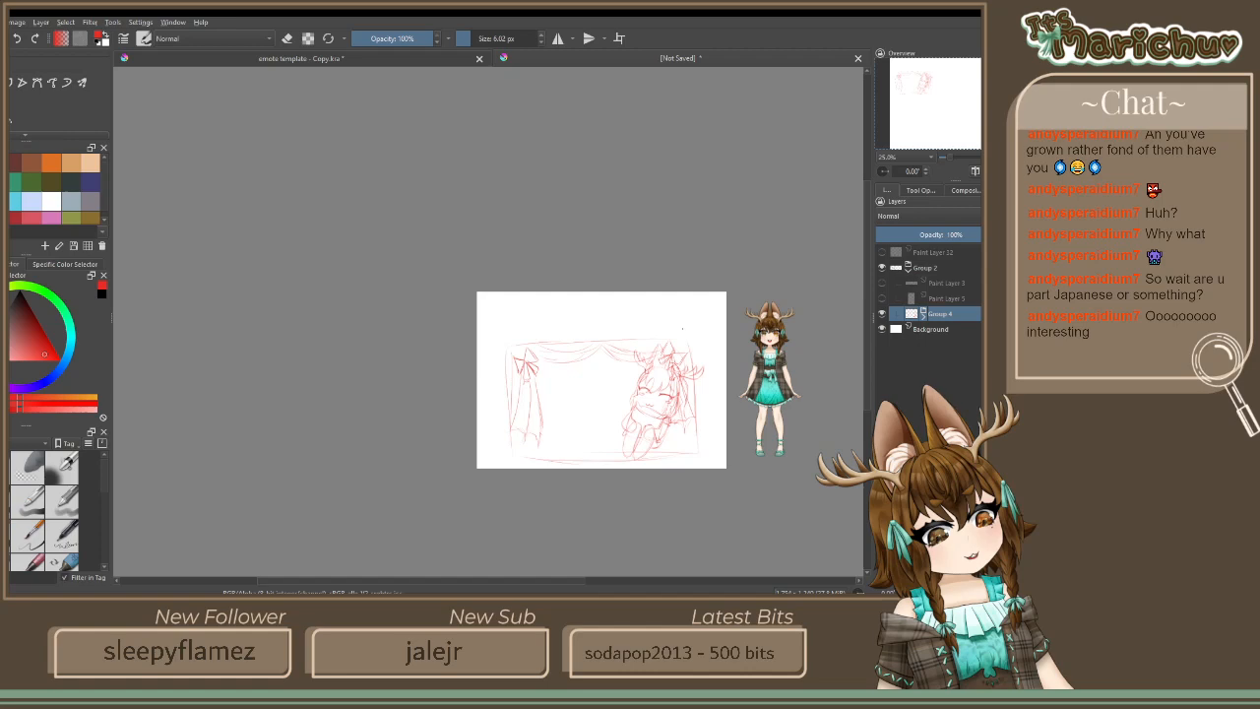
scroll(682, 328, up, 3)
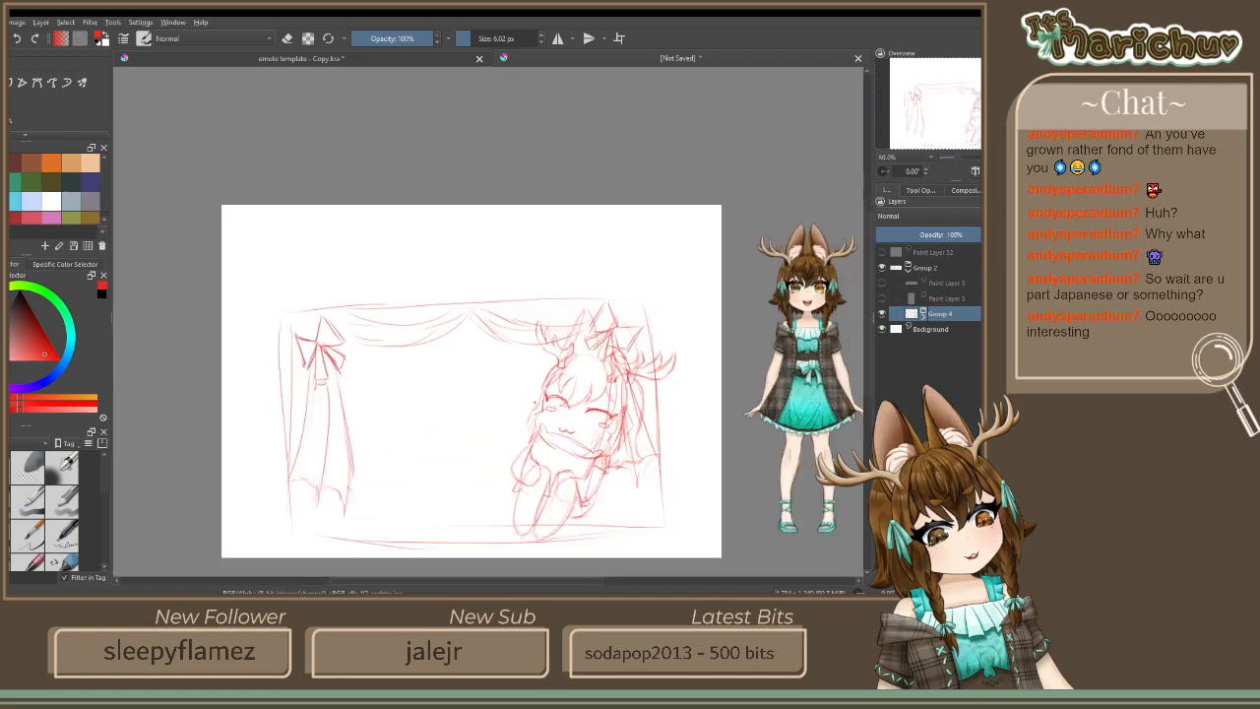
drag(534, 402, 546, 353)
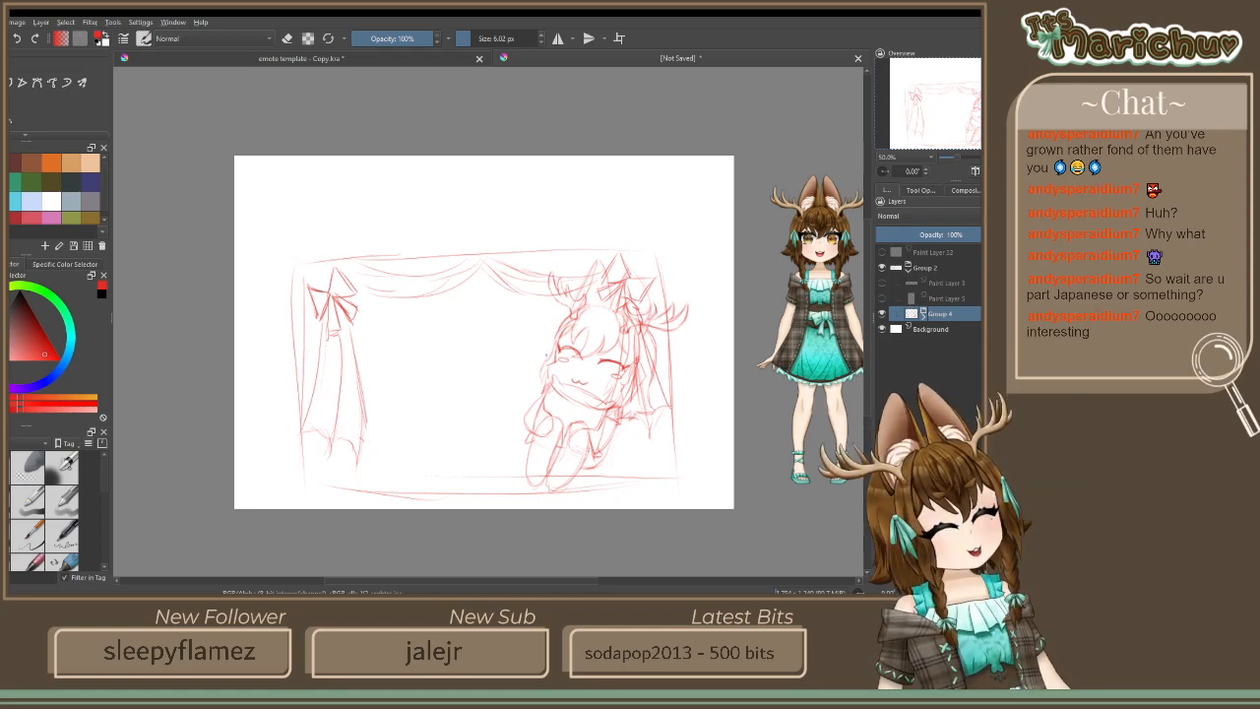
Collapse Group 2 and add a new group with an empty paint layer inside it directly above Group 2
click(931, 267)
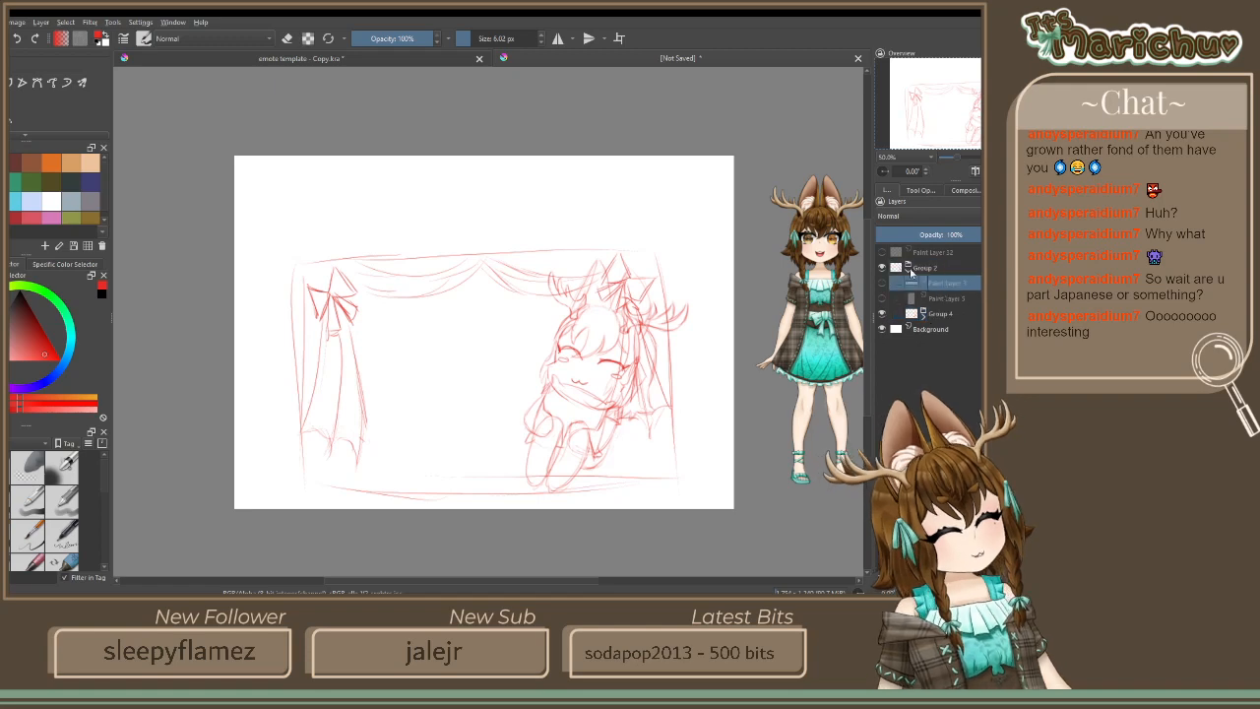
click(913, 268)
click(924, 270)
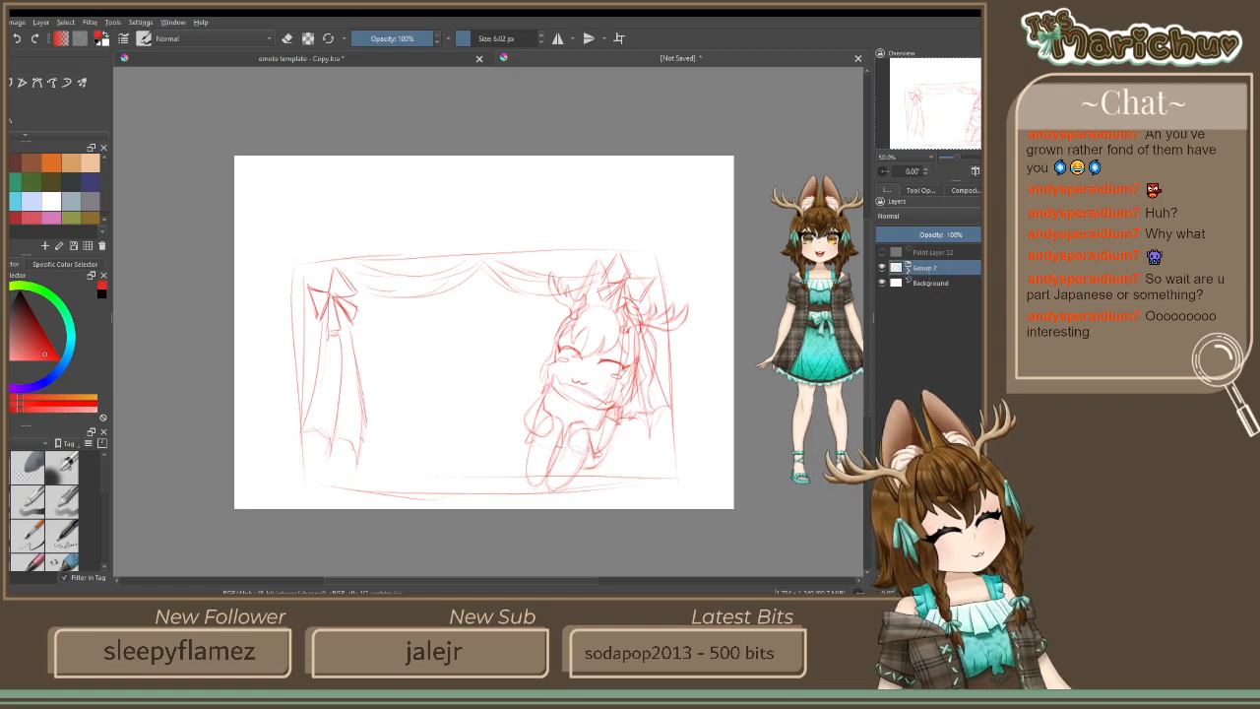
key(ctrl+g)
key(Insert)
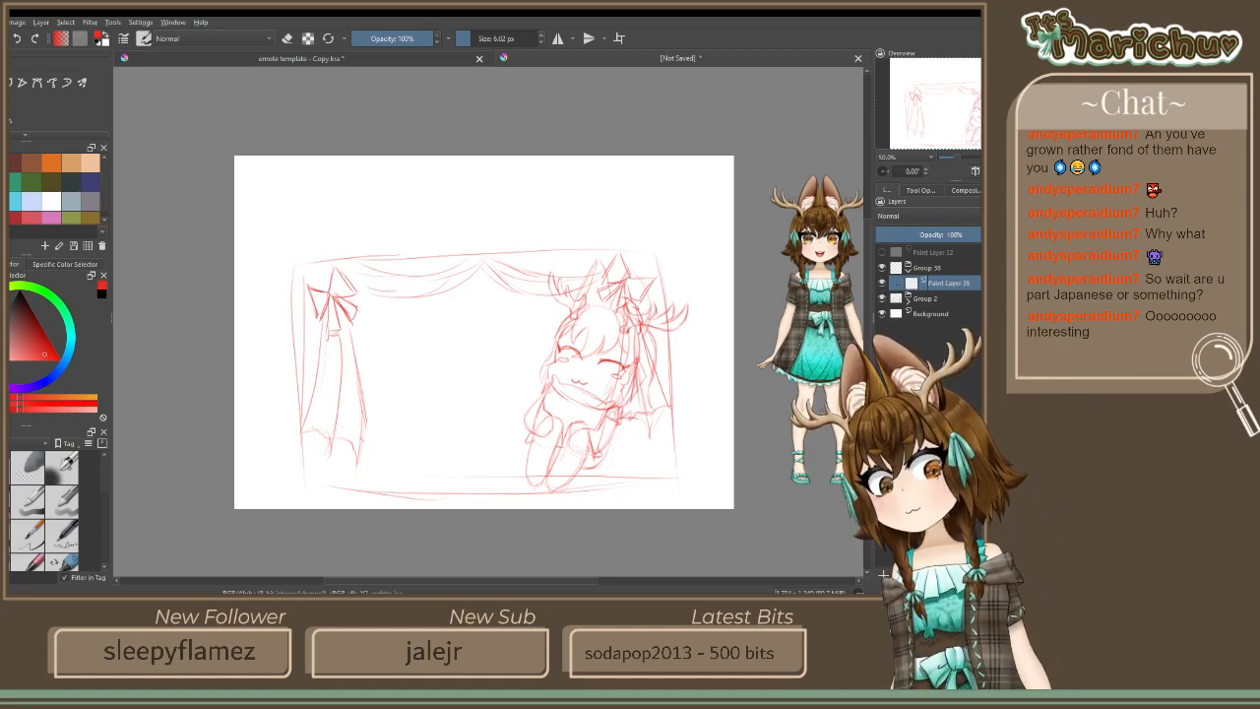
Lower Group 2's opacity to 41% and make the new group's empty paint layer active
scroll(387, 247, up, 1)
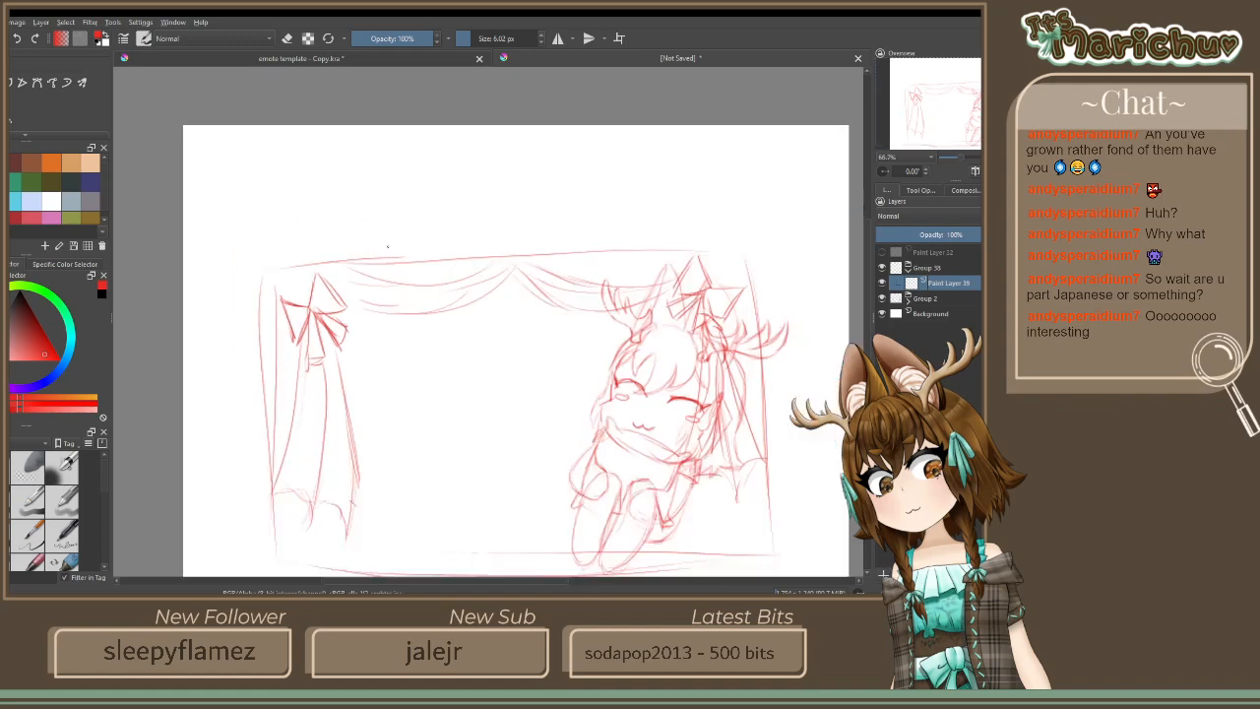
click(940, 300)
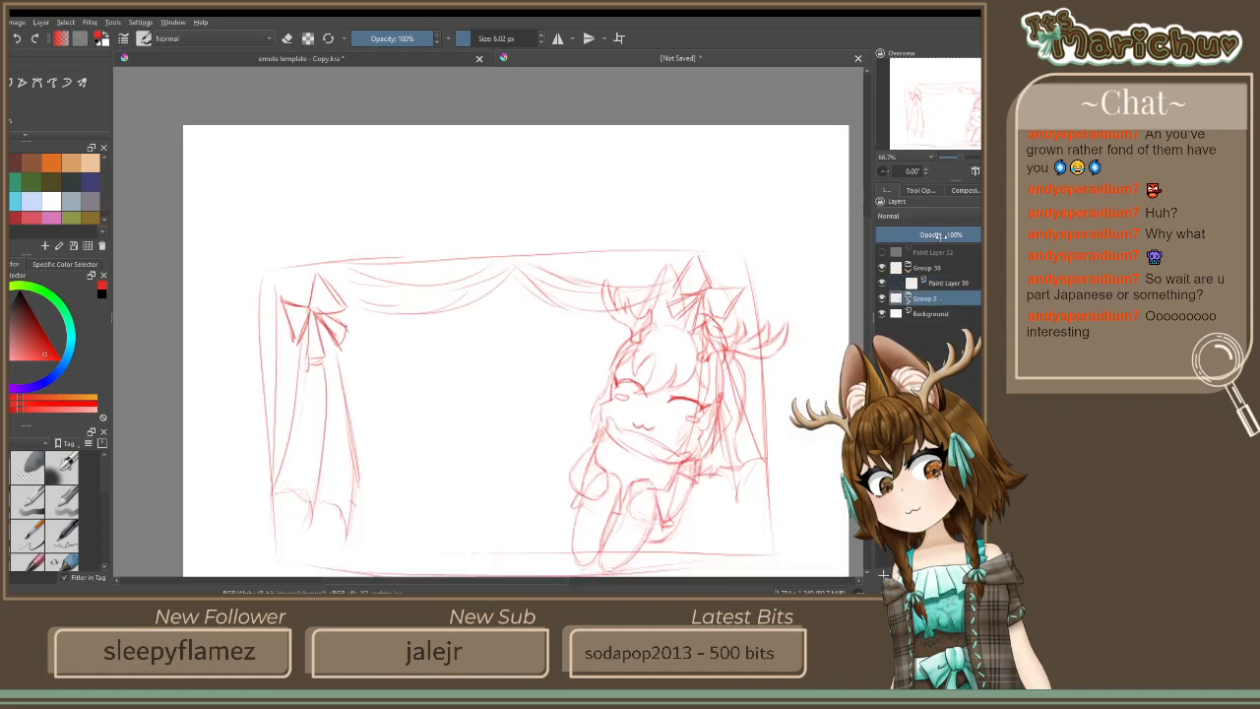
click(930, 235)
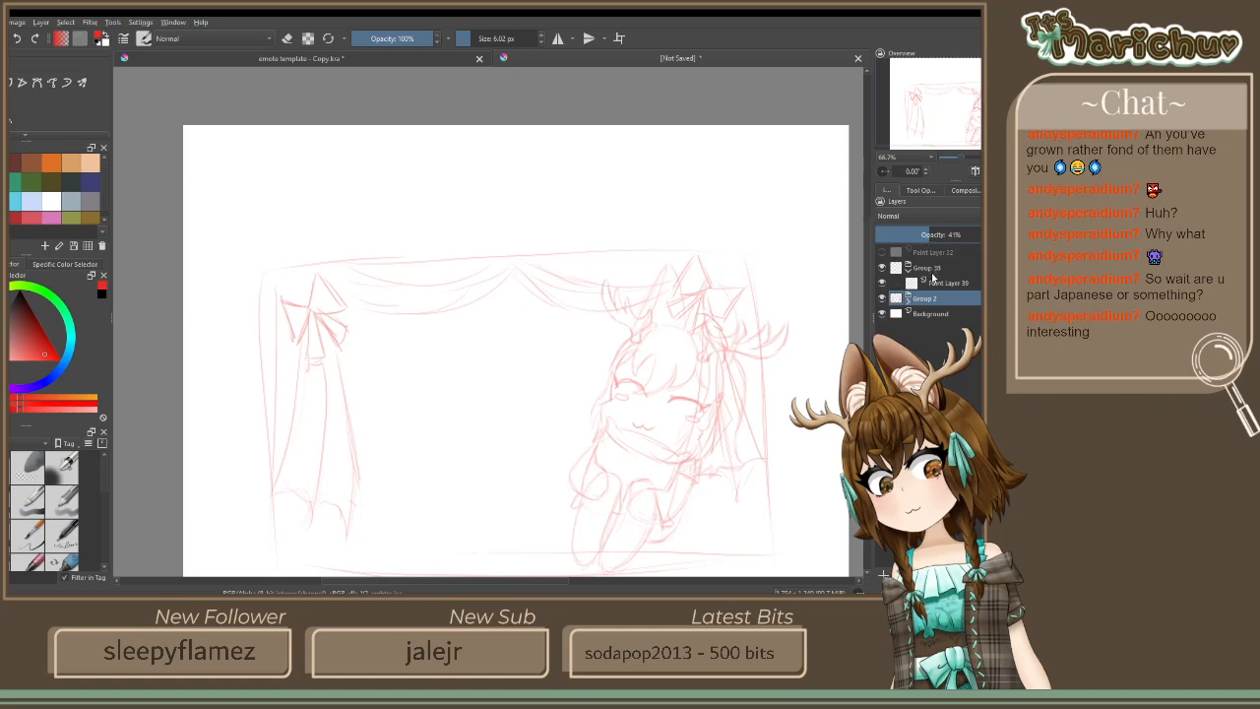
click(931, 282)
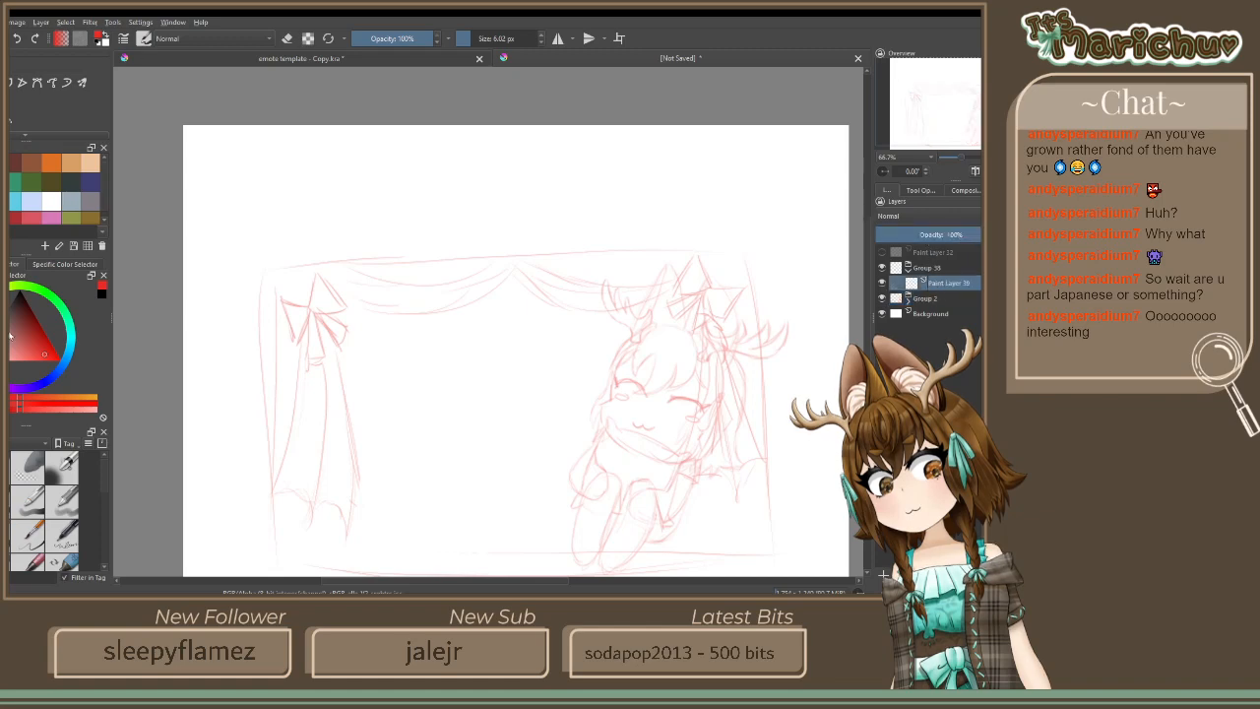
Set the brush colour to black and, after undoing a trial stroke on the ear, the brush size to 9.24 px
click(21, 294)
scroll(294, 449, down, 3)
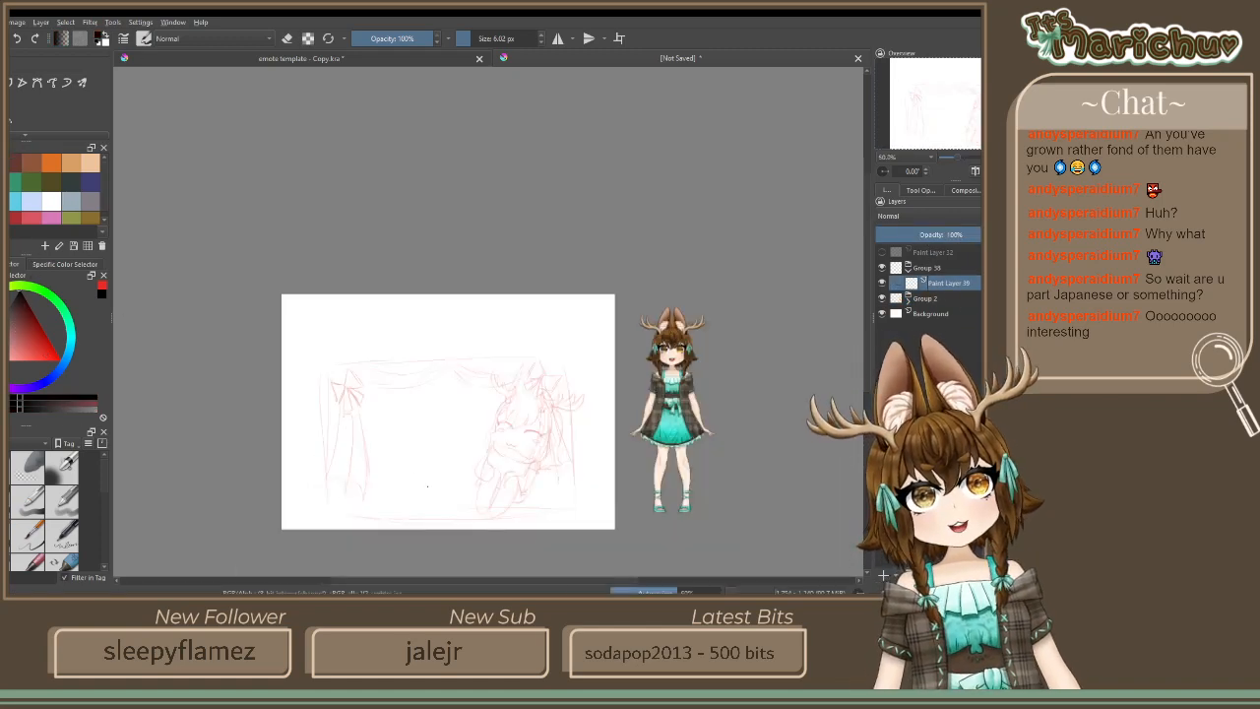
scroll(374, 463, up, 3)
scroll(455, 471, down, 1)
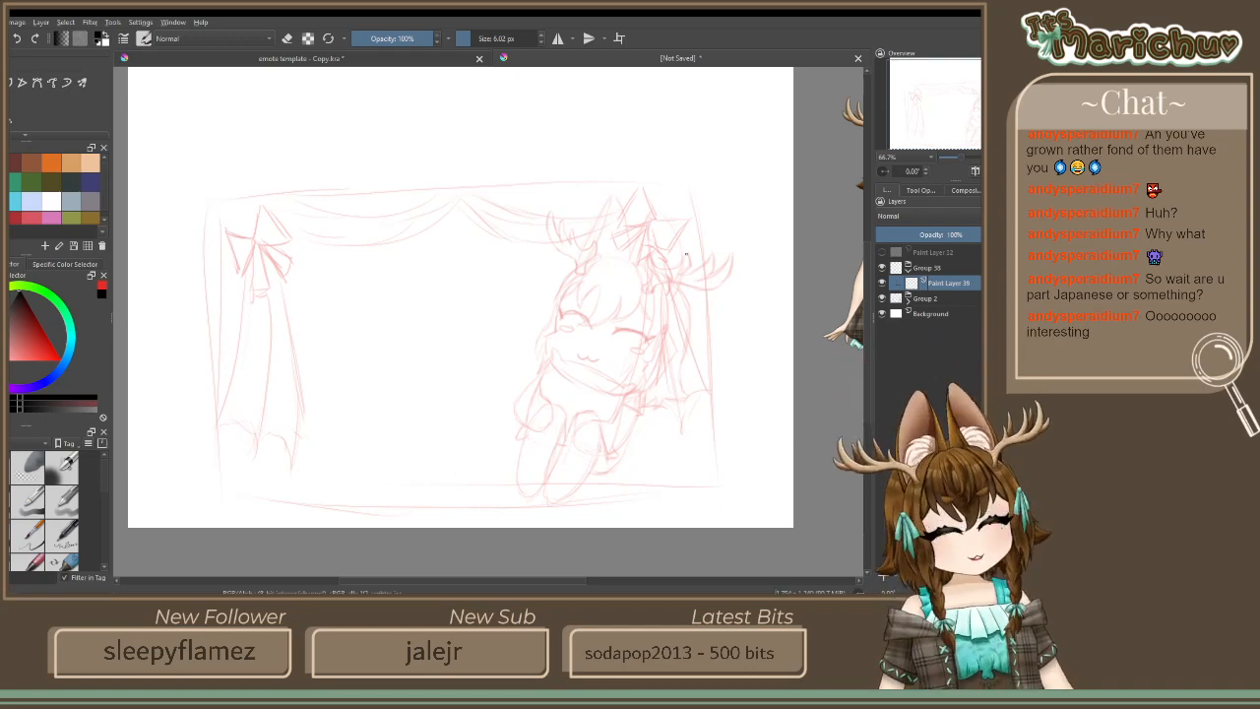
scroll(592, 256, up, 4)
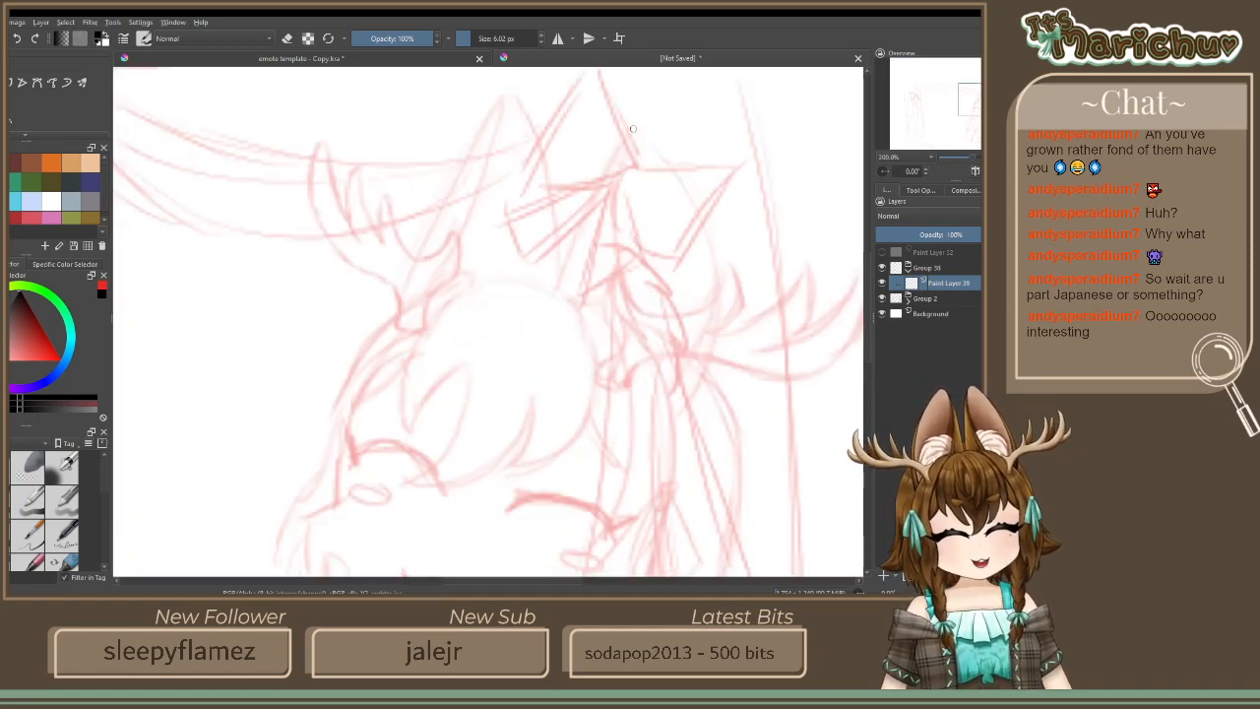
drag(631, 127, 579, 307)
key(ctrl+z)
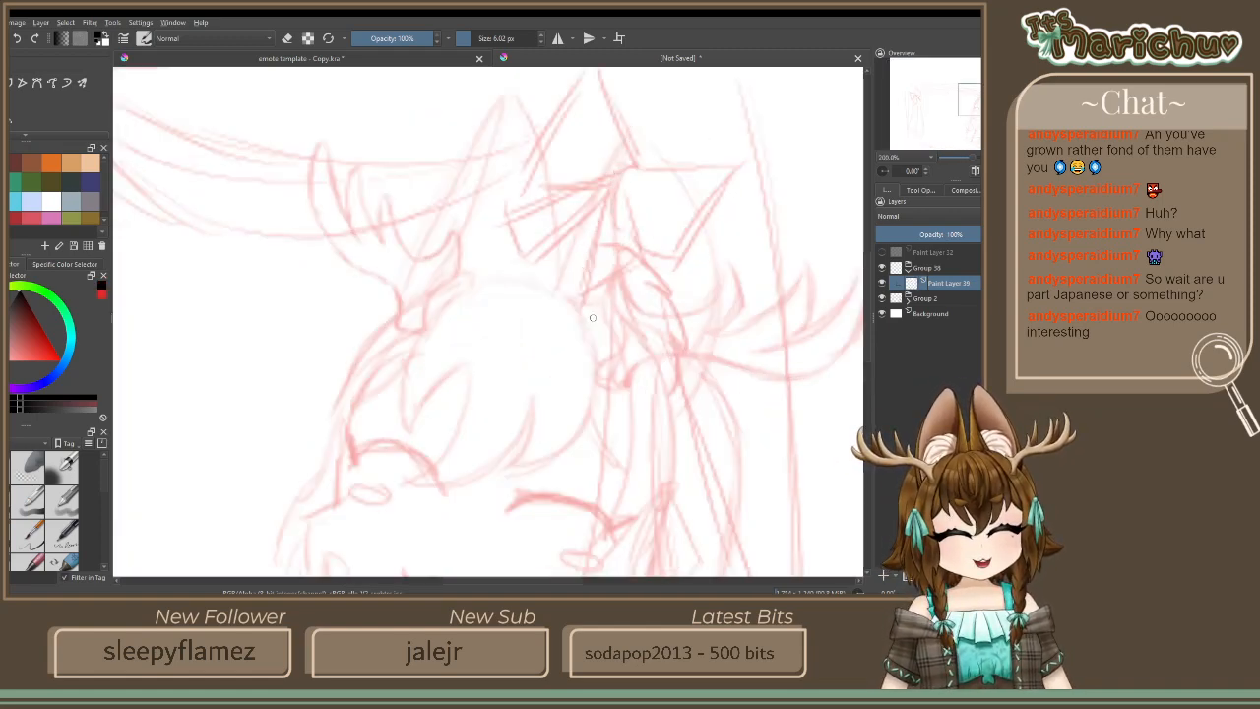
click(477, 38)
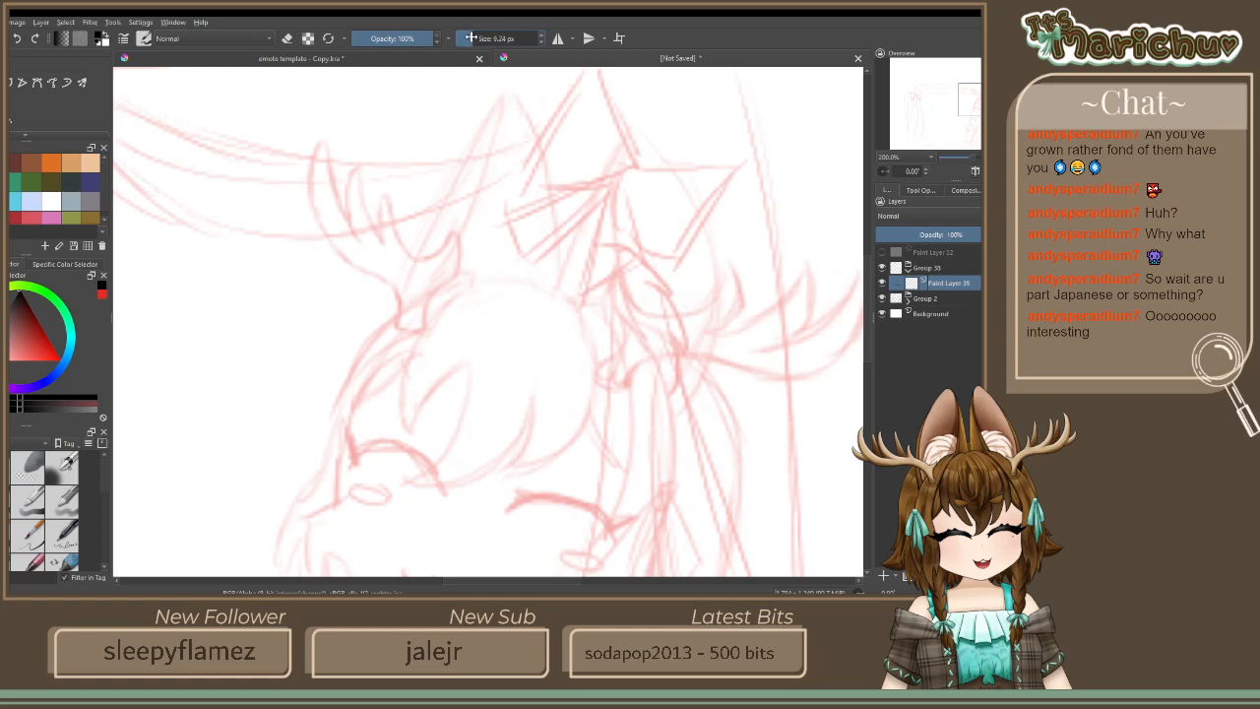
scroll(561, 118, down, 5)
scroll(590, 120, up, 4)
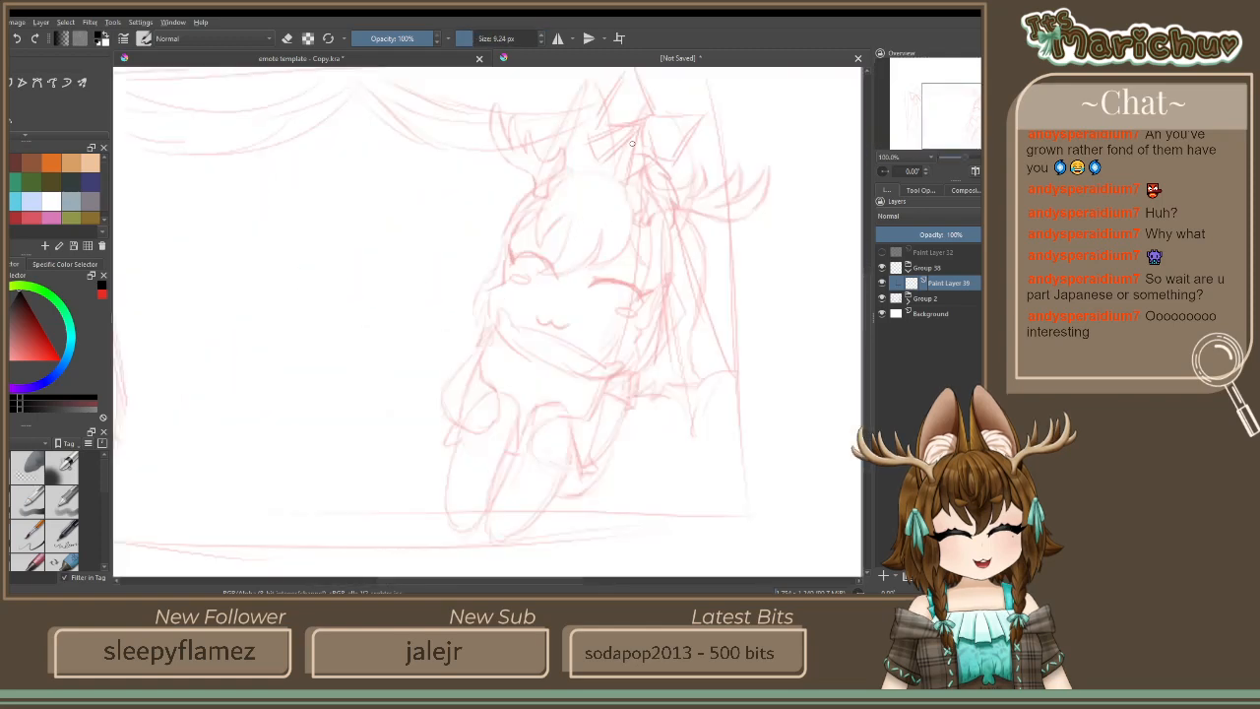
scroll(625, 124, up, 1)
scroll(625, 125, down, 2)
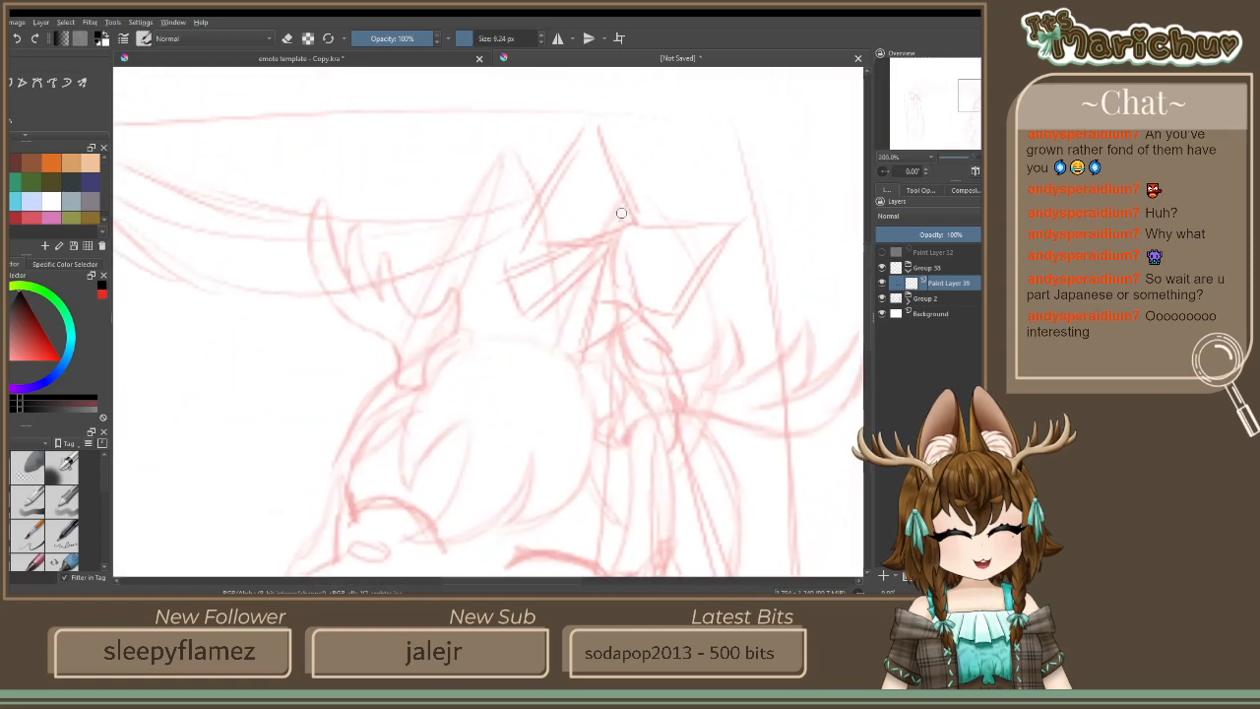
mouse_move(634, 189)
mouse_down()
mouse_move(613, 404)
mouse_move(596, 245)
mouse_move(560, 343)
mouse_up()
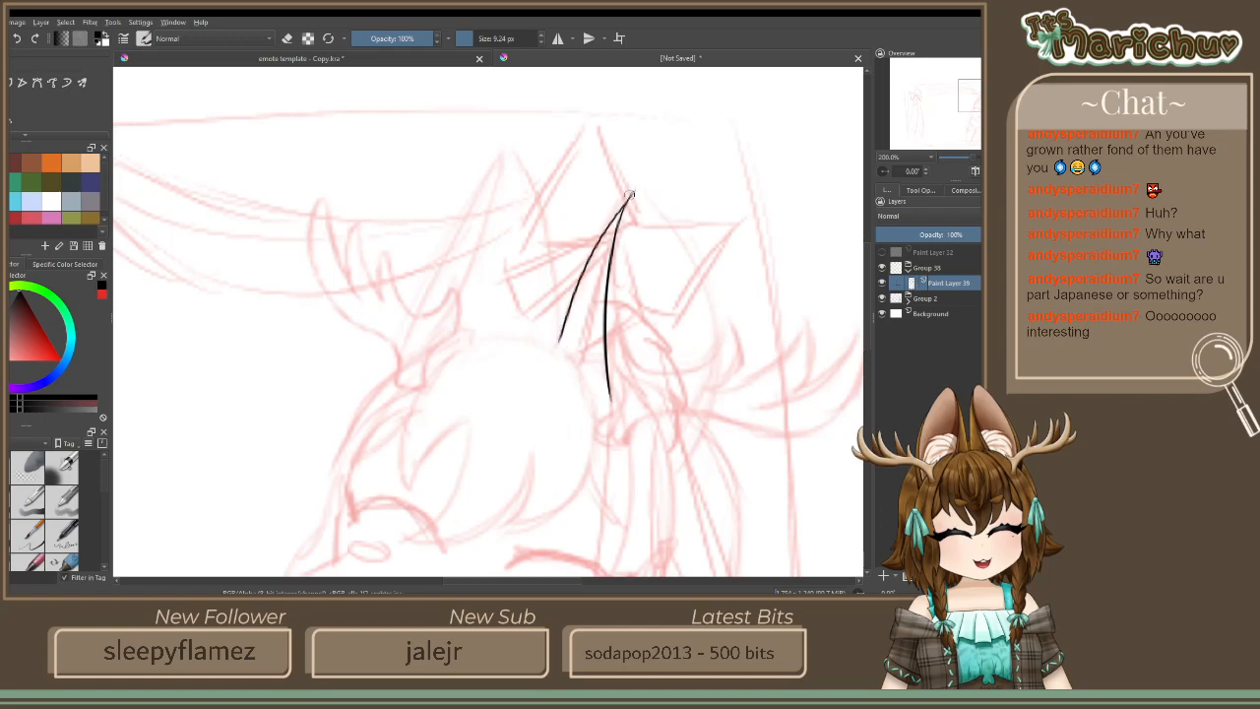
key(ctrl+z)
key(ctrl+z)
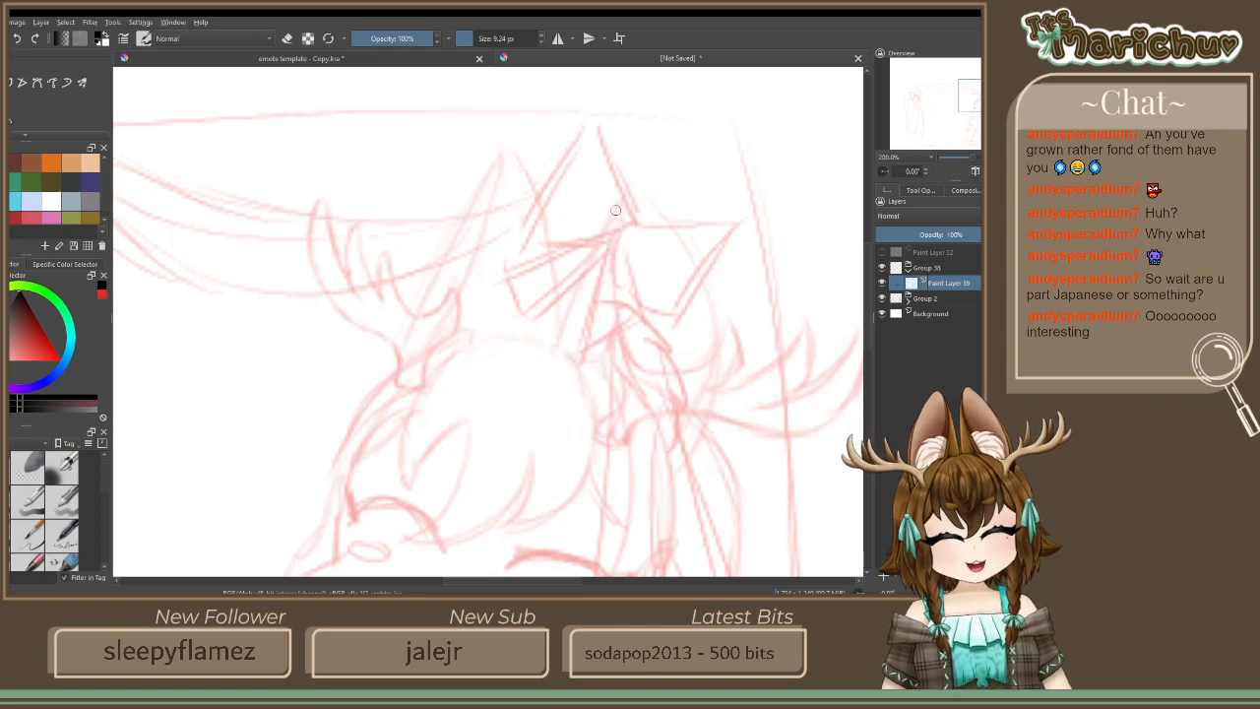
Ink the character's ear beside the curtain bow with a curve down each side, a centre fold line and a doubled lower outer edge
mouse_move(631, 189)
mouse_down()
mouse_move(614, 285)
mouse_move(621, 421)
mouse_up()
mouse_move(631, 189)
mouse_down()
mouse_move(590, 249)
mouse_move(560, 345)
mouse_up()
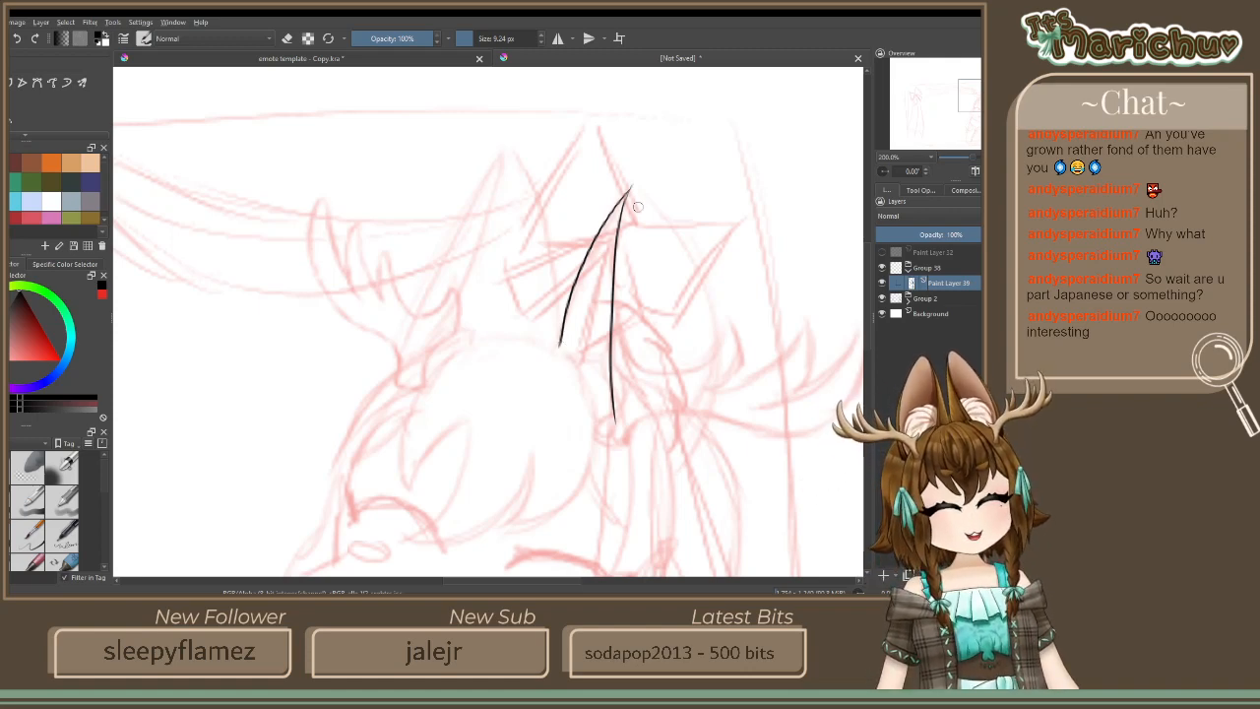
mouse_move(631, 188)
mouse_down()
mouse_move(685, 262)
mouse_move(682, 482)
mouse_up()
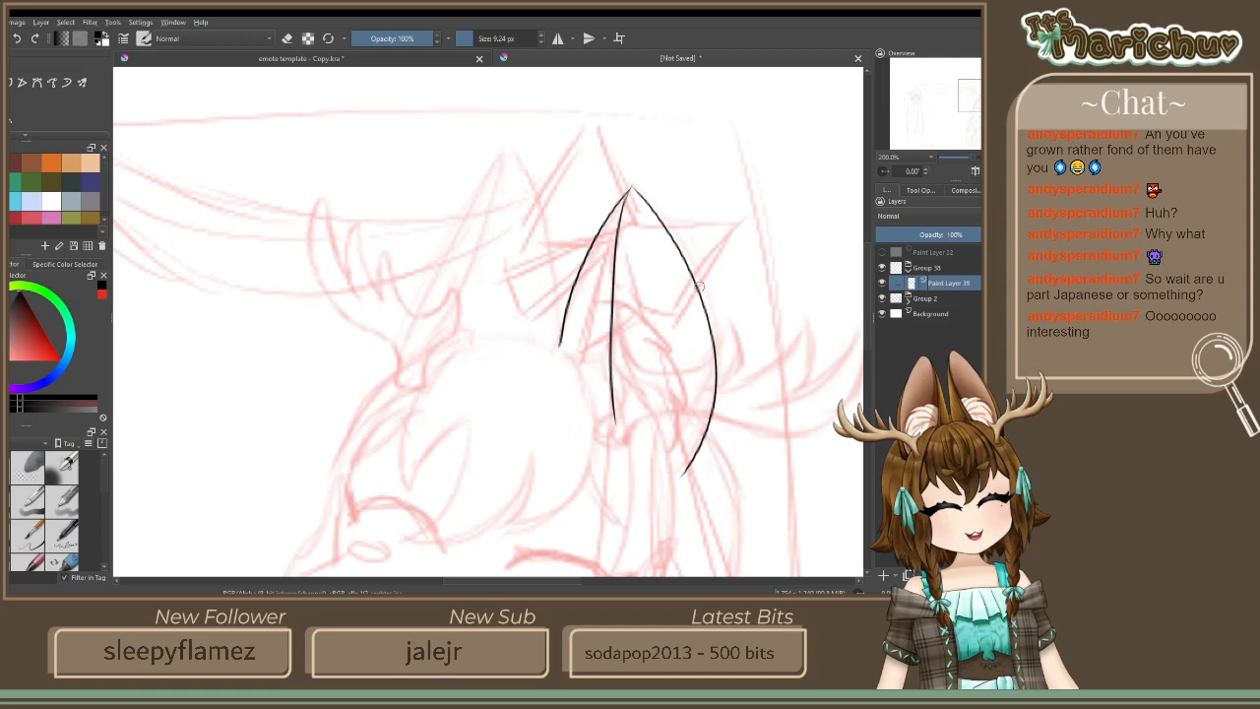
drag(701, 284, 648, 476)
key(ctrl+z)
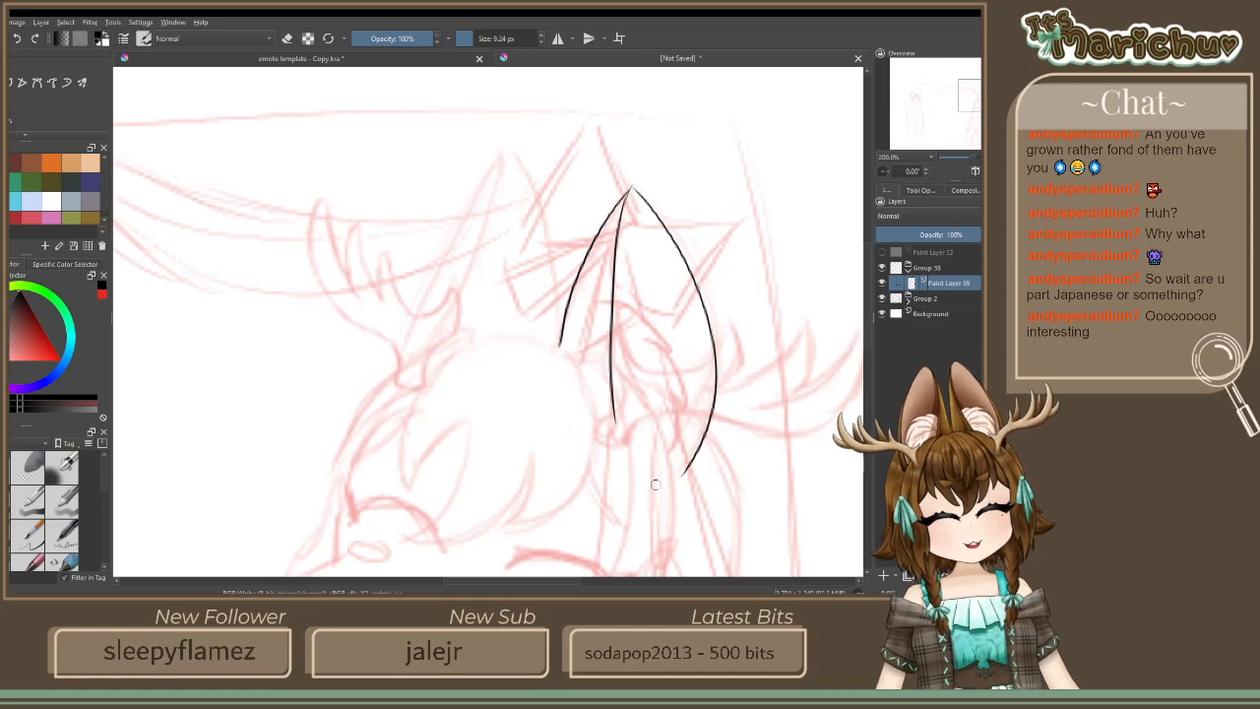
mouse_move(699, 294)
mouse_down()
mouse_move(701, 409)
mouse_move(679, 469)
mouse_up()
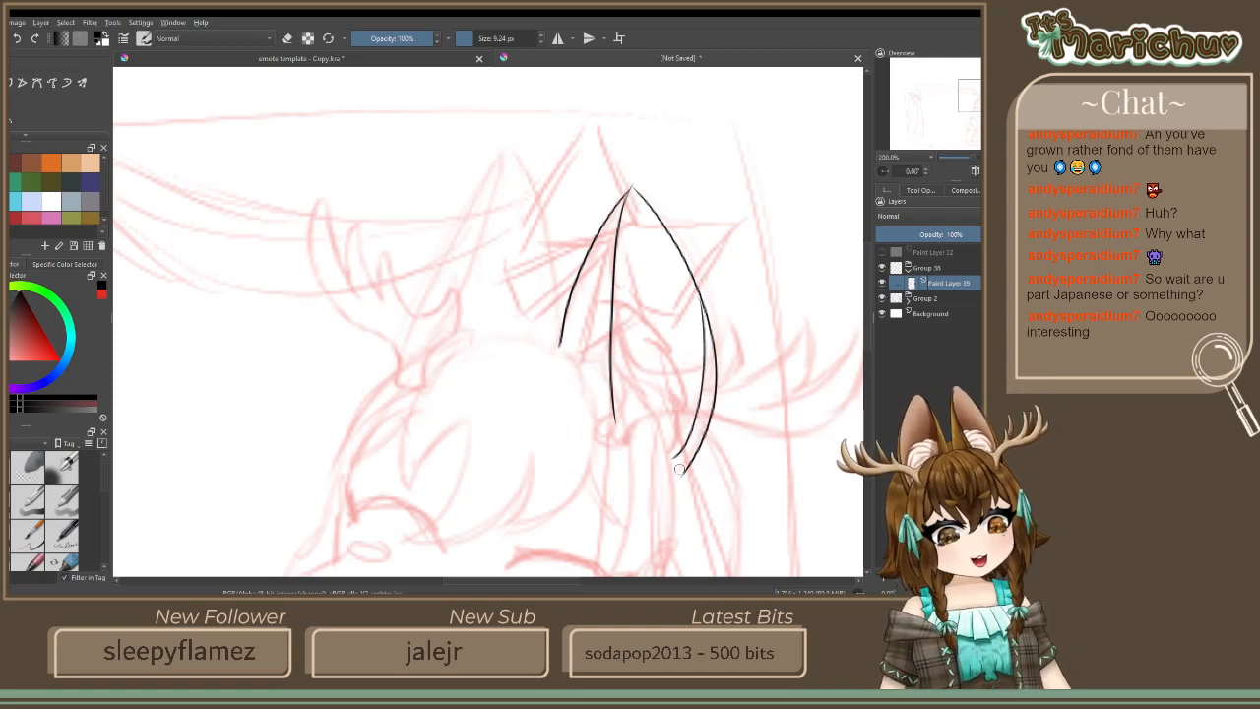
key(ctrl+z)
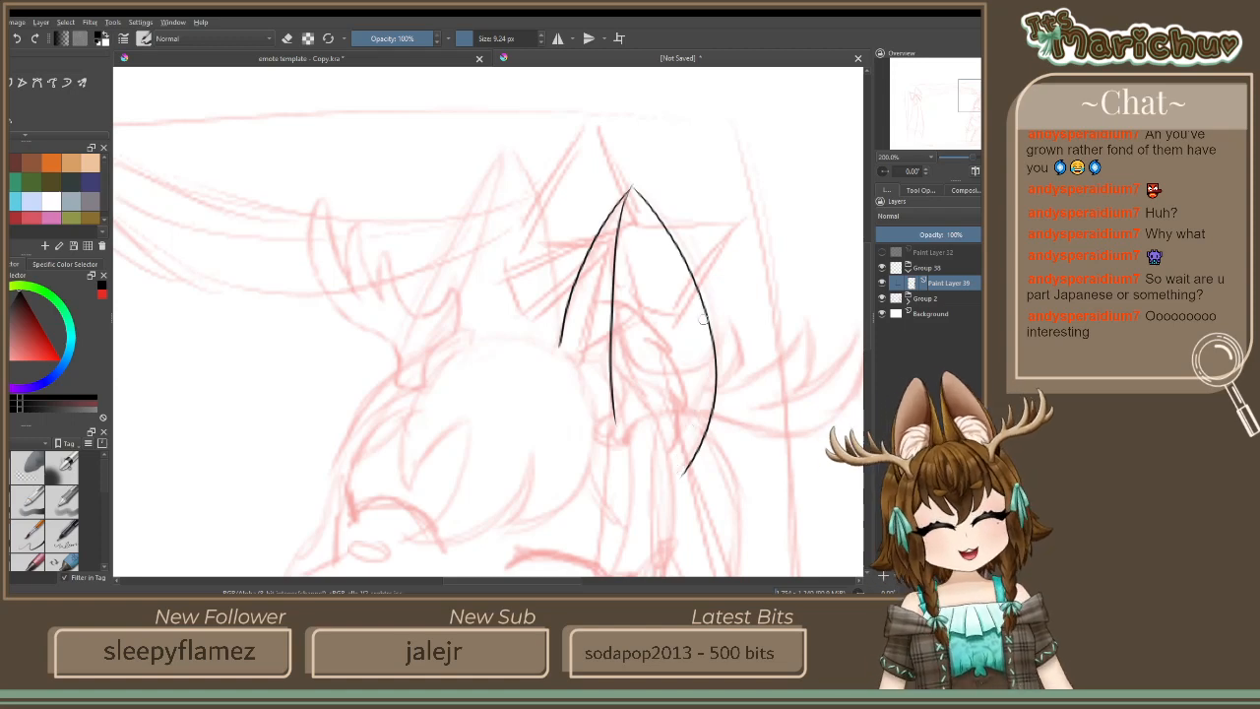
drag(711, 317, 675, 478)
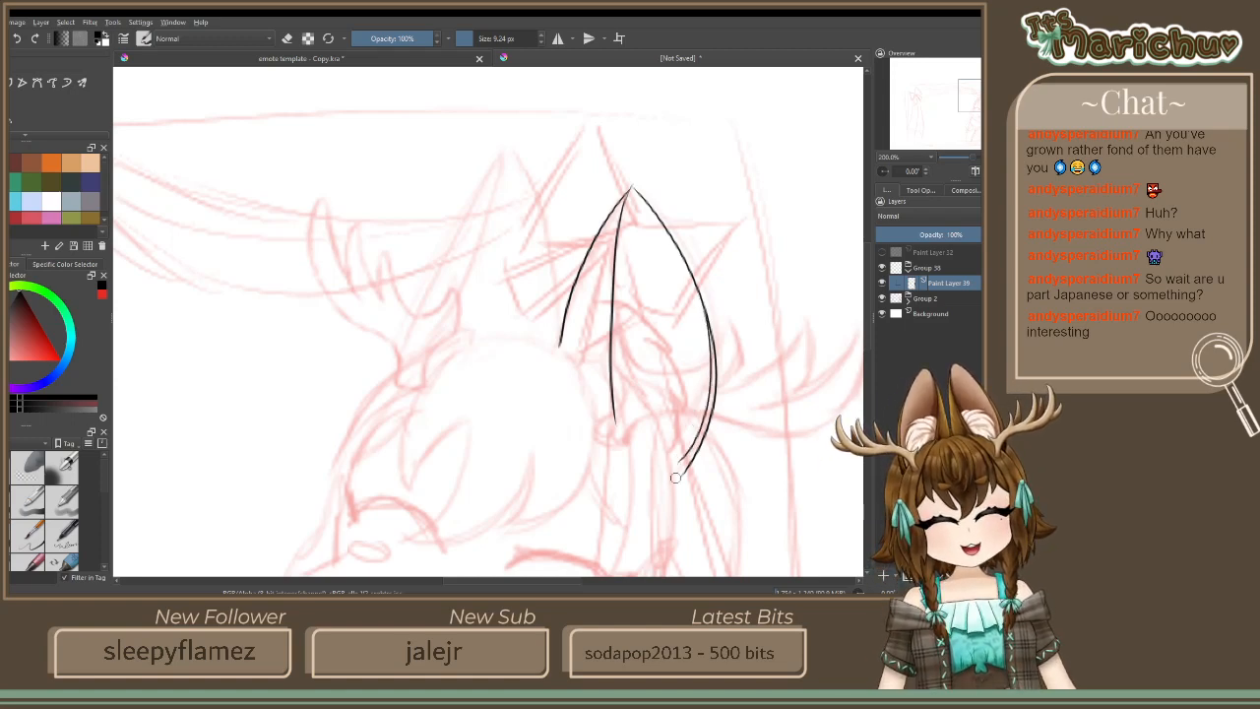
scroll(760, 285, down, 2)
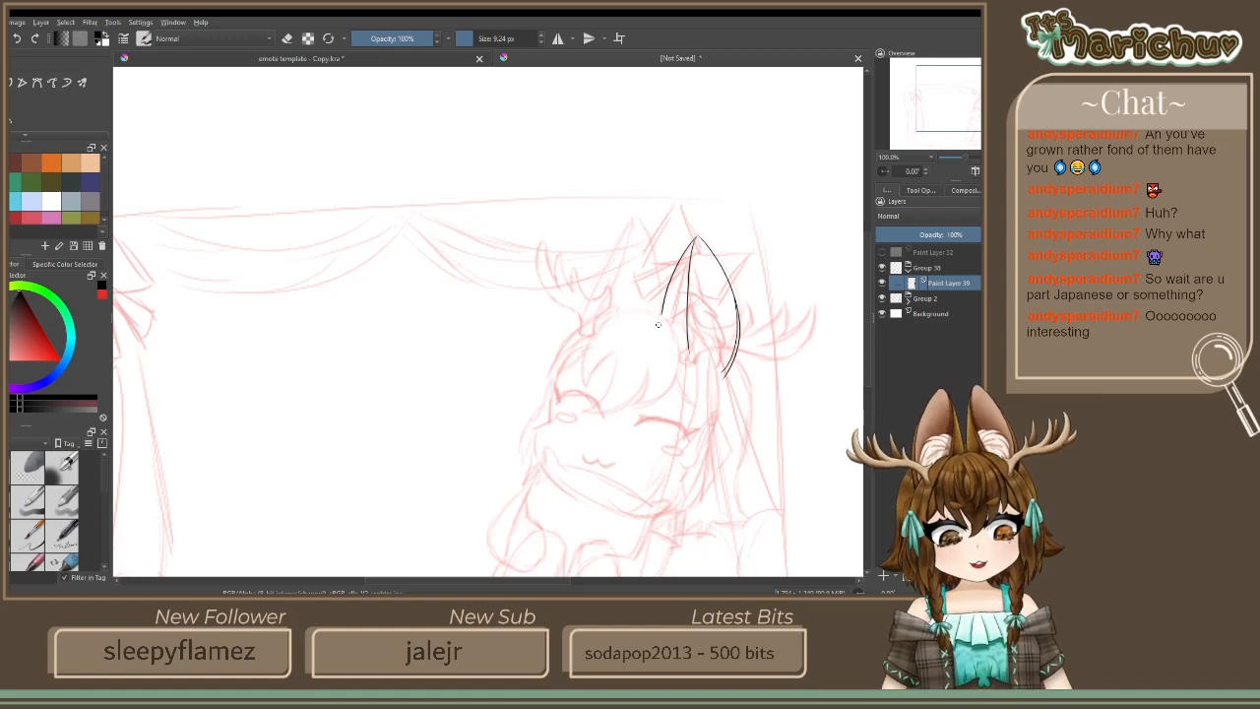
scroll(641, 263, up, 2)
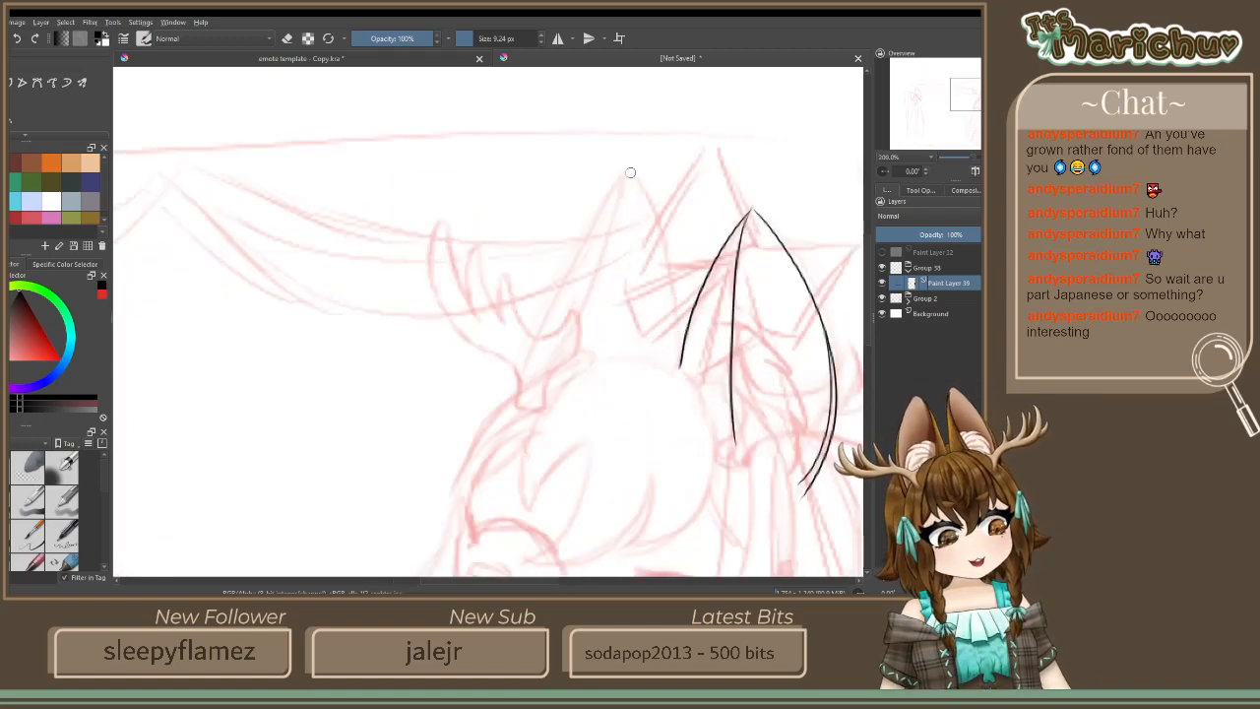
Ink the inner edge of the character's left ear and try a fold line and an outer edge from its tip, undoing the trial strokes
mouse_move(626, 171)
mouse_down()
mouse_move(665, 255)
mouse_move(679, 378)
mouse_up()
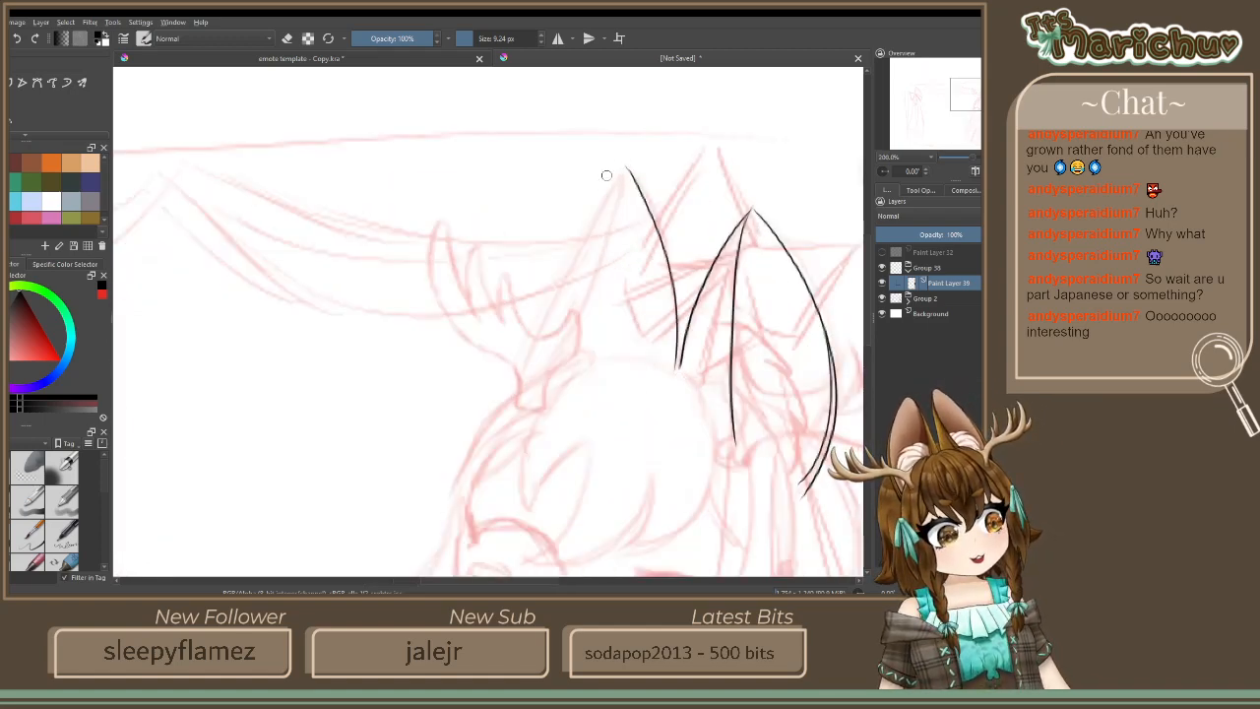
drag(622, 165, 512, 384)
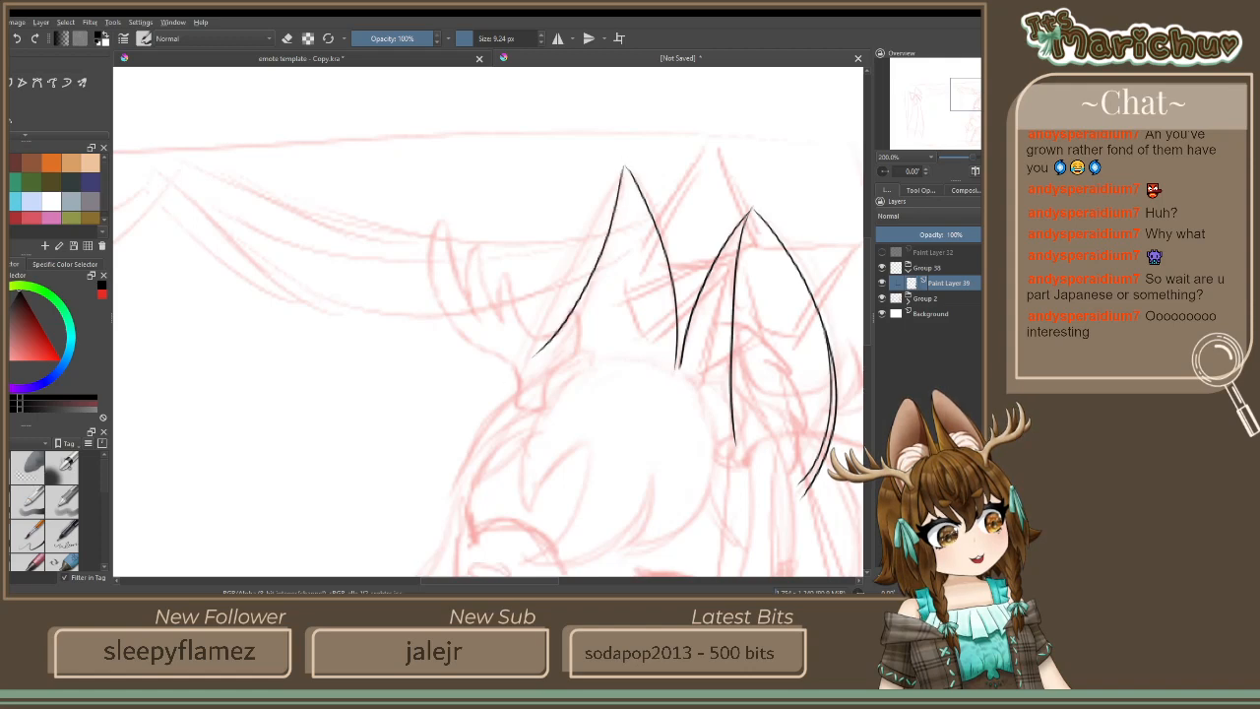
key(ctrl+z)
drag(620, 162, 531, 404)
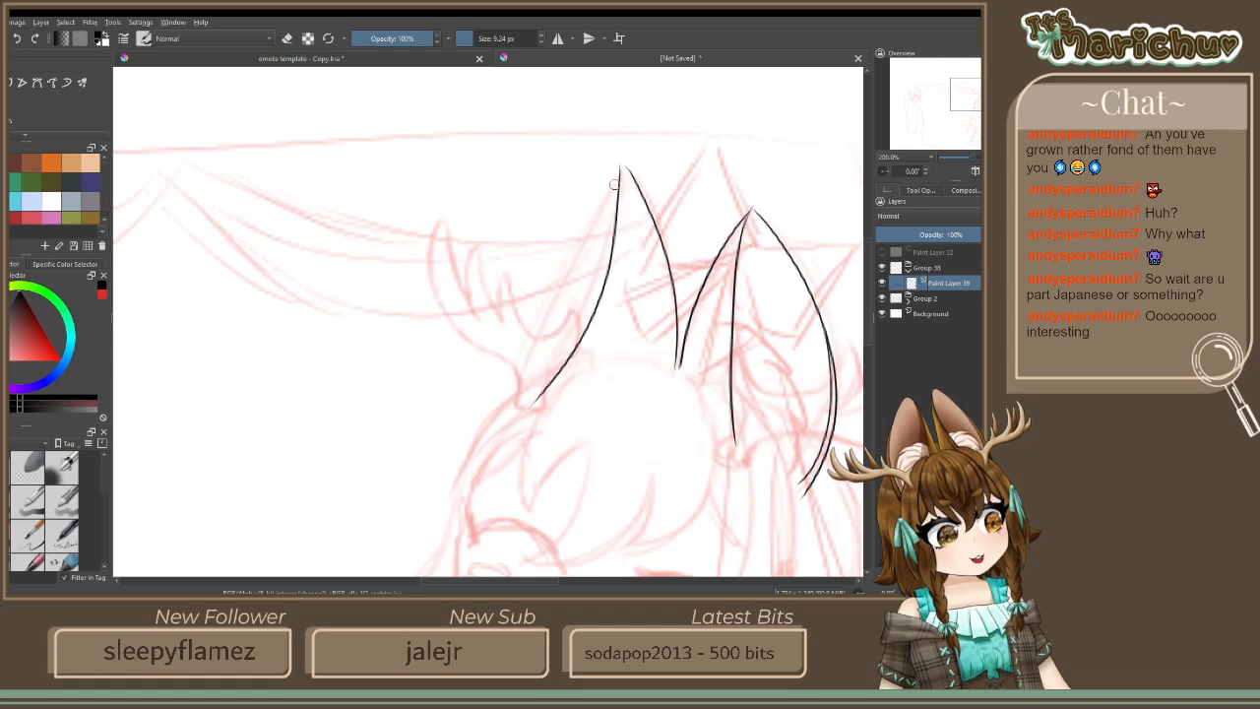
key(ctrl+z)
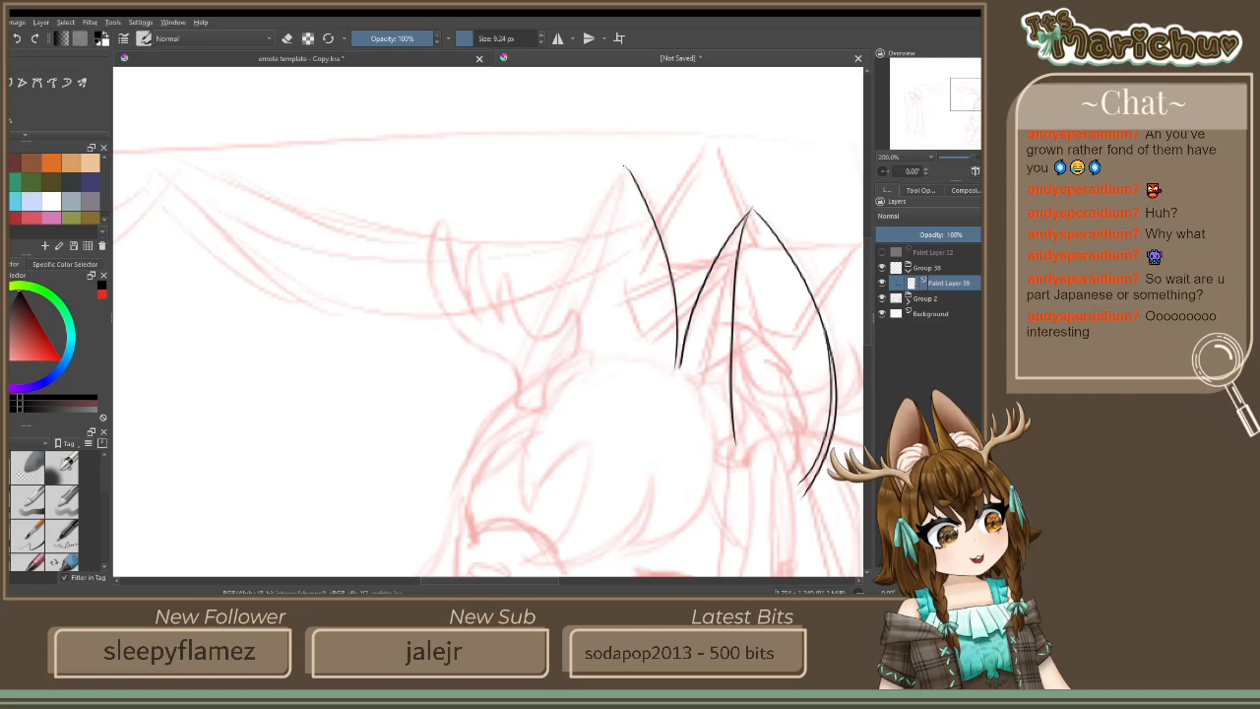
drag(624, 167, 535, 392)
drag(624, 169, 510, 396)
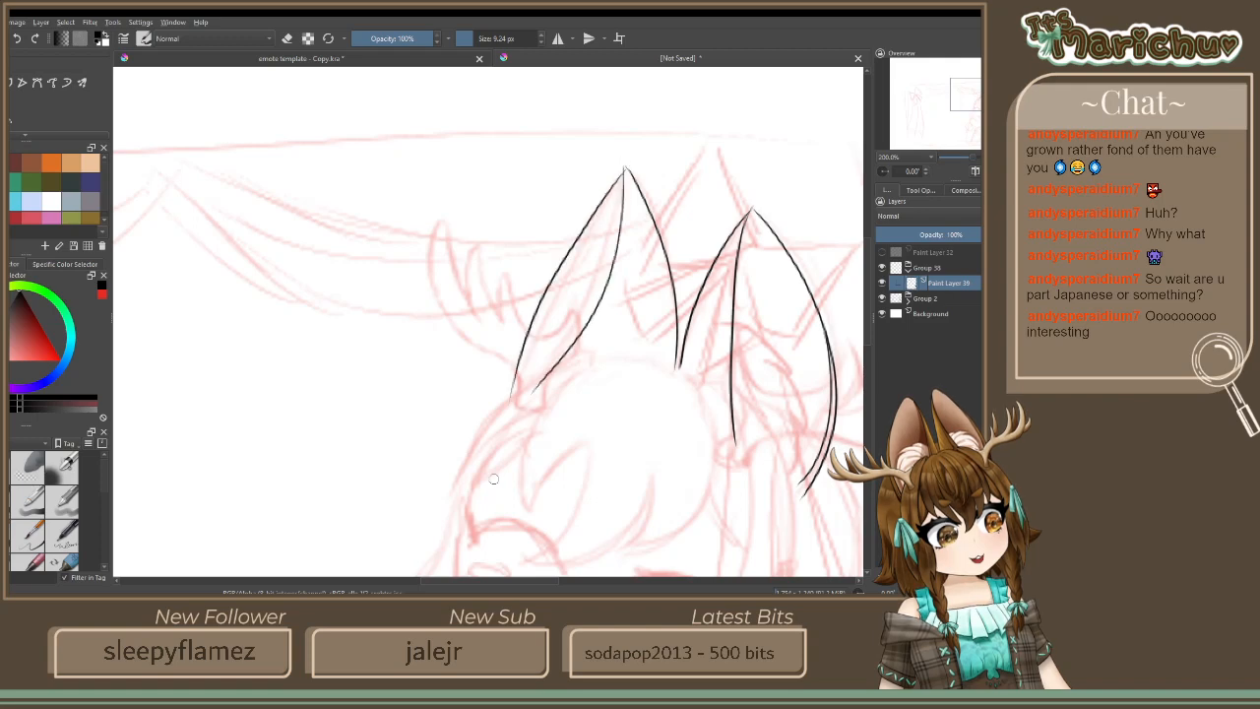
key(ctrl+z)
key(ctrl+z)
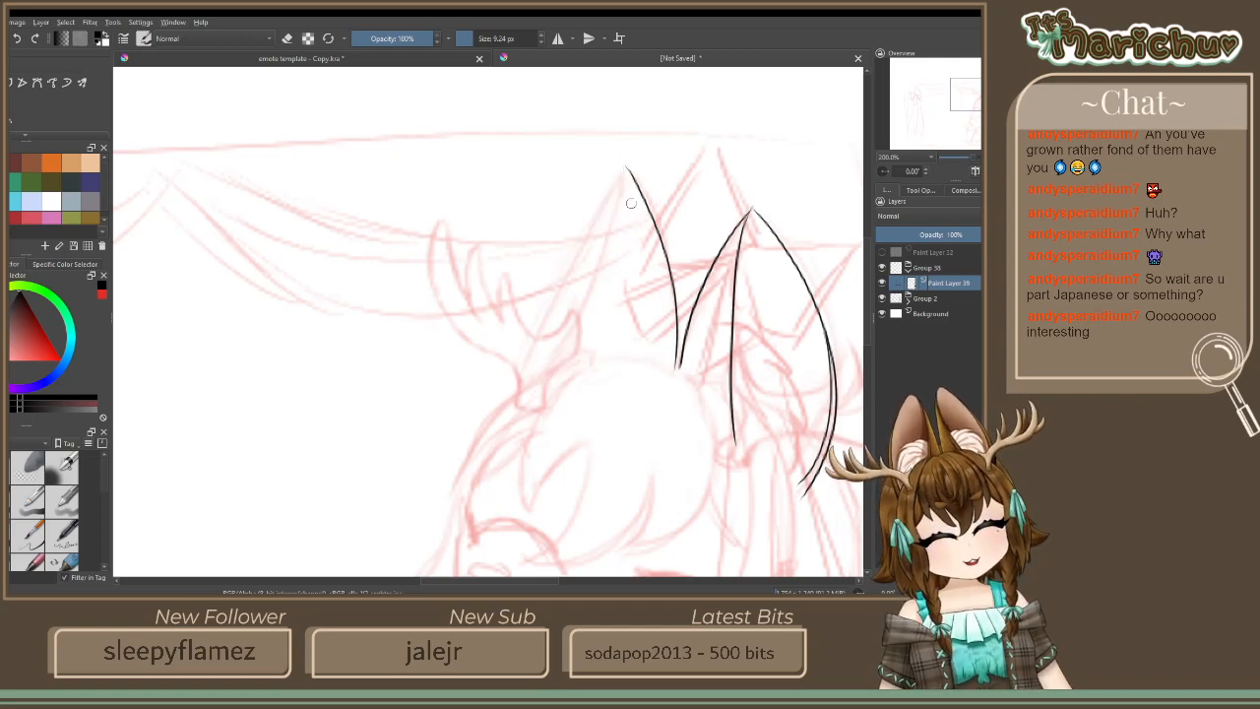
Try a straighter fold line and a close outer edge on the left ear, undoing both after checking the whole canvas
drag(622, 163, 537, 411)
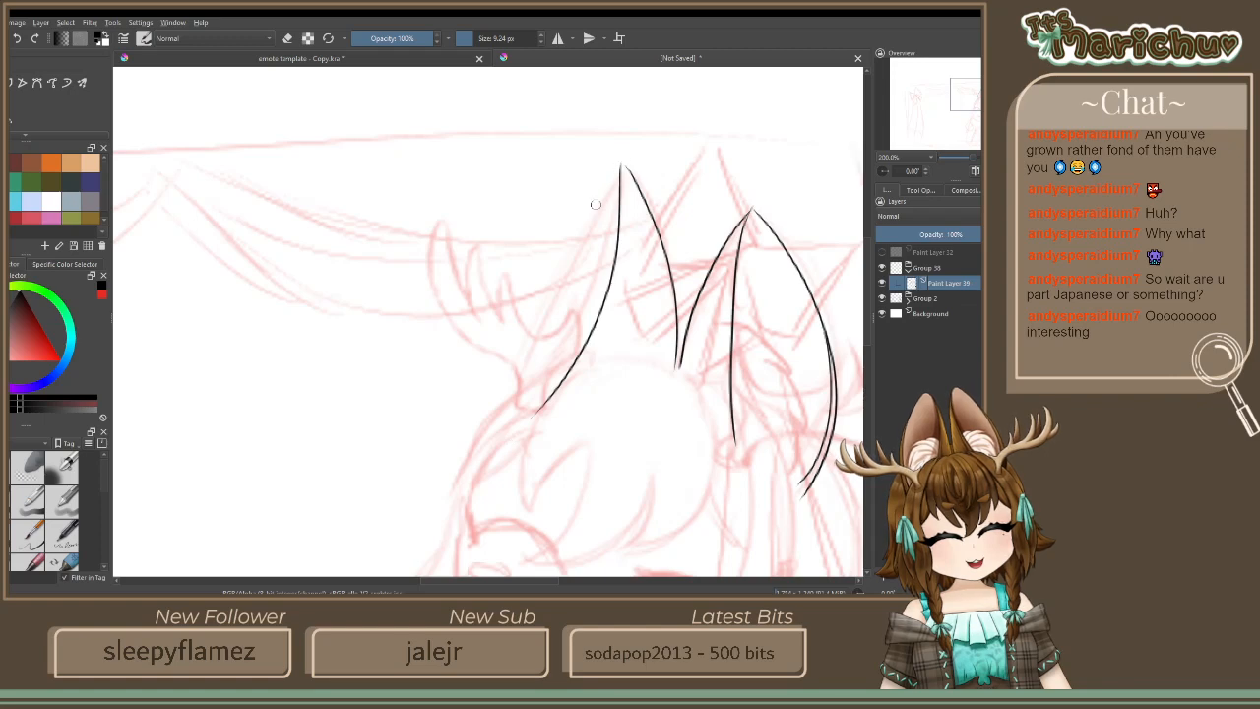
key(ctrl+z)
mouse_move(624, 169)
mouse_down()
mouse_move(568, 323)
mouse_move(551, 437)
mouse_up()
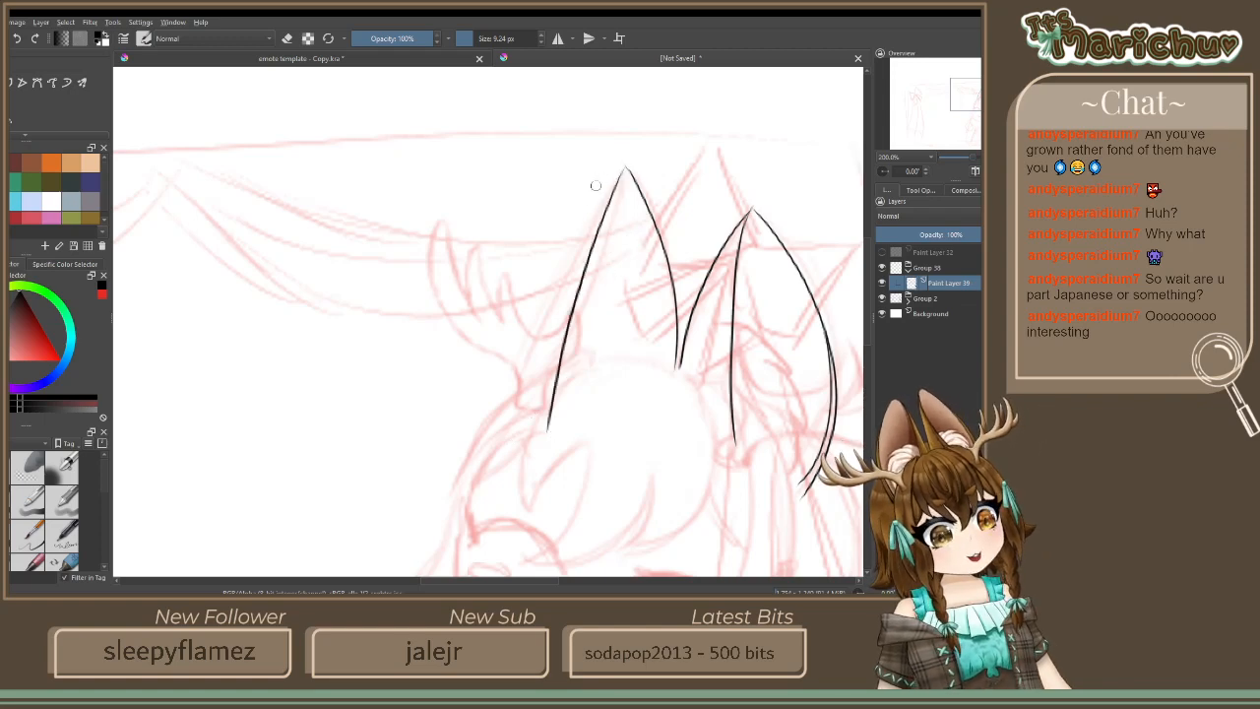
key(ctrl+z)
drag(624, 169, 548, 433)
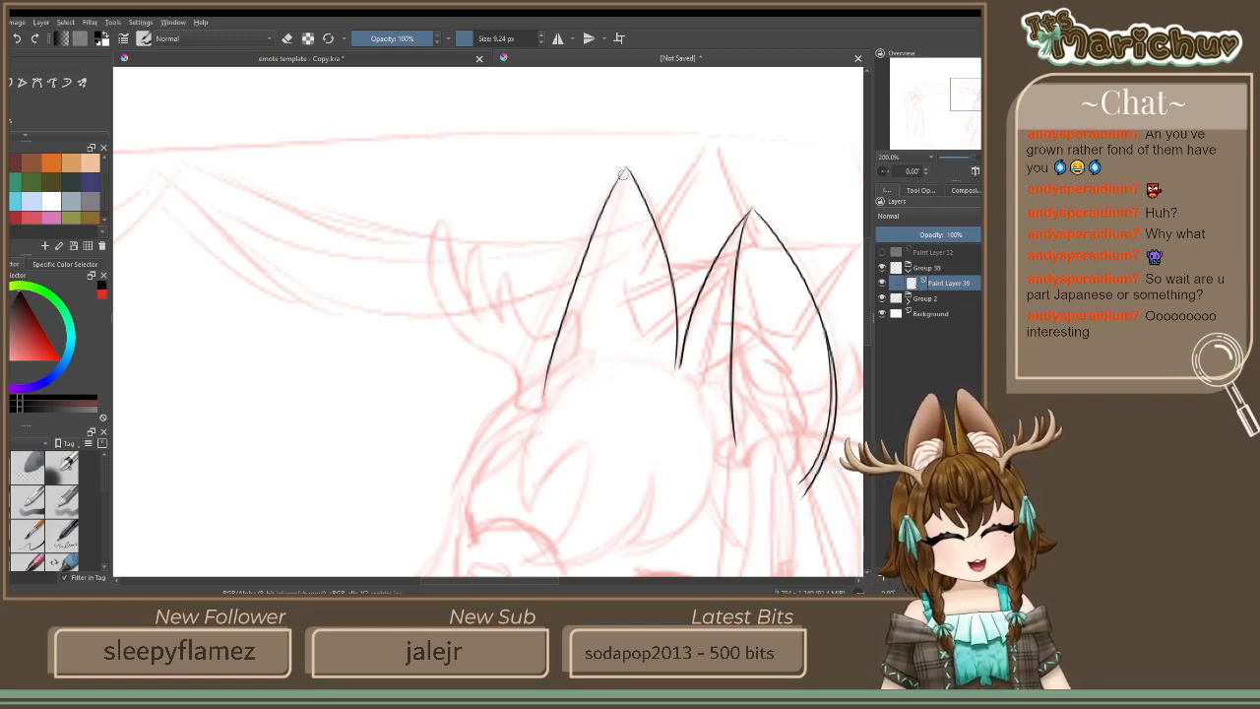
key(ctrl+z)
drag(626, 167, 511, 424)
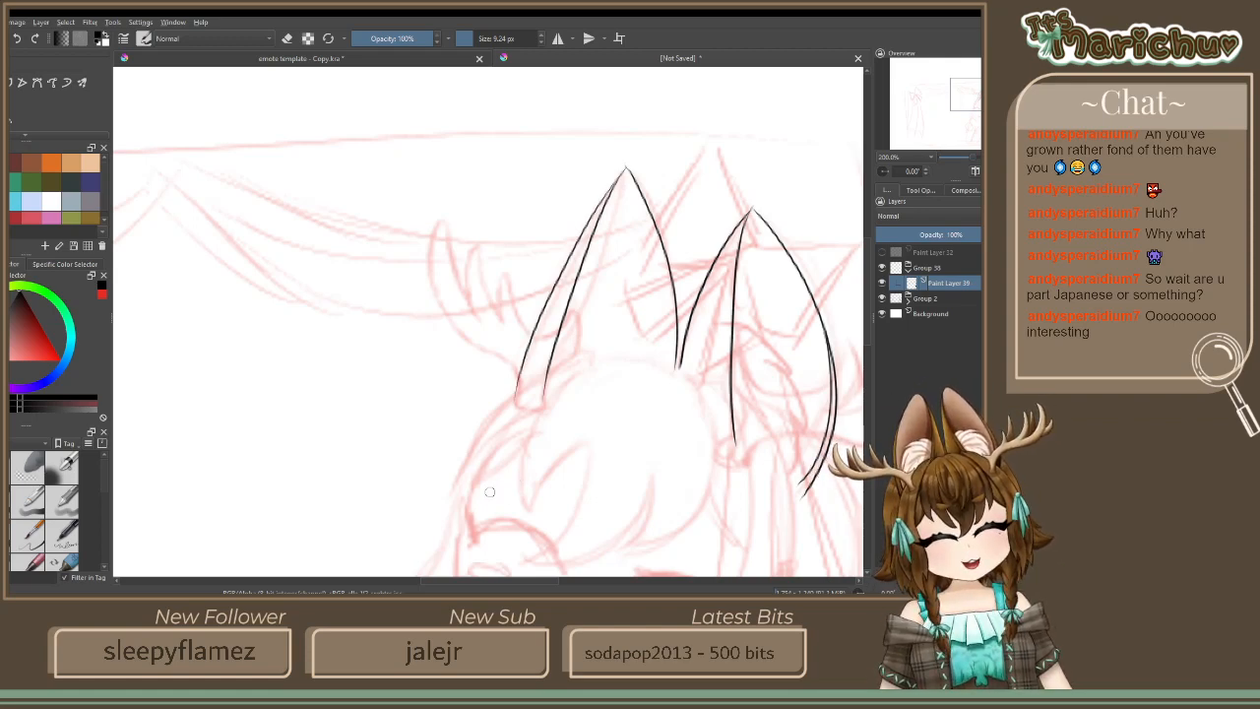
scroll(549, 358, down, 2)
scroll(590, 314, down, 3)
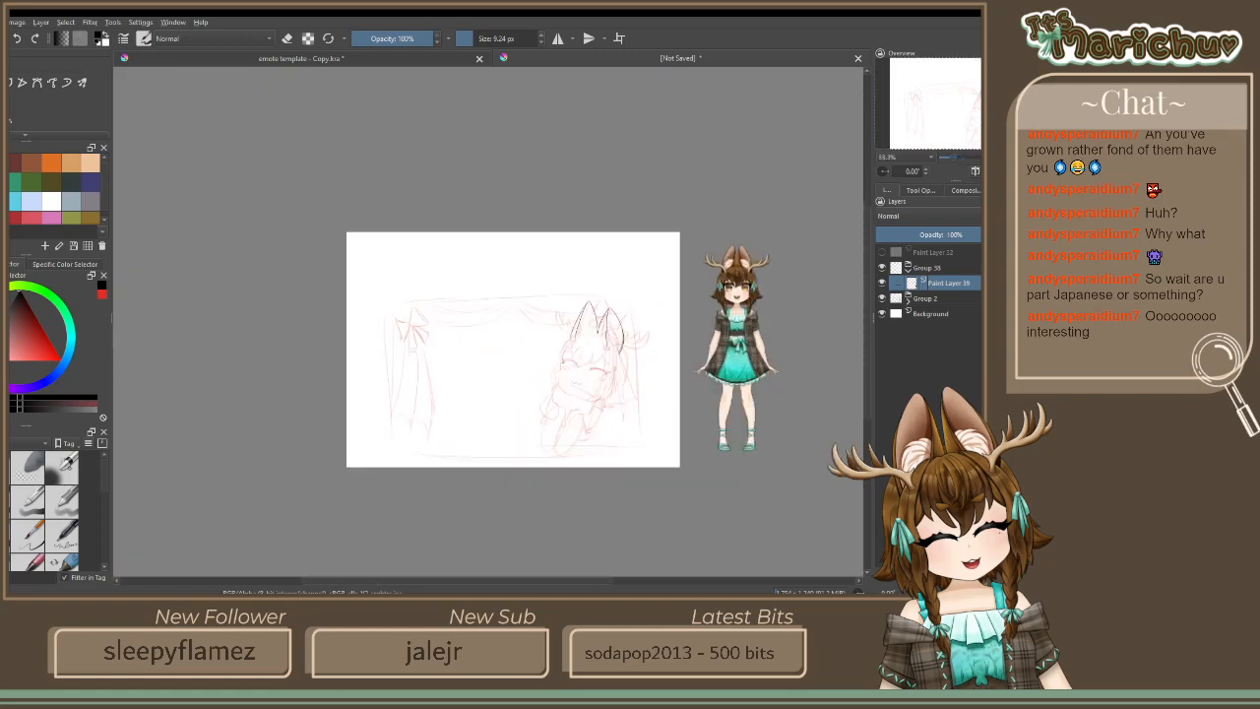
scroll(586, 332, up, 5)
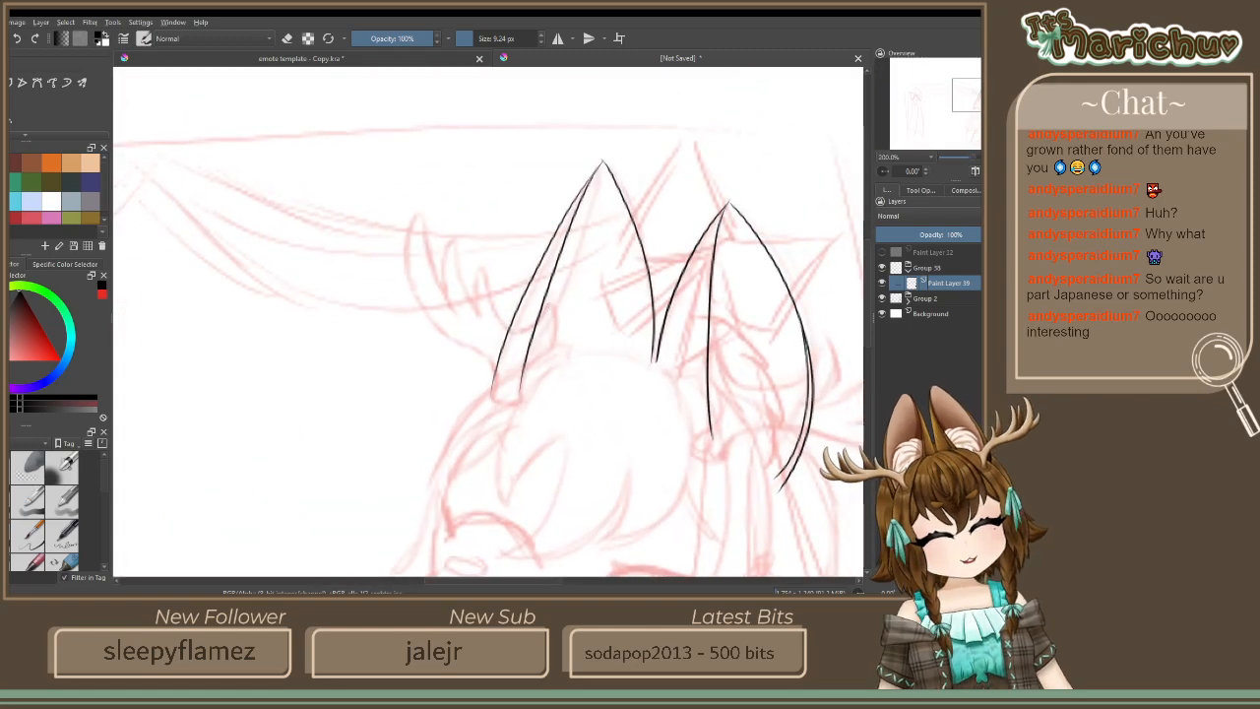
key(ctrl+z)
key(ctrl+z)
Ink the left ear's curved fold line and its outer edge from the tip down to the hair
drag(595, 164, 513, 398)
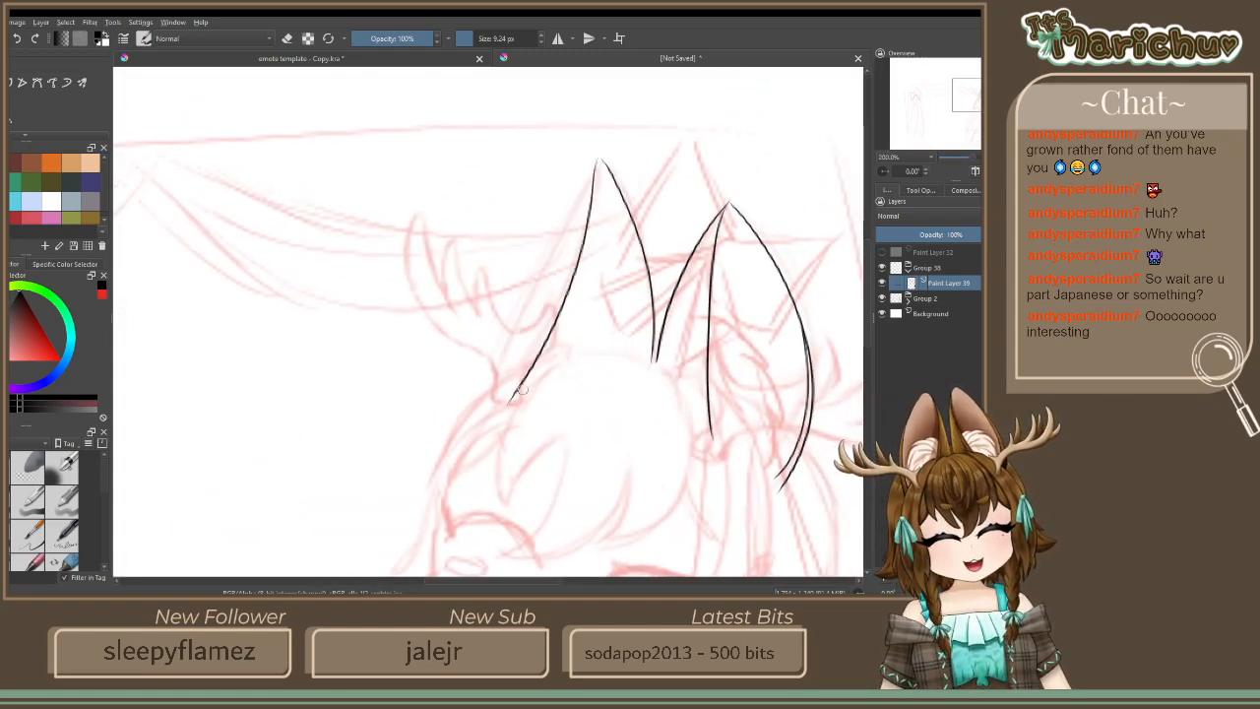
drag(599, 159, 489, 417)
key(ctrl+z)
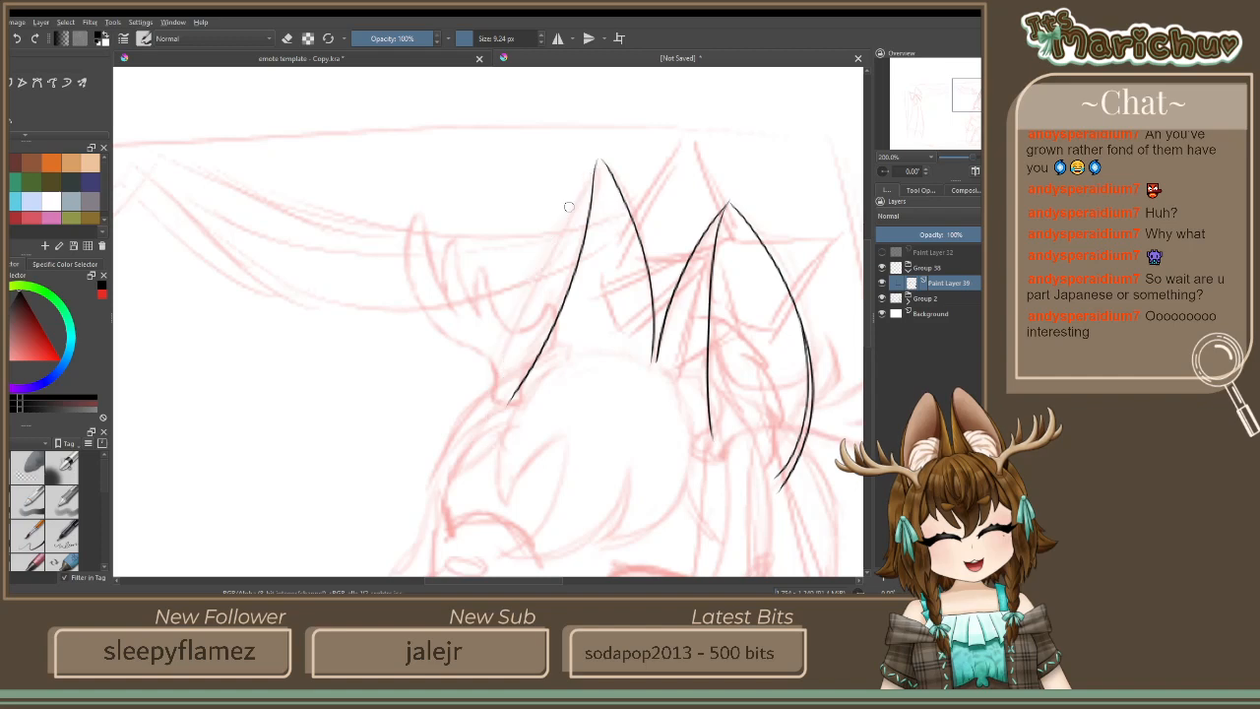
drag(594, 161, 494, 427)
key(minus)
key(minus)
key(minus)
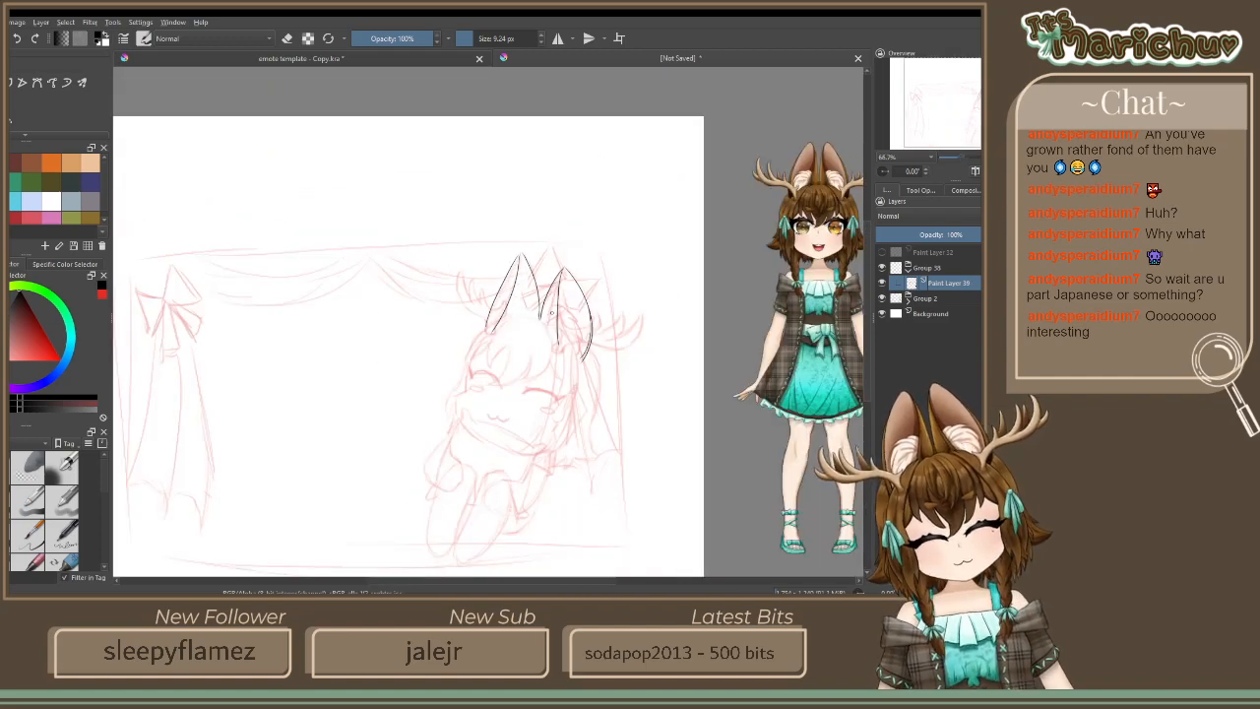
key(plus)
key(plus)
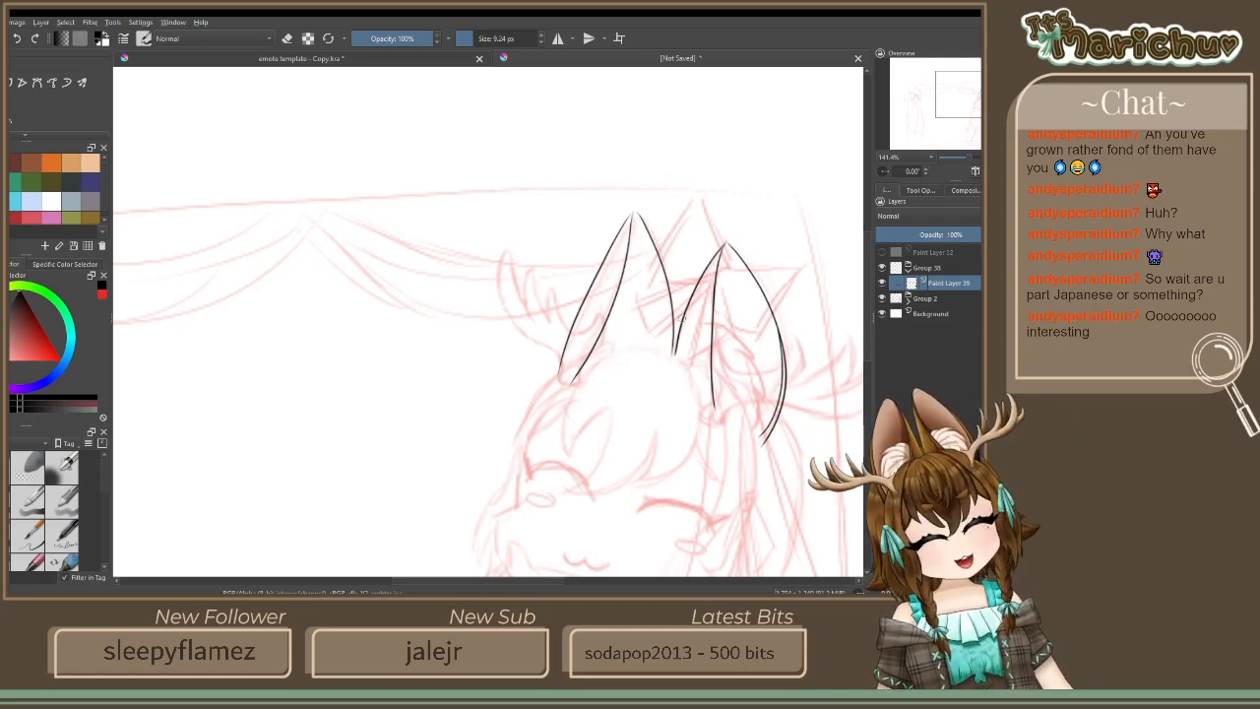
Erase all of the left ear's inked lines, keeping the finished ear, and return the brush to painting
scroll(581, 313, up, 3)
scroll(526, 332, down, 2)
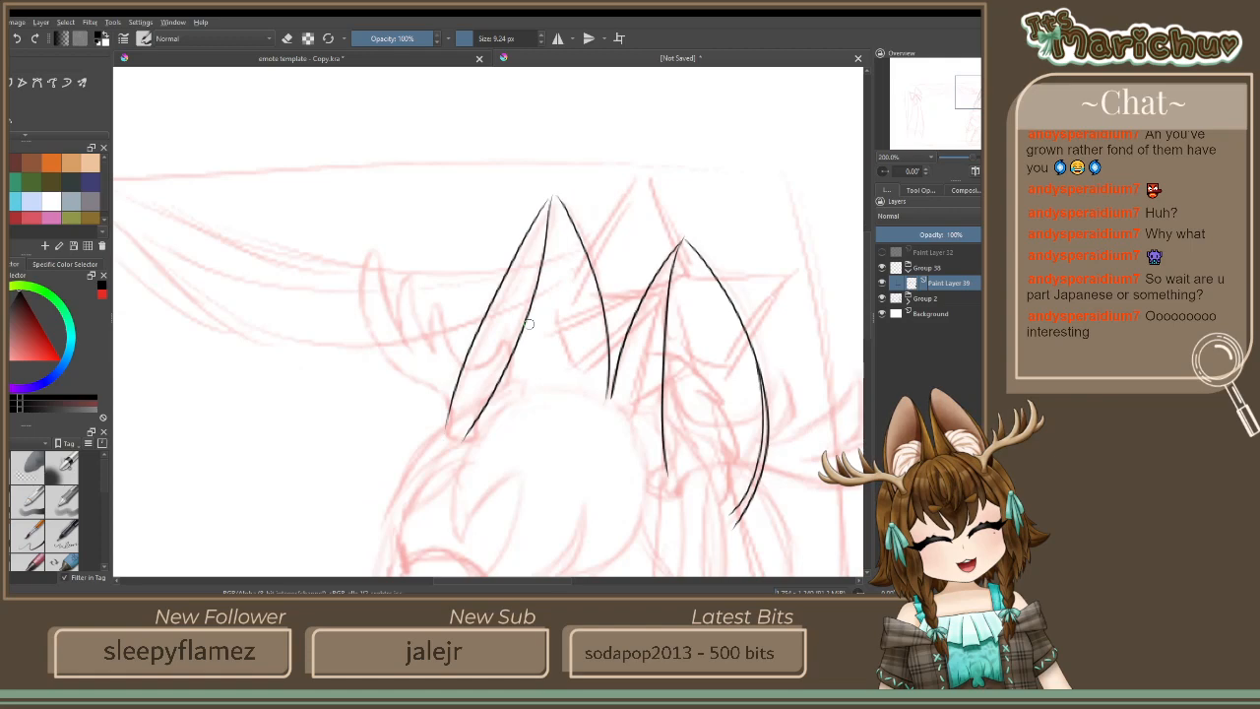
click(284, 43)
mouse_move(551, 202)
mouse_down()
mouse_move(530, 322)
mouse_move(527, 309)
mouse_move(480, 436)
mouse_move(457, 455)
mouse_move(485, 400)
mouse_move(444, 446)
mouse_move(445, 427)
mouse_move(483, 323)
mouse_up()
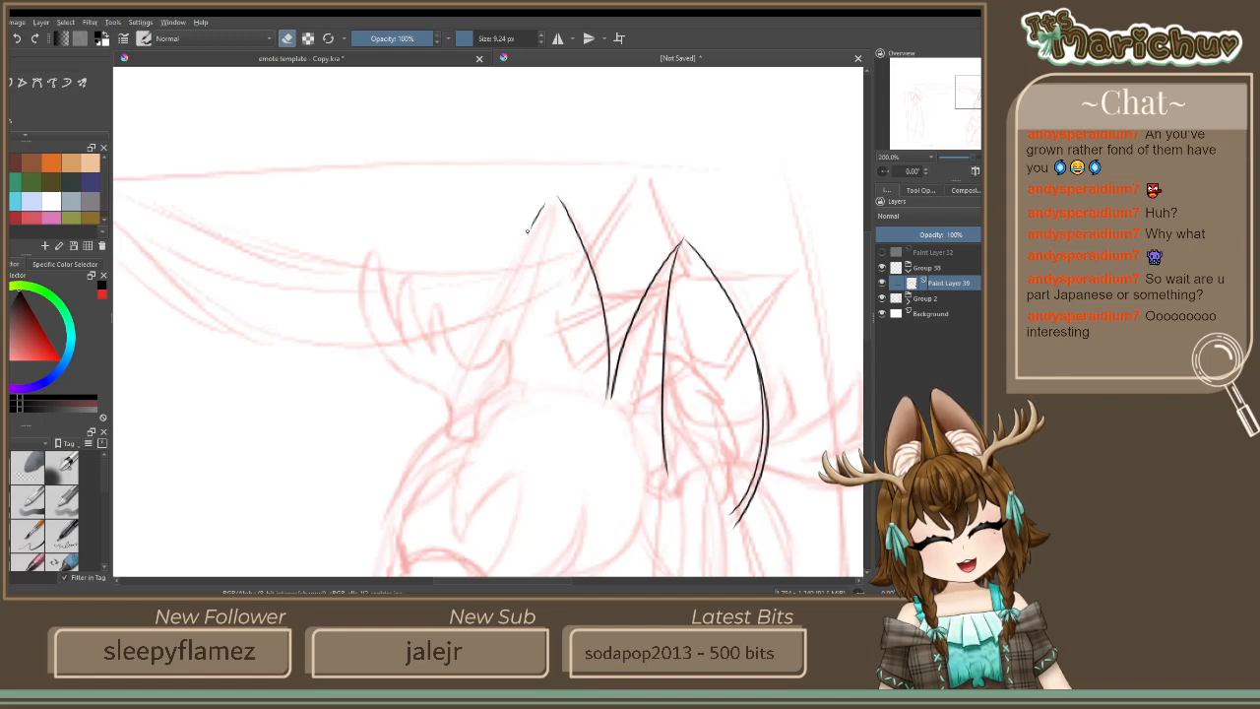
mouse_move(551, 183)
mouse_down()
mouse_move(595, 281)
mouse_move(609, 396)
mouse_up()
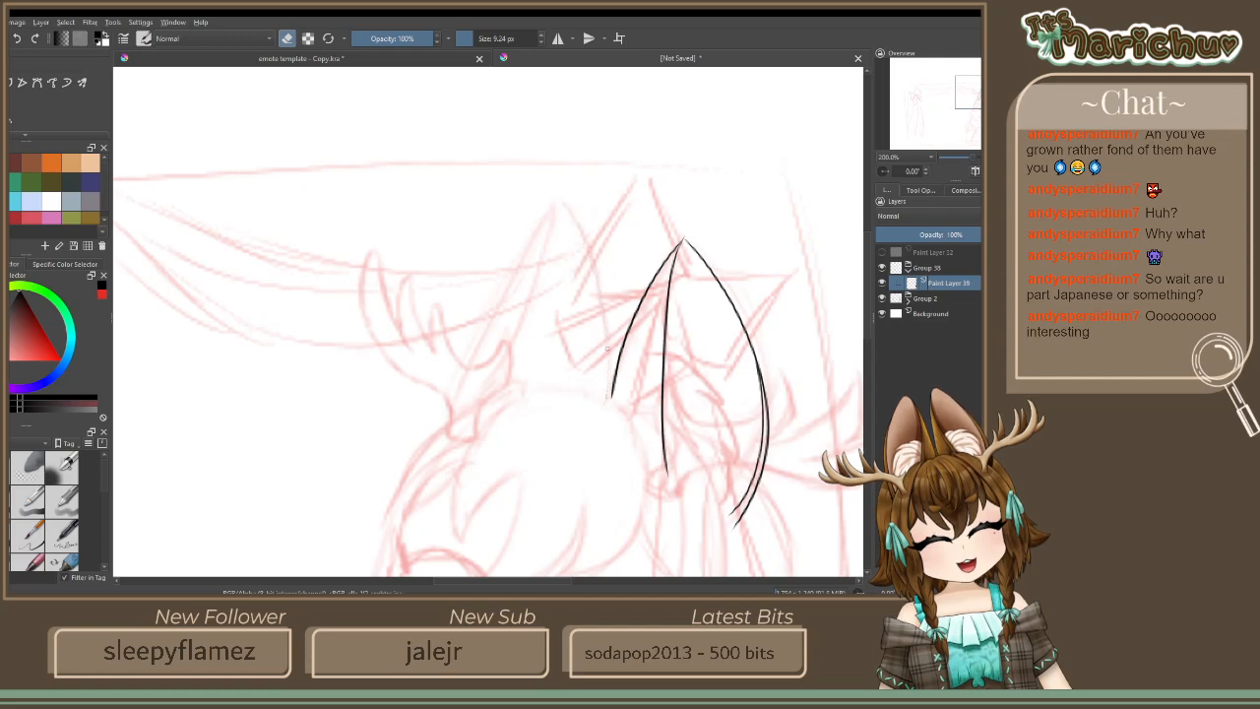
click(284, 39)
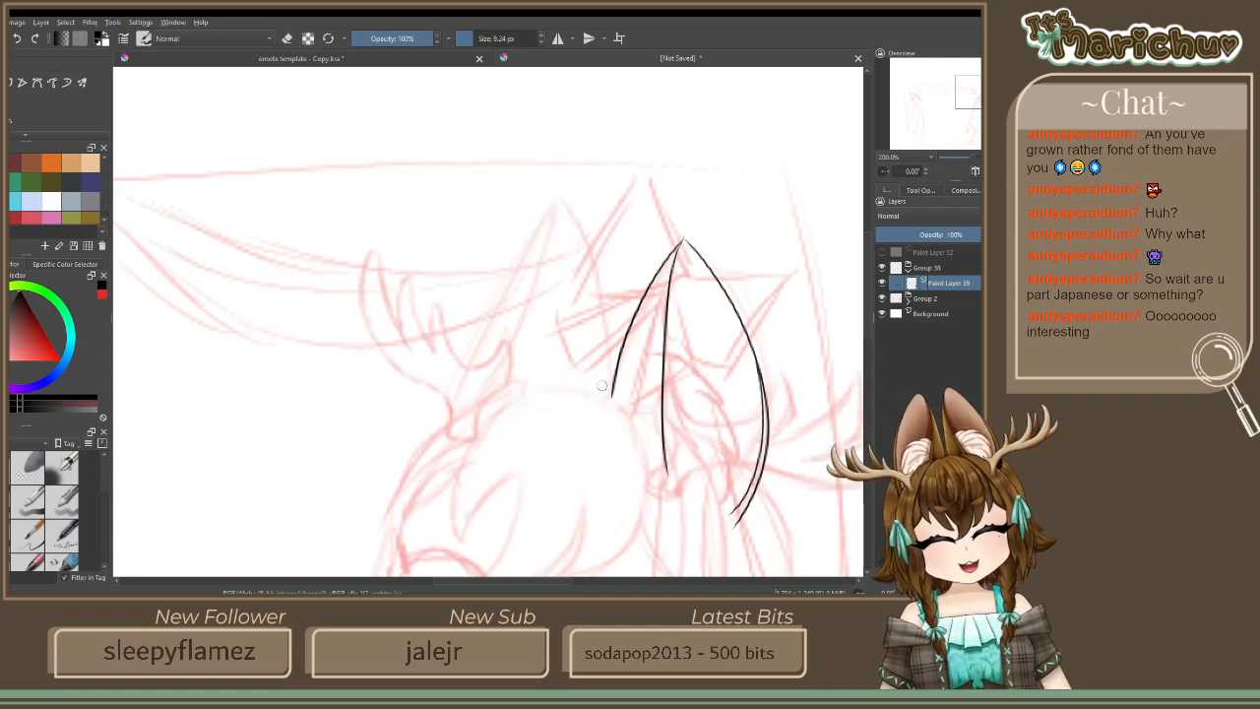
Re-ink the left ear's inner edge from a lower tip, undoing the trial fold line and outer edge
mouse_move(605, 392)
mouse_down()
mouse_move(554, 218)
mouse_move(602, 412)
mouse_up()
key(ctrl+z)
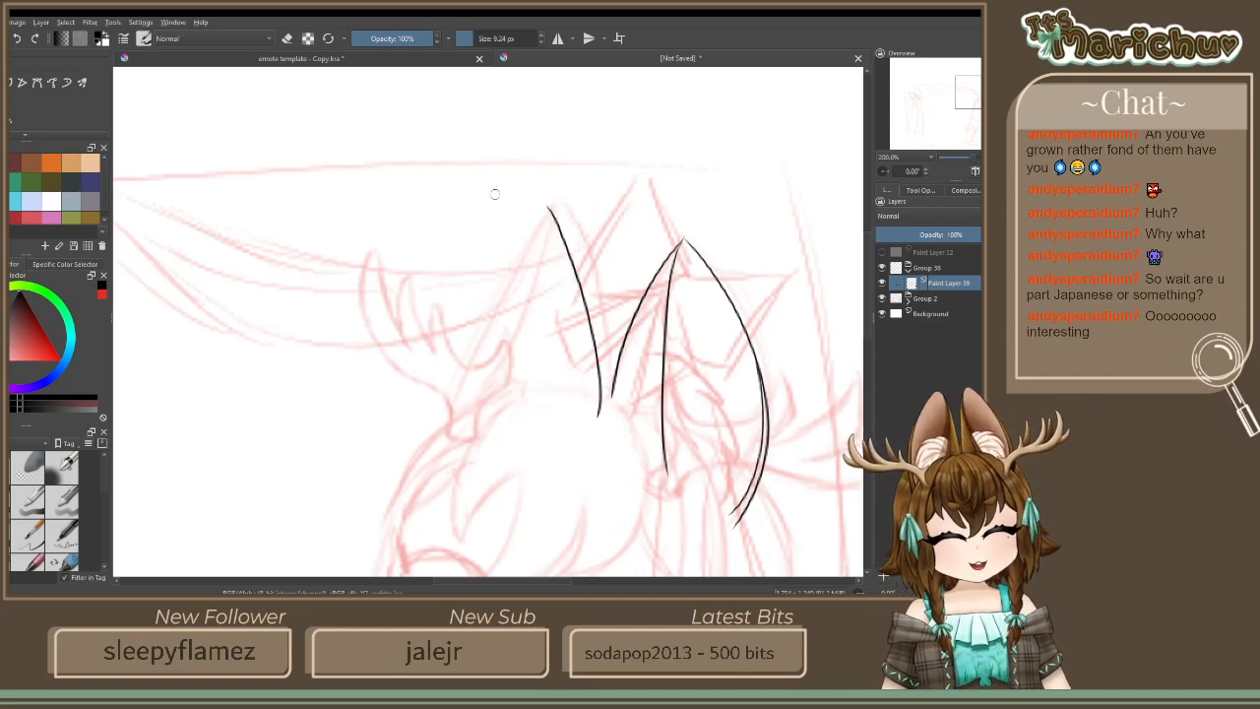
key(ctrl+z)
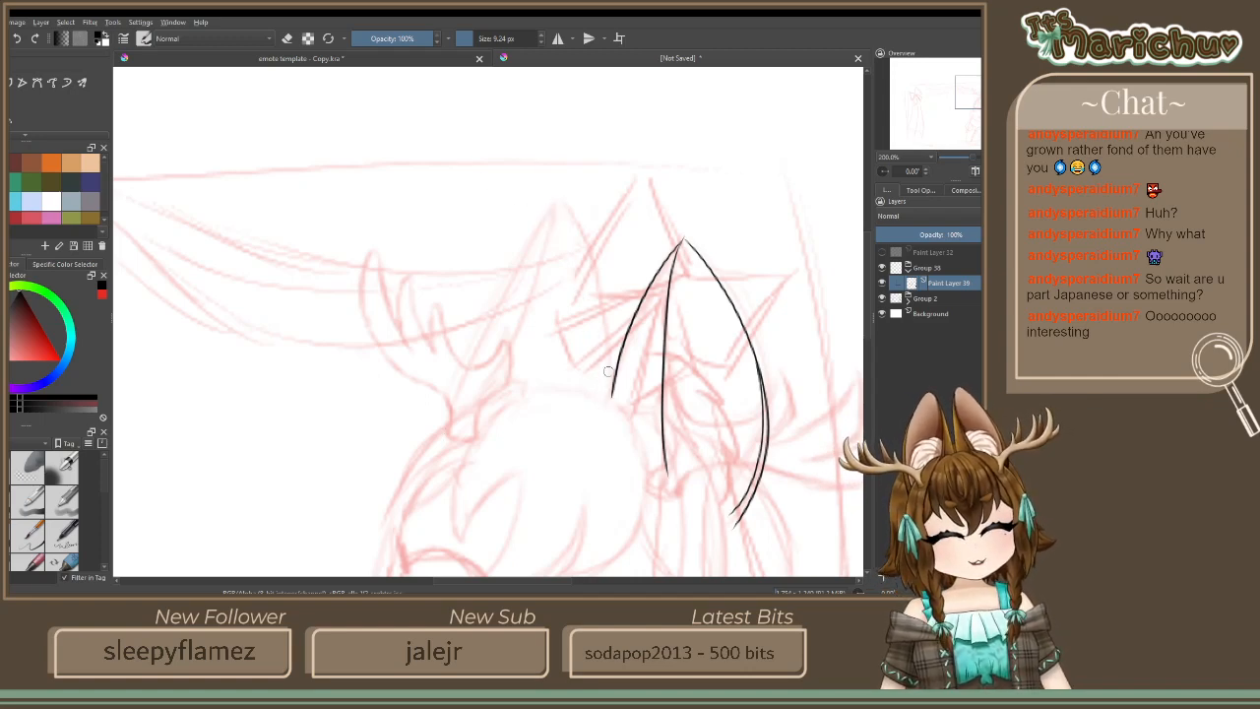
mouse_move(608, 394)
mouse_down()
mouse_move(556, 217)
mouse_move(486, 388)
mouse_up()
drag(549, 226, 457, 424)
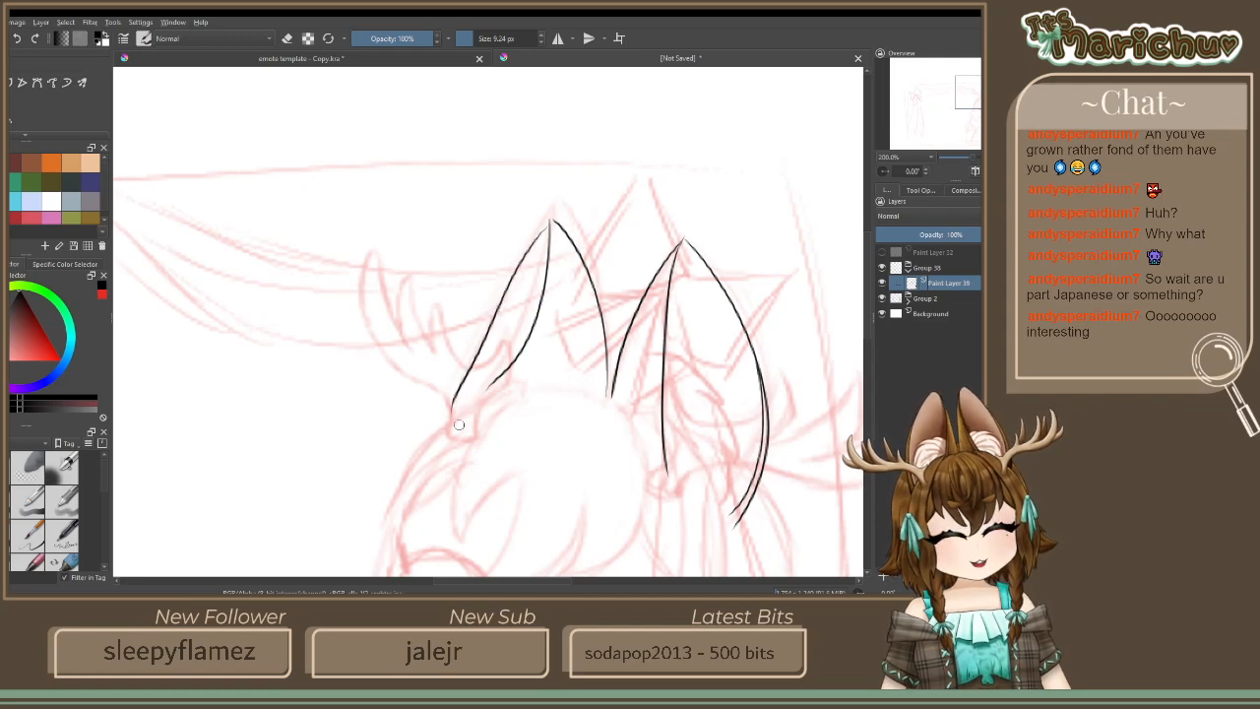
key(ctrl+z)
key(ctrl+z)
Try a longer fold line and an outer edge on the shortened left ear, checking them against the whole sketch
drag(549, 221, 480, 410)
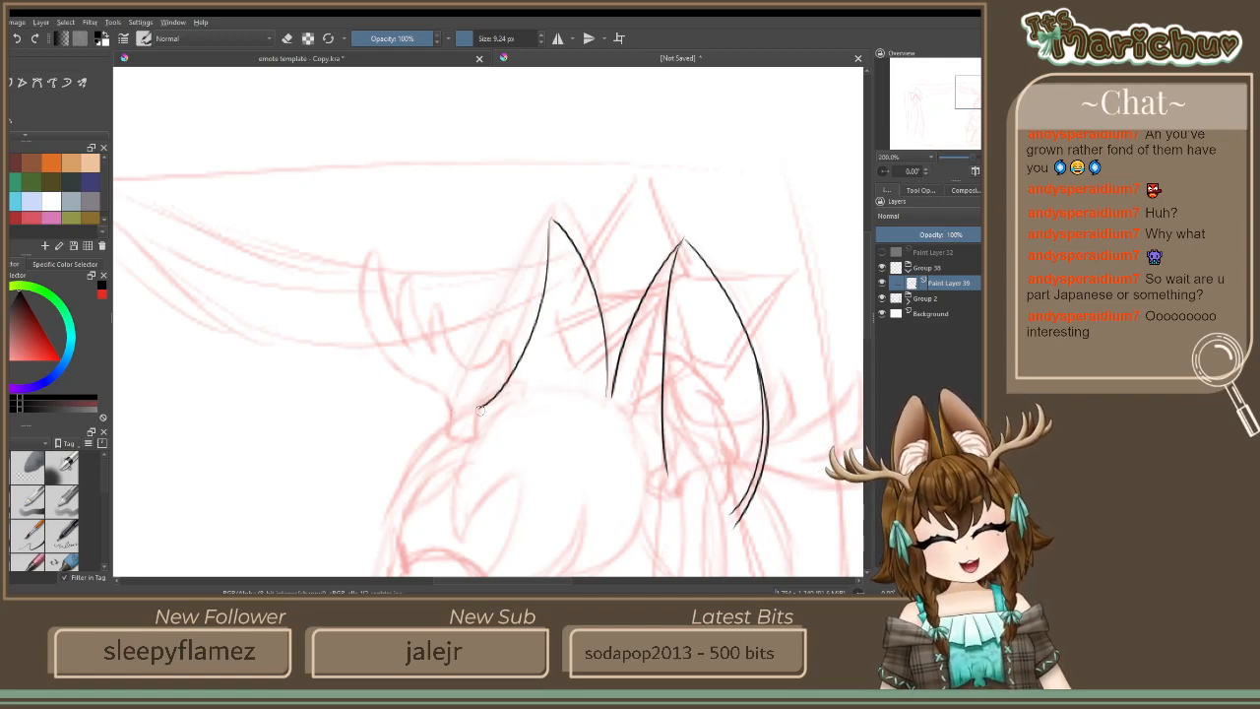
drag(545, 227, 466, 406)
scroll(469, 400, down, 4)
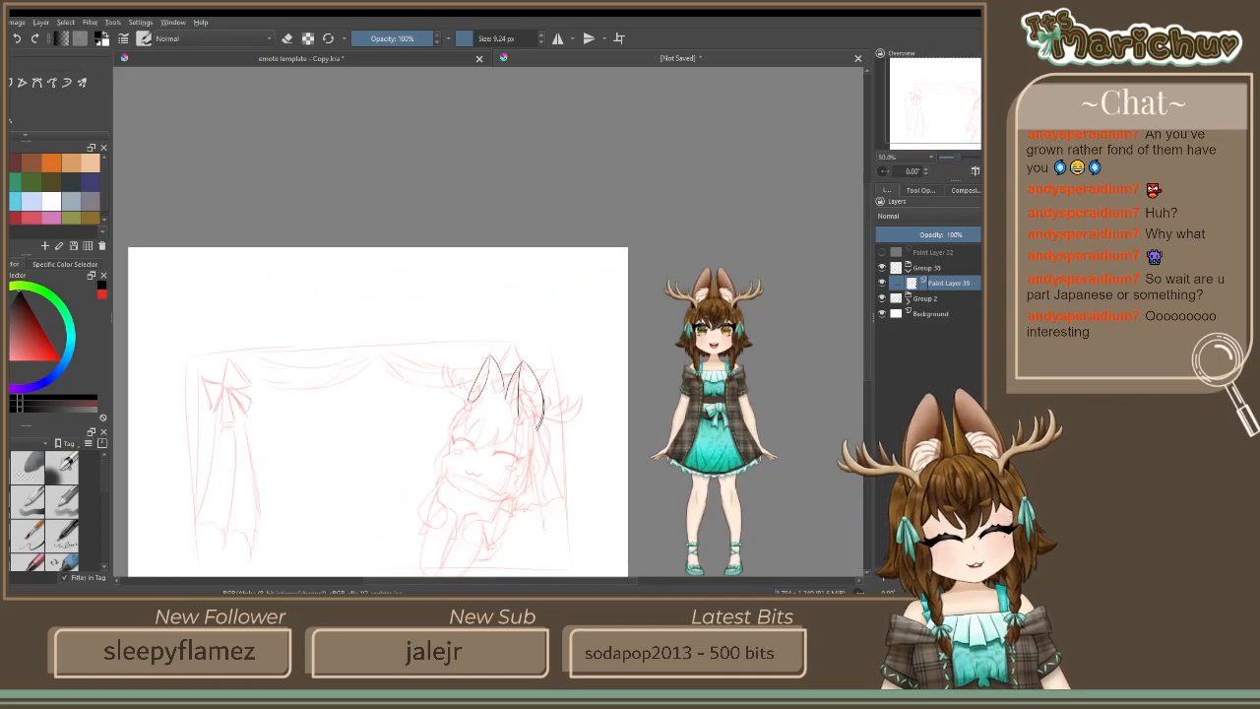
scroll(538, 448, up, 3)
scroll(521, 385, down, 3)
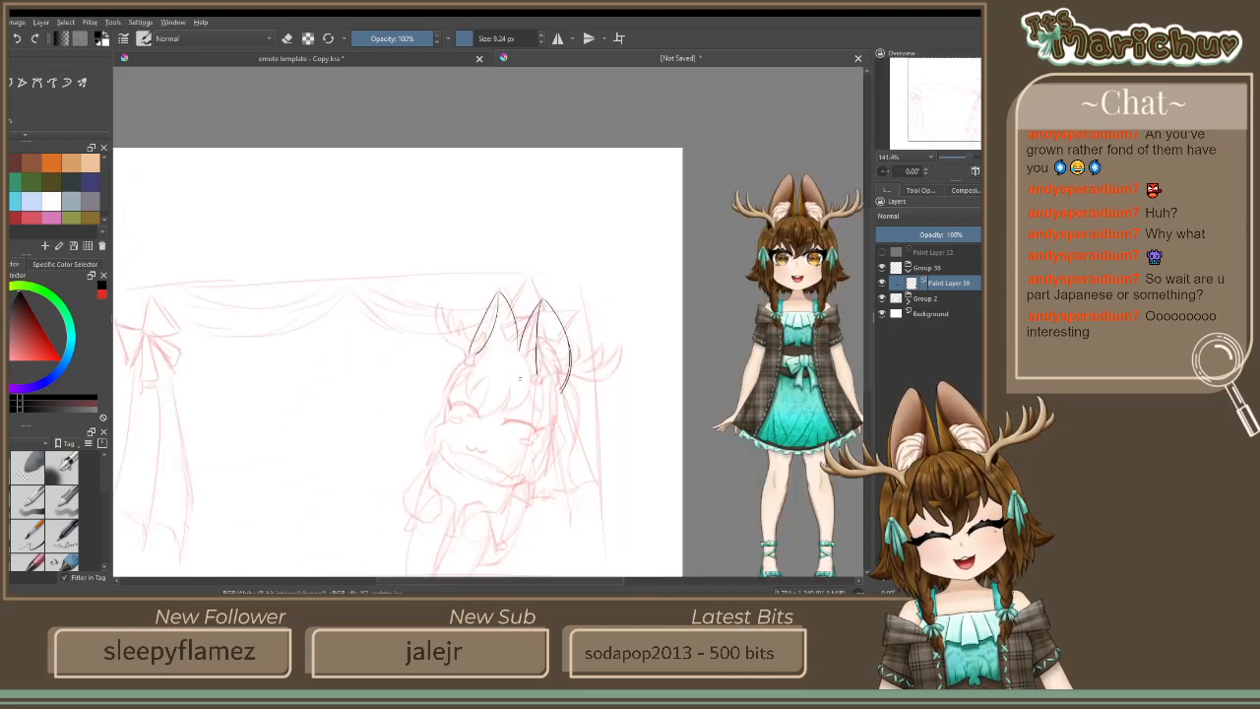
scroll(493, 440, up, 4)
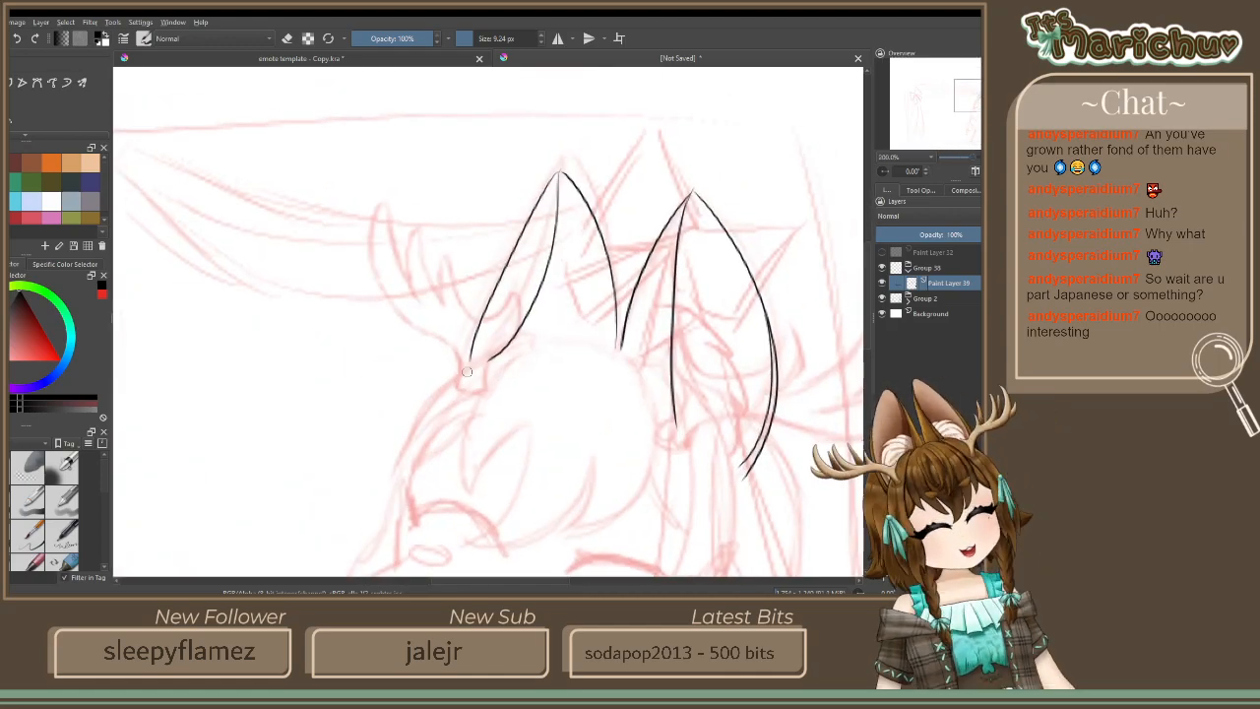
Undo the left ear's fold line and outer edge and ink a longer curve from the tip down to the hair
key(ctrl+z)
key(ctrl+z)
drag(561, 175, 434, 397)
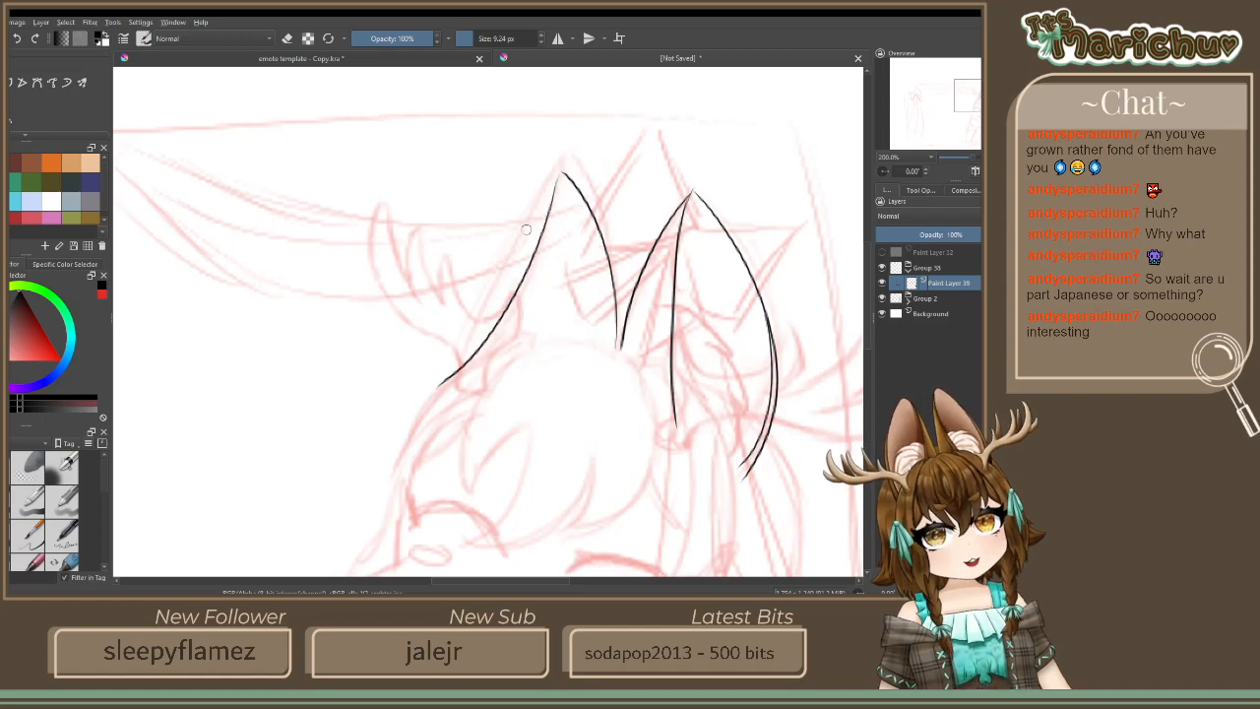
Redraw the left ear's outer side with two curved ink lines running from the ear tip down to its base
drag(554, 181, 448, 384)
key(ctrl+z)
key(ctrl+z)
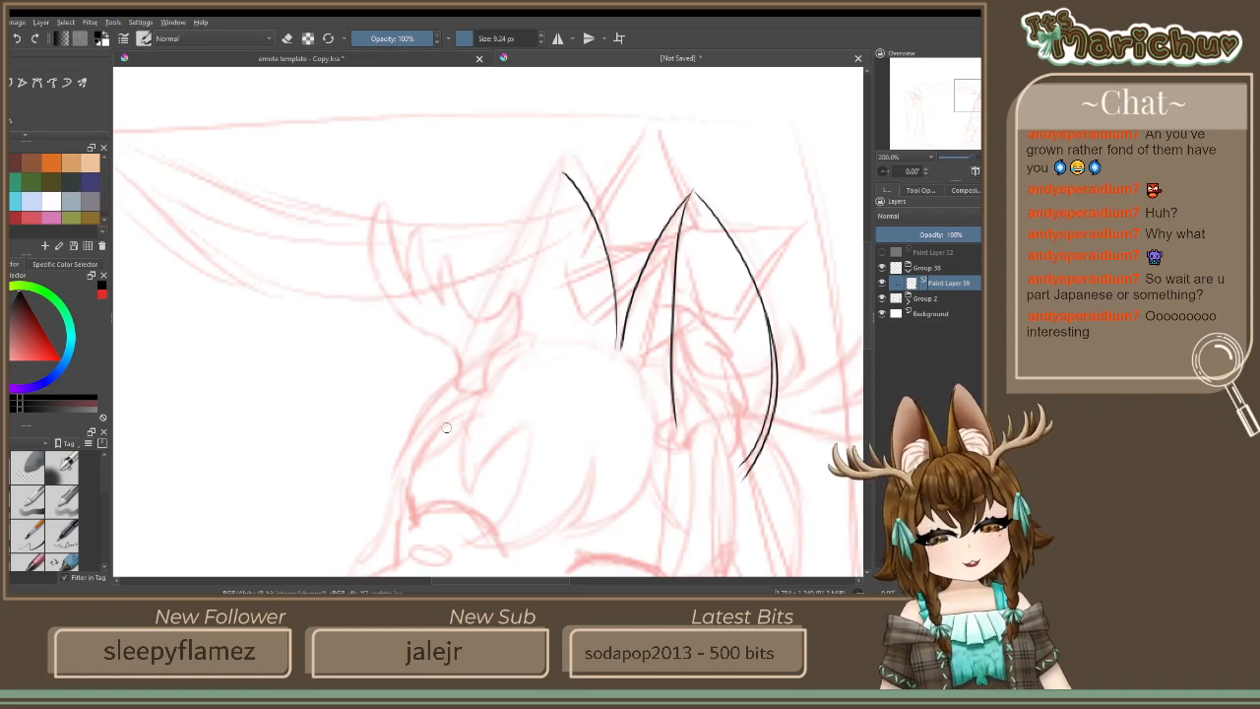
mouse_move(562, 173)
mouse_down()
mouse_move(542, 255)
mouse_move(465, 366)
mouse_up()
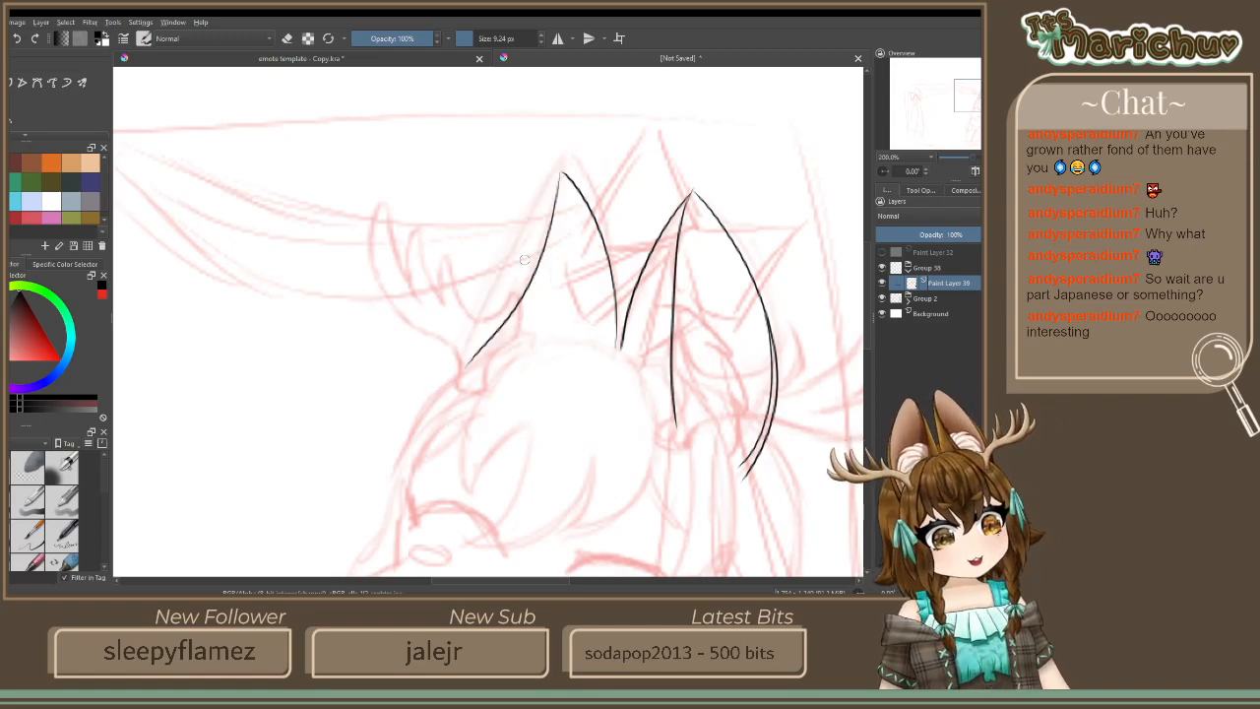
drag(553, 176, 457, 380)
key(ctrl+z)
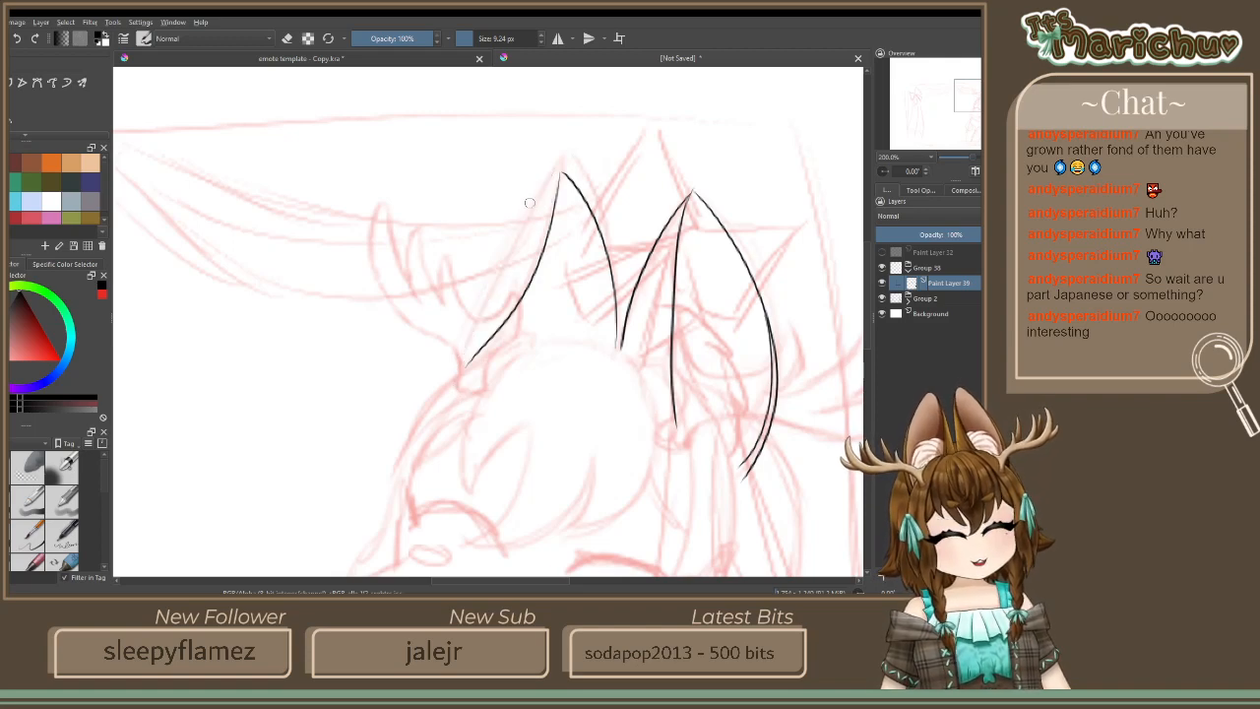
drag(558, 175, 445, 396)
key(ctrl+z)
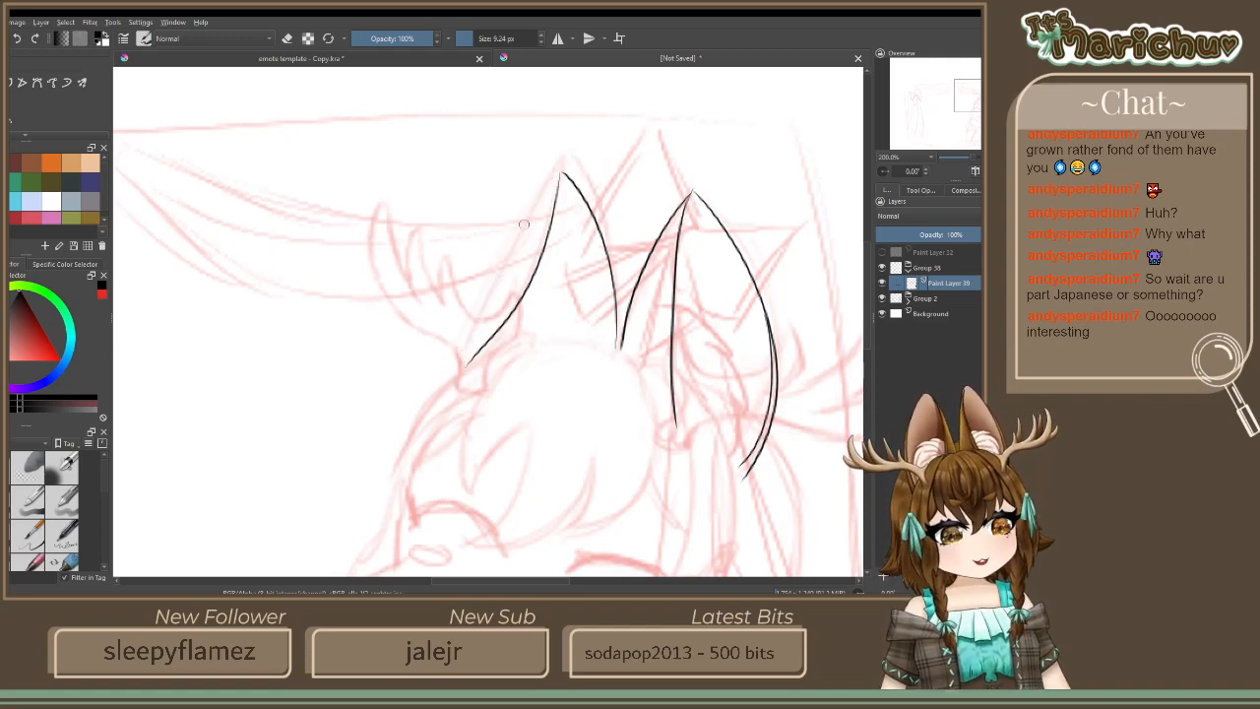
drag(559, 175, 461, 368)
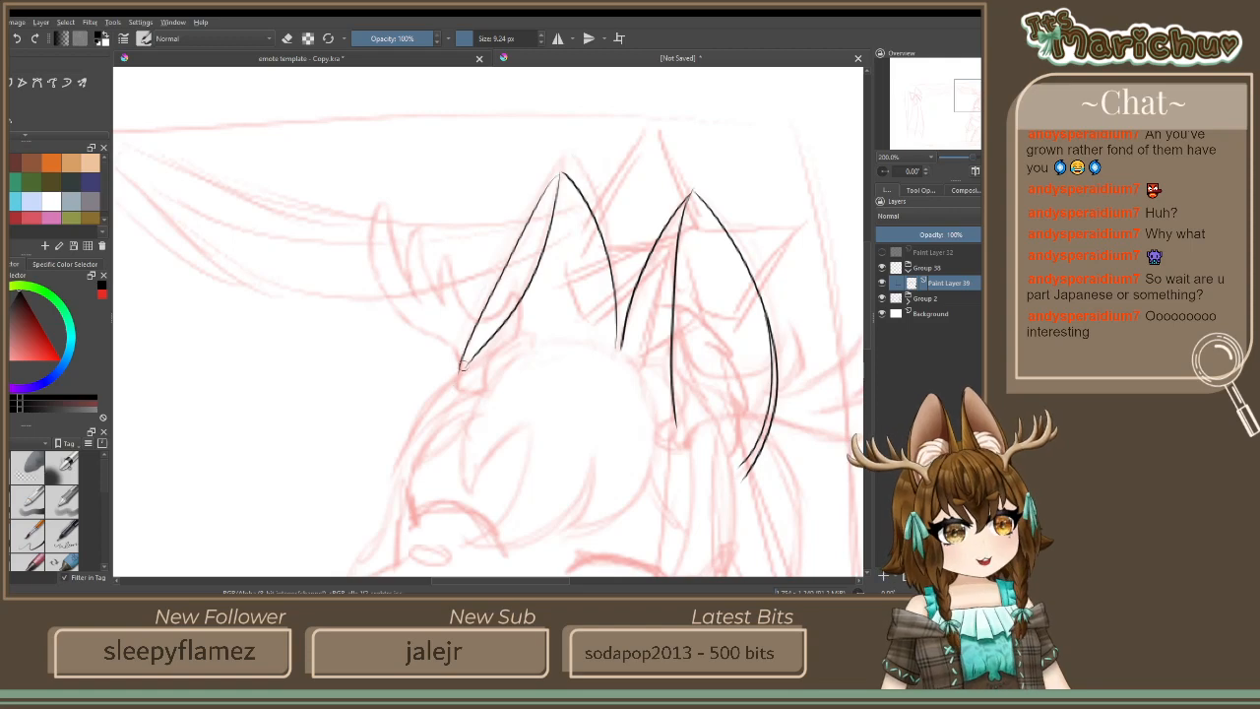
Examine the inked ears' shape and placement against the full sketch and the character reference
key(minus)
key(minus)
key(minus)
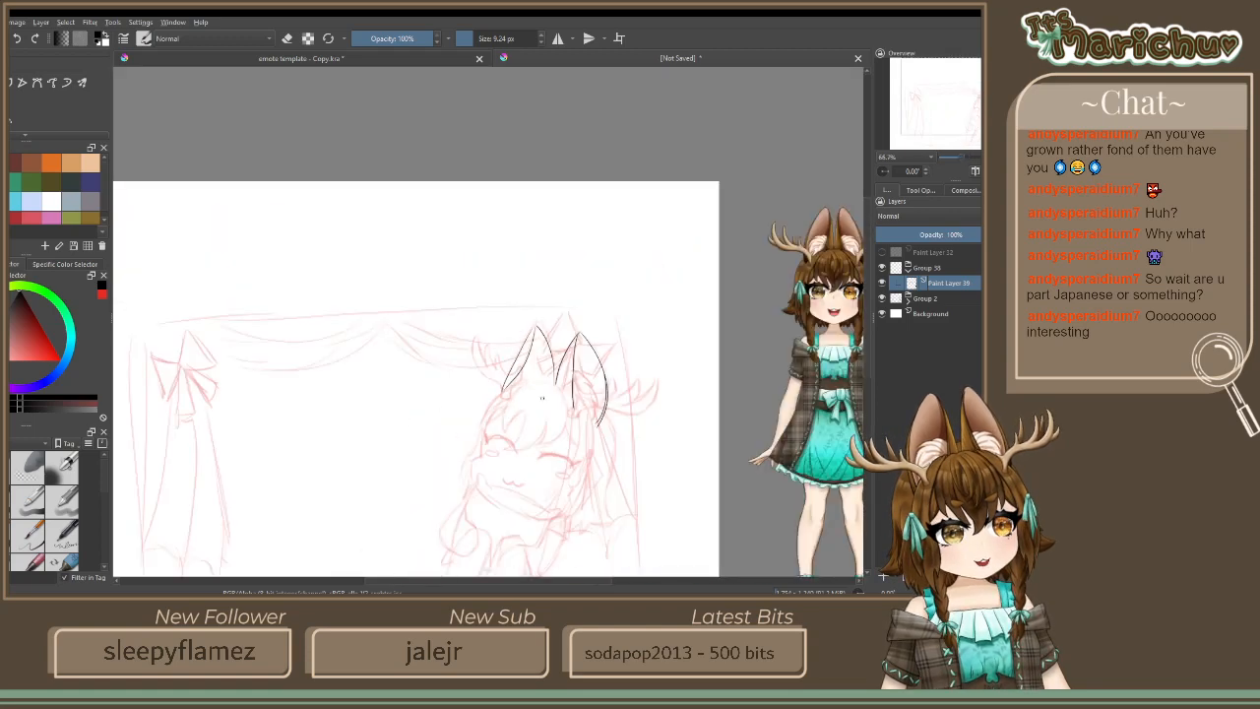
key(plus)
key(plus)
key(plus)
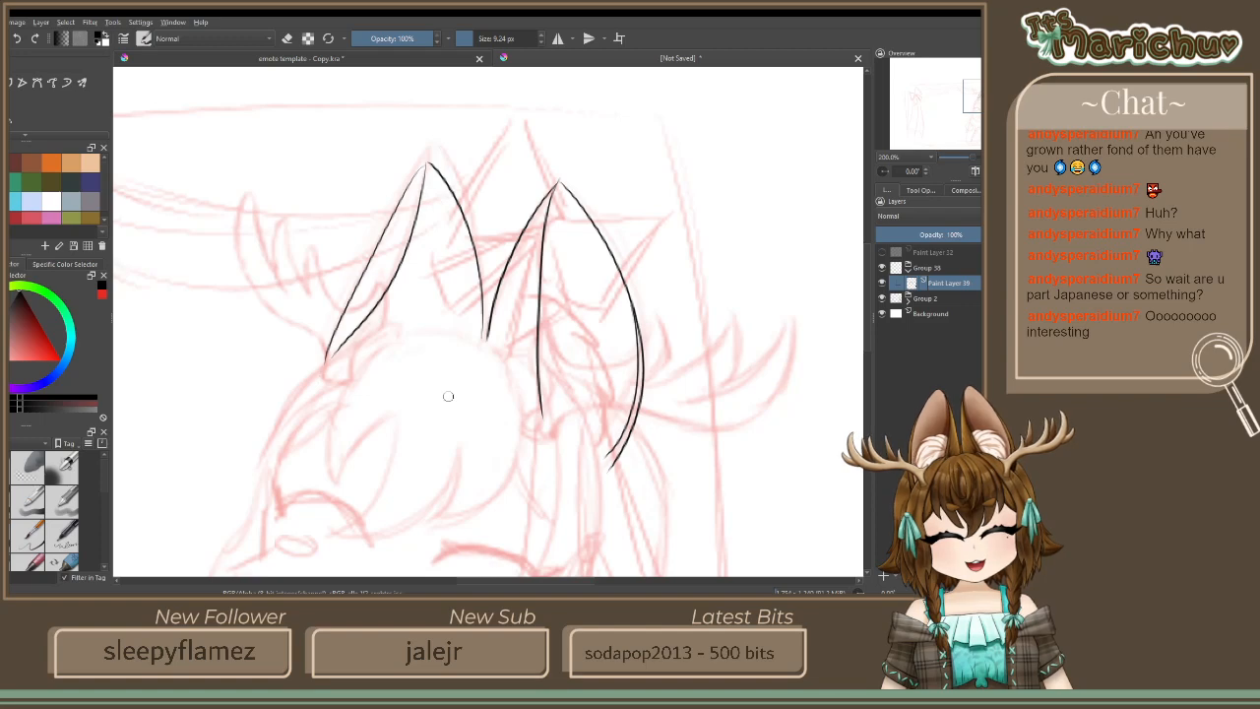
scroll(500, 265, down, 3)
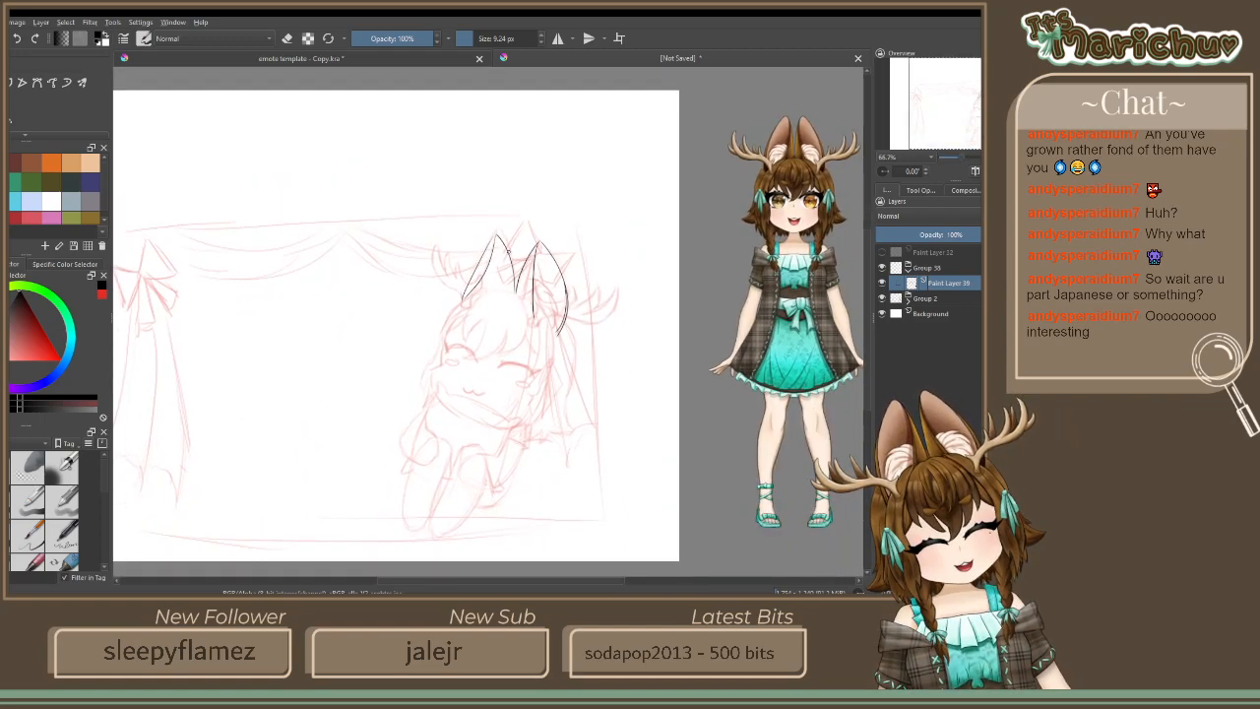
scroll(483, 248, up, 3)
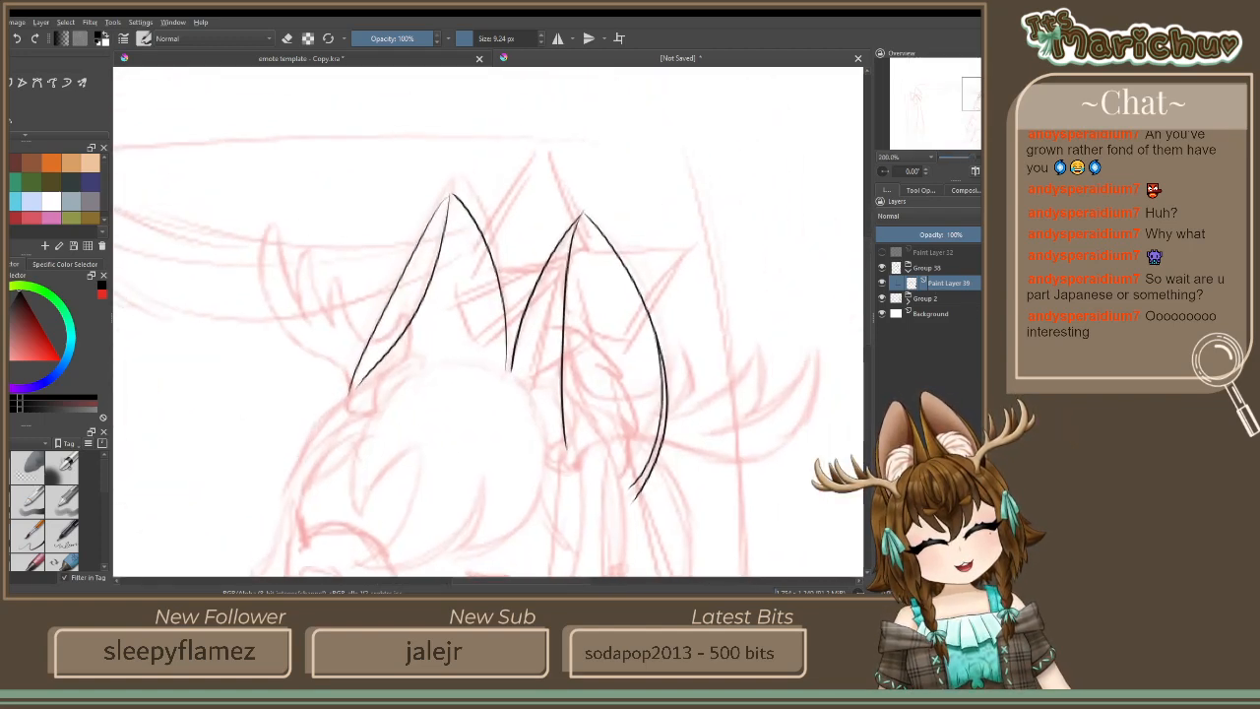
Add a new paint layer and ink the crown of the head, the fringe's right edge and its first curved strands
key(Insert)
scroll(517, 344, up, 3)
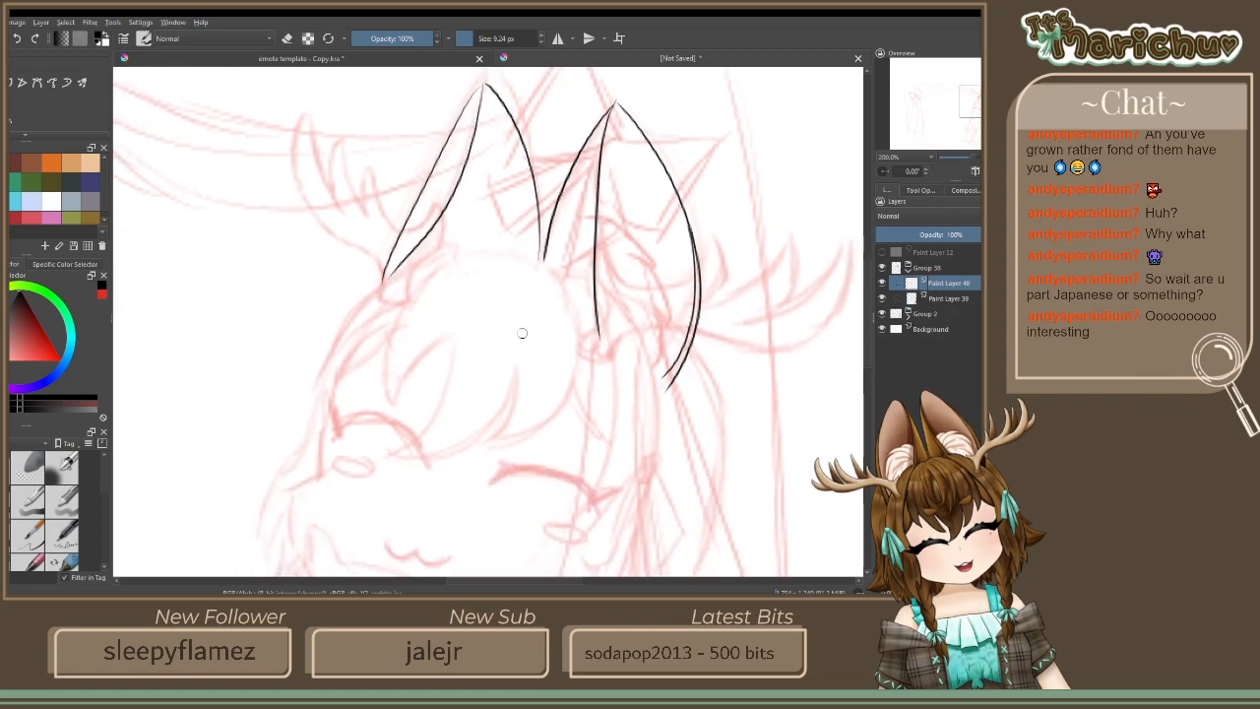
drag(515, 359, 542, 318)
mouse_move(440, 120)
mouse_down()
mouse_move(554, 122)
mouse_move(659, 244)
mouse_up()
key(ctrl+z)
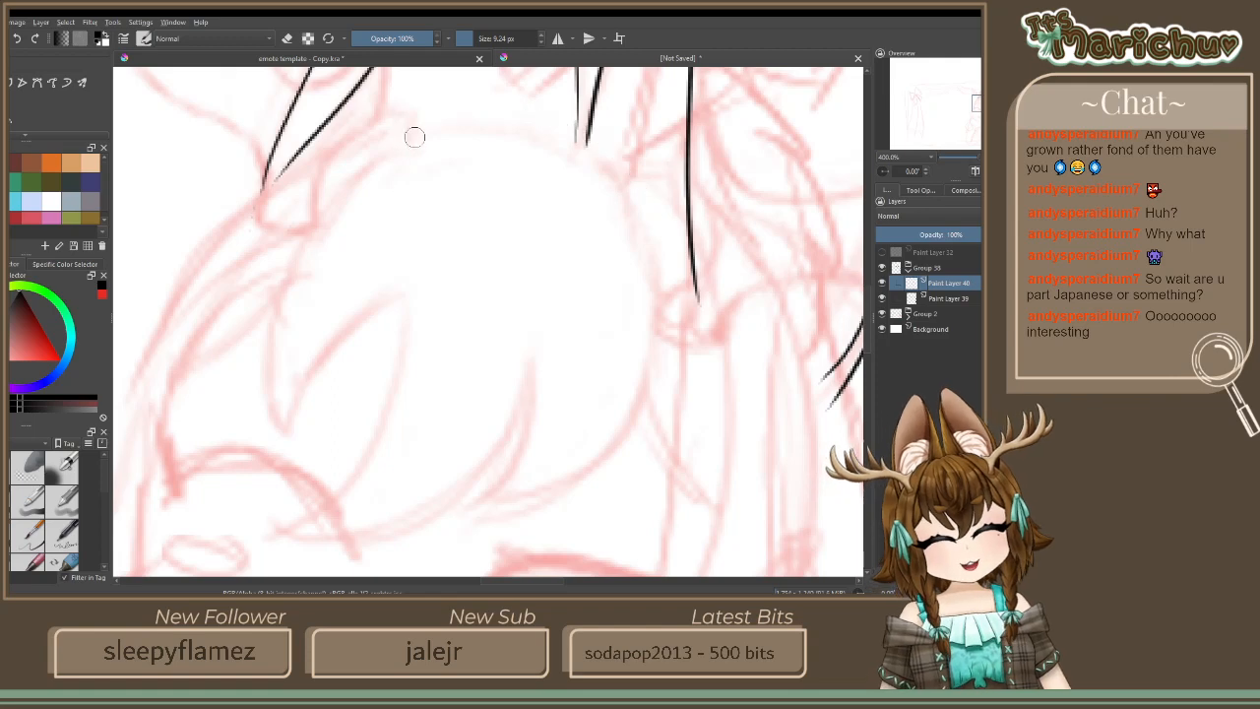
mouse_move(415, 134)
mouse_down()
mouse_move(587, 158)
mouse_move(649, 254)
mouse_move(656, 368)
mouse_move(483, 526)
mouse_up()
drag(532, 364, 474, 526)
drag(535, 364, 313, 538)
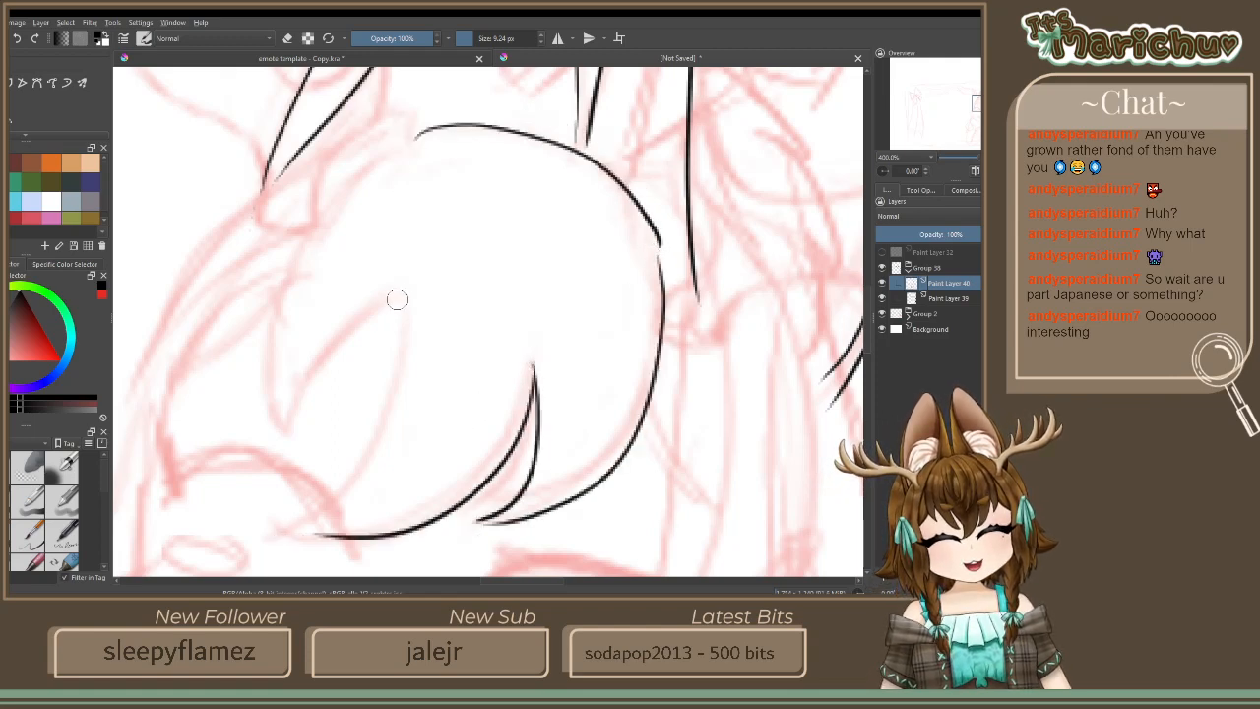
Ink the pointed fringe strands sweeping towards the left eye, including the lower tip and the narrow gap between locks
mouse_move(397, 298)
mouse_down()
mouse_move(395, 384)
mouse_move(266, 496)
mouse_up()
mouse_move(356, 500)
mouse_down()
mouse_move(305, 513)
mouse_move(240, 494)
mouse_move(295, 527)
mouse_move(373, 531)
mouse_up()
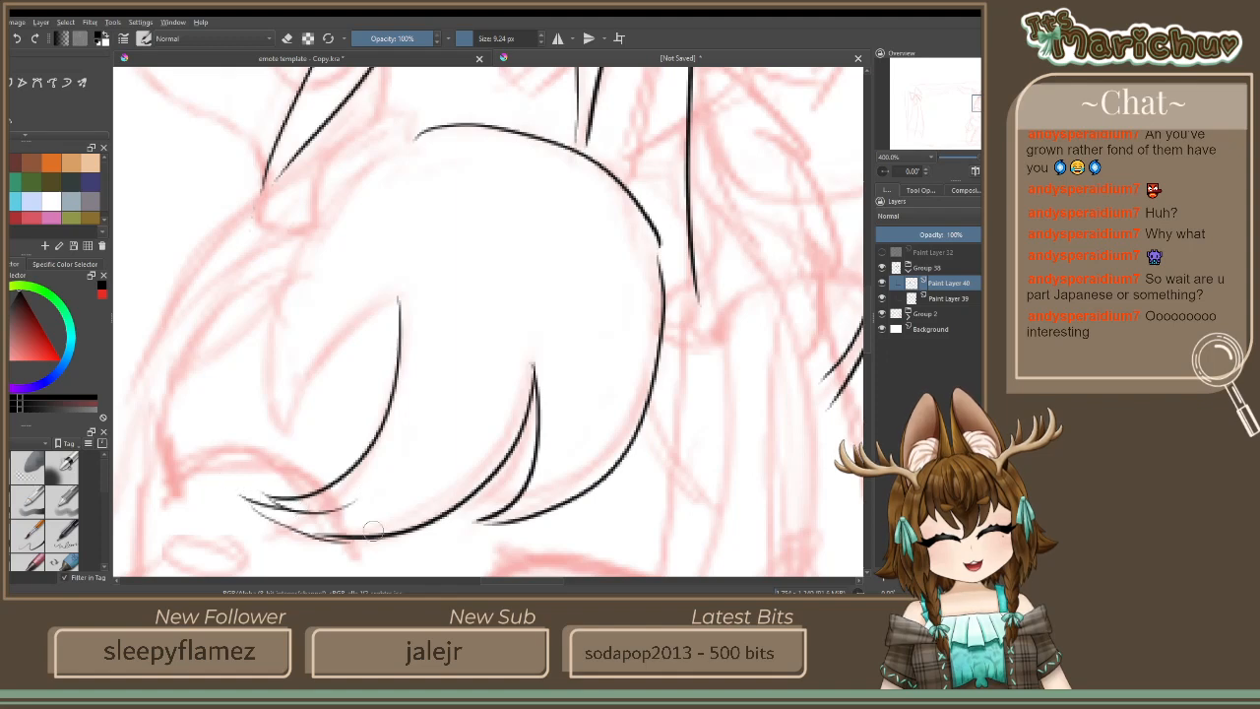
key(ctrl+z)
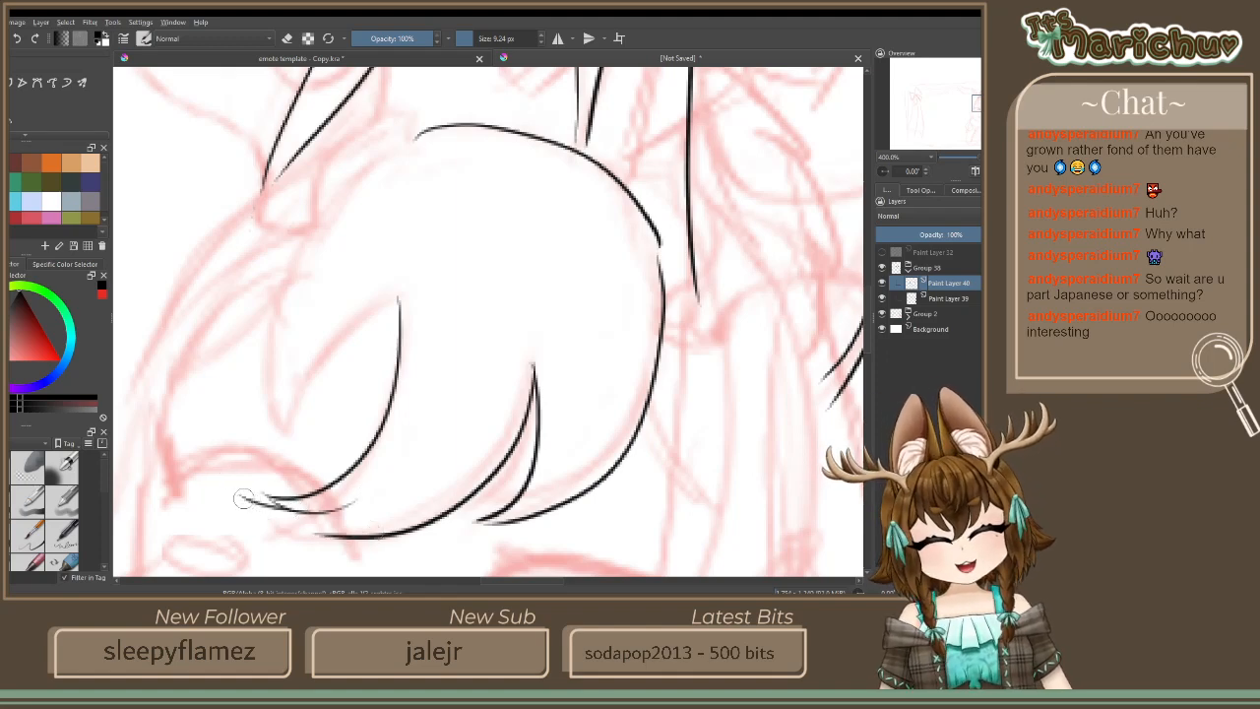
drag(242, 496, 353, 540)
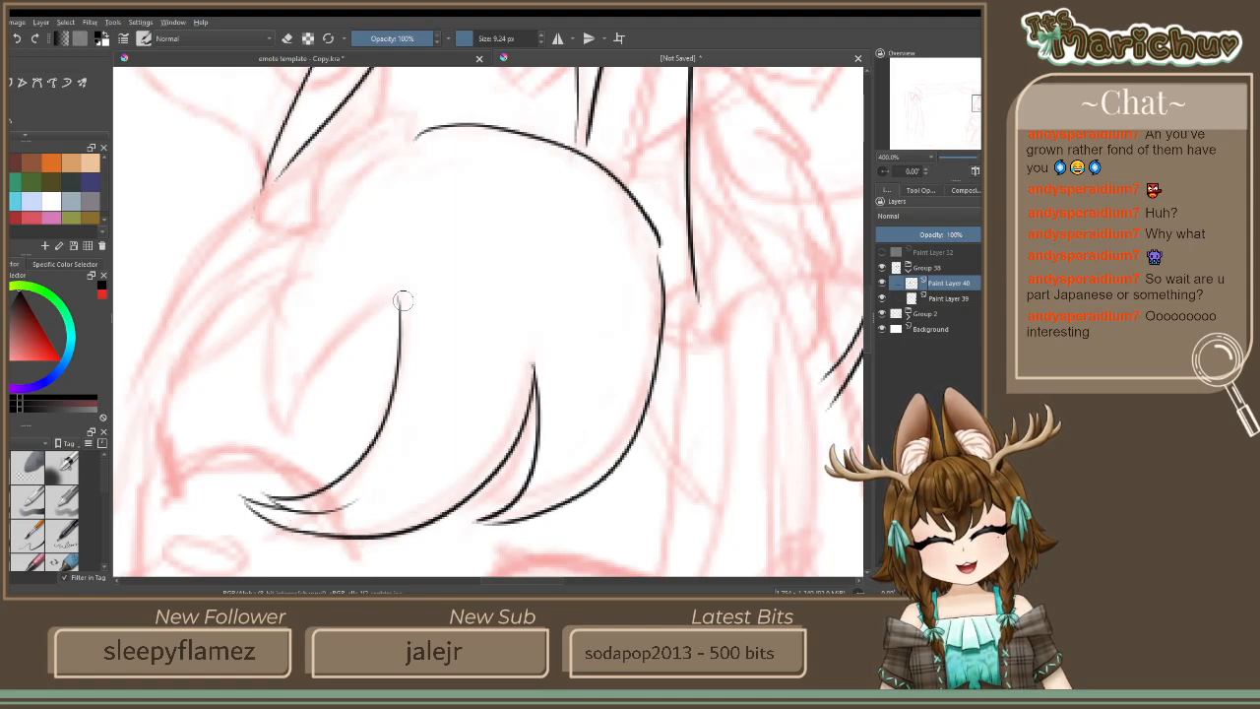
drag(400, 301, 333, 429)
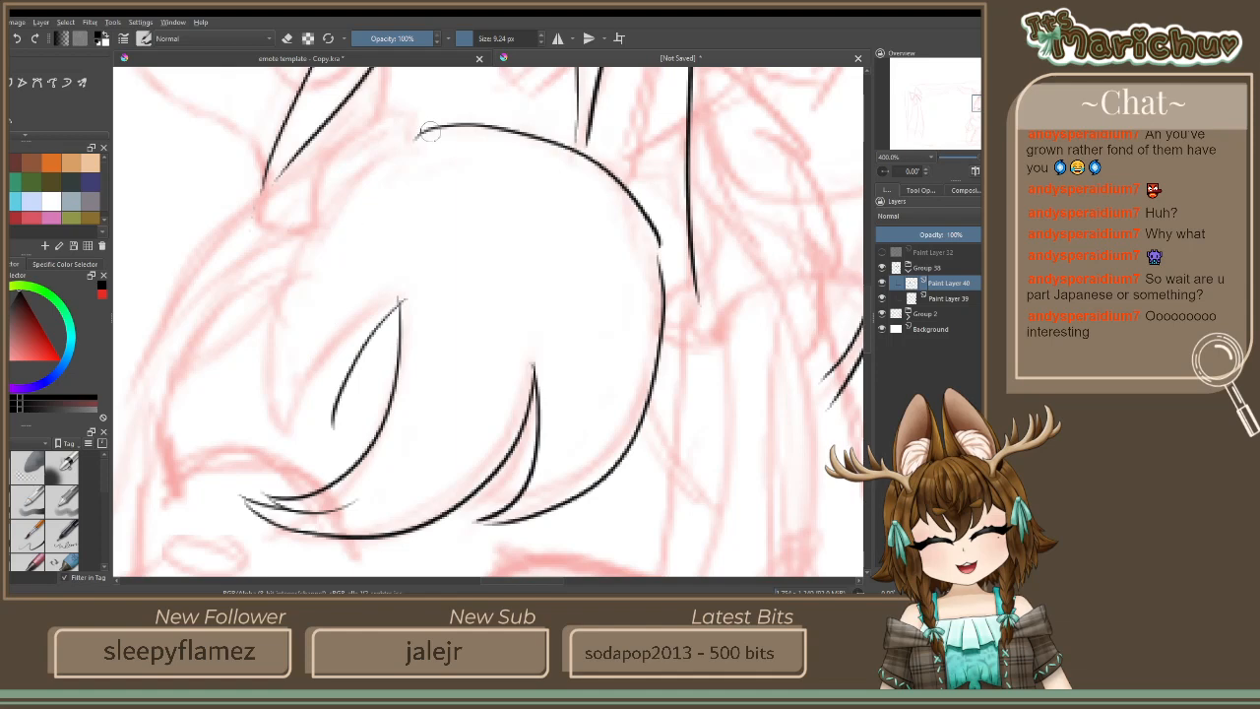
Ink the fringe's left outer curve and extend the narrow gap's inner line down to meet the neighbouring lock
mouse_move(374, 144)
mouse_down()
mouse_move(276, 411)
mouse_move(309, 457)
mouse_up()
drag(313, 374, 307, 451)
drag(321, 374, 339, 440)
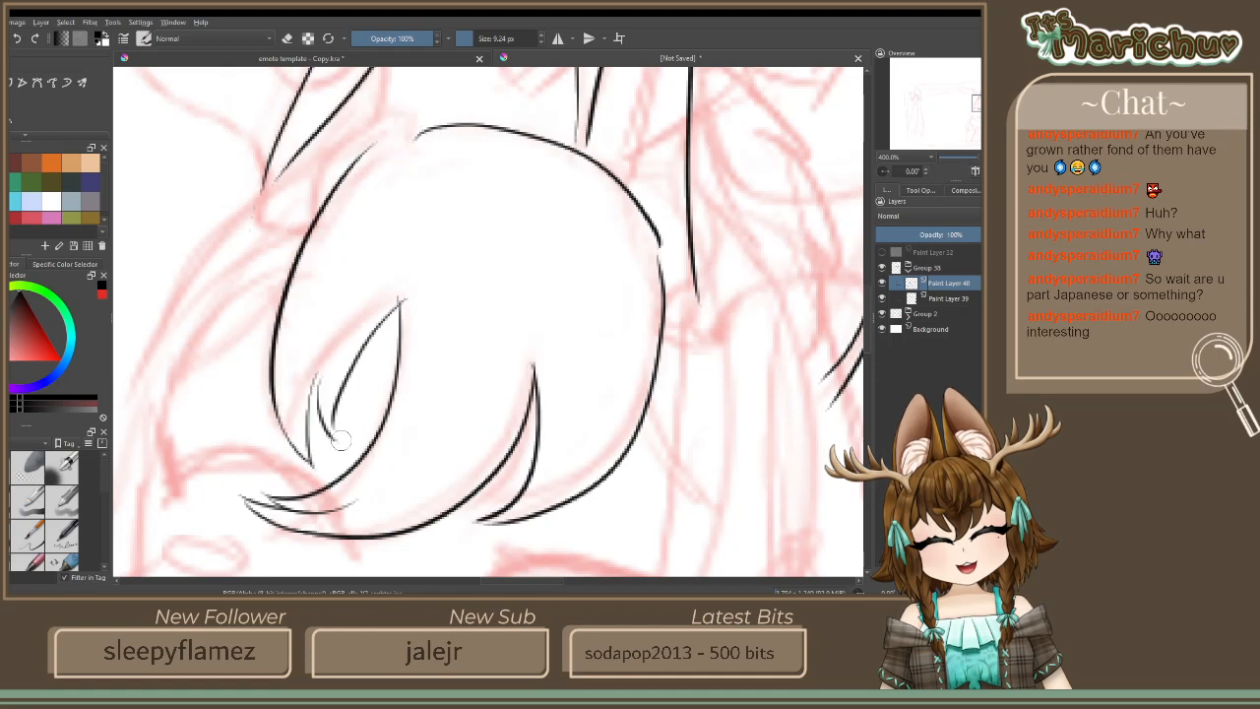
key(2)
scroll(591, 408, up, 5)
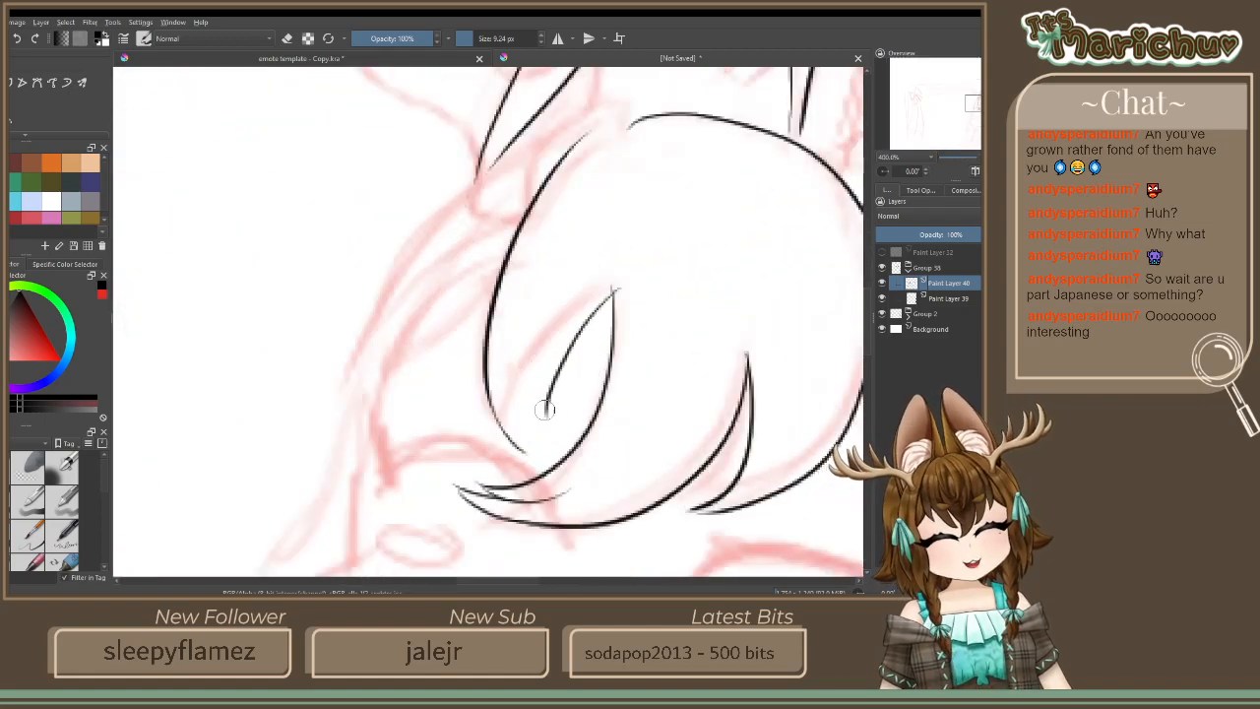
drag(547, 398, 545, 460)
key(ctrl+z)
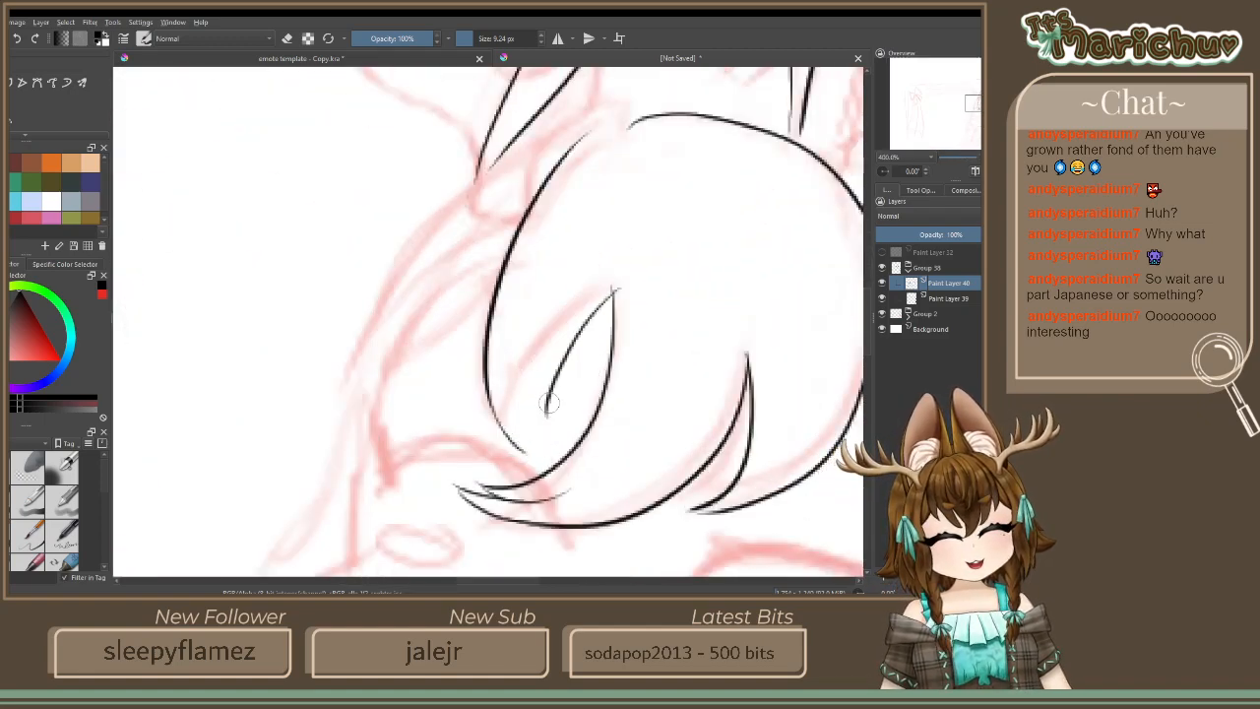
drag(548, 398, 551, 457)
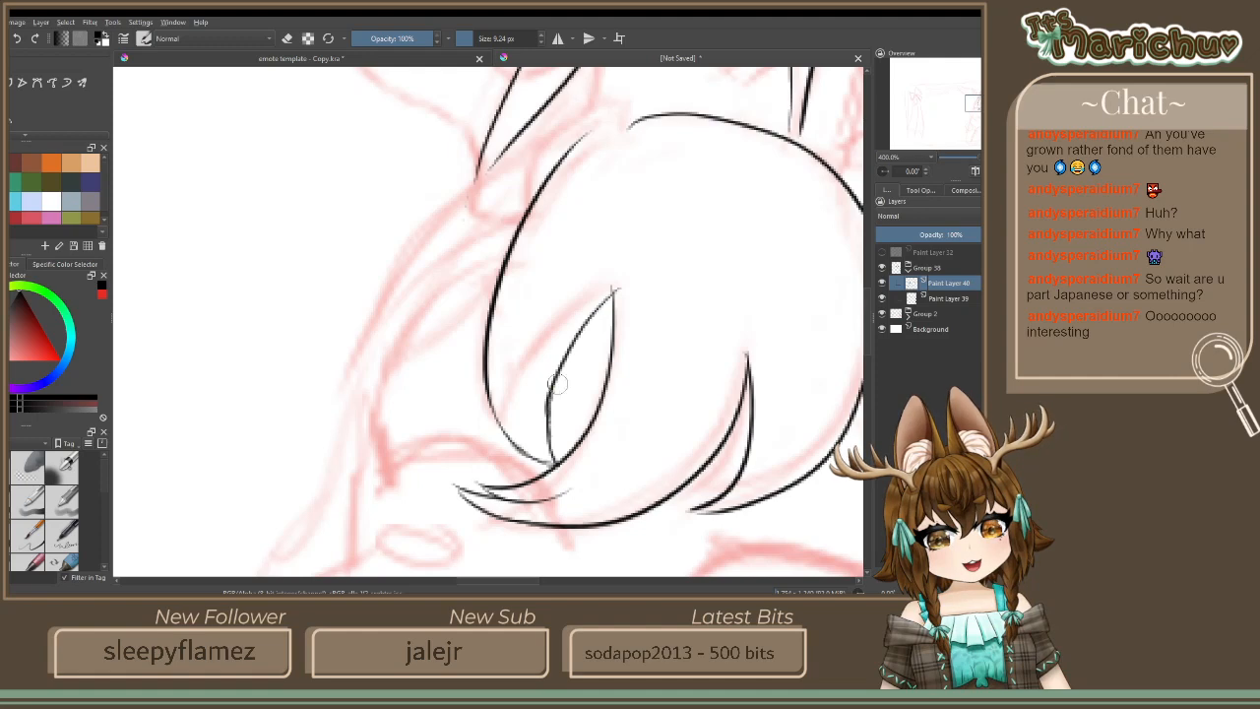
Erase the stray line ends and overlaps where the fringe strands meet
key(minus)
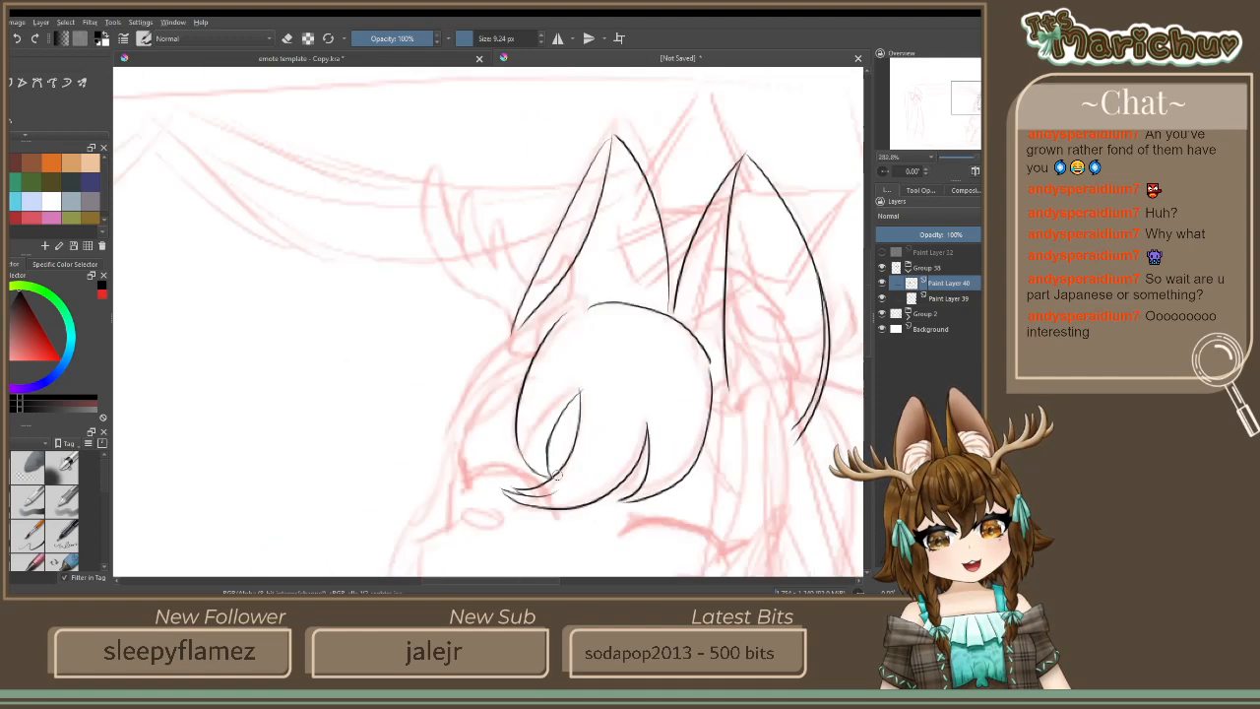
key(plus)
key(plus)
key(plus)
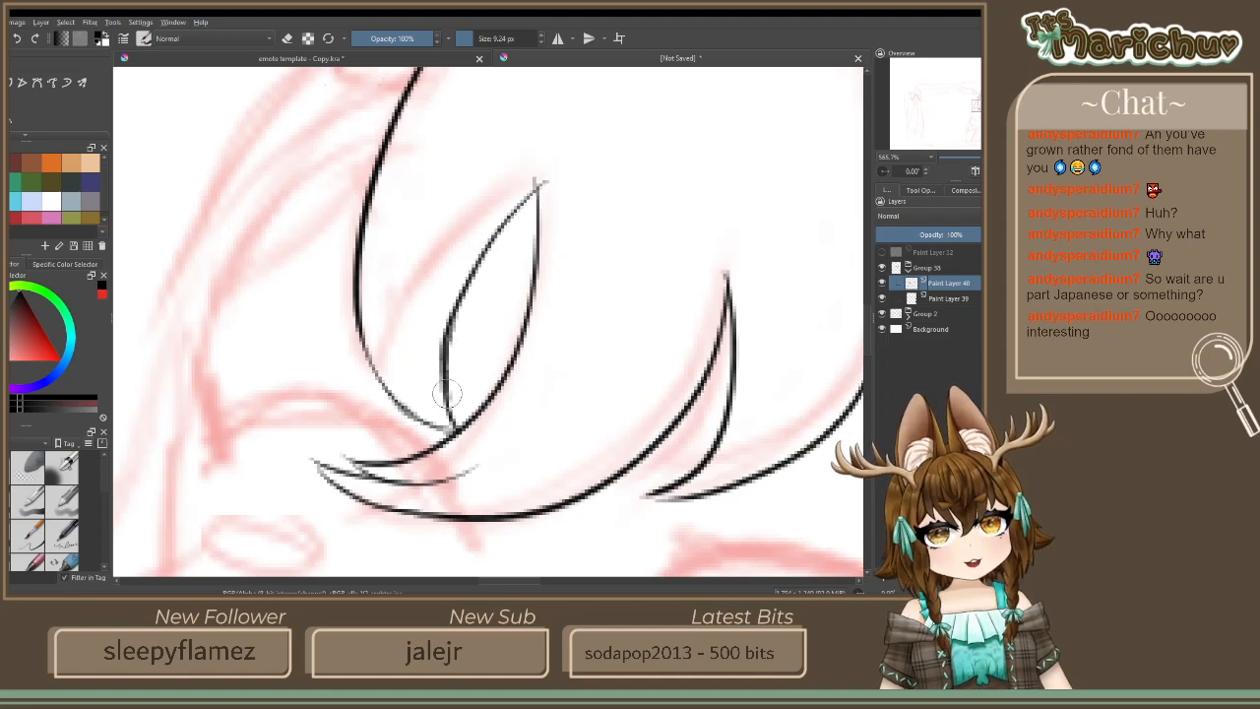
click(288, 38)
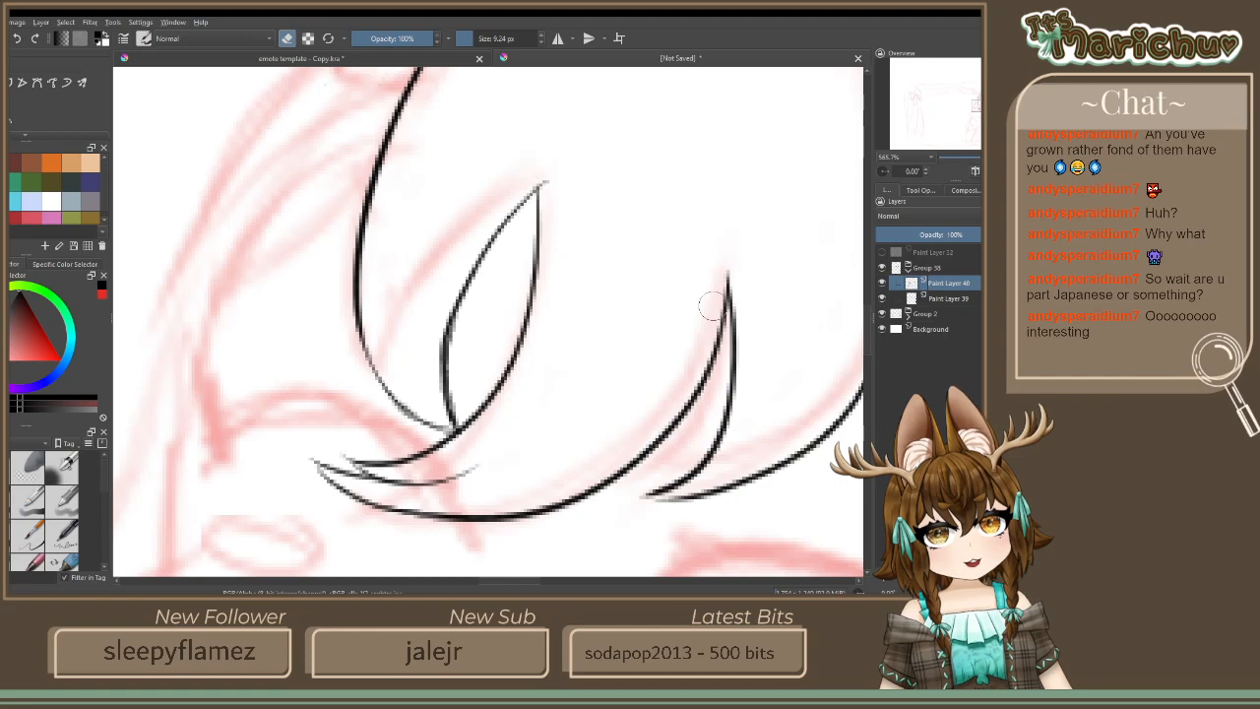
scroll(690, 282, down, 4)
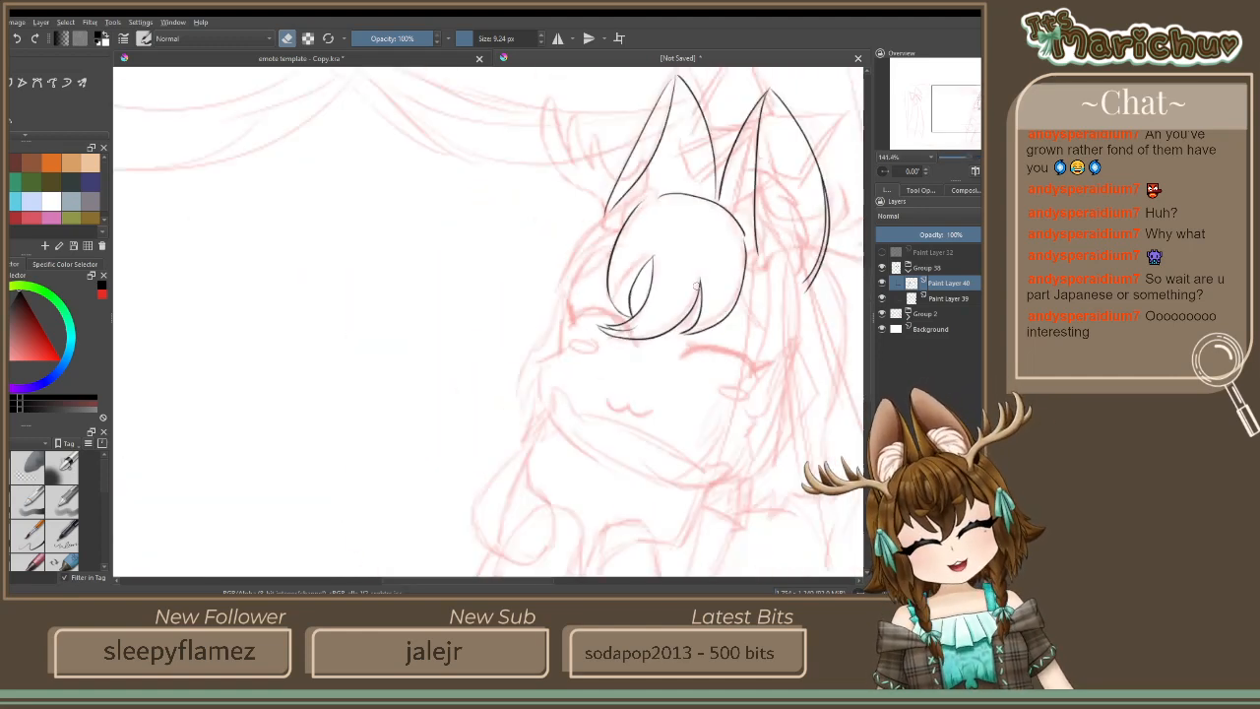
scroll(669, 152, up, 3)
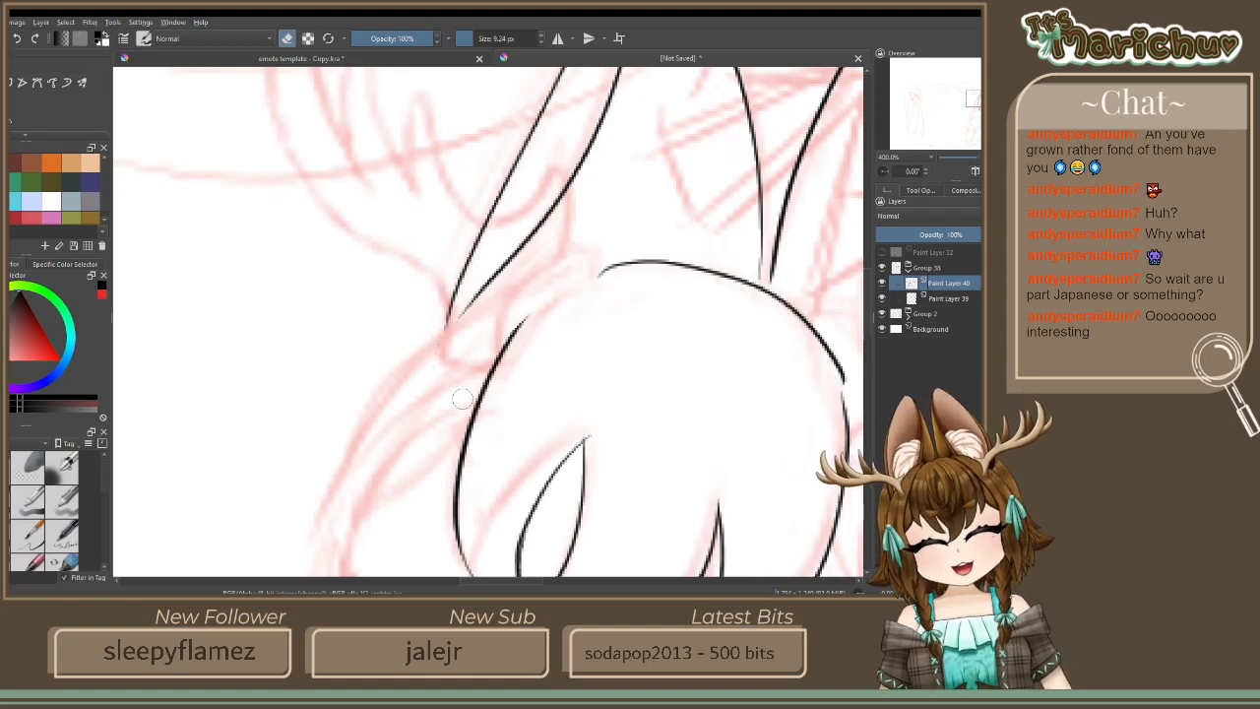
drag(753, 366, 401, 85)
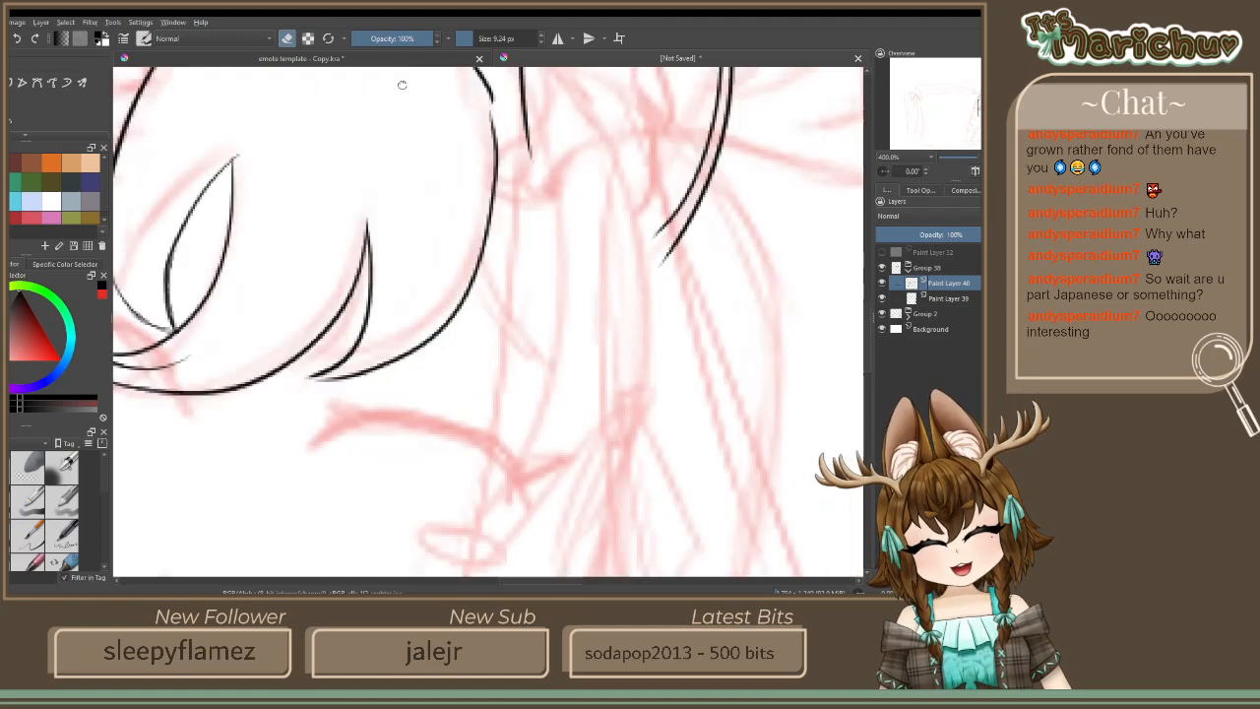
Add another paint layer above the fringe layer and try a short hair strand off the fringe's lower right edge
scroll(450, 203, down, 4)
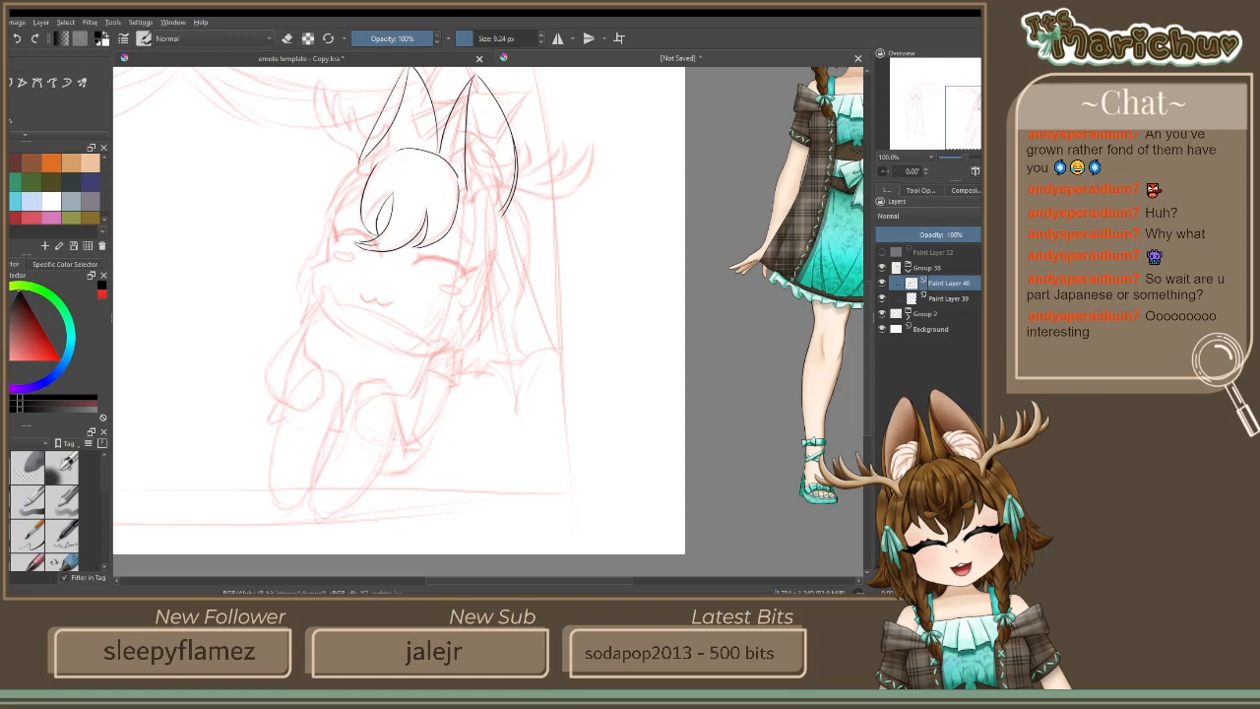
key(Insert)
mouse_move(474, 238)
mouse_down()
mouse_move(525, 368)
mouse_move(547, 334)
mouse_move(537, 261)
mouse_move(542, 318)
mouse_move(583, 377)
mouse_up()
scroll(525, 368, up, 3)
scroll(579, 271, down, 1)
scroll(514, 225, up, 3)
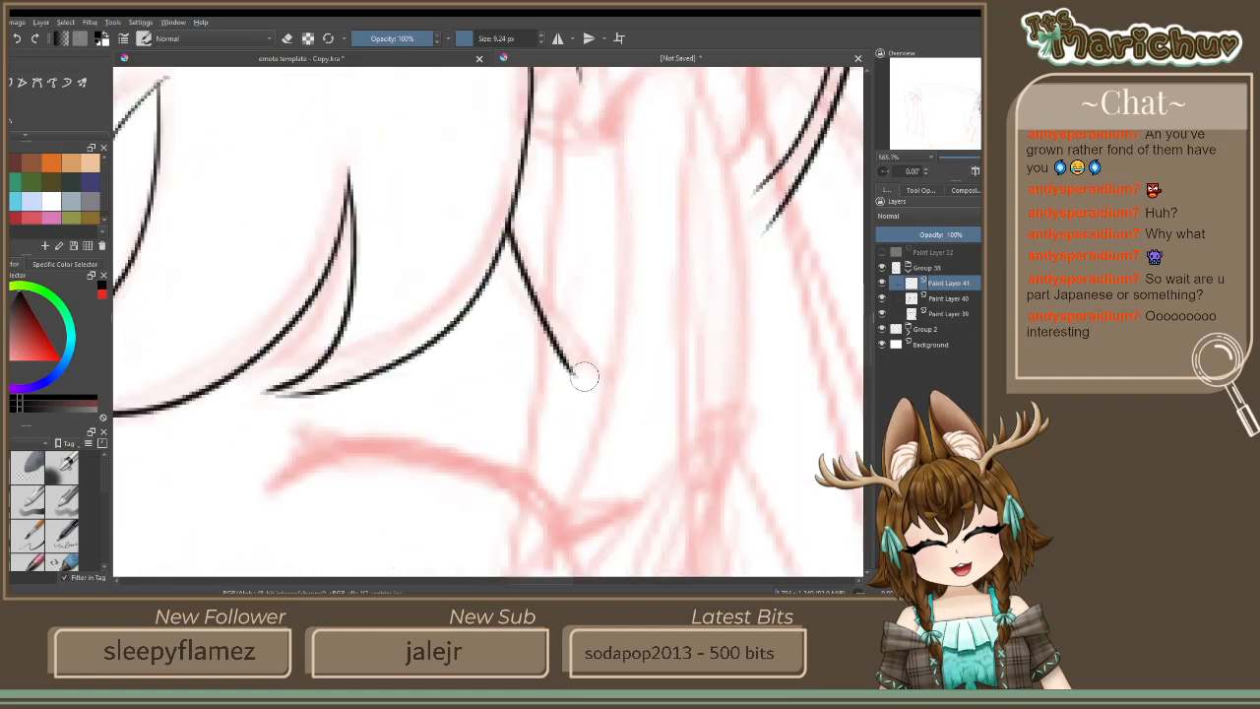
scroll(528, 238, down, 1)
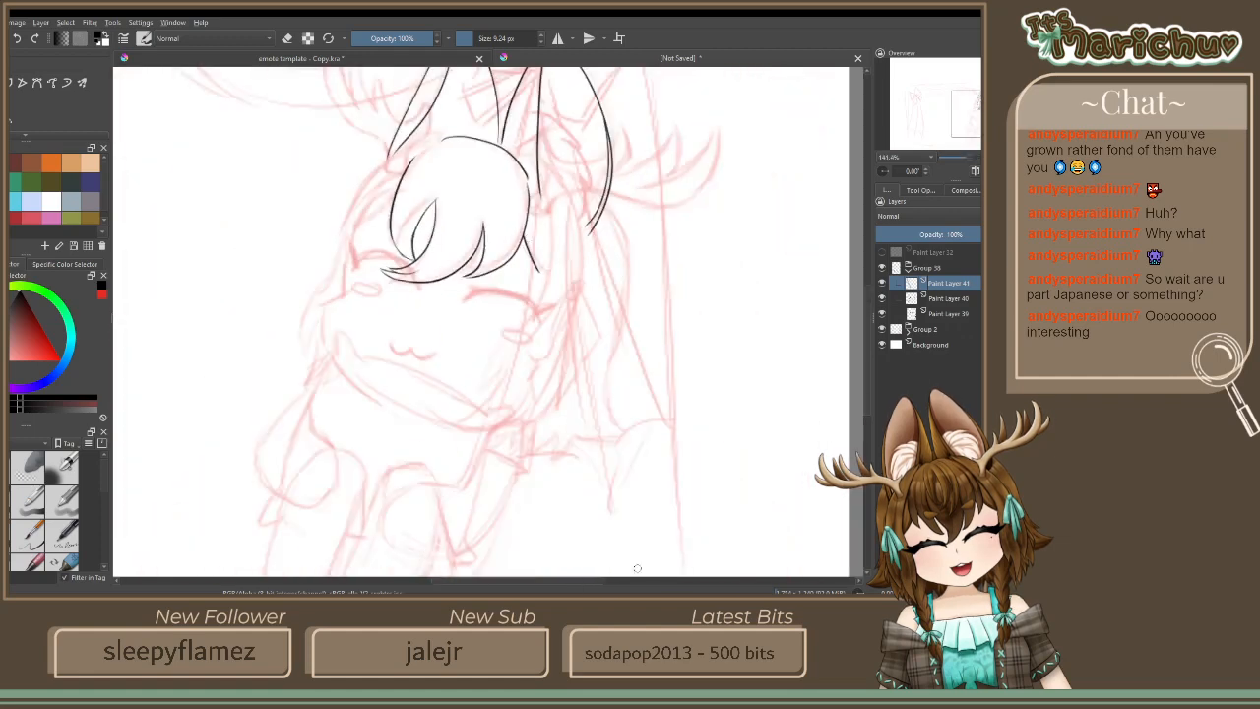
scroll(597, 480, up, 1)
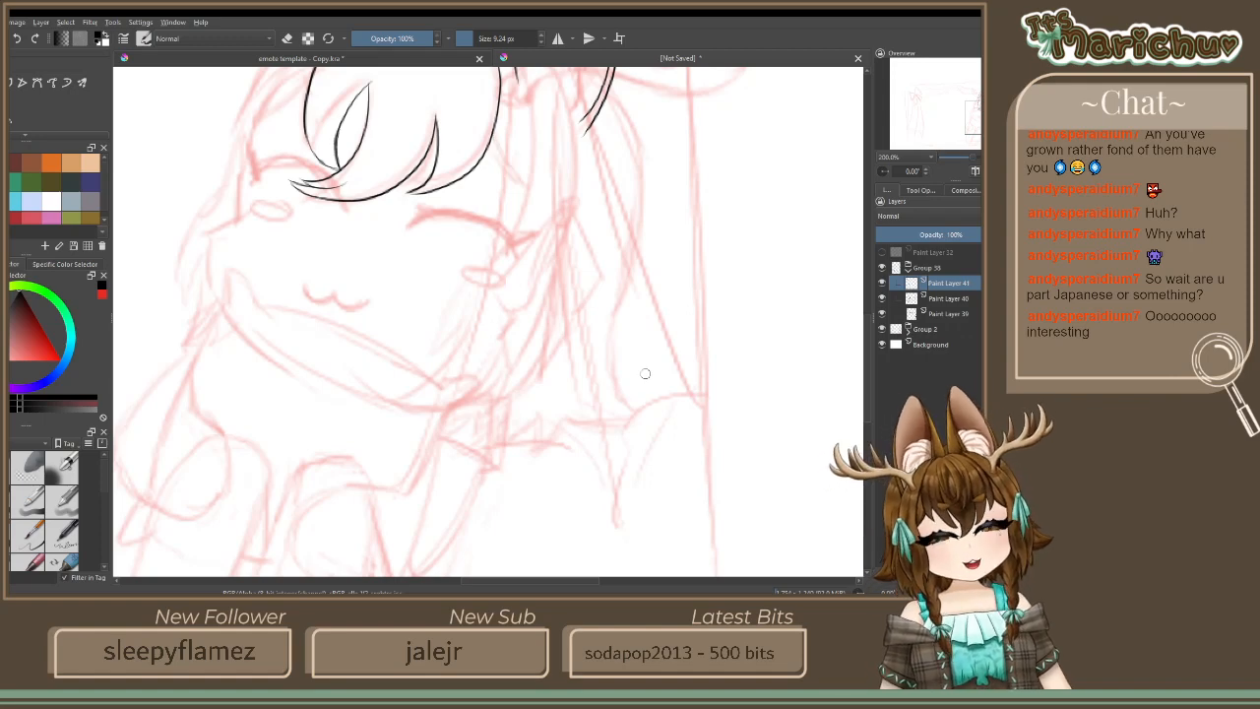
scroll(543, 423, up, 1)
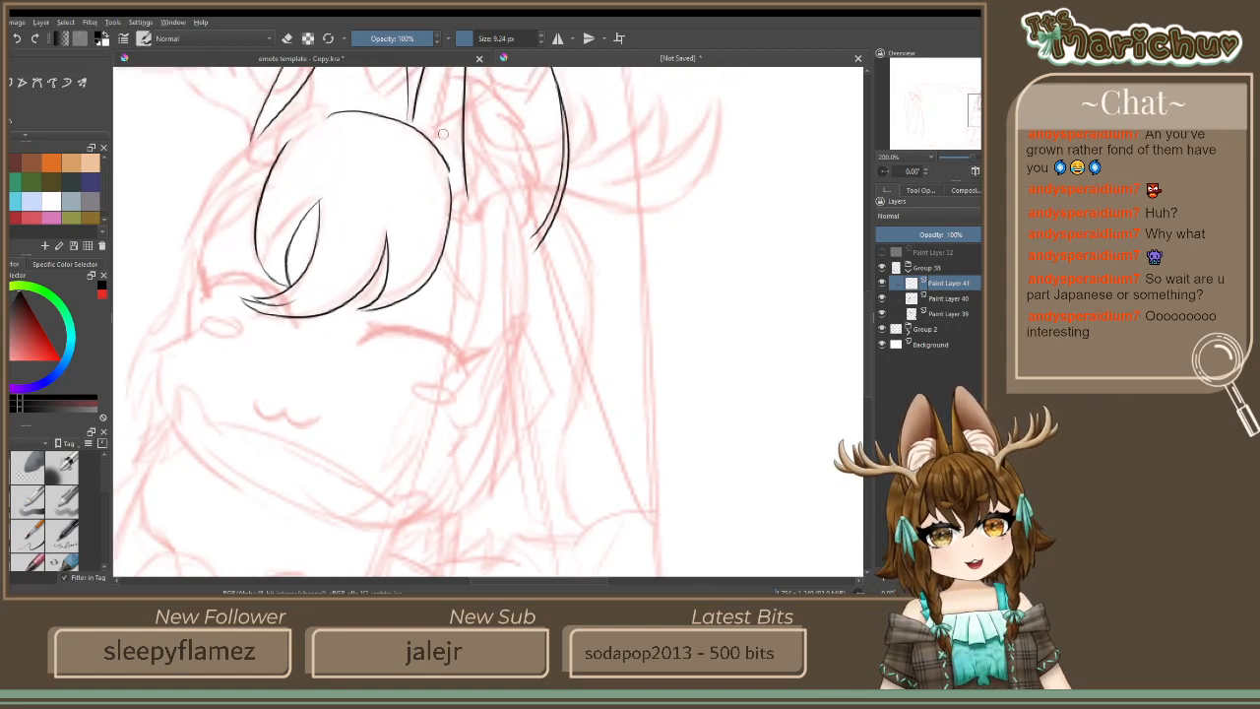
drag(443, 134, 522, 192)
key(ctrl+z)
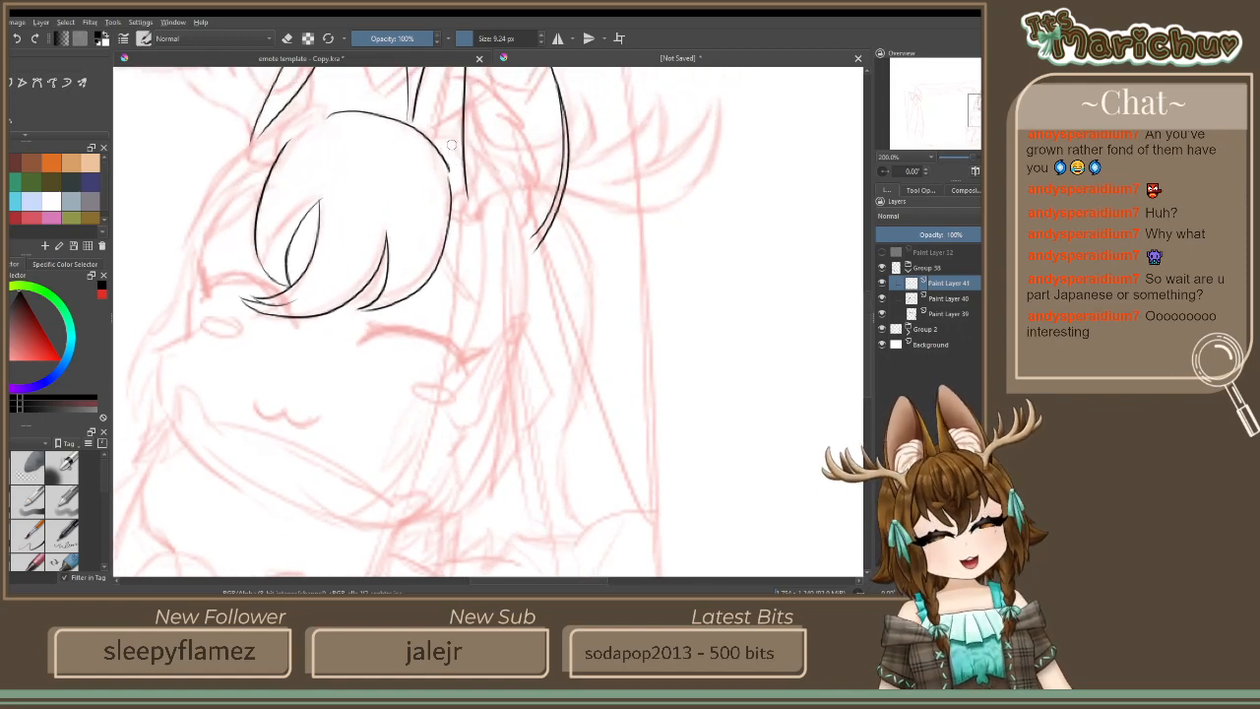
drag(444, 128, 528, 251)
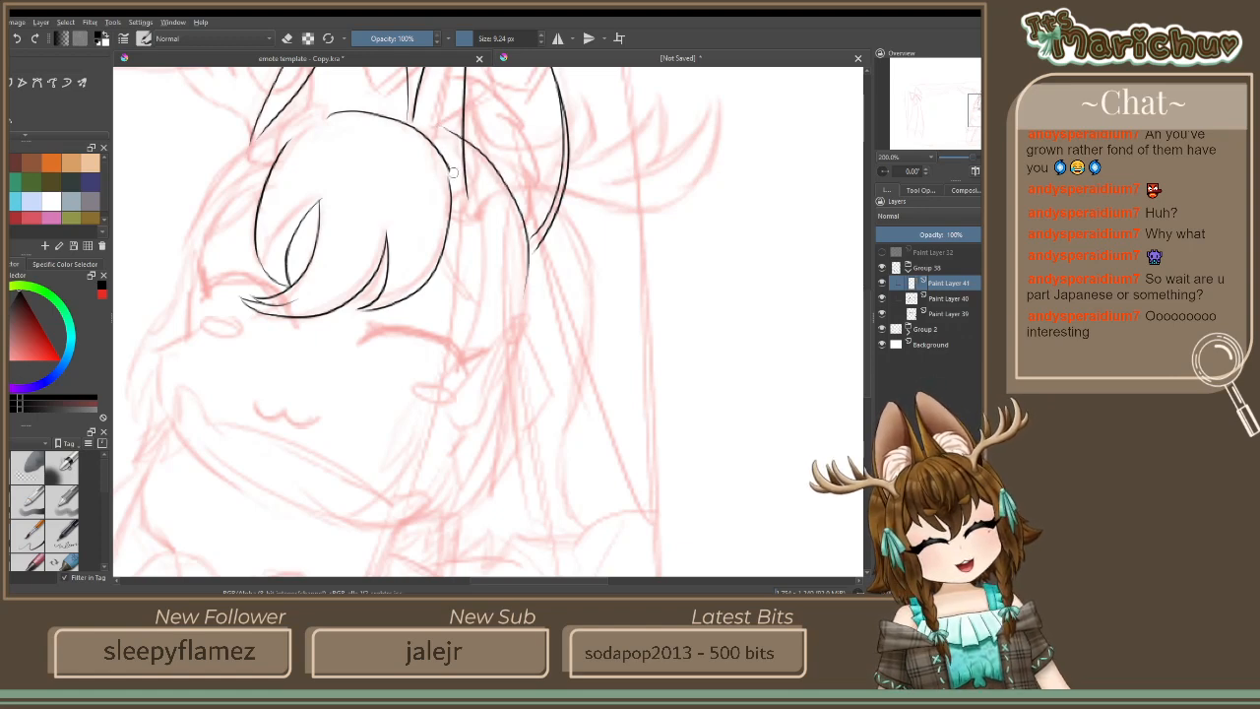
key(ctrl+z)
mouse_move(453, 132)
mouse_down()
mouse_move(532, 286)
mouse_move(451, 482)
mouse_up()
key(ctrl+z)
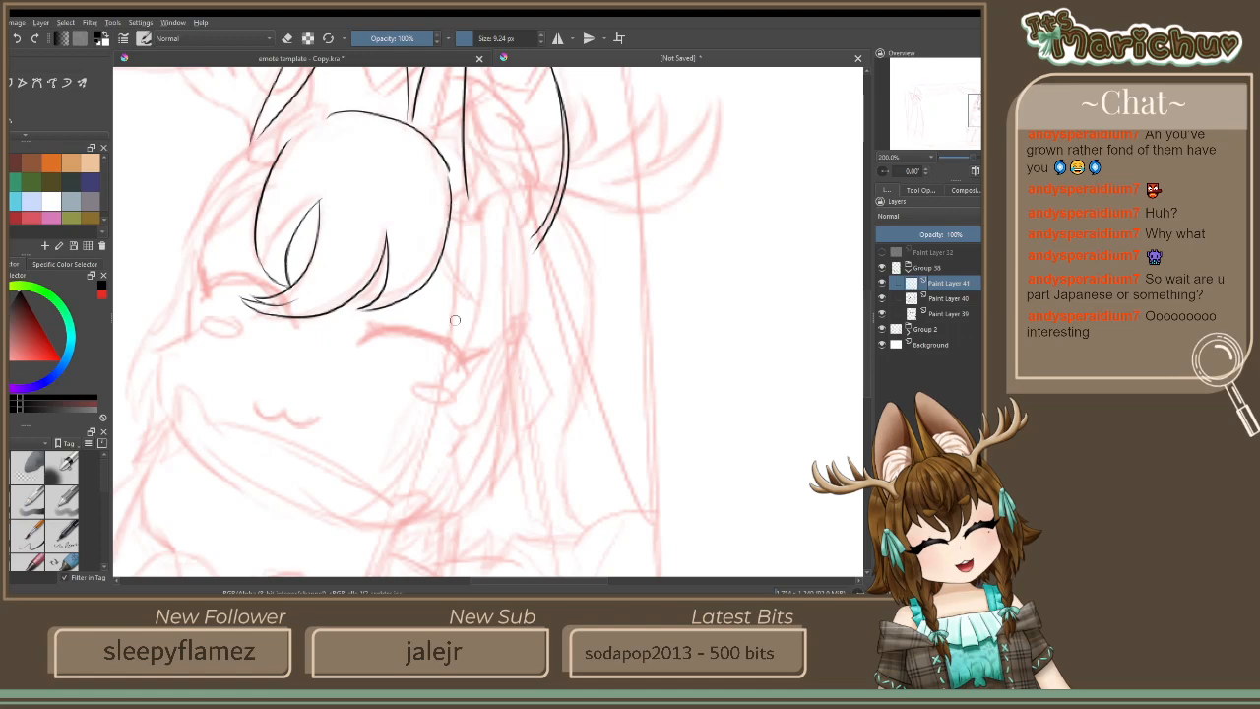
Ink the face's right cheek line from the outer corner of the closed eye down to the scarf
drag(458, 347, 387, 487)
drag(430, 435, 343, 522)
key(ctrl+z)
key(ctrl+z)
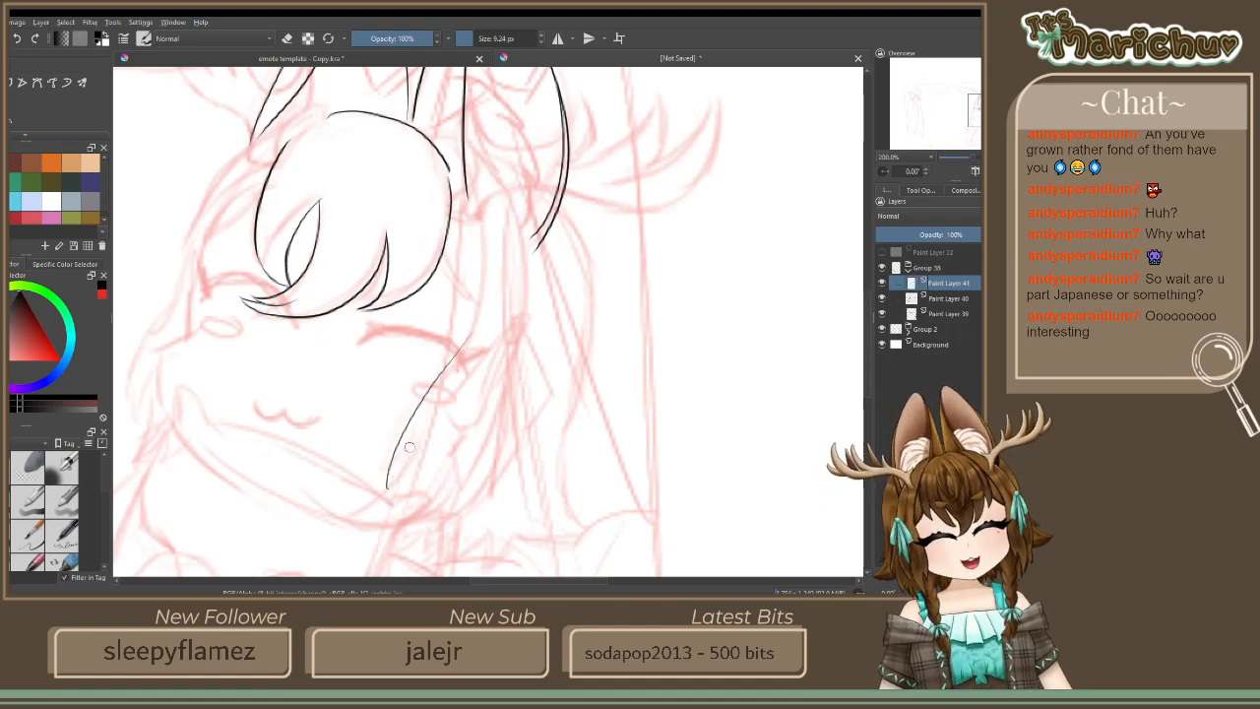
Redo the line beside the cheek as the right side lock's inner edge and ink the pointed tips above the scarf
key(ctrl+z)
mouse_move(467, 298)
mouse_down()
mouse_move(396, 433)
mouse_move(385, 485)
mouse_up()
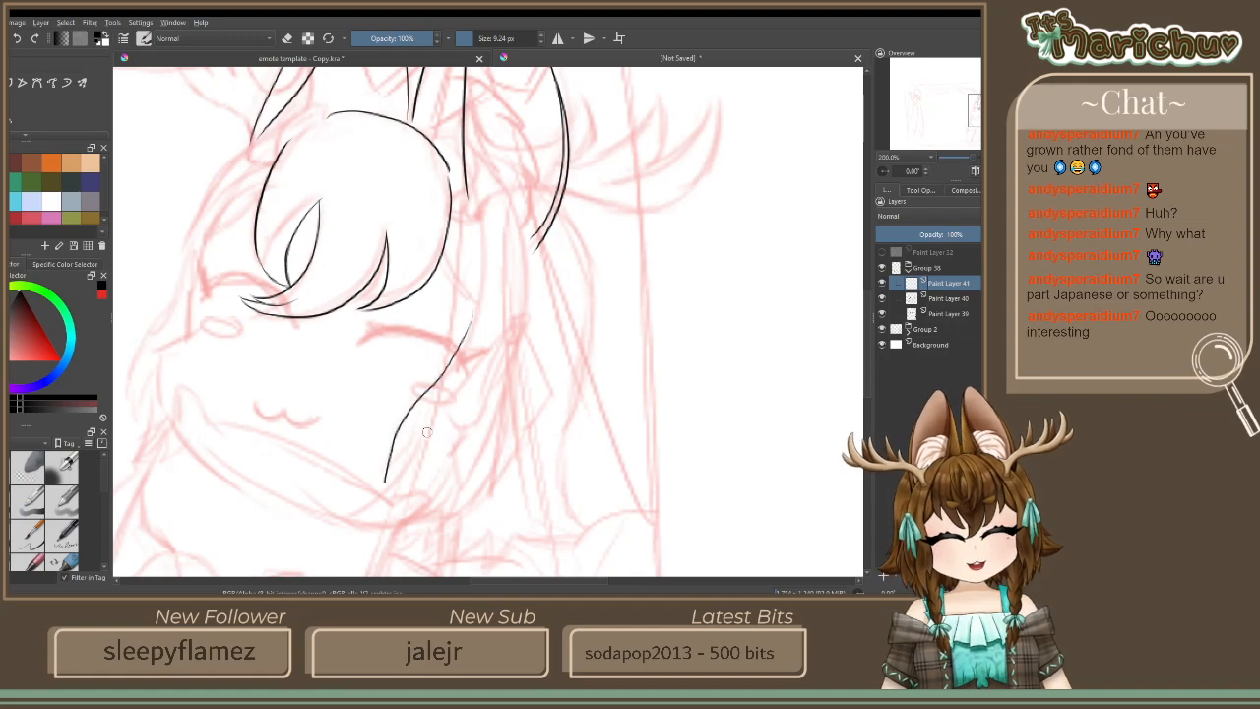
drag(429, 431, 377, 505)
drag(451, 458, 347, 523)
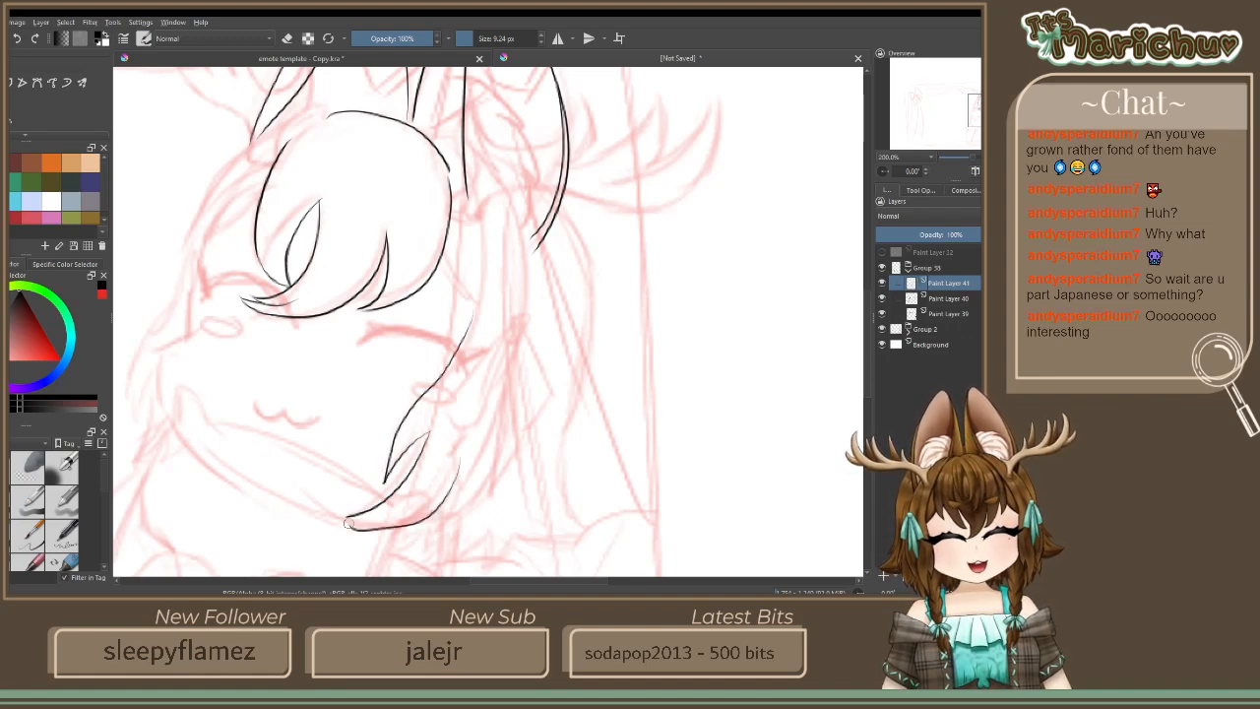
key(ctrl+z)
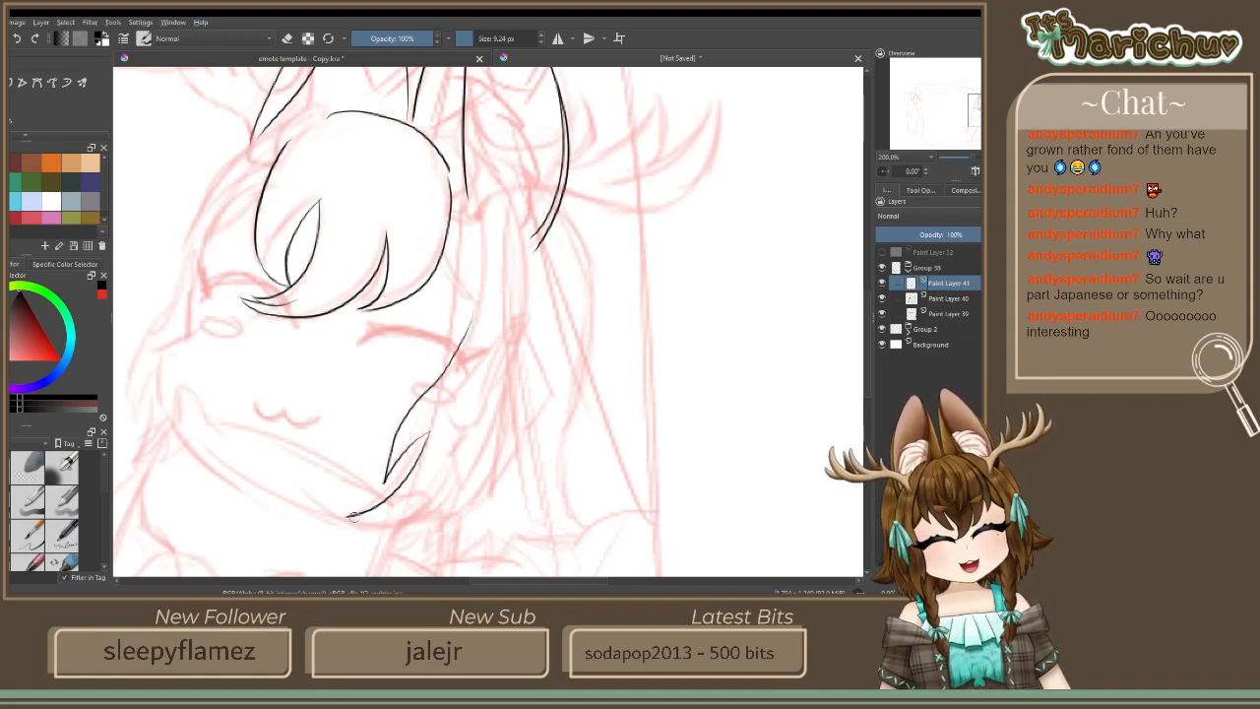
mouse_move(360, 523)
mouse_down()
mouse_move(469, 453)
mouse_move(449, 512)
mouse_up()
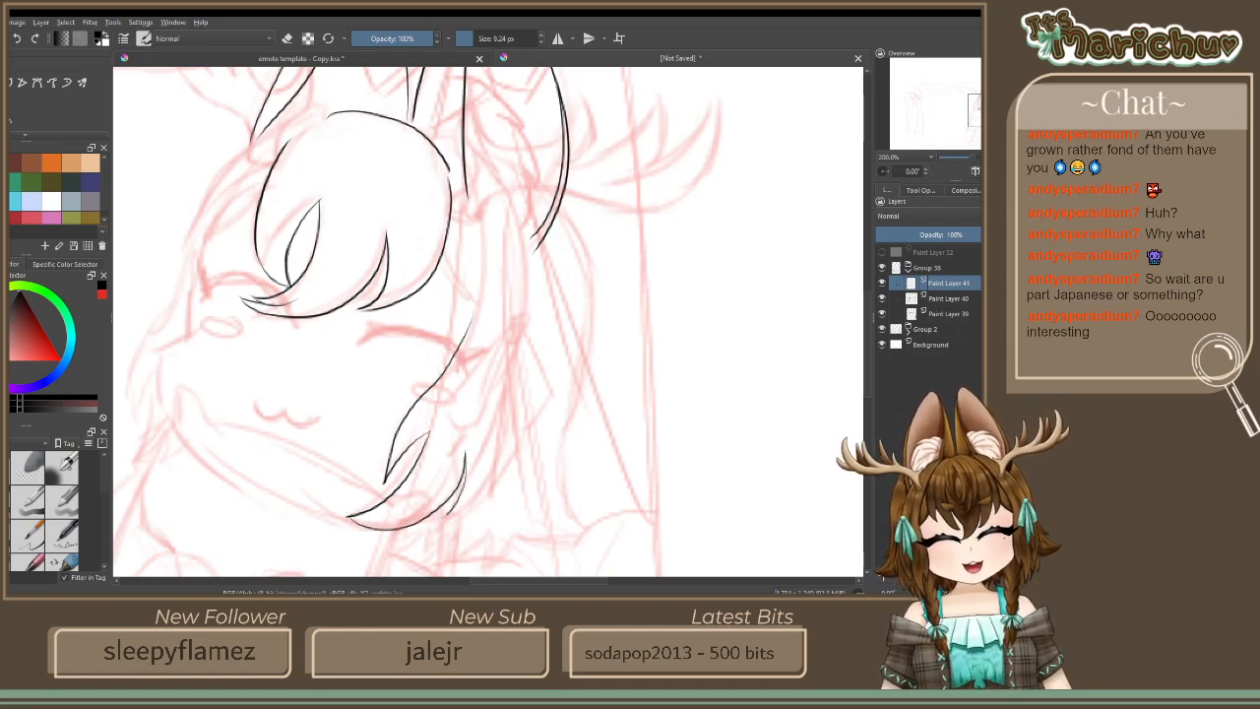
Ink the side lock's outer edge from beside the ear's base down to the strand tips near the scarf
drag(519, 363, 449, 514)
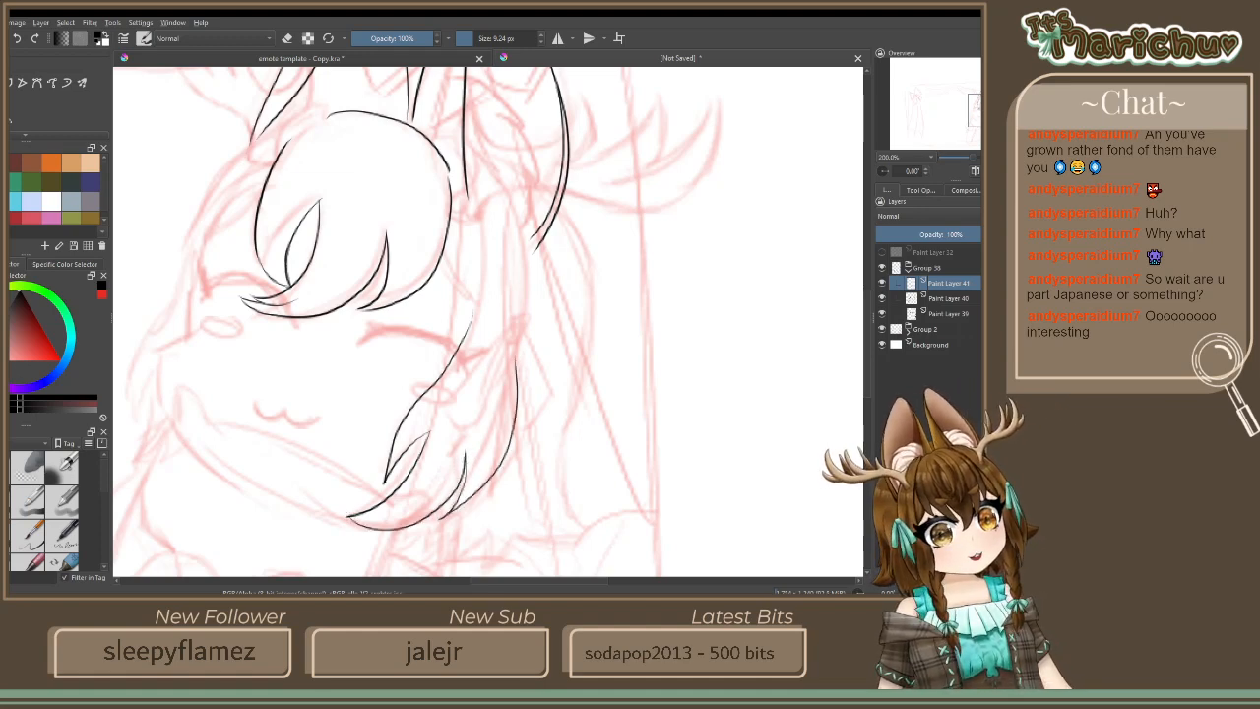
key(ctrl+z)
mouse_move(511, 362)
mouse_down()
mouse_move(501, 421)
mouse_move(441, 527)
mouse_move(504, 392)
mouse_up()
key(ctrl+z)
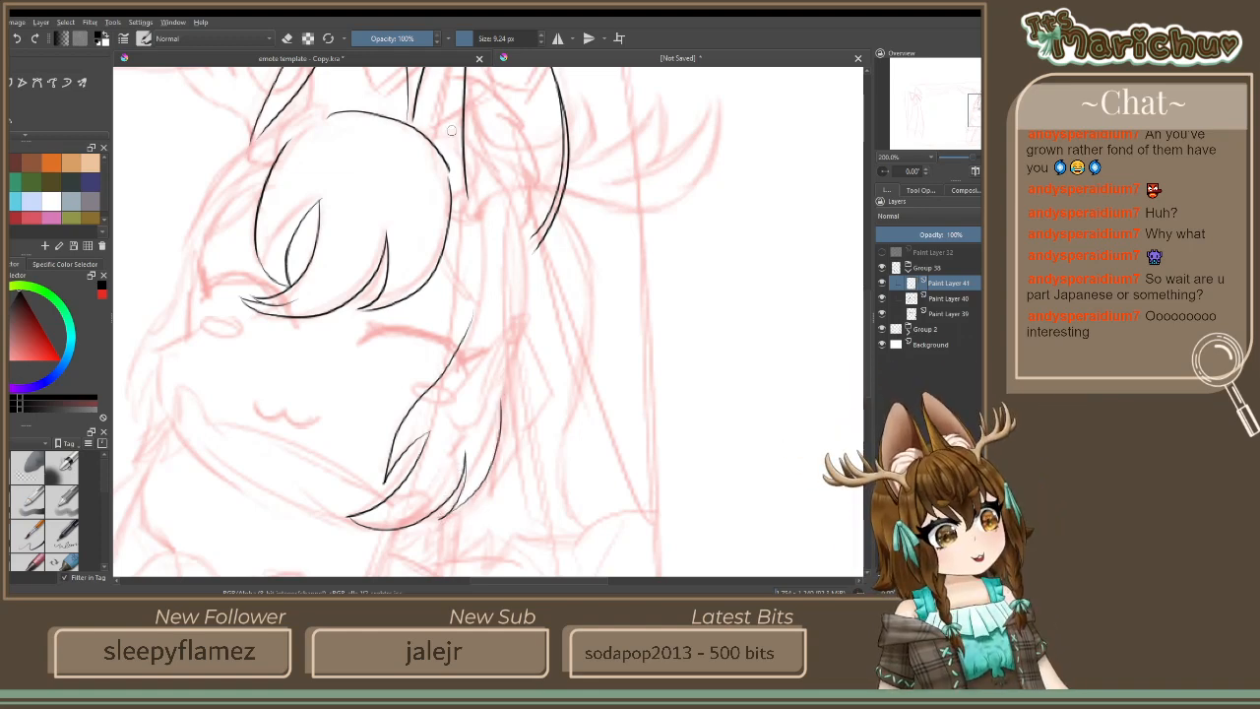
mouse_move(438, 122)
mouse_down()
mouse_move(489, 162)
mouse_move(526, 333)
mouse_move(489, 449)
mouse_up()
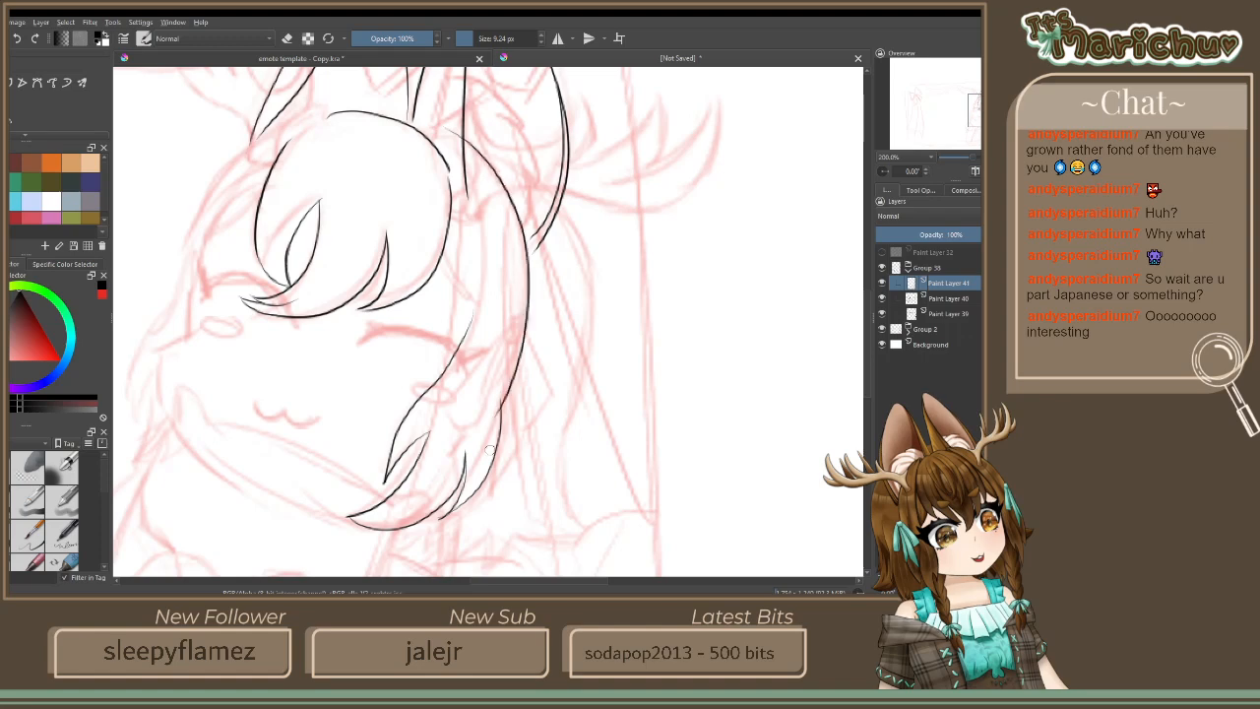
key(ctrl+z)
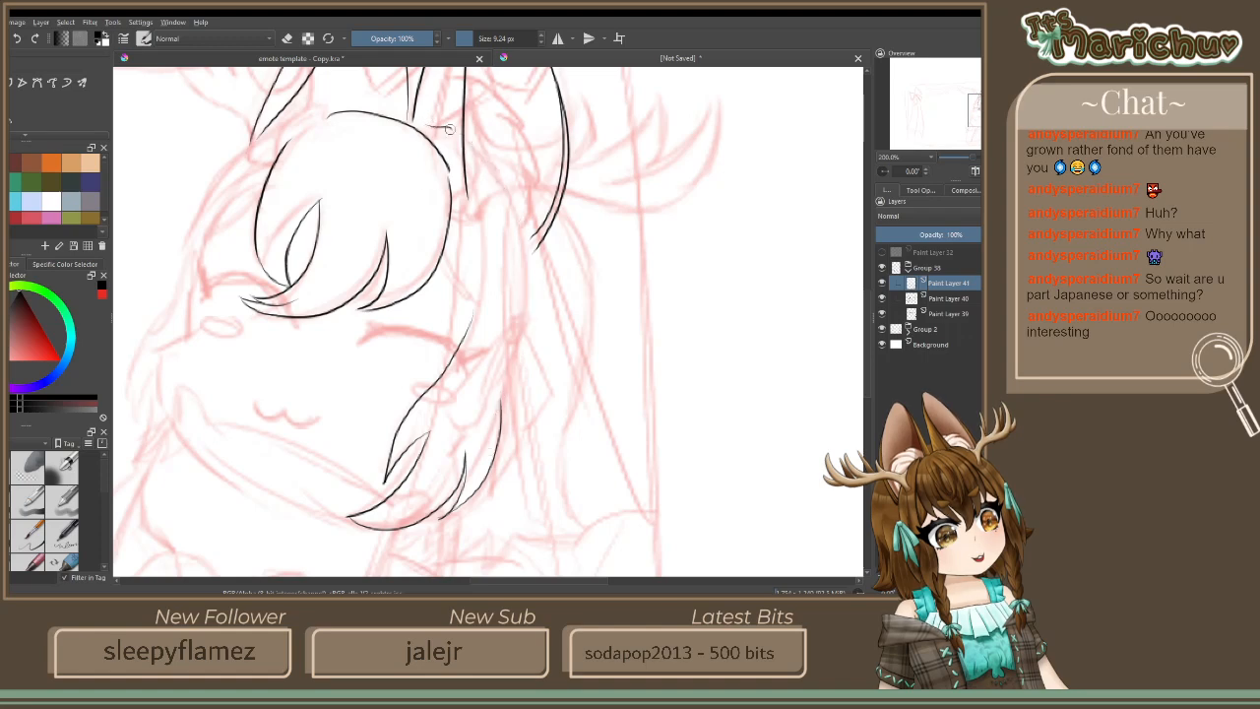
mouse_move(454, 132)
mouse_down()
mouse_move(507, 189)
mouse_move(491, 176)
mouse_move(519, 251)
mouse_move(510, 230)
mouse_move(508, 379)
mouse_up()
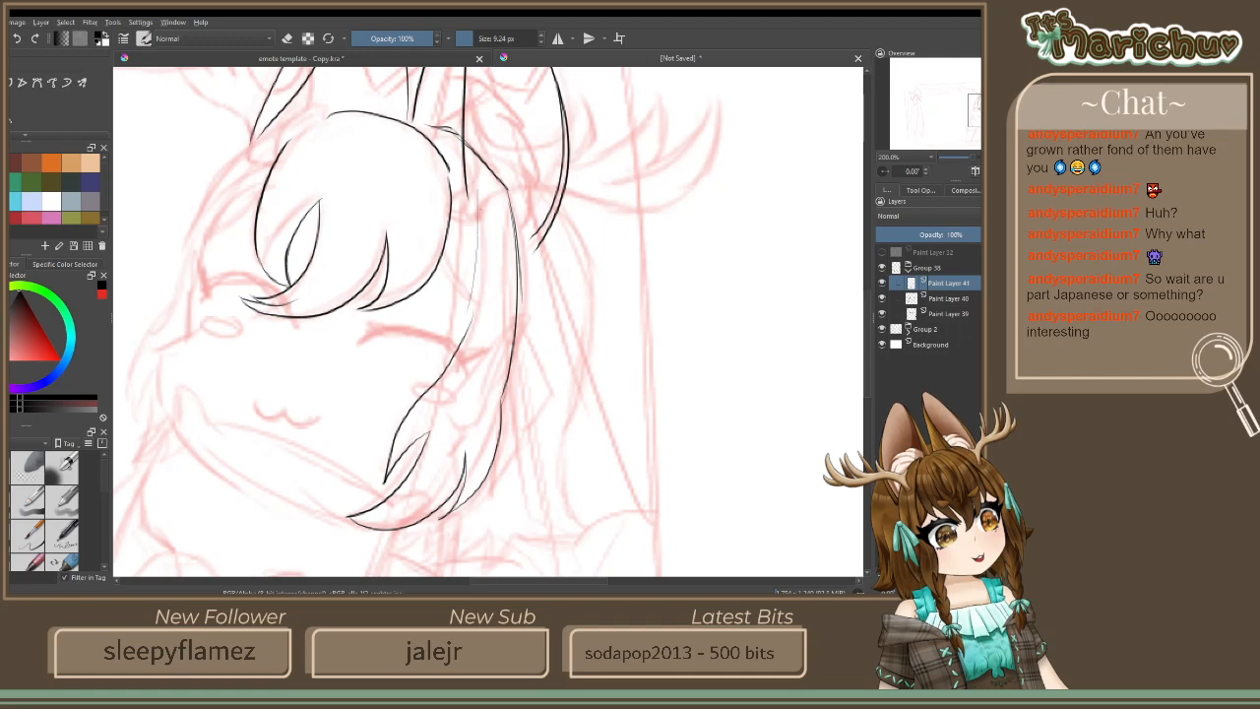
Extend the side lock's inner edge up toward the top of the fringe and add a short strand joining the fringe to it
drag(476, 209, 464, 337)
drag(477, 282, 480, 187)
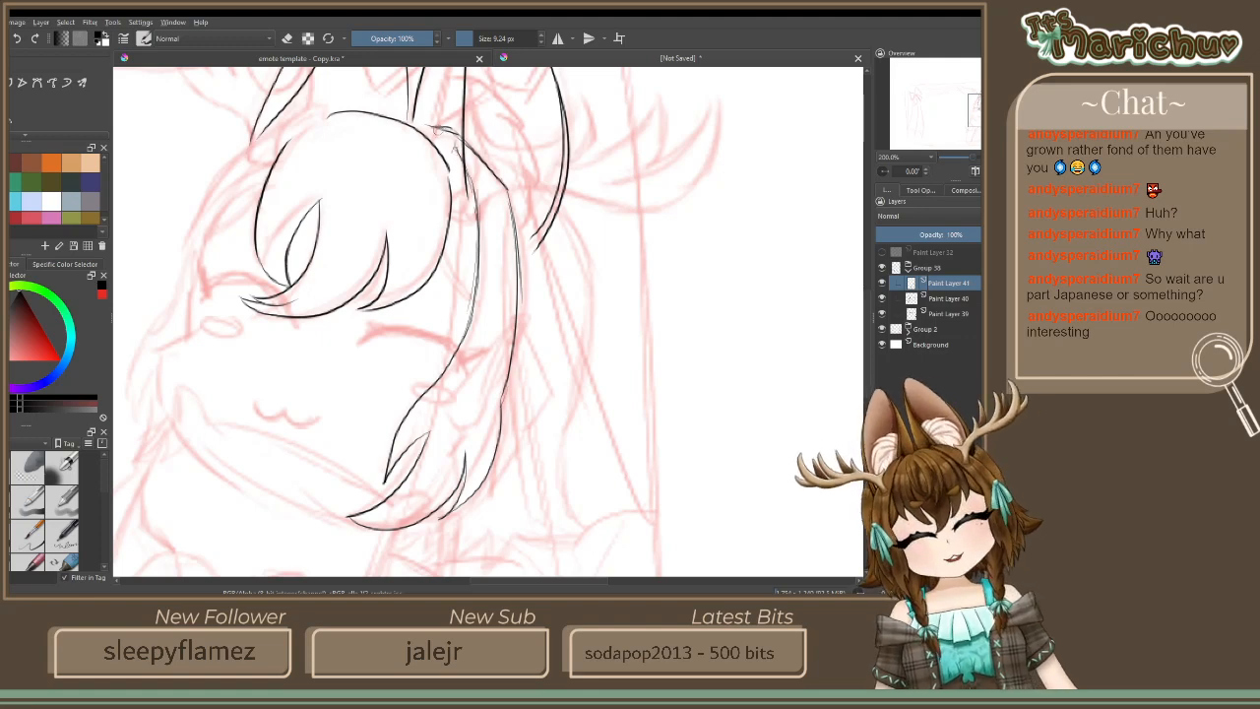
drag(445, 252, 472, 305)
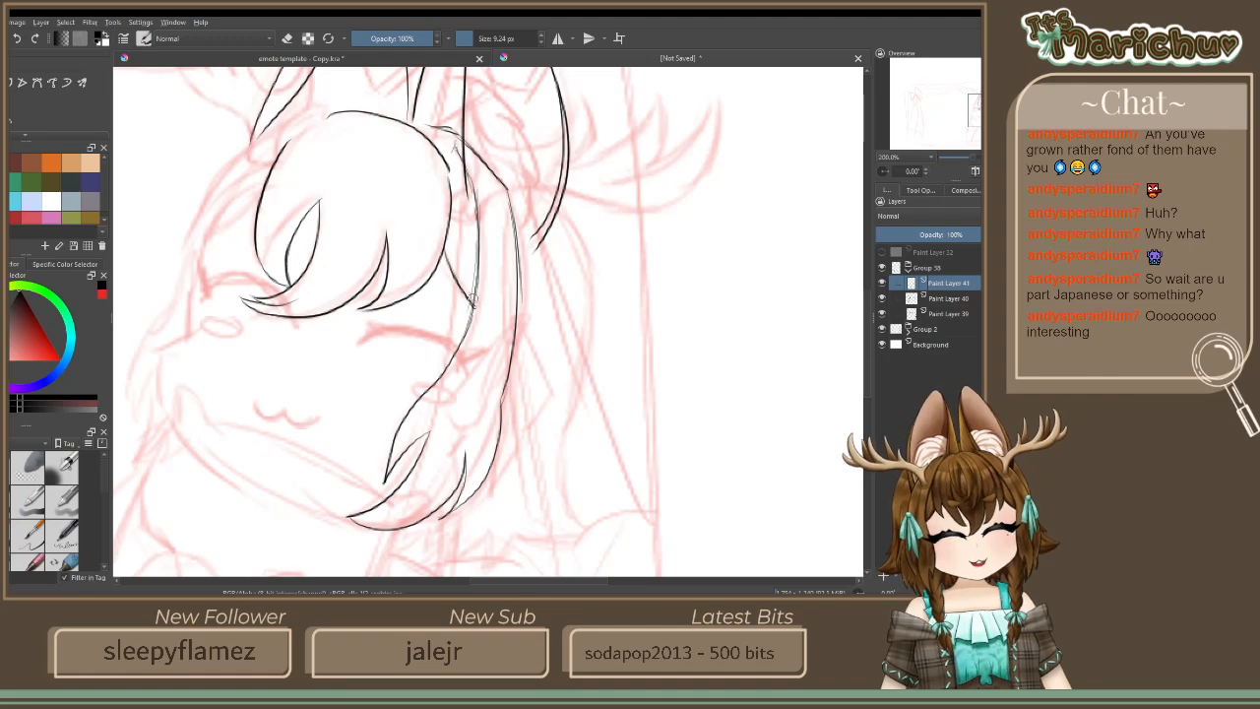
Erase the doubled line ends where the two strokes of the side lock's outer edge meet beside the cheek
scroll(470, 300, up, 4)
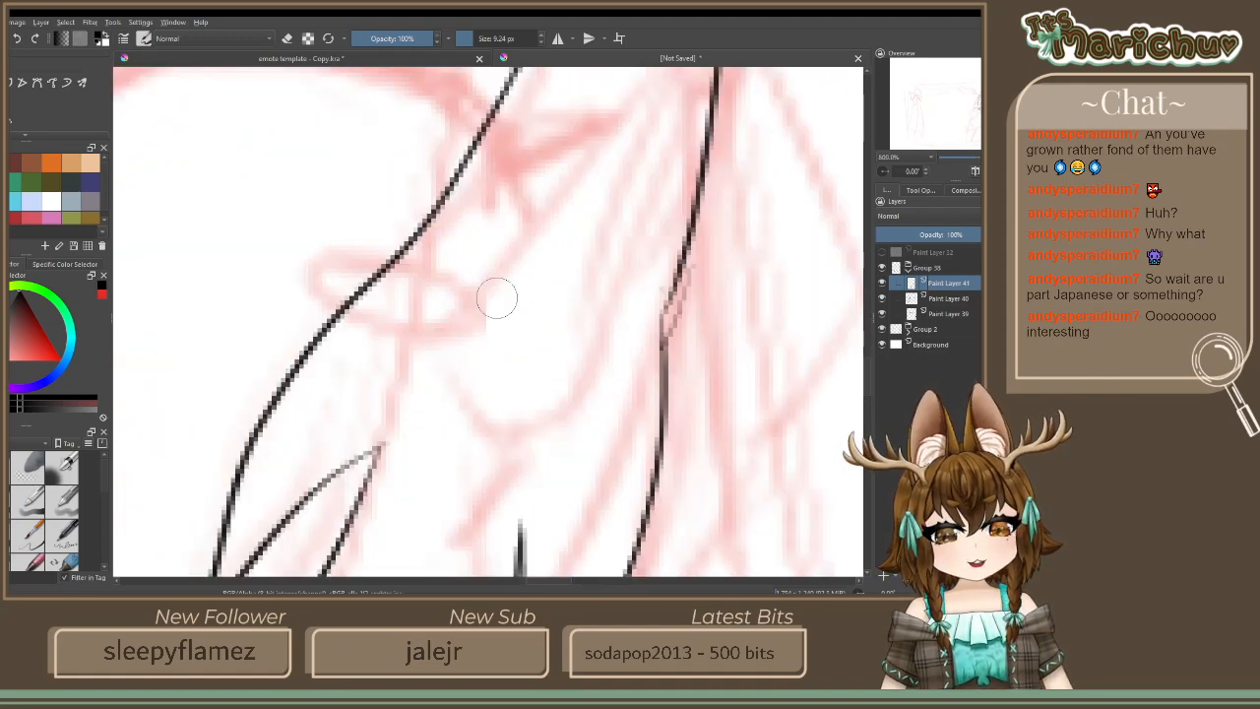
drag(511, 269, 399, 368)
scroll(399, 368, down, 1)
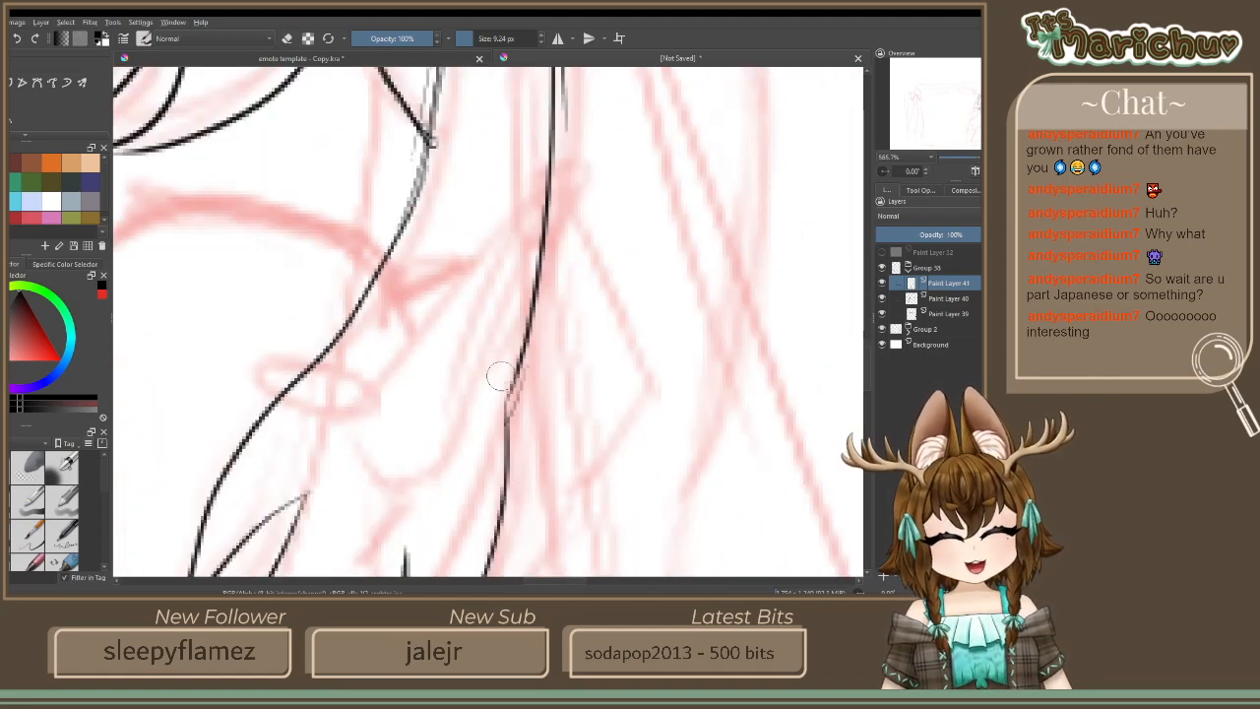
click(285, 40)
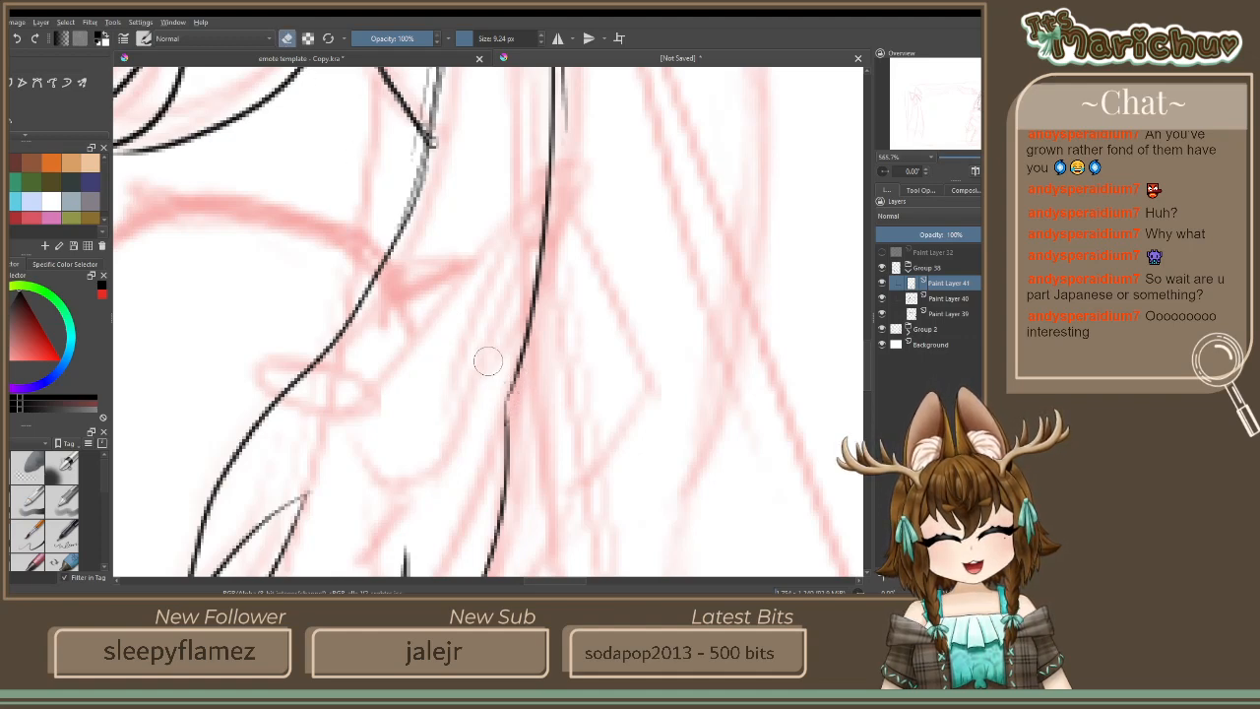
click(286, 39)
scroll(505, 420, down, 1)
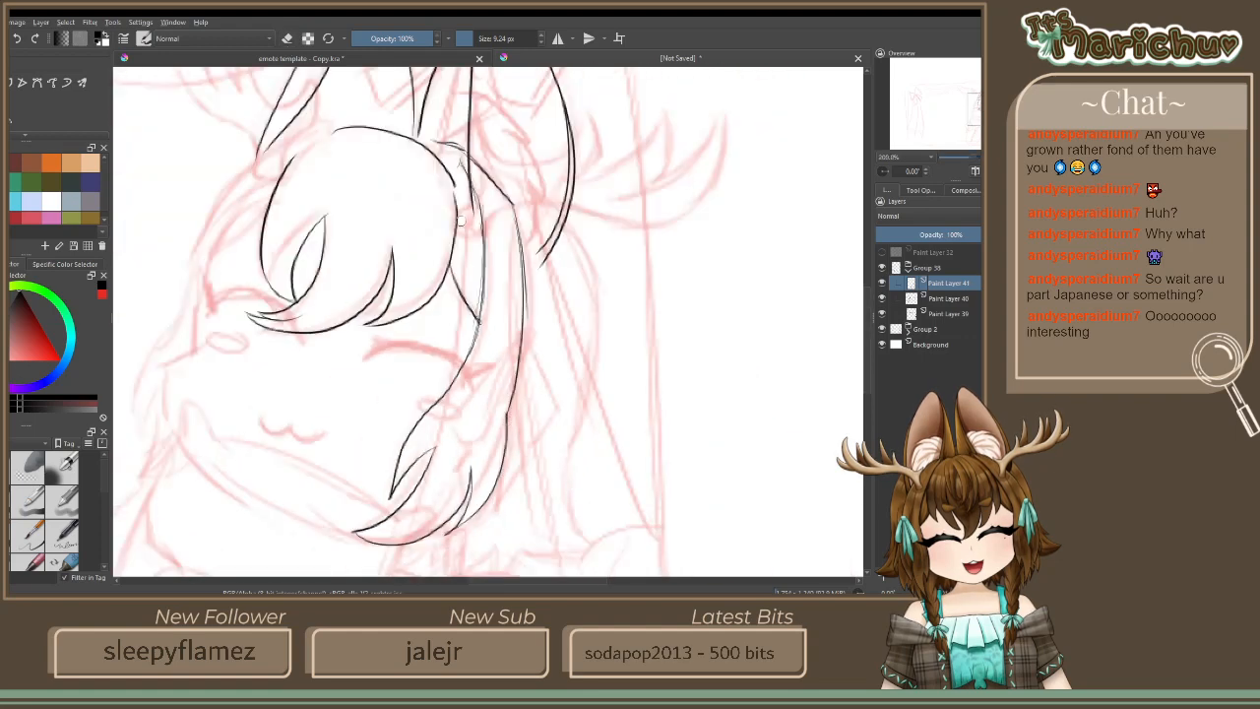
Strengthen the side lock's inner edge with overlapping strokes from near the ear's base down past the short joining strand
scroll(519, 277, up, 2)
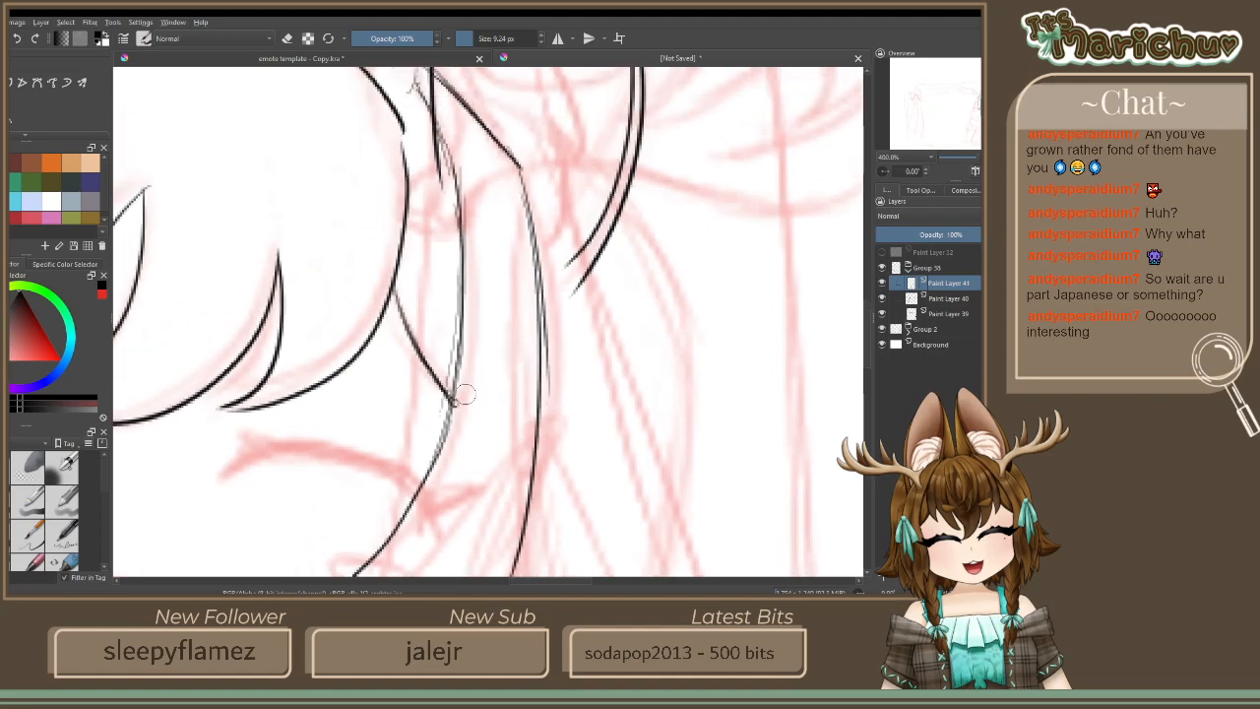
drag(438, 458, 454, 402)
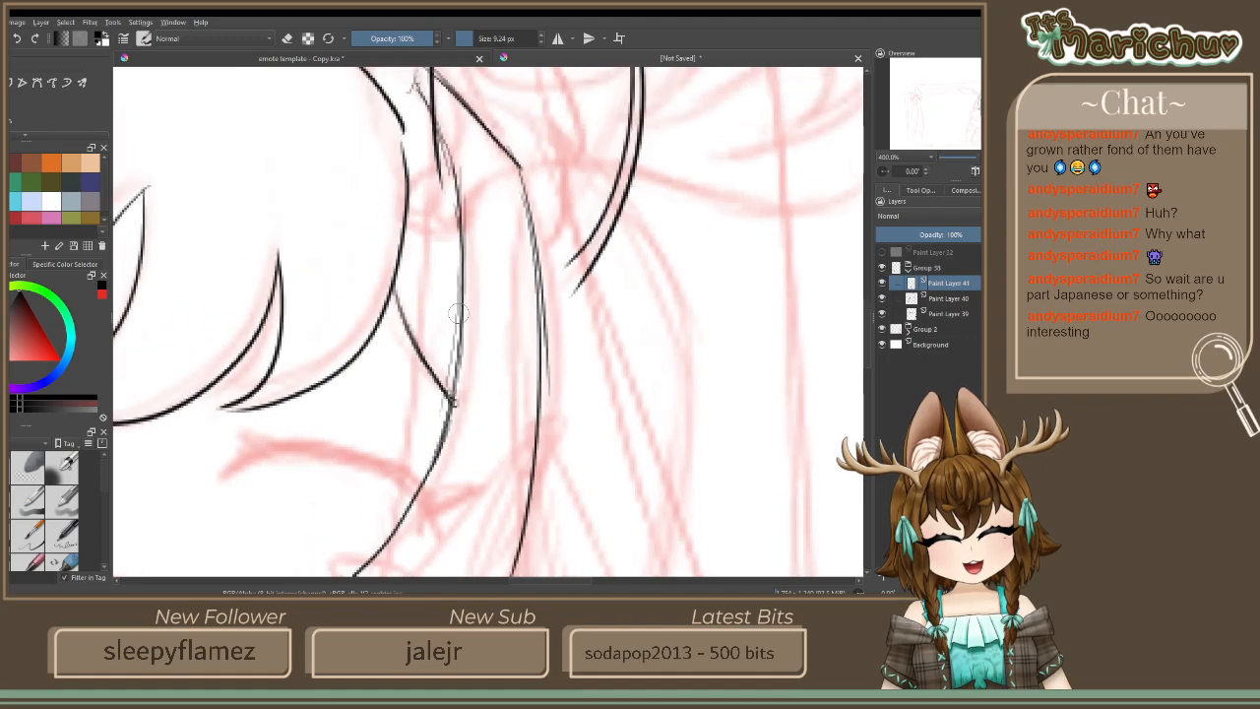
drag(457, 313, 452, 423)
drag(458, 344, 447, 439)
drag(462, 210, 462, 314)
drag(414, 81, 466, 226)
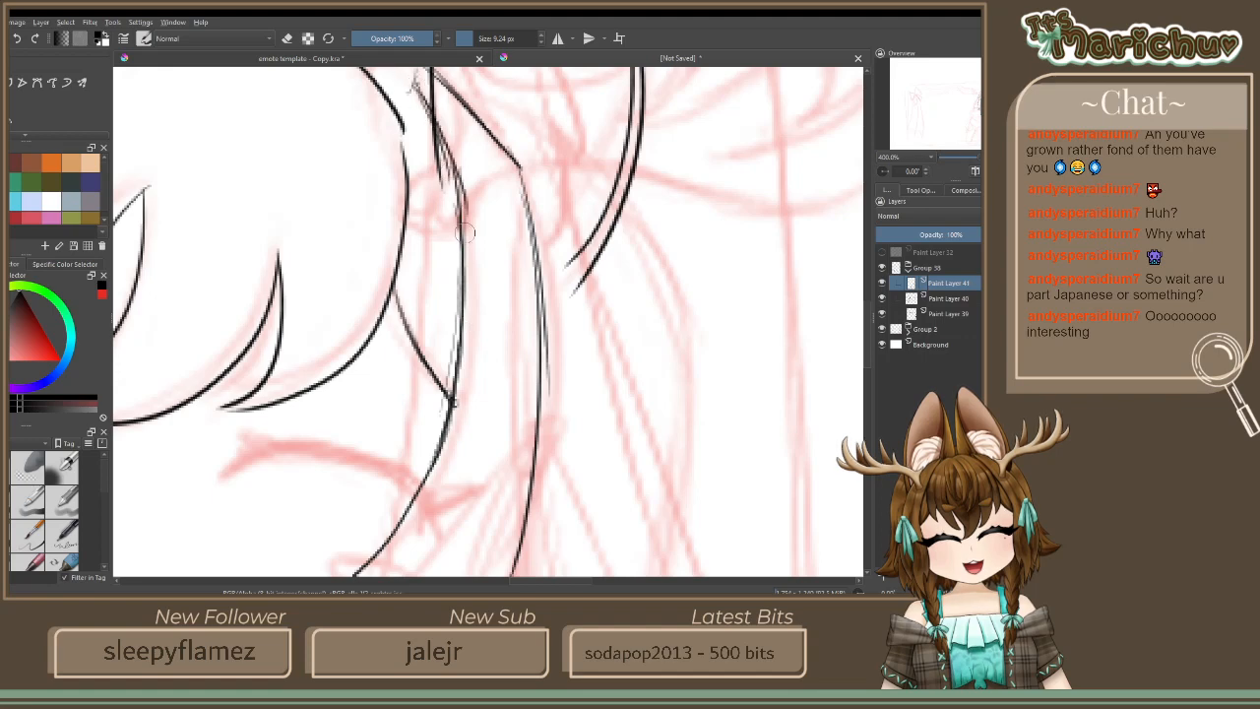
drag(424, 108, 463, 233)
Clean up the doubled lines along both edges of the side lock and redraw the short strand's end to meet the inner edge
click(286, 37)
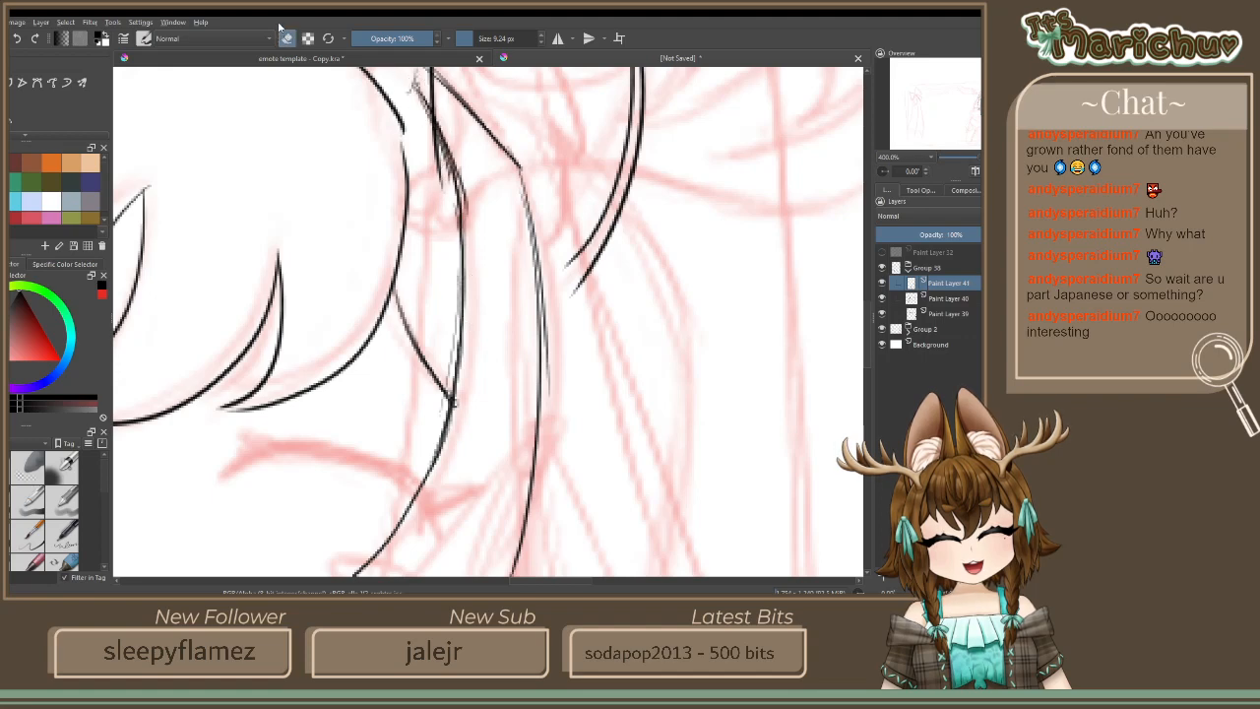
drag(457, 392, 436, 468)
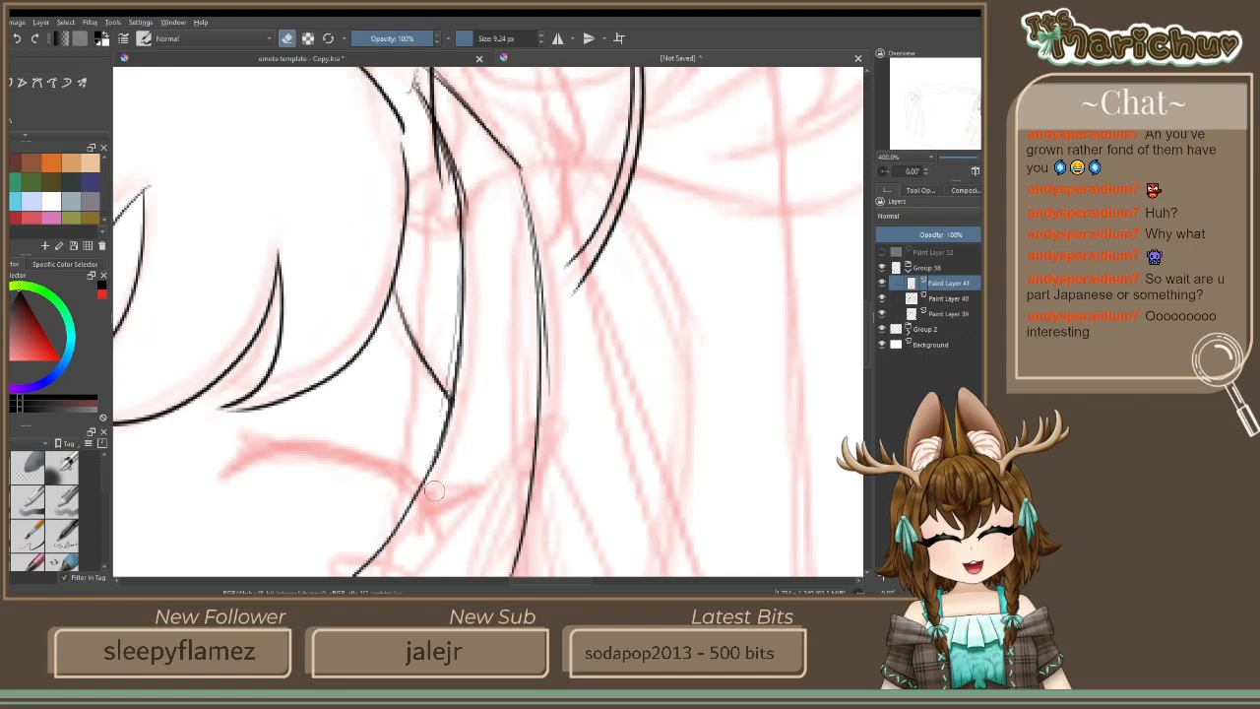
mouse_move(451, 325)
mouse_down()
mouse_move(443, 405)
mouse_move(455, 295)
mouse_up()
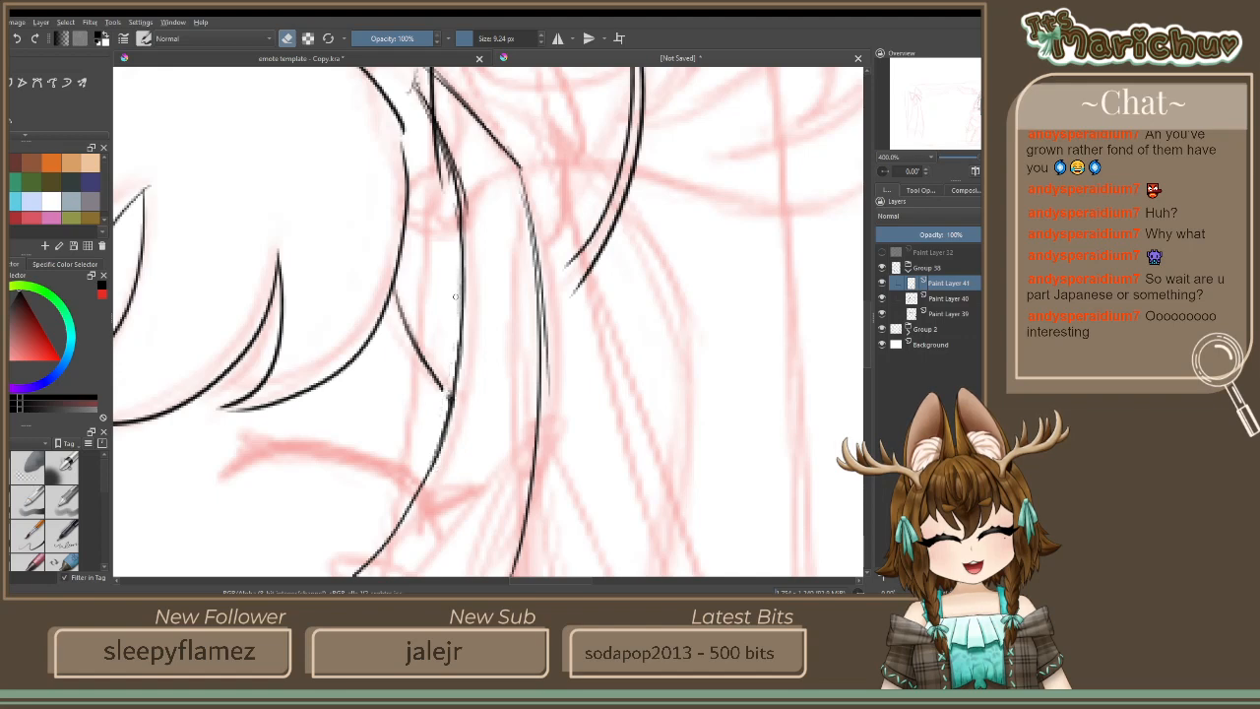
click(286, 41)
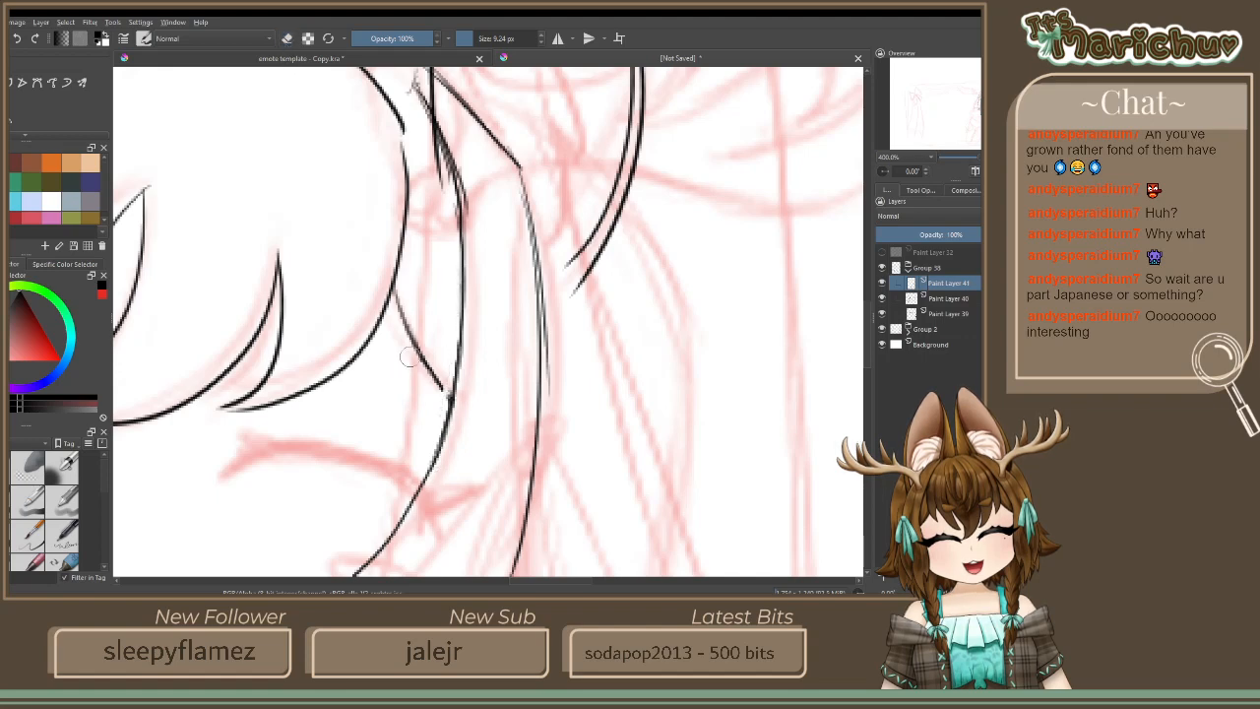
drag(436, 384, 451, 395)
click(288, 39)
mouse_move(456, 157)
mouse_down()
mouse_move(475, 228)
mouse_move(464, 189)
mouse_up()
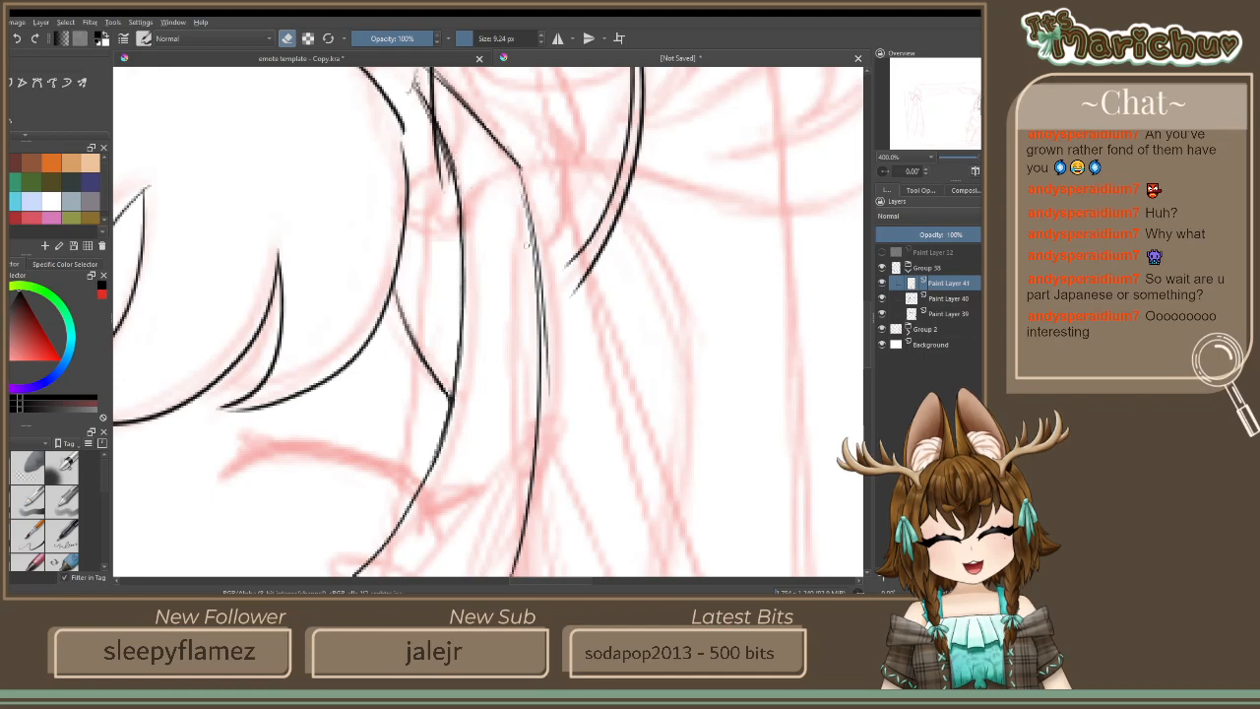
drag(526, 244, 534, 293)
drag(553, 399, 548, 330)
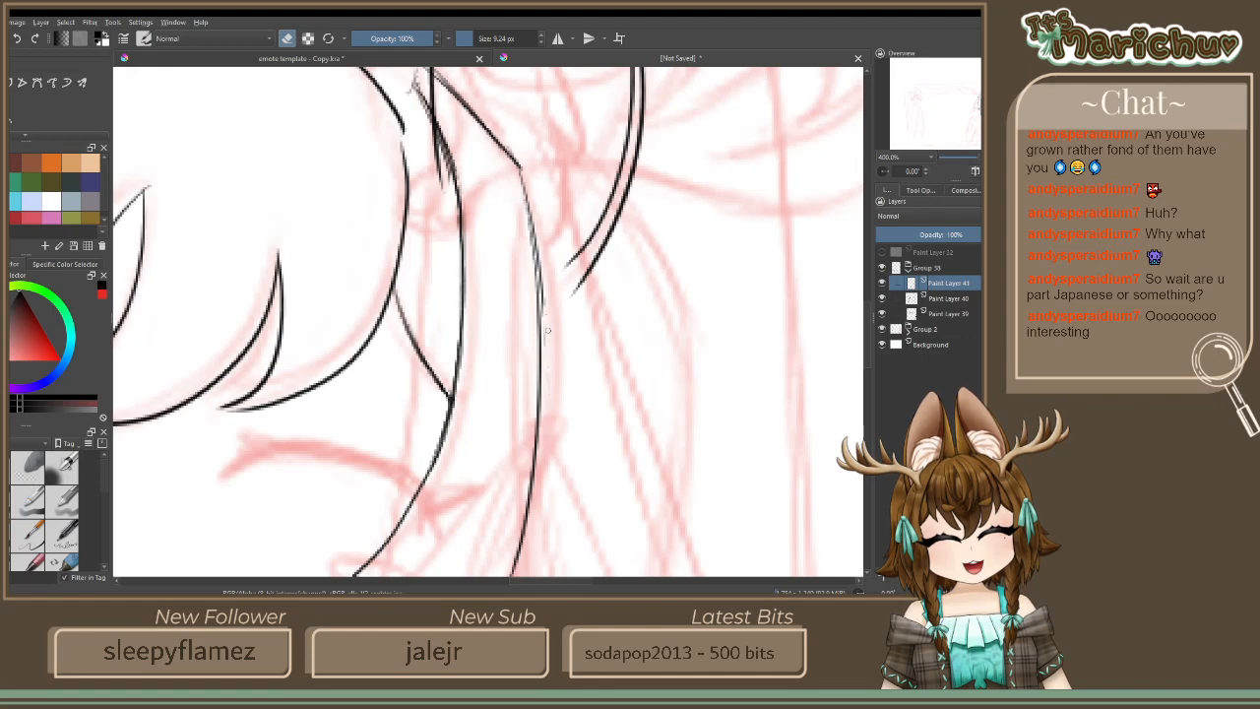
click(285, 39)
Erase the remaining fuzz on the outer edge and the stray sketchy lines at the upper ends of both side lock edges
scroll(536, 268, down, 1)
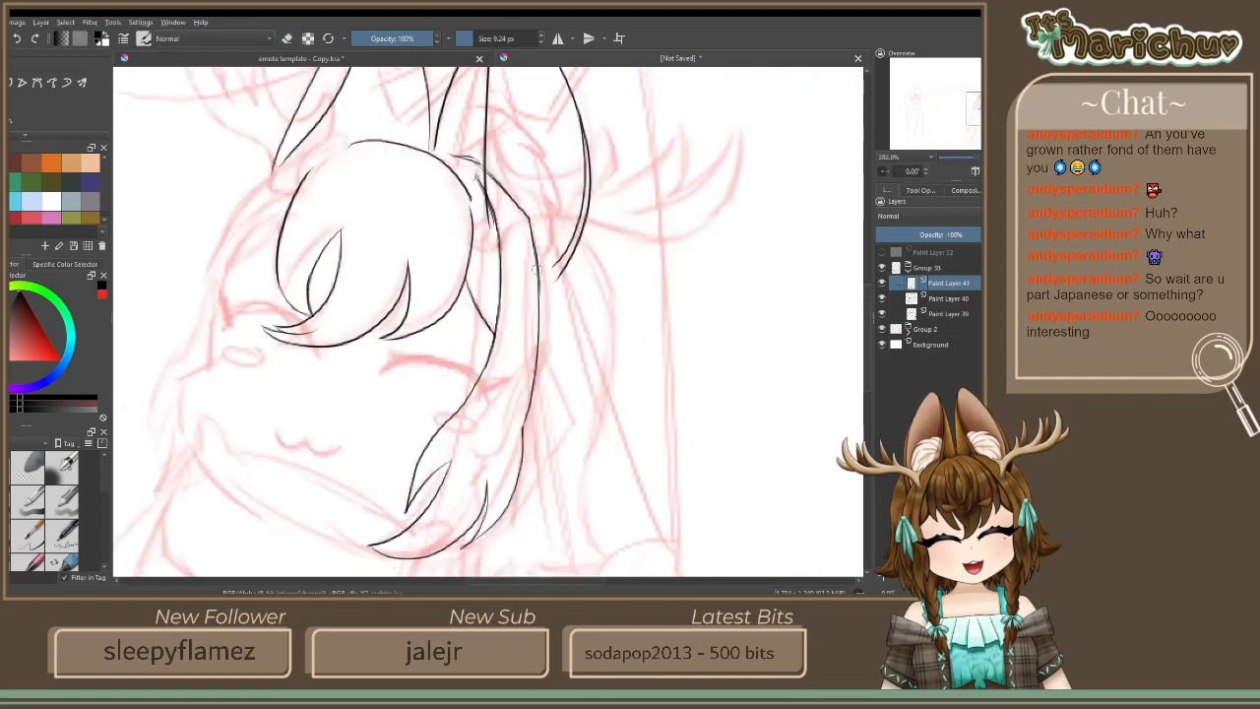
scroll(537, 268, down, 3)
scroll(514, 320, up, 5)
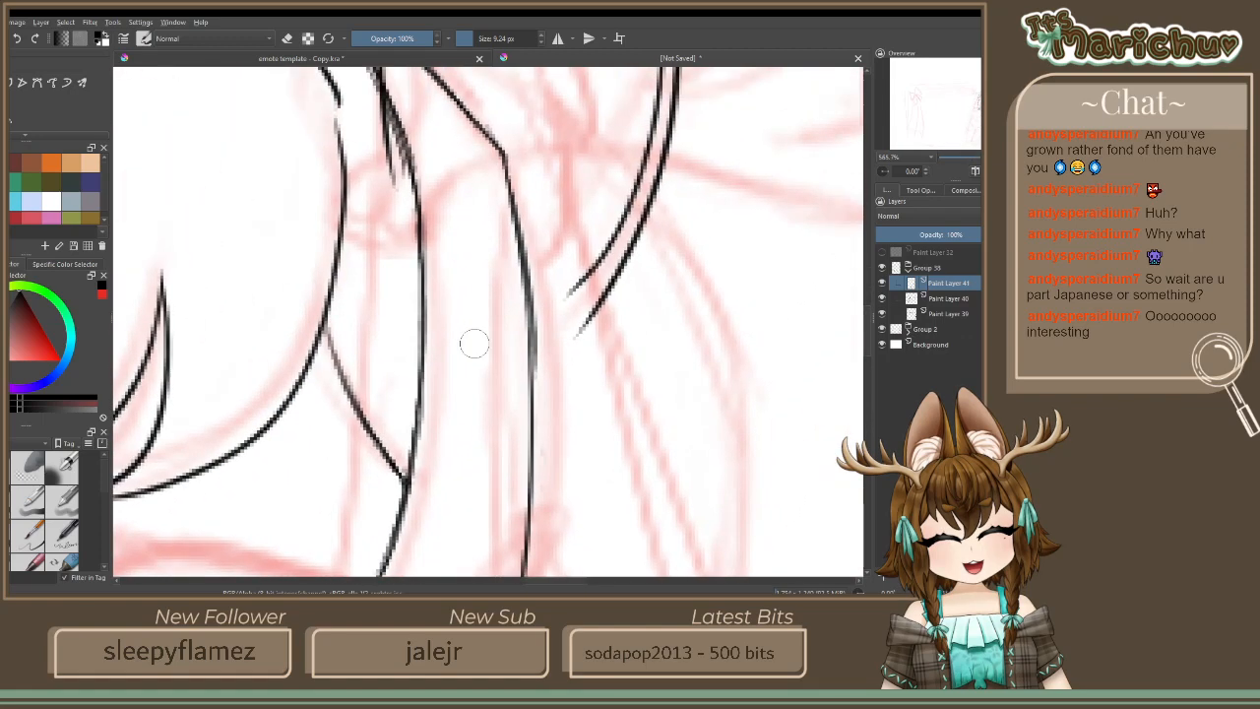
key(e)
drag(537, 292, 539, 380)
drag(640, 115, 662, 332)
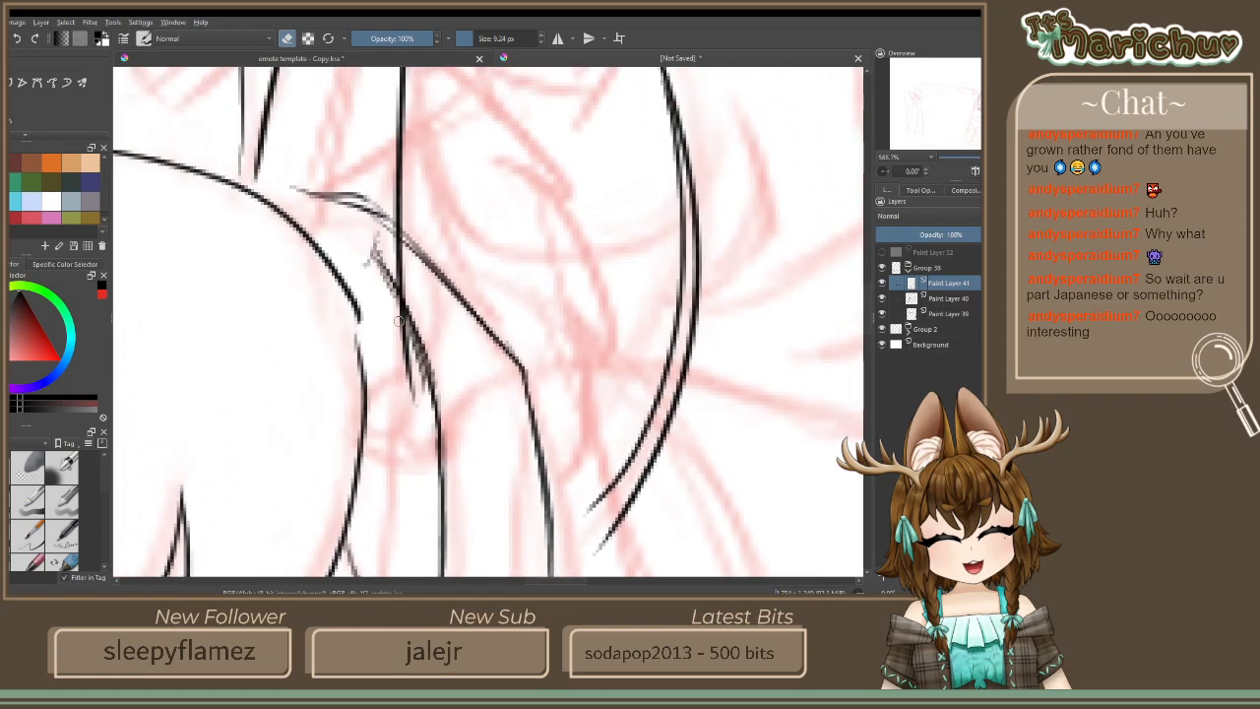
mouse_move(398, 322)
mouse_down()
mouse_move(415, 359)
mouse_move(384, 271)
mouse_move(378, 285)
mouse_up()
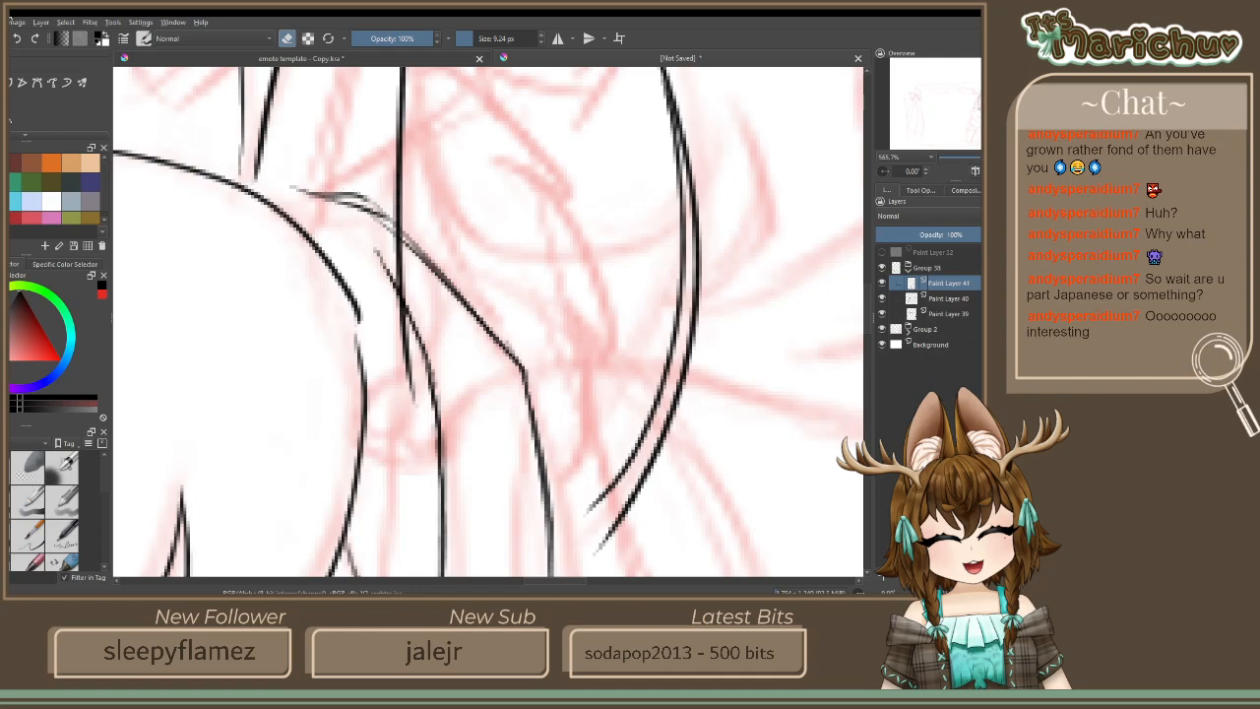
mouse_move(305, 177)
mouse_down()
mouse_move(399, 295)
mouse_move(470, 336)
mouse_move(507, 385)
mouse_up()
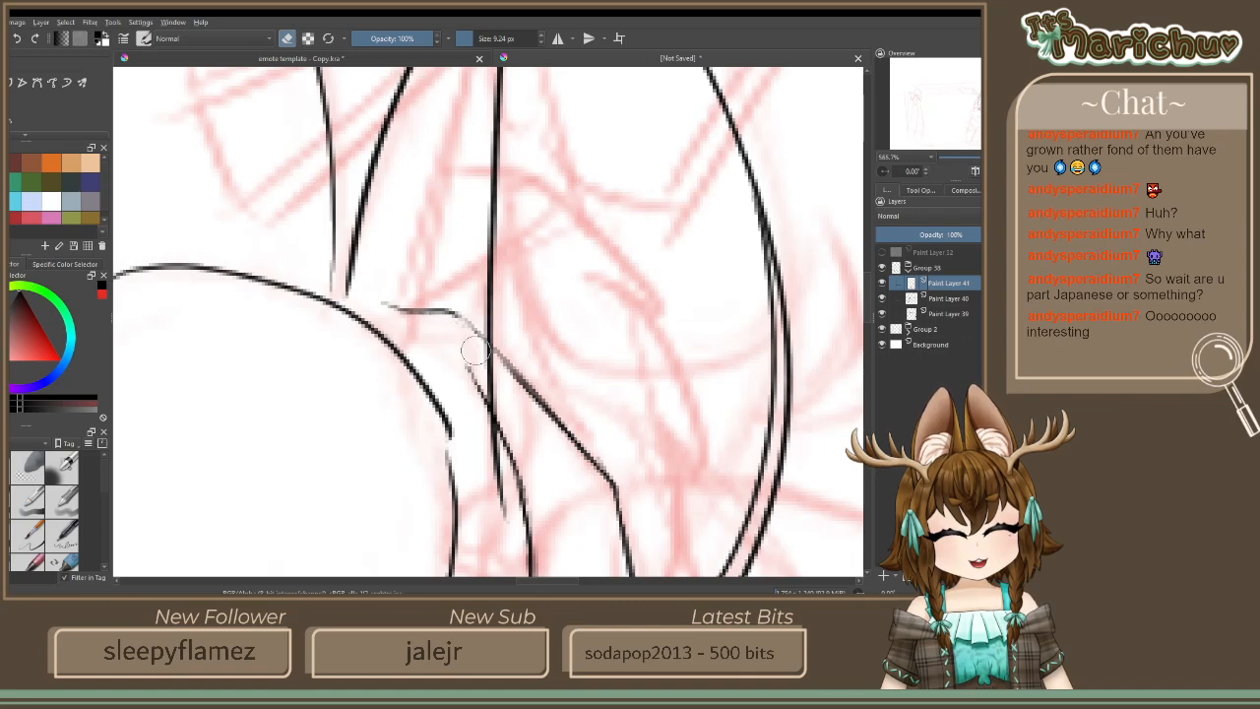
Ink short strokes connecting the upper end of the side lock's inner edge to the fringe outline
click(287, 38)
drag(469, 366, 424, 360)
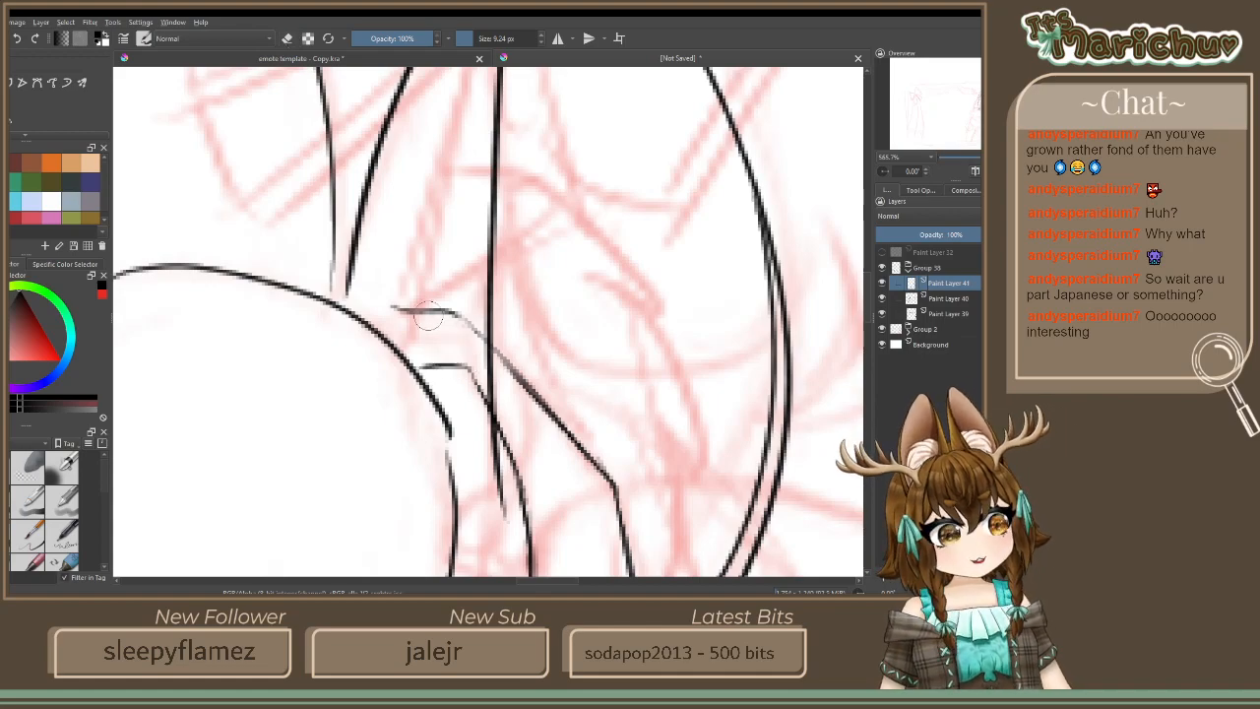
scroll(419, 305, down, 4)
scroll(458, 315, up, 4)
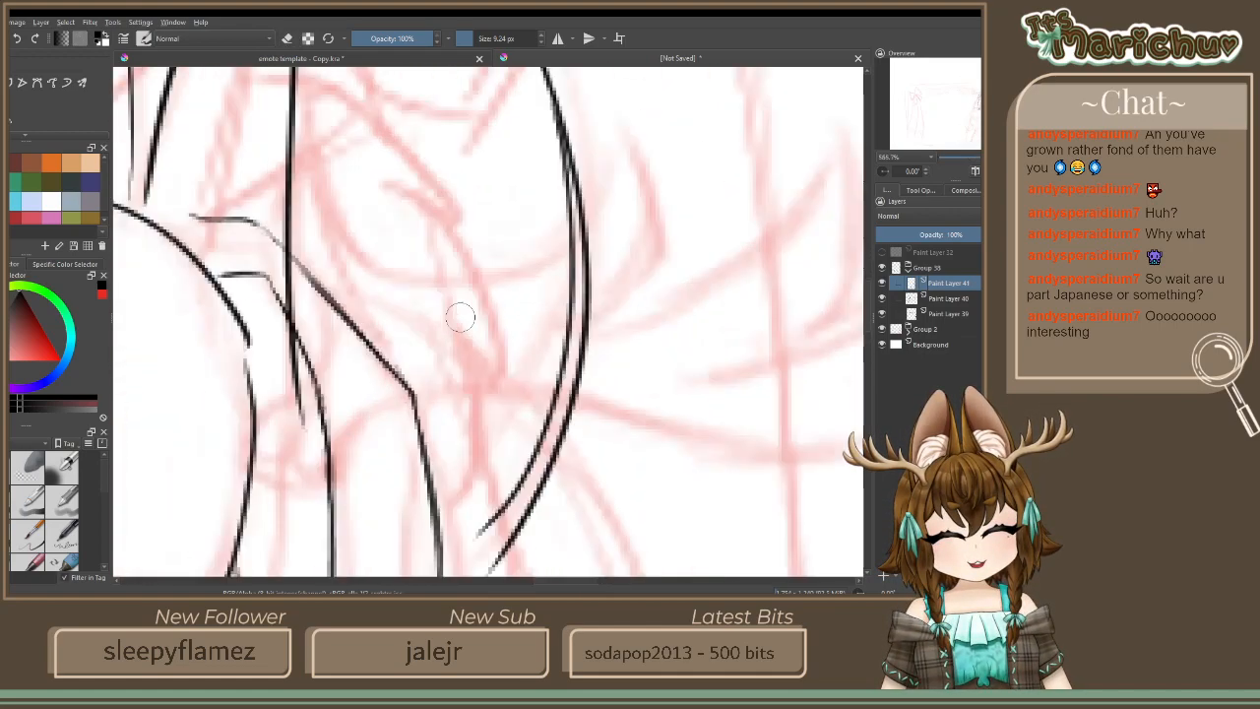
key(ctrl+z)
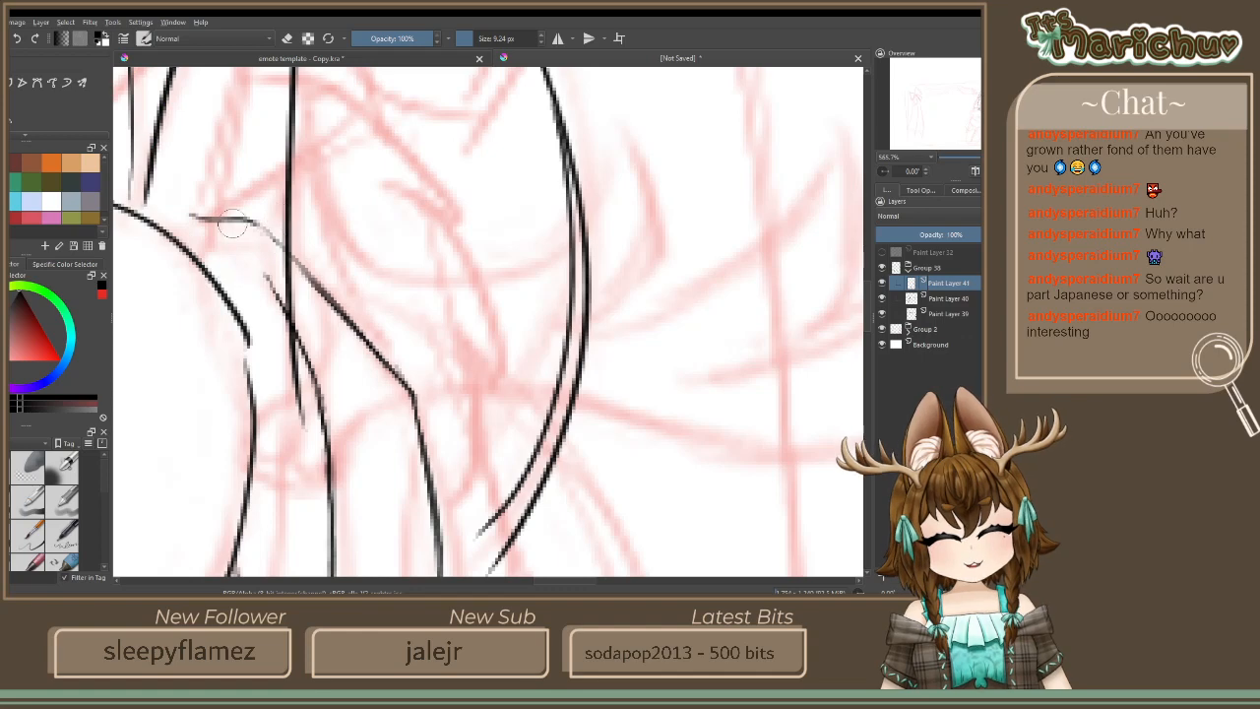
drag(264, 275, 245, 334)
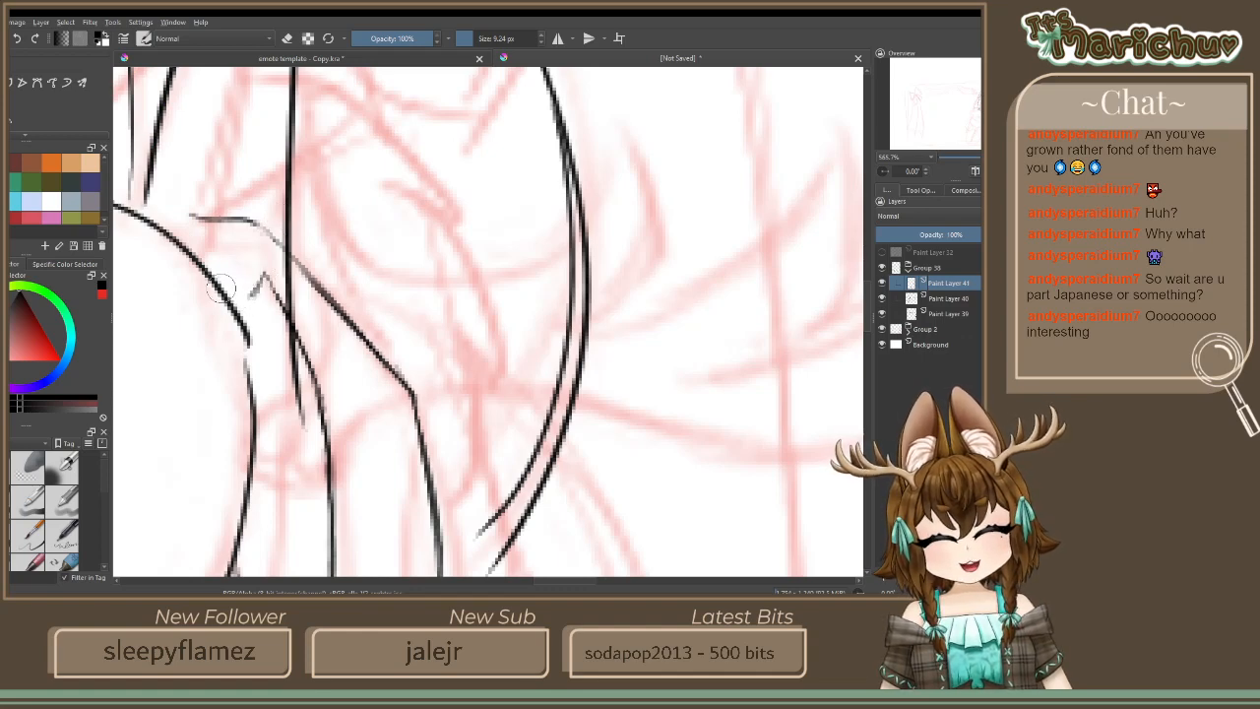
mouse_move(219, 285)
mouse_down()
mouse_move(285, 335)
mouse_move(305, 368)
mouse_up()
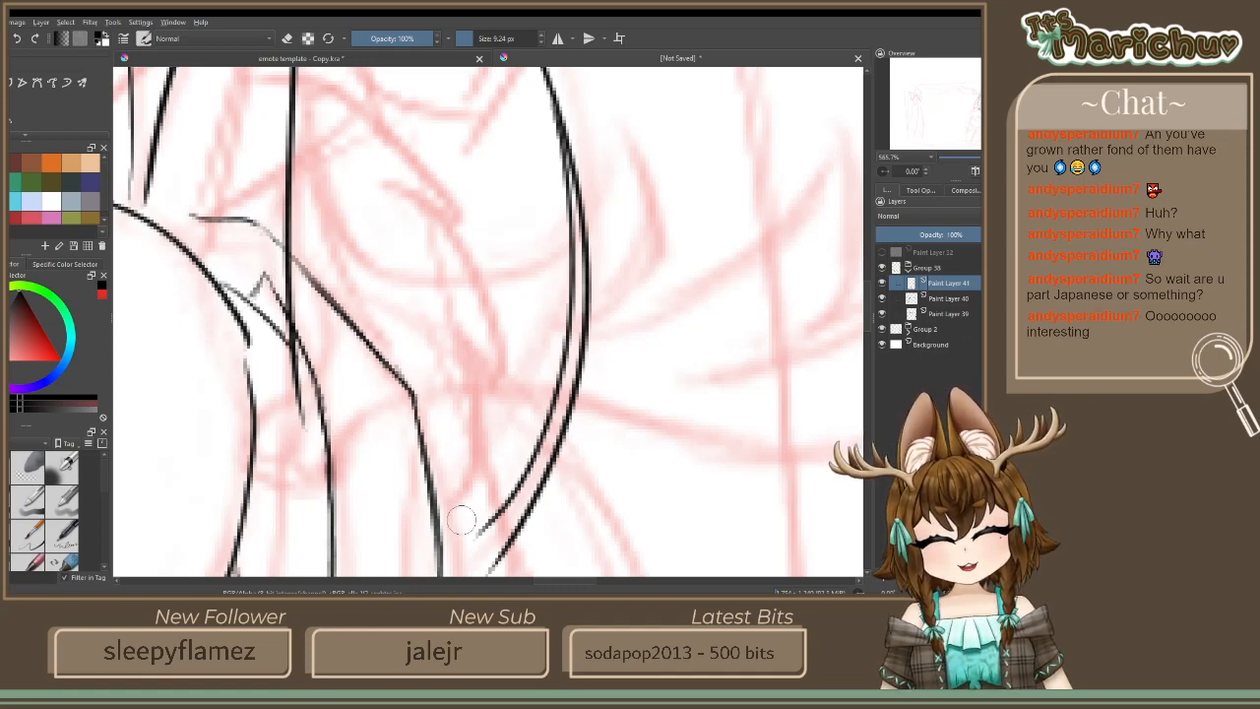
scroll(530, 438, down, 4)
scroll(472, 265, up, 6)
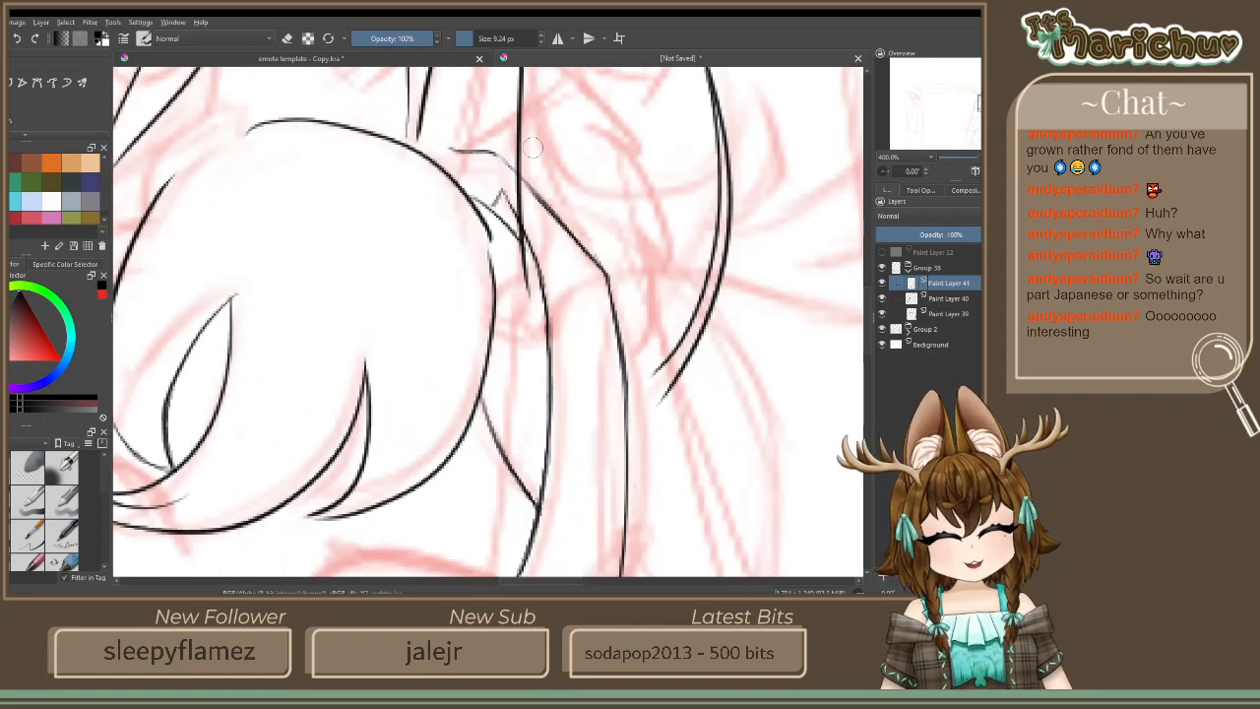
Ink a short stroke joining the side lock's upper edge to the fringe outline and erase the overshooting end above it
scroll(472, 266, up, 3)
drag(386, 177, 278, 224)
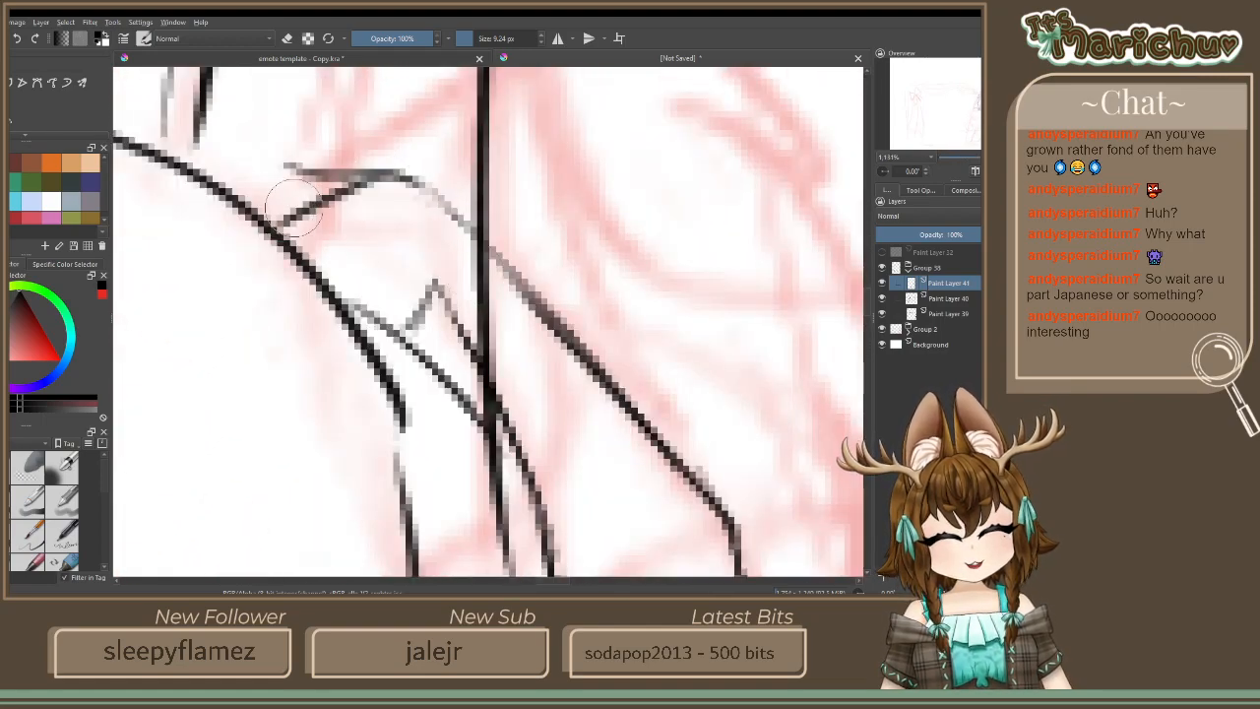
click(288, 38)
mouse_move(317, 160)
mouse_down()
mouse_move(348, 163)
mouse_move(289, 175)
mouse_move(372, 155)
mouse_up()
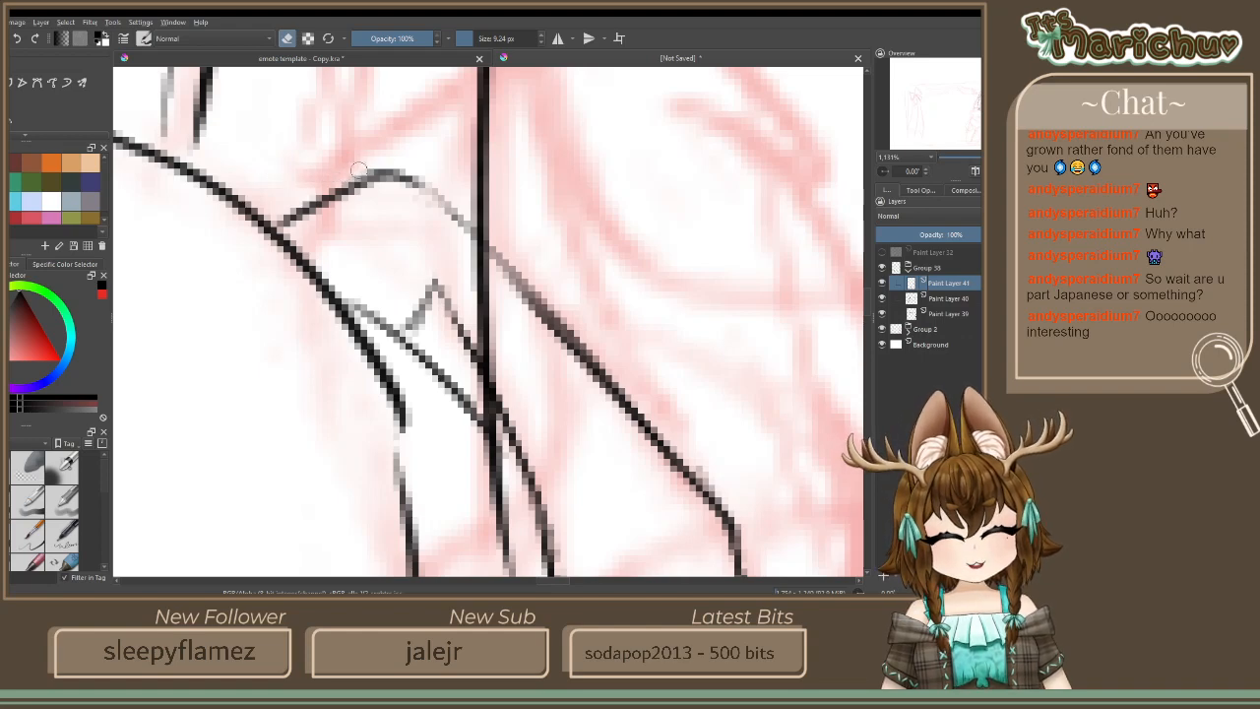
scroll(289, 157, down, 5)
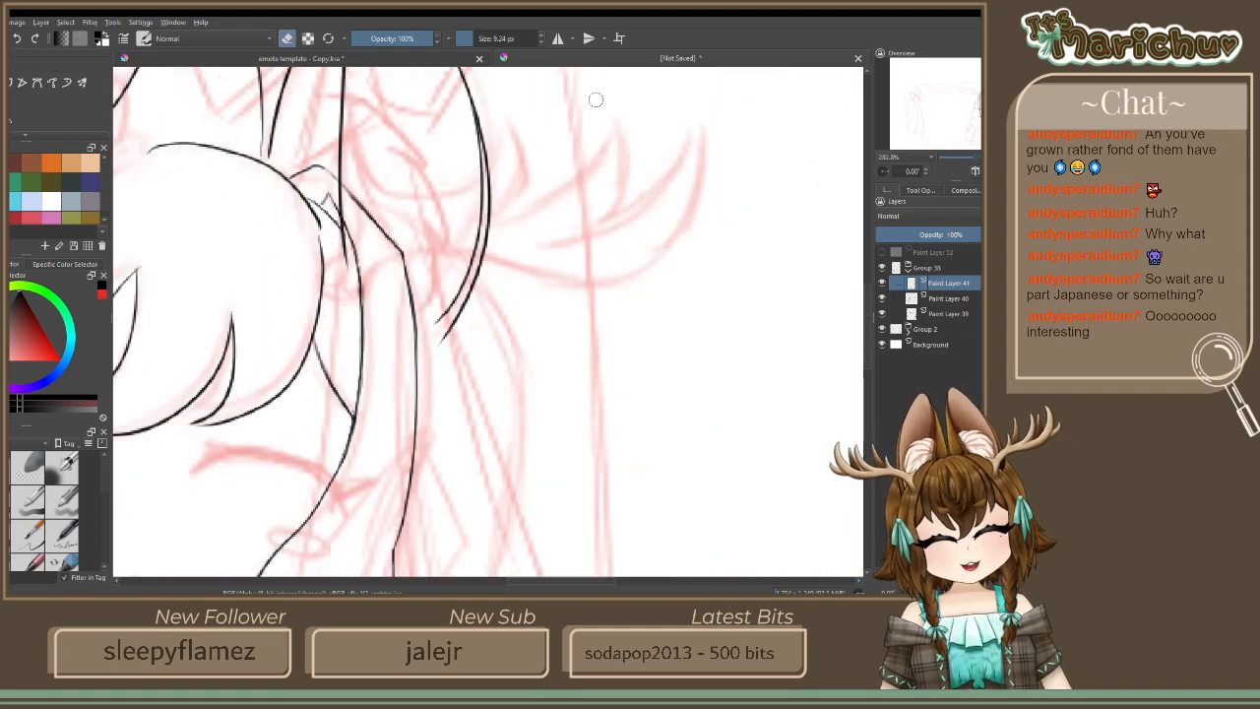
Darken the faint upper stretch of the side lock's outer edge and the short side of the small peak beside the fringe
scroll(595, 100, up, 2)
key(e)
drag(534, 186, 818, 273)
mouse_move(281, 264)
mouse_down()
mouse_move(373, 352)
mouse_move(281, 272)
mouse_move(392, 382)
mouse_up()
click(286, 37)
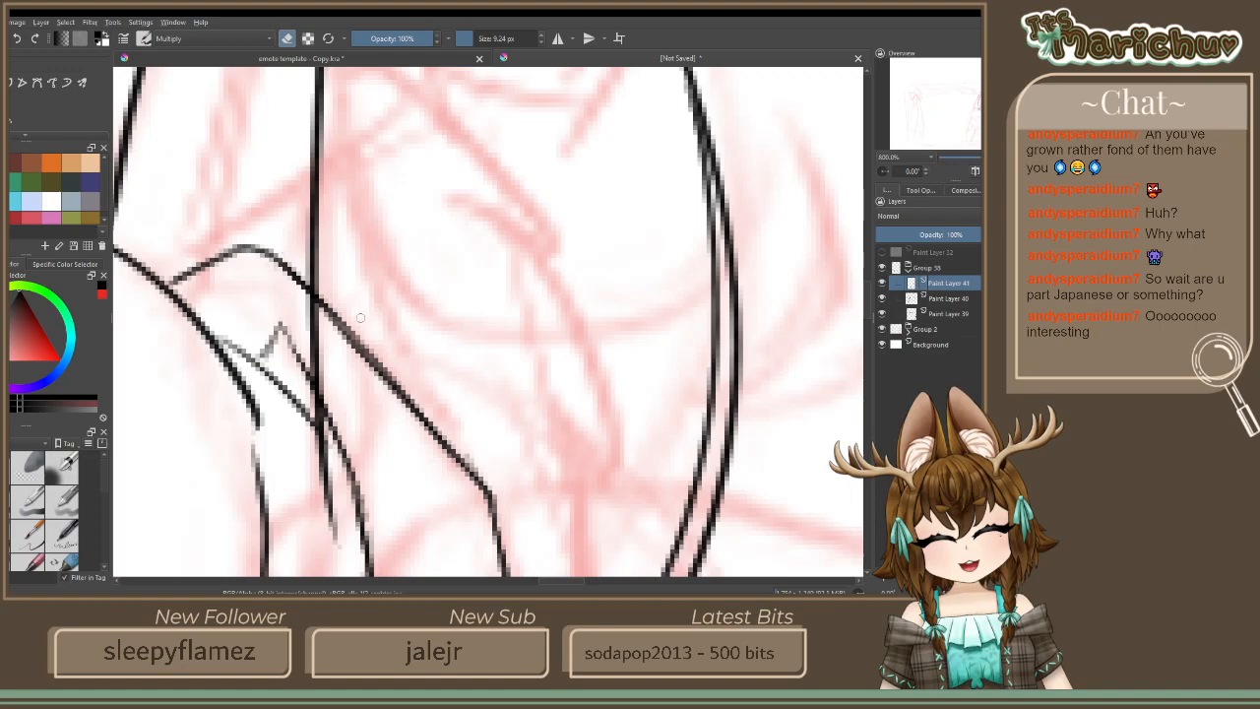
scroll(360, 317, down, 2)
scroll(320, 266, up, 4)
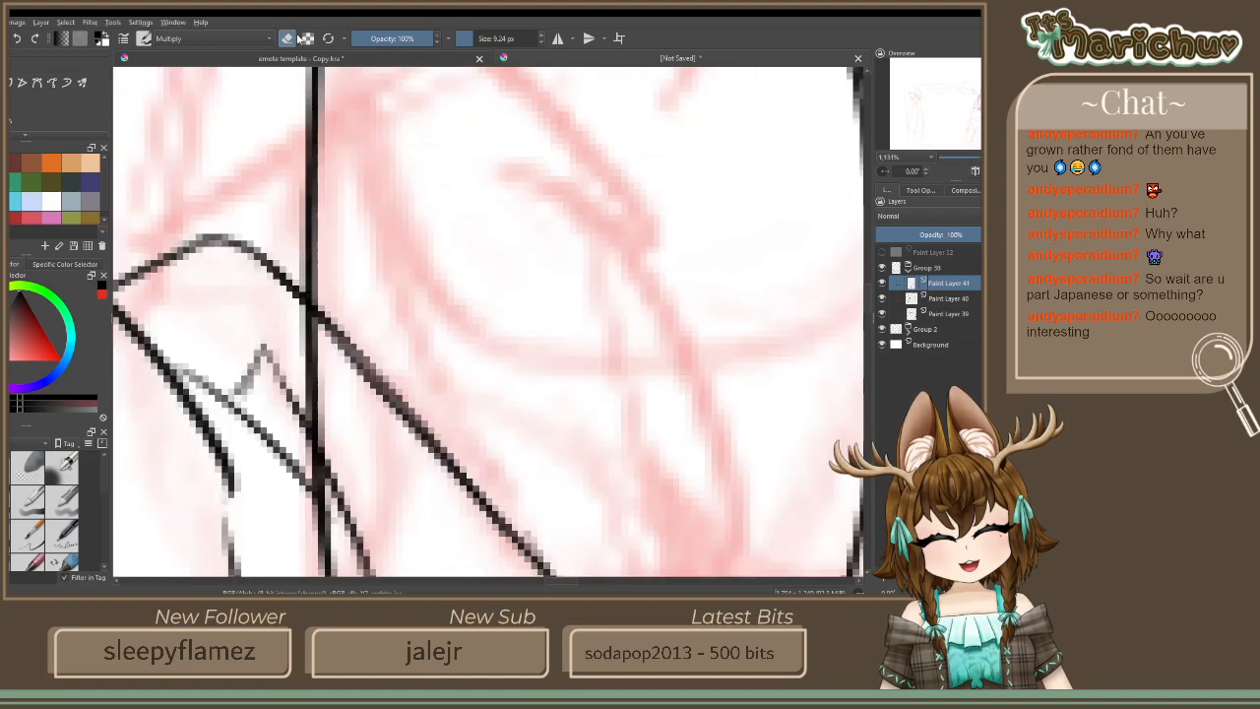
key(e)
mouse_move(239, 364)
mouse_down()
mouse_move(241, 388)
mouse_move(262, 351)
mouse_move(298, 410)
mouse_up()
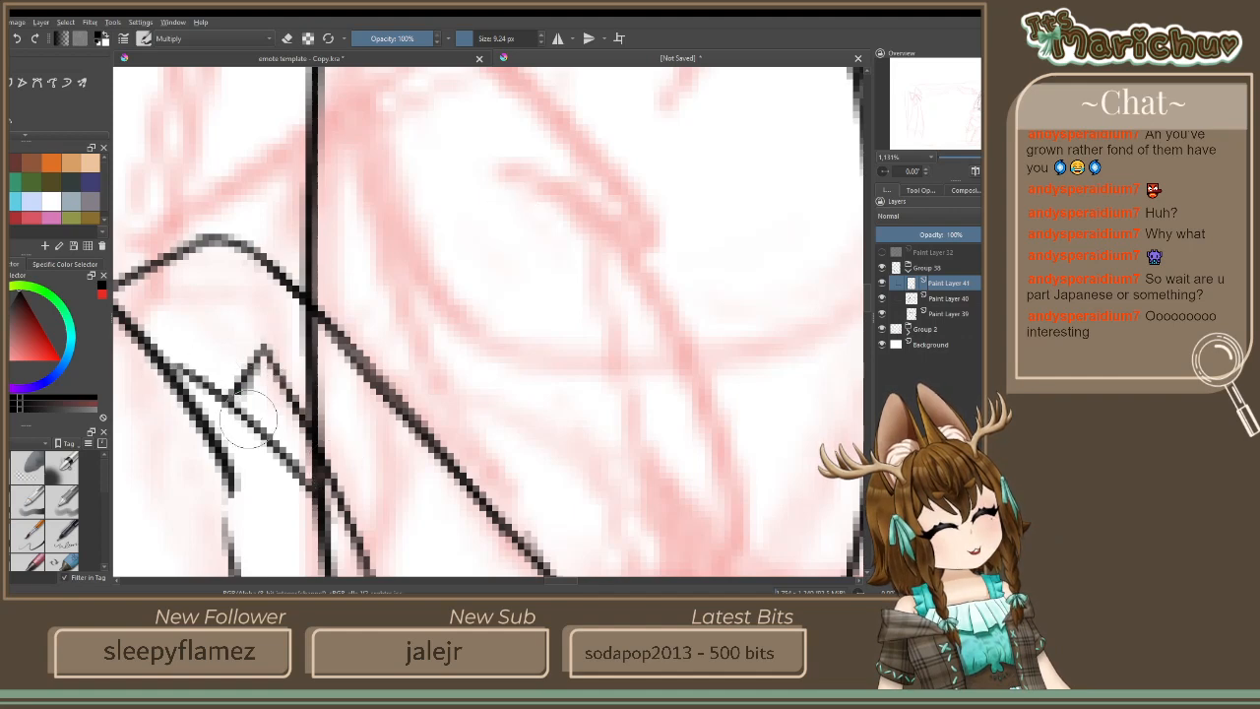
Ink the narrow hair strand on the opposite side of the fringe, drawing both edges to a pointed tip that continues slightly downward
scroll(666, 245, down, 4)
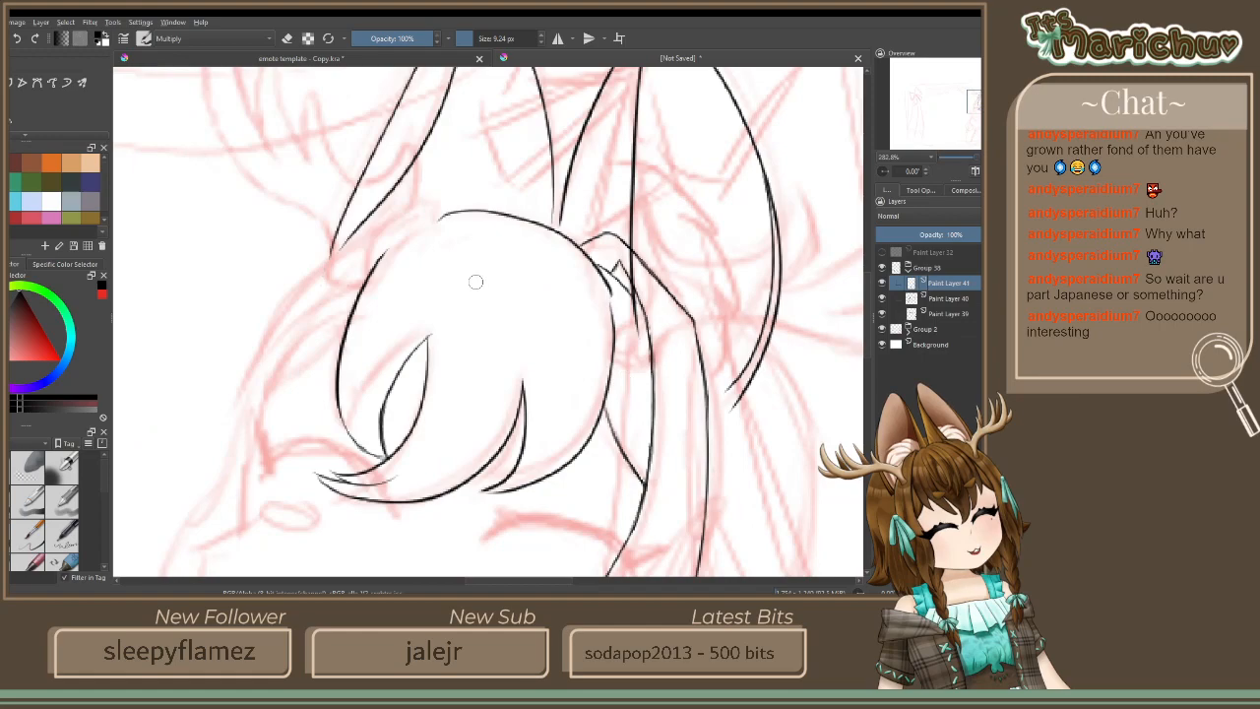
scroll(476, 279, down, 3)
scroll(381, 100, up, 1)
scroll(445, 170, up, 1)
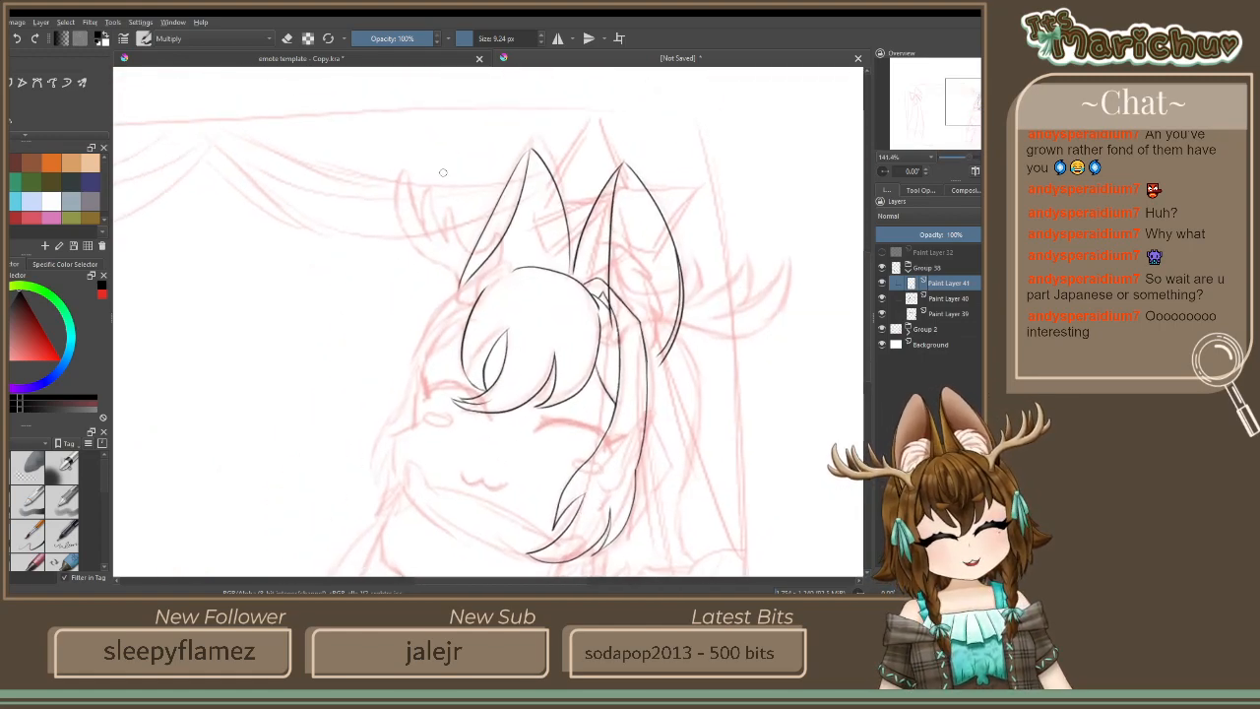
scroll(464, 289, up, 3)
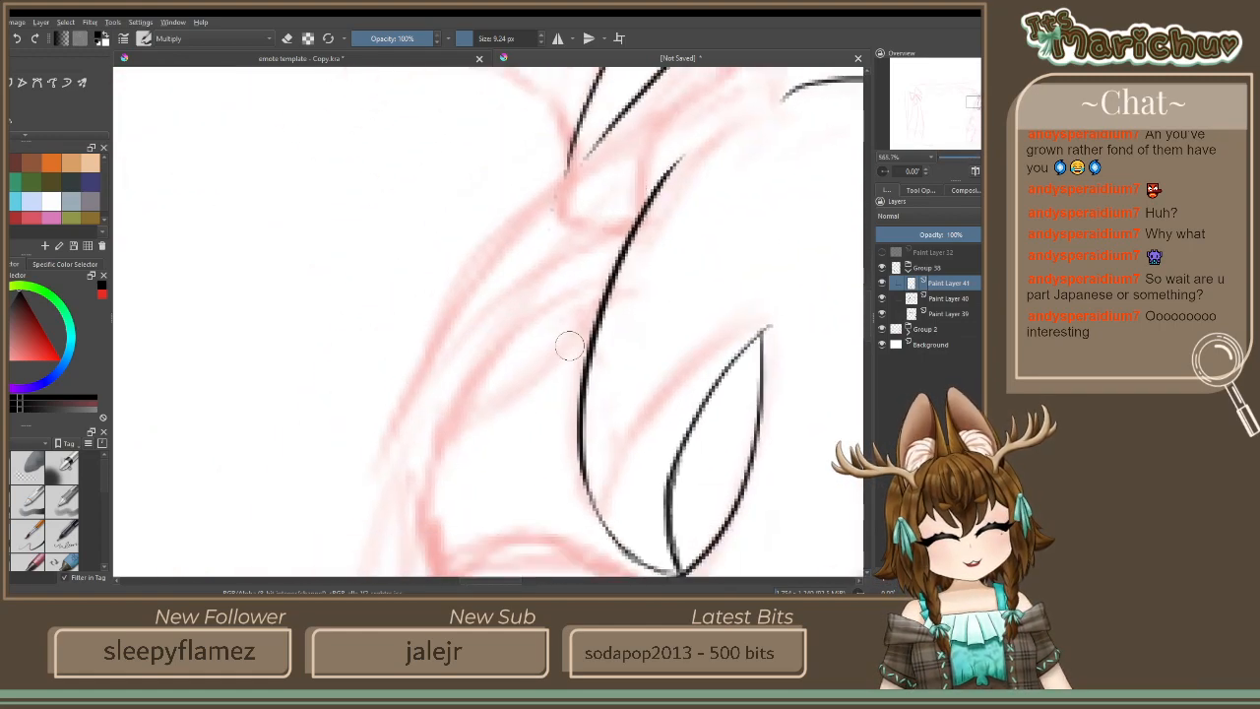
drag(605, 307, 464, 423)
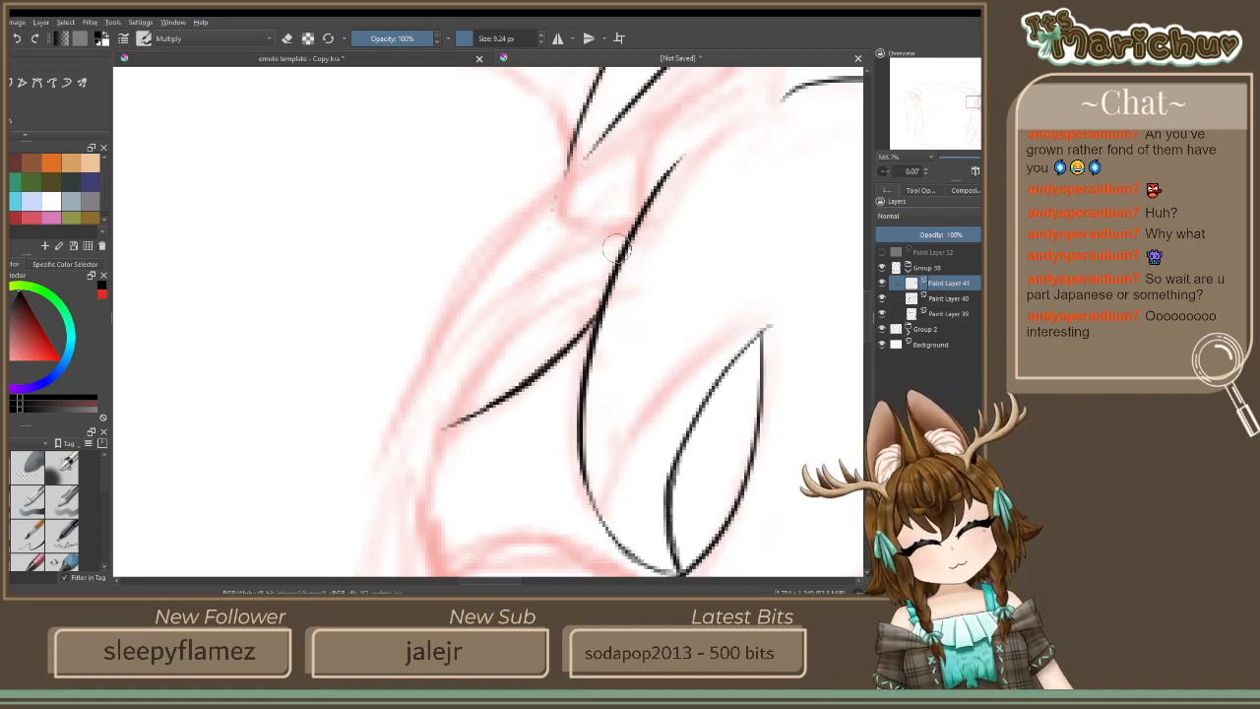
drag(634, 228, 473, 389)
drag(526, 328, 456, 421)
drag(474, 380, 431, 486)
Erase the doubled line on the narrow strand's upper edge, redraw its end at the fringe and trim the excess
click(286, 38)
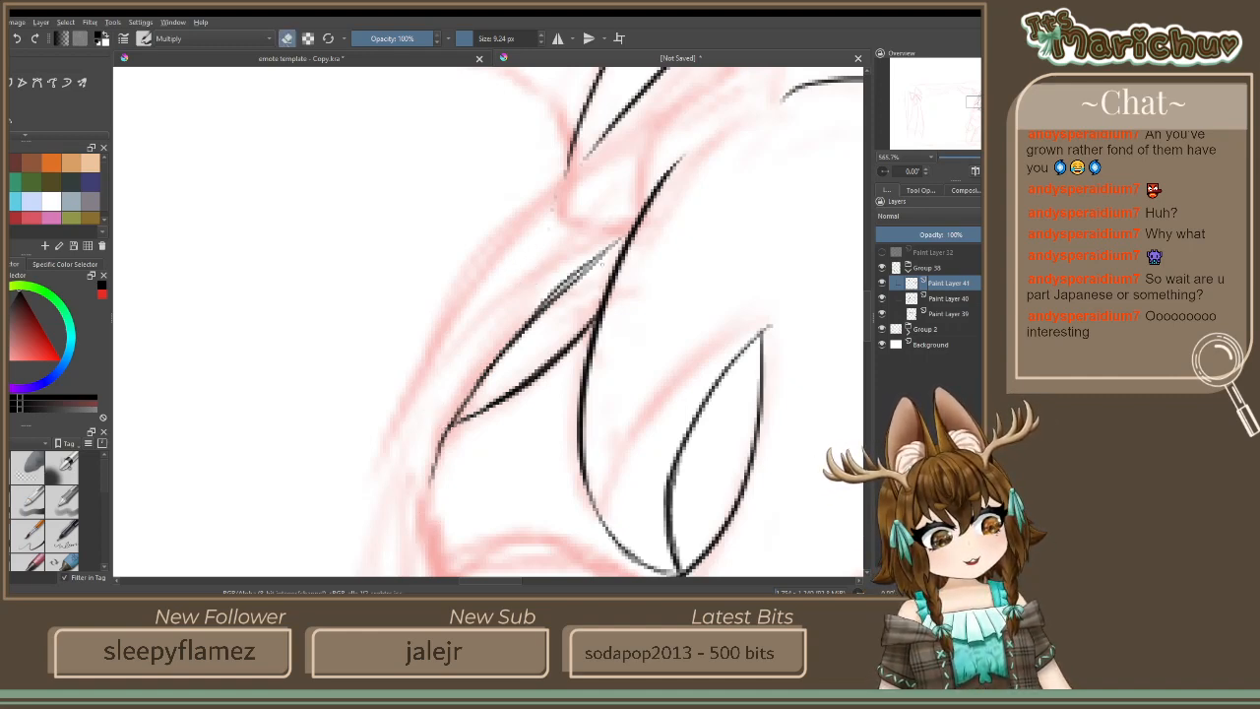
drag(556, 295, 594, 250)
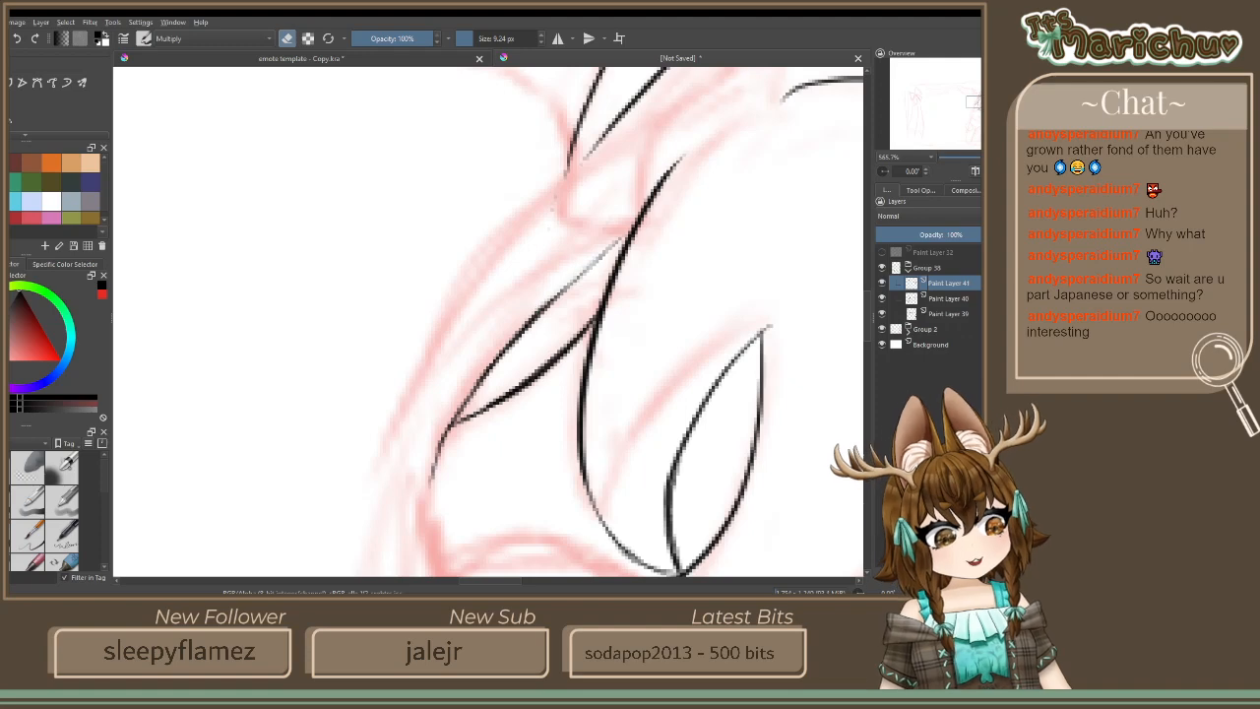
key(e)
drag(622, 237, 541, 294)
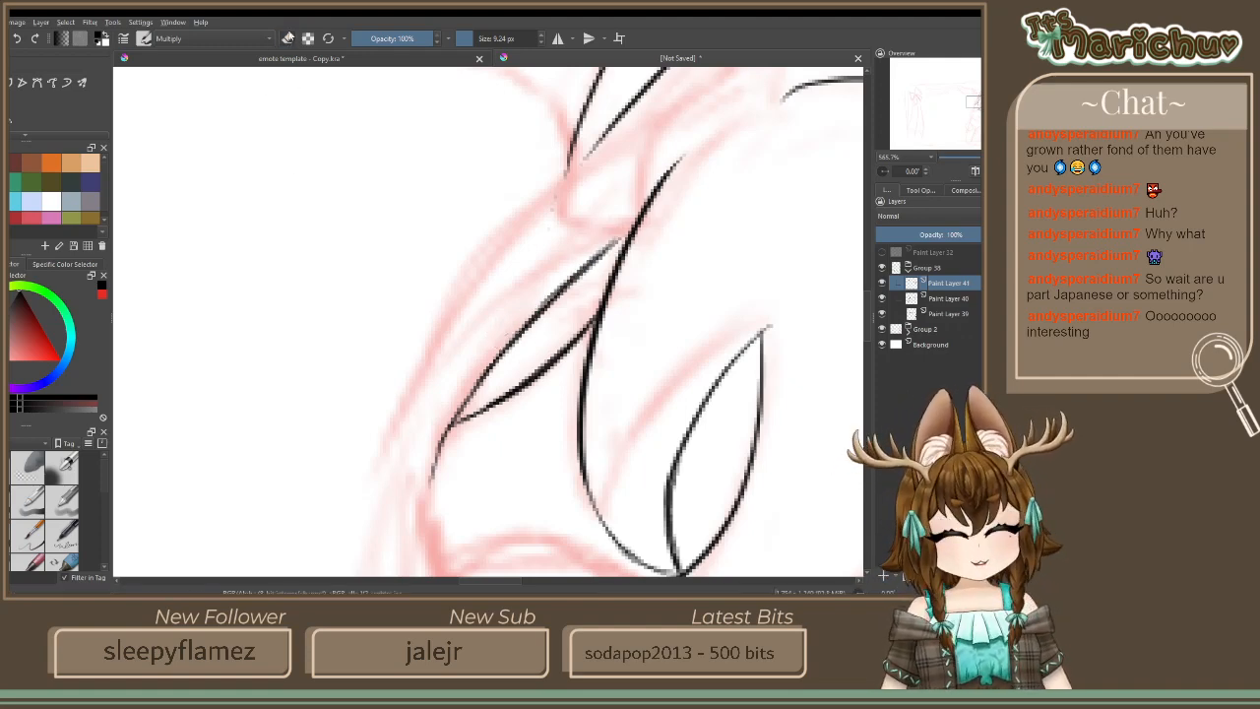
click(289, 37)
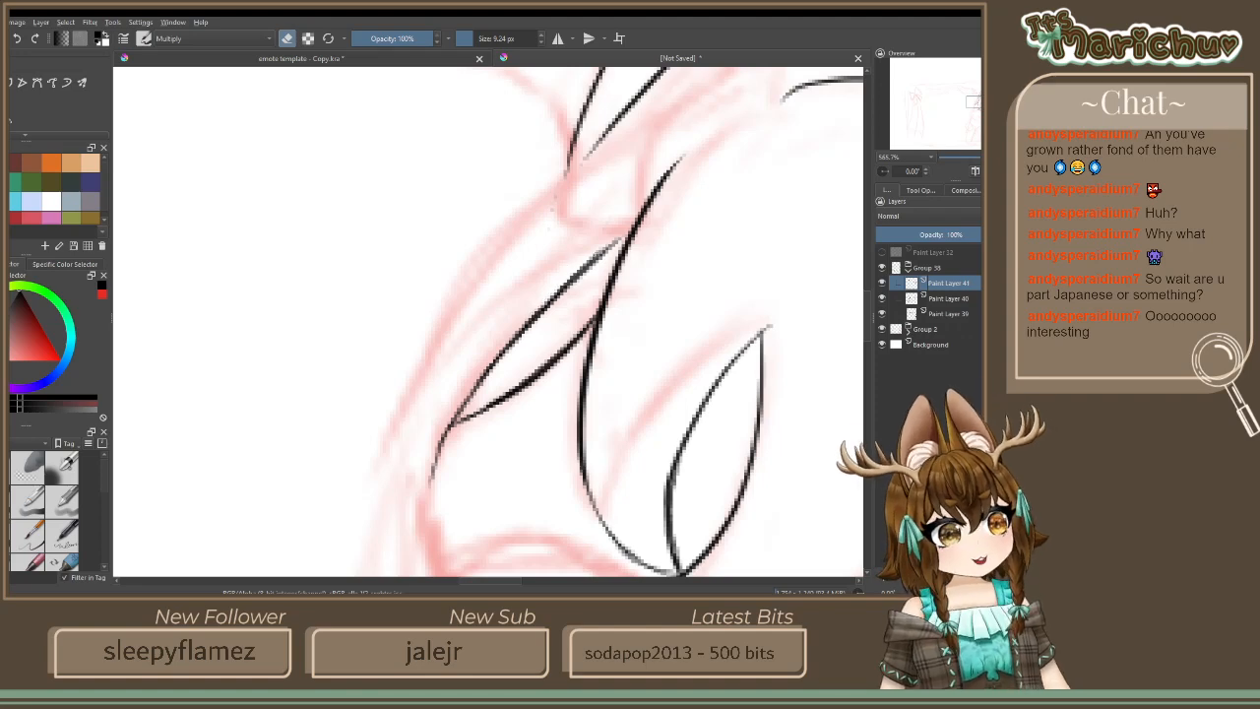
mouse_move(590, 265)
mouse_down()
mouse_move(619, 237)
mouse_move(576, 280)
mouse_up()
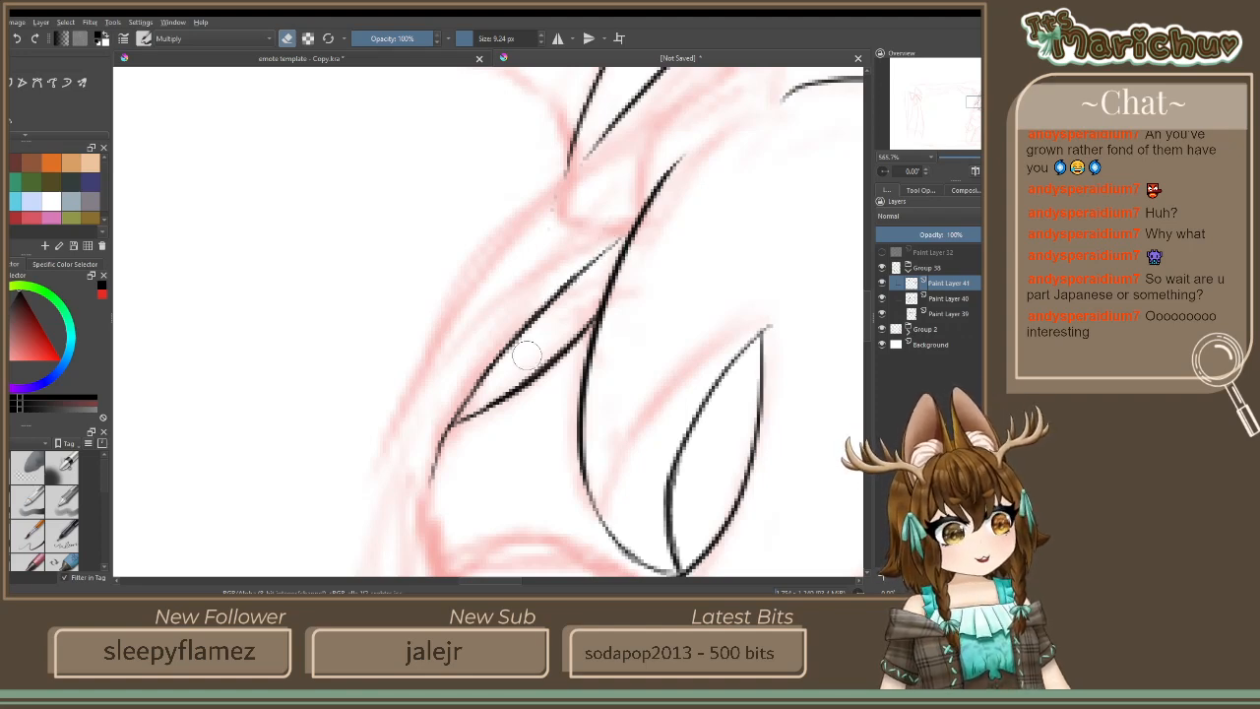
Extend the line from the narrow strand's tip down past the sketched eye toward the cheek
scroll(604, 211, down, 4)
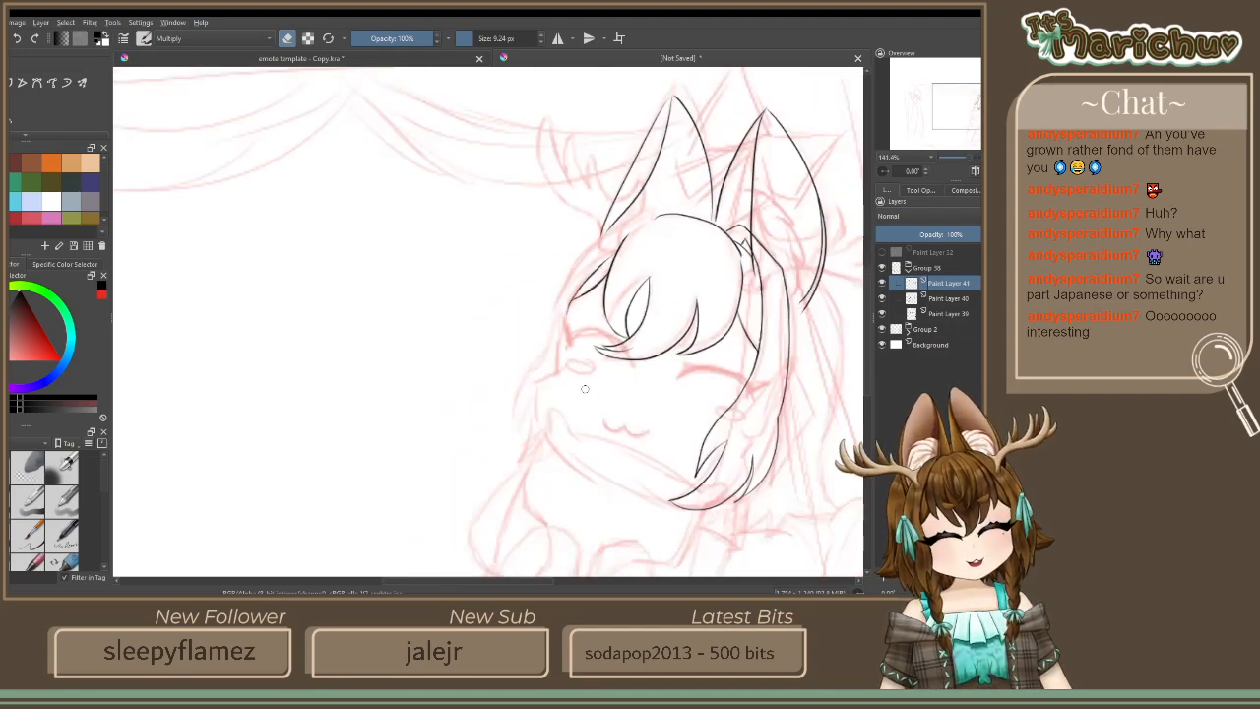
scroll(596, 253, up, 4)
click(288, 38)
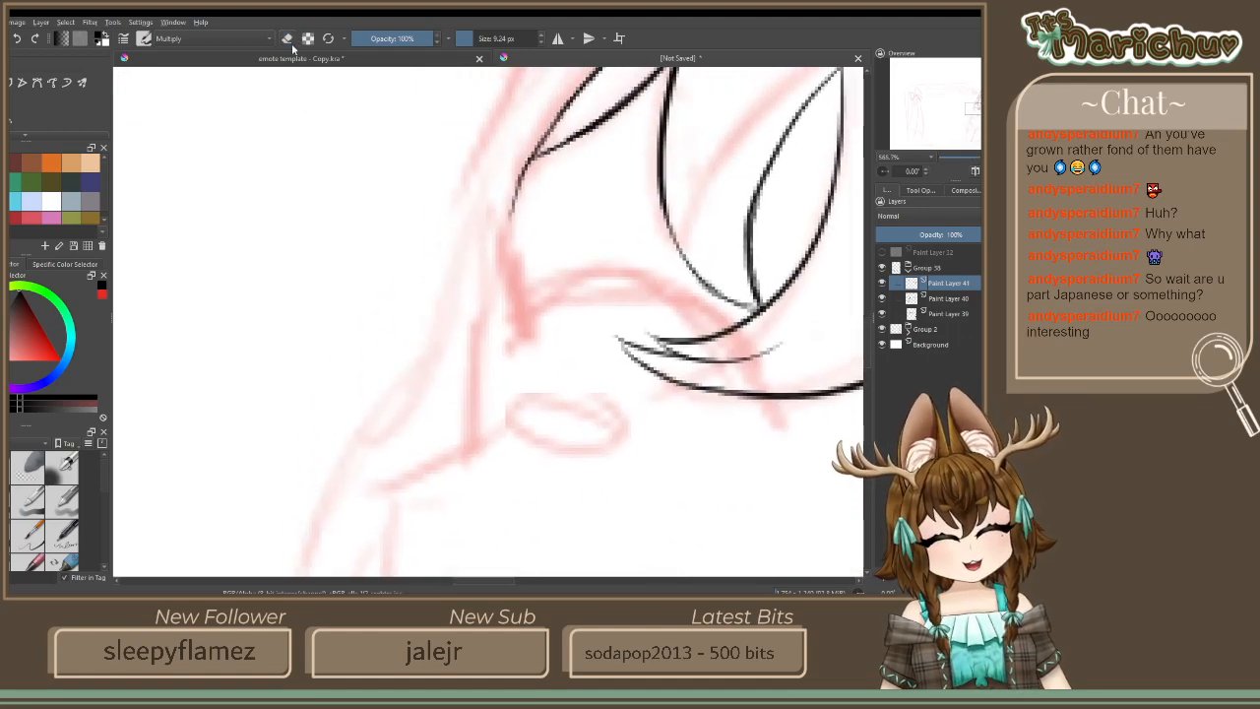
drag(525, 170, 475, 359)
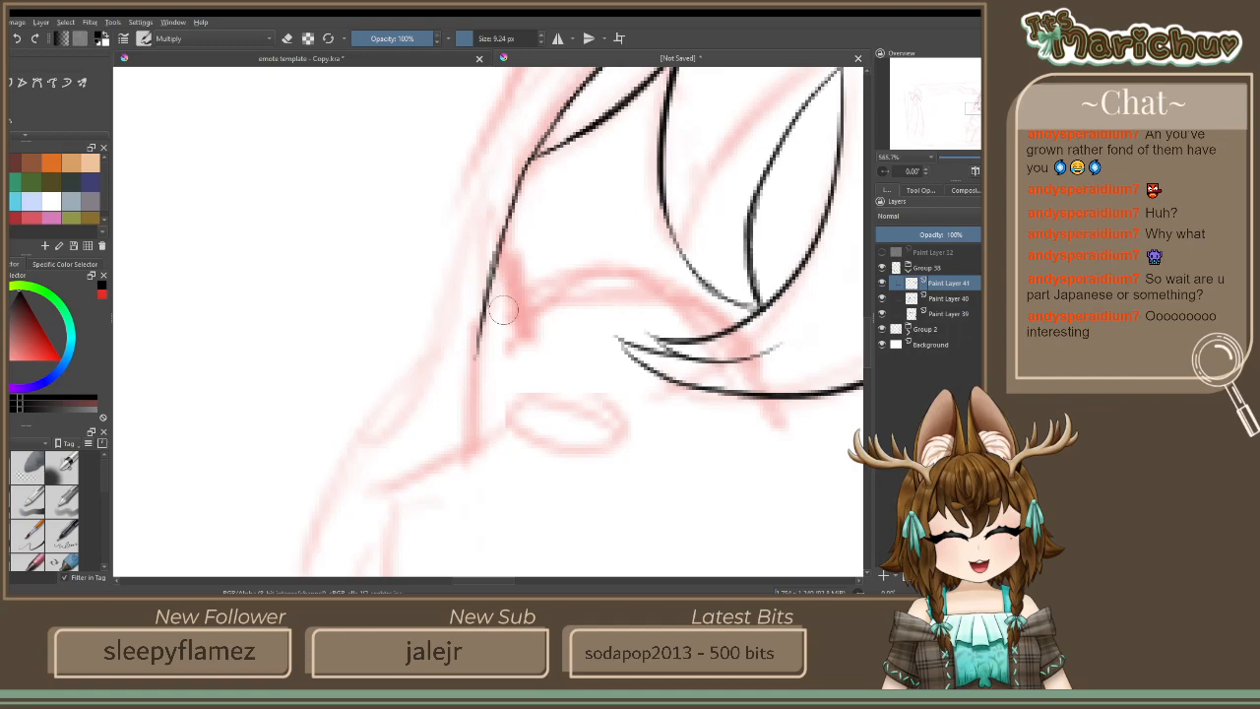
Try to ink the outer edge of the hair beside the cheek, curving down to a pointed tip
scroll(502, 310, down, 1)
scroll(513, 293, up, 4)
drag(525, 323, 668, 189)
mouse_move(570, 115)
mouse_down()
mouse_move(553, 223)
mouse_move(411, 540)
mouse_up()
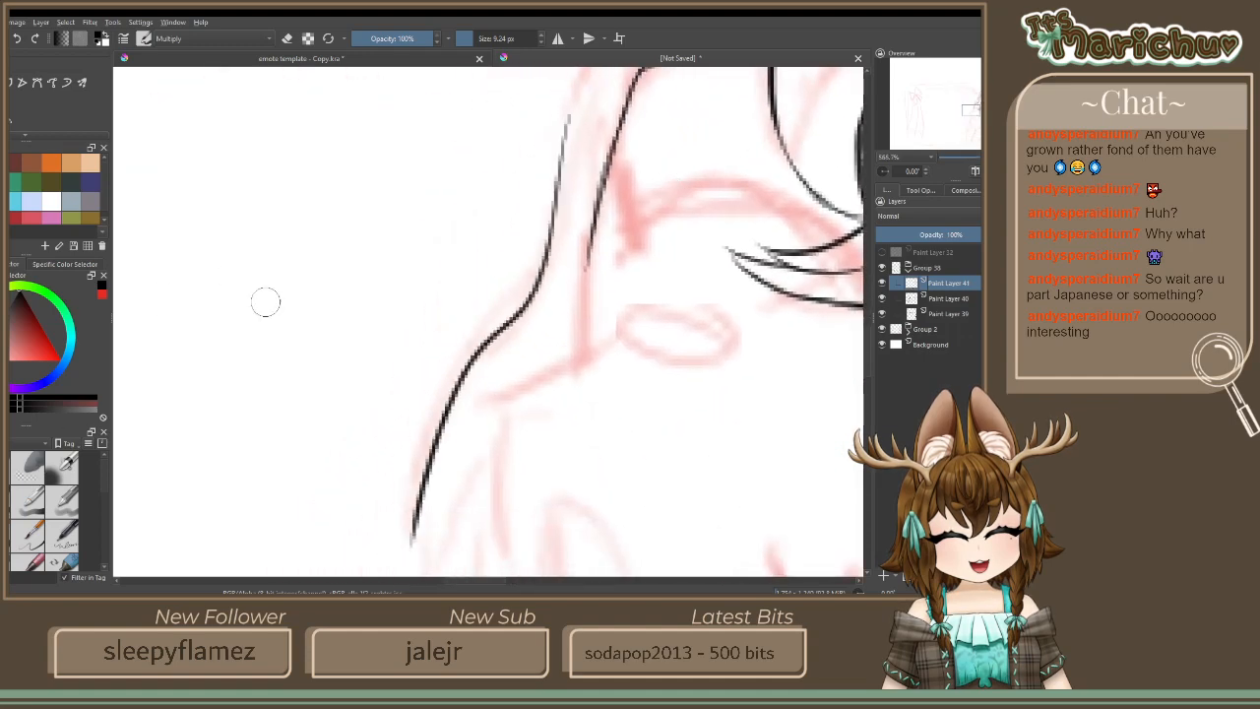
key(ctrl+z)
scroll(492, 496, down, 2)
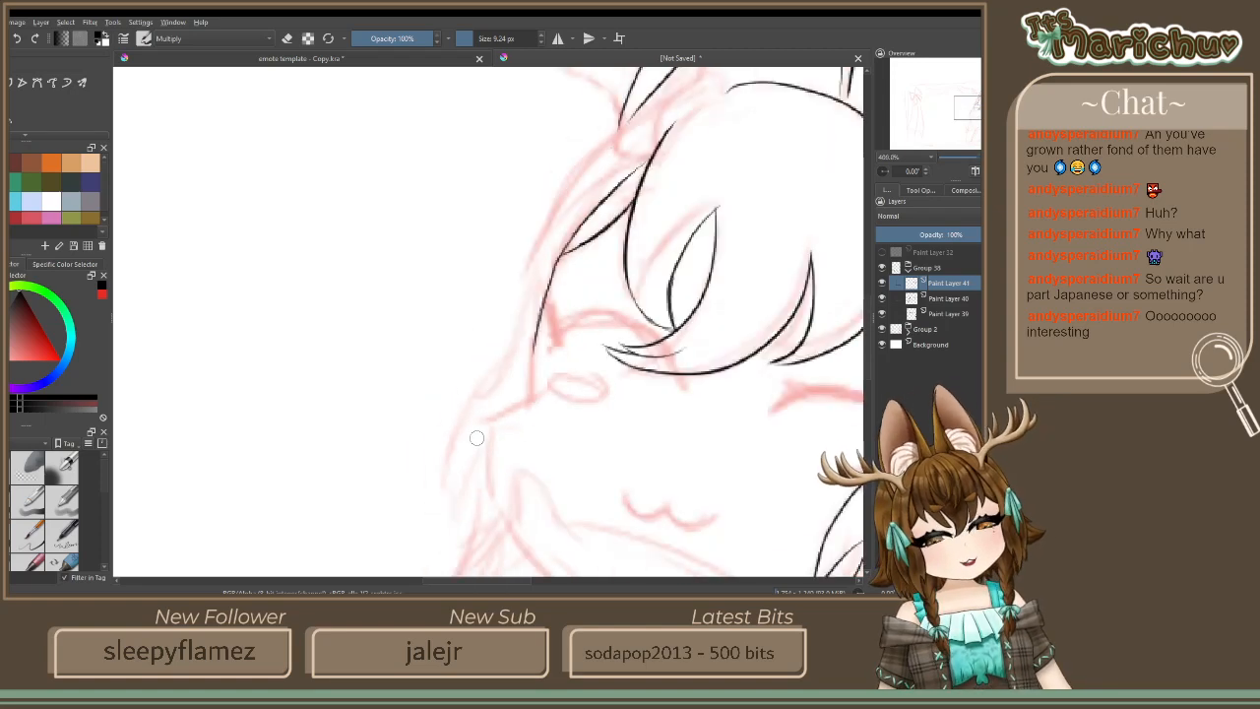
mouse_move(522, 181)
mouse_down()
mouse_move(443, 430)
mouse_move(482, 389)
mouse_up()
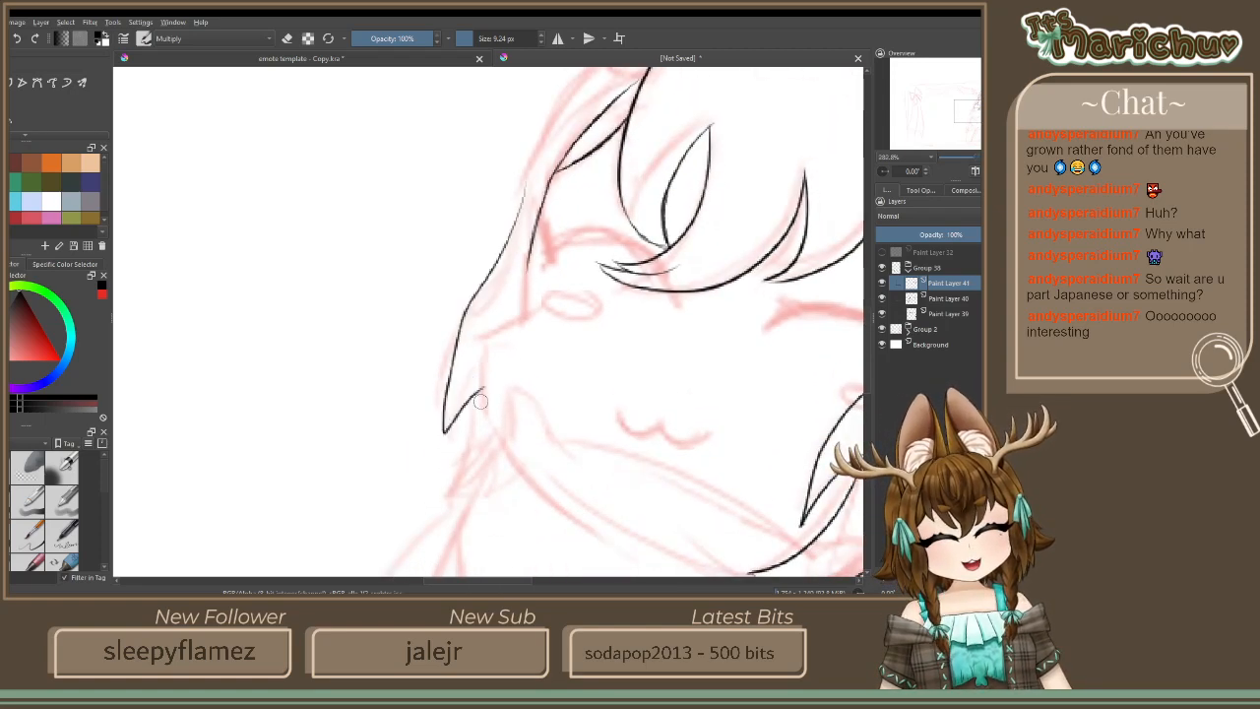
key(ctrl+z)
mouse_move(526, 181)
mouse_down()
mouse_move(454, 337)
mouse_move(474, 418)
mouse_up()
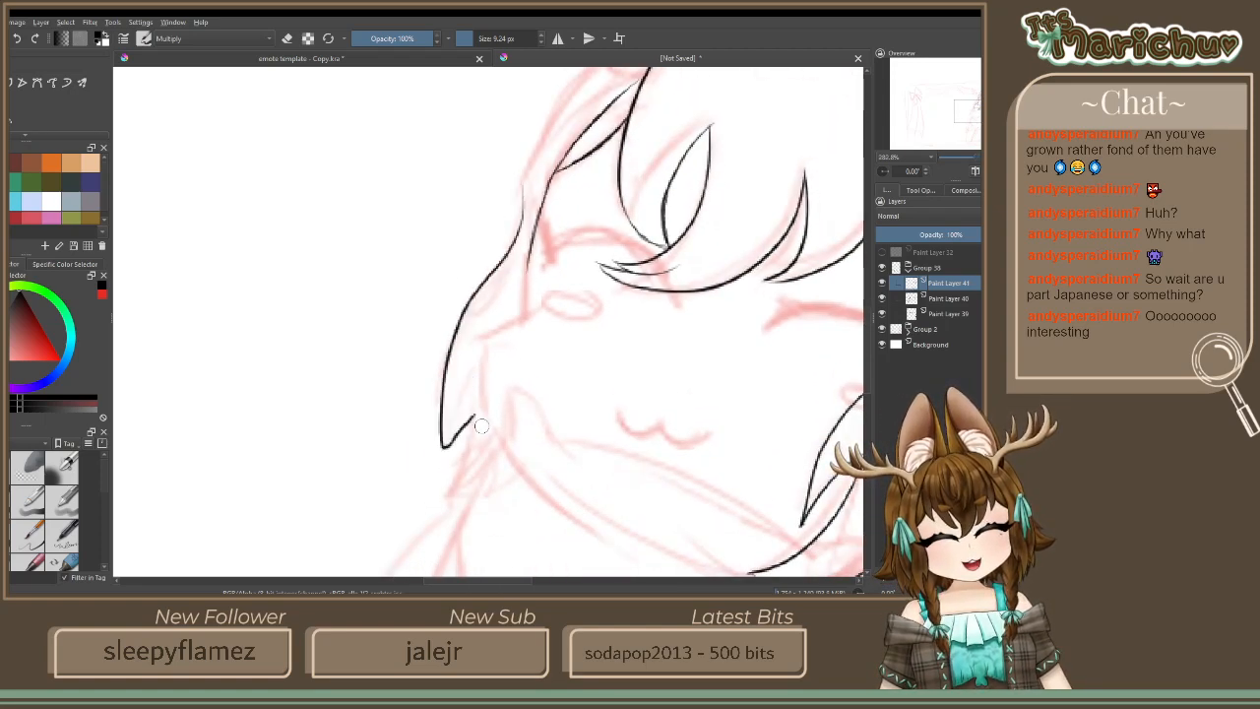
key(ctrl+z)
Ink the outer hair edge beside the cheek down to two pointed tips, redoing the second tip and adding a small inner stroke
mouse_move(524, 197)
mouse_down()
mouse_move(446, 449)
mouse_move(482, 404)
mouse_move(439, 509)
mouse_move(508, 442)
mouse_up()
drag(492, 490, 506, 472)
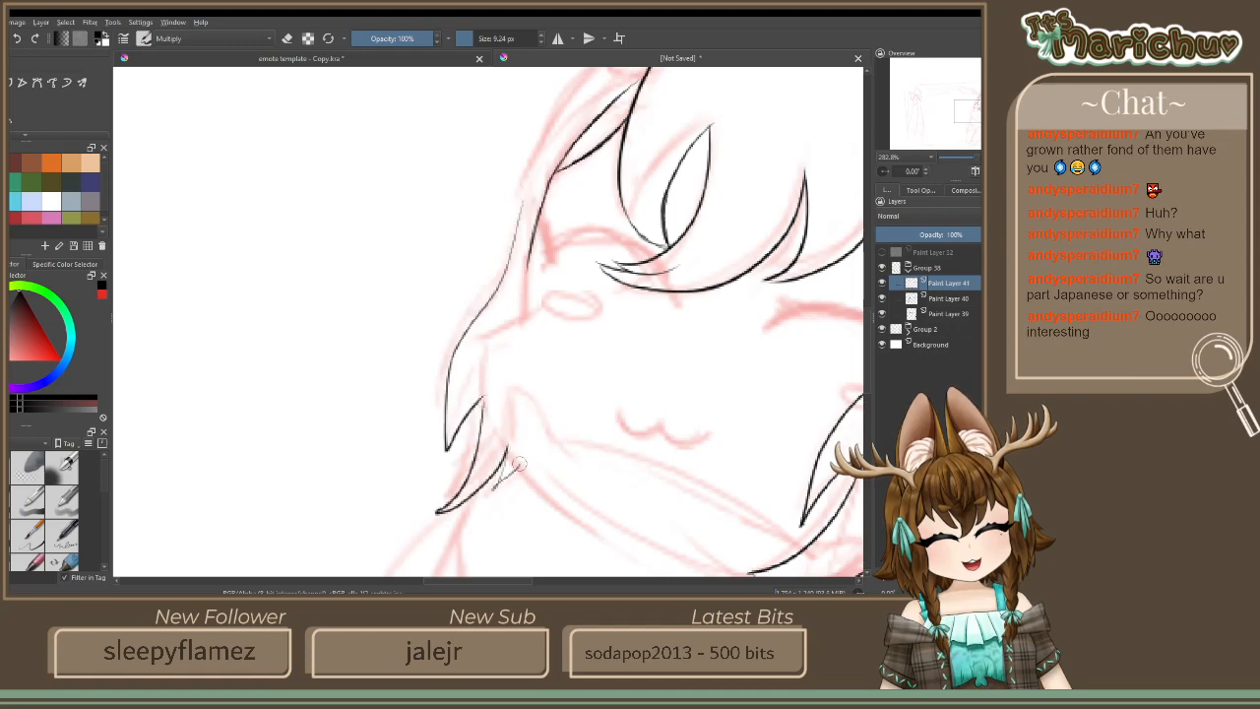
key(ctrl+z)
key(ctrl+z)
drag(484, 401, 442, 495)
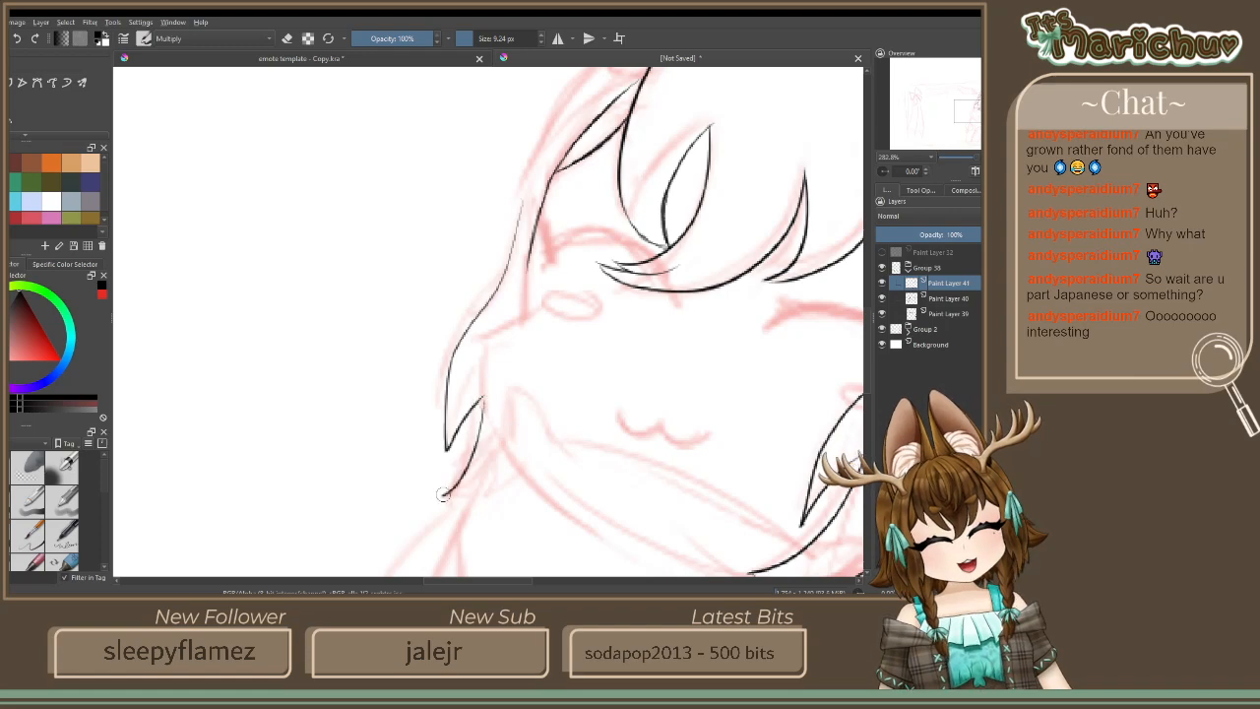
mouse_move(507, 448)
mouse_down()
mouse_move(438, 499)
mouse_move(504, 483)
mouse_up()
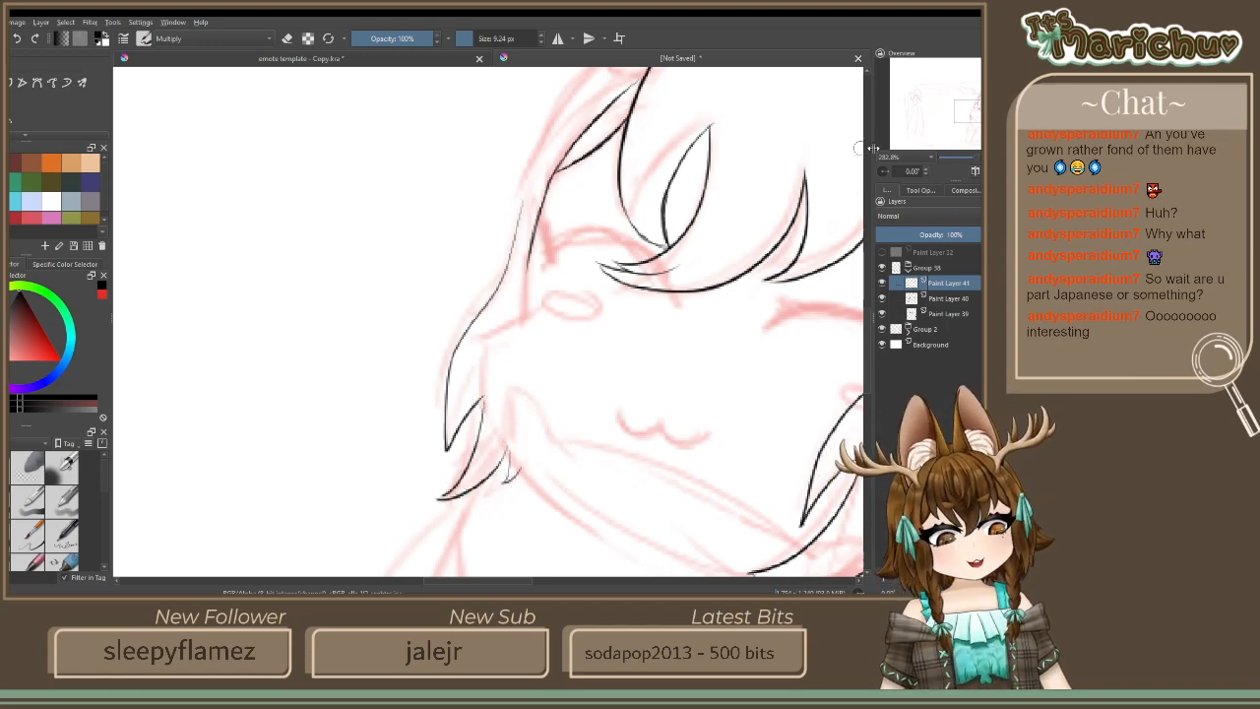
Ink the outer head contour from the top of the fringe past the ear base down to the cheek-side hair edge
scroll(611, 236, up, 1)
scroll(611, 236, down, 2)
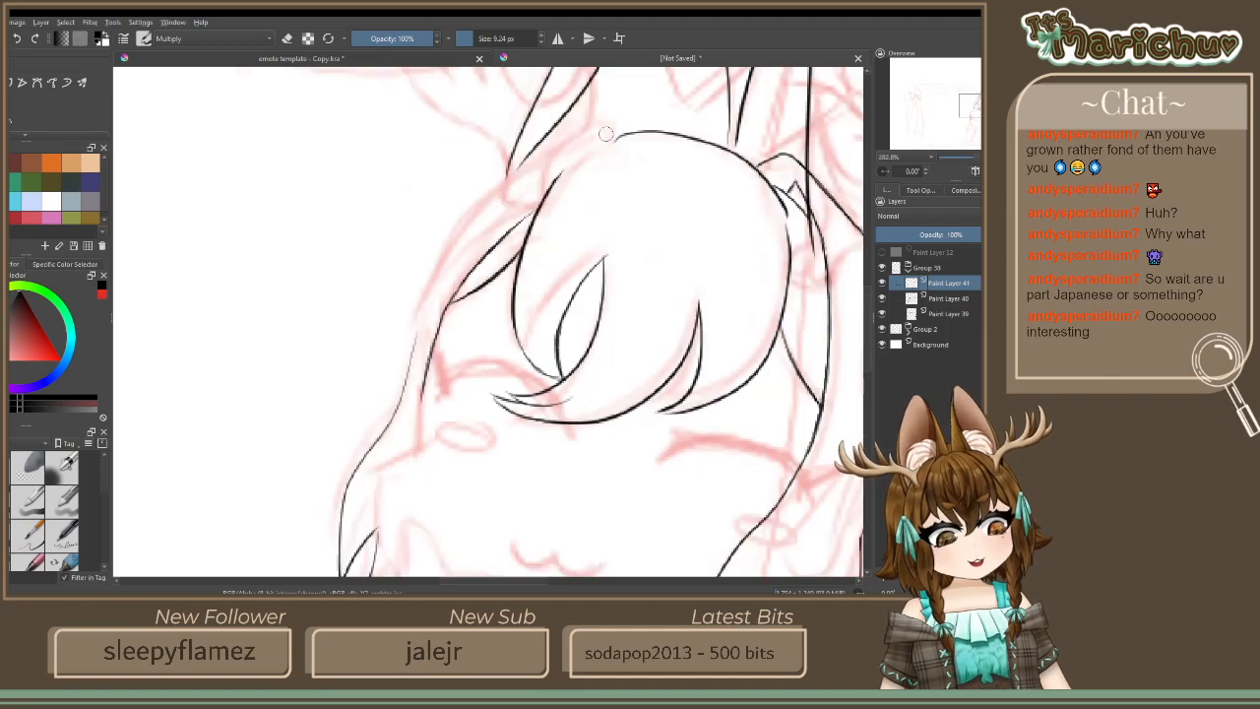
mouse_move(620, 132)
mouse_down()
mouse_move(598, 122)
mouse_move(451, 258)
mouse_up()
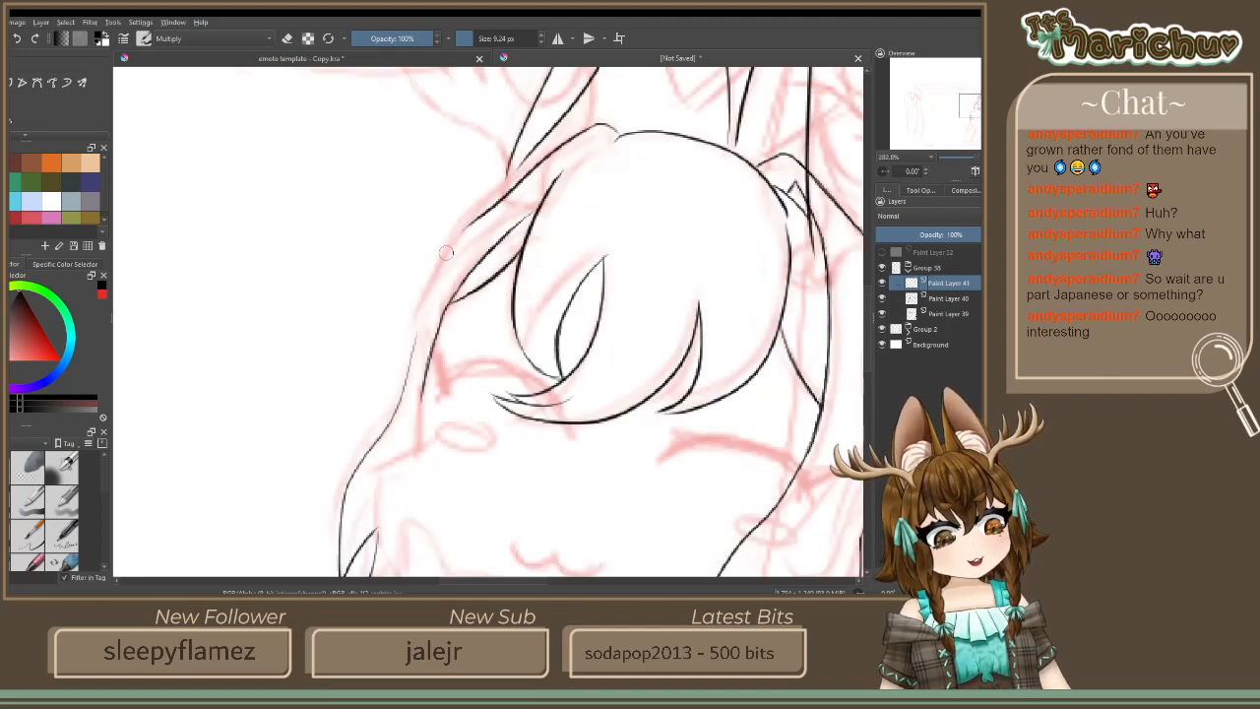
drag(481, 207, 411, 356)
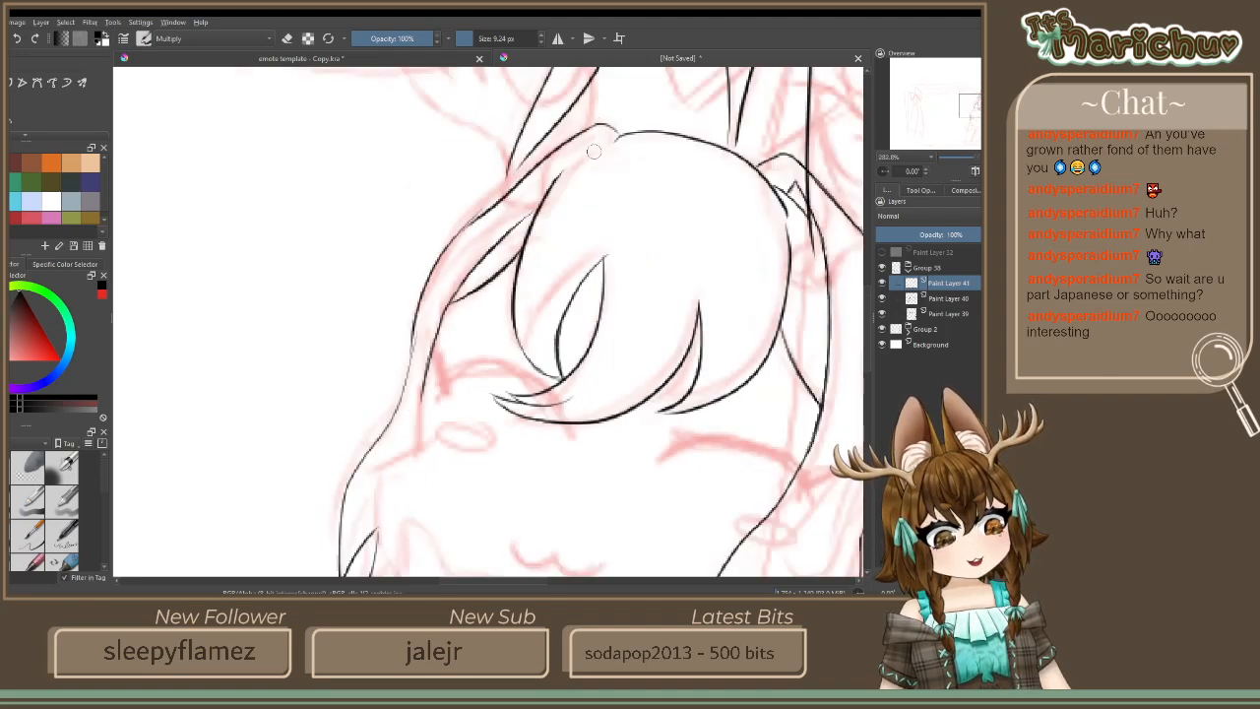
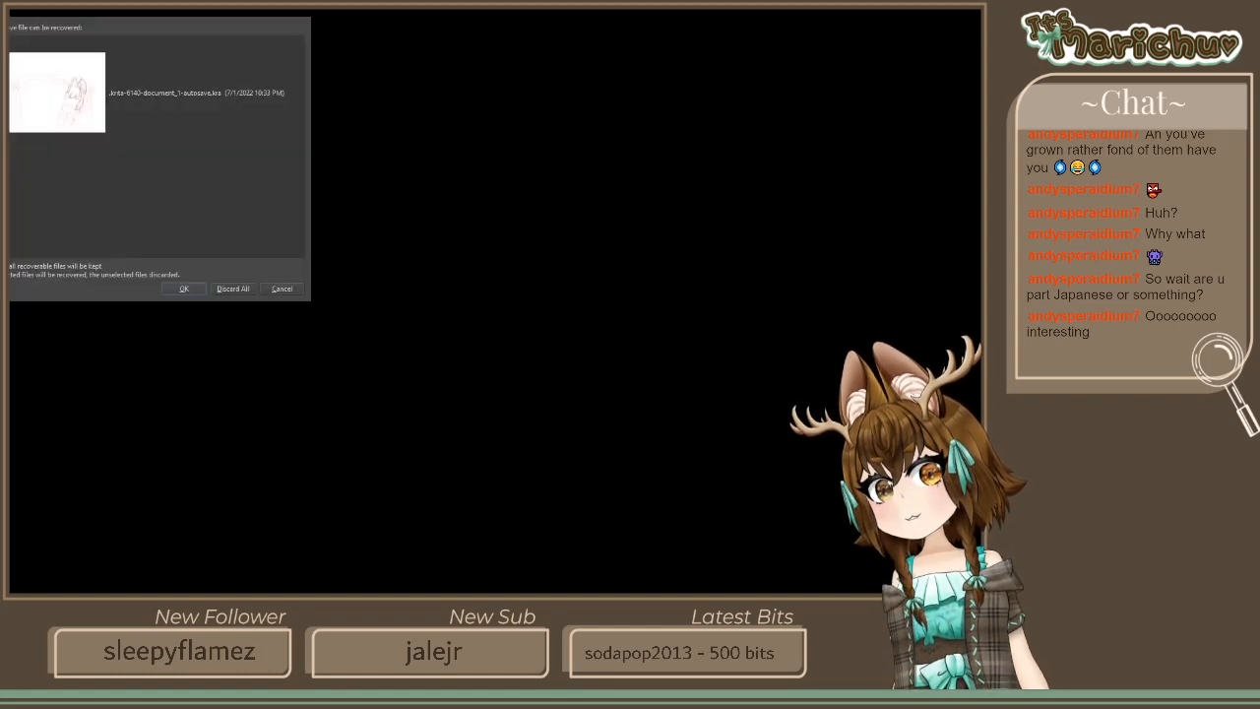
Recover the autosaved drawing dated 7/1/2022 10:33 PM
click(95, 54)
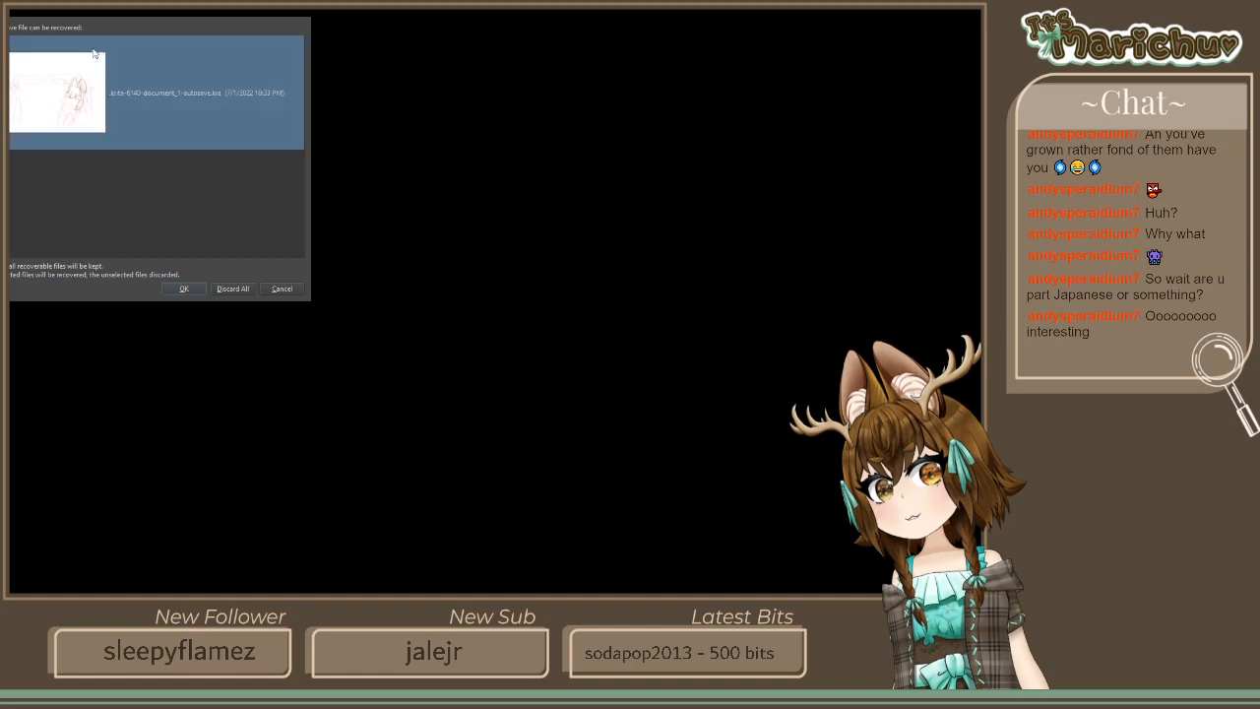
click(183, 289)
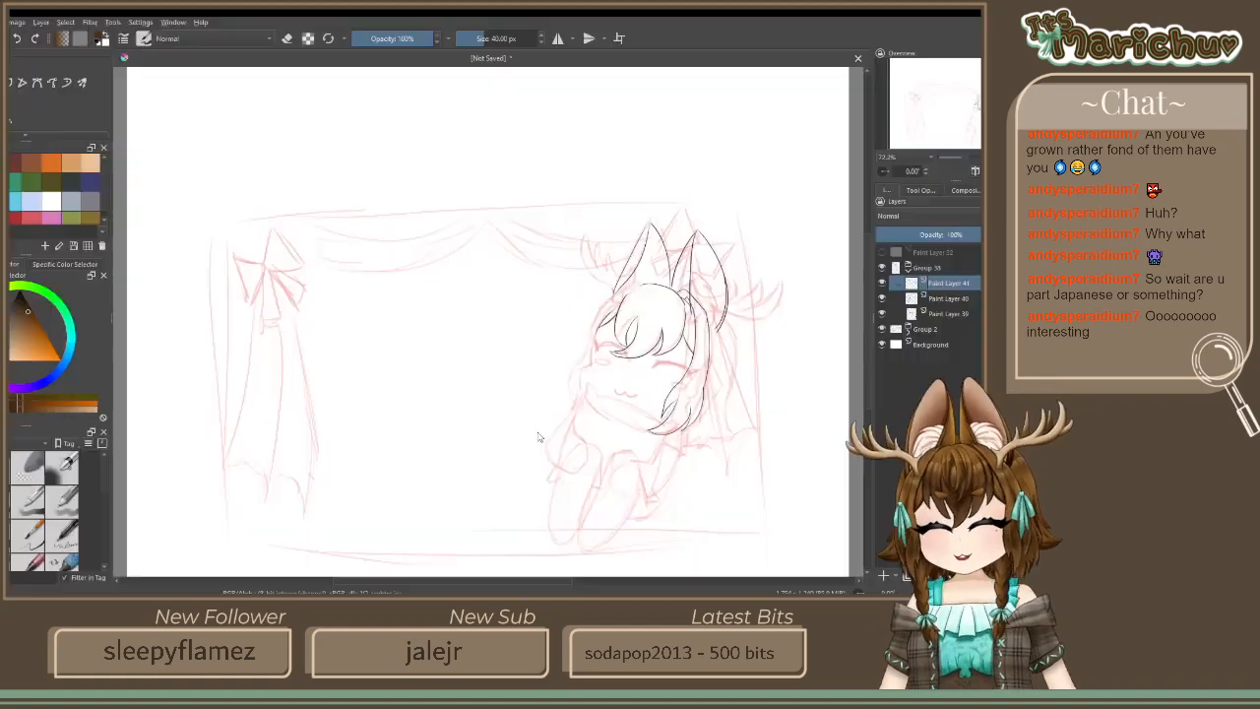
scroll(649, 371, up, 6)
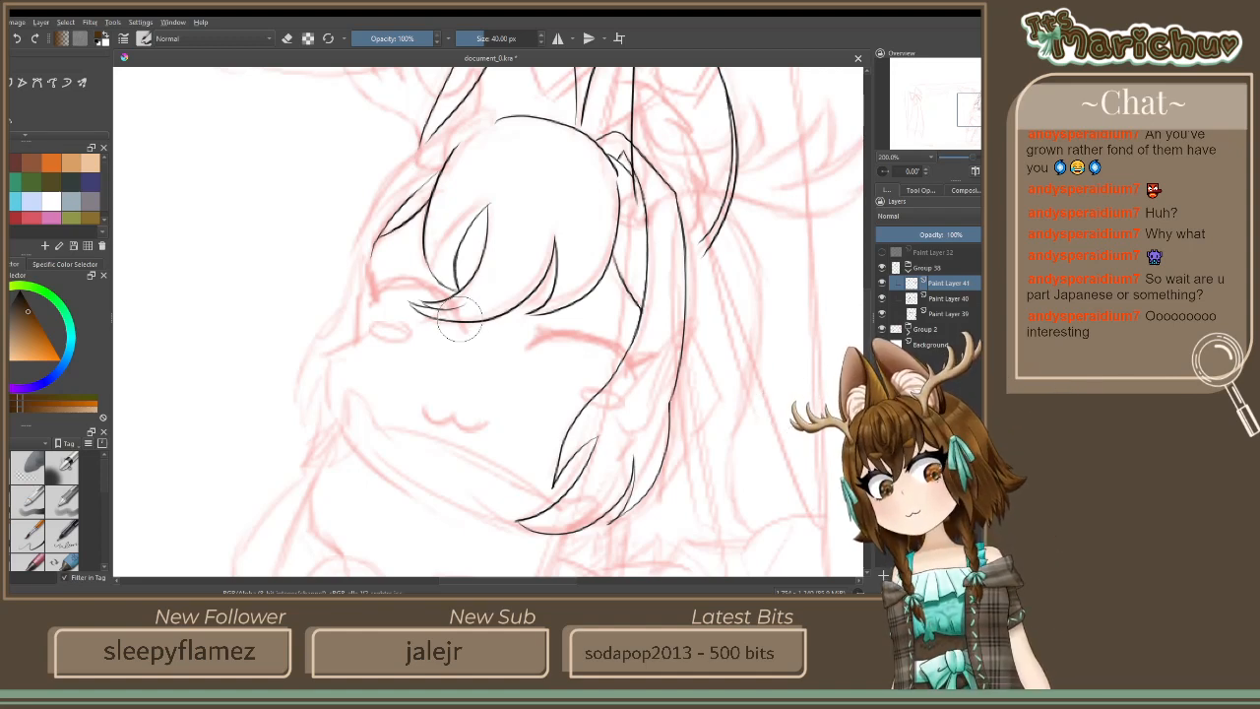
drag(461, 332, 549, 356)
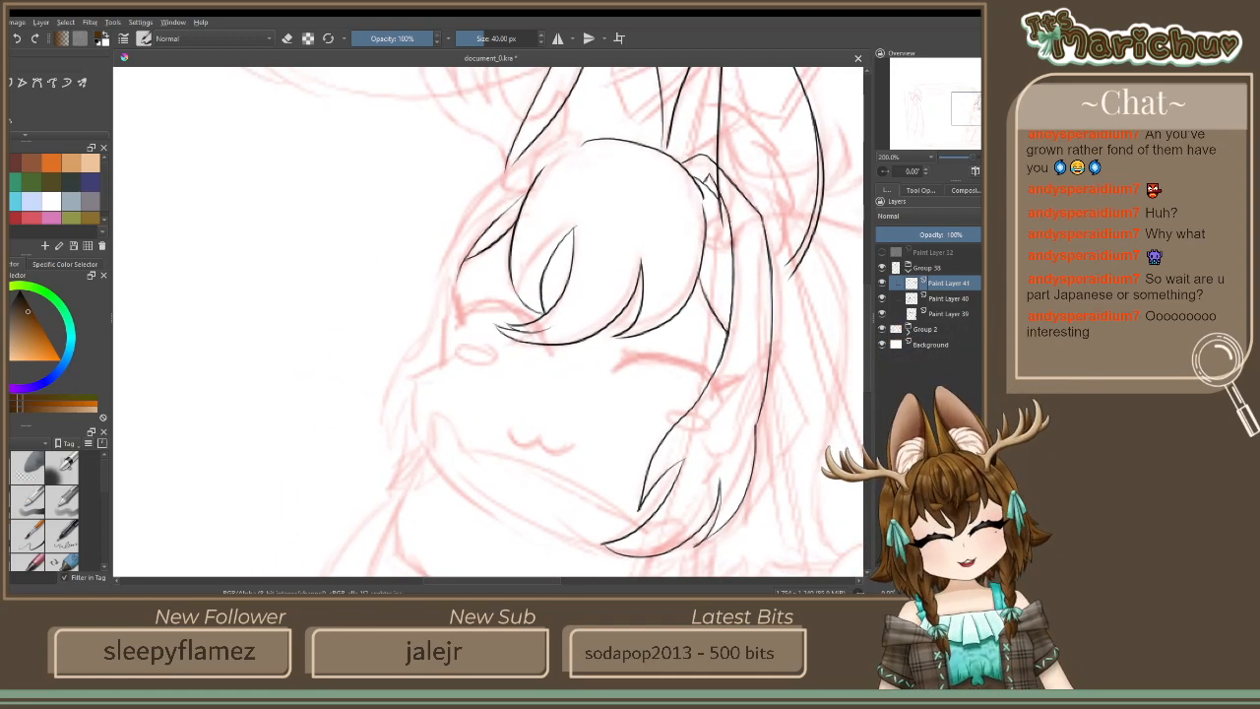
mouse_move(510, 176)
mouse_down()
mouse_move(440, 279)
mouse_move(433, 317)
mouse_up()
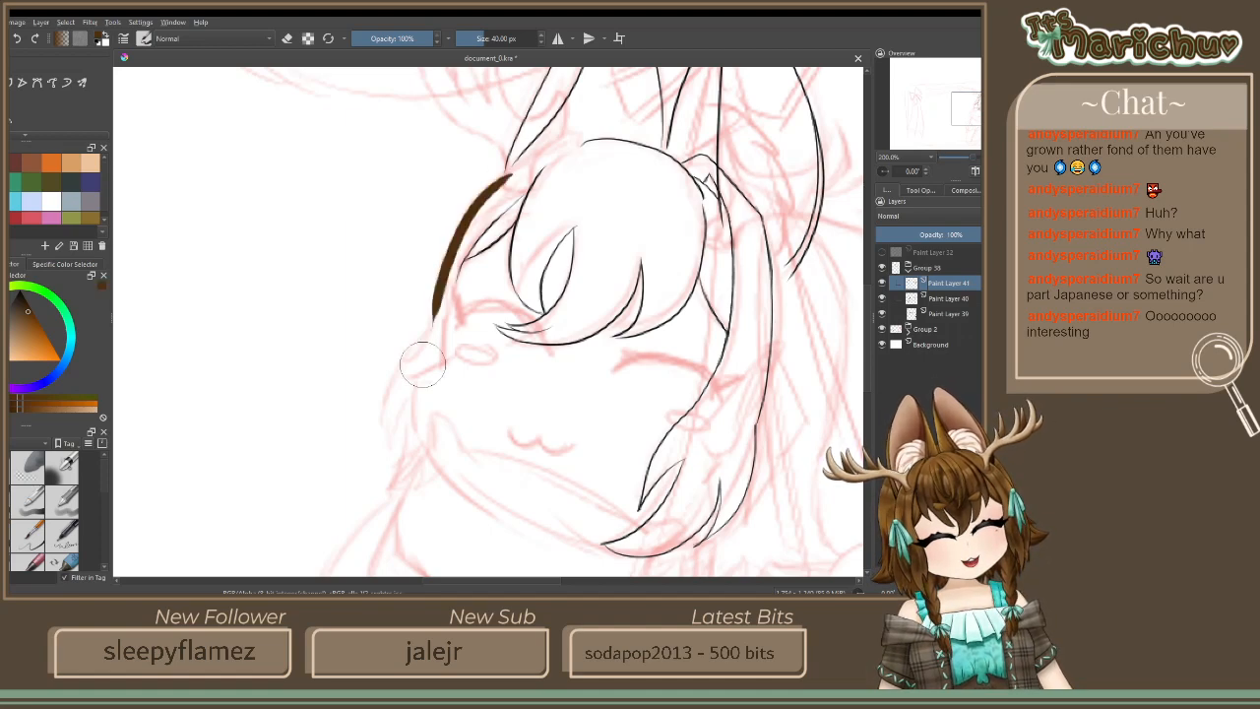
key(ctrl+z)
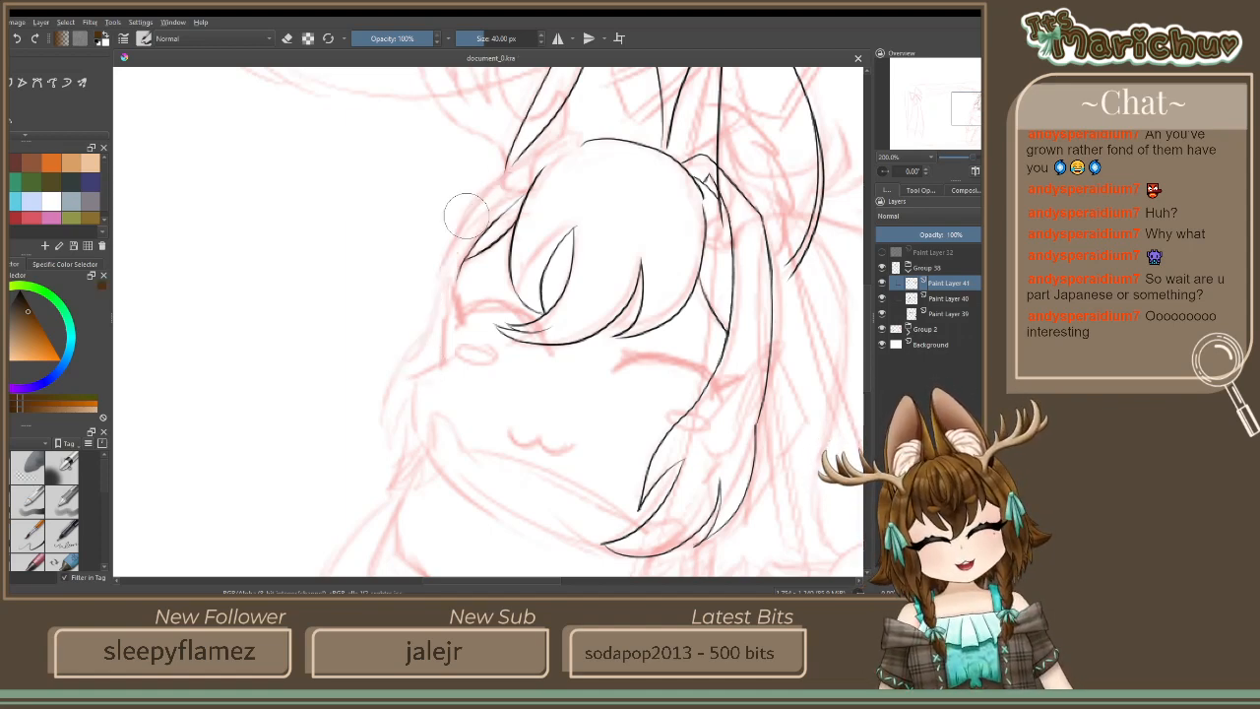
drag(506, 162, 432, 291)
key(ctrl+z)
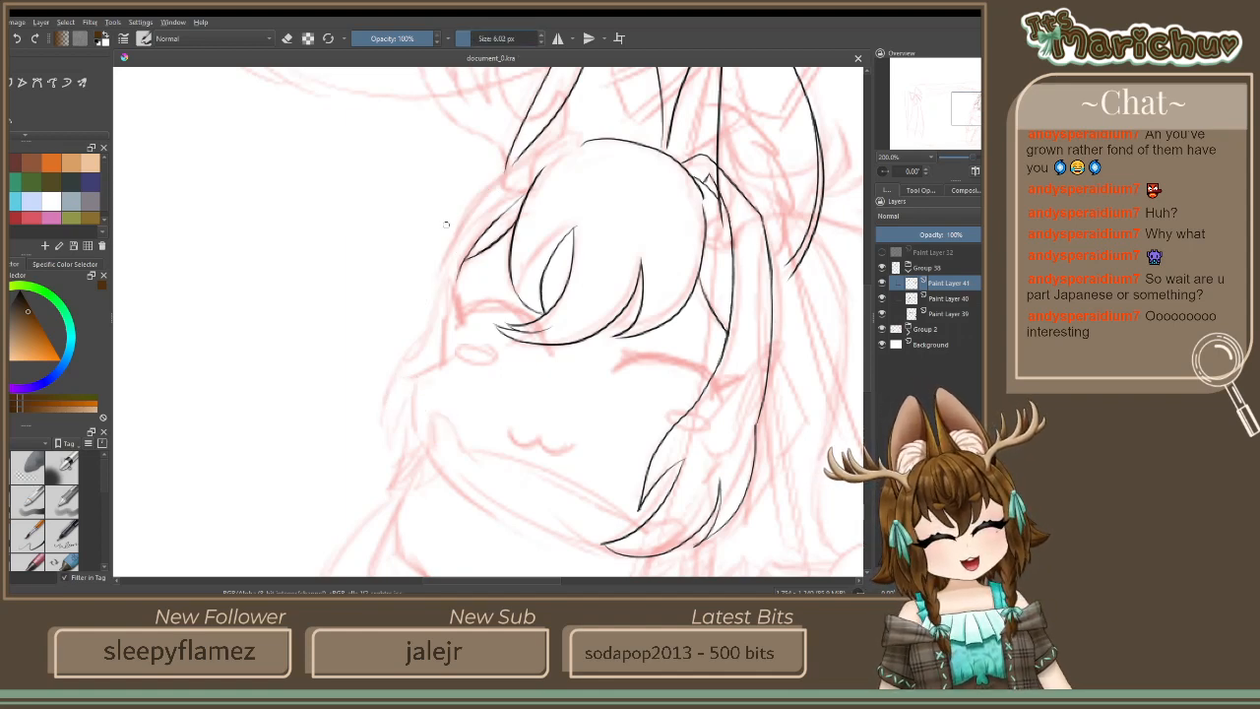
drag(456, 217, 413, 360)
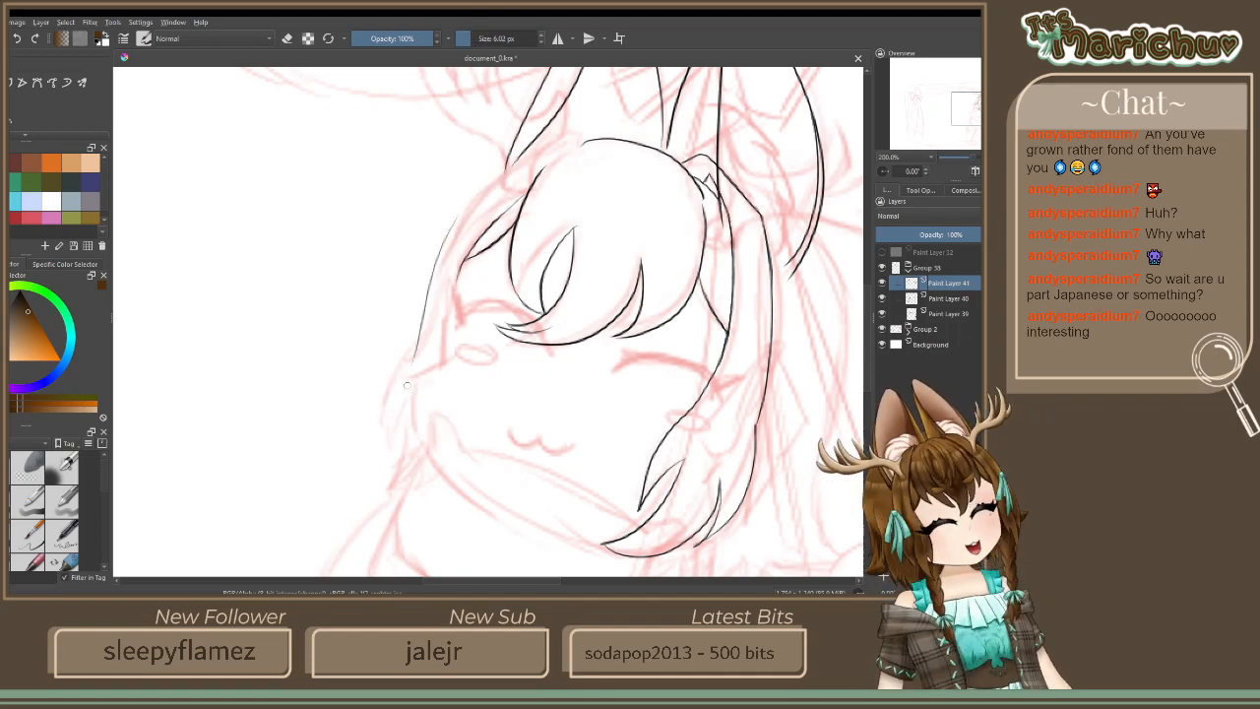
key(ctrl+z)
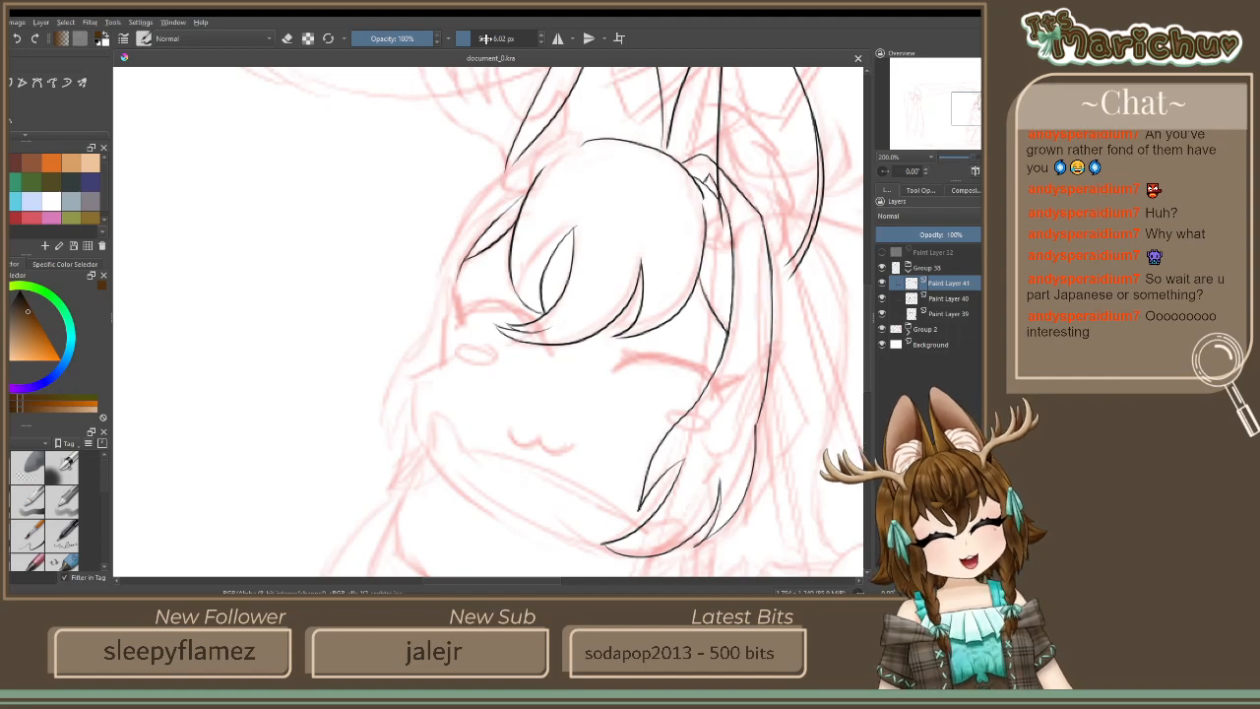
Set the brush size to 13.45 px and ink the far-side hair edge from the temple down past the cheek, ending in three pointed tips
drag(486, 40, 475, 36)
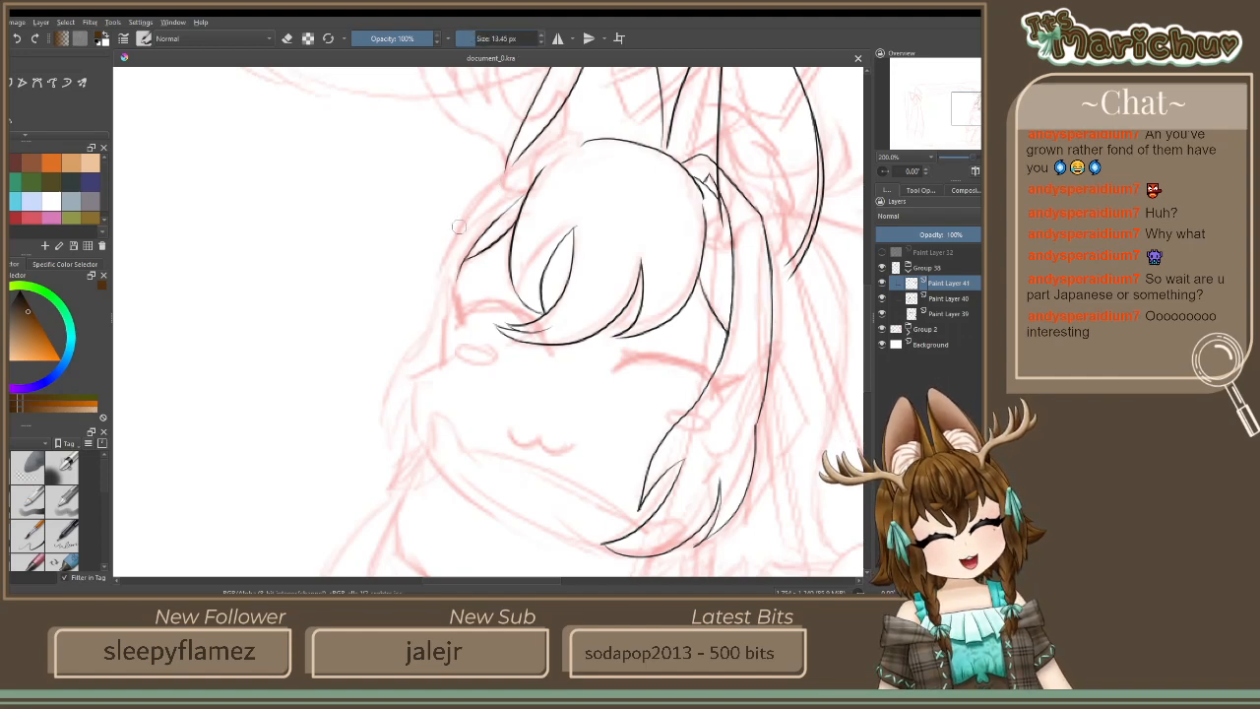
drag(472, 196, 413, 352)
key(ctrl+z)
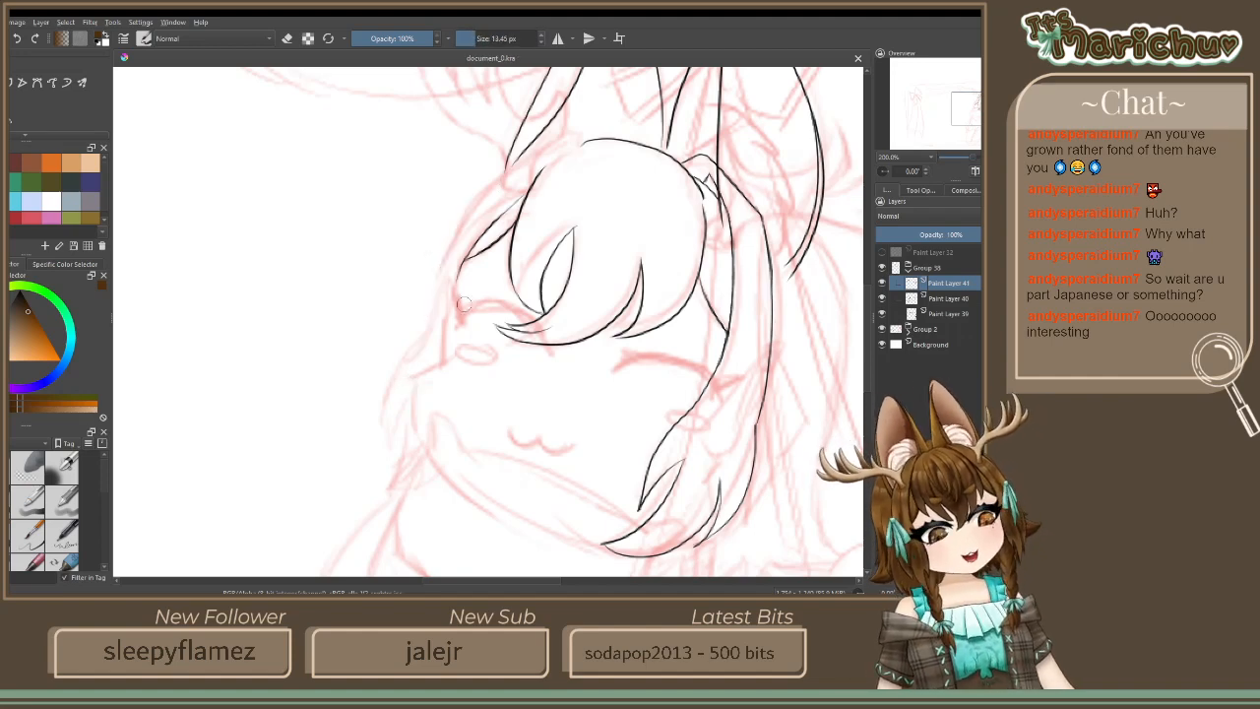
drag(457, 266, 446, 366)
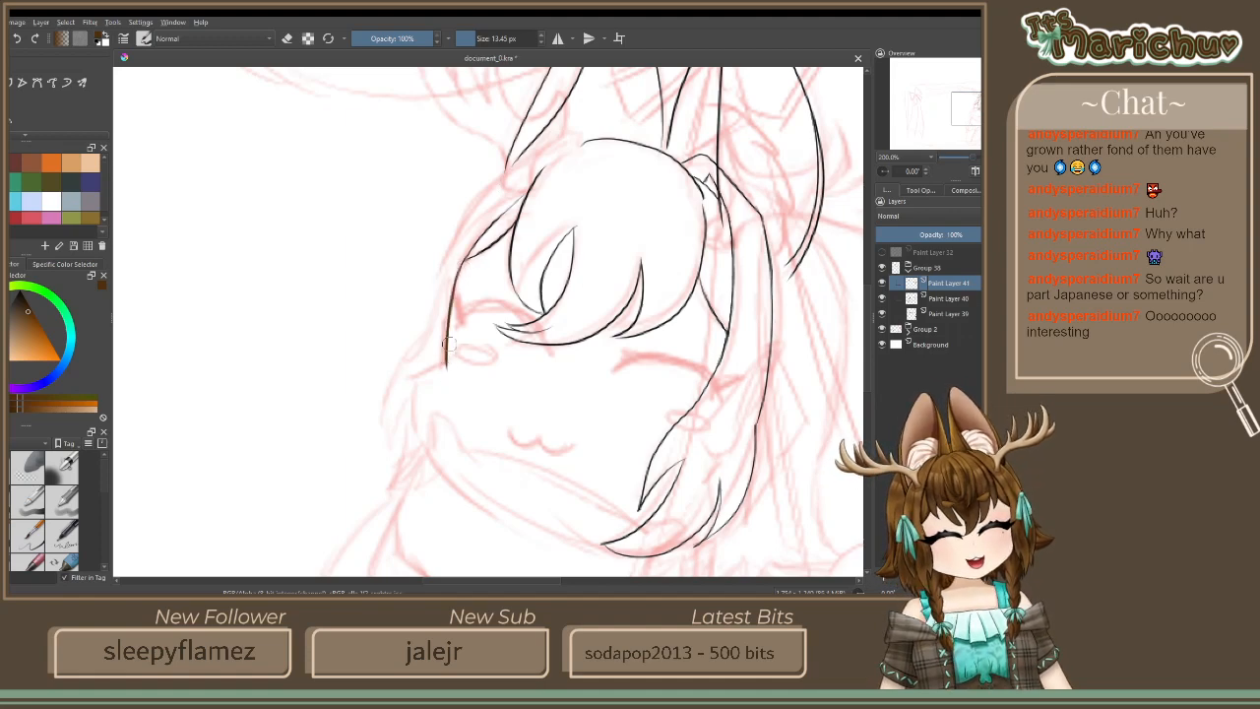
key(ctrl+z)
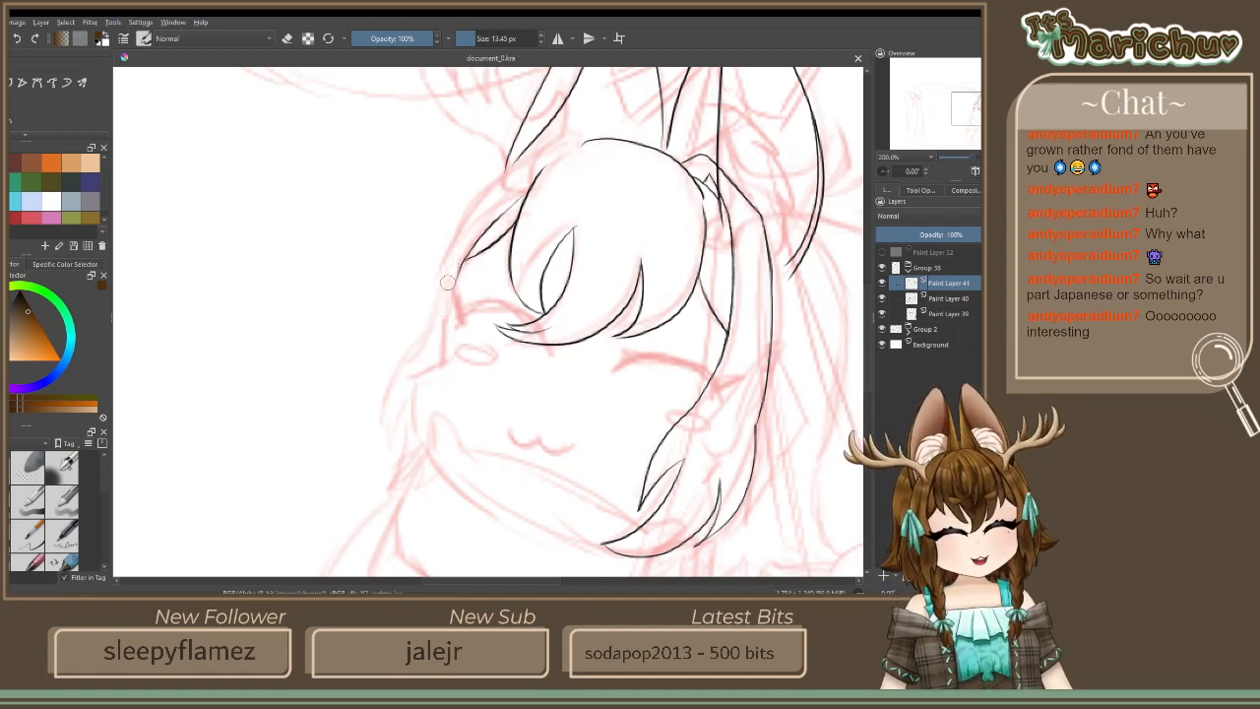
drag(455, 248, 429, 341)
mouse_move(439, 293)
mouse_down()
mouse_move(386, 405)
mouse_move(392, 488)
mouse_up()
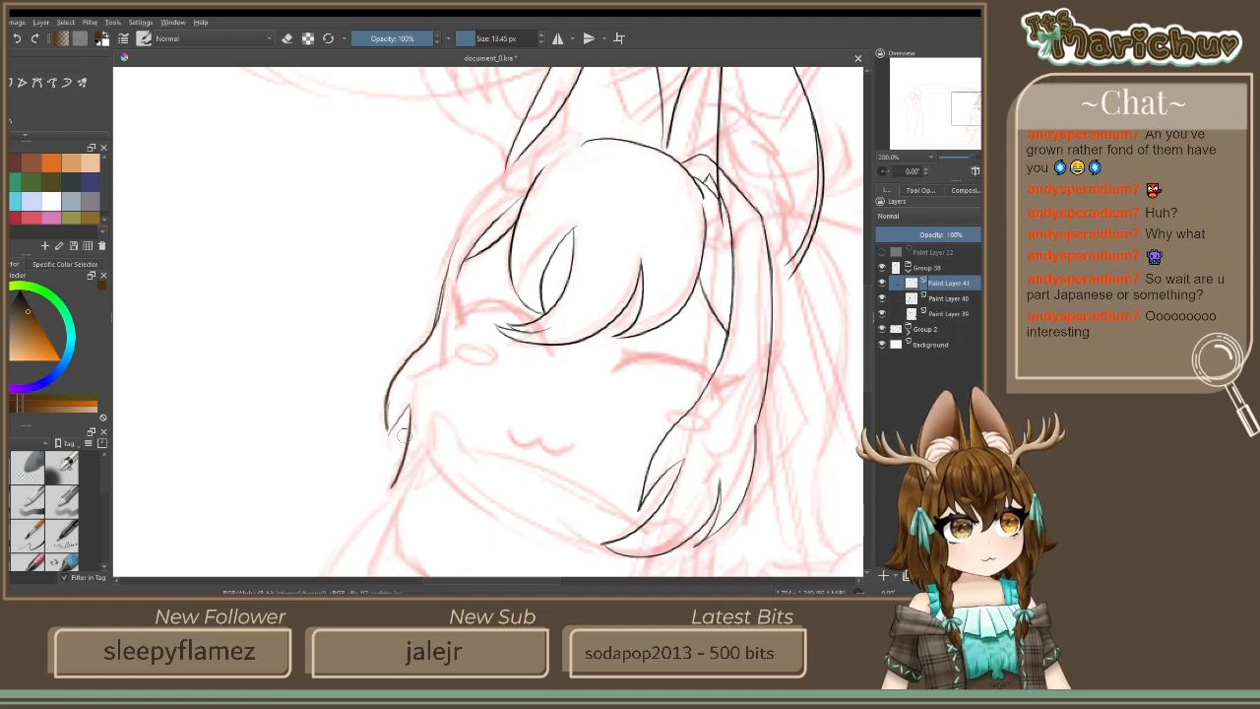
mouse_move(407, 439)
mouse_down()
mouse_move(387, 492)
mouse_move(423, 449)
mouse_move(423, 492)
mouse_up()
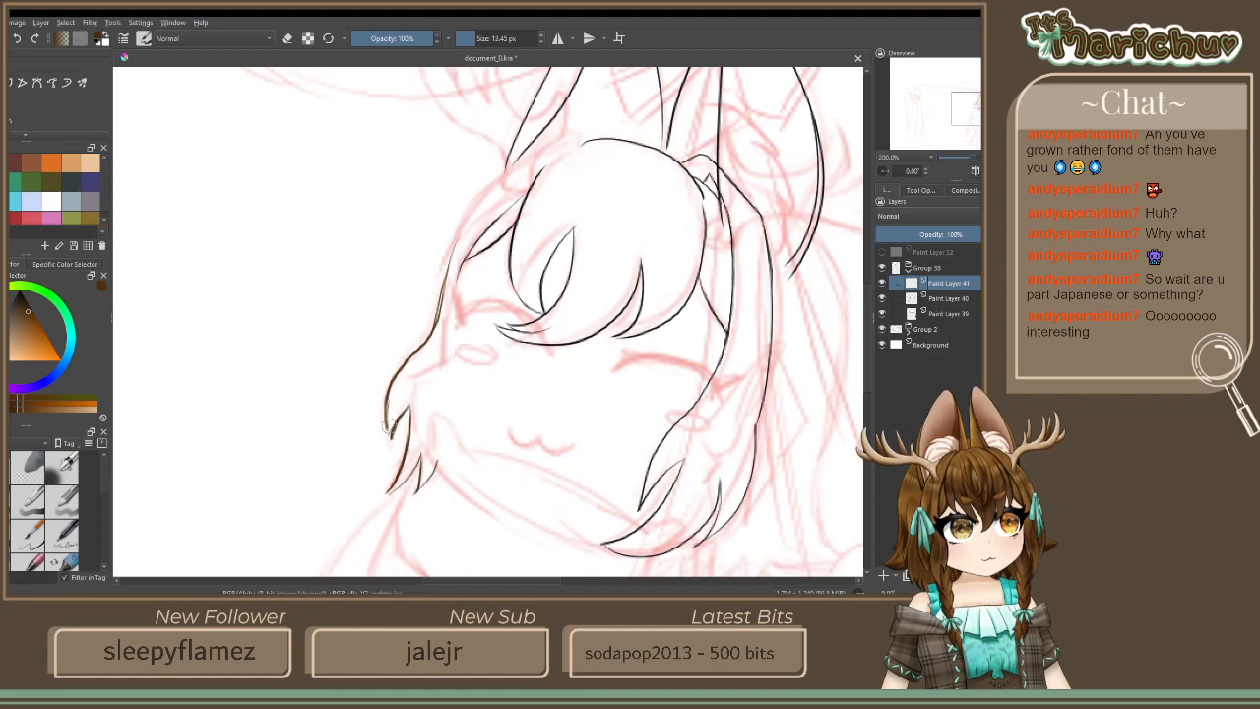
drag(392, 423, 388, 437)
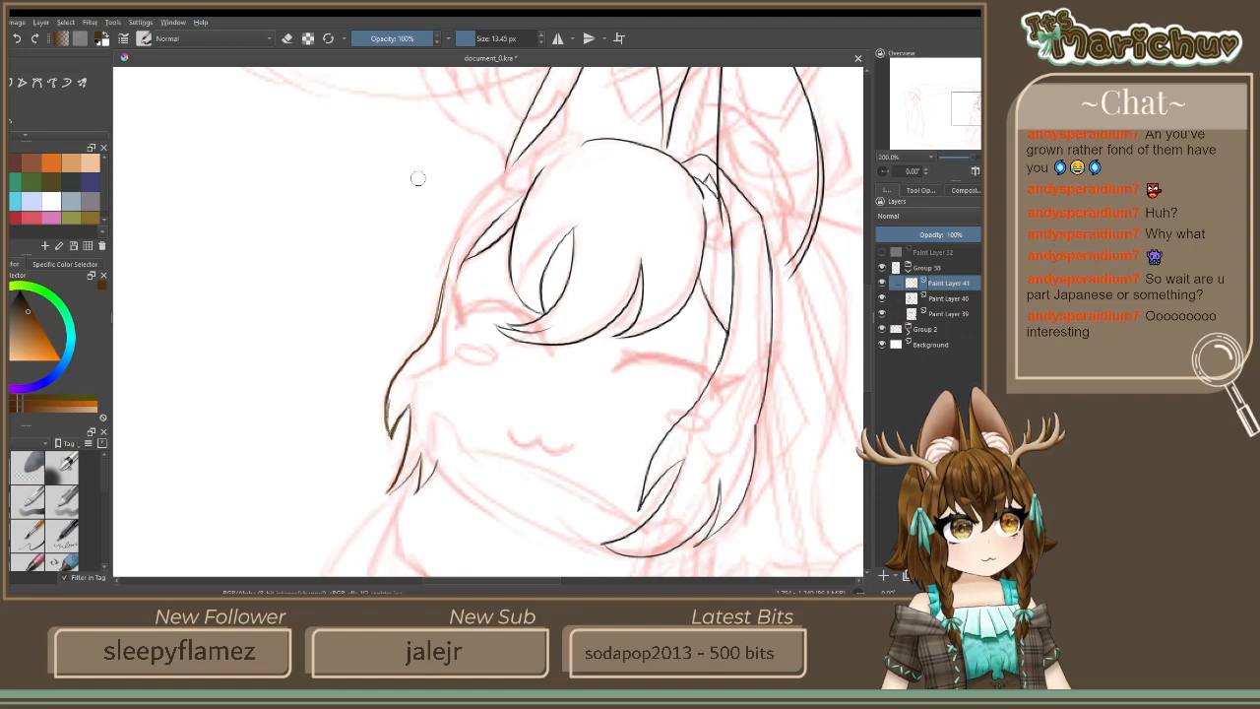
click(286, 39)
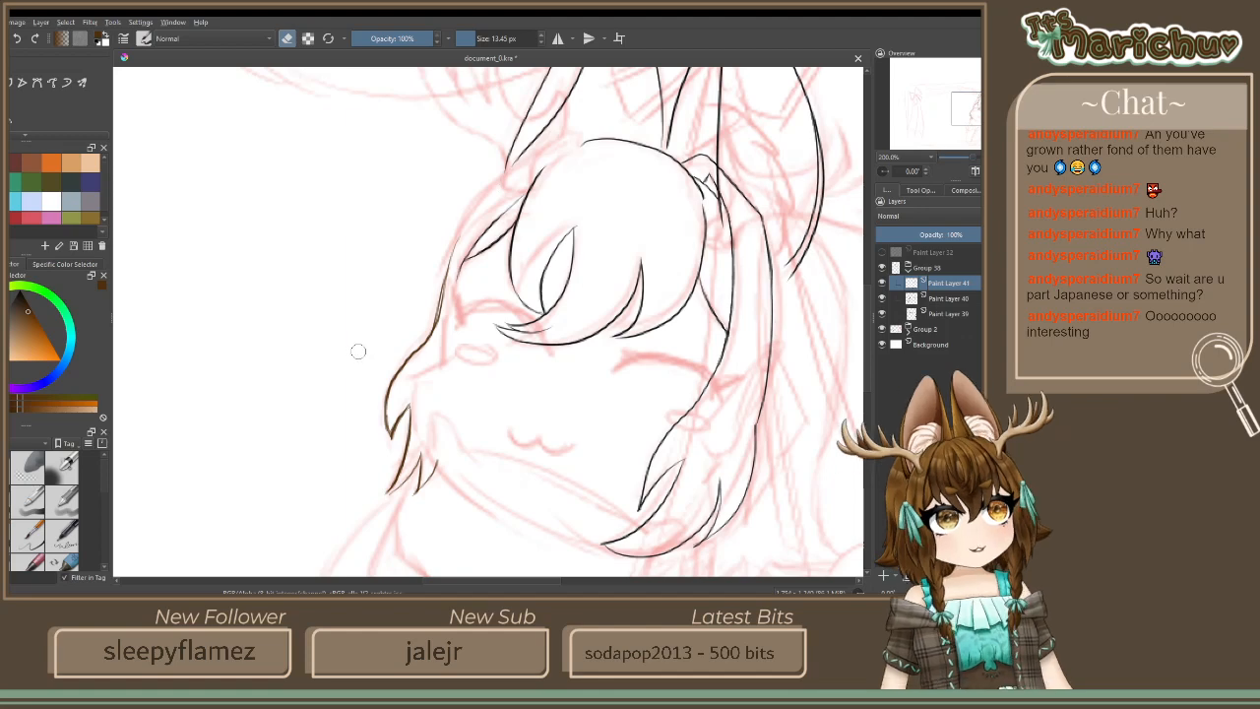
click(284, 40)
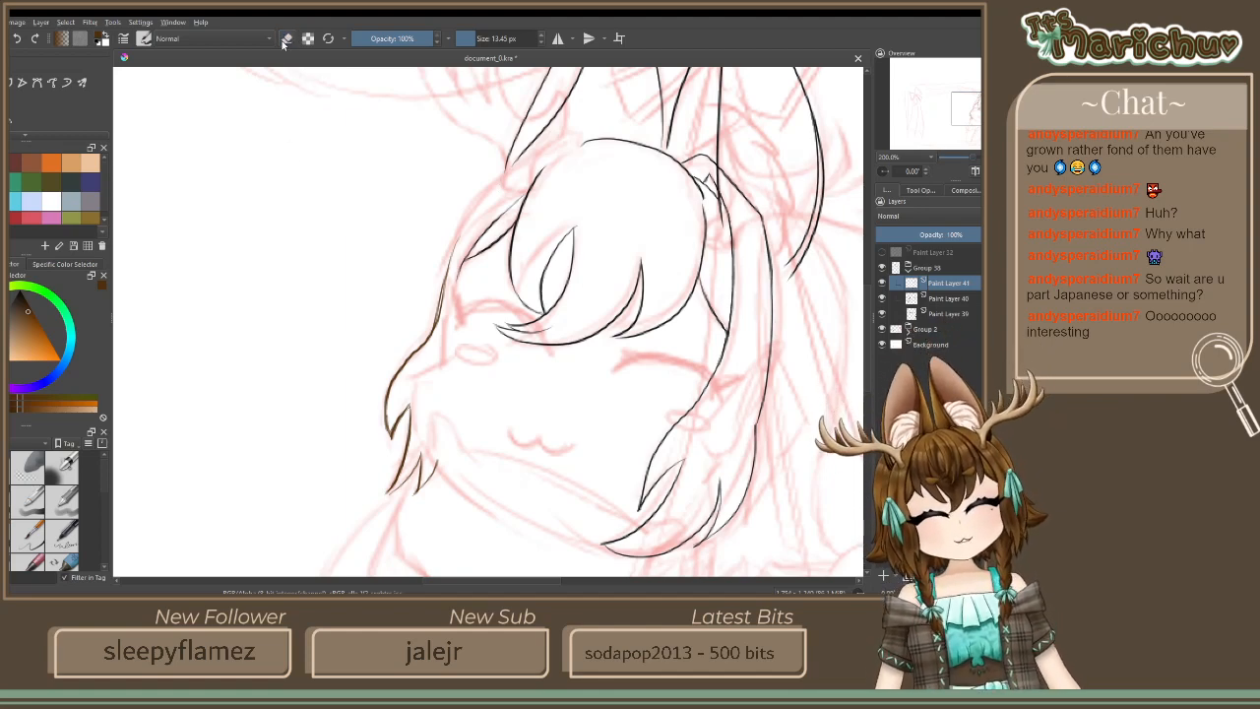
drag(339, 185, 287, 320)
drag(189, 246, 200, 419)
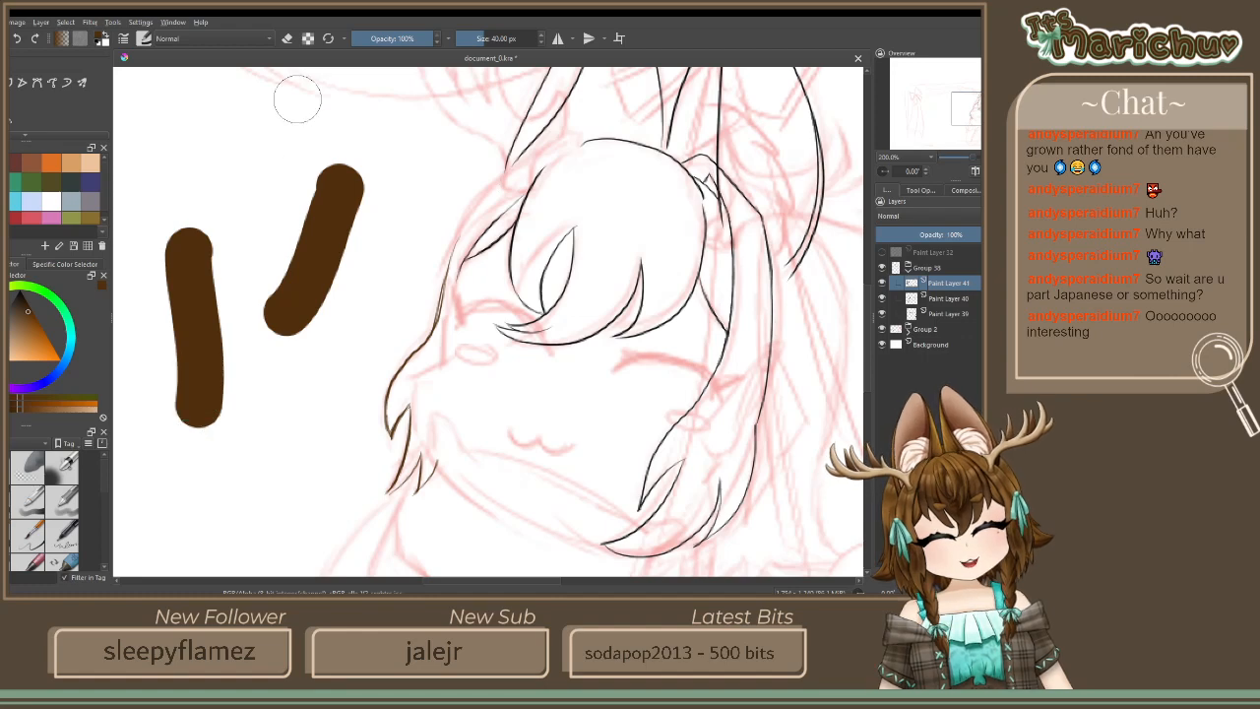
key(ctrl+z)
key(ctrl+z)
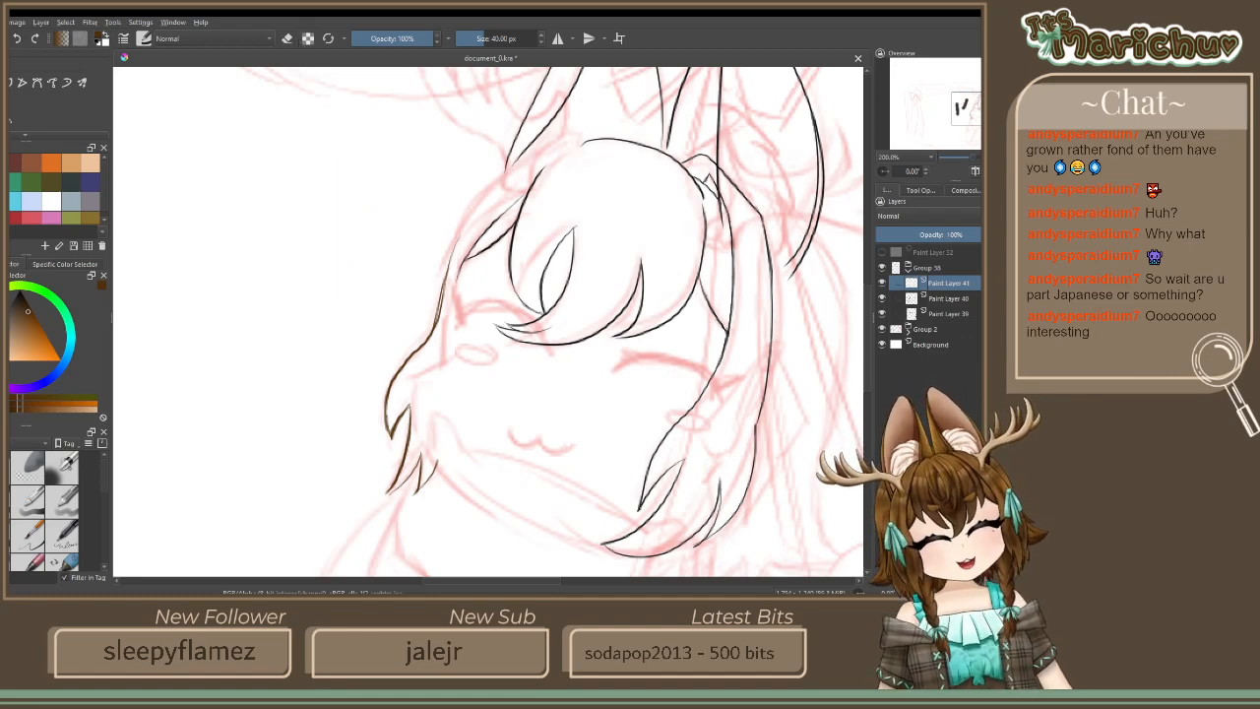
click(329, 38)
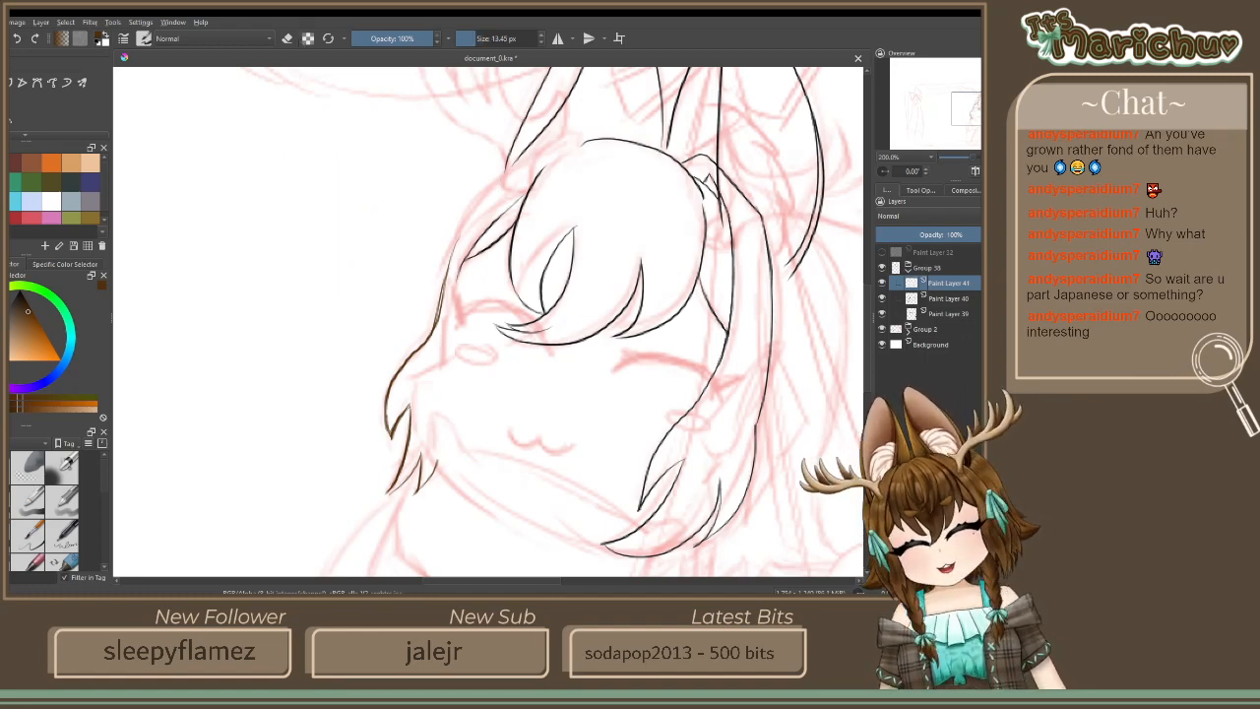
mouse_move(360, 133)
mouse_down()
mouse_move(325, 252)
mouse_move(290, 305)
mouse_up()
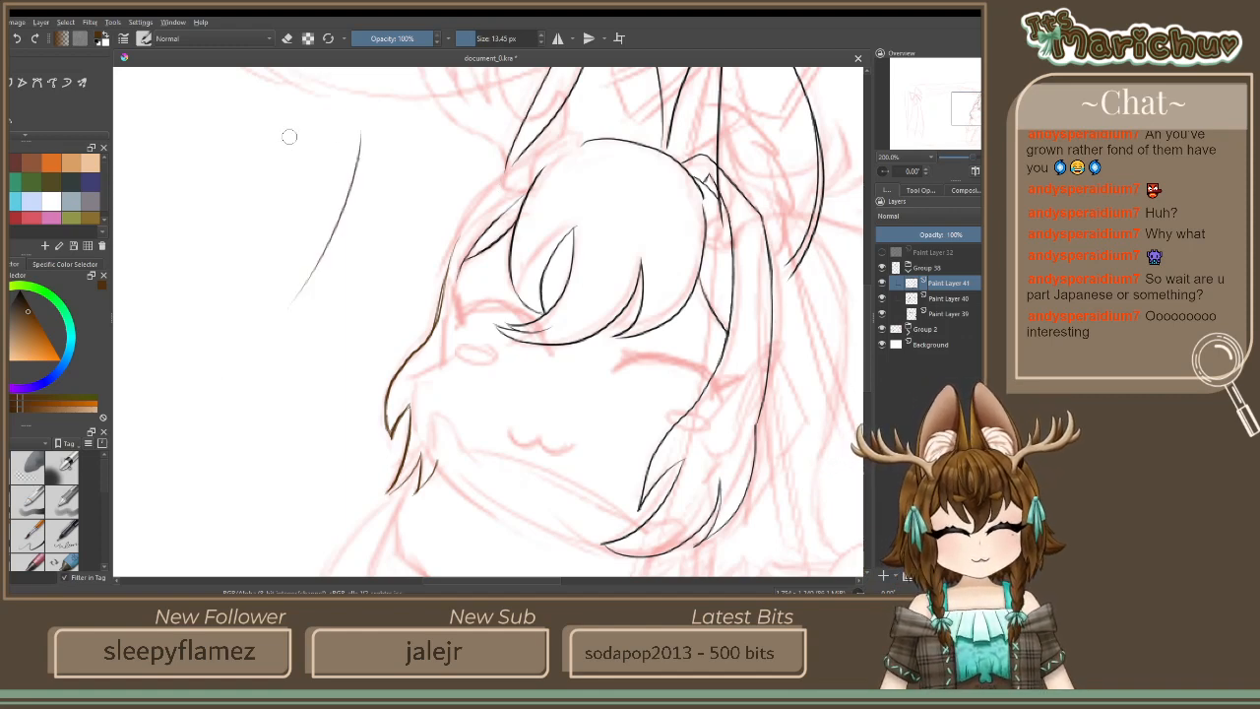
drag(290, 126, 200, 364)
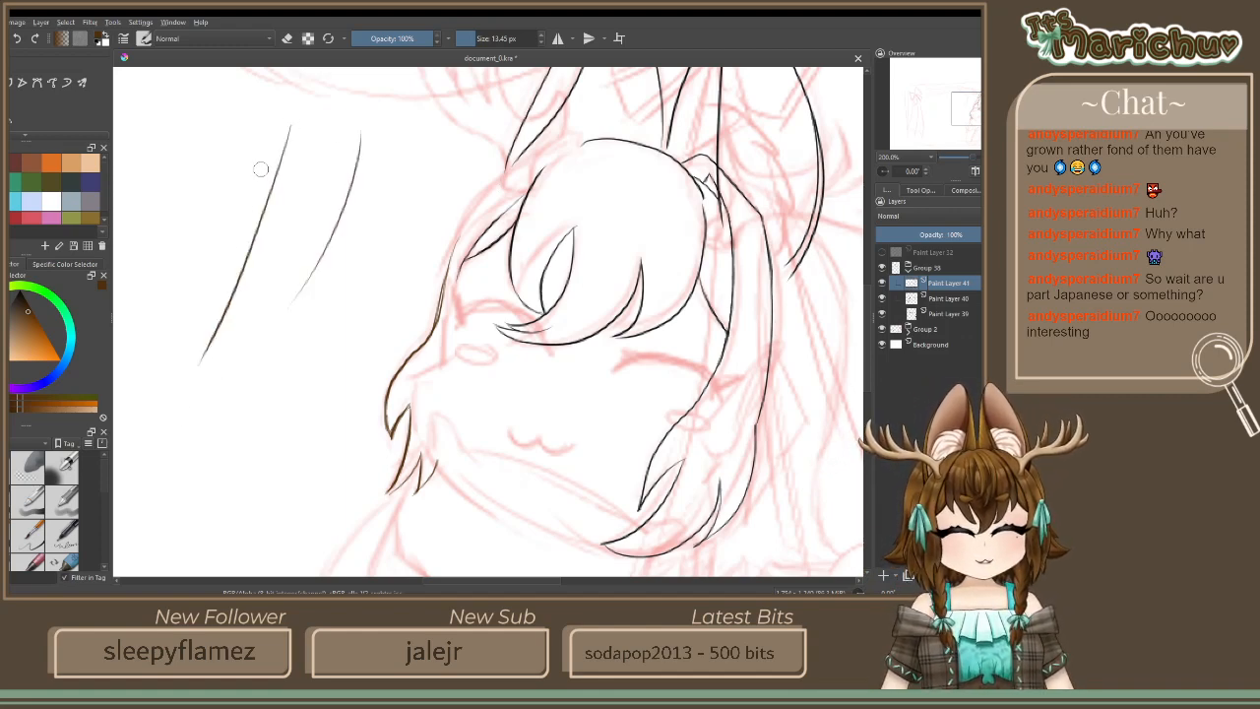
drag(295, 368, 194, 461)
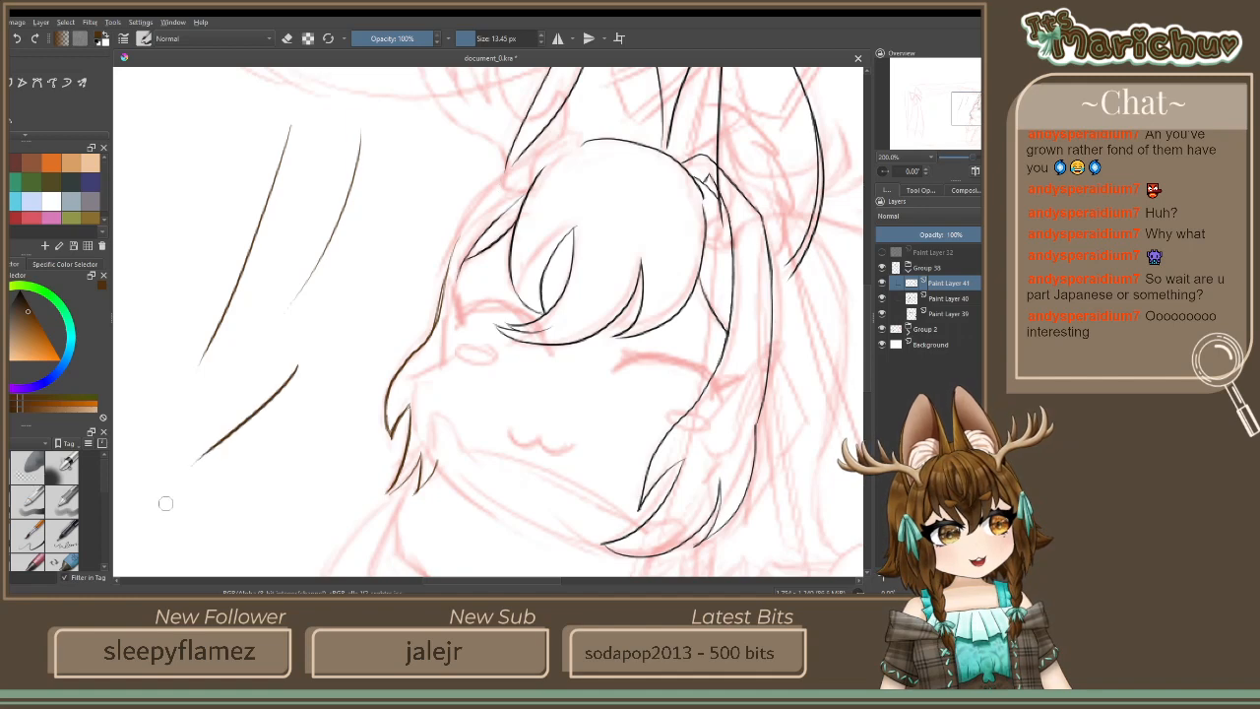
key(ctrl+z)
key(ctrl+z)
key(ctrl+z)
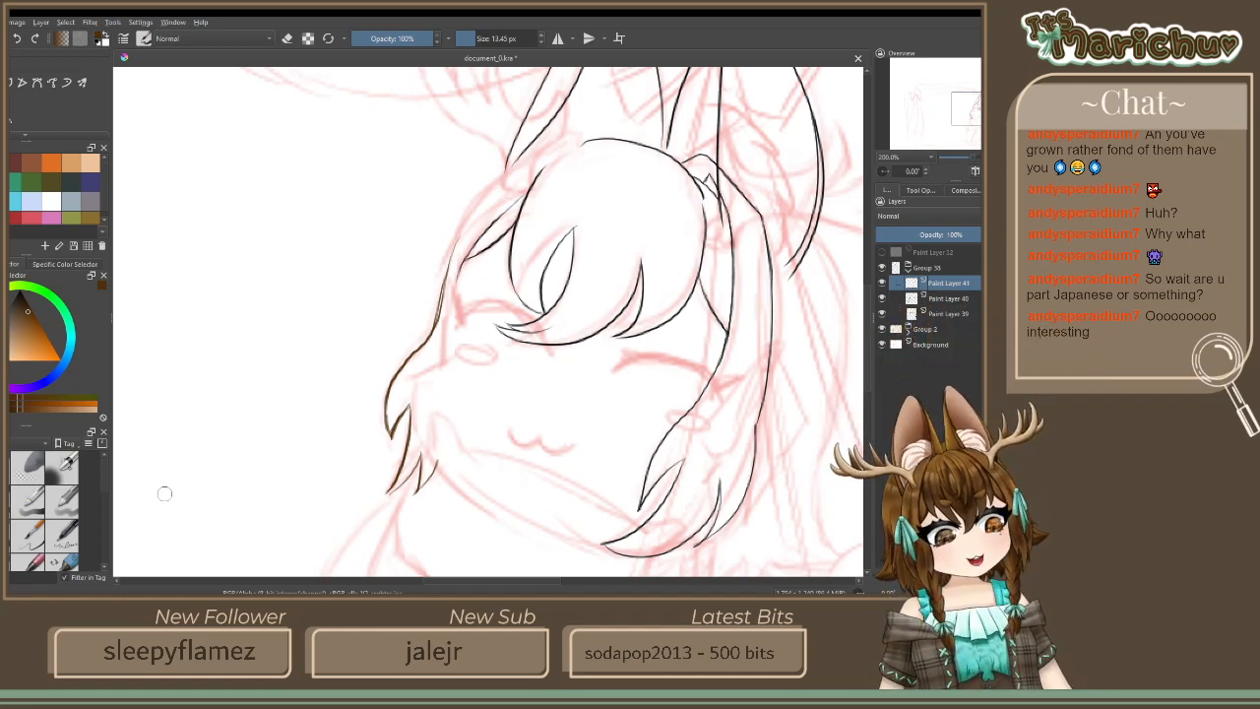
Reinforce the thin strokes at the lowest hair tips beside the far cheek so their ends join
scroll(428, 492, up, 5)
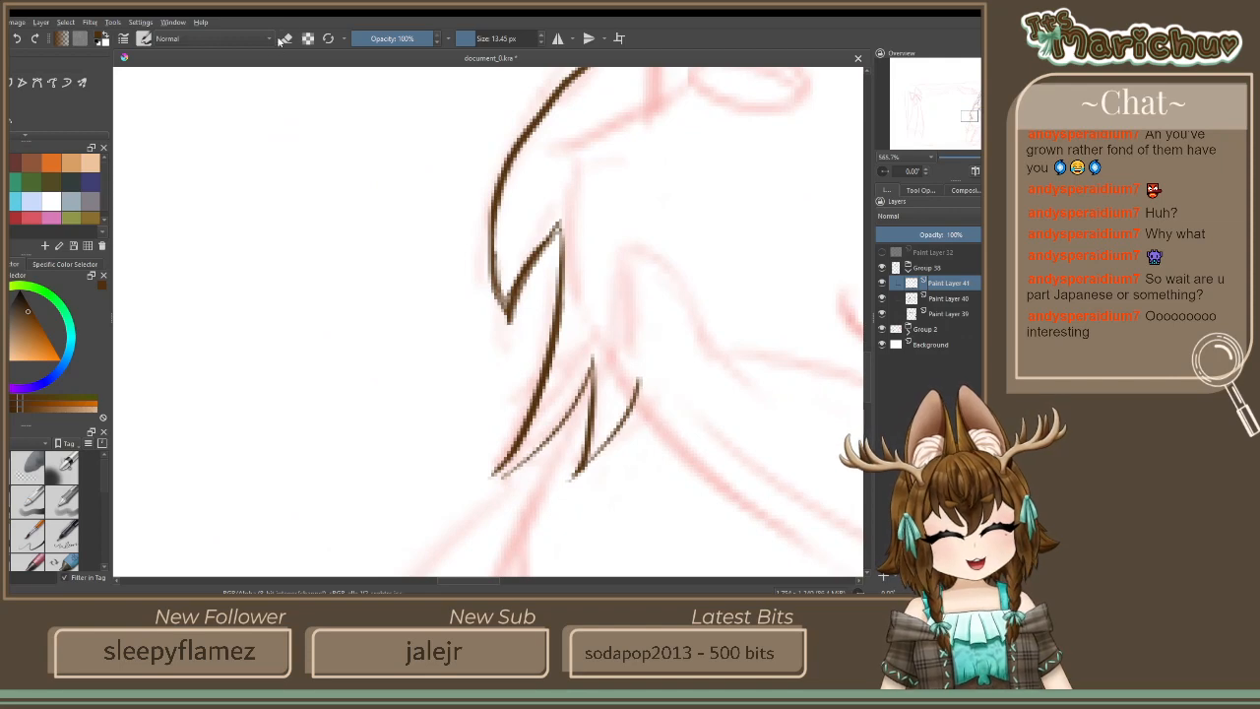
click(285, 40)
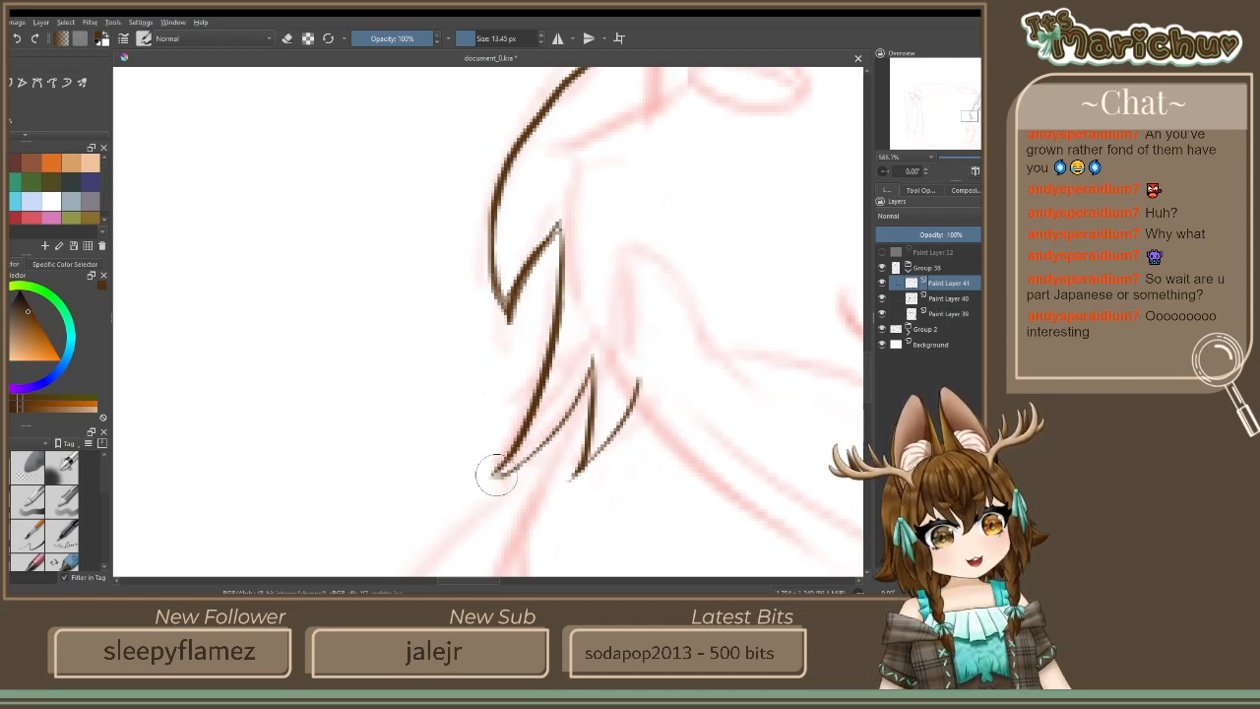
drag(496, 476, 594, 363)
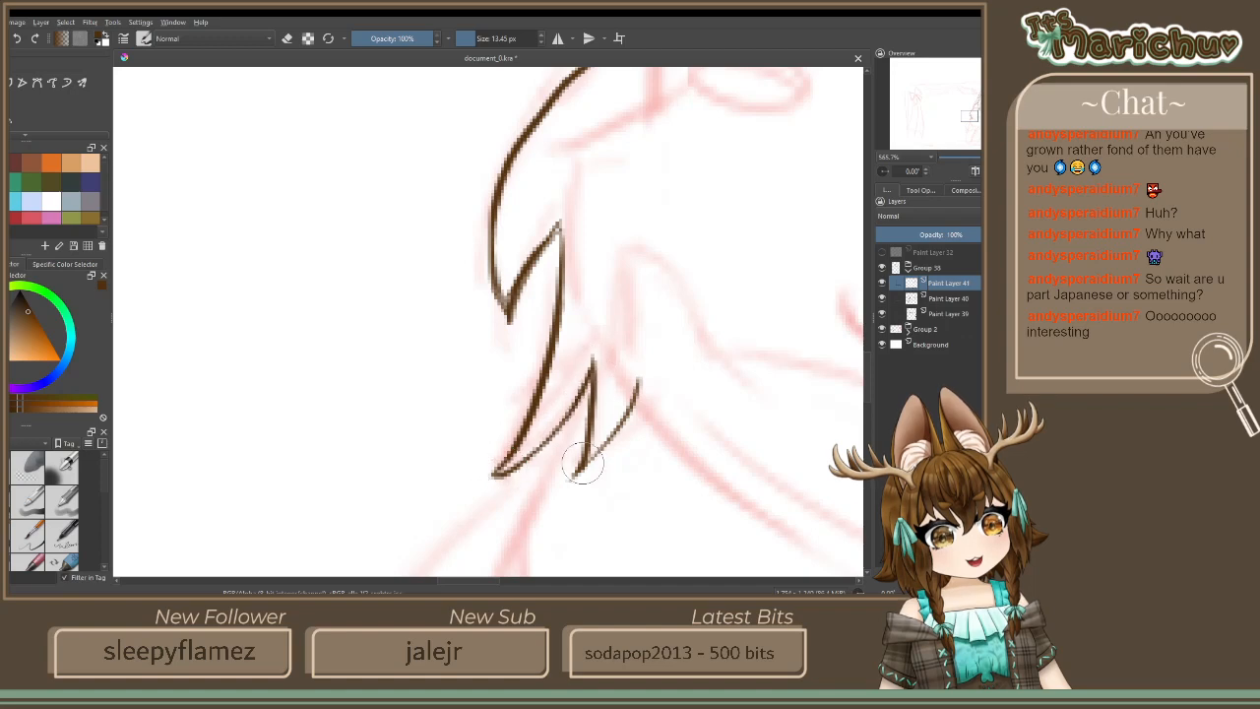
key(minus)
Clean up the upper hair notch beside the far cheek, trimming its overshooting corner and darkening the faint line ends around it
scroll(551, 414, up, 4)
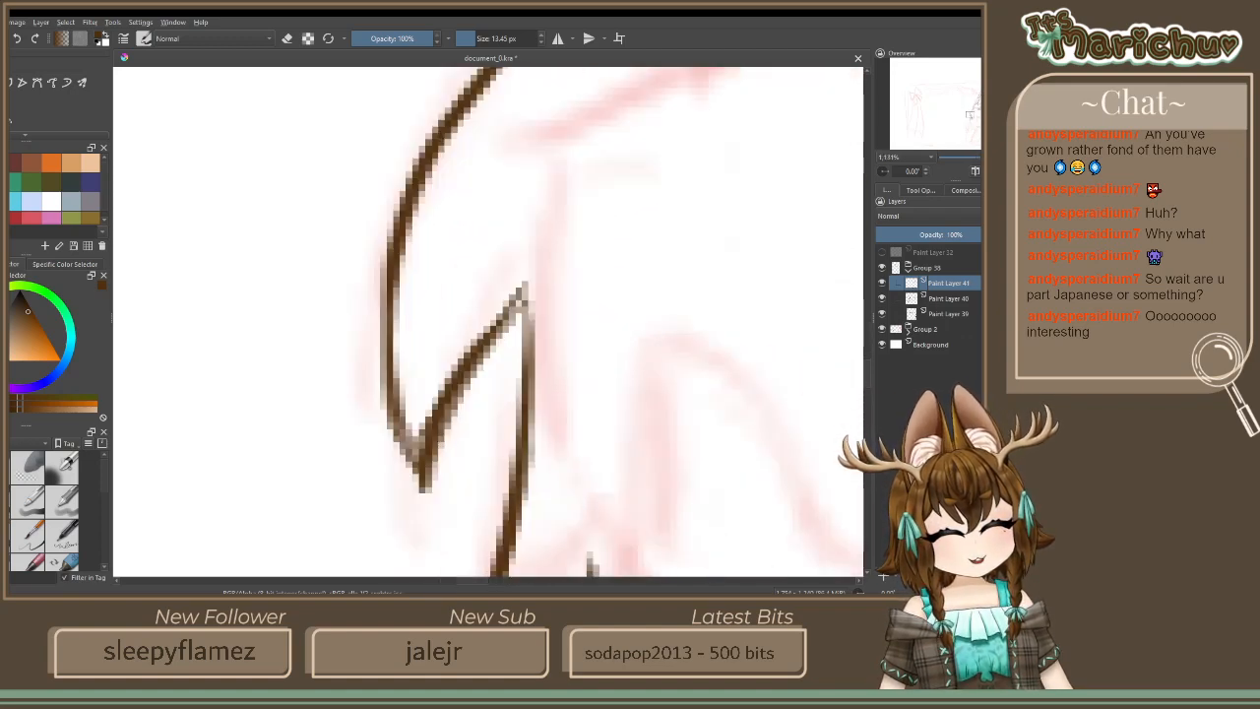
key(e)
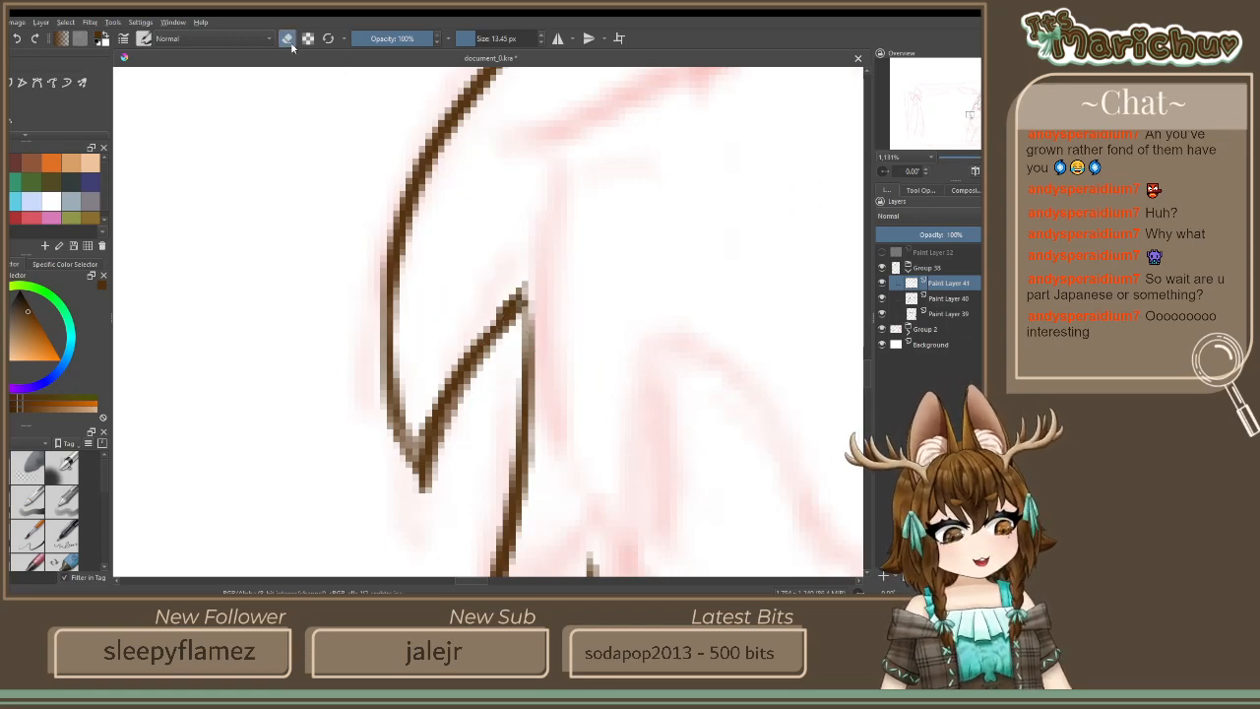
drag(522, 290, 479, 326)
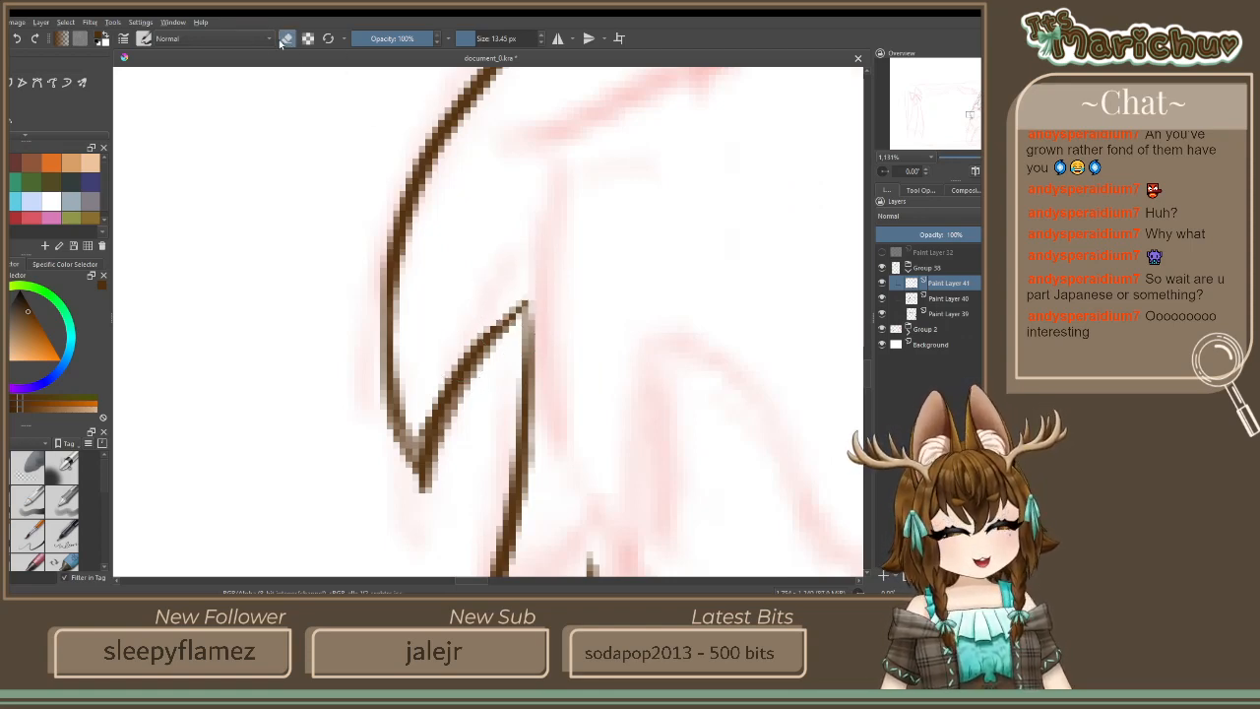
key(e)
drag(402, 425, 417, 467)
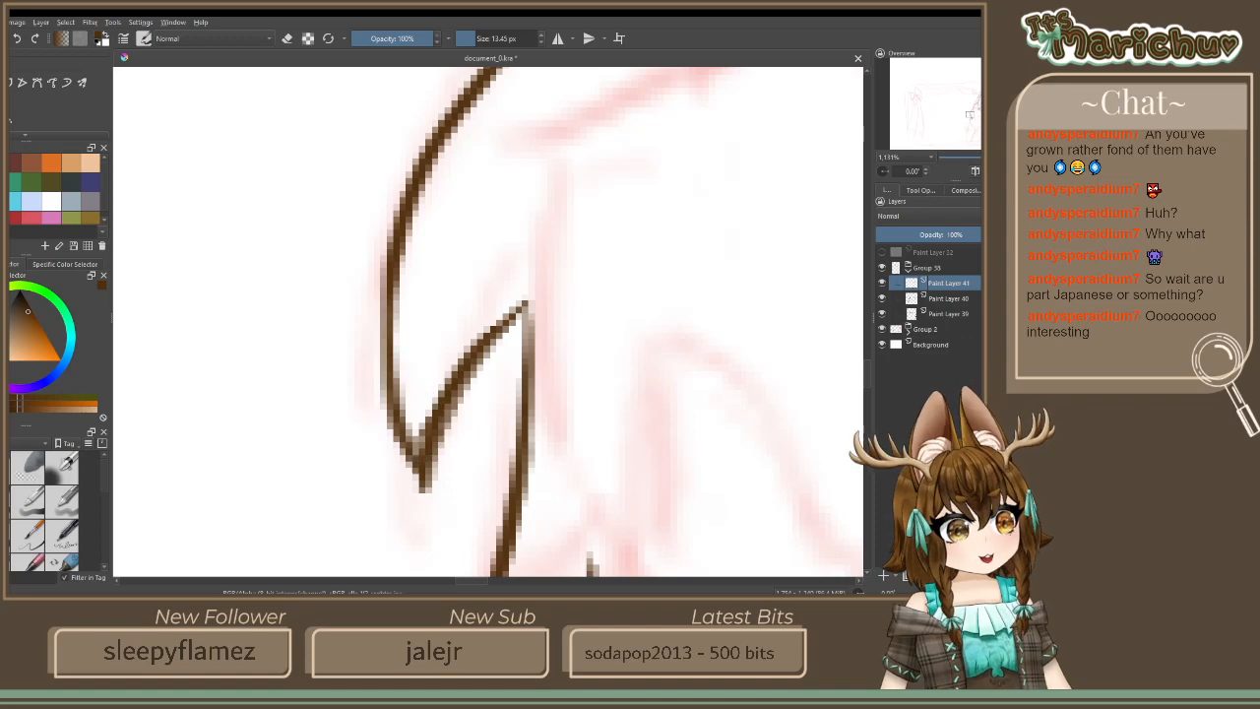
drag(530, 315, 524, 429)
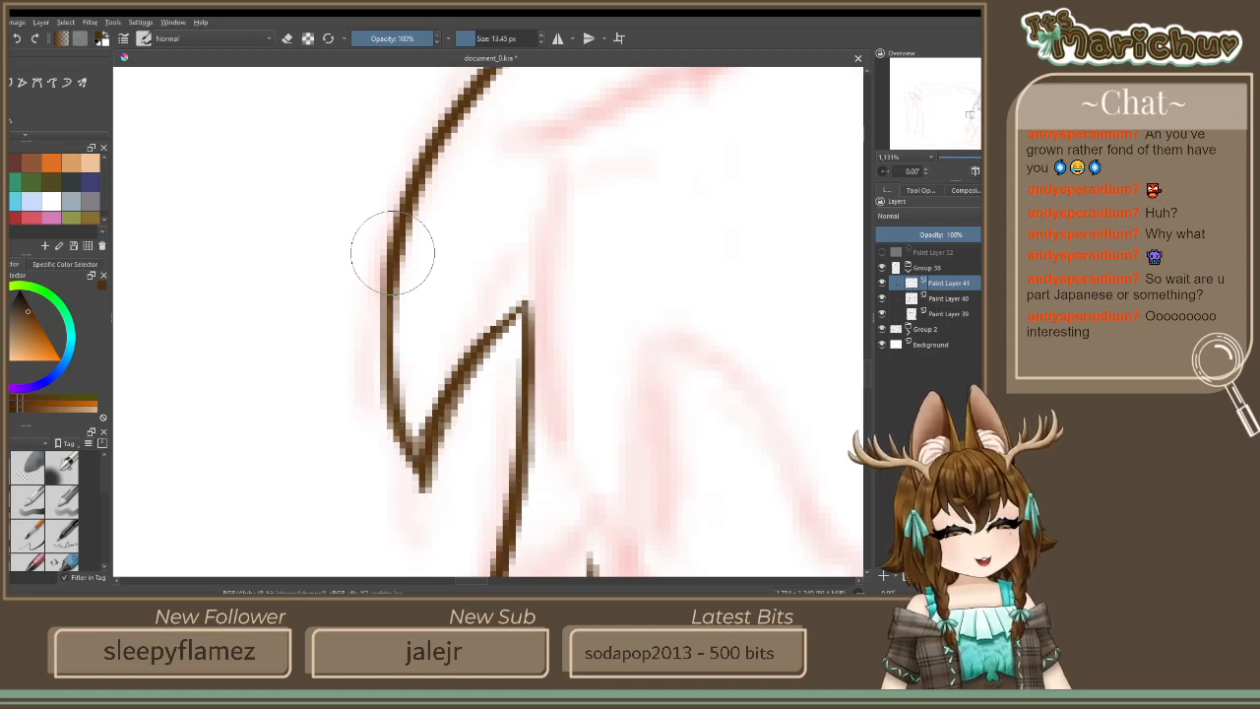
Merge the doubled outer hair line below the temple into one stroke by reinforcing its inner line and erasing the excess outer one
scroll(367, 477, down, 5)
scroll(446, 407, up, 3)
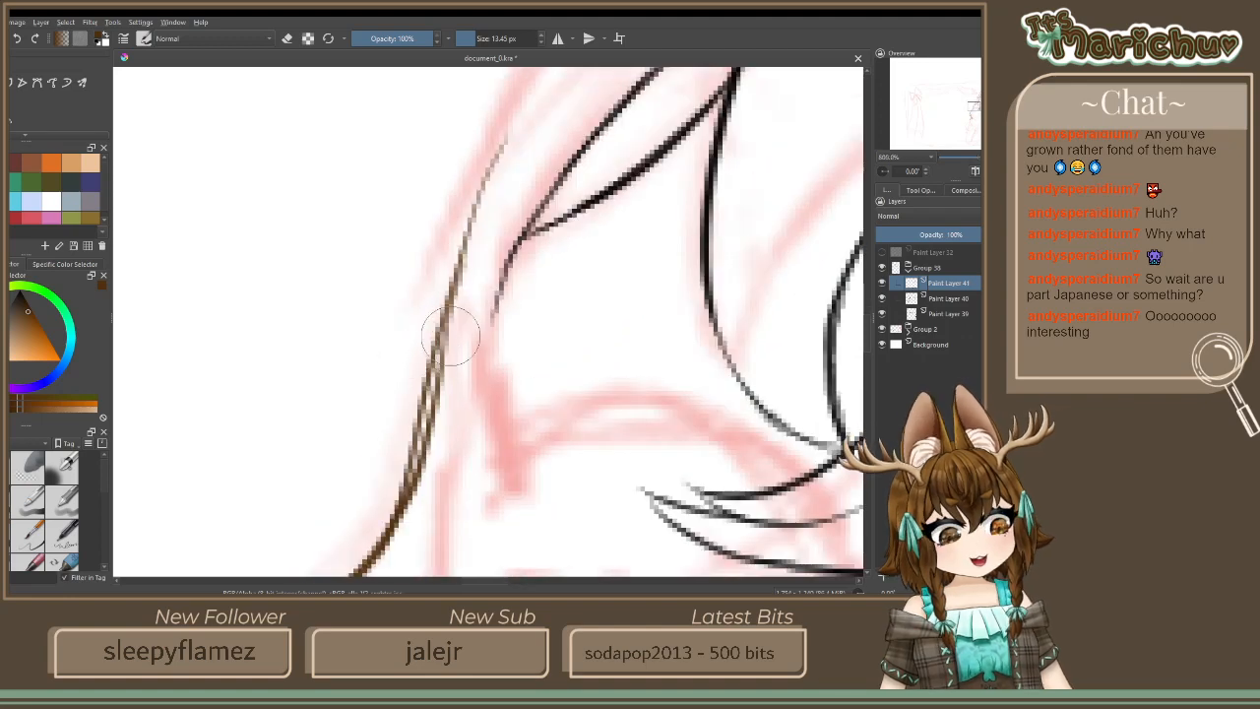
drag(459, 281, 436, 361)
drag(455, 305, 422, 450)
drag(438, 386, 392, 532)
key(e)
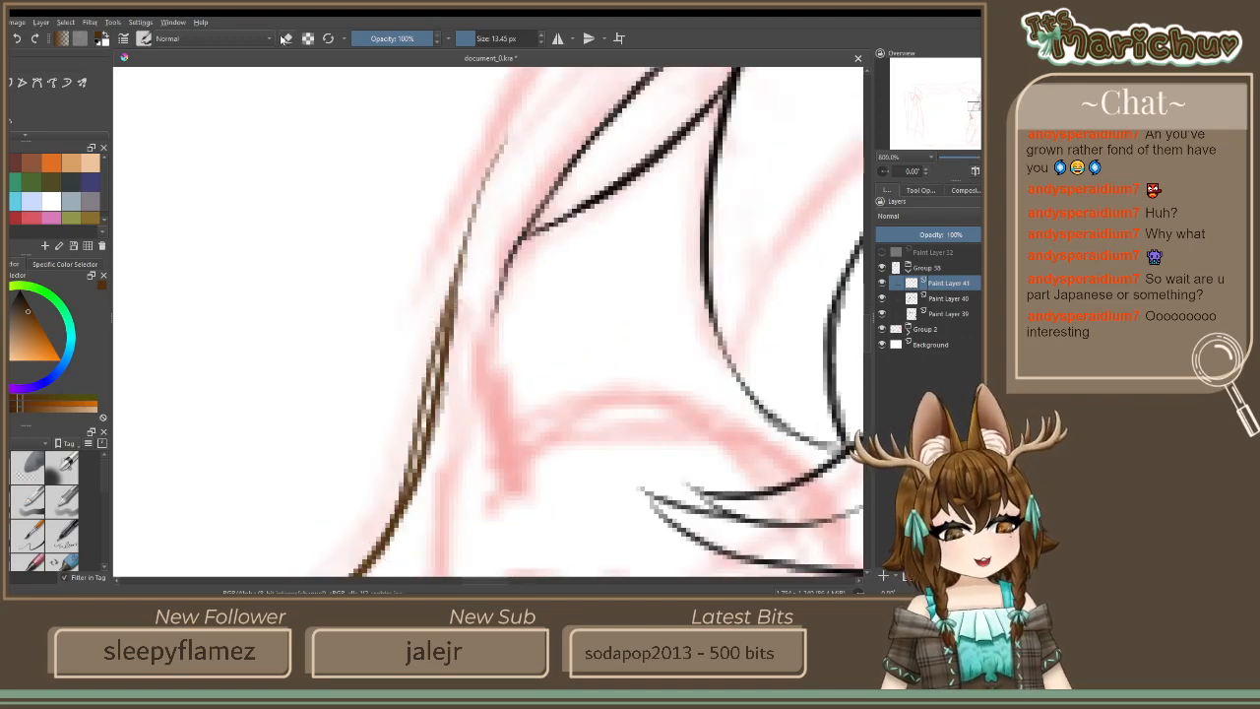
mouse_move(408, 366)
mouse_down()
mouse_move(415, 400)
mouse_move(432, 345)
mouse_move(408, 463)
mouse_up()
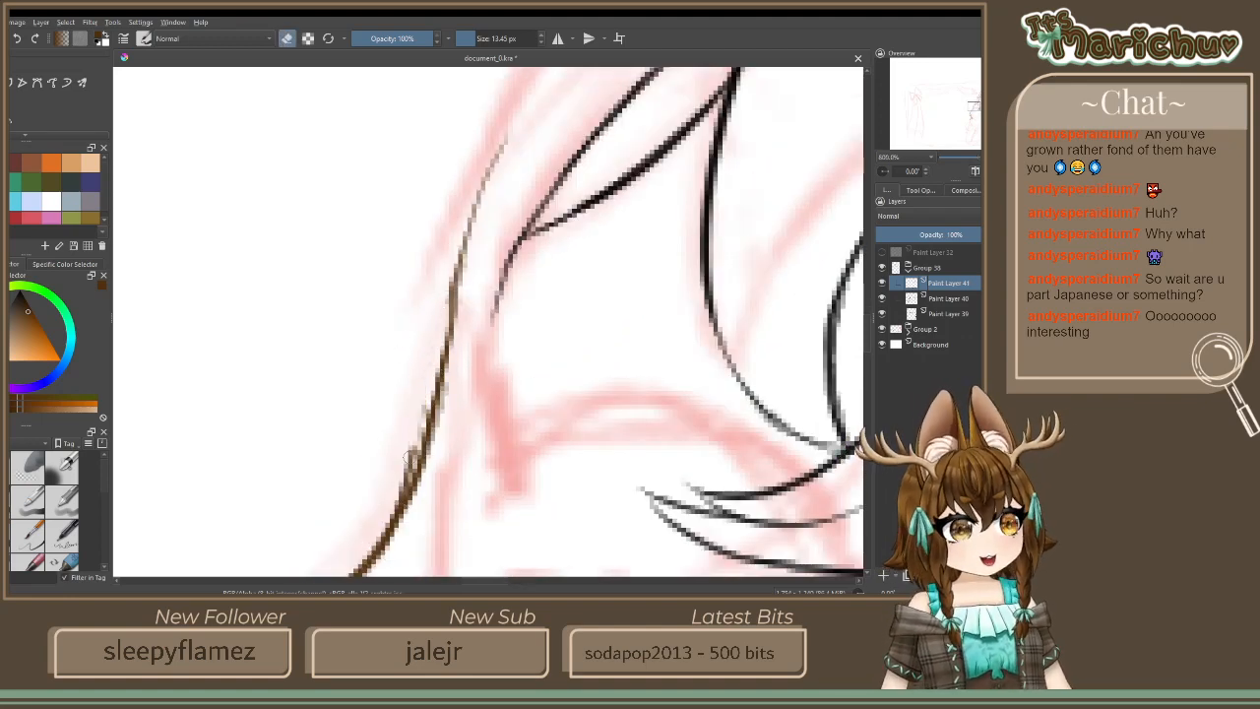
drag(427, 399, 395, 483)
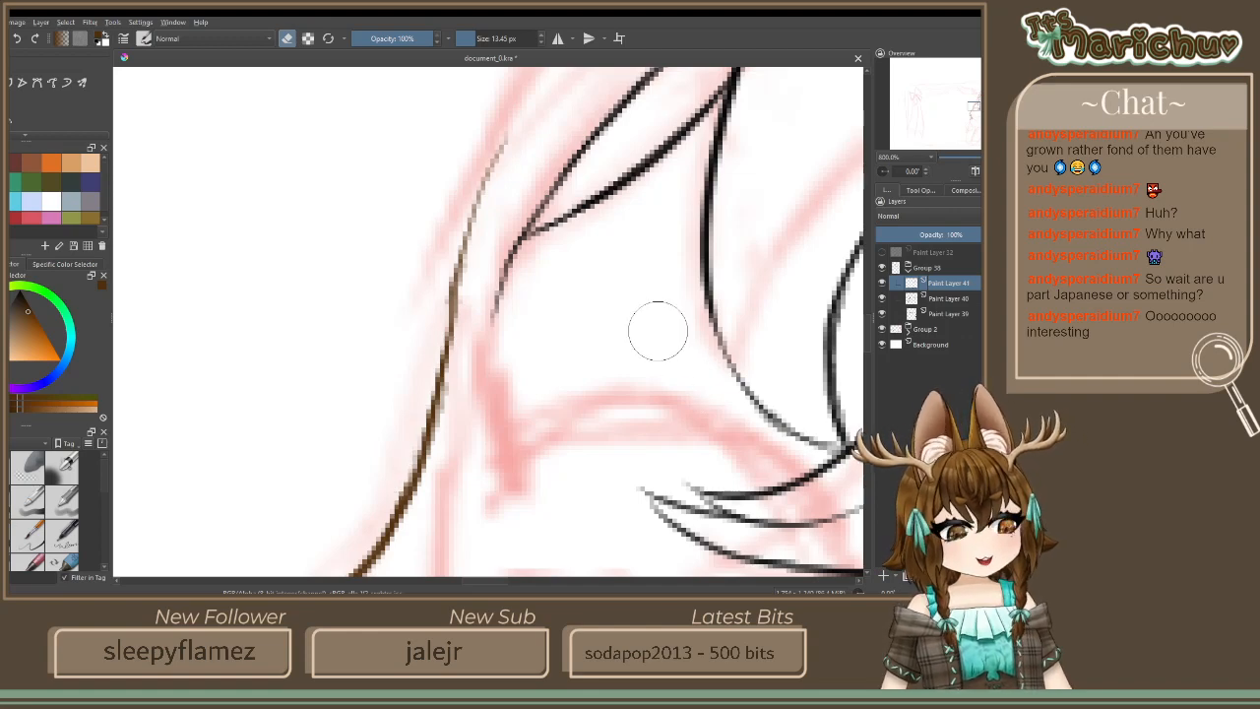
Ink the outer head contour in brown from the ear base down to the far-side hair line, redoing the stroke until the two join smoothly
drag(617, 346, 540, 453)
scroll(537, 406, down, 1)
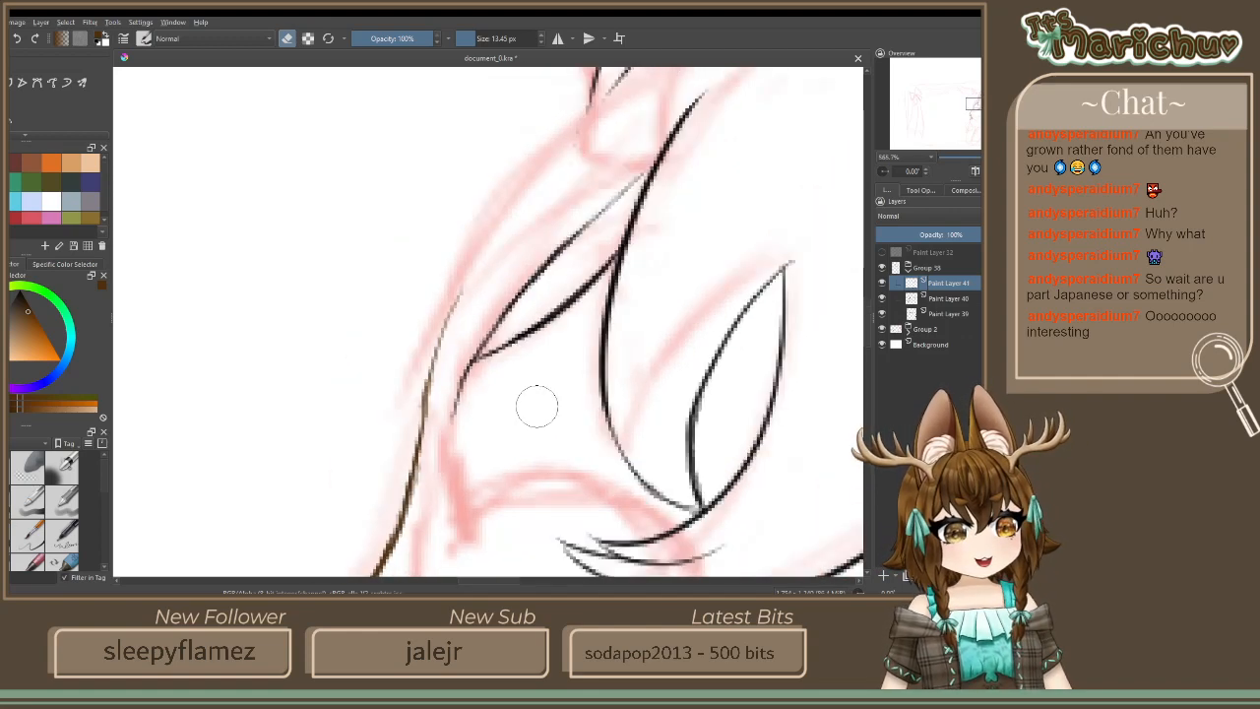
click(288, 41)
drag(584, 126, 431, 330)
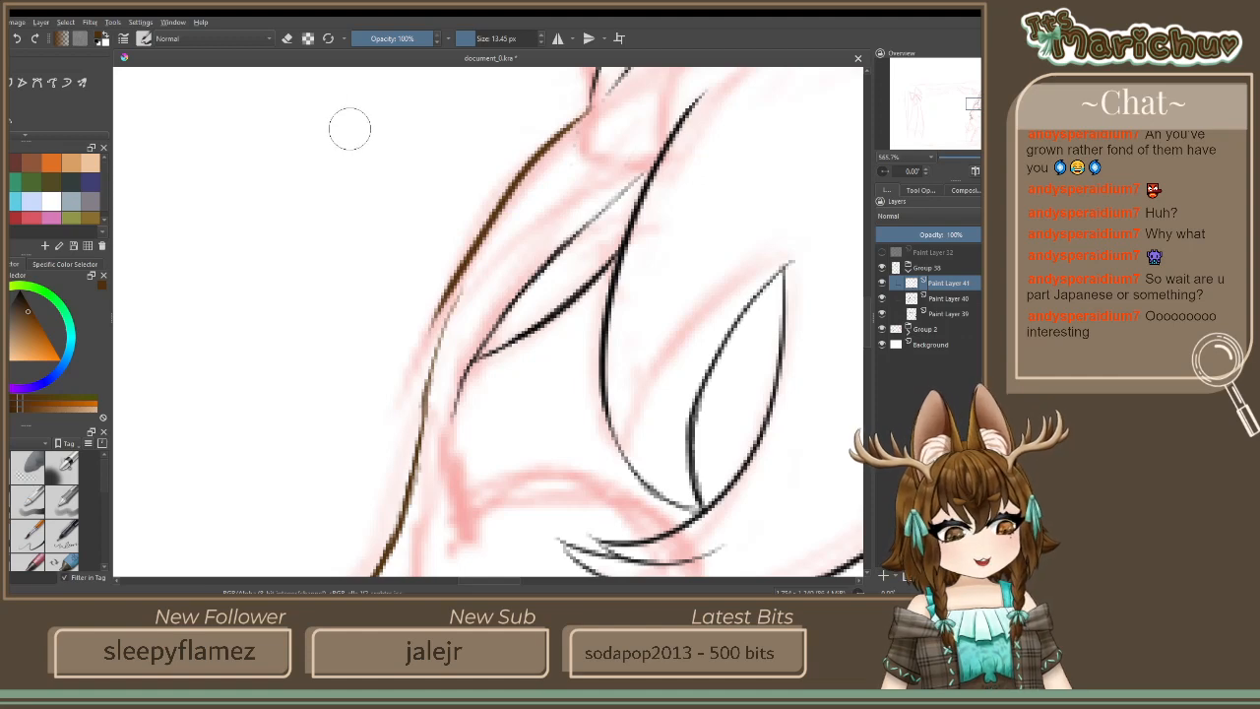
key(ctrl+z)
drag(581, 116, 425, 474)
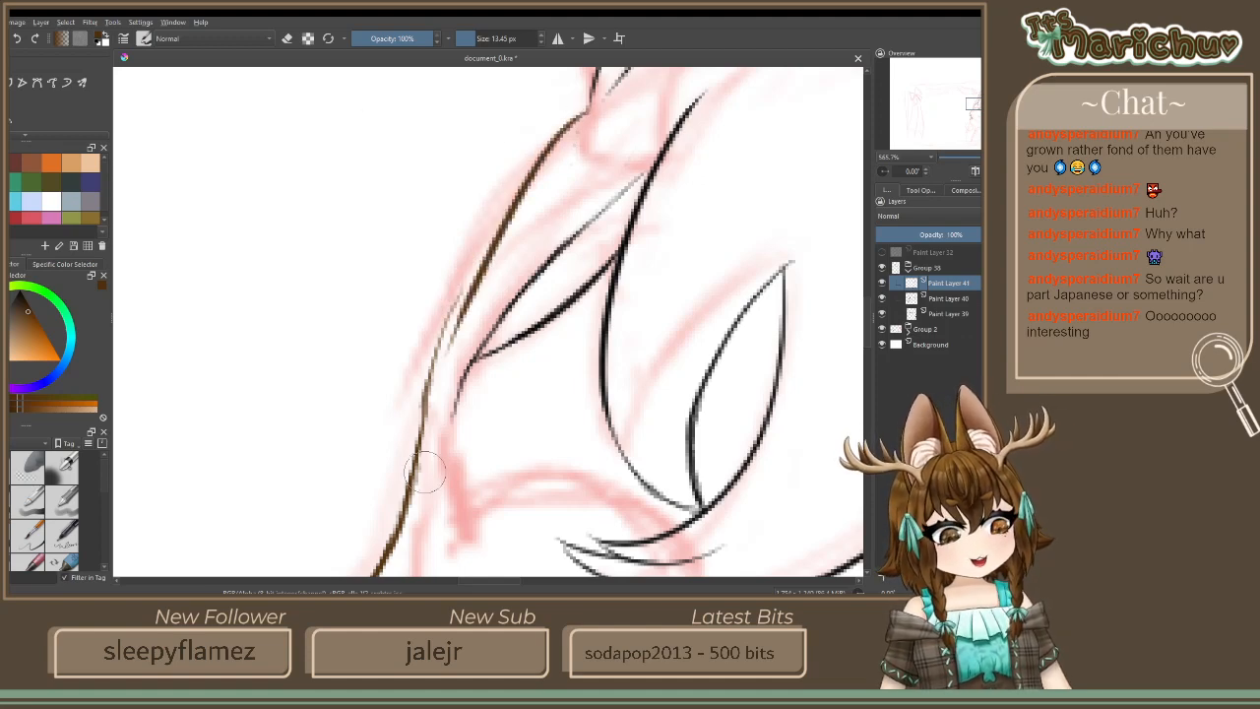
key(ctrl+z)
drag(582, 113, 427, 420)
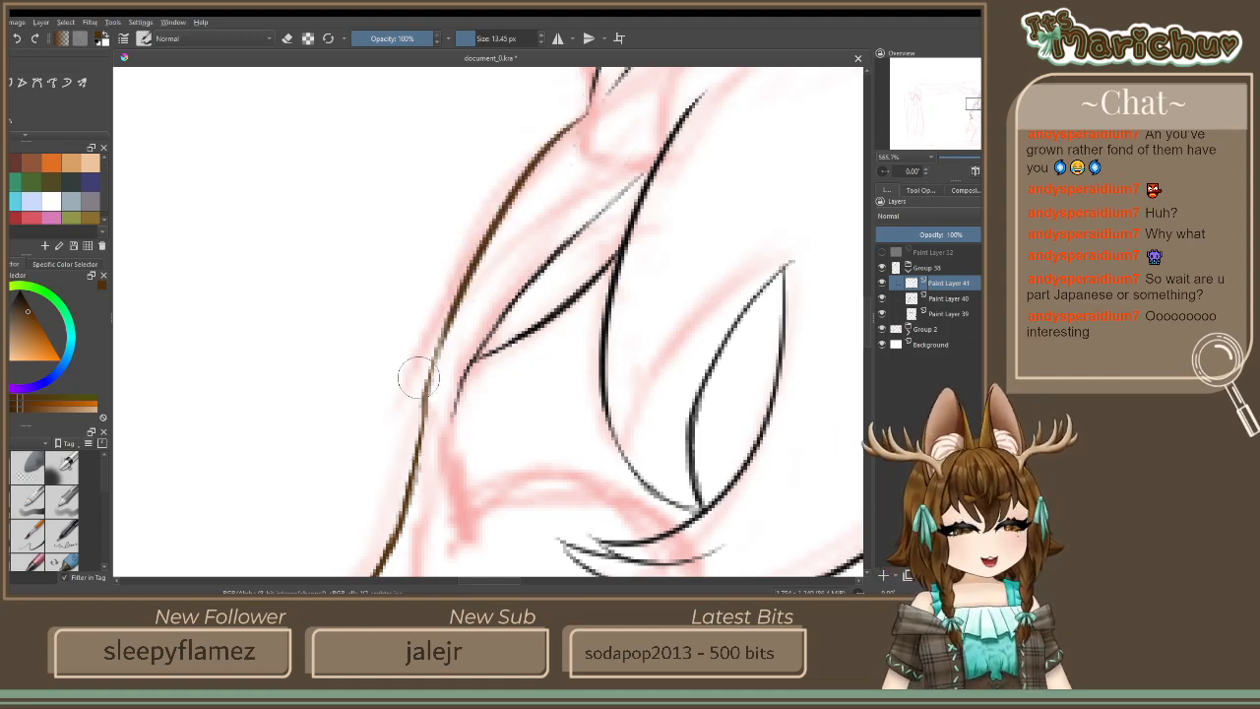
Thicken the thin joint in the brown head contour beside the temple and erase the excess along its edge
drag(438, 345, 417, 492)
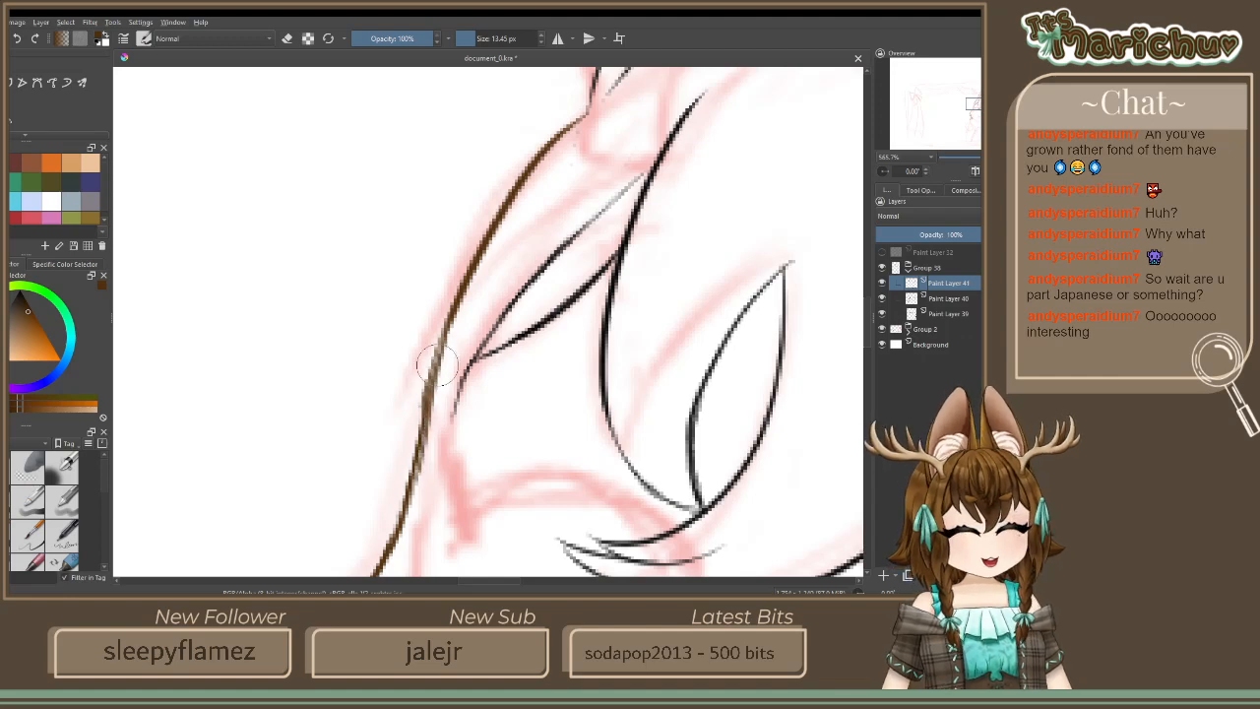
drag(436, 367, 417, 490)
drag(446, 330, 430, 408)
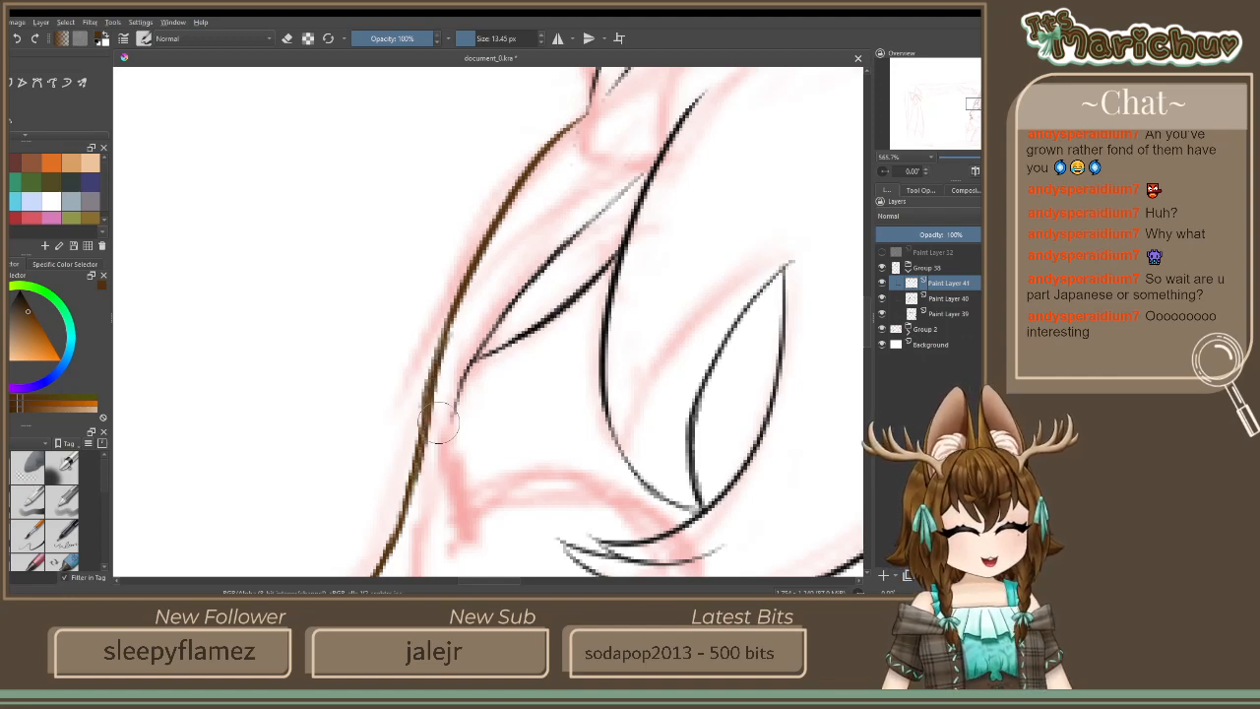
click(285, 39)
drag(437, 350, 418, 433)
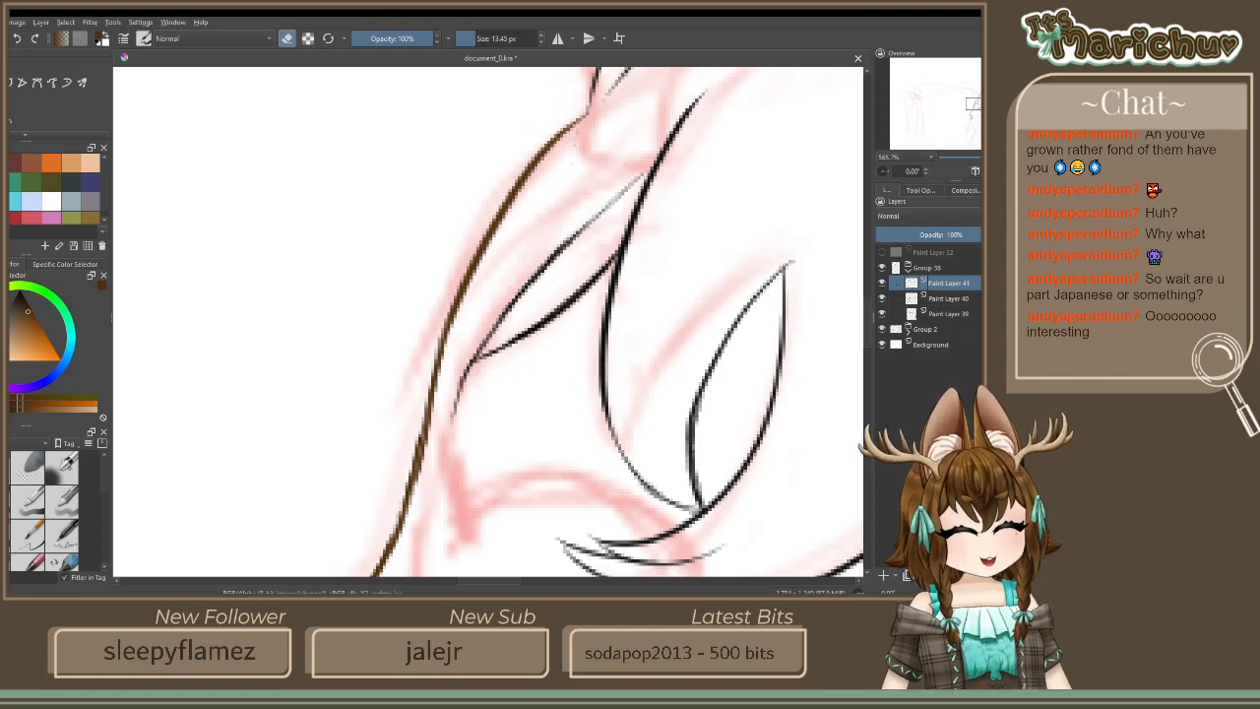
scroll(382, 510, down, 3)
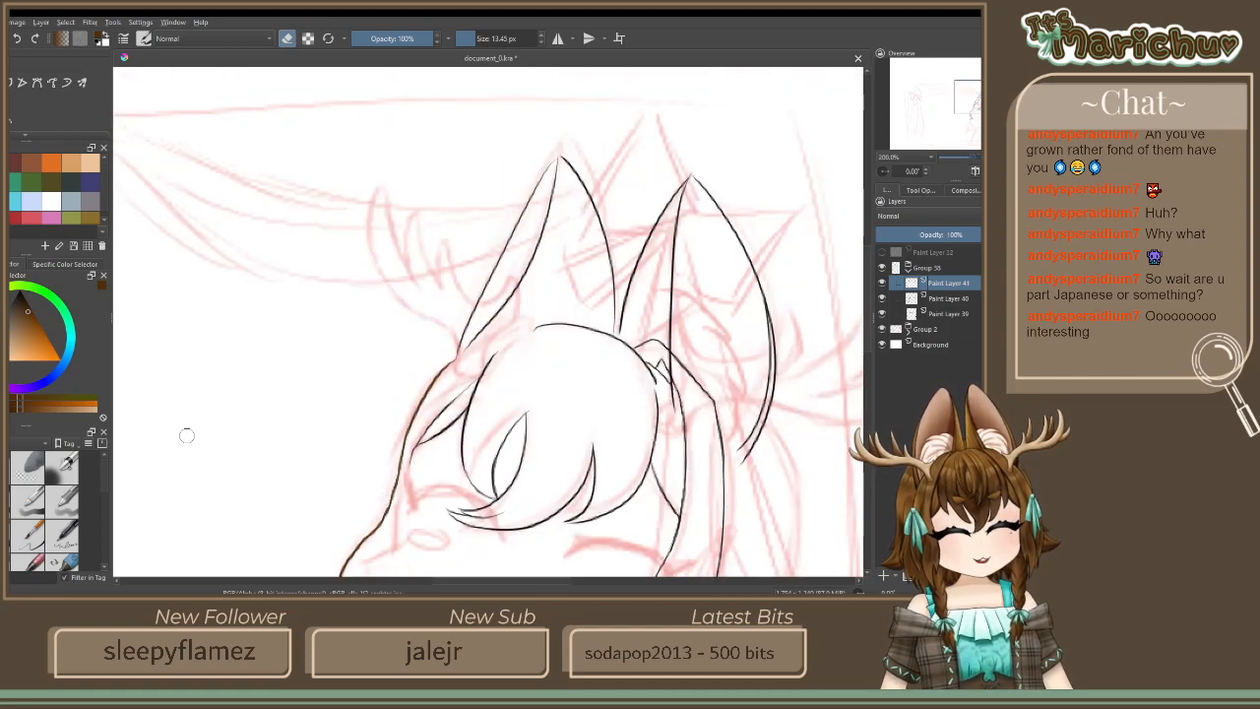
Ink the brown crown line with a small notch from the hair parting down across the ear base, redoing it and erasing the overshoot at the contour
scroll(440, 384, up, 4)
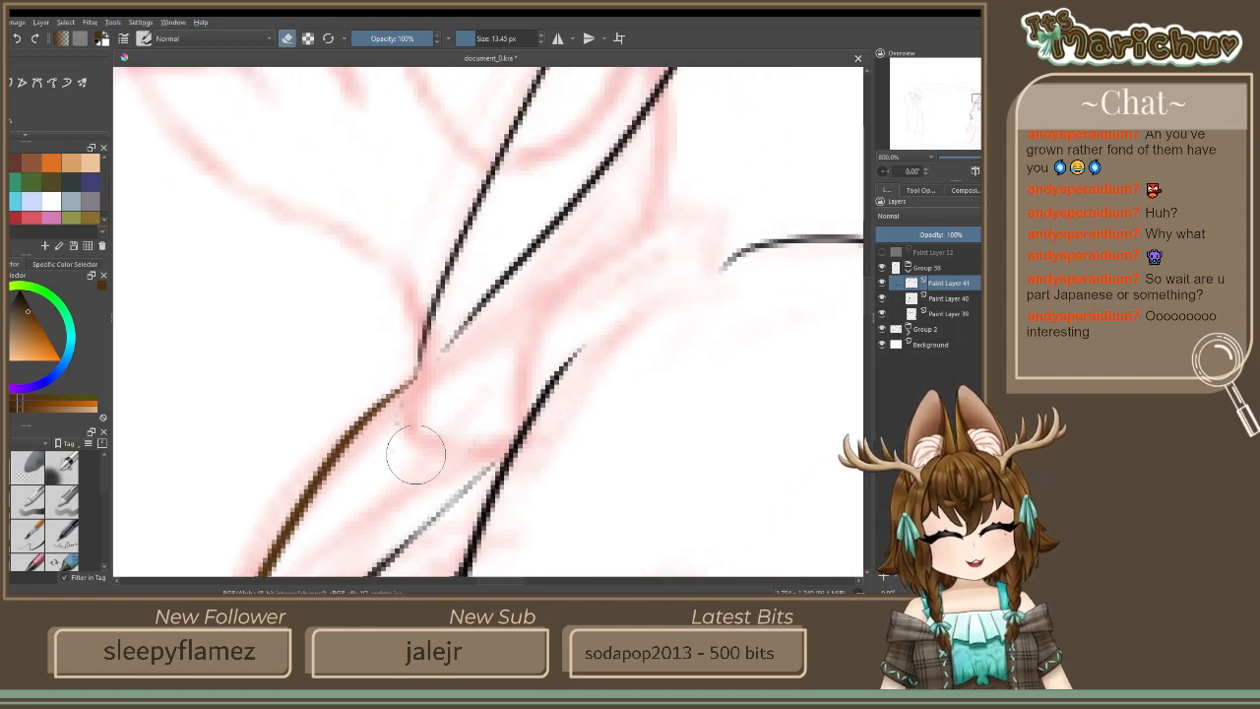
click(286, 38)
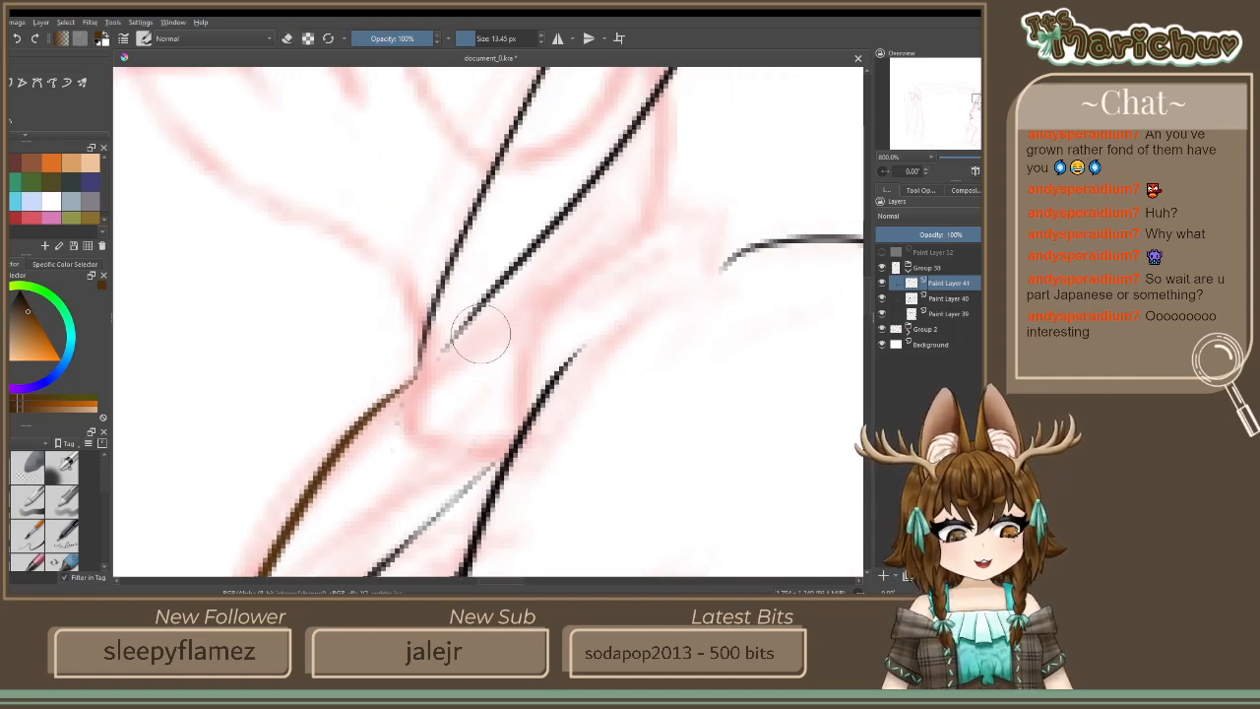
mouse_move(746, 248)
mouse_down()
mouse_move(717, 211)
mouse_move(305, 477)
mouse_up()
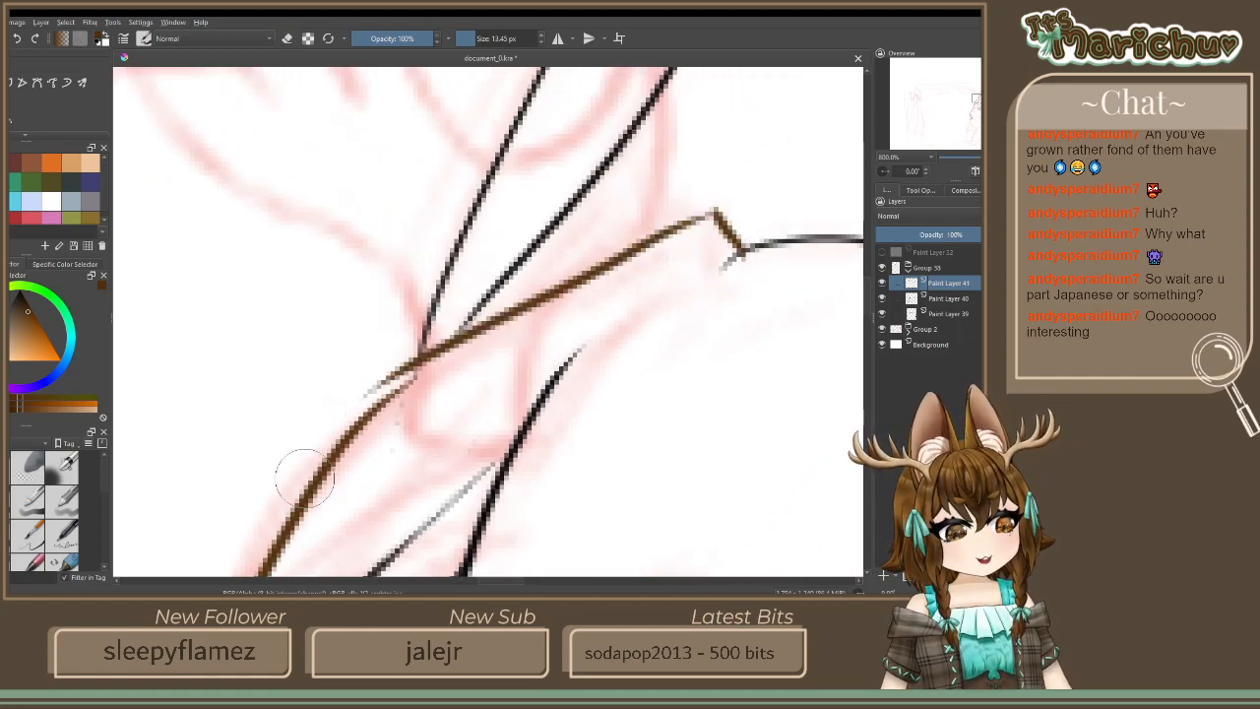
key(ctrl+z)
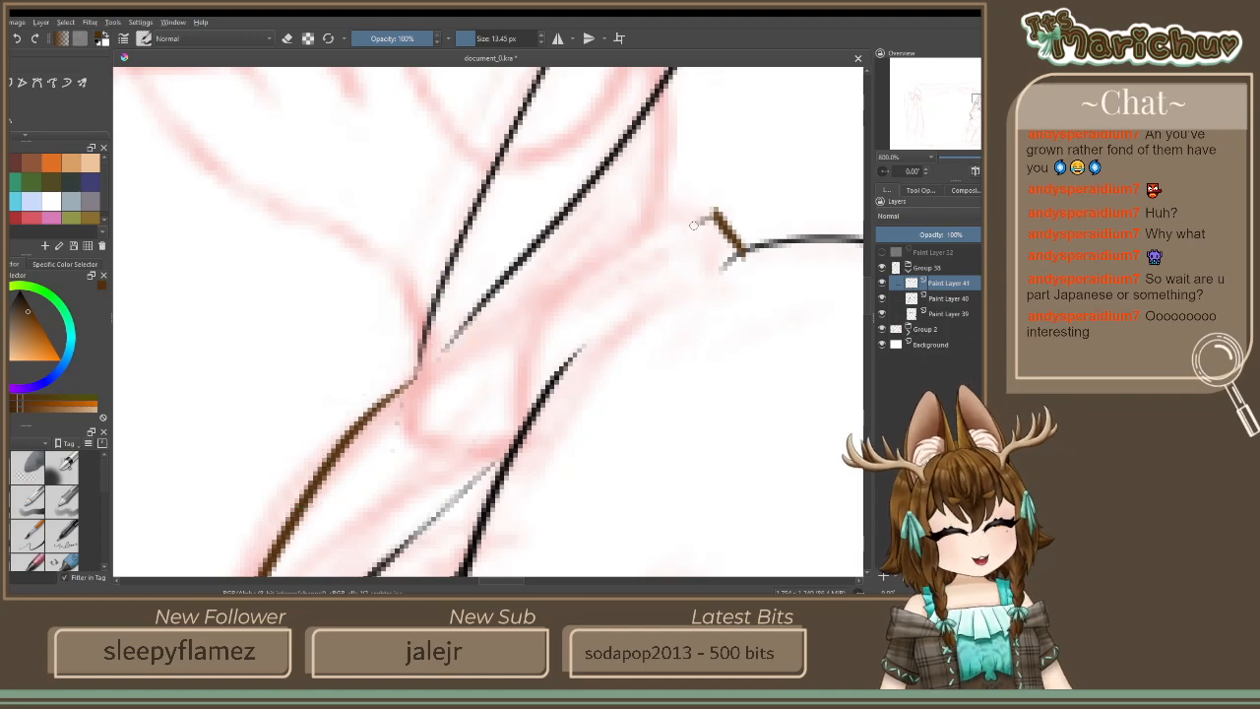
drag(711, 217, 311, 512)
key(ctrl+z)
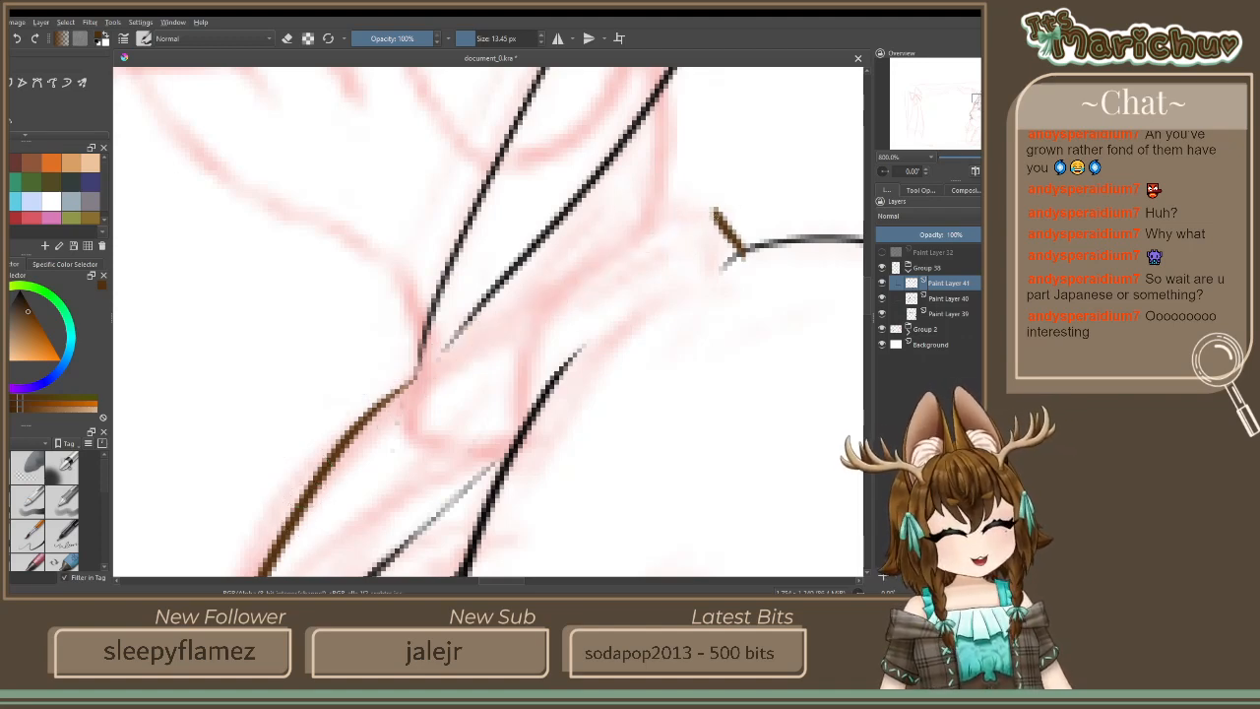
drag(711, 217, 246, 553)
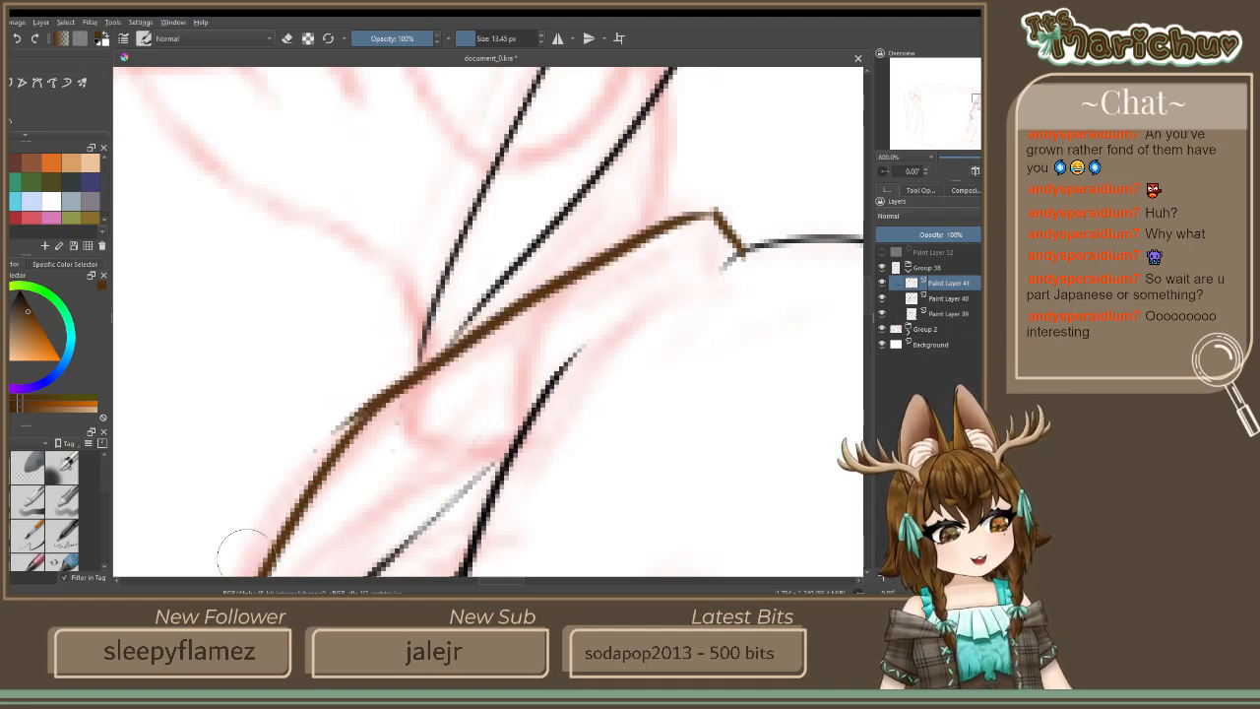
click(285, 42)
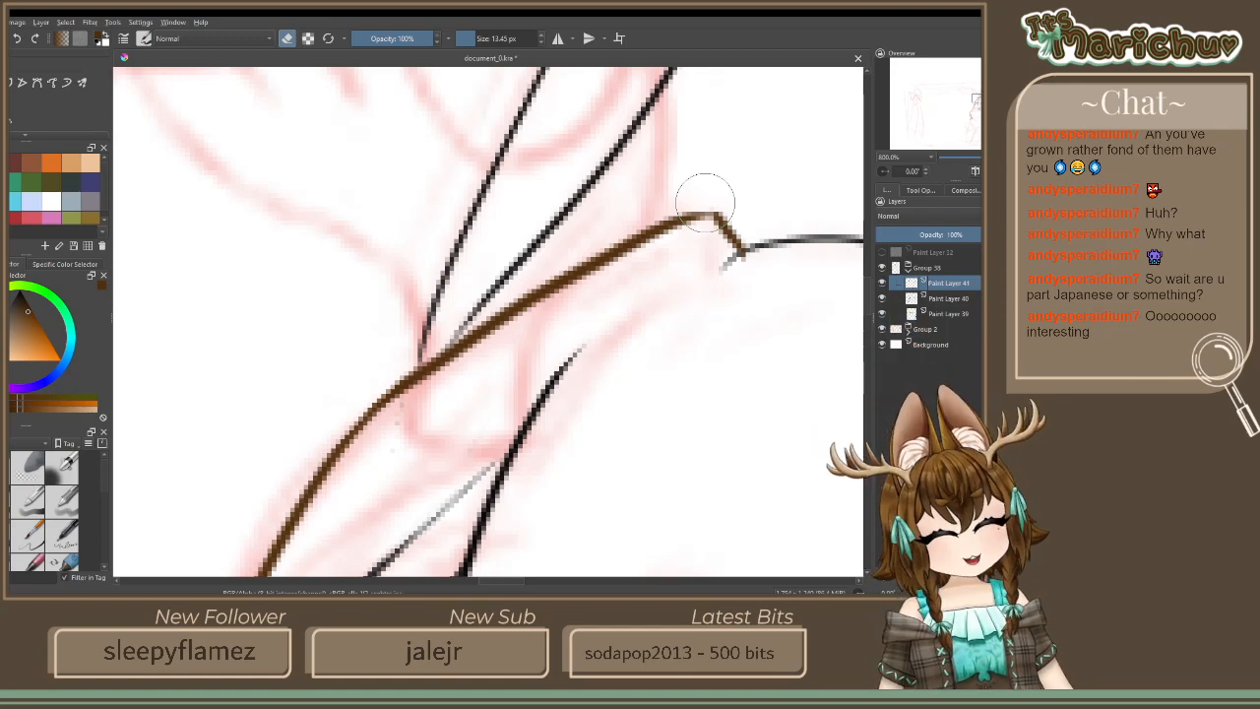
scroll(705, 202, down, 5)
drag(699, 374, 513, 355)
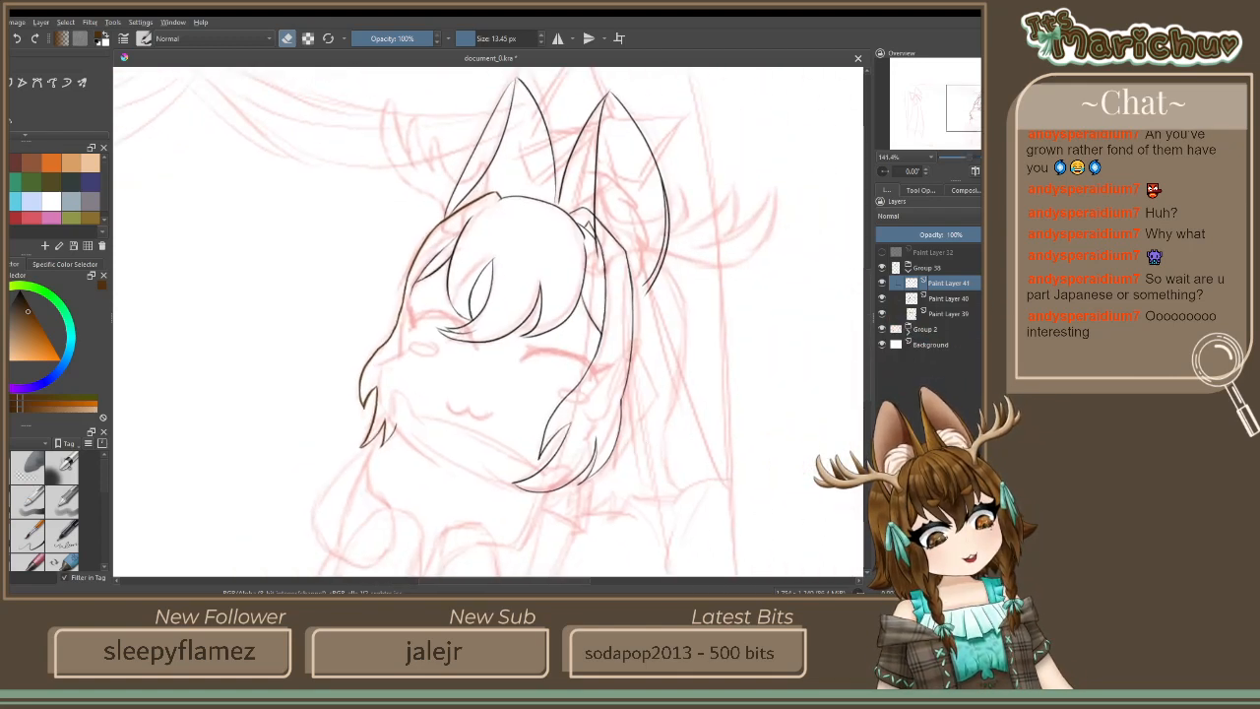
Add a new paint layer and ink the outer back hair in brown from beneath the near ear down to its lower tips
key(Insert)
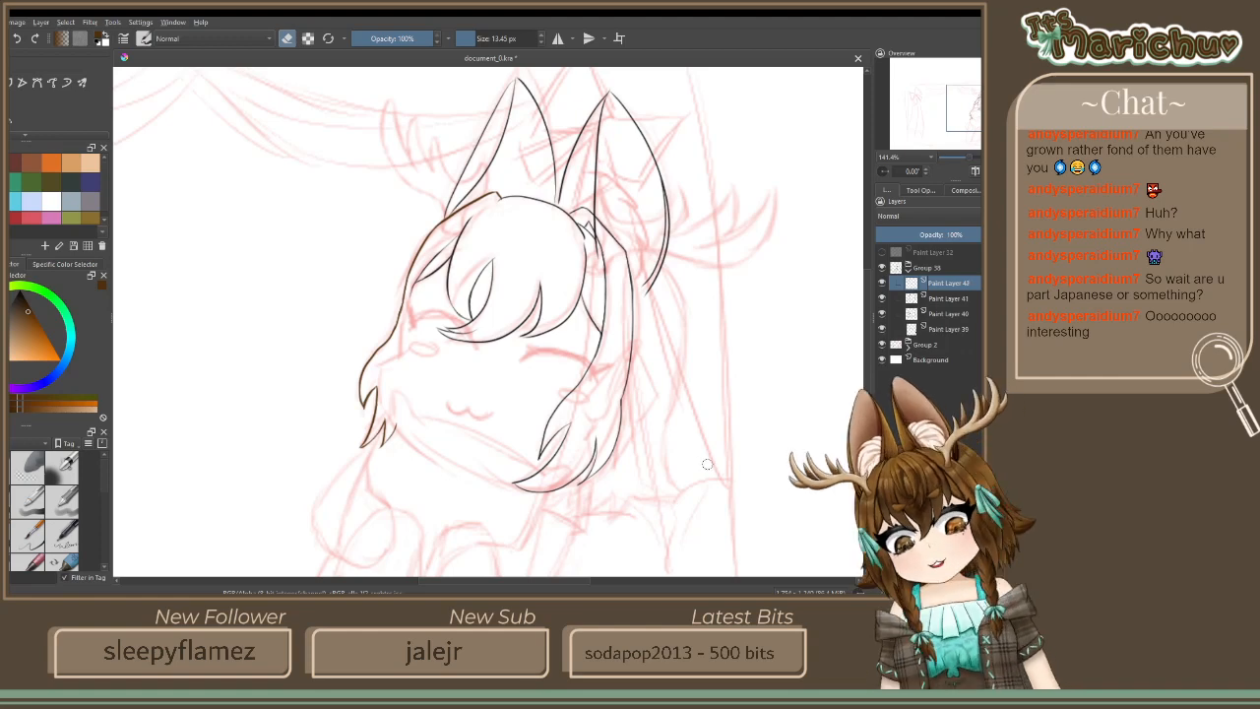
drag(683, 422, 520, 361)
scroll(441, 364, up, 1)
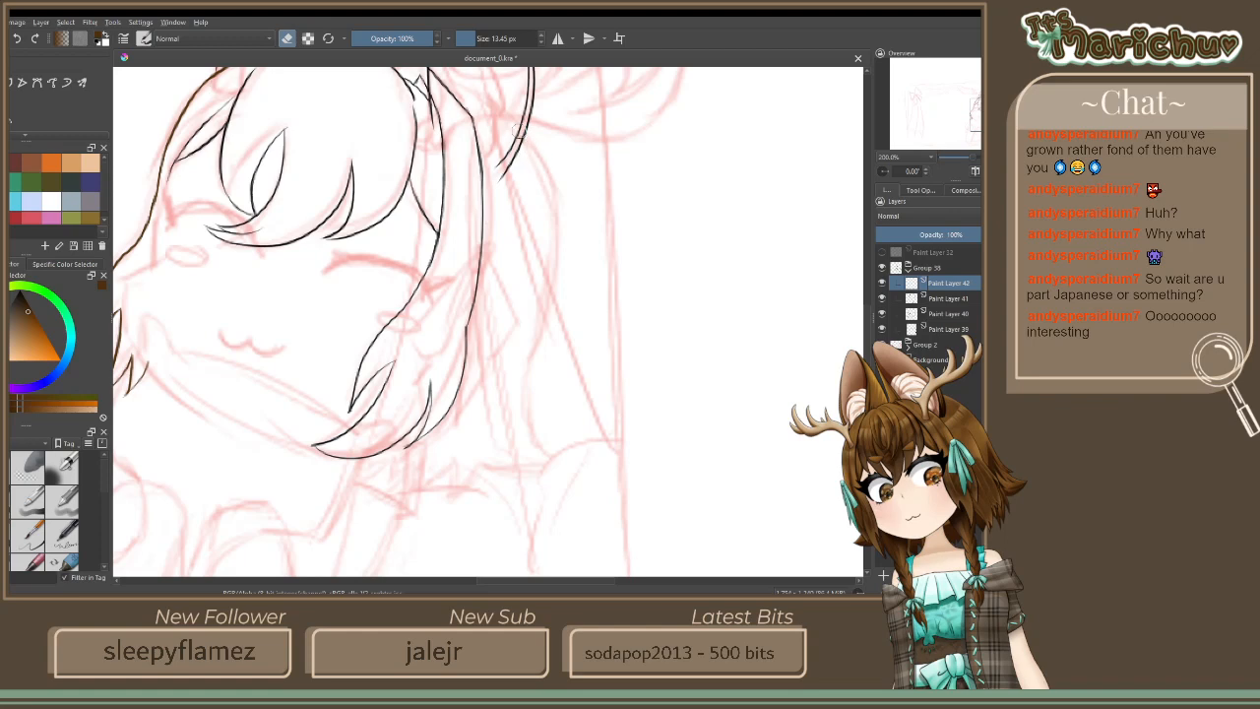
click(280, 39)
mouse_move(523, 144)
mouse_down()
mouse_move(549, 227)
mouse_move(520, 339)
mouse_up()
key(ctrl+z)
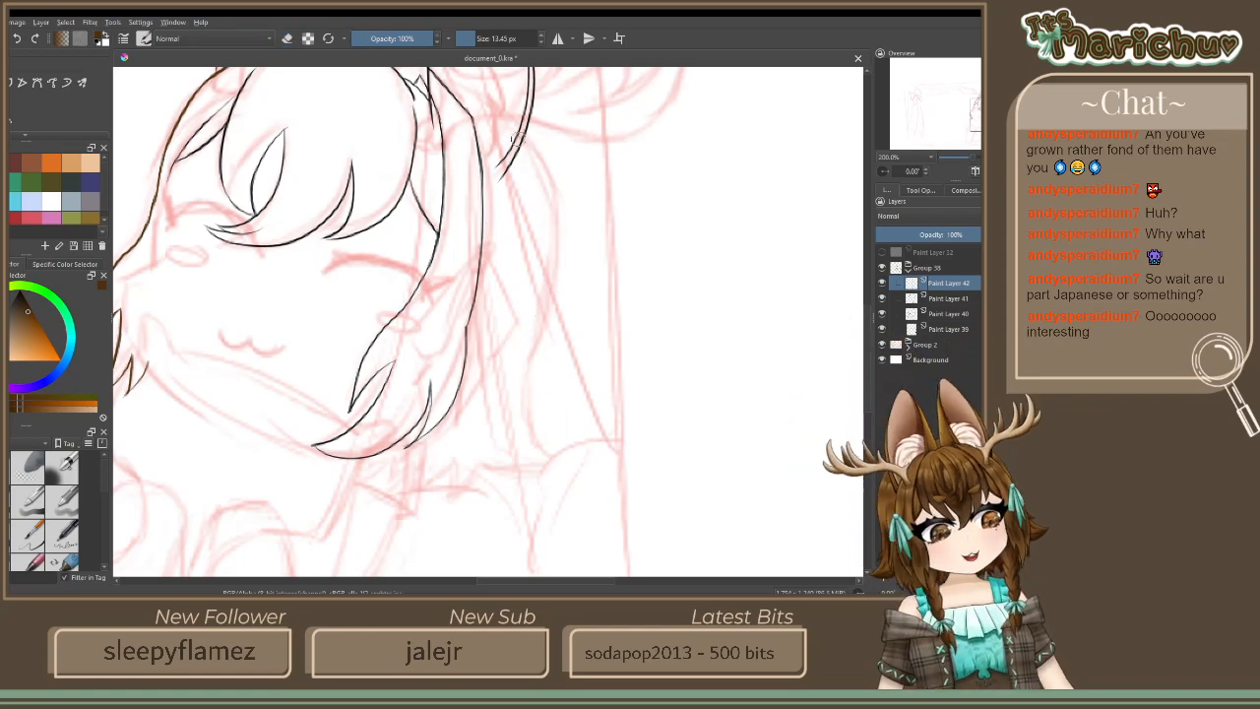
mouse_move(518, 140)
mouse_down()
mouse_move(521, 357)
mouse_move(558, 448)
mouse_move(477, 451)
mouse_up()
drag(492, 394, 429, 490)
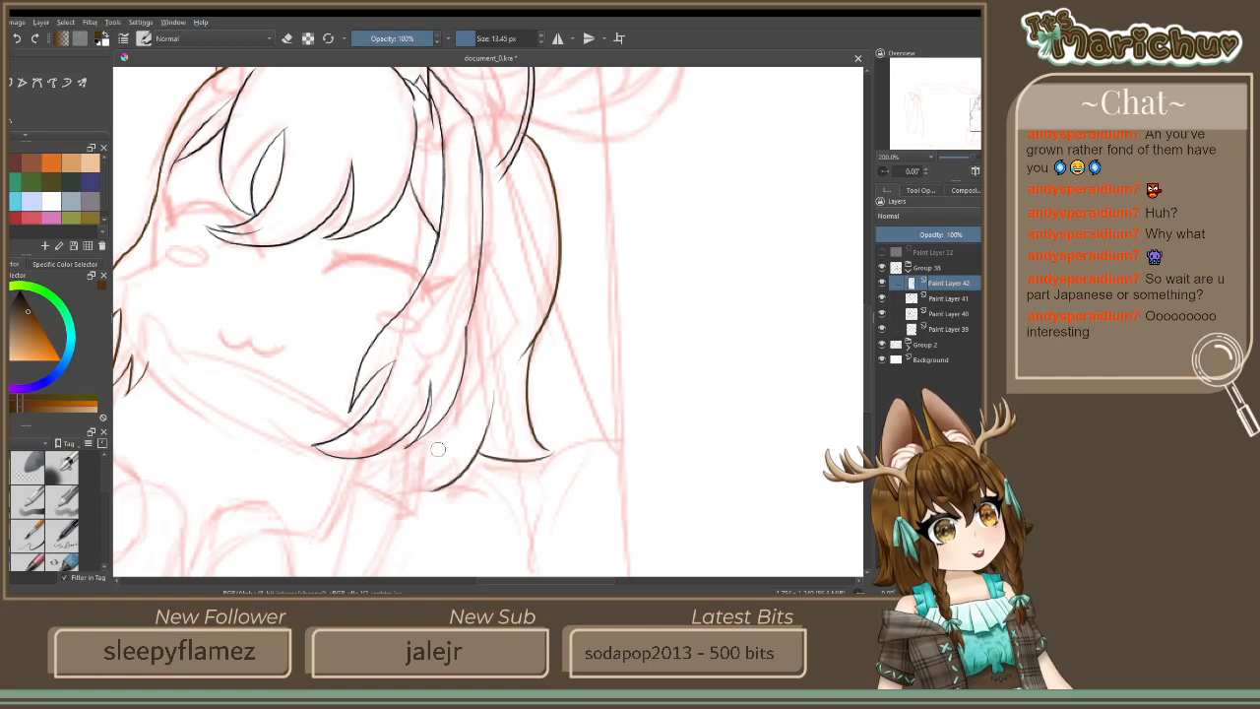
Ink the small pointed back-hair tips peeking out below the near side hair, undoing and redrawing the first attempt
drag(455, 397, 392, 477)
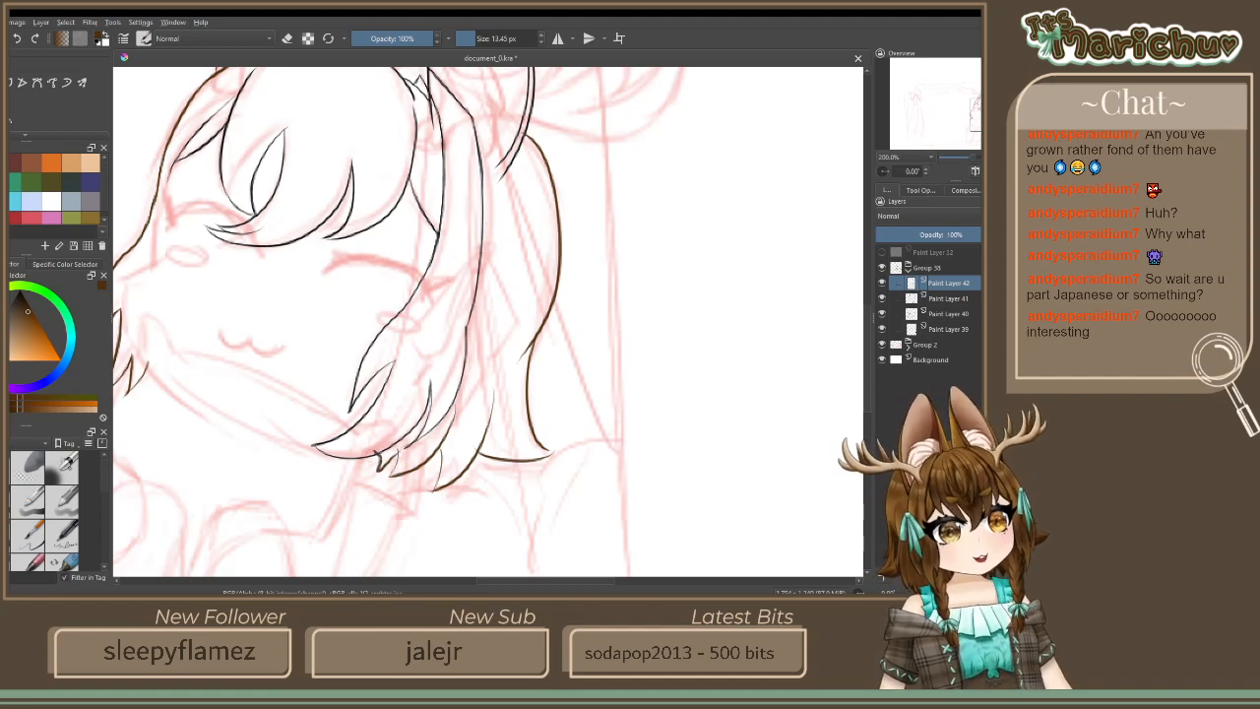
key(ctrl+z)
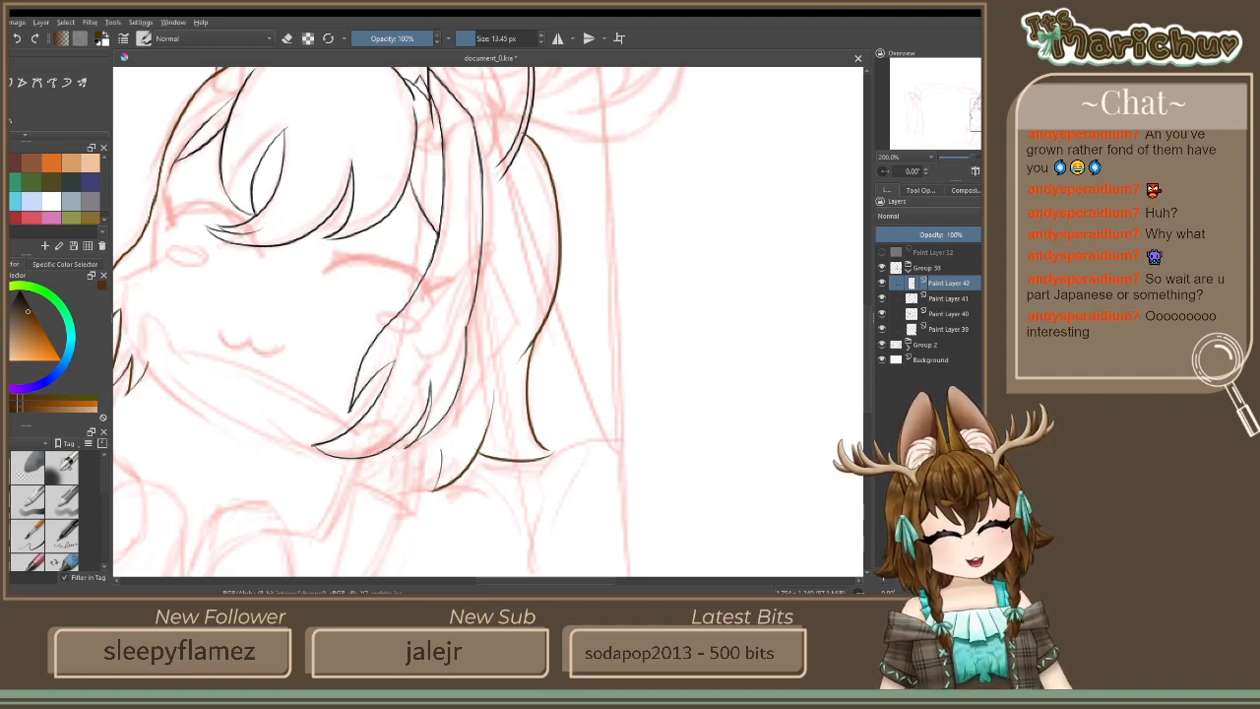
drag(454, 429, 411, 474)
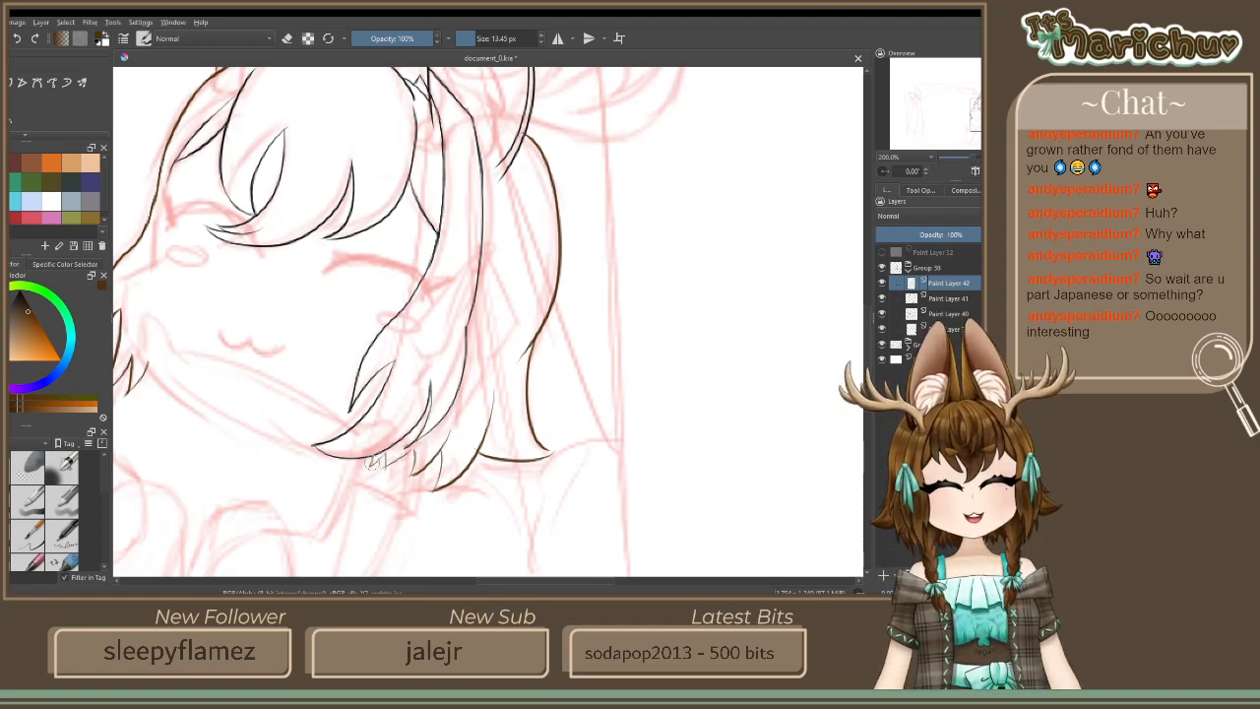
key(1)
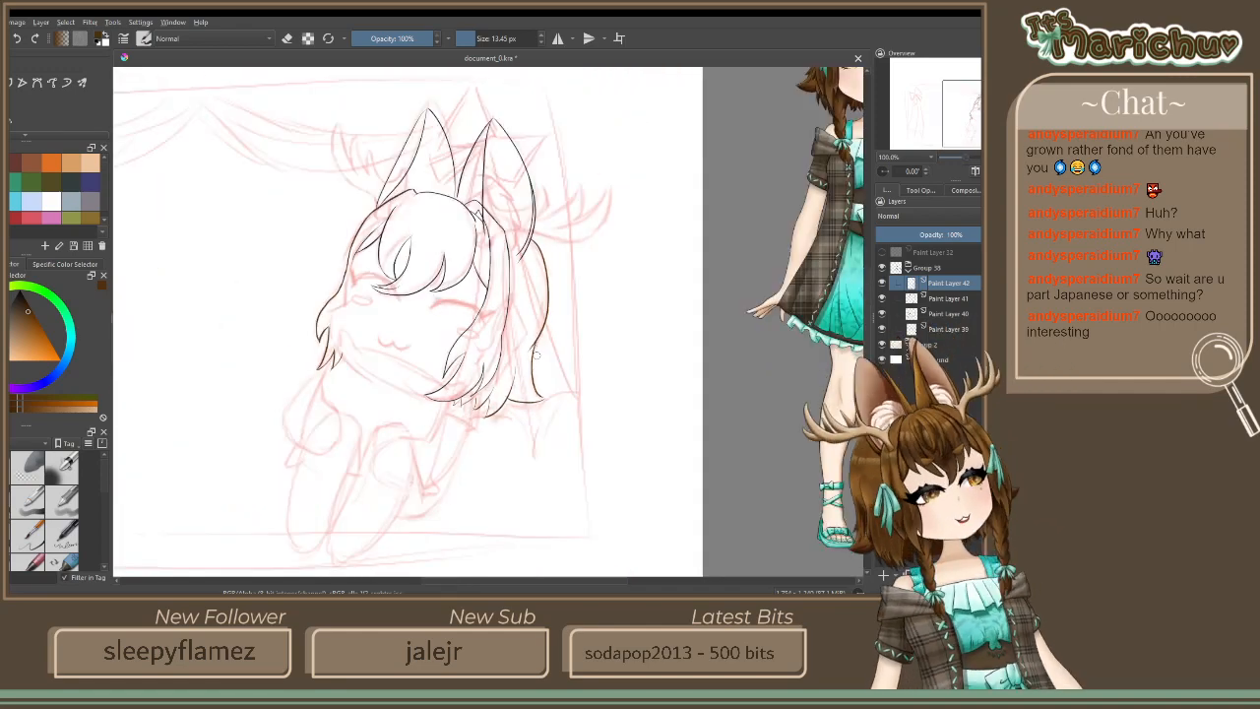
scroll(474, 428, up, 1)
drag(513, 346, 486, 419)
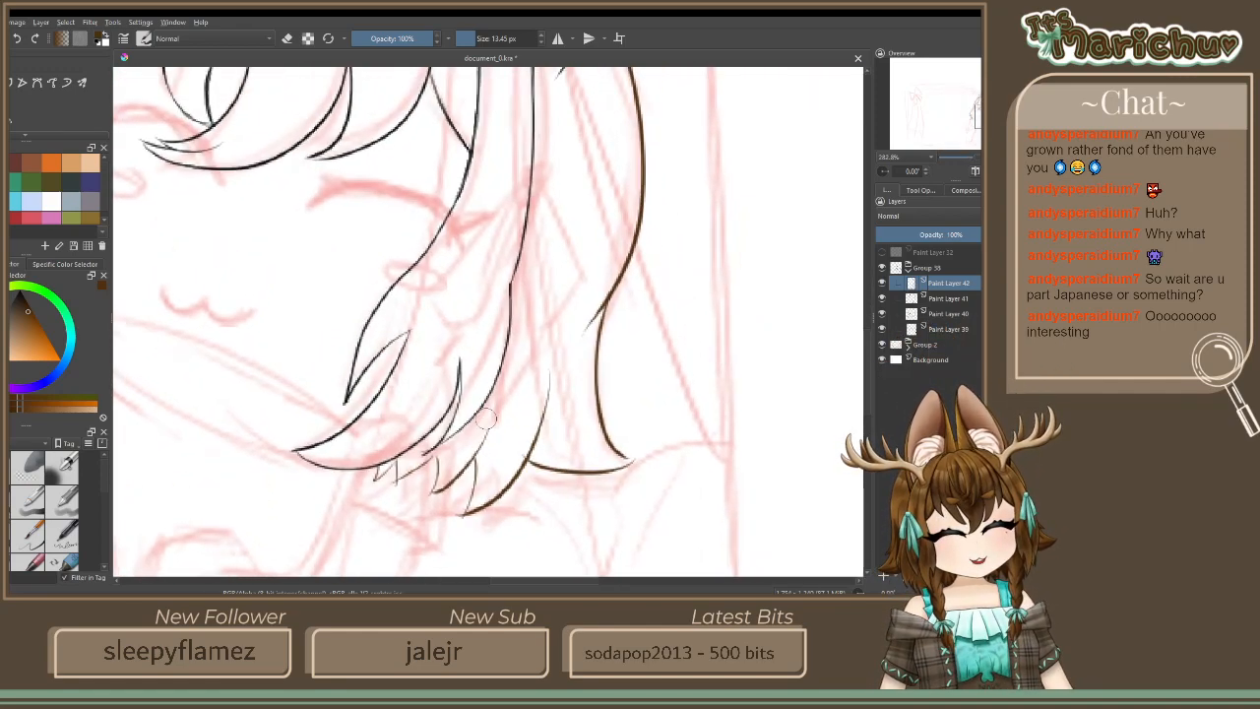
Ink a long inner strand line through the back hair, running from below the near ear down to the lower tips
mouse_move(582, 143)
mouse_down()
mouse_move(549, 304)
mouse_move(553, 426)
mouse_up()
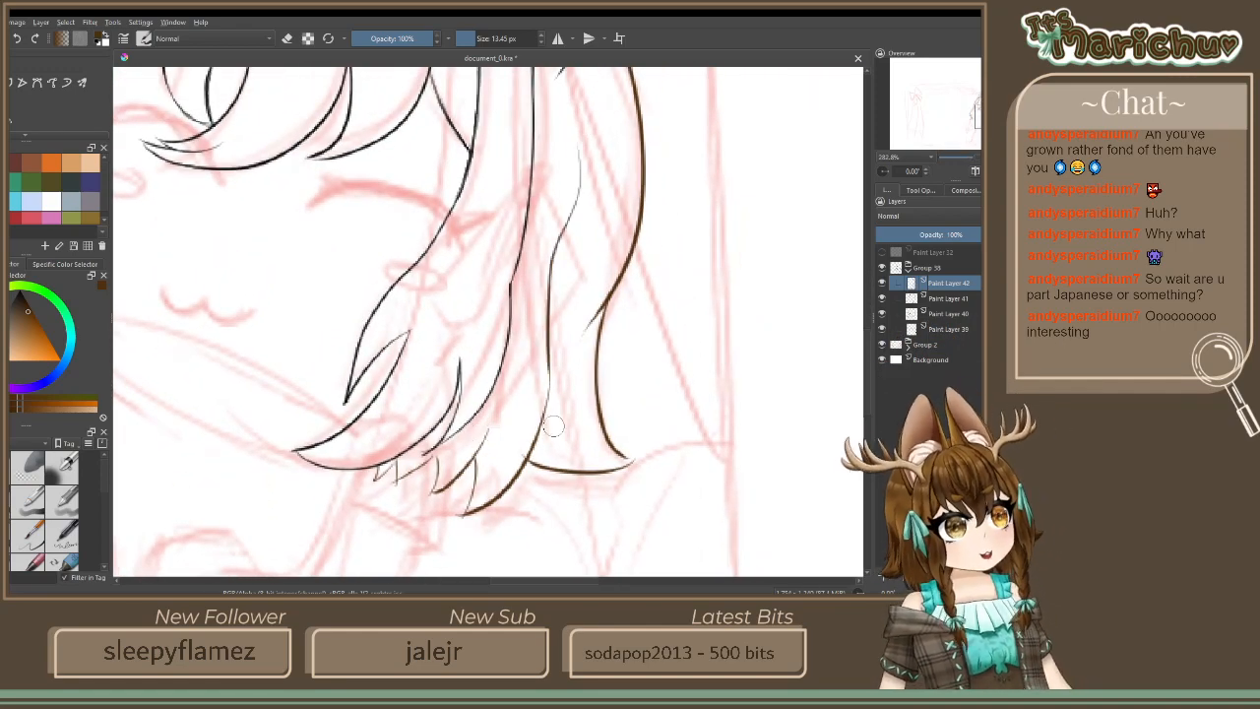
scroll(335, 279, down, 2)
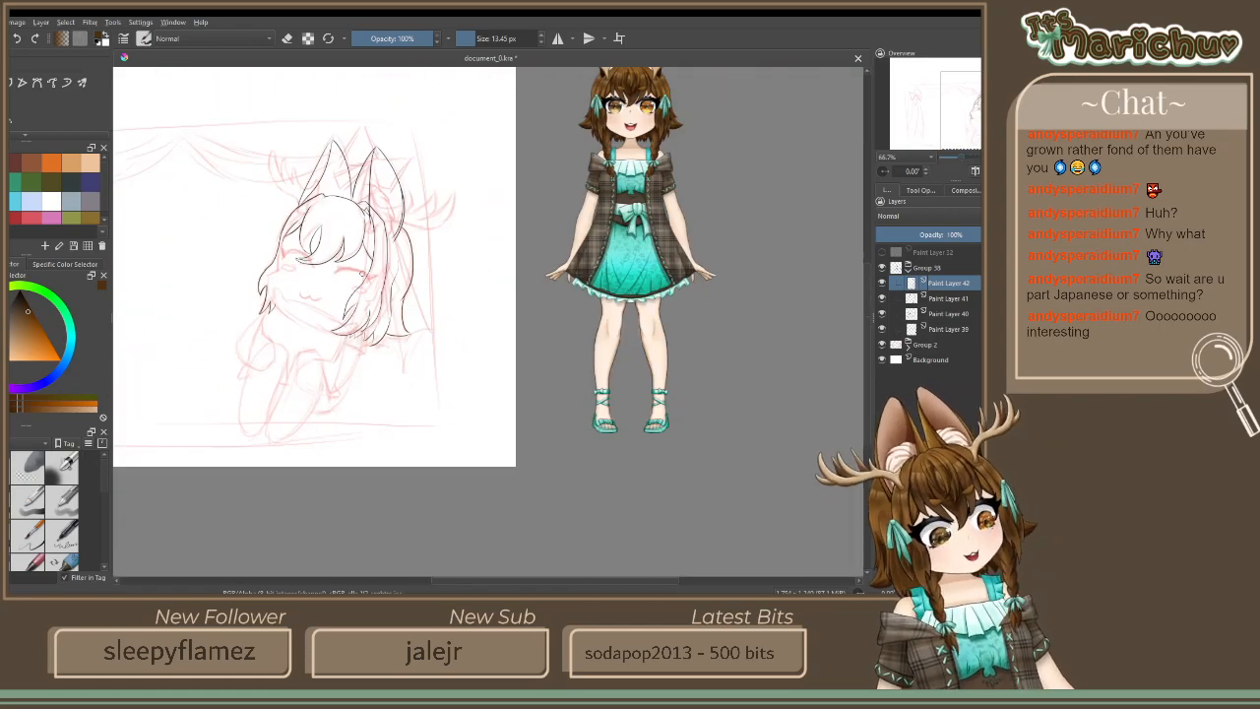
scroll(361, 276, up, 4)
drag(398, 415, 507, 329)
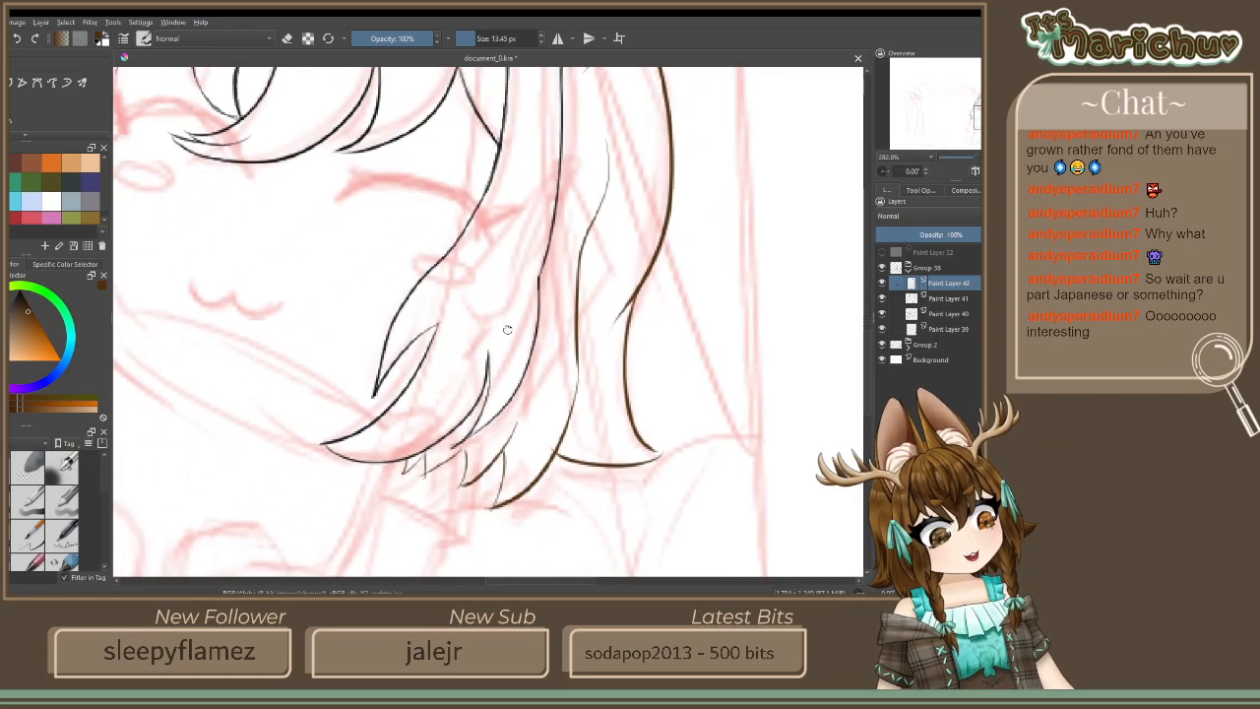
Redraw the lower part of the inner back-hair strand as a fuller curve into the hair tips, undoing the unsatisfactory strokes
scroll(553, 369, up, 1)
mouse_move(590, 264)
mouse_down()
mouse_move(593, 462)
mouse_move(582, 414)
mouse_up()
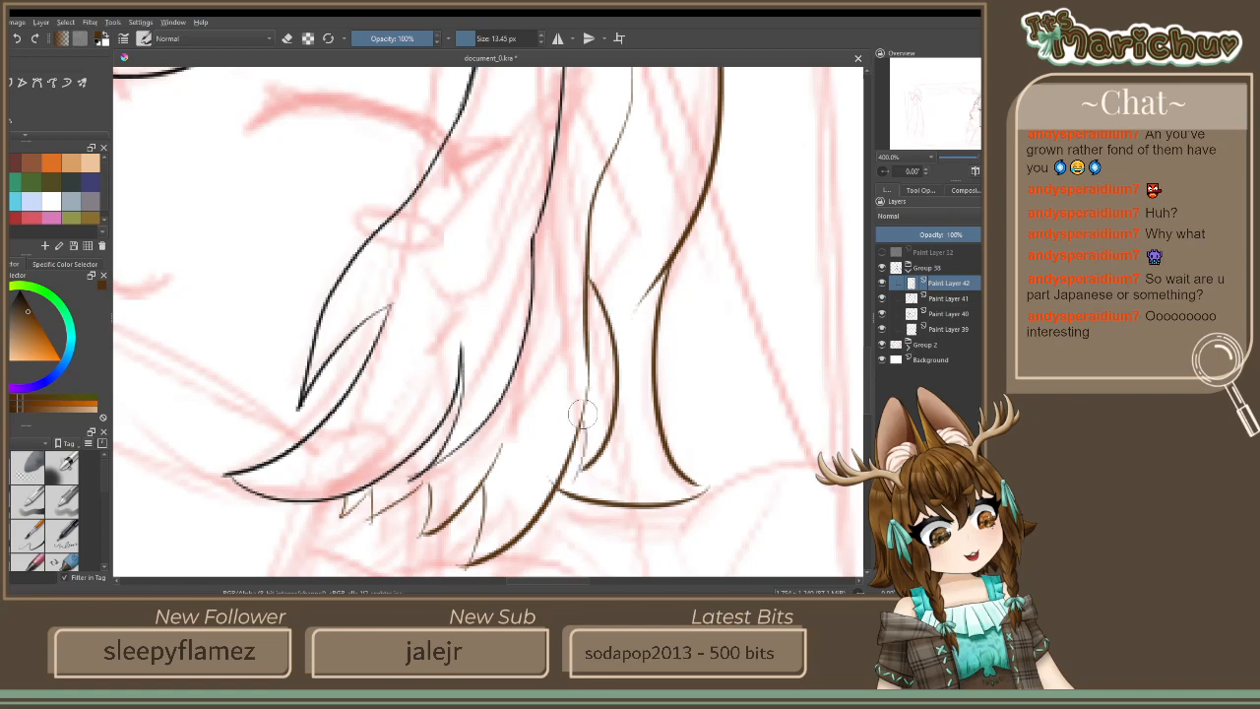
key(ctrl+z)
key(ctrl+z)
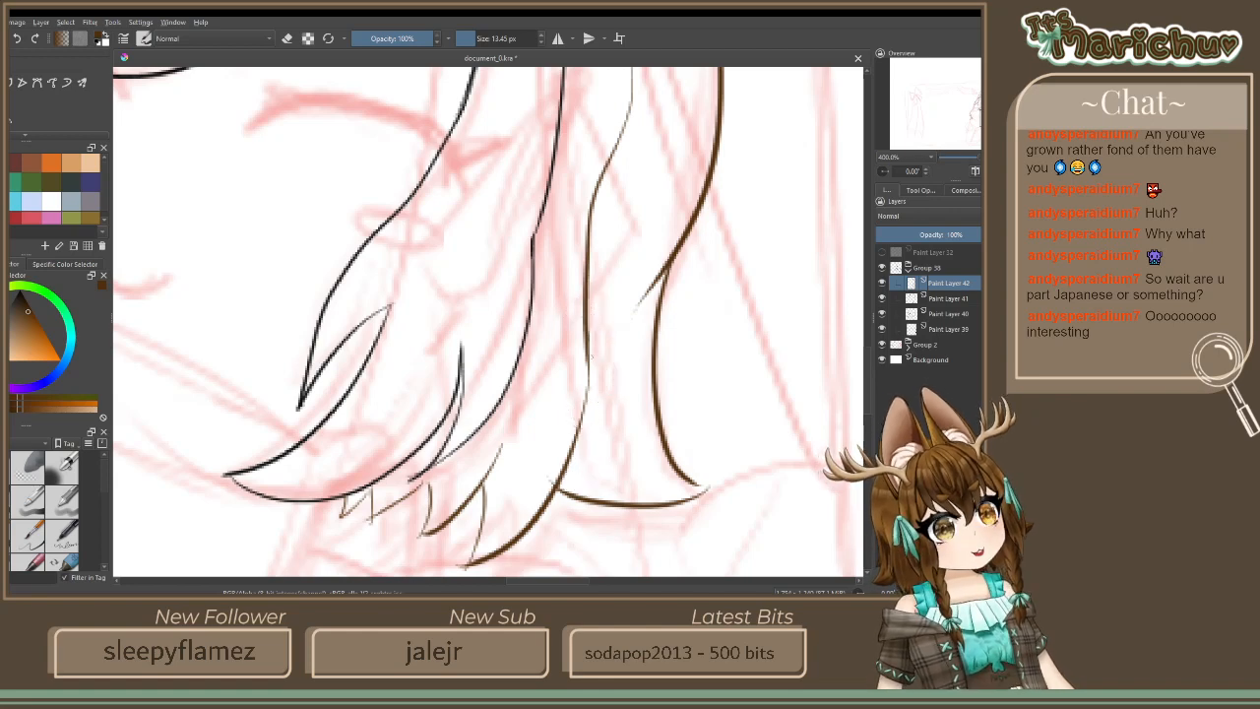
drag(591, 339, 512, 563)
key(ctrl+z)
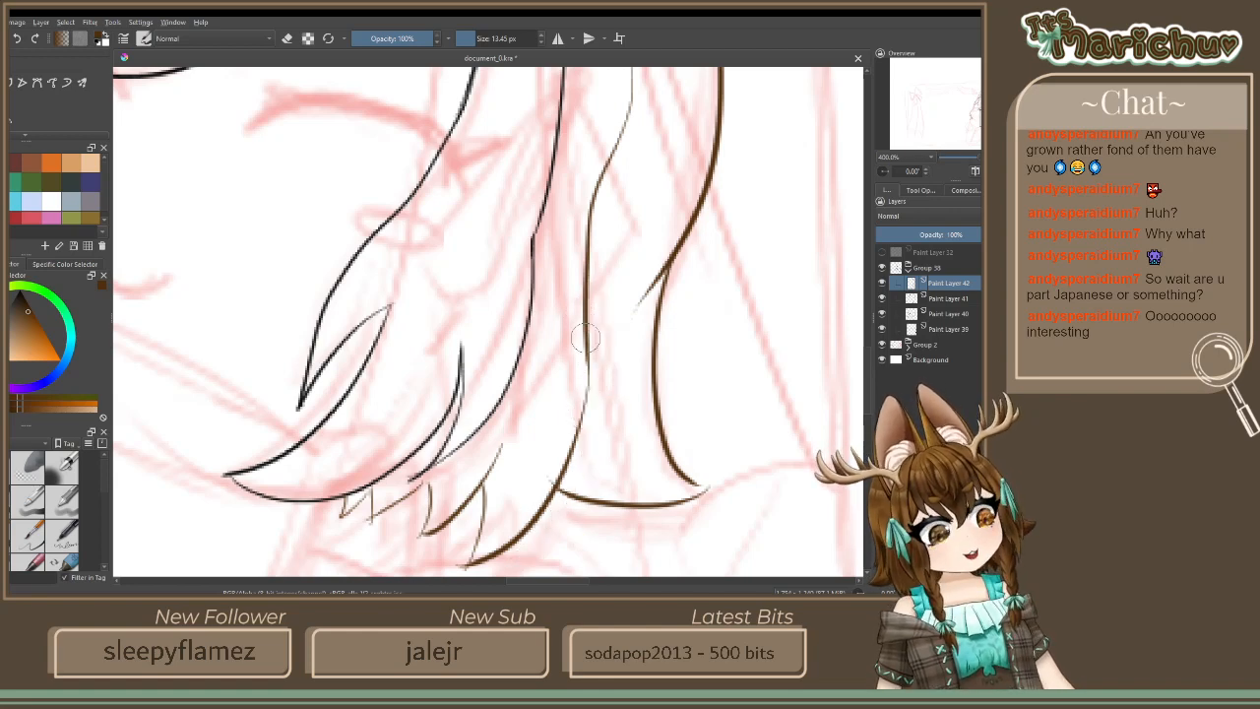
drag(592, 337, 559, 510)
key(ctrl+z)
mouse_move(595, 297)
mouse_down()
mouse_move(559, 519)
mouse_move(567, 463)
mouse_up()
scroll(567, 463, down, 1)
scroll(565, 463, down, 1)
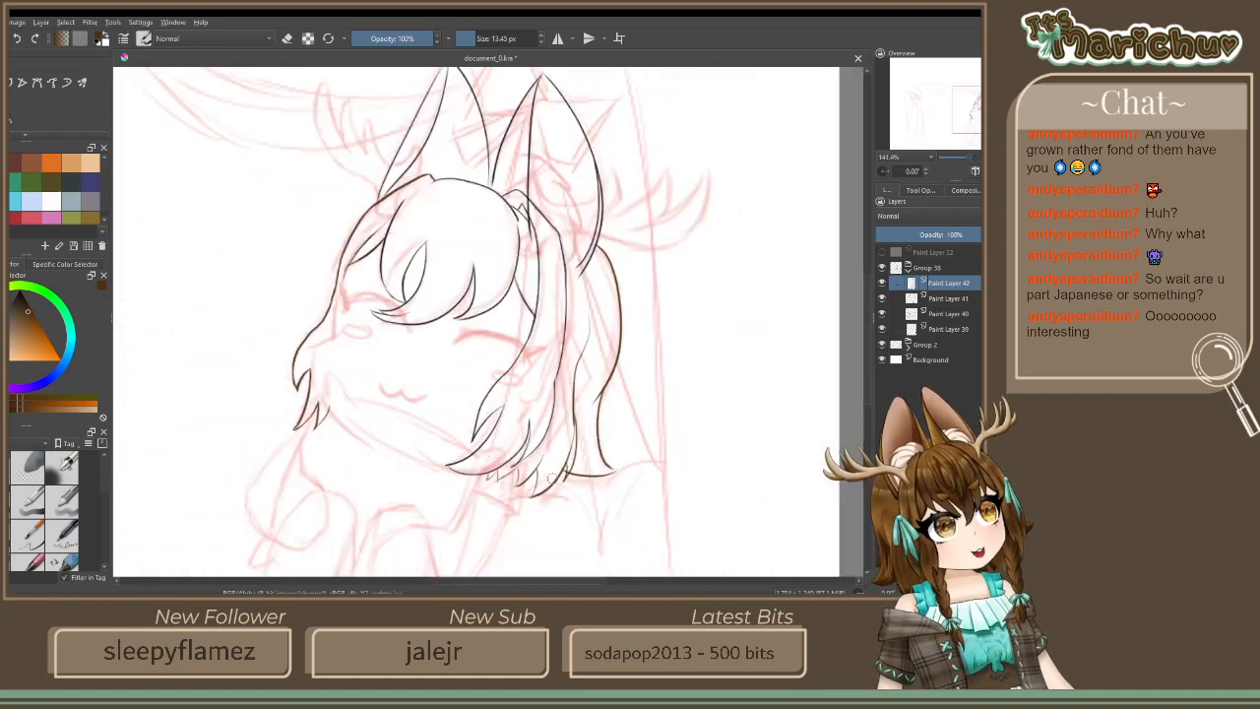
Erase the leftover thin line beside the lower part of the inner back-hair strand
scroll(549, 476, up, 4)
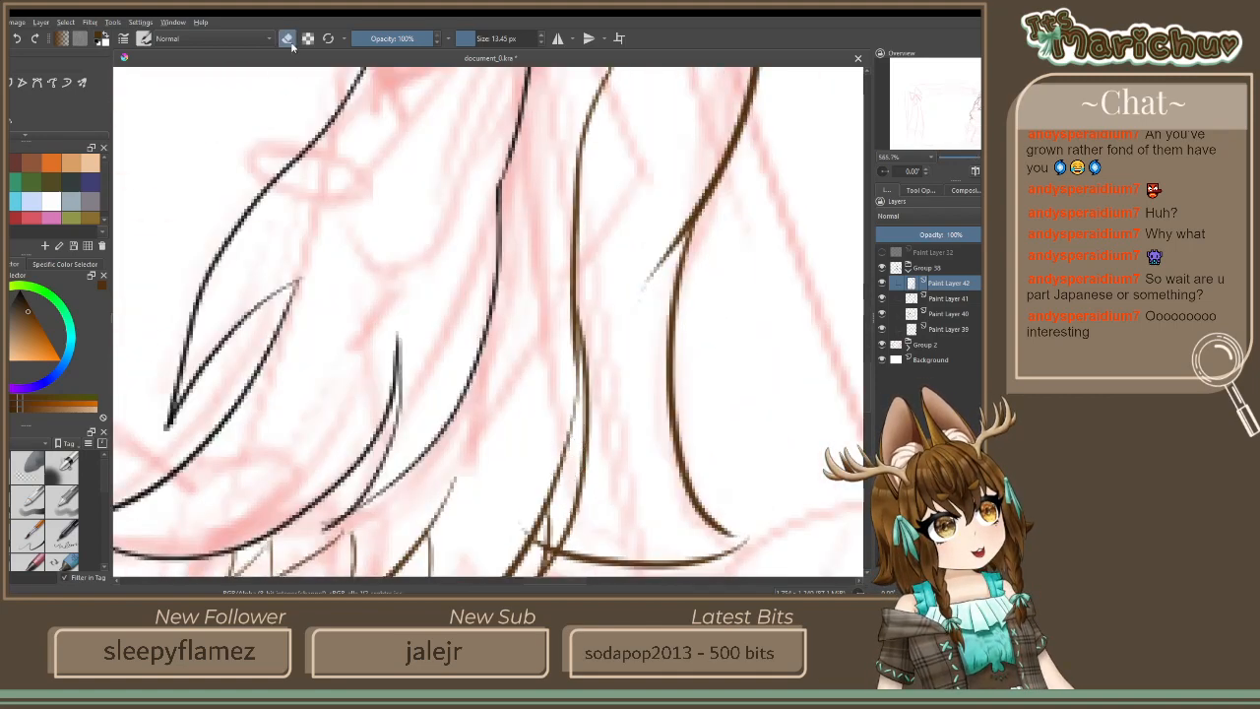
click(288, 38)
mouse_move(579, 398)
mouse_down()
mouse_move(566, 312)
mouse_move(578, 445)
mouse_up()
key(1)
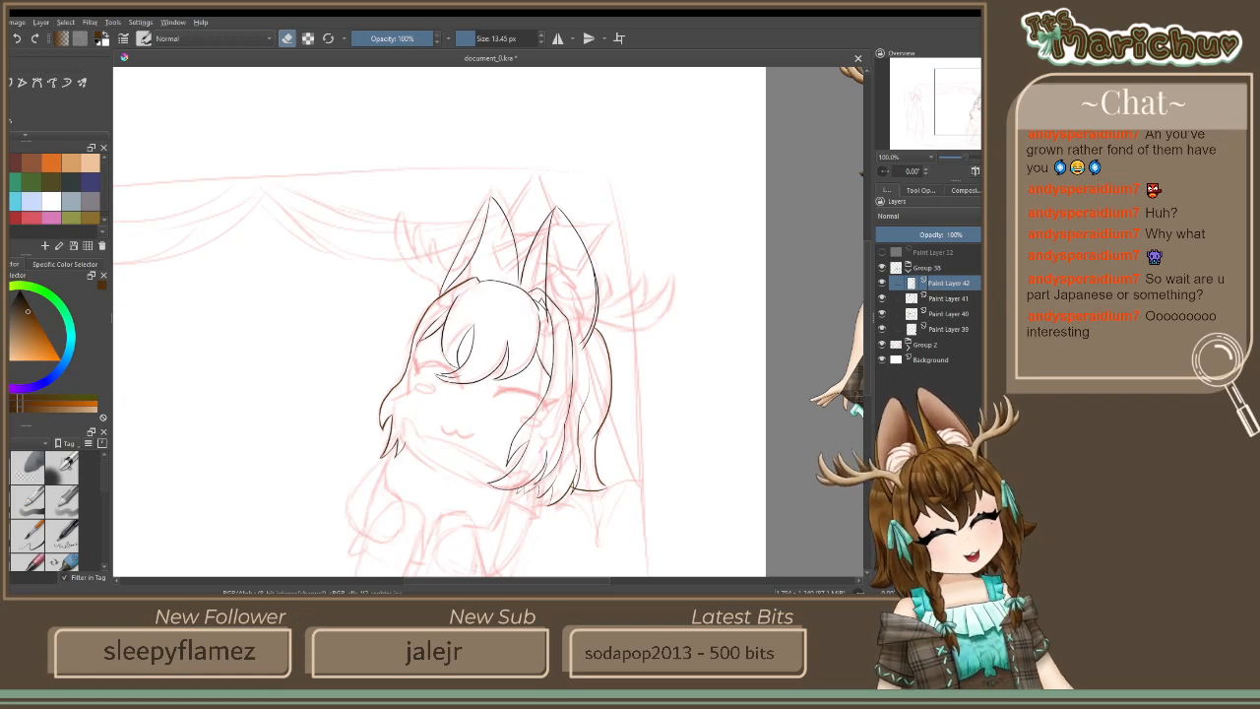
Check what Paint Layer 39 holds by hiding and reshowing it, and make Paint Layer 40 the active layer
click(882, 328)
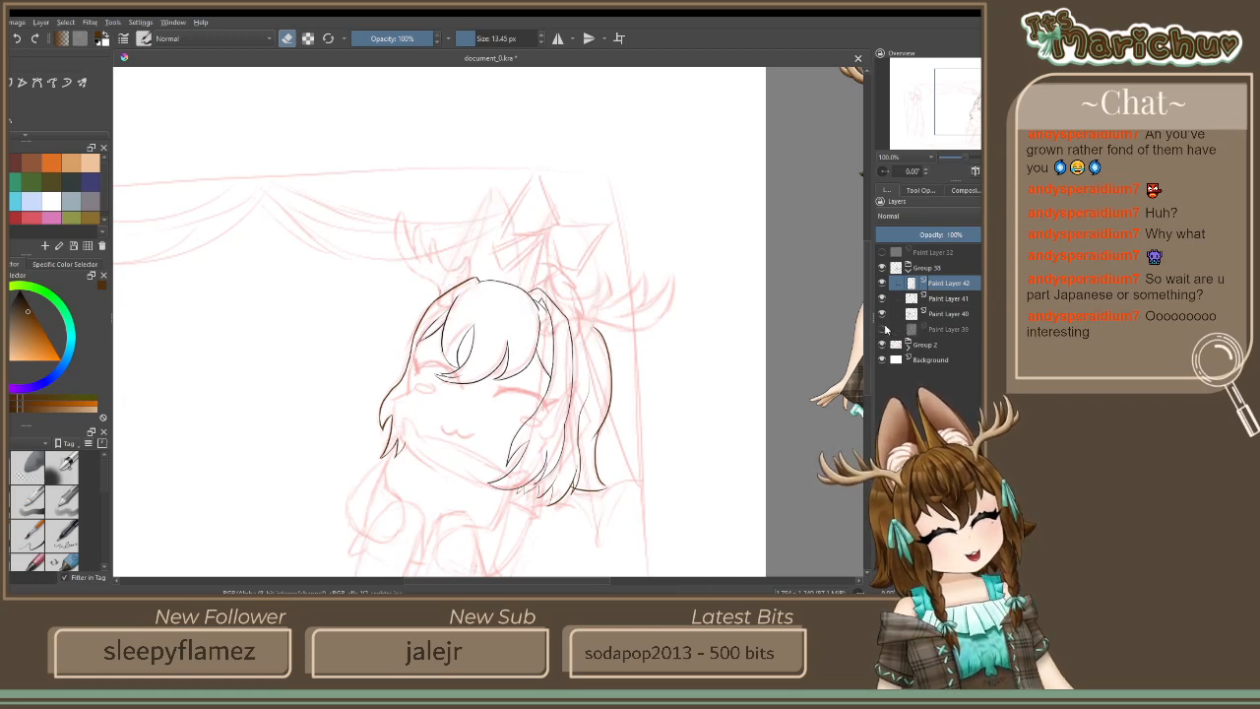
click(882, 328)
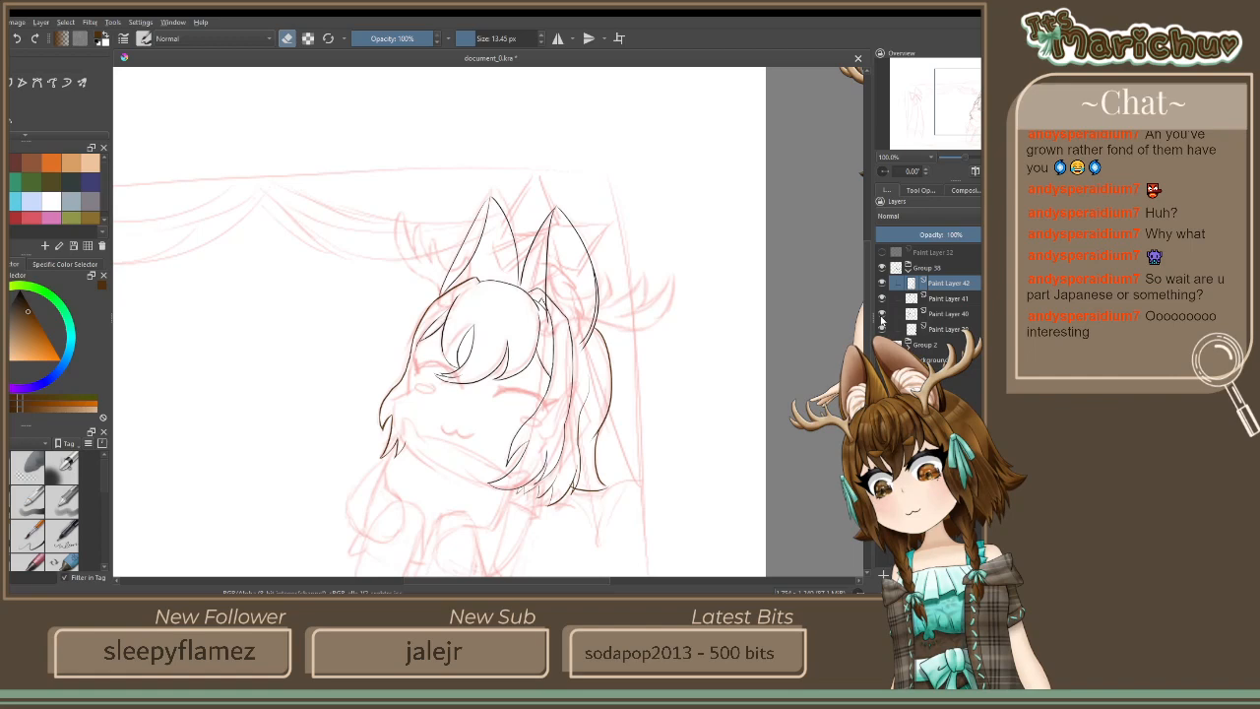
click(954, 313)
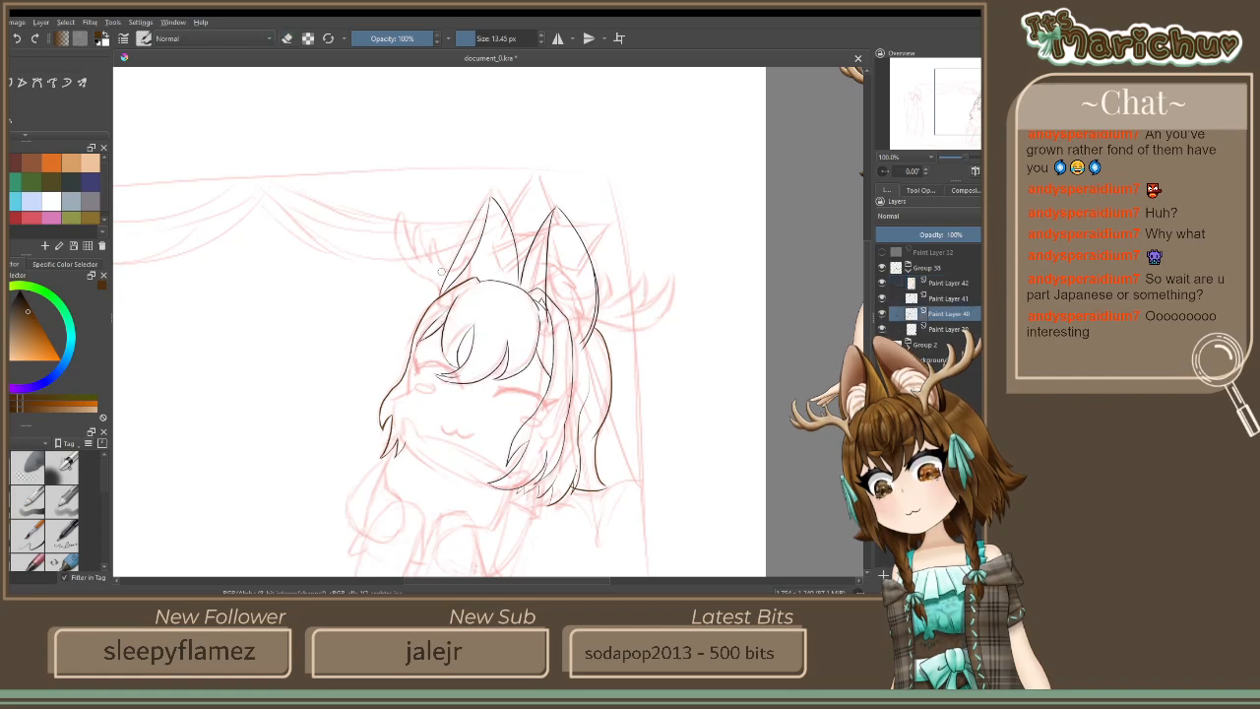
scroll(441, 272, up, 5)
mouse_move(490, 315)
mouse_down()
mouse_move(560, 258)
mouse_move(433, 419)
mouse_up()
drag(474, 352, 413, 477)
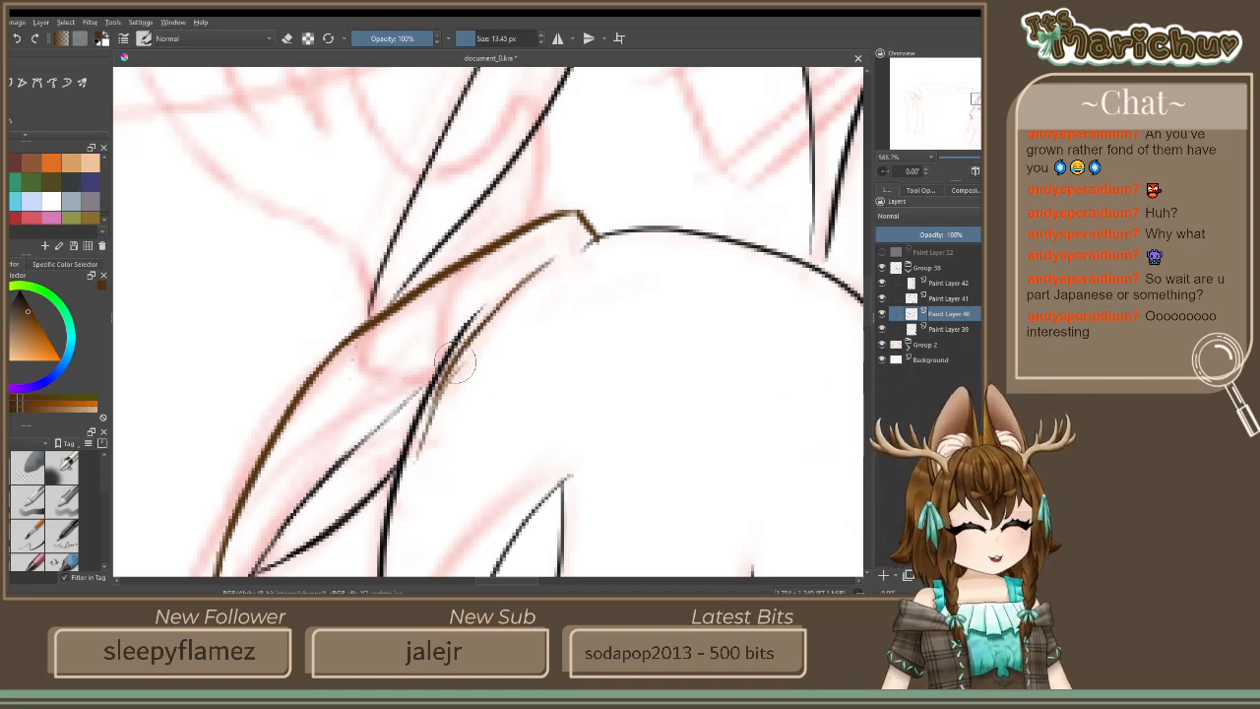
key(ctrl+z)
key(ctrl+z)
key(ctrl+z)
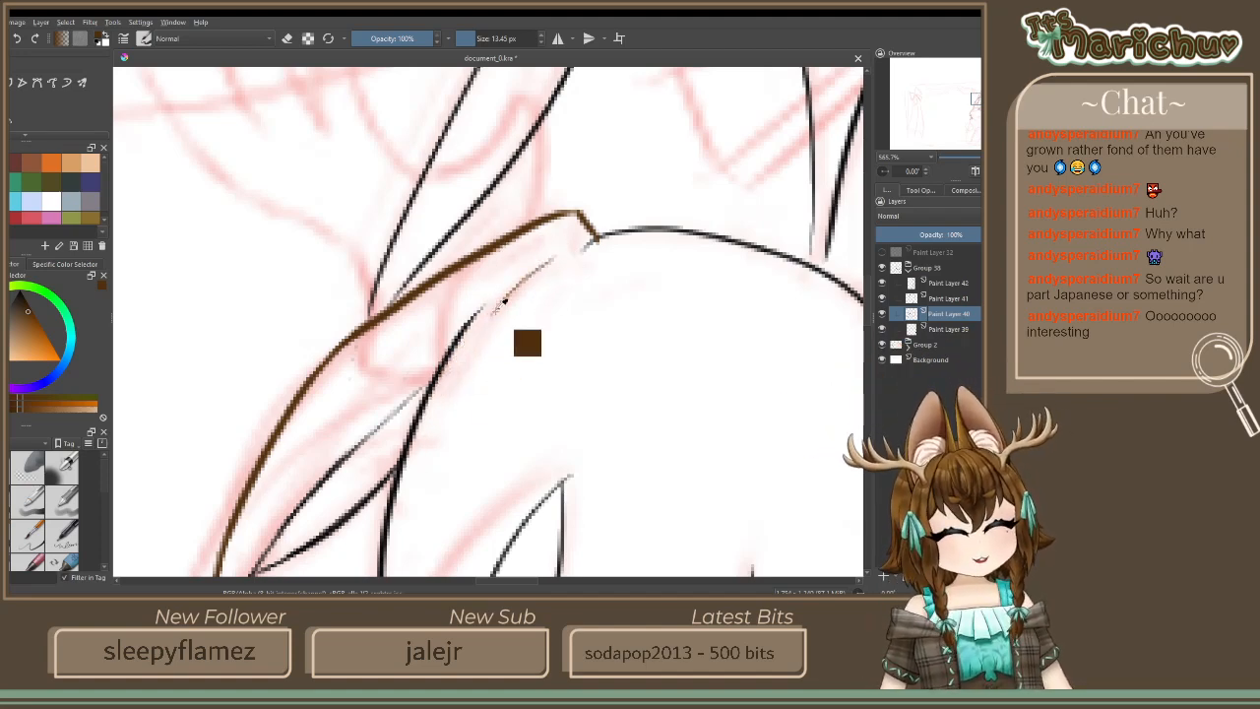
Ink a brown fringe edge curving down from the hair parting's peak toward the black fringe line, redoing the first stroke and reinforcing its upper end
drag(593, 238, 481, 338)
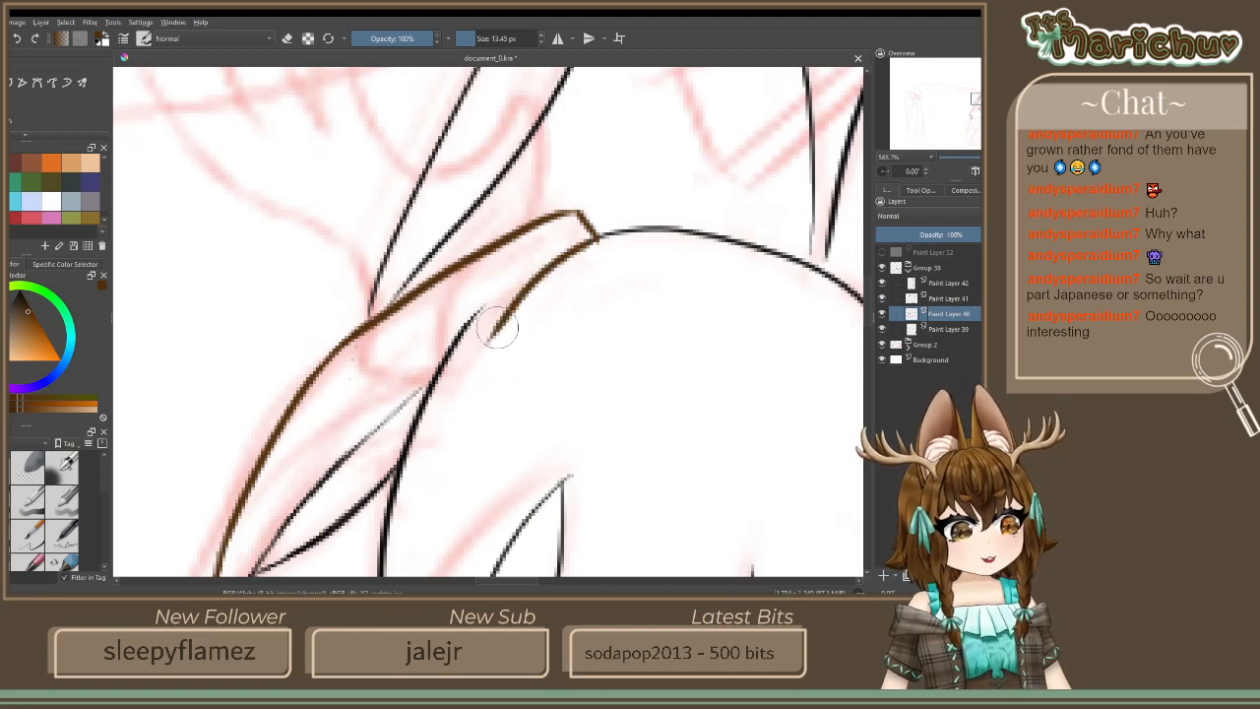
key(ctrl+z)
drag(593, 240, 448, 398)
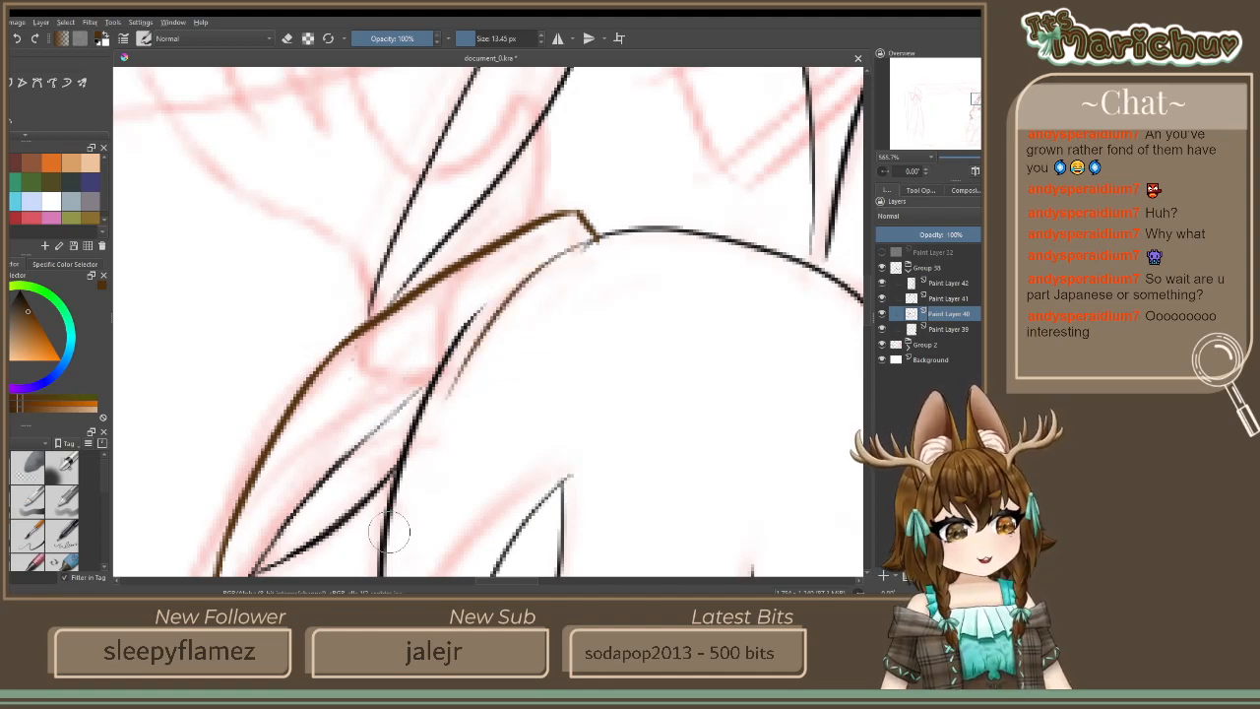
mouse_move(597, 240)
mouse_down()
mouse_move(551, 262)
mouse_move(500, 315)
mouse_up()
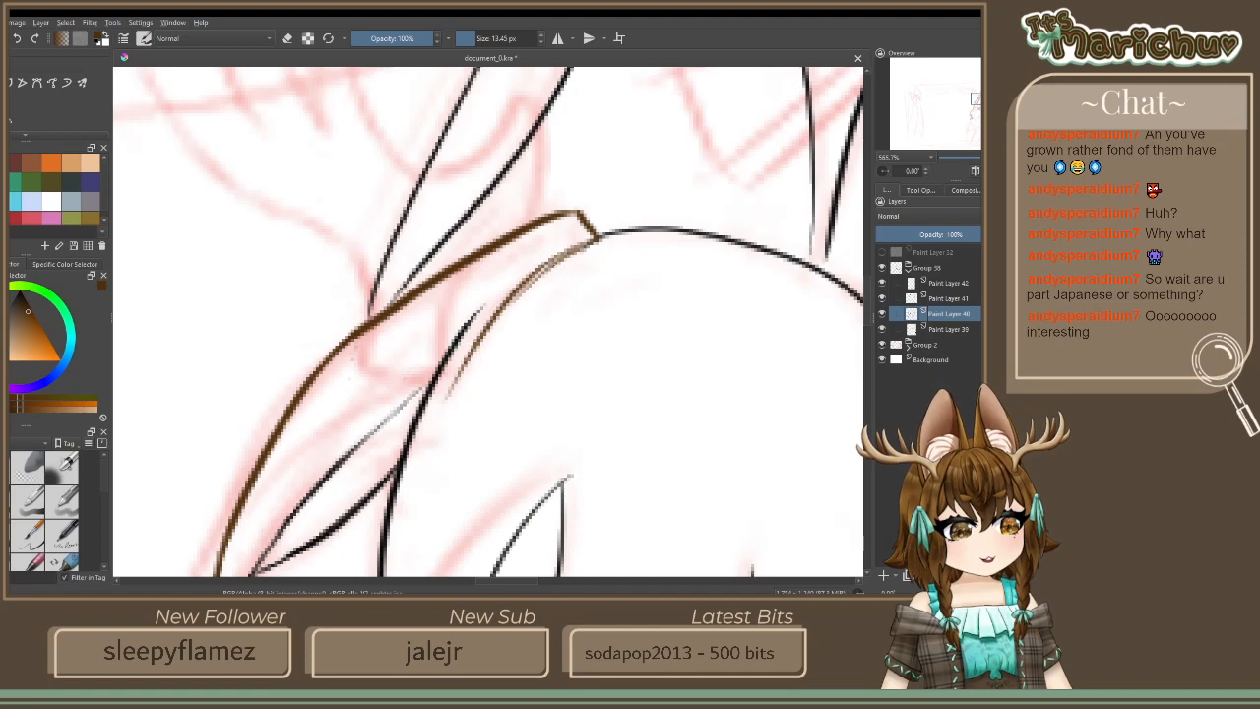
drag(565, 258, 504, 313)
drag(596, 240, 529, 278)
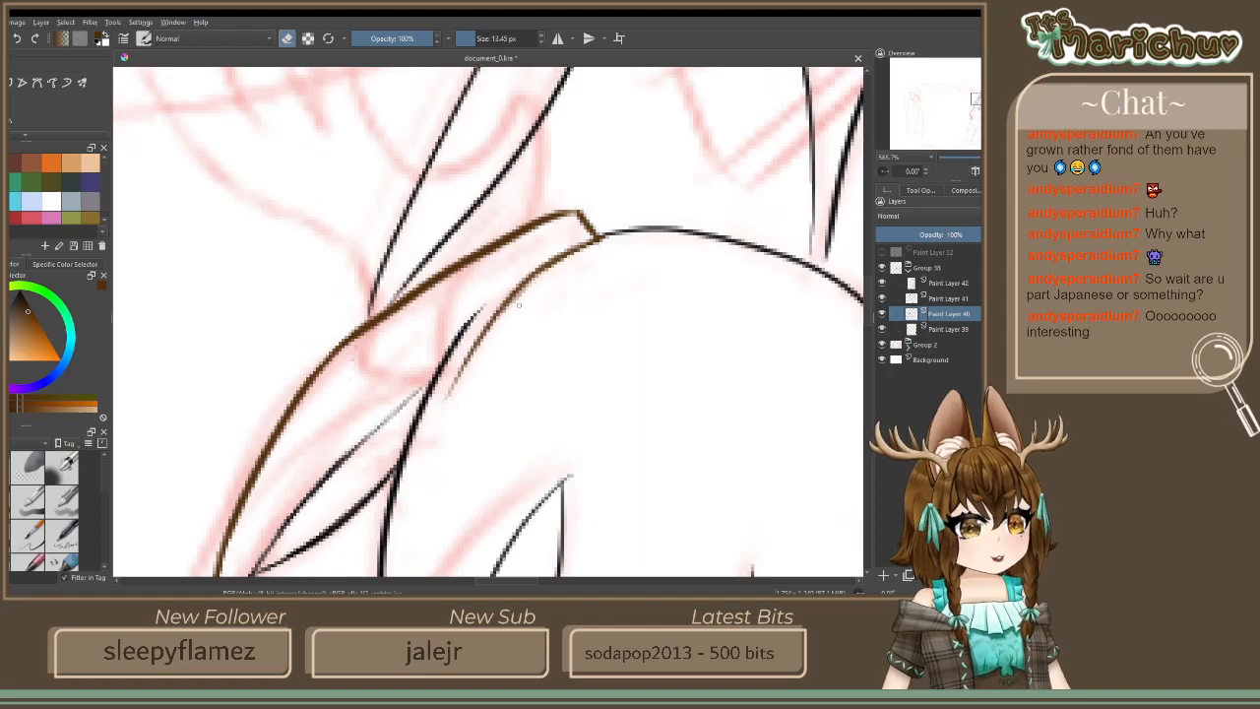
Erase the upper end of the black fringe line where it overshoots beside the new brown edge
scroll(462, 439, down, 3)
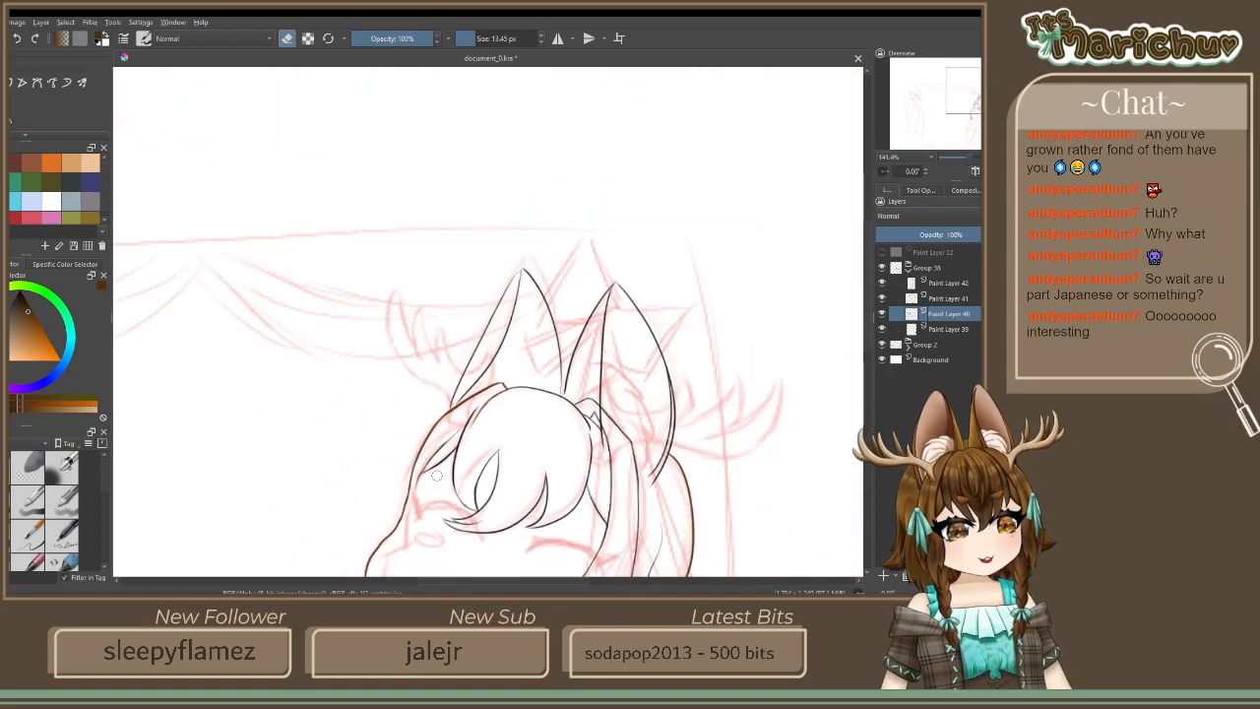
scroll(469, 436, up, 4)
mouse_move(564, 236)
mouse_down()
mouse_move(508, 296)
mouse_move(583, 211)
mouse_move(516, 279)
mouse_move(570, 221)
mouse_move(519, 296)
mouse_up()
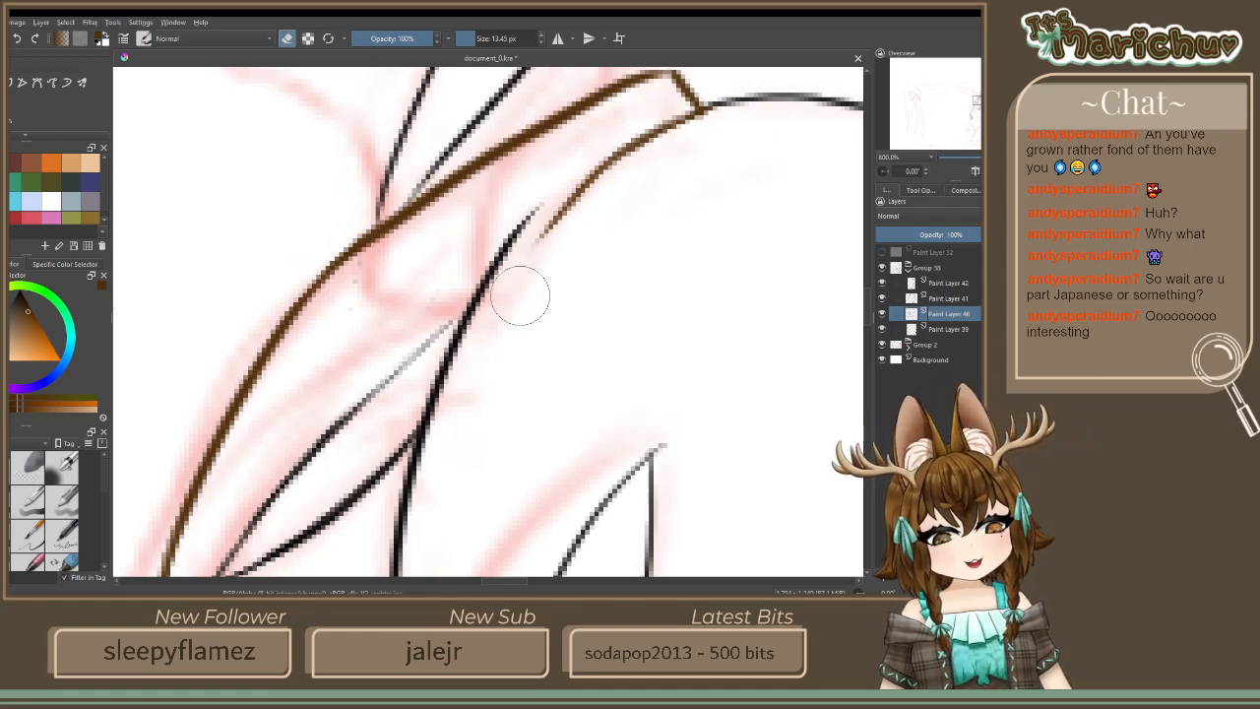
mouse_move(519, 296)
mouse_down()
mouse_move(532, 202)
mouse_move(549, 176)
mouse_move(467, 311)
mouse_up()
Bridge the gap between the brown fringe edge and the black line with an 11.45 px stroke, undoing the thicker first attempt
key(e)
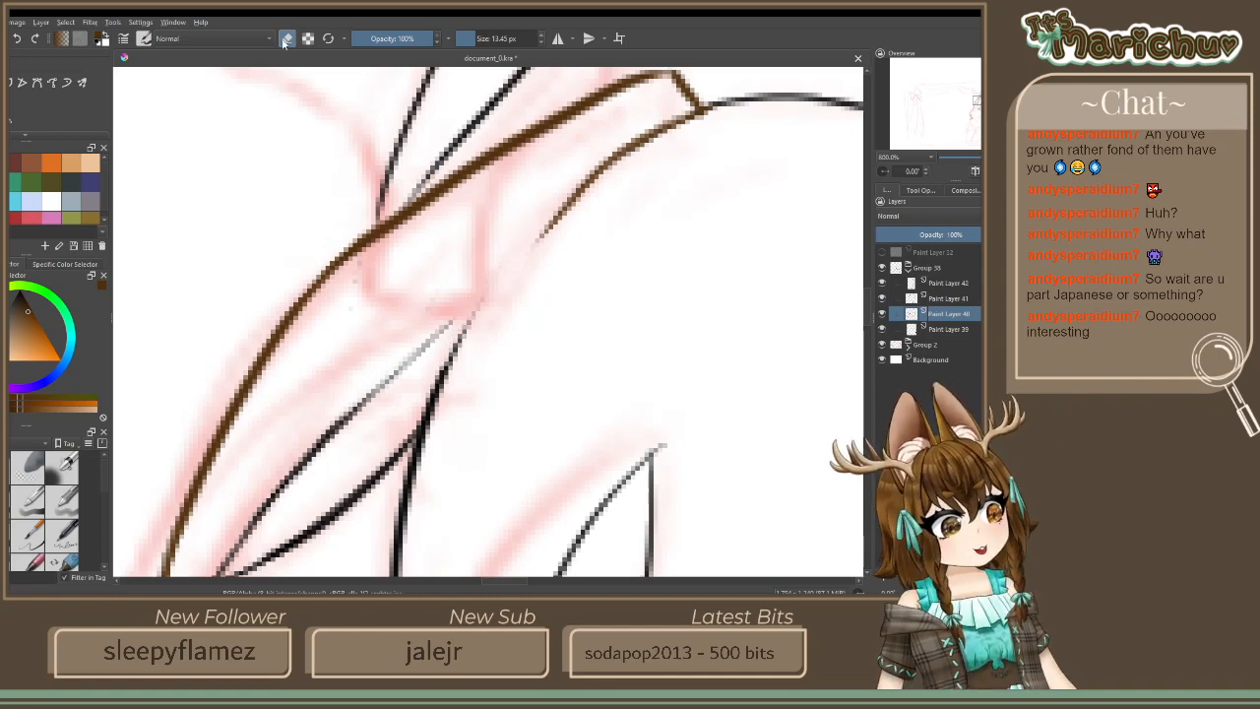
mouse_move(611, 157)
mouse_down()
mouse_move(461, 344)
mouse_move(403, 484)
mouse_up()
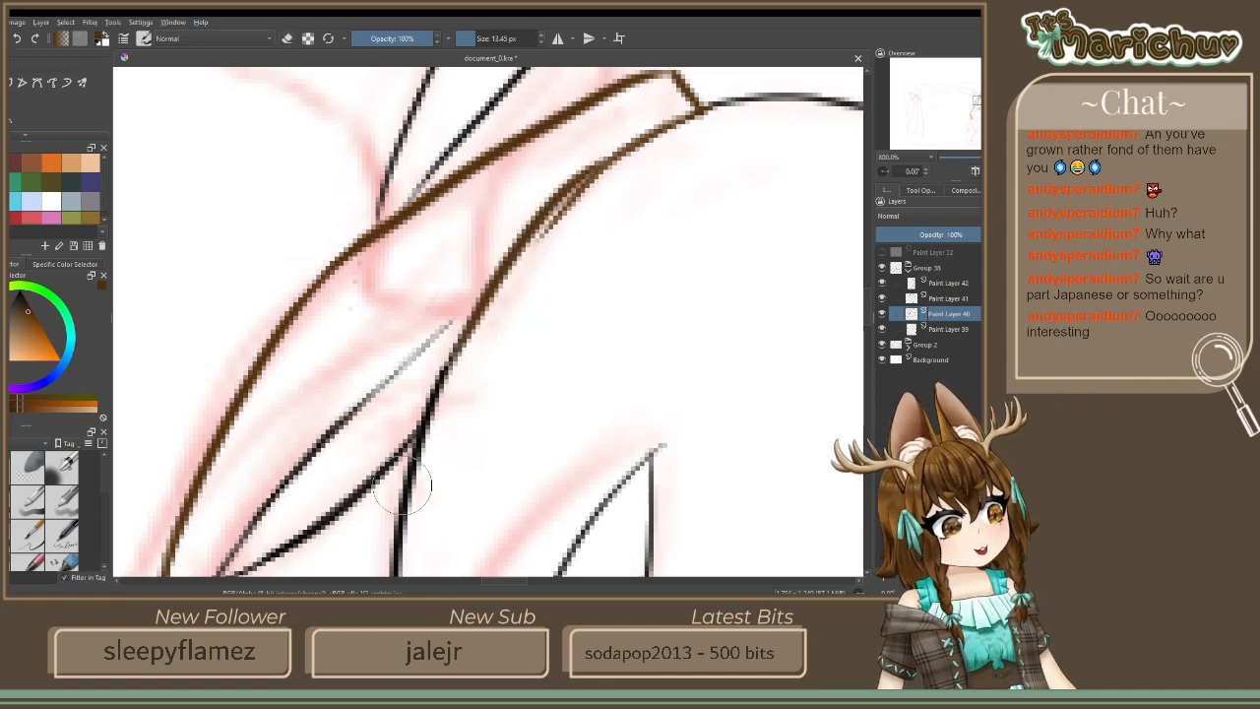
key(ctrl+z)
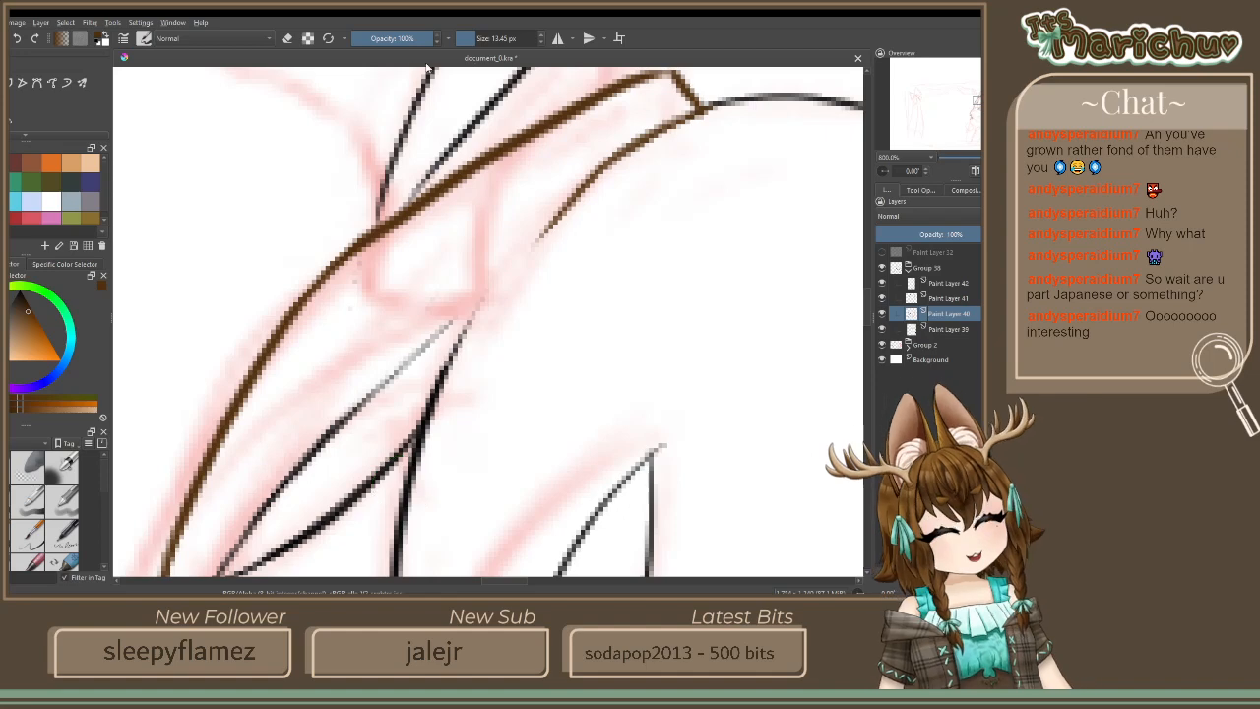
click(540, 42)
drag(582, 185, 425, 433)
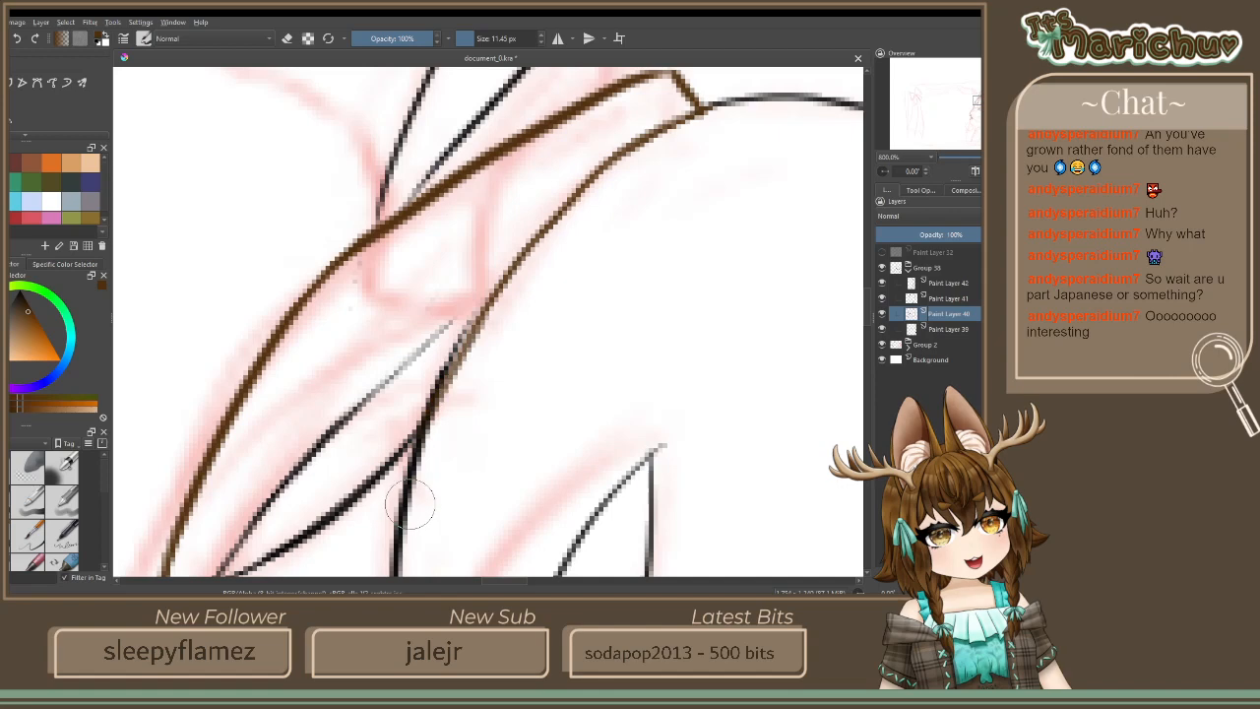
Erase the doubled line where the new brown stroke overlaps the black fringe line
click(287, 38)
drag(469, 321, 433, 387)
scroll(514, 301, down, 1)
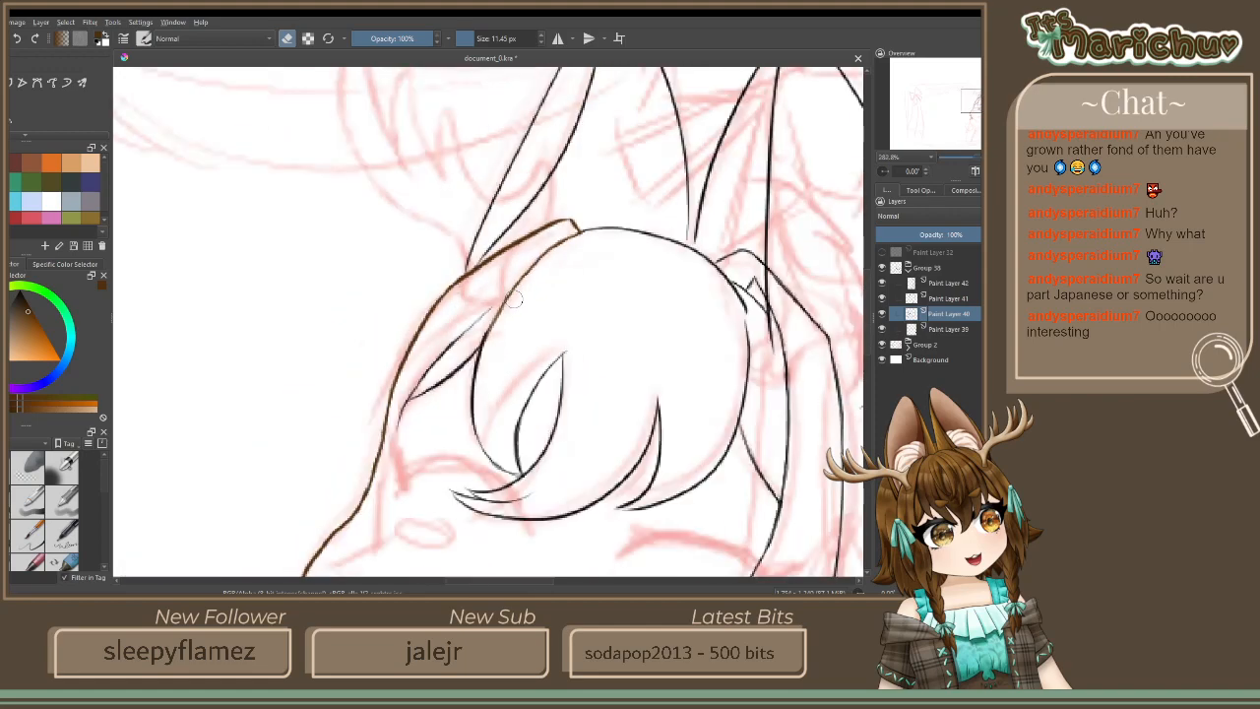
scroll(588, 346, down, 3)
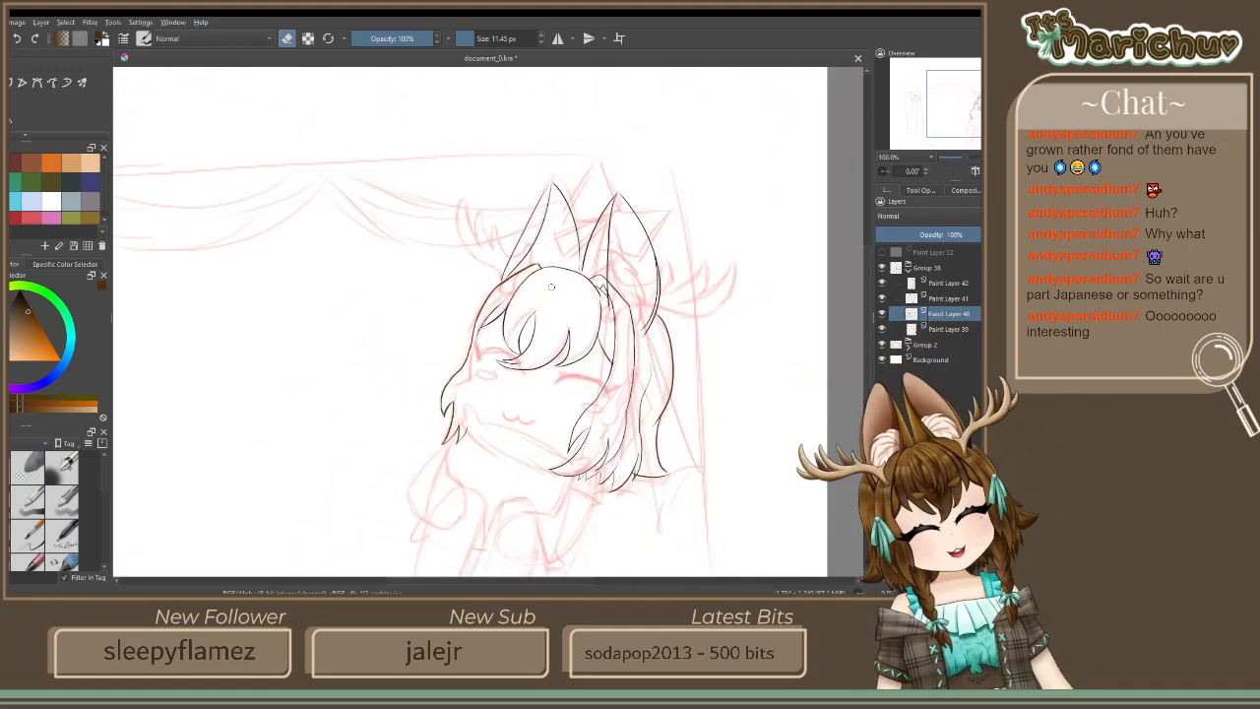
Check Paint Layers 40 and 41 by toggling their visibility, and make Paint Layer 41 the active layer
scroll(695, 247, up, 3)
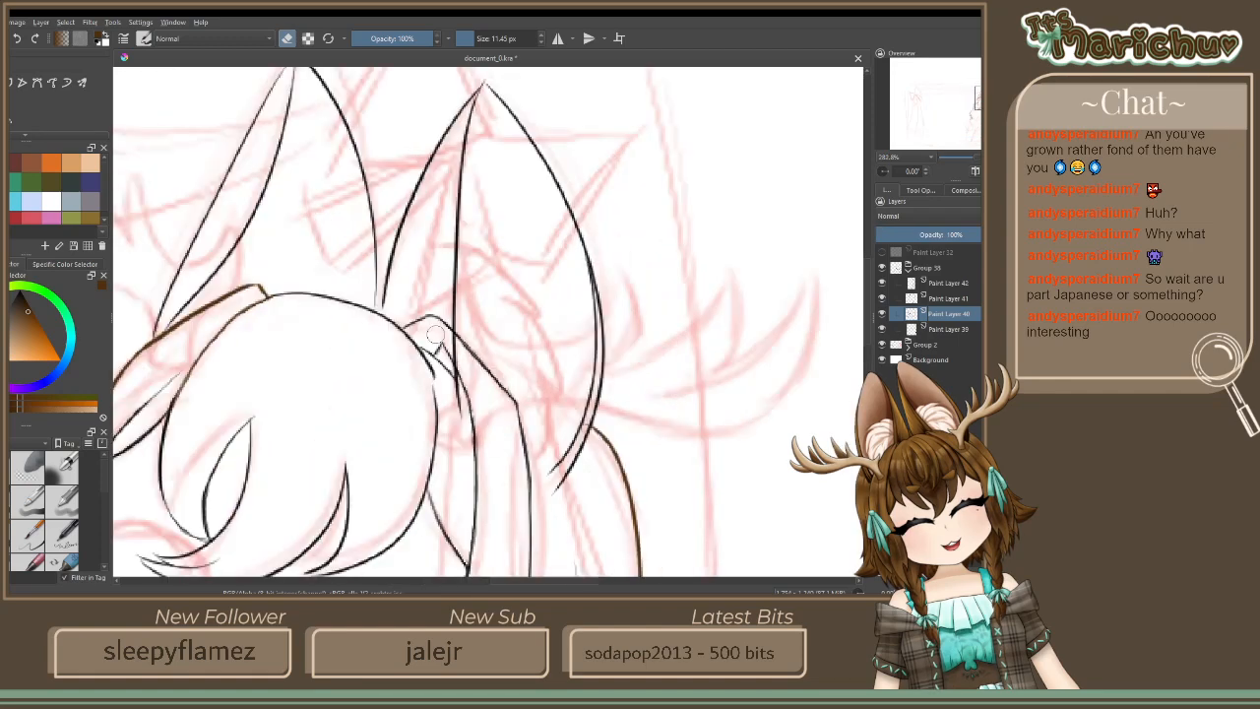
click(881, 313)
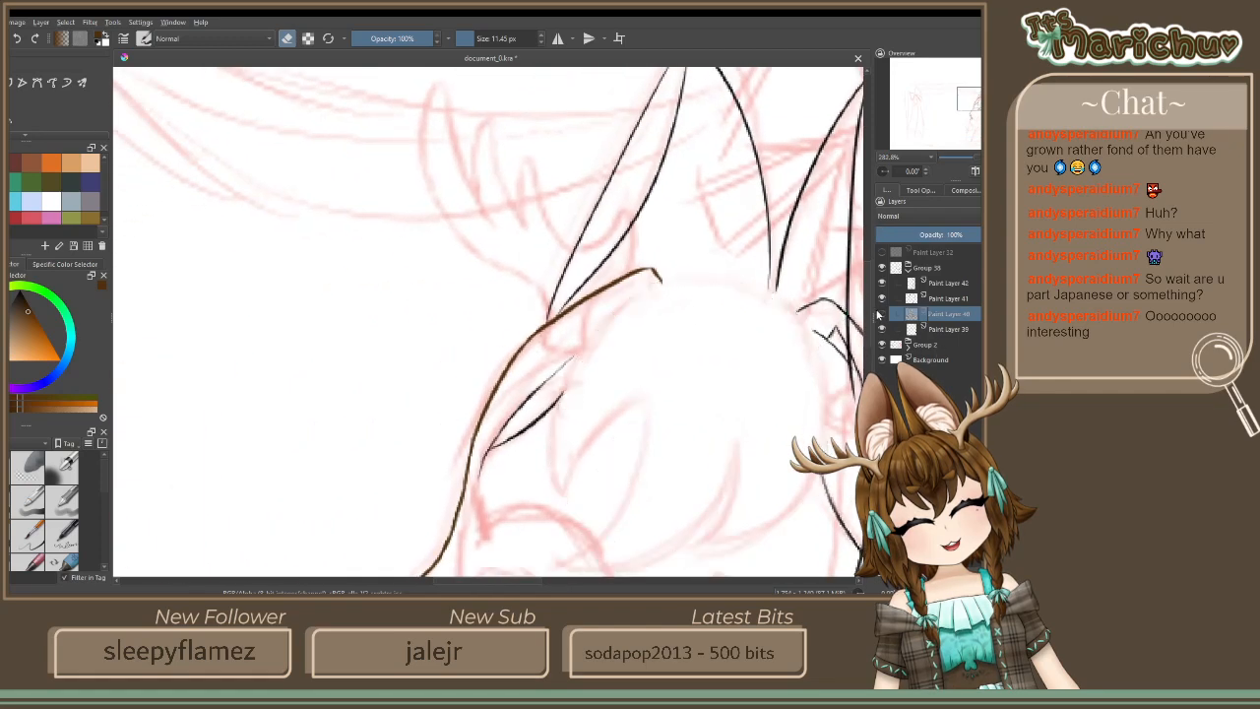
click(881, 313)
click(881, 297)
click(881, 297)
click(931, 297)
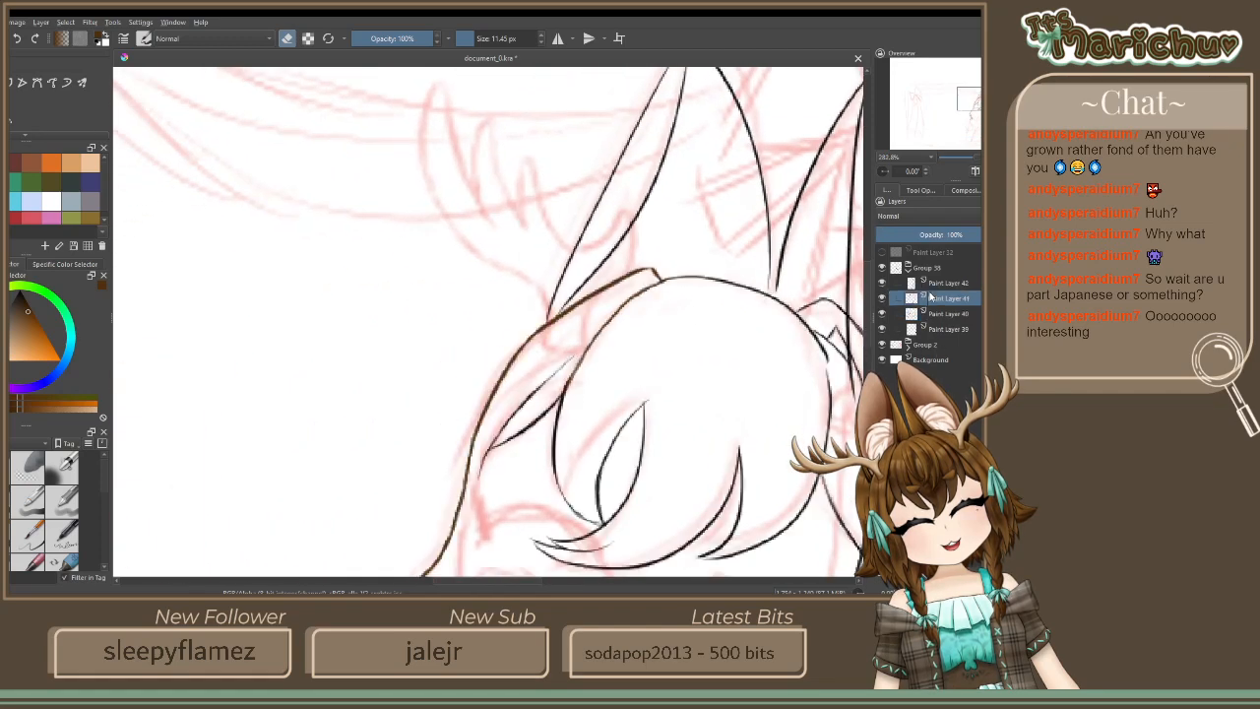
Ink a short brown strand line along the outer side of the fringe's upper edge, just below the hair parting
scroll(515, 304, up, 1)
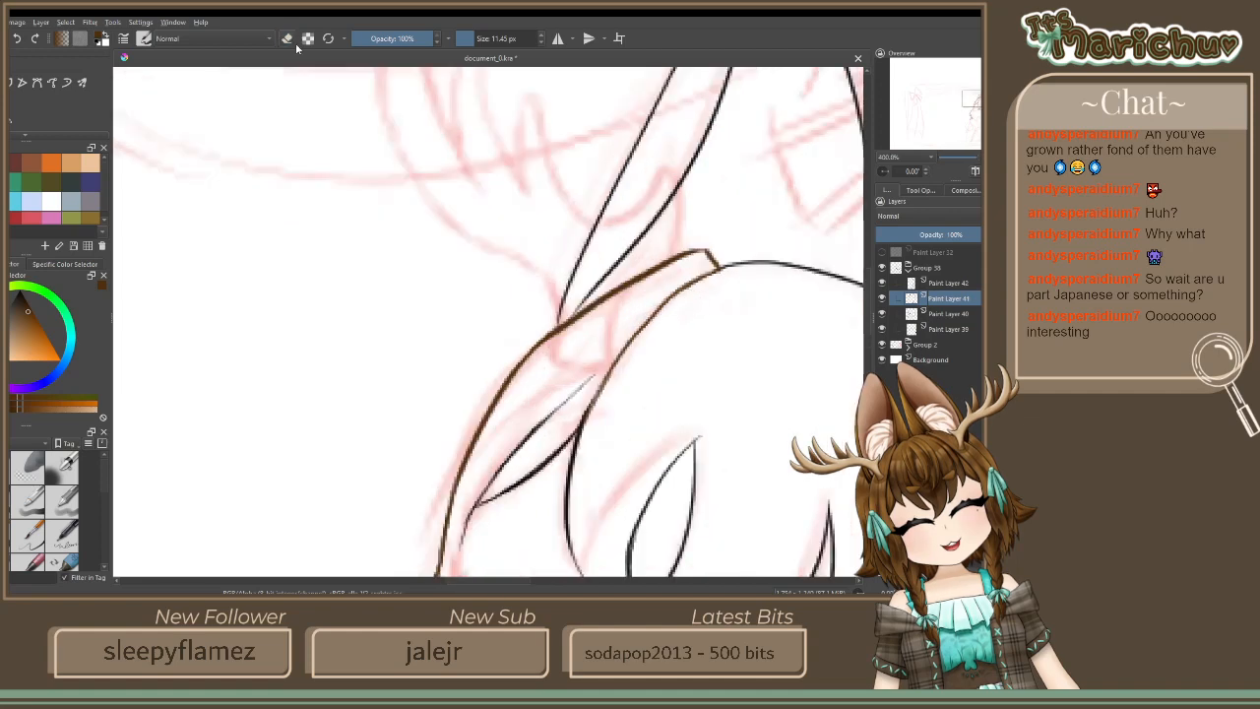
scroll(618, 318, up, 1)
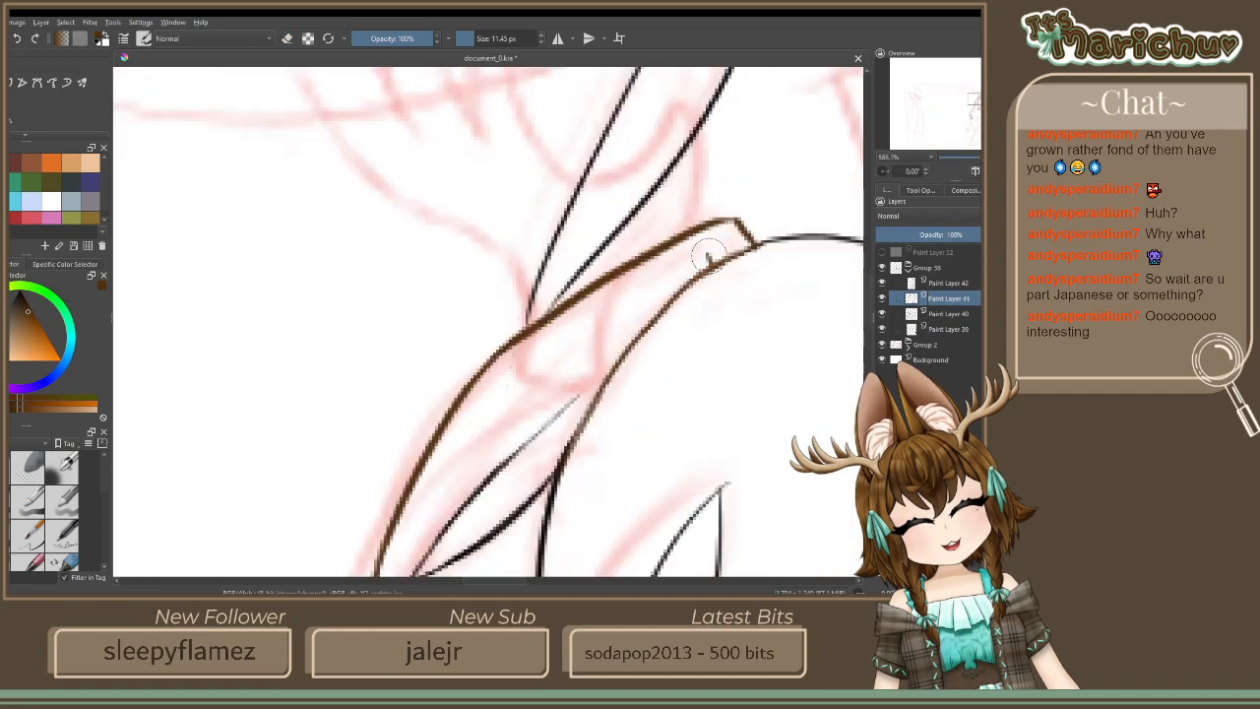
drag(707, 258, 638, 332)
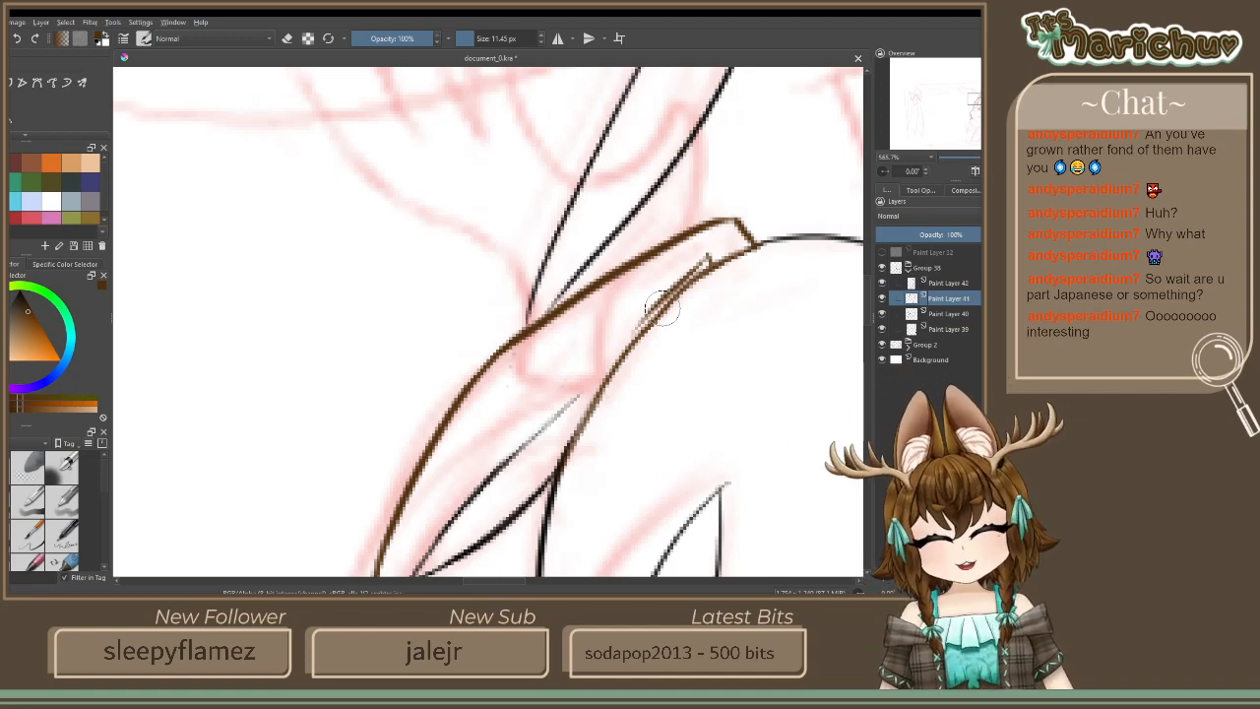
scroll(661, 308, down, 4)
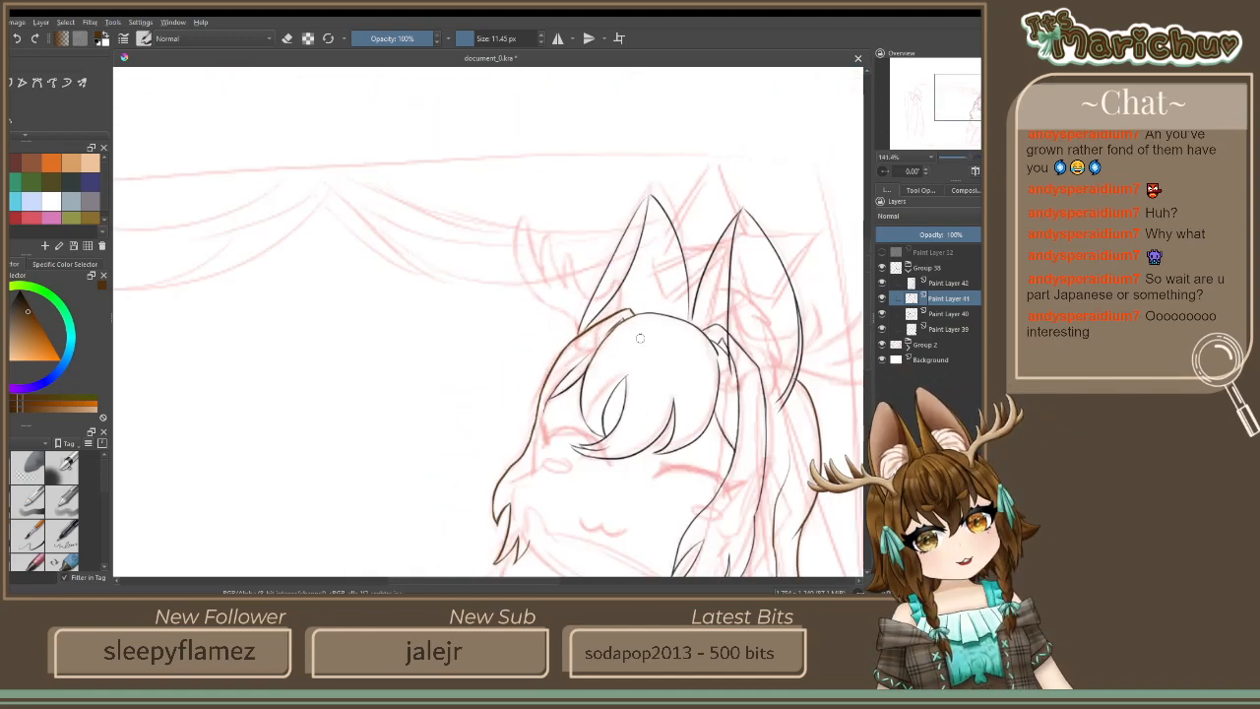
scroll(641, 339, up, 4)
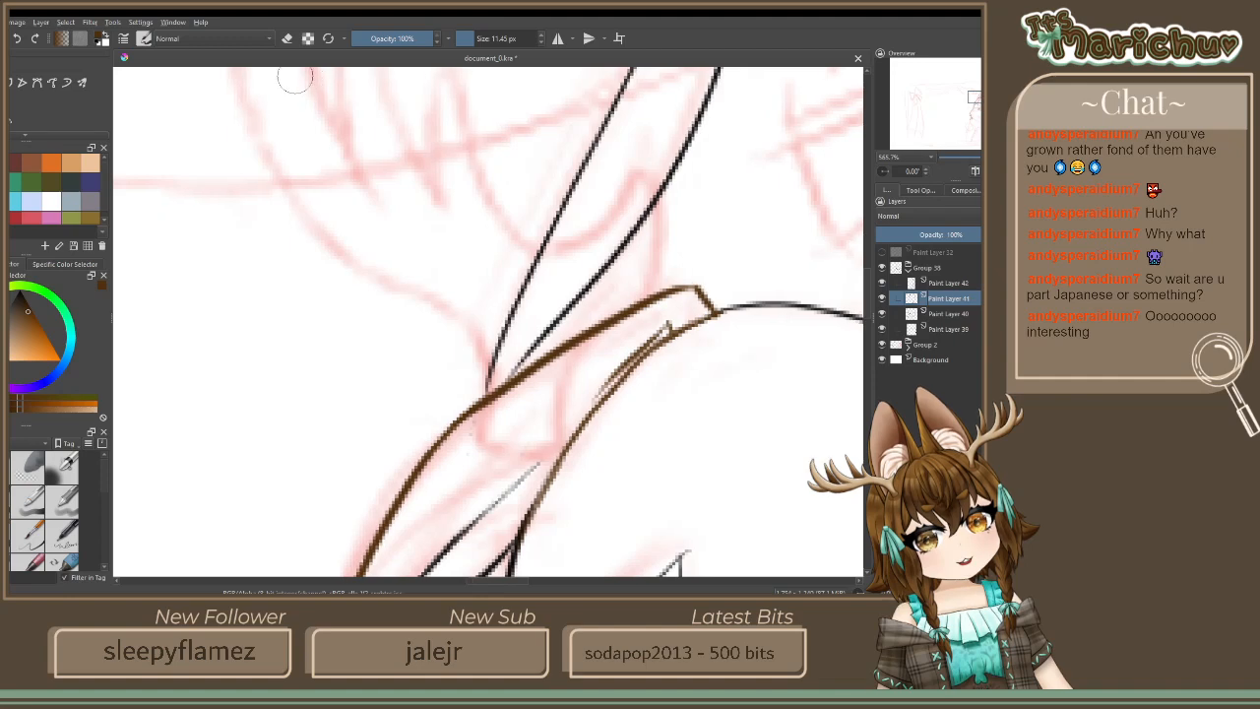
scroll(602, 351, down, 1)
scroll(602, 352, down, 2)
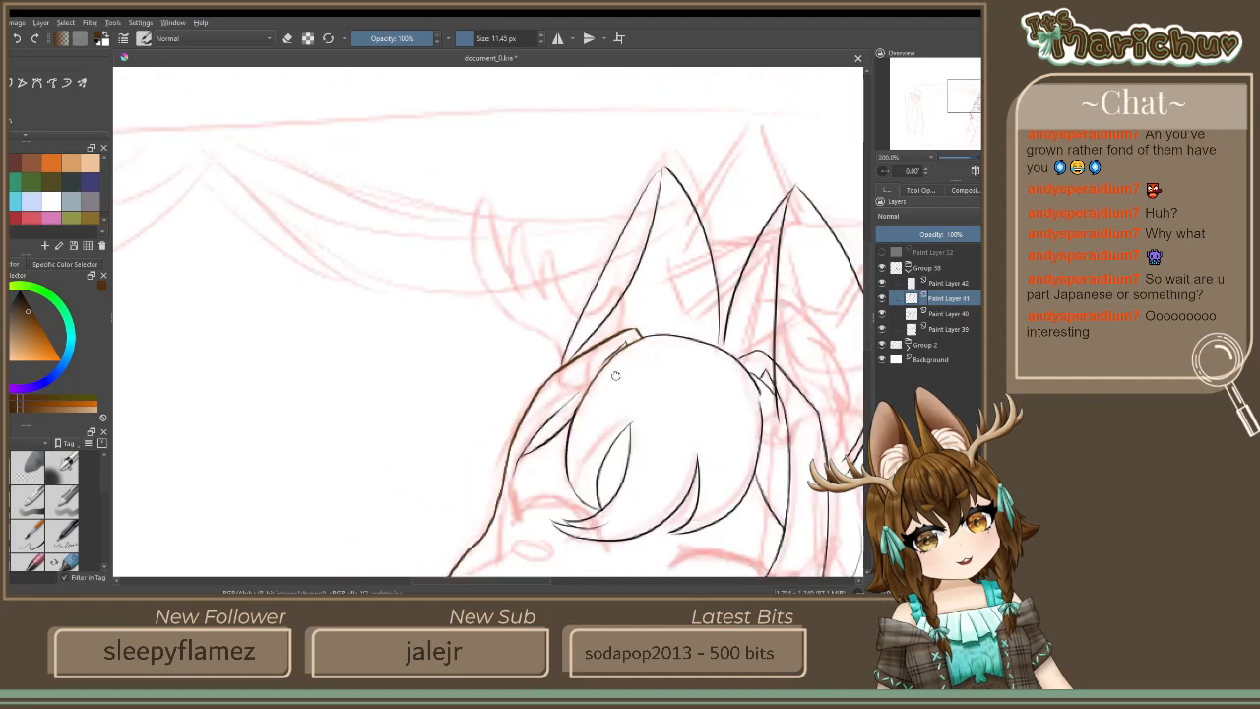
scroll(593, 286, down, 2)
scroll(571, 283, up, 1)
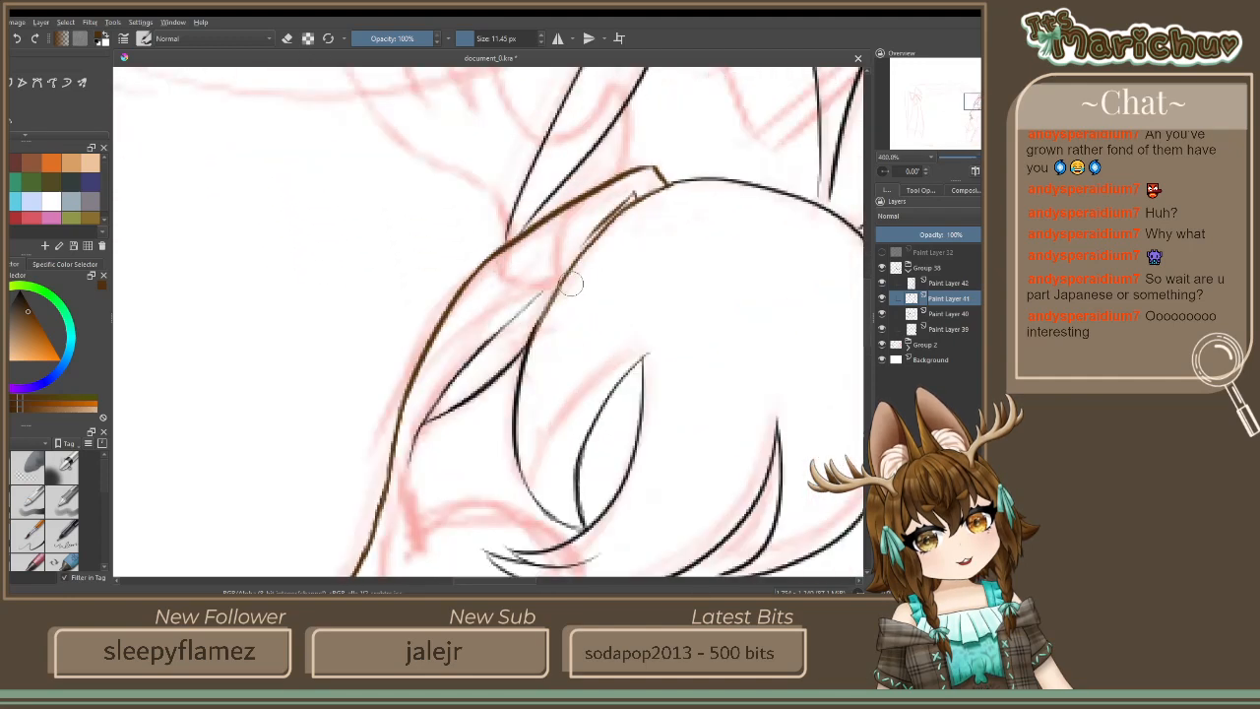
scroll(581, 315, down, 3)
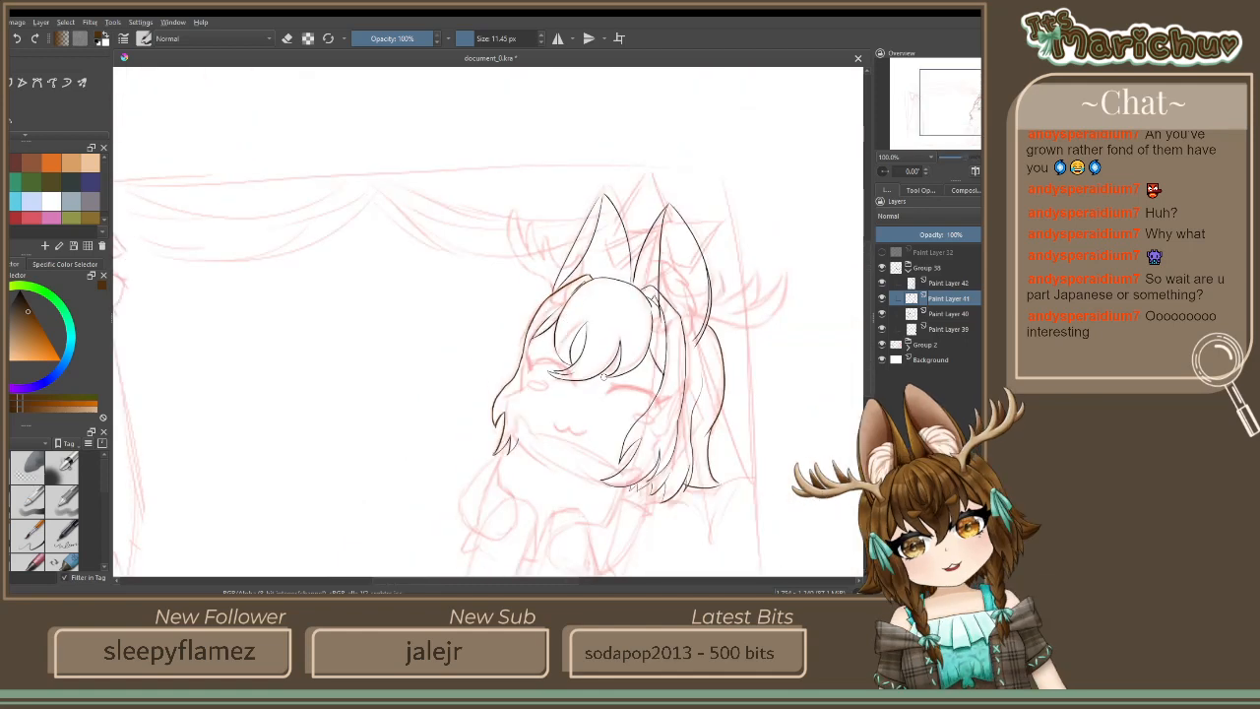
Check the back-hair lines on Paint Layer 42 by toggling its visibility, and add a new paint layer above it
click(963, 271)
click(947, 285)
click(881, 284)
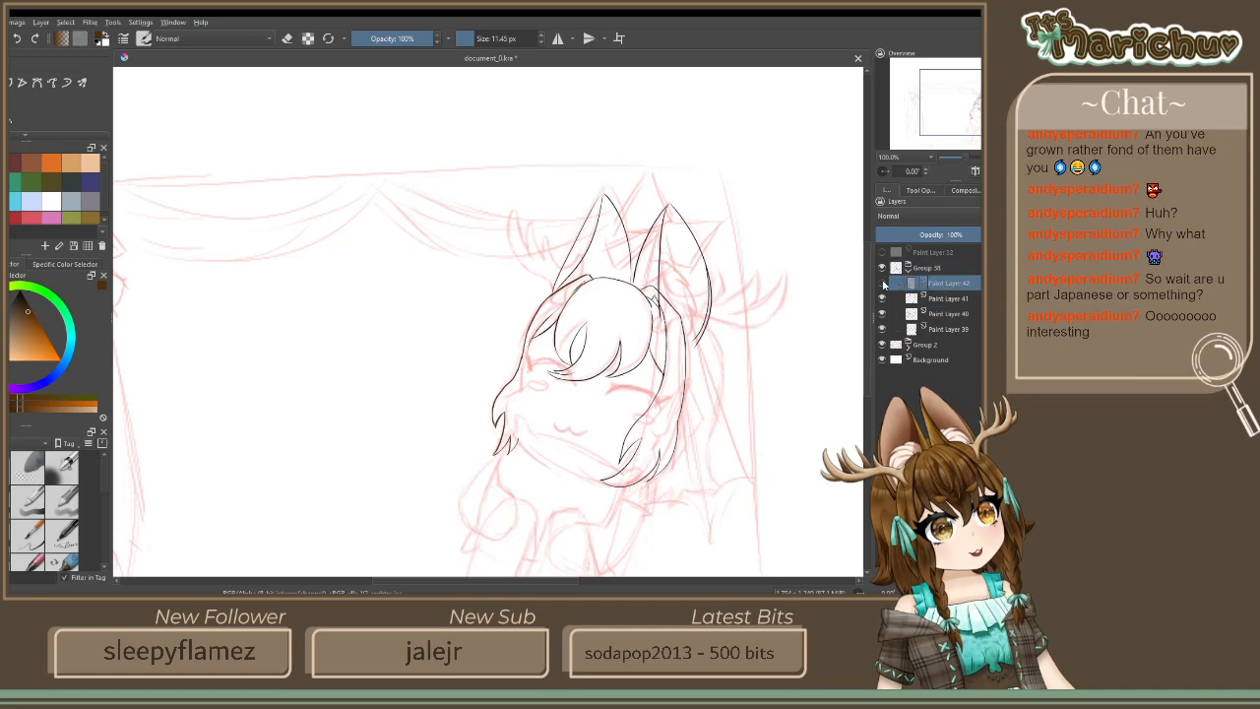
click(882, 284)
click(882, 284)
click(882, 284)
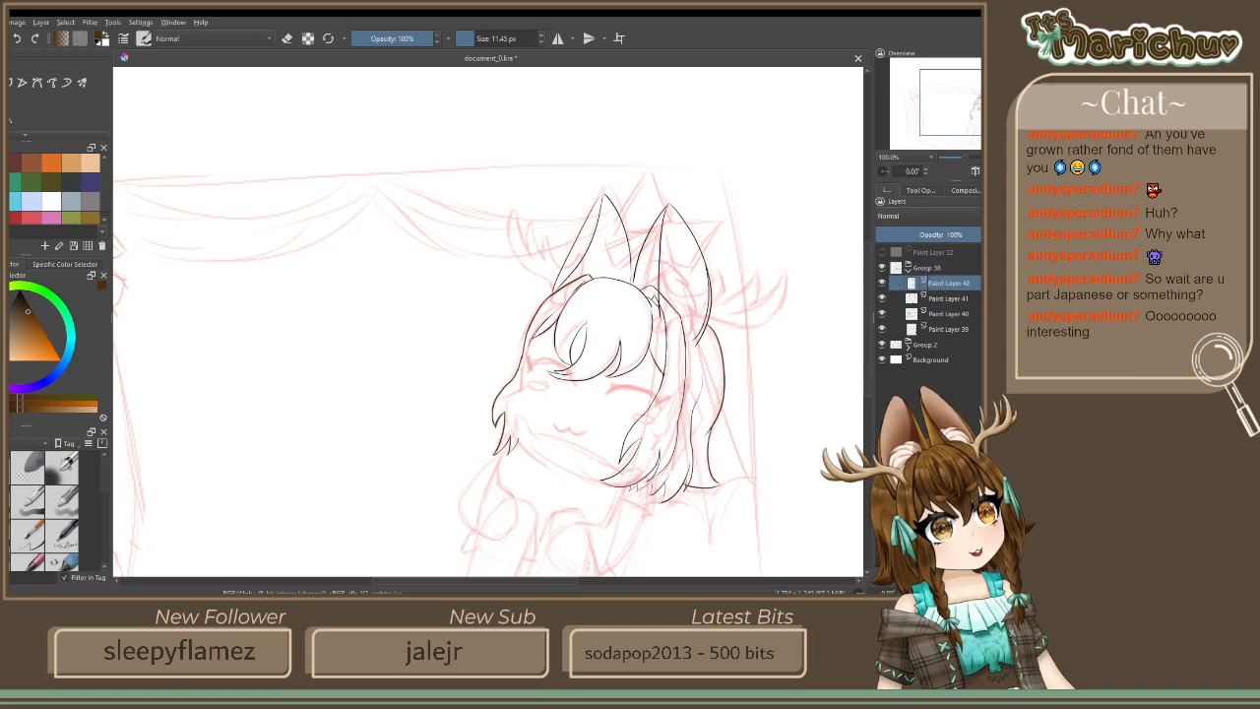
key(Insert)
Ink brown tufts of inner-ear fur along the sketch inside the ear above the side hair, from the ear's inner line down to its base
scroll(665, 220, up, 5)
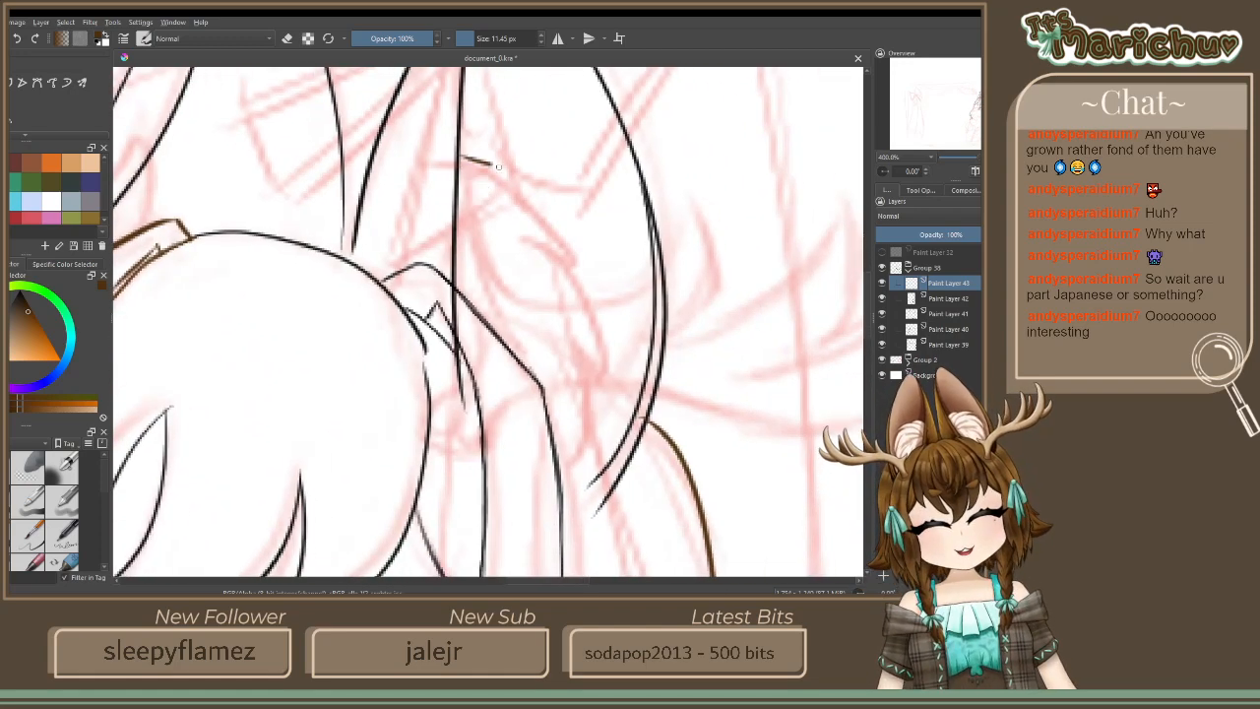
mouse_move(460, 155)
mouse_down()
mouse_move(549, 179)
mouse_move(598, 336)
mouse_up()
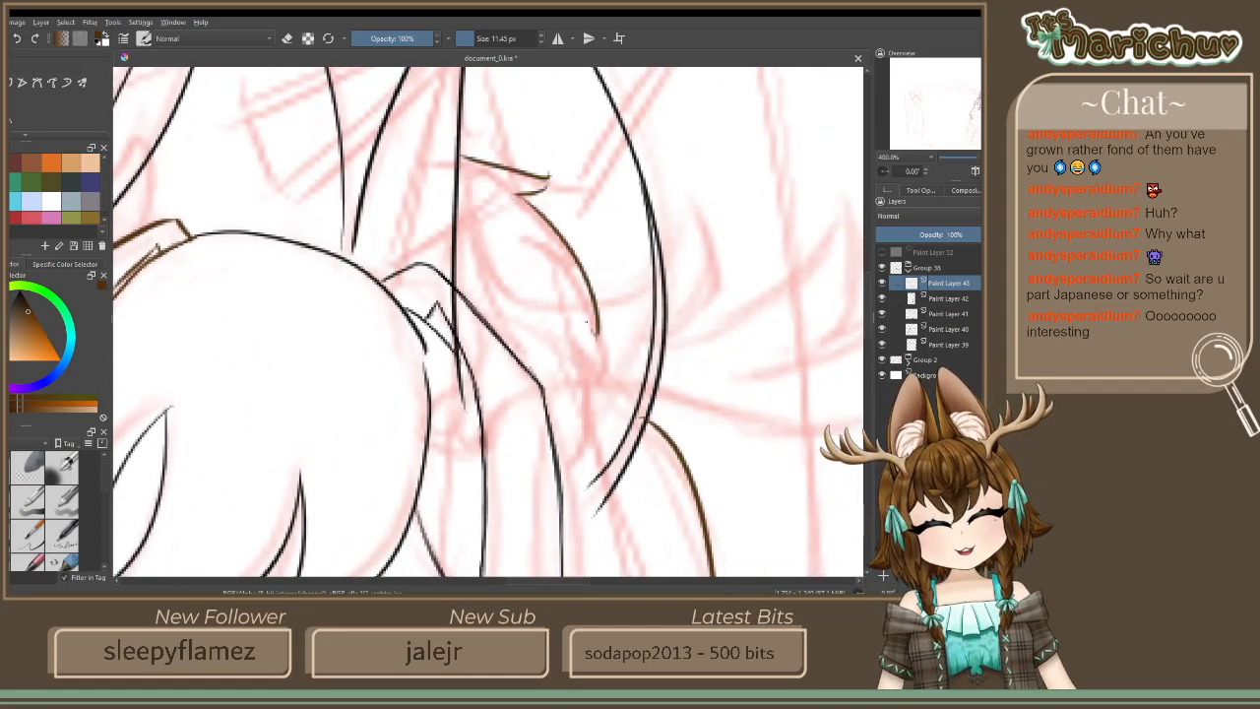
mouse_move(562, 289)
mouse_down()
mouse_move(598, 377)
mouse_move(567, 487)
mouse_up()
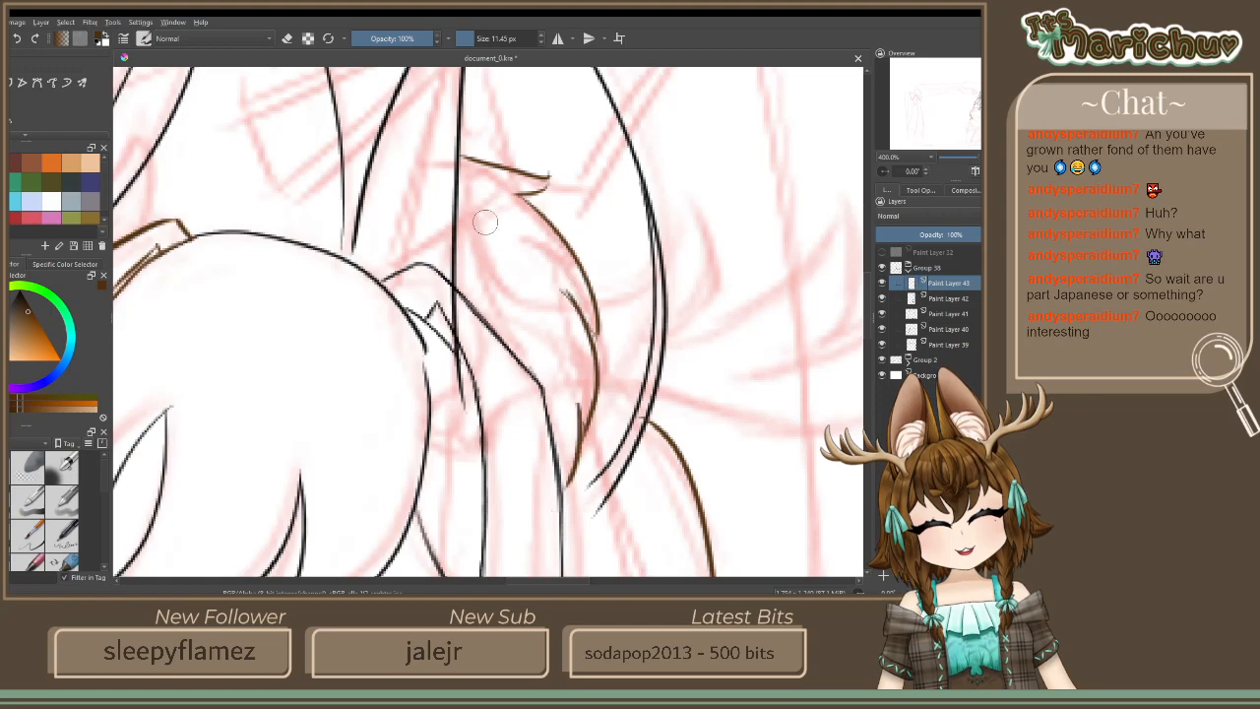
mouse_move(492, 223)
mouse_down()
mouse_move(552, 301)
mouse_move(550, 386)
mouse_up()
scroll(630, 429, down, 5)
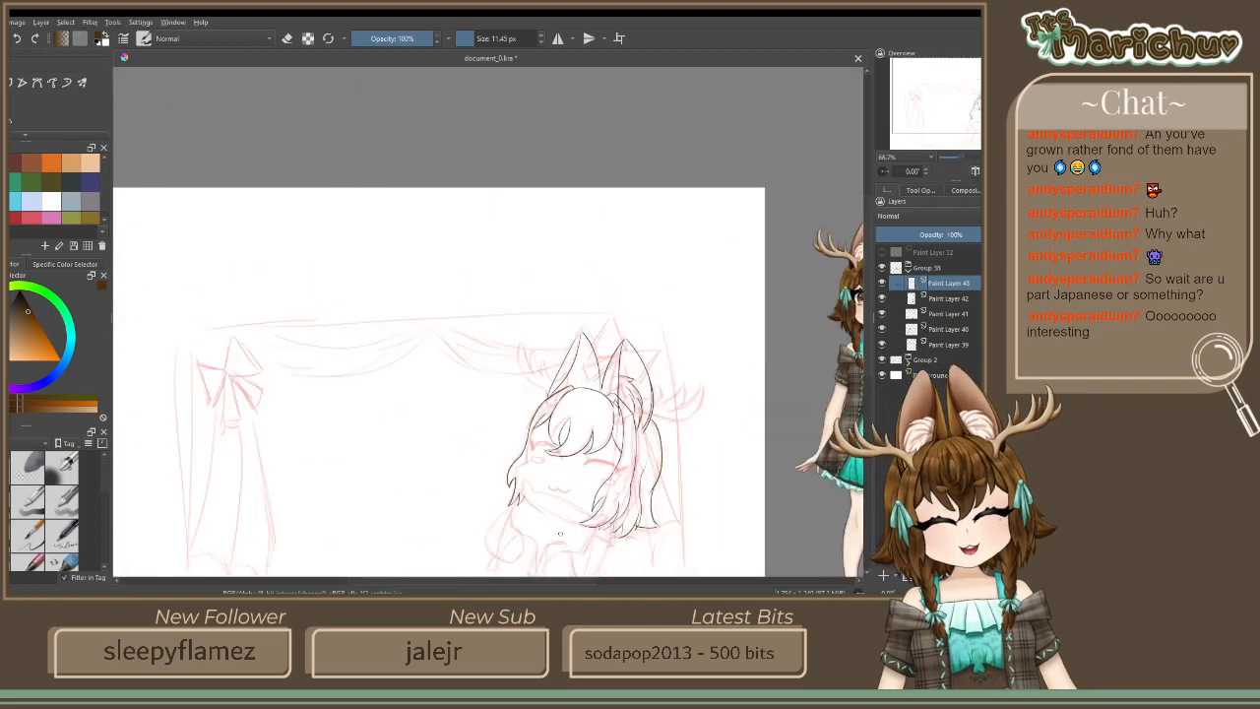
Erase the overlapping ends of the inner-ear fur strokes and touch up the tuft lines with the brown brush
scroll(630, 439, up, 4)
scroll(642, 228, up, 2)
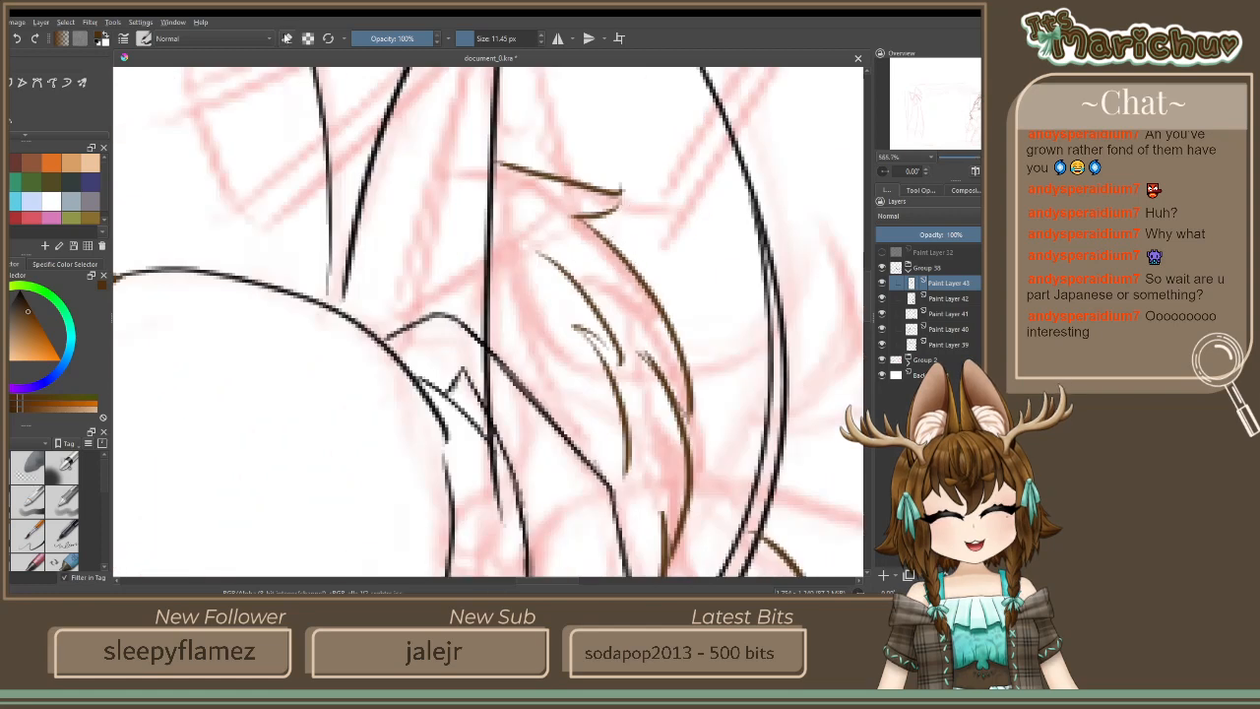
click(286, 39)
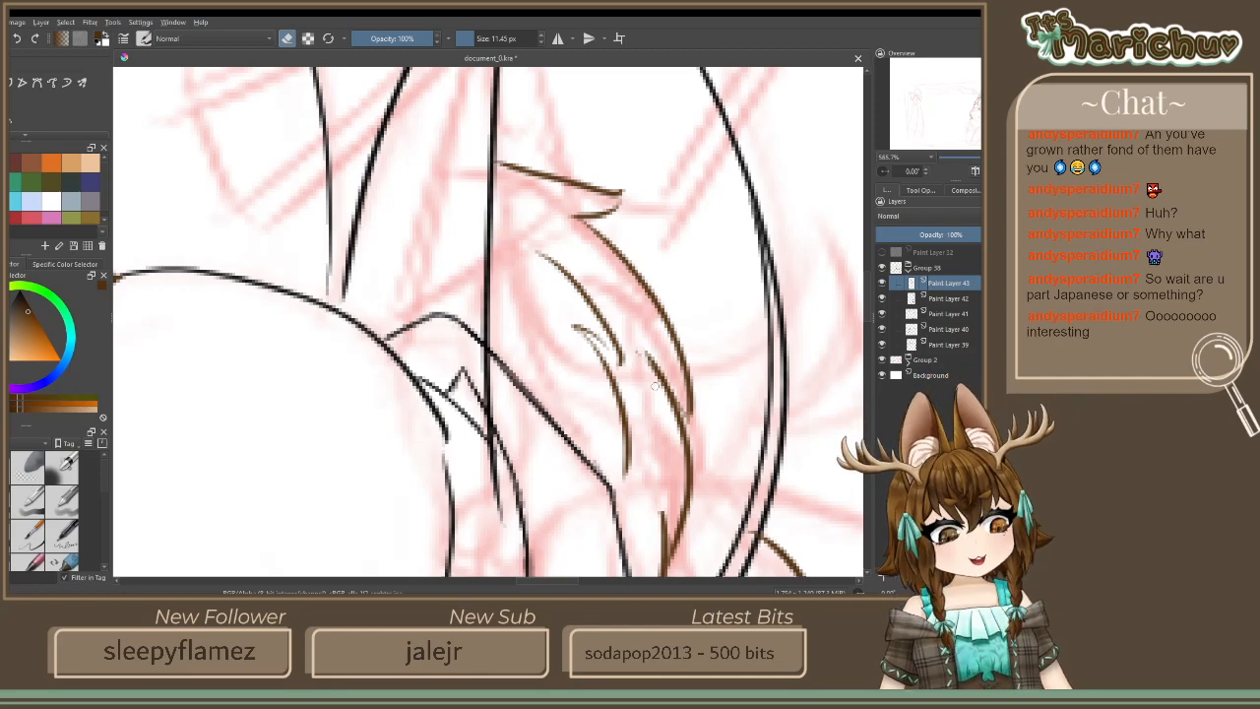
scroll(612, 481, down, 3)
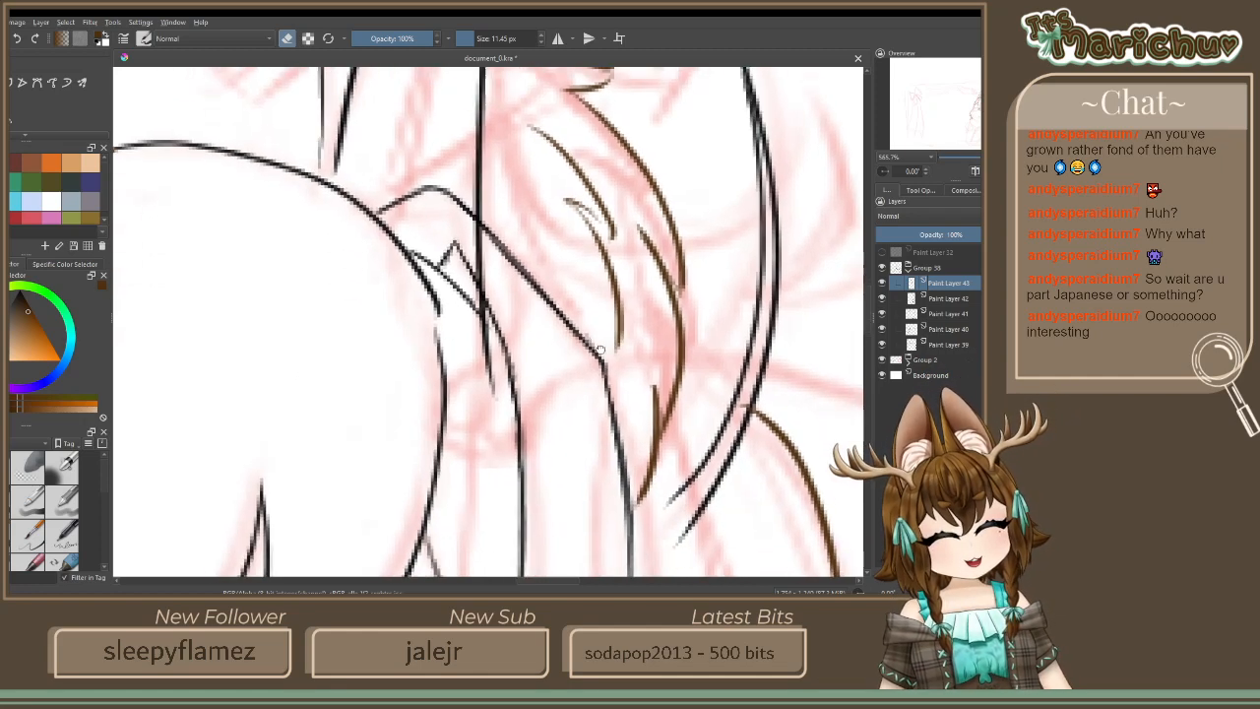
click(288, 39)
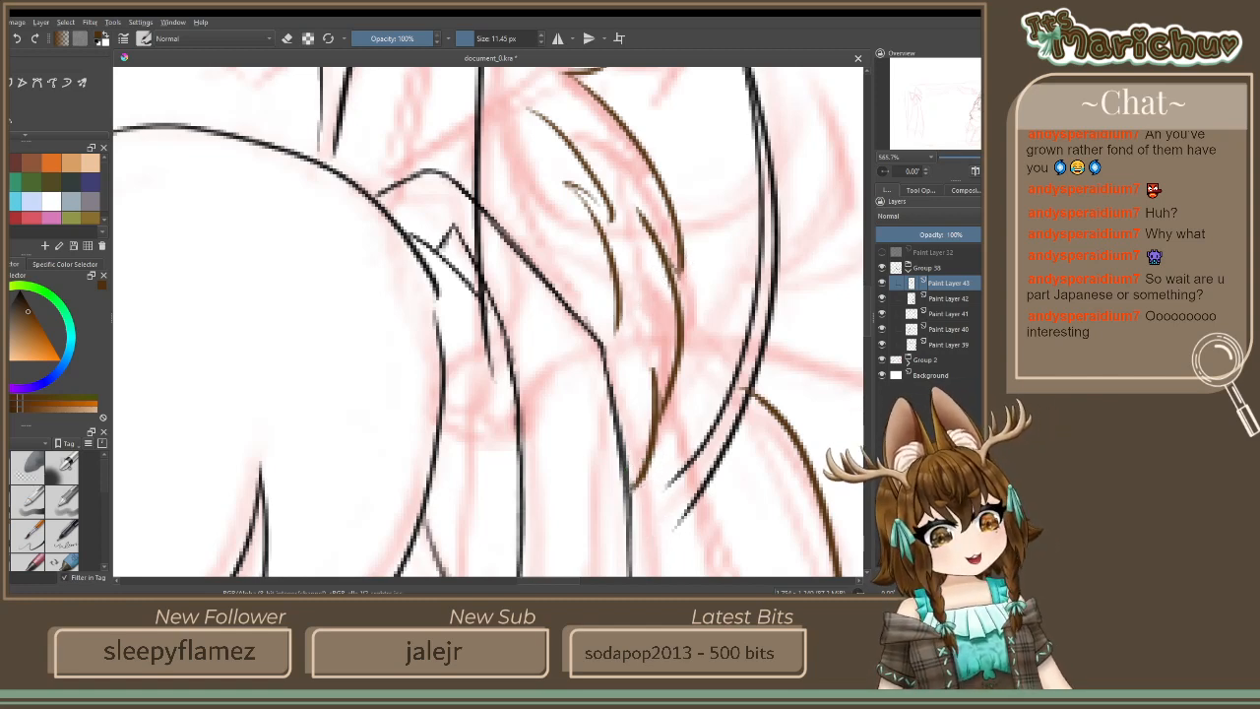
mouse_move(677, 246)
mouse_down()
mouse_move(684, 284)
mouse_move(590, 424)
mouse_up()
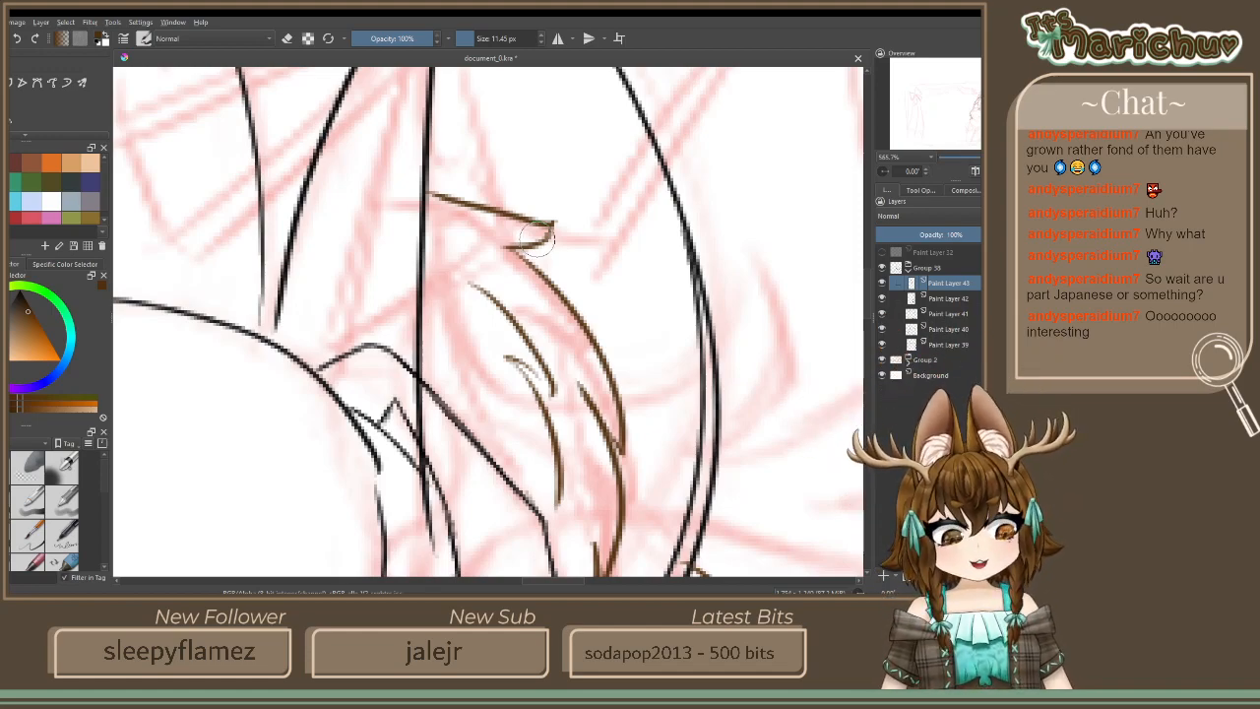
scroll(537, 237, down, 4)
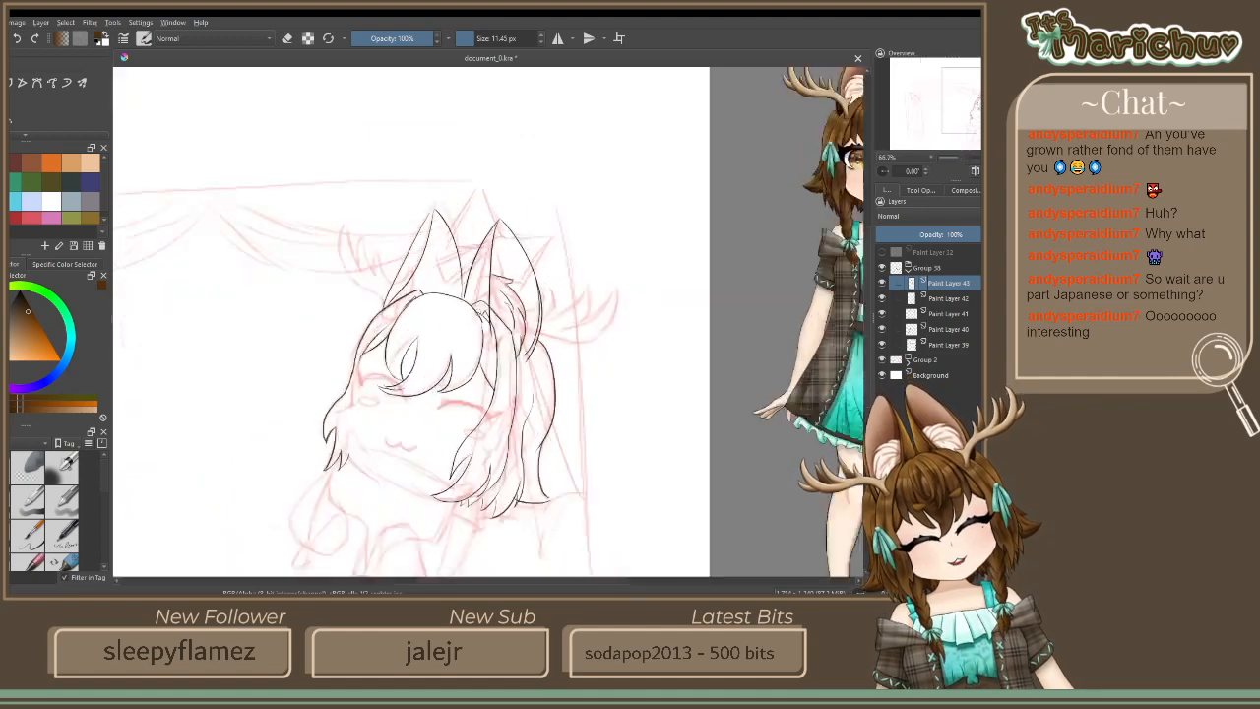
Check the ear-fur lines on Paint Layer 43 by toggling its visibility, and add a new paint layer above it
scroll(496, 303, up, 1)
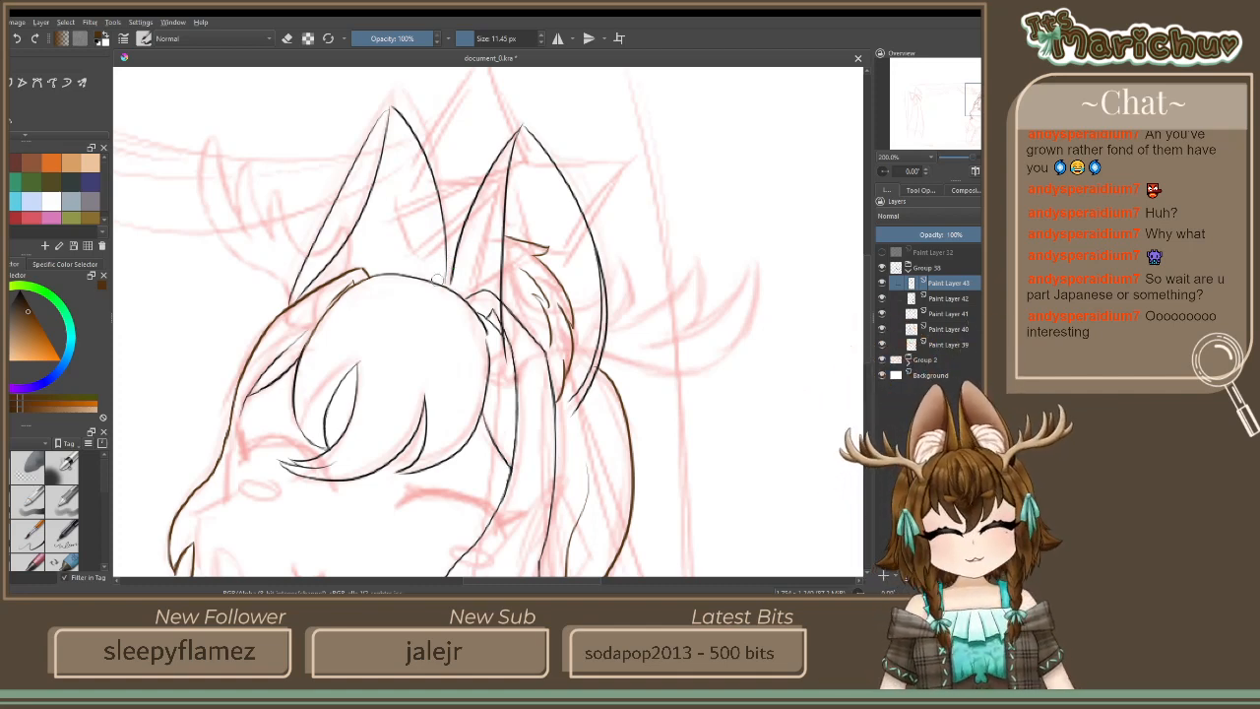
click(886, 286)
click(886, 287)
click(886, 287)
click(885, 286)
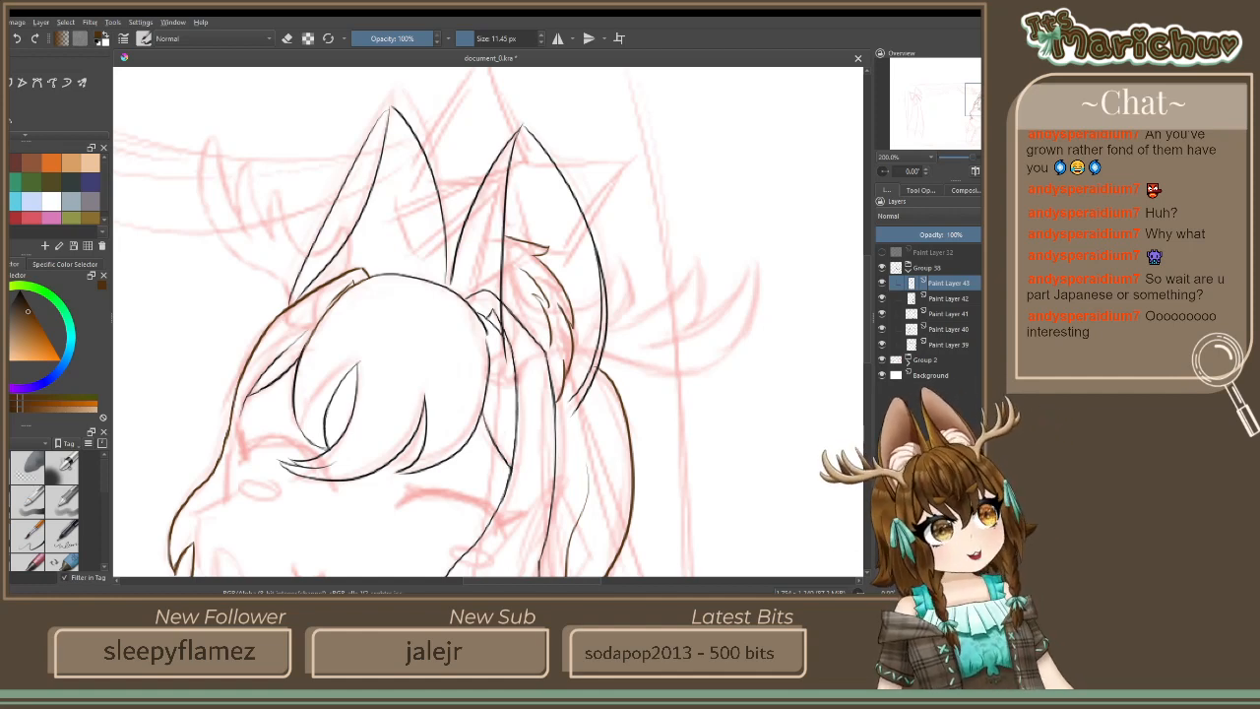
key(Insert)
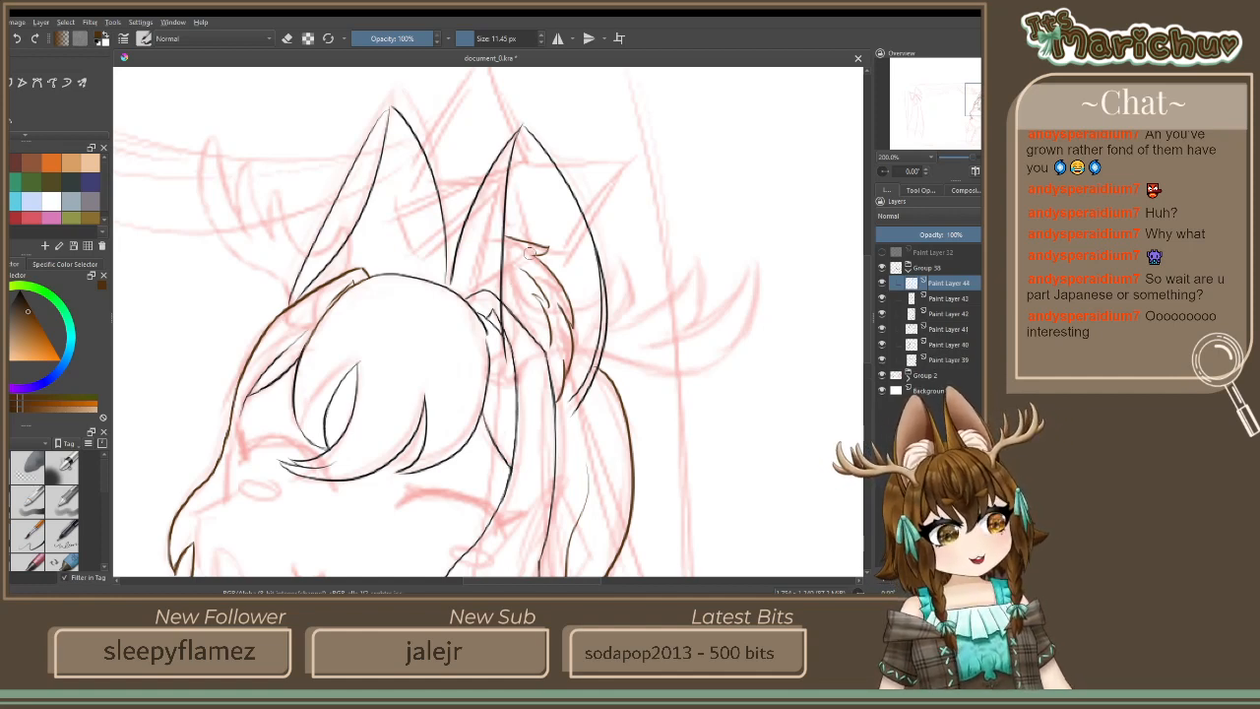
Look over the inked head and the face sketch from the whole canvas down to close range
scroll(532, 253, down, 2)
scroll(590, 295, up, 4)
scroll(606, 310, down, 3)
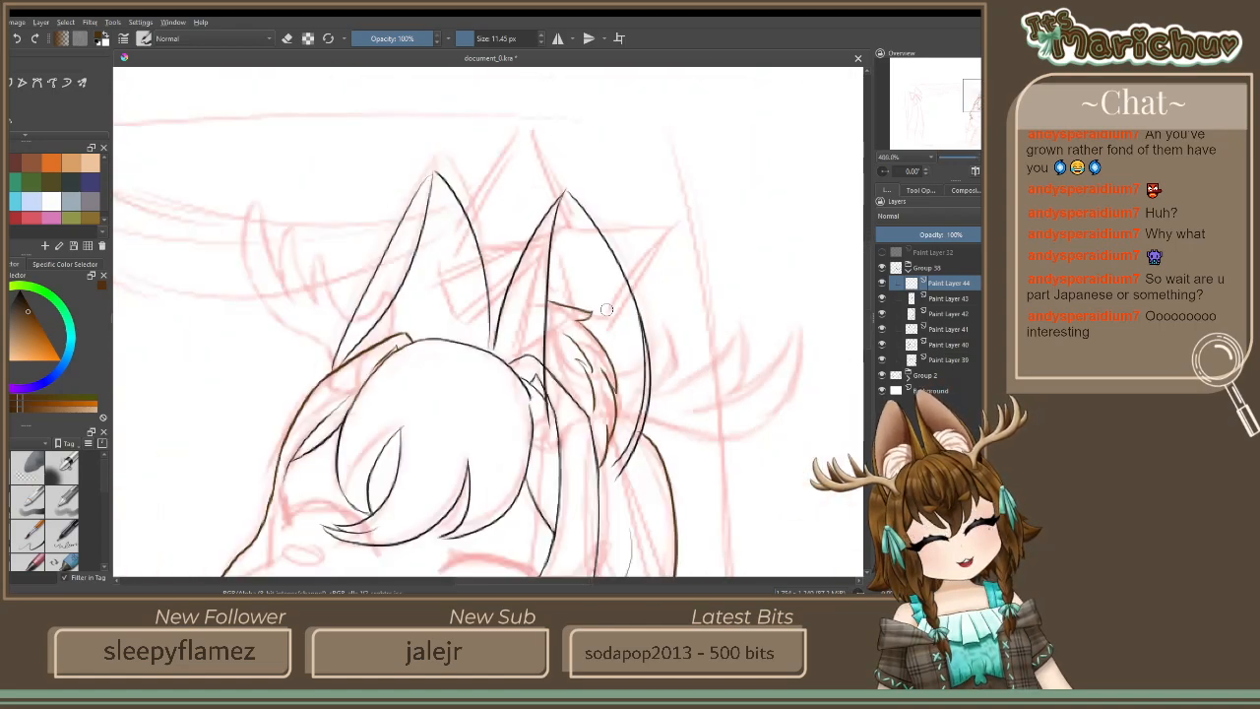
scroll(606, 310, down, 3)
scroll(565, 437, up, 3)
scroll(565, 436, down, 4)
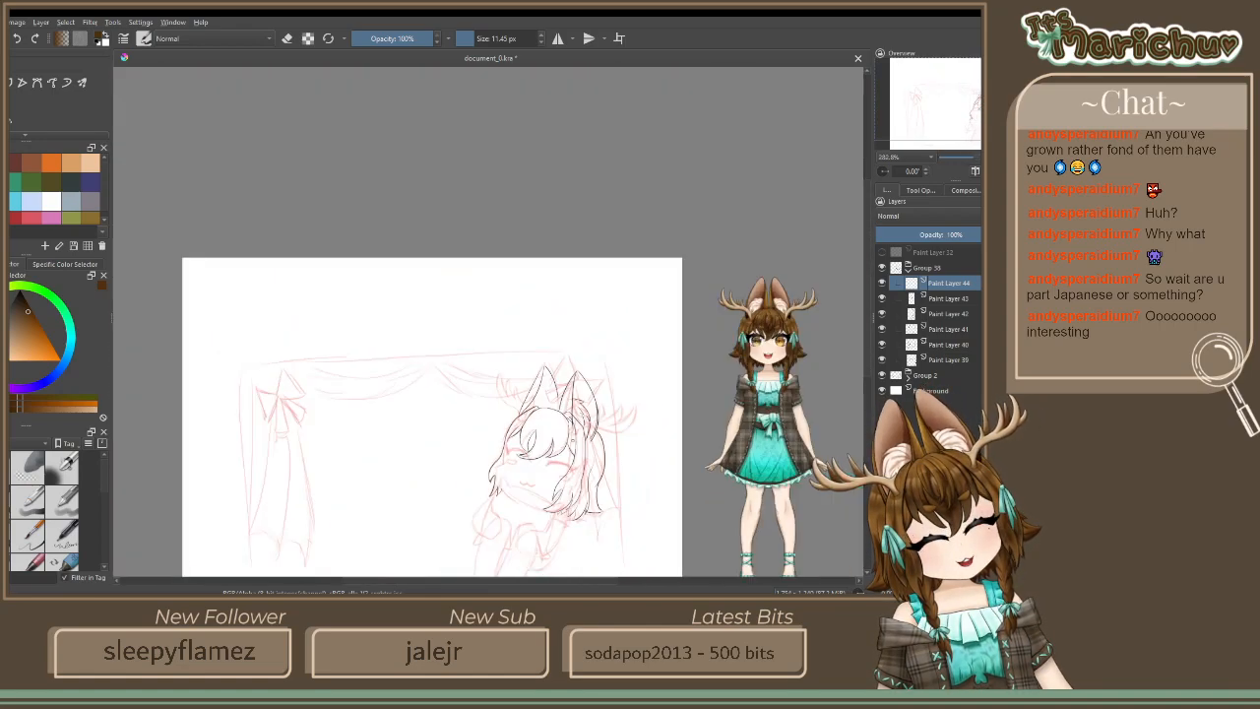
scroll(558, 379, down, 2)
scroll(558, 380, up, 5)
scroll(558, 380, down, 1)
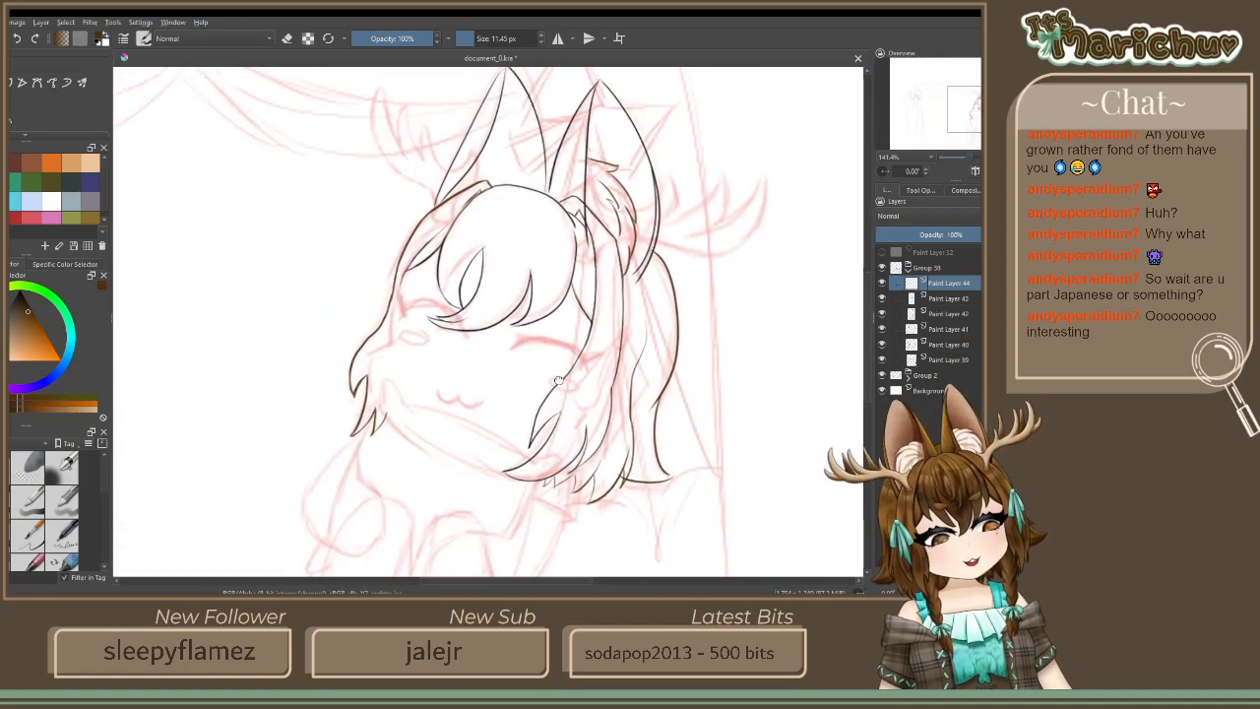
scroll(559, 380, up, 2)
scroll(503, 402, down, 3)
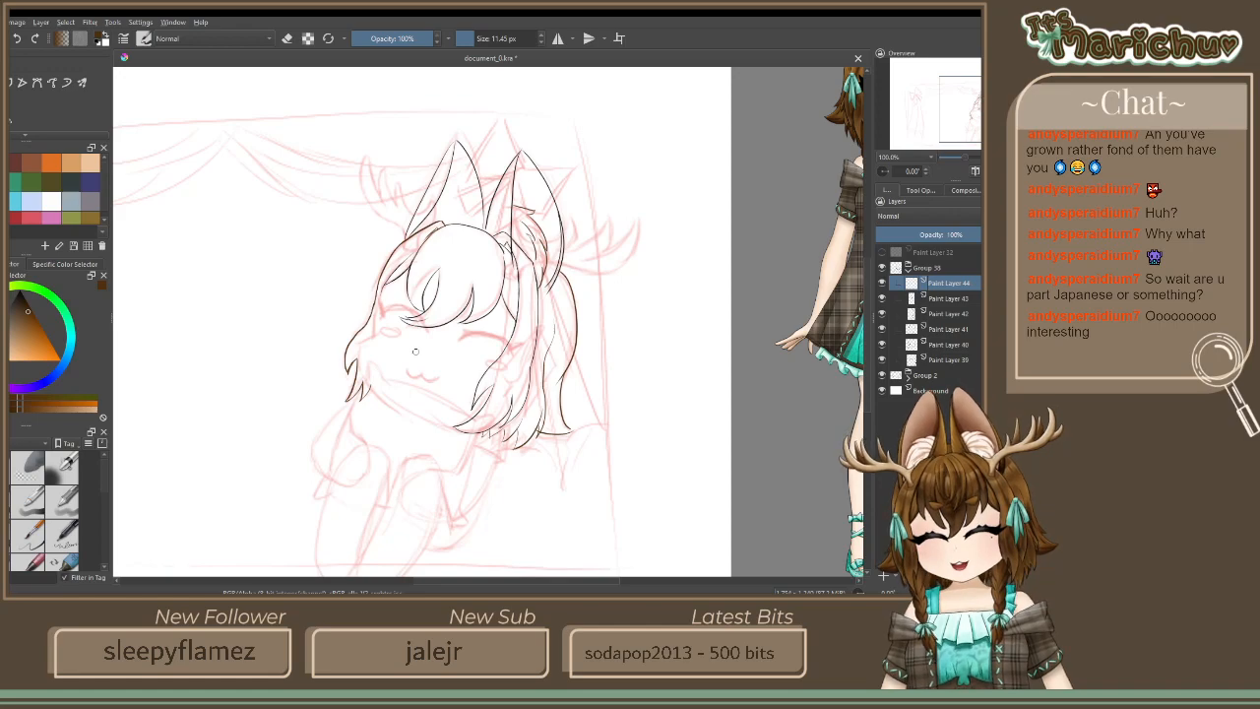
scroll(449, 423, up, 2)
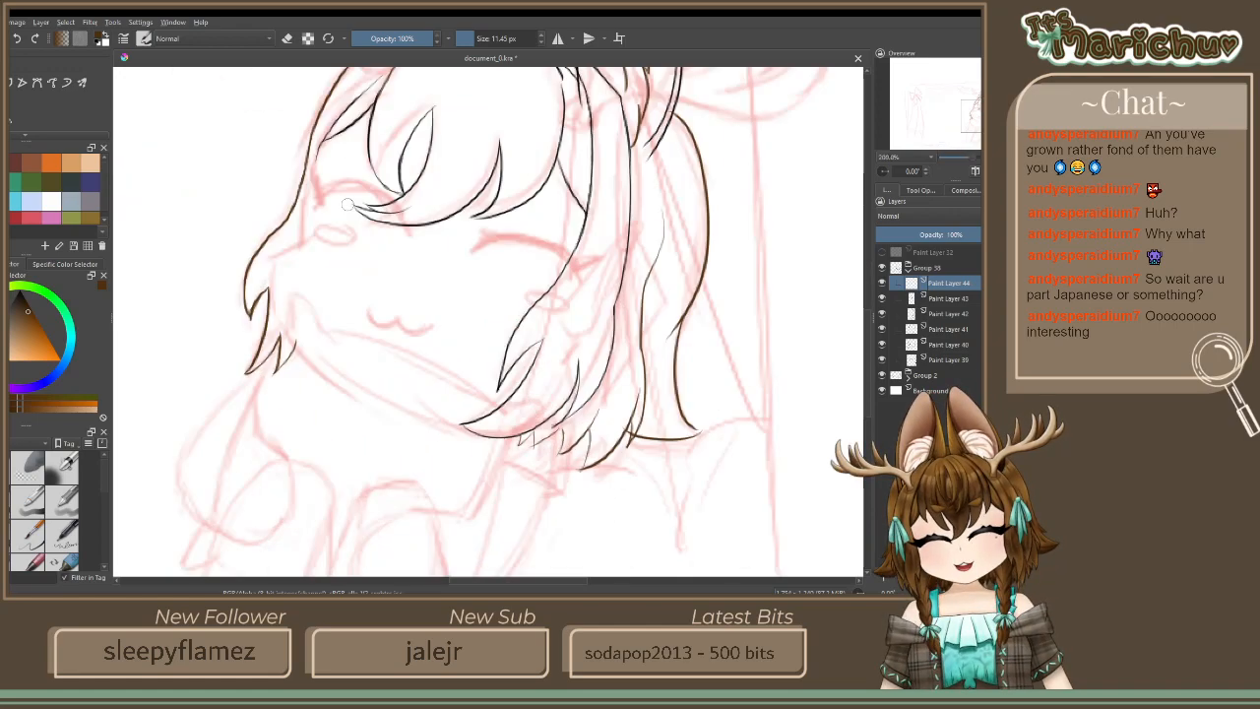
scroll(303, 148, up, 1)
scroll(320, 171, down, 1)
scroll(320, 171, up, 2)
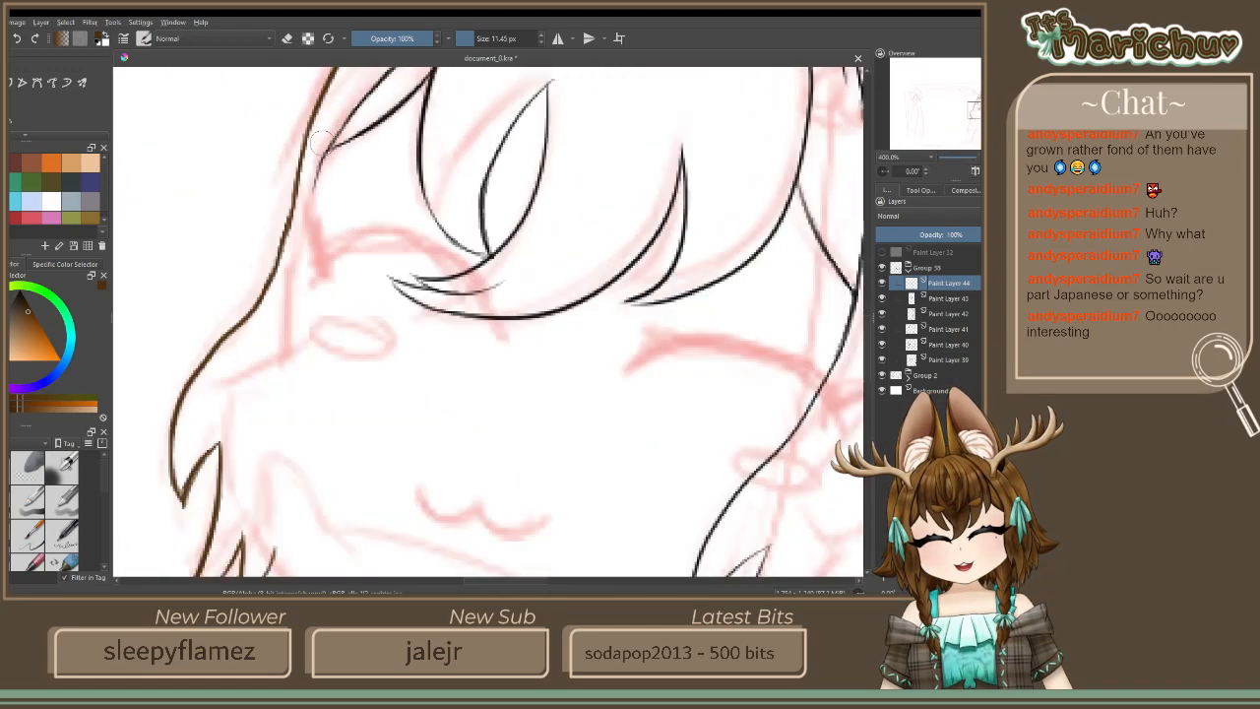
scroll(318, 175, down, 4)
scroll(316, 177, up, 3)
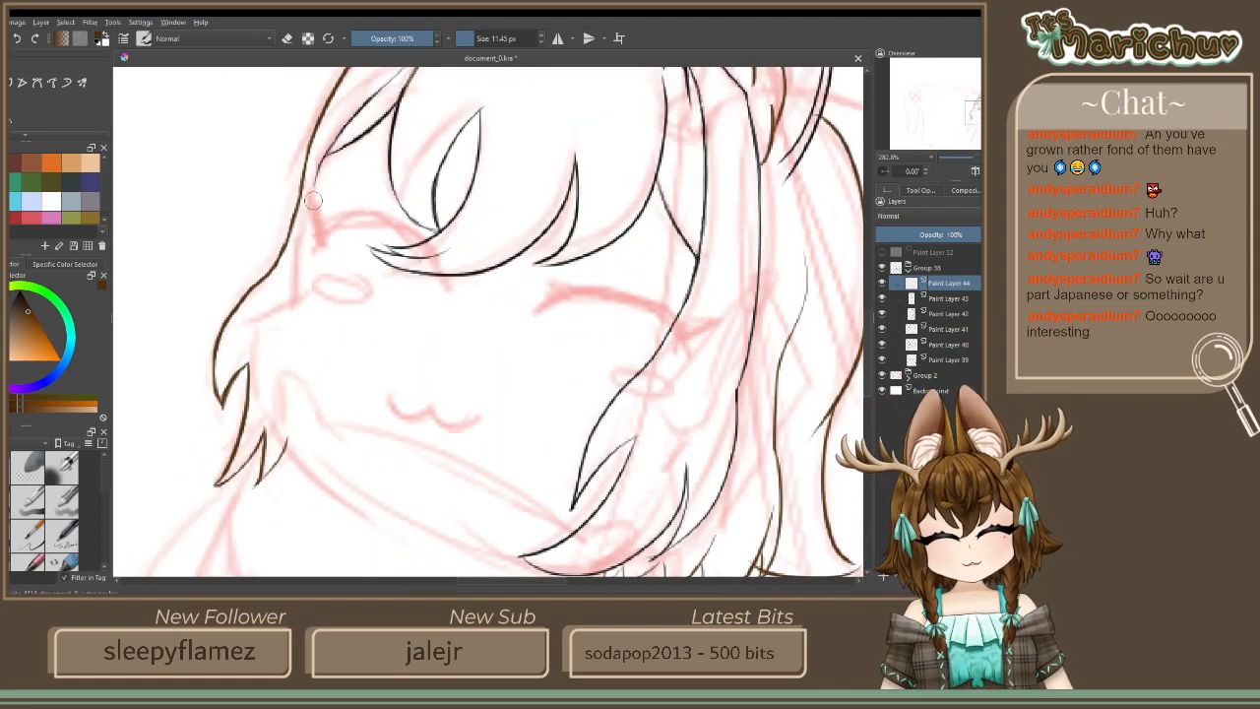
scroll(317, 200, down, 2)
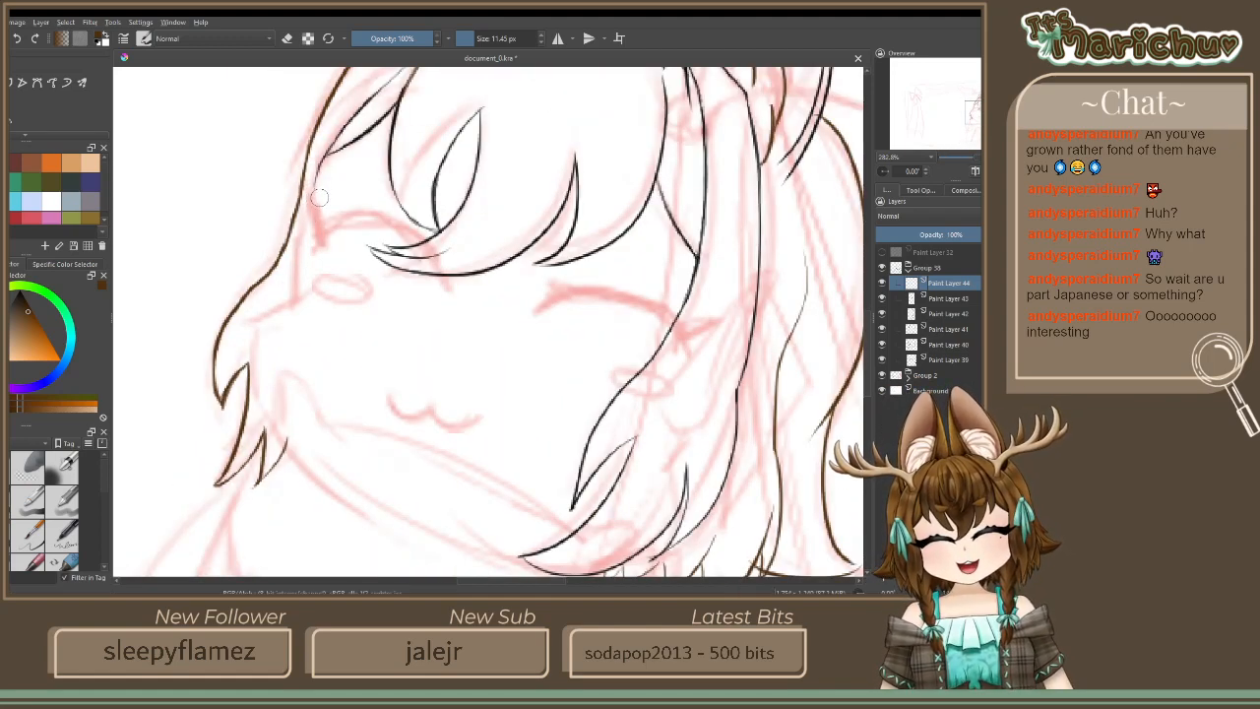
scroll(321, 203, up, 2)
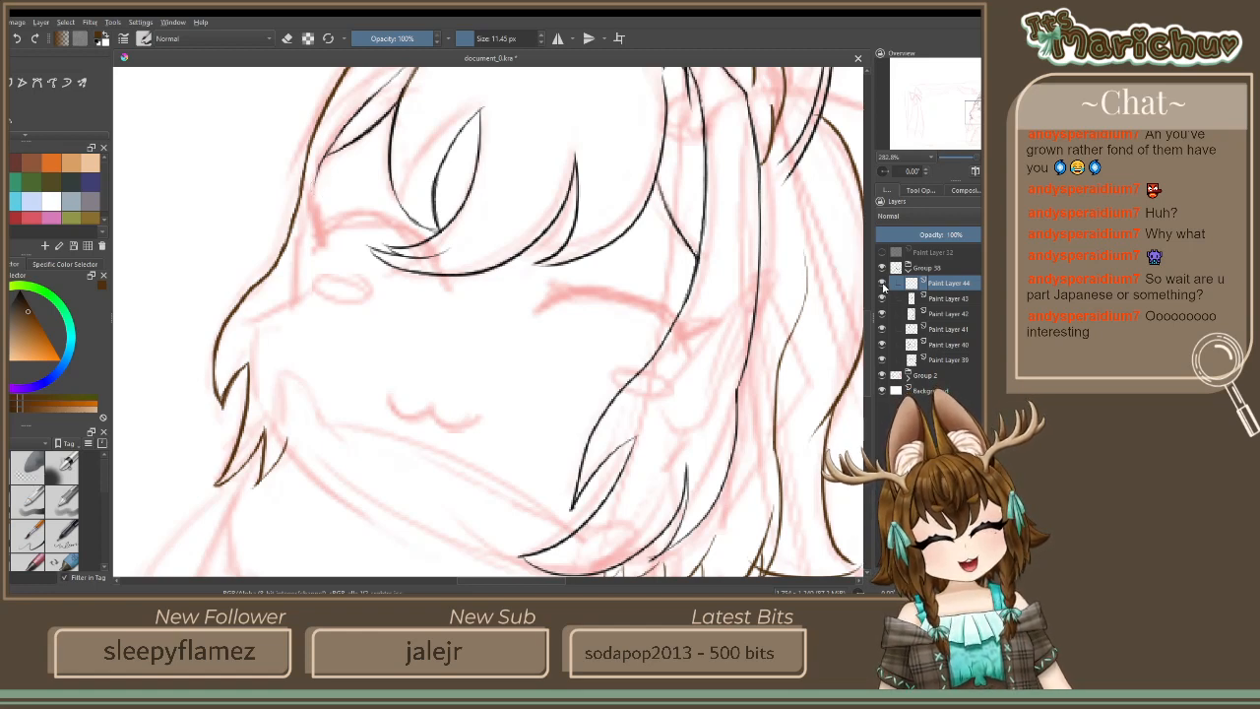
scroll(811, 276, down, 3)
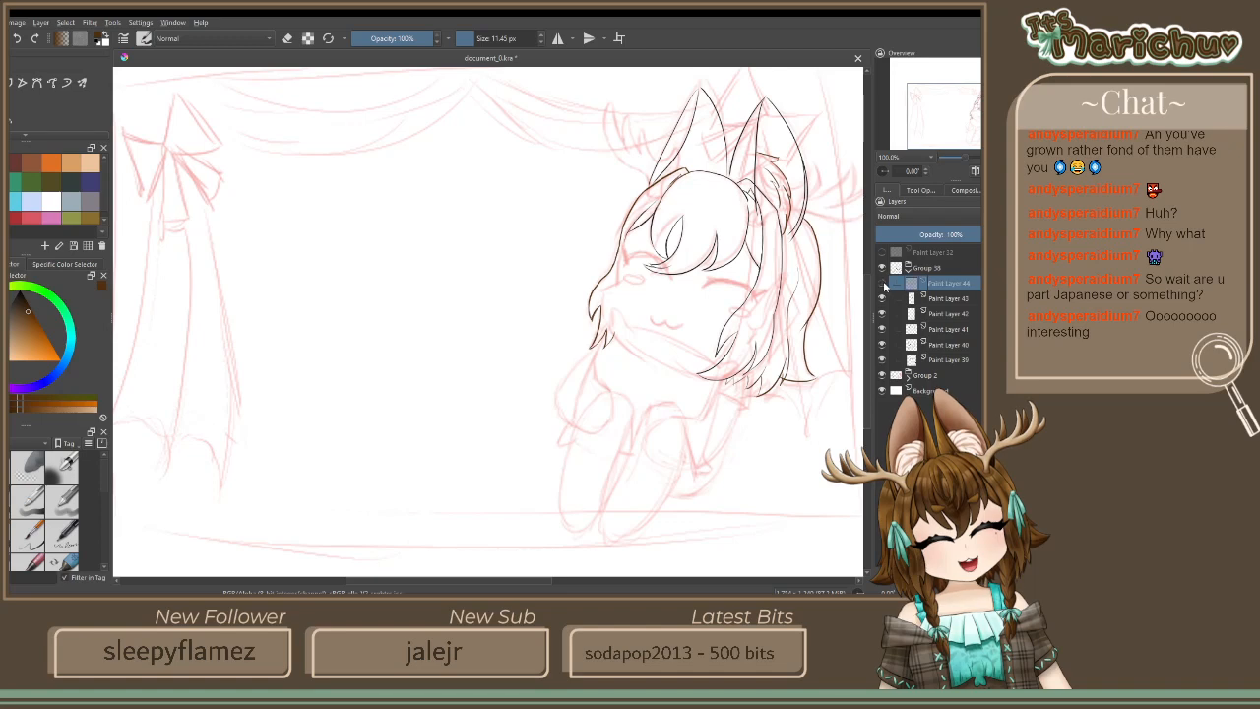
Ink the far side of the face in brown from the temple over the cheek to the hair tips, and clean up the overlapping strokes
scroll(679, 257, up, 3)
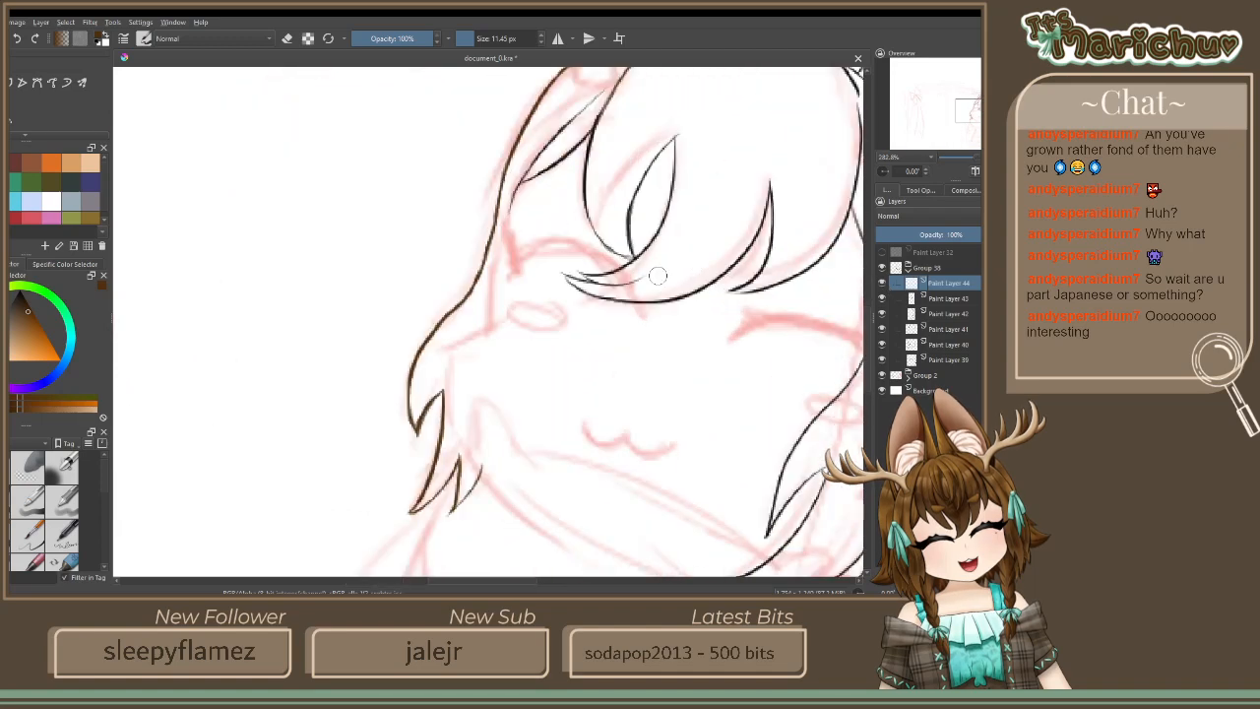
mouse_move(516, 192)
mouse_down()
mouse_move(497, 323)
mouse_move(473, 337)
mouse_move(500, 325)
mouse_move(454, 343)
mouse_move(453, 422)
mouse_up()
mouse_move(448, 372)
mouse_down()
mouse_move(475, 461)
mouse_move(500, 488)
mouse_up()
mouse_move(460, 428)
mouse_down()
mouse_move(502, 485)
mouse_move(471, 459)
mouse_up()
drag(439, 407, 482, 485)
drag(450, 344, 458, 446)
drag(451, 402, 460, 449)
key(e)
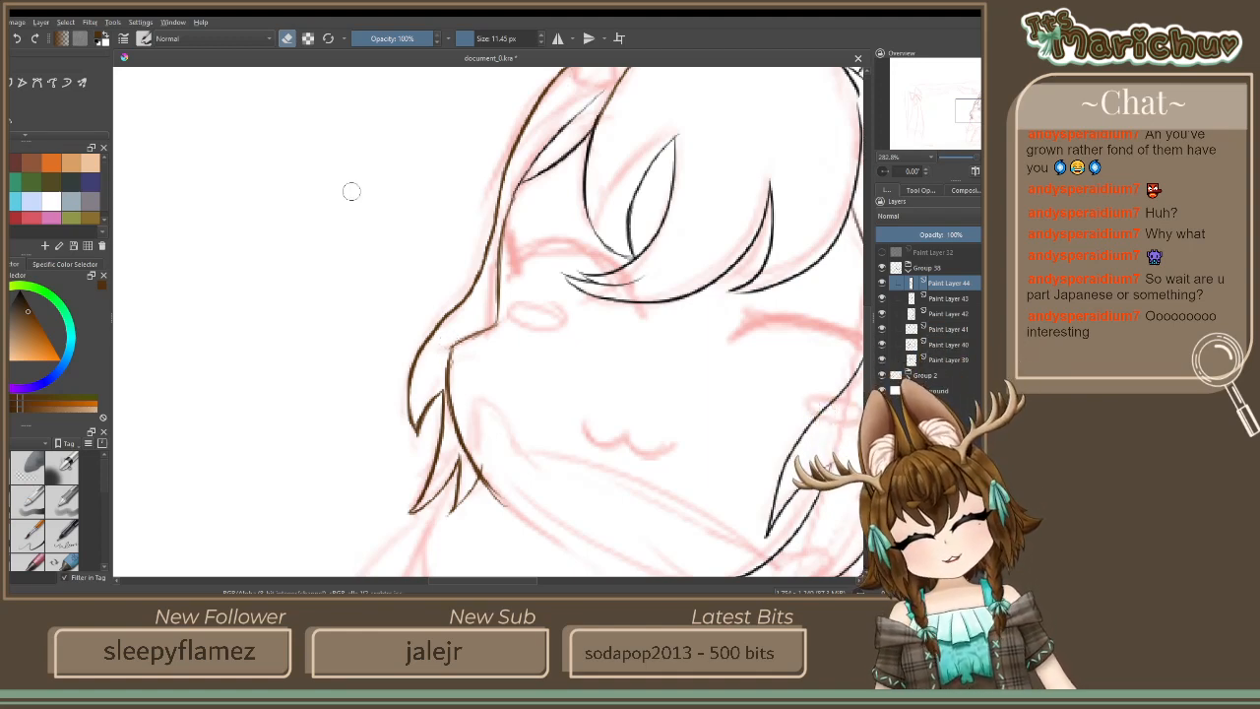
click(287, 38)
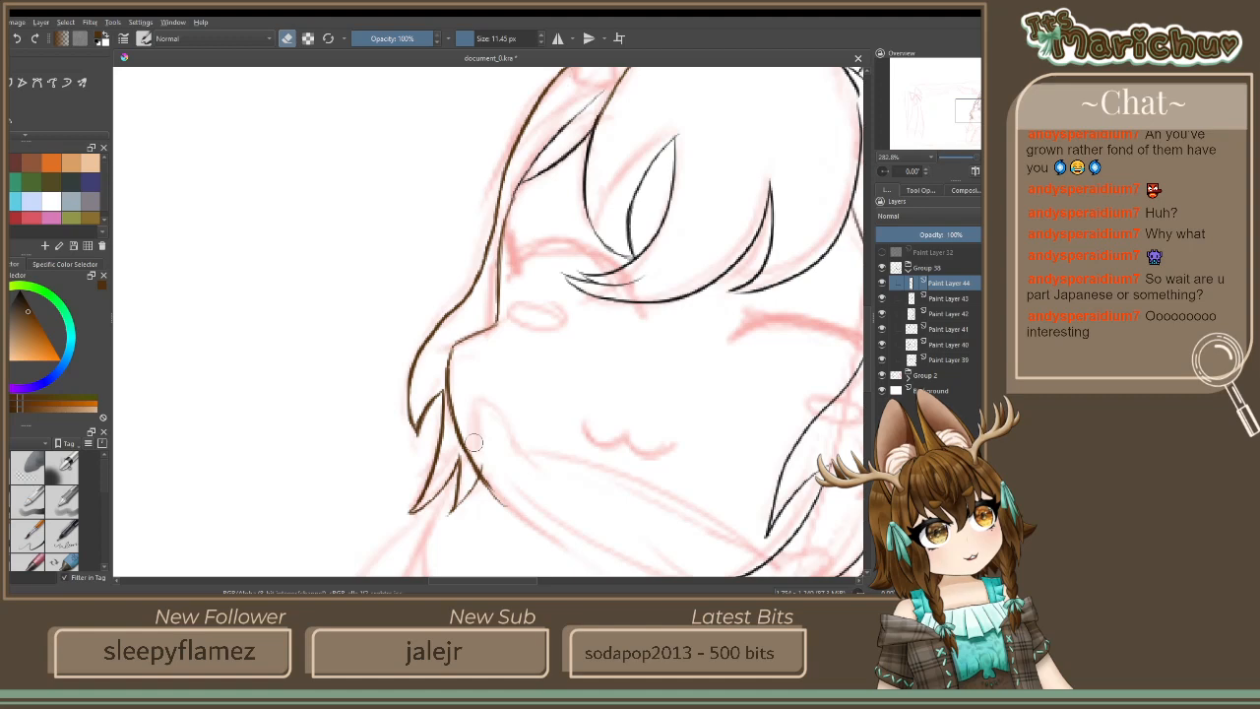
Ink the jaw and chin line in brown from the far cheek's hair tips to the tip of the near side strand
scroll(462, 394, up, 1)
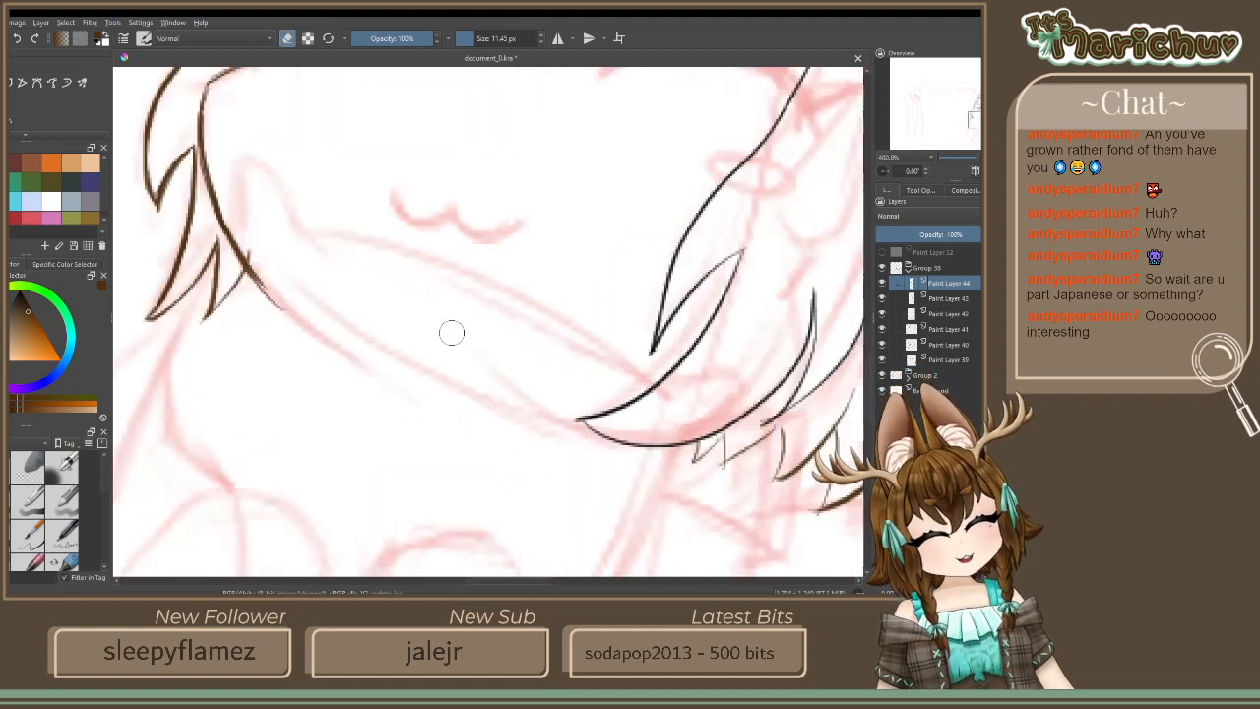
key(e)
mouse_move(246, 258)
mouse_down()
mouse_move(290, 319)
mouse_move(334, 342)
mouse_up()
drag(268, 293, 411, 378)
drag(287, 315, 466, 403)
drag(266, 298, 398, 377)
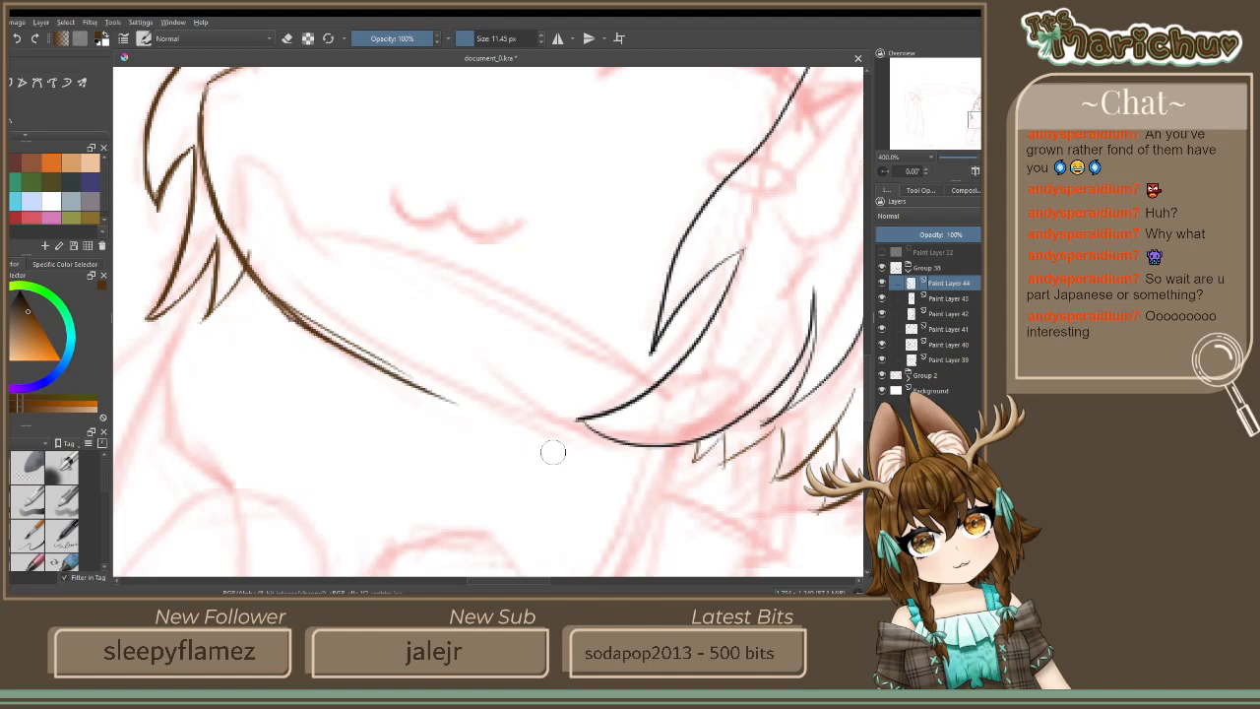
drag(590, 424, 413, 380)
drag(581, 423, 394, 371)
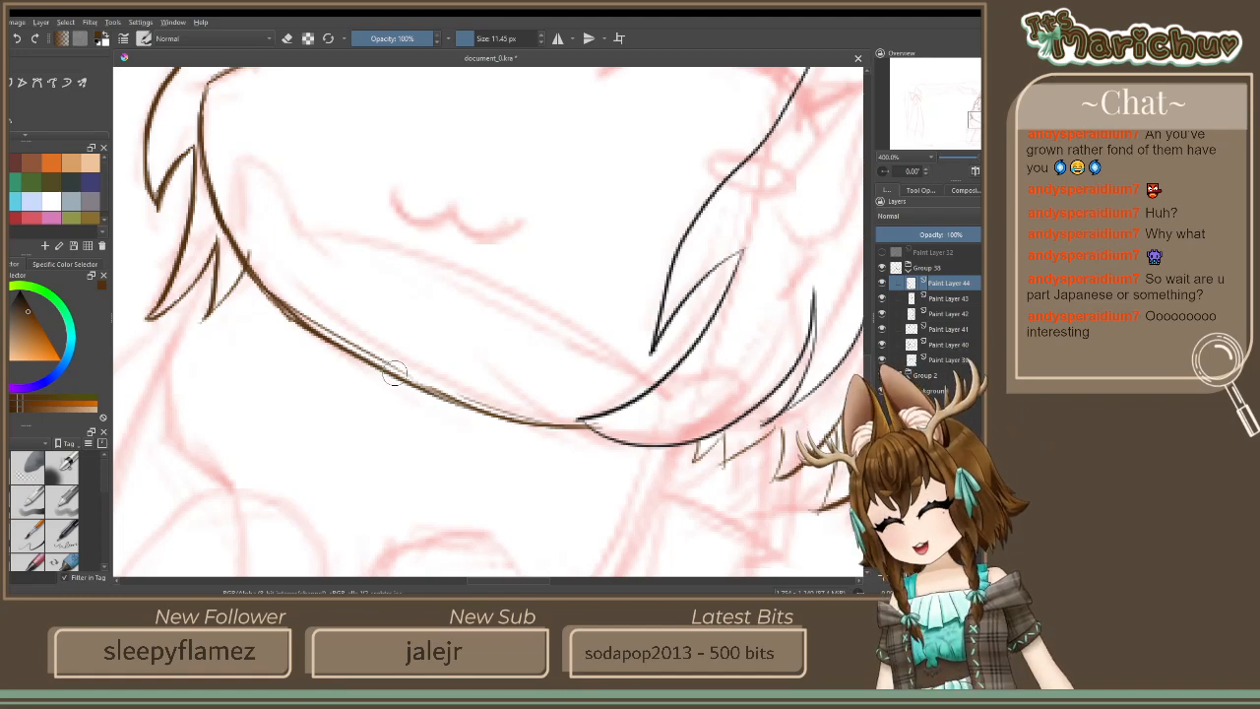
Erase the doubled and rough edges along the new jaw line to leave a single thin contour
click(287, 38)
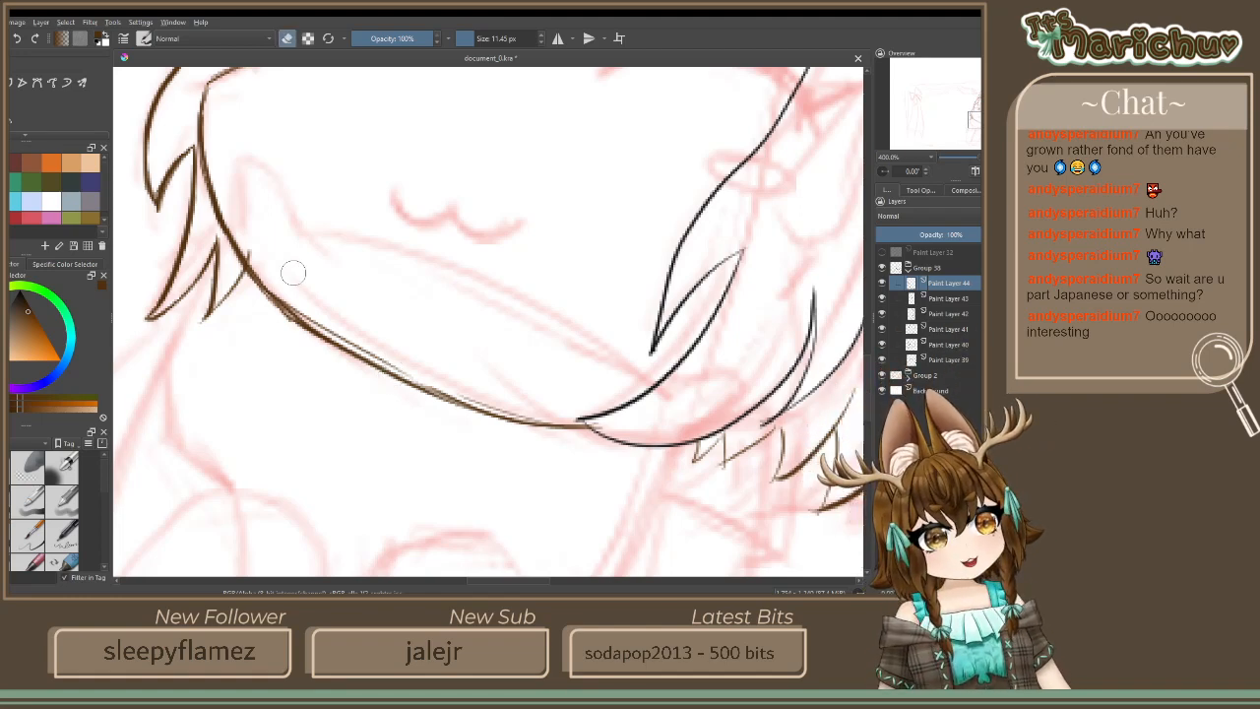
drag(285, 299, 386, 368)
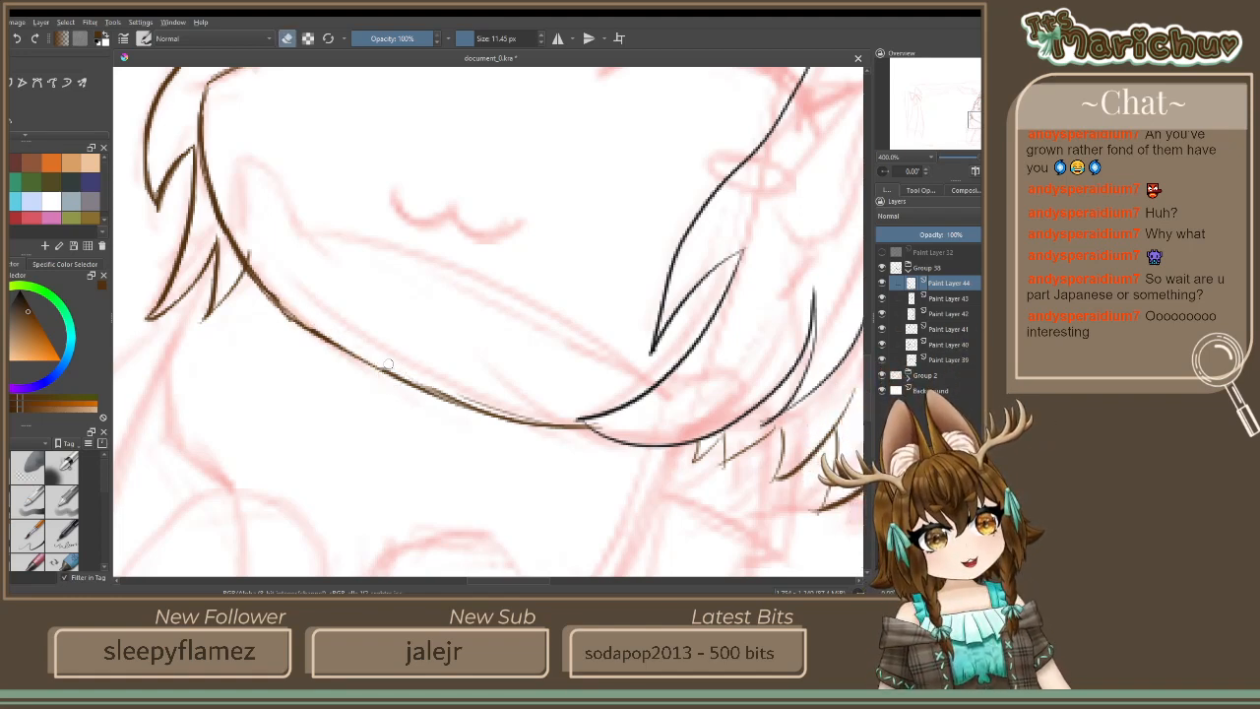
mouse_move(262, 296)
mouse_down()
mouse_move(299, 329)
mouse_move(275, 295)
mouse_up()
key(e)
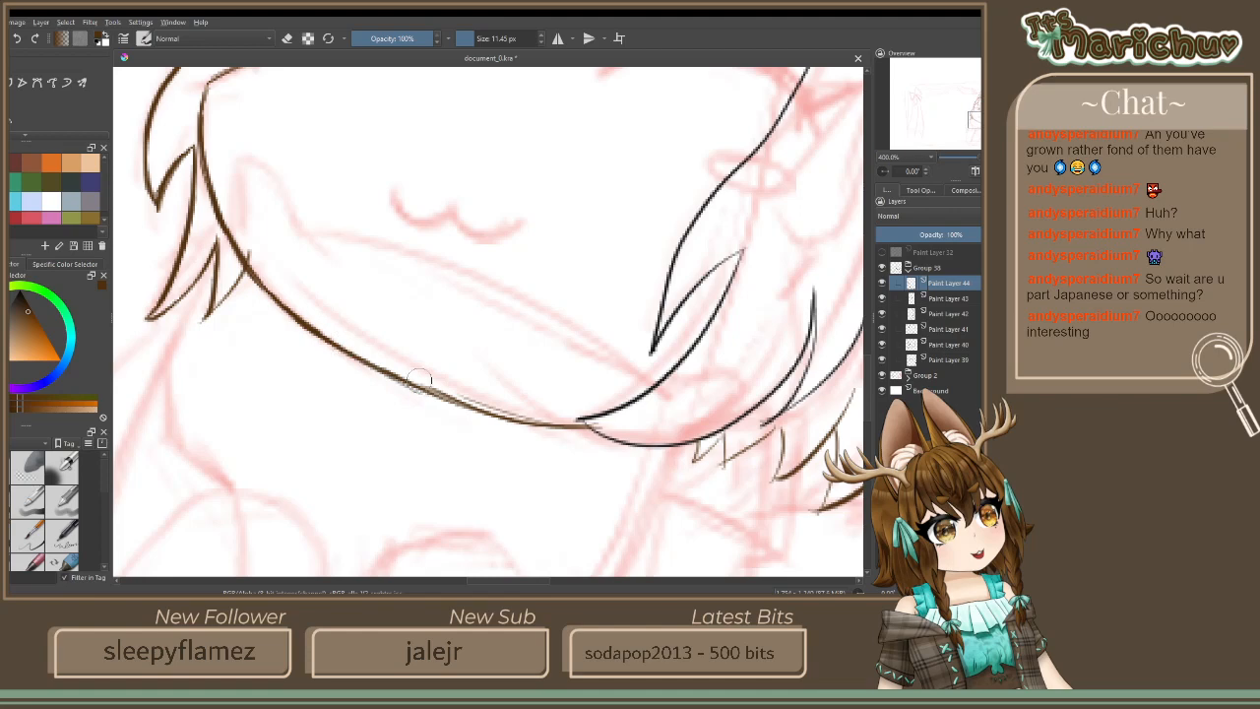
click(289, 45)
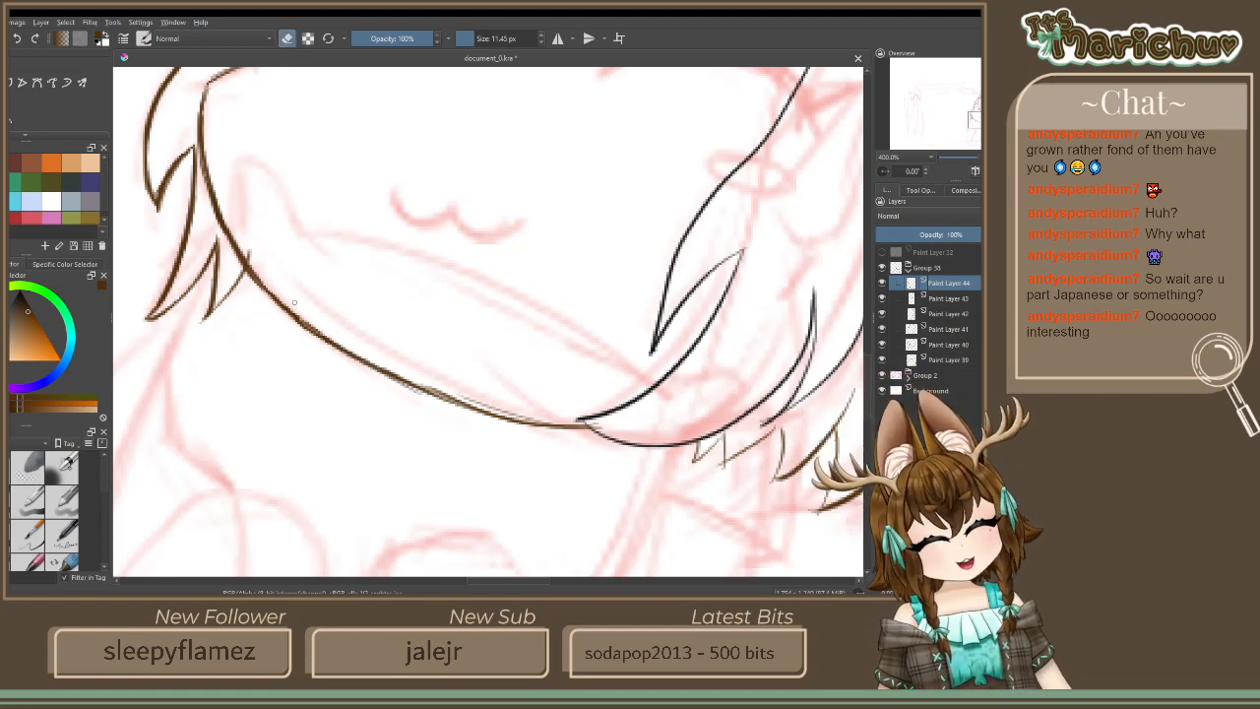
drag(295, 302, 310, 316)
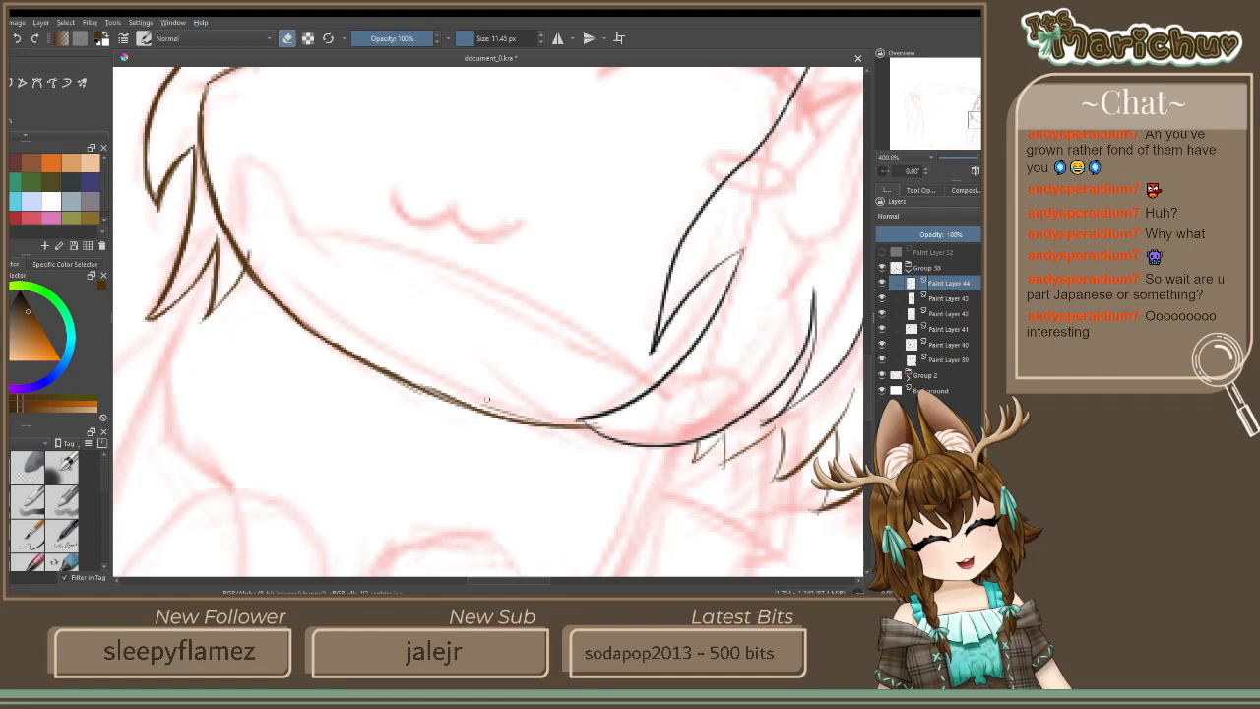
drag(535, 422, 369, 361)
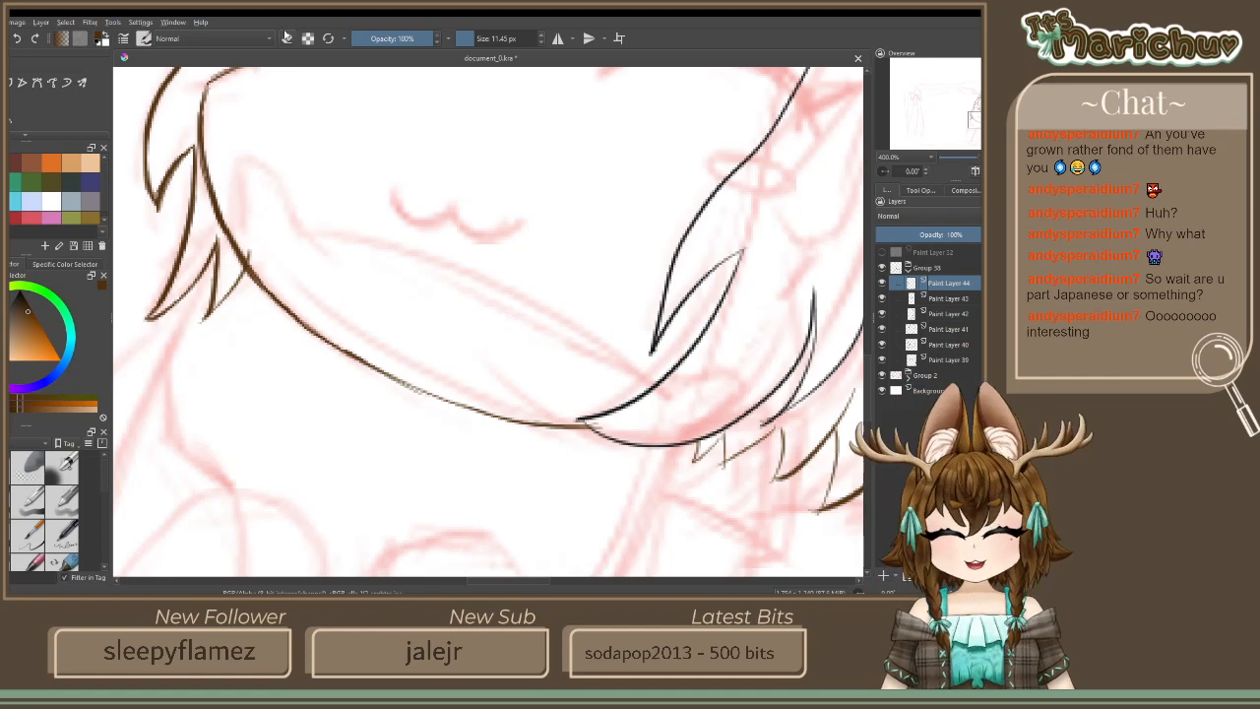
Thicken the brown jaw line from the far cheek's hair tips to the near side strand and erase its stray edges
key(e)
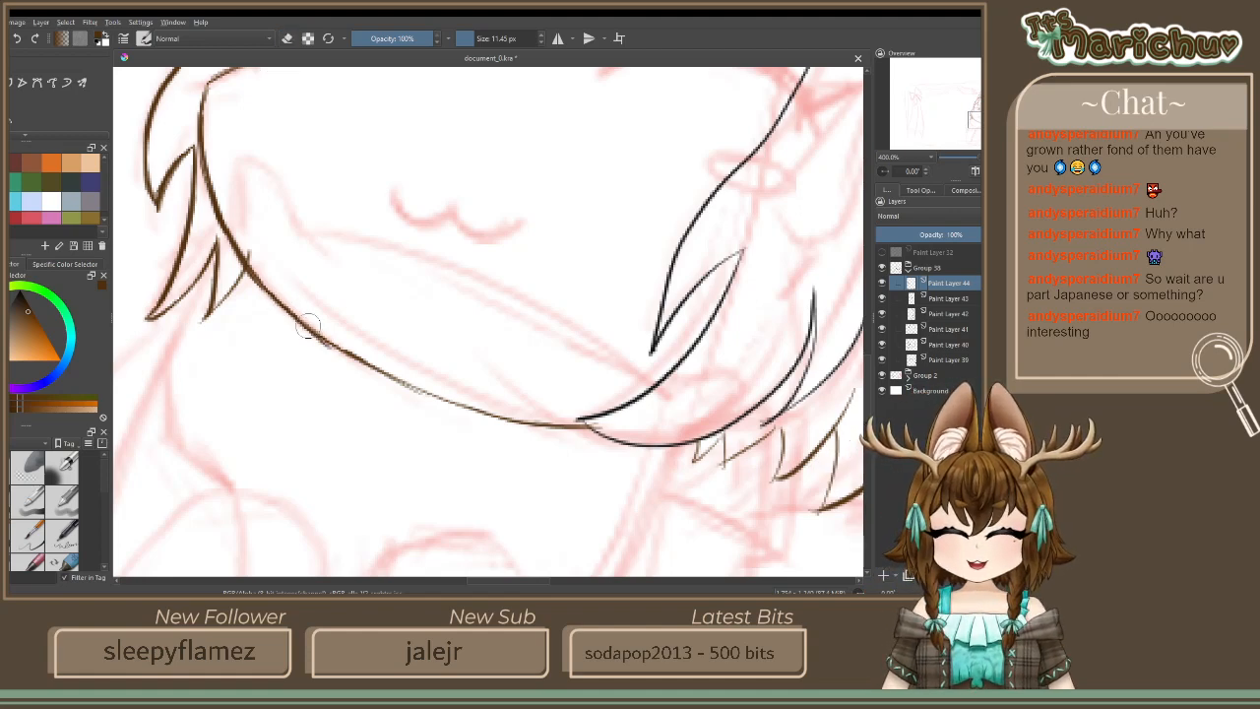
mouse_move(312, 330)
mouse_down()
mouse_move(355, 354)
mouse_move(325, 340)
mouse_up()
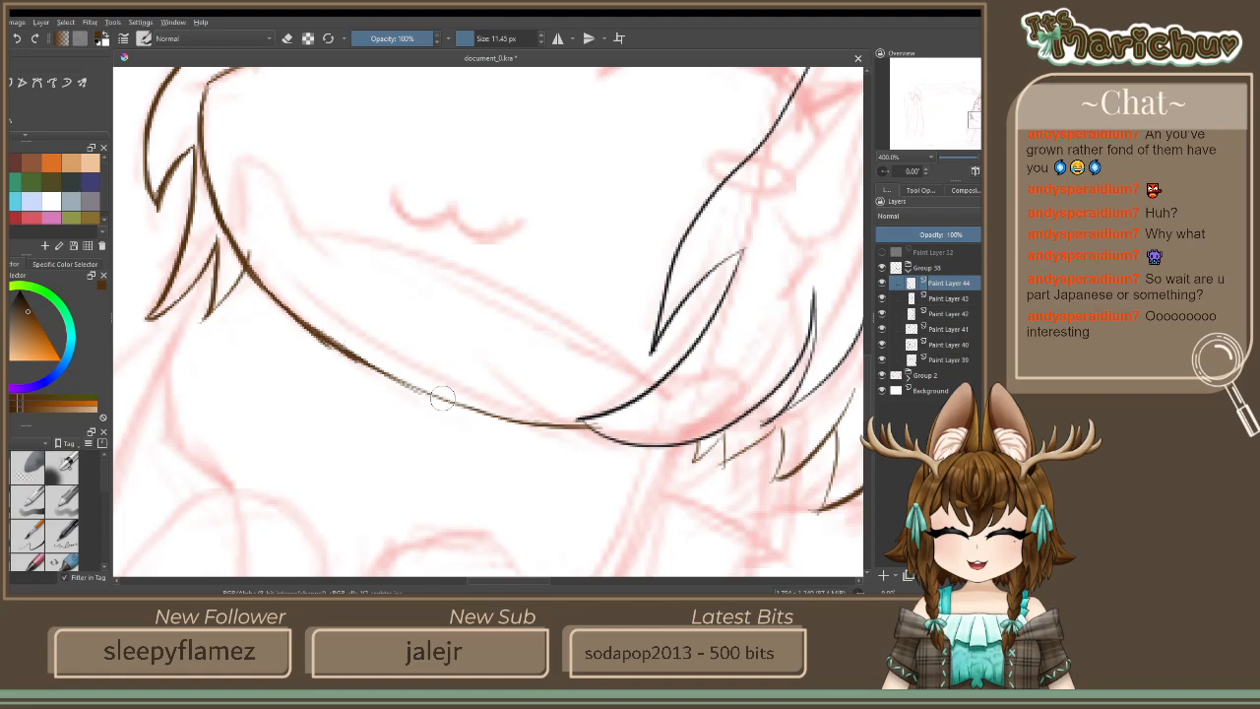
drag(487, 413, 362, 364)
mouse_move(452, 404)
mouse_down()
mouse_move(360, 362)
mouse_move(402, 389)
mouse_up()
mouse_move(571, 423)
mouse_down()
mouse_move(431, 387)
mouse_move(578, 426)
mouse_move(406, 387)
mouse_up()
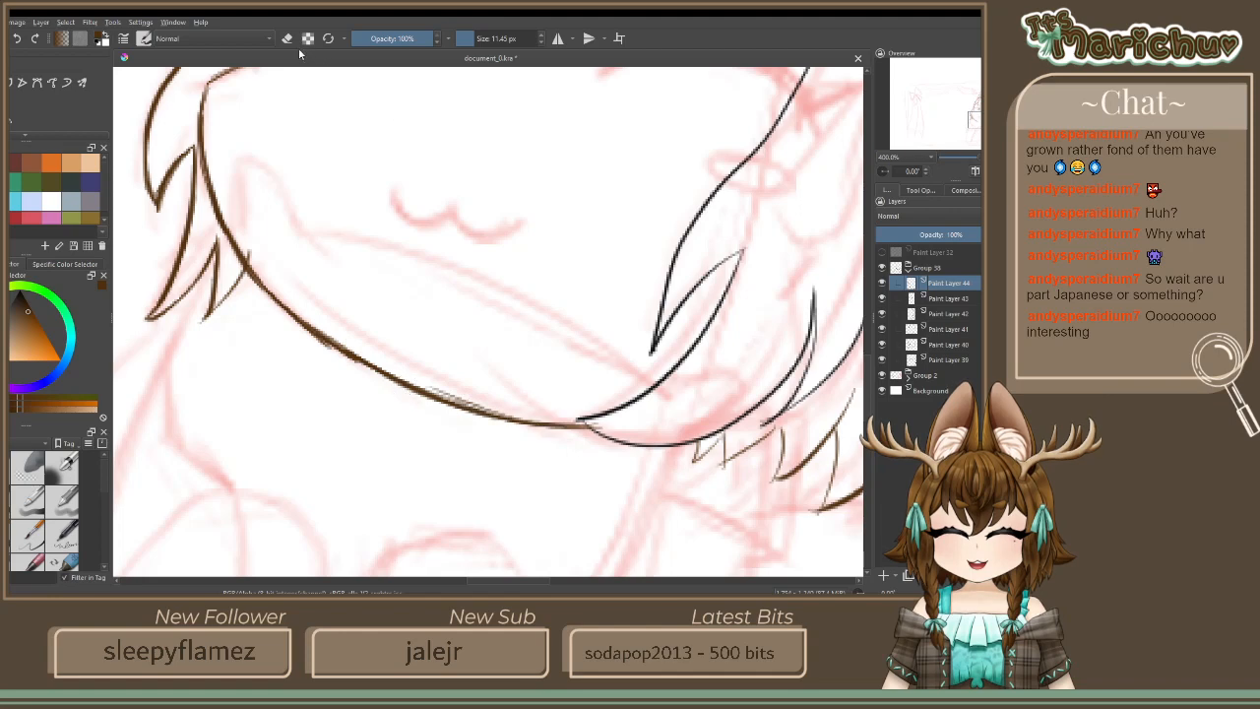
key(e)
mouse_move(465, 391)
mouse_down()
mouse_move(423, 383)
mouse_move(488, 403)
mouse_up()
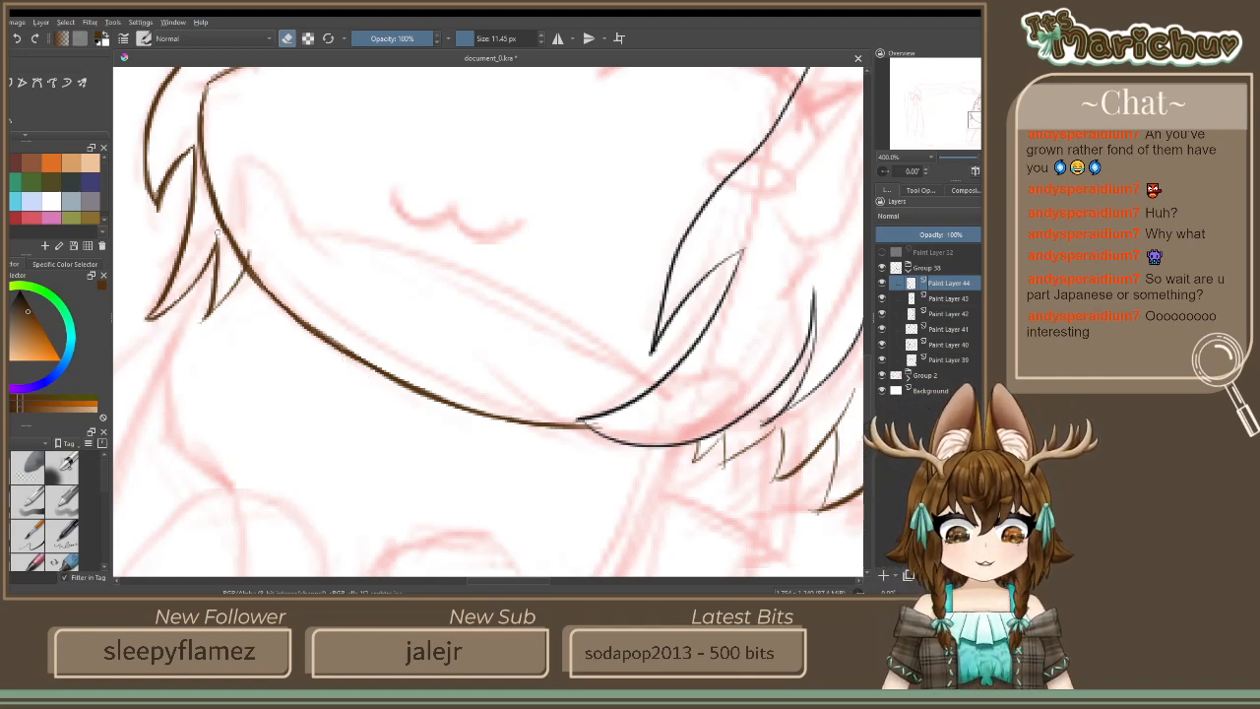
drag(254, 291, 234, 263)
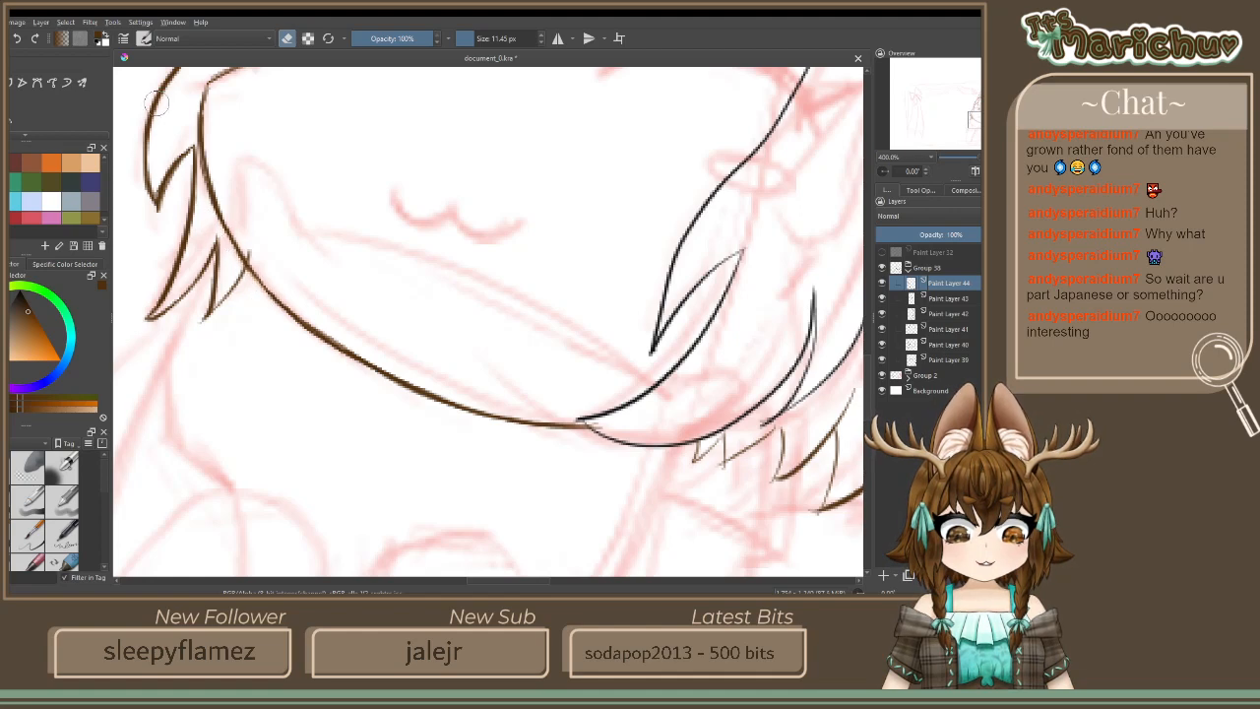
key(e)
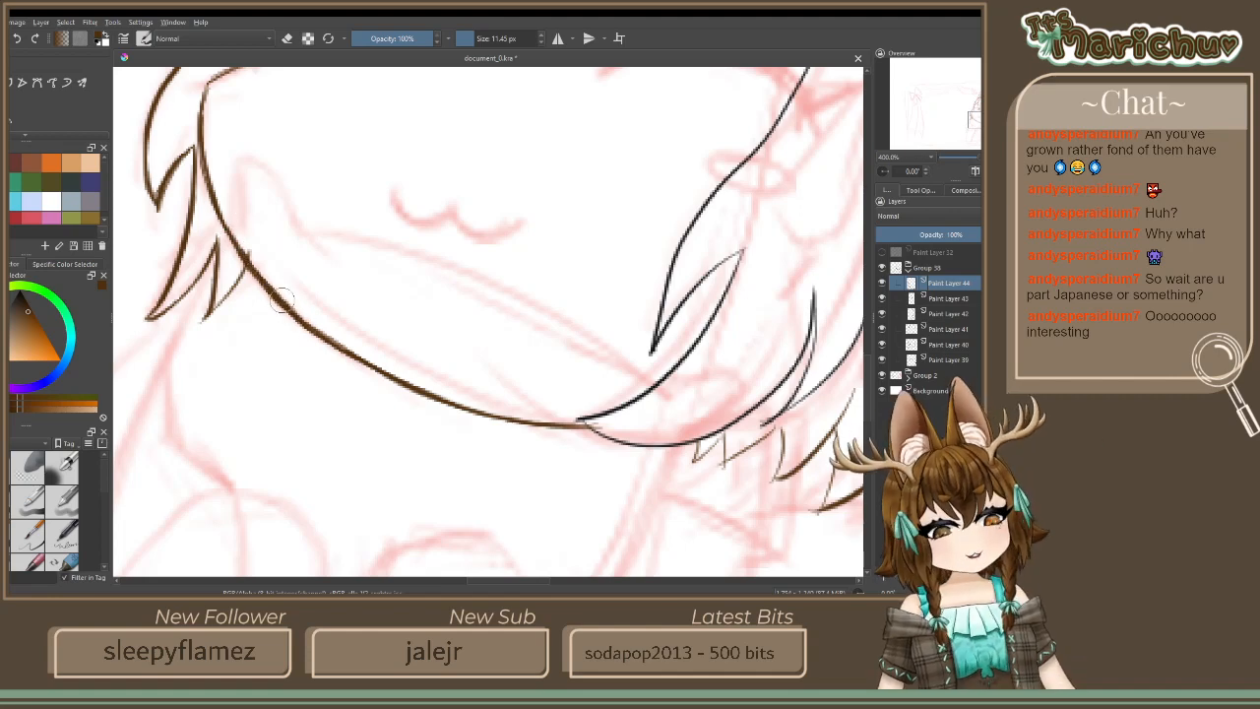
Redraw the far cheek and jaw contour in brown further inside the face, from the cheek corner across to the near side strand
scroll(280, 300, down, 5)
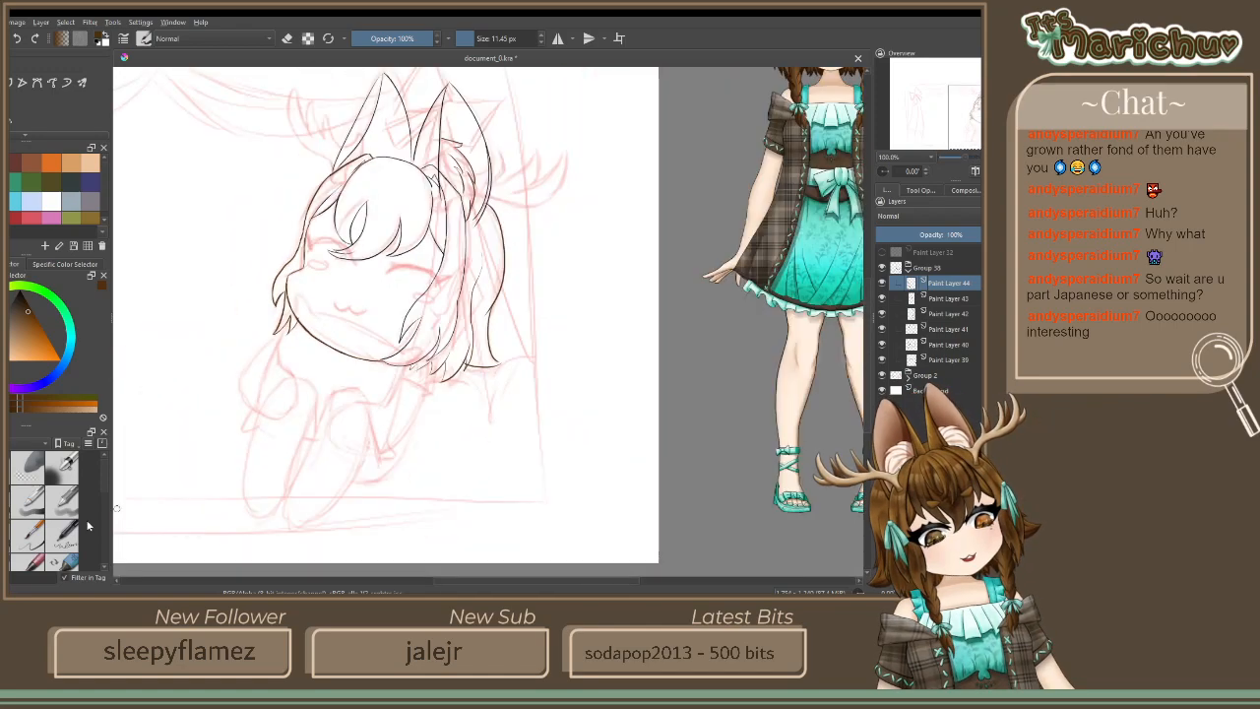
scroll(331, 293, up, 3)
scroll(351, 317, up, 2)
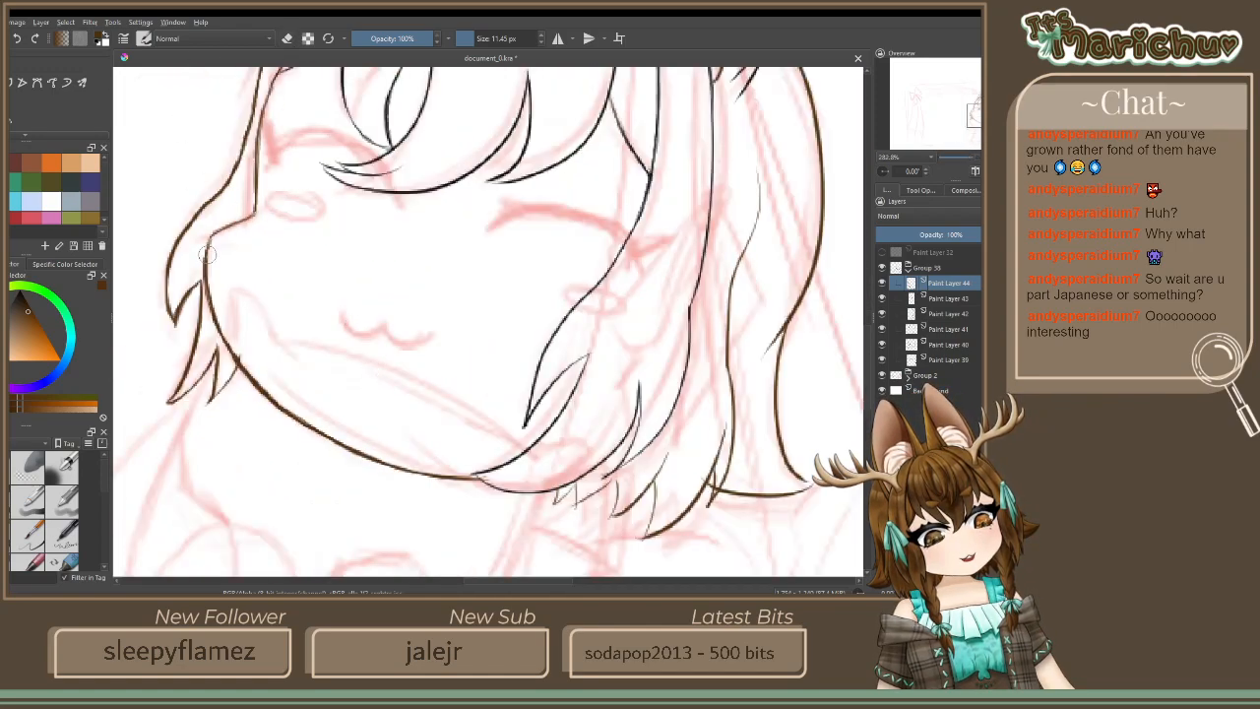
mouse_move(208, 278)
mouse_down()
mouse_move(228, 317)
mouse_move(321, 384)
mouse_up()
mouse_move(581, 374)
mouse_down()
mouse_move(524, 418)
mouse_move(423, 421)
mouse_up()
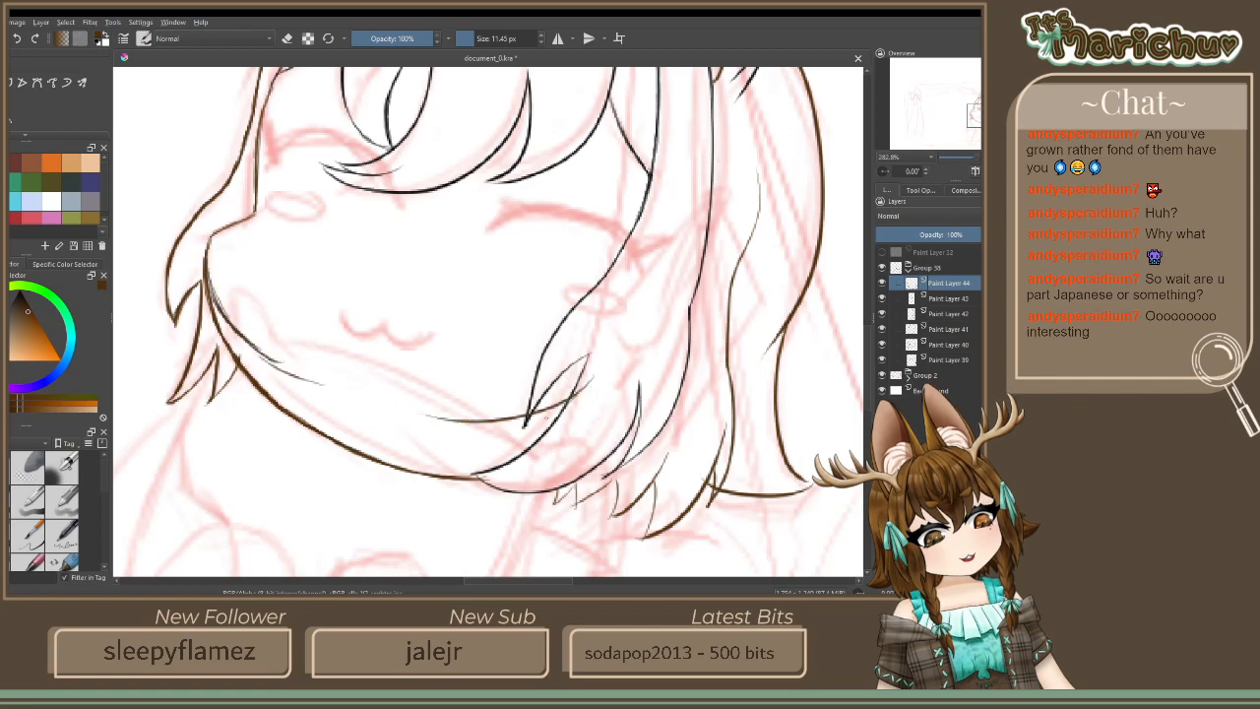
drag(563, 406, 374, 419)
mouse_move(246, 340)
mouse_down()
mouse_move(403, 423)
mouse_move(452, 425)
mouse_up()
drag(354, 406, 473, 423)
drag(594, 384, 563, 408)
drag(274, 356, 497, 419)
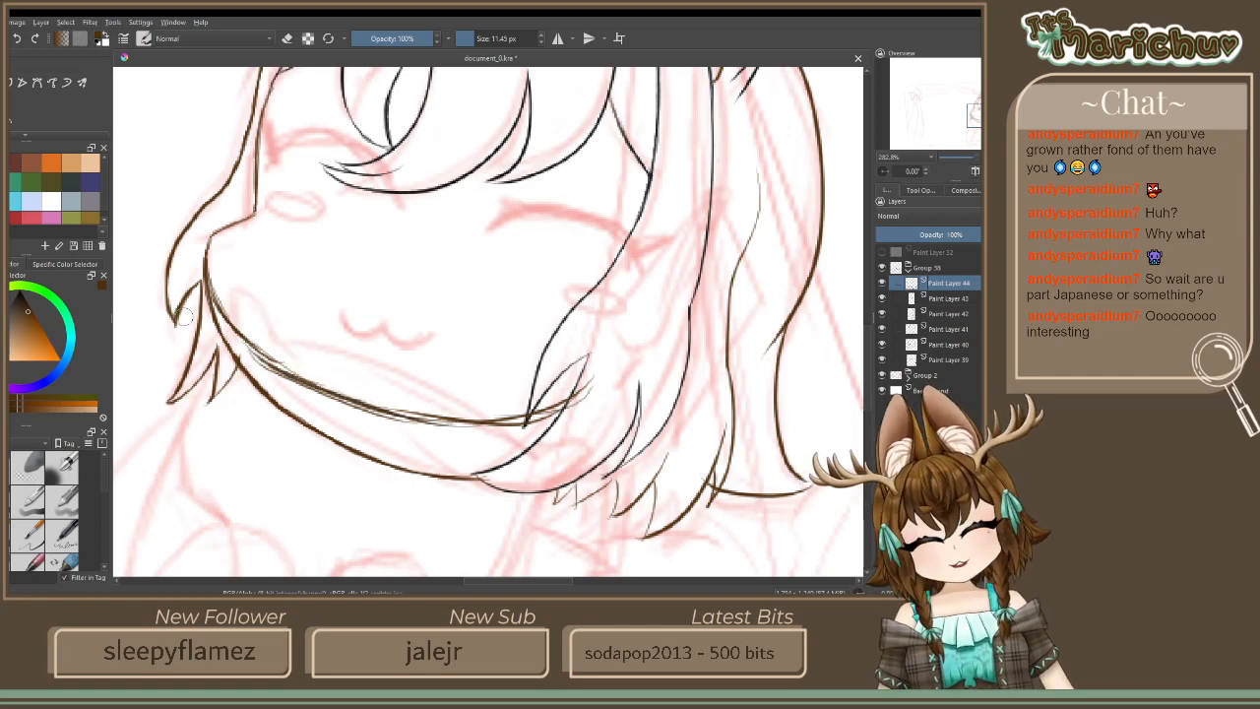
mouse_move(223, 238)
mouse_down()
mouse_move(214, 285)
mouse_move(297, 372)
mouse_up()
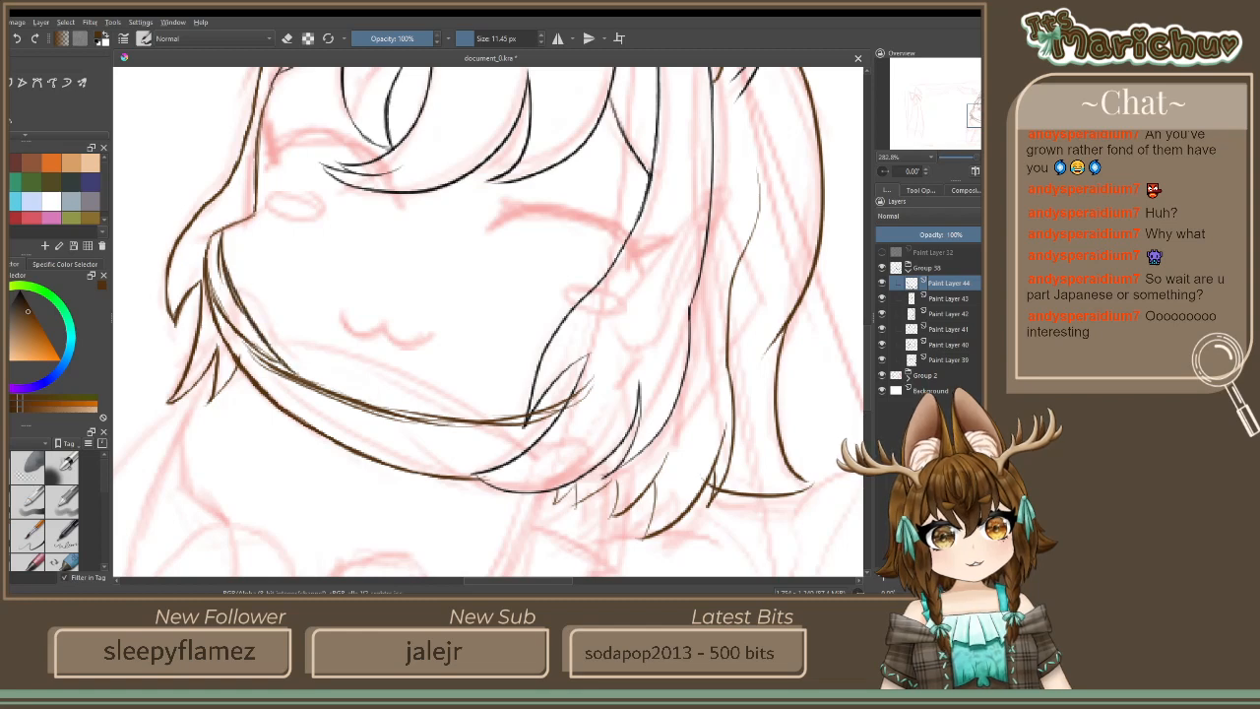
Erase the old outer jaw line and trim the doubled strokes of the new contour where it meets the near side strand
click(287, 38)
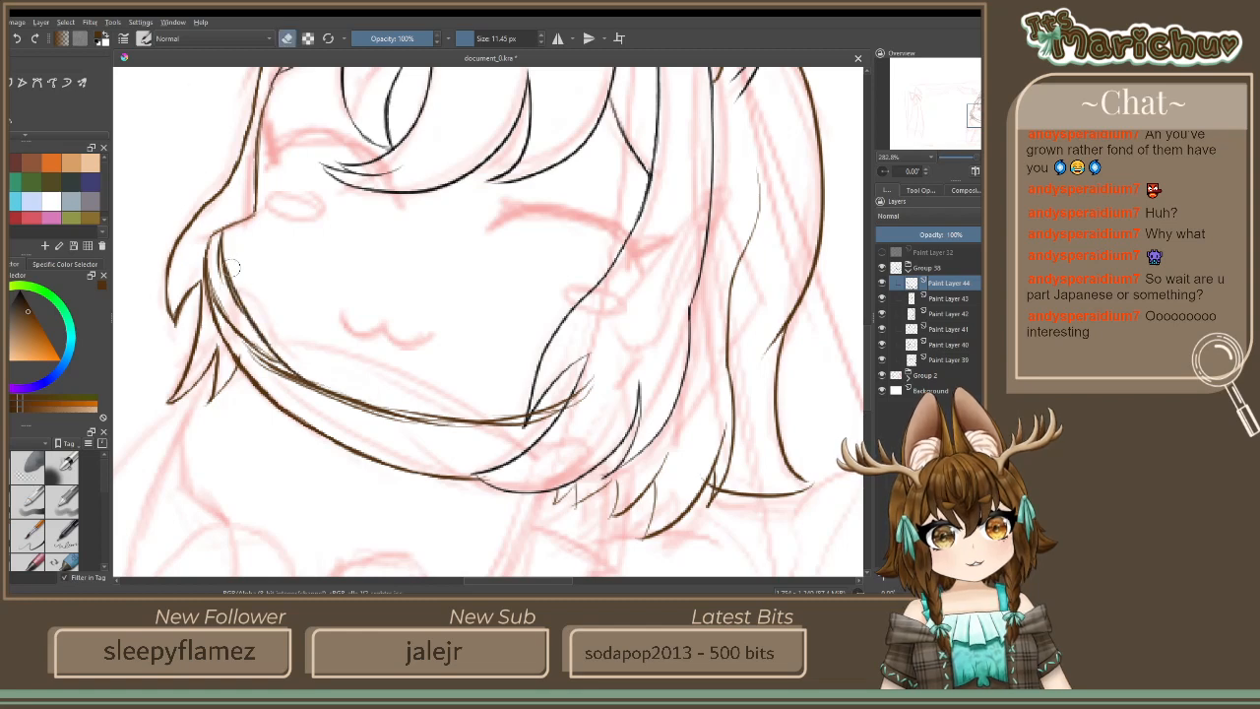
mouse_move(219, 236)
mouse_down()
mouse_move(209, 292)
mouse_move(258, 402)
mouse_move(272, 371)
mouse_move(252, 345)
mouse_move(293, 389)
mouse_up()
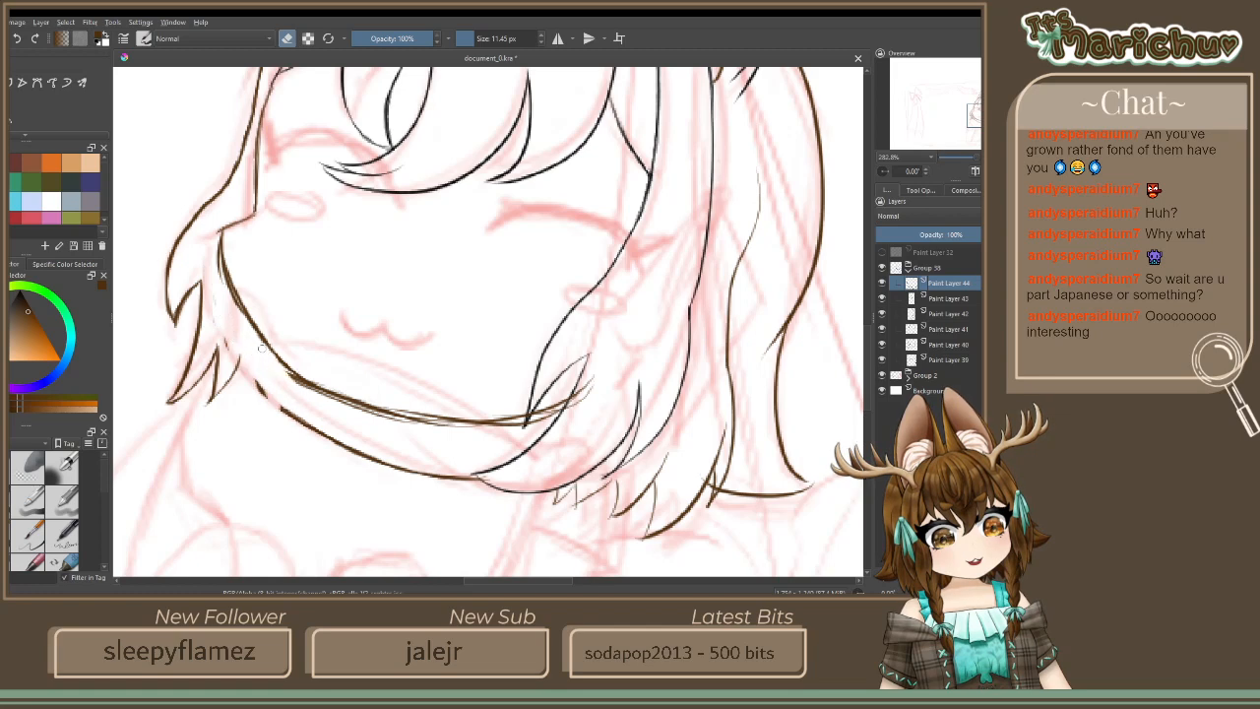
mouse_move(260, 347)
mouse_down()
mouse_move(280, 366)
mouse_move(282, 427)
mouse_move(320, 435)
mouse_move(288, 412)
mouse_move(322, 438)
mouse_move(470, 478)
mouse_move(349, 457)
mouse_up()
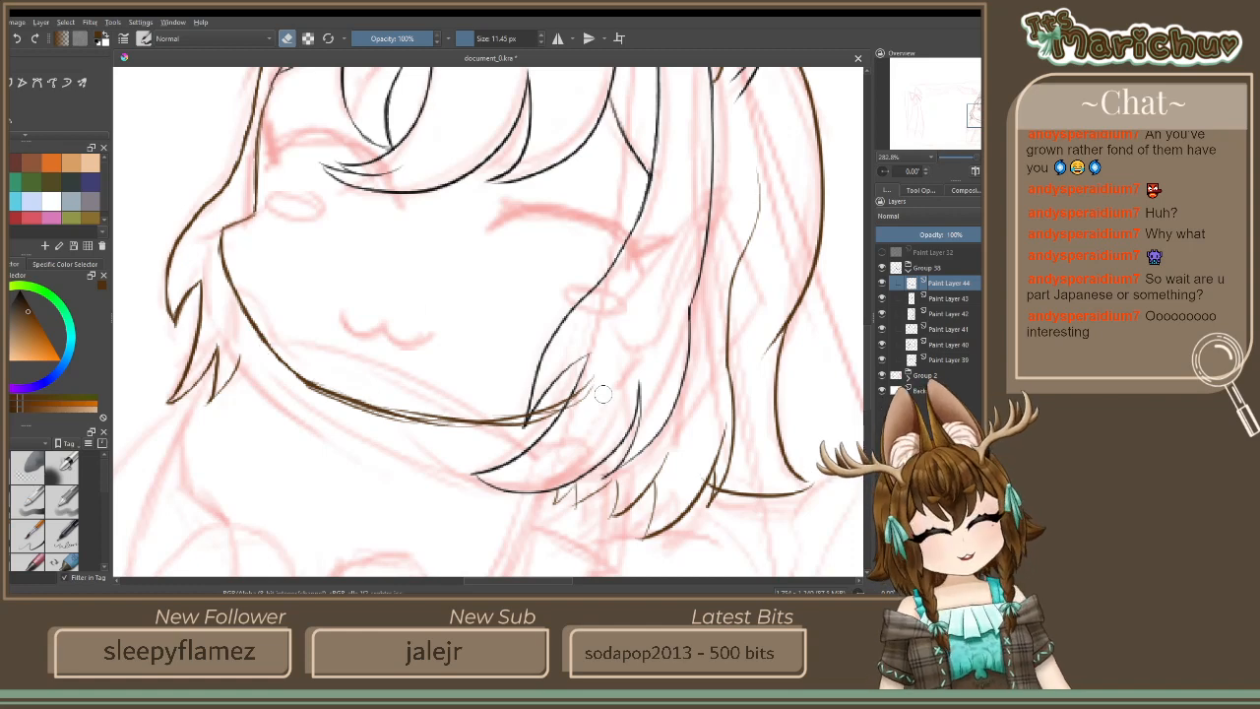
drag(587, 399, 517, 422)
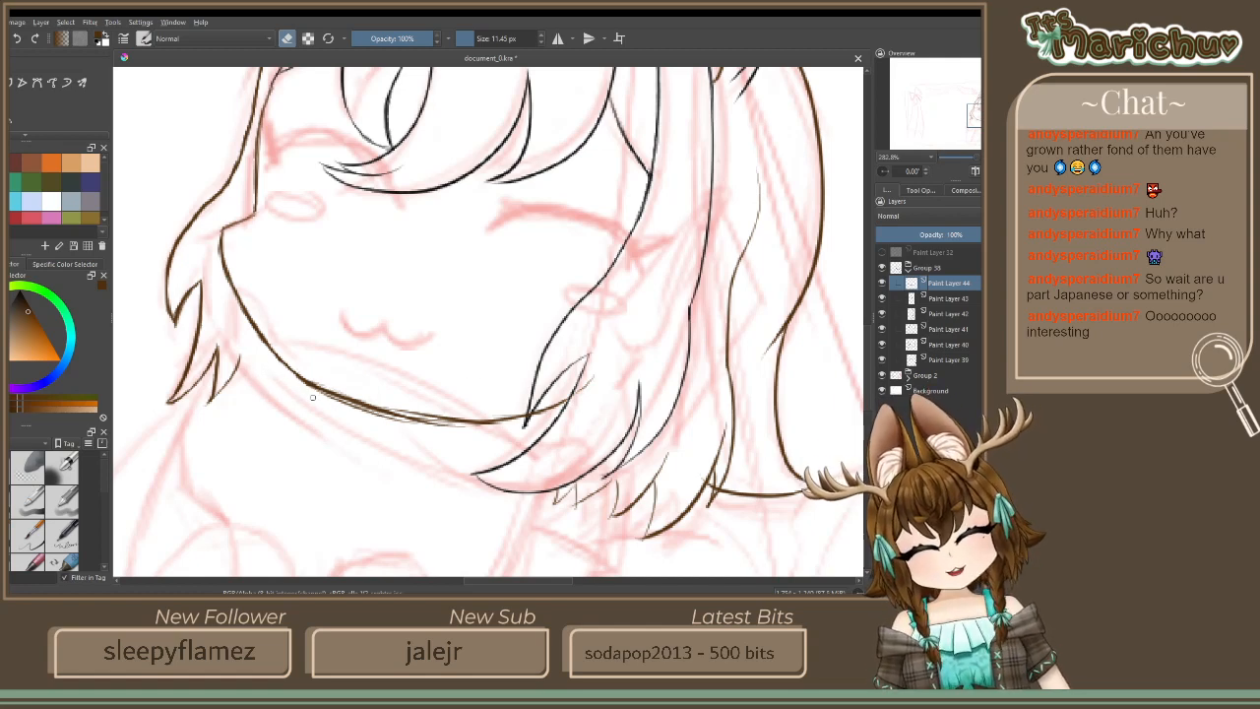
mouse_move(486, 436)
mouse_down()
mouse_move(330, 415)
mouse_move(471, 436)
mouse_move(325, 409)
mouse_move(281, 361)
mouse_up()
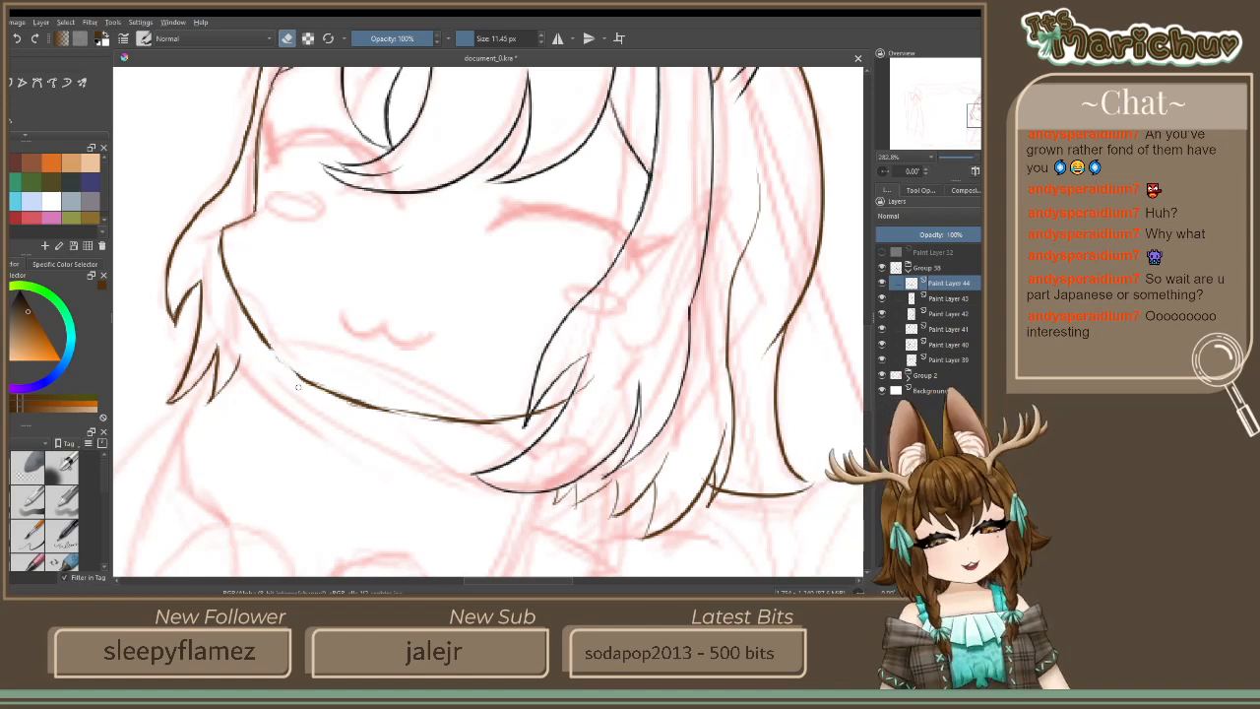
Thicken the thin stretches of the new jaw line in brown and erase the rough edges into one smooth contour
key(e)
drag(267, 344, 350, 397)
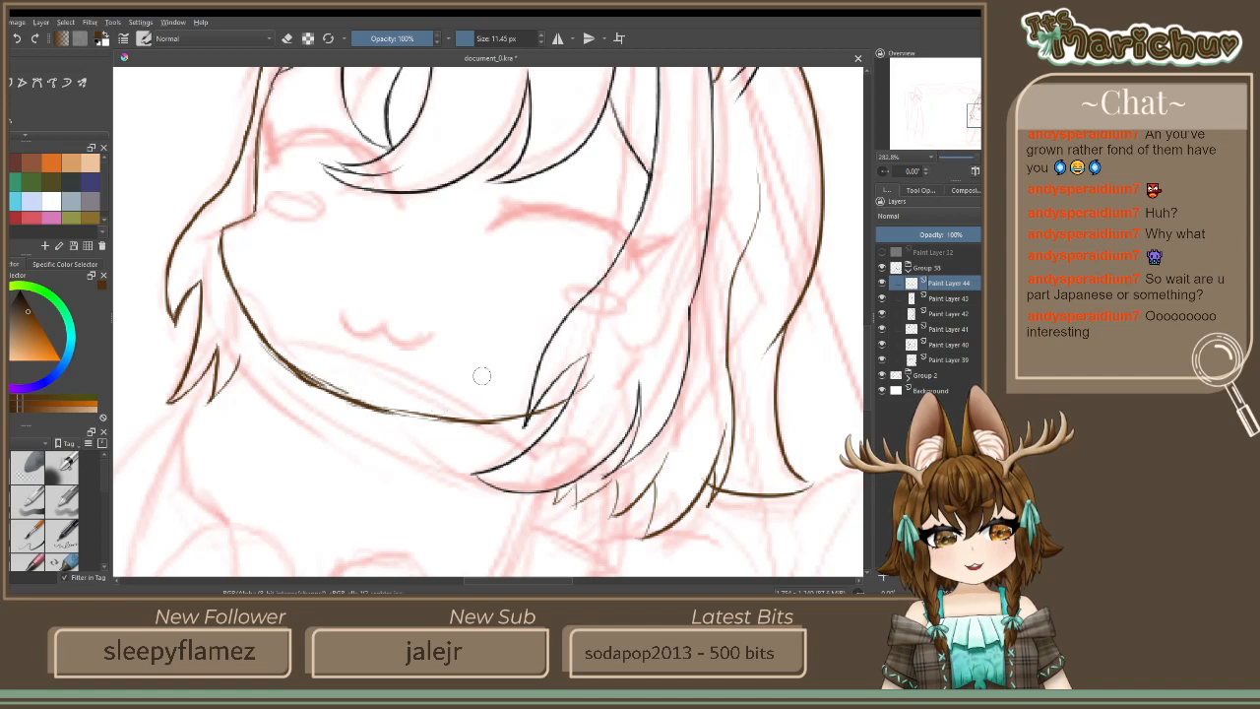
mouse_move(446, 417)
mouse_down()
mouse_move(386, 411)
mouse_move(470, 423)
mouse_up()
mouse_move(334, 396)
mouse_down()
mouse_move(453, 419)
mouse_move(335, 398)
mouse_move(422, 423)
mouse_up()
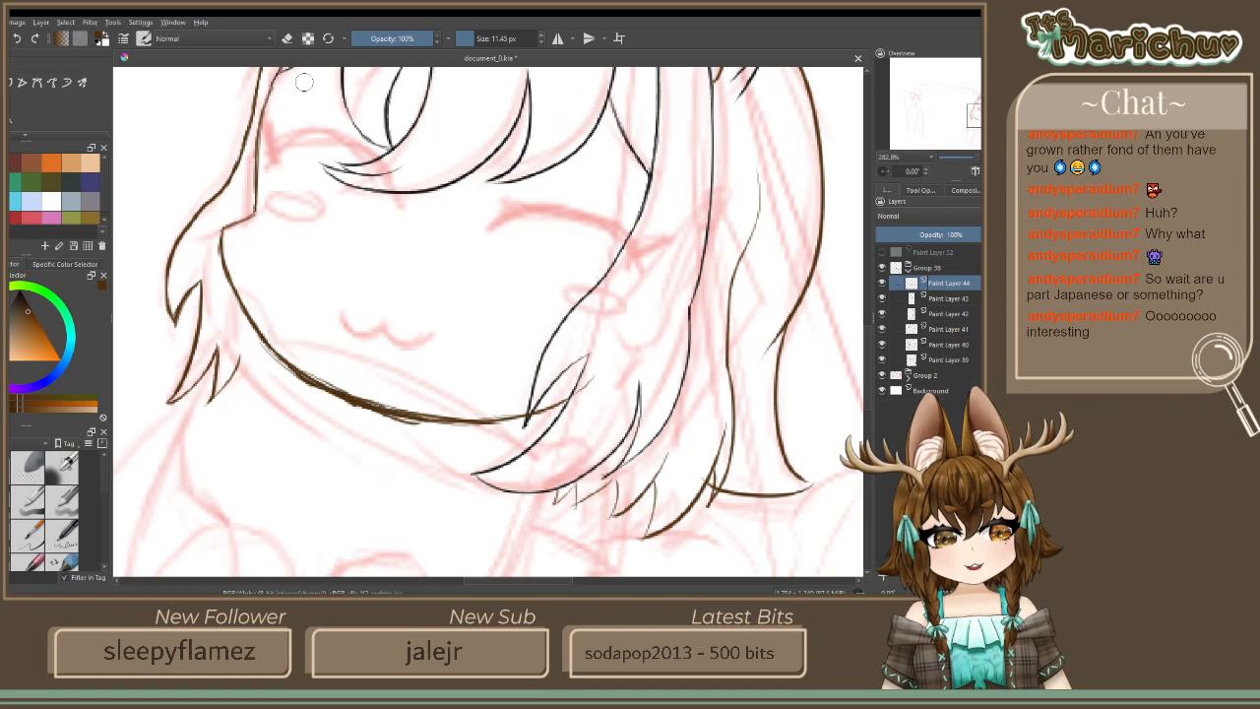
click(286, 38)
mouse_move(326, 403)
mouse_down()
mouse_move(280, 369)
mouse_move(366, 410)
mouse_move(359, 418)
mouse_up()
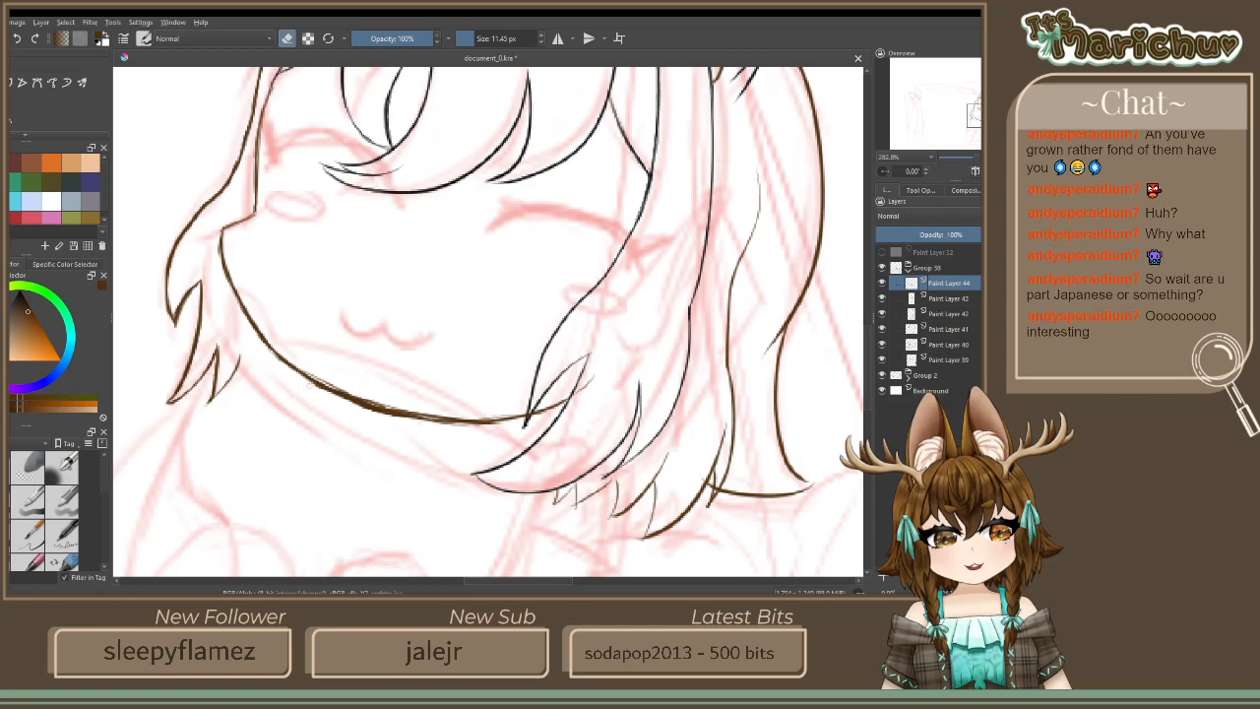
drag(303, 360, 320, 375)
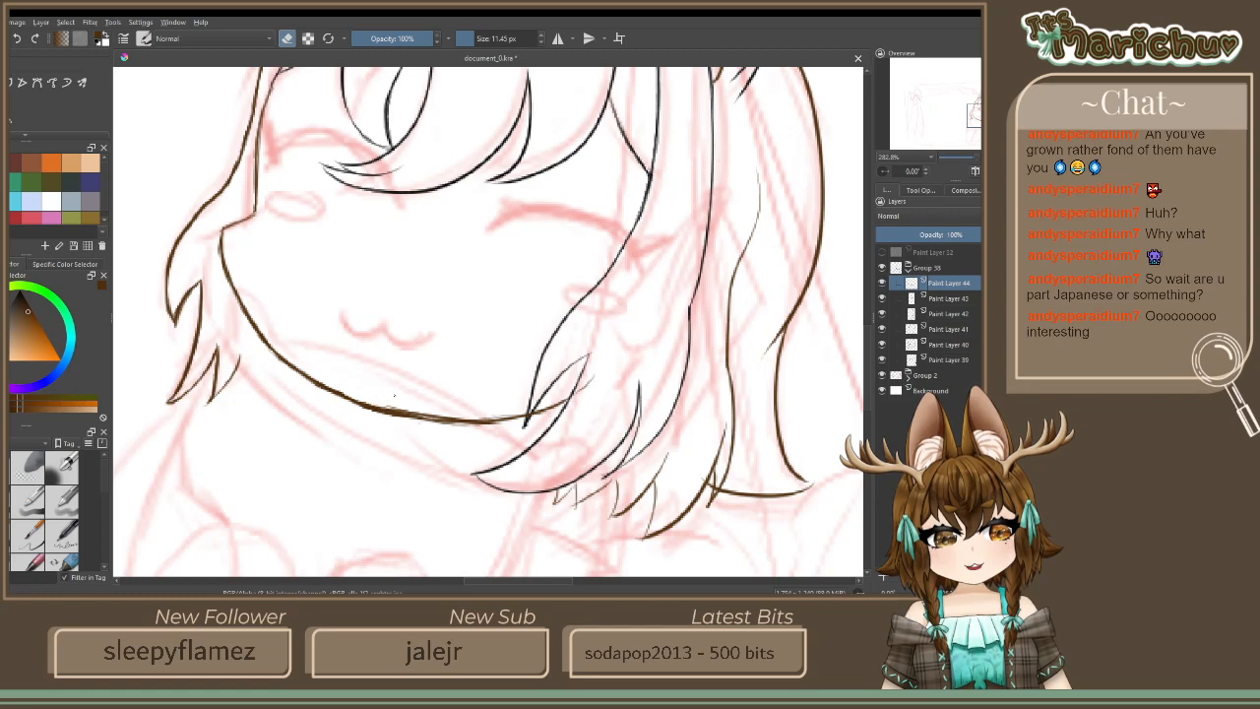
drag(374, 406, 430, 411)
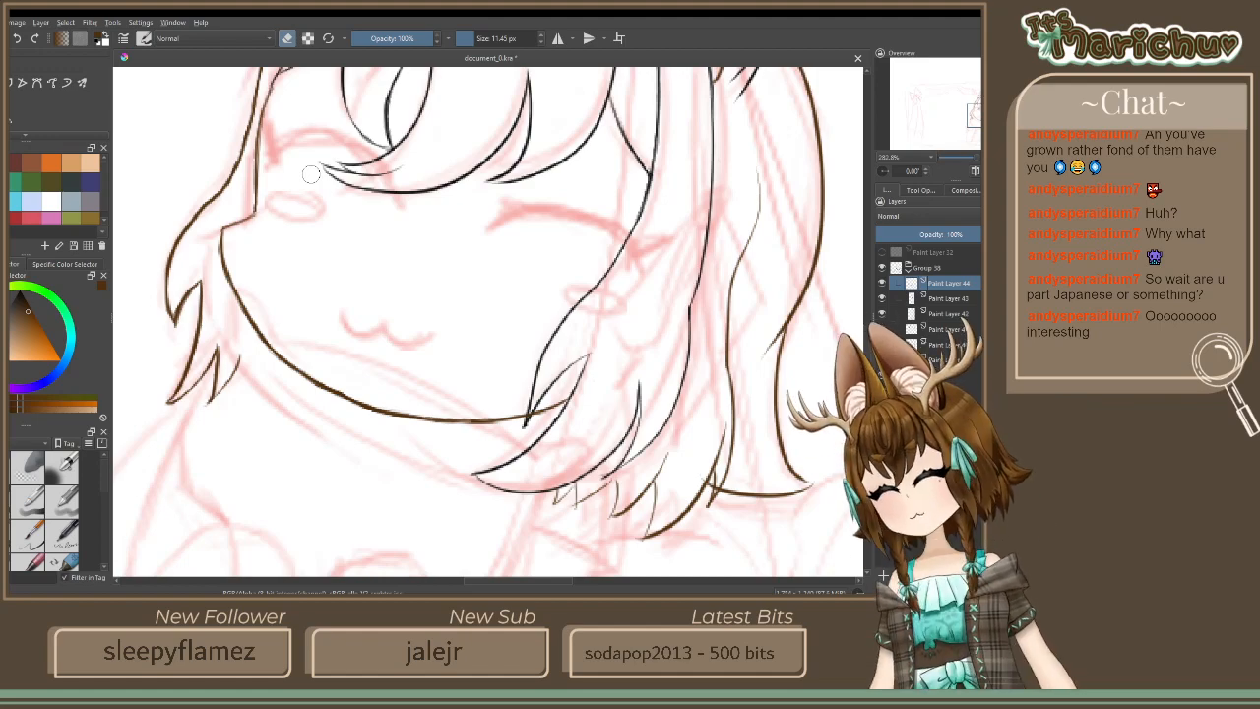
Add a new paint layer above the jaw line and ink the outer lash tips of the near closed eye in brown
scroll(393, 361, down, 5)
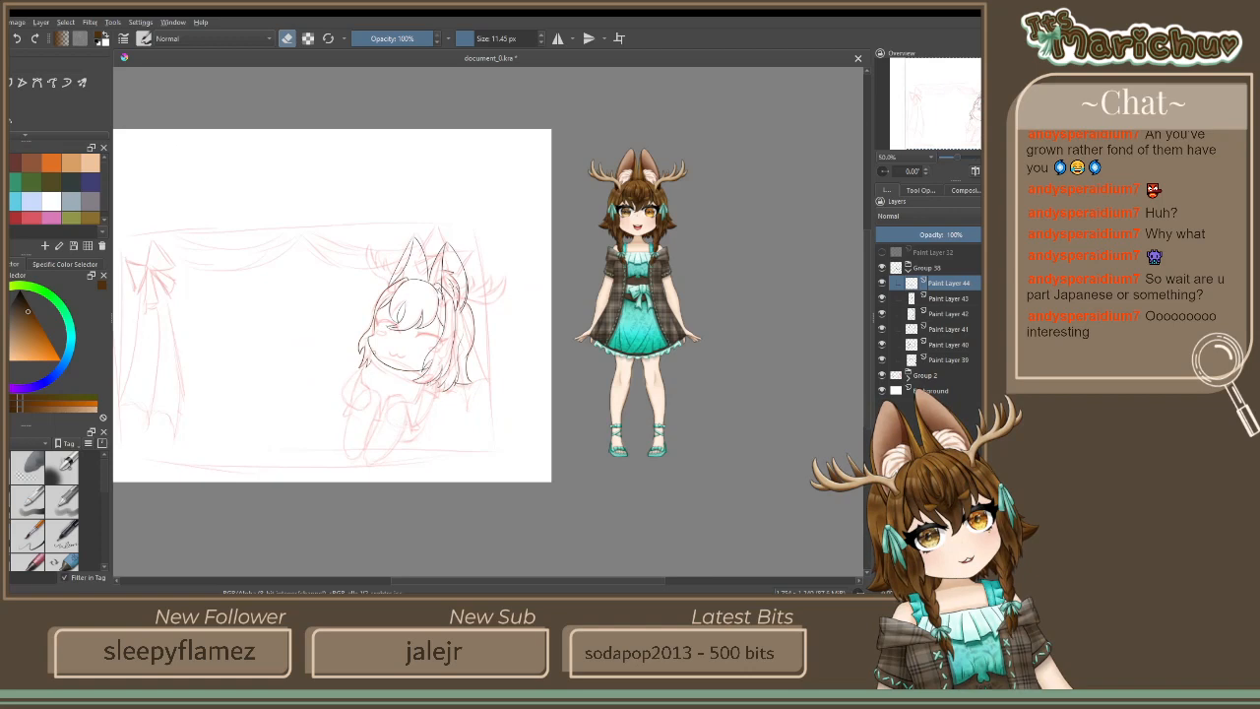
scroll(407, 330, up, 8)
scroll(480, 366, down, 4)
scroll(484, 393, up, 2)
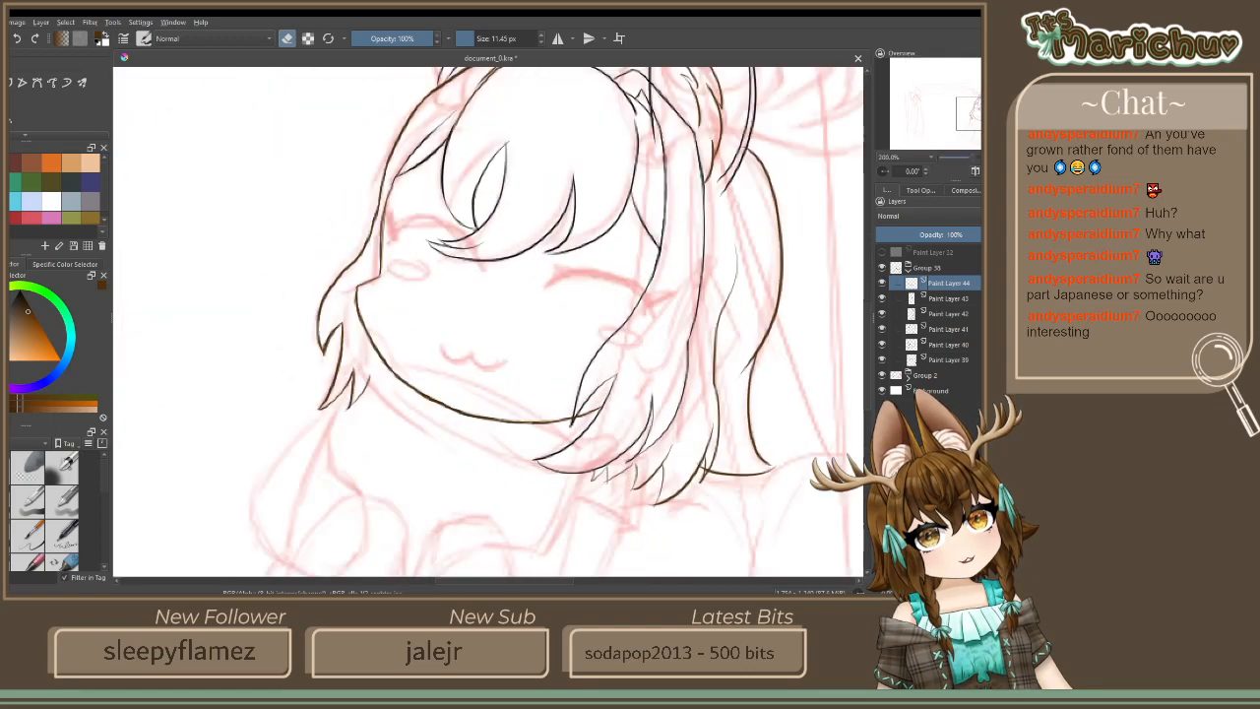
click(885, 579)
scroll(431, 204, up, 2)
scroll(477, 274, down, 1)
drag(507, 309, 362, 300)
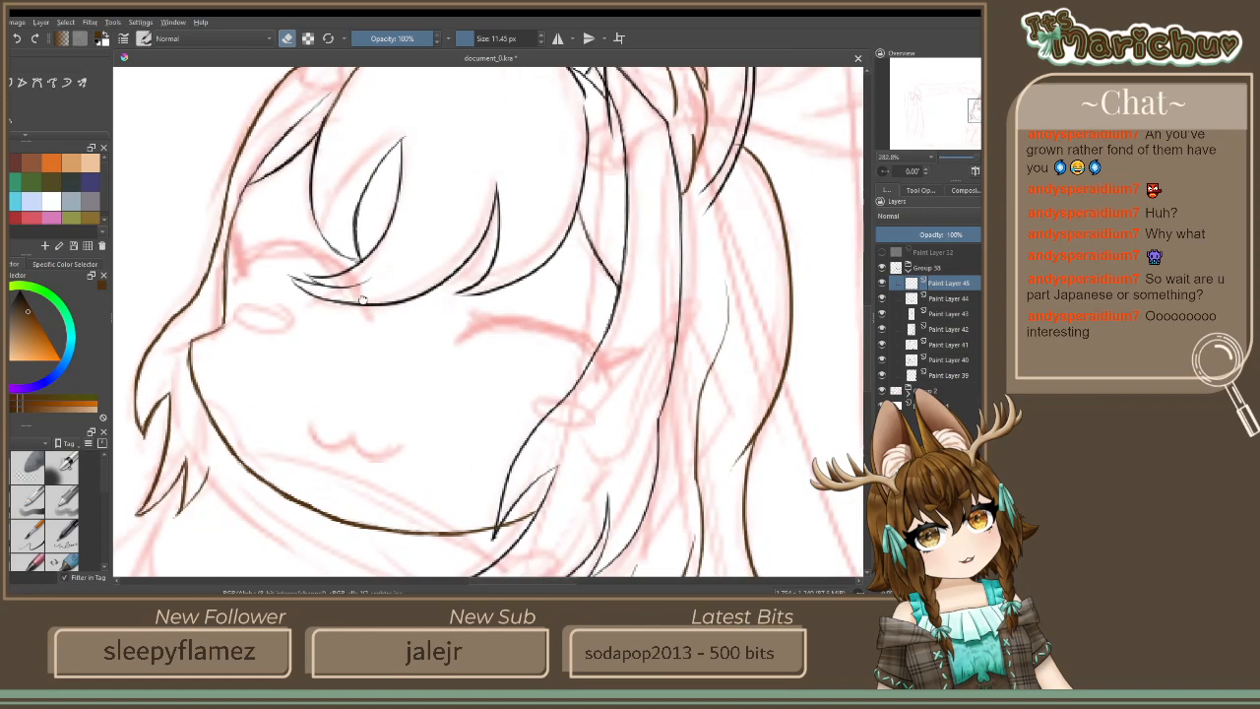
scroll(627, 325, up, 1)
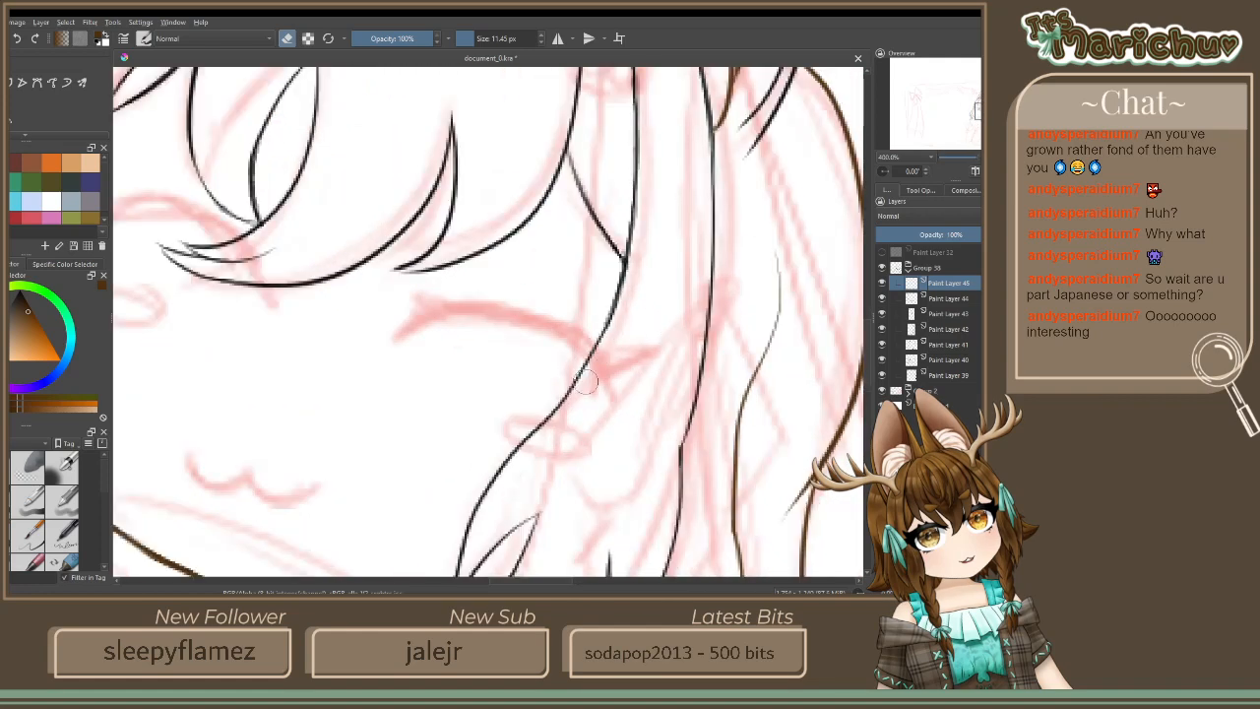
key(e)
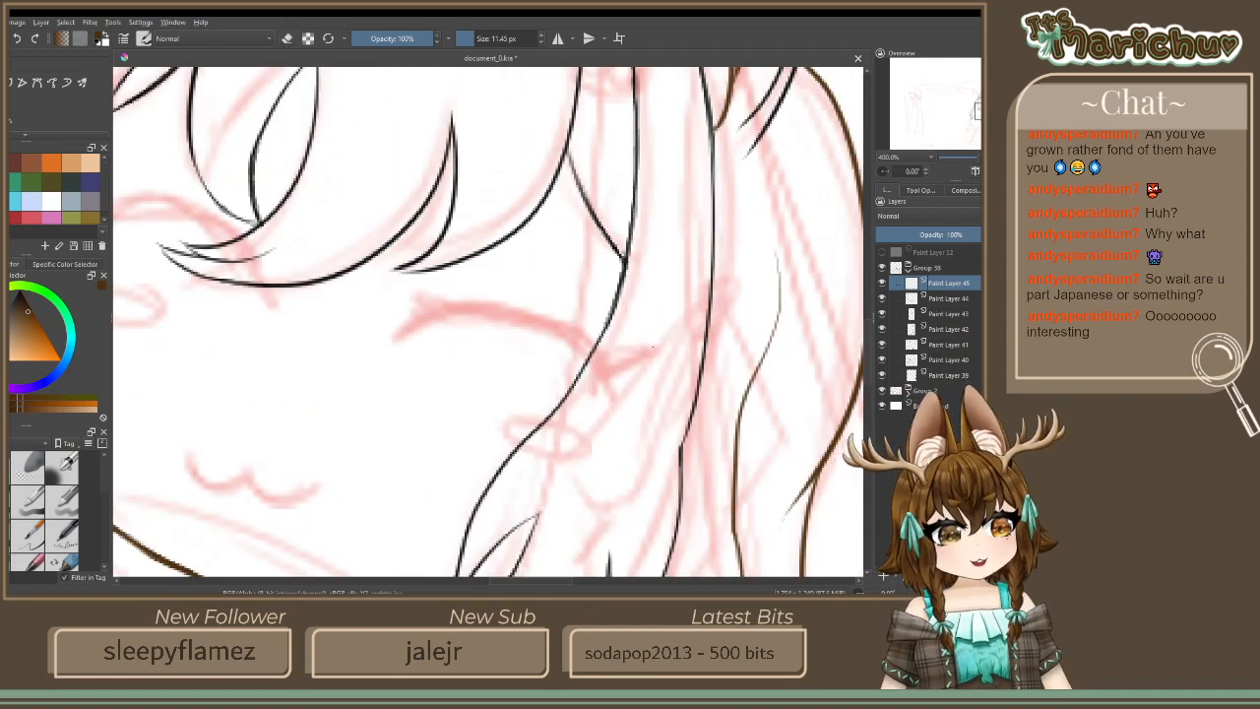
drag(653, 352, 581, 400)
mouse_move(599, 354)
mouse_down()
mouse_move(654, 348)
mouse_move(583, 346)
mouse_move(626, 314)
mouse_move(575, 325)
mouse_up()
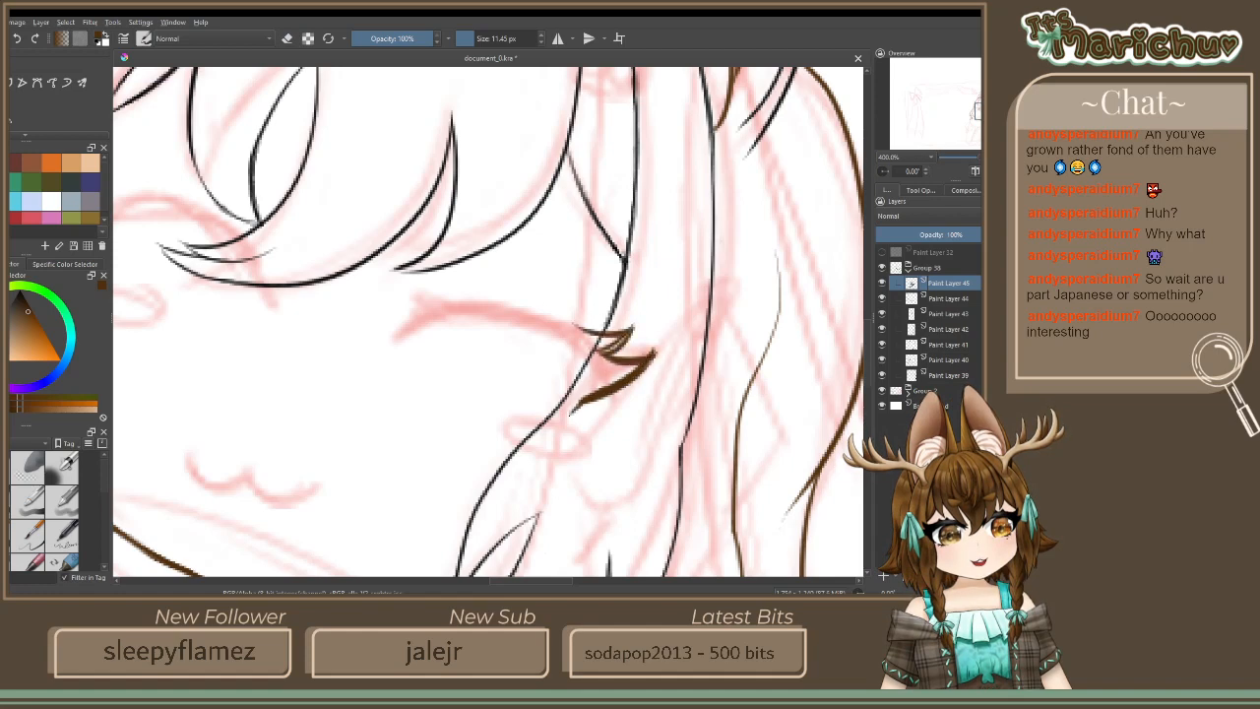
mouse_move(571, 423)
mouse_down()
mouse_move(548, 391)
mouse_move(541, 331)
mouse_up()
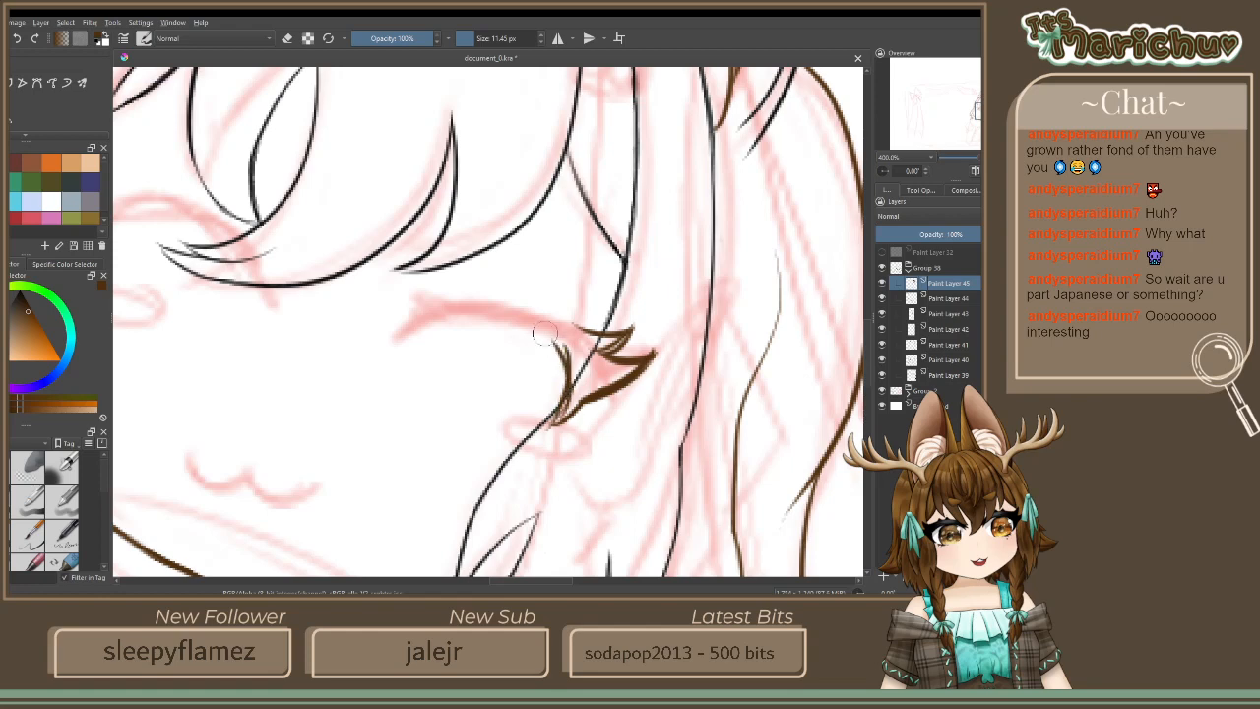
ctrl+click(532, 329)
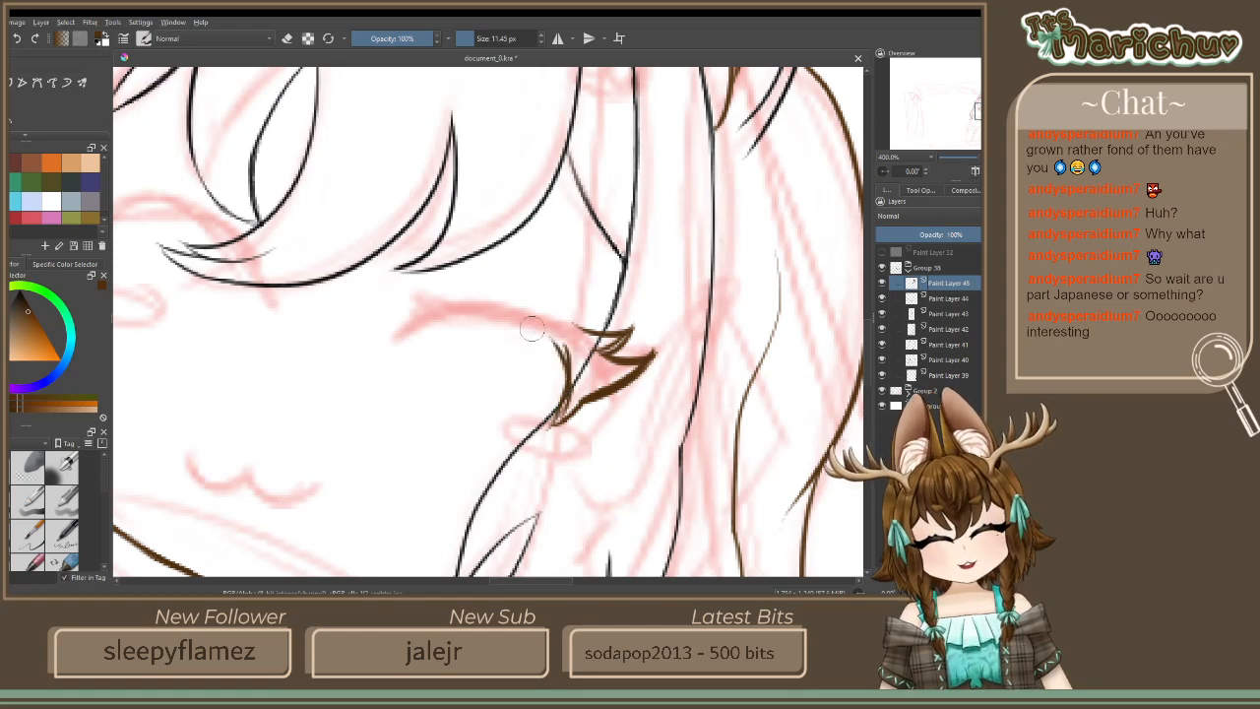
key(ctrl+z)
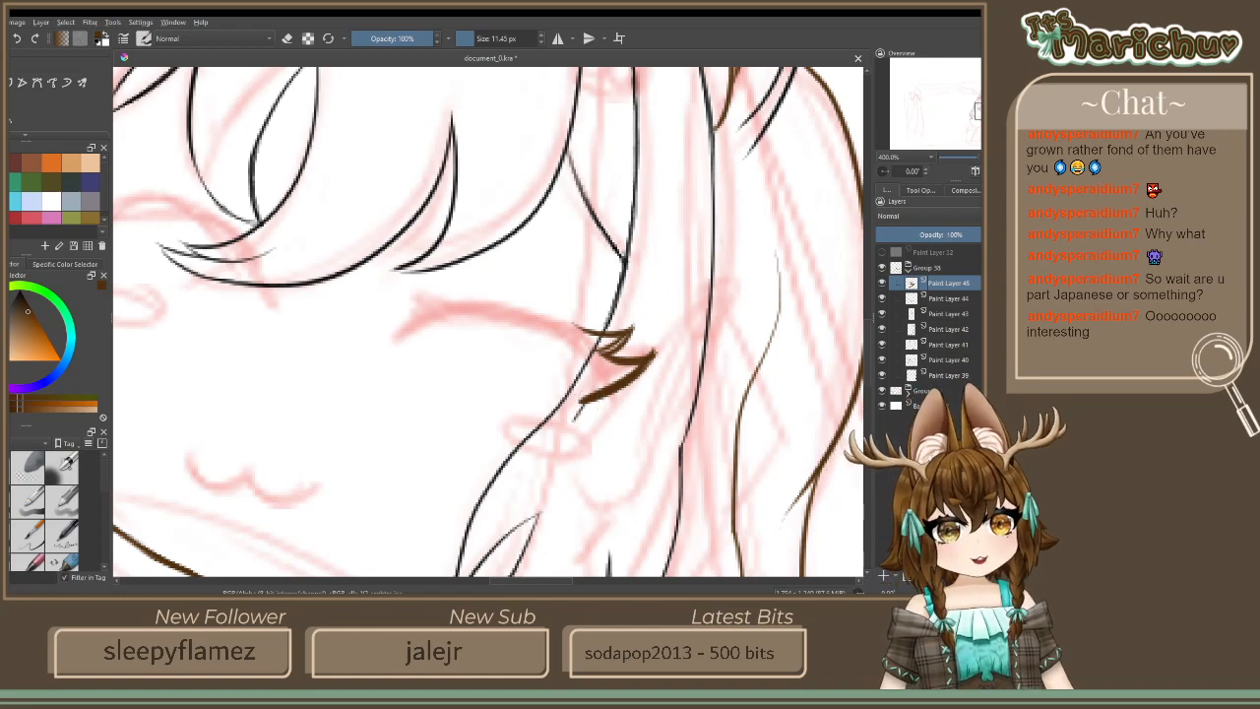
Ink the upper and lower edges of the near closed eye's curved lid in brown, ending in pointed lashes at the inner corner
mouse_move(577, 417)
mouse_down()
mouse_move(556, 369)
mouse_move(492, 326)
mouse_up()
mouse_move(571, 335)
mouse_down()
mouse_move(374, 348)
mouse_move(406, 330)
mouse_move(390, 285)
mouse_up()
mouse_move(405, 328)
mouse_down()
mouse_move(386, 281)
mouse_move(425, 305)
mouse_move(534, 295)
mouse_move(586, 317)
mouse_move(597, 341)
mouse_up()
drag(463, 301, 434, 296)
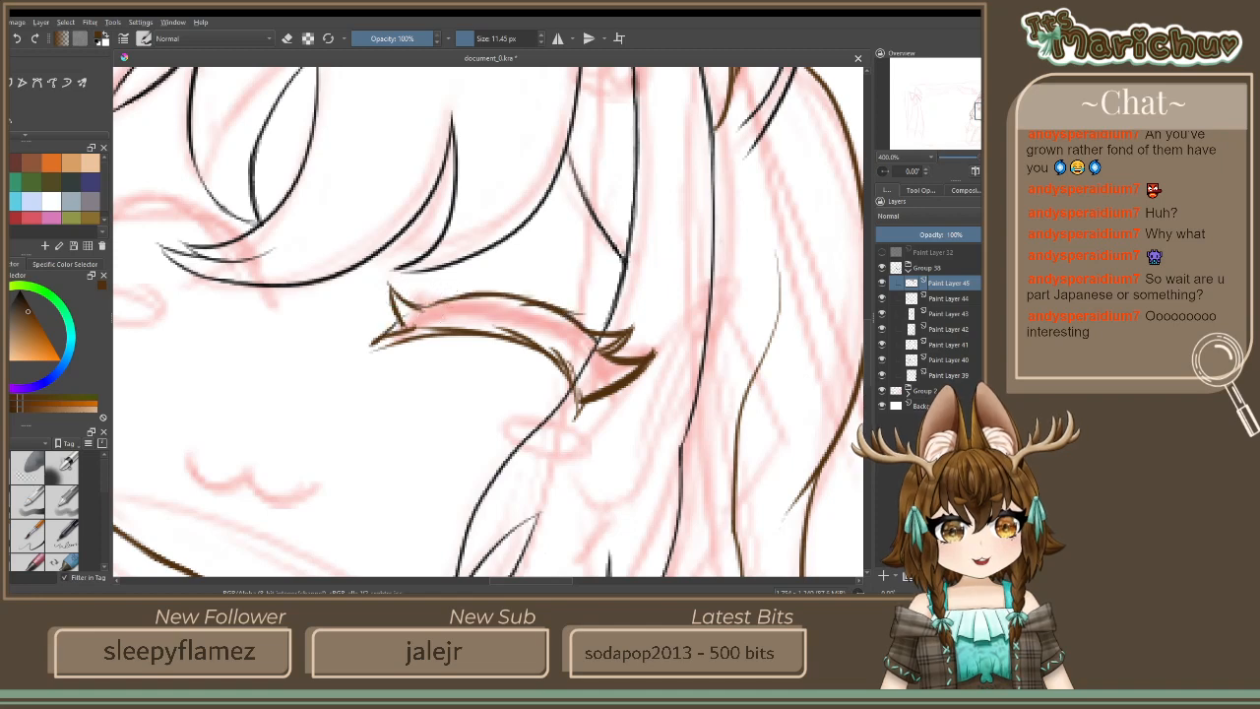
Fill the near closed eye's lash shape with solid brown and erase its ragged outer lower corner into a clean point
drag(374, 345, 427, 330)
mouse_move(391, 339)
mouse_down()
mouse_move(414, 321)
mouse_move(403, 308)
mouse_move(433, 327)
mouse_move(453, 307)
mouse_move(415, 314)
mouse_move(469, 298)
mouse_move(539, 321)
mouse_move(492, 333)
mouse_move(458, 331)
mouse_move(487, 300)
mouse_move(536, 307)
mouse_move(596, 352)
mouse_move(551, 372)
mouse_move(517, 319)
mouse_move(598, 386)
mouse_move(624, 364)
mouse_move(578, 384)
mouse_move(580, 395)
mouse_up()
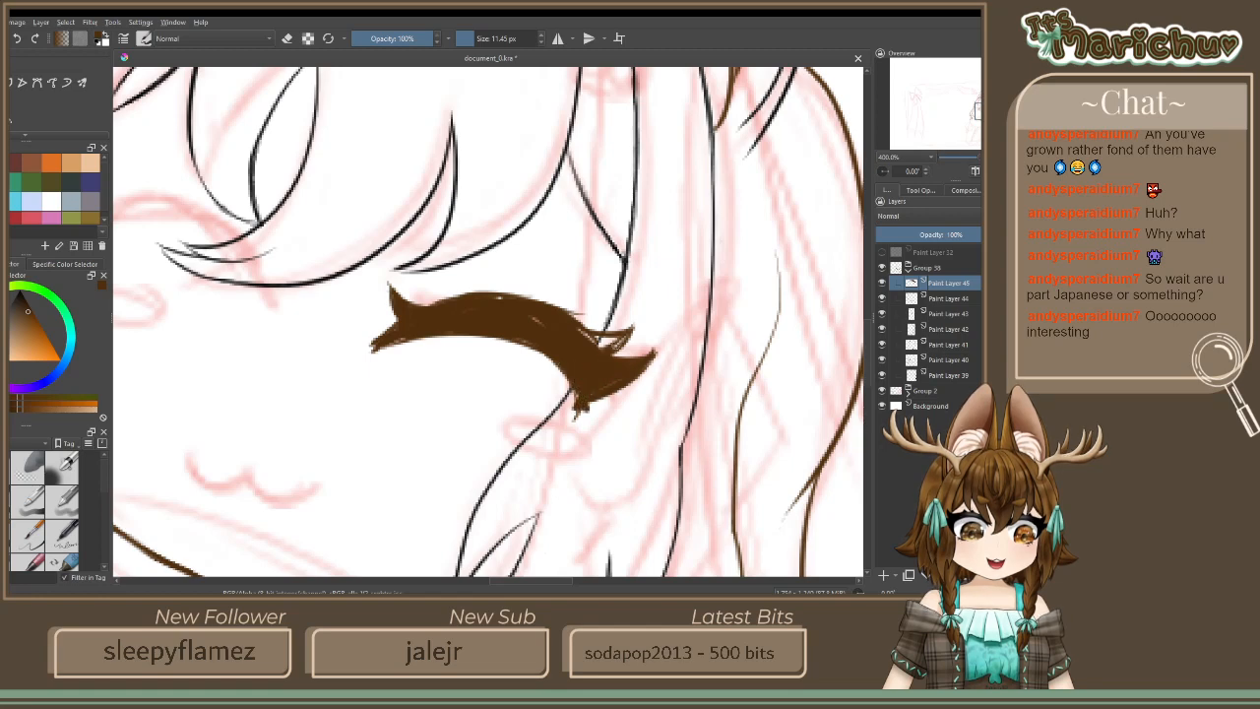
drag(623, 338, 577, 329)
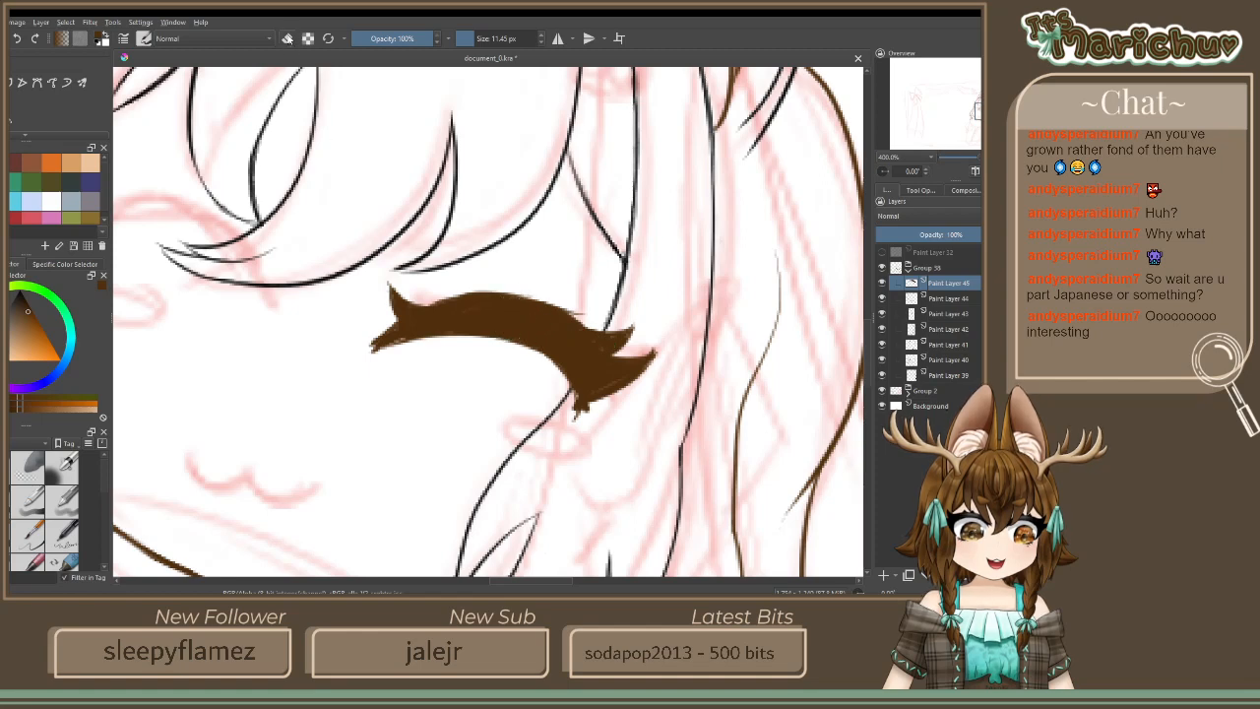
key(e)
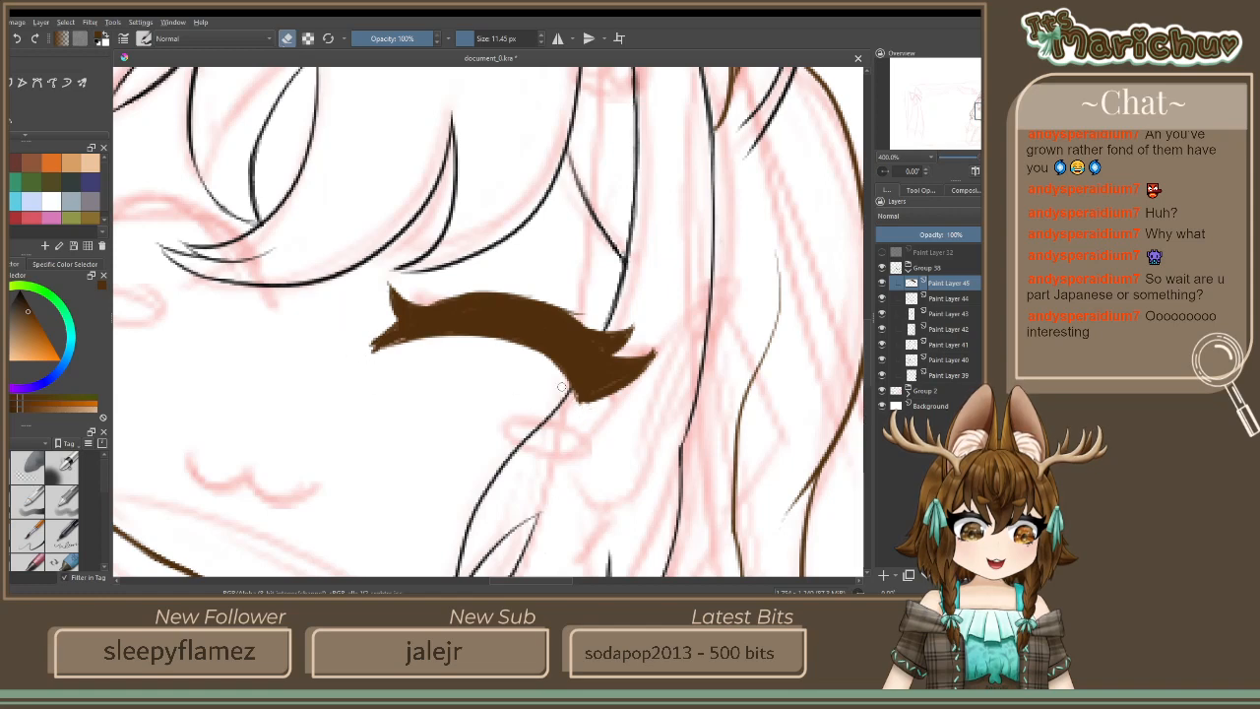
drag(561, 387, 559, 392)
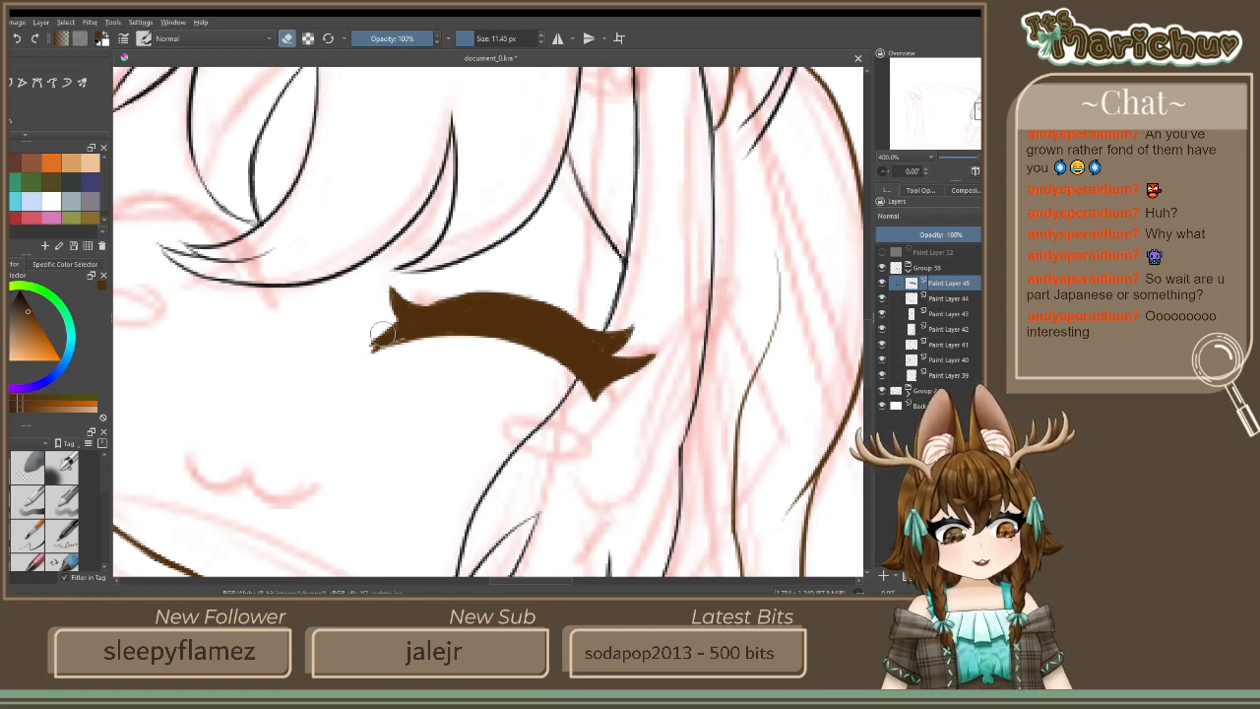
Paint a pointed brown lash below the near closed eye's outer corner and small spikes along its upper edge, trimming the inner tip
click(287, 43)
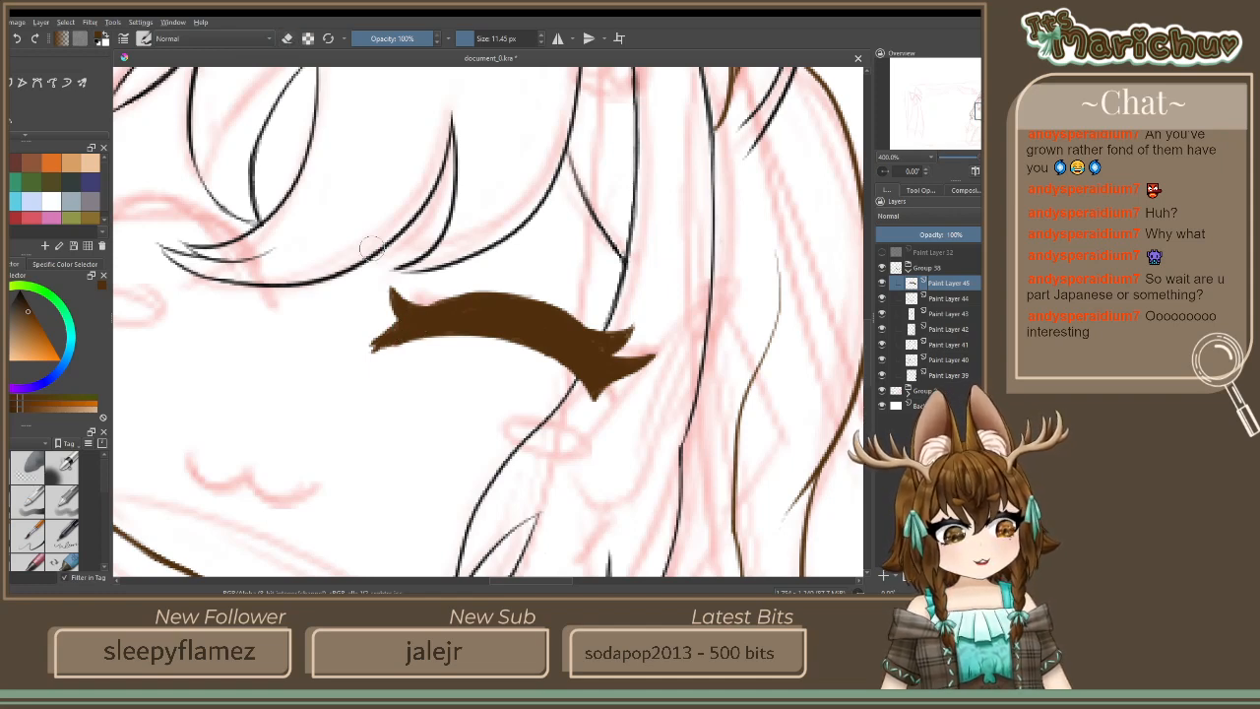
mouse_move(597, 386)
mouse_down()
mouse_move(609, 409)
mouse_move(581, 372)
mouse_up()
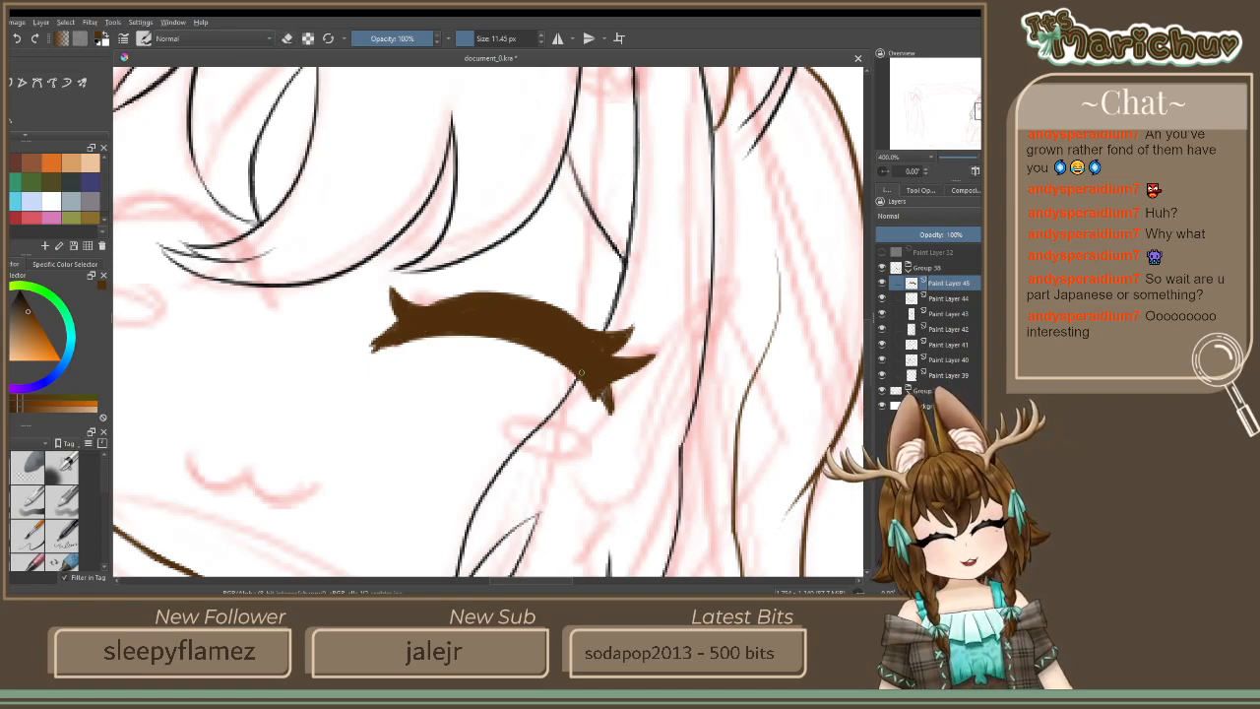
click(287, 40)
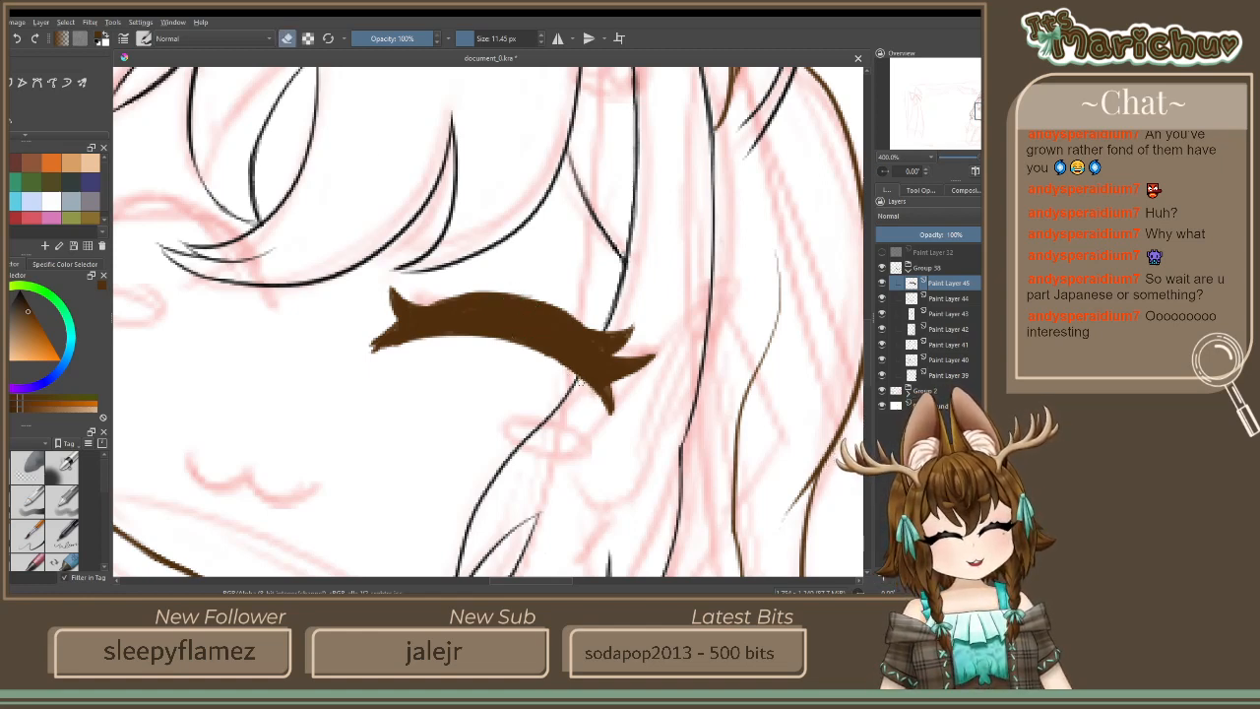
click(285, 40)
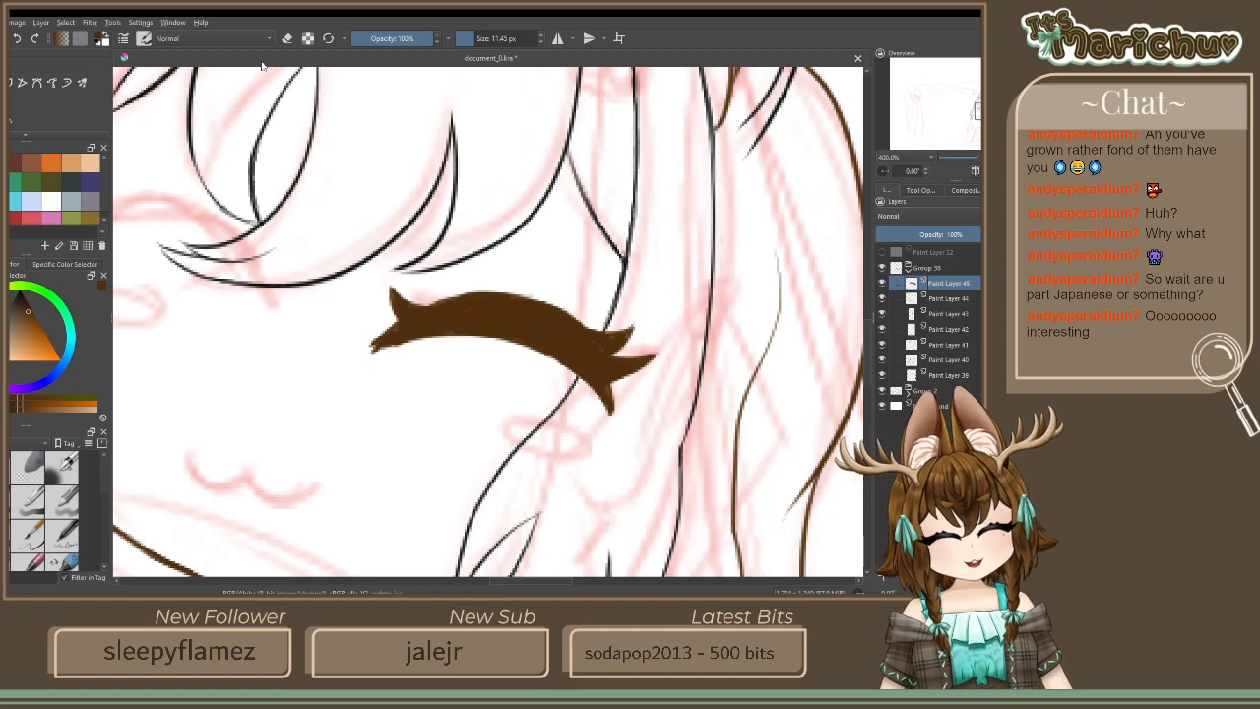
click(287, 40)
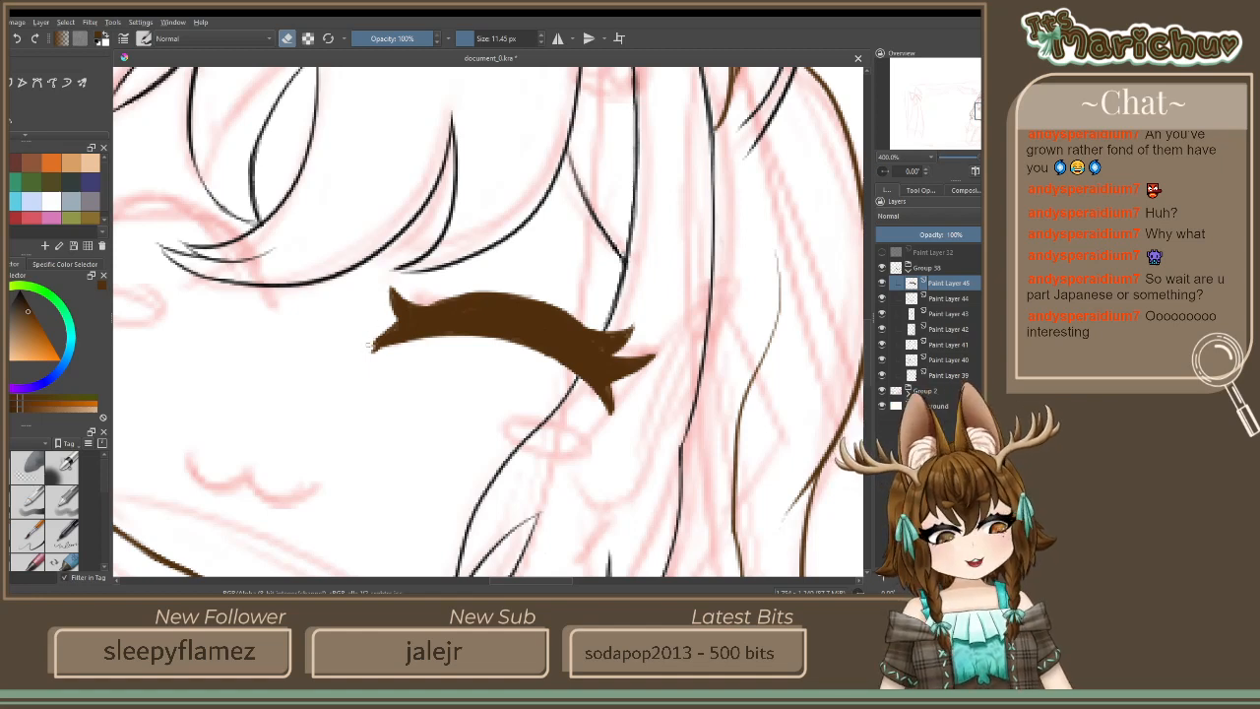
click(286, 41)
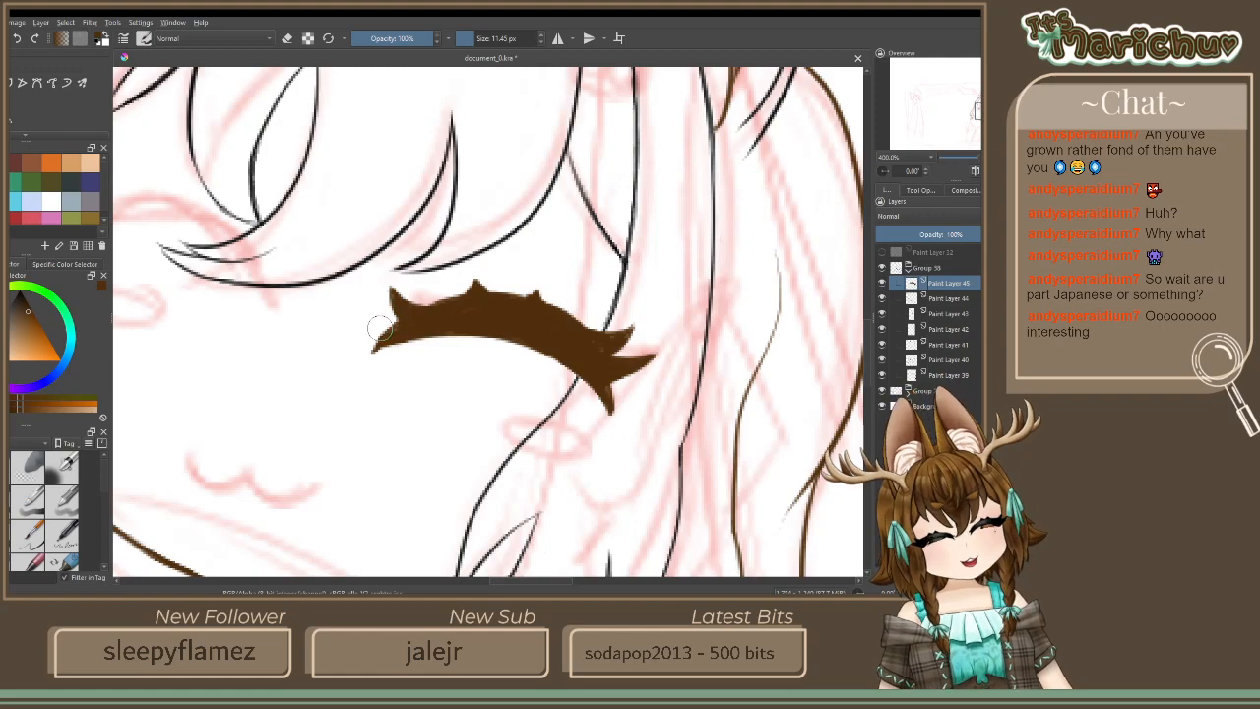
Transform the near closed eye's lash shape: shrink it, rotate it slightly clockwise and place it just above the sketched lid
scroll(403, 316, down, 3)
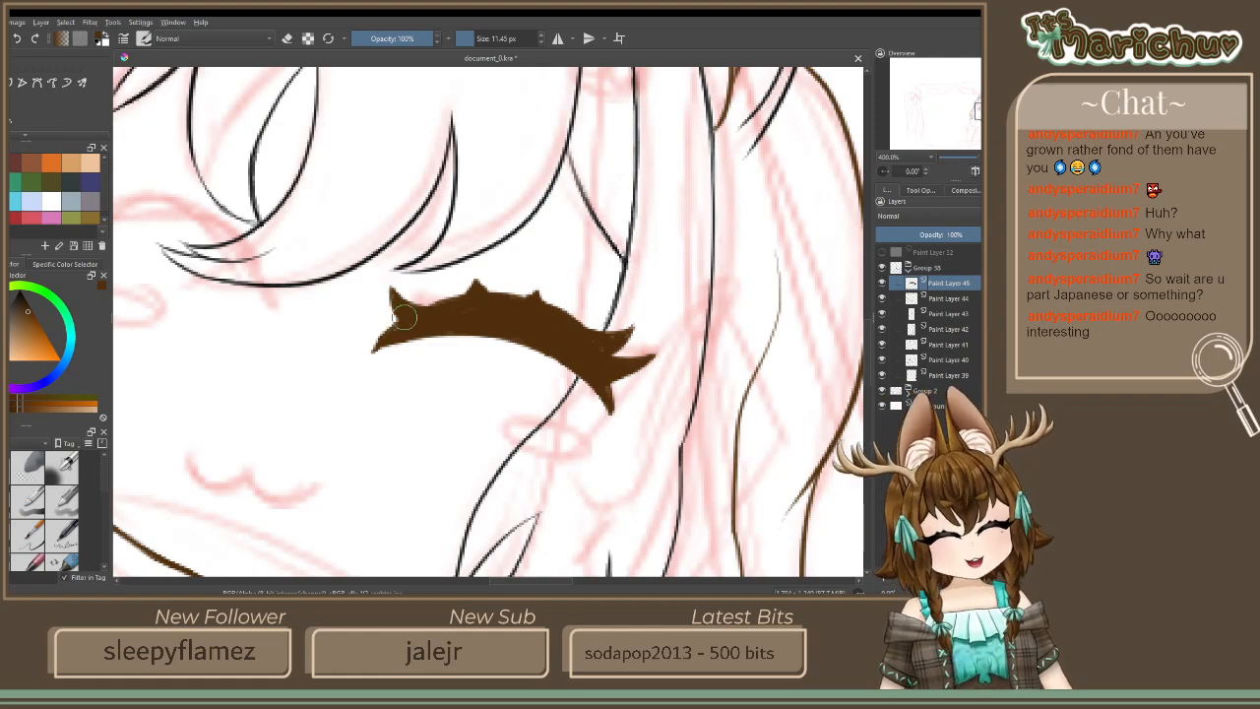
scroll(284, 386, up, 4)
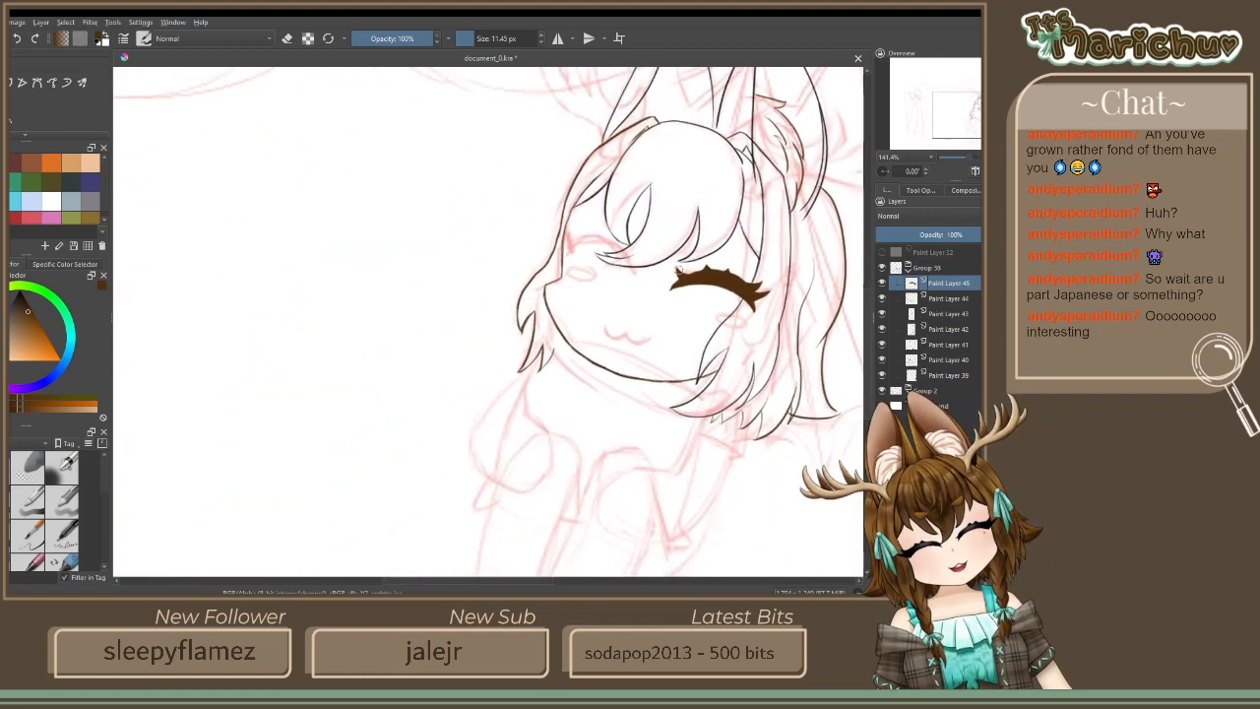
scroll(577, 277, down, 1)
scroll(679, 330, up, 3)
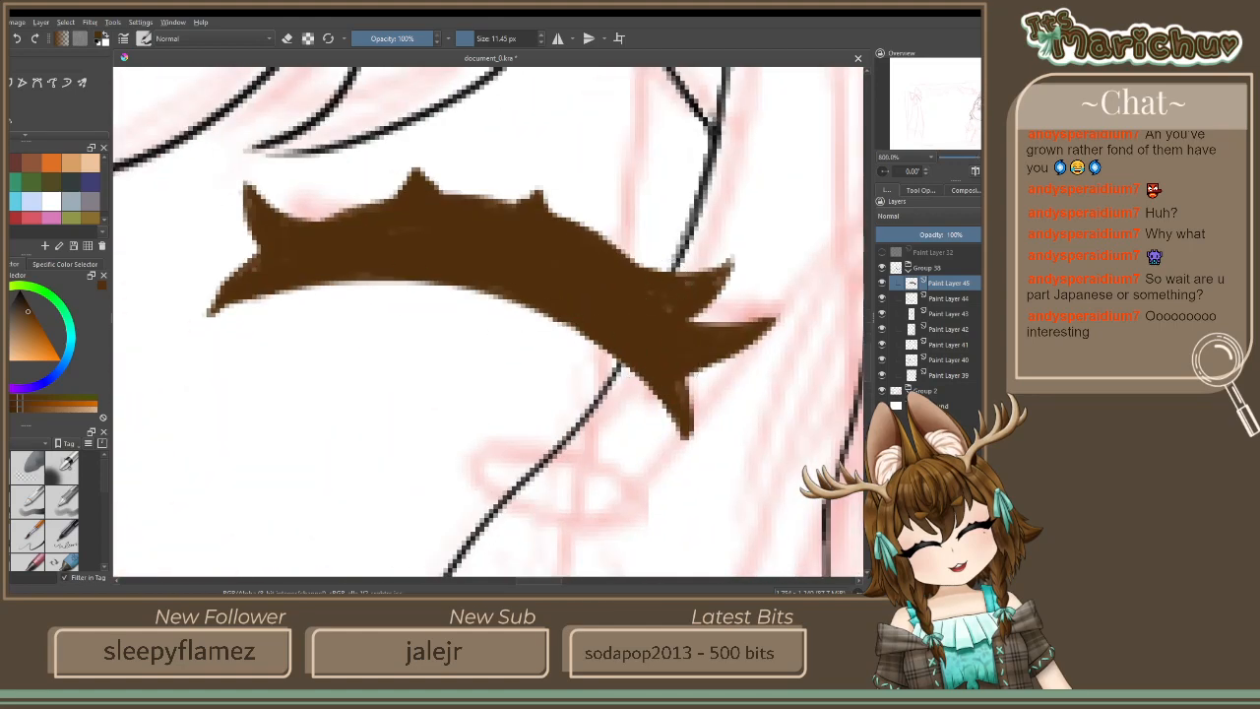
scroll(443, 296, down, 2)
key(ctrl+t)
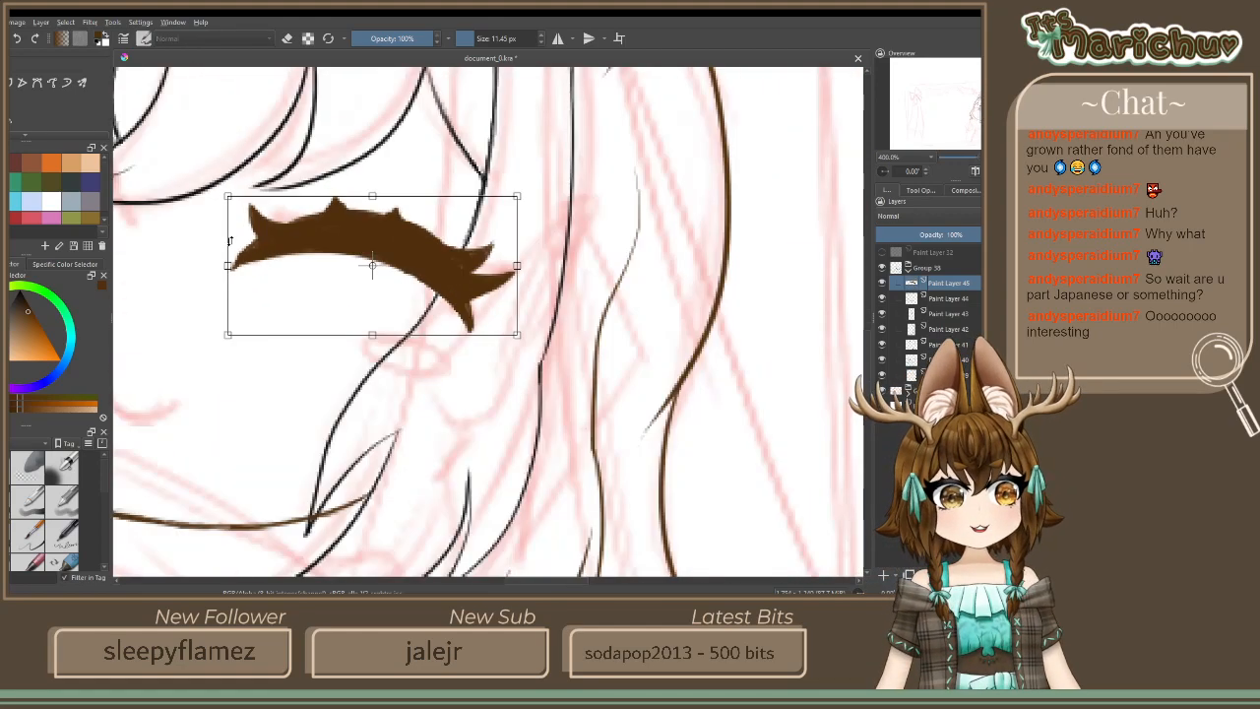
drag(230, 266, 306, 265)
drag(219, 308, 416, 382)
drag(611, 309, 608, 336)
scroll(558, 302, down, 4)
scroll(559, 303, up, 4)
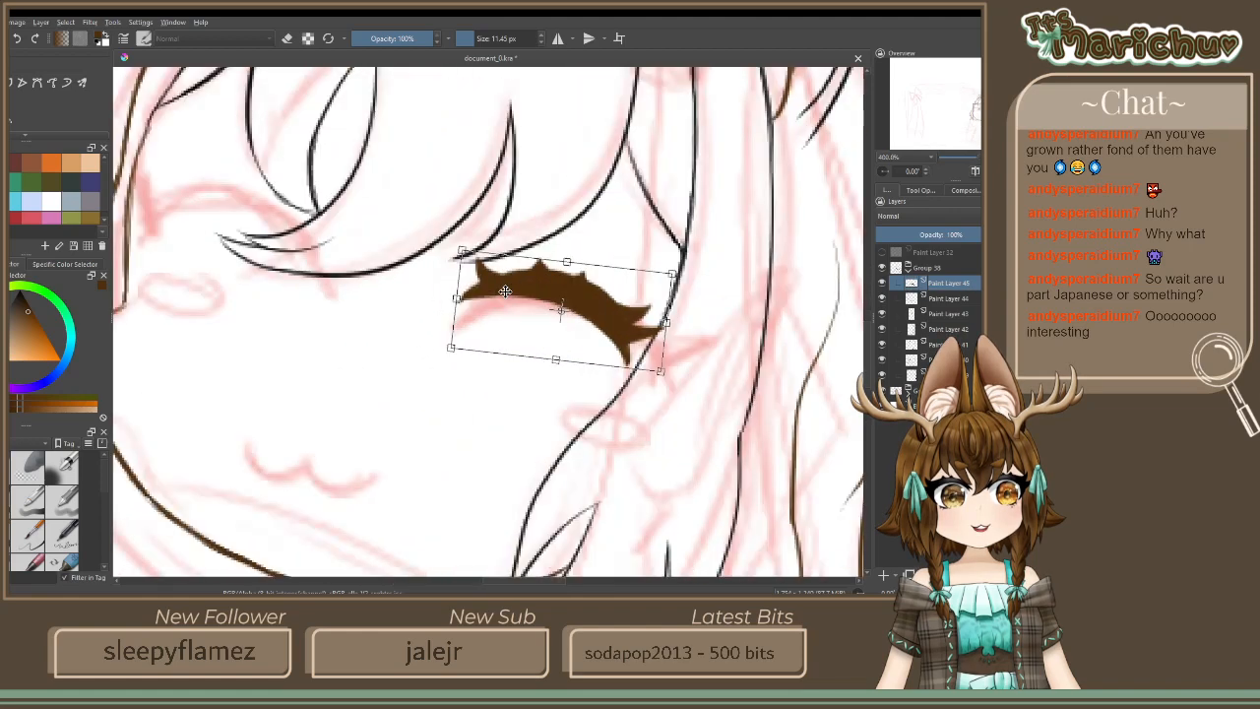
drag(558, 308, 546, 304)
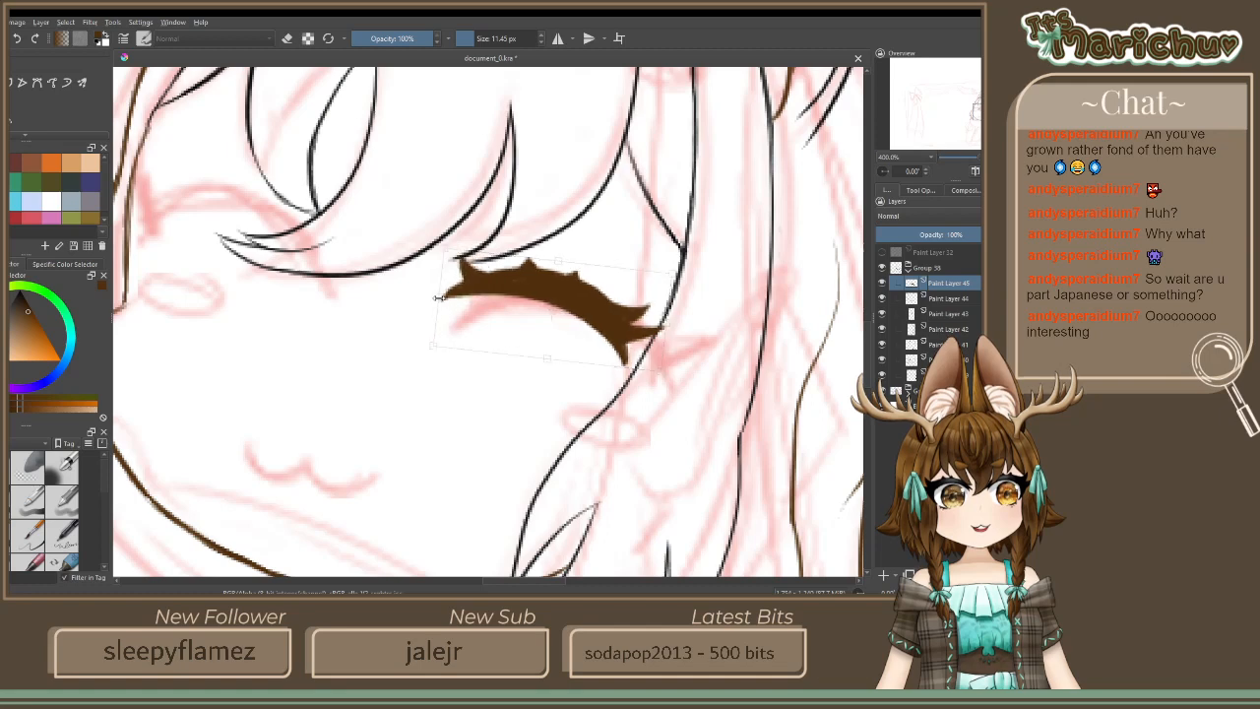
scroll(458, 302, down, 3)
drag(458, 302, 456, 294)
key(ctrl+z)
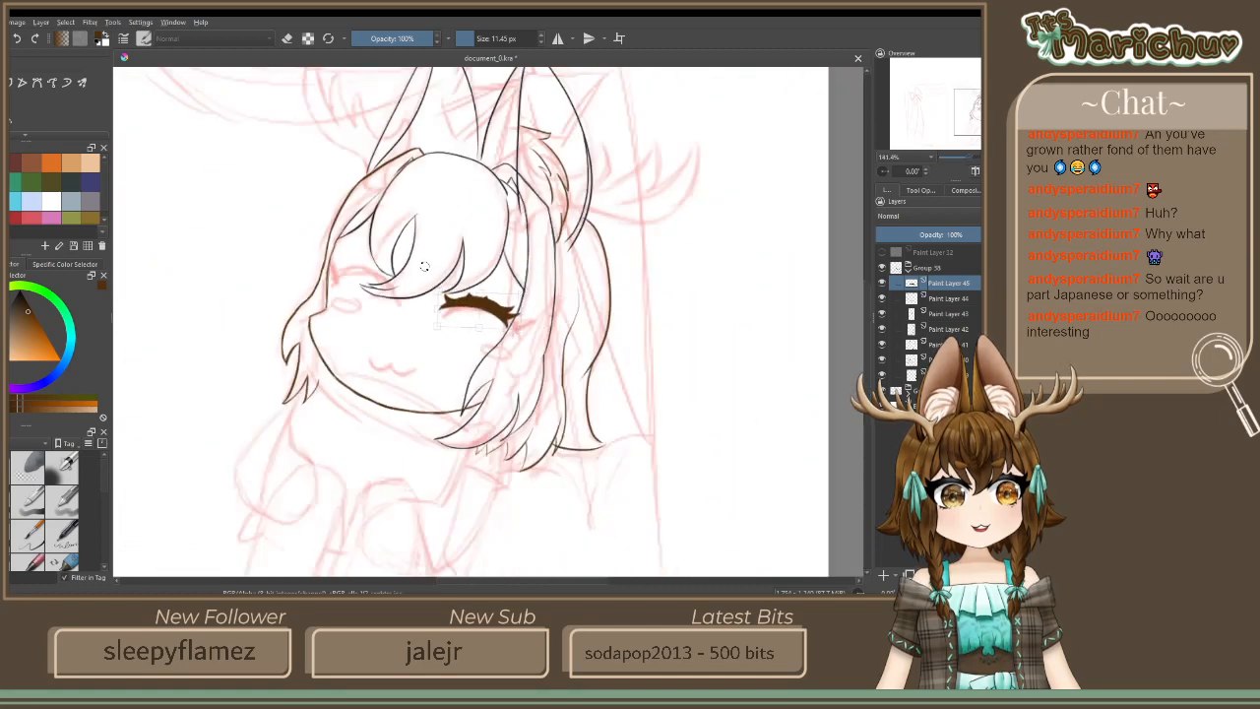
key(b)
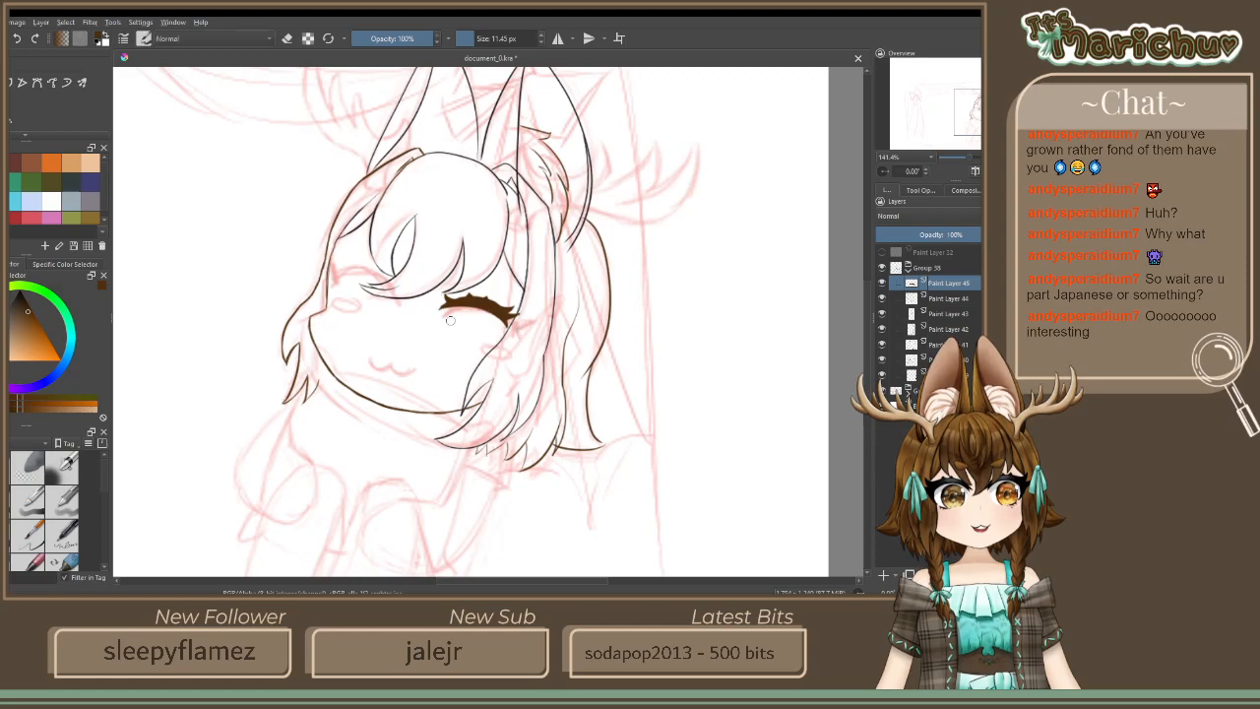
Hide the layer holding the near closed eye's lash shape and add a new paint layer above it
scroll(477, 273, up, 4)
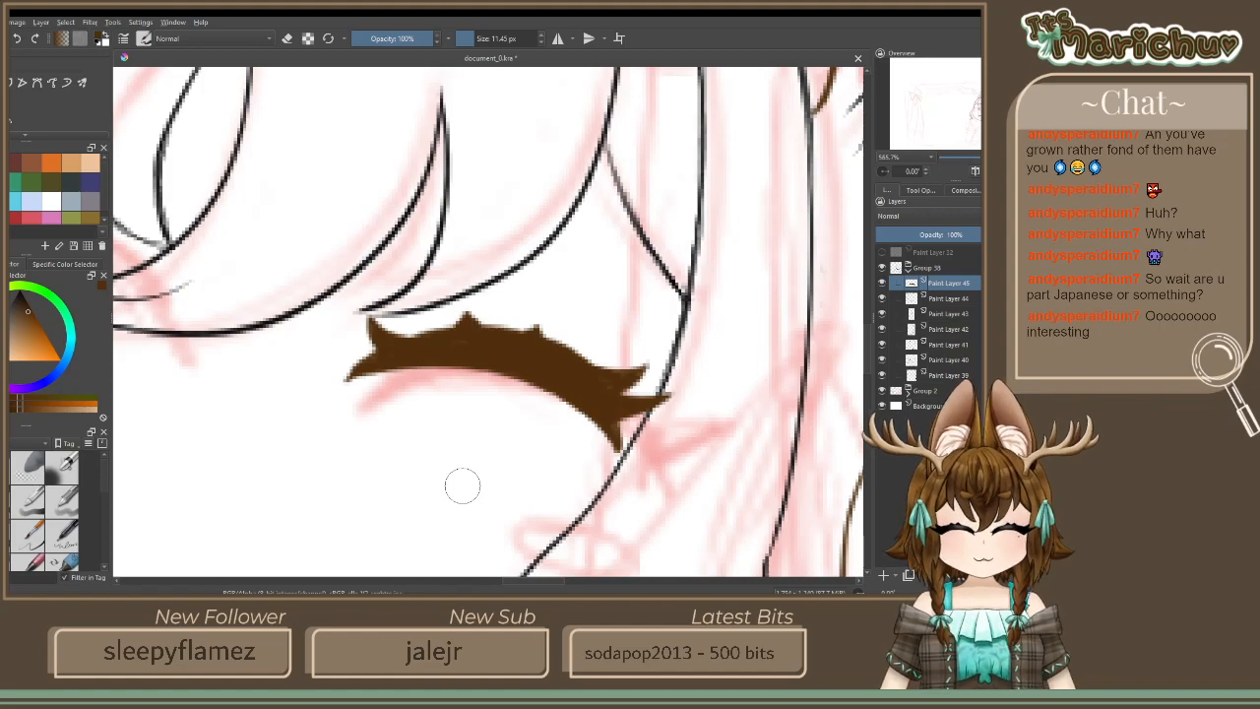
scroll(465, 447, down, 10)
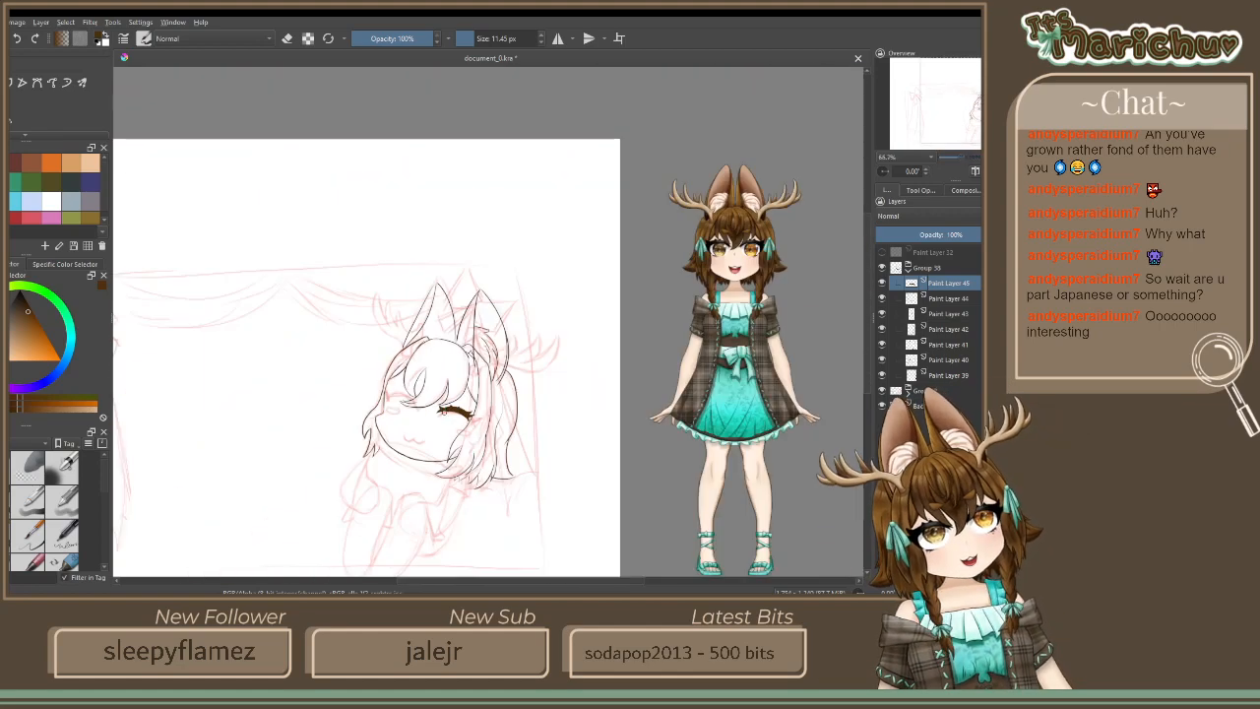
scroll(443, 411, up, 10)
click(881, 283)
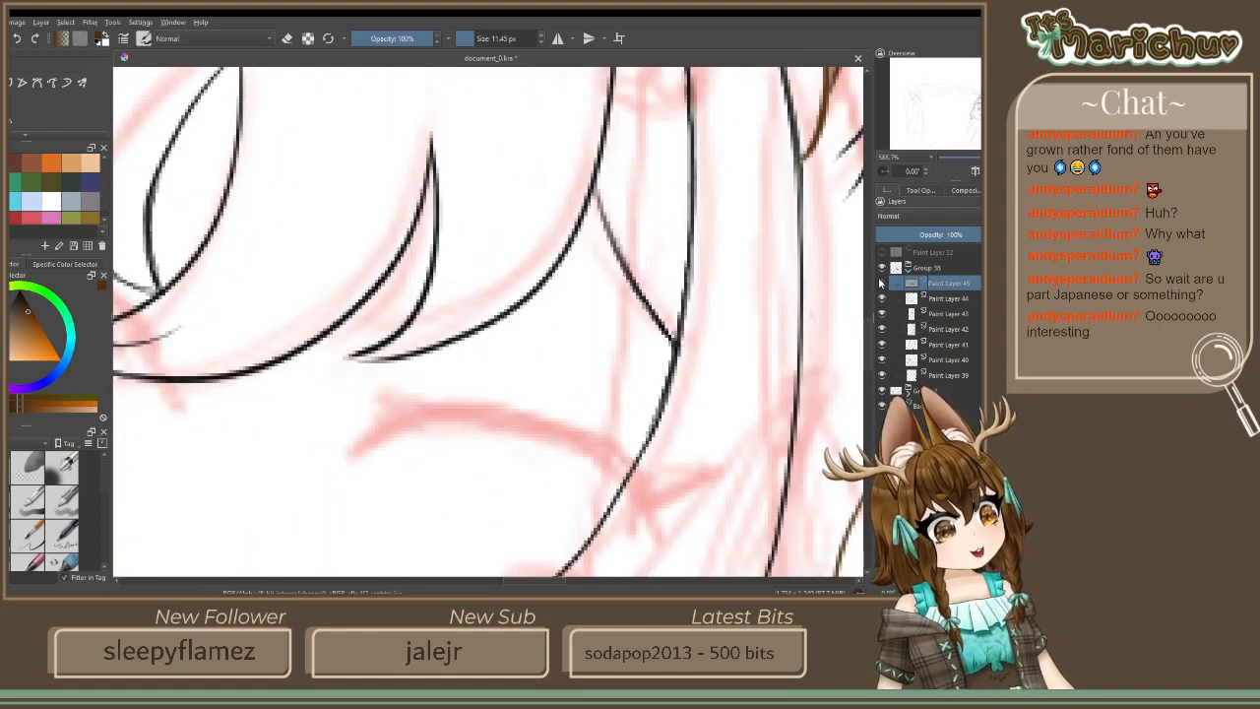
click(881, 283)
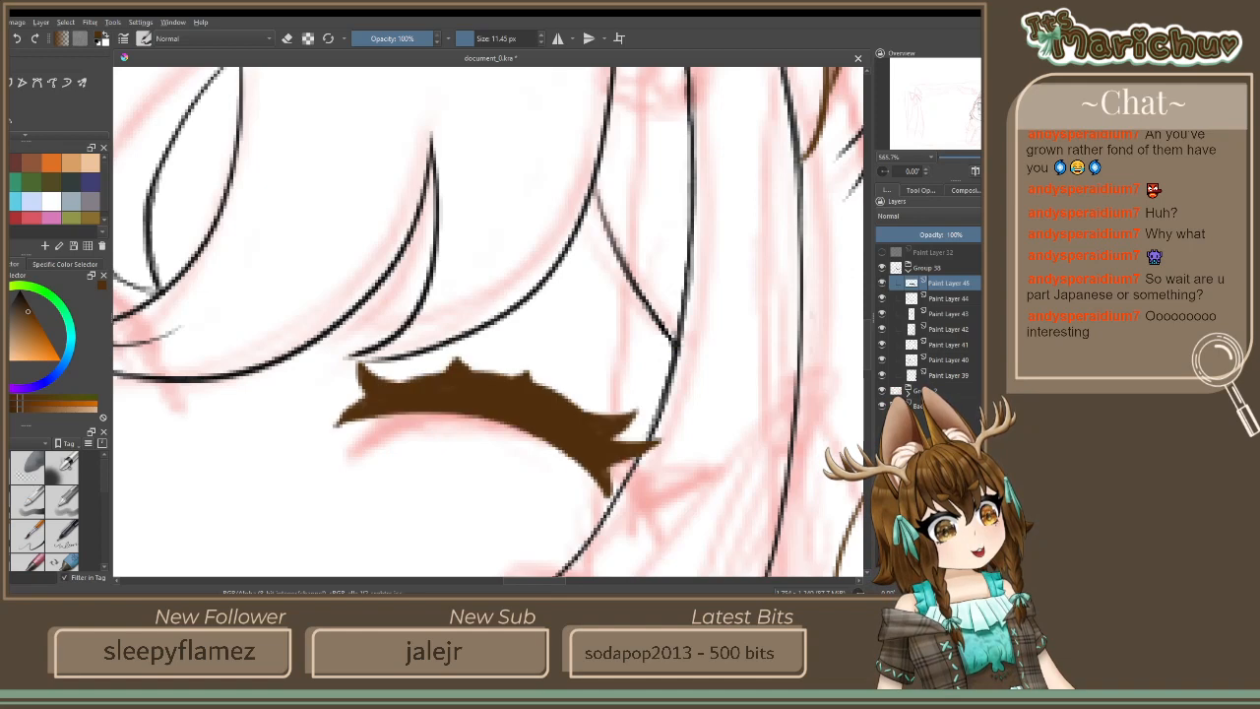
click(881, 282)
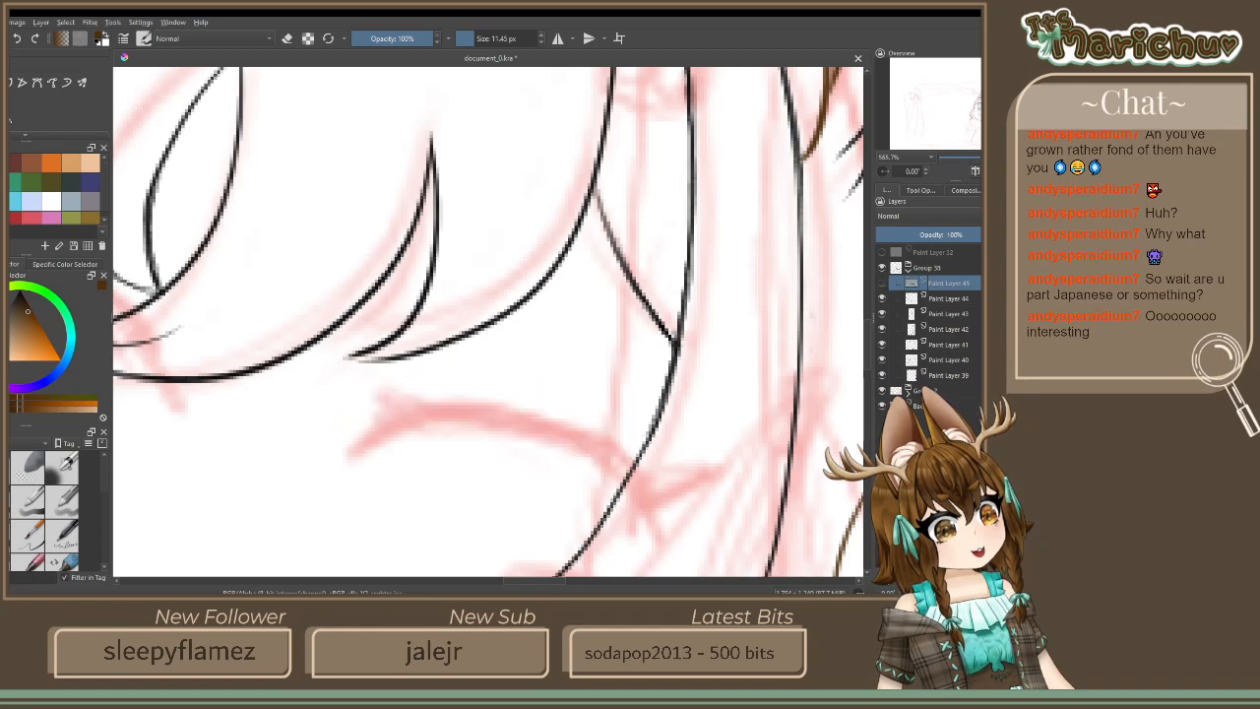
key(Insert)
Paint a new solid brown closed-lid arc along the near eye's red sketch, with short tips at the inner and outer corners
mouse_move(620, 473)
mouse_down()
mouse_move(606, 504)
mouse_move(635, 462)
mouse_move(612, 526)
mouse_move(625, 482)
mouse_move(527, 434)
mouse_up()
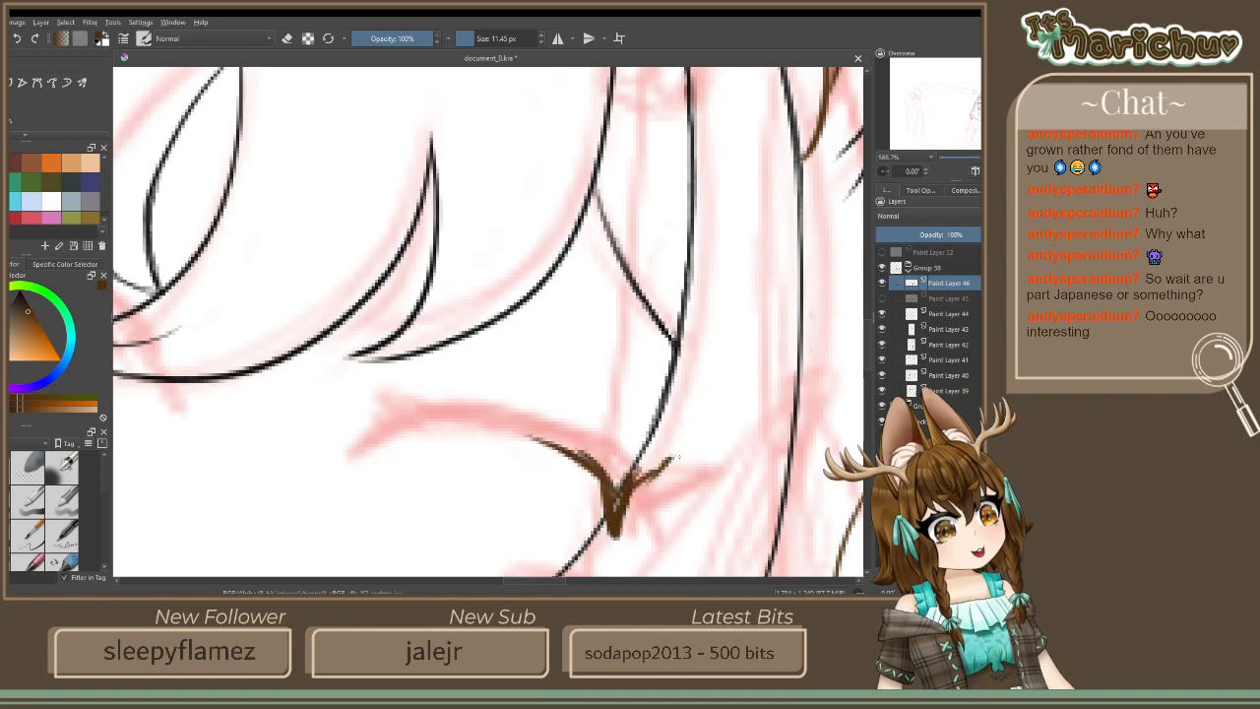
mouse_move(679, 456)
mouse_down()
mouse_move(634, 448)
mouse_move(621, 491)
mouse_move(632, 480)
mouse_move(617, 485)
mouse_move(583, 450)
mouse_move(612, 467)
mouse_move(535, 422)
mouse_move(619, 470)
mouse_move(575, 457)
mouse_up()
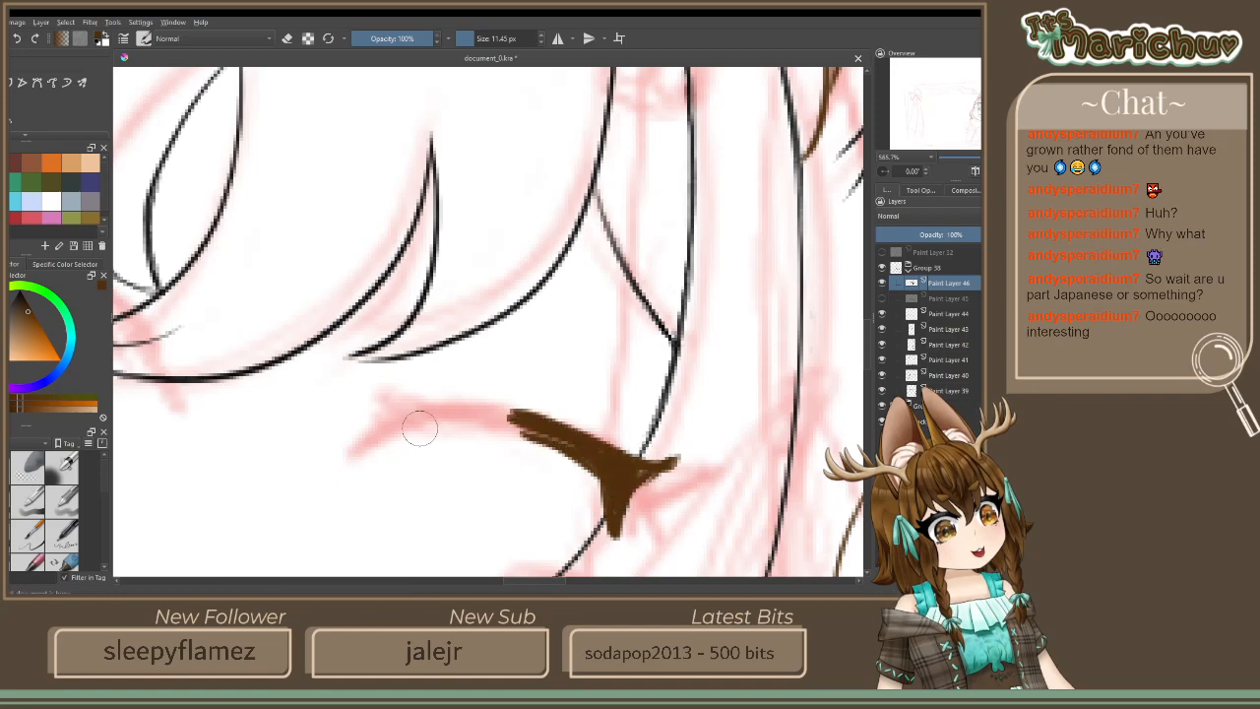
drag(386, 392, 362, 451)
drag(554, 447, 374, 445)
mouse_move(522, 433)
mouse_down()
mouse_move(382, 424)
mouse_move(517, 409)
mouse_move(384, 399)
mouse_move(434, 401)
mouse_move(386, 413)
mouse_up()
mouse_move(581, 458)
mouse_down()
mouse_move(378, 421)
mouse_move(529, 434)
mouse_move(510, 443)
mouse_move(616, 512)
mouse_move(435, 421)
mouse_move(485, 426)
mouse_move(559, 464)
mouse_move(389, 427)
mouse_up()
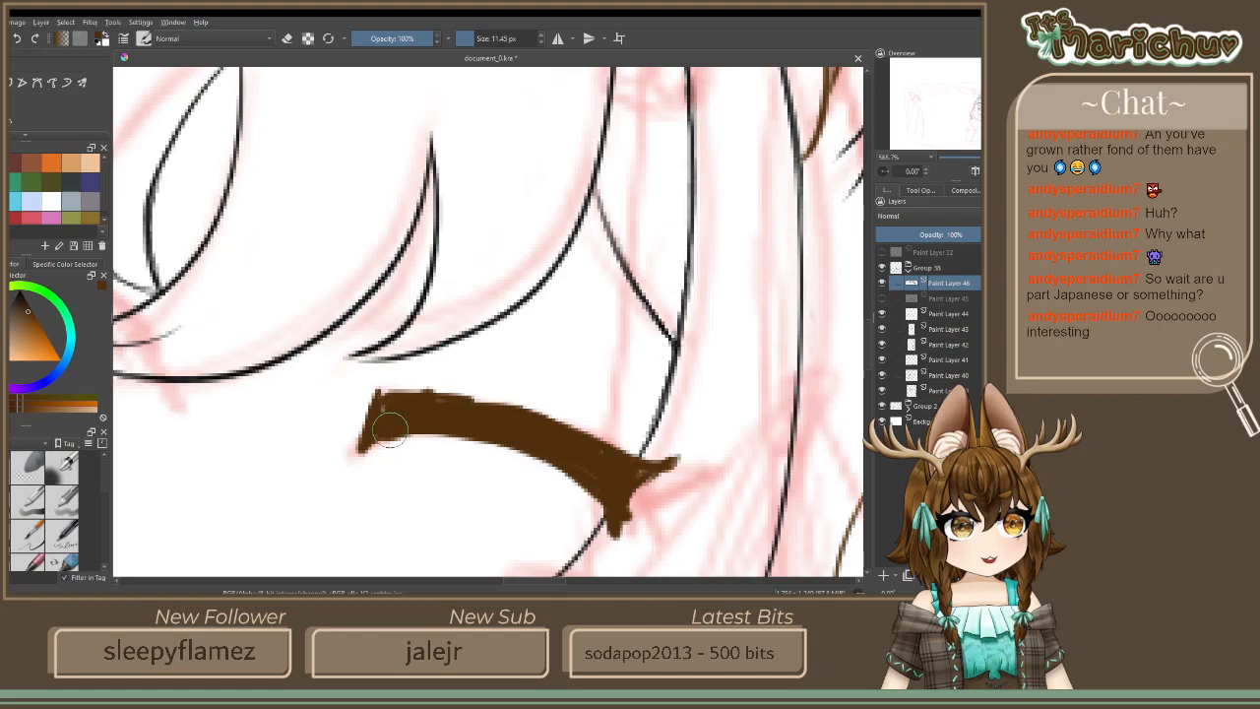
Erase the new lid's outer flick, trim its inner end to a slant, and smooth its upper edge in brown
scroll(389, 425, down, 5)
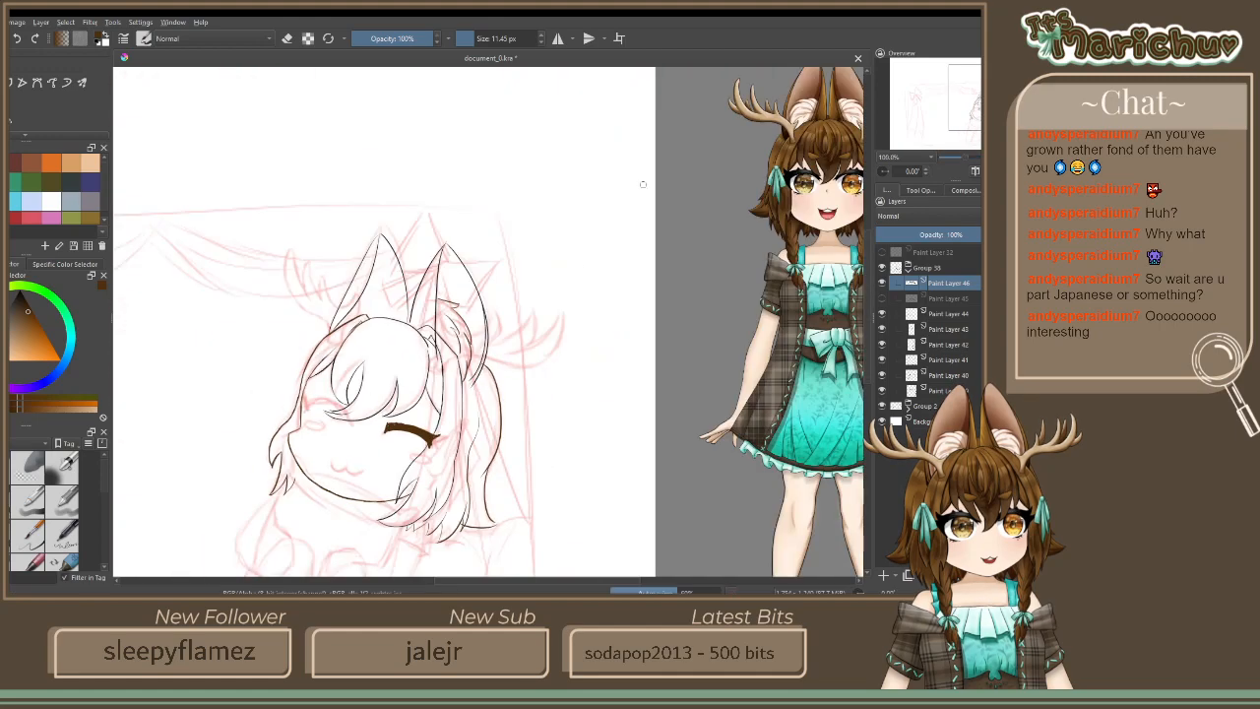
scroll(385, 443, up, 8)
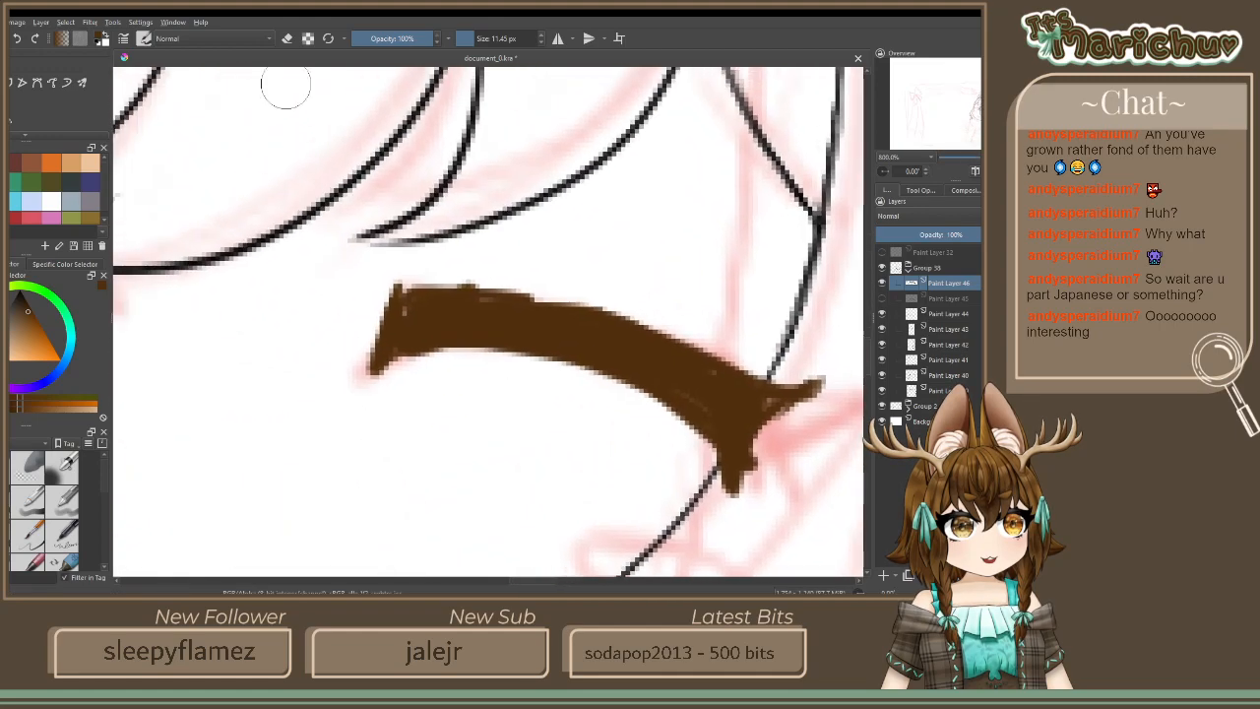
key(e)
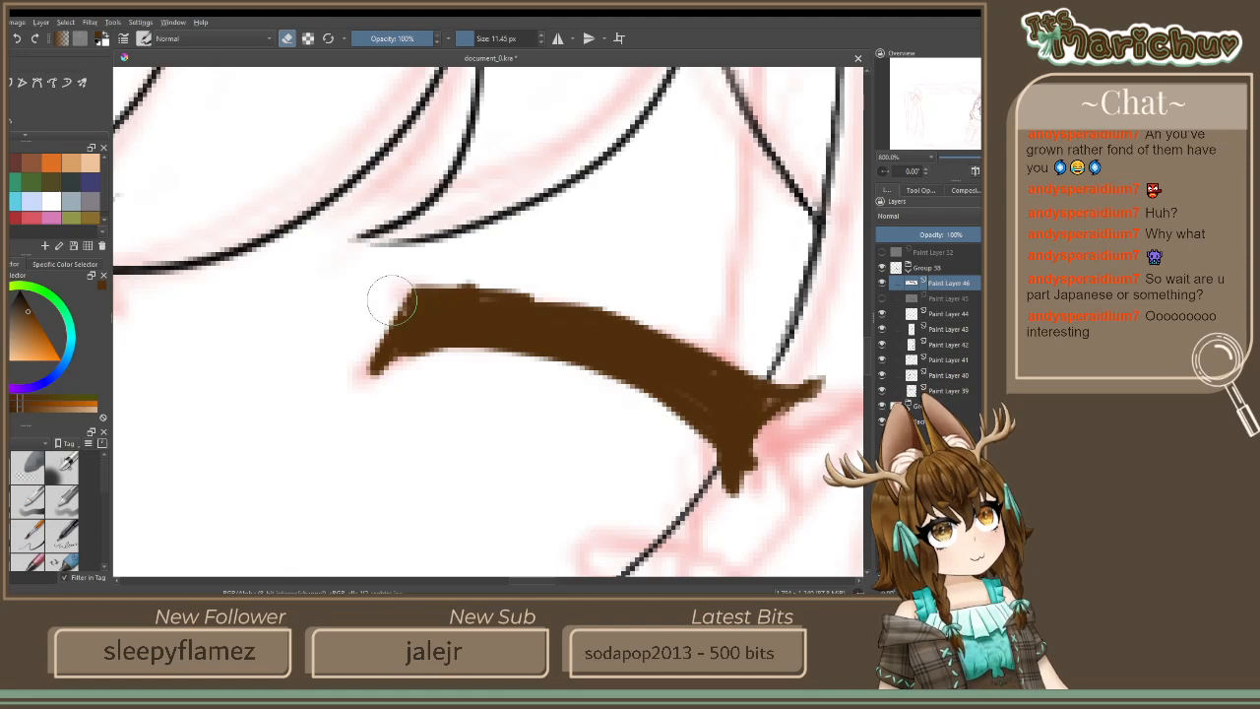
mouse_move(748, 347)
mouse_down()
mouse_move(755, 426)
mouse_move(761, 415)
mouse_move(777, 442)
mouse_move(815, 394)
mouse_up()
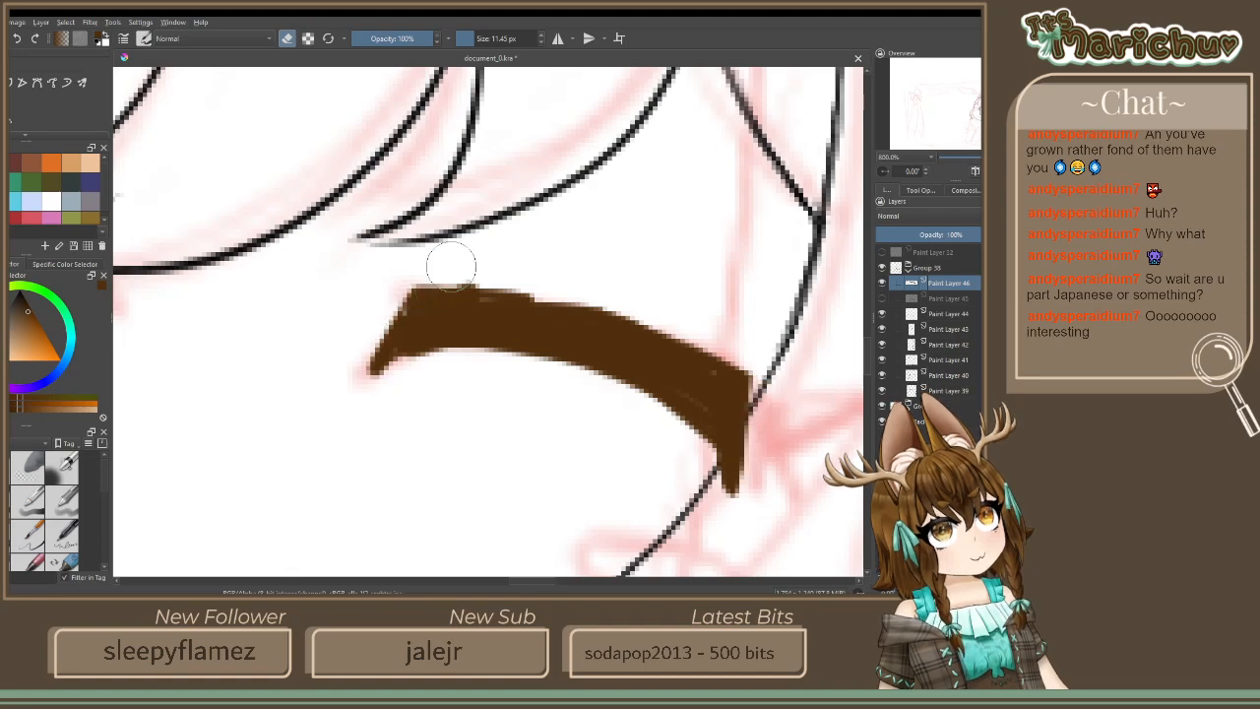
drag(451, 265, 394, 317)
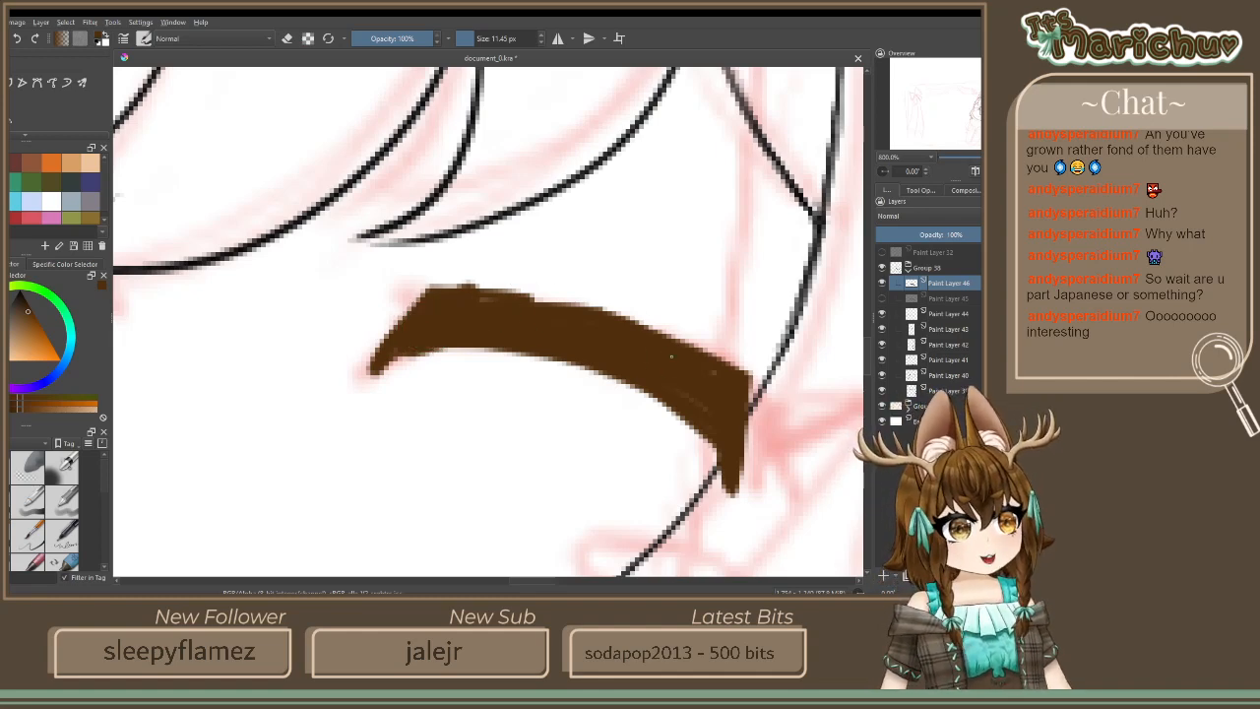
drag(630, 313, 446, 298)
mouse_move(663, 353)
mouse_down()
mouse_move(735, 393)
mouse_move(703, 368)
mouse_move(832, 311)
mouse_move(788, 413)
mouse_up()
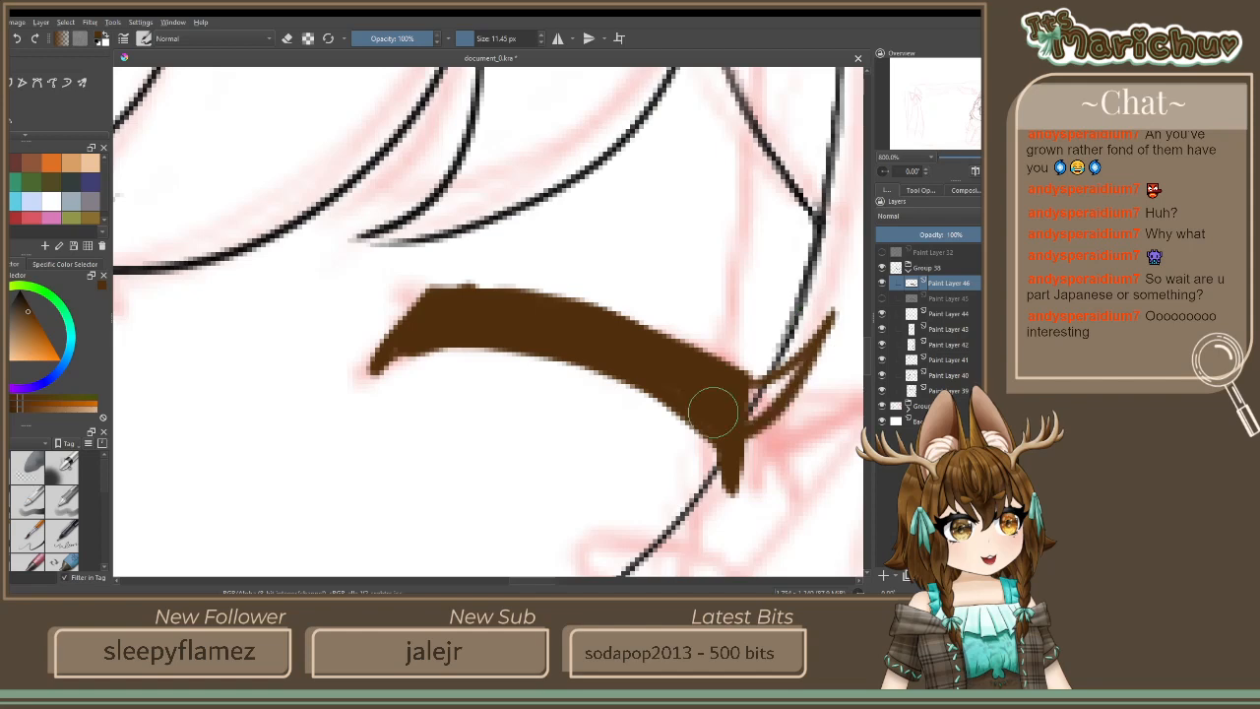
drag(797, 364, 754, 394)
mouse_move(750, 332)
mouse_down()
mouse_move(780, 315)
mouse_move(715, 366)
mouse_move(736, 370)
mouse_move(775, 326)
mouse_move(715, 367)
mouse_move(712, 352)
mouse_move(771, 424)
mouse_up()
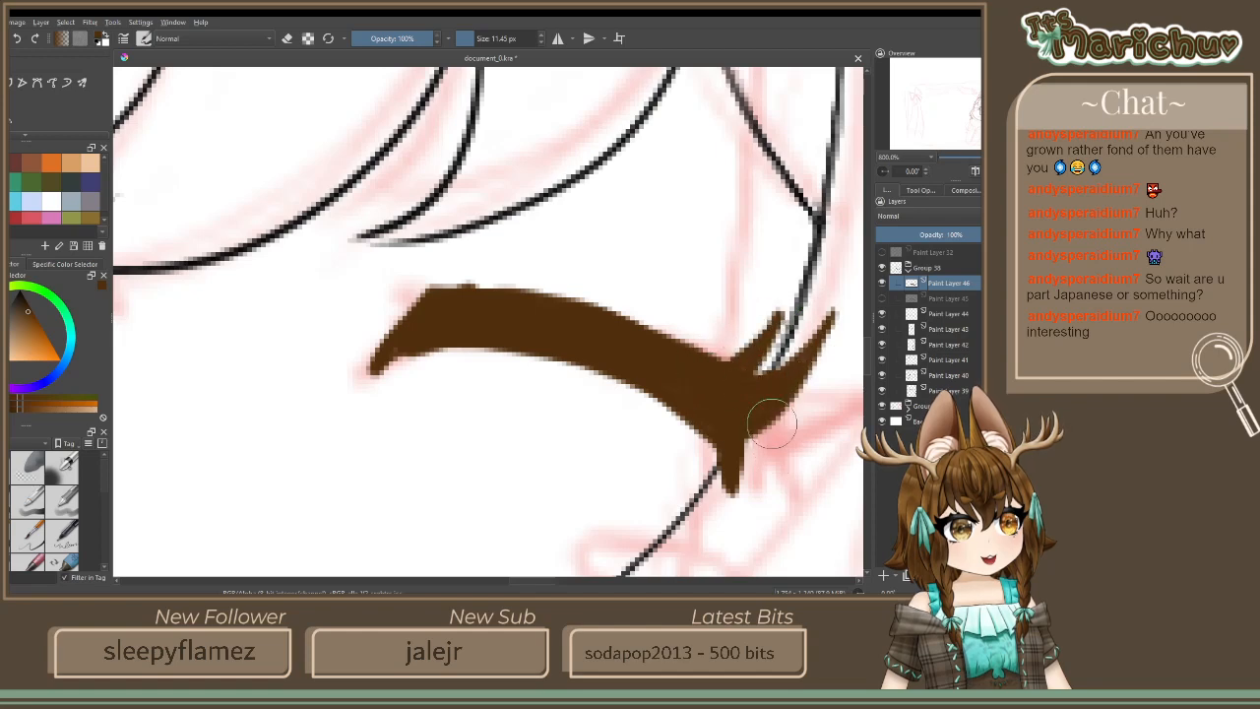
key(ctrl+z)
key(ctrl+z)
key(ctrl+z)
key(ctrl+z)
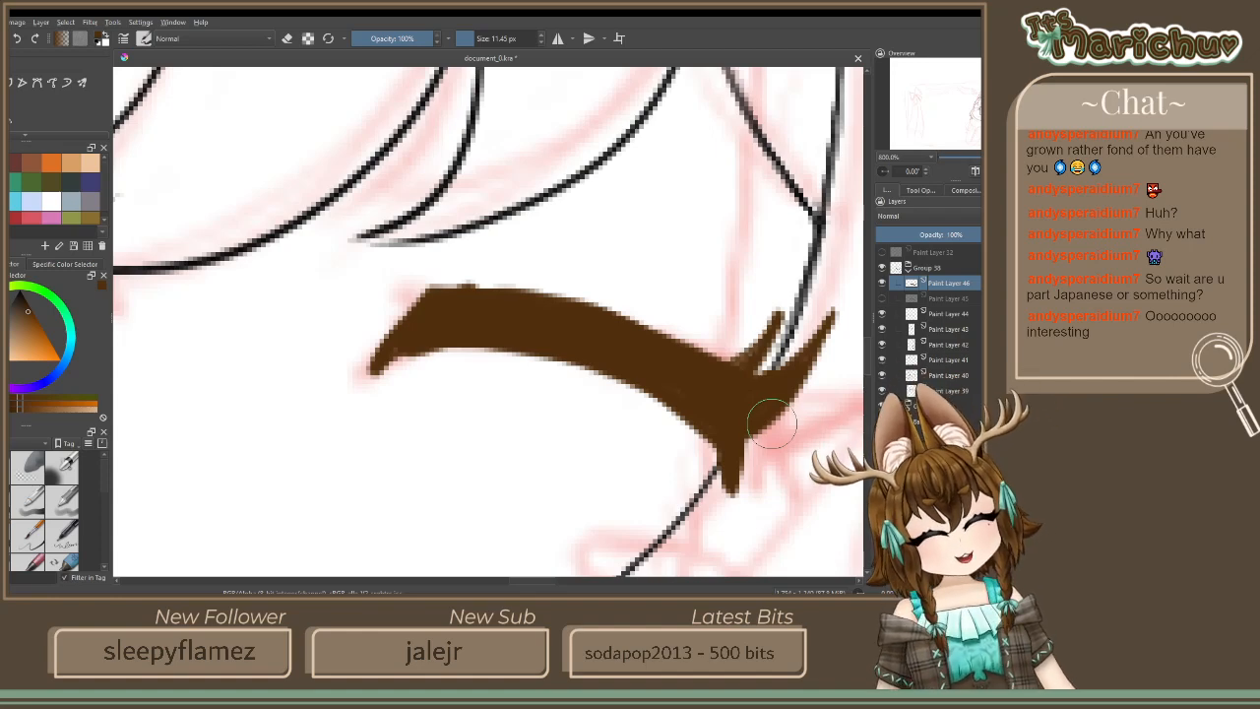
key(ctrl+z)
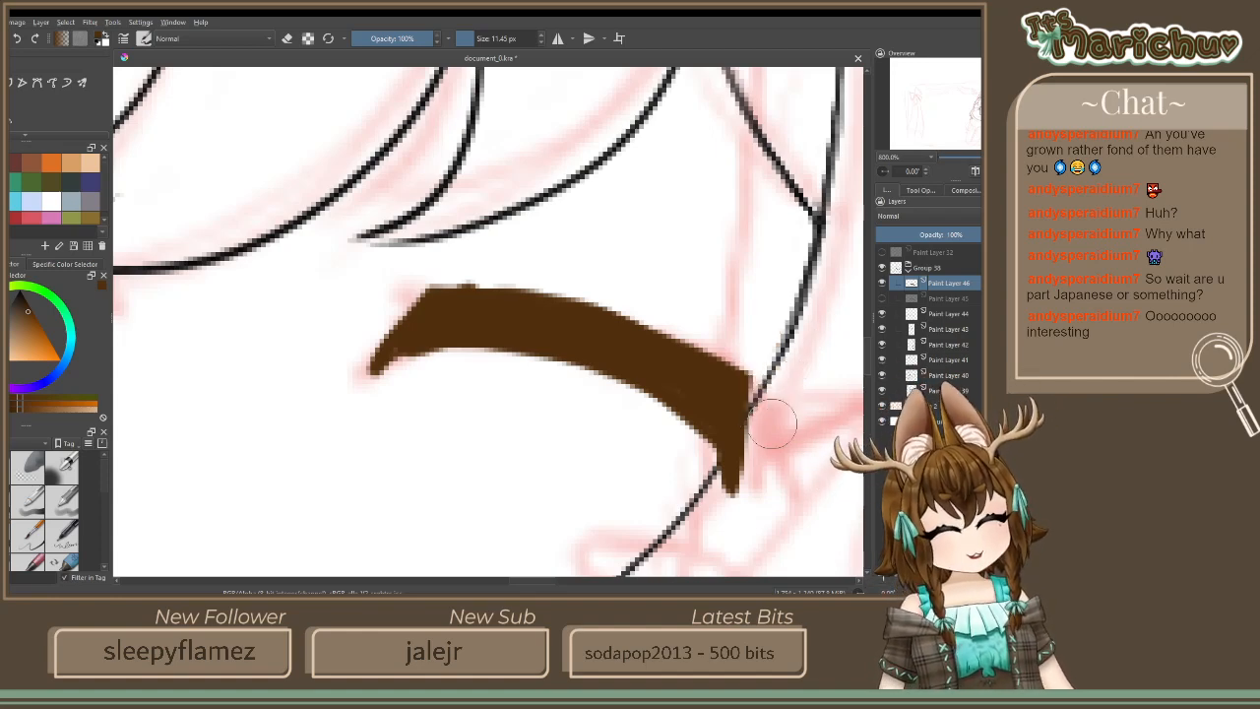
Ink and fill a curved, upswept brown lash at the new lid's outer corner and add a small pointed lash above it
mouse_move(750, 389)
mouse_down()
mouse_move(844, 360)
mouse_move(747, 445)
mouse_up()
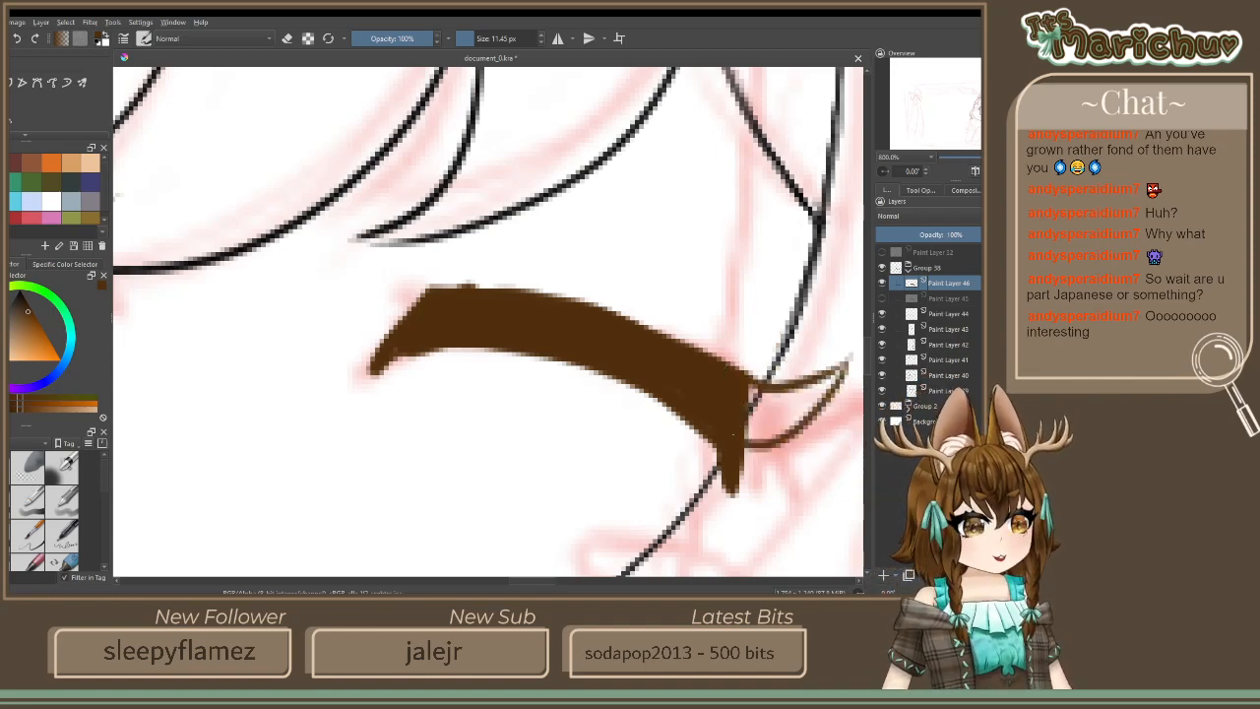
key(ctrl+z)
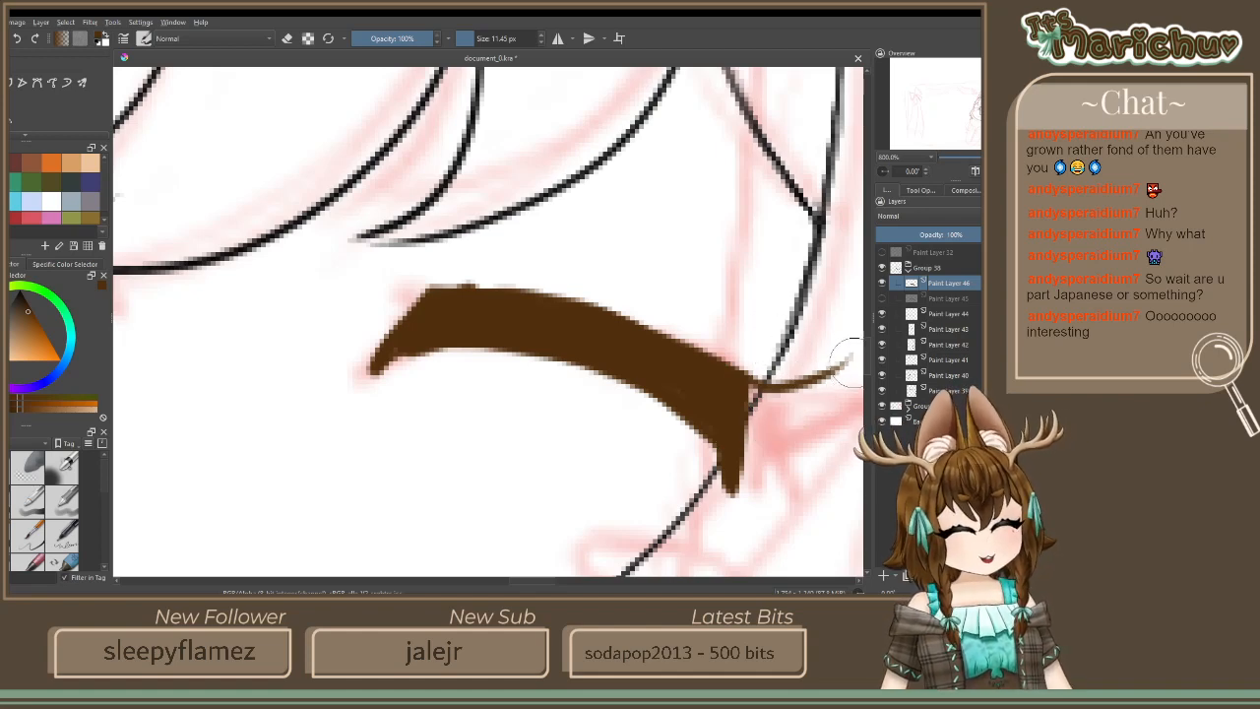
key(ctrl+shift+z)
mouse_move(807, 418)
mouse_down()
mouse_move(744, 411)
mouse_move(746, 389)
mouse_move(822, 391)
mouse_move(841, 374)
mouse_move(787, 393)
mouse_up()
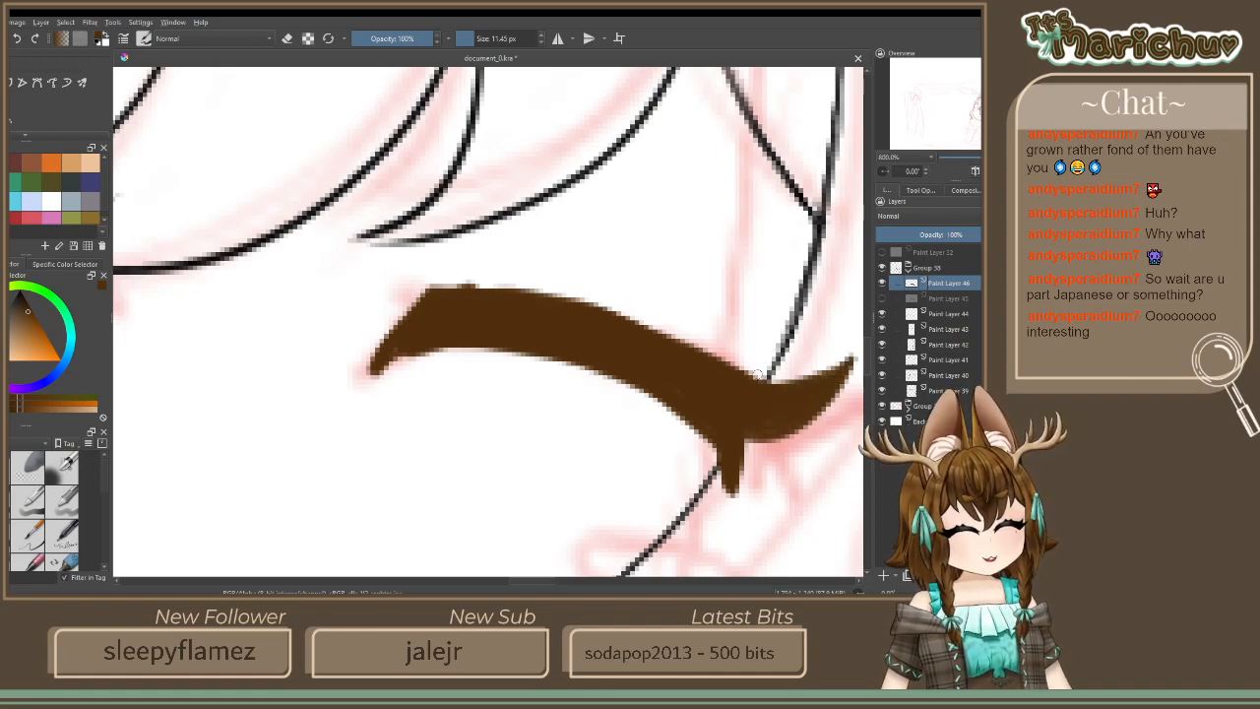
mouse_move(766, 386)
mouse_down()
mouse_move(796, 336)
mouse_move(737, 402)
mouse_move(761, 380)
mouse_up()
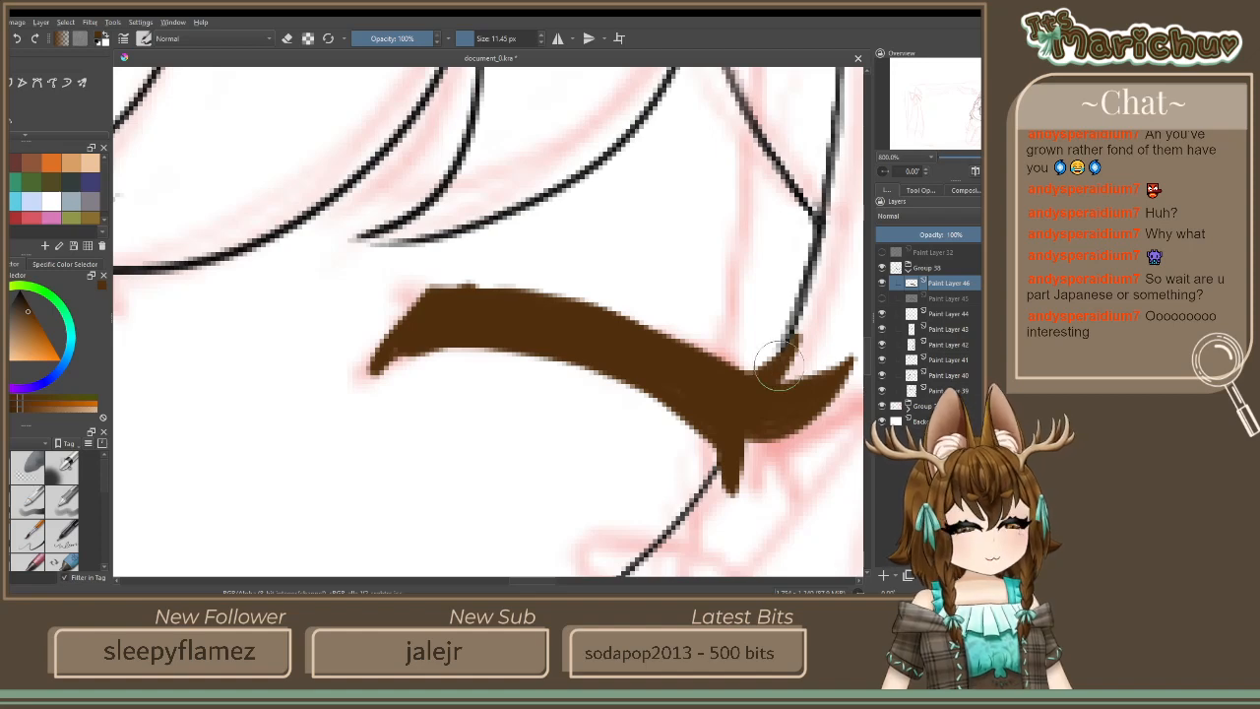
Undo the pointed lash and the upswept lash at the near eyelid's outer corner
key(ctrl+z)
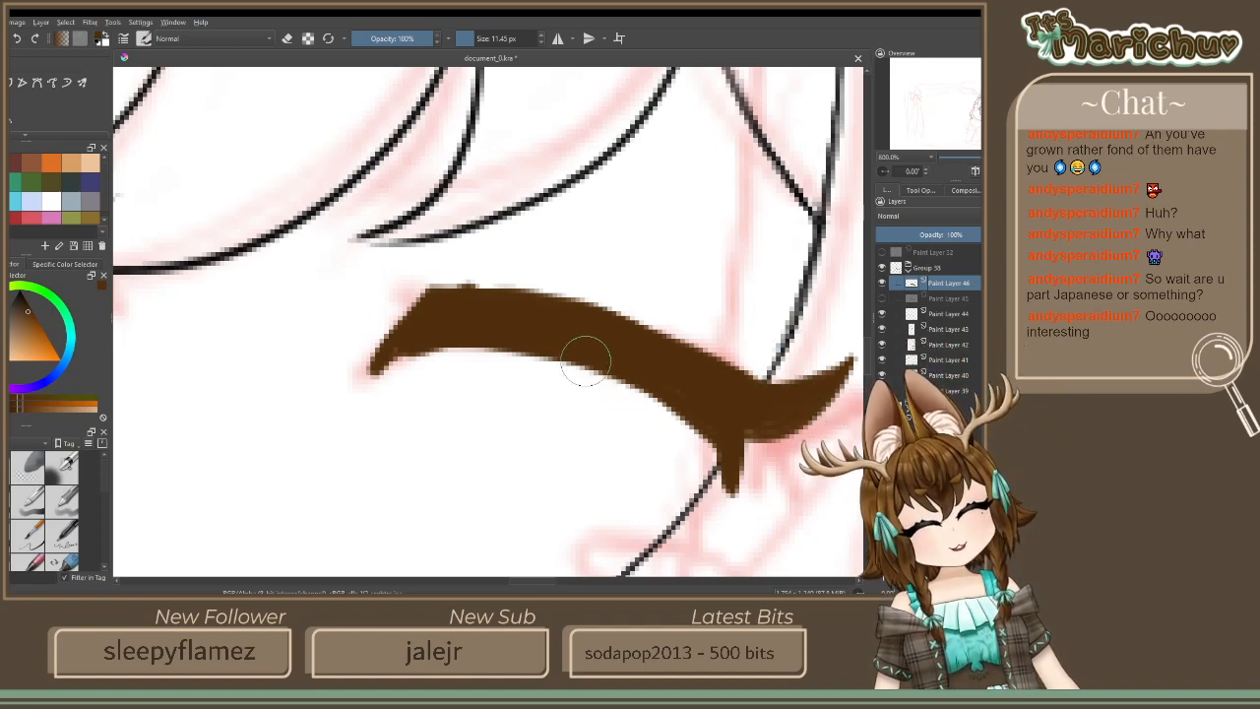
key(ctrl+z)
key(ctrl+z)
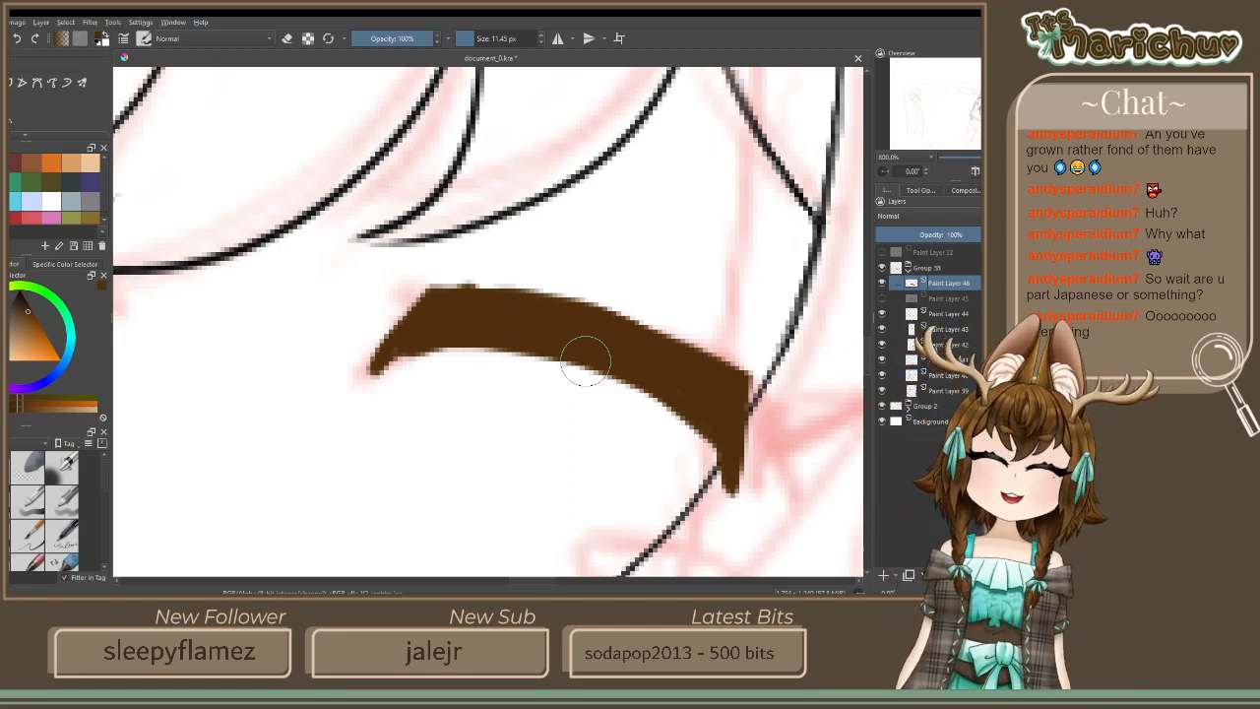
drag(750, 379, 810, 347)
mouse_move(751, 423)
mouse_down()
mouse_move(830, 317)
mouse_move(750, 421)
mouse_move(816, 339)
mouse_move(753, 392)
mouse_move(835, 321)
mouse_move(774, 387)
mouse_move(717, 357)
mouse_move(768, 309)
mouse_move(737, 374)
mouse_move(750, 342)
mouse_move(782, 332)
mouse_move(729, 364)
mouse_up()
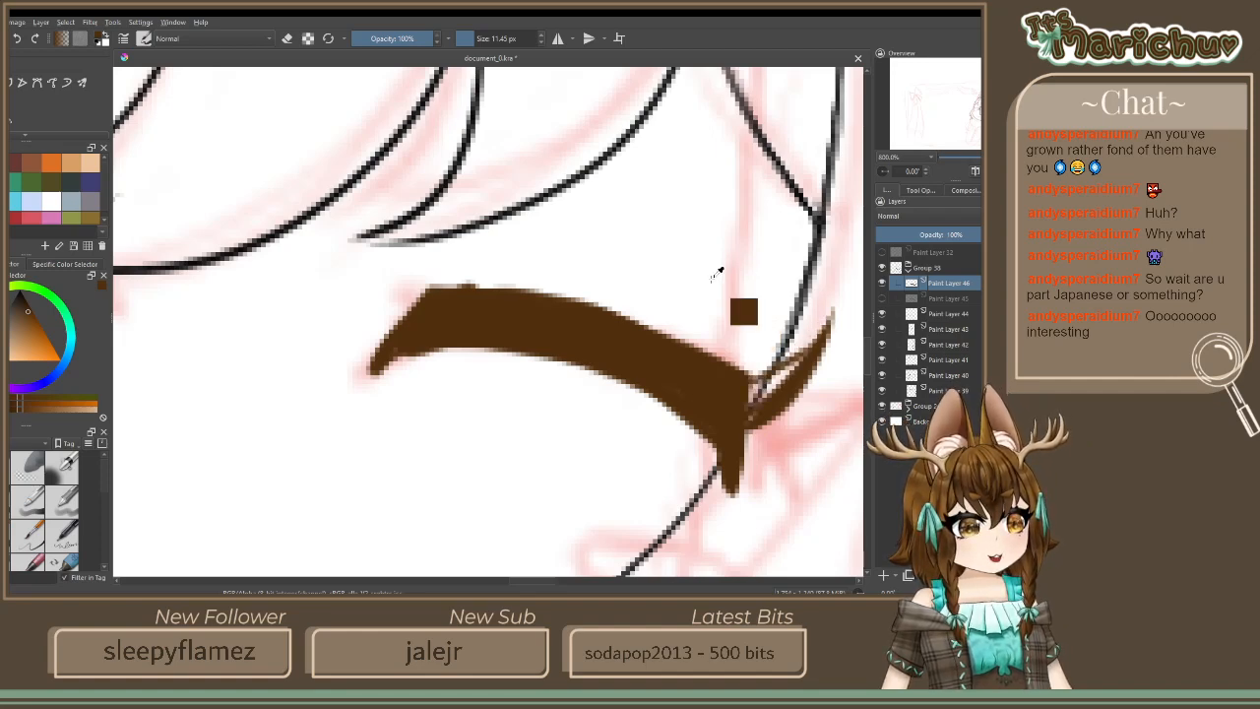
key(ctrl+z)
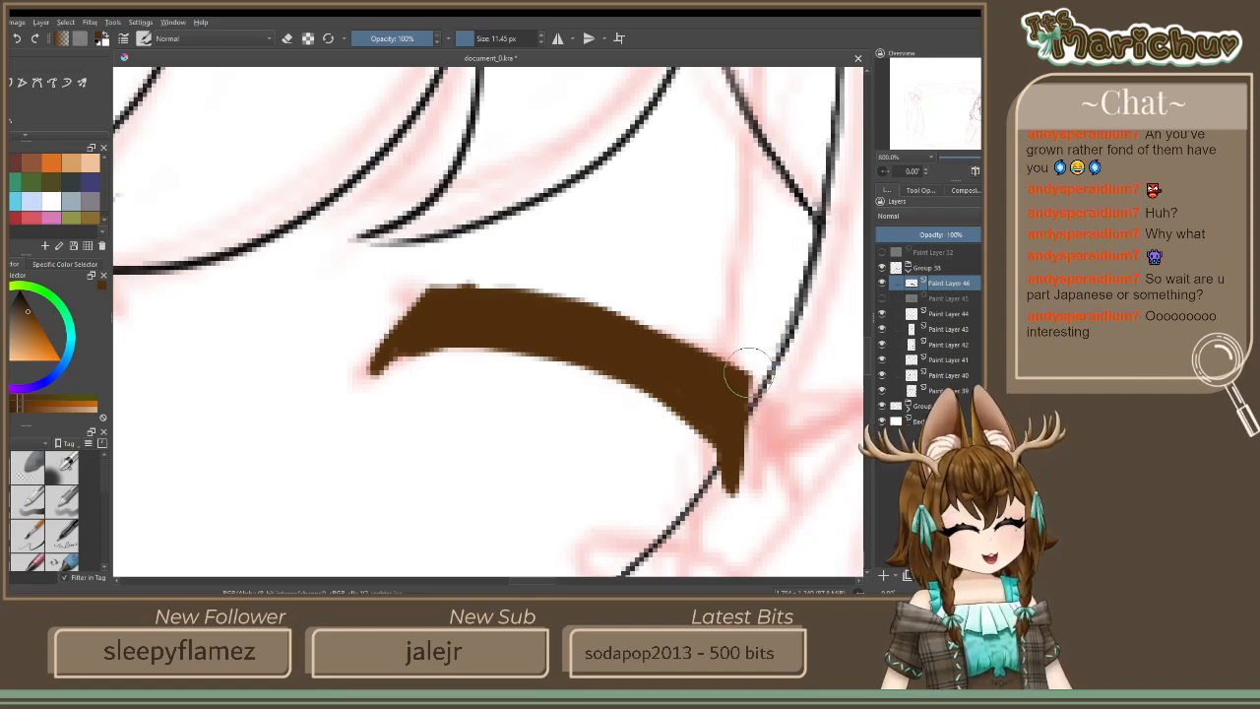
Paint a shorter filled upswept brown lash at the lid's outer corner, erase its top edge into a curve, and add a small pointed lash above
mouse_move(756, 392)
mouse_down()
mouse_move(841, 372)
mouse_move(758, 407)
mouse_move(788, 424)
mouse_move(743, 437)
mouse_move(769, 400)
mouse_move(735, 379)
mouse_up()
scroll(835, 370, down, 4)
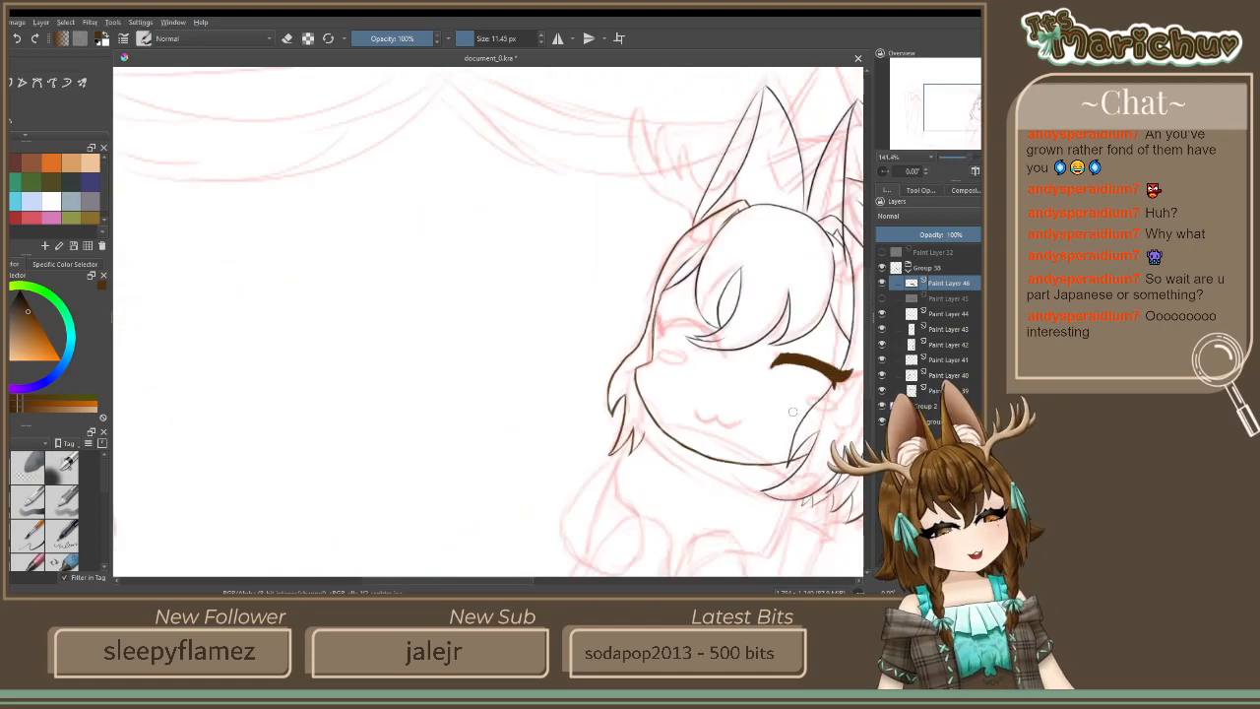
drag(792, 411, 553, 402)
scroll(667, 355, up, 6)
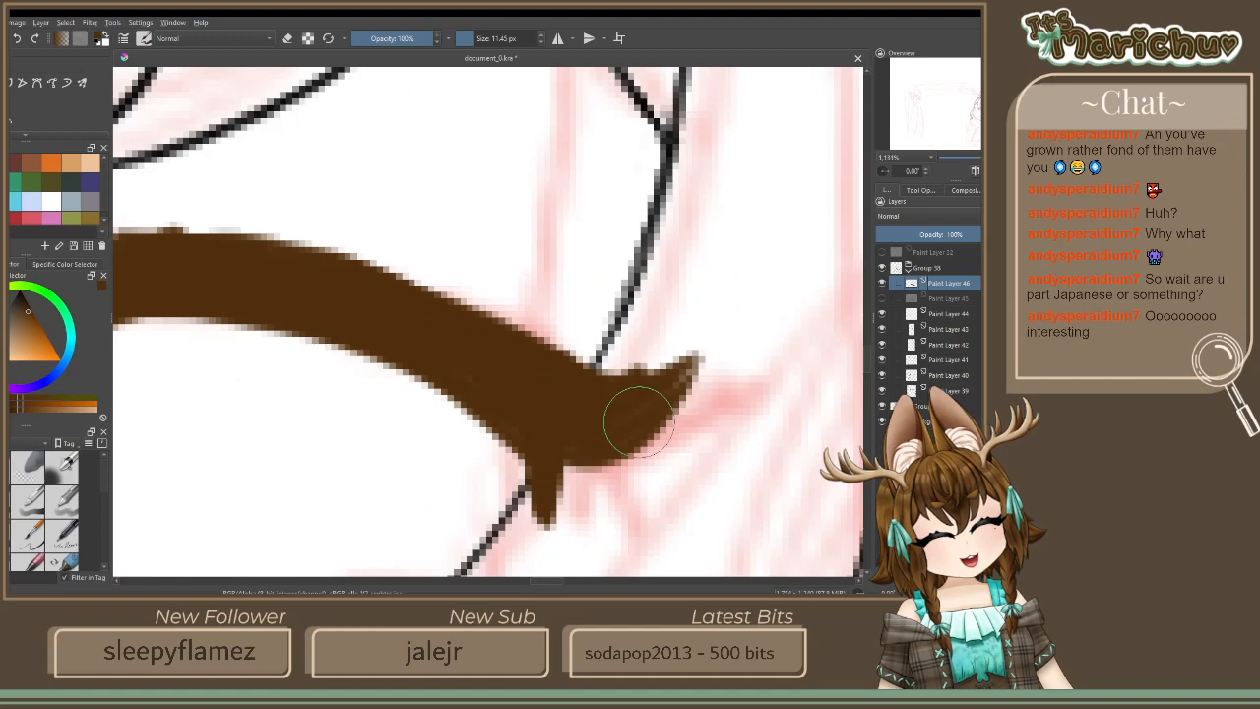
key(e)
mouse_move(624, 364)
mouse_down()
mouse_move(691, 355)
mouse_move(606, 364)
mouse_move(689, 368)
mouse_up()
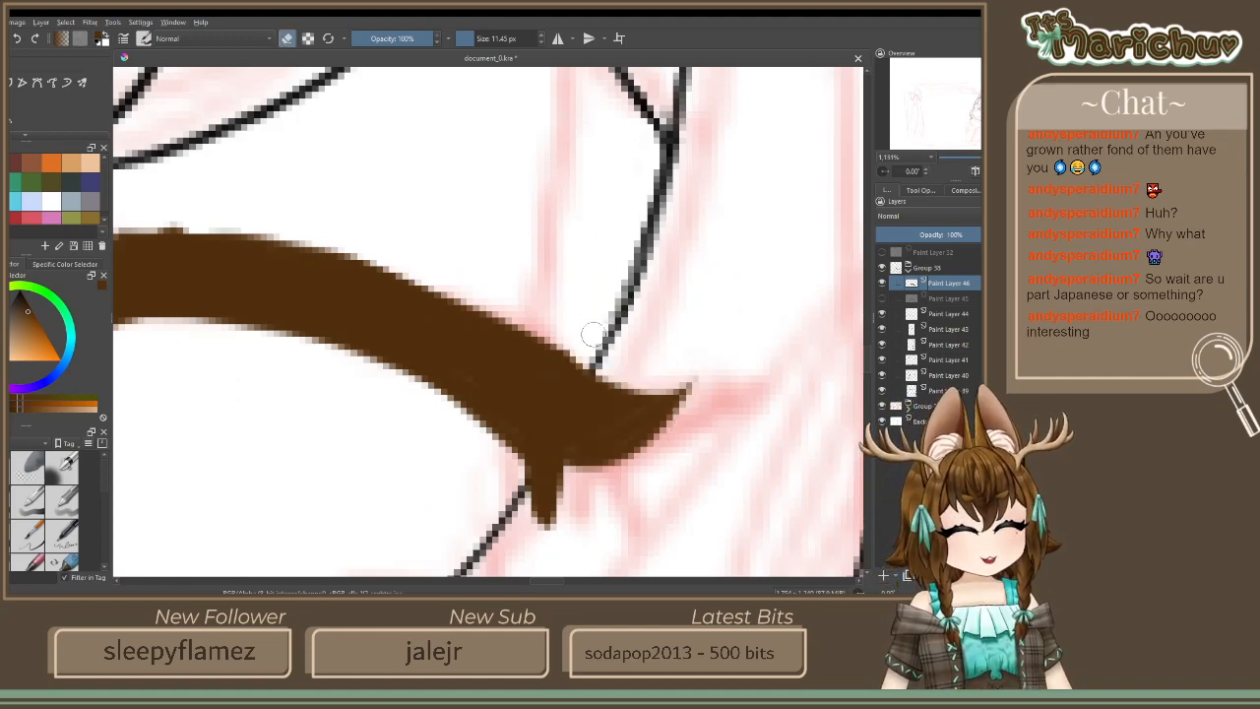
click(289, 42)
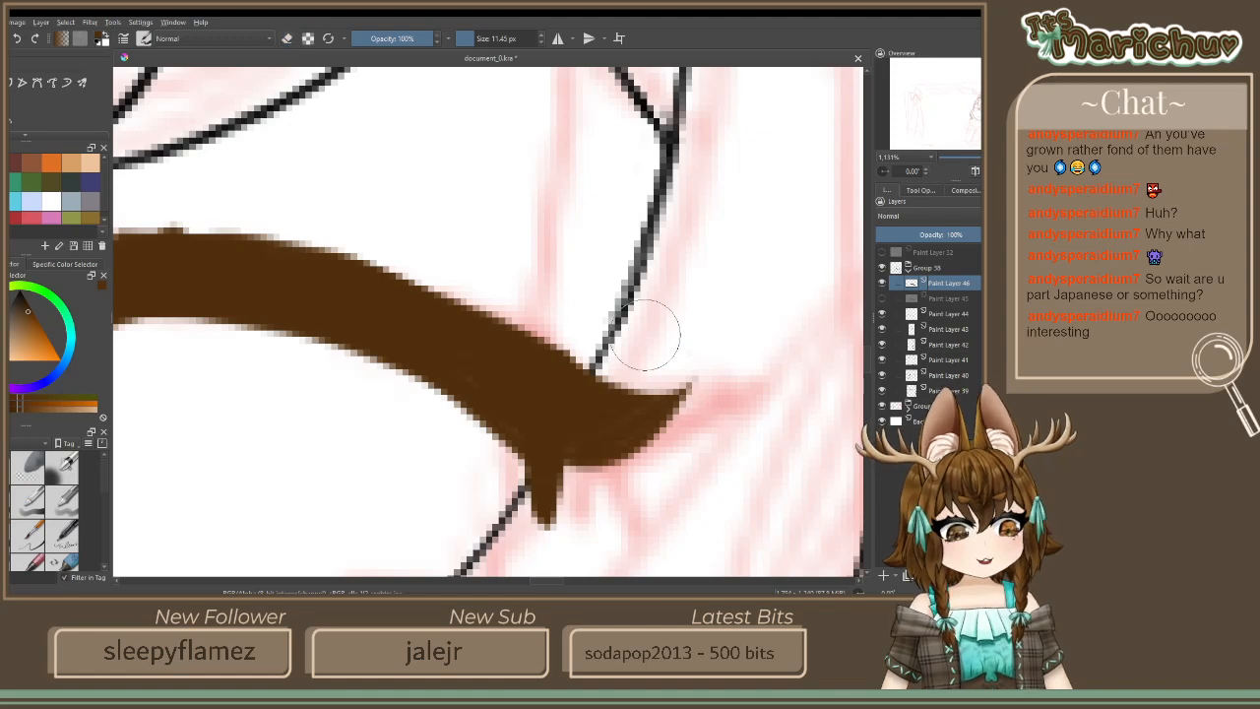
mouse_move(650, 336)
mouse_down()
mouse_move(563, 358)
mouse_move(548, 384)
mouse_up()
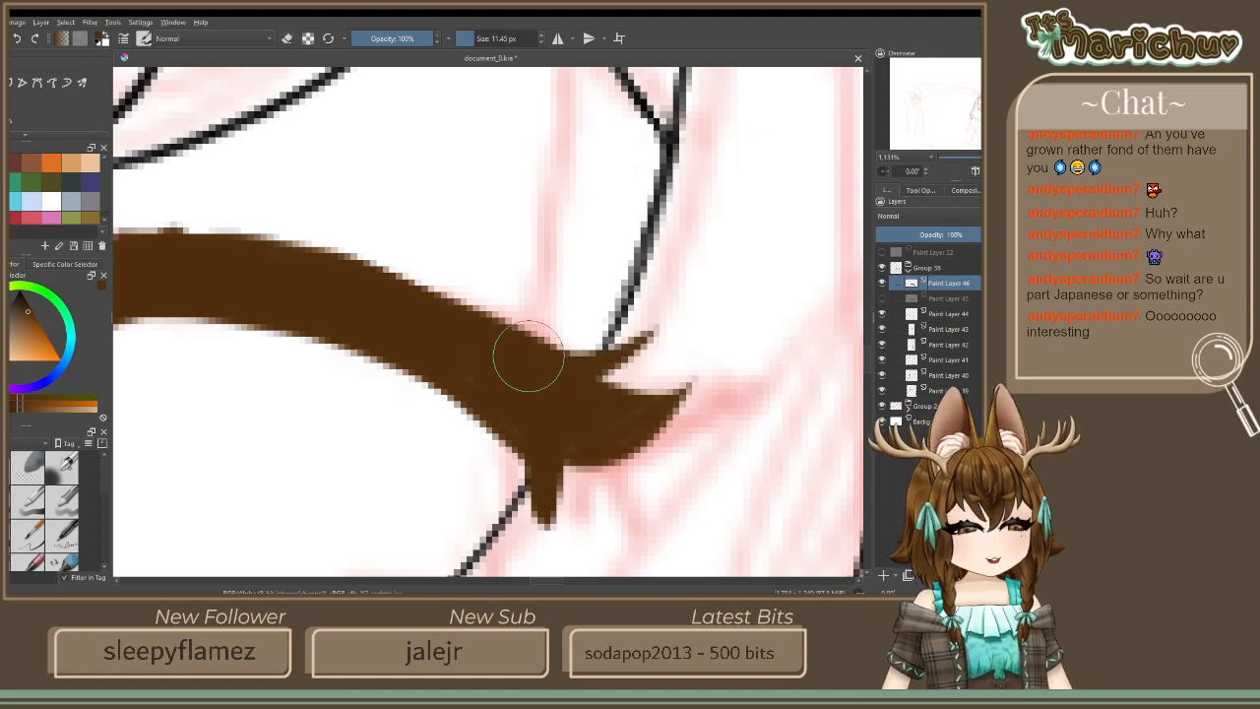
Taper the lid's lower outer tip into the cheek line and erase its nearby underside into a smooth curve
scroll(528, 356, down, 5)
scroll(511, 369, up, 5)
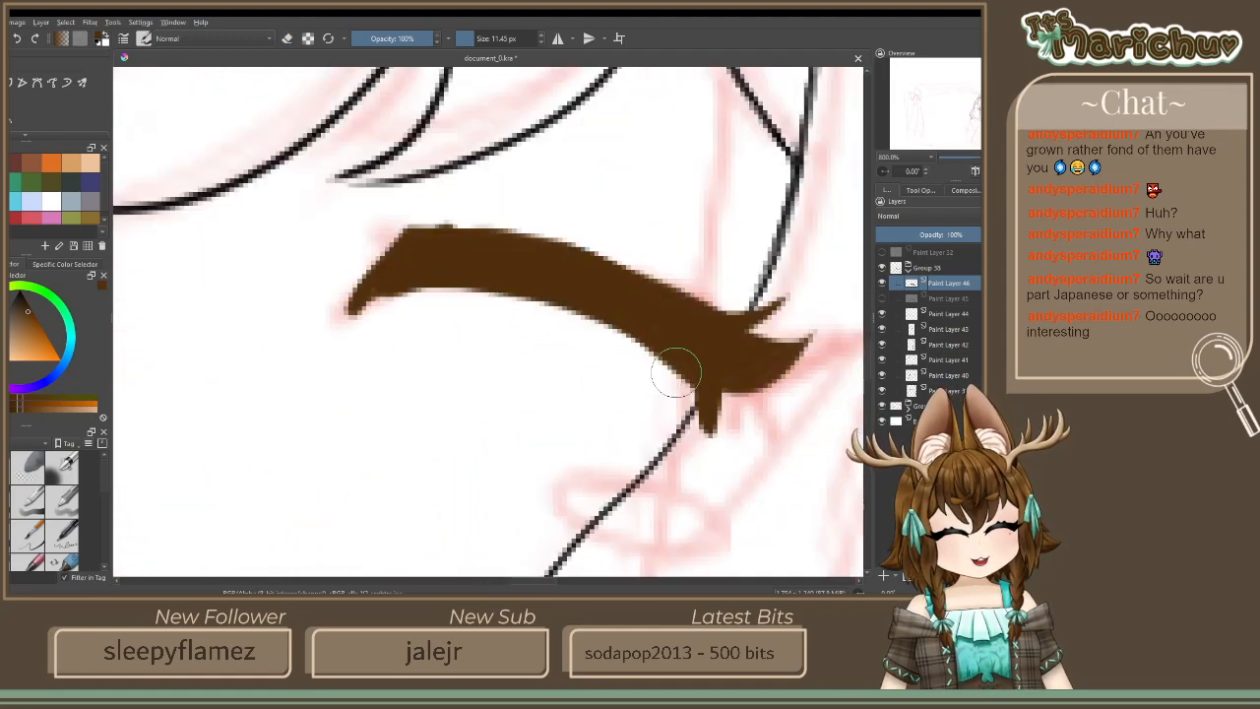
mouse_move(597, 399)
mouse_down()
mouse_move(600, 442)
mouse_move(601, 368)
mouse_move(633, 432)
mouse_move(627, 482)
mouse_move(646, 432)
mouse_move(596, 466)
mouse_up()
click(287, 38)
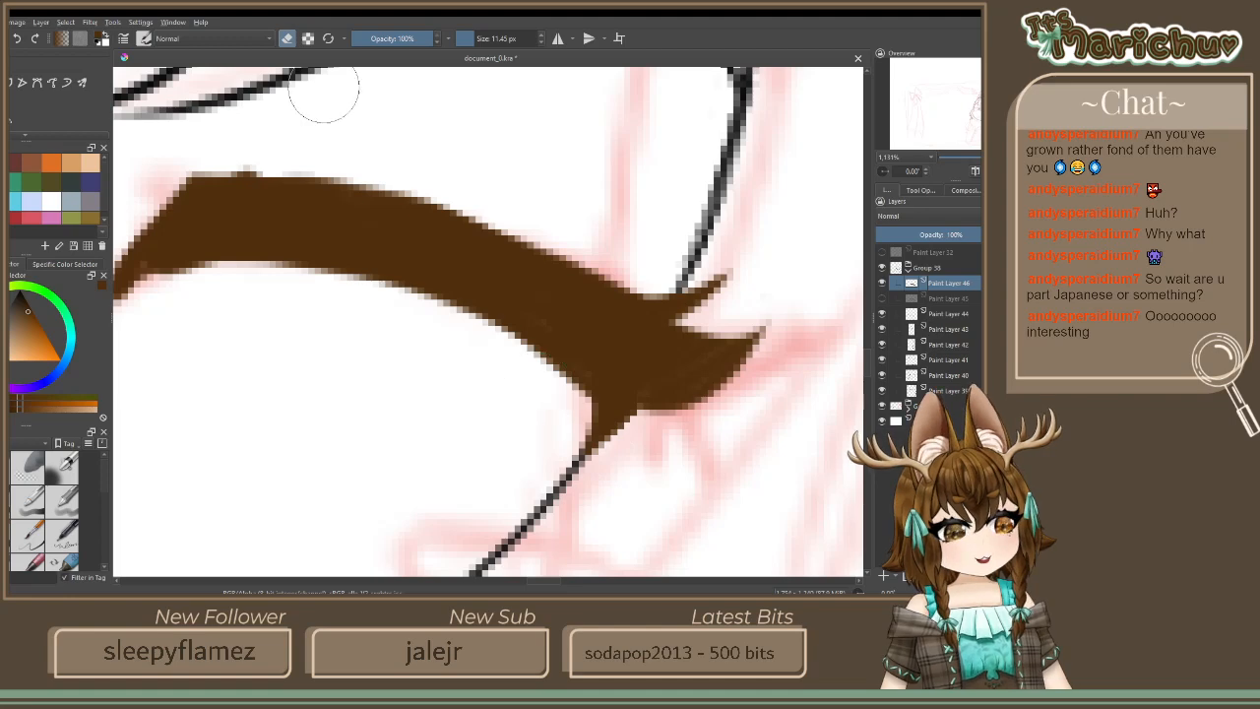
drag(510, 342, 571, 398)
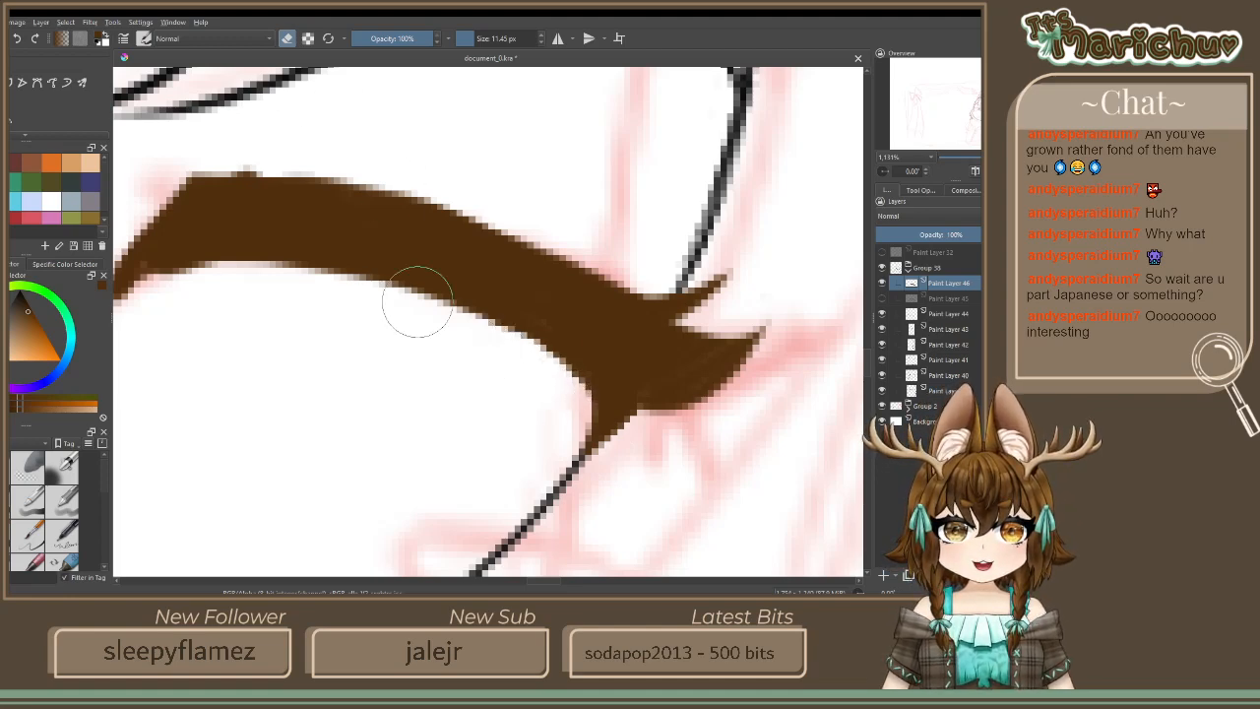
Erase along the lid's underside toward the inner corner to thin the arc and sharpen its inner tip
scroll(382, 313, down, 2)
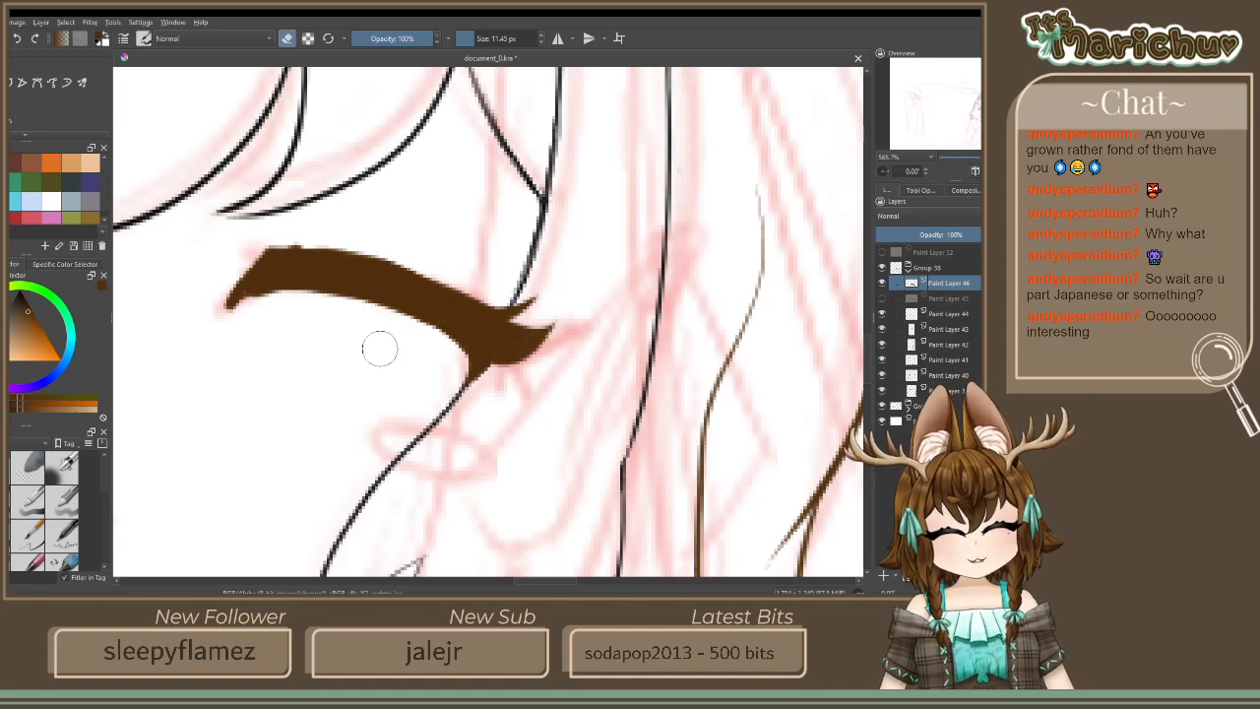
drag(386, 350, 514, 390)
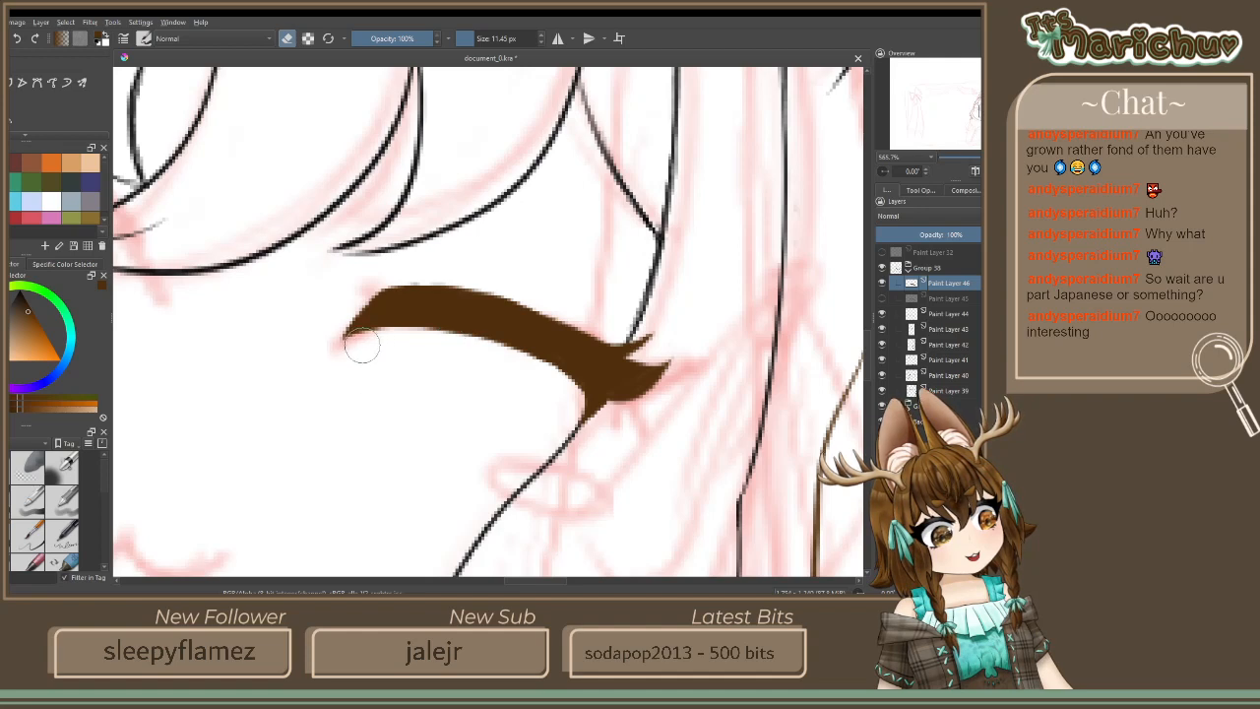
mouse_move(374, 339)
mouse_down()
mouse_move(525, 351)
mouse_move(577, 398)
mouse_up()
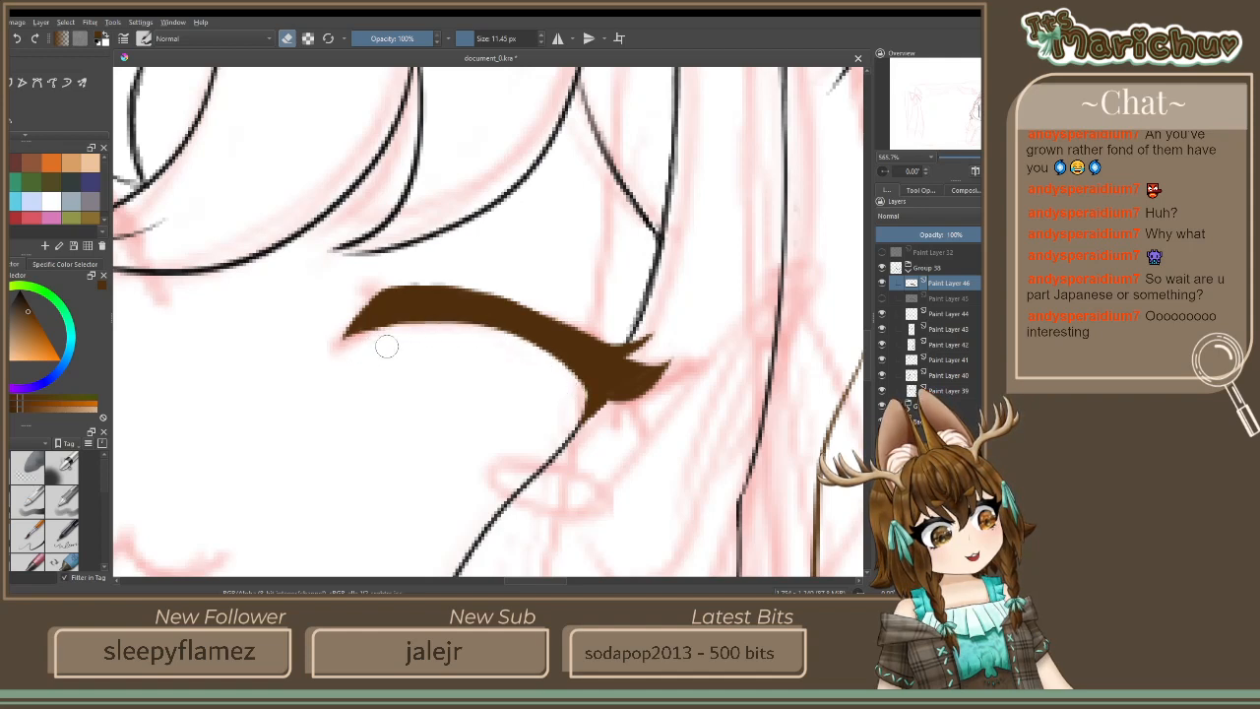
mouse_move(503, 364)
mouse_down()
mouse_move(446, 329)
mouse_move(330, 361)
mouse_move(389, 335)
mouse_move(473, 332)
mouse_move(352, 360)
mouse_move(397, 350)
mouse_move(423, 324)
mouse_move(334, 357)
mouse_up()
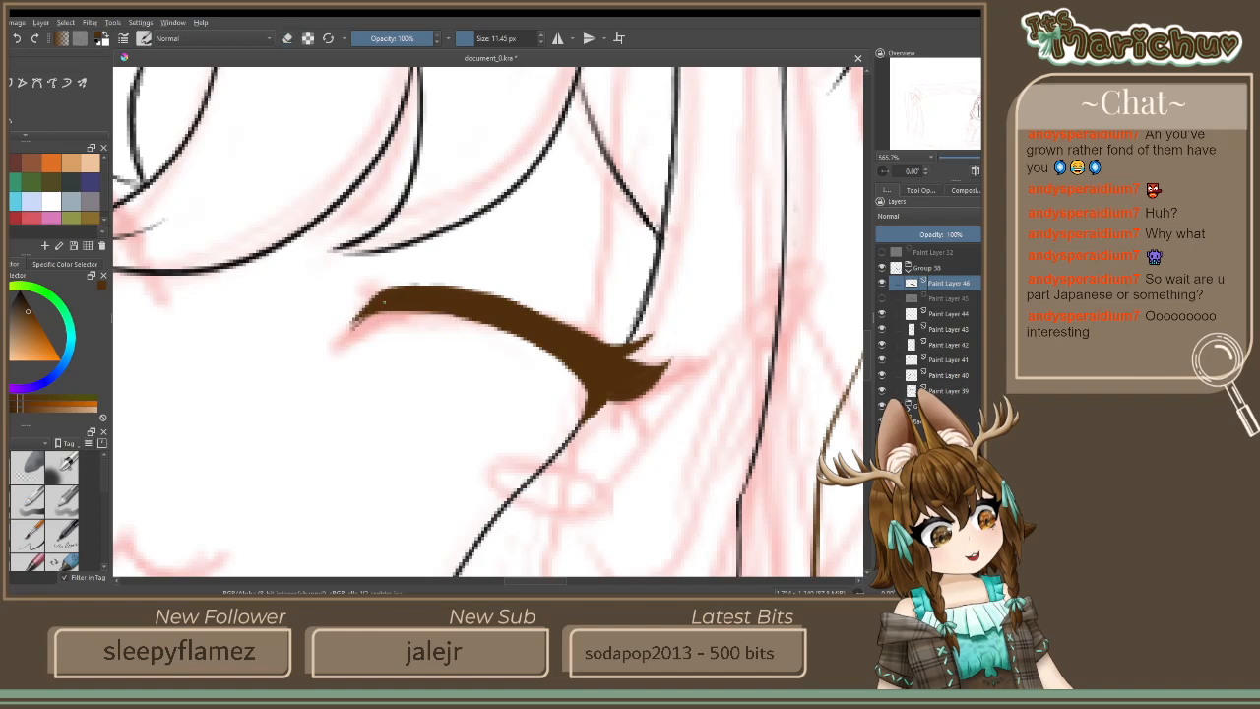
Paint two small brown points at the lid's inner end, thicken its upper edge, and add short lash spikes along the top
drag(345, 331, 400, 297)
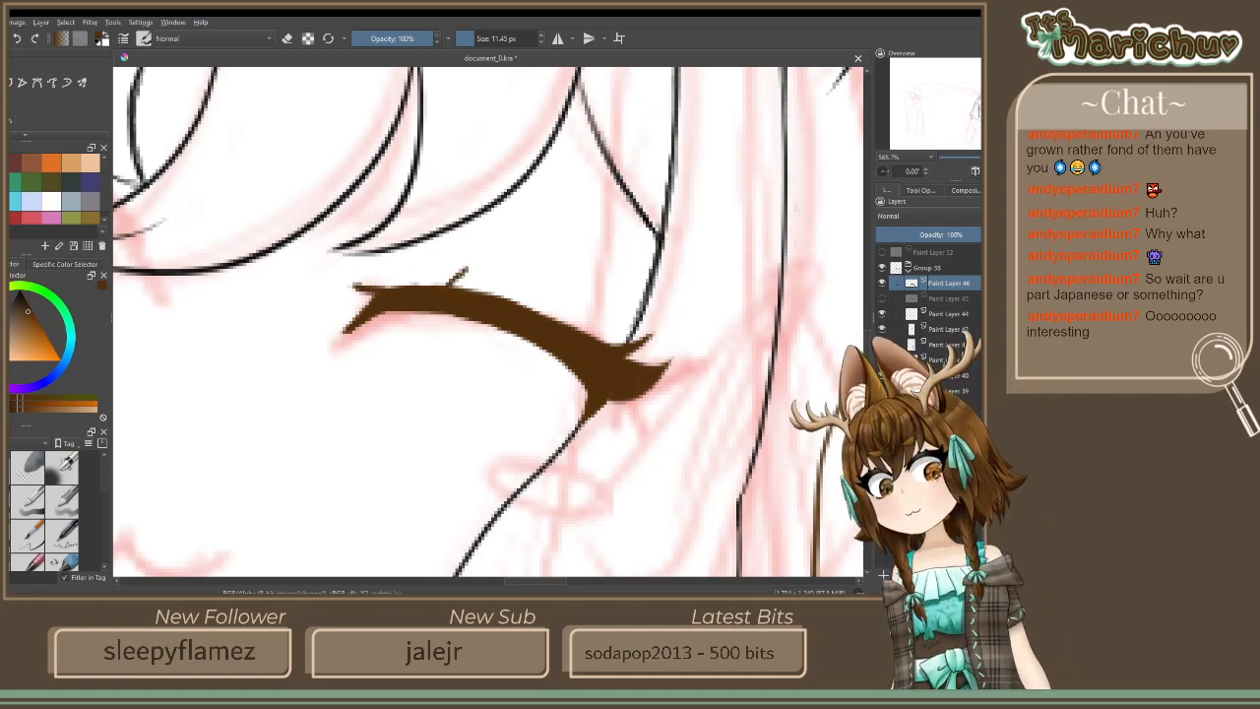
drag(457, 287, 462, 276)
key(ctrl+z)
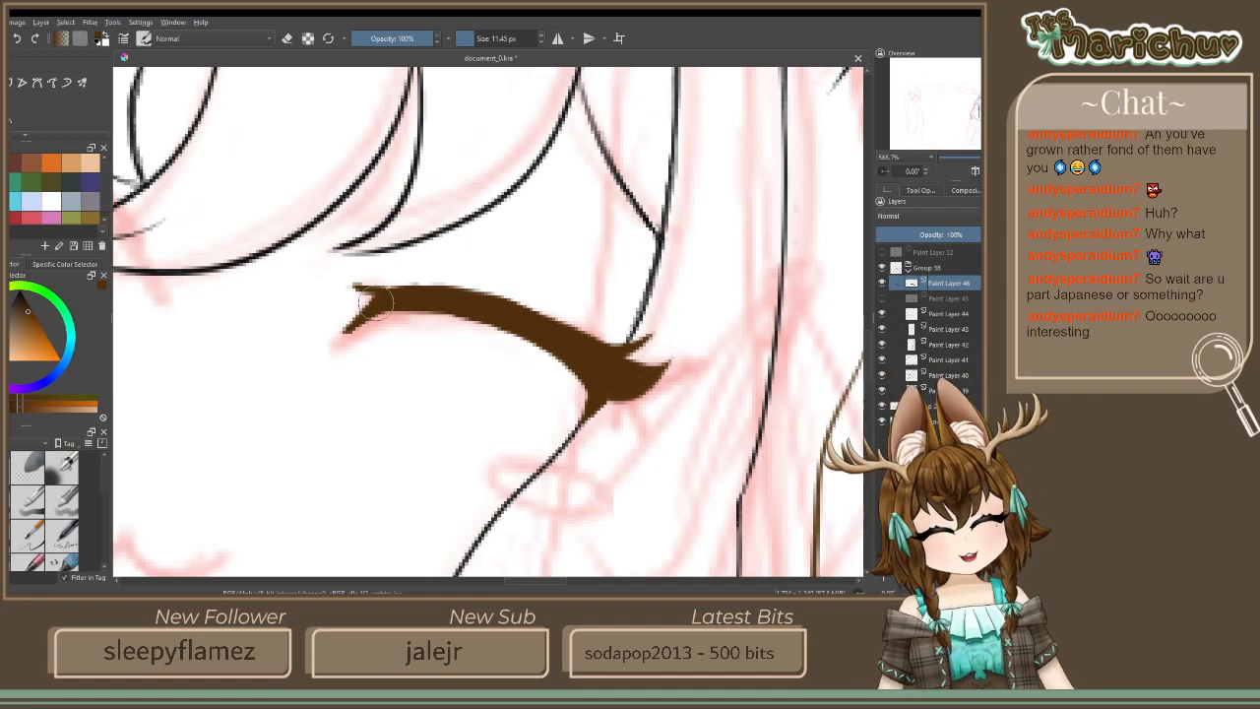
mouse_move(392, 288)
mouse_down()
mouse_move(494, 298)
mouse_move(571, 337)
mouse_up()
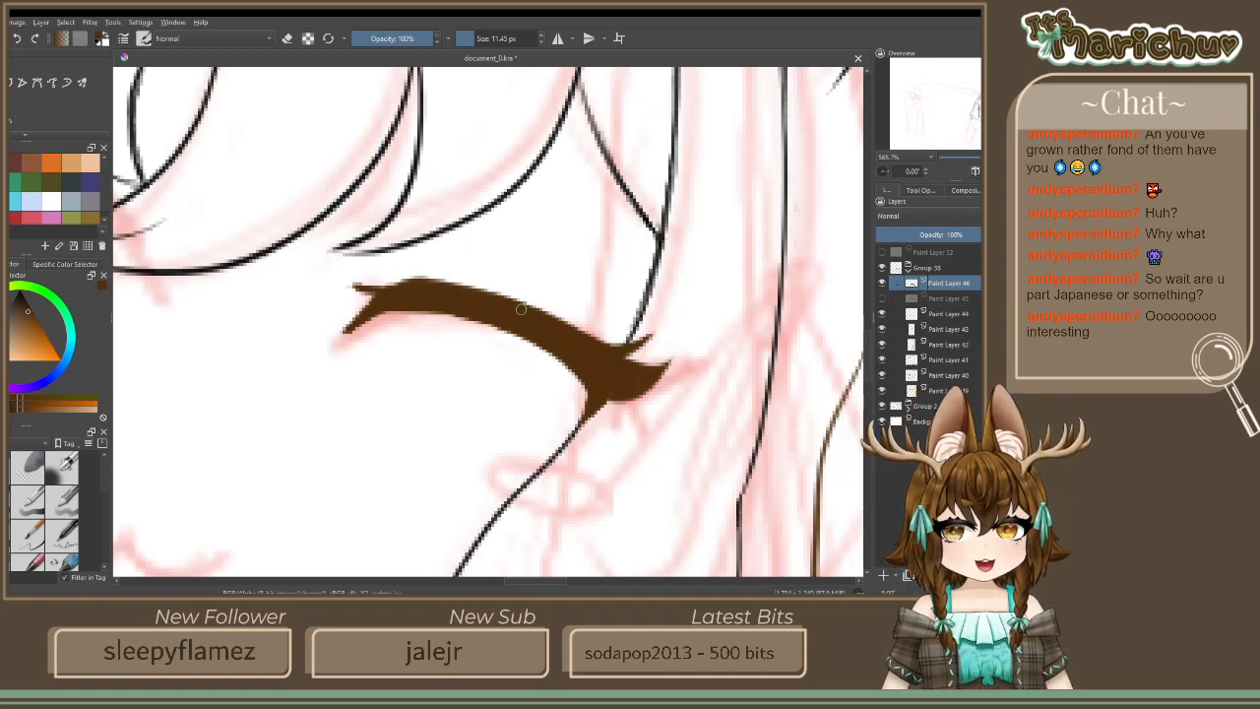
drag(597, 345, 389, 288)
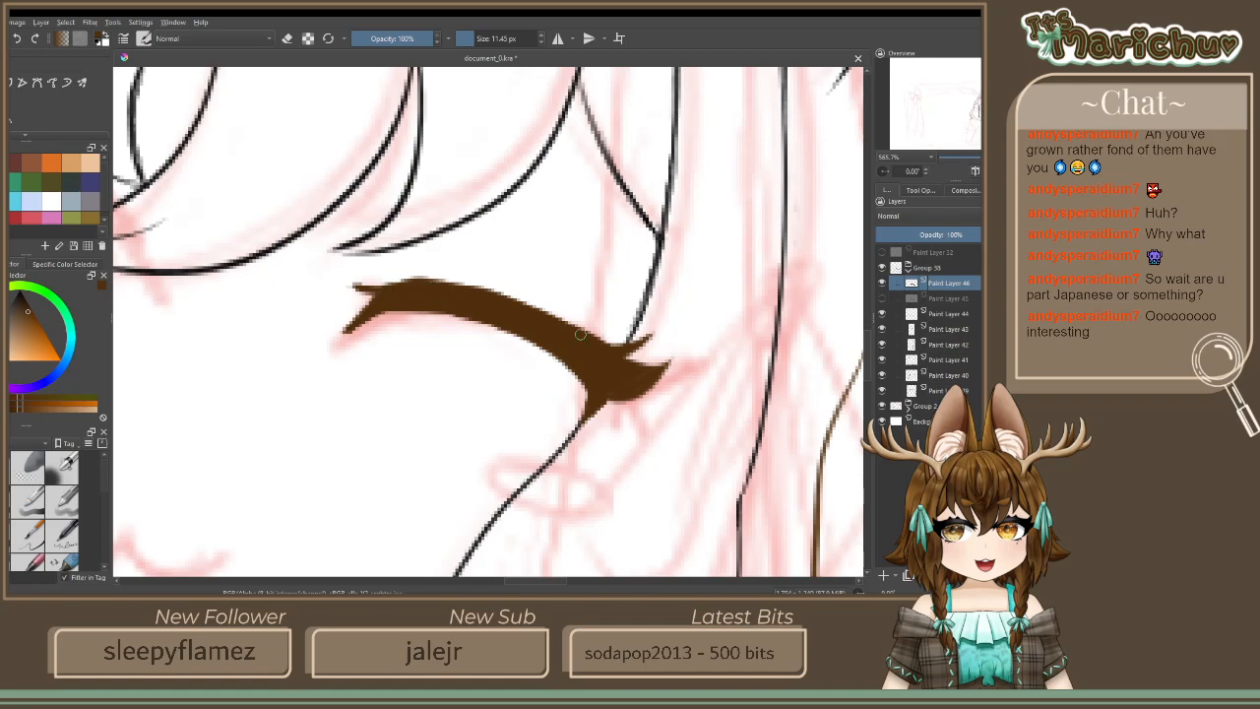
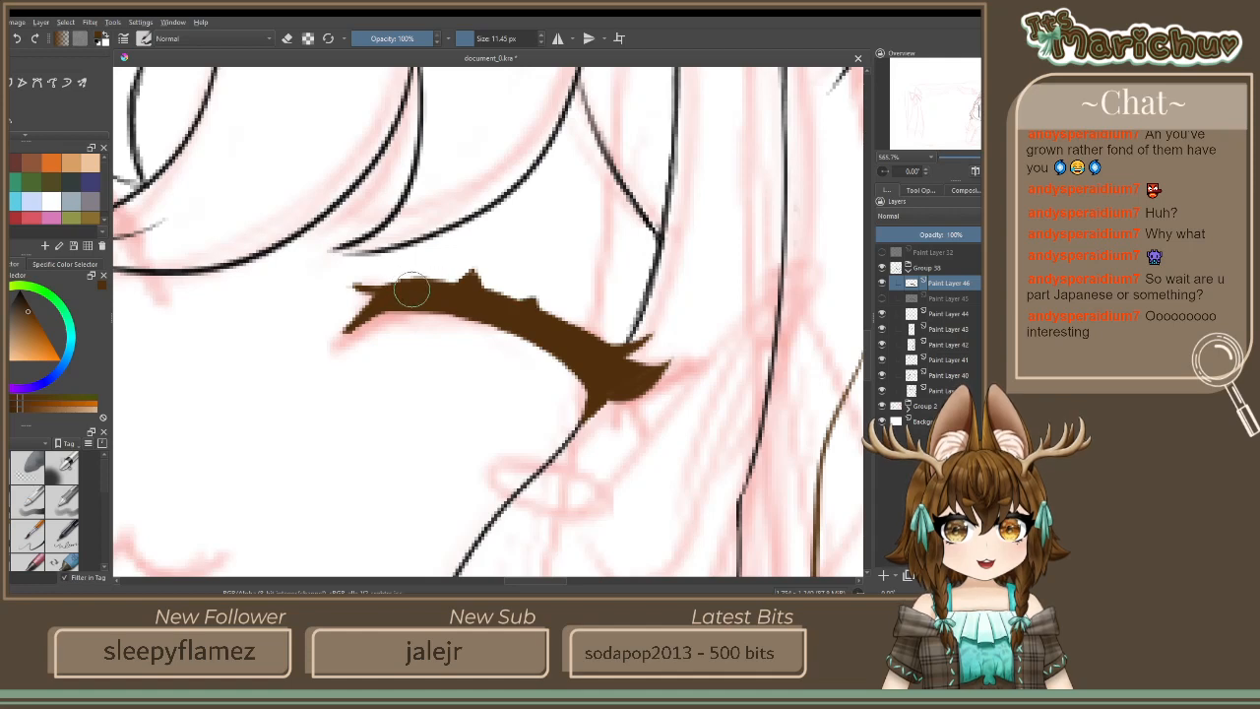
Check the lashes with the red sketch hidden, restore the sketch, hide the lash layer, and add a new paint layer above it
scroll(411, 292, down, 4)
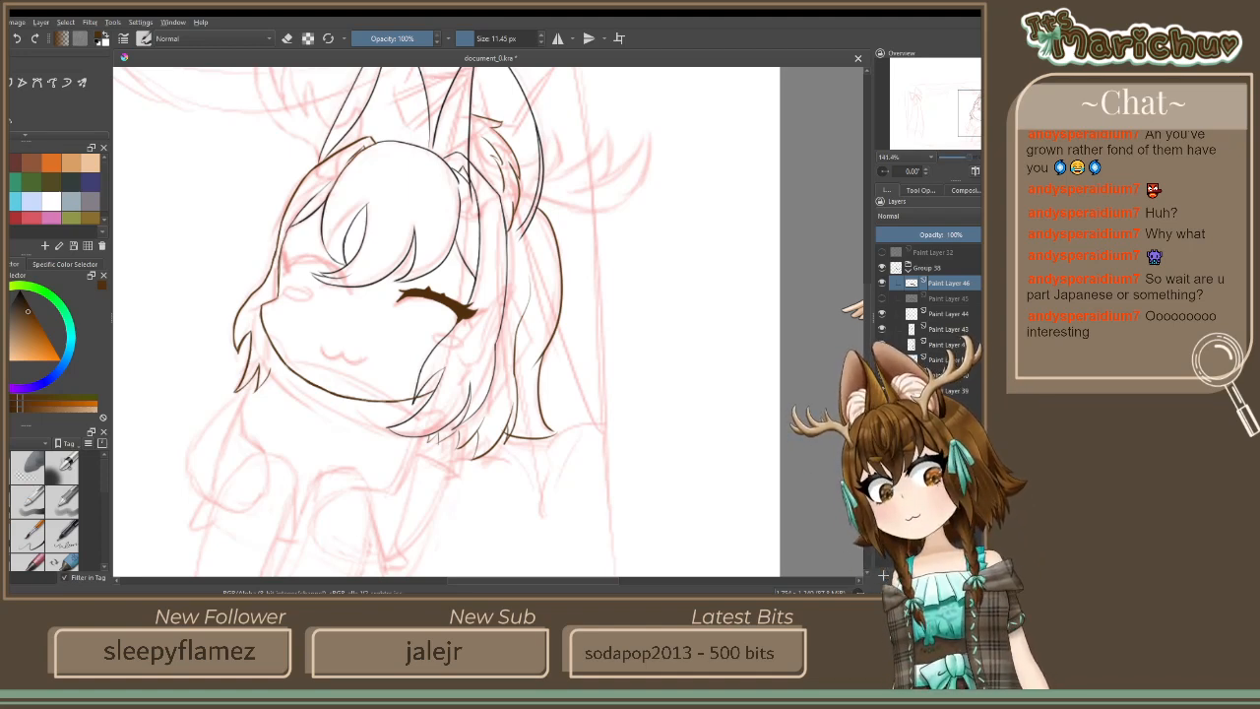
click(881, 390)
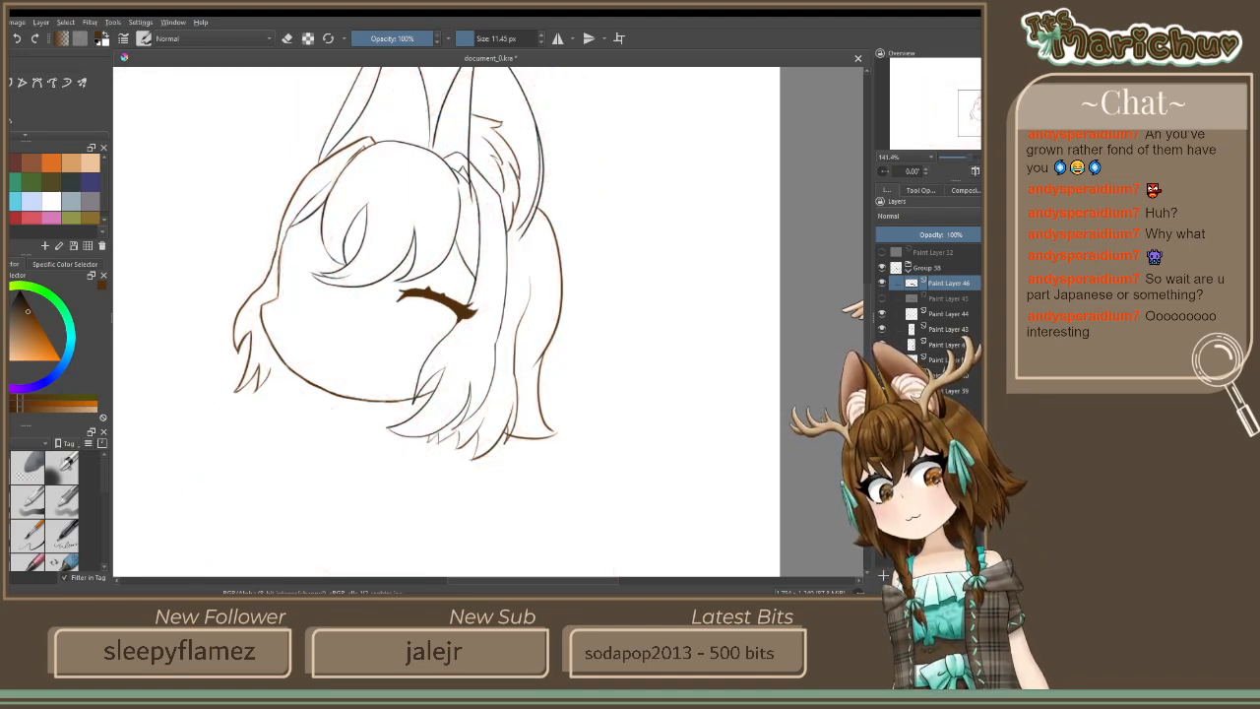
click(881, 298)
click(881, 283)
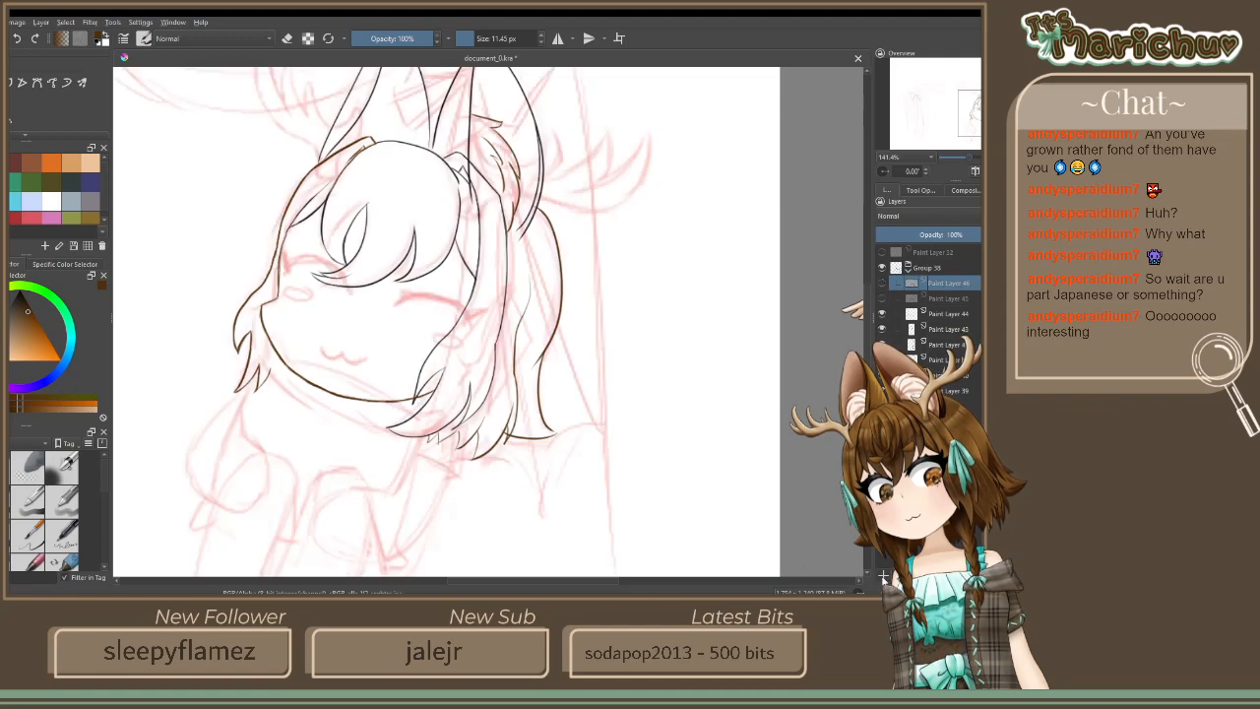
click(883, 575)
key(plus)
scroll(421, 350, up, 3)
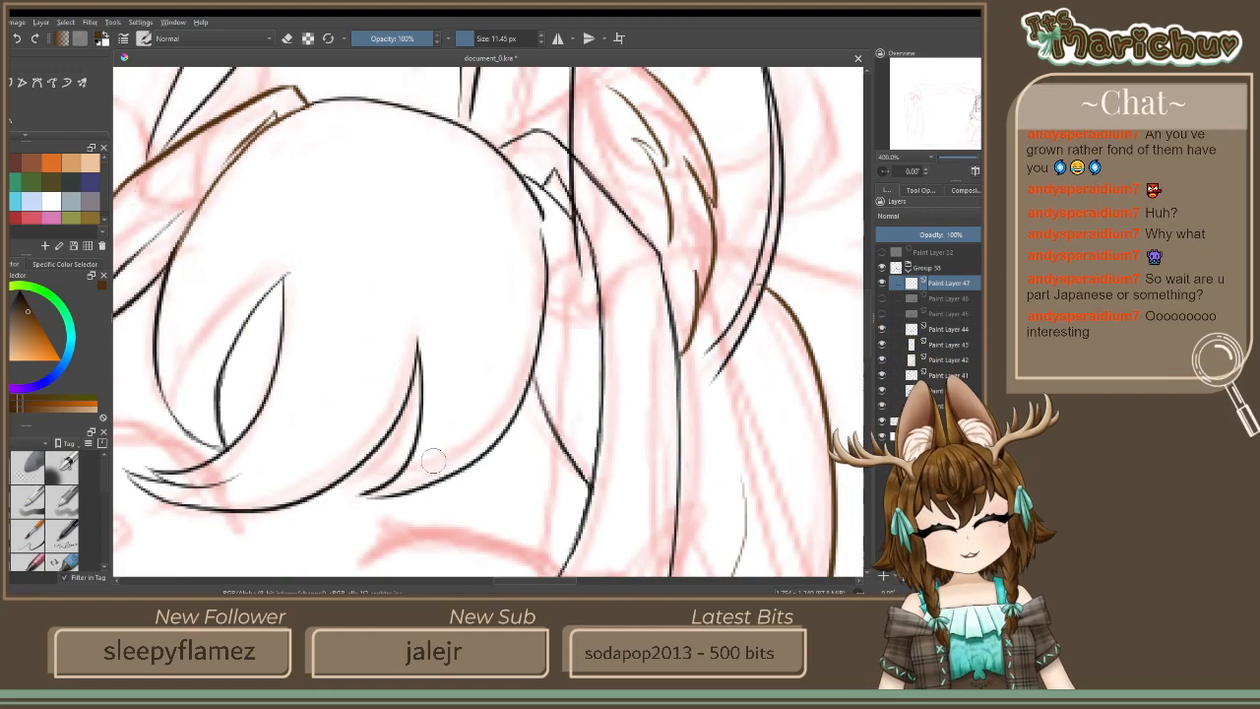
Paint a thick brown arch for the closed eye beneath the bangs on the right of the face, extending its outer end downward
scroll(559, 422, down, 1)
drag(452, 360, 576, 431)
mouse_move(412, 409)
mouse_down()
mouse_move(569, 425)
mouse_move(413, 418)
mouse_up()
mouse_move(561, 448)
mouse_down()
mouse_move(553, 392)
mouse_move(571, 451)
mouse_move(560, 378)
mouse_up()
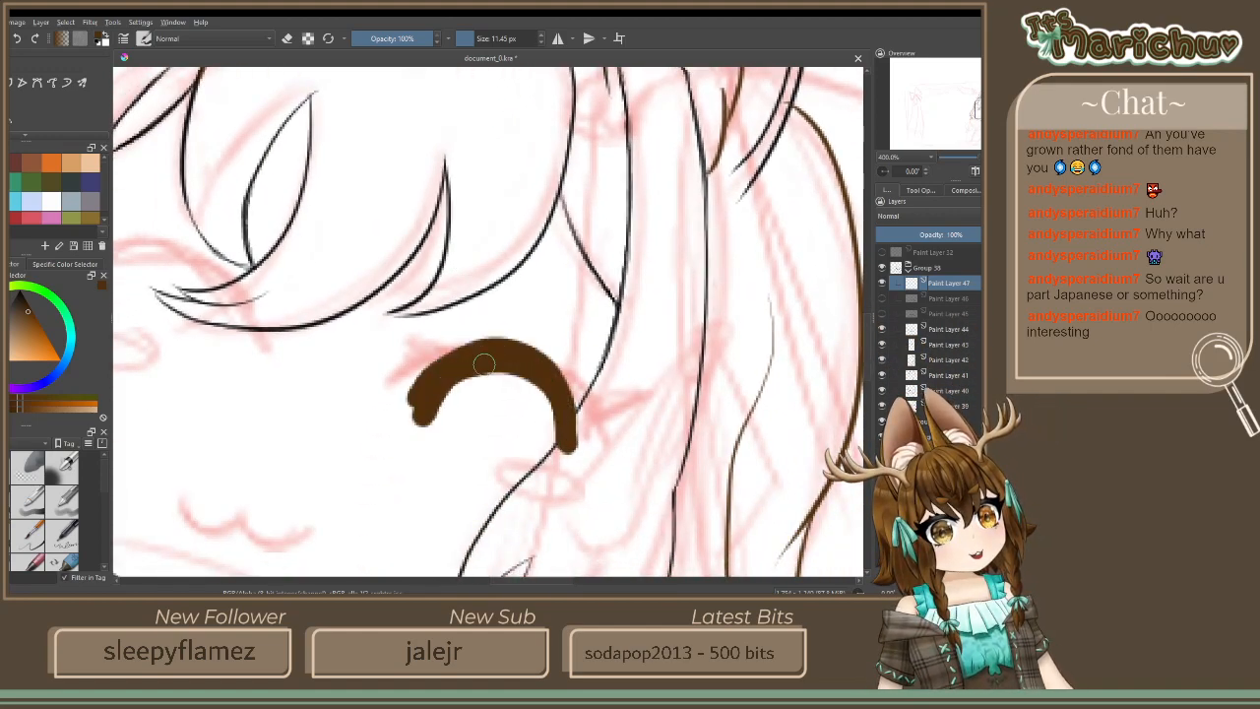
drag(566, 440, 559, 462)
scroll(559, 453, down, 5)
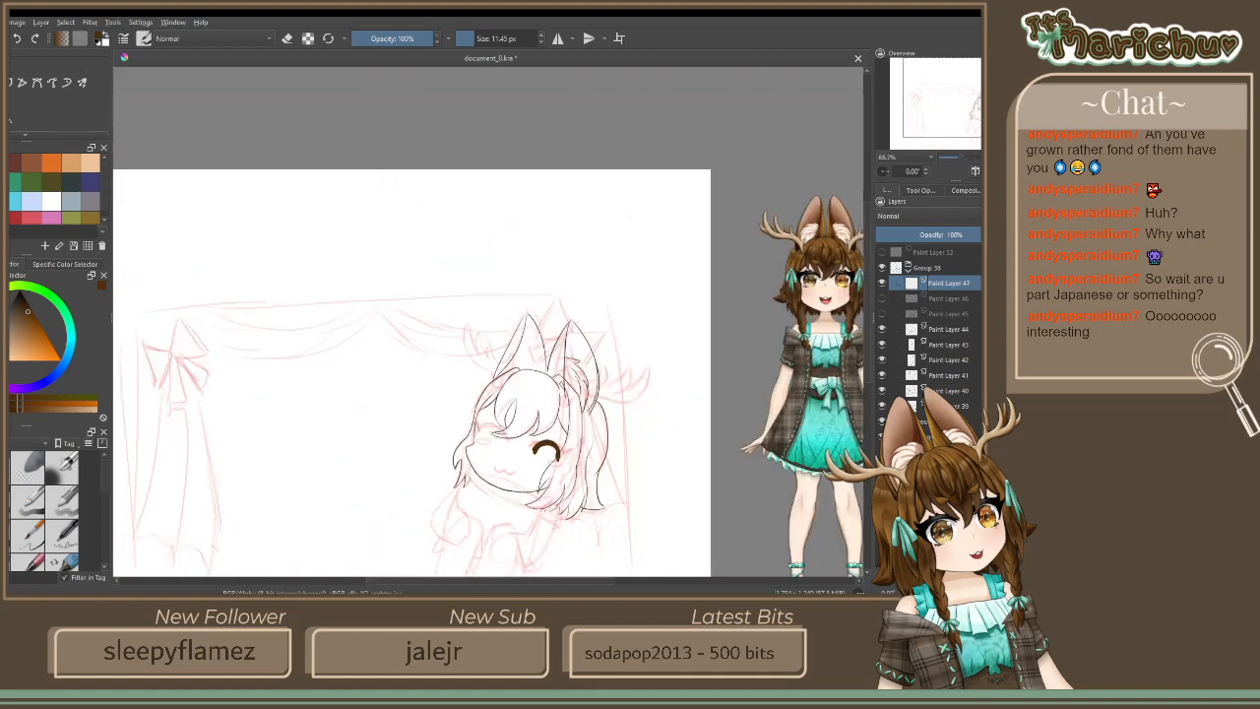
scroll(418, 427, up, 5)
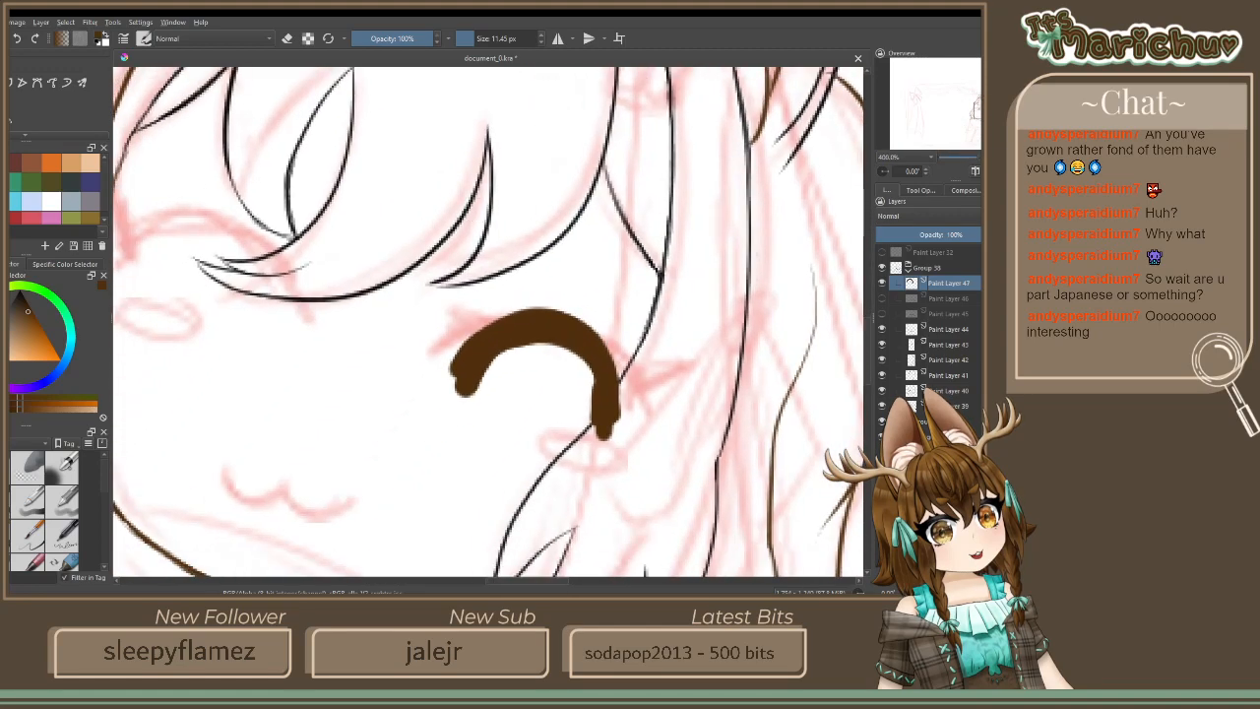
Transform the brown eye arch, moving it up towards the bangs and tilting it clockwise to suit the face
key(ctrl+t)
drag(556, 327, 536, 304)
drag(593, 351, 648, 326)
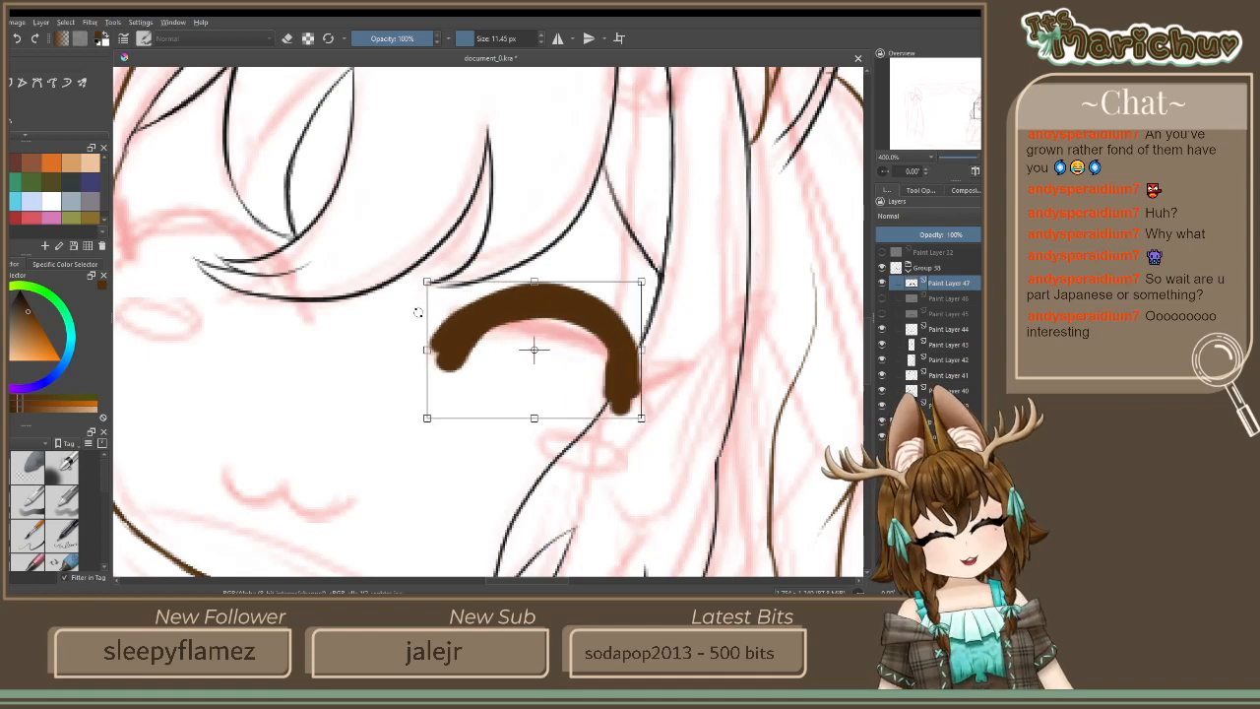
drag(427, 315, 479, 373)
key(Return)
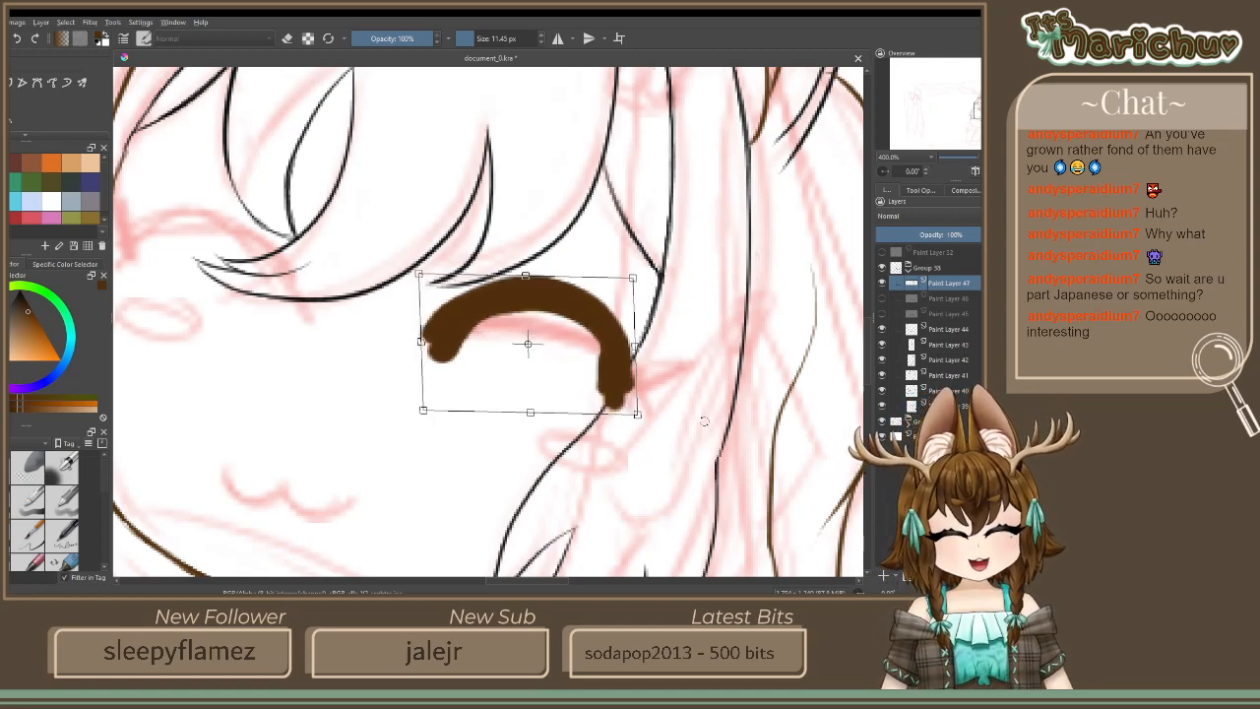
drag(703, 421, 673, 444)
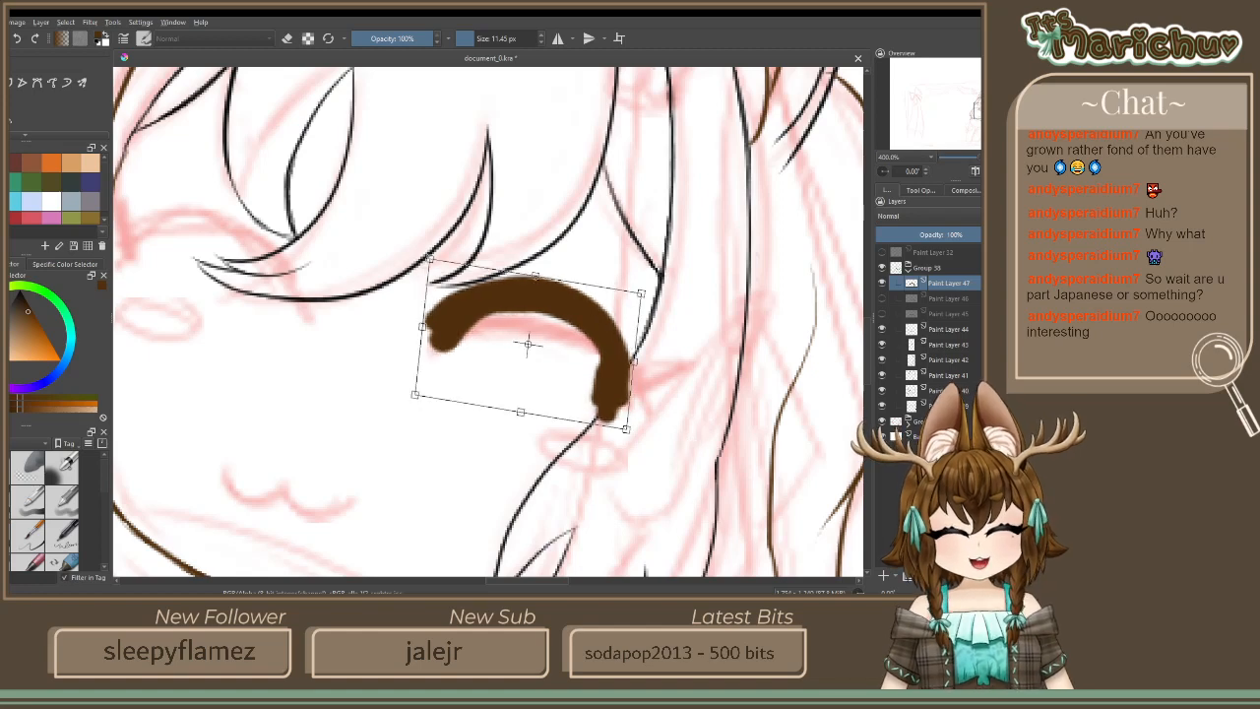
key(b)
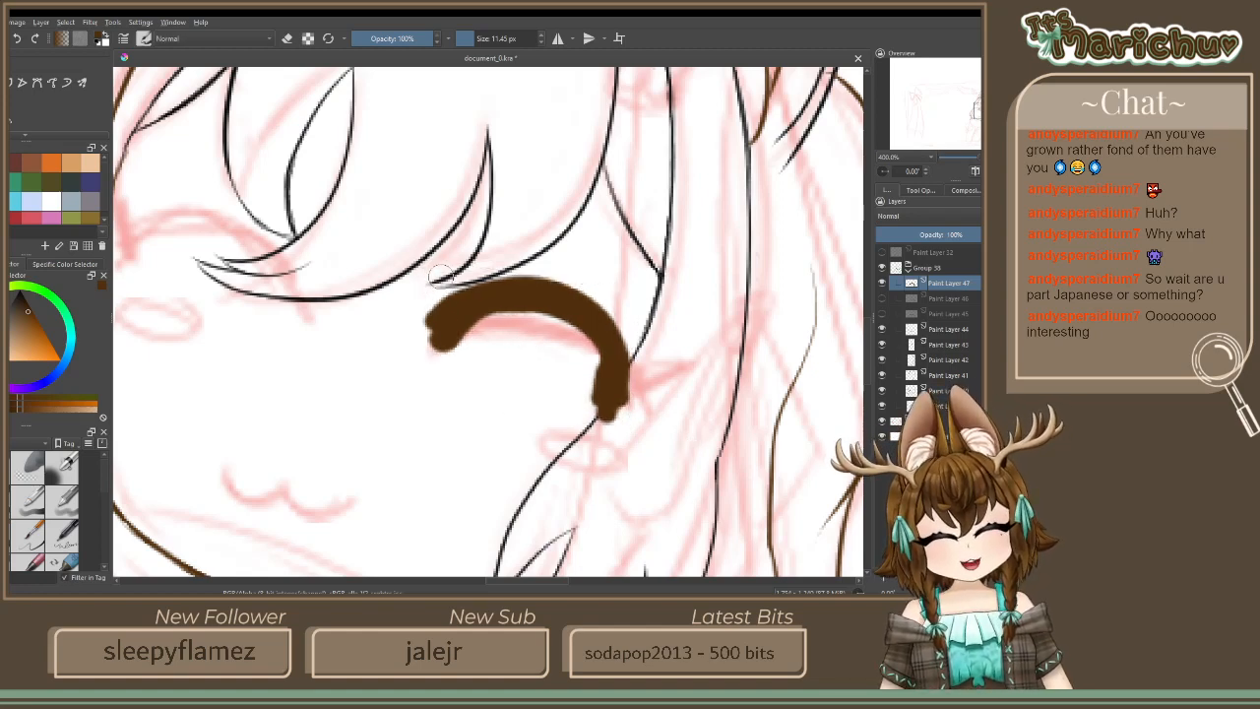
Even out the eye arch's outline and both ends with more brown brushwork at 11.45 px
scroll(561, 358, down, 4)
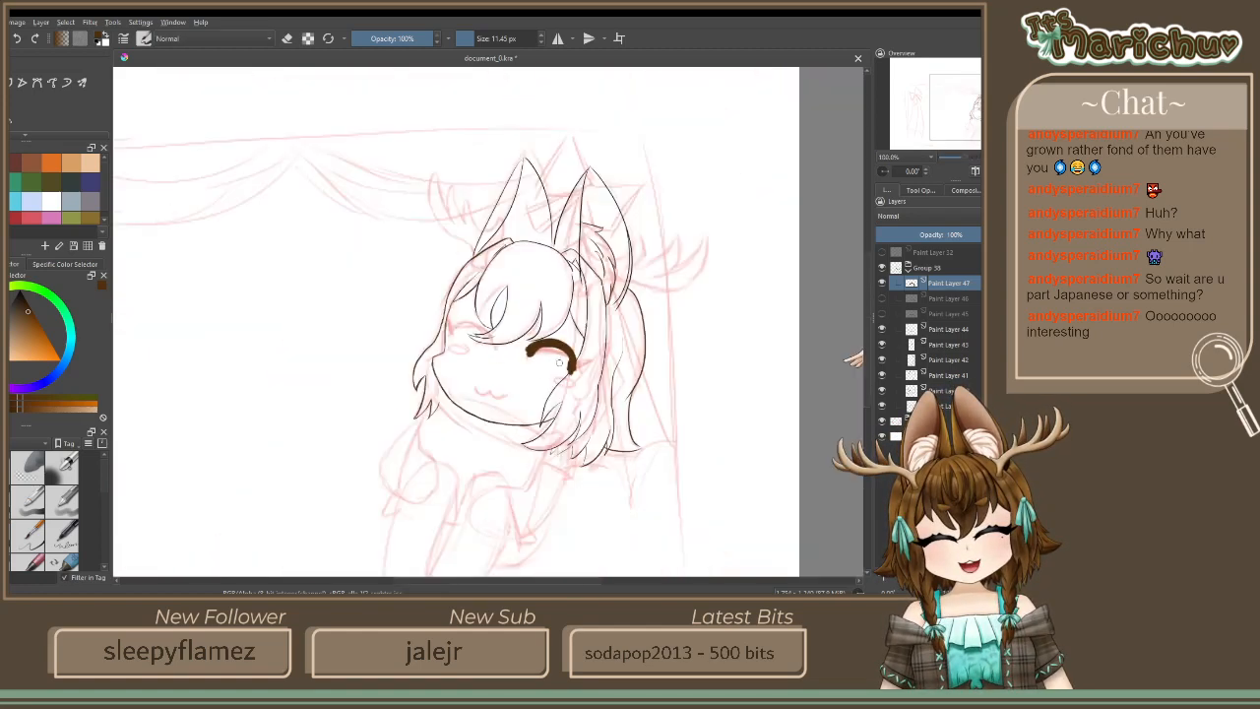
scroll(548, 376, up, 5)
drag(571, 306, 453, 399)
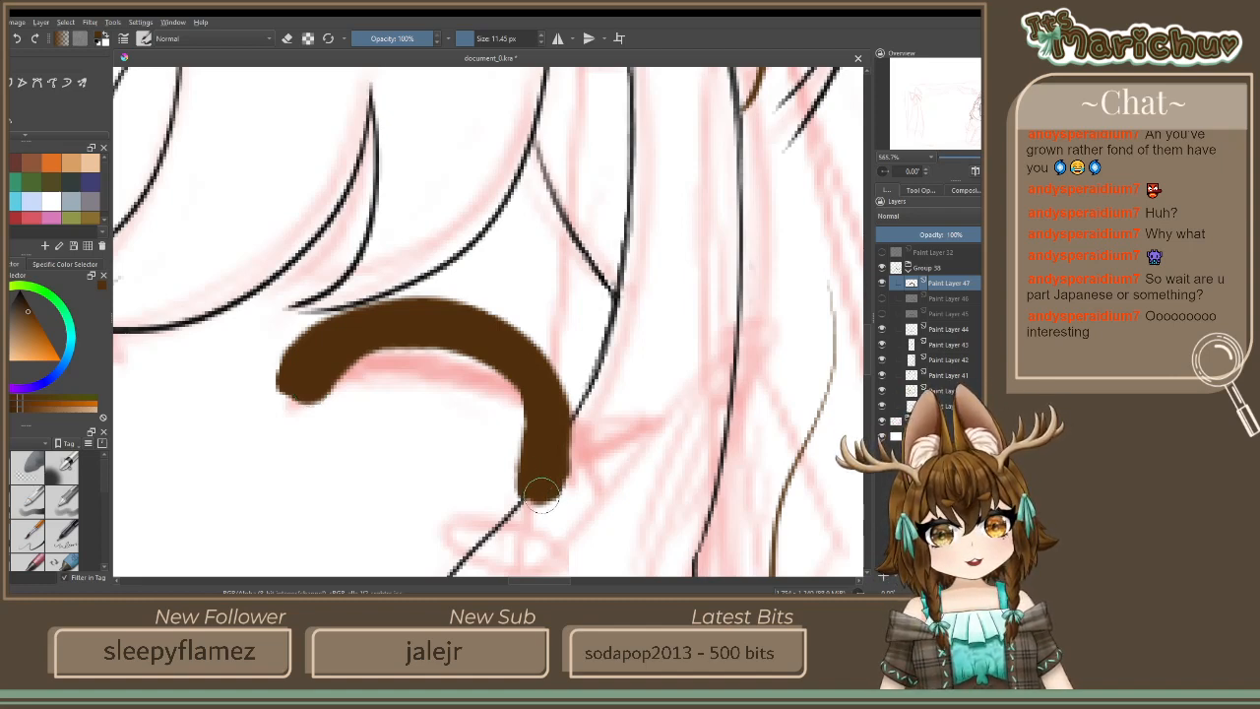
Erase the rough outer edge around the left tip of the brown eye arch
scroll(540, 494, down, 4)
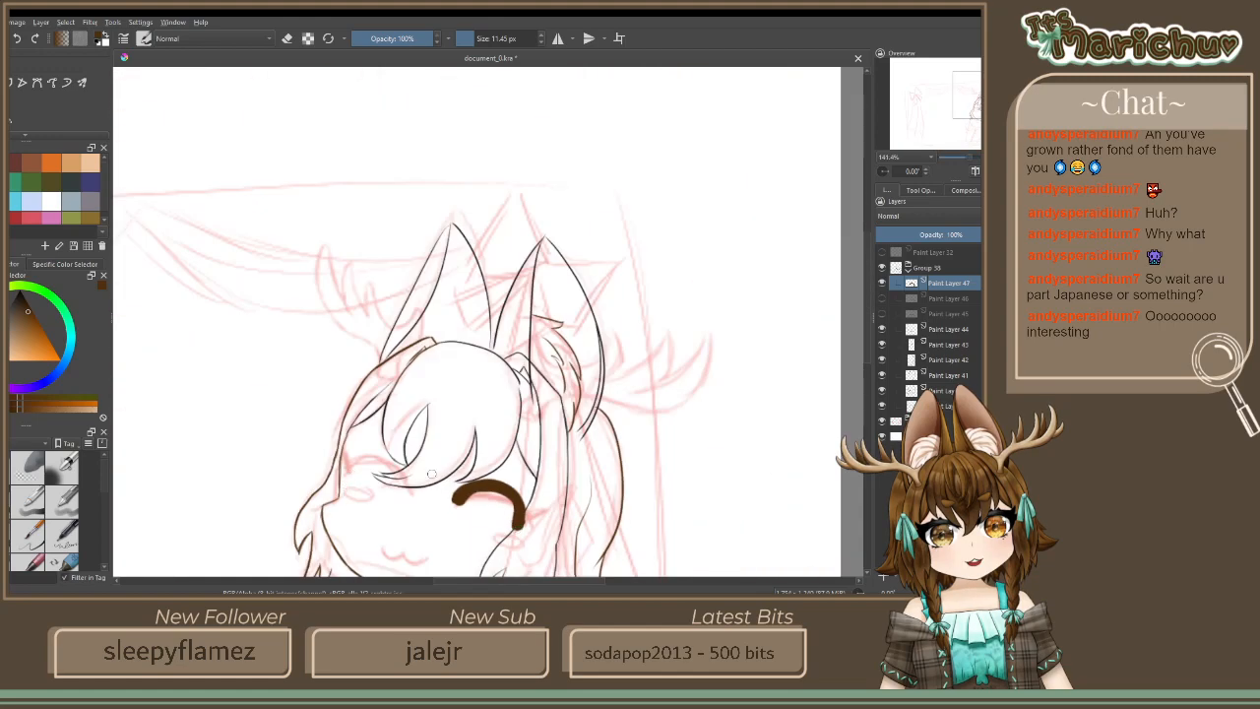
scroll(431, 473, up, 6)
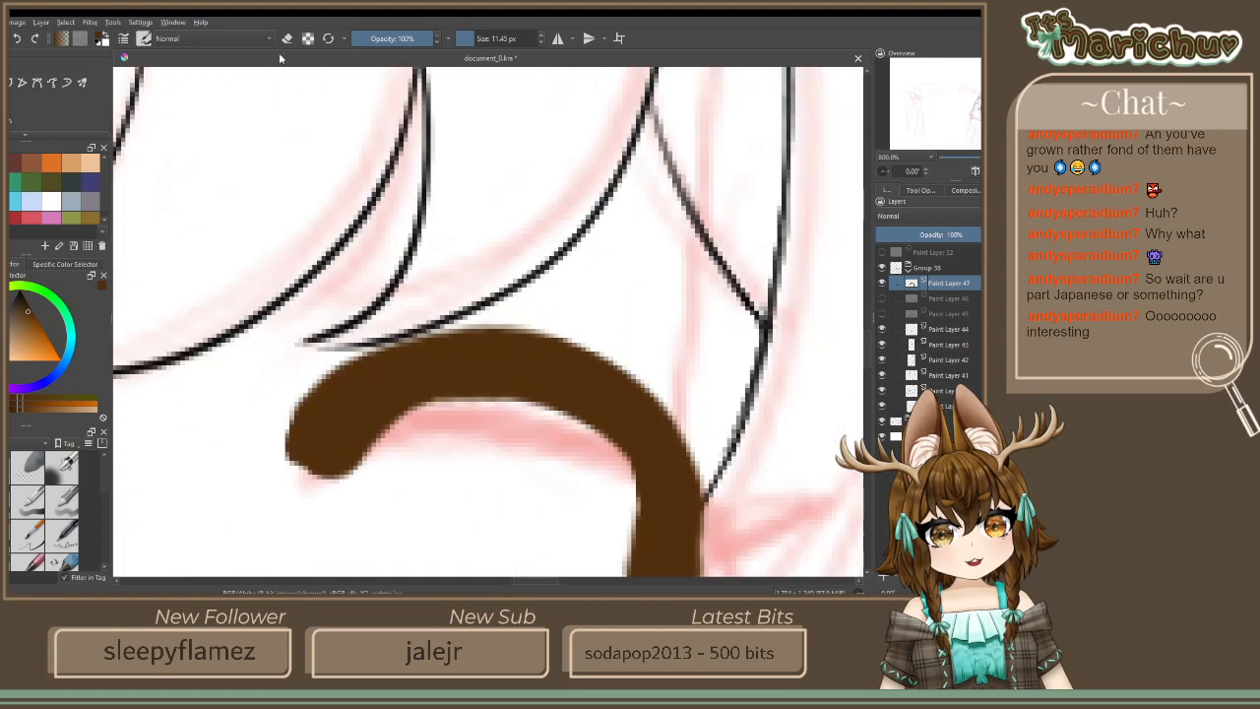
click(287, 37)
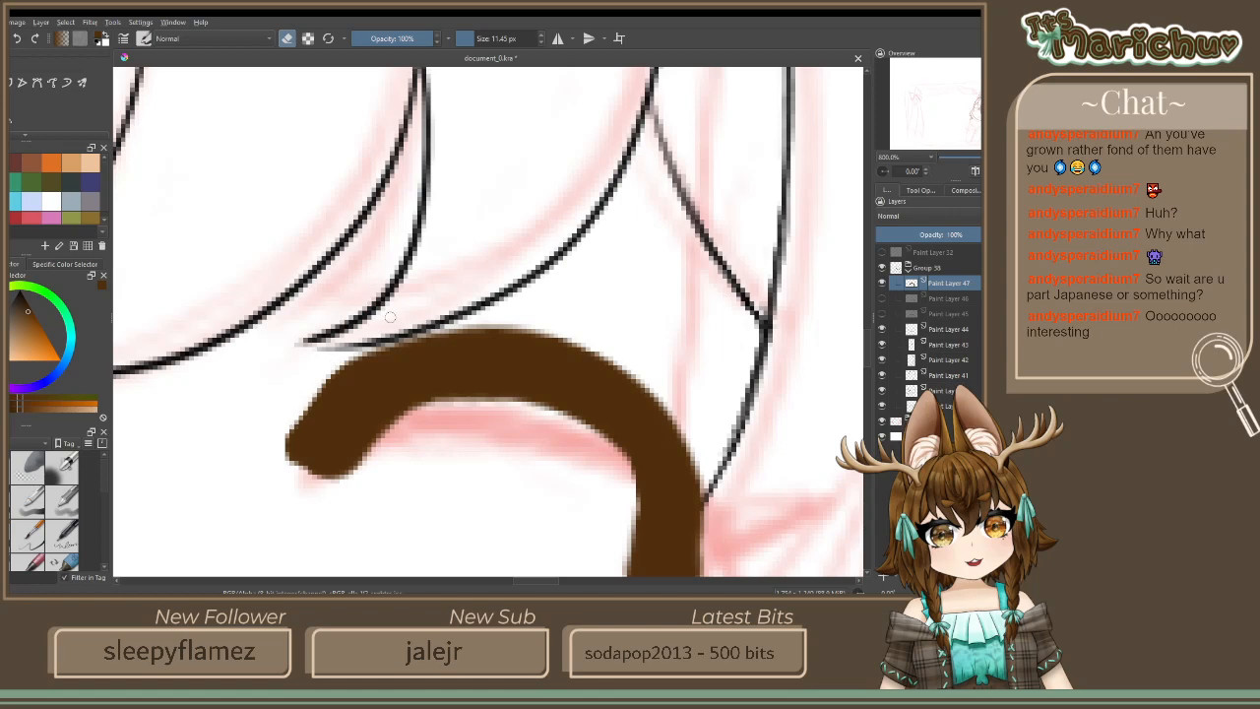
drag(344, 360, 292, 462)
scroll(295, 476, down, 4)
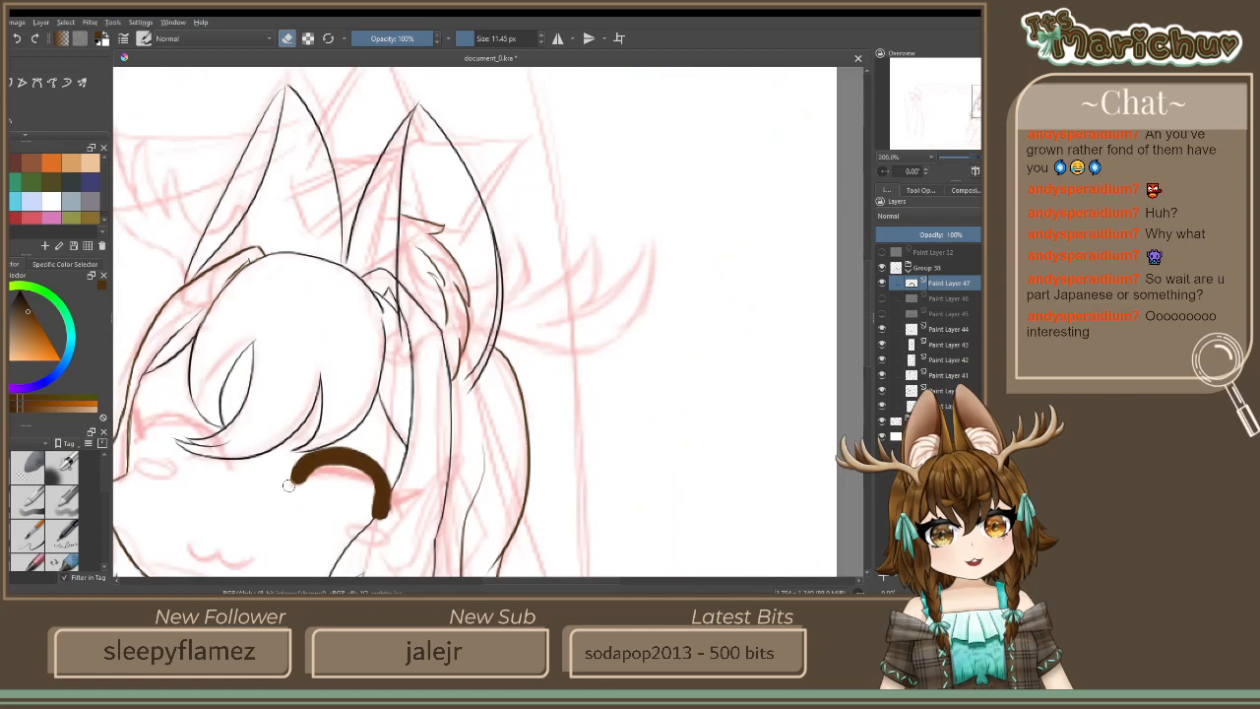
scroll(275, 424, up, 2)
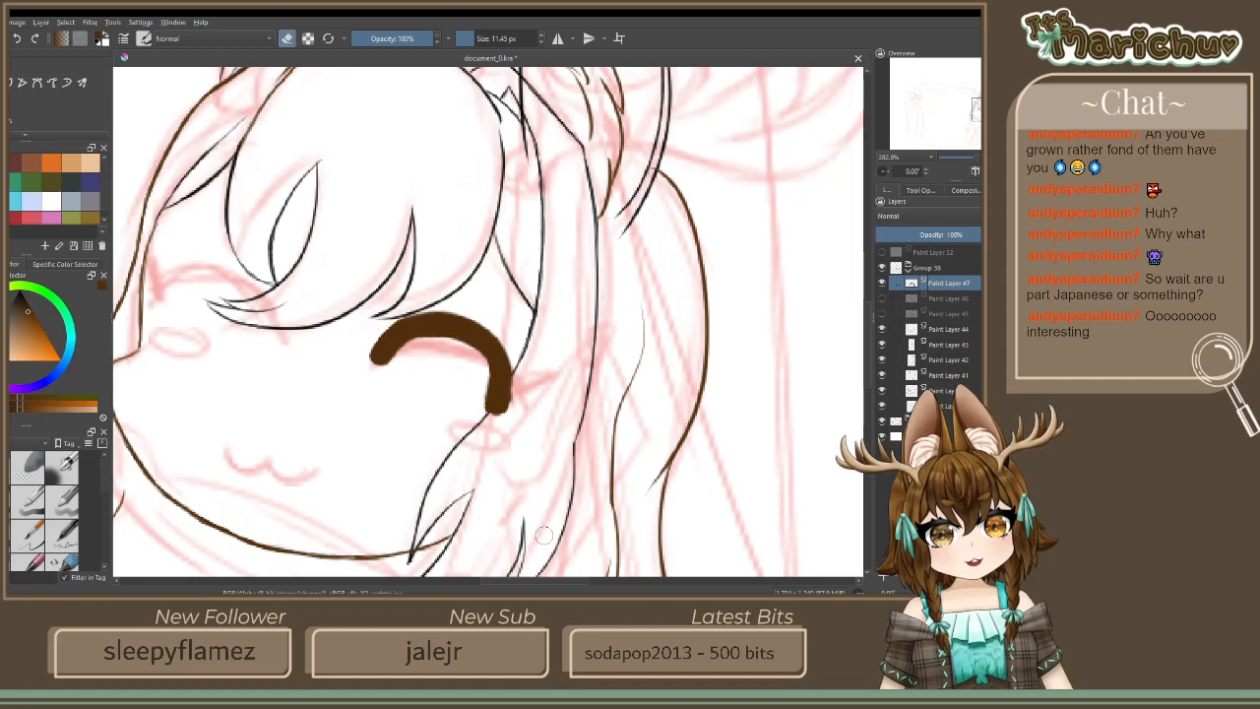
Erase small bits from the undersides of the eye arch's two tips
scroll(543, 534, down, 2)
scroll(481, 422, up, 3)
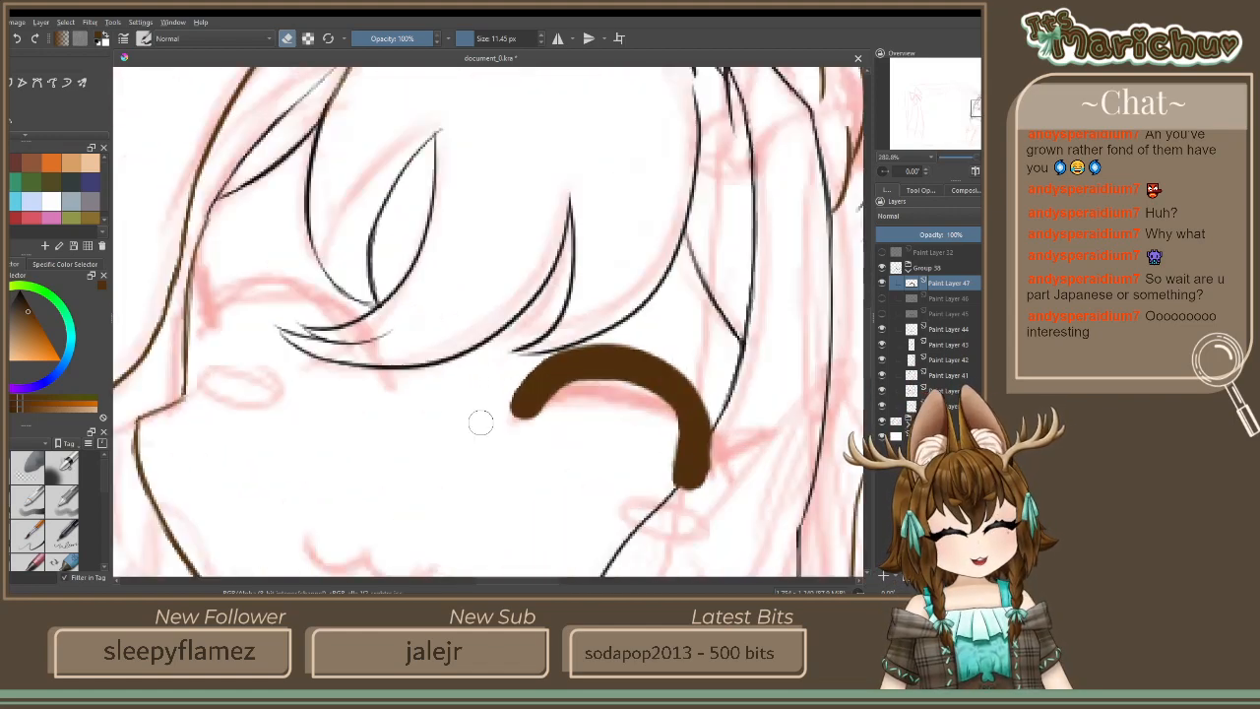
scroll(480, 423, down, 1)
scroll(569, 398, up, 4)
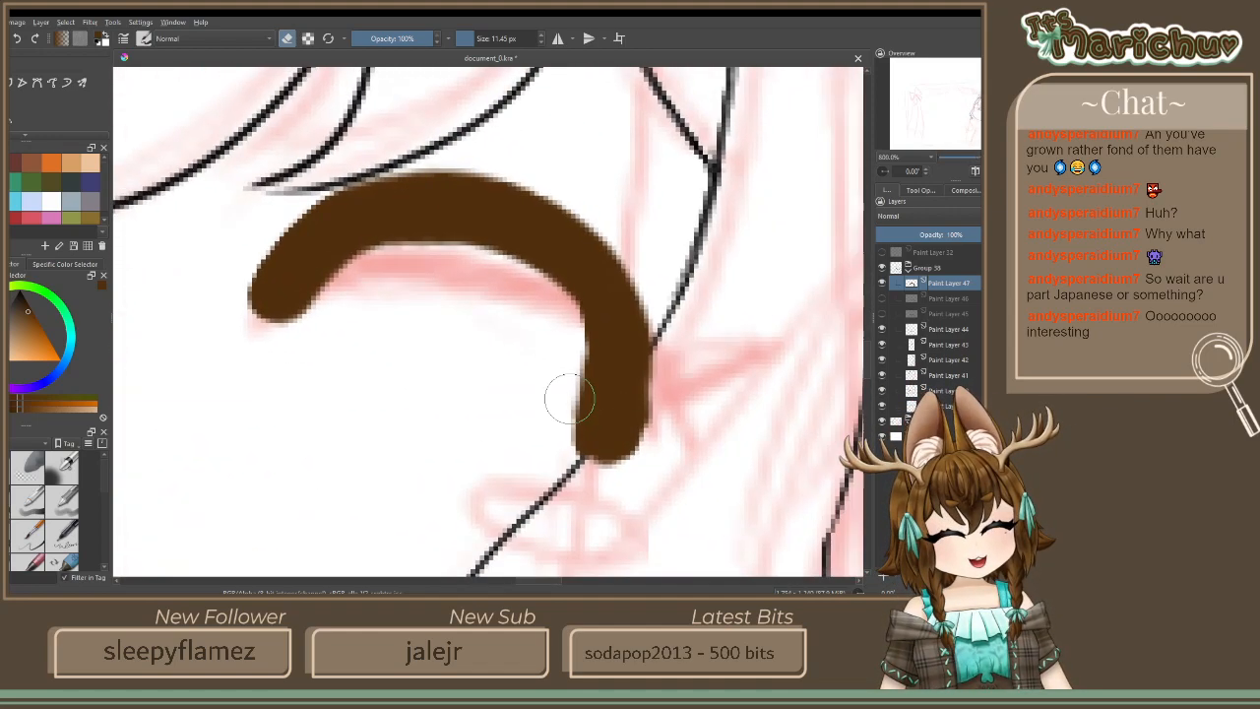
drag(569, 399, 589, 449)
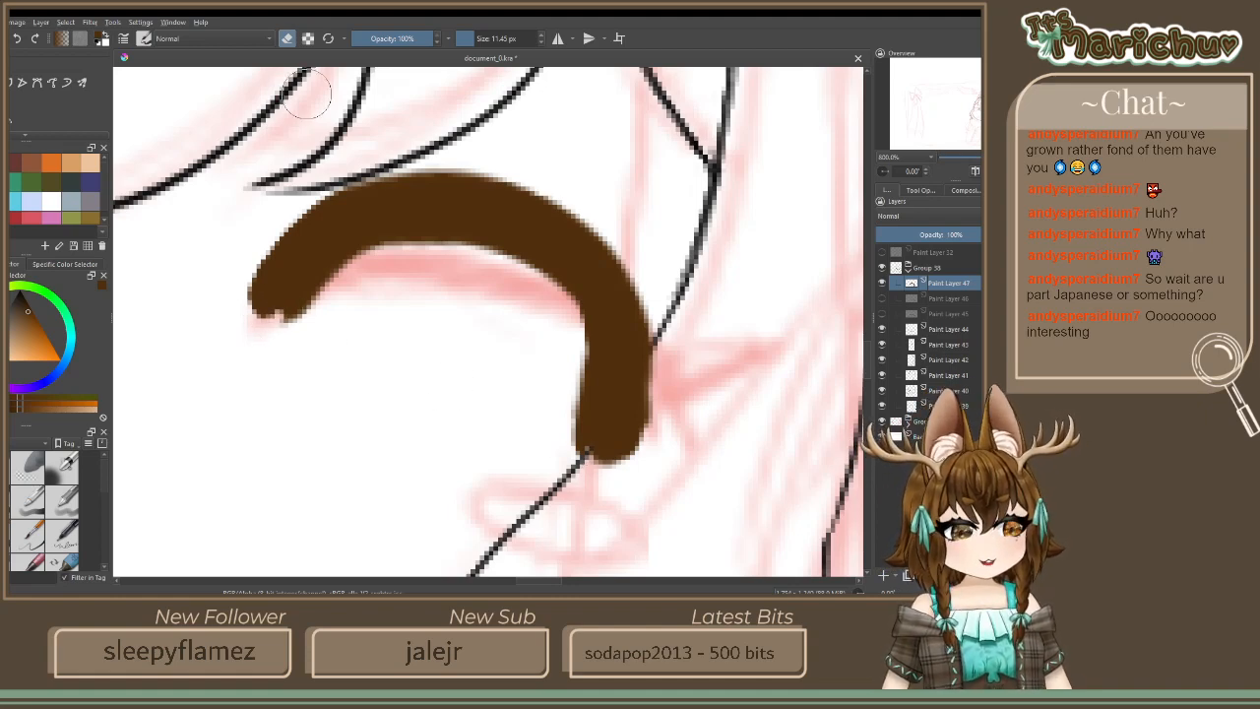
Repaint the two tips of the eye arch in brown to give them more angular ends
click(286, 38)
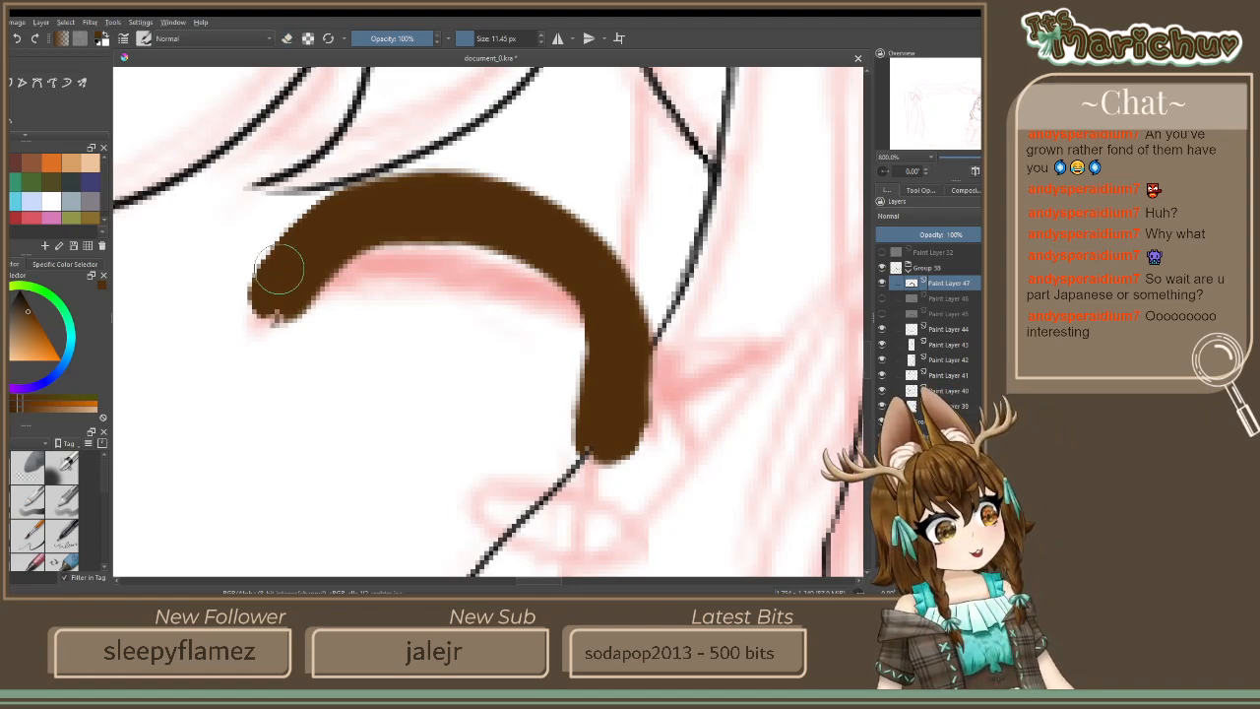
drag(276, 305, 271, 328)
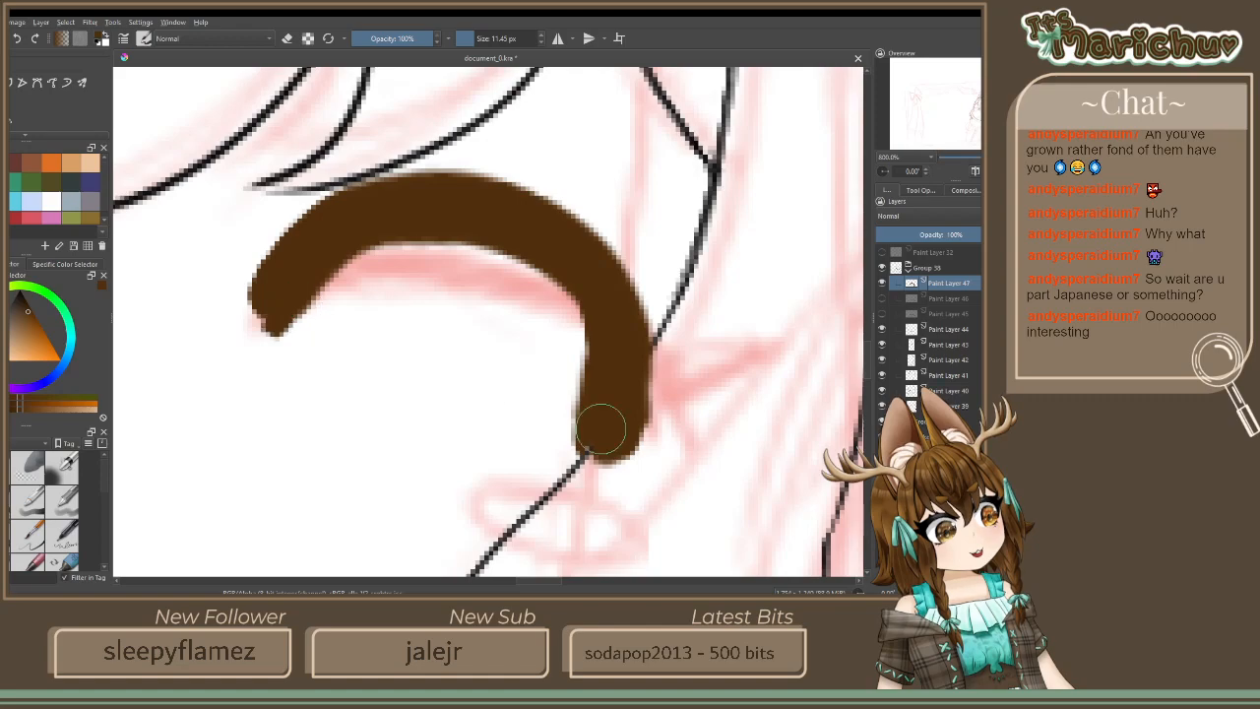
drag(600, 427, 601, 455)
scroll(598, 445, down, 5)
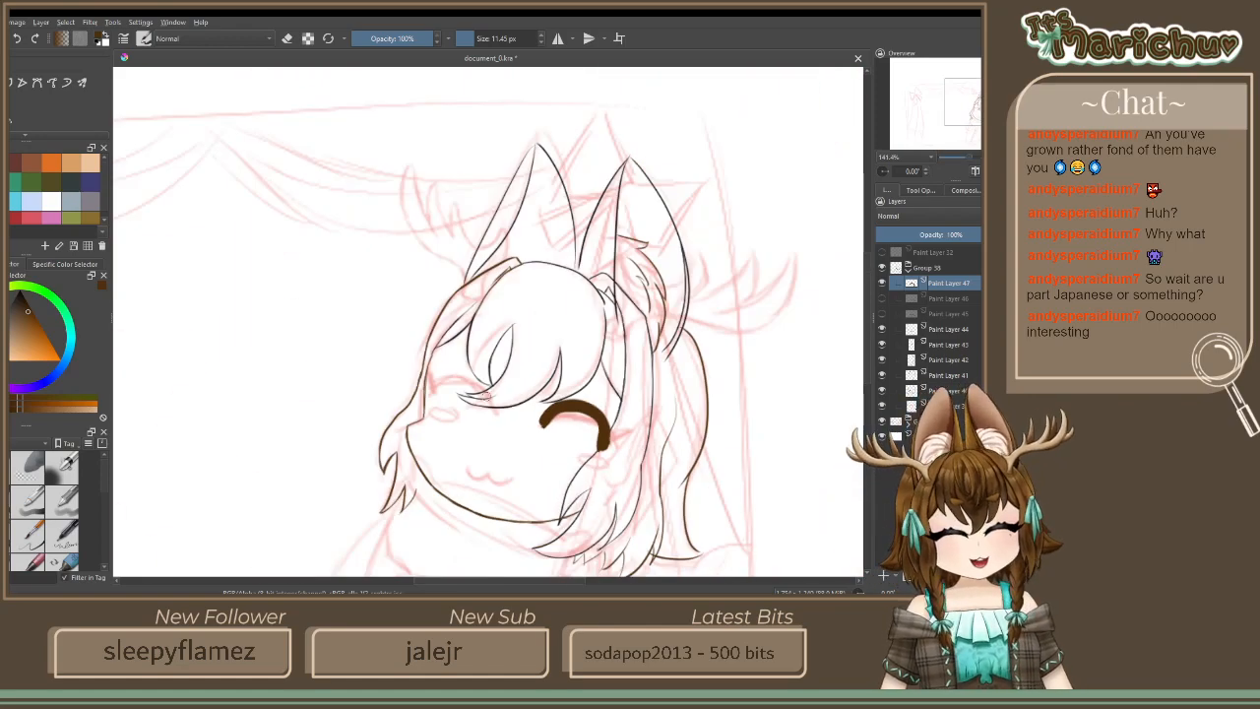
scroll(514, 423, up, 7)
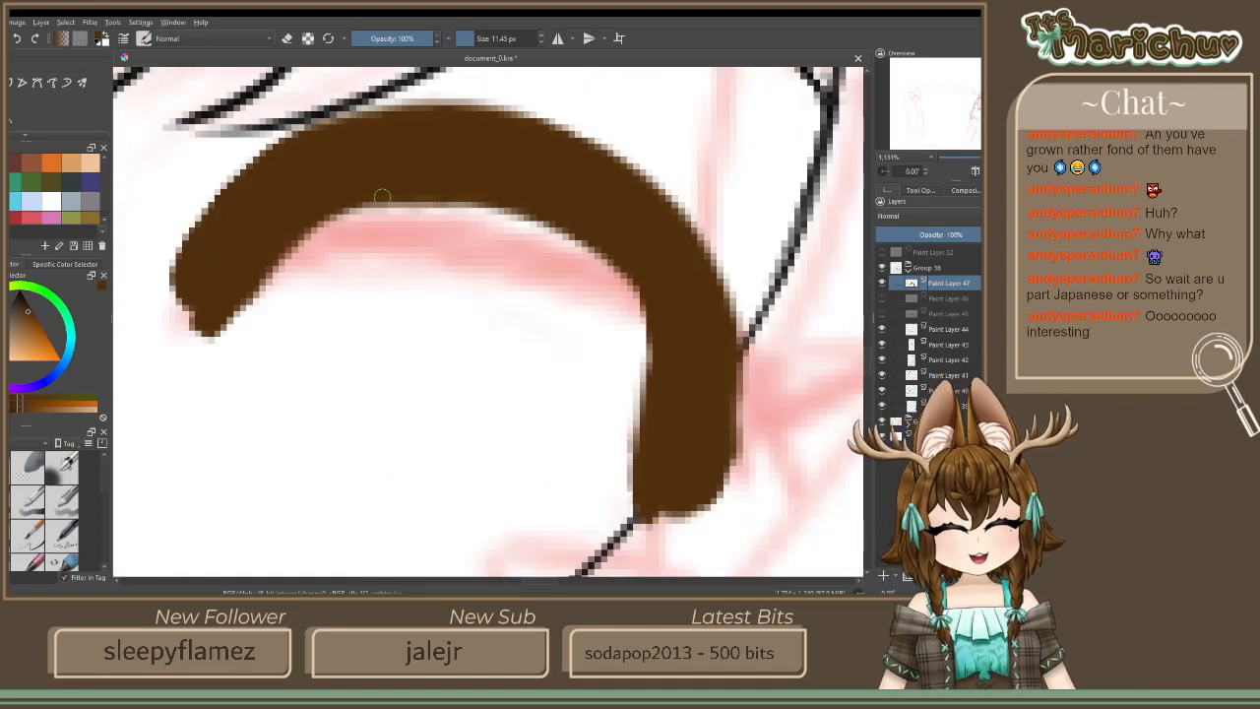
Smooth the inner curve of the eye arch with thin brown strokes along its lower edge
drag(382, 197, 272, 260)
mouse_move(473, 217)
mouse_down()
mouse_move(519, 215)
mouse_move(635, 283)
mouse_up()
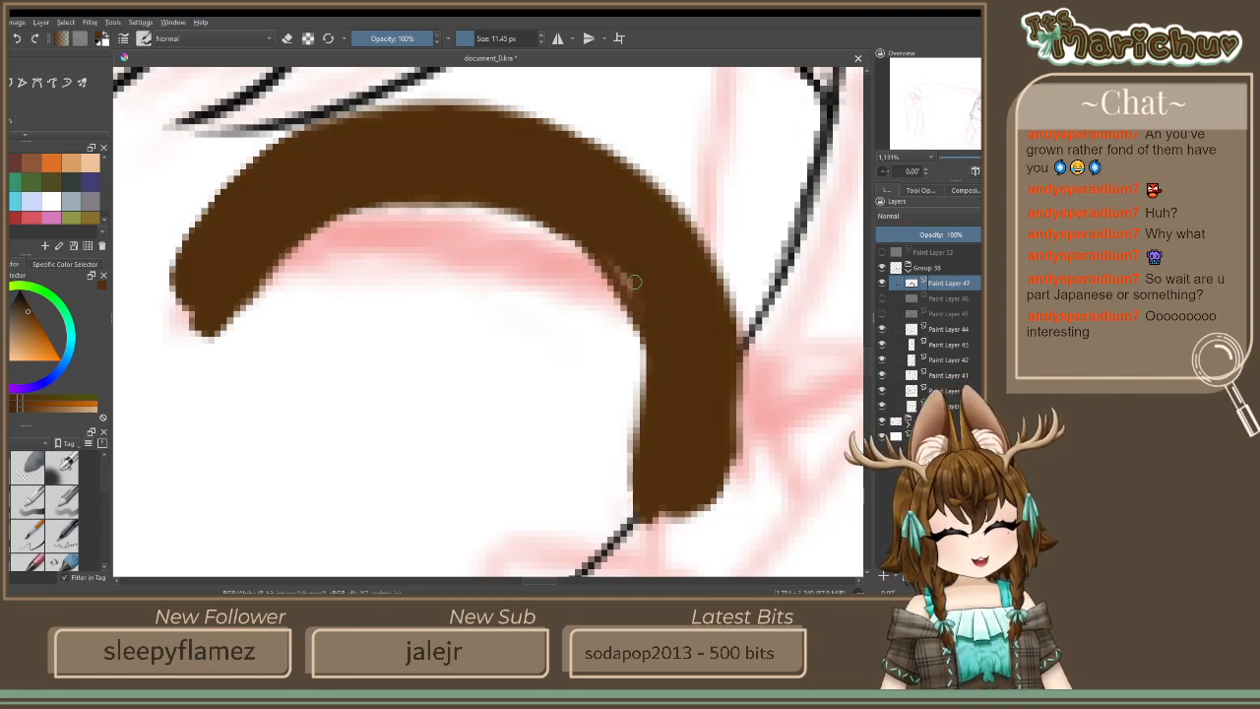
mouse_move(664, 437)
mouse_down()
mouse_move(618, 276)
mouse_move(568, 211)
mouse_up()
scroll(568, 210, down, 4)
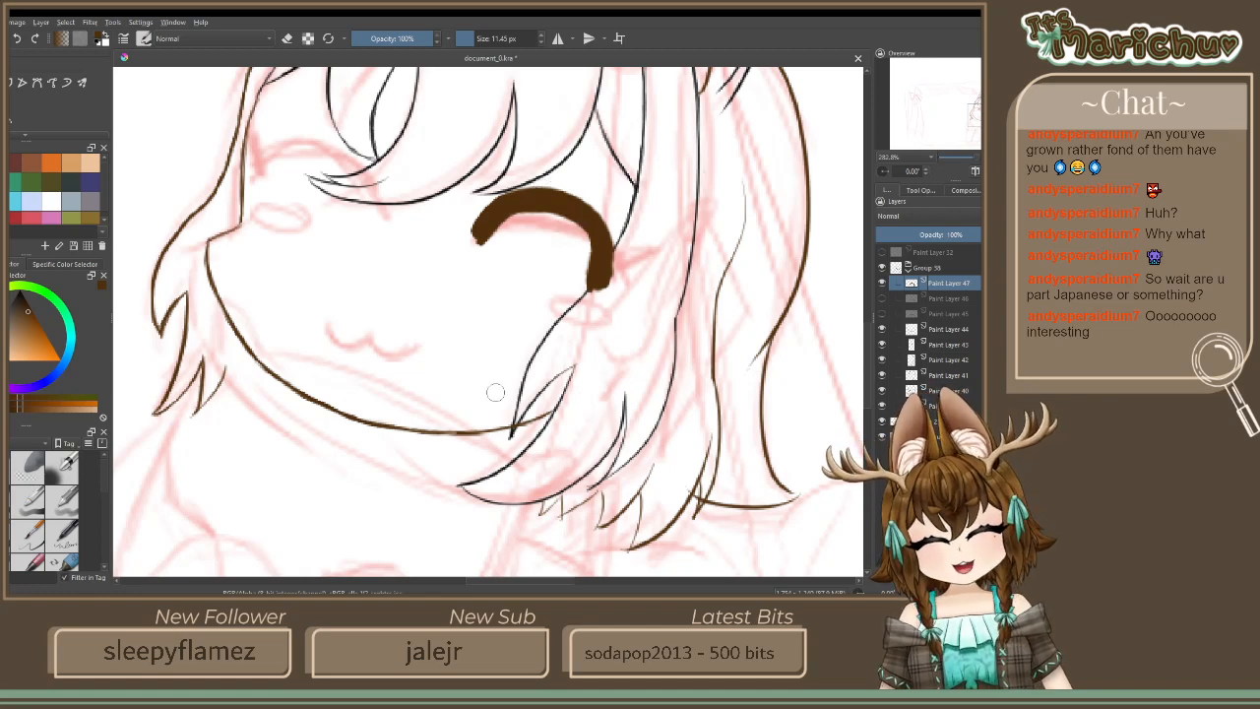
Paint two short brown eyelashes sticking out from the outer corner of the eye arch
scroll(644, 199, up, 4)
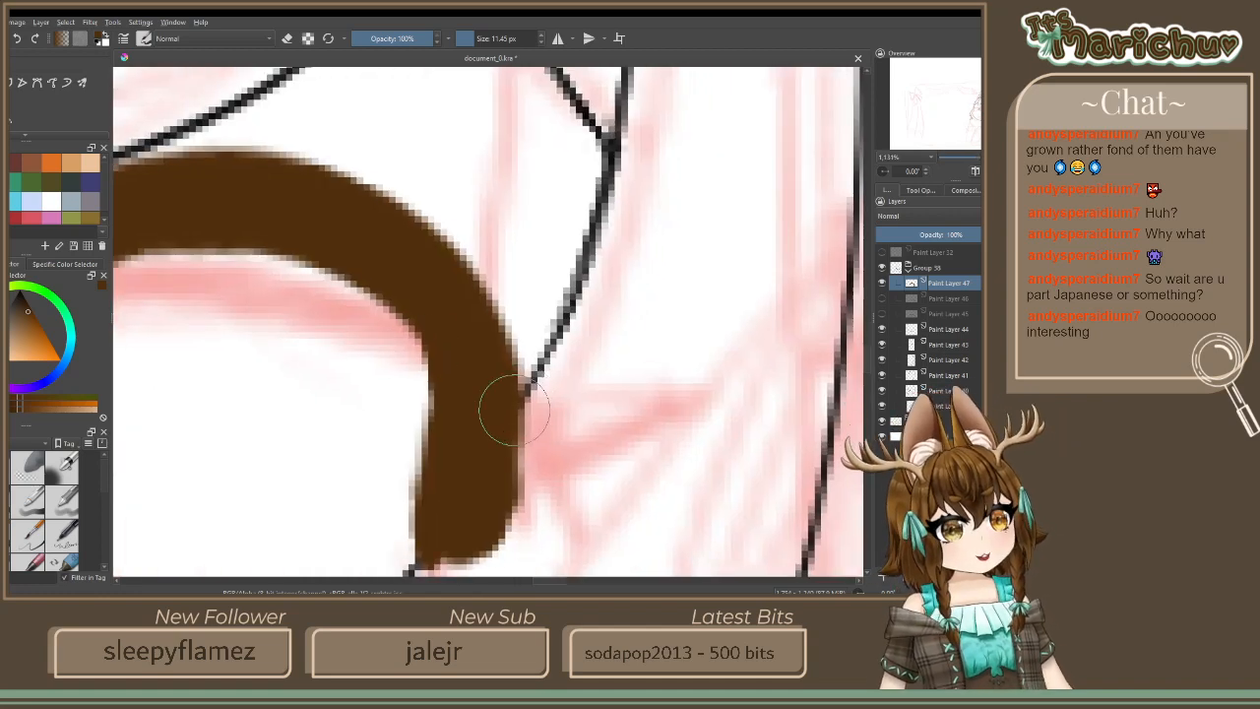
mouse_move(514, 399)
mouse_down()
mouse_move(597, 381)
mouse_move(597, 454)
mouse_move(586, 389)
mouse_move(608, 441)
mouse_move(527, 323)
mouse_up()
scroll(470, 379, down, 6)
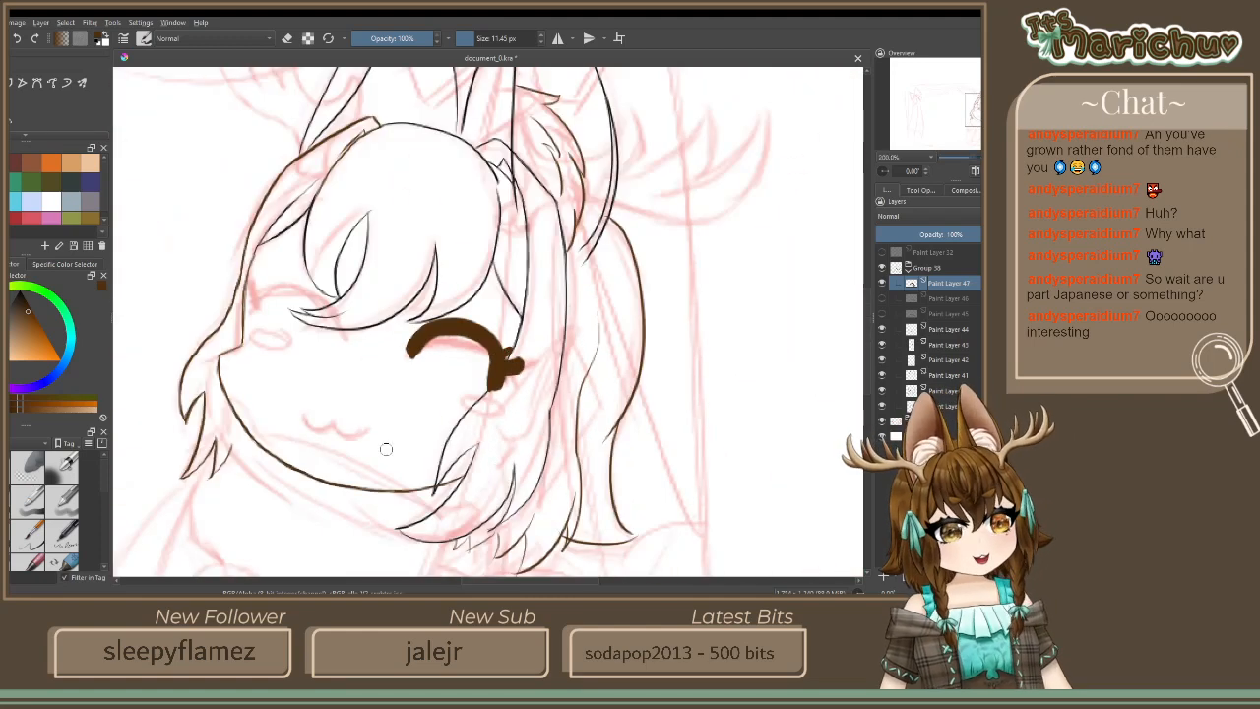
scroll(469, 386, down, 2)
scroll(603, 364, up, 8)
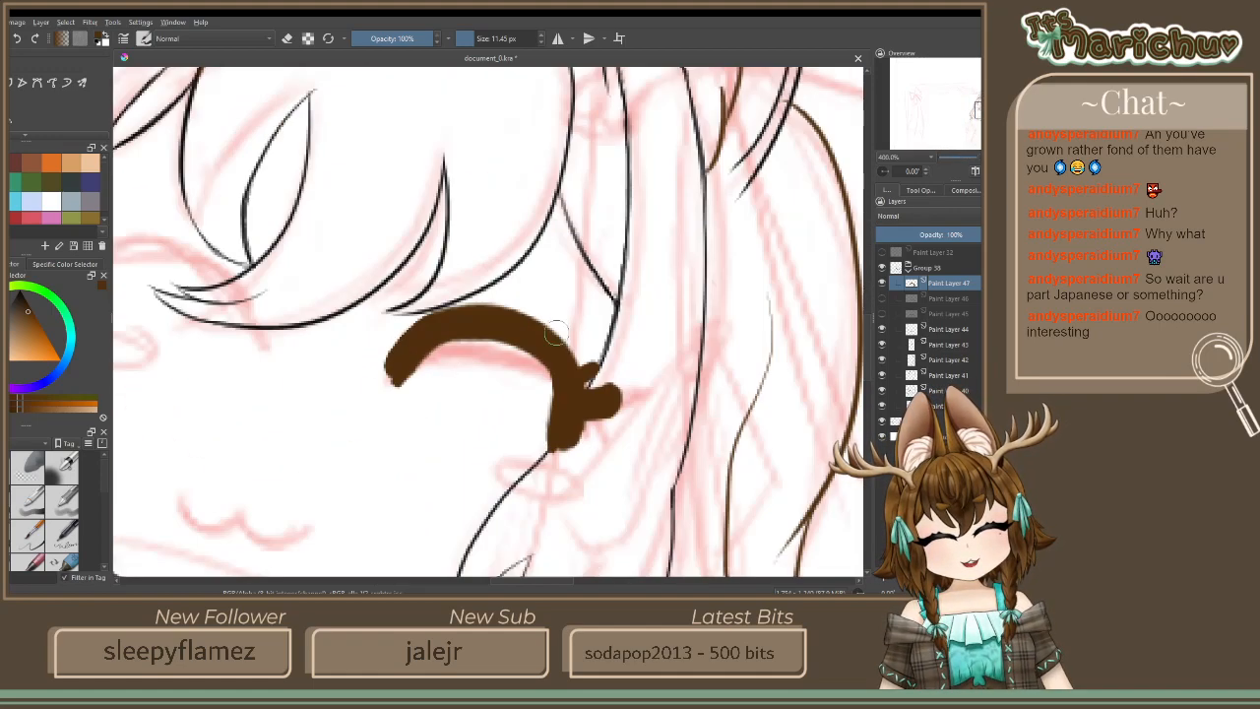
drag(612, 435, 611, 414)
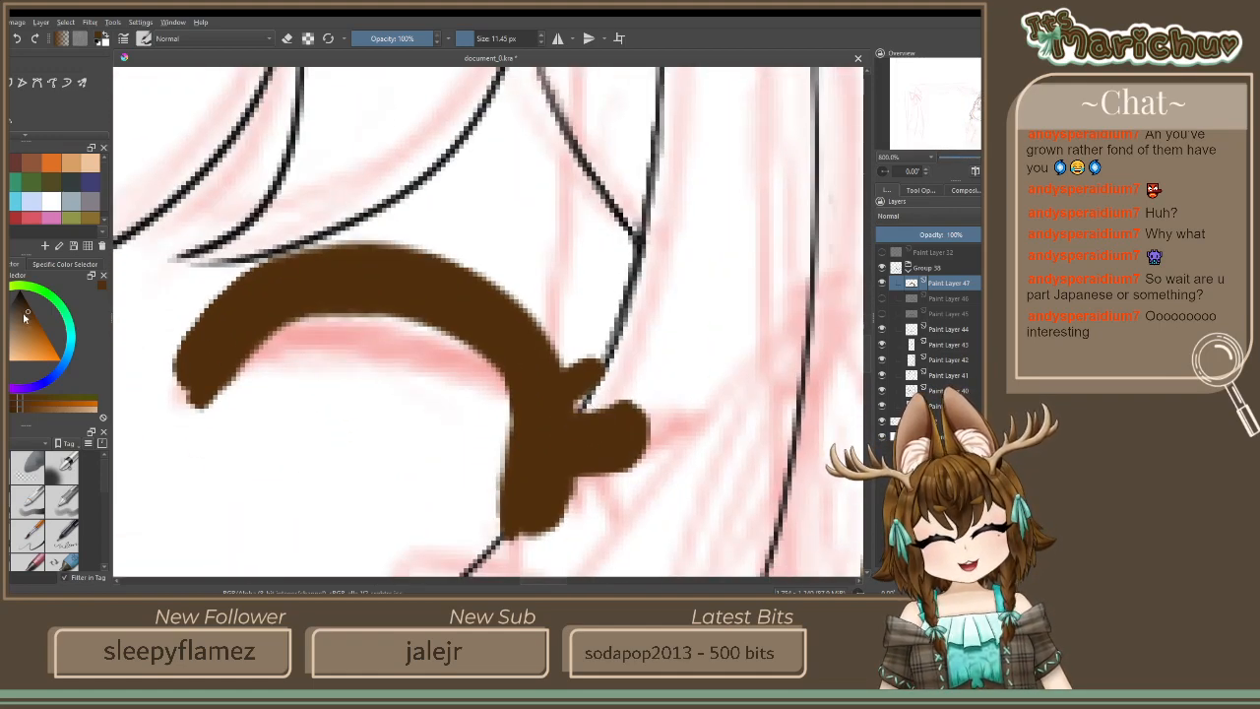
click(10, 163)
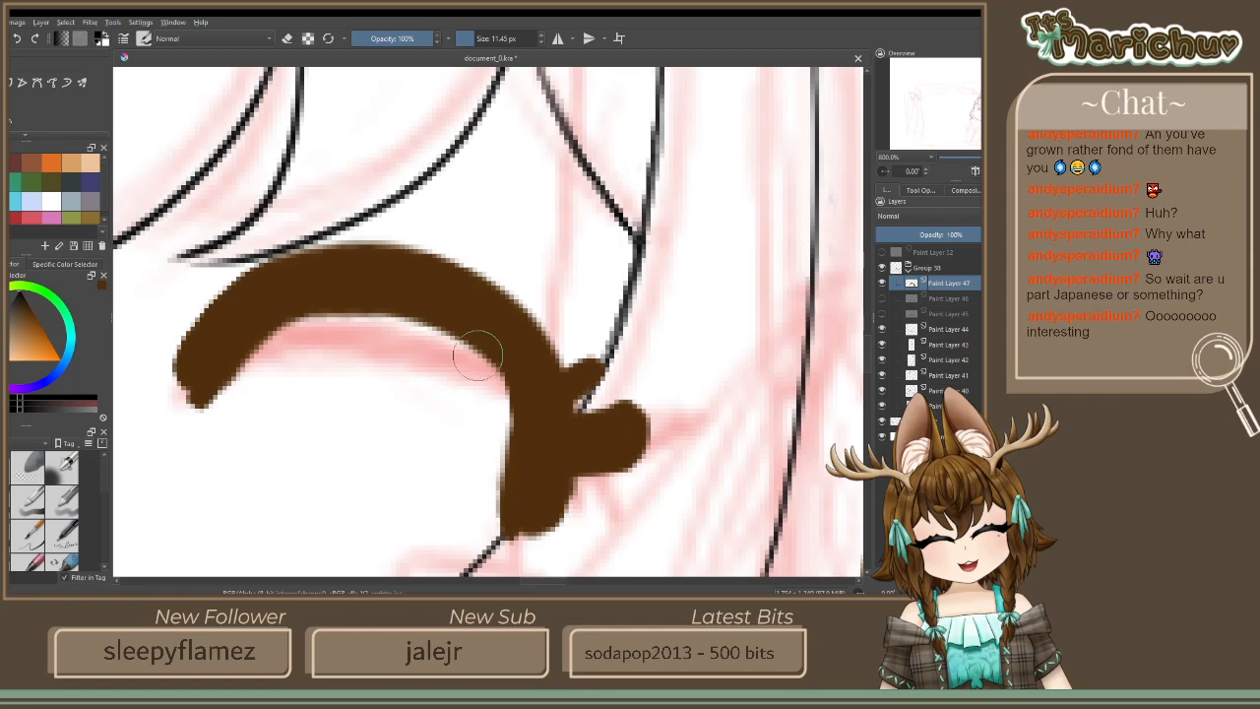
scroll(456, 341, down, 5)
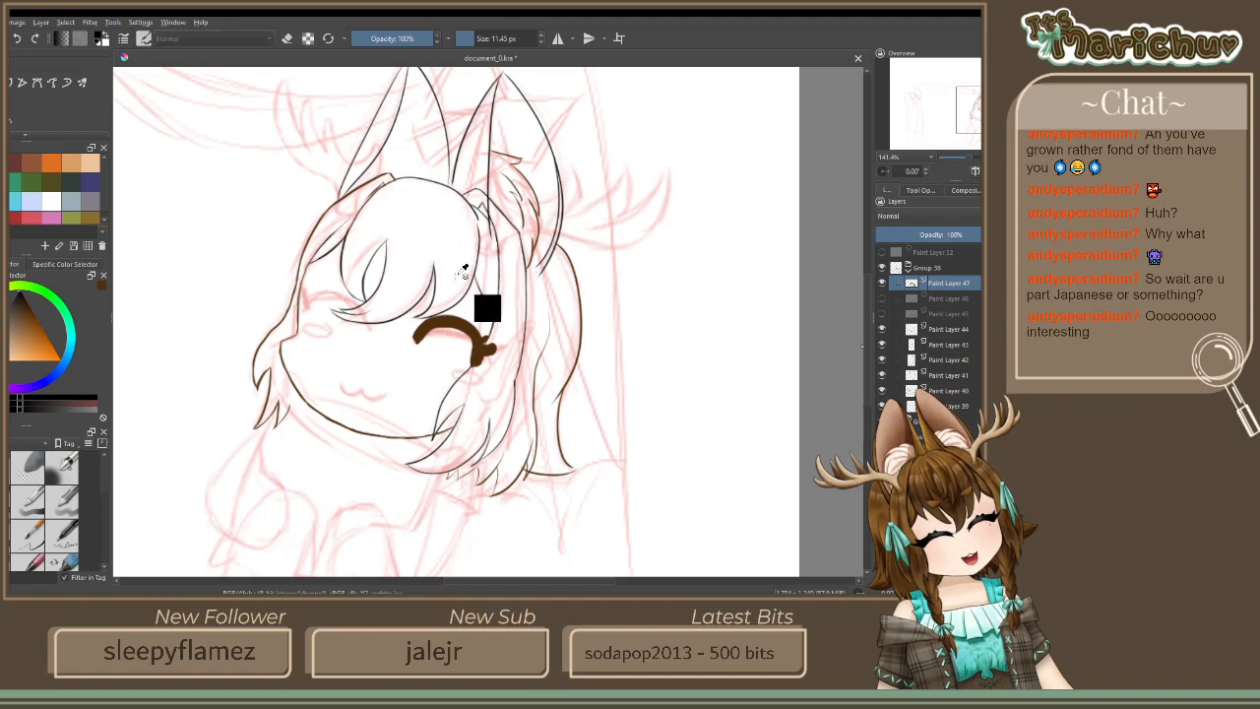
ctrl+click(474, 325)
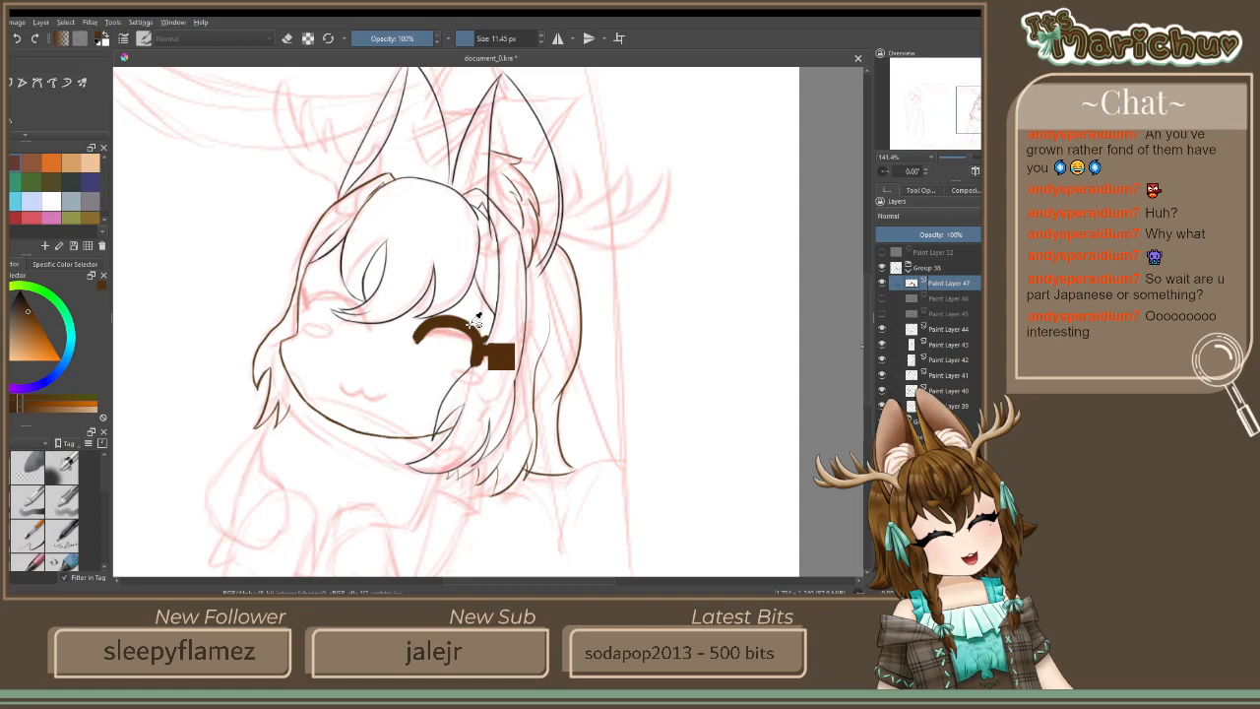
drag(476, 333, 487, 346)
scroll(460, 333, up, 4)
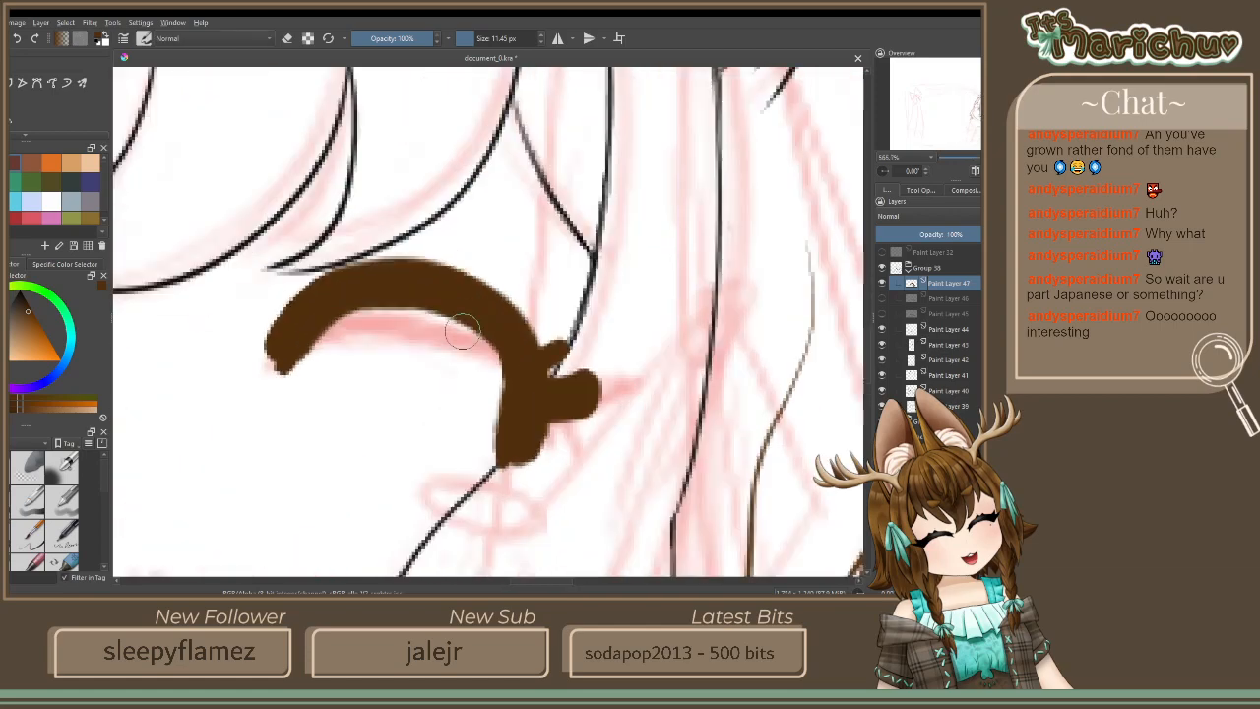
Try to draw the other closed eye in brown under the left bangs, and undo the strokes
drag(456, 301, 754, 295)
scroll(478, 325, down, 5)
scroll(449, 327, up, 4)
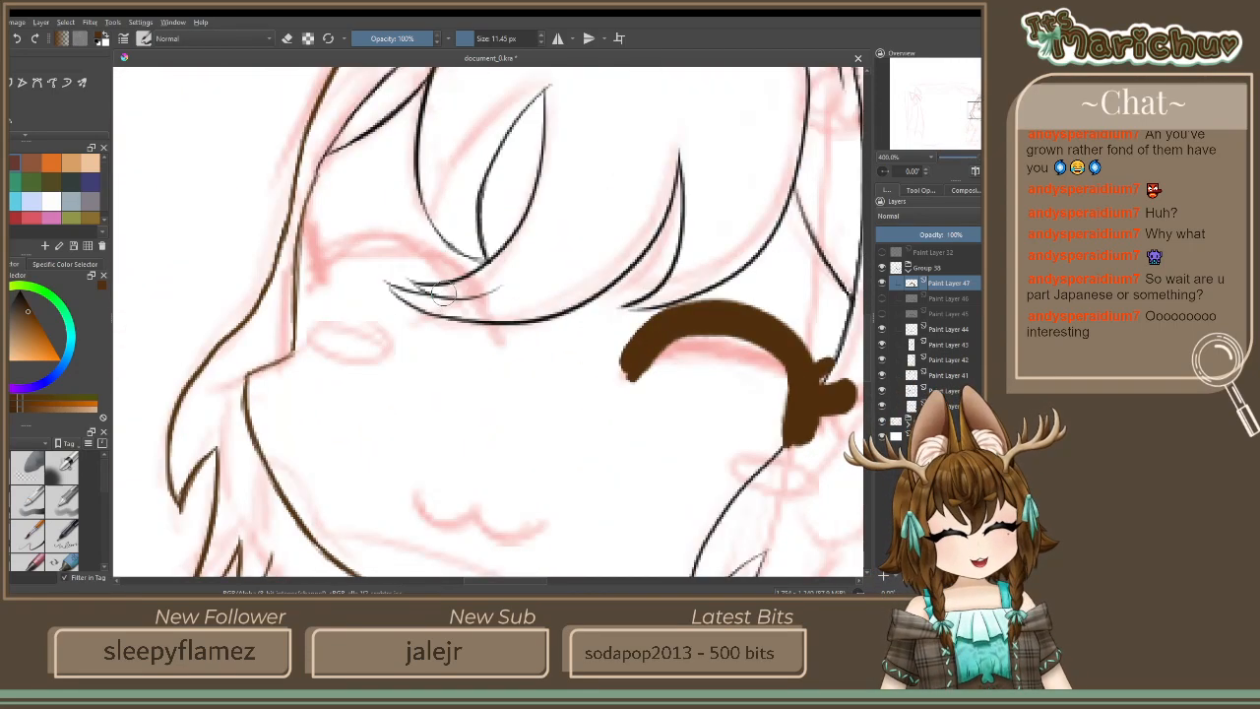
mouse_move(448, 326)
mouse_down()
mouse_move(499, 344)
mouse_move(525, 330)
mouse_move(536, 349)
mouse_move(499, 293)
mouse_move(539, 358)
mouse_move(487, 296)
mouse_move(544, 366)
mouse_move(532, 317)
mouse_move(454, 283)
mouse_up()
key(ctrl+z)
key(ctrl+z)
key(ctrl+z)
key(ctrl+z)
key(ctrl+z)
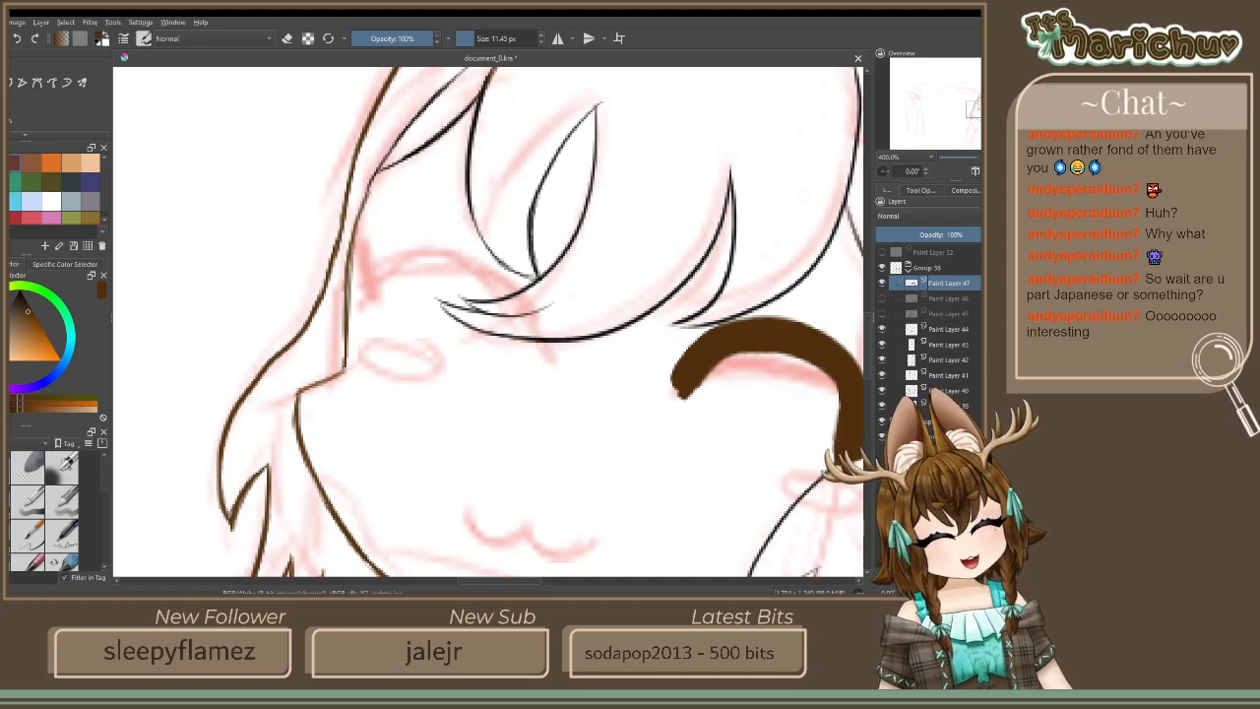
Erase the outer side of the eye arch's lower outer end to taper it below the eyelashes
scroll(509, 350, down, 3)
scroll(508, 351, up, 3)
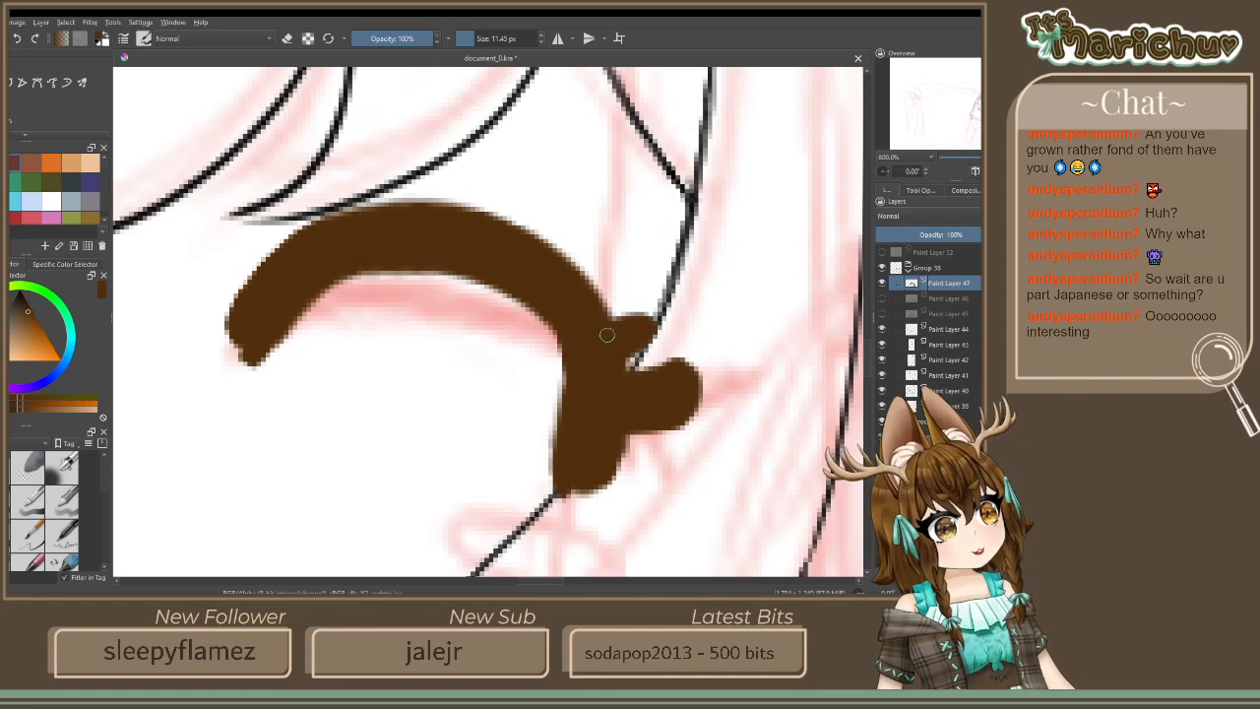
click(287, 39)
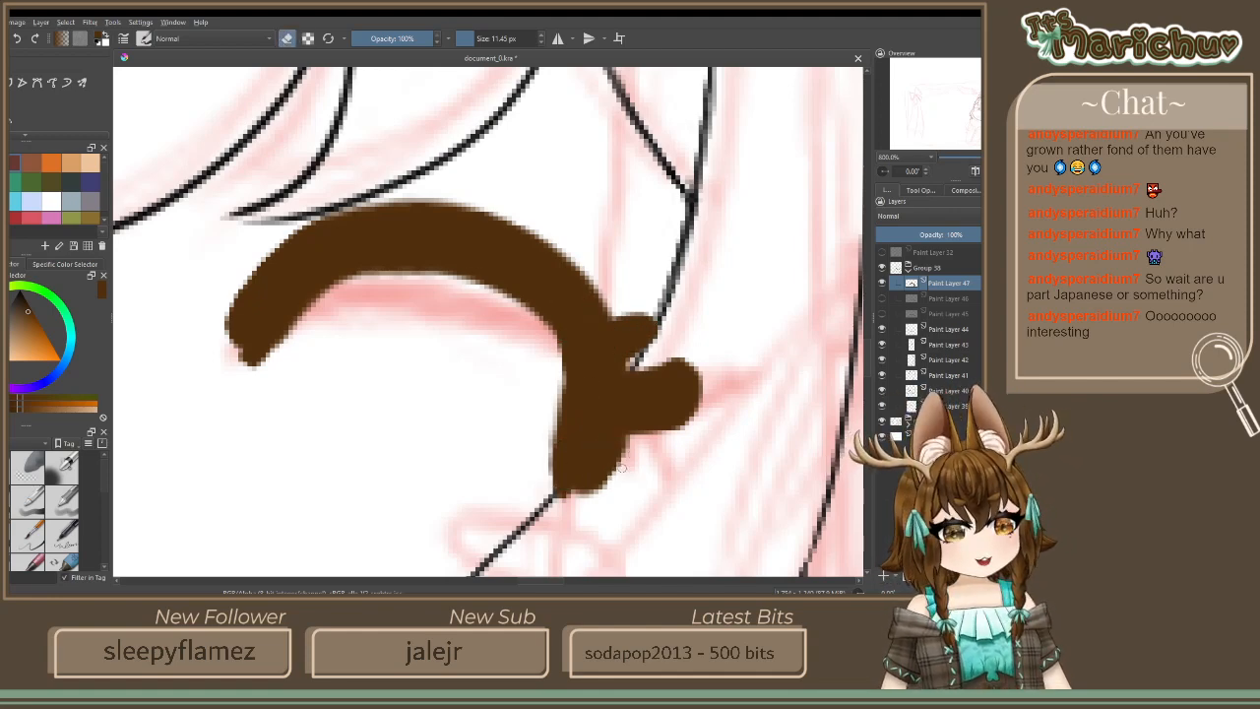
mouse_move(628, 453)
mouse_down()
mouse_move(565, 488)
mouse_move(595, 484)
mouse_move(630, 450)
mouse_move(588, 500)
mouse_move(541, 490)
mouse_up()
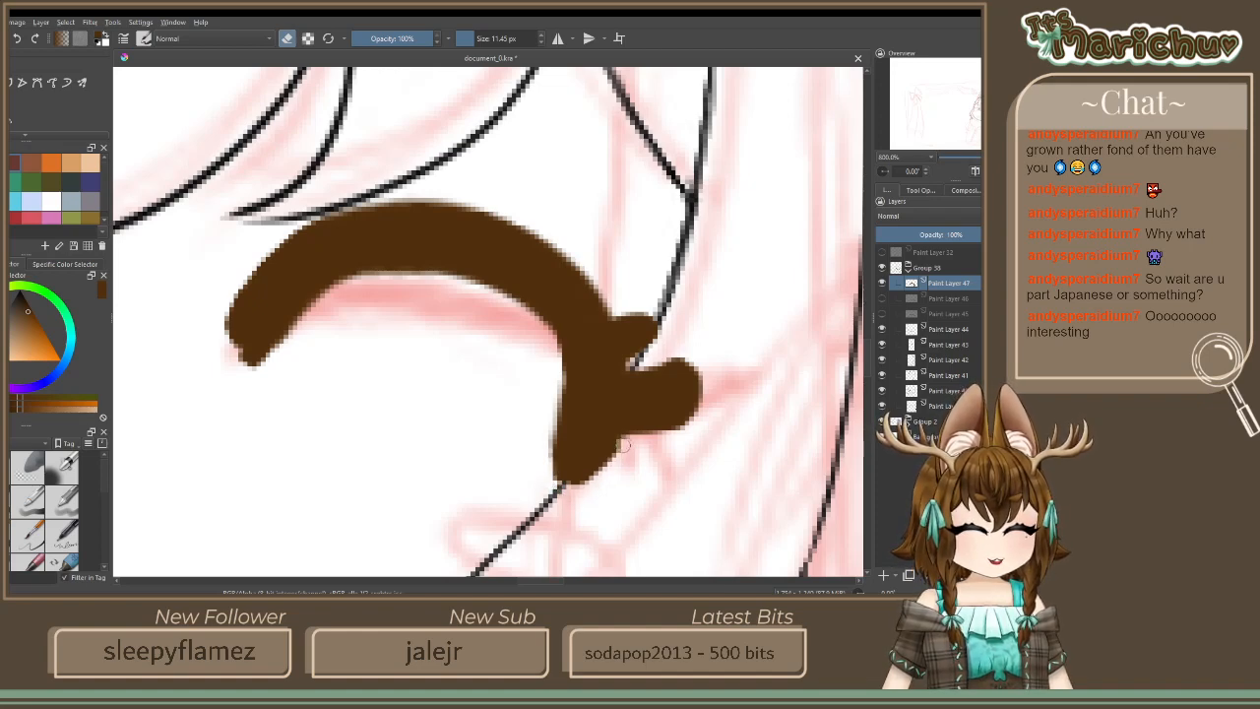
mouse_move(622, 445)
mouse_down()
mouse_move(588, 496)
mouse_move(622, 448)
mouse_up()
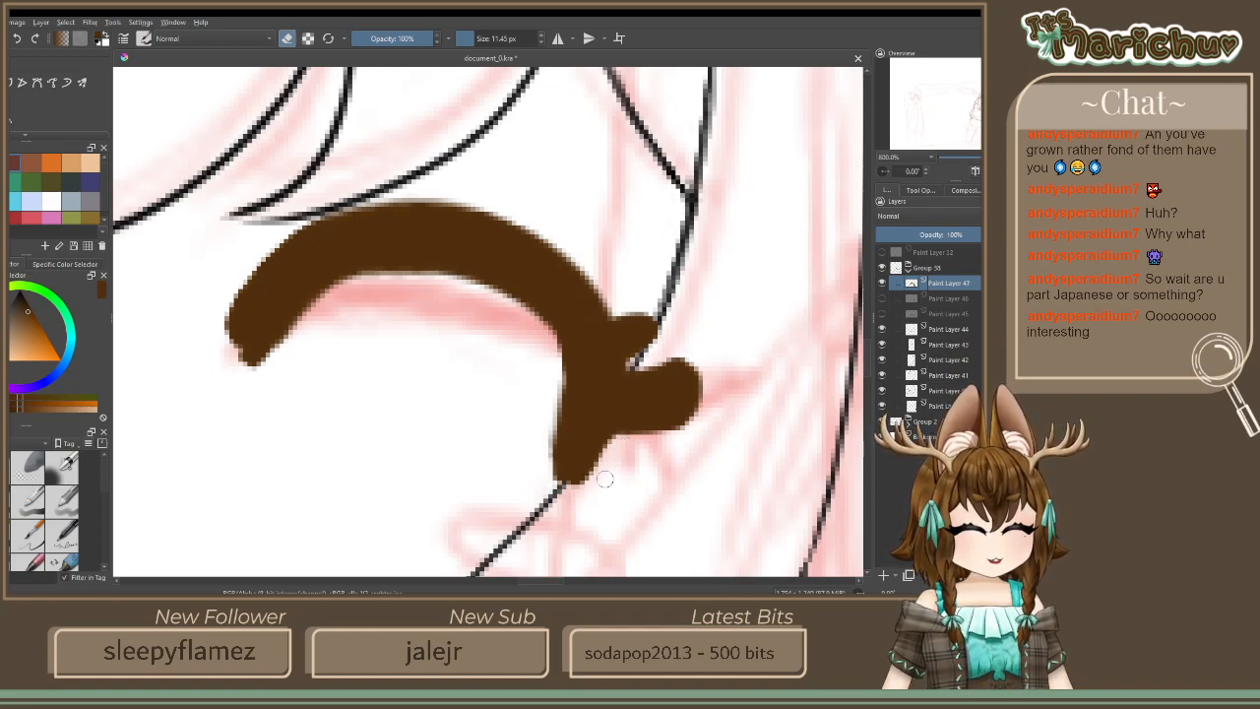
key(minus)
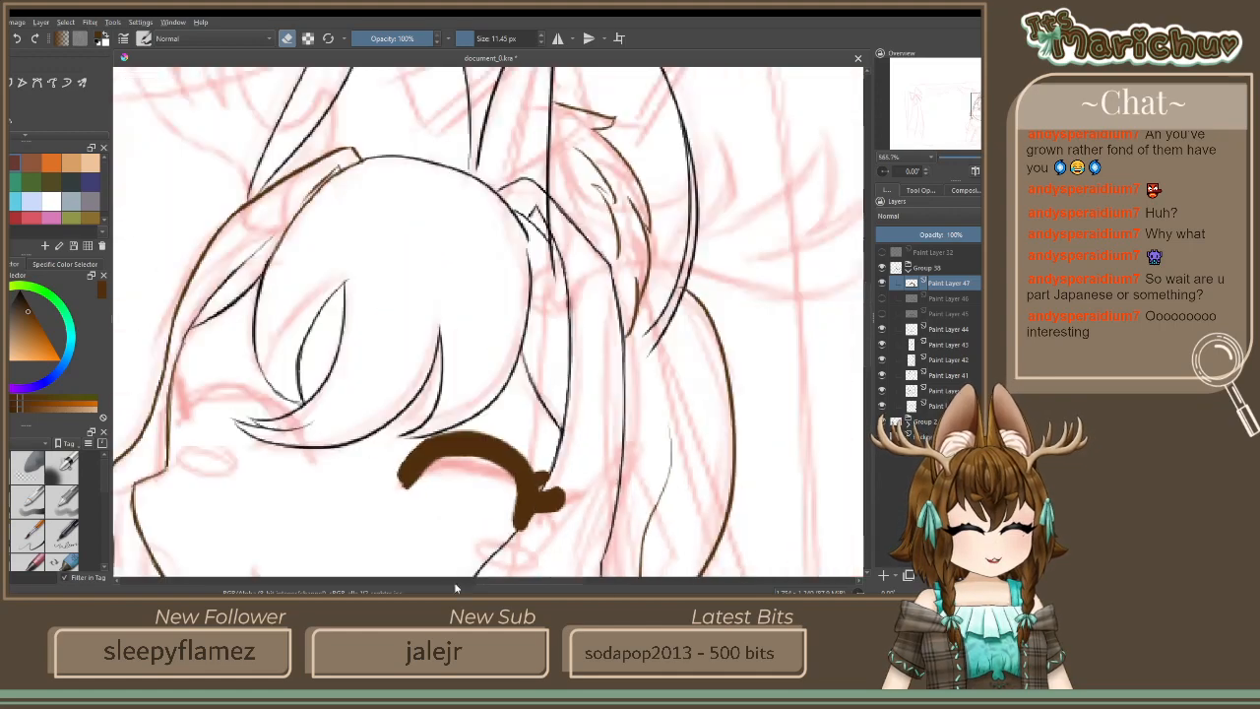
Trim the inner edge of the eye arch's lower outer end with the eraser
scroll(550, 445, up, 4)
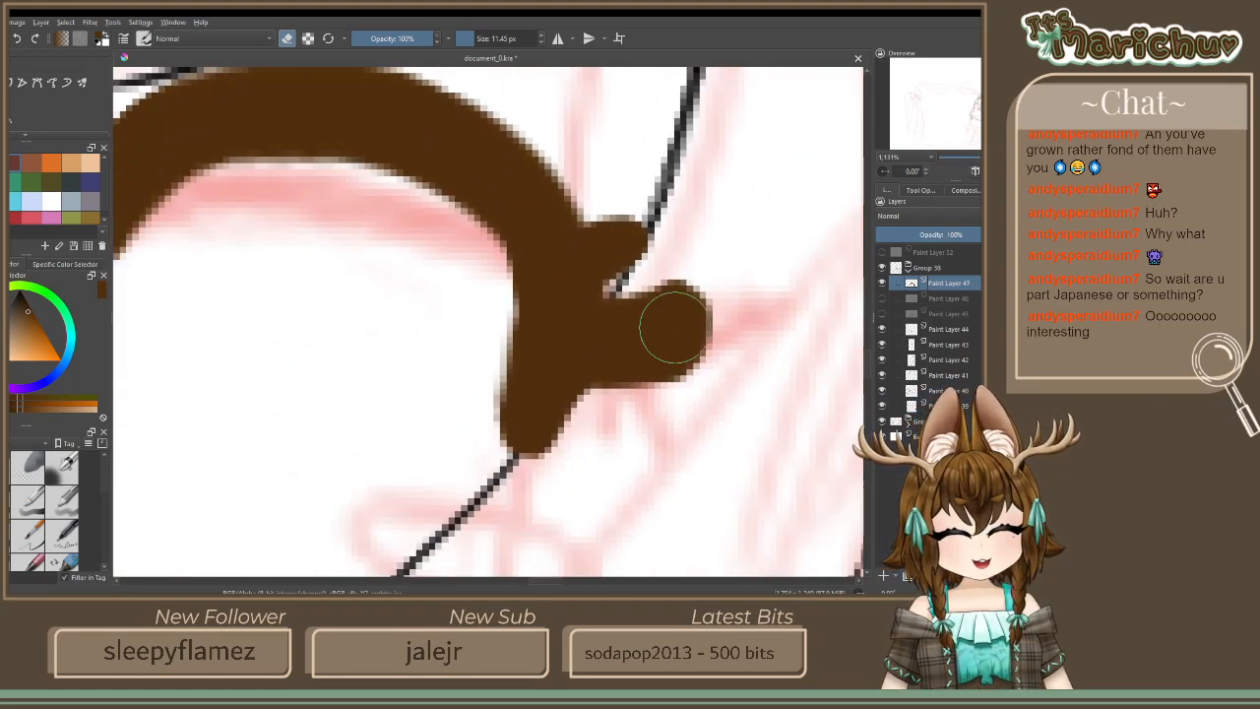
mouse_move(504, 258)
mouse_down()
mouse_move(486, 397)
mouse_move(505, 297)
mouse_move(482, 390)
mouse_move(585, 396)
mouse_move(489, 439)
mouse_move(543, 446)
mouse_move(497, 458)
mouse_up()
scroll(497, 457, down, 4)
scroll(393, 423, down, 3)
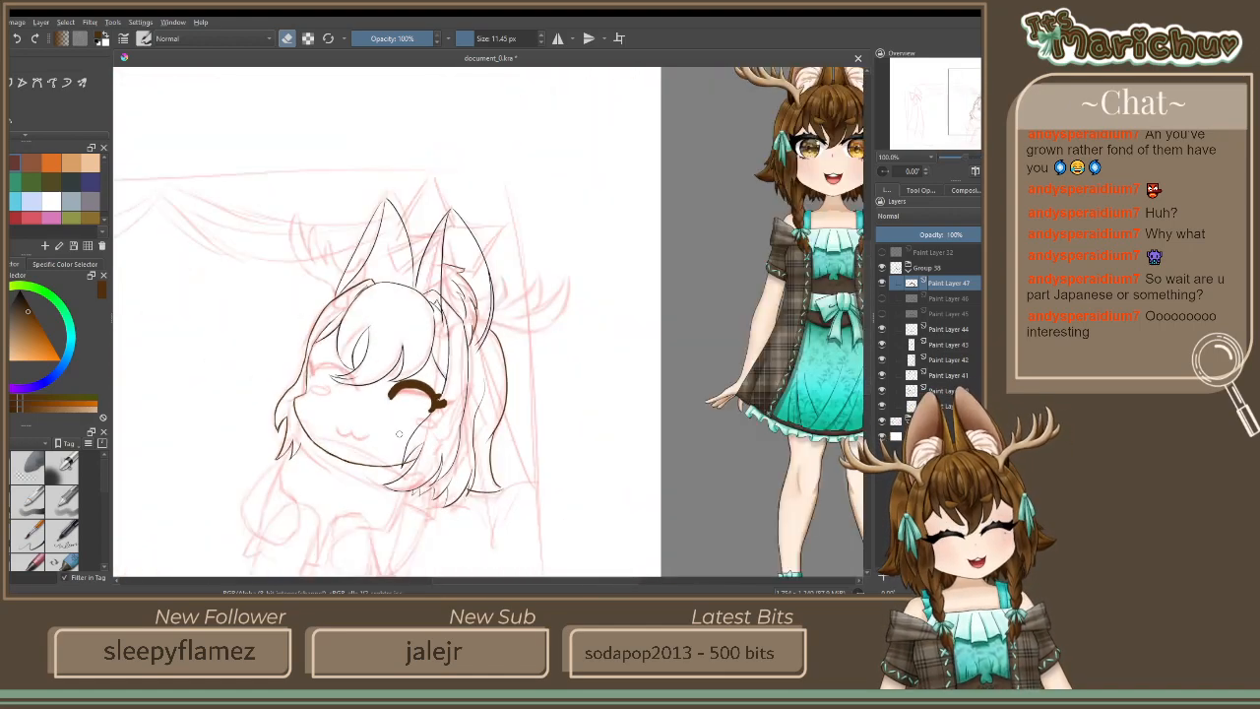
scroll(414, 418, up, 5)
drag(254, 280, 243, 352)
scroll(242, 352, down, 5)
Transform the closed eye to be slightly narrower and tilted, and shift it a little toward the middle of the face
drag(467, 395, 832, 314)
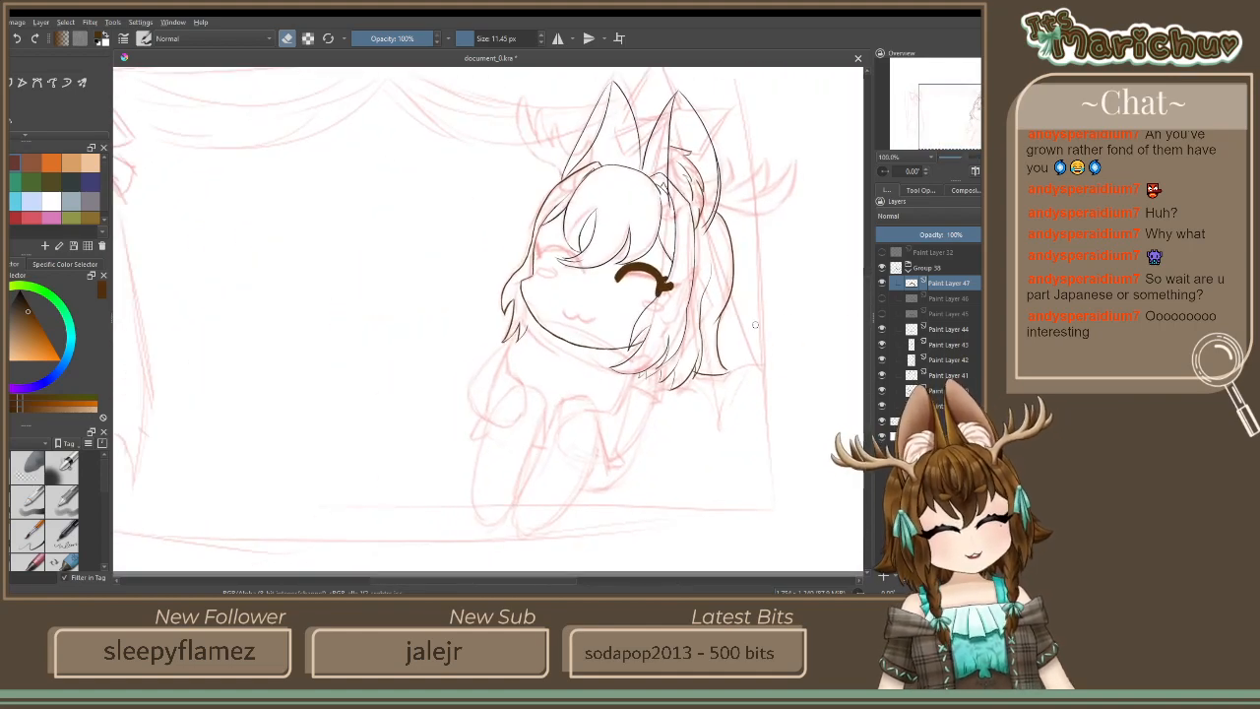
scroll(660, 288, up, 3)
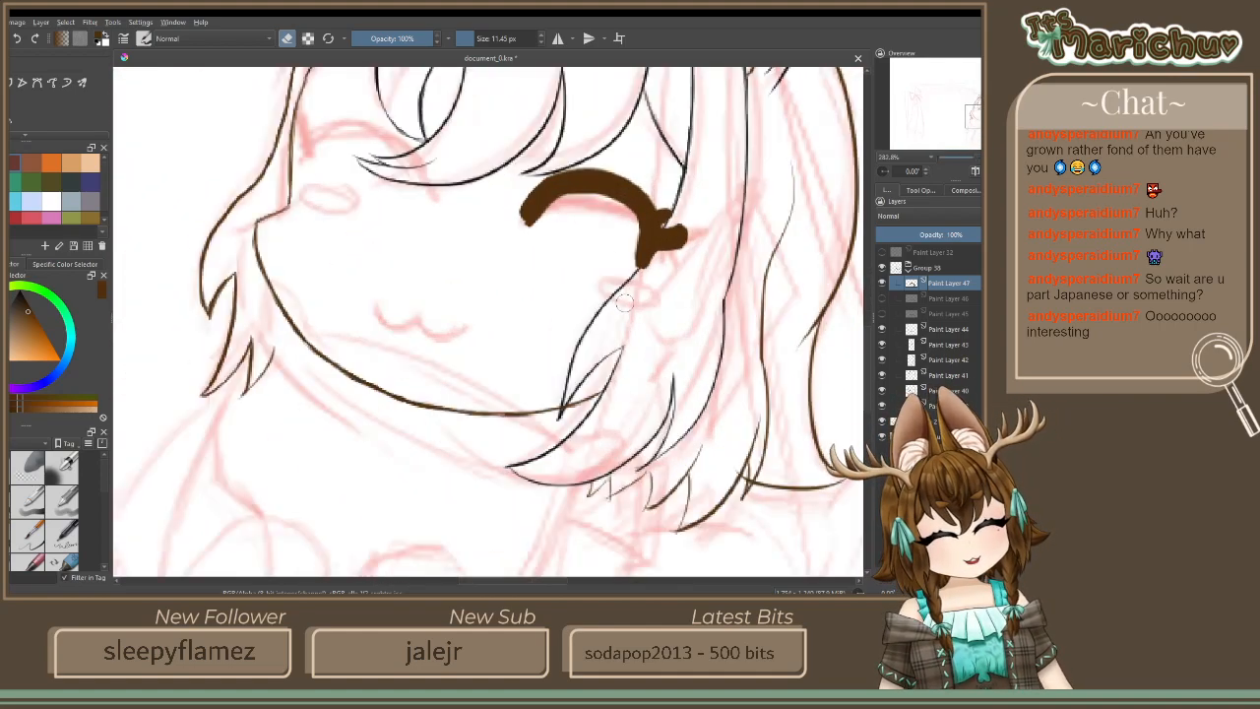
drag(660, 289, 421, 410)
key(ctrl+t)
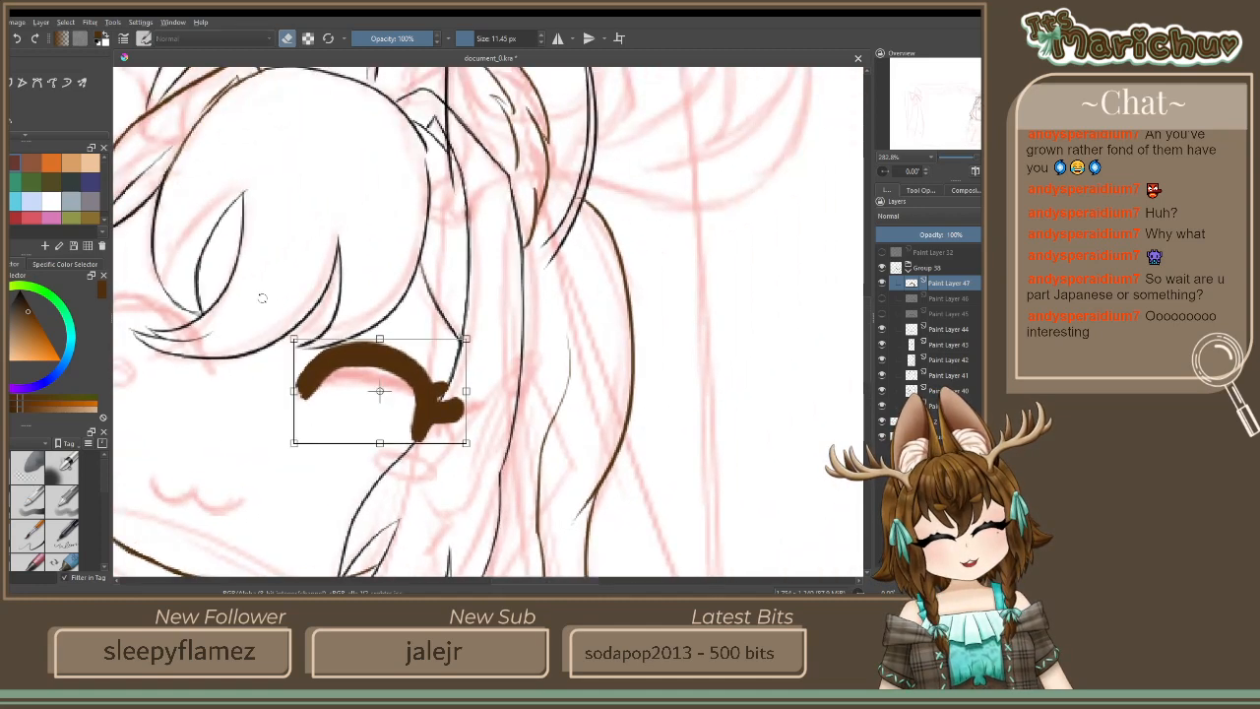
drag(291, 391, 308, 395)
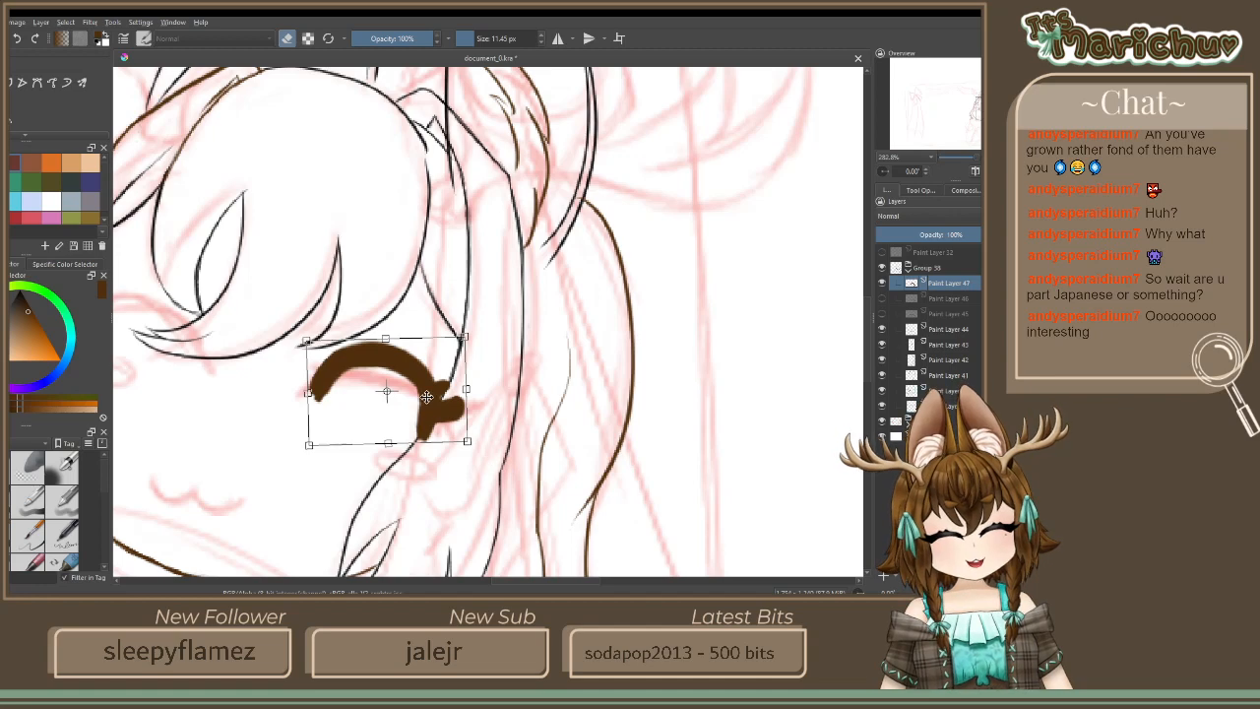
drag(427, 396, 419, 396)
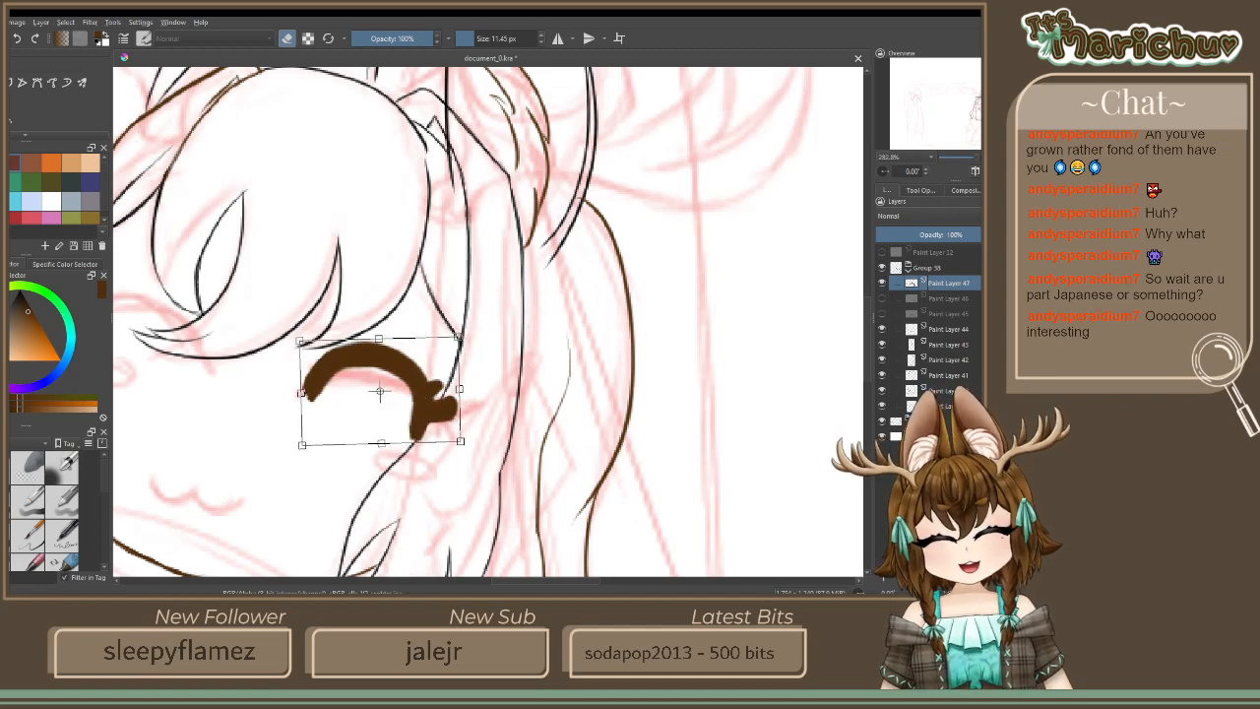
key(b)
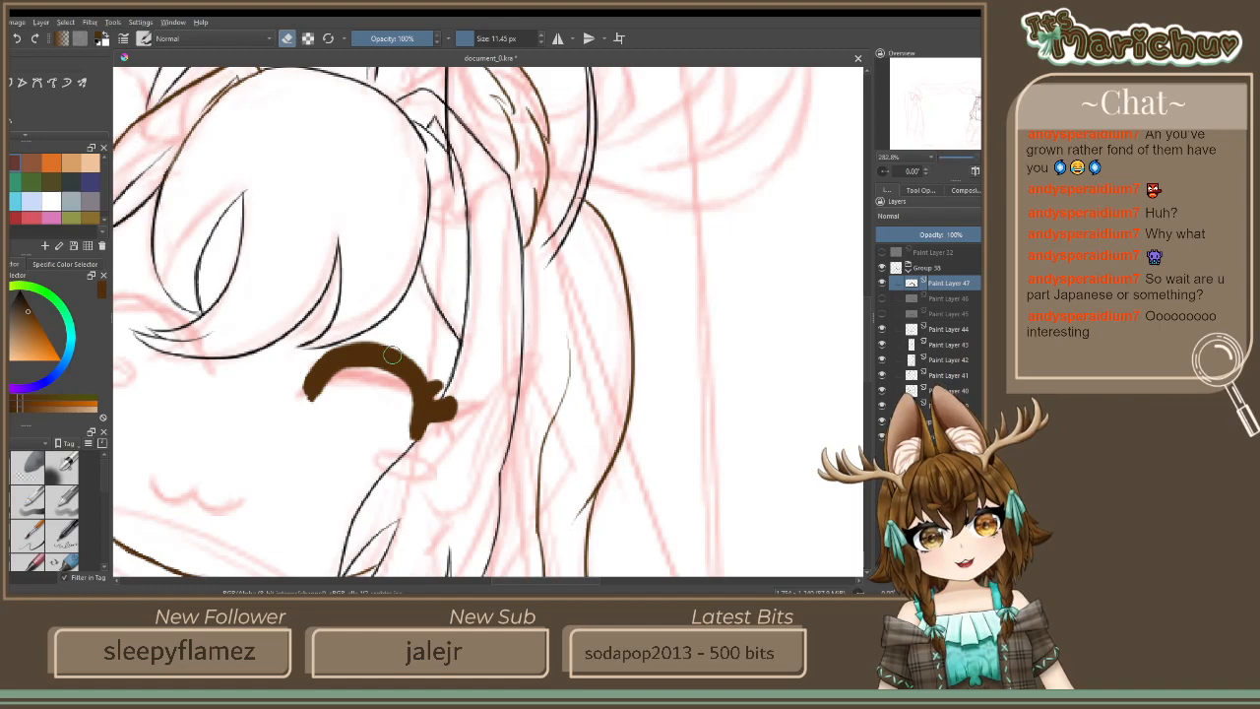
Transform the closed eye again to enlarge it slightly so it meets the bangs above
key(1)
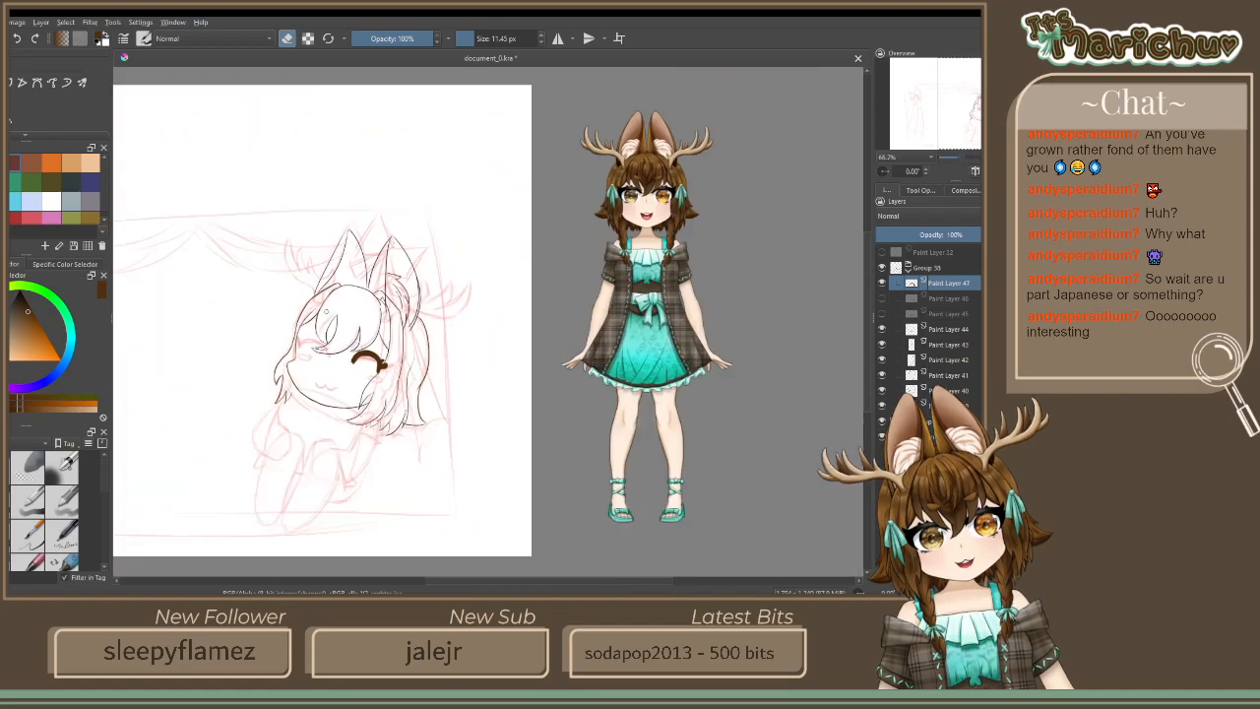
scroll(338, 386, up, 3)
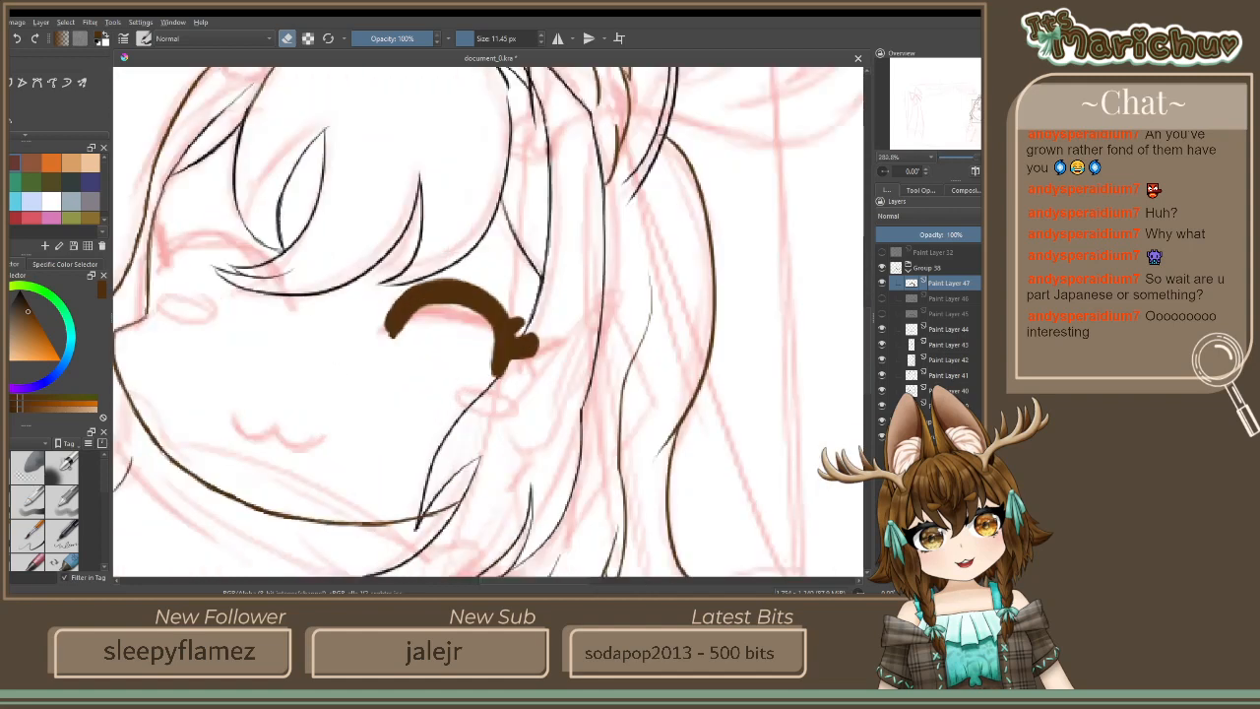
key(ctrl+t)
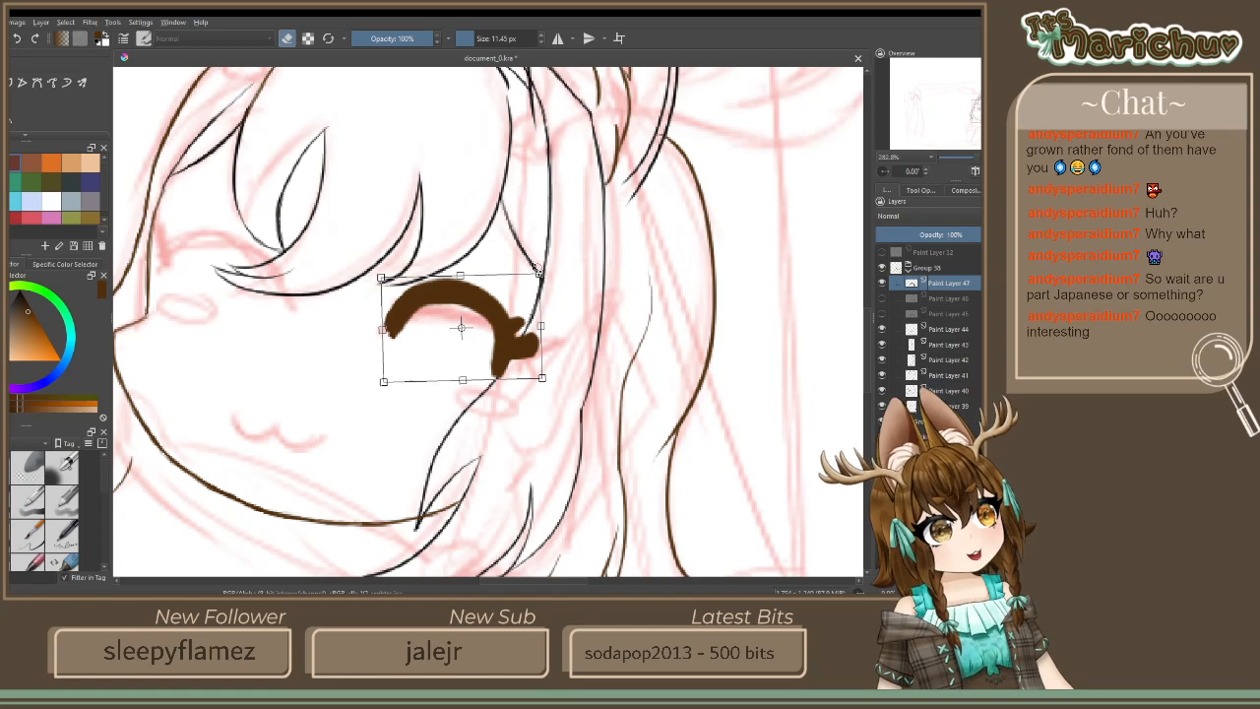
mouse_move(538, 269)
mouse_down()
mouse_move(591, 239)
mouse_move(510, 287)
mouse_up()
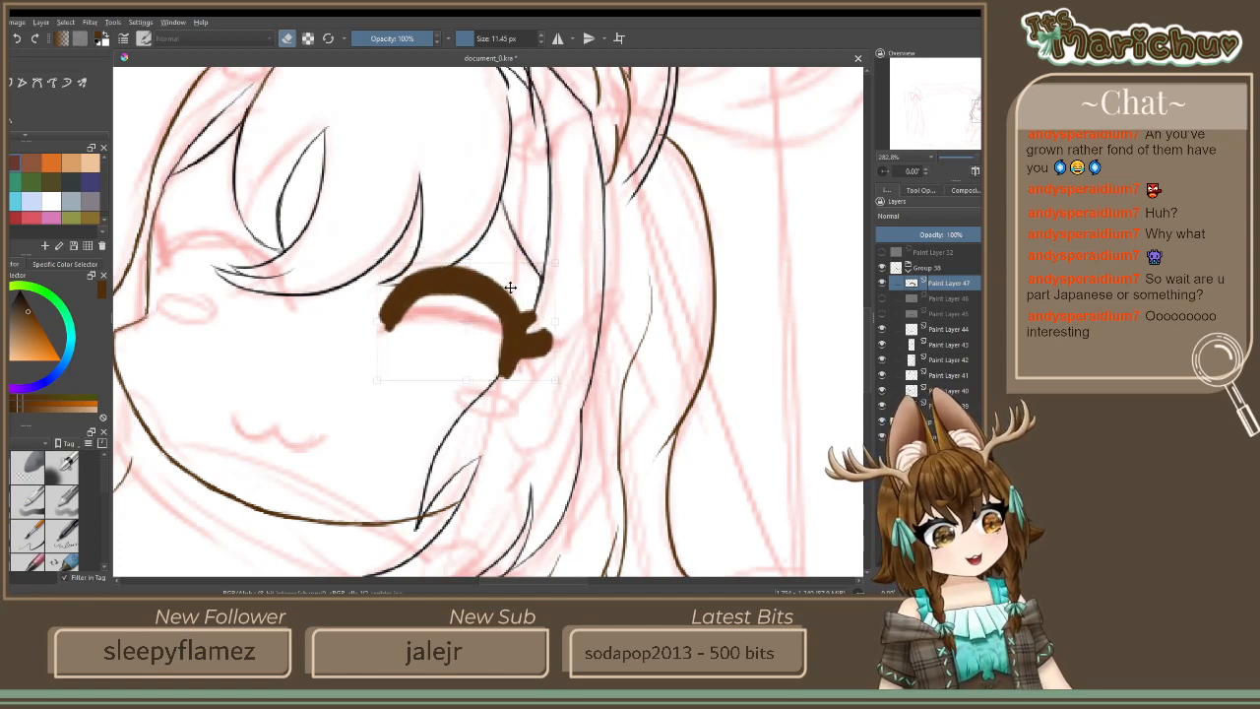
key(Return)
scroll(366, 335, down, 2)
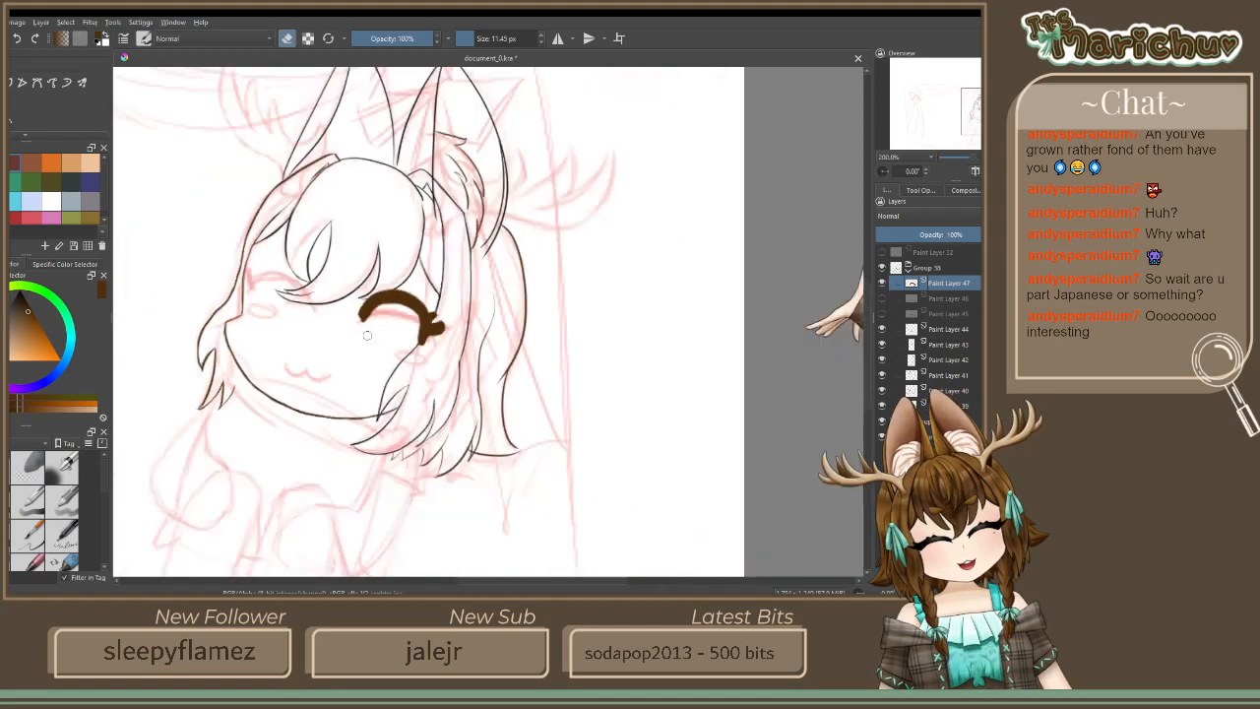
Erase thin slivers from the eye arch's inner tip and from the inner side of its lower outer end
scroll(366, 335, down, 1)
scroll(440, 412, up, 5)
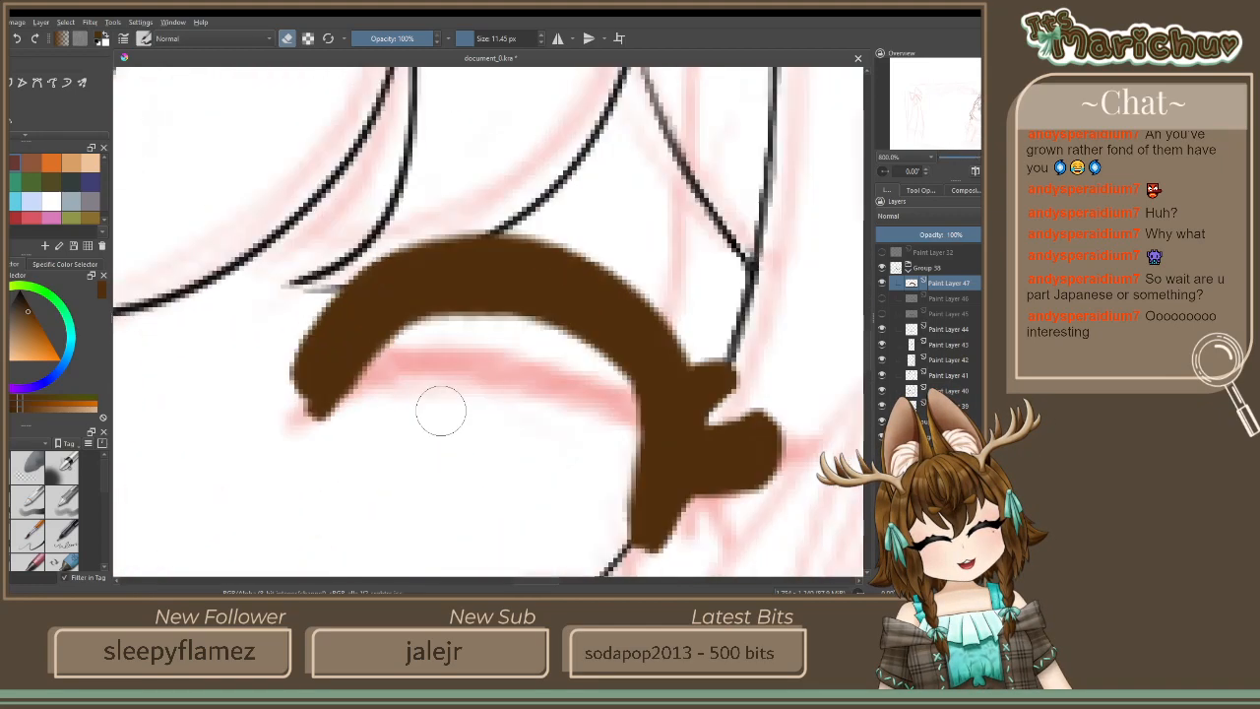
mouse_move(440, 412)
mouse_down()
mouse_move(347, 392)
mouse_move(398, 340)
mouse_move(339, 415)
mouse_move(407, 342)
mouse_move(349, 376)
mouse_move(395, 345)
mouse_move(332, 407)
mouse_up()
scroll(303, 437, down, 3)
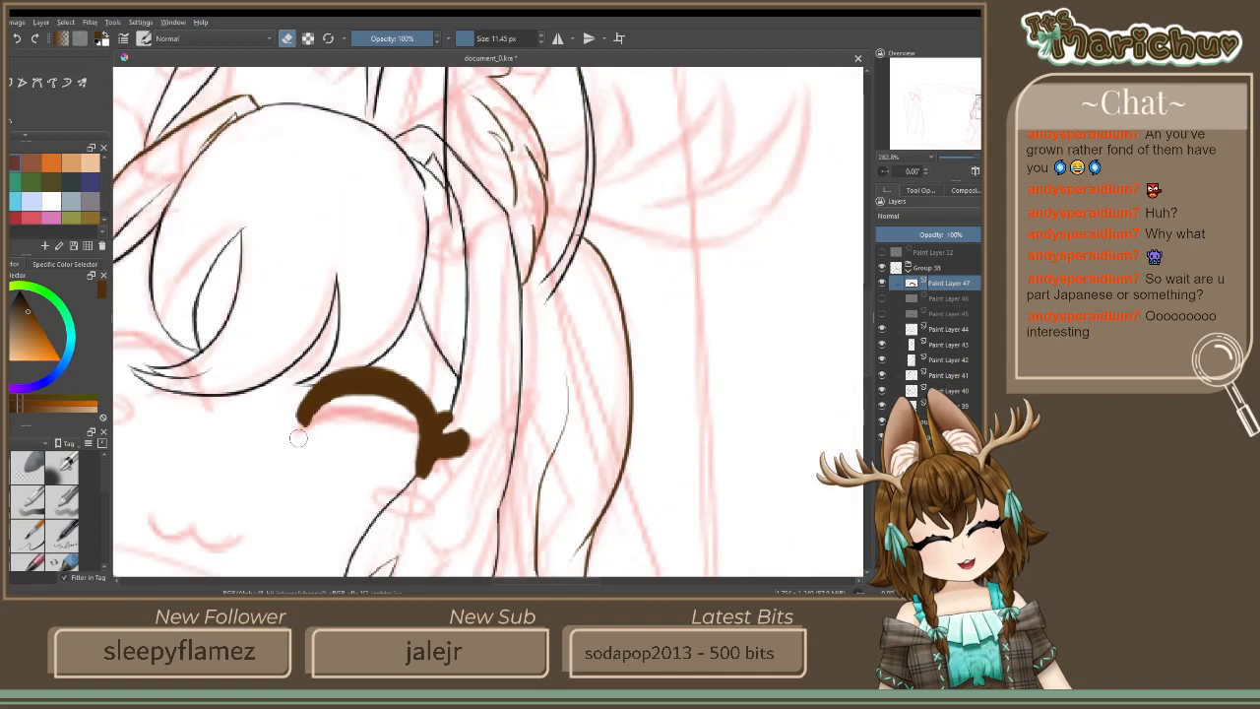
scroll(418, 440, up, 3)
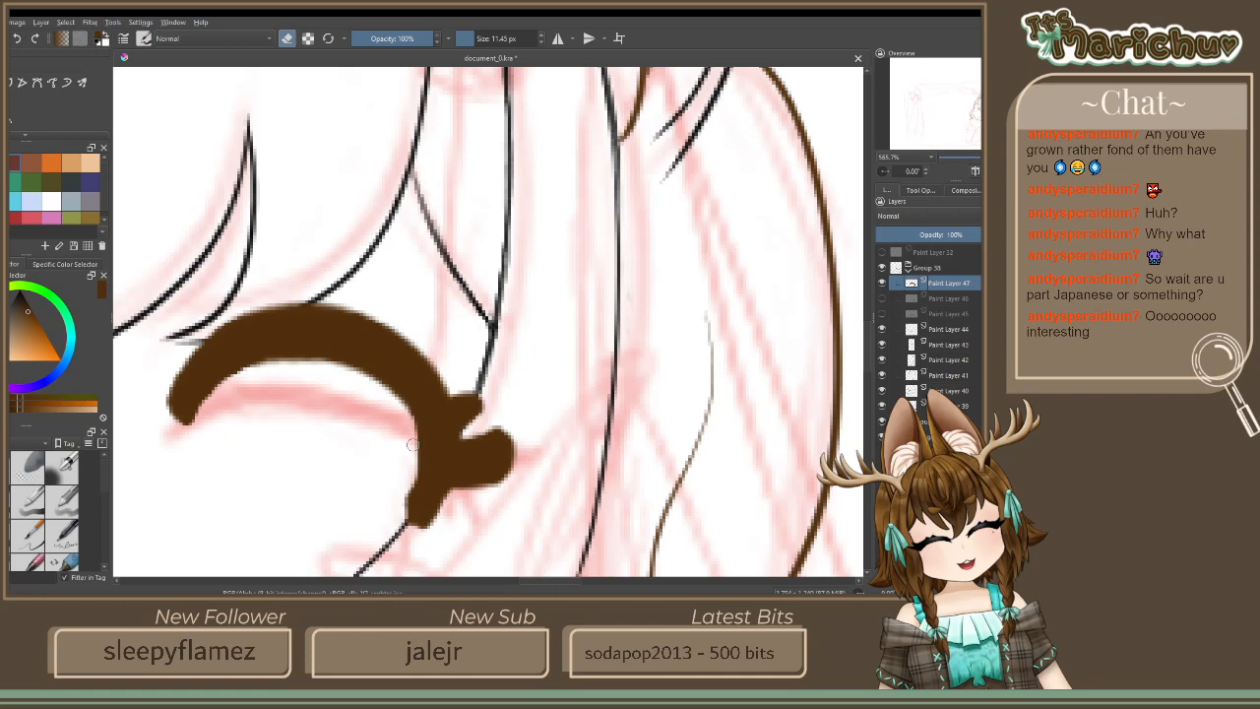
drag(412, 445, 411, 522)
key(e)
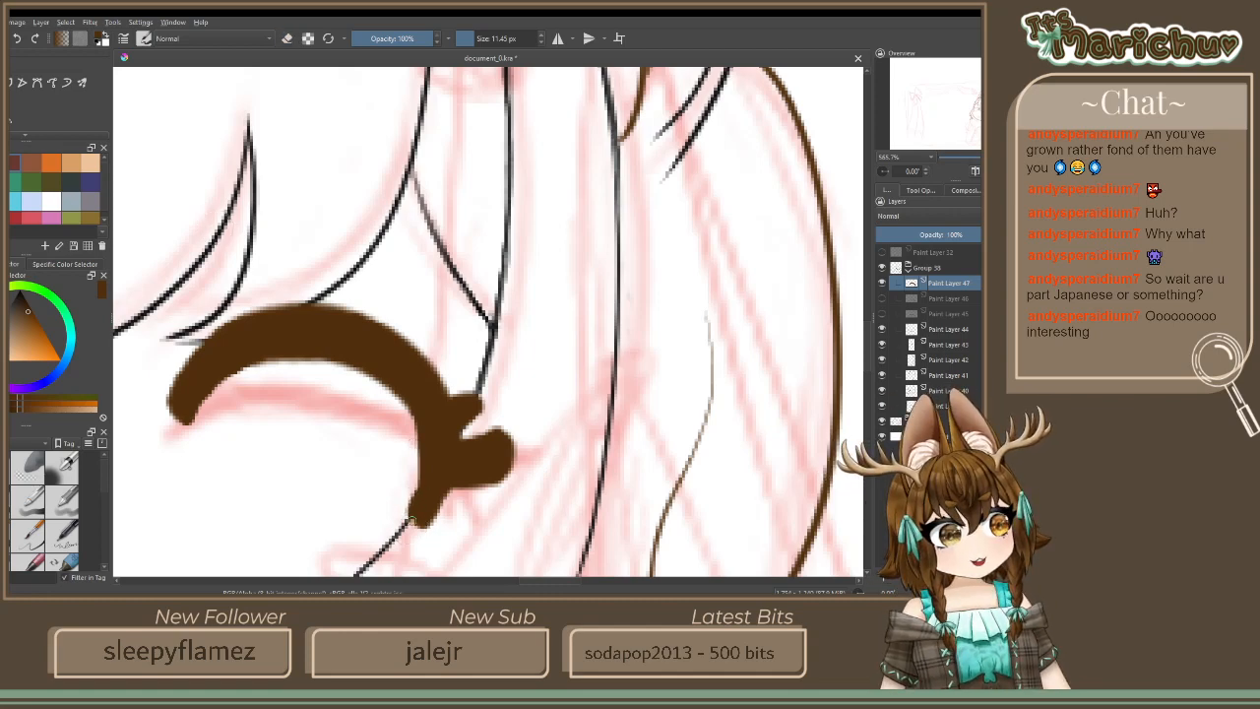
Paint brown over the inner side of the eye arch's lower outer end to thicken it
scroll(423, 504, down, 2)
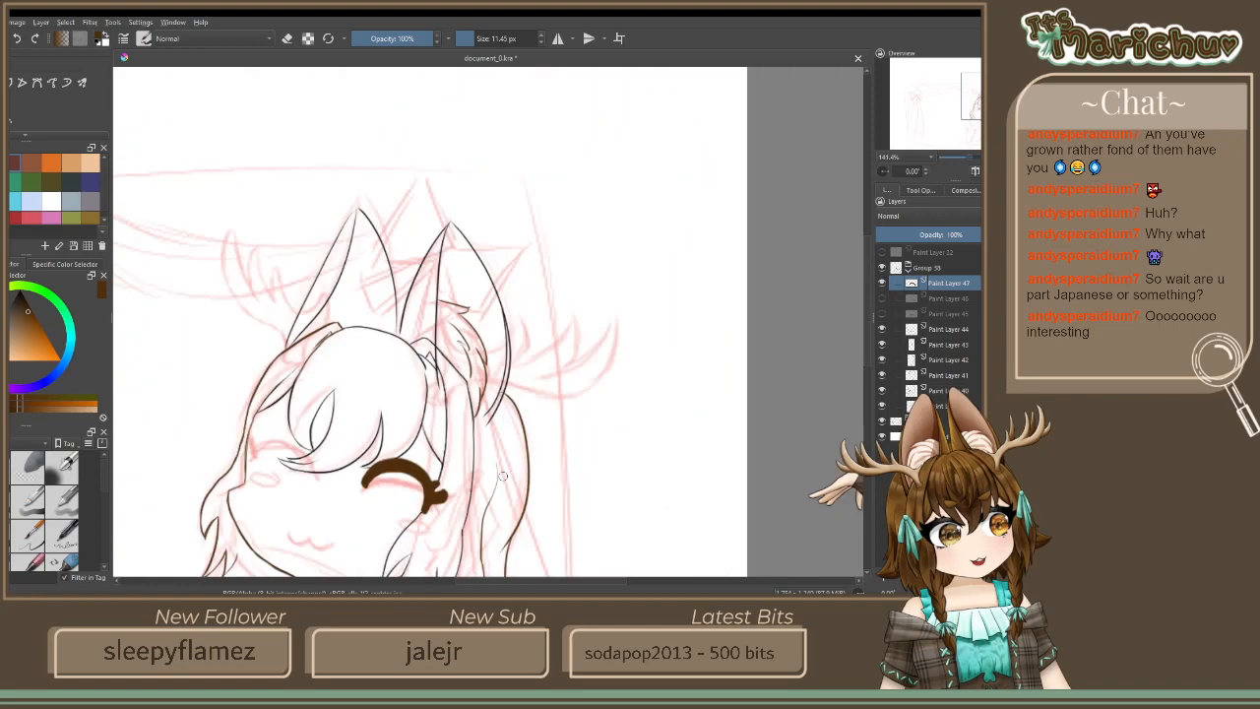
scroll(502, 476, up, 4)
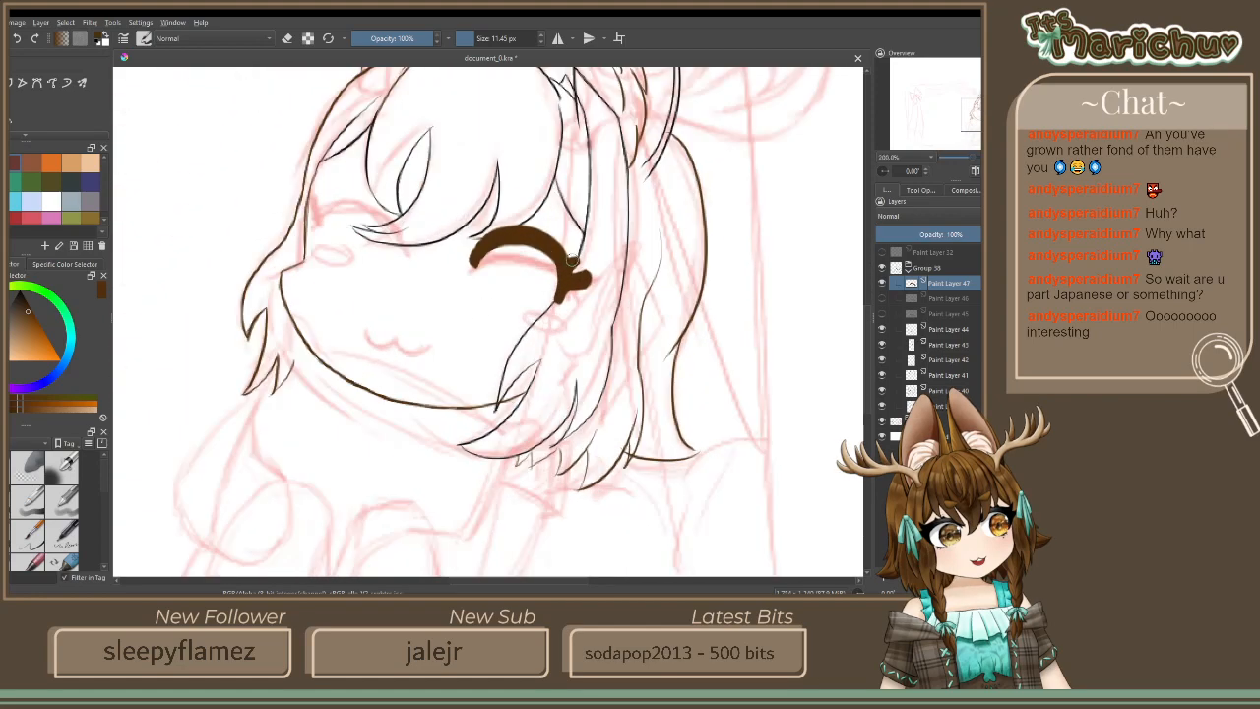
scroll(572, 259, up, 4)
drag(493, 307, 489, 449)
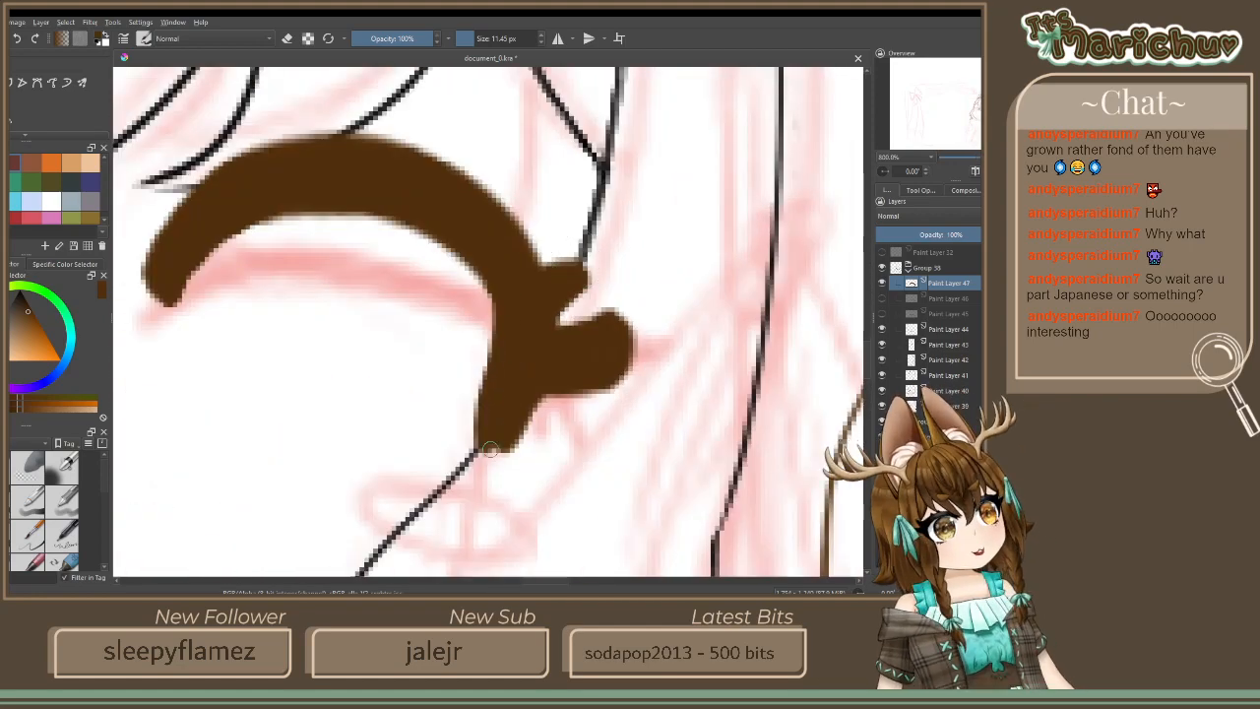
mouse_move(489, 402)
mouse_down()
mouse_move(486, 446)
mouse_move(473, 434)
mouse_move(542, 374)
mouse_move(551, 433)
mouse_move(536, 393)
mouse_move(552, 413)
mouse_up()
scroll(486, 443, down, 3)
scroll(486, 427, up, 4)
Erase the excess brown around the eye arch's lower outer end to give it a smooth, angled shape
click(278, 38)
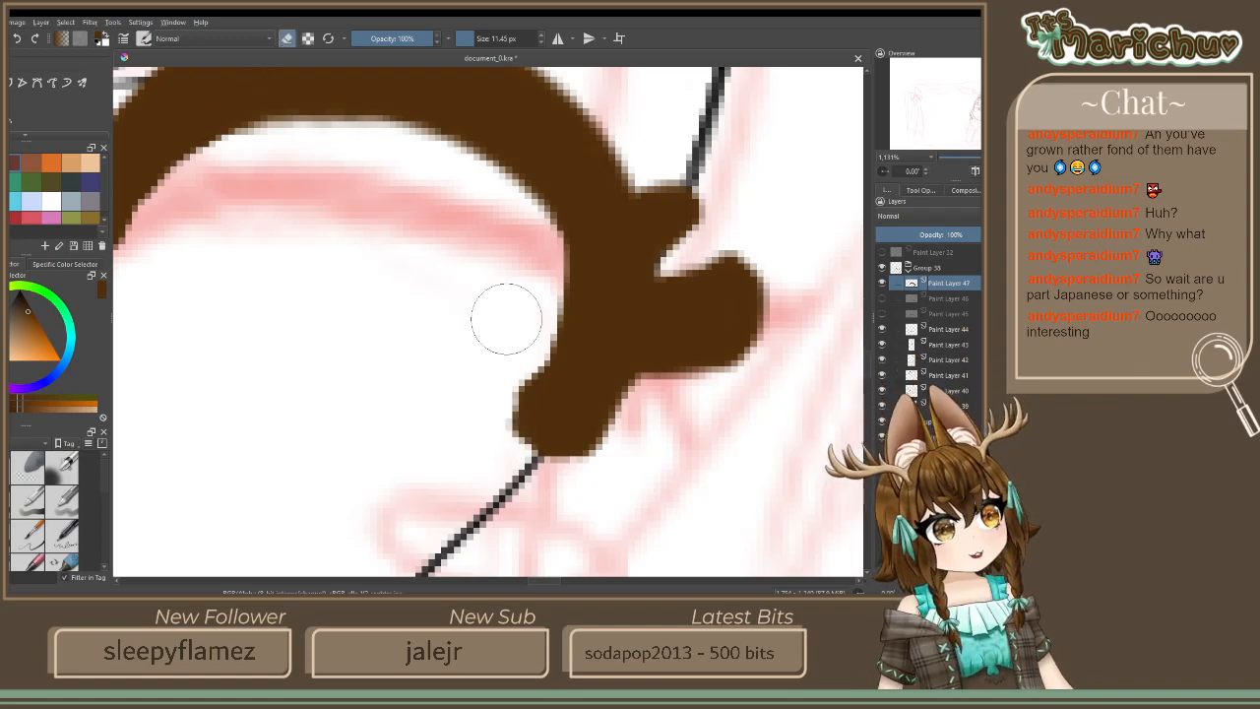
mouse_move(506, 317)
mouse_down()
mouse_move(546, 455)
mouse_move(506, 420)
mouse_move(512, 436)
mouse_move(535, 365)
mouse_move(528, 416)
mouse_up()
scroll(511, 436, down, 4)
scroll(507, 466, up, 4)
scroll(529, 417, down, 4)
scroll(436, 440, down, 2)
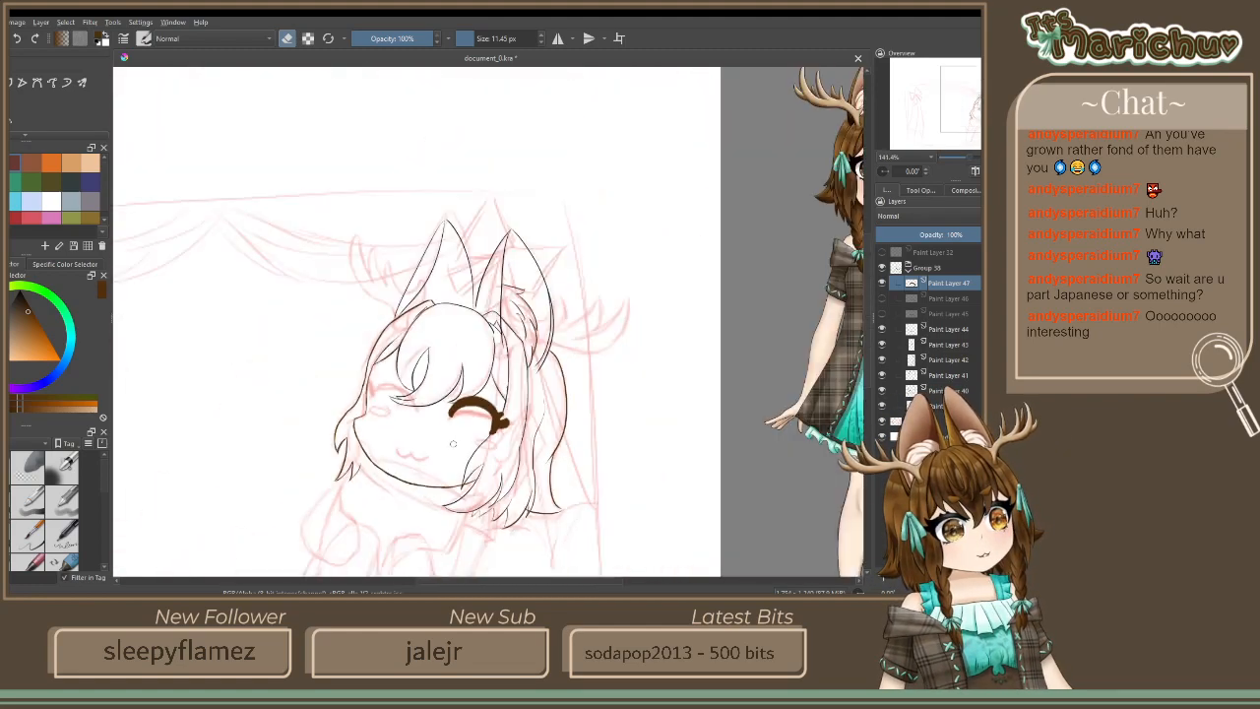
scroll(535, 402, up, 4)
scroll(571, 384, up, 2)
mouse_move(689, 325)
mouse_down()
mouse_move(695, 281)
mouse_move(695, 295)
mouse_up()
scroll(669, 365, down, 4)
scroll(670, 450, down, 4)
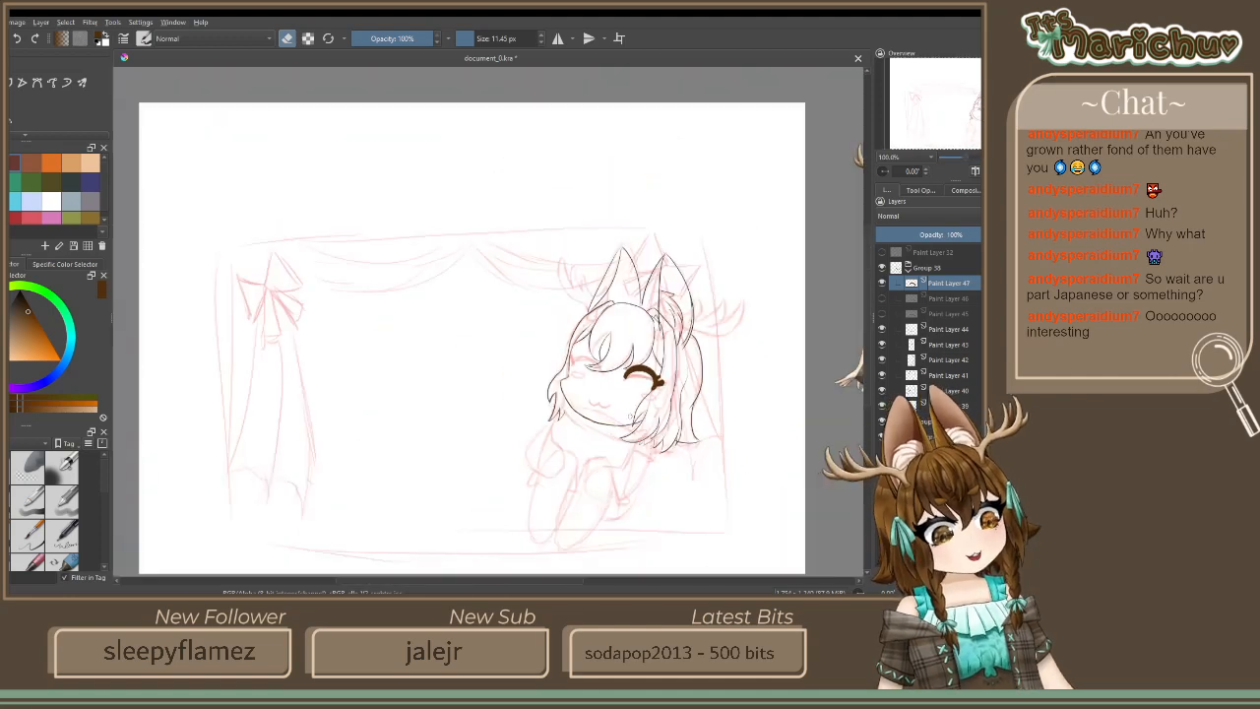
Duplicate the closed-eye layer and mirror the copy horizontally
scroll(679, 413, up, 4)
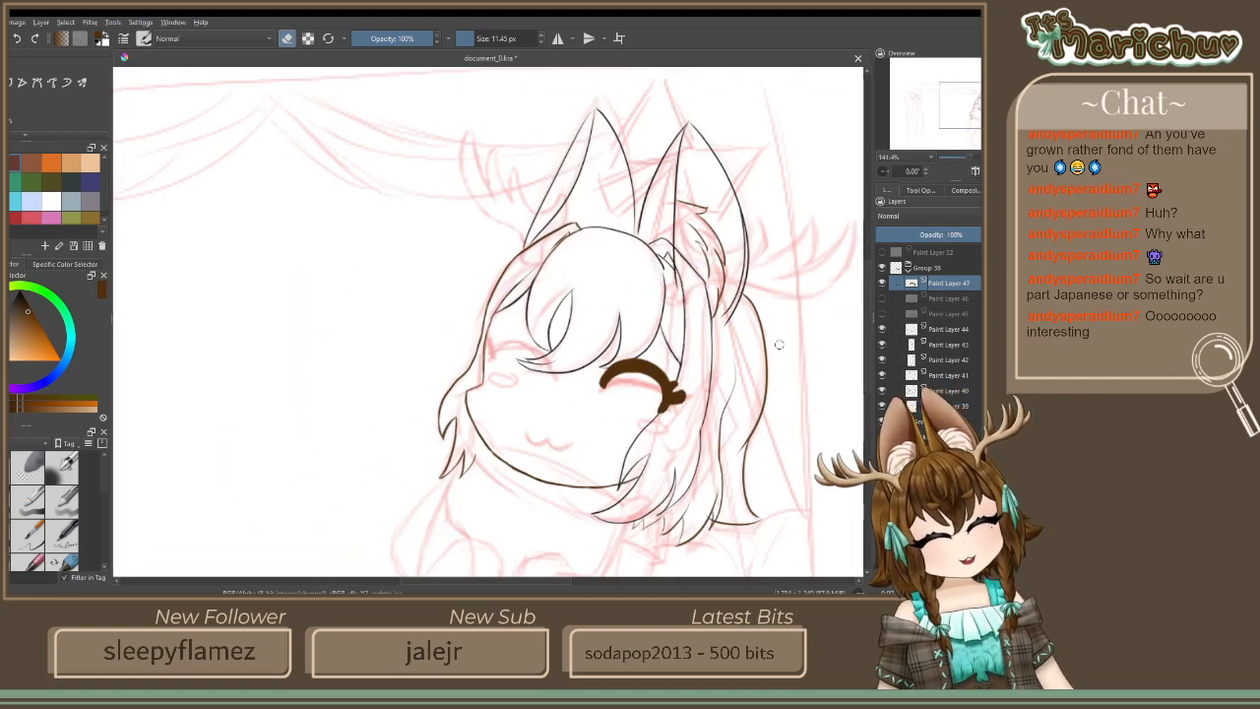
scroll(761, 387, up, 4)
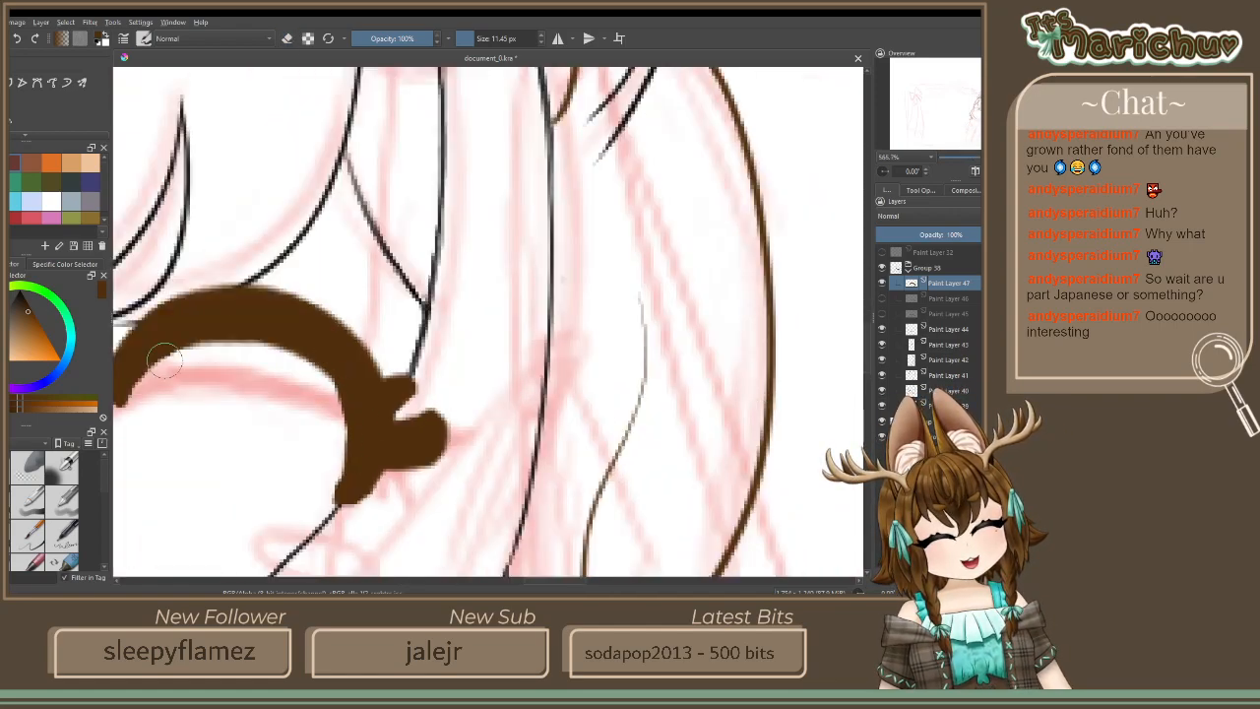
key(1)
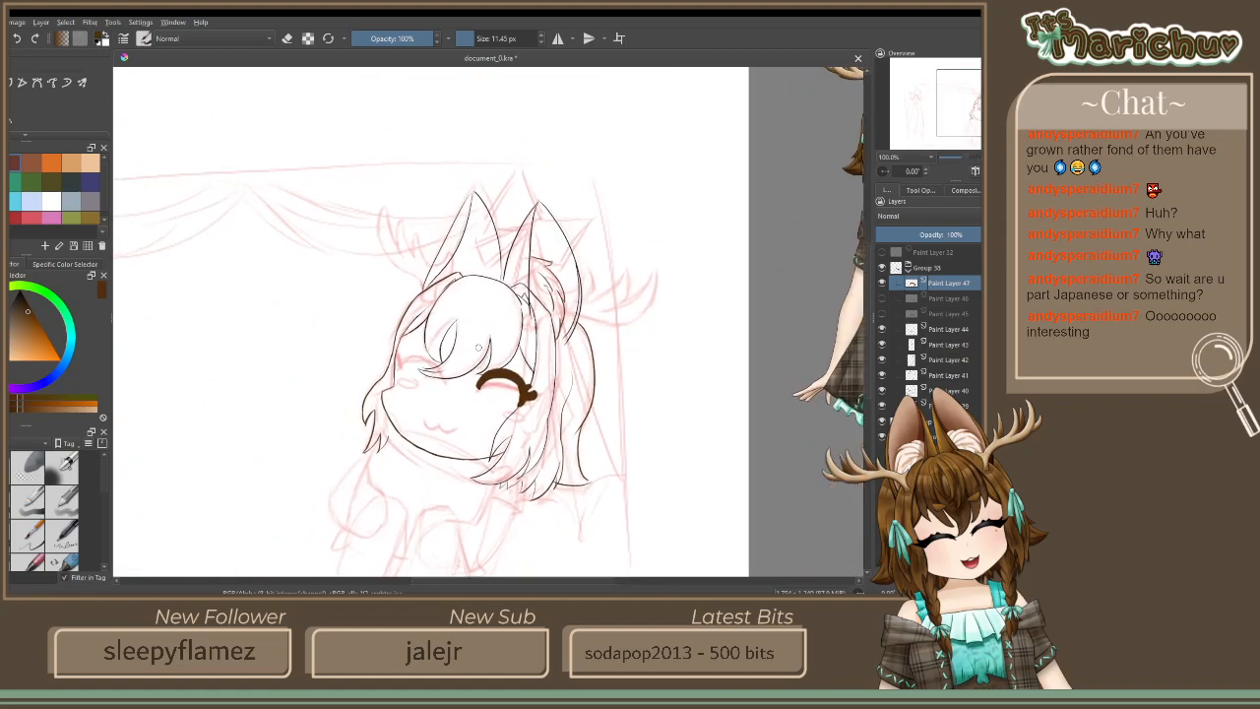
scroll(482, 379, up, 4)
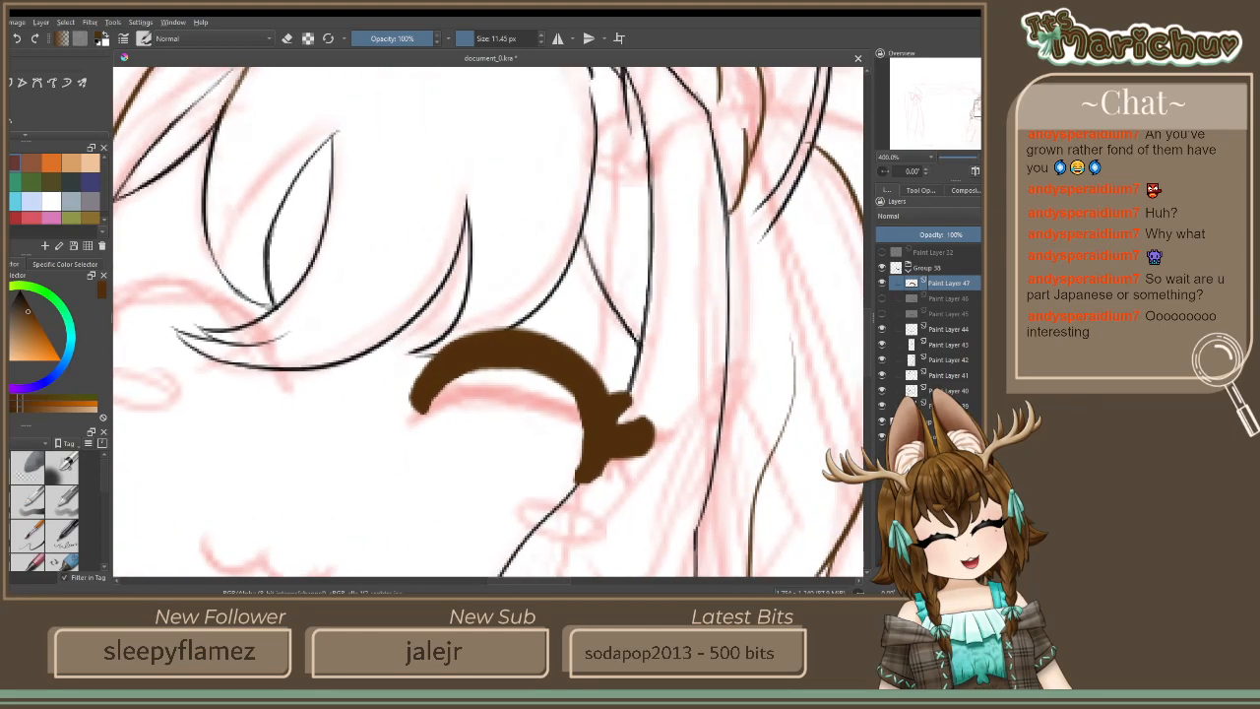
key(ctrl+j)
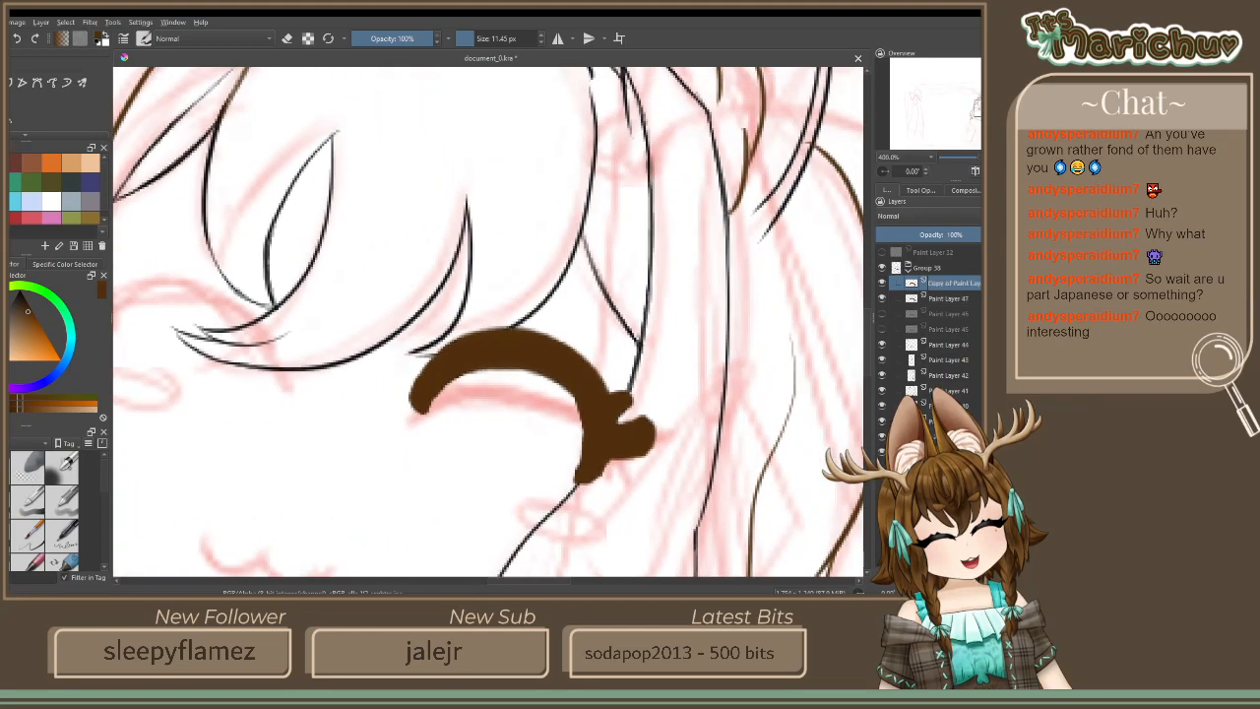
key(minus)
drag(235, 174, 359, 234)
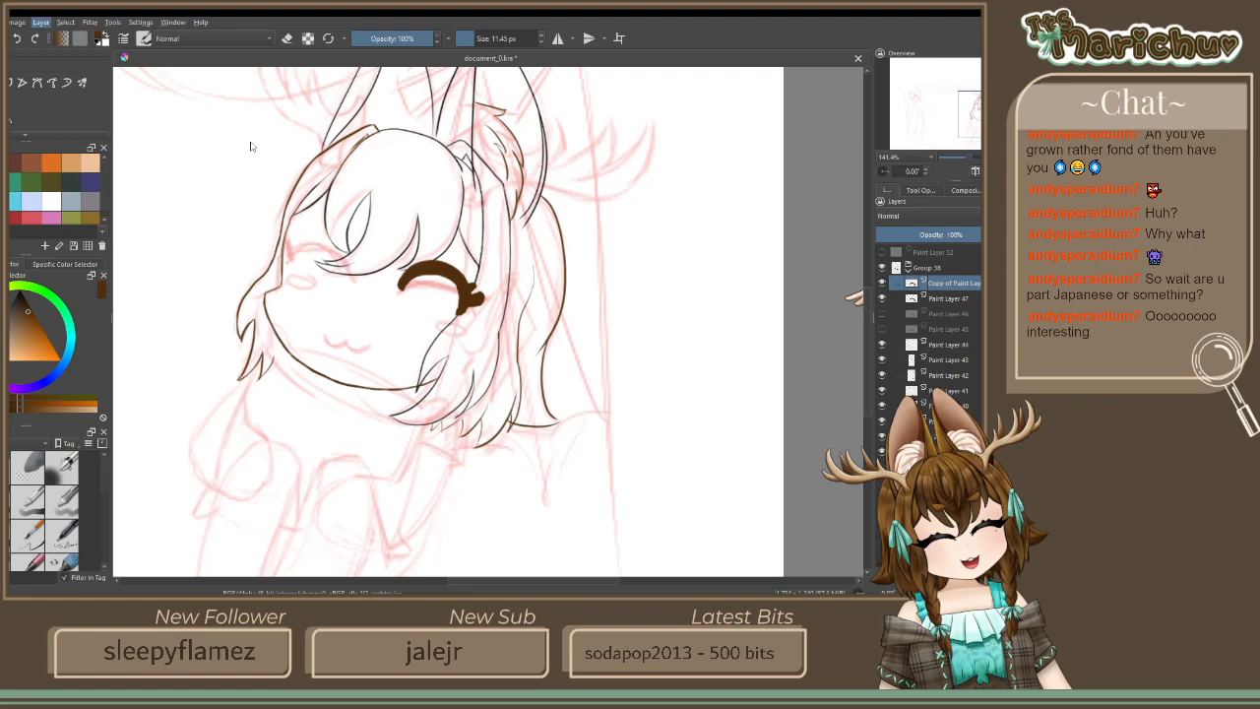
key(1)
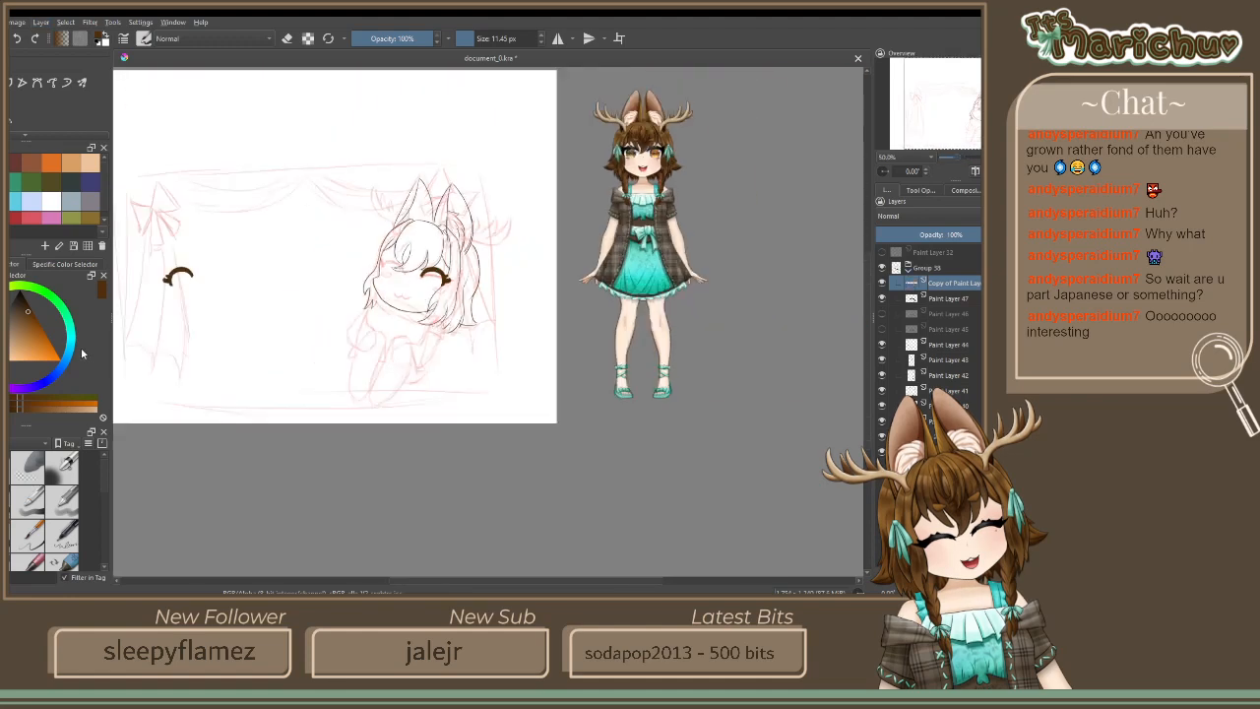
Transform the mirrored eye copy, moving it onto the face sketch's second eye and rotating it to follow the head tilt
key(ctrl+t)
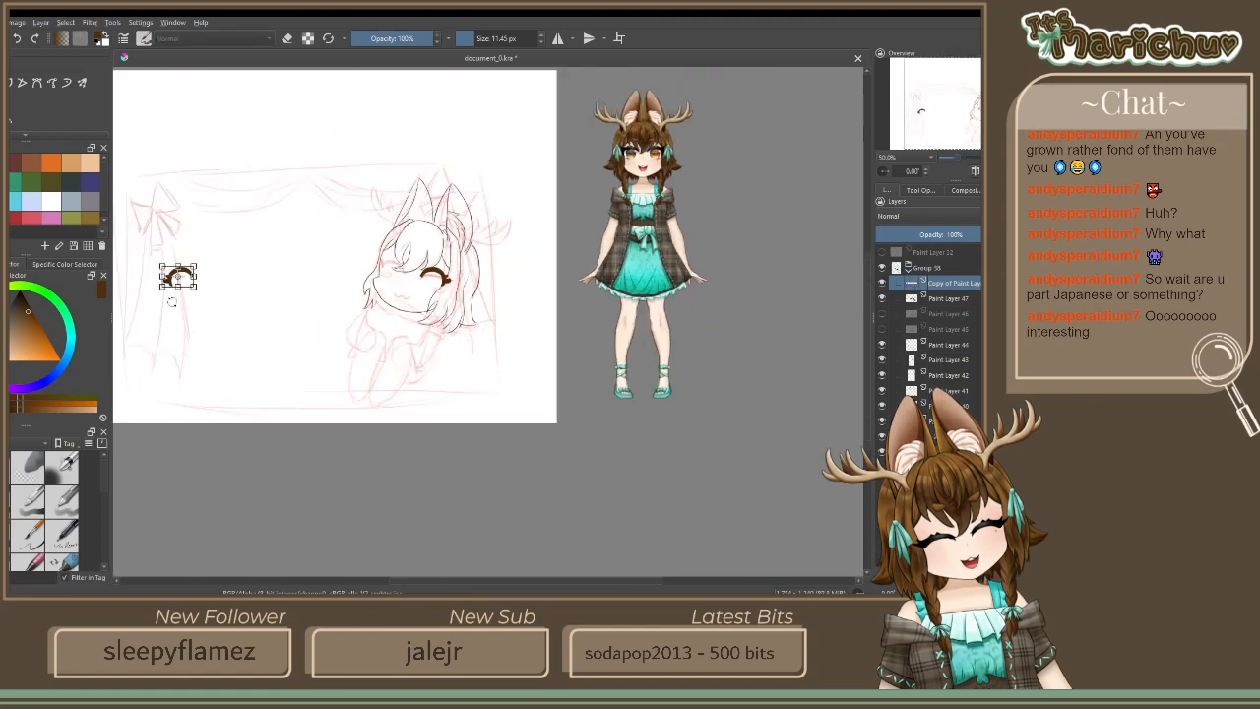
mouse_move(193, 275)
mouse_down()
mouse_move(390, 276)
mouse_move(421, 315)
mouse_move(402, 275)
mouse_move(376, 273)
mouse_up()
scroll(391, 277, up, 3)
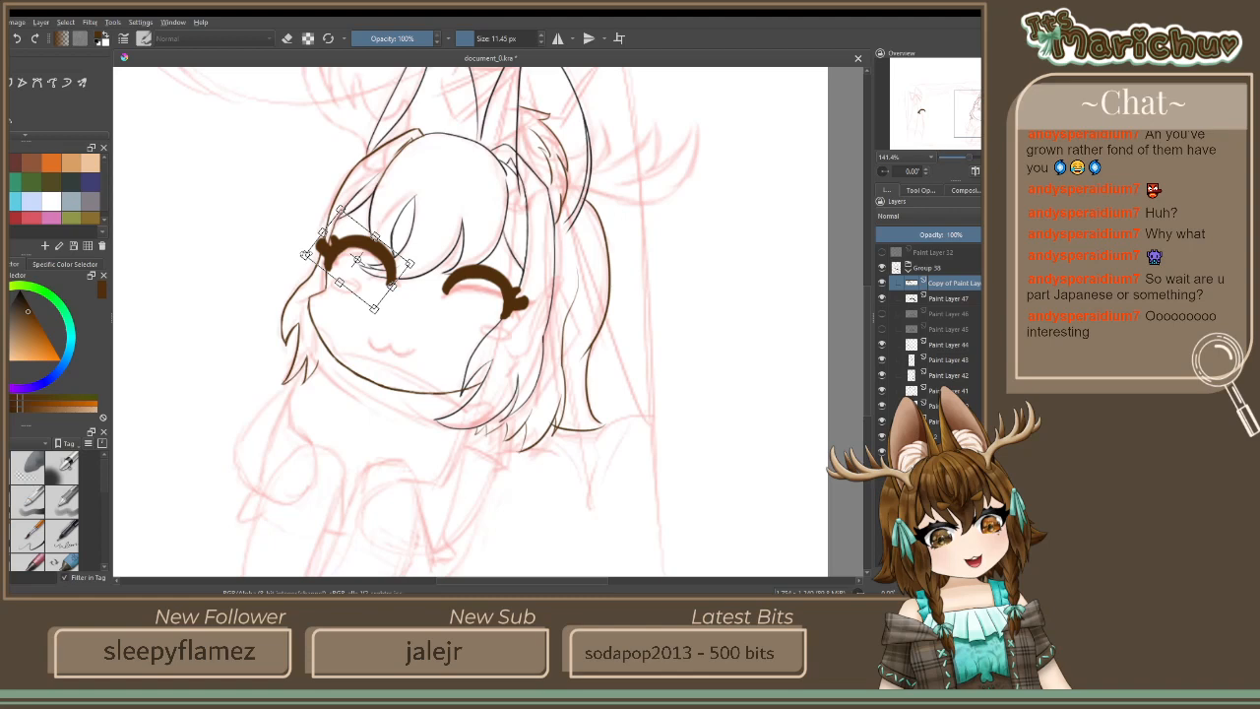
key(Return)
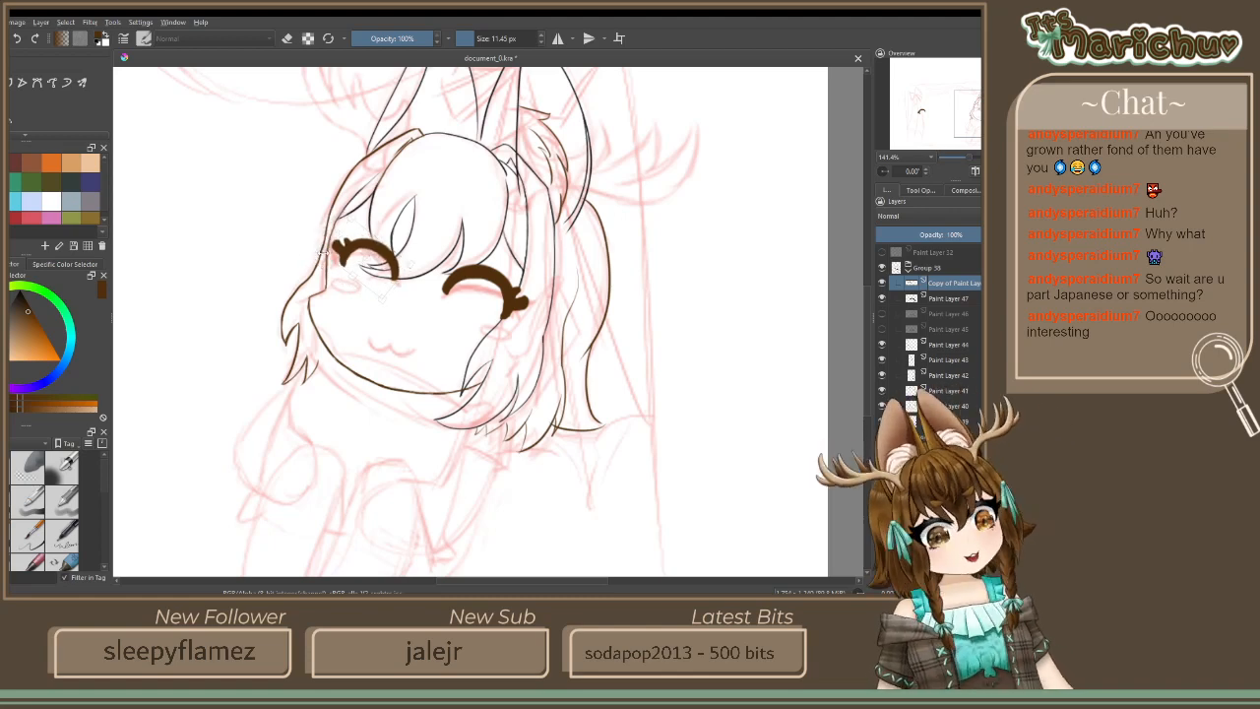
Refine the second eye's rotation, size and position so it sits between the face's outer edge and the bangs
key(ctrl+t)
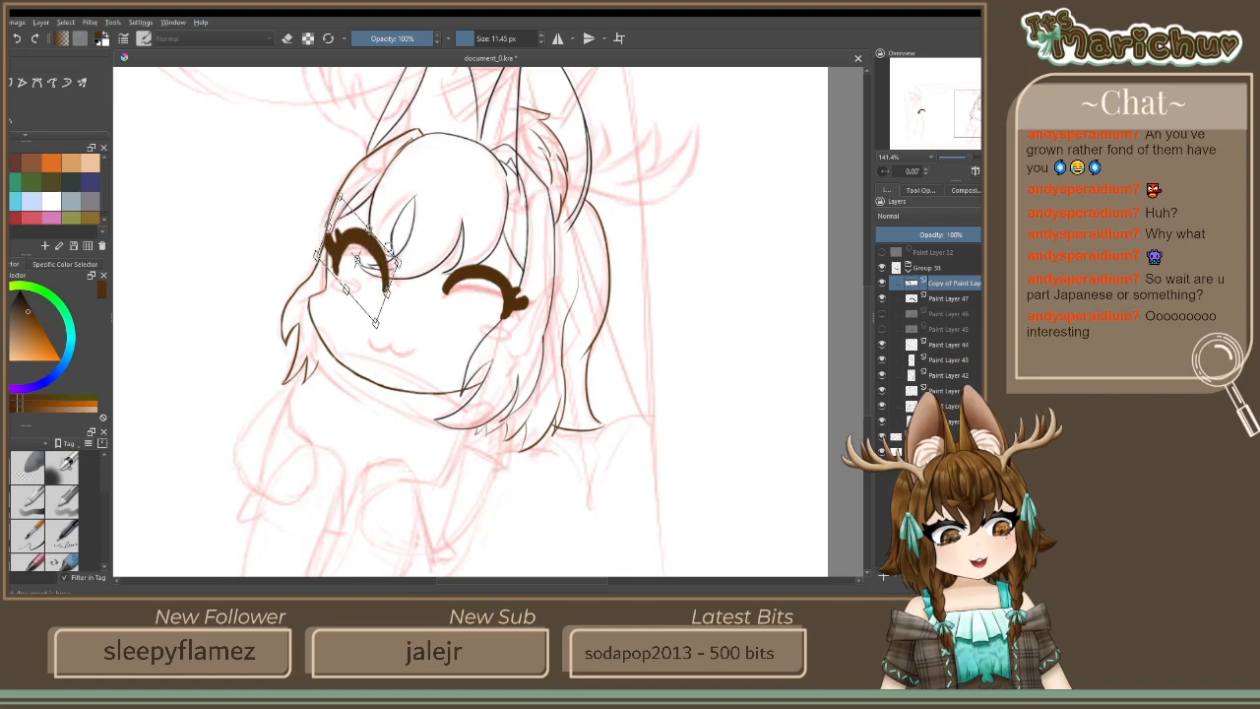
key(Return)
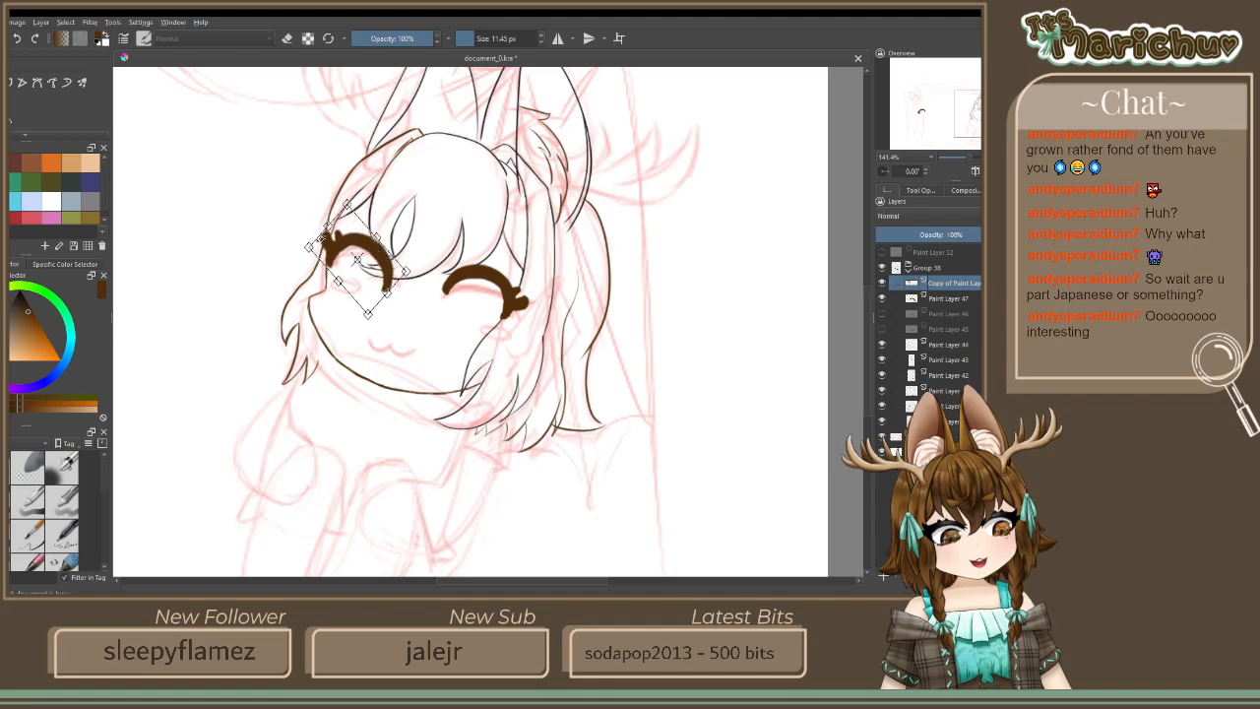
key(ctrl+z)
click(366, 273)
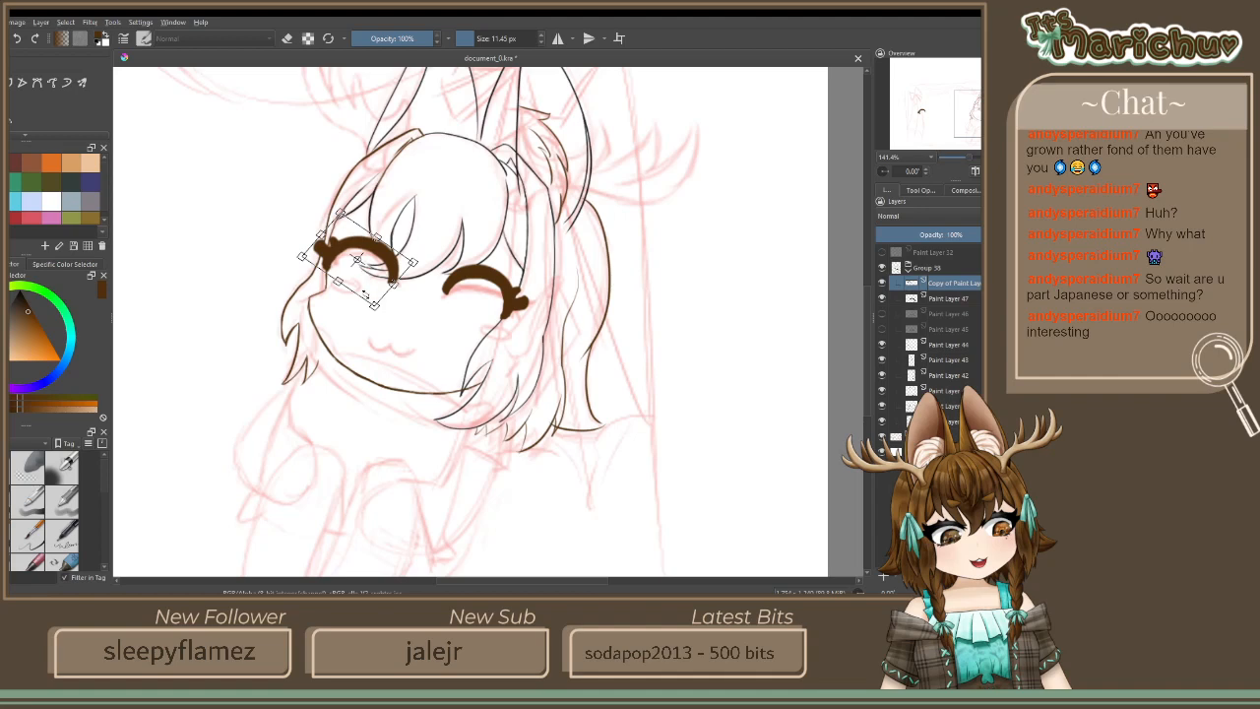
key(Return)
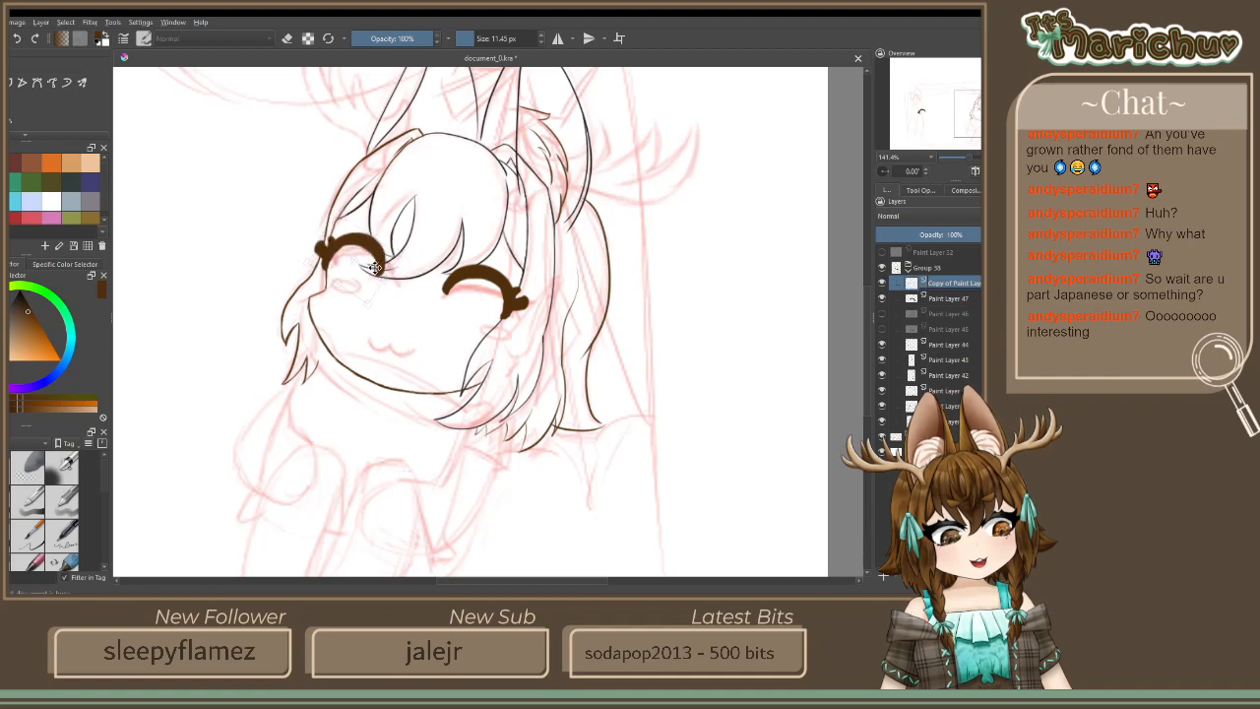
drag(371, 262, 378, 273)
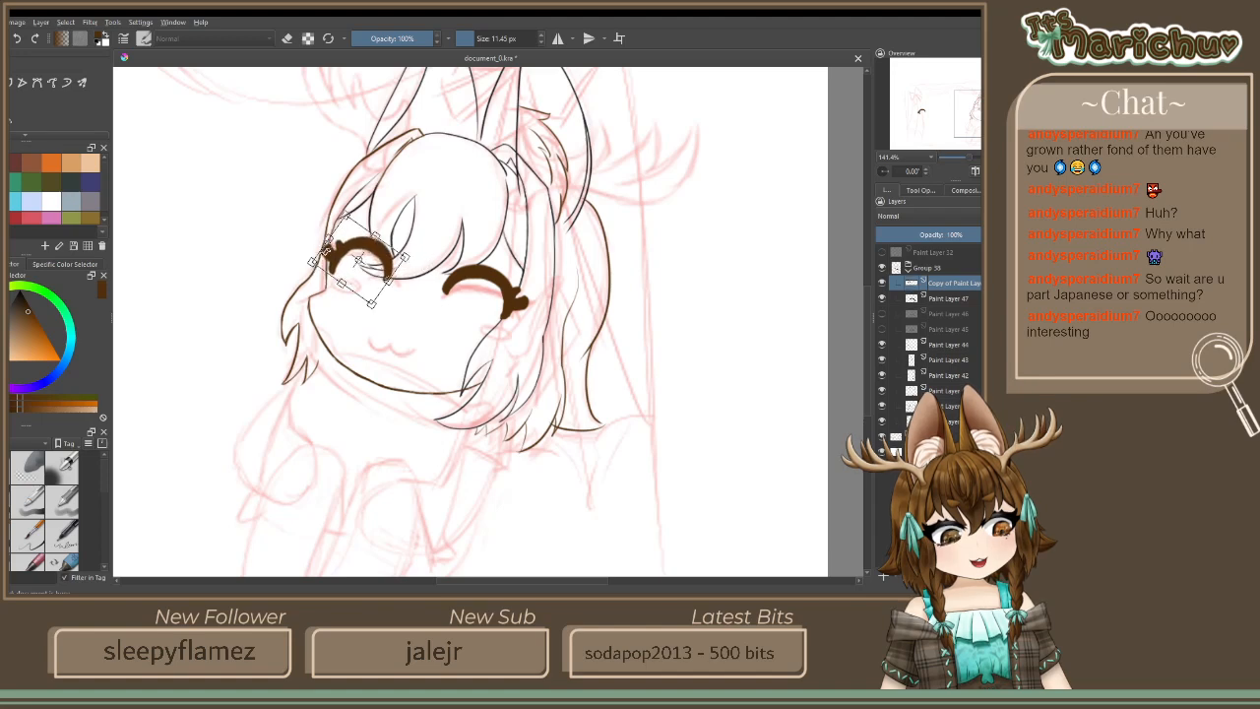
key(Return)
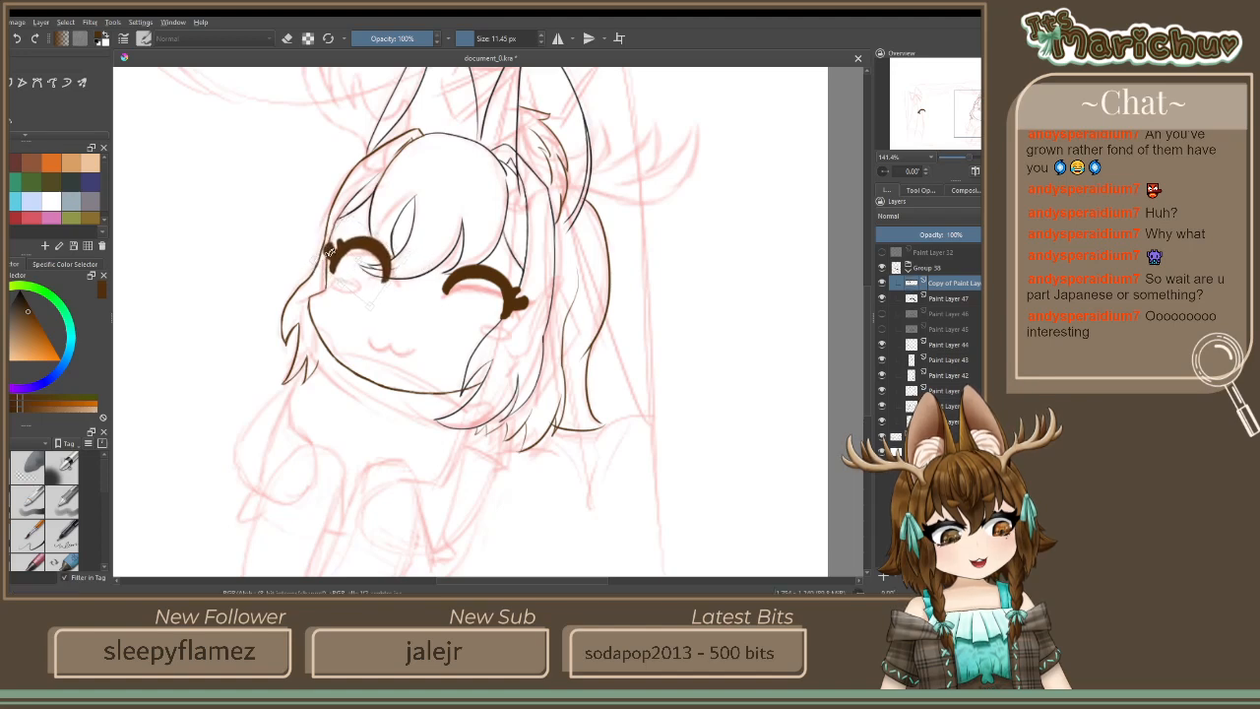
Examine the placement and balance of both closed eyes, close up and within the whole head
scroll(329, 252, down, 1)
key(b)
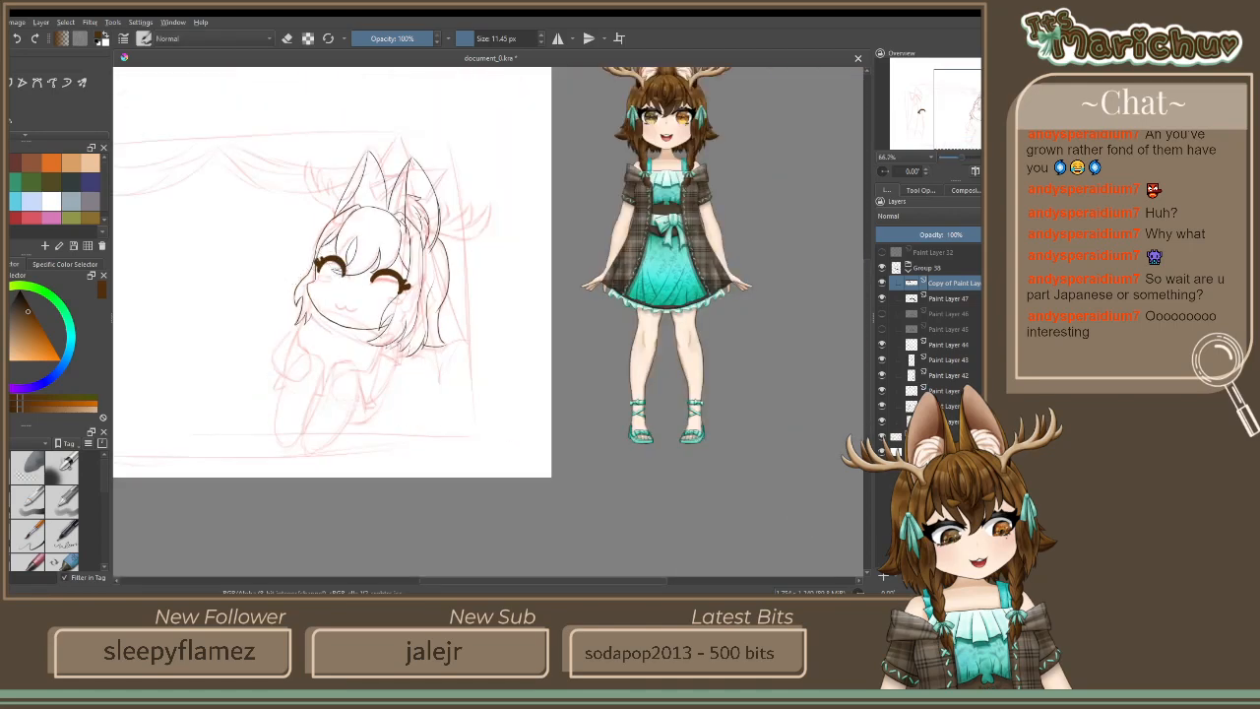
scroll(470, 331, down, 1)
scroll(401, 313, up, 5)
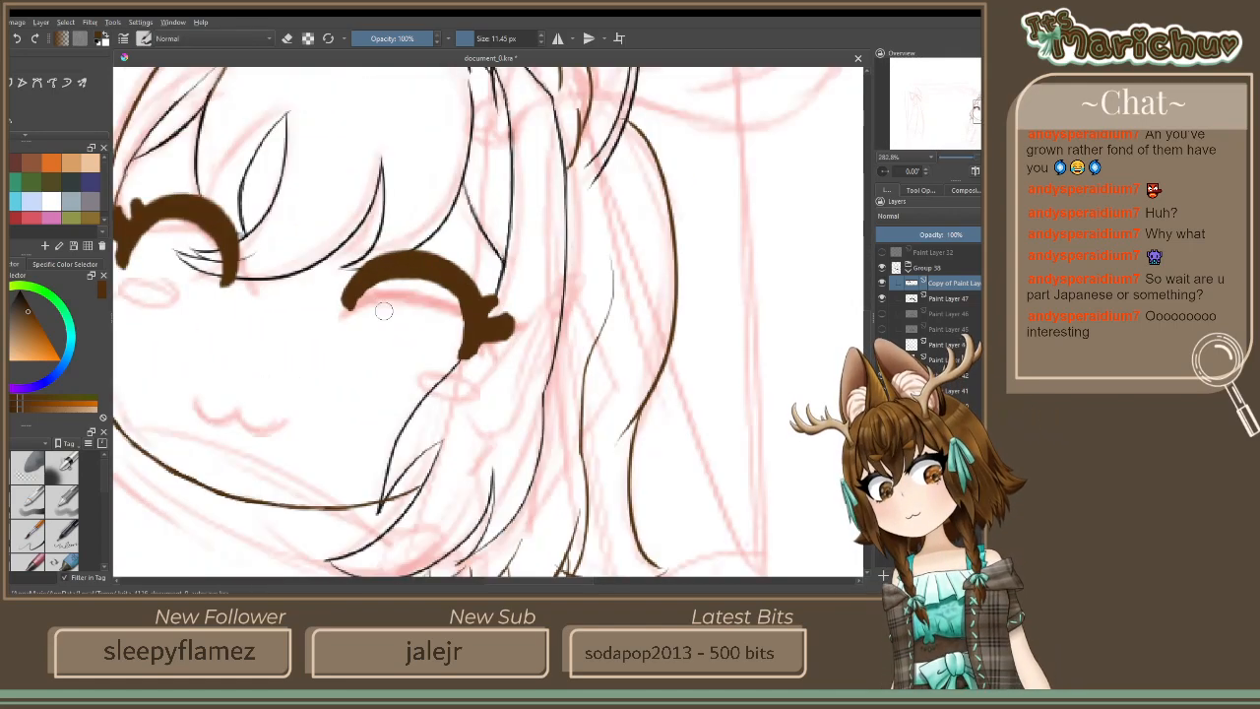
drag(401, 313, 569, 329)
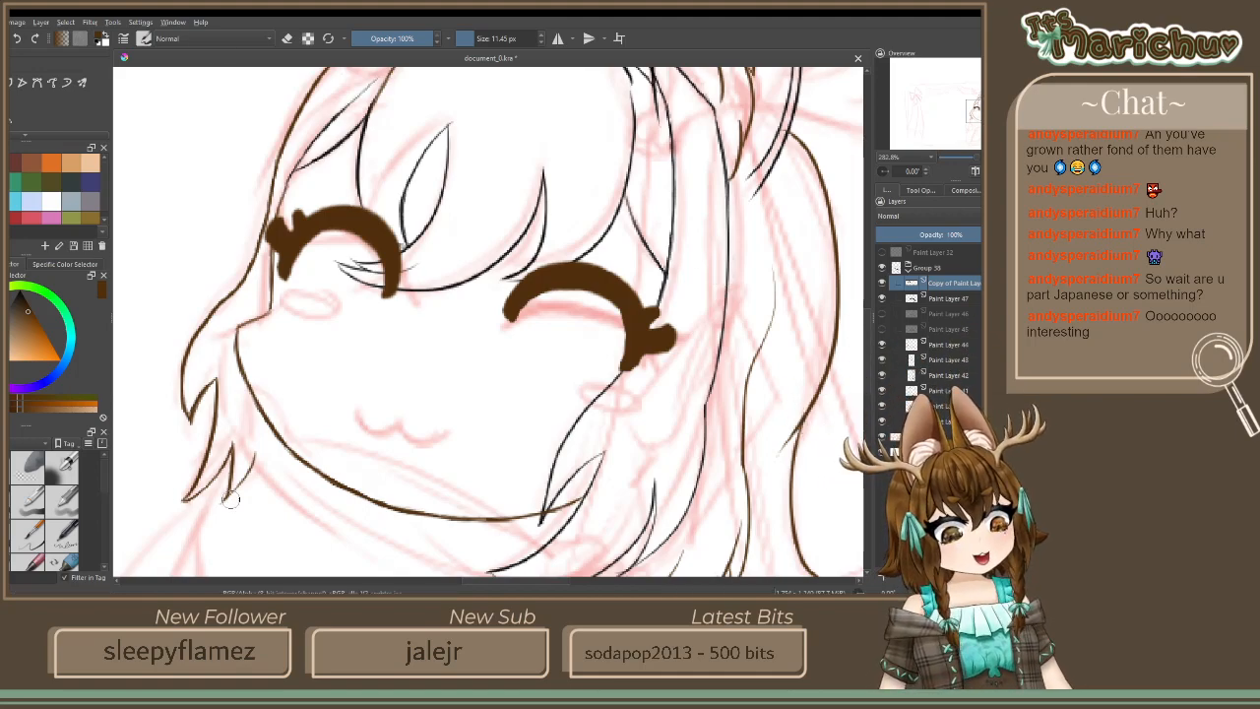
scroll(186, 457, down, 1)
scroll(186, 458, down, 2)
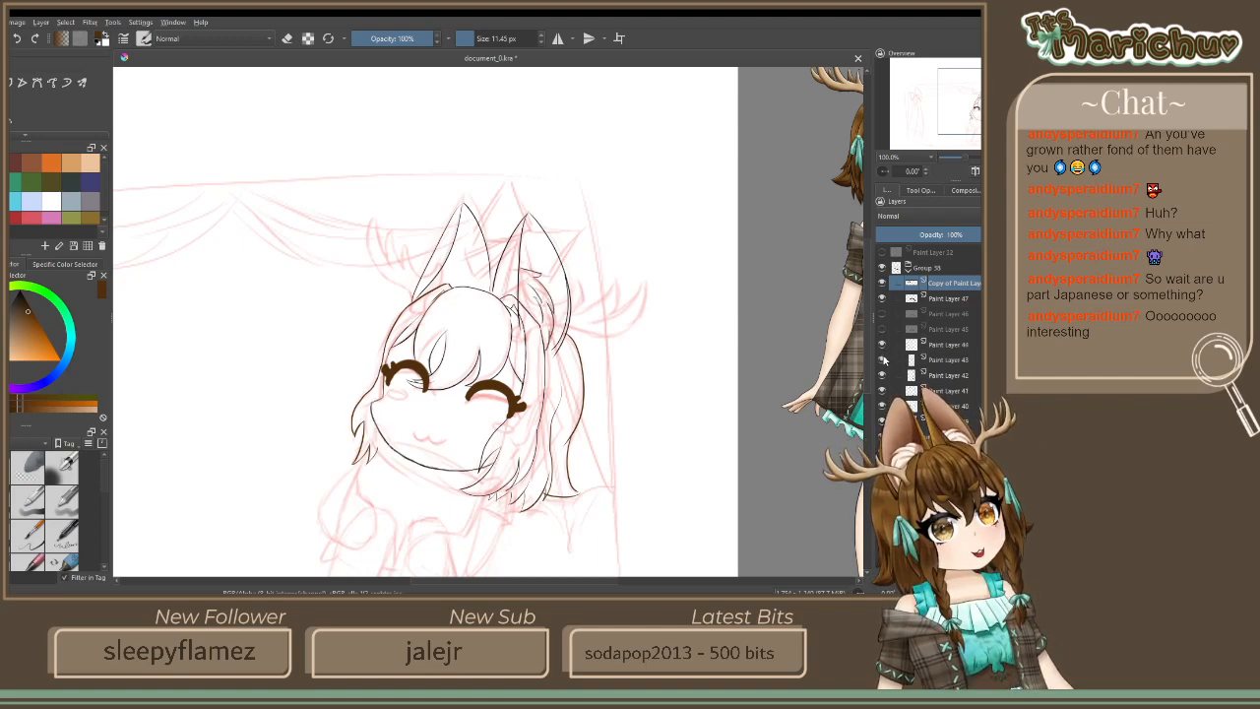
On Paint Layer 43, rework the lower inner contour of the ear on the drawing's left with a small fur tuft
click(951, 361)
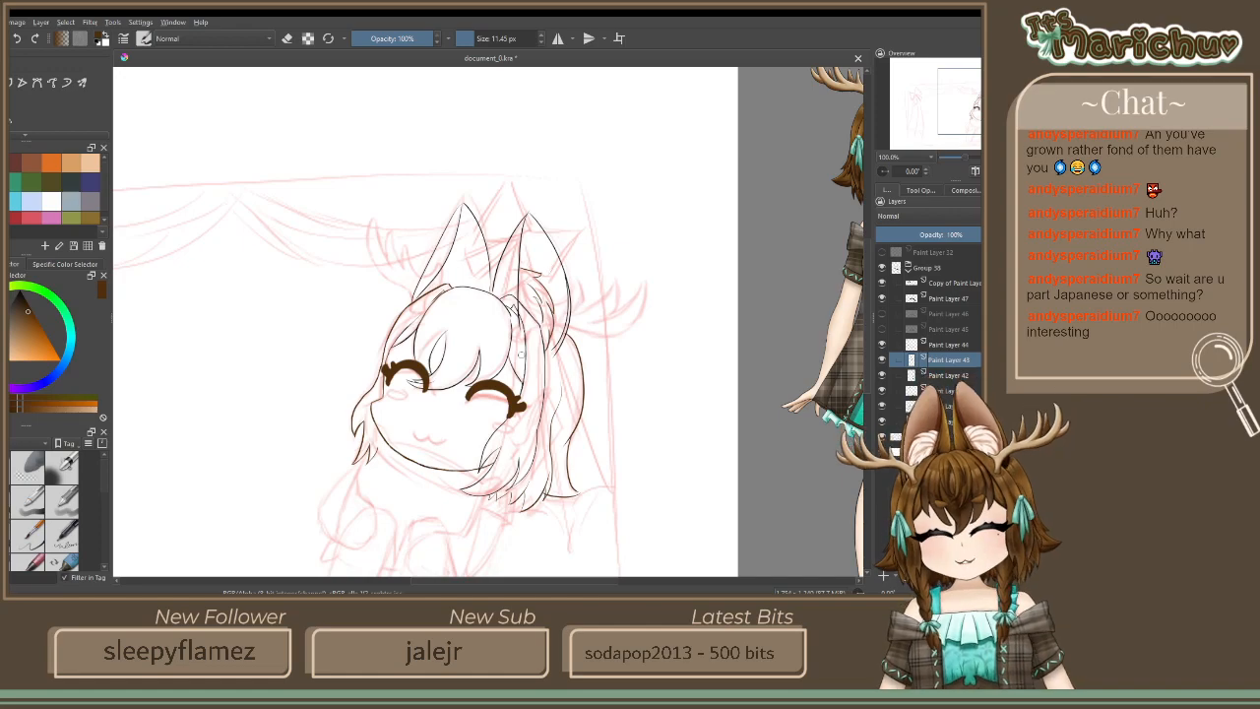
scroll(537, 315, up, 5)
scroll(613, 329, down, 6)
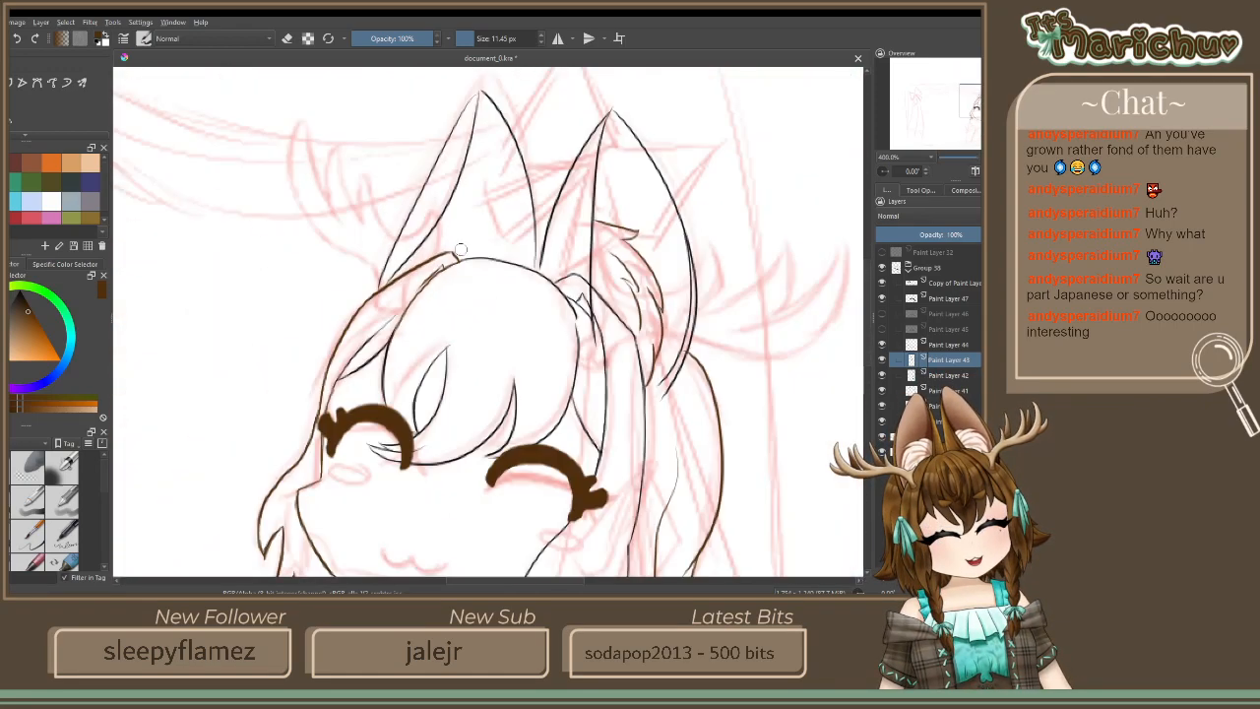
scroll(509, 329, up, 3)
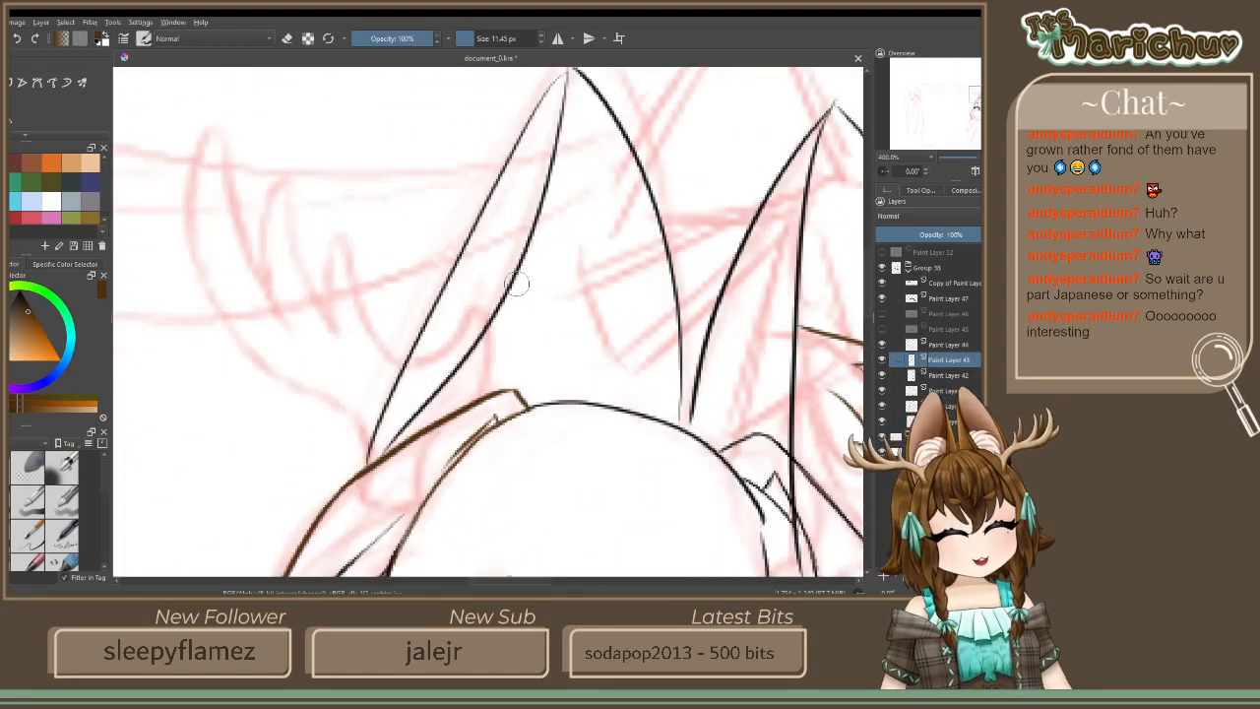
mouse_move(513, 283)
mouse_down()
mouse_move(457, 303)
mouse_move(468, 336)
mouse_move(404, 399)
mouse_move(390, 454)
mouse_up()
key(ctrl+z)
key(ctrl+z)
key(1)
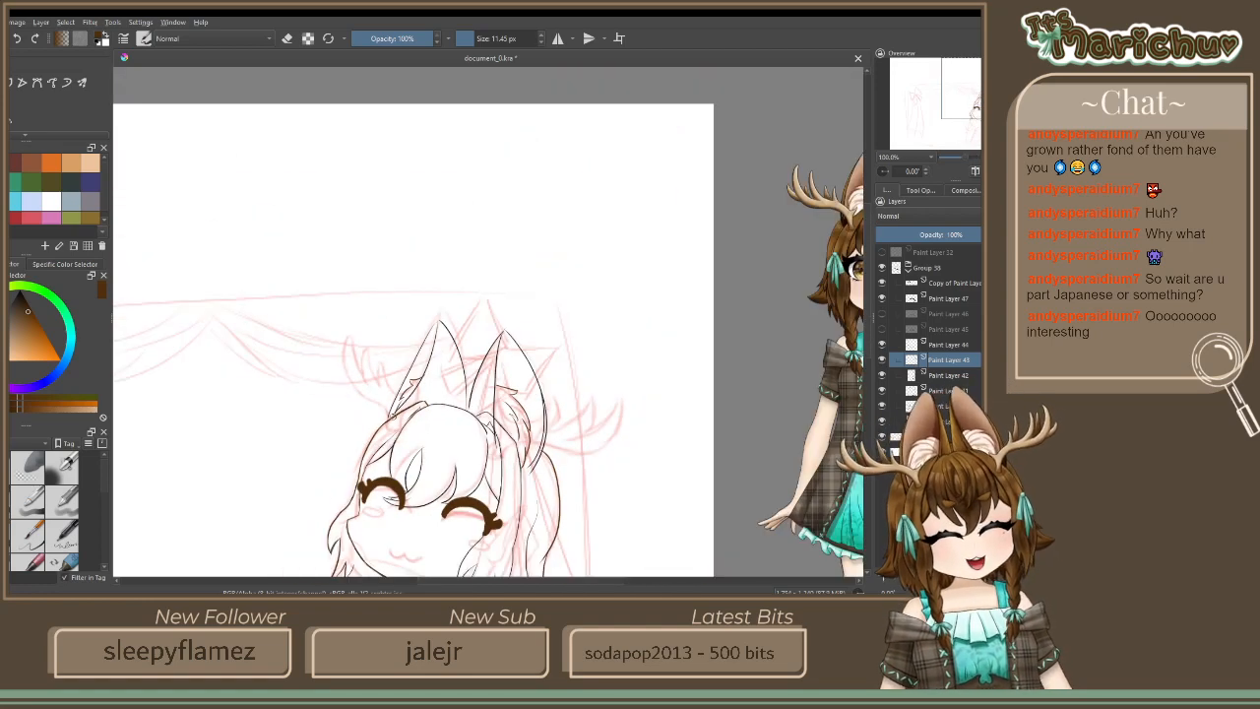
drag(403, 571, 498, 328)
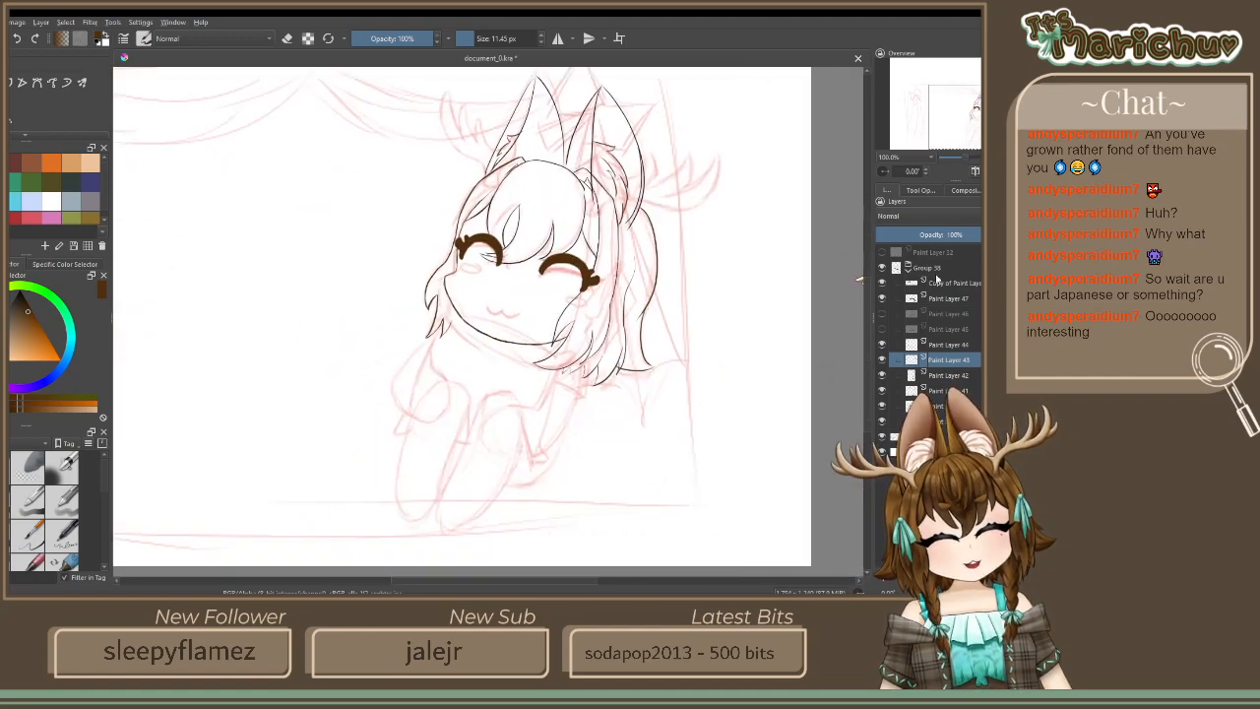
Add a layer above Paint Layer 44 and draw the angular brown sleeve edges under the hair ends, with short strokes at the opposite hair tip
click(946, 344)
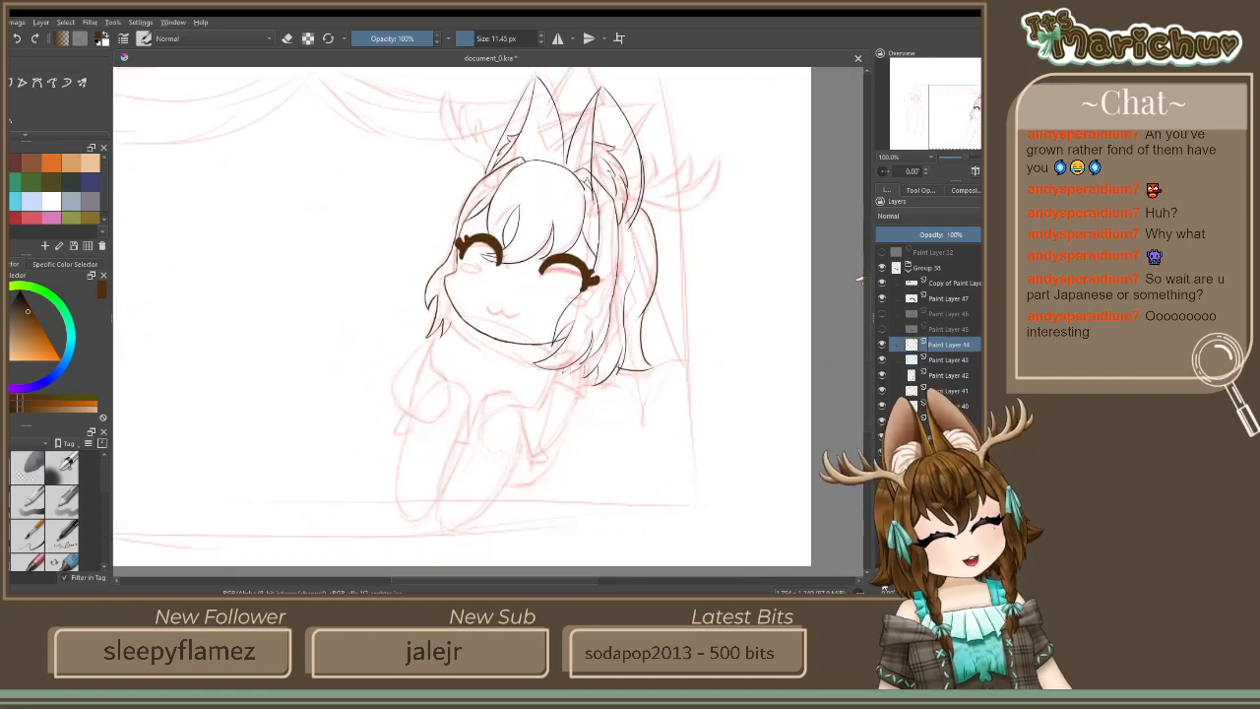
scroll(527, 462, up, 3)
scroll(590, 304, up, 2)
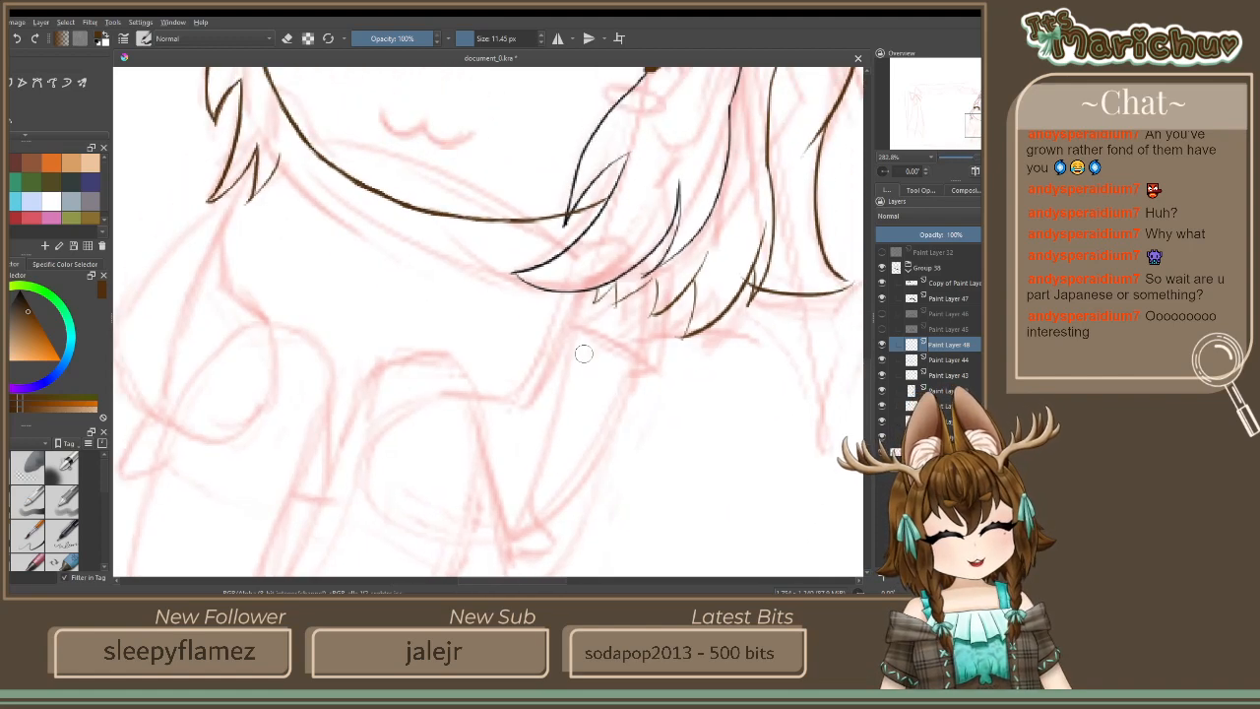
mouse_move(673, 254)
mouse_down()
mouse_move(657, 369)
mouse_move(546, 315)
mouse_move(591, 271)
mouse_up()
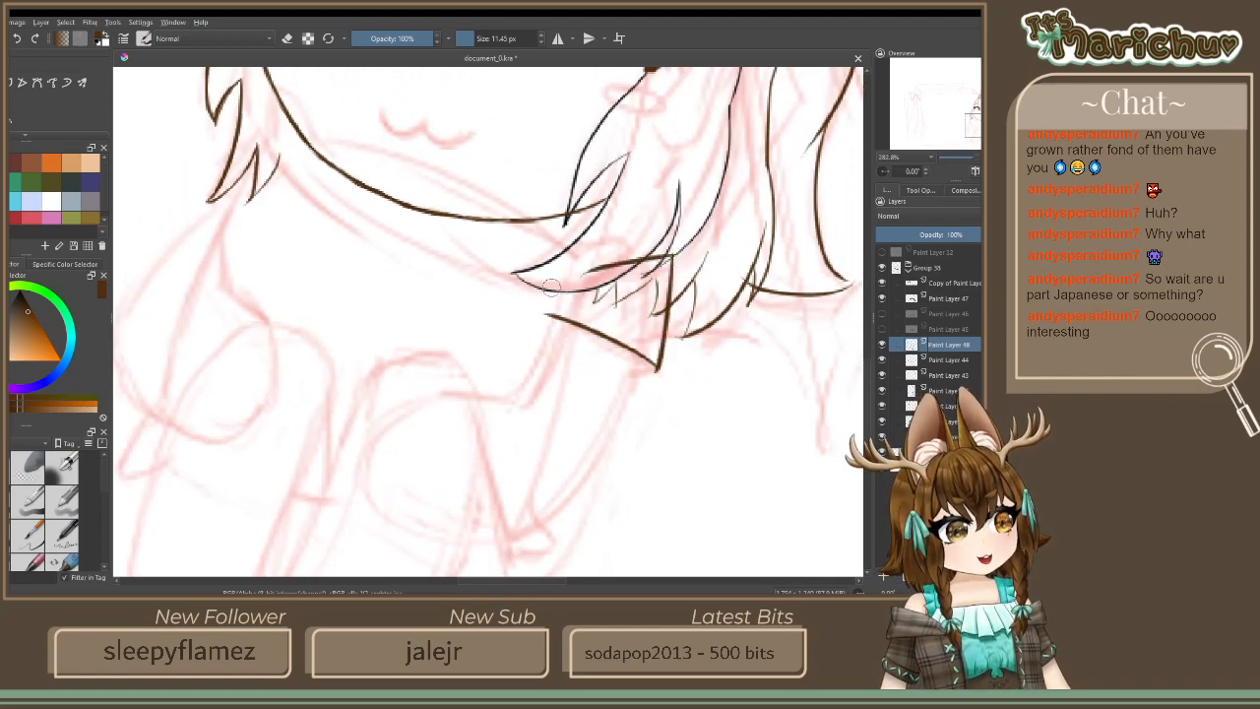
drag(503, 393, 616, 434)
drag(319, 215, 347, 234)
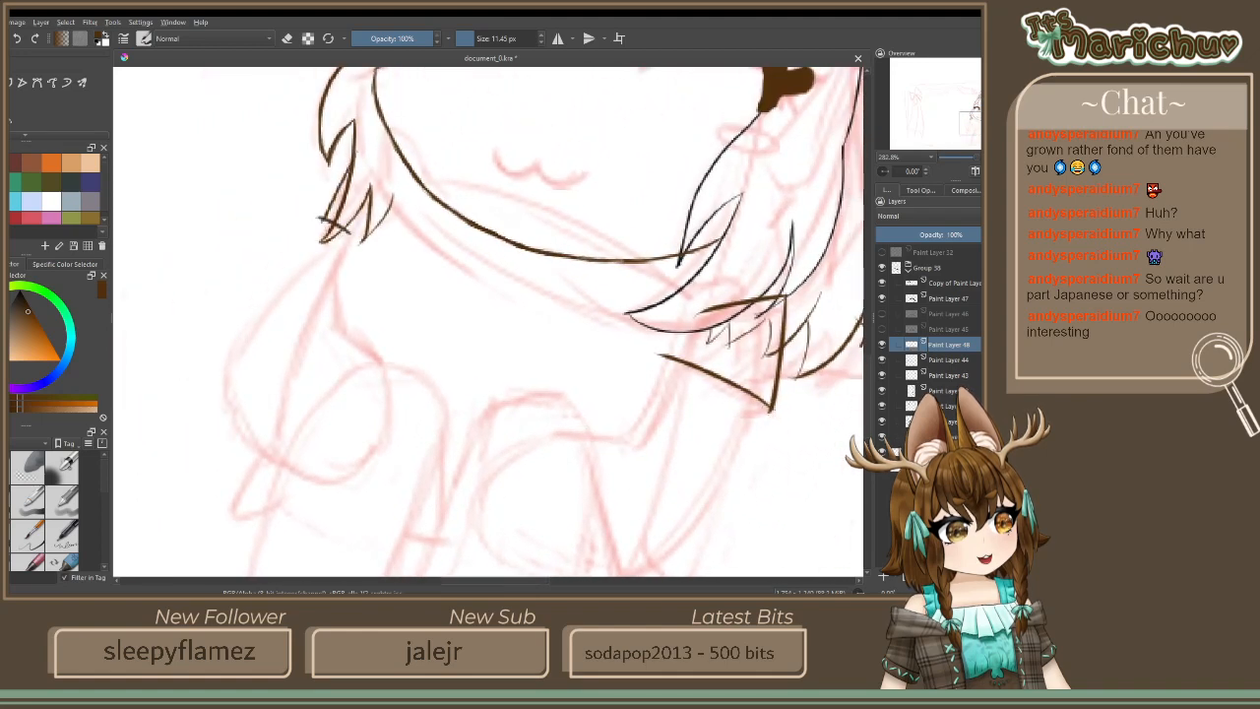
drag(770, 407, 744, 415)
drag(322, 217, 335, 245)
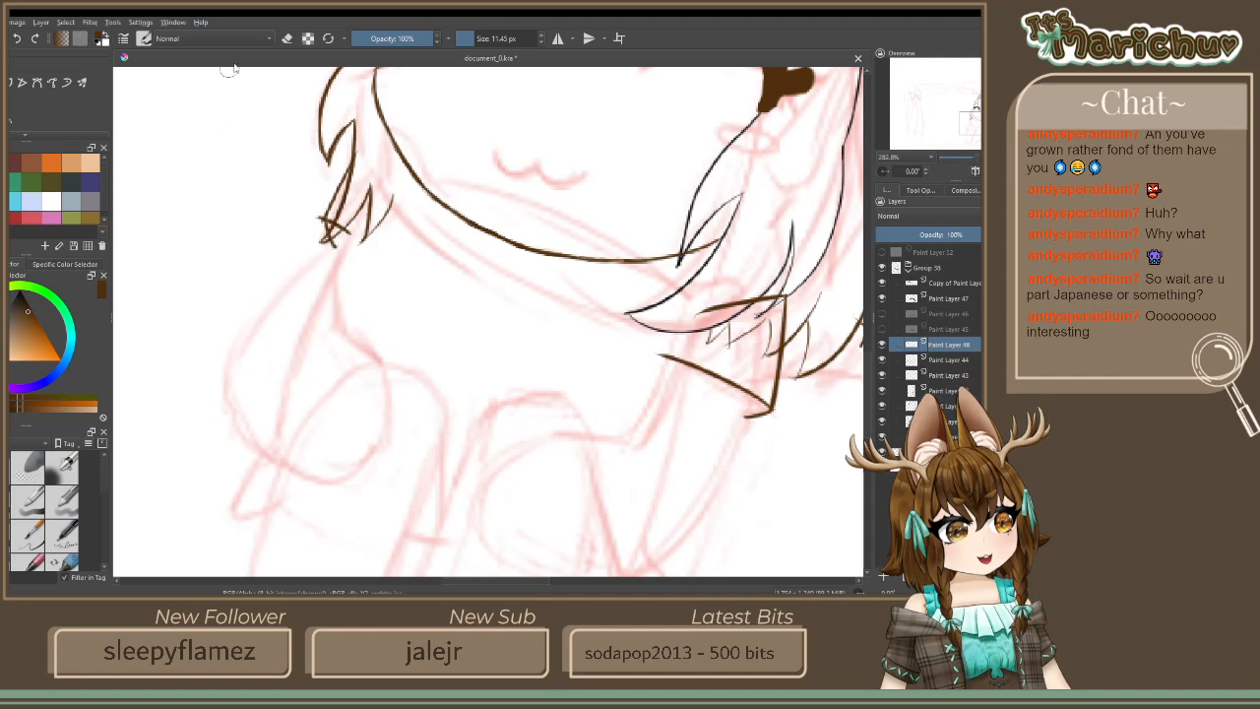
Add another layer and draw the brown outline of the bent forearm and its rounded hand below the sleeve opening
key(e)
click(883, 579)
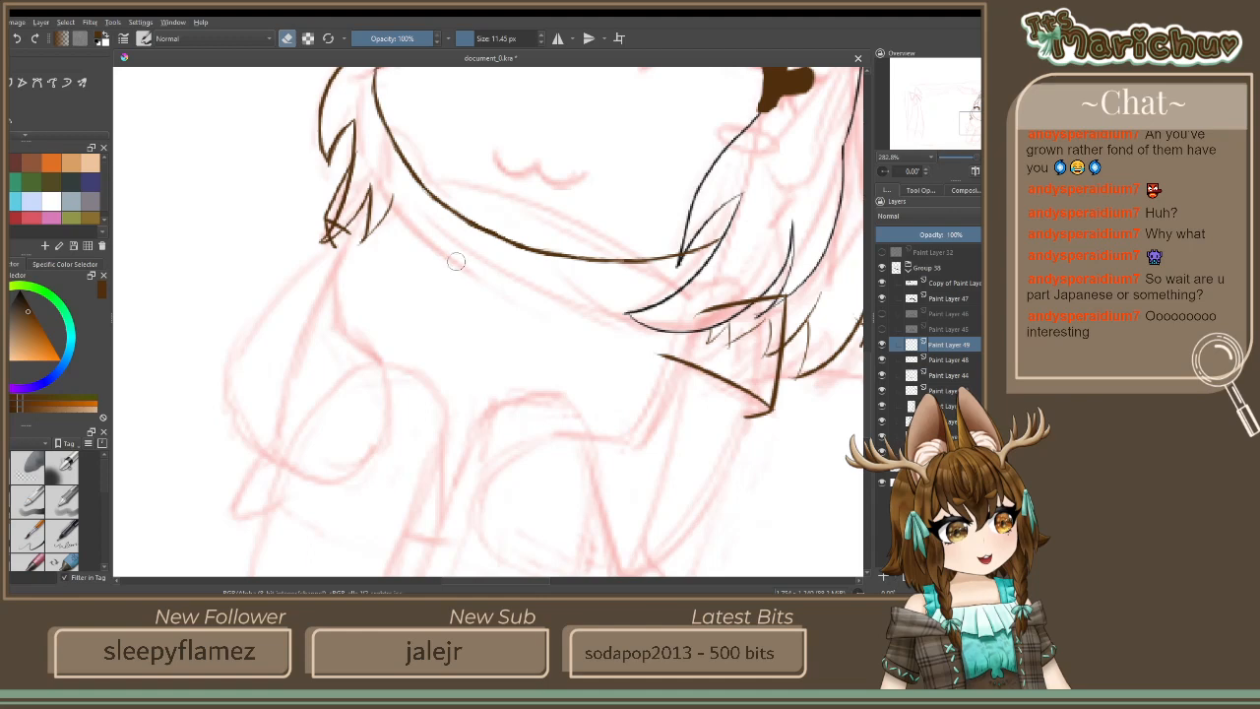
drag(498, 246, 512, 143)
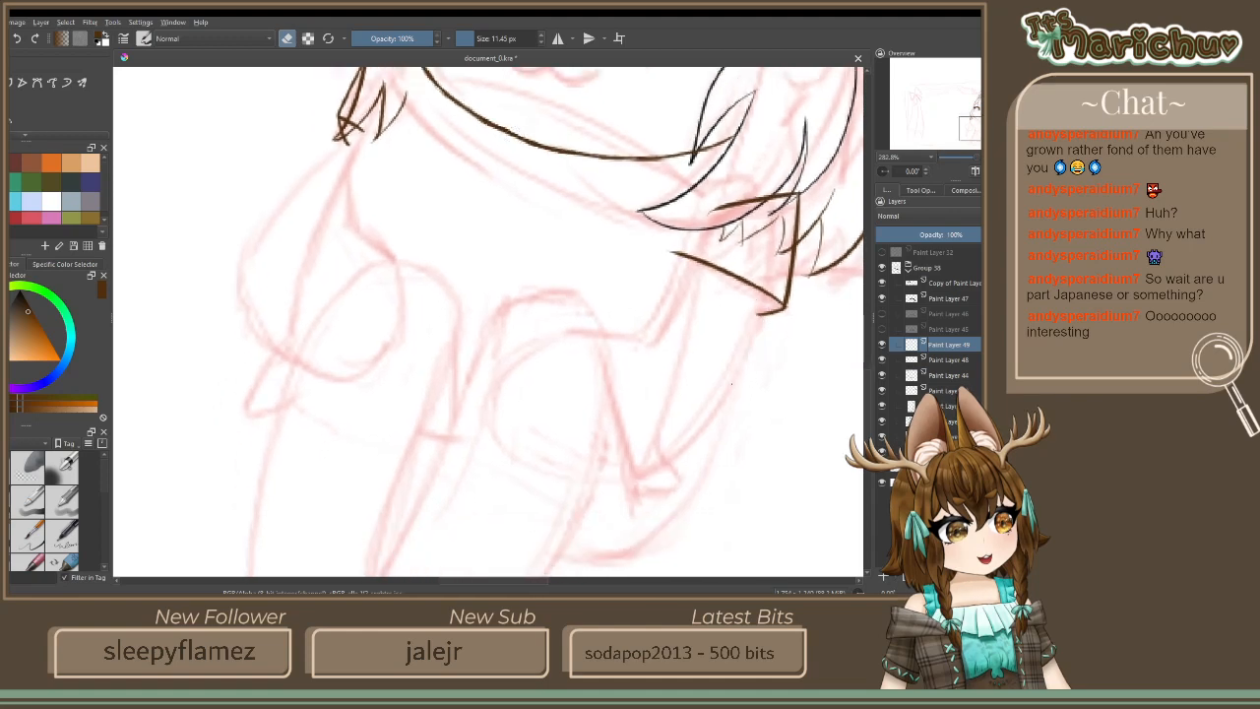
click(287, 39)
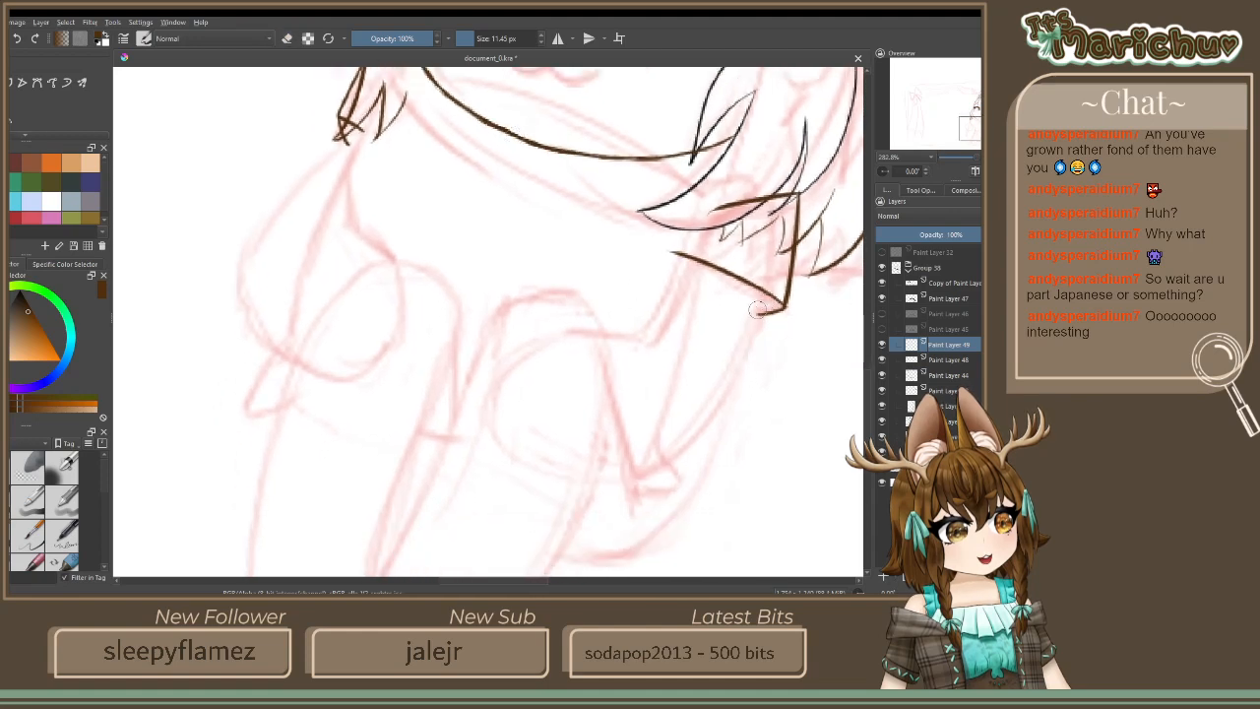
mouse_move(771, 295)
mouse_down()
mouse_move(737, 371)
mouse_move(687, 428)
mouse_up()
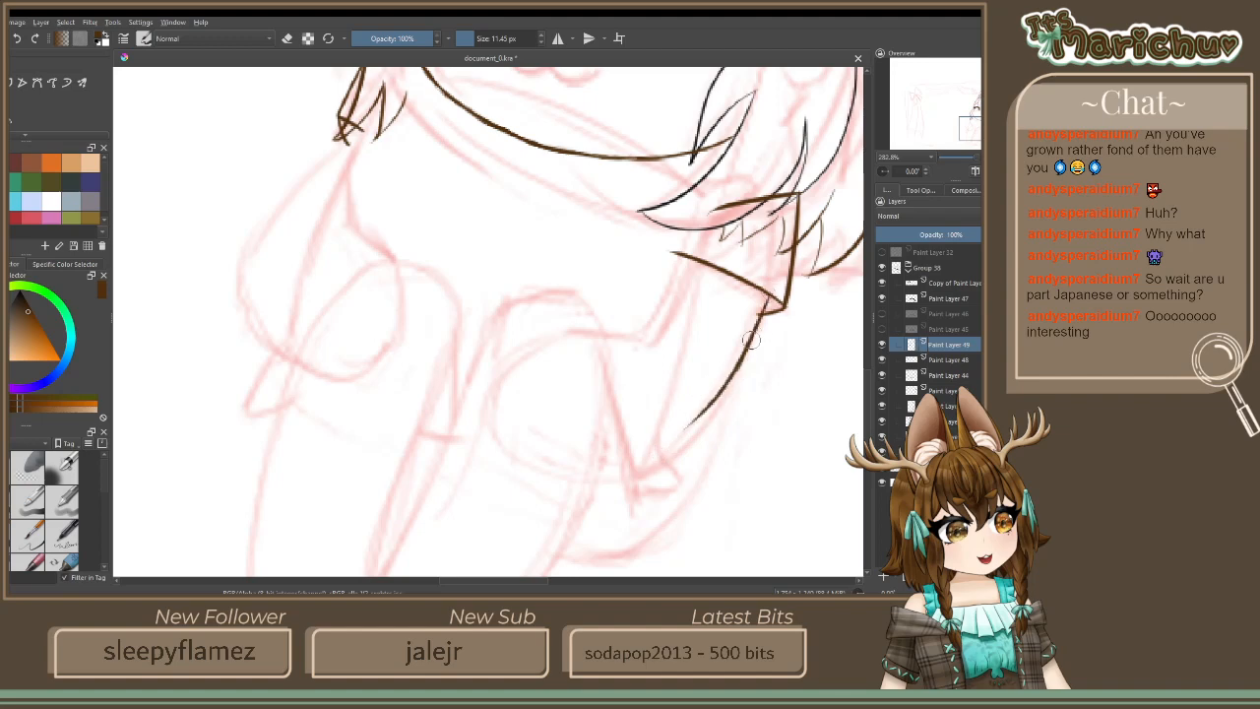
mouse_move(734, 380)
mouse_down()
mouse_move(577, 476)
mouse_move(495, 415)
mouse_up()
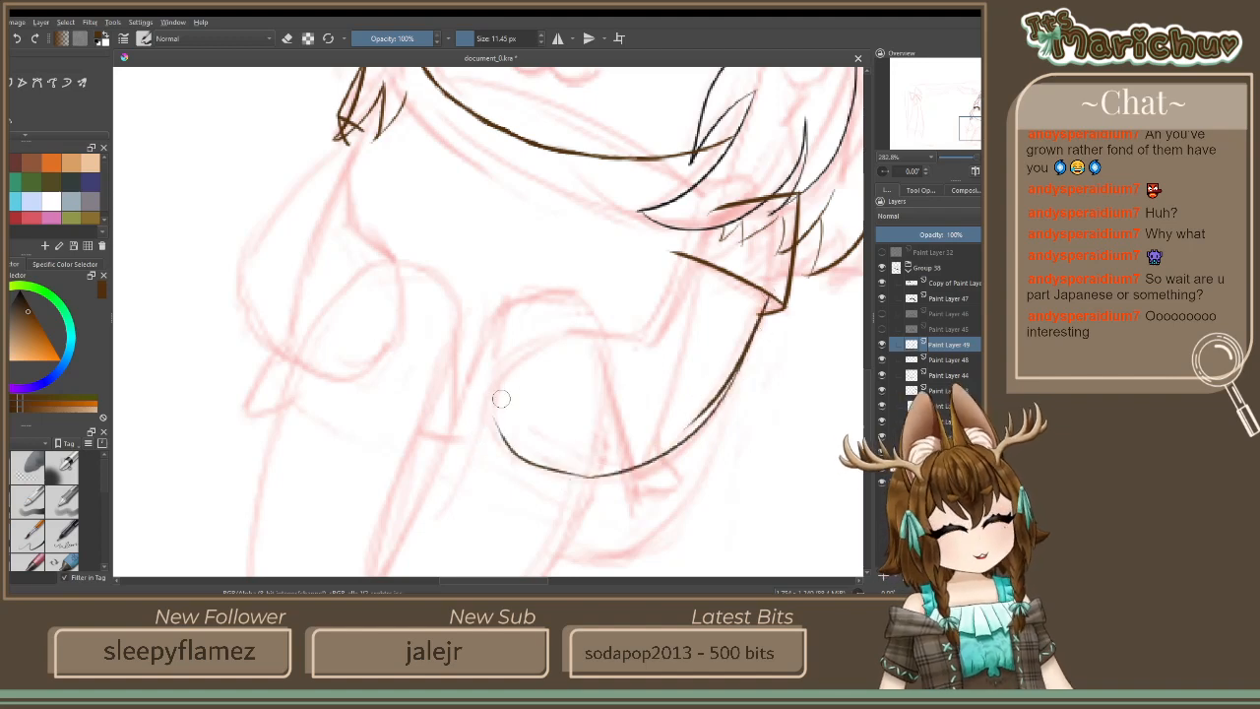
mouse_move(688, 253)
mouse_down()
mouse_move(659, 332)
mouse_move(689, 257)
mouse_move(651, 333)
mouse_move(627, 349)
mouse_move(655, 347)
mouse_move(500, 376)
mouse_up()
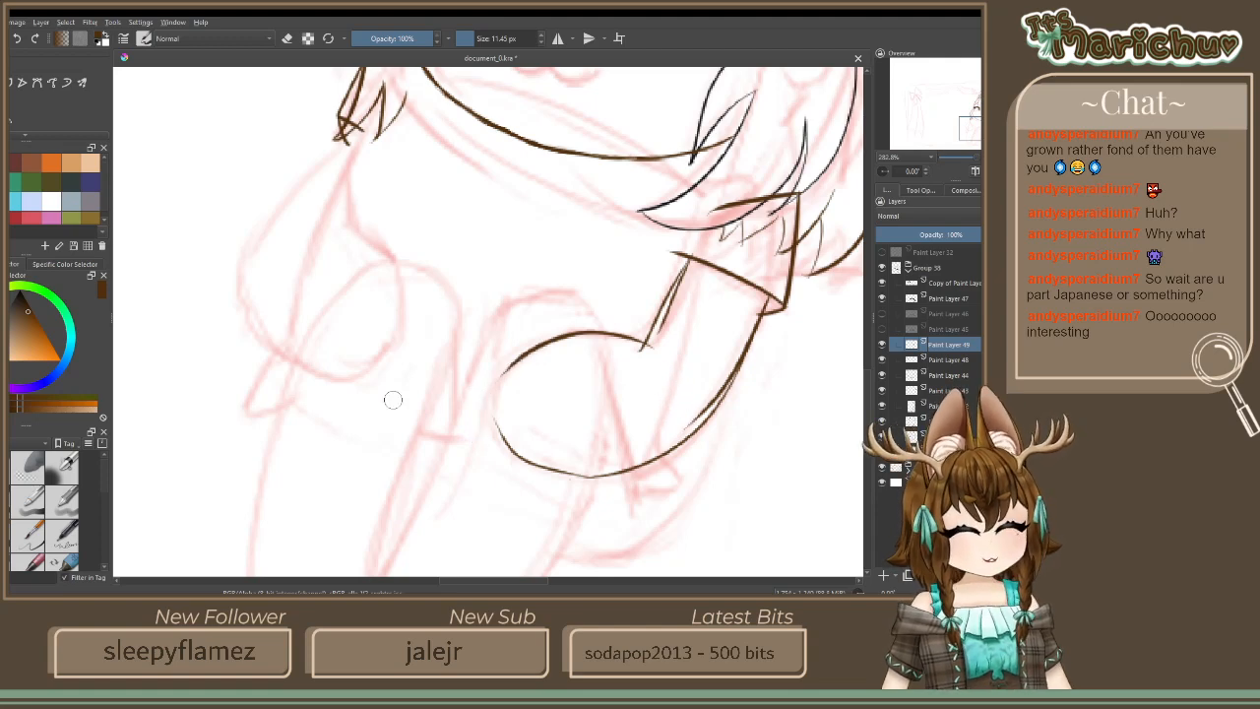
drag(510, 366, 504, 435)
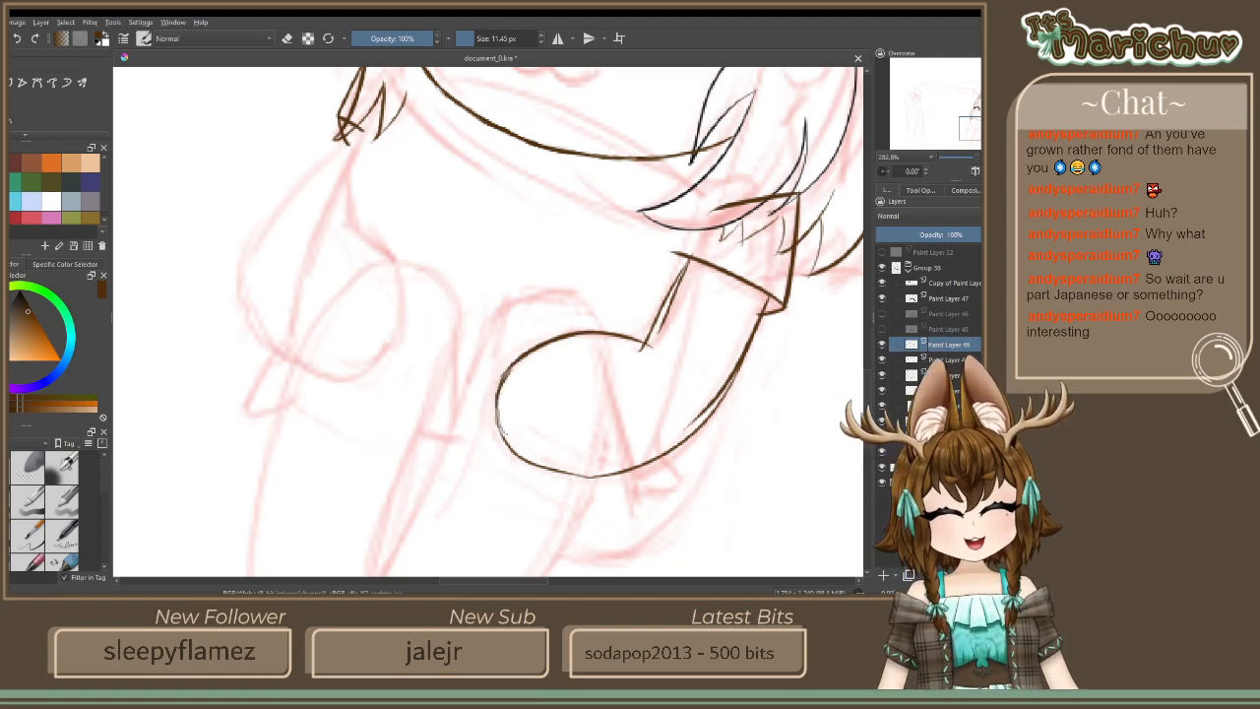
Darken the rounded hand's outer curve in brown and erase the doubled line along the forearm's outer edge
click(287, 38)
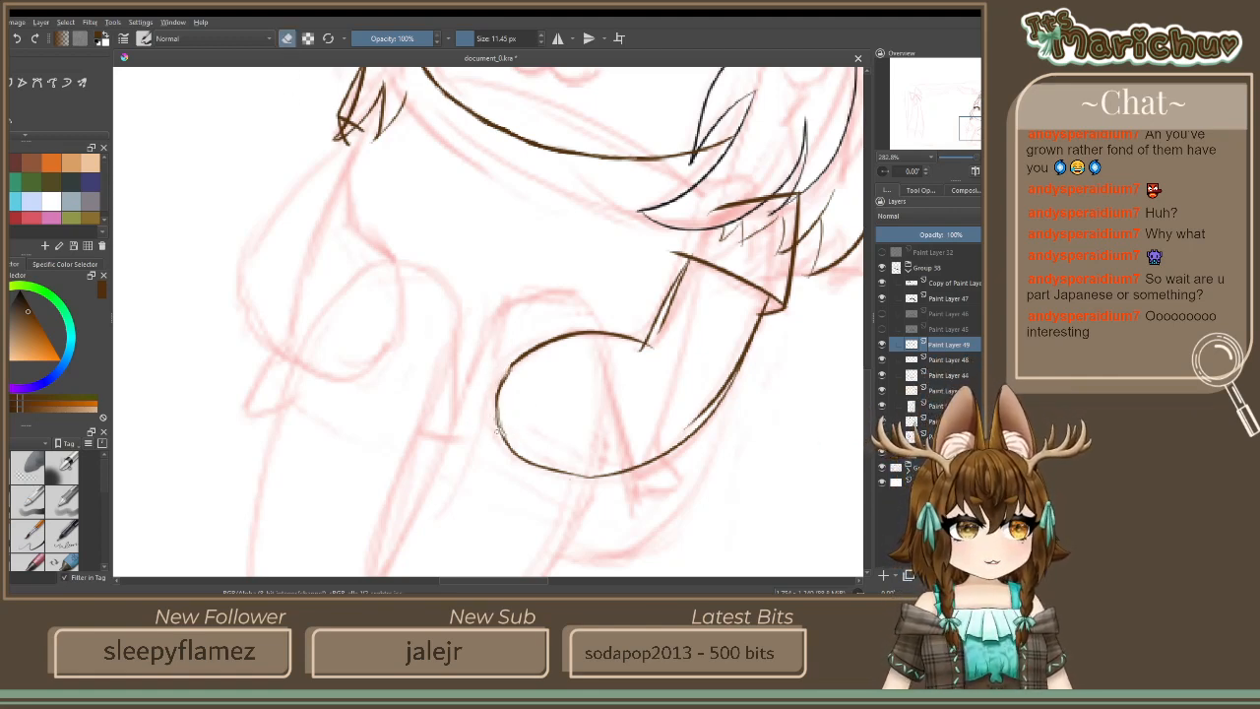
click(286, 39)
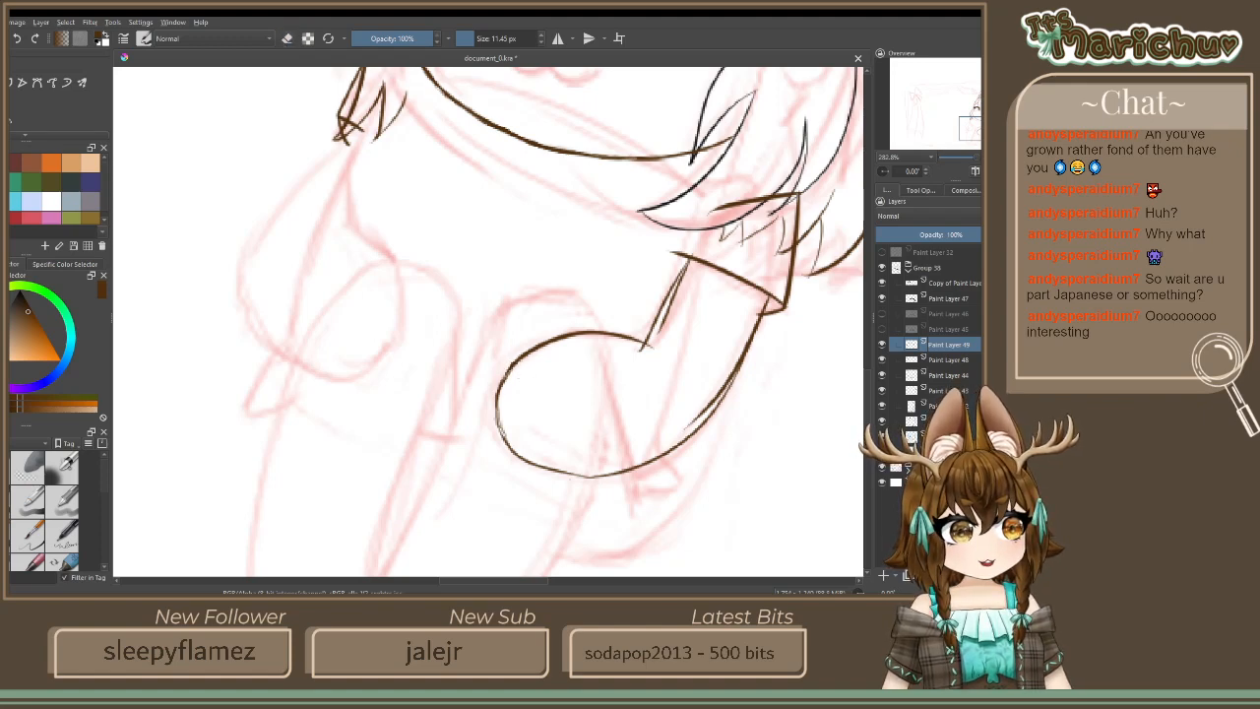
drag(501, 392, 508, 449)
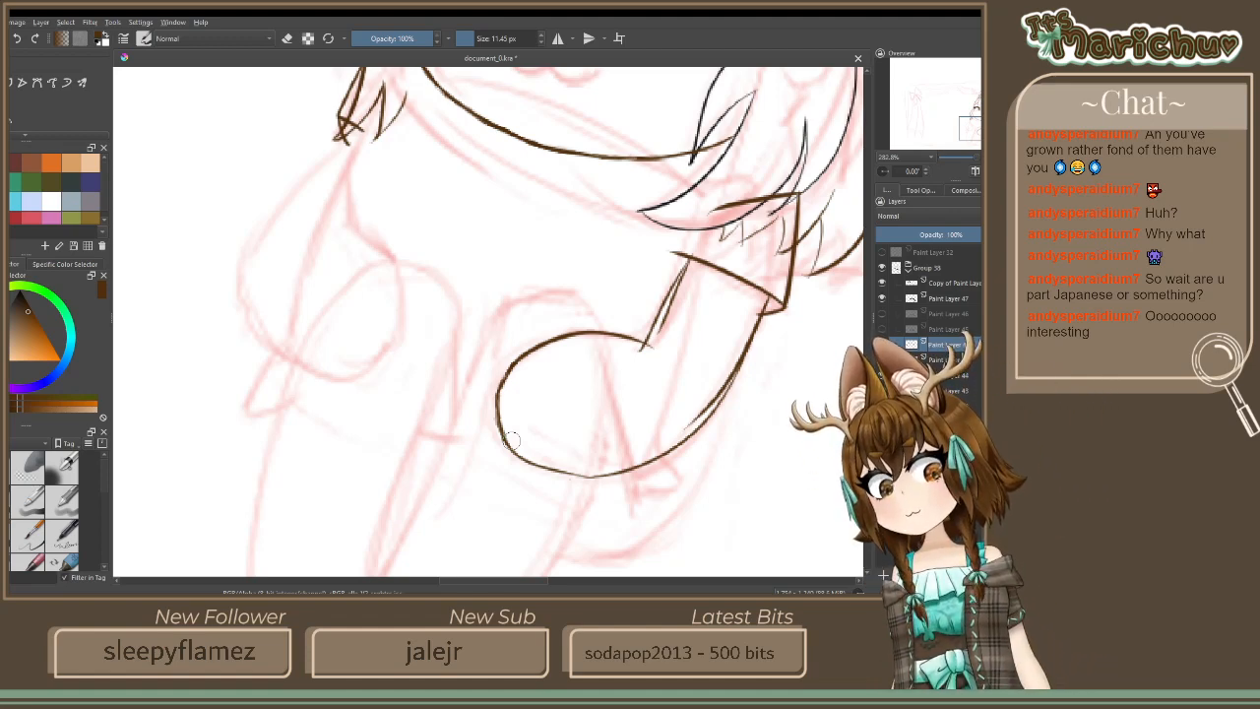
click(287, 38)
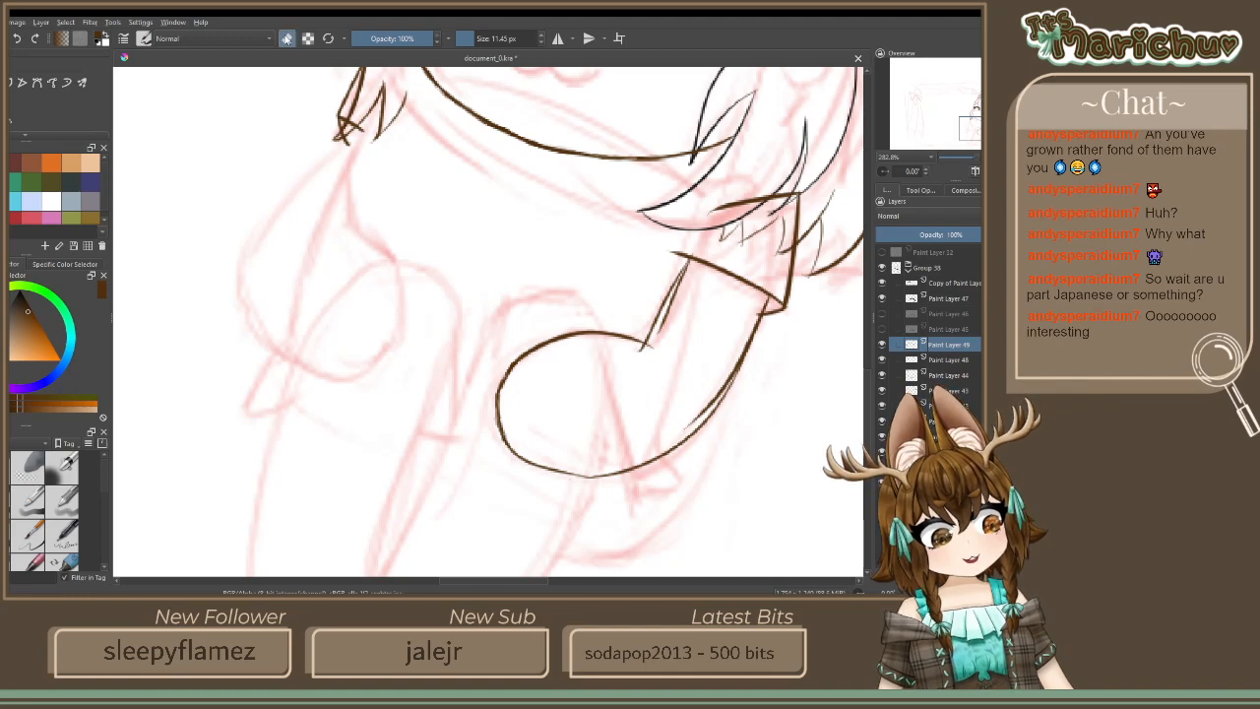
drag(708, 404, 725, 378)
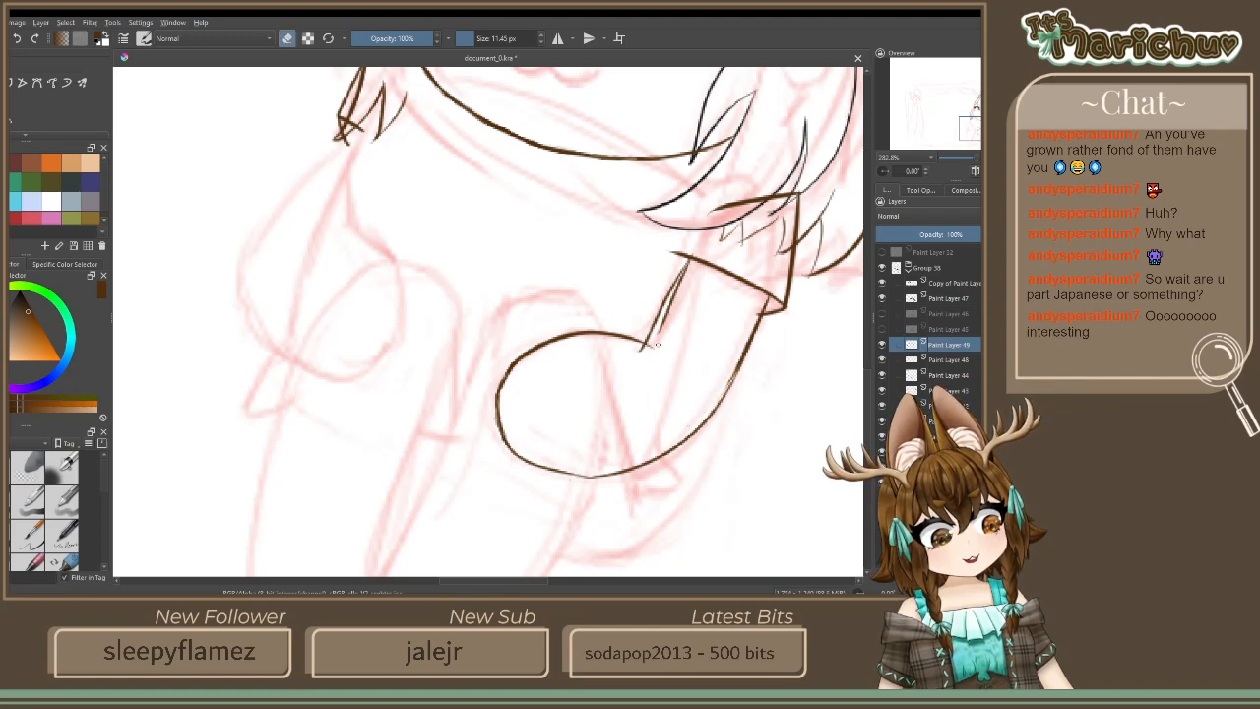
Erase the doubled line on the forearm's inner edge and extend the hand's upper curve past the wrist in brown
drag(656, 343, 668, 312)
click(288, 38)
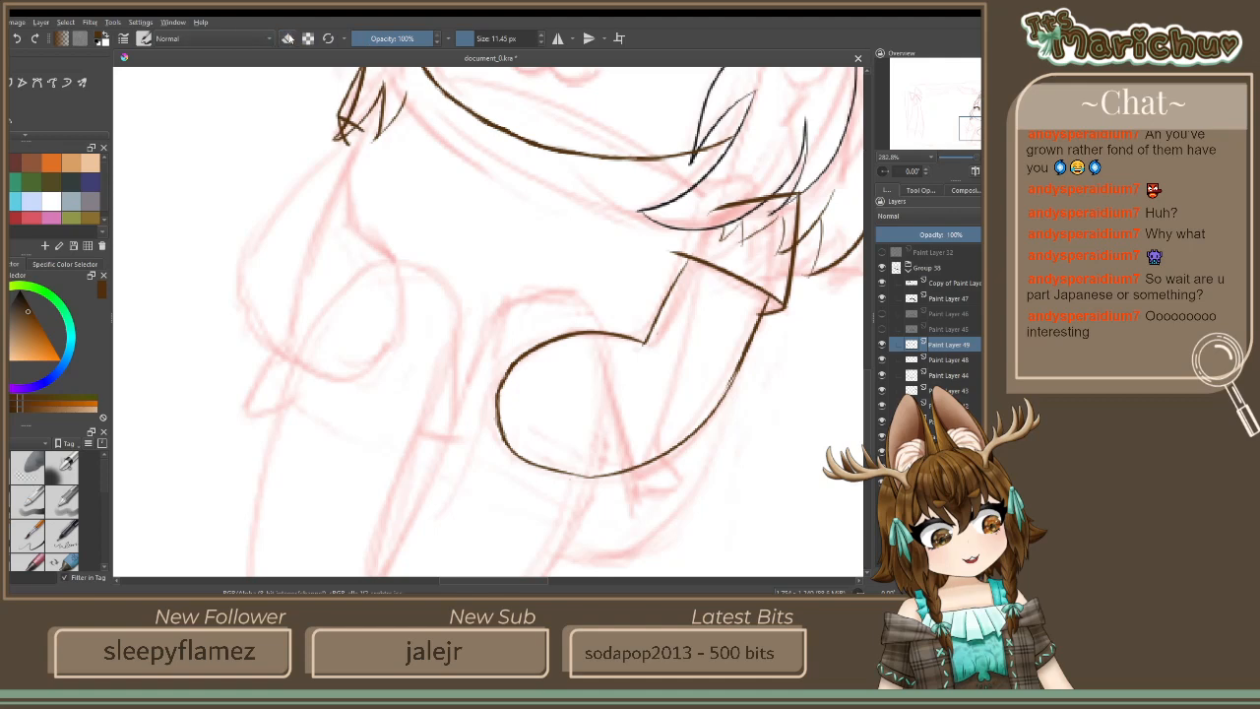
drag(645, 343, 676, 371)
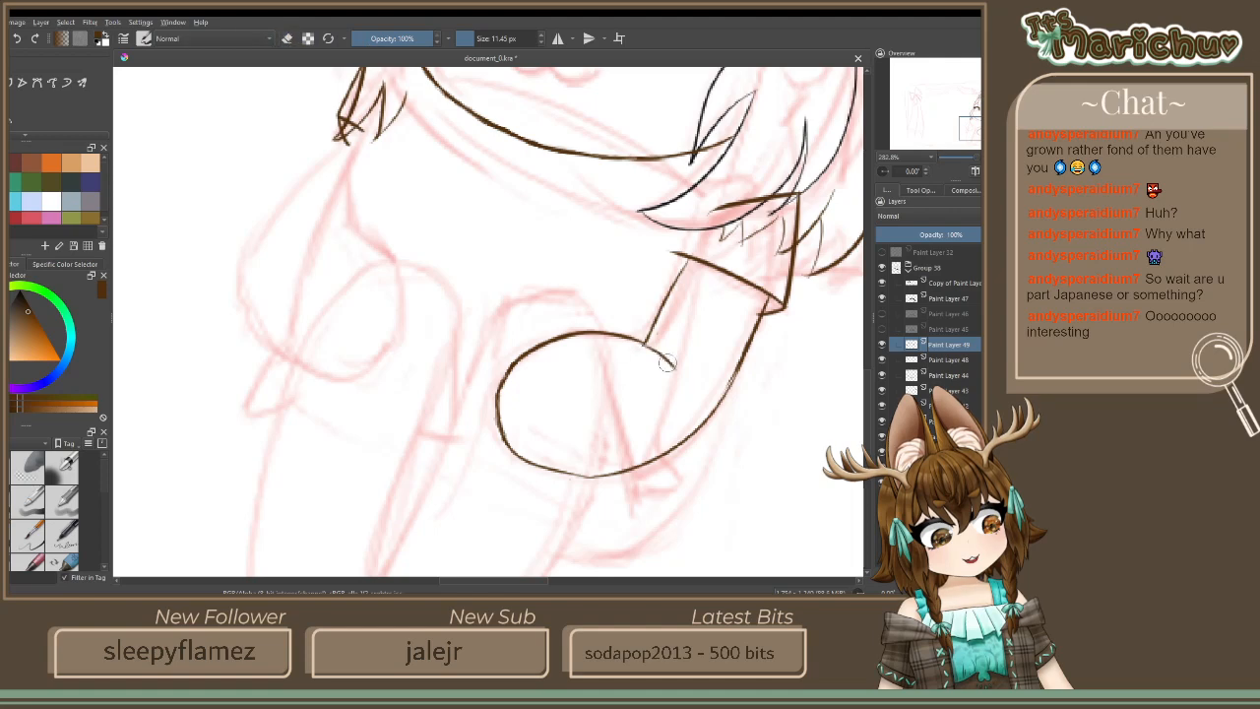
Erase the lower outer part of the rounded hand's outline and redraw its underside as a flatter, higher brown curve
click(308, 39)
scroll(757, 335, down, 4)
scroll(740, 374, up, 4)
drag(584, 254, 567, 353)
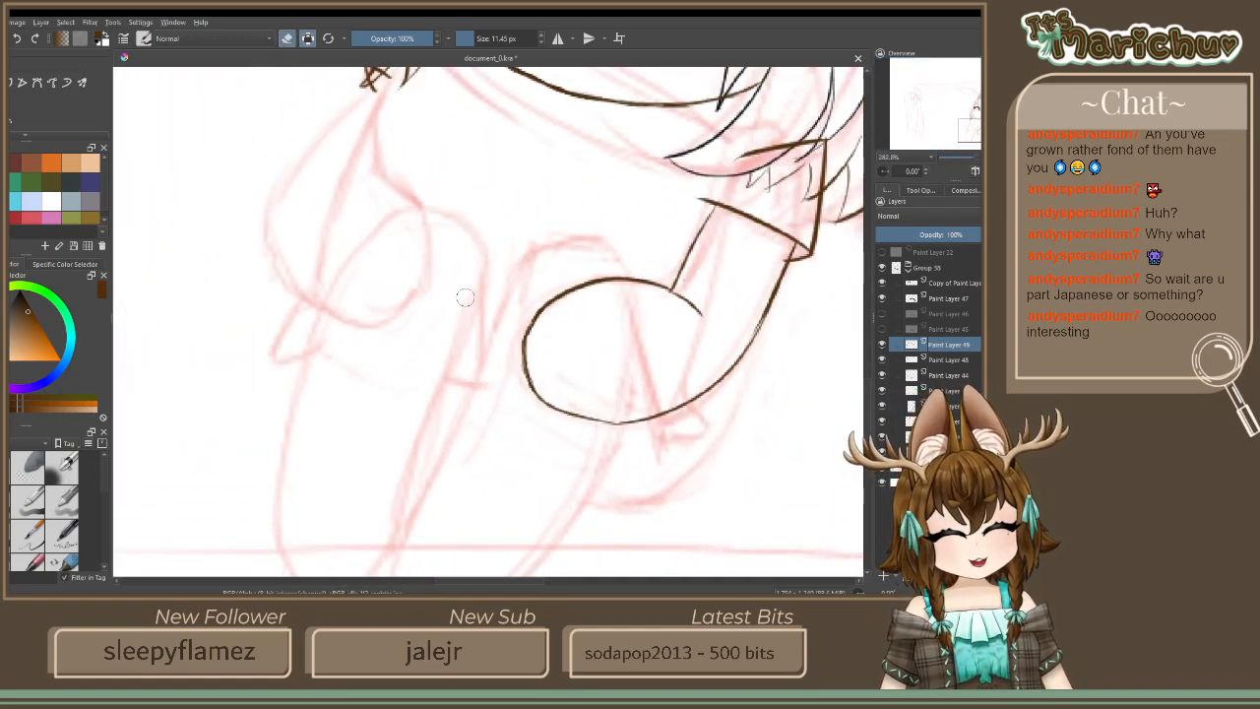
click(308, 38)
mouse_move(532, 364)
mouse_down()
mouse_move(537, 394)
mouse_move(577, 418)
mouse_up()
key(e)
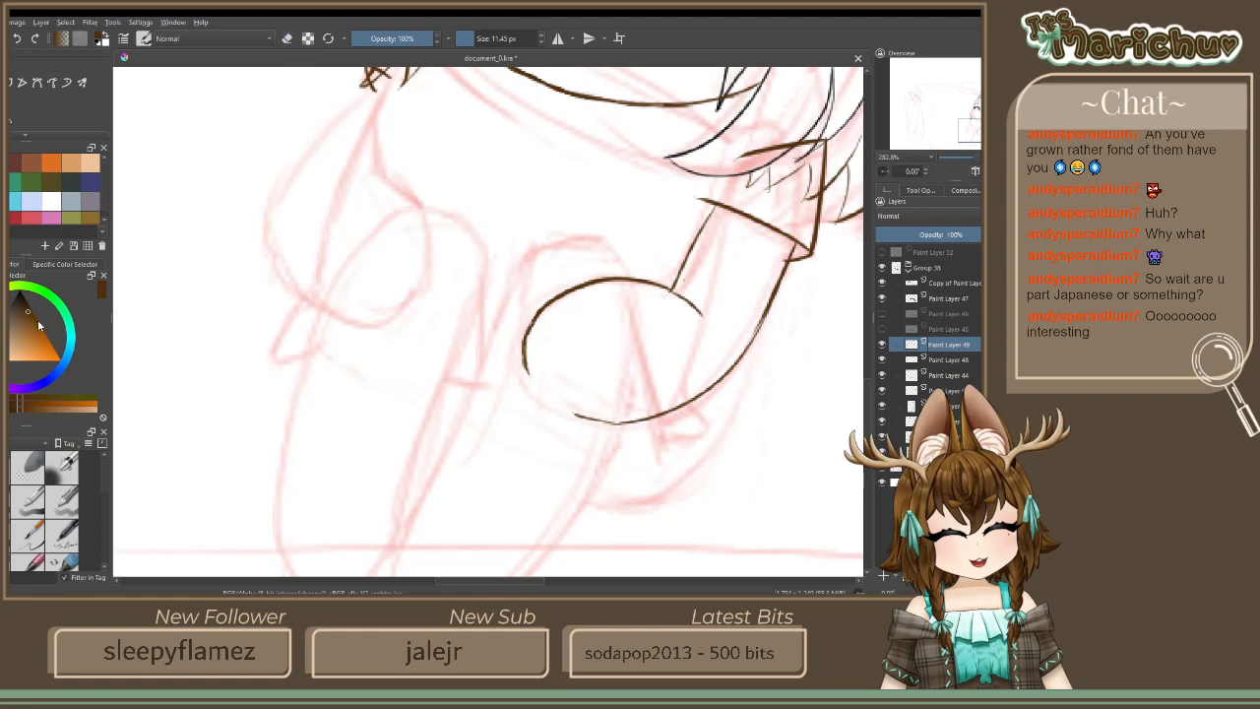
drag(527, 344, 554, 383)
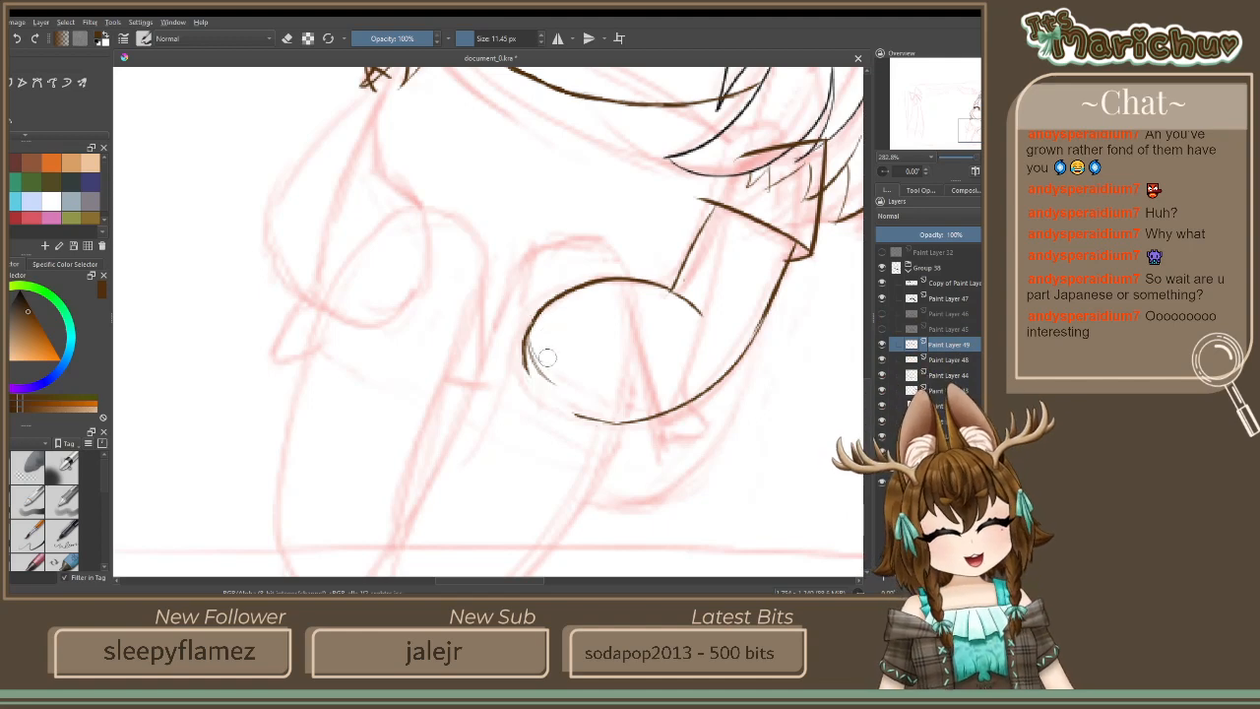
mouse_move(529, 342)
mouse_down()
mouse_move(582, 384)
mouse_move(641, 397)
mouse_up()
mouse_move(733, 379)
mouse_down()
mouse_move(612, 399)
mouse_move(557, 370)
mouse_up()
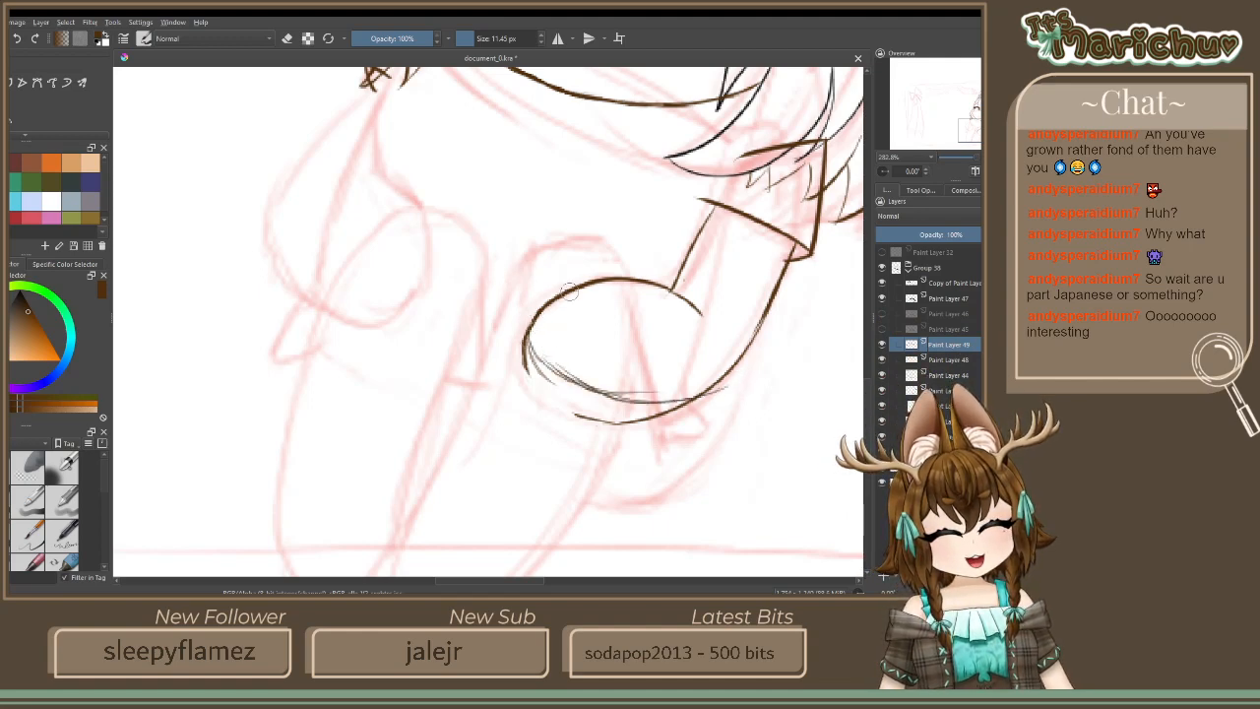
drag(699, 313, 551, 297)
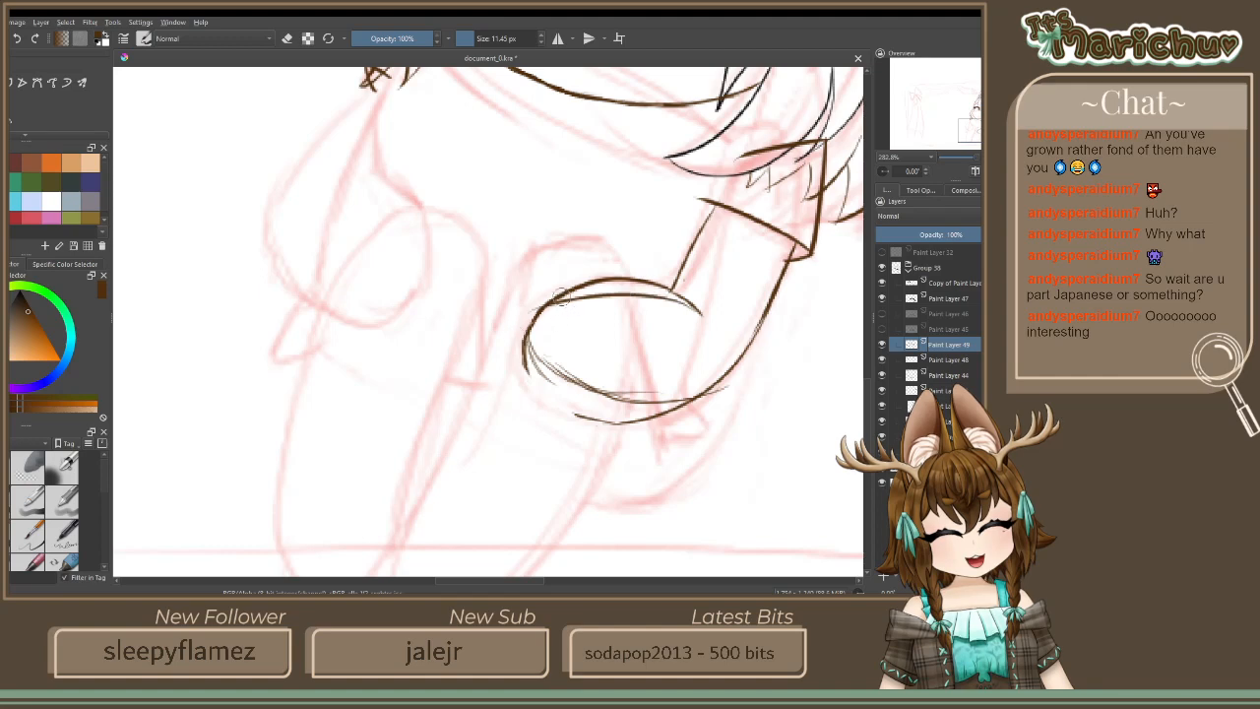
key(ctrl+z)
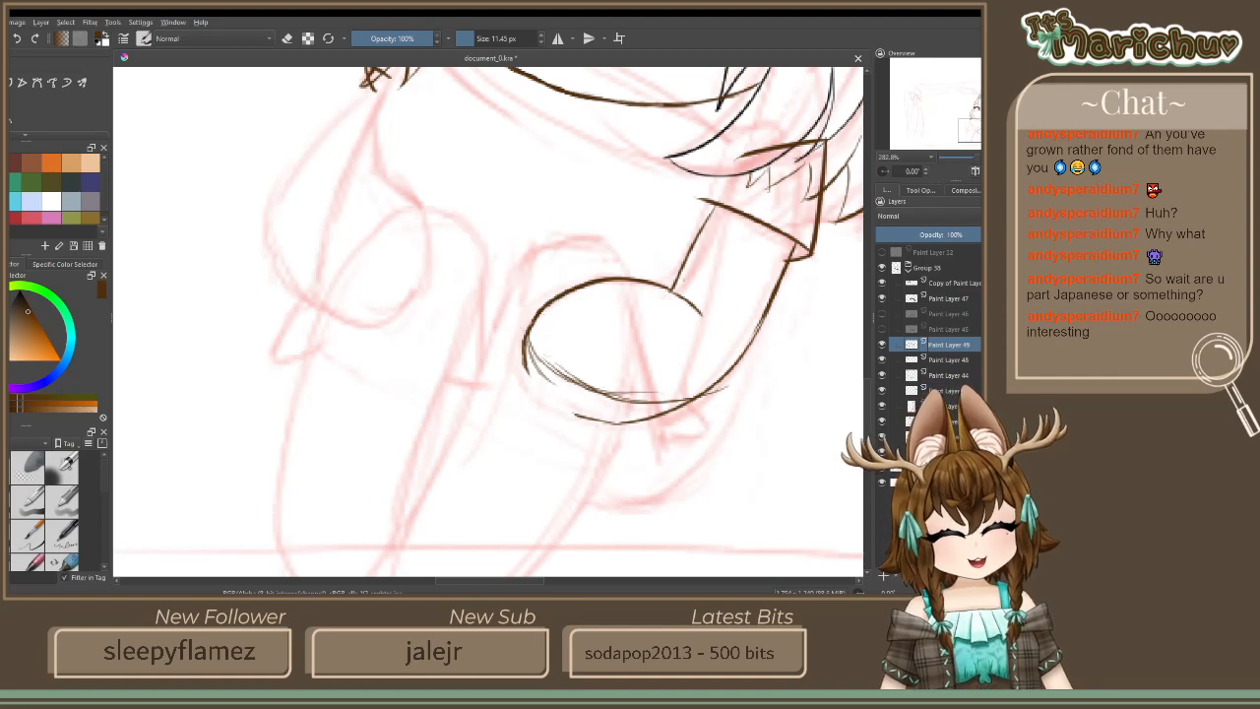
drag(569, 293, 701, 315)
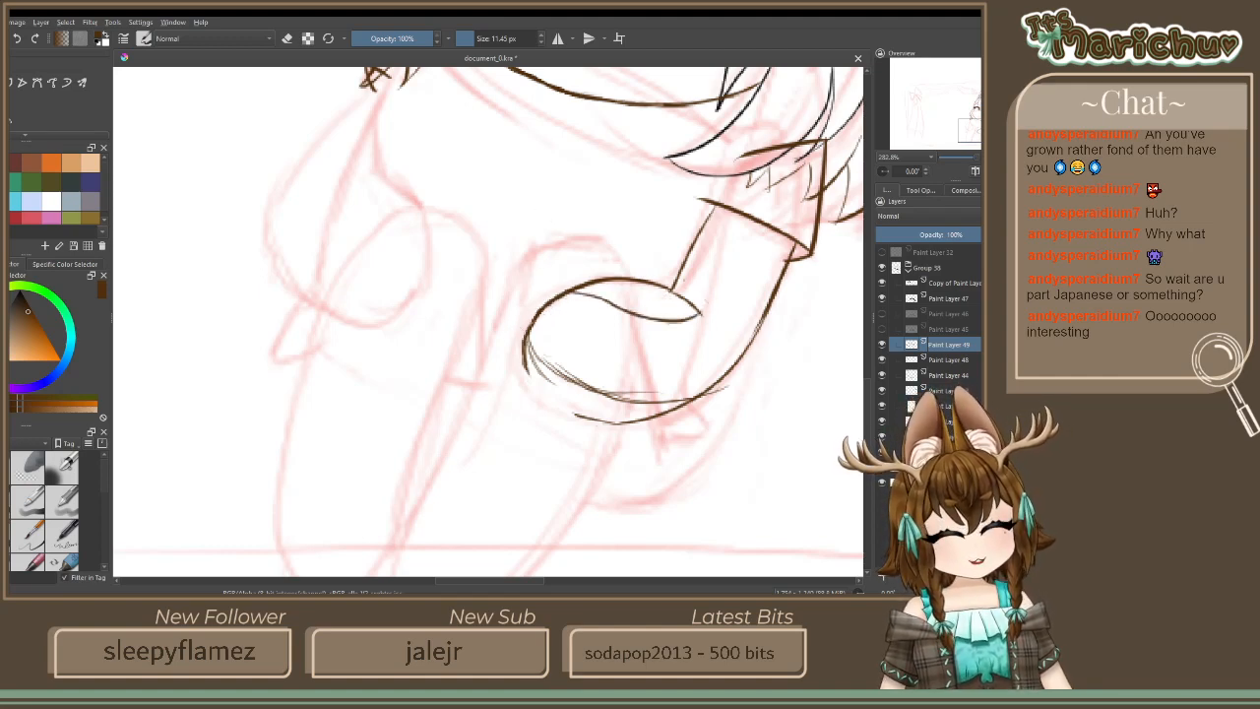
key(ctrl+z)
Draw a dipping upper edge on the hand that runs into the wrist and erase the old rounded curve above it
drag(593, 285, 679, 309)
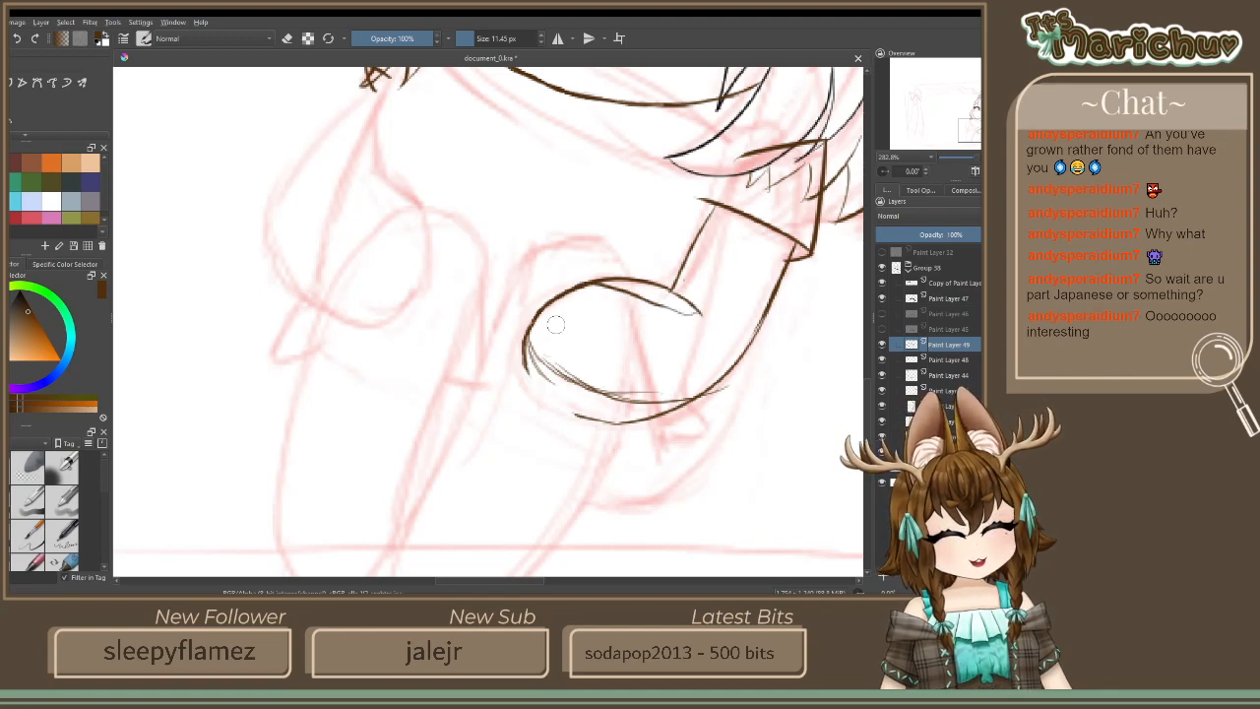
click(287, 39)
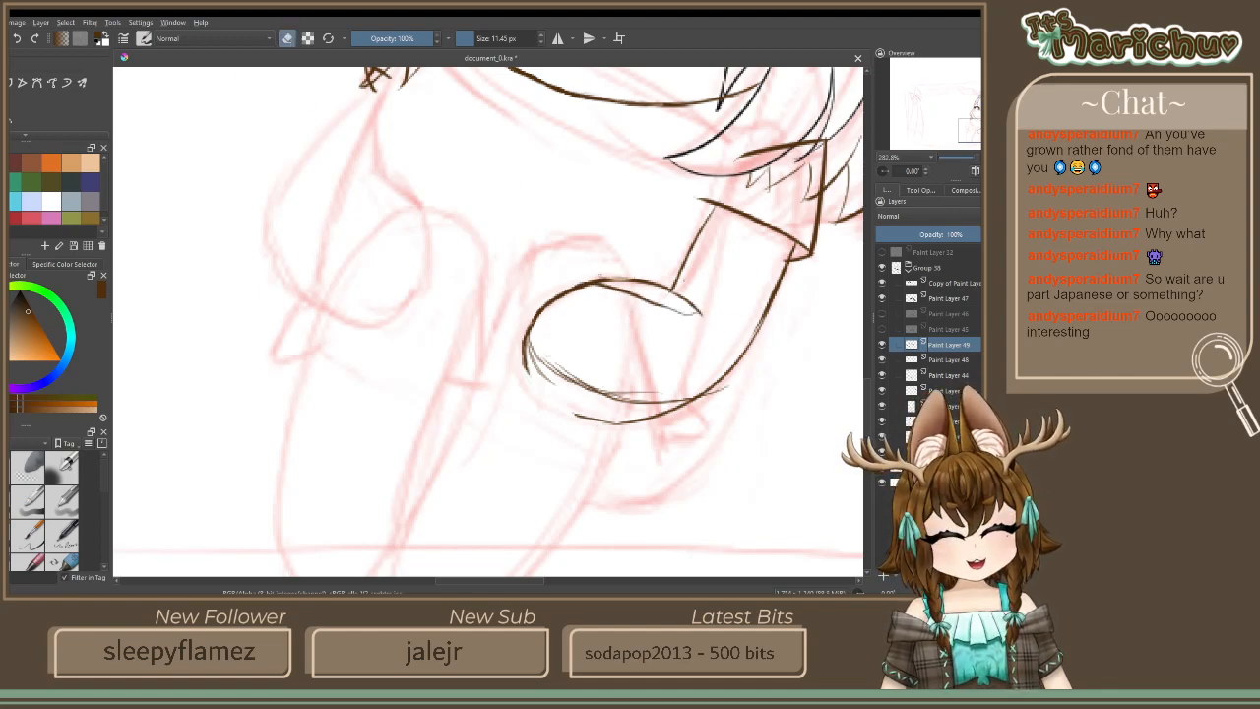
drag(646, 280, 608, 282)
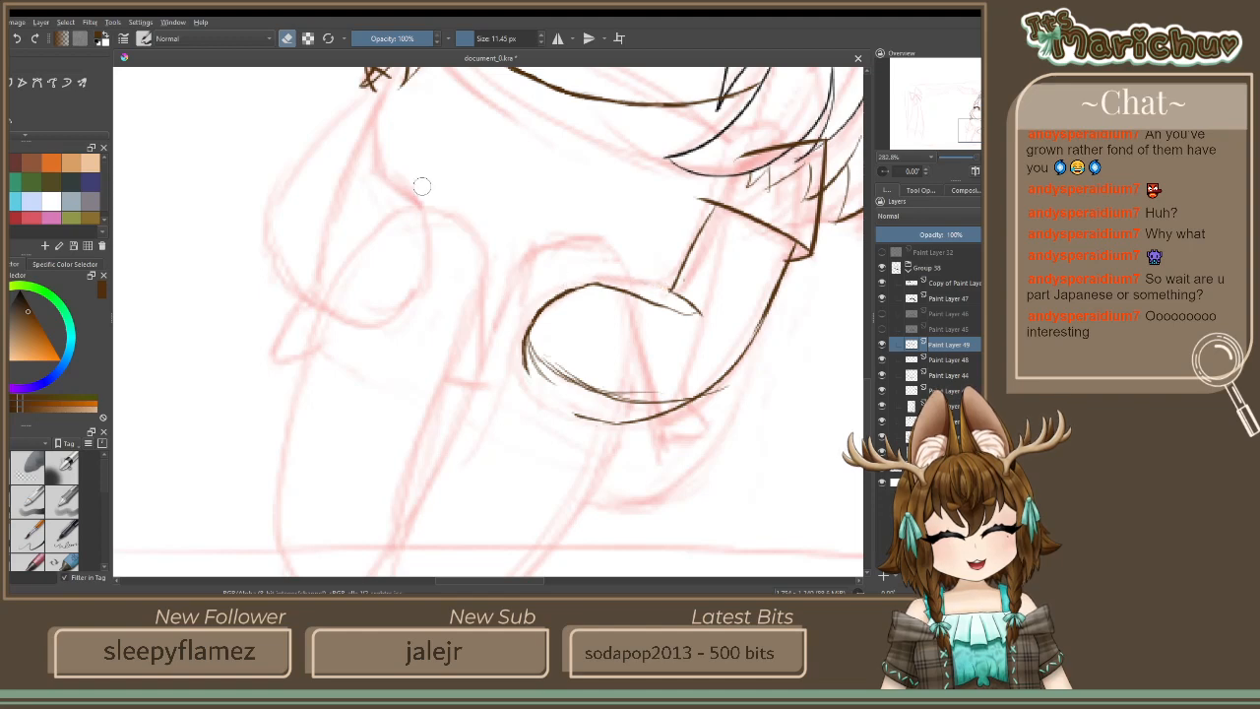
click(288, 38)
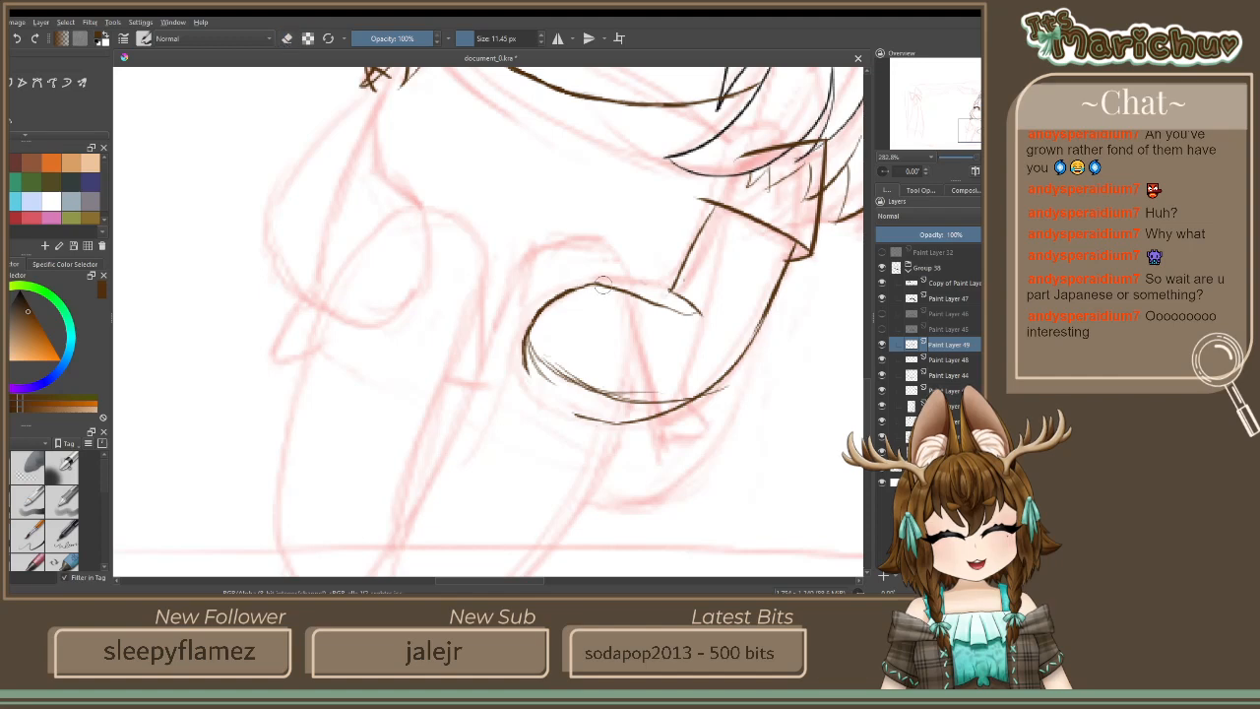
Erase the leftover old outline around the hand's outer end and below its new underside
click(288, 39)
drag(516, 347, 543, 388)
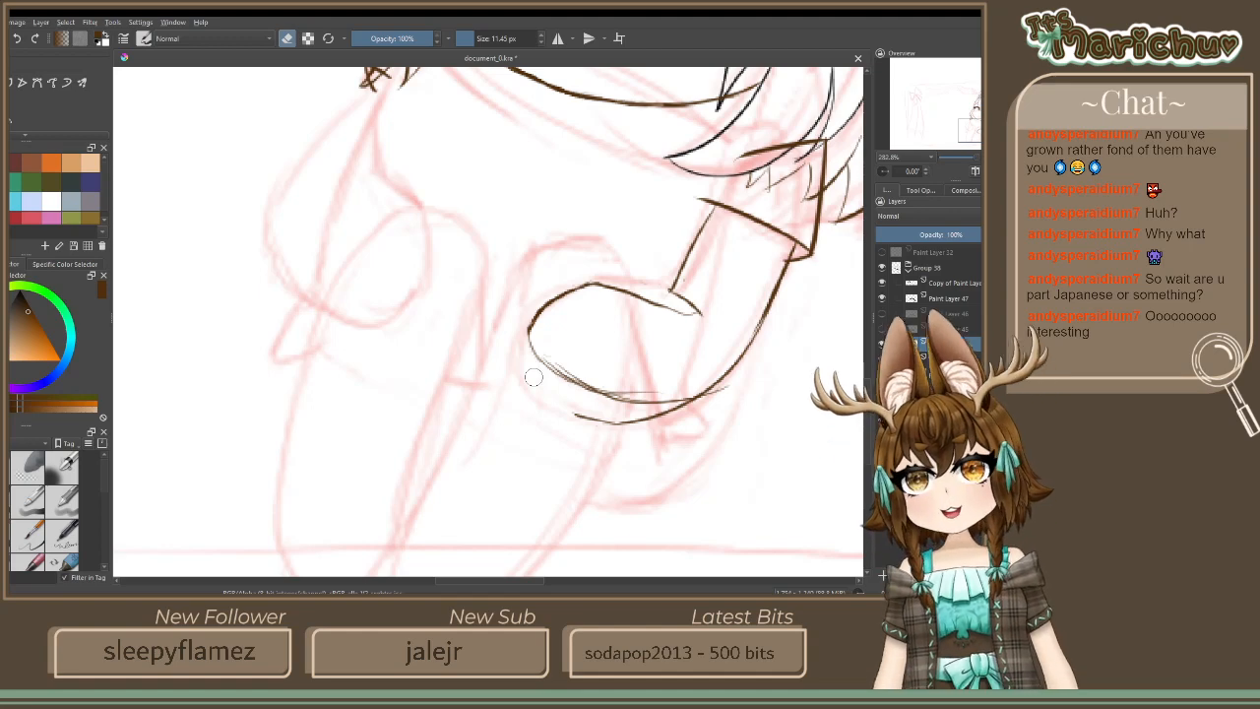
mouse_move(589, 417)
mouse_down()
mouse_move(694, 410)
mouse_move(662, 416)
mouse_move(738, 378)
mouse_up()
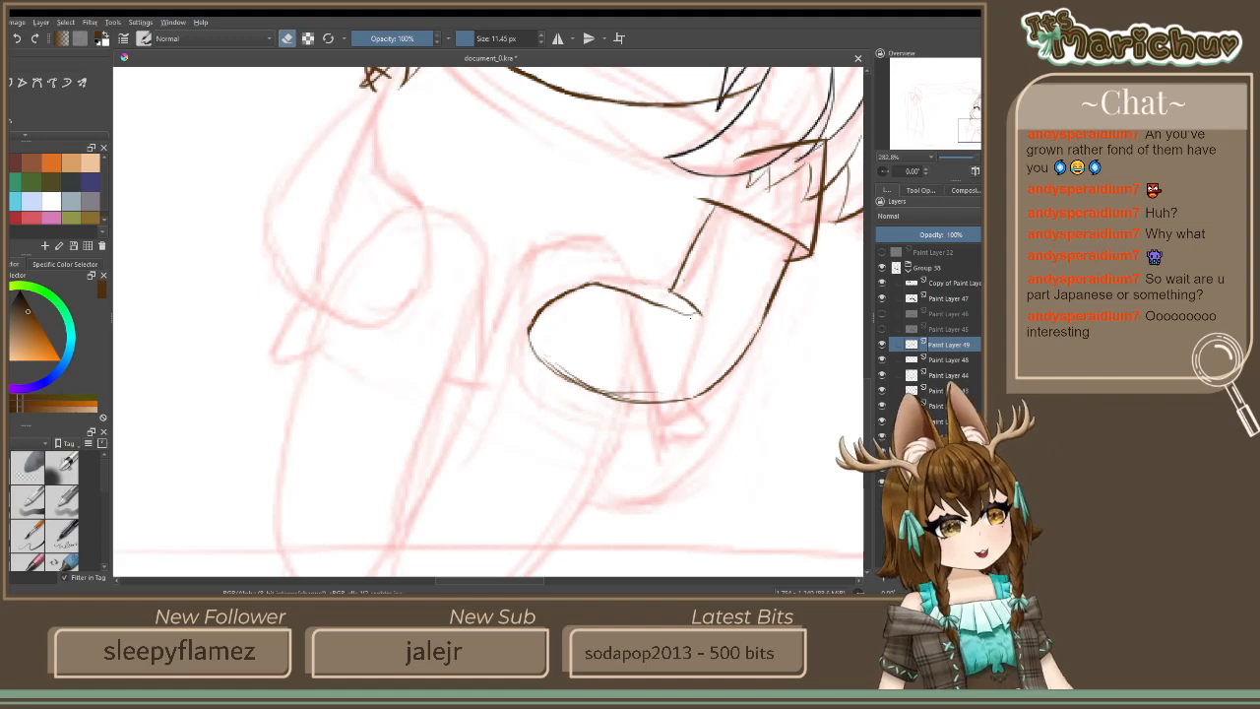
Remove the old stub at the wrist, join the forearm's inner edge to the hand, and darken the wrist crease
drag(684, 304, 693, 310)
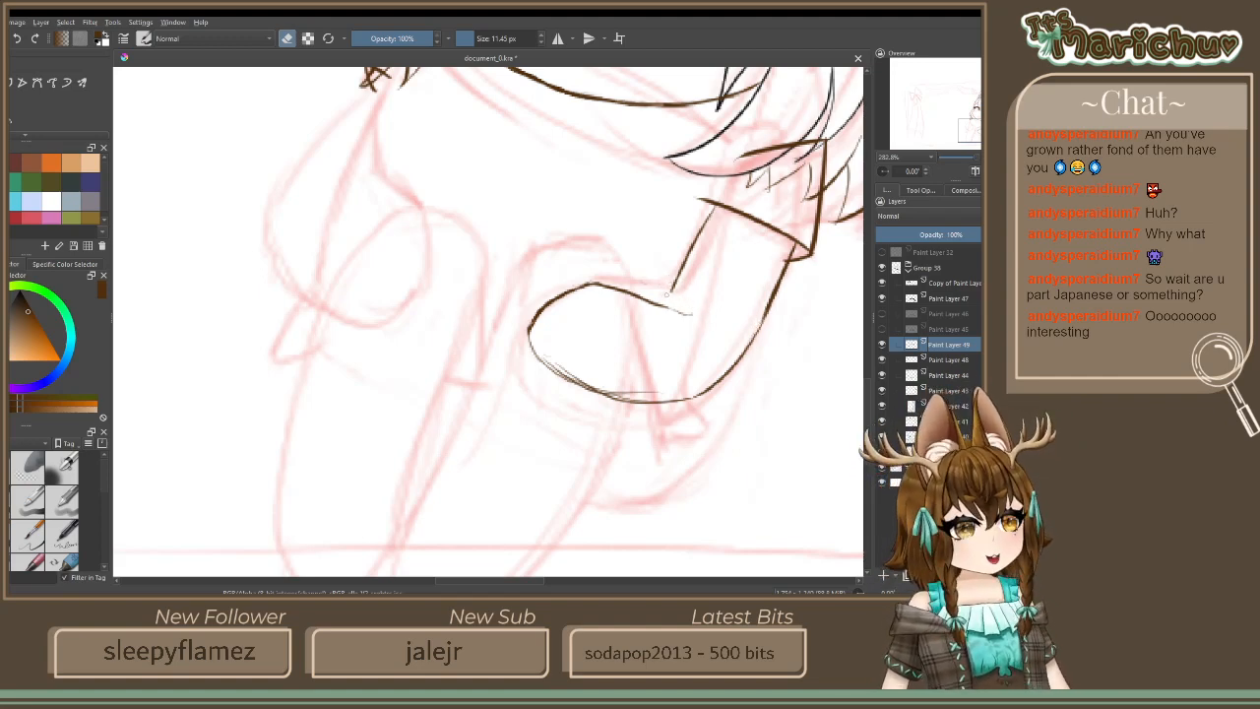
click(289, 40)
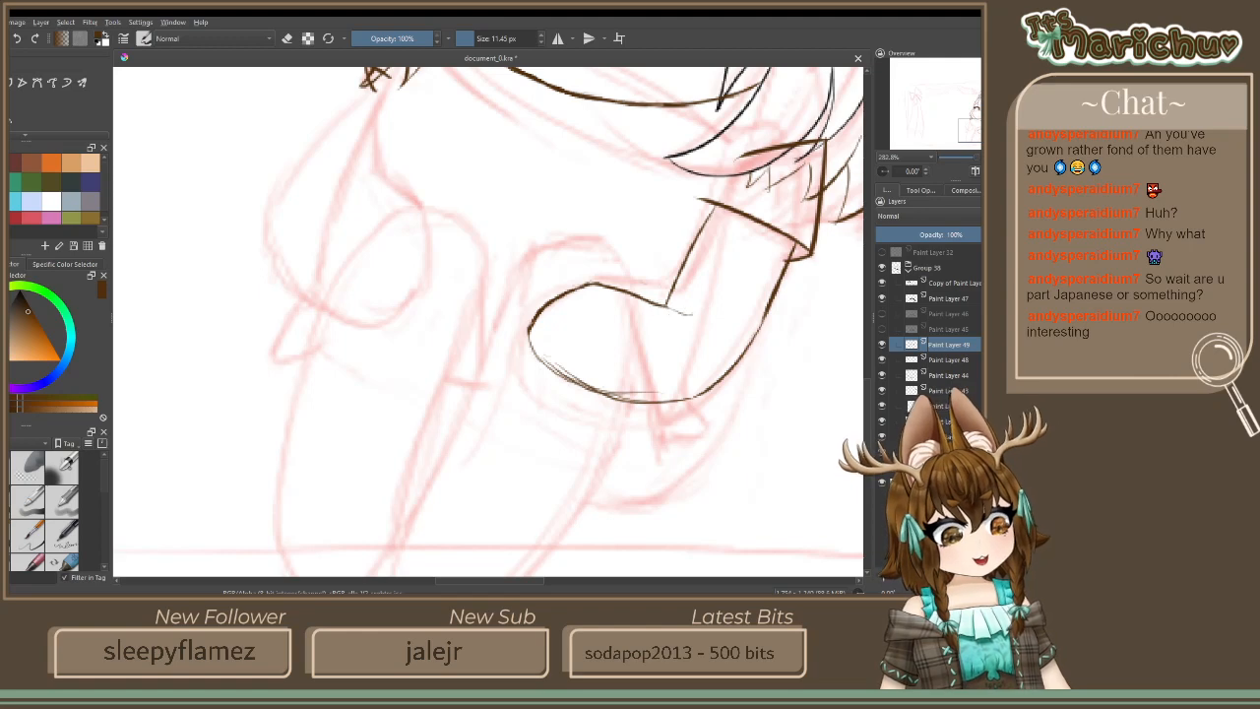
drag(664, 304, 699, 313)
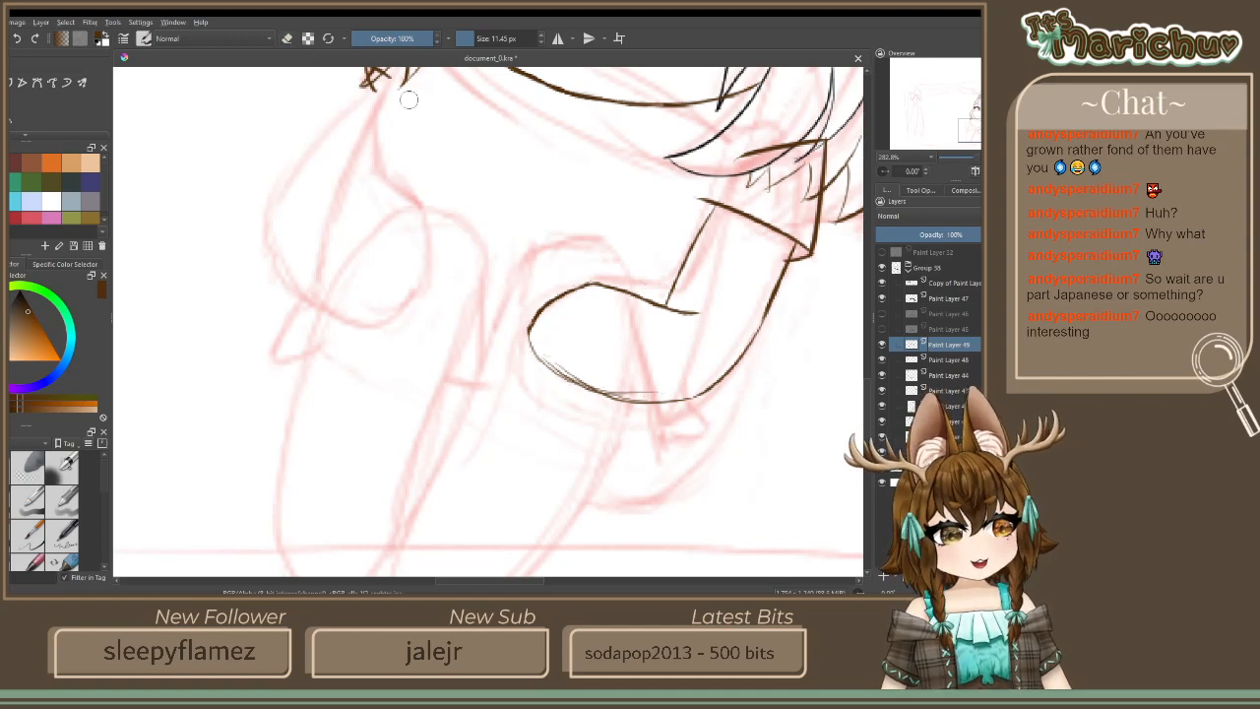
Erase the stray doubled strokes along the inside of the hand's lower curve
click(286, 37)
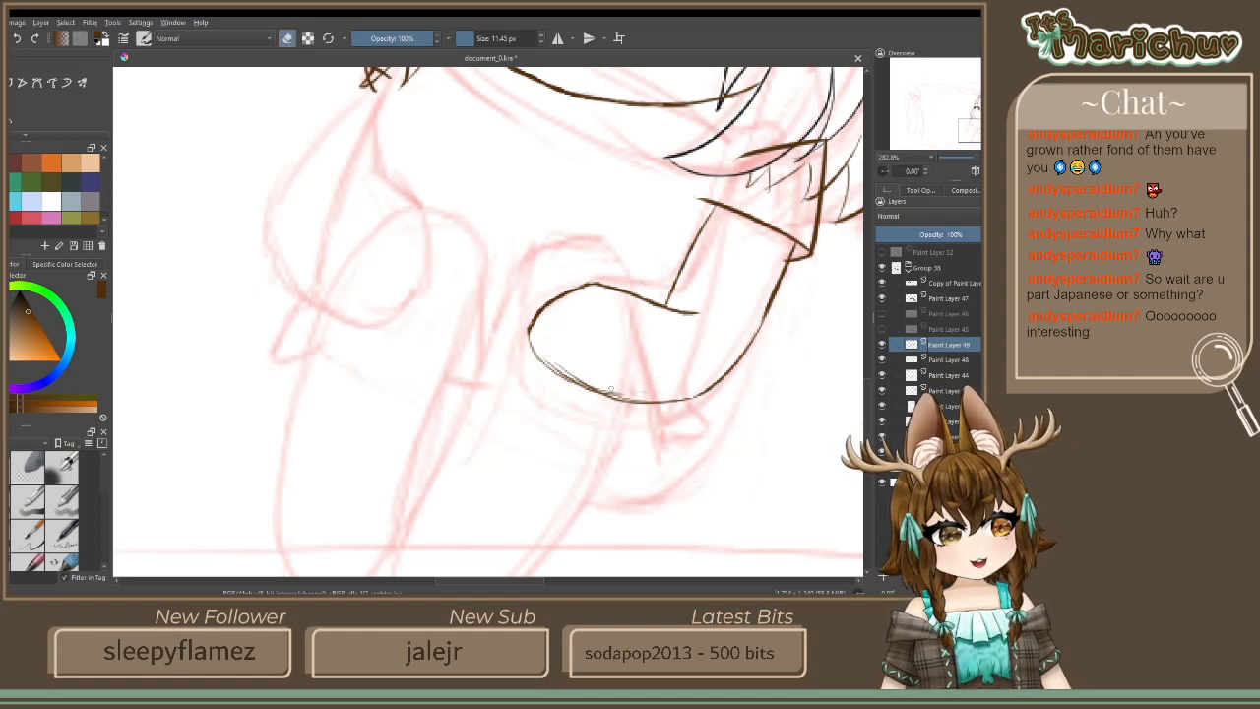
drag(641, 399, 606, 391)
drag(555, 360, 581, 368)
Darken the hand's lower curve in brown into one even line, from the forearm's bend to the hand's outer end
click(287, 39)
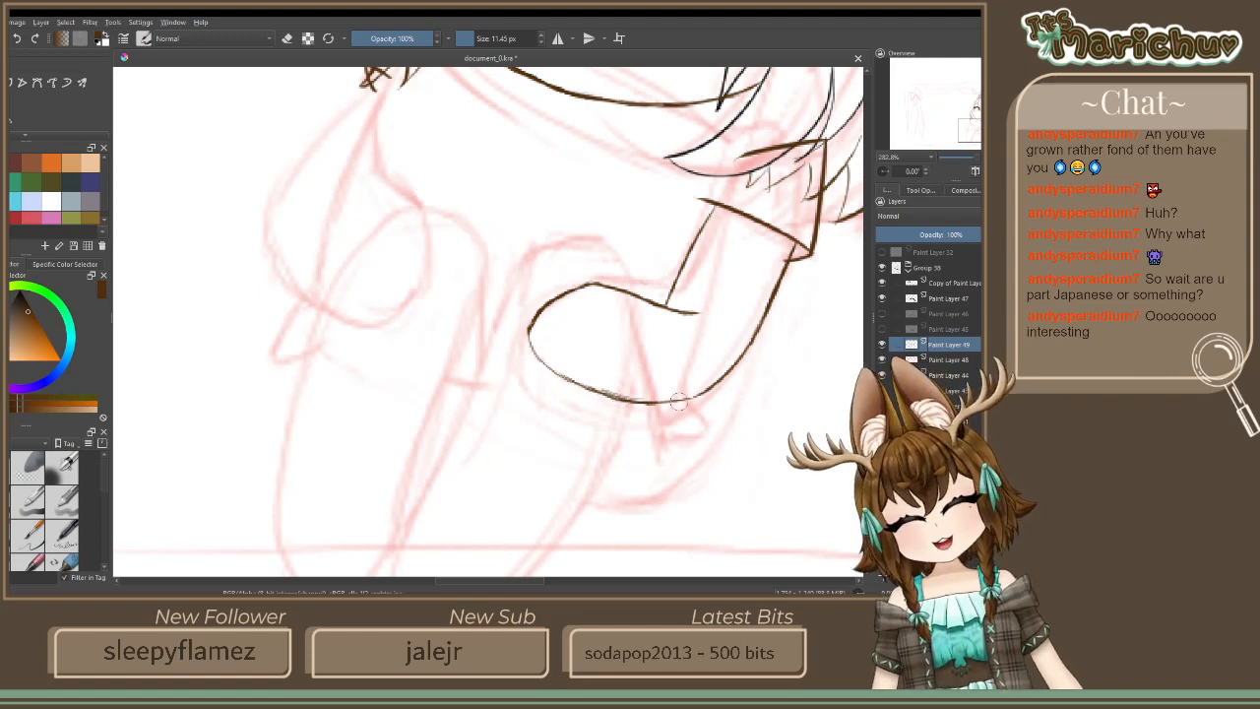
drag(704, 394, 681, 402)
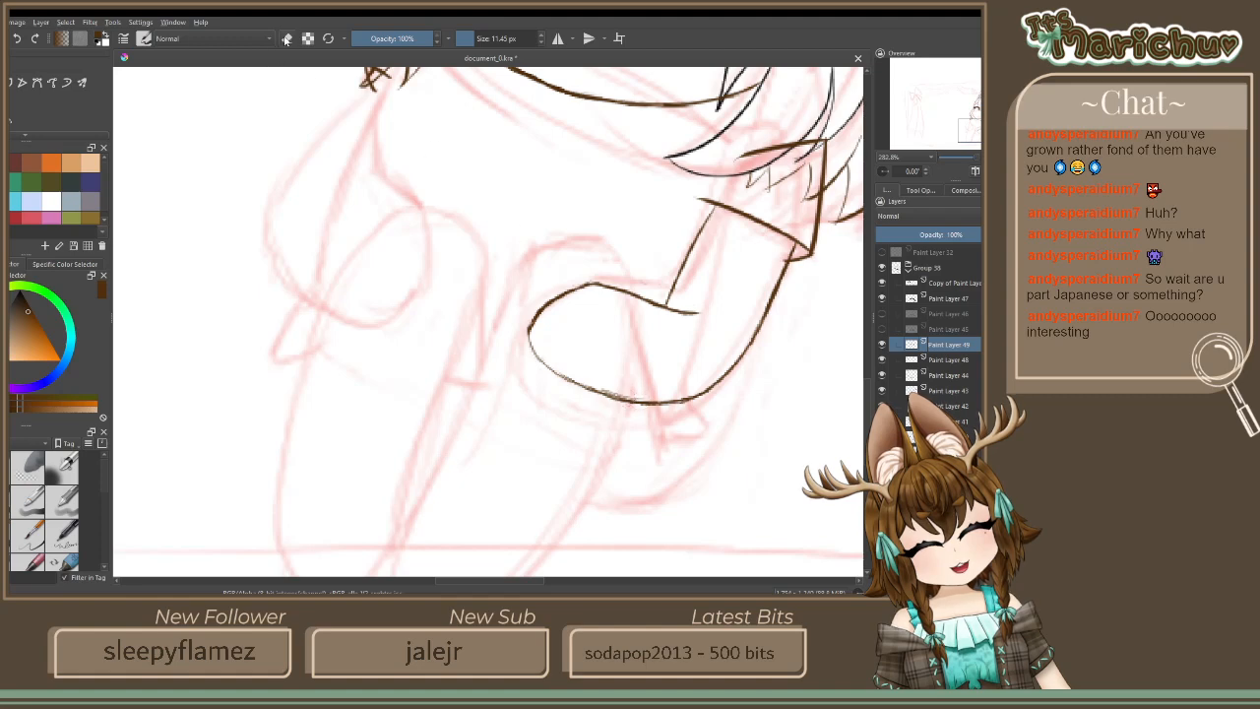
drag(630, 390, 596, 389)
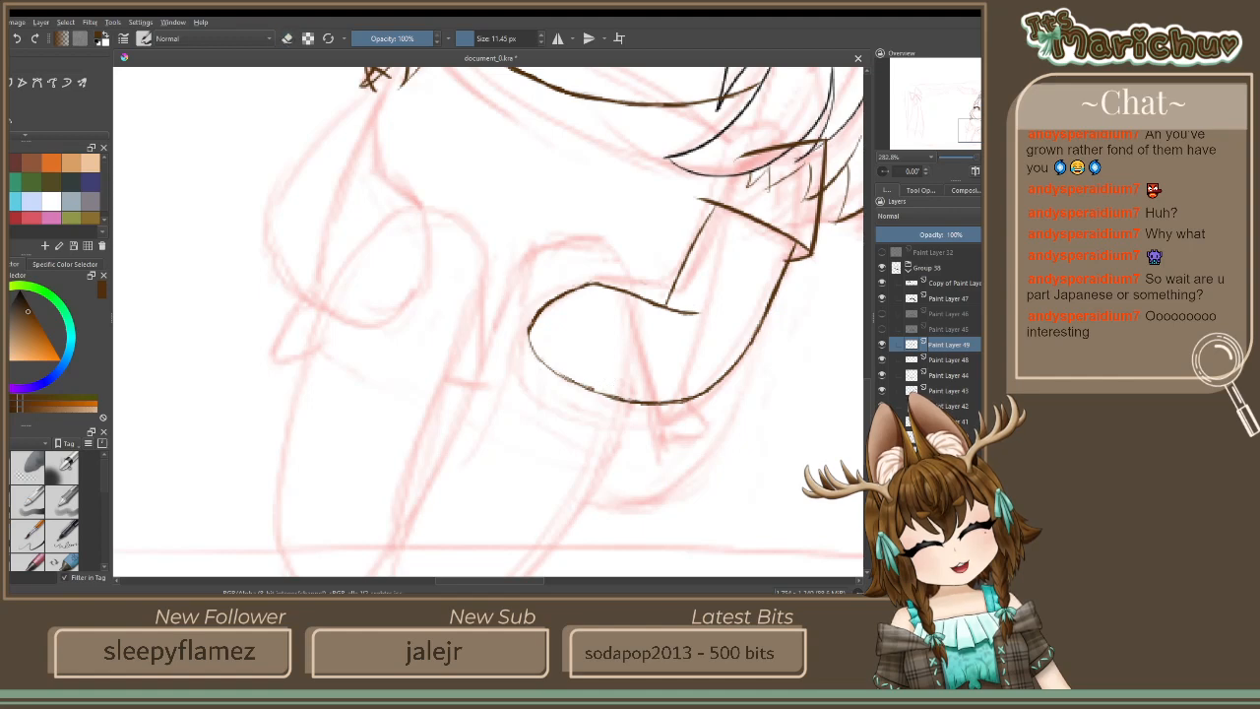
drag(579, 384, 618, 397)
Shorten the wrist crease by erasing its inner end, and check the arm against the whole drawing
key(e)
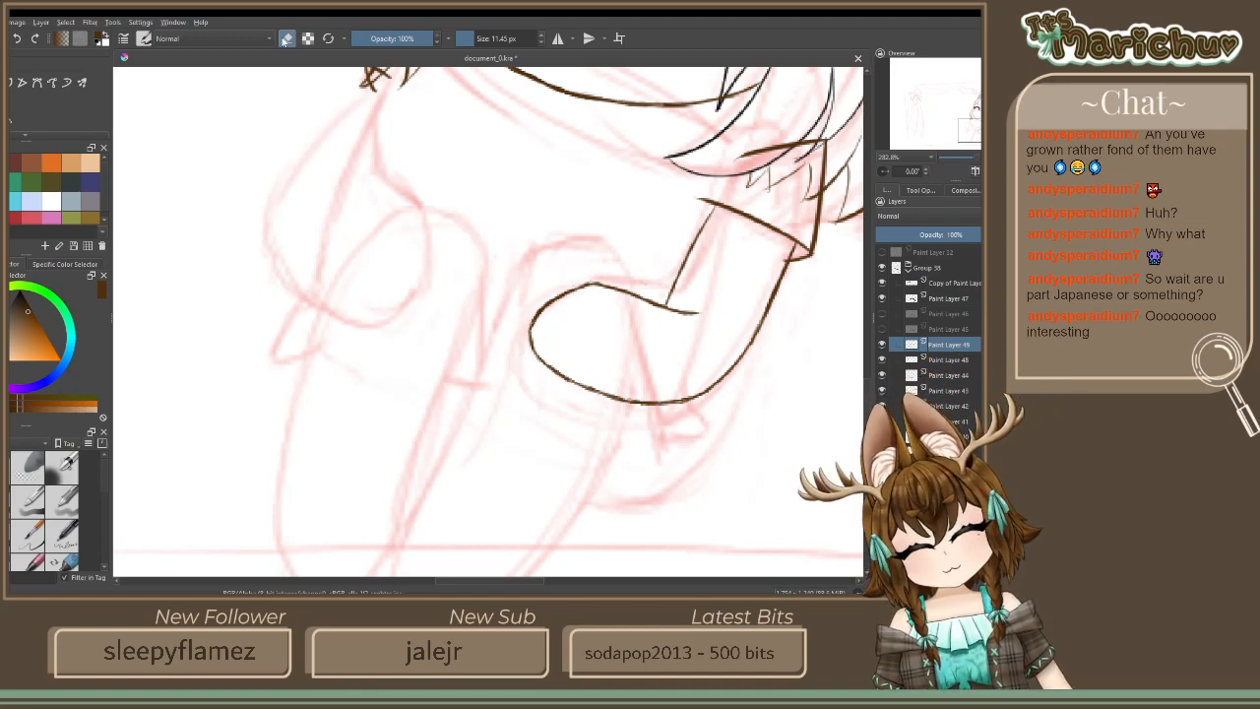
click(289, 44)
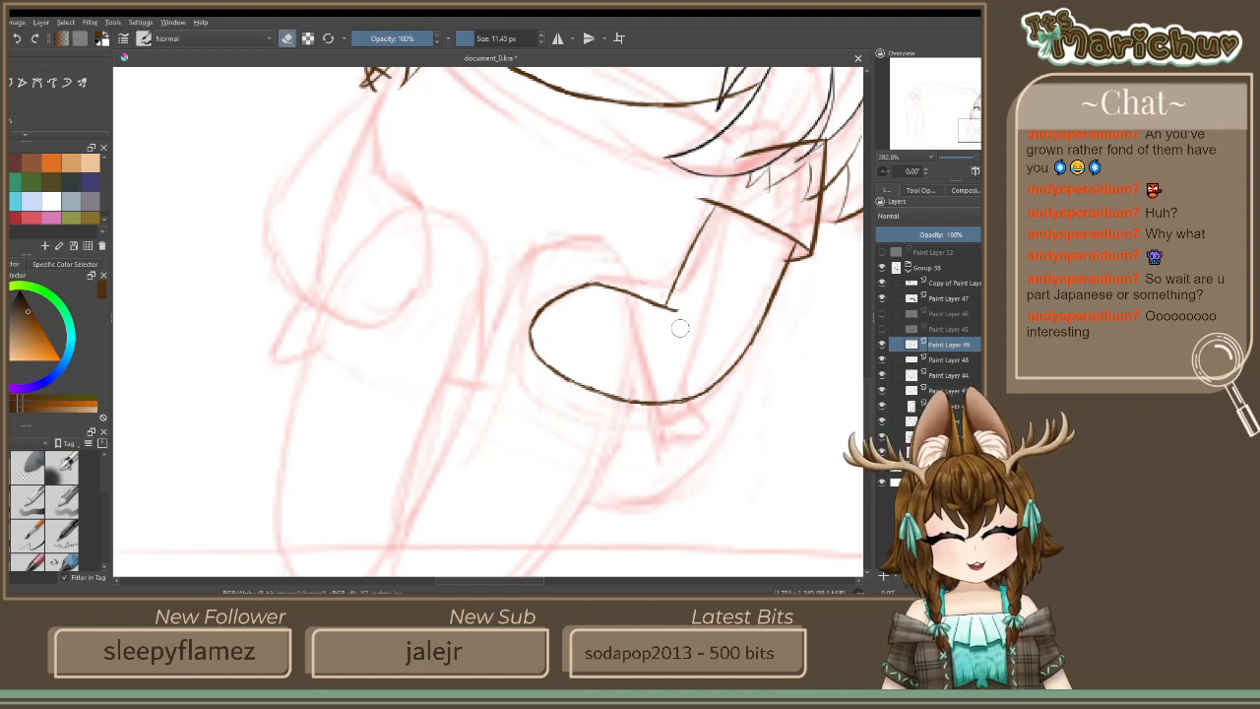
scroll(681, 326, down, 5)
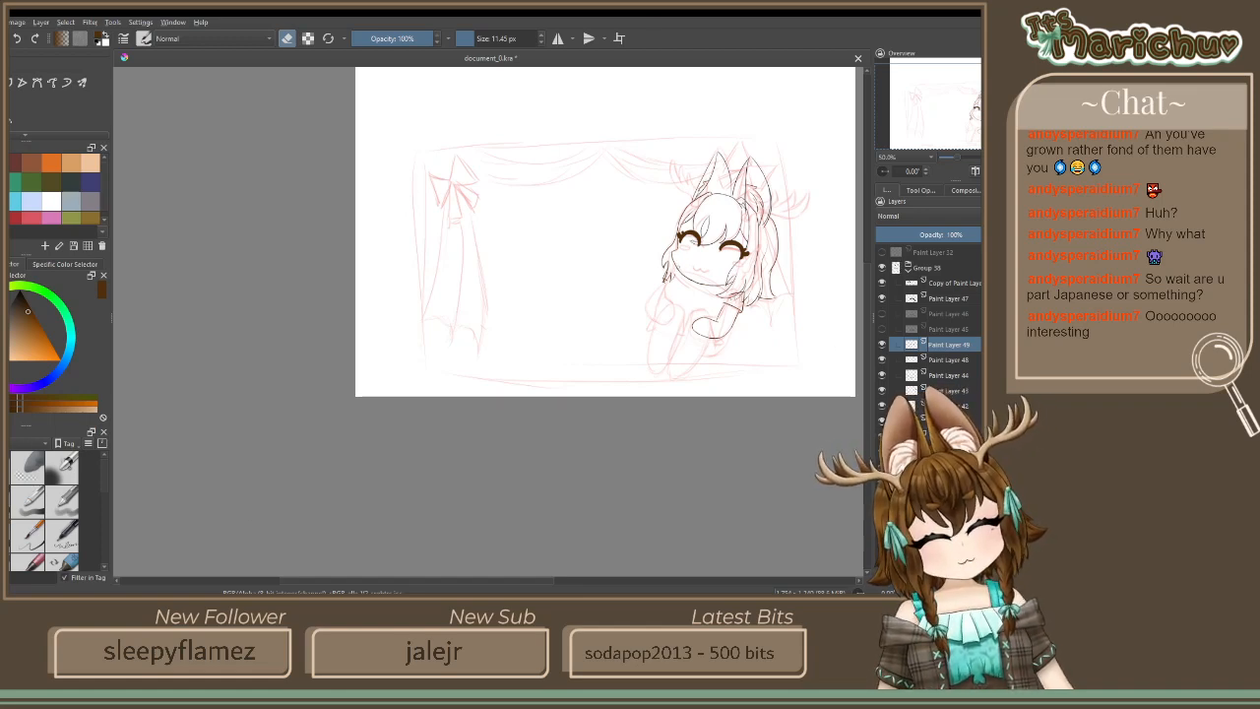
Add a layer above the finished arm and draw the brown outline of the opposite arm and its rounded hand under the hair
scroll(621, 268, up, 6)
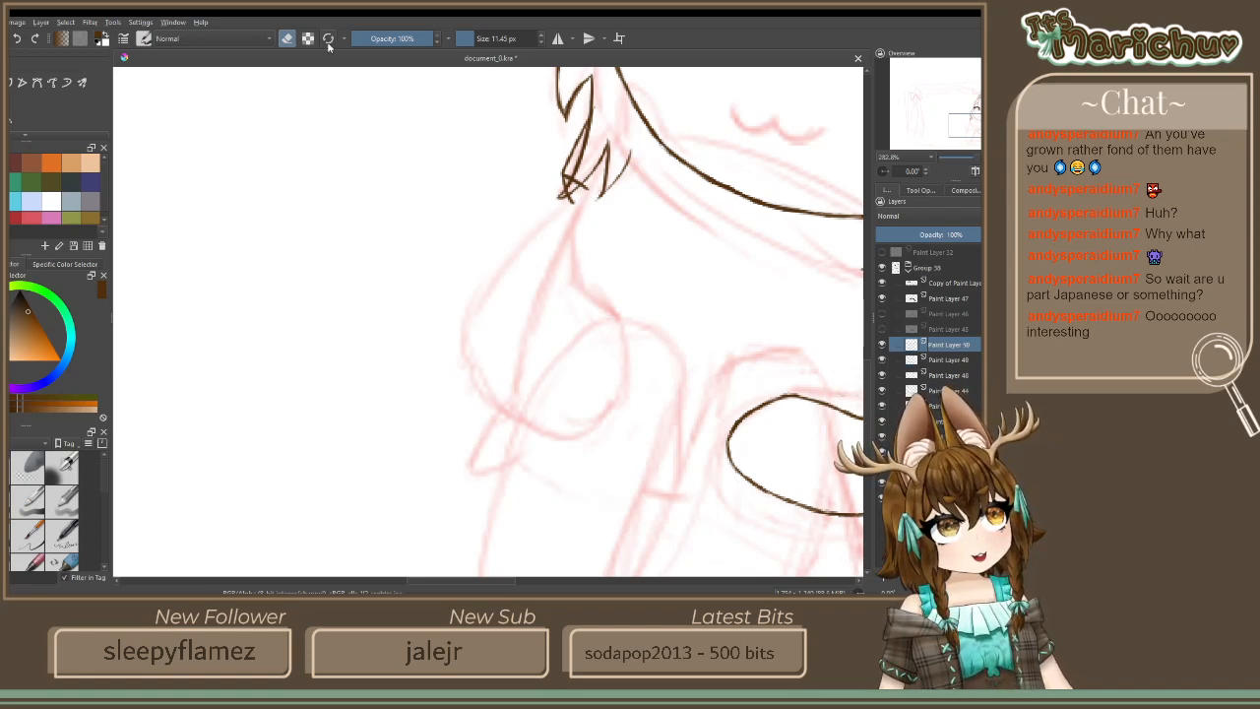
mouse_move(596, 178)
mouse_down()
mouse_move(576, 234)
mouse_move(587, 196)
mouse_move(583, 280)
mouse_move(616, 320)
mouse_move(616, 346)
mouse_move(628, 328)
mouse_move(588, 399)
mouse_move(547, 414)
mouse_up()
mouse_move(580, 189)
mouse_down()
mouse_move(491, 310)
mouse_move(510, 362)
mouse_move(571, 415)
mouse_move(594, 413)
mouse_up()
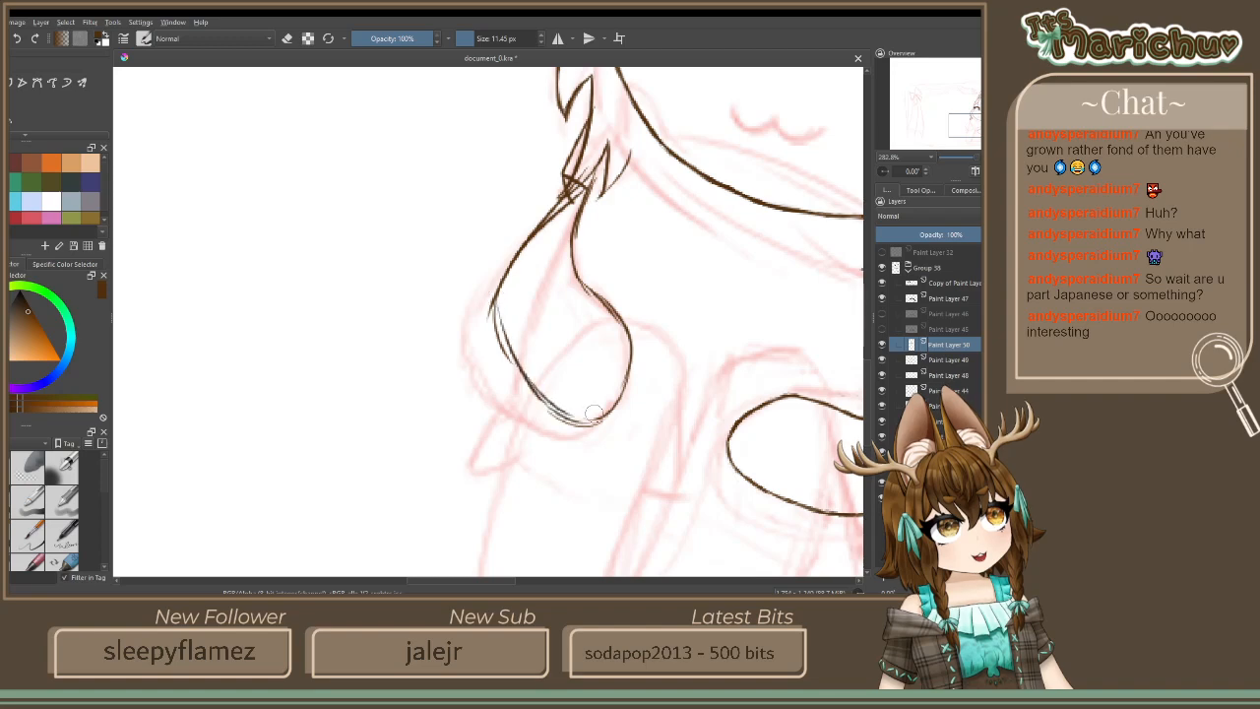
Redraw the opposite arm's inner edge as a slimmer curve and erase the old outer line and rough overlaps
scroll(594, 414, down, 2)
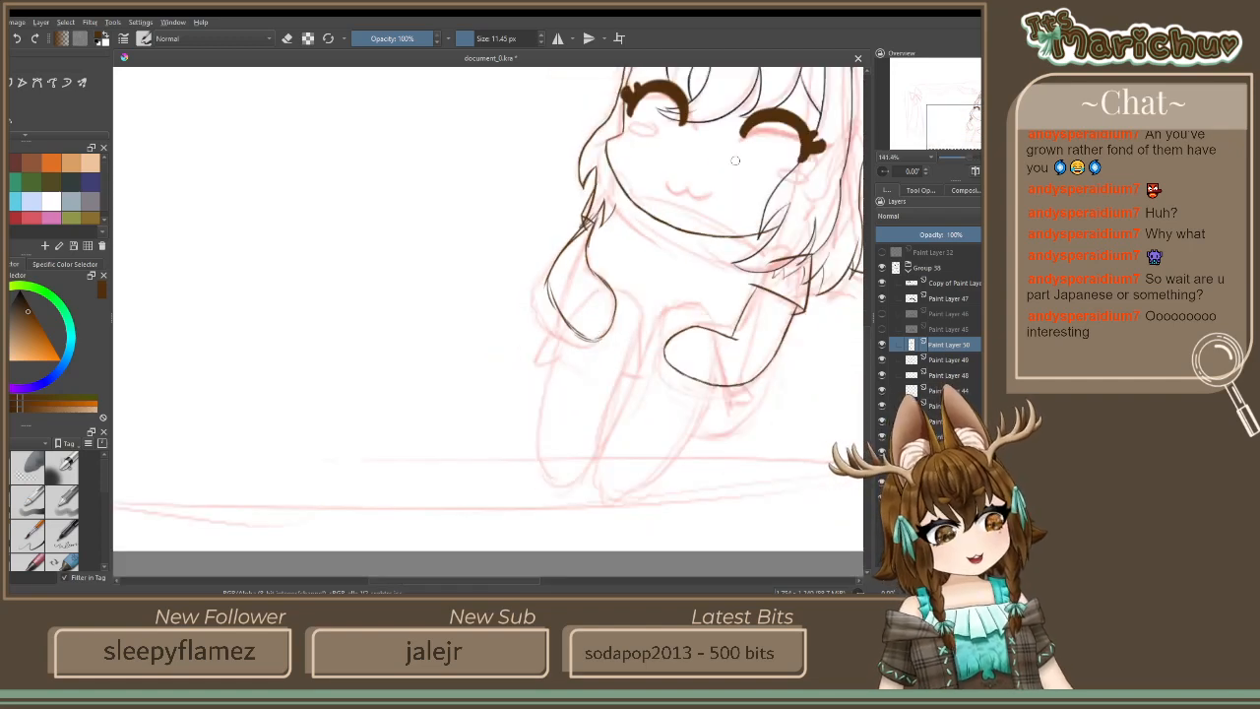
scroll(673, 324, up, 4)
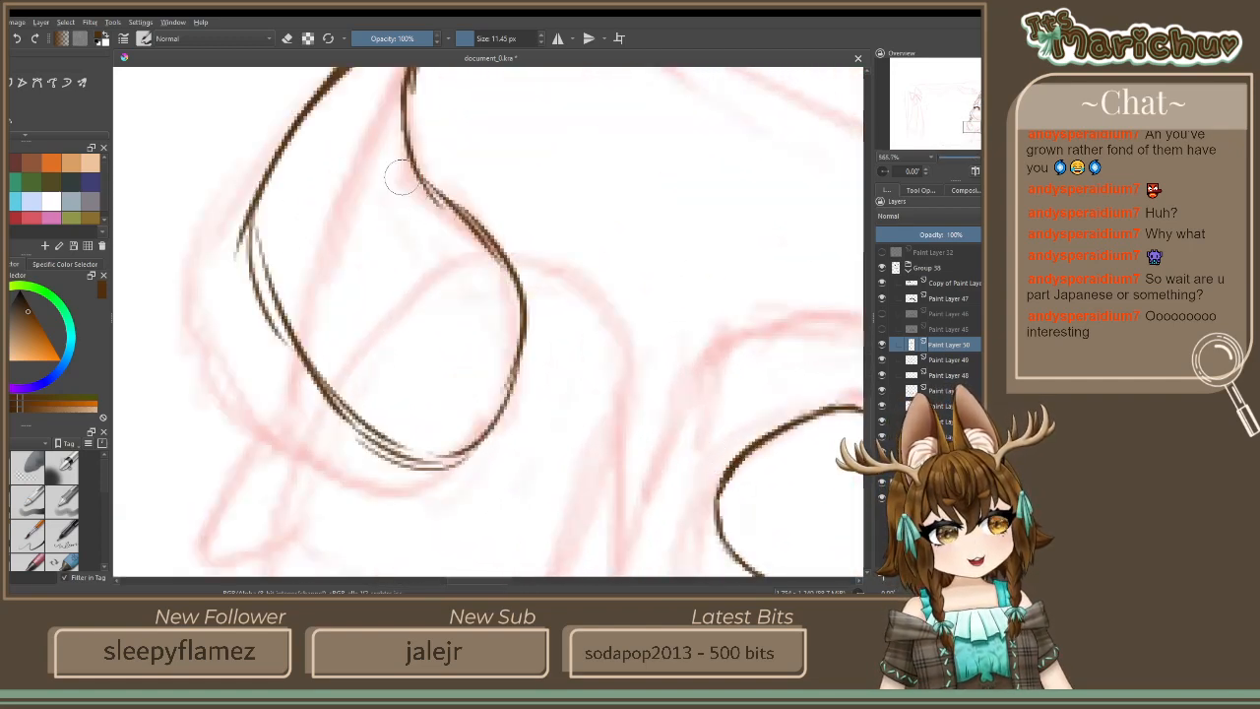
mouse_move(411, 86)
mouse_down()
mouse_move(463, 246)
mouse_move(503, 309)
mouse_move(502, 429)
mouse_move(482, 448)
mouse_up()
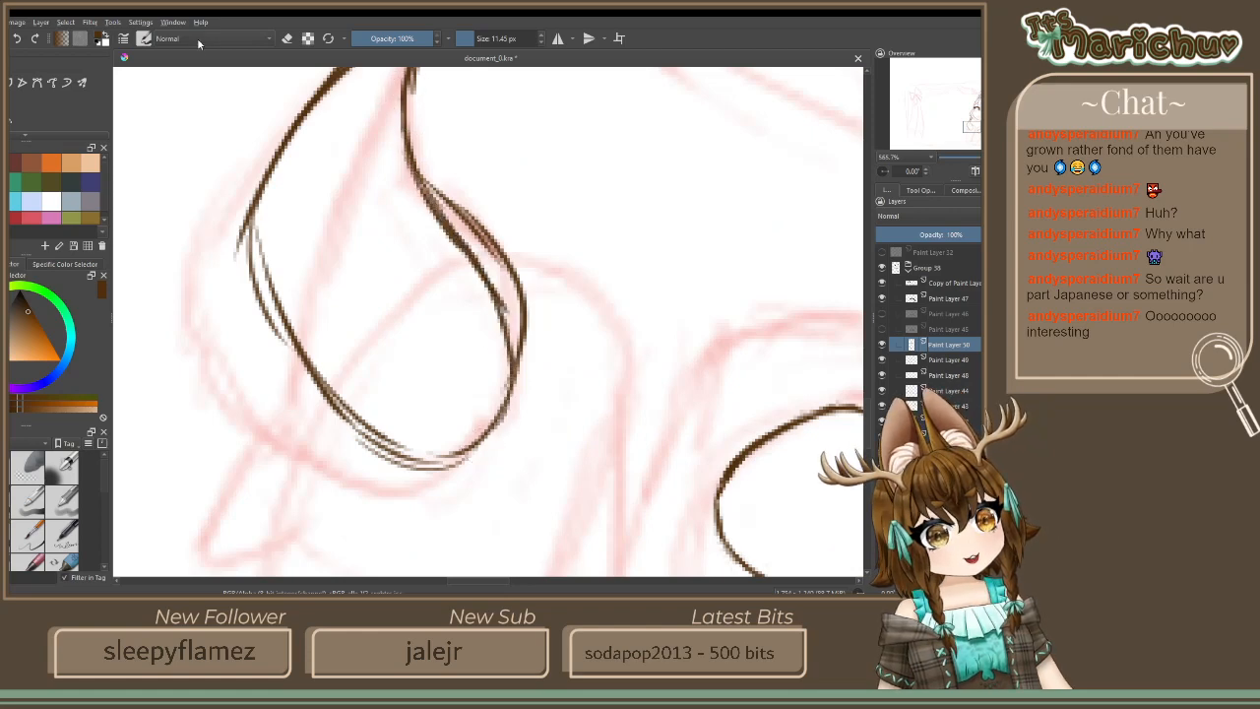
click(287, 38)
mouse_move(422, 166)
mouse_down()
mouse_move(513, 297)
mouse_move(491, 215)
mouse_move(501, 240)
mouse_move(518, 400)
mouse_move(513, 306)
mouse_move(524, 349)
mouse_up()
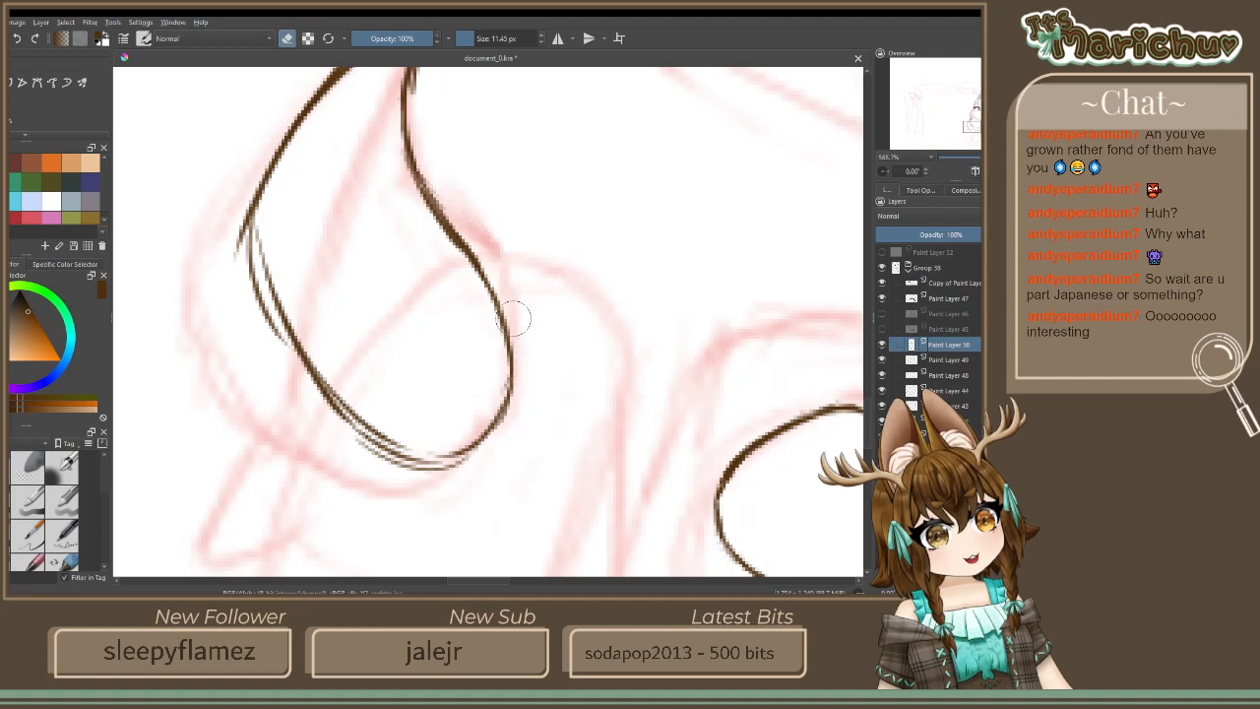
drag(429, 213, 466, 263)
drag(422, 191, 446, 231)
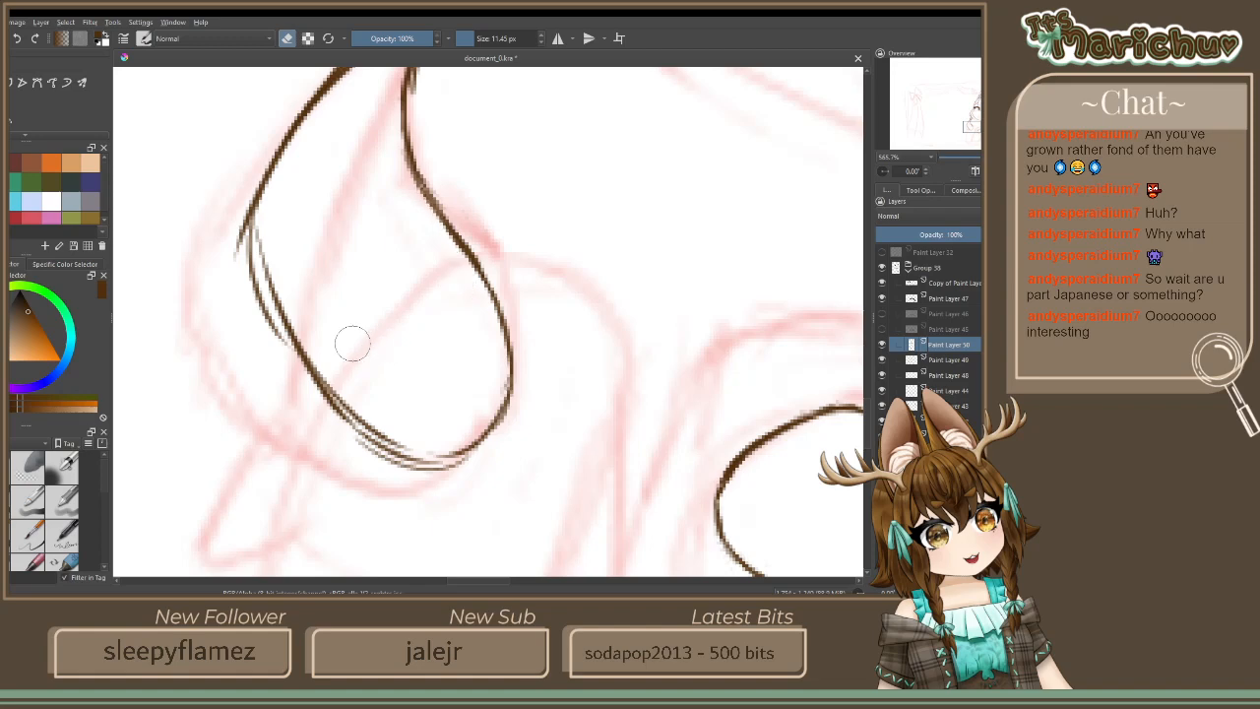
Erase the doubled strokes along the opposite arm's outer edge and redraw its bend as one smooth brown curve
drag(254, 291, 284, 361)
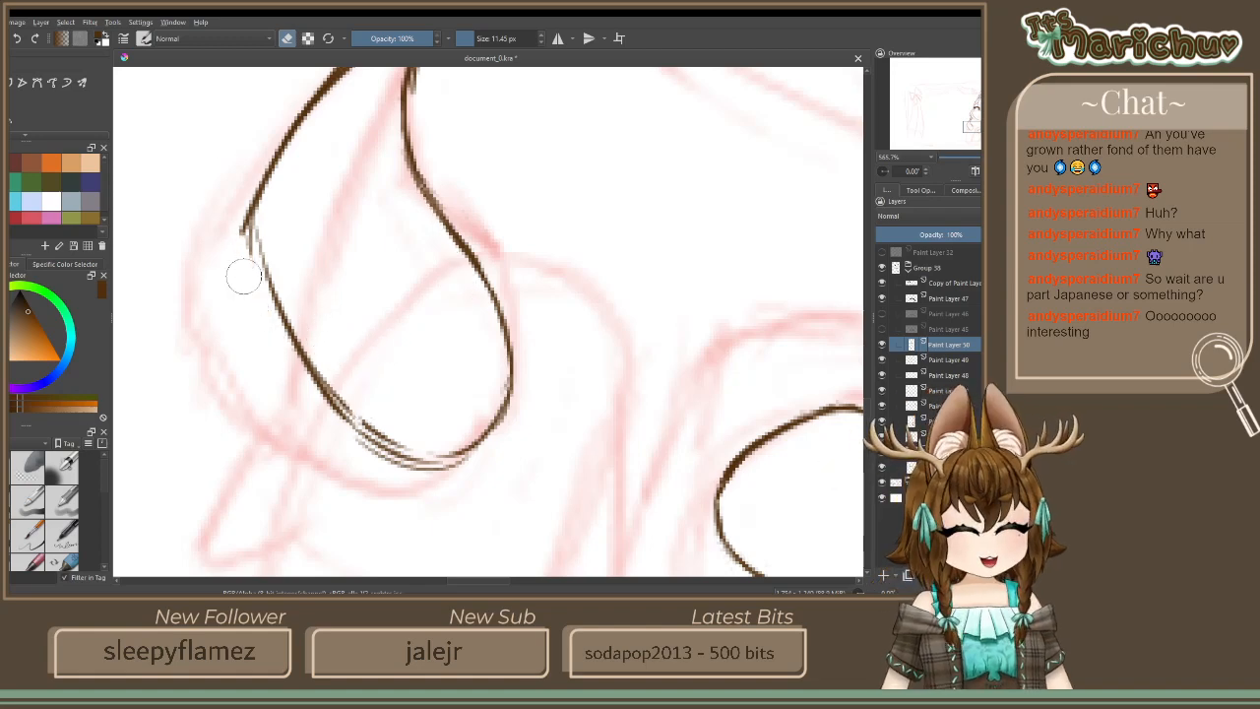
mouse_move(250, 264)
mouse_down()
mouse_move(256, 195)
mouse_move(240, 201)
mouse_move(249, 272)
mouse_move(262, 185)
mouse_up()
mouse_move(262, 185)
mouse_down()
mouse_move(255, 255)
mouse_move(264, 187)
mouse_move(268, 281)
mouse_up()
click(286, 39)
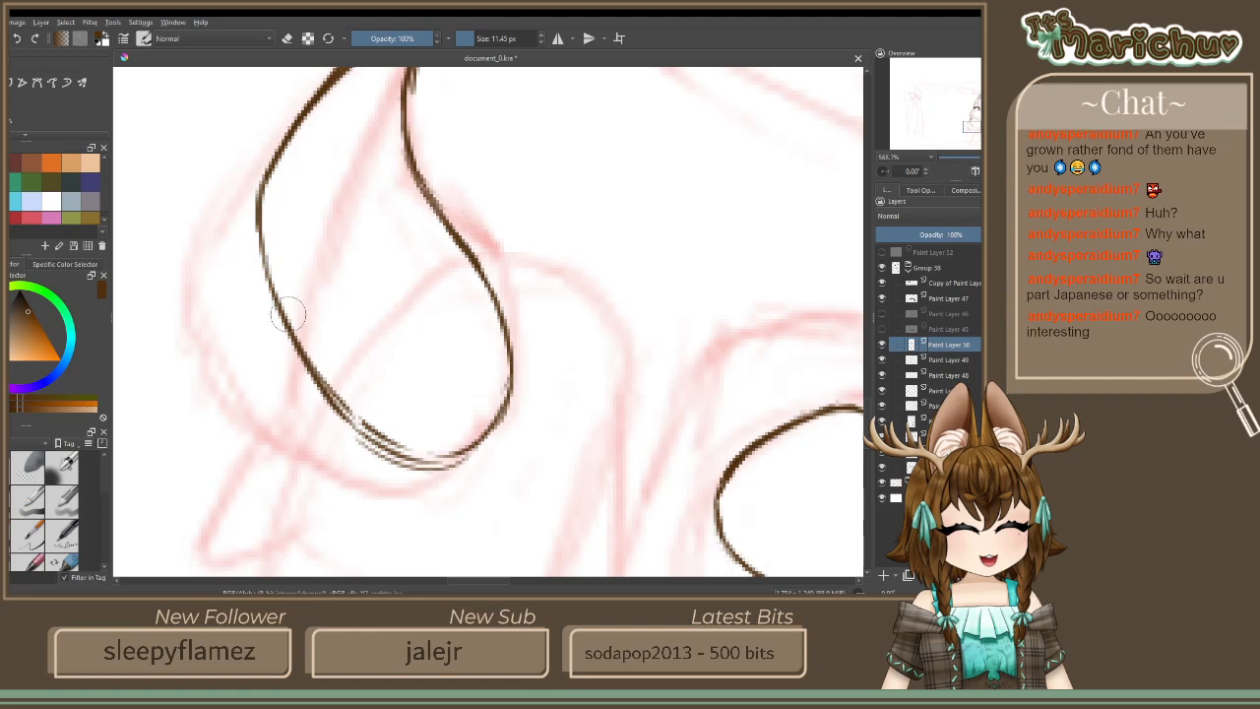
Erase the rough overlapping strokes at the opposite hand's rounded end and redraw it as one even brown curve
click(286, 39)
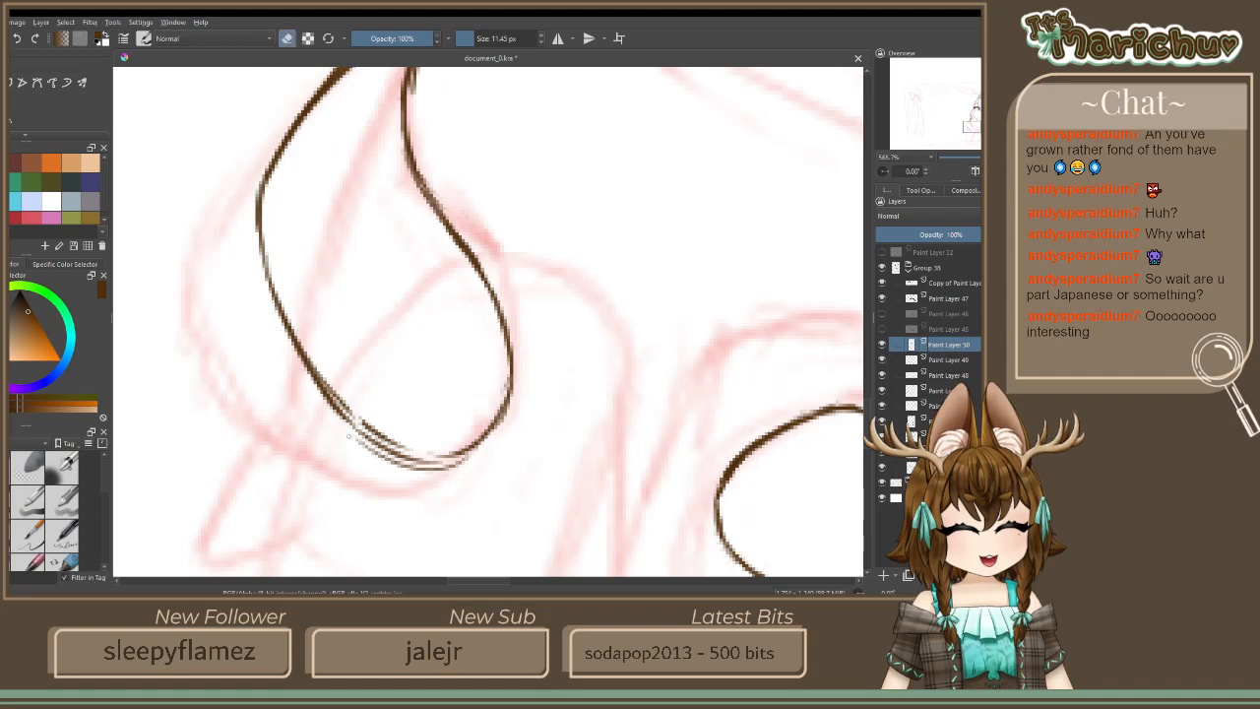
mouse_move(351, 439)
mouse_down()
mouse_move(398, 467)
mouse_move(463, 470)
mouse_move(386, 473)
mouse_move(461, 468)
mouse_move(376, 462)
mouse_move(410, 473)
mouse_move(330, 412)
mouse_move(347, 415)
mouse_move(339, 398)
mouse_move(386, 439)
mouse_move(313, 399)
mouse_move(385, 462)
mouse_move(454, 471)
mouse_move(368, 415)
mouse_up()
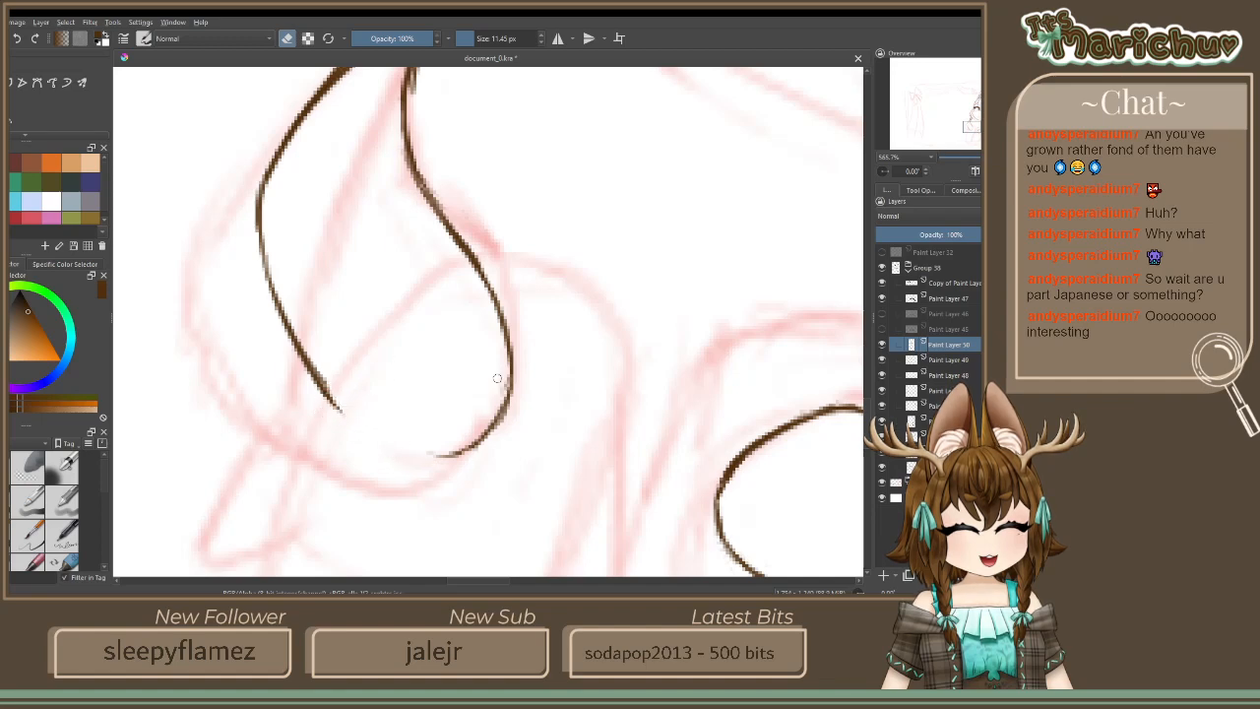
click(287, 39)
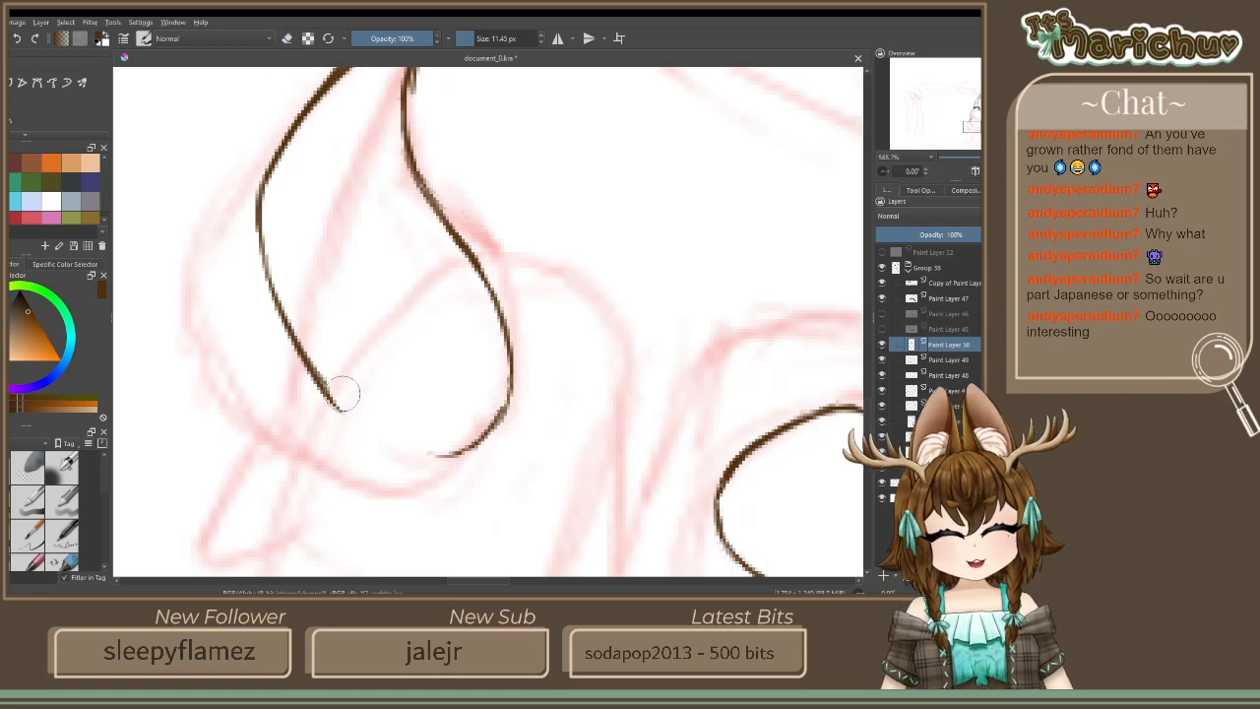
mouse_move(330, 399)
mouse_down()
mouse_move(370, 429)
mouse_move(394, 428)
mouse_move(360, 424)
mouse_move(445, 449)
mouse_move(430, 435)
mouse_move(474, 433)
mouse_move(434, 451)
mouse_move(454, 456)
mouse_move(426, 450)
mouse_up()
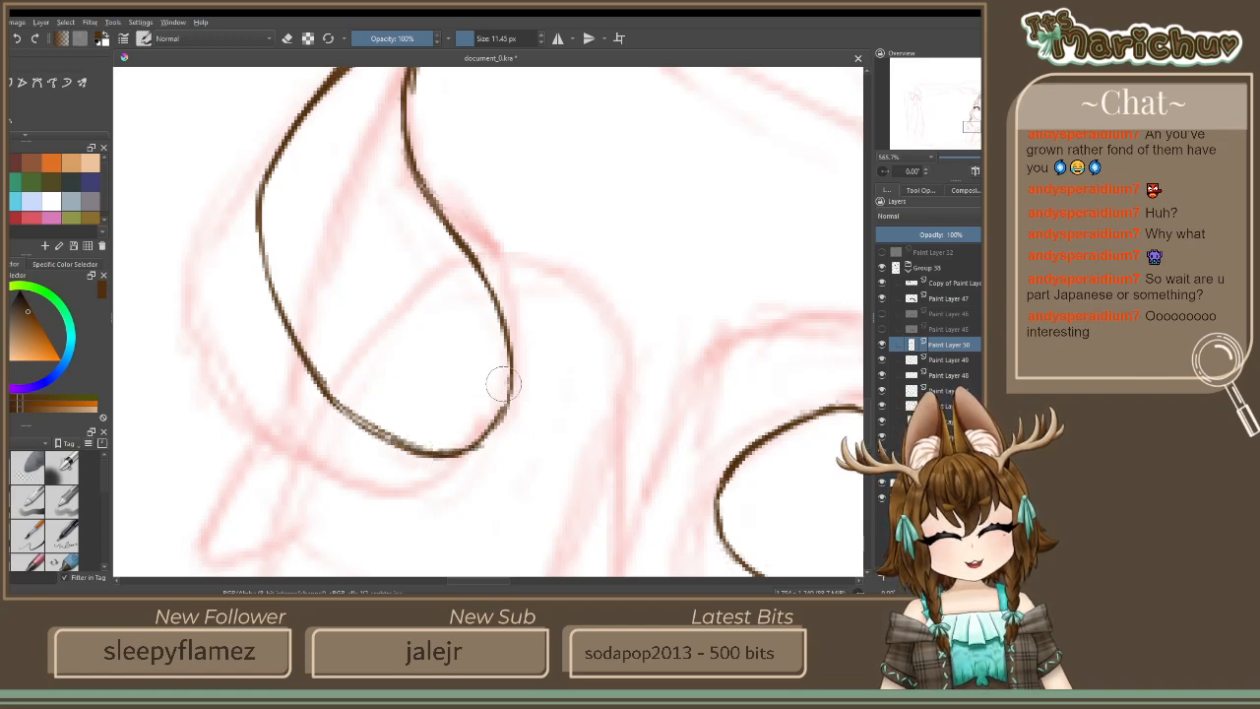
mouse_move(502, 379)
mouse_down()
mouse_move(504, 418)
mouse_move(483, 430)
mouse_up()
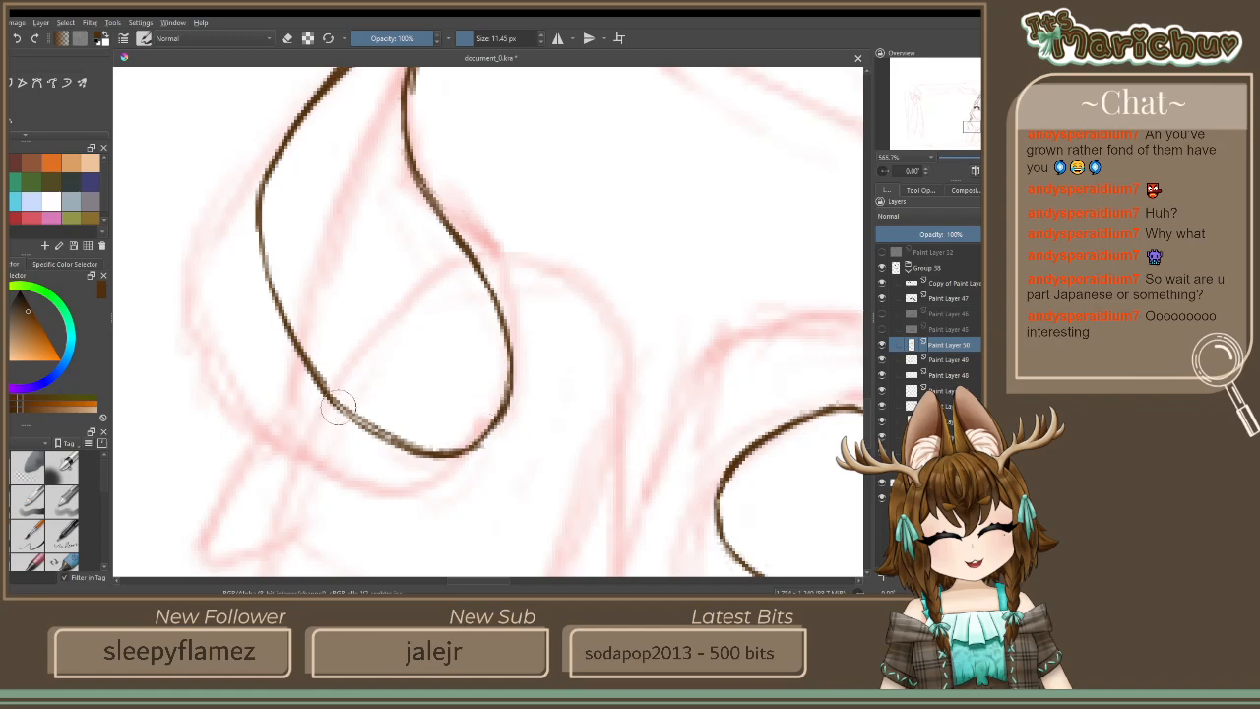
mouse_move(340, 411)
mouse_down()
mouse_move(308, 372)
mouse_move(389, 440)
mouse_move(318, 367)
mouse_move(374, 431)
mouse_up()
Erase the stray strokes beside the opposite arm's upper edges up to the hair, and check the whole arm
click(286, 43)
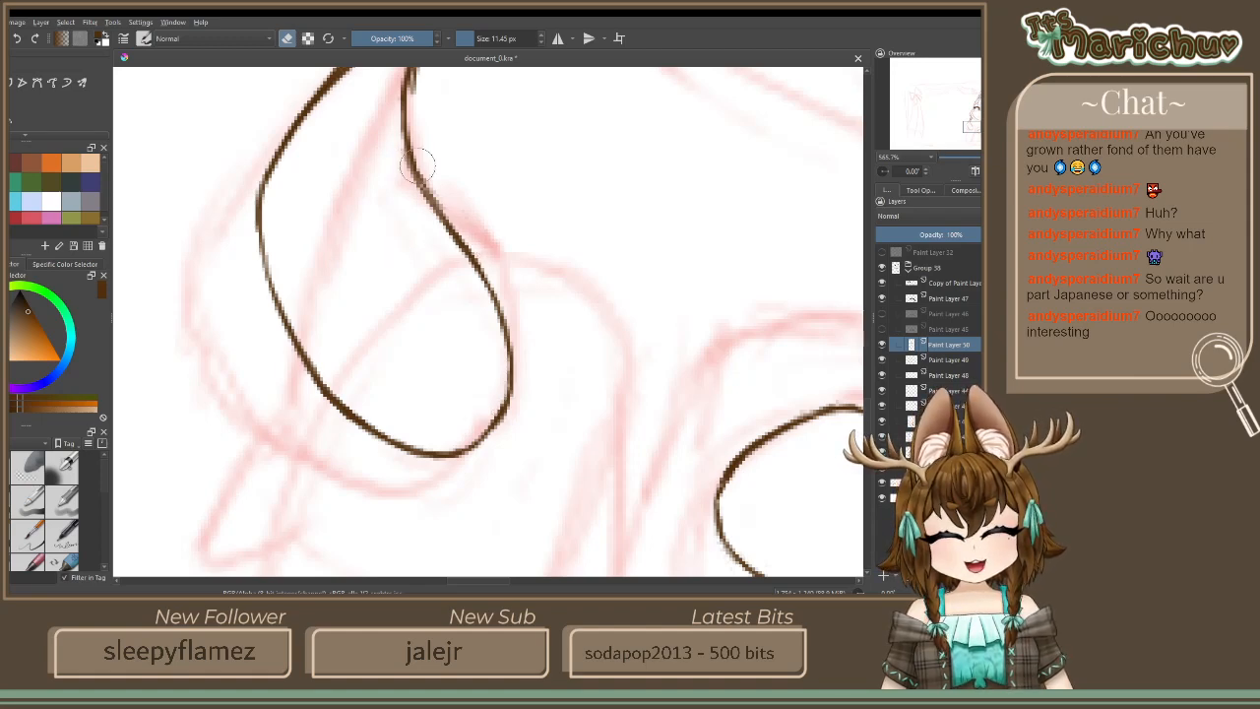
drag(439, 197, 459, 208)
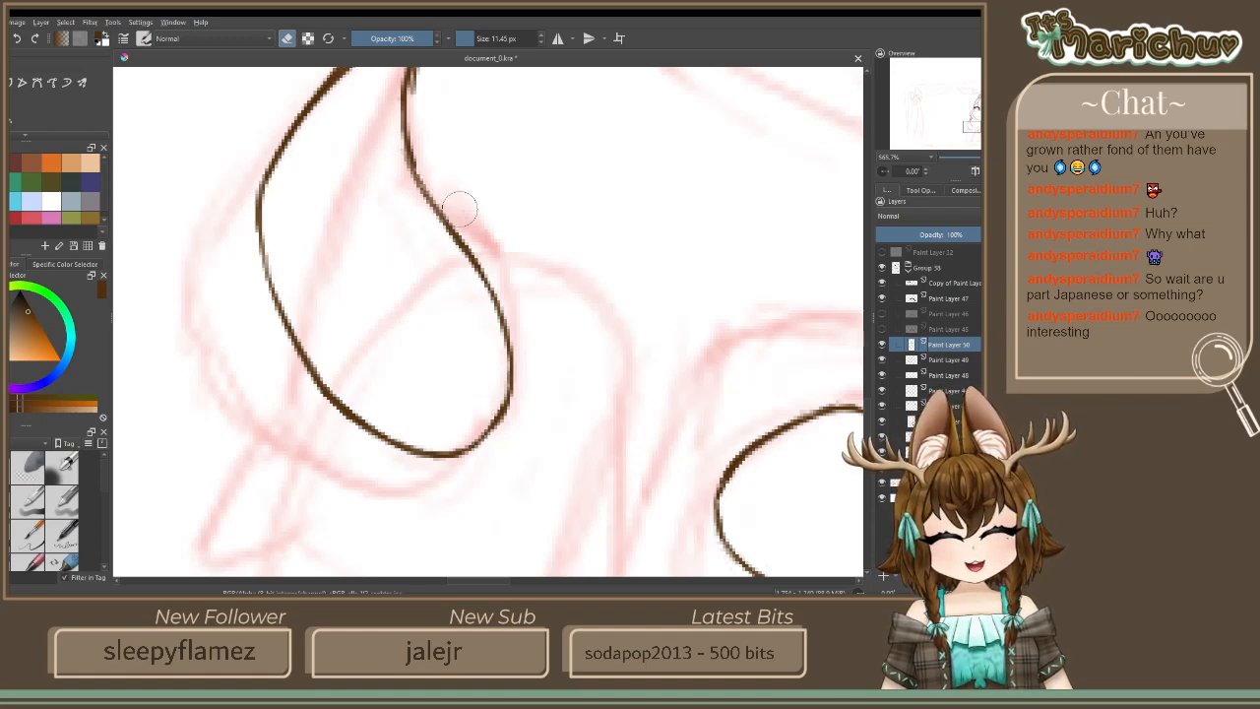
drag(576, 196, 585, 379)
mouse_move(443, 233)
mouse_down()
mouse_move(424, 273)
mouse_move(464, 159)
mouse_move(429, 258)
mouse_up()
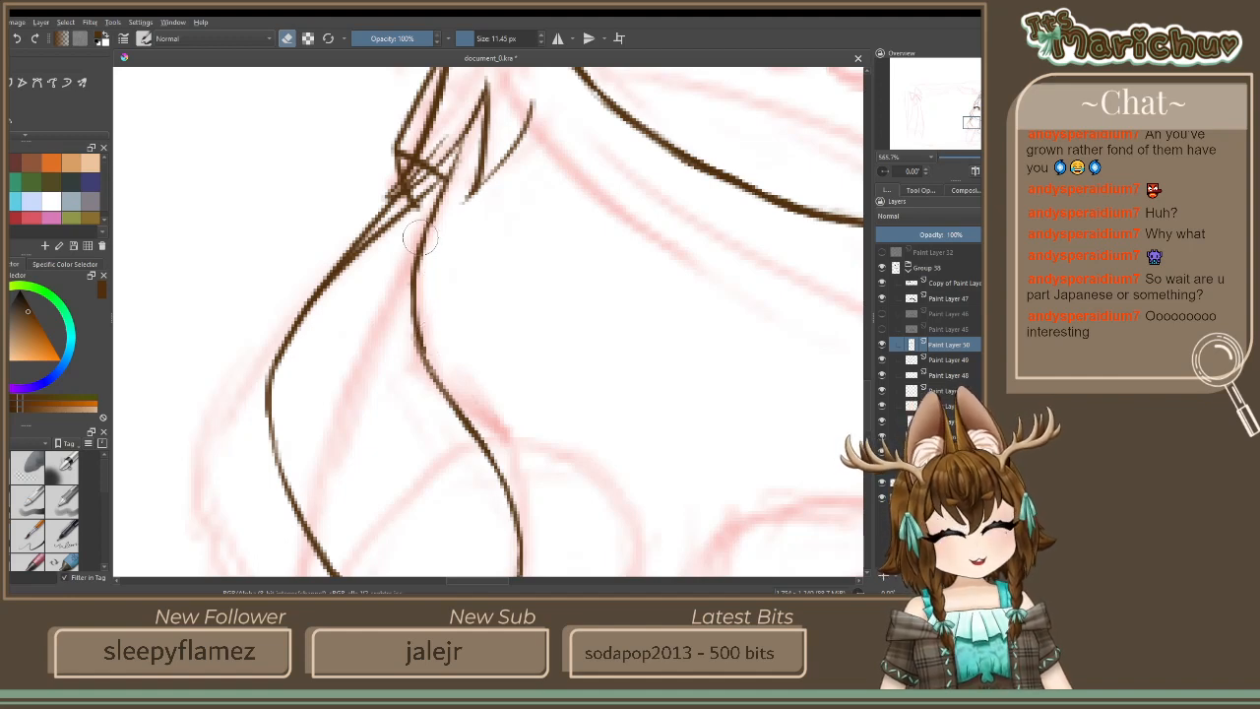
mouse_move(400, 231)
mouse_down()
mouse_move(386, 224)
mouse_move(352, 258)
mouse_move(367, 252)
mouse_up()
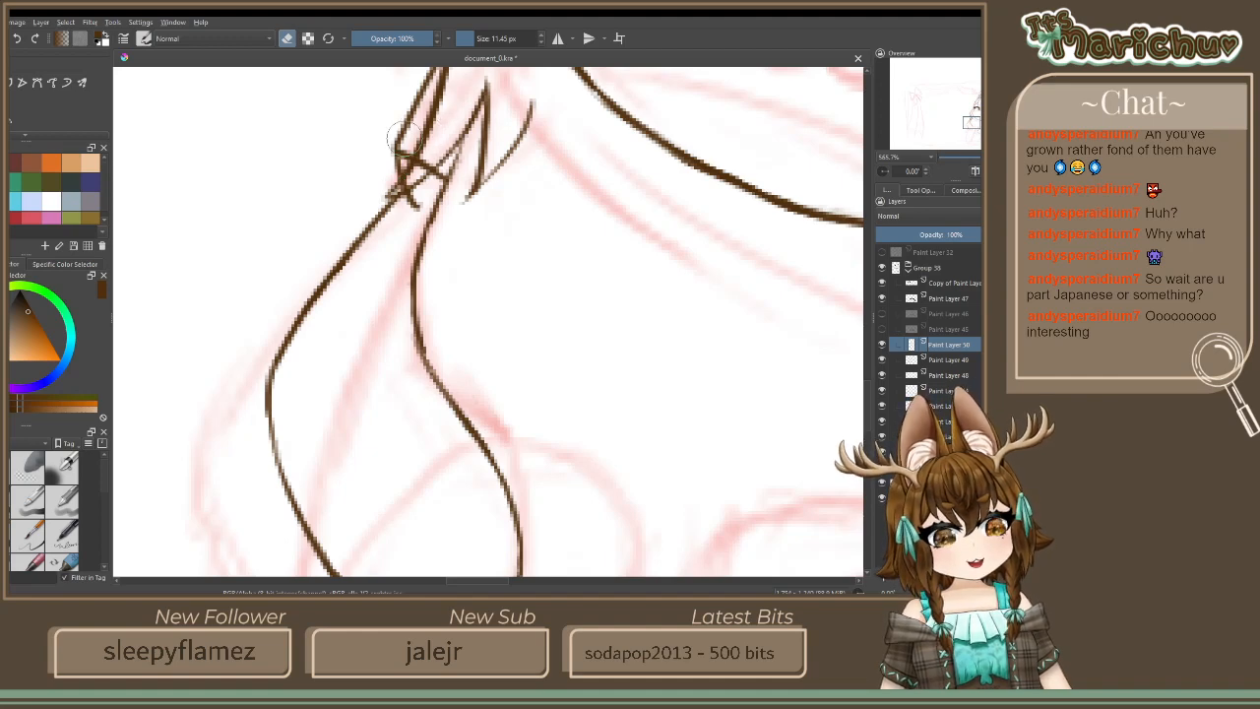
drag(438, 172, 433, 332)
scroll(433, 331, up, 2)
key(e)
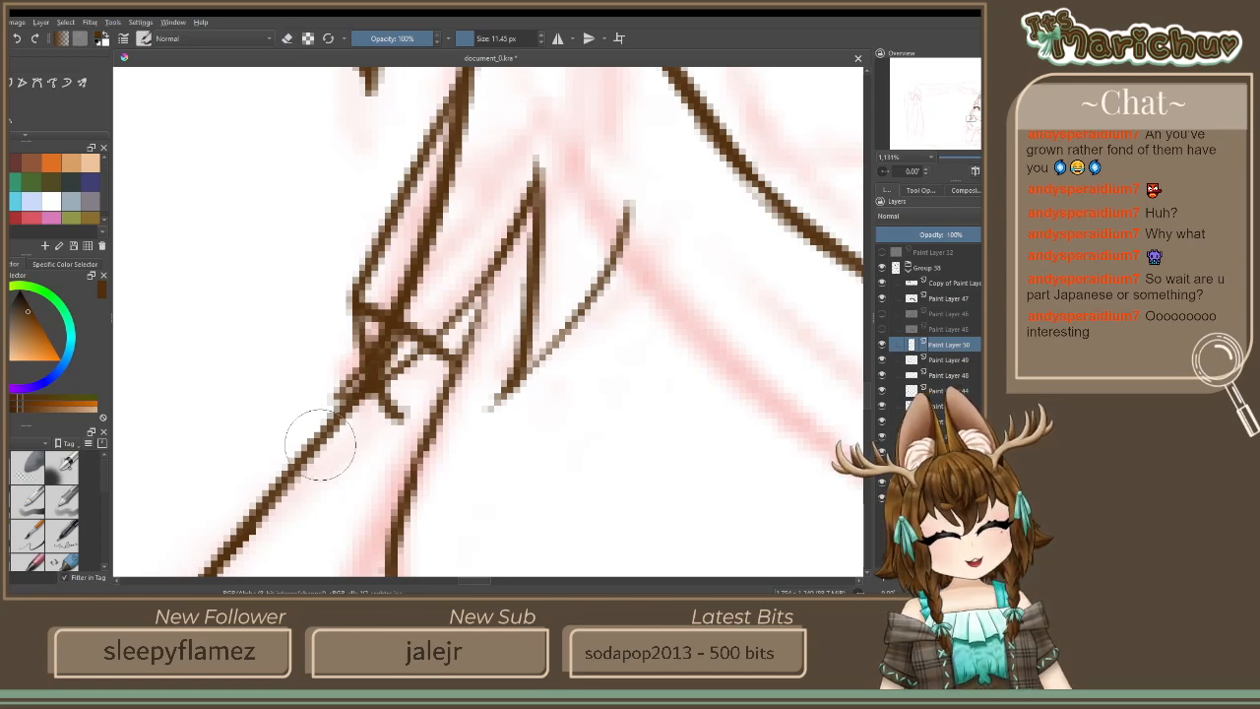
scroll(323, 444, down, 5)
drag(371, 483, 459, 335)
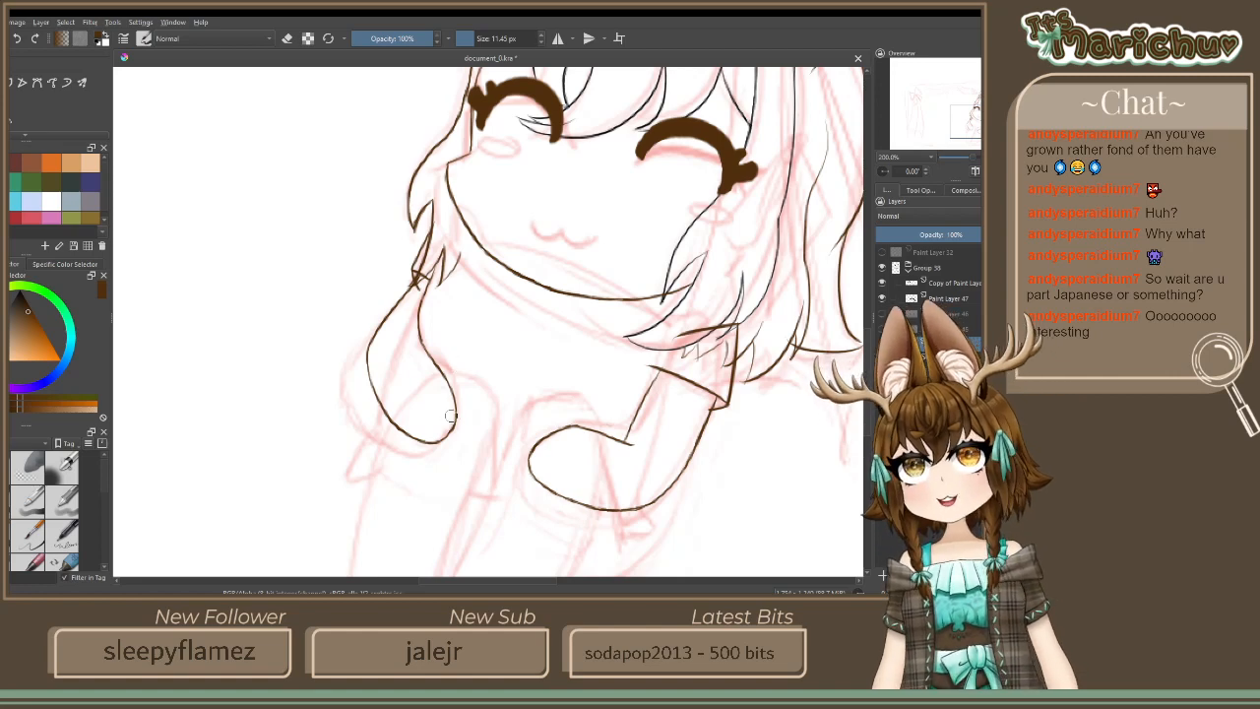
scroll(363, 371, up, 5)
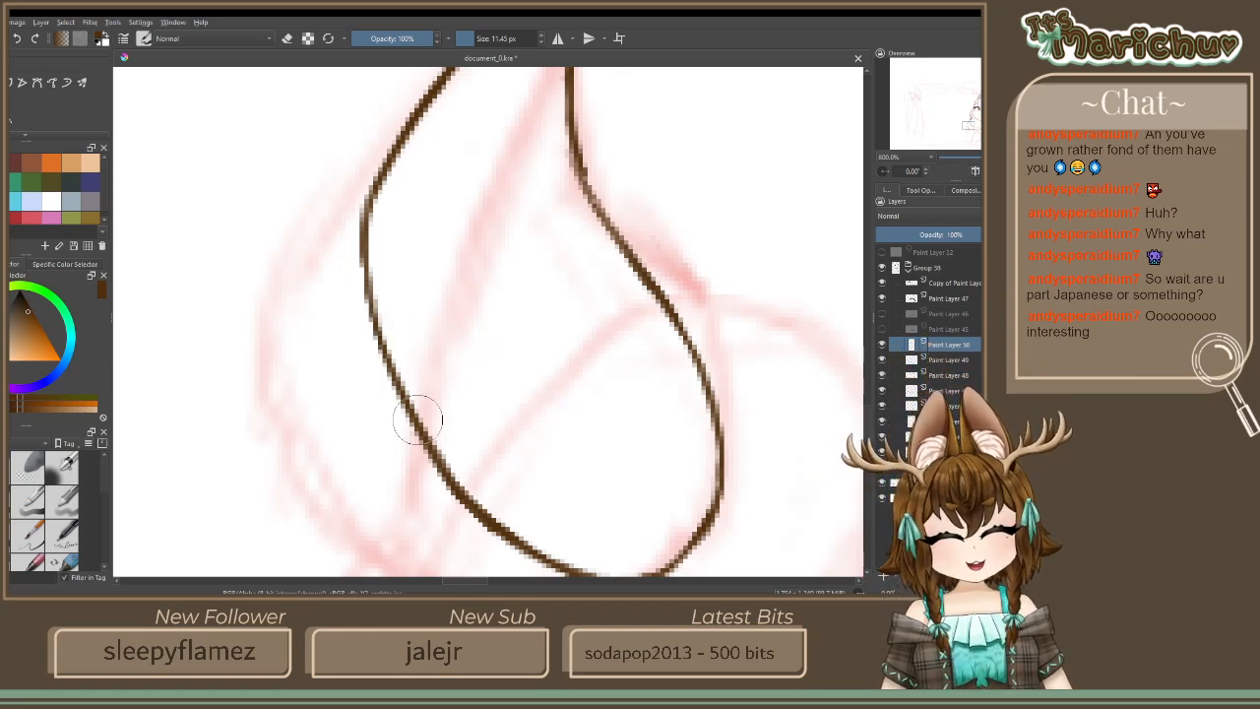
scroll(420, 419, down, 3)
Thin the first hand's lower edge by erasing the rough strokes above and below the brown line
scroll(647, 528, up, 4)
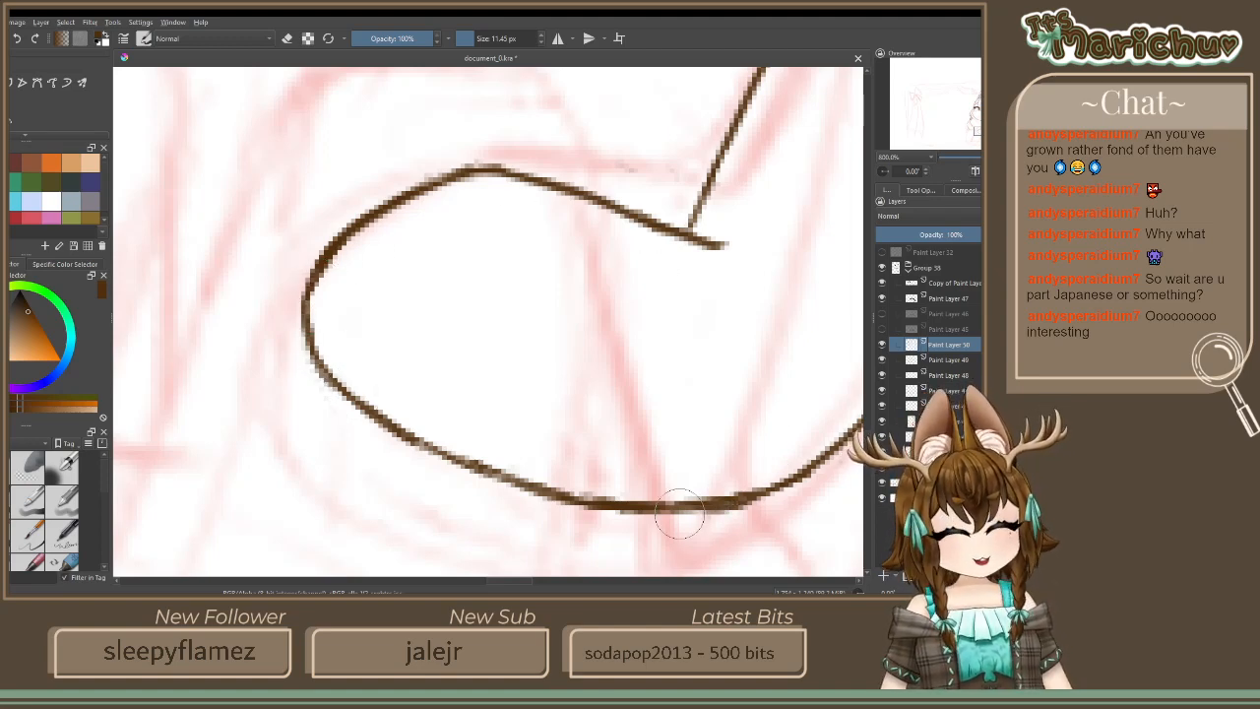
drag(634, 489, 689, 490)
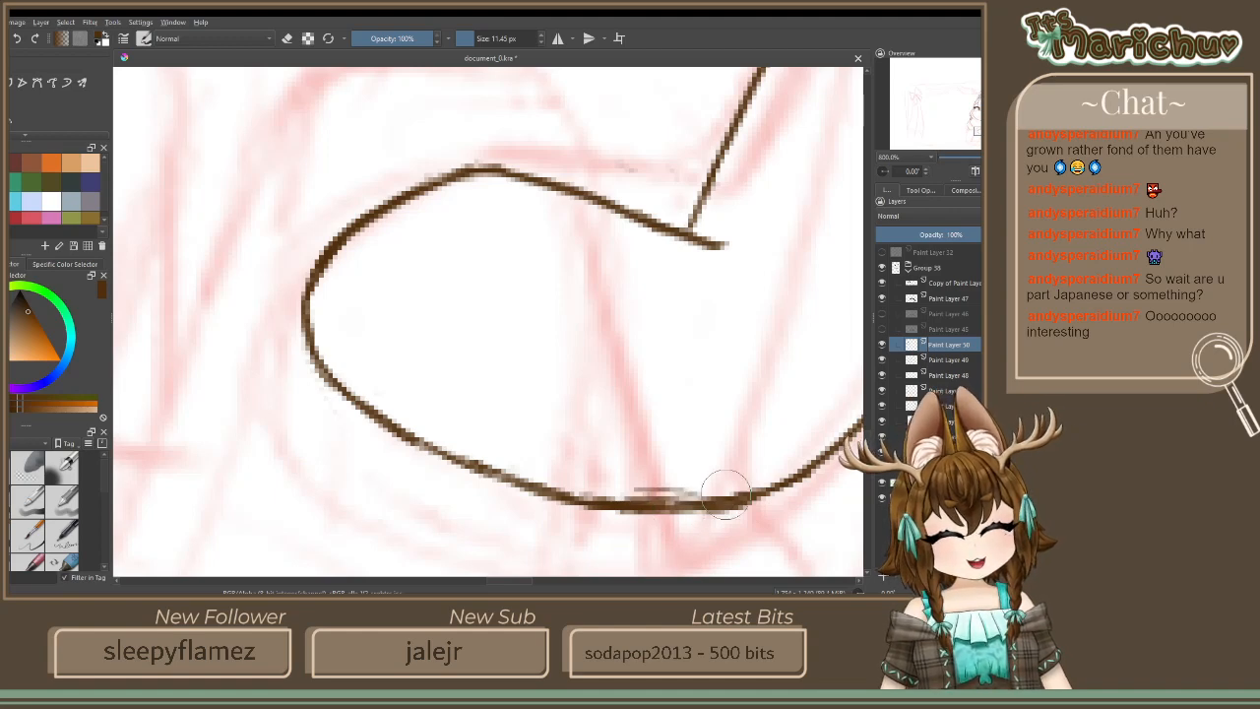
click(286, 38)
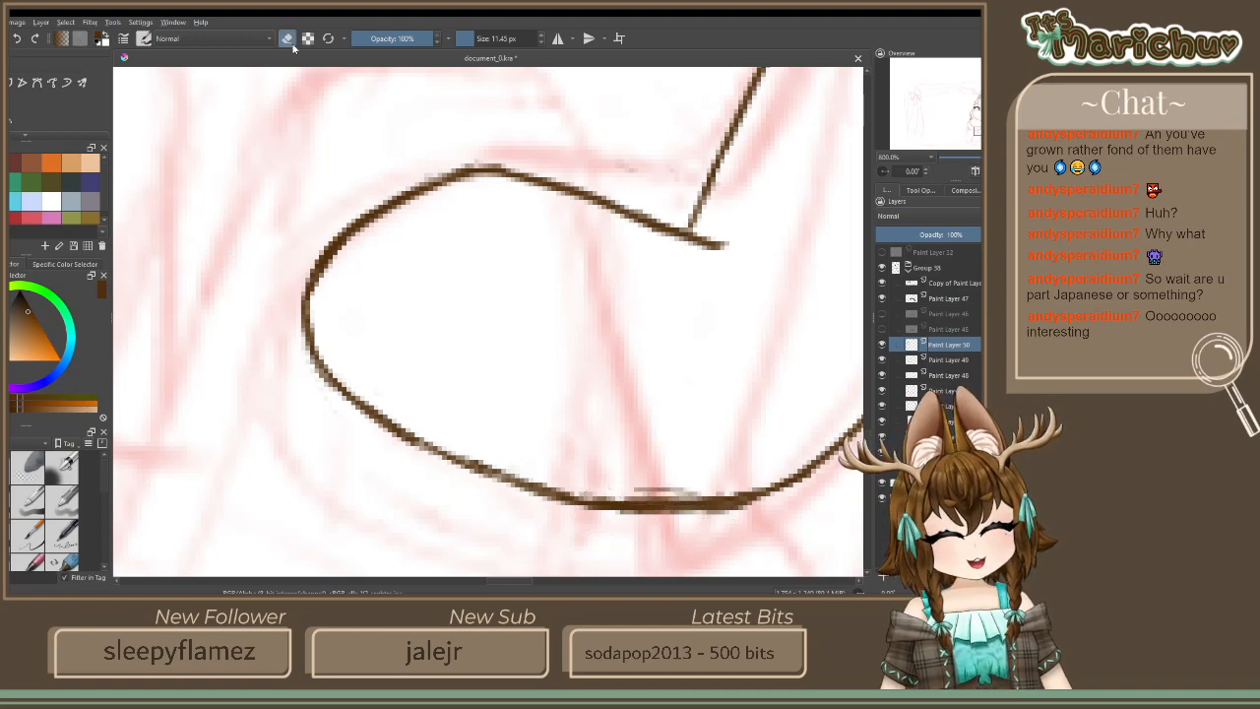
drag(635, 489, 714, 495)
mouse_move(618, 487)
mouse_down()
mouse_move(717, 484)
mouse_move(732, 495)
mouse_move(630, 491)
mouse_up()
mouse_move(772, 512)
mouse_down()
mouse_move(703, 473)
mouse_move(633, 514)
mouse_up()
drag(717, 513, 599, 510)
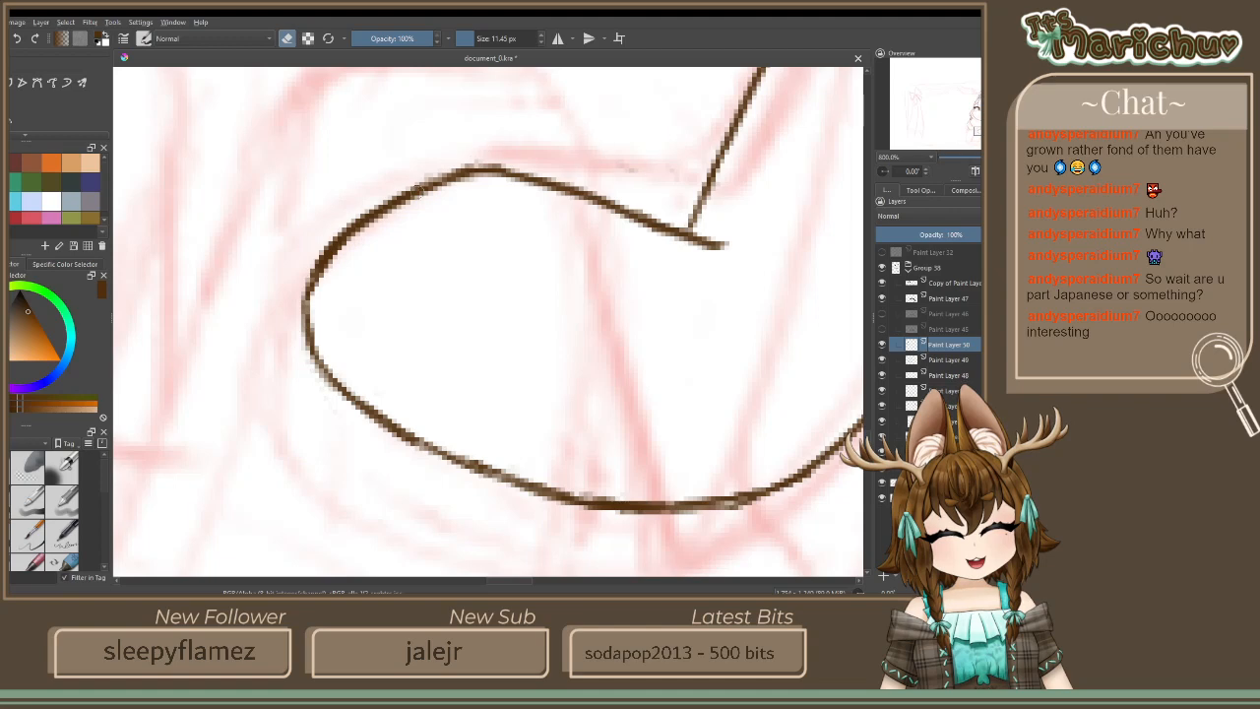
scroll(325, 497, down, 3)
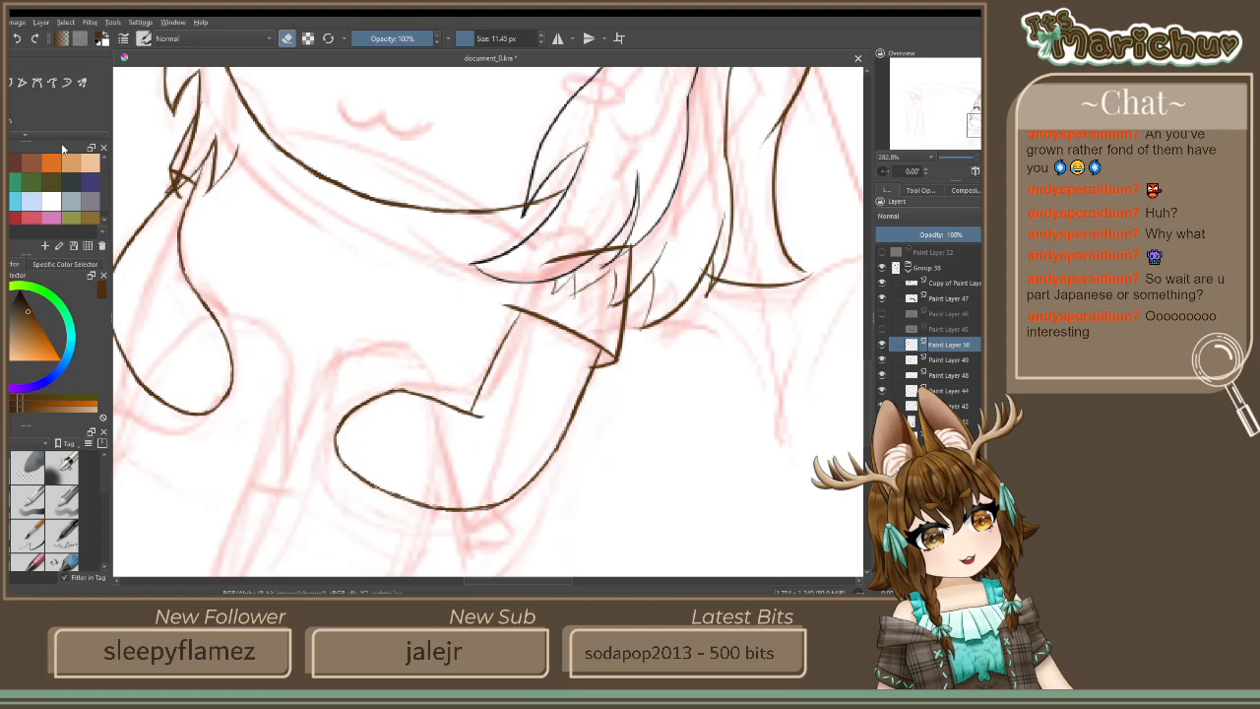
Add a layer above the arms and draw the collar's narrow rounded end in brown beside the jaw
scroll(800, 500, down, 3)
scroll(662, 476, up, 4)
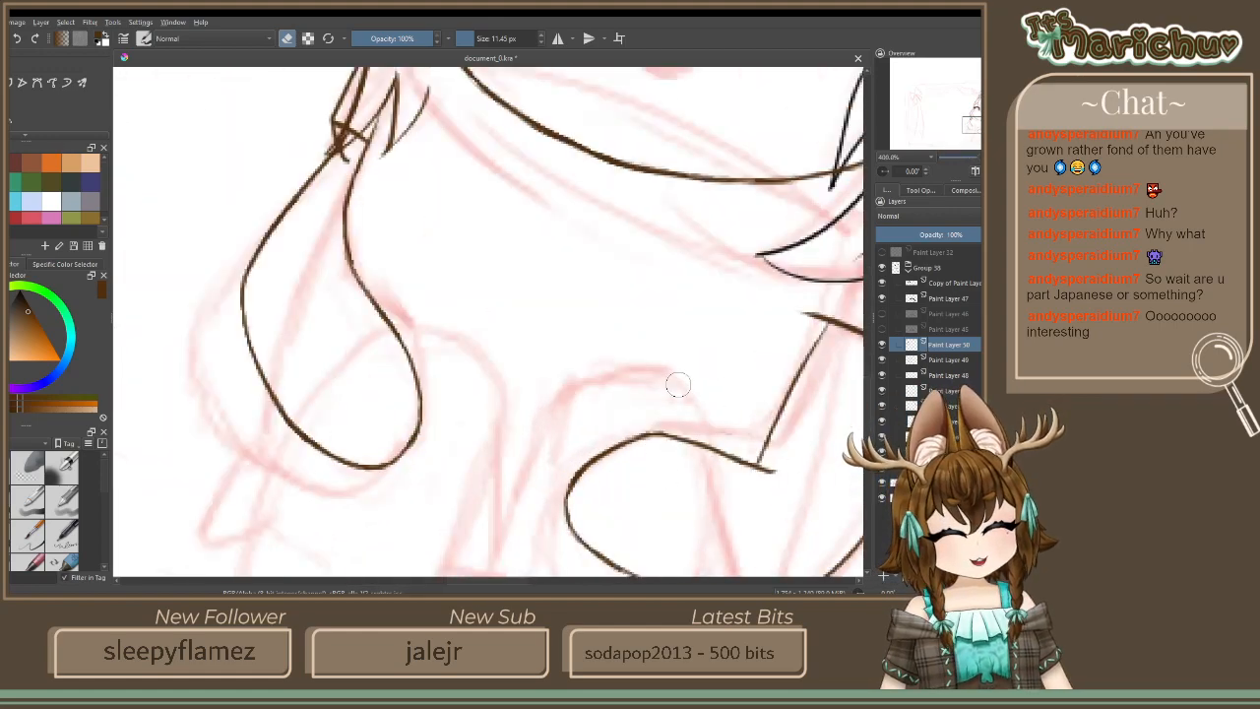
drag(632, 385, 508, 446)
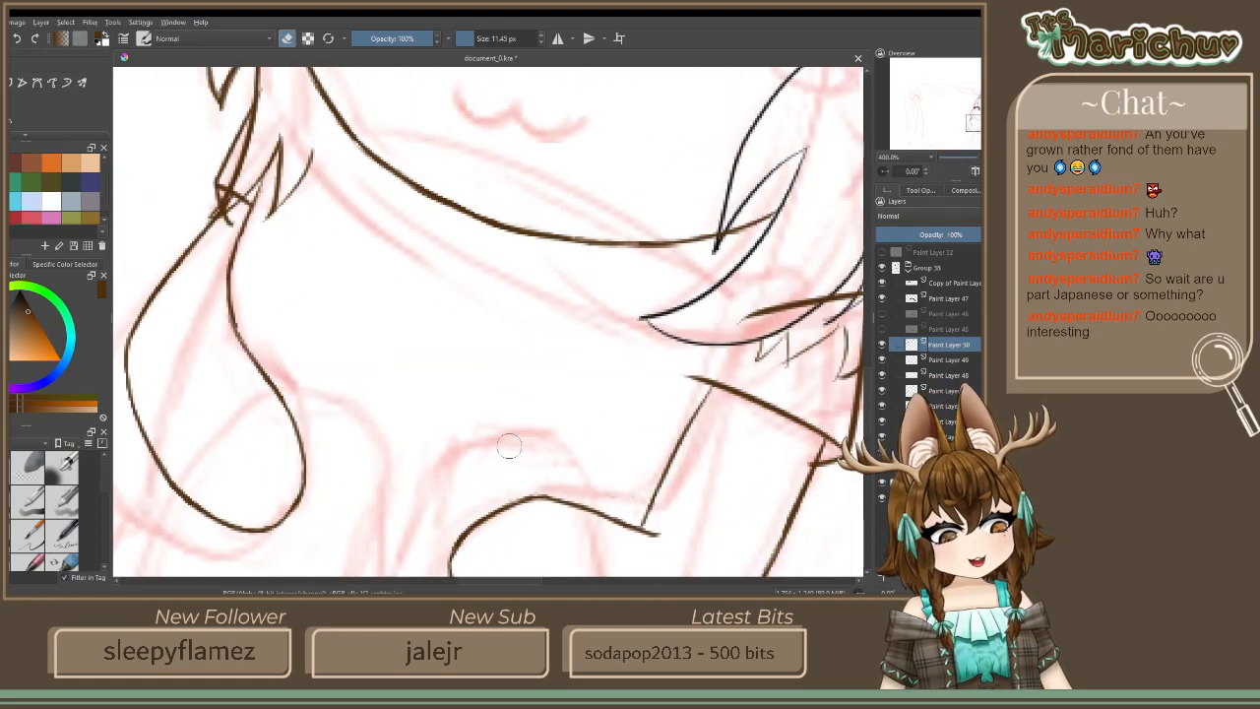
click(883, 576)
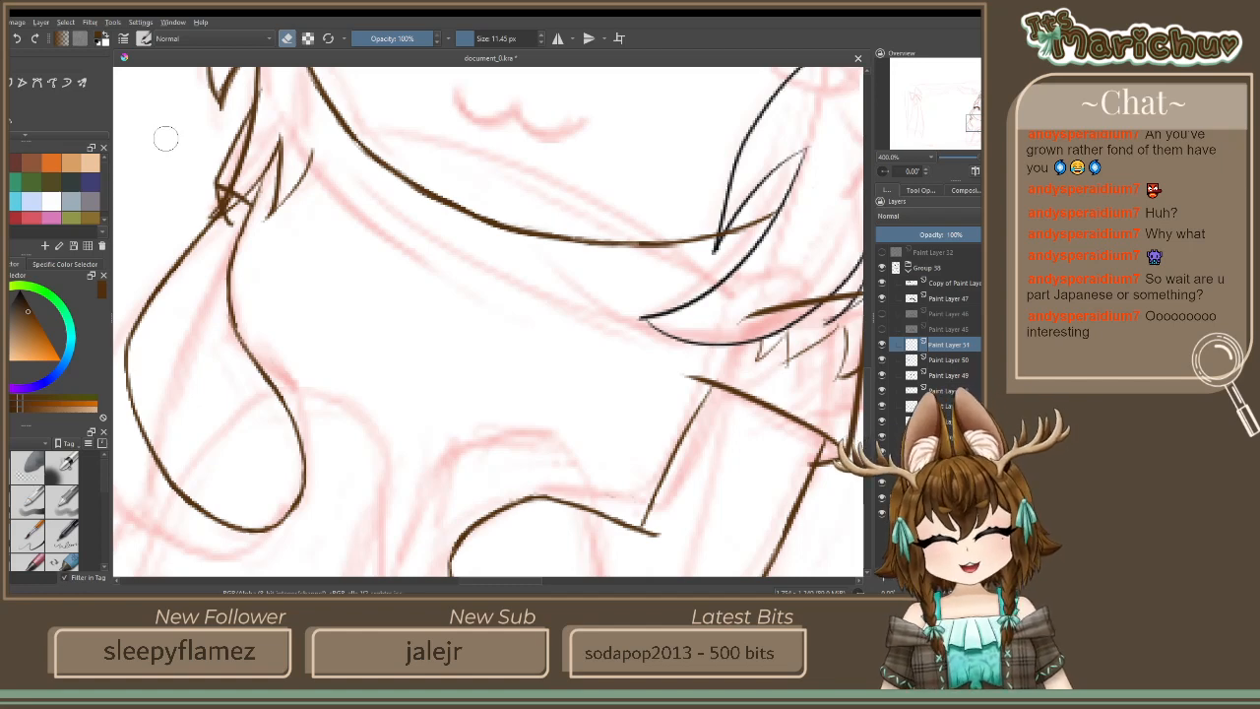
drag(652, 304, 626, 364)
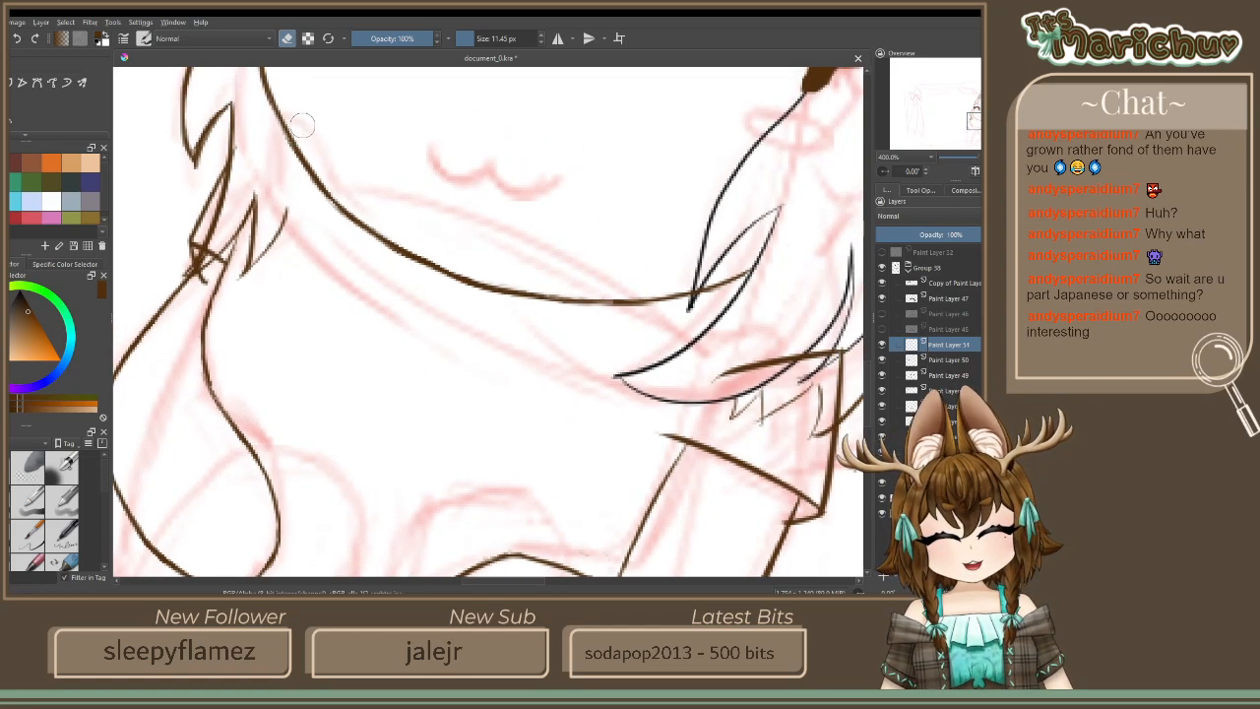
click(287, 39)
drag(285, 114, 355, 199)
mouse_move(305, 122)
mouse_down()
mouse_move(270, 145)
mouse_move(270, 187)
mouse_up()
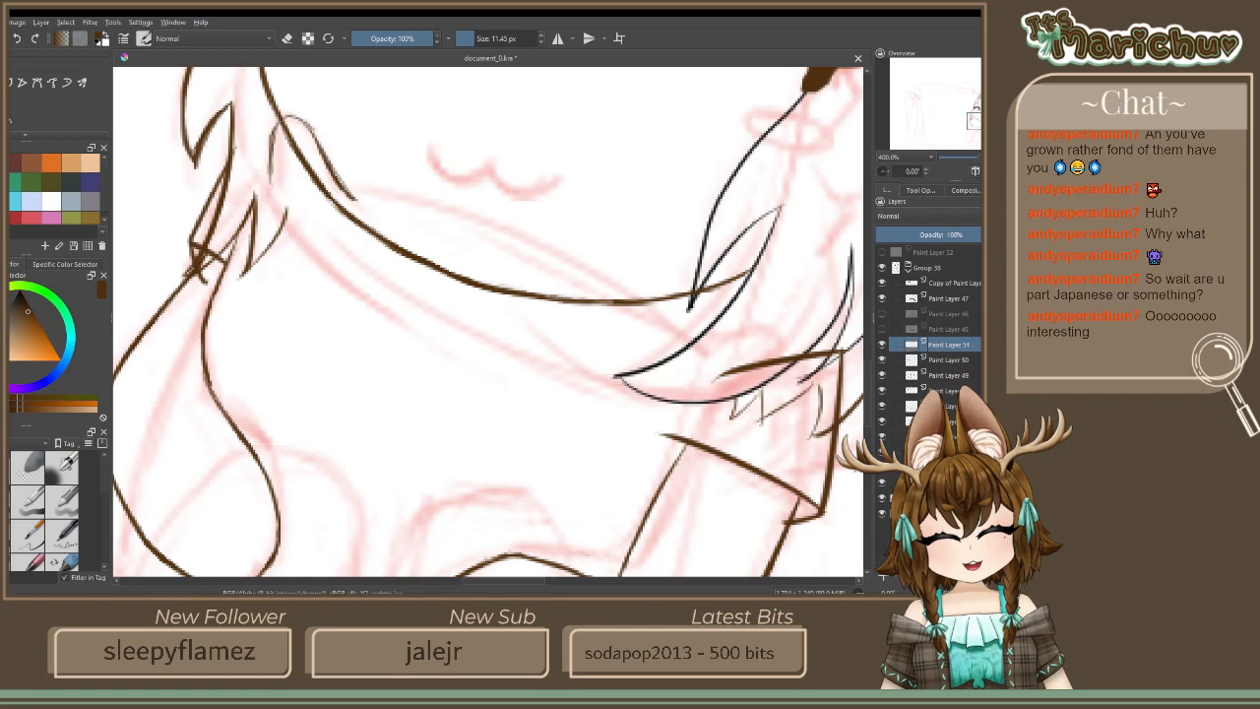
drag(279, 127, 311, 137)
Draw the collar's long brown upper edge across the chin and round it off over the first arm's shoulder
mouse_move(337, 186)
mouse_down()
mouse_move(488, 228)
mouse_move(575, 281)
mouse_up()
mouse_move(423, 212)
mouse_down()
mouse_move(529, 250)
mouse_move(628, 325)
mouse_up()
drag(515, 242, 664, 349)
drag(596, 302, 677, 352)
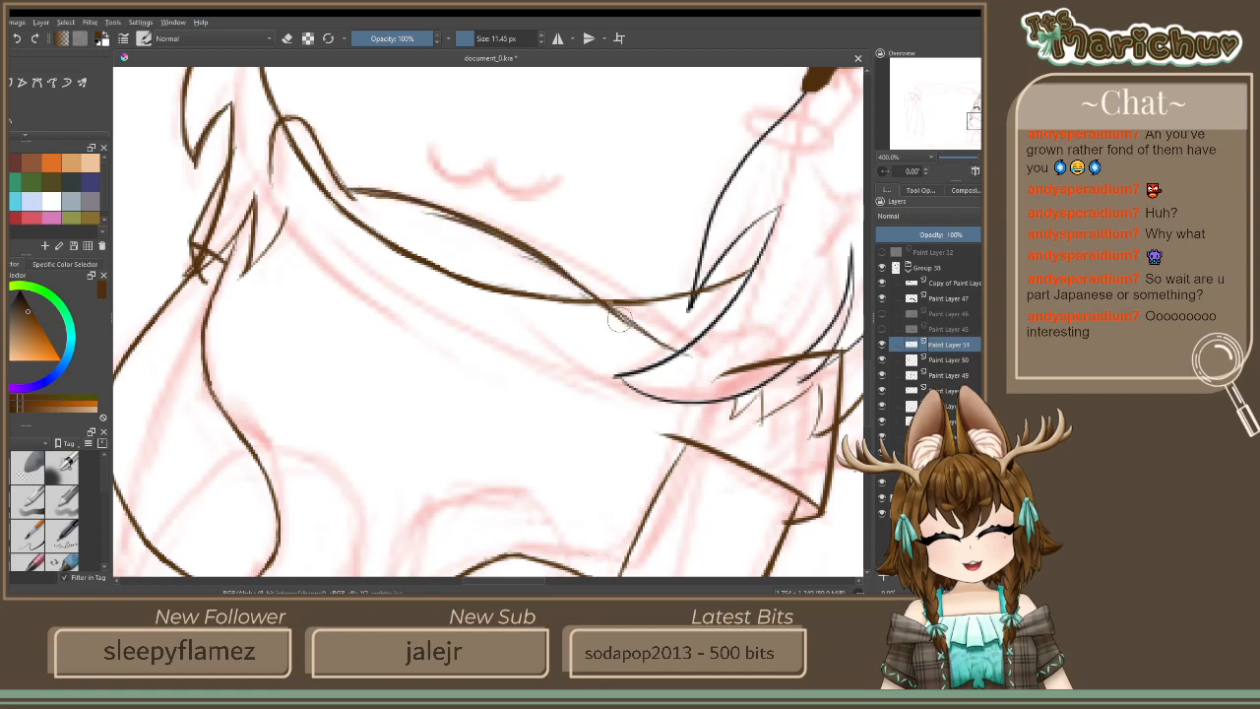
mouse_move(618, 320)
mouse_down()
mouse_move(686, 353)
mouse_move(673, 343)
mouse_move(740, 335)
mouse_move(727, 371)
mouse_move(737, 380)
mouse_move(699, 415)
mouse_up()
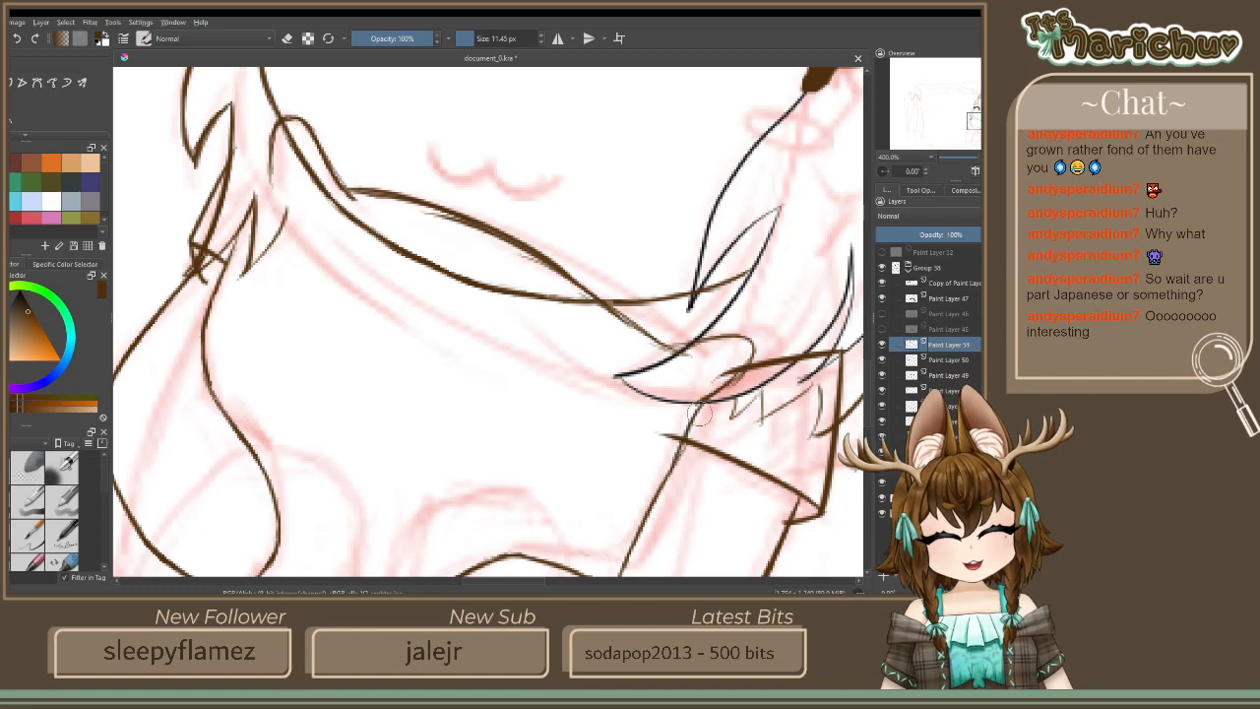
drag(741, 363, 706, 389)
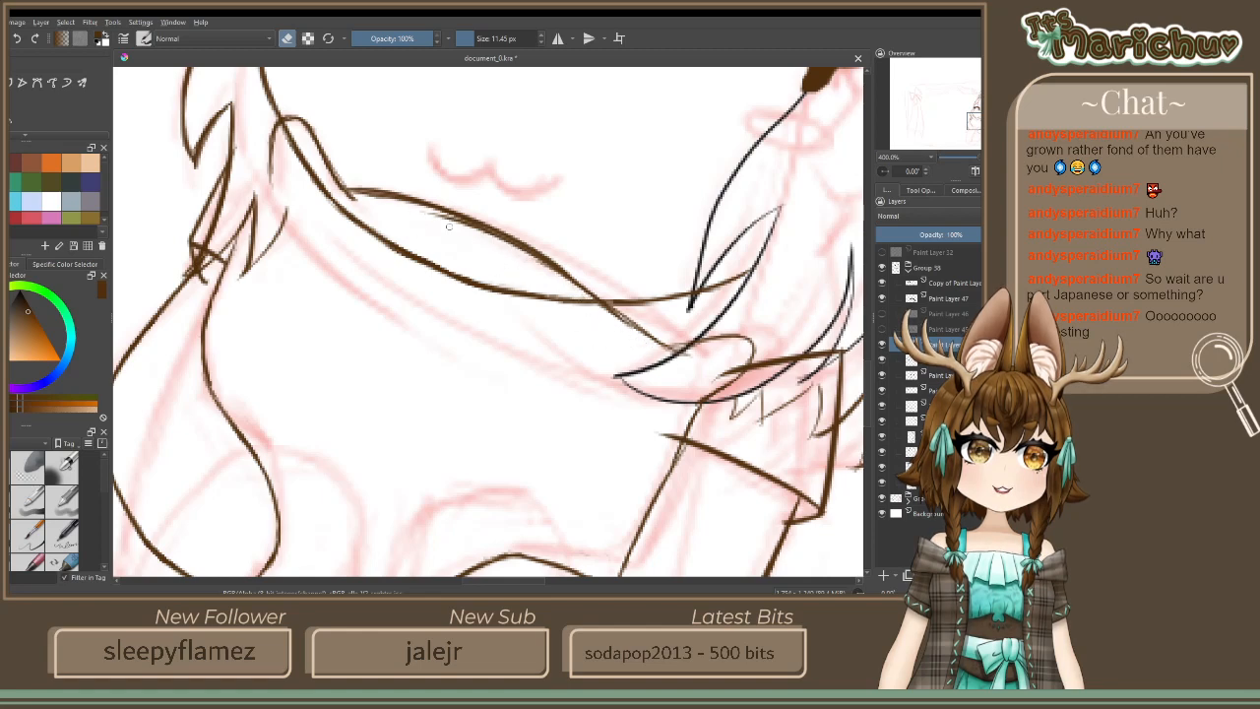
Clean the collar's upper edge by erasing its doubled strokes and redrawing the stretch toward the shoulder as one line
drag(425, 213, 508, 248)
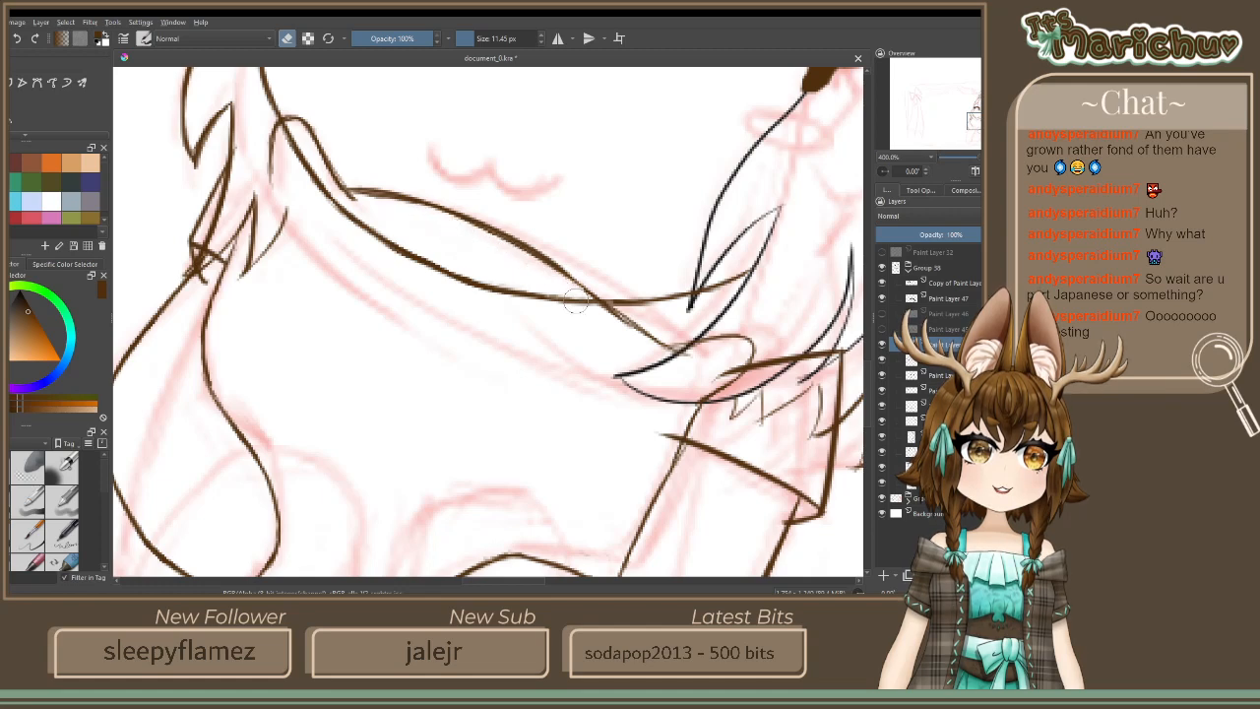
click(286, 38)
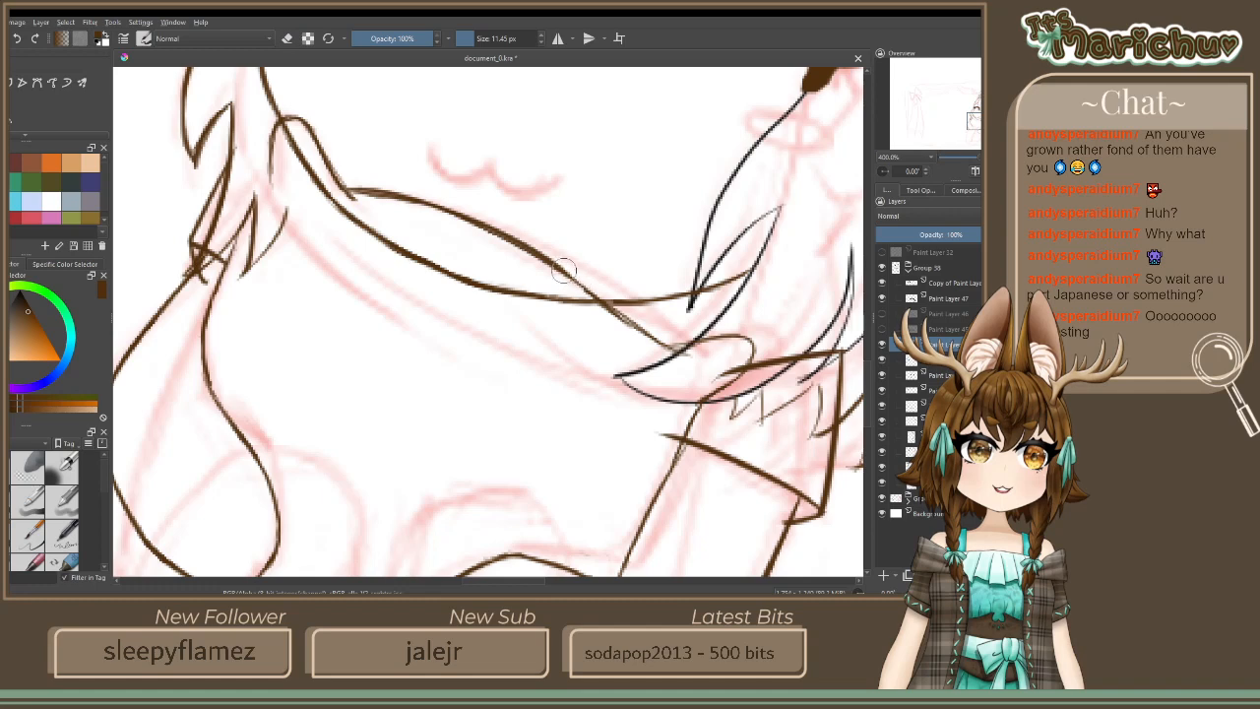
drag(544, 257, 681, 361)
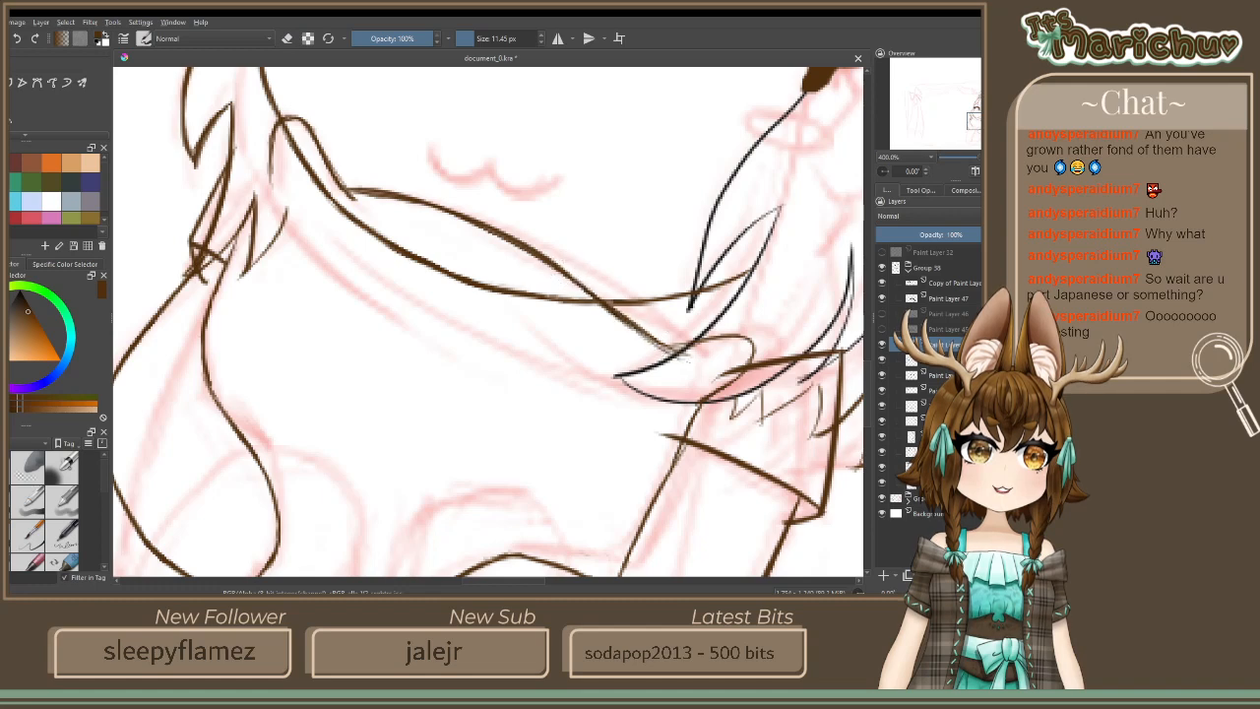
click(287, 38)
drag(680, 358, 639, 336)
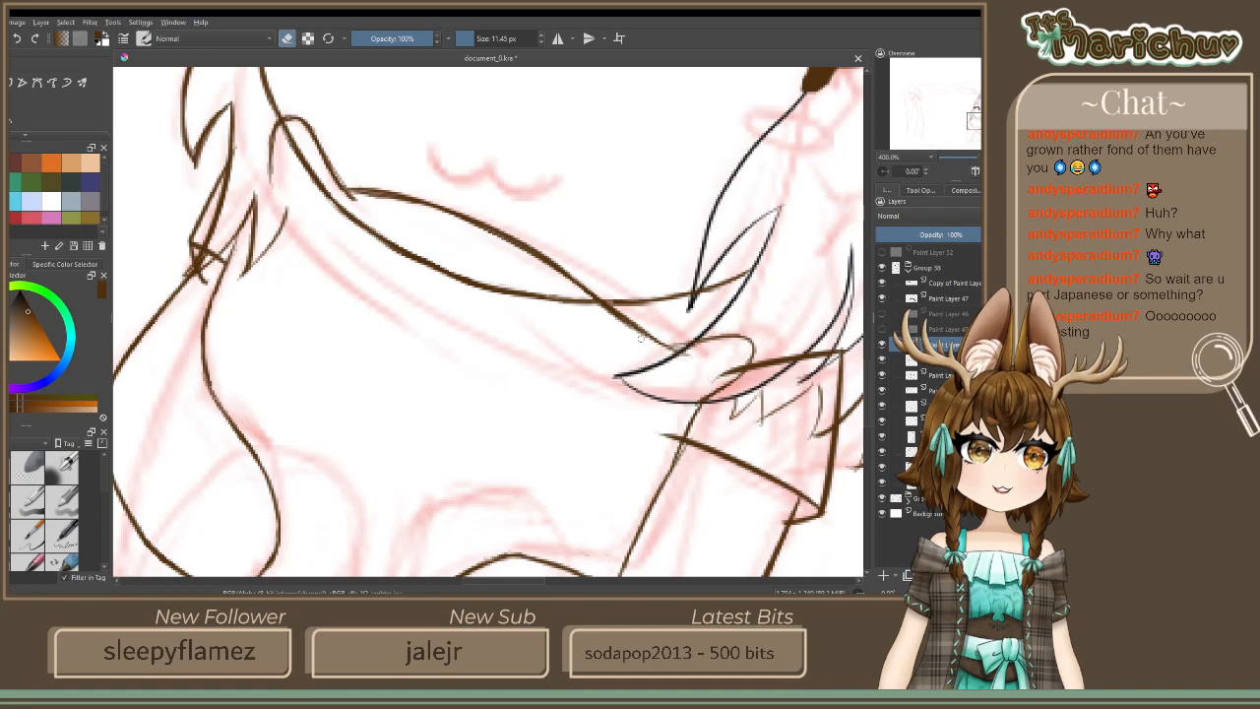
Extend the collar's outer end in brown down to the hair above the opposite arm, and check the whole figure
click(286, 41)
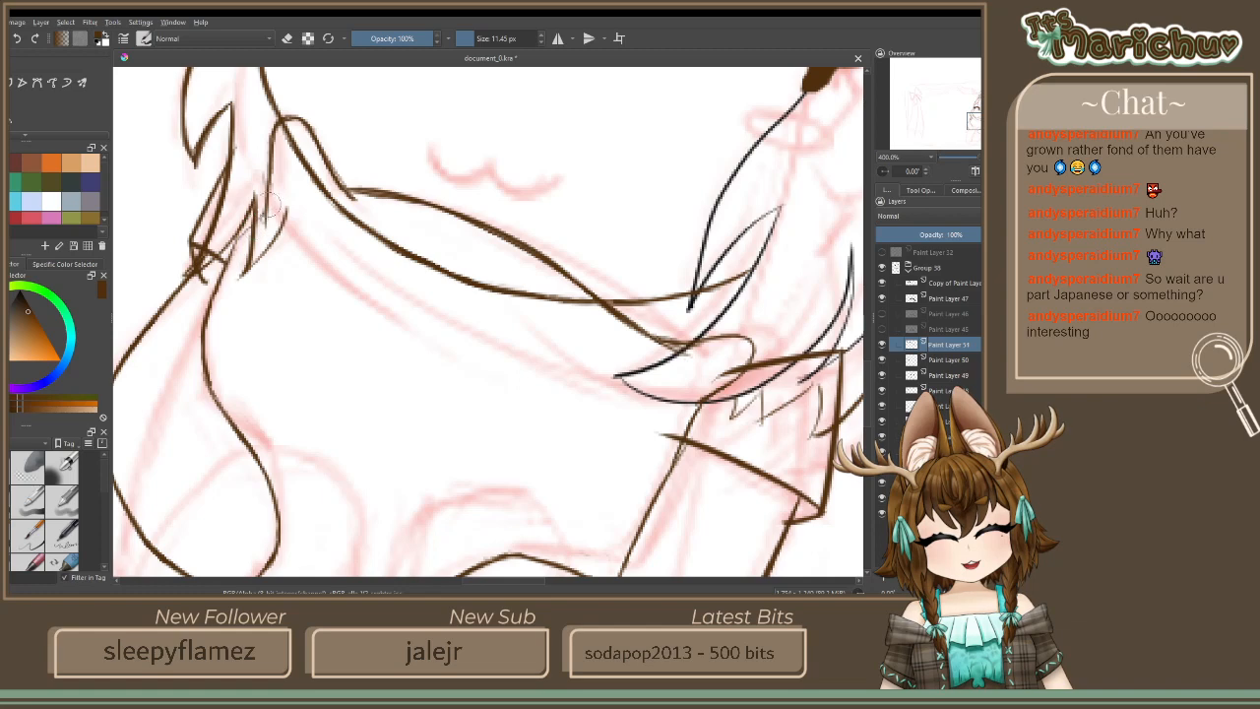
drag(267, 209, 226, 260)
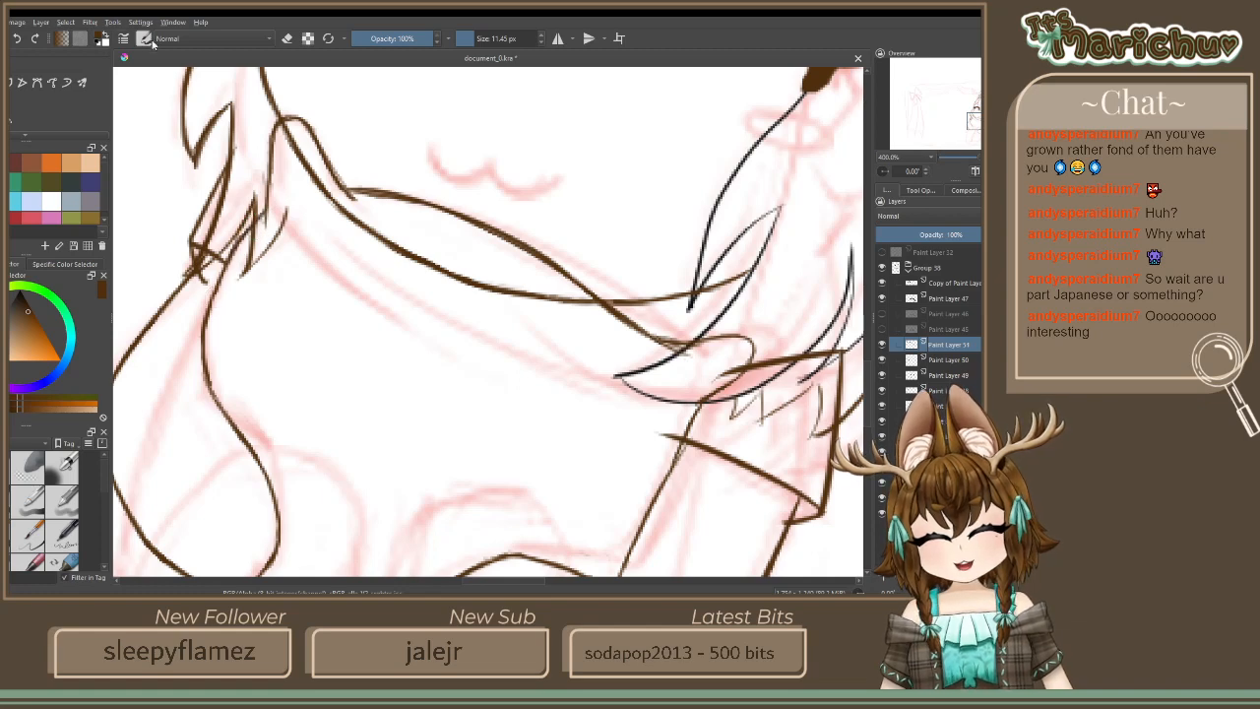
click(289, 38)
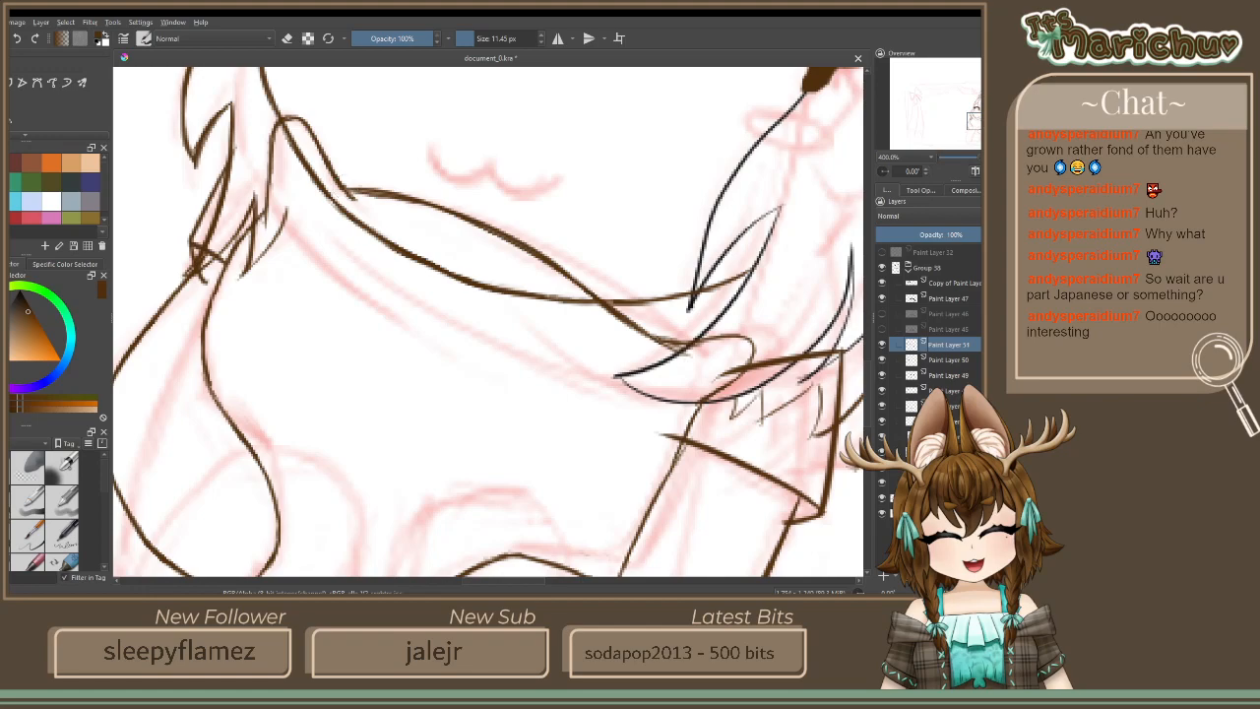
drag(513, 416, 663, 265)
scroll(659, 418, down, 2)
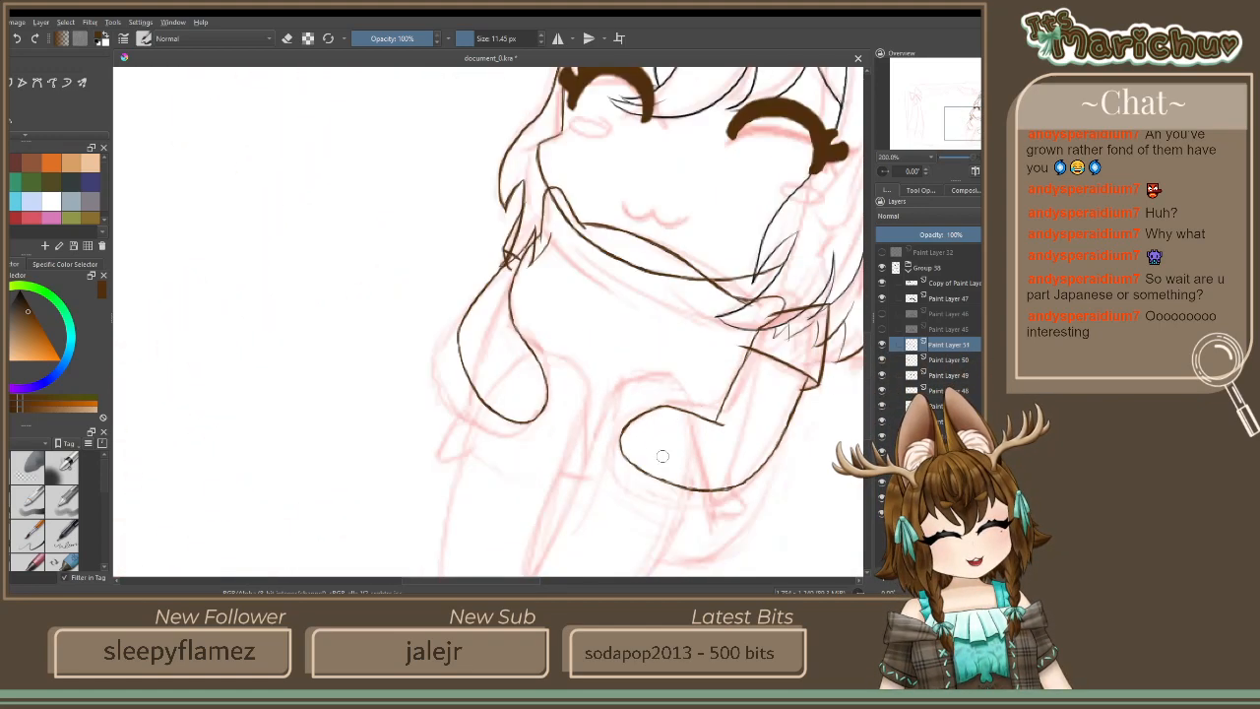
Draw a small rounded brown hem tip beneath the second arm's sleeve and a short hem stroke between the legs
scroll(707, 502, up, 2)
scroll(713, 502, up, 1)
drag(713, 502, 571, 295)
mouse_move(658, 331)
mouse_down()
mouse_move(673, 384)
mouse_move(635, 394)
mouse_up()
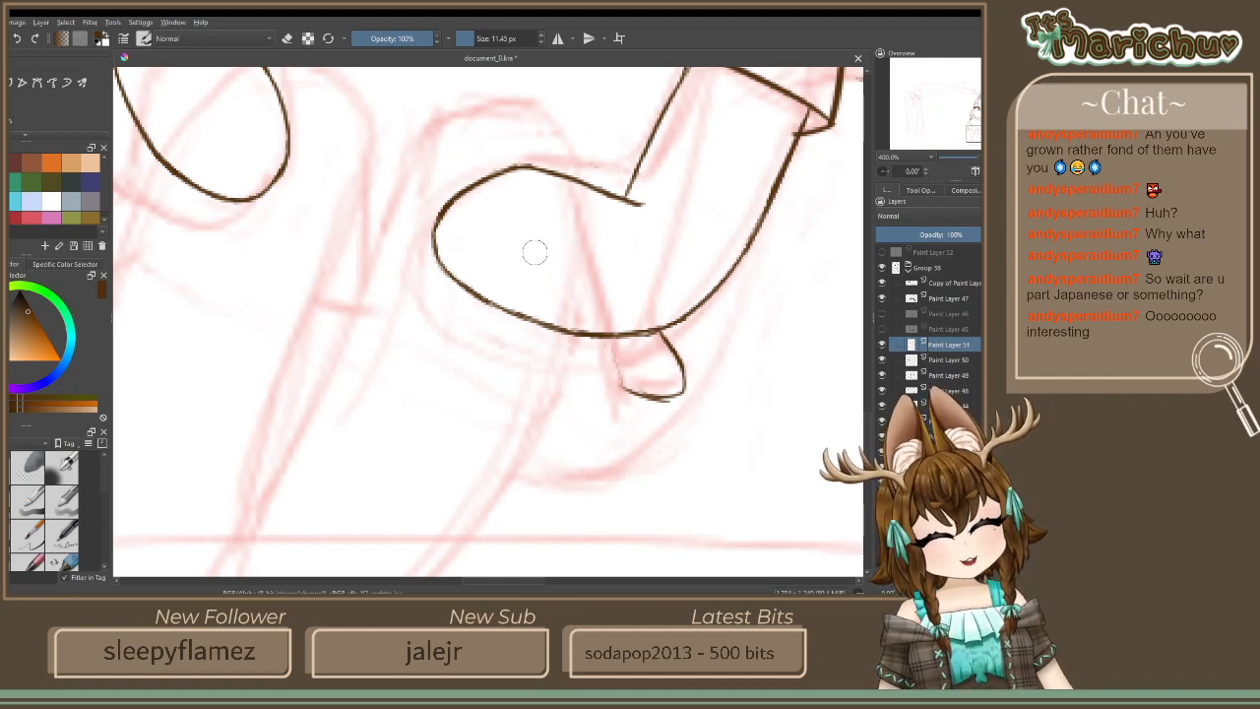
mouse_move(402, 377)
mouse_down()
mouse_move(601, 401)
mouse_move(717, 444)
mouse_move(555, 419)
mouse_move(529, 430)
mouse_move(460, 398)
mouse_up()
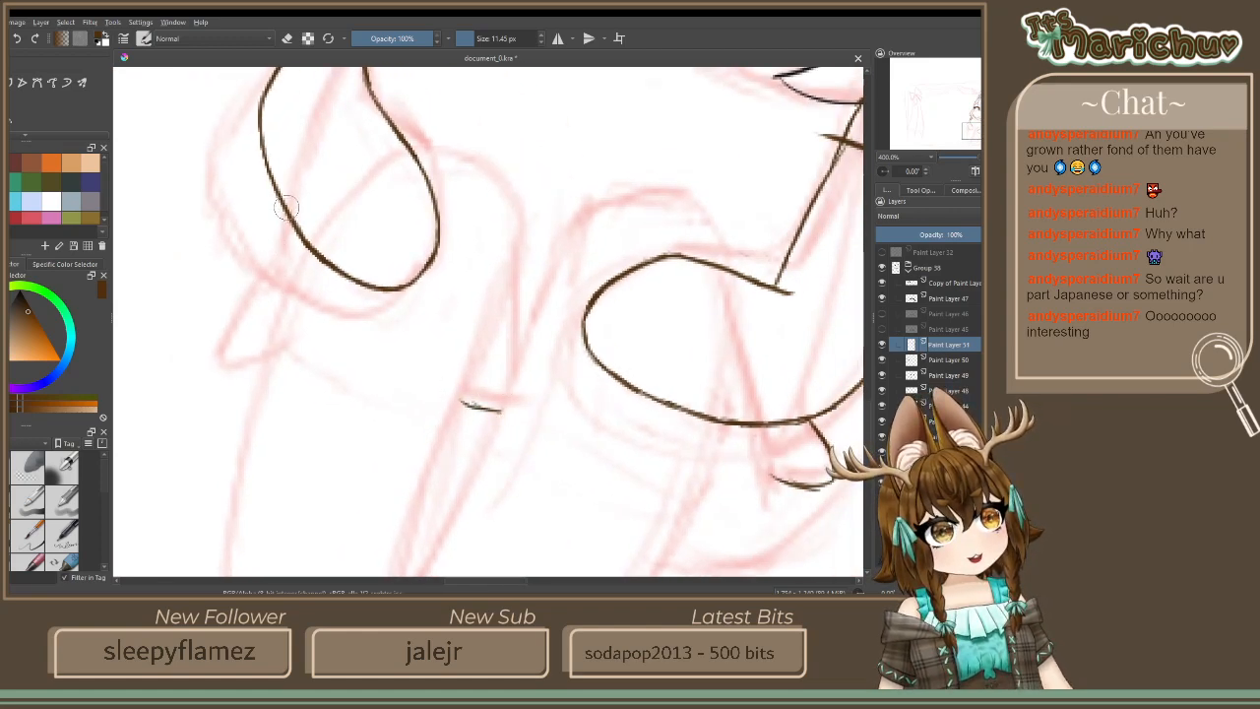
Draw the brown side line beneath the first arm's sleeve, try a pointed hem tip below it, and undo the tip's lower strokes
mouse_move(285, 205)
mouse_down()
mouse_move(275, 271)
mouse_move(281, 253)
mouse_move(237, 313)
mouse_move(283, 317)
mouse_up()
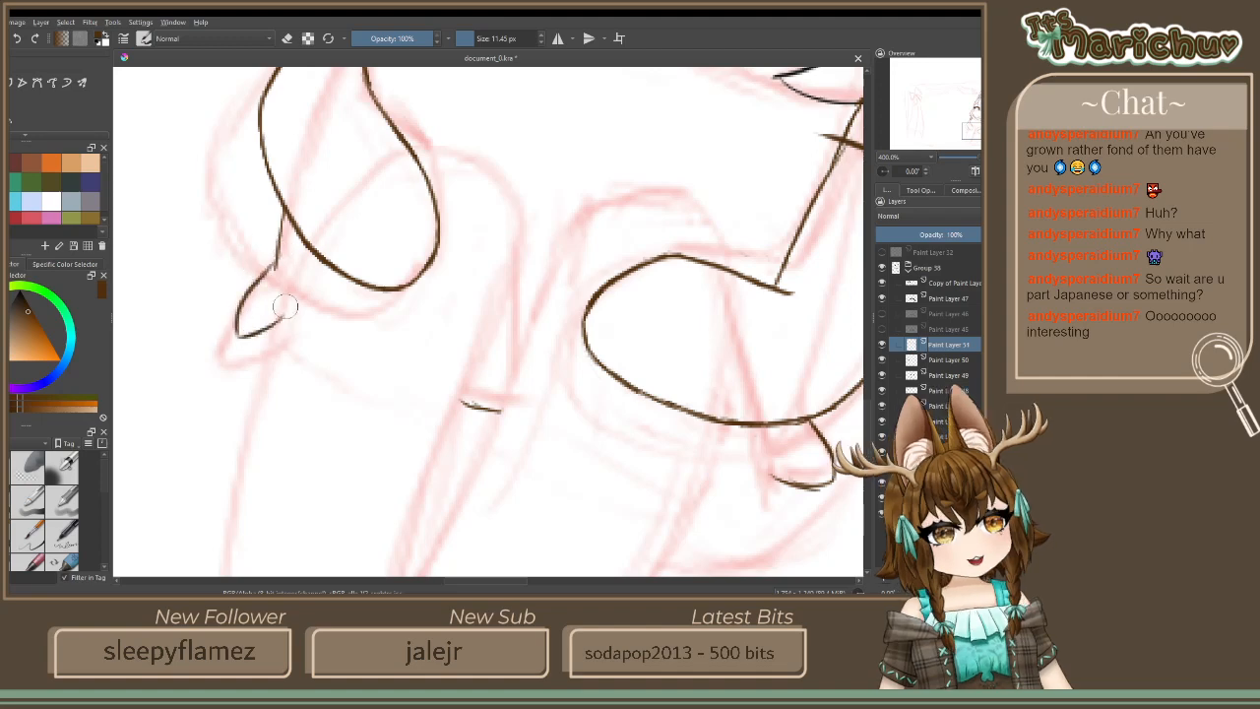
scroll(280, 313, down, 3)
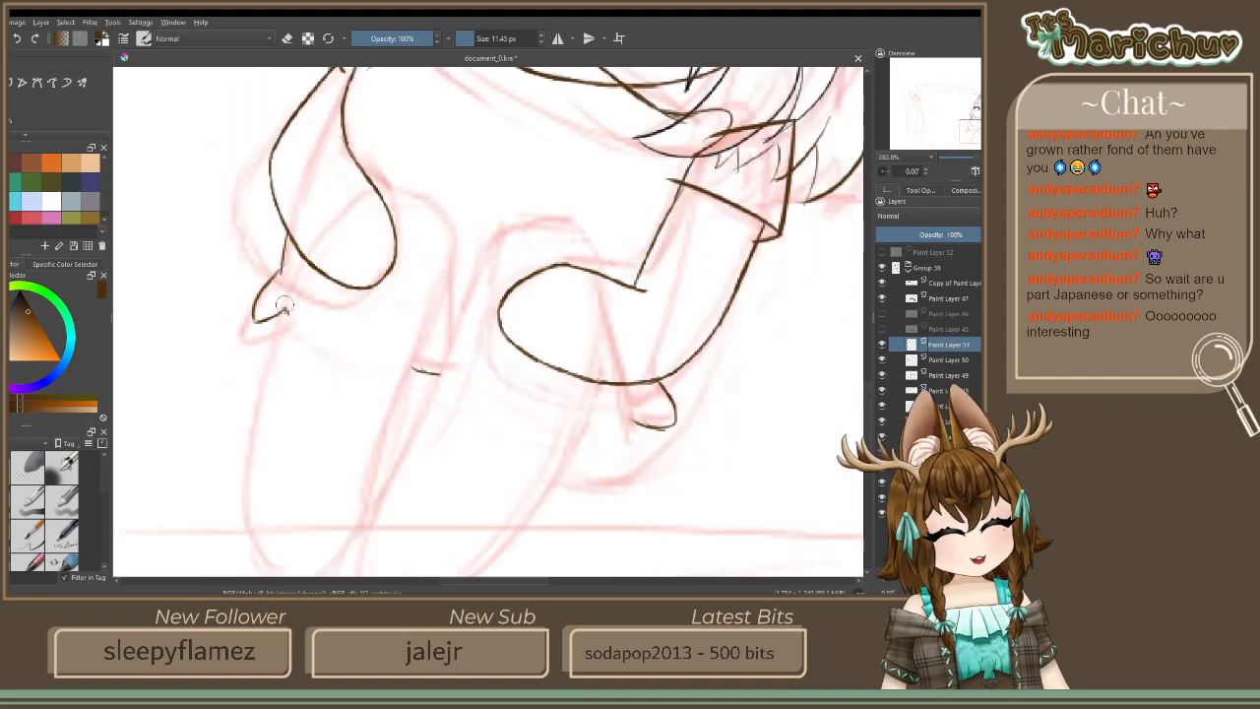
scroll(443, 325, up, 4)
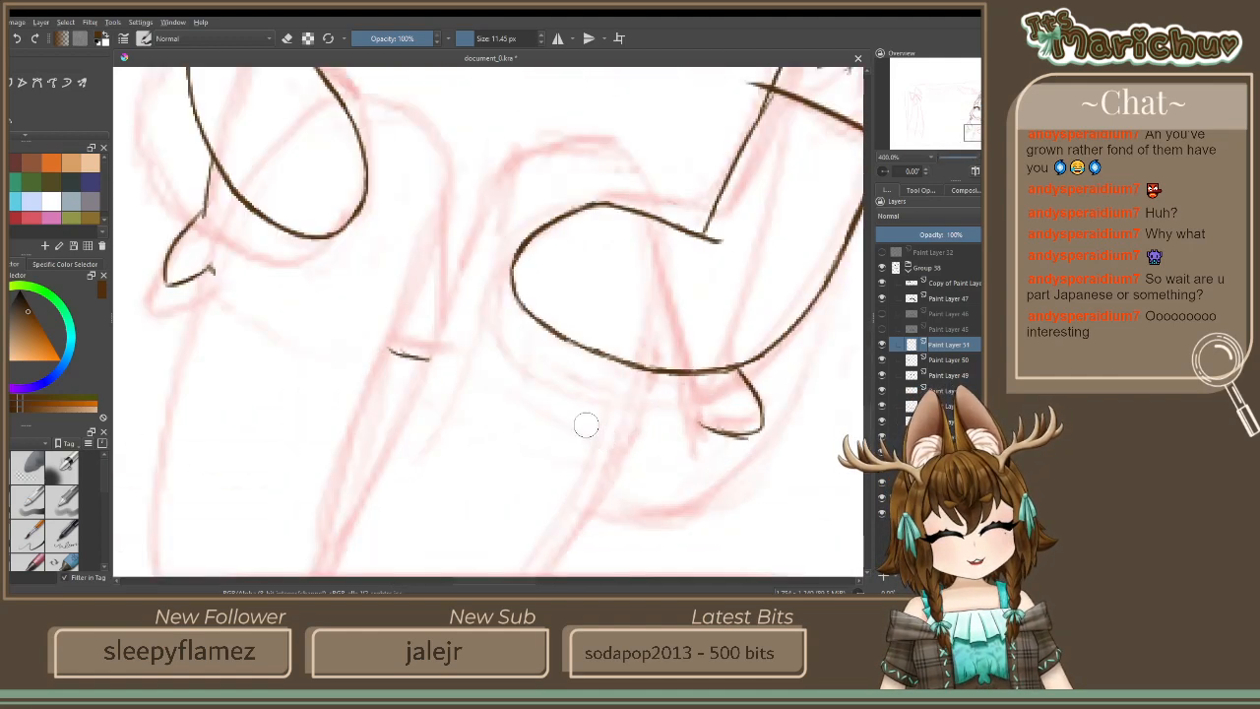
key(ctrl+z)
key(ctrl+z)
key(ctrl+z)
key(ctrl+z)
key(ctrl+z)
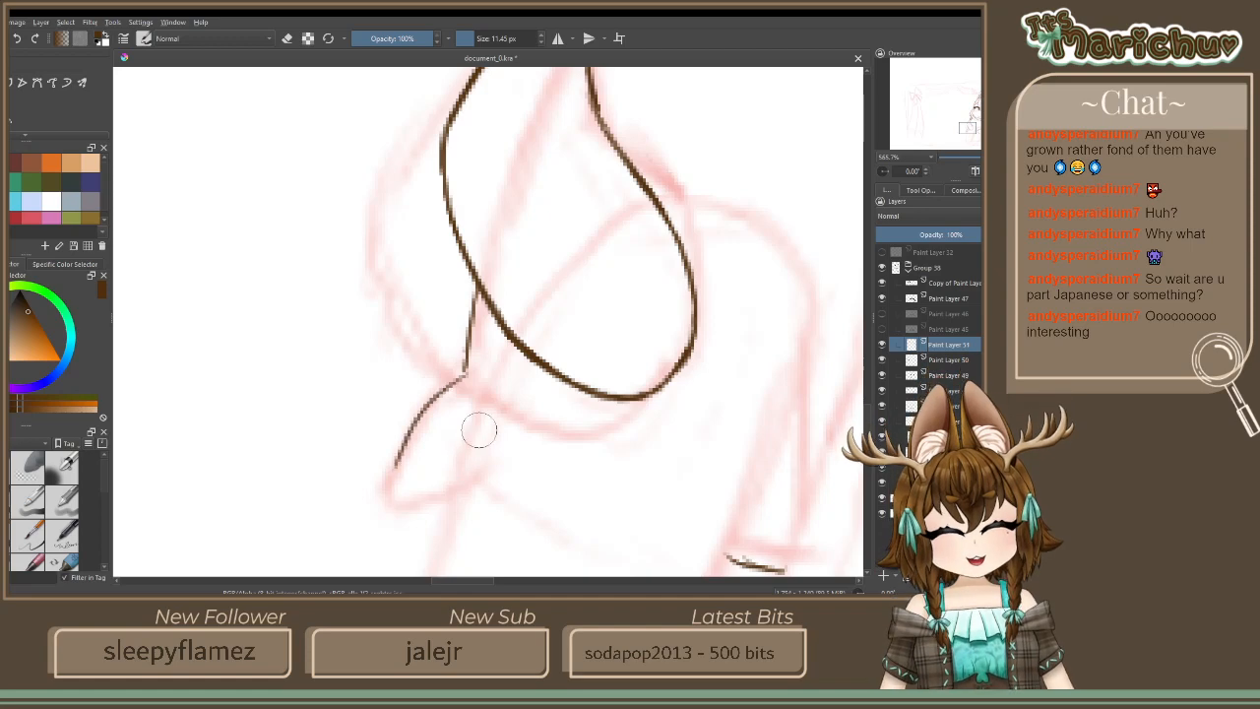
Redraw the hem tip beneath the first sleeve as a curved upper edge with a lower edge ending in a small hook
drag(462, 372, 385, 459)
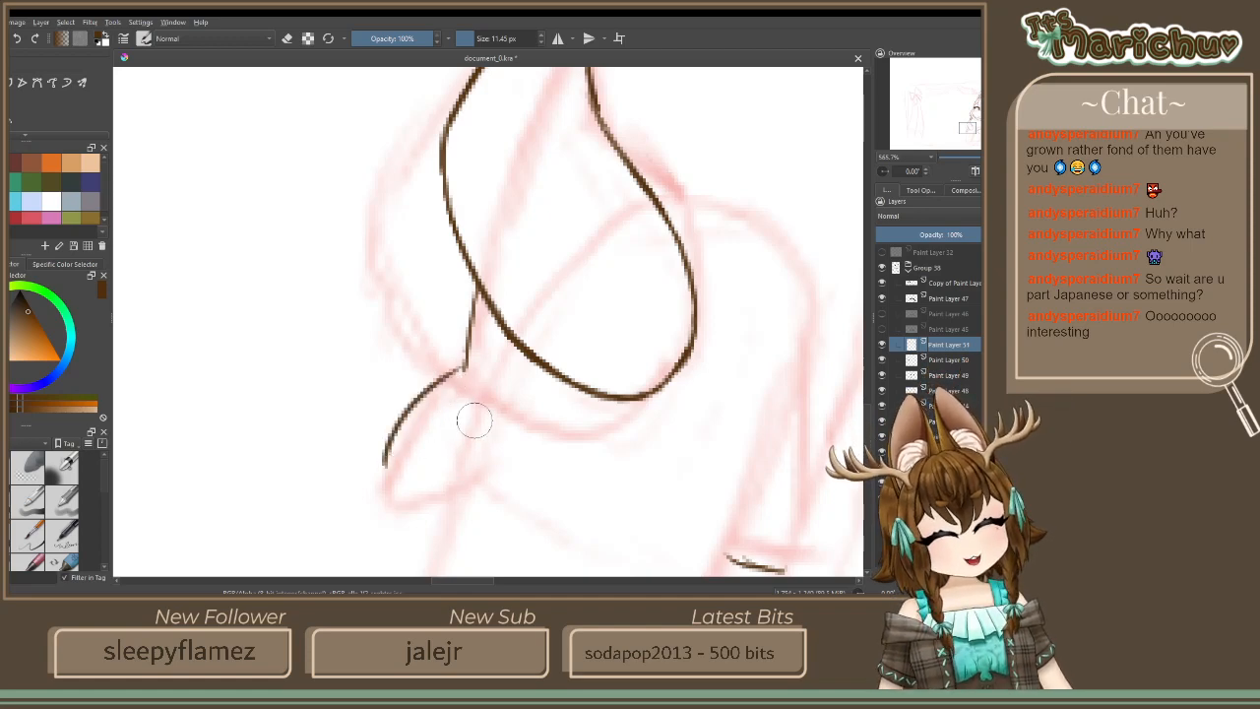
drag(470, 436, 389, 481)
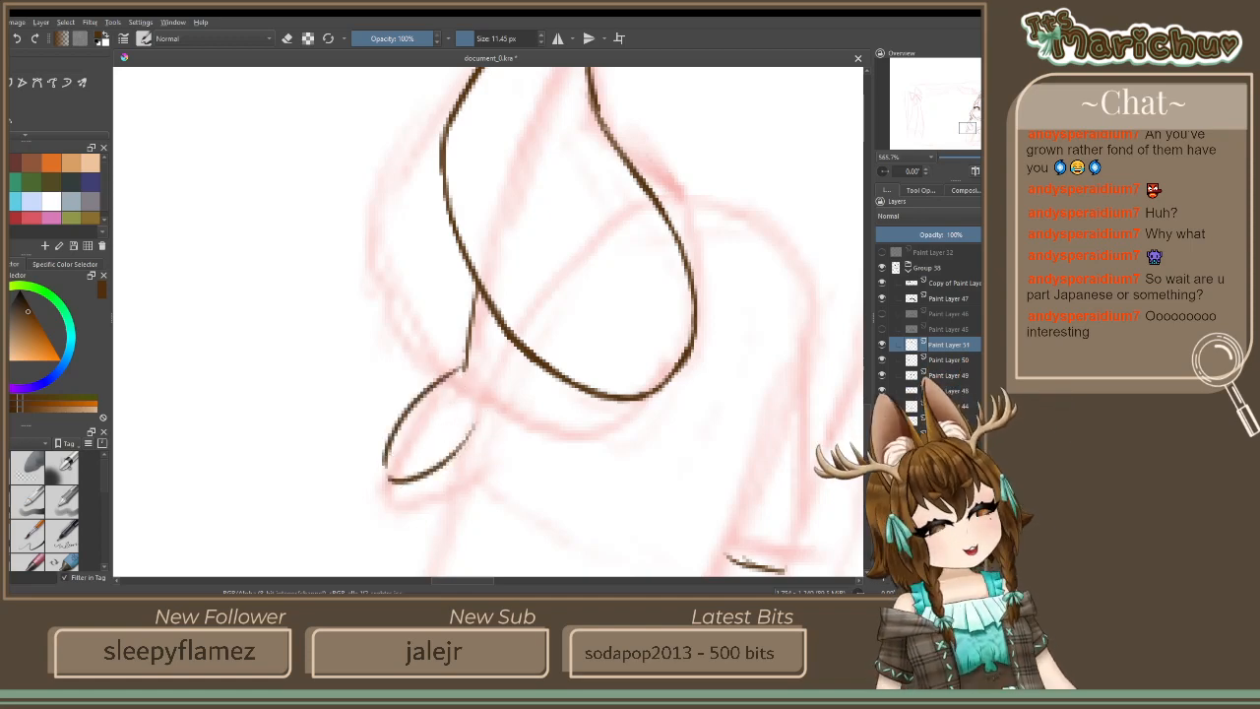
key(ctrl+z)
drag(478, 459, 387, 486)
drag(478, 455, 481, 462)
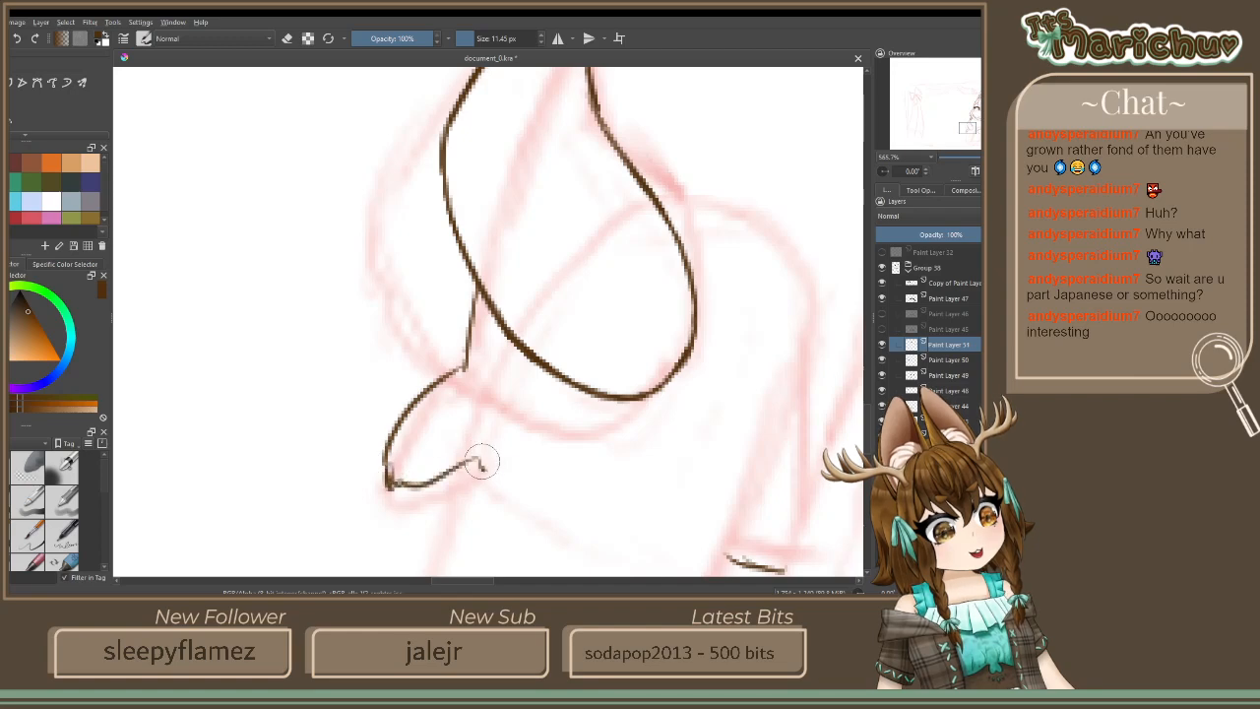
scroll(481, 462, down, 5)
scroll(466, 408, up, 5)
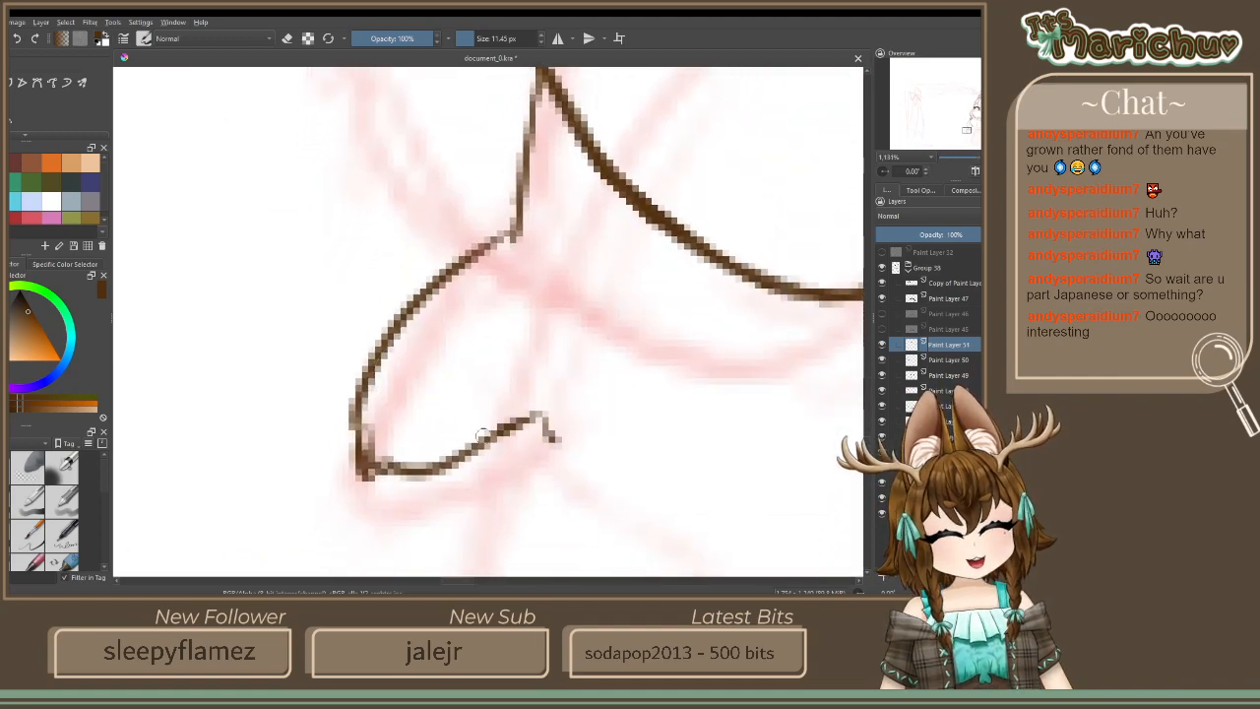
Shorten the first hem tip by drawing a flatter lower edge across it and erasing the old corner below
drag(537, 418, 370, 400)
click(287, 40)
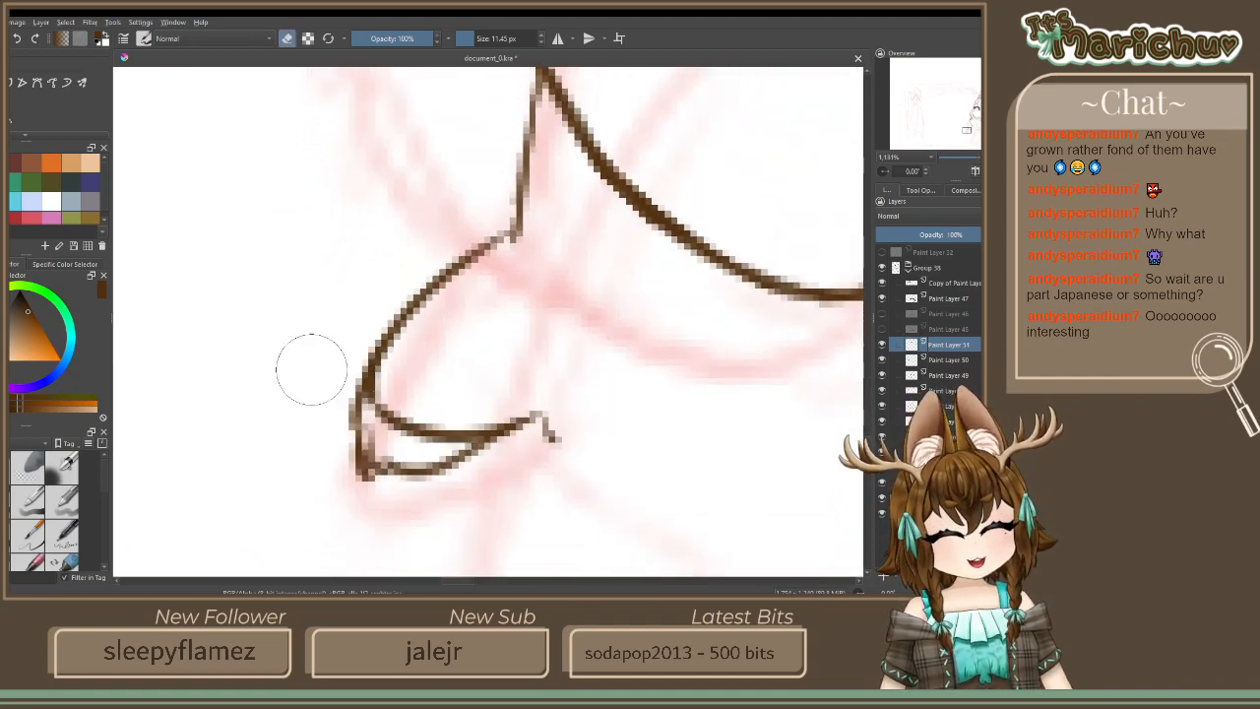
mouse_move(356, 463)
mouse_down()
mouse_move(348, 398)
mouse_move(428, 489)
mouse_move(417, 472)
mouse_move(510, 451)
mouse_move(409, 459)
mouse_move(526, 448)
mouse_move(492, 458)
mouse_up()
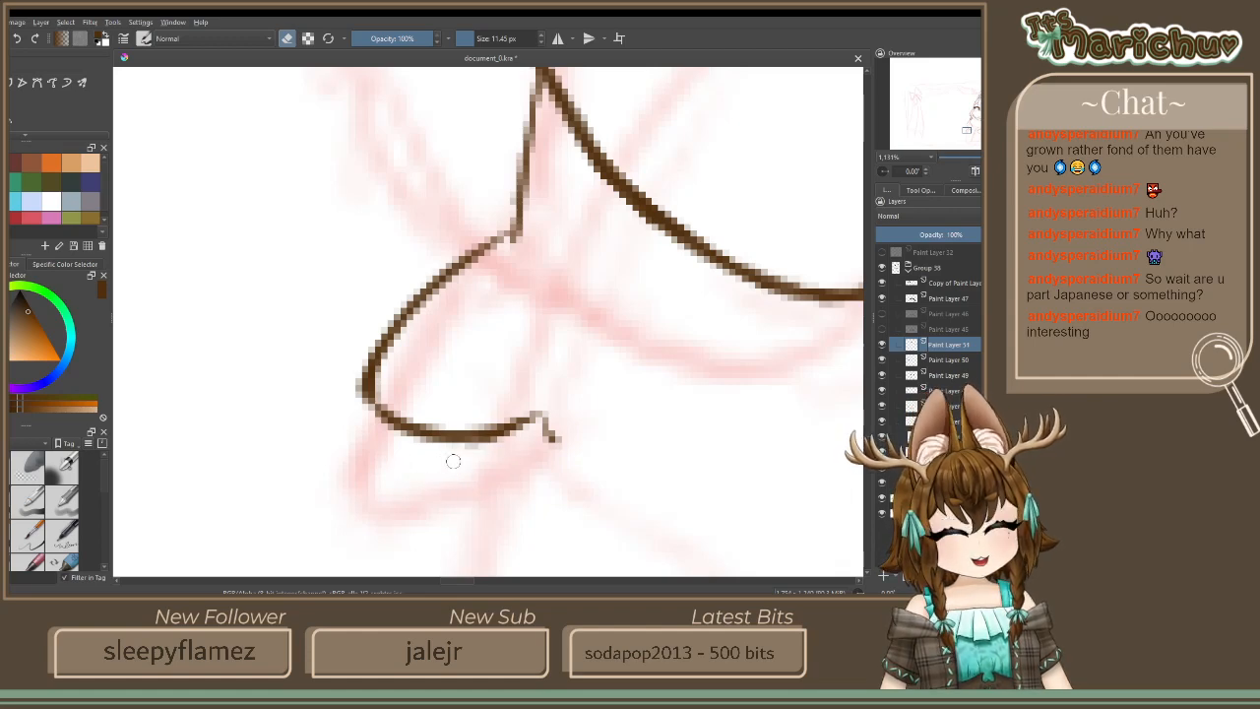
scroll(453, 459, down, 5)
scroll(467, 470, down, 1)
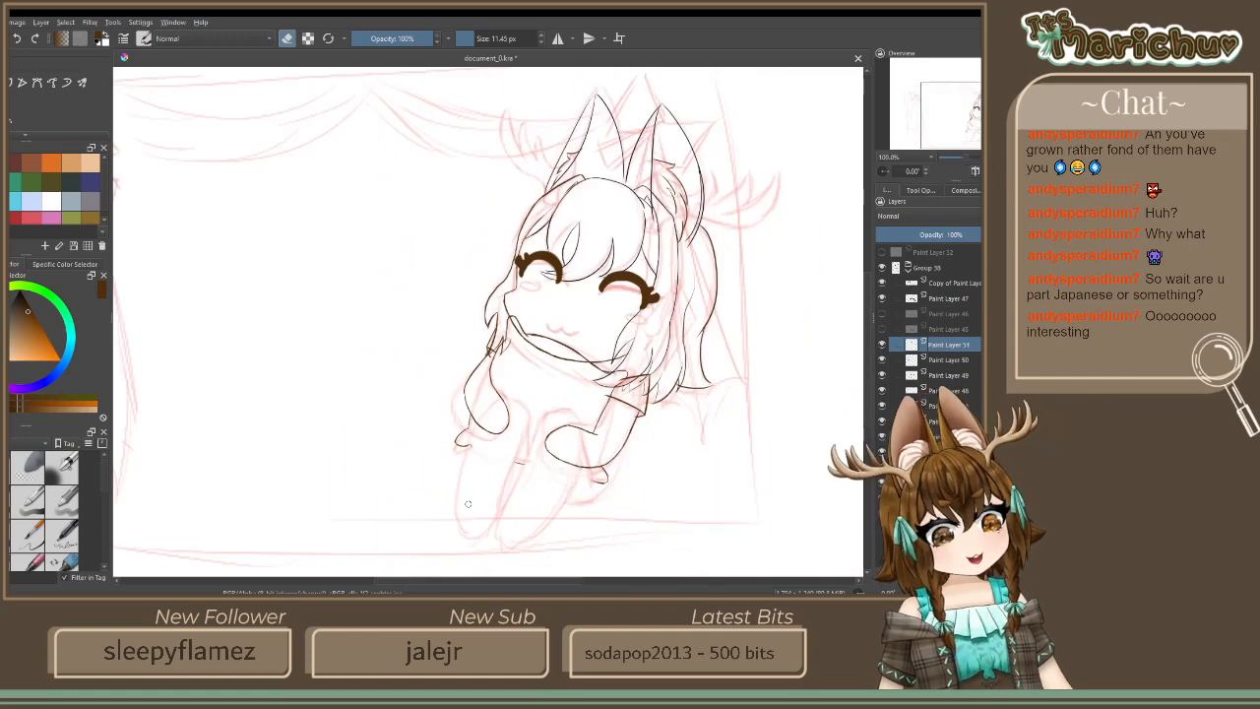
scroll(471, 462, up, 1)
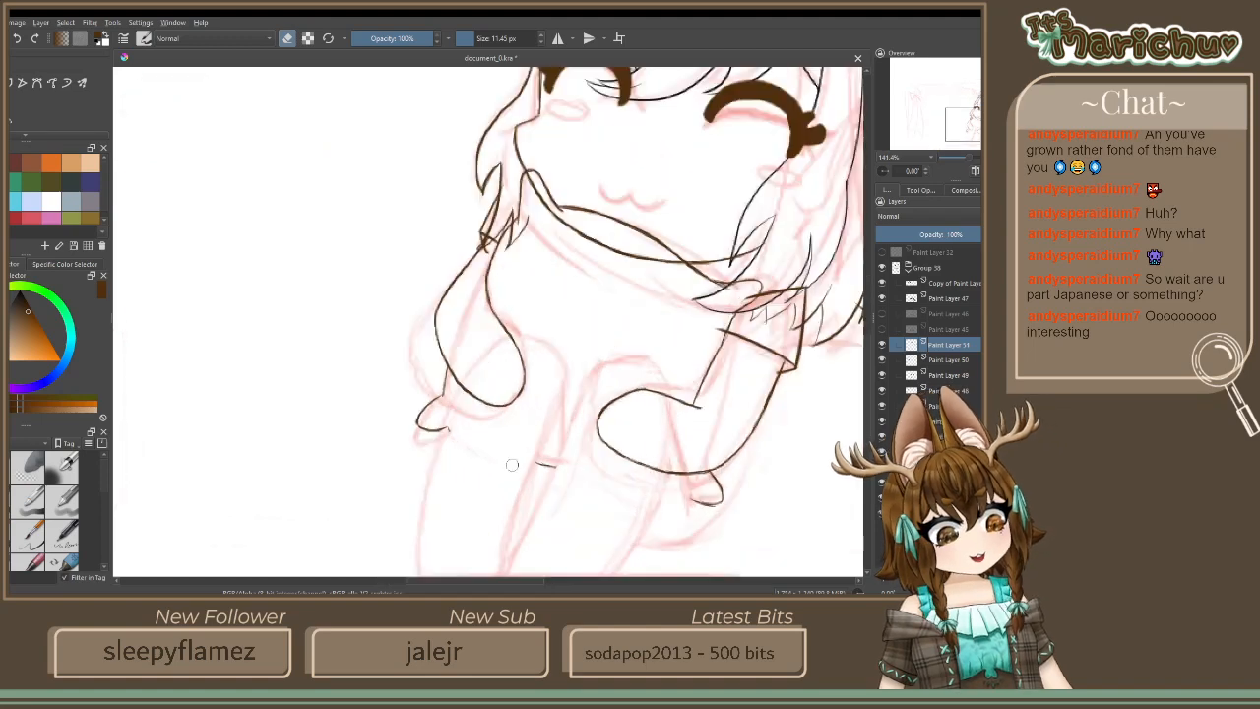
Join the collar's narrow end to the first arm's inner edge with a brown stroke behind the hair tips, and trim it with the eraser
scroll(492, 254, up, 5)
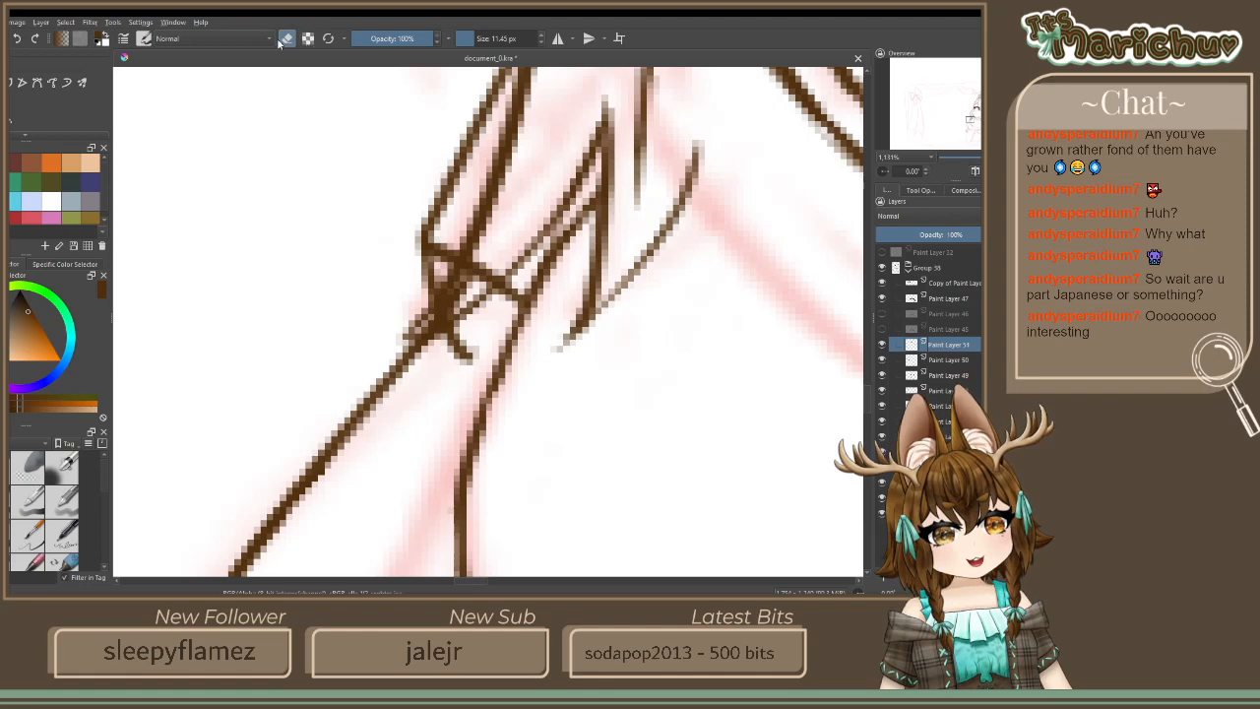
drag(630, 175, 474, 411)
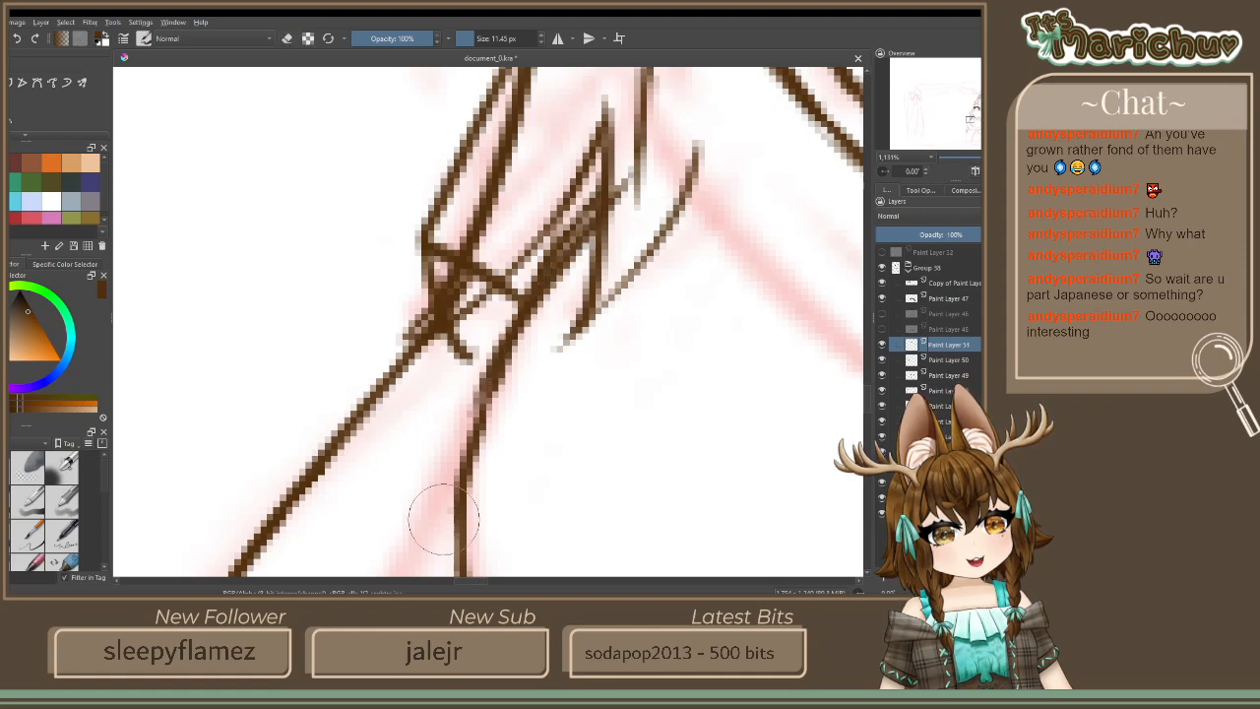
key(ctrl+z)
mouse_move(639, 173)
mouse_down()
mouse_move(474, 459)
mouse_move(535, 197)
mouse_up()
scroll(439, 559, down, 4)
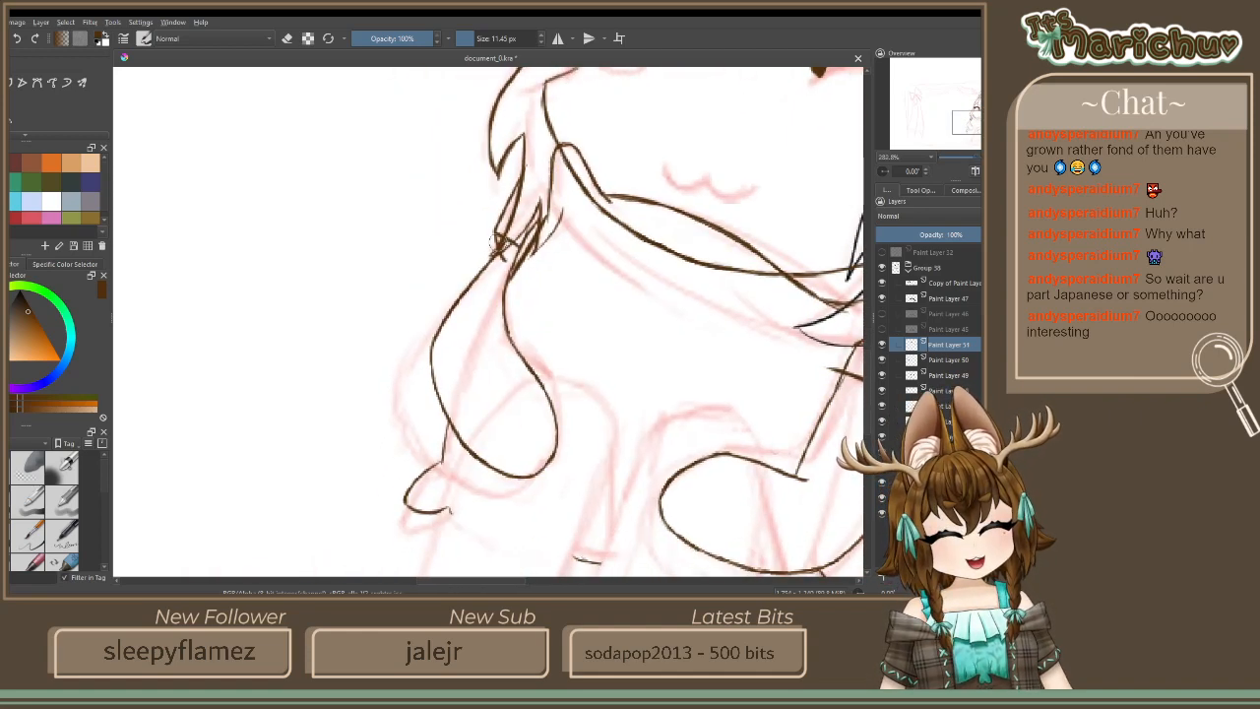
scroll(482, 200, up, 3)
click(285, 39)
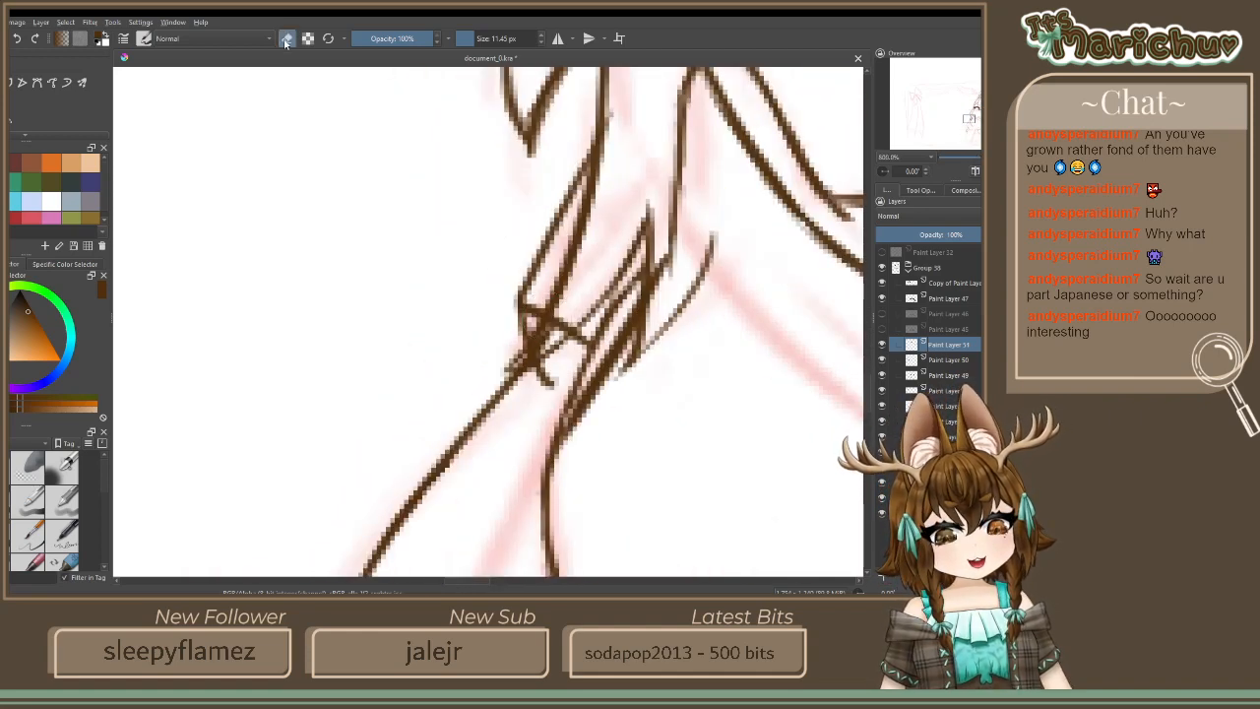
mouse_move(666, 284)
mouse_down()
mouse_move(589, 424)
mouse_move(607, 385)
mouse_move(569, 434)
mouse_up()
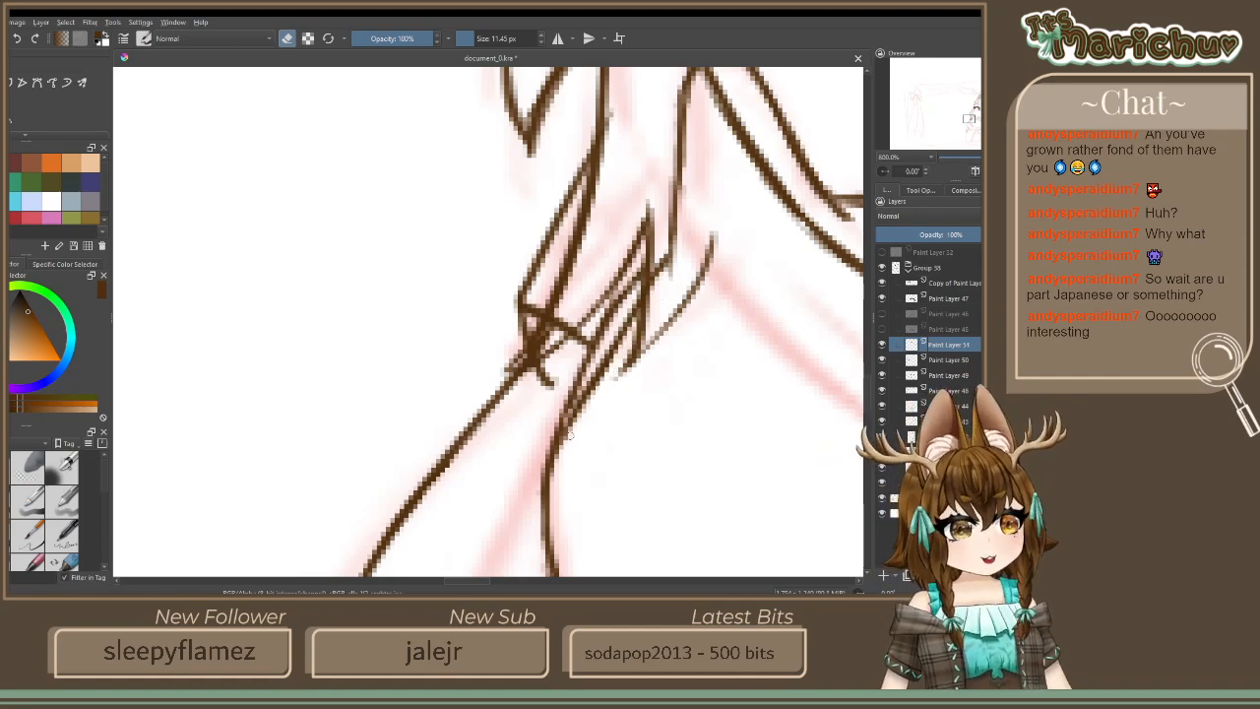
scroll(321, 394, down, 3)
Add a layer and draw the second leg's rounded knee and long inner edge in brown behind the sleeve
mouse_move(307, 394)
mouse_down()
mouse_move(391, 73)
mouse_move(415, 35)
mouse_up()
scroll(461, 417, up, 2)
key(e)
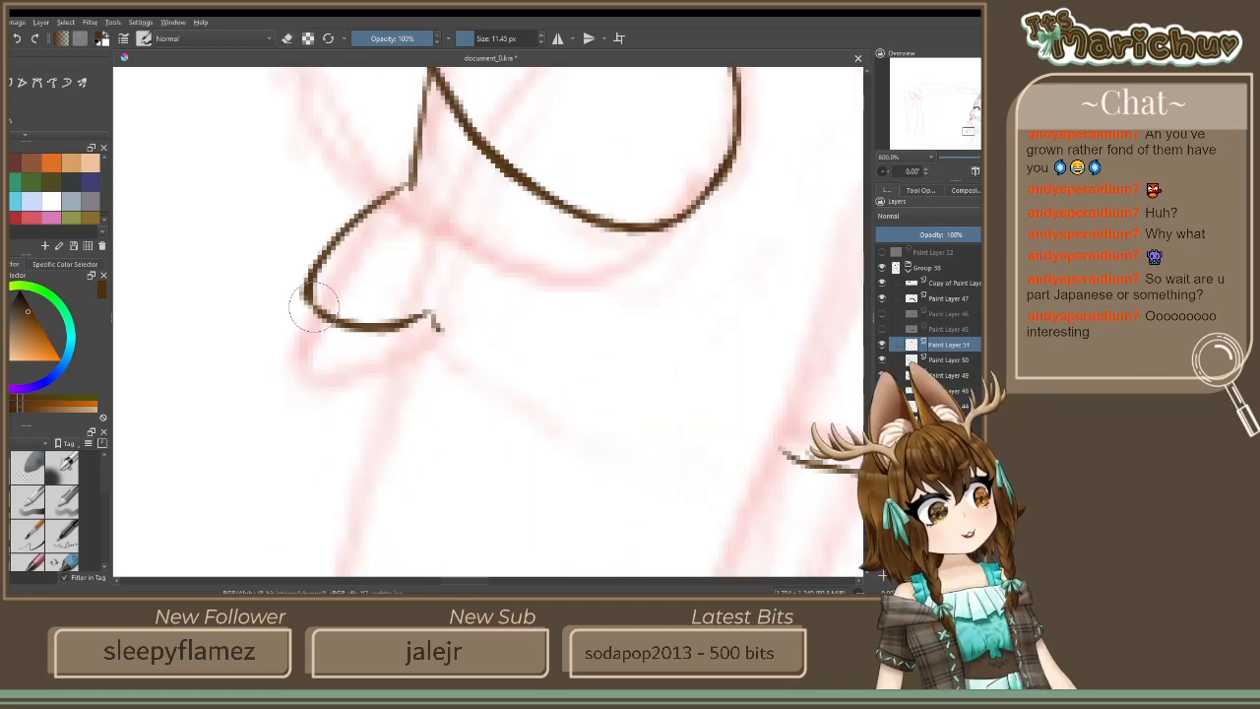
scroll(442, 329, down, 4)
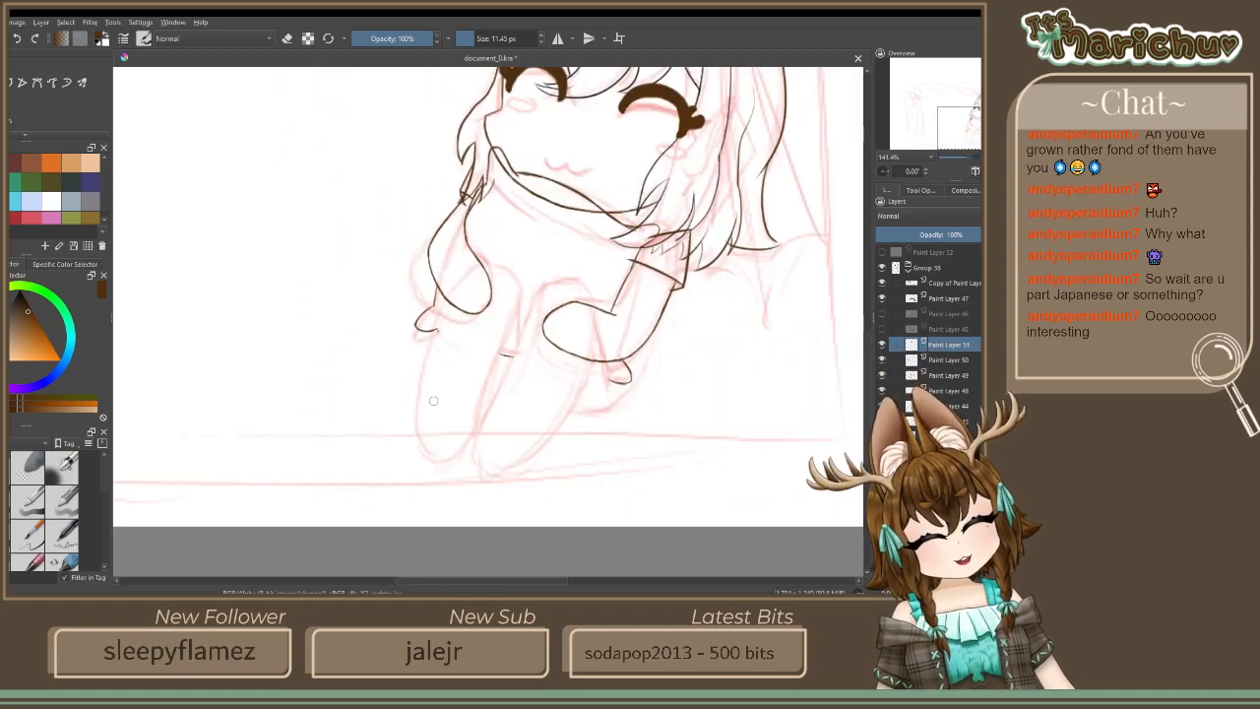
scroll(487, 329, up, 3)
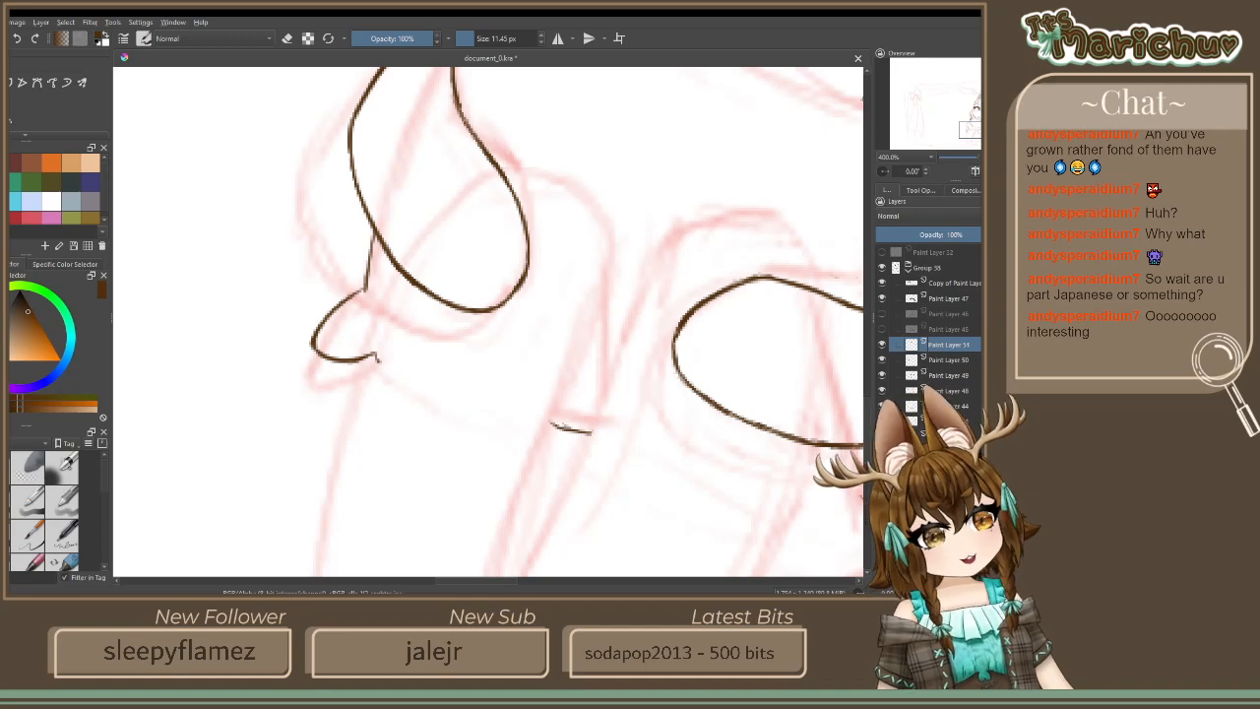
scroll(691, 328, down, 1)
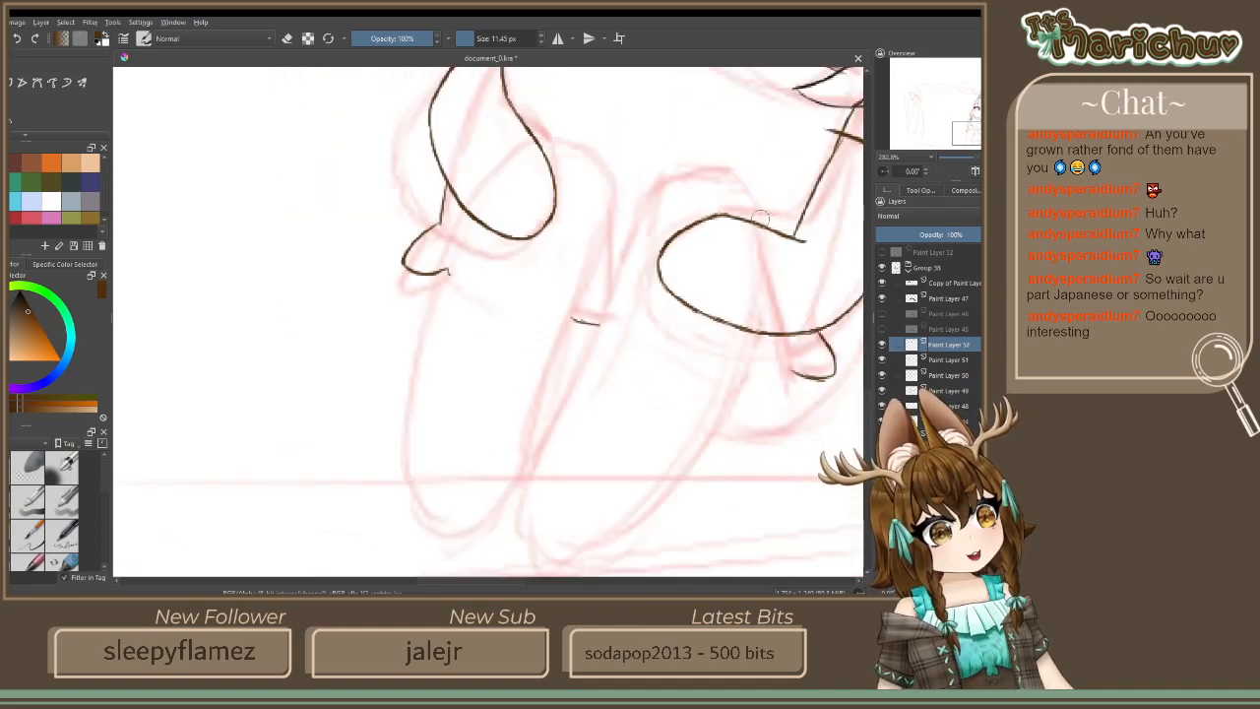
mouse_move(743, 190)
mouse_down()
mouse_move(681, 173)
mouse_move(648, 215)
mouse_move(602, 325)
mouse_up()
drag(644, 213, 557, 423)
drag(639, 234, 547, 441)
Draw the second leg's outer edge from under the sleeve, redoing it until it curves into the foot, and close the rounded foot
drag(745, 387, 612, 569)
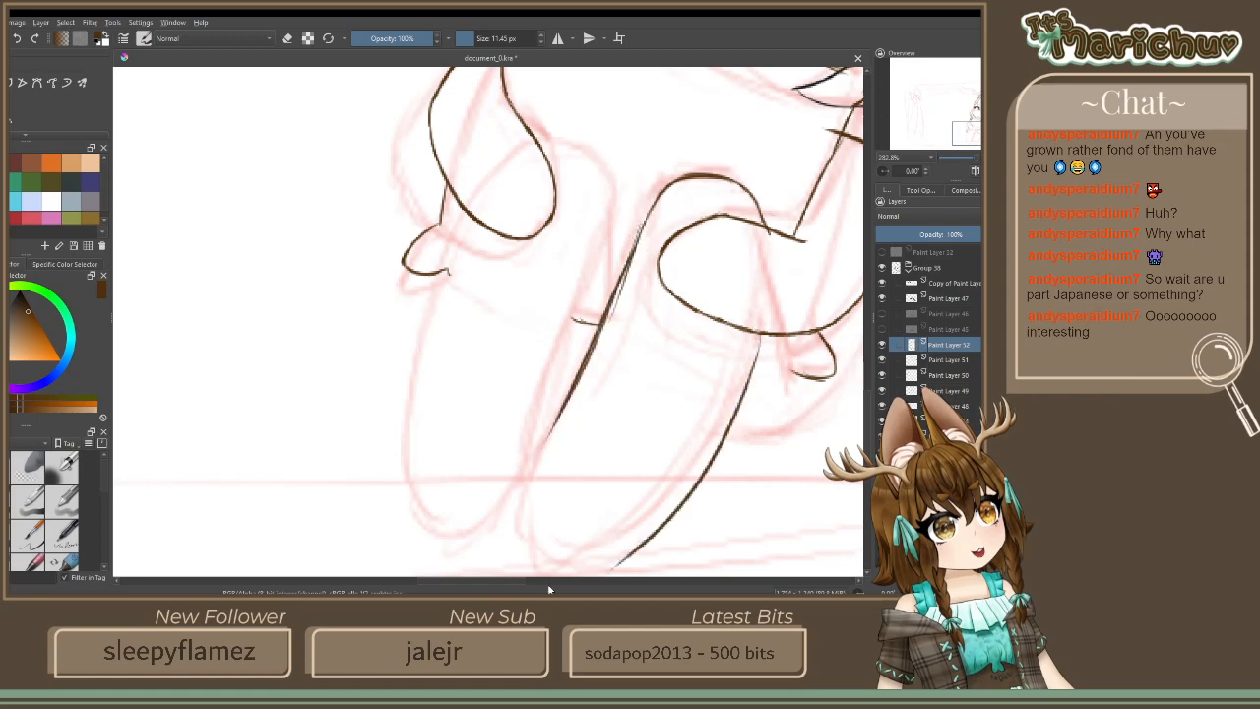
key(ctrl+z)
drag(756, 333, 581, 515)
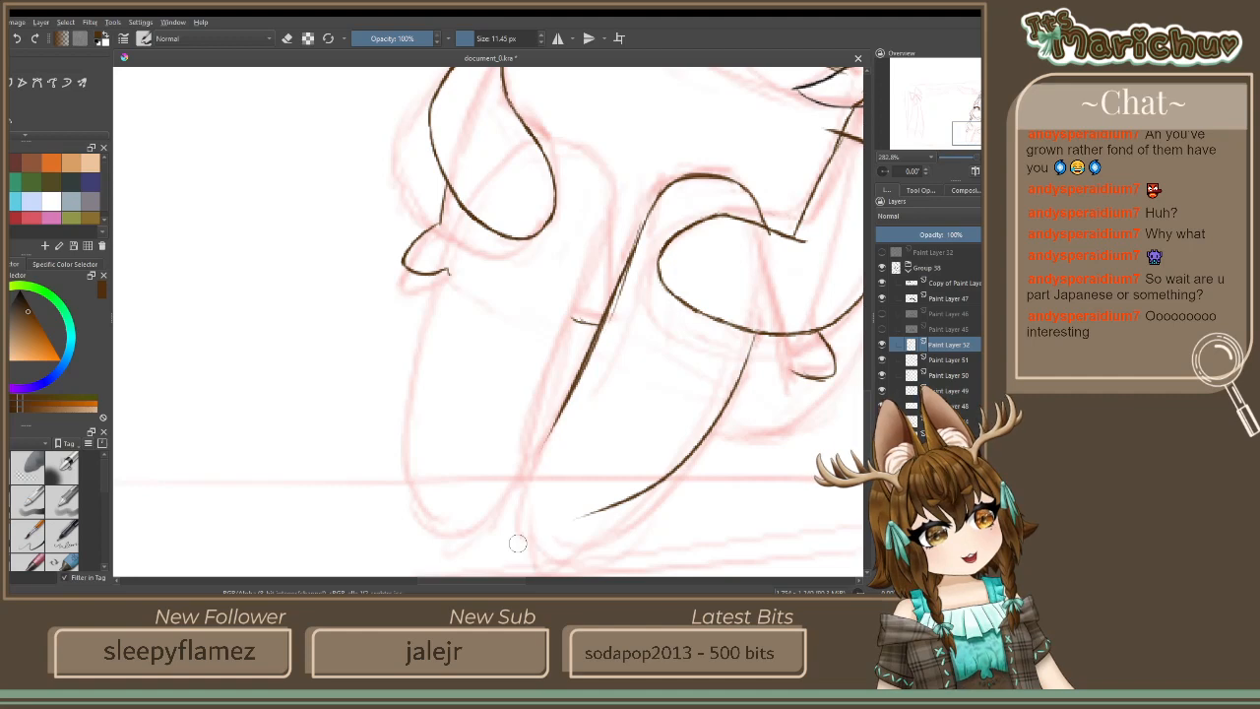
key(ctrl+z)
drag(756, 334, 573, 510)
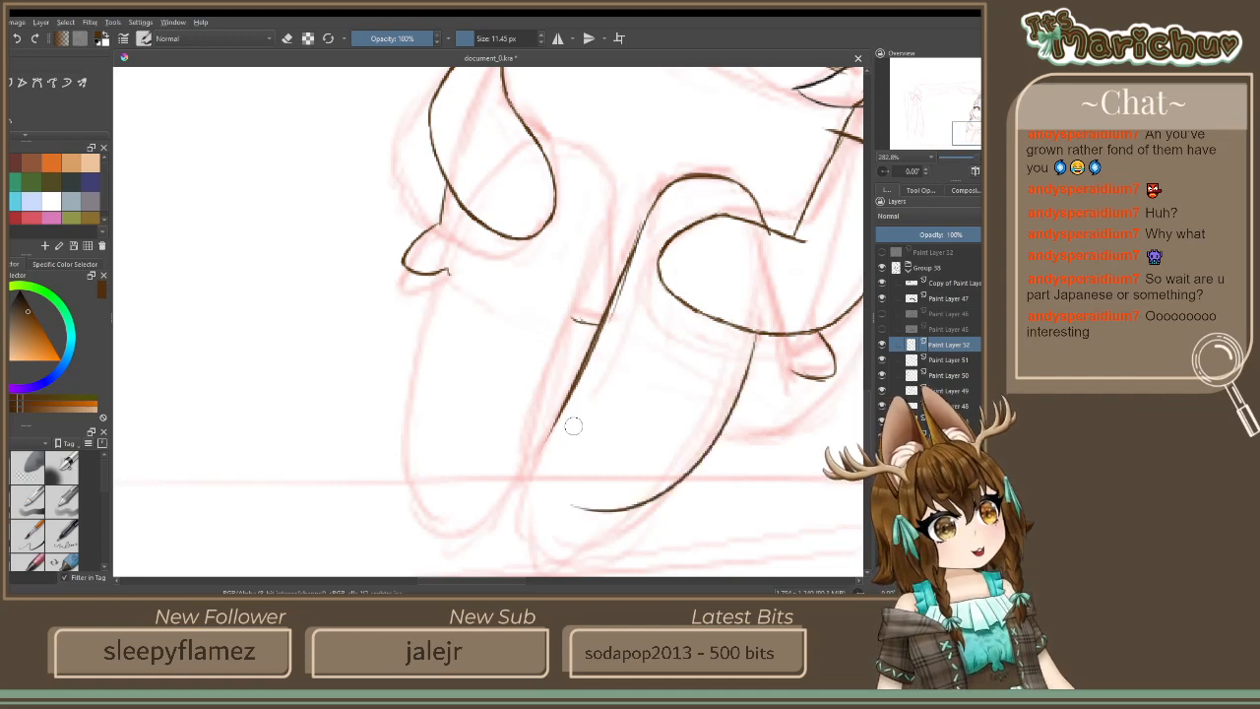
mouse_move(553, 425)
mouse_down()
mouse_move(544, 460)
mouse_move(570, 493)
mouse_up()
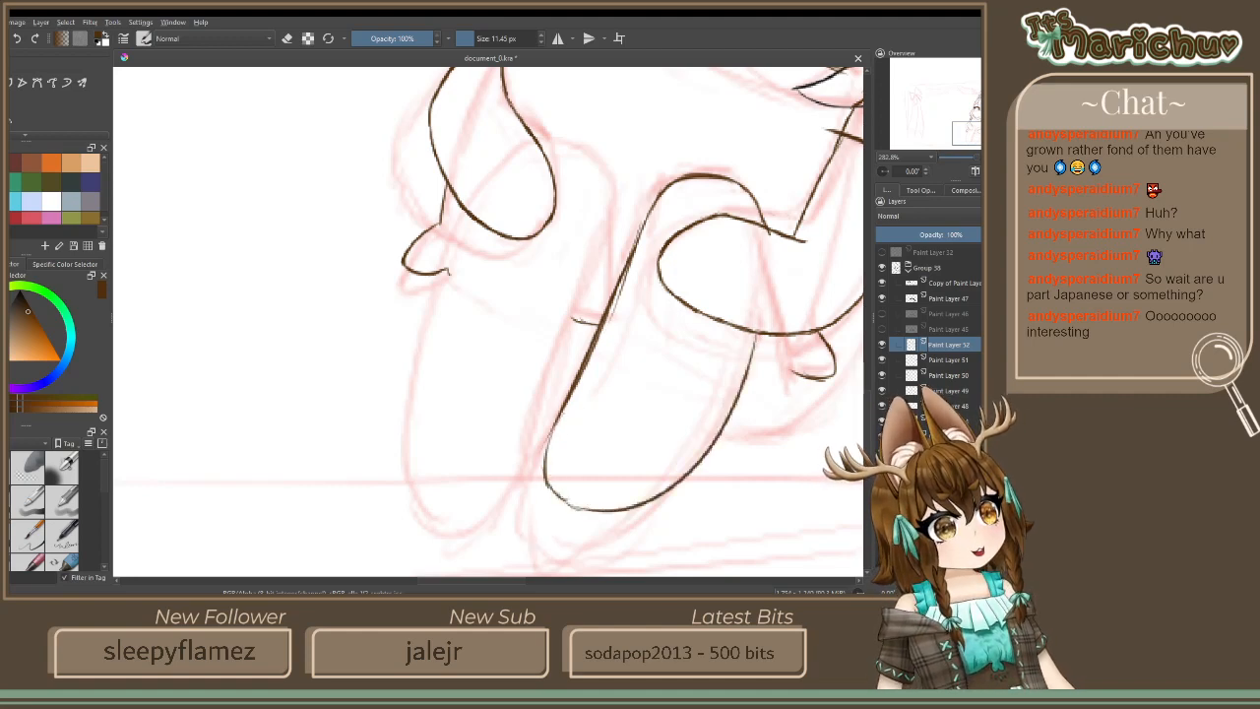
key(minus)
key(minus)
key(plus)
key(plus)
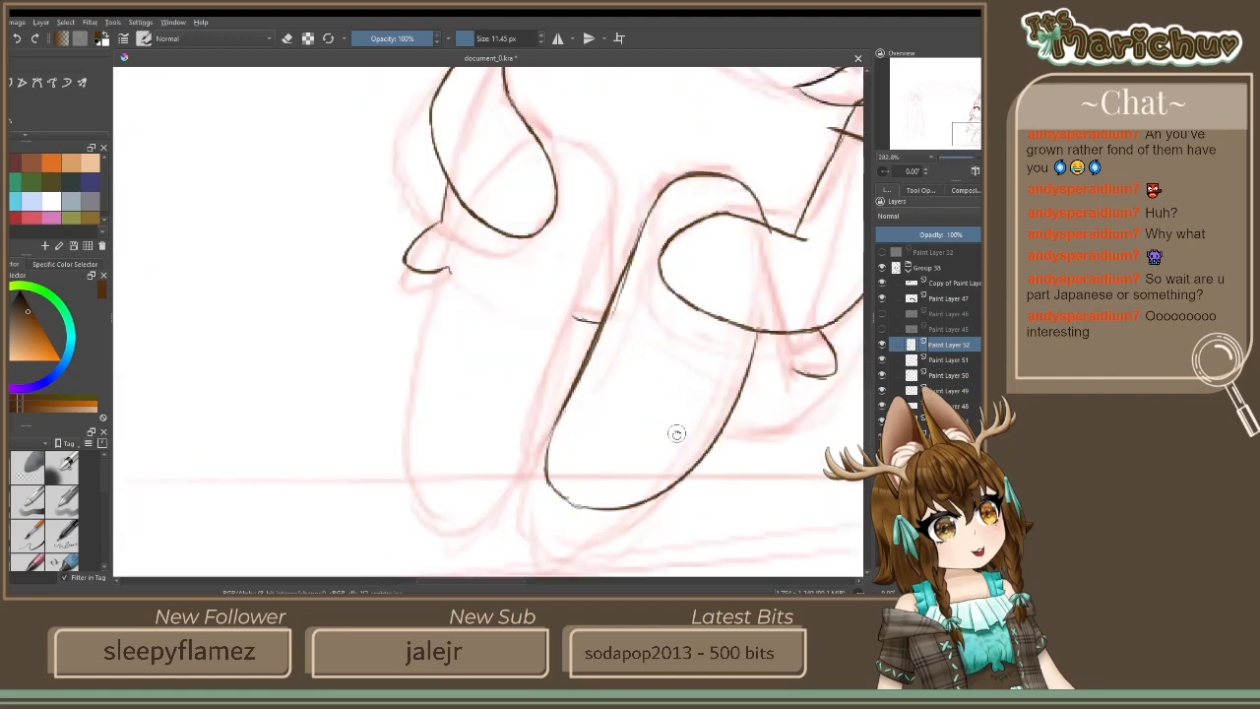
Close the inner side of the hem tip beneath the second sleeve, and try a small curve below it, undoing that curve
drag(676, 433, 548, 445)
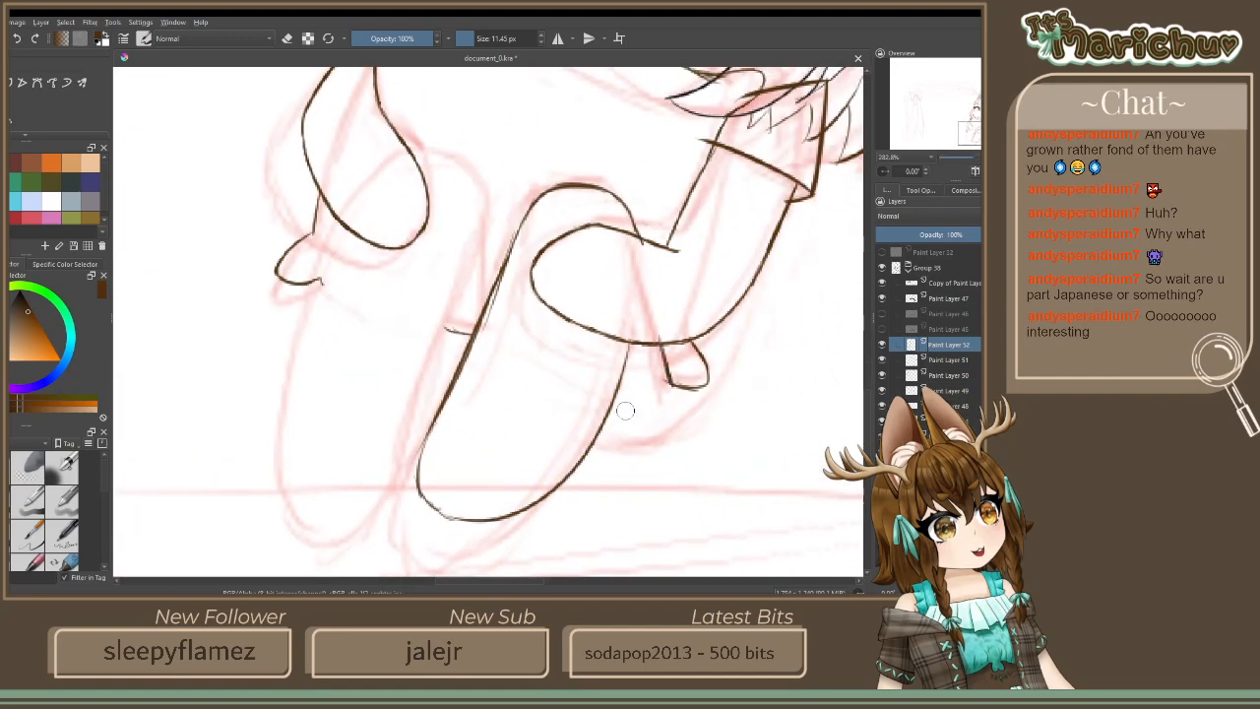
mouse_move(662, 437)
mouse_down()
mouse_move(677, 421)
mouse_move(598, 445)
mouse_up()
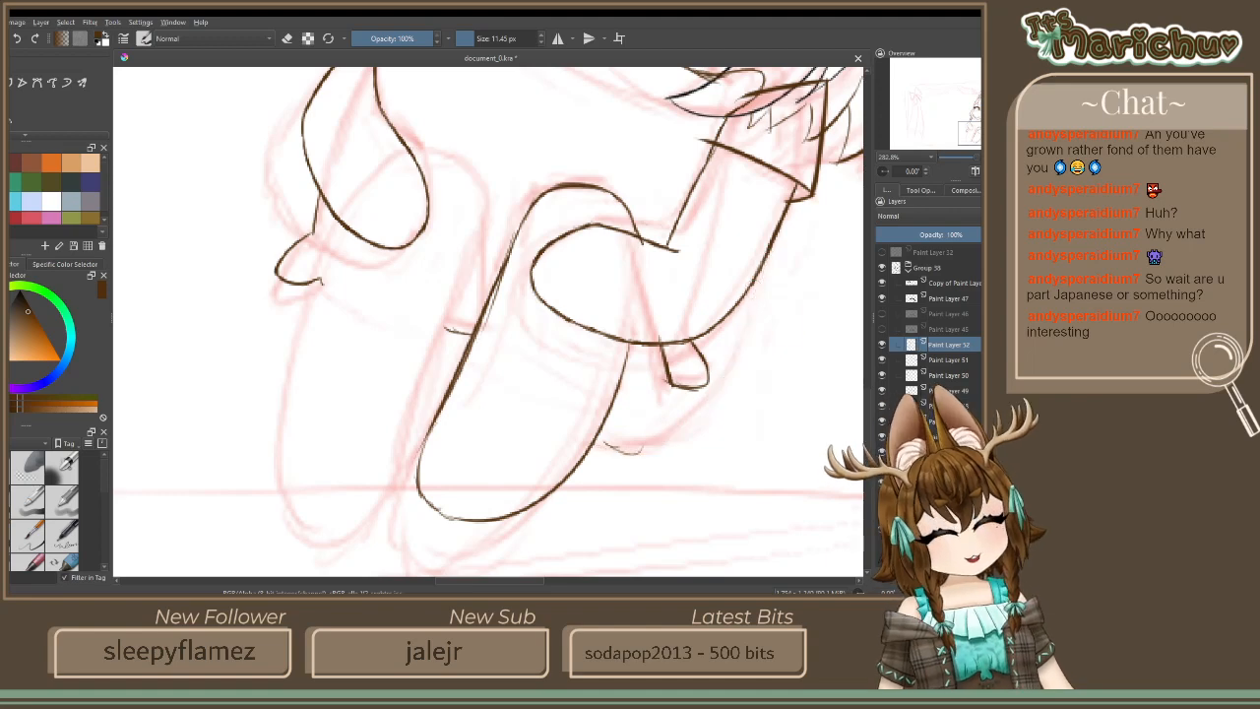
key(ctrl+z)
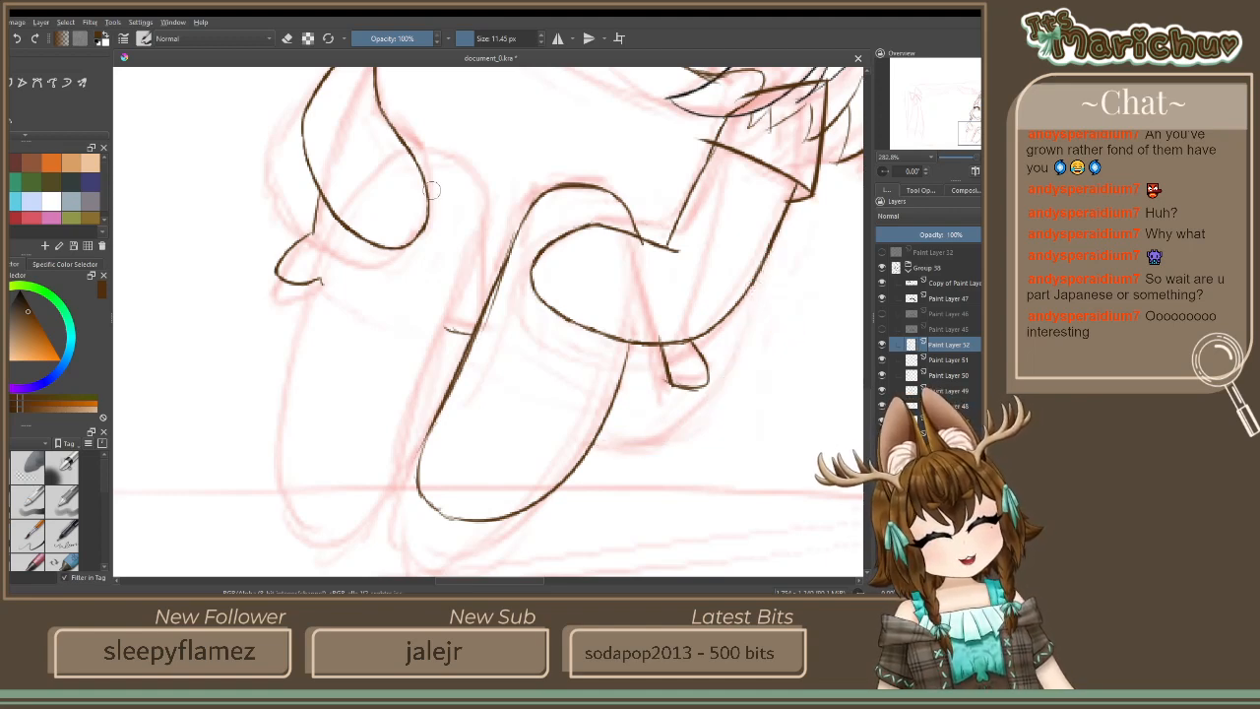
Draw the first leg's knee beside the first sleeve and bring its inner edge down to the second leg
drag(410, 147, 463, 166)
drag(459, 167, 407, 511)
key(ctrl+z)
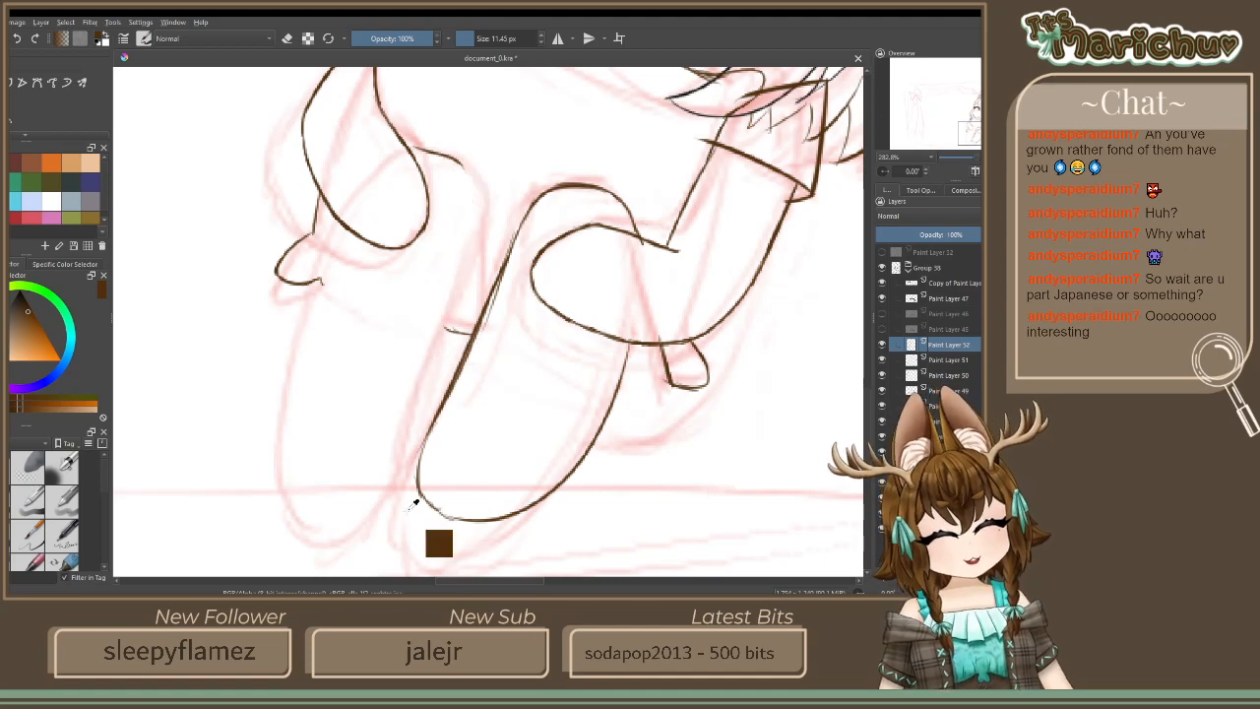
drag(456, 164, 486, 297)
mouse_move(484, 258)
mouse_down()
mouse_move(487, 300)
mouse_move(486, 234)
mouse_up()
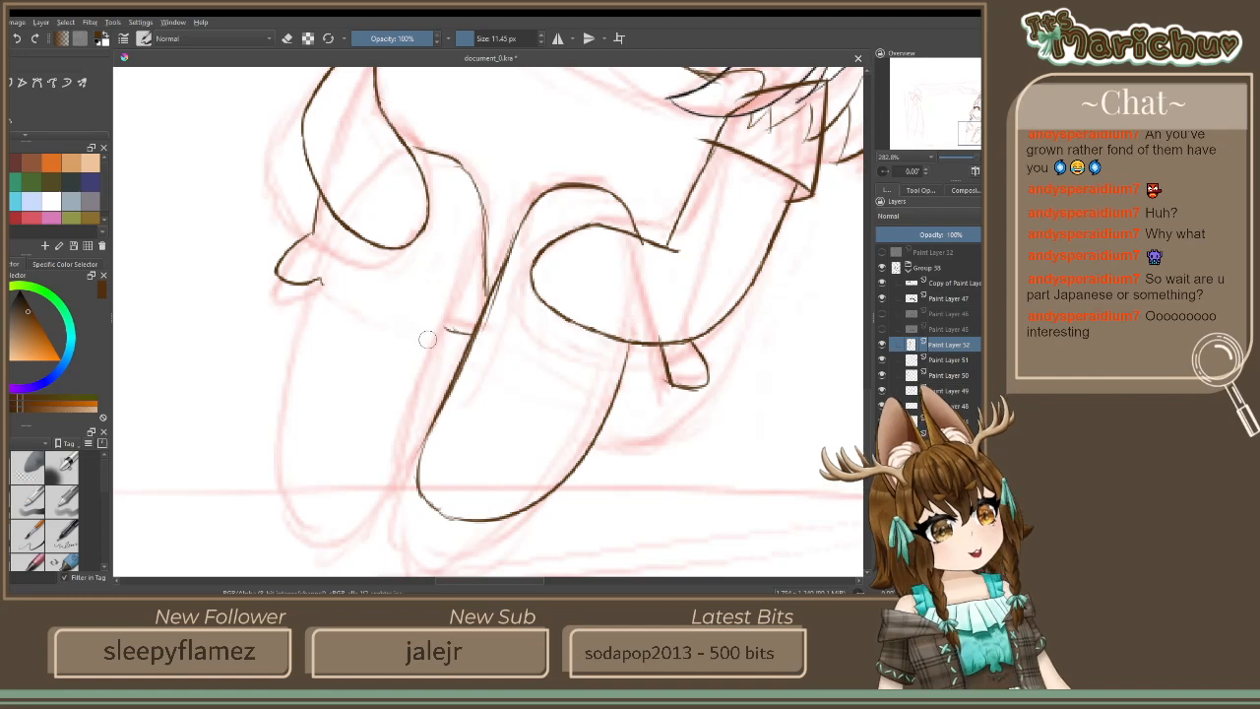
Erase the short hem stroke between the legs on Paint Layer 51, and return to the leg layer with the brush
click(945, 360)
click(286, 38)
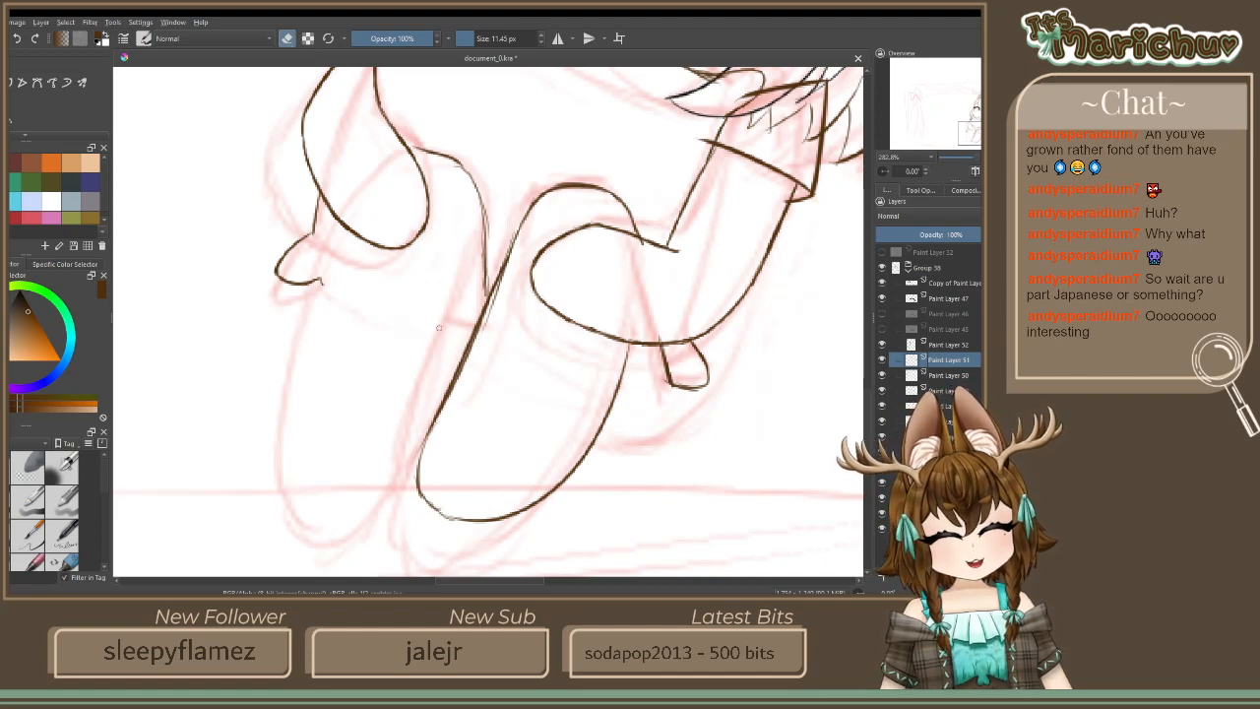
click(948, 345)
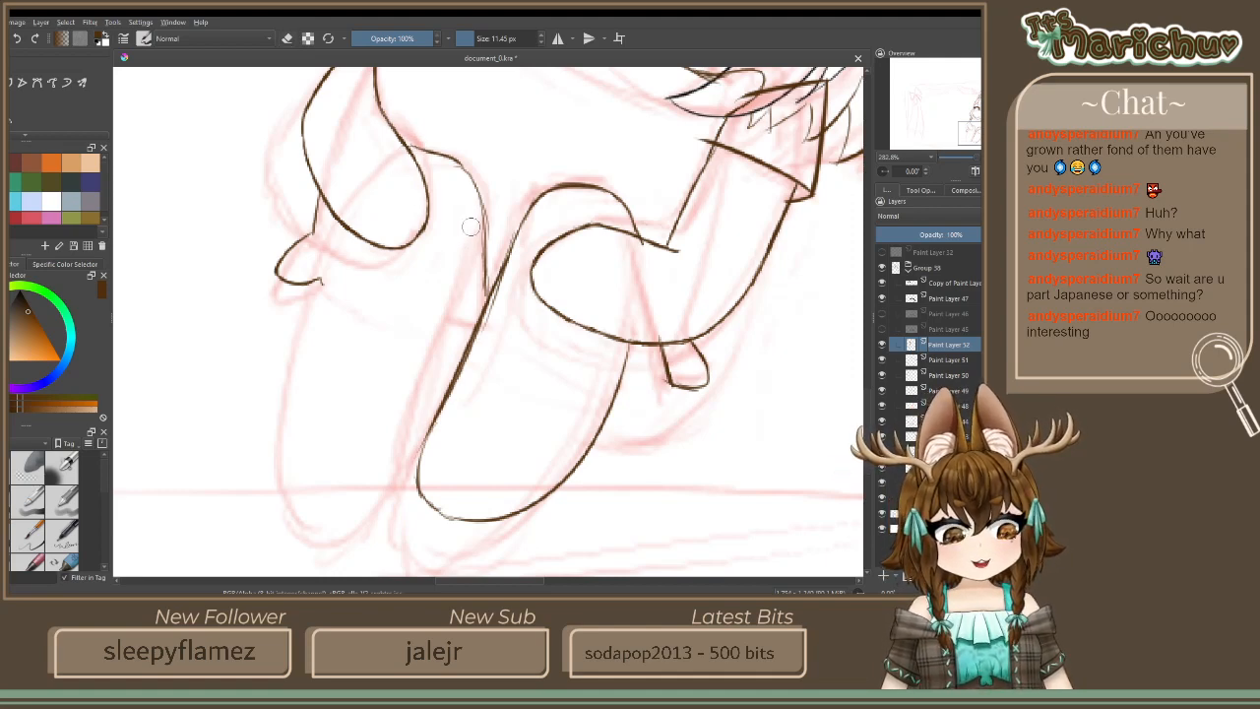
Draw the first leg's inner edge from below the knee down to the foot's underside, undoing the first attempt
drag(471, 227, 431, 368)
key(ctrl+z)
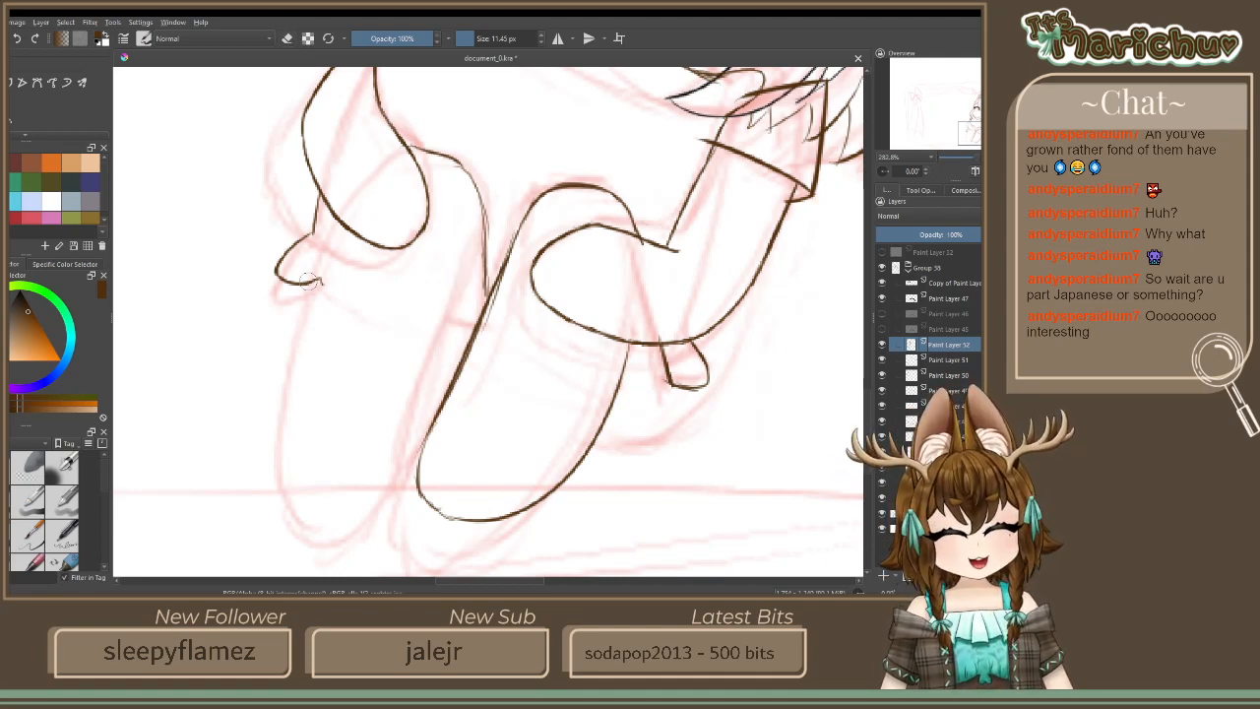
mouse_move(465, 258)
mouse_down()
mouse_move(410, 378)
mouse_move(399, 458)
mouse_up()
mouse_move(426, 374)
mouse_down()
mouse_move(366, 532)
mouse_move(345, 539)
mouse_up()
mouse_move(398, 433)
mouse_down()
mouse_move(324, 507)
mouse_move(303, 540)
mouse_up()
Draw the first leg's outer edge down from the first sleeve and round it into the bottom of the foot
mouse_move(330, 224)
mouse_down()
mouse_move(290, 341)
mouse_move(291, 443)
mouse_up()
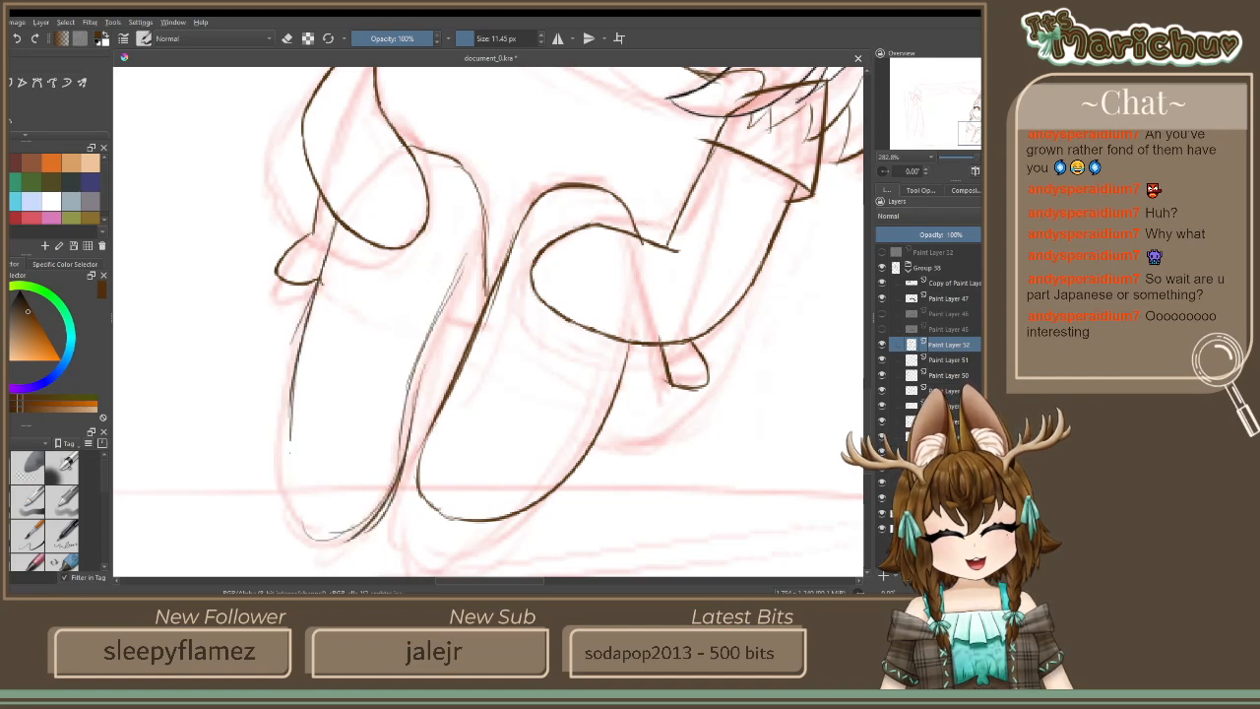
drag(301, 356, 289, 493)
mouse_move(291, 427)
mouse_down()
mouse_move(313, 510)
mouse_move(336, 530)
mouse_up()
drag(293, 461, 344, 537)
drag(303, 498, 350, 533)
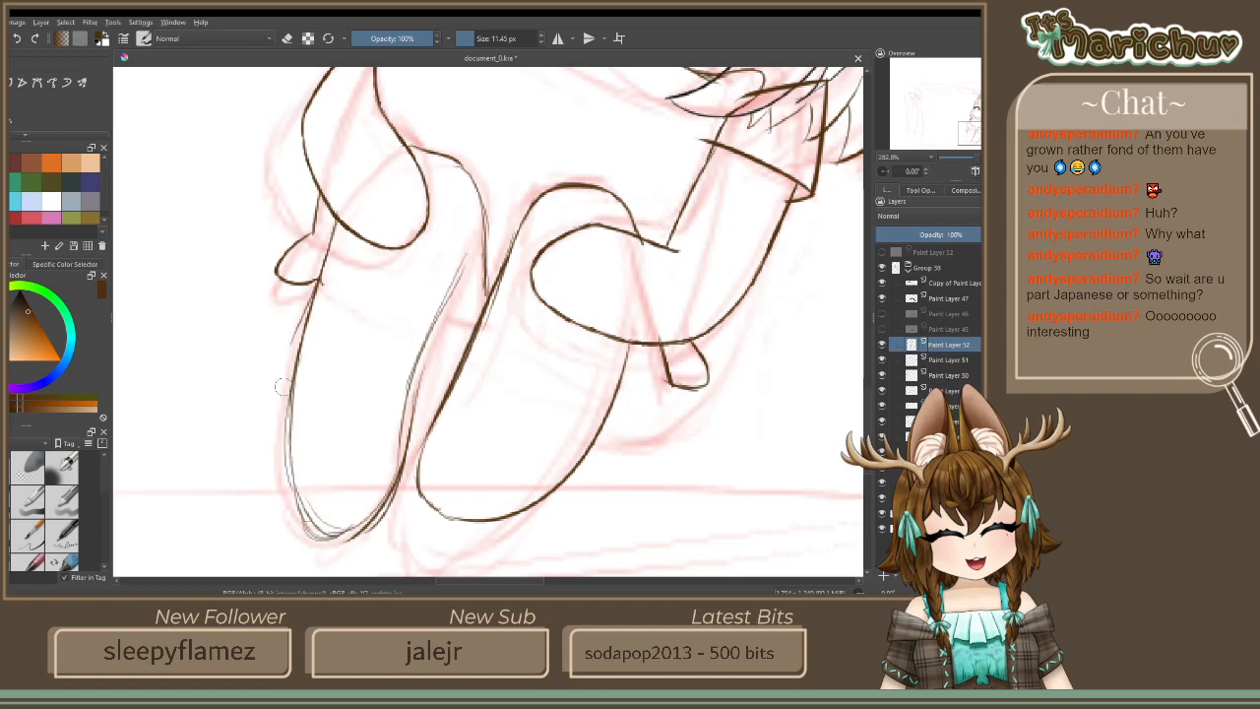
drag(278, 380, 301, 498)
mouse_move(290, 439)
mouse_down()
mouse_move(333, 537)
mouse_move(356, 534)
mouse_up()
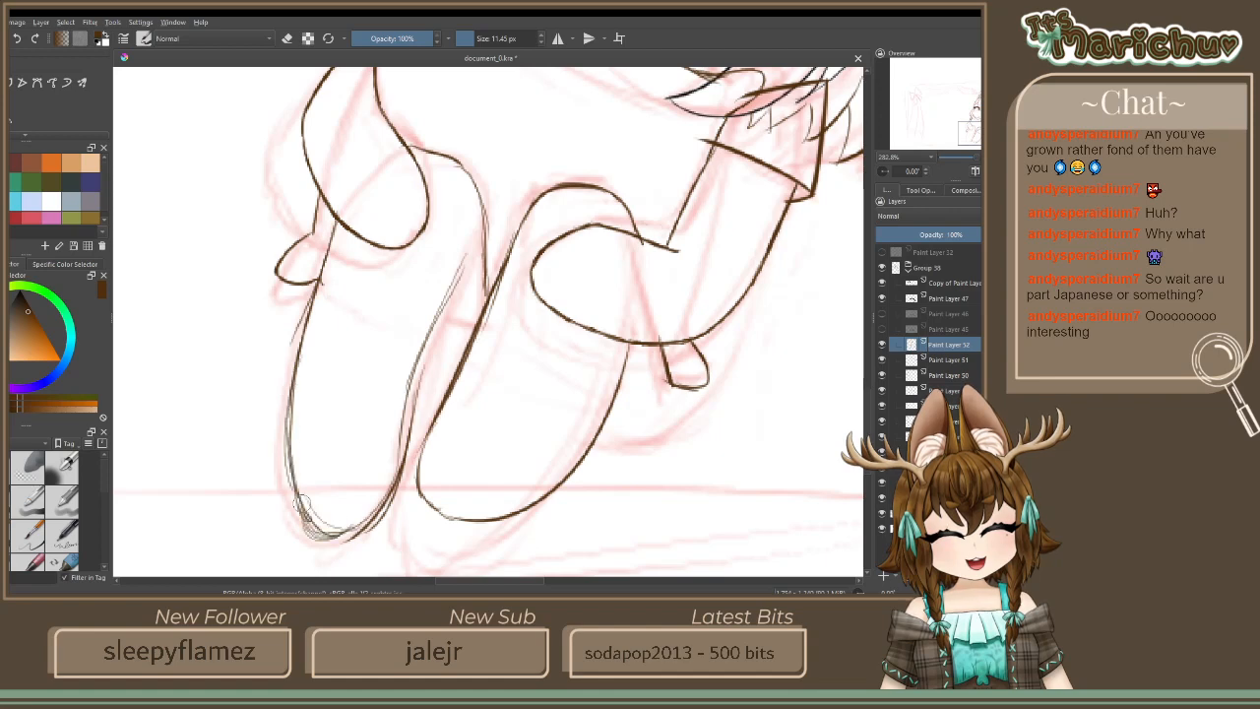
Erase the stray sketchy lines along the first leg's outer edge, under its foot and up the lower inner edge
click(286, 38)
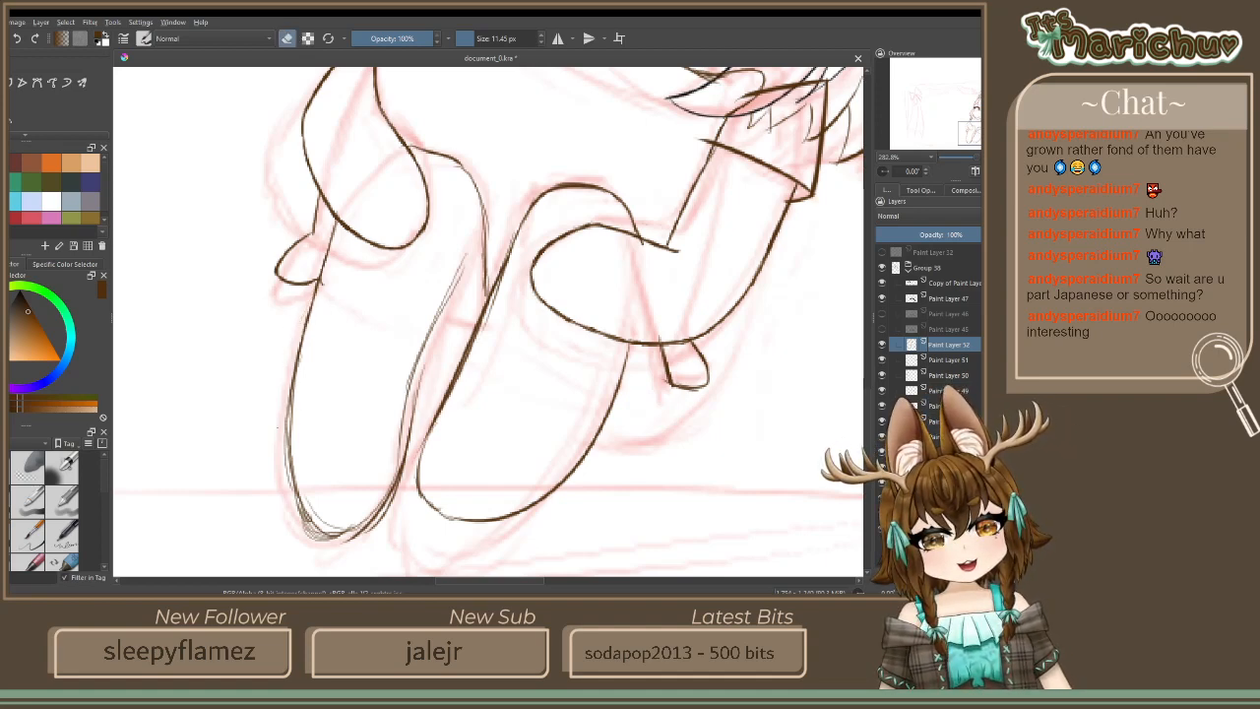
drag(285, 433, 287, 462)
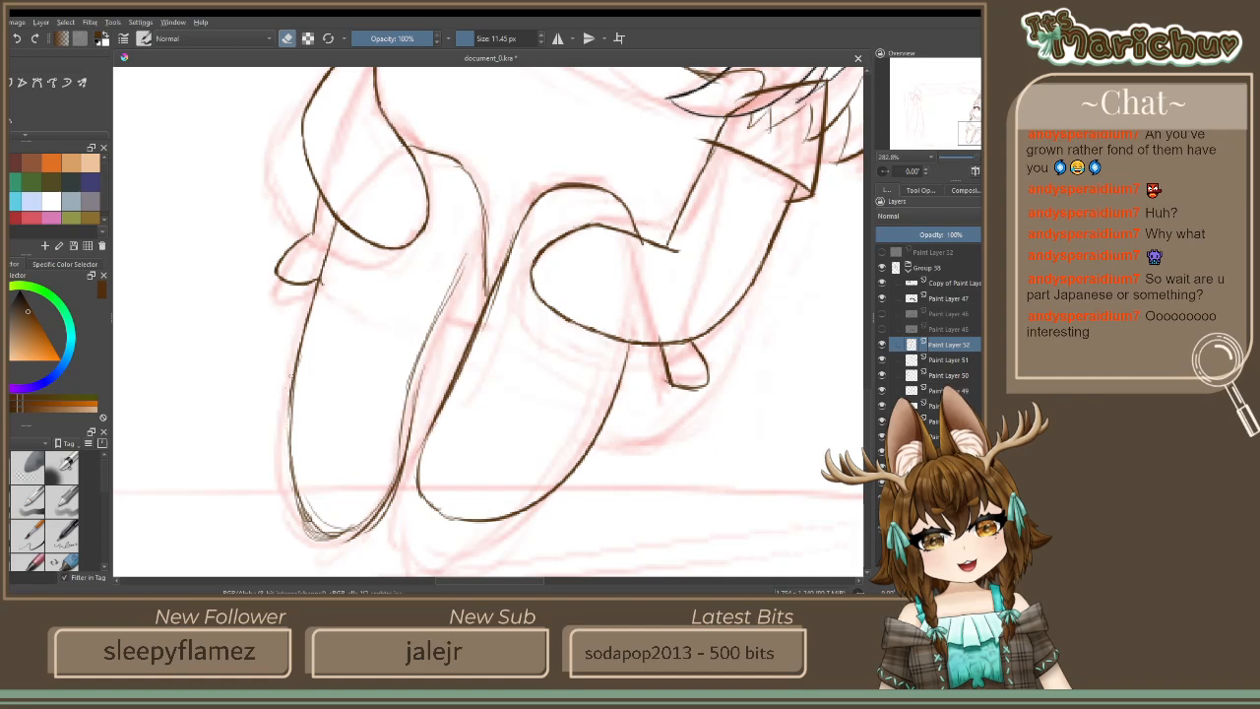
mouse_move(317, 558)
mouse_down()
mouse_move(308, 520)
mouse_move(305, 537)
mouse_move(331, 541)
mouse_up()
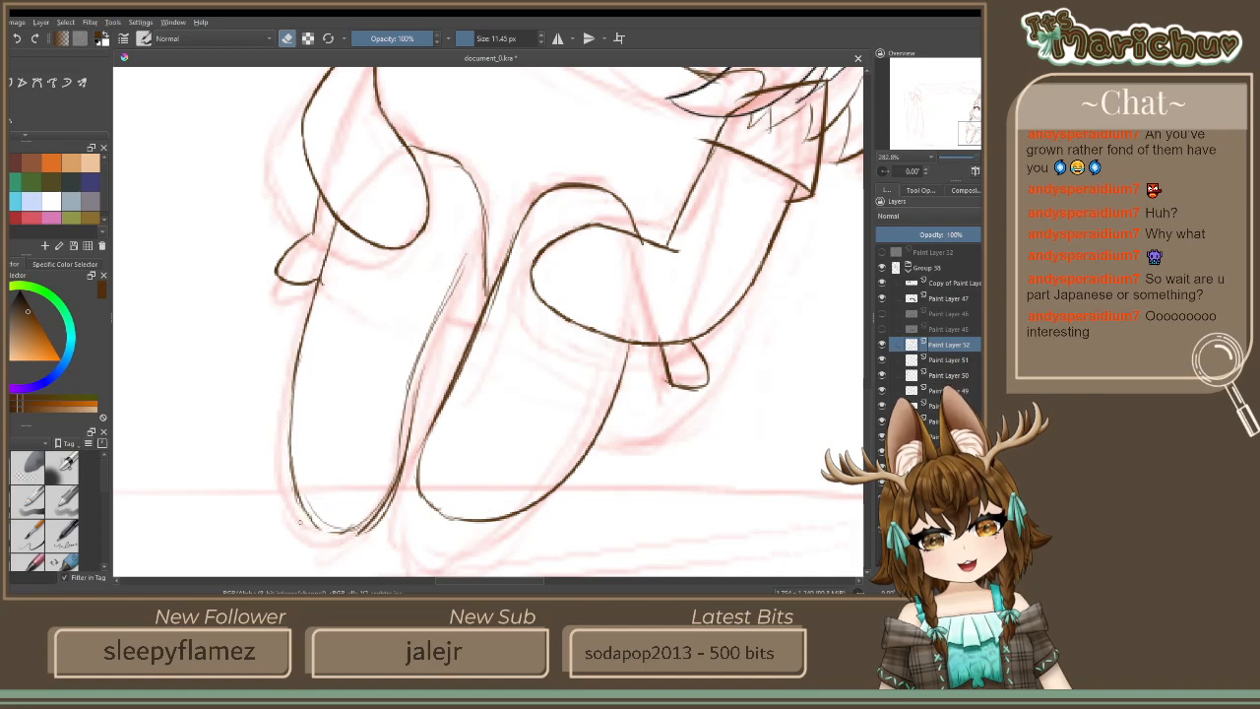
mouse_move(391, 502)
mouse_down()
mouse_move(367, 530)
mouse_move(394, 503)
mouse_move(408, 425)
mouse_up()
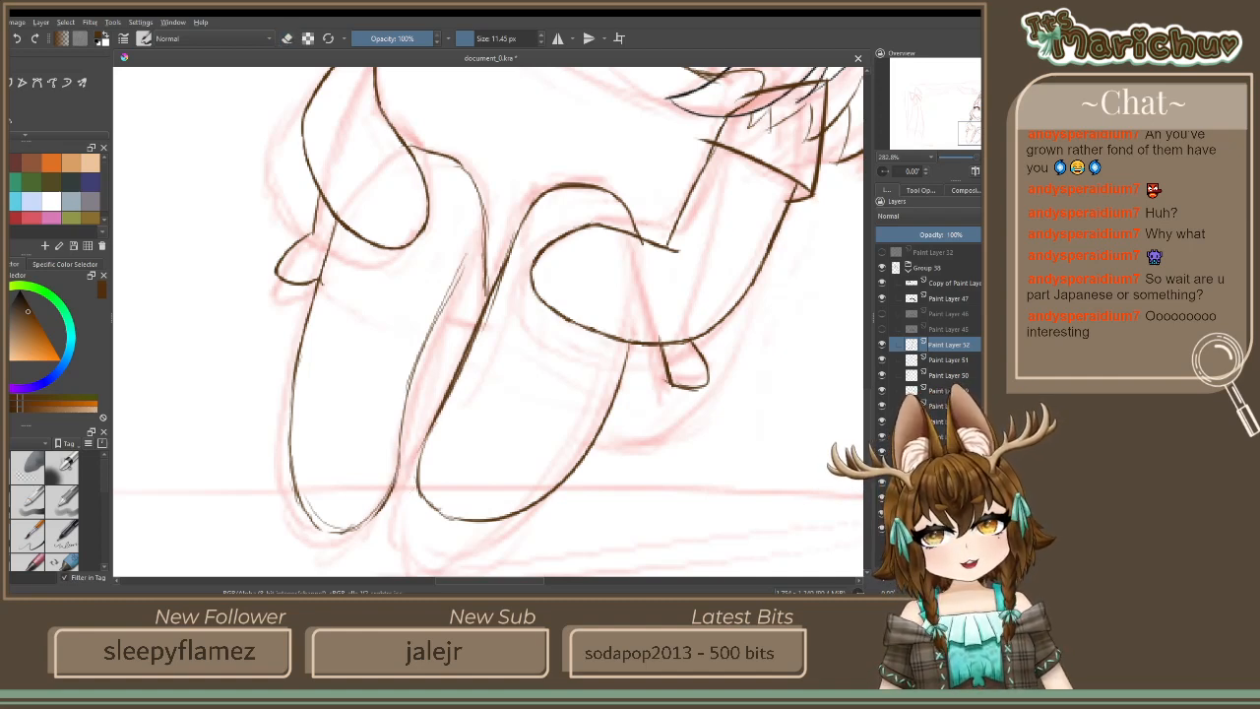
Retrace the first leg's inner edge, erase the doubled line outside it, and undo the stray hooked stroke between the legs
drag(412, 400, 402, 476)
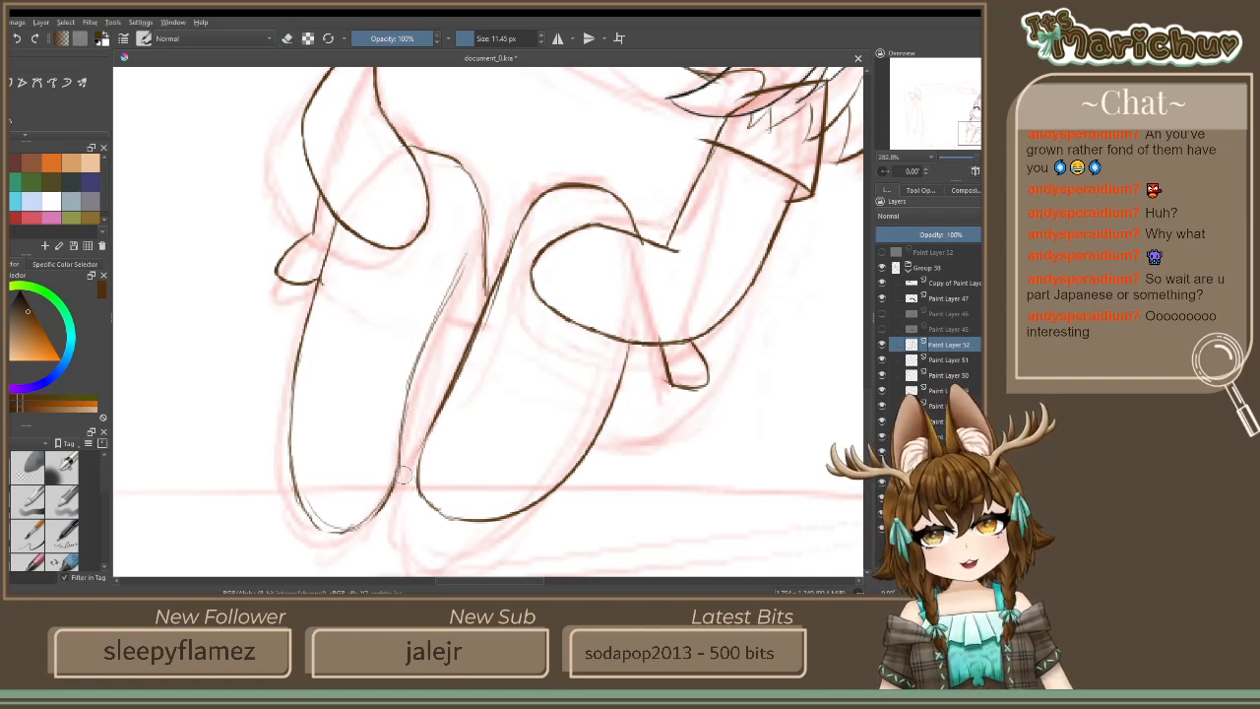
drag(463, 262, 405, 435)
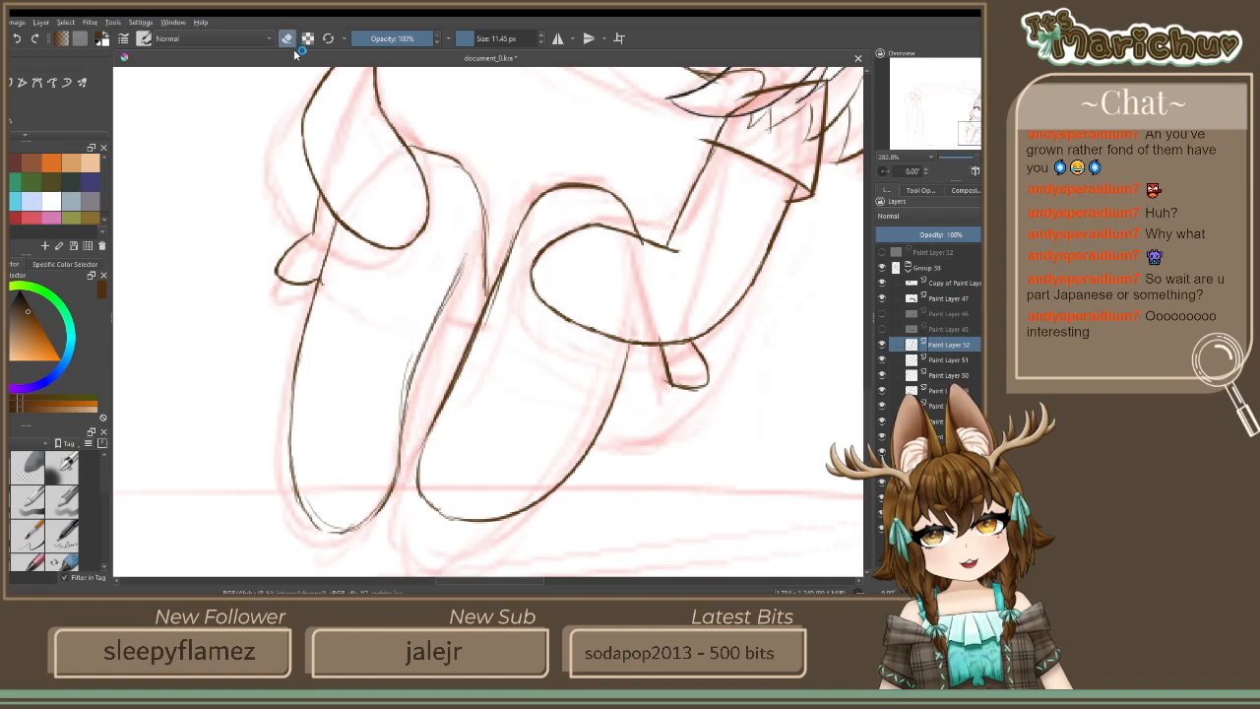
mouse_move(397, 384)
mouse_down()
mouse_move(413, 344)
mouse_move(408, 376)
mouse_up()
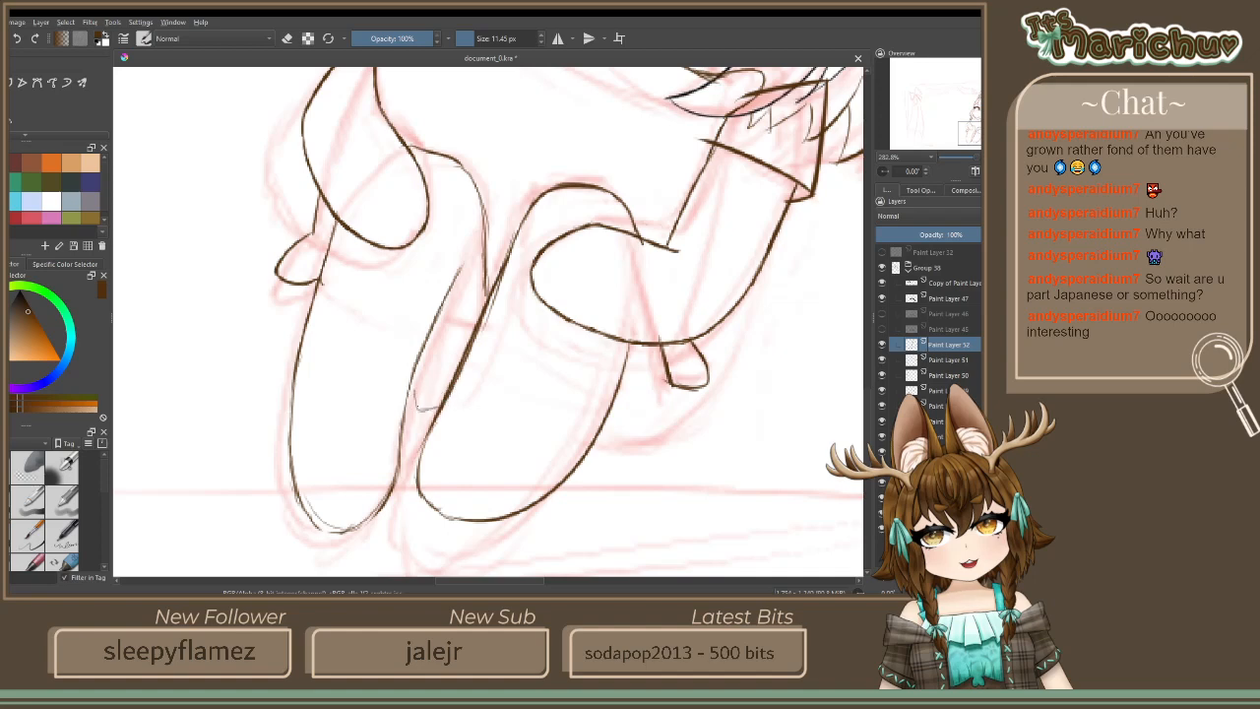
key(ctrl)
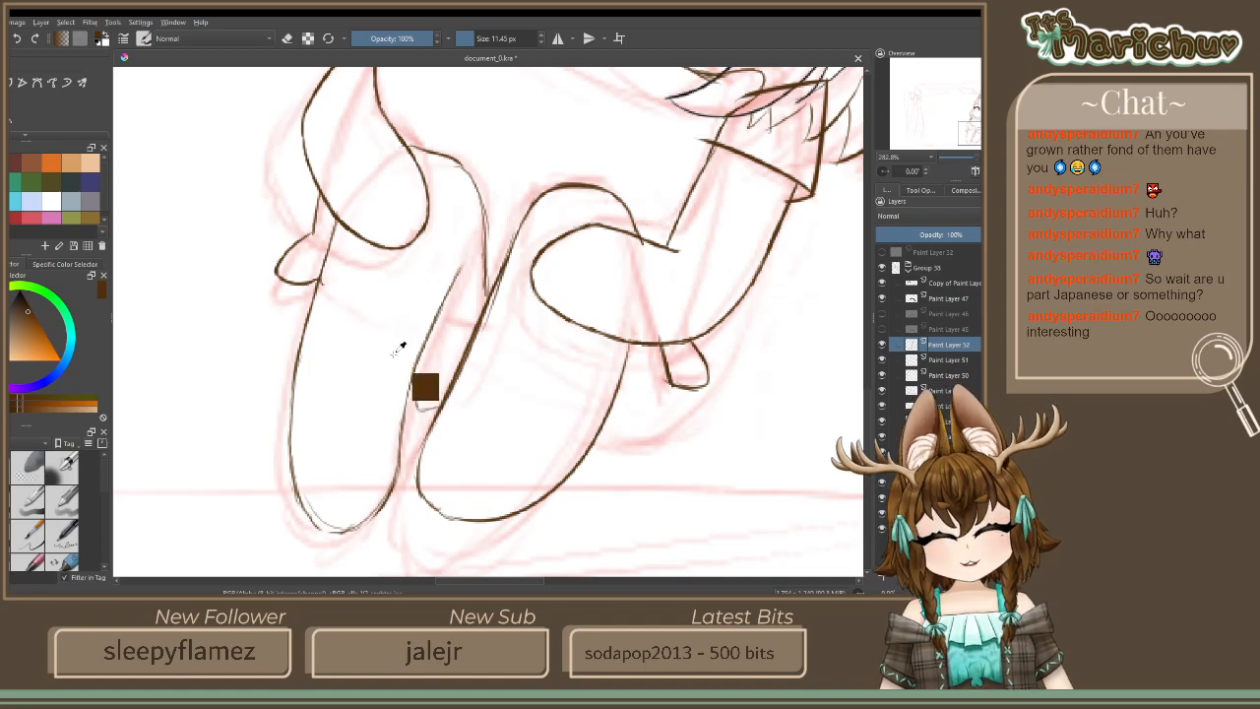
key(ctrl+z)
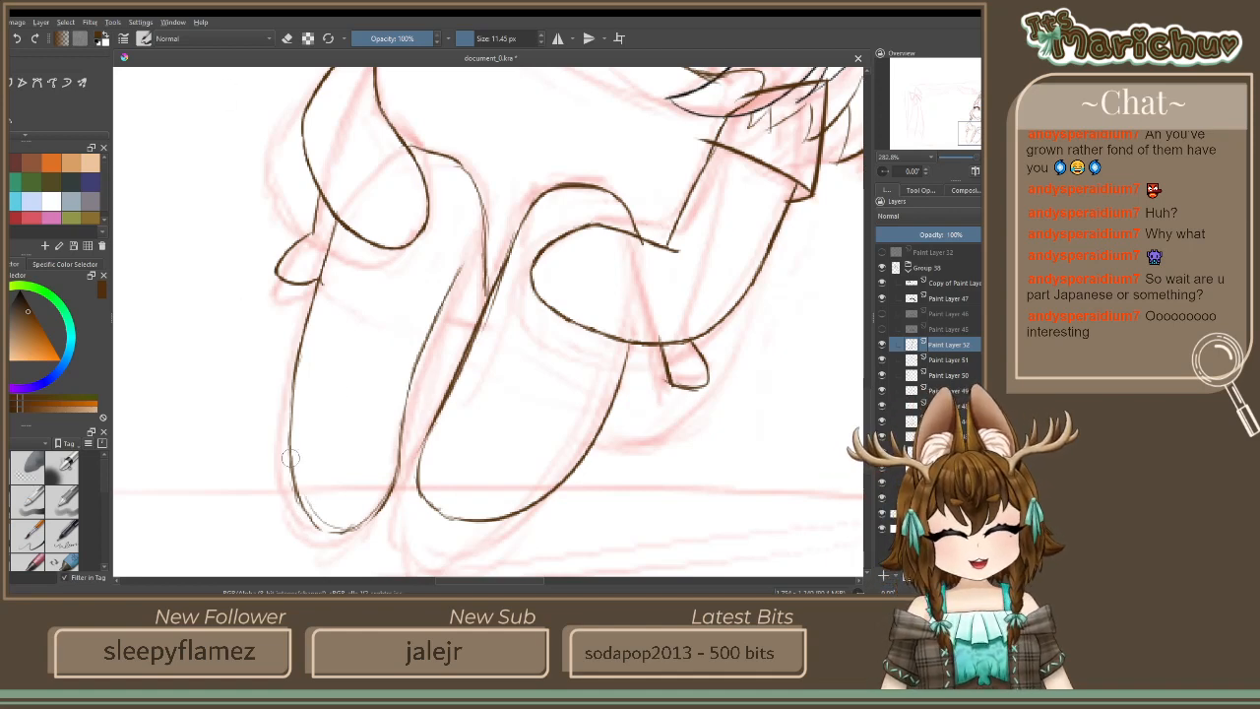
Strengthen the first leg's outer edge and foot bottom, and erase the leftover lines inside the foot curve
drag(294, 382, 290, 457)
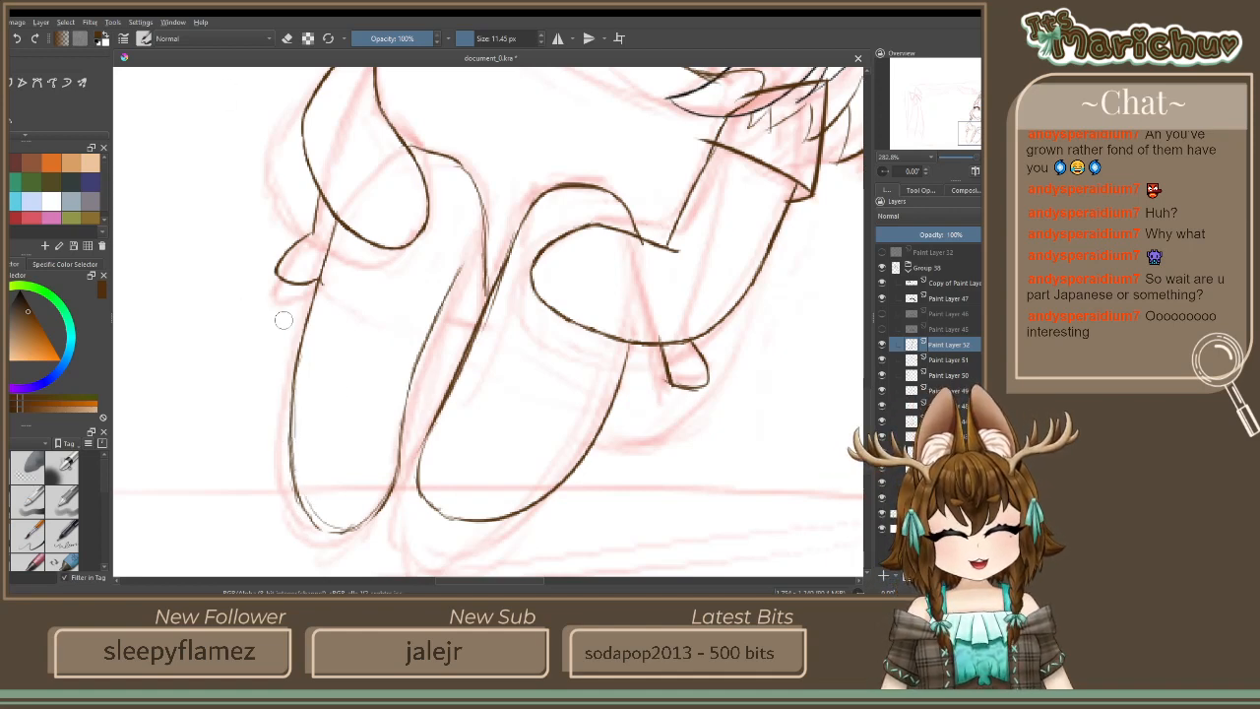
click(287, 39)
drag(340, 531, 376, 510)
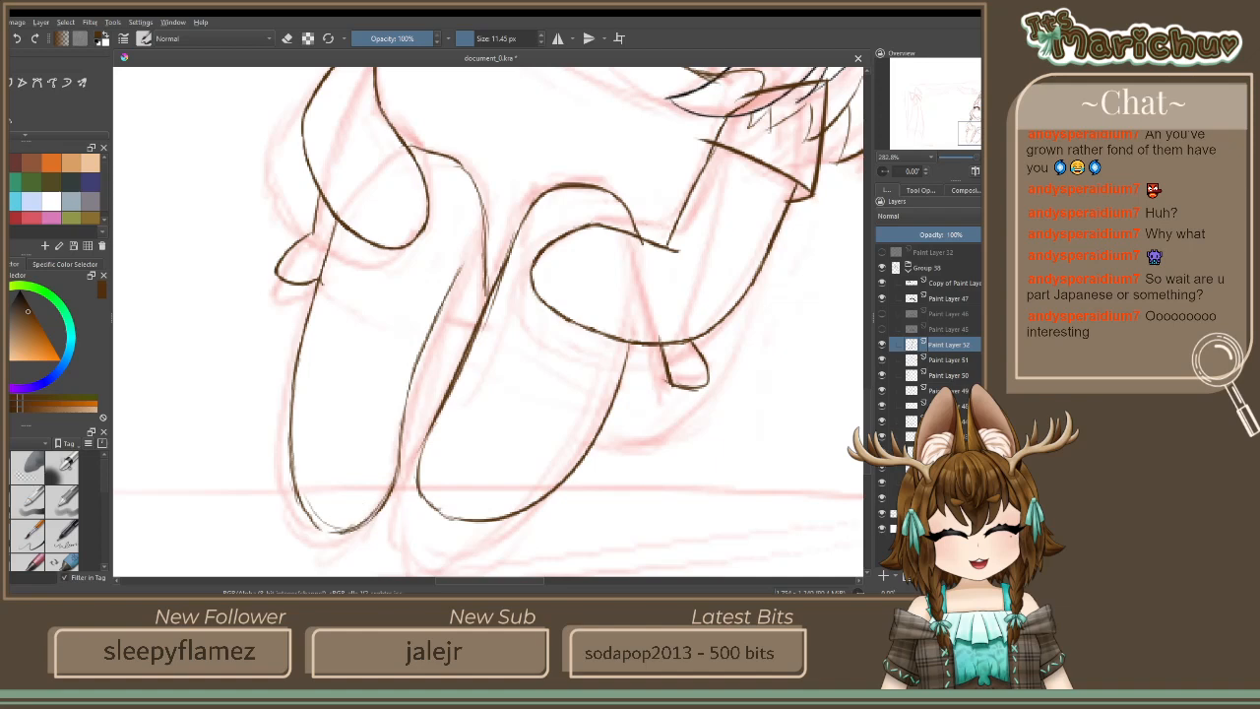
click(286, 38)
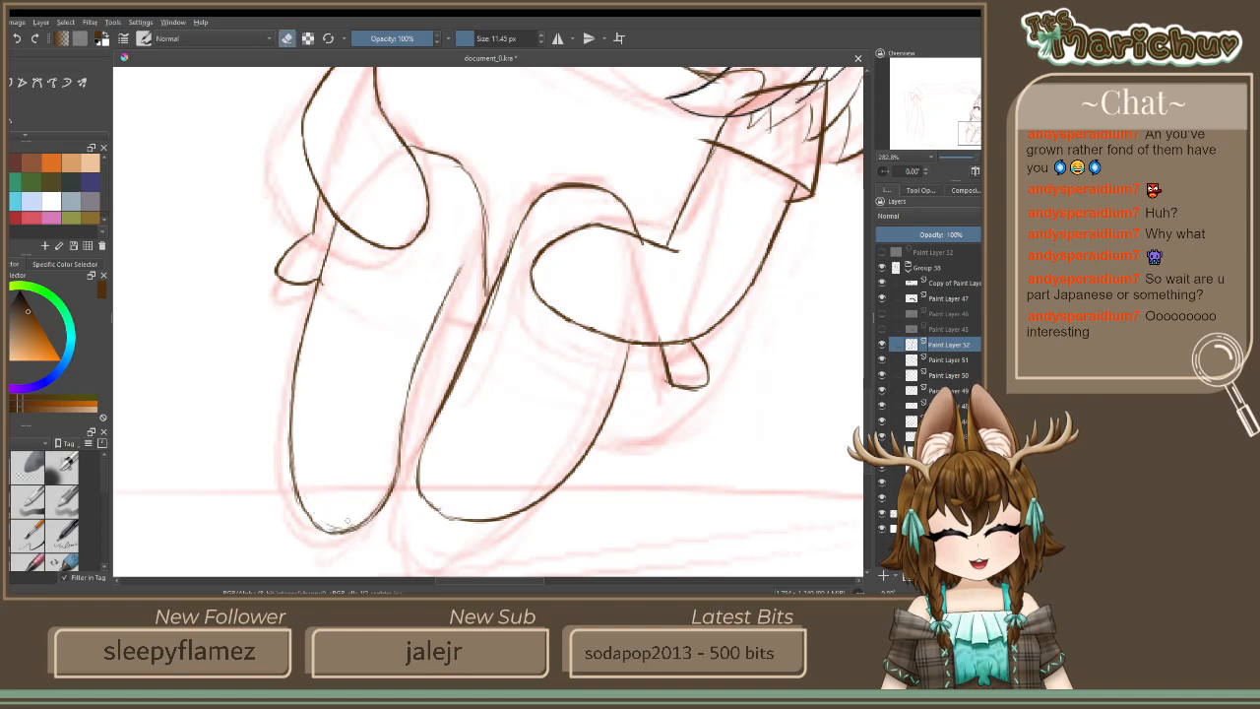
mouse_move(351, 522)
mouse_down()
mouse_move(331, 526)
mouse_move(304, 488)
mouse_up()
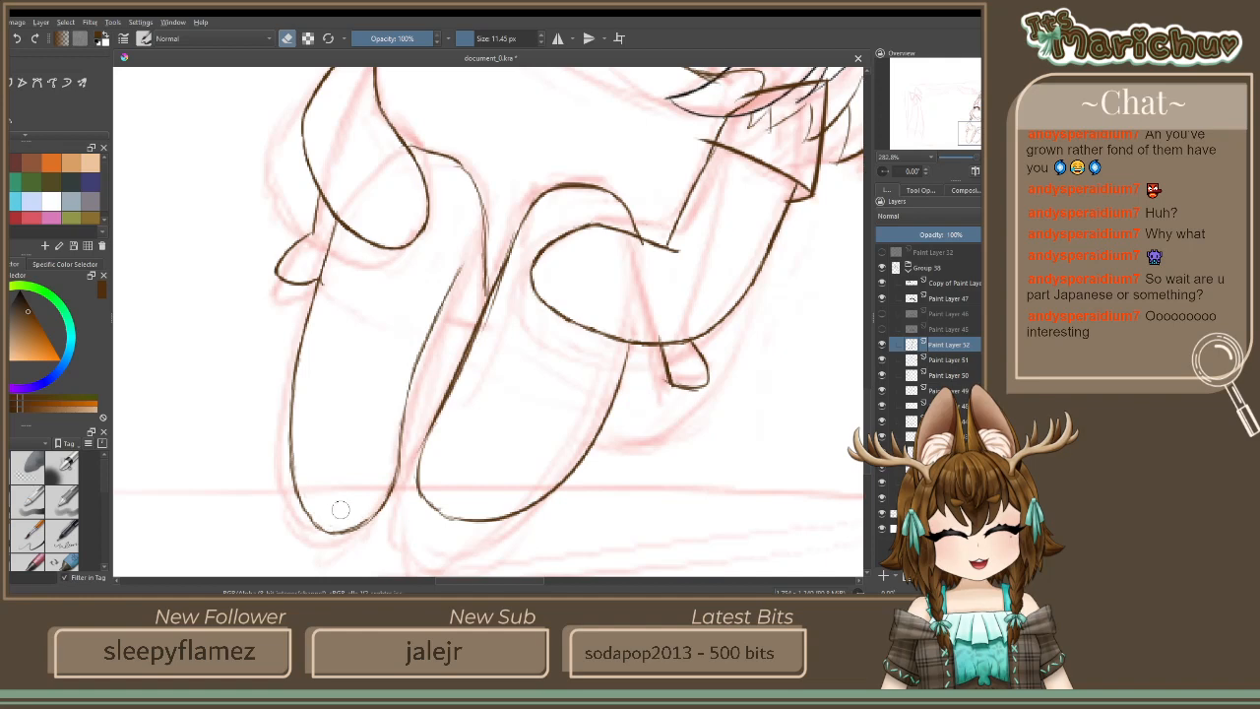
Thicken the inner curve of the first foot and erase the rough marks inside it, returning to the brush
click(288, 40)
drag(369, 514, 361, 524)
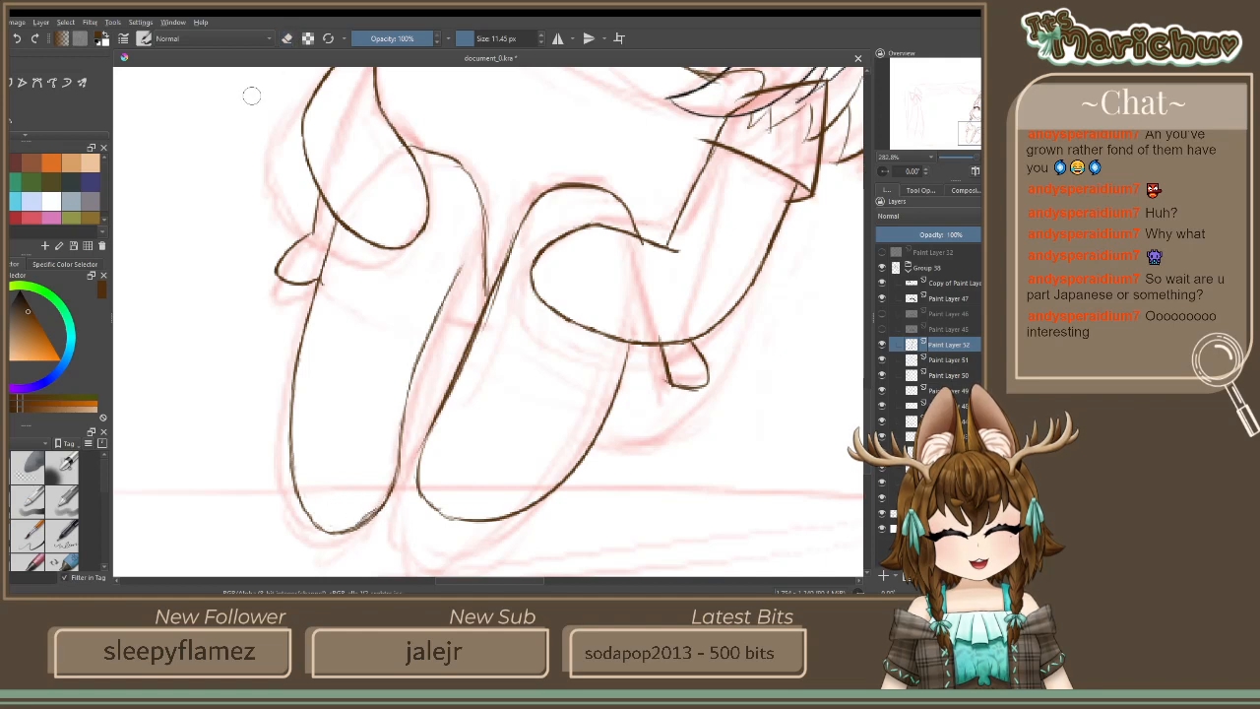
key(e)
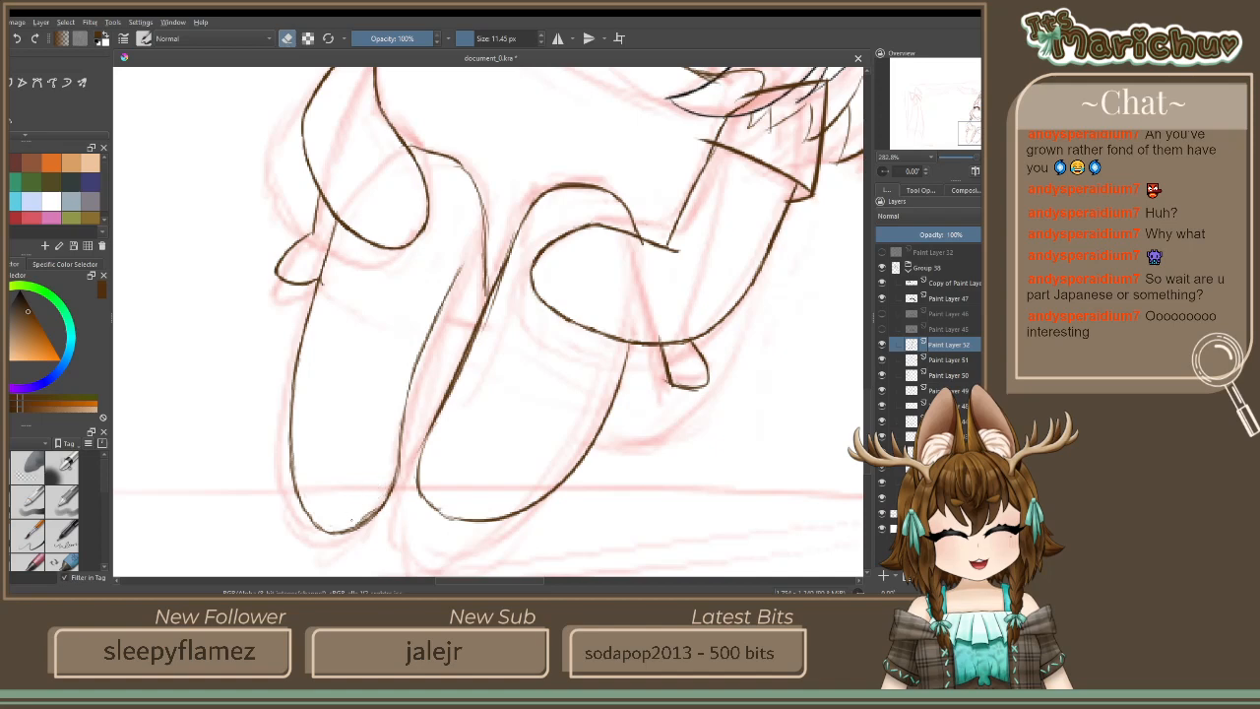
drag(361, 499, 375, 505)
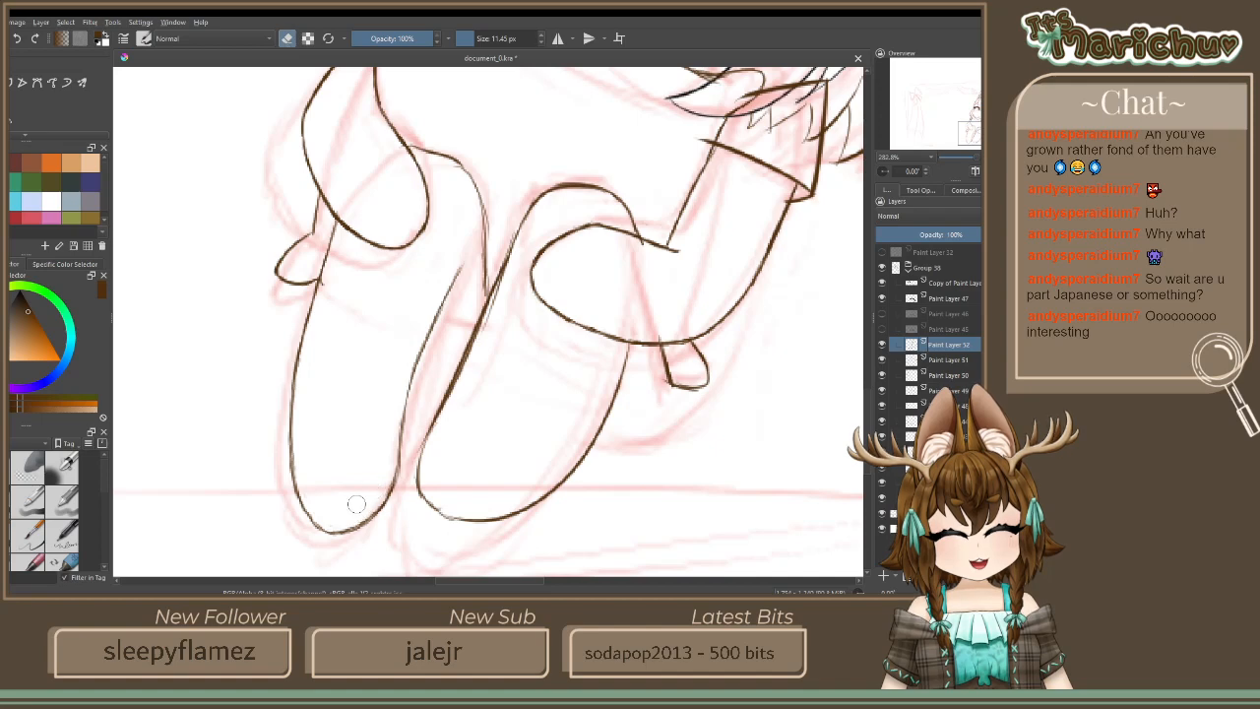
click(288, 39)
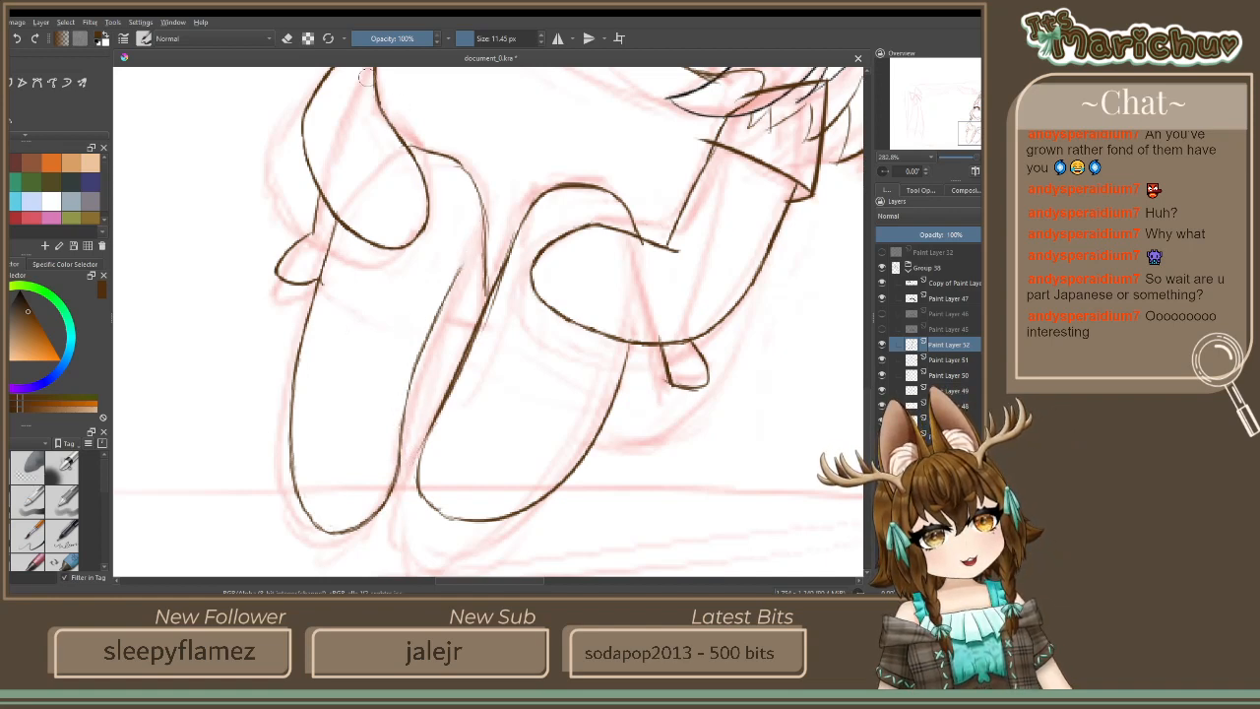
Erase the overlapping line where the first knee meets the second leg, and thin the second leg's inner edge below it
click(287, 41)
click(285, 41)
click(286, 40)
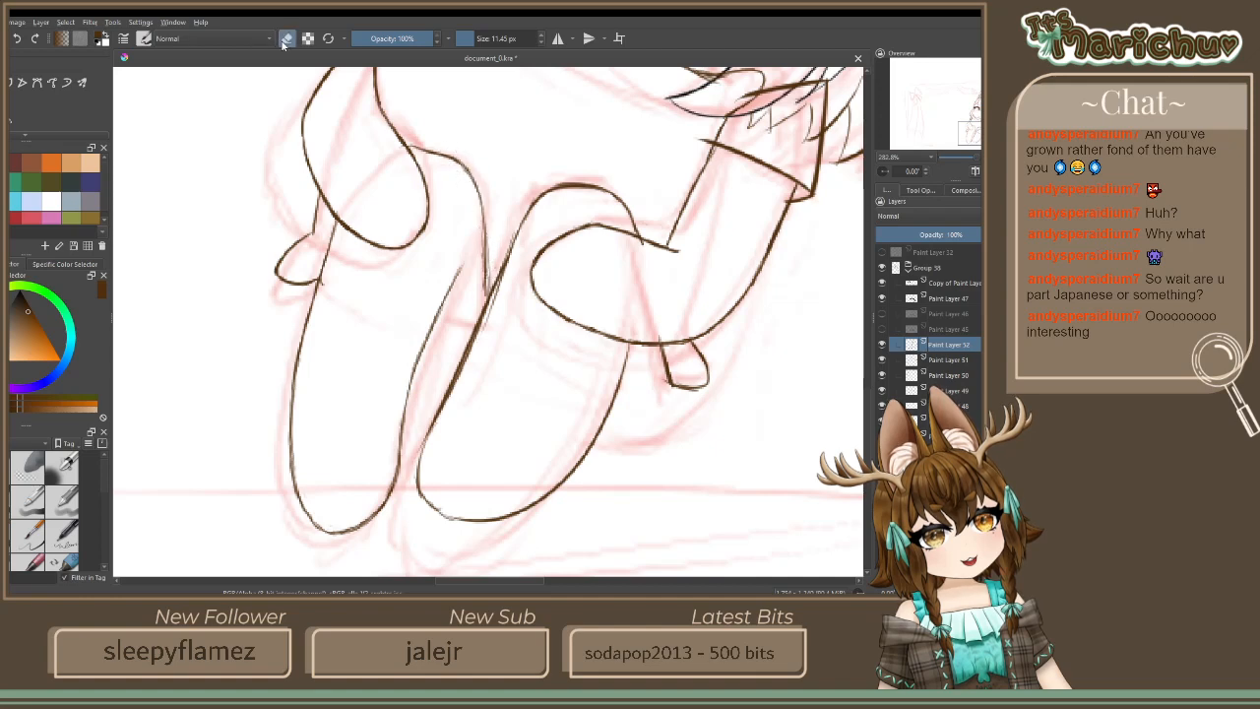
drag(482, 275, 480, 224)
drag(485, 325, 503, 252)
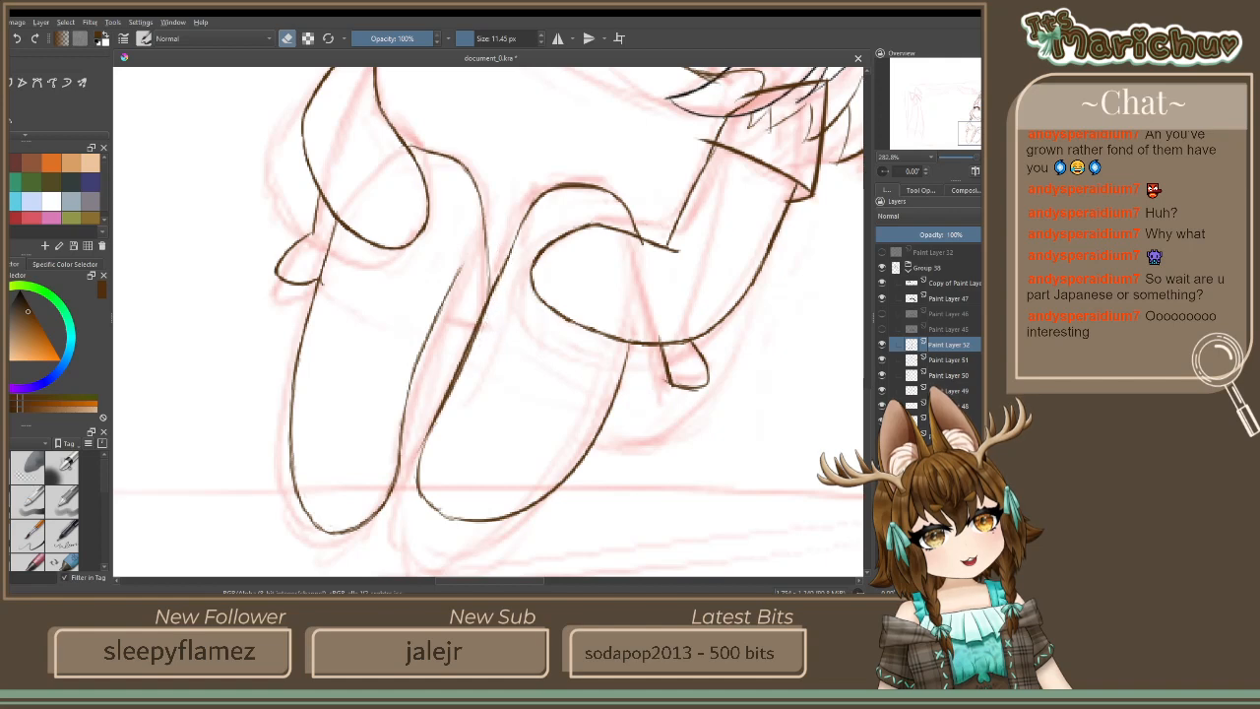
drag(461, 357, 446, 394)
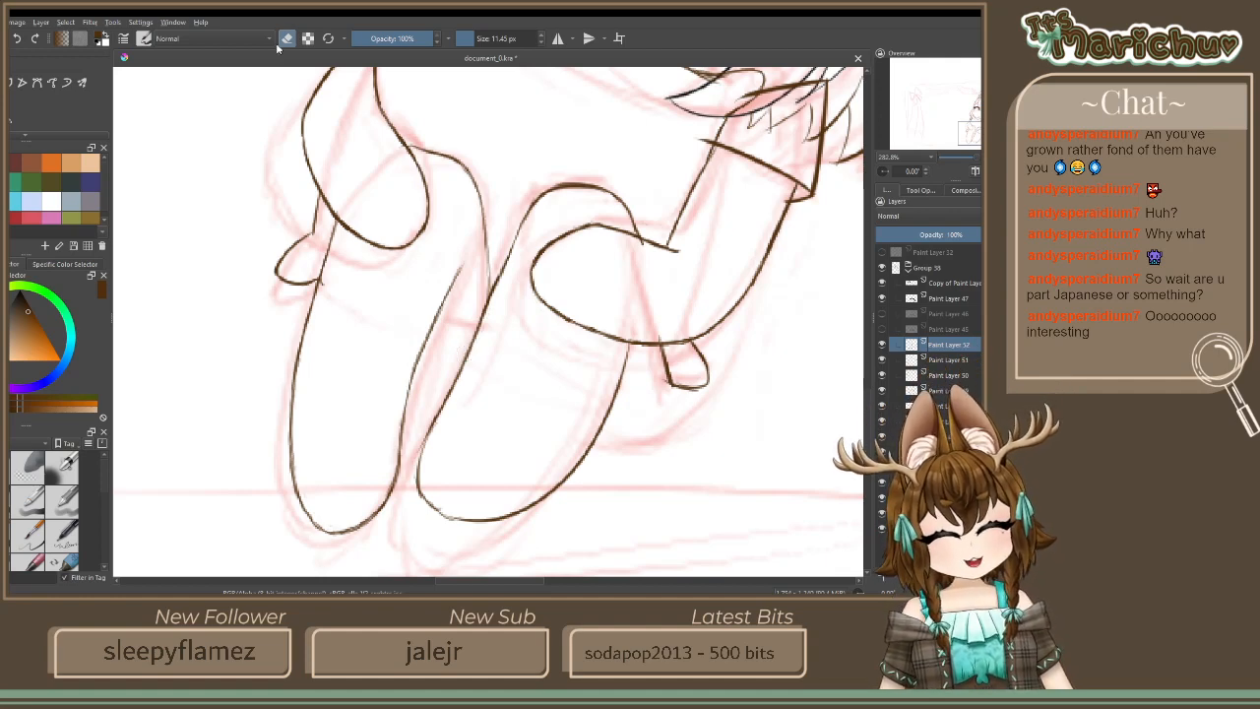
Darken the upper inner edge of the second leg beside the first knee, and erase knee line ends overlapping the sleeves
key(e)
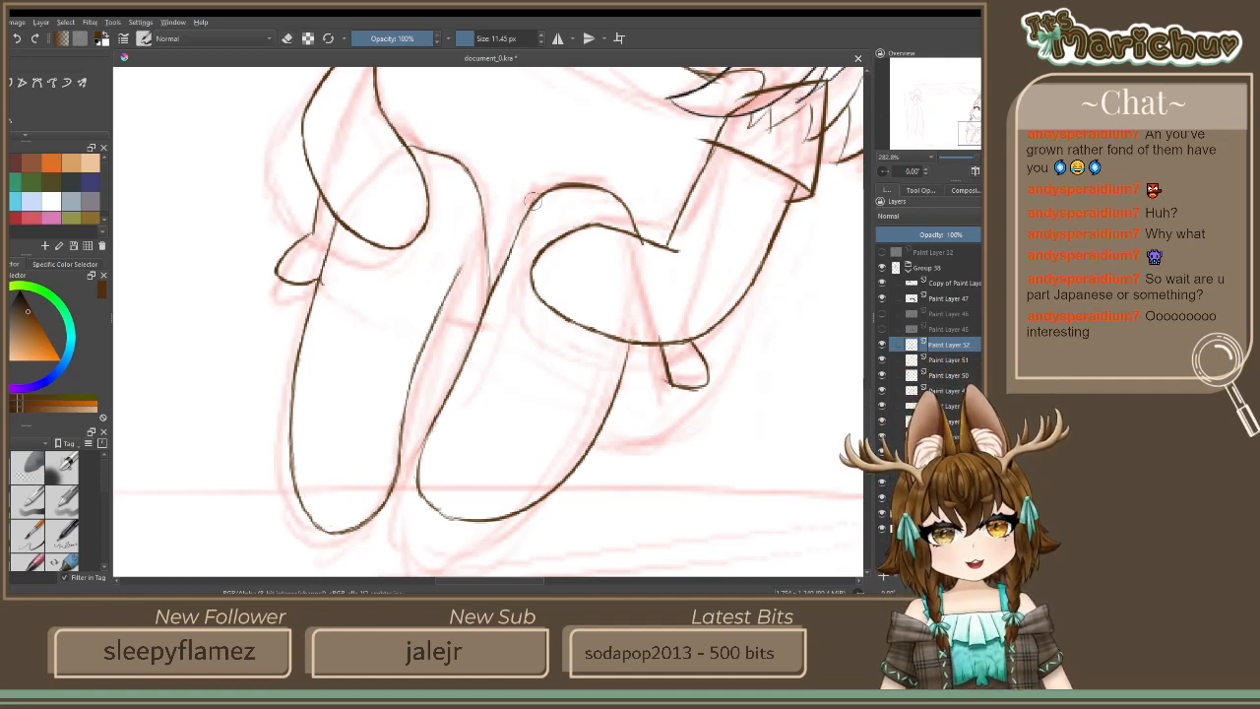
drag(490, 293, 530, 210)
drag(508, 261, 526, 214)
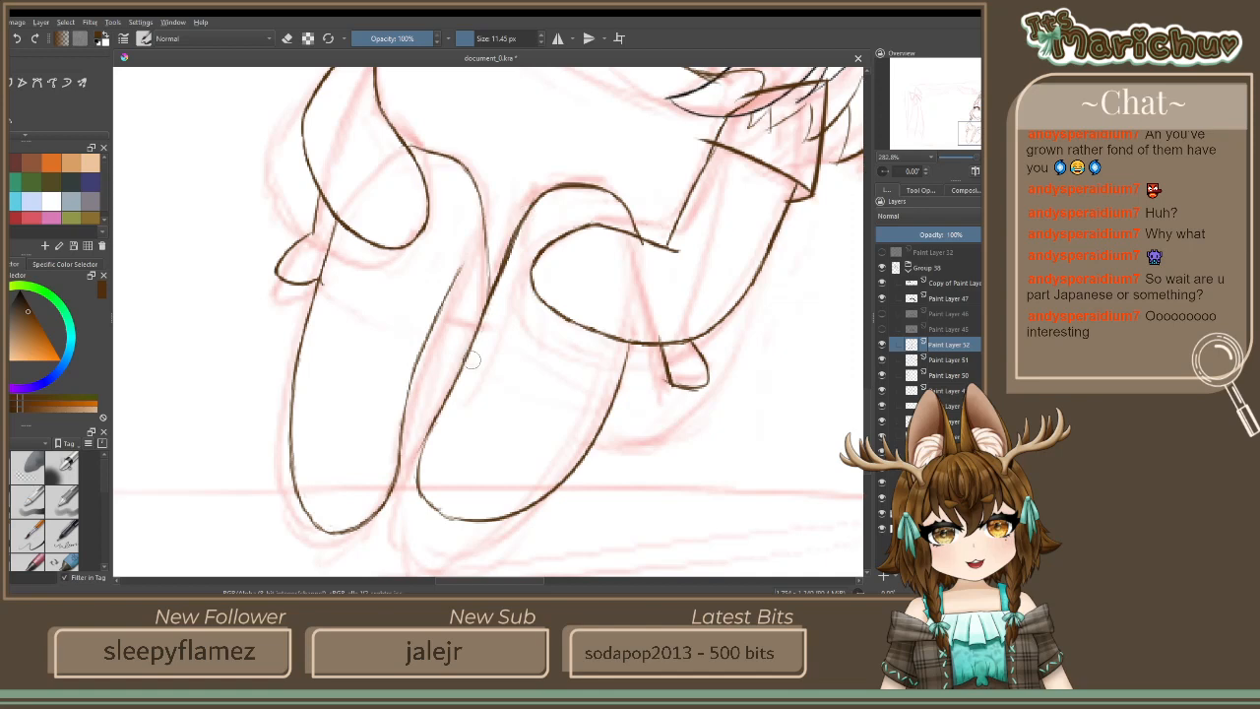
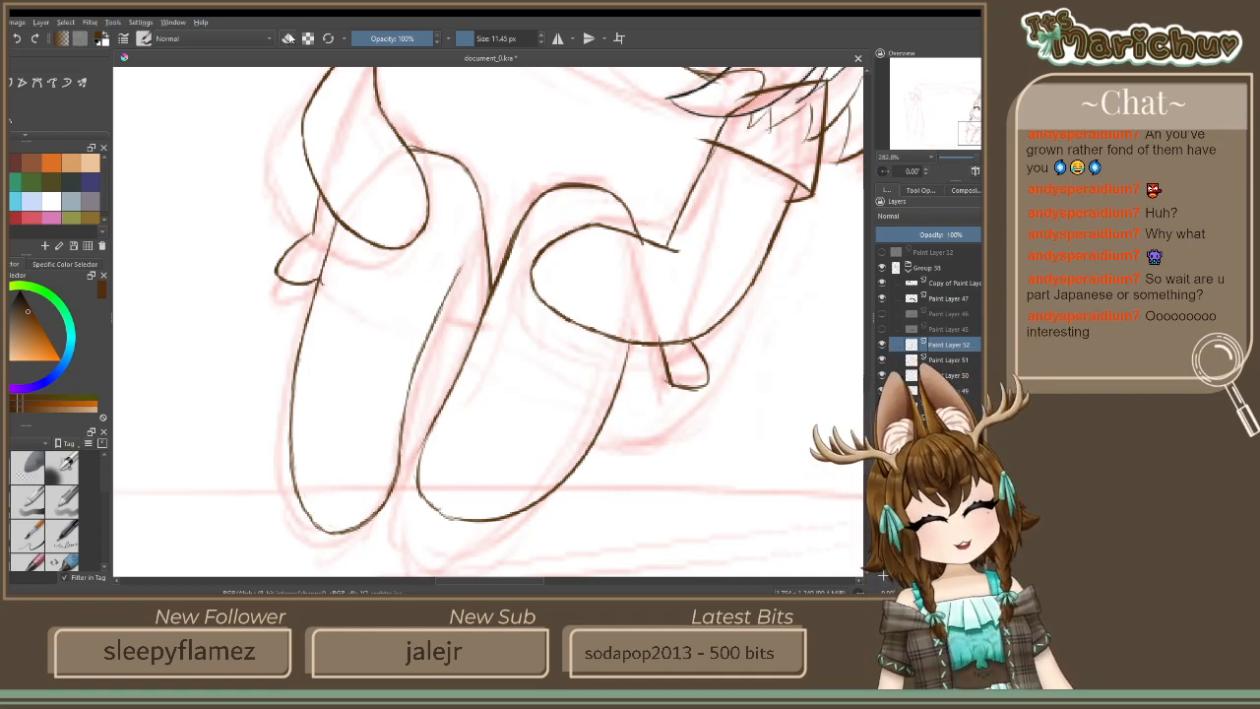
click(287, 39)
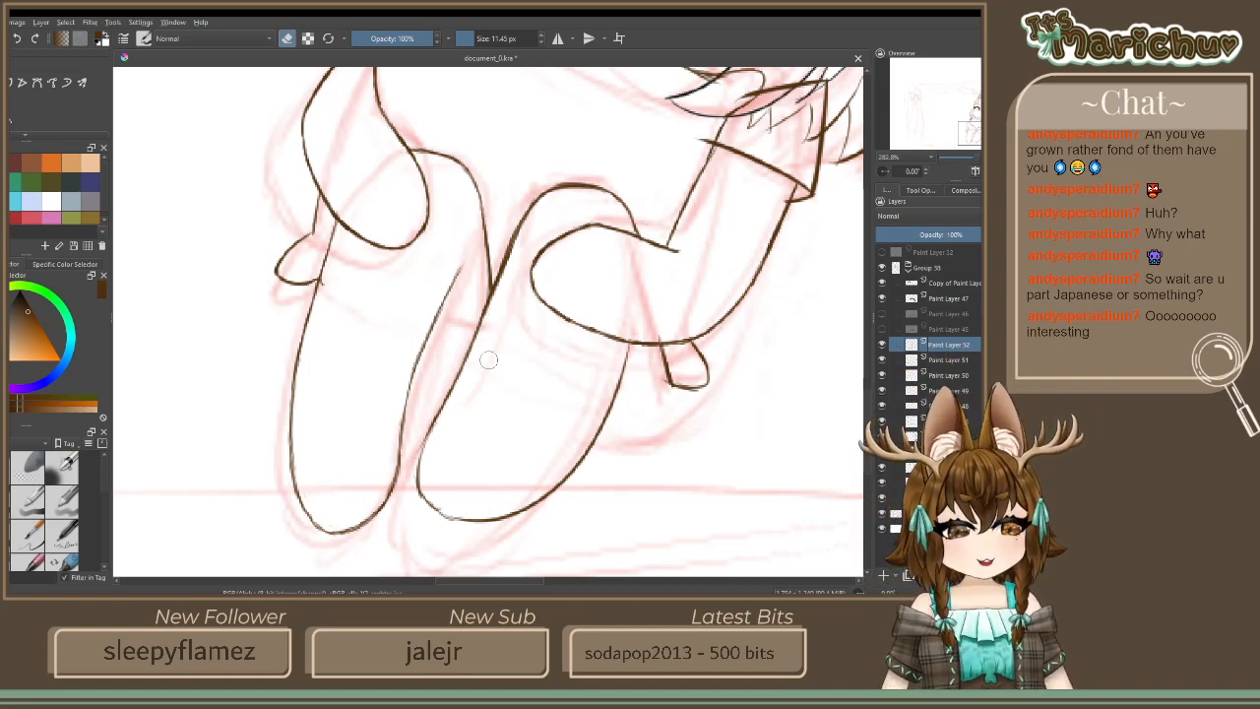
On a new paint layer, draw a long curved outer edge from the second sleeve's cuff down toward the ground
click(287, 39)
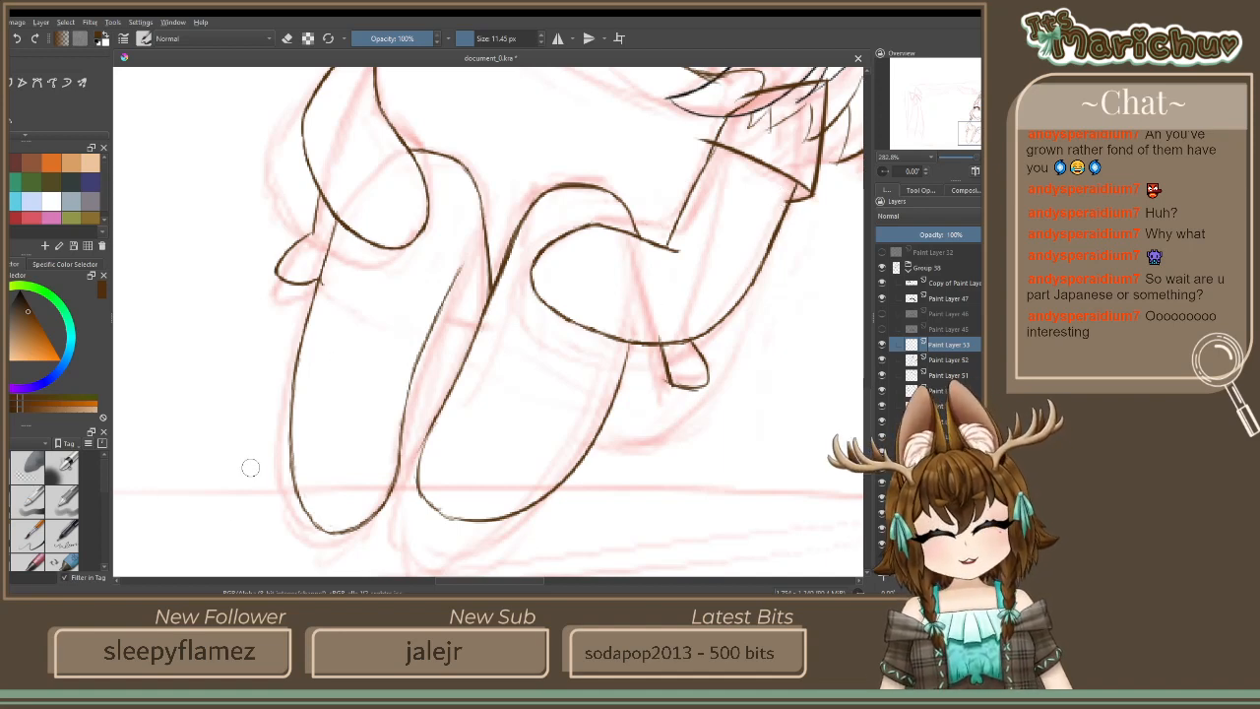
drag(783, 226, 759, 346)
drag(813, 169, 749, 354)
drag(789, 216, 760, 364)
mouse_move(766, 290)
mouse_down()
mouse_move(749, 471)
mouse_move(772, 423)
mouse_up()
drag(769, 419, 733, 480)
drag(788, 258, 740, 472)
drag(764, 439, 709, 506)
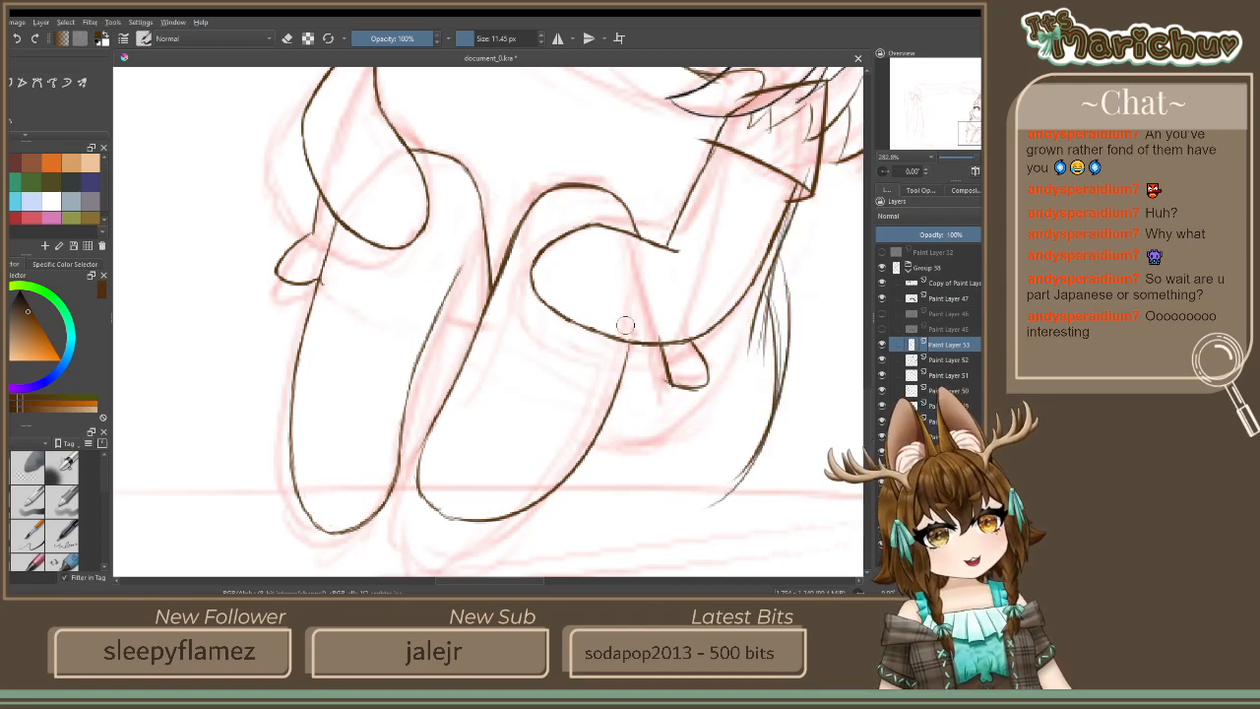
Draw rounded curves beneath the second sleeve and outside the first leg, and continue them with short strokes beside and between the legs
mouse_move(635, 332)
mouse_down()
mouse_move(618, 505)
mouse_move(604, 468)
mouse_move(630, 511)
mouse_up()
drag(313, 273, 322, 423)
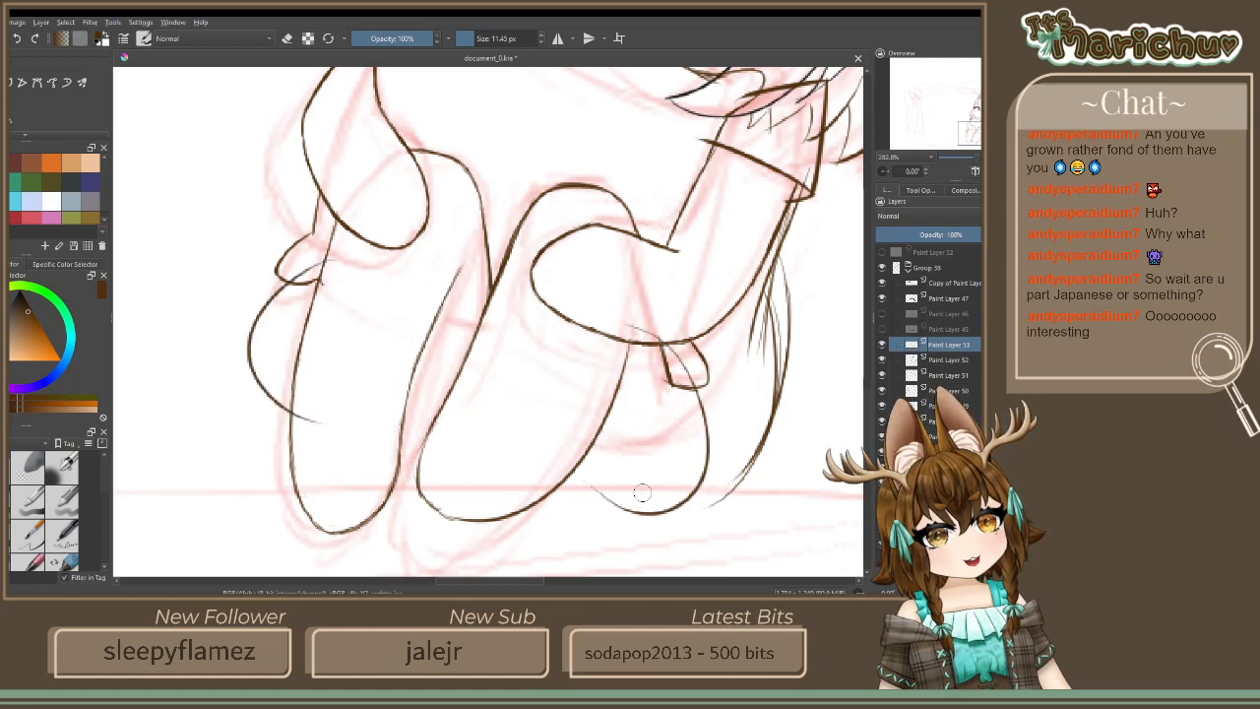
mouse_move(586, 472)
mouse_down()
mouse_move(662, 508)
mouse_move(559, 484)
mouse_up()
mouse_move(384, 439)
mouse_down()
mouse_move(451, 421)
mouse_move(374, 441)
mouse_up()
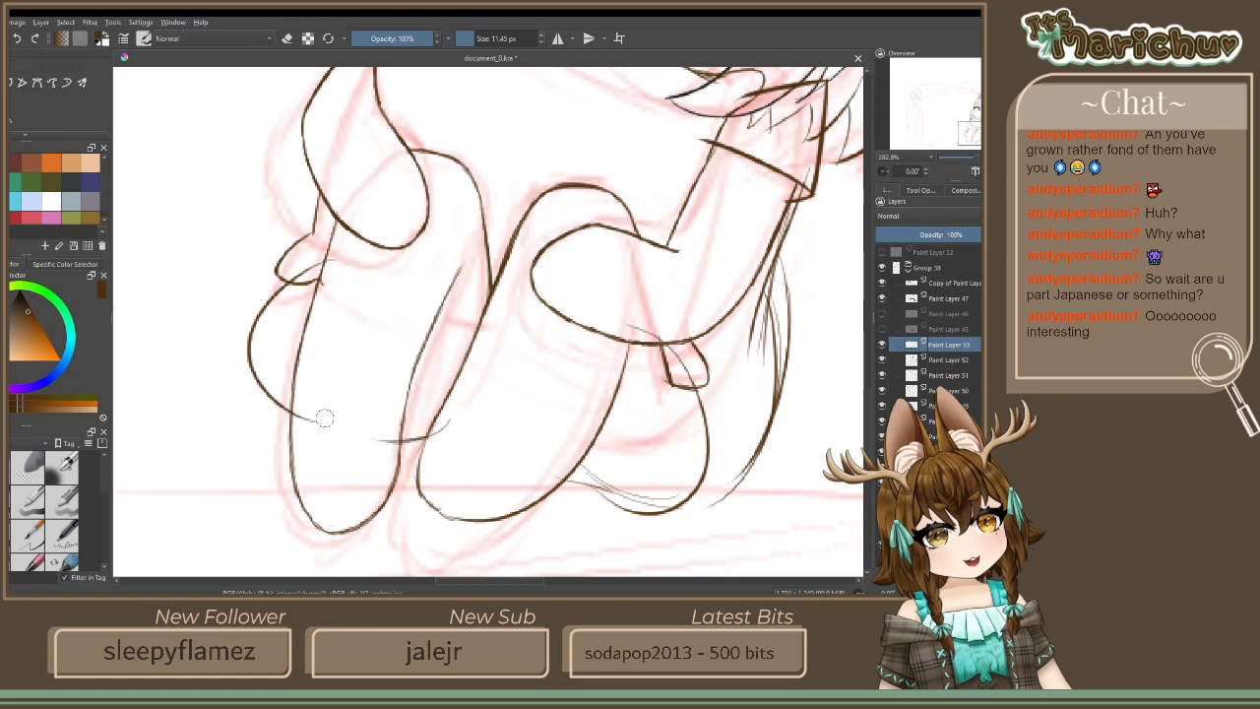
scroll(325, 419, down, 5)
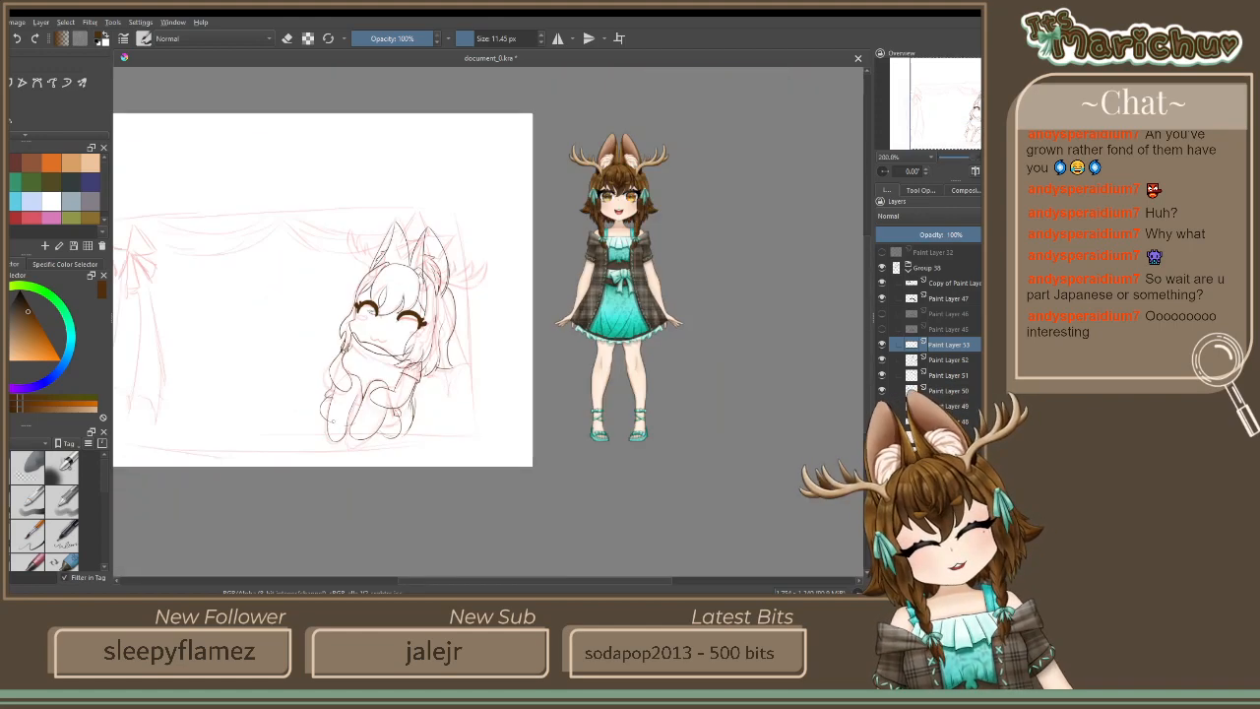
scroll(325, 433, up, 5)
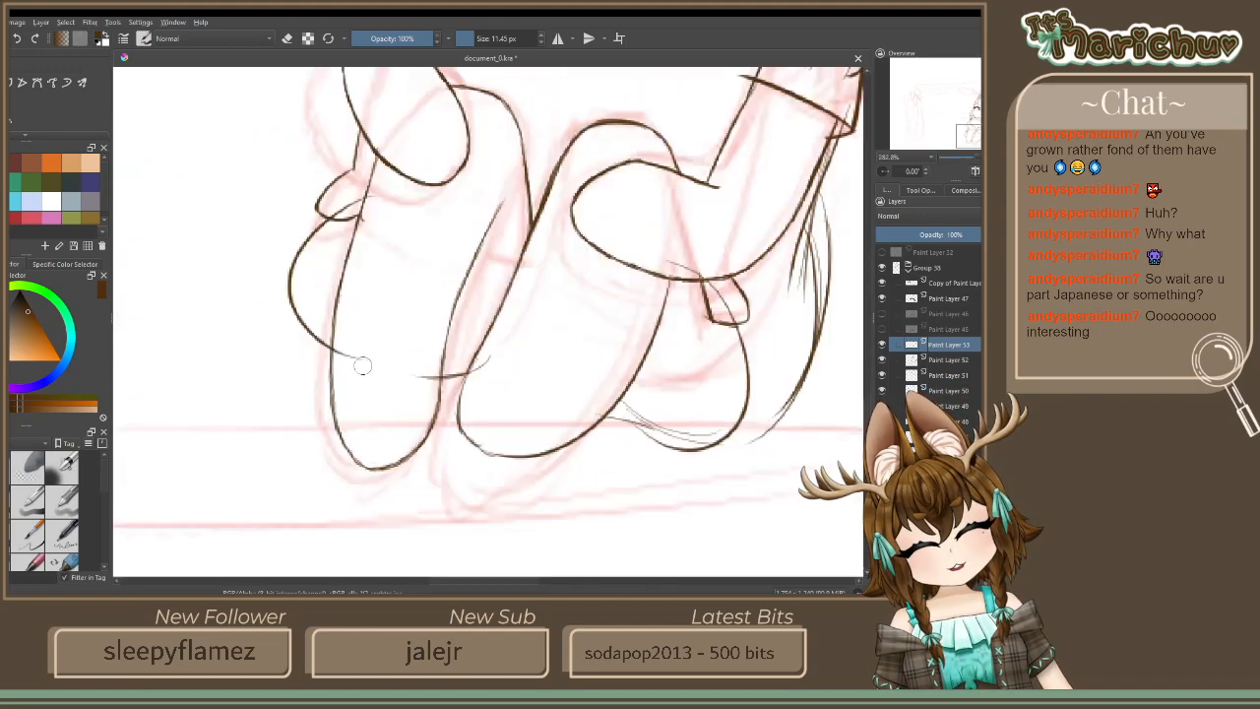
drag(554, 346, 501, 410)
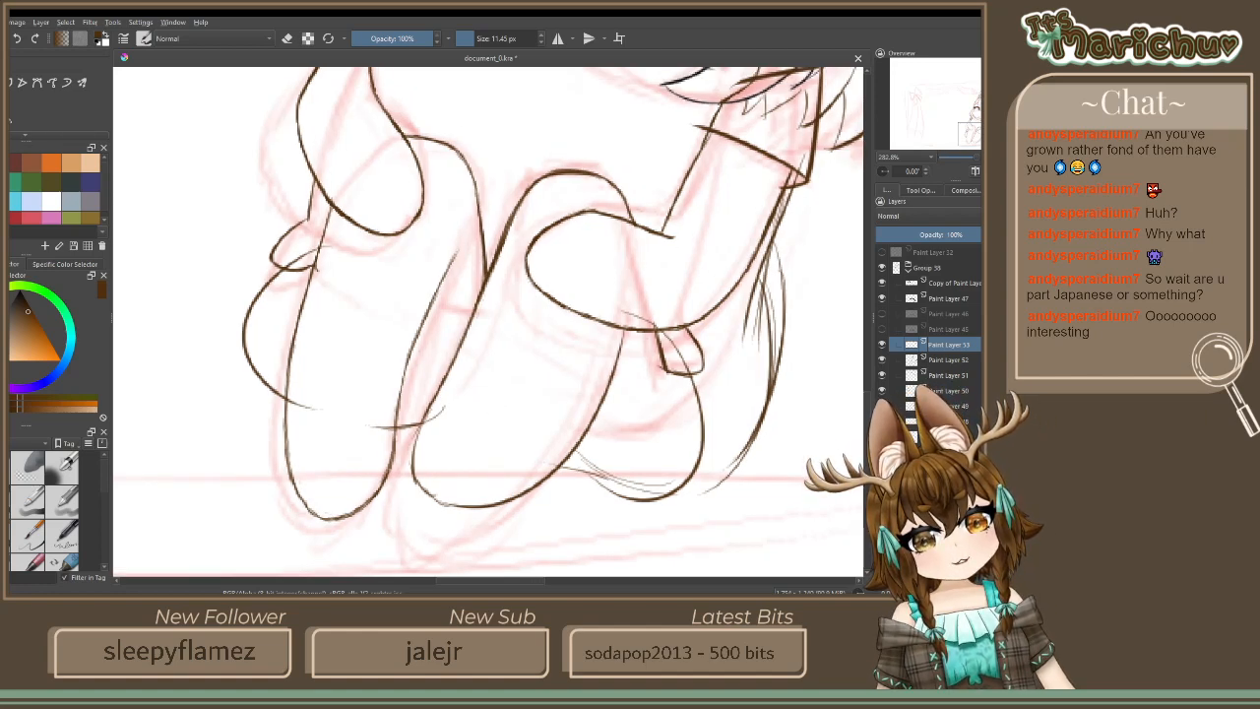
Shift the rounded outlines behind the legs upward, and redraw the curved outer edge below the second sleeve's cuff
key(ctrl+t)
mouse_move(306, 265)
mouse_down()
mouse_move(293, 236)
mouse_move(308, 196)
mouse_up()
key(b)
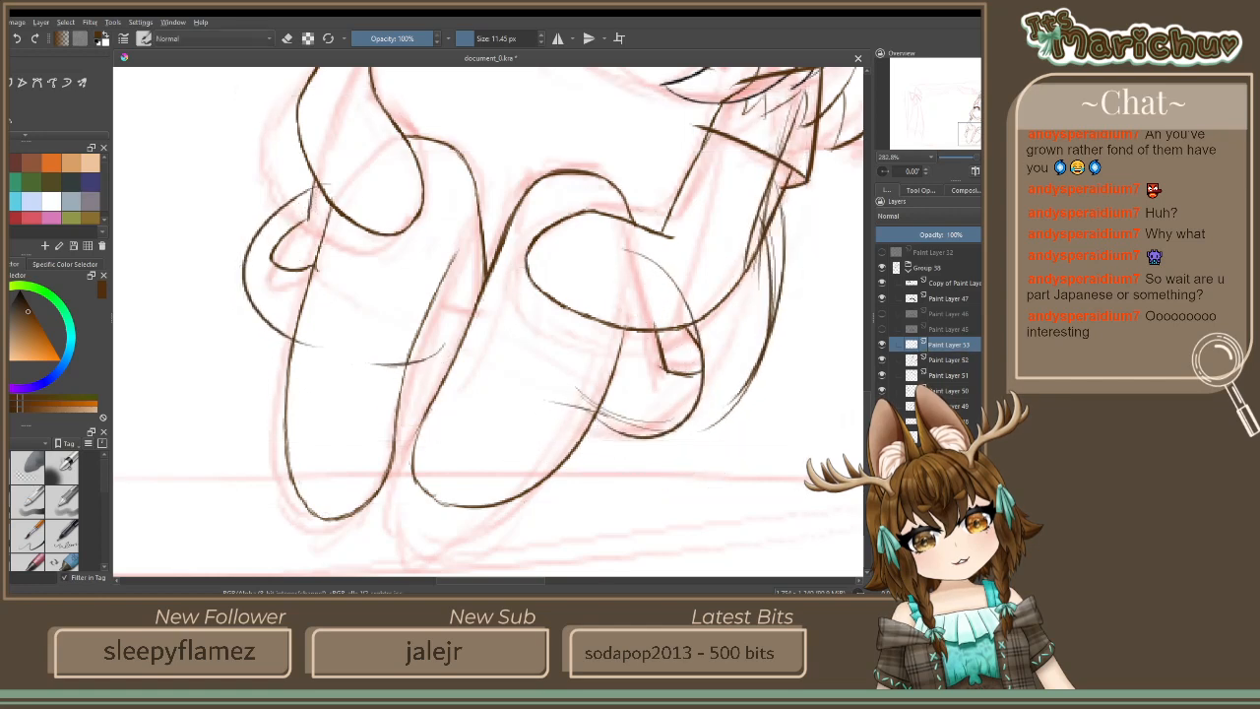
drag(758, 297, 700, 388)
drag(779, 232, 693, 407)
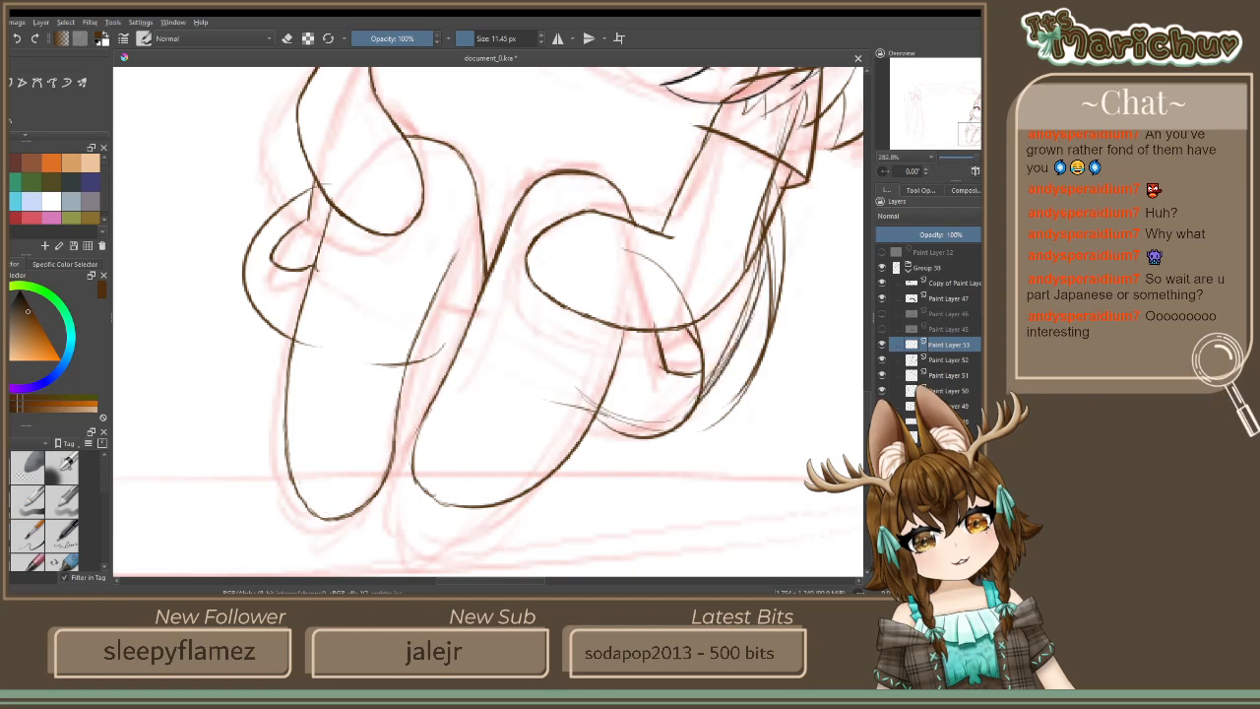
Sketch long hem lines across both legs, and draw narrower curves down the first leg's outer side
drag(616, 421, 315, 366)
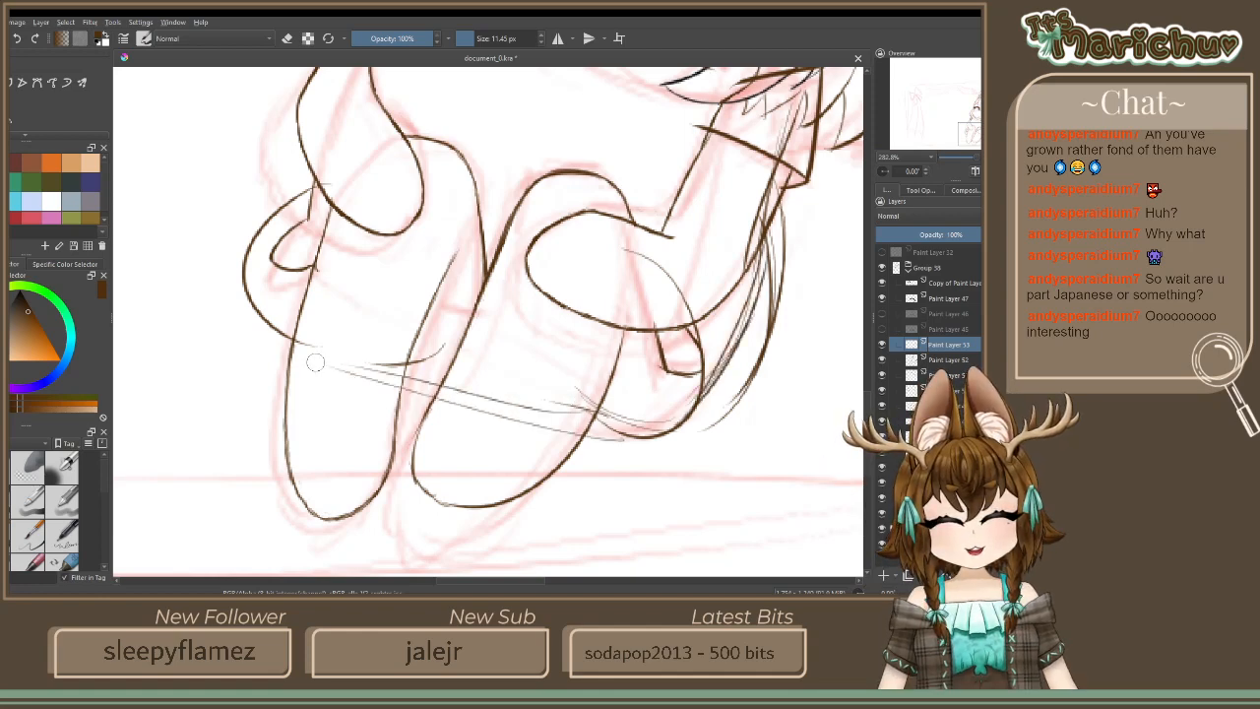
drag(559, 421, 311, 378)
mouse_move(311, 195)
mouse_down()
mouse_move(285, 262)
mouse_move(291, 323)
mouse_up()
drag(298, 248, 293, 352)
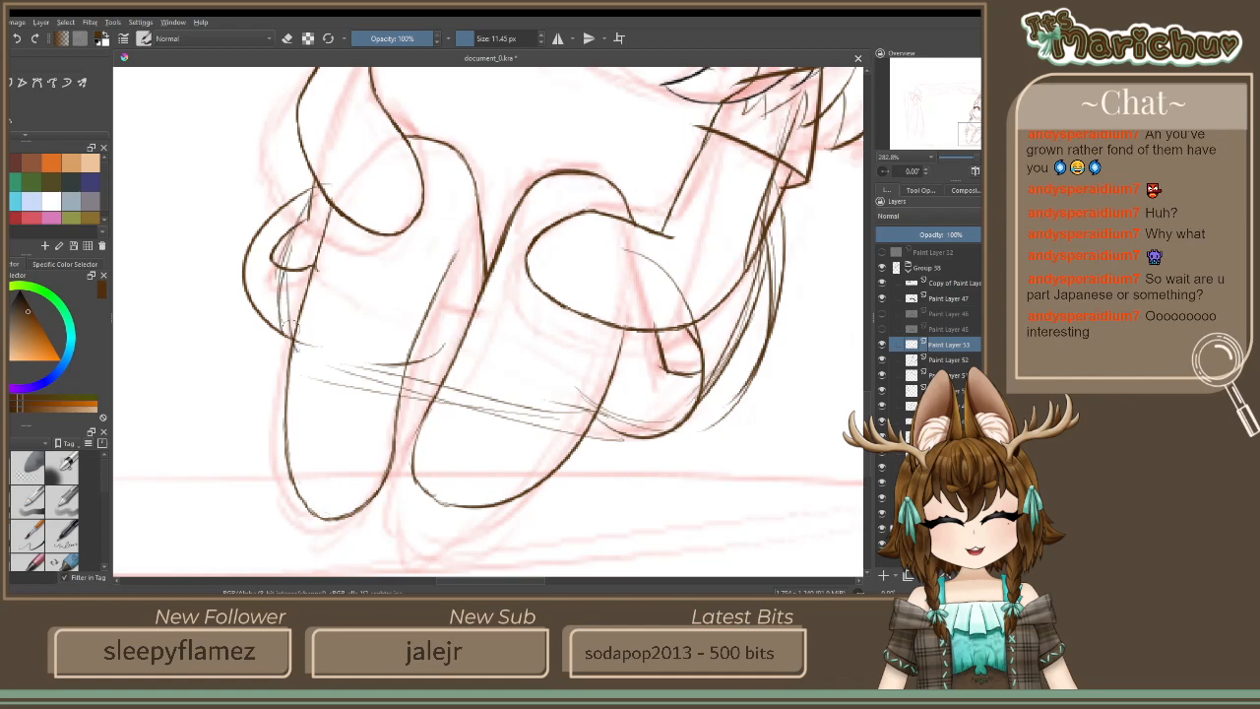
drag(296, 301, 311, 362)
Erase the wide rounded curve outside the first leg, and strengthen the tighter curve around the first hand
click(284, 38)
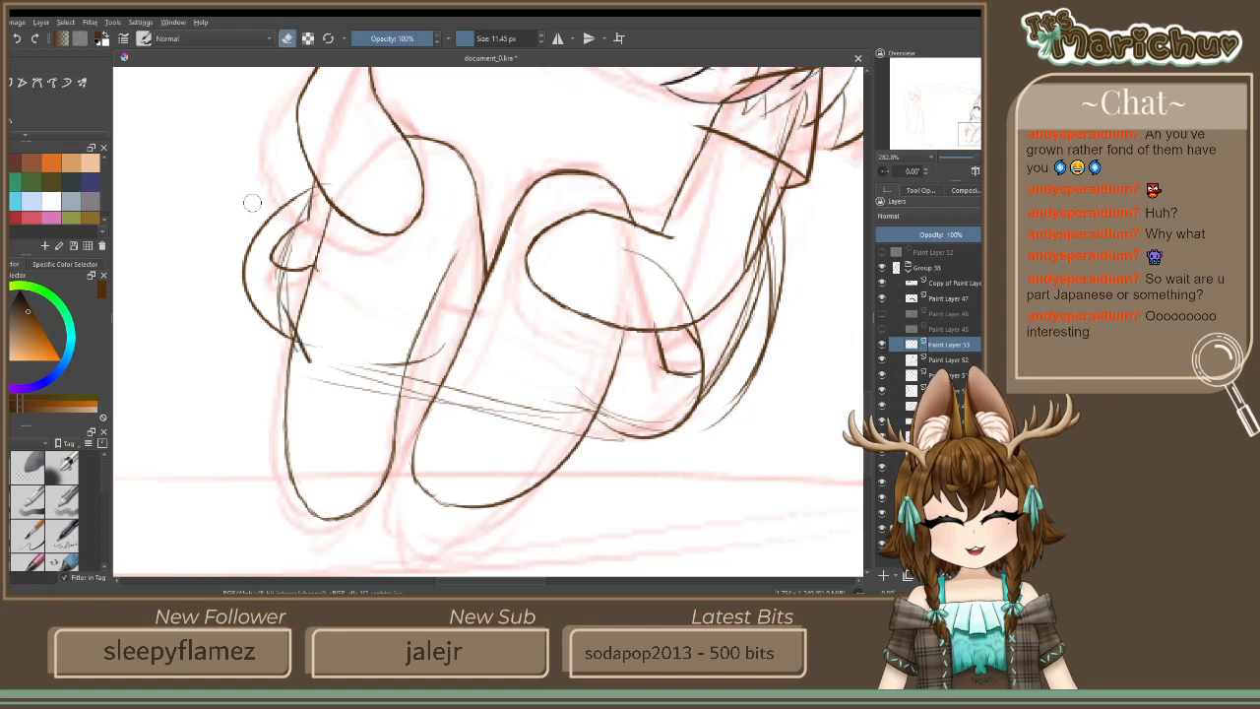
mouse_move(248, 205)
mouse_down()
mouse_move(285, 190)
mouse_move(264, 231)
mouse_move(302, 185)
mouse_up()
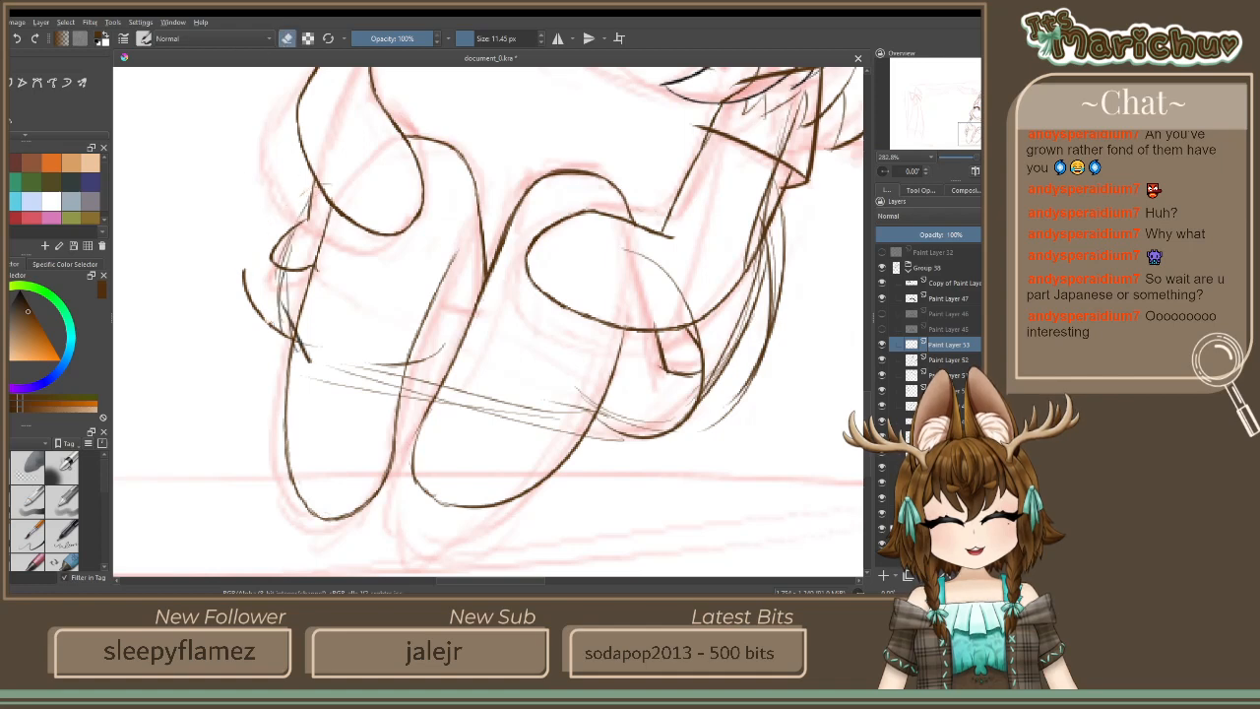
mouse_move(258, 325)
mouse_down()
mouse_move(237, 277)
mouse_move(308, 359)
mouse_move(296, 360)
mouse_move(239, 278)
mouse_up()
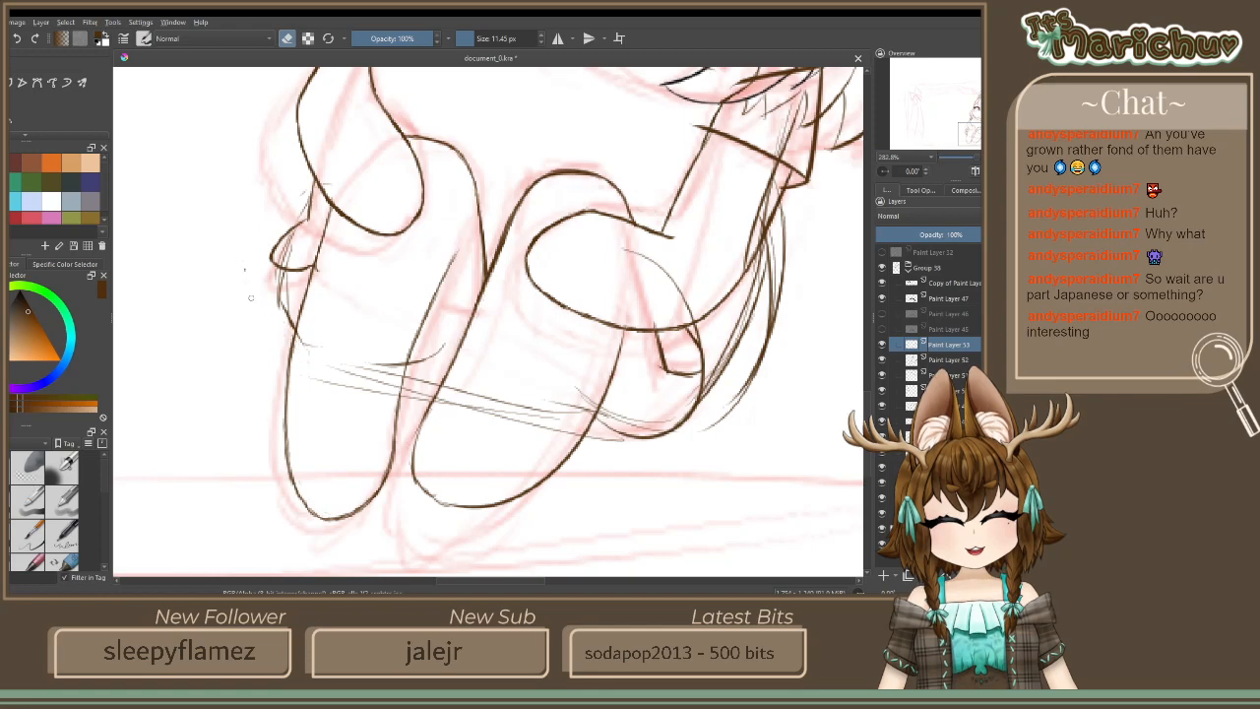
click(283, 39)
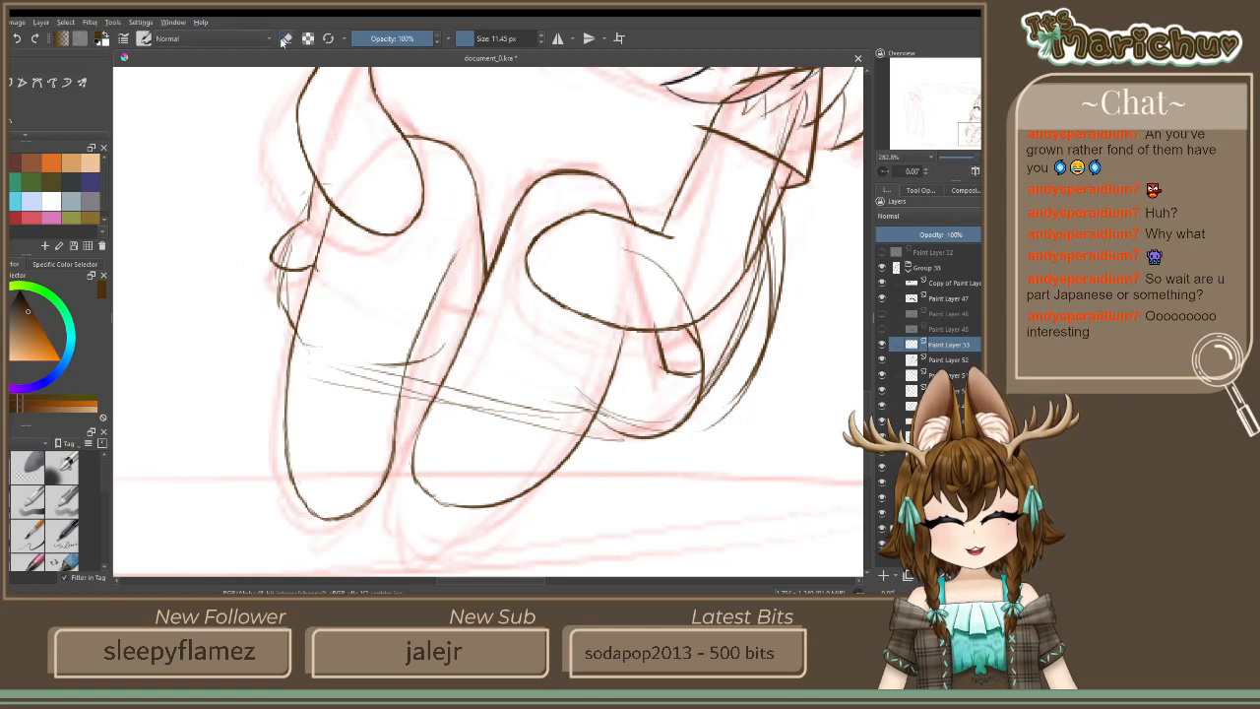
mouse_move(293, 227)
mouse_down()
mouse_move(326, 196)
mouse_move(287, 258)
mouse_up()
mouse_move(315, 193)
mouse_down()
mouse_move(286, 248)
mouse_move(303, 320)
mouse_up()
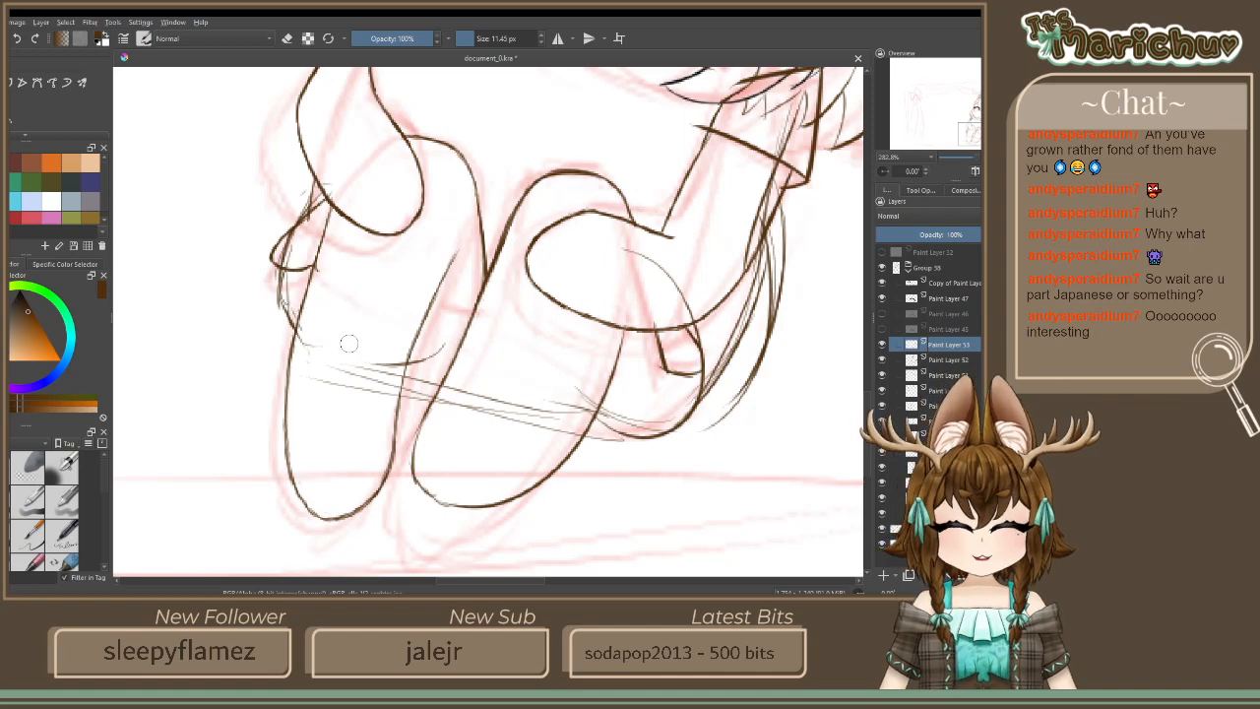
Erase the stray strokes between the legs and inside the second sleeve, and darken both ends of the hem line
key(e)
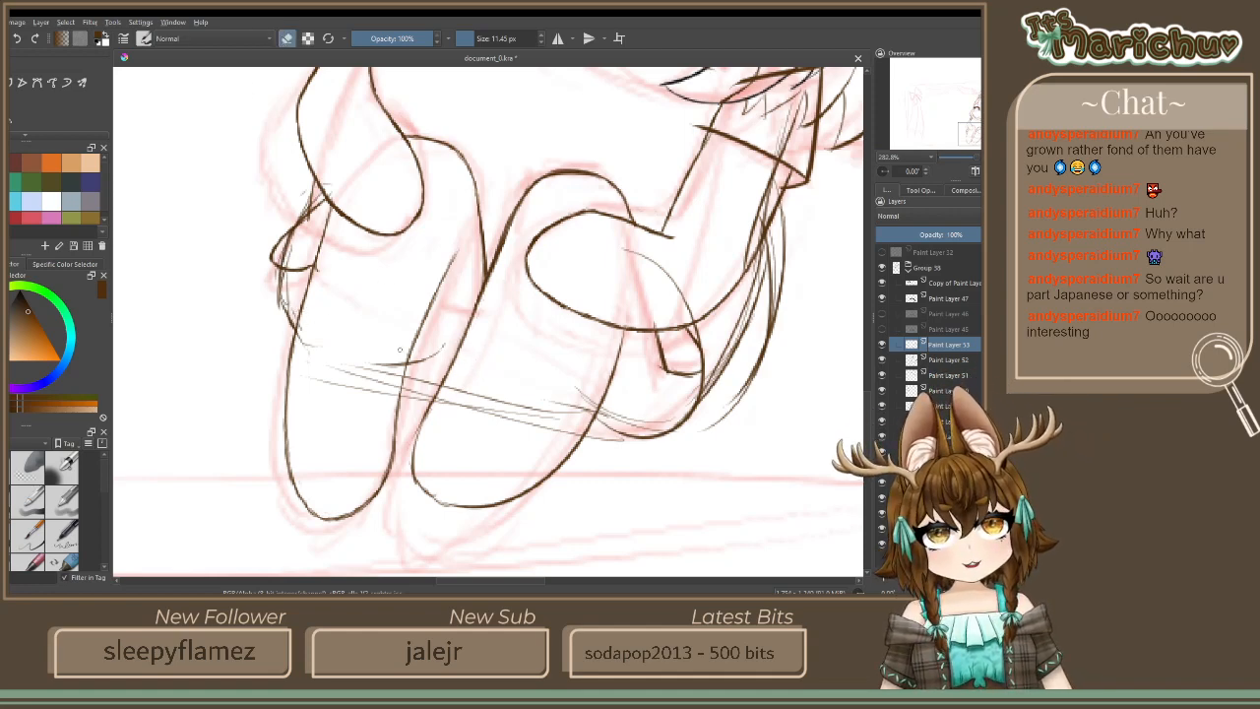
drag(468, 352, 360, 369)
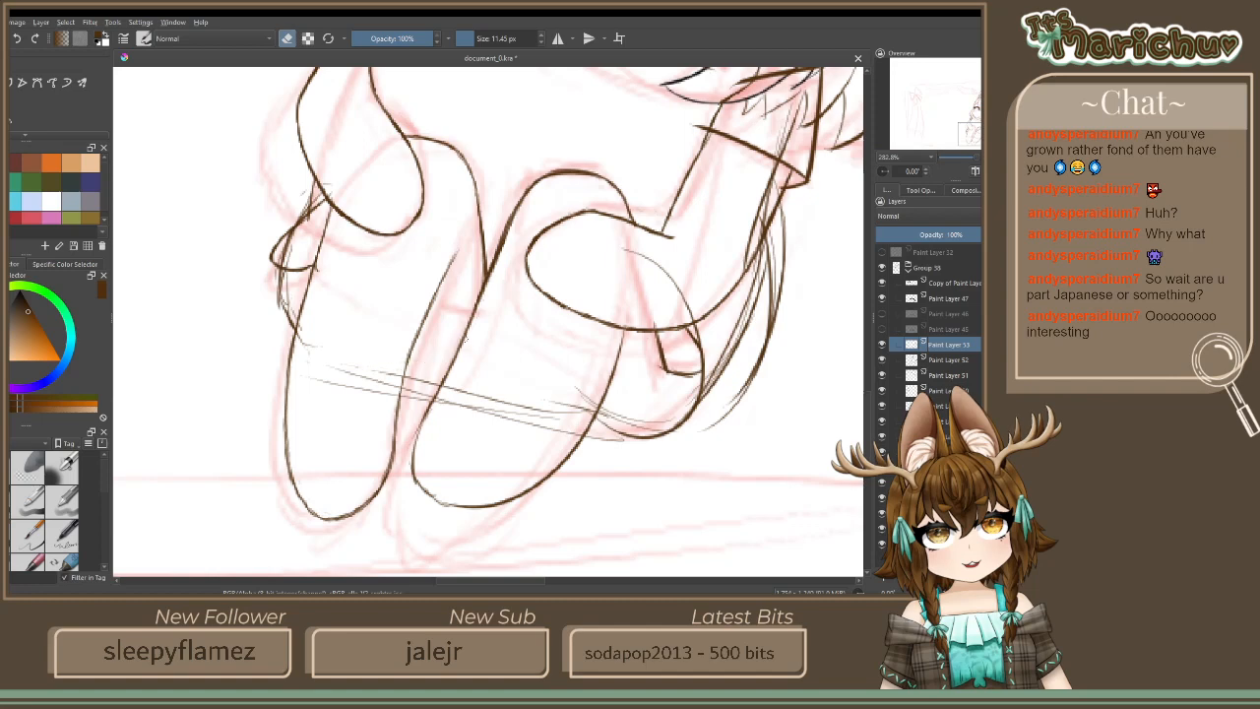
mouse_move(584, 398)
mouse_down()
mouse_move(548, 387)
mouse_move(609, 419)
mouse_up()
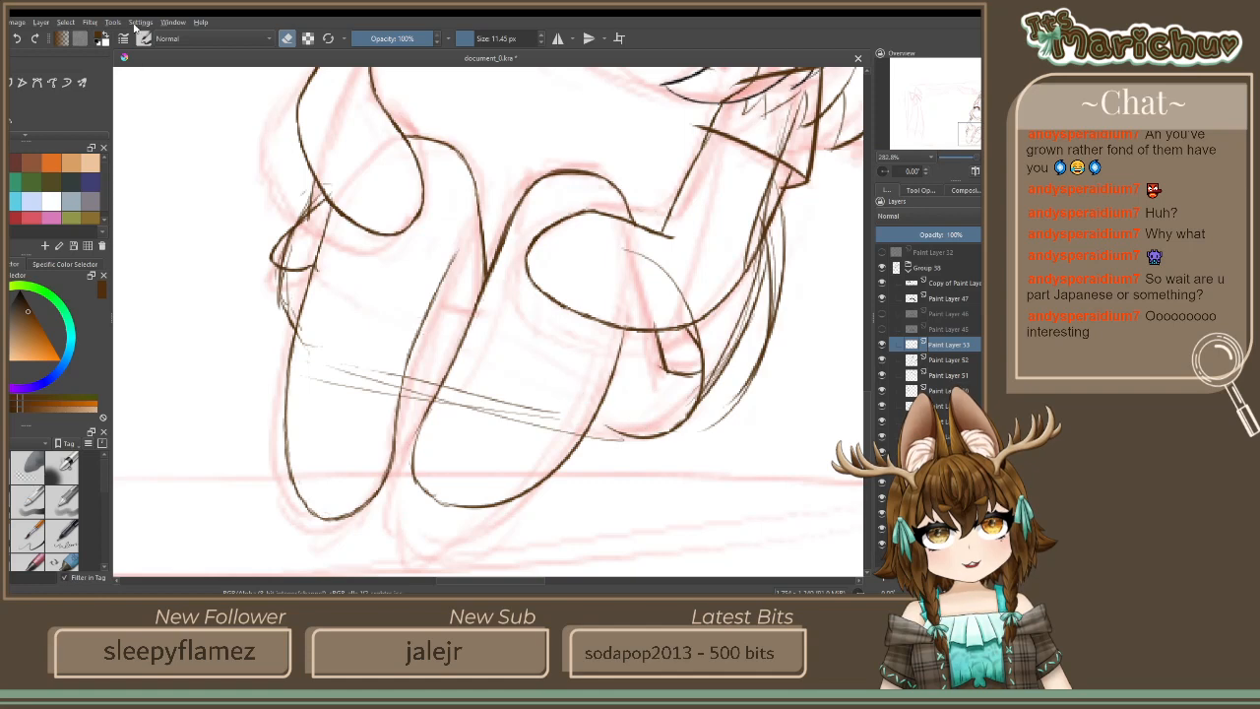
click(282, 40)
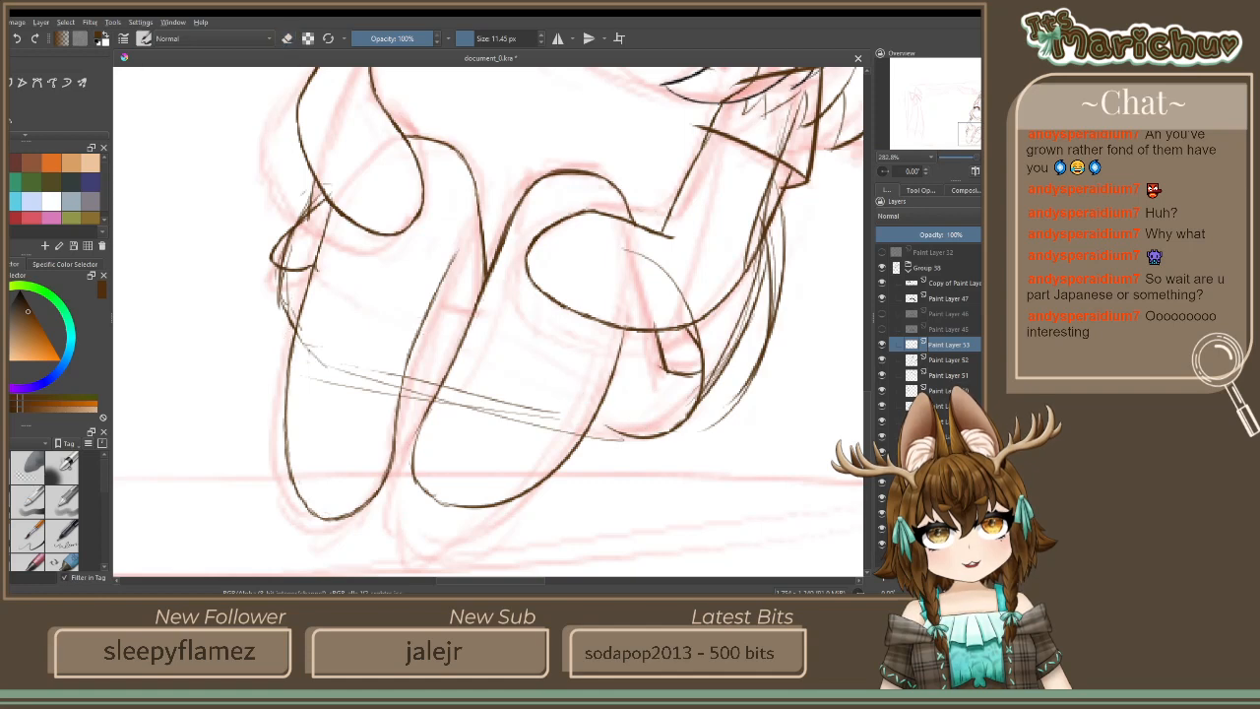
drag(297, 341, 433, 394)
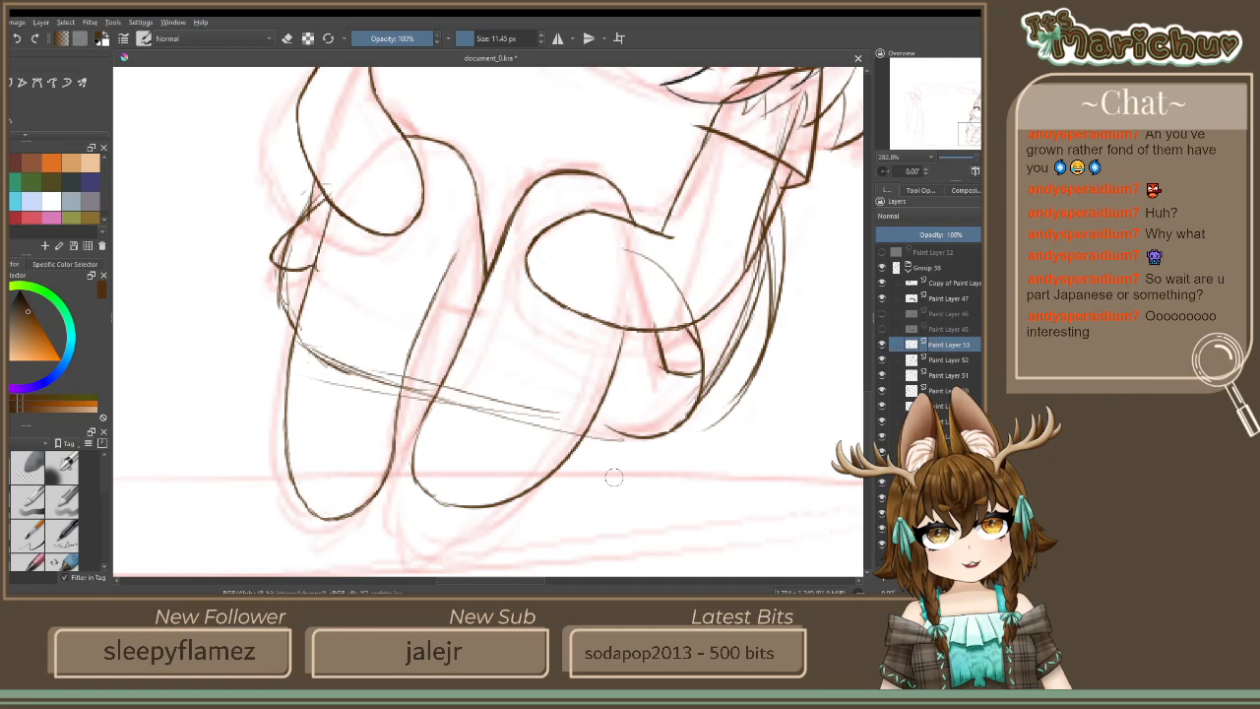
drag(647, 434, 541, 424)
key(e)
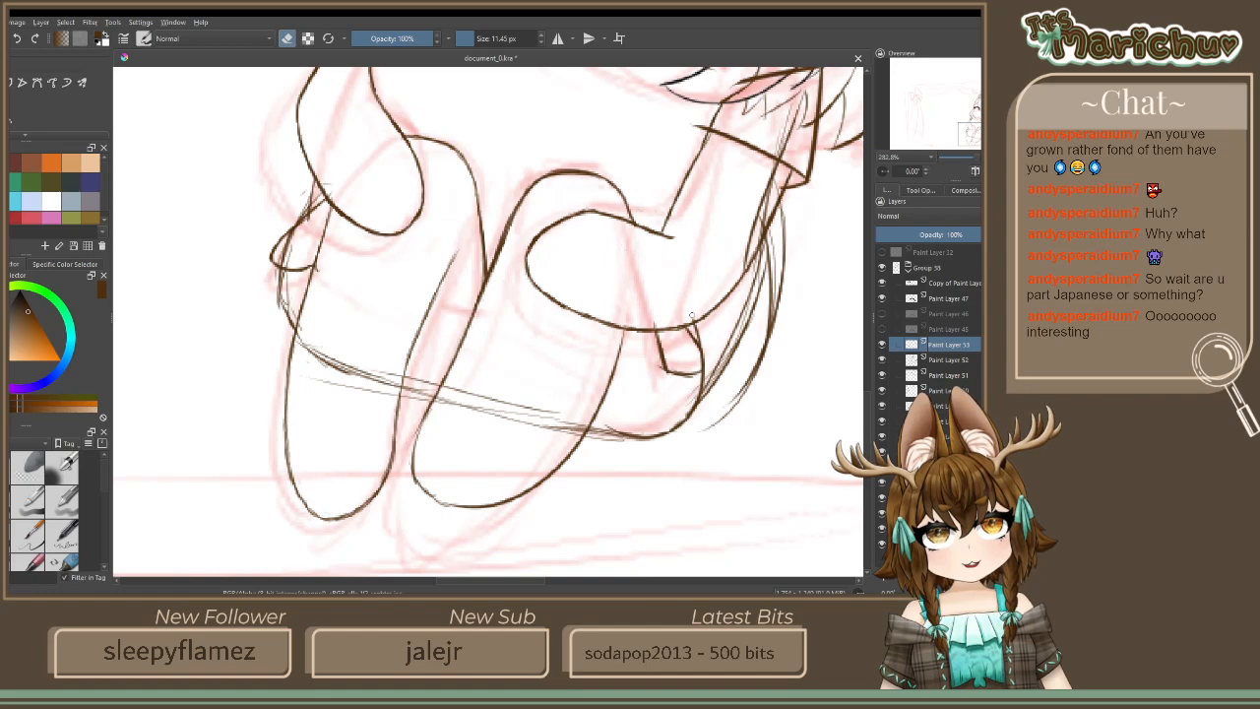
click(286, 40)
Hide the paint layer with the rough outlines behind the legs, and add a new paint layer for redrawing them
key(minus)
key(minus)
key(minus)
key(minus)
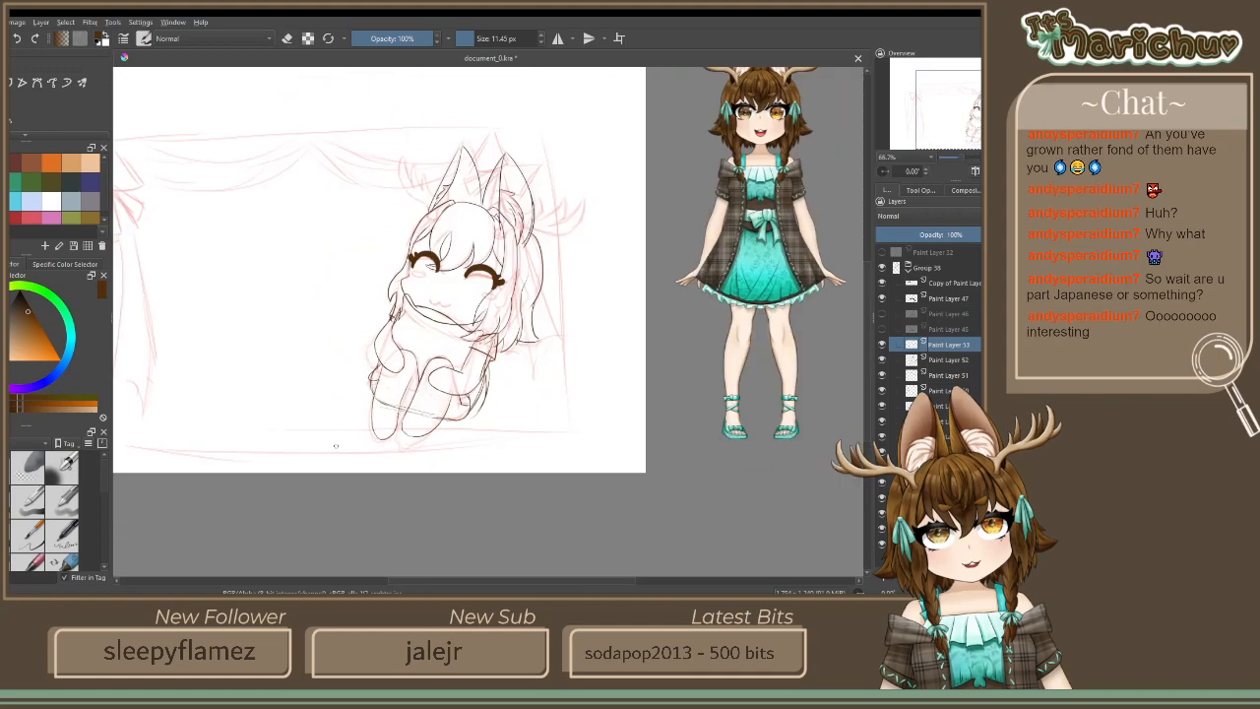
key(plus)
key(plus)
key(plus)
key(plus)
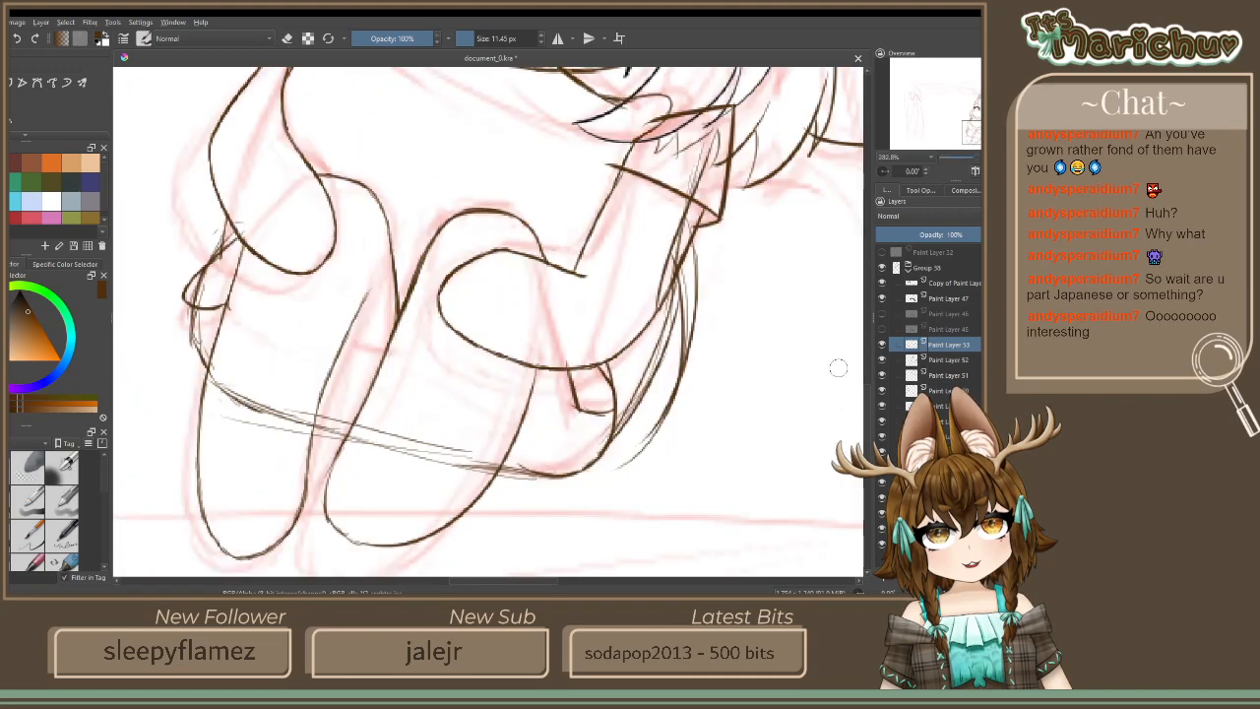
click(882, 344)
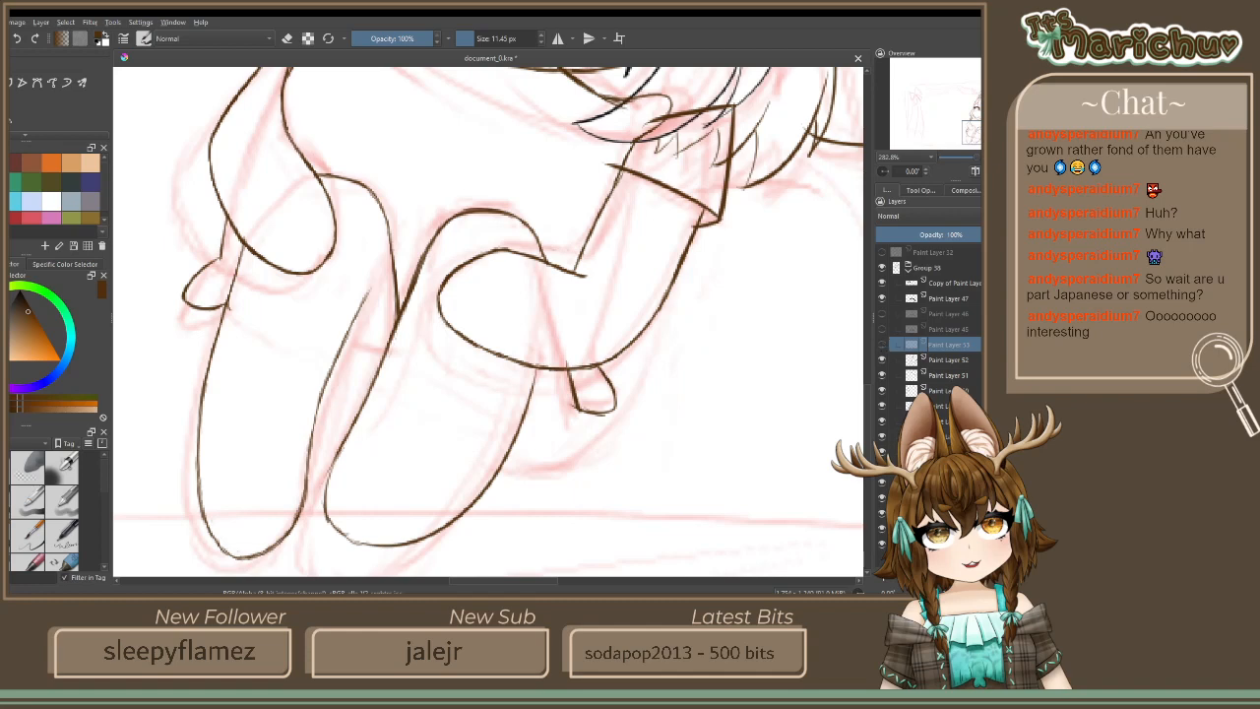
click(882, 581)
Draw a ruffled skirt hem below the second hand, between the legs and outside the first leg
scroll(720, 395, down, 4)
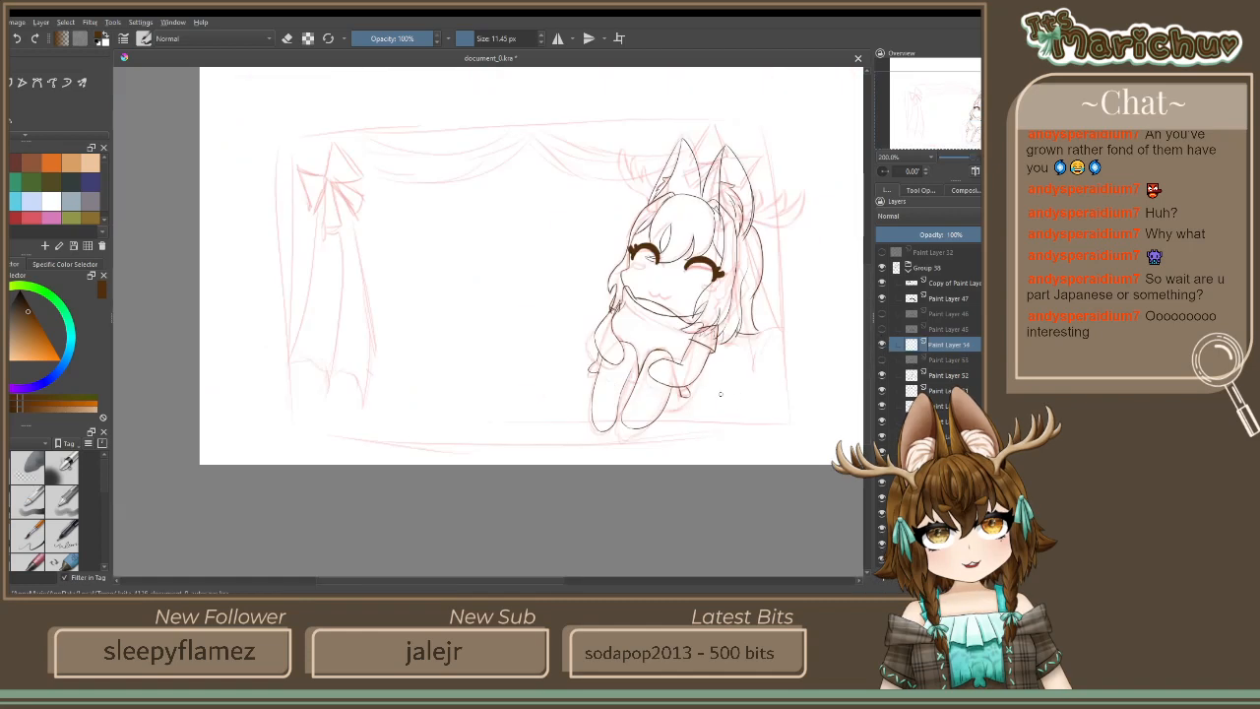
drag(720, 394, 371, 455)
drag(429, 409, 748, 433)
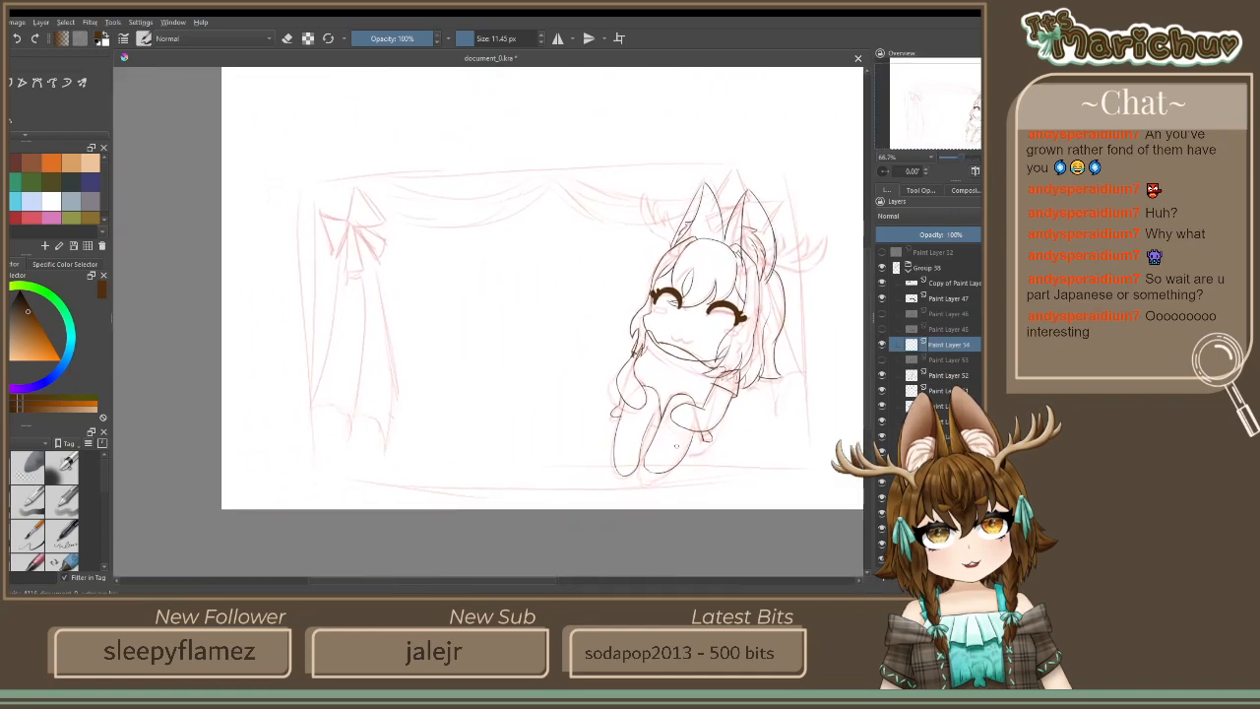
scroll(722, 456, up, 2)
scroll(722, 456, up, 3)
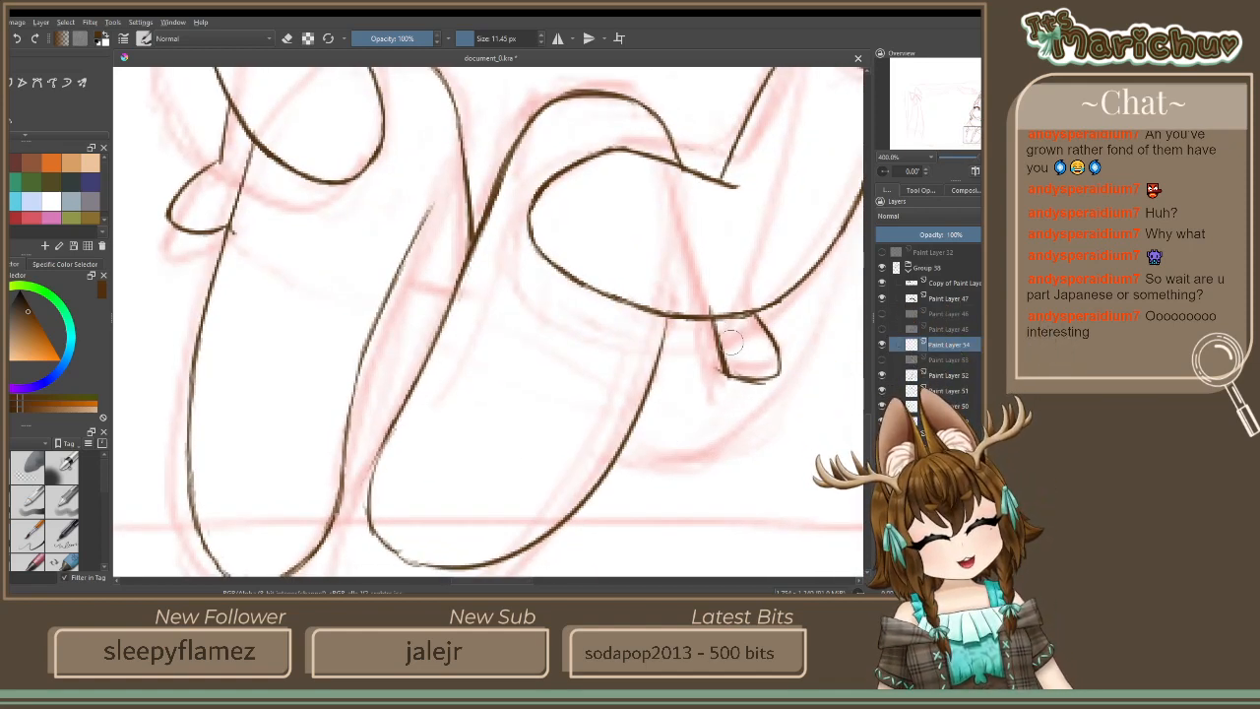
mouse_move(721, 354)
mouse_down()
mouse_move(741, 378)
mouse_move(750, 452)
mouse_up()
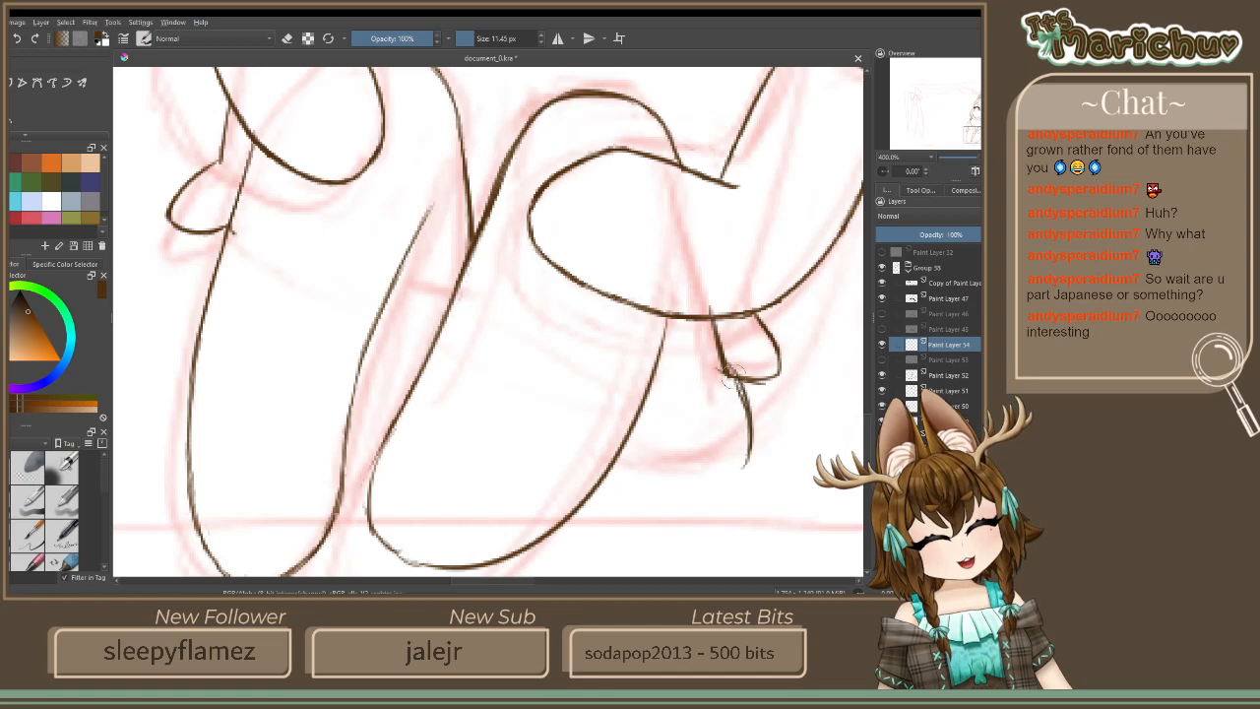
mouse_move(733, 369)
mouse_down()
mouse_move(760, 408)
mouse_move(756, 468)
mouse_move(727, 477)
mouse_up()
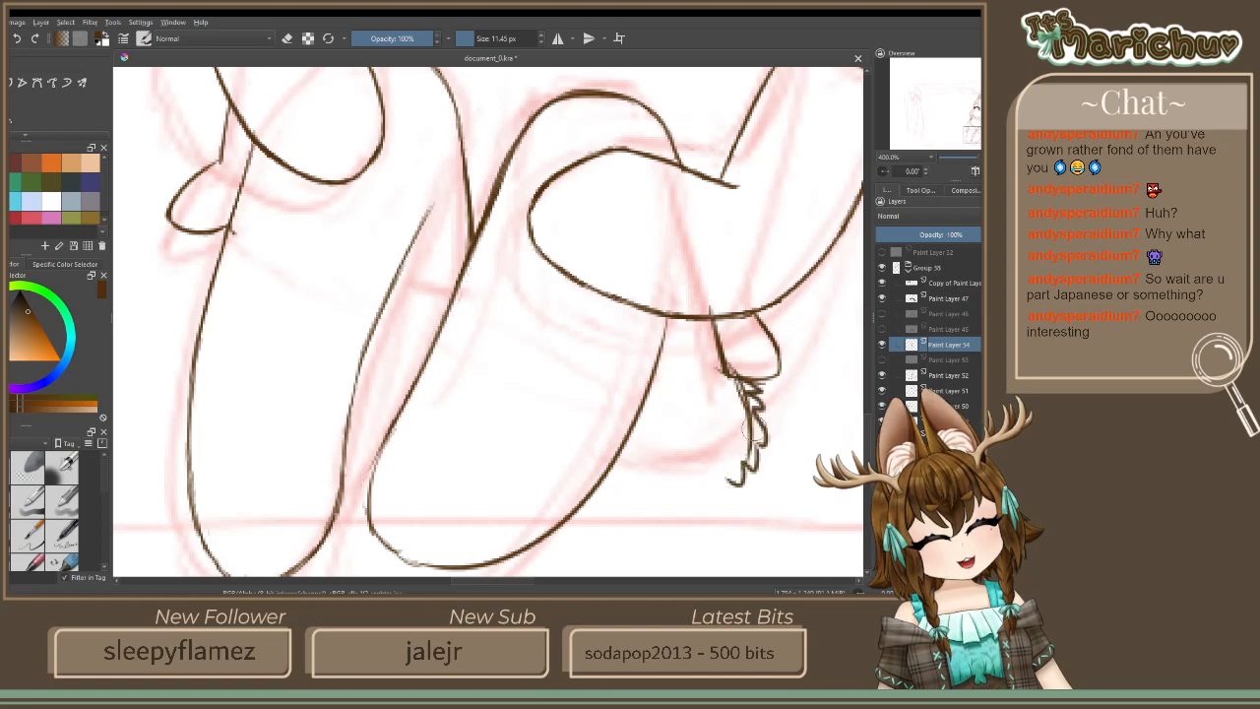
mouse_move(751, 426)
mouse_down()
mouse_move(705, 475)
mouse_move(652, 480)
mouse_up()
mouse_move(728, 476)
mouse_down()
mouse_move(723, 492)
mouse_move(632, 480)
mouse_up()
drag(399, 431, 356, 433)
mouse_move(218, 246)
mouse_down()
mouse_move(183, 317)
mouse_move(197, 354)
mouse_move(182, 291)
mouse_move(175, 335)
mouse_move(193, 352)
mouse_up()
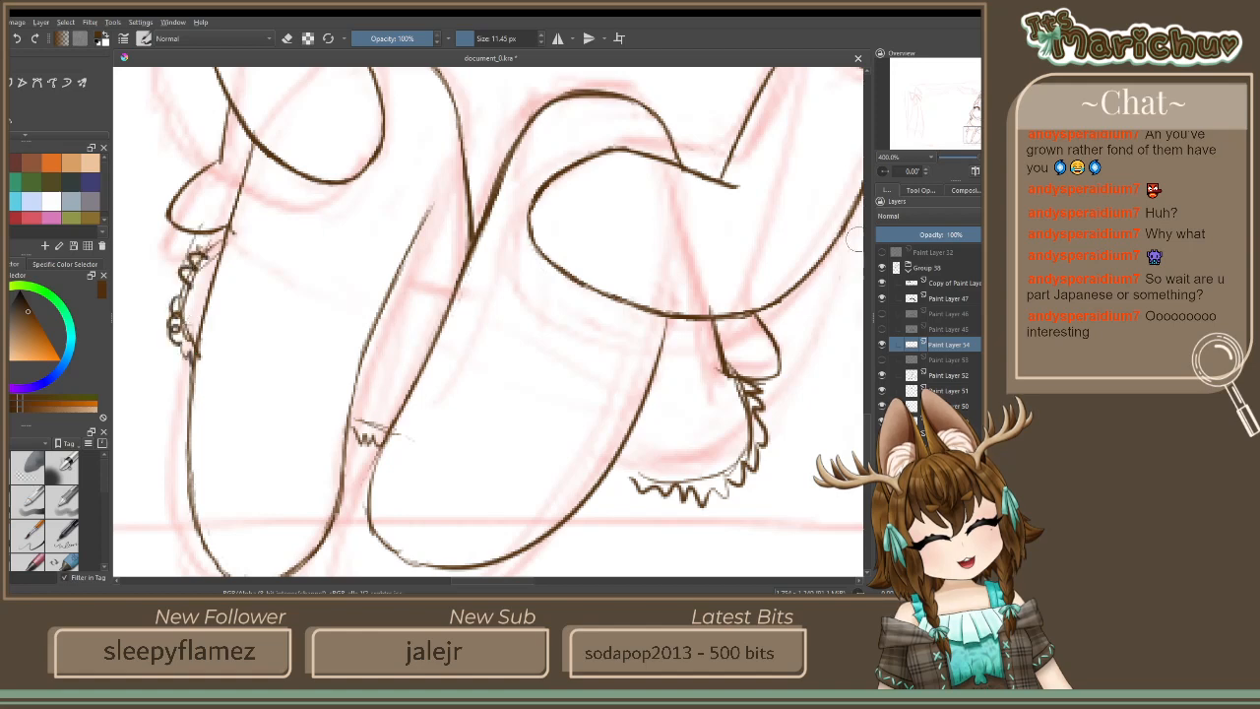
Draw a long curved outer edge from the second sleeve's cuff down to beside the ruffled hem
drag(856, 226, 764, 448)
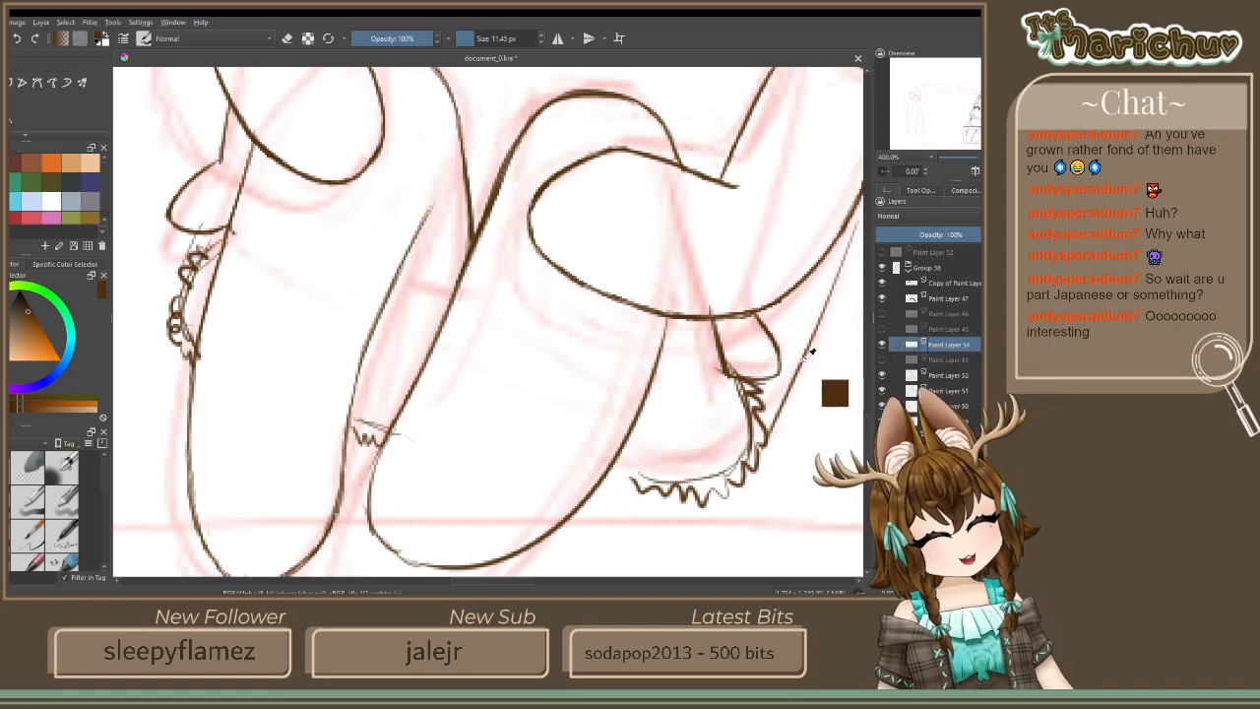
key(ctrl+z)
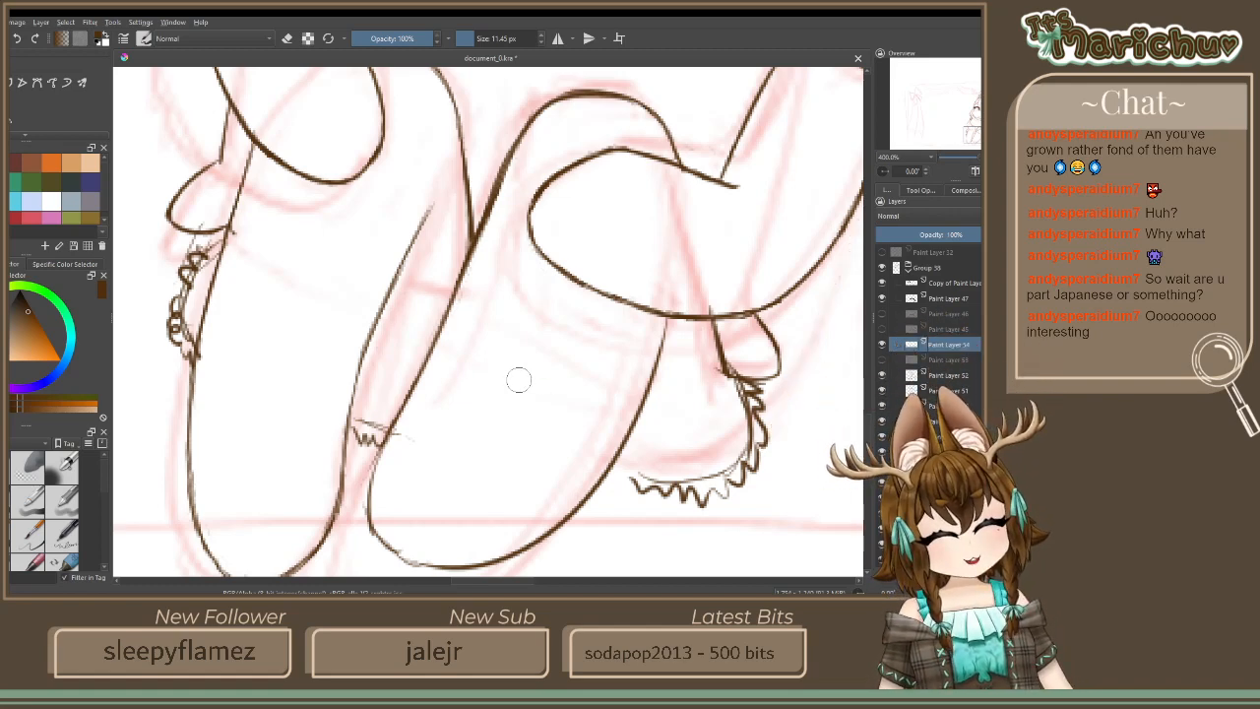
mouse_move(521, 375)
mouse_down()
mouse_move(345, 422)
mouse_move(326, 405)
mouse_up()
drag(596, 502, 665, 317)
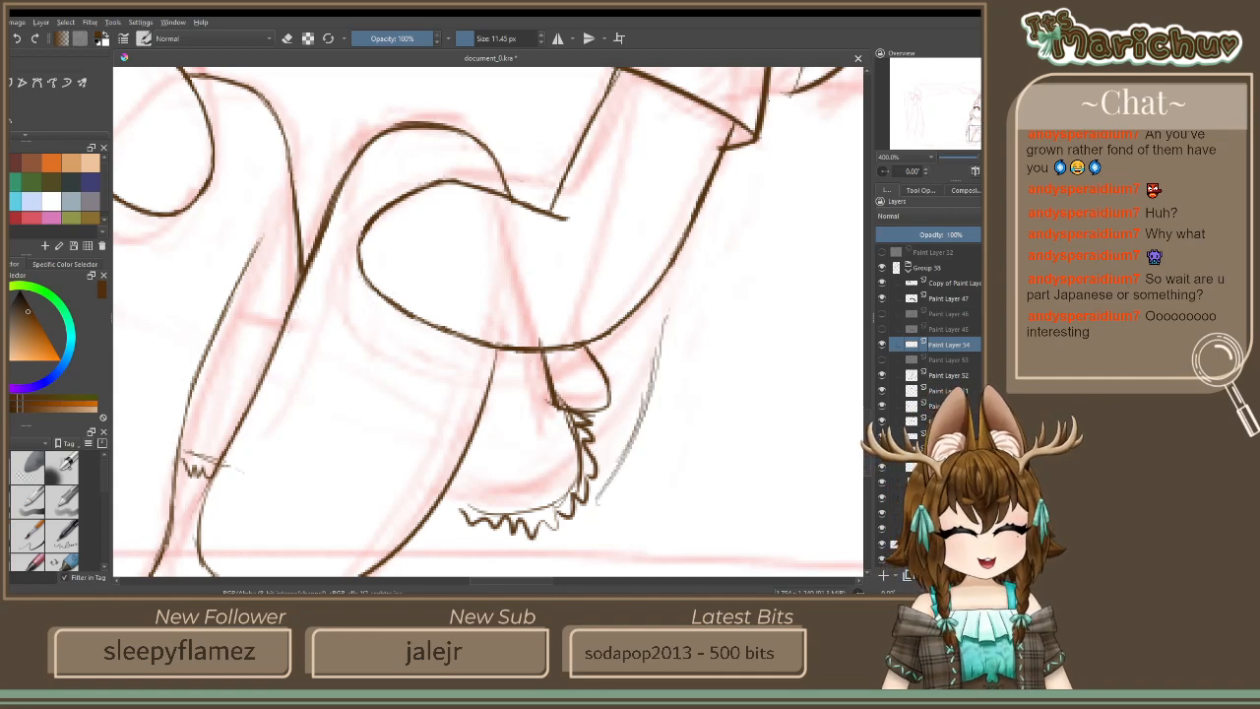
drag(748, 133, 676, 343)
drag(734, 175, 690, 339)
drag(706, 223, 654, 394)
Draw a line along the second leg's outer edge, and add converging fold lines around the second hand
scroll(630, 497, down, 3)
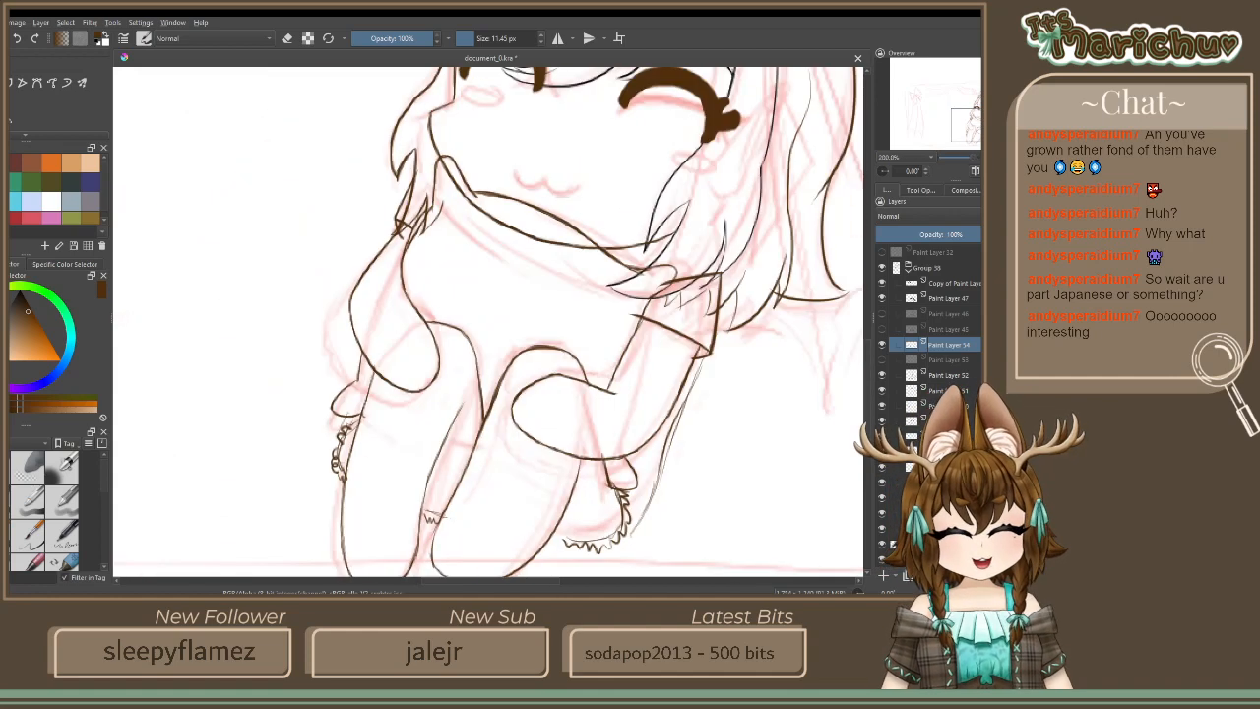
drag(501, 403, 542, 400)
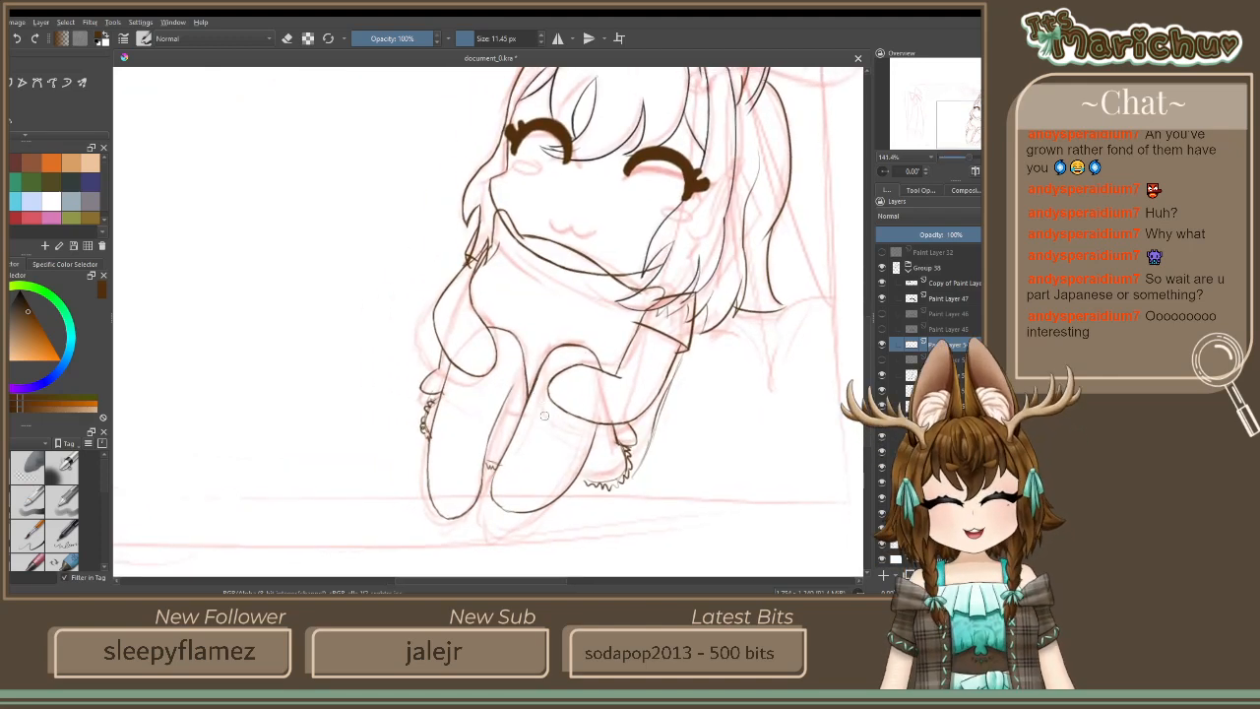
scroll(543, 416, down, 3)
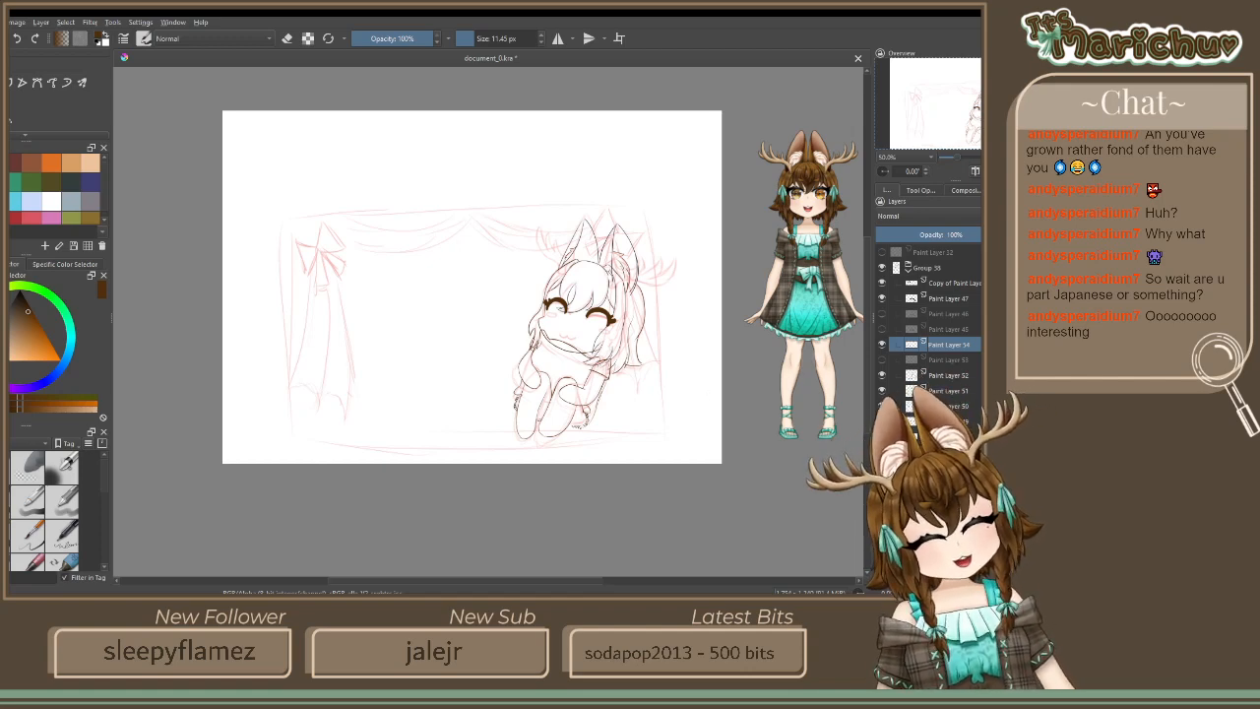
scroll(502, 226, up, 3)
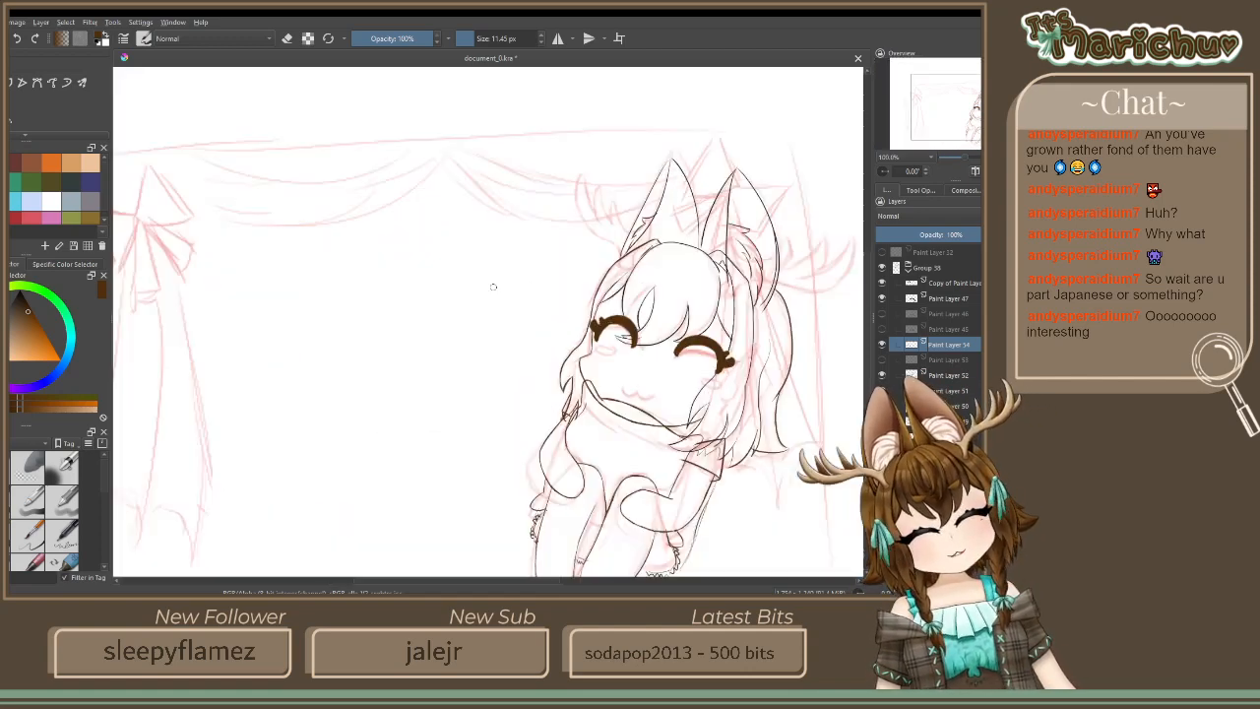
scroll(492, 295, down, 5)
scroll(549, 181, up, 5)
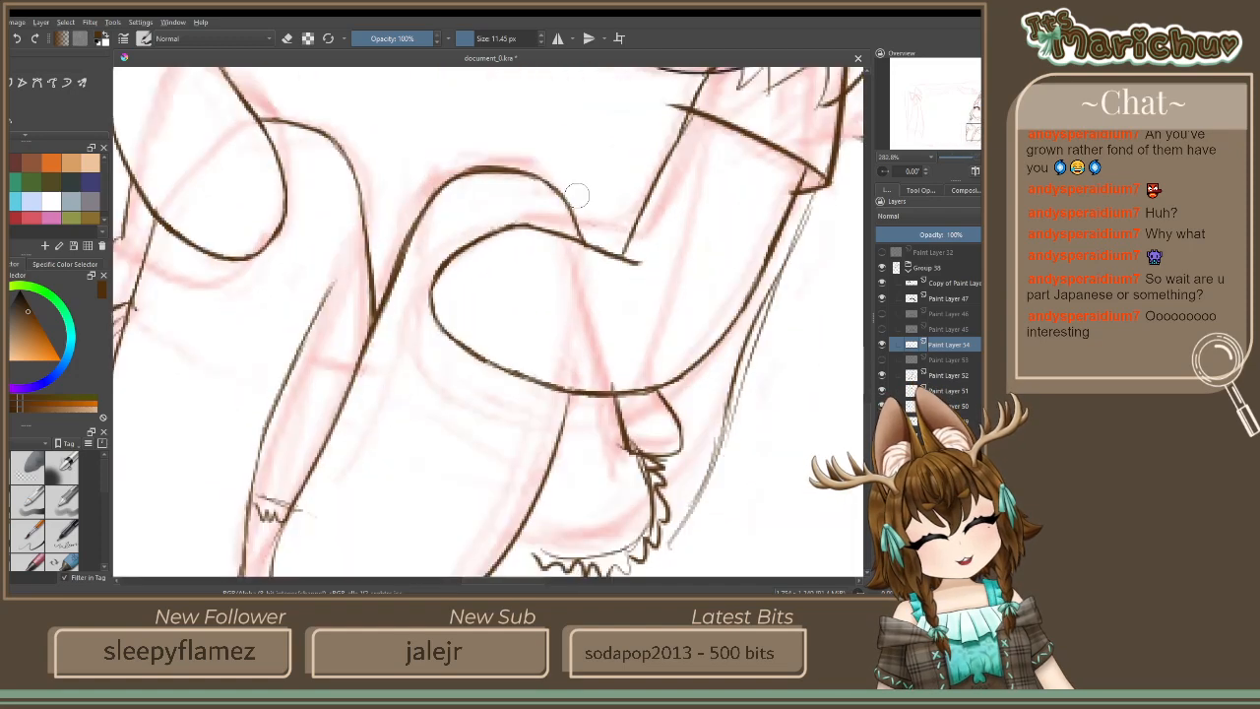
mouse_move(630, 248)
mouse_down()
mouse_move(595, 384)
mouse_move(556, 454)
mouse_up()
drag(671, 364, 633, 236)
drag(759, 281, 689, 366)
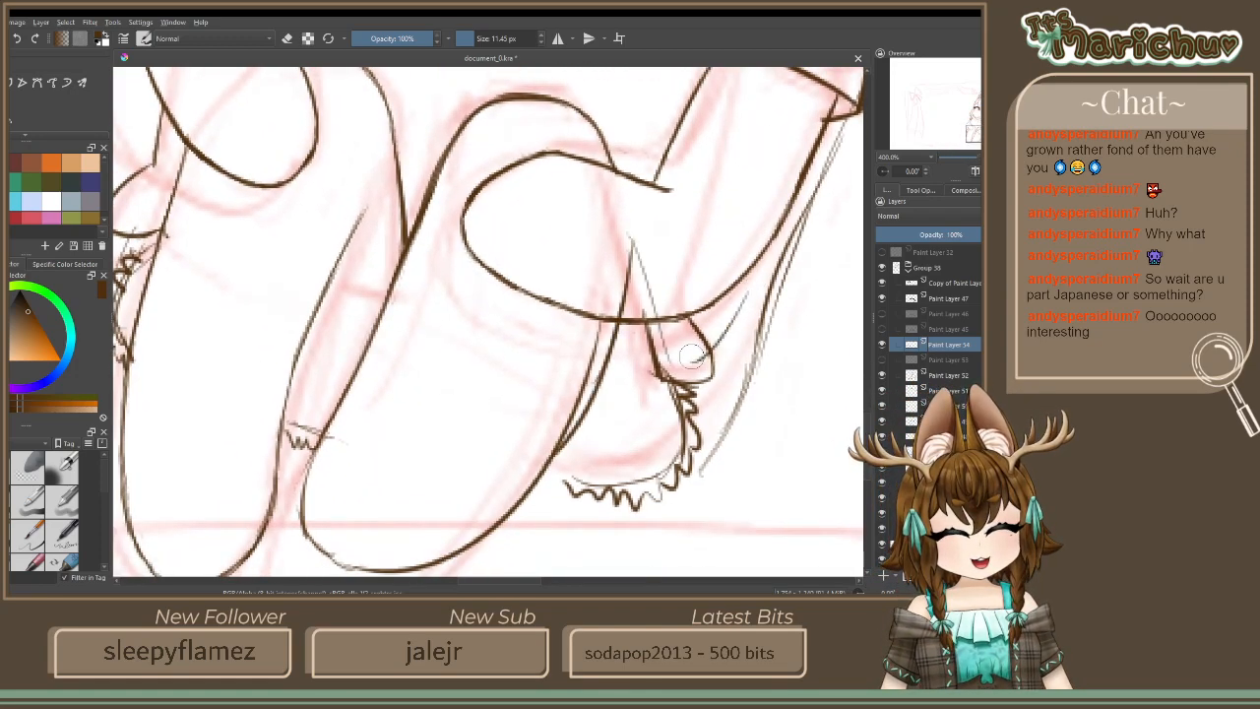
drag(734, 319, 677, 380)
drag(630, 249, 668, 340)
mouse_move(750, 309)
mouse_down()
mouse_move(658, 366)
mouse_move(679, 359)
mouse_up()
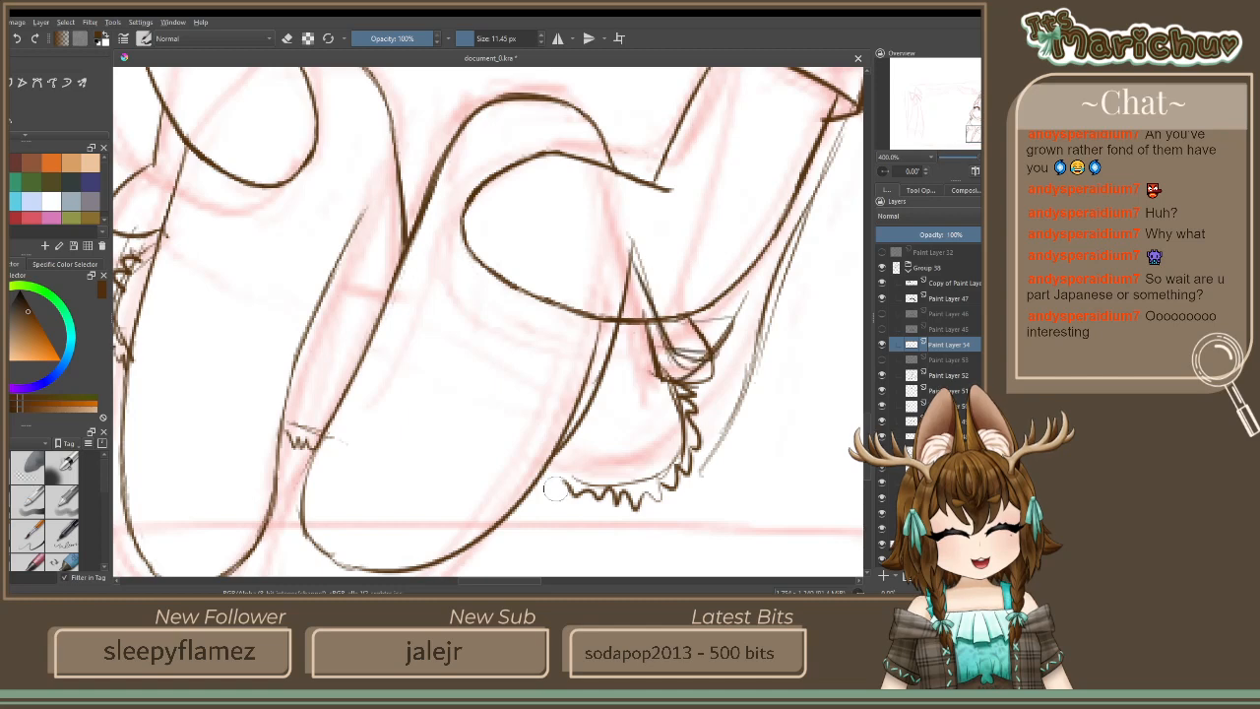
Add strokes along the outer edges of both legs, and draw a short arc bridging the gap between the knees
drag(584, 431, 532, 492)
drag(392, 473, 525, 522)
drag(307, 173, 261, 363)
drag(272, 223, 264, 279)
drag(266, 313, 257, 396)
drag(585, 207, 532, 184)
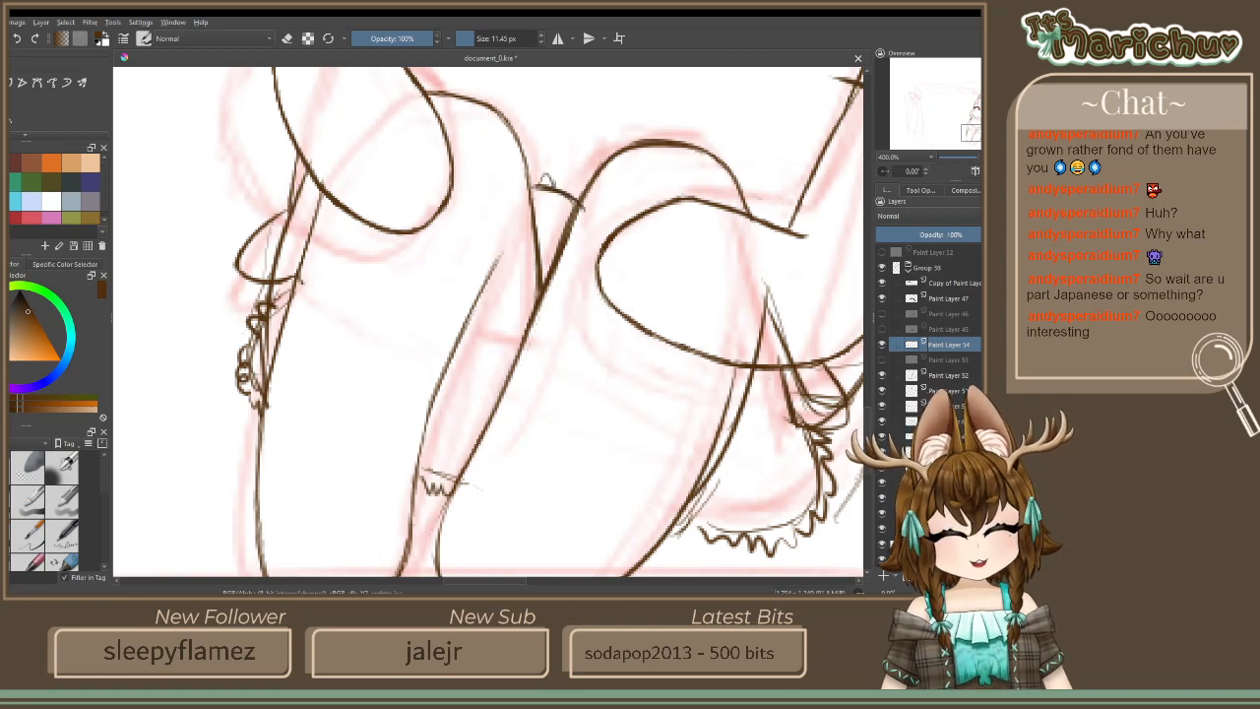
Erase the ruffled hem outside the second leg and sketch a smooth curved hem in its place
scroll(280, 430, down, 3)
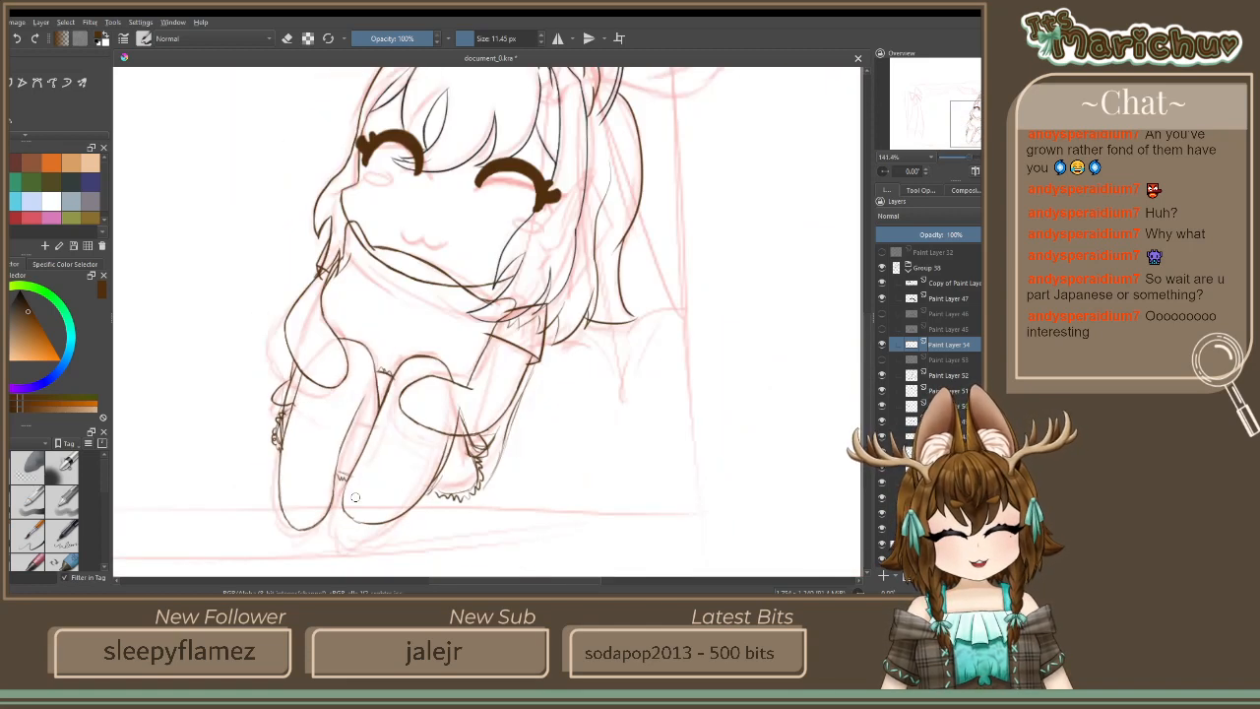
drag(355, 497, 459, 472)
key(e)
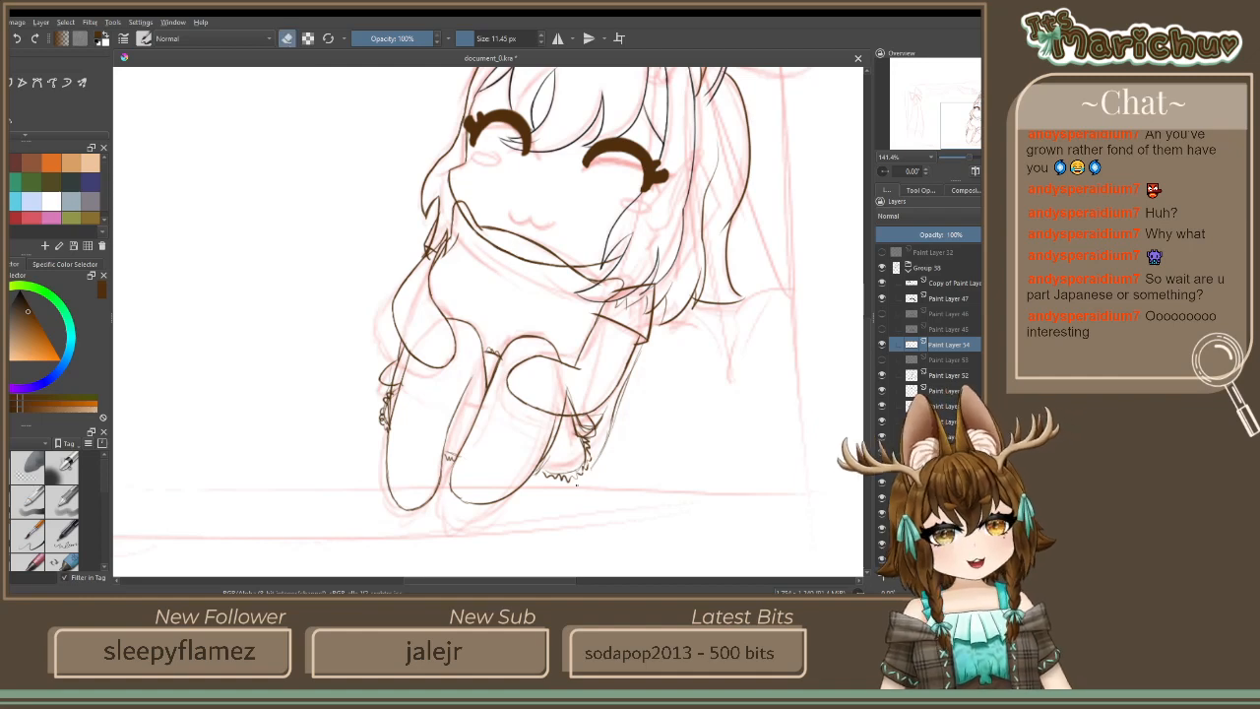
drag(570, 480, 586, 446)
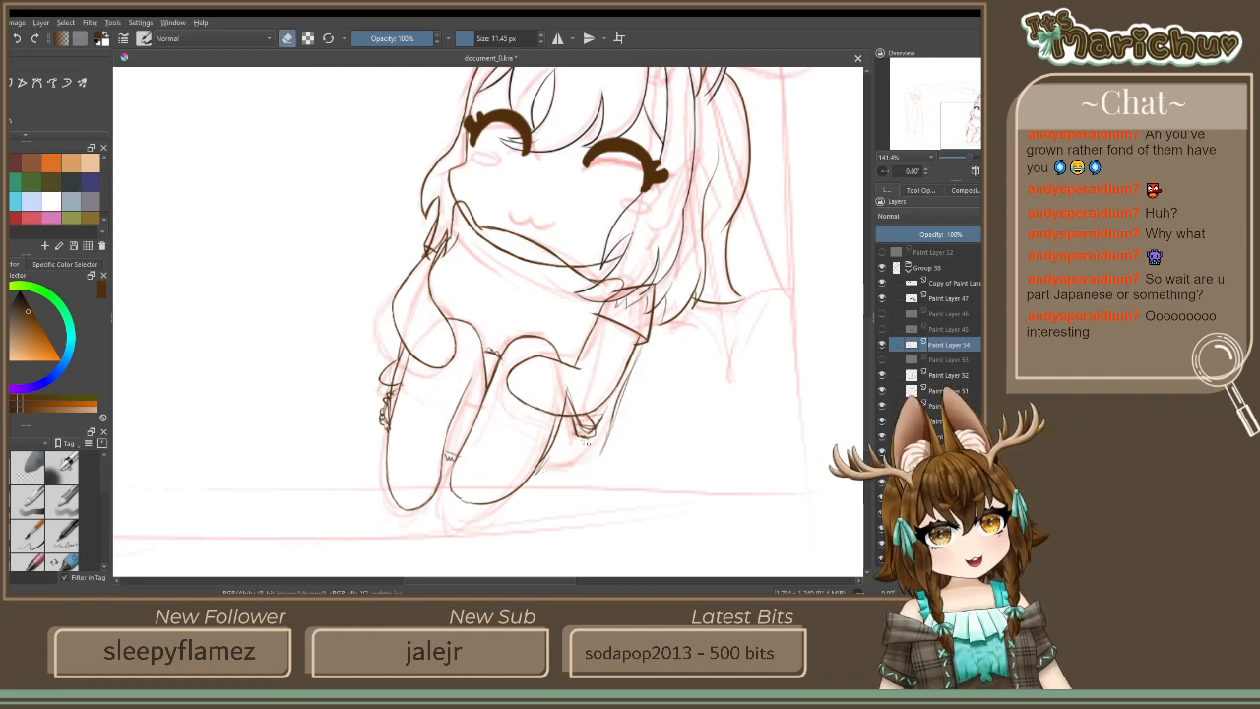
click(288, 39)
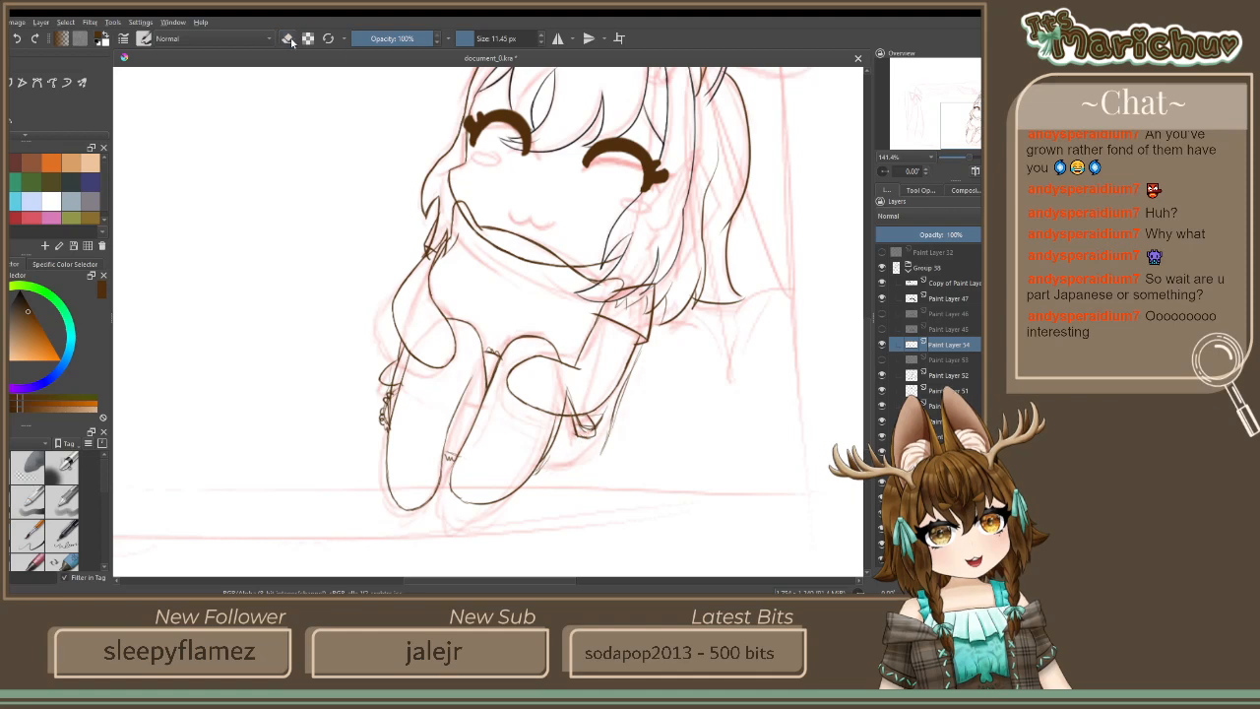
drag(578, 478, 526, 487)
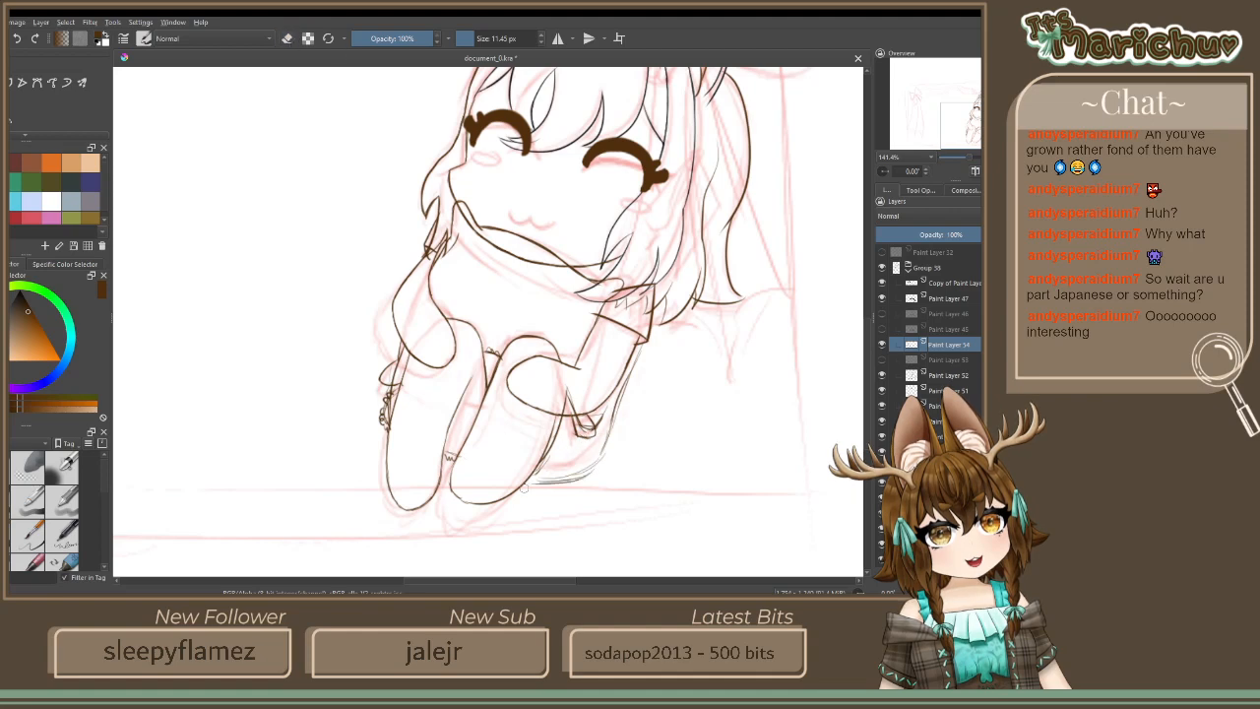
Erase the ruffle outside the first leg and draw a plain line down the leg's outer edge below the hand
click(287, 39)
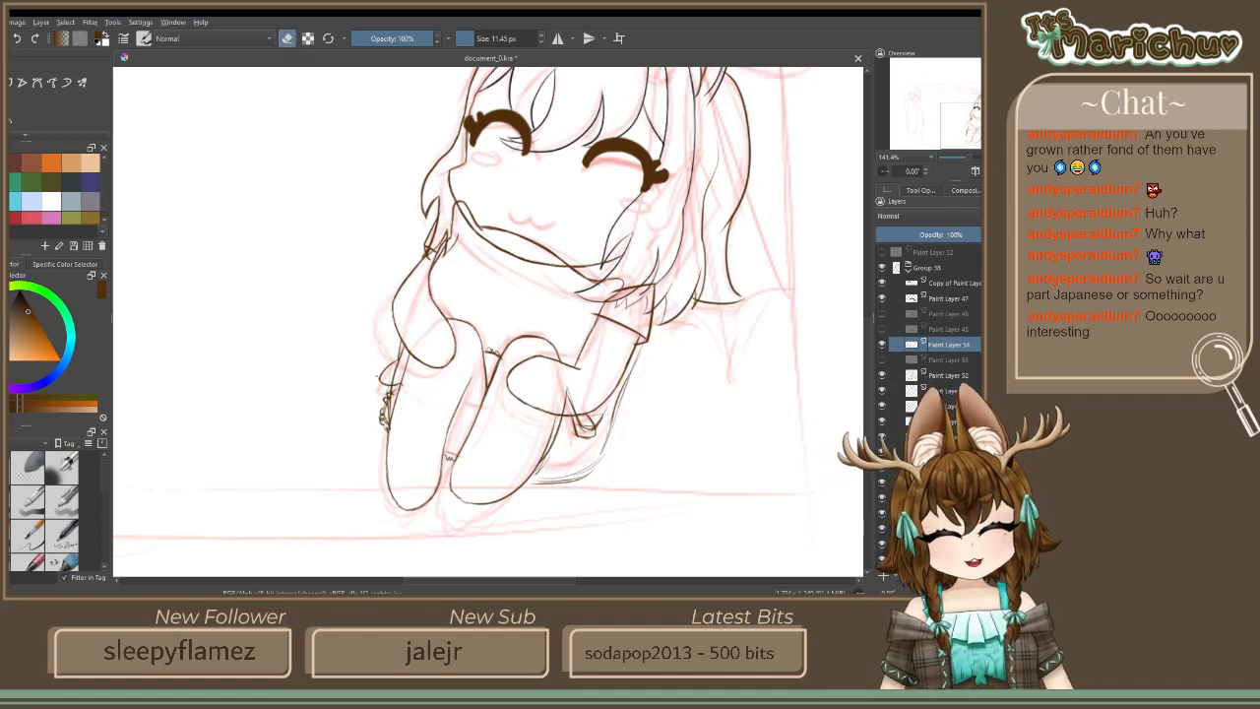
drag(386, 393, 382, 429)
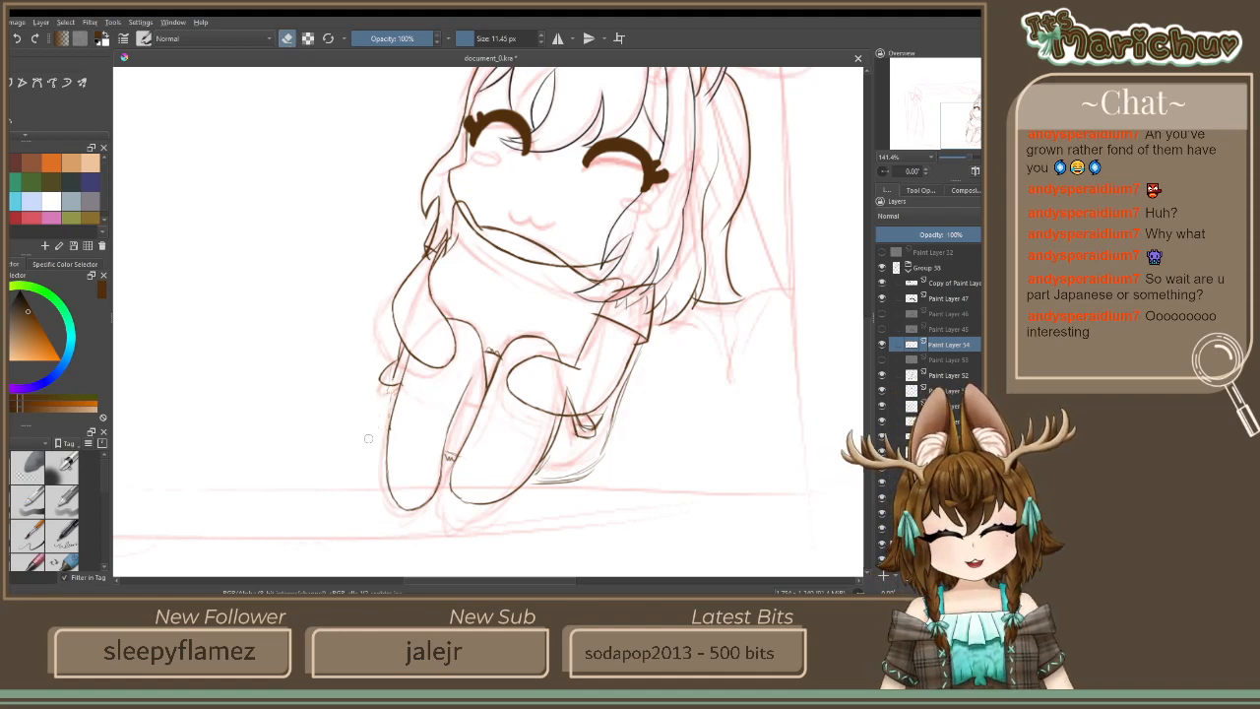
click(287, 40)
drag(420, 350, 386, 421)
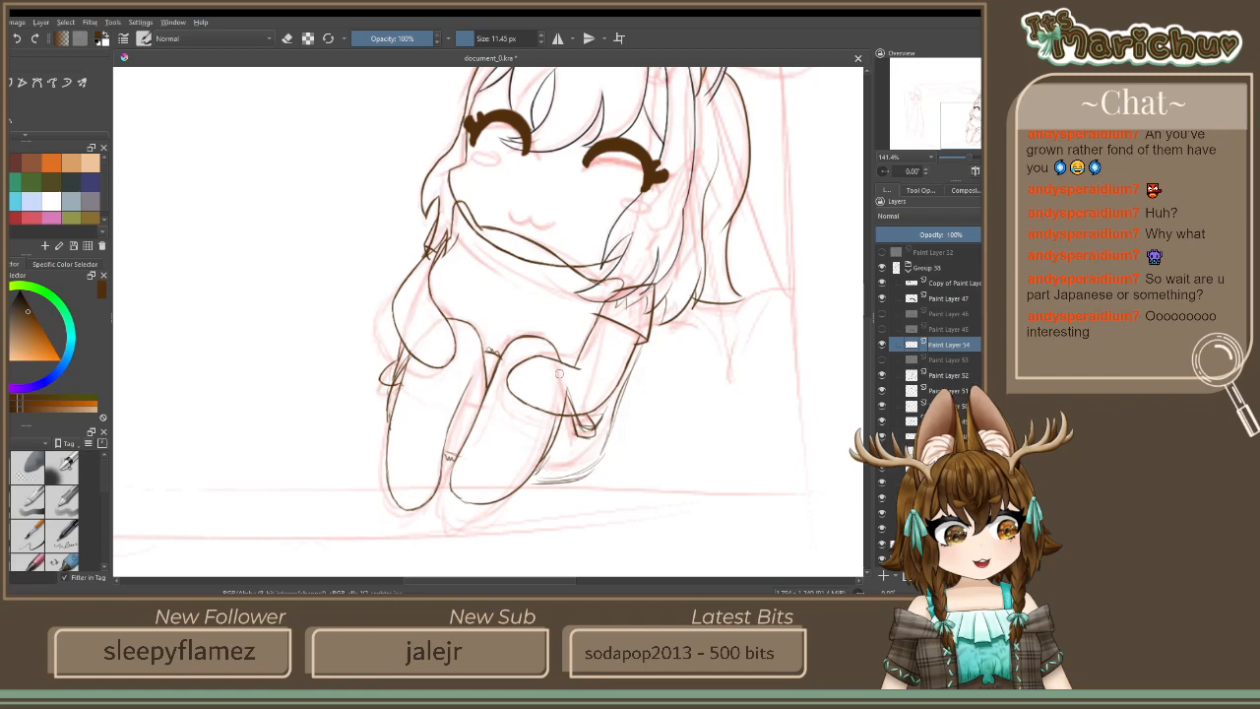
drag(564, 389, 537, 478)
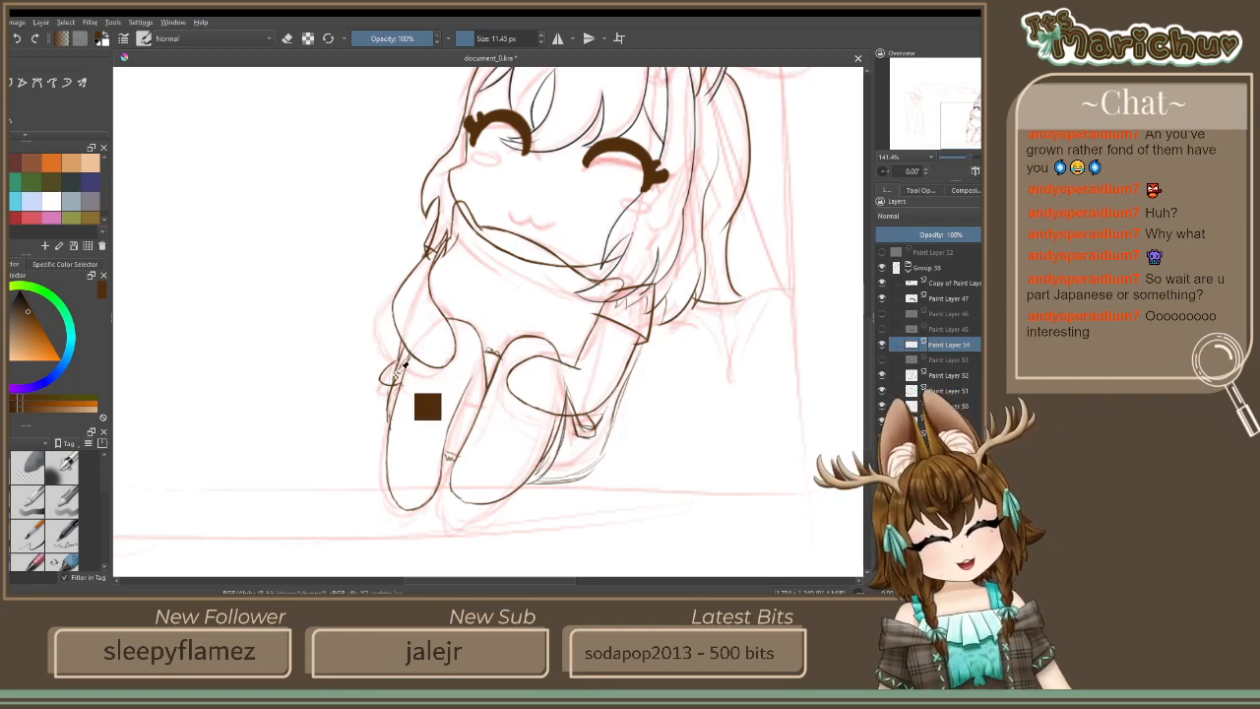
drag(572, 407, 558, 469)
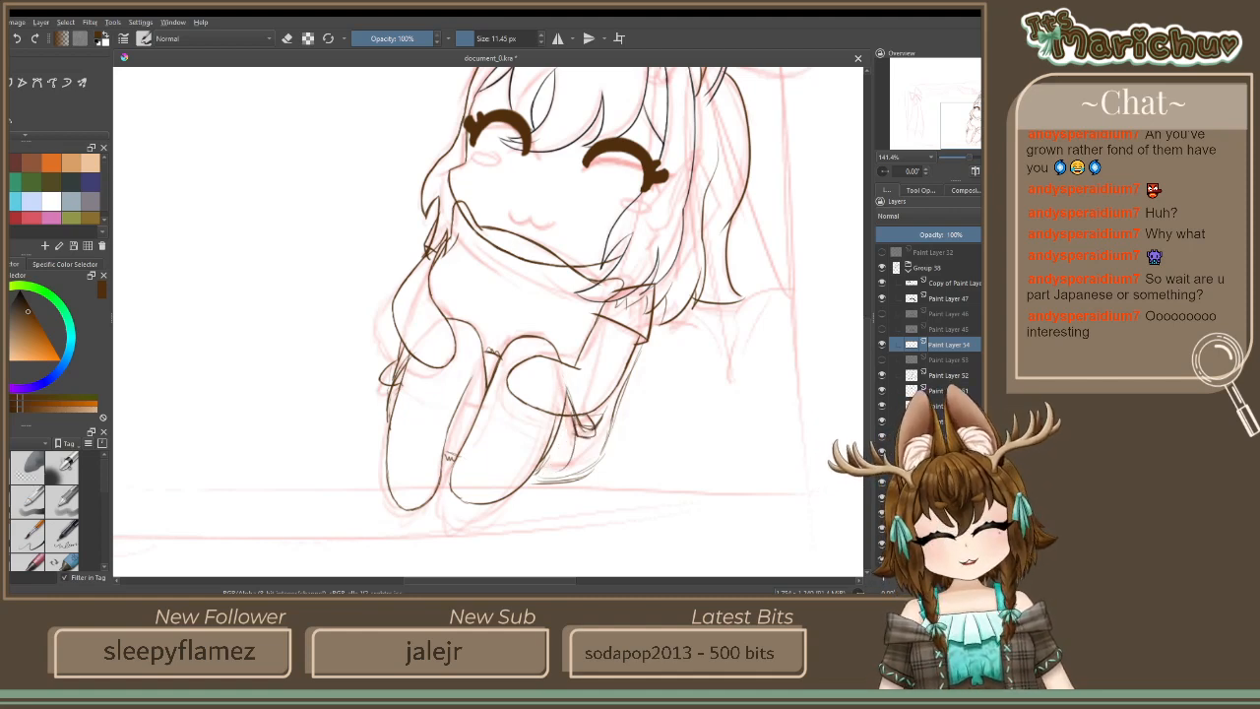
drag(557, 364, 579, 368)
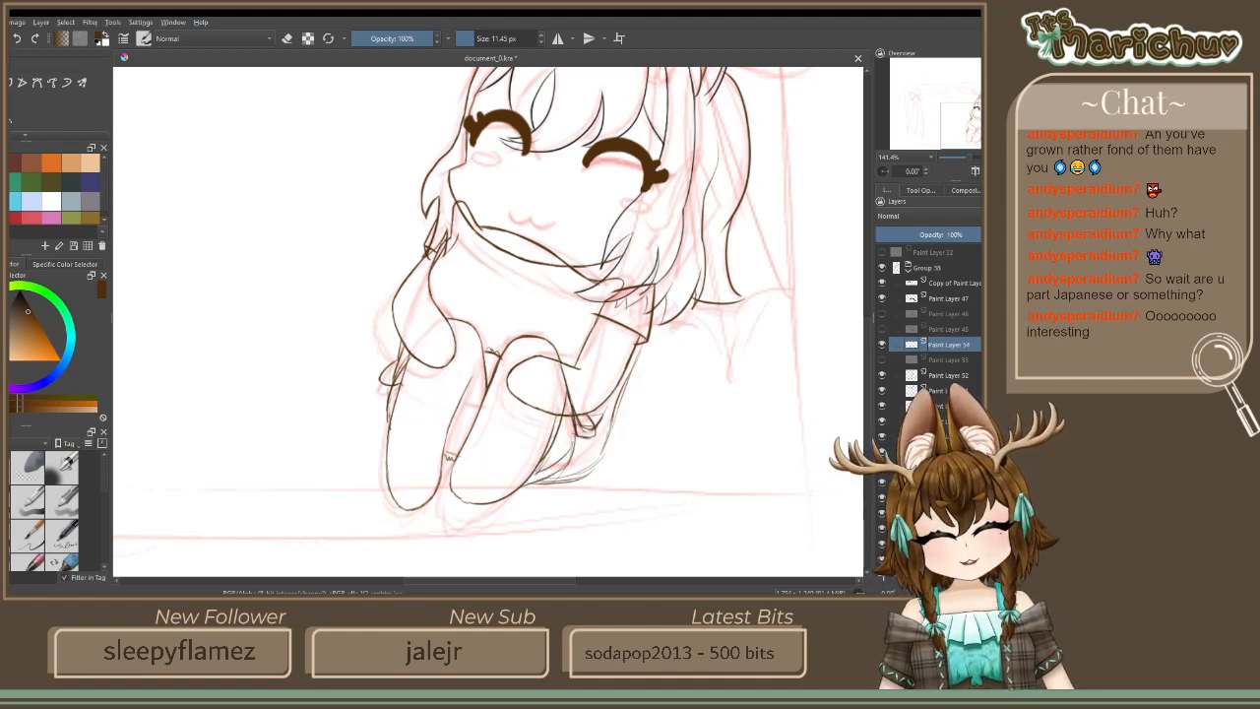
key(ctrl+z)
key(ctrl+z)
key(ctrl+z)
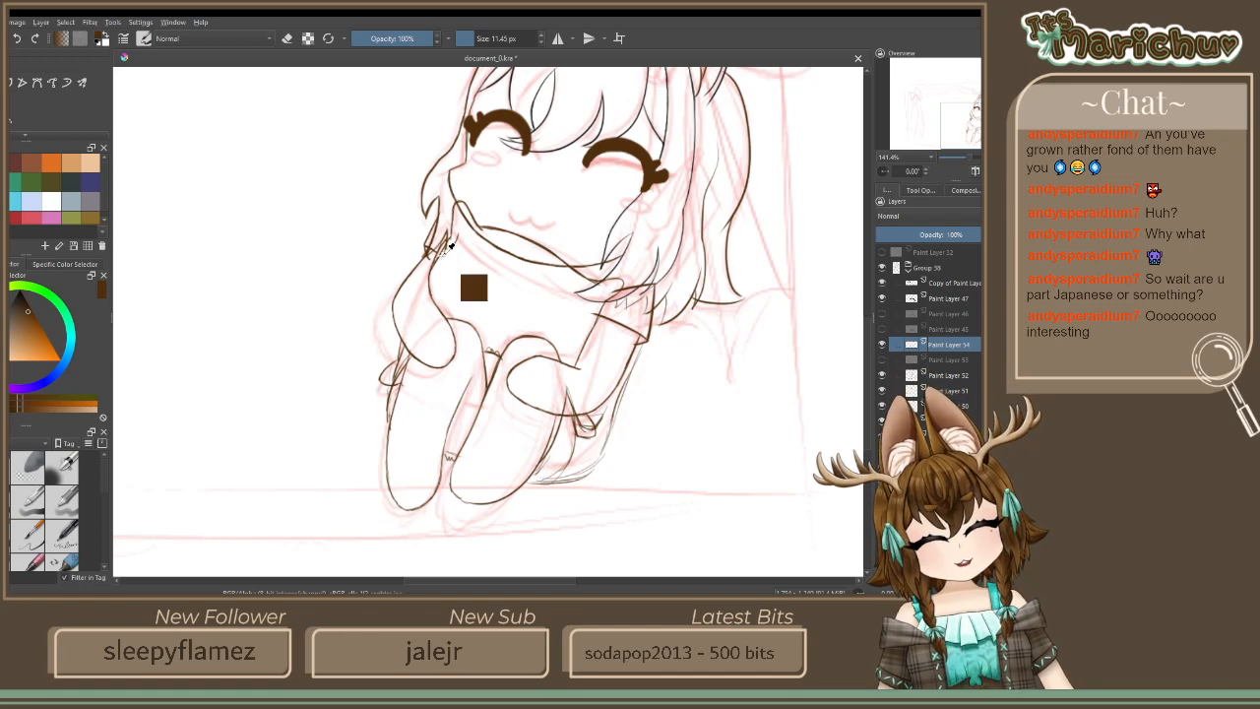
key(ctrl+z)
key(ctrl+z)
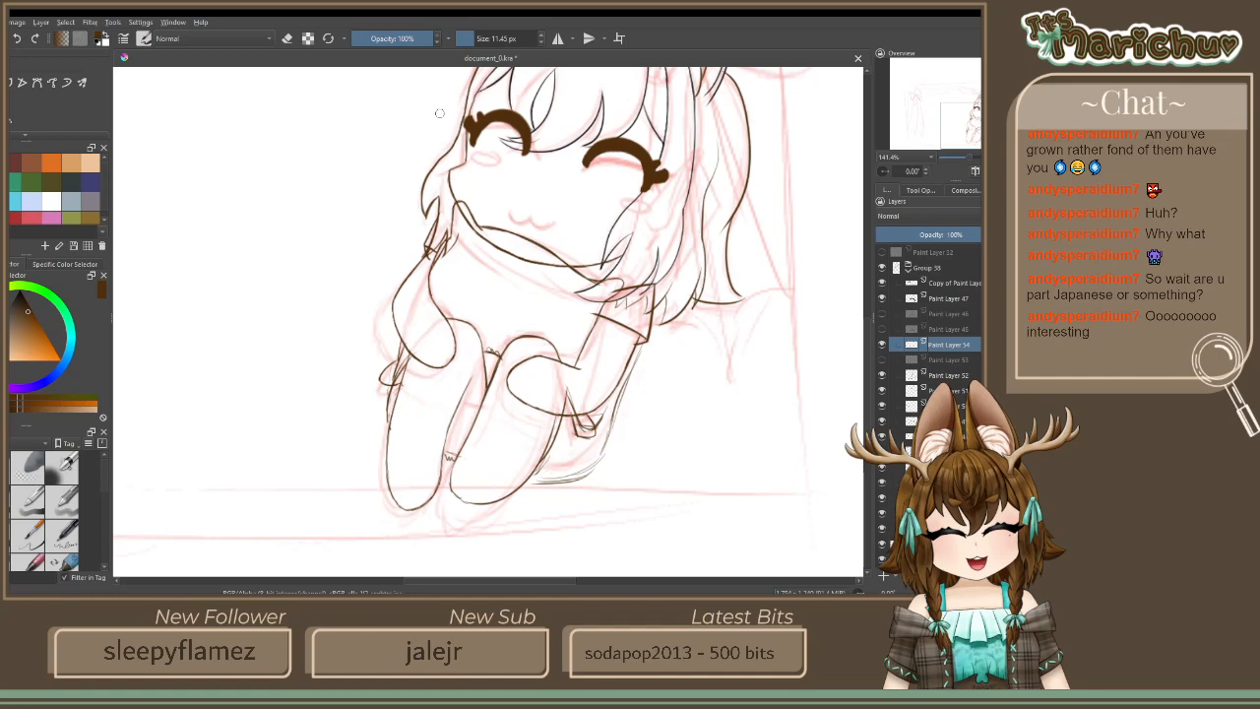
Add a new paint layer above the copied paint layer at the head of the line-art group
drag(440, 114, 275, 331)
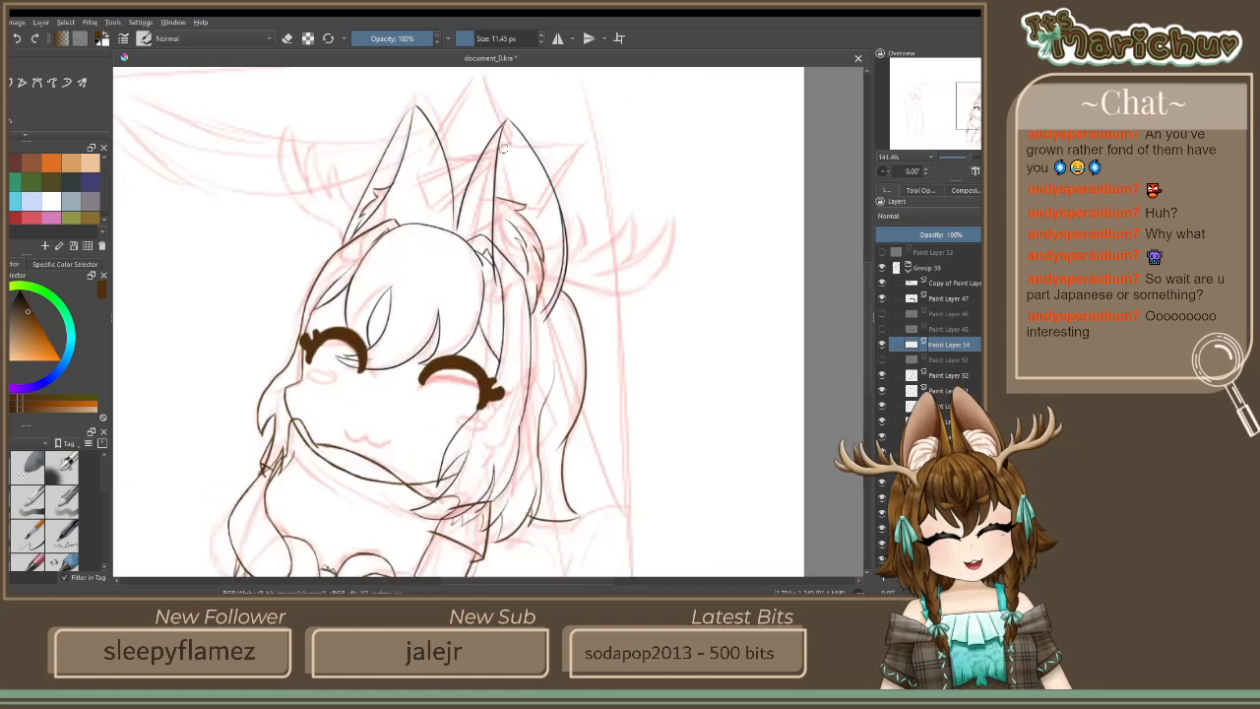
drag(504, 148, 529, 227)
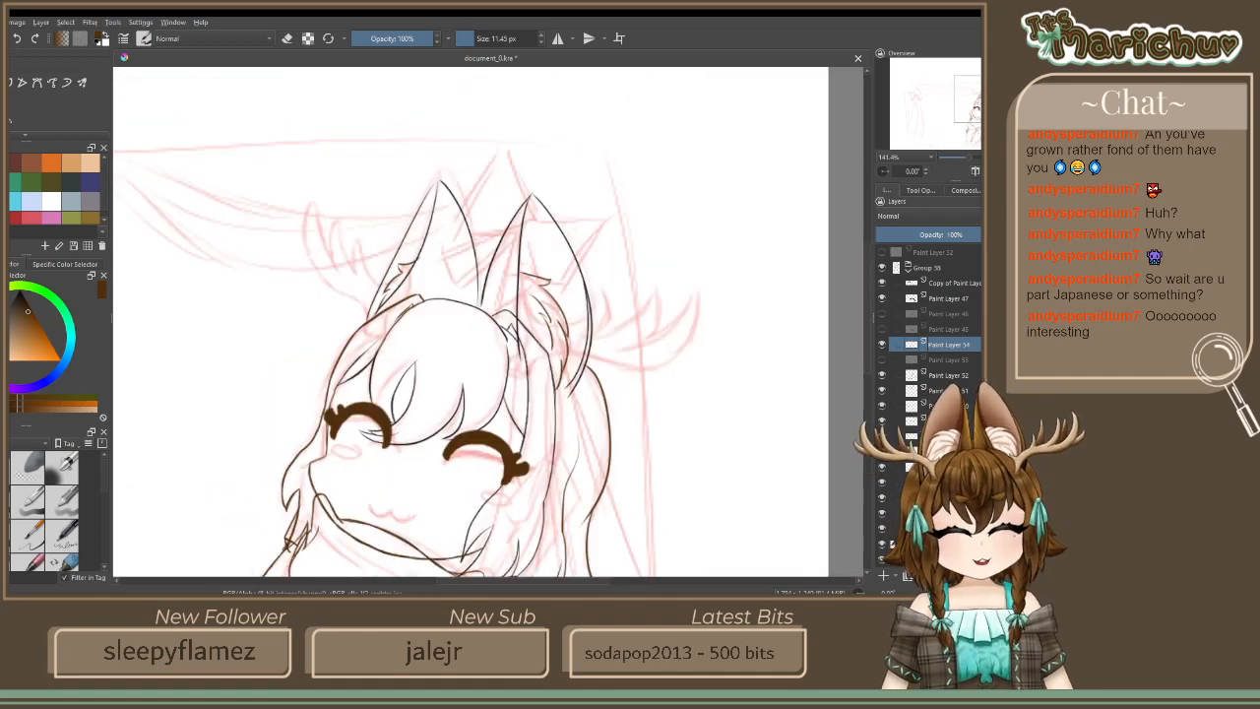
click(948, 299)
click(948, 283)
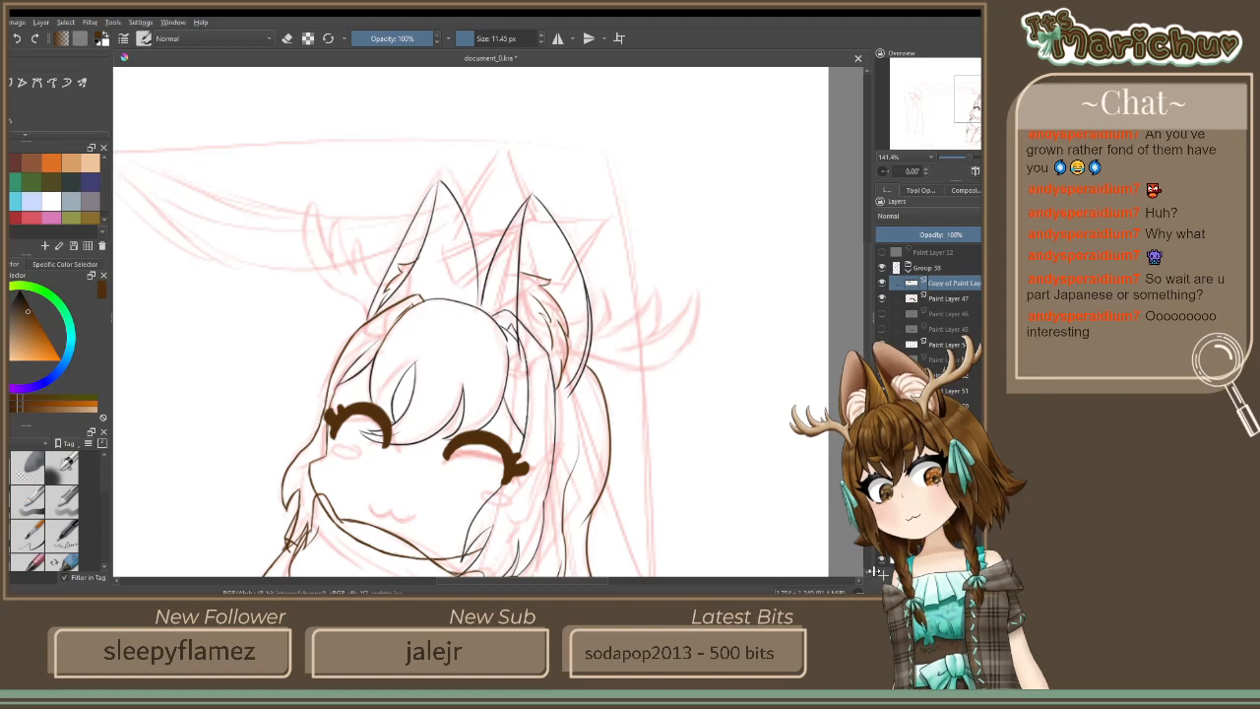
click(883, 576)
Draw two short curved bands across the gap between the legs and clean up the lower band's end
mouse_move(650, 536)
mouse_down()
mouse_move(795, 85)
mouse_move(747, 225)
mouse_move(638, 446)
mouse_up()
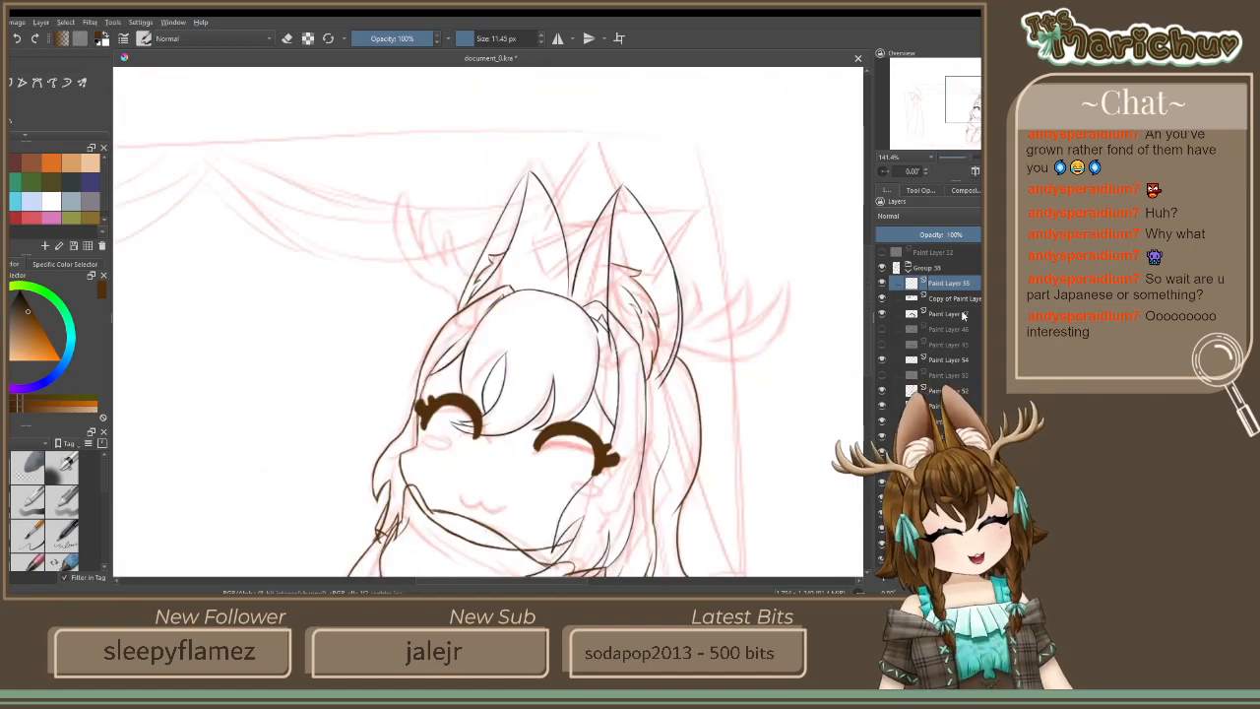
scroll(591, 266, up, 2)
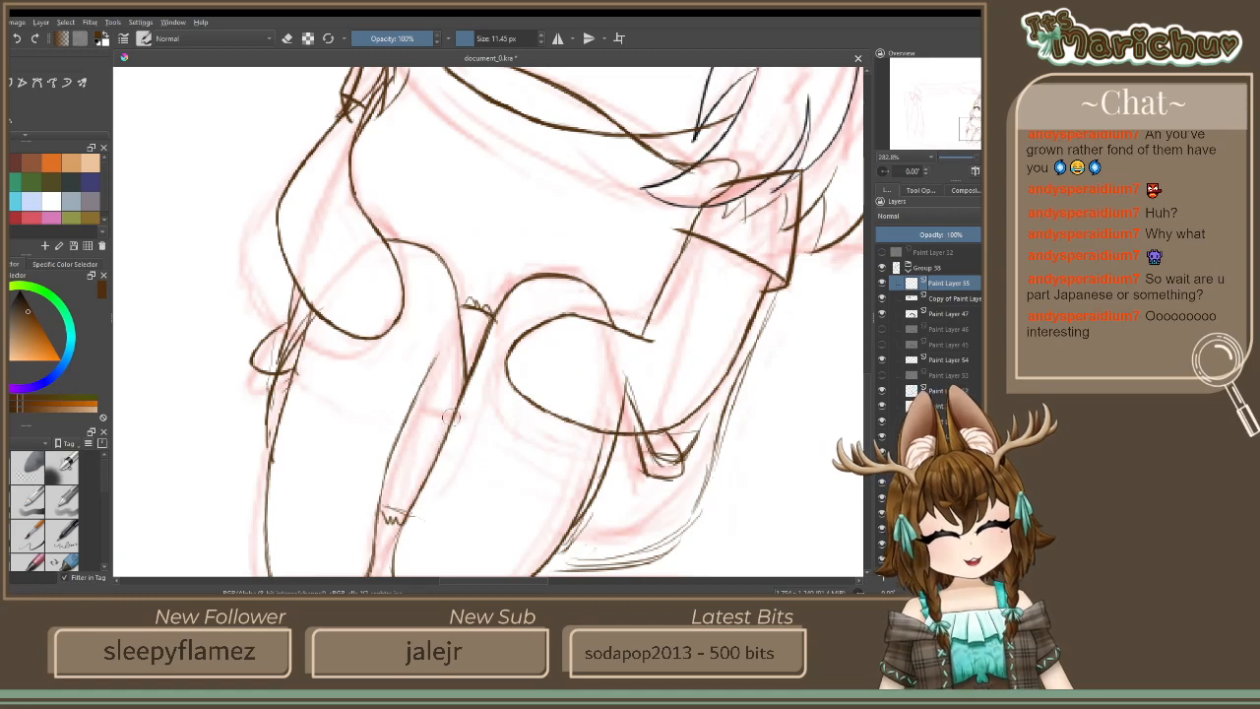
mouse_move(445, 393)
mouse_down()
mouse_move(425, 396)
mouse_move(464, 376)
mouse_up()
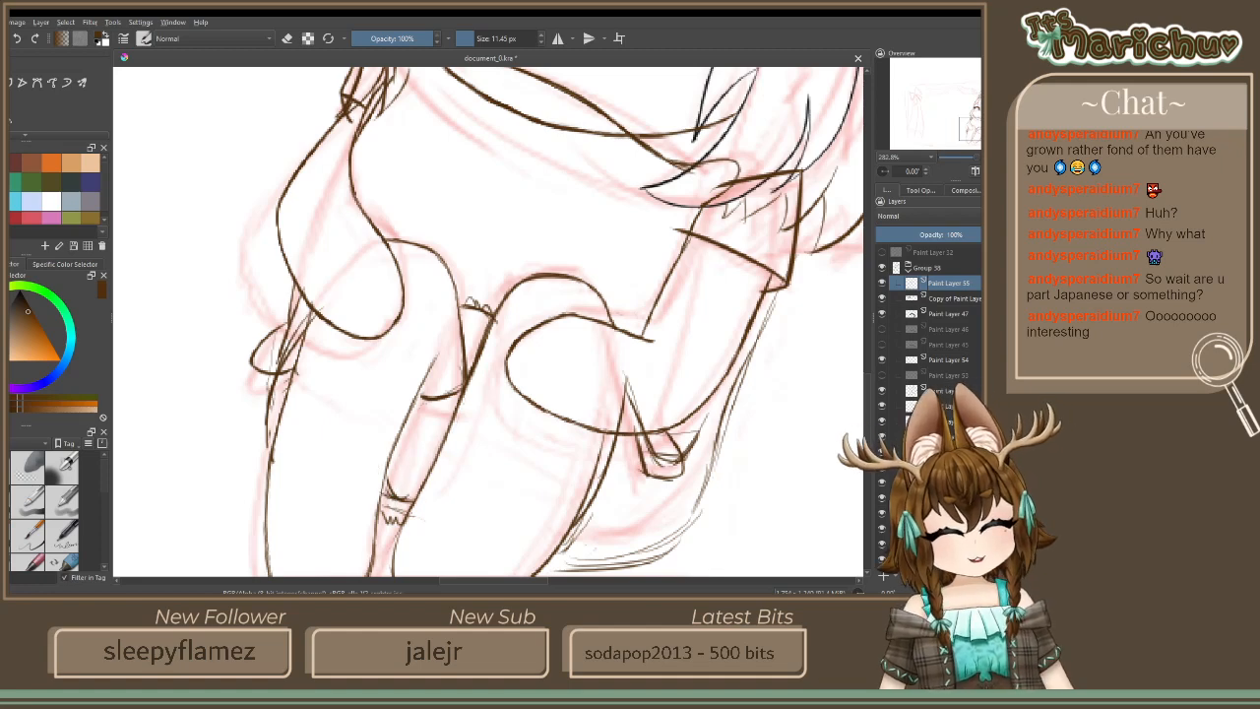
key(e)
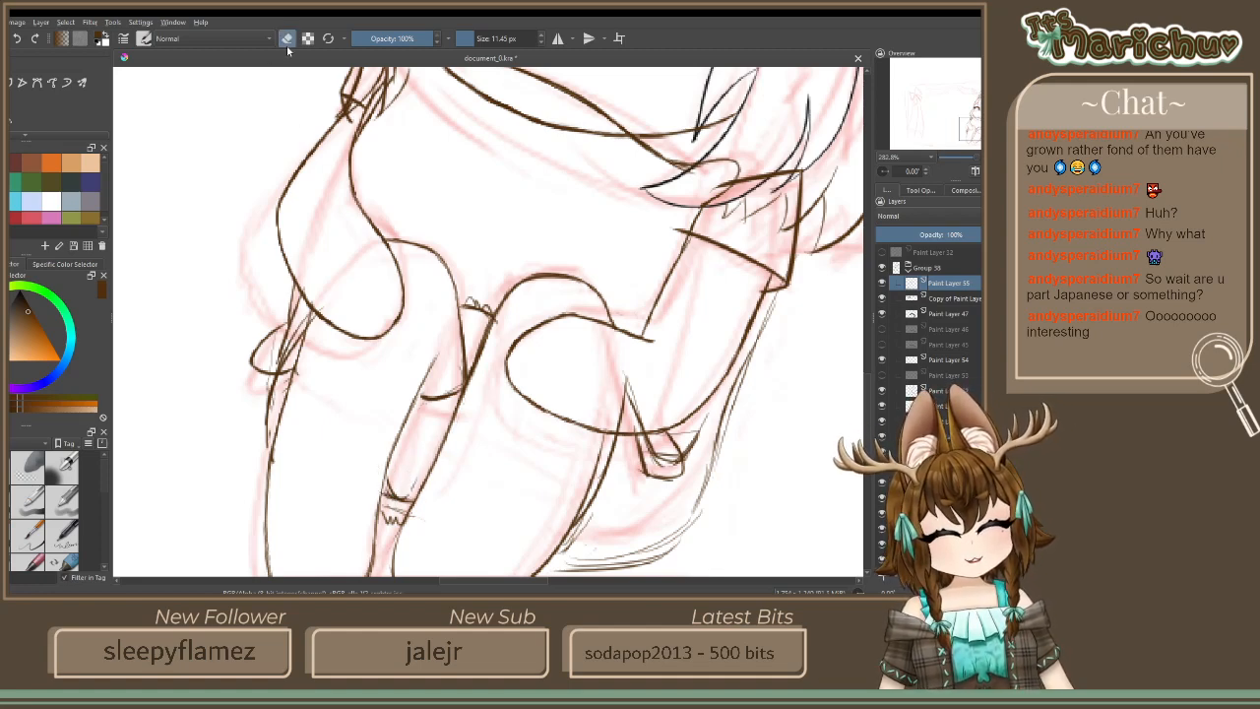
drag(414, 494, 392, 496)
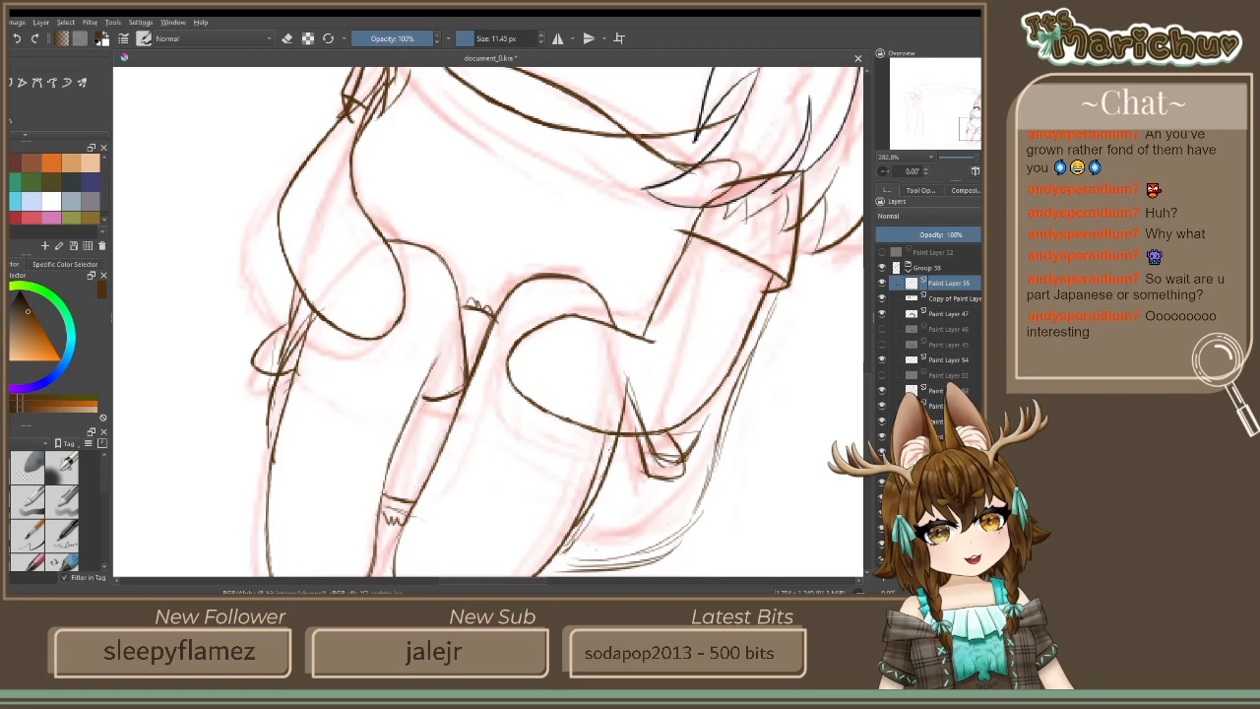
Shade beside the second leg's outer edge and fill the gap between the two bands with dense brown hatching
drag(606, 451, 586, 506)
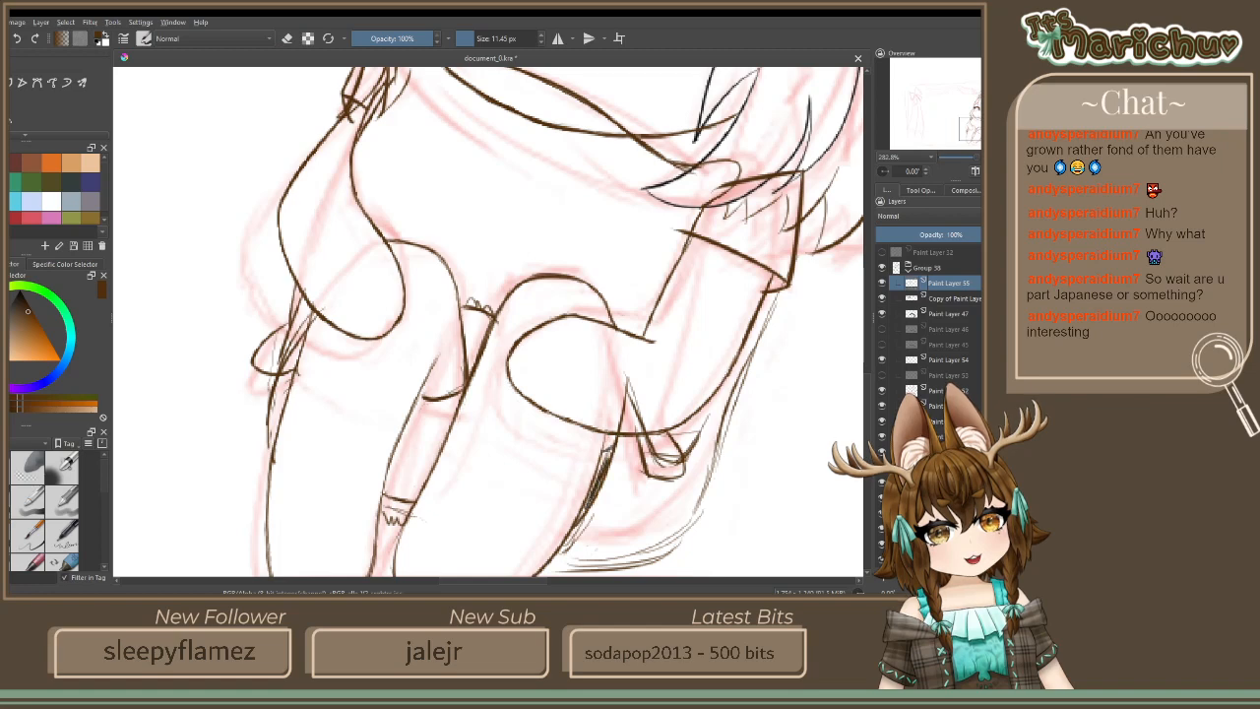
mouse_move(433, 451)
mouse_down()
mouse_move(423, 494)
mouse_move(399, 491)
mouse_up()
mouse_move(433, 413)
mouse_down()
mouse_move(394, 490)
mouse_move(445, 426)
mouse_move(412, 427)
mouse_up()
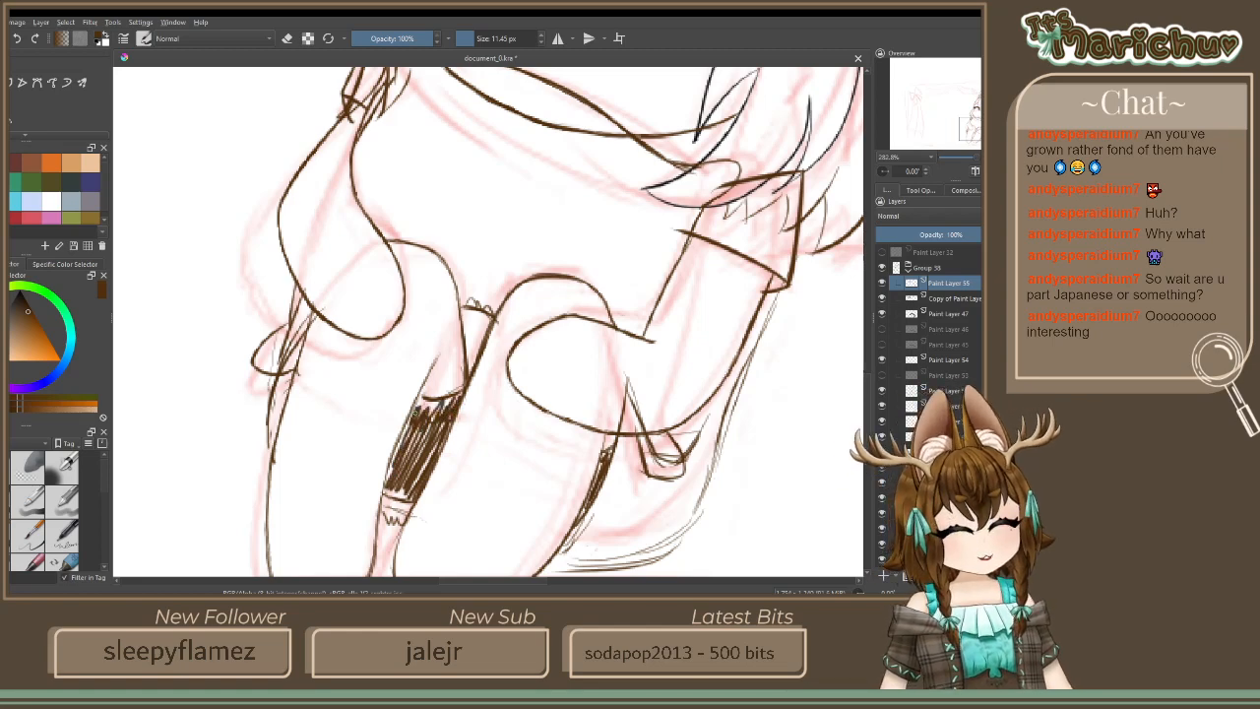
Add another new paint layer above the layer holding the leg shading
scroll(630, 299, down, 4)
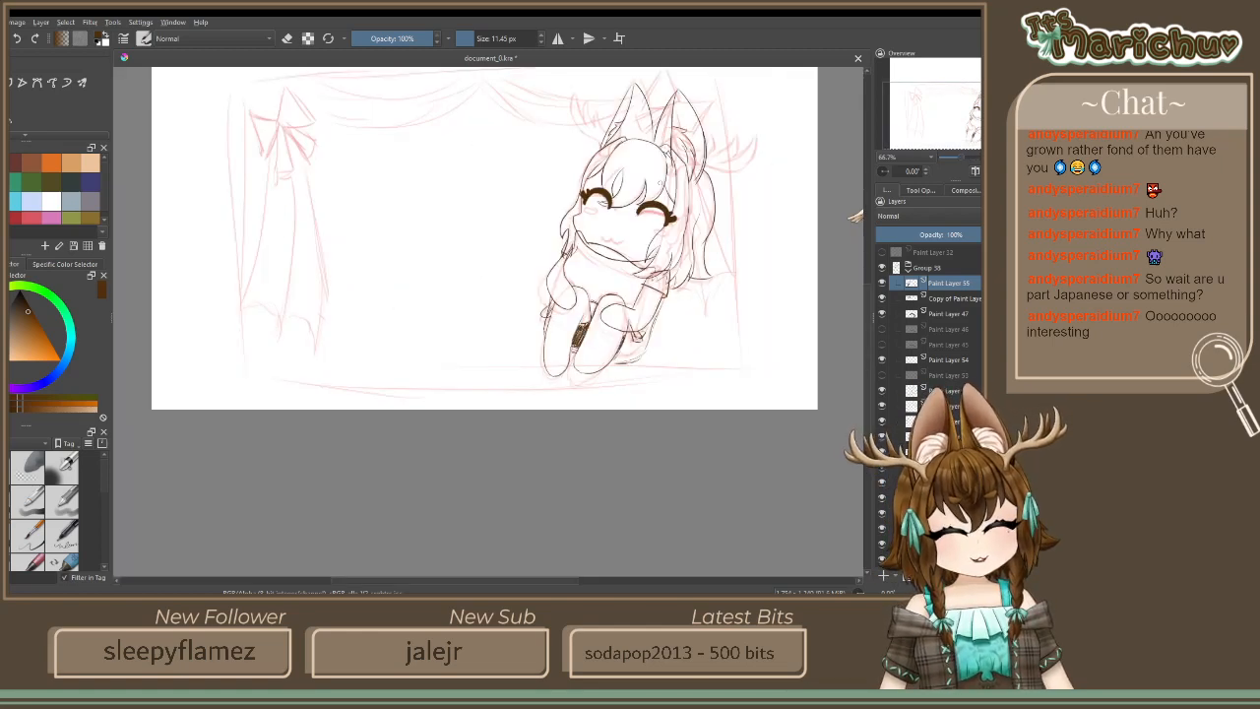
drag(685, 389, 551, 538)
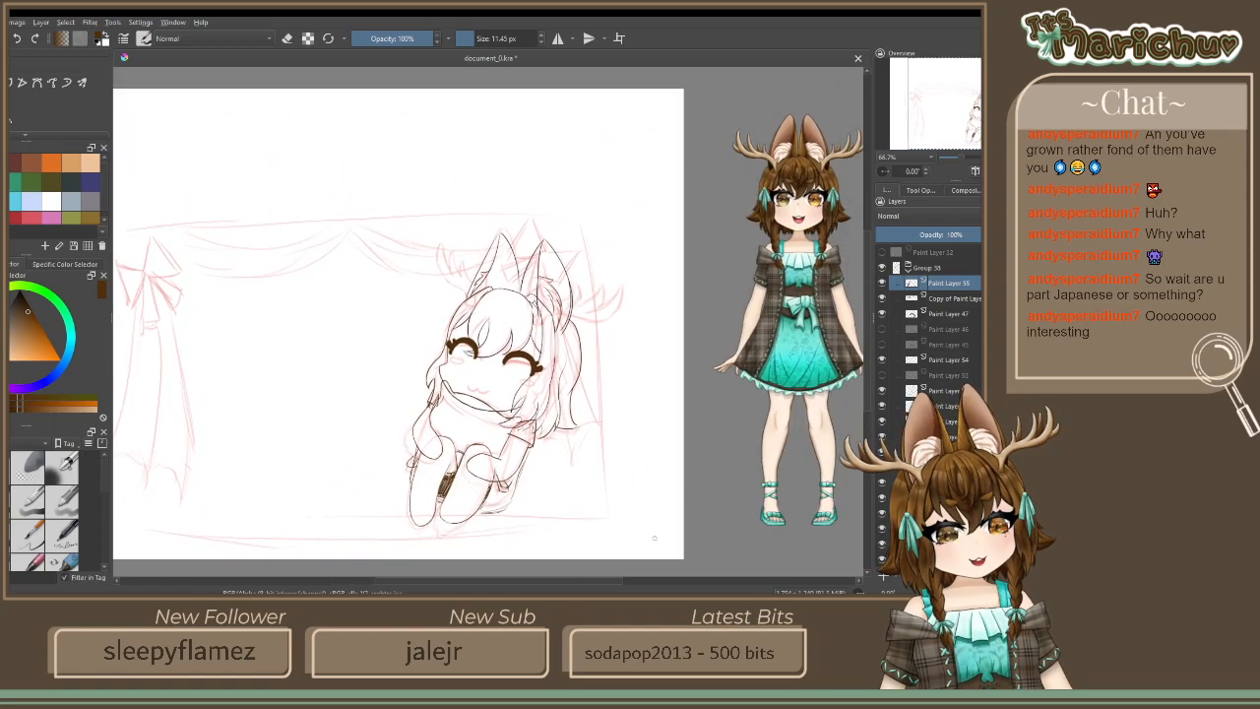
click(886, 581)
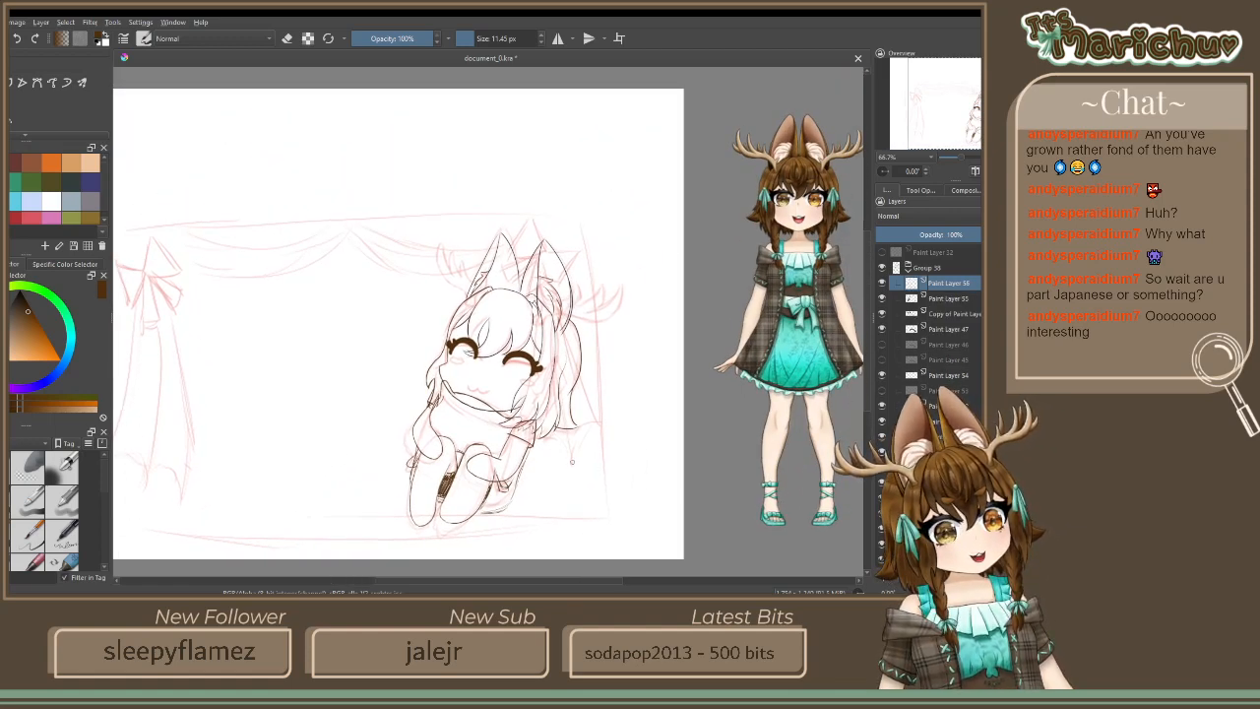
Draw the antler's upright inner branch in front of the second ear, with a curve sweeping outward from it
scroll(499, 445, up, 3)
drag(493, 188, 459, 358)
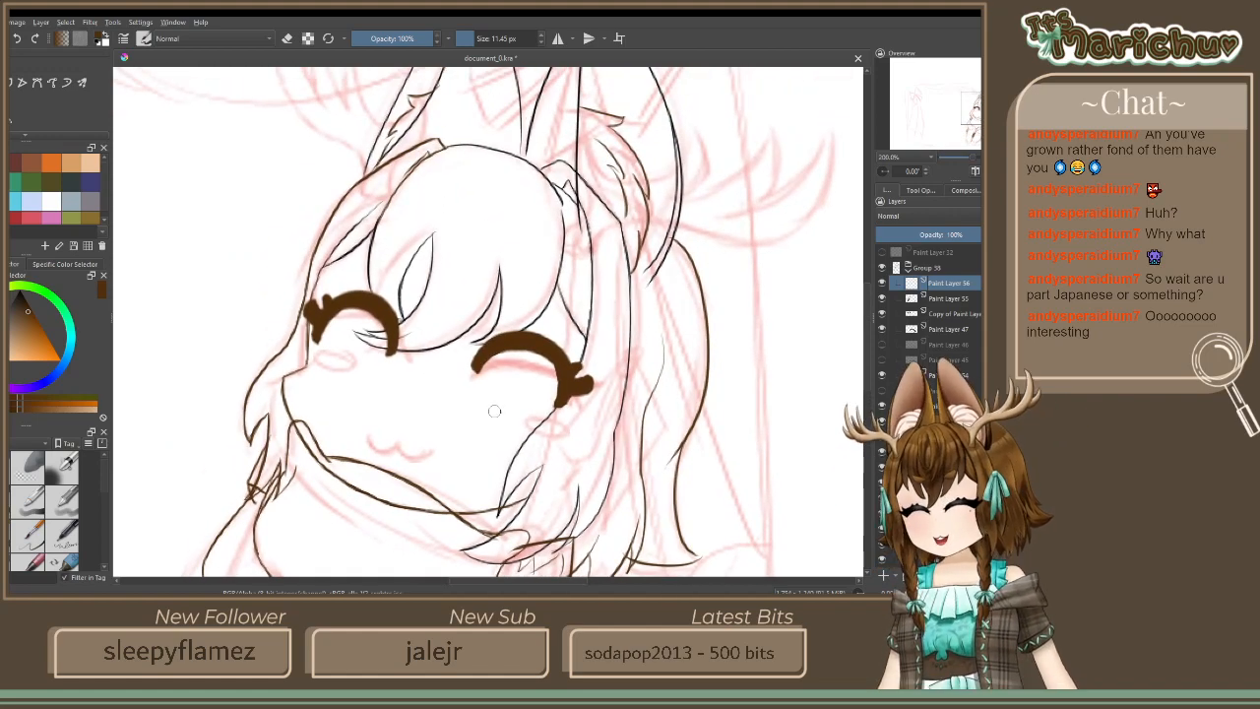
mouse_move(621, 245)
mouse_down()
mouse_move(574, 368)
mouse_move(547, 398)
mouse_up()
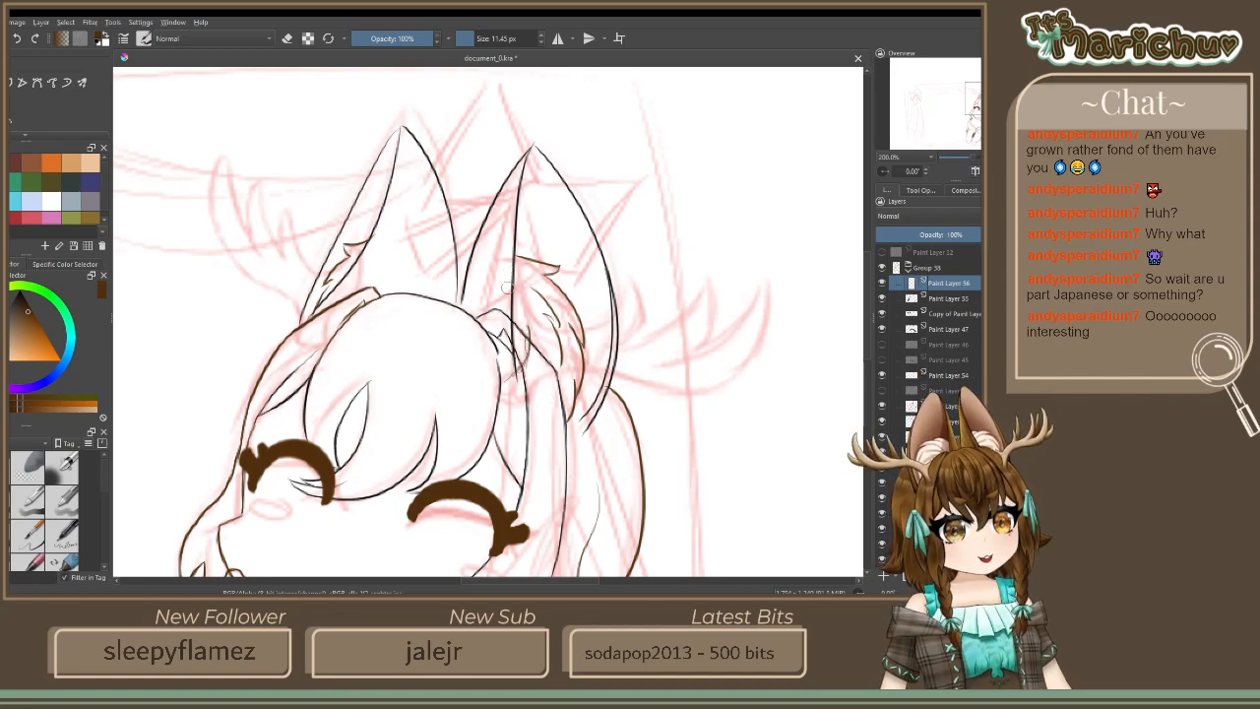
drag(536, 262, 533, 358)
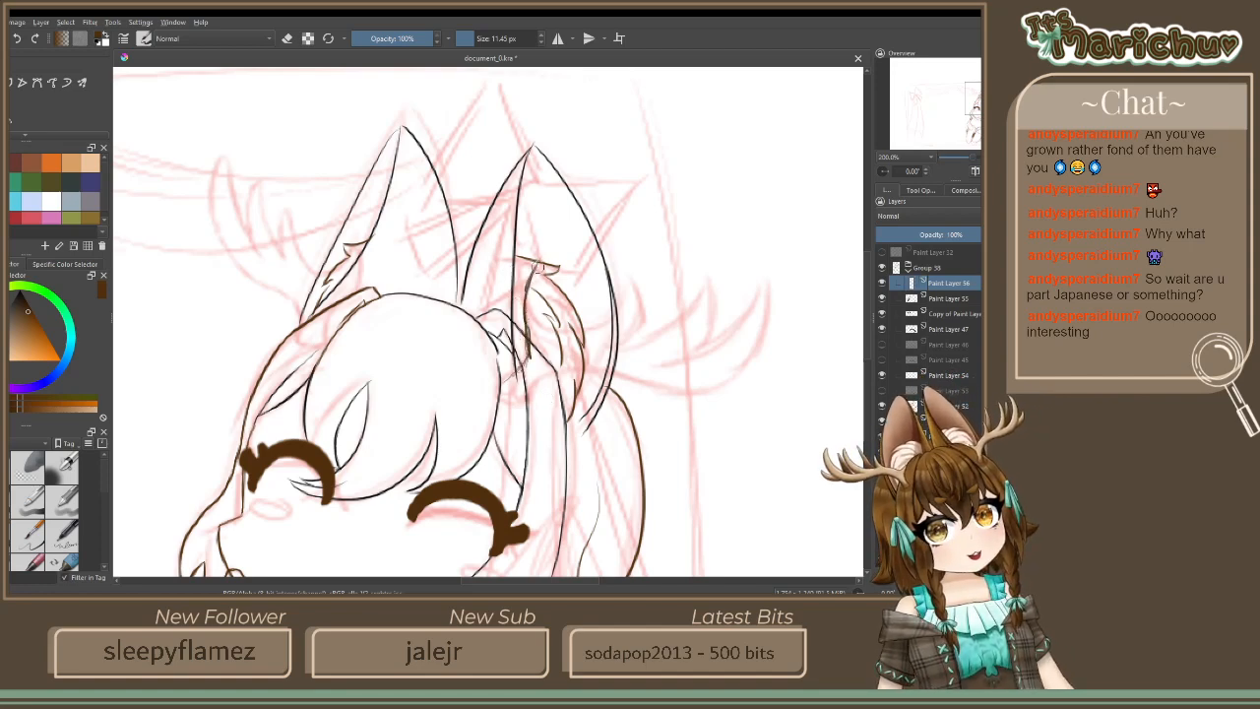
drag(547, 259, 540, 313)
mouse_move(551, 257)
mouse_down()
mouse_move(533, 279)
mouse_move(543, 283)
mouse_up()
mouse_move(617, 273)
mouse_down()
mouse_move(618, 307)
mouse_move(576, 331)
mouse_move(556, 320)
mouse_up()
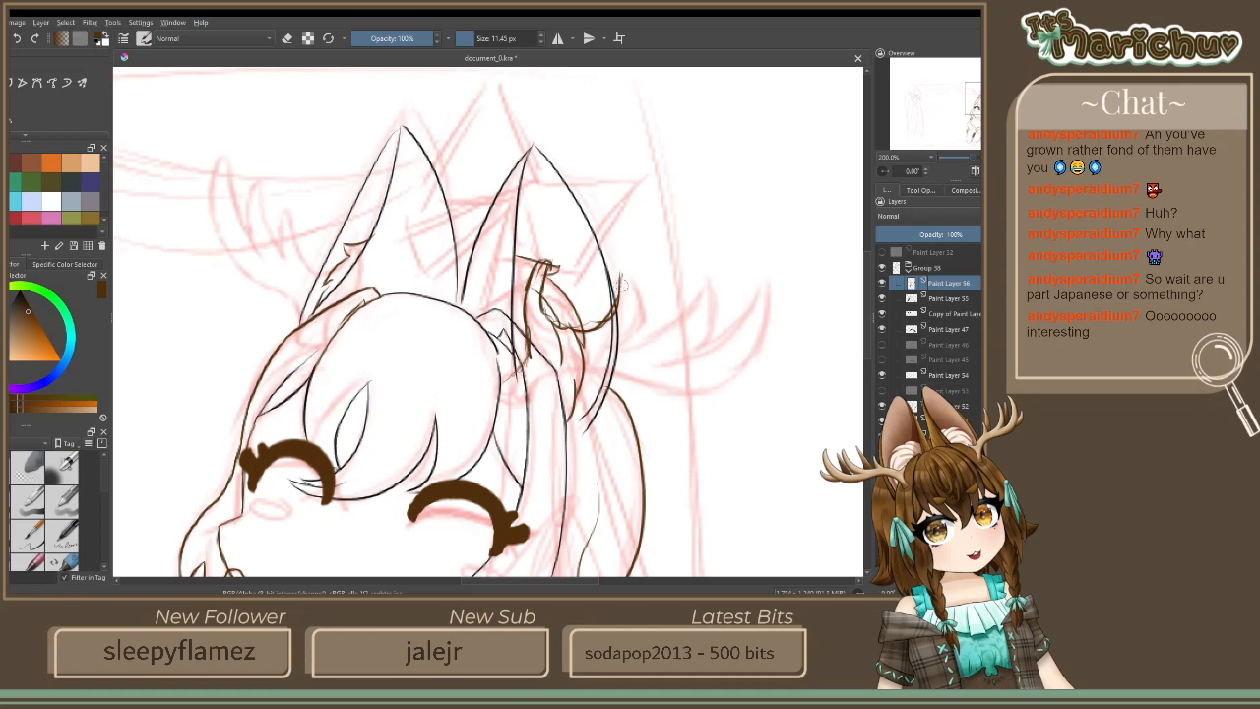
Outline the antler's outer prongs and draw its long lower edge back to the base beside the hair
mouse_move(623, 276)
mouse_down()
mouse_move(627, 345)
mouse_move(634, 328)
mouse_move(617, 356)
mouse_move(675, 325)
mouse_move(701, 286)
mouse_move(703, 323)
mouse_move(658, 359)
mouse_move(762, 292)
mouse_move(758, 314)
mouse_move(764, 294)
mouse_move(689, 387)
mouse_up()
mouse_move(763, 302)
mouse_down()
mouse_move(692, 387)
mouse_move(619, 374)
mouse_move(666, 386)
mouse_move(539, 384)
mouse_move(567, 381)
mouse_move(530, 398)
mouse_up()
drag(606, 367, 537, 384)
mouse_move(537, 380)
mouse_down()
mouse_move(526, 409)
mouse_move(504, 387)
mouse_up()
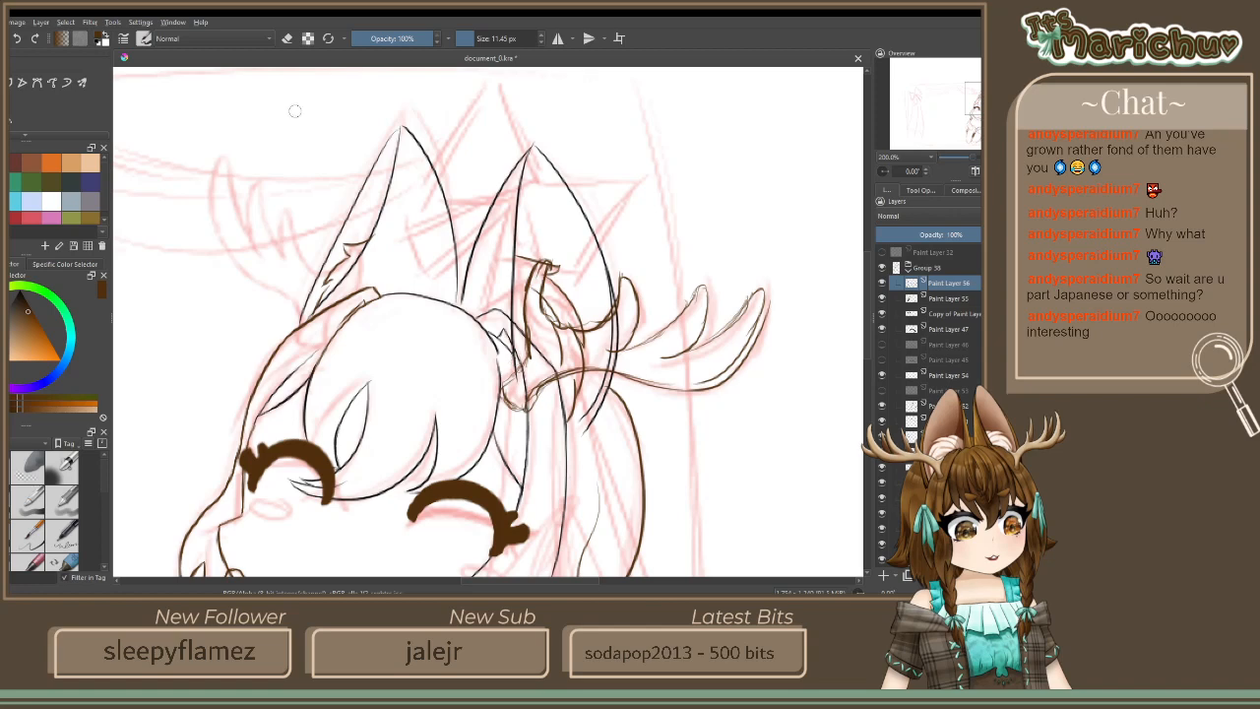
Switch the brush to eraser mode and select the group that holds the line-art layers
click(287, 39)
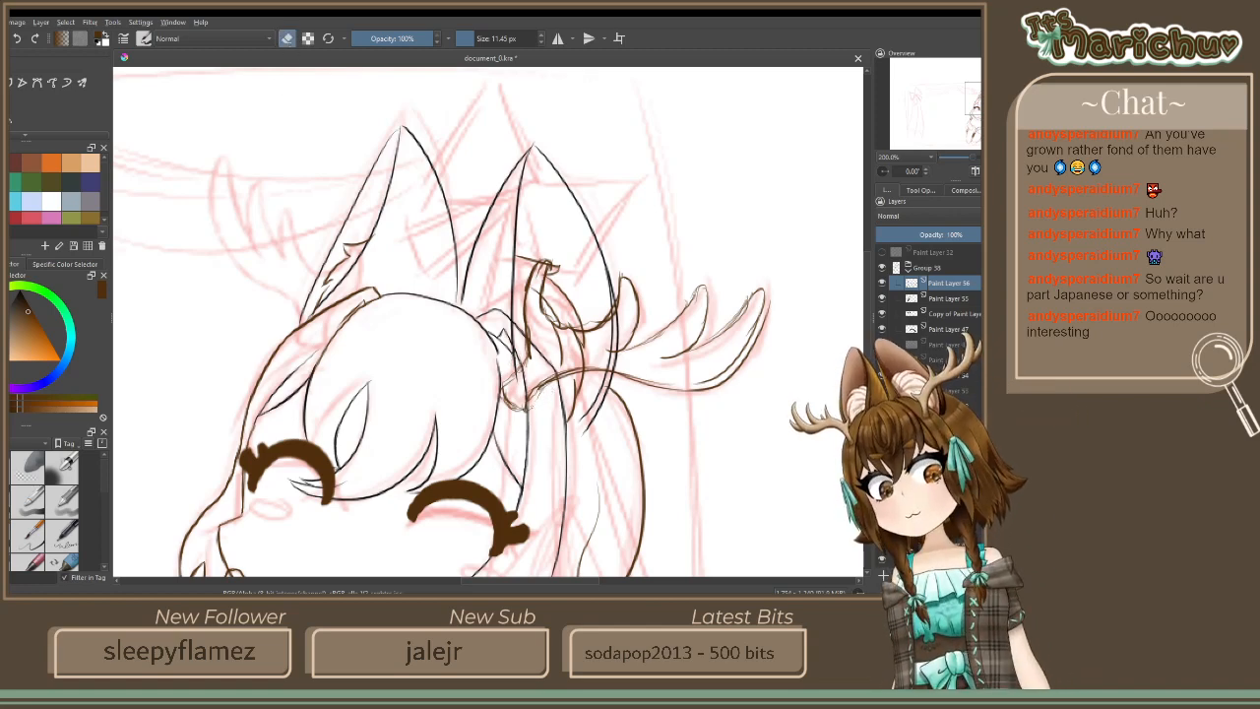
scroll(536, 394, down, 4)
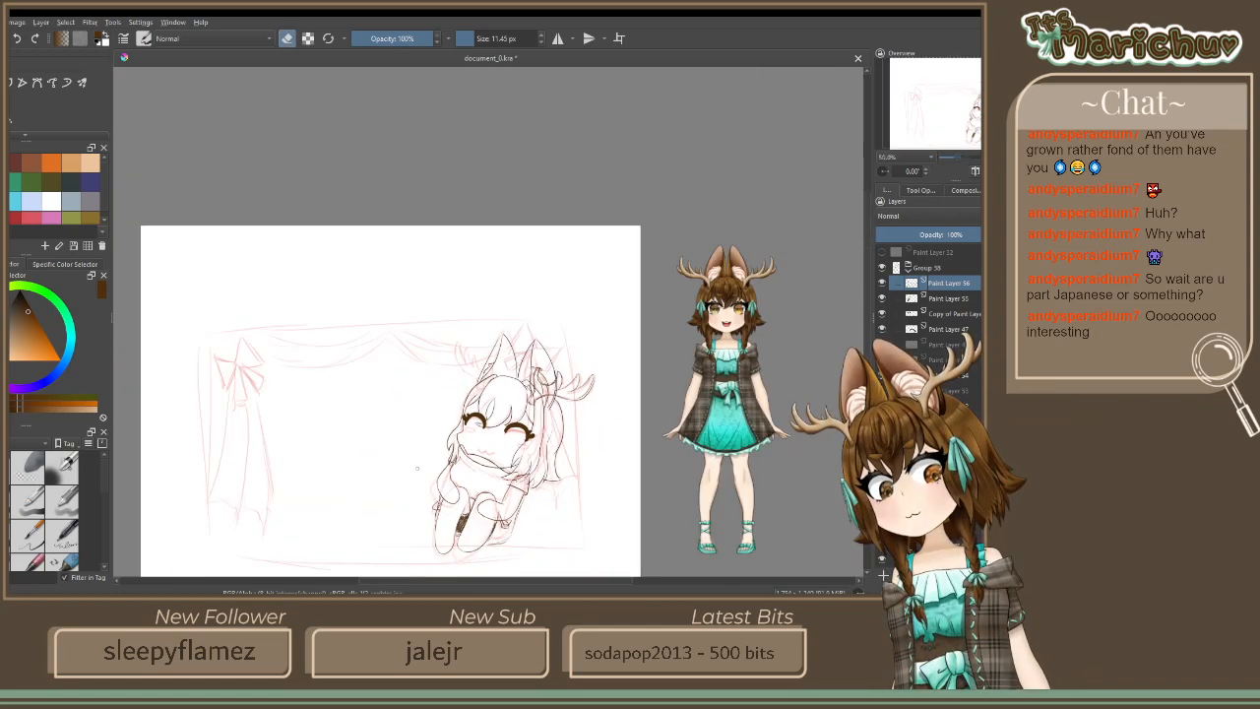
drag(417, 469, 441, 337)
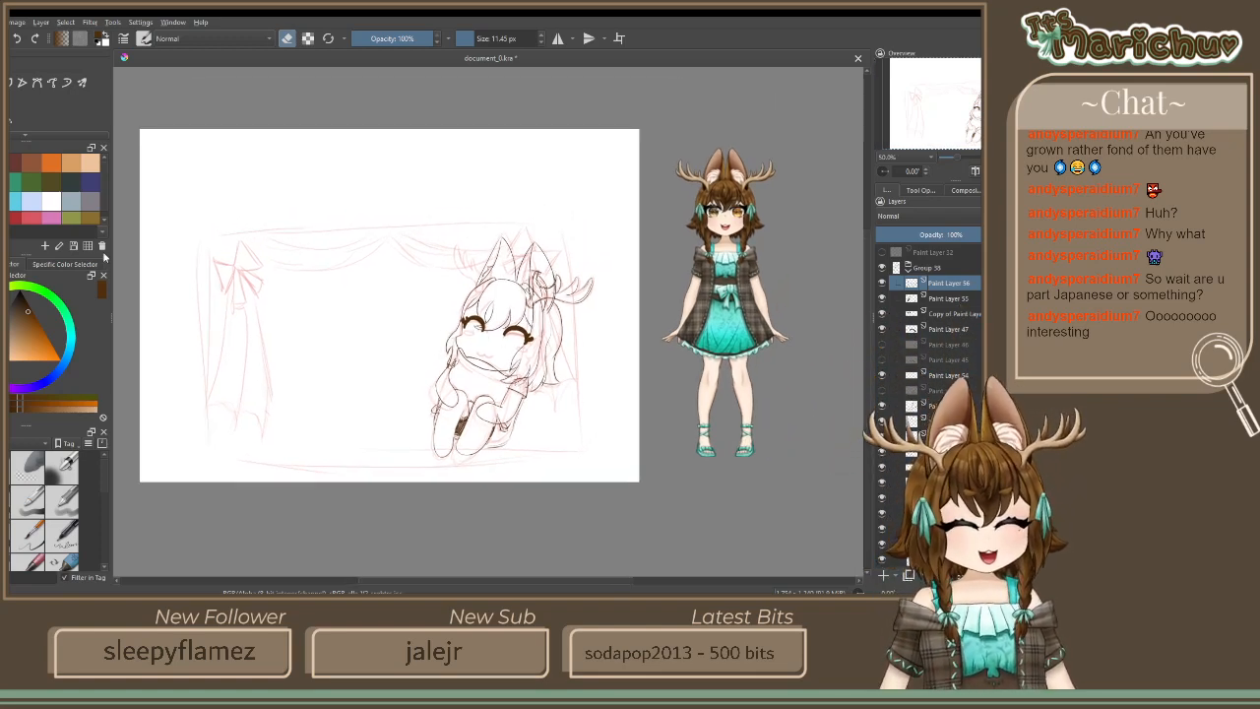
click(940, 269)
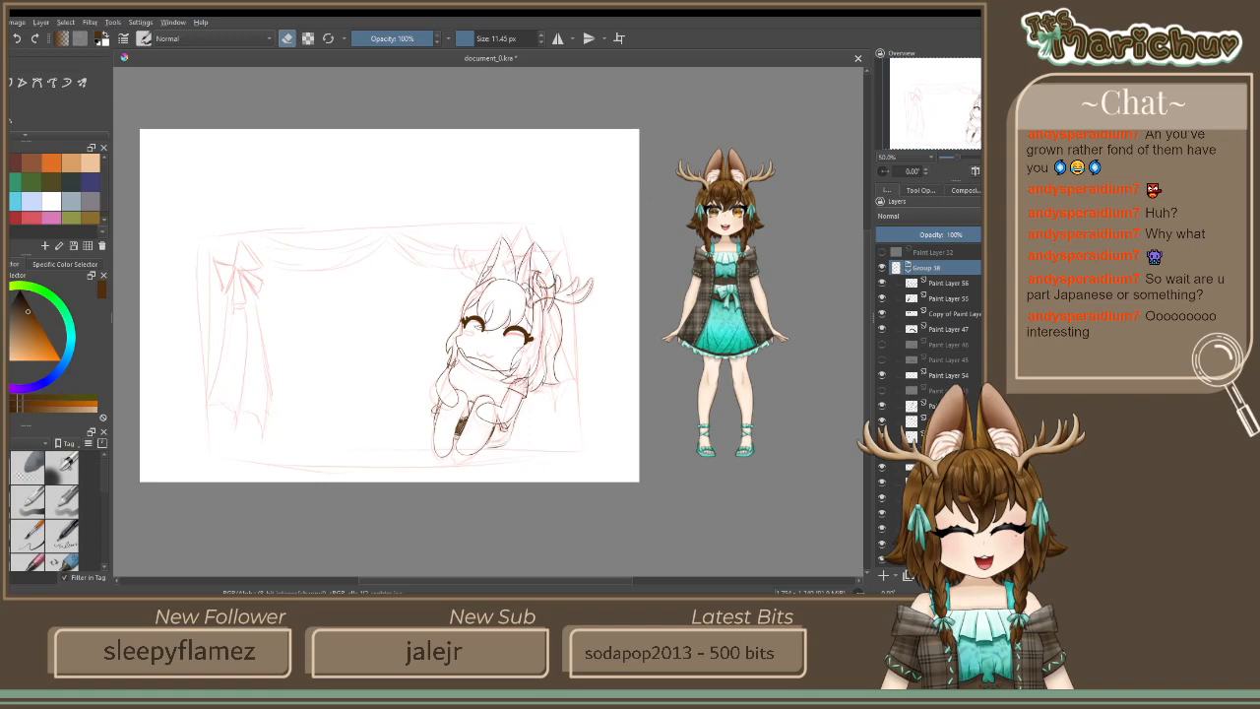
Hide the line-art group, raise the pink sketch group's opacity to 76%, and expand the sketch group
click(881, 268)
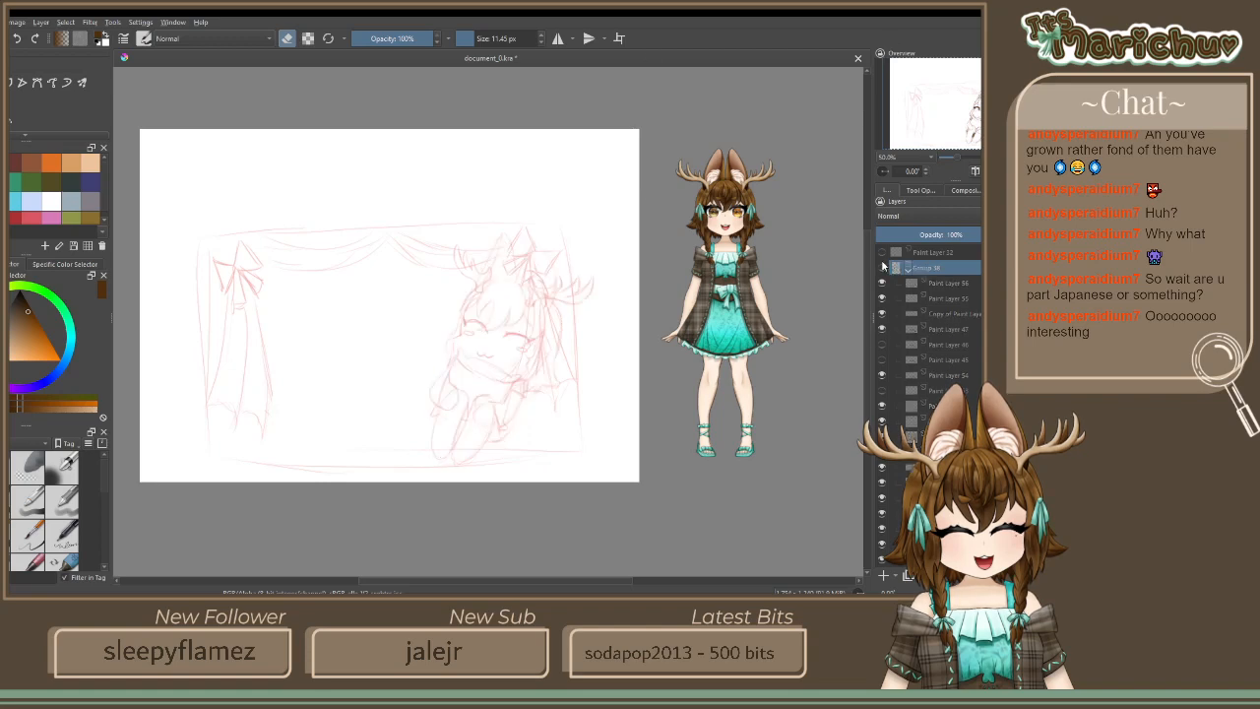
click(909, 268)
click(926, 283)
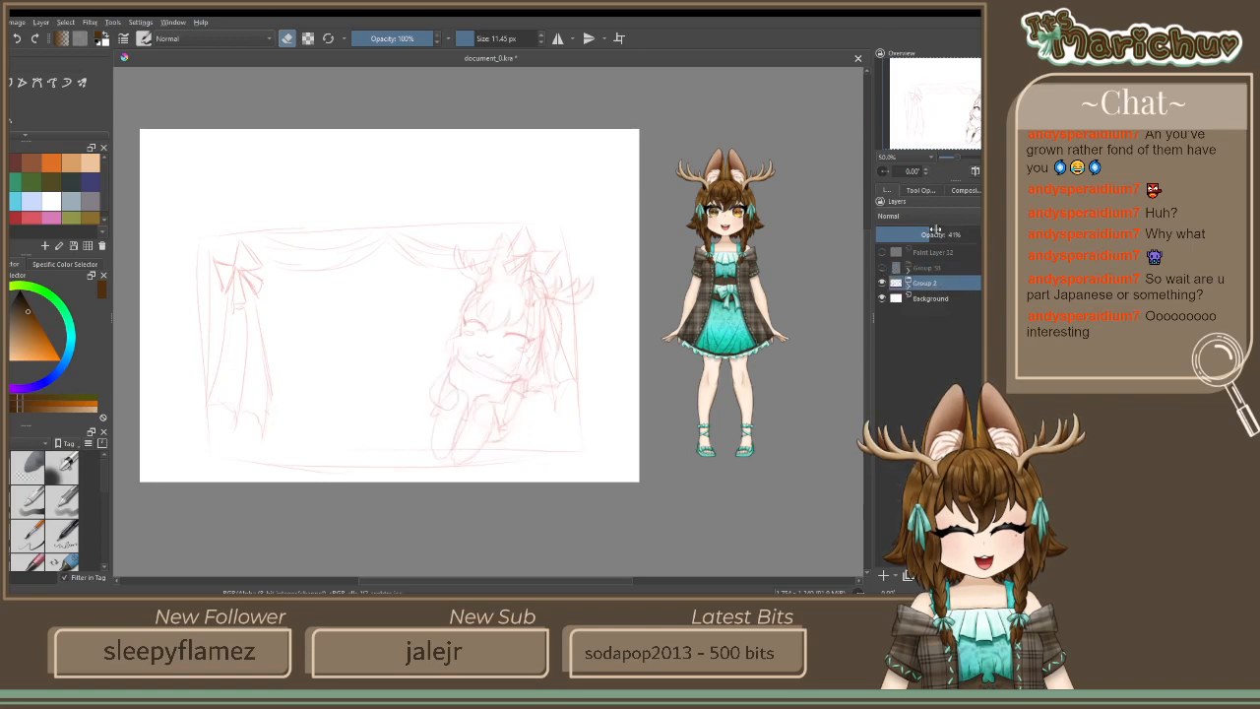
click(908, 284)
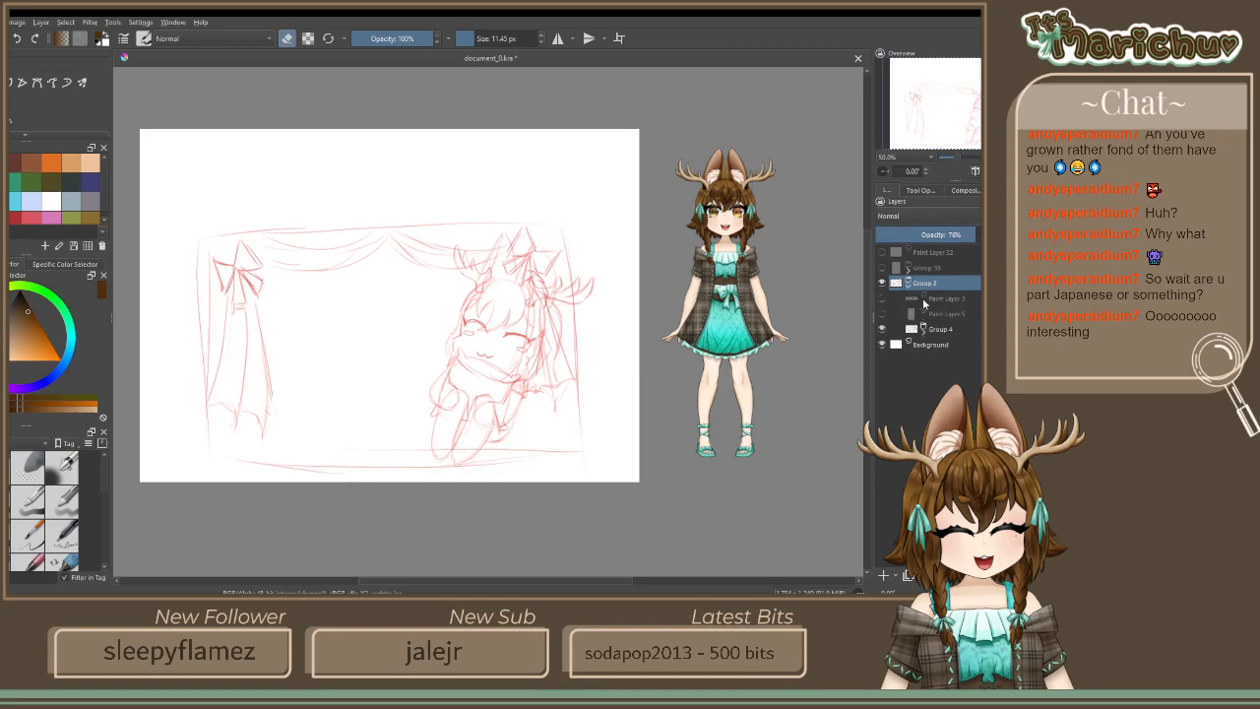
Check the groups nested inside the sketch group by toggling their visibility to identify which one holds the character
click(901, 335)
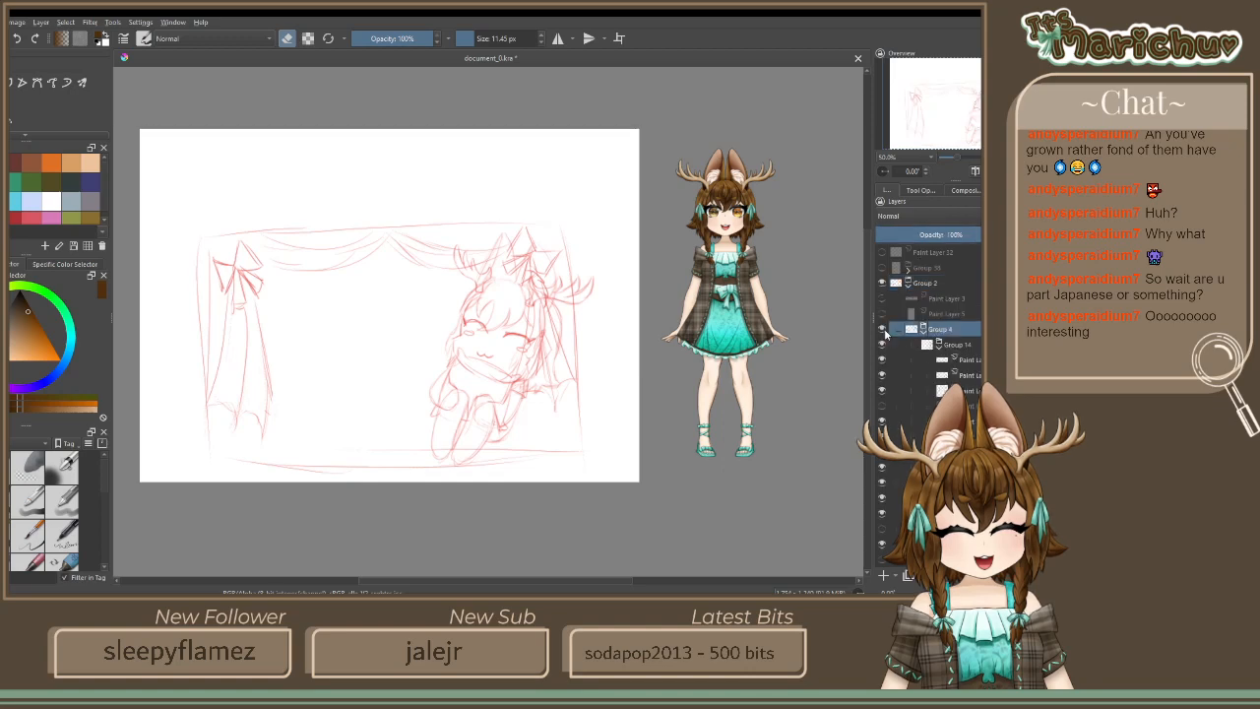
click(883, 330)
click(883, 330)
click(882, 329)
click(883, 329)
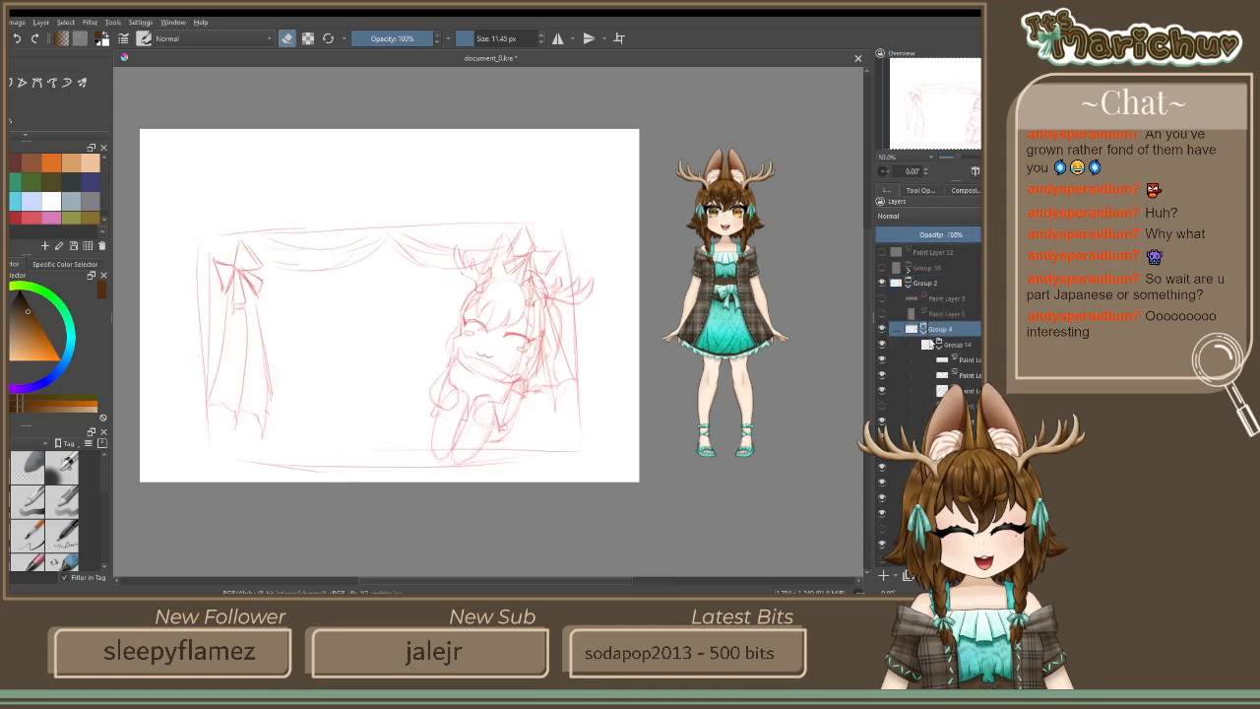
click(955, 344)
click(882, 344)
click(882, 343)
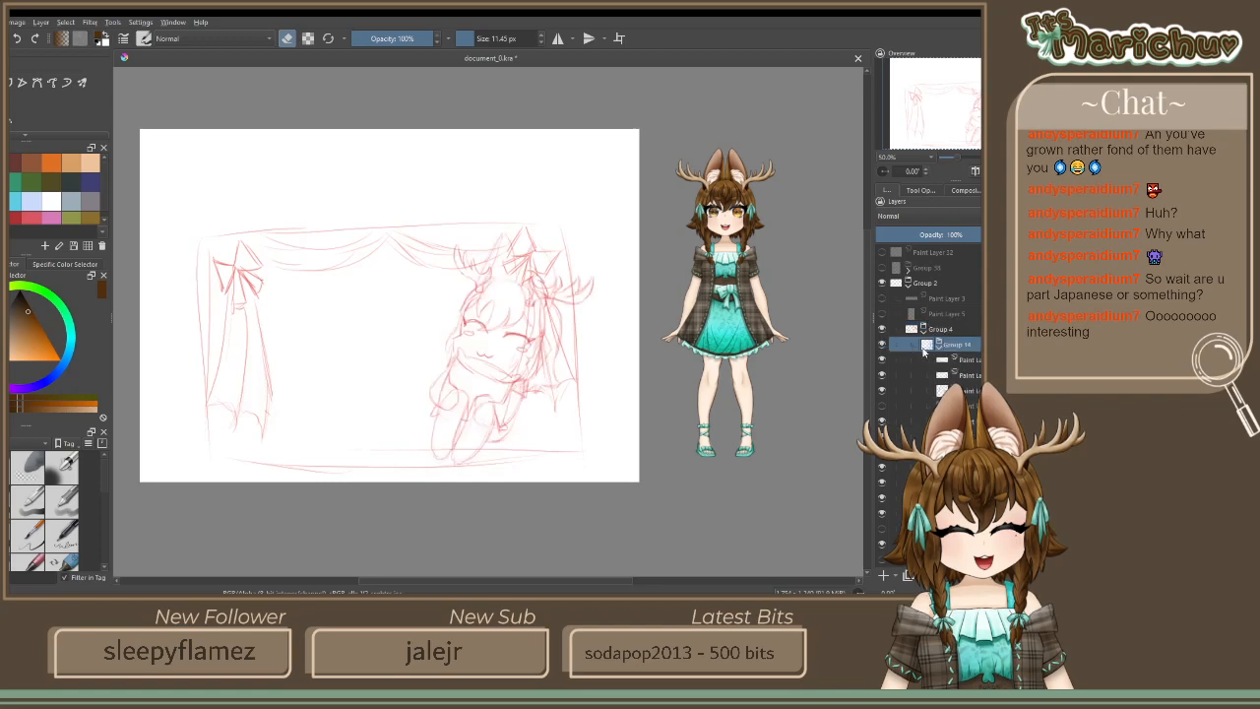
click(940, 345)
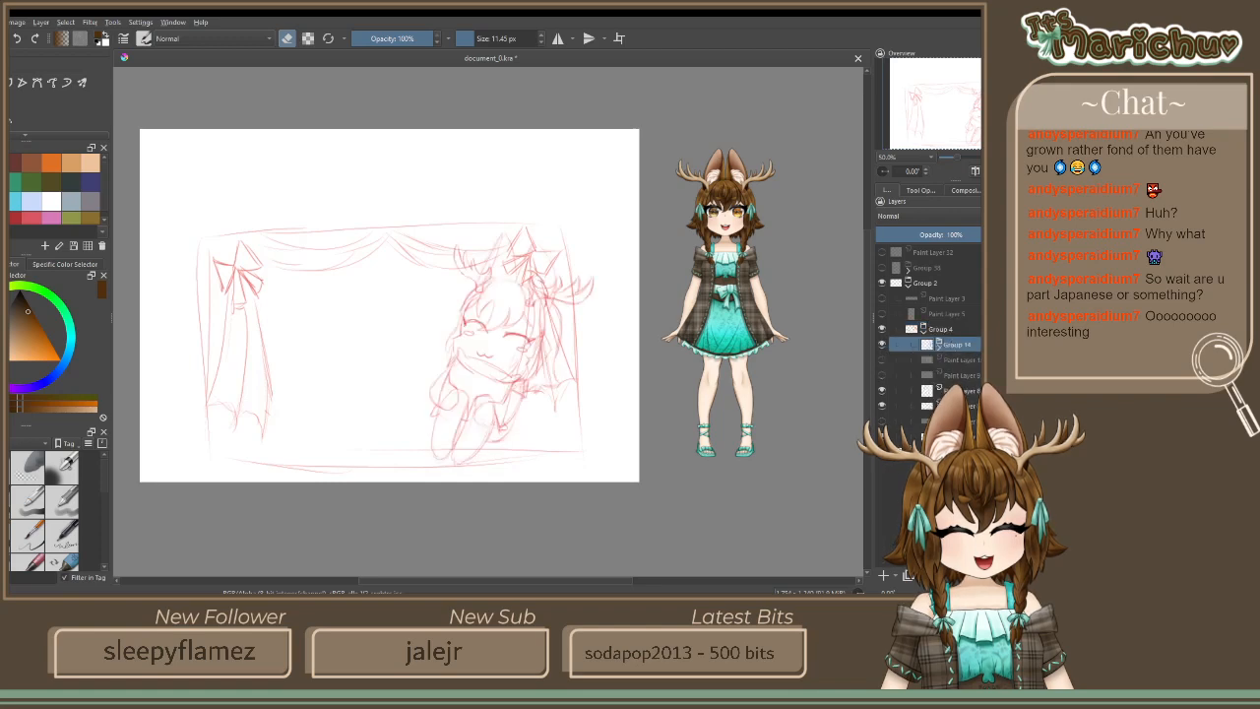
Try to enlarge the character's sketch group with a transform and reposition it within the curtain frame
key(ctrl+t)
drag(492, 247, 468, 307)
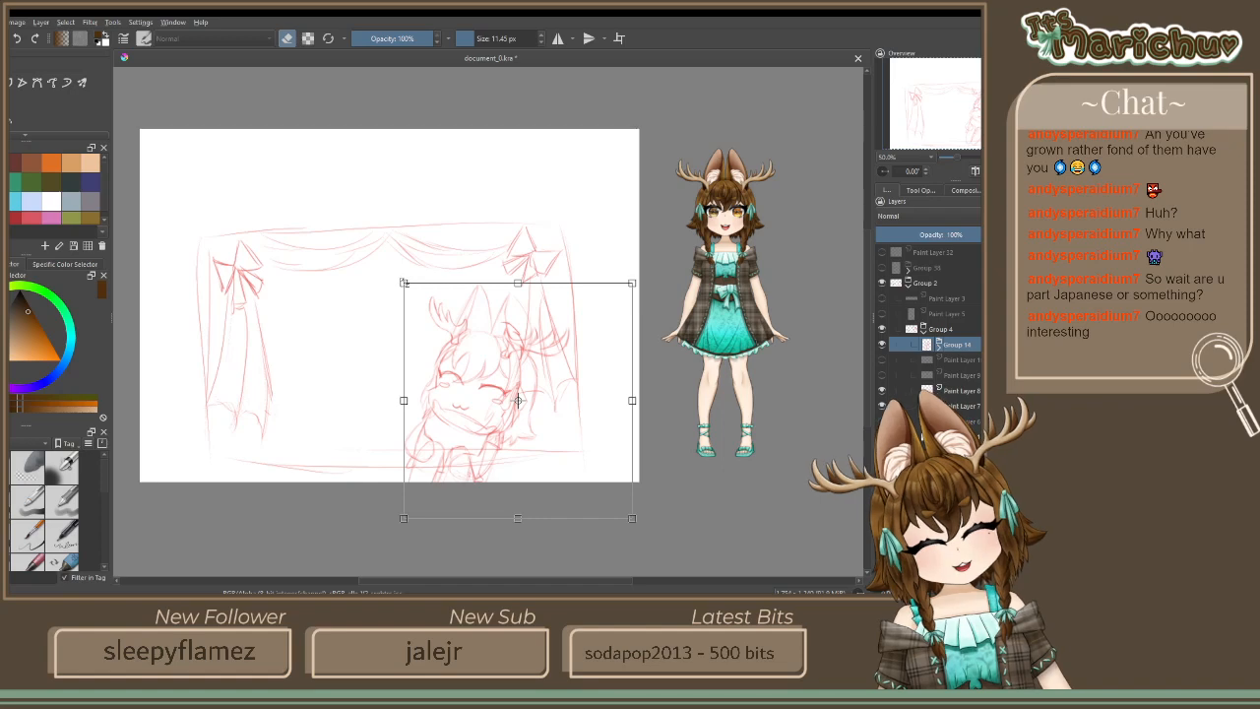
drag(404, 282, 353, 231)
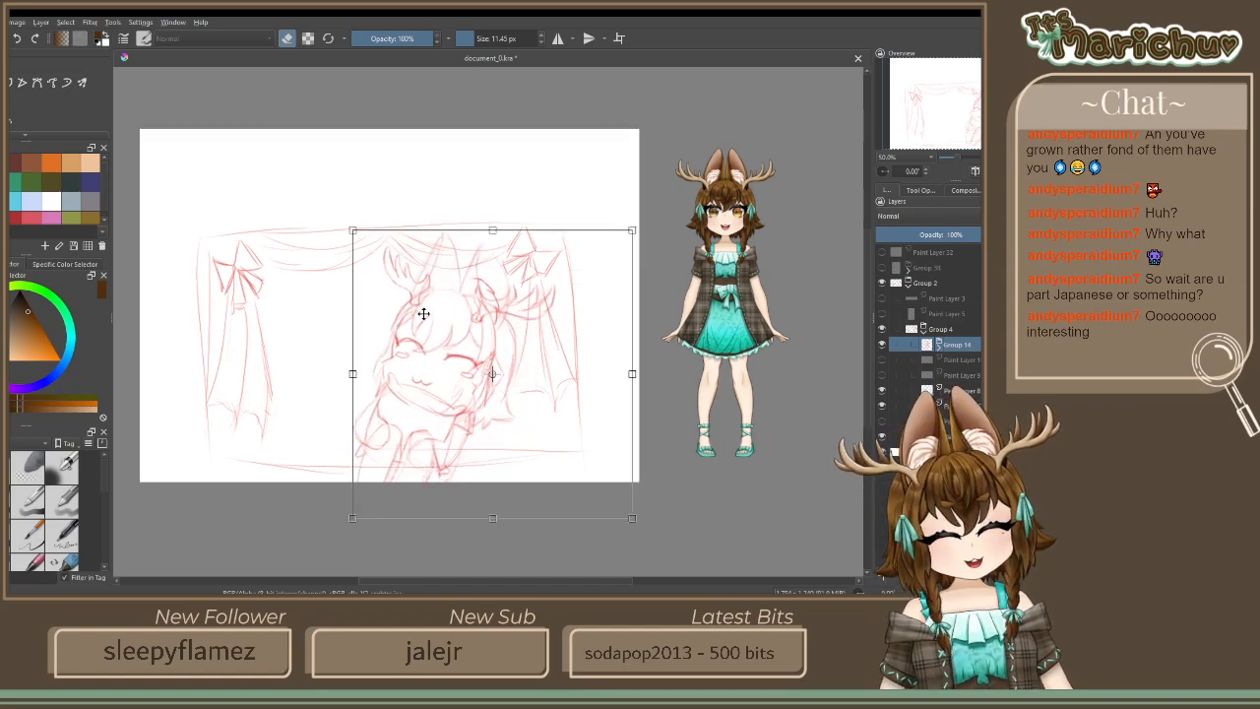
mouse_move(443, 353)
mouse_down()
mouse_move(493, 331)
mouse_move(523, 350)
mouse_up()
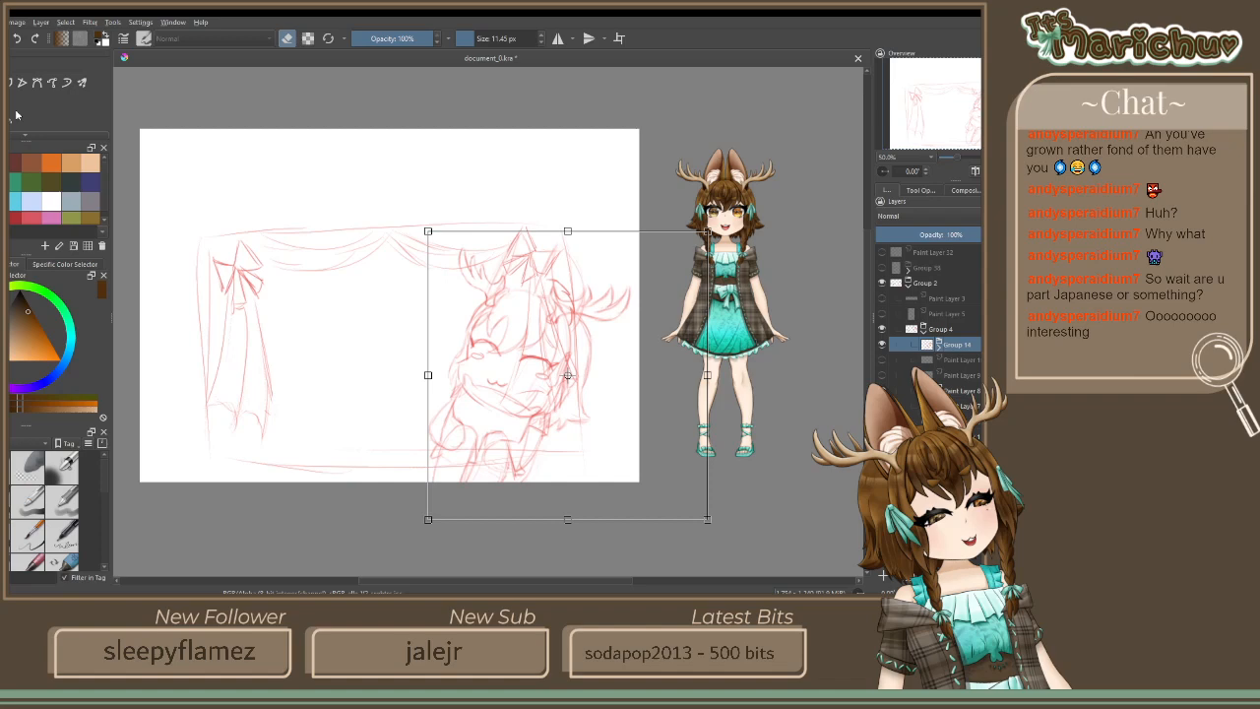
key(ctrl+z)
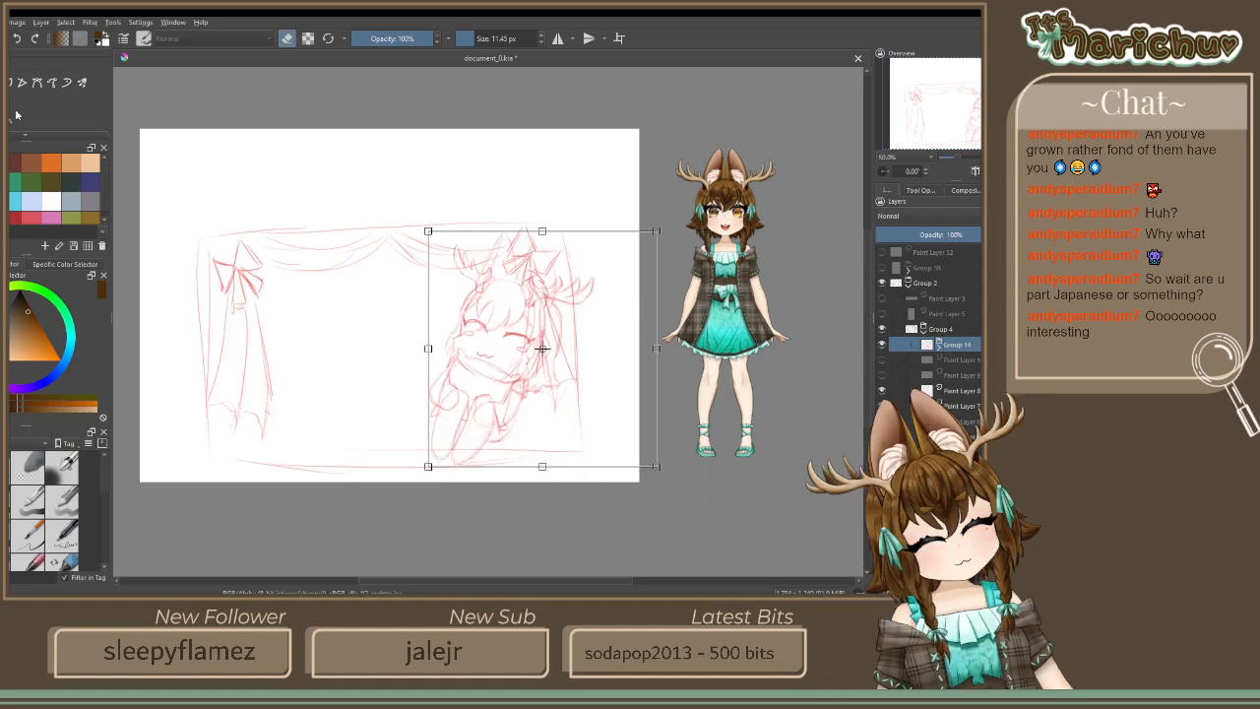
key(Return)
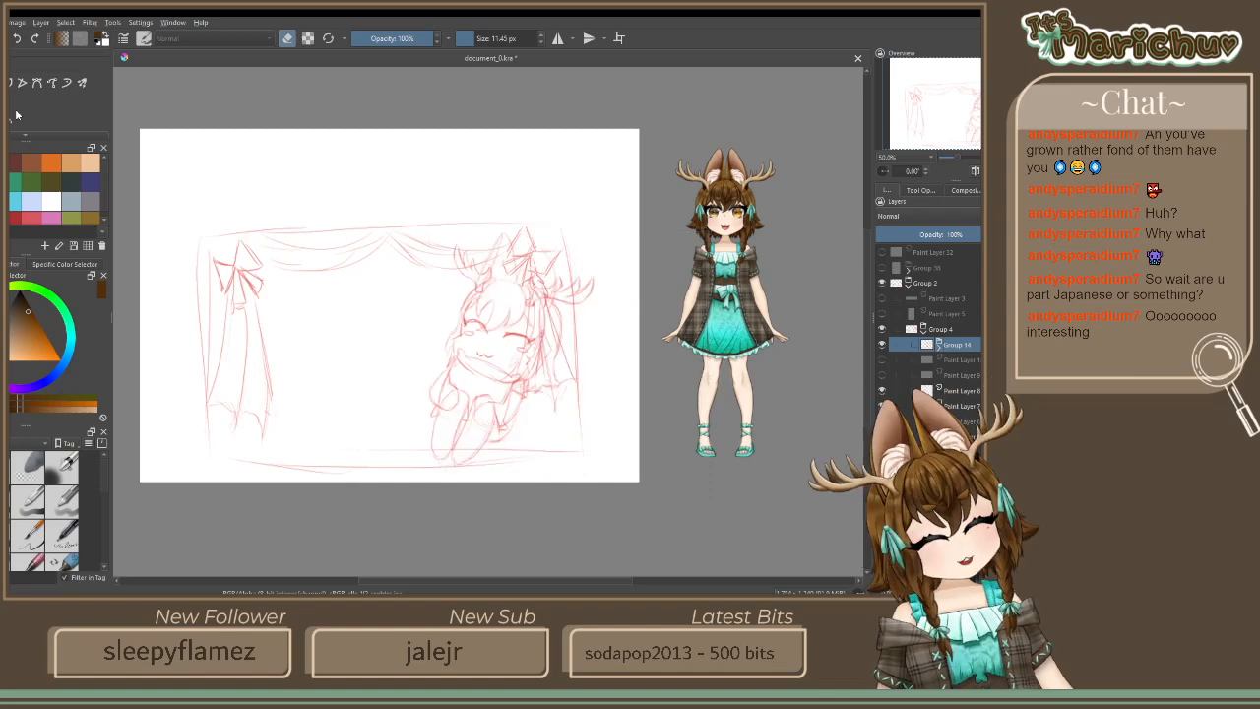
Show the line-art group again and set the pink sketch group's opacity to 44%
click(882, 268)
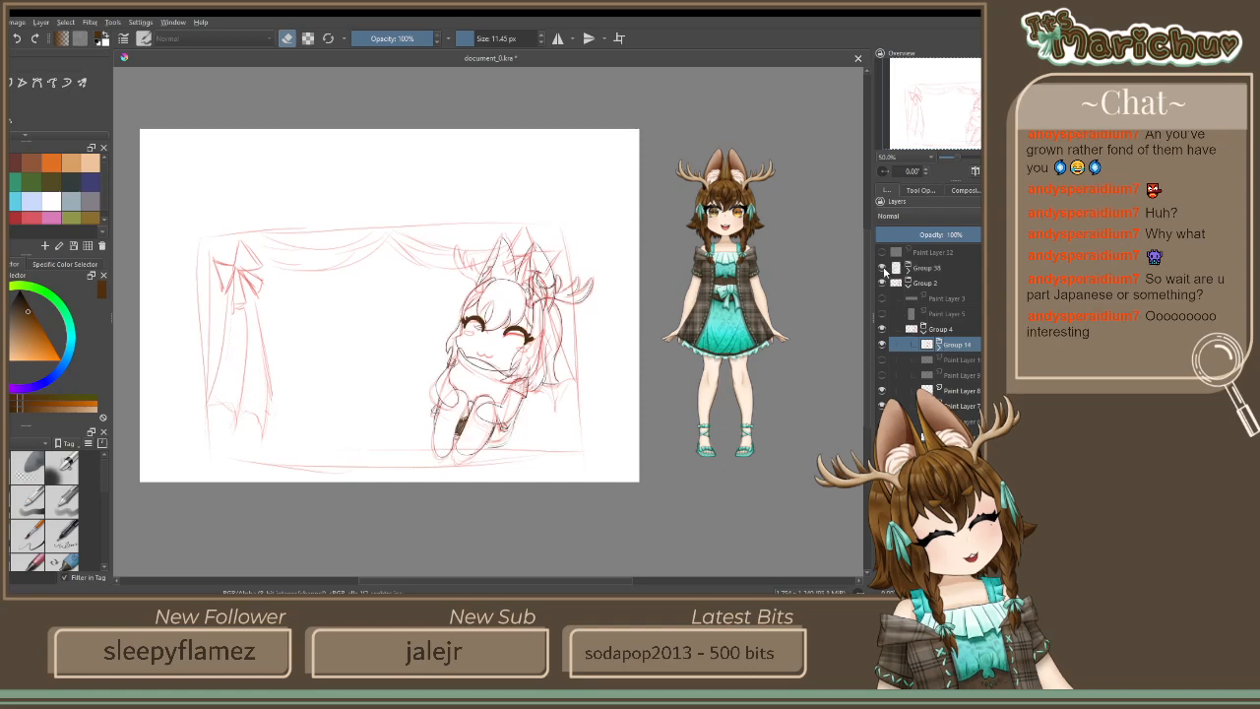
click(883, 268)
click(883, 268)
click(938, 333)
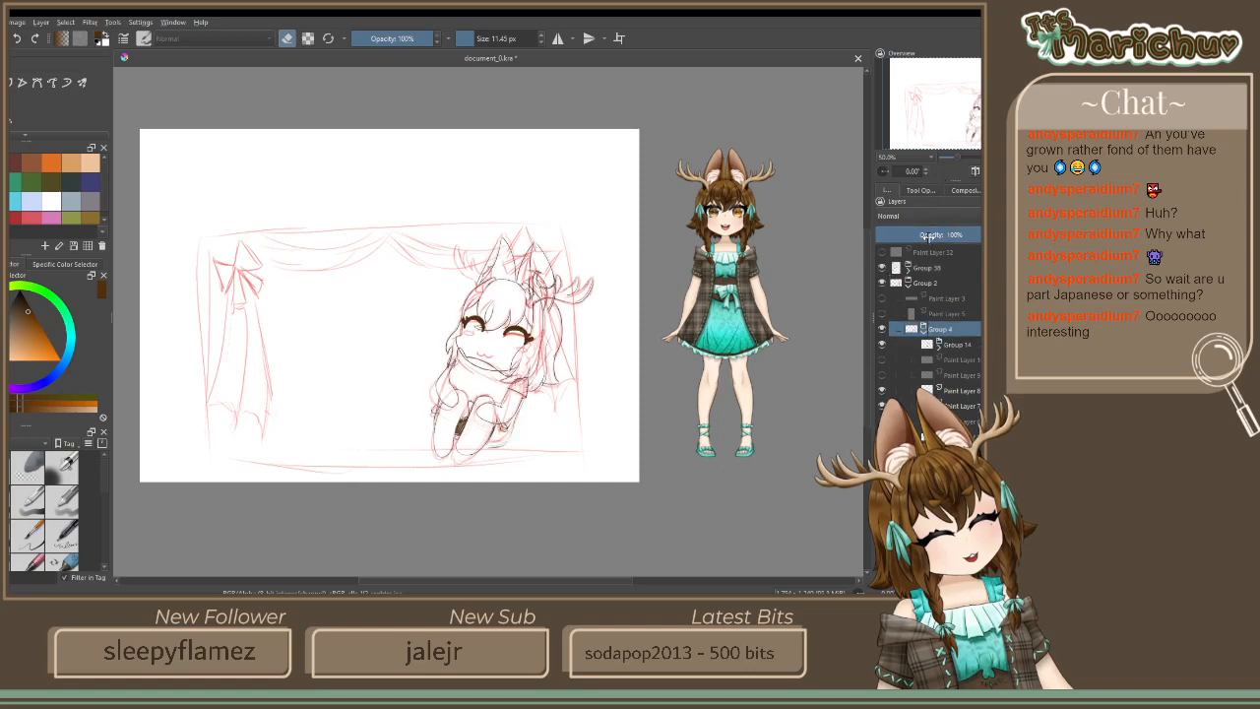
drag(934, 236, 919, 234)
click(921, 328)
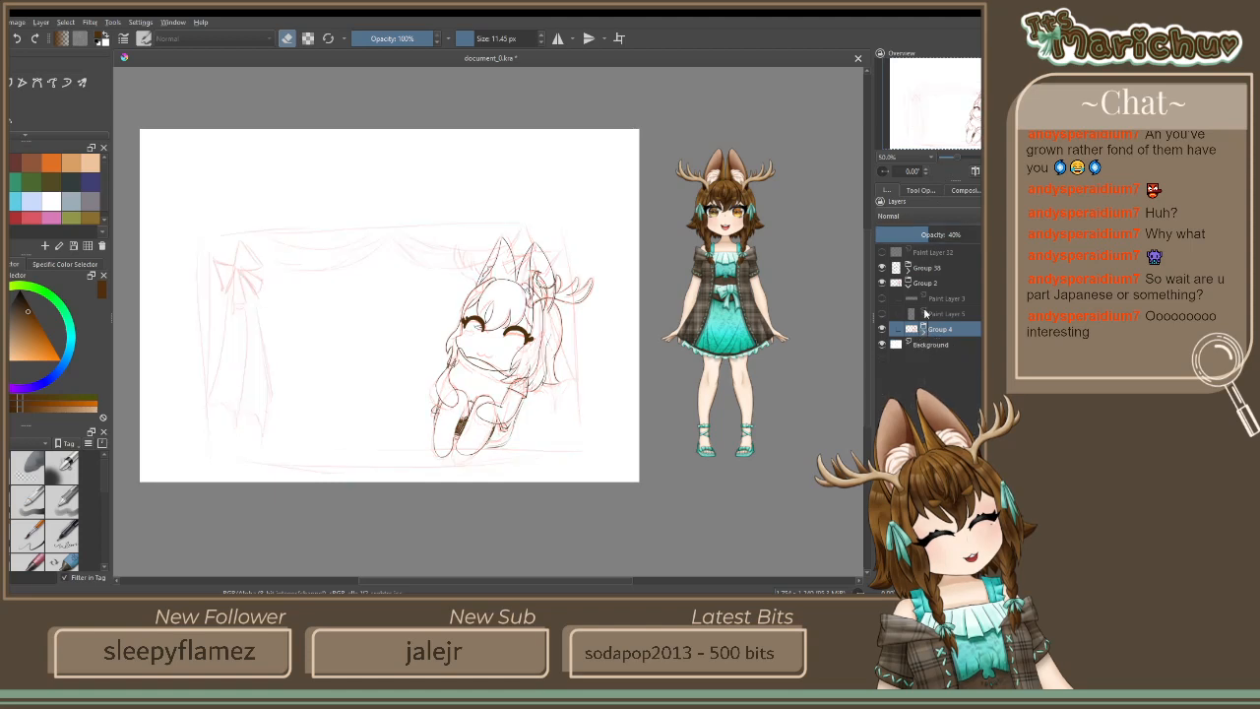
mouse_move(945, 228)
mouse_down()
mouse_move(957, 234)
mouse_move(931, 236)
mouse_up()
click(925, 283)
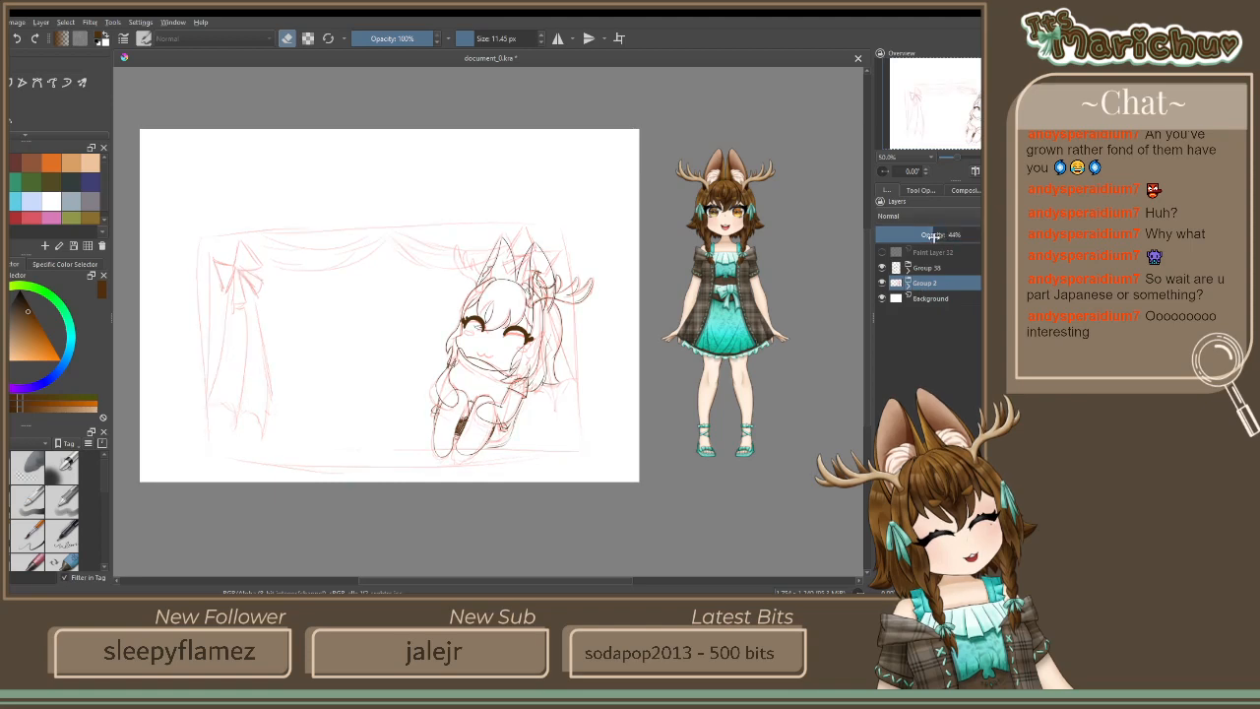
scroll(453, 383, up, 2)
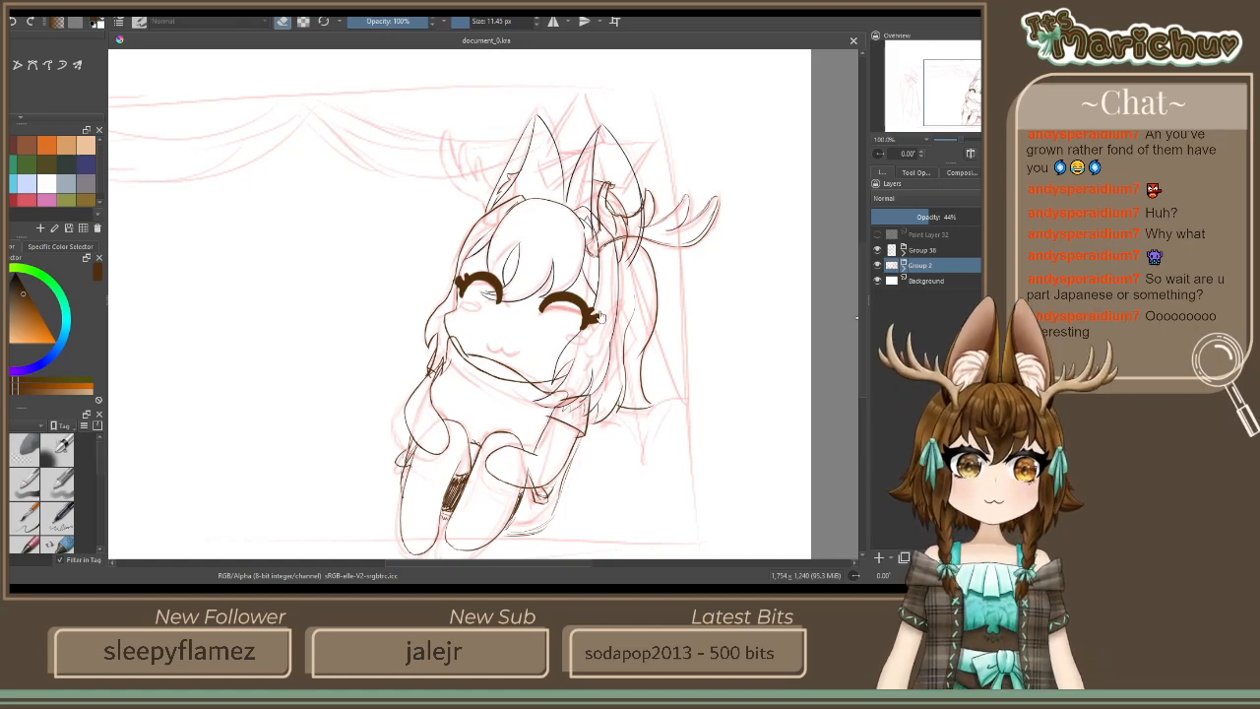
scroll(458, 467, up, 3)
drag(459, 467, 565, 88)
scroll(563, 162, down, 3)
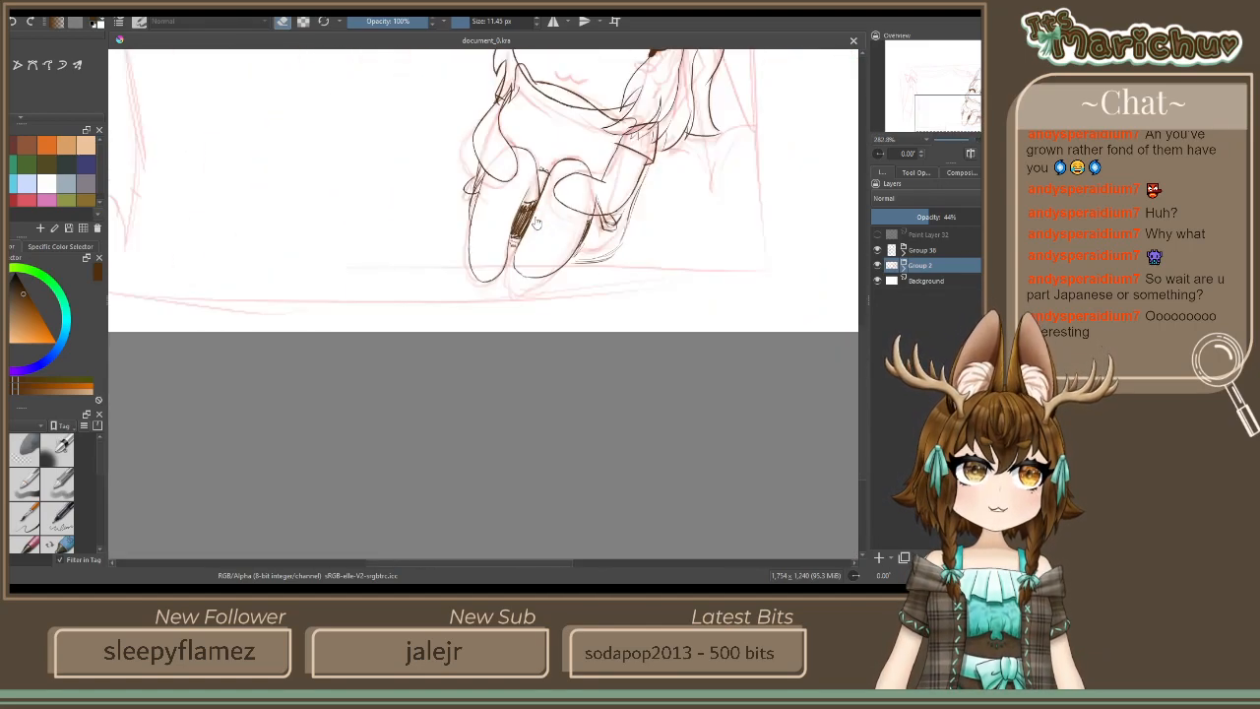
drag(584, 146, 466, 391)
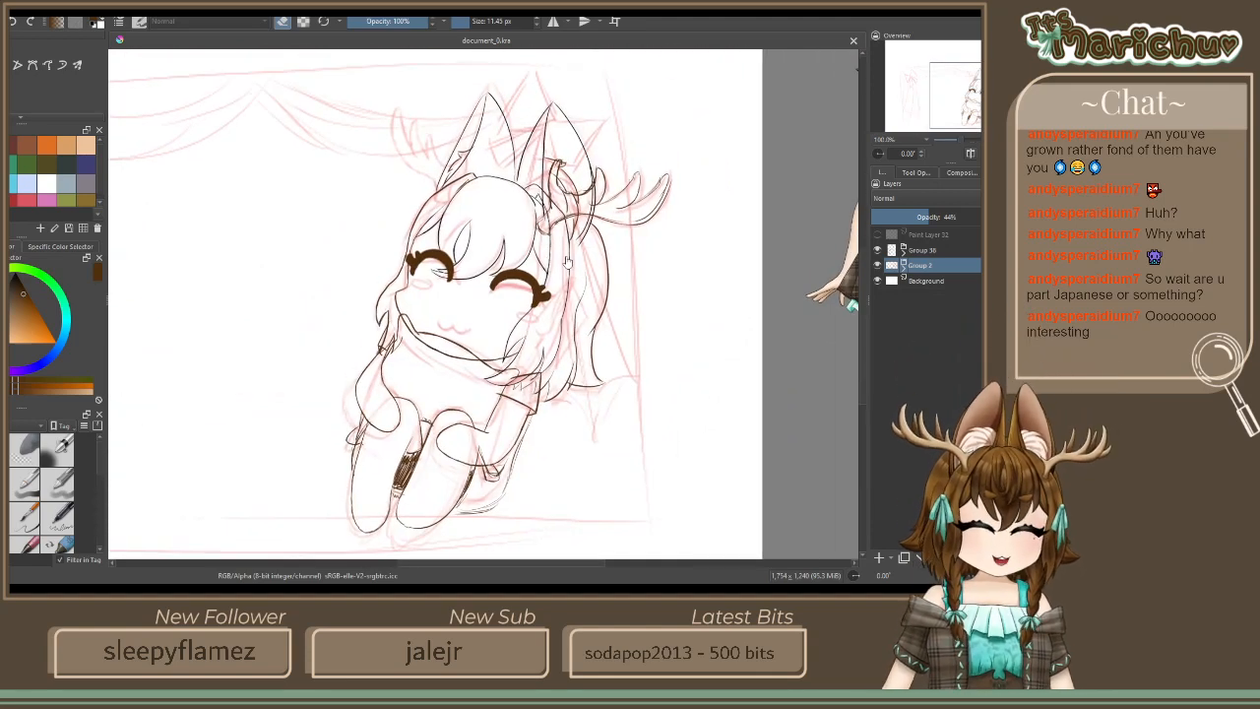